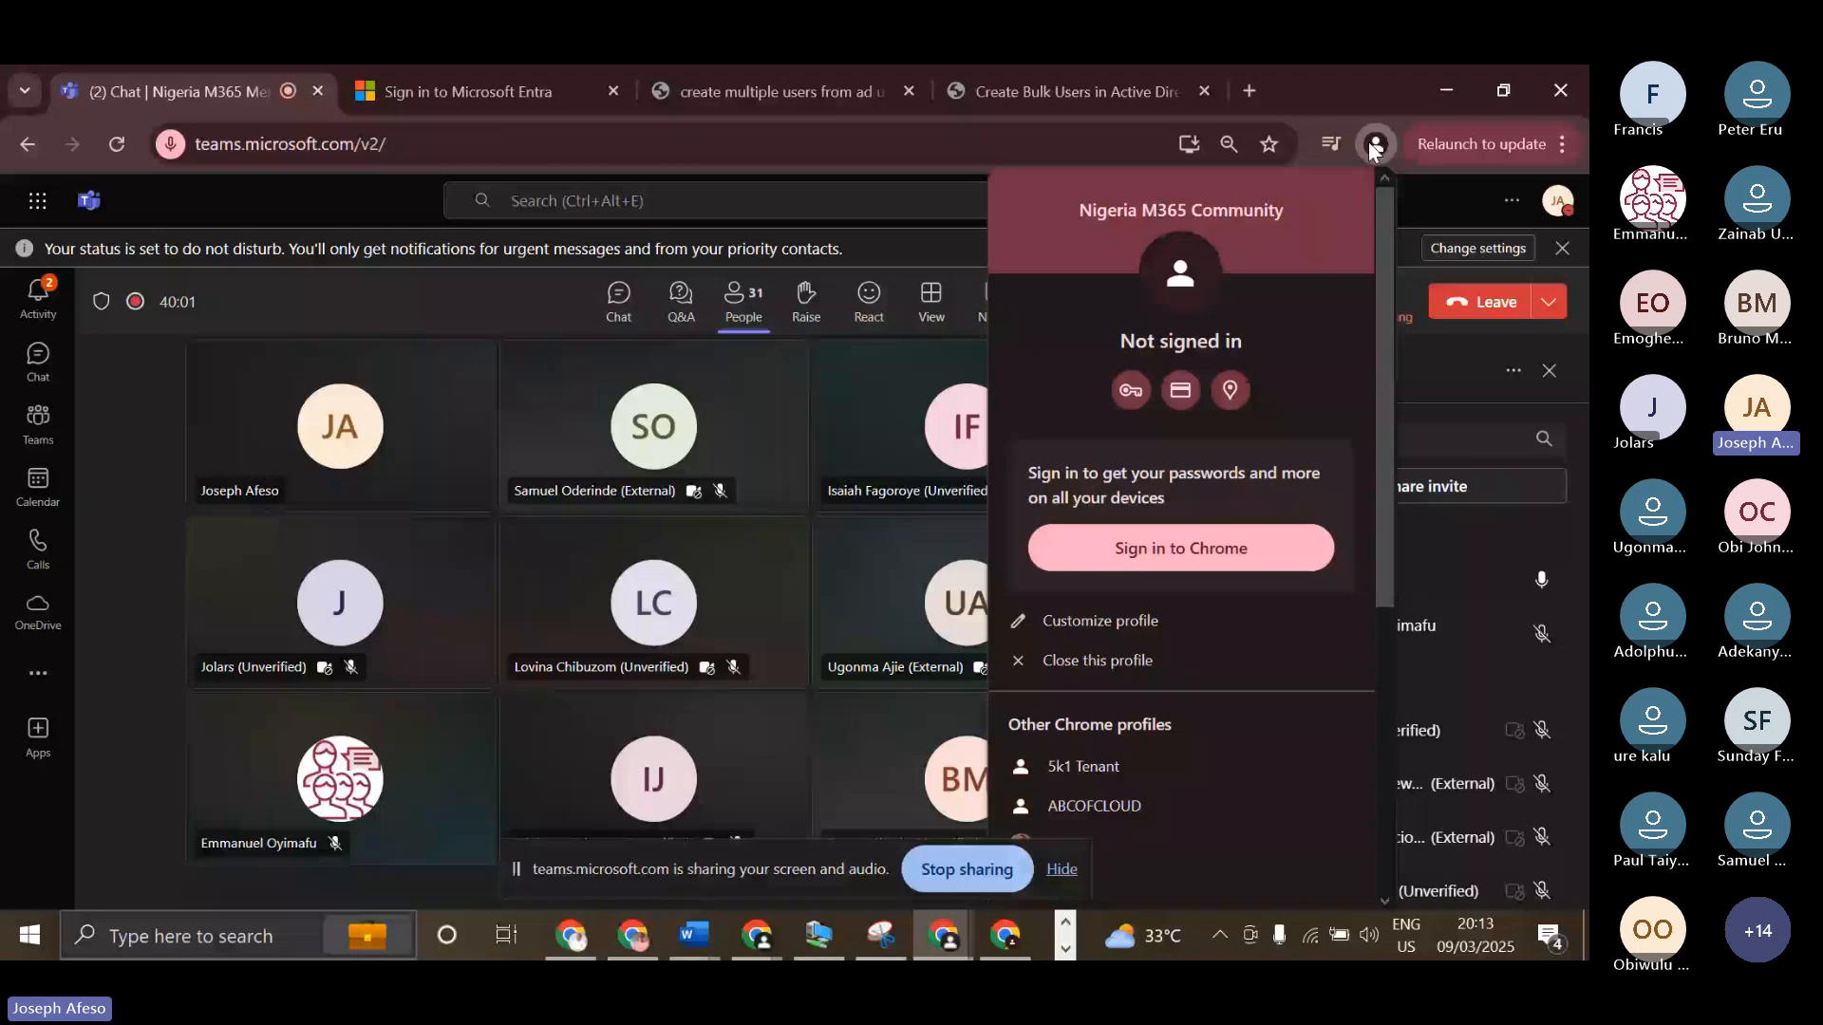
Switch to another Chrome profile and open cmd.ms in a new browser tab.
{"action": "scroll", "coordinate": [1076, 626], "scroll_direction": "down", "scroll_amount": 5}
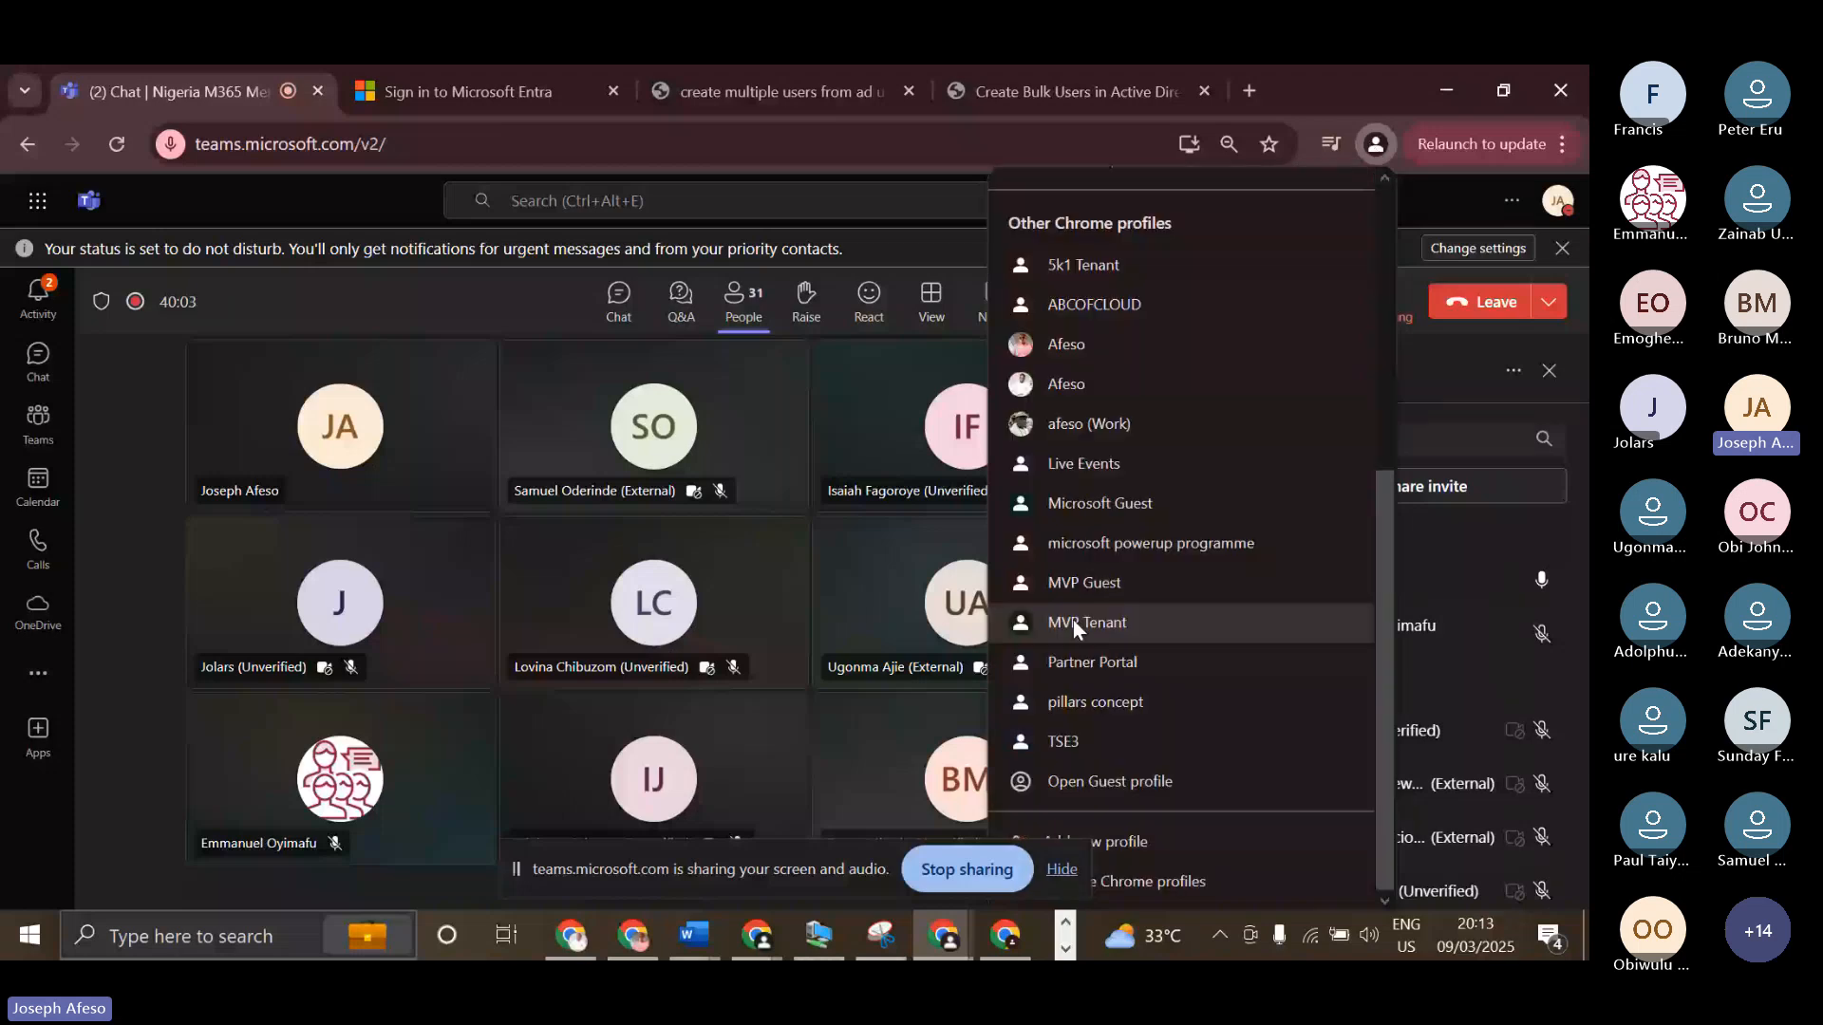
{"action": "left_click", "coordinate": [1104, 462]}
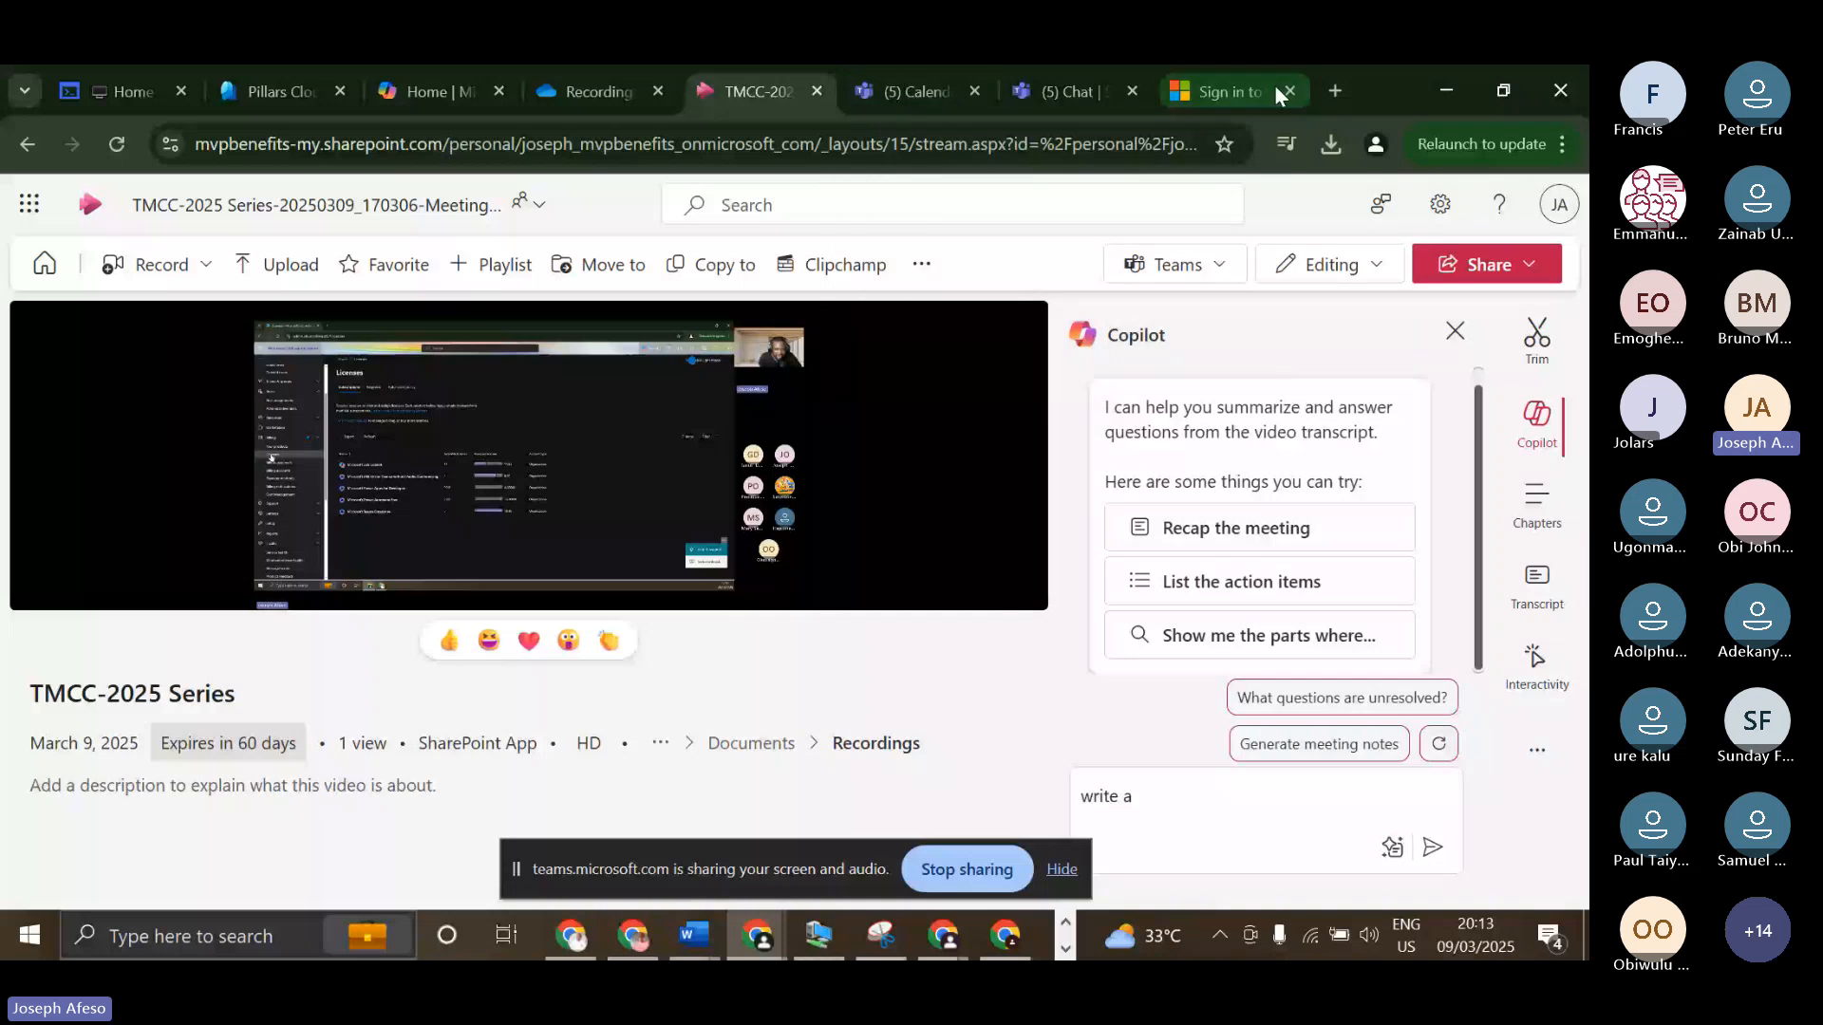
{"action": "left_click", "coordinate": [1325, 84]}
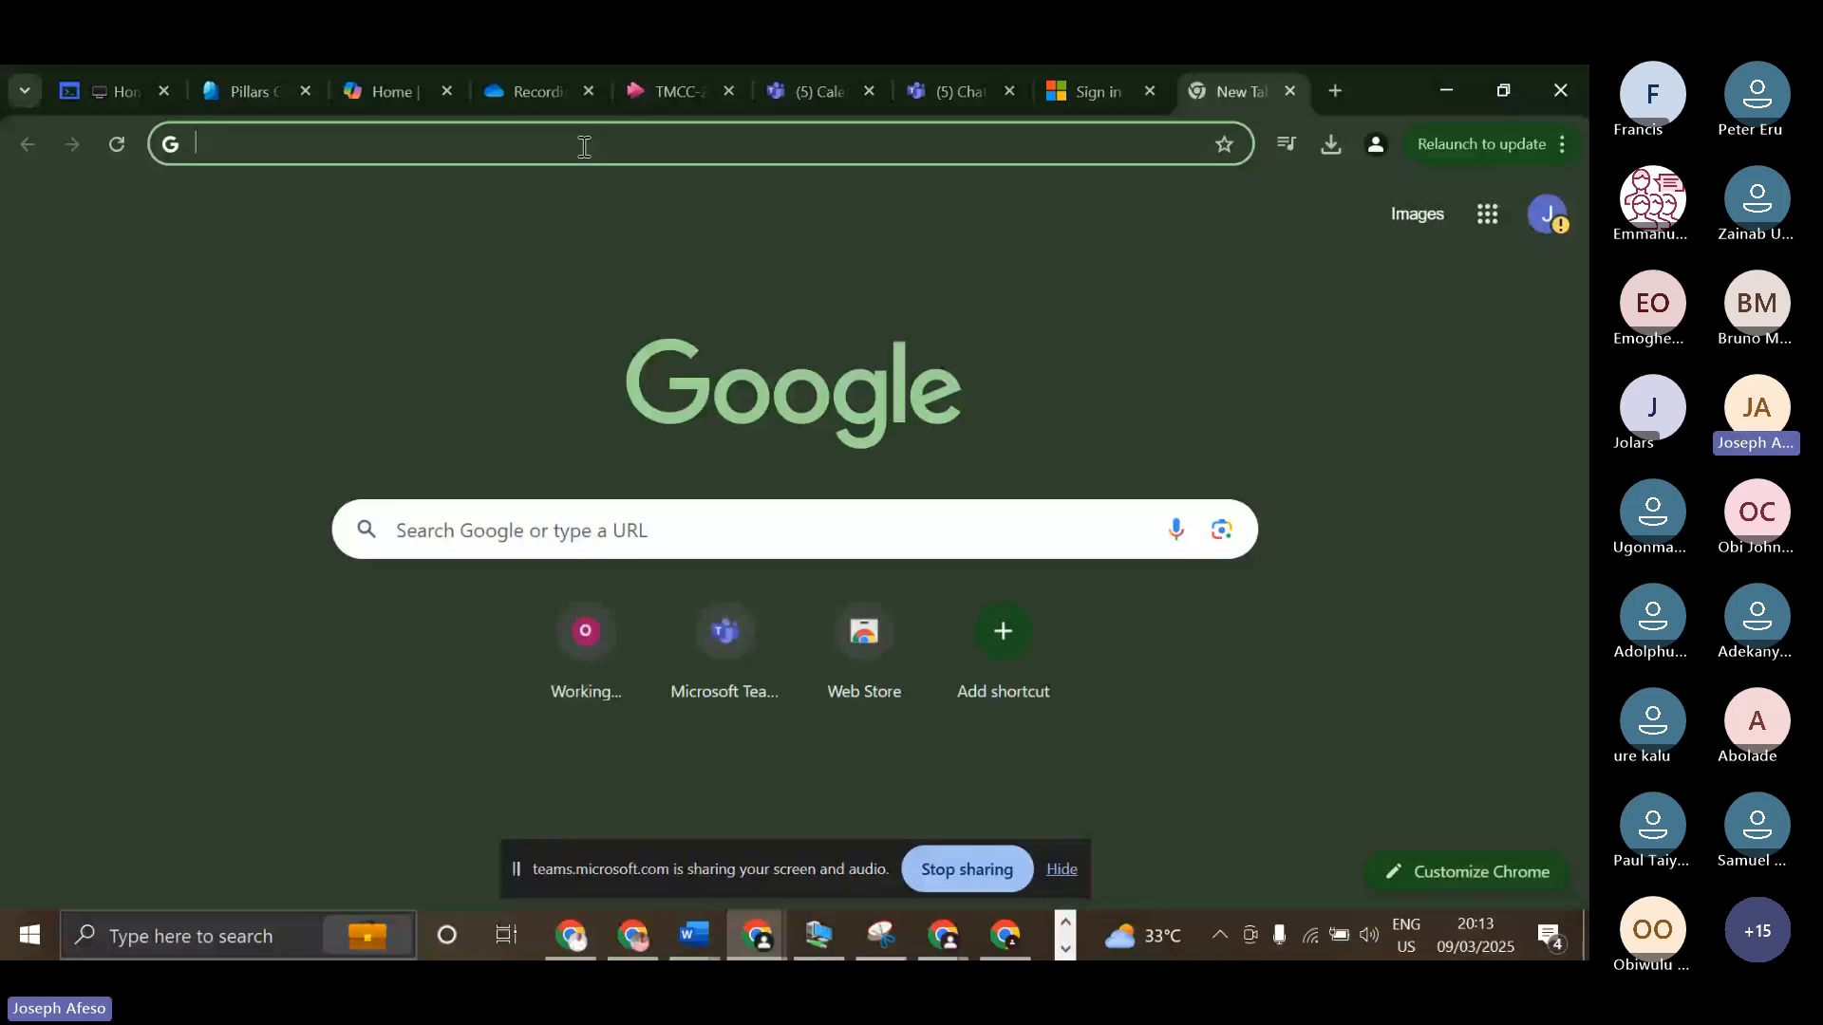
{"action": "type", "text": "cmd."}
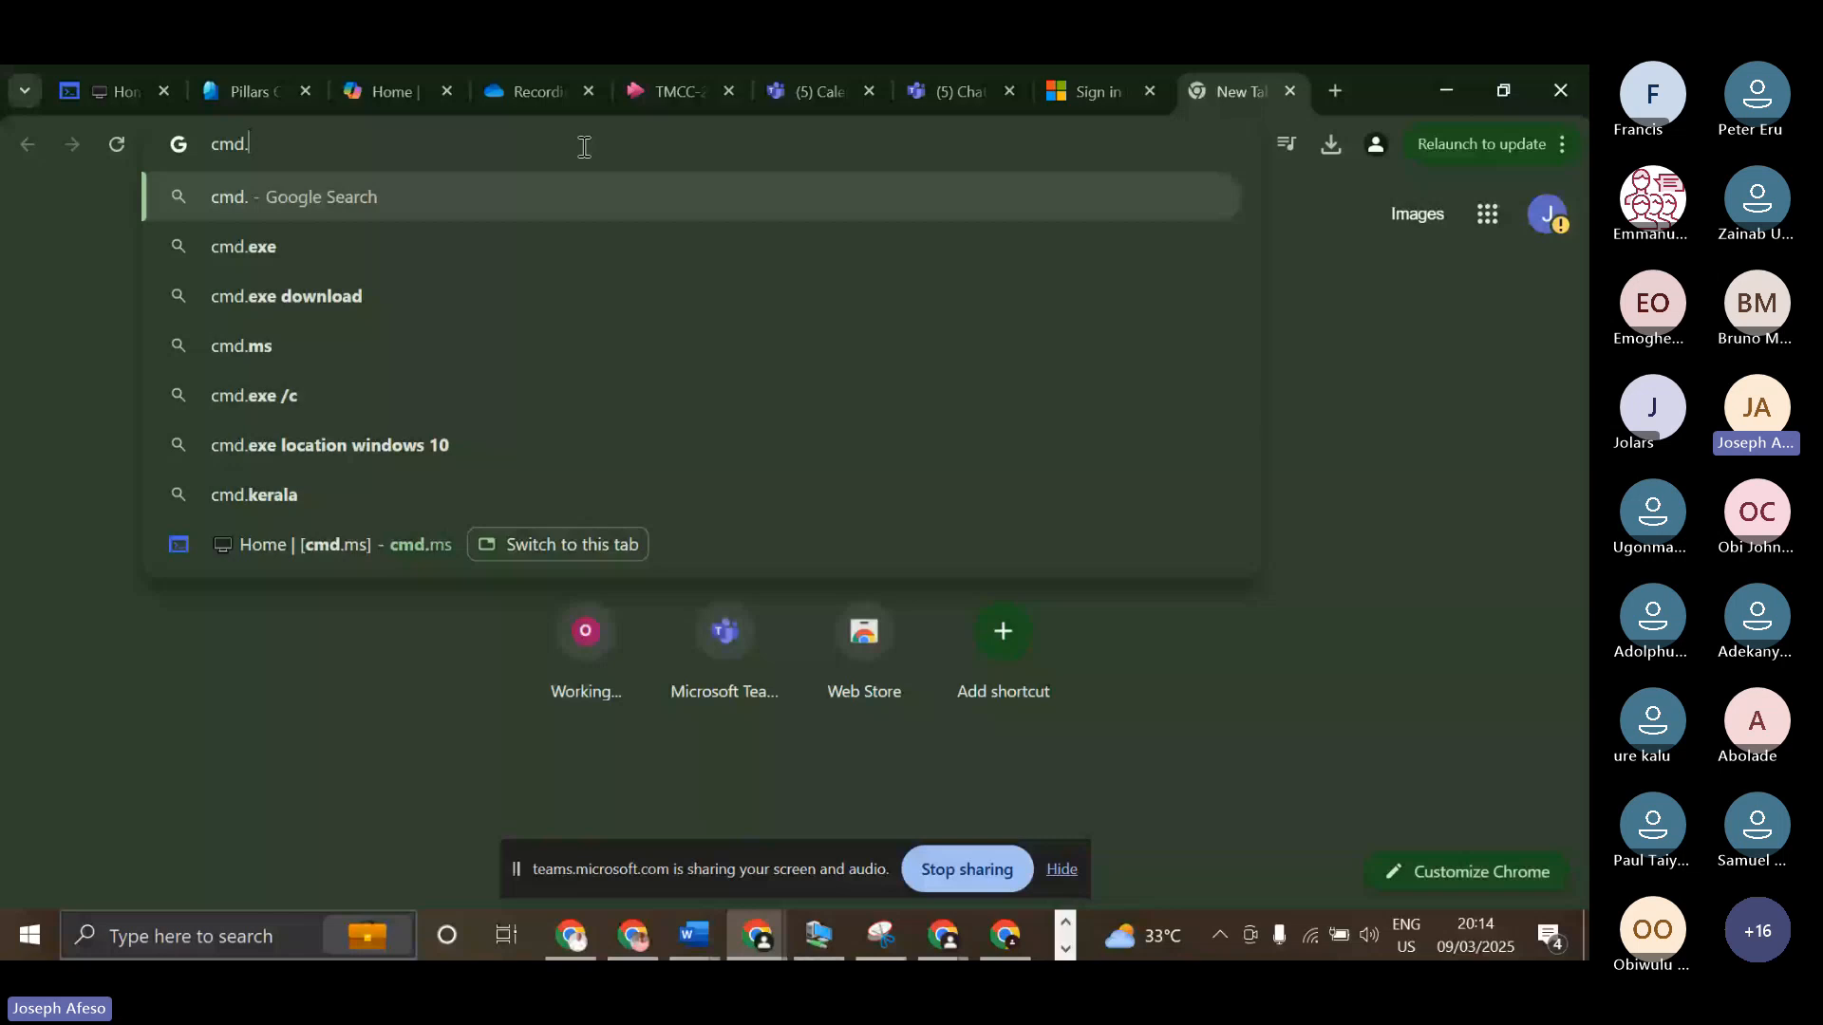
{"action": "type", "text": "ms"}
{"action": "key", "text": "Return"}
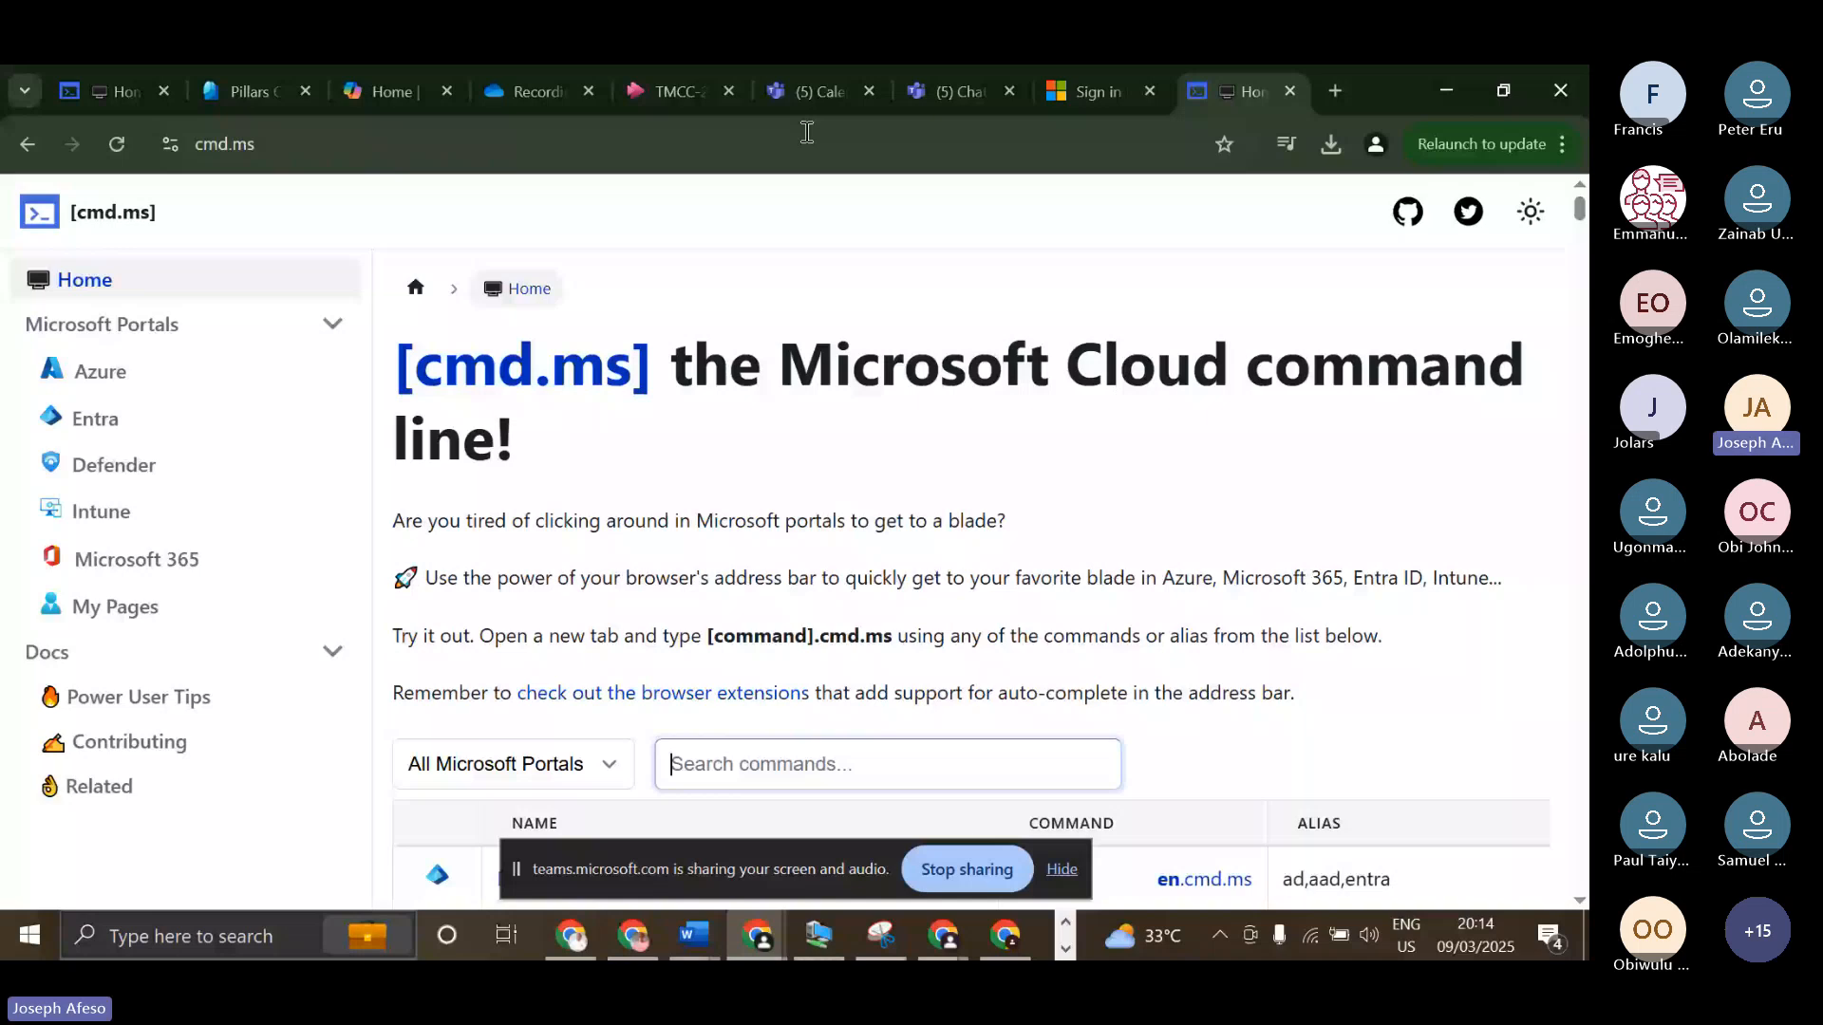
Hide the screen-sharing notice and show the portal filter options above the command table.
{"action": "scroll", "coordinate": [1044, 807], "scroll_direction": "down", "scroll_amount": 3}
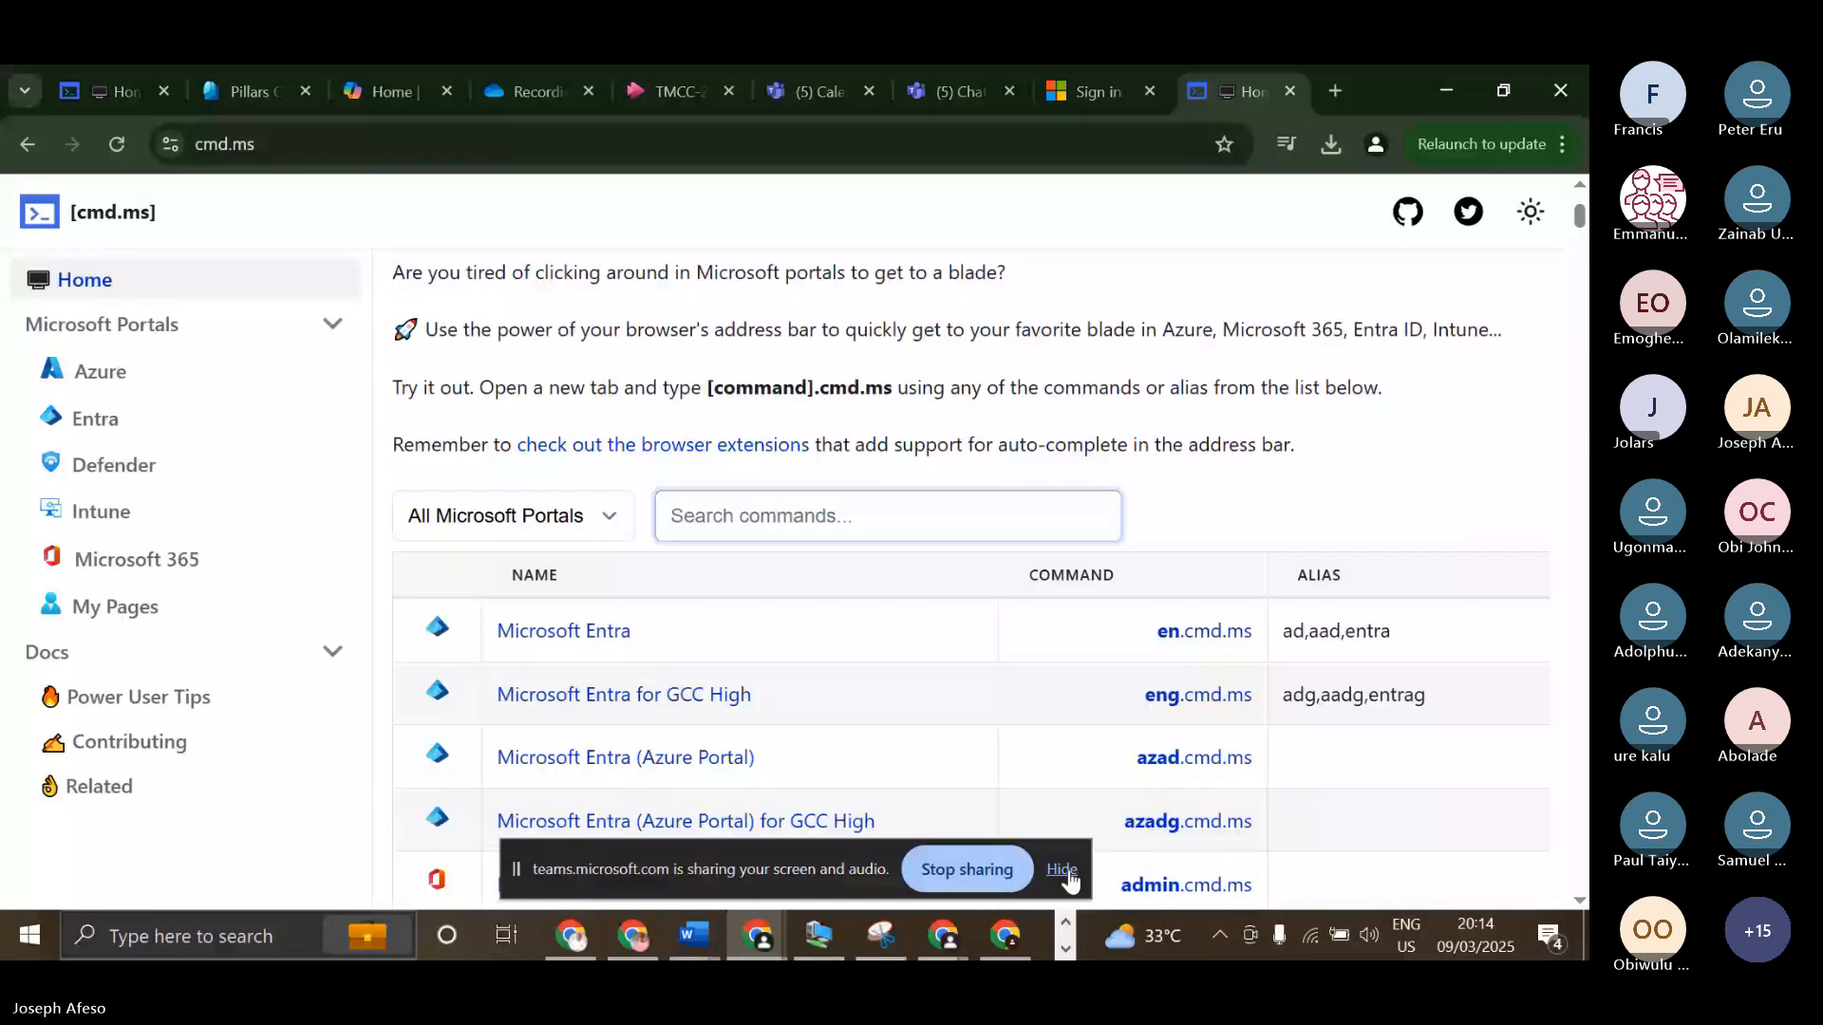
{"action": "left_click", "coordinate": [1062, 869]}
{"action": "scroll", "coordinate": [767, 420], "scroll_direction": "down", "scroll_amount": 3}
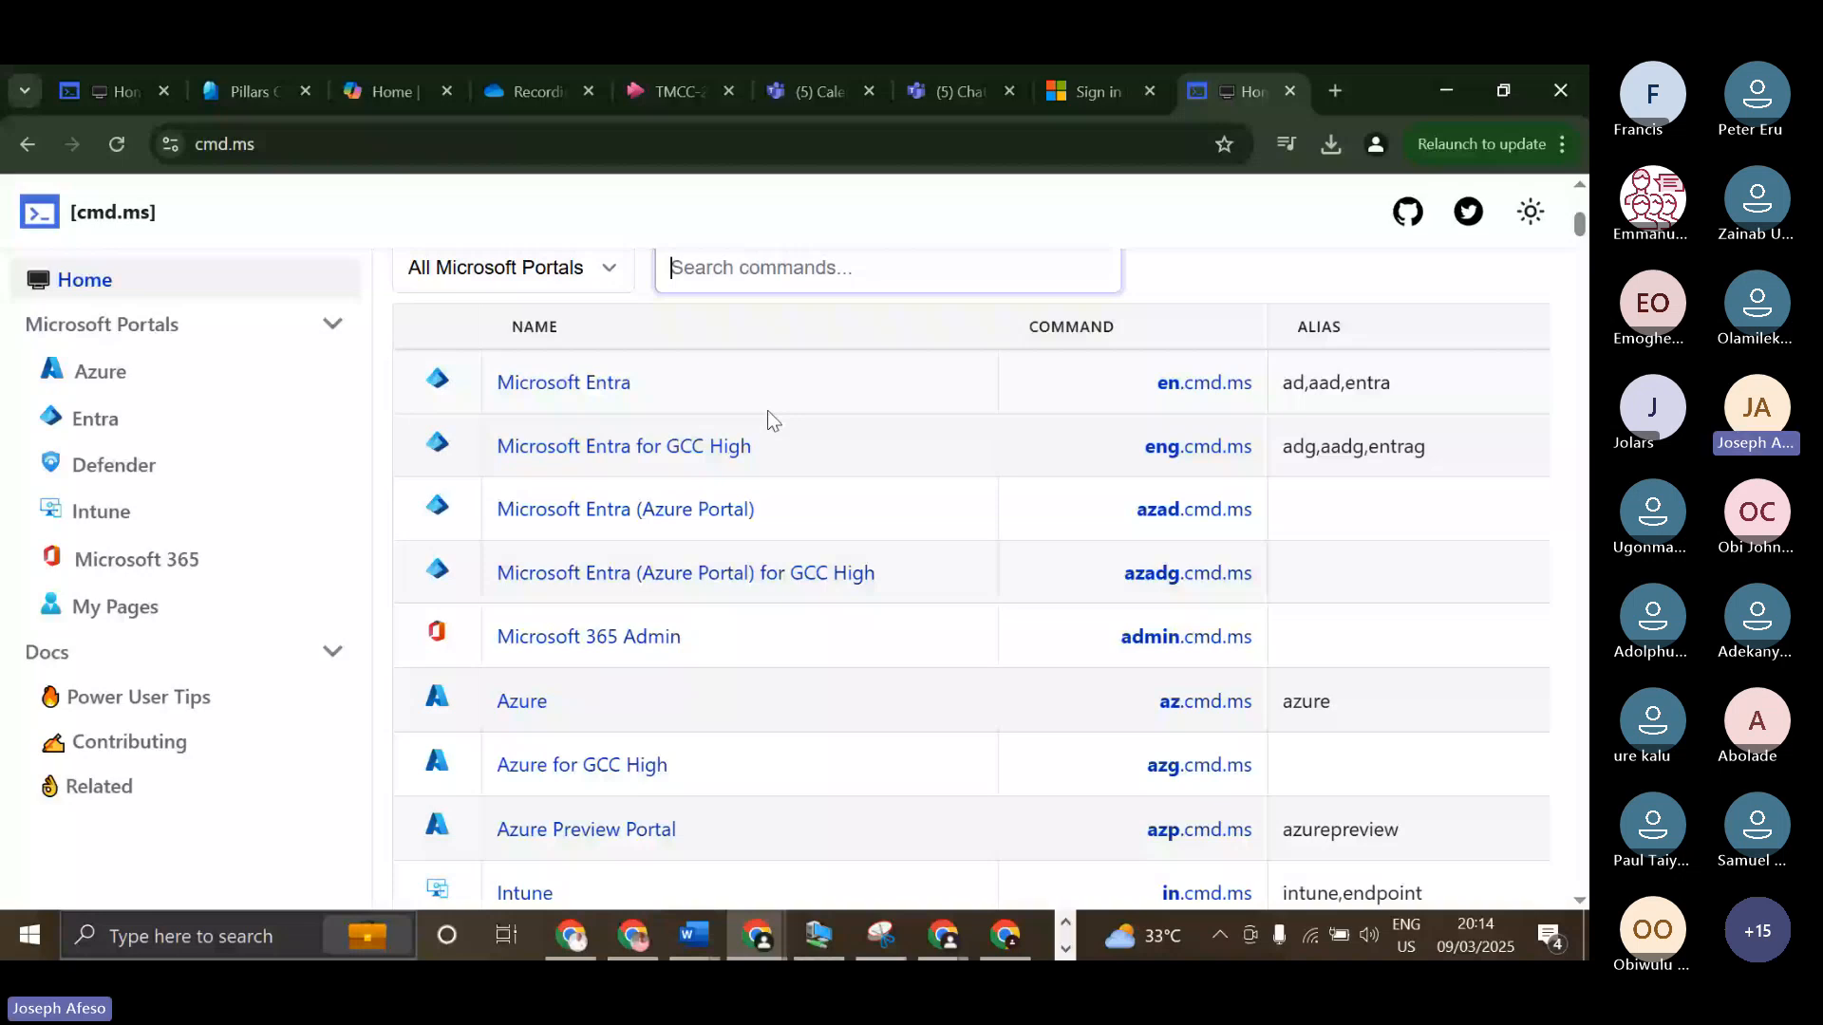
{"action": "scroll", "coordinate": [606, 404], "scroll_direction": "up", "scroll_amount": 5}
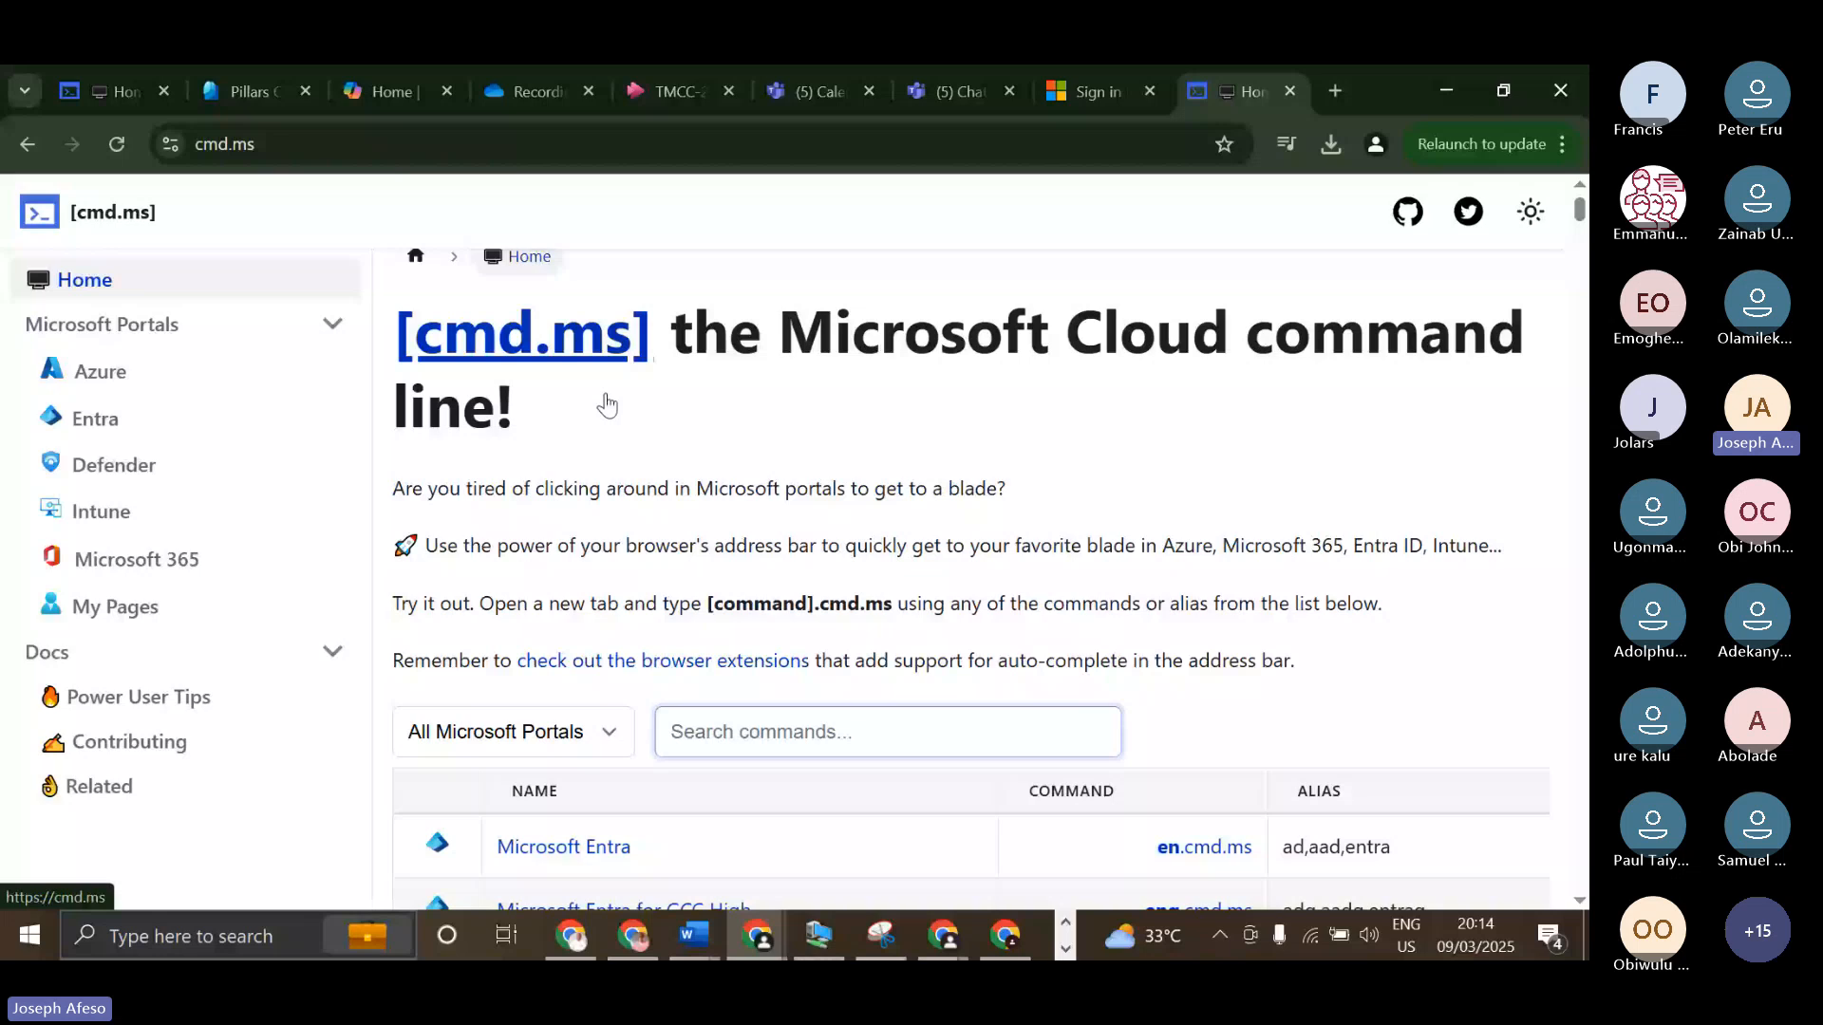
{"action": "scroll", "coordinate": [606, 405], "scroll_direction": "down", "scroll_amount": 4}
{"action": "left_click", "coordinate": [606, 406]}
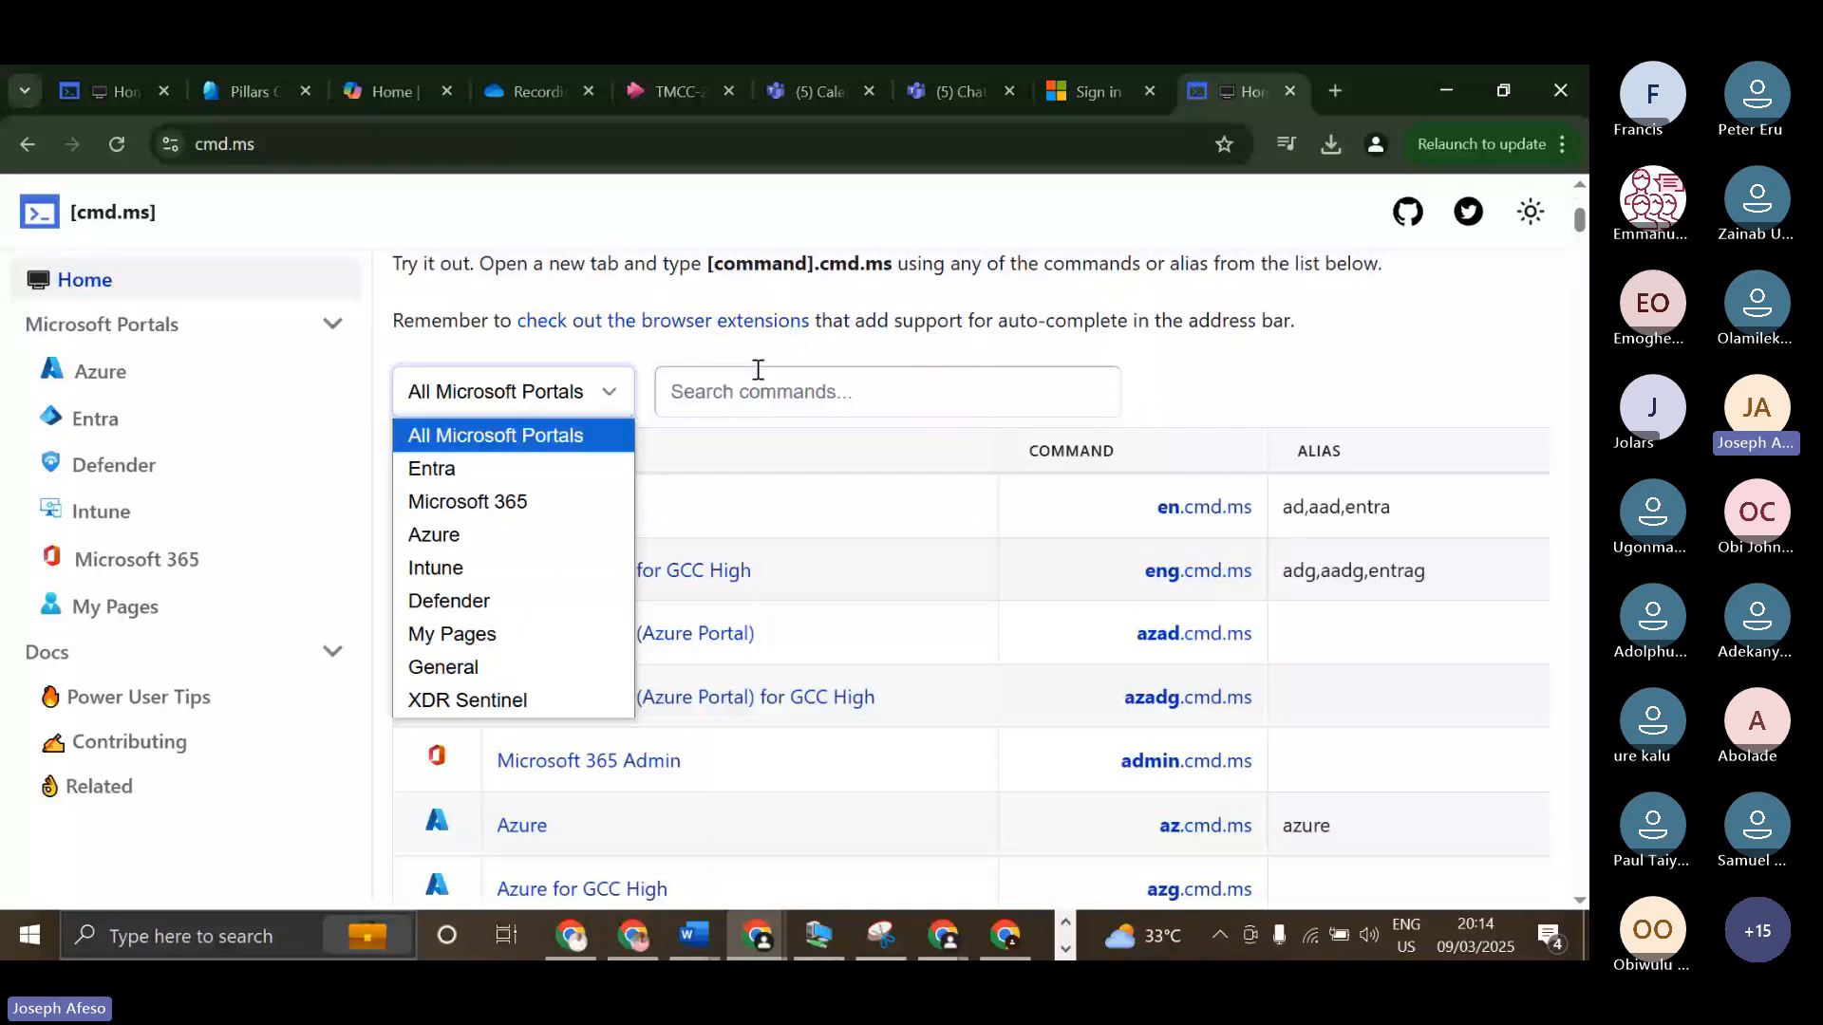
Look through the full command table for all Microsoft portals, down to the quarantine policies entry and back up.
{"action": "scroll", "coordinate": [774, 417], "scroll_direction": "down", "scroll_amount": 8}
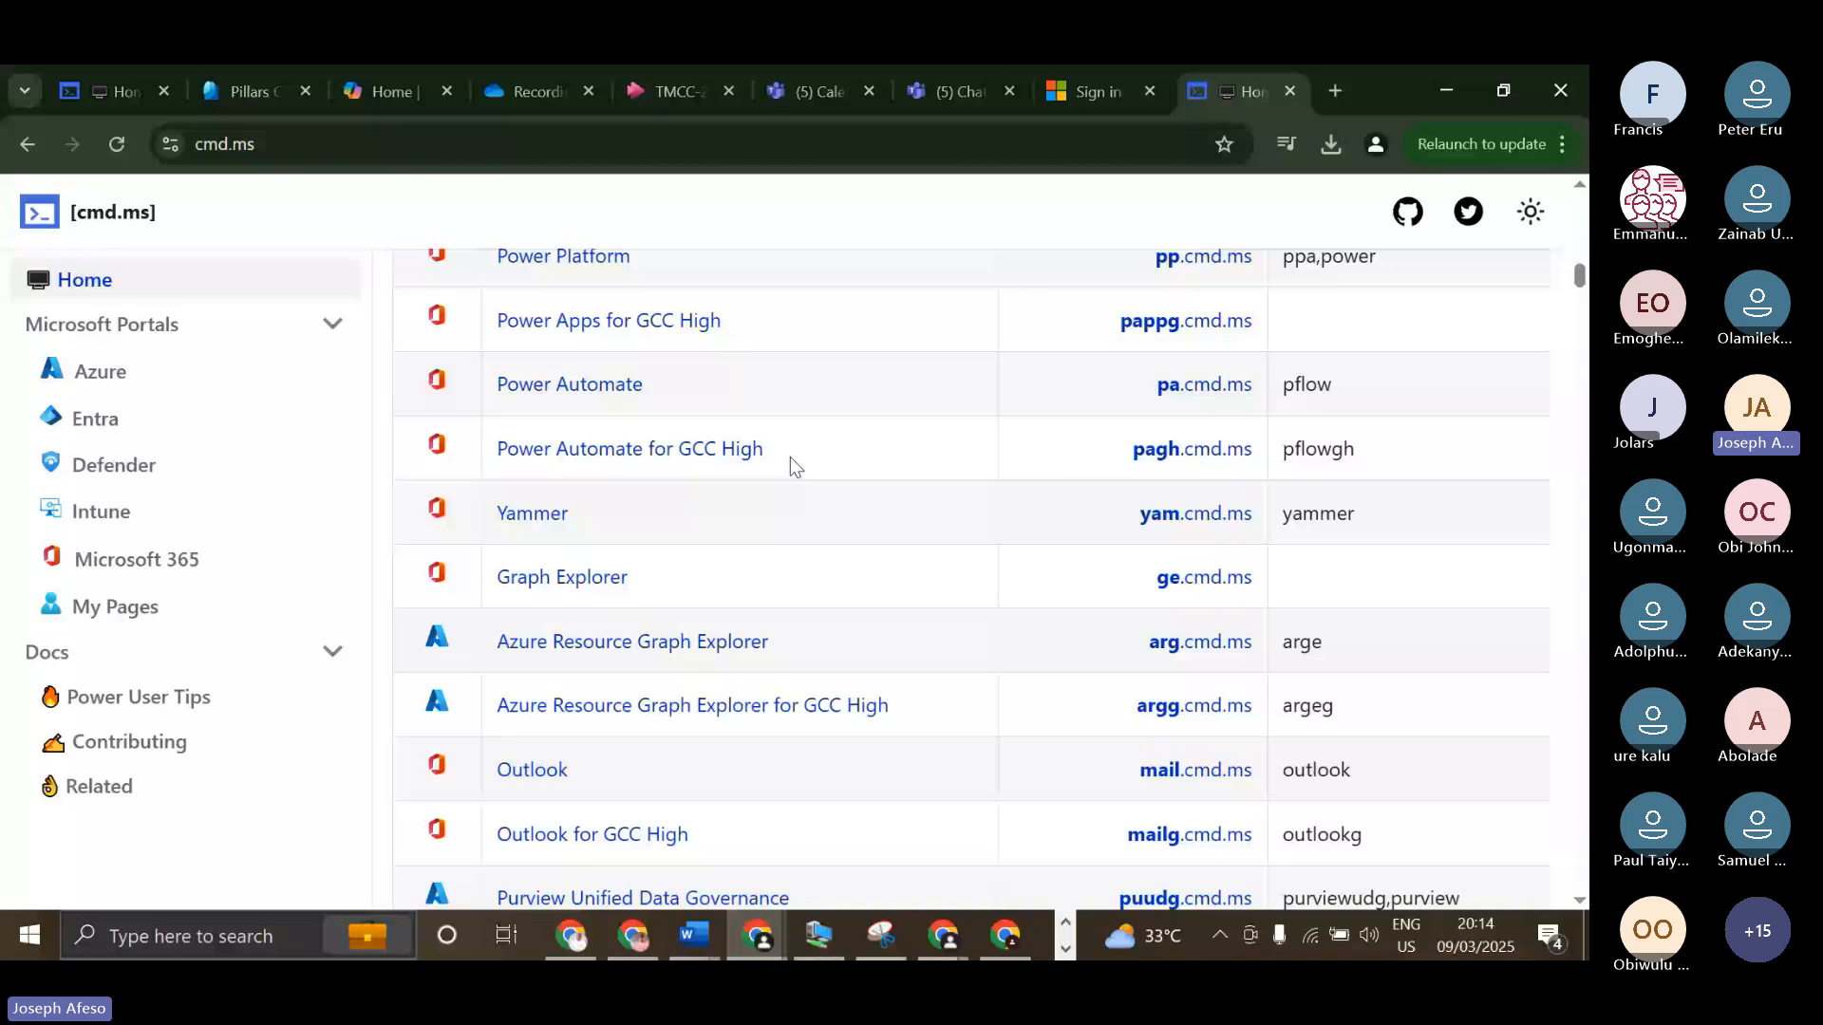
{"action": "scroll", "coordinate": [791, 460], "scroll_direction": "down", "scroll_amount": 10}
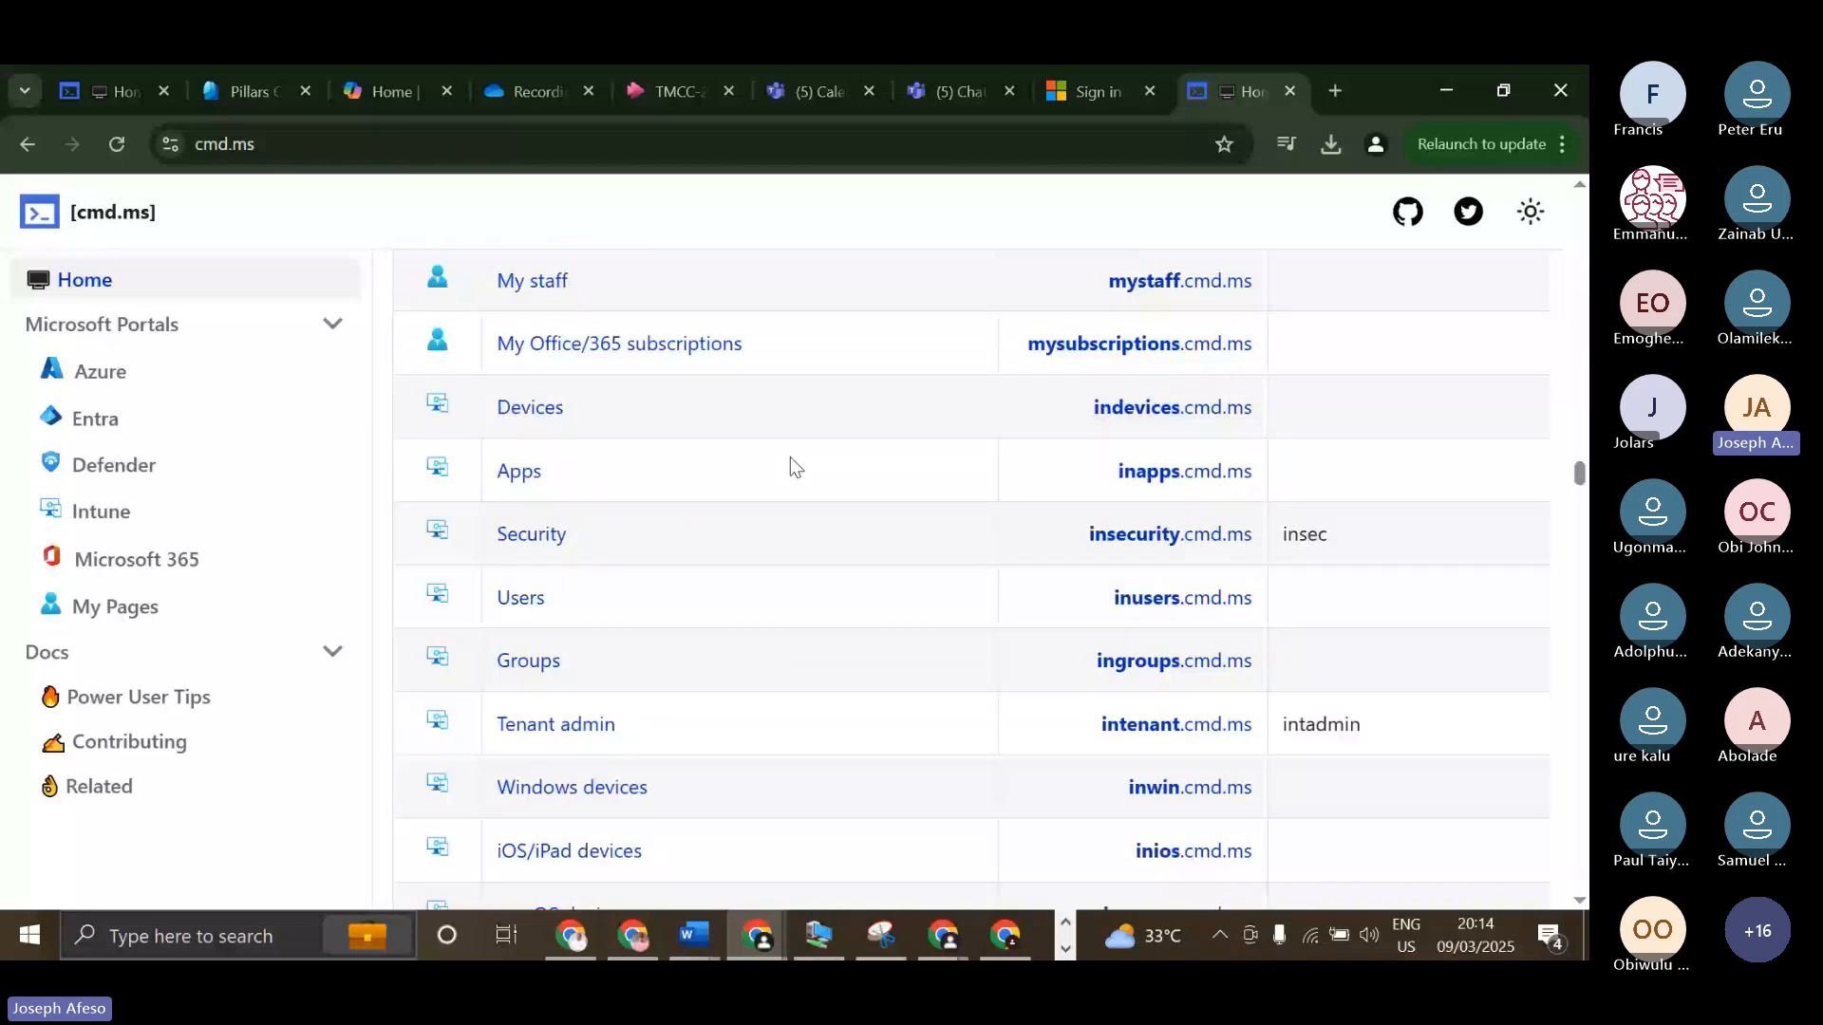
{"action": "scroll", "coordinate": [790, 458], "scroll_direction": "down", "scroll_amount": 10}
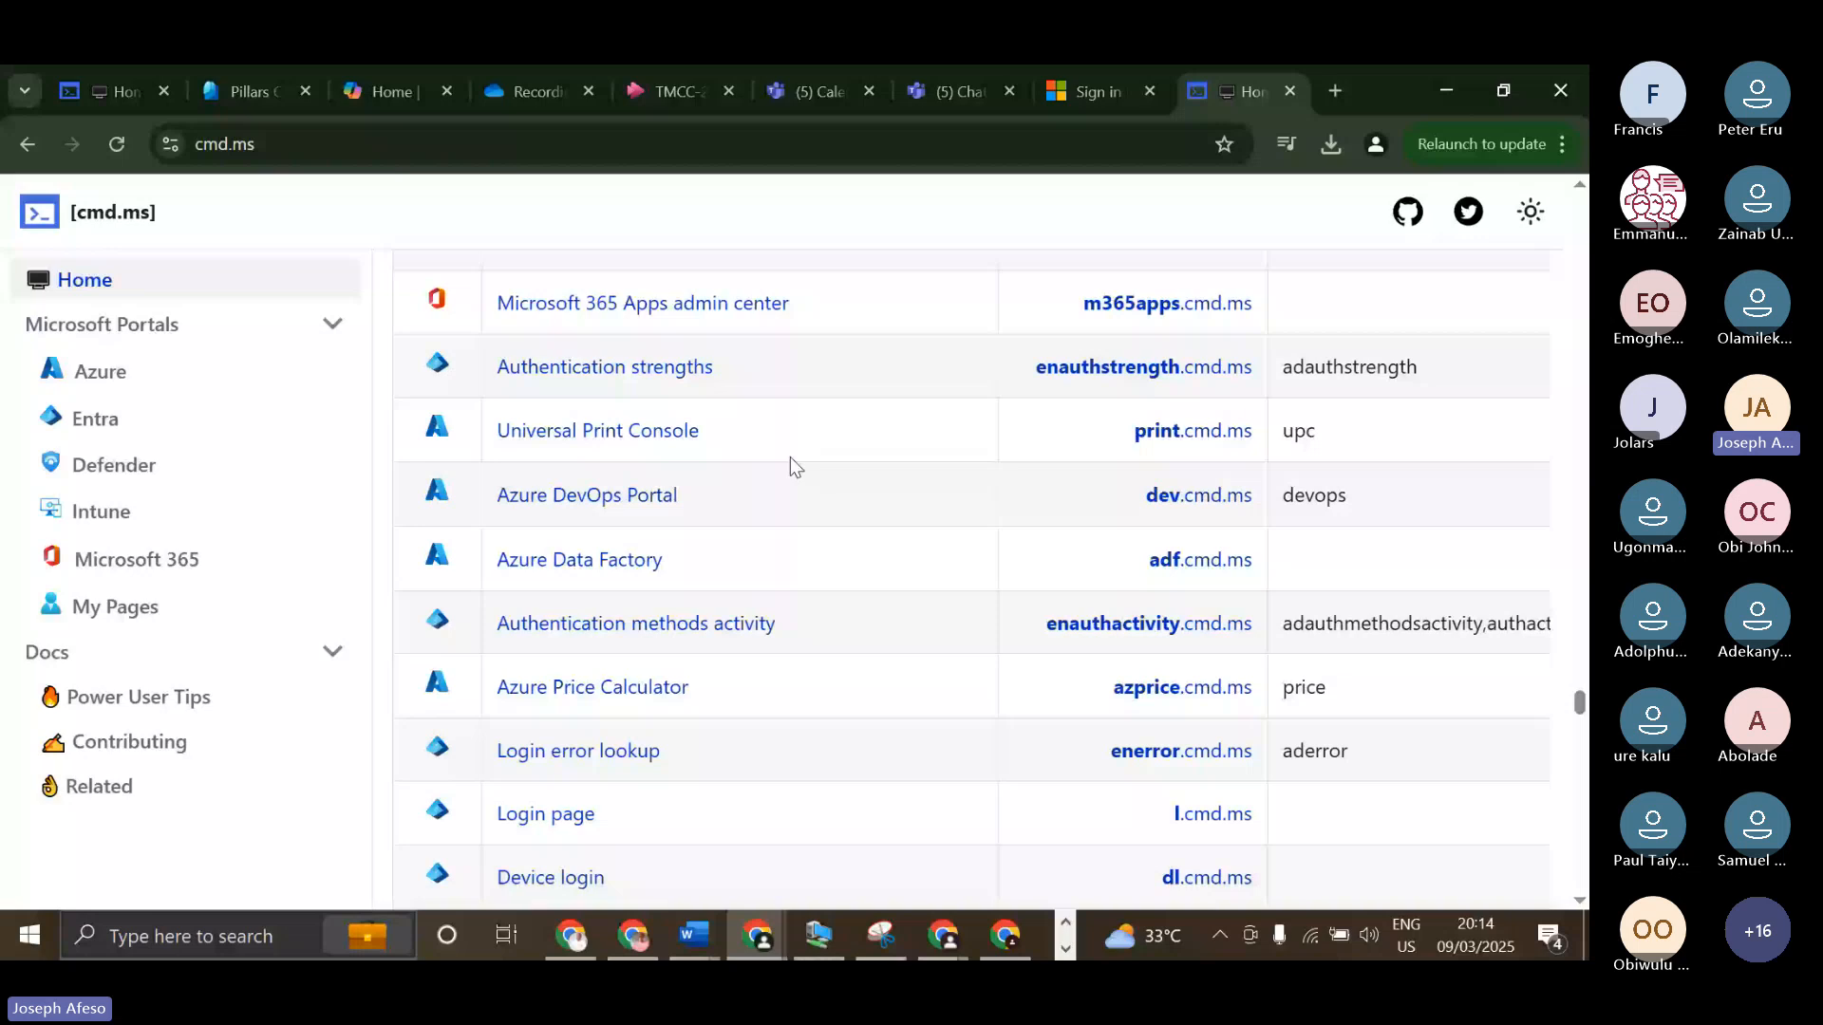
{"action": "scroll", "coordinate": [790, 457], "scroll_direction": "down", "scroll_amount": 10}
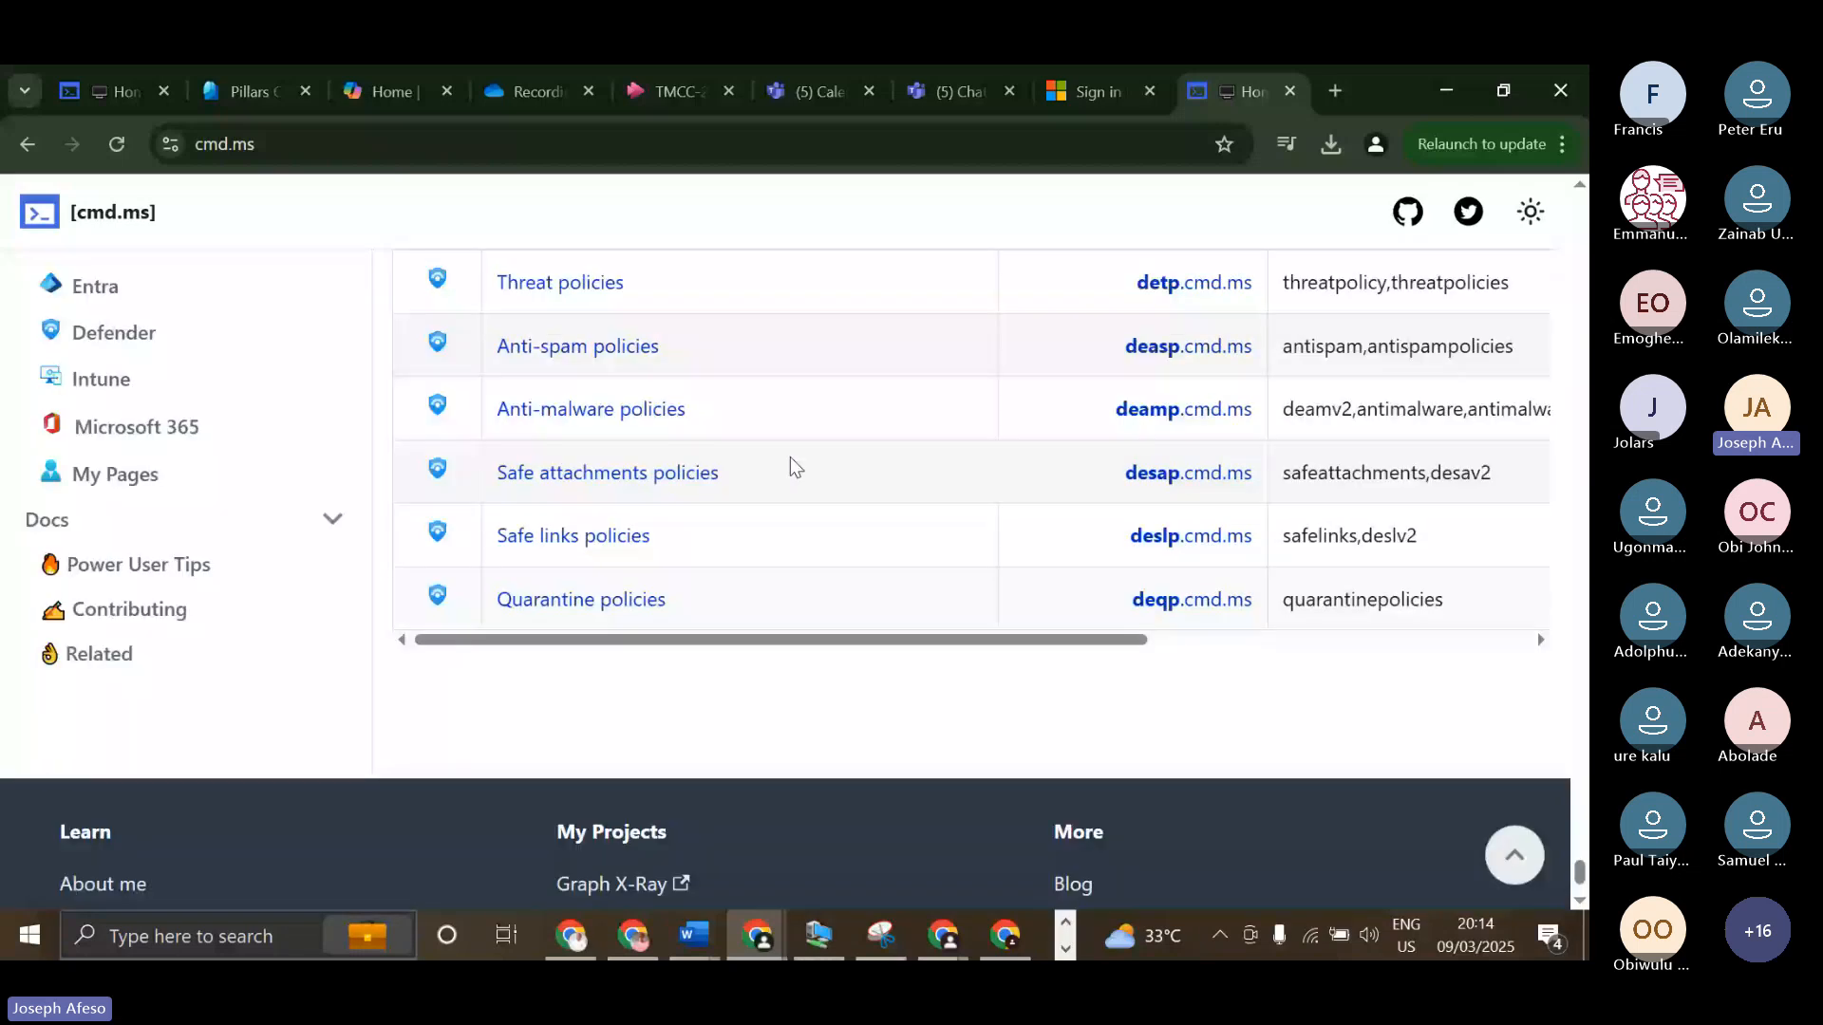
{"action": "scroll", "coordinate": [790, 457], "scroll_direction": "up", "scroll_amount": 5}
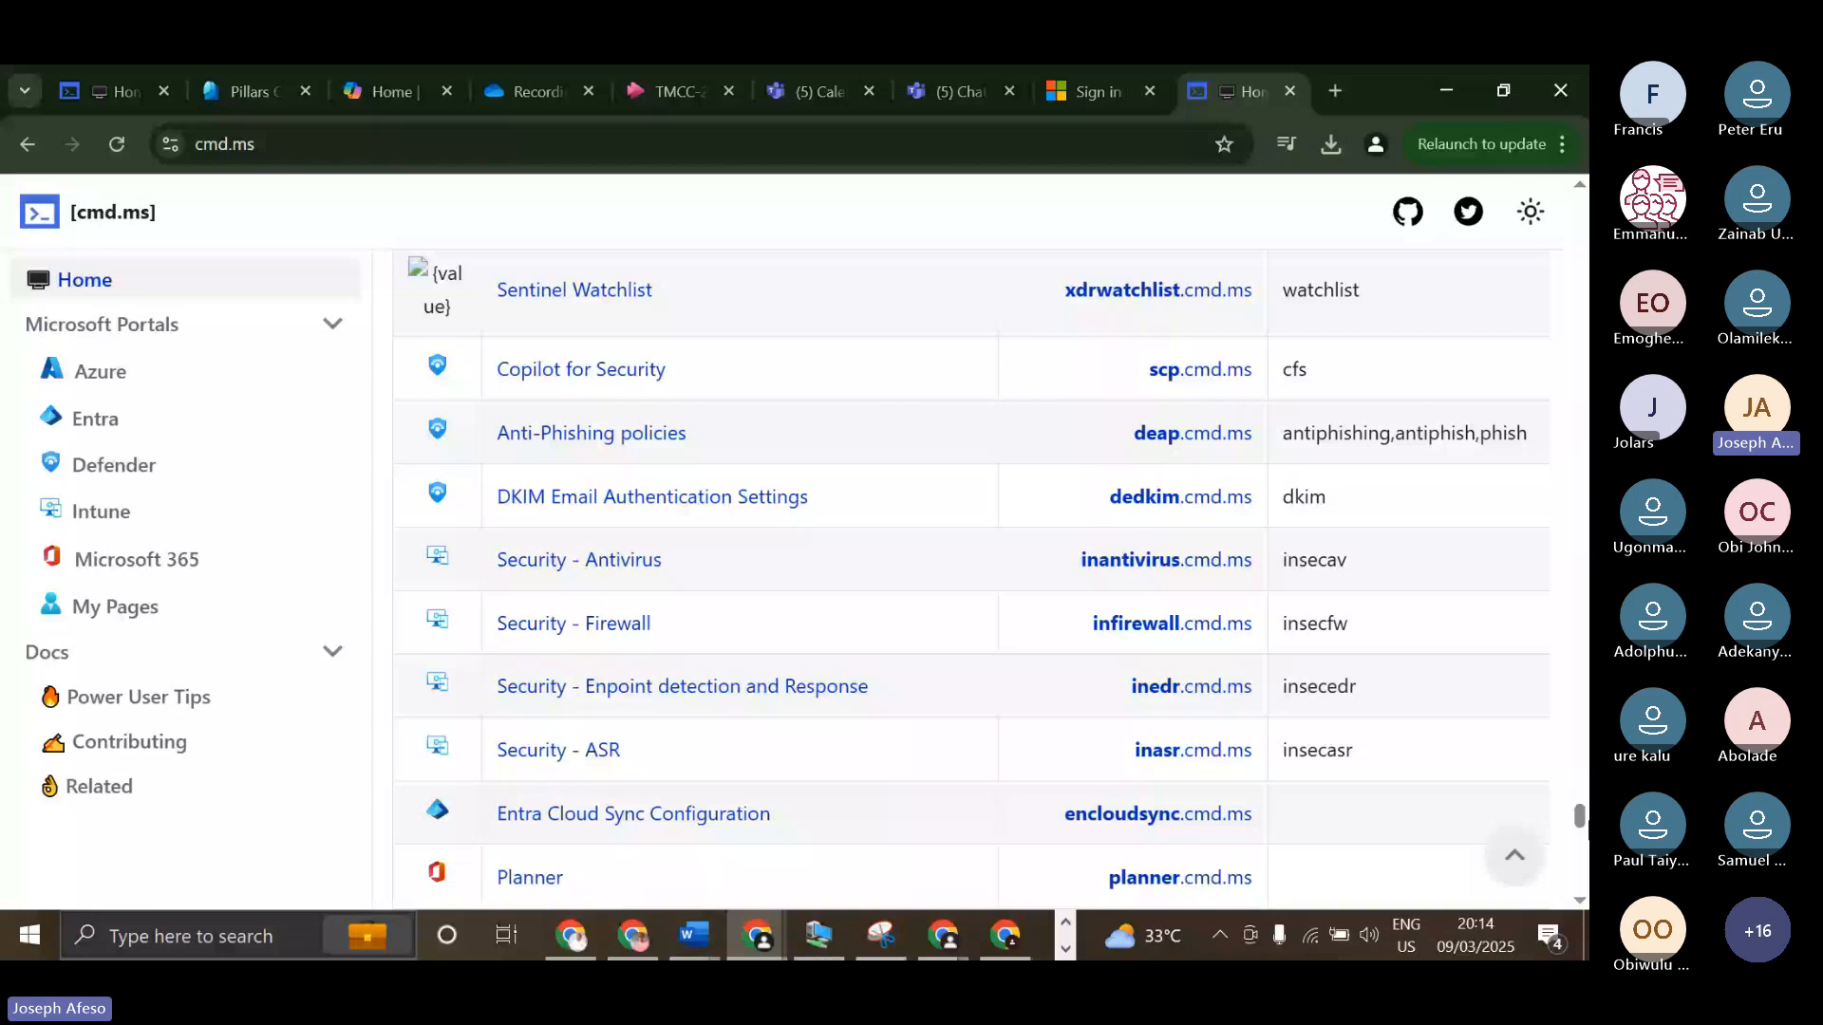
{"action": "scroll", "coordinate": [701, 385], "scroll_direction": "up", "scroll_amount": 15}
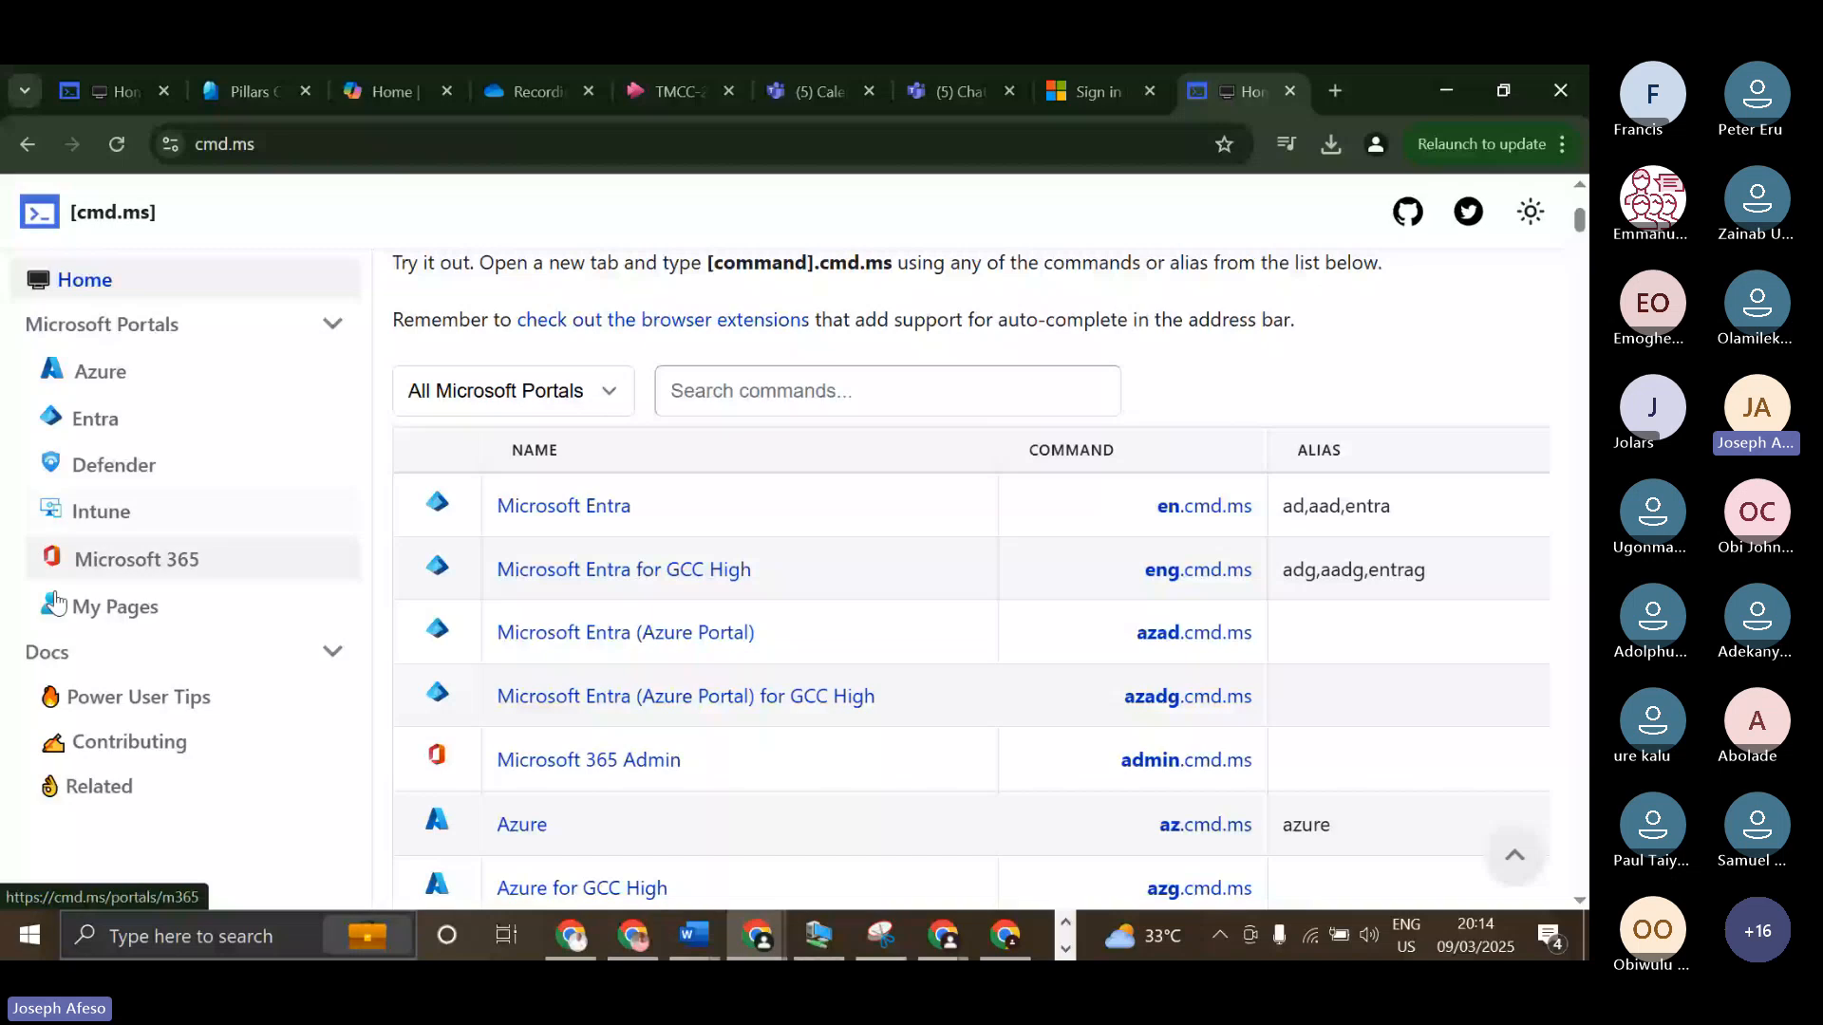
Open the Azure portal page and look through its commands, aliases and URLs.
{"action": "left_click", "coordinate": [150, 402]}
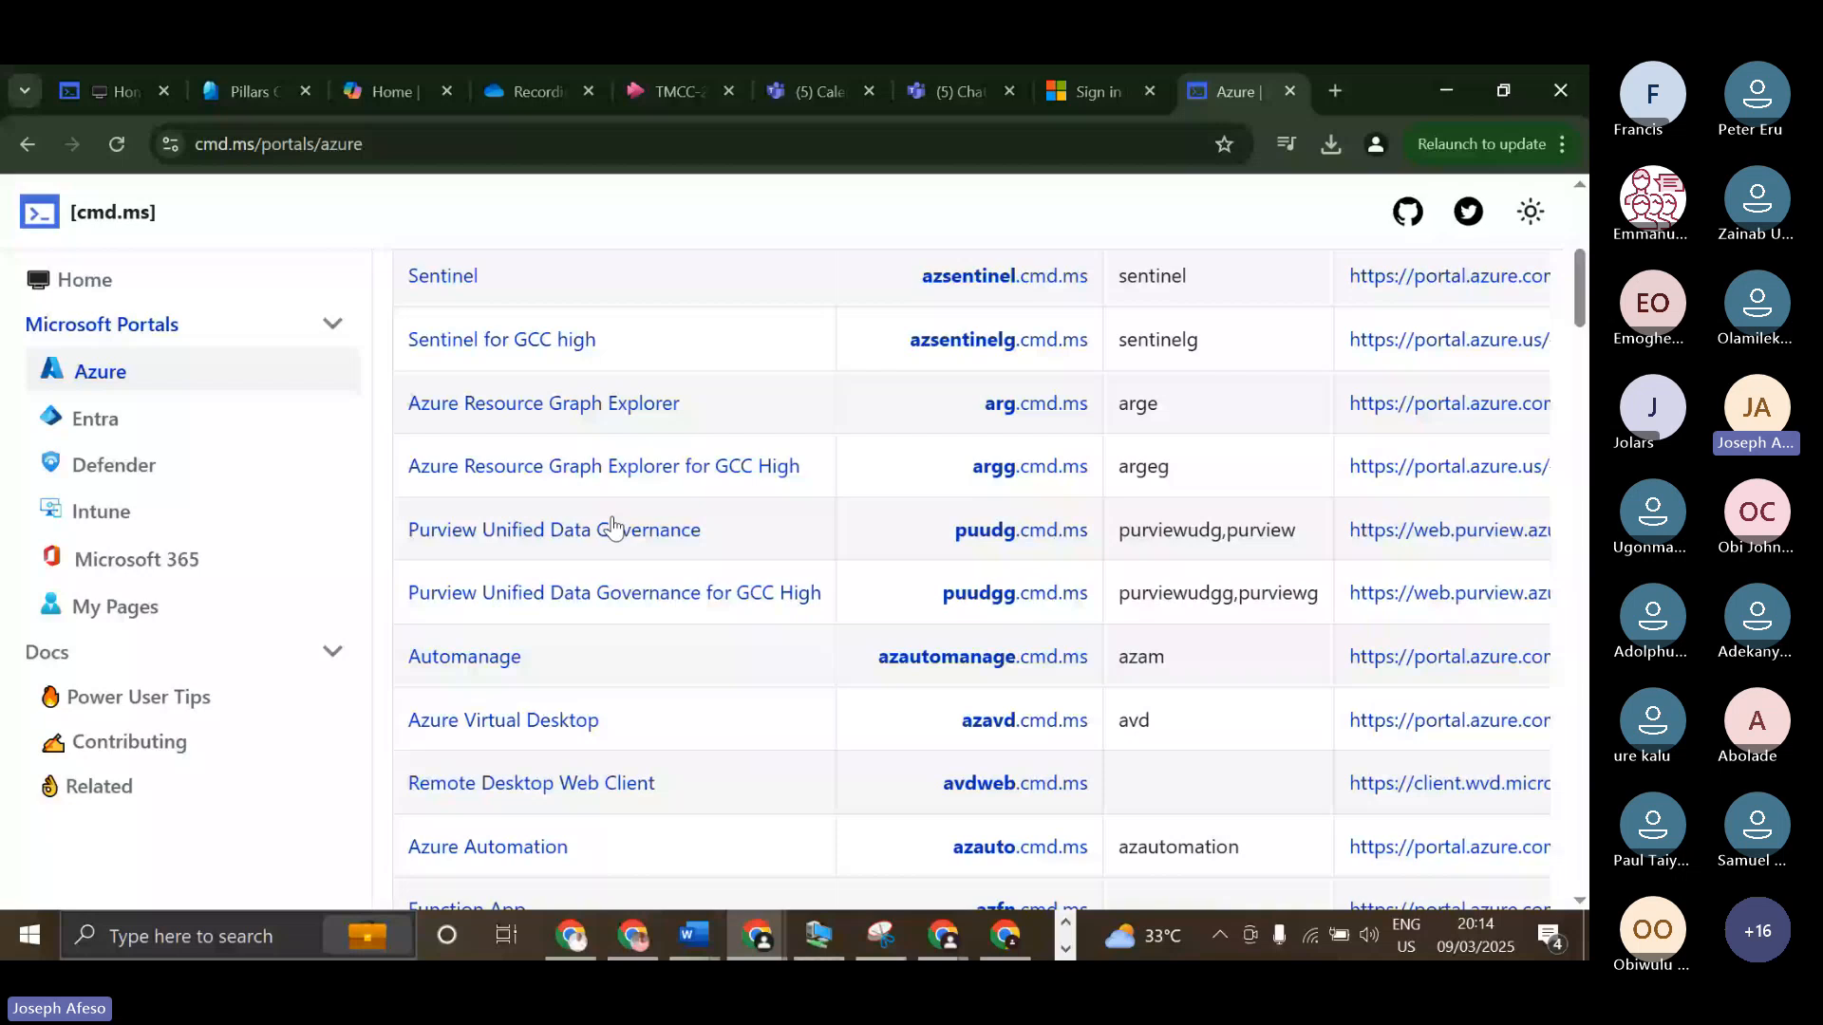
{"action": "scroll", "coordinate": [612, 527], "scroll_direction": "down", "scroll_amount": 7}
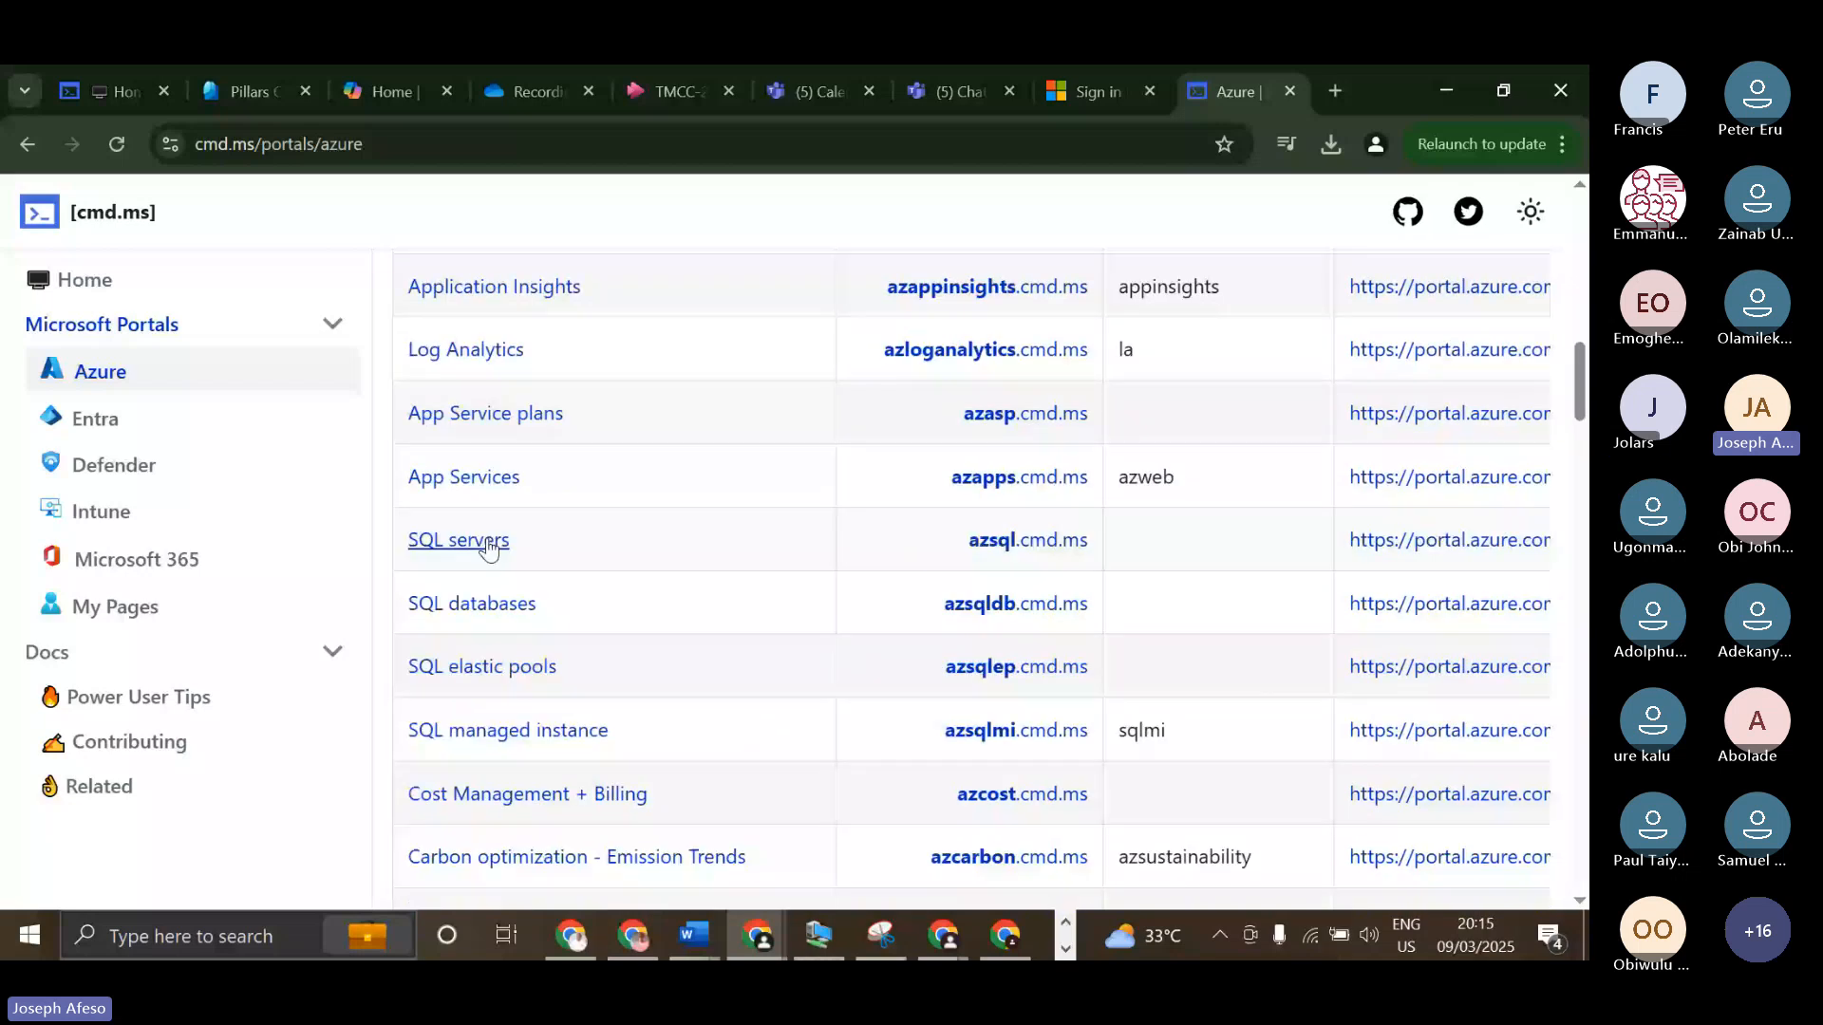
{"action": "scroll", "coordinate": [538, 653], "scroll_direction": "down", "scroll_amount": 4}
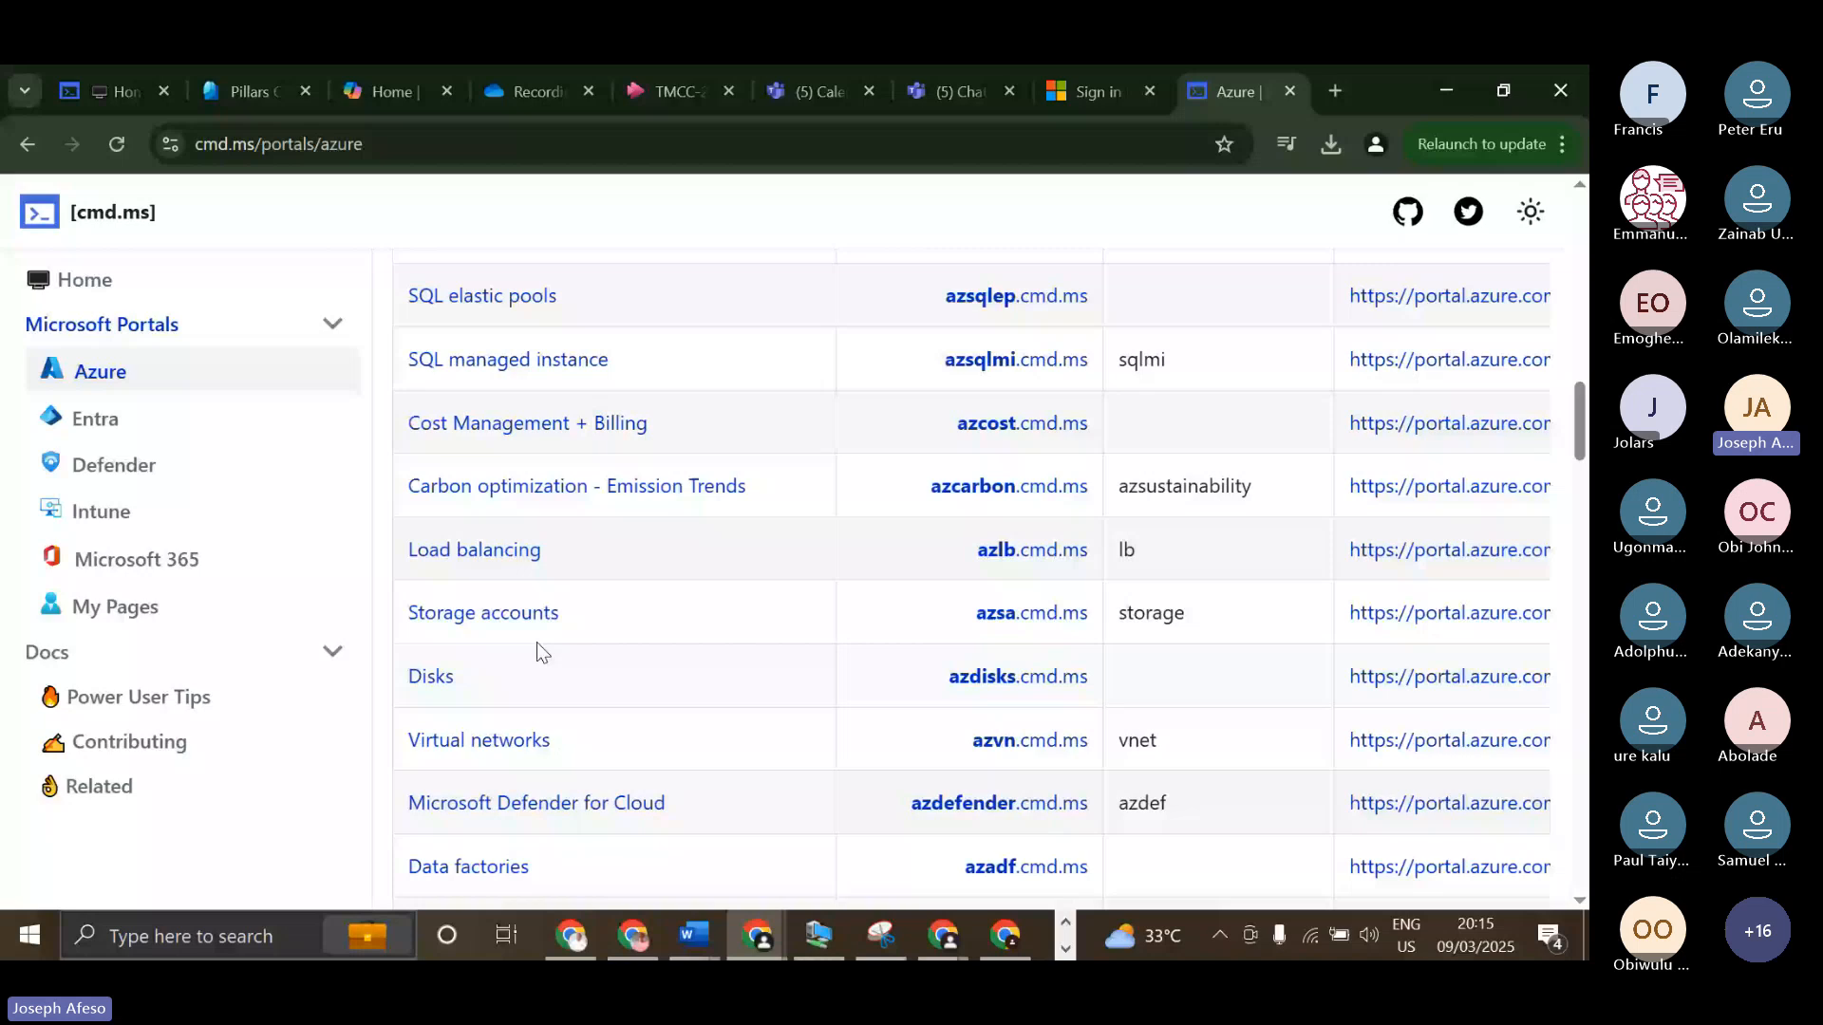
{"action": "scroll", "coordinate": [541, 641], "scroll_direction": "up", "scroll_amount": 15}
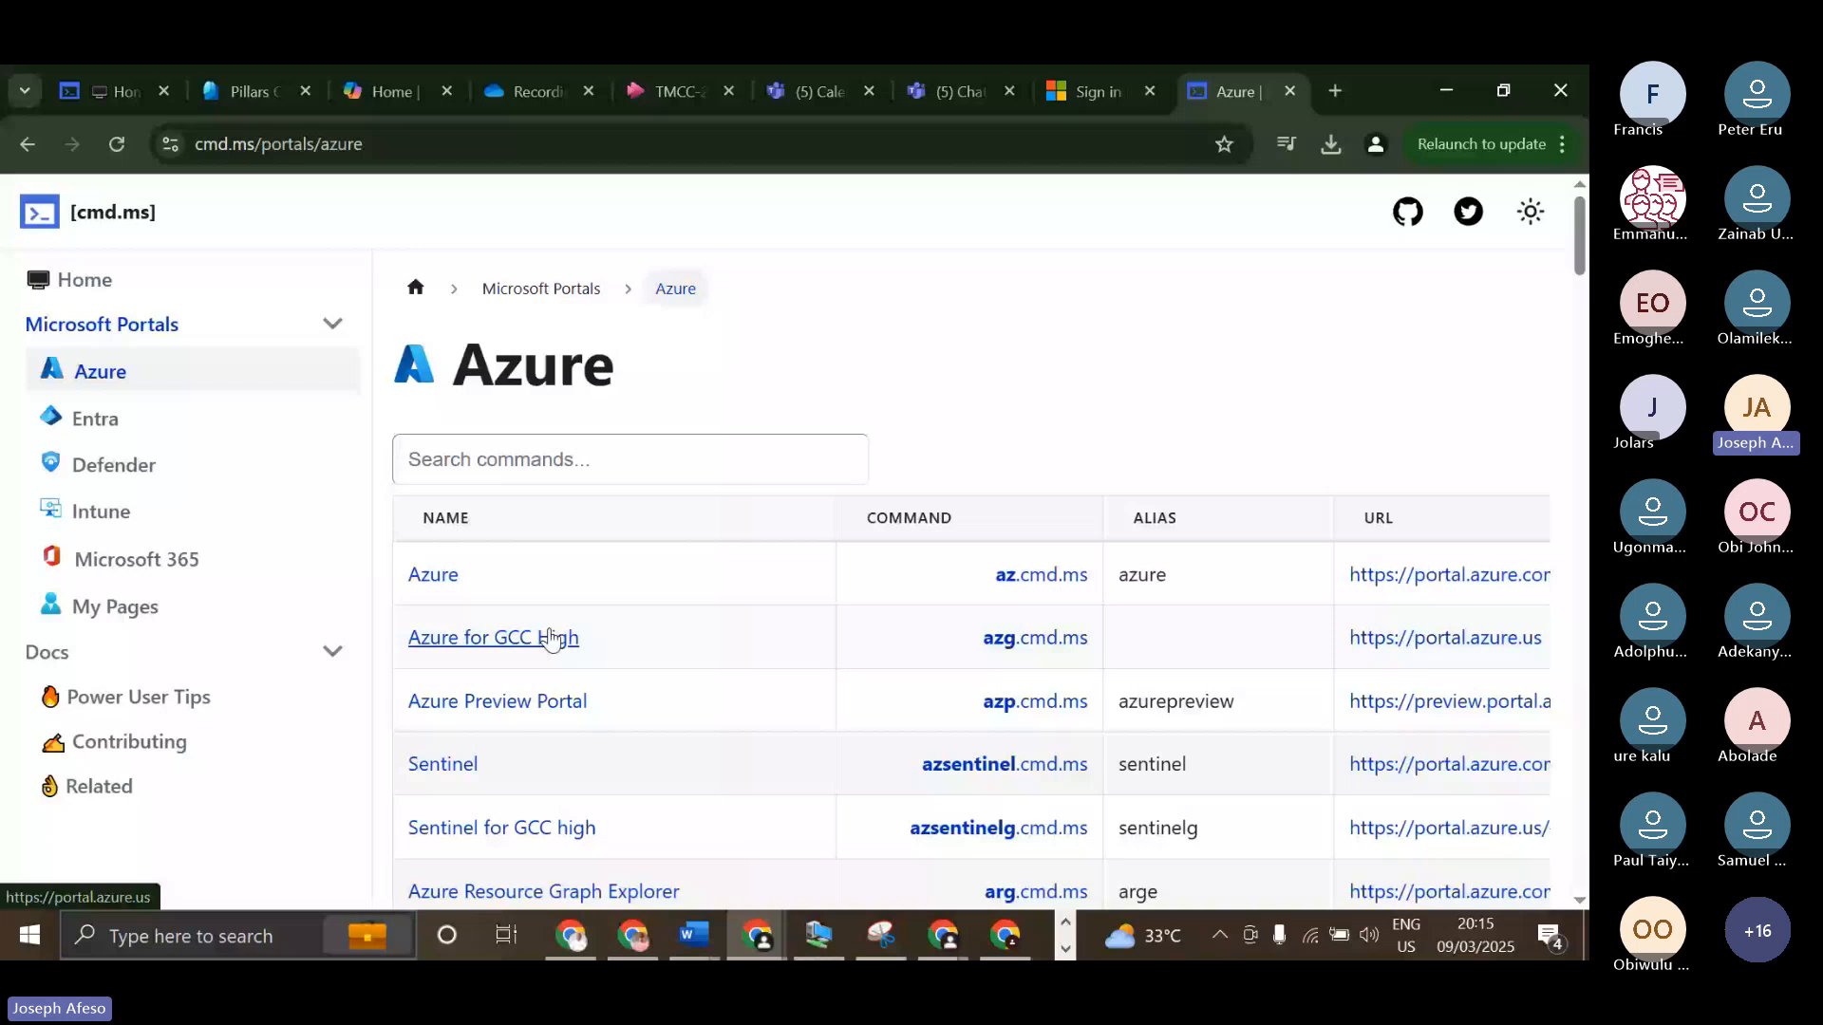
{"action": "scroll", "coordinate": [550, 637], "scroll_direction": "down", "scroll_amount": 1}
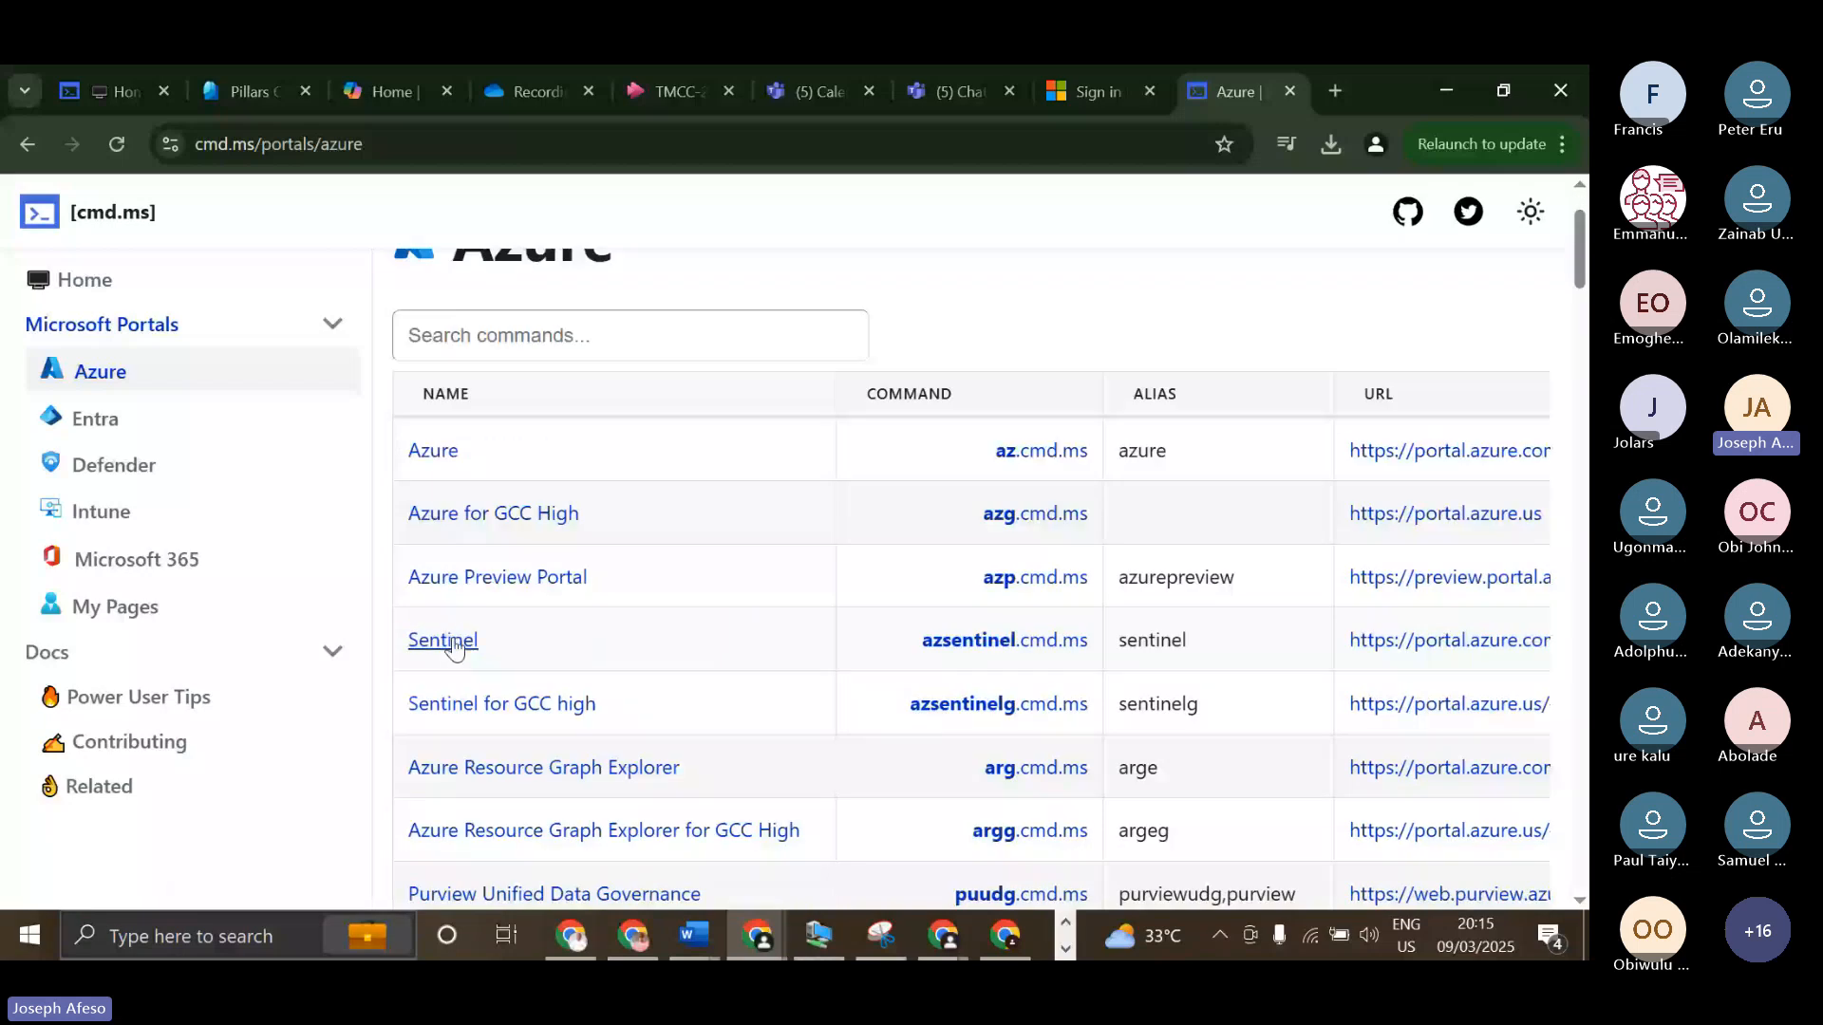
Open the Entra portal page and review its commands for users, groups, devices and access settings.
{"action": "left_click", "coordinate": [95, 419]}
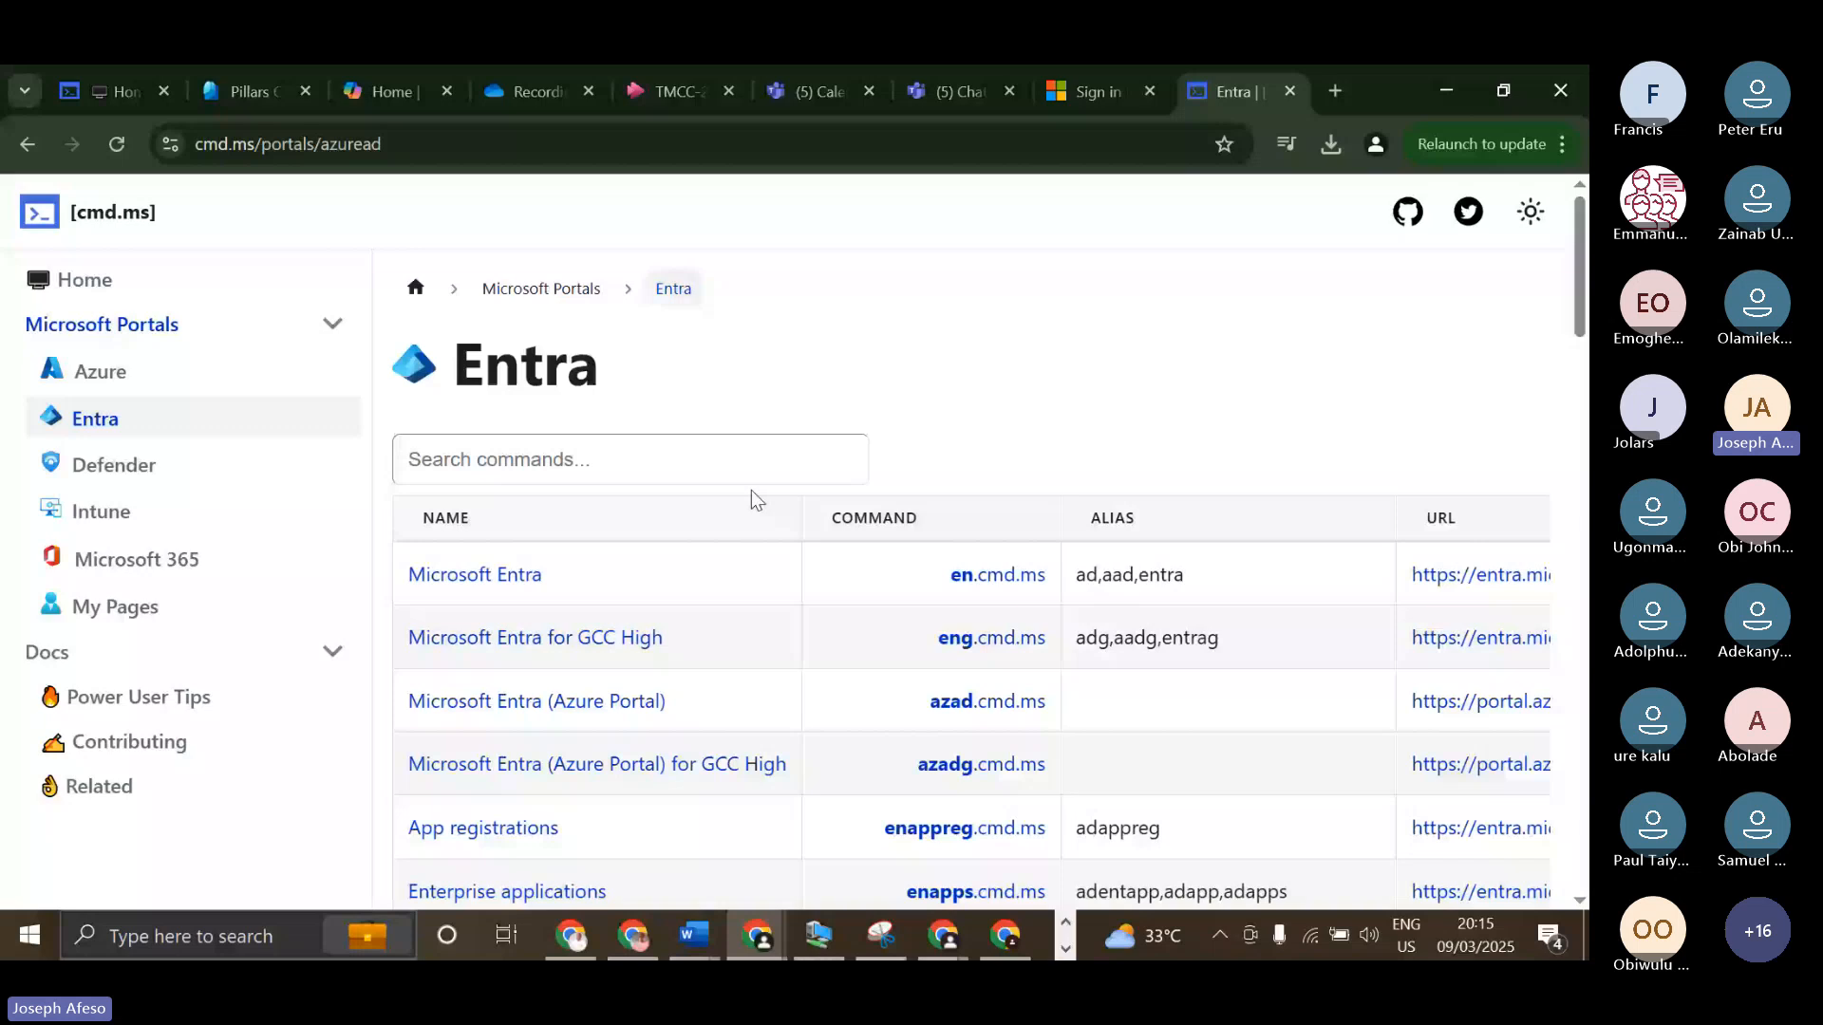
{"action": "scroll", "coordinate": [506, 482], "scroll_direction": "down", "scroll_amount": 4}
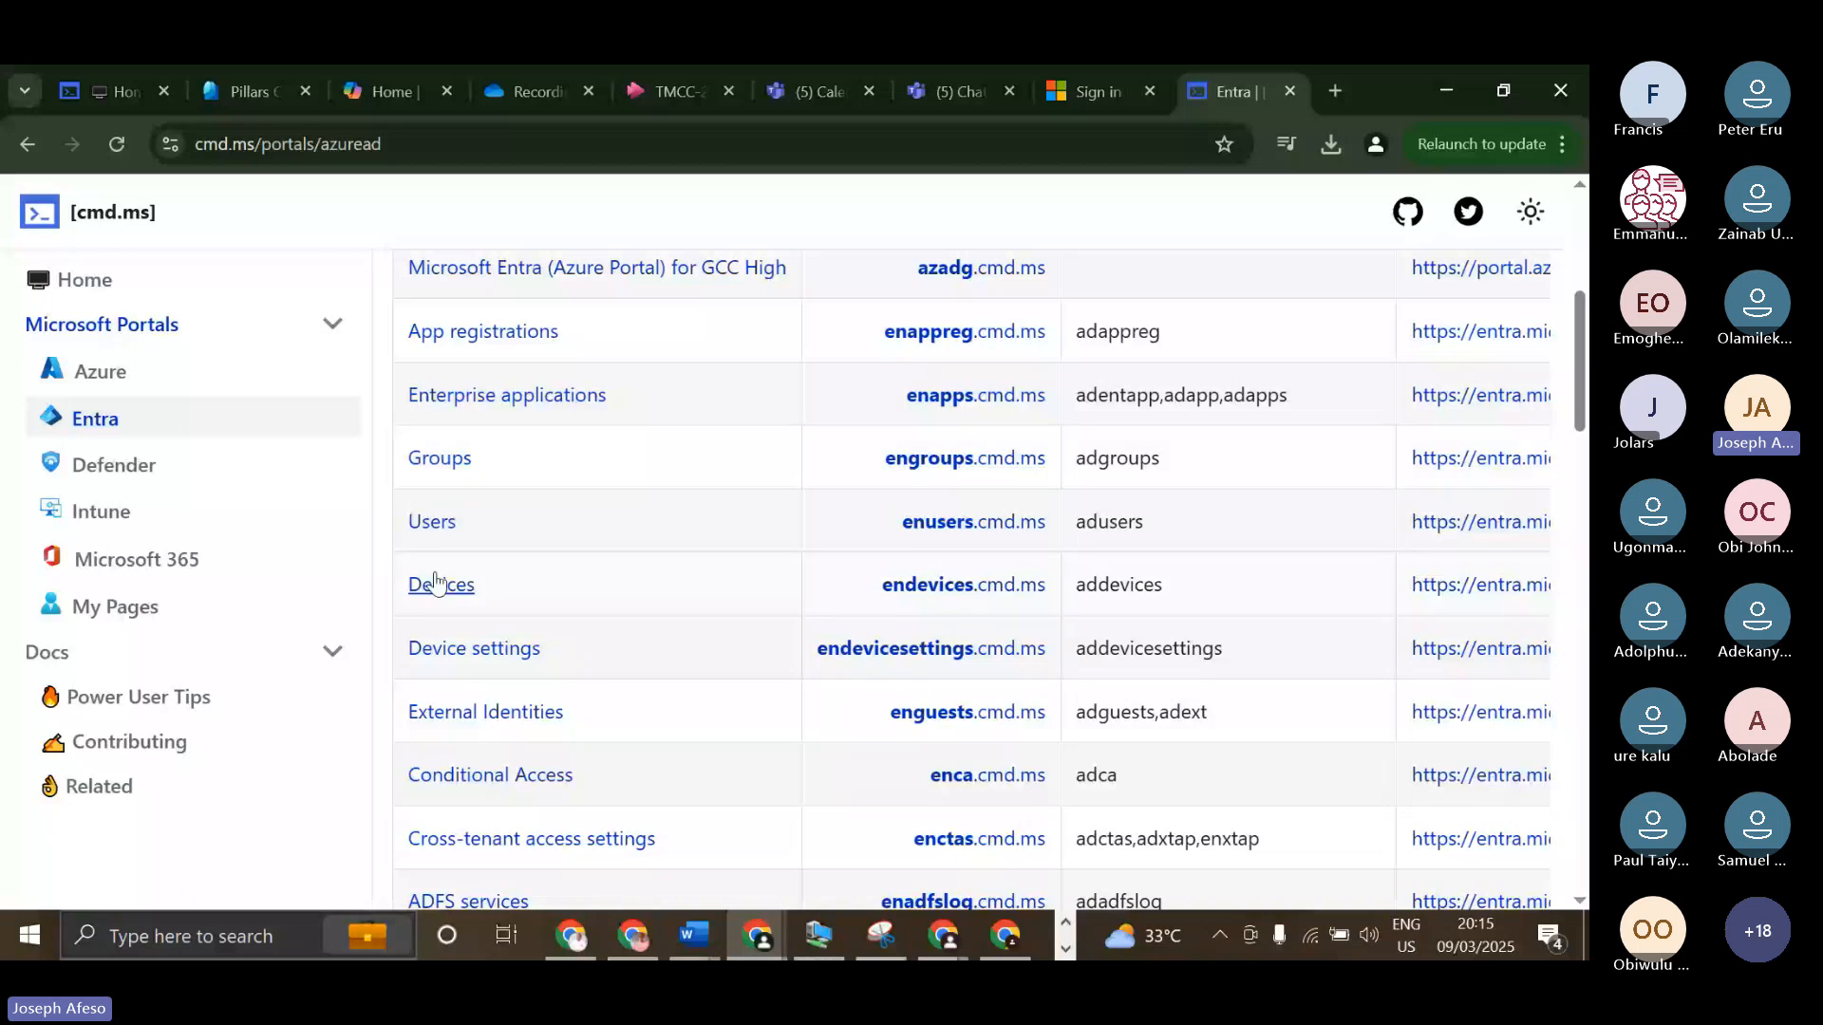
{"action": "scroll", "coordinate": [525, 622], "scroll_direction": "down", "scroll_amount": 1}
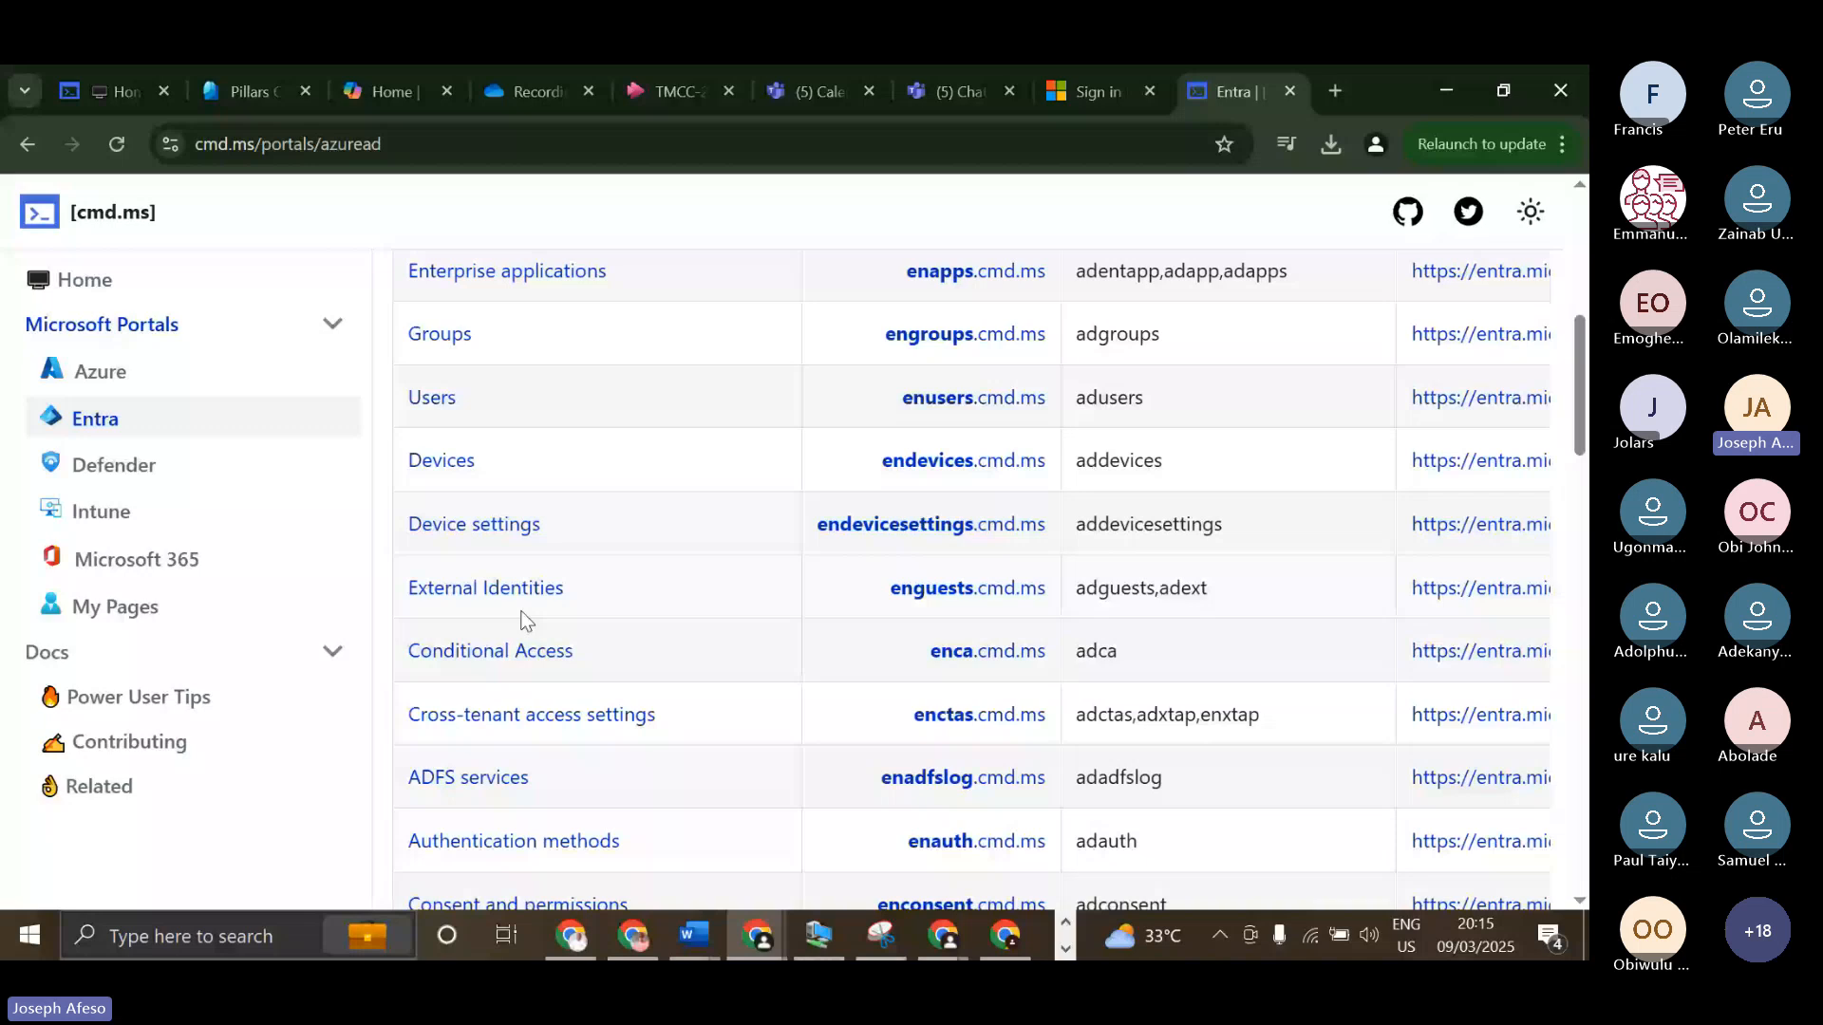
{"action": "scroll", "coordinate": [513, 656], "scroll_direction": "down", "scroll_amount": 2}
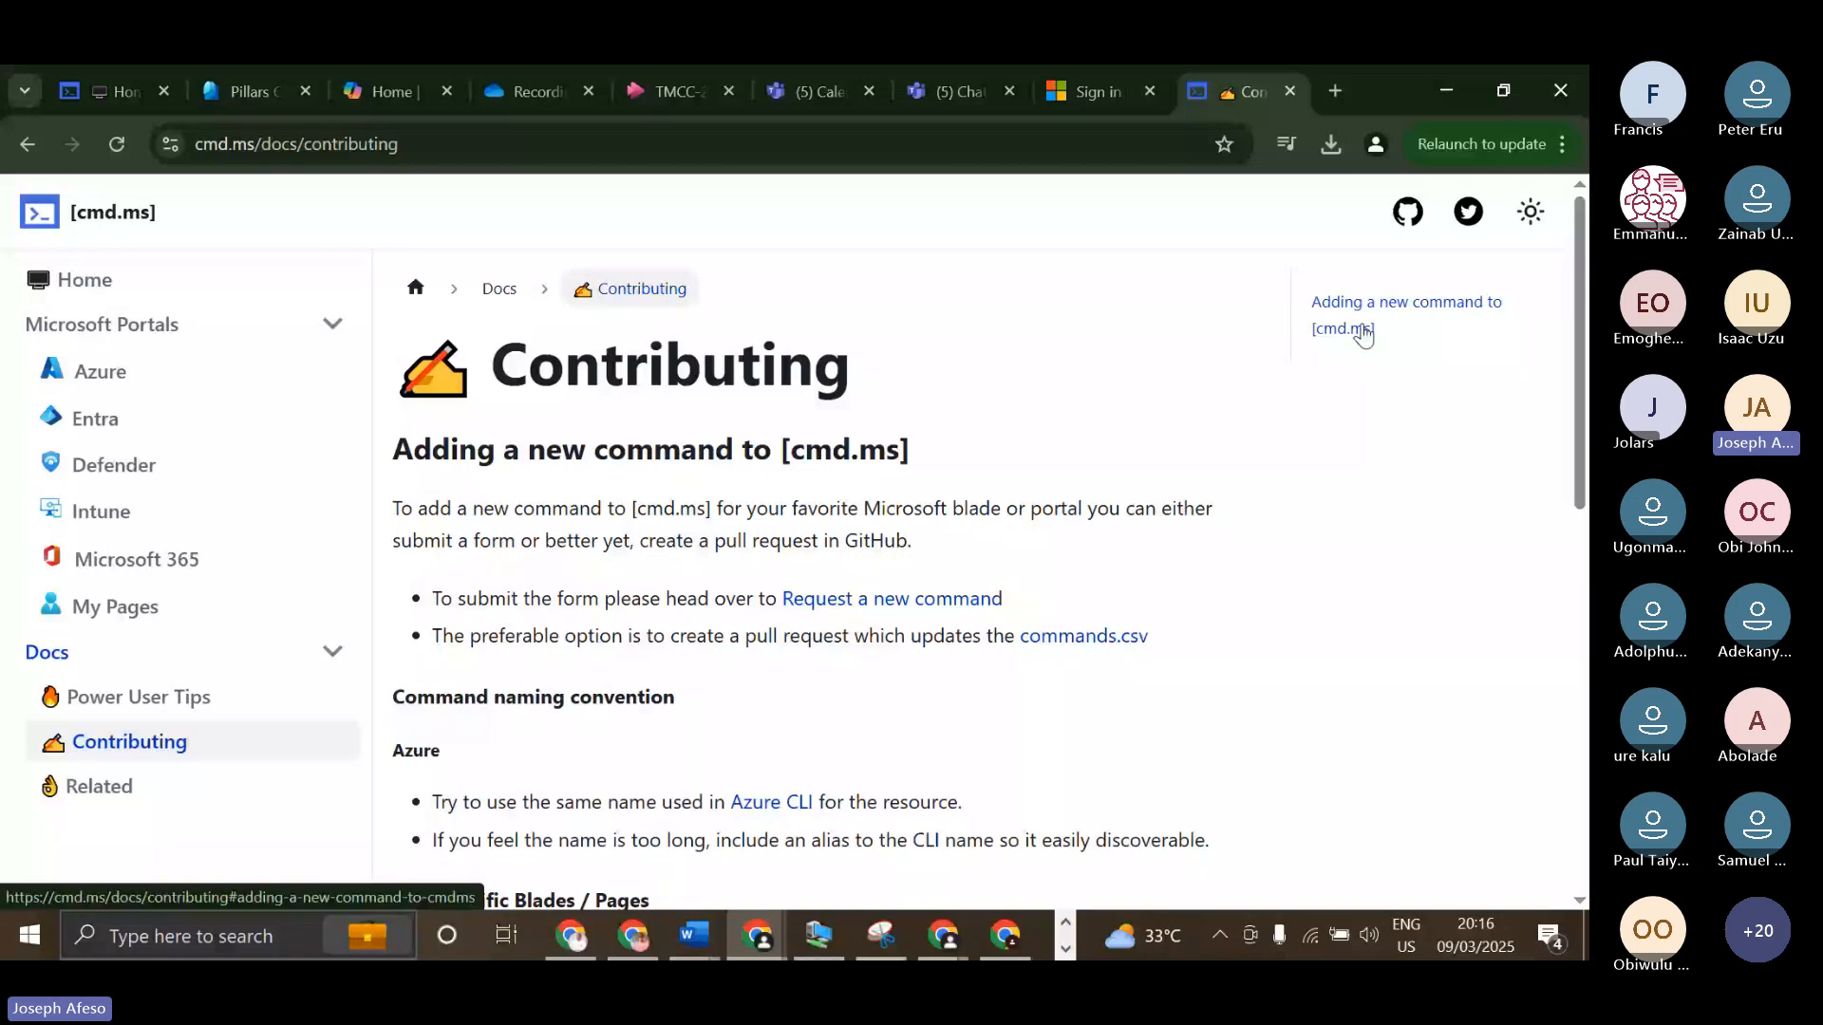
Review the Contributing page's guidance on adding a new command, and return to the cmd.ms home page.
{"action": "scroll", "coordinate": [1363, 334], "scroll_direction": "down", "scroll_amount": 1}
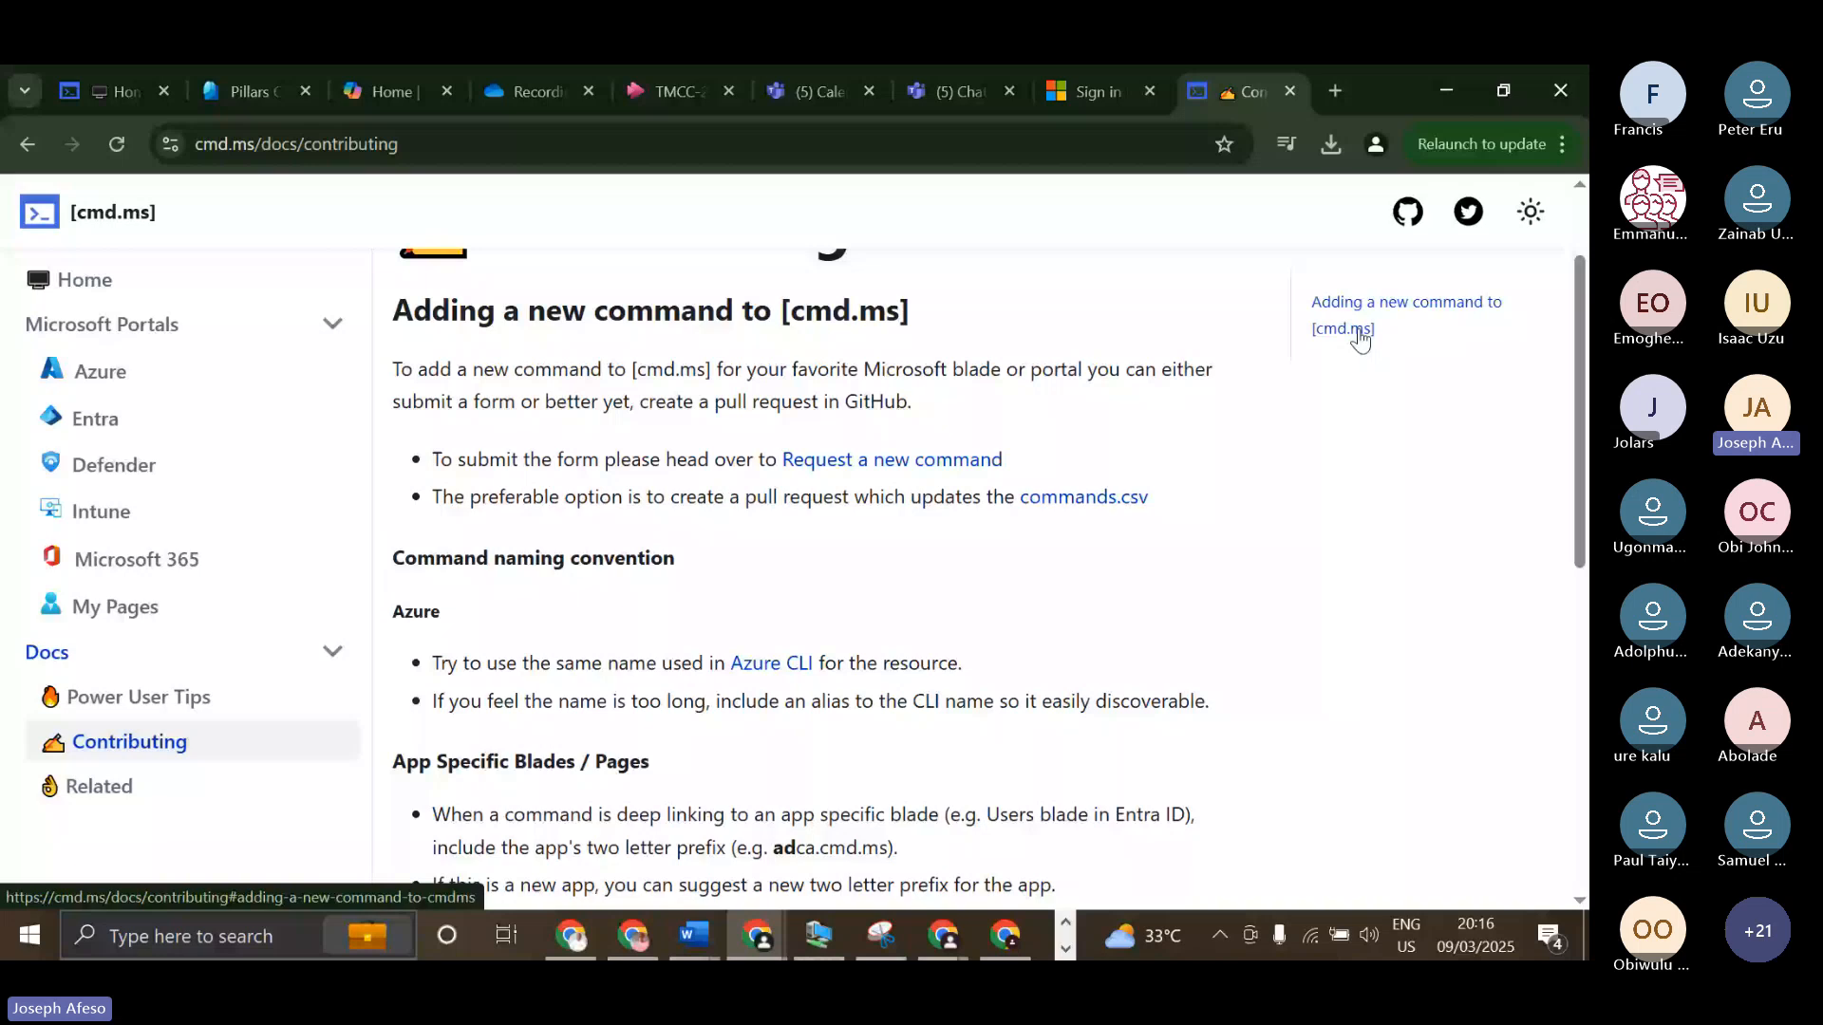
{"action": "scroll", "coordinate": [216, 195], "scroll_direction": "up", "scroll_amount": 1}
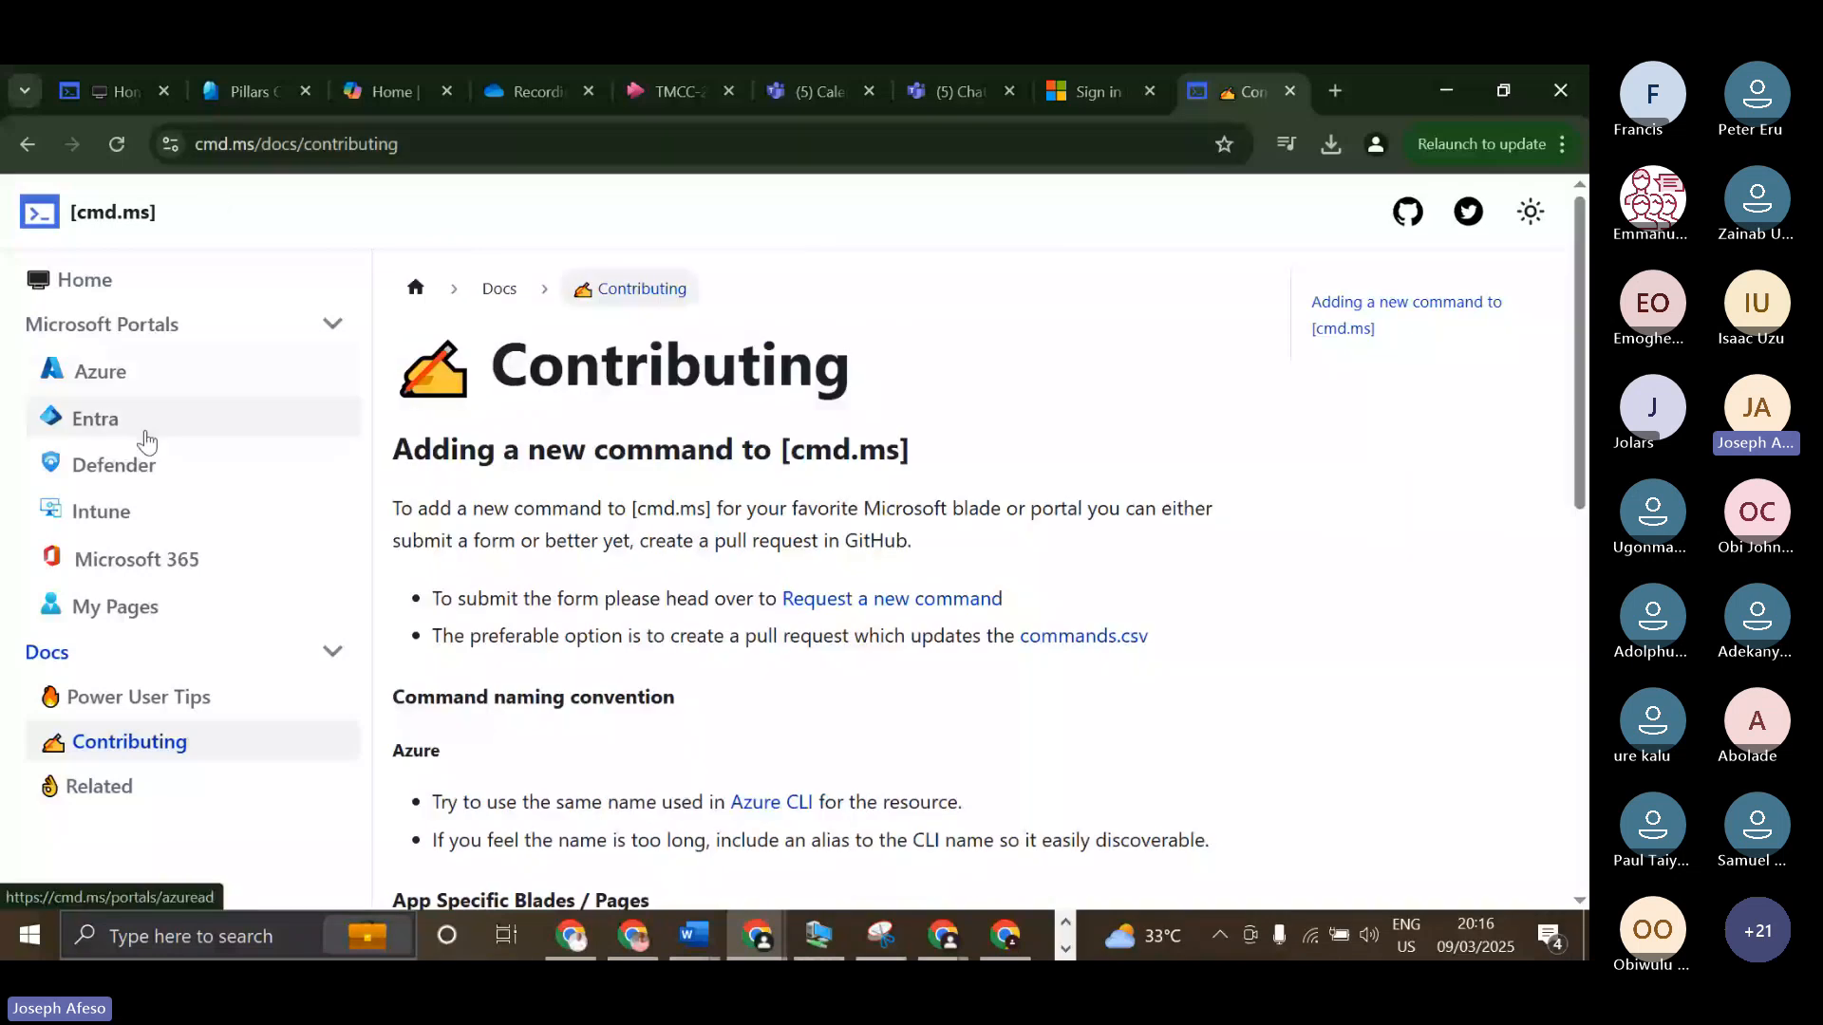
{"action": "left_click", "coordinate": [95, 296]}
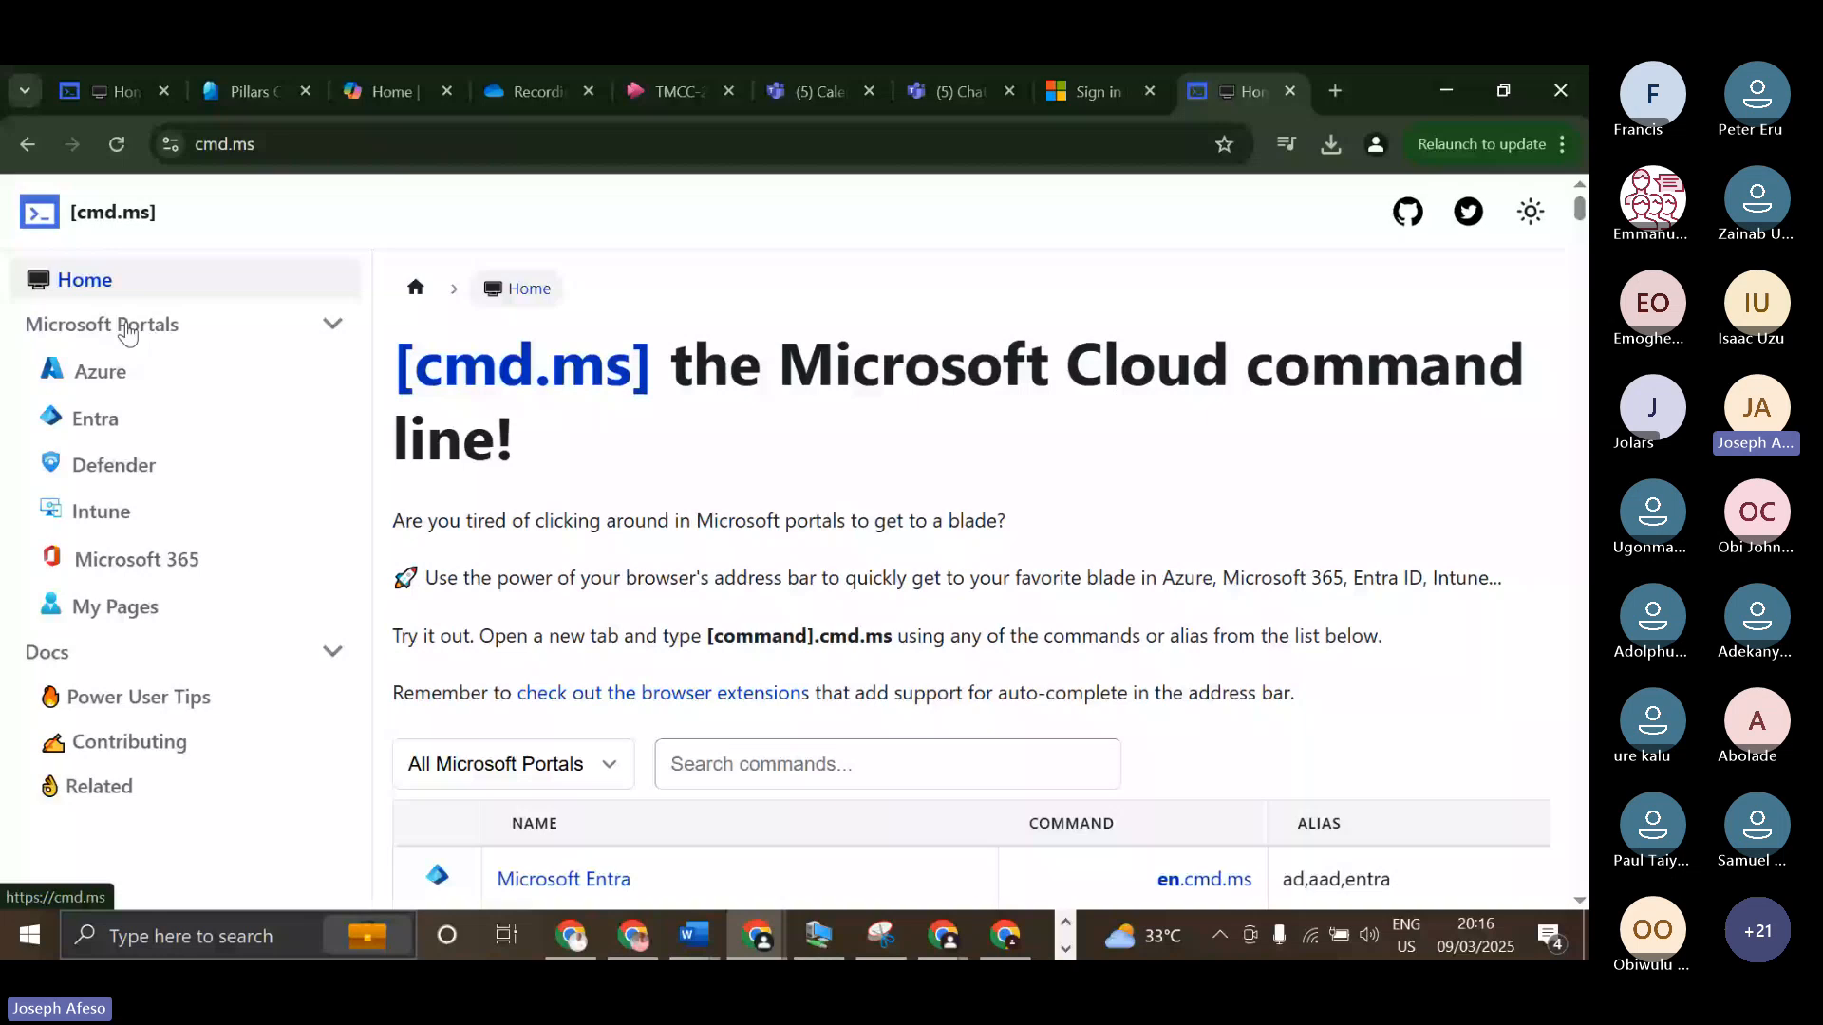
Open the Defender portal page and look through its commands for incidents, hunting and investigations.
{"action": "left_click", "coordinate": [116, 467]}
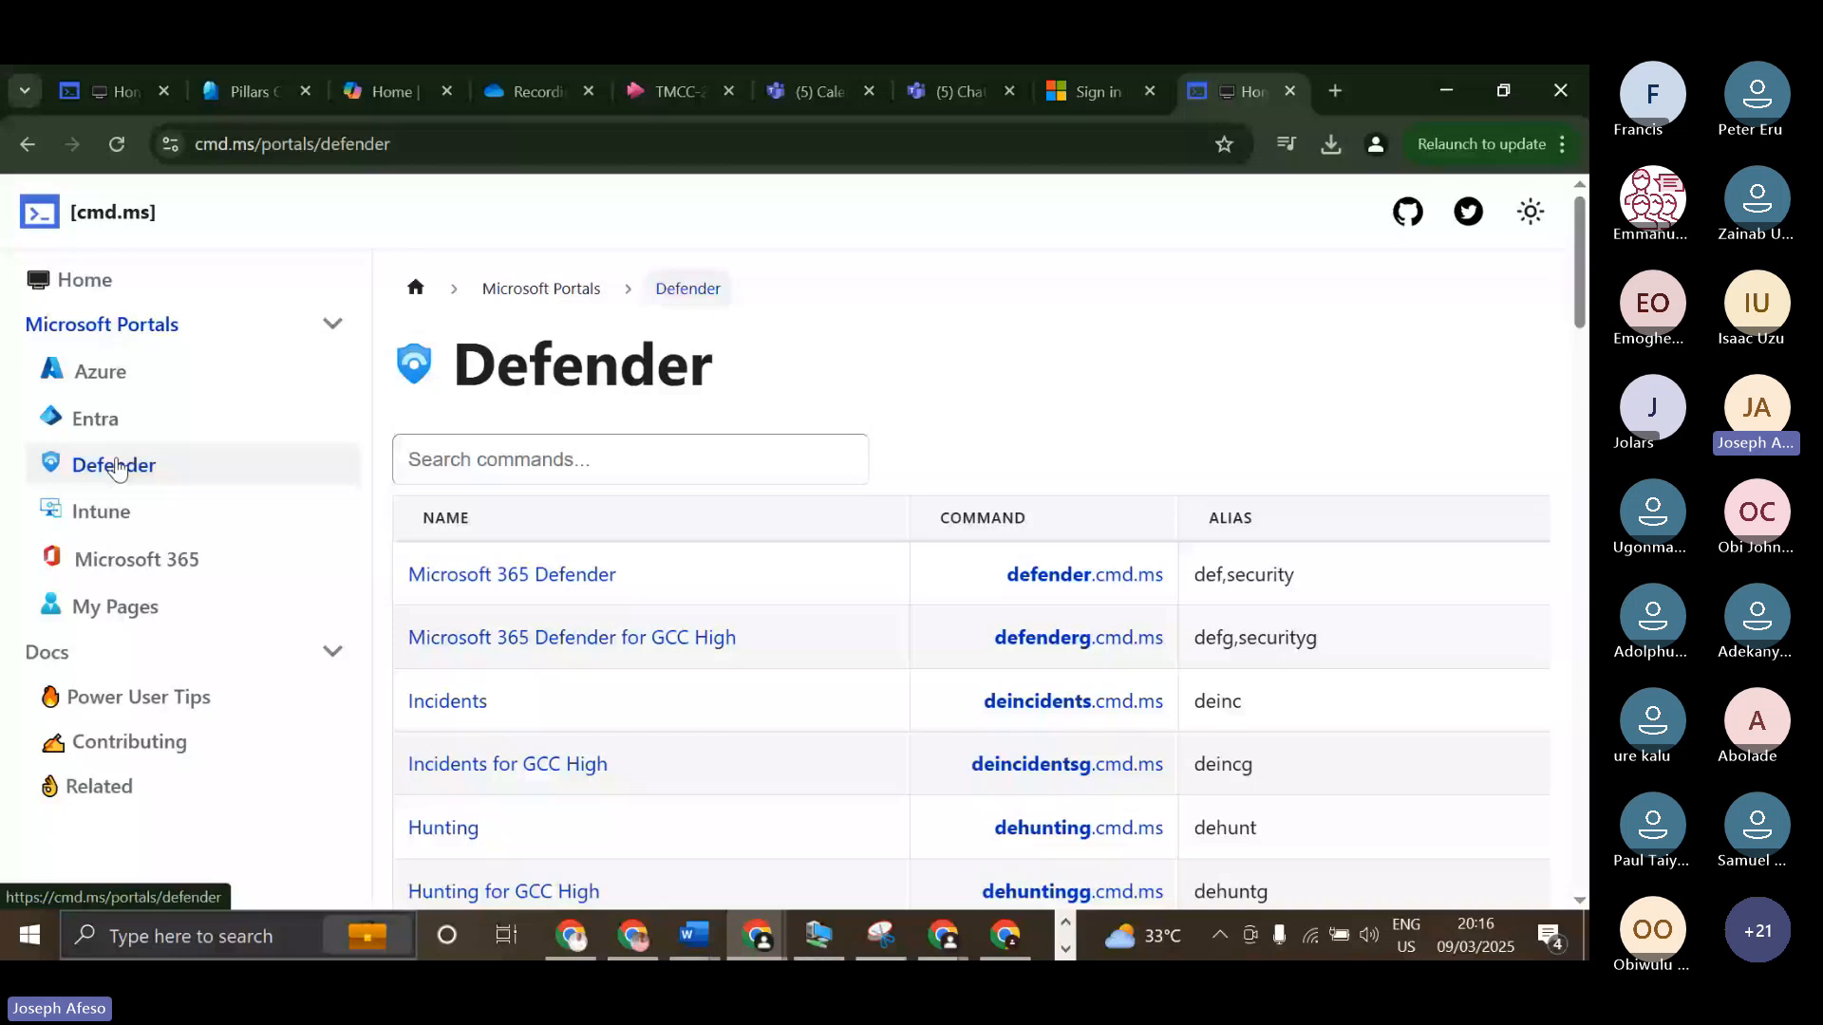
{"action": "scroll", "coordinate": [623, 600], "scroll_direction": "down", "scroll_amount": 2}
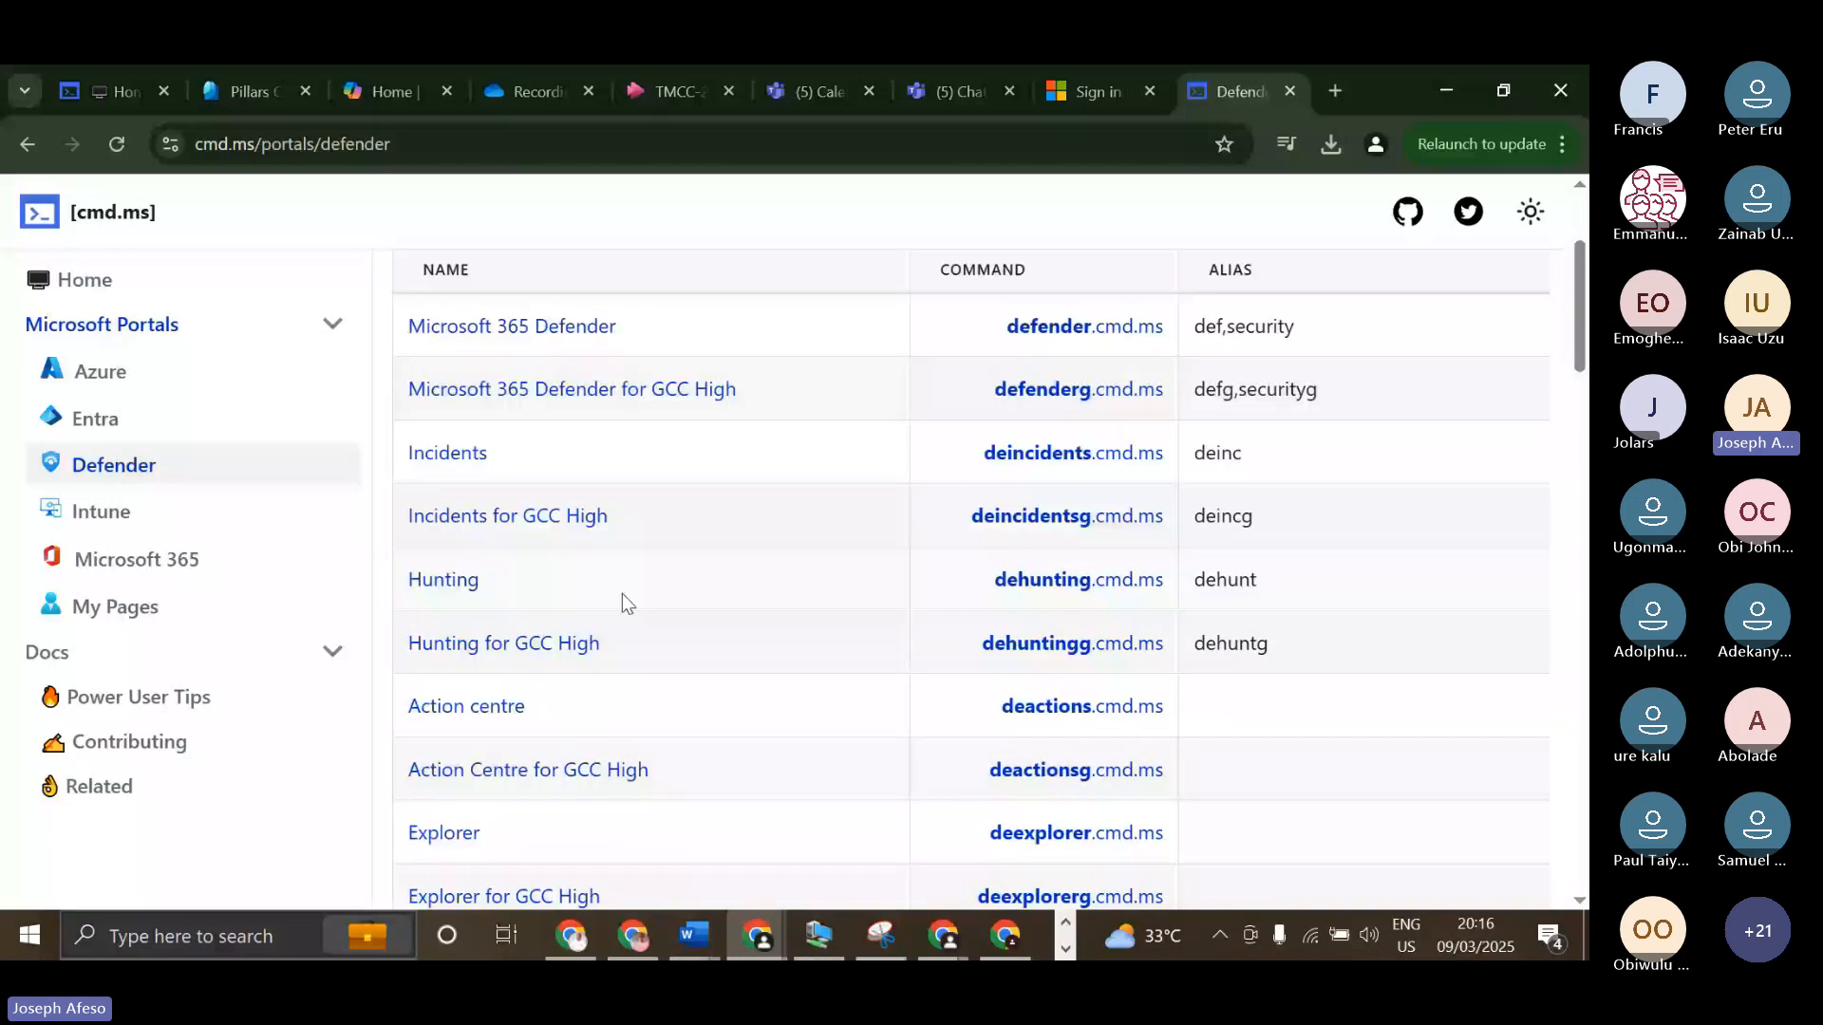
{"action": "scroll", "coordinate": [550, 619], "scroll_direction": "down", "scroll_amount": 5}
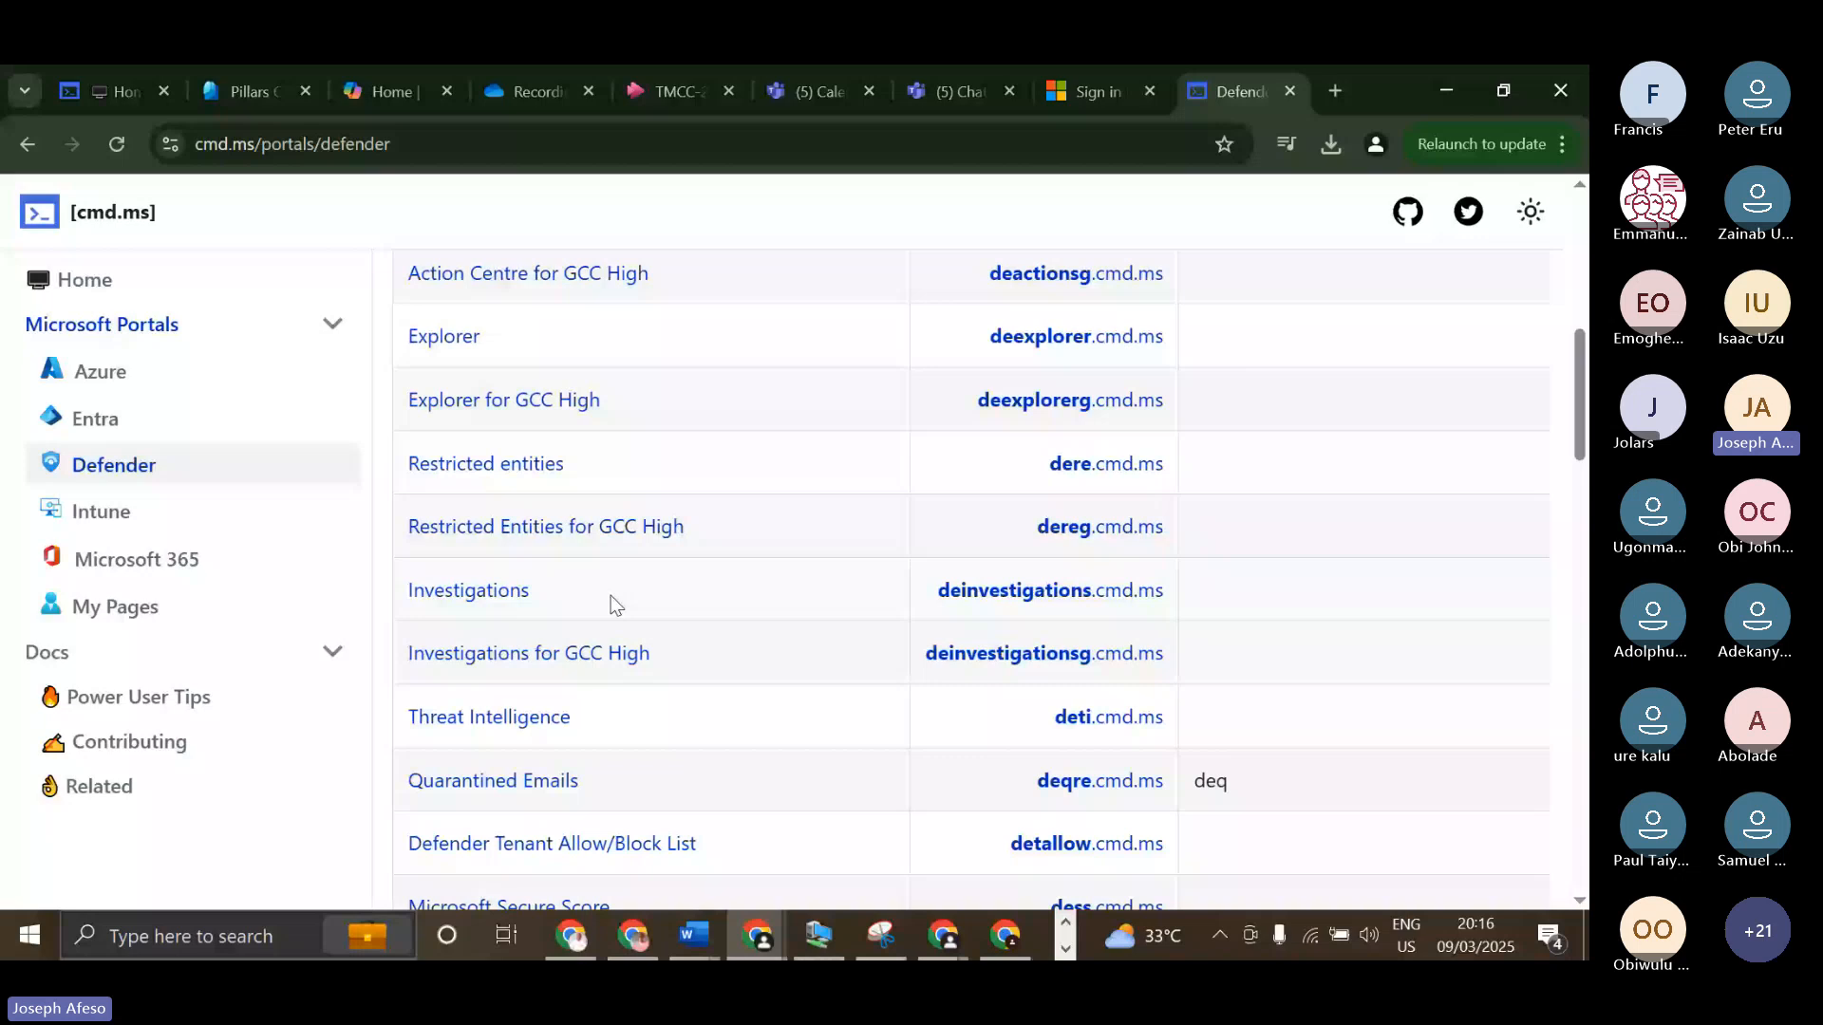
{"action": "scroll", "coordinate": [589, 570], "scroll_direction": "down", "scroll_amount": 1}
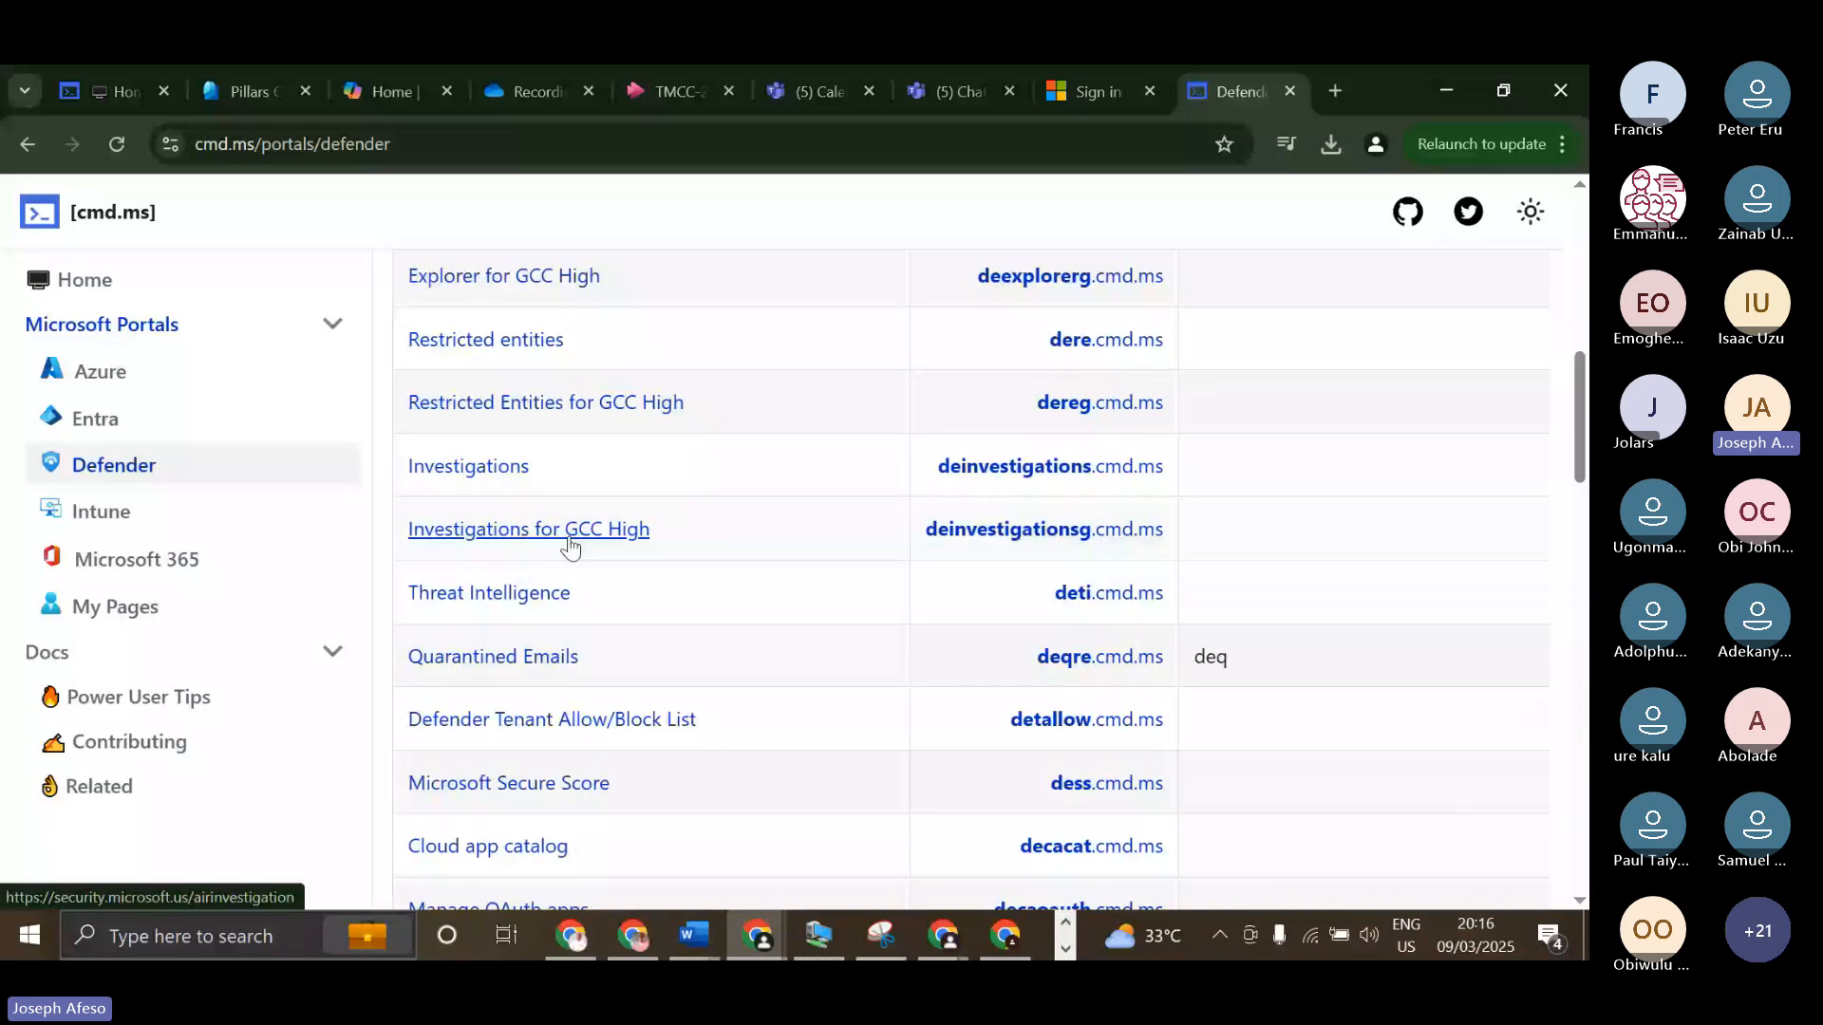
Open the Intune portal page and look through its commands for devices, policies, updates and security.
{"action": "left_click", "coordinate": [101, 512]}
{"action": "scroll", "coordinate": [745, 450], "scroll_direction": "down", "scroll_amount": 1}
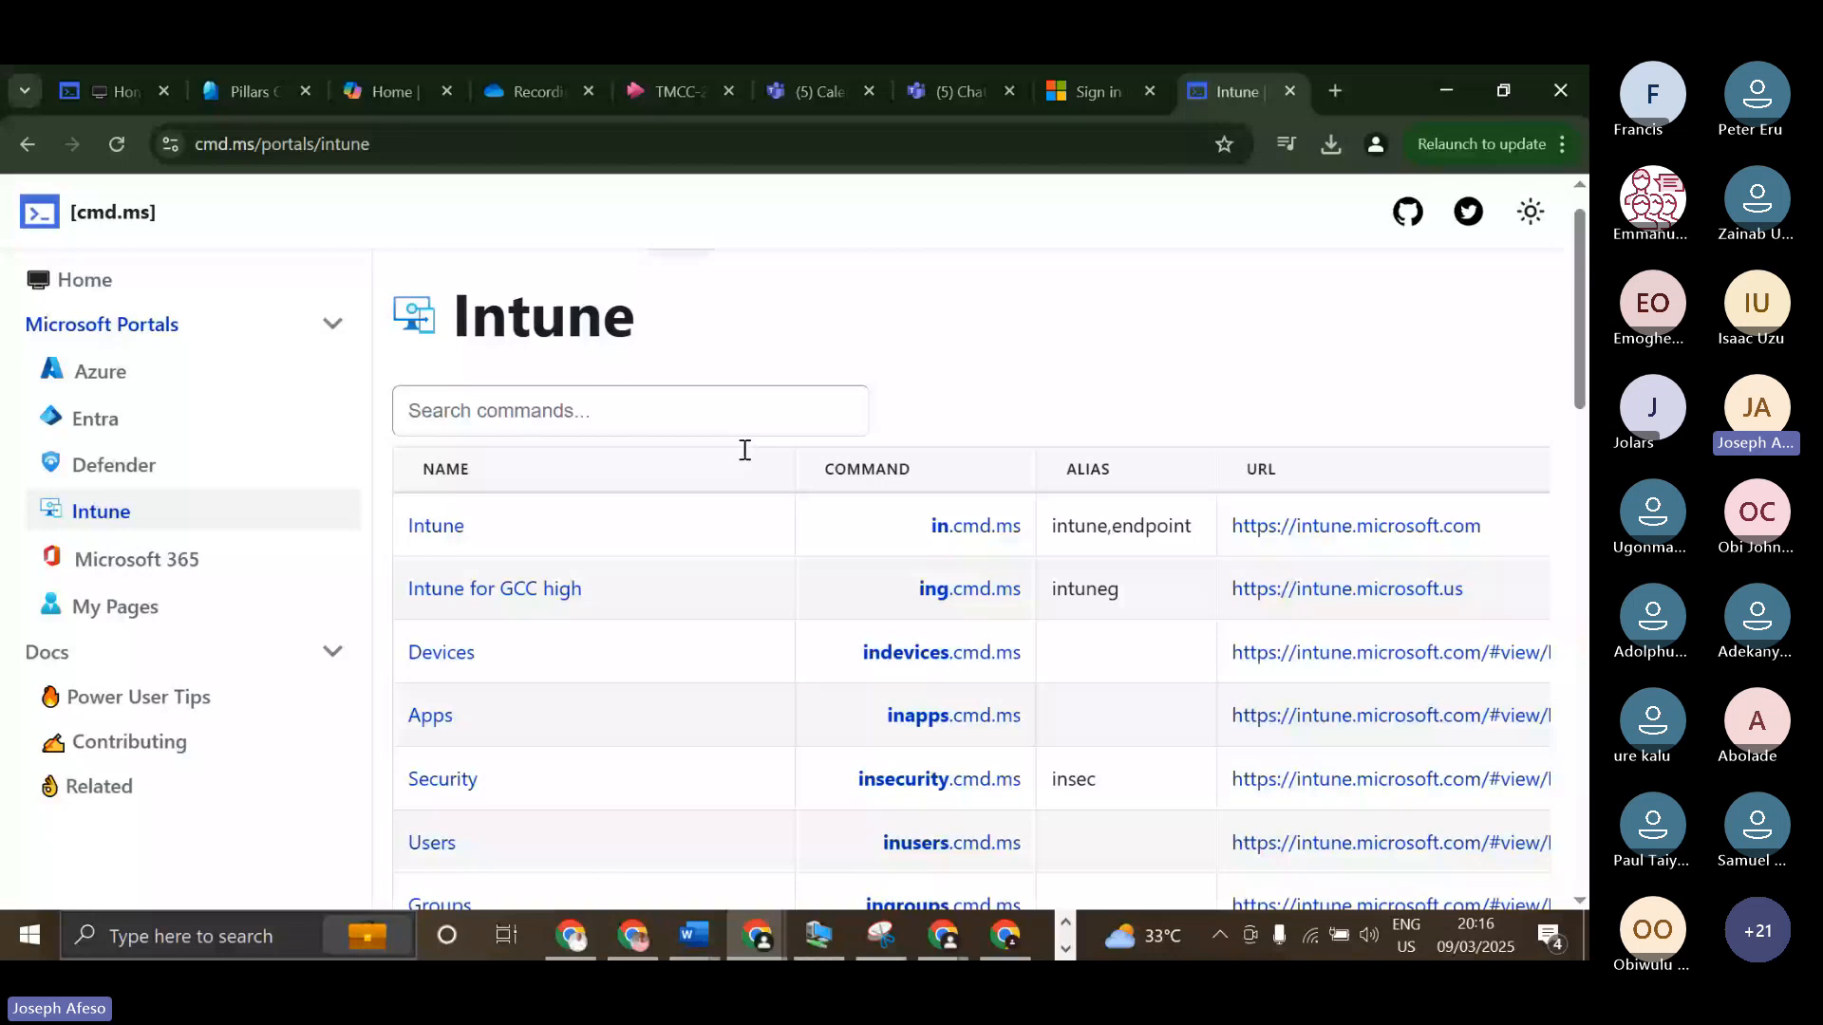
{"action": "scroll", "coordinate": [745, 450], "scroll_direction": "down", "scroll_amount": 5}
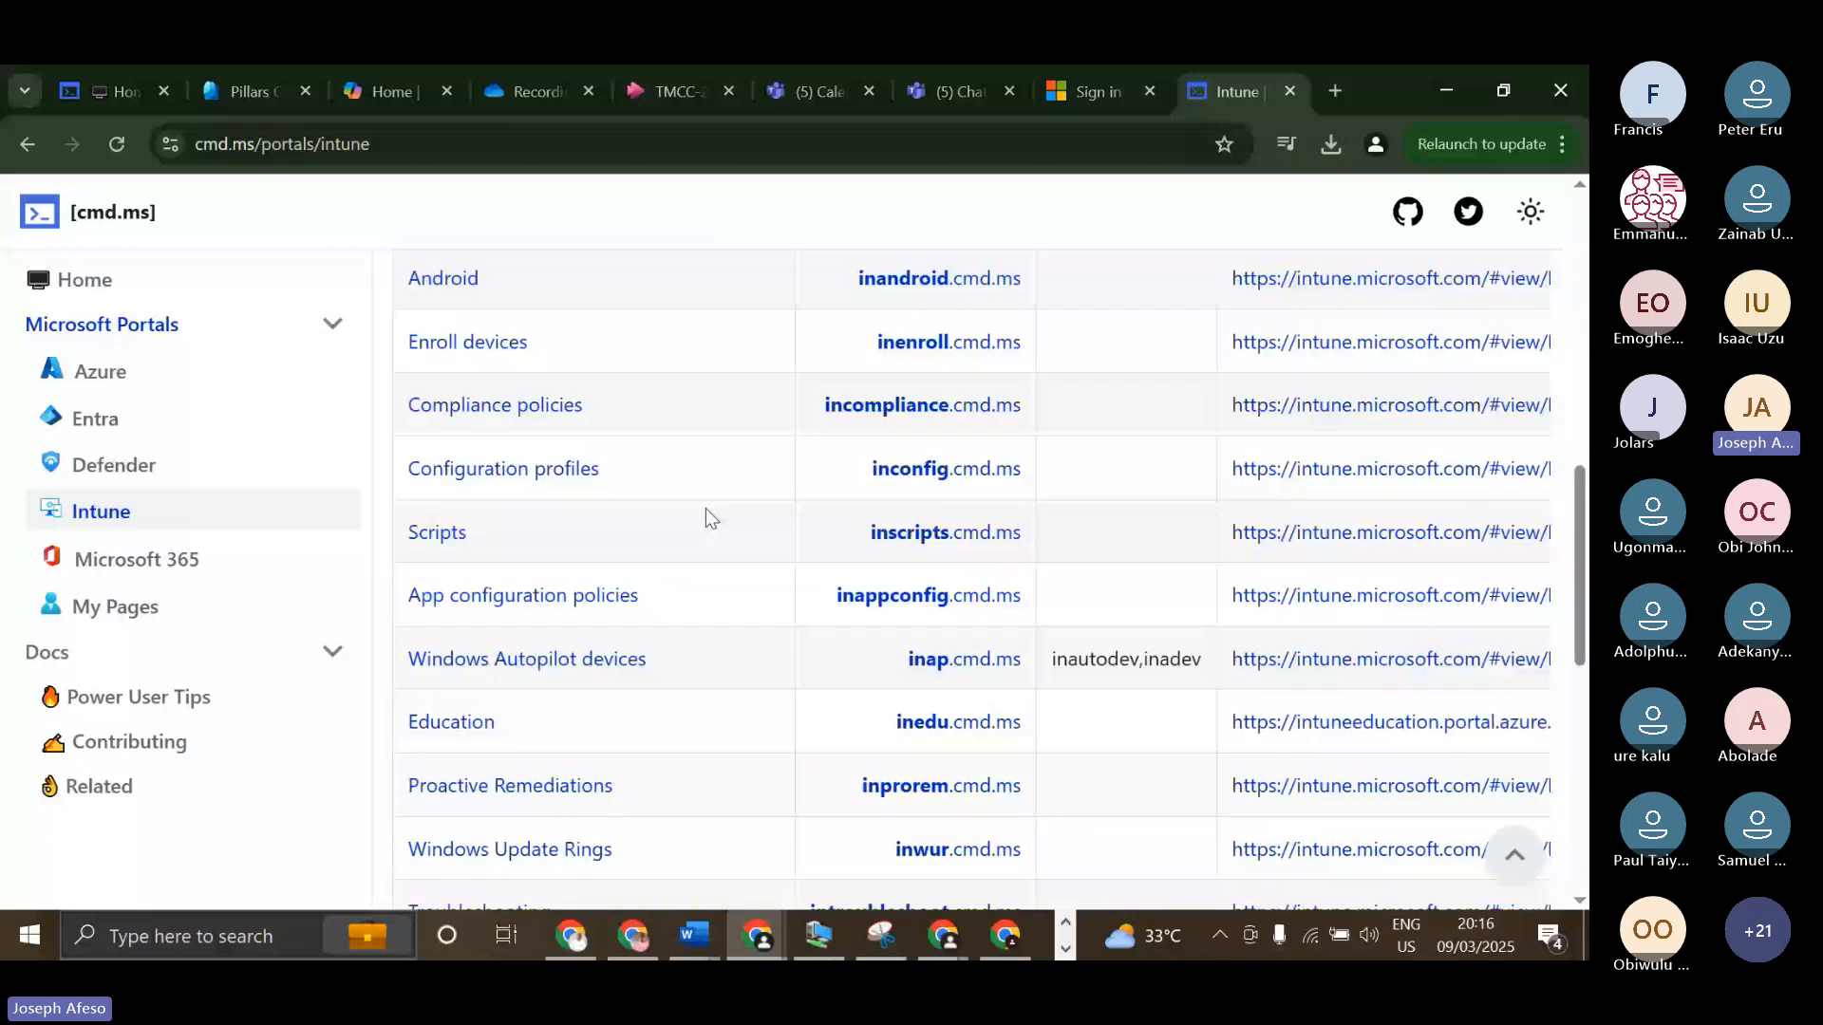
{"action": "scroll", "coordinate": [468, 534], "scroll_direction": "down", "scroll_amount": 4}
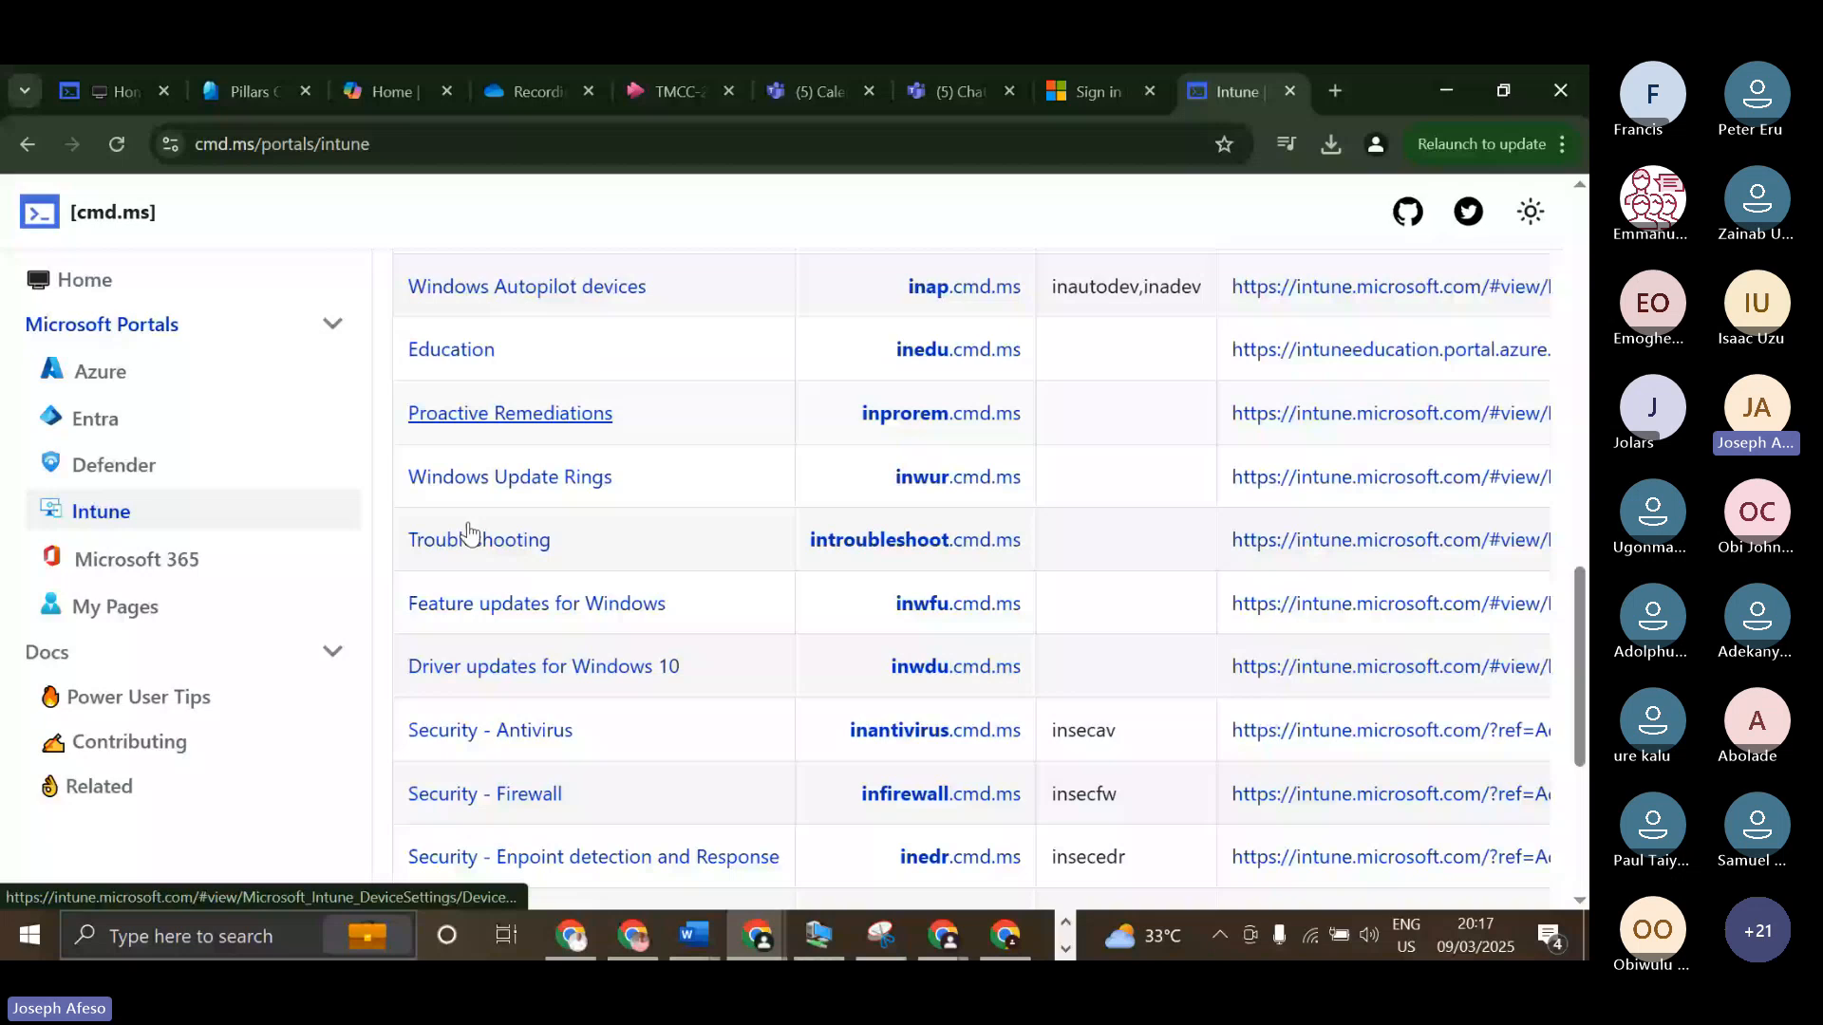
Open the Microsoft 365 portal page and look through its commands for Exchange, SharePoint, Teams, OneDrive and Power Platform.
{"action": "left_click", "coordinate": [137, 559]}
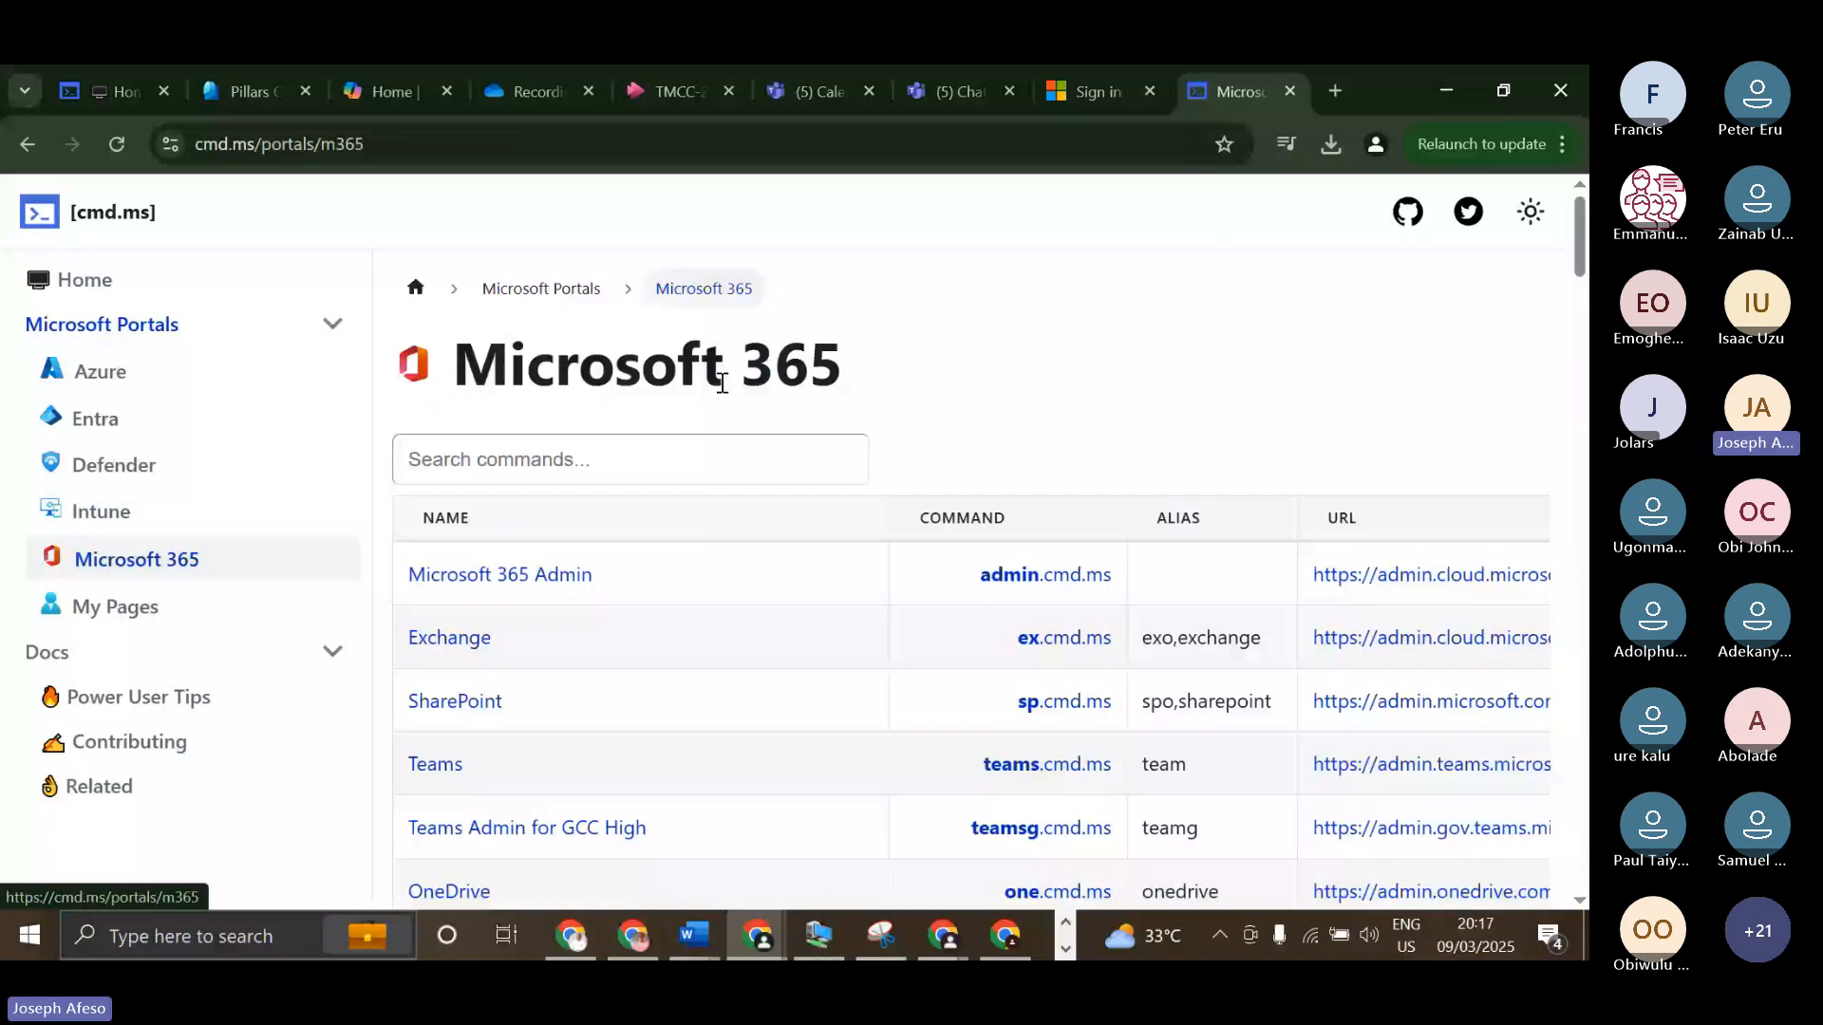
{"action": "scroll", "coordinate": [664, 380], "scroll_direction": "down", "scroll_amount": 3}
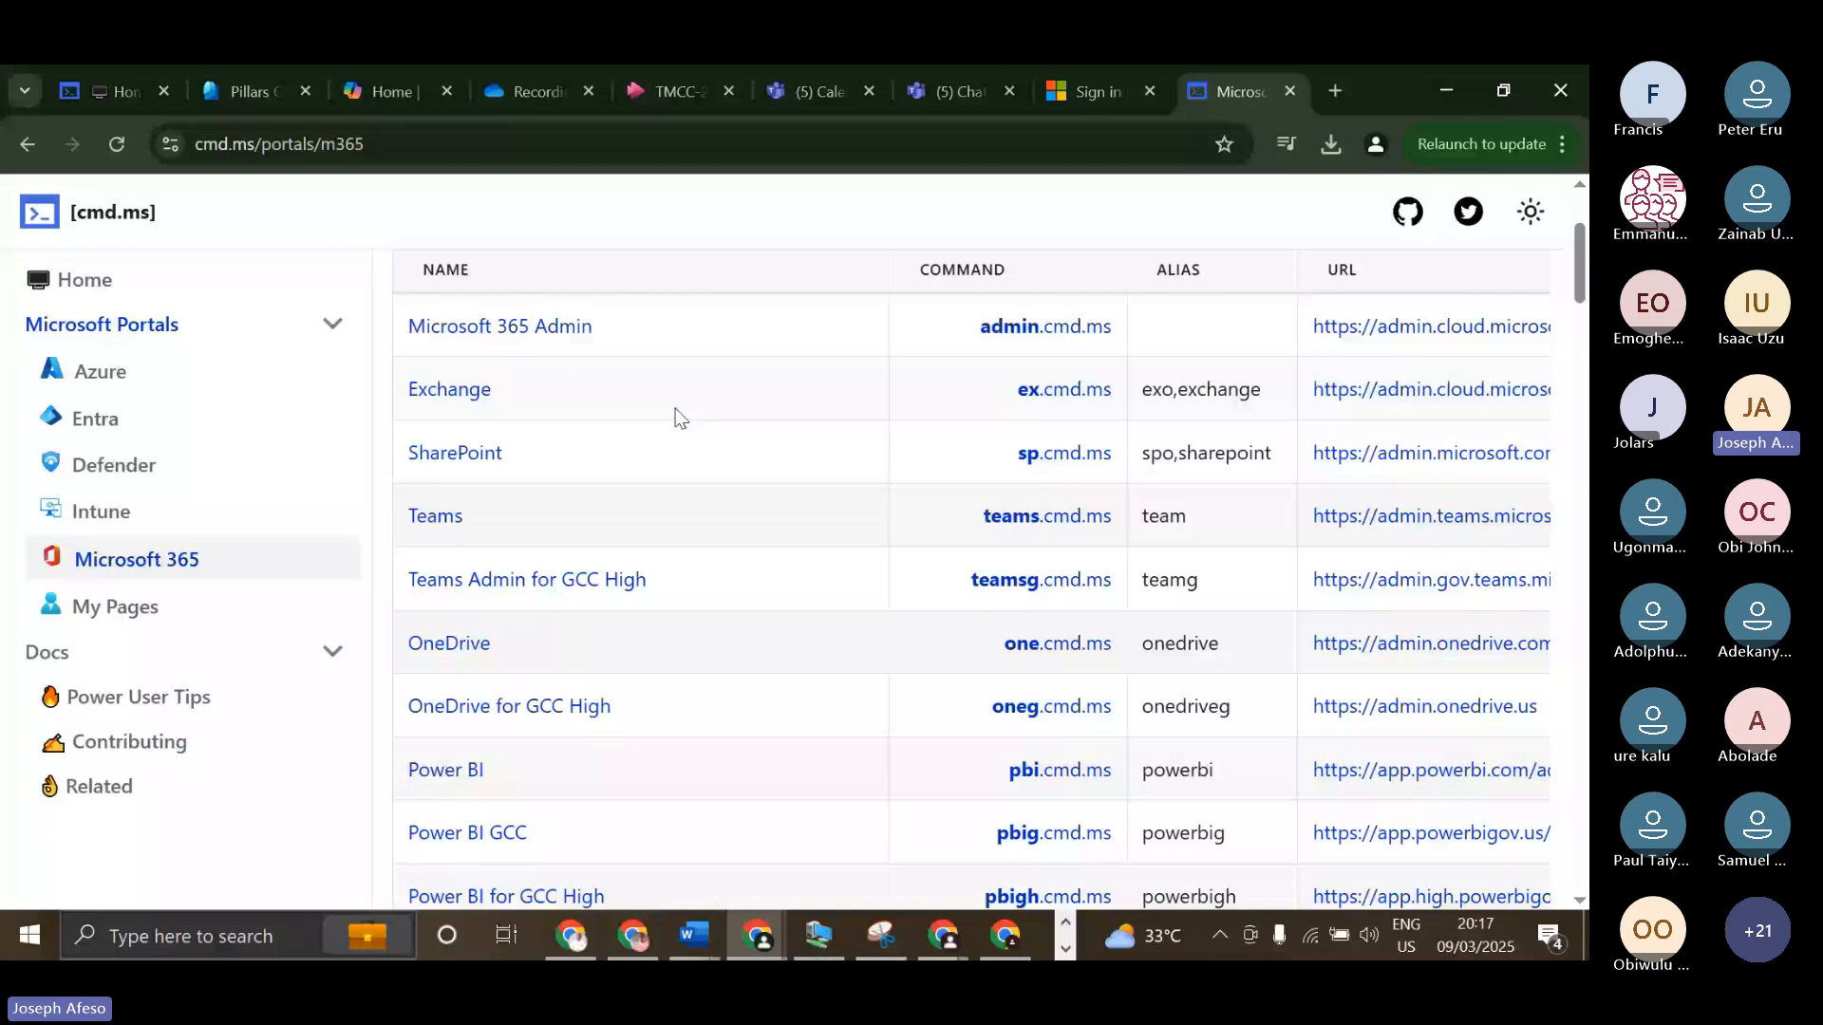
{"action": "scroll", "coordinate": [517, 517], "scroll_direction": "down", "scroll_amount": 3}
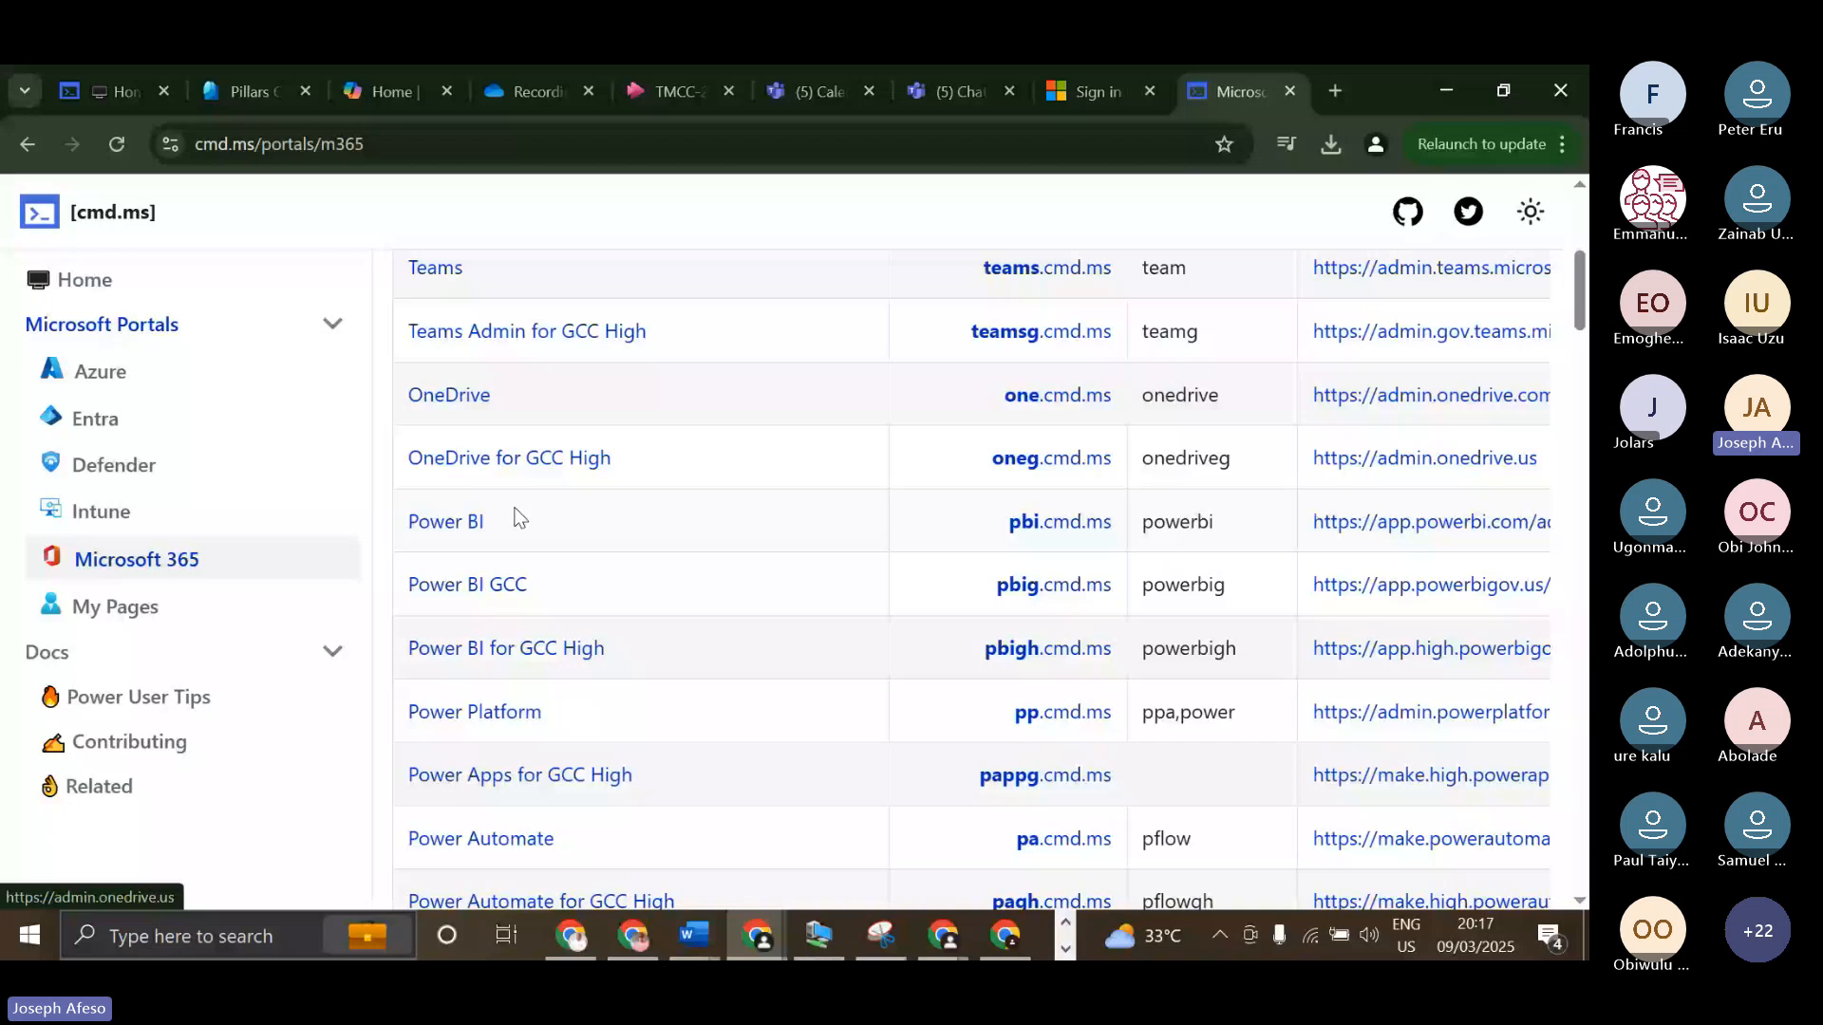
{"action": "scroll", "coordinate": [518, 518], "scroll_direction": "down", "scroll_amount": 1}
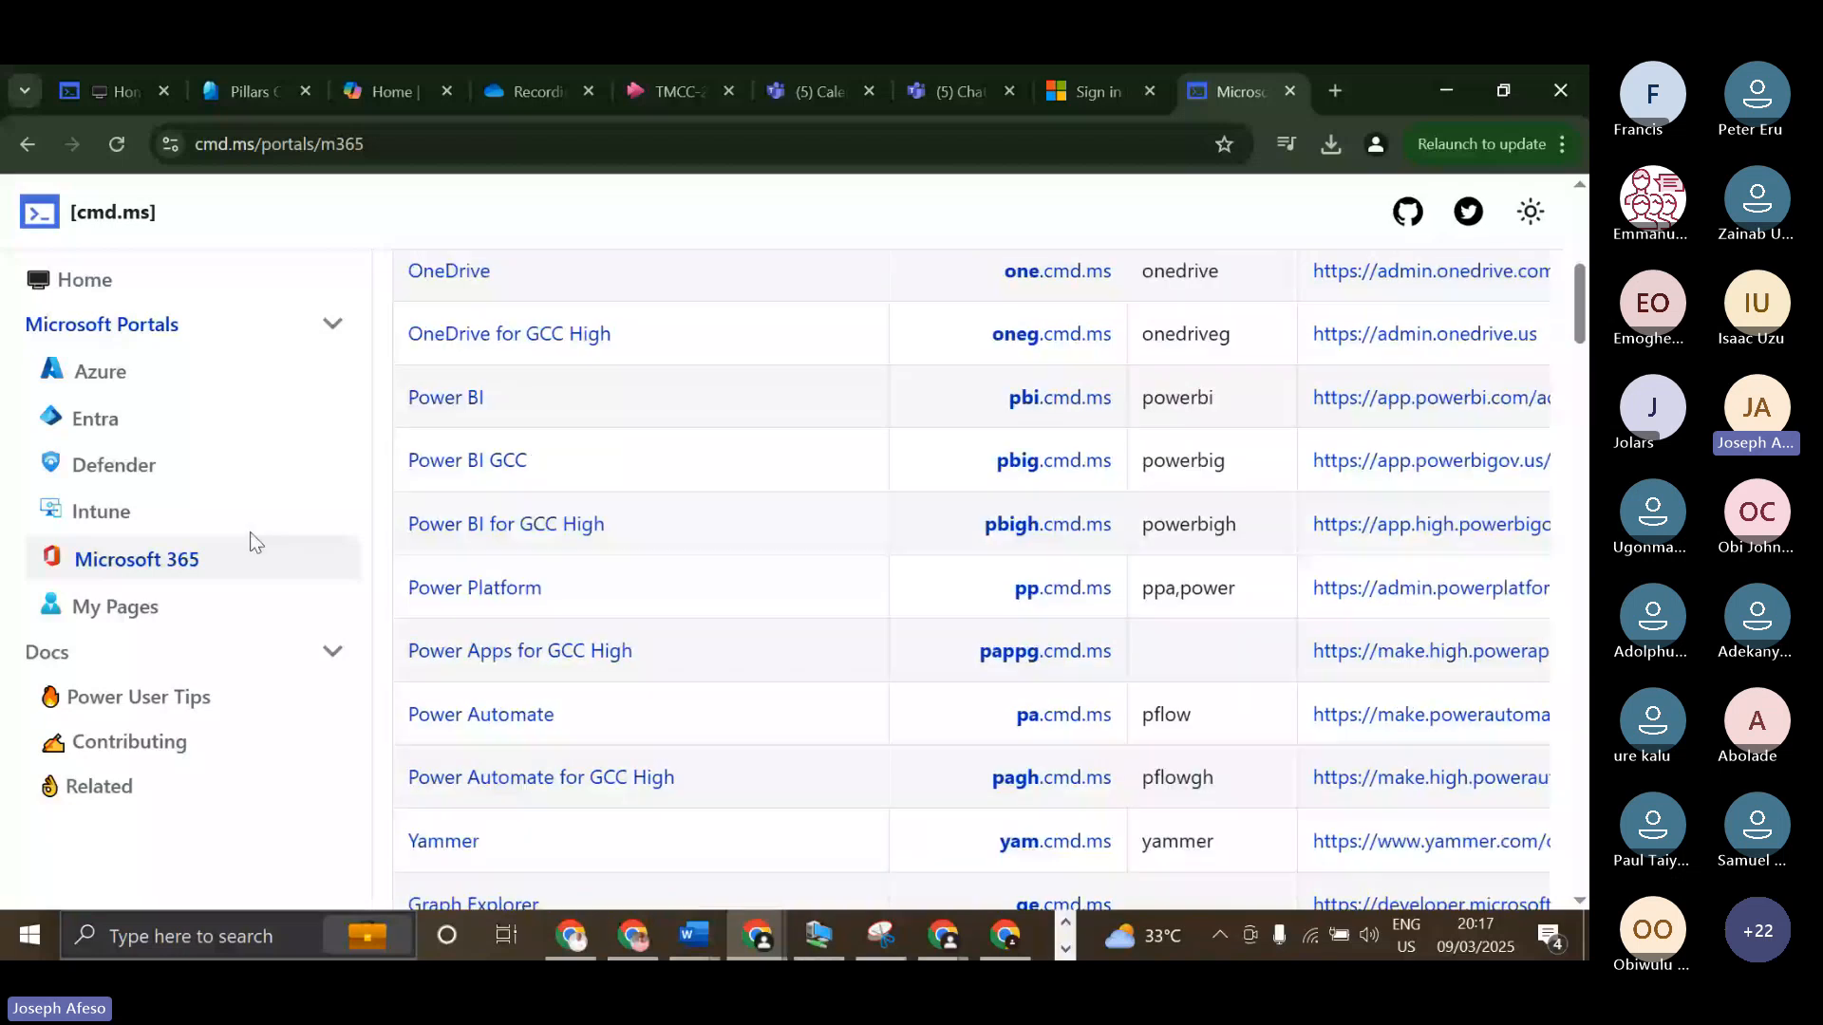
{"action": "left_click", "coordinate": [249, 542]}
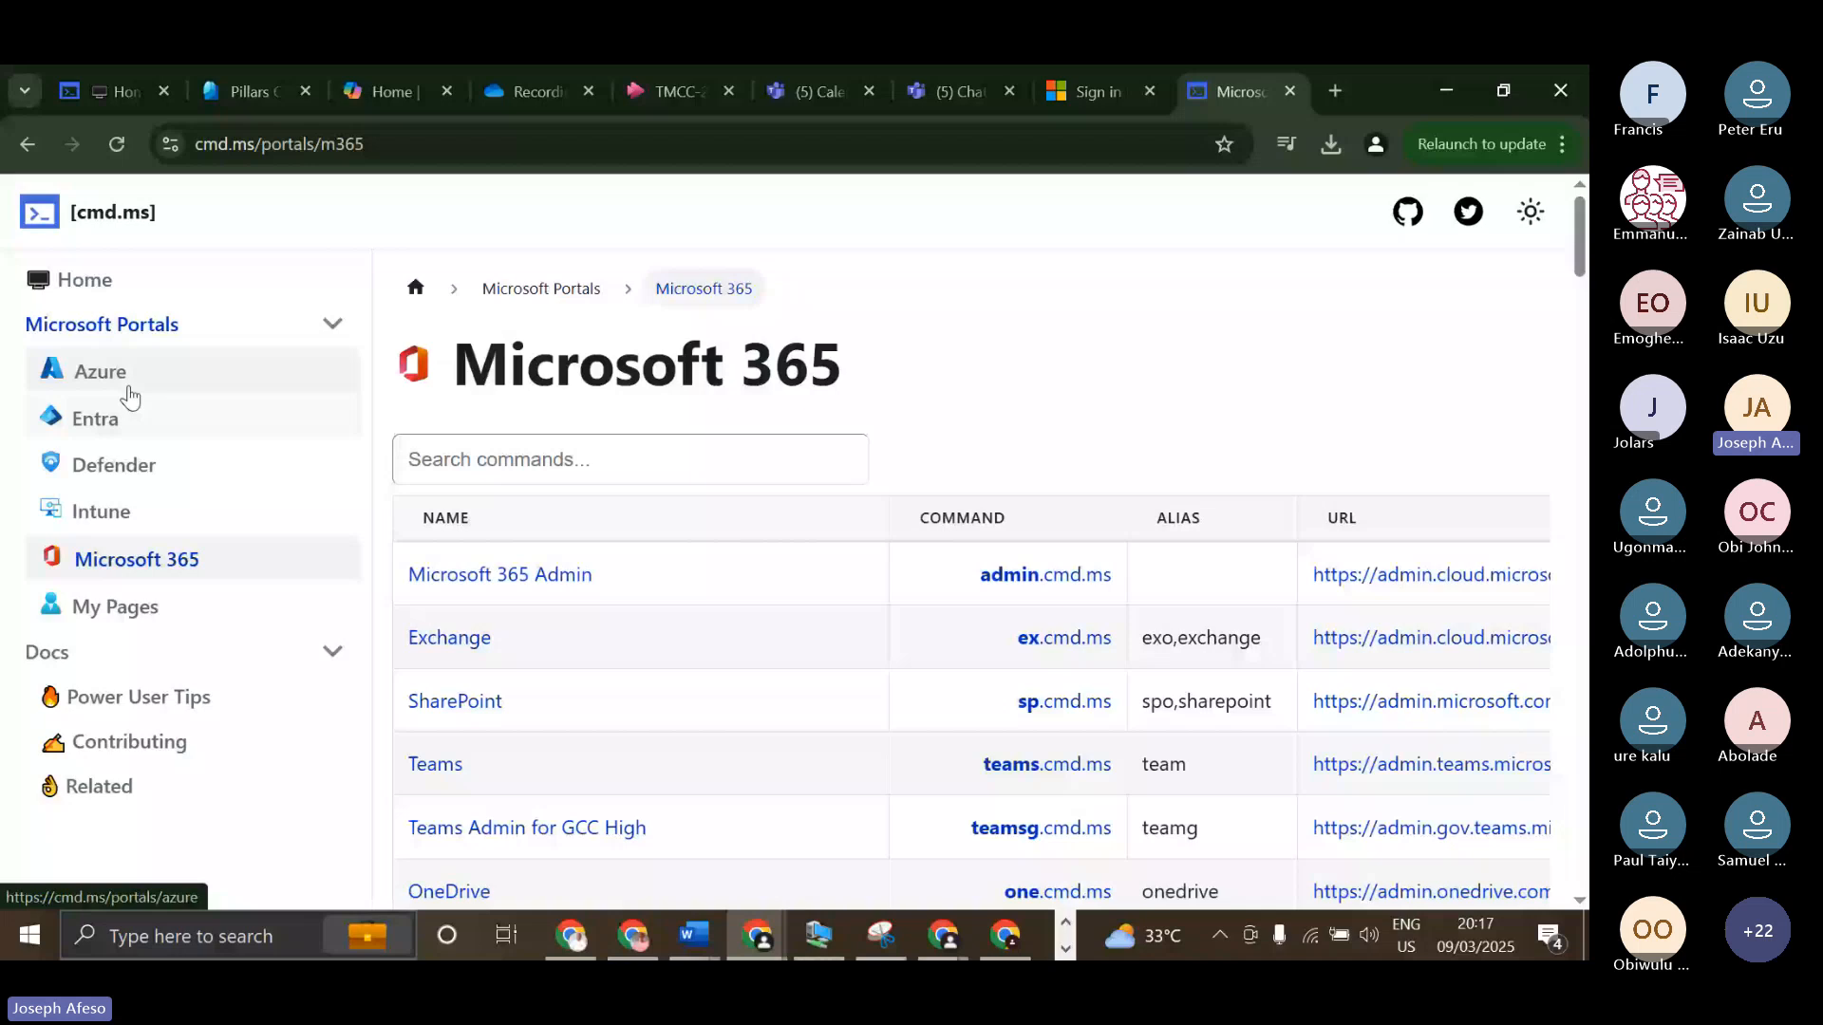
Open the Azure portal page, glance over its commands, and return to the cmd.ms home page.
{"action": "left_click", "coordinate": [130, 397]}
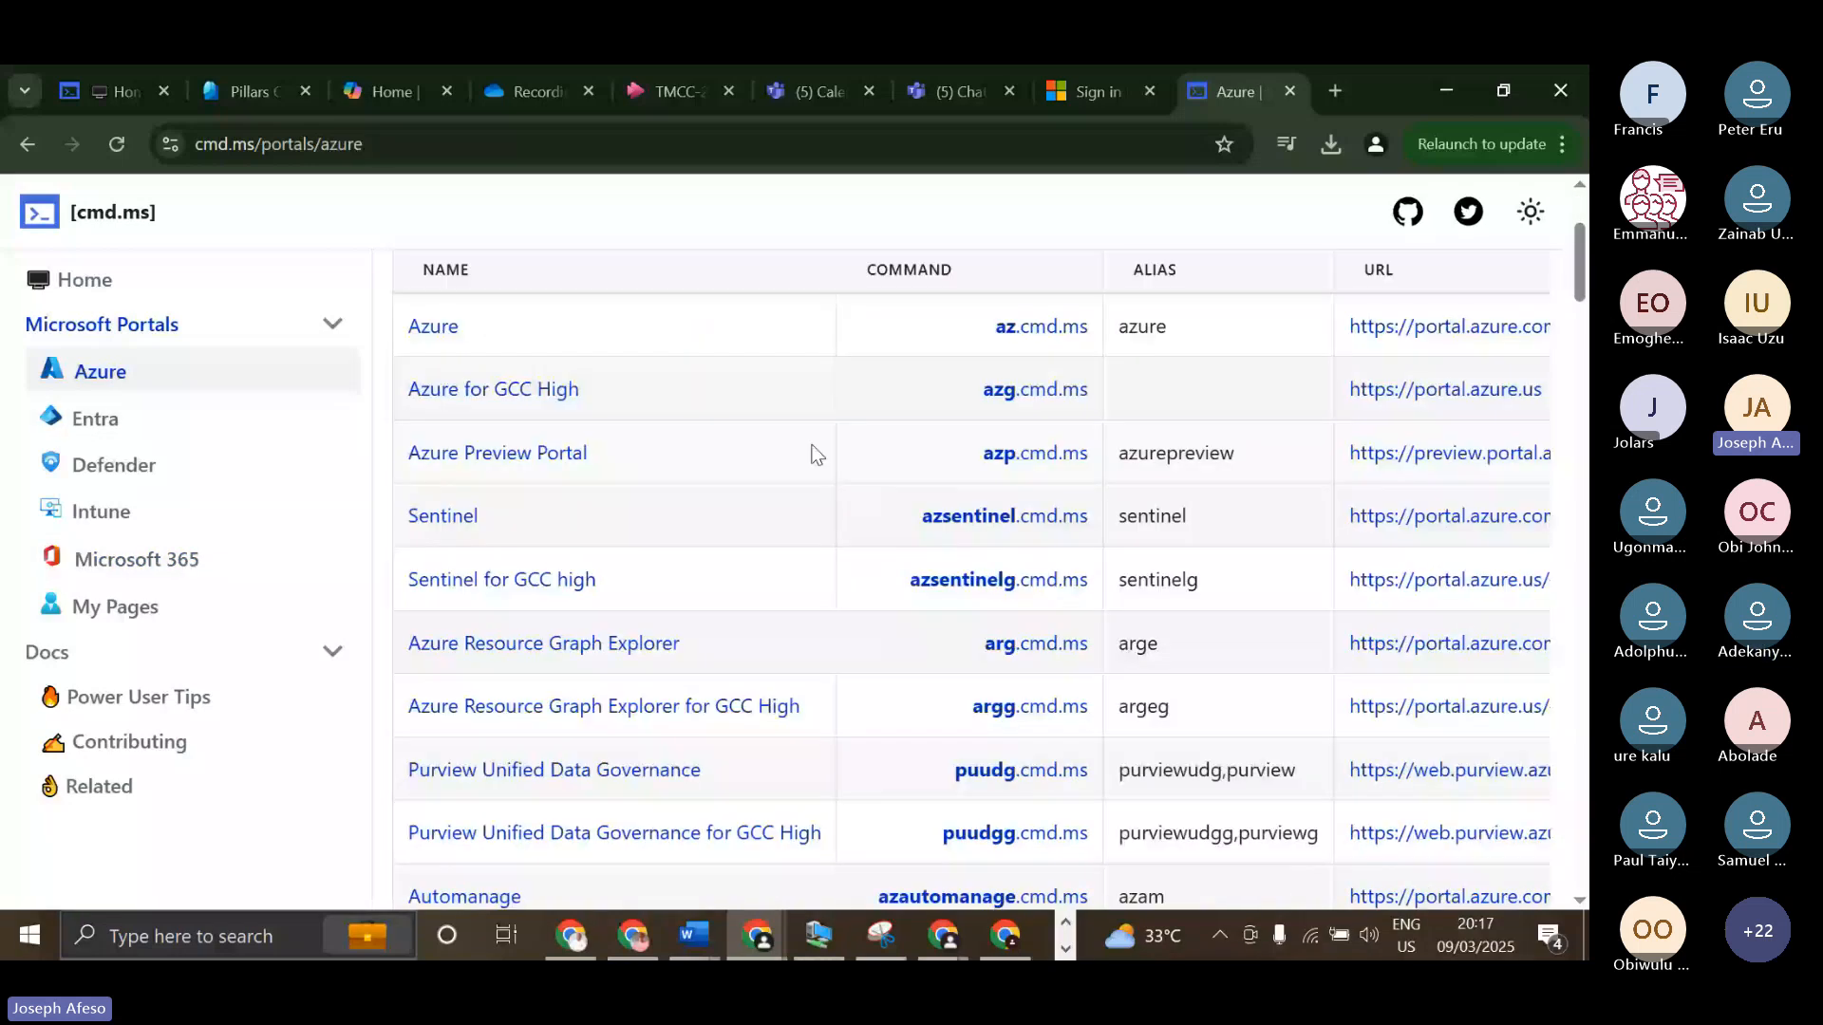
{"action": "scroll", "coordinate": [815, 454], "scroll_direction": "up", "scroll_amount": 3}
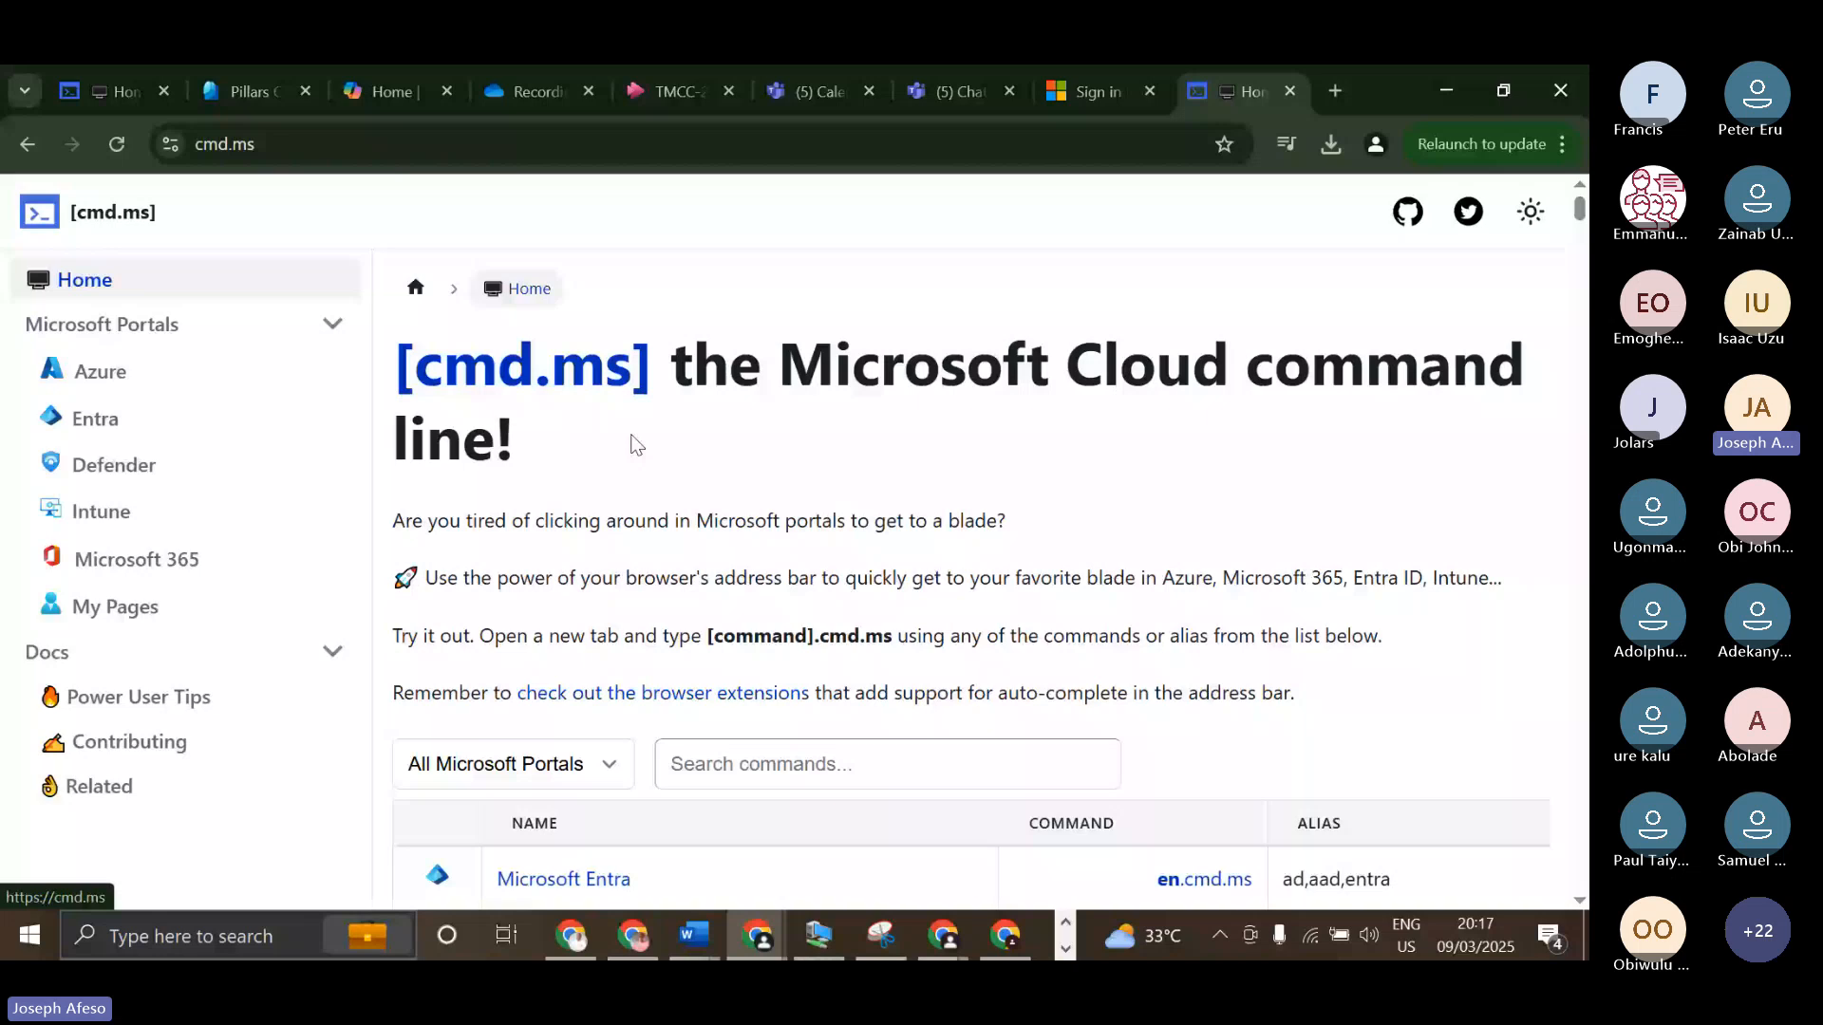
Filter the home page's command list to the Intune portal and look through the listed commands.
{"action": "scroll", "coordinate": [618, 475], "scroll_direction": "down", "scroll_amount": 3}
{"action": "left_click", "coordinate": [582, 531]}
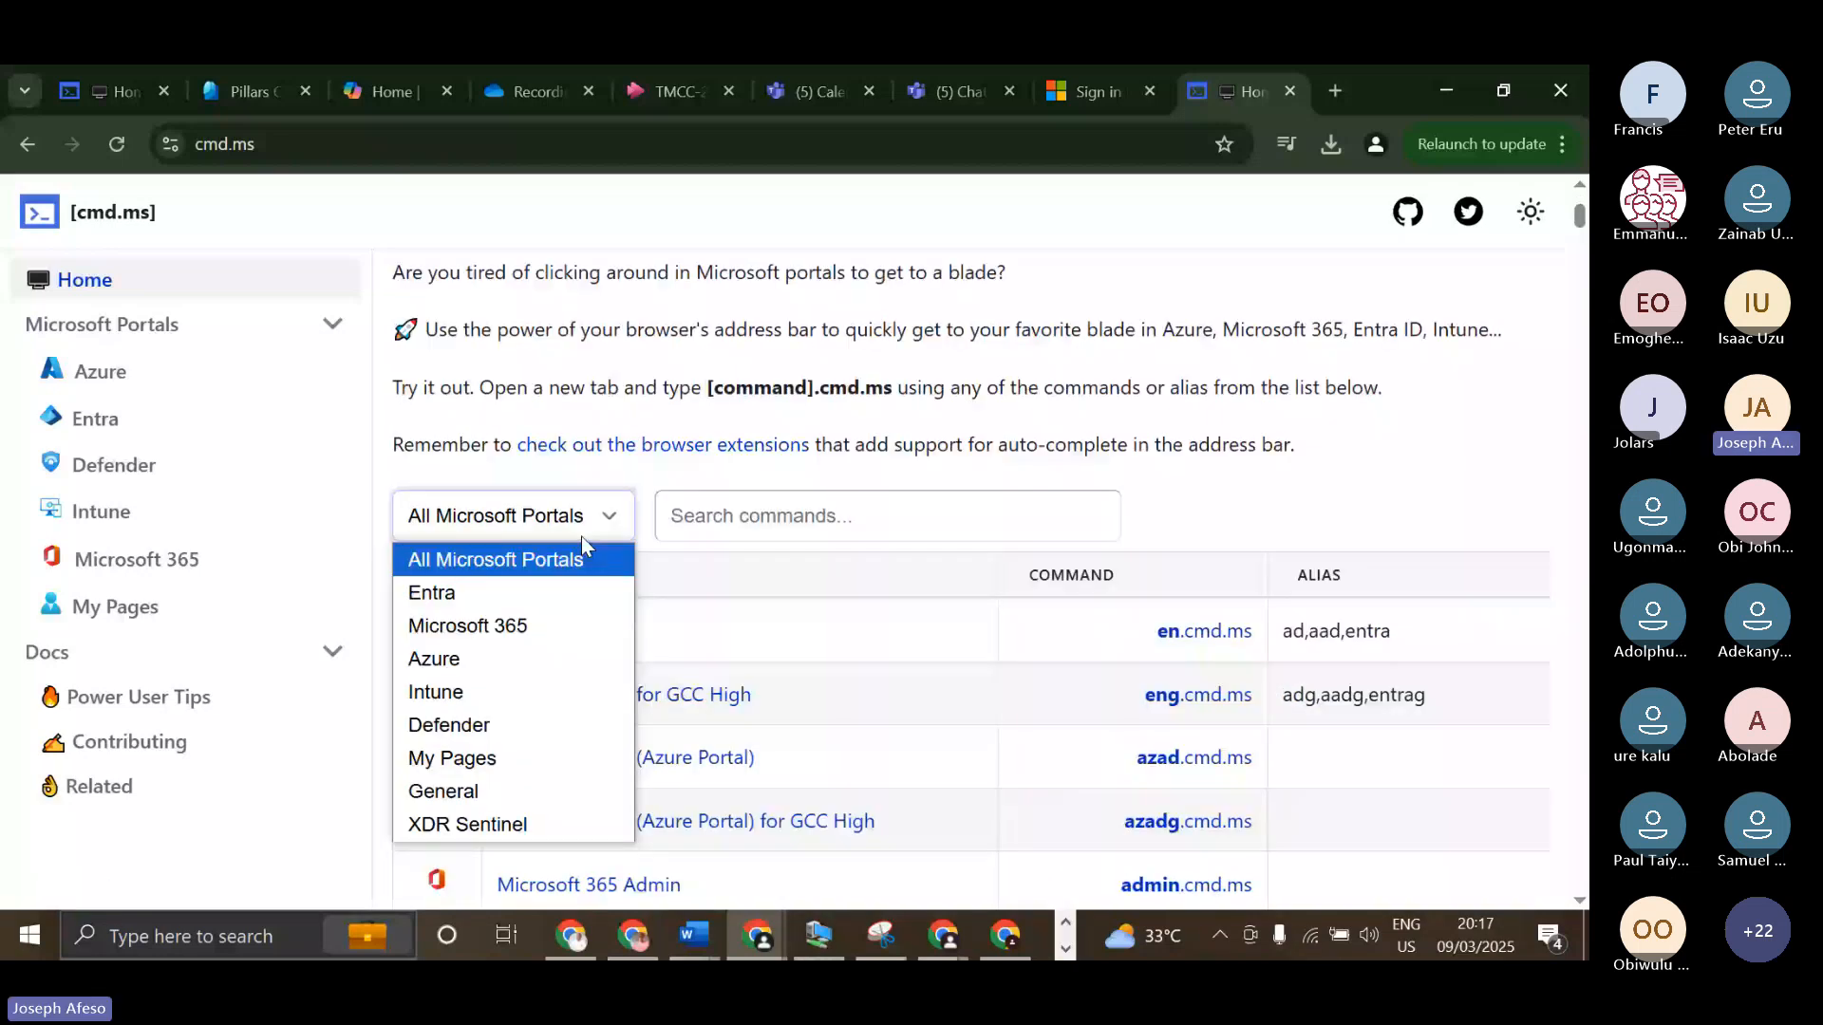
{"action": "left_click", "coordinate": [436, 692]}
{"action": "scroll", "coordinate": [1016, 413], "scroll_direction": "down", "scroll_amount": 5}
{"action": "scroll", "coordinate": [1016, 414], "scroll_direction": "down", "scroll_amount": 6}
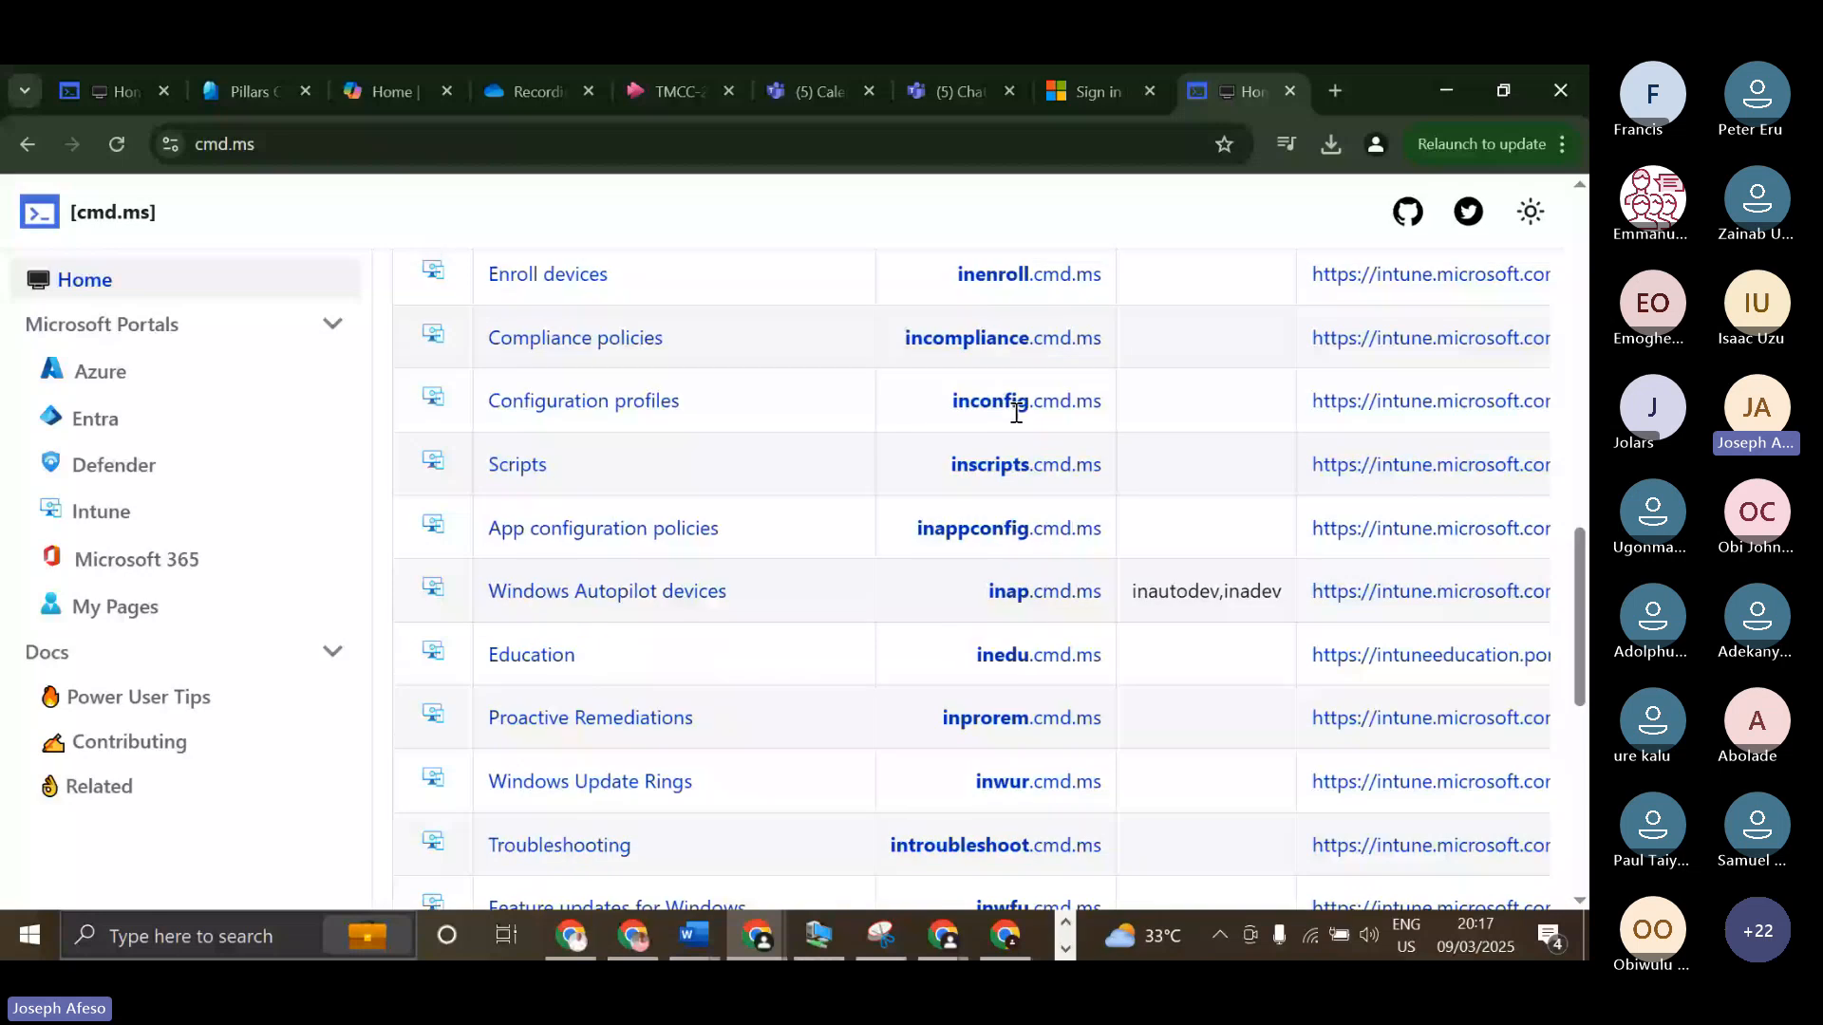
{"action": "scroll", "coordinate": [537, 683], "scroll_direction": "up", "scroll_amount": 8}
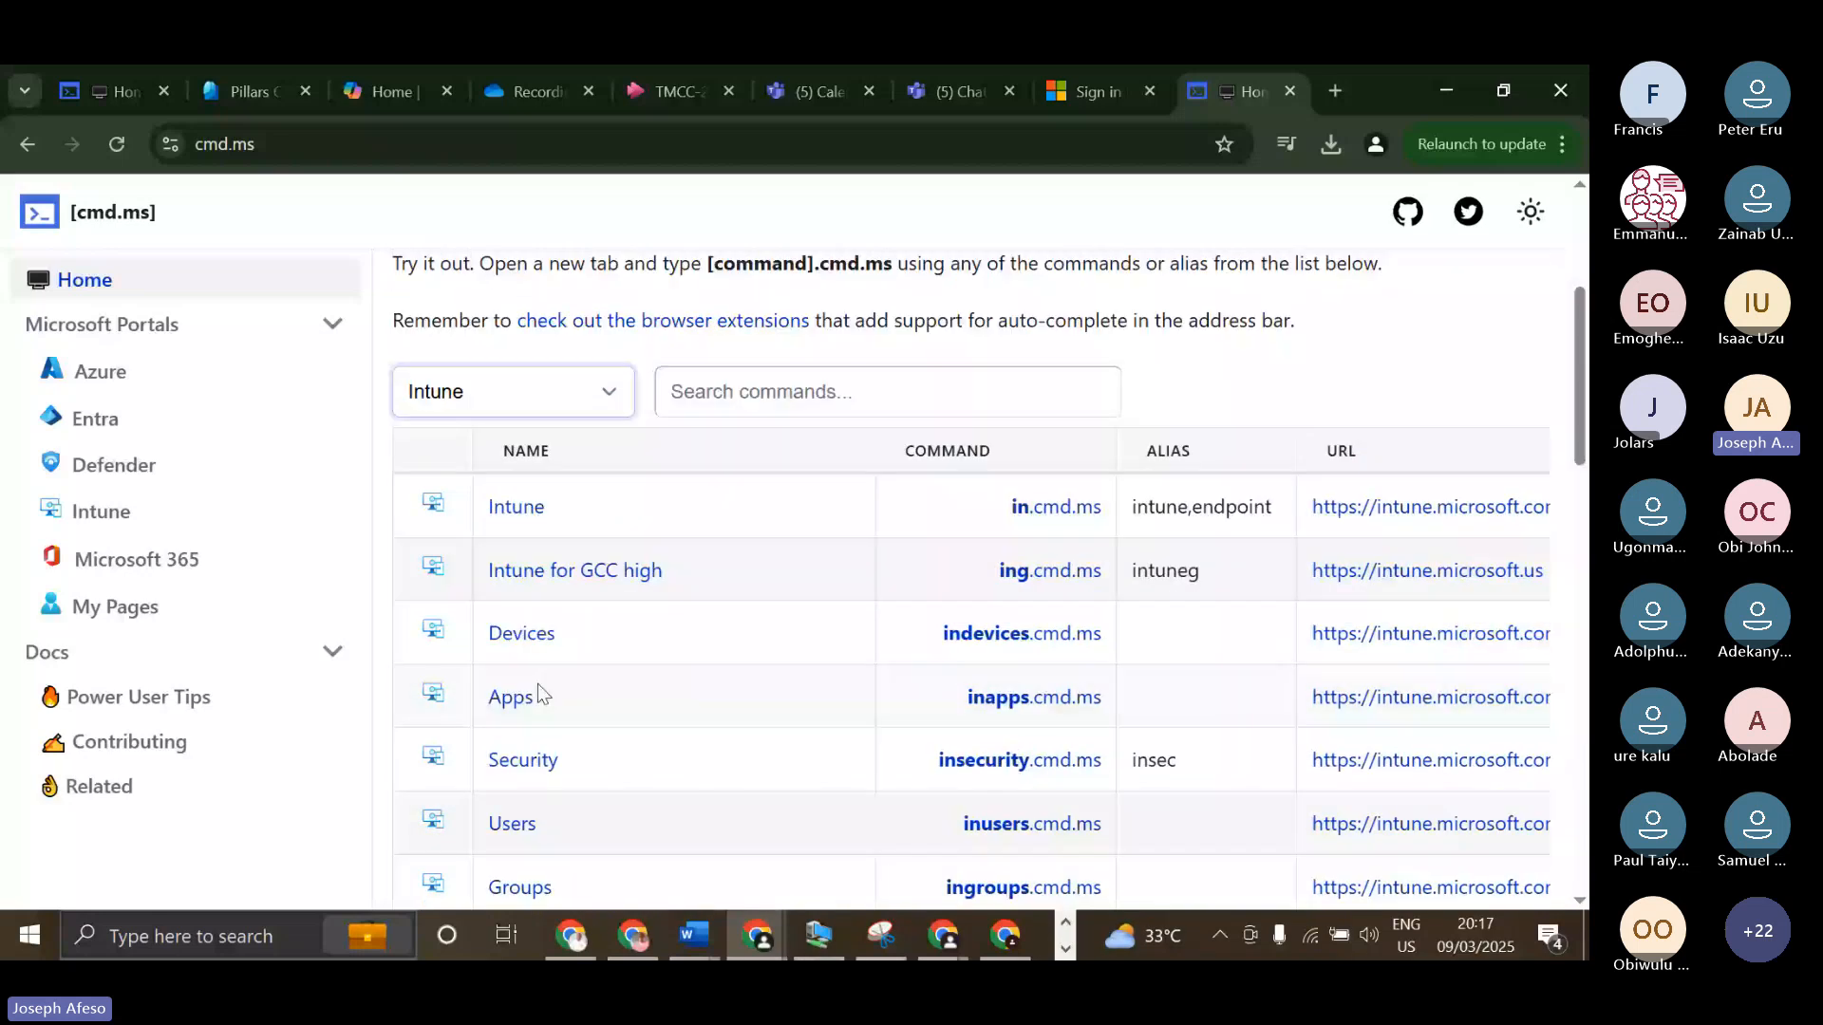
Open the Intune admin center's Devices page from the command list, and return to the cmd.ms page.
{"action": "left_click", "coordinate": [530, 695]}
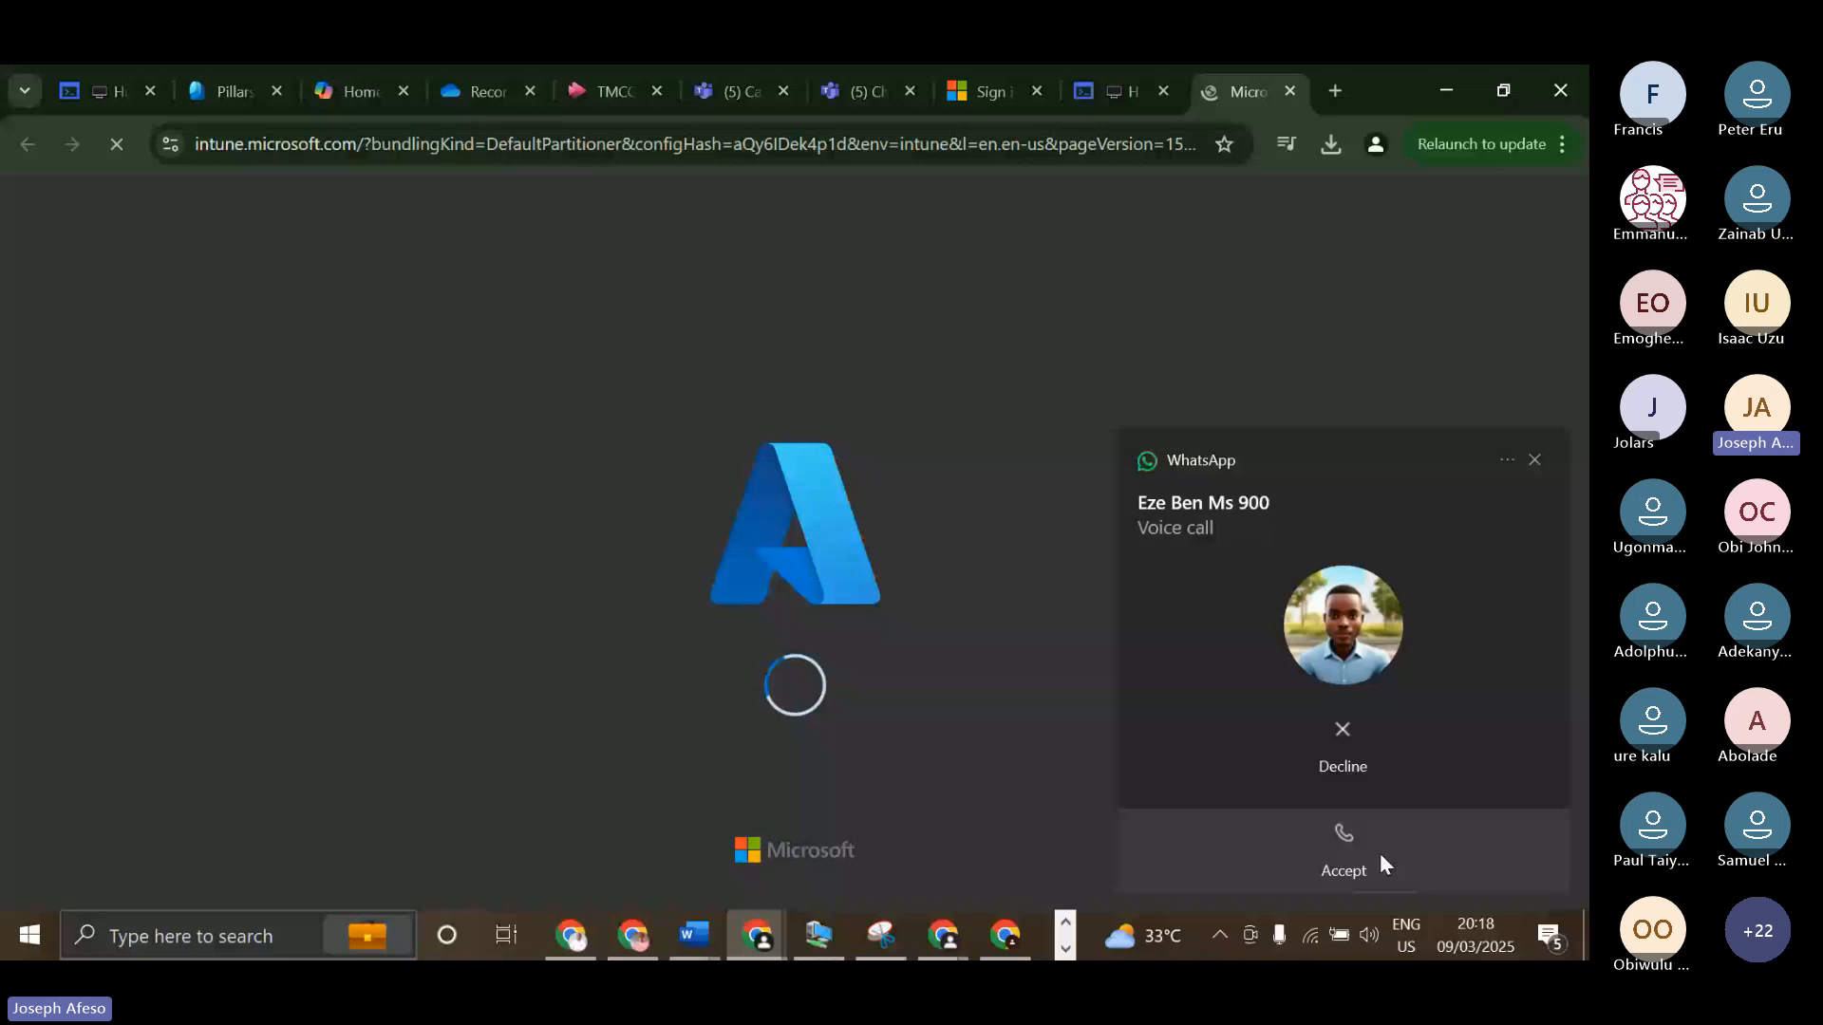
{"action": "left_click", "coordinate": [1381, 852]}
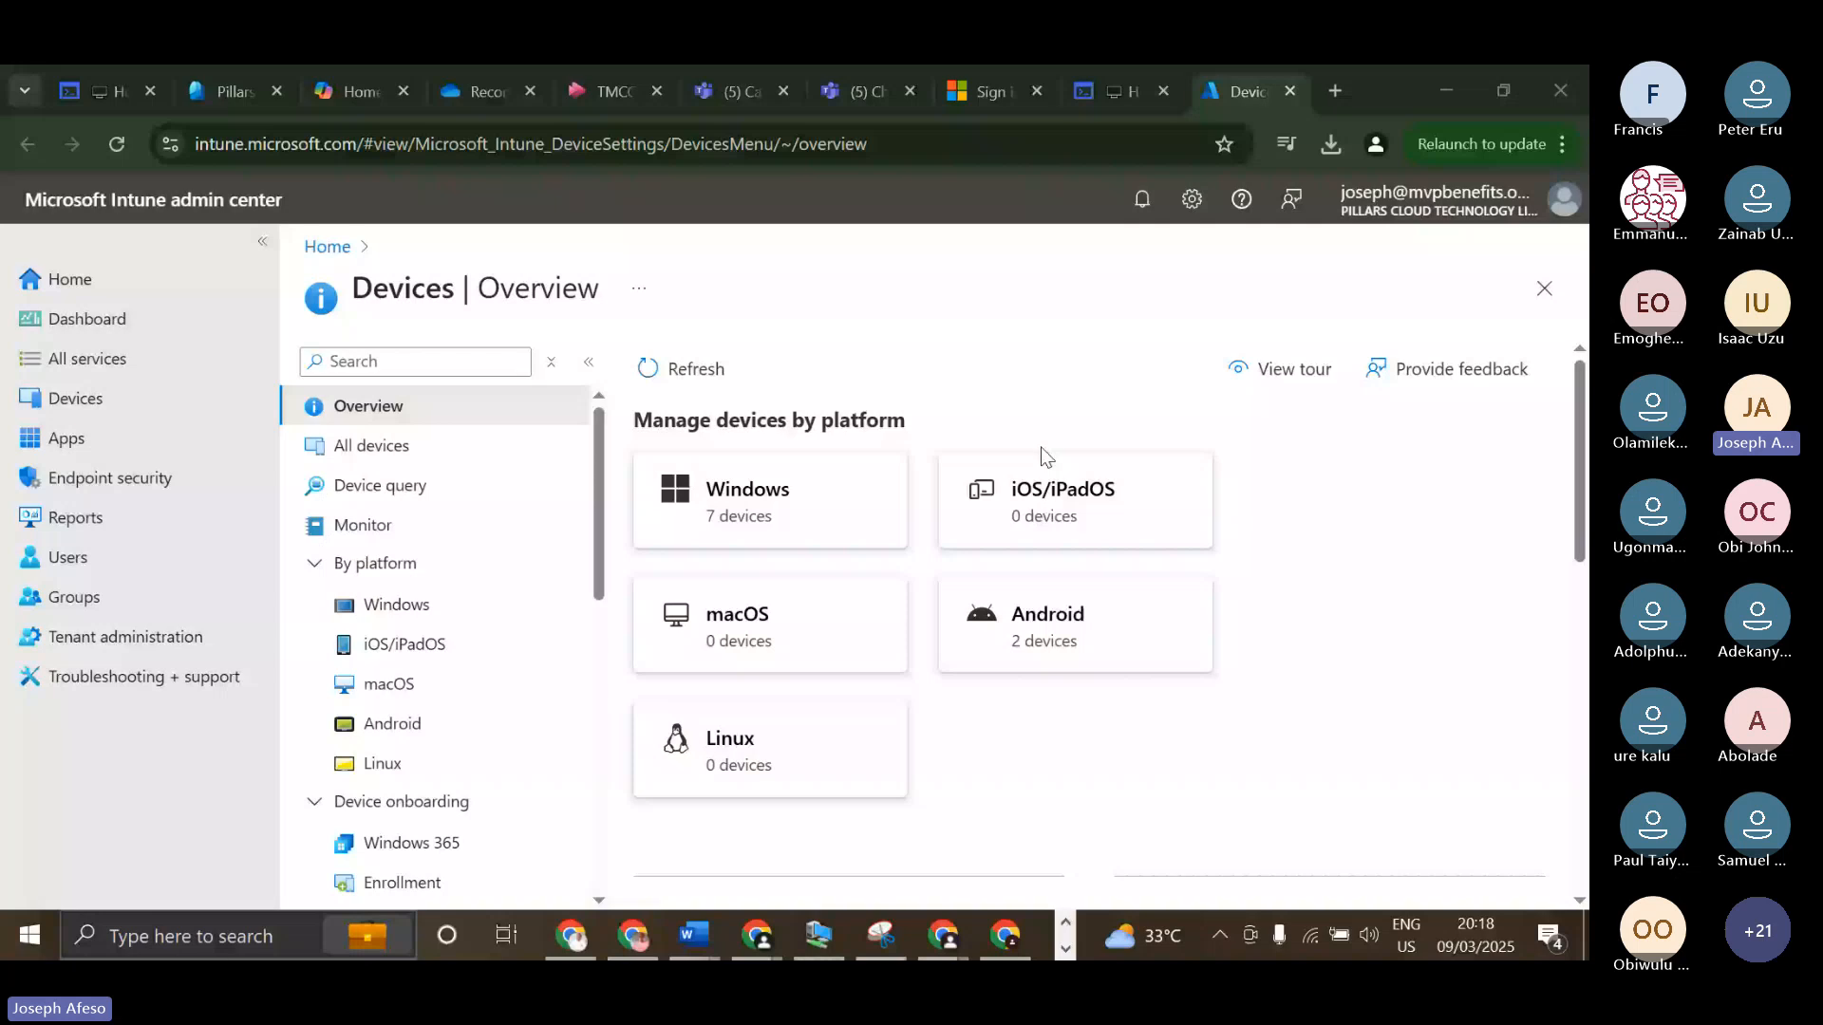
{"action": "left_click", "coordinate": [1143, 91]}
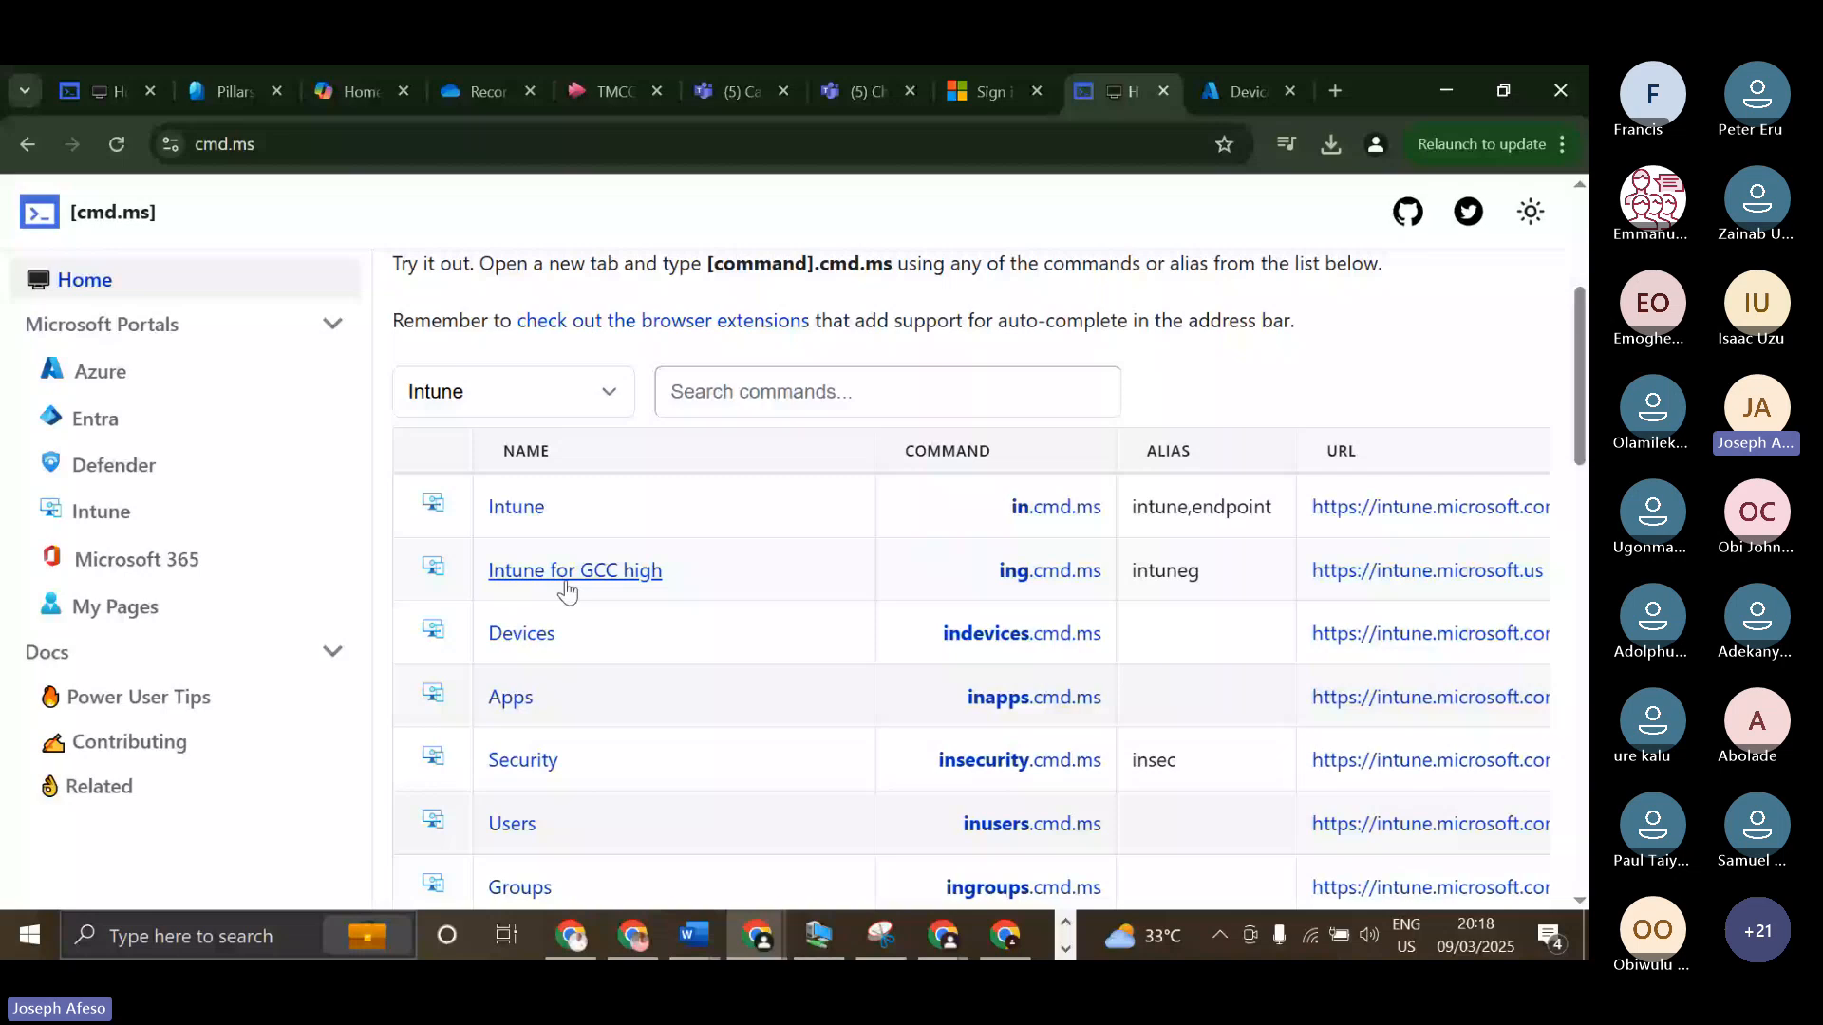
Switch the home page's portal filter to Defender and look through the filtered commands.
{"action": "scroll", "coordinate": [531, 532], "scroll_direction": "up", "scroll_amount": 1}
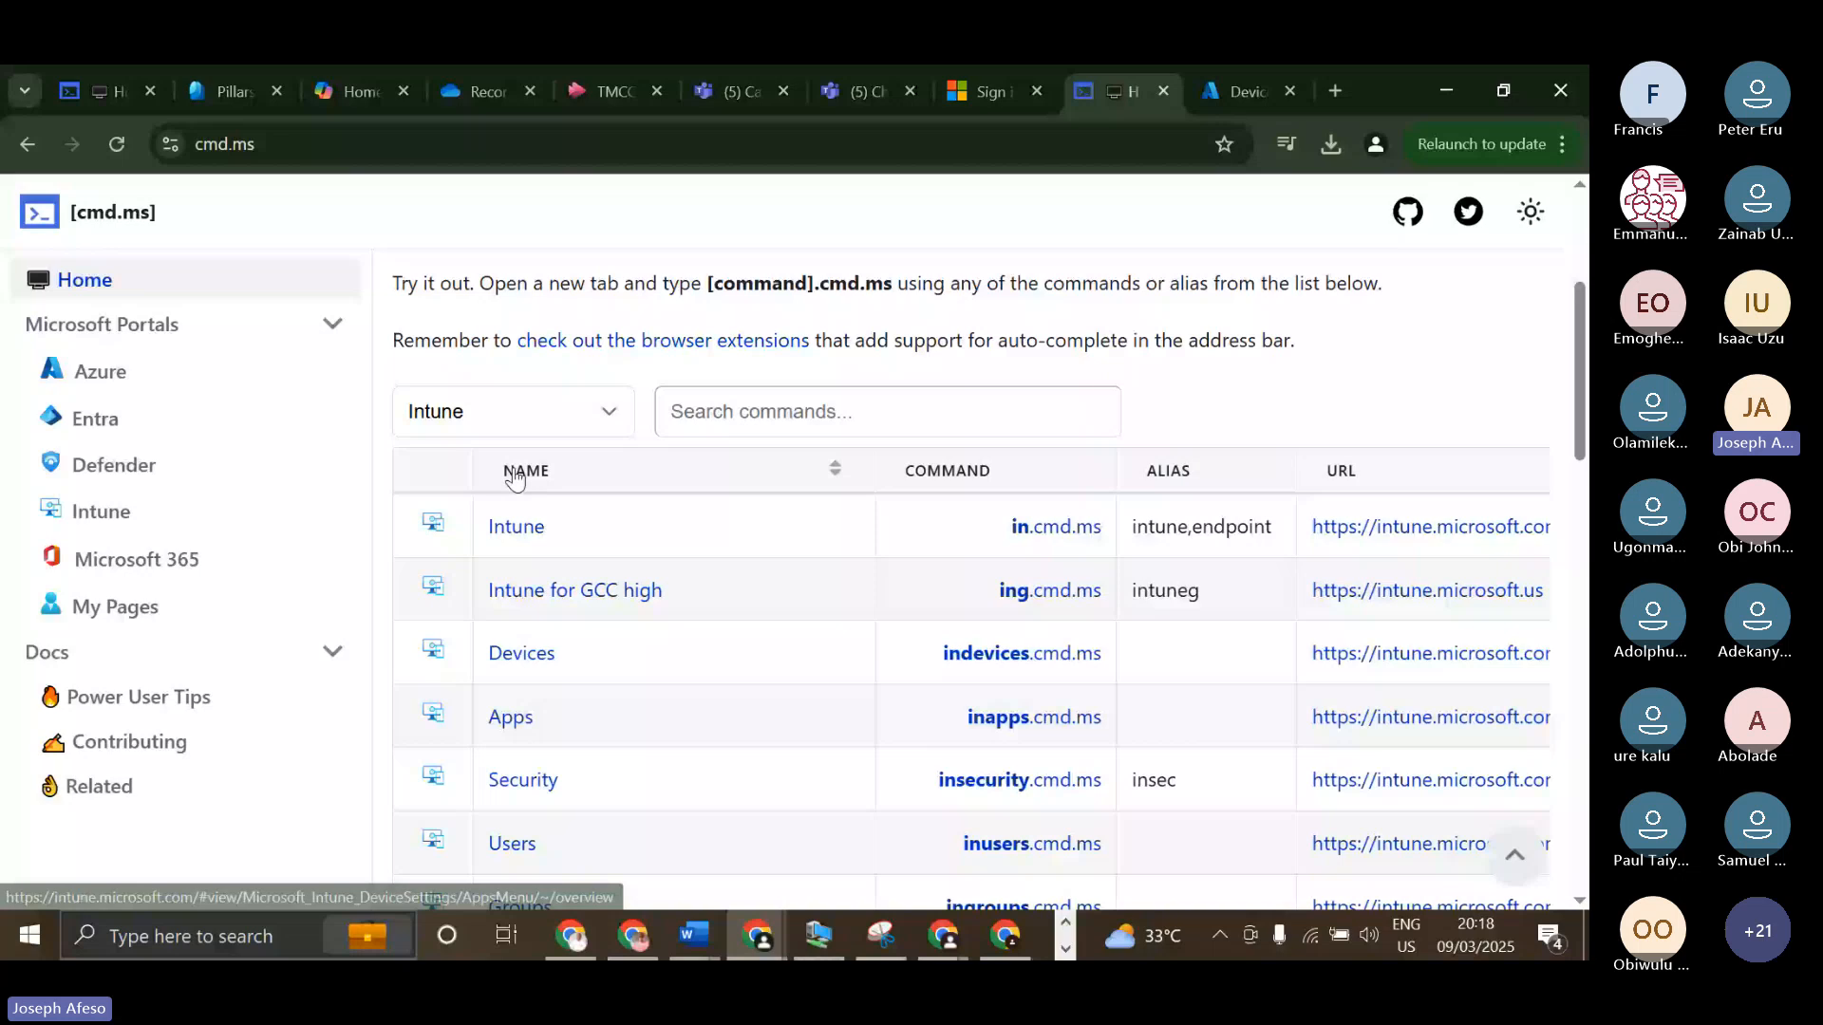
{"action": "scroll", "coordinate": [522, 579], "scroll_direction": "up", "scroll_amount": 3}
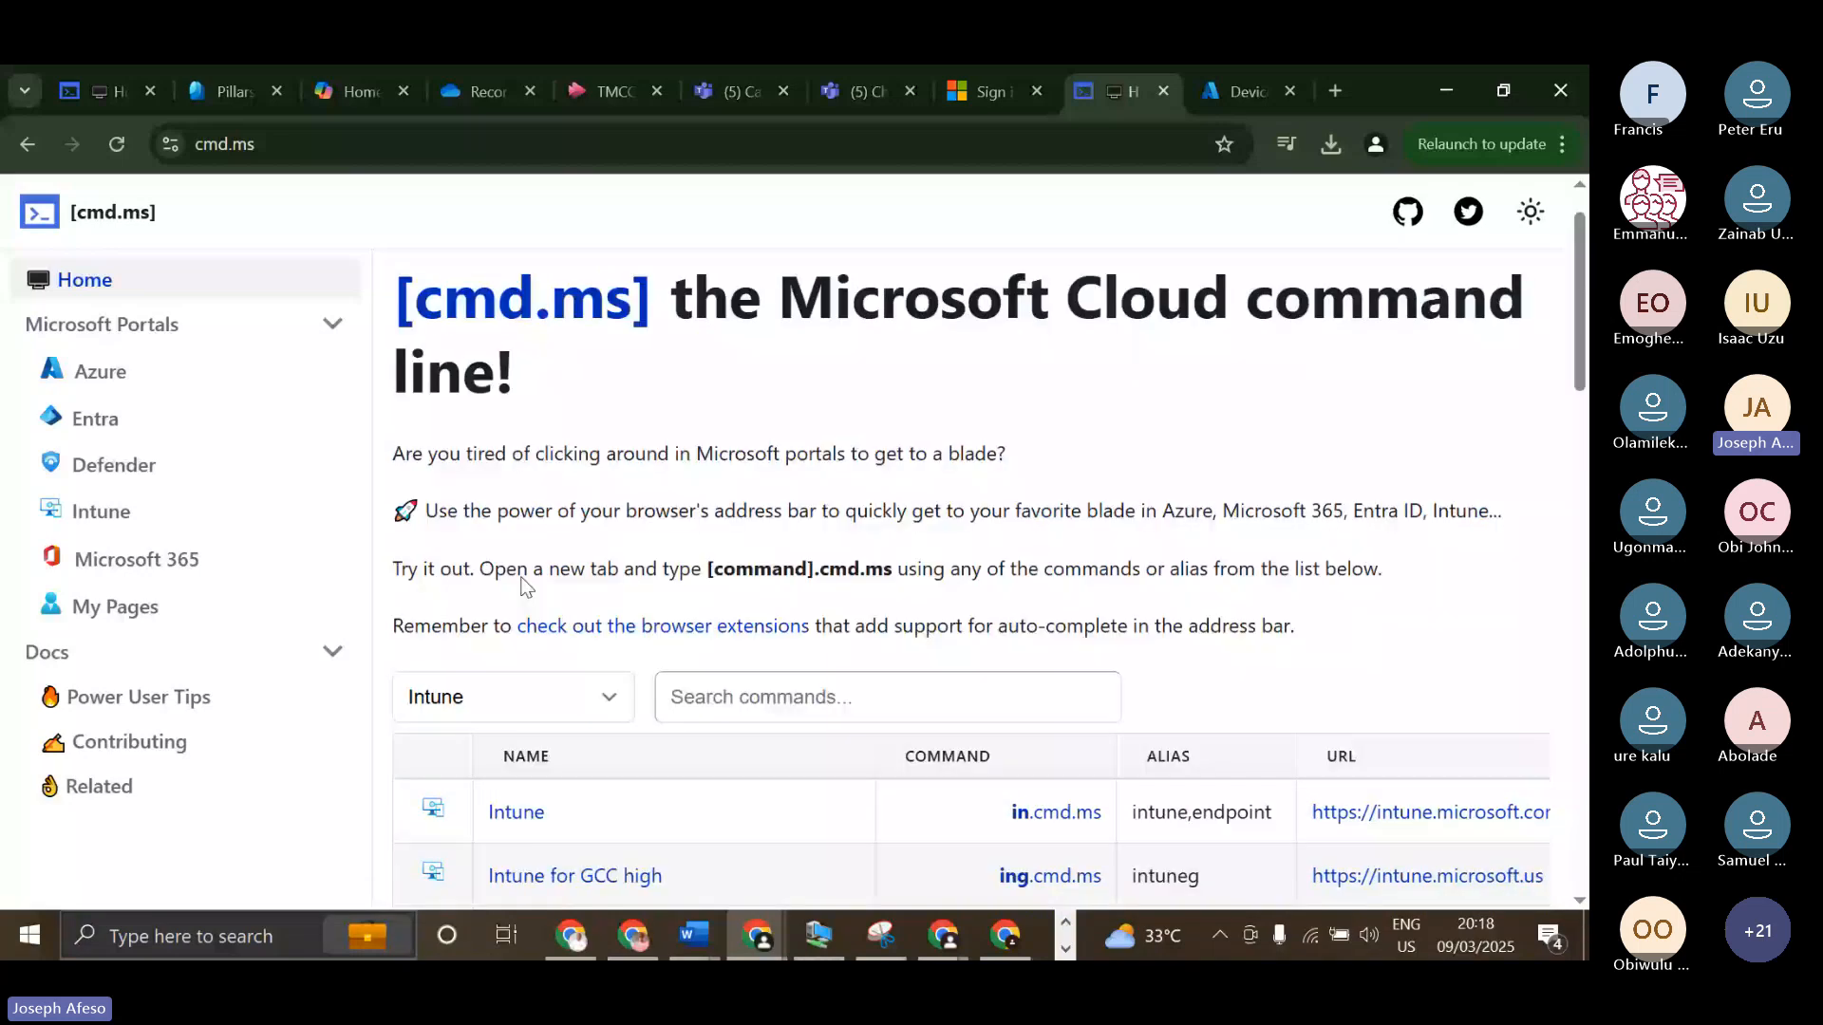
{"action": "scroll", "coordinate": [521, 579], "scroll_direction": "down", "scroll_amount": 2}
{"action": "left_click", "coordinate": [514, 516]}
{"action": "left_click", "coordinate": [509, 725]}
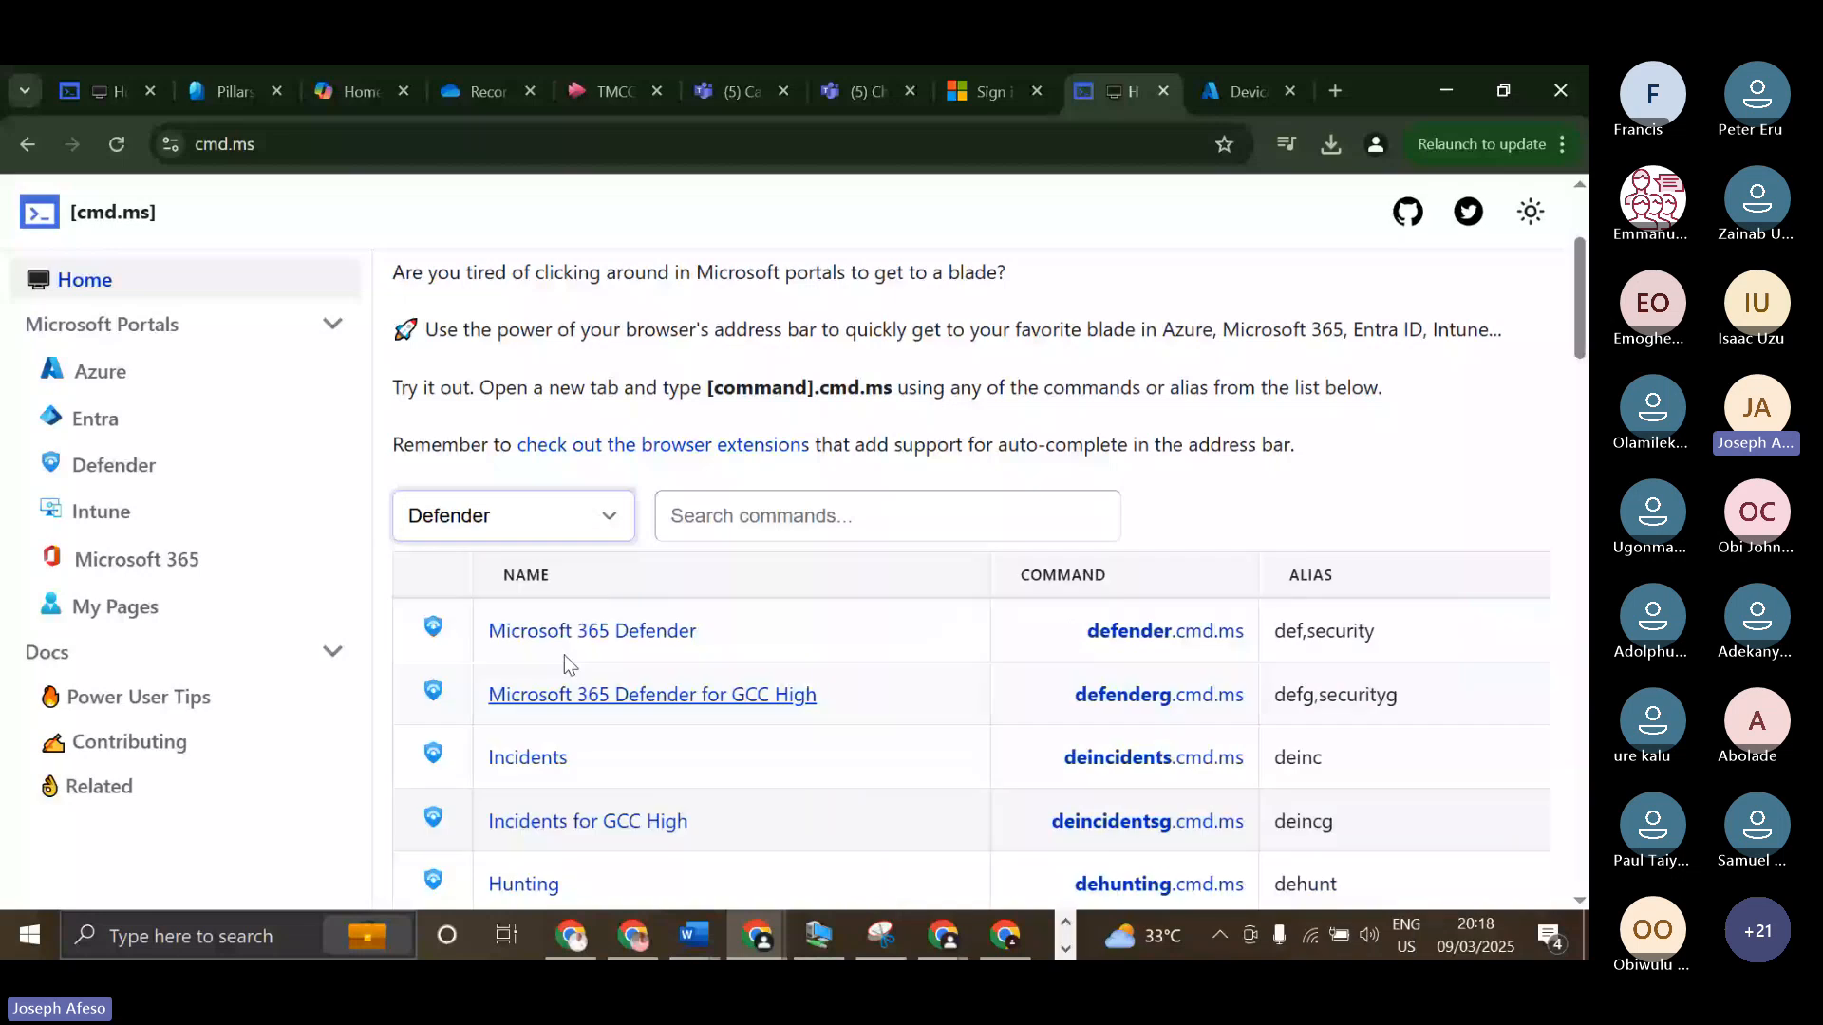
{"action": "scroll", "coordinate": [566, 663], "scroll_direction": "down", "scroll_amount": 5}
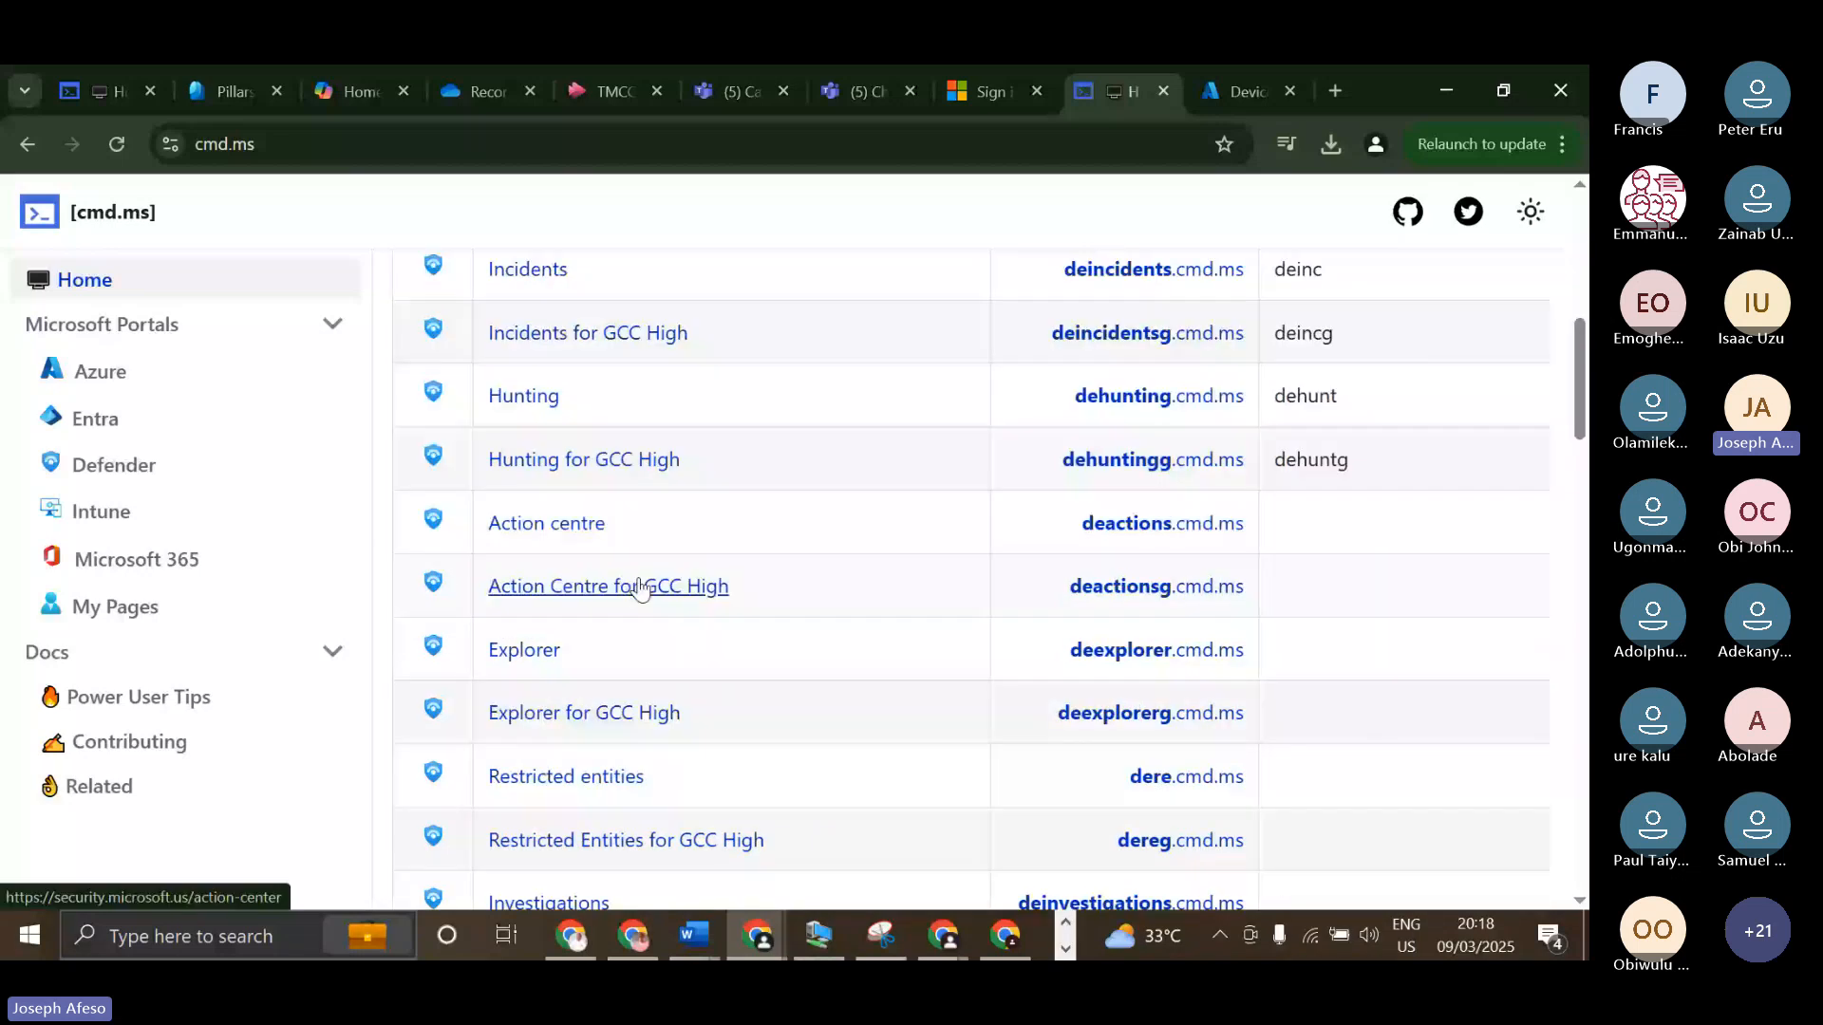
{"action": "scroll", "coordinate": [722, 674], "scroll_direction": "up", "scroll_amount": 7}
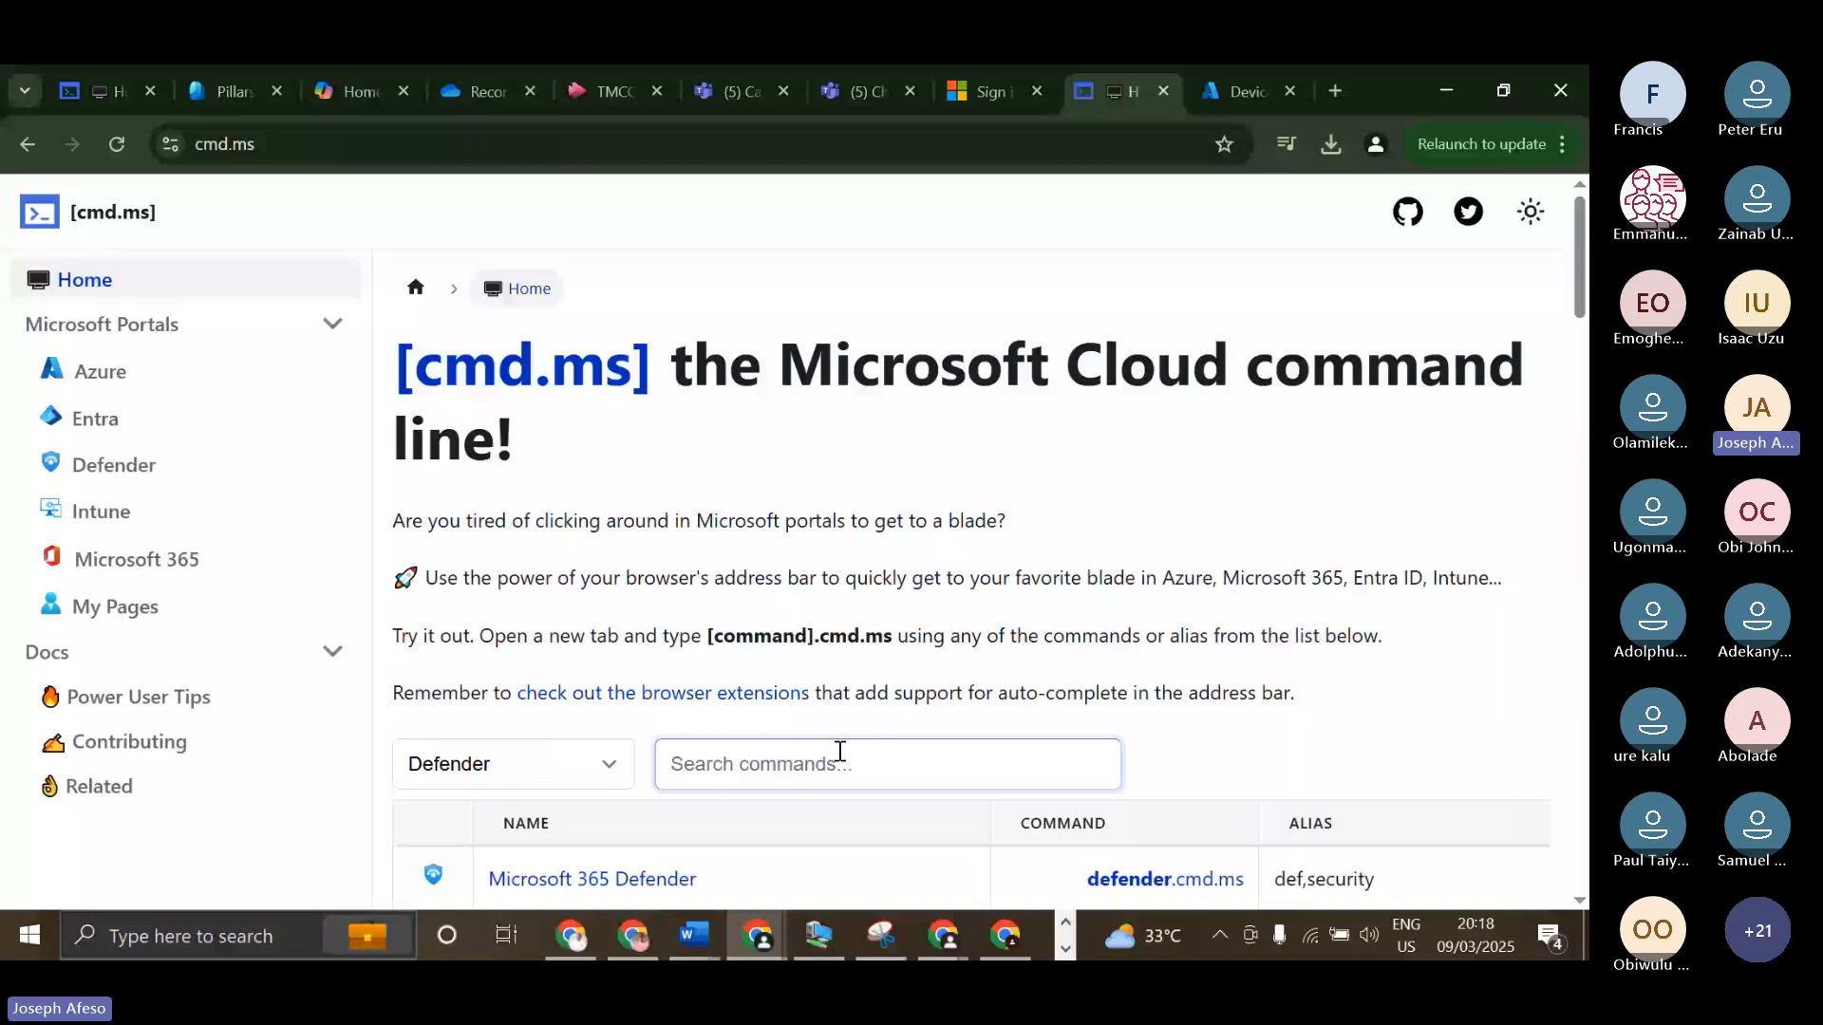
Open Enterprise applications from the Entra portal page's commands, and return to the cmd.ms home page.
{"action": "left_click", "coordinate": [107, 425]}
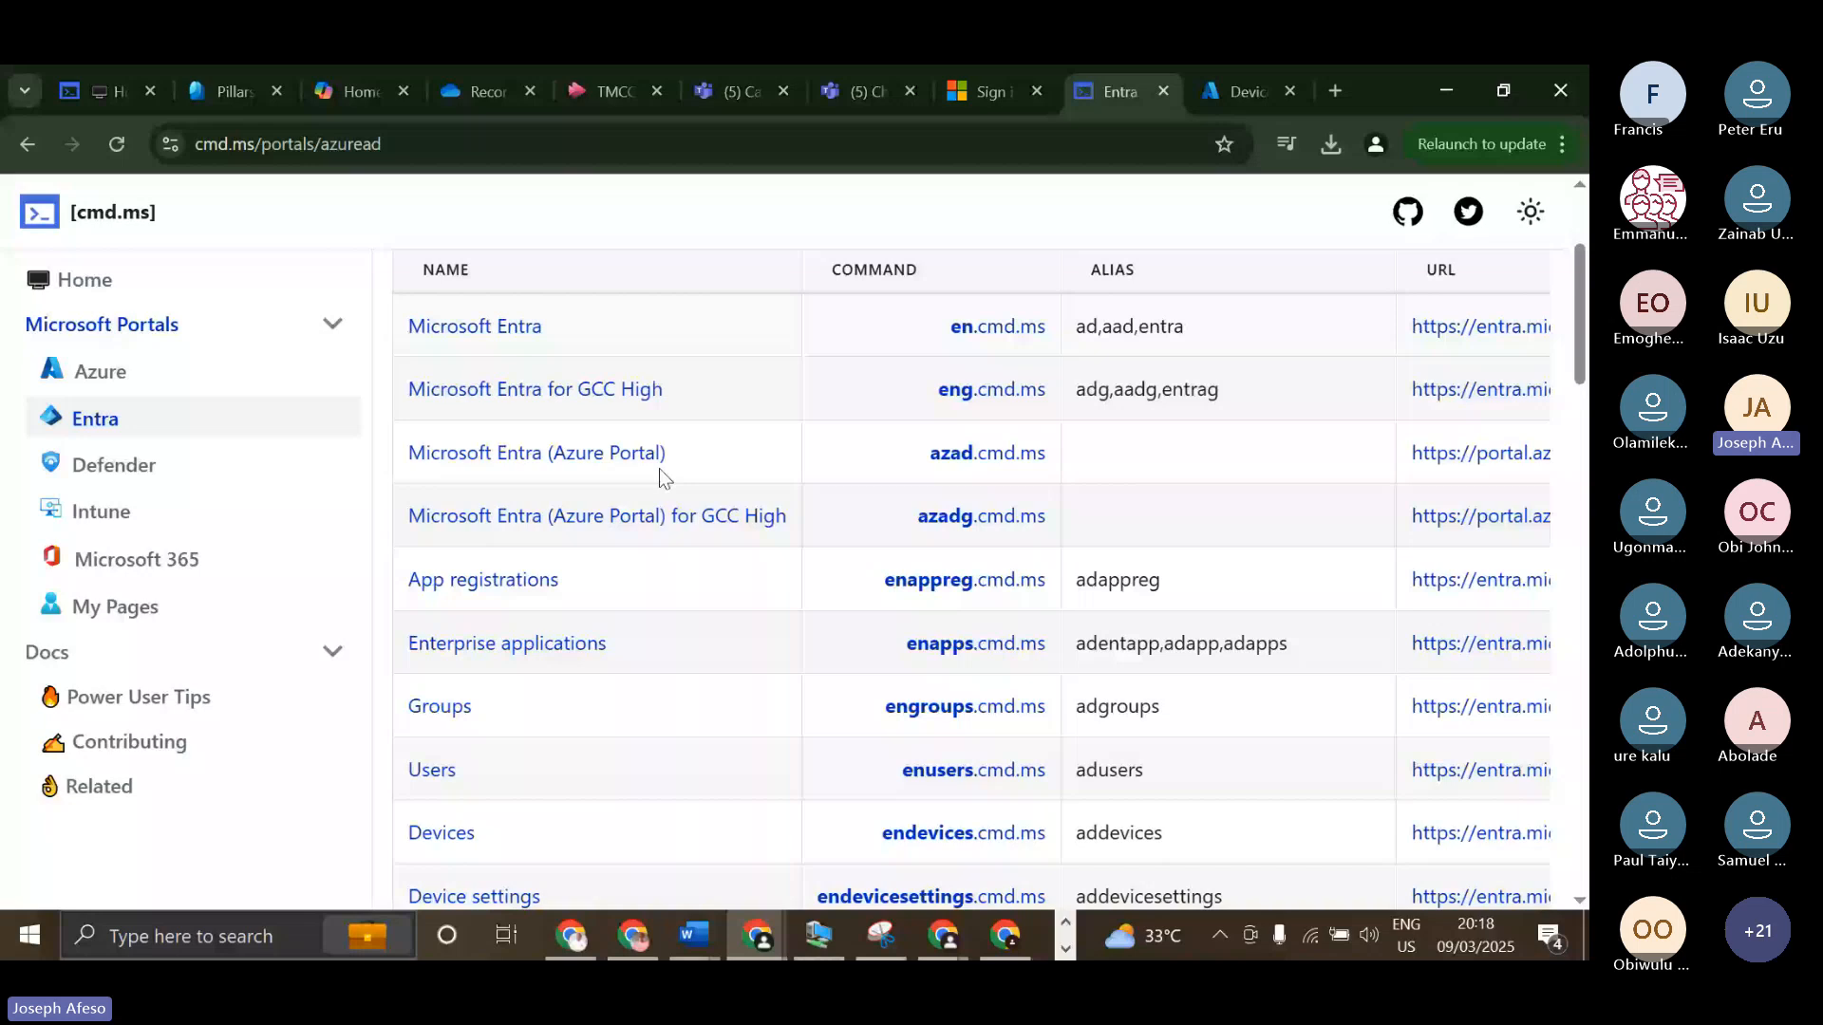
{"action": "left_click", "coordinate": [660, 469]}
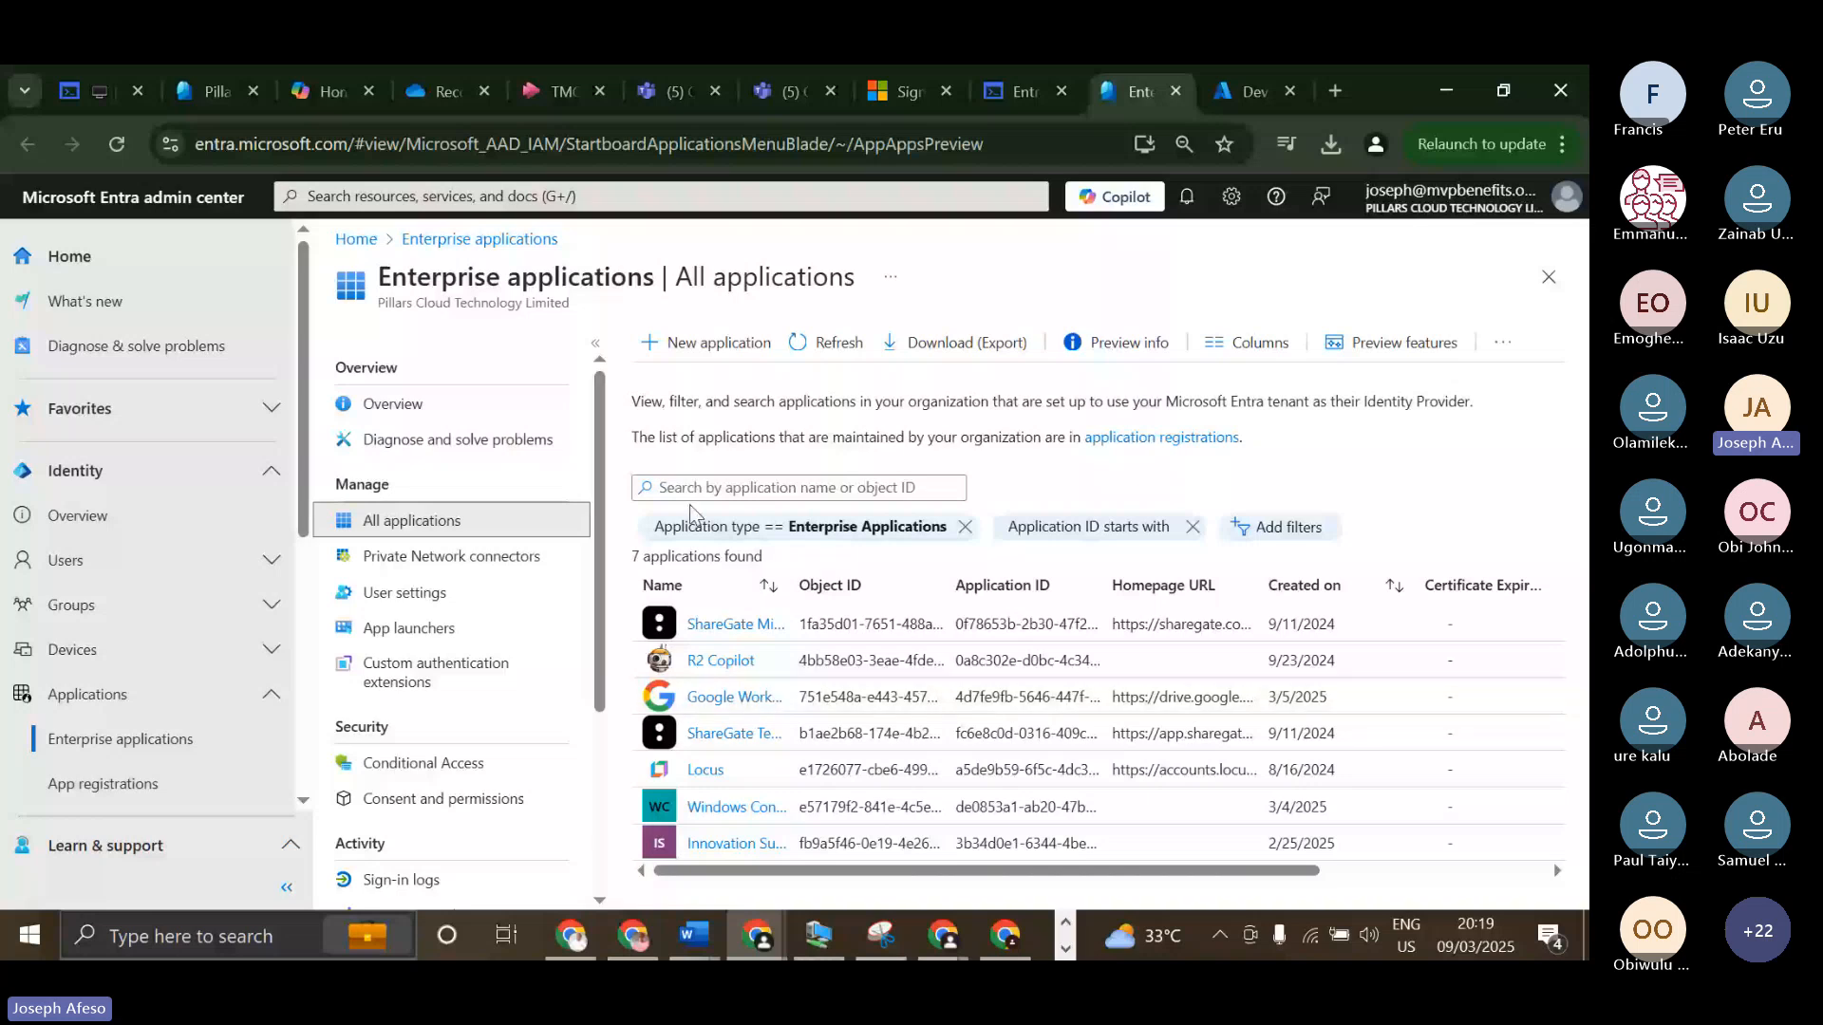
{"action": "left_click", "coordinate": [1026, 98]}
{"action": "scroll", "coordinate": [63, 287], "scroll_direction": "up", "scroll_amount": 3}
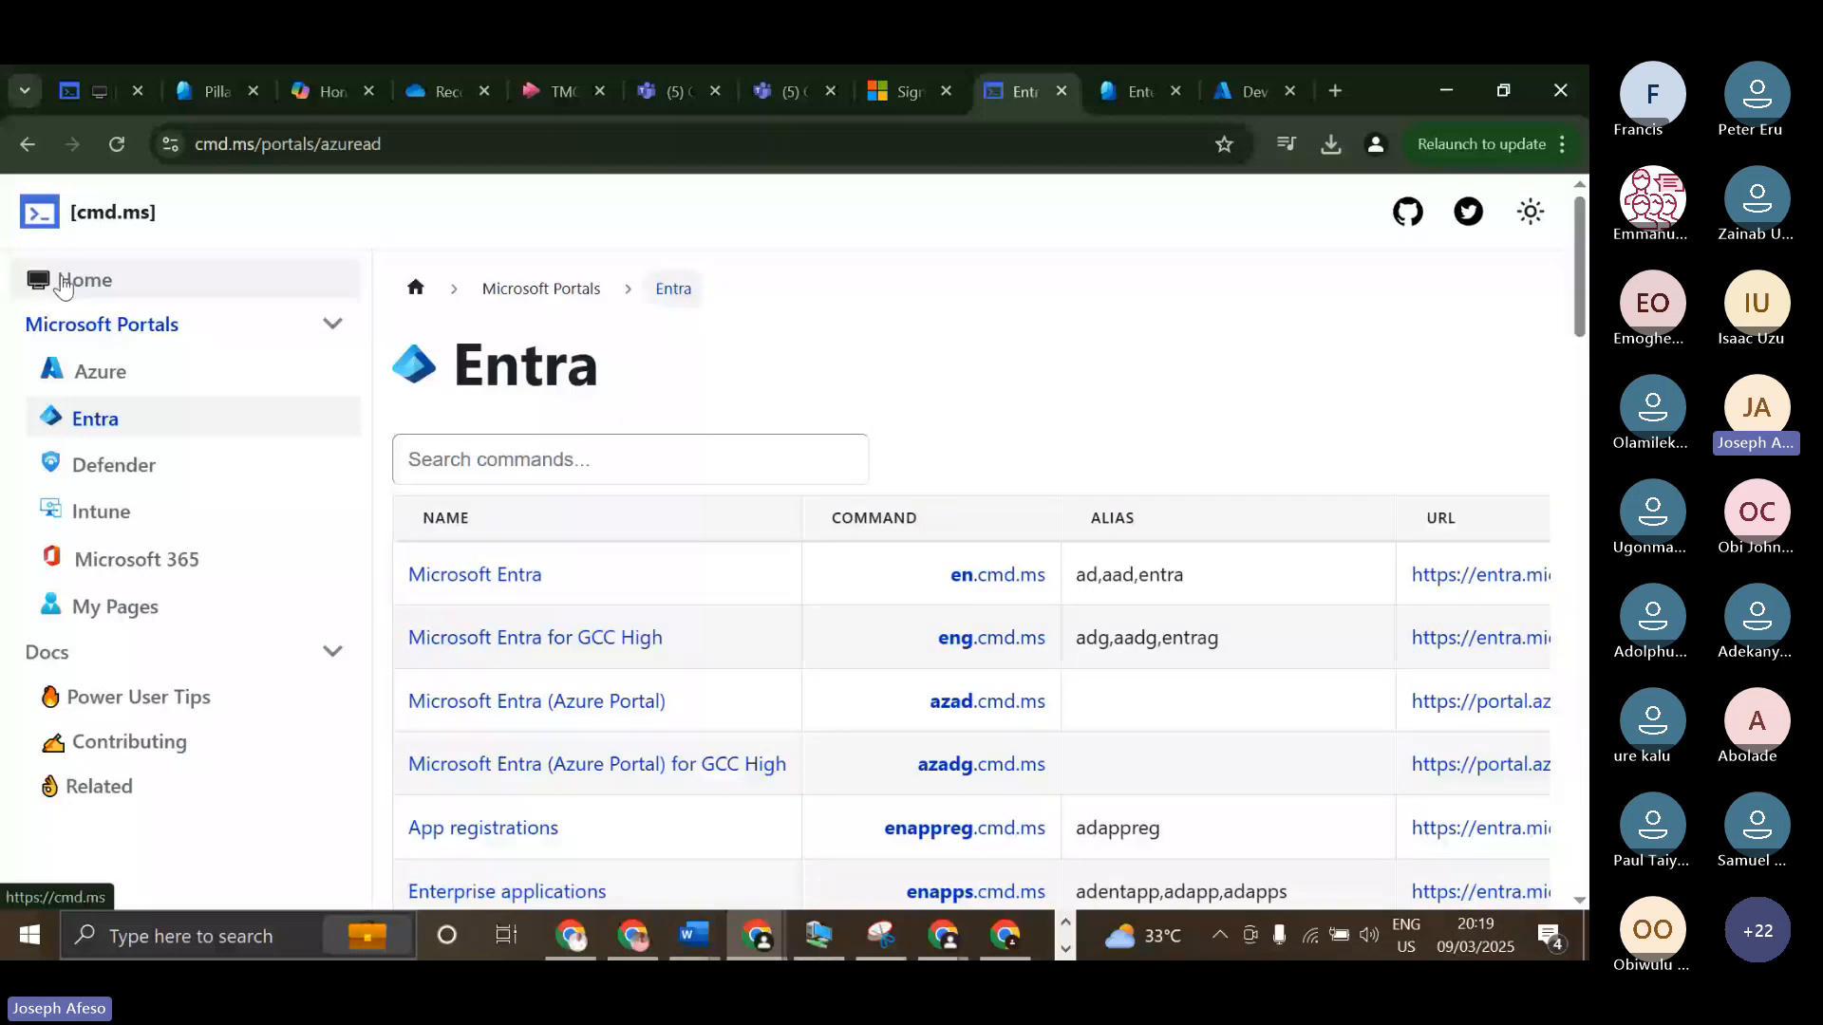
{"action": "left_click", "coordinate": [63, 284]}
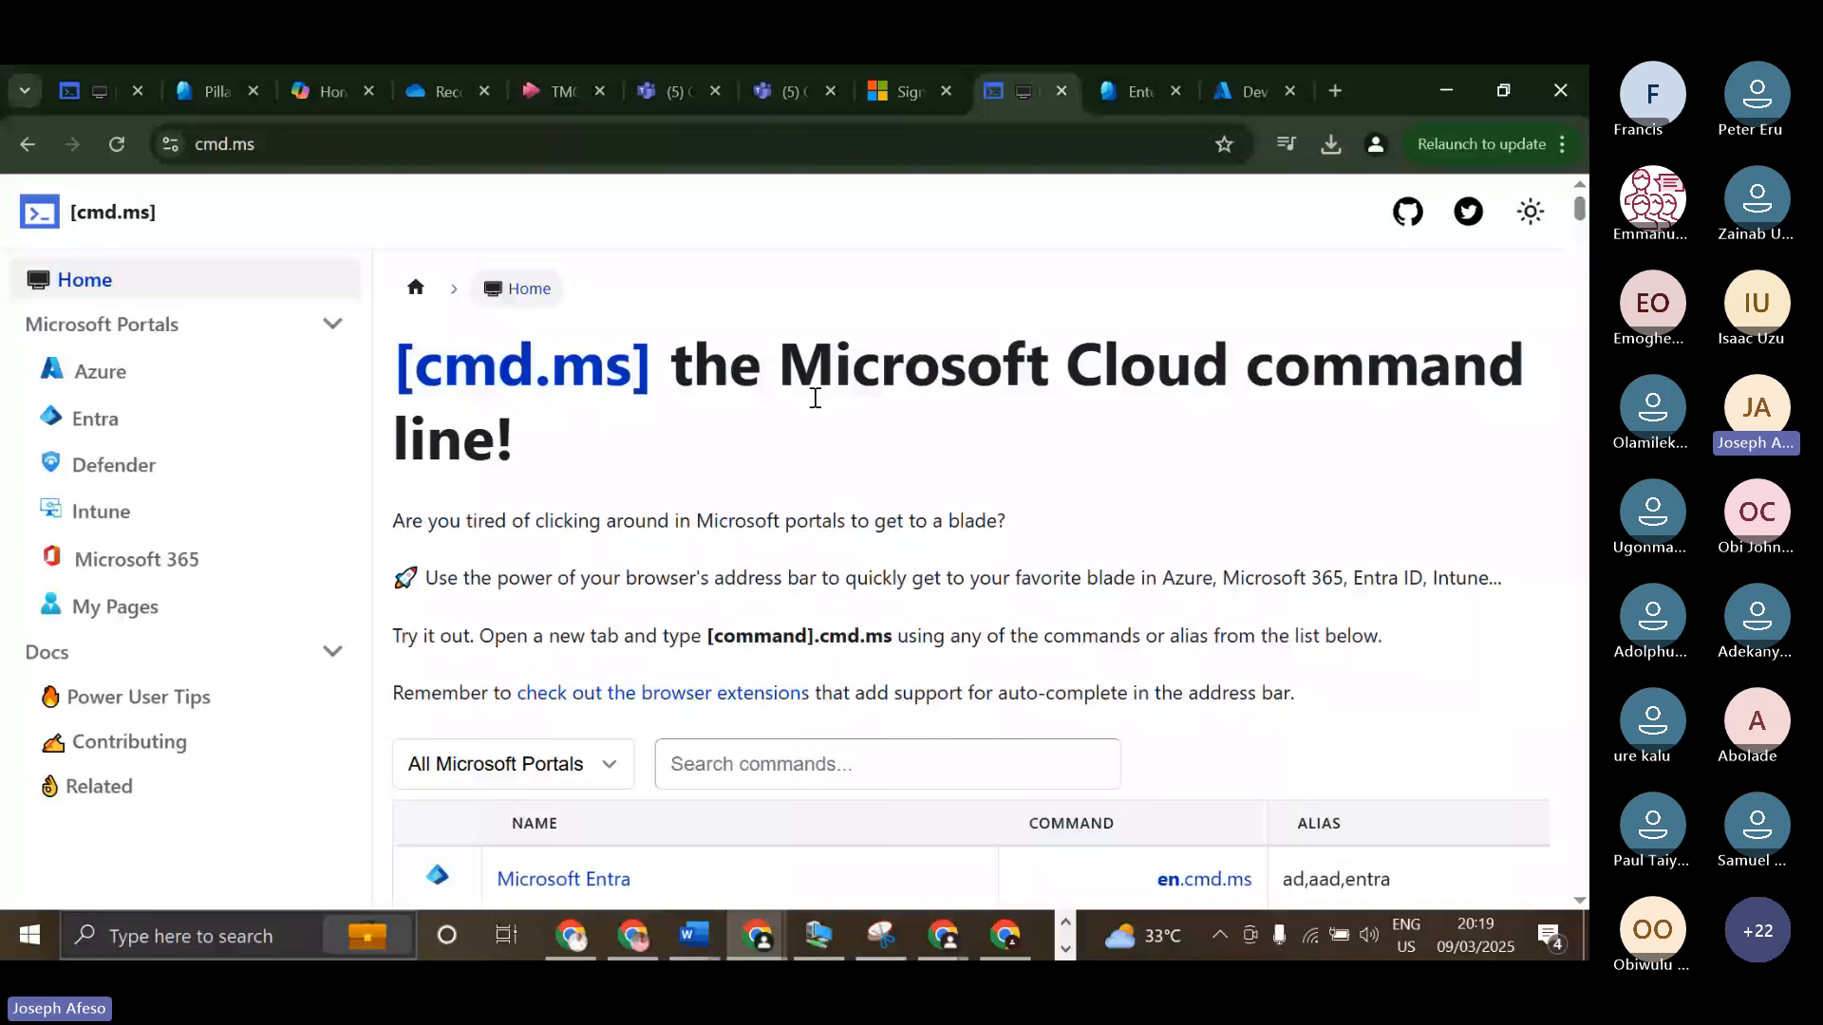
Close the unneeded browser pages, including the meeting recording, Teams and Microsoft sign-in, keeping the cmd.ms, Entra and Intune pages.
{"action": "left_click", "coordinate": [252, 91]}
{"action": "left_click", "coordinate": [253, 92]}
{"action": "left_click", "coordinate": [253, 91]}
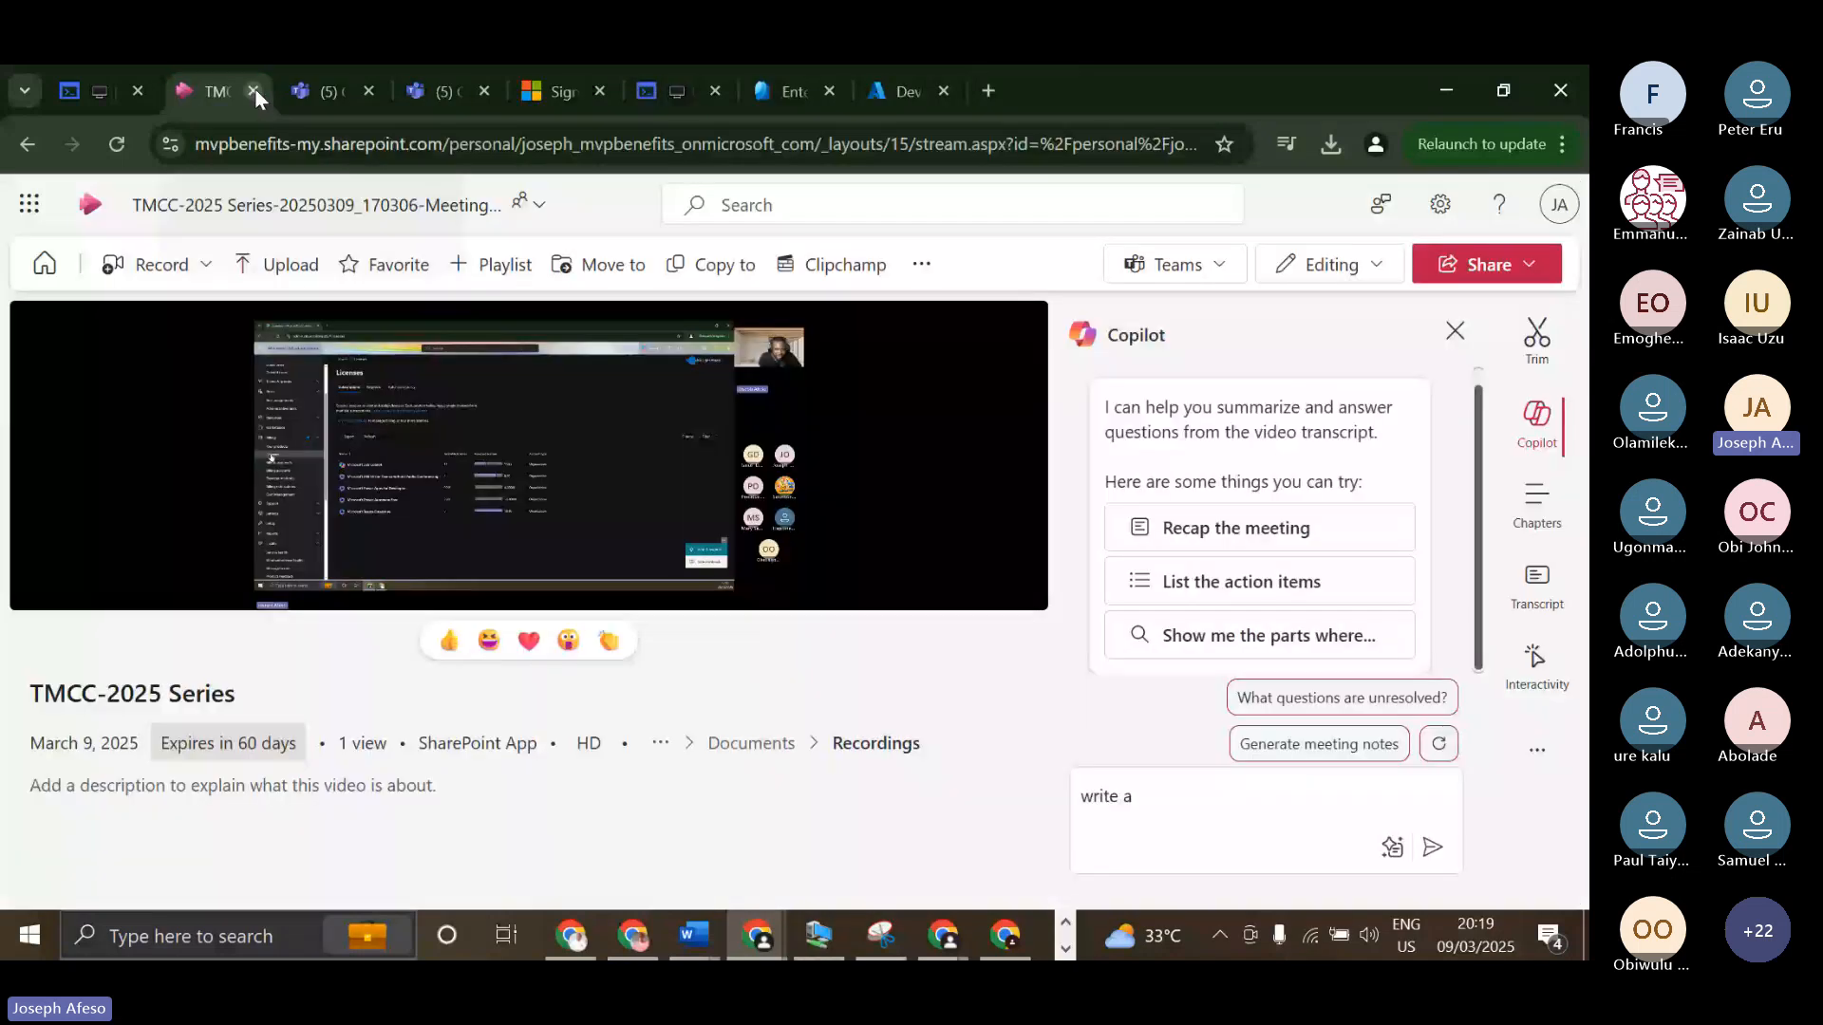
{"action": "left_click", "coordinate": [253, 91]}
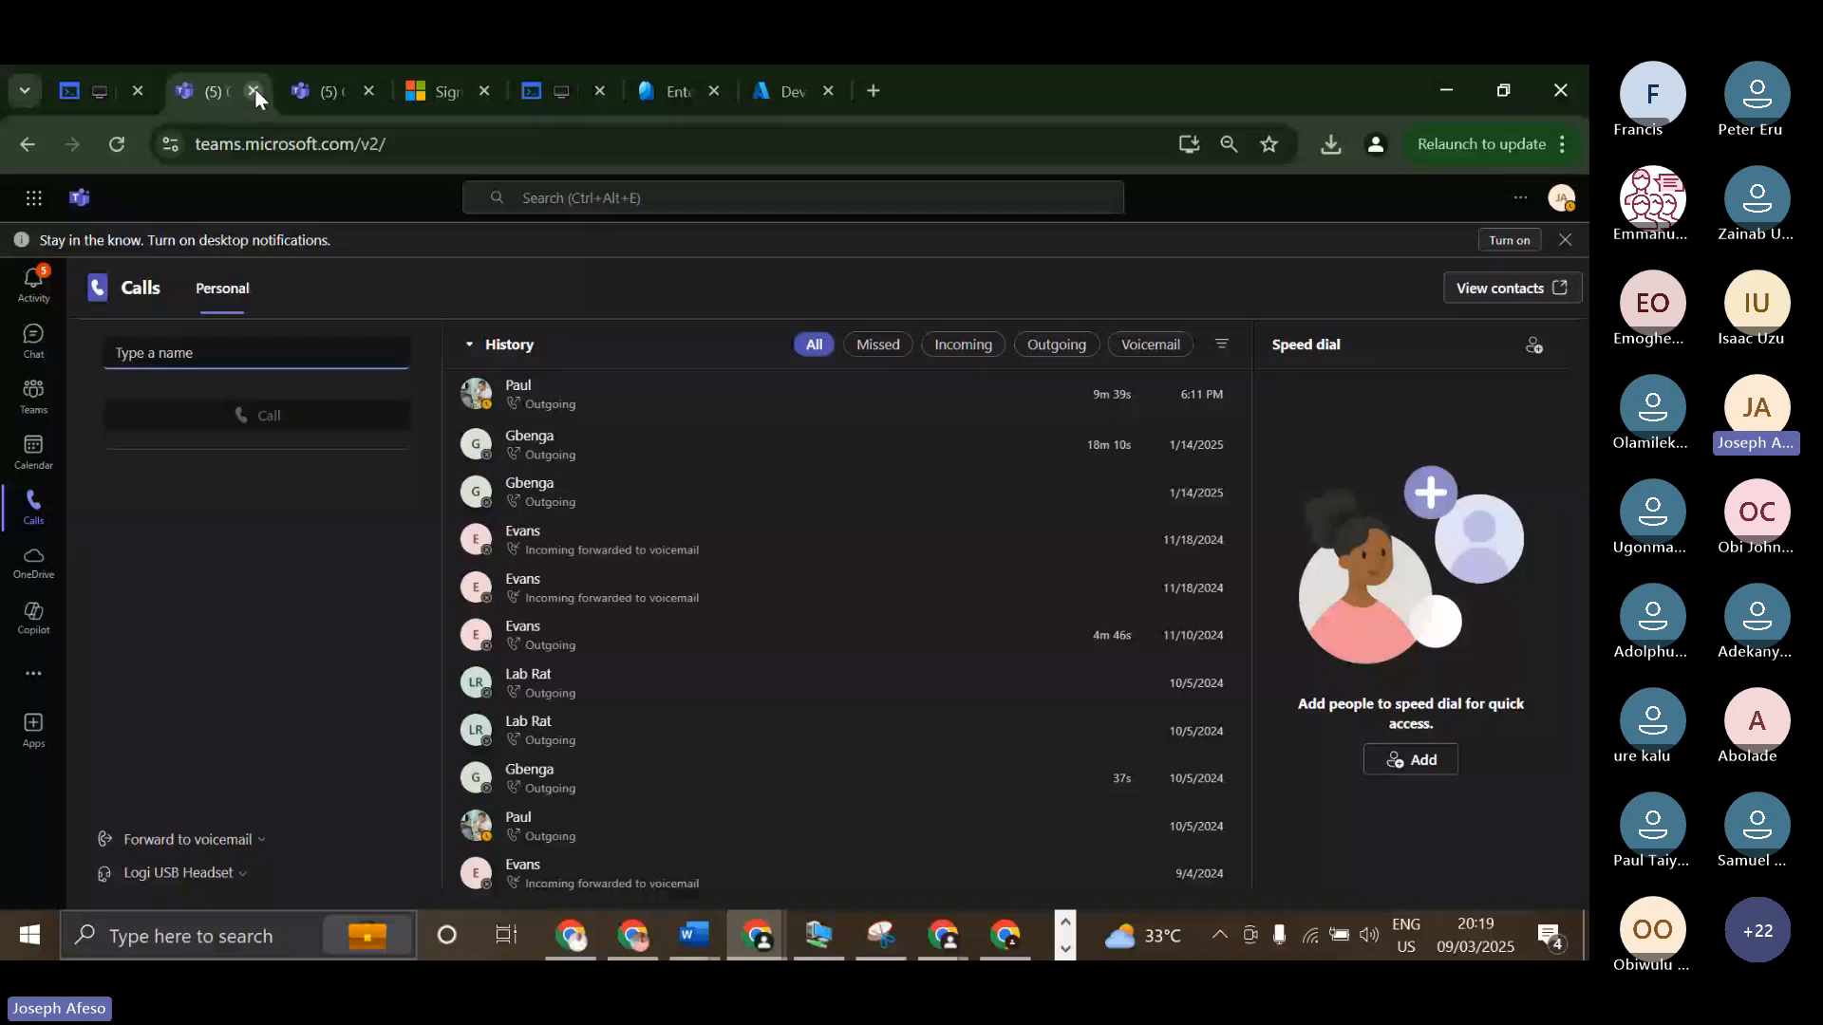
{"action": "left_click", "coordinate": [253, 92]}
{"action": "left_click", "coordinate": [253, 91]}
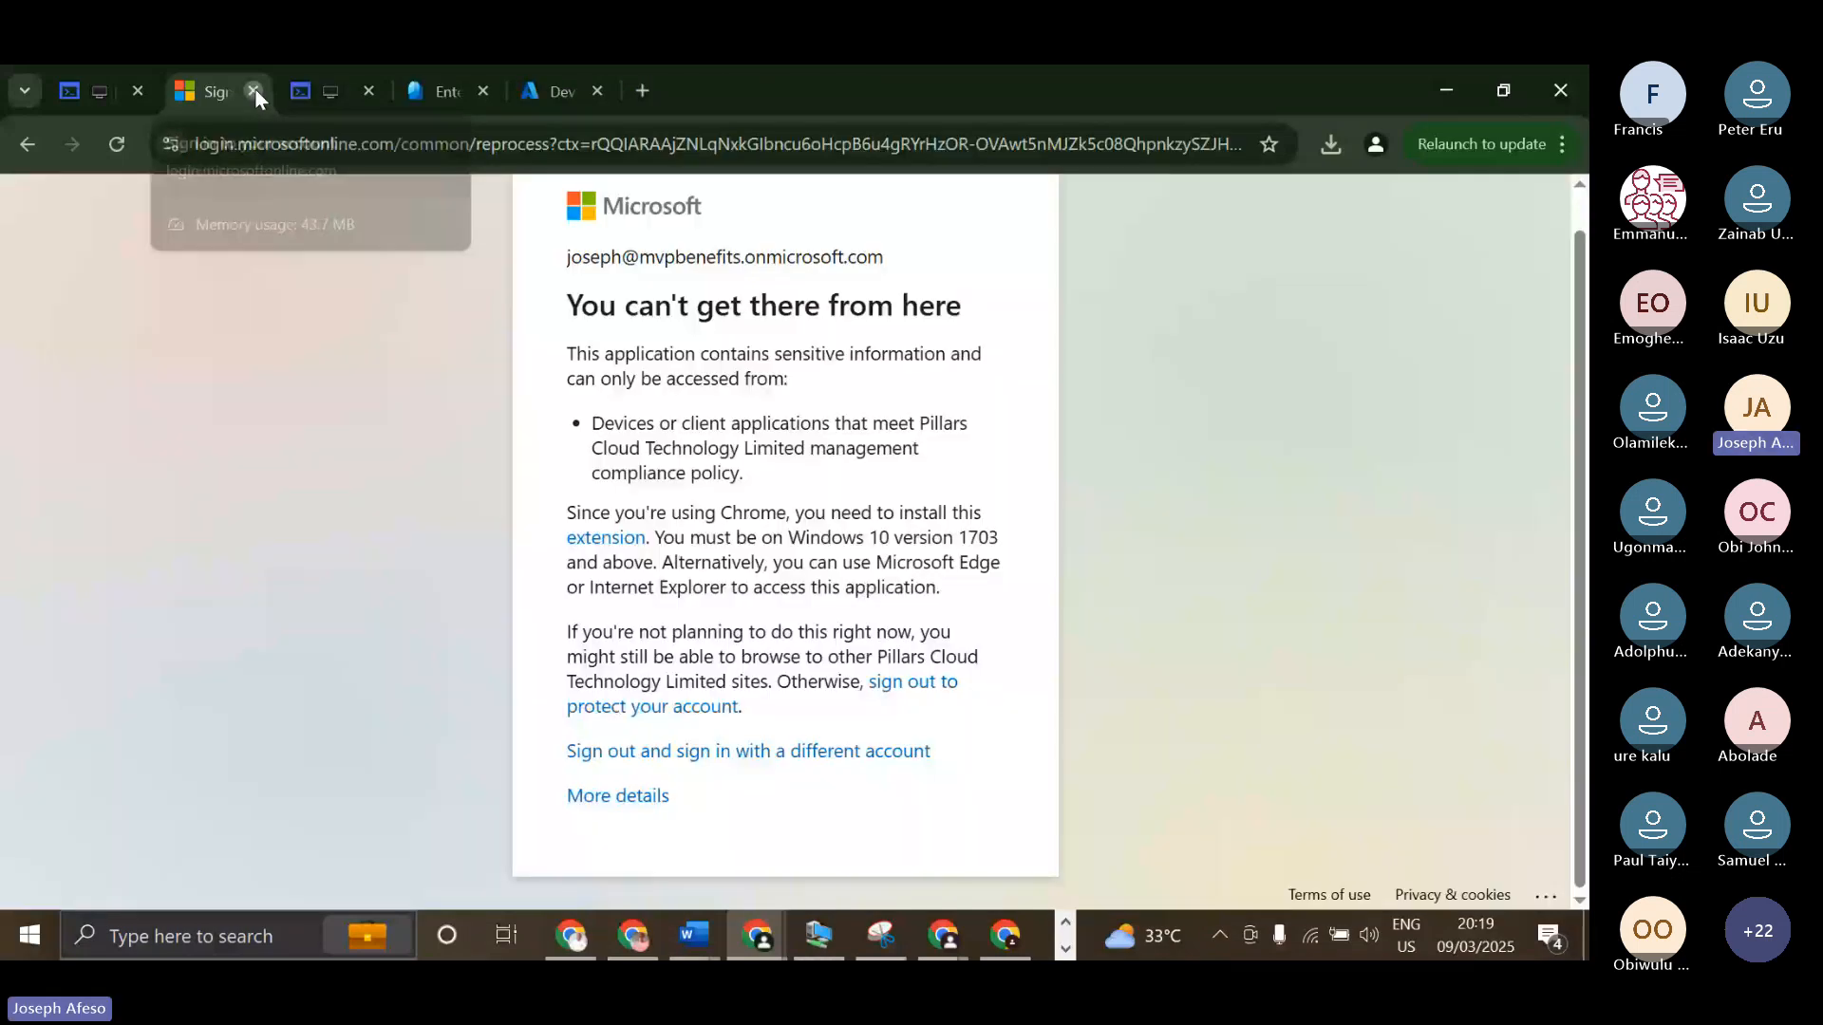
{"action": "left_click", "coordinate": [252, 91]}
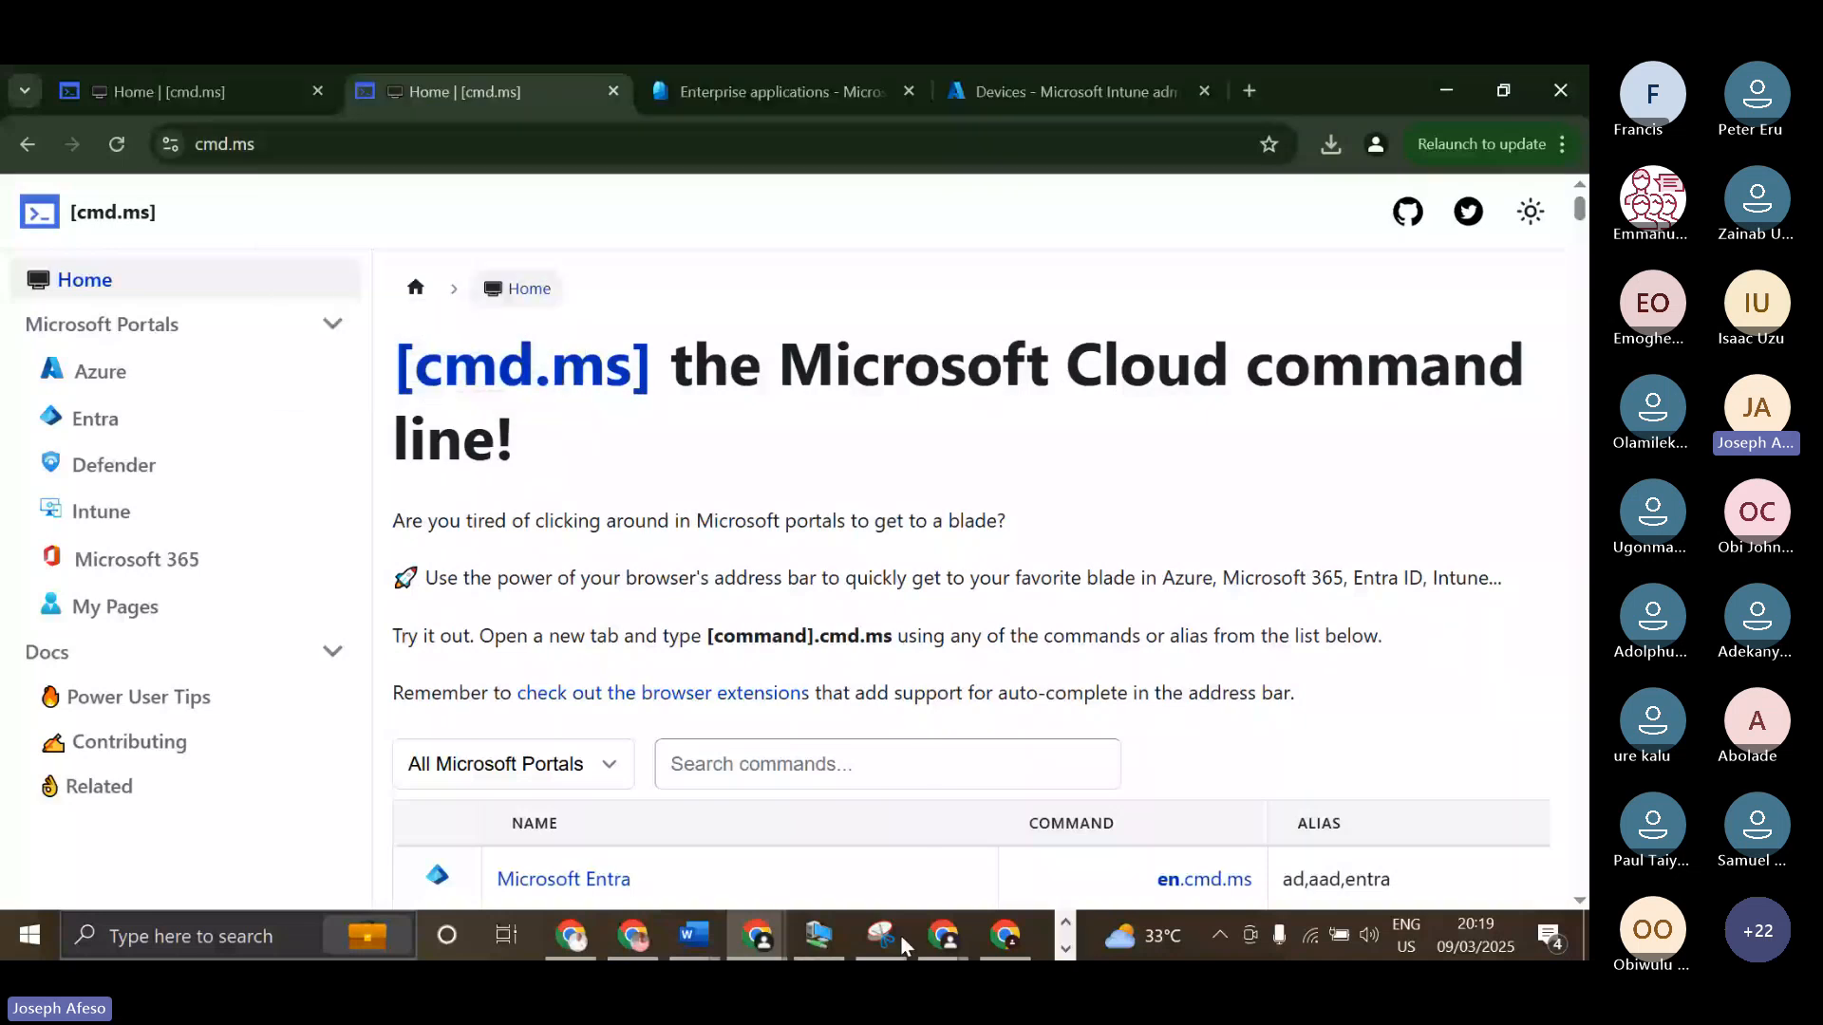
Open the Microsoft Entra admin center from the command list, and close the Intune Devices page and the duplicate cmd.ms page.
{"action": "scroll", "coordinate": [583, 632], "scroll_direction": "down", "scroll_amount": 3}
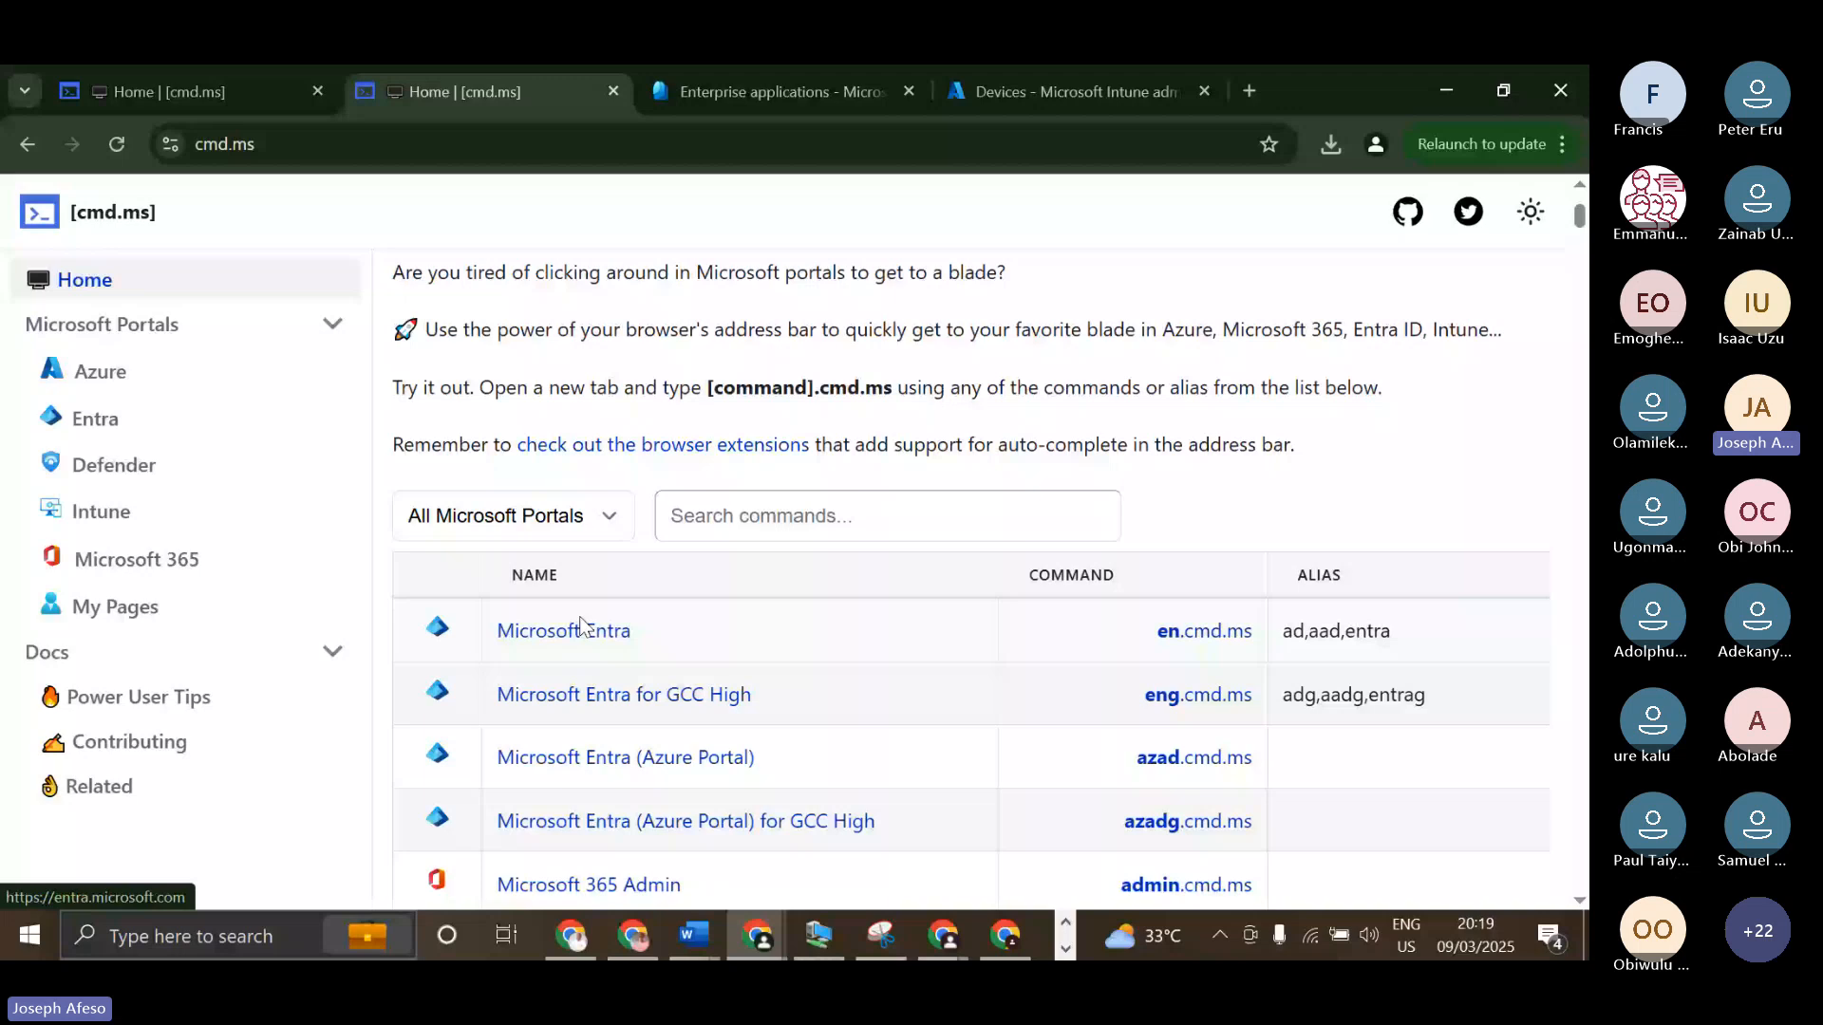
{"action": "left_click", "coordinate": [583, 629]}
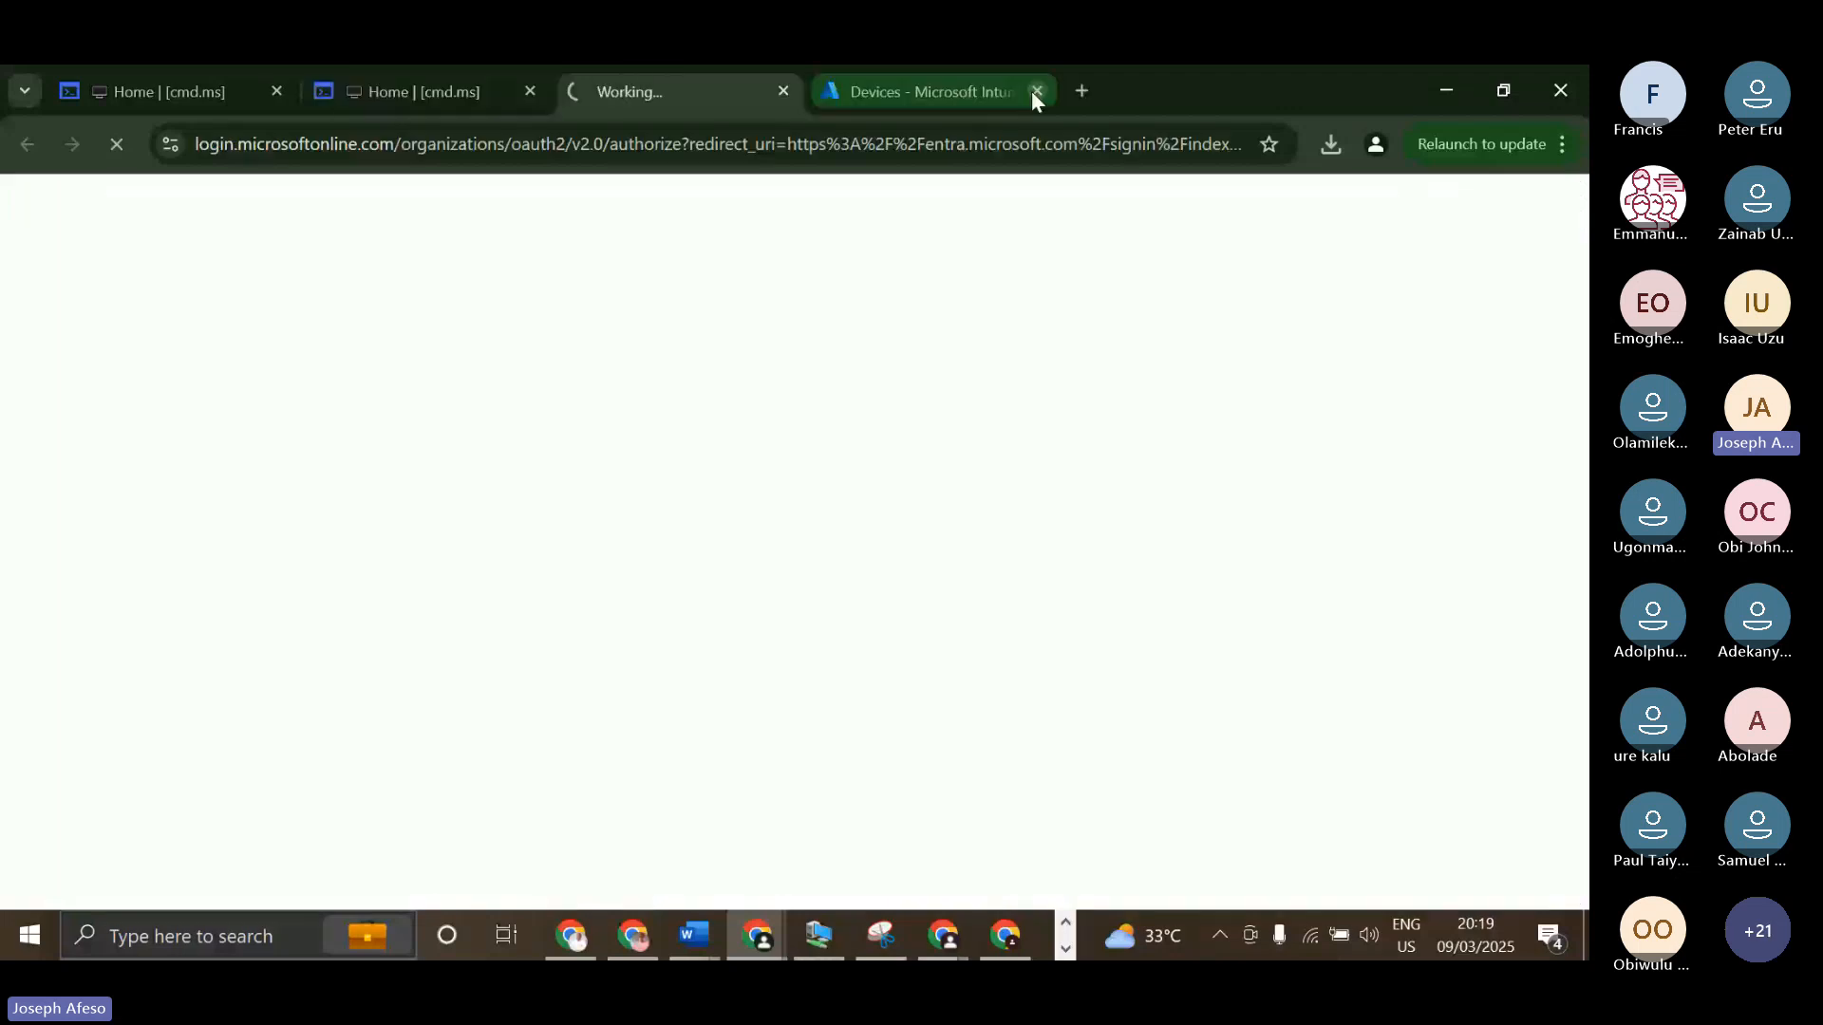
{"action": "left_click", "coordinate": [1037, 91]}
{"action": "left_click", "coordinate": [530, 91]}
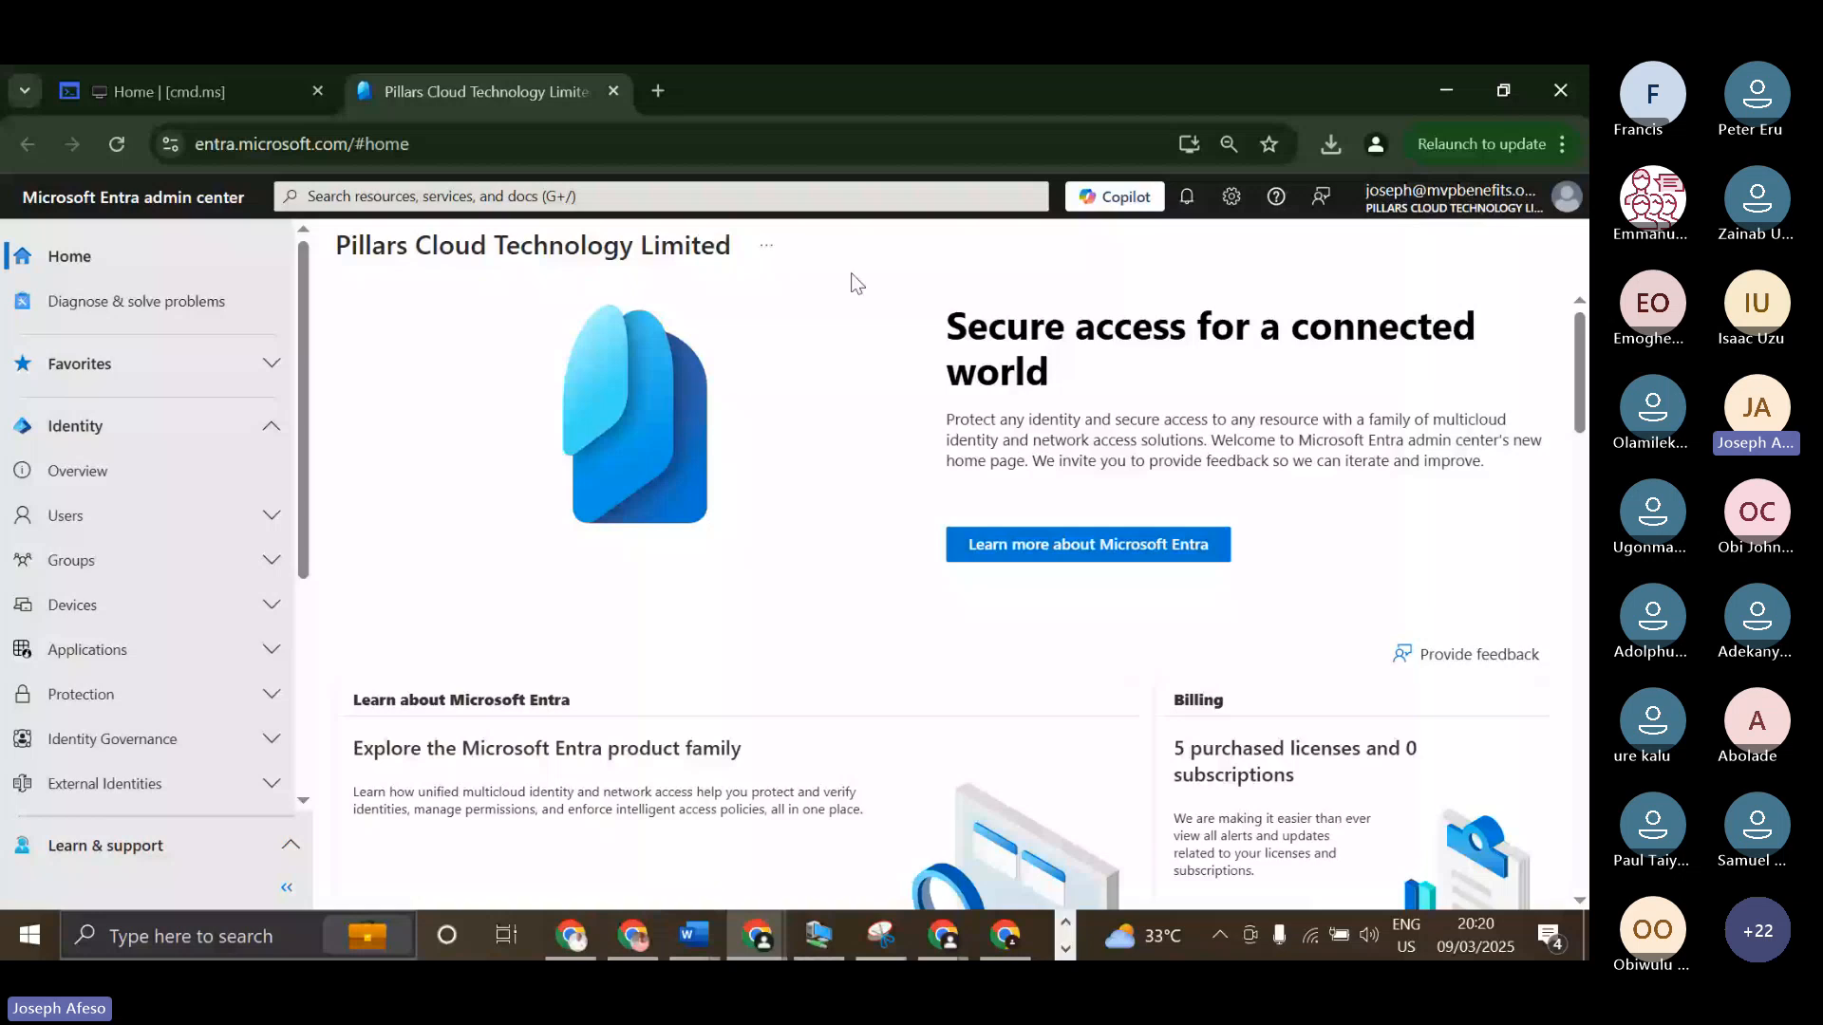
Review the Entra admin center home page's sections and highlight the tenant name in its heading.
{"action": "scroll", "coordinate": [854, 282], "scroll_direction": "down", "scroll_amount": 5}
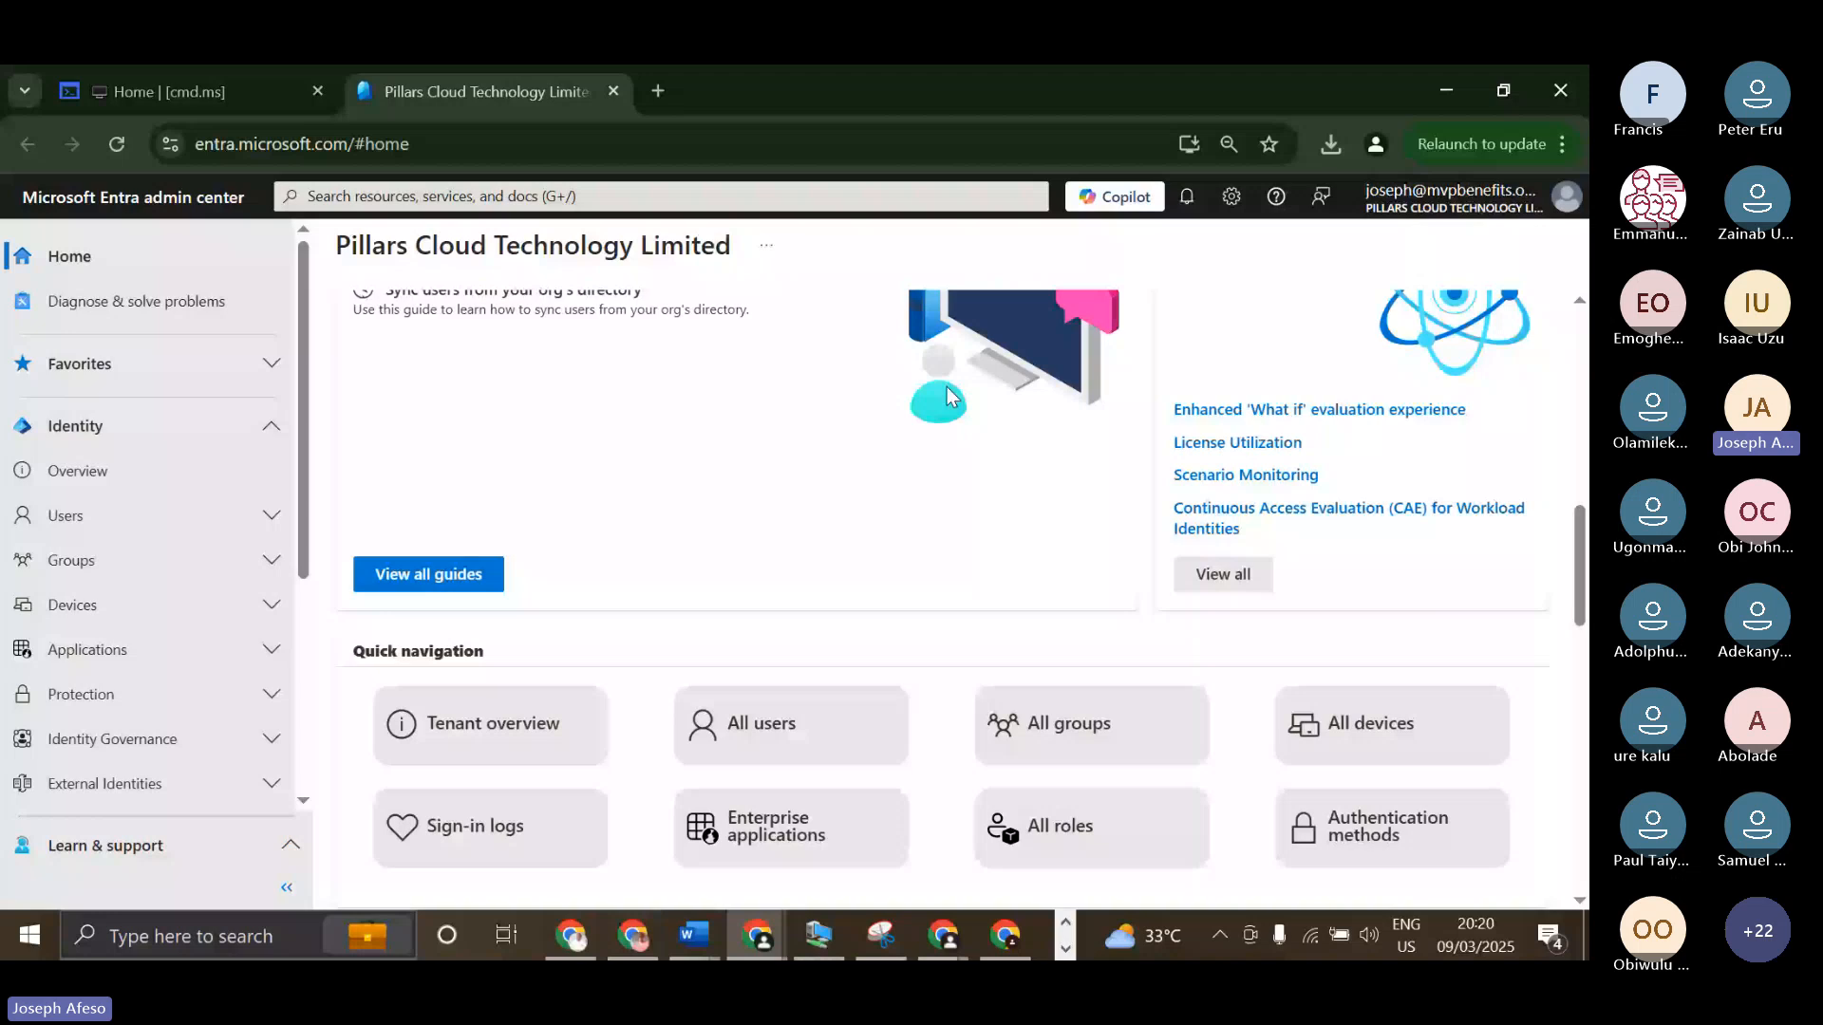
{"action": "scroll", "coordinate": [388, 246], "scroll_direction": "up", "scroll_amount": 5}
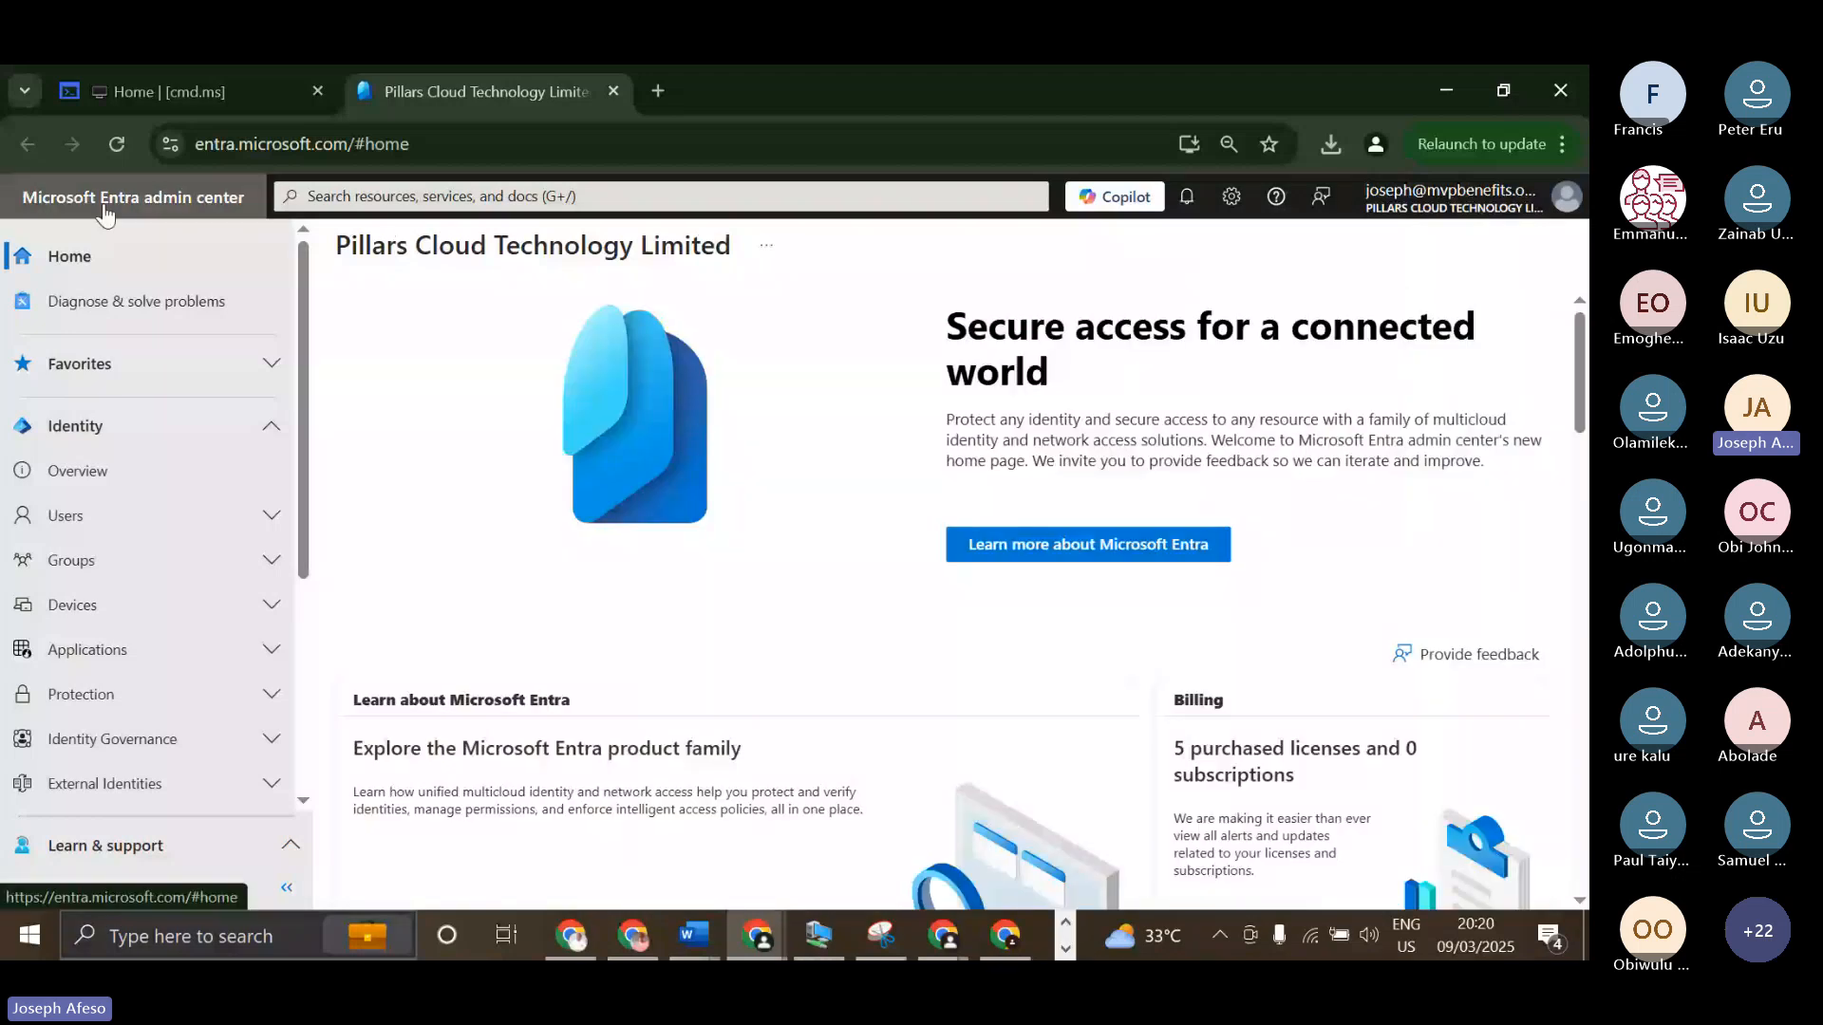
{"action": "left_click_drag", "start_coordinate": [336, 246], "coordinate": [767, 367]}
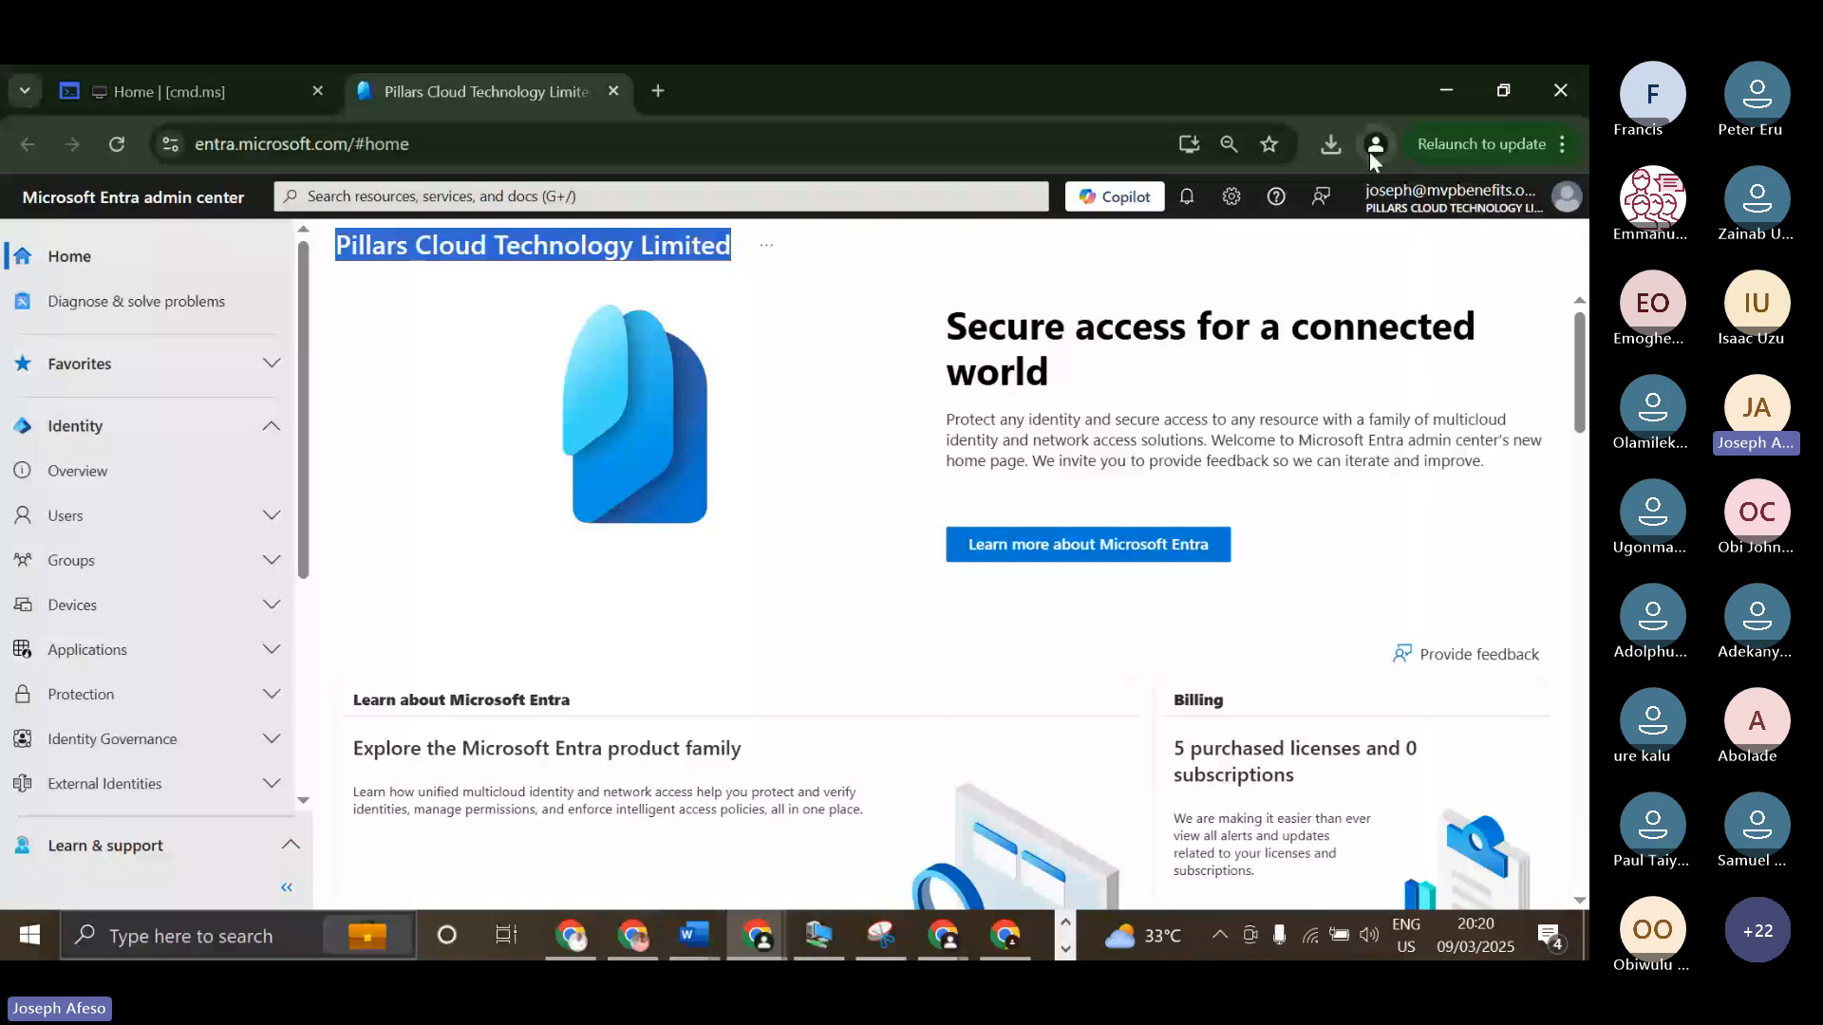
{"action": "left_click", "coordinate": [389, 253]}
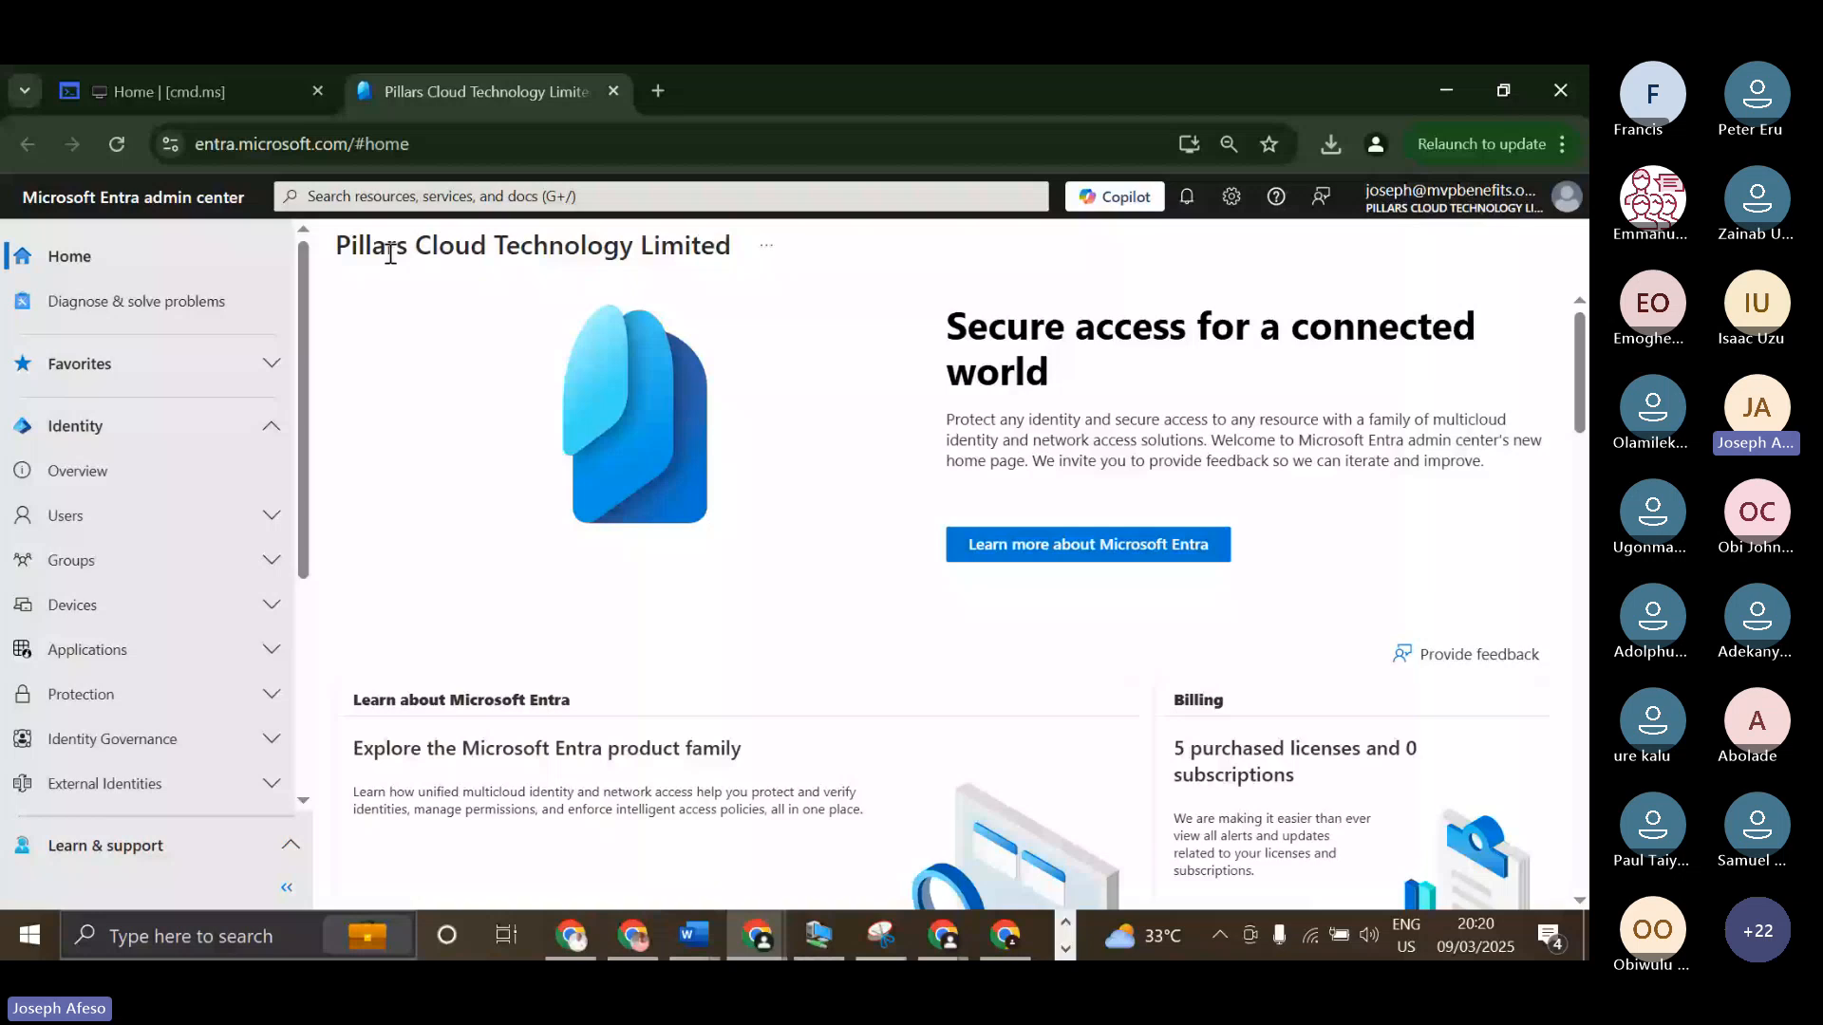
{"action": "left_click_drag", "start_coordinate": [389, 252], "coordinate": [732, 247]}
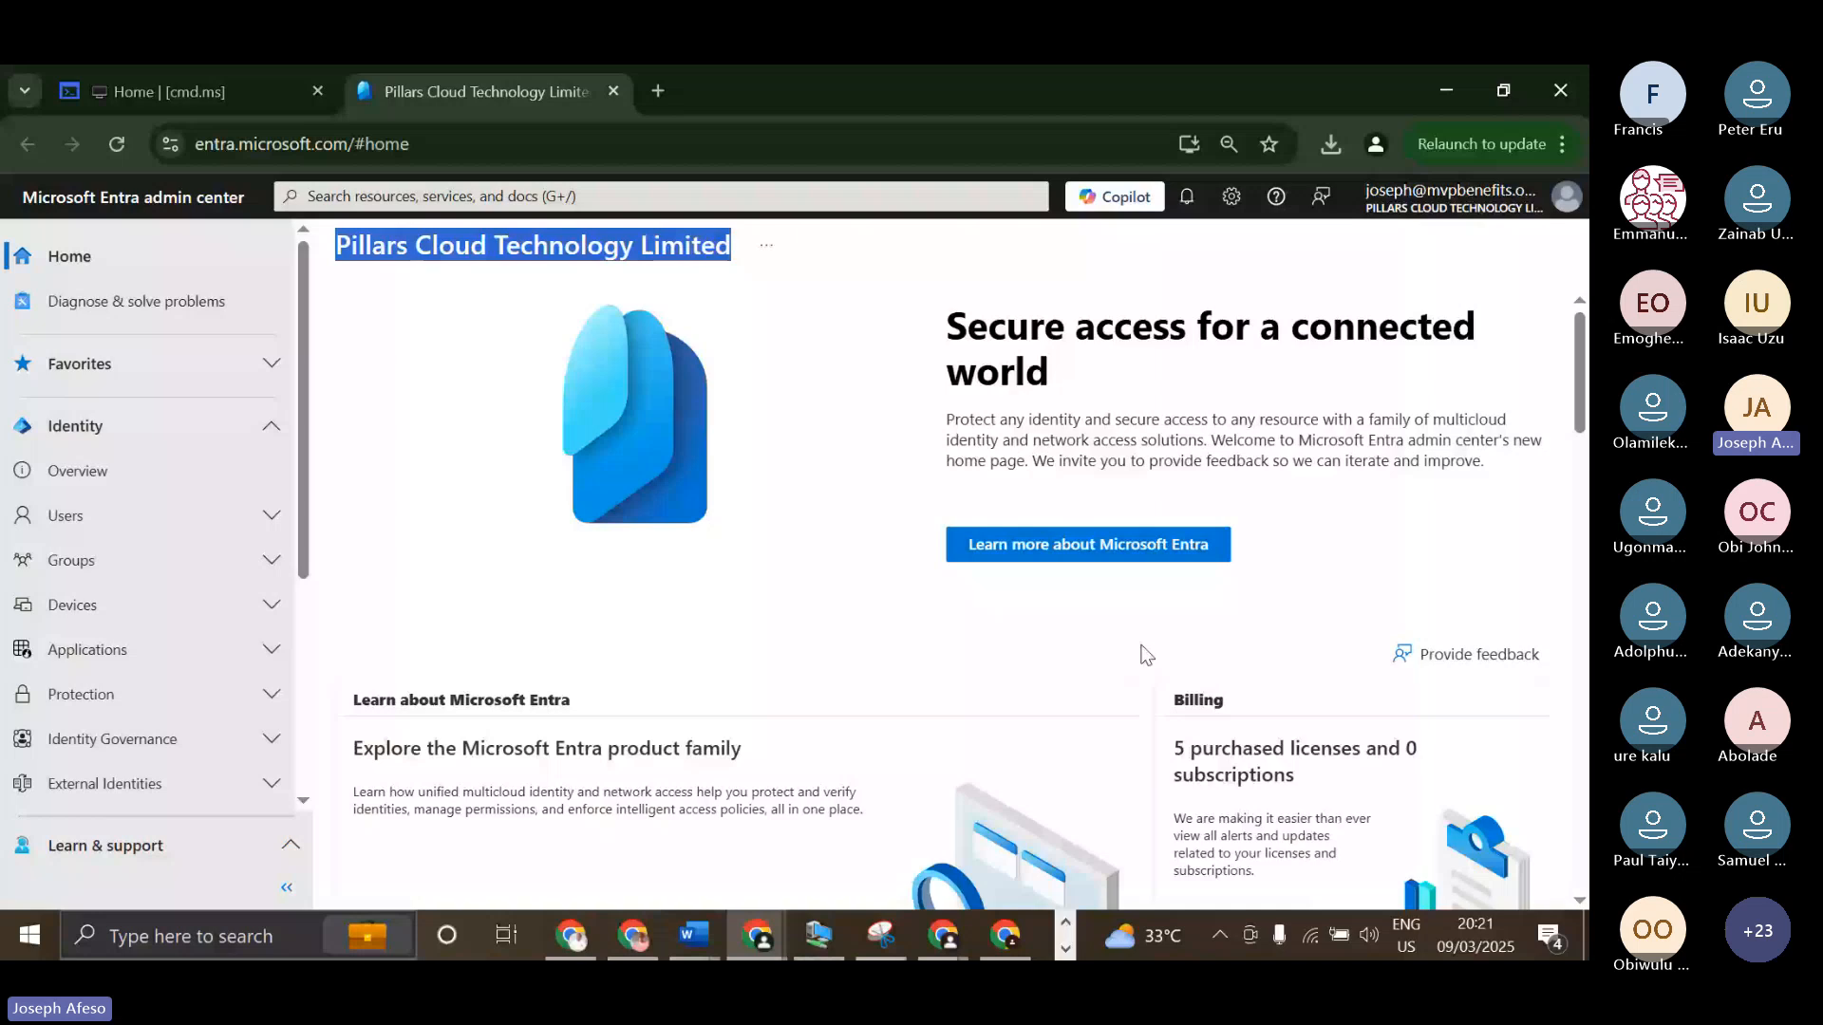
{"action": "scroll", "coordinate": [1146, 656], "scroll_direction": "down", "scroll_amount": 3}
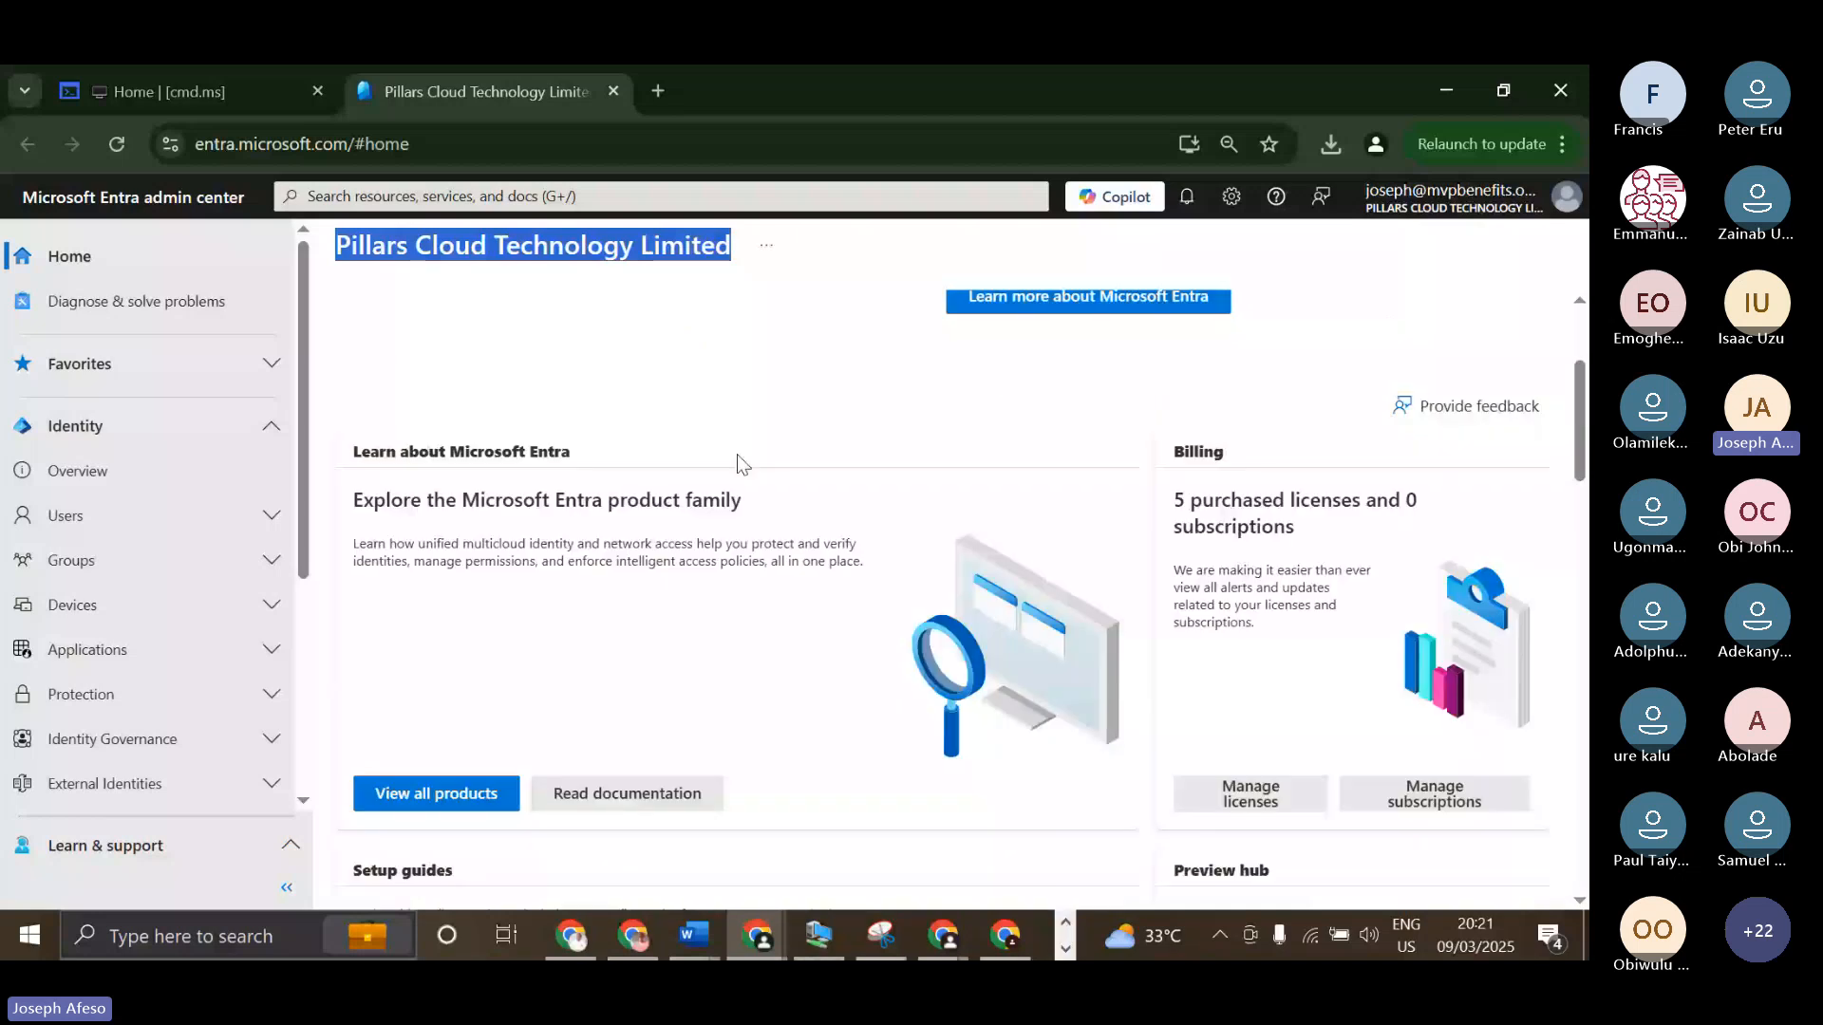
Examine the Entra home page from the product family and Billing cards through Setup guides and Preview hub to Quick navigation.
{"action": "scroll", "coordinate": [909, 442], "scroll_direction": "up", "scroll_amount": 2}
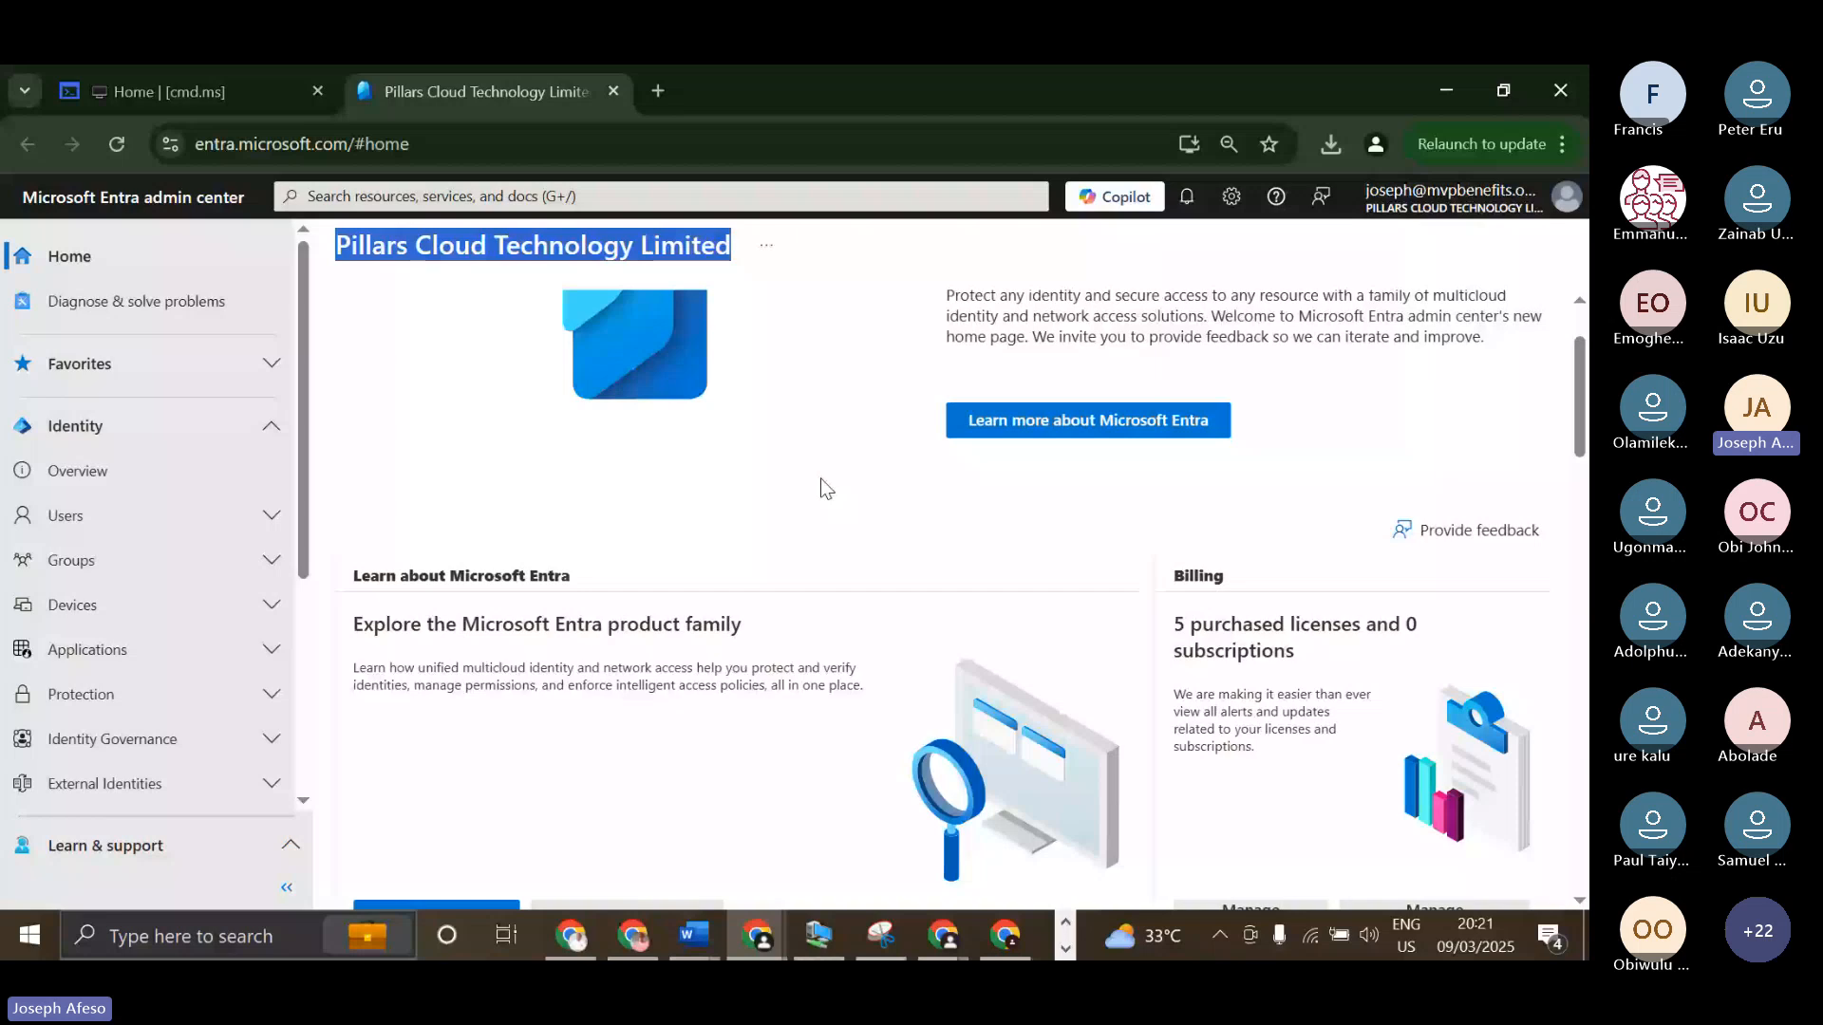
{"action": "scroll", "coordinate": [822, 488], "scroll_direction": "down", "scroll_amount": 3}
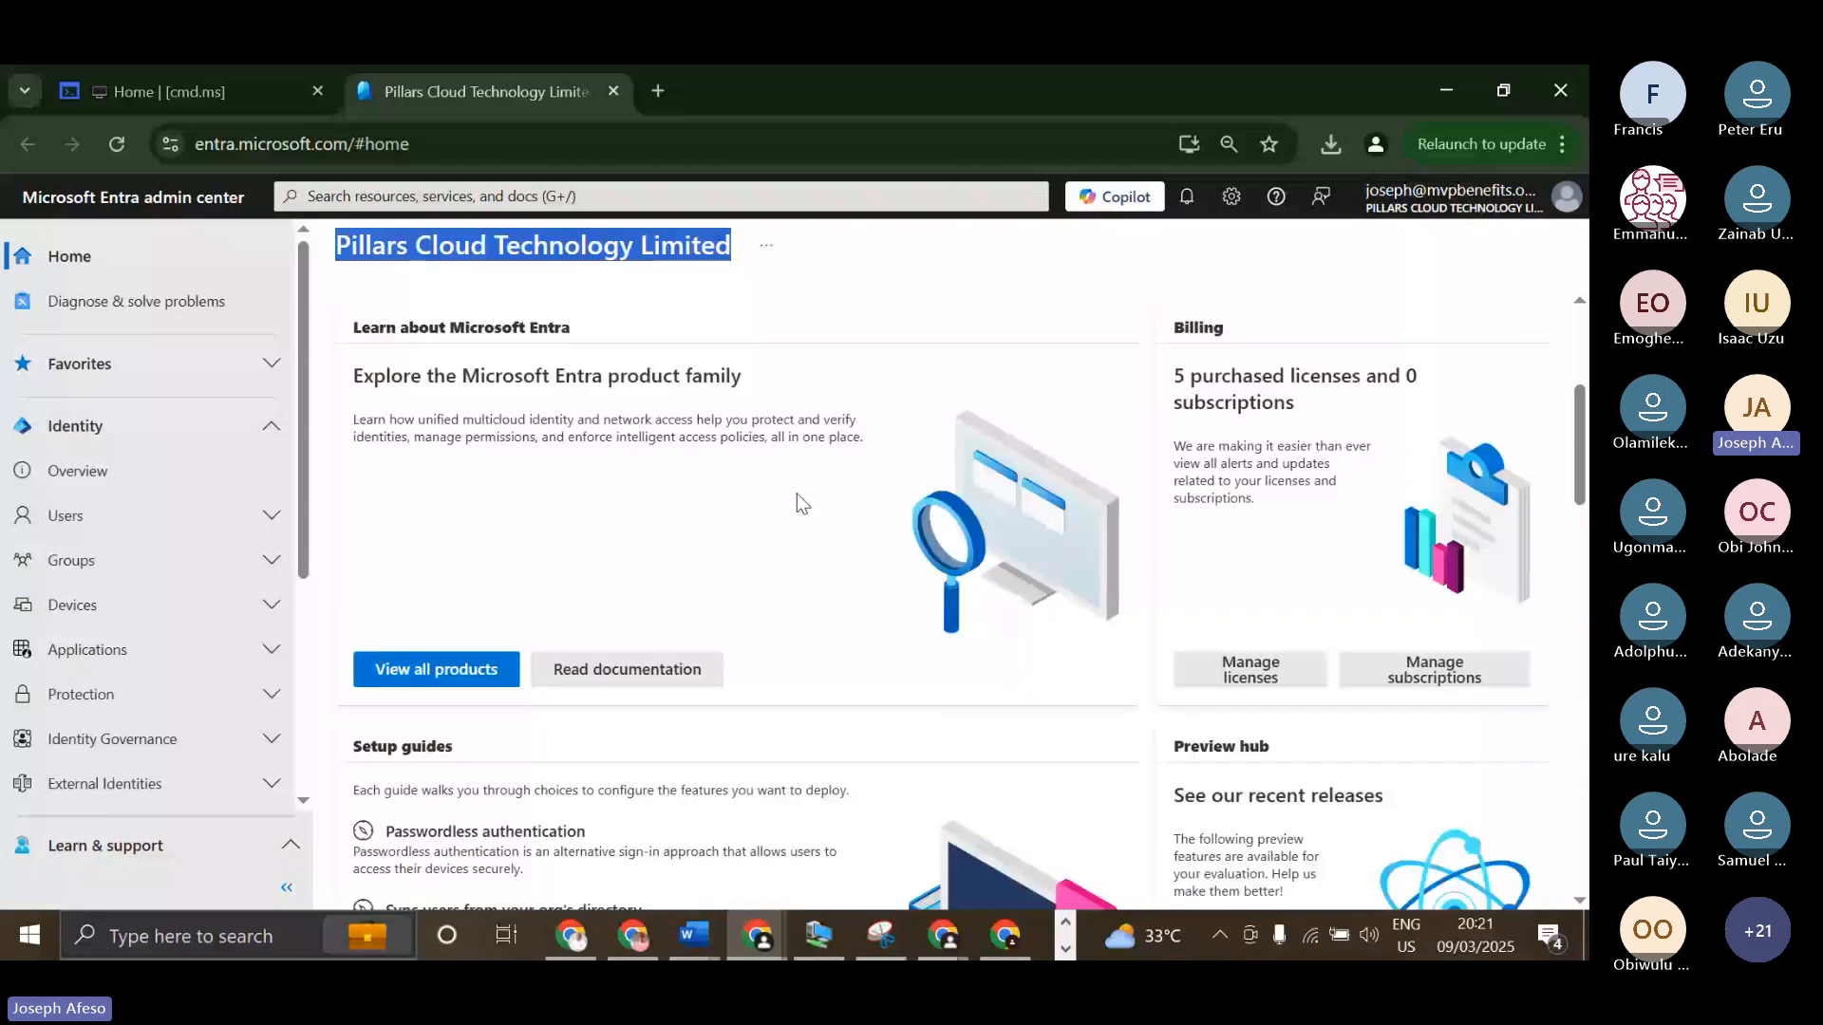
{"action": "scroll", "coordinate": [796, 492], "scroll_direction": "up", "scroll_amount": 2}
{"action": "scroll", "coordinate": [560, 454], "scroll_direction": "down", "scroll_amount": 2}
{"action": "scroll", "coordinate": [618, 497], "scroll_direction": "down", "scroll_amount": 3}
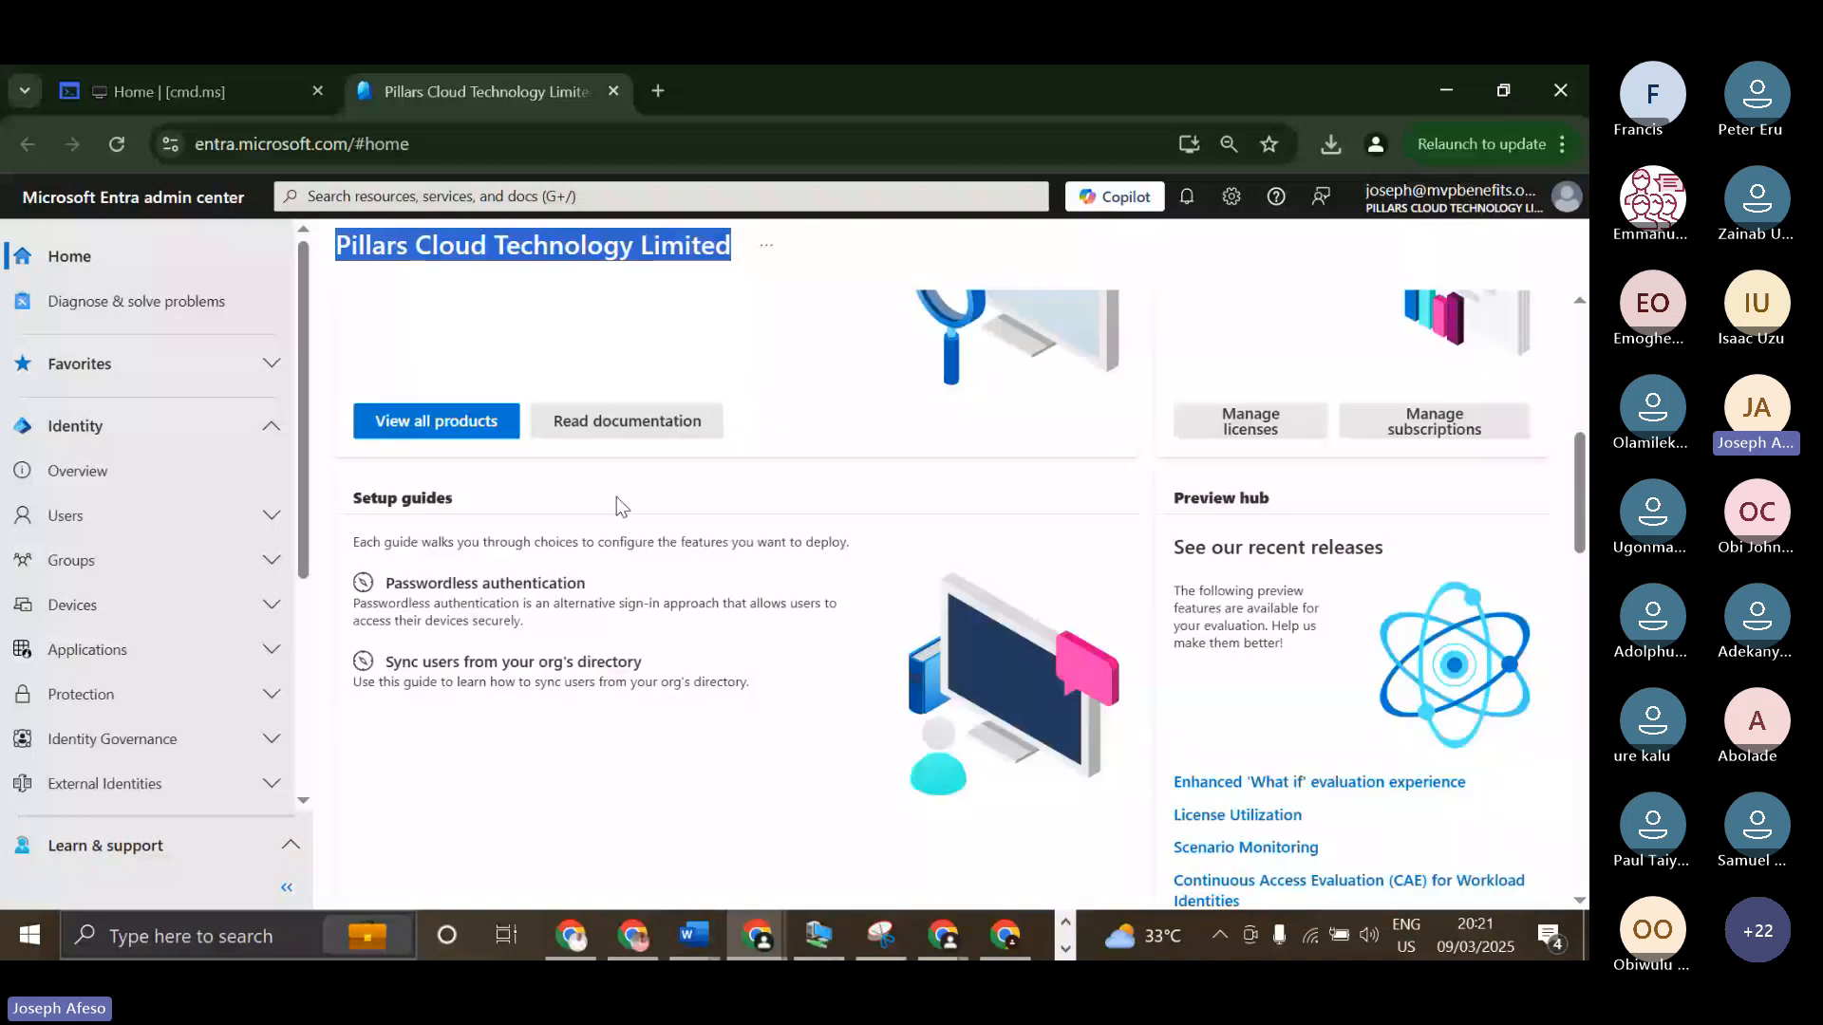
{"action": "scroll", "coordinate": [618, 497], "scroll_direction": "down", "scroll_amount": 3}
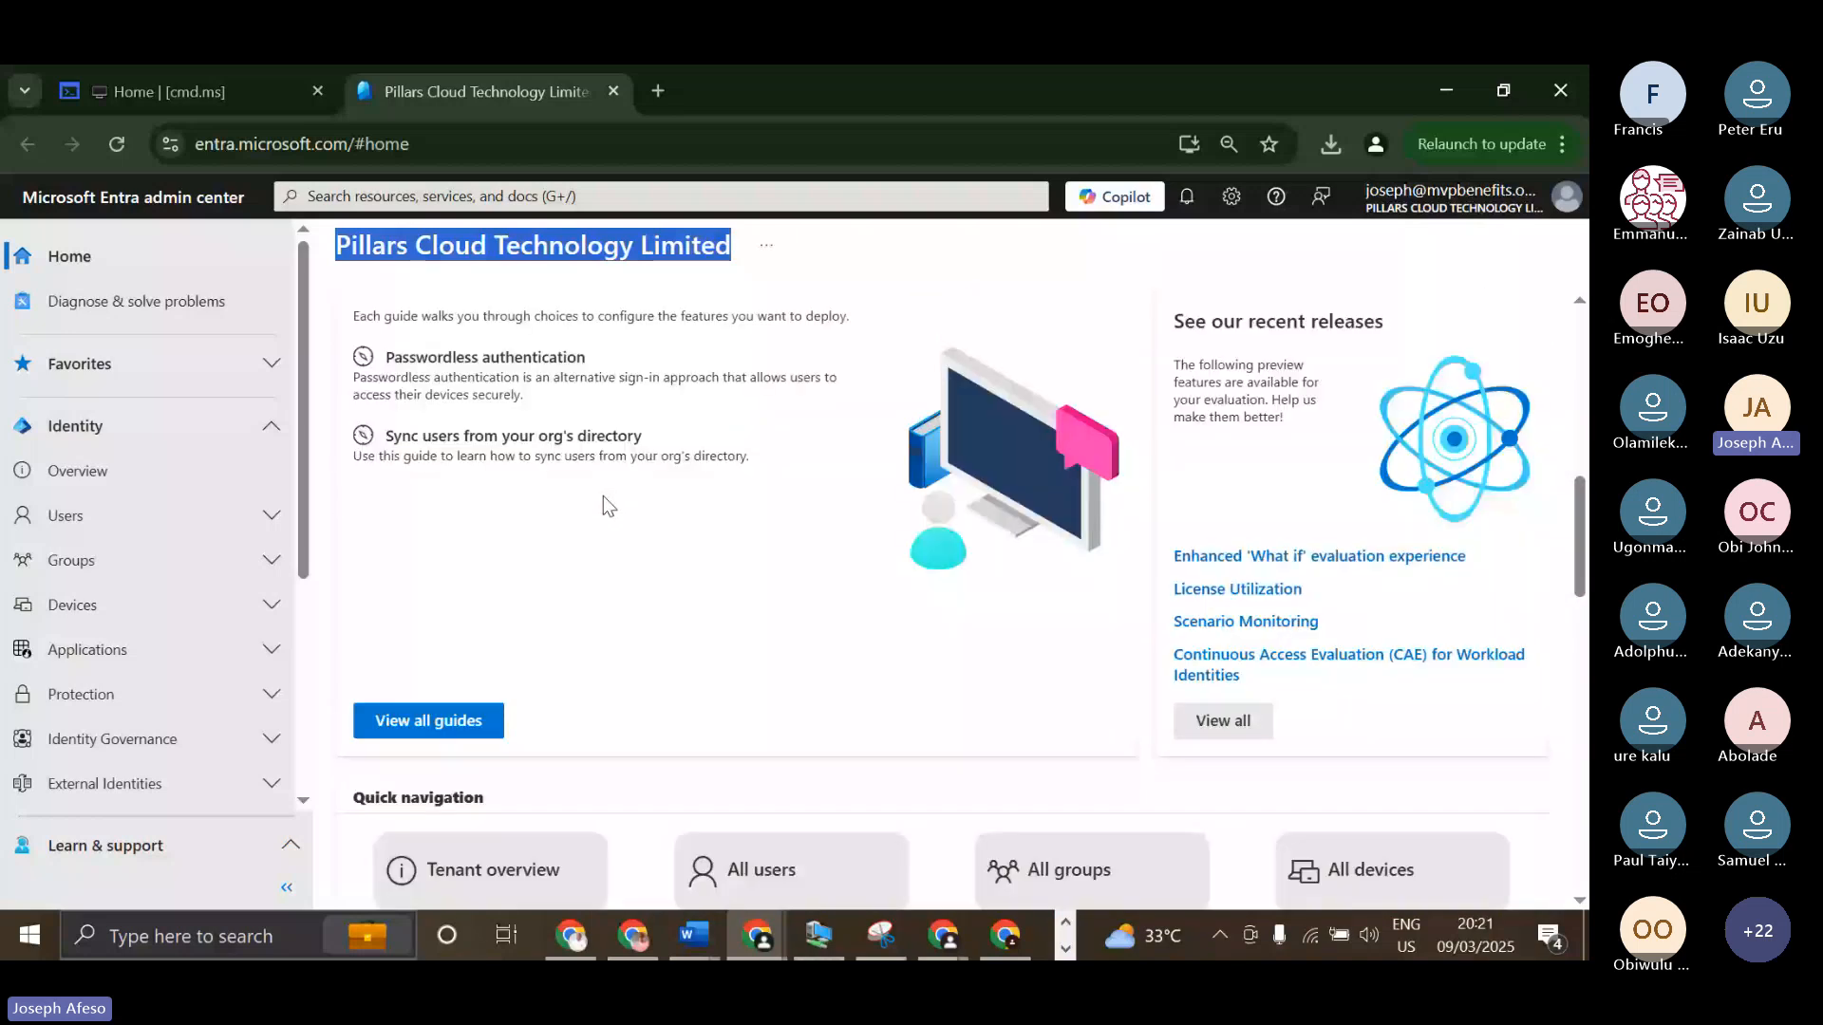
{"action": "scroll", "coordinate": [606, 504], "scroll_direction": "down", "scroll_amount": 5}
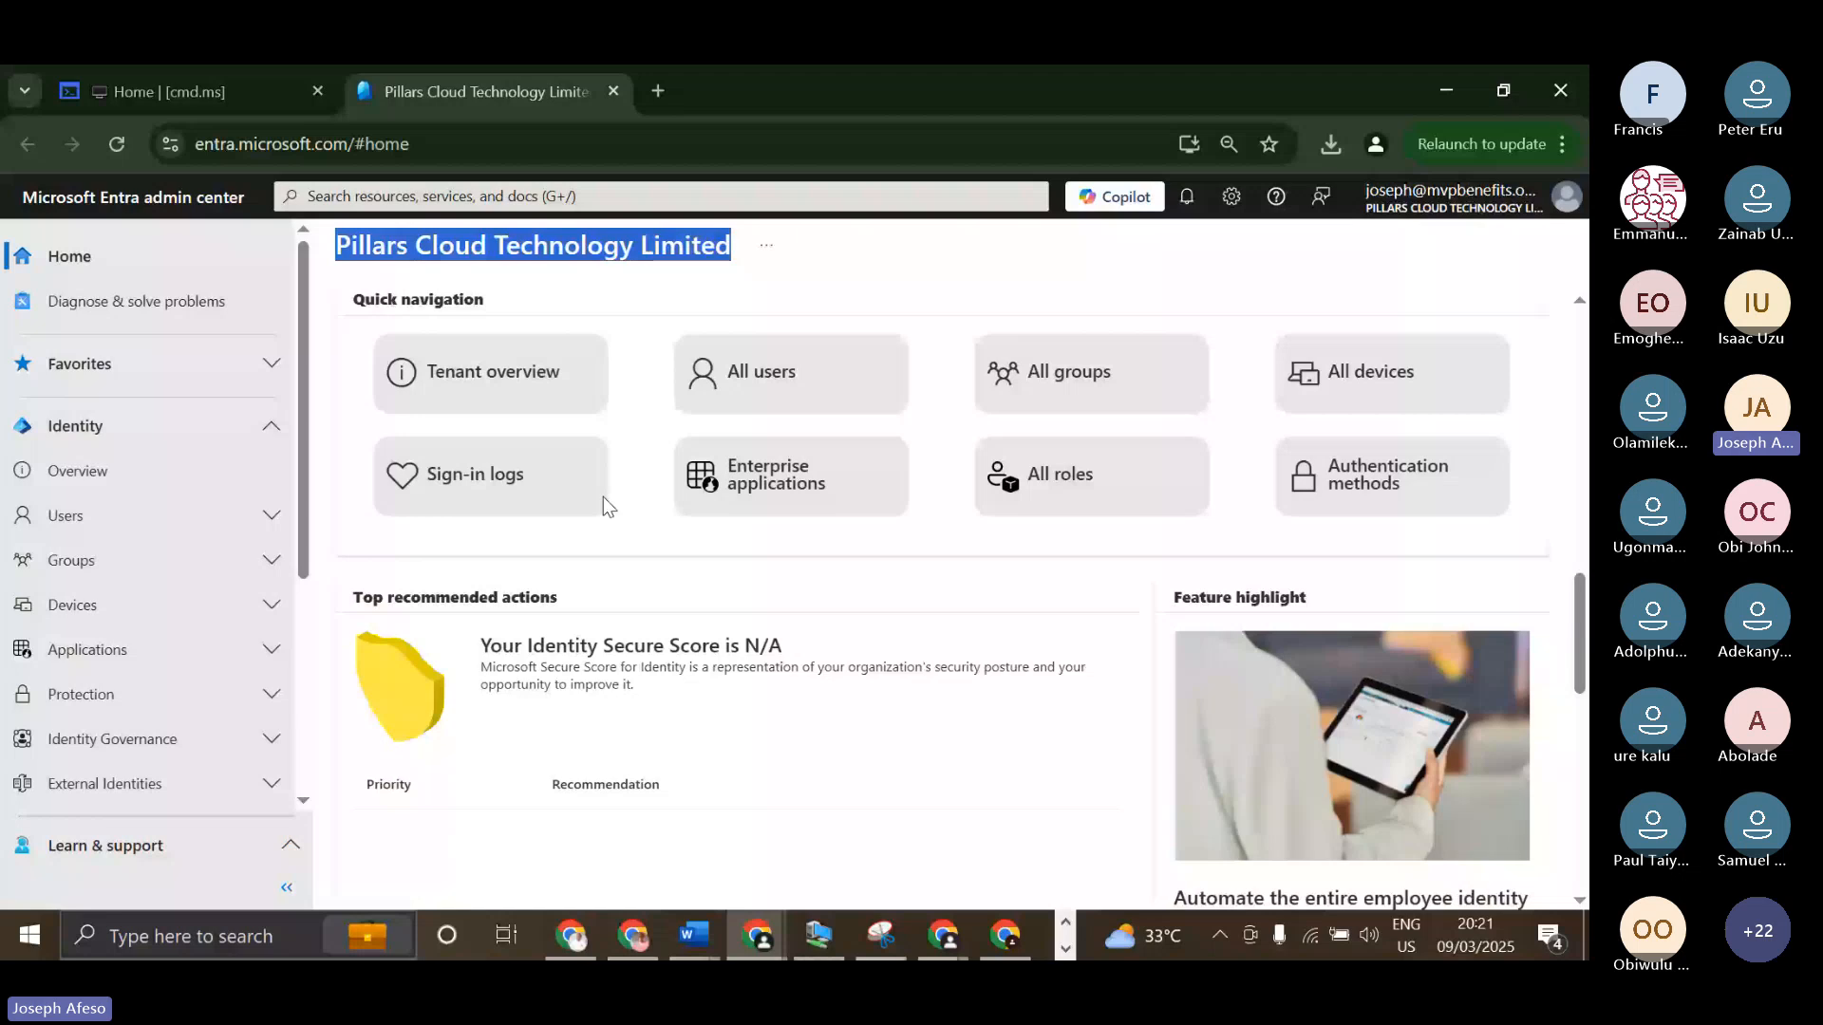
{"action": "scroll", "coordinate": [602, 498], "scroll_direction": "up", "scroll_amount": 1}
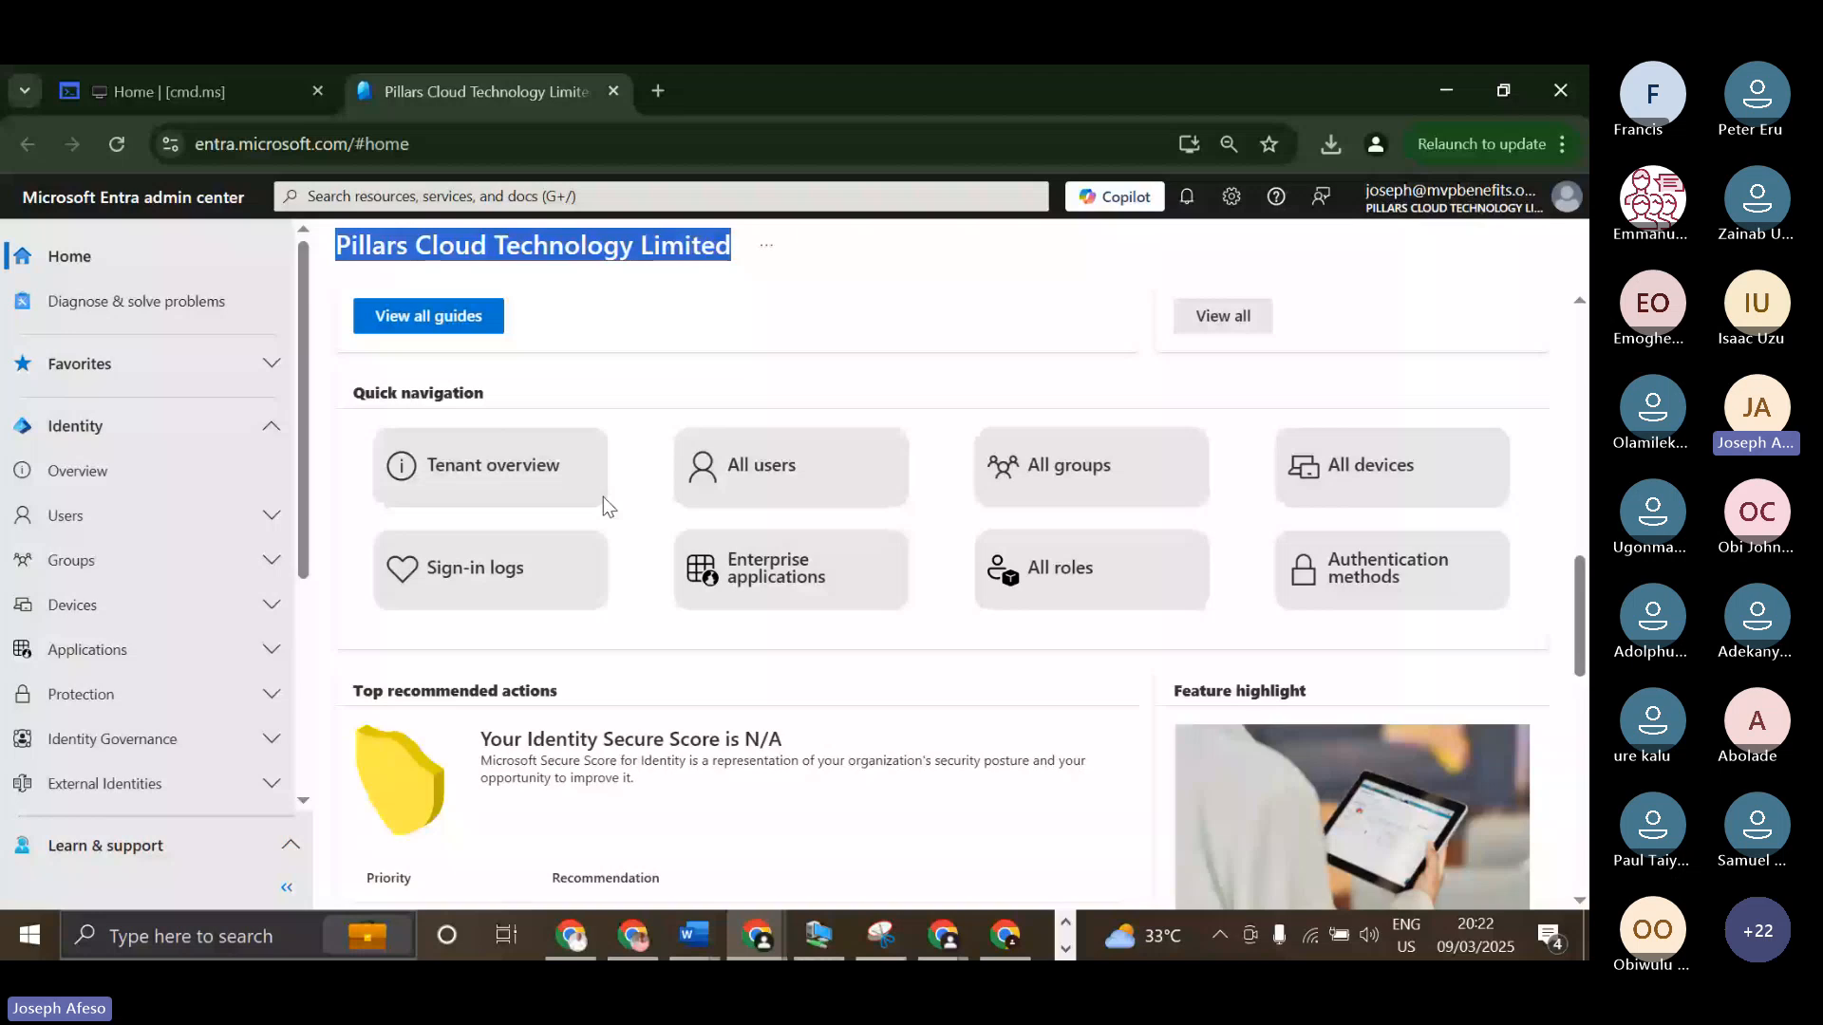
{"action": "scroll", "coordinate": [602, 497], "scroll_direction": "up", "scroll_amount": 1}
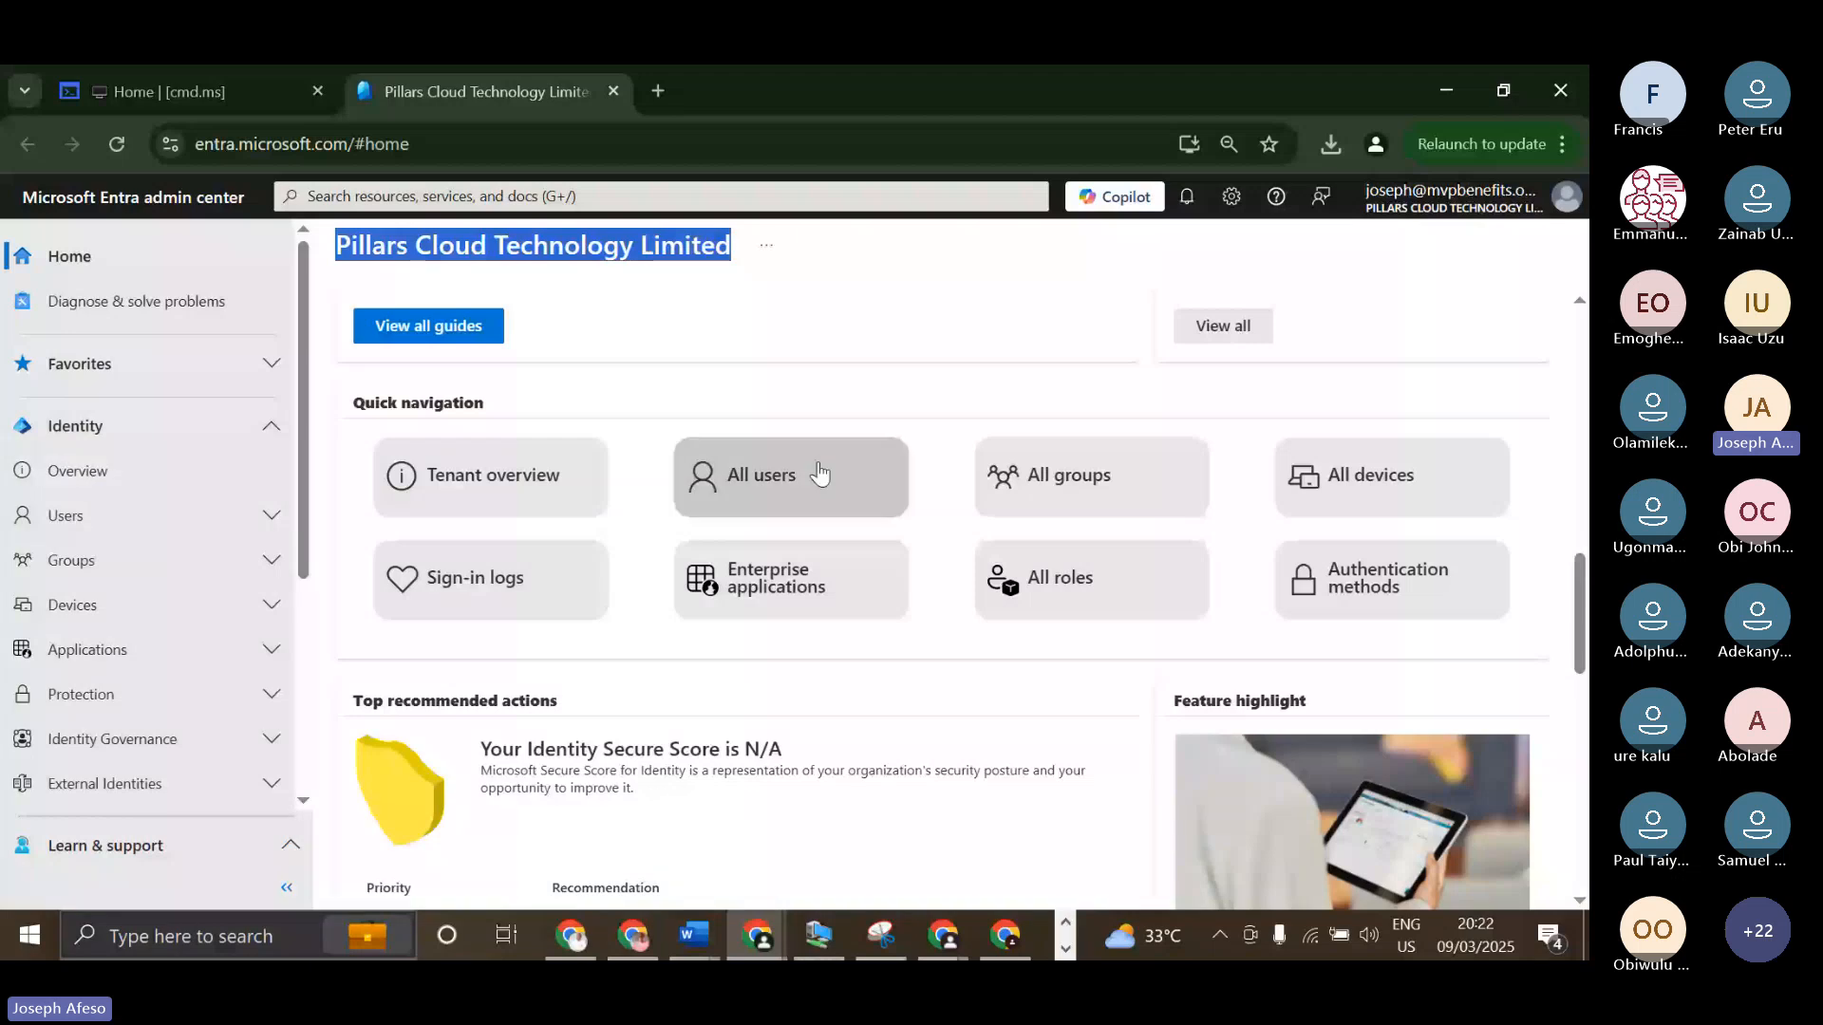
Expand the Users, Groups, Devices and Applications sections under Identity to show their sub-pages.
{"action": "left_click", "coordinate": [273, 518]}
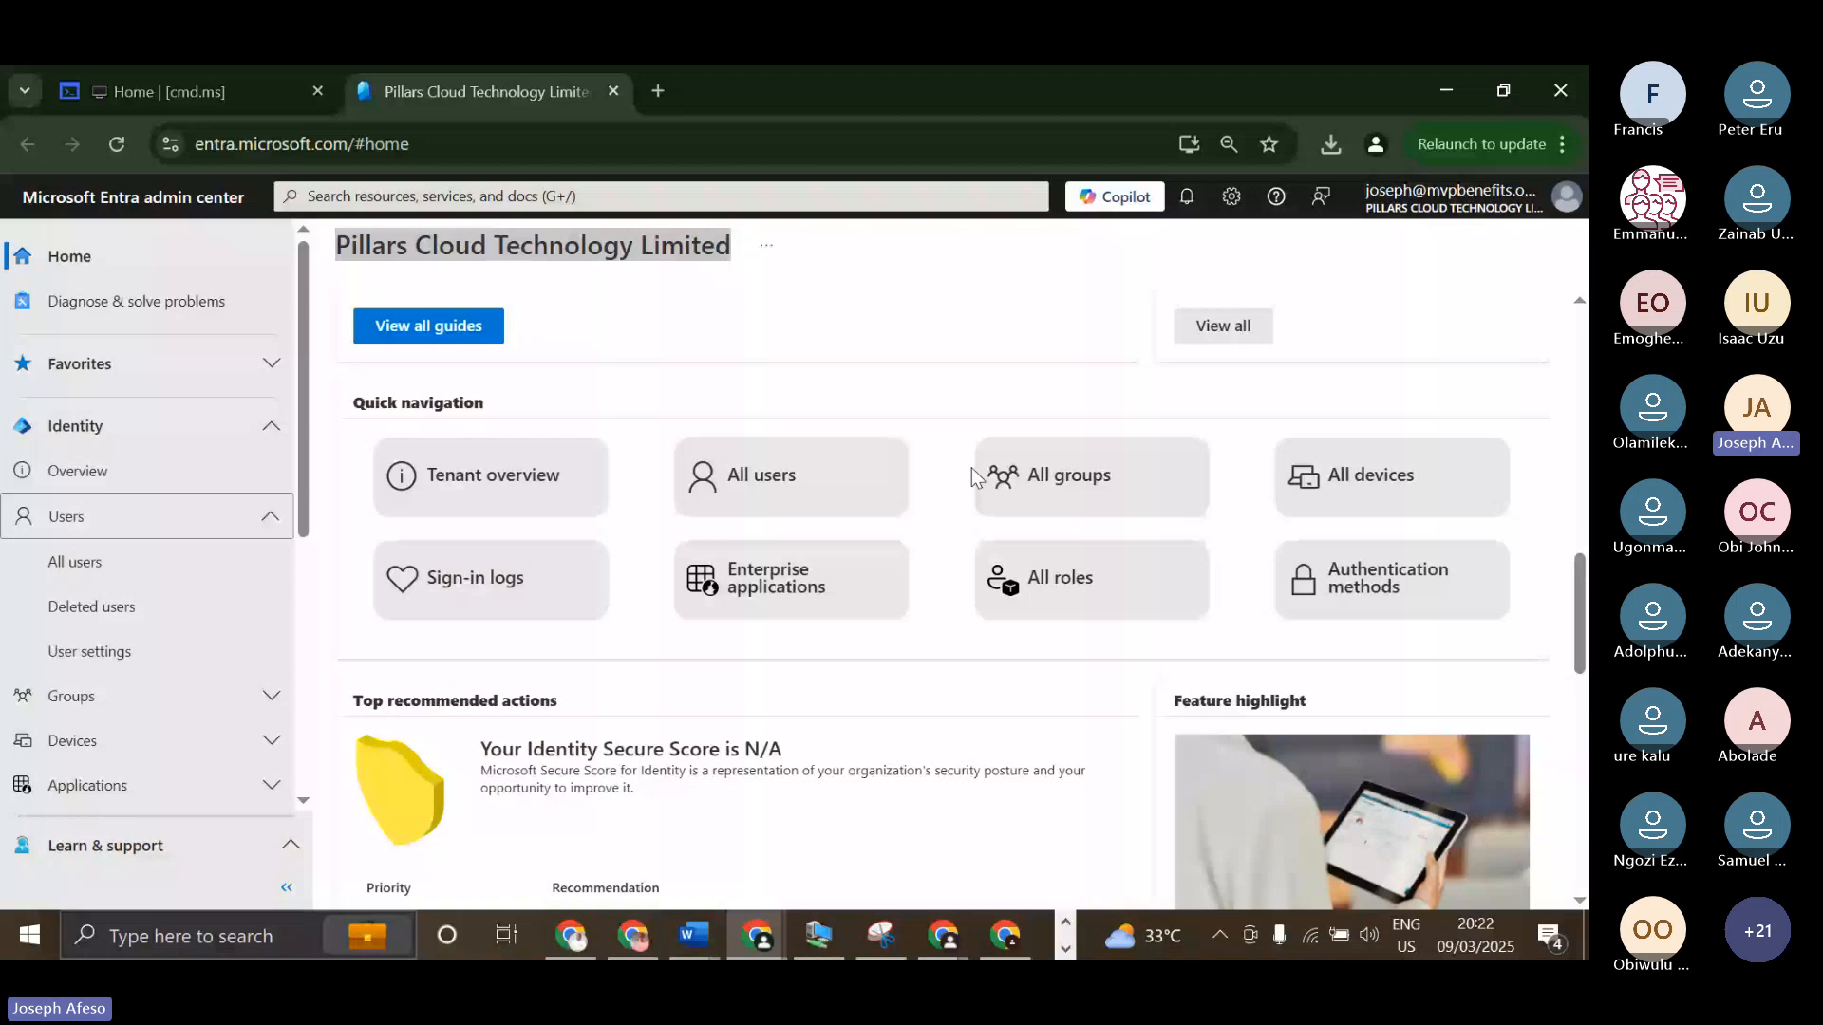
{"action": "left_click", "coordinate": [95, 696]}
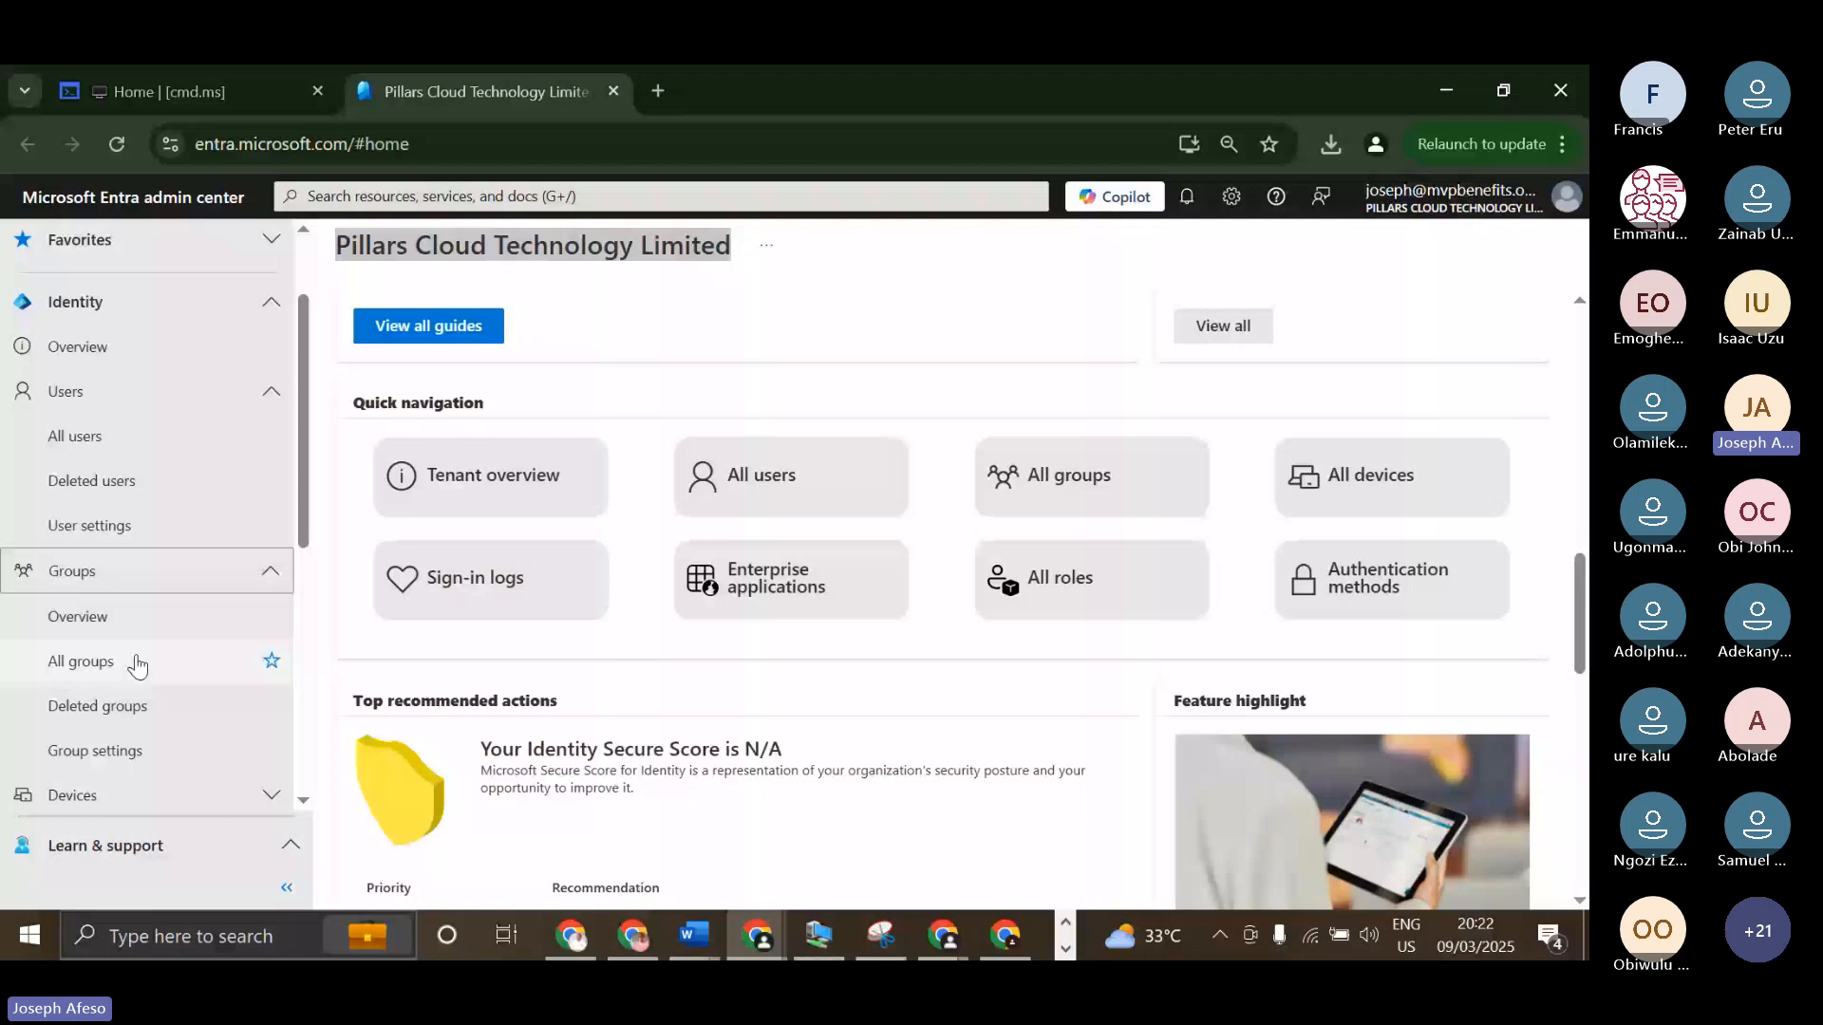
{"action": "scroll", "coordinate": [138, 667], "scroll_direction": "down", "scroll_amount": 1}
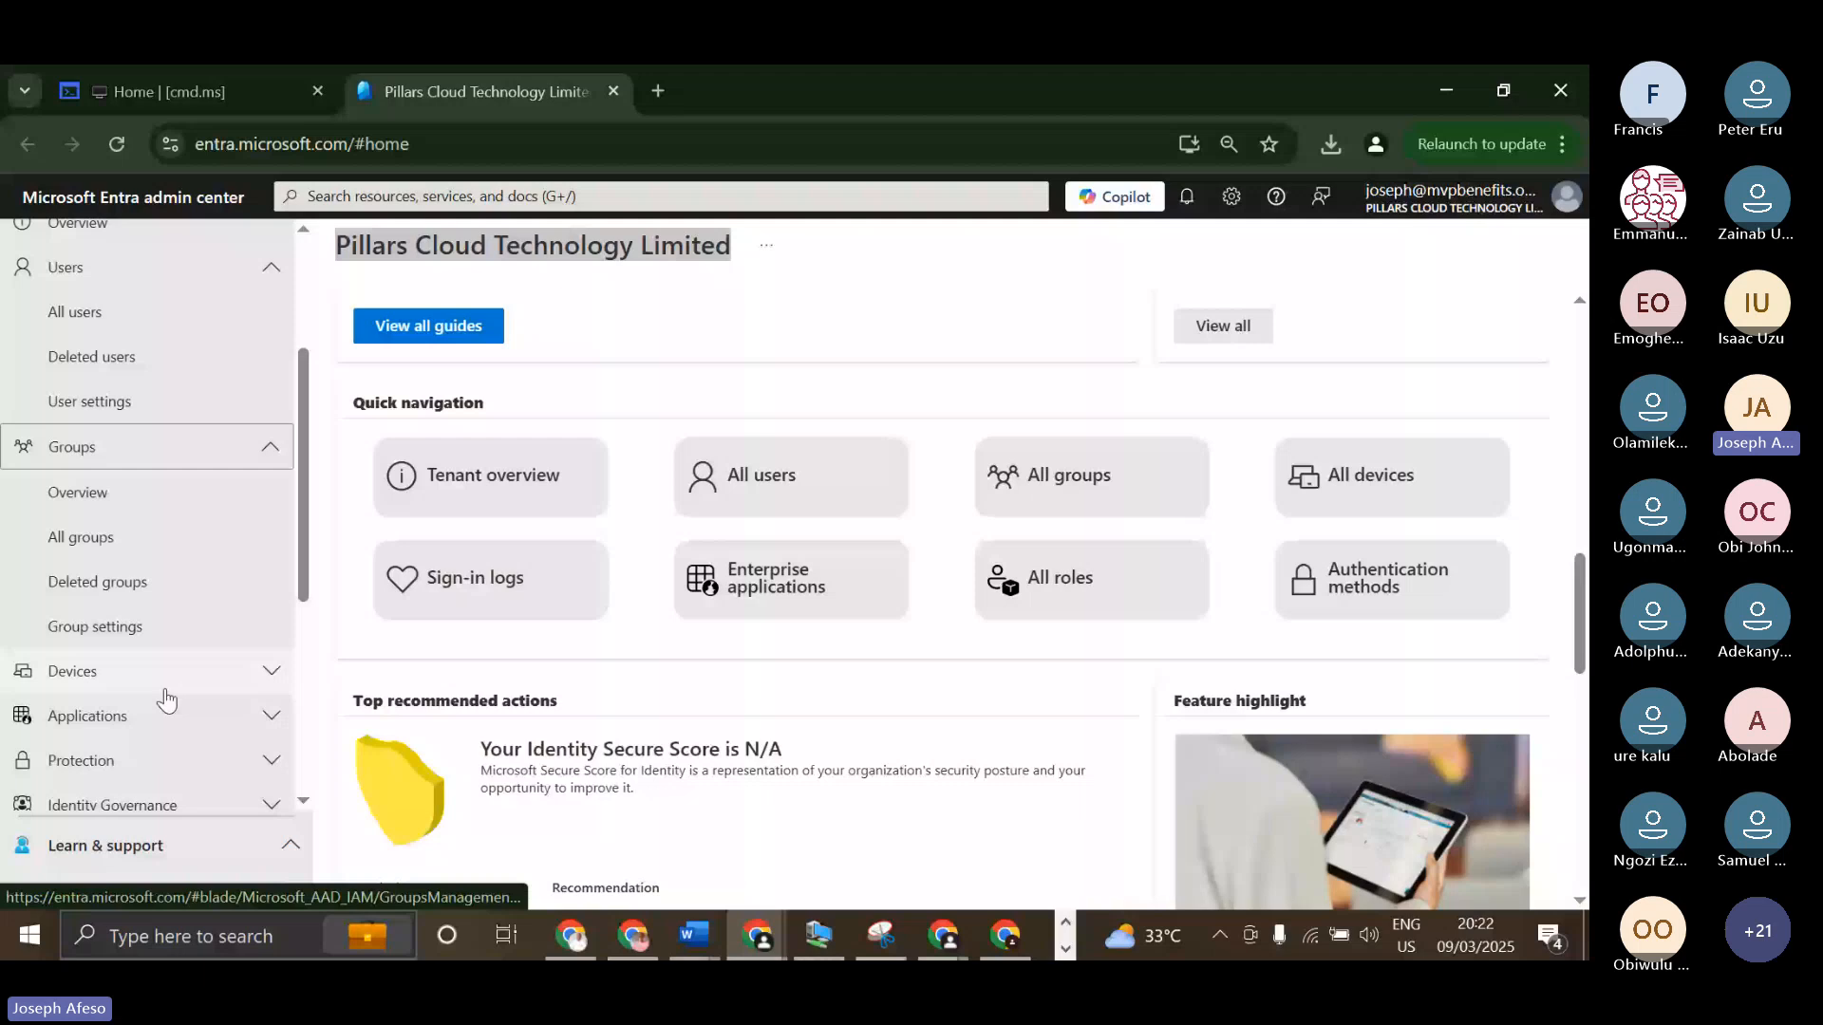
{"action": "left_click", "coordinate": [165, 676]}
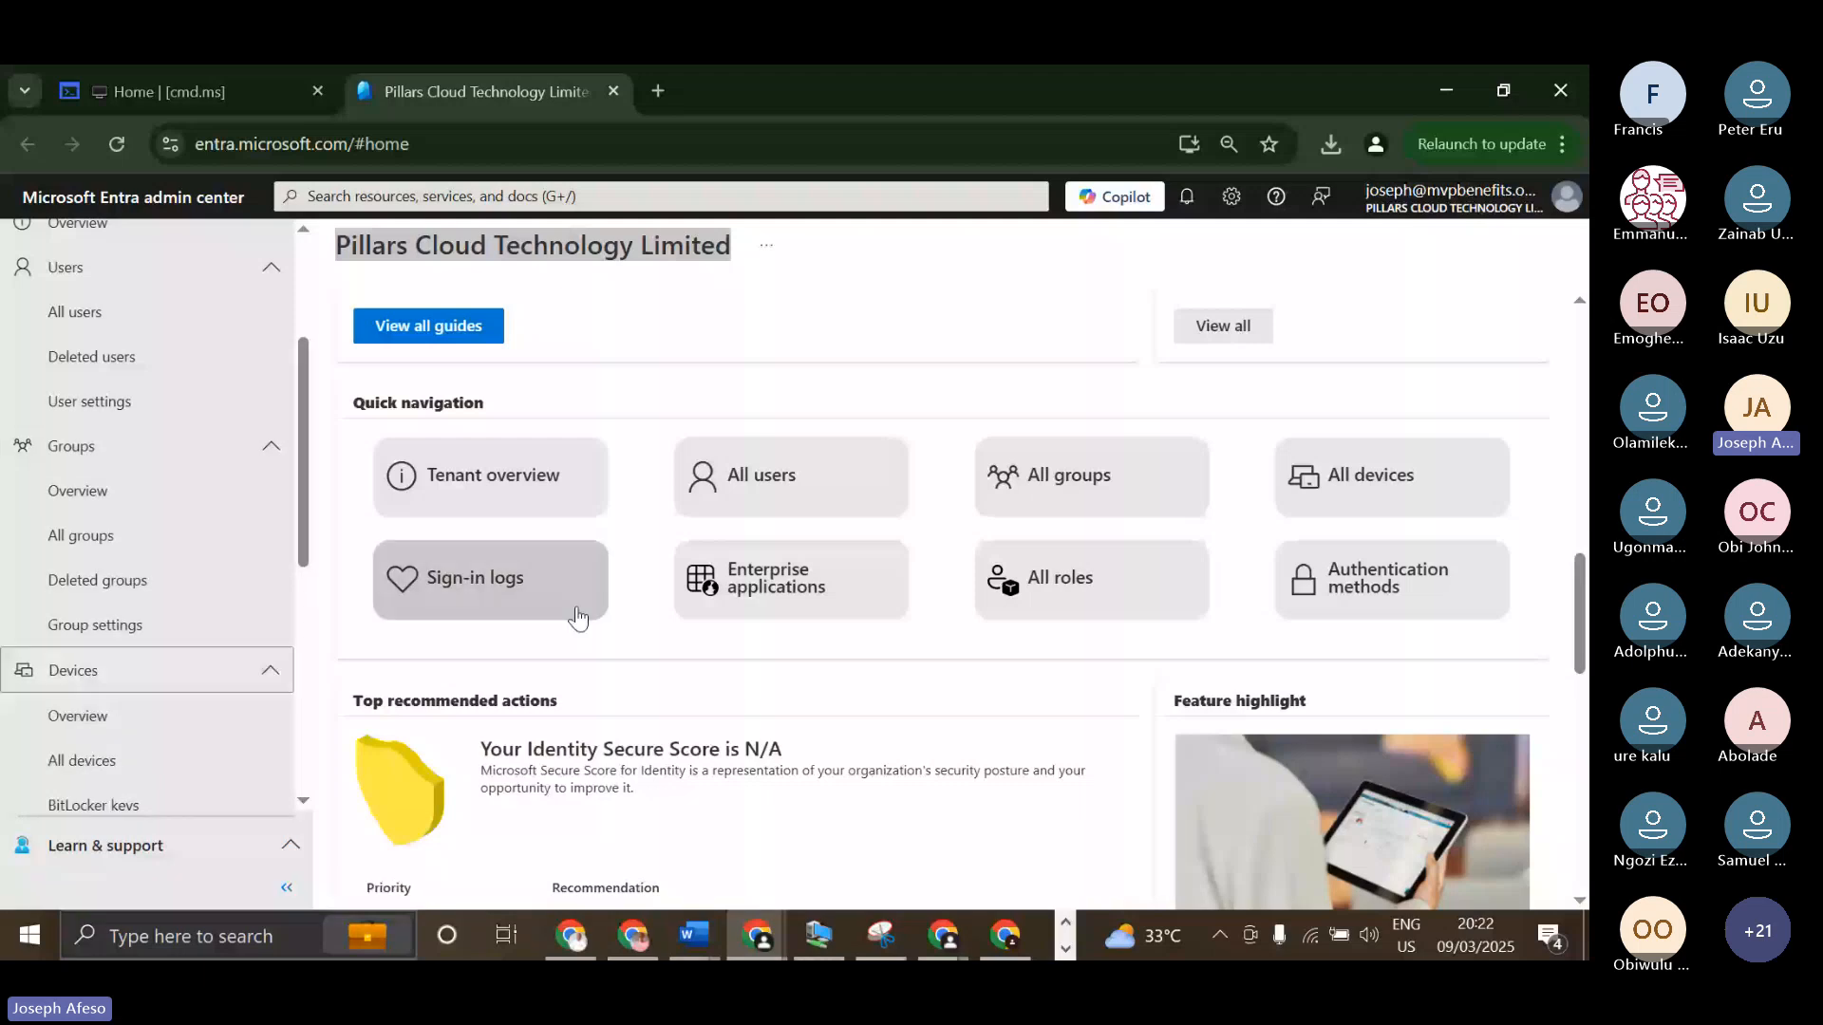
{"action": "scroll", "coordinate": [91, 627], "scroll_direction": "down", "scroll_amount": 1}
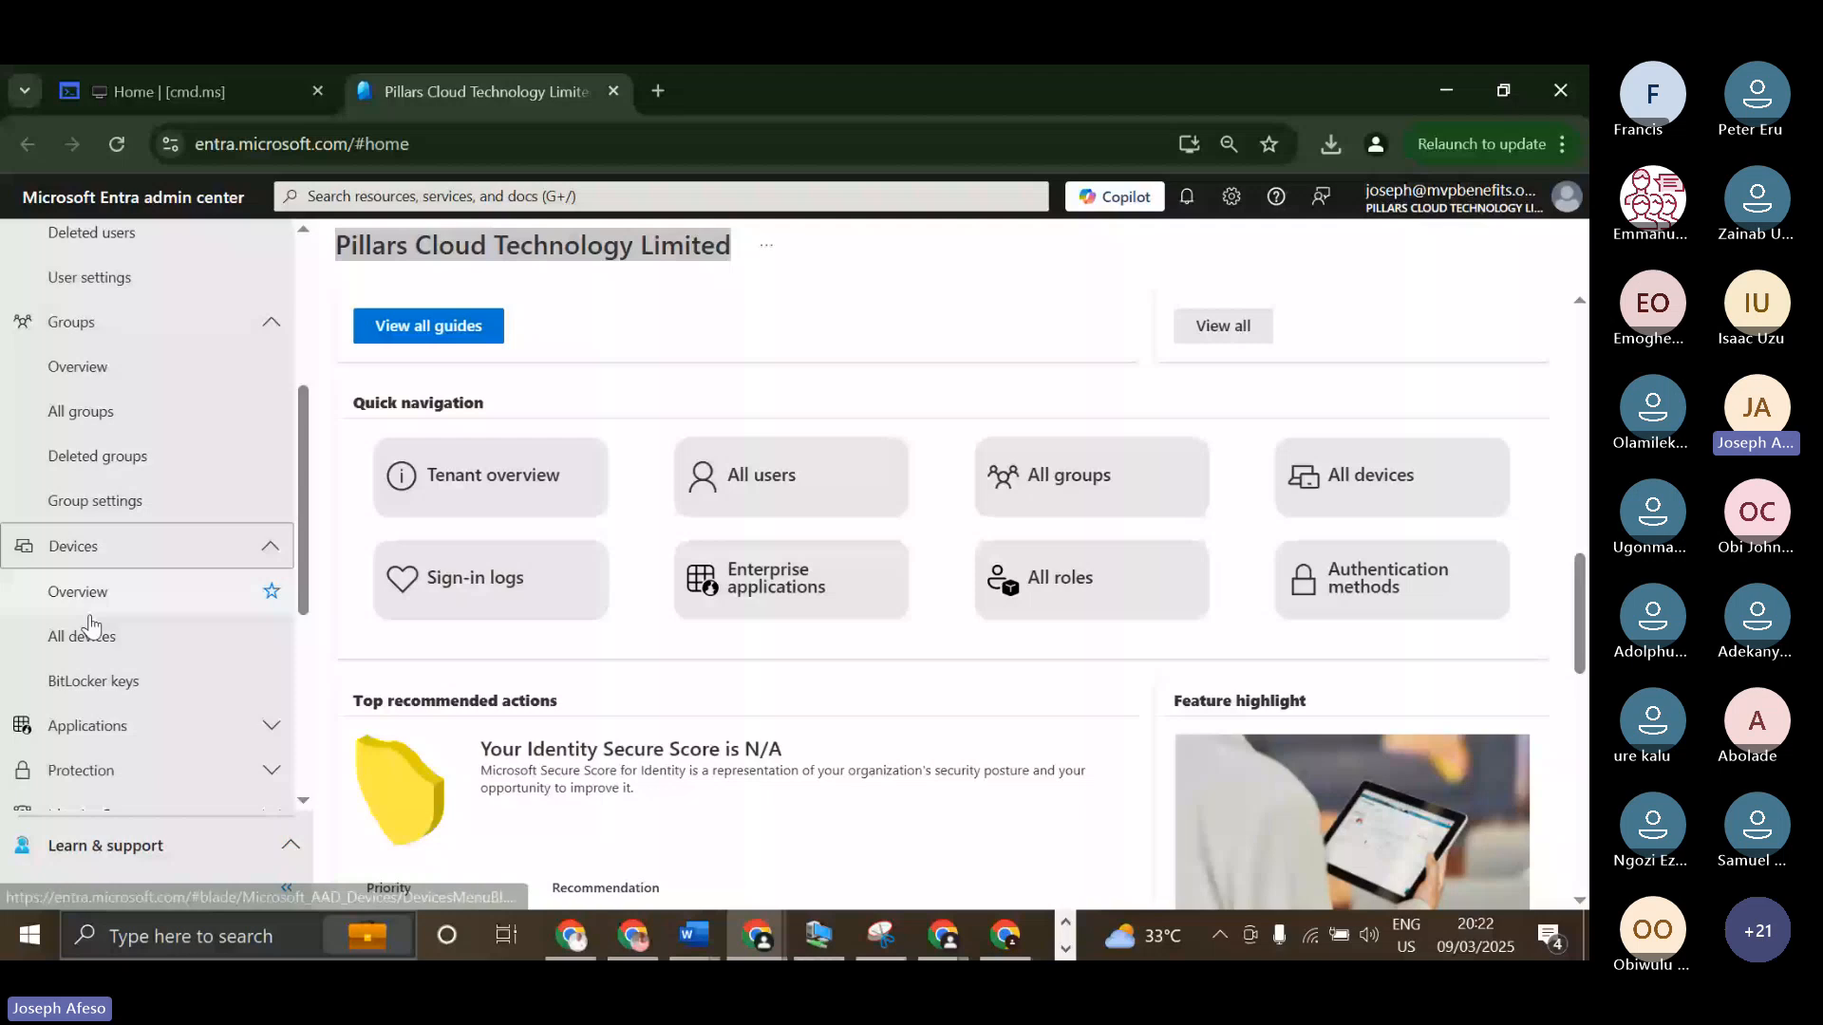
{"action": "scroll", "coordinate": [91, 626], "scroll_direction": "down", "scroll_amount": 2}
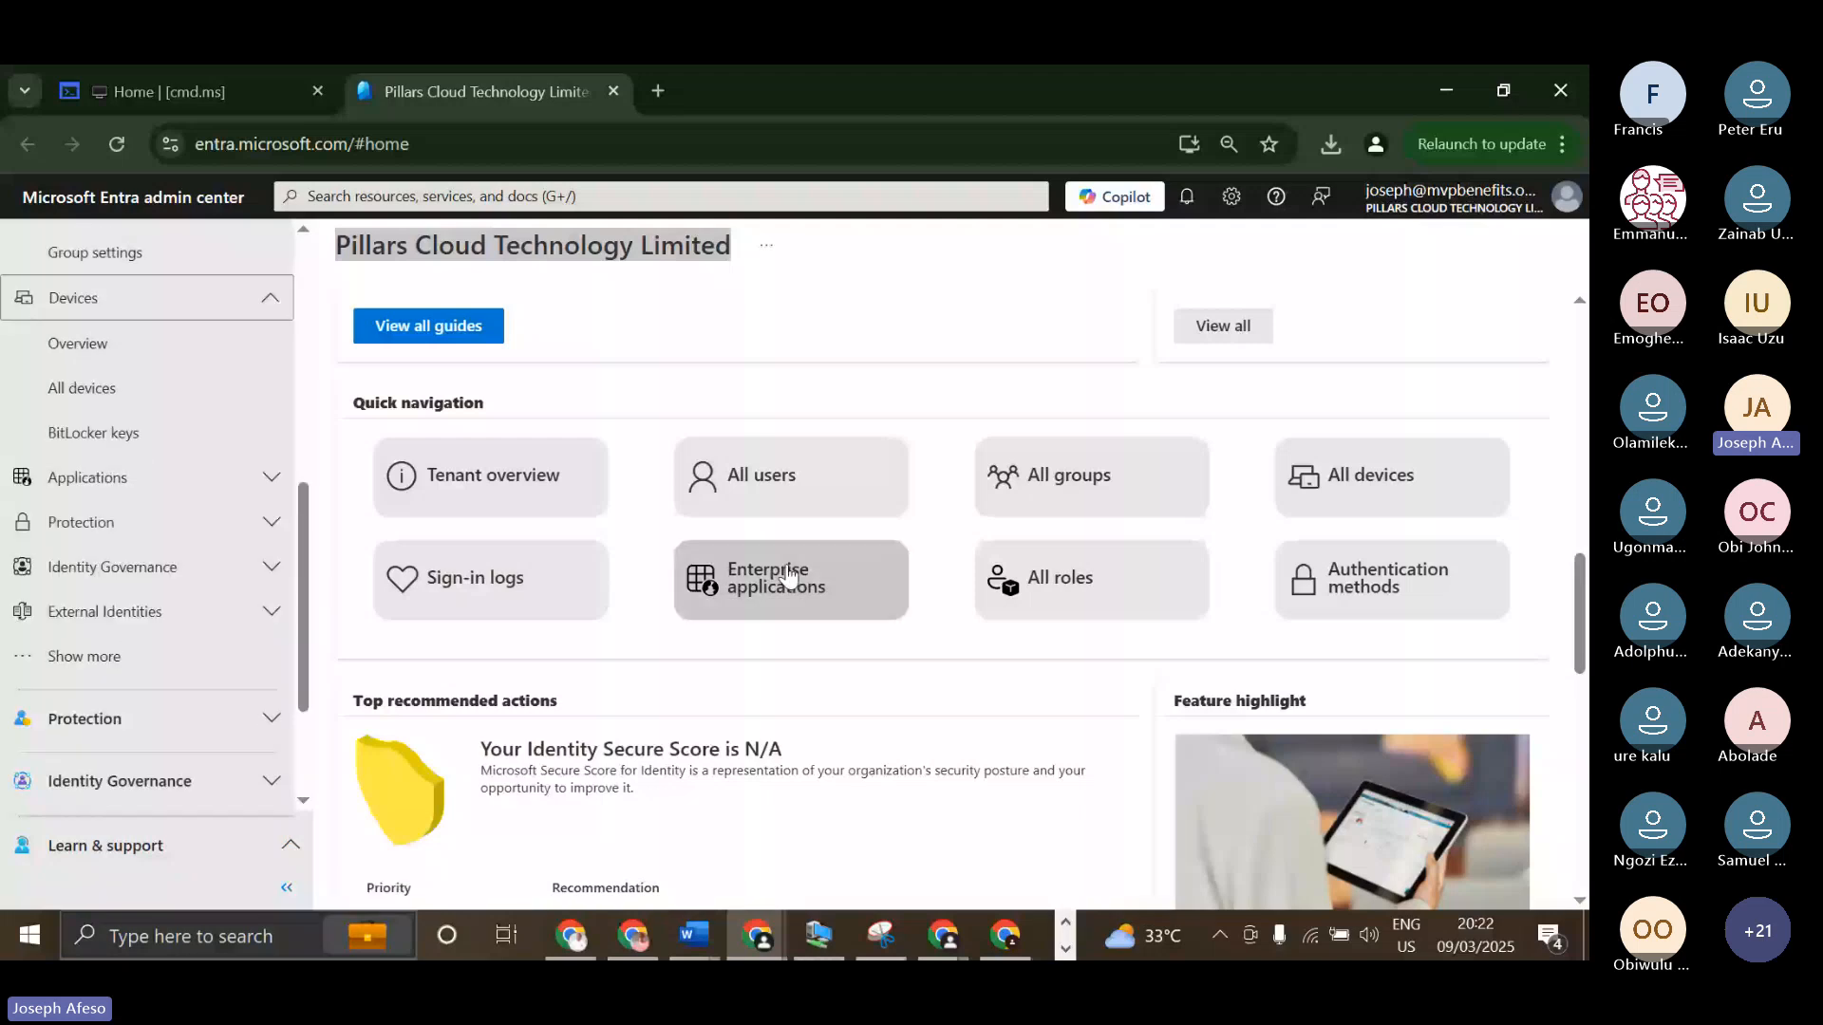
{"action": "left_click", "coordinate": [158, 484]}
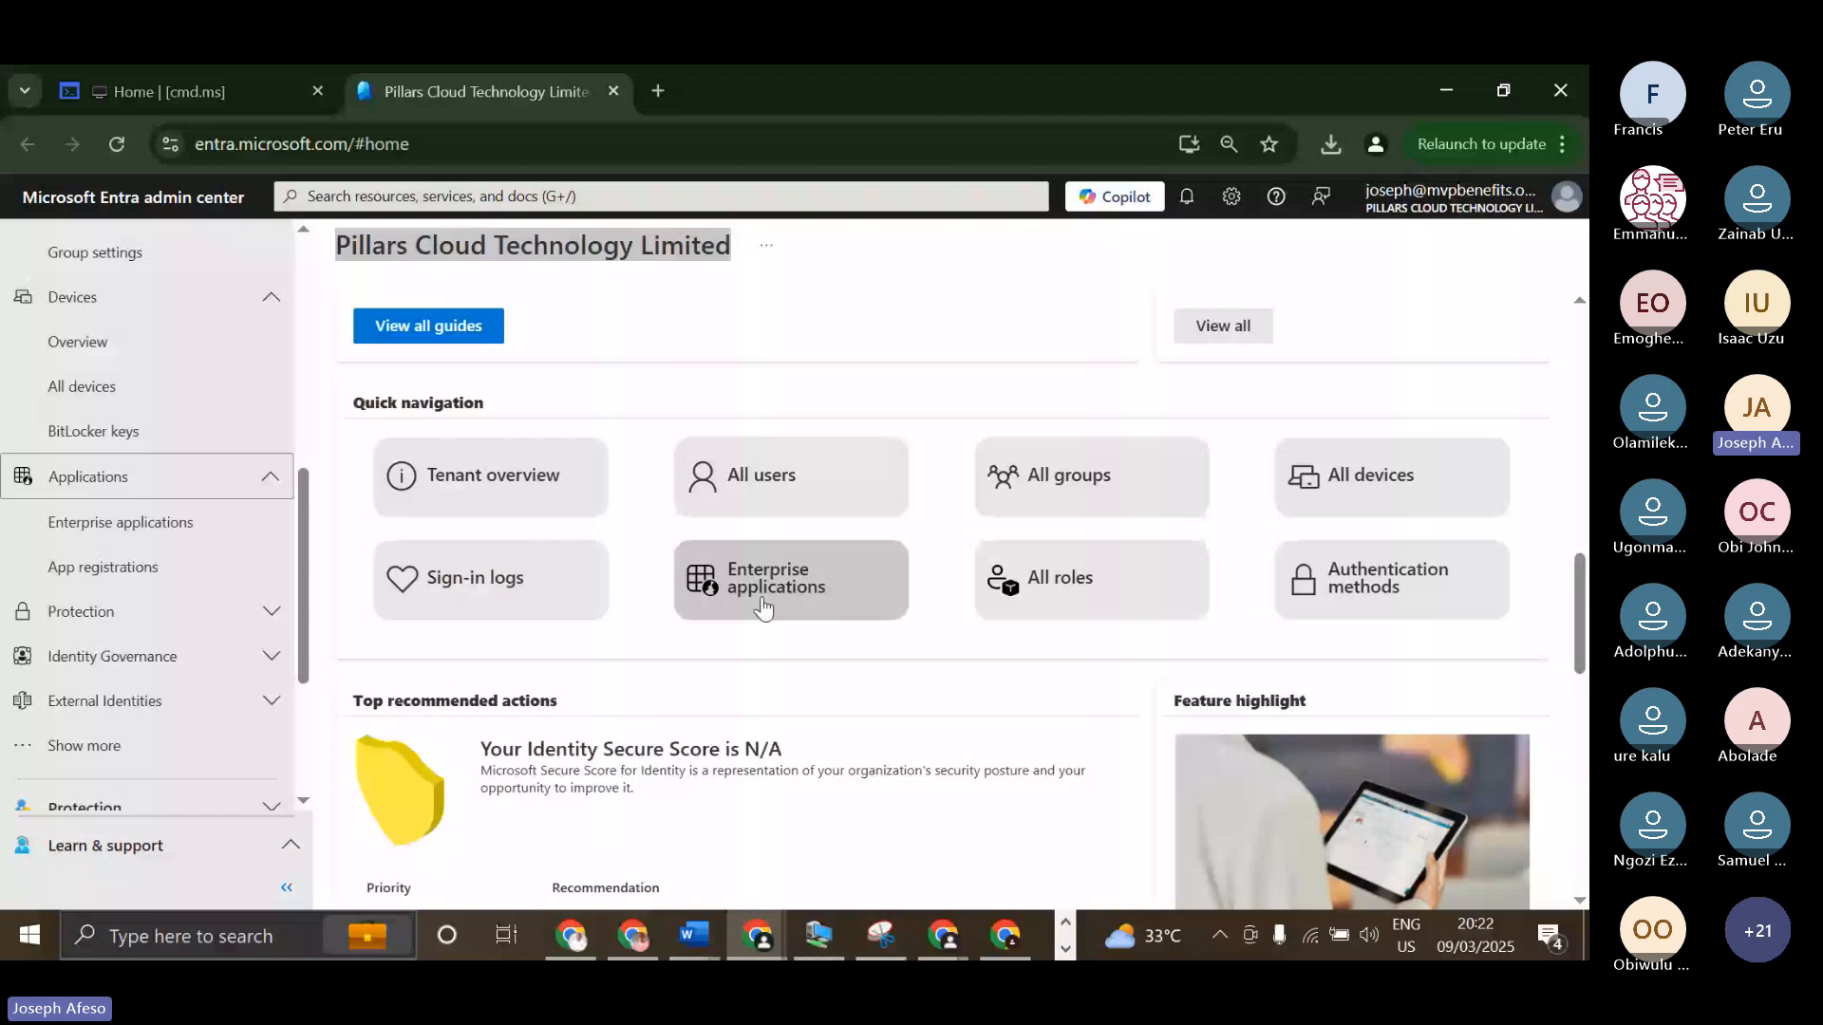
Review the home page's Top recommended actions, Feature highlight and Blogs and announcements sections, and return to Home.
{"action": "scroll", "coordinate": [422, 458], "scroll_direction": "down", "scroll_amount": 3}
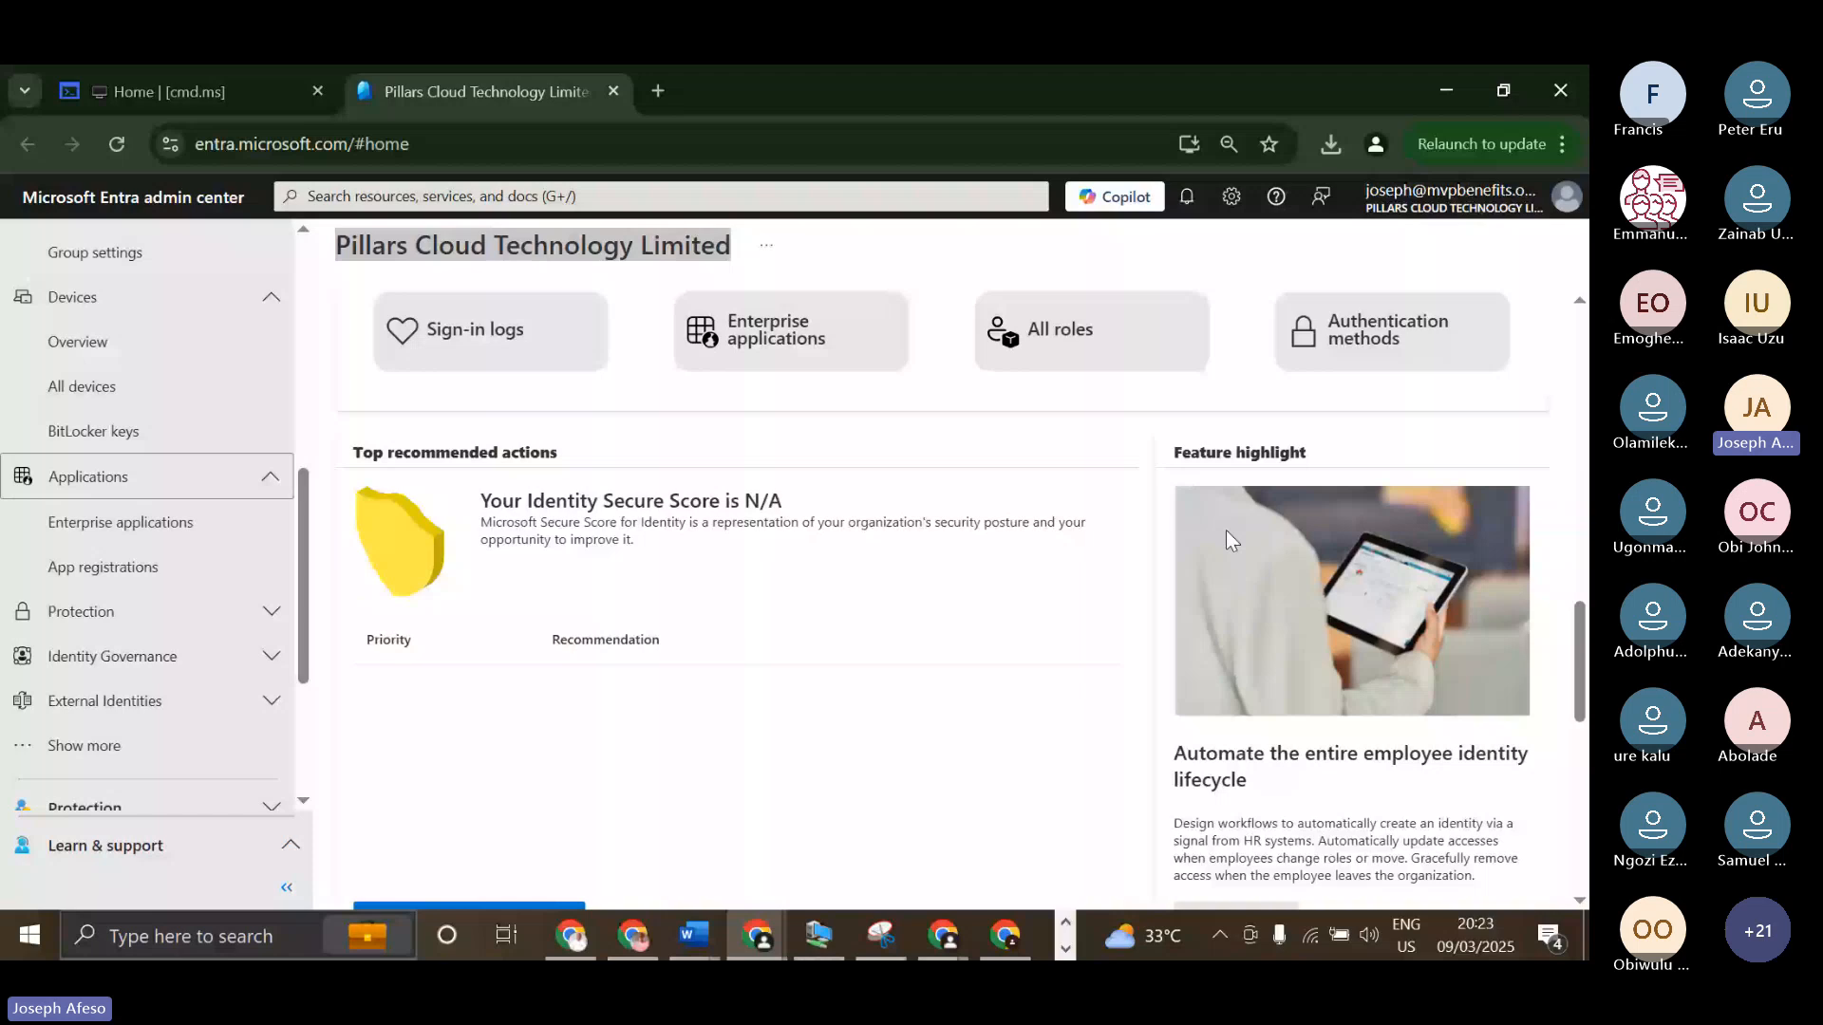
{"action": "scroll", "coordinate": [1227, 532], "scroll_direction": "down", "scroll_amount": 5}
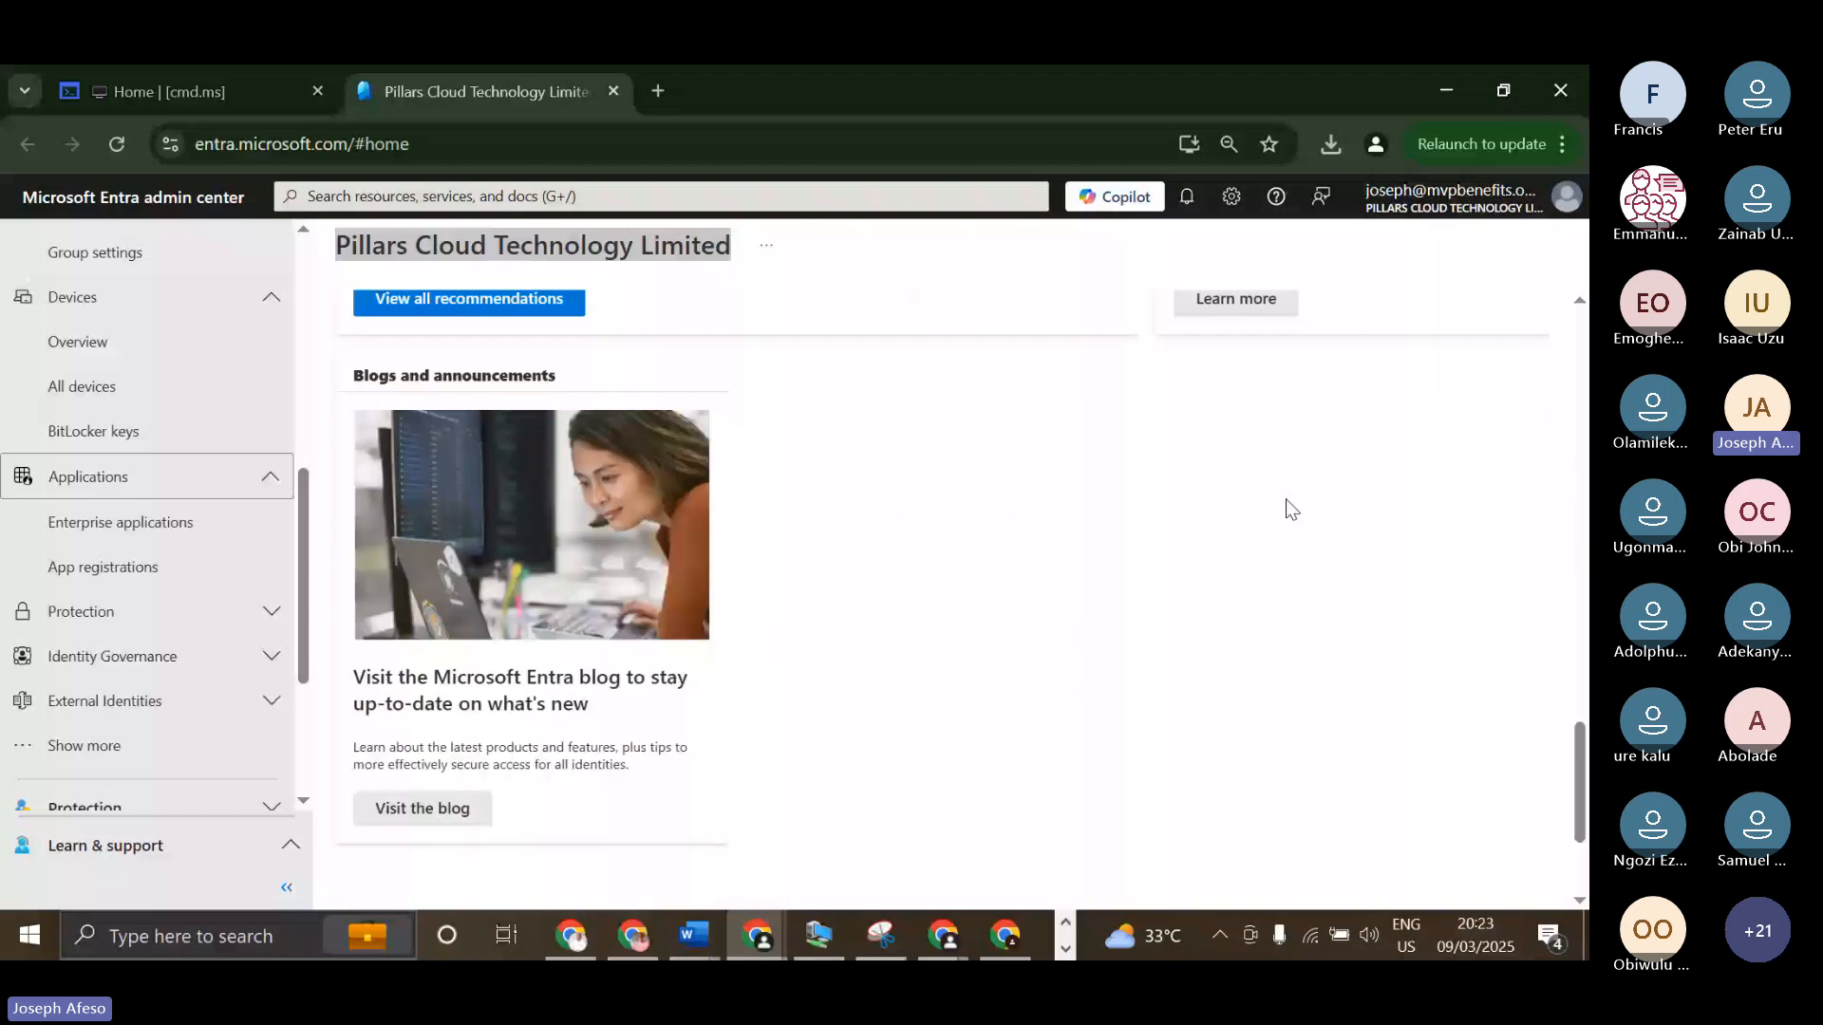
{"action": "scroll", "coordinate": [745, 595], "scroll_direction": "up", "scroll_amount": 5}
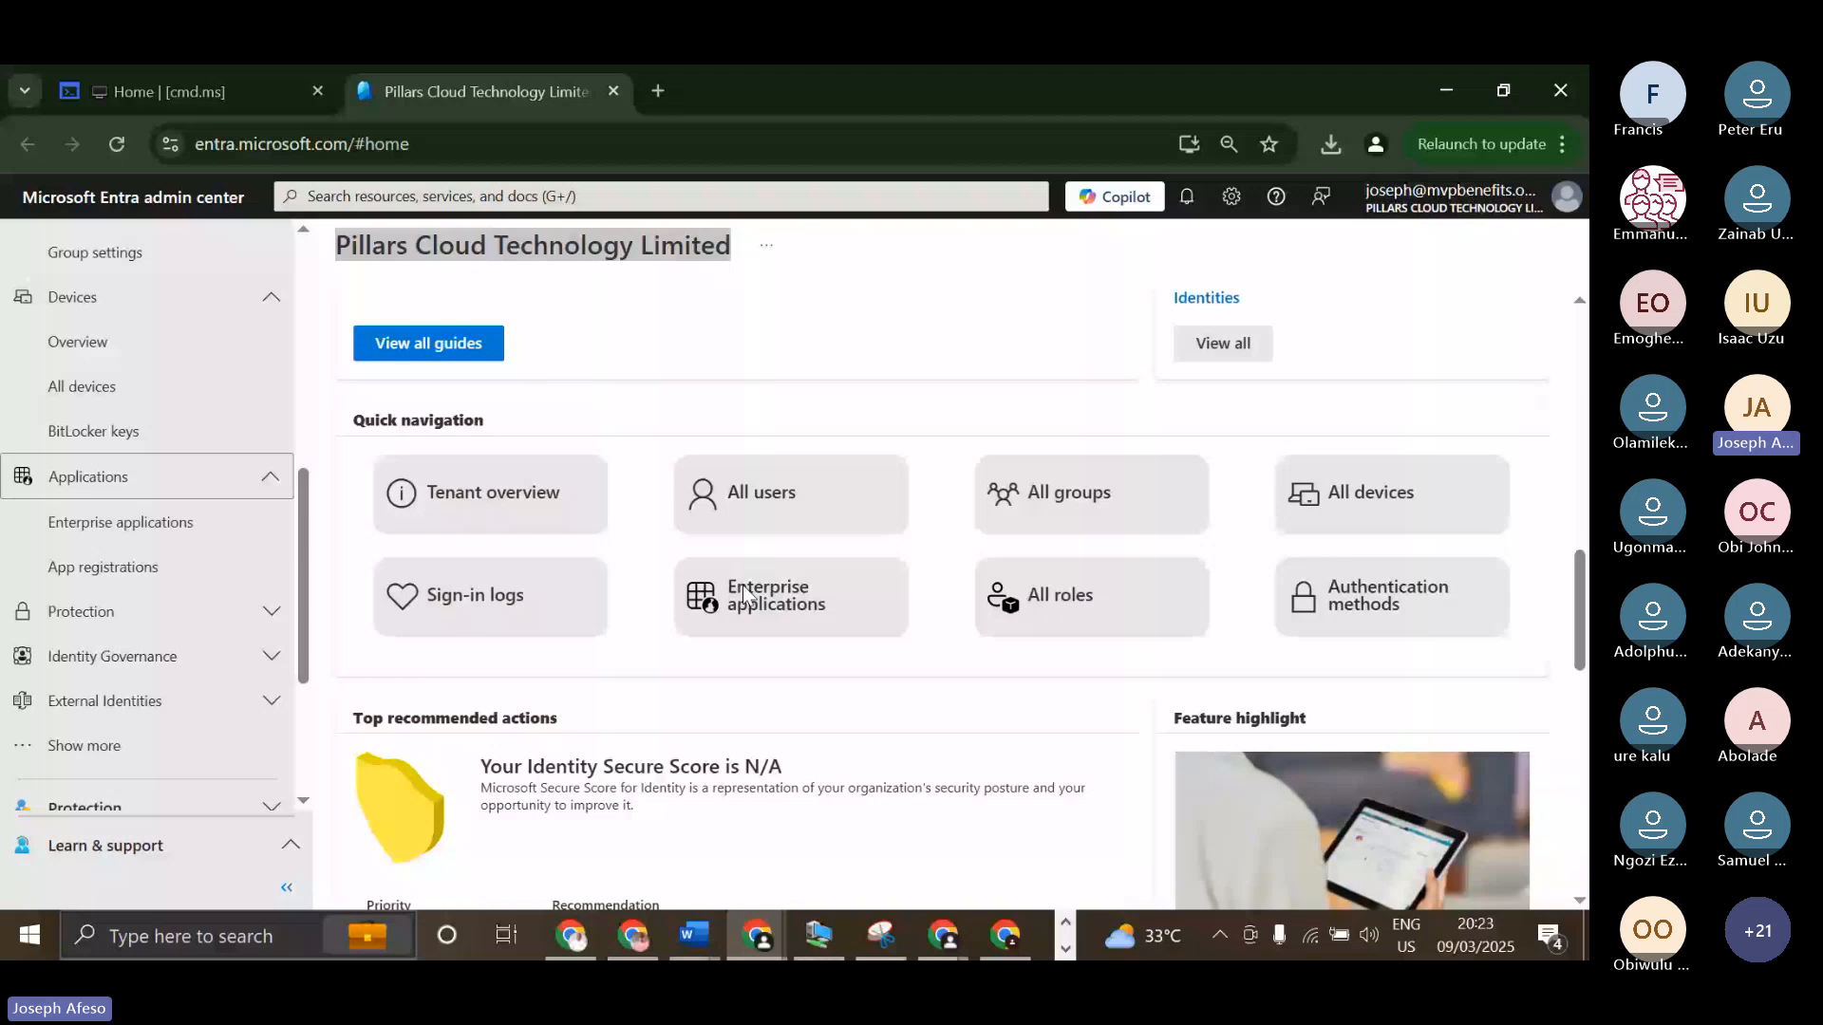
{"action": "scroll", "coordinate": [736, 475], "scroll_direction": "up", "scroll_amount": 5}
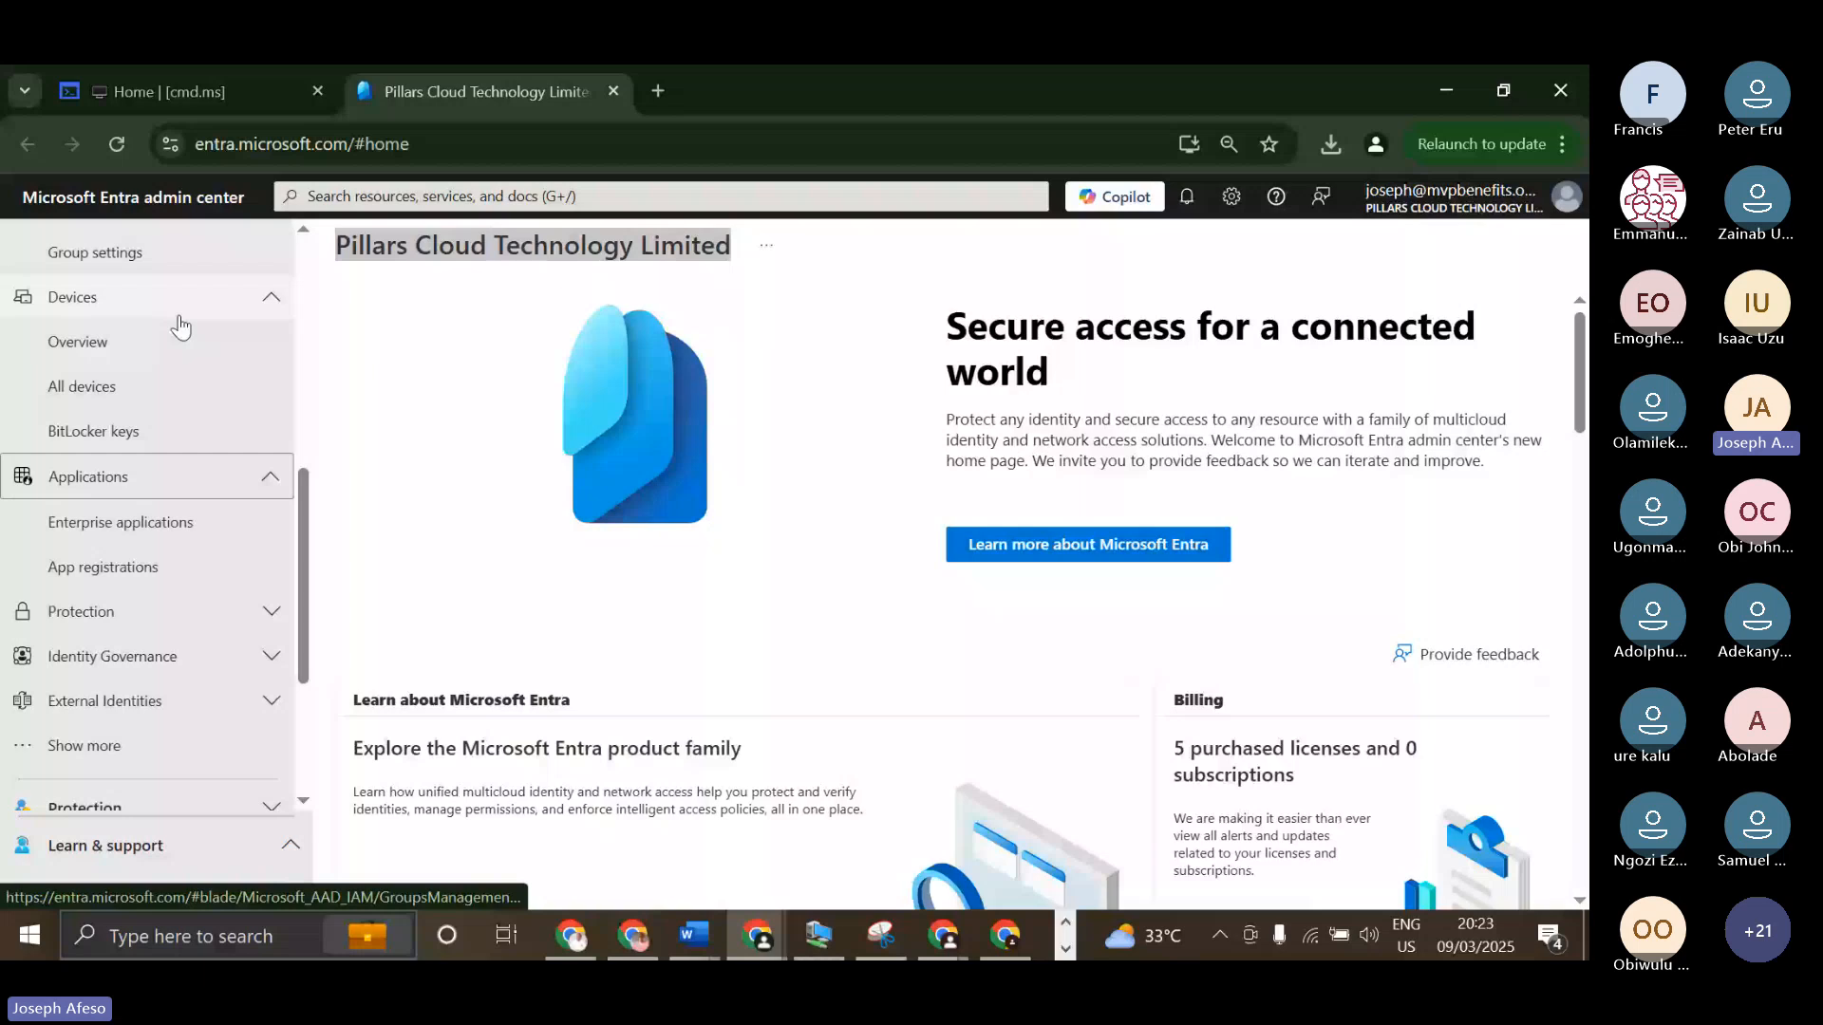
{"action": "scroll", "coordinate": [180, 326], "scroll_direction": "up", "scroll_amount": 2}
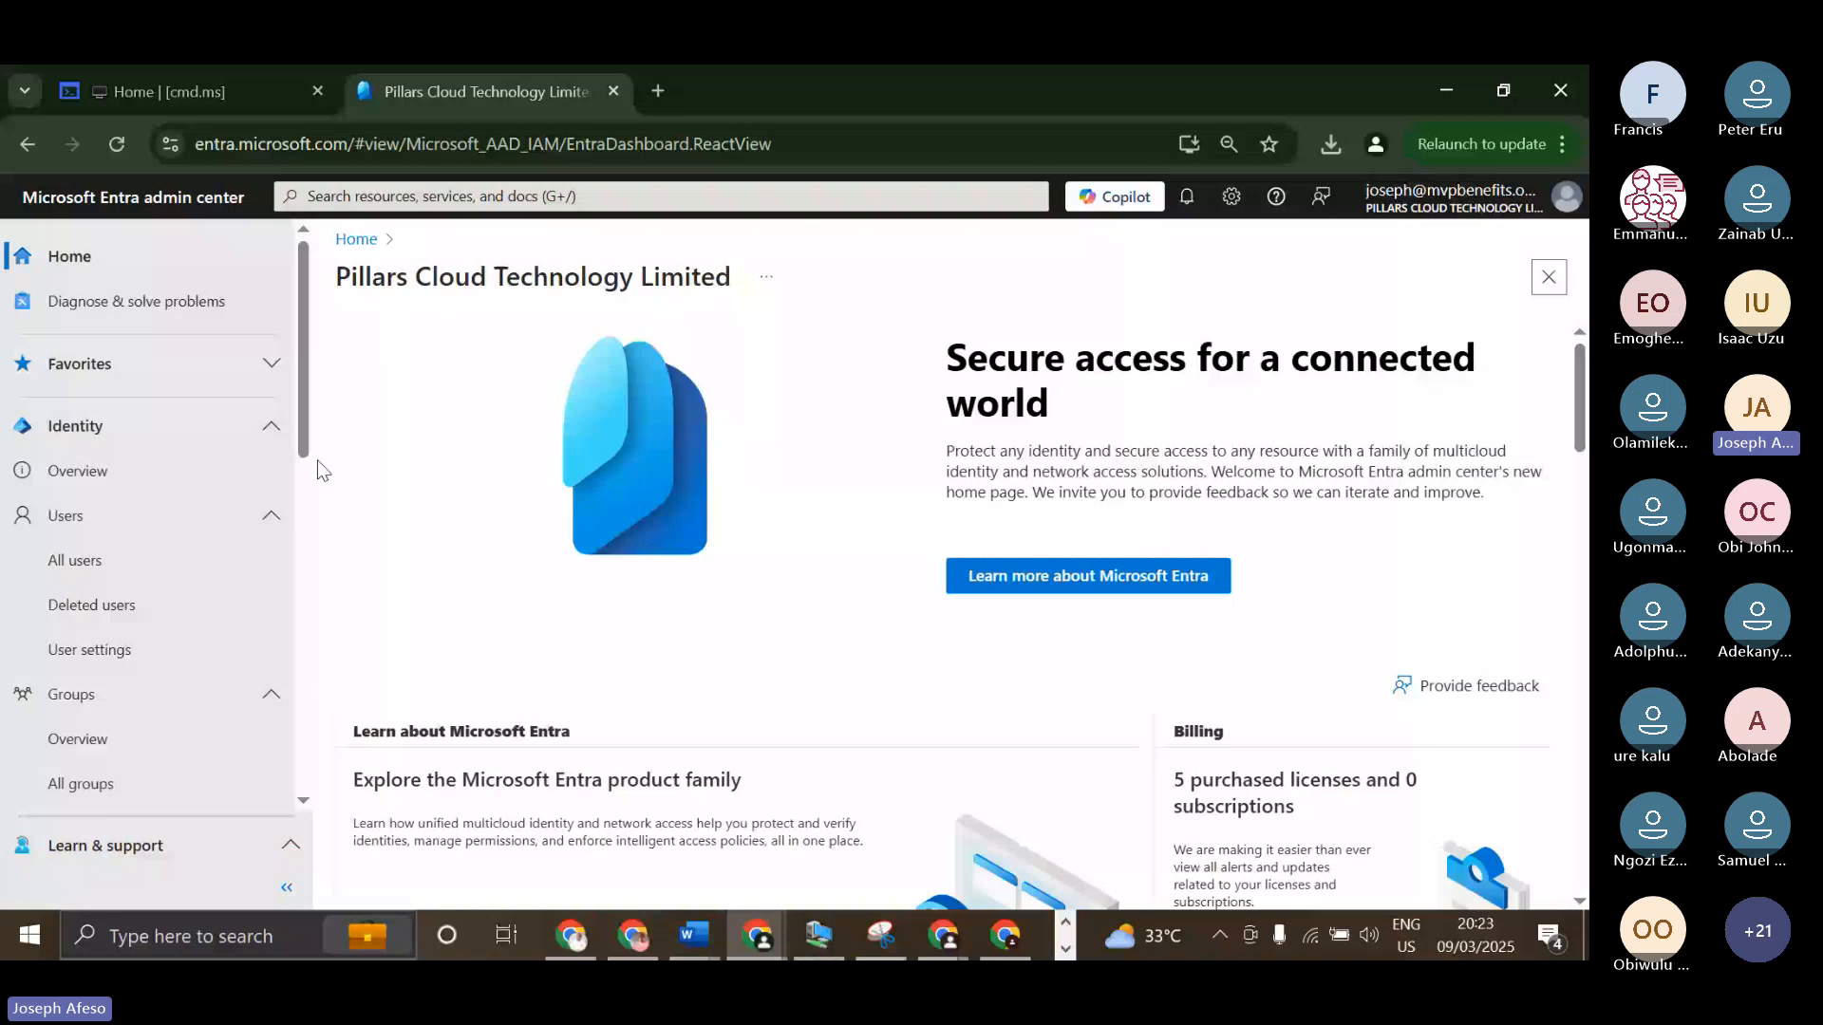
Expand Favorites and open the tenant's Overview page under Identity.
{"action": "left_click", "coordinate": [211, 383]}
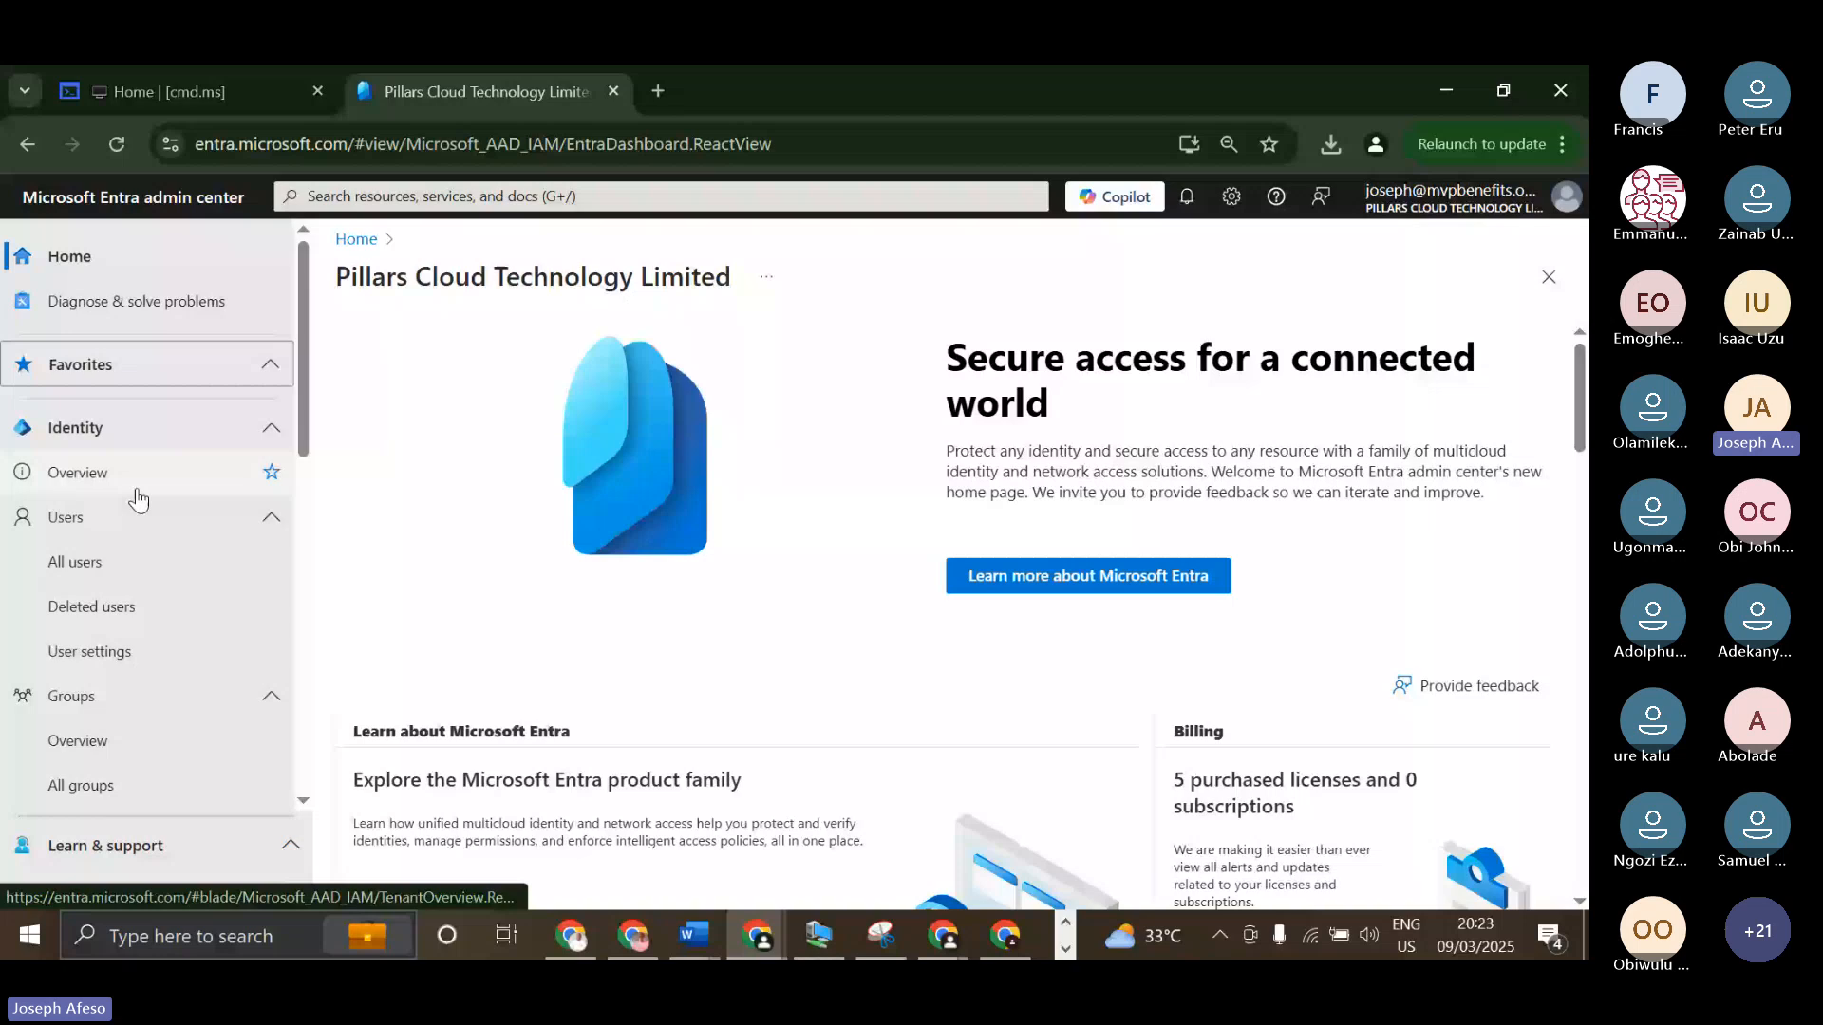
{"action": "scroll", "coordinate": [138, 498], "scroll_direction": "down", "scroll_amount": 1}
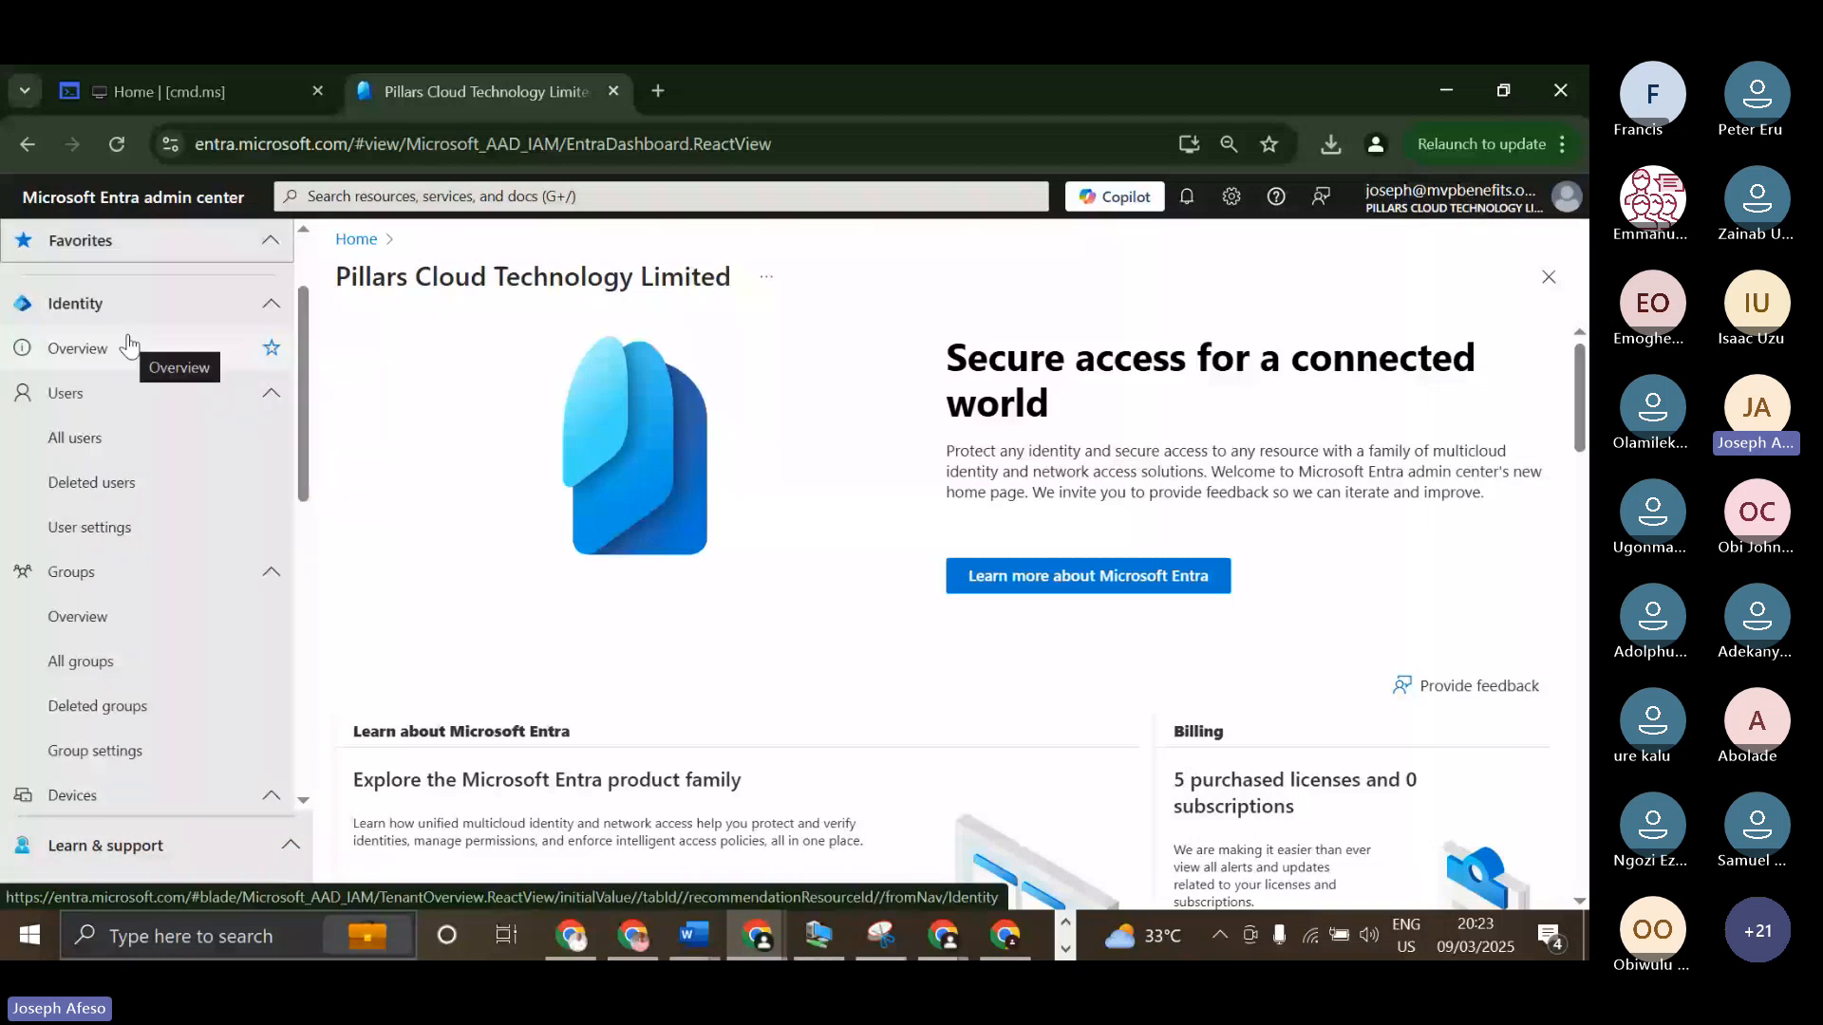
{"action": "left_click", "coordinate": [129, 346]}
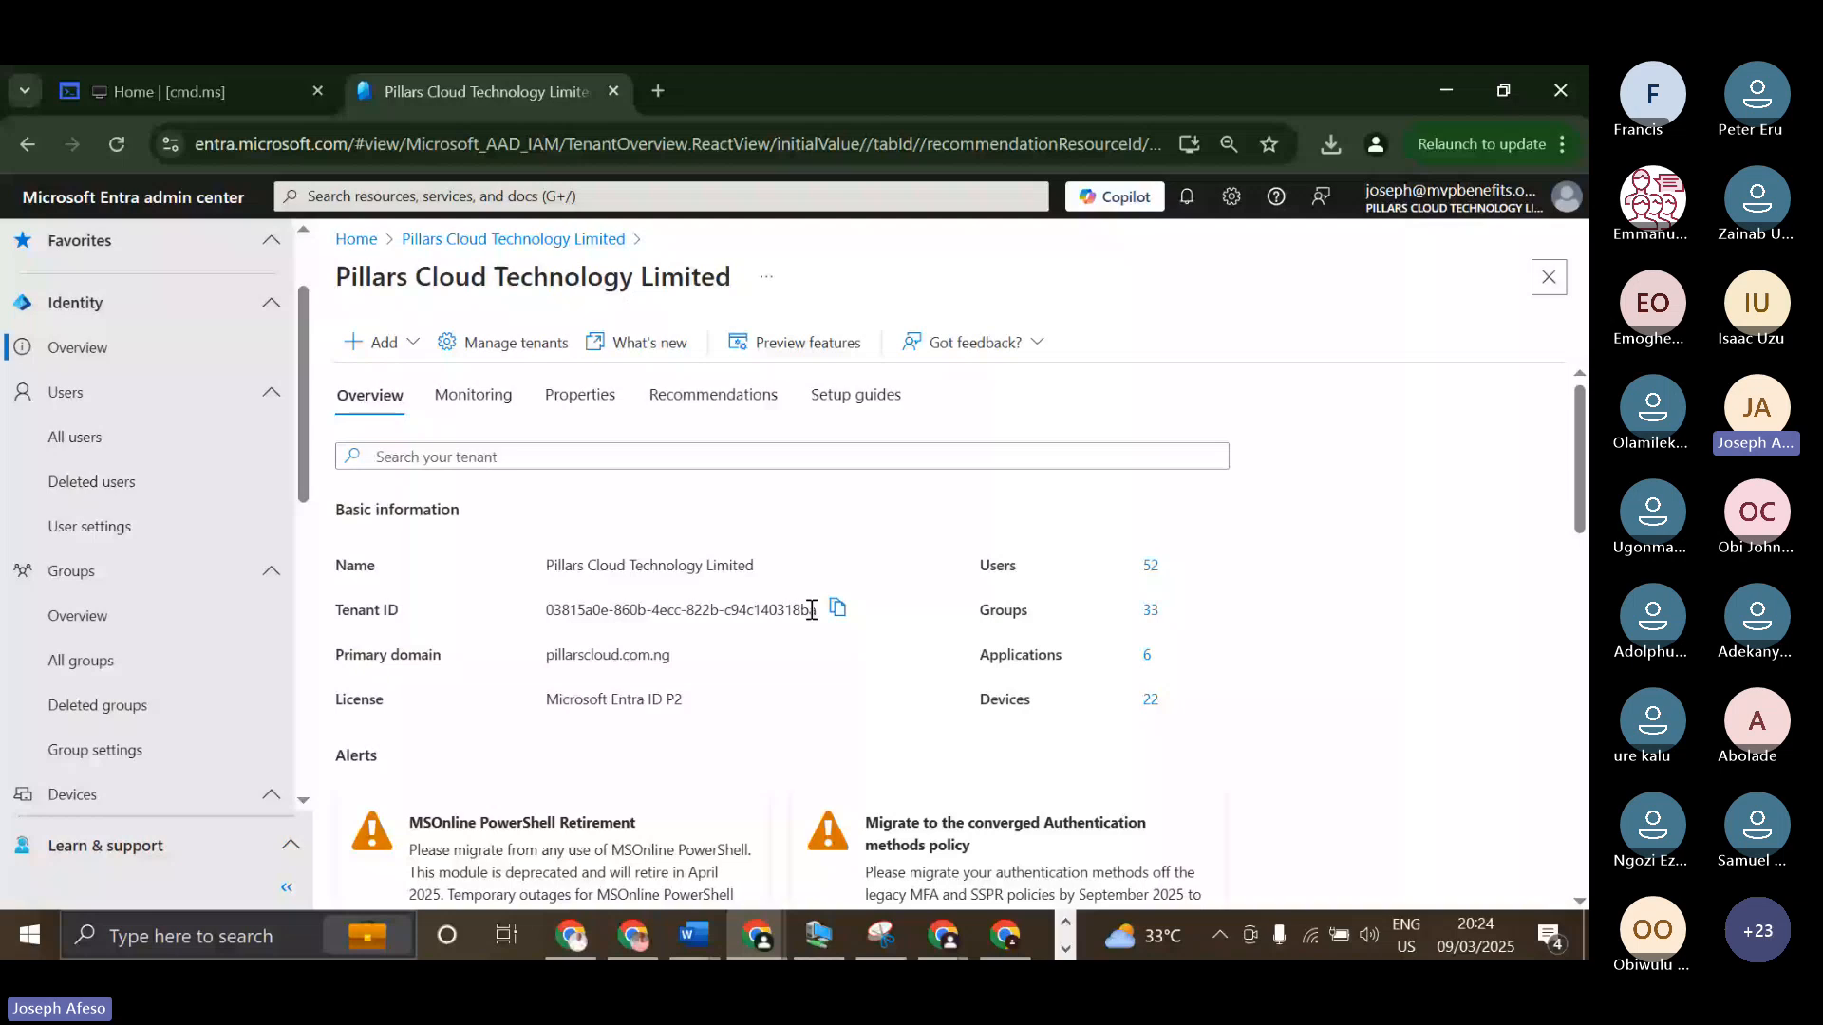
Highlight the tenant ID, primary domain and license values in the Overview page's Basic information.
{"action": "left_click_drag", "start_coordinate": [815, 610], "coordinate": [694, 610]}
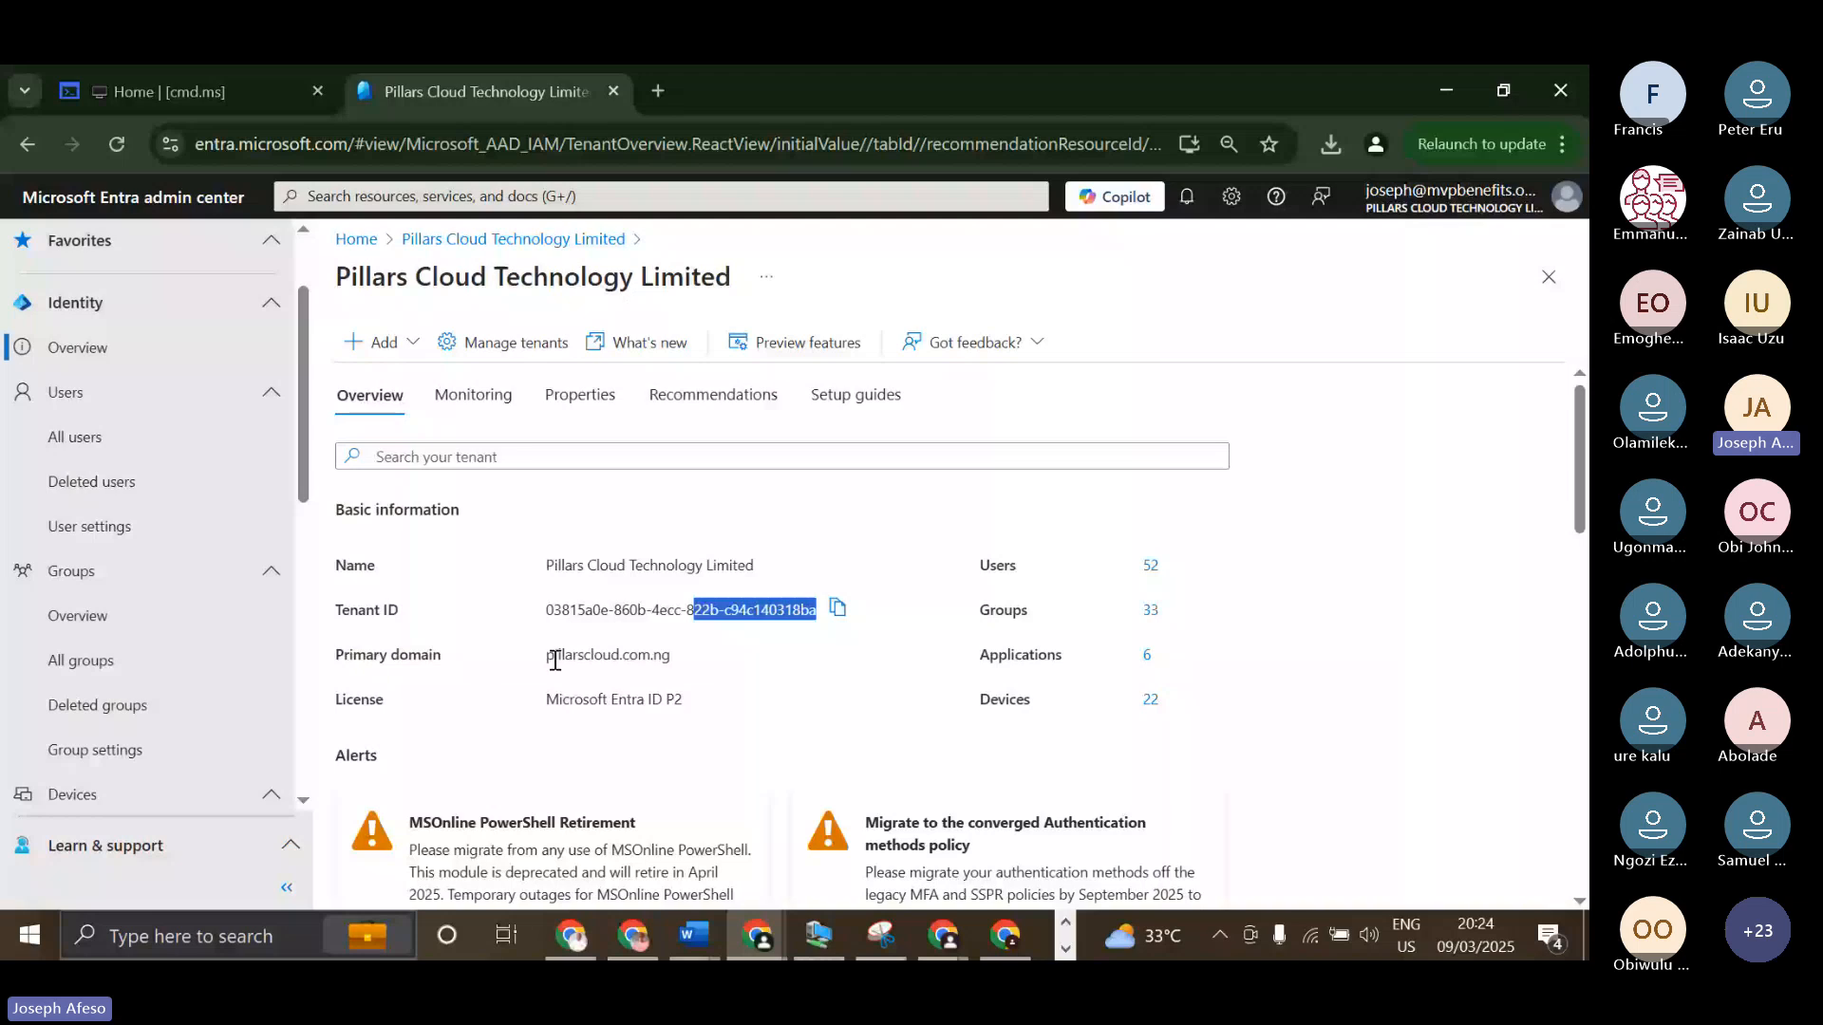
{"action": "left_click_drag", "start_coordinate": [548, 657], "coordinate": [678, 676]}
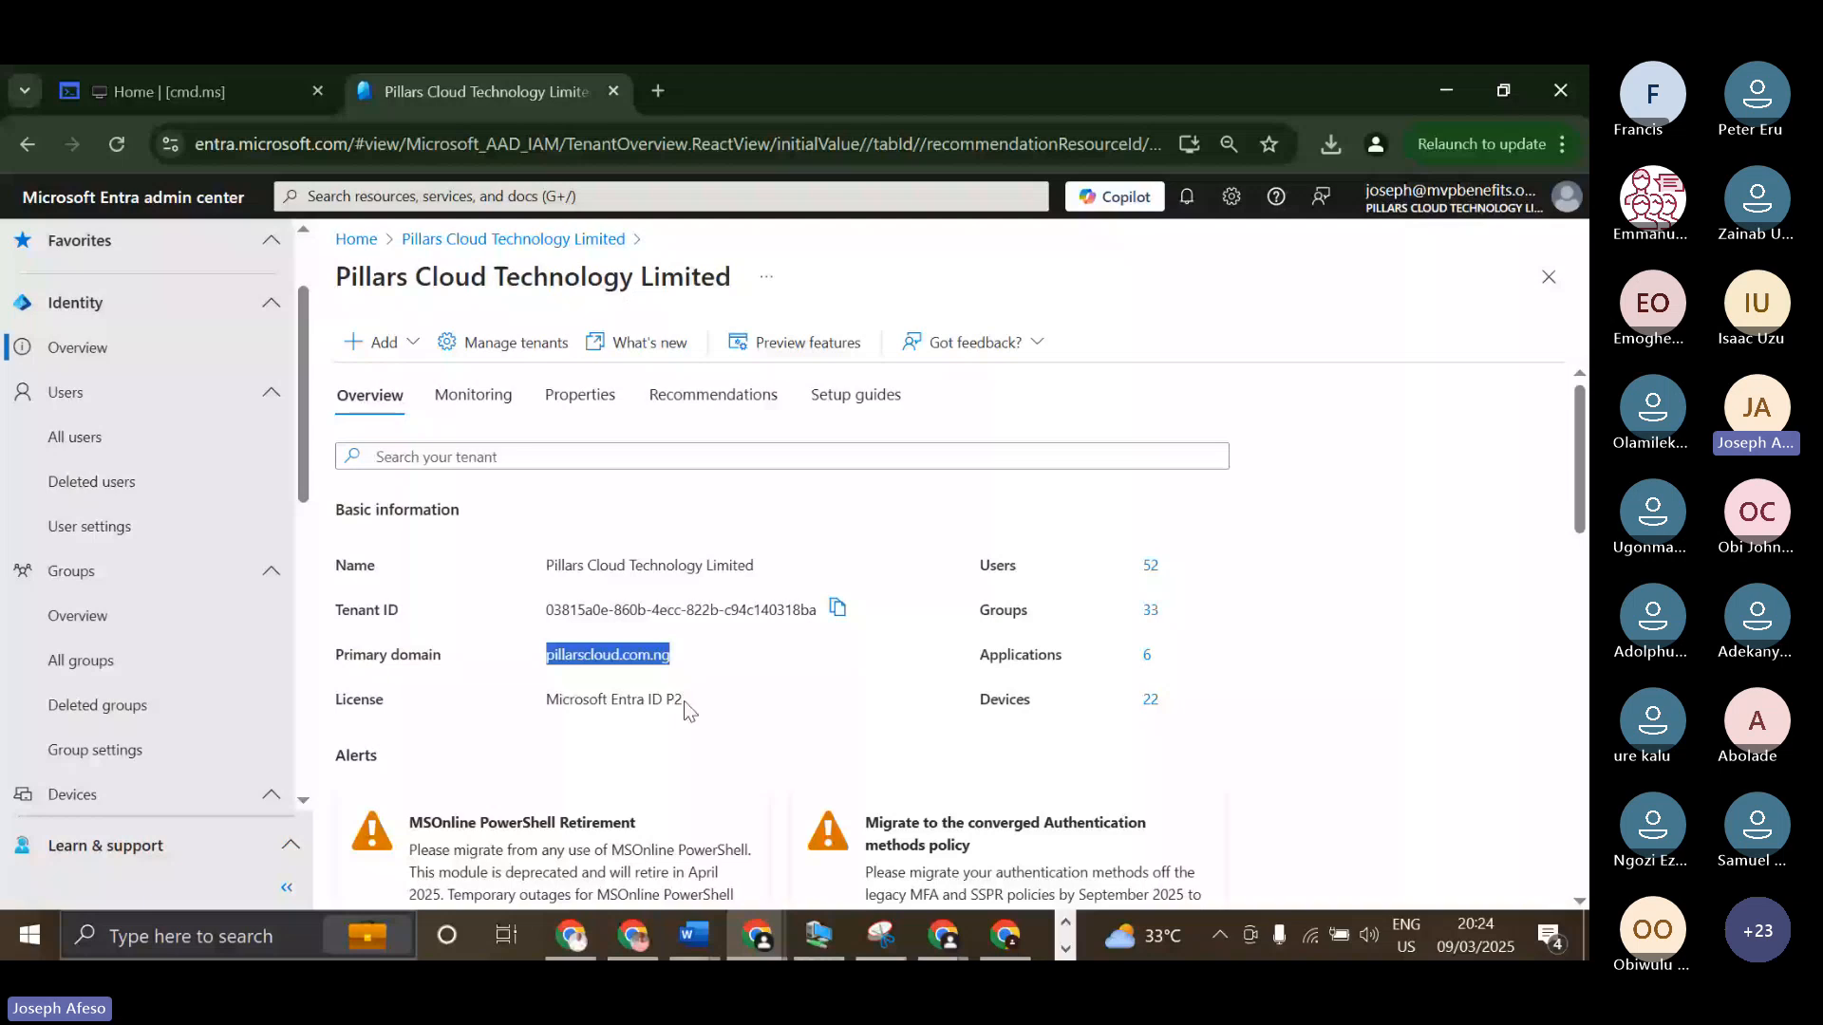
{"action": "left_click_drag", "start_coordinate": [684, 701], "coordinate": [596, 700]}
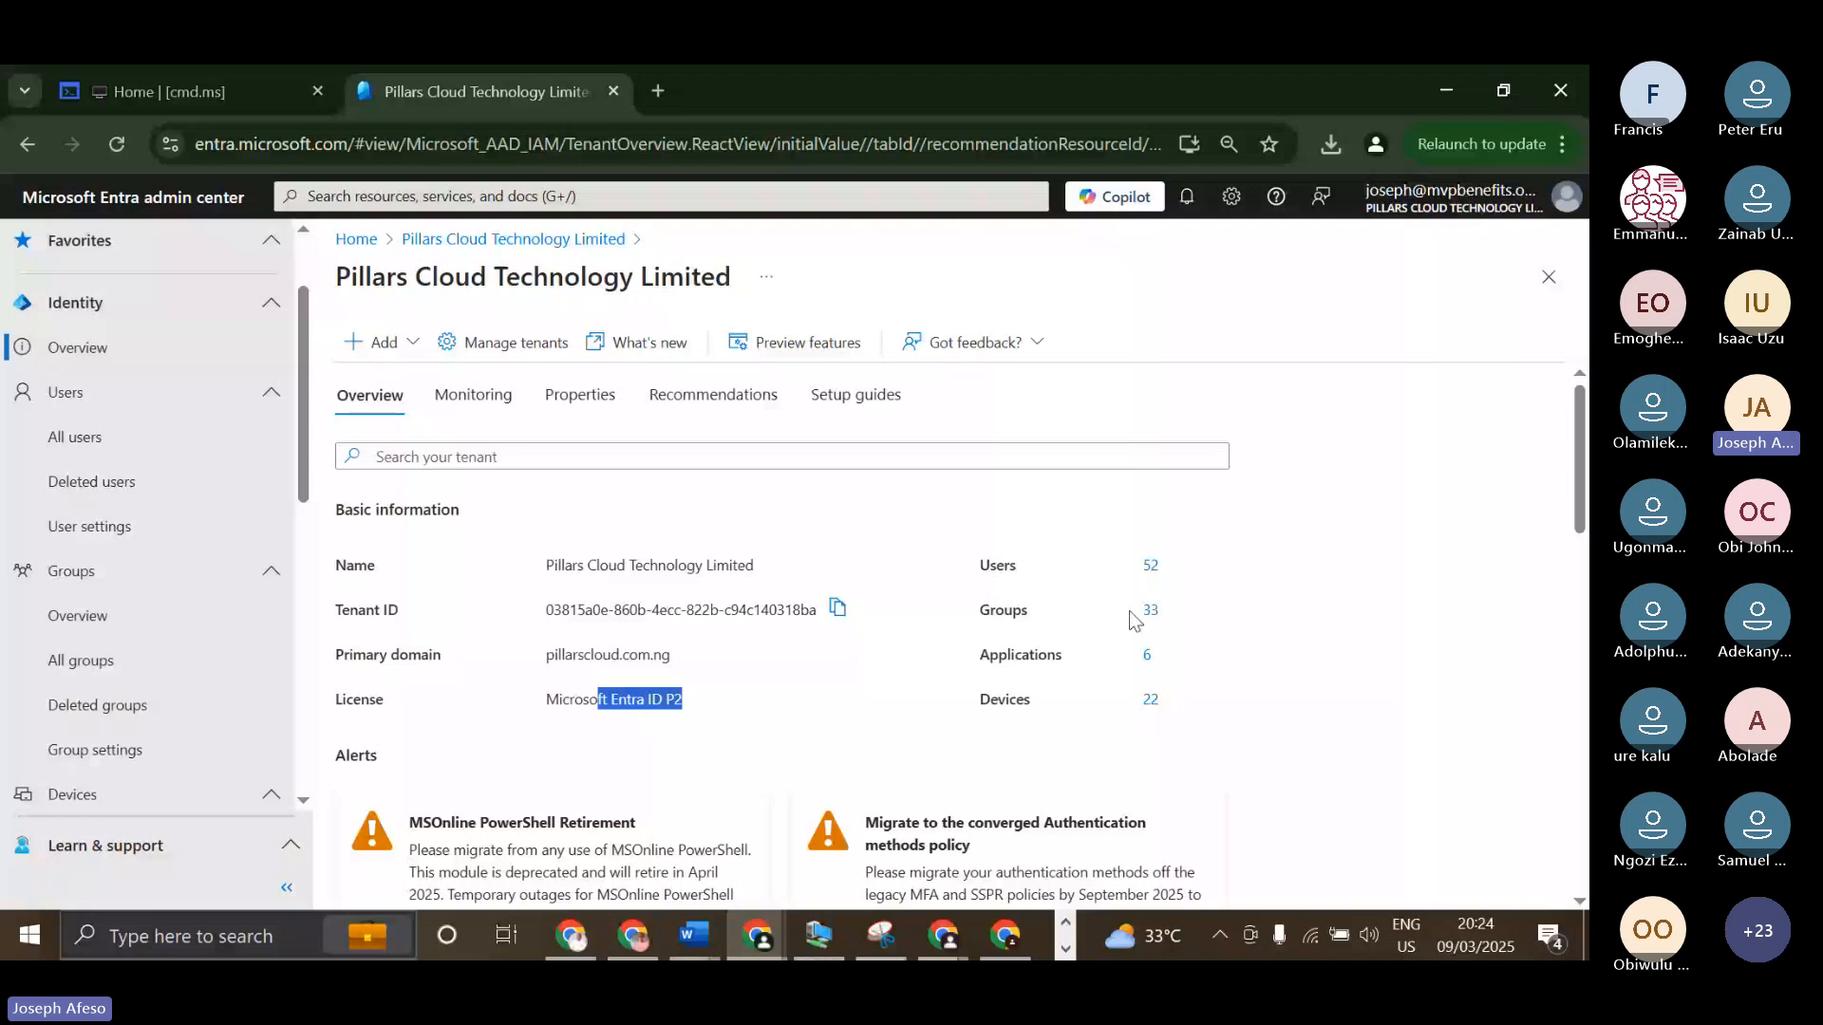
Examine the tenant Overview's Alerts, My feed, Feature highlights and Quick actions sections.
{"action": "scroll", "coordinate": [1130, 611], "scroll_direction": "down", "scroll_amount": 1}
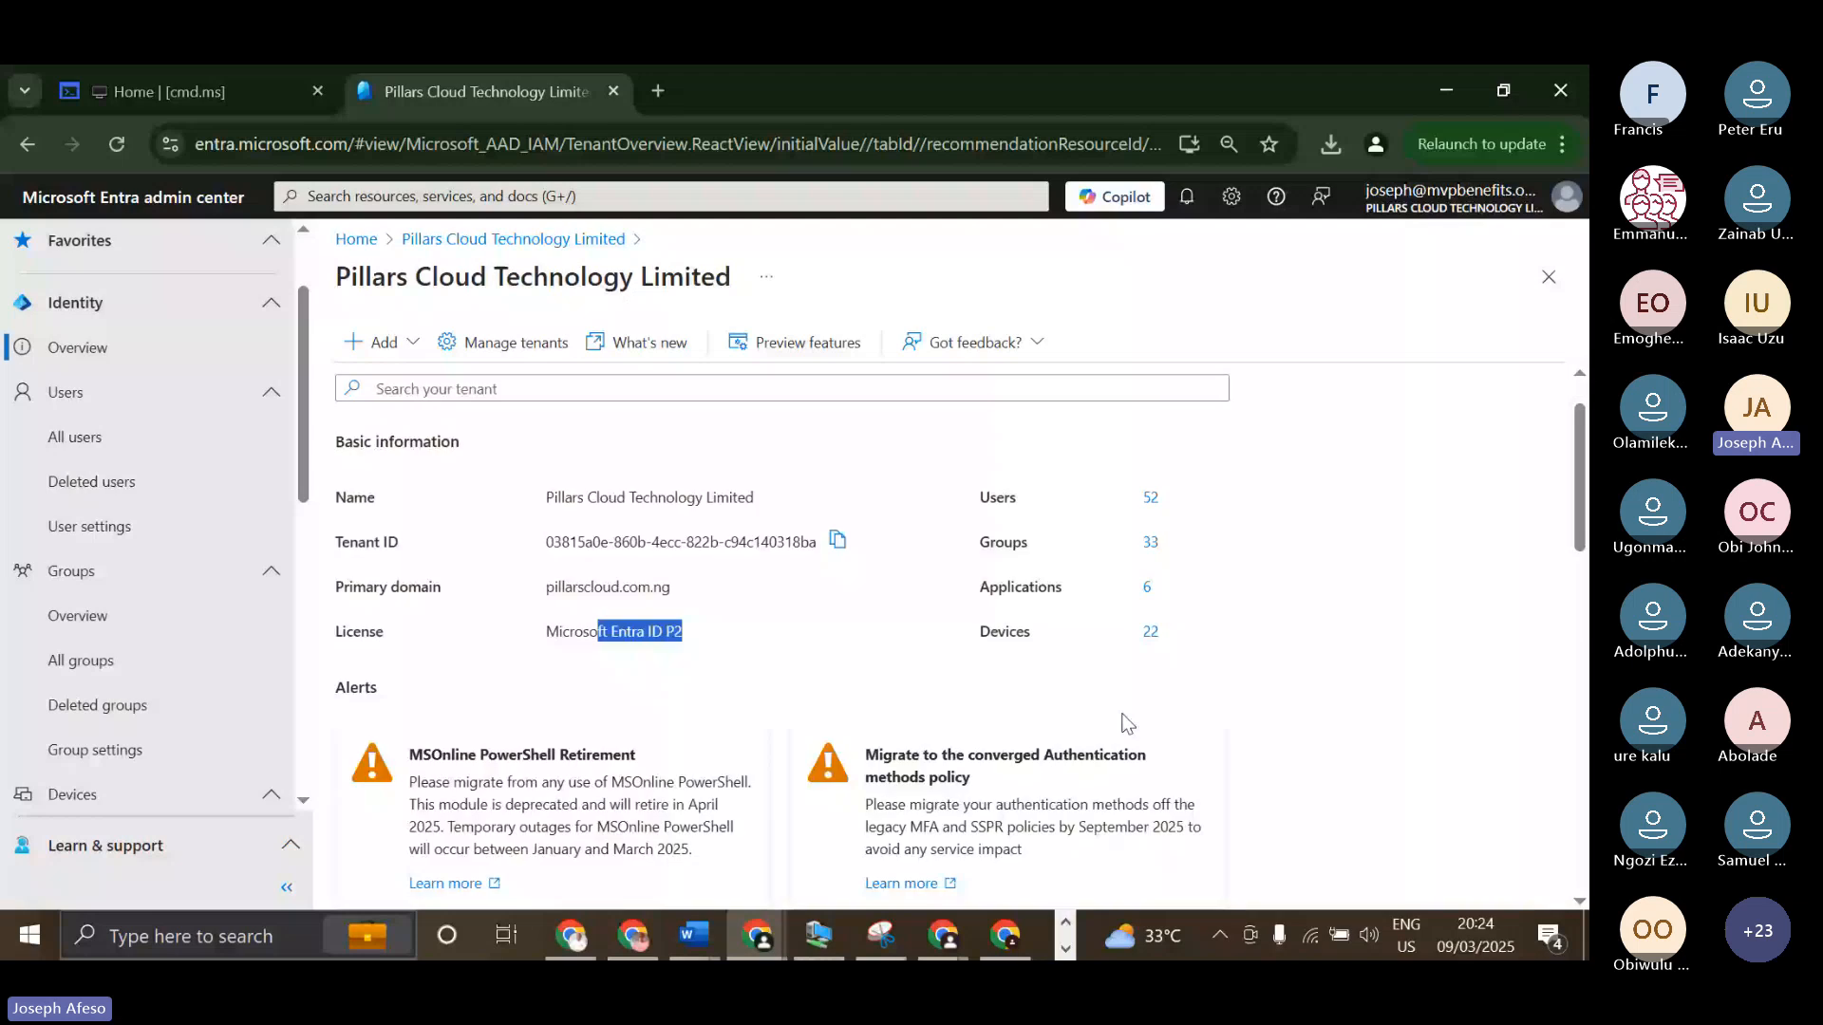
{"action": "scroll", "coordinate": [1127, 724], "scroll_direction": "down", "scroll_amount": 1}
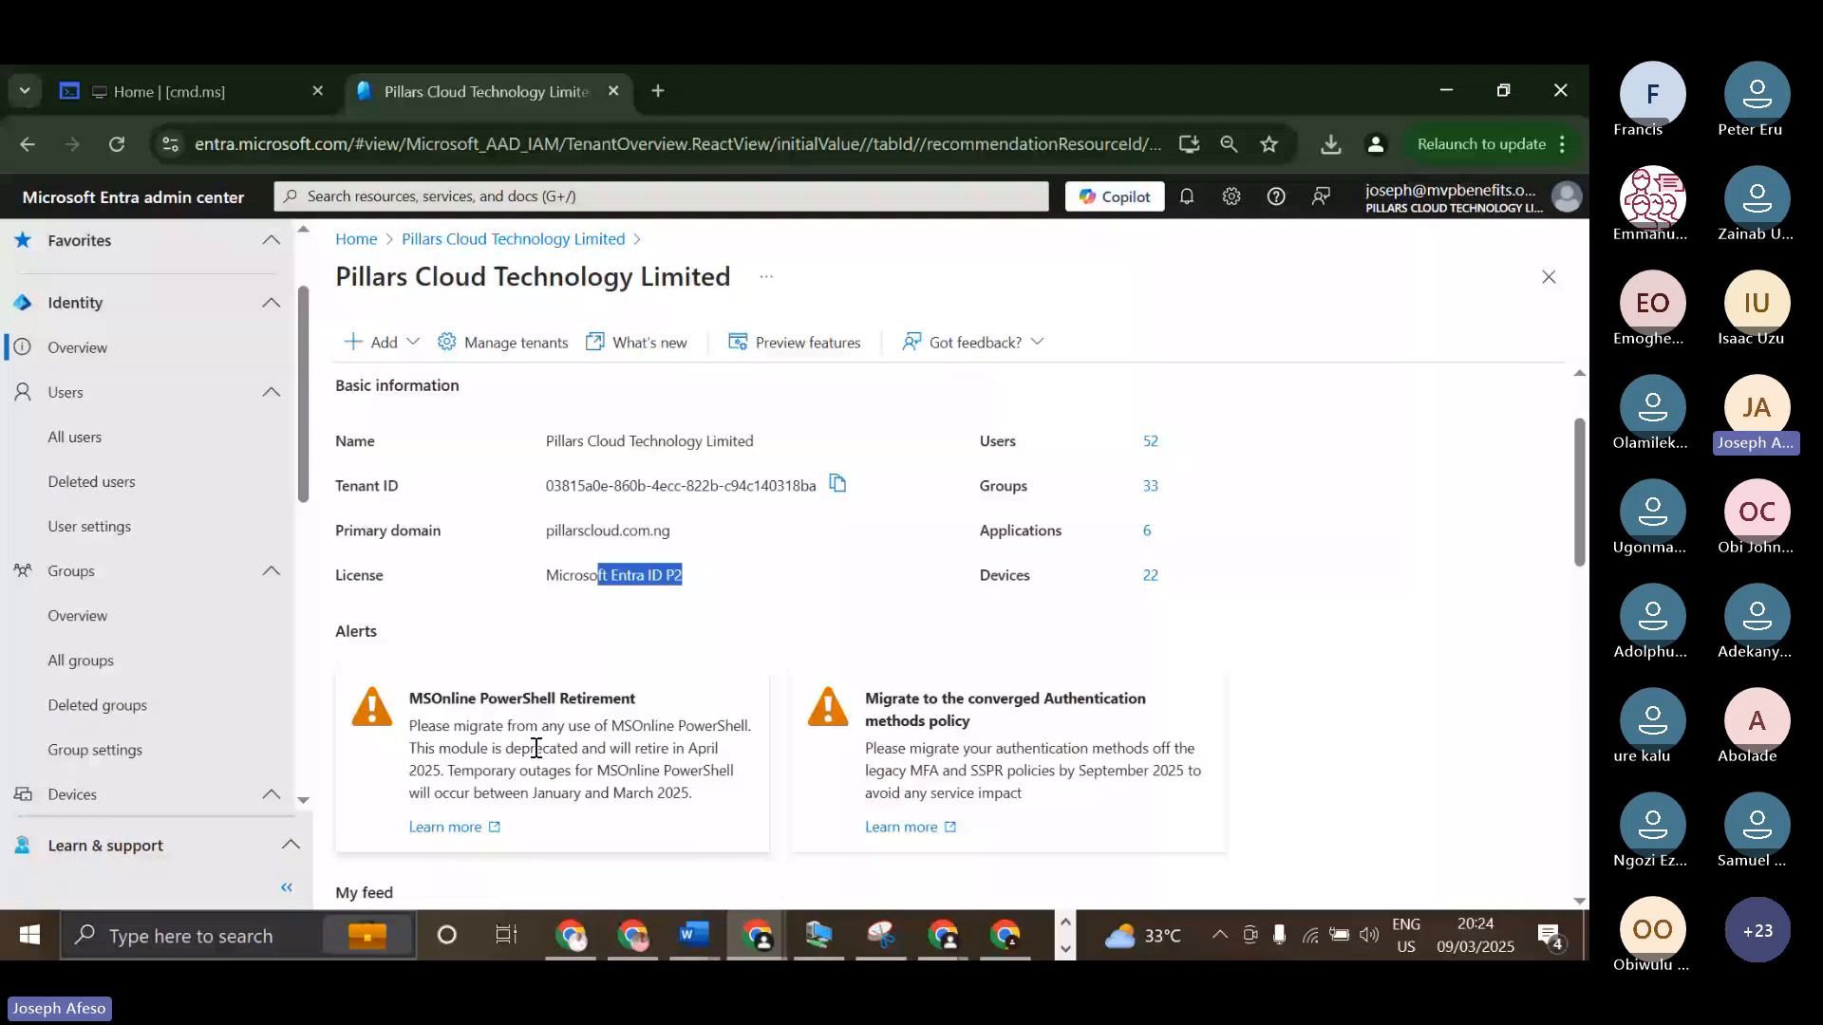
{"action": "scroll", "coordinate": [537, 749], "scroll_direction": "down", "scroll_amount": 2}
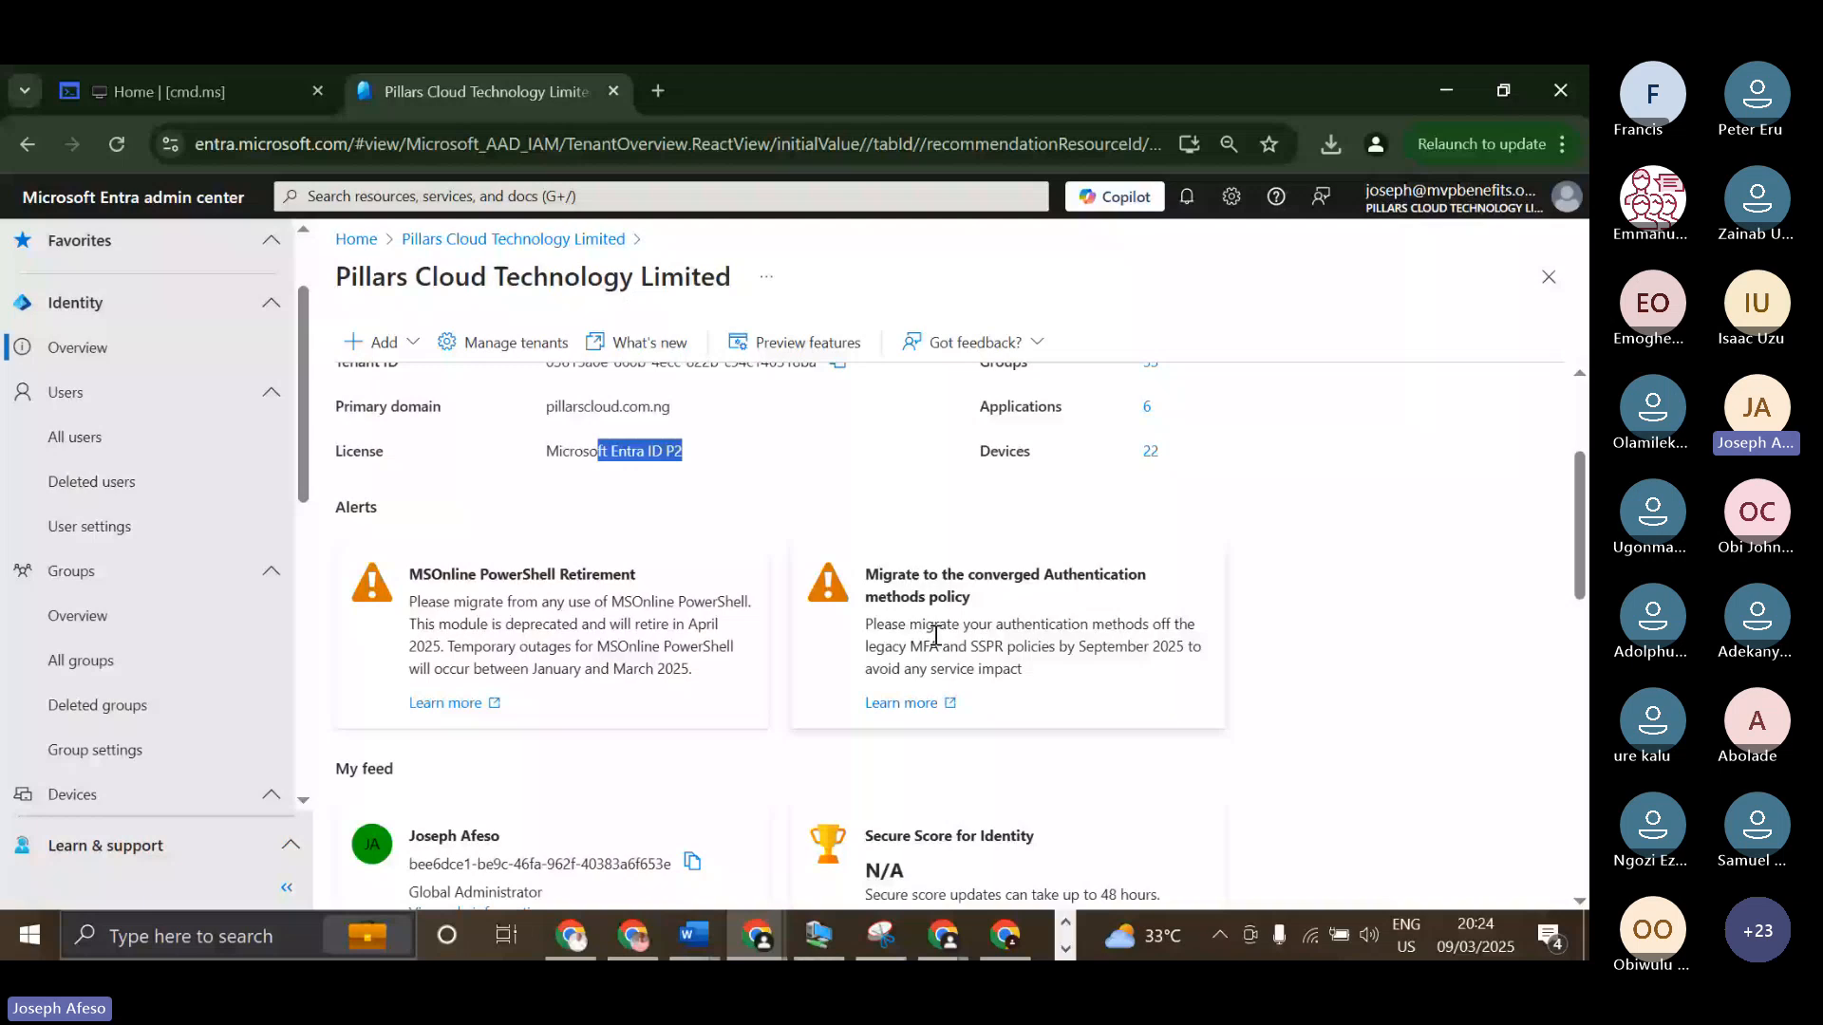
{"action": "scroll", "coordinate": [535, 484], "scroll_direction": "down", "scroll_amount": 4}
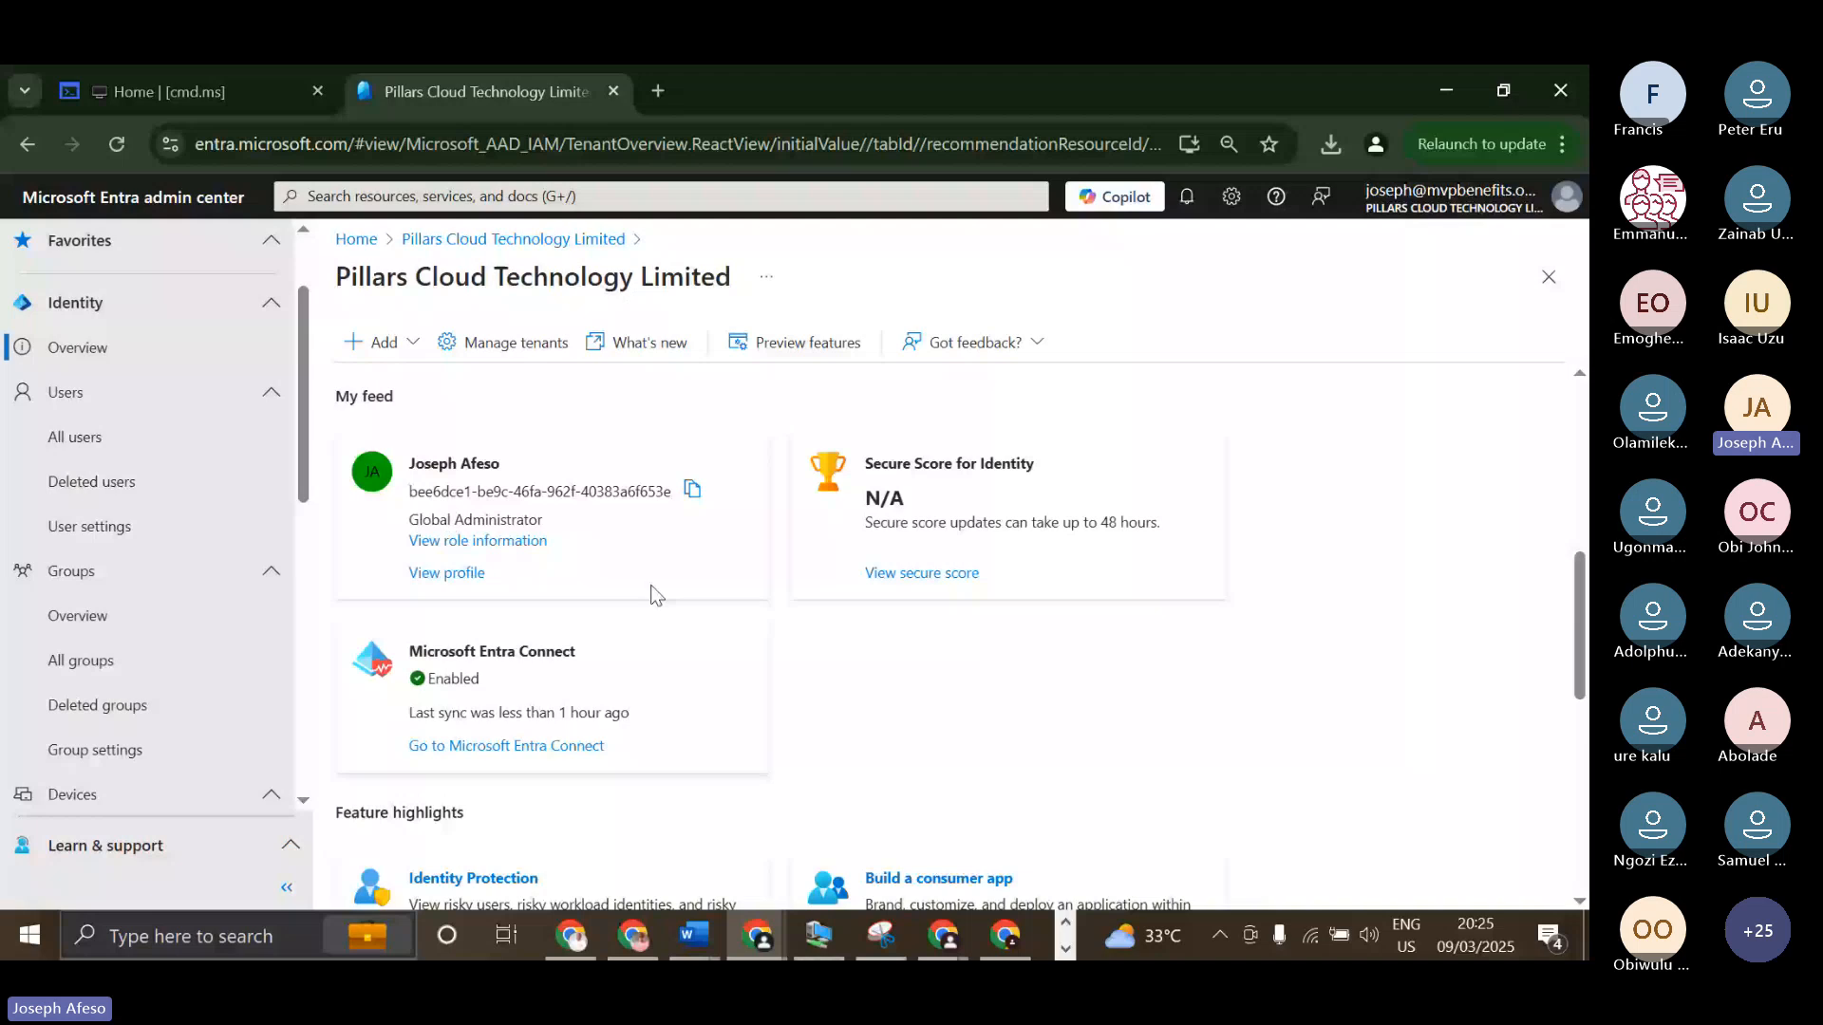
{"action": "scroll", "coordinate": [534, 568], "scroll_direction": "down", "scroll_amount": 2}
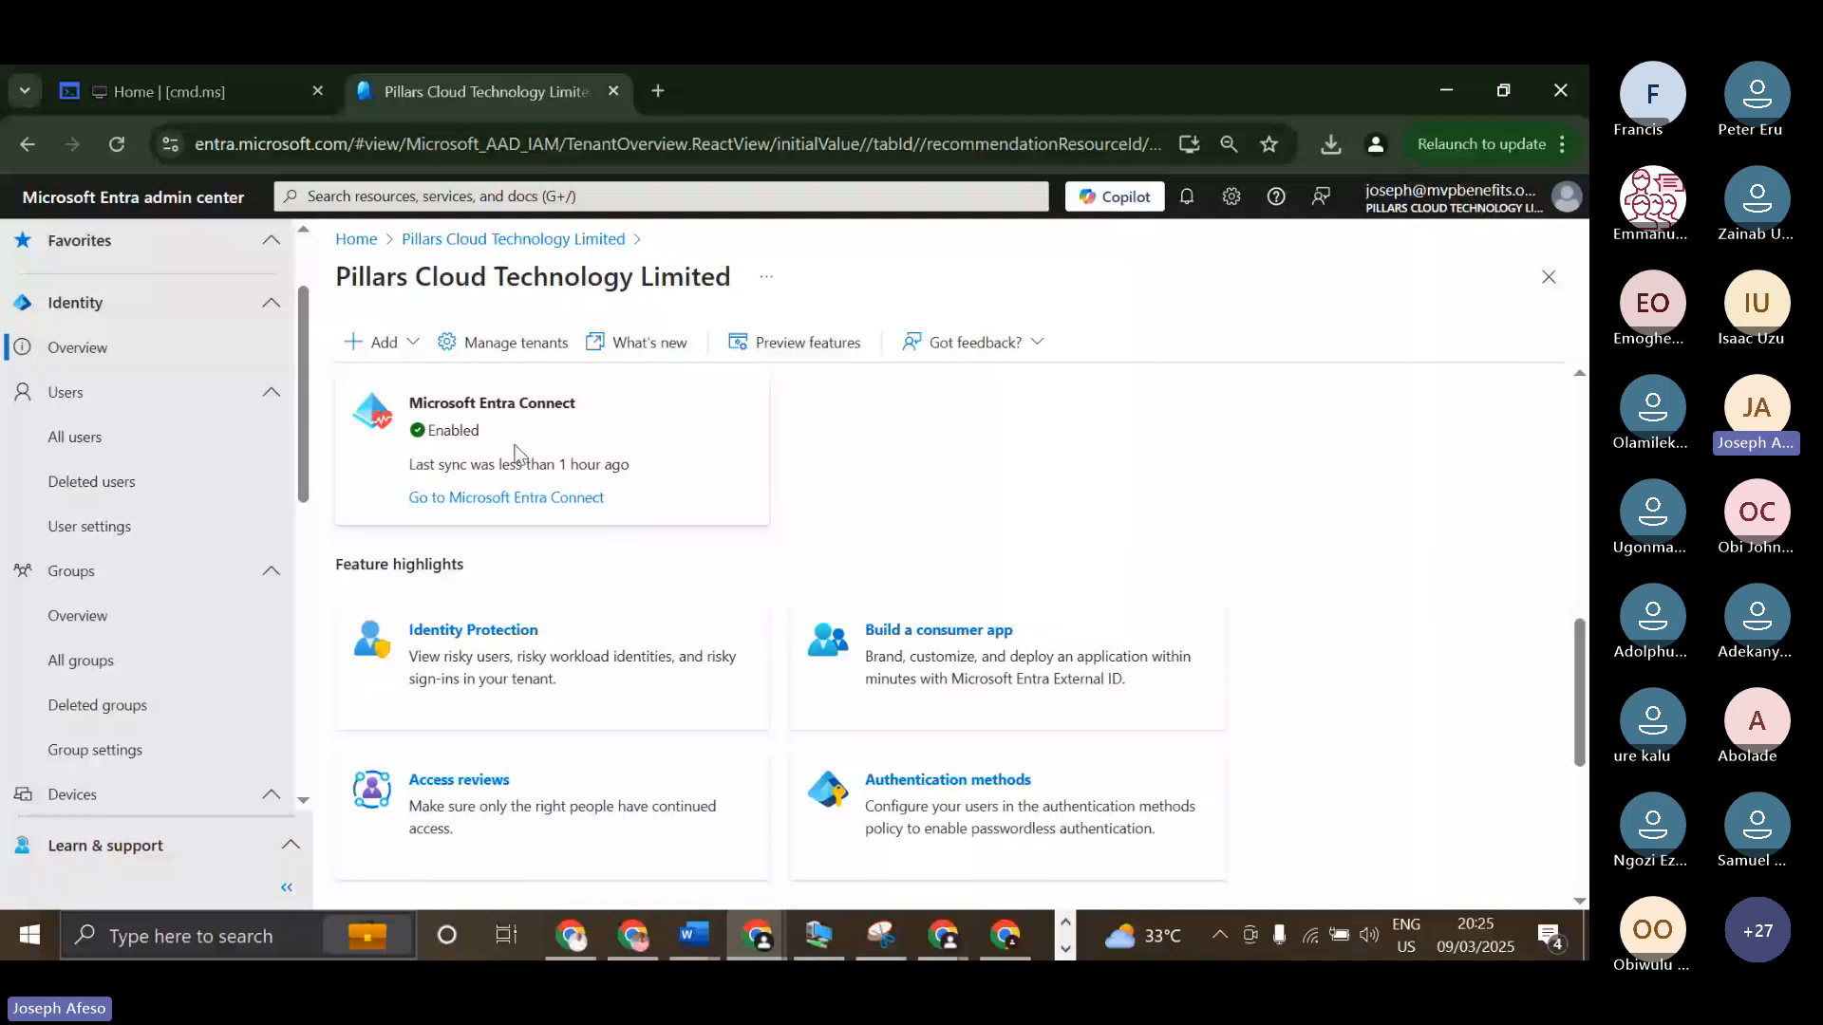
{"action": "scroll", "coordinate": [514, 453], "scroll_direction": "down", "scroll_amount": 1}
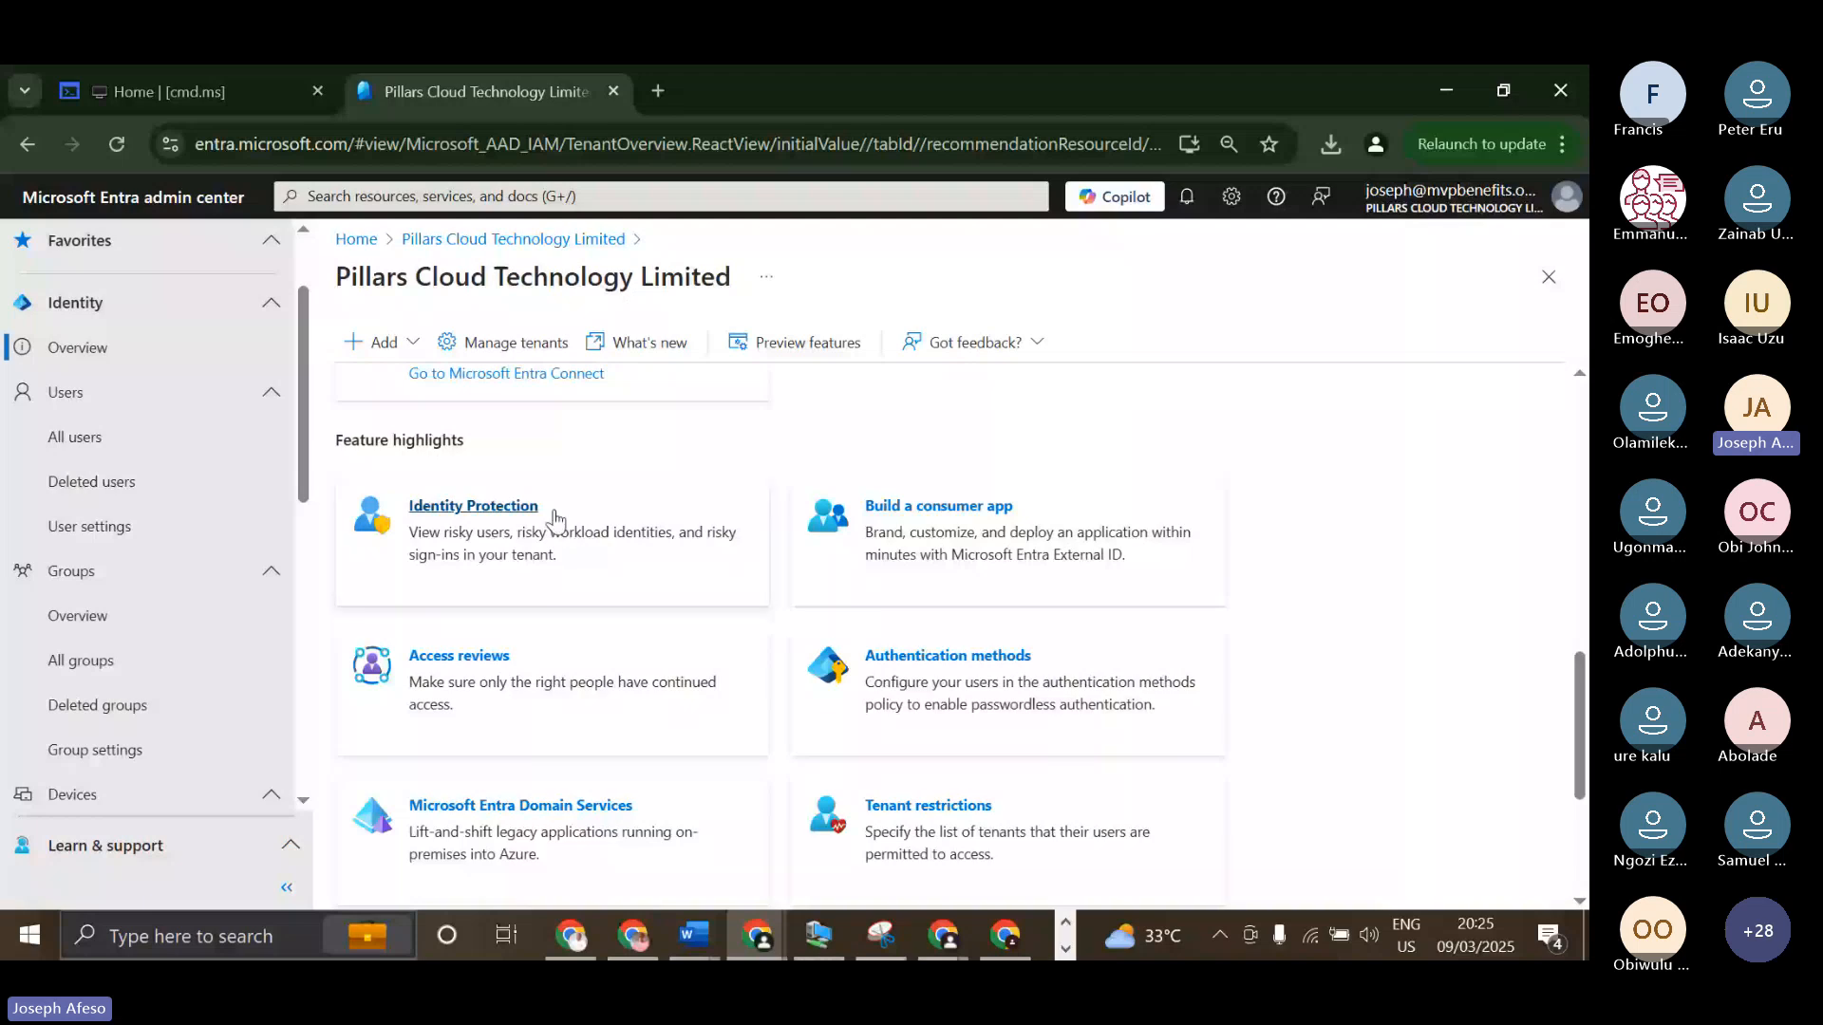
{"action": "scroll", "coordinate": [556, 518], "scroll_direction": "down", "scroll_amount": 1}
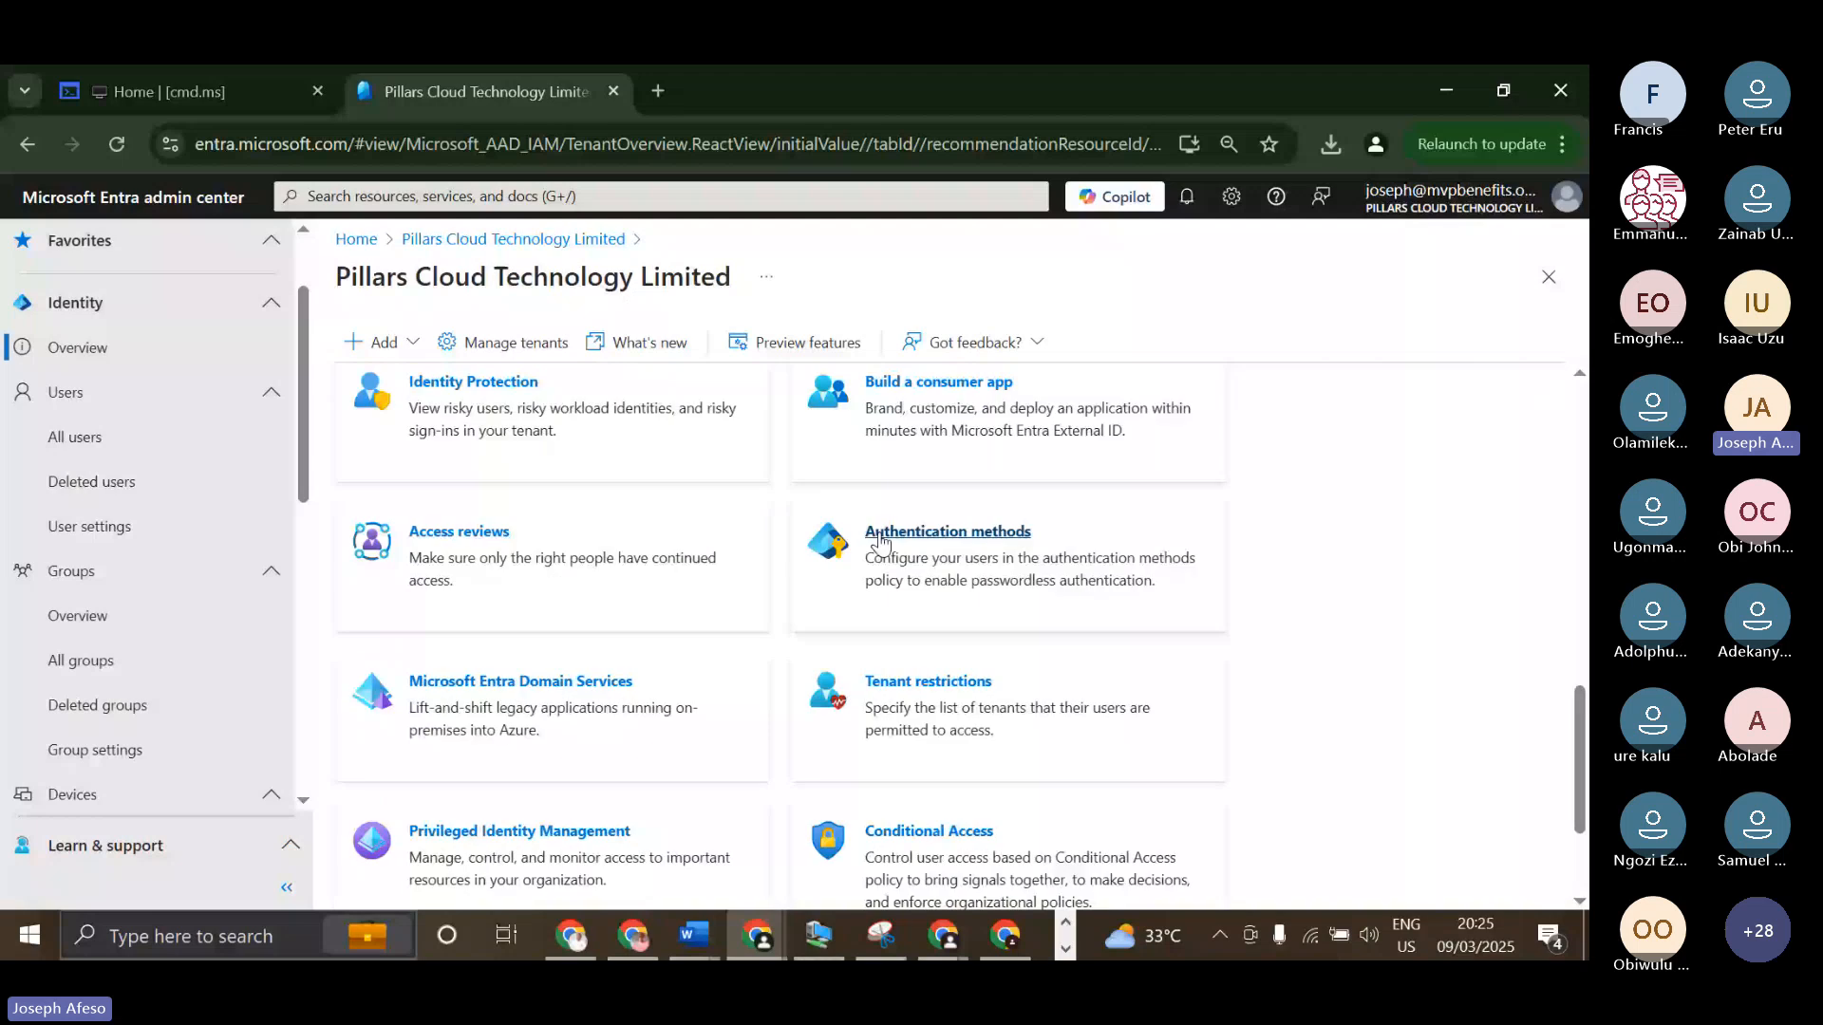
{"action": "scroll", "coordinate": [788, 570], "scroll_direction": "down", "scroll_amount": 1}
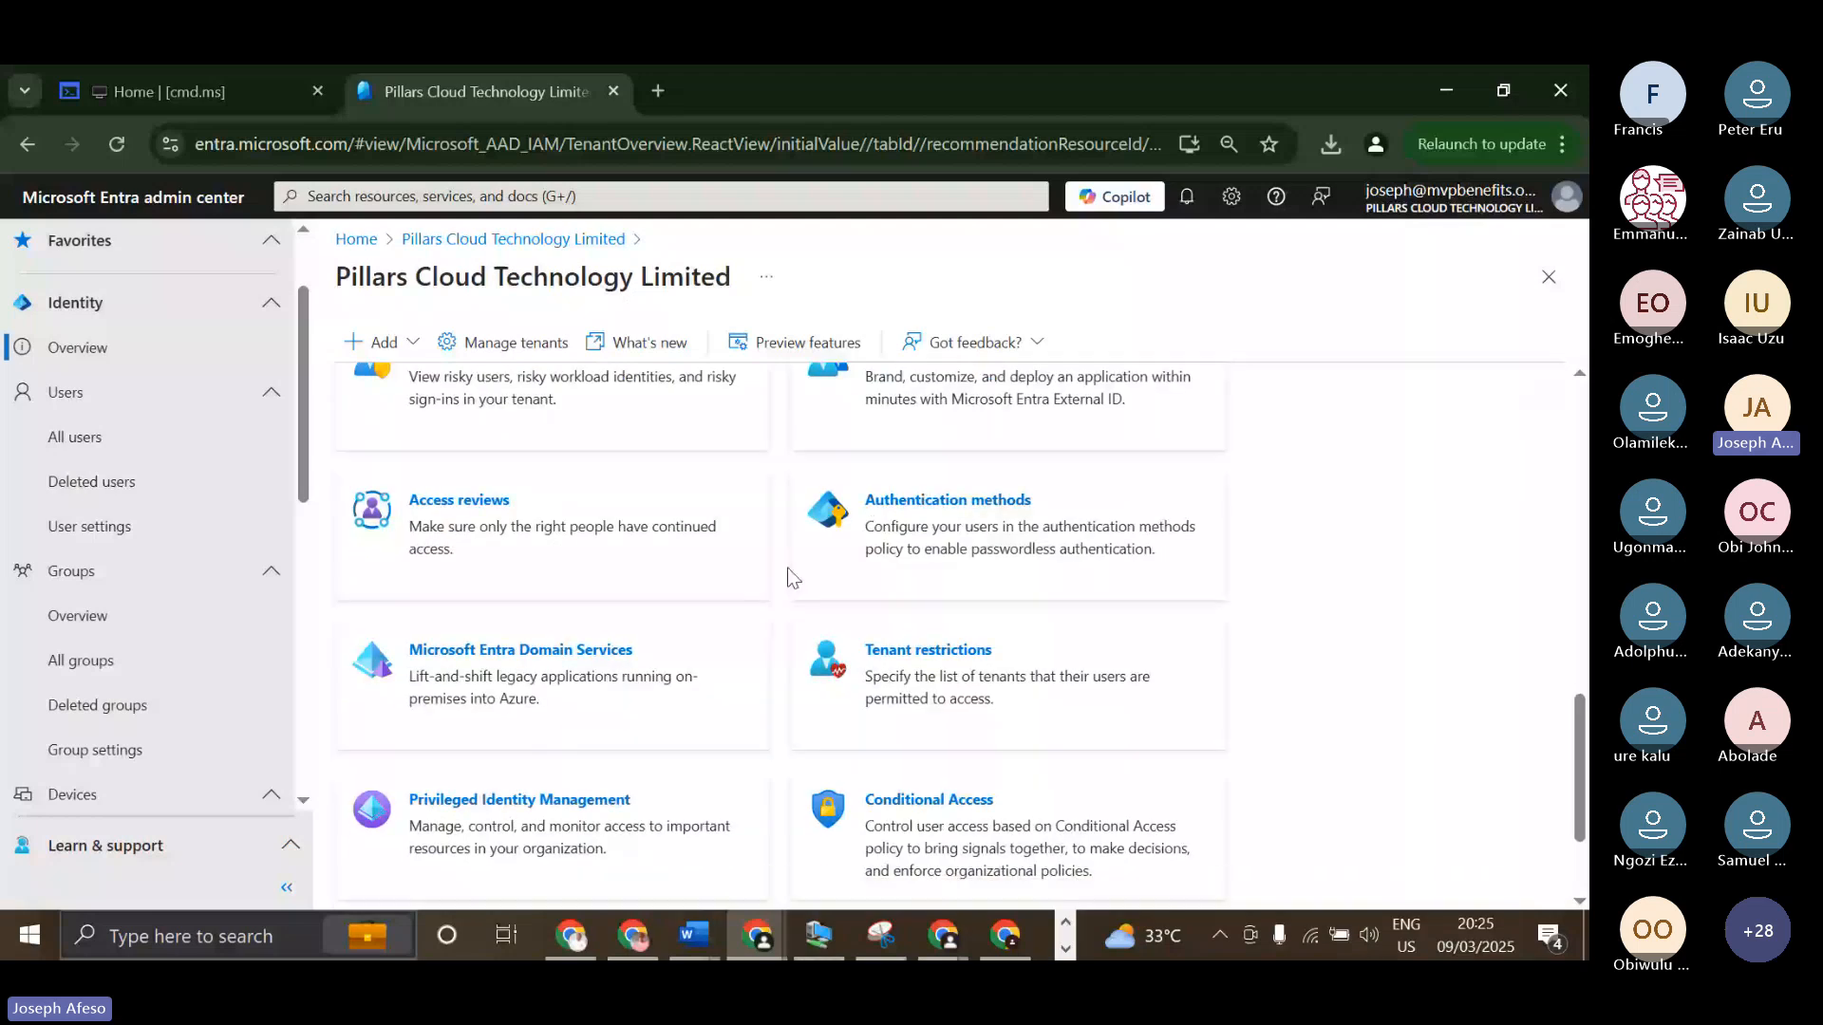
{"action": "scroll", "coordinate": [698, 580], "scroll_direction": "down", "scroll_amount": 1}
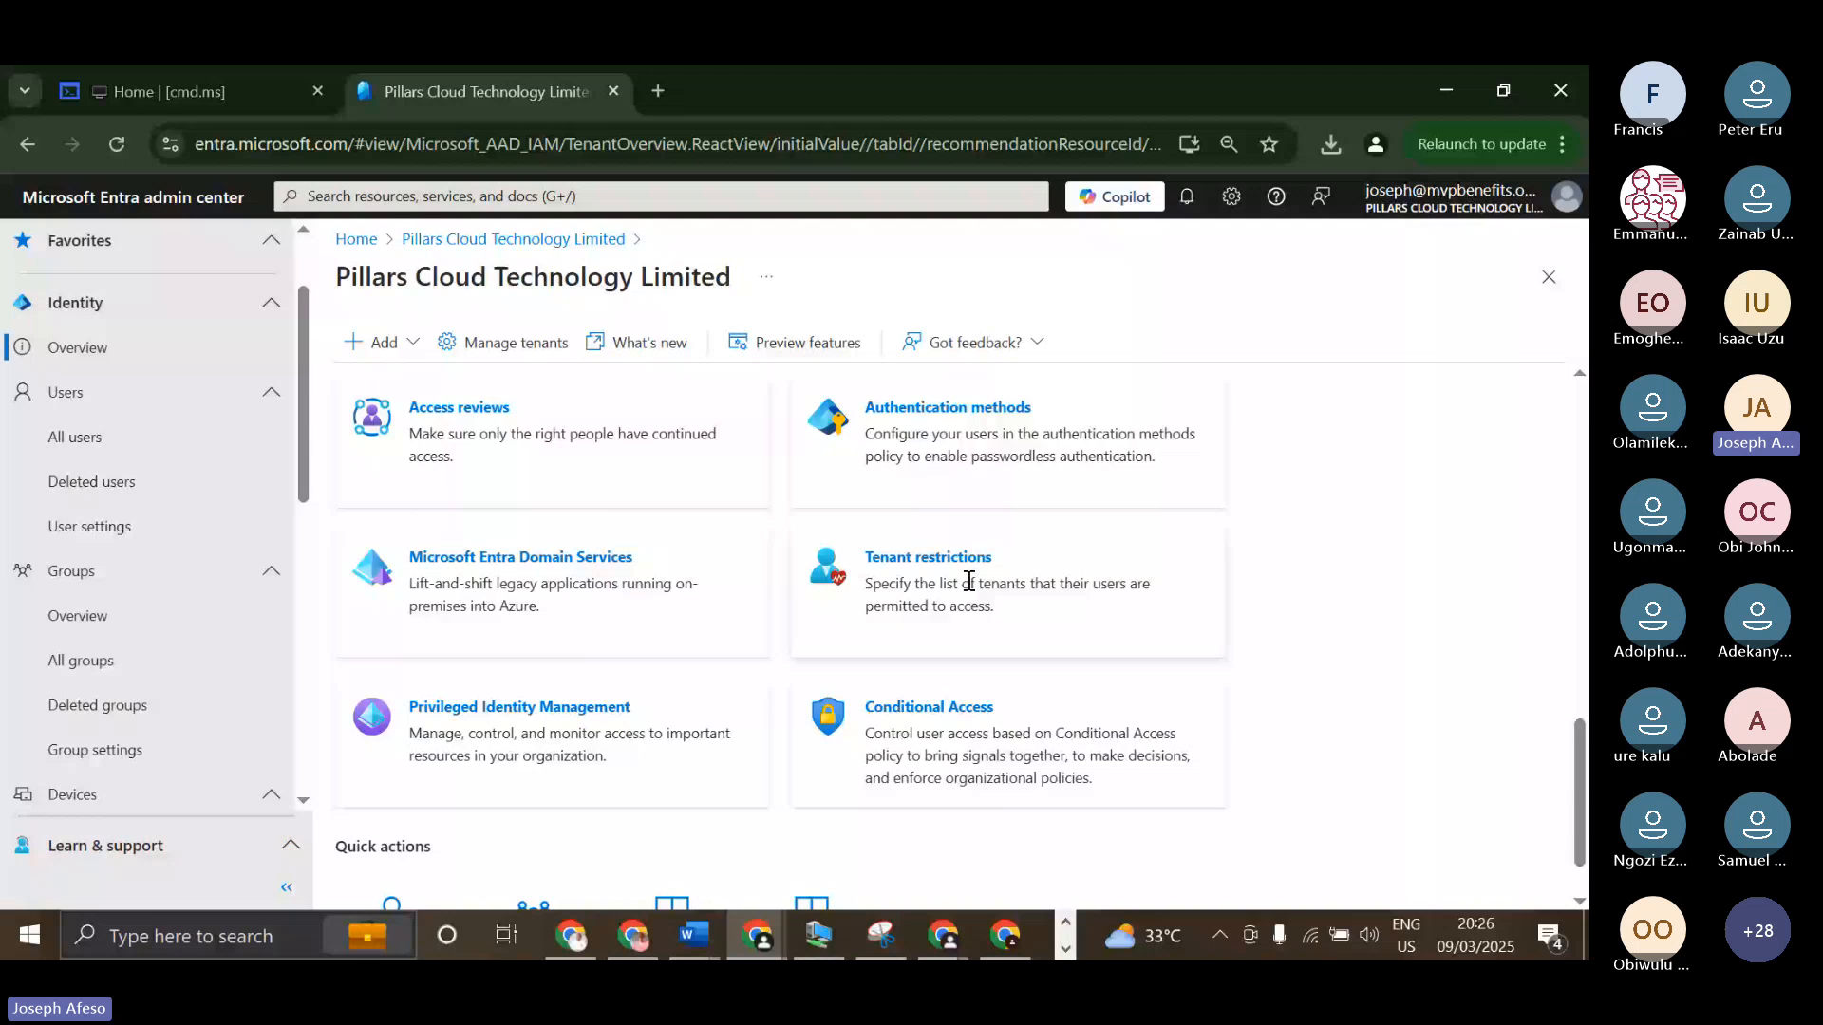
{"action": "scroll", "coordinate": [703, 626], "scroll_direction": "down", "scroll_amount": 1}
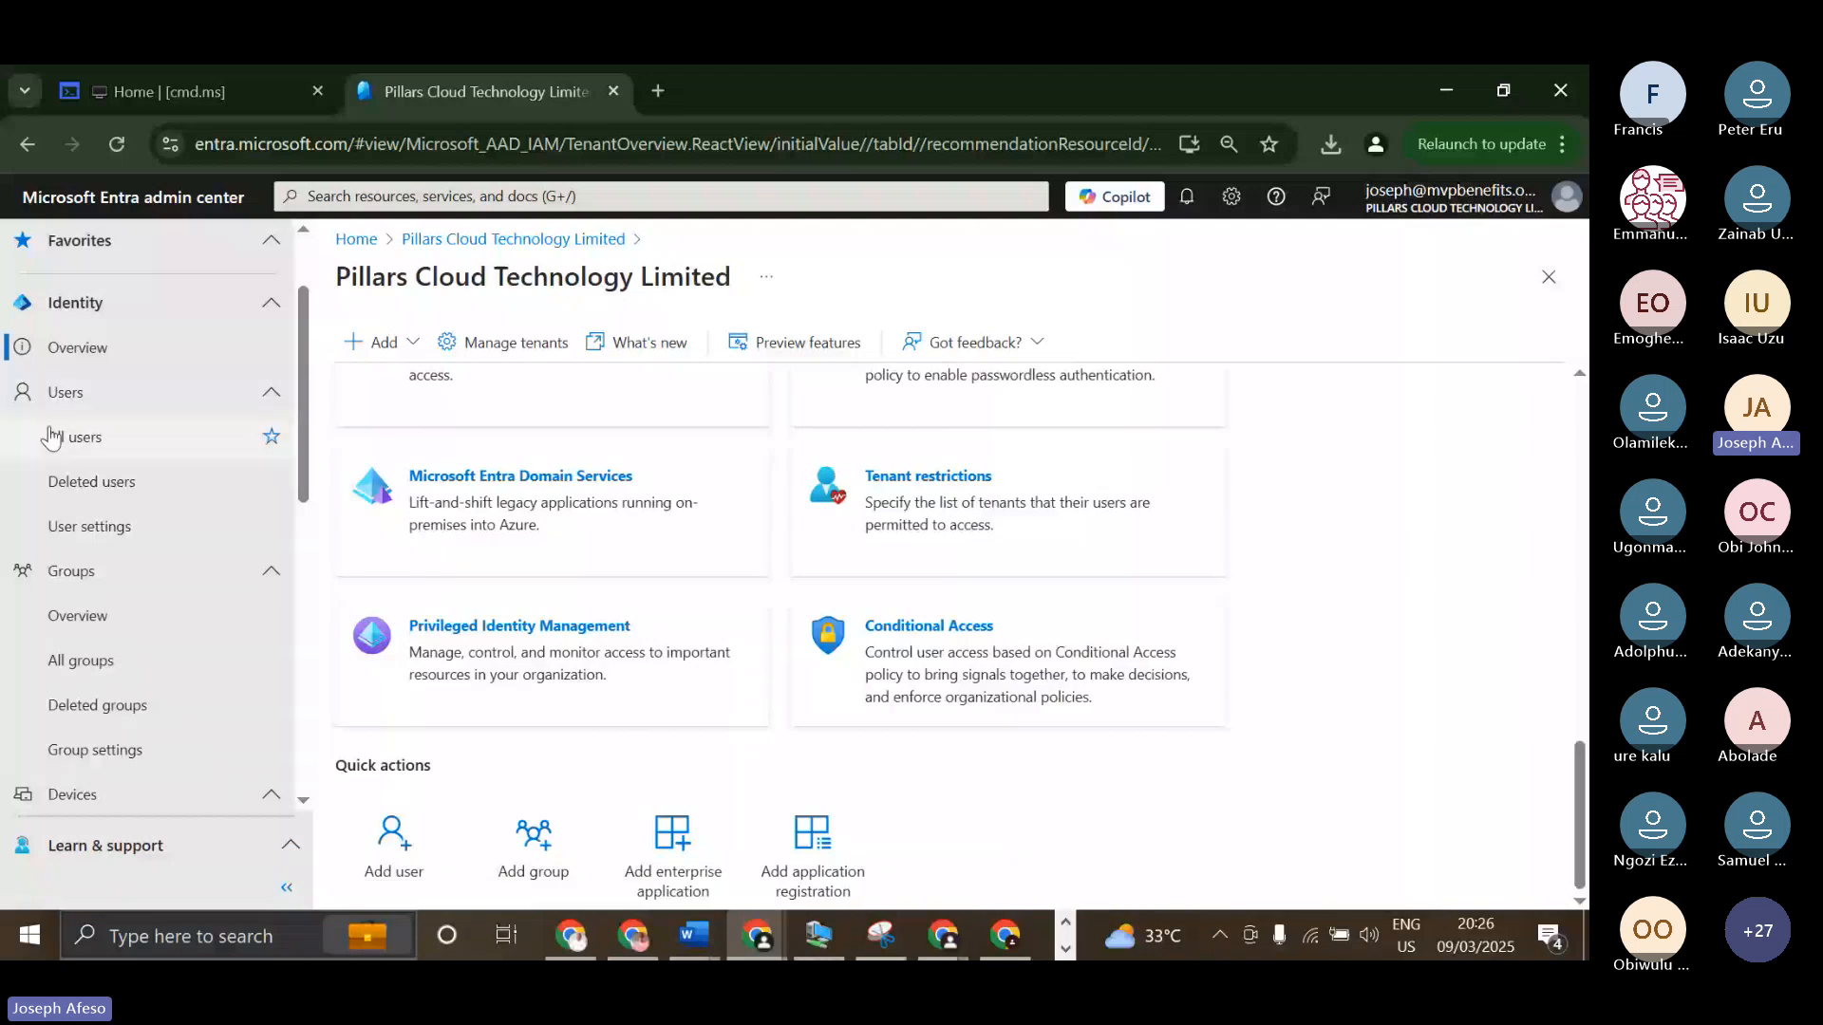
Open the All users page under Identity and show its additional actions and the New user options.
{"action": "left_click", "coordinate": [114, 435]}
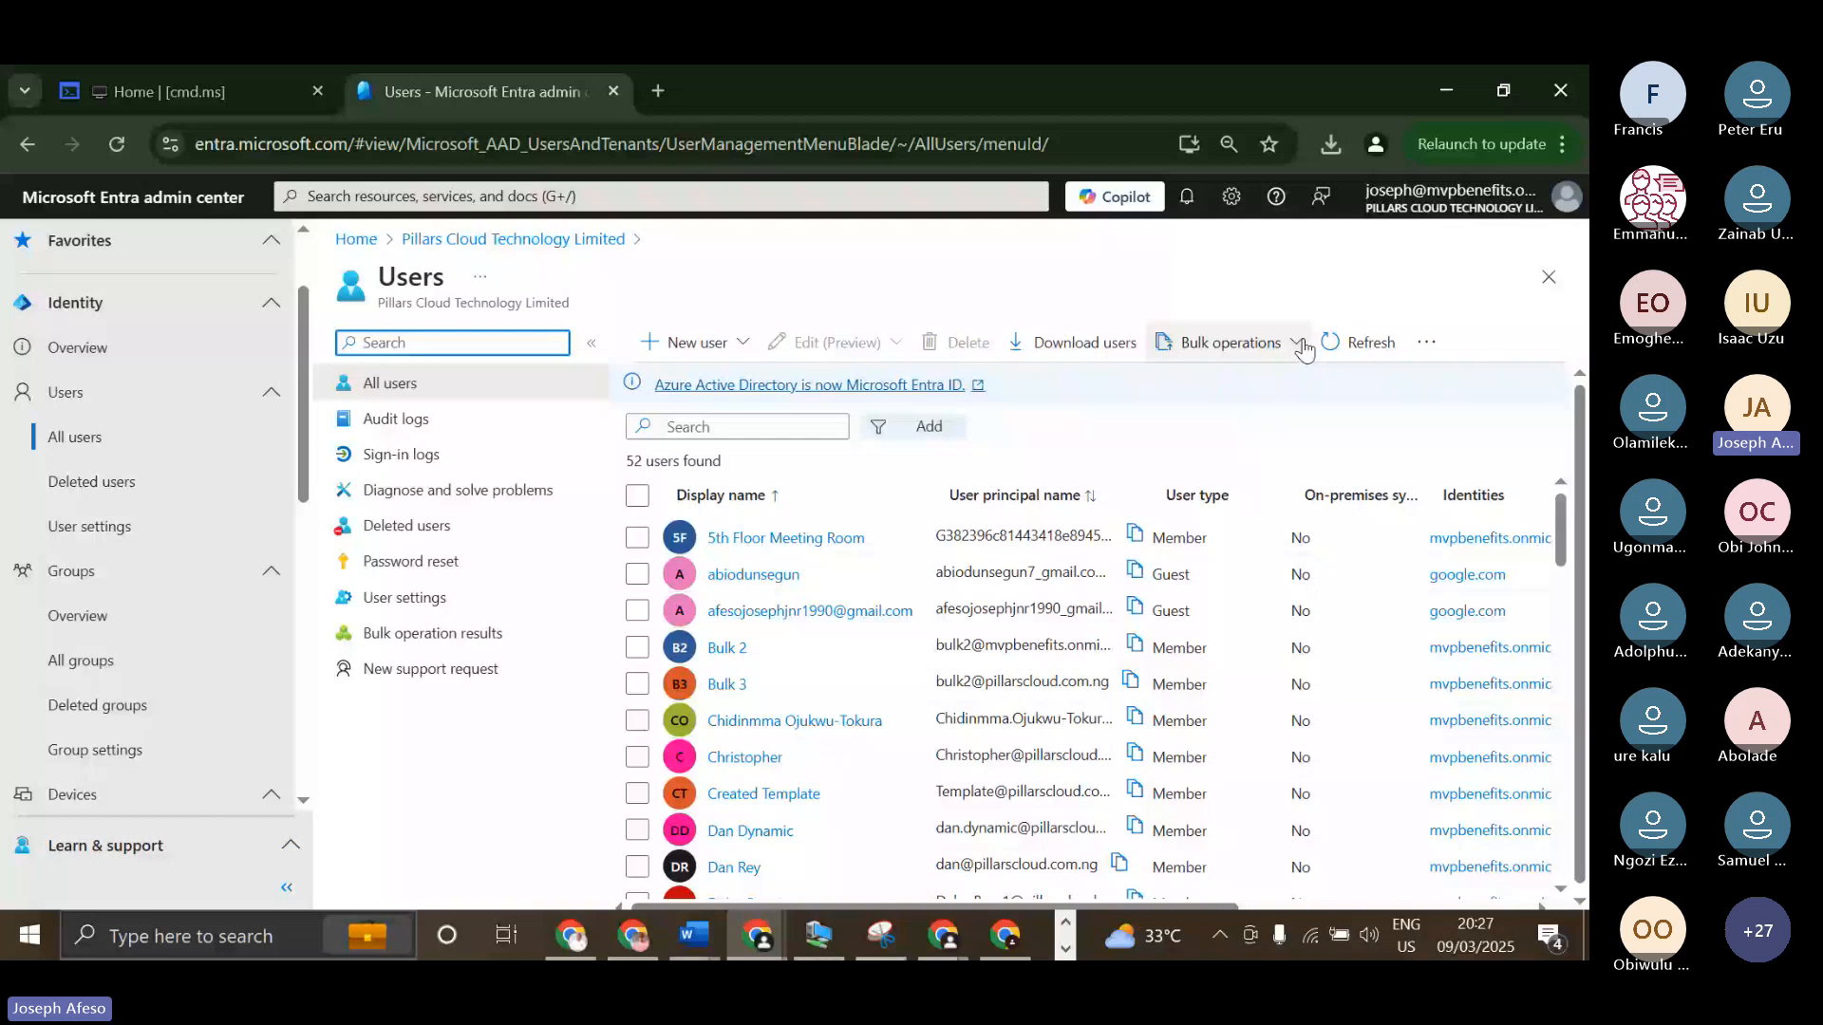
{"action": "left_click", "coordinate": [1426, 342]}
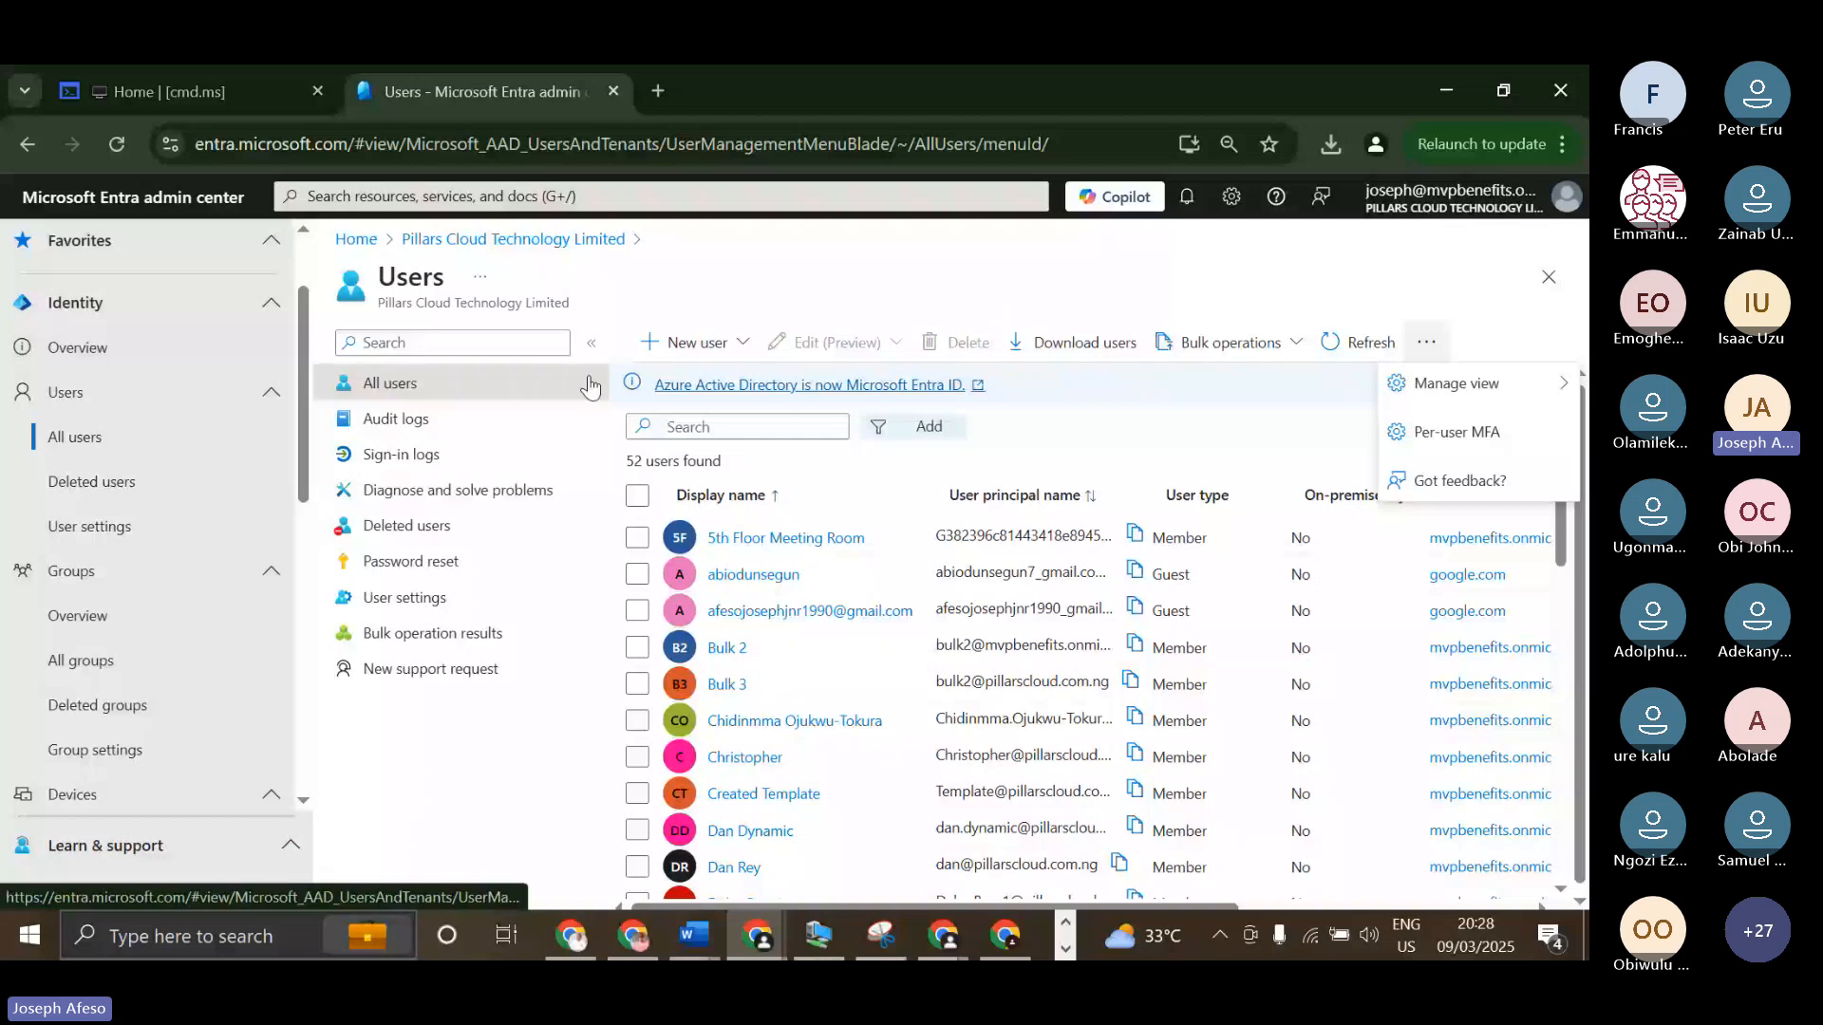
{"action": "left_click", "coordinate": [745, 344]}
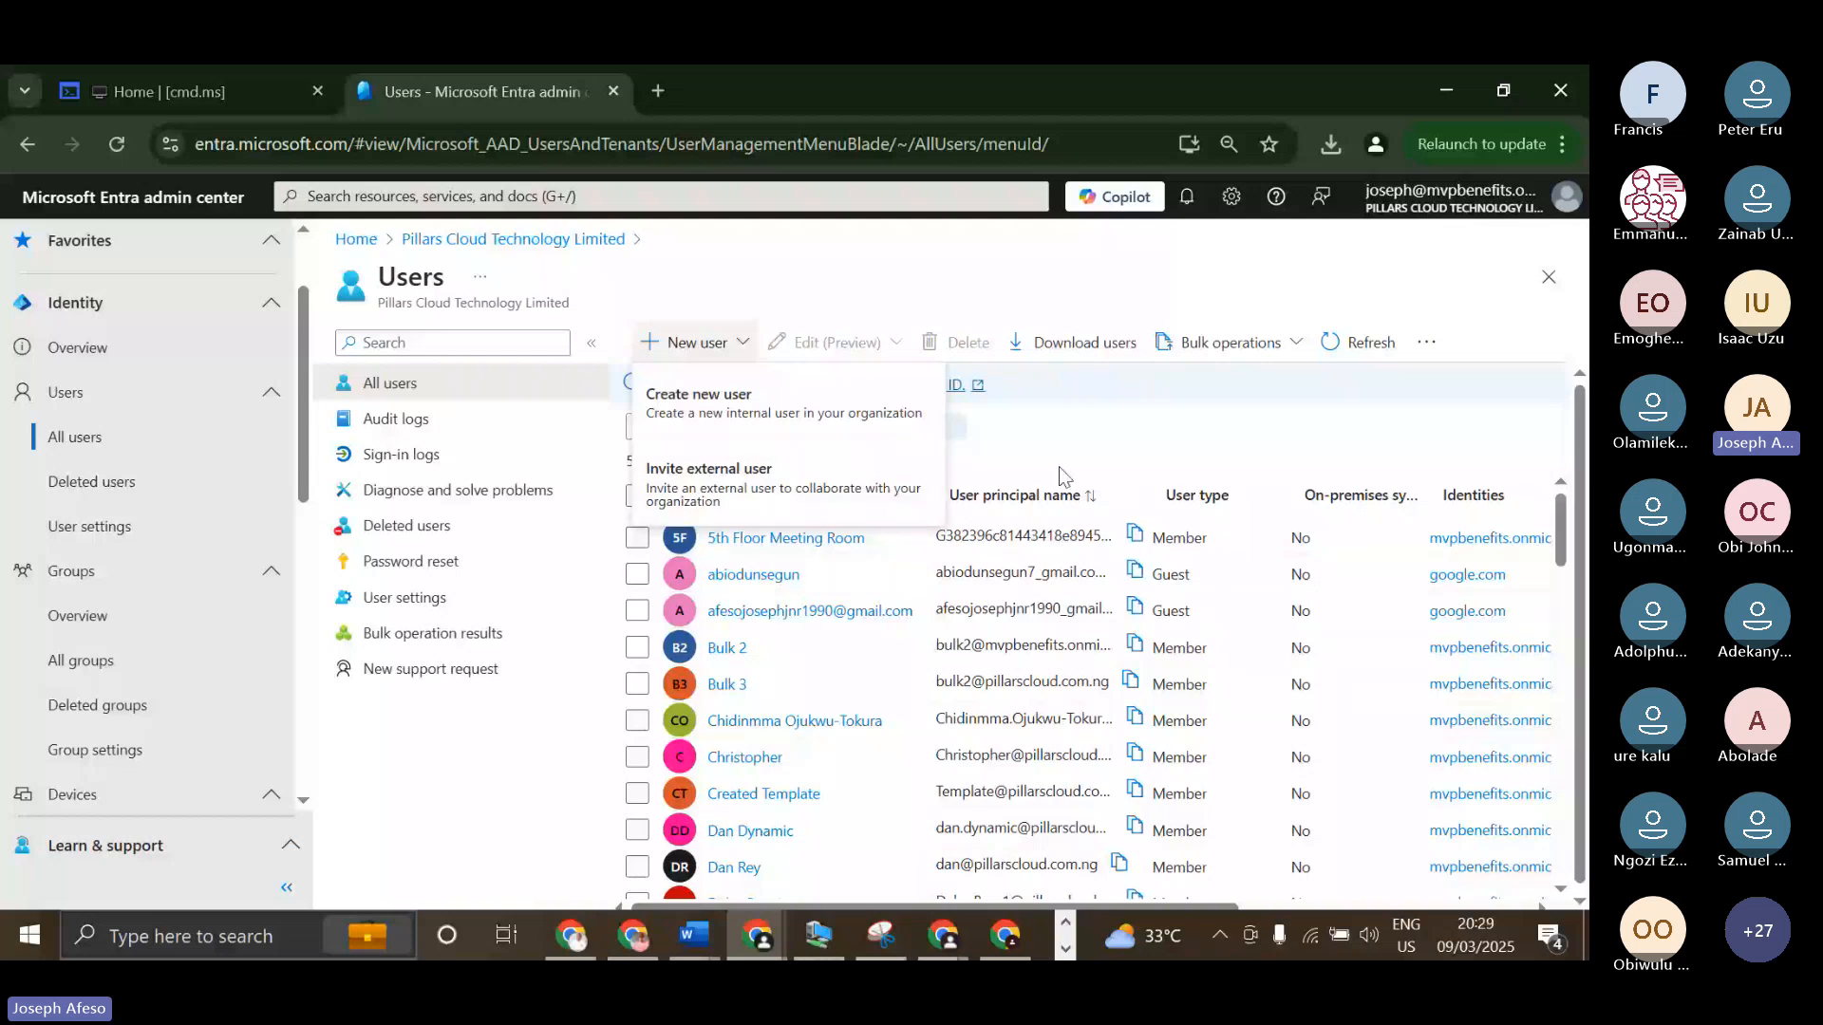
Widen the User principal name column and browse the list to review the users' full principal names.
{"action": "left_click_drag", "start_coordinate": [1151, 495], "coordinate": [1581, 479]}
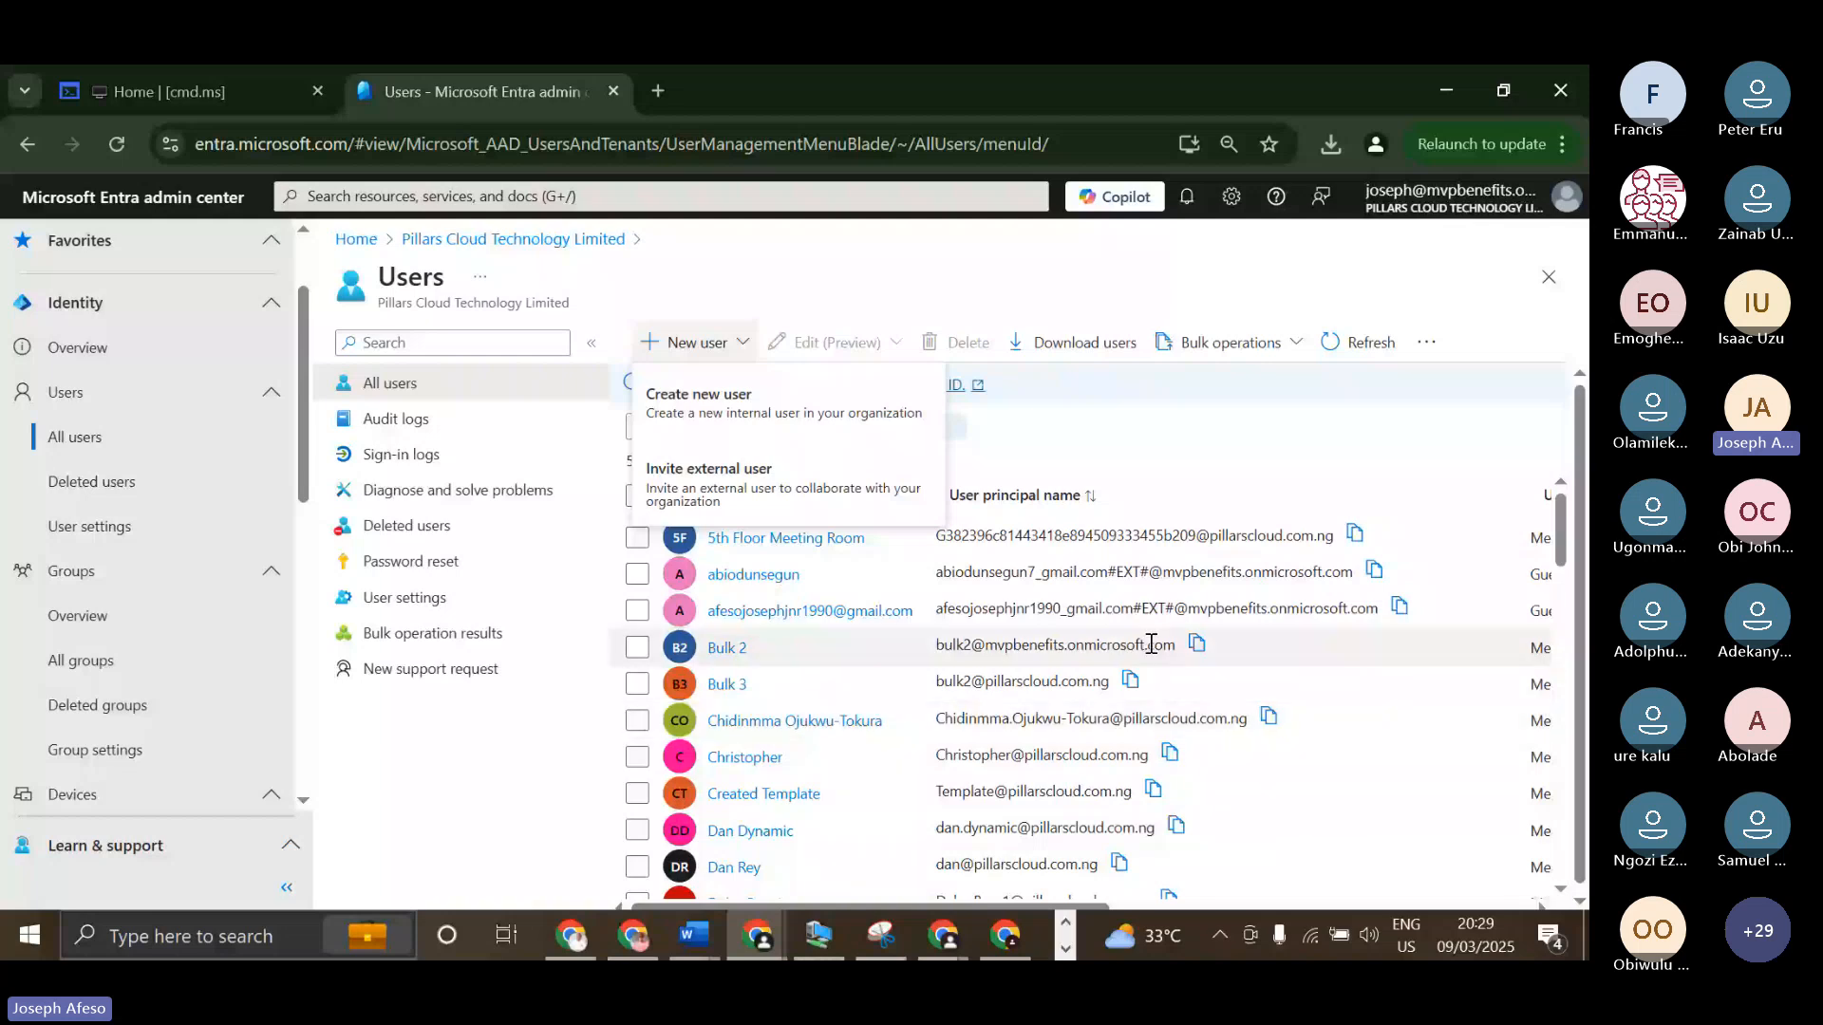
{"action": "scroll", "coordinate": [1161, 687], "scroll_direction": "down", "scroll_amount": 1}
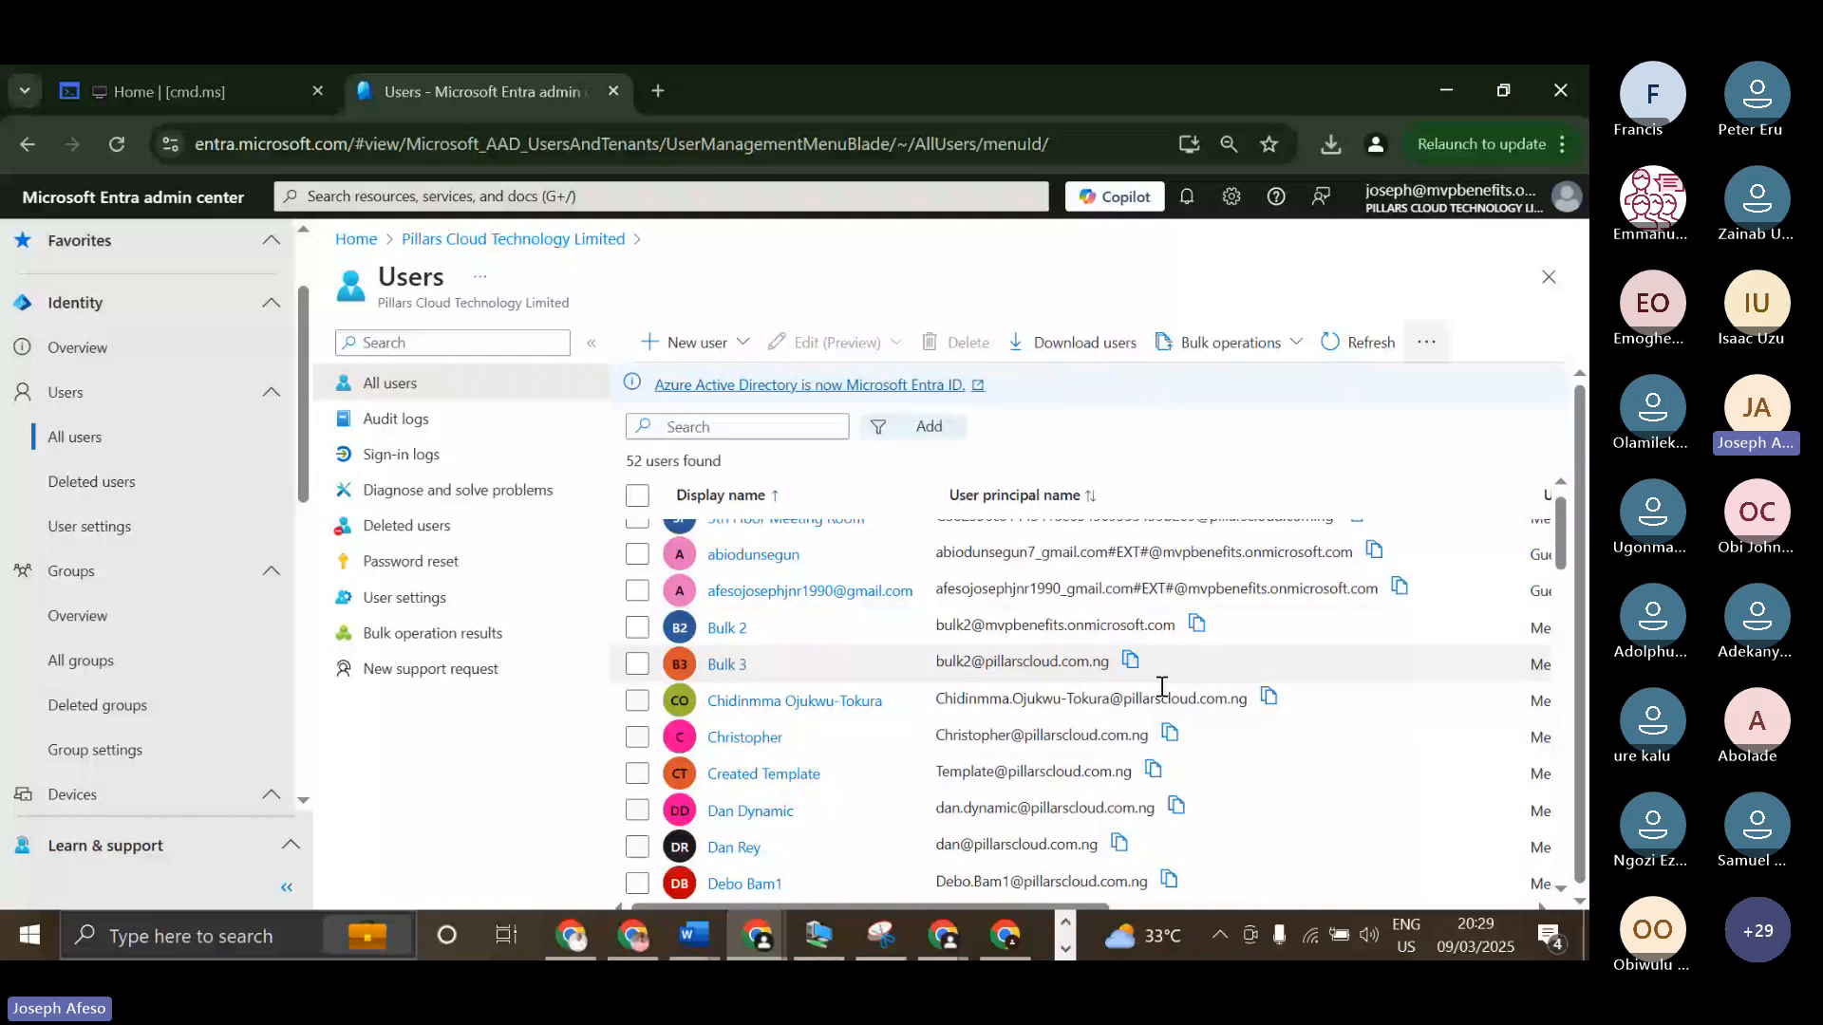
{"action": "scroll", "coordinate": [1162, 687], "scroll_direction": "down", "scroll_amount": 3}
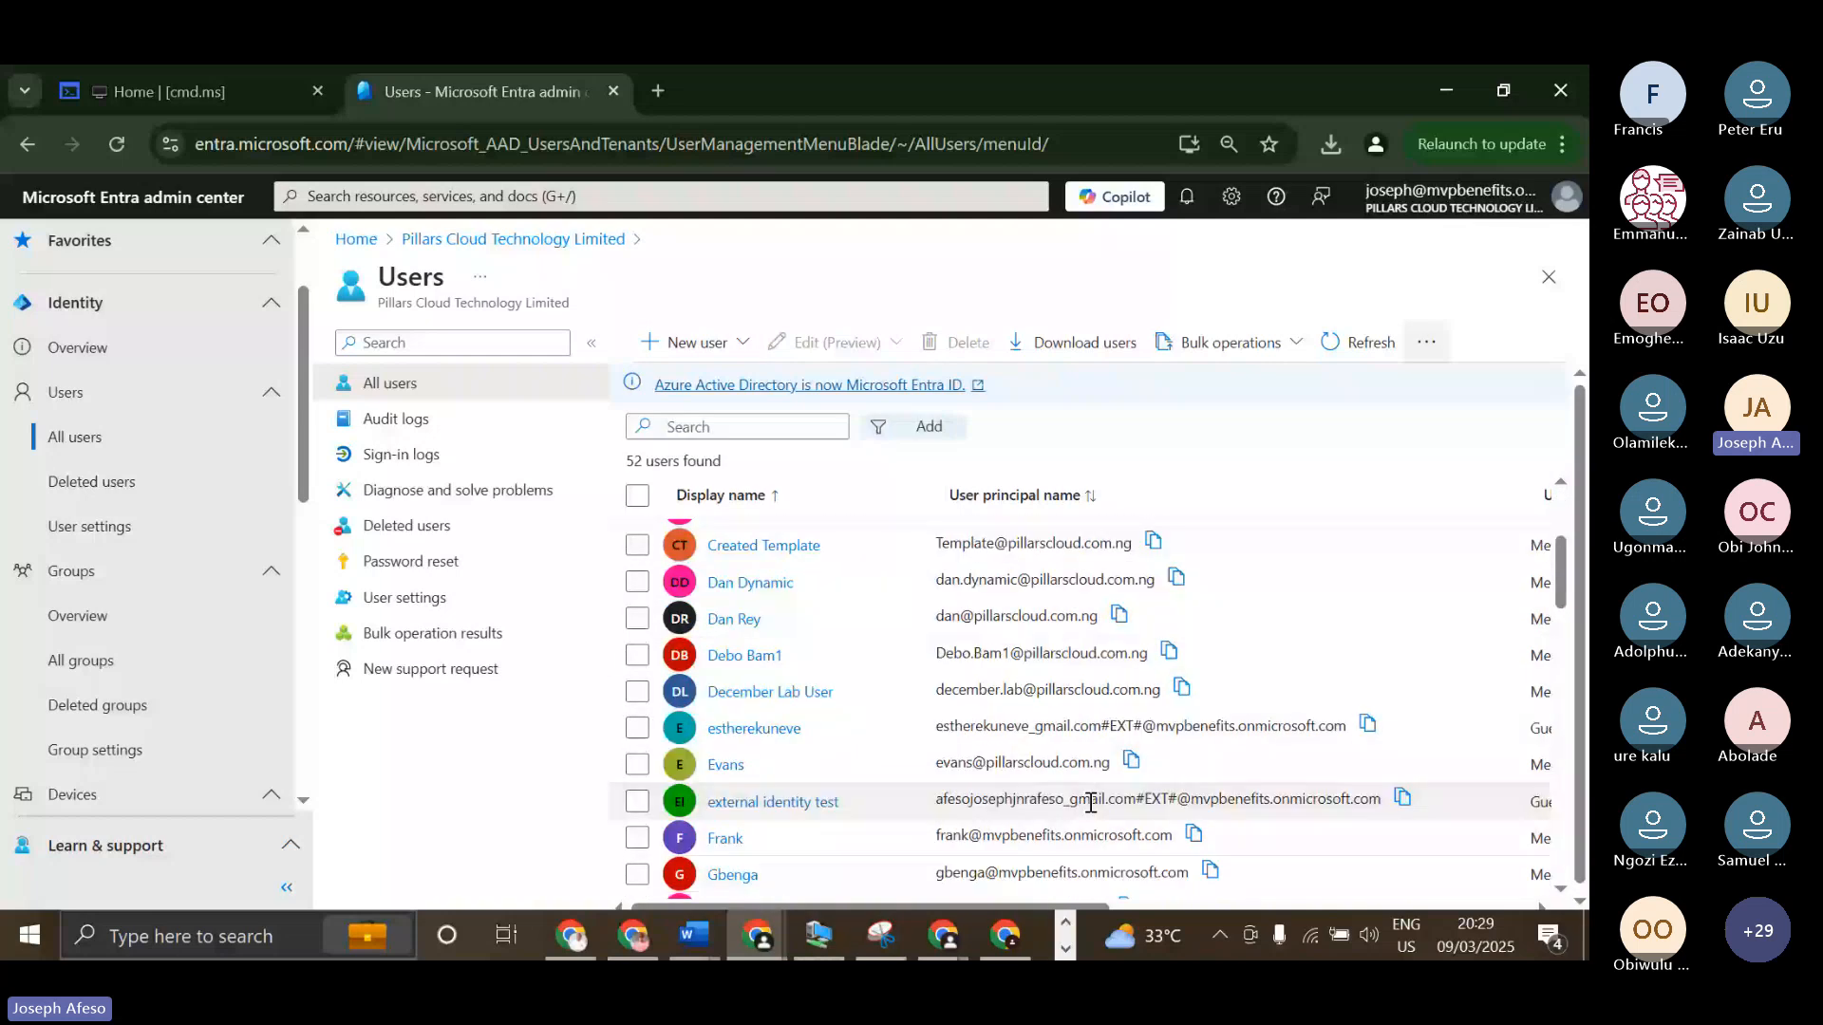
{"action": "scroll", "coordinate": [1189, 809], "scroll_direction": "down", "scroll_amount": 5}
{"action": "scroll", "coordinate": [1190, 809], "scroll_direction": "down", "scroll_amount": 1}
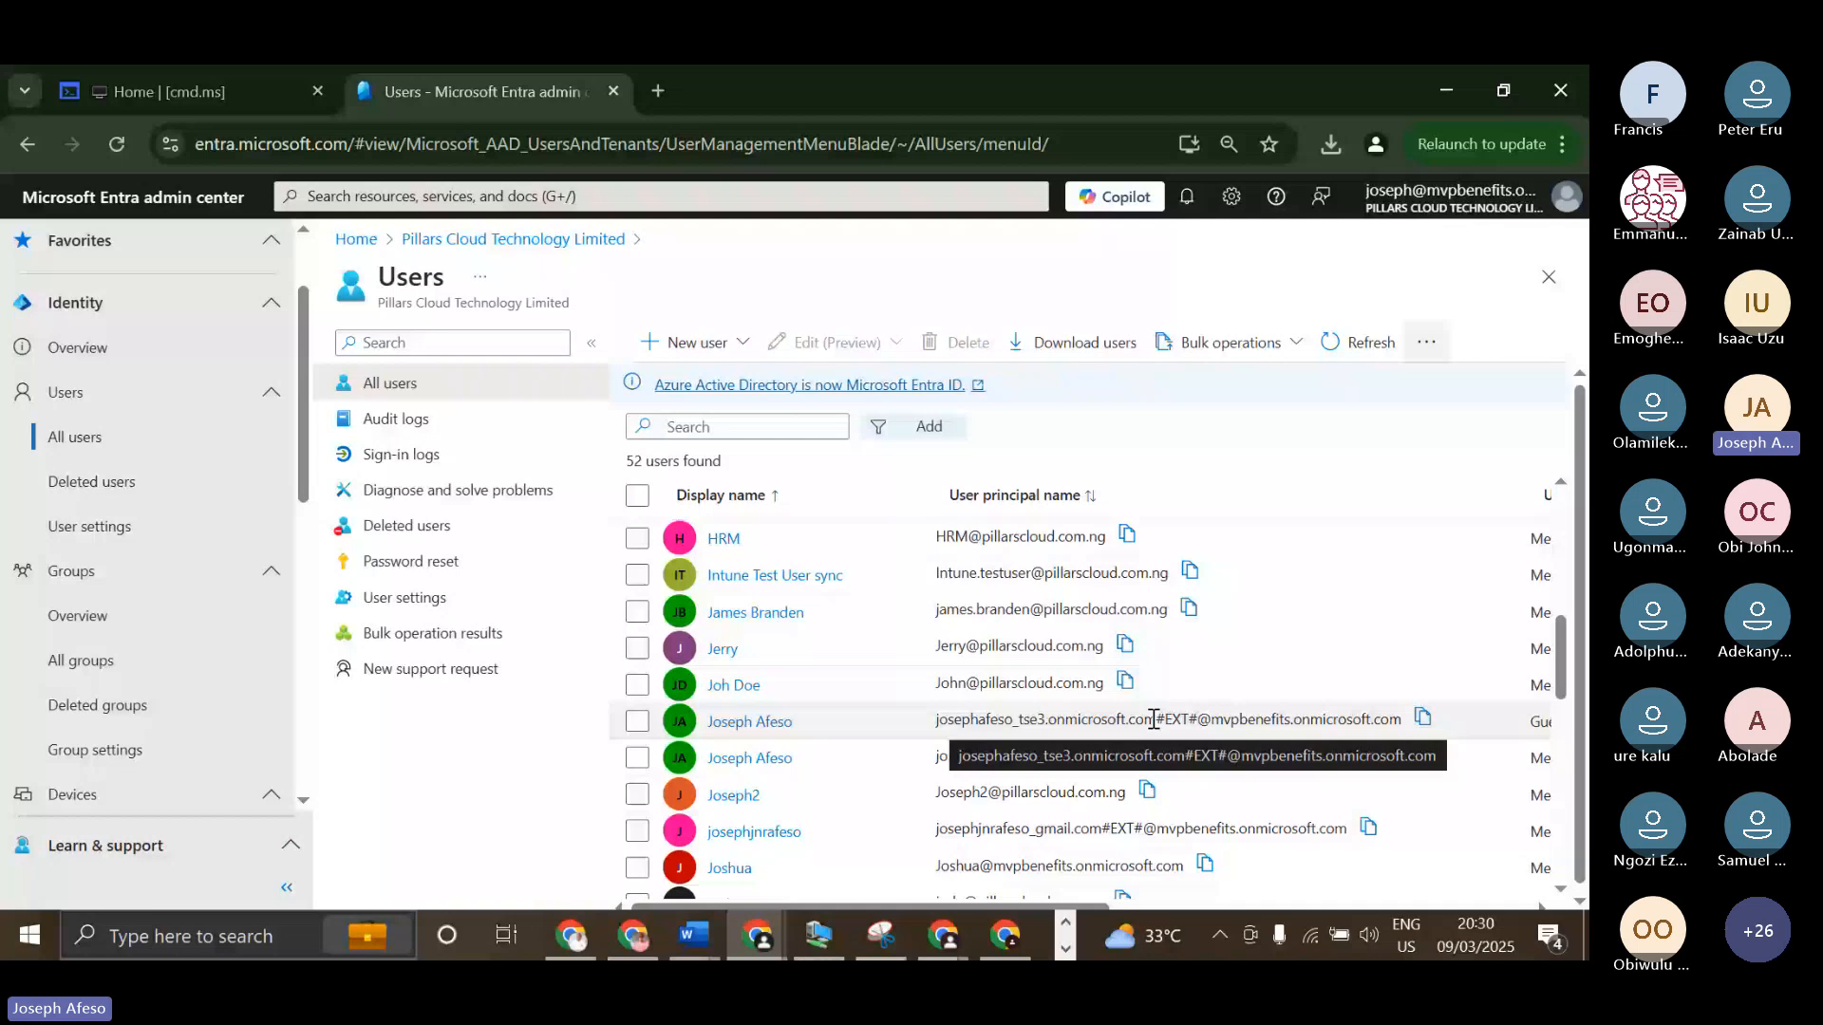
{"action": "scroll", "coordinate": [998, 685], "scroll_direction": "up", "scroll_amount": 5}
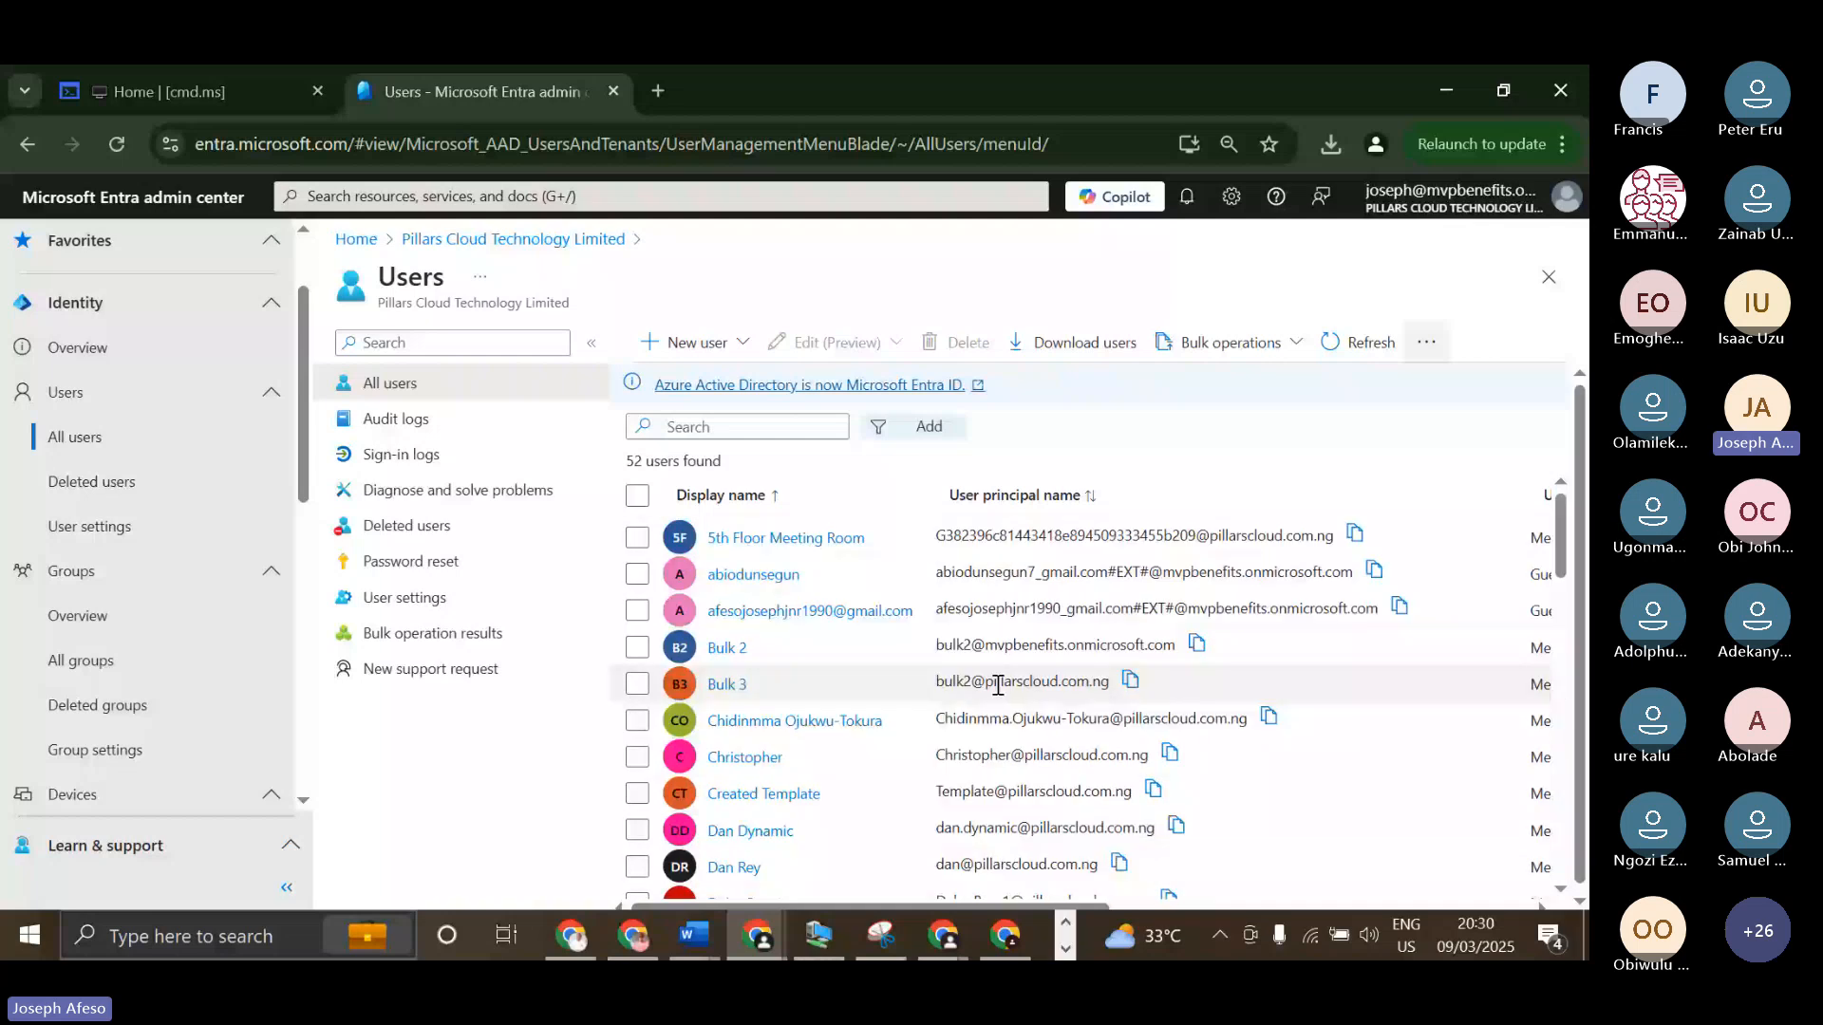
Show the New user options again and open a new browser tab.
{"action": "left_click", "coordinate": [728, 352]}
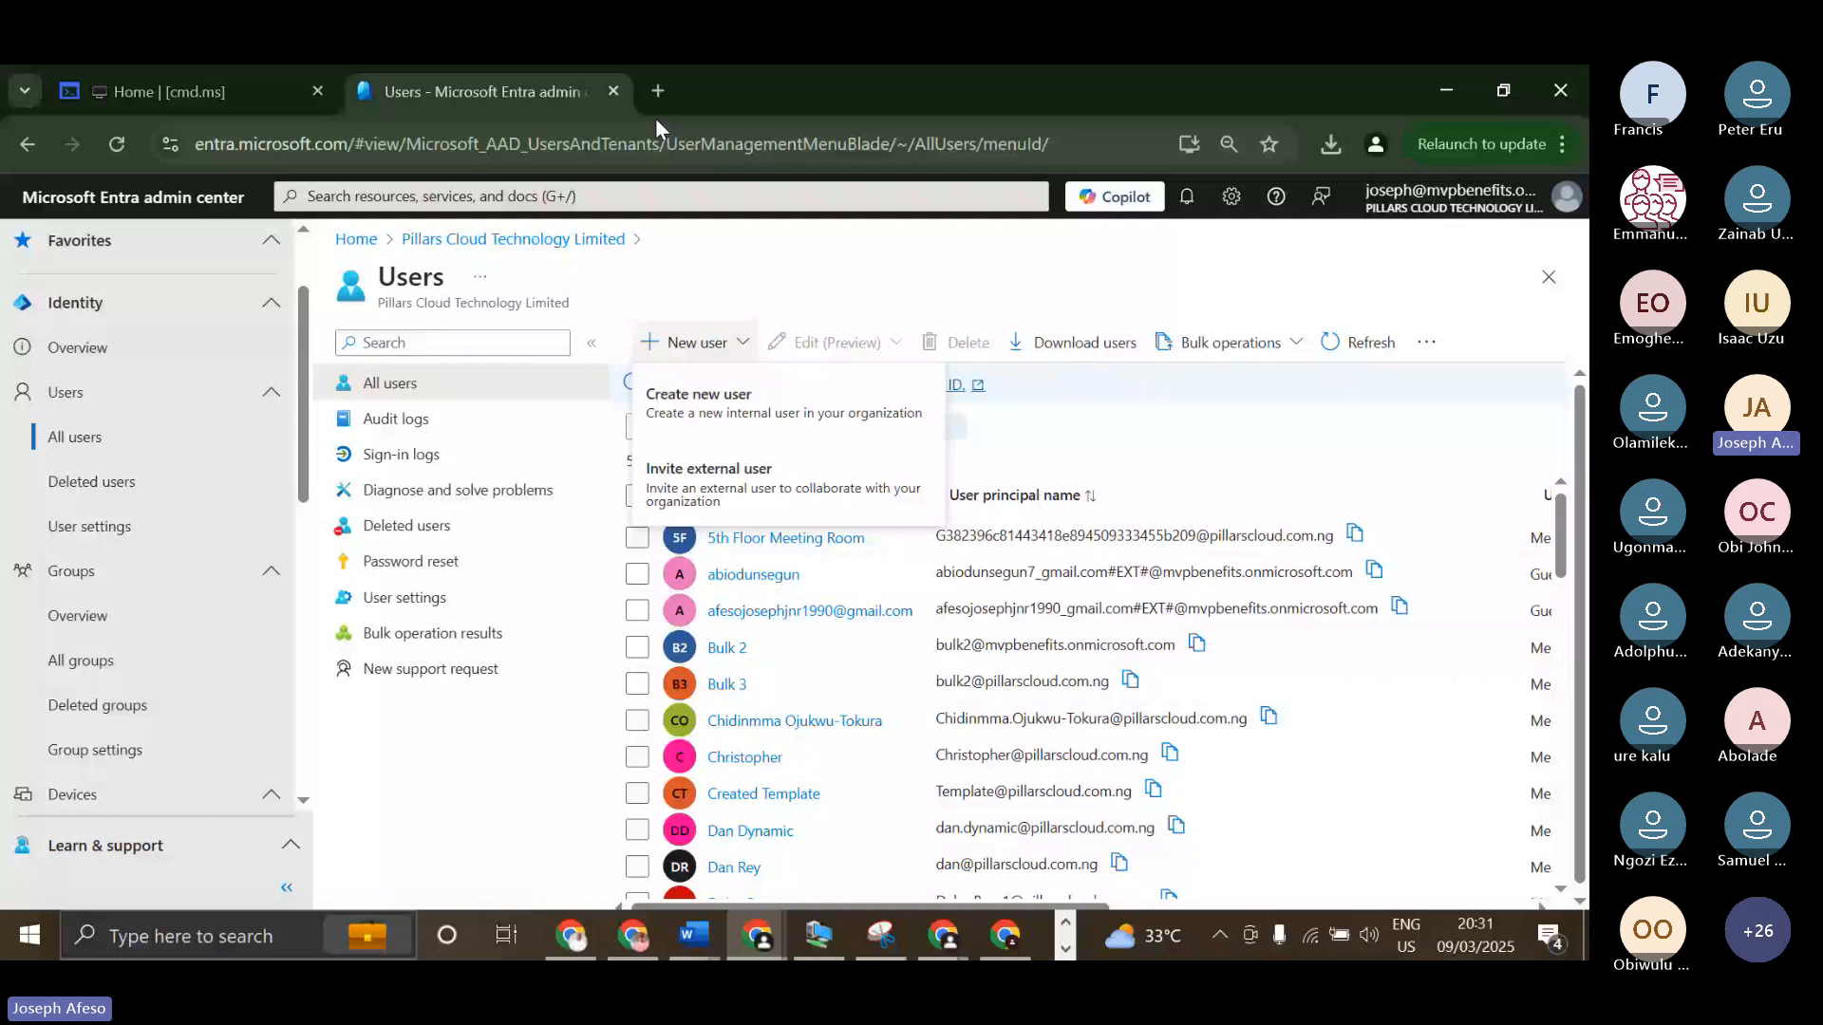
{"action": "key", "text": "ctrl+t"}
{"action": "type", "text": "m"}
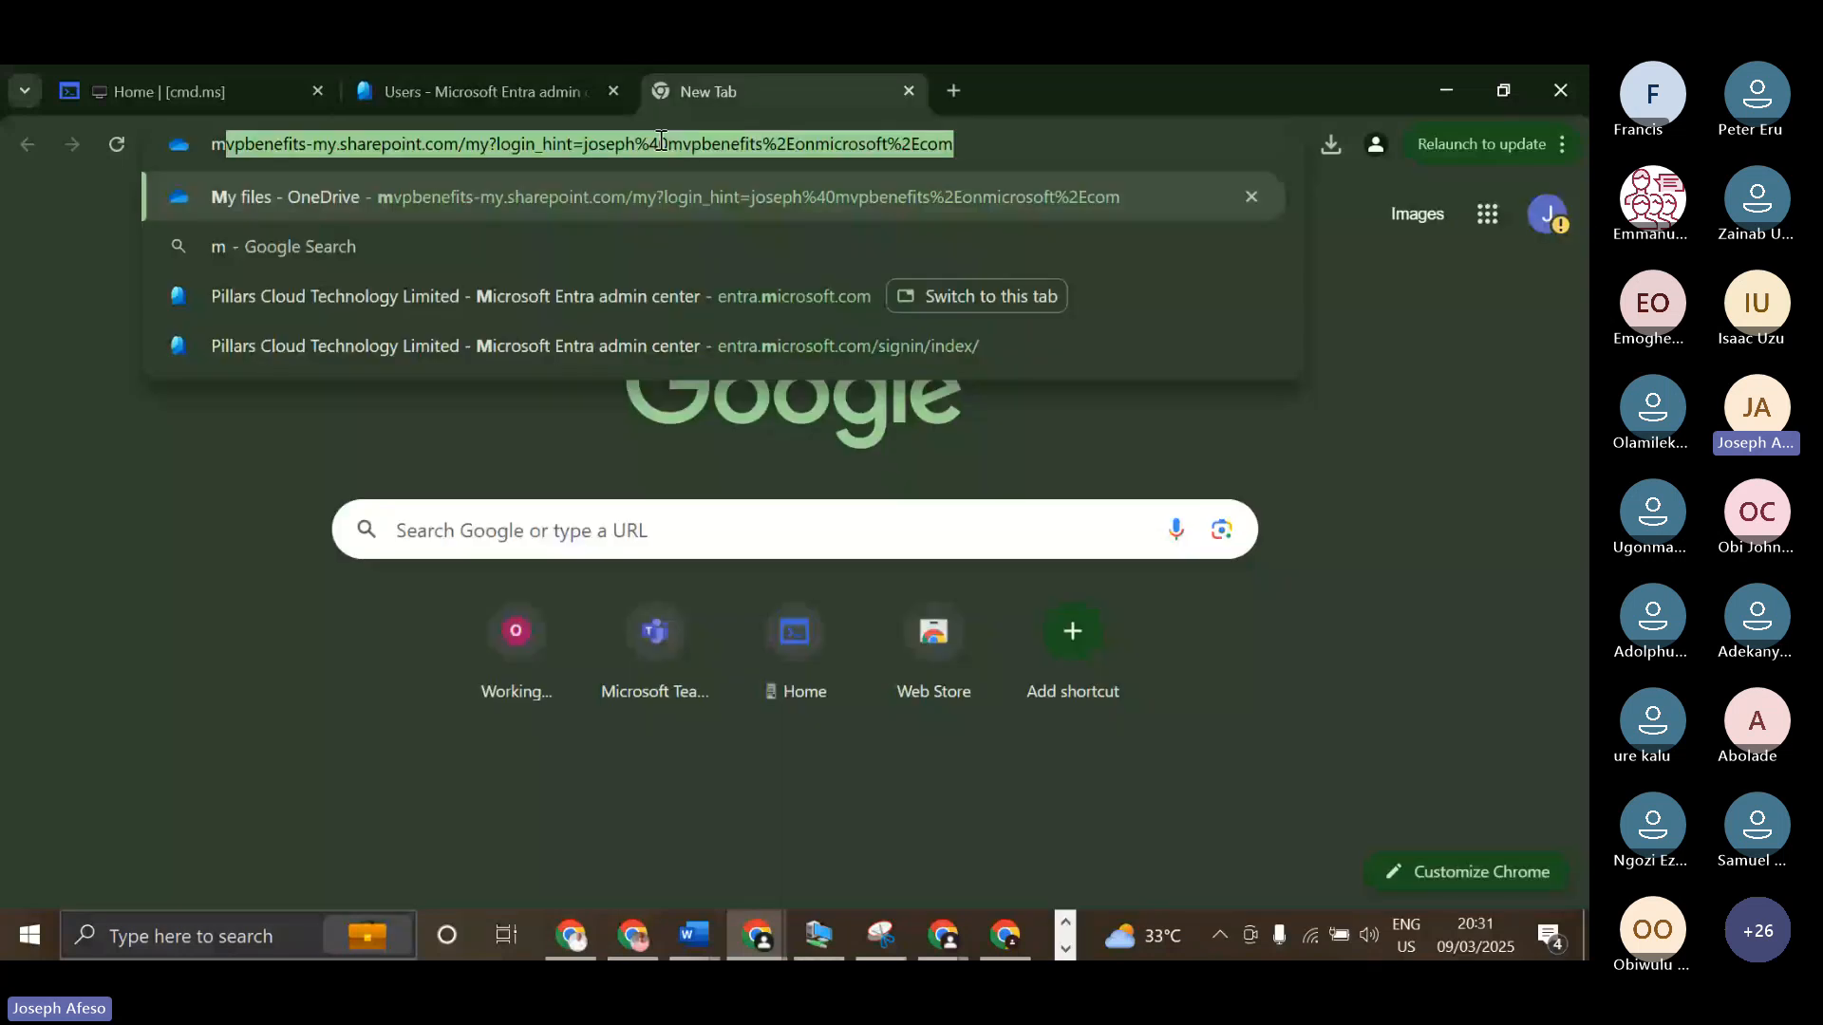
{"action": "type", "text": "365 g"}
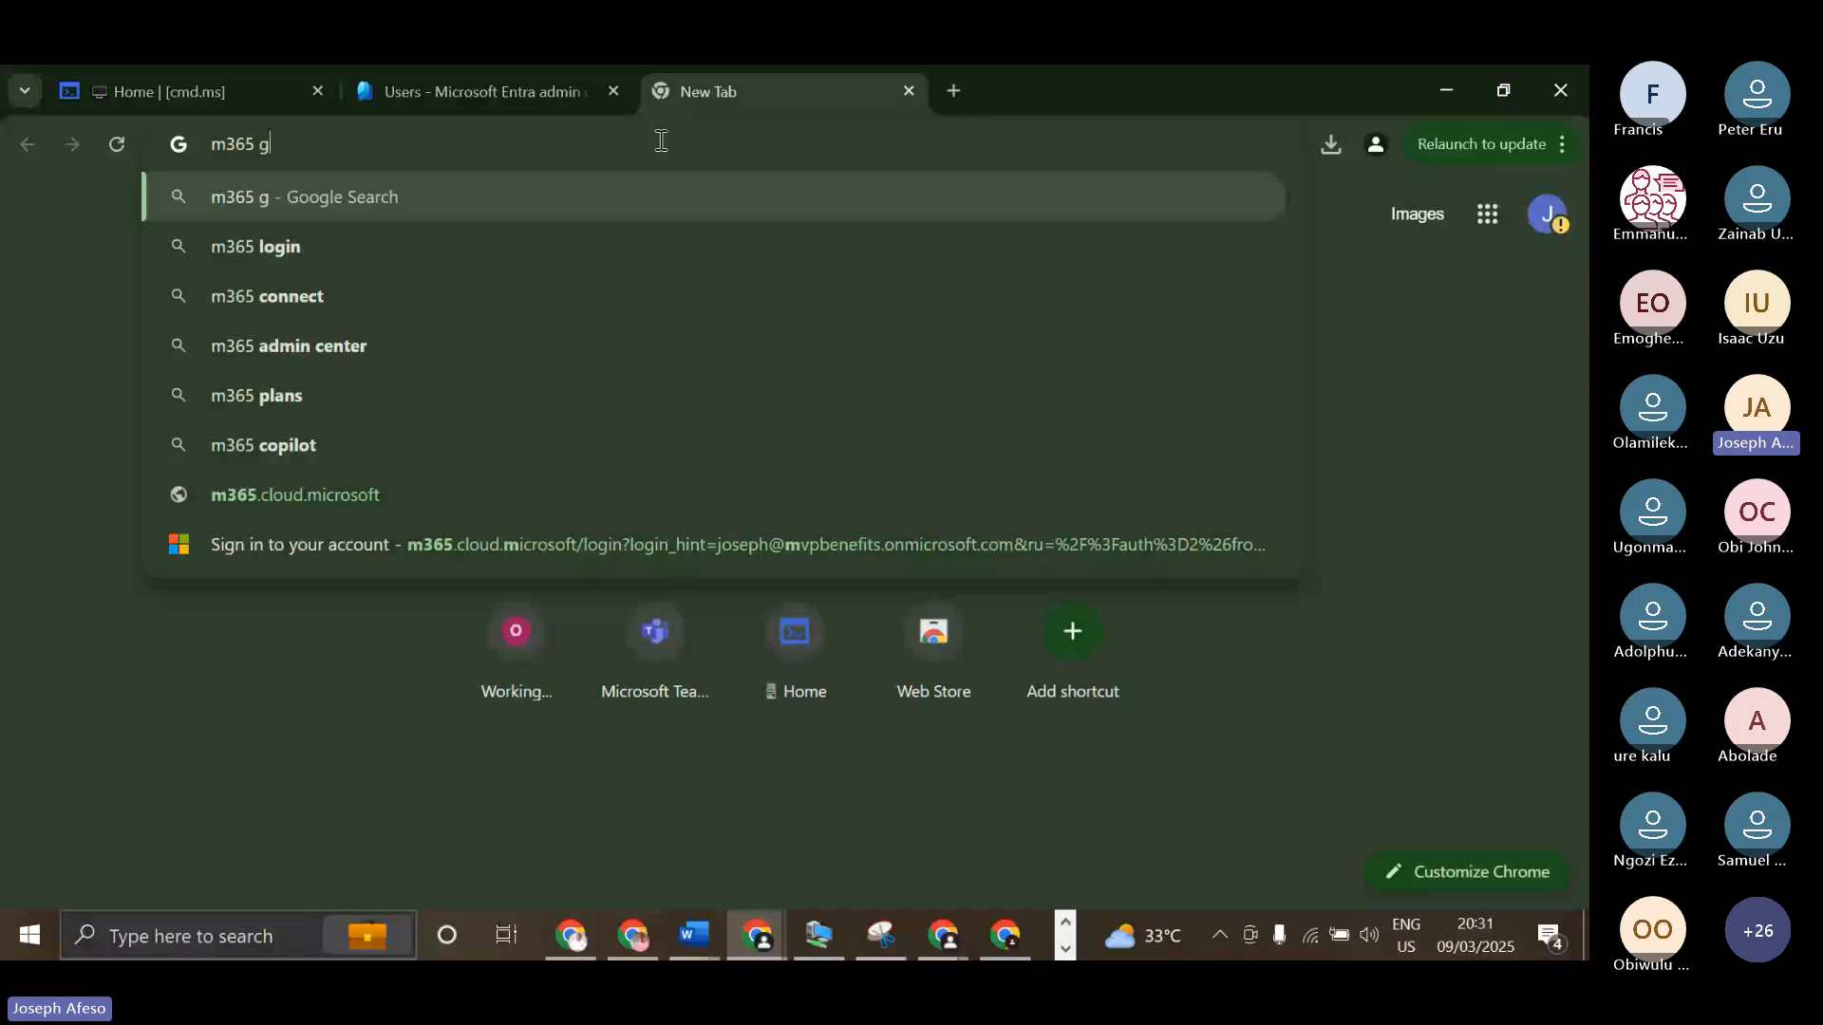
{"action": "key", "text": "BackSpace"}
{"action": "key", "text": "BackSpace"}
{"action": "key", "text": "BackSpace"}
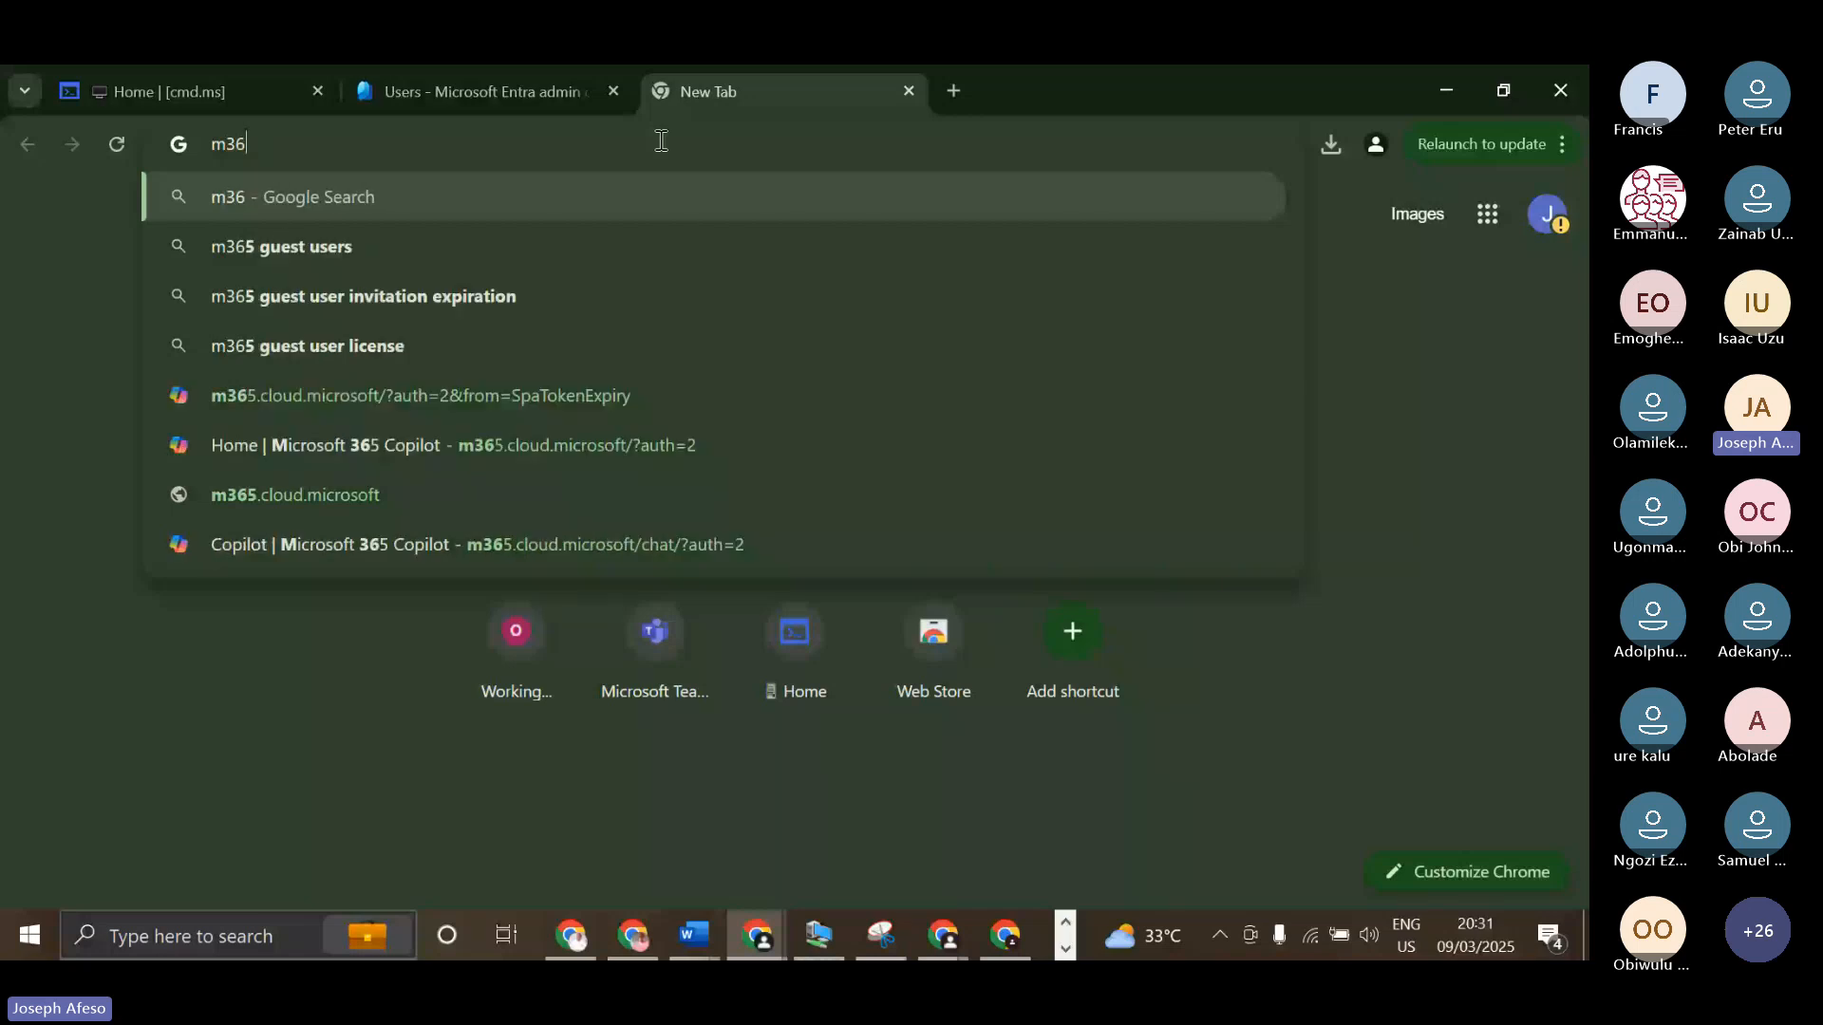
{"action": "key", "text": "BackSpace"}
{"action": "key", "text": "BackSpace"}
{"action": "key", "text": "BackSpace"}
Search the web for "what m365 guest user can do".
{"action": "type", "text": "what "}
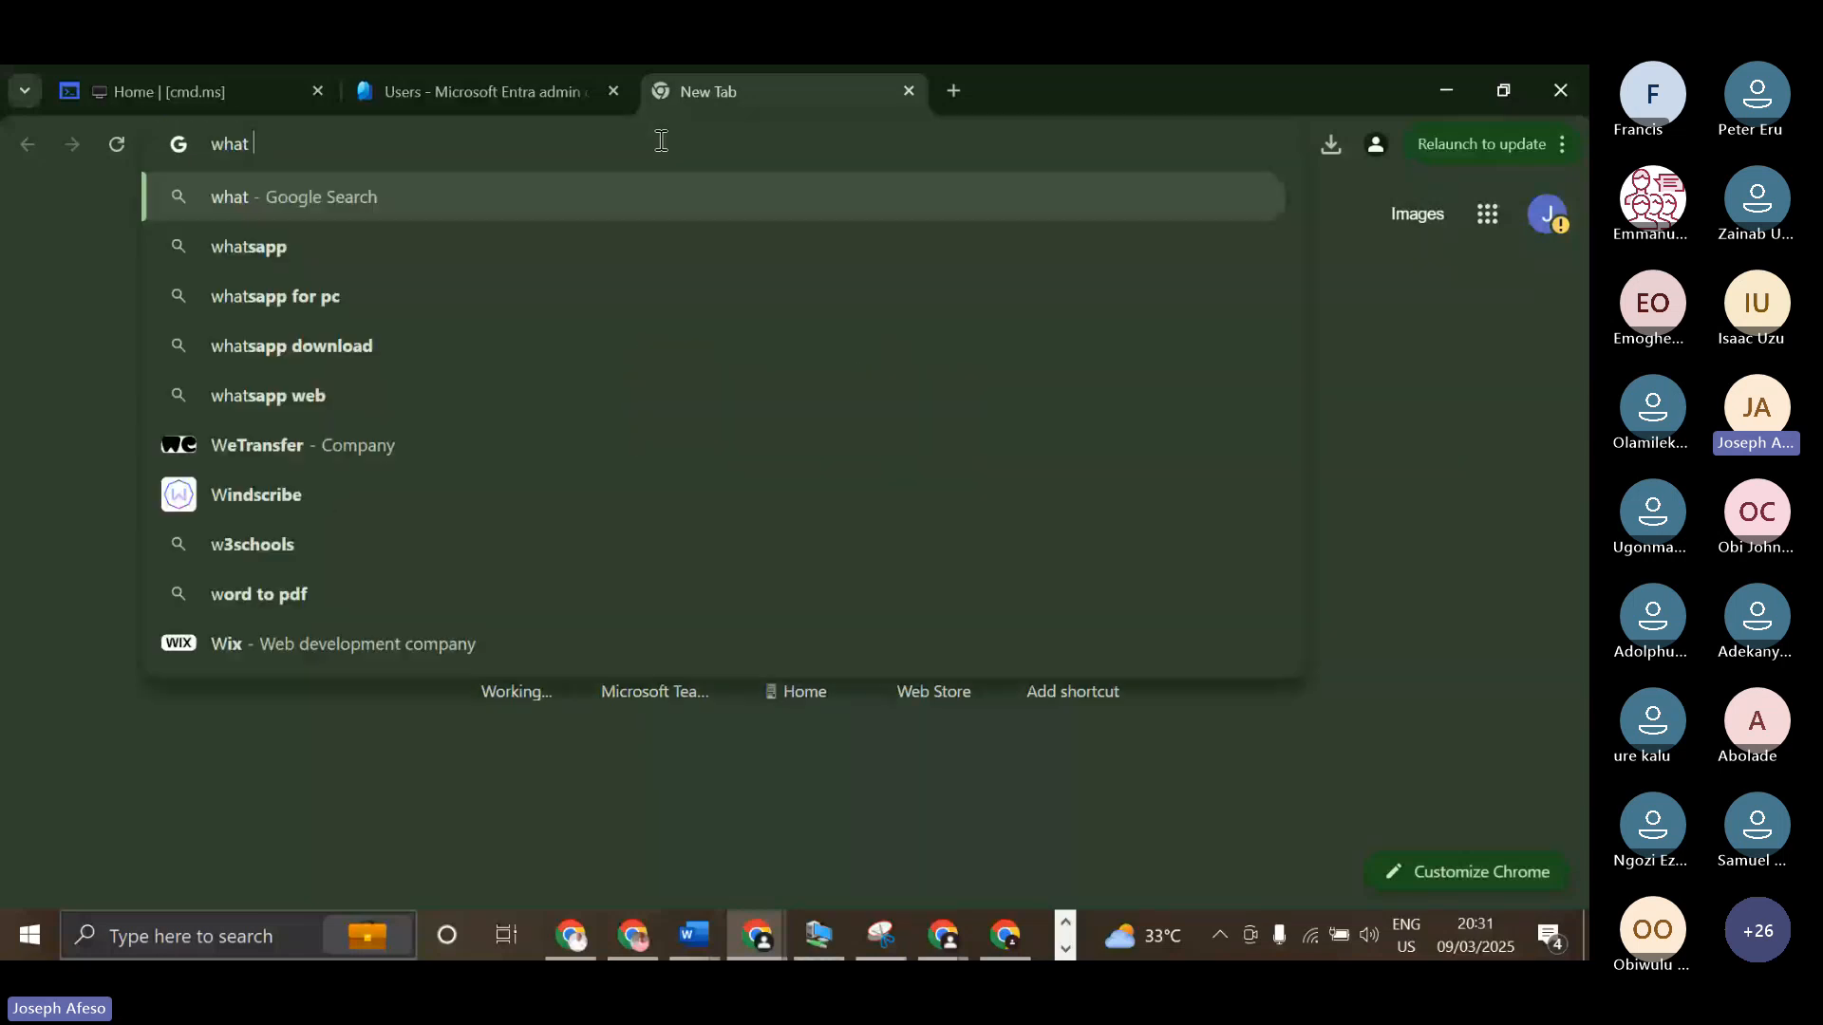
{"action": "type", "text": "m365 gu"}
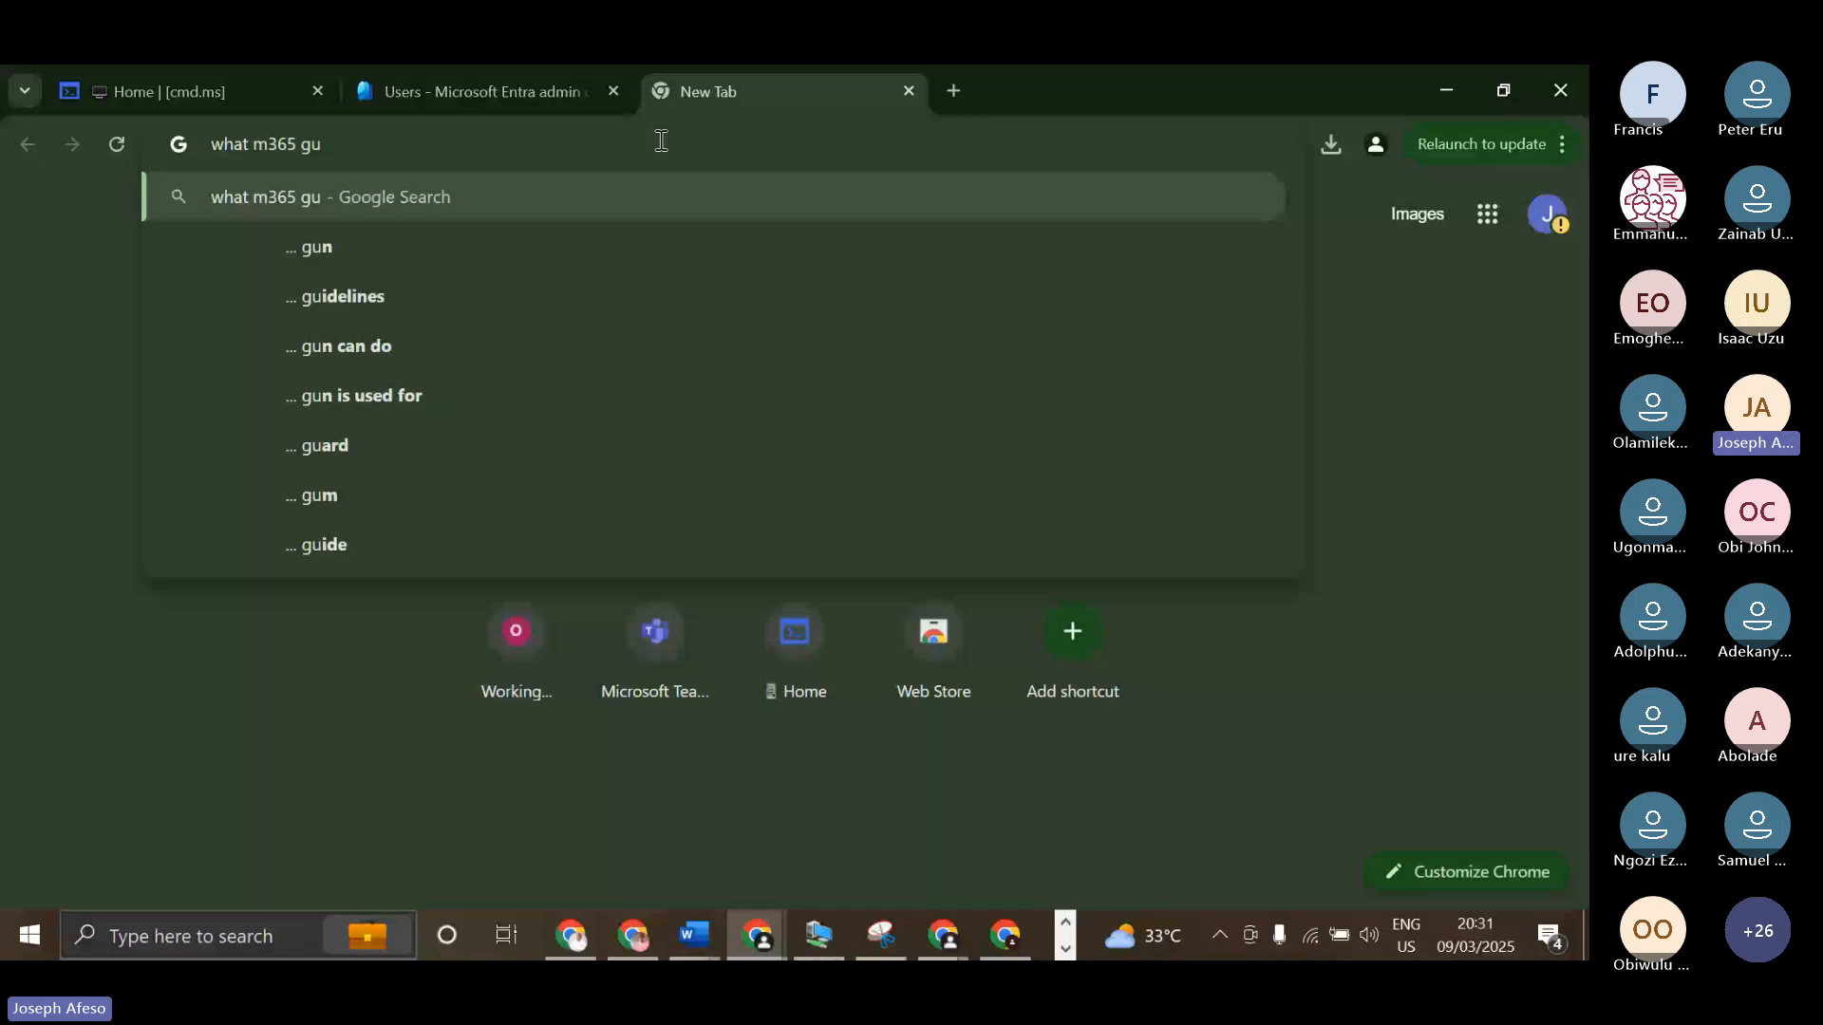
{"action": "type", "text": "est user can d"}
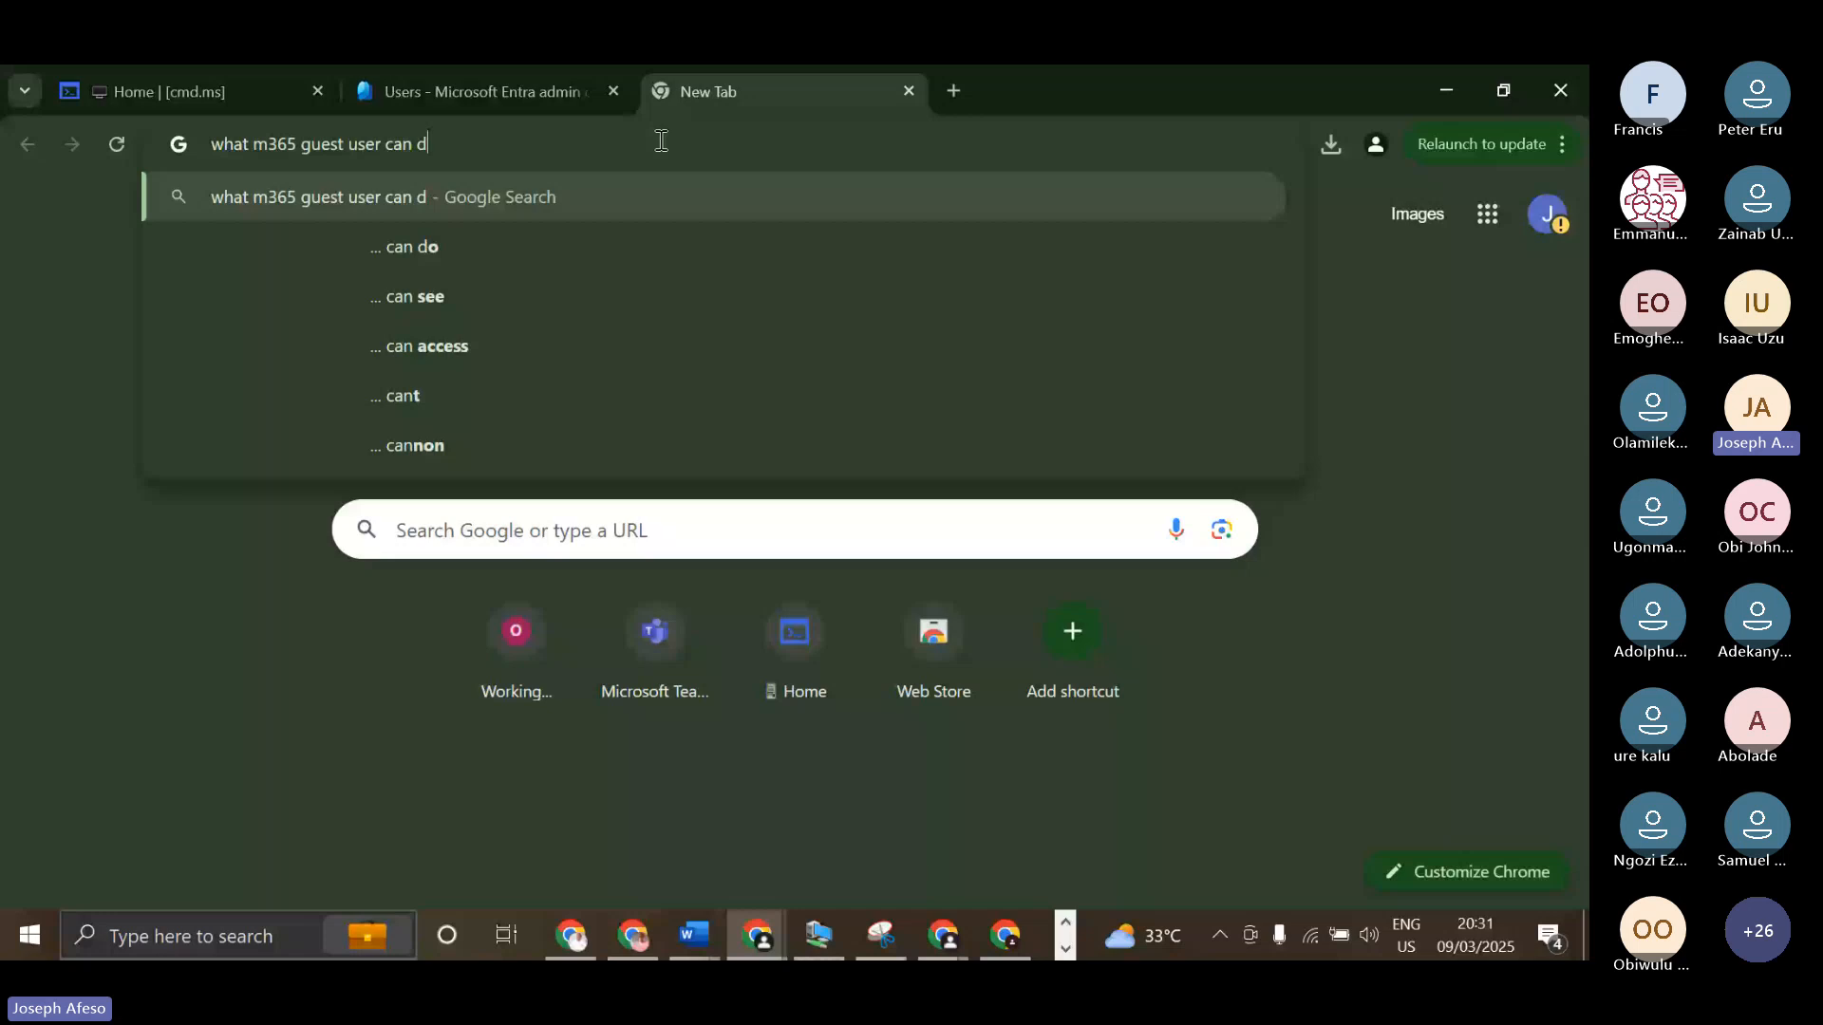
{"action": "type", "text": "o"}
{"action": "key", "text": "Return"}
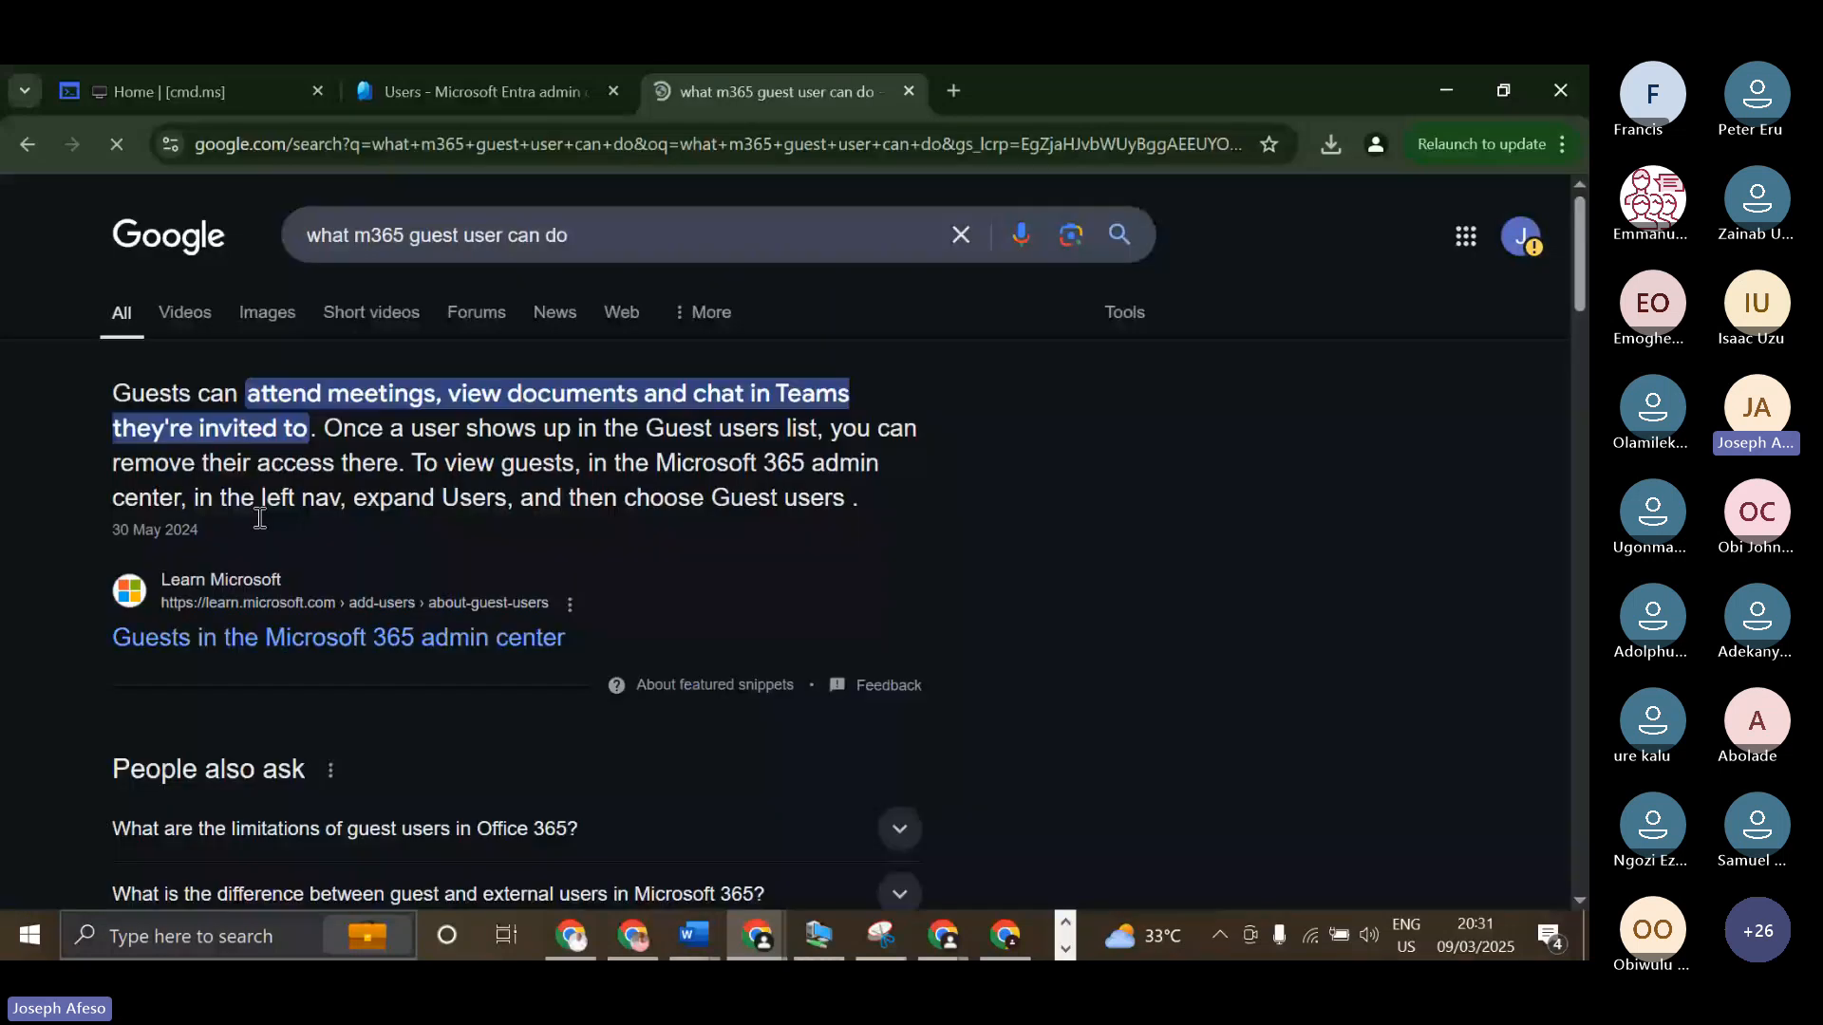
Open the "Guests in the Microsoft 365 admin center" result in a new tab, skim the other results and view the article.
{"action": "middle_click", "coordinate": [338, 637]}
{"action": "scroll", "coordinate": [567, 465], "scroll_direction": "down", "scroll_amount": 5}
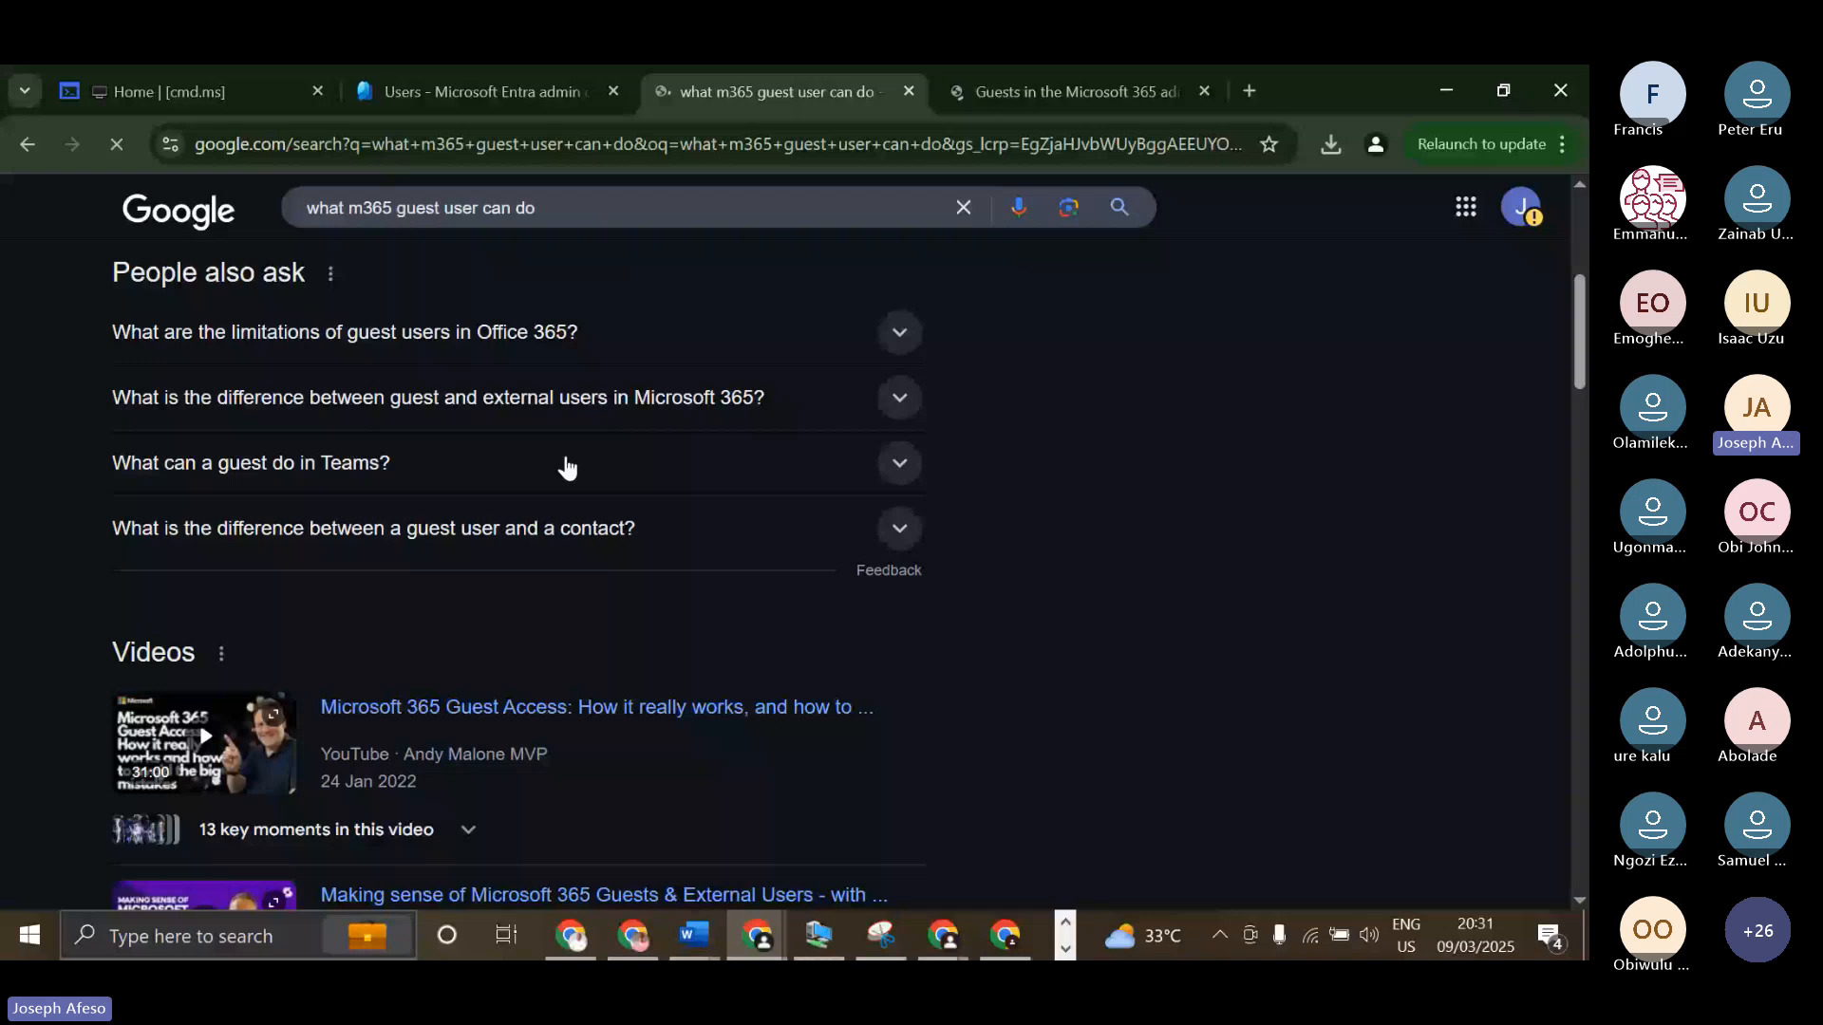
{"action": "scroll", "coordinate": [567, 465], "scroll_direction": "down", "scroll_amount": 10}
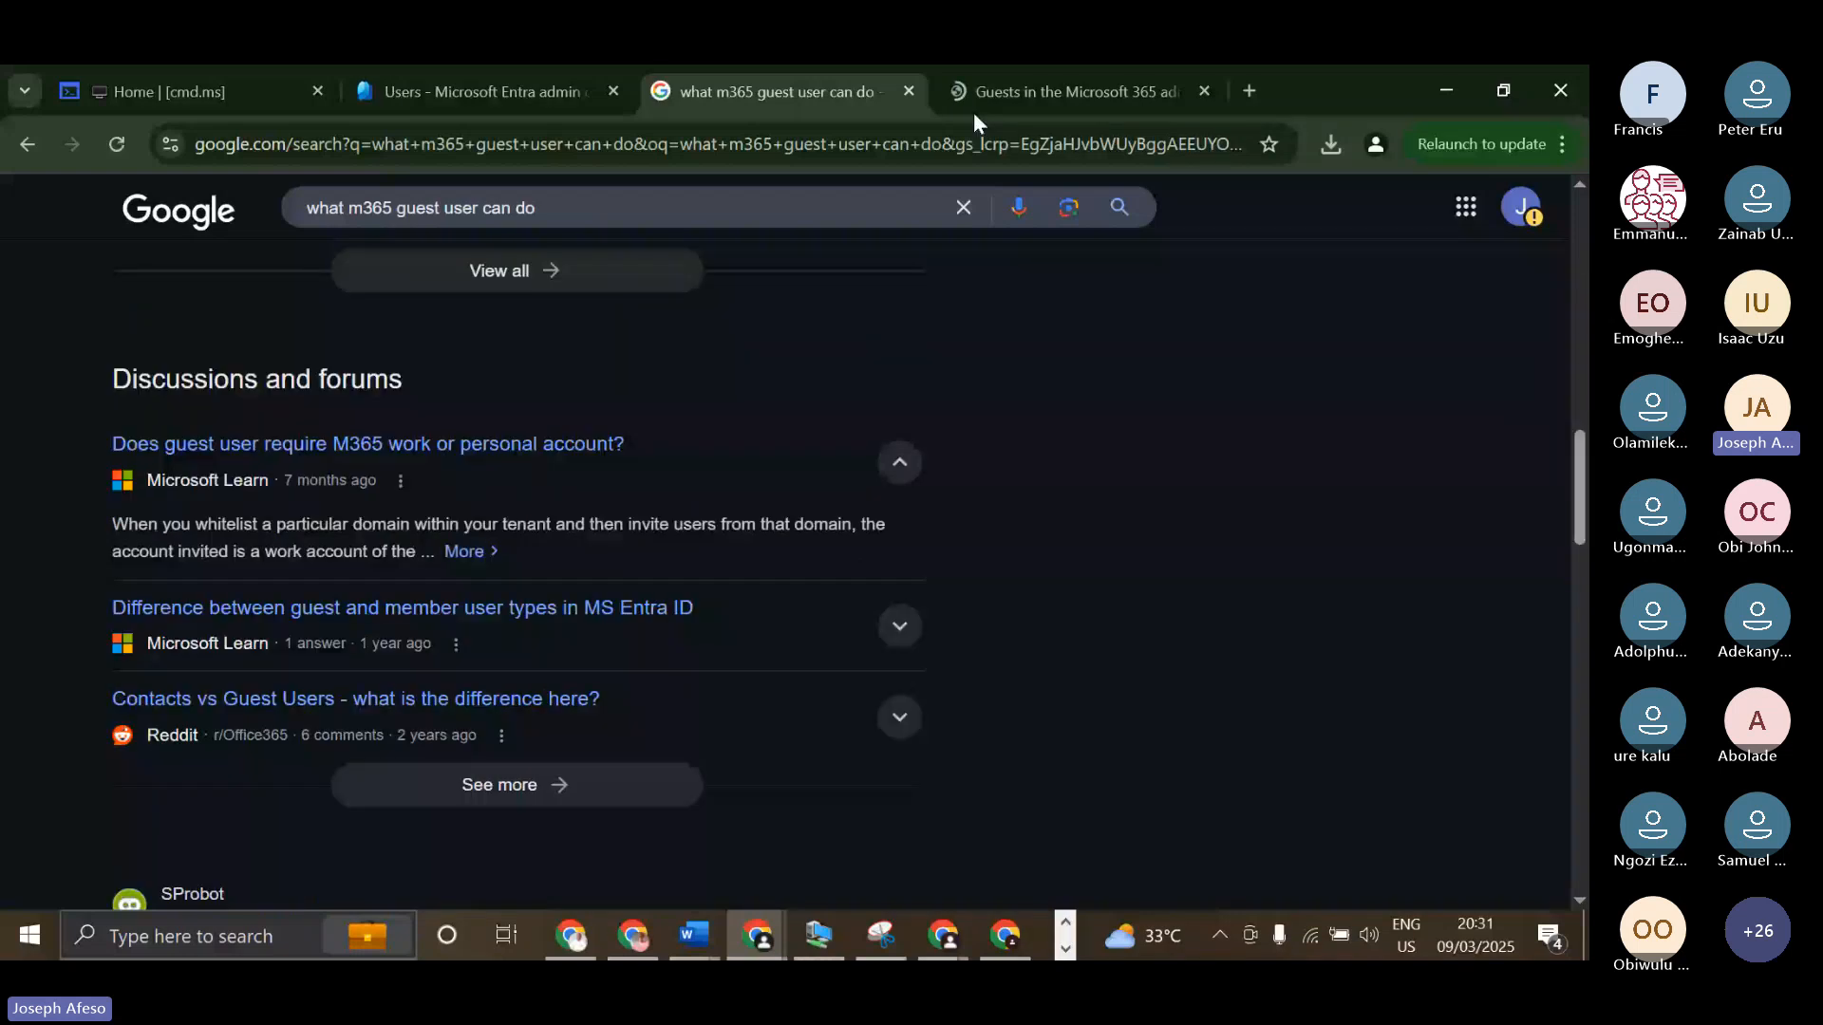
{"action": "left_click", "coordinate": [973, 110]}
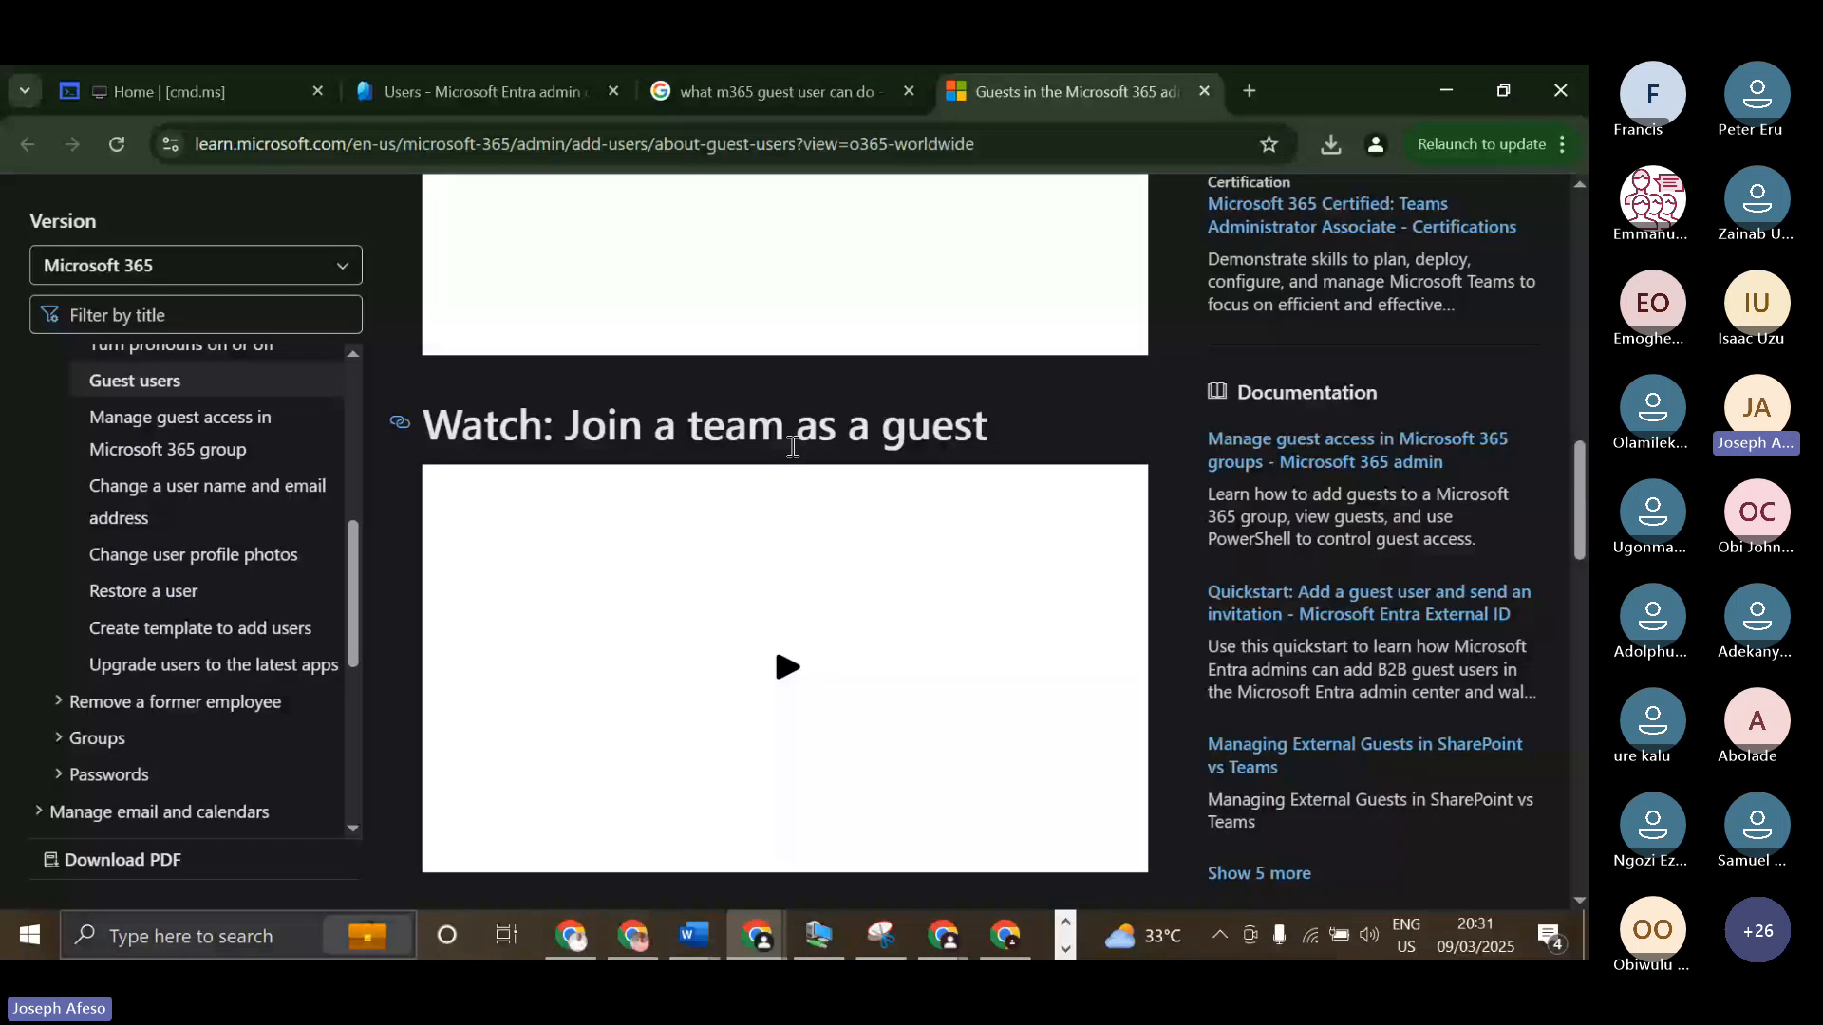
Return to the search results and open "Difference between guest and member user types in MS Entra ID" in a new tab.
{"action": "left_click", "coordinate": [815, 95]}
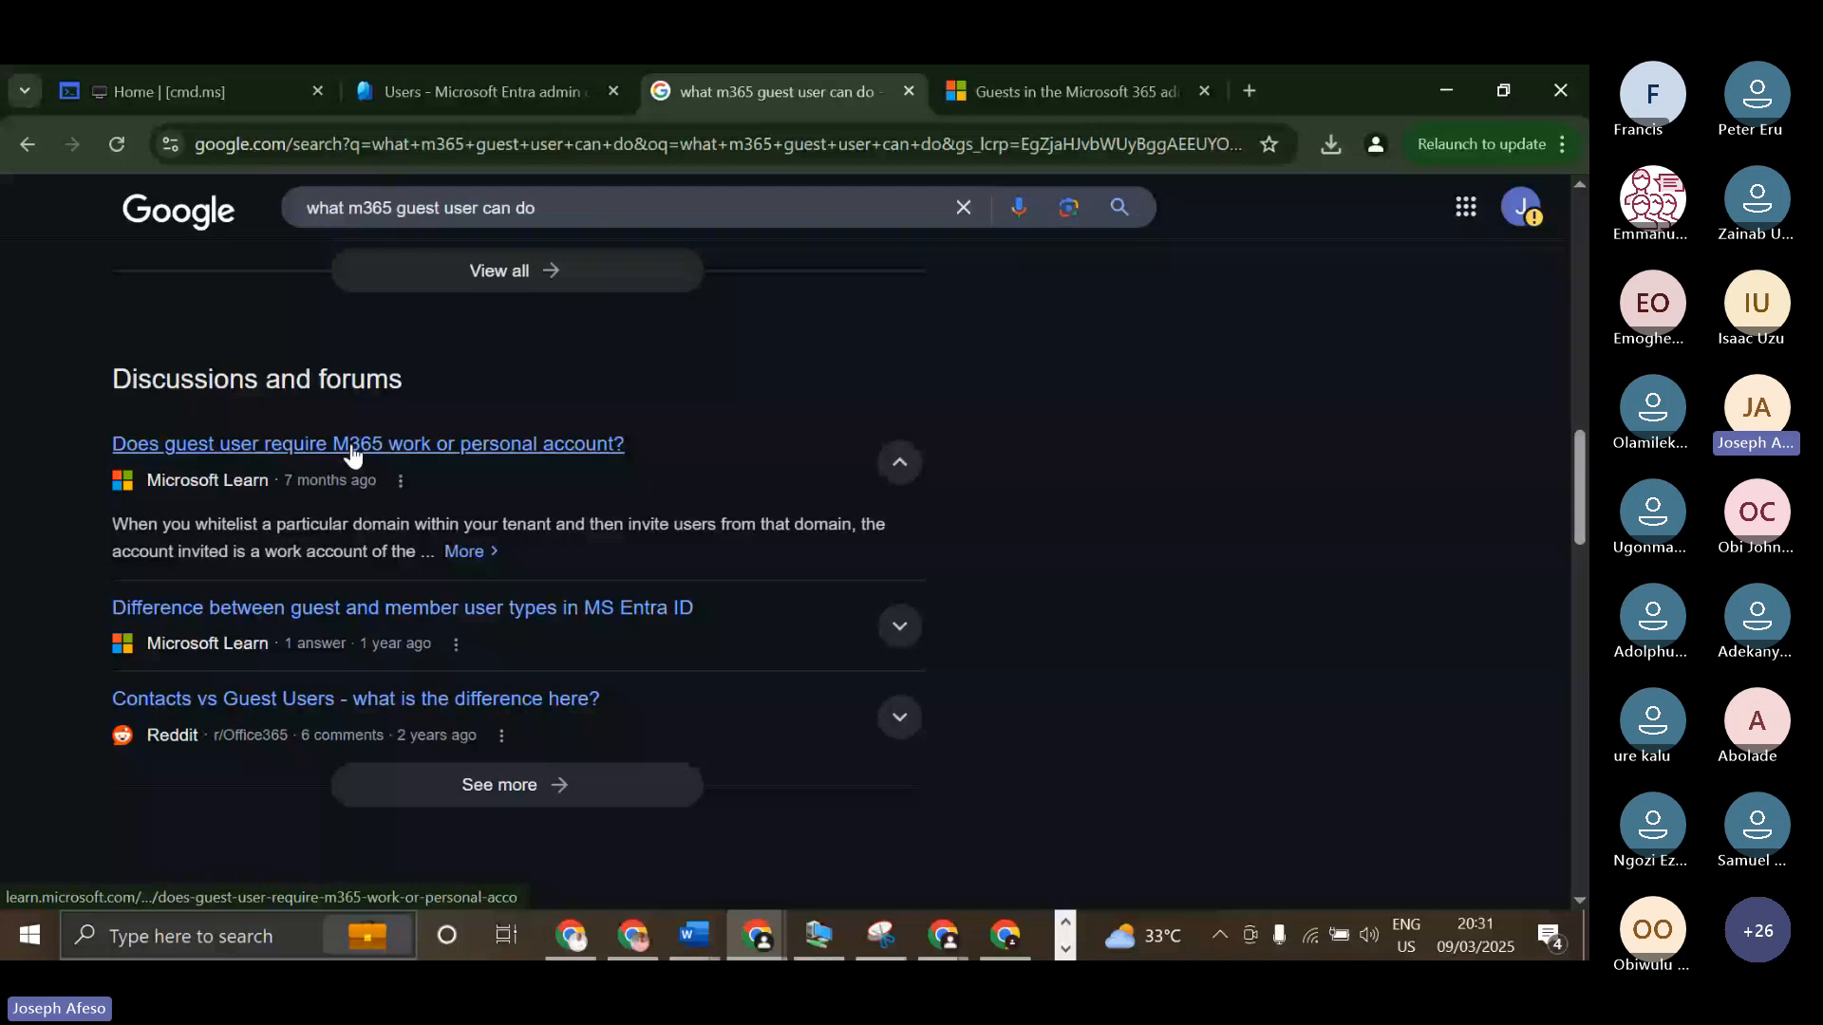
{"action": "right_click", "coordinate": [377, 619]}
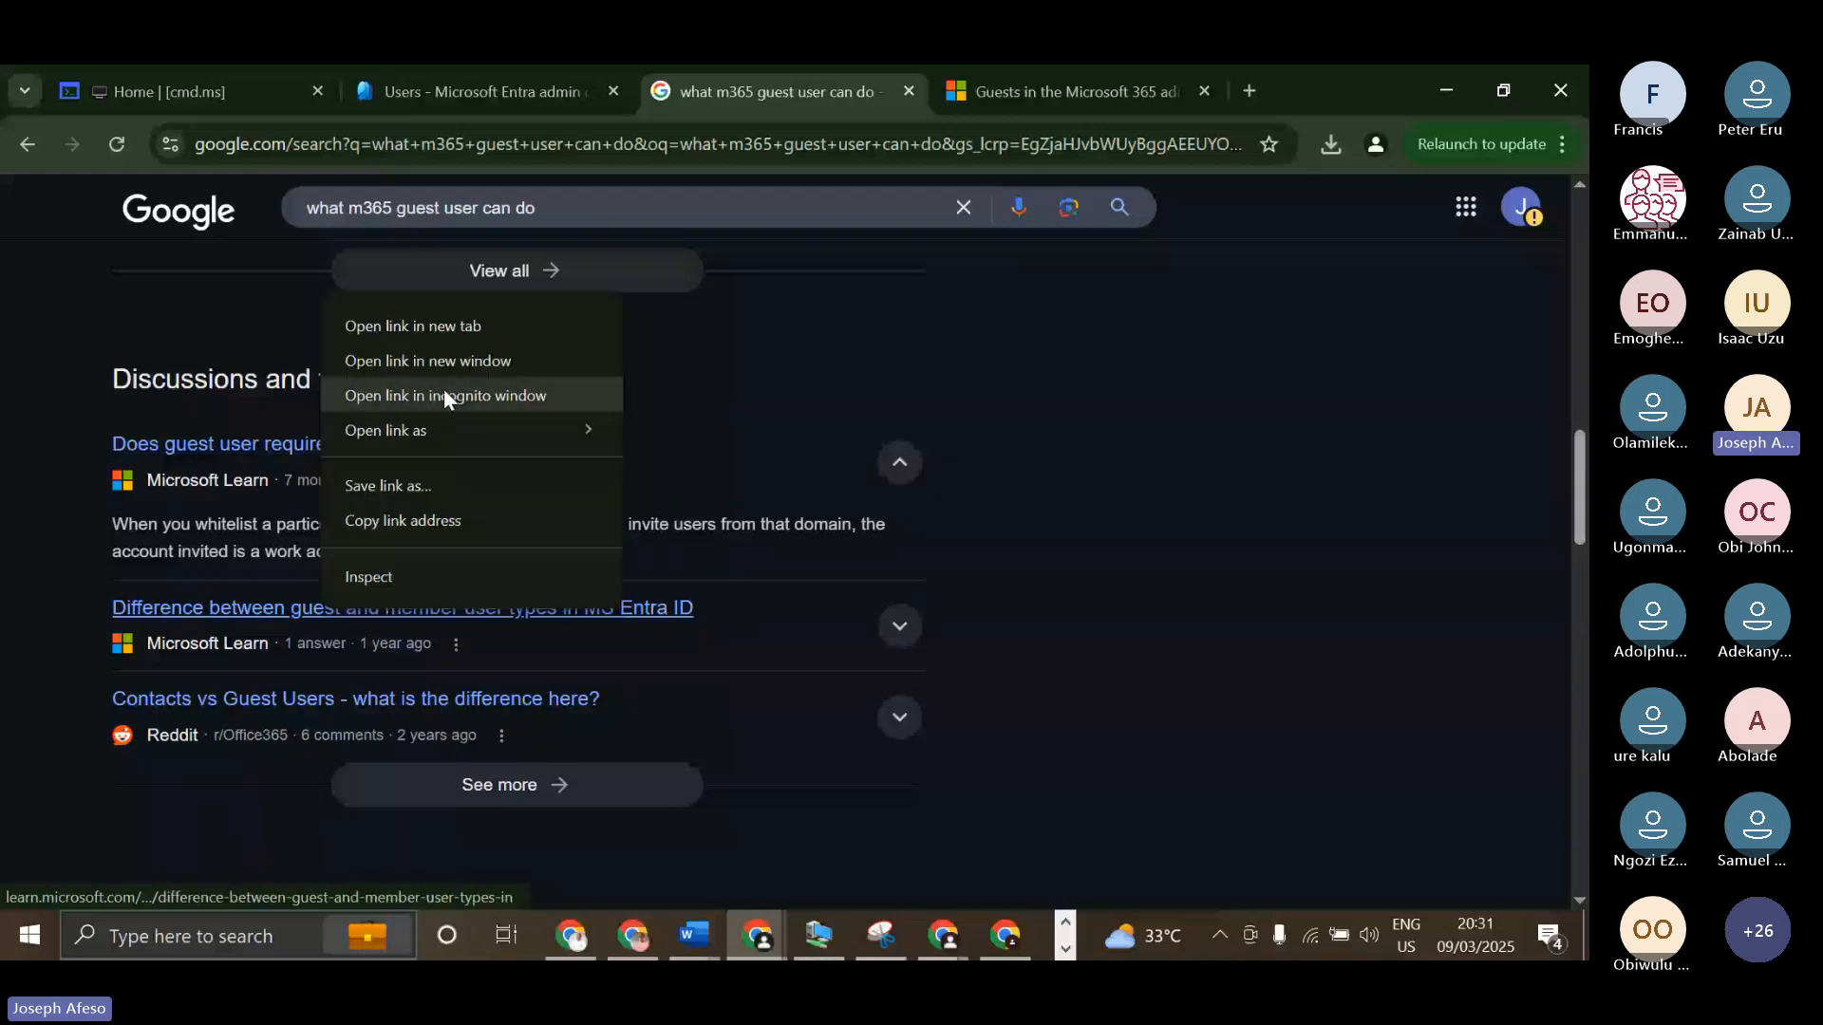
{"action": "left_click", "coordinate": [413, 326]}
Browse the remaining search results and examine the guest access resources and supported products in the Guests article.
{"action": "scroll", "coordinate": [501, 636], "scroll_direction": "down", "scroll_amount": 6}
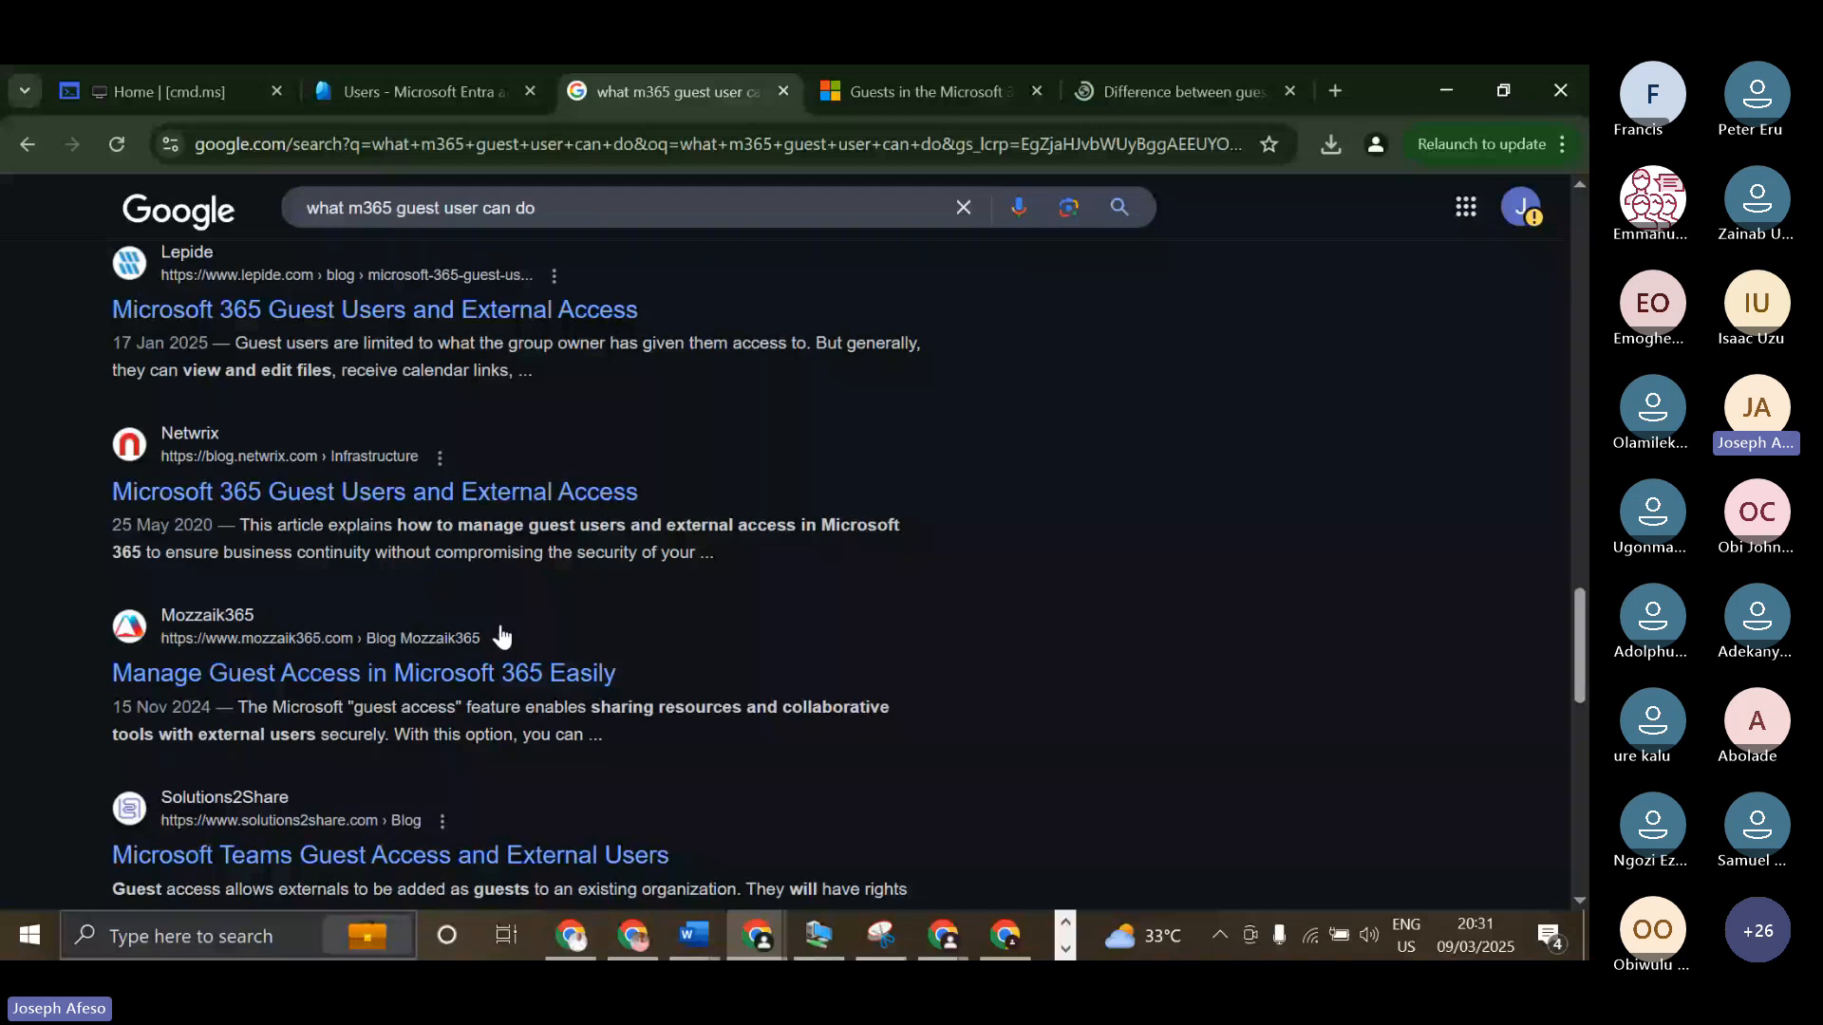
{"action": "scroll", "coordinate": [501, 636], "scroll_direction": "down", "scroll_amount": 5}
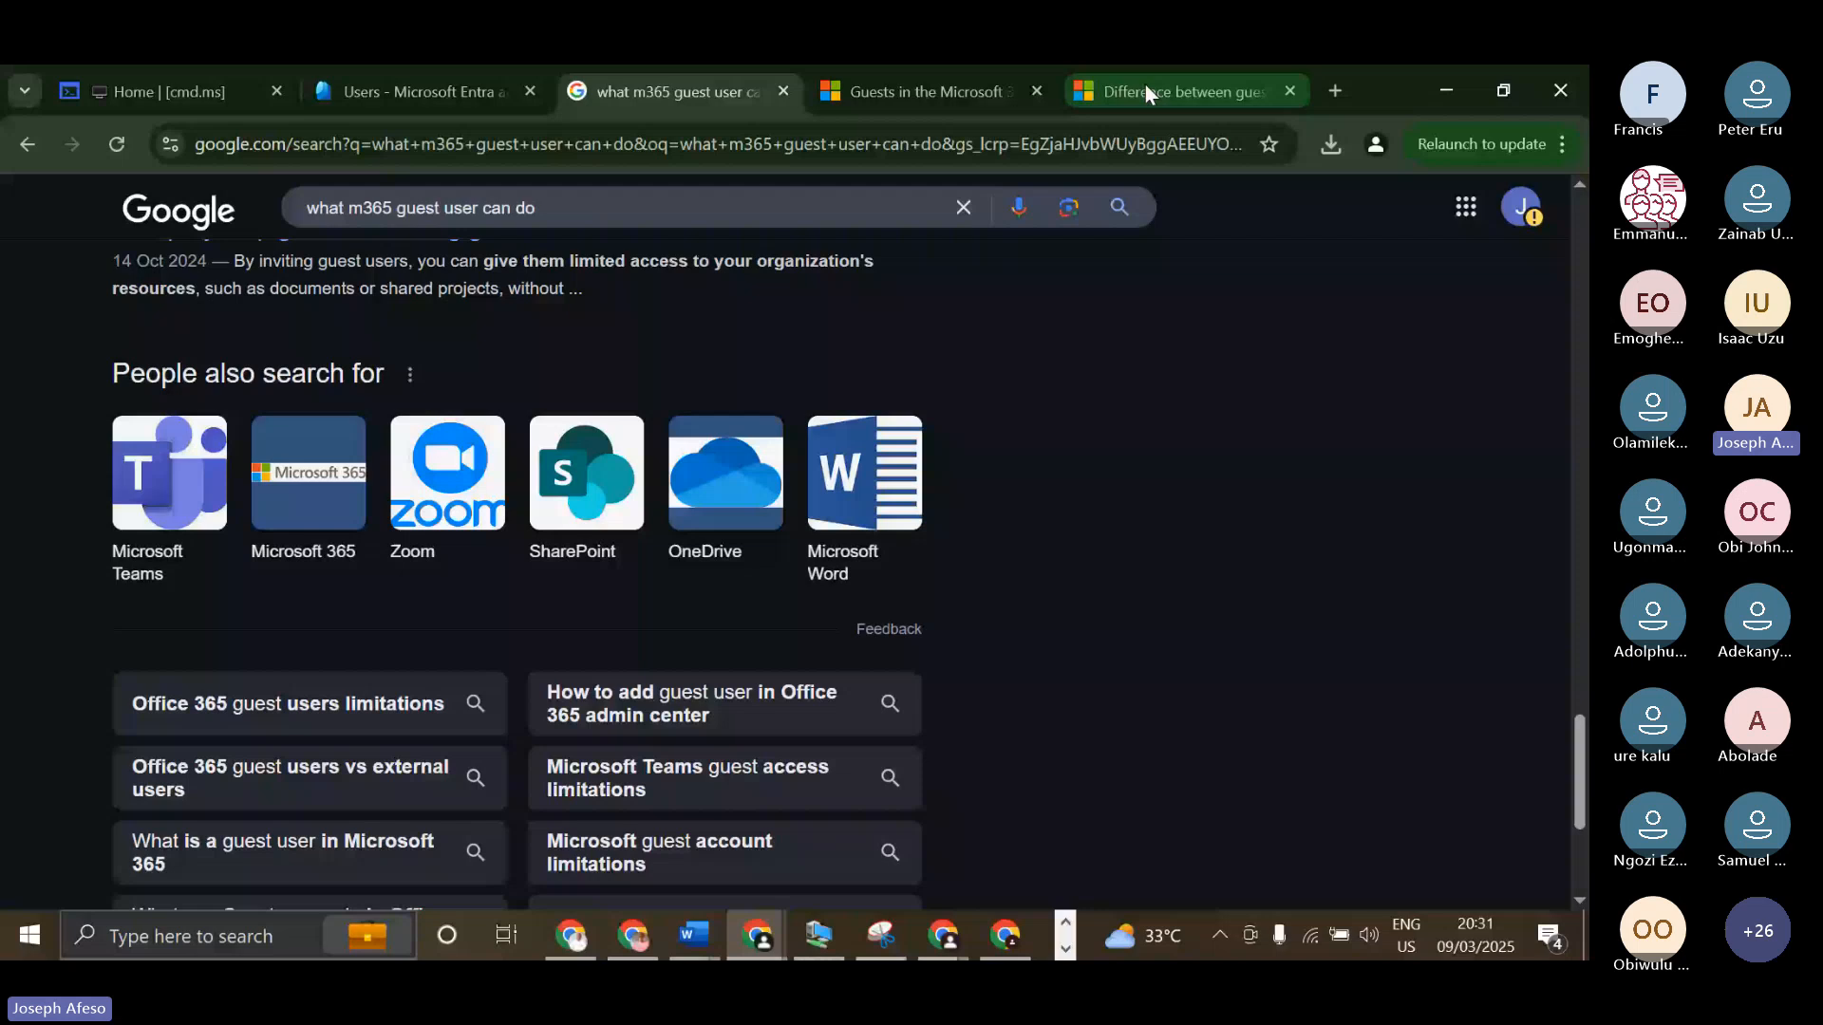
{"action": "left_click", "coordinate": [931, 92]}
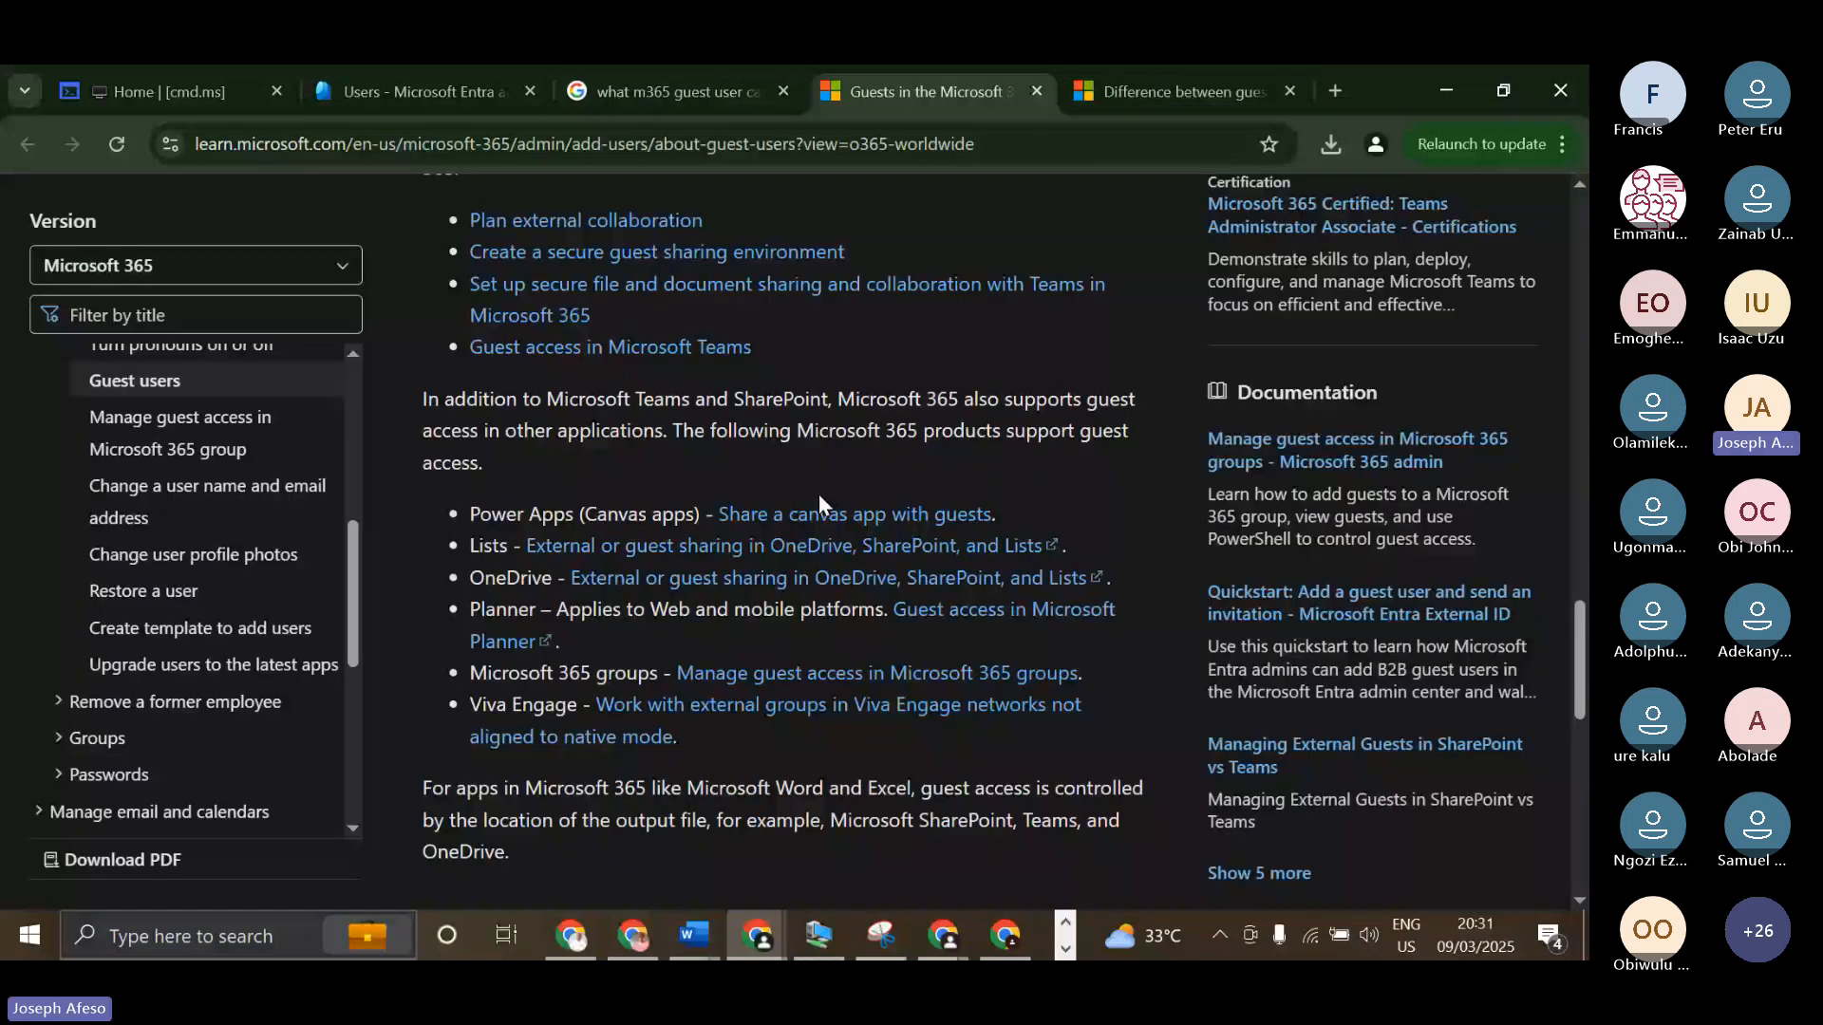
Examine the guest and member permissions comparison in the Difference page, and revisit the Guests article's guest-sharing resources.
{"action": "key", "text": "ctrl+Tab"}
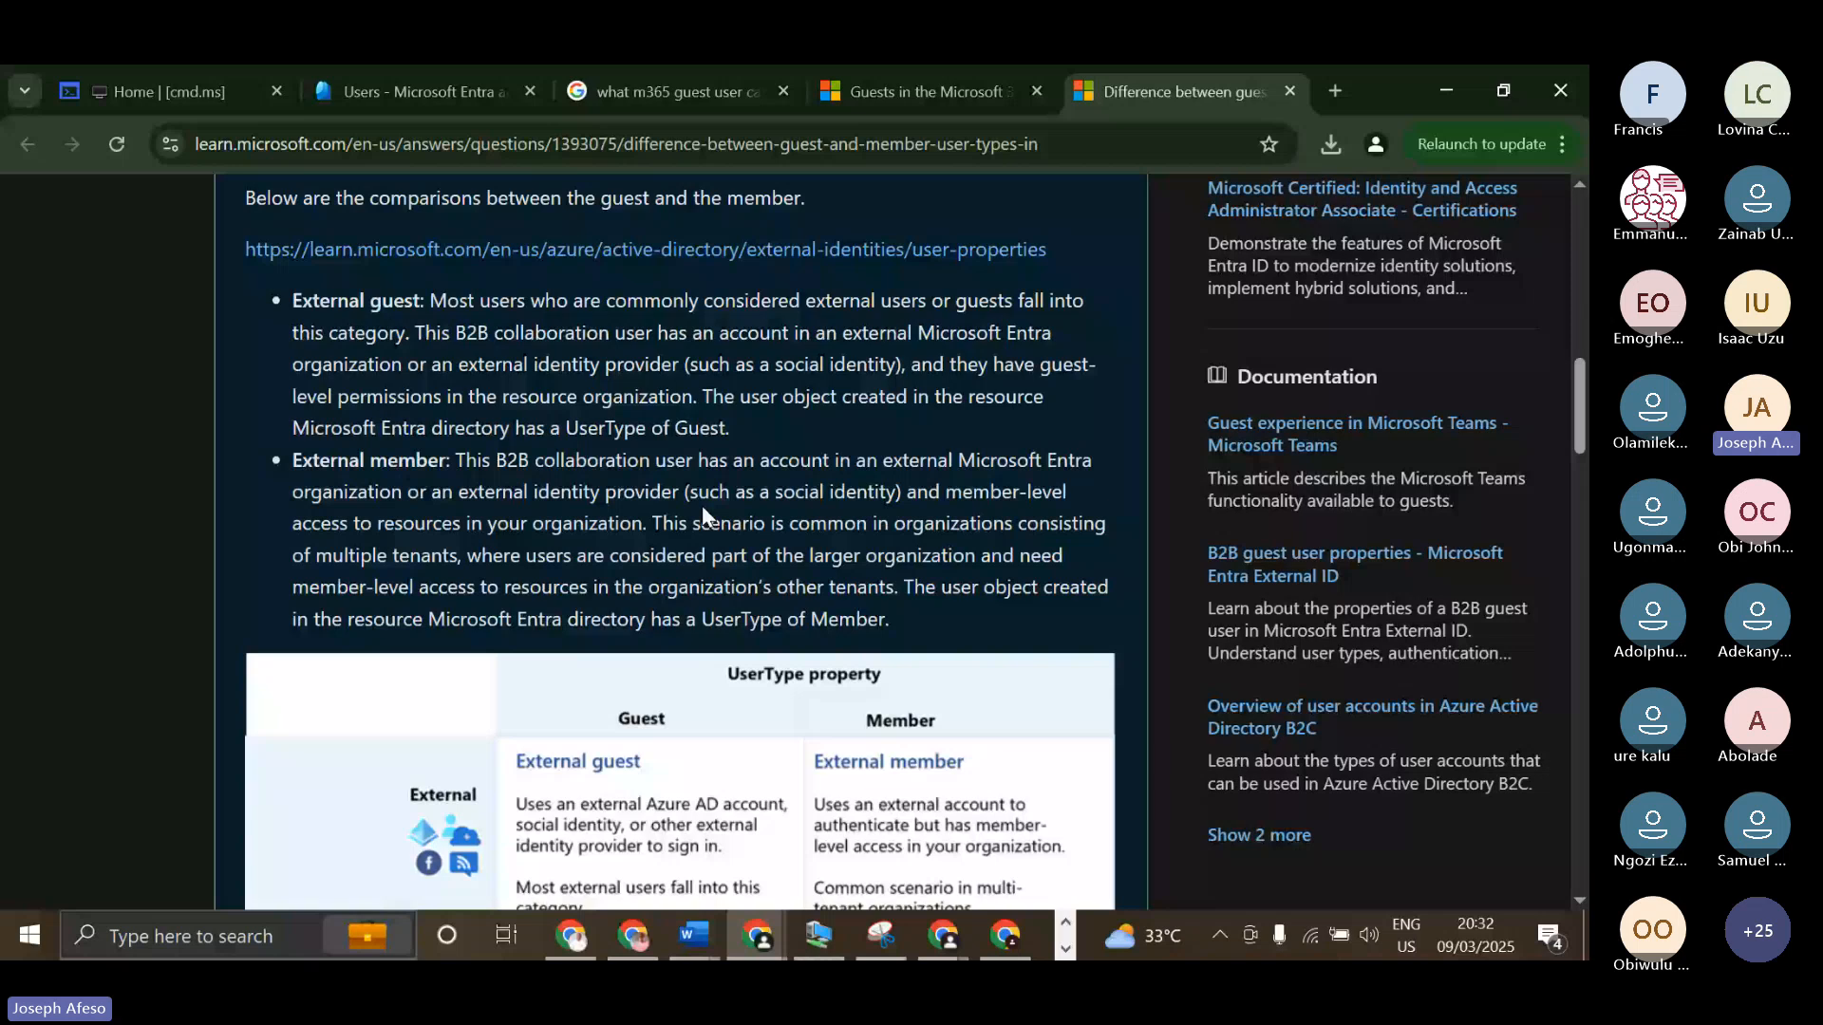
{"action": "scroll", "coordinate": [703, 505], "scroll_direction": "down", "scroll_amount": 20}
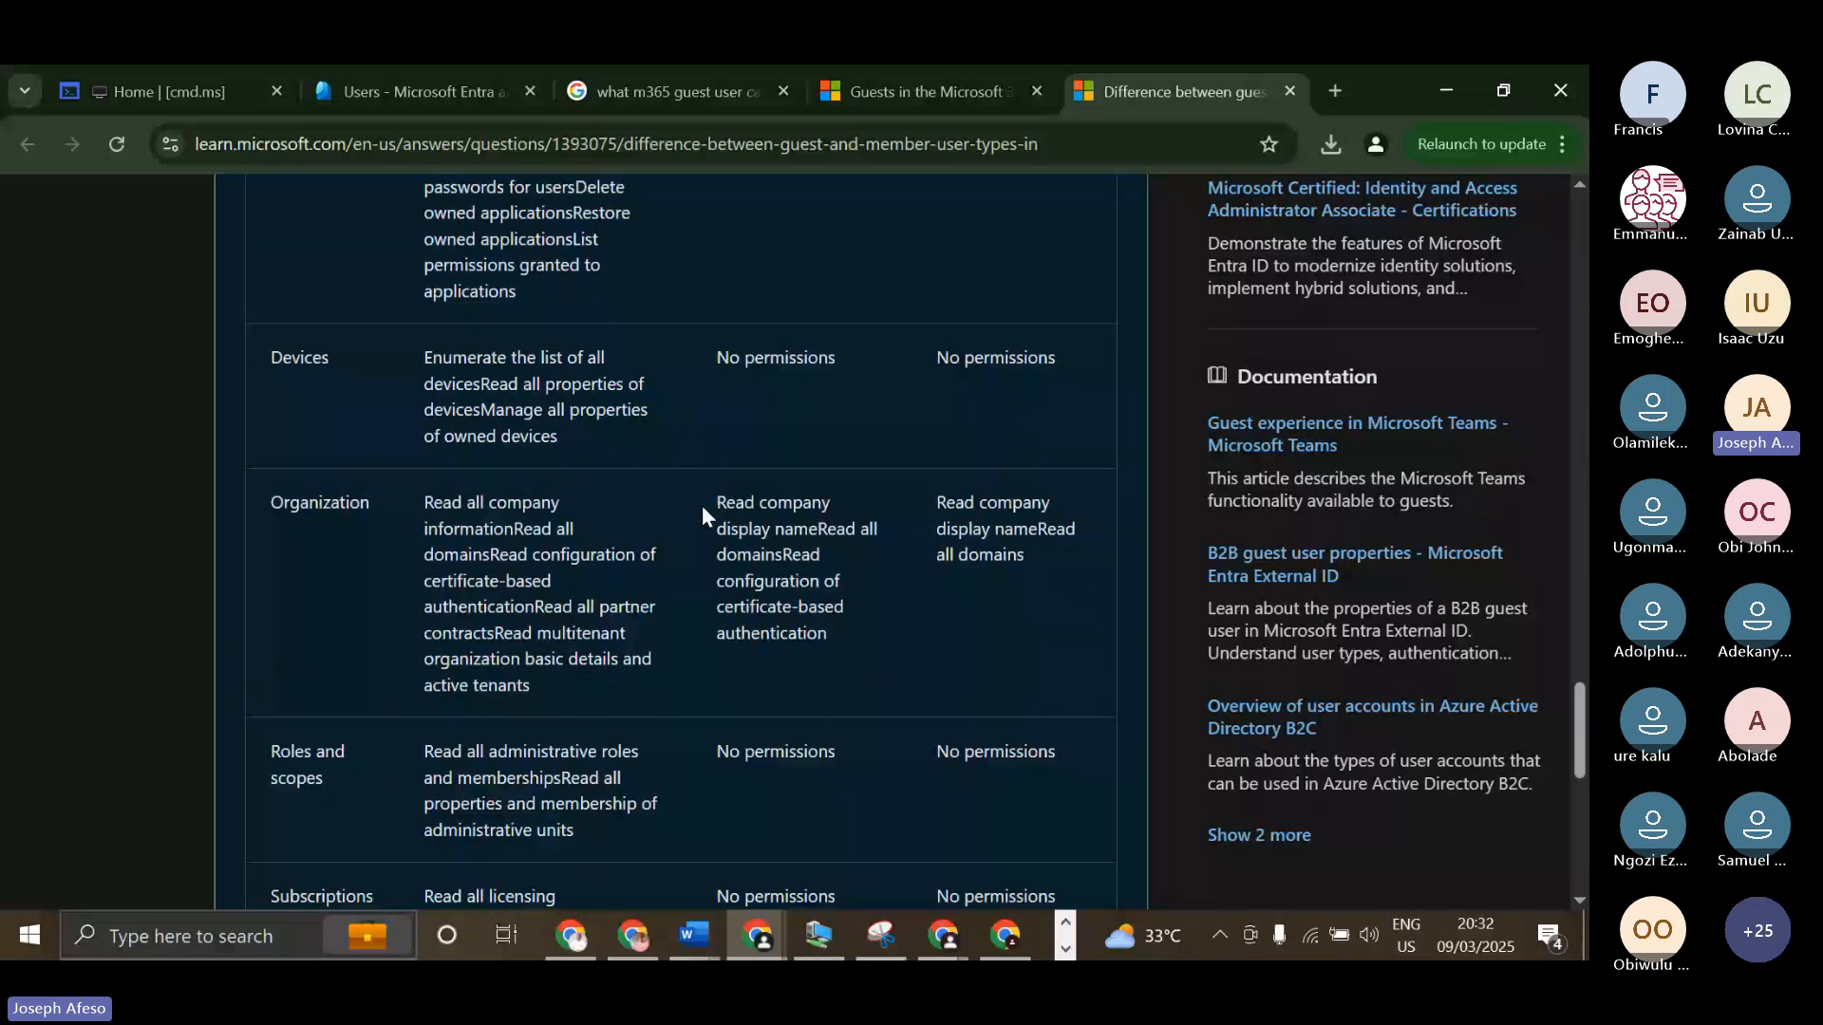
{"action": "scroll", "coordinate": [702, 505], "scroll_direction": "up", "scroll_amount": 8}
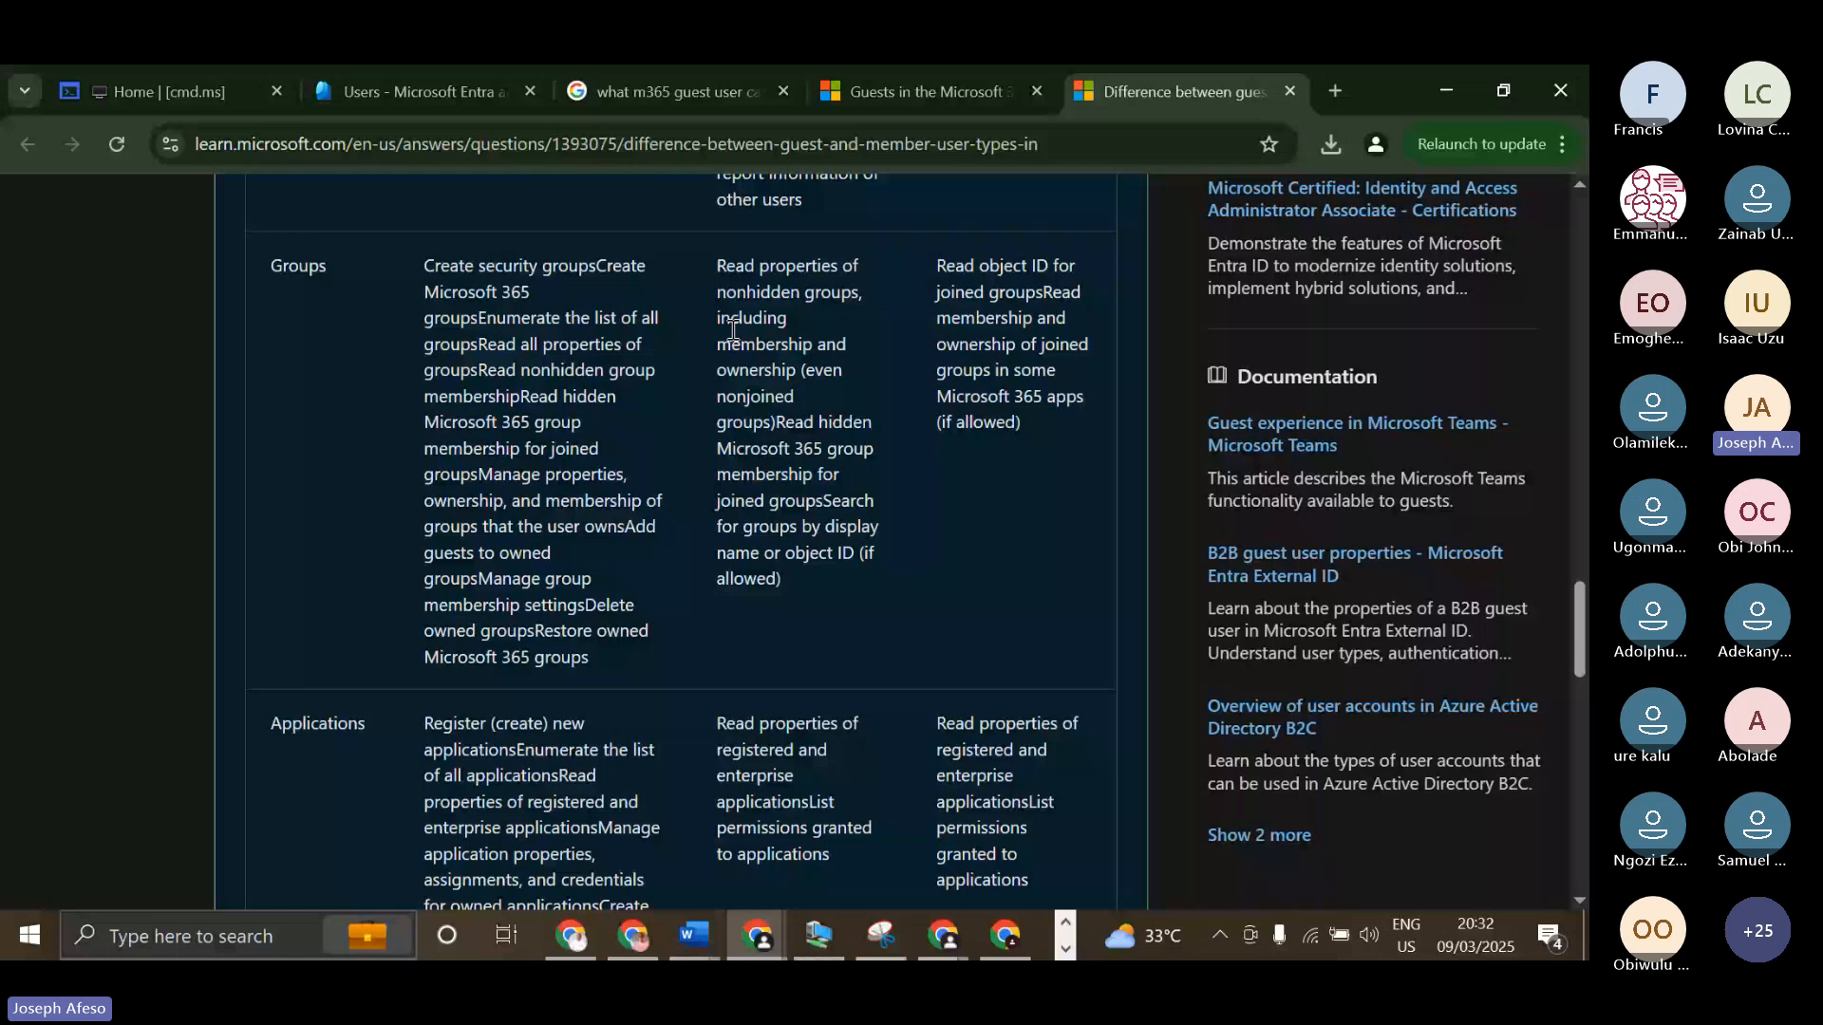
{"action": "left_click", "coordinate": [916, 92]}
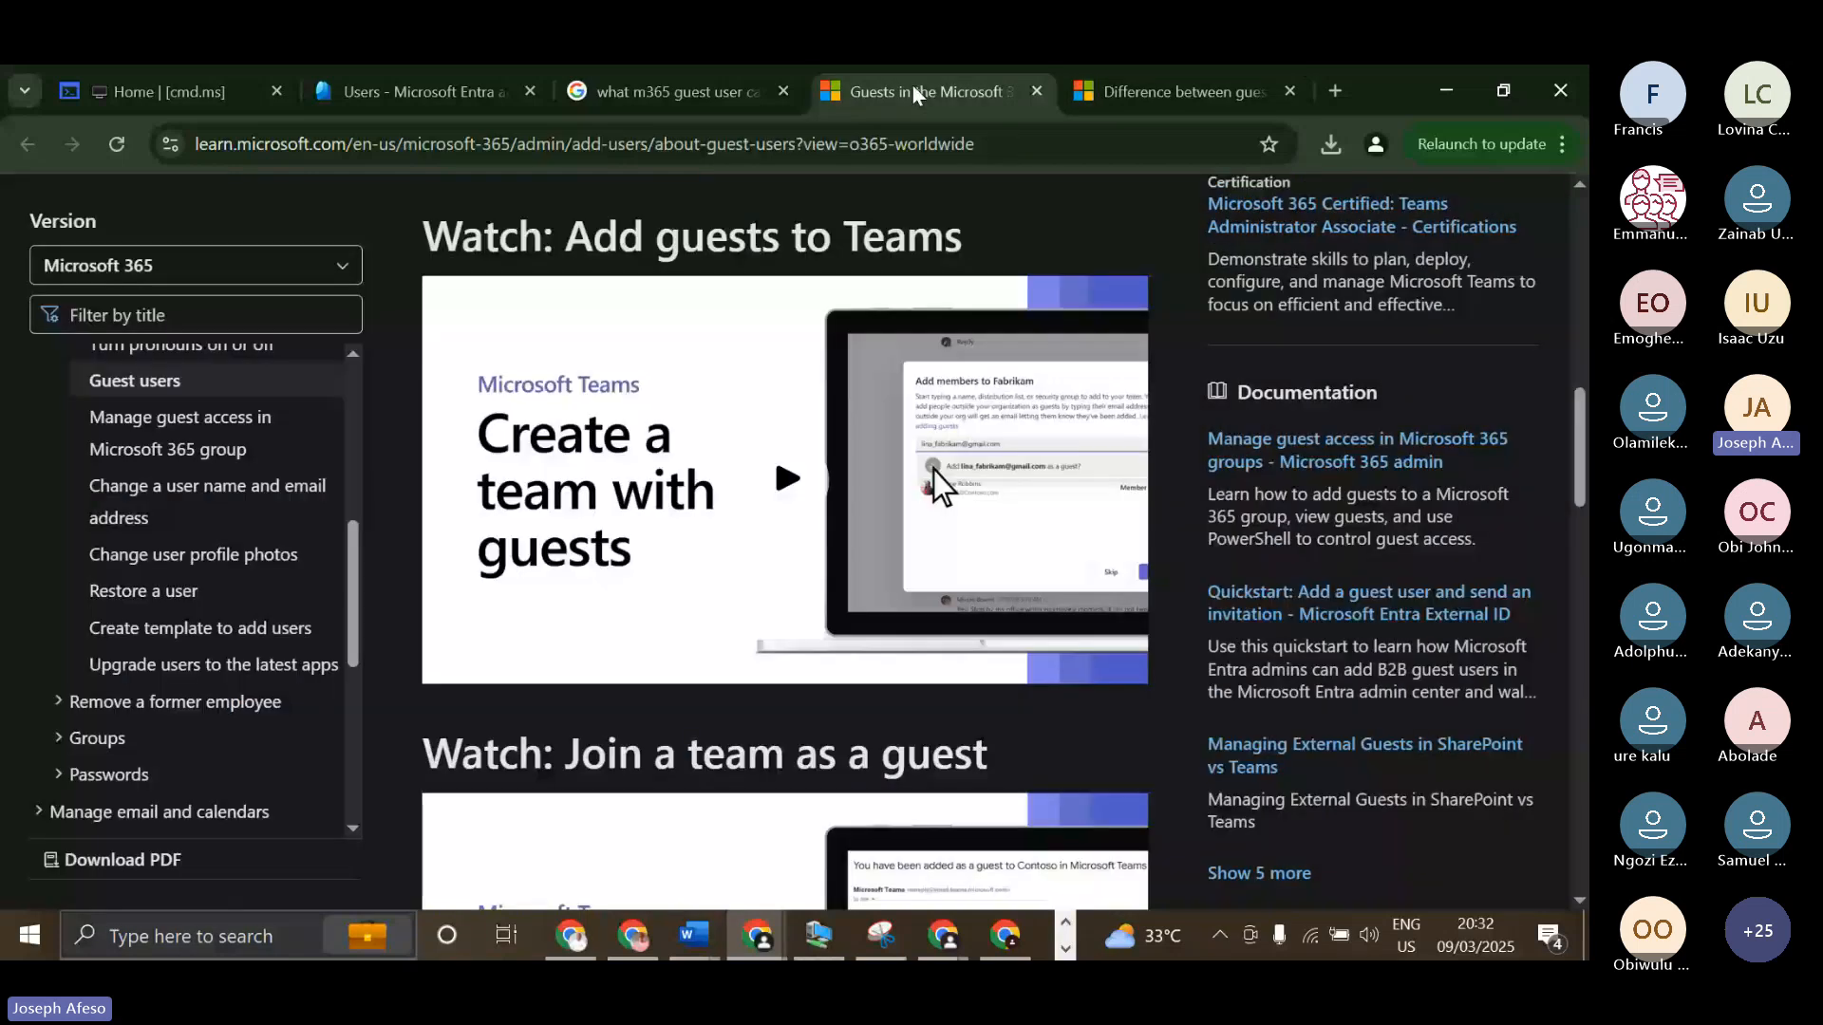
{"action": "scroll", "coordinate": [779, 450], "scroll_direction": "down", "scroll_amount": 5}
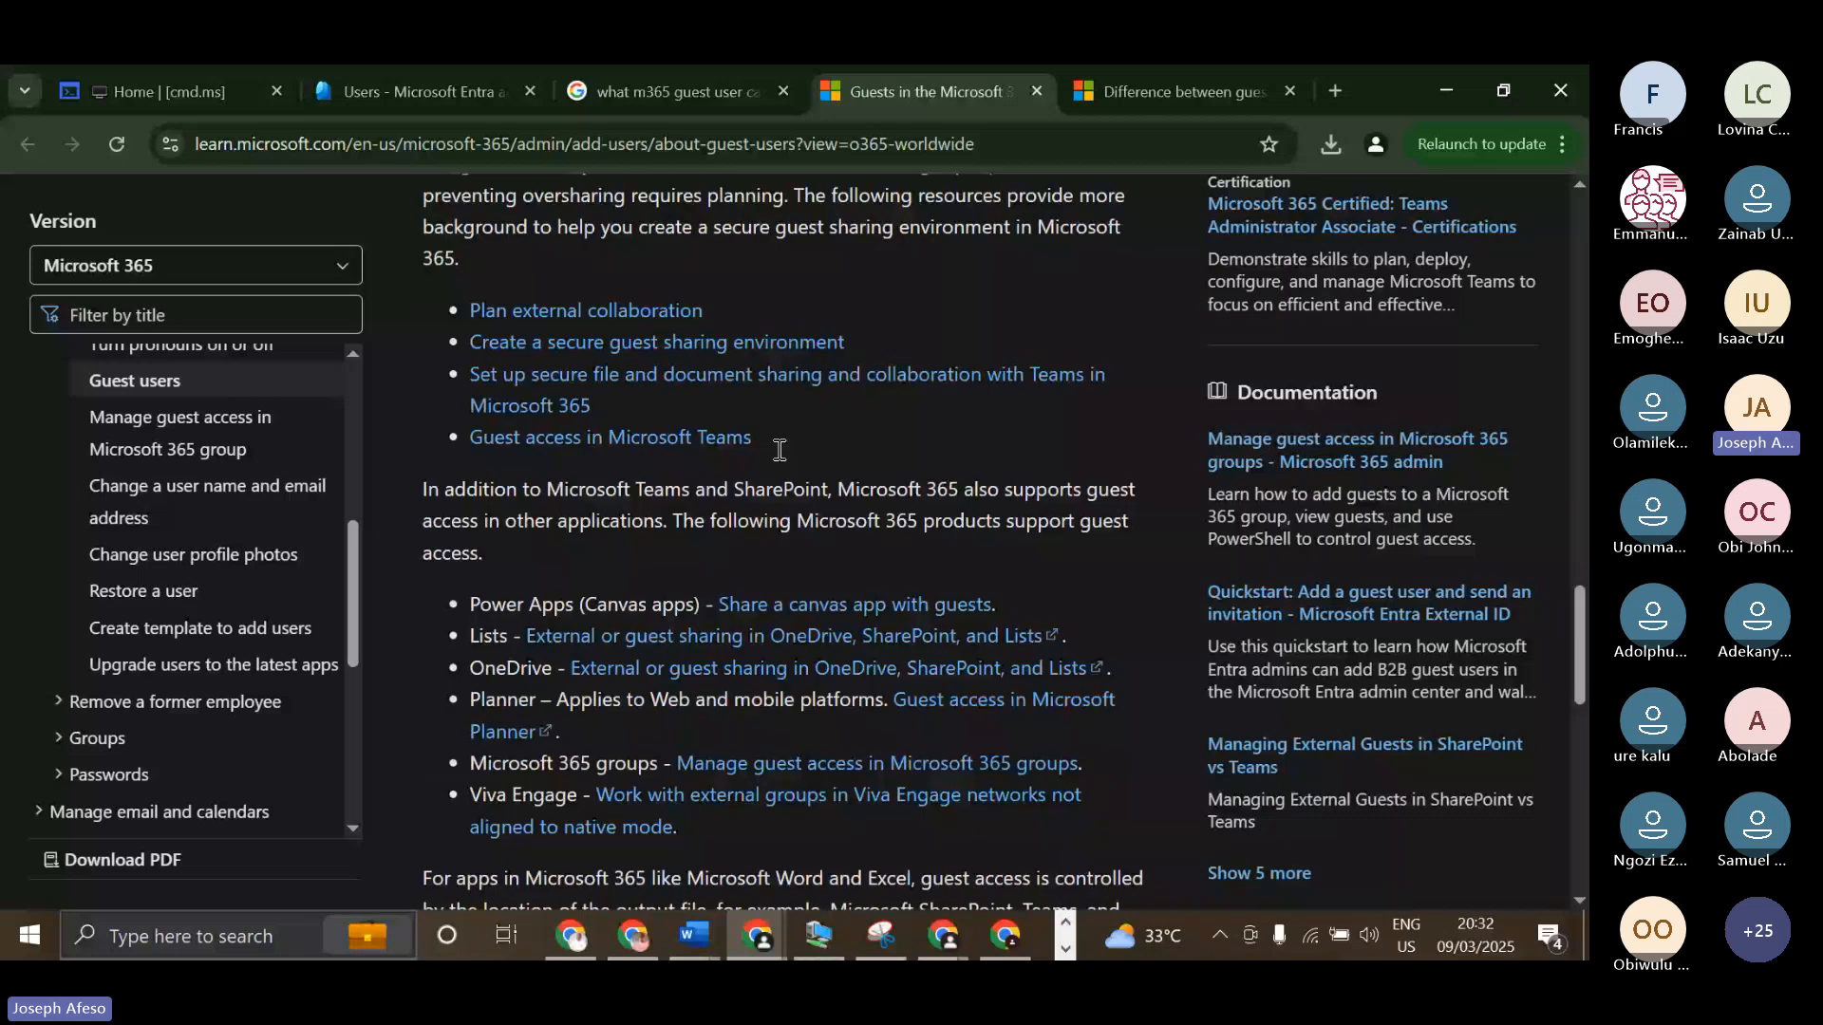
Return to the Google results and search for "difference between external users and guests microsoft doc".
{"action": "left_click", "coordinate": [676, 92]}
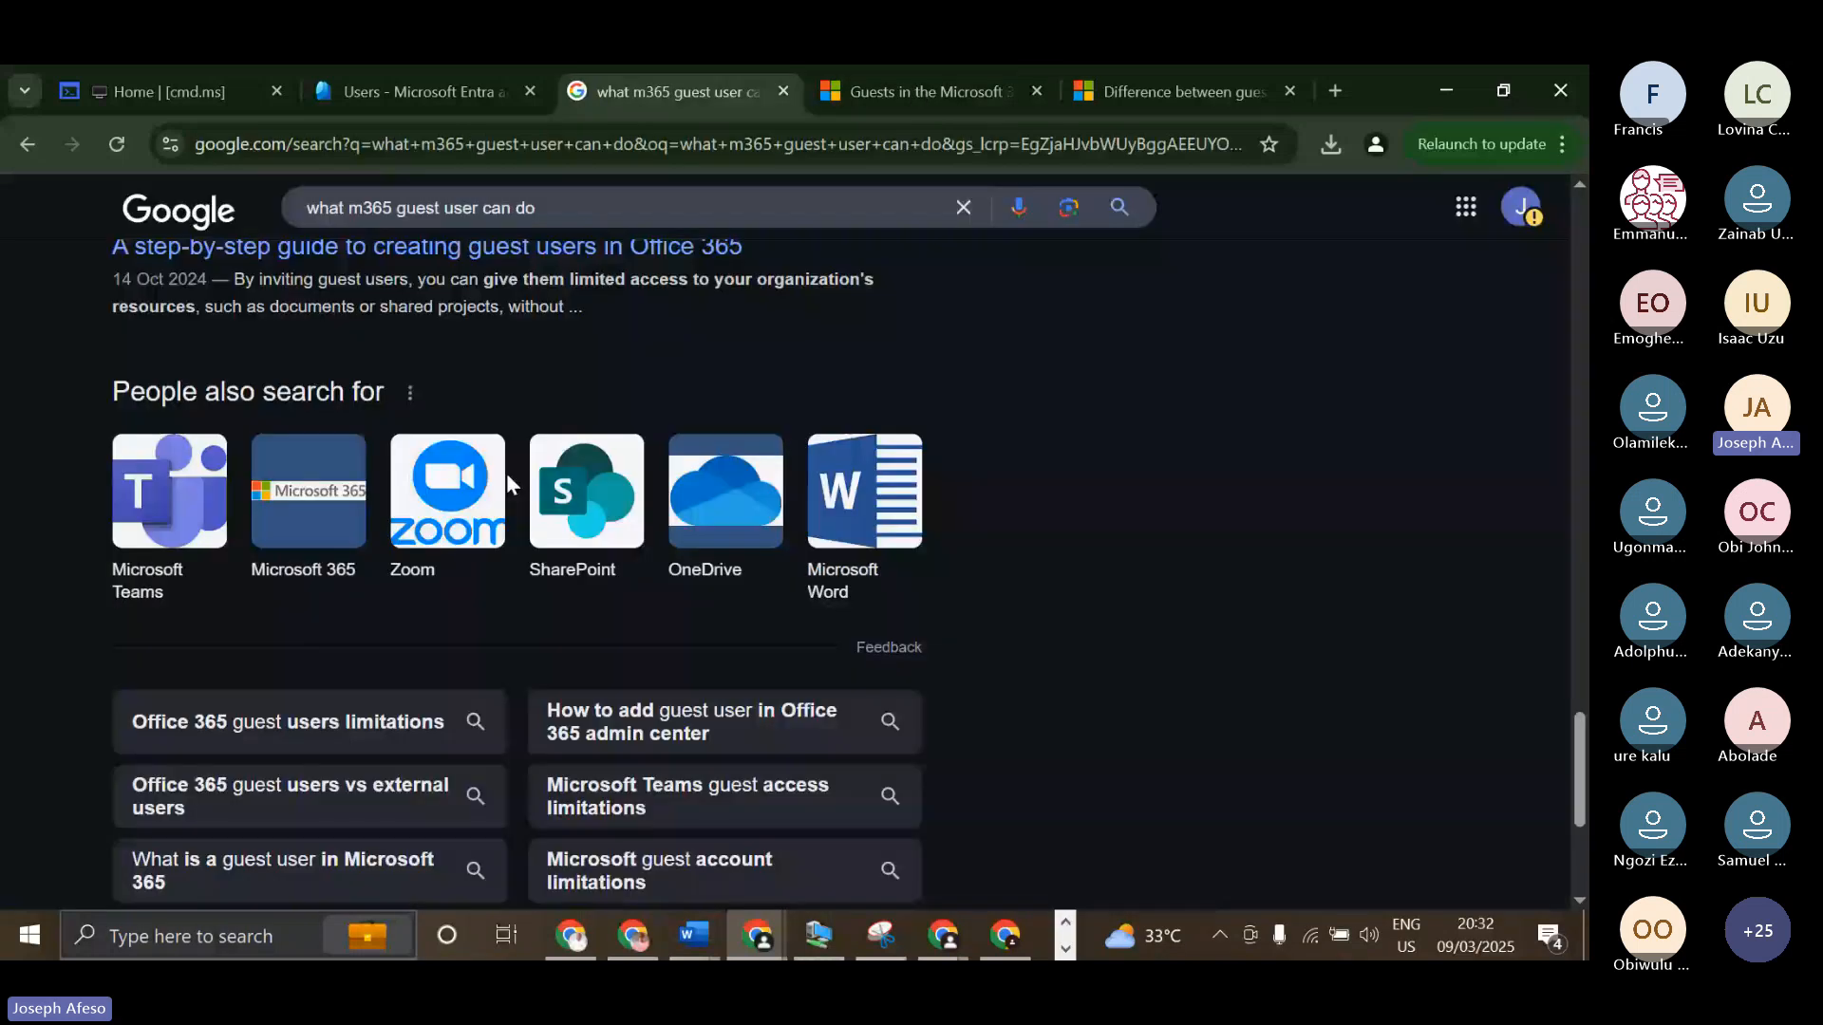
{"action": "scroll", "coordinate": [510, 485], "scroll_direction": "up", "scroll_amount": 15}
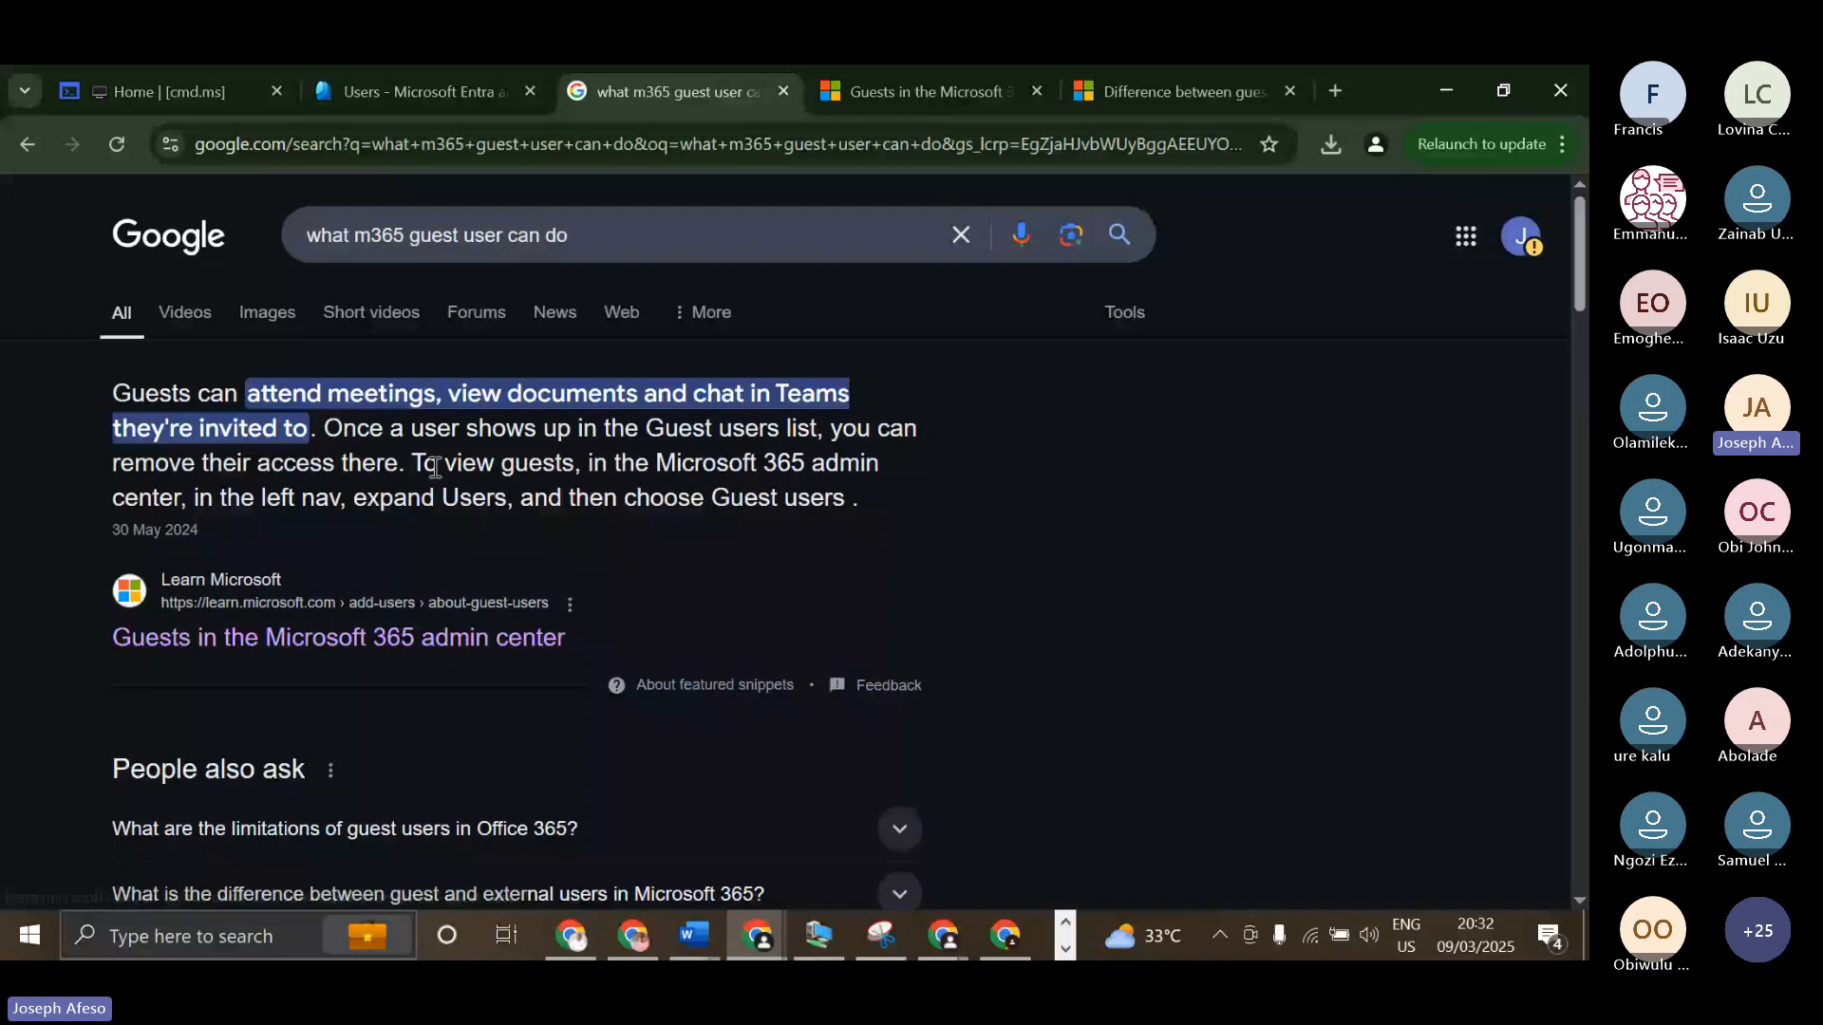
{"action": "triple_click", "coordinate": [314, 251]}
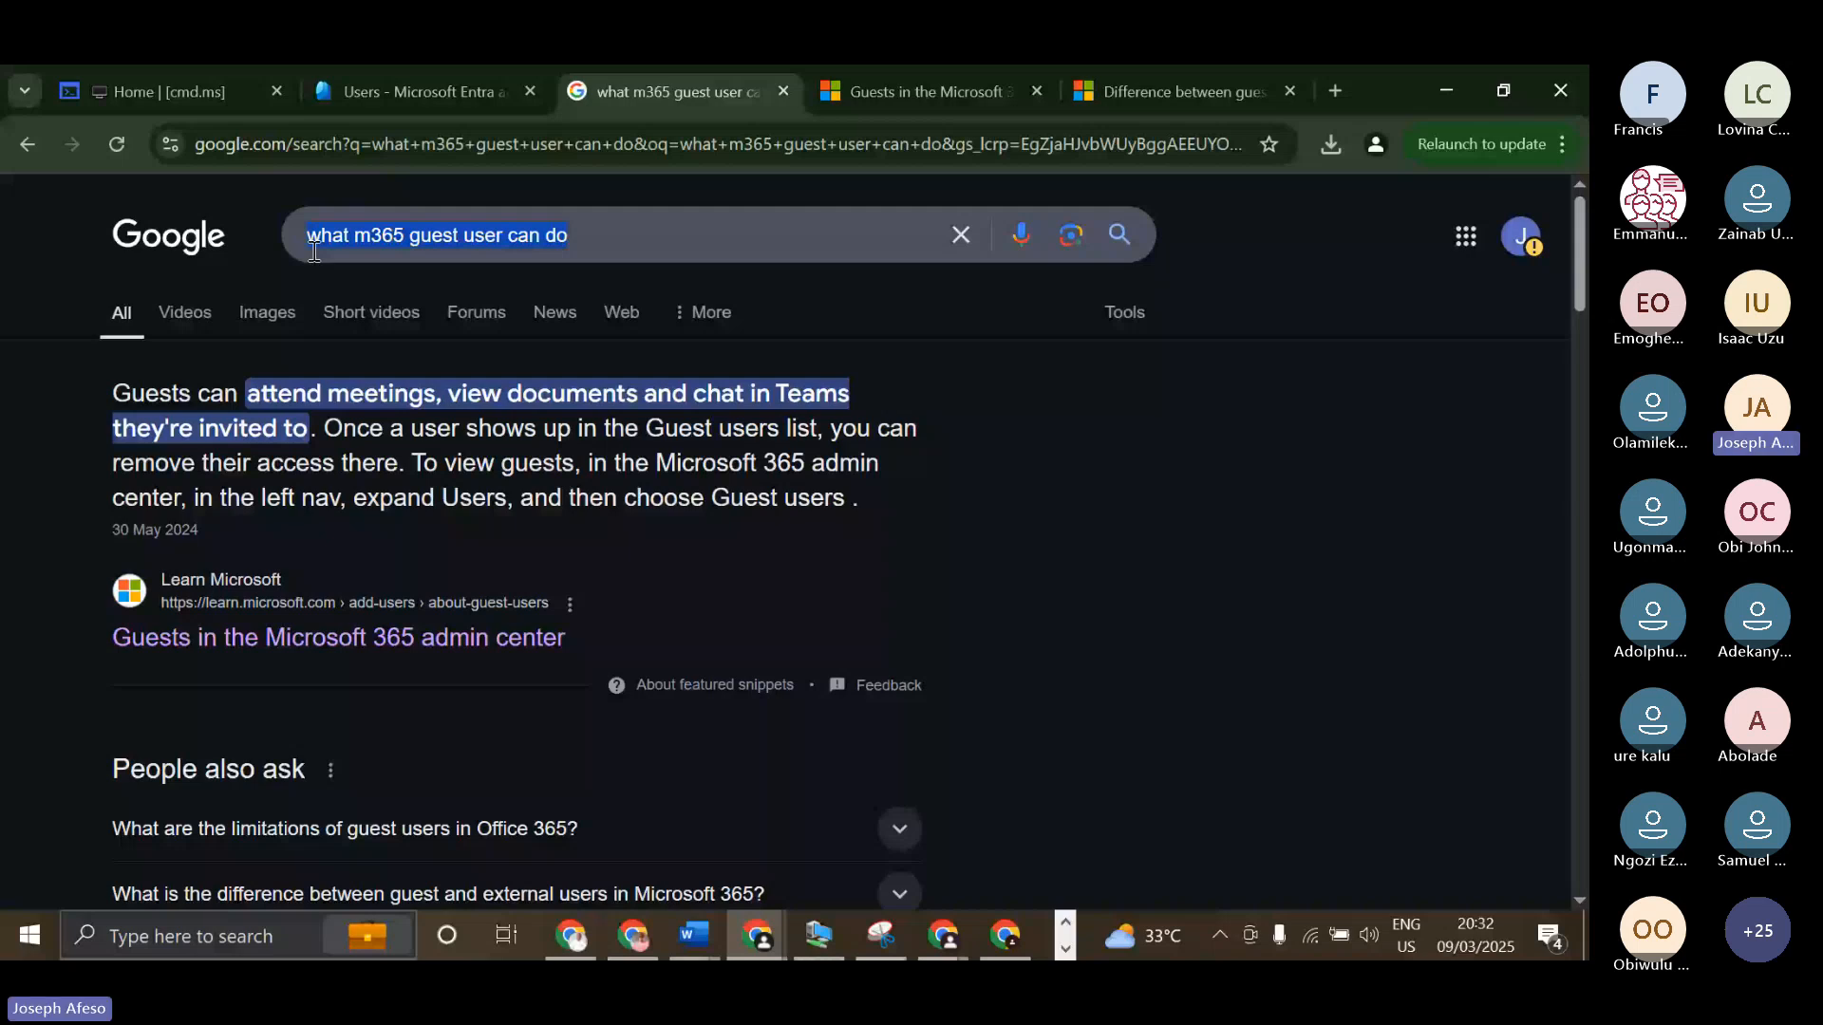
{"action": "type", "text": "diffe"}
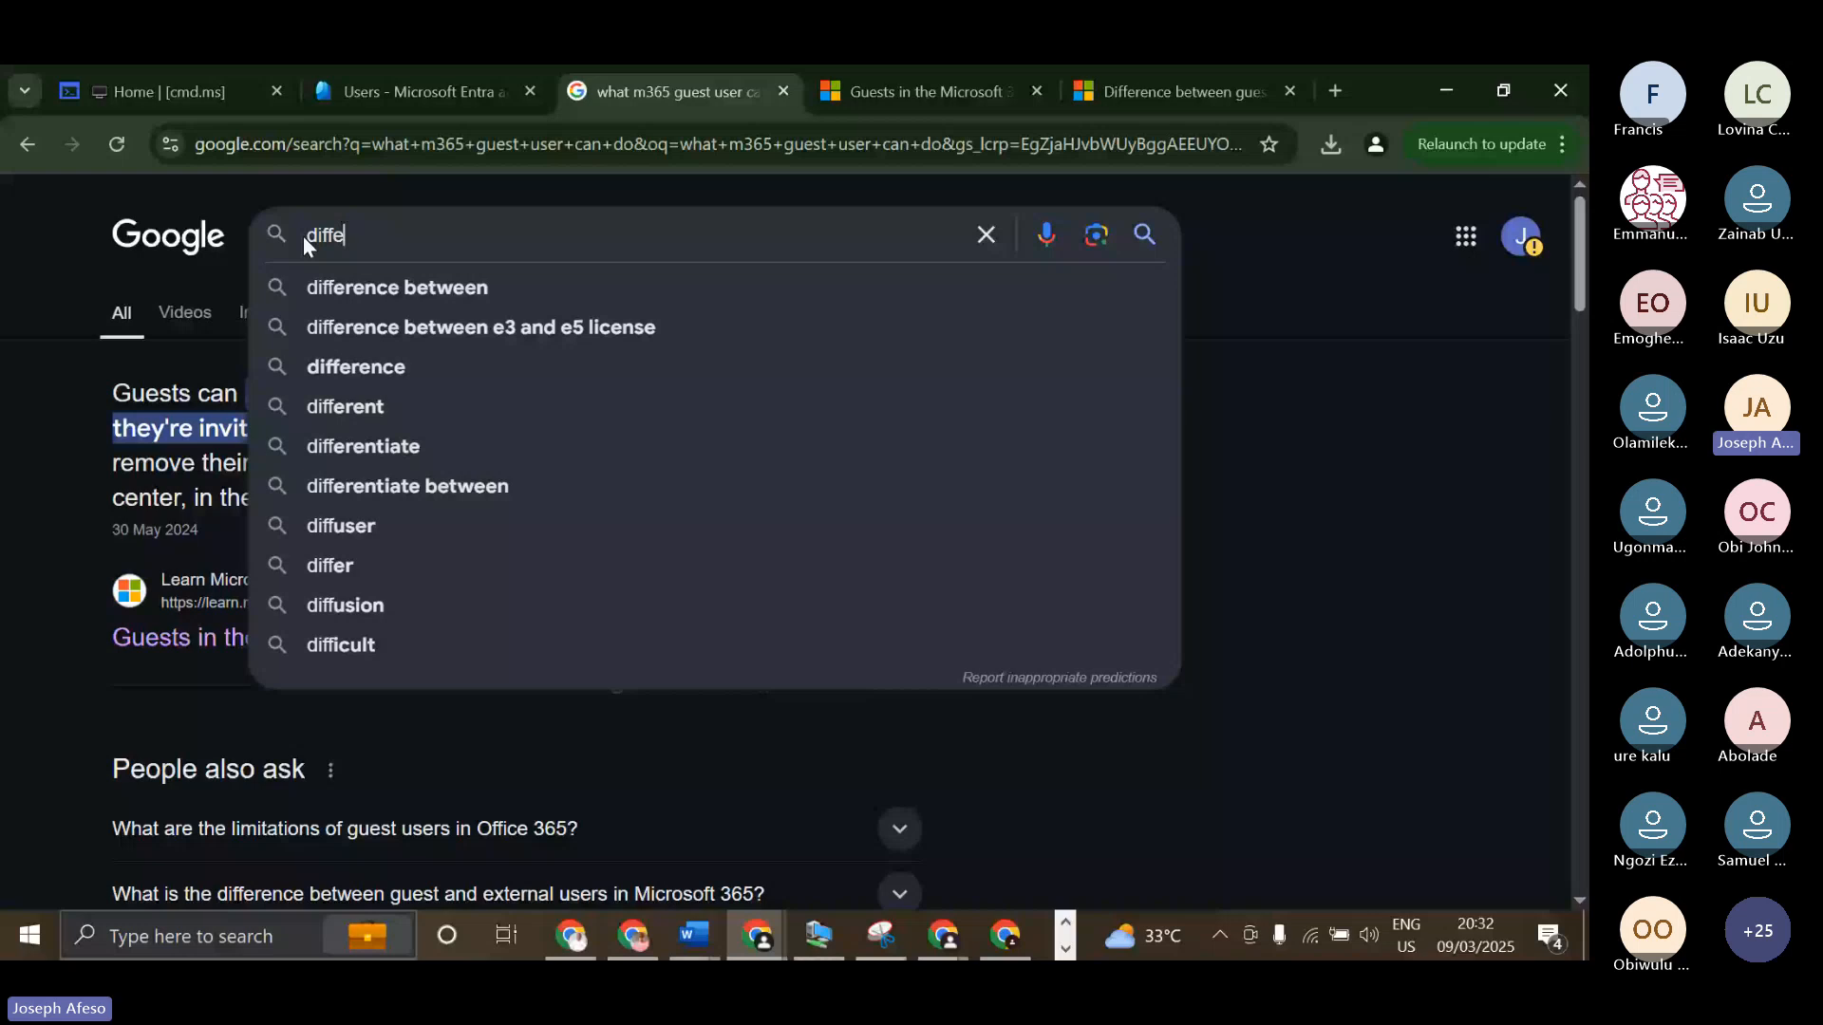
{"action": "type", "text": "rence b"}
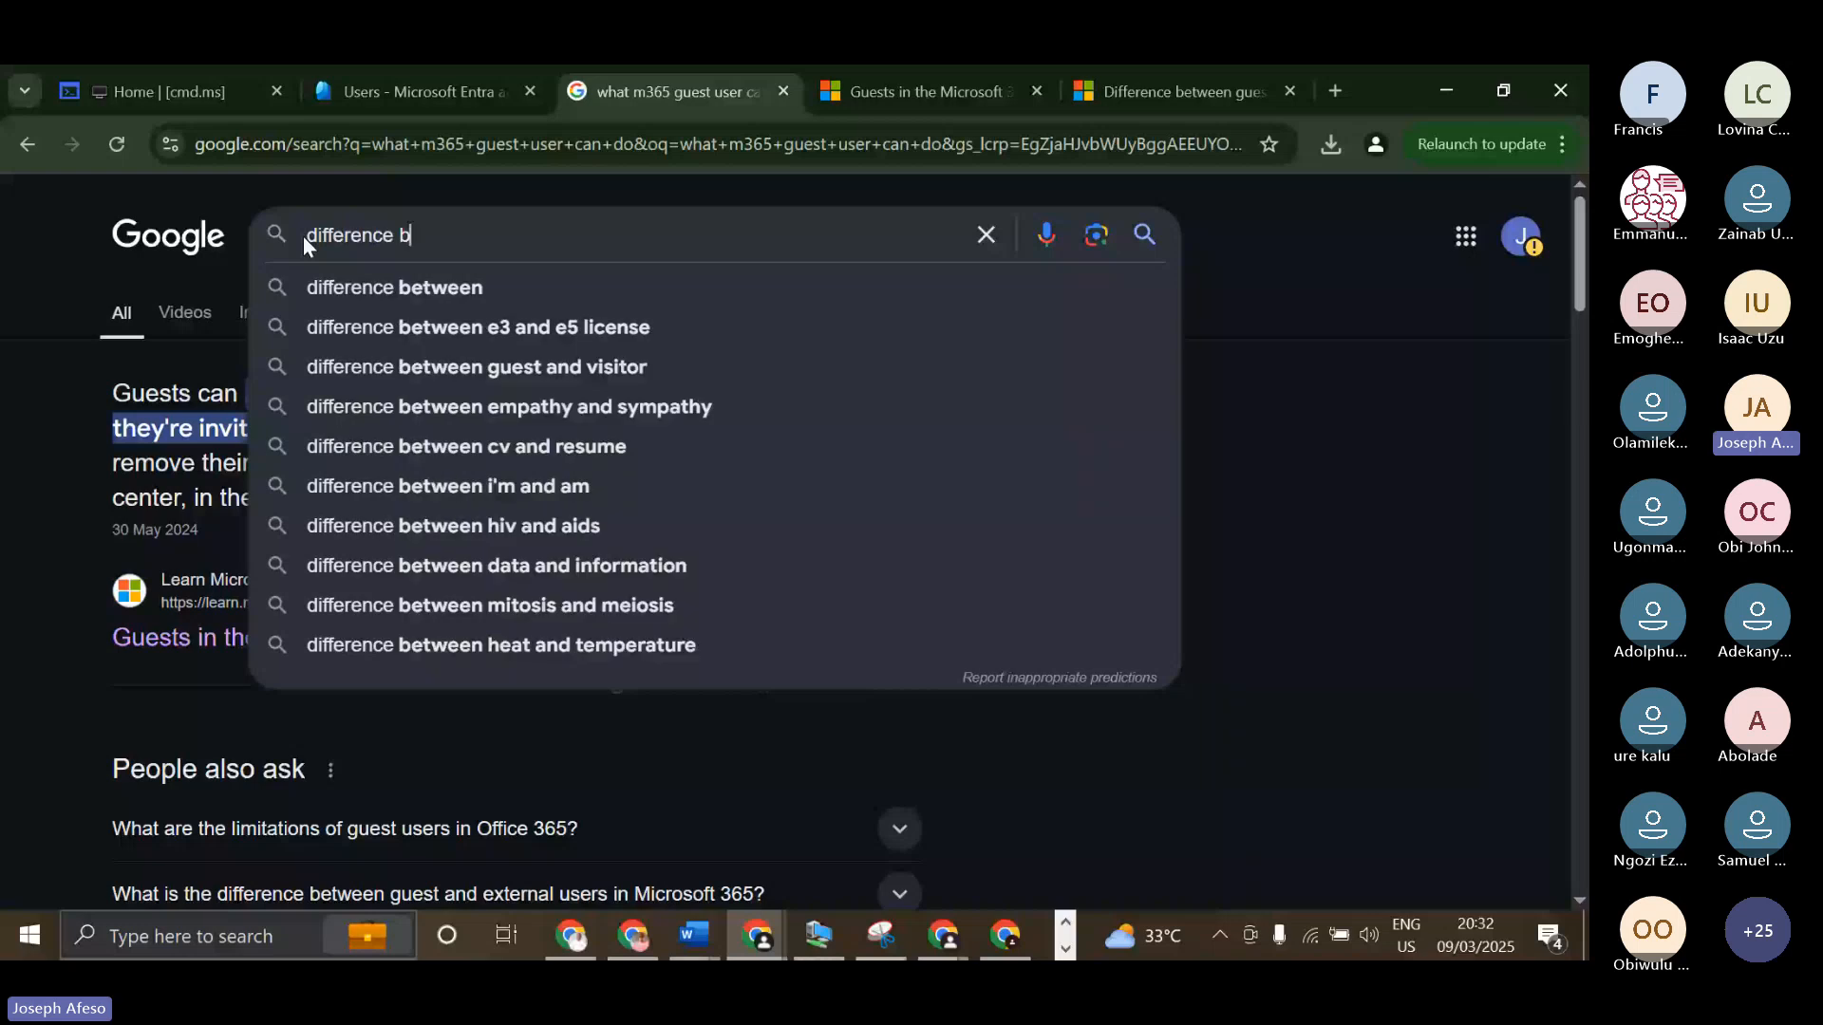
{"action": "type", "text": "etween"}
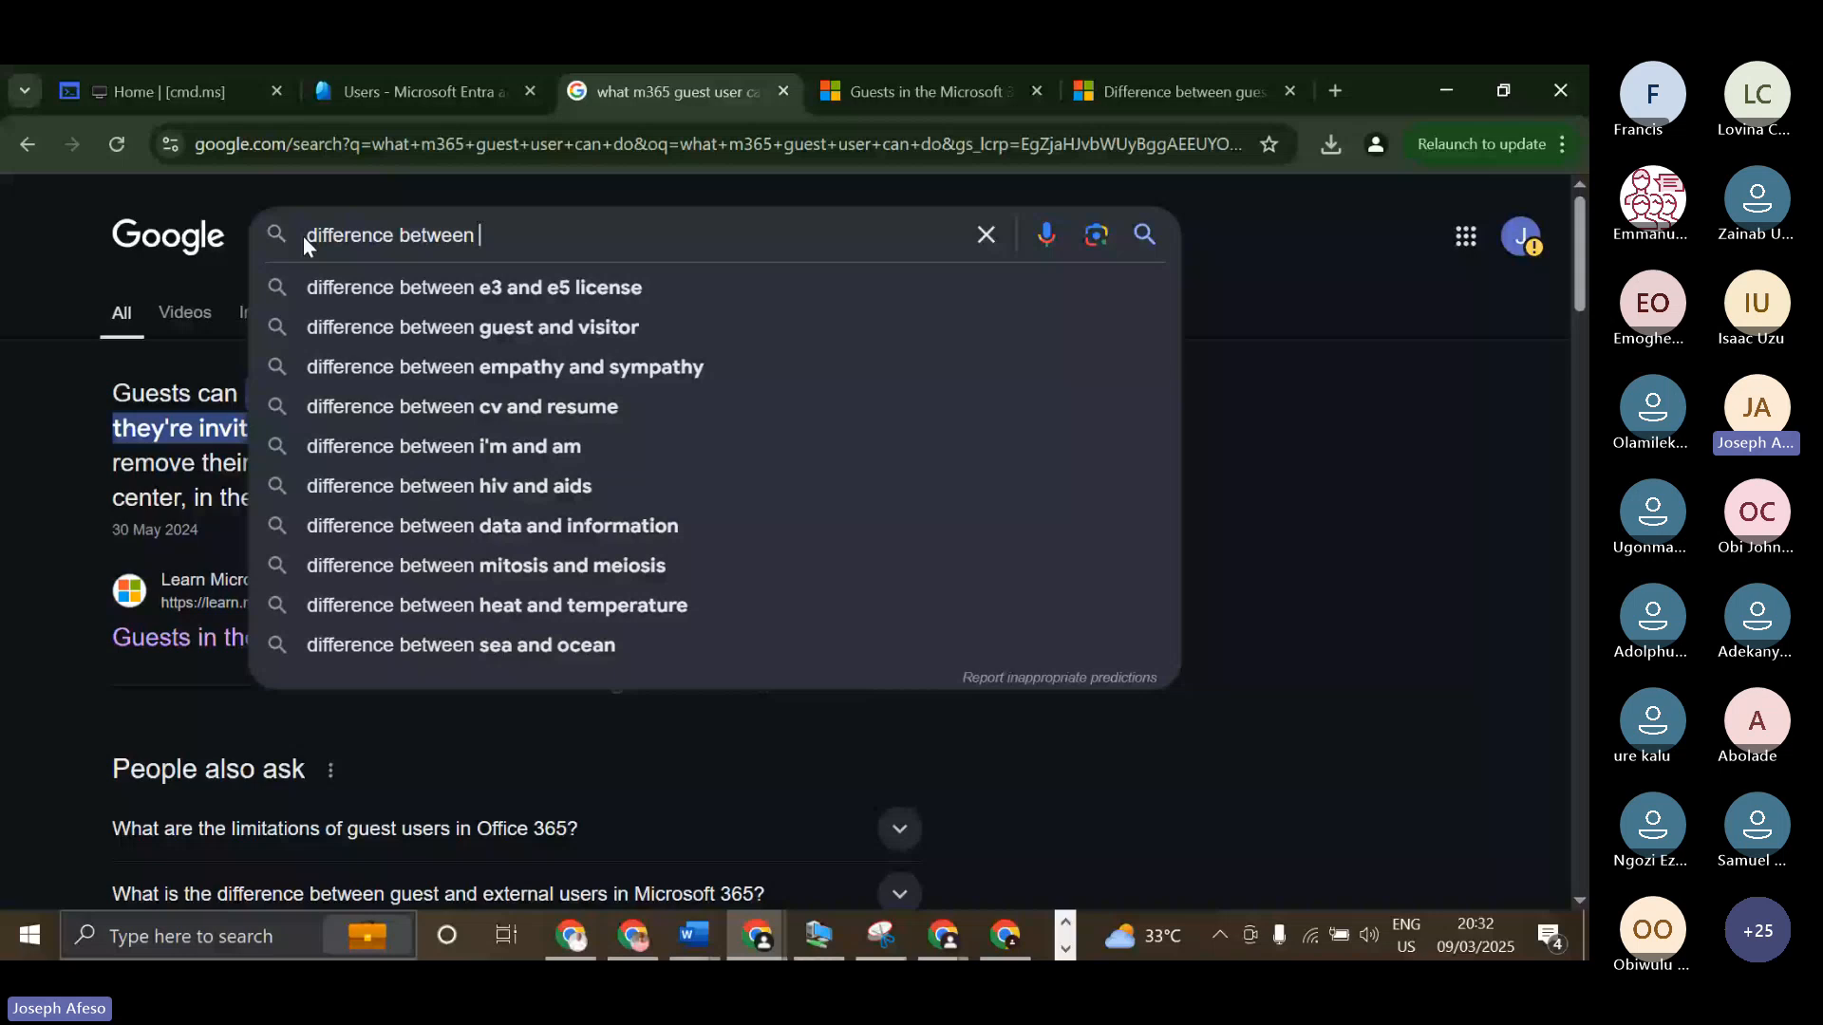
{"action": "type", "text": "users and gu"}
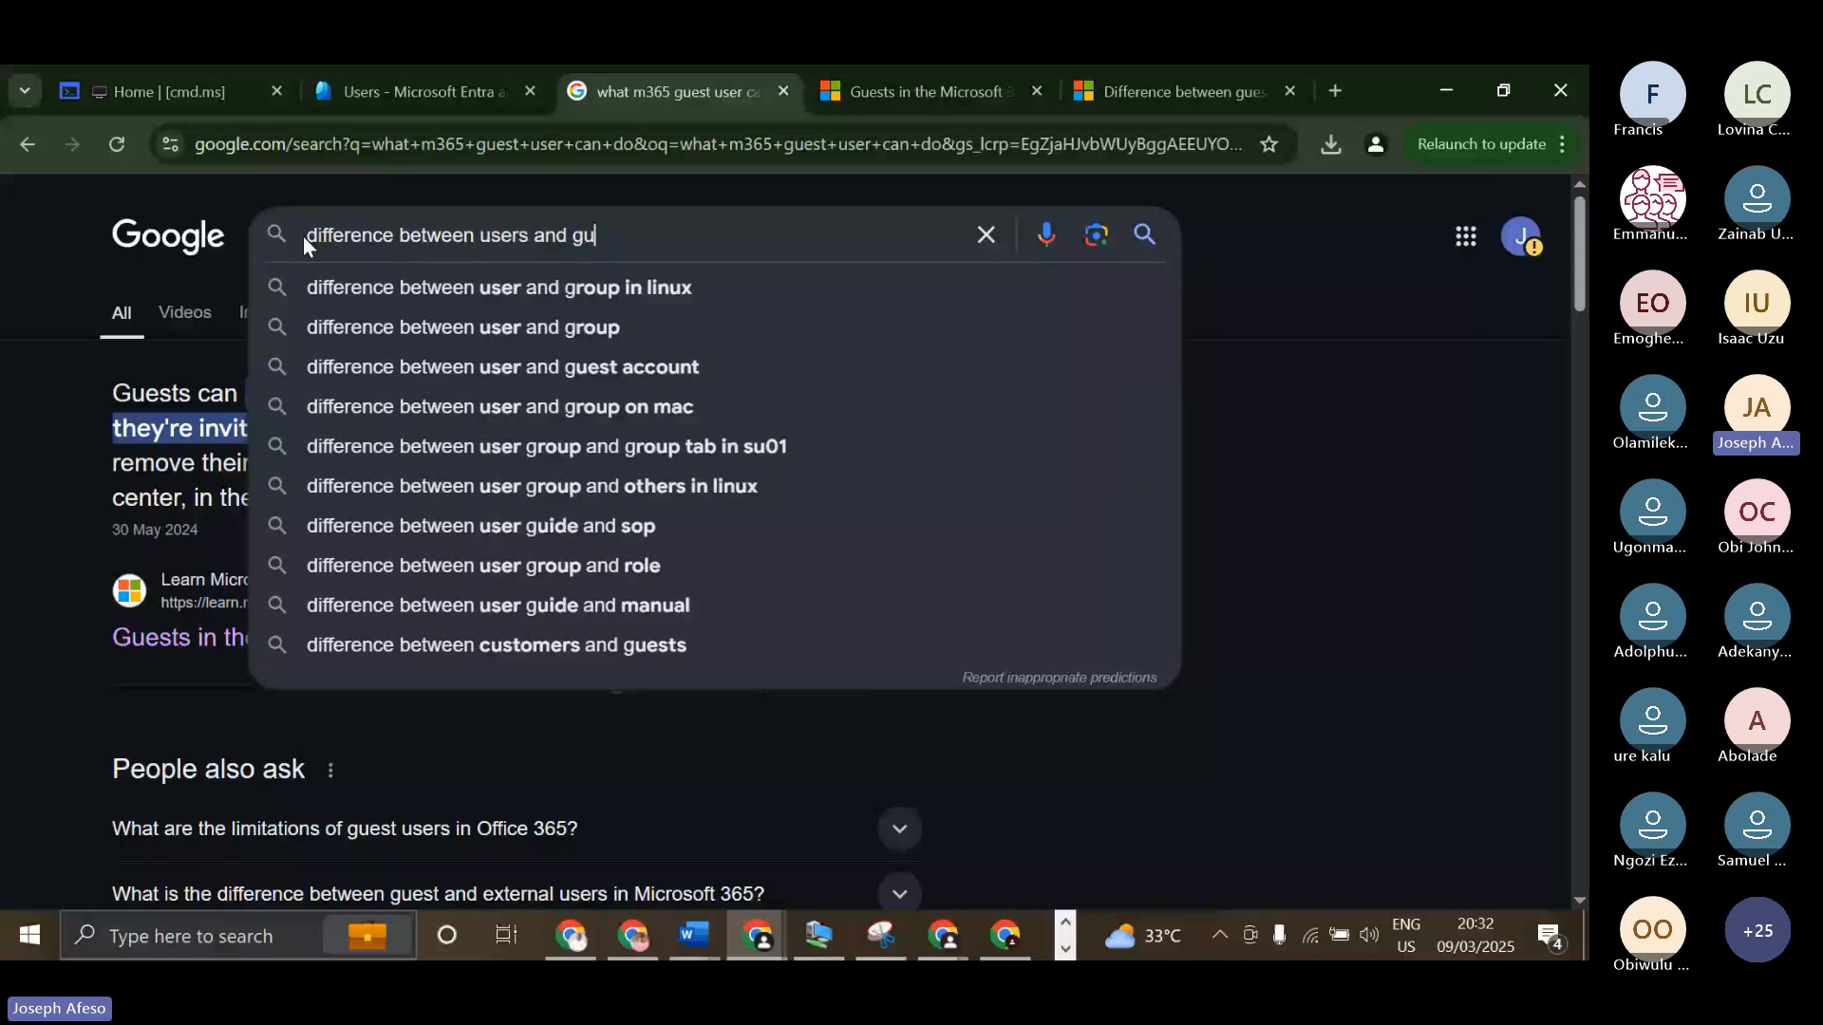
{"action": "key", "text": "BackSpace"}
{"action": "key", "text": "BackSpace"}
{"action": "key", "text": "BackSpace"}
{"action": "key", "text": "BackSpace"}
{"action": "key", "text": "BackSpace"}
{"action": "key", "text": "BackSpace"}
{"action": "key", "text": "BackSpace"}
{"action": "key", "text": "BackSpace"}
{"action": "key", "text": "BackSpace"}
{"action": "key", "text": "BackSpace"}
{"action": "key", "text": "BackSpace"}
{"action": "key", "text": "BackSpace"}
{"action": "type", "text": "extern"}
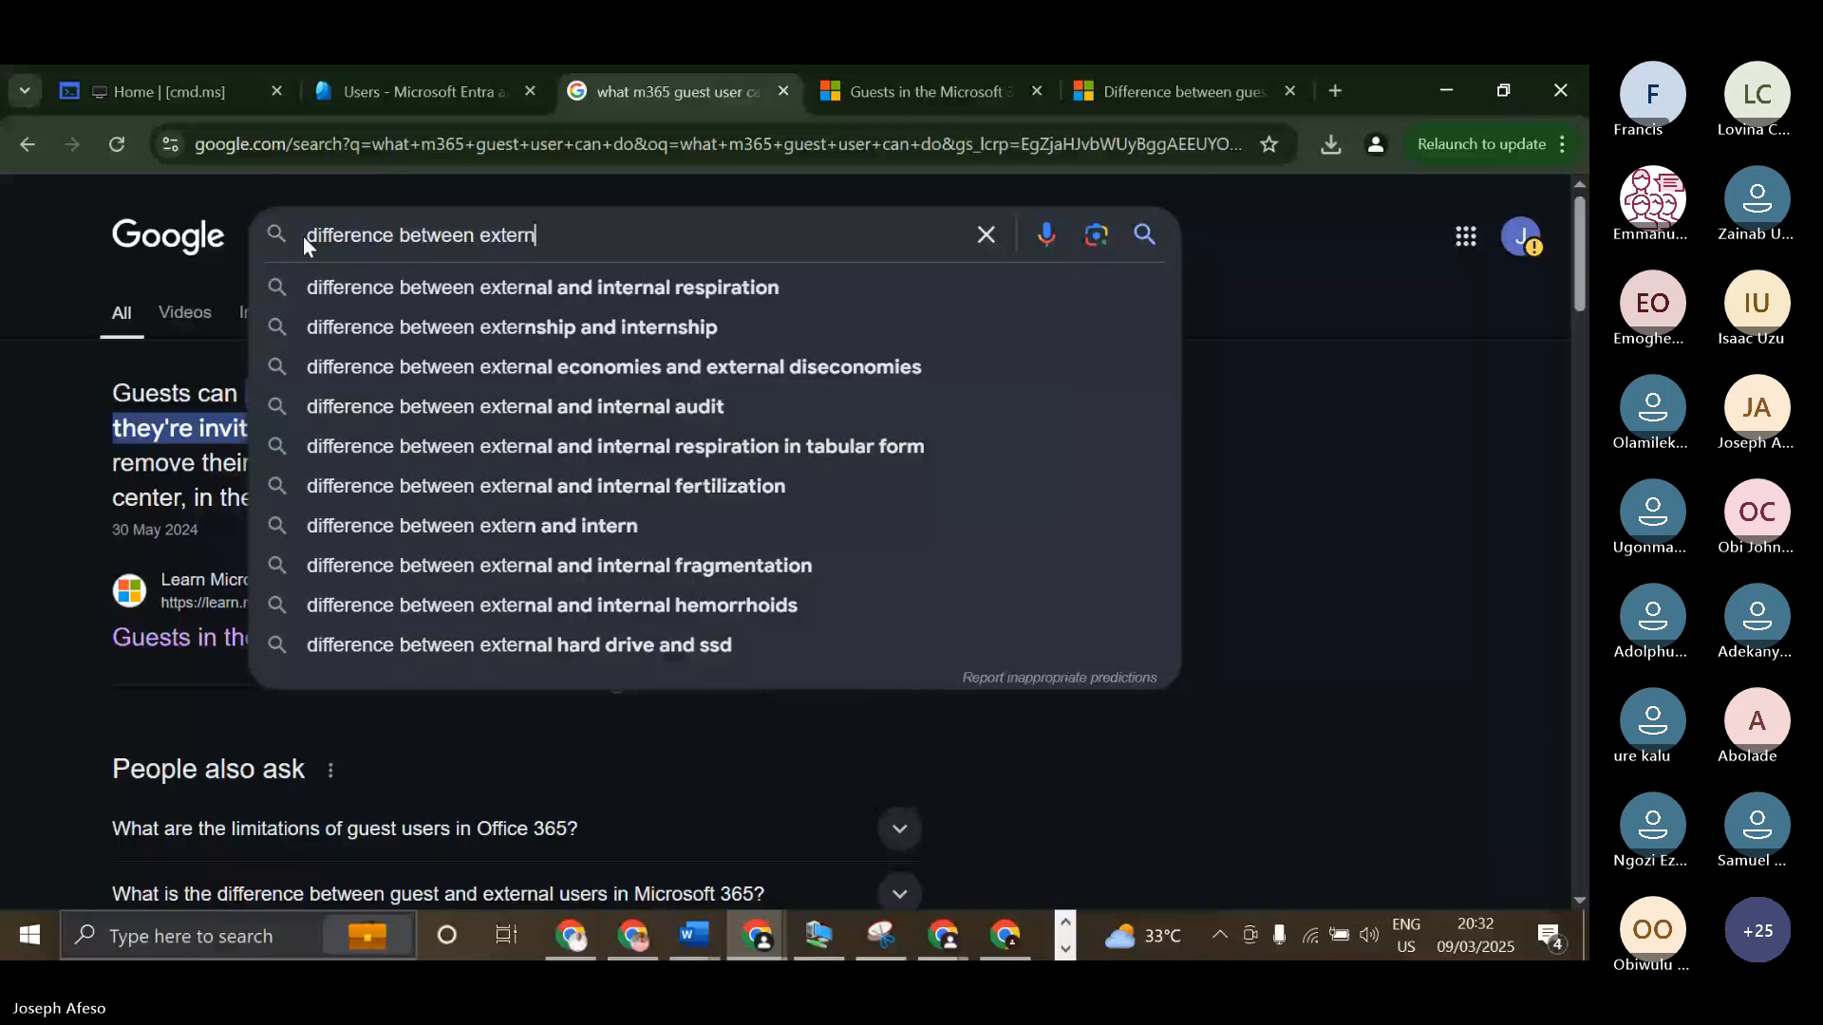
{"action": "type", "text": "al users and gues"}
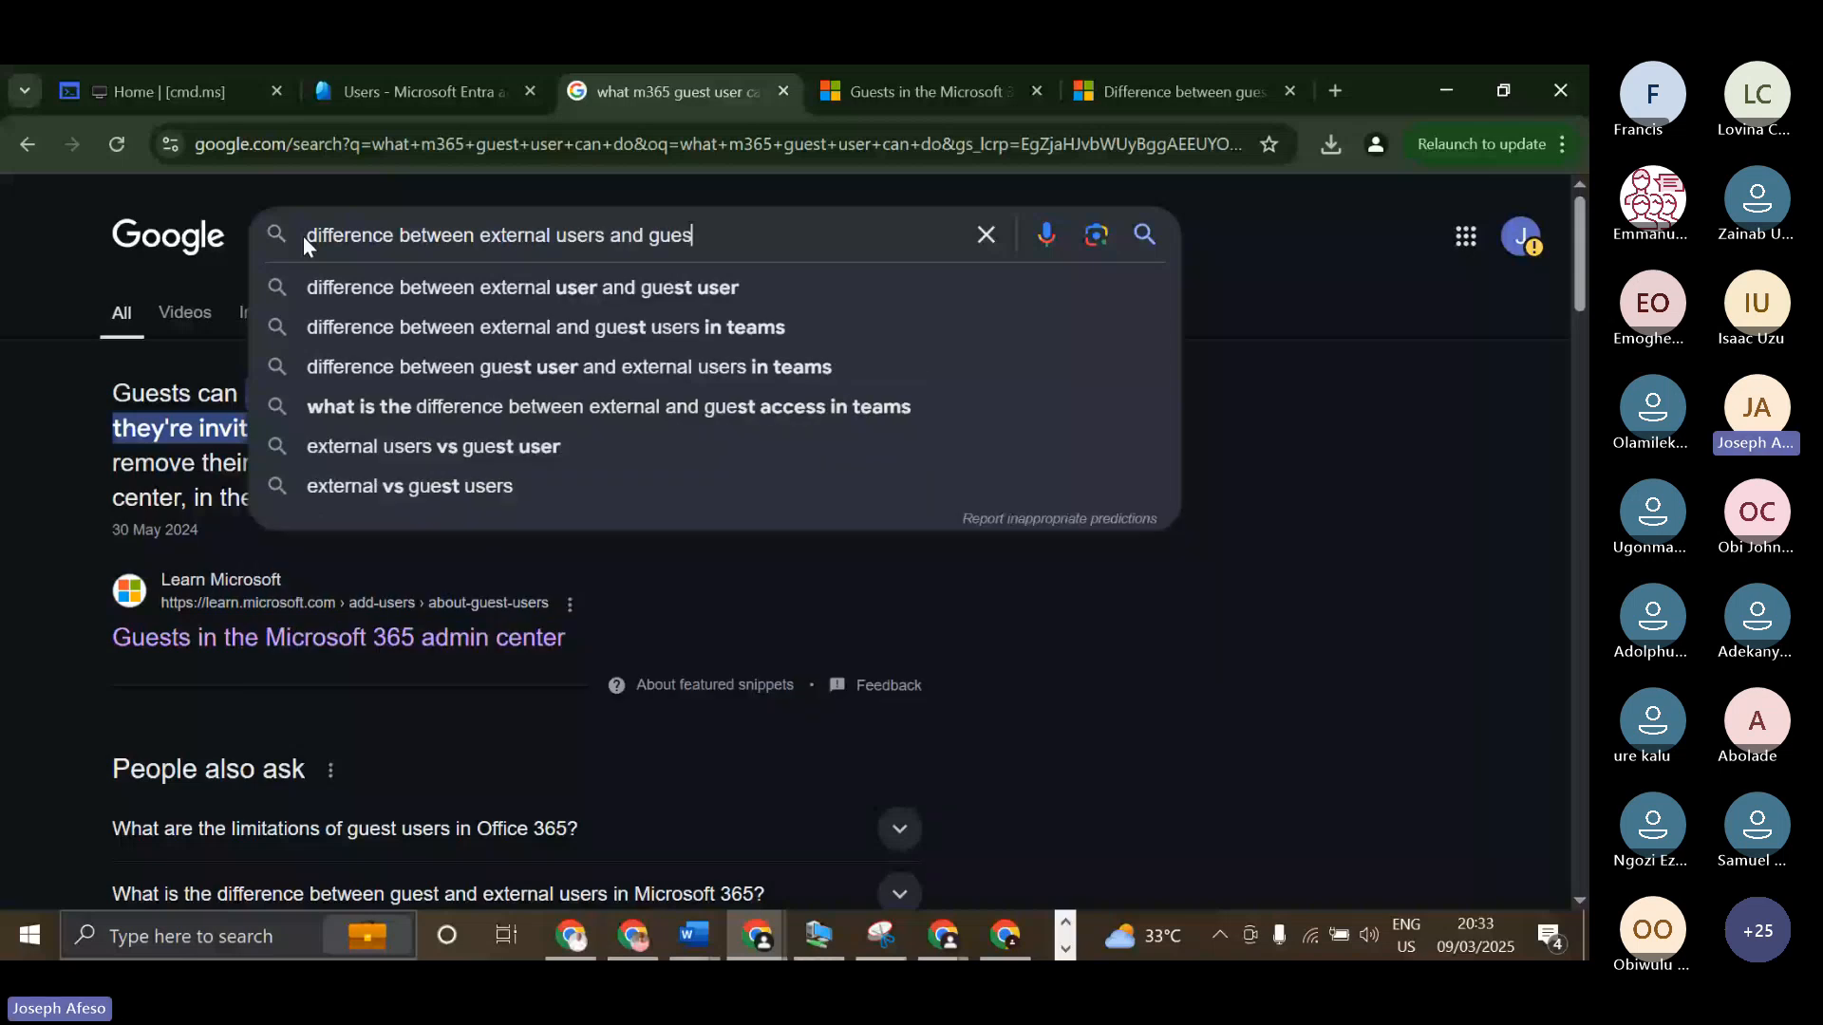
{"action": "type", "text": "ts microsoft"}
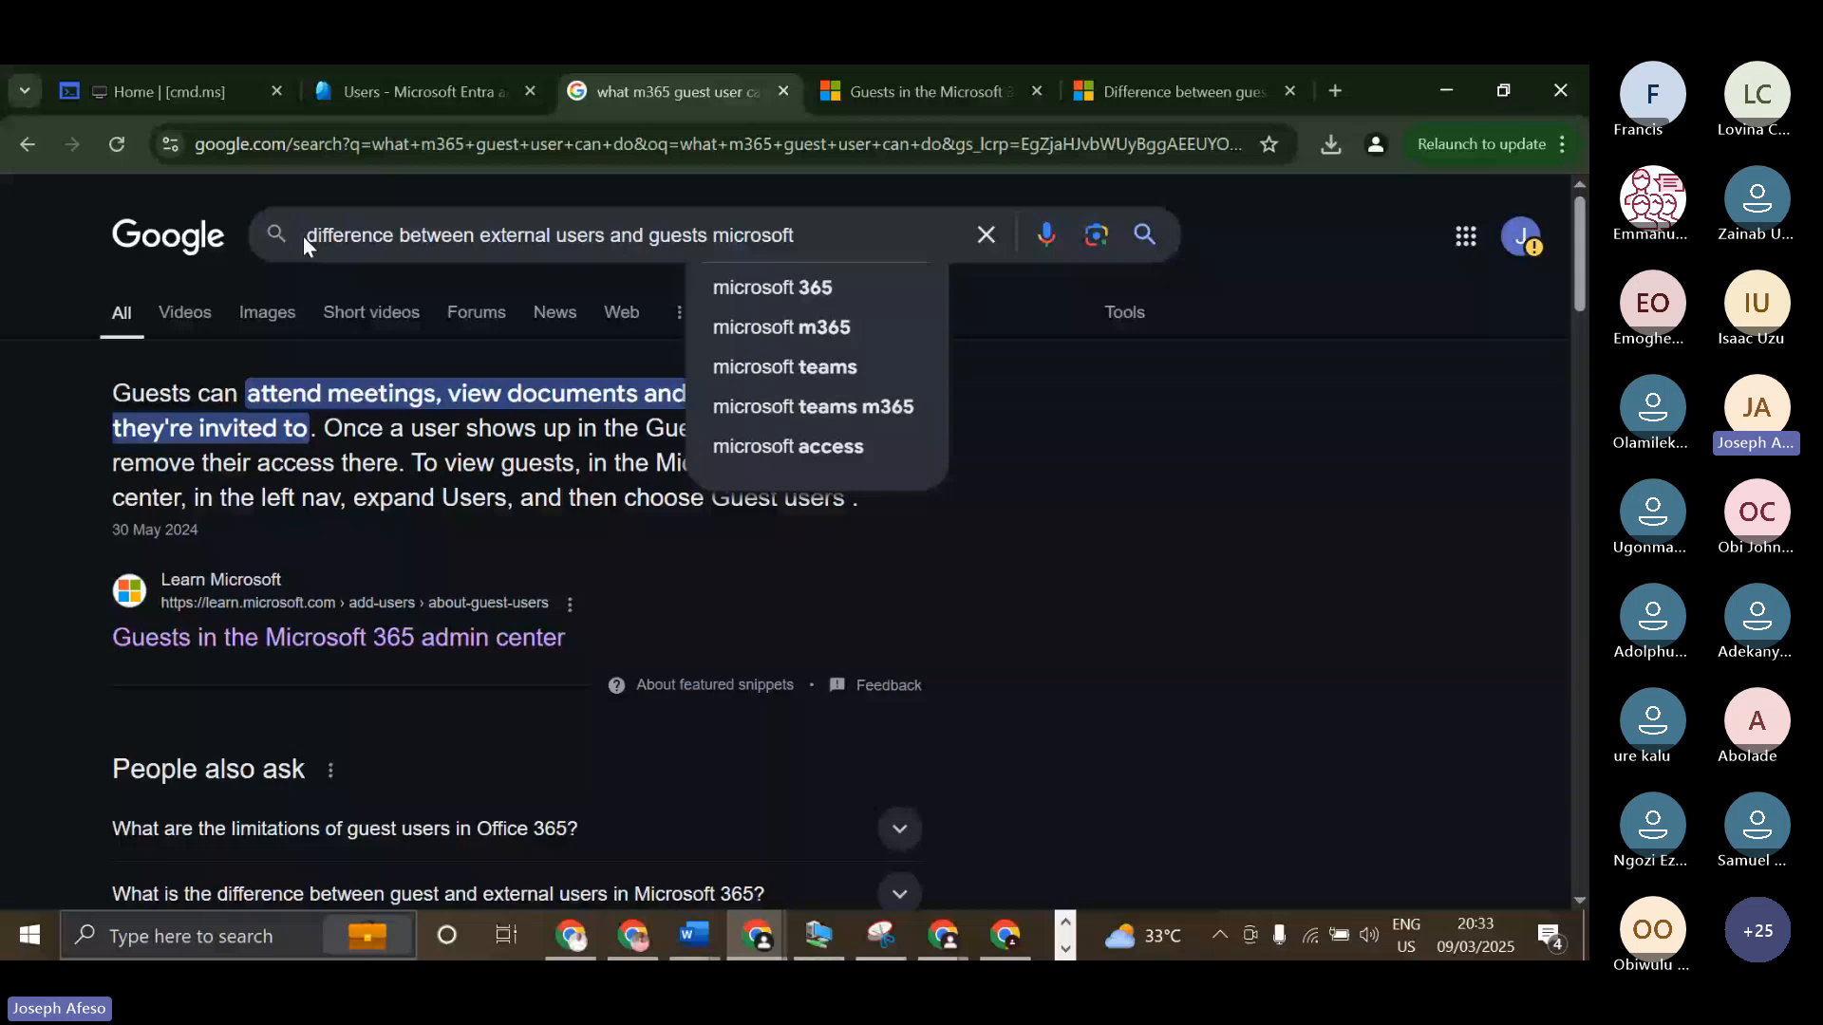
{"action": "type", "text": " doc"}
{"action": "key", "text": "Return"}
Open the results "Use guest access and external access to collaborate with ..." and "Guest Users vs. External Users" in new tabs and skim the remaining results.
{"action": "scroll", "coordinate": [470, 589], "scroll_direction": "down", "scroll_amount": 5}
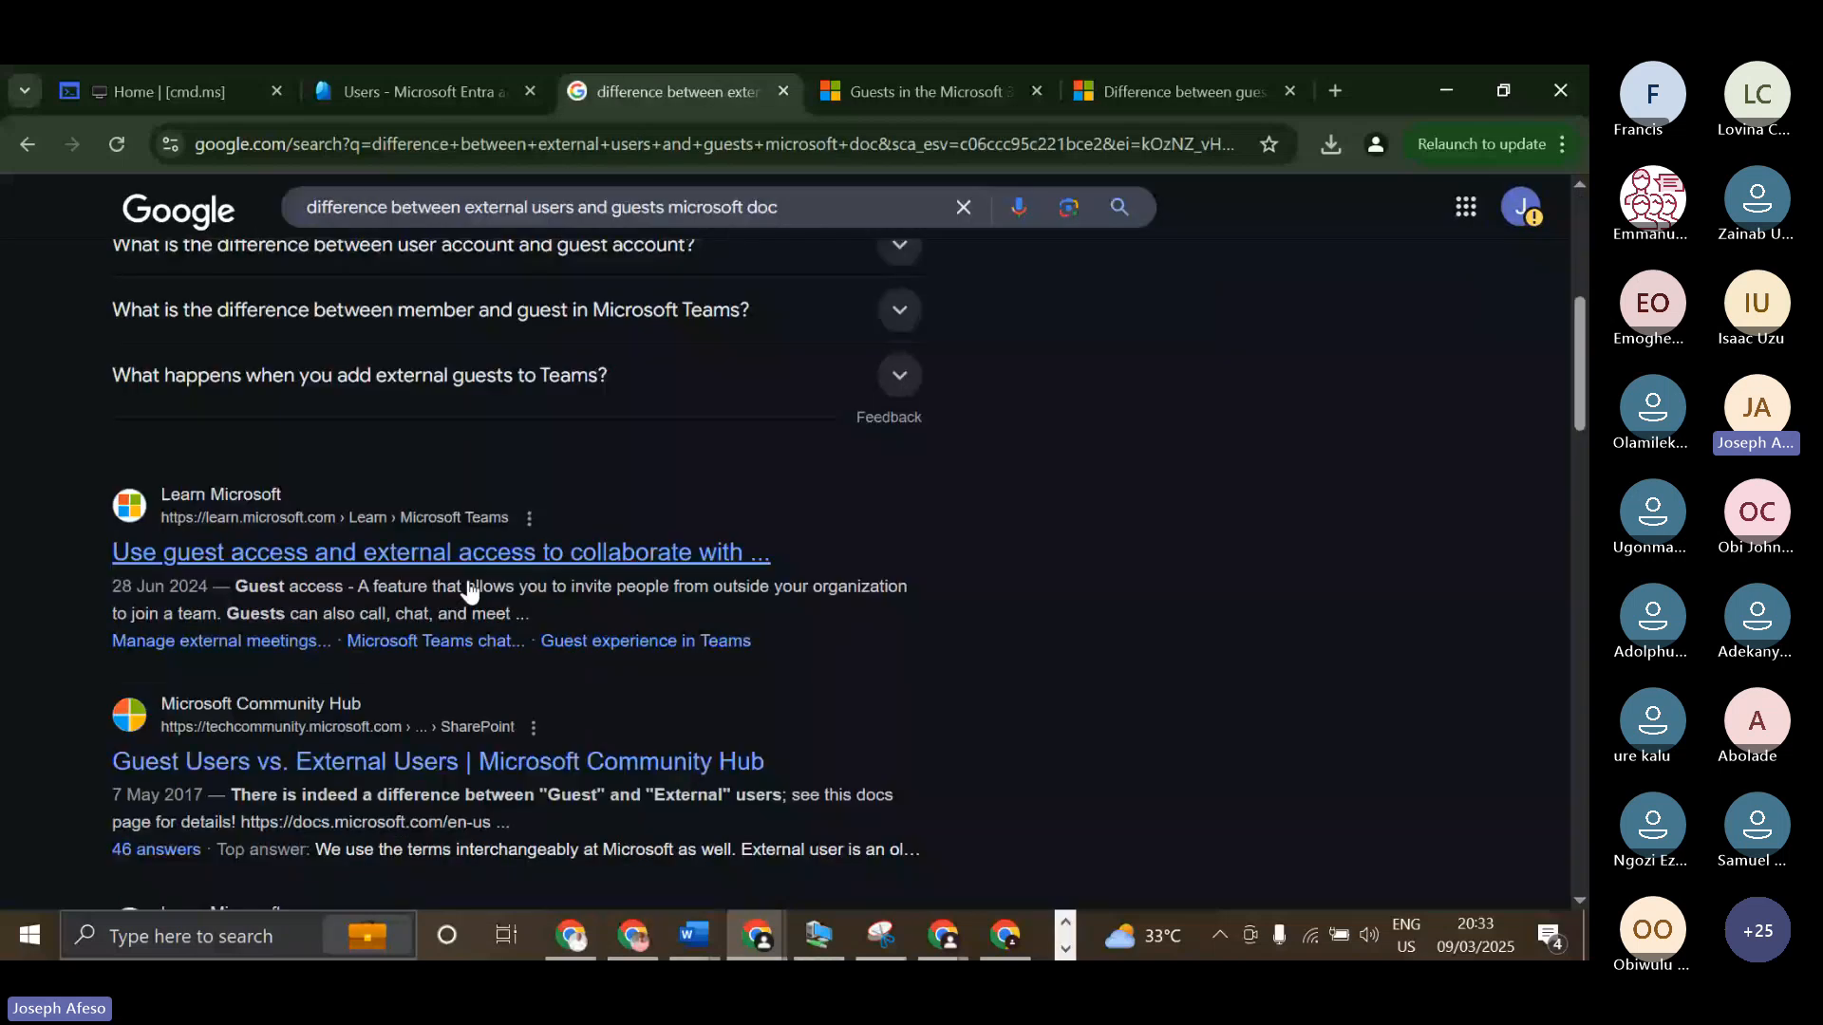
{"action": "scroll", "coordinate": [470, 589], "scroll_direction": "down", "scroll_amount": 2}
{"action": "scroll", "coordinate": [458, 519], "scroll_direction": "up", "scroll_amount": 1}
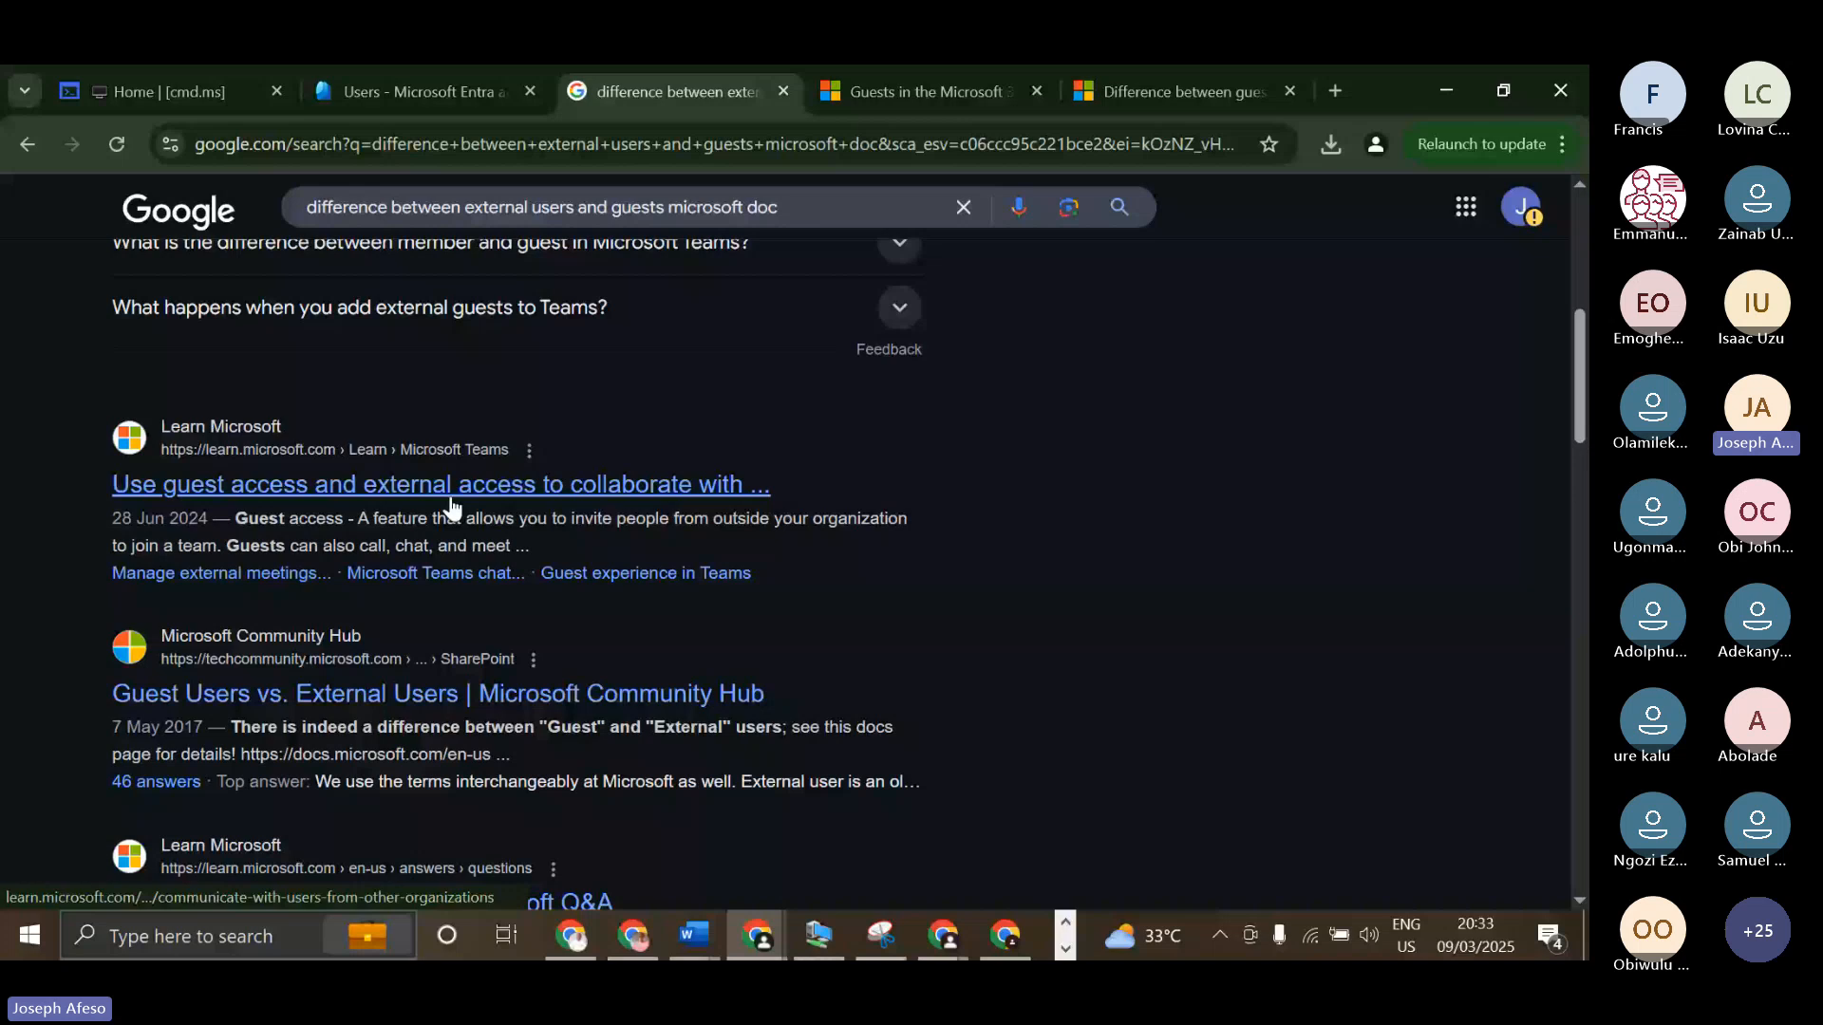
{"action": "middle_click", "coordinate": [451, 486]}
{"action": "scroll", "coordinate": [444, 475], "scroll_direction": "down", "scroll_amount": 2}
{"action": "right_click", "coordinate": [435, 446]}
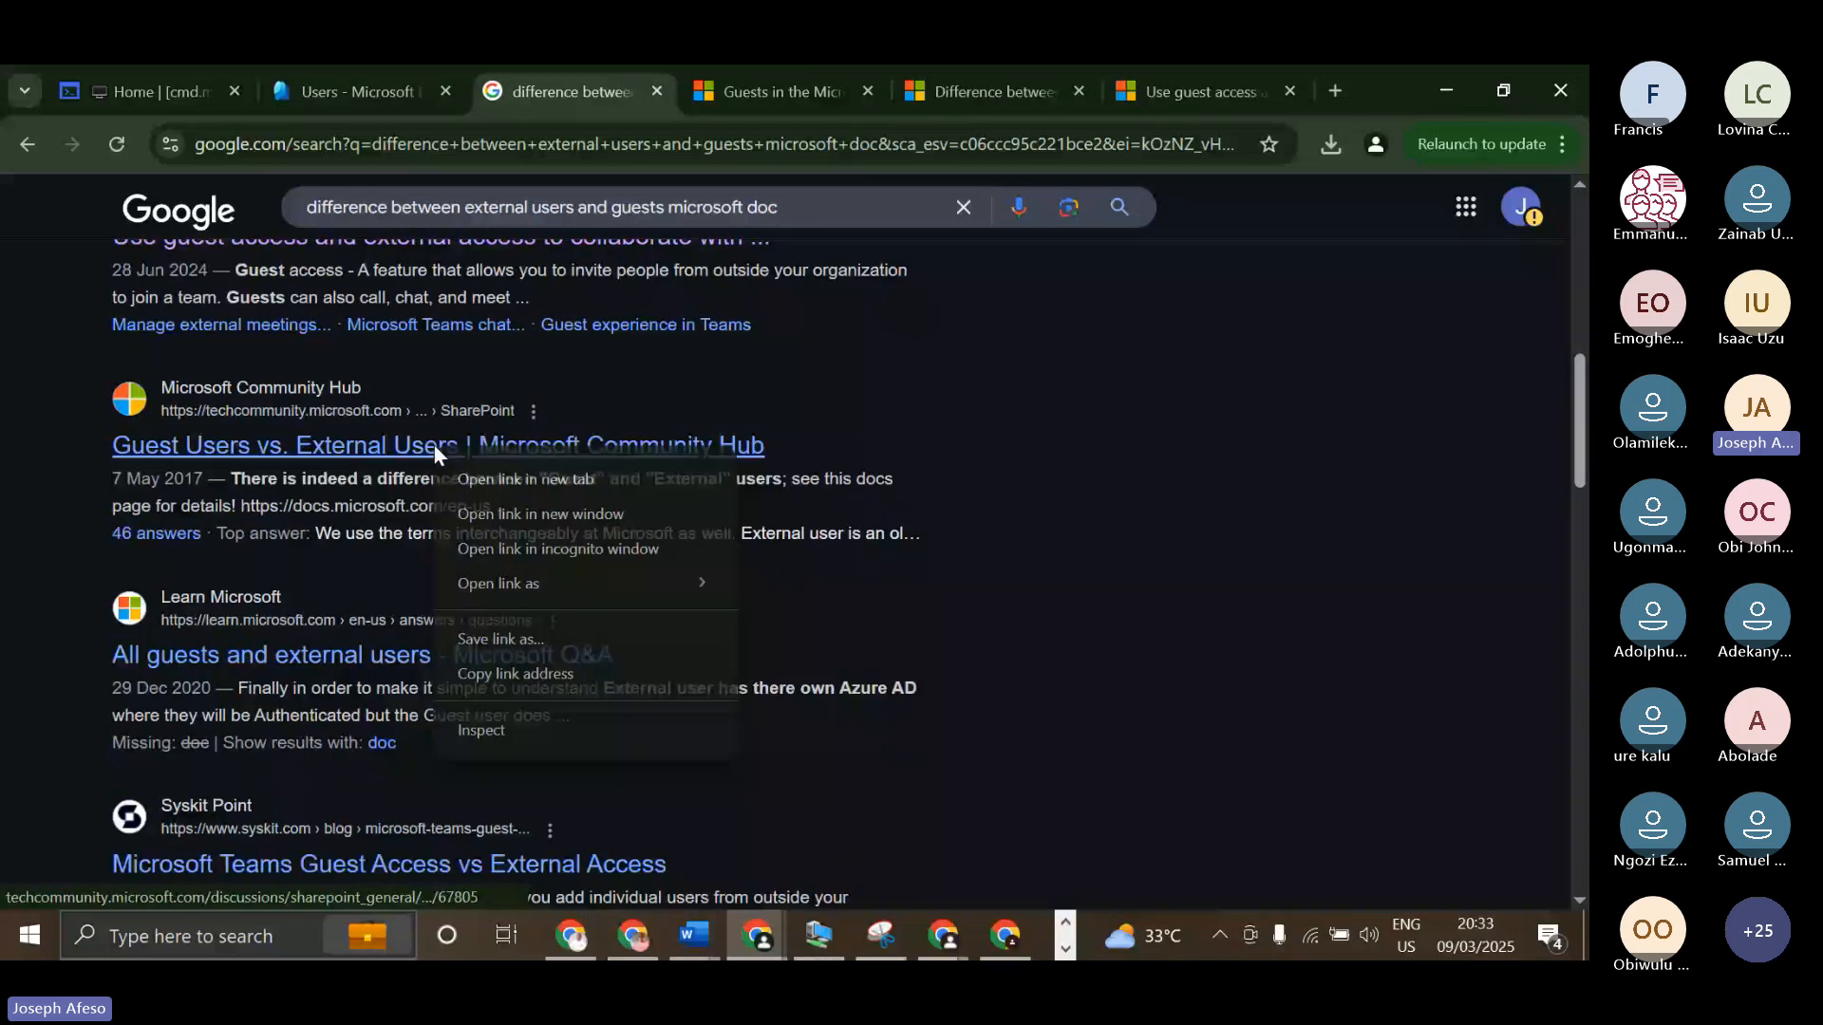
{"action": "left_click", "coordinate": [493, 479]}
{"action": "scroll", "coordinate": [350, 427], "scroll_direction": "down", "scroll_amount": 2}
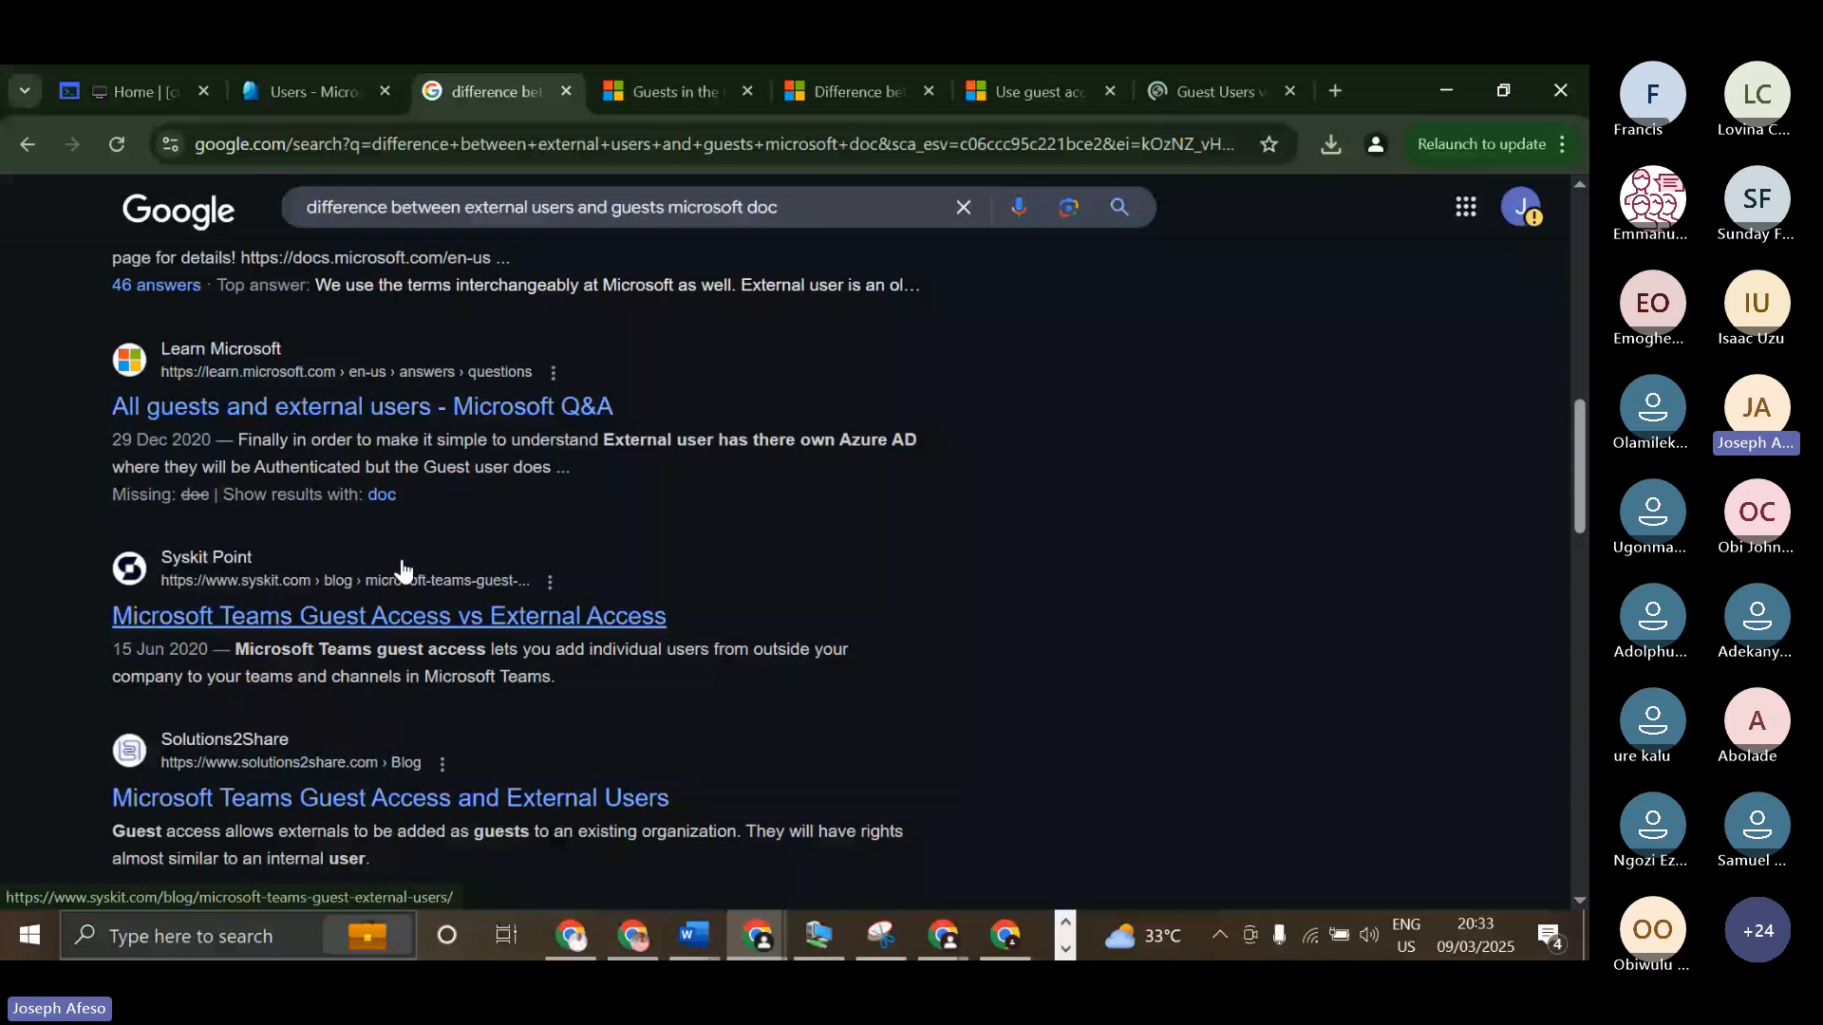
{"action": "scroll", "coordinate": [403, 569], "scroll_direction": "down", "scroll_amount": 7}
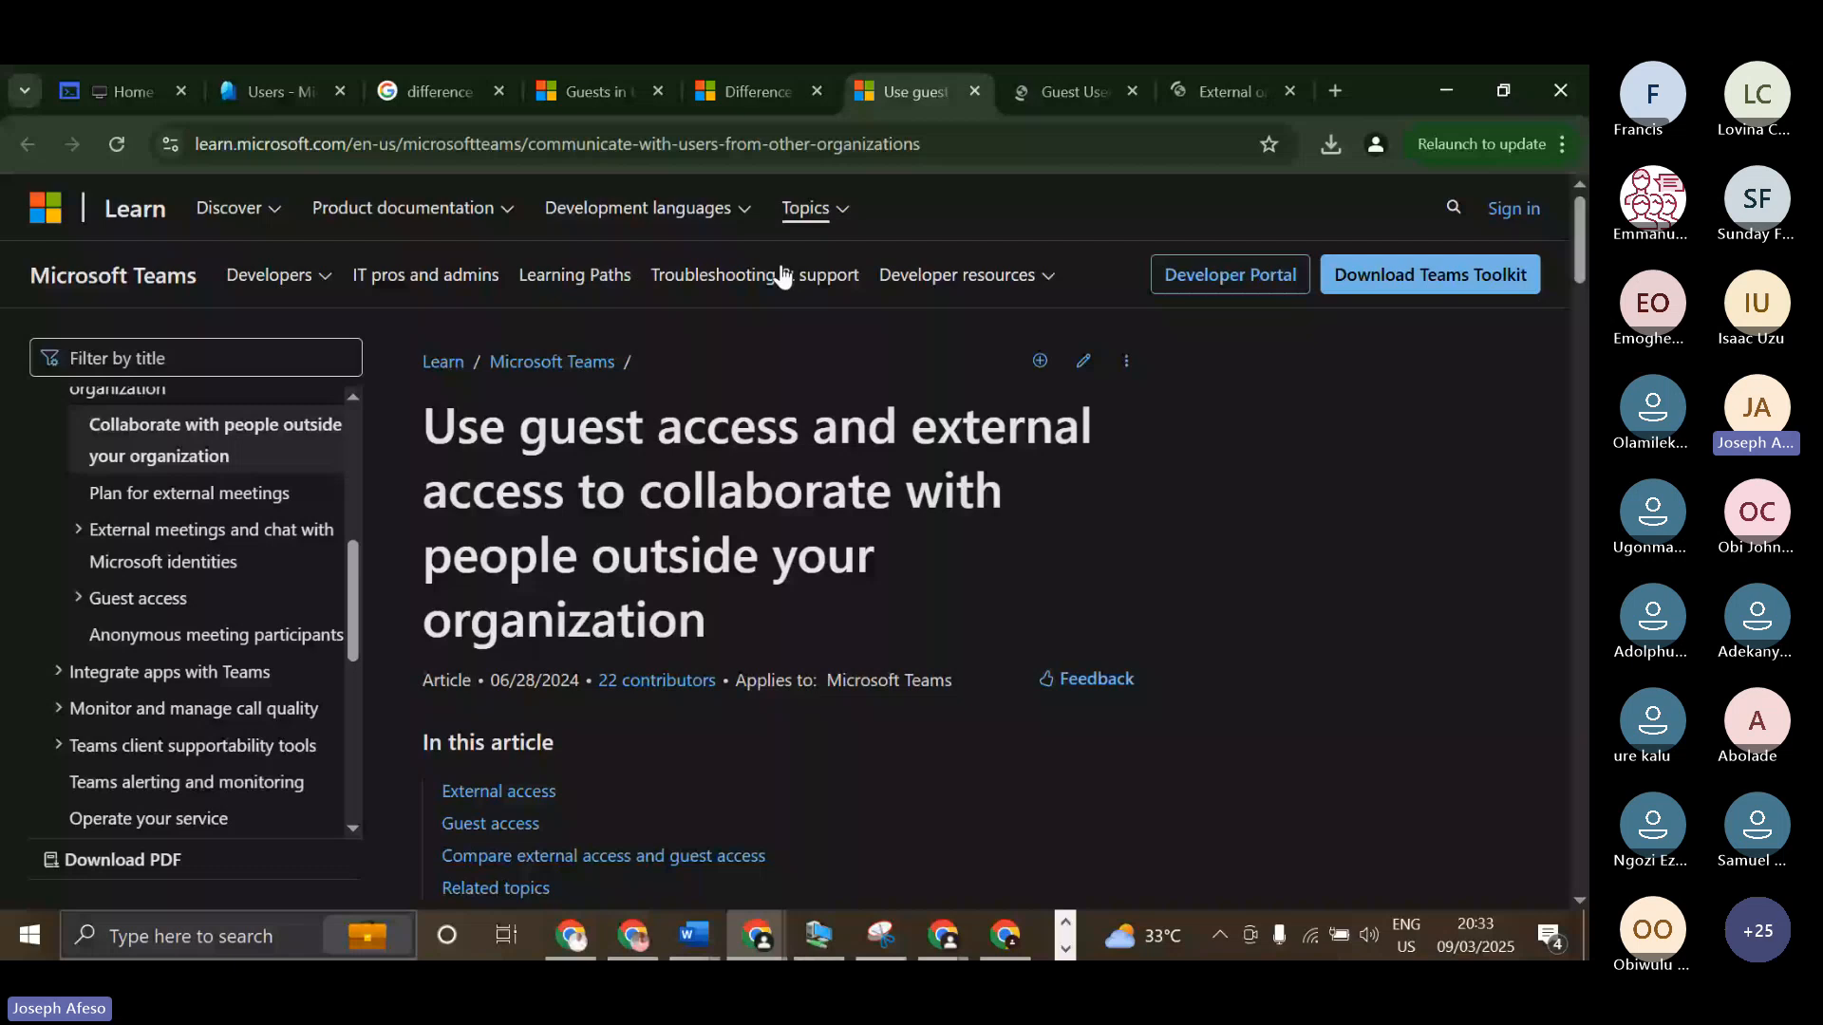
Examine the table of things your users can do with people outside the organization in the guest access article, highlighting the Share files row.
{"action": "scroll", "coordinate": [705, 427], "scroll_direction": "down", "scroll_amount": 10}
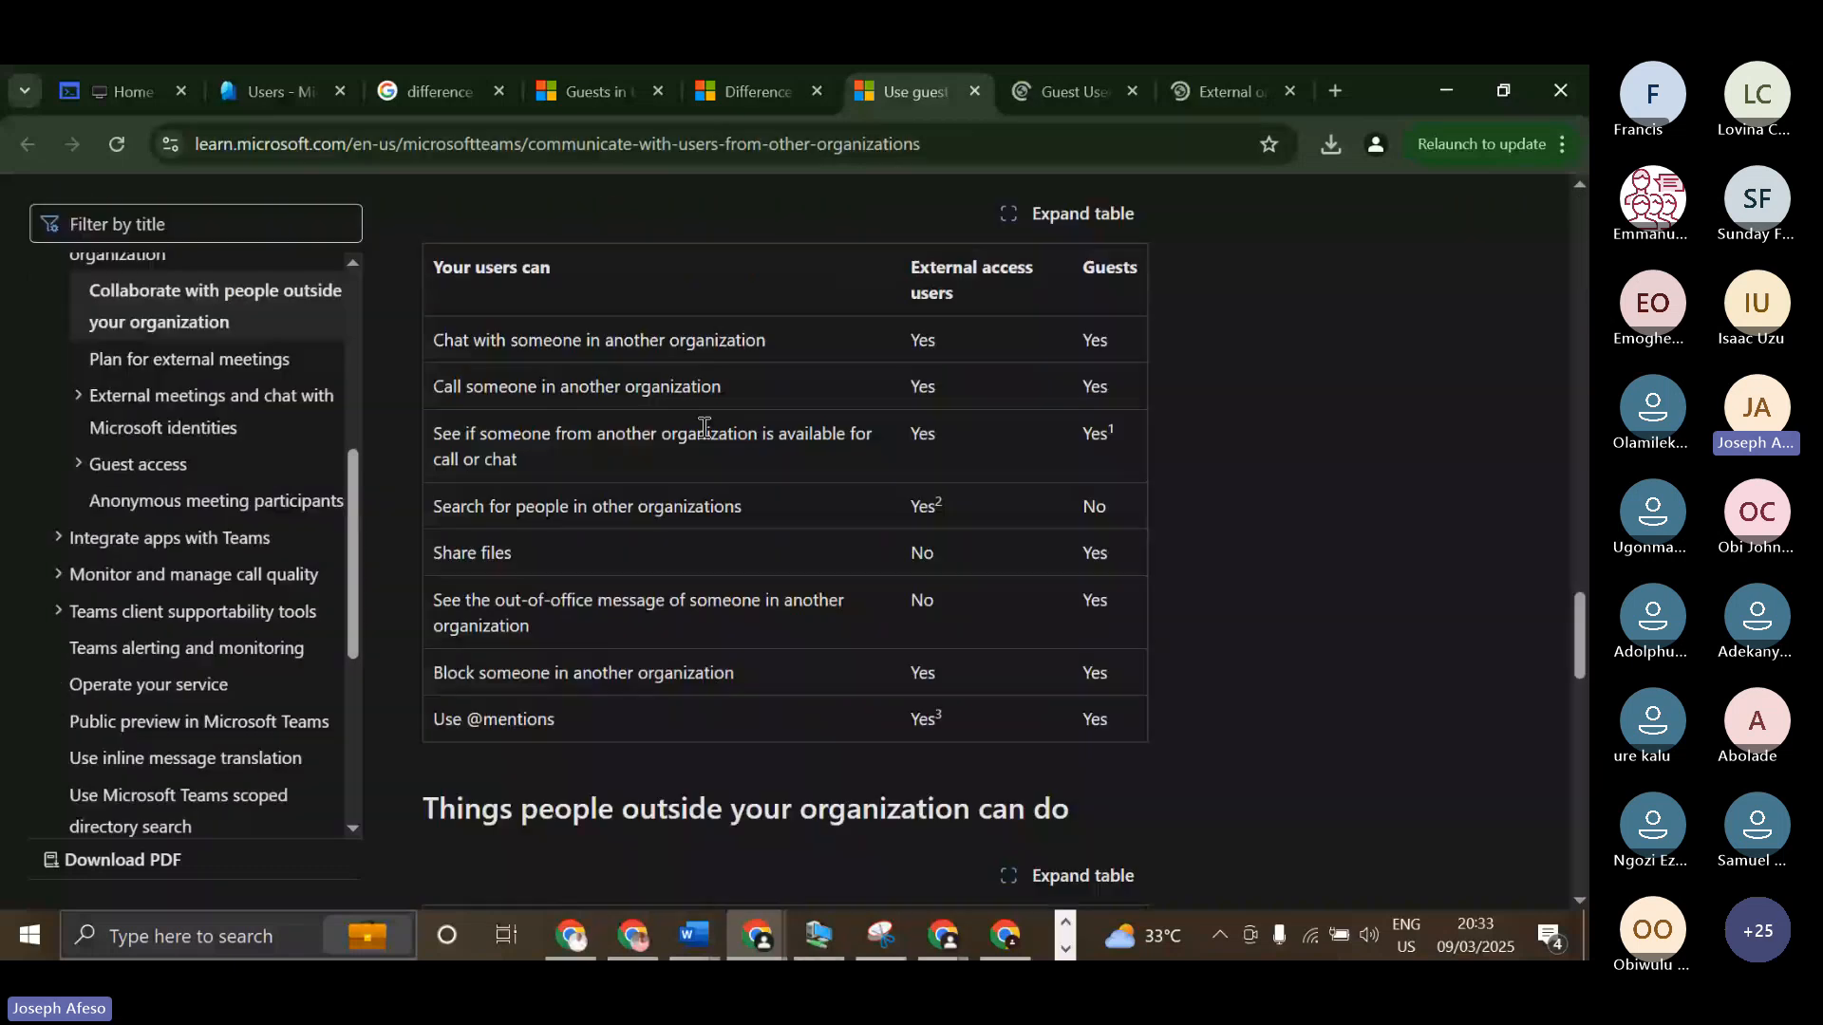
{"action": "scroll", "coordinate": [705, 427], "scroll_direction": "up", "scroll_amount": 2}
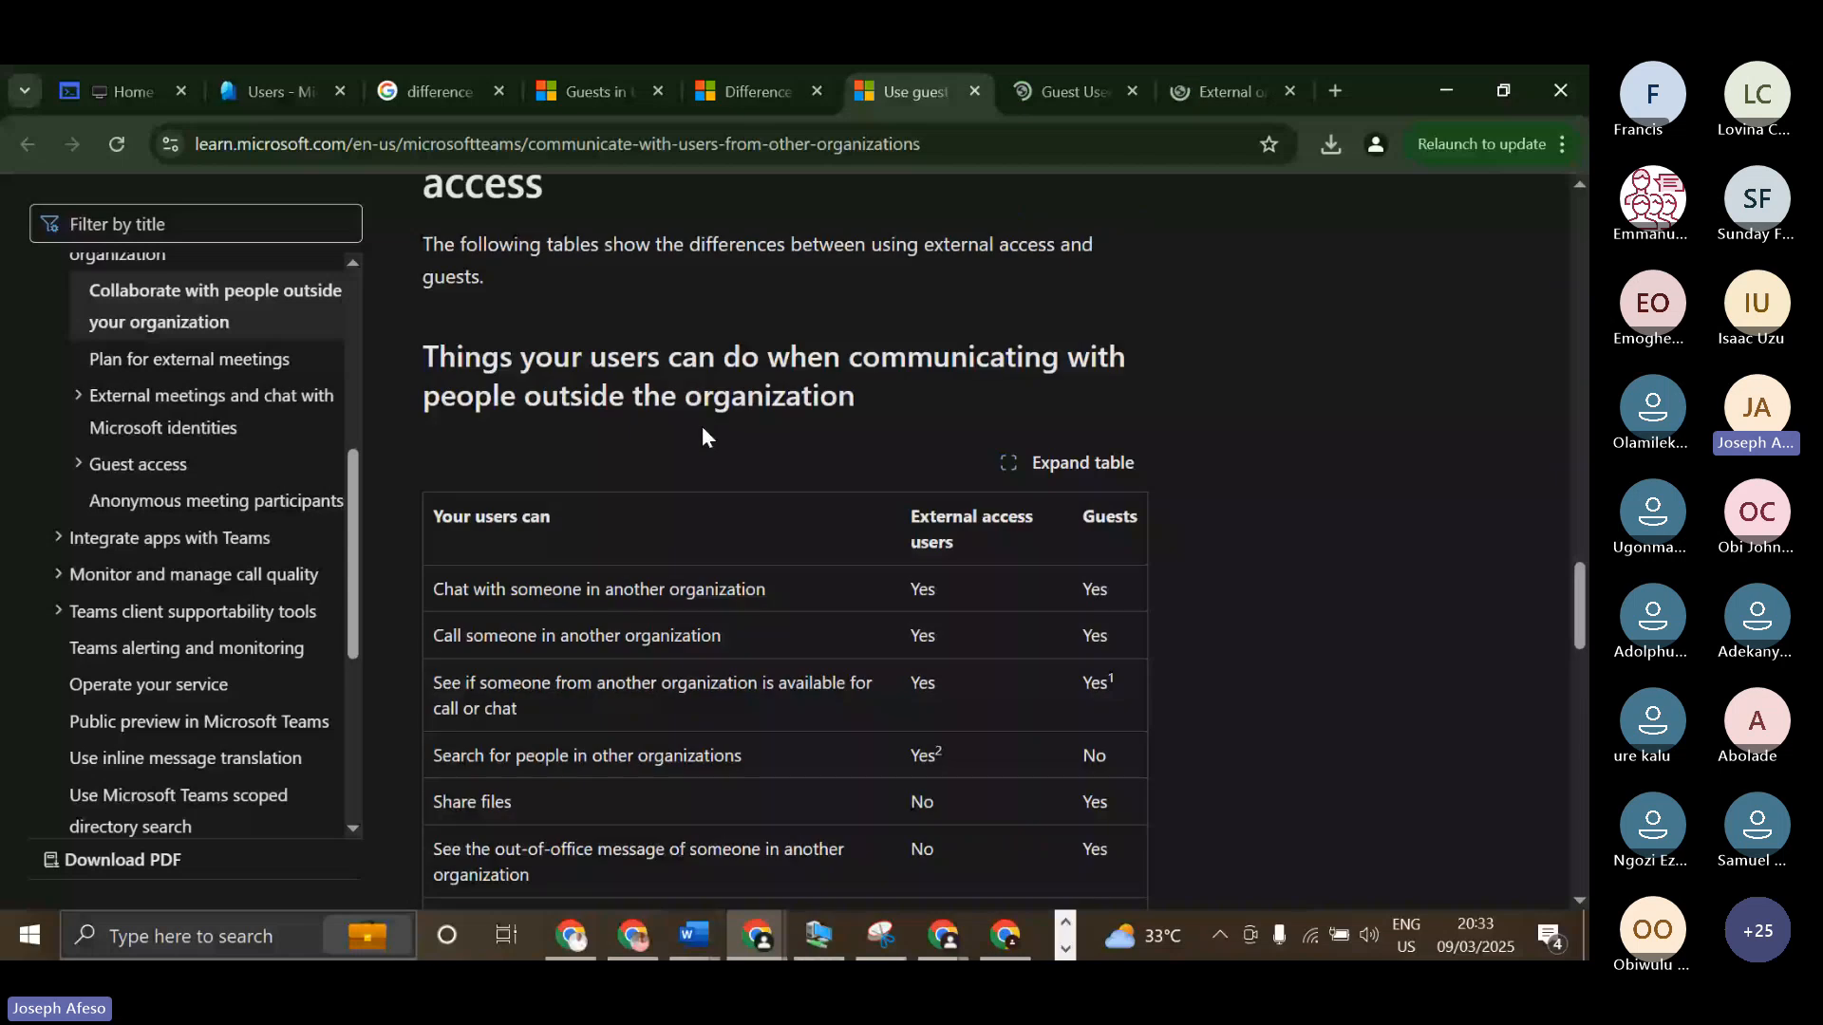
{"action": "scroll", "coordinate": [920, 389], "scroll_direction": "up", "scroll_amount": 2}
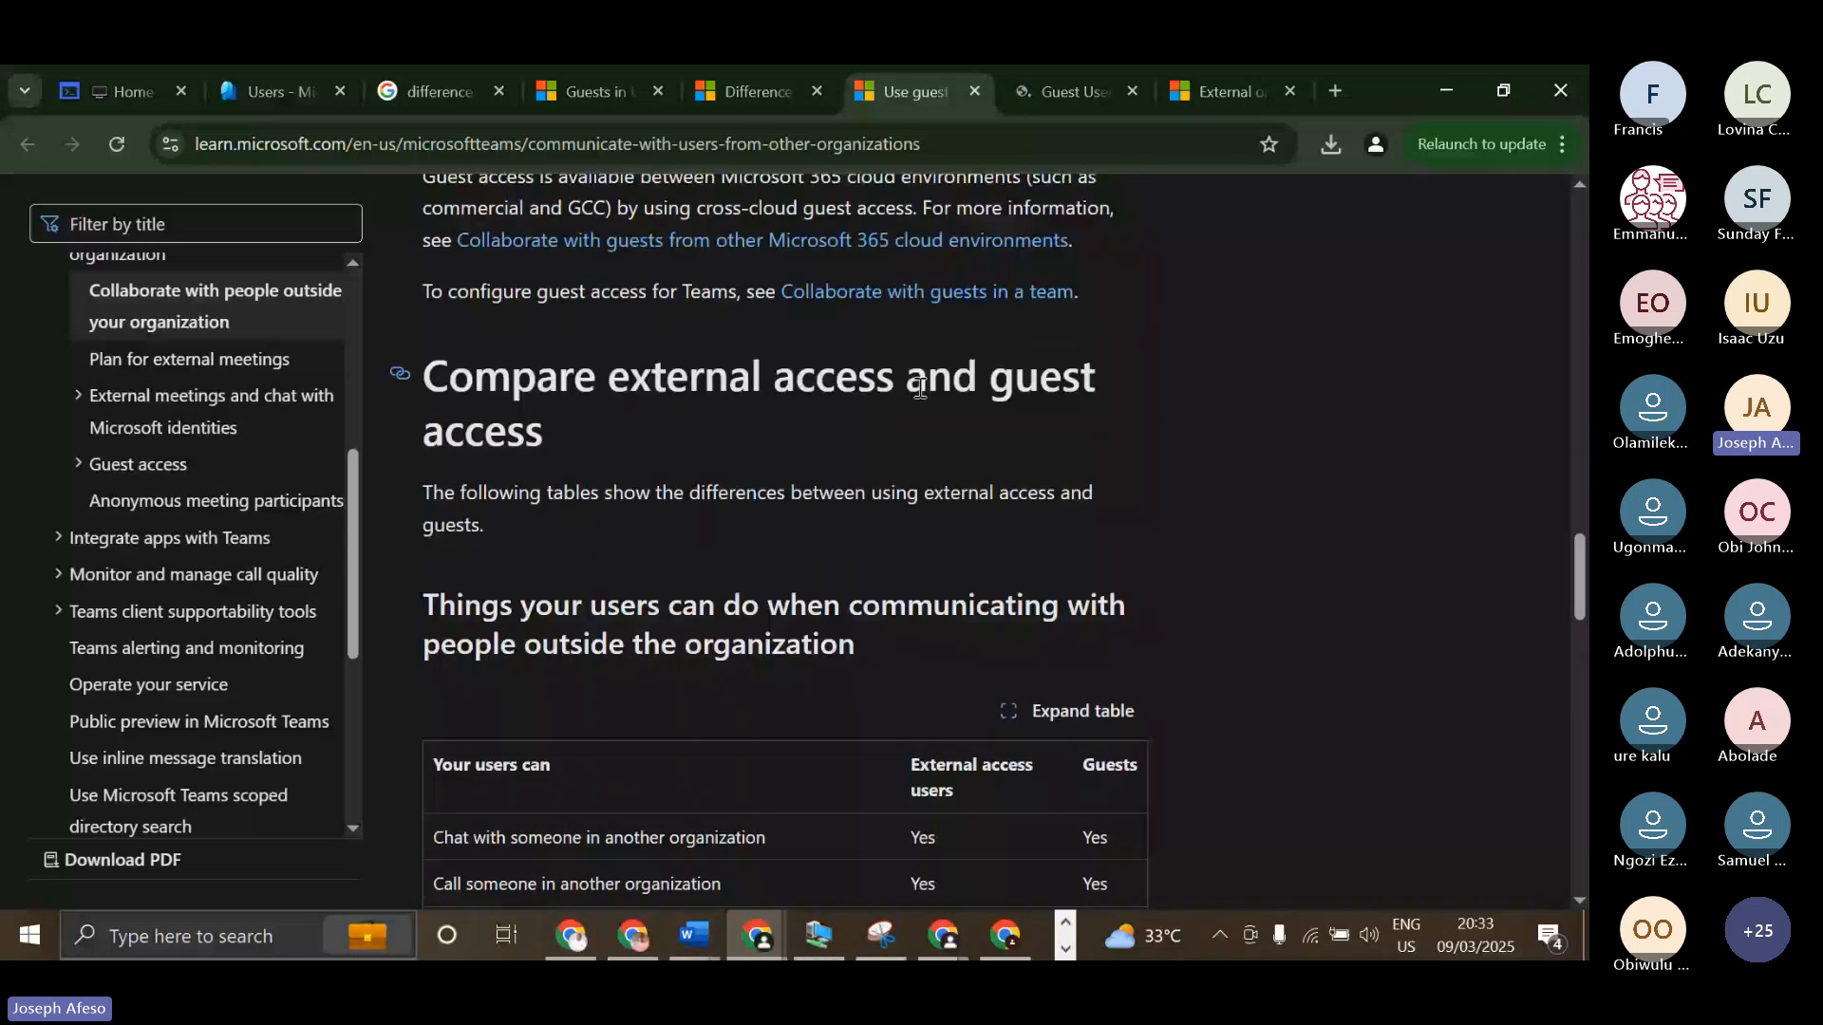
{"action": "scroll", "coordinate": [722, 446], "scroll_direction": "down", "scroll_amount": 2}
{"action": "scroll", "coordinate": [522, 500], "scroll_direction": "down", "scroll_amount": 1}
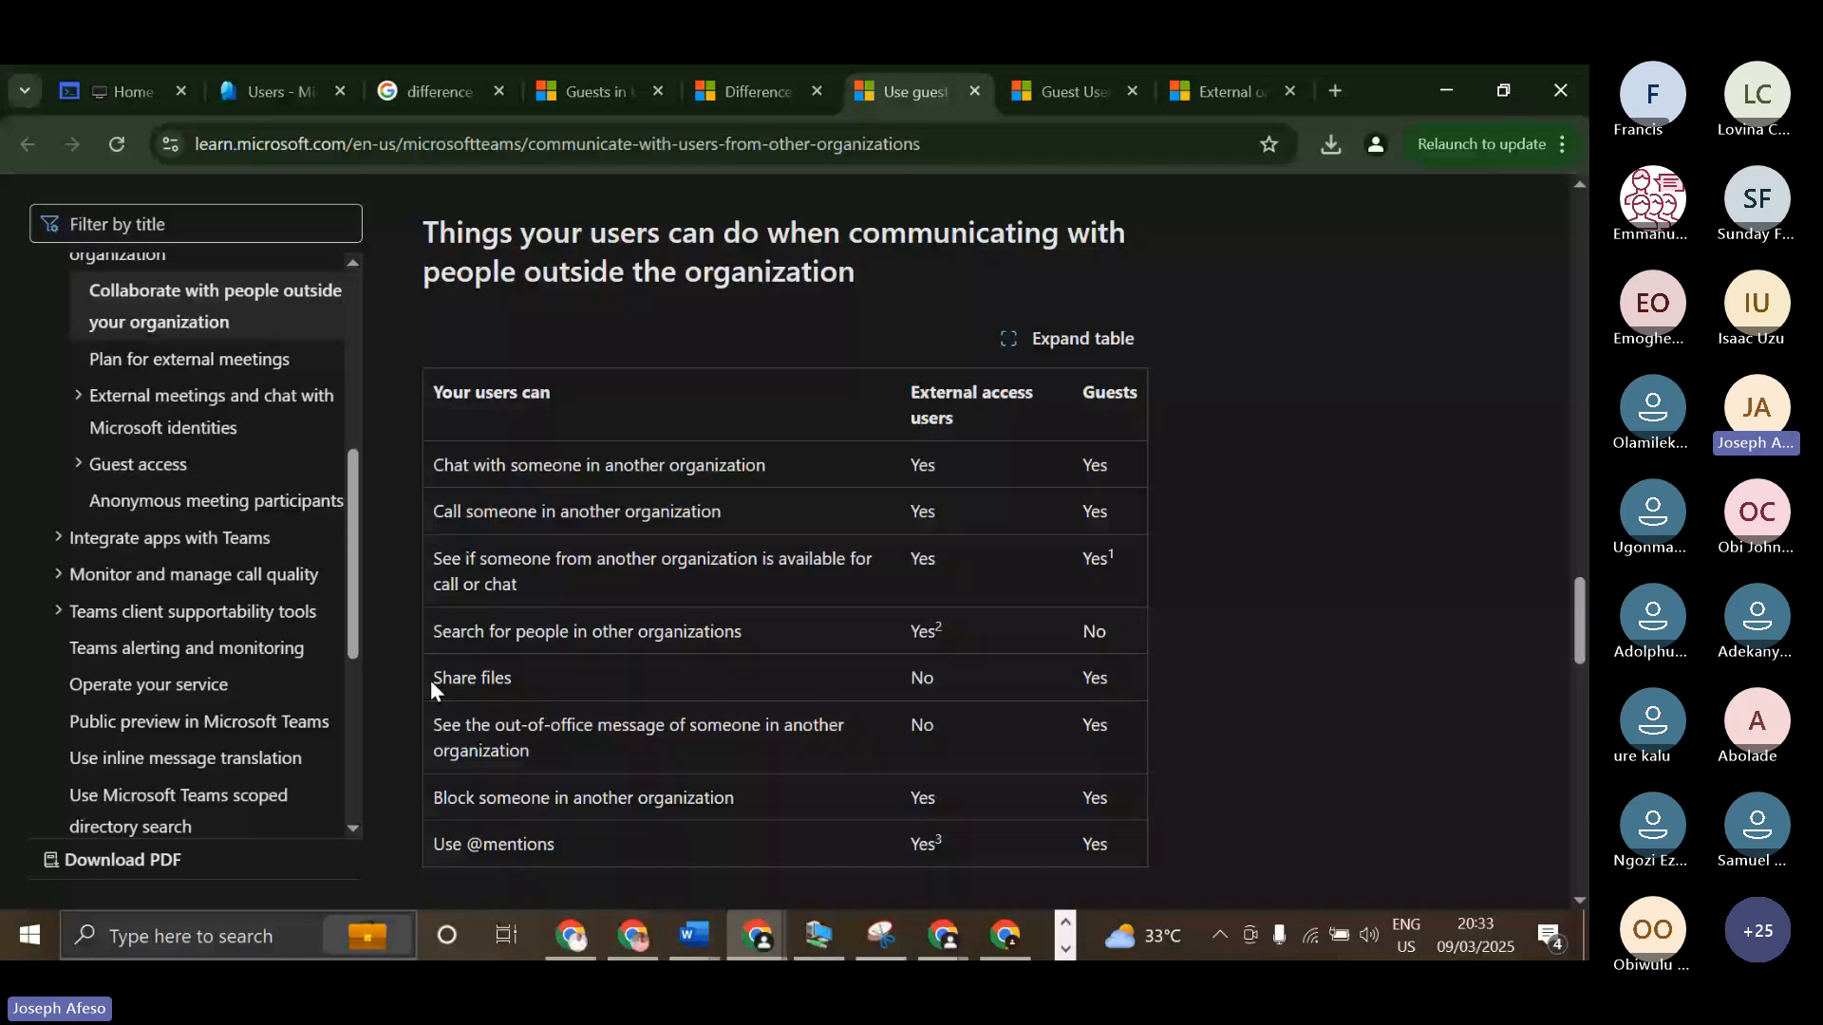
{"action": "left_click_drag", "start_coordinate": [445, 685], "coordinate": [1077, 676]}
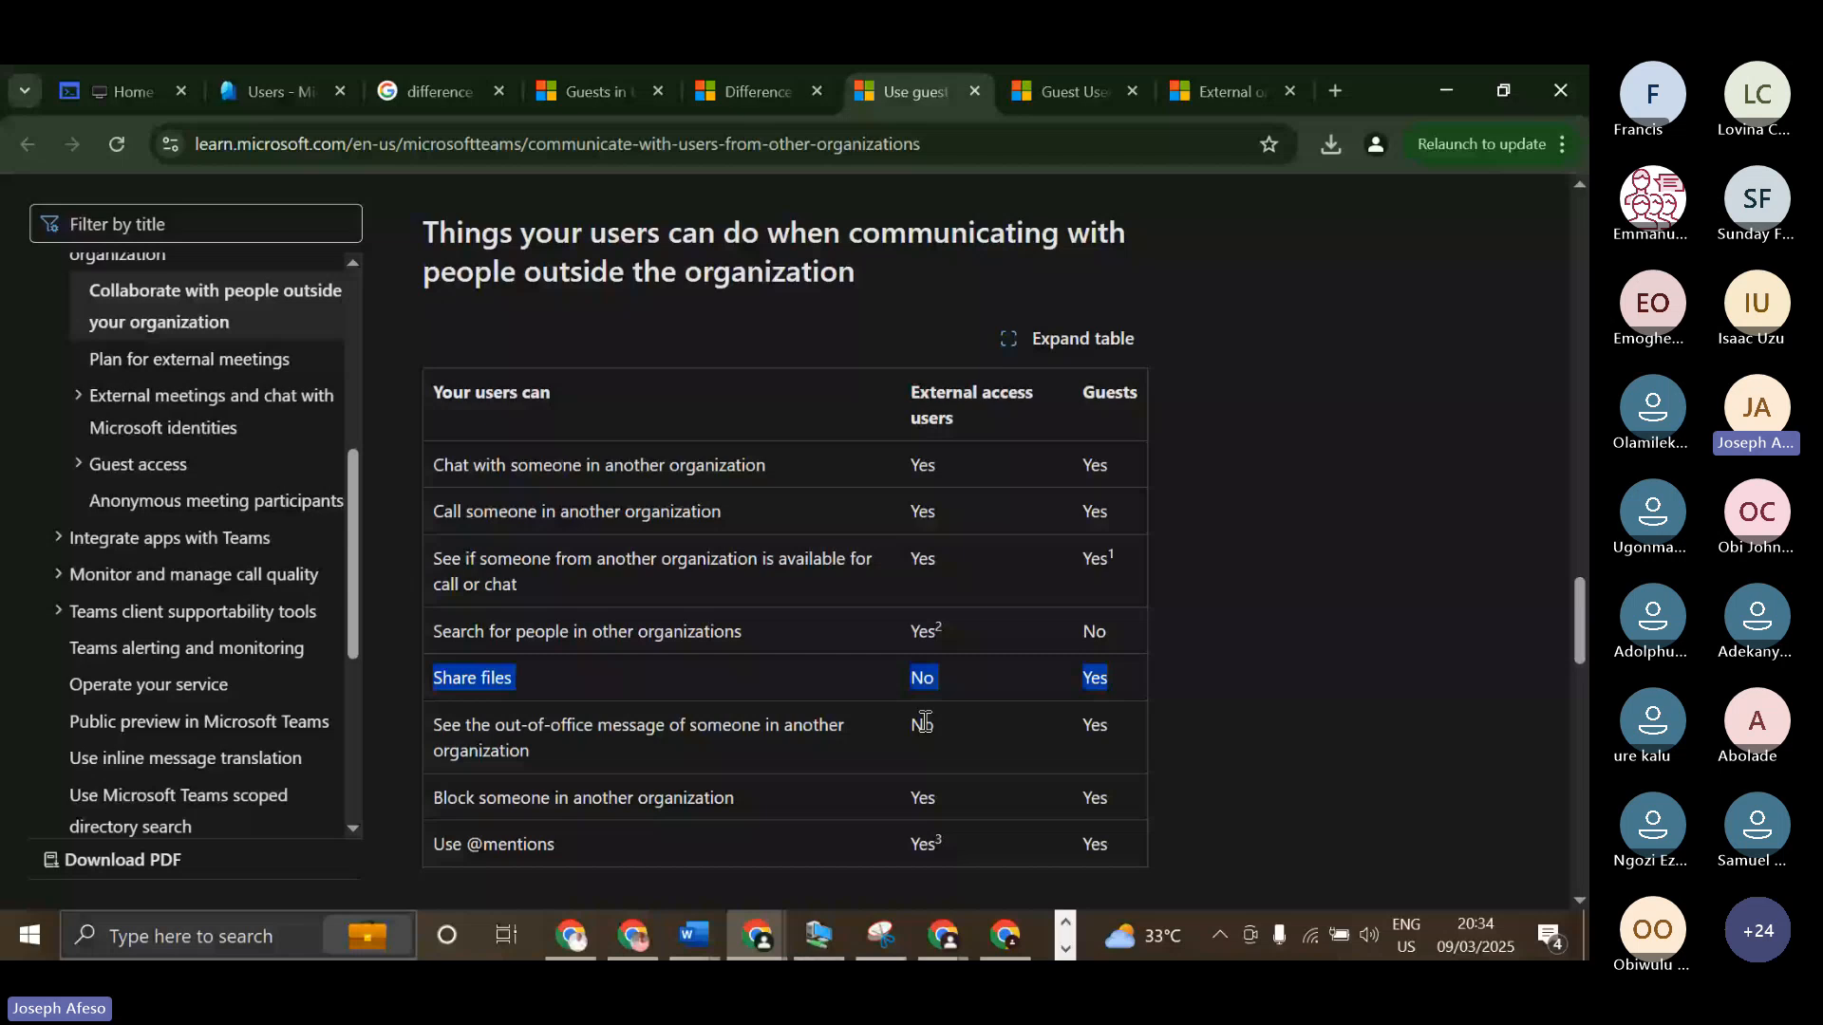
Examine the table of things people outside your organization can do, highlighting both Use meet now values, and revisit the article's Guest access section.
{"action": "scroll", "coordinate": [1075, 729], "scroll_direction": "down", "scroll_amount": 2}
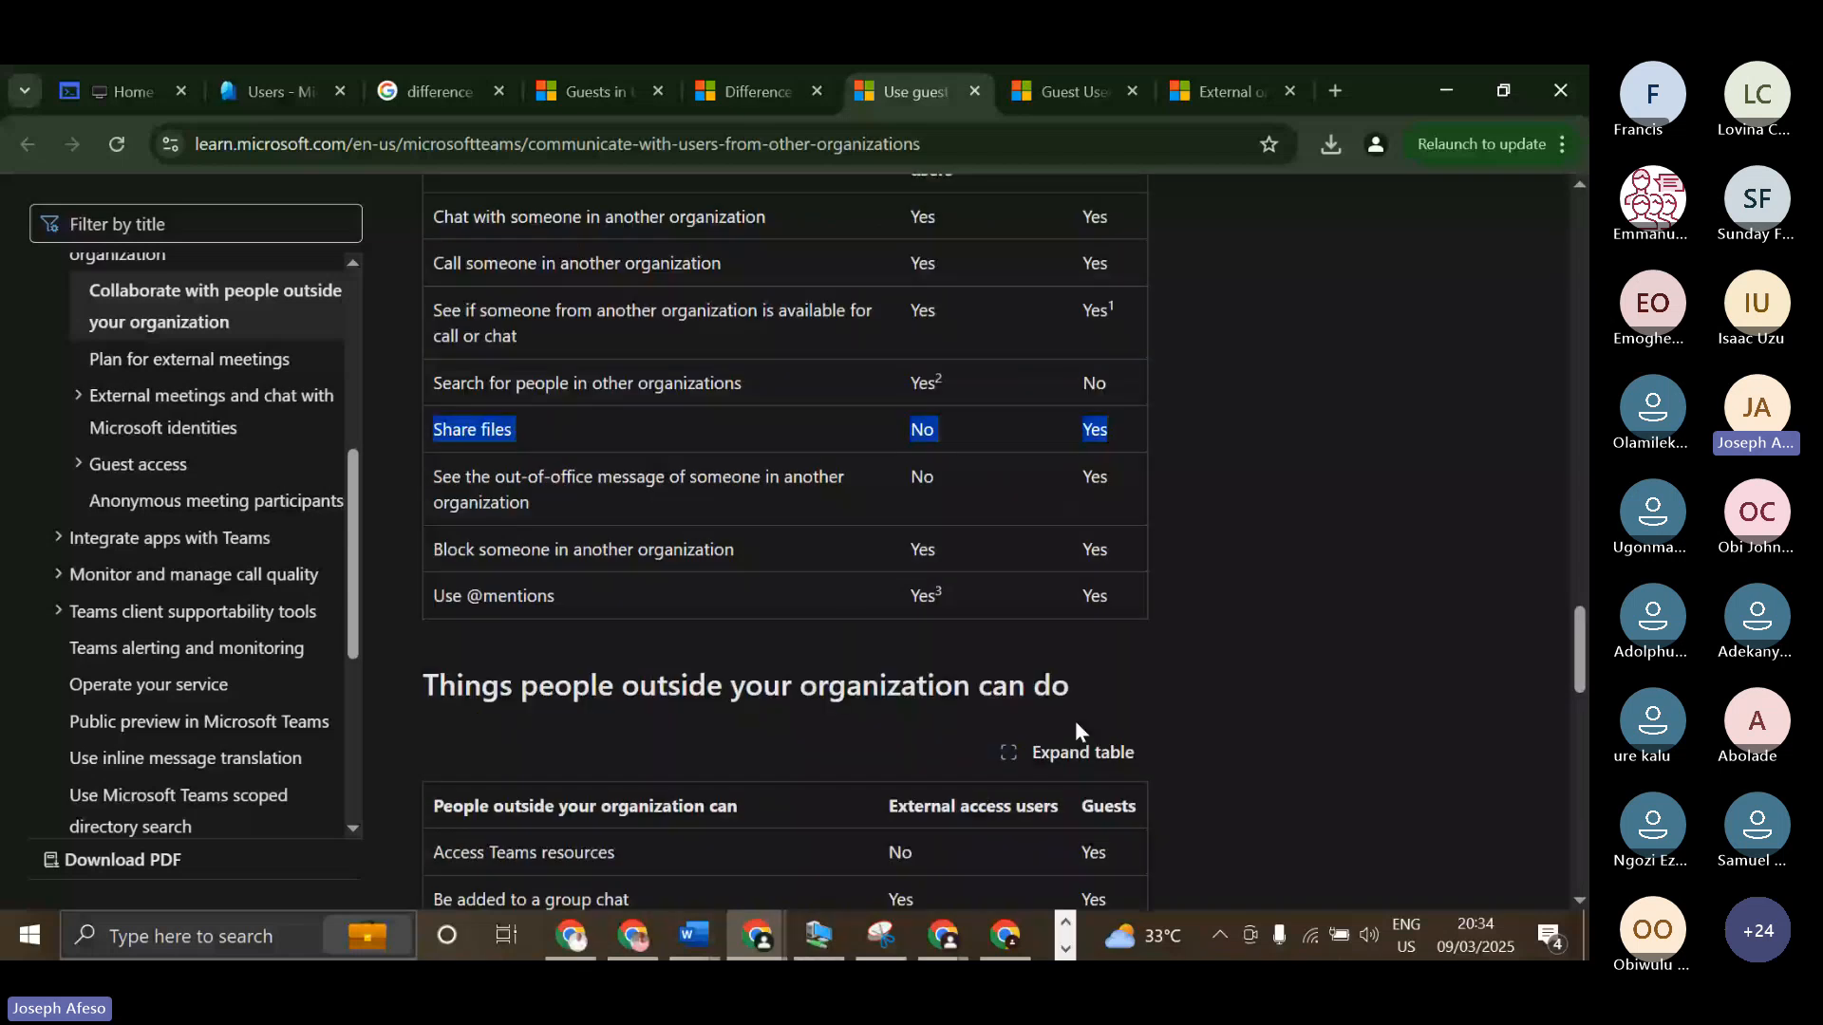
{"action": "scroll", "coordinate": [1076, 723], "scroll_direction": "down", "scroll_amount": 3}
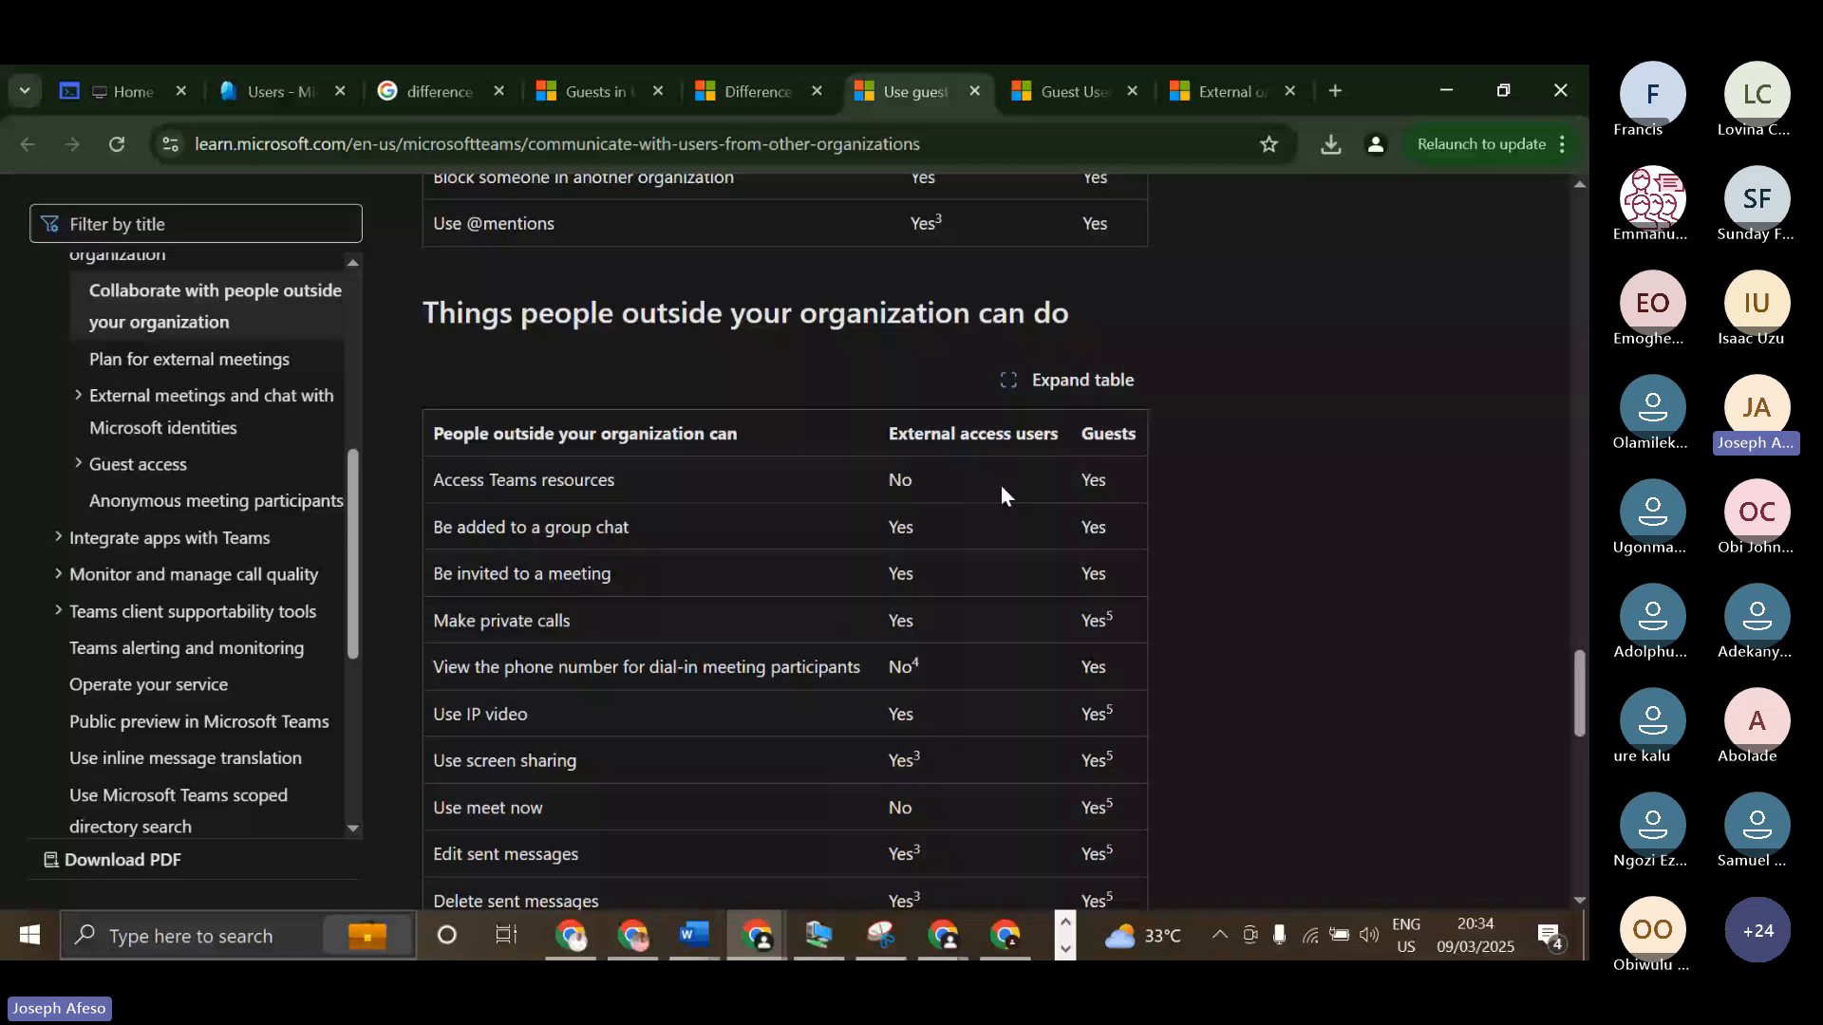
{"action": "scroll", "coordinate": [481, 581], "scroll_direction": "down", "scroll_amount": 1}
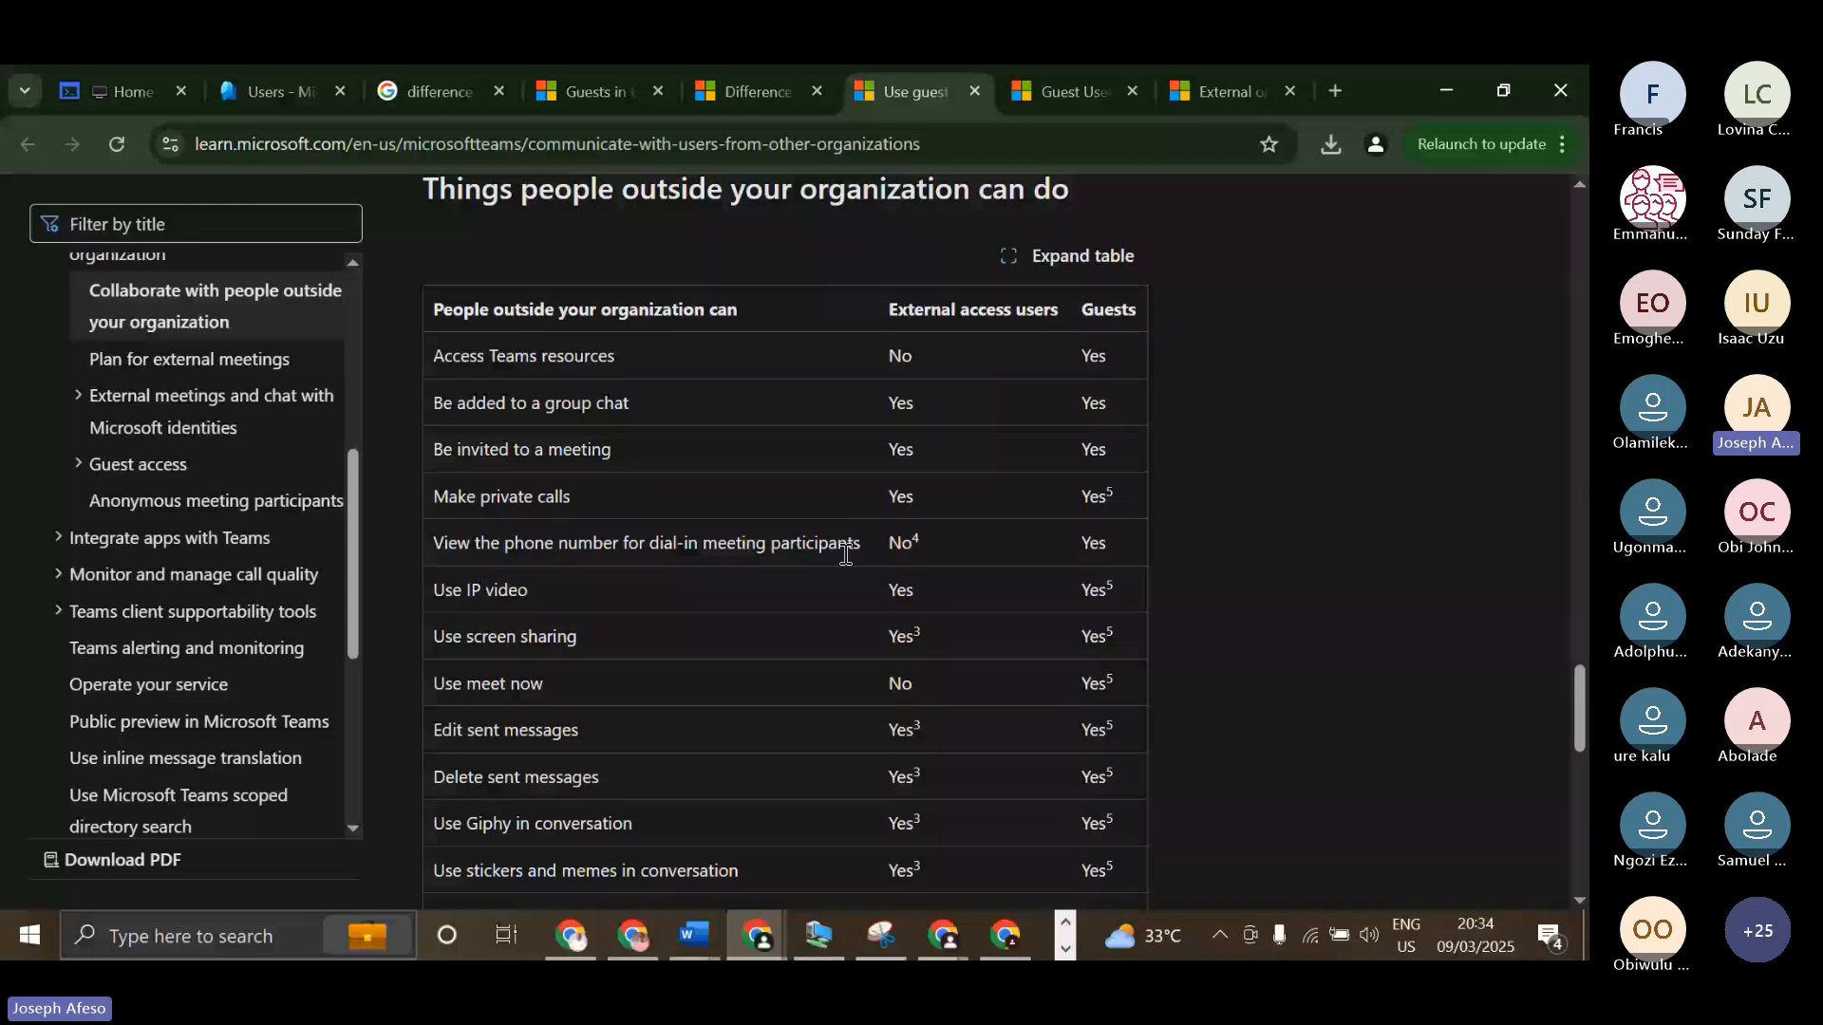
{"action": "double_click", "coordinate": [925, 680]}
{"action": "scroll", "coordinate": [940, 689], "scroll_direction": "down", "scroll_amount": 1}
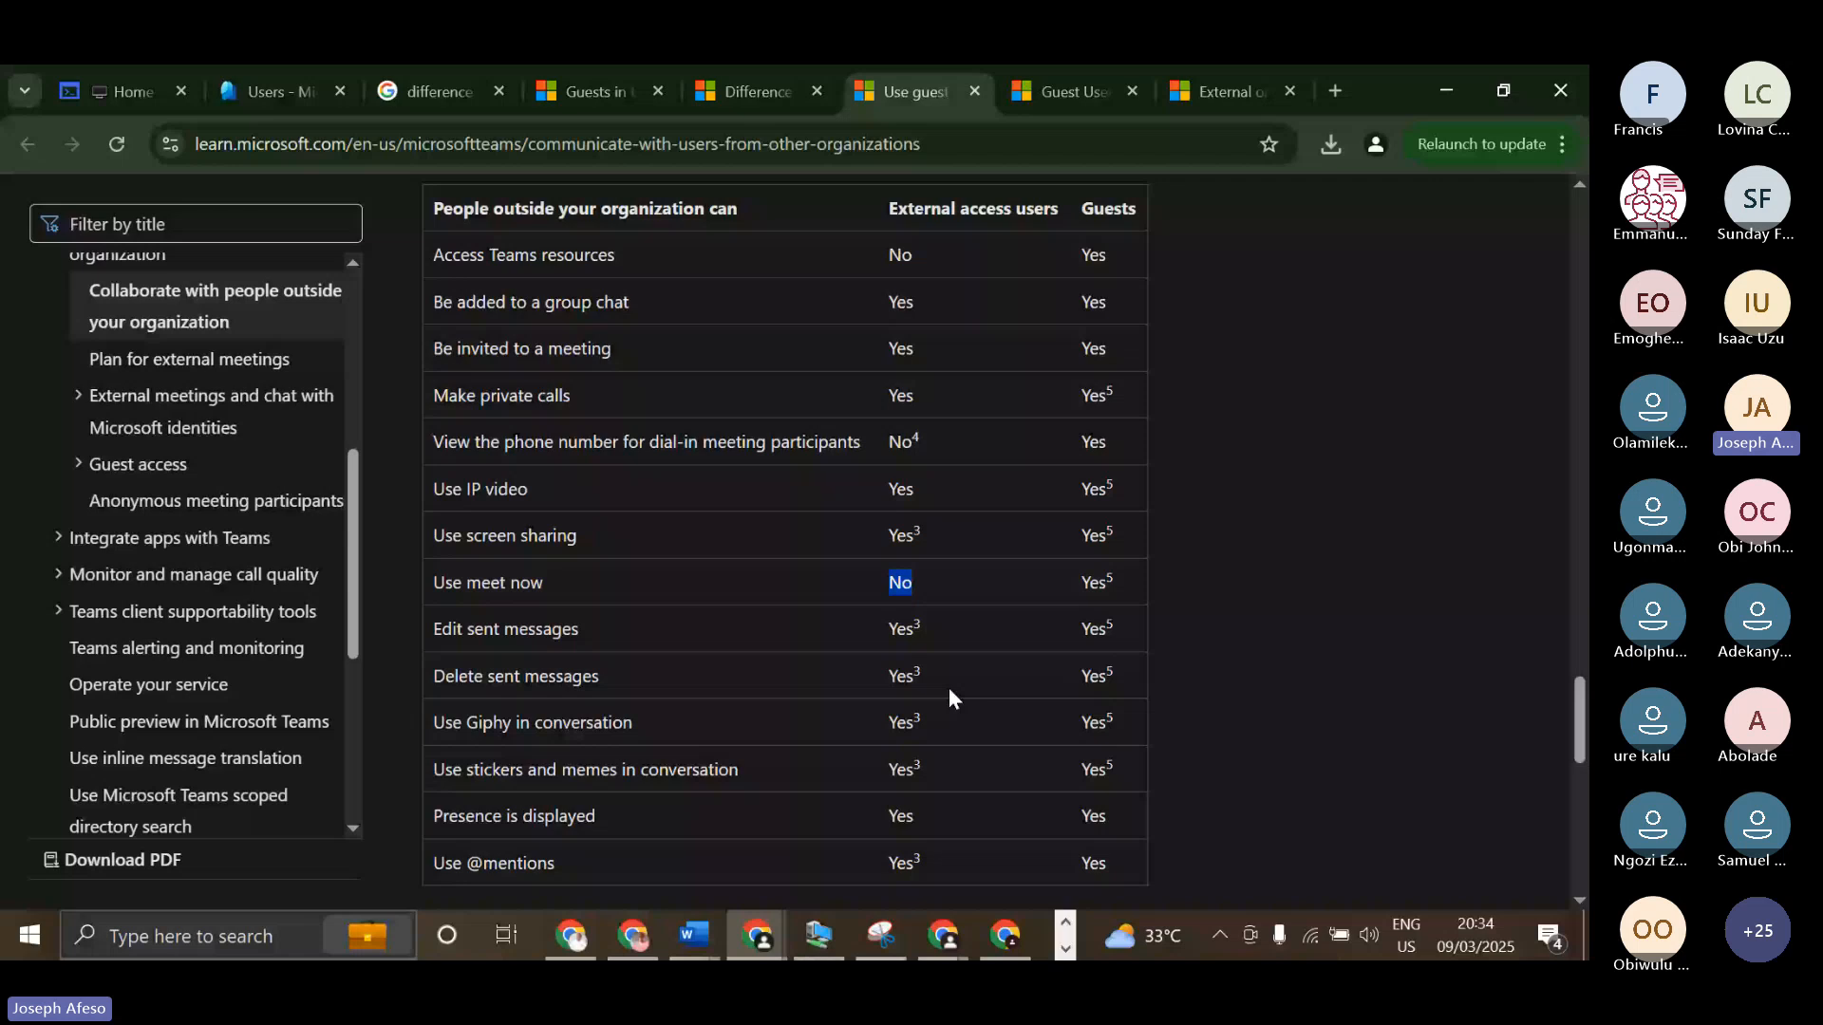
{"action": "scroll", "coordinate": [1091, 581], "scroll_direction": "down", "scroll_amount": 1}
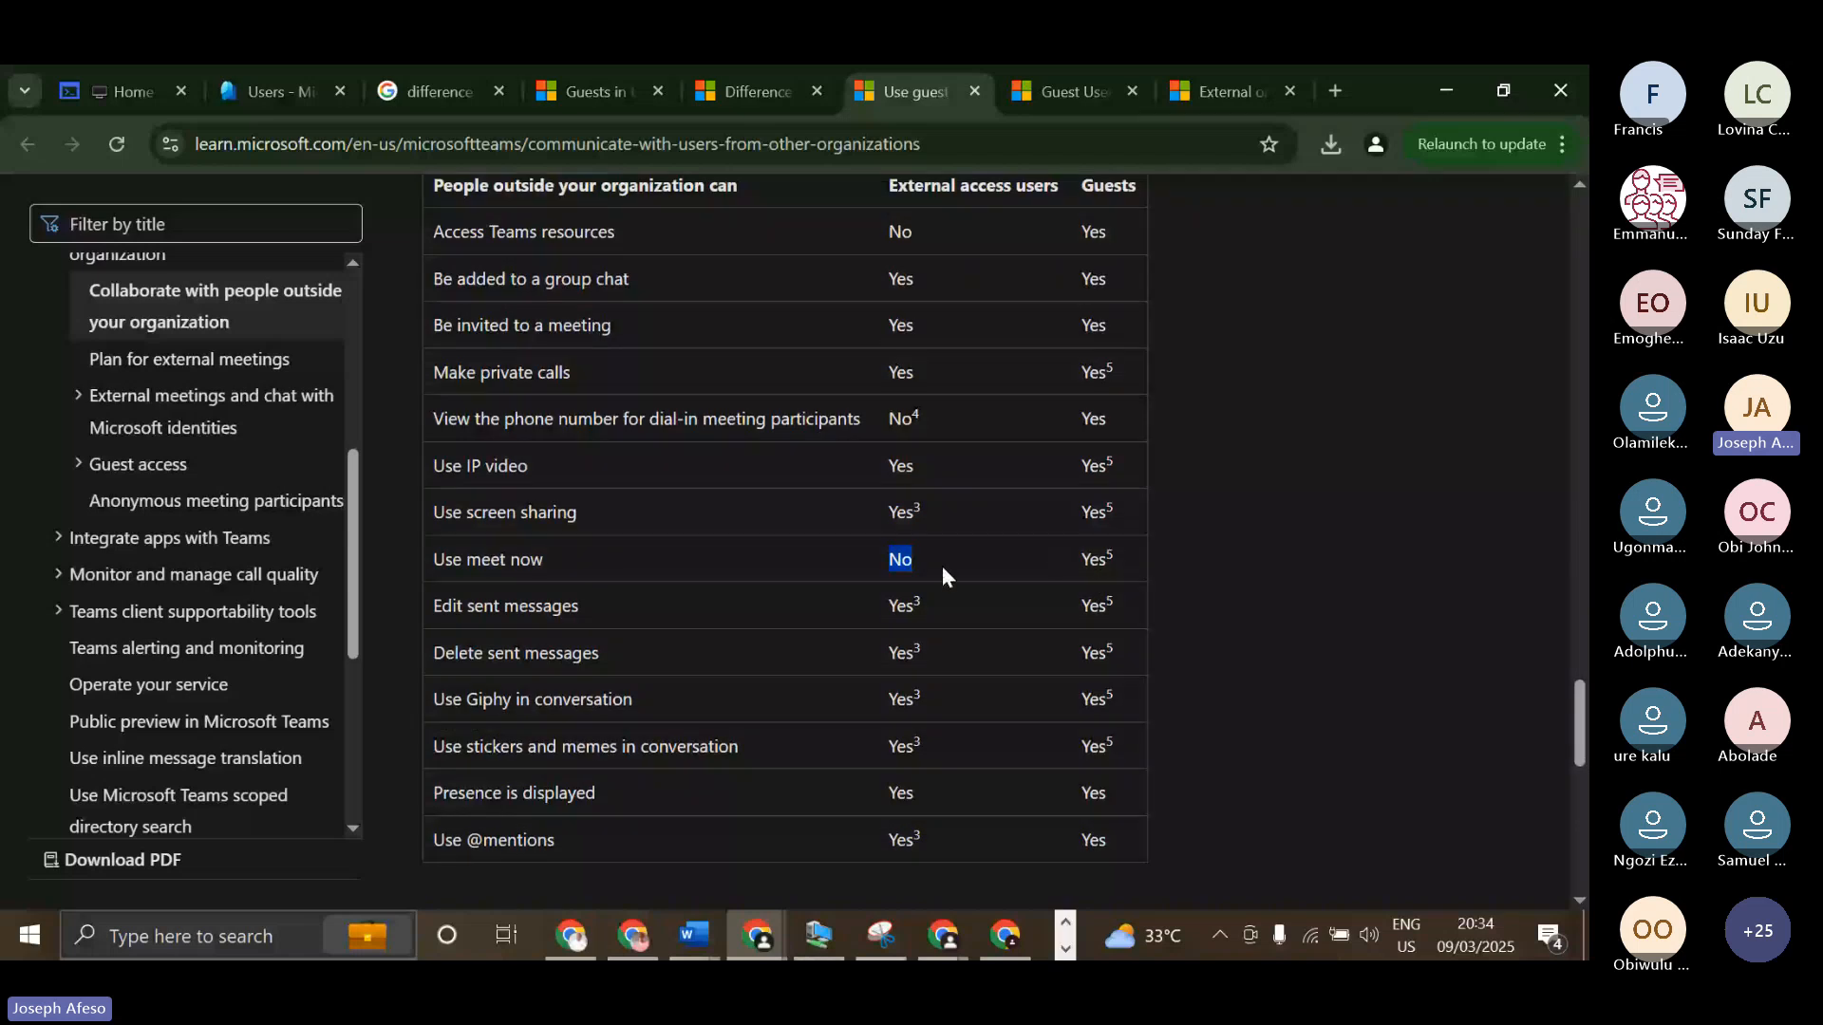
{"action": "double_click", "coordinate": [1110, 561]}
{"action": "scroll", "coordinate": [921, 564], "scroll_direction": "down", "scroll_amount": 1}
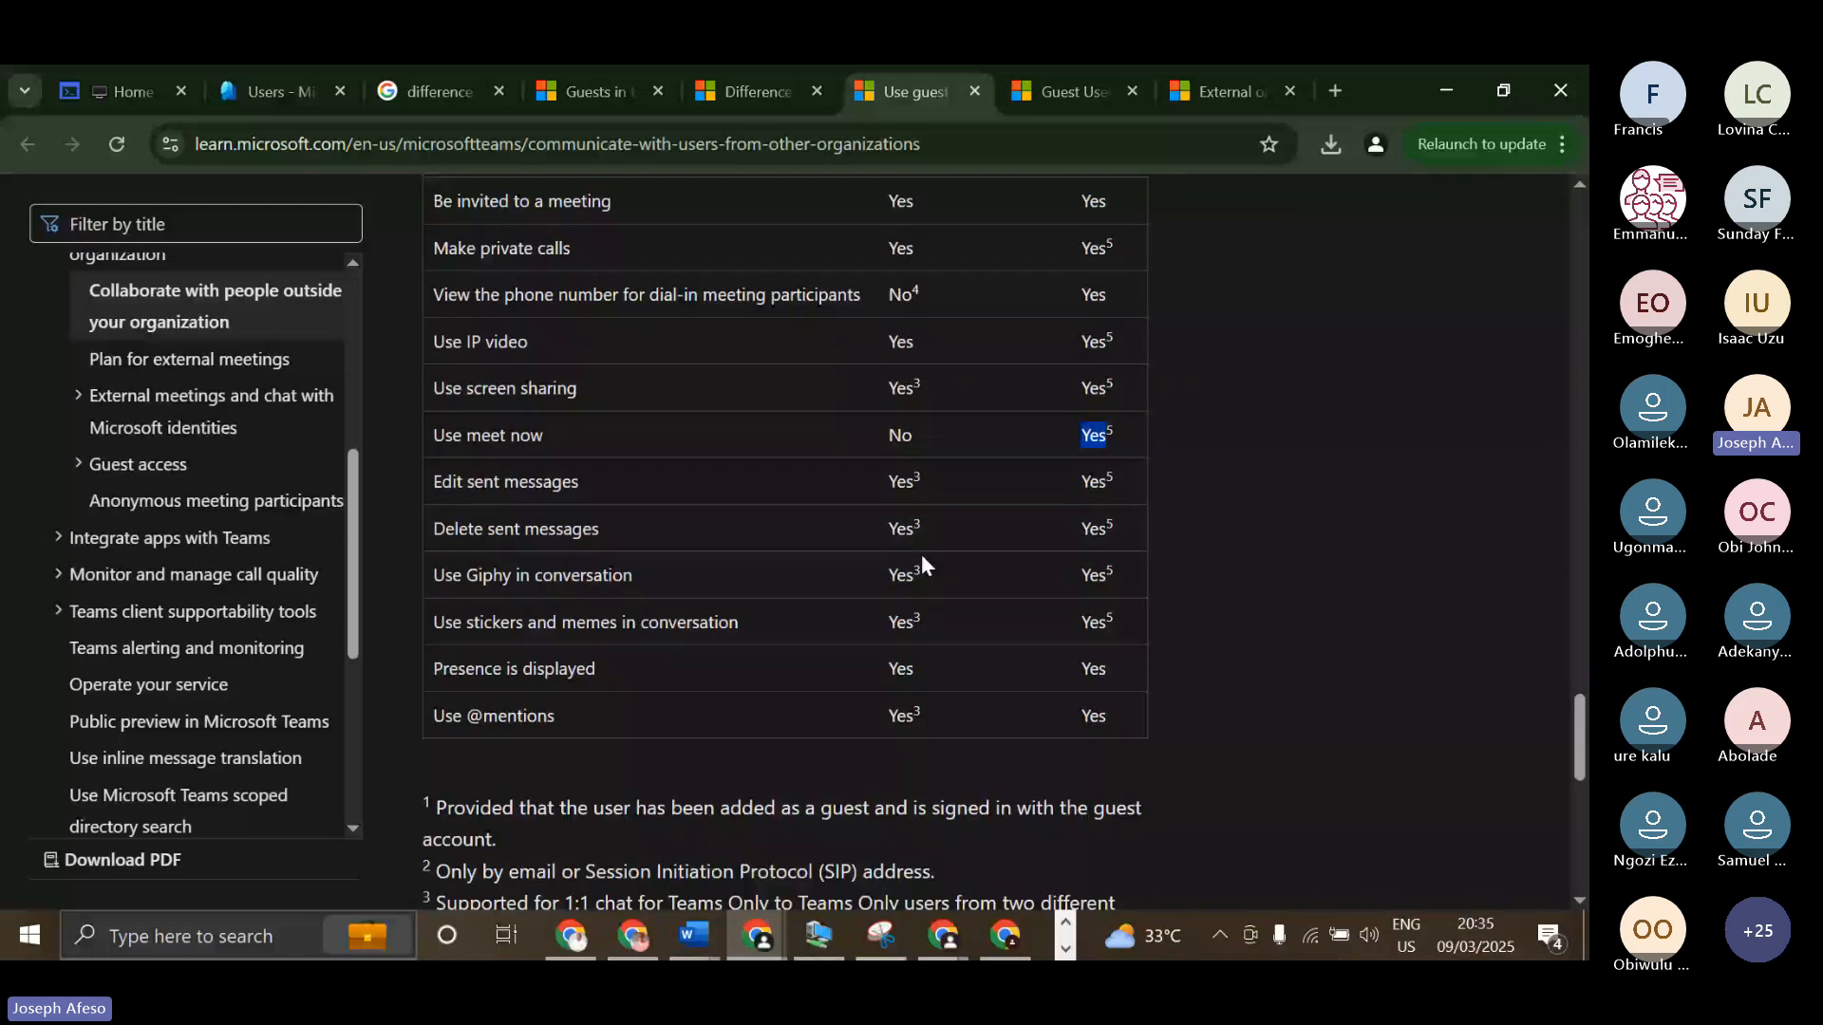
{"action": "scroll", "coordinate": [923, 564], "scroll_direction": "up", "scroll_amount": 1}
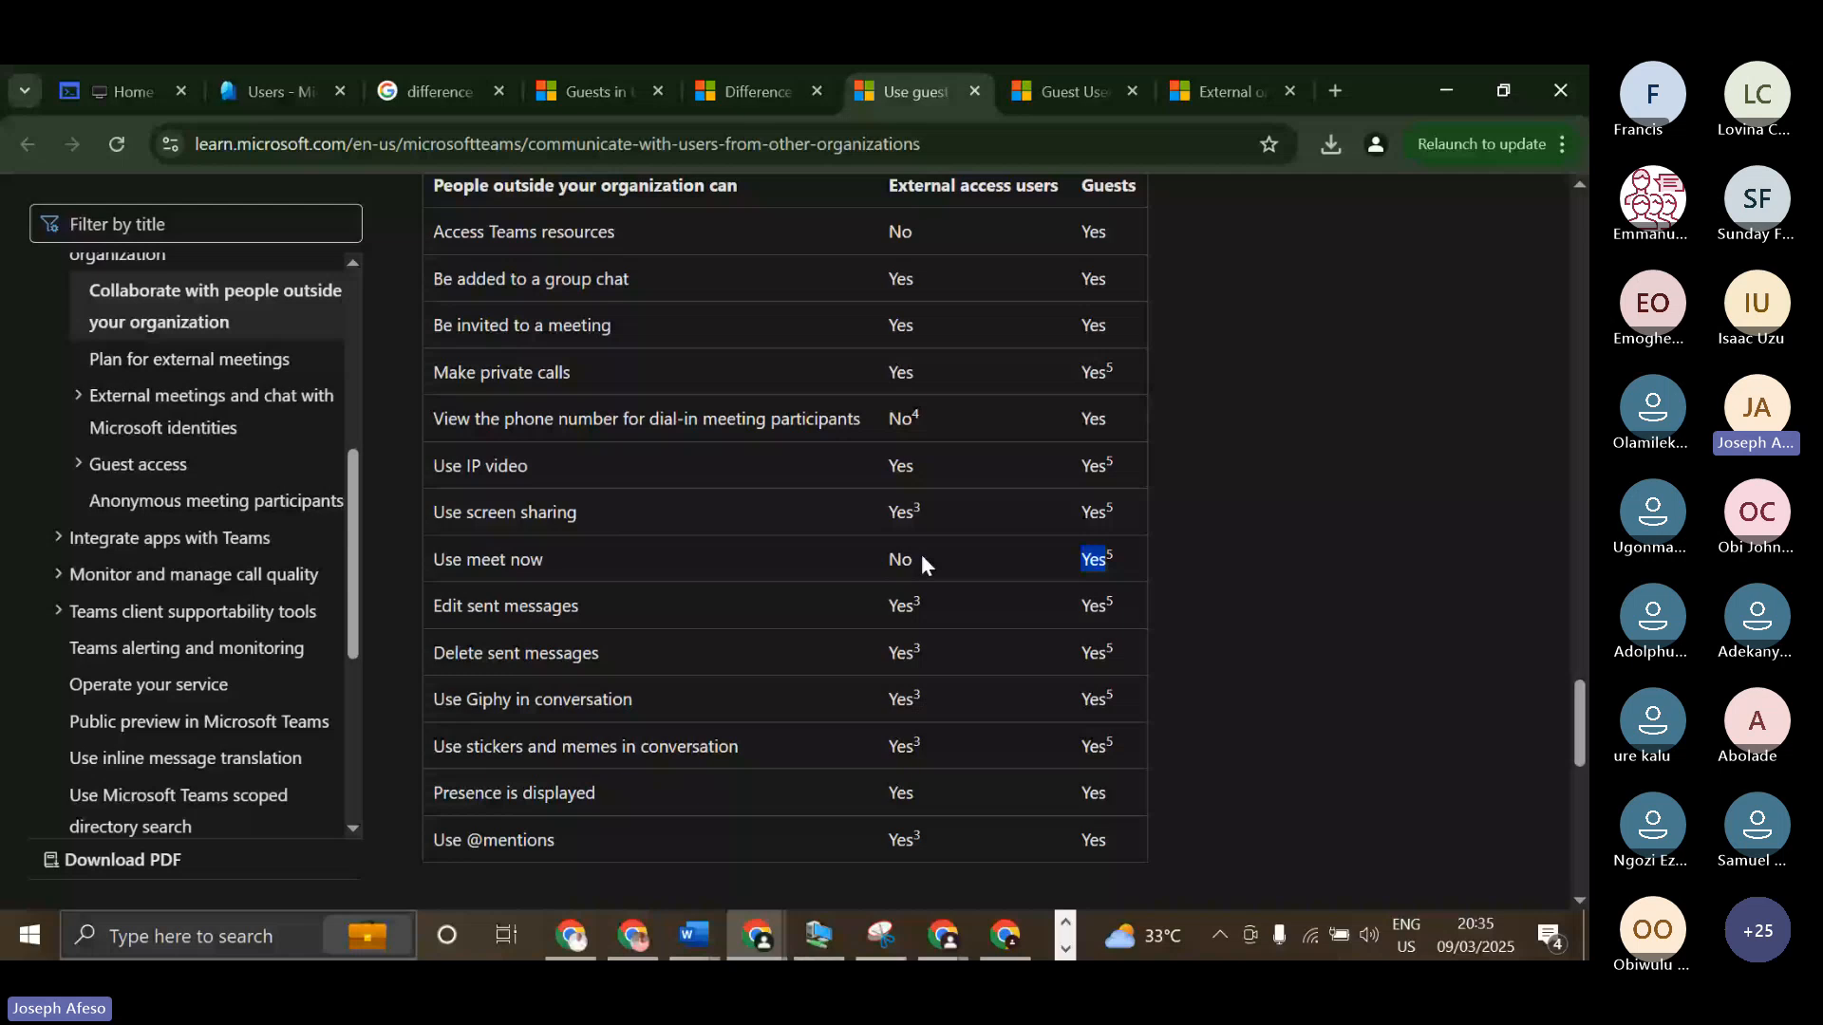
{"action": "scroll", "coordinate": [921, 561], "scroll_direction": "up", "scroll_amount": 6}
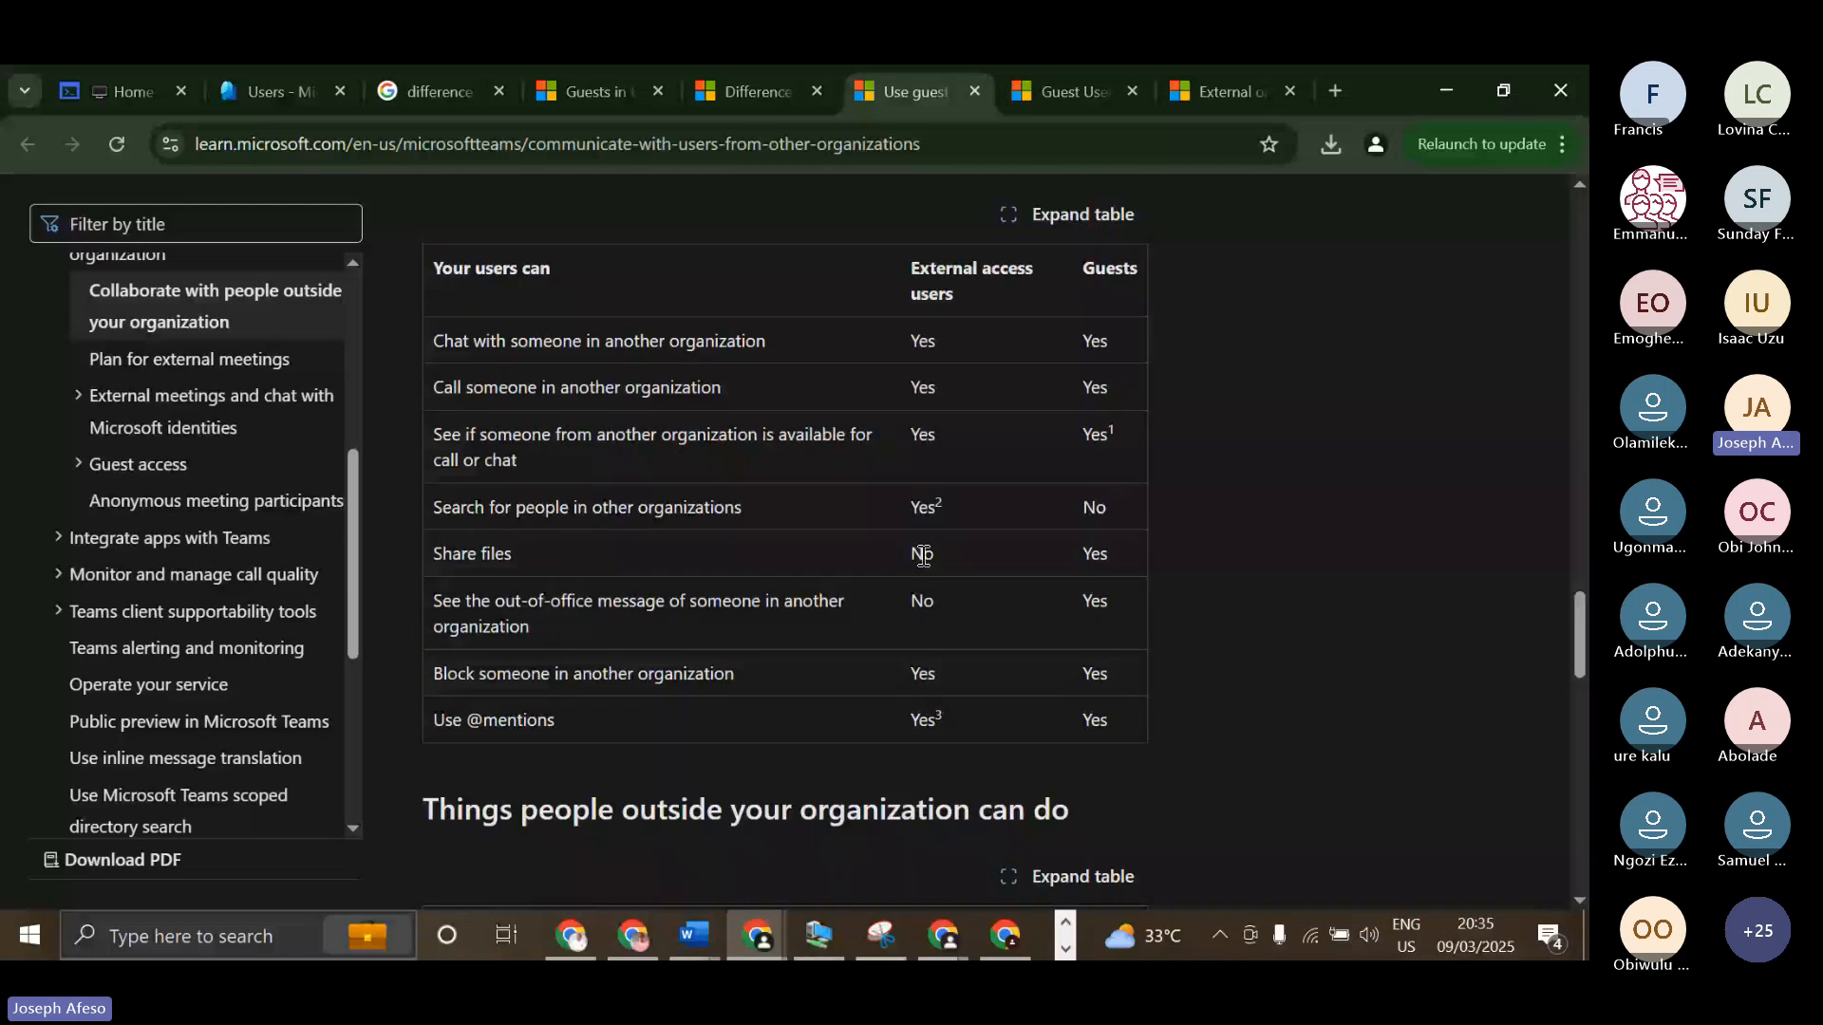
{"action": "scroll", "coordinate": [923, 557], "scroll_direction": "up", "scroll_amount": 3}
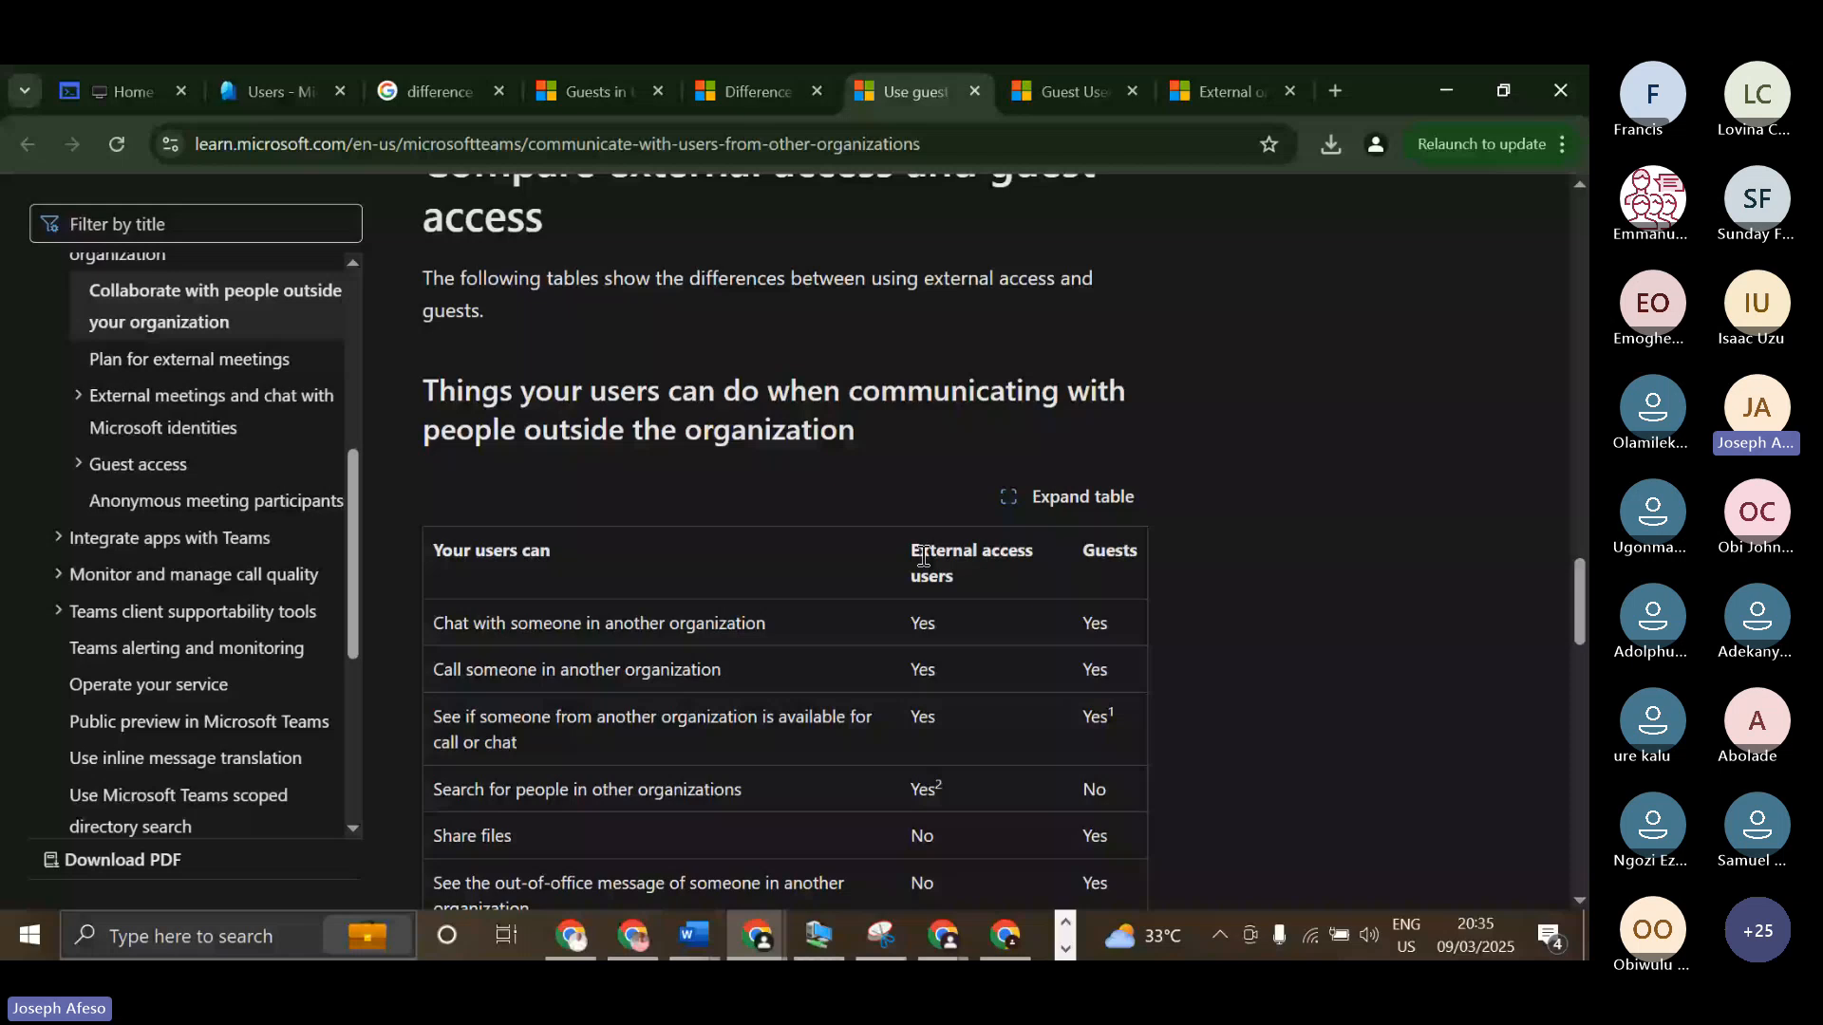
{"action": "scroll", "coordinate": [923, 557], "scroll_direction": "up", "scroll_amount": 5}
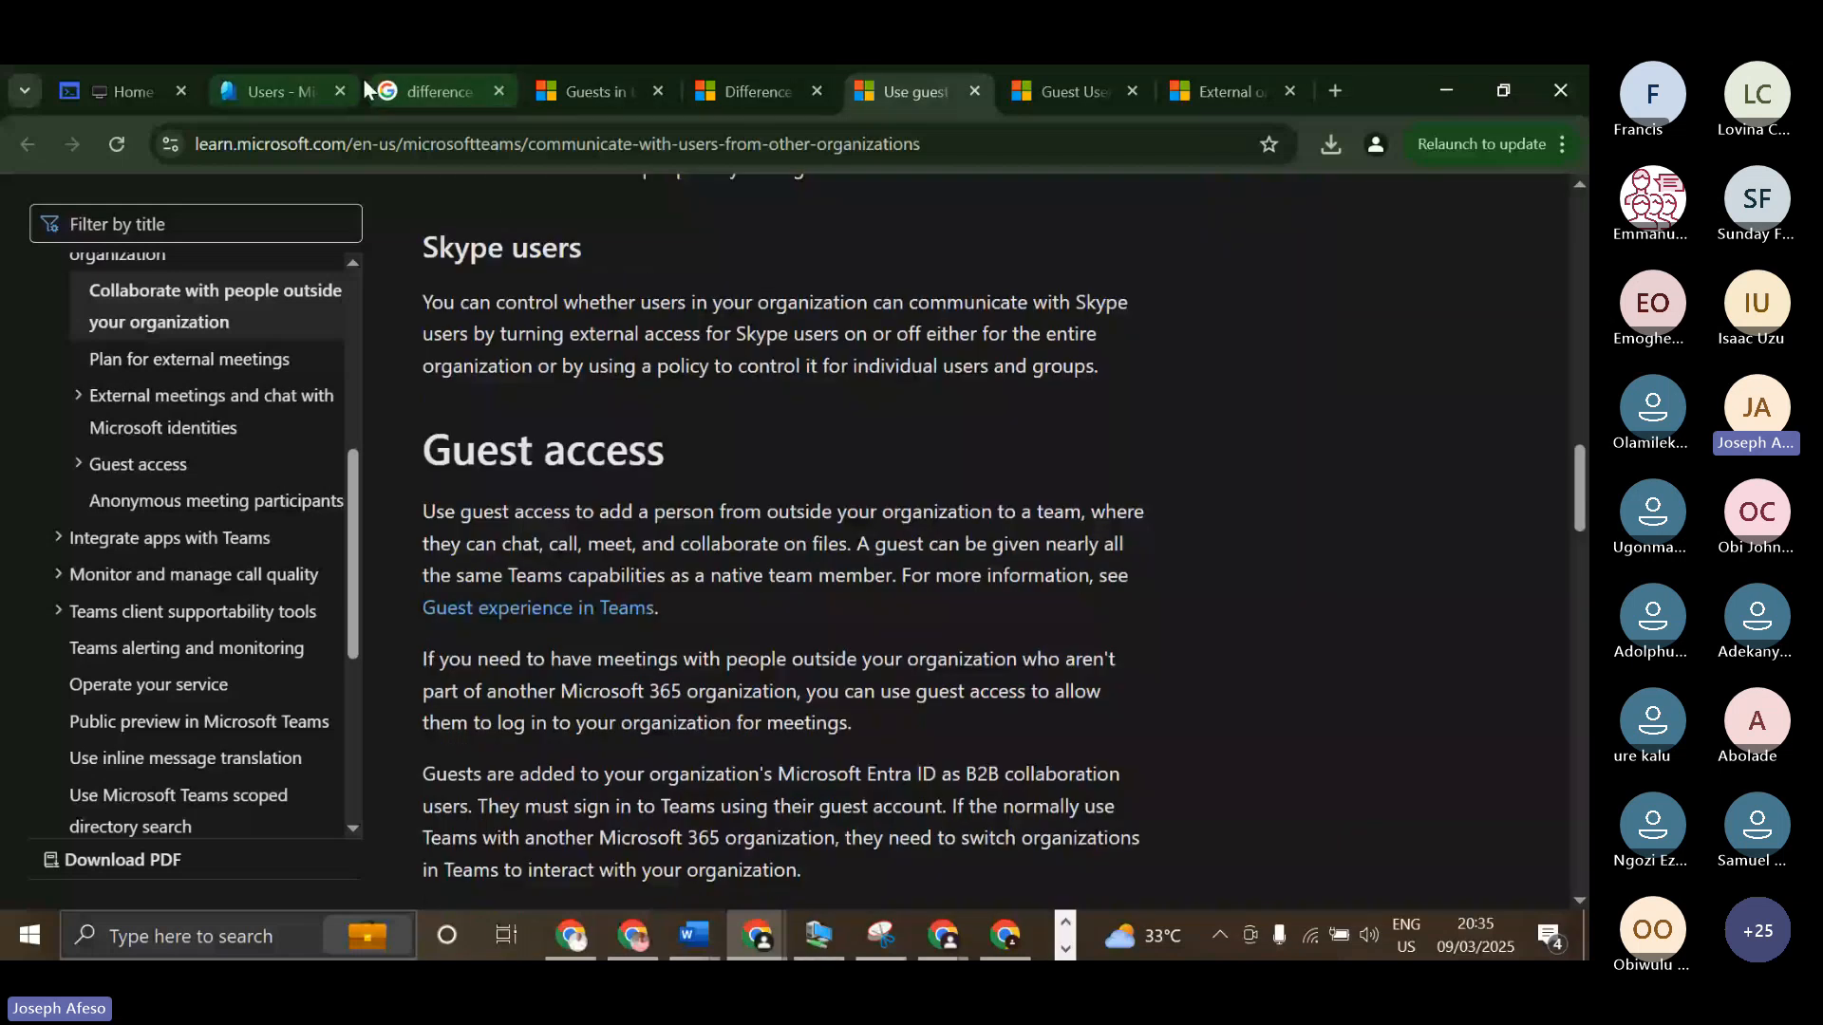
Close the Google search and the other guest-user article tabs, keeping only the guest and external access article beside Home and Users.
{"action": "left_click", "coordinate": [498, 91]}
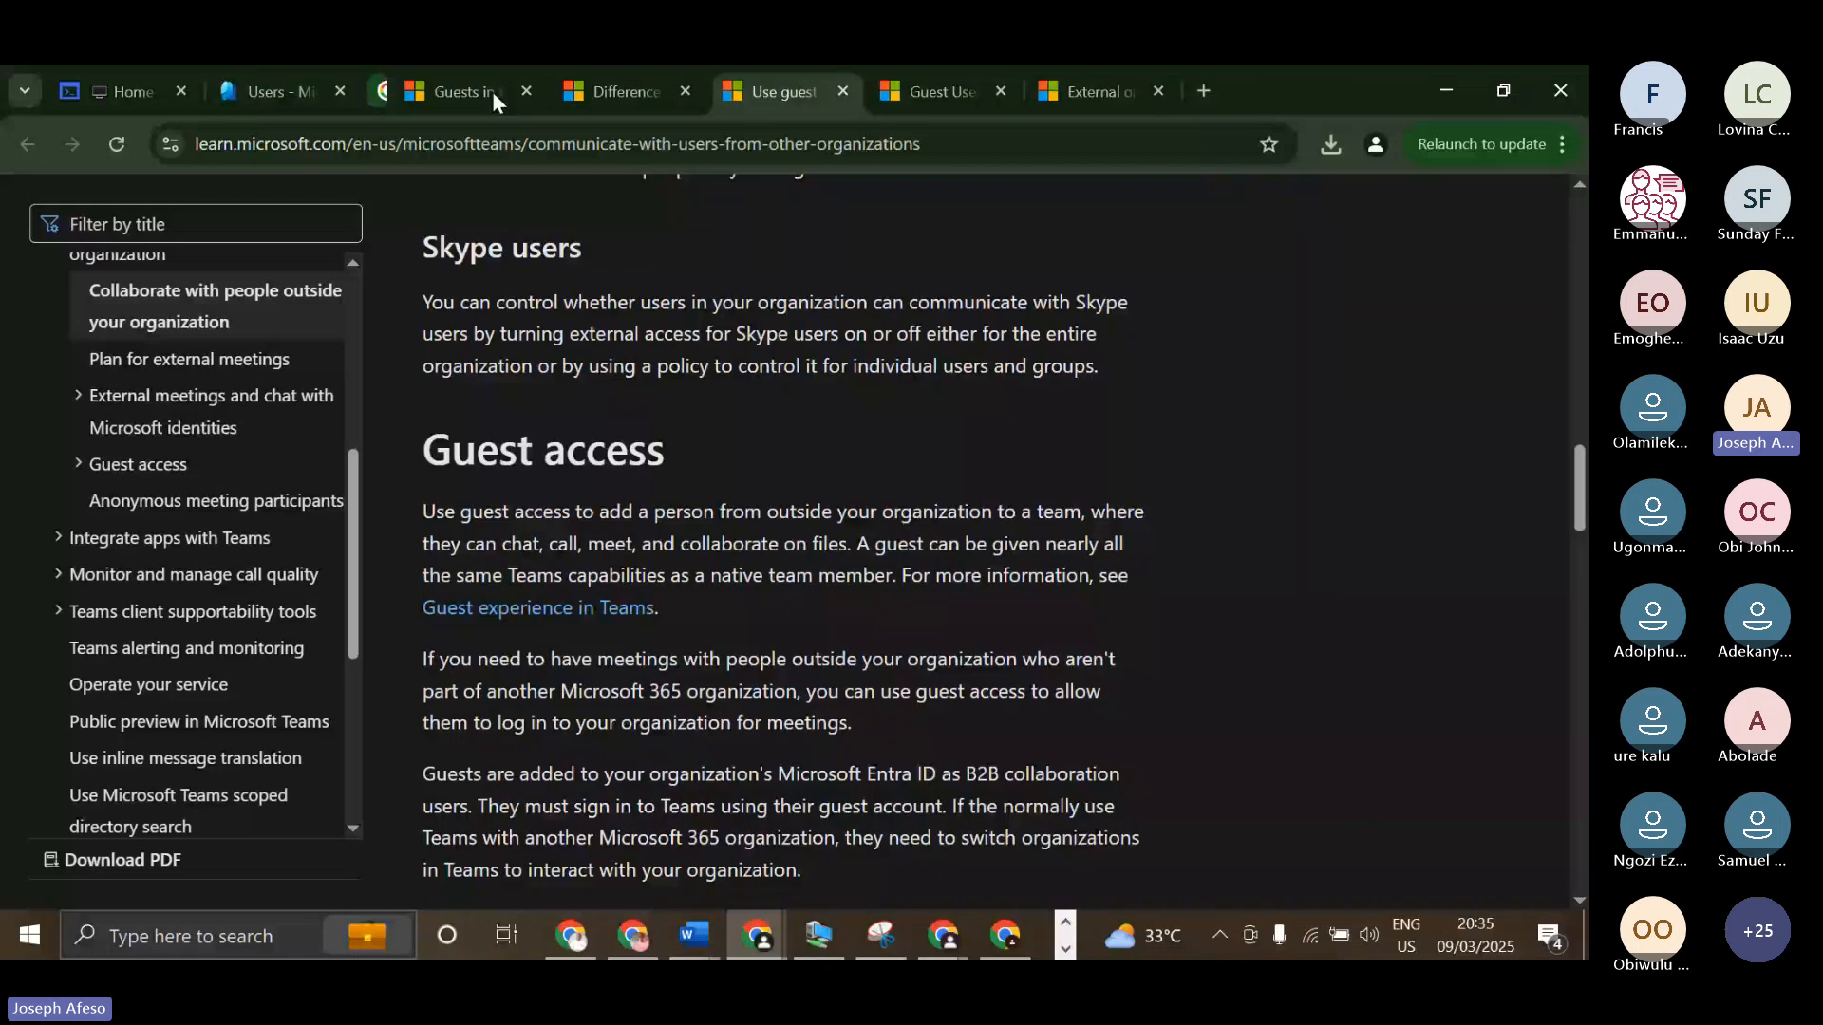
{"action": "left_click", "coordinate": [494, 91]}
{"action": "left_click", "coordinate": [495, 91]}
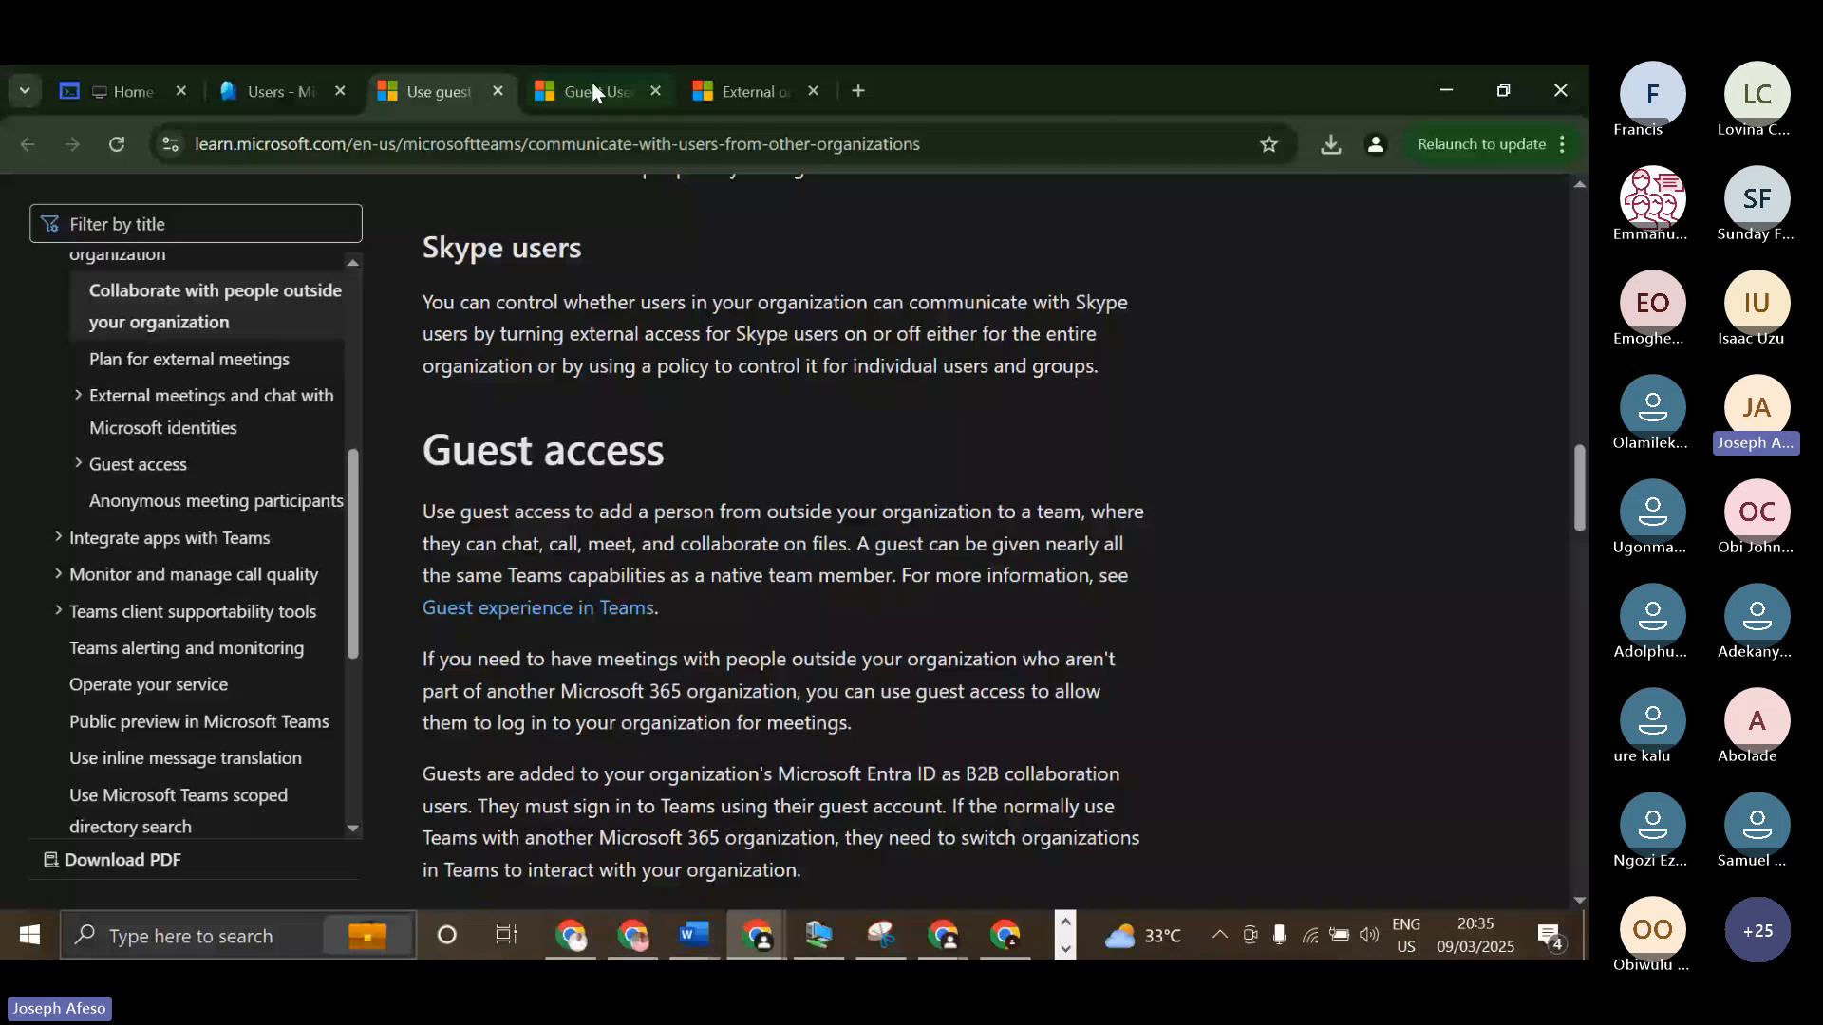
{"action": "left_click", "coordinate": [657, 89]}
{"action": "left_click", "coordinate": [659, 88]}
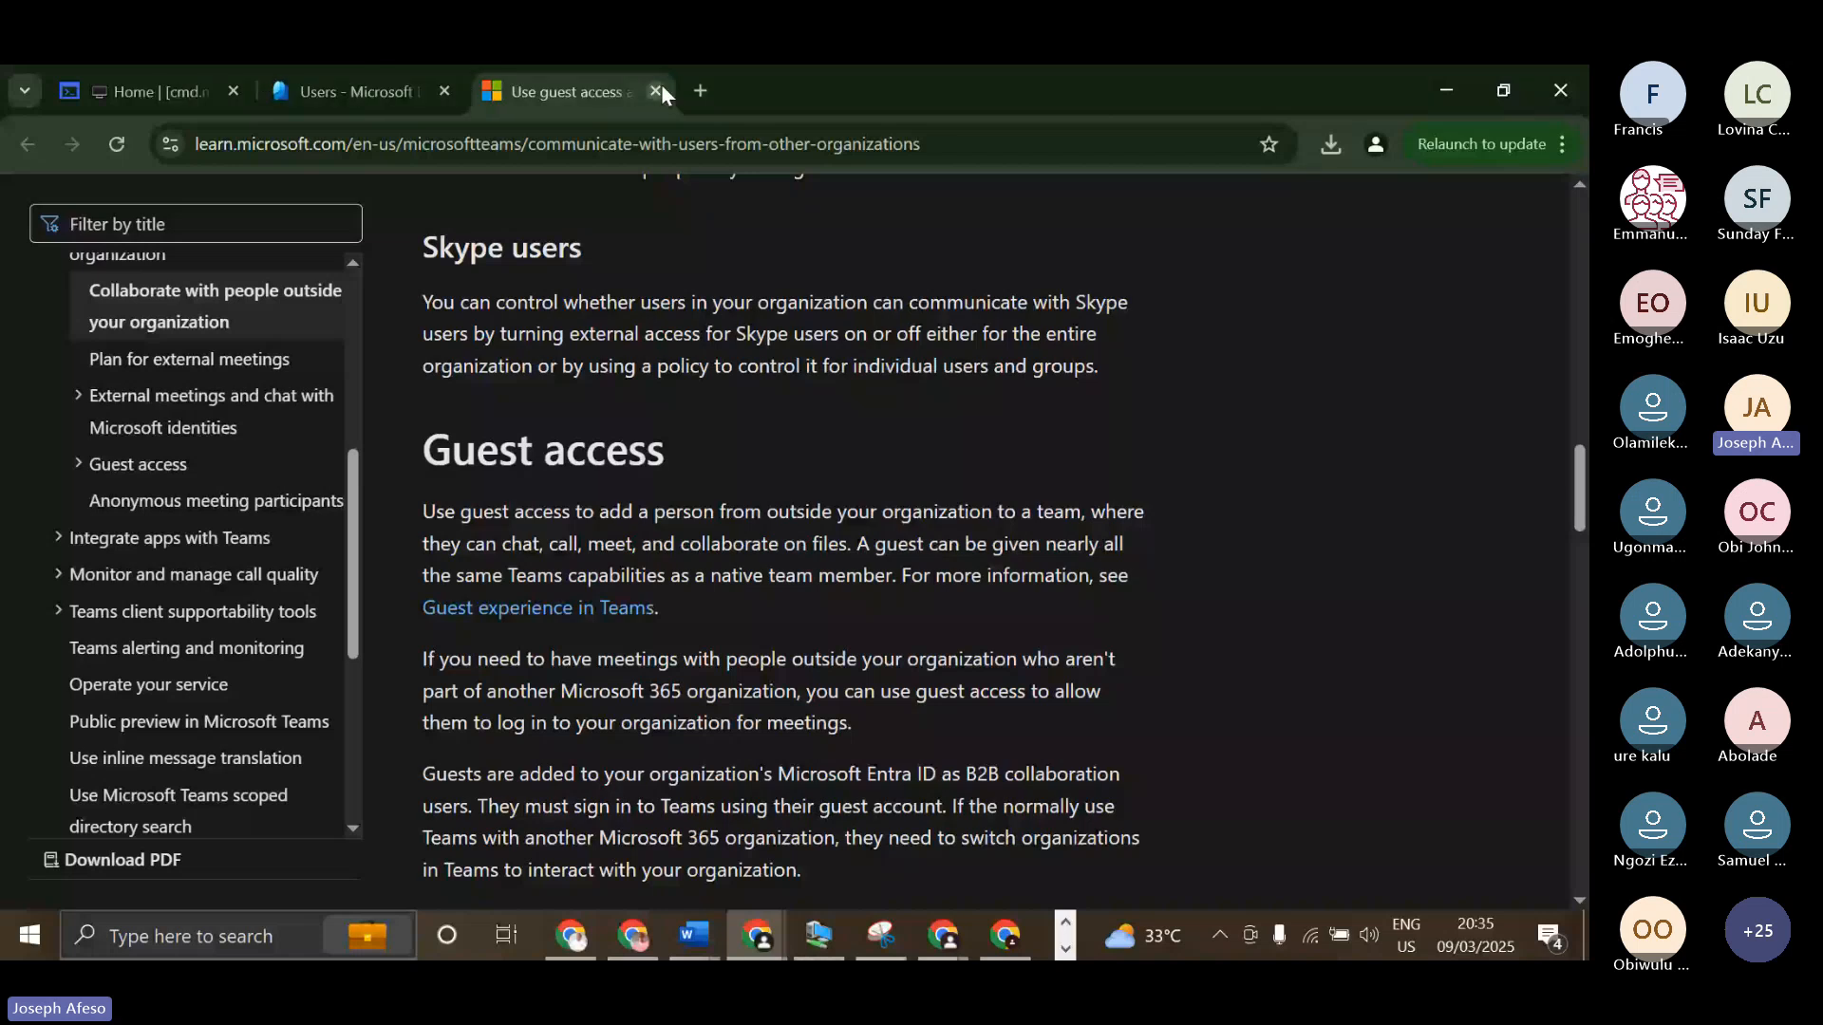
Return to the Entra Users page and view the new-user choices for creating an internal user or inviting an external one.
{"action": "left_click", "coordinate": [357, 92]}
{"action": "left_click", "coordinate": [697, 343]}
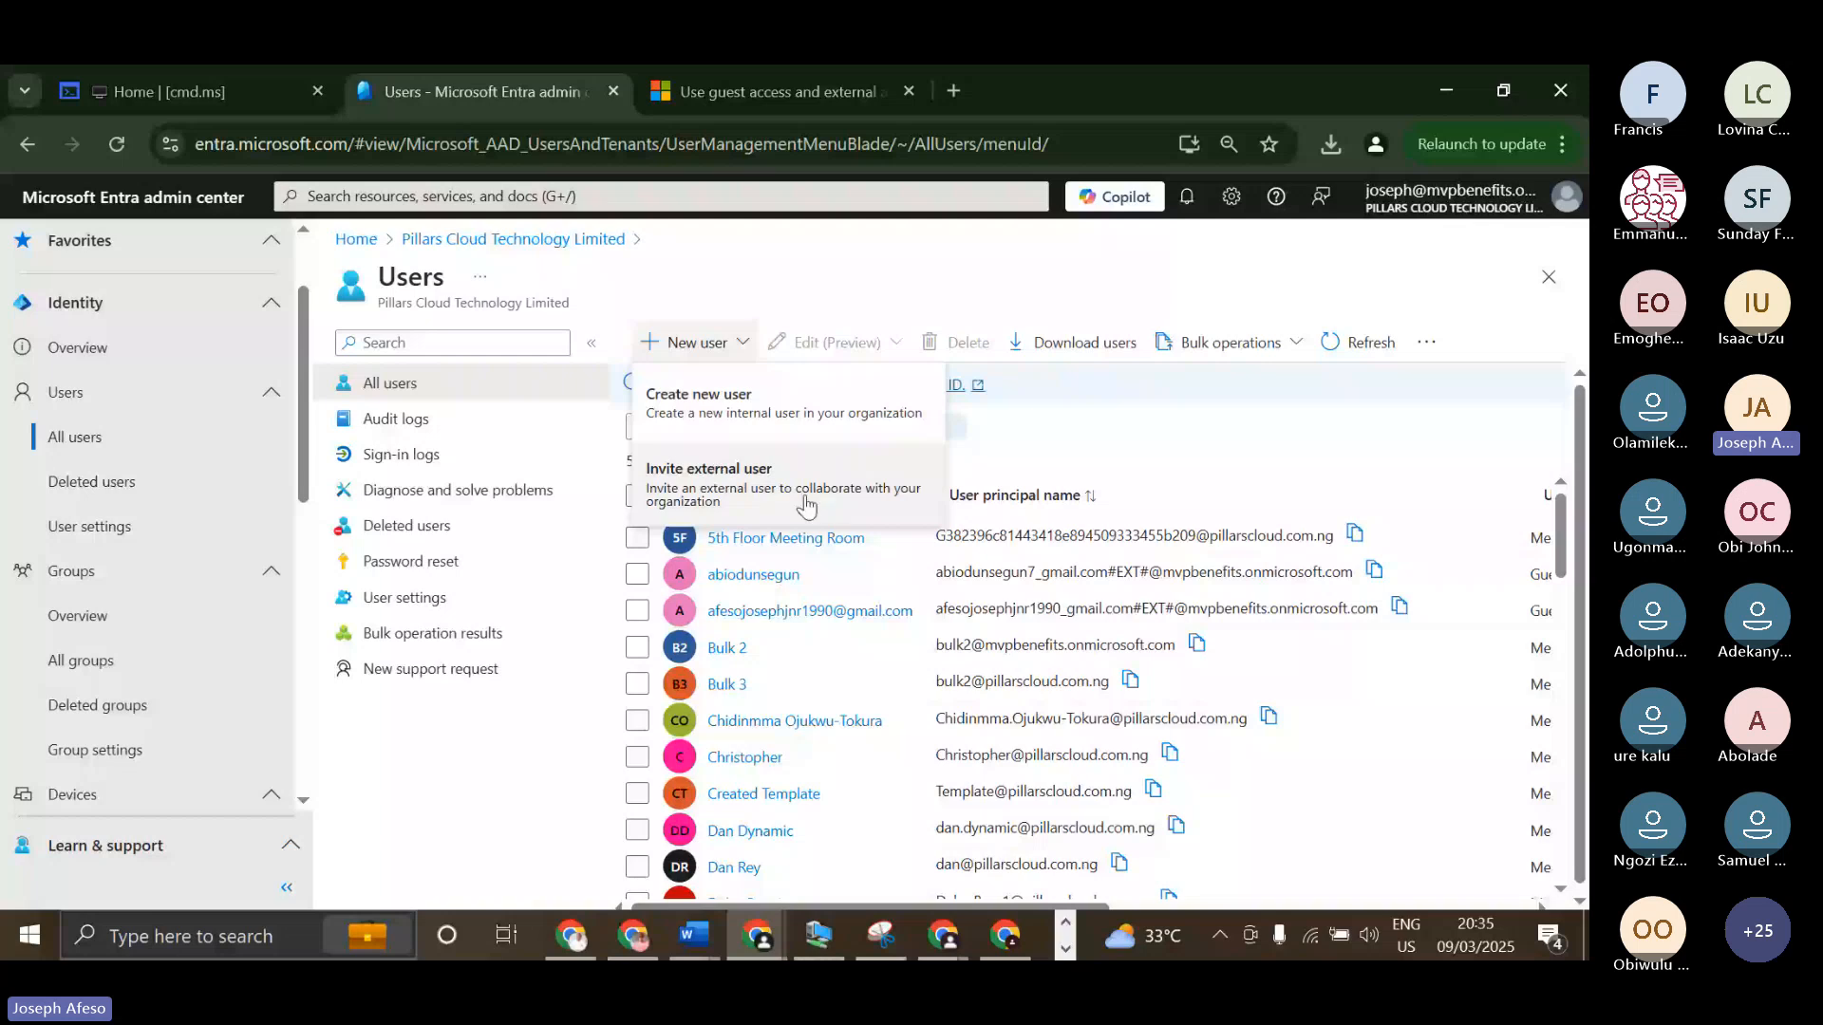
{"action": "left_click", "coordinate": [806, 507]}
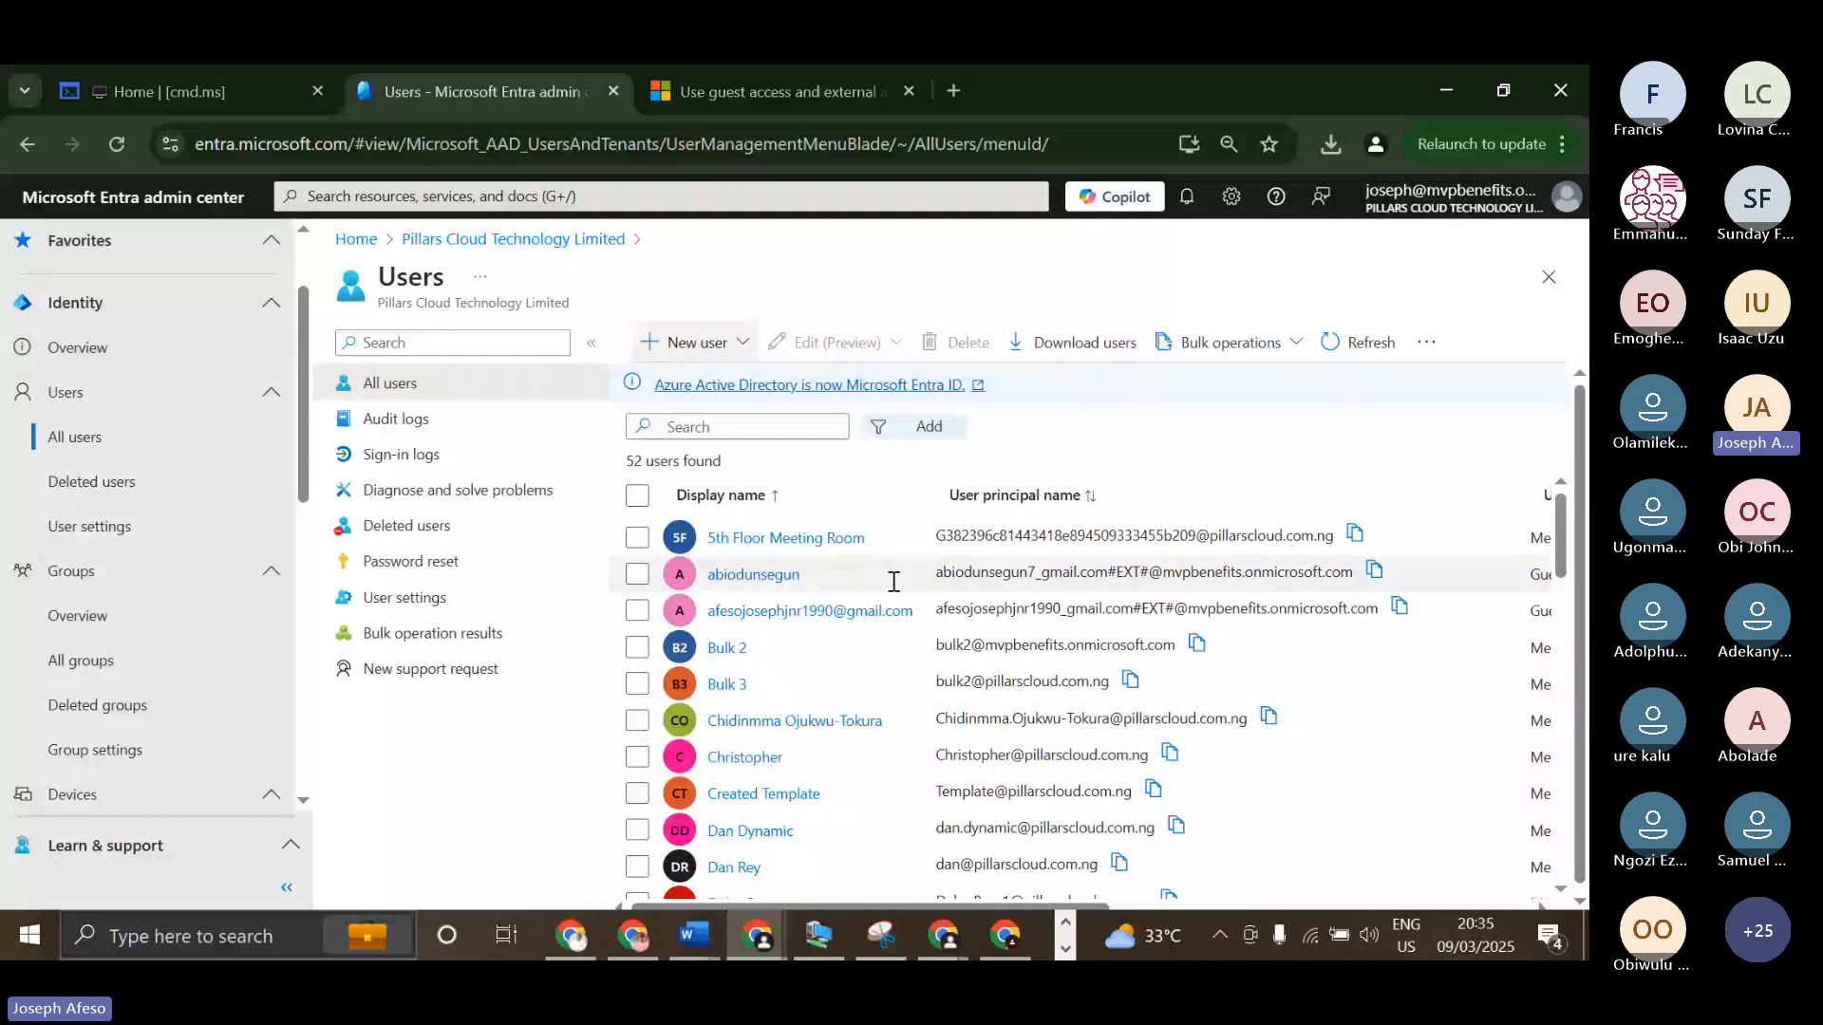
Open the profile of the member user listed directly above HRM in the All users list.
{"action": "scroll", "coordinate": [894, 582], "scroll_direction": "down", "scroll_amount": 3}
{"action": "scroll", "coordinate": [909, 631], "scroll_direction": "down", "scroll_amount": 3}
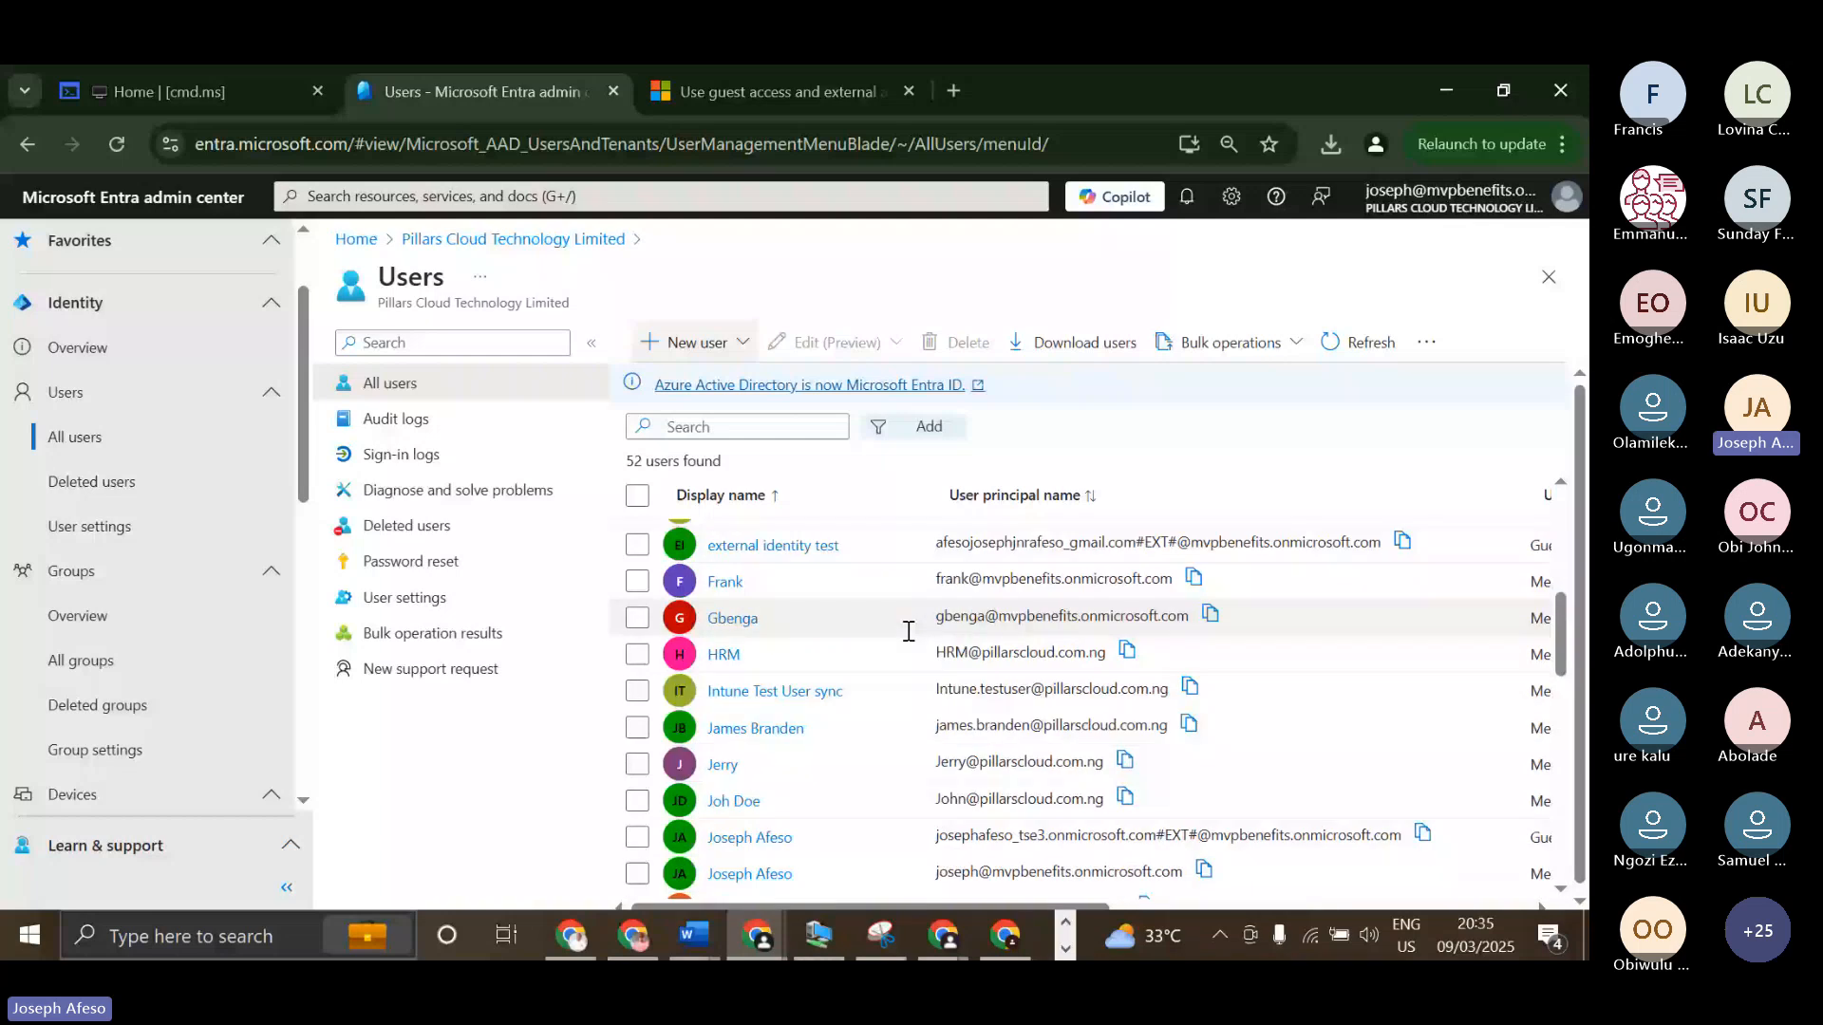
{"action": "left_click", "coordinate": [750, 618]}
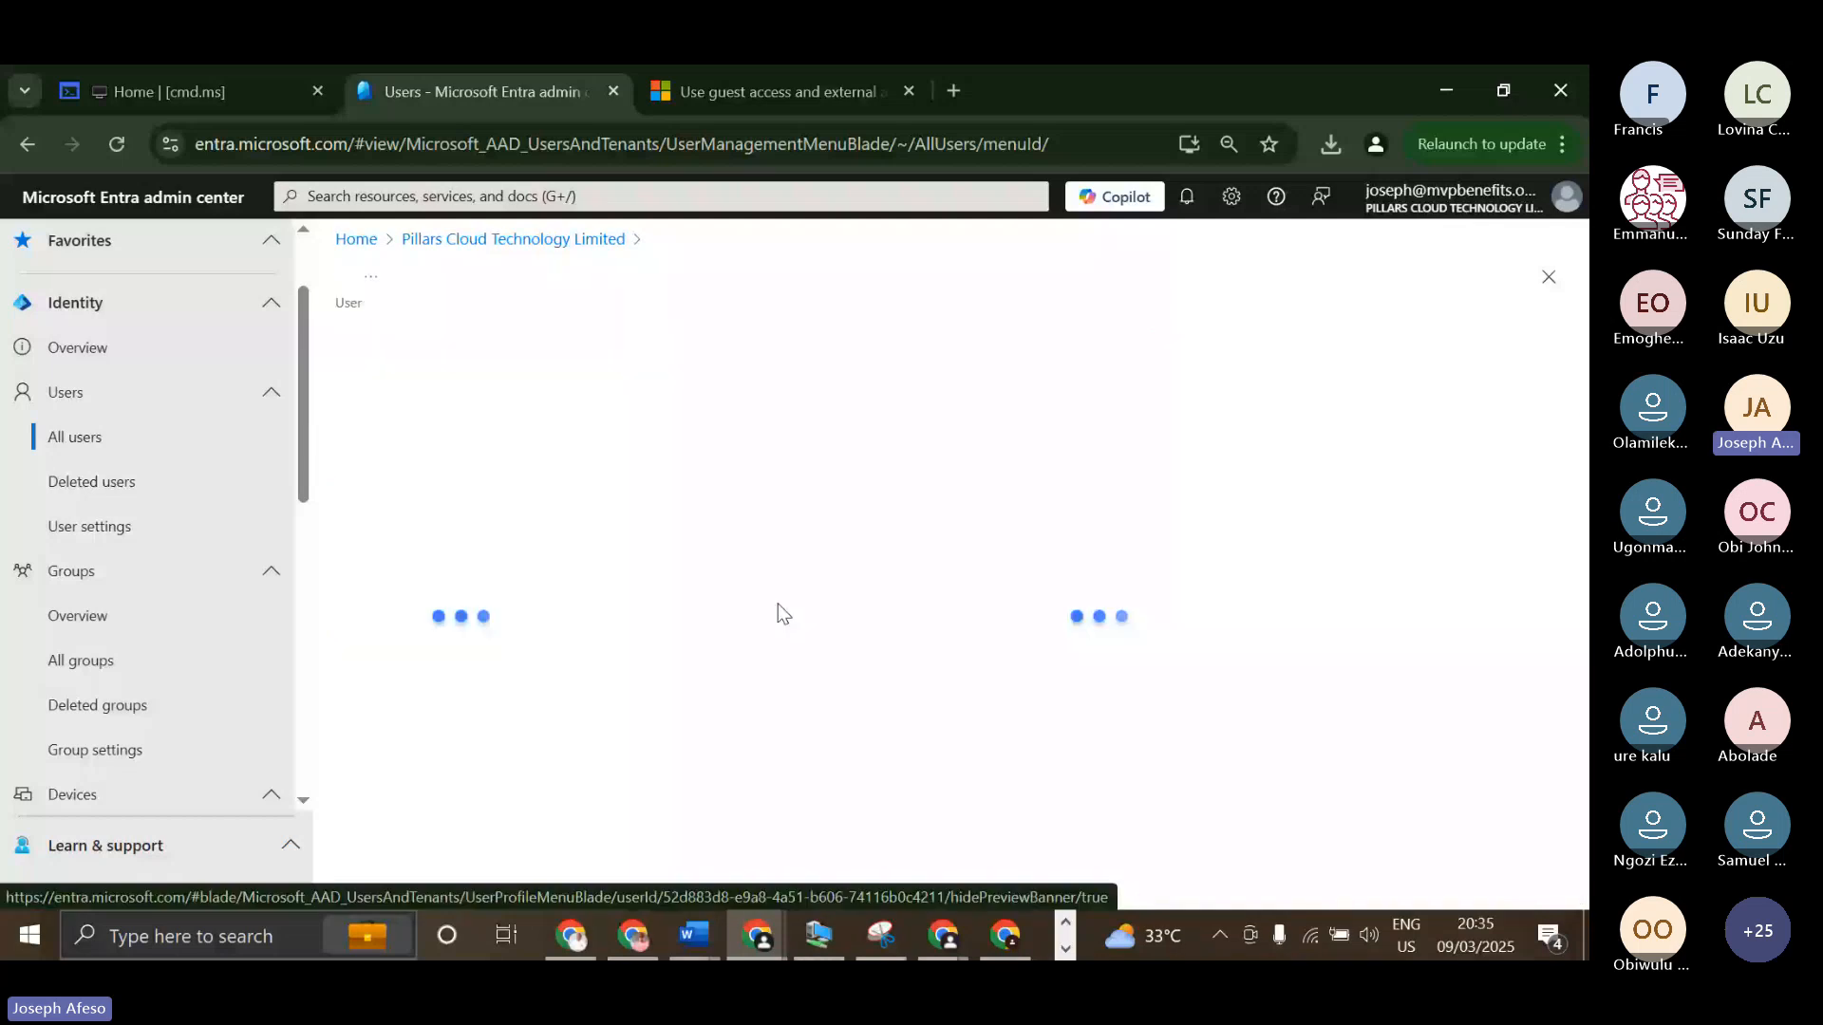
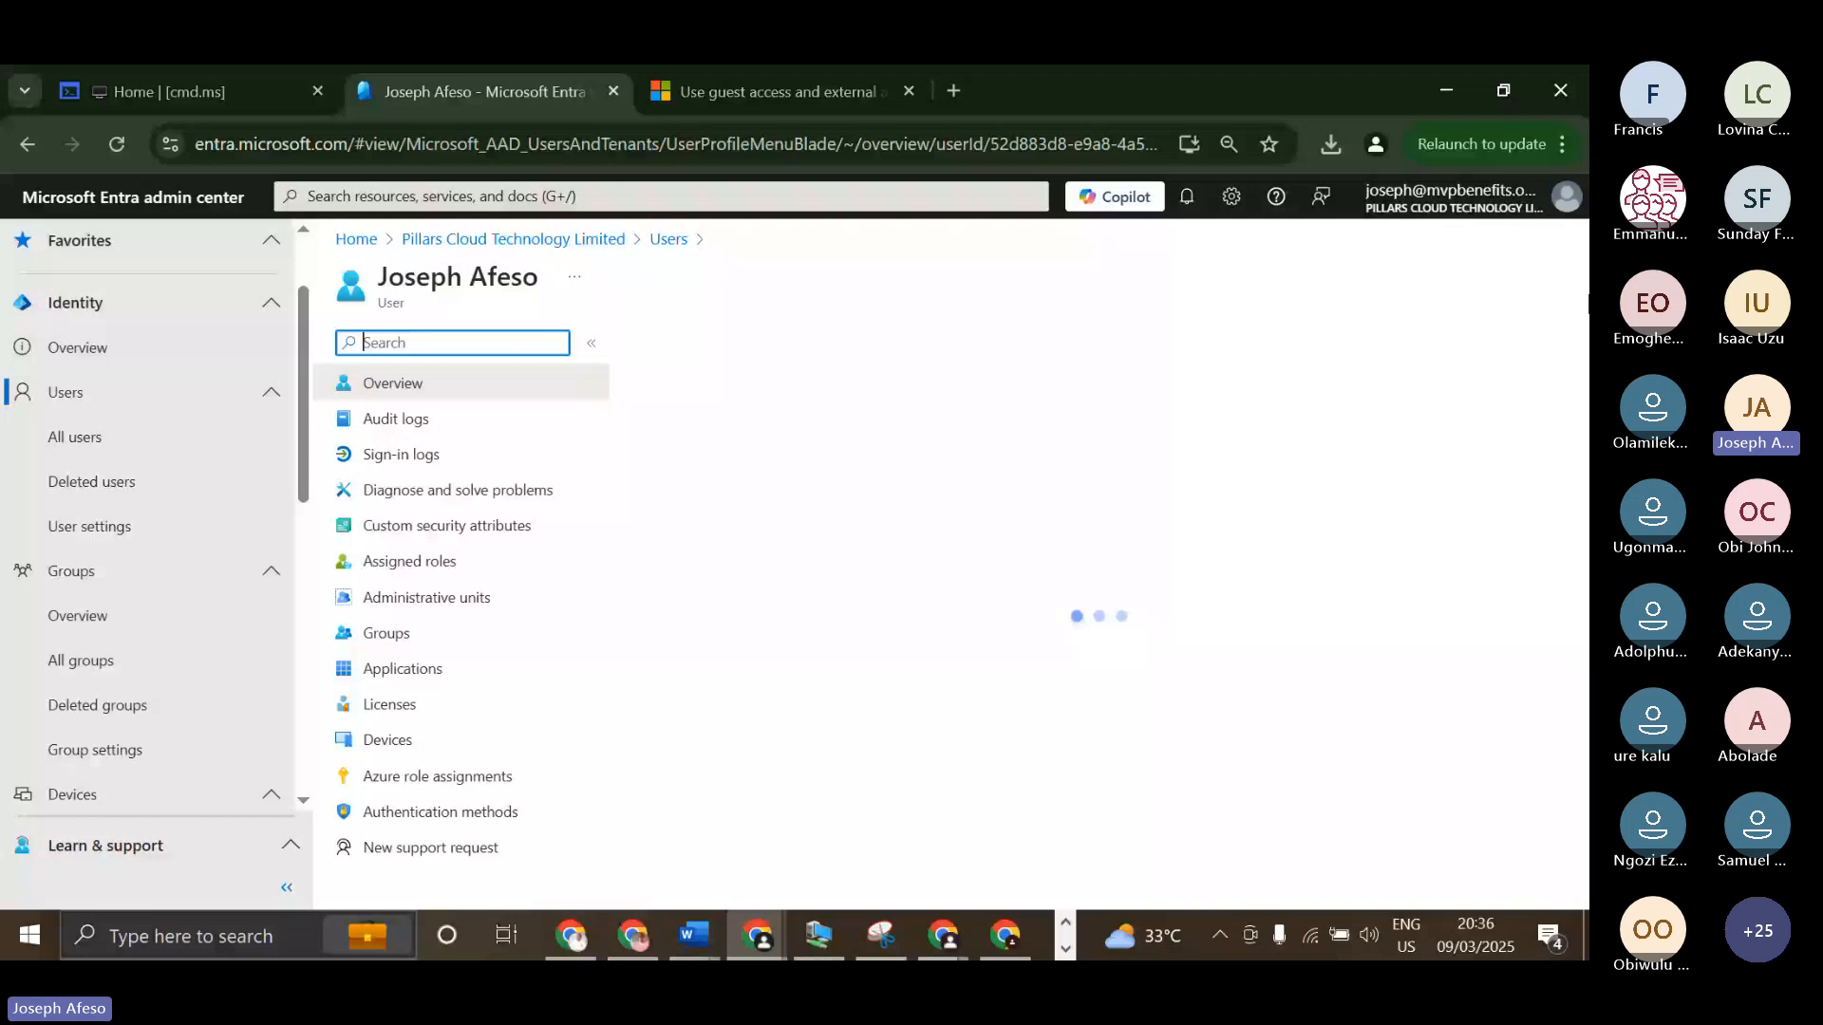
Open the profile of the Gmail guest listed directly above Bulk 2 and review its overview, highlighting the B2B invitation state.
{"action": "left_click", "coordinate": [1549, 277]}
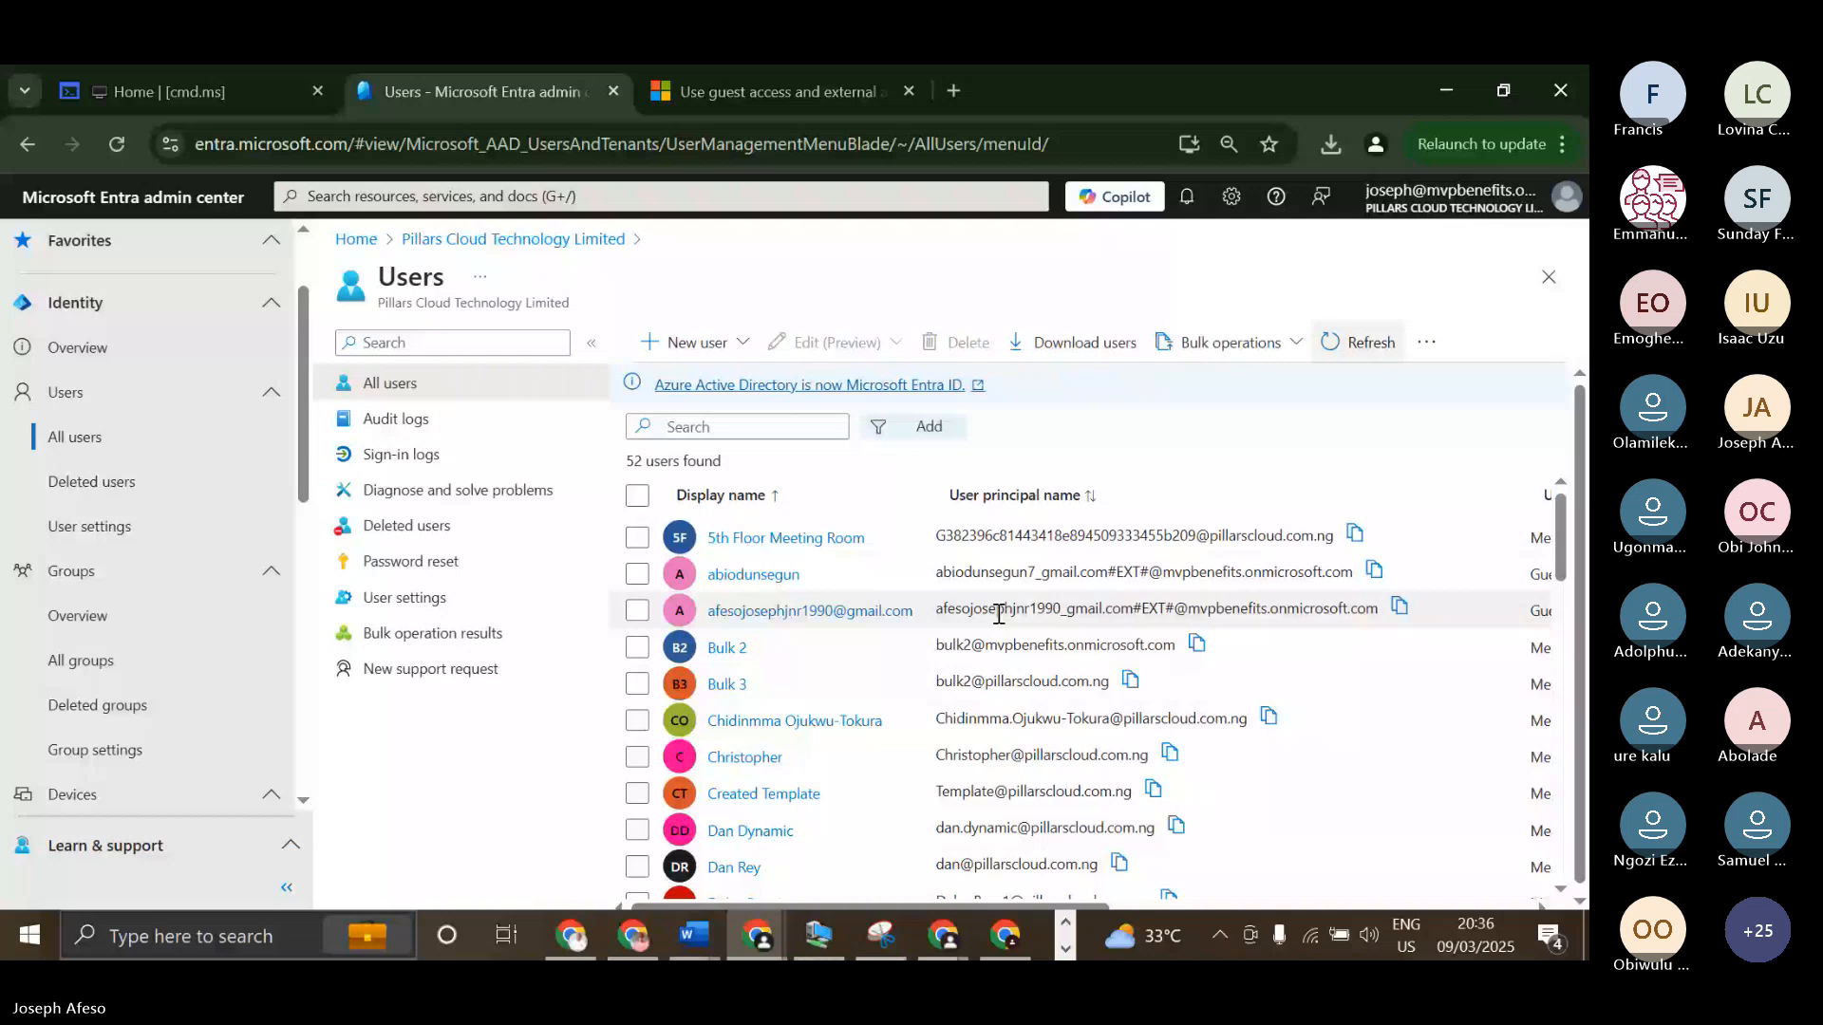
{"action": "left_click", "coordinate": [859, 615]}
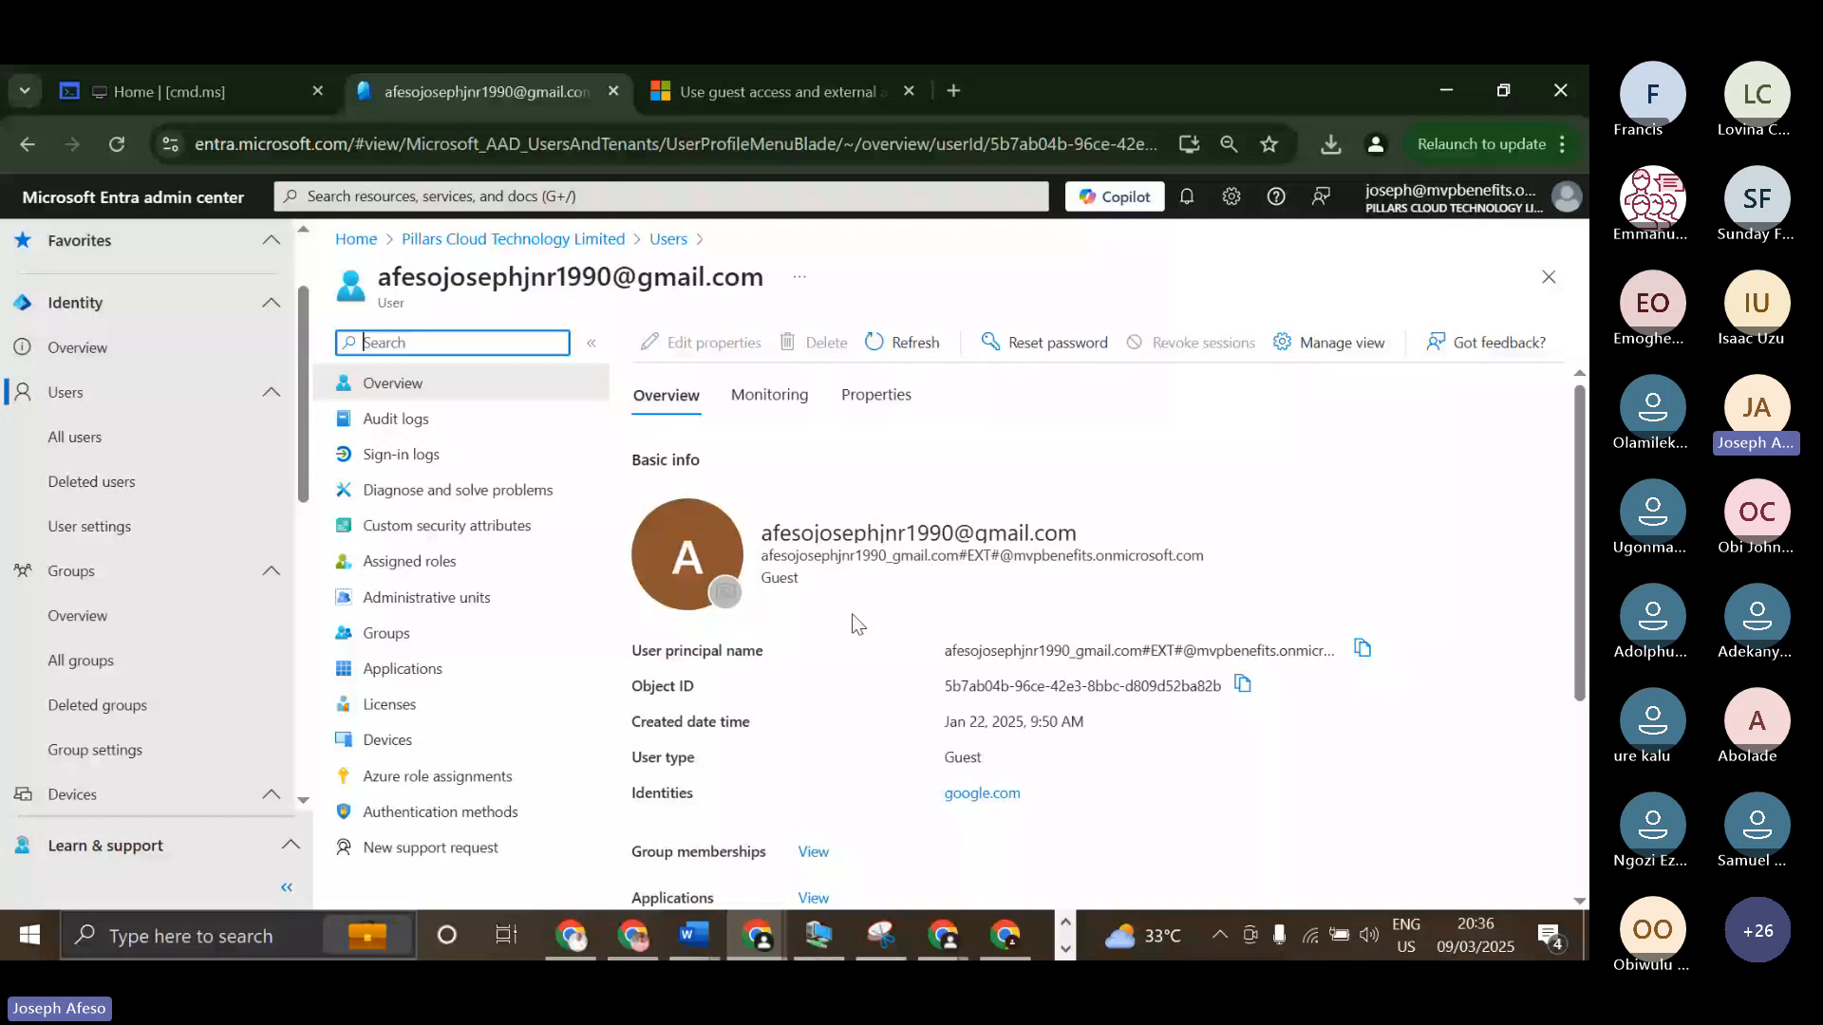
{"action": "scroll", "coordinate": [902, 646], "scroll_direction": "down", "scroll_amount": 3}
{"action": "scroll", "coordinate": [936, 652], "scroll_direction": "down", "scroll_amount": 2}
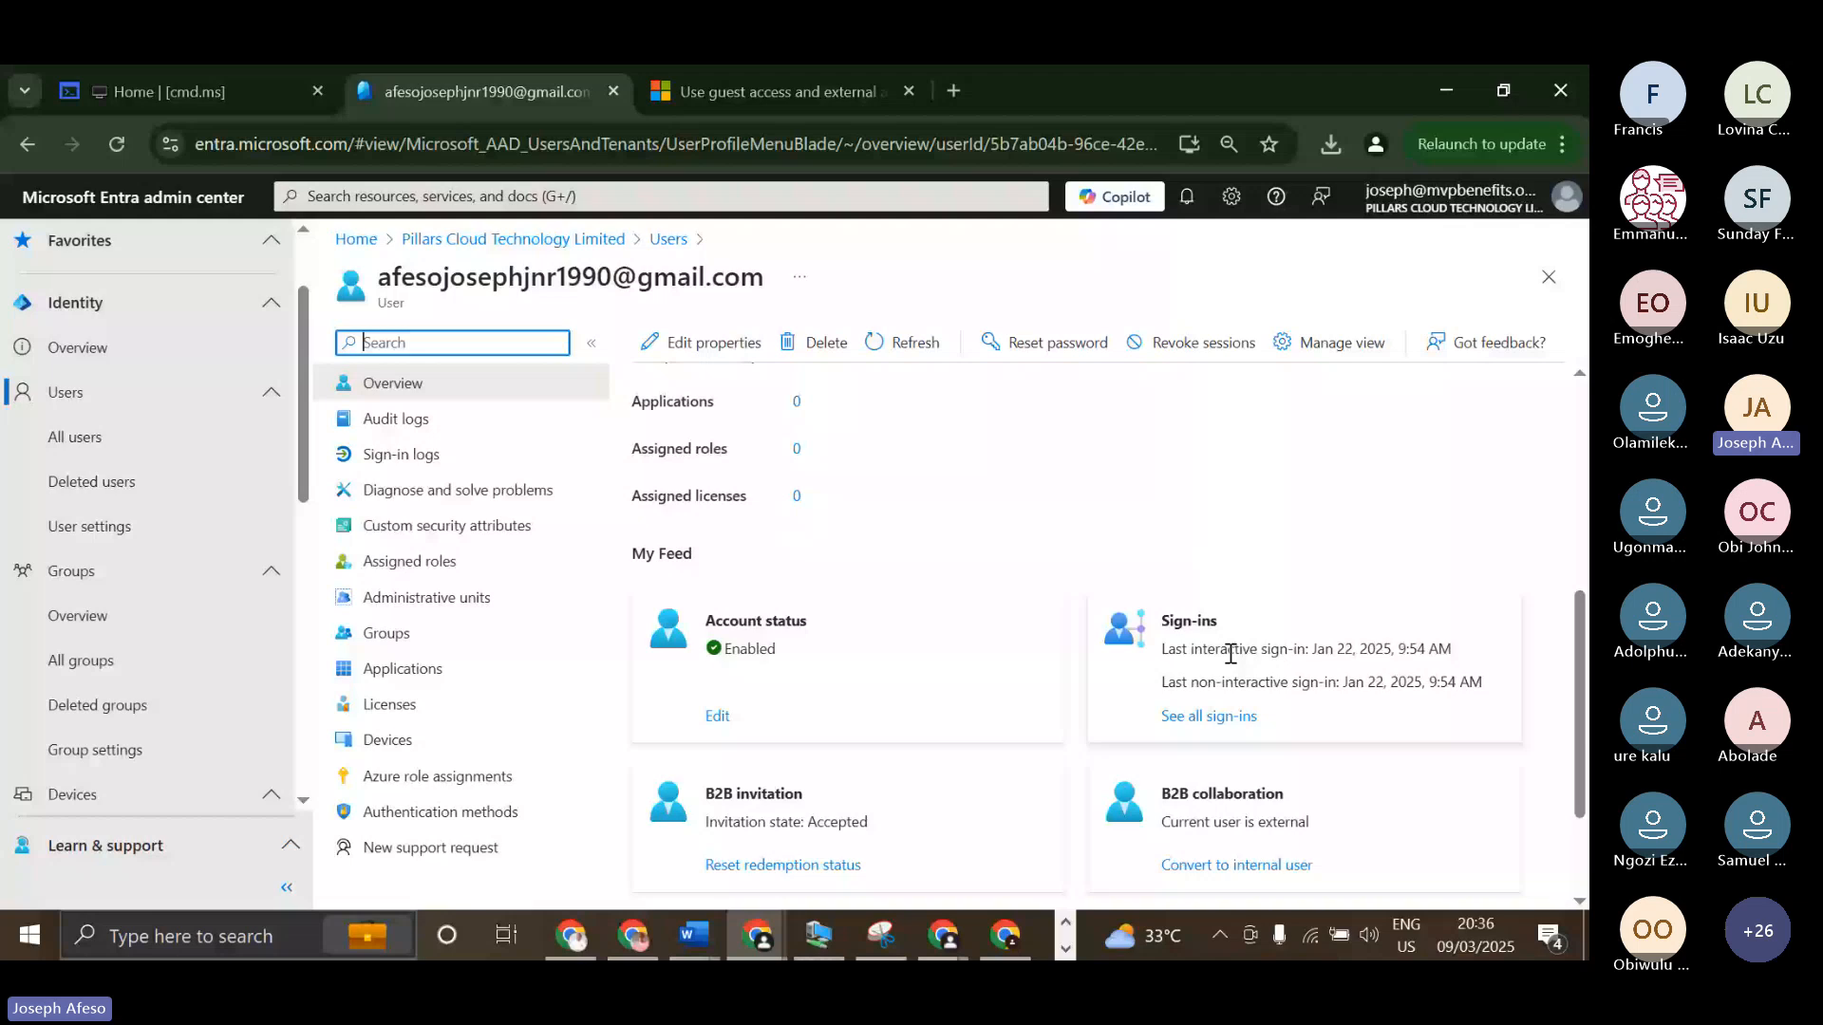
{"action": "scroll", "coordinate": [815, 724], "scroll_direction": "down", "scroll_amount": 2}
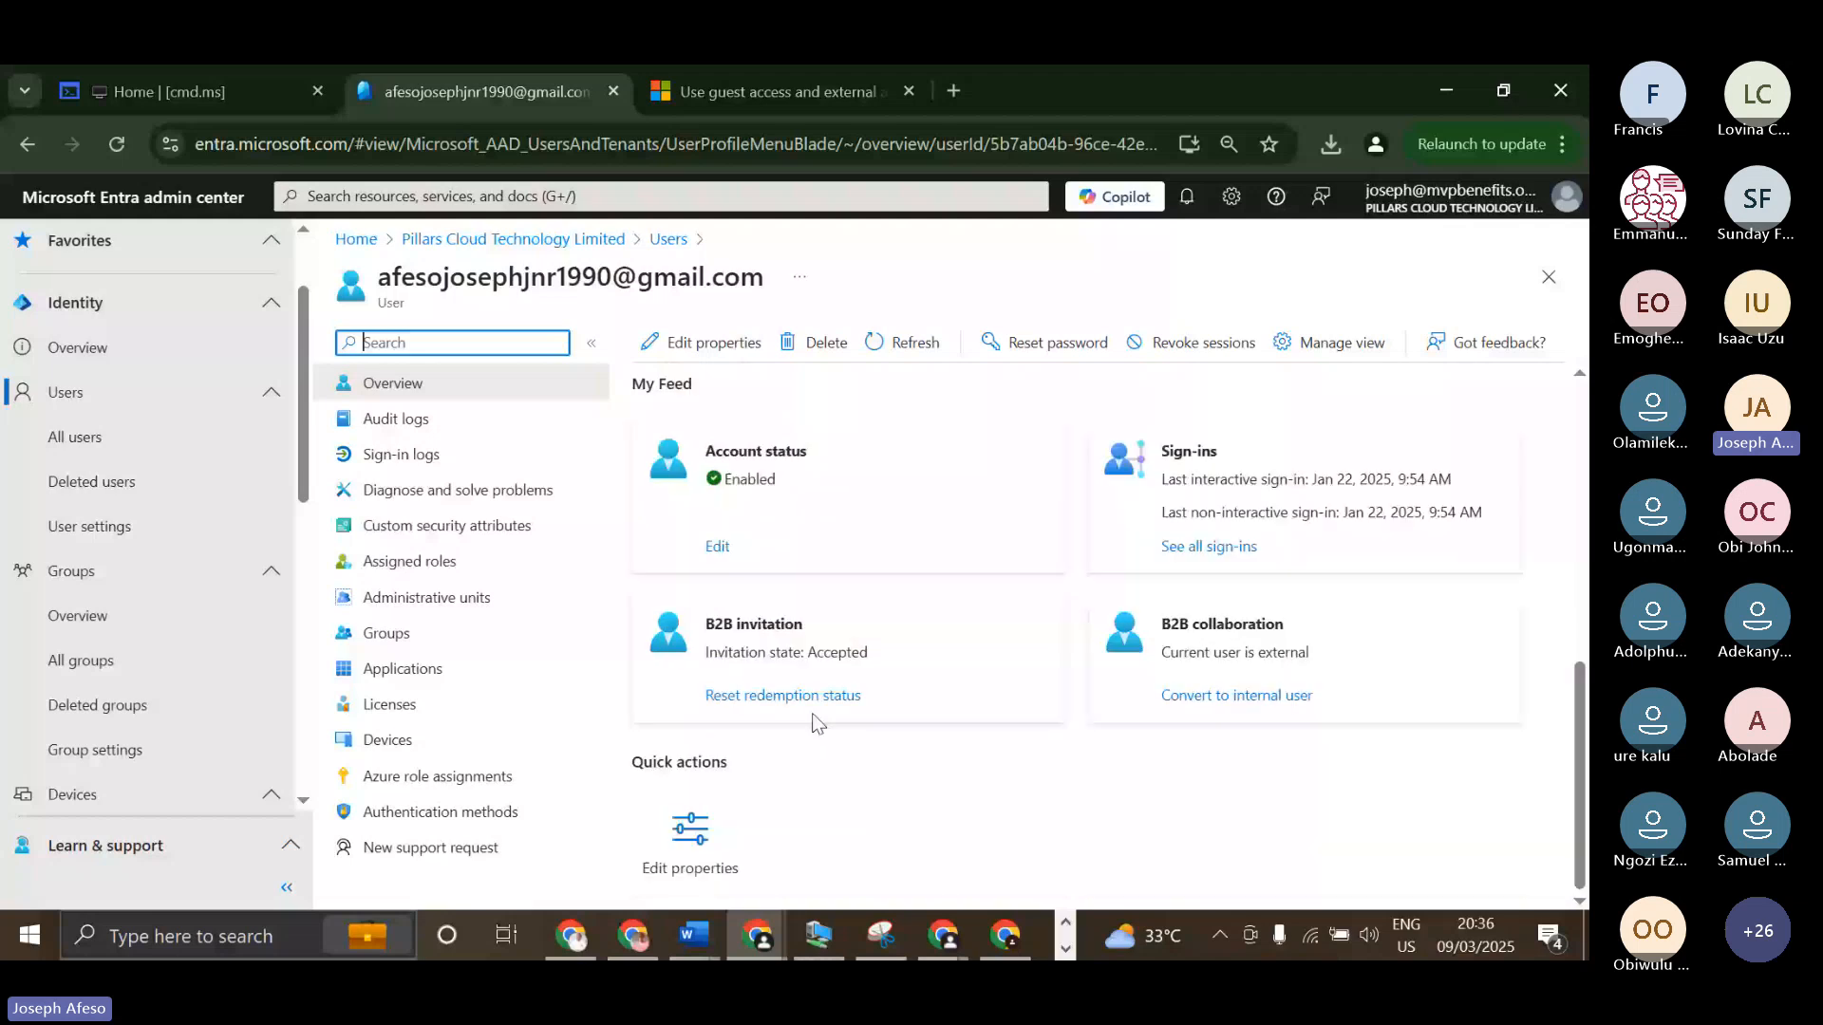
{"action": "left_click_drag", "start_coordinate": [704, 652], "coordinate": [747, 650]}
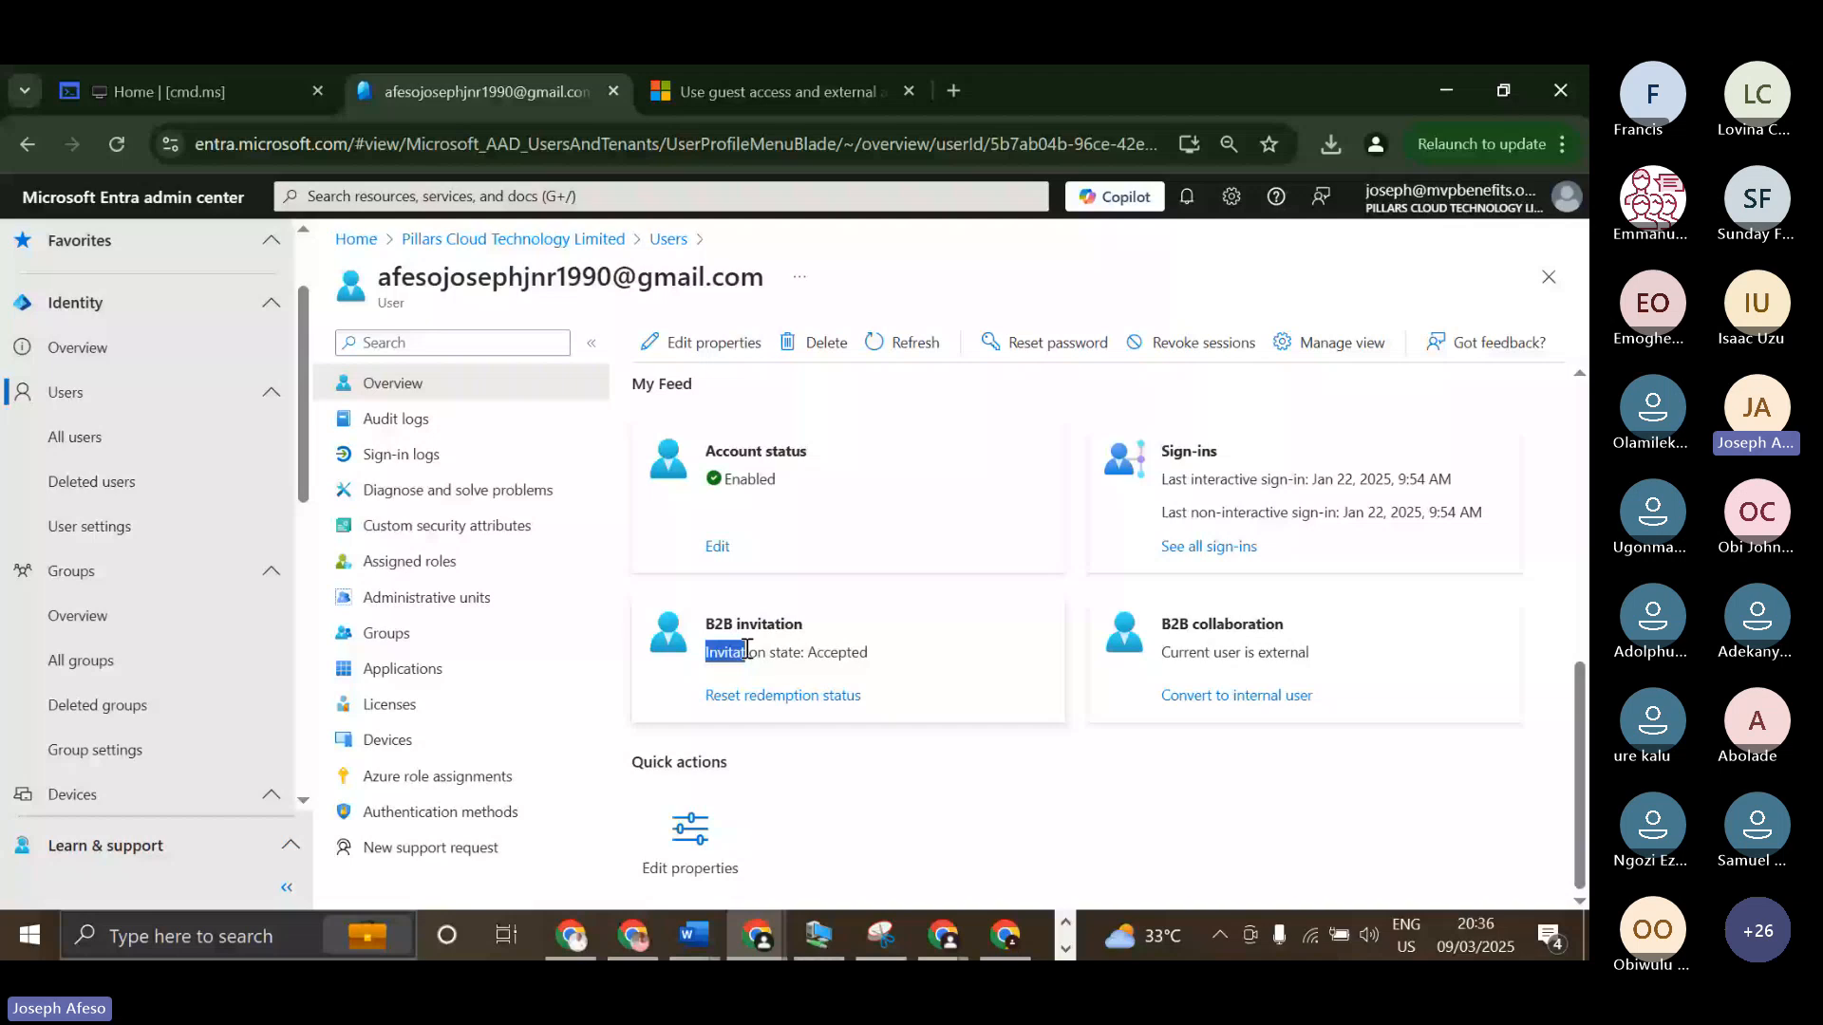
{"action": "left_click", "coordinate": [866, 652]}
Open the guest's editable properties, clear the accountEnabled search, and review the Job Information, Contact Information and Parental controls fields before closing them.
{"action": "left_click", "coordinate": [702, 825]}
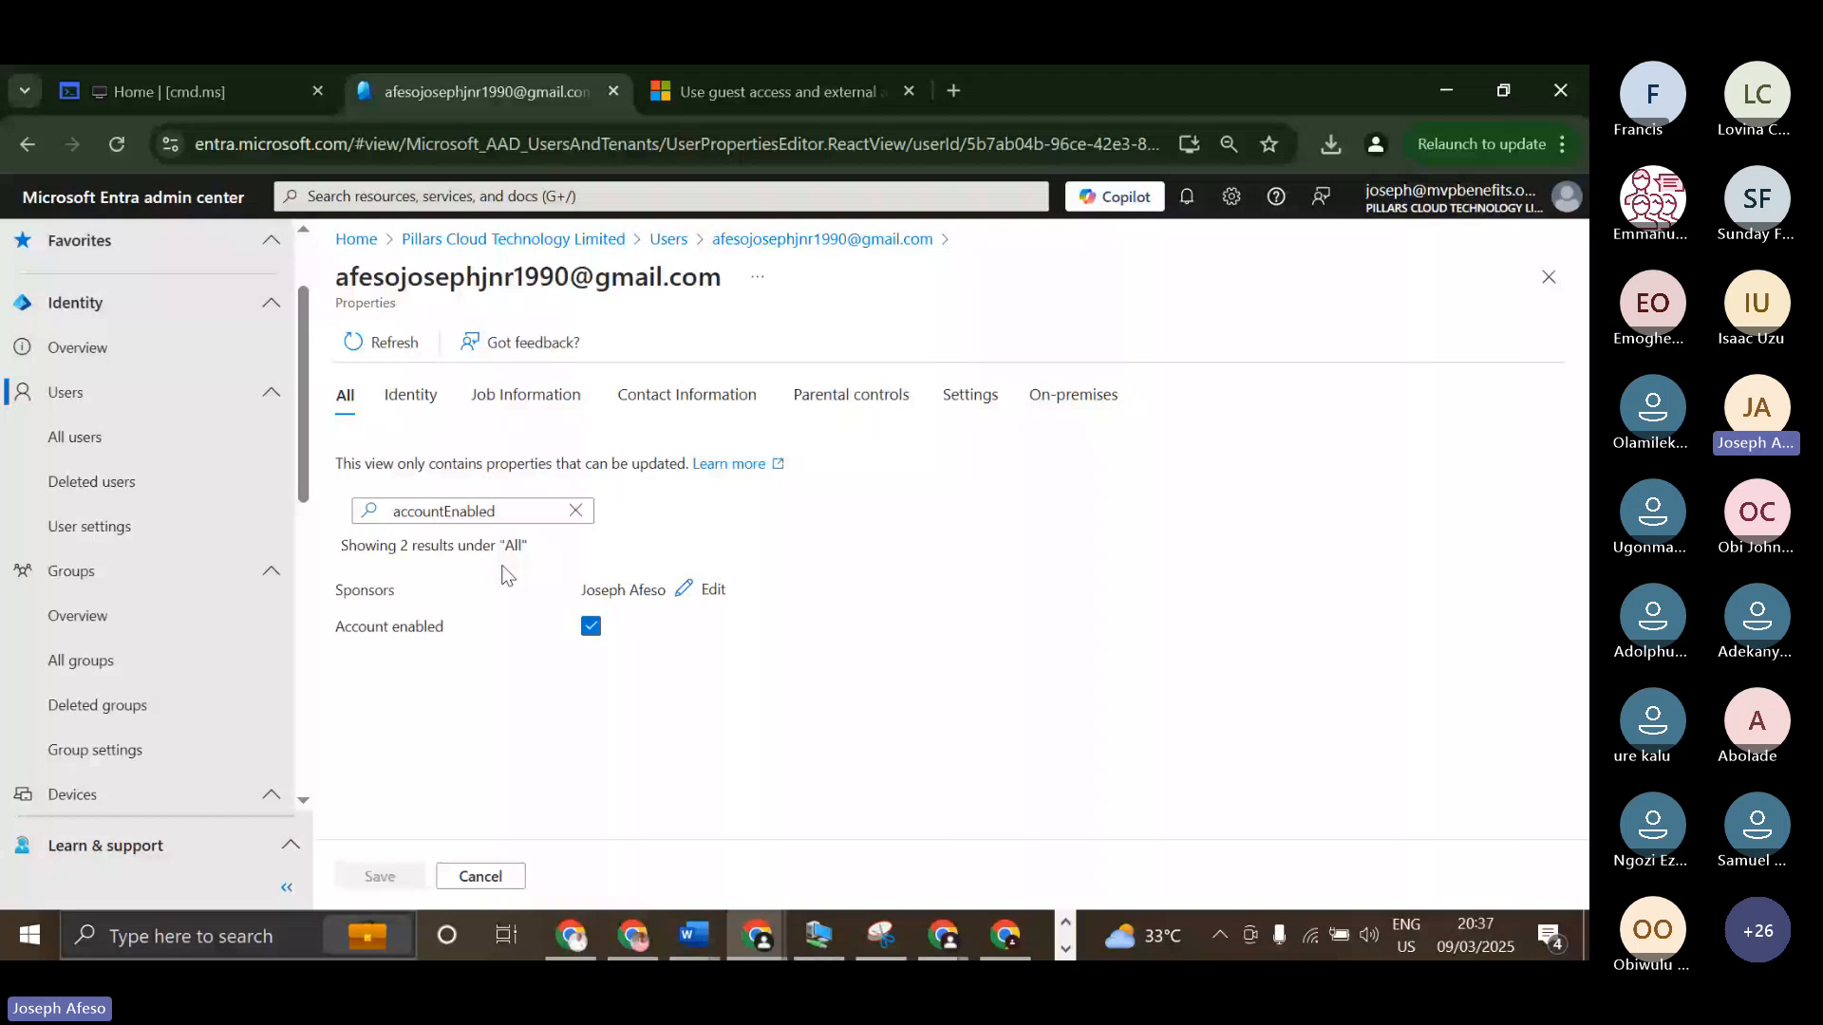
{"action": "left_click", "coordinate": [525, 395]}
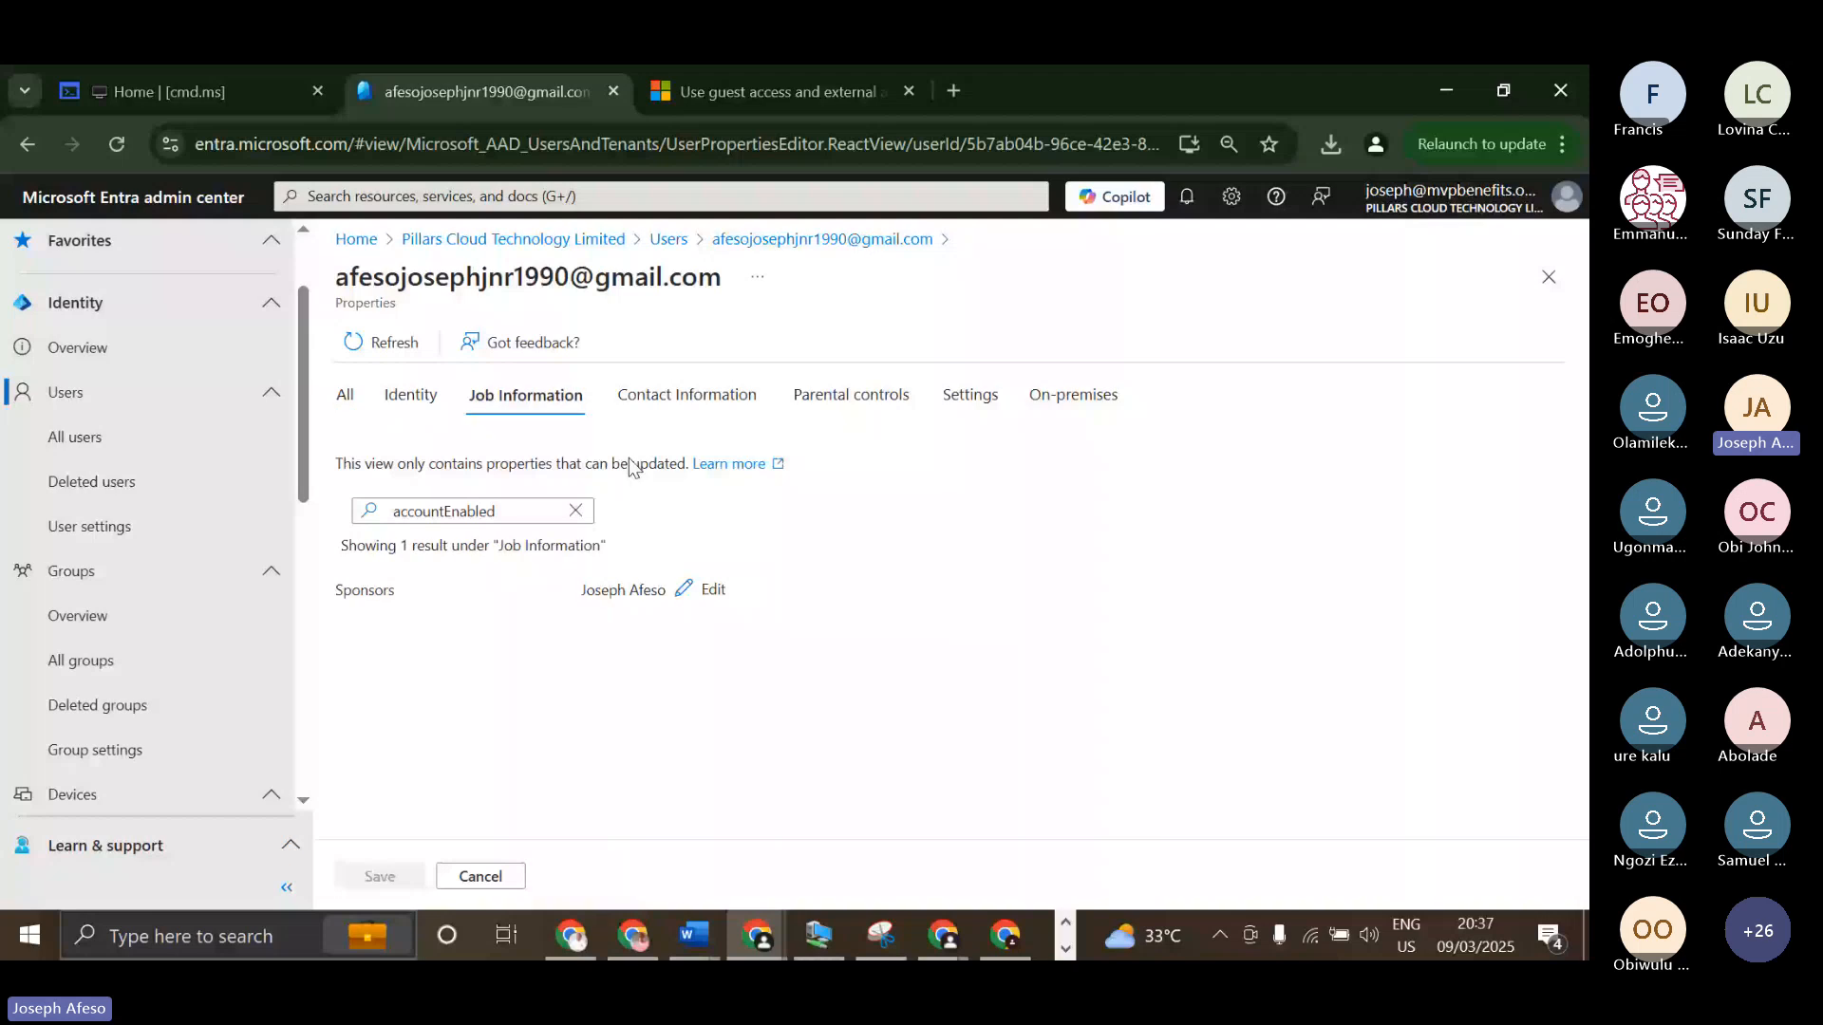
{"action": "left_click", "coordinate": [575, 511]}
{"action": "scroll", "coordinate": [790, 557], "scroll_direction": "down", "scroll_amount": 1}
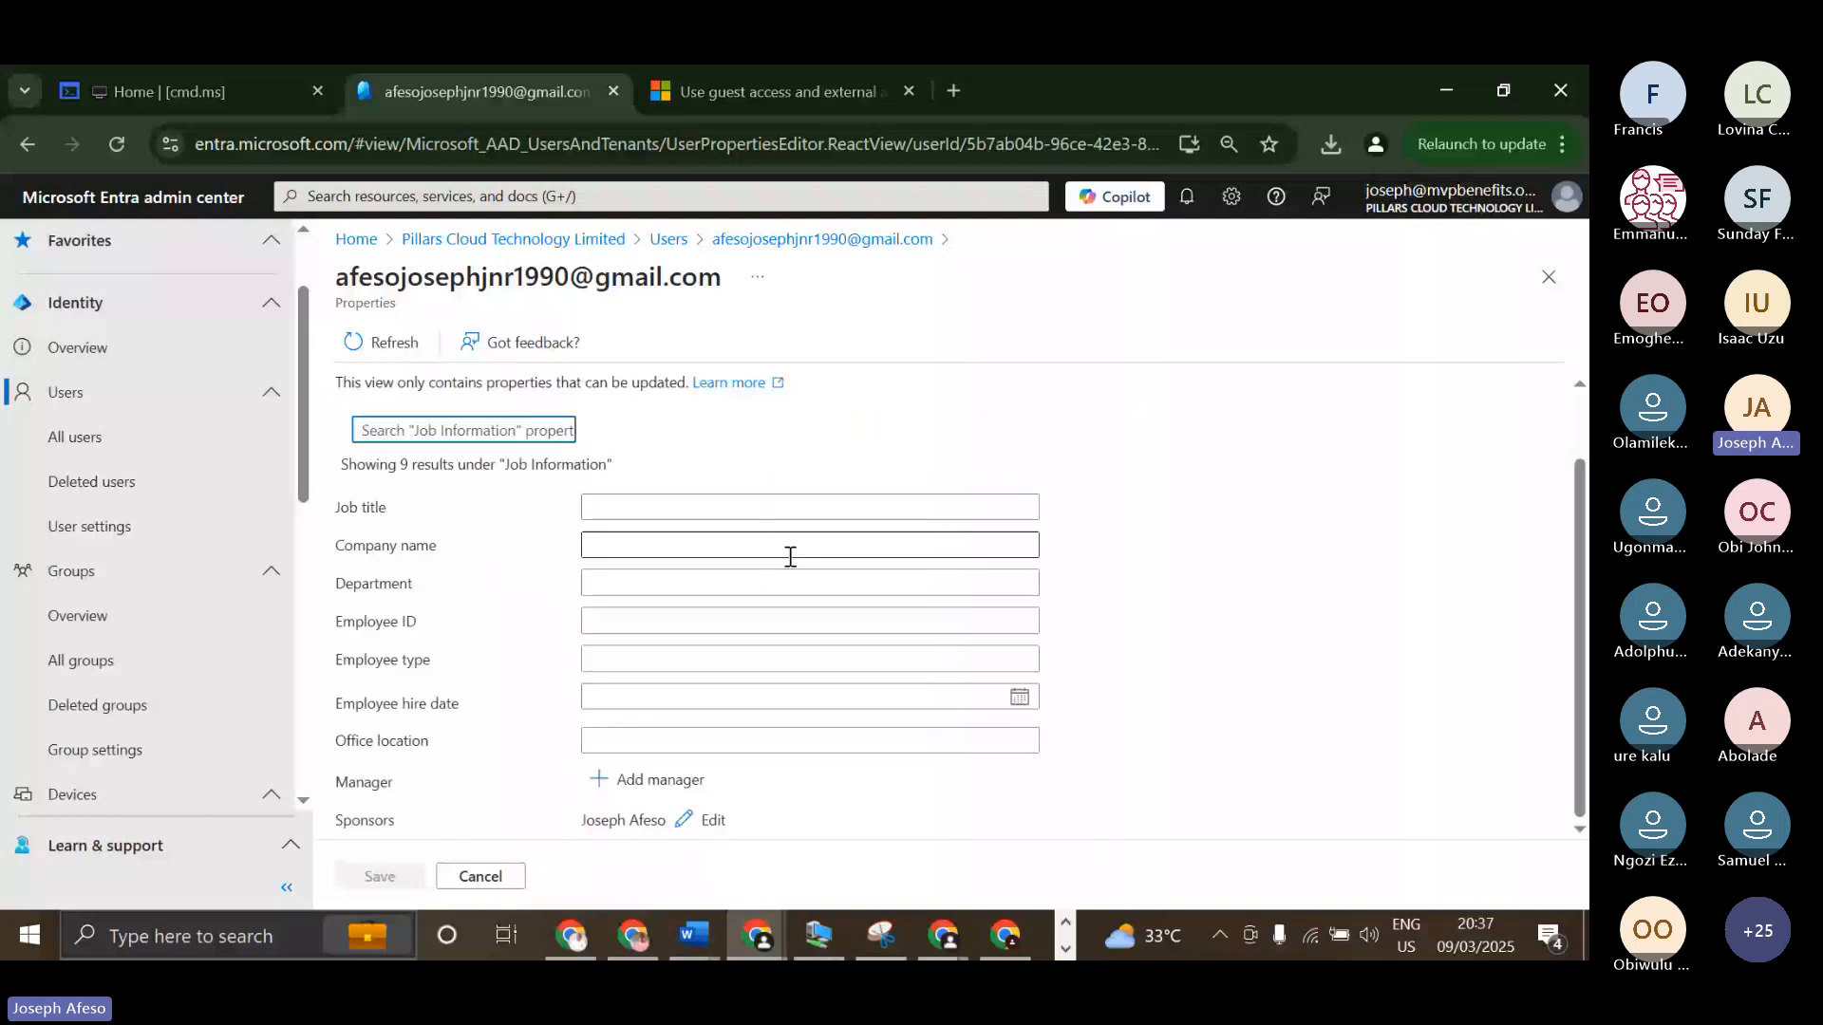
{"action": "scroll", "coordinate": [787, 553], "scroll_direction": "up", "scroll_amount": 1}
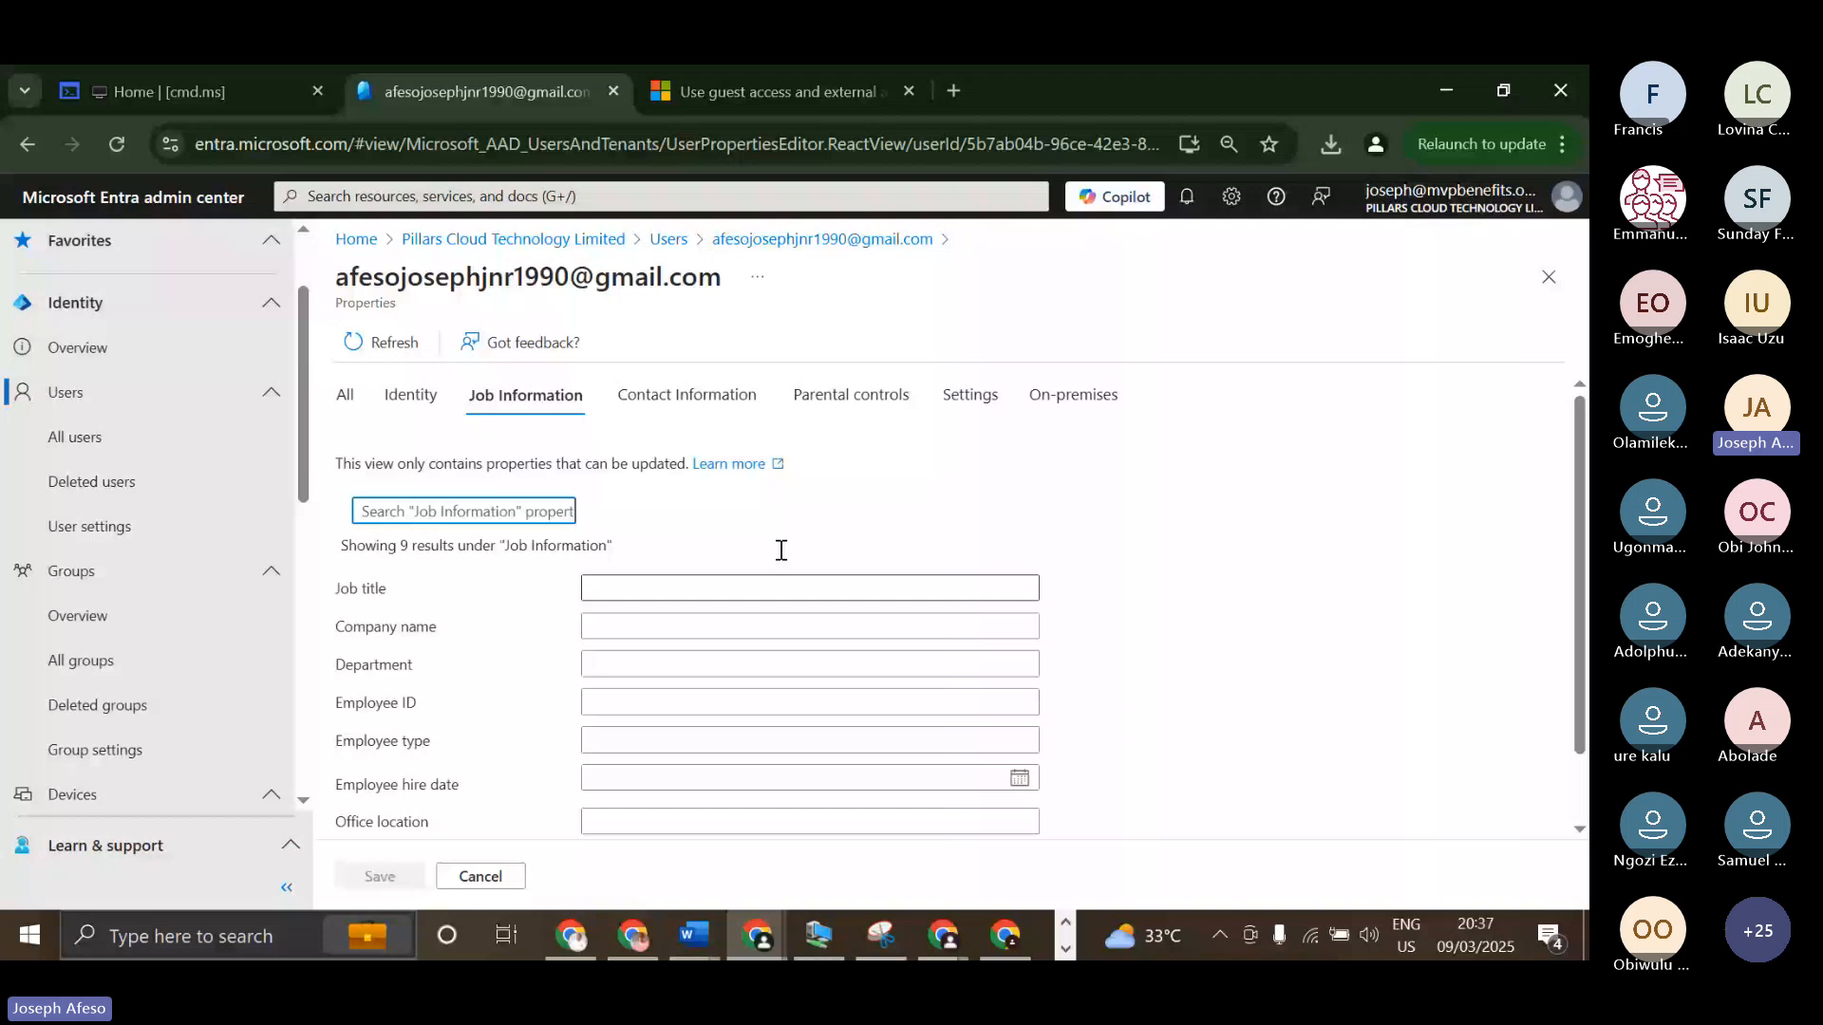
{"action": "left_click", "coordinate": [687, 394]}
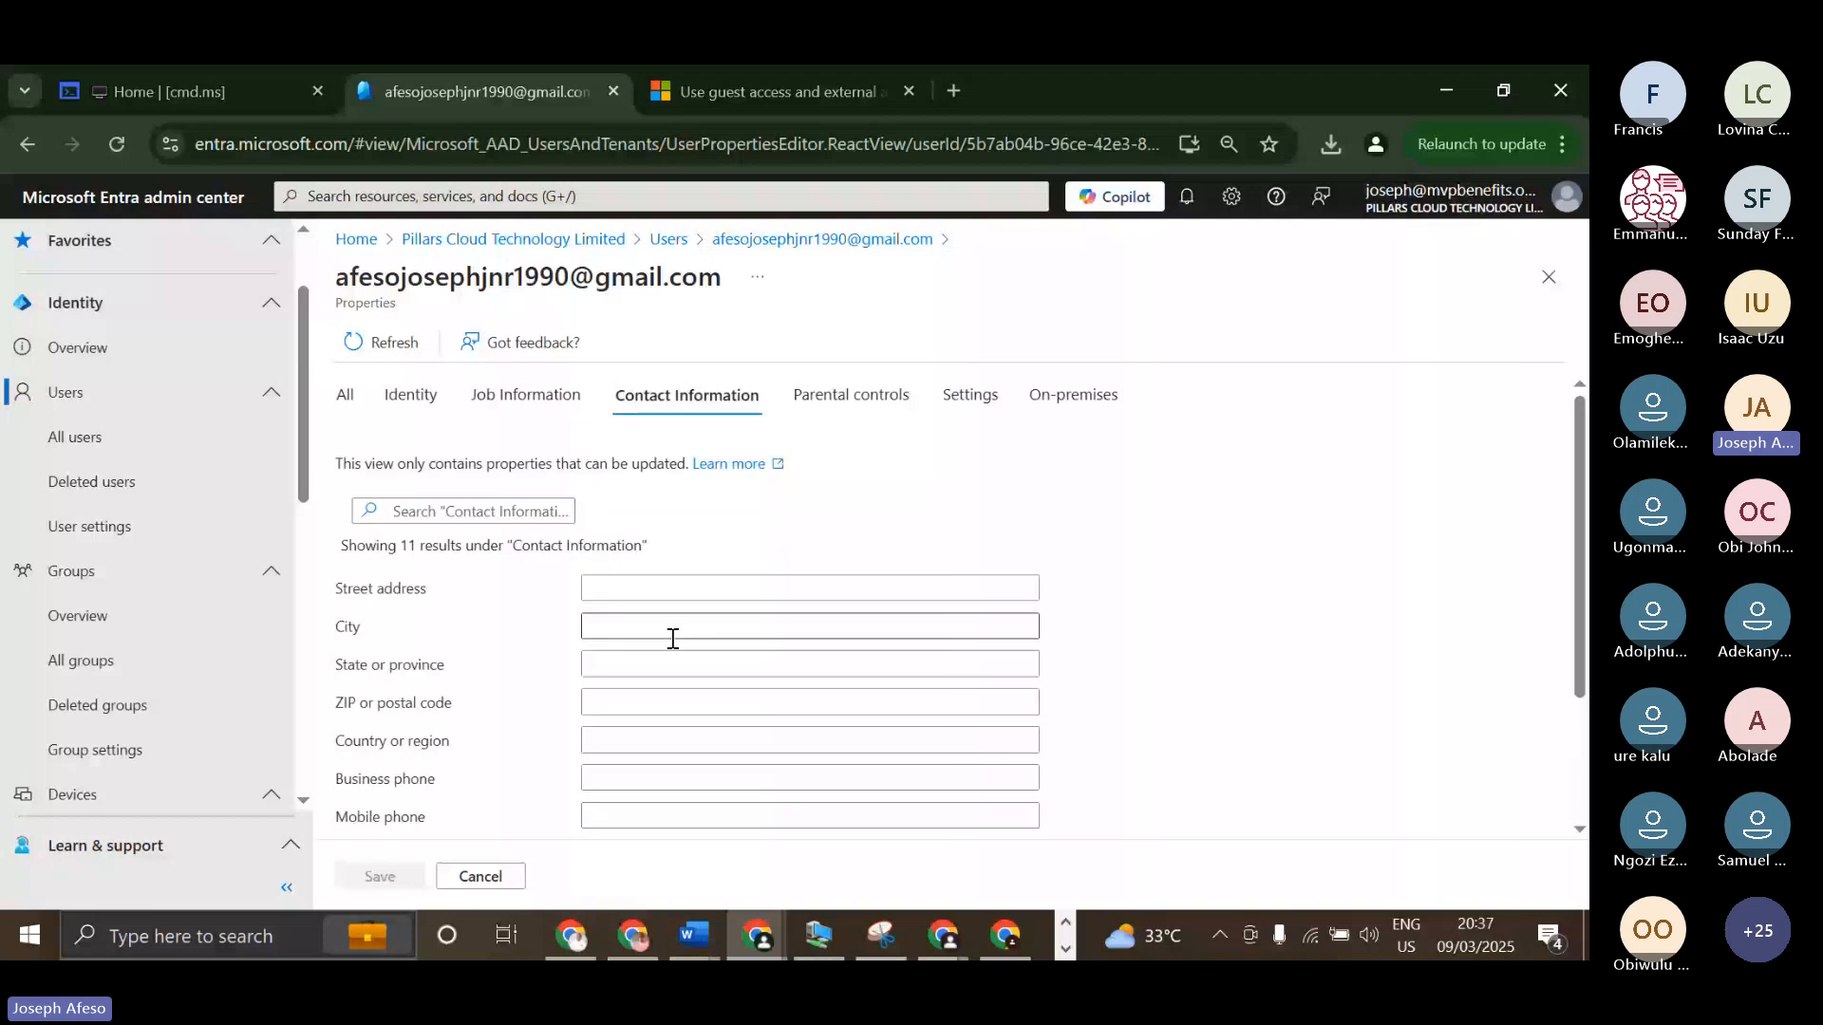
{"action": "left_click", "coordinate": [862, 387]}
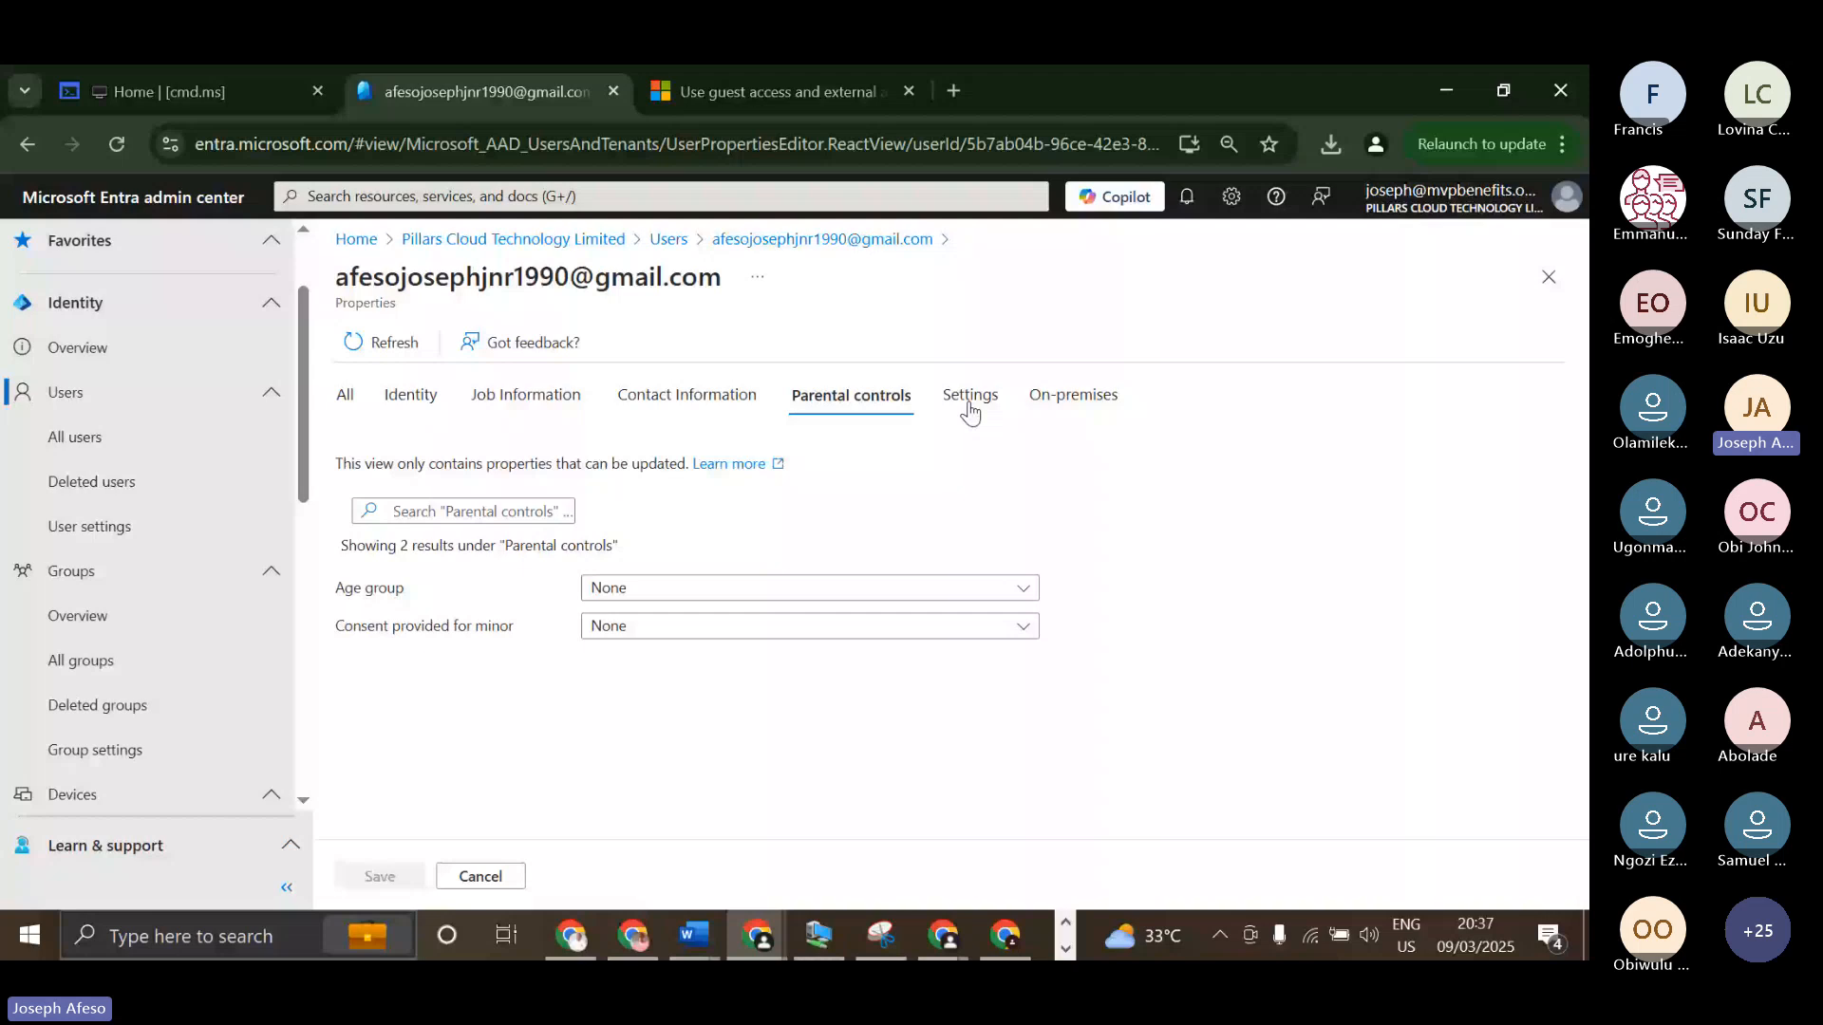
{"action": "left_click", "coordinate": [1548, 278]}
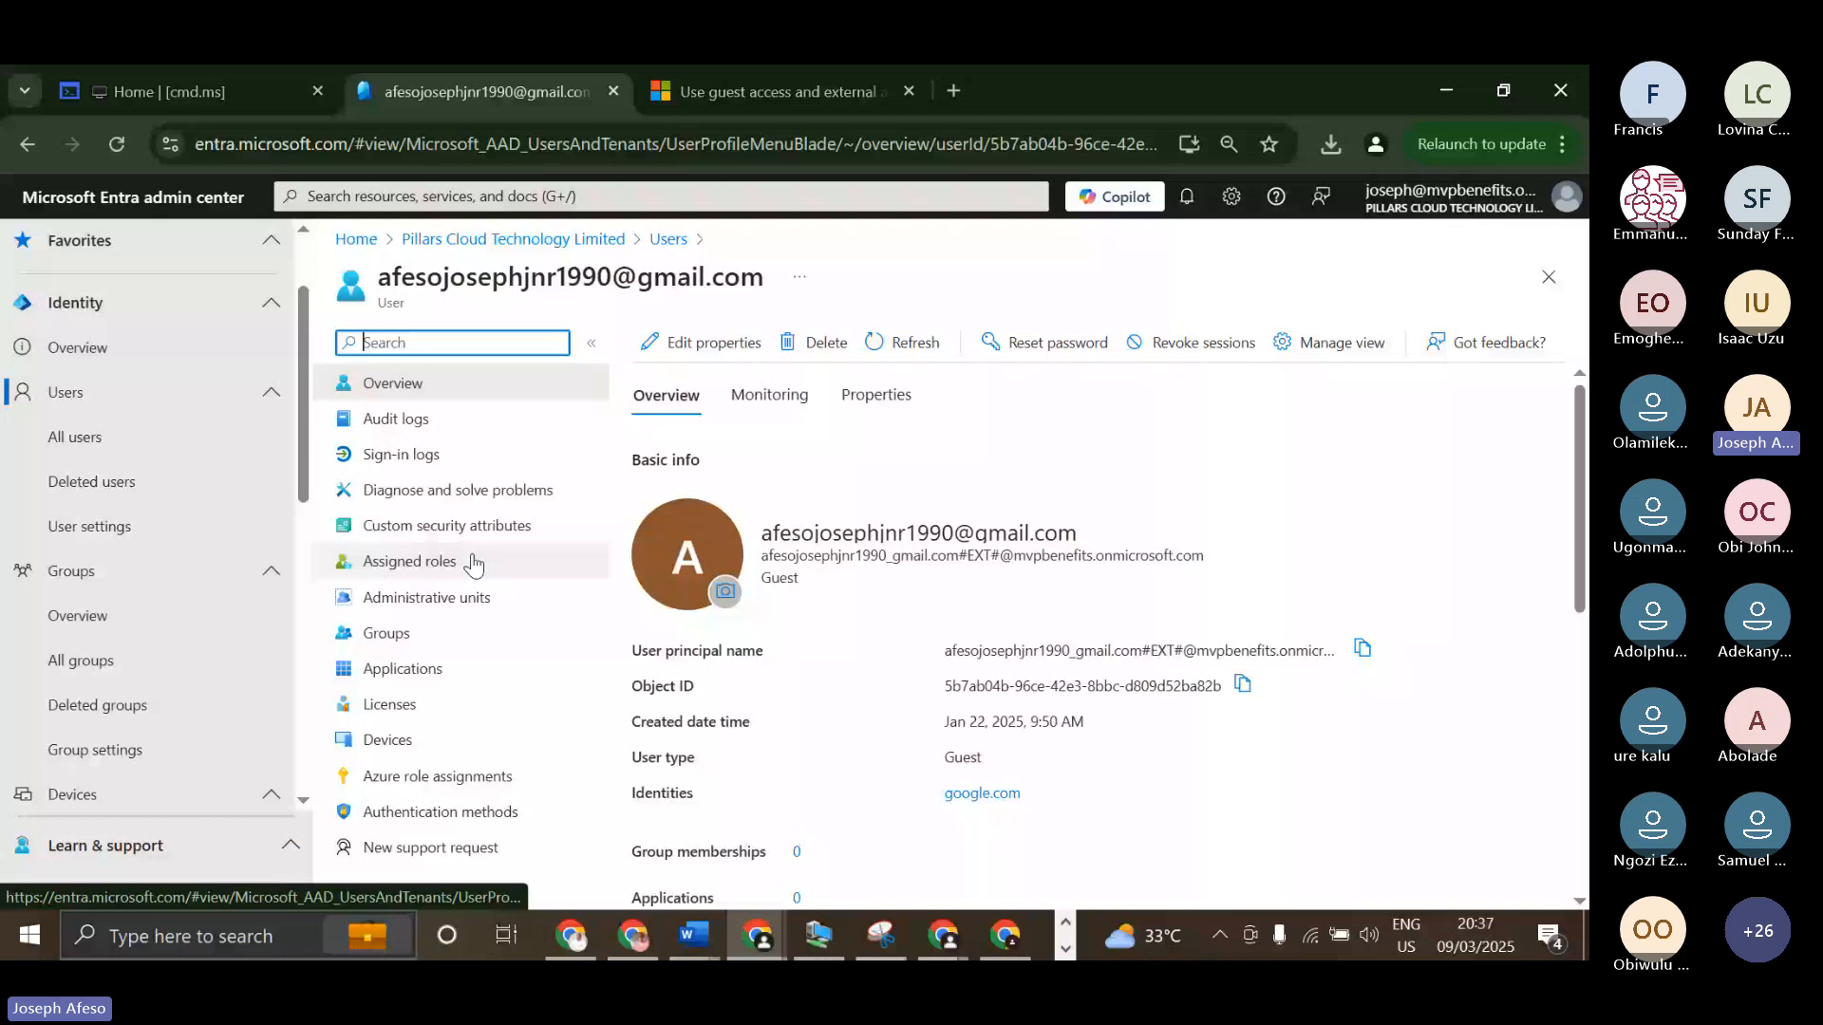
Return to the All users list, examine the User type column for members and guests, and view the create and invite user choices.
{"action": "left_click", "coordinate": [1549, 277]}
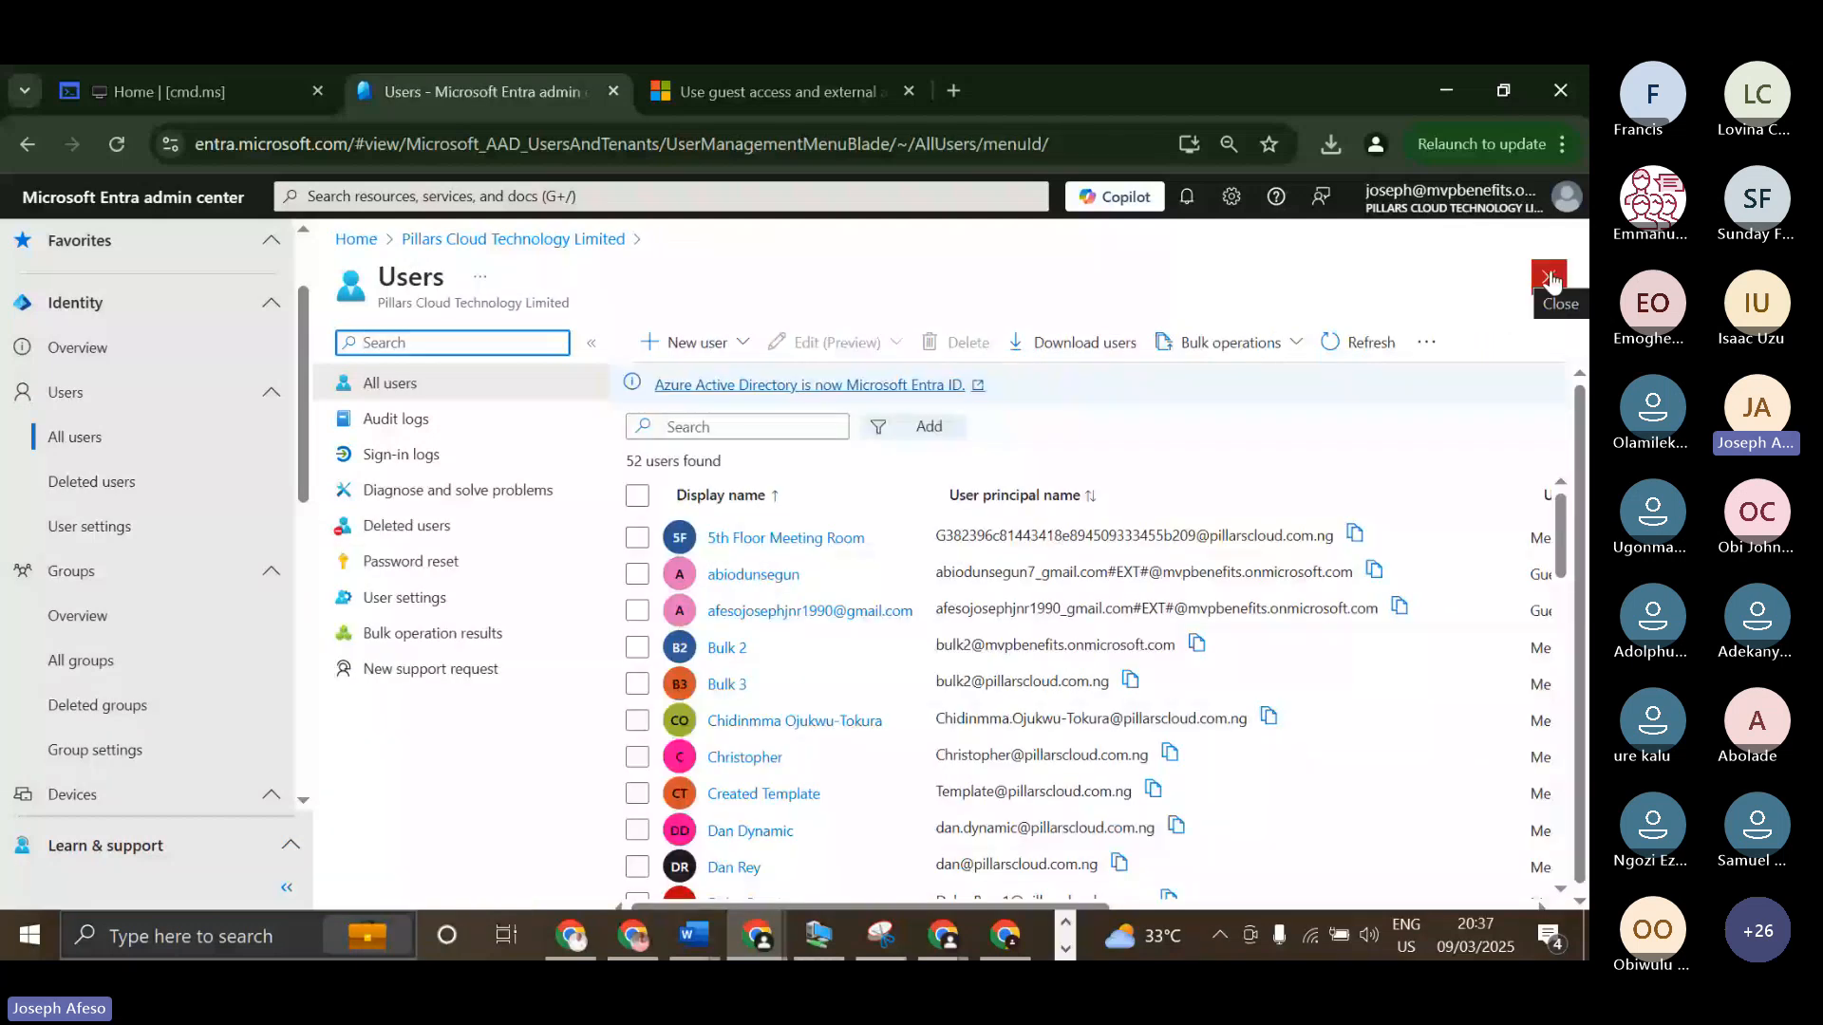
{"action": "left_click", "coordinate": [744, 351]}
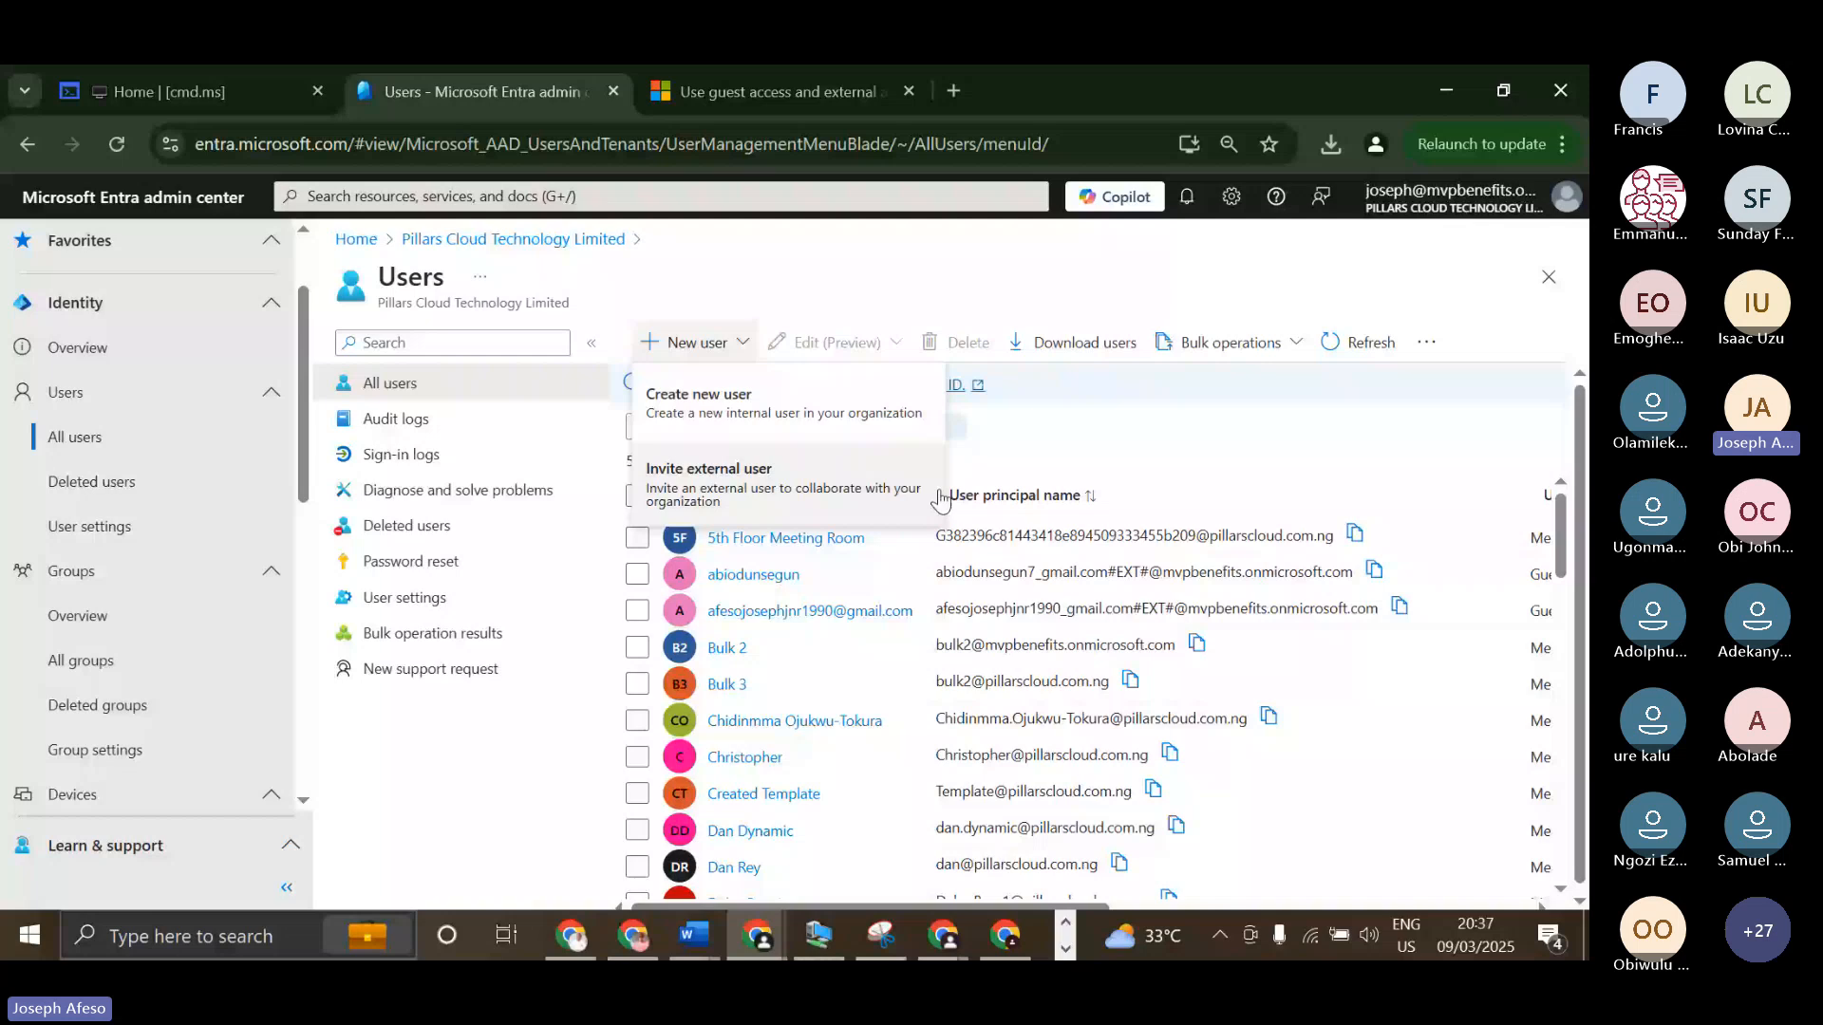
{"action": "left_click", "coordinate": [959, 906]}
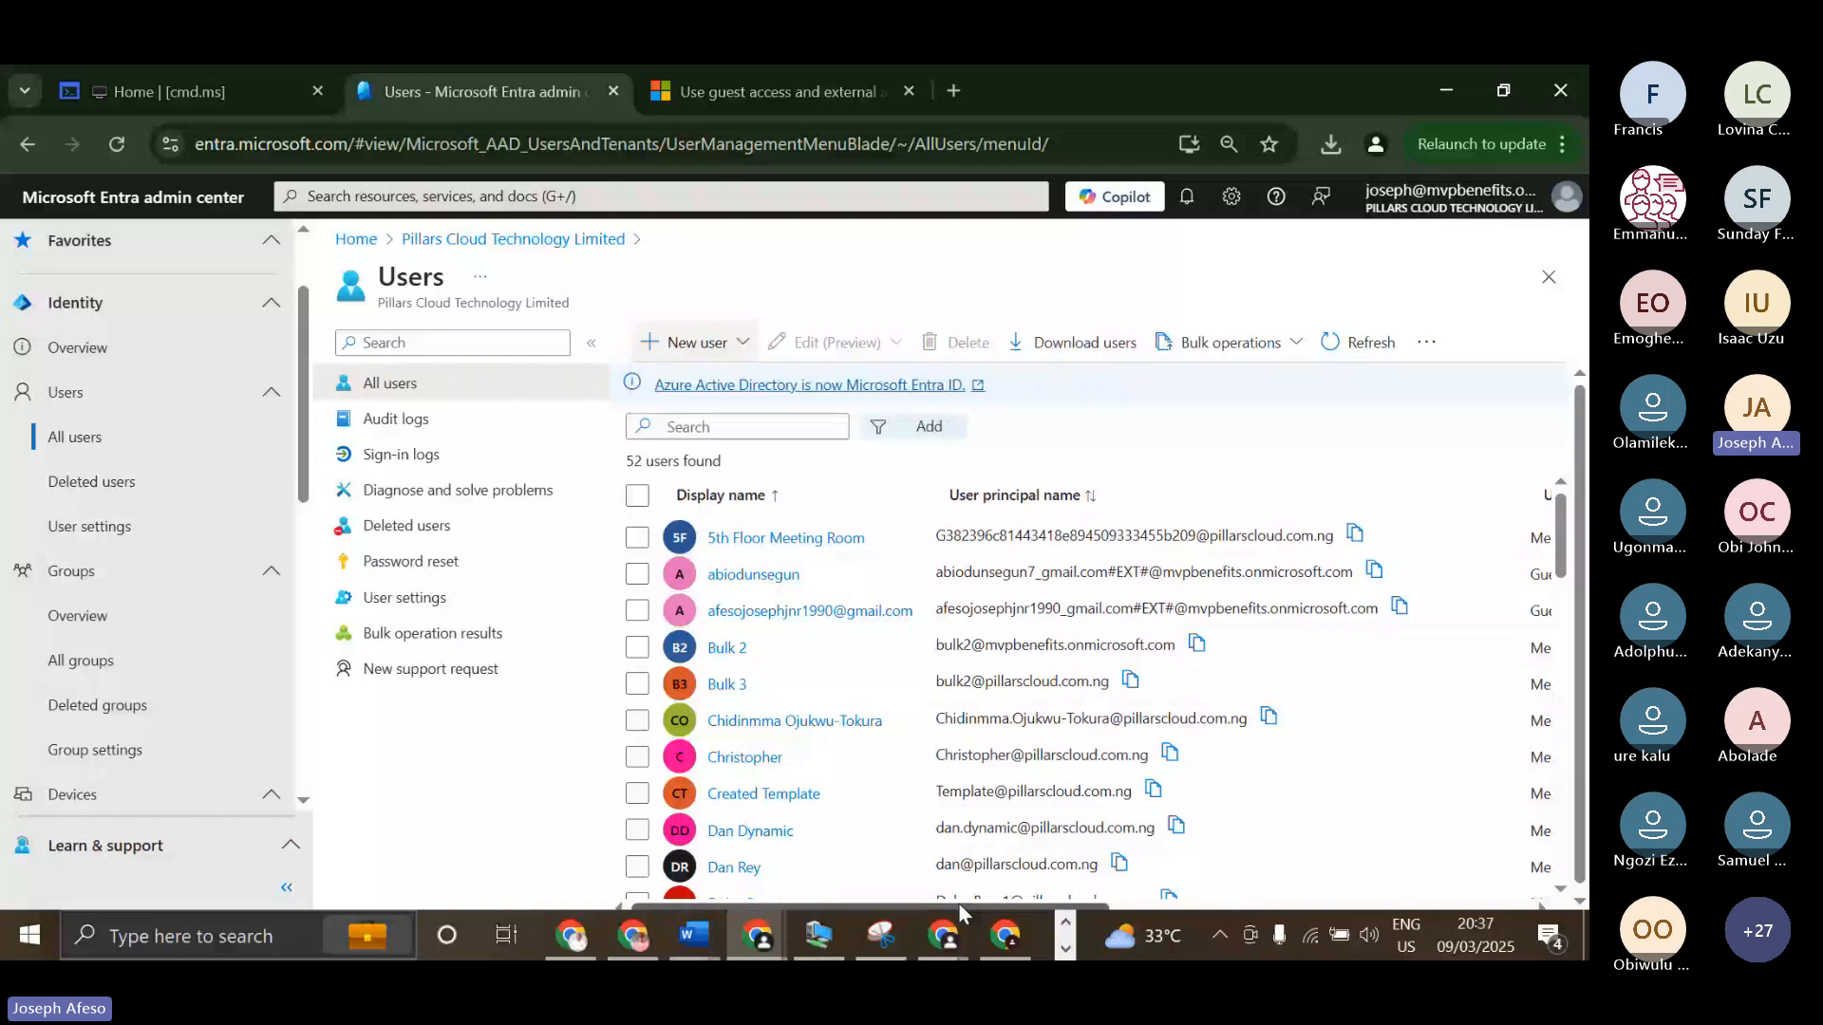
{"action": "left_click_drag", "start_coordinate": [959, 903], "coordinate": [1126, 903]}
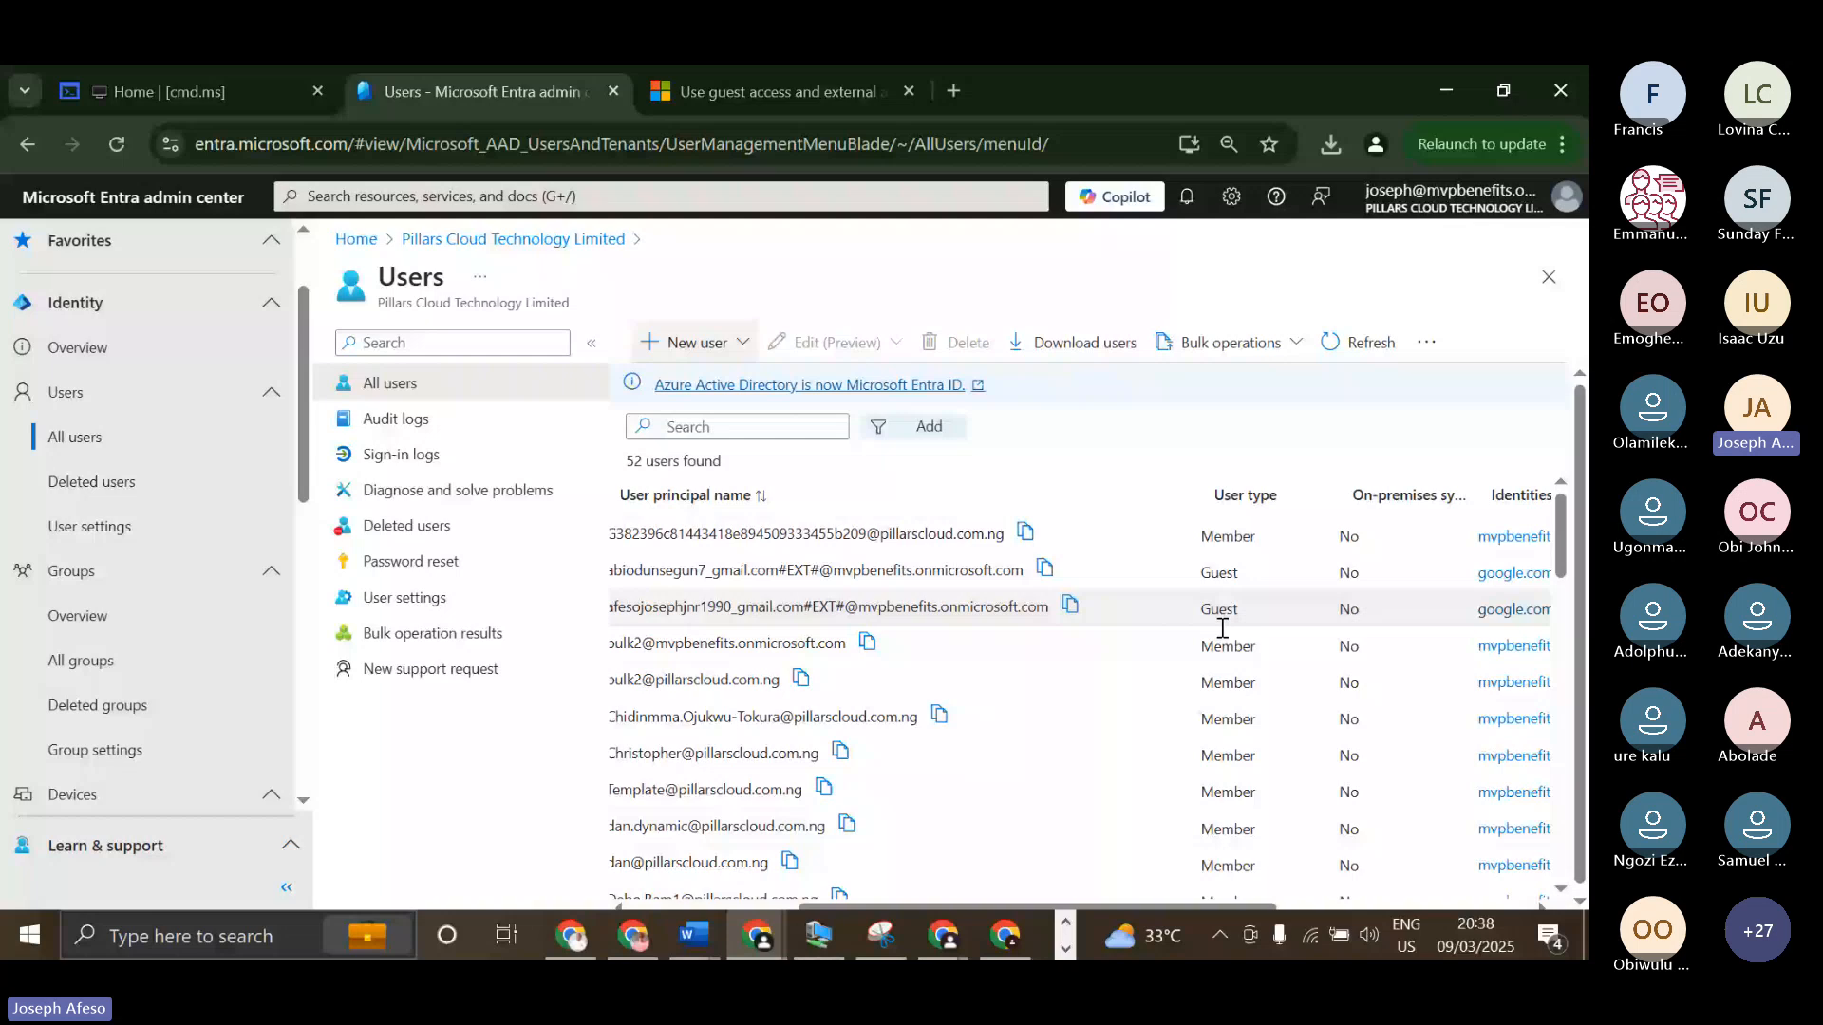
{"action": "scroll", "coordinate": [1223, 628], "scroll_direction": "down", "scroll_amount": 3}
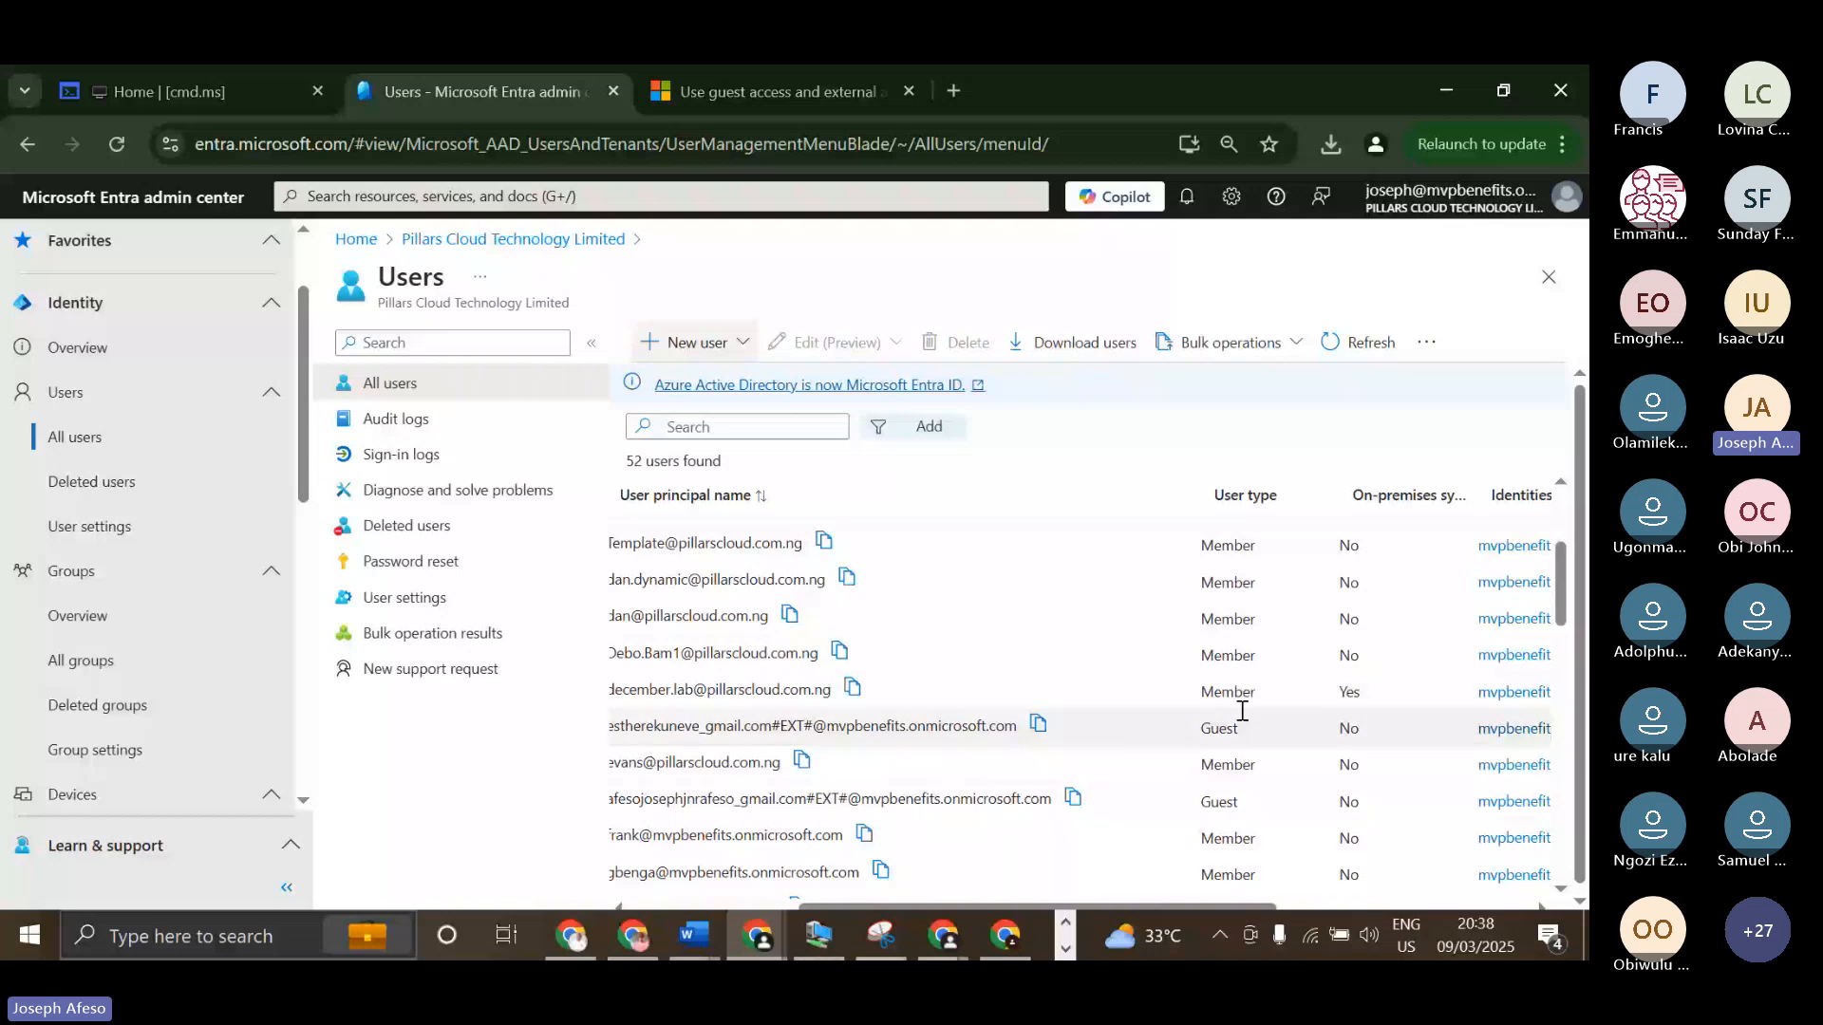
{"action": "left_click_drag", "start_coordinate": [1240, 907], "coordinate": [1061, 919]}
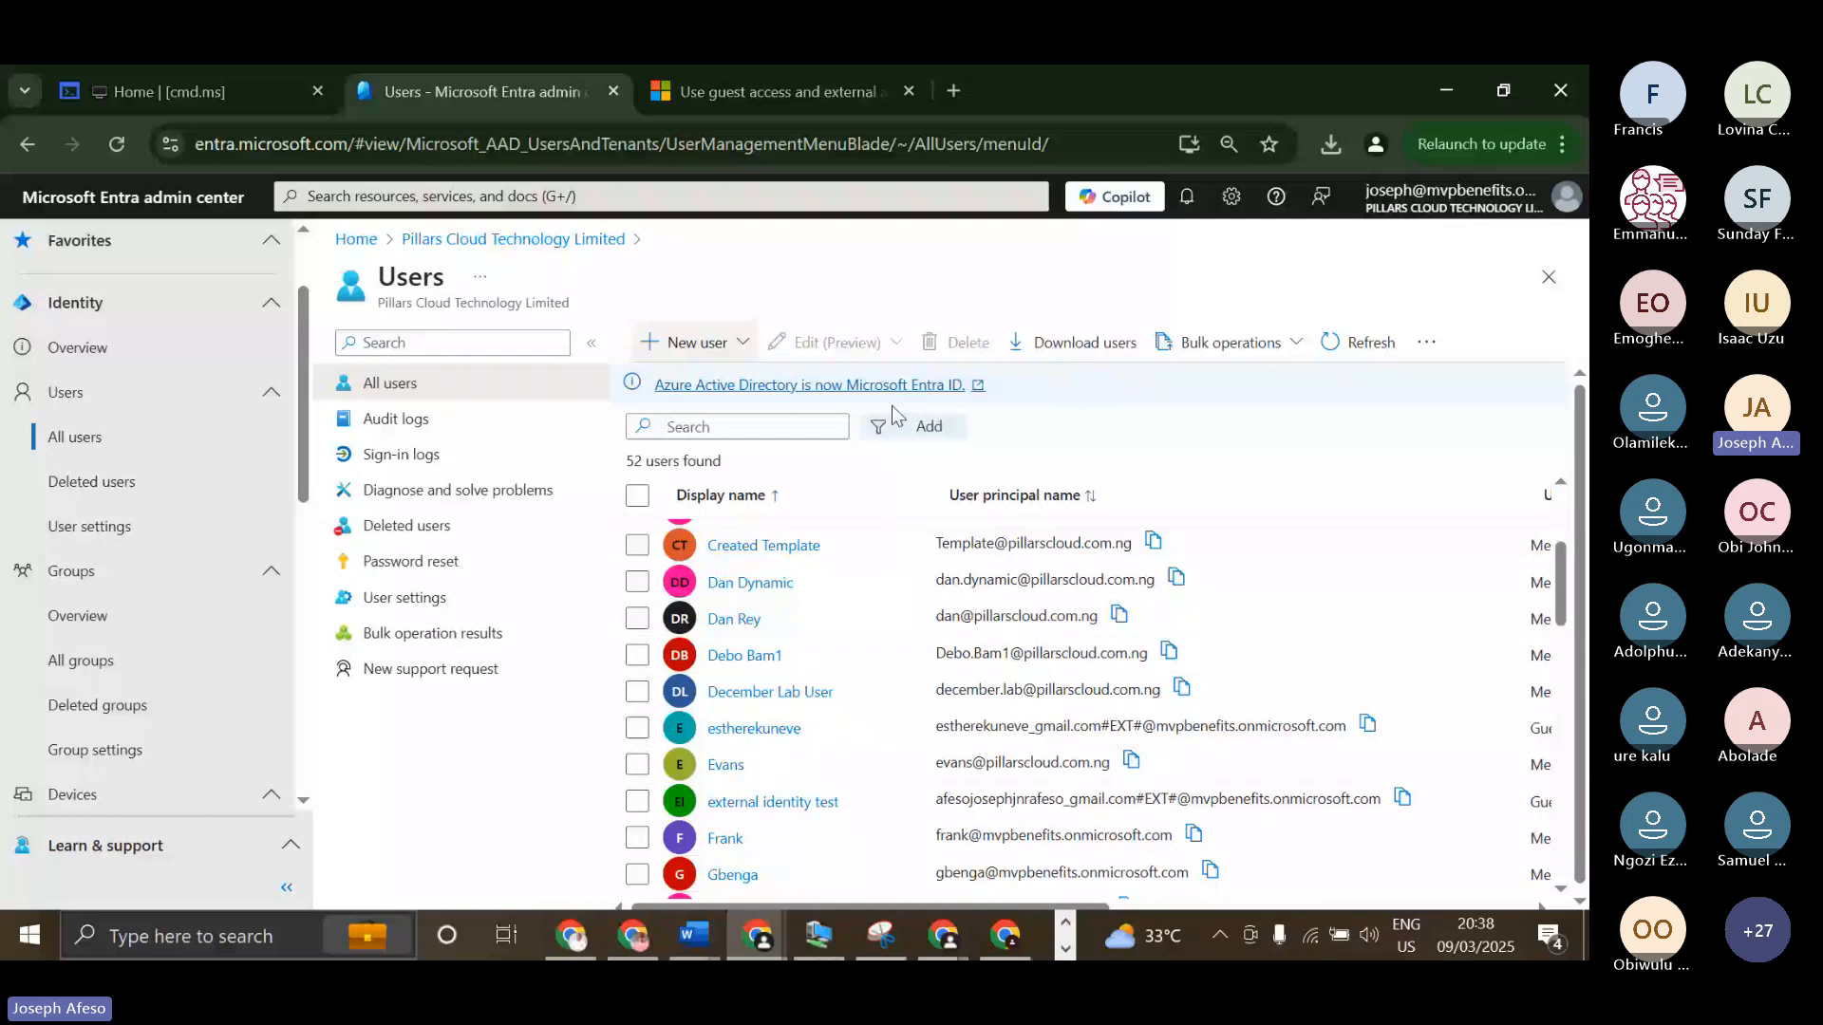
{"action": "left_click", "coordinate": [715, 350]}
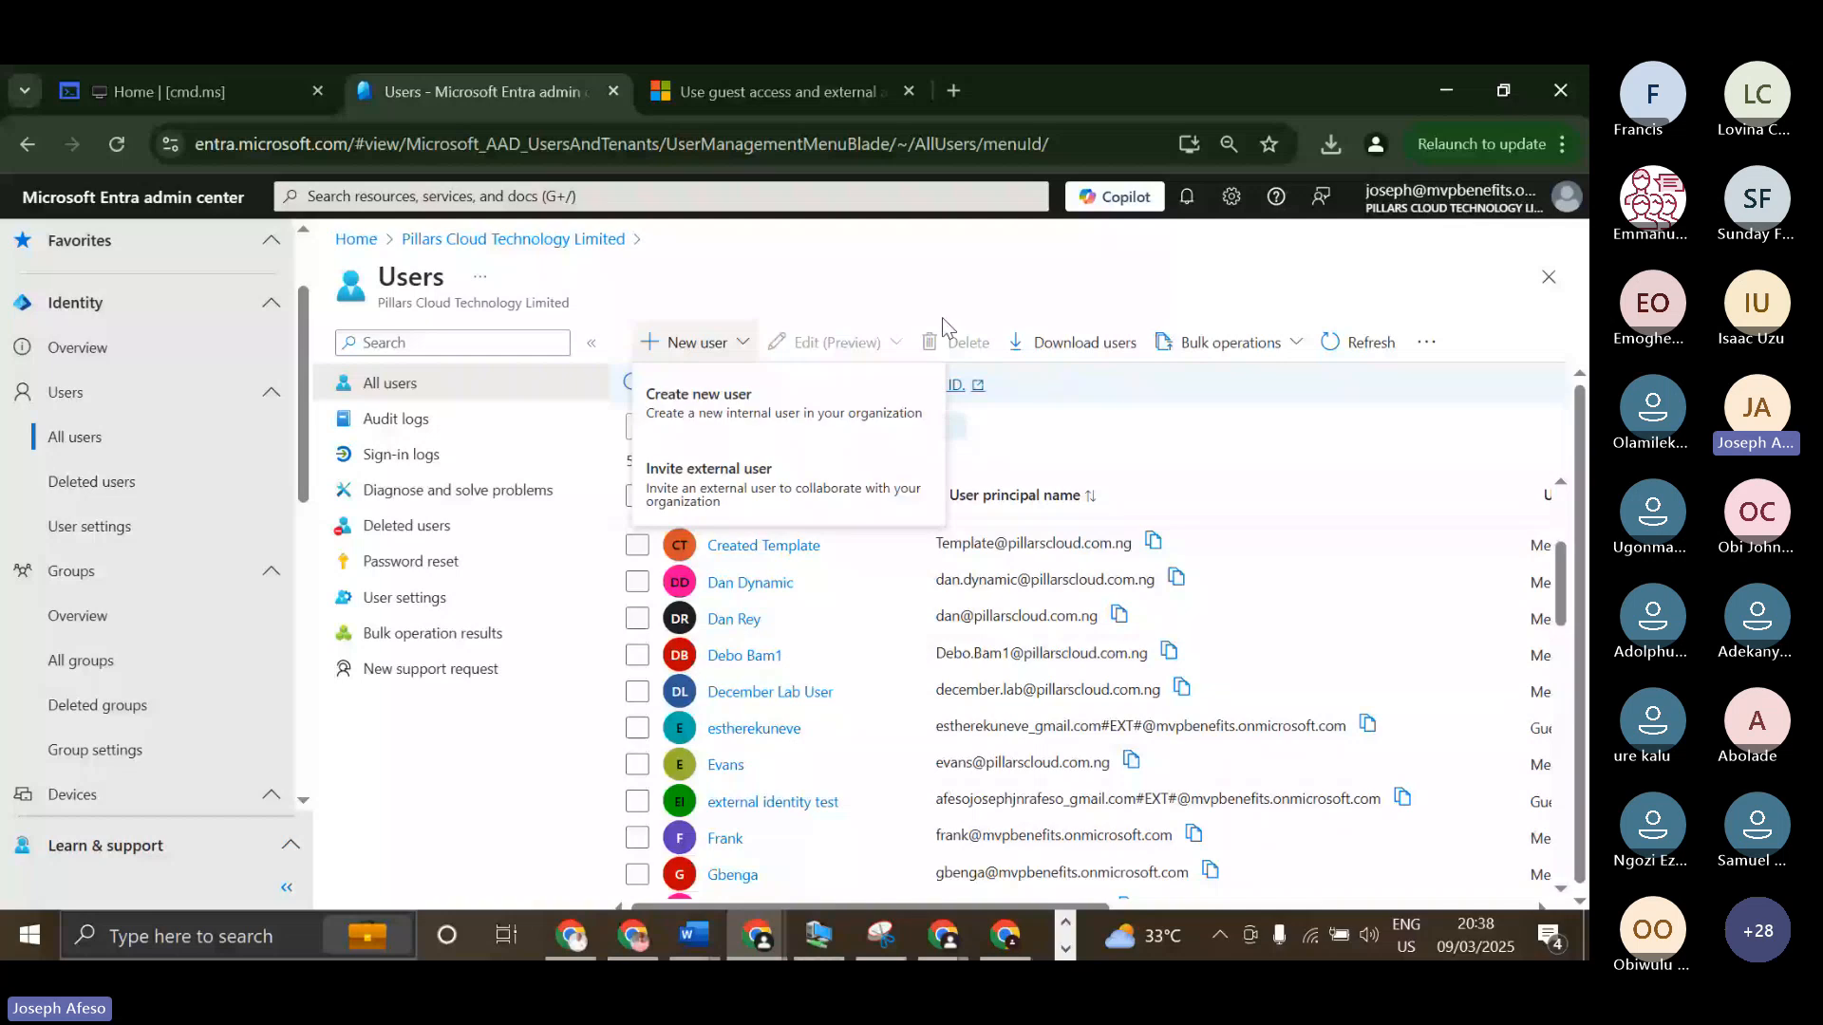
{"action": "left_click", "coordinate": [1200, 419]}
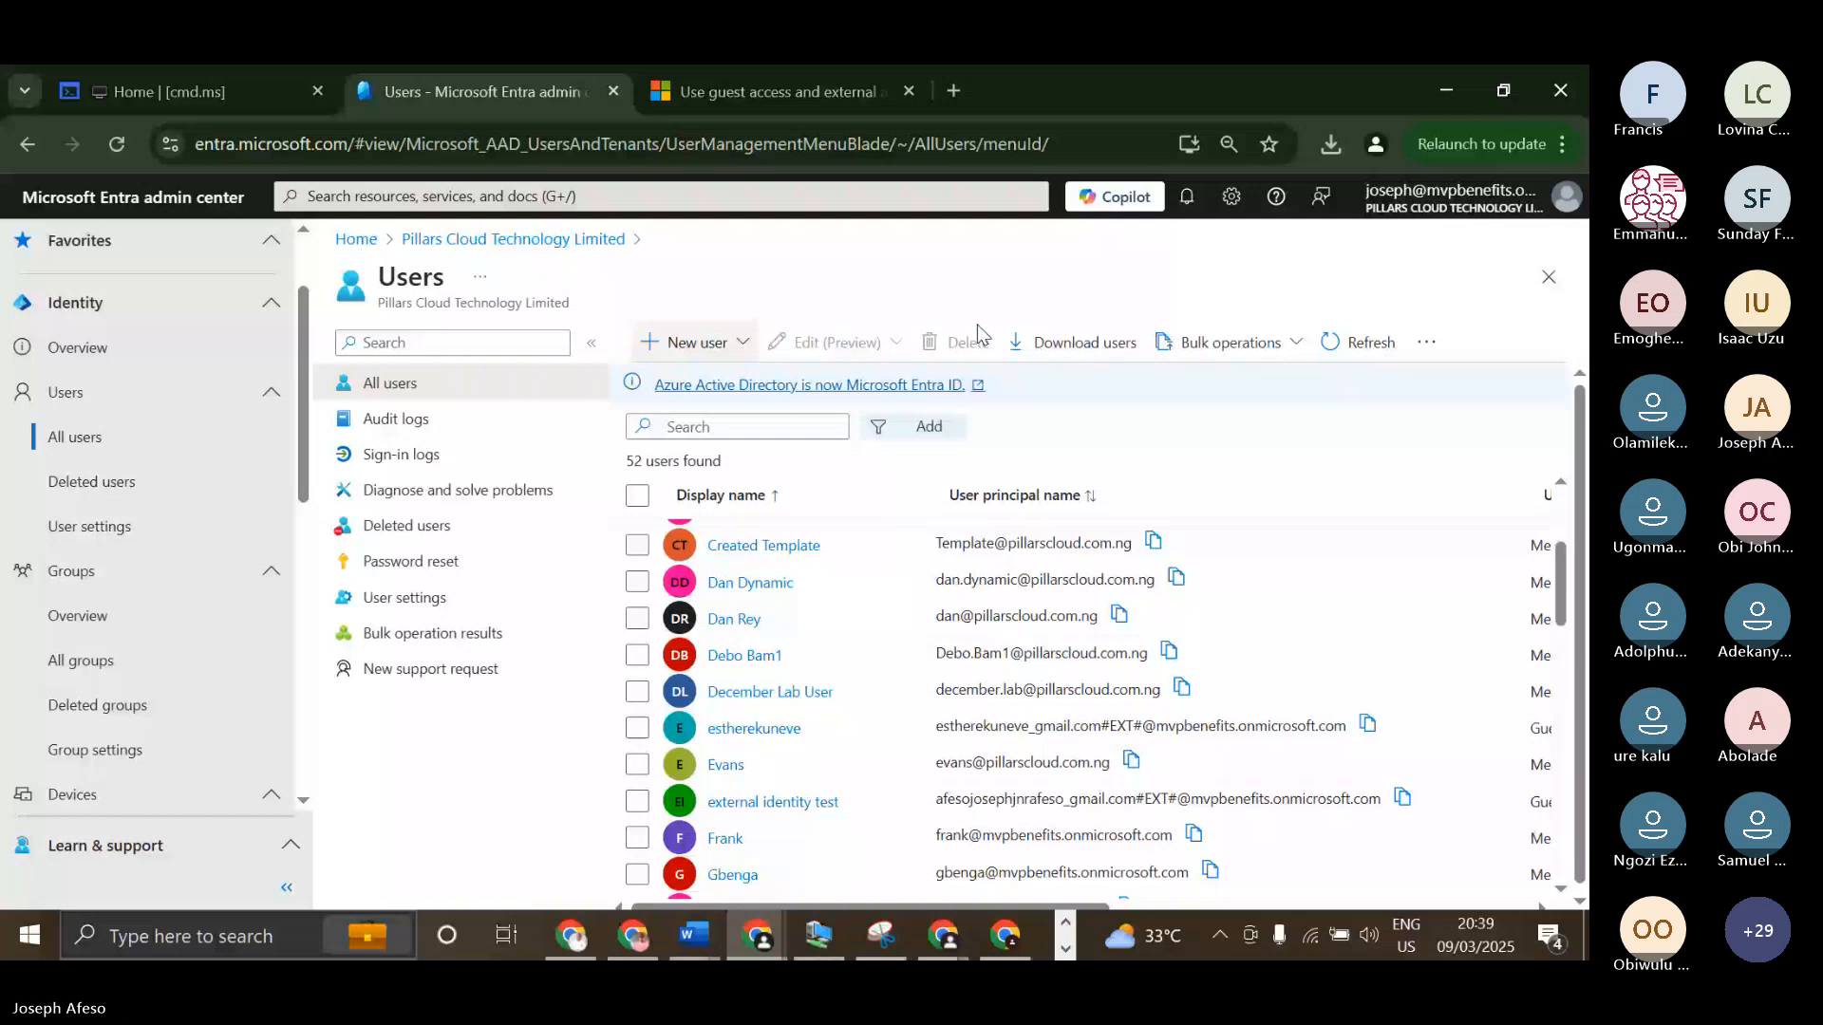
Export the user list as the CSV file exportUsers_2025-3-9, download it and open it in Excel.
{"action": "left_click", "coordinate": [1078, 342]}
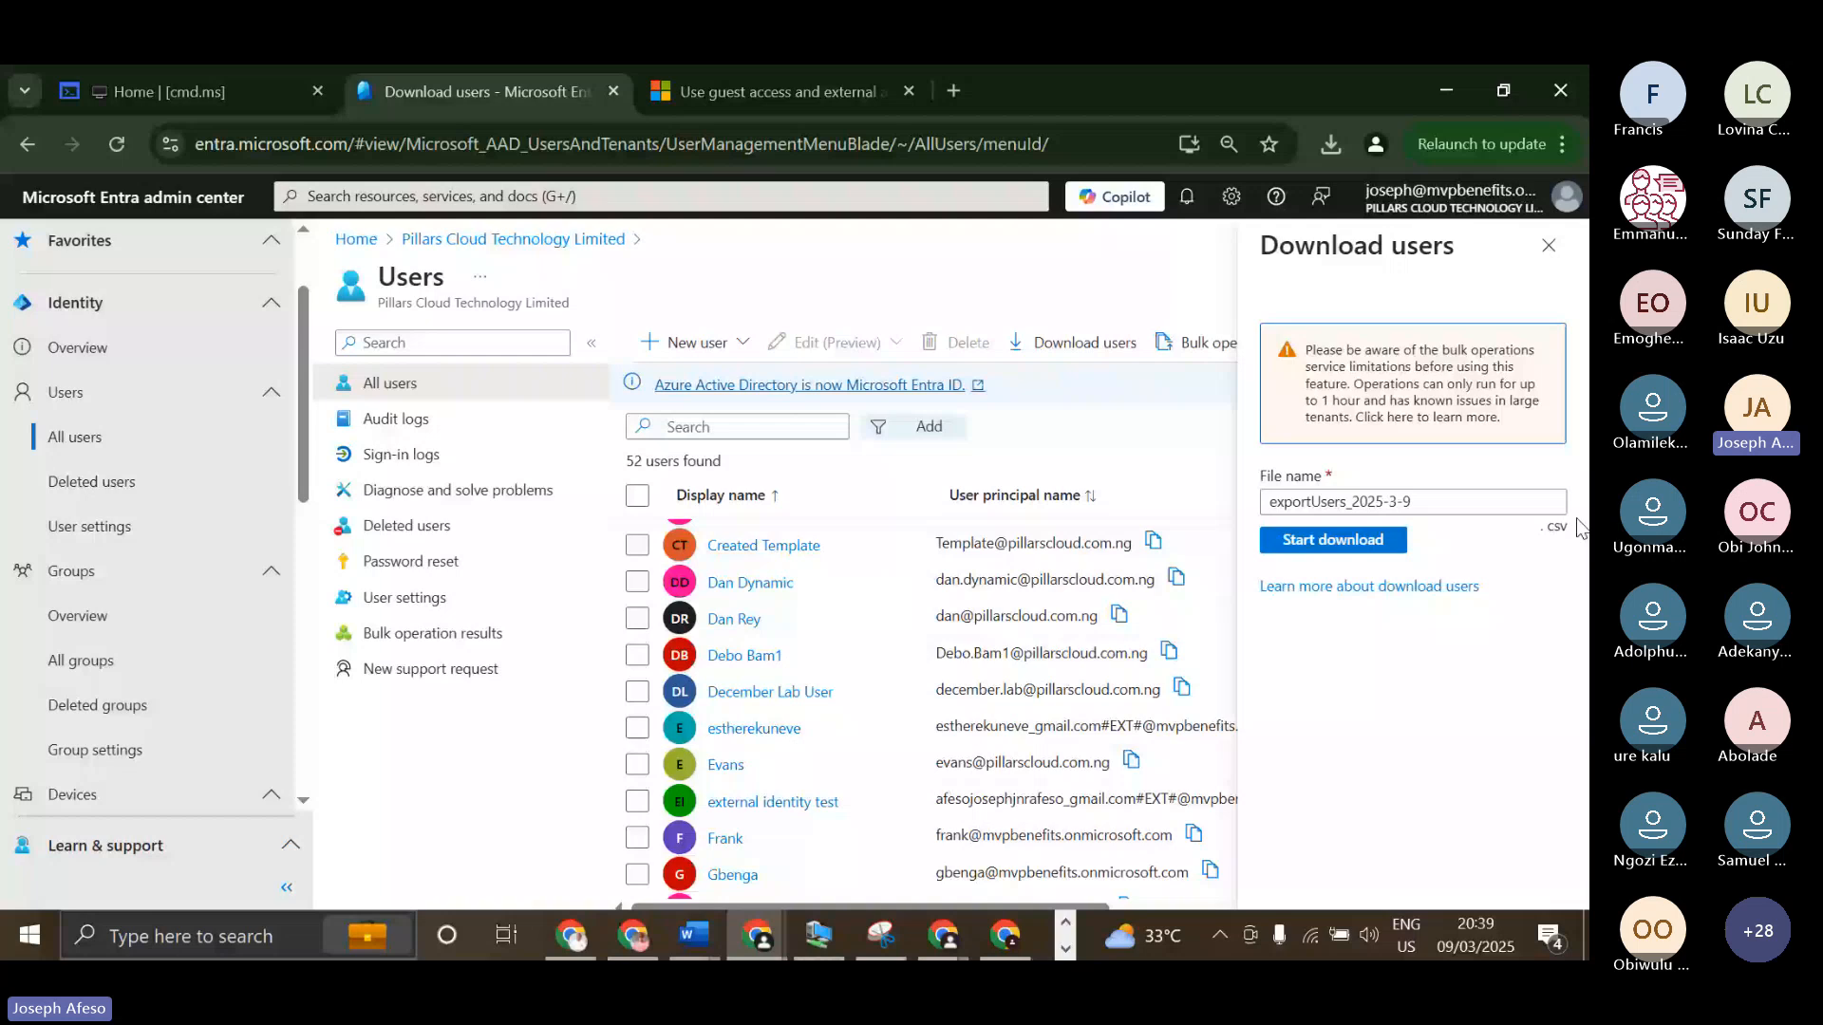
{"action": "left_click", "coordinate": [1484, 504]}
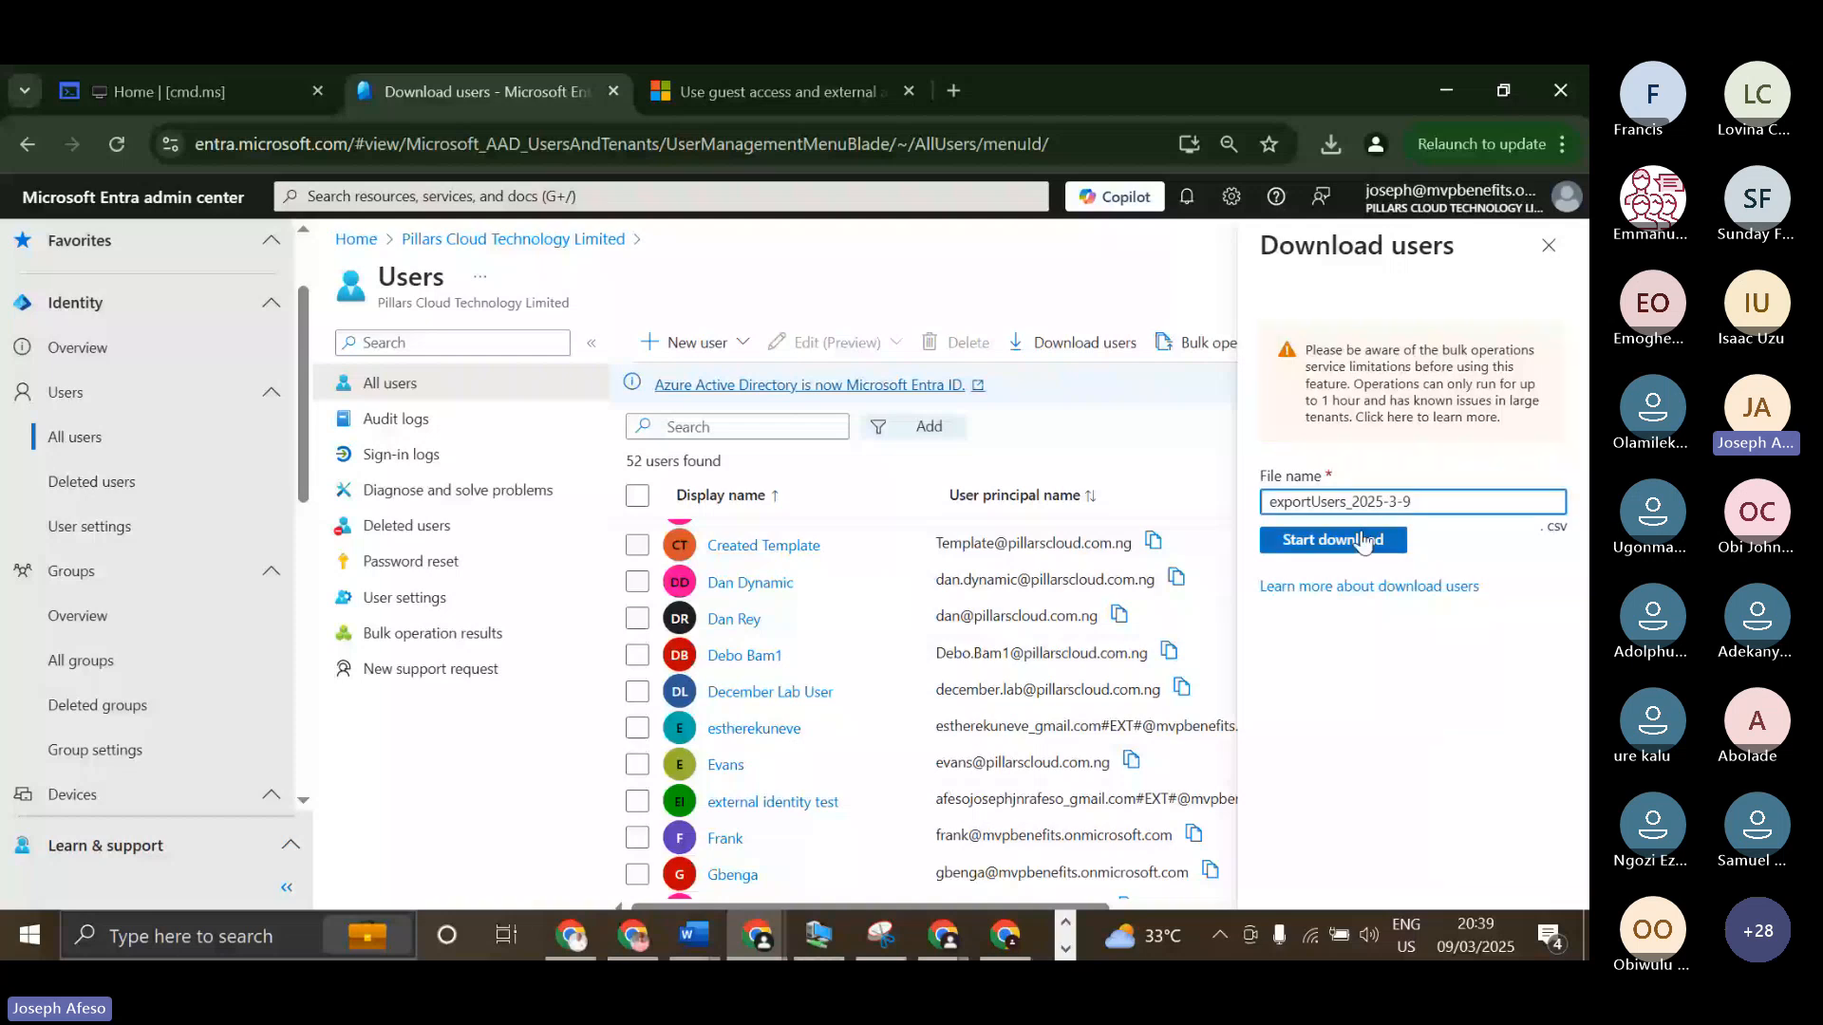
{"action": "left_click", "coordinate": [1362, 542]}
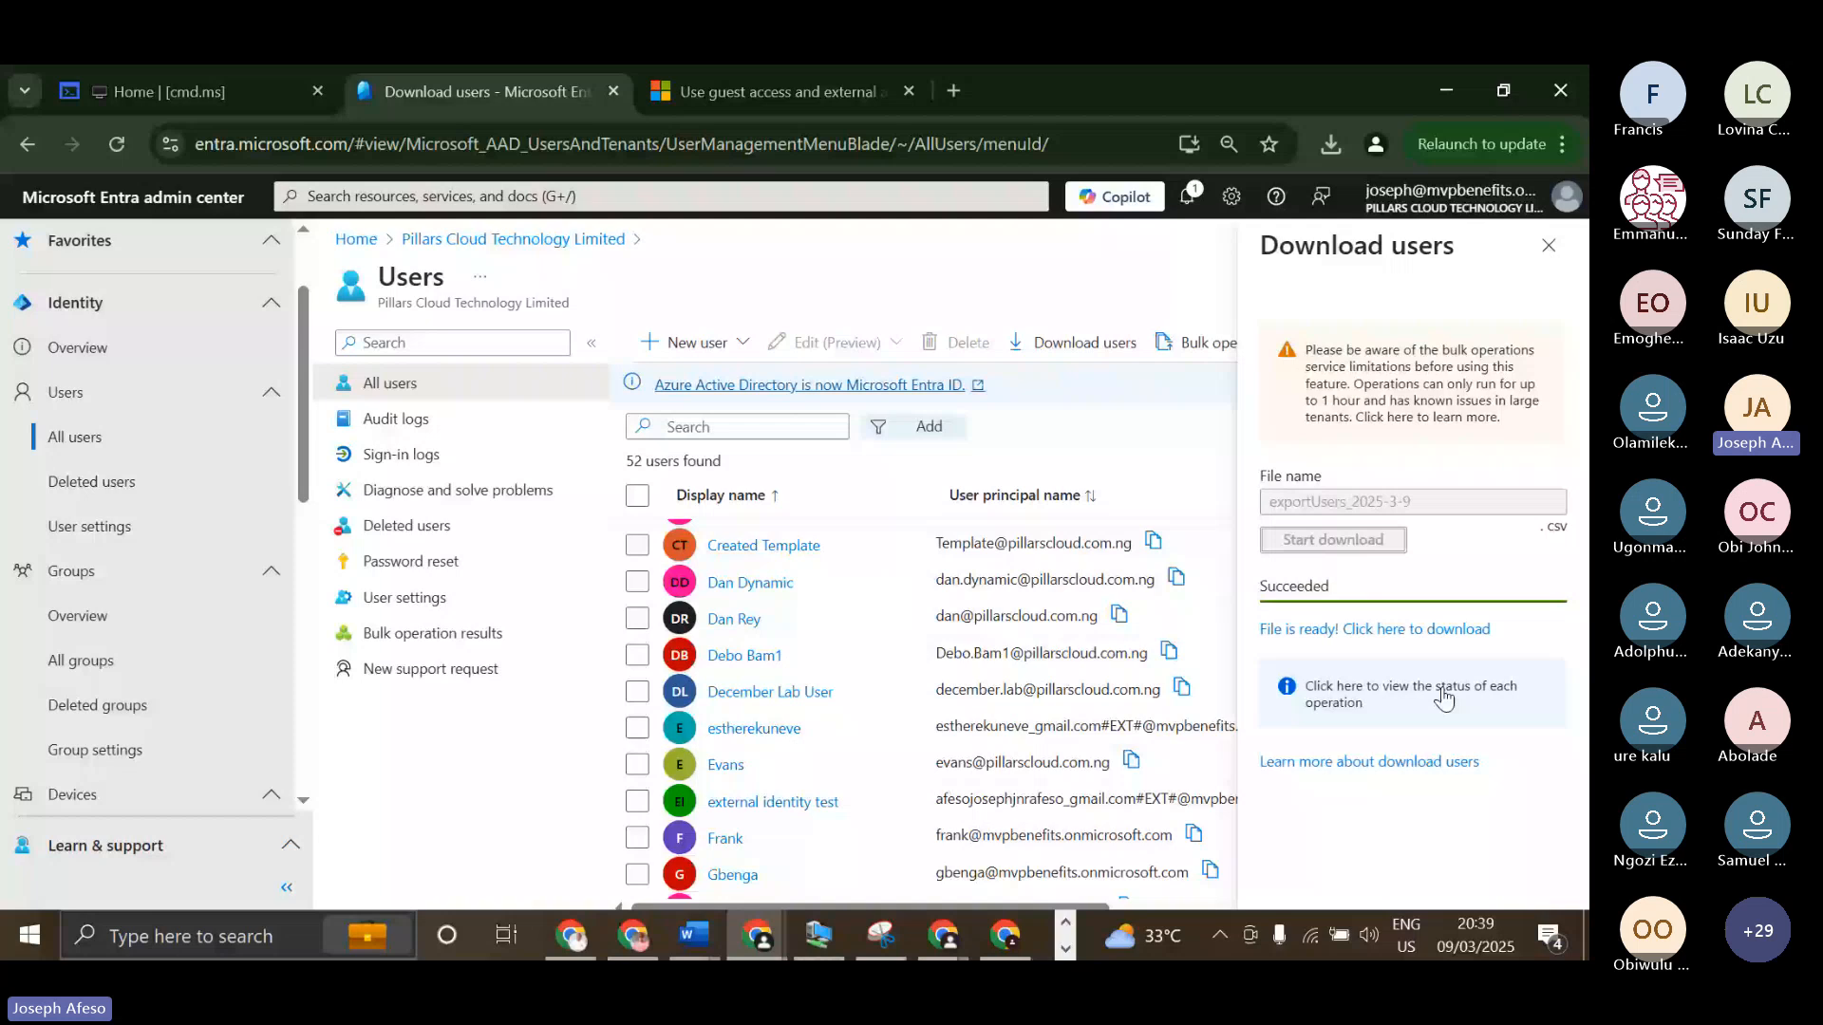
{"action": "left_click", "coordinate": [1331, 143]}
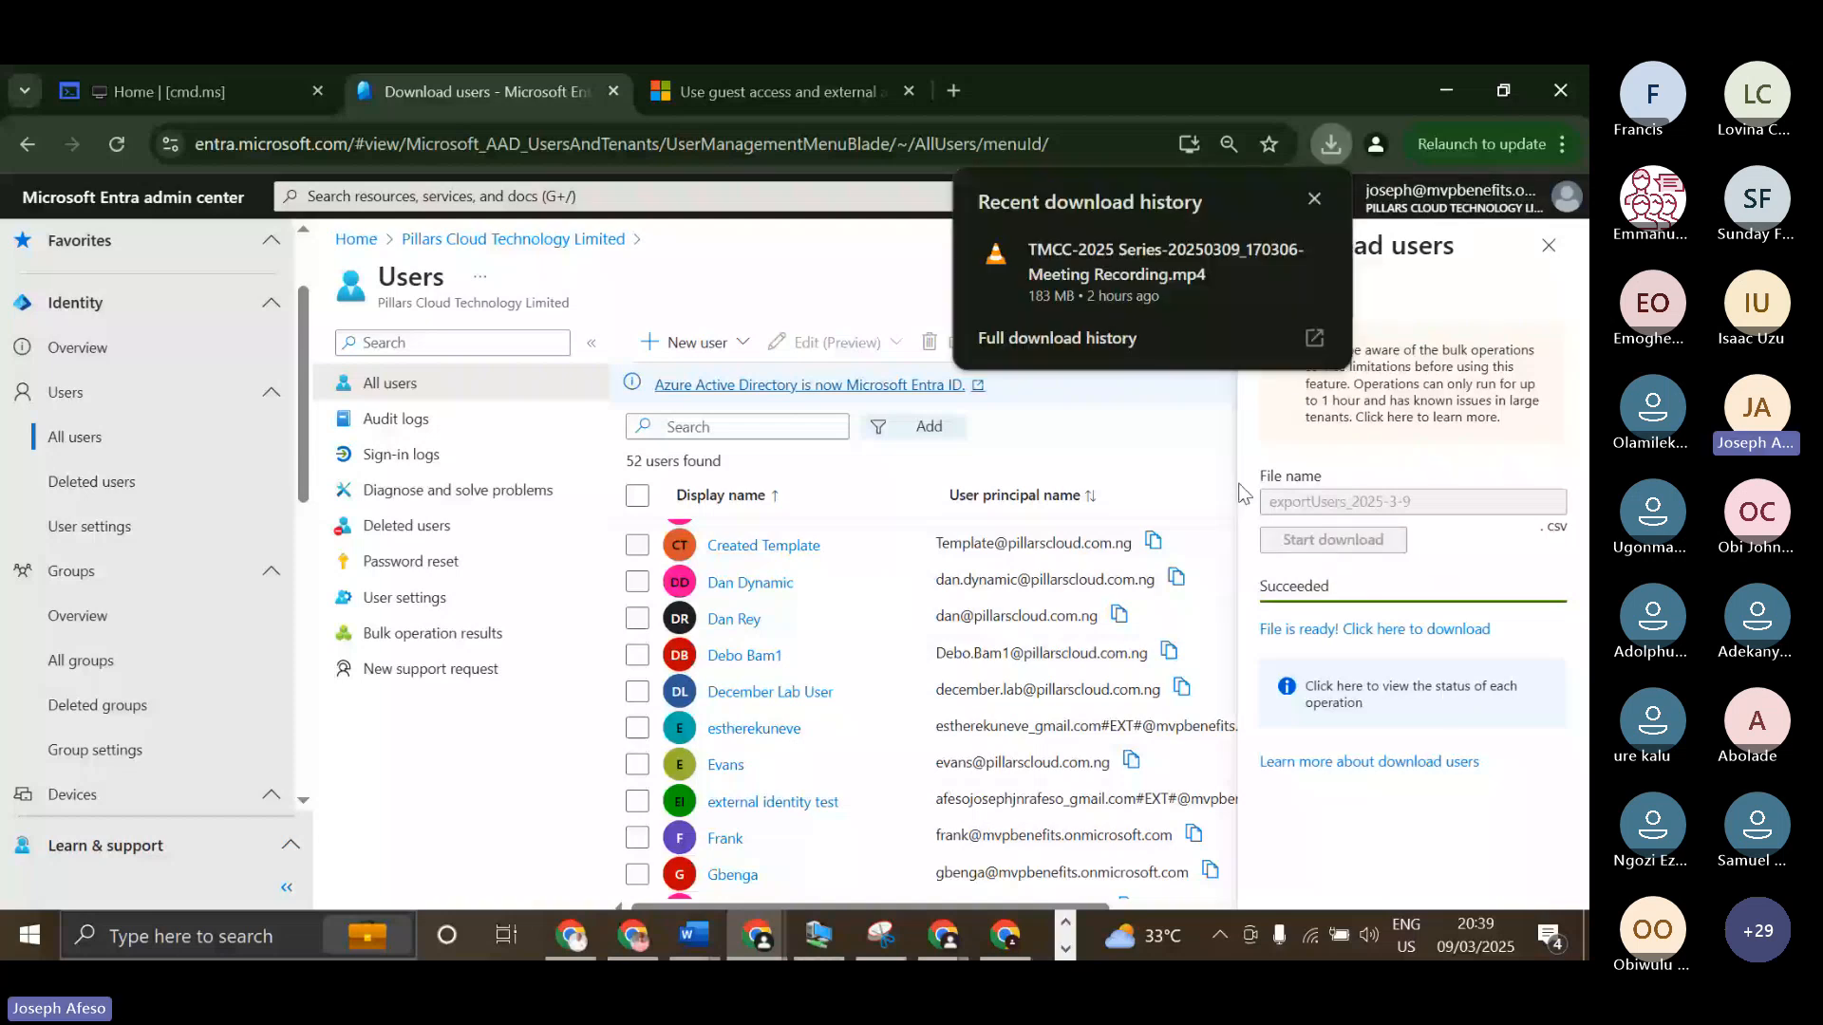
{"action": "left_click", "coordinate": [1350, 631]}
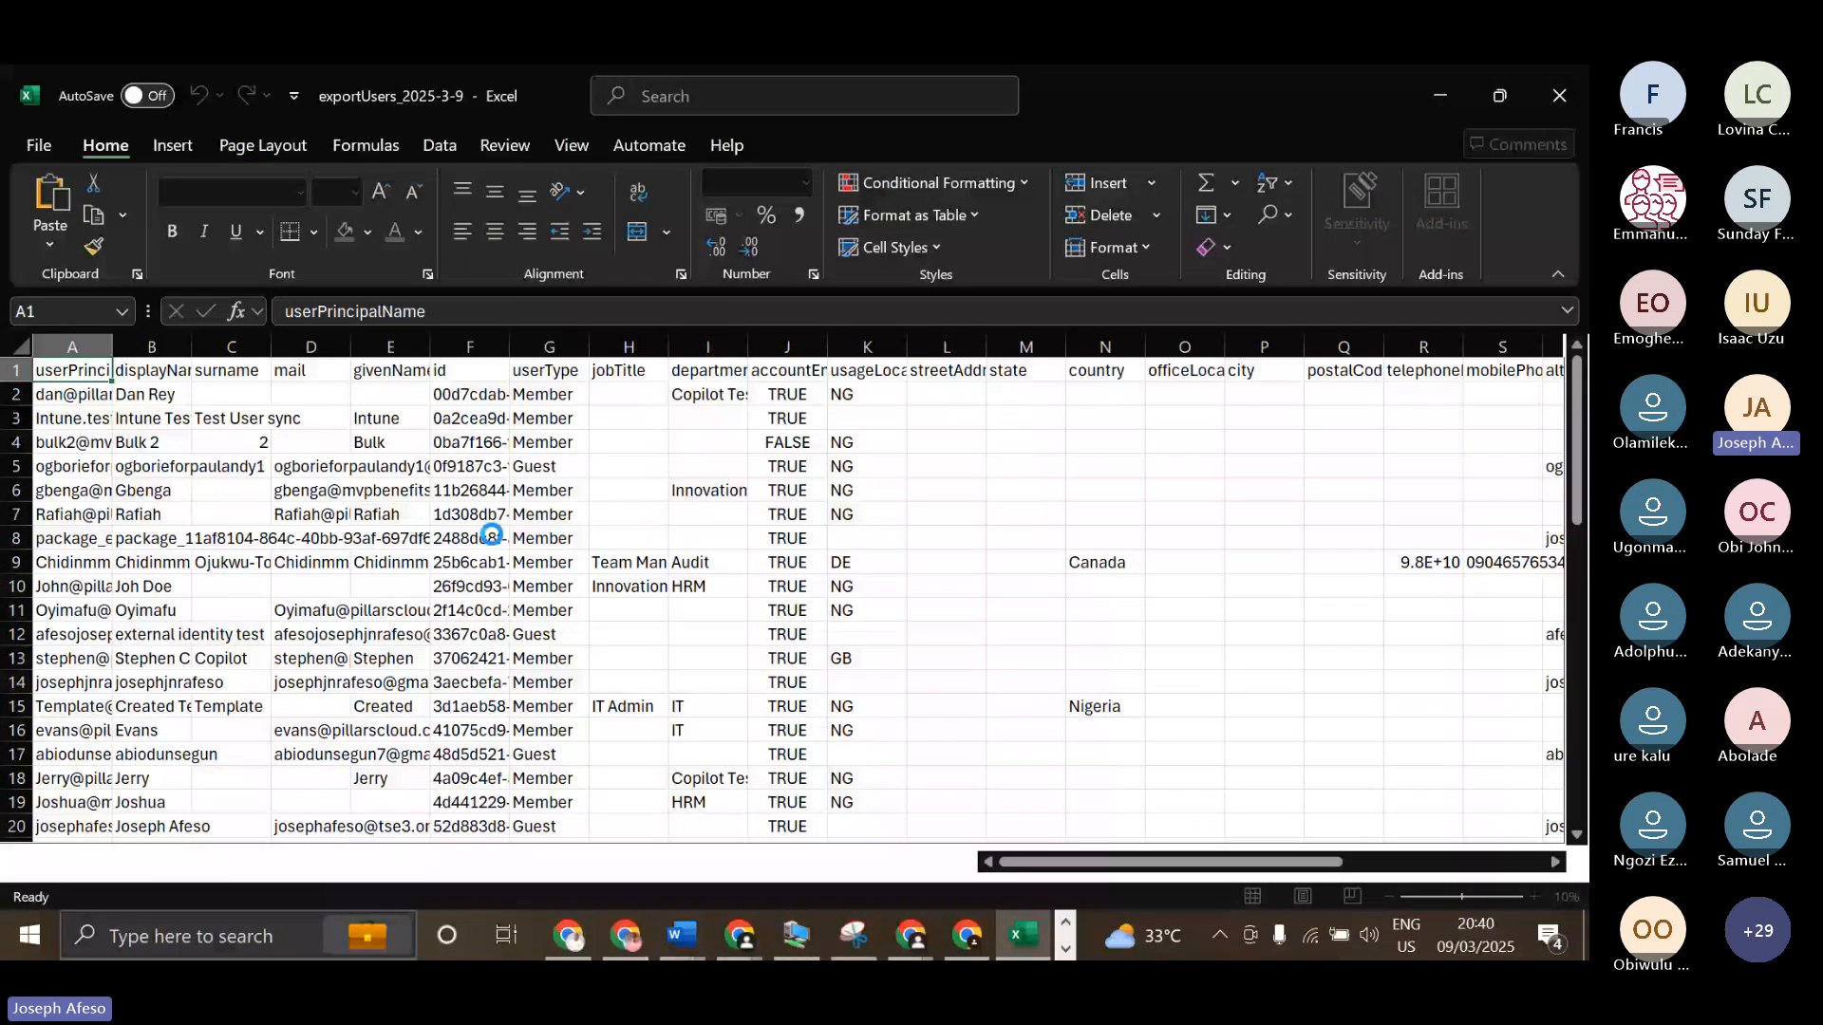
Auto-fit the width of all columns in the exported sheet and select the external user principal name in A5.
{"action": "left_click", "coordinate": [21, 383]}
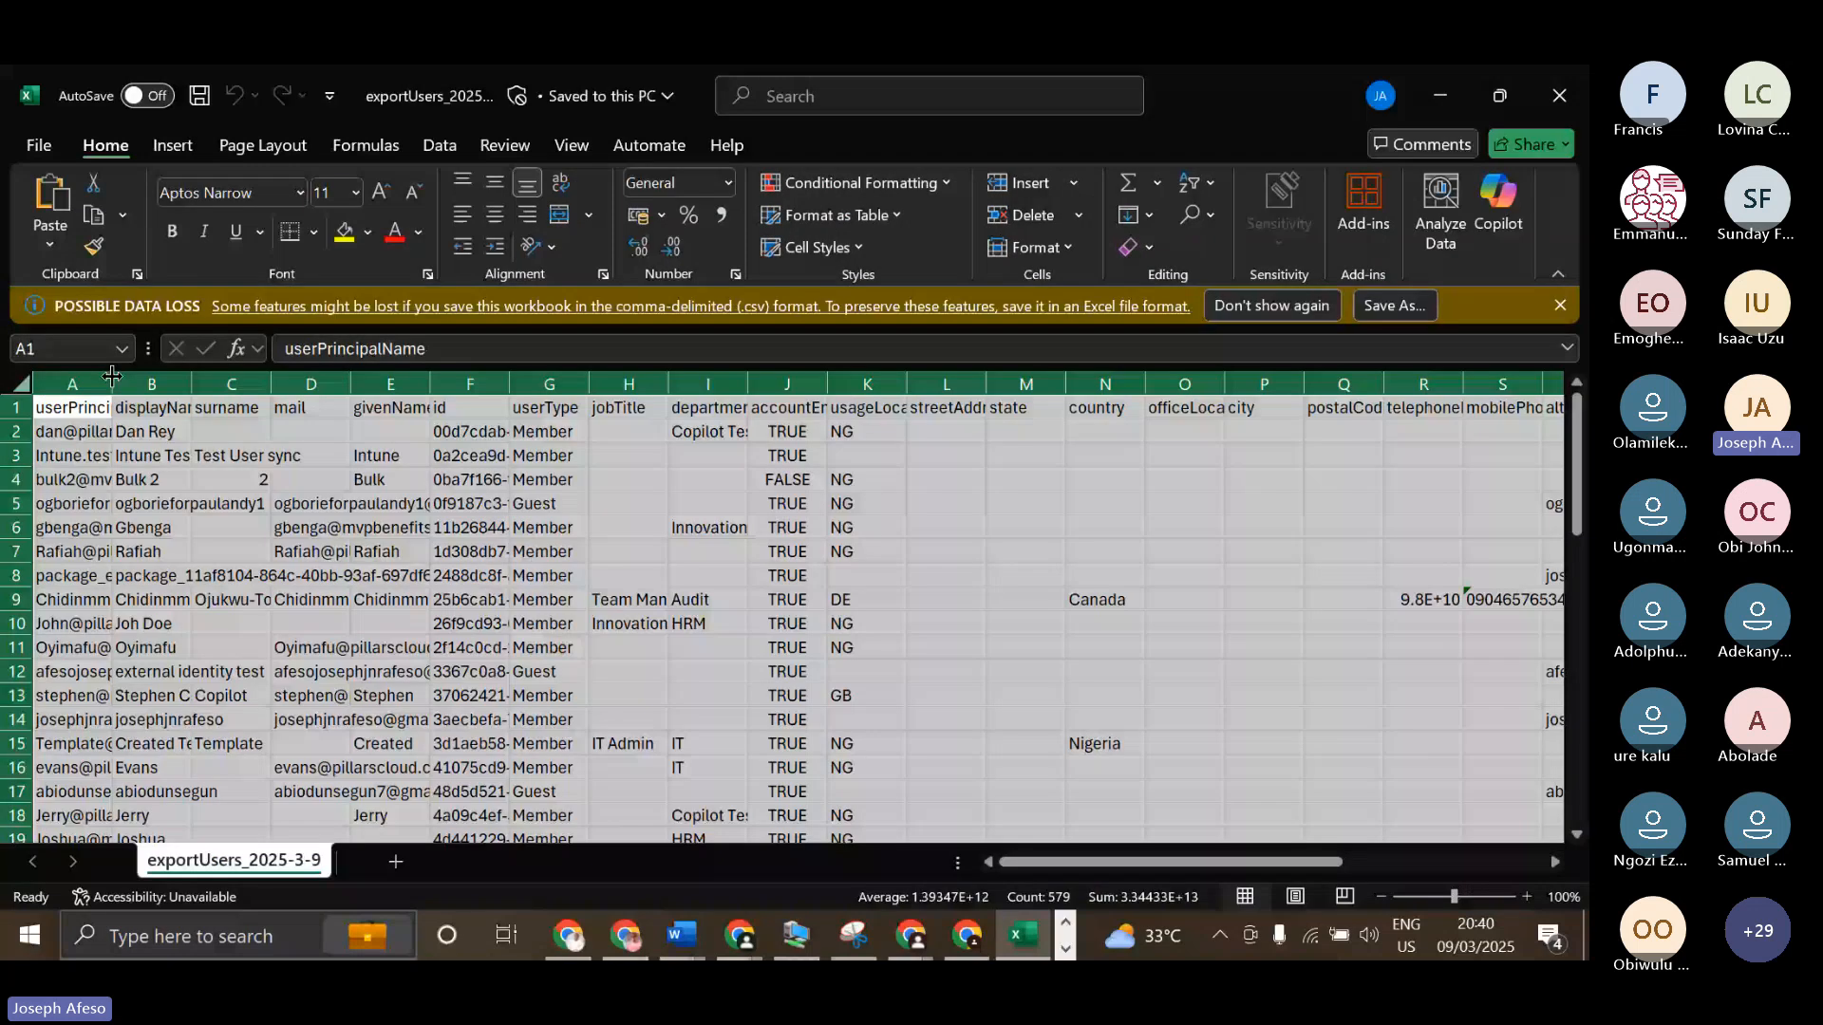
{"action": "double_click", "coordinate": [112, 383]}
{"action": "left_click", "coordinate": [304, 480]}
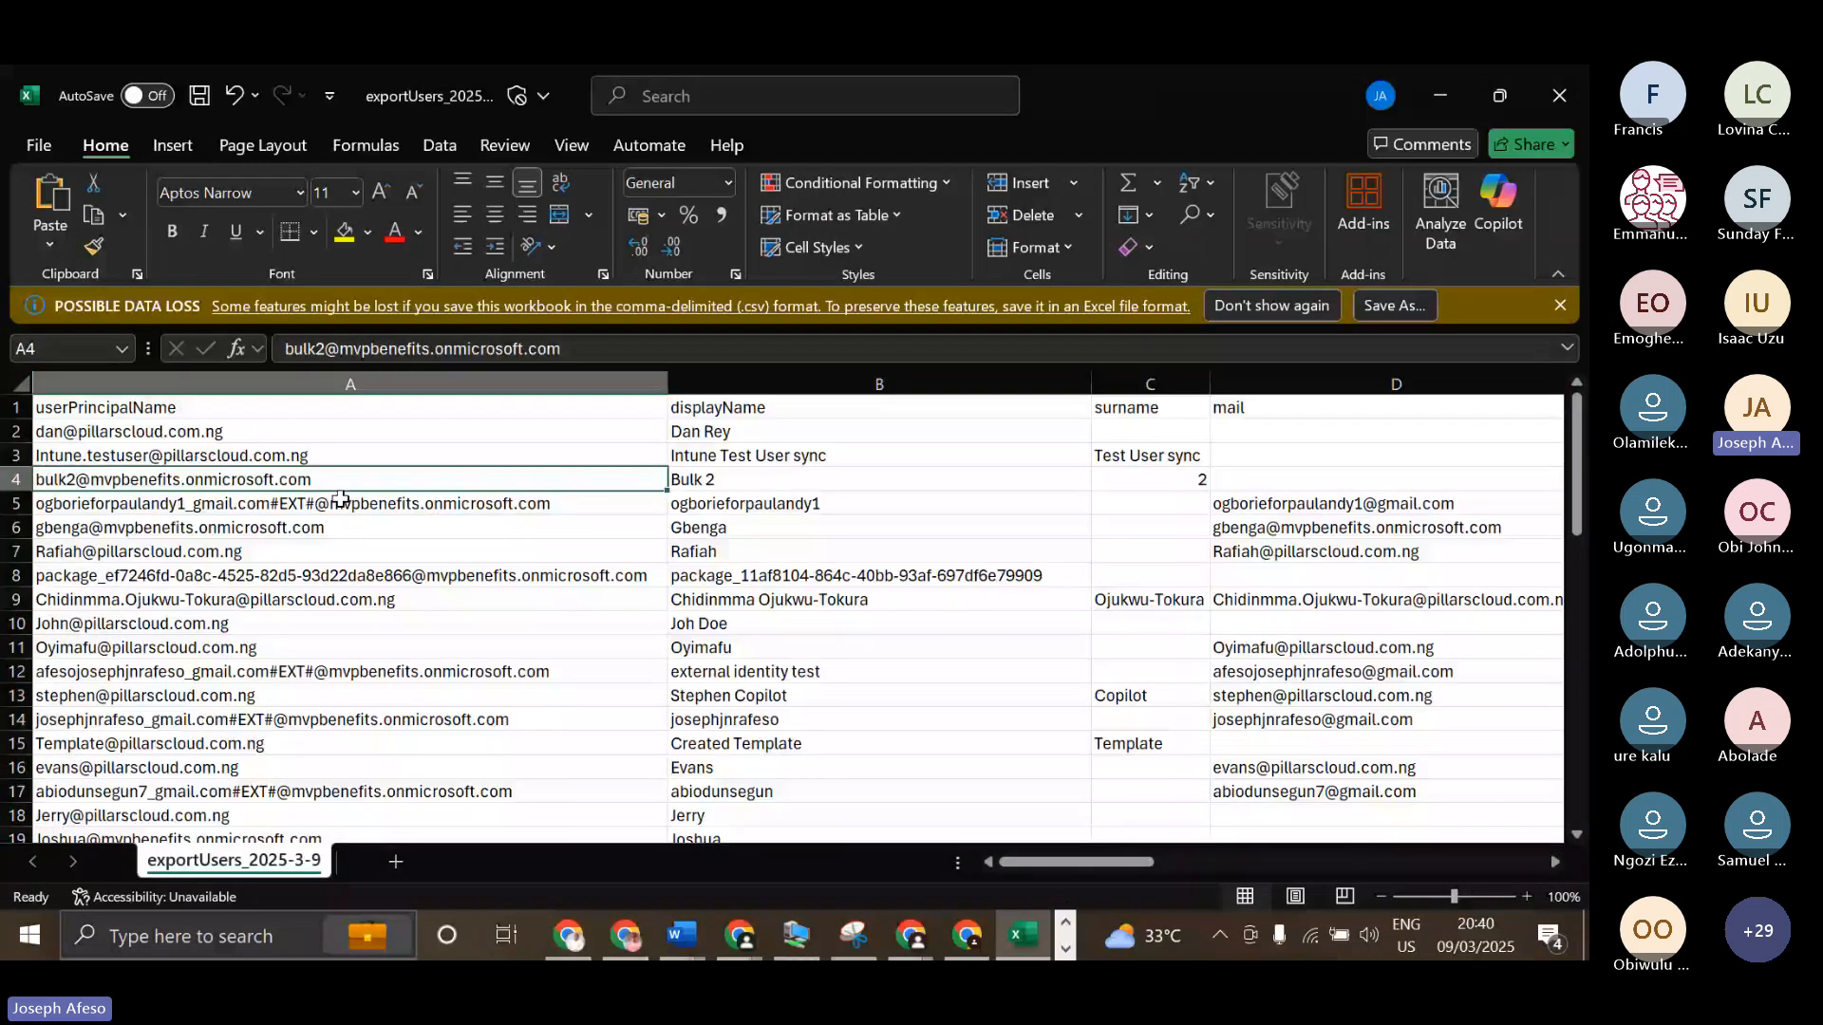
{"action": "left_click", "coordinate": [249, 511]}
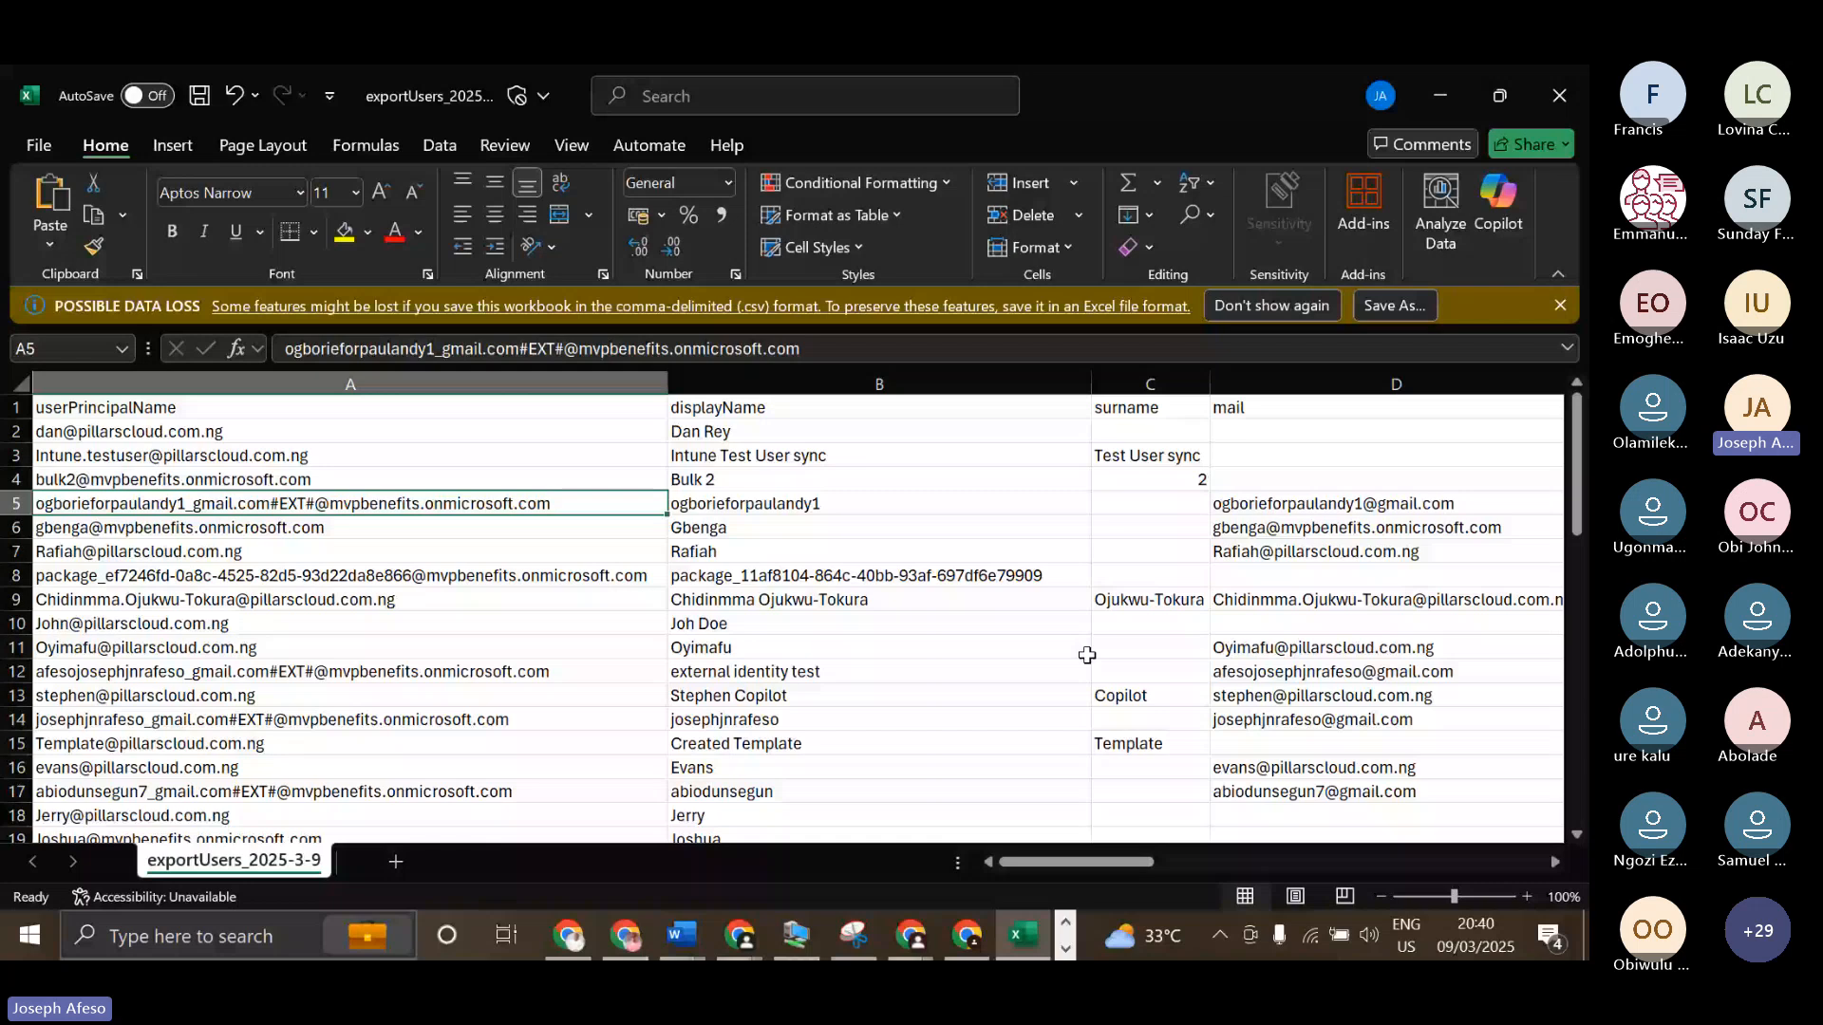
Add filters to the header row across all columns of the exported user sheet.
{"action": "left_click_drag", "start_coordinate": [1117, 862], "coordinate": [1290, 822]}
{"action": "left_click", "coordinate": [11, 385]}
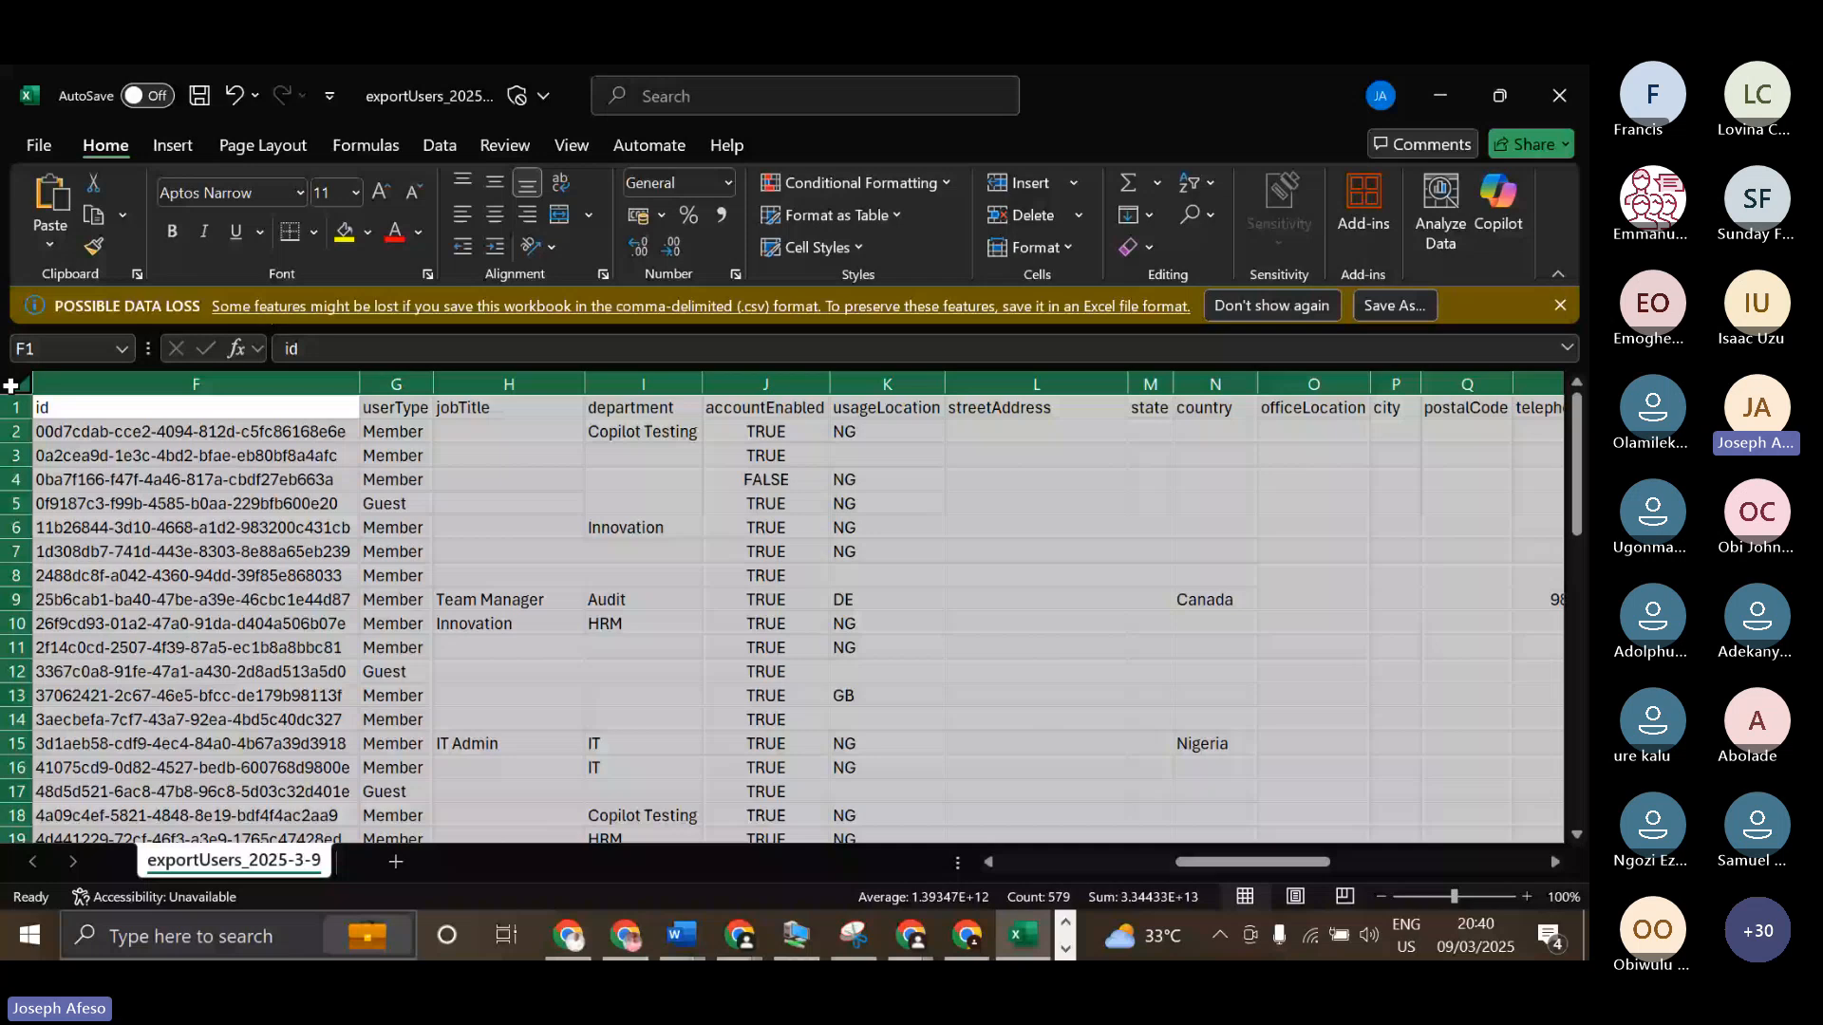
{"action": "left_click", "coordinate": [439, 144]}
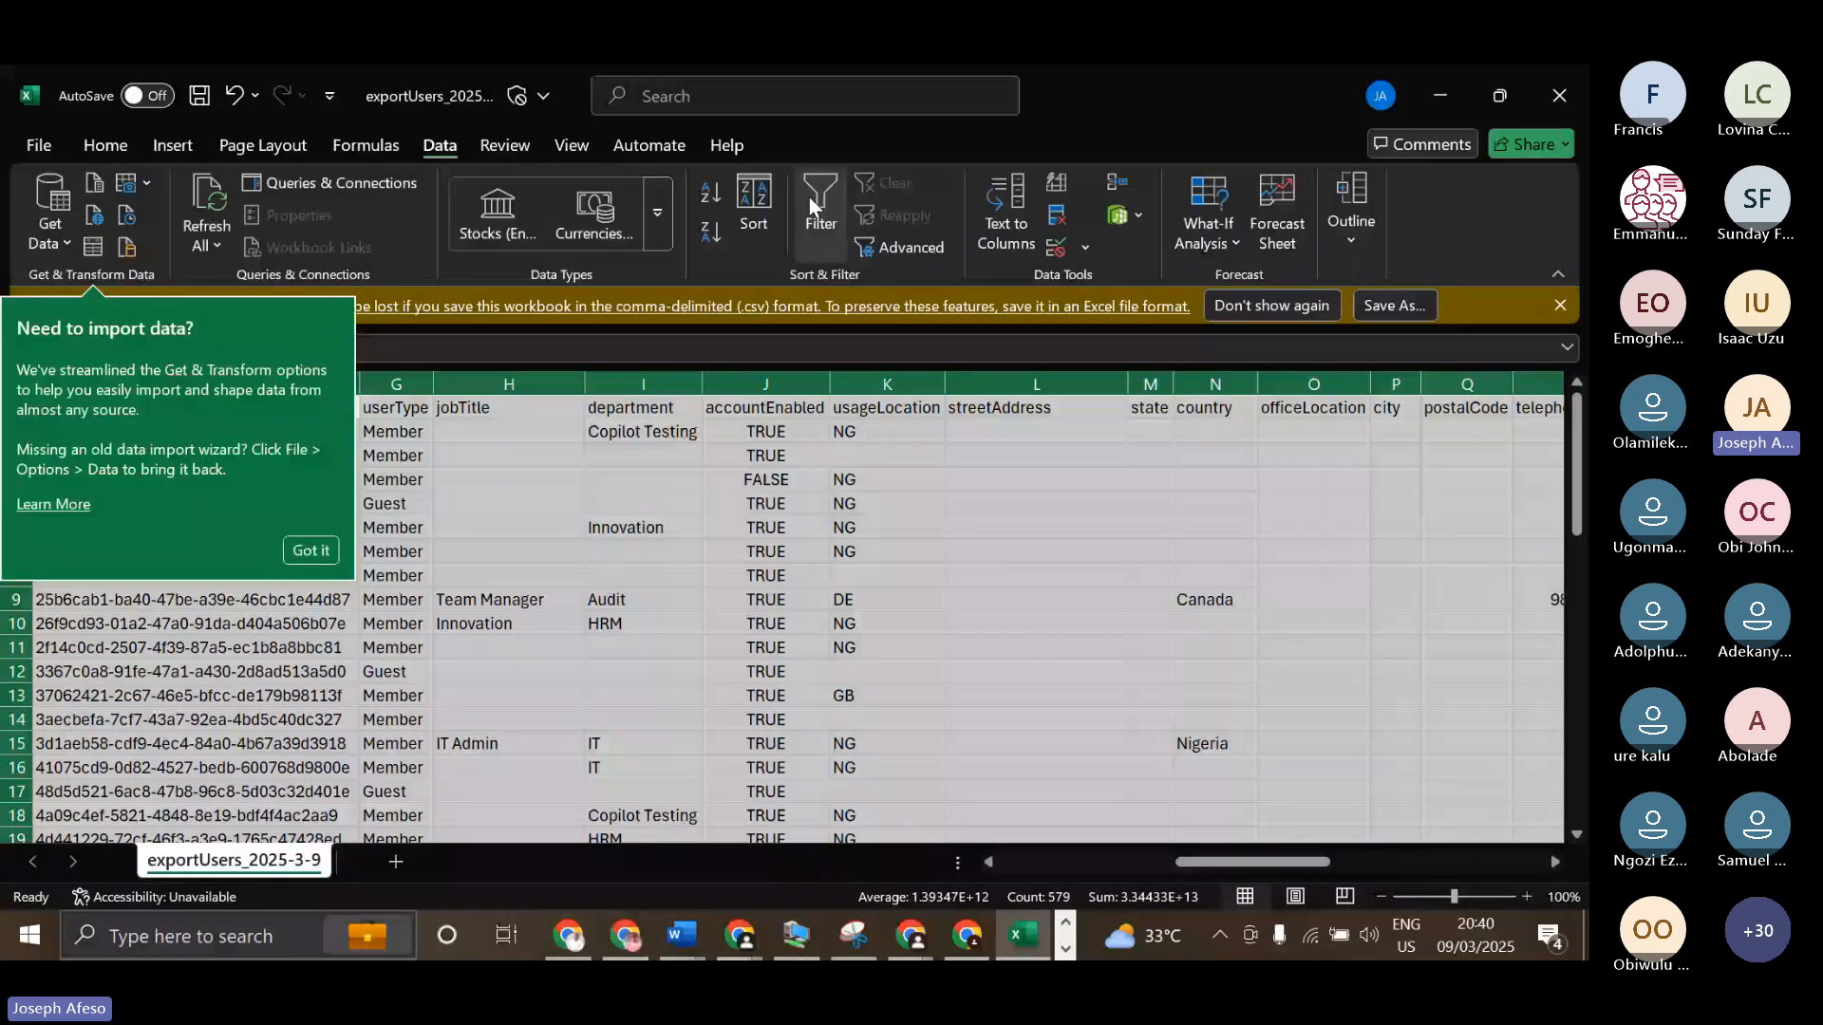
{"action": "left_click", "coordinate": [810, 207]}
Filter the usageLocation column to show only AQ and select the matching user's row.
{"action": "left_click", "coordinate": [934, 409]}
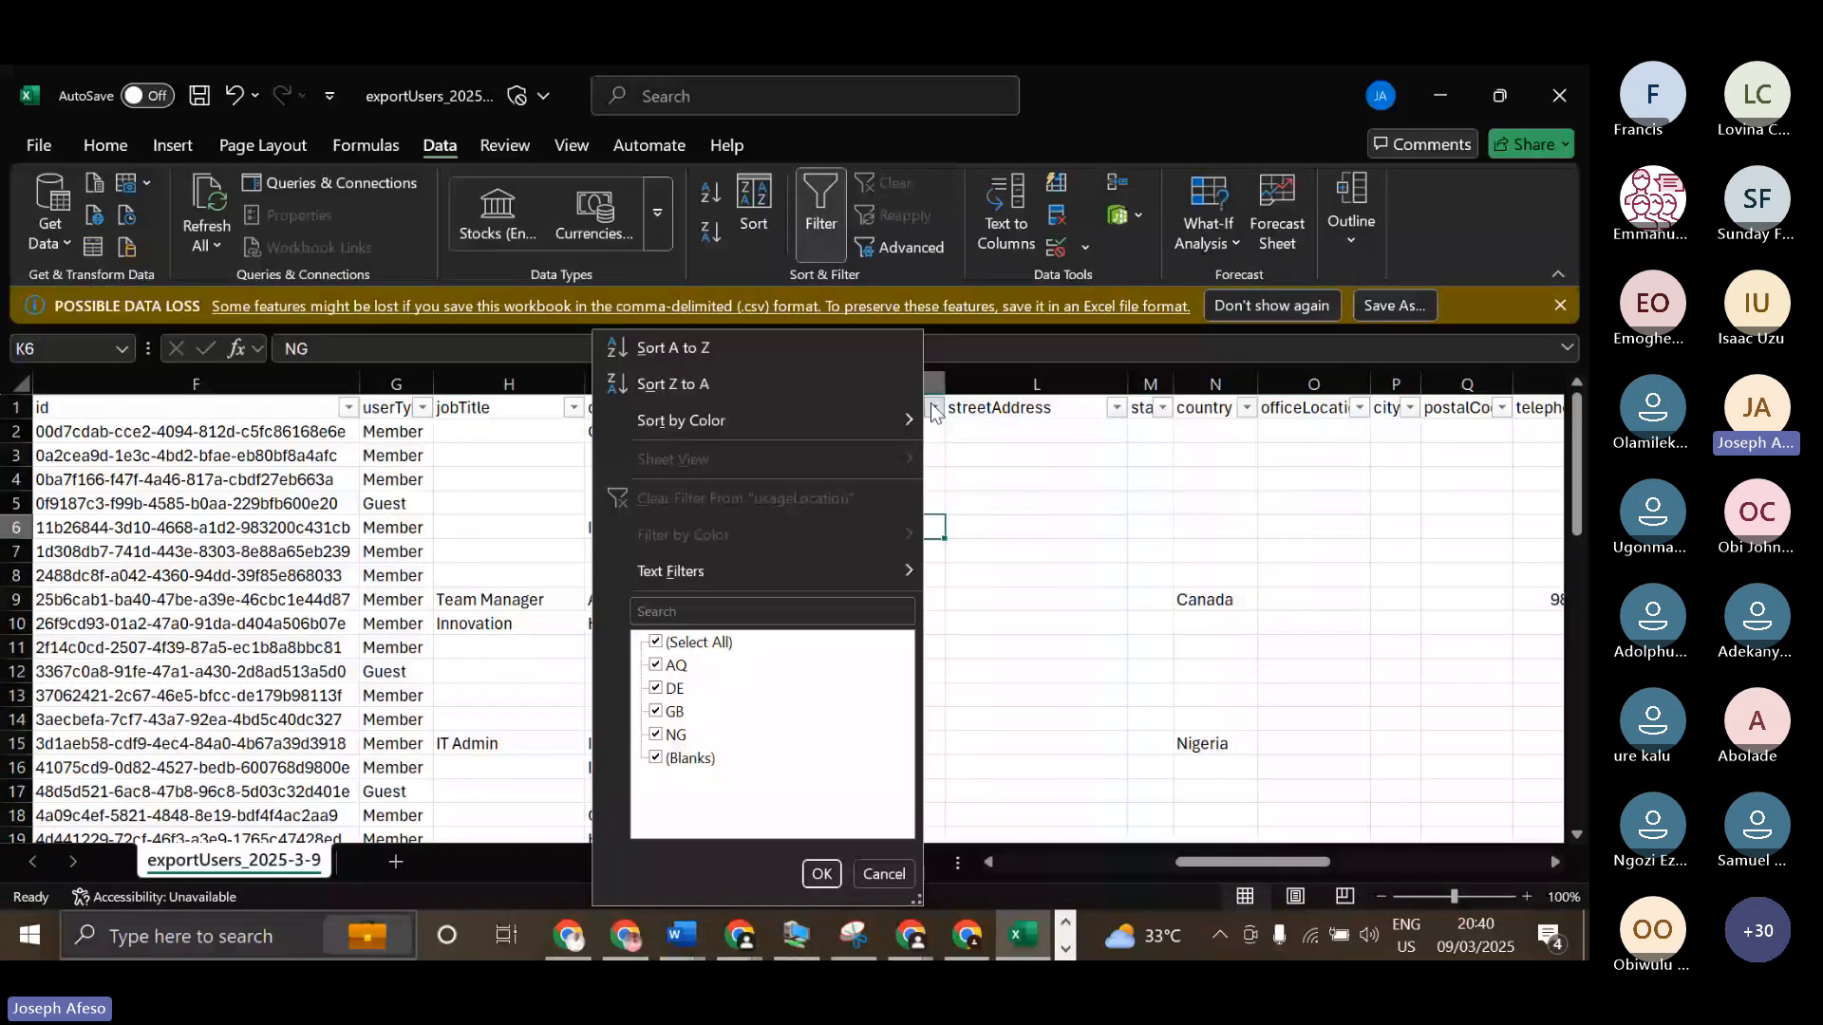
{"action": "left_click", "coordinate": [655, 666]}
{"action": "key", "text": "Return"}
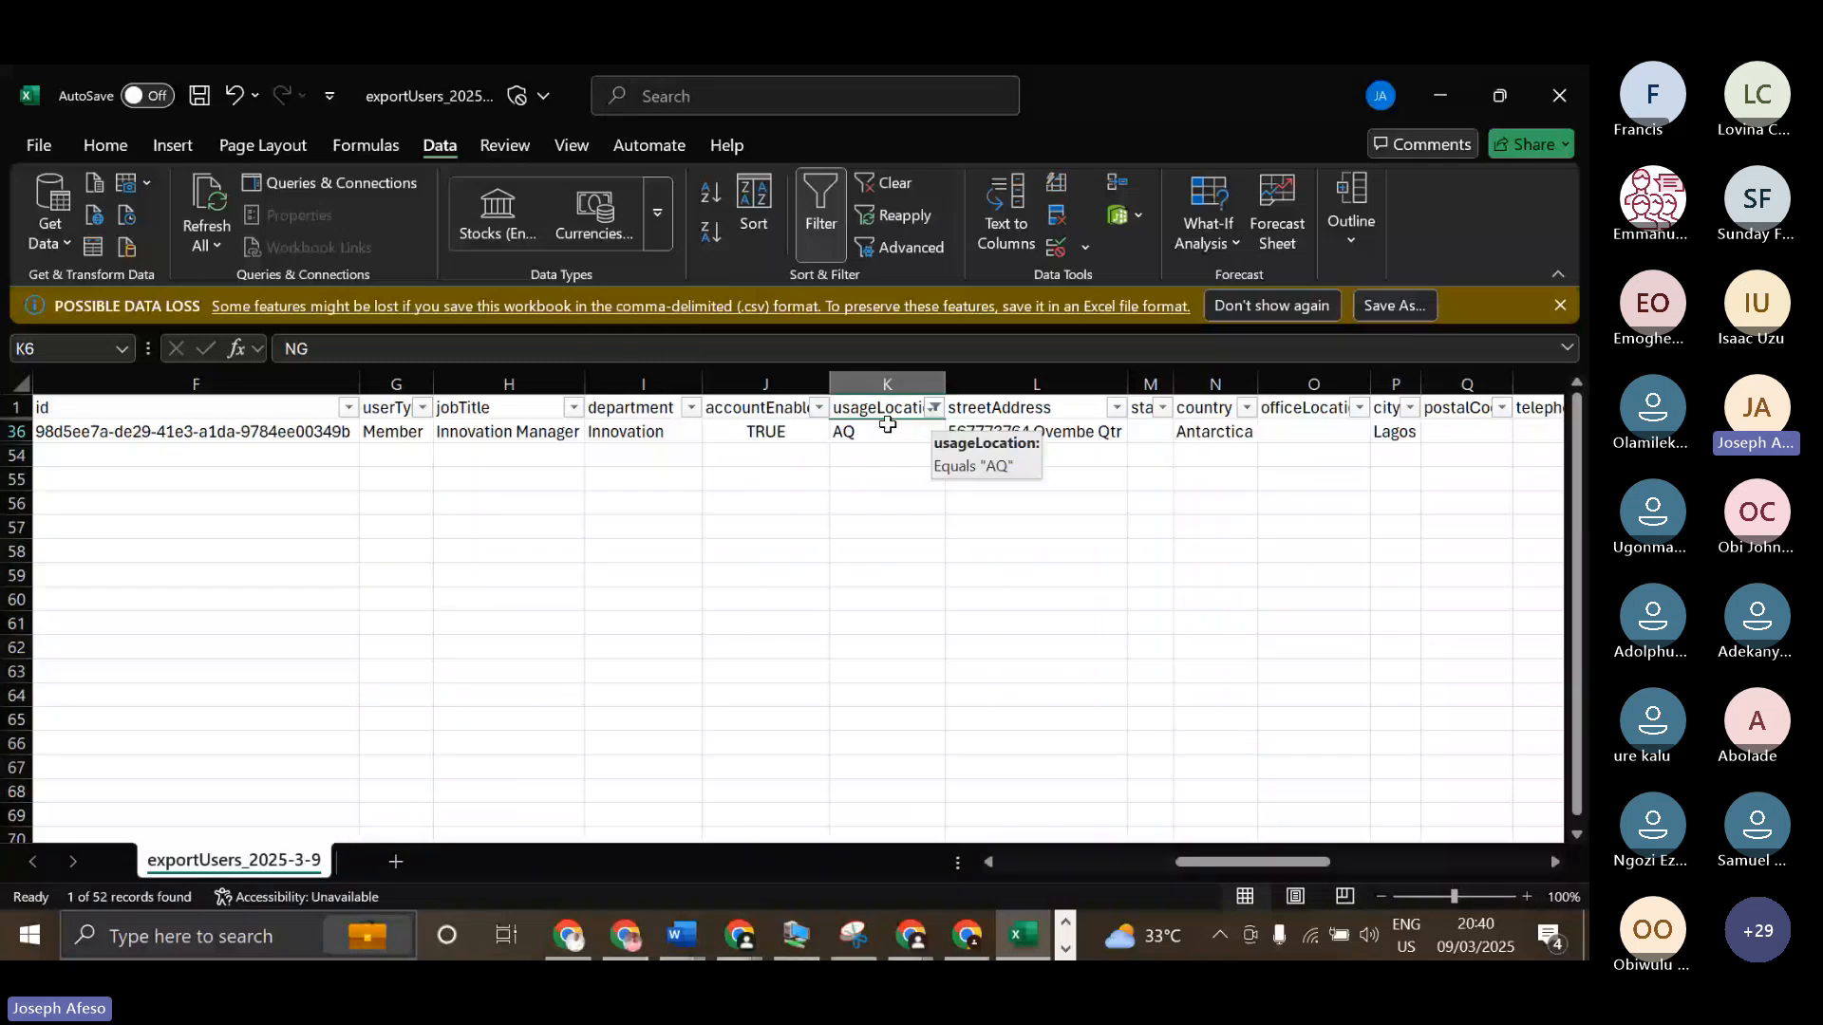
{"action": "left_click", "coordinate": [17, 432]}
Change the usageLocation filter to show only users with the value NG.
{"action": "left_click", "coordinate": [934, 409]}
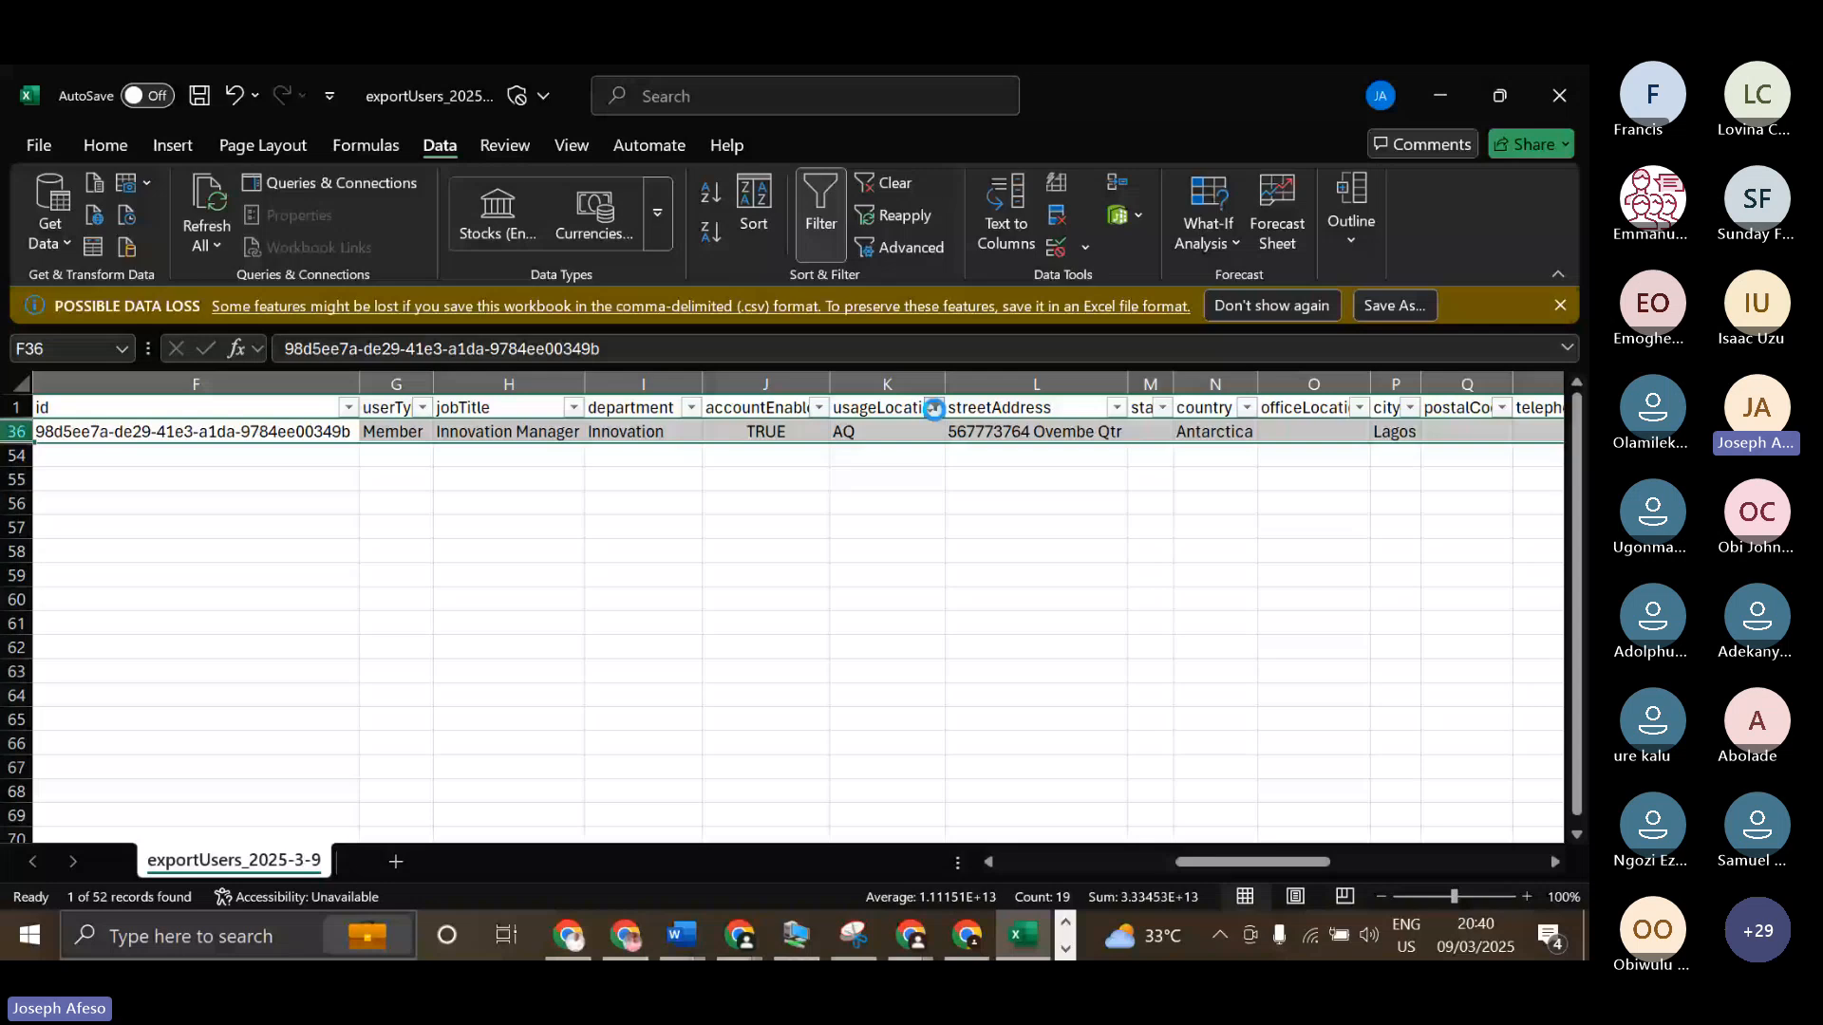
{"action": "left_click", "coordinate": [655, 665]}
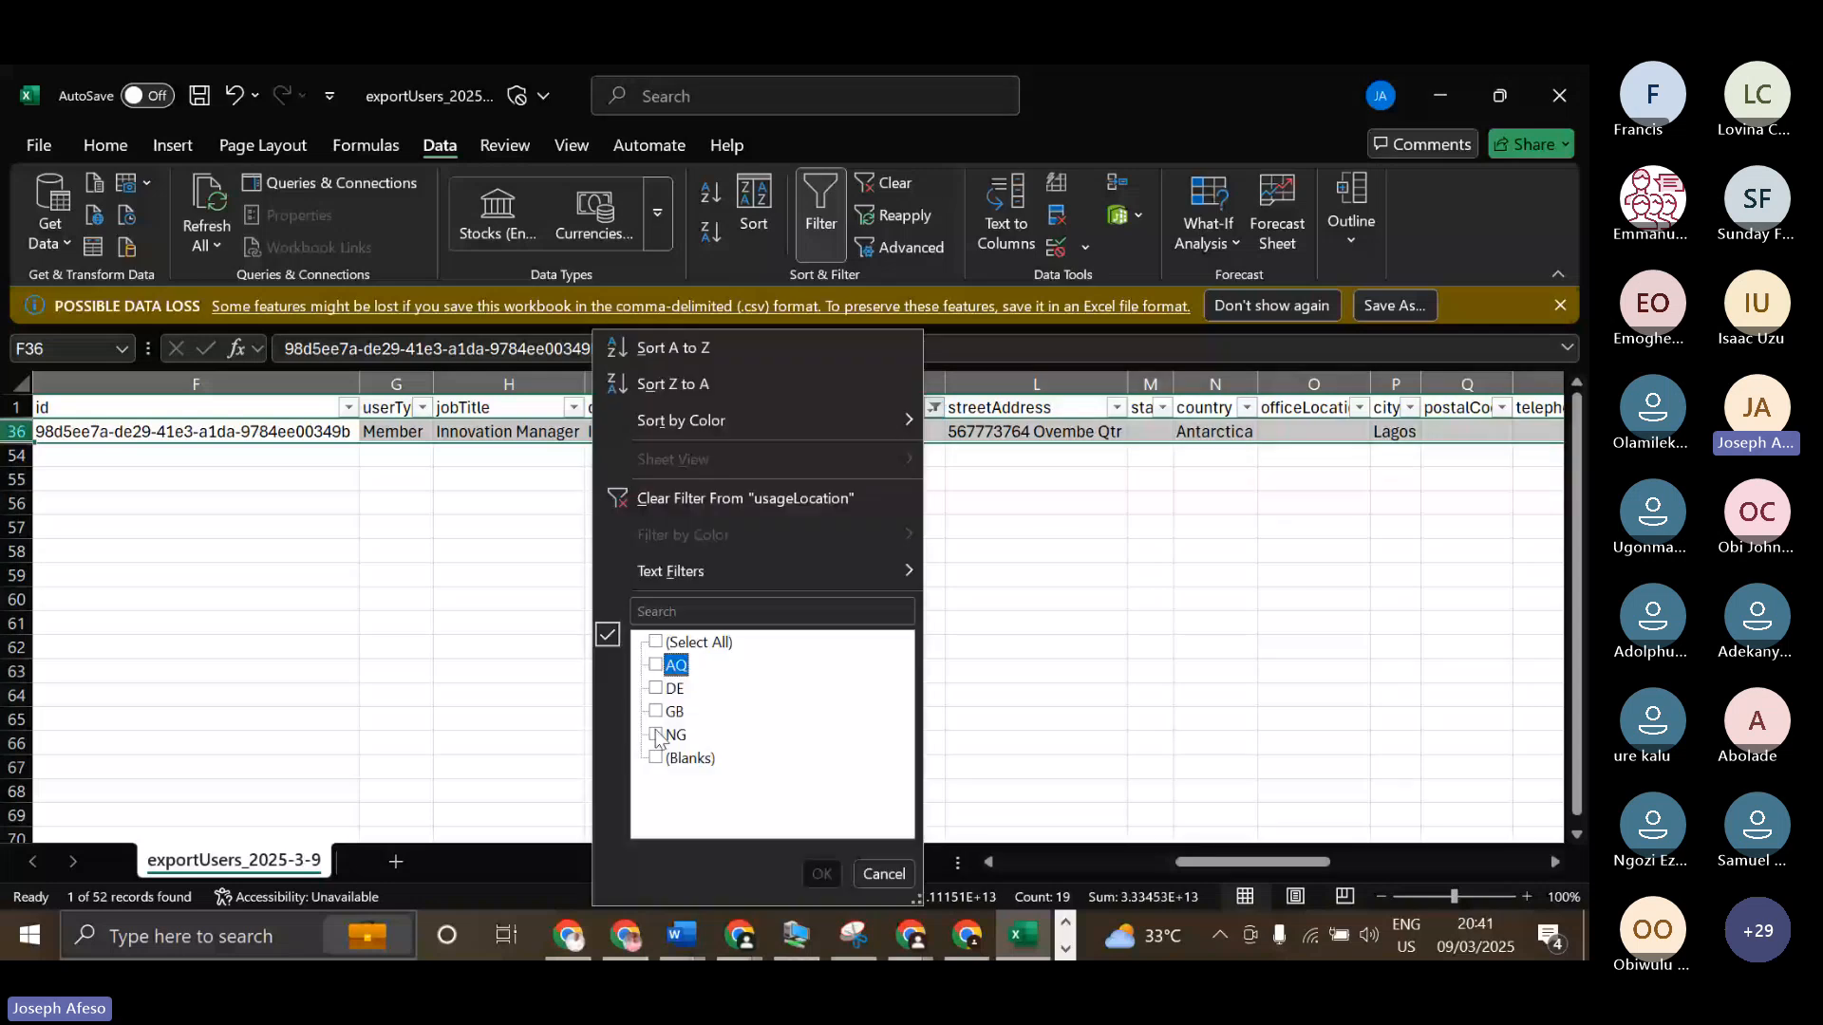
{"action": "left_click", "coordinate": [657, 735]}
{"action": "left_click", "coordinate": [825, 869]}
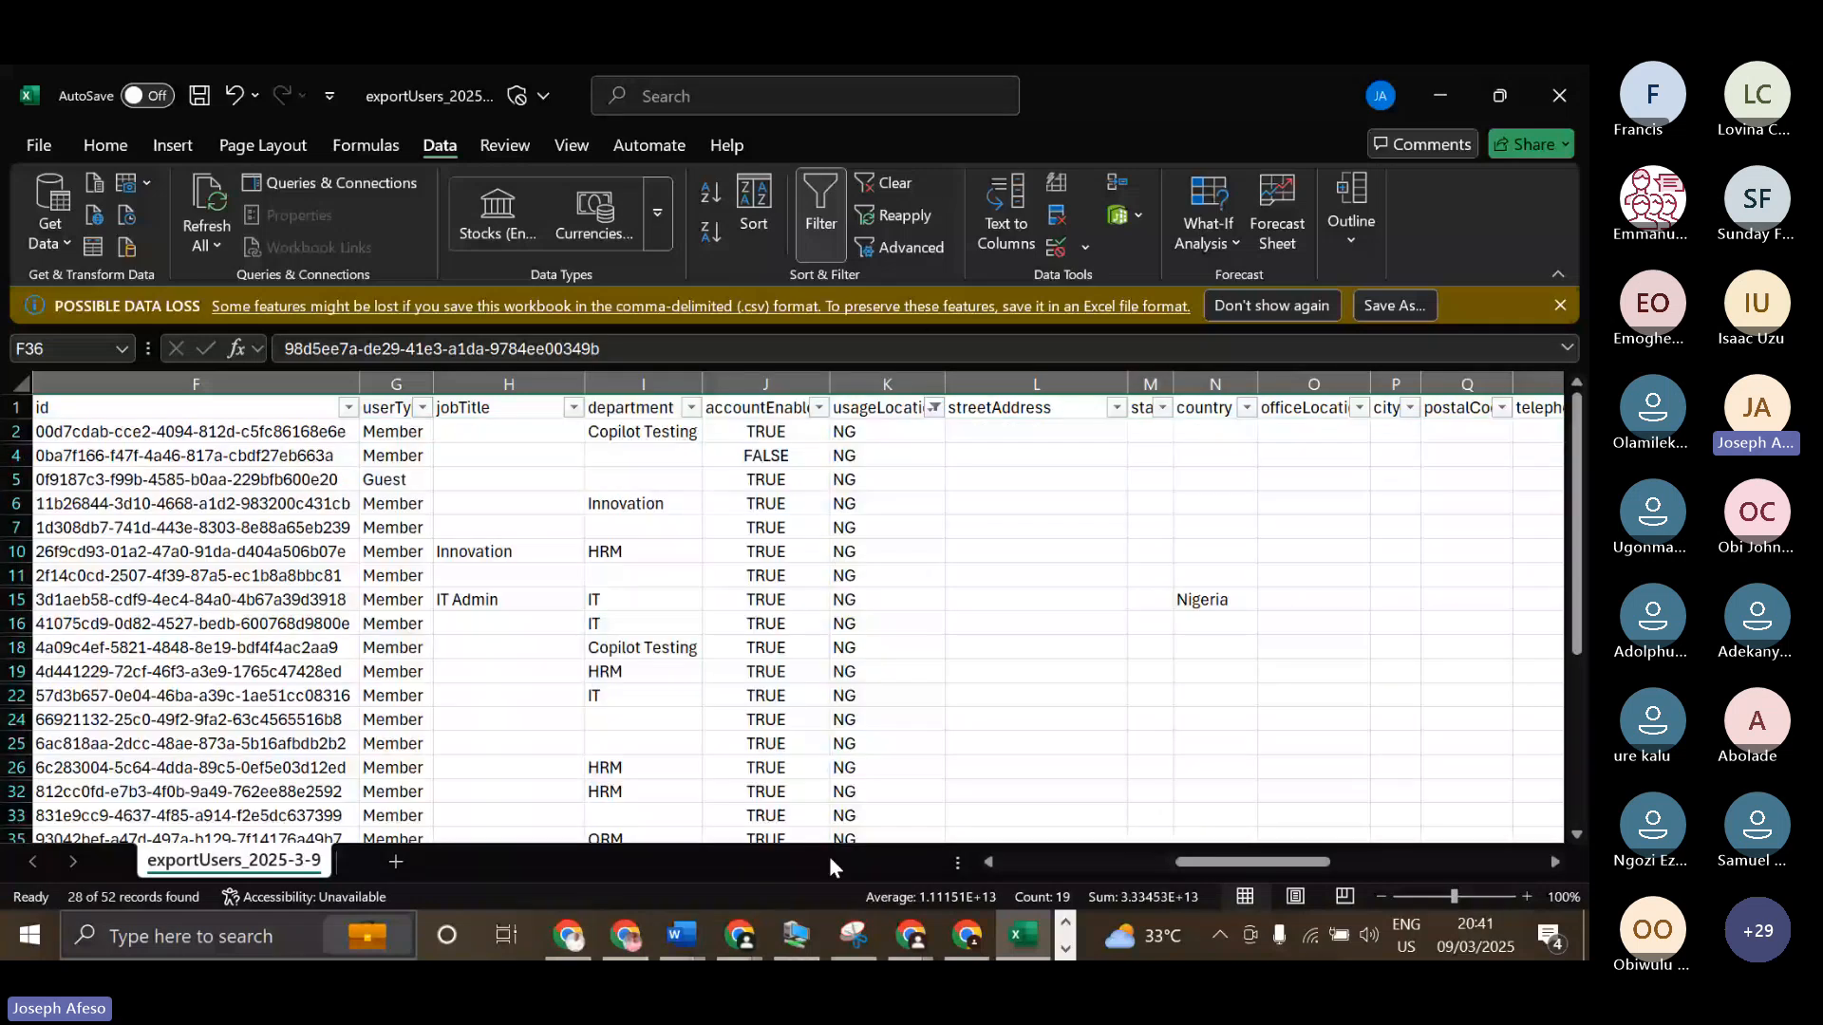
Filter the accountEnabled column to show only TRUE for the NG users and look through the remaining rows.
{"action": "scroll", "coordinate": [852, 492], "scroll_direction": "down", "scroll_amount": 8}
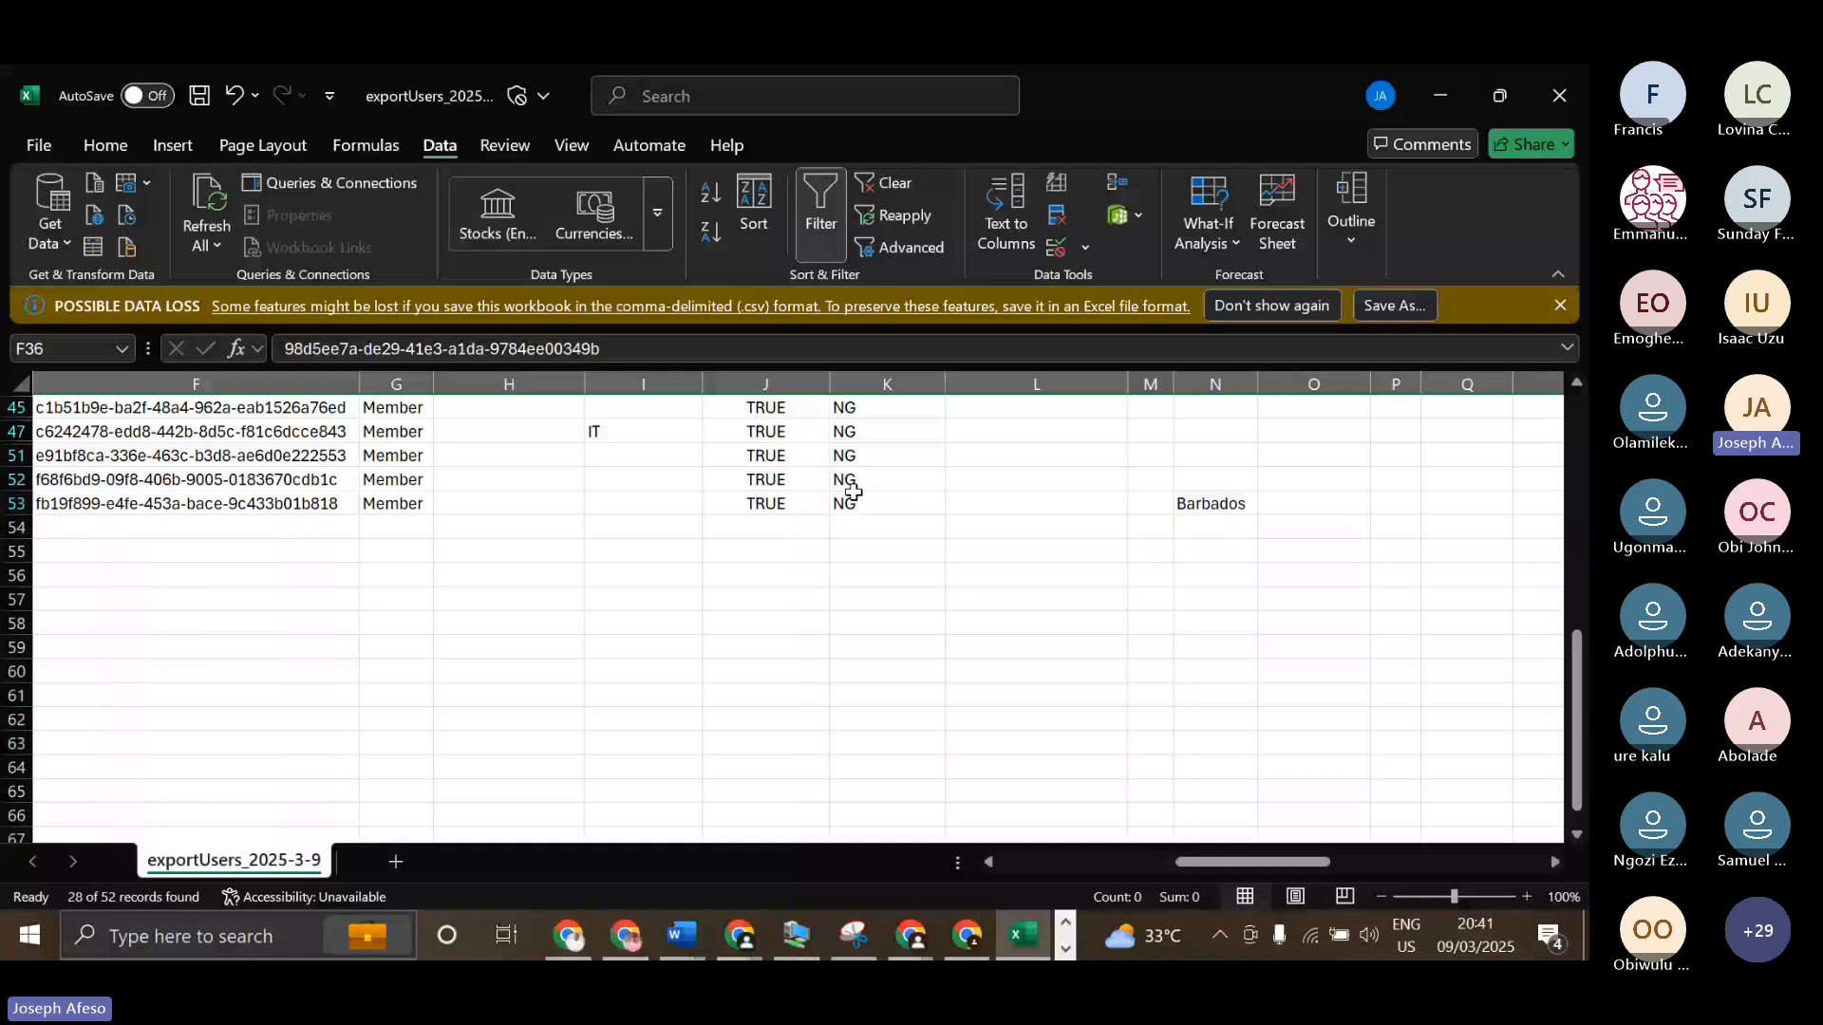
{"action": "scroll", "coordinate": [854, 522], "scroll_direction": "up", "scroll_amount": 4}
{"action": "scroll", "coordinate": [855, 564], "scroll_direction": "up", "scroll_amount": 4}
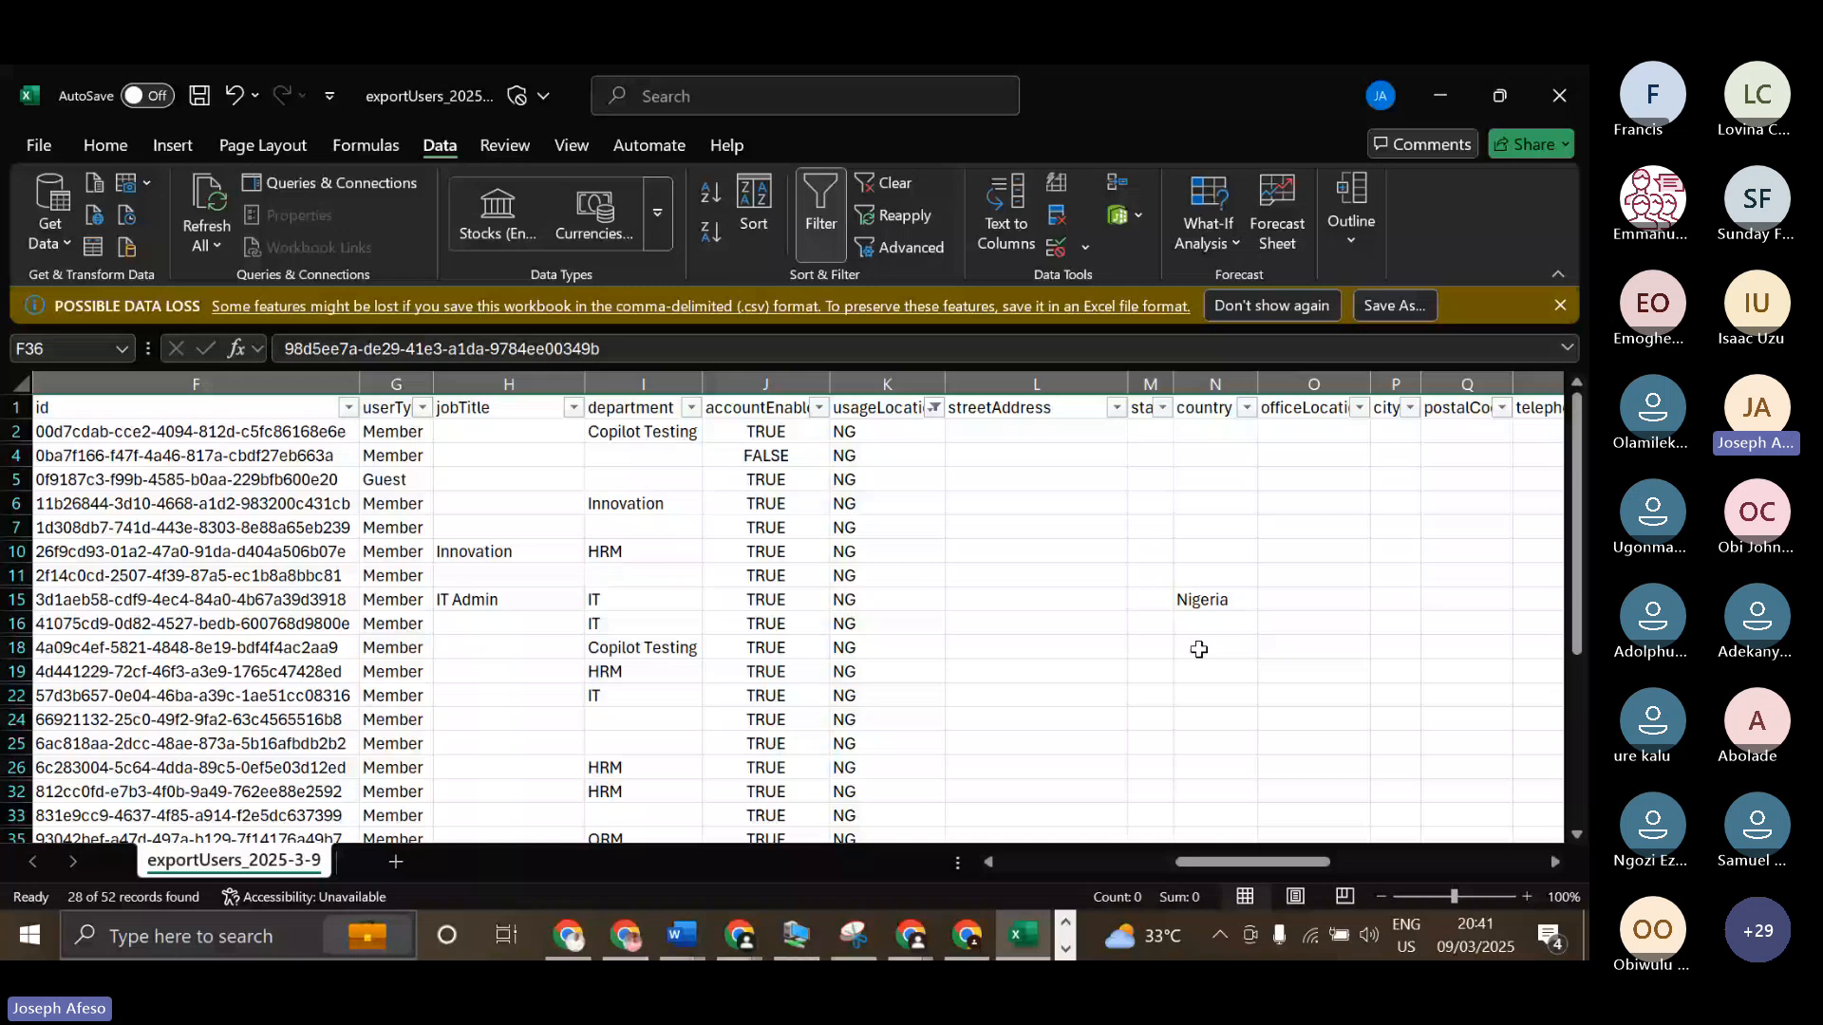
{"action": "left_click", "coordinate": [819, 407]}
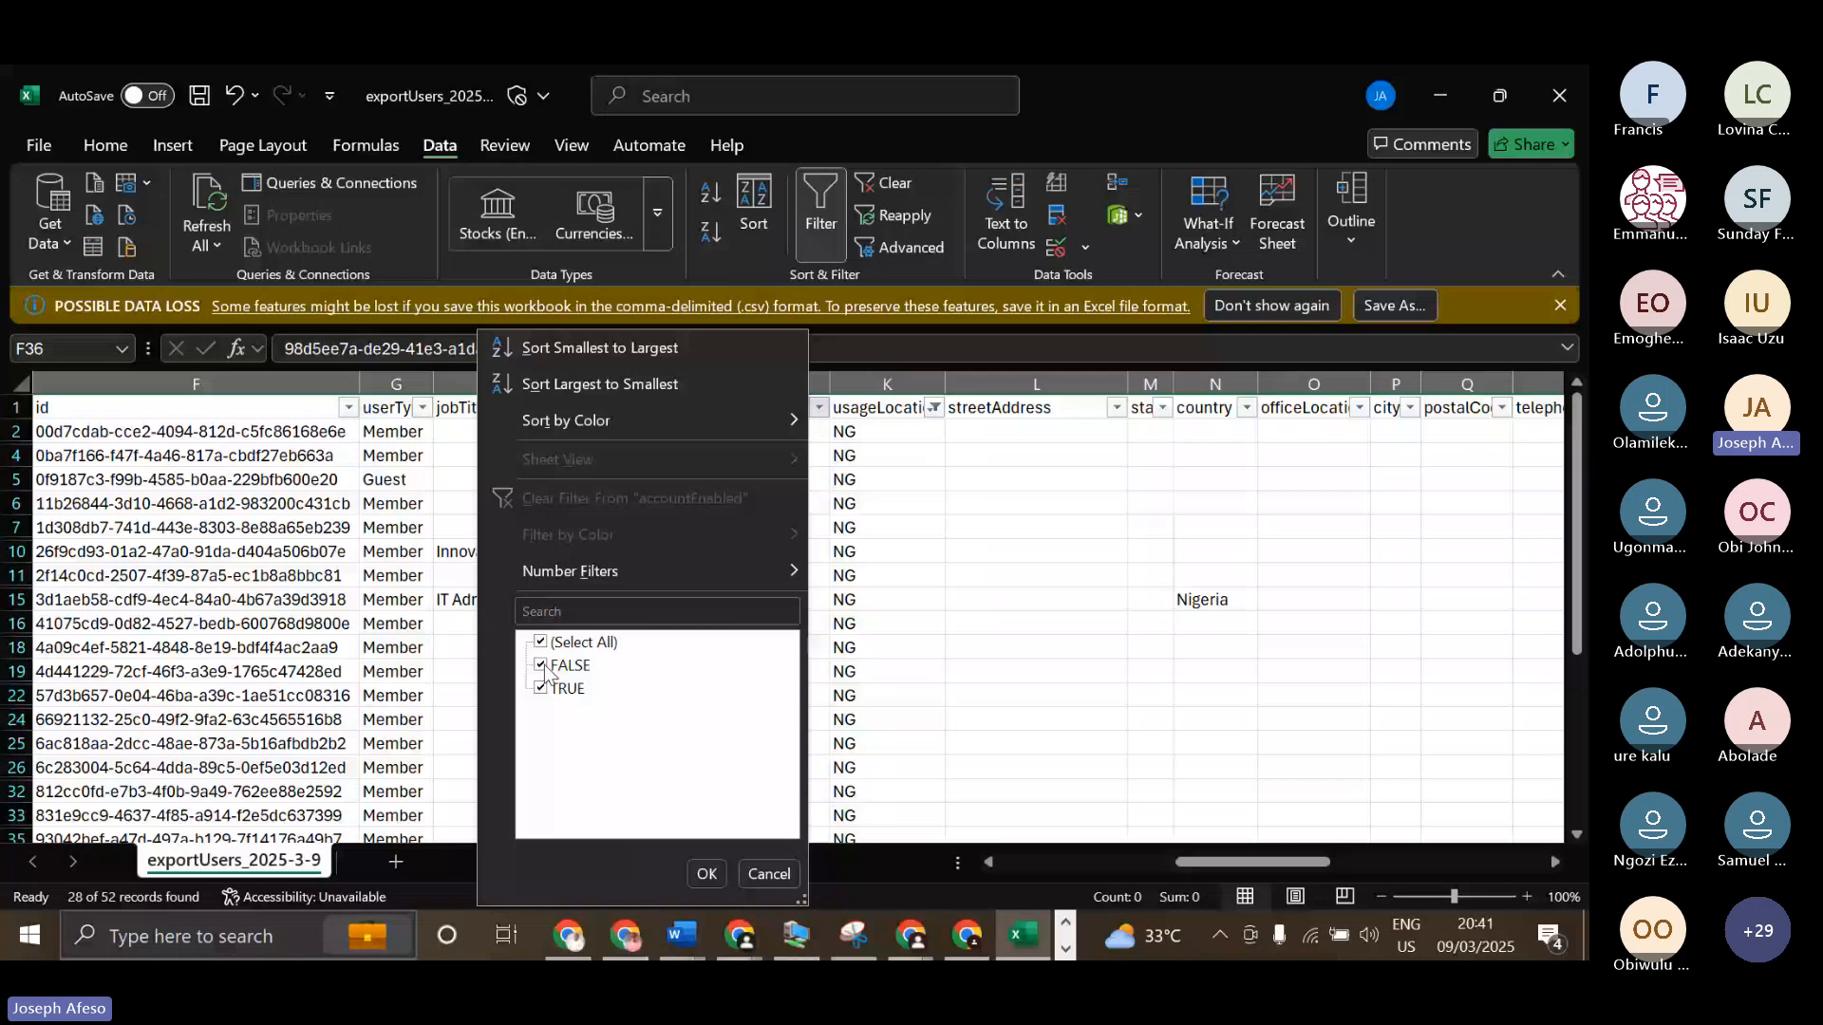
{"action": "left_click", "coordinate": [541, 665]}
{"action": "left_click", "coordinate": [706, 875]}
{"action": "scroll", "coordinate": [808, 575], "scroll_direction": "down", "scroll_amount": 3}
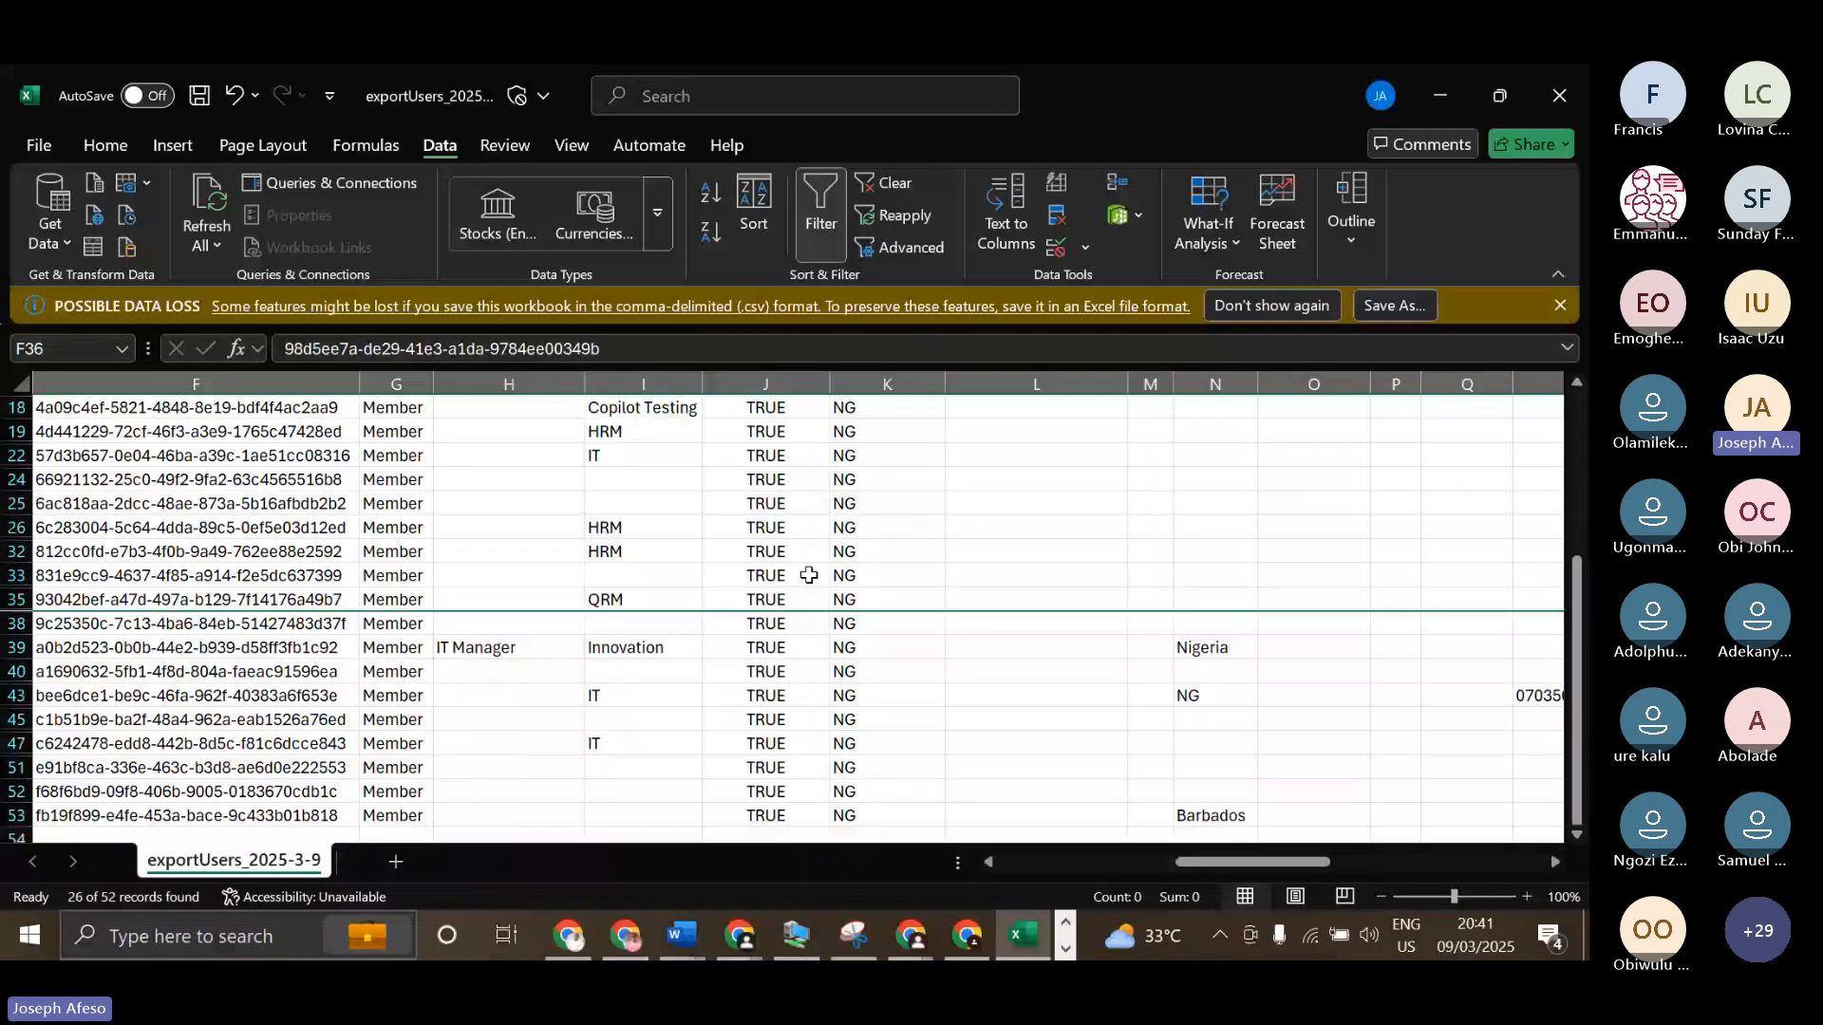
{"action": "scroll", "coordinate": [808, 575], "scroll_direction": "up", "scroll_amount": 3}
Highlight the filtered rows across the id to usageLocation columns, and select the whole accountEnabled column J.
{"action": "left_click_drag", "start_coordinate": [190, 408], "coordinate": [1123, 769]}
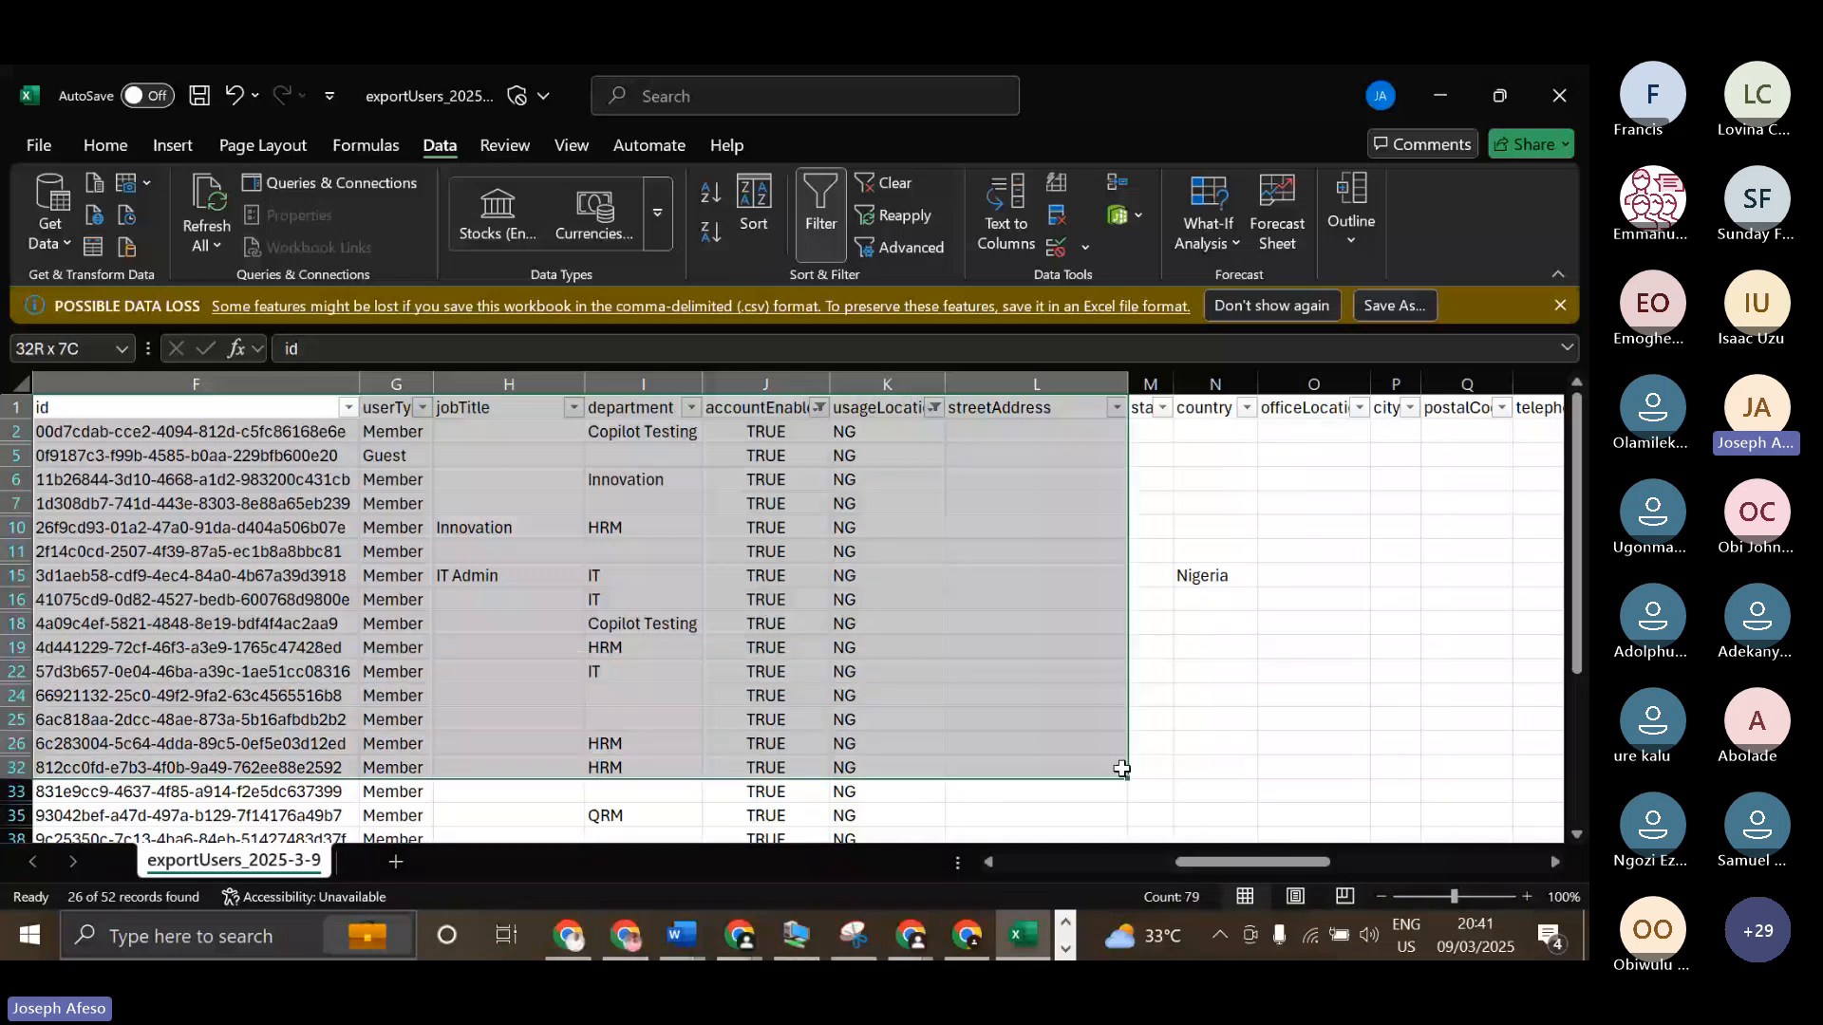
{"action": "left_click_drag", "start_coordinate": [1122, 769], "coordinate": [893, 826]}
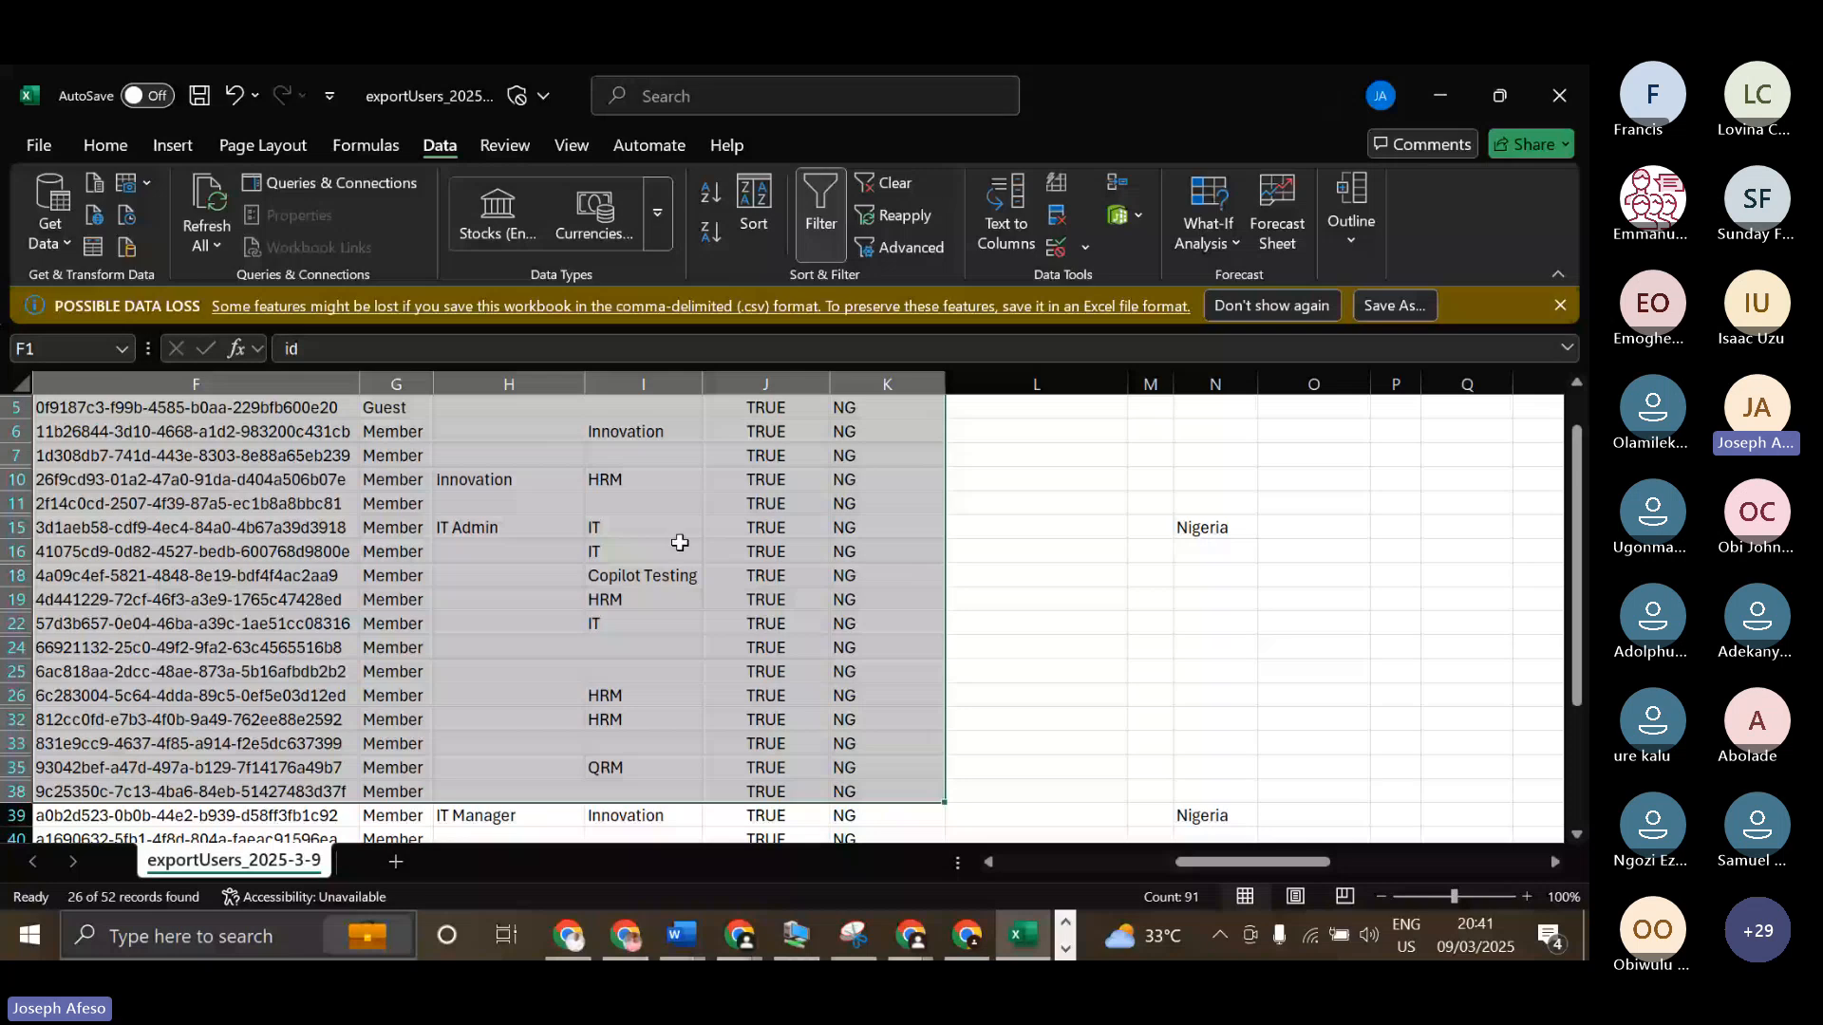
{"action": "left_click", "coordinate": [766, 384]}
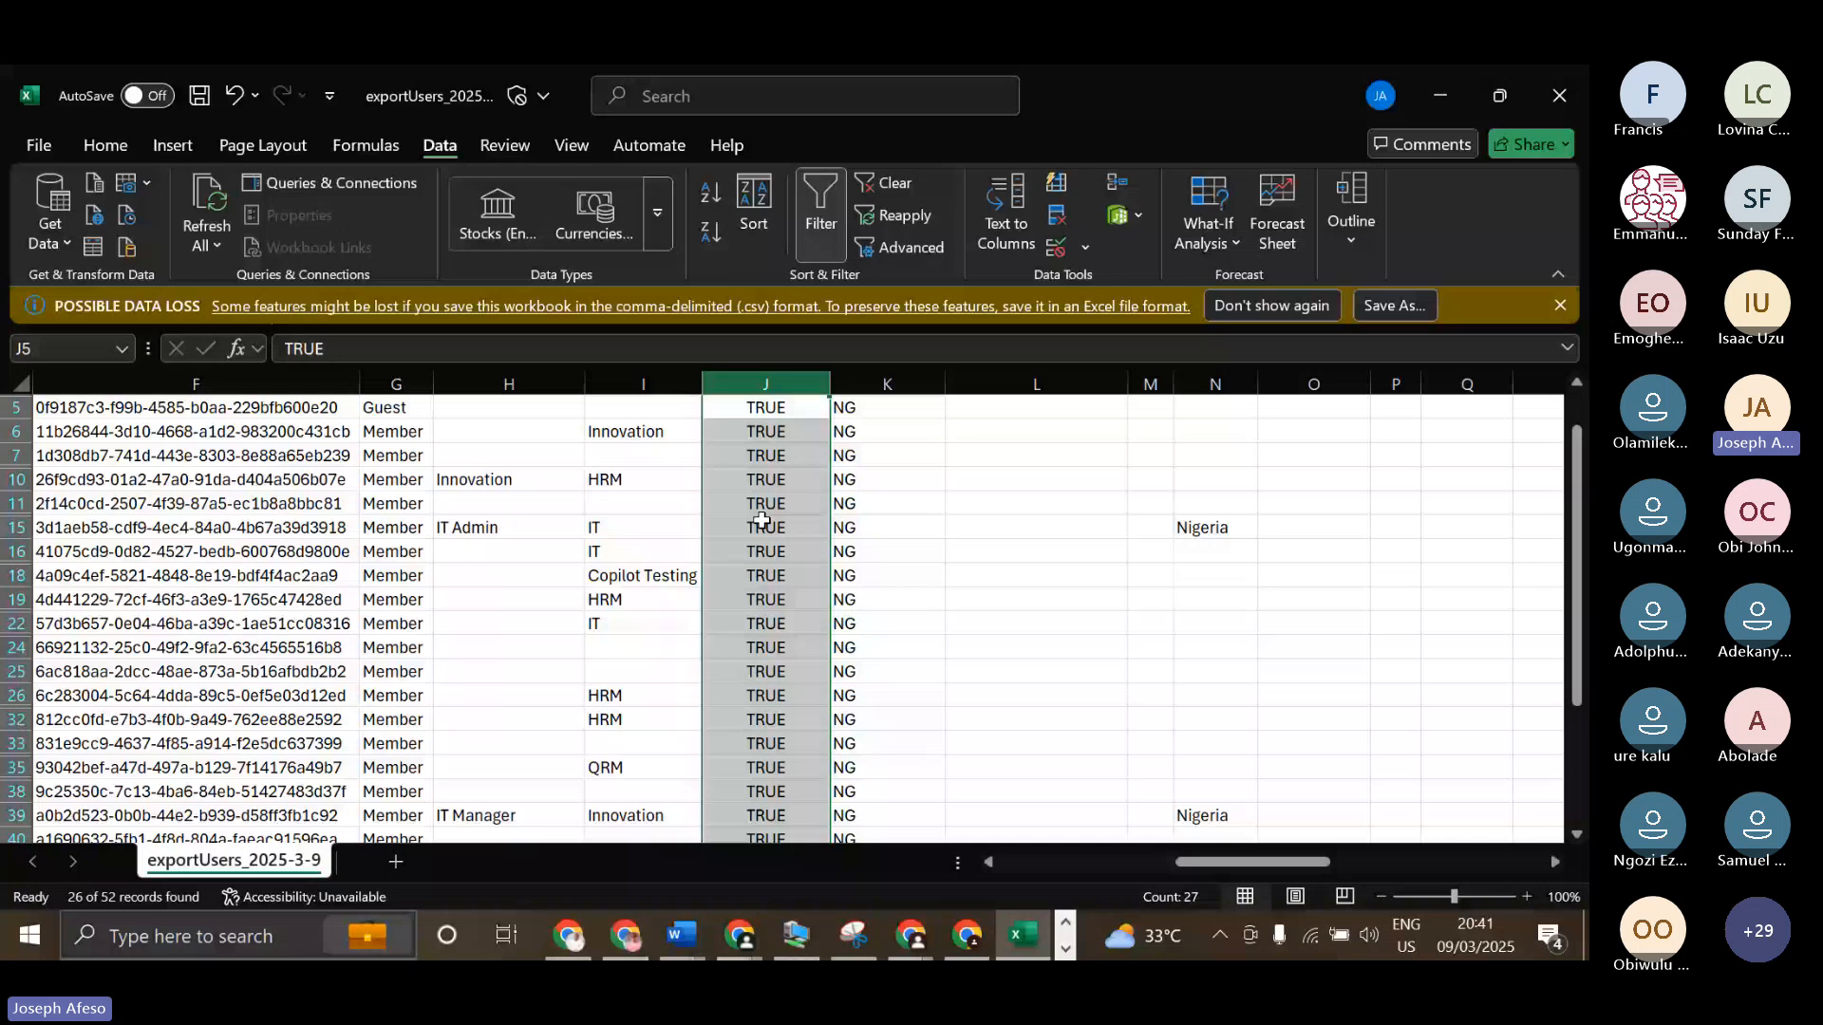
Return to the Entra admin center's Users page, close the Download users pane and view the available bulk operations.
{"action": "left_click", "coordinate": [1442, 92]}
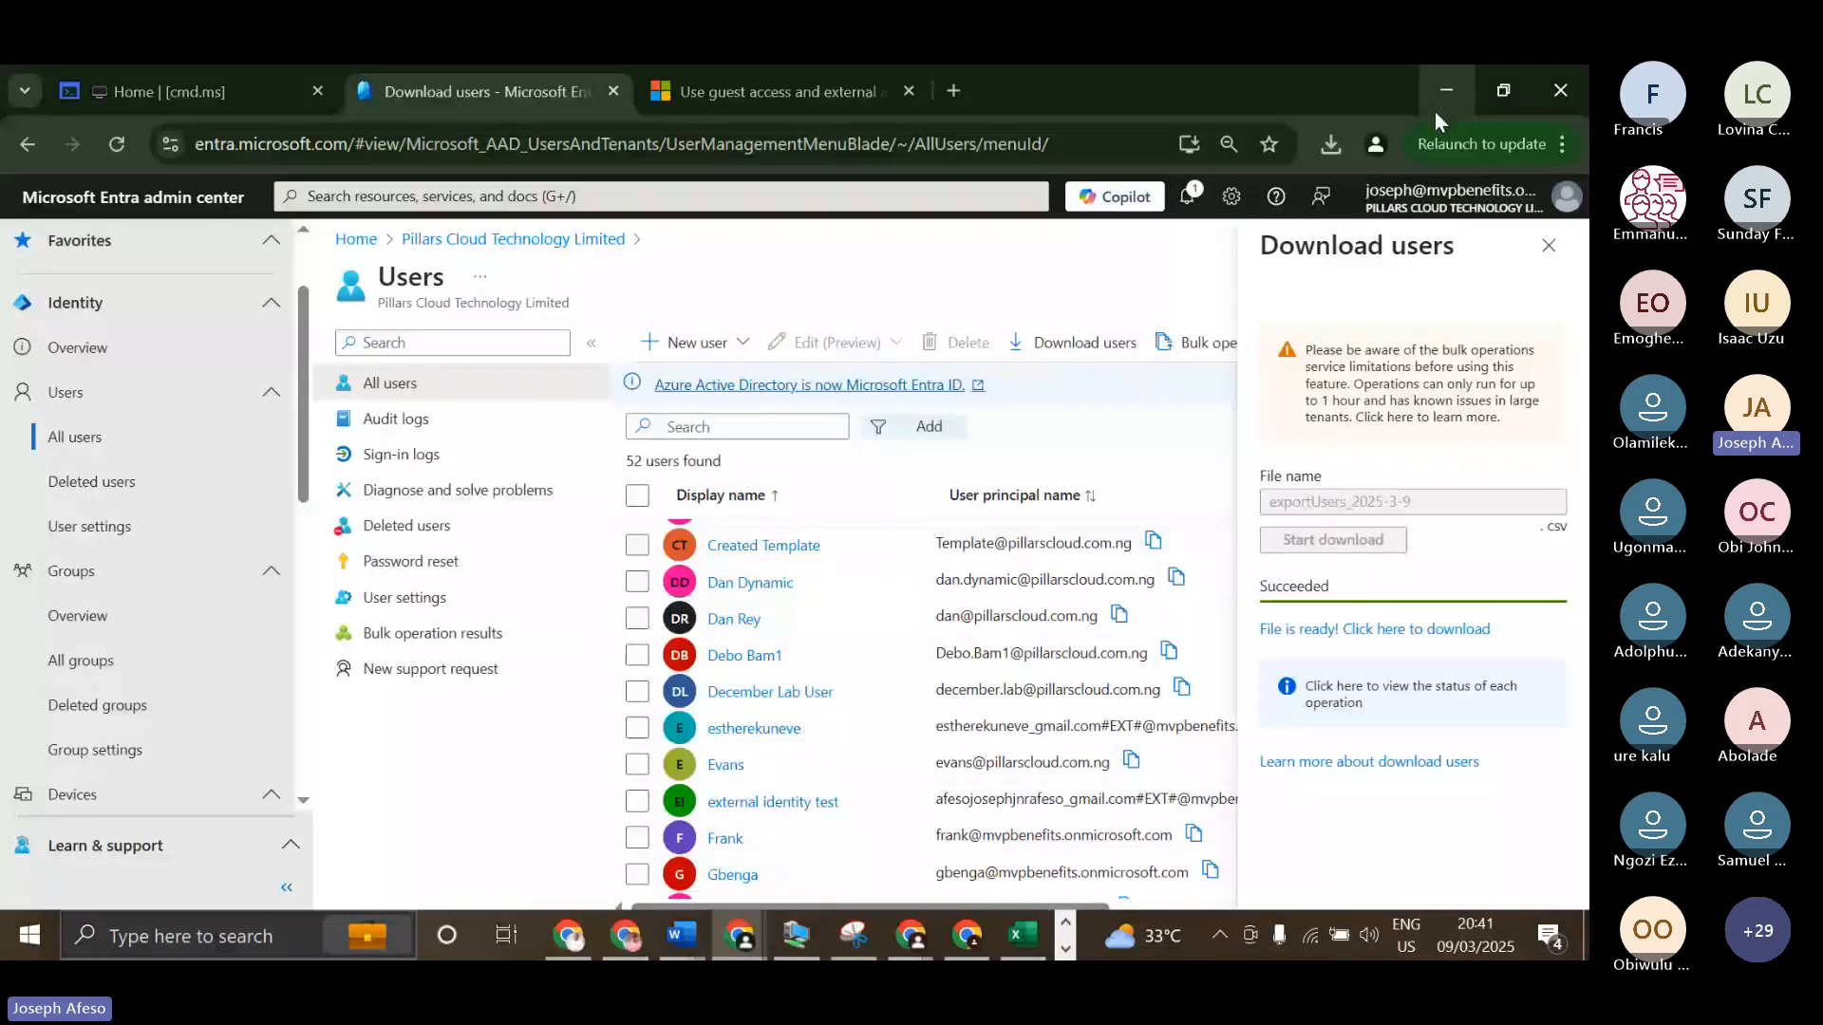
{"action": "left_click", "coordinate": [1548, 246]}
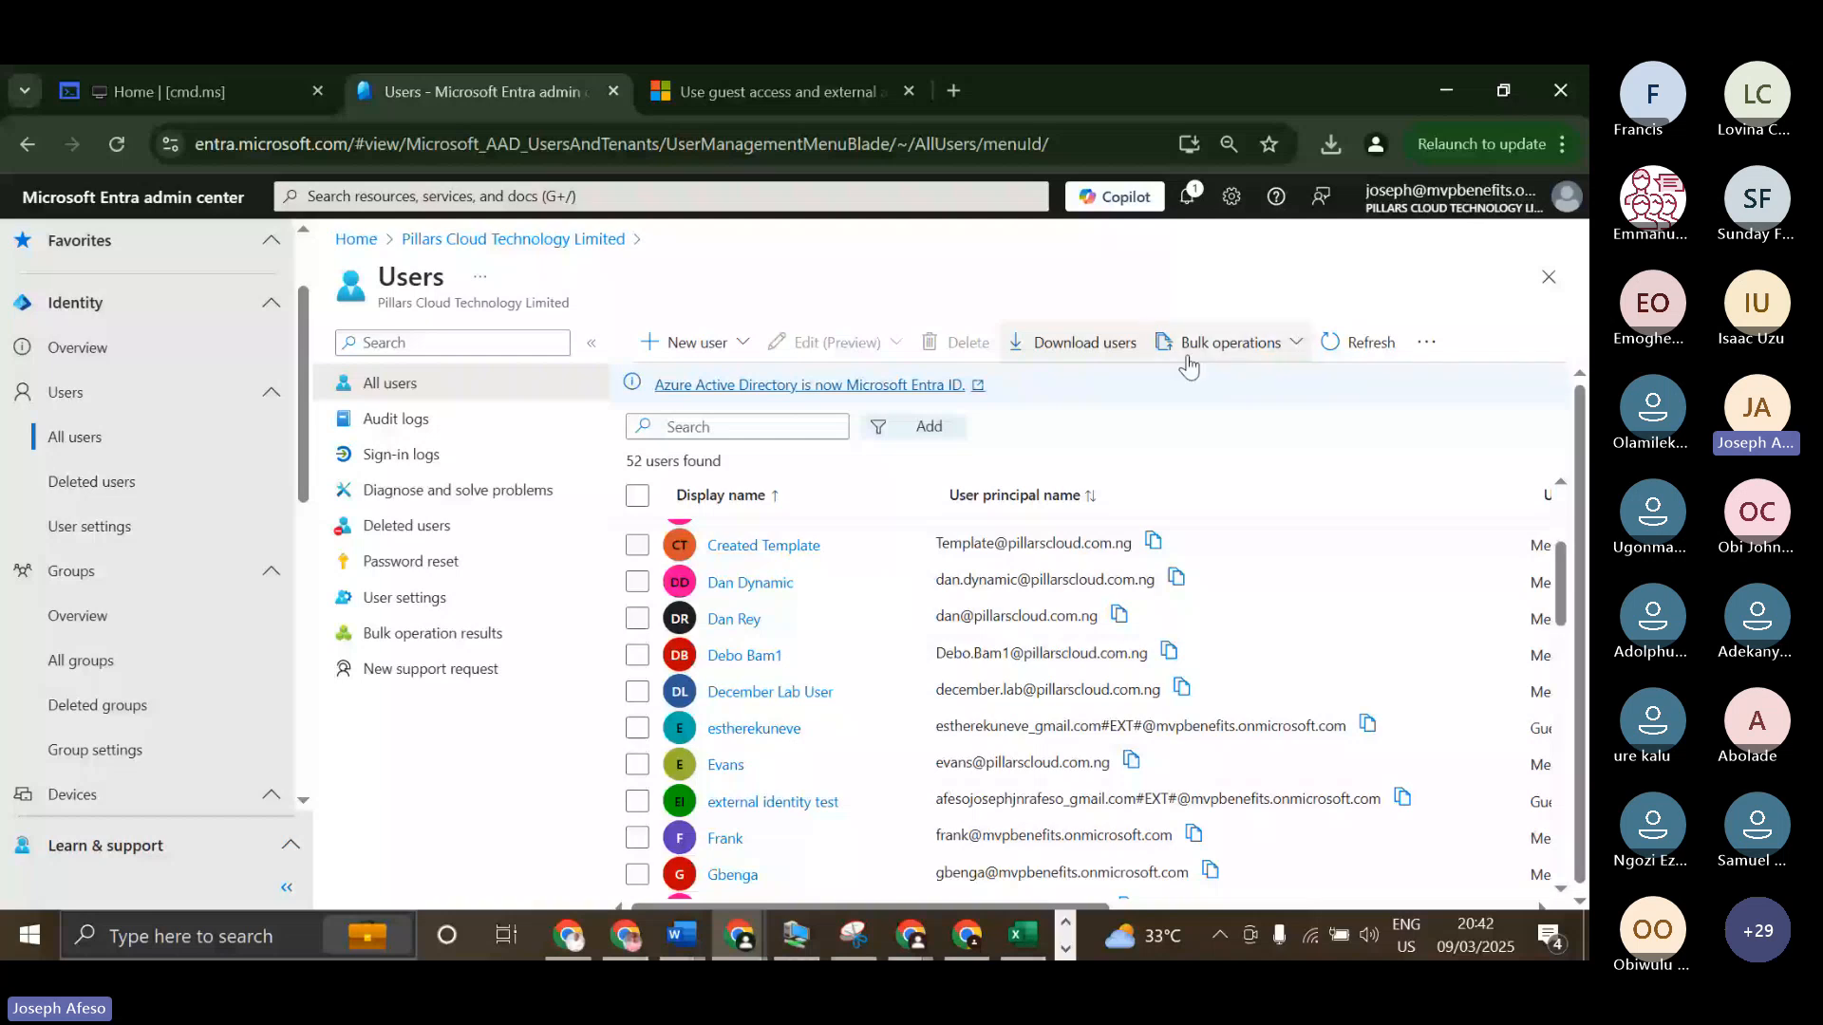
{"action": "left_click", "coordinate": [1291, 347]}
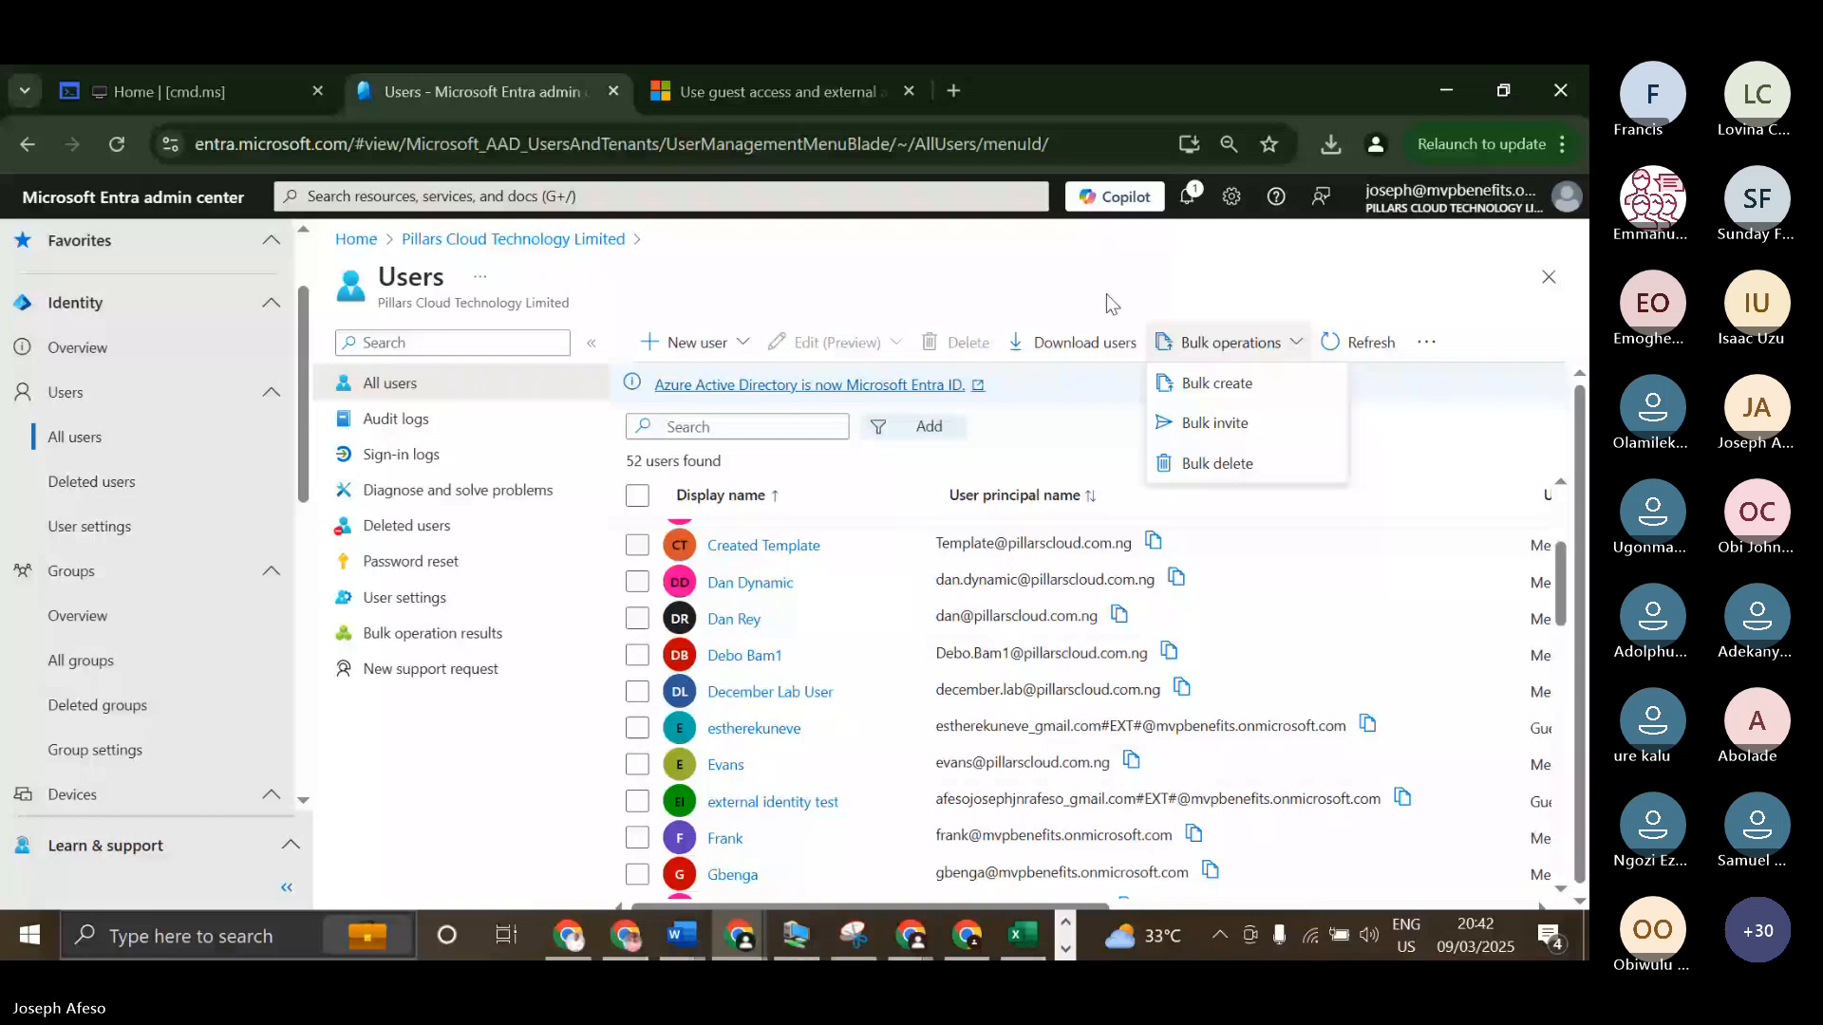
{"action": "left_click", "coordinate": [1458, 350]}
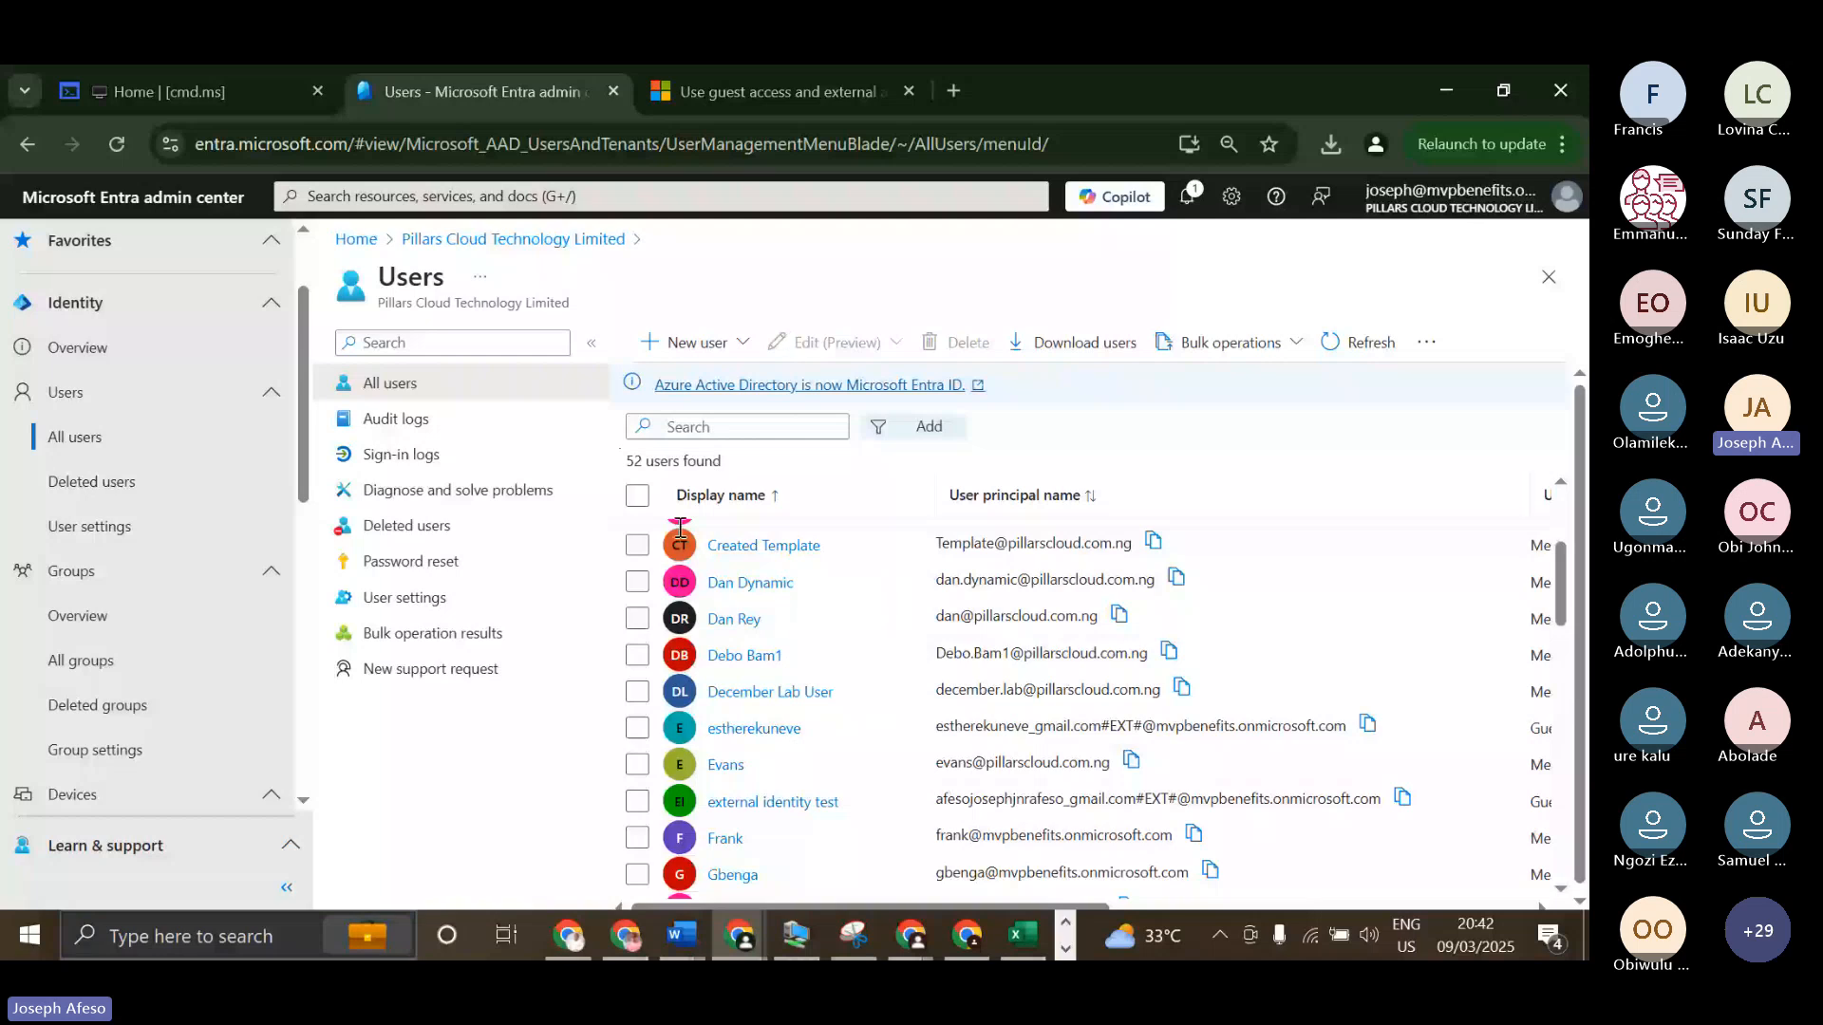
{"action": "scroll", "coordinate": [681, 528], "scroll_direction": "up", "scroll_amount": 3}
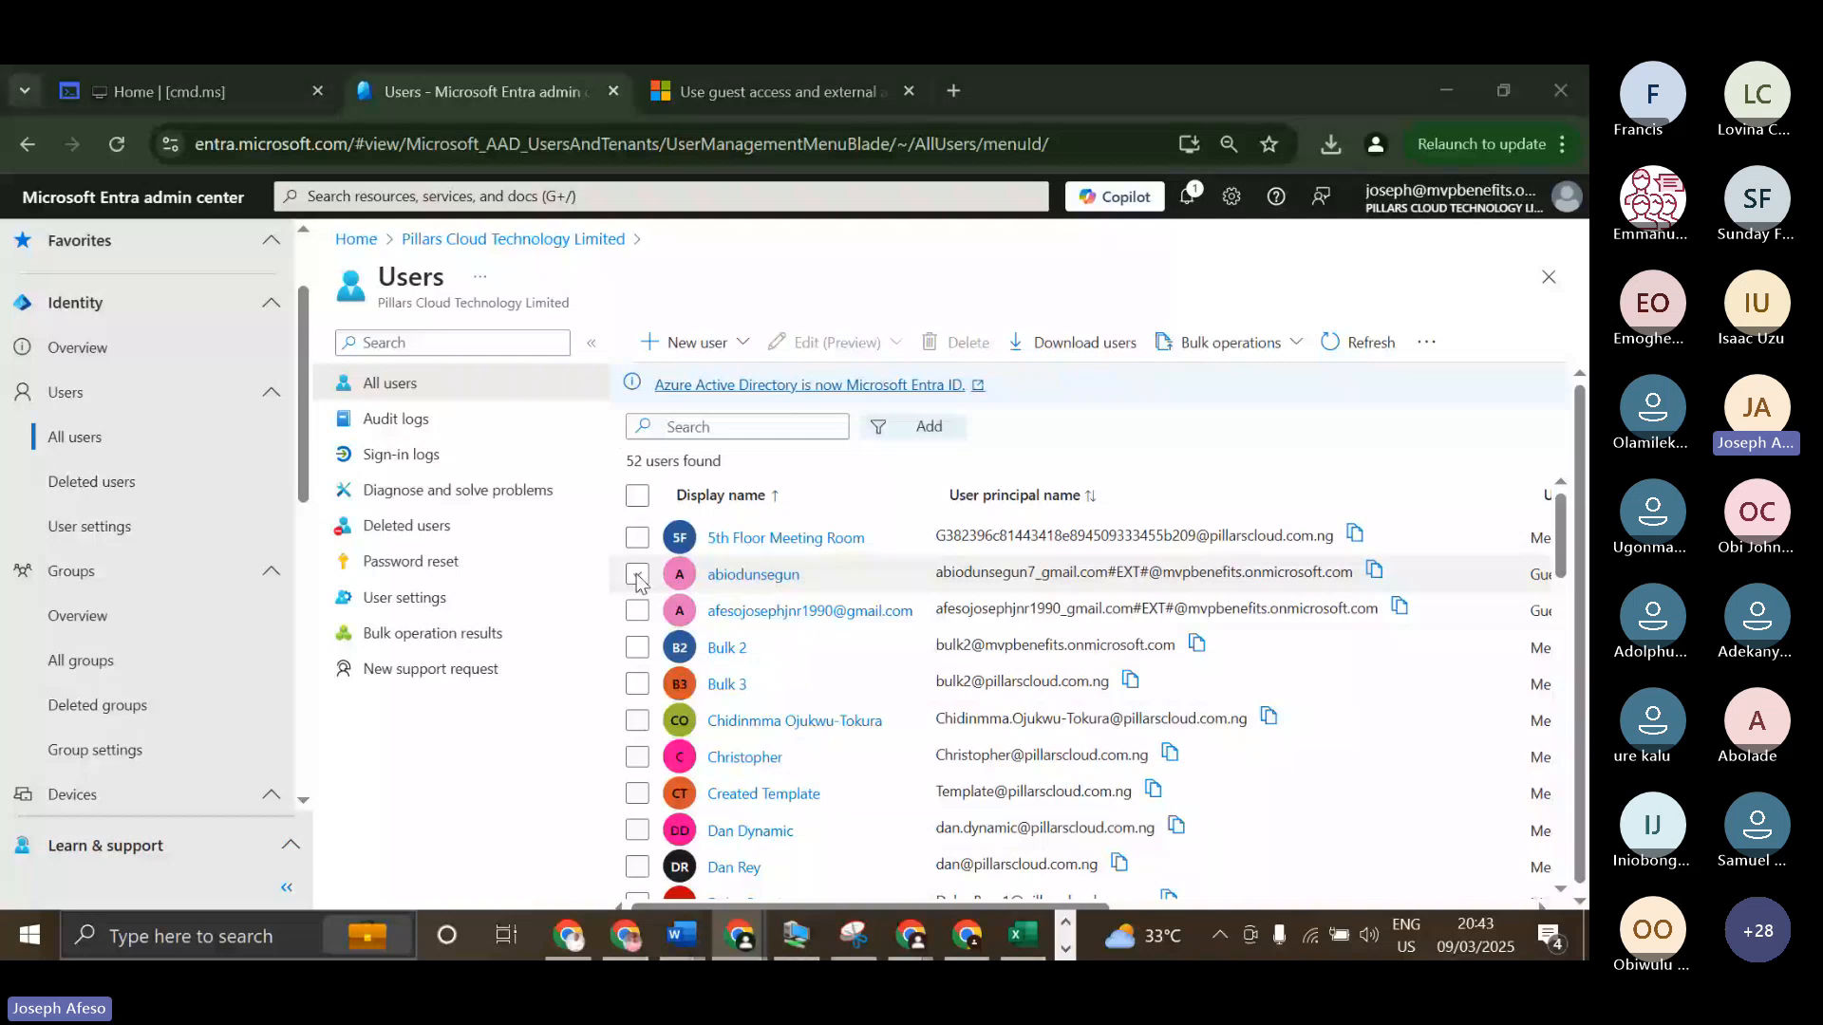
Open Paint and draw a wide rectangle with a black outline in the left part of the blank canvas.
{"action": "type", "text": "paint"}
{"action": "key", "text": "Return"}
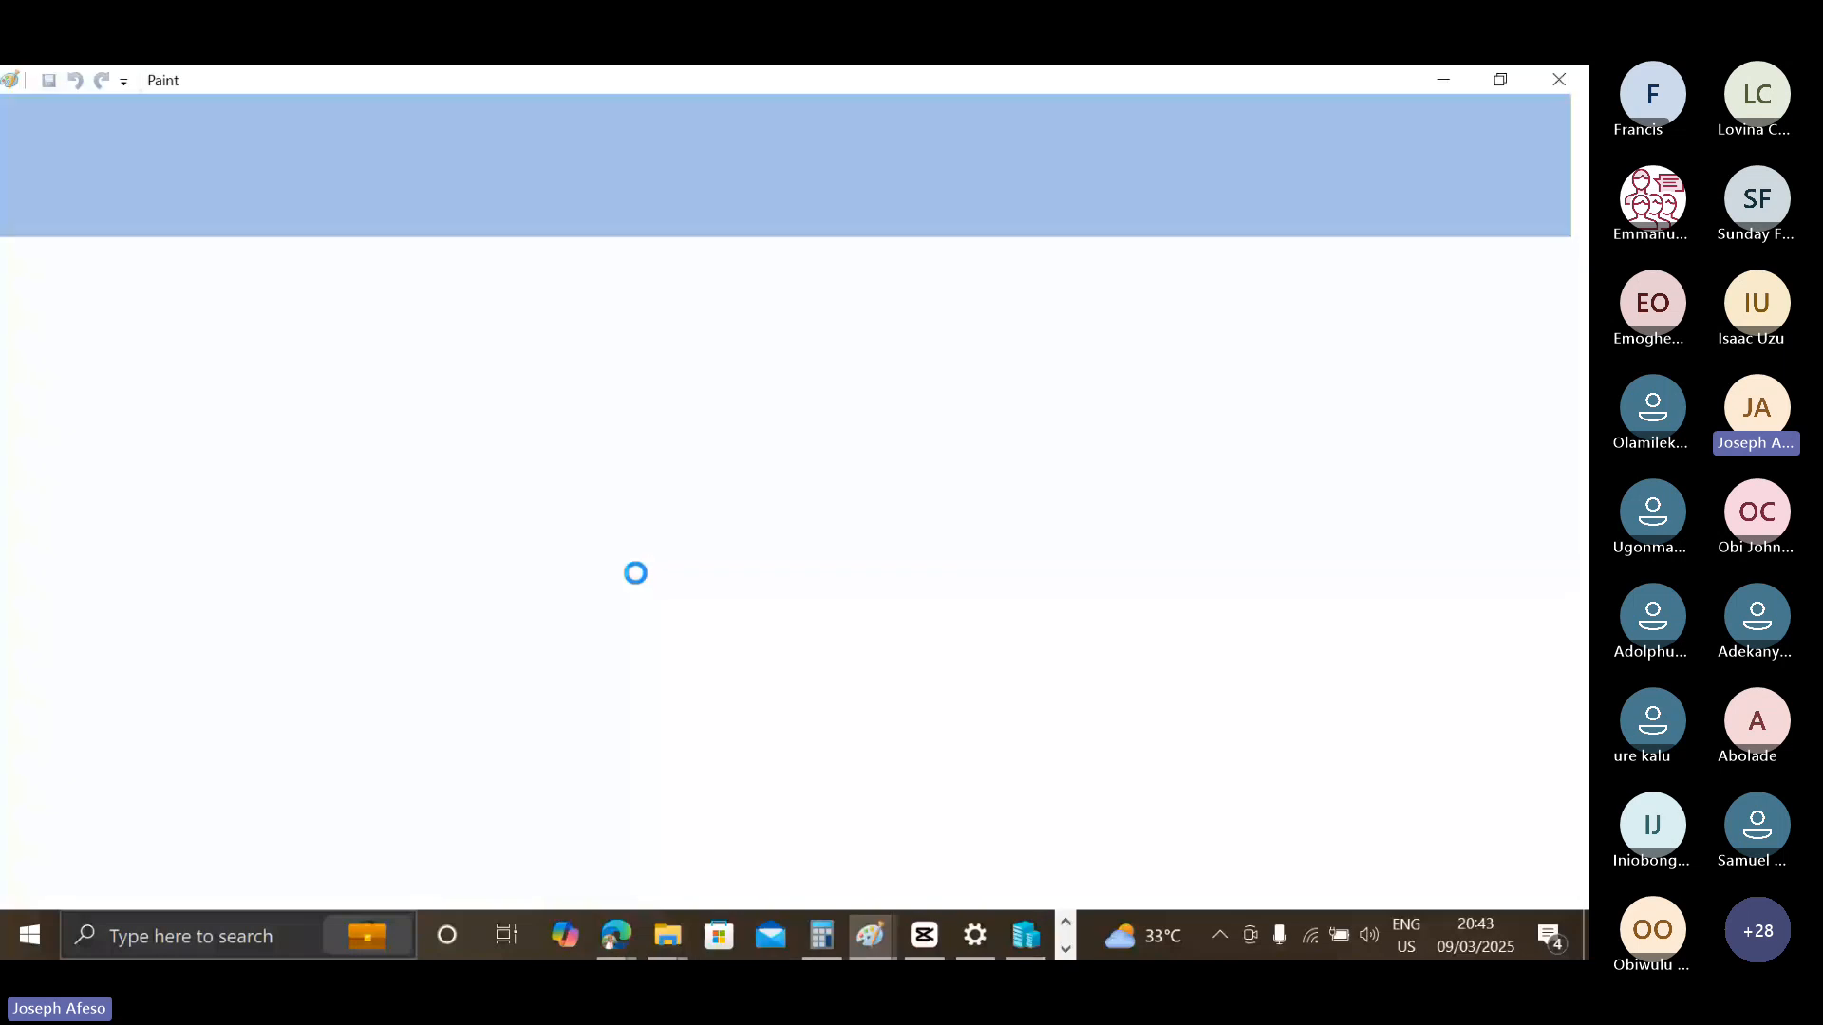
{"action": "left_click_drag", "start_coordinate": [283, 352], "coordinate": [617, 535]}
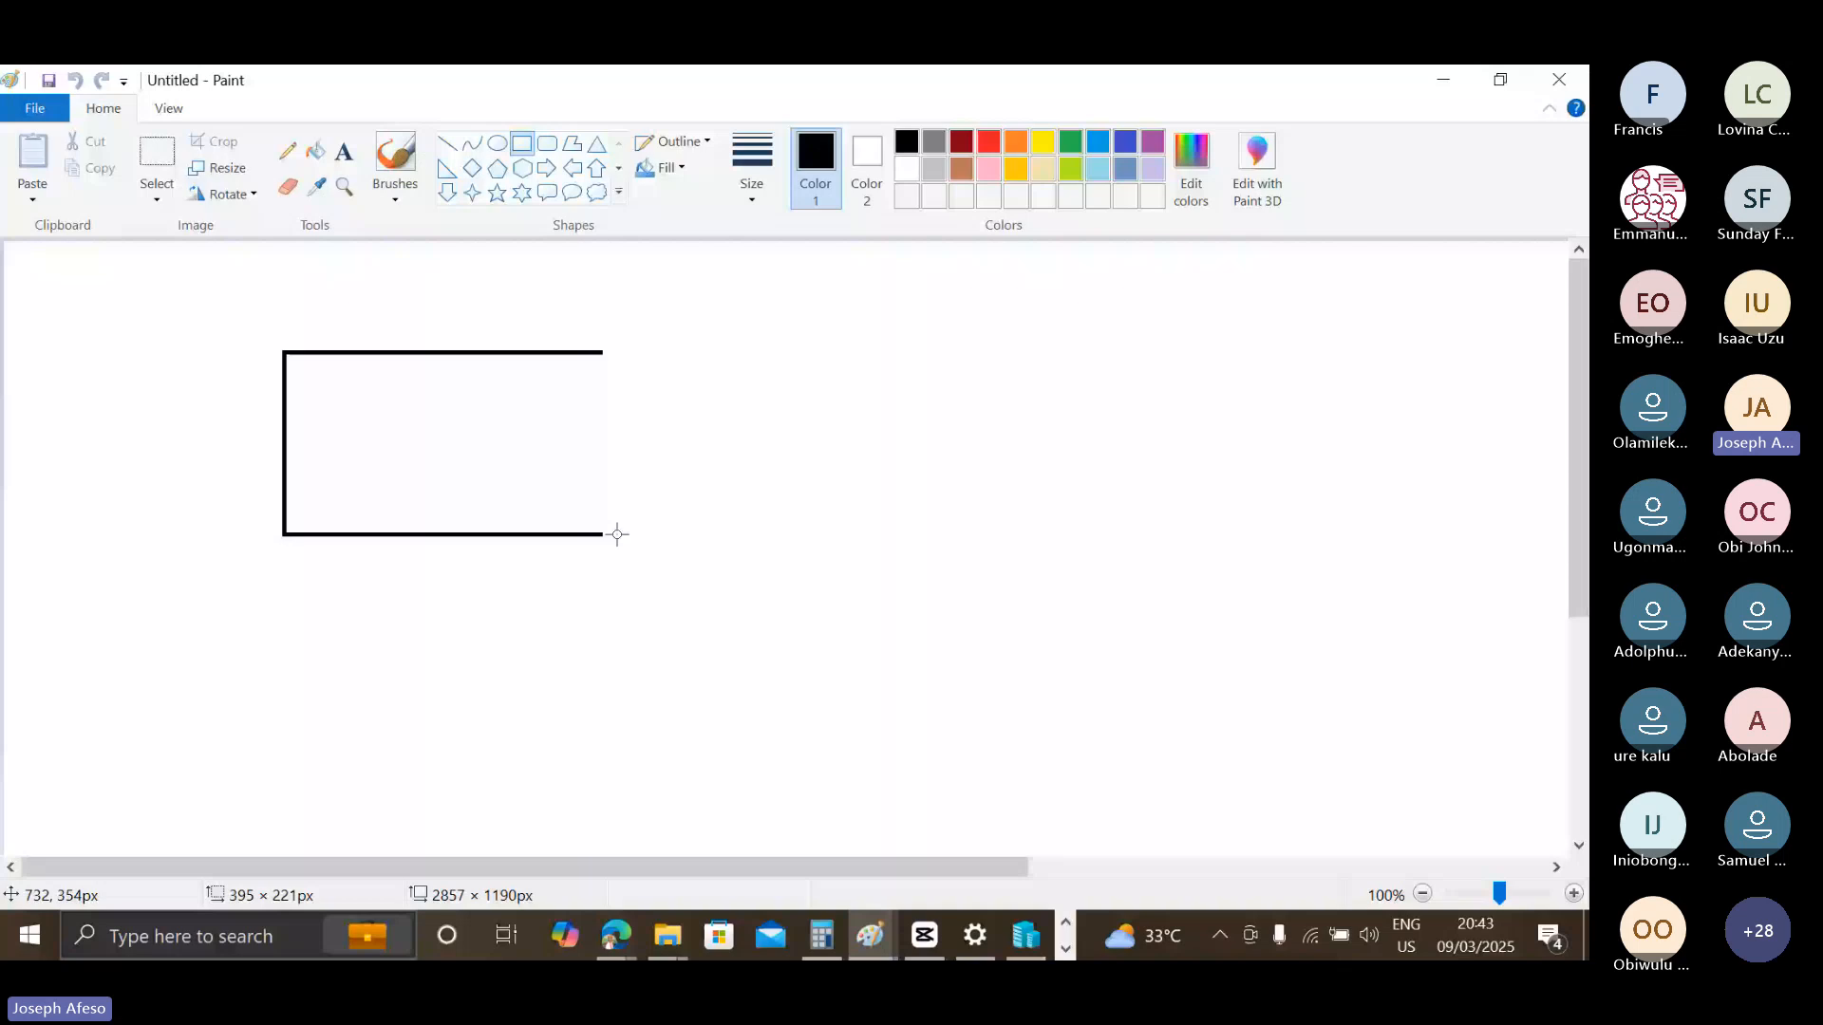
{"action": "left_click_drag", "start_coordinate": [617, 534], "coordinate": [629, 547]}
Add the bold black text label "M365 Admin Center" above the black rectangle.
{"action": "left_click", "coordinate": [344, 151]}
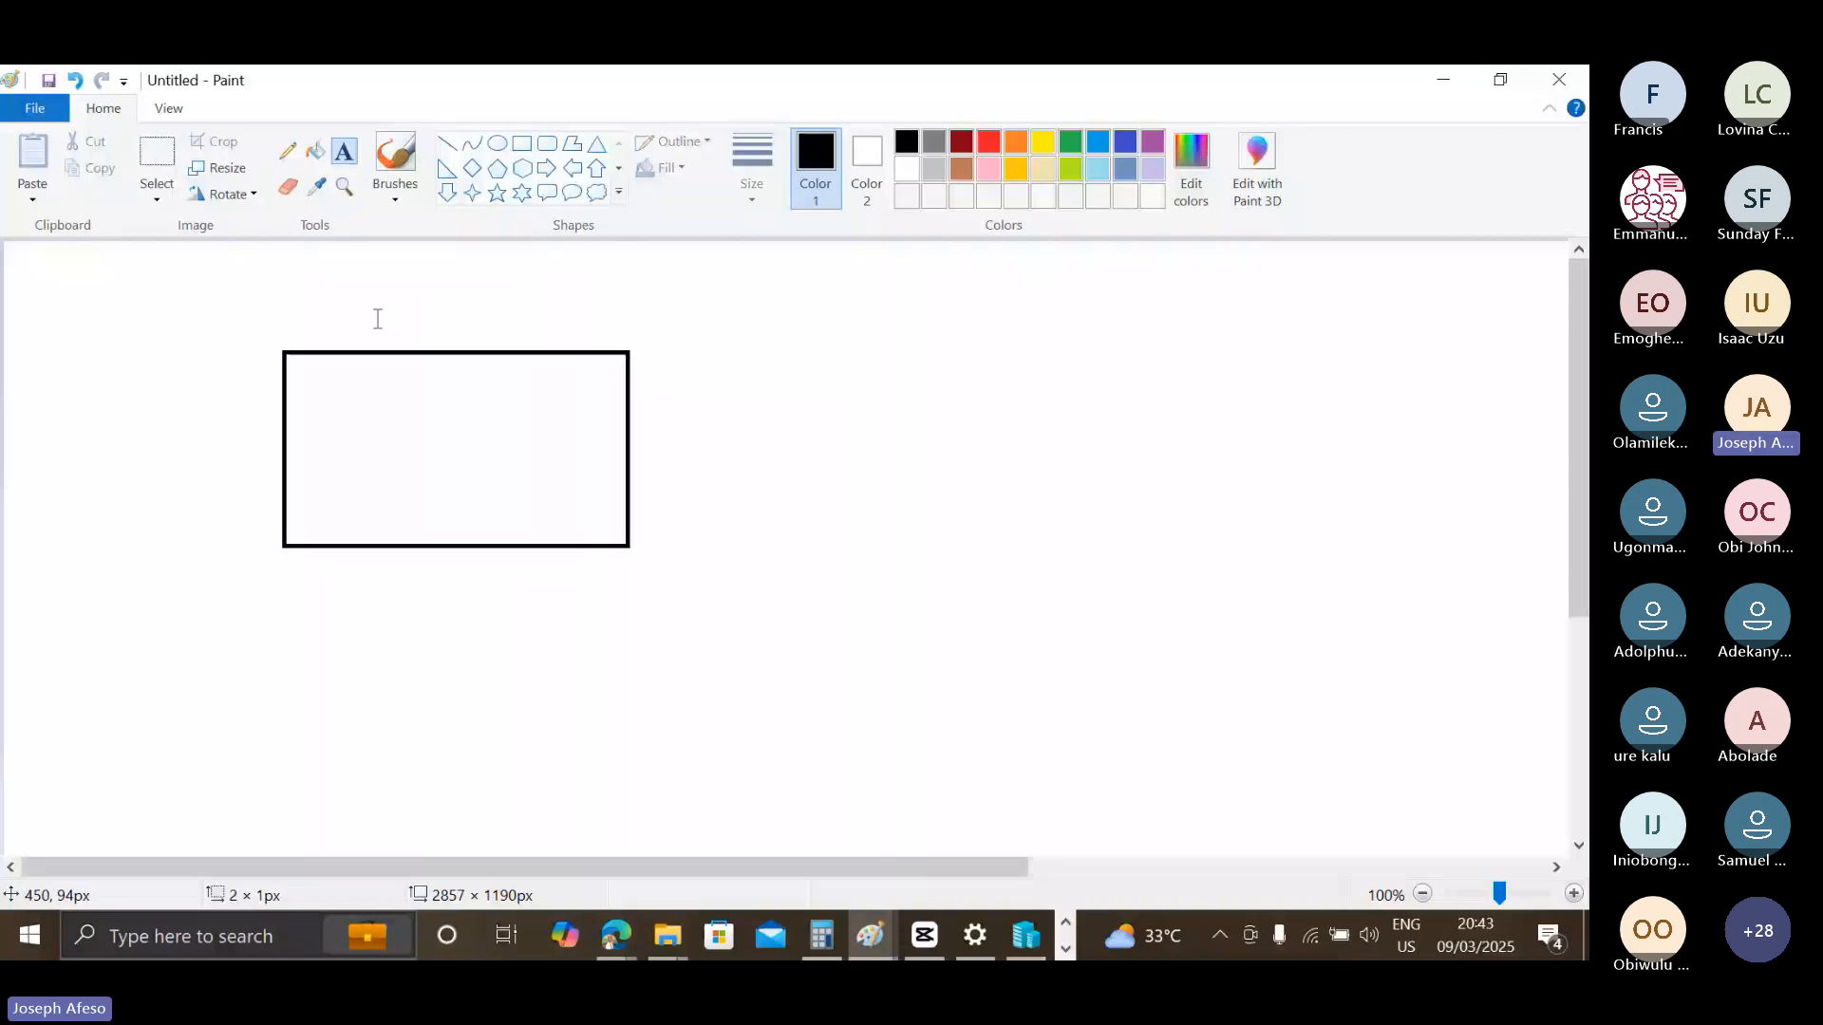
{"action": "left_click", "coordinate": [377, 319]}
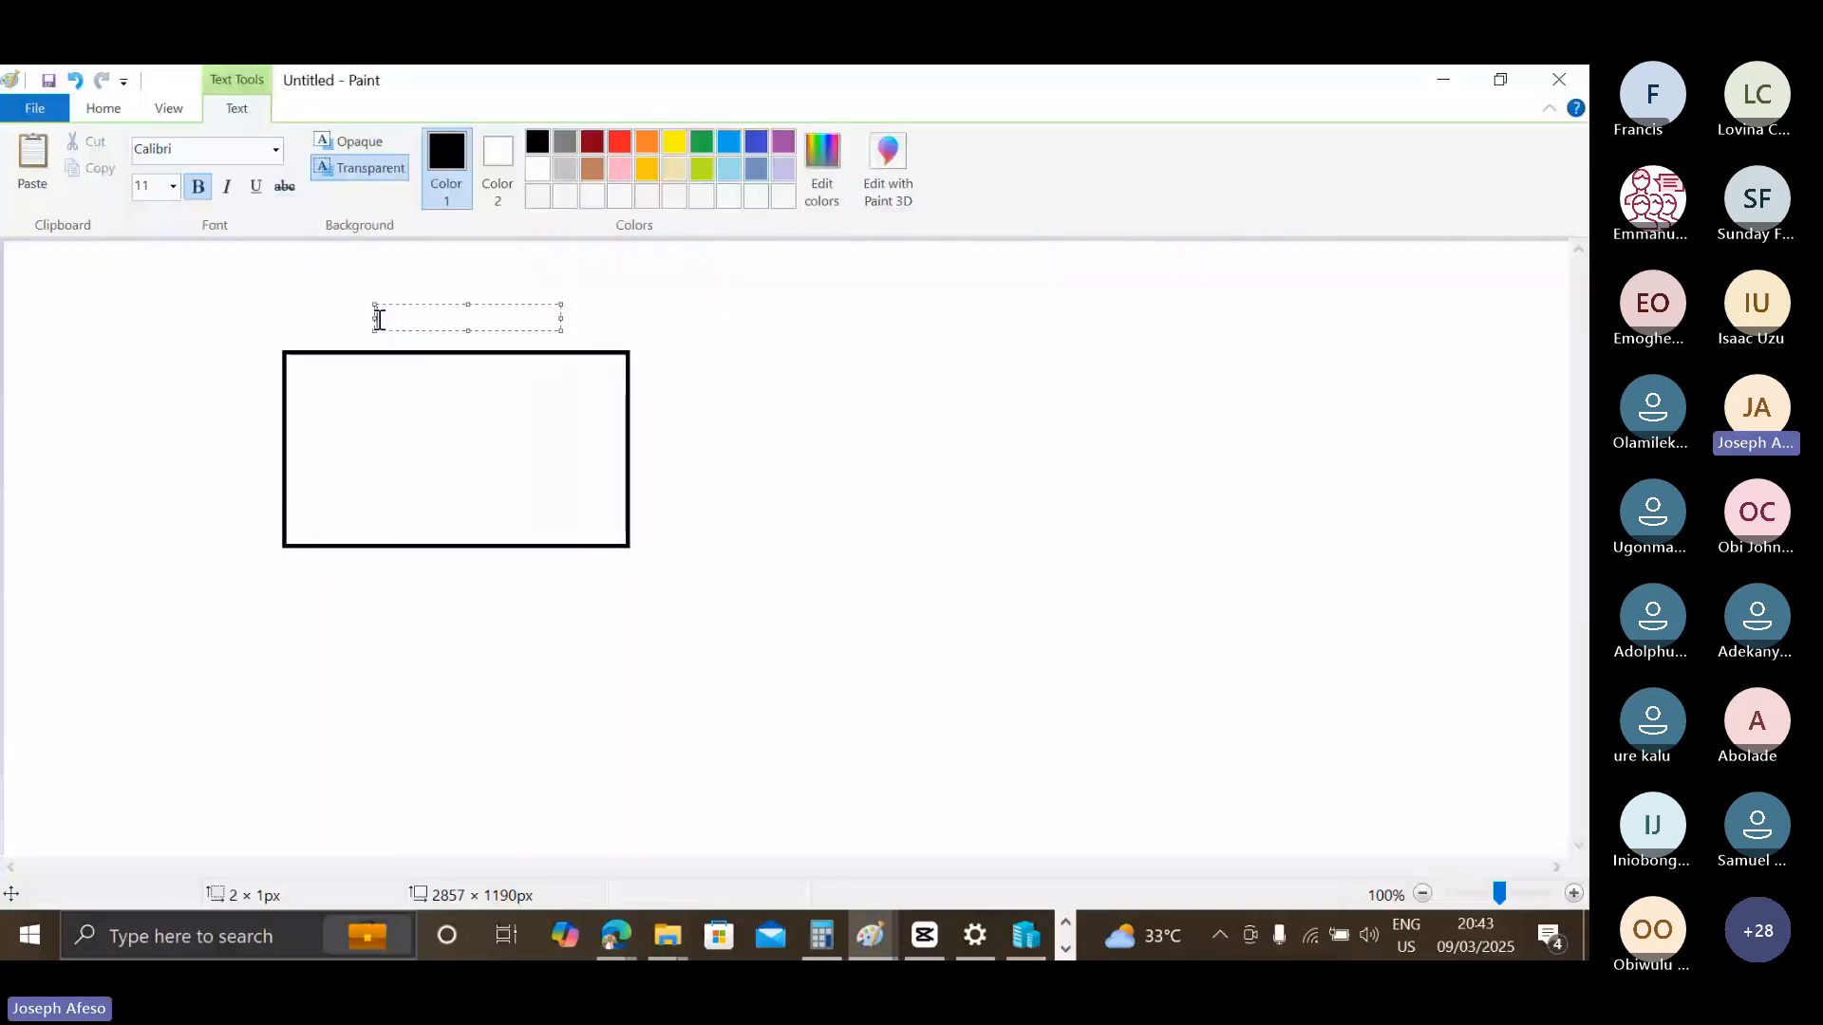
{"action": "type", "text": "M365 Adm"}
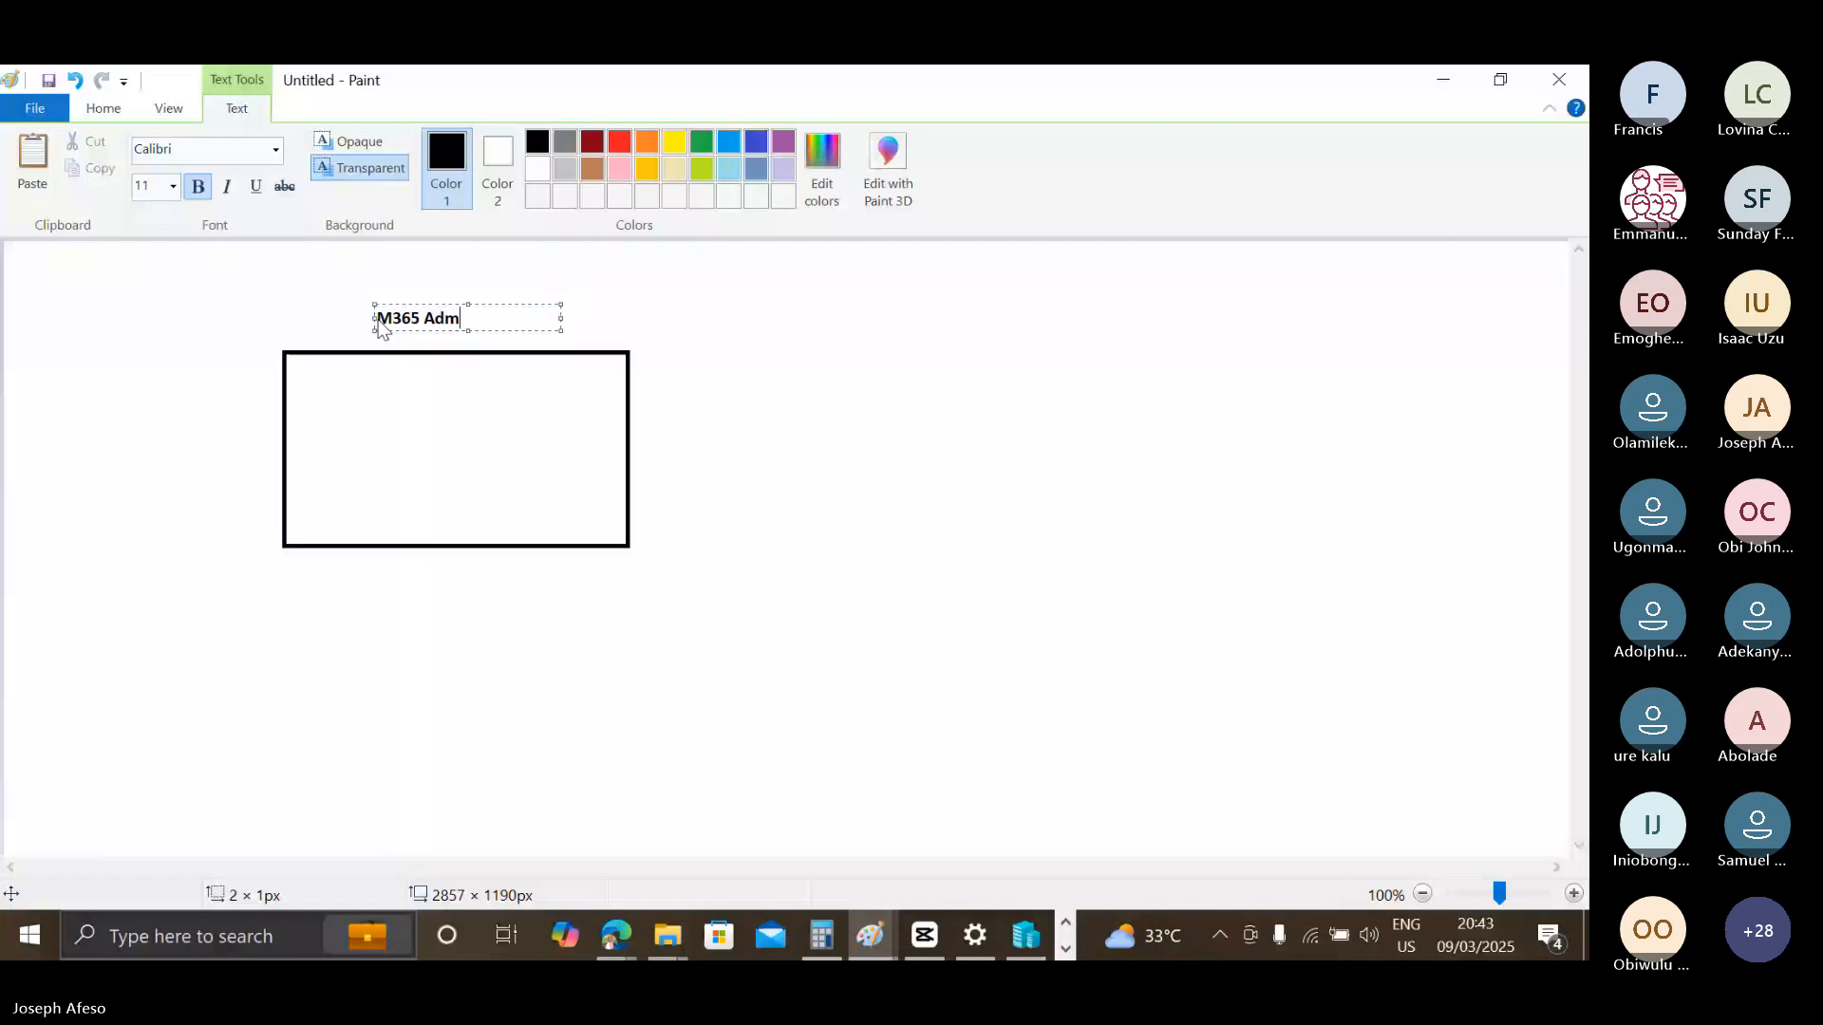
{"action": "type", "text": "i"}
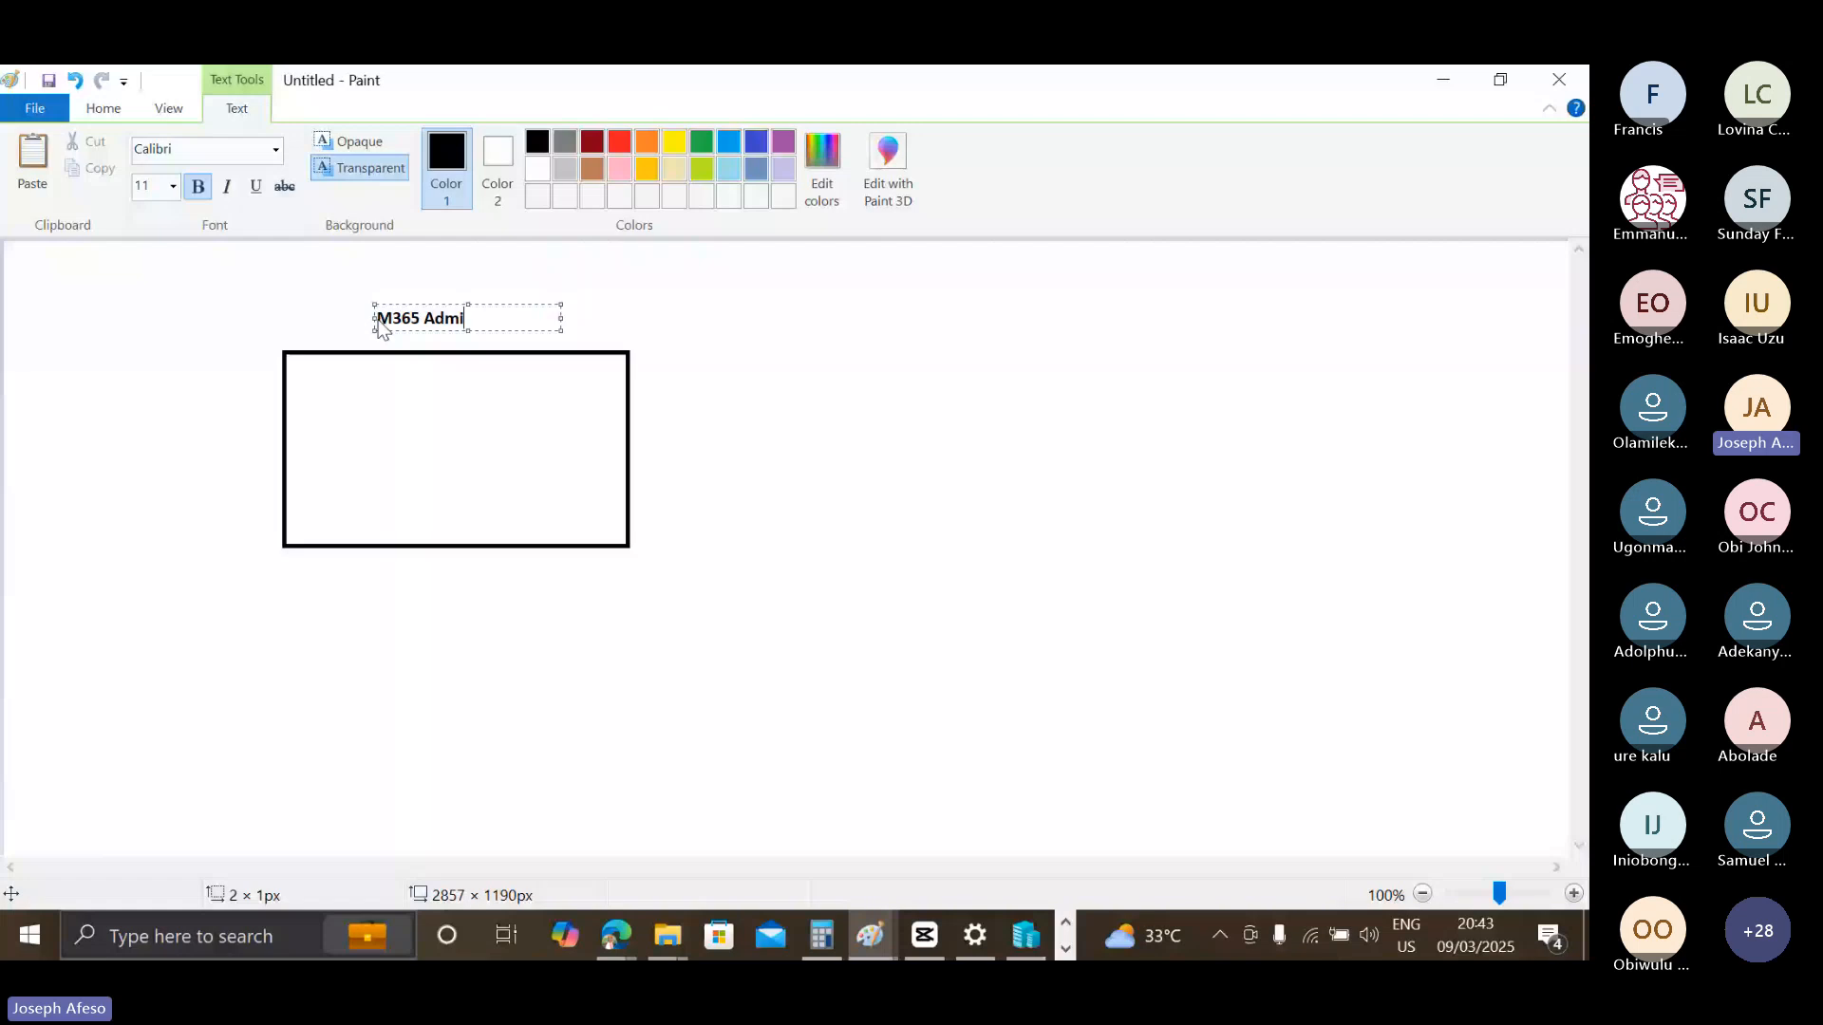
{"action": "type", "text": "n Center"}
{"action": "left_click", "coordinate": [589, 319]}
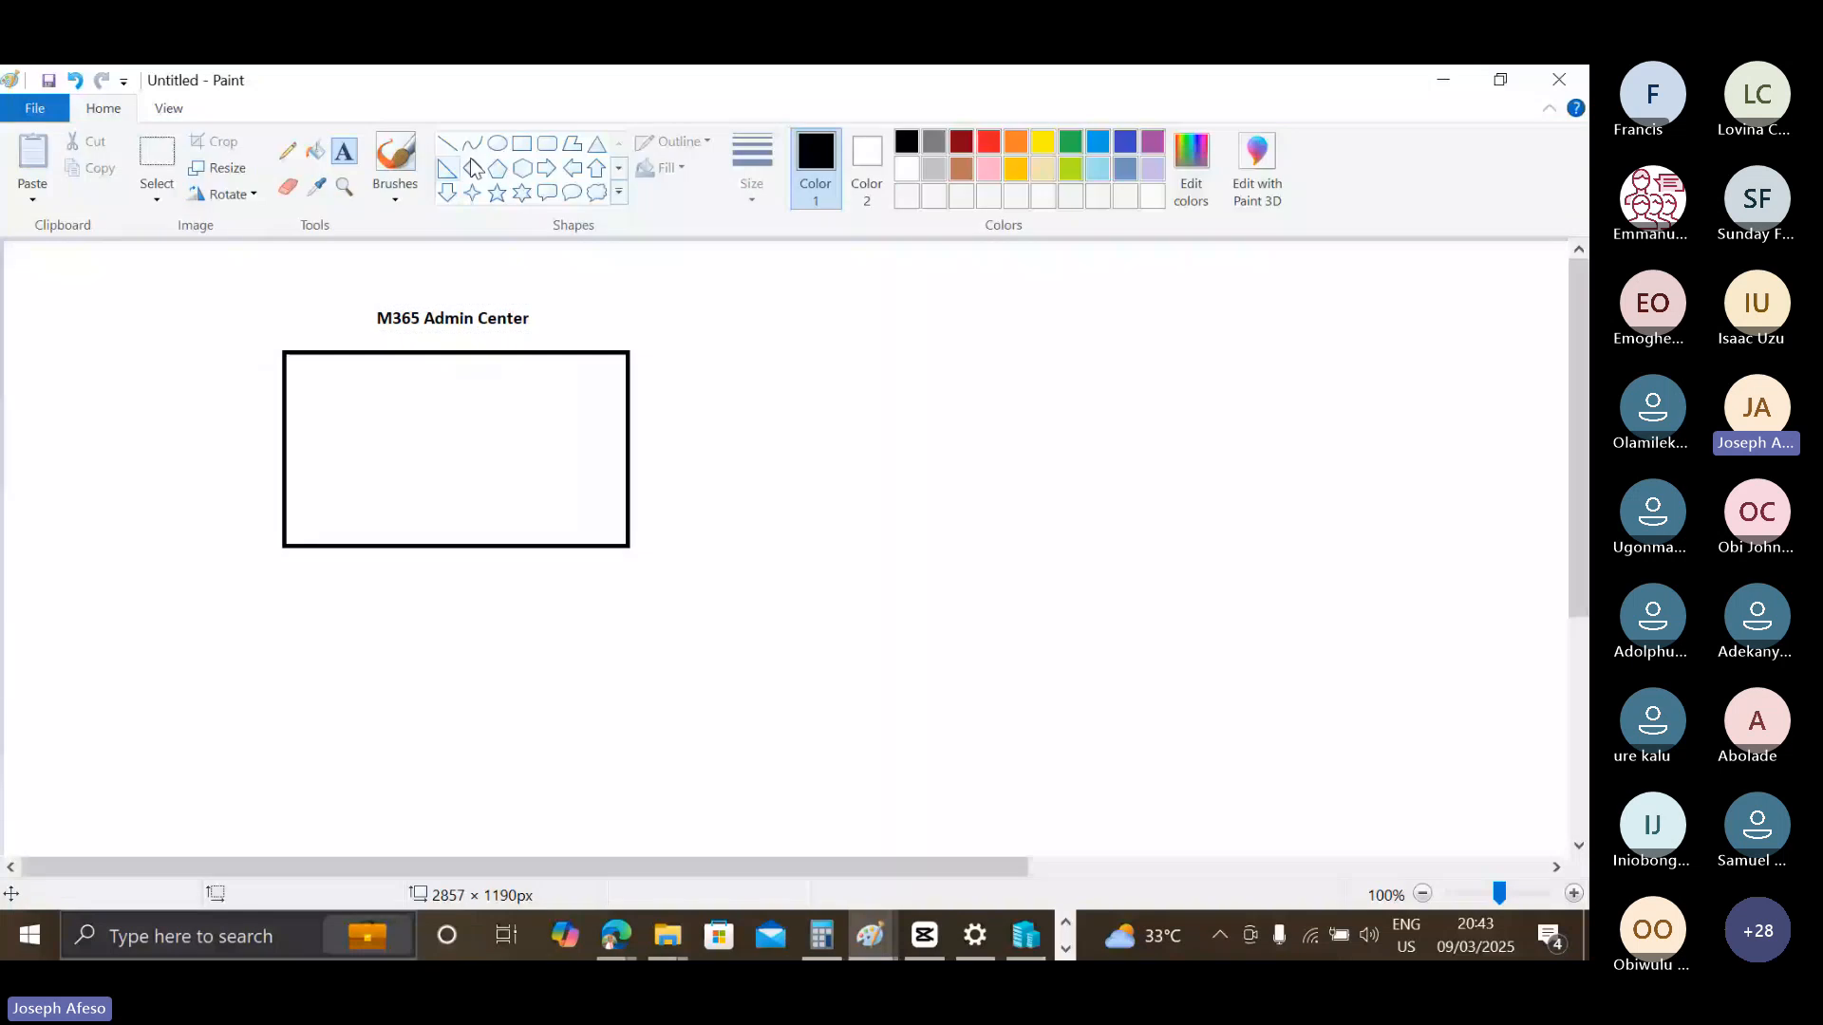
Draw a second rectangle about 455 × 270 px to the right of the first and give it a red outline.
{"action": "left_click", "coordinate": [521, 143]}
{"action": "left_click_drag", "start_coordinate": [822, 350], "coordinate": [1198, 570]}
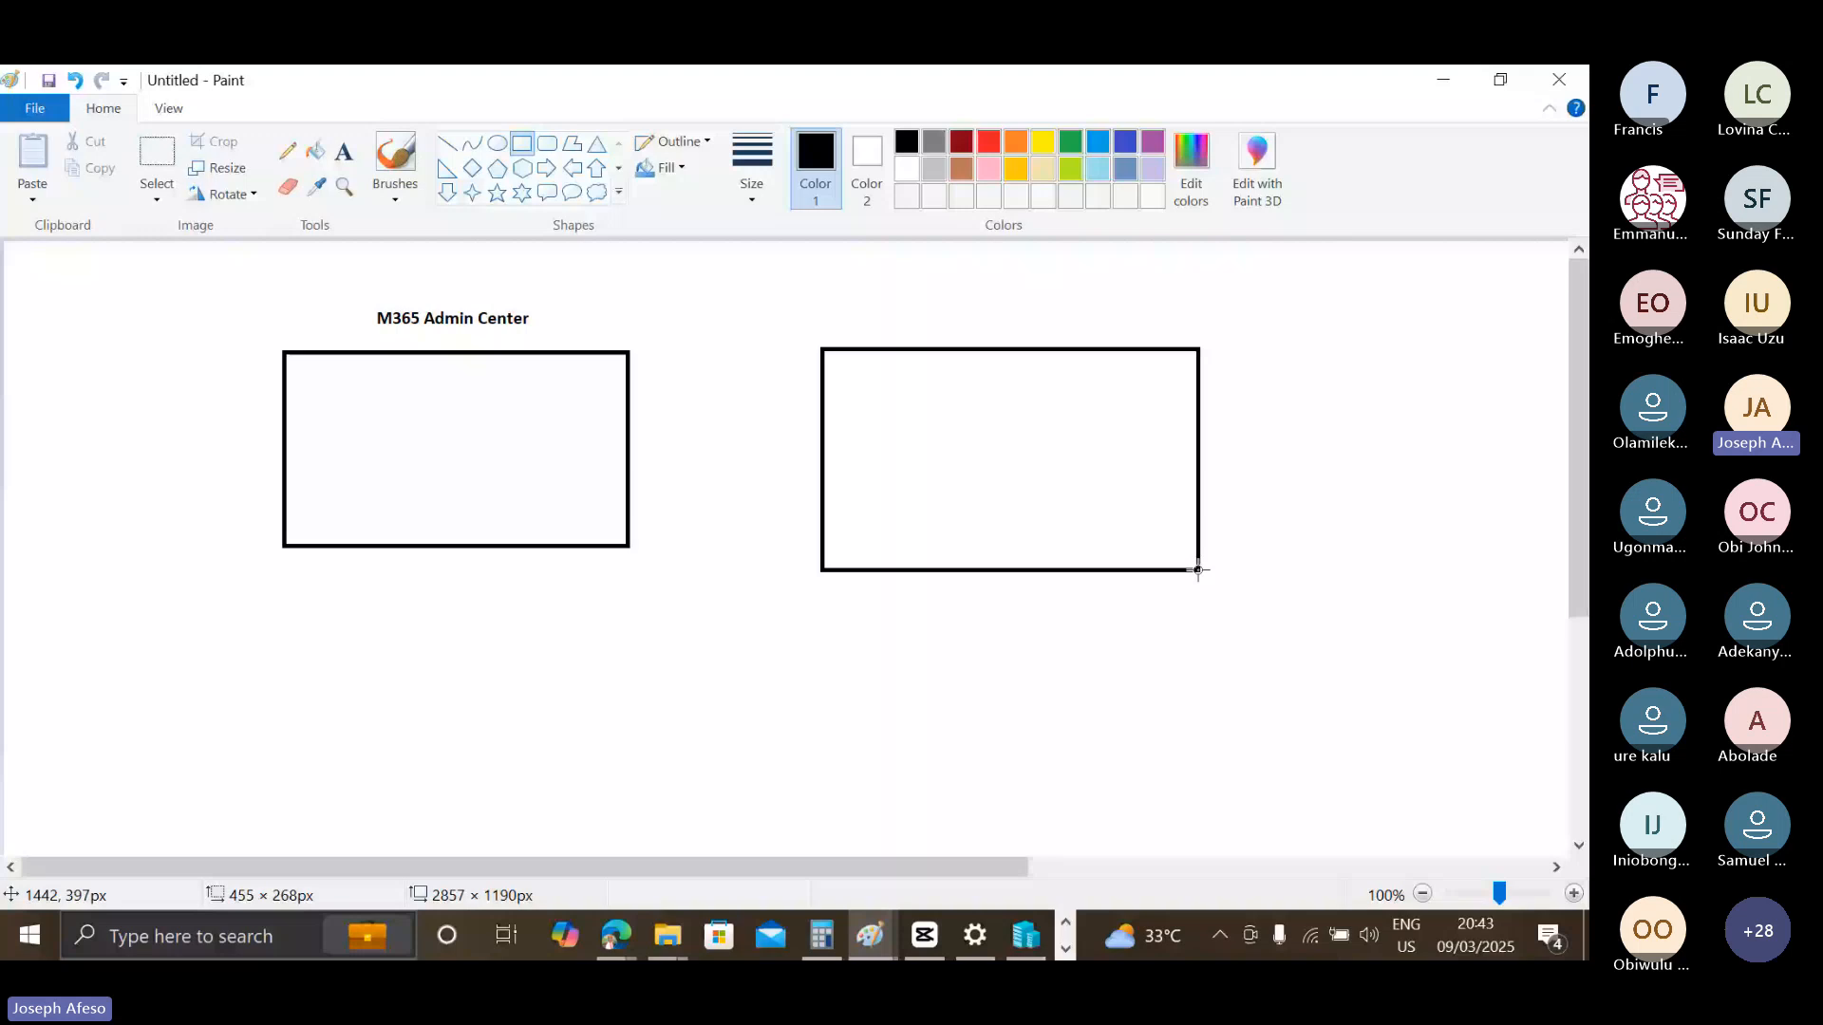
{"action": "left_click", "coordinate": [988, 142]}
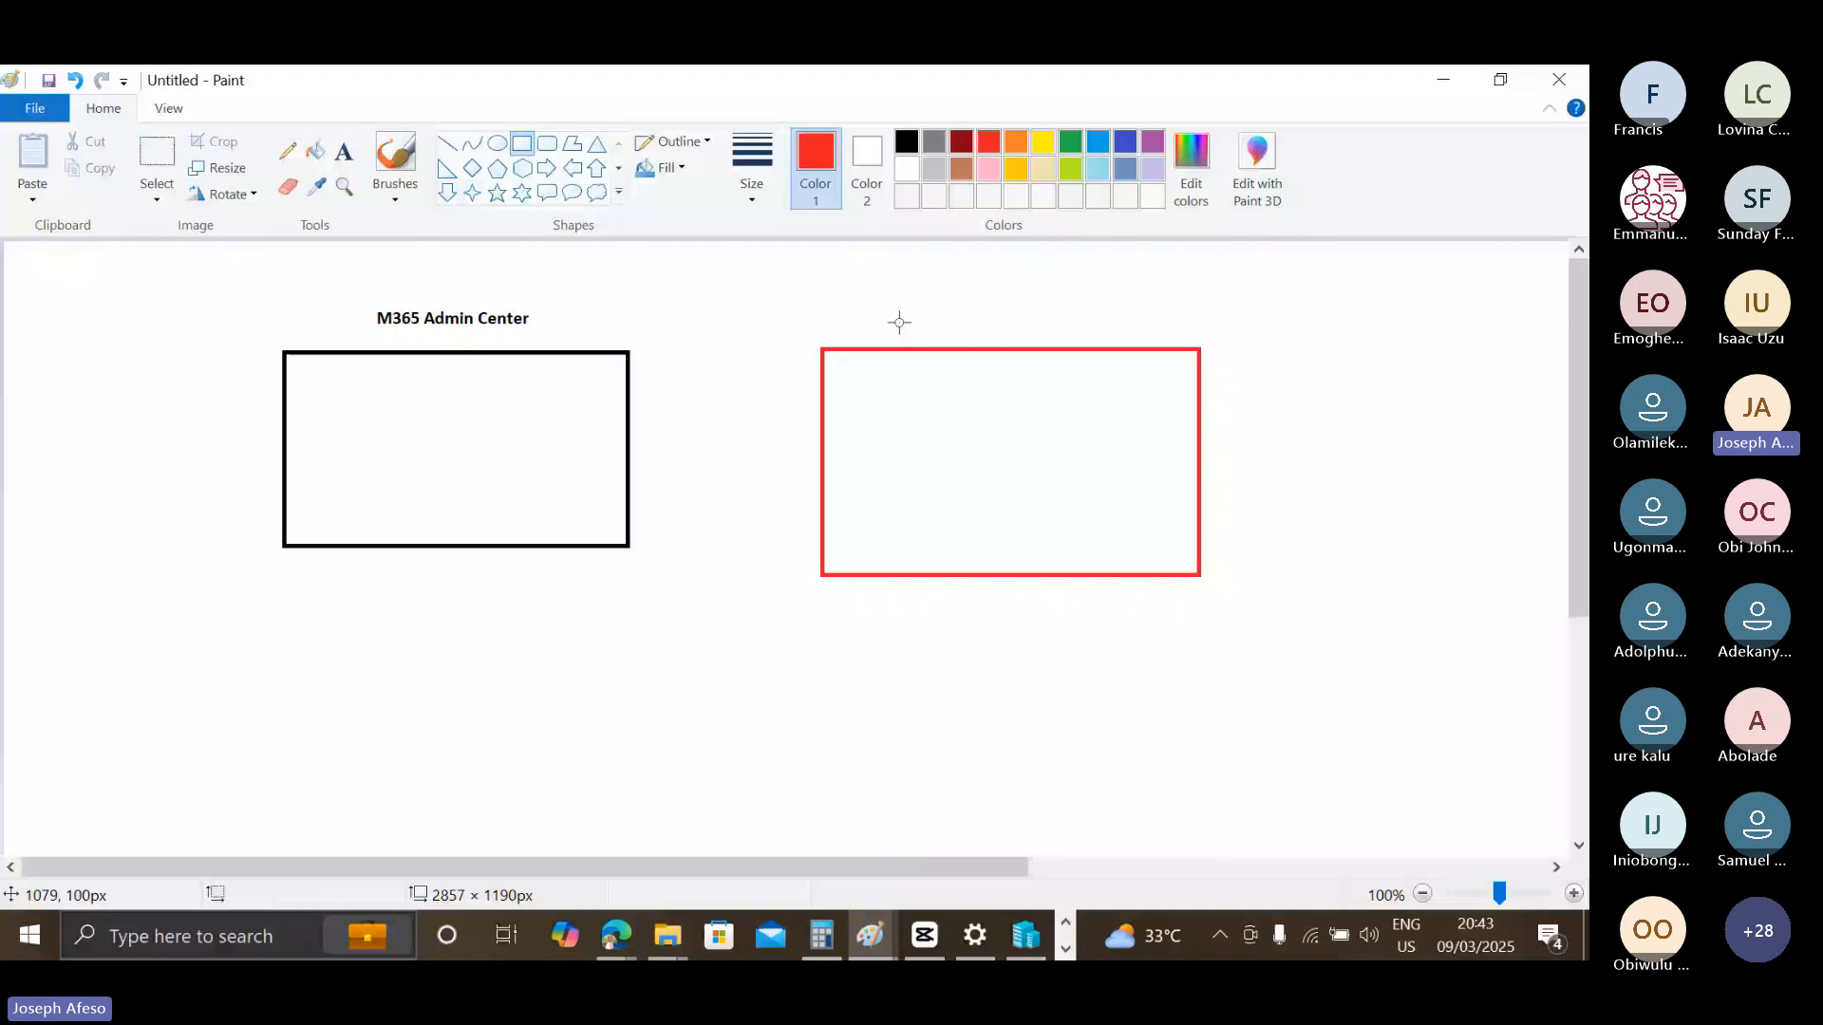
Add the red text label "Entra Admin Center" above the red rectangle.
{"action": "left_click", "coordinate": [921, 309]}
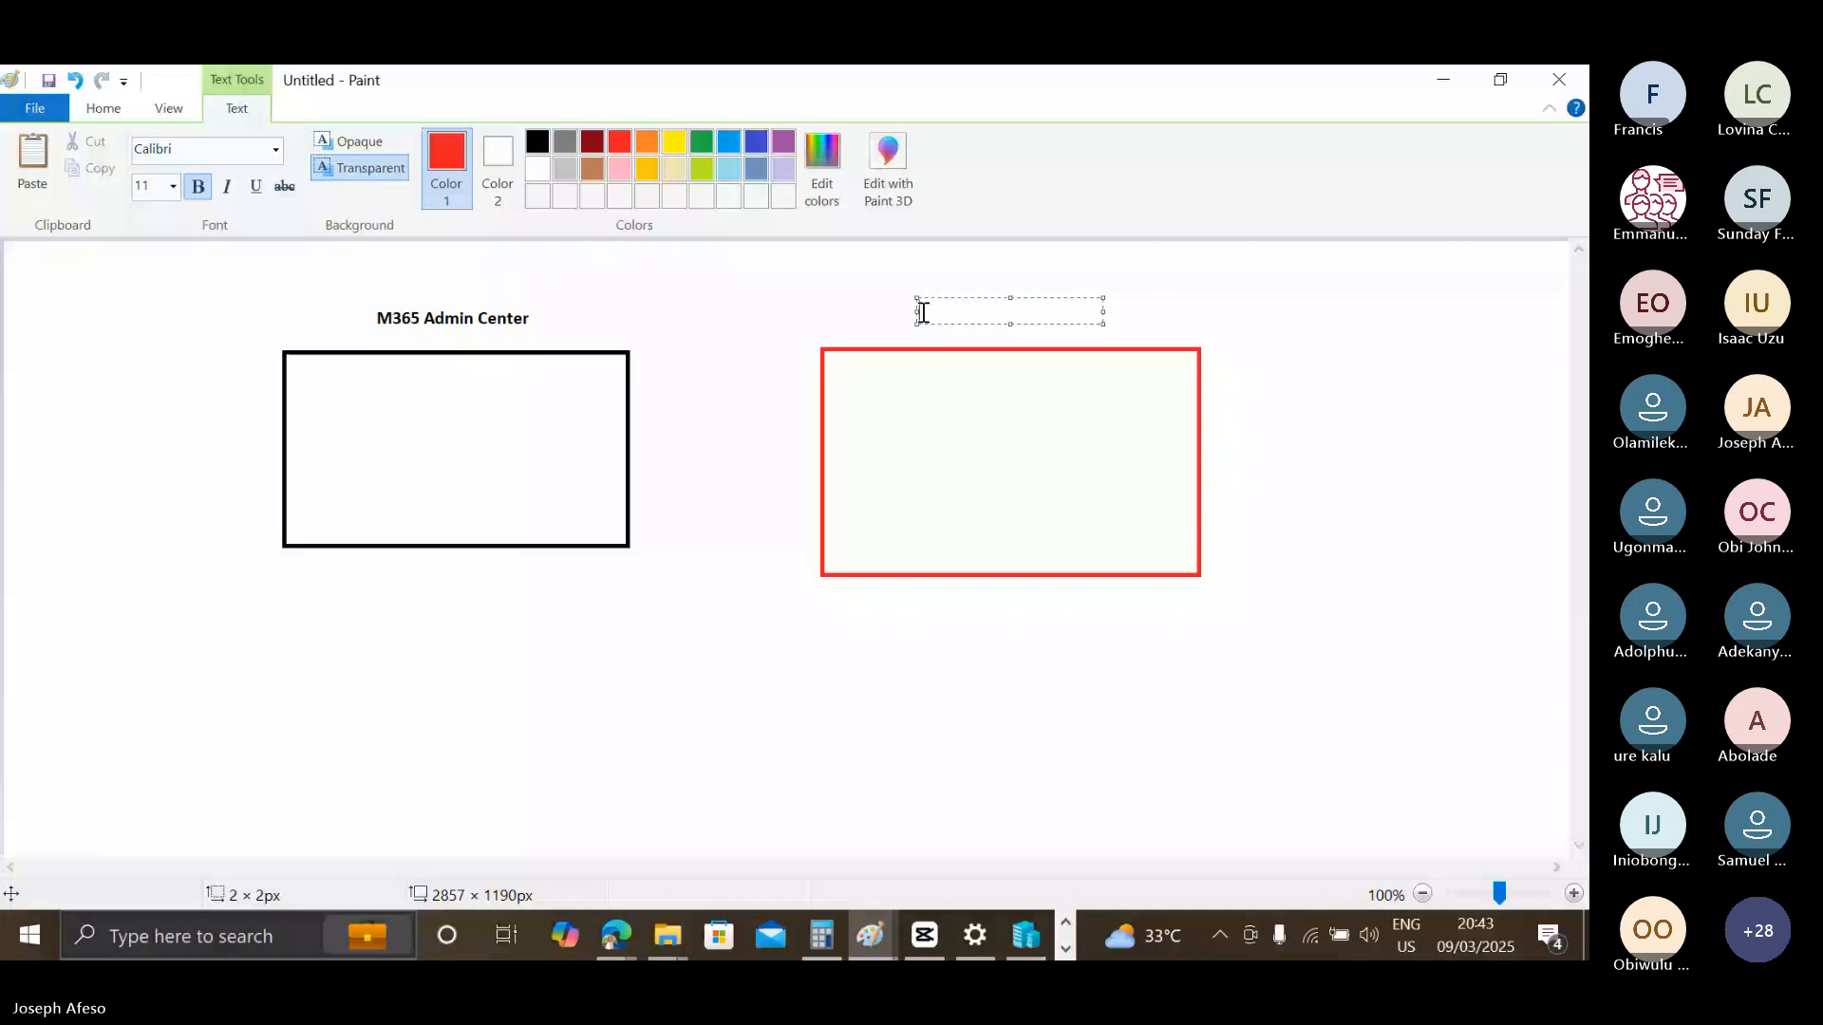
{"action": "type", "text": "Entra Admin Ce"}
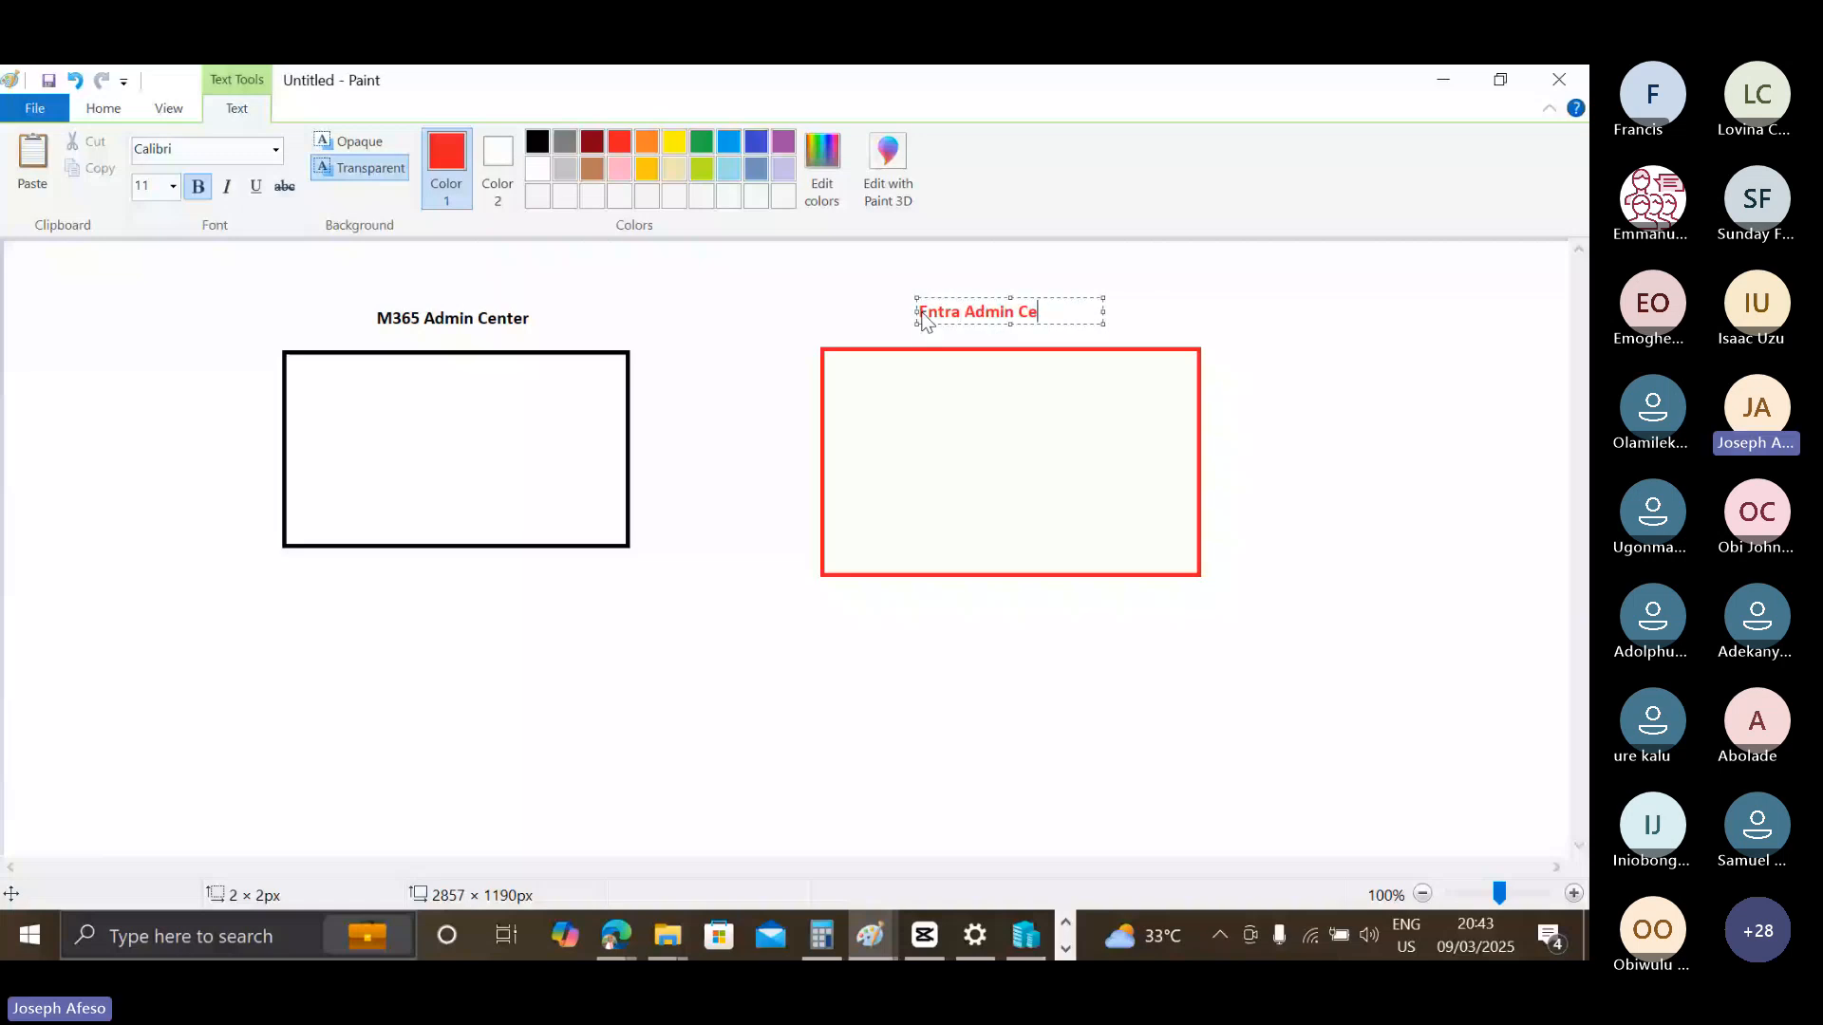
{"action": "type", "text": "nt"}
{"action": "type", "text": "er"}
{"action": "left_click", "coordinate": [726, 287]}
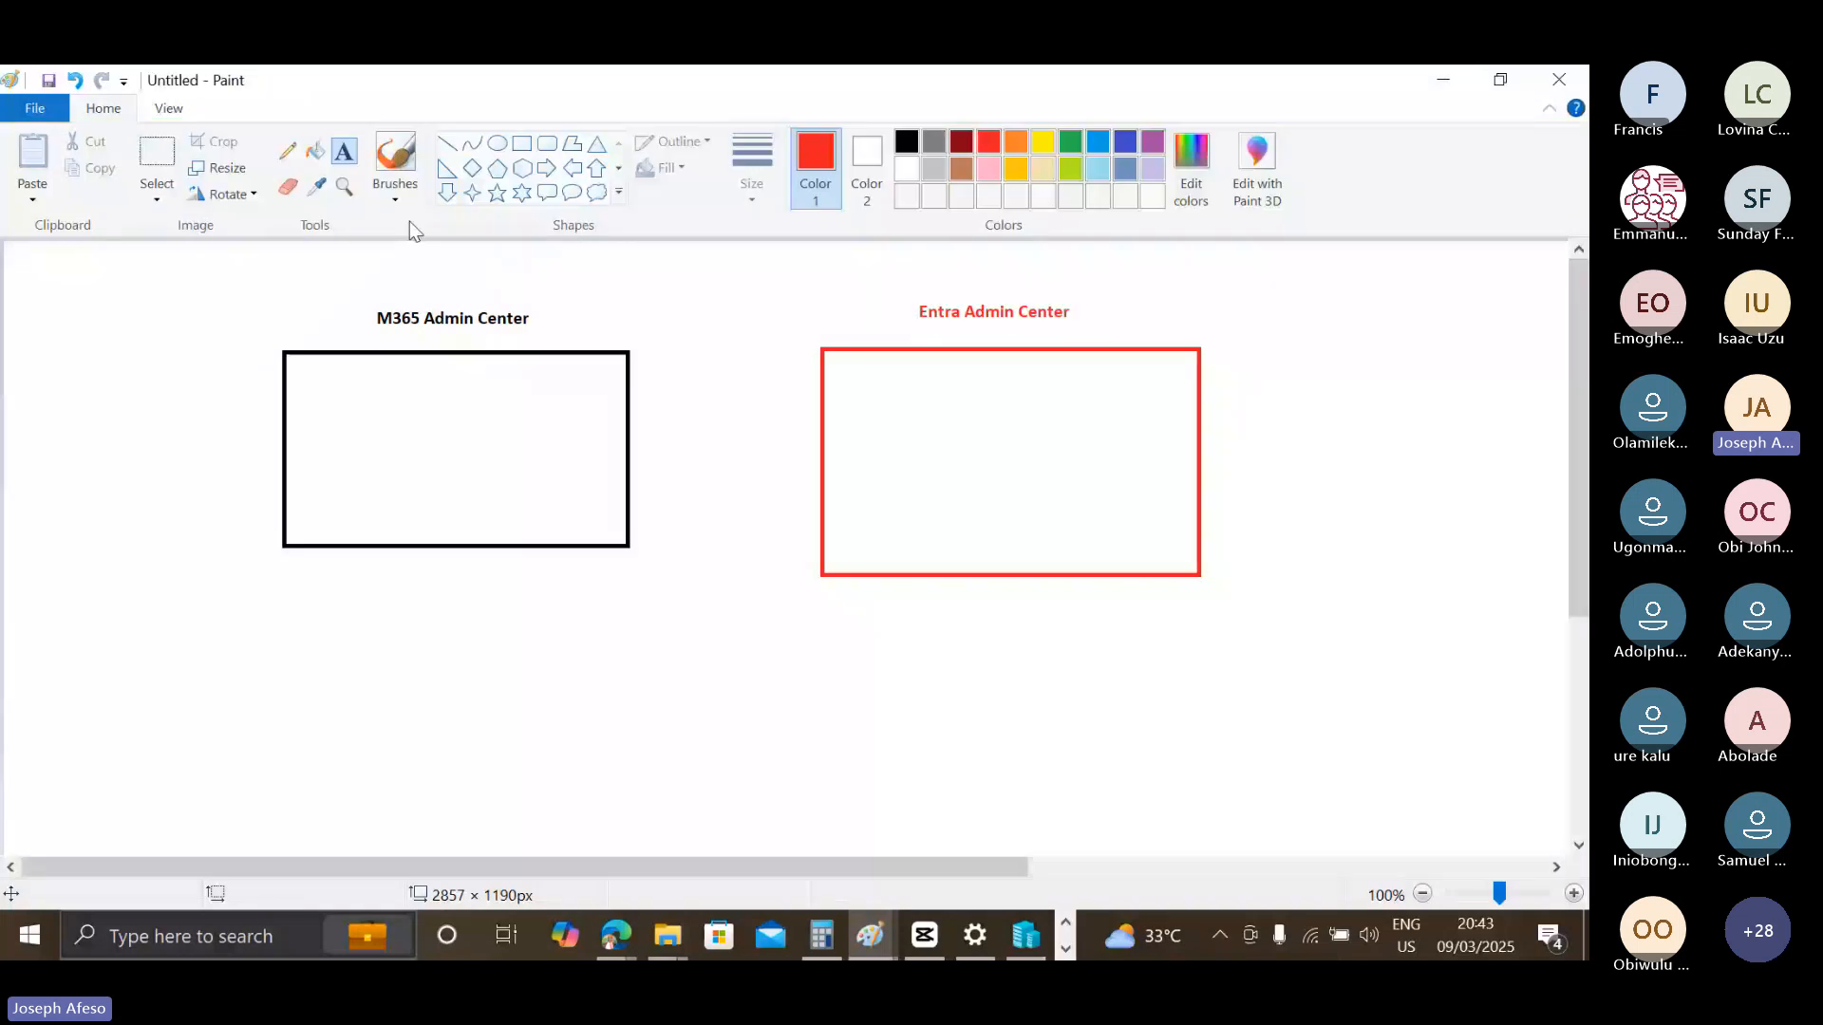
Draw a red circle about 62 px wide in the M365 box and a black circle about 67 px wide in the Entra box.
{"action": "left_click", "coordinate": [497, 143]}
{"action": "left_click_drag", "start_coordinate": [400, 400], "coordinate": [454, 453]}
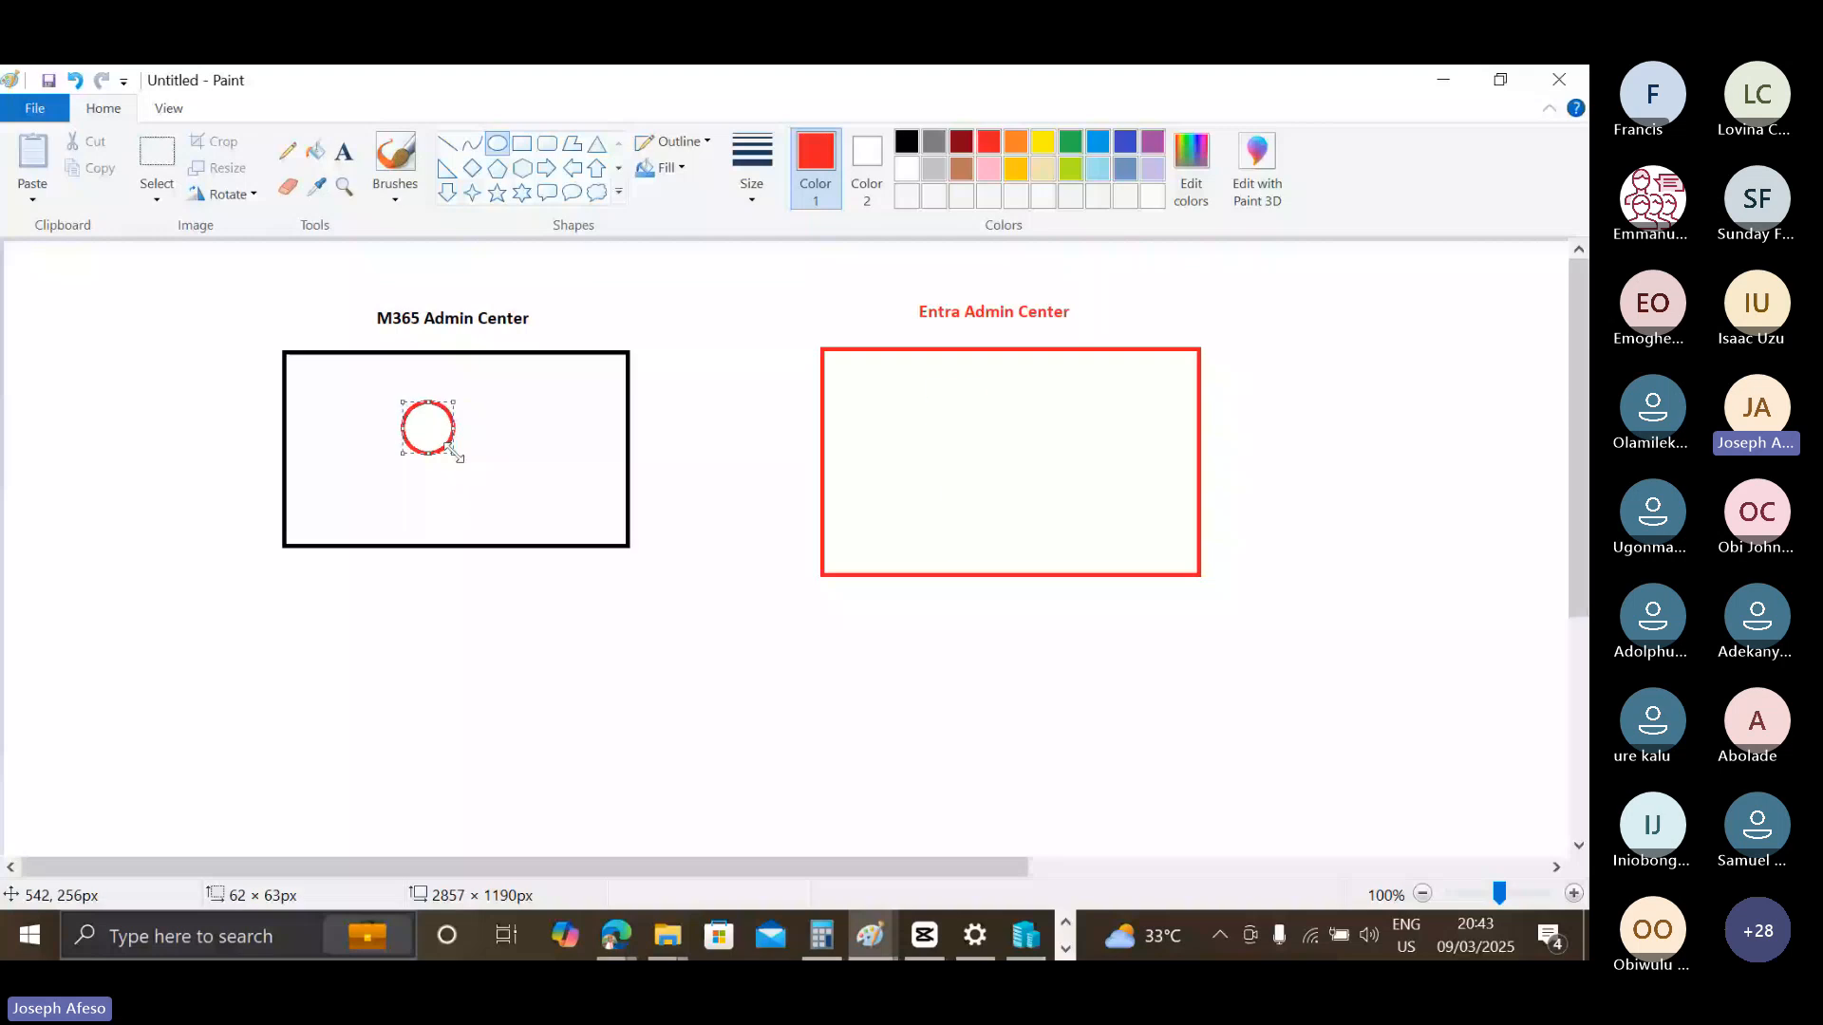
{"action": "left_click_drag", "start_coordinate": [928, 388], "coordinate": [986, 441]}
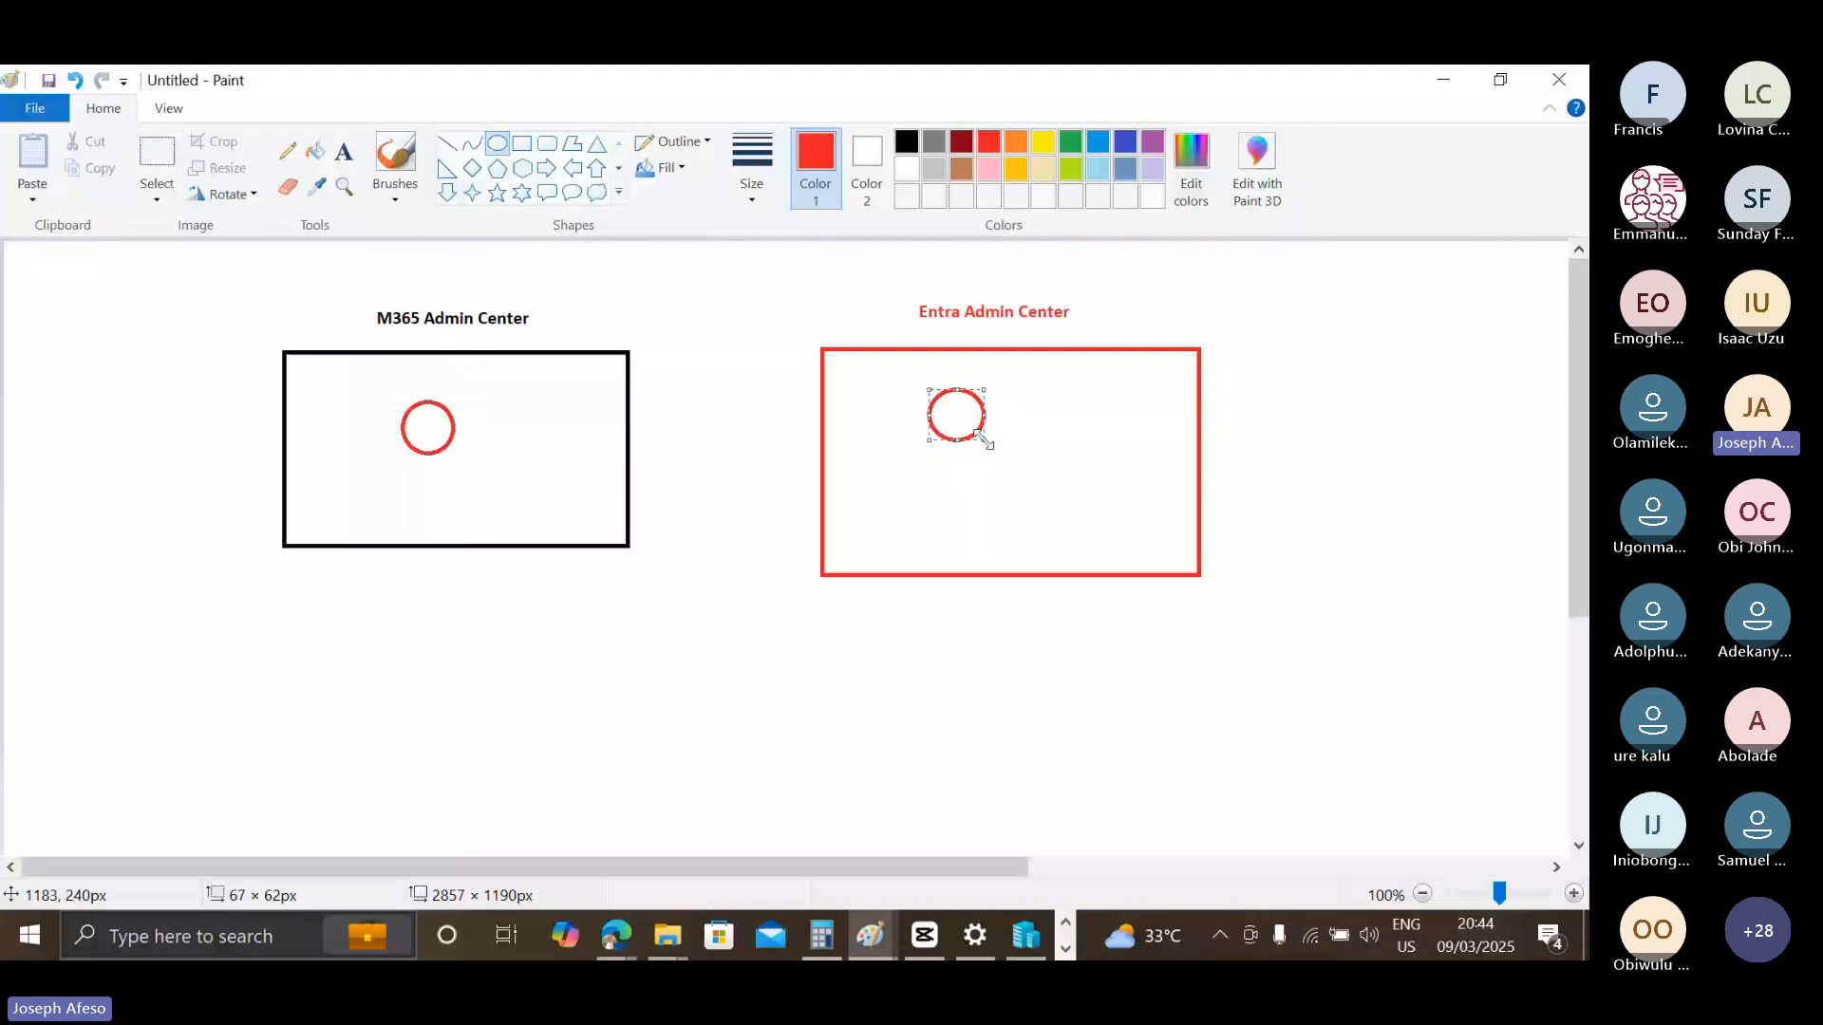
{"action": "left_click", "coordinate": [907, 141]}
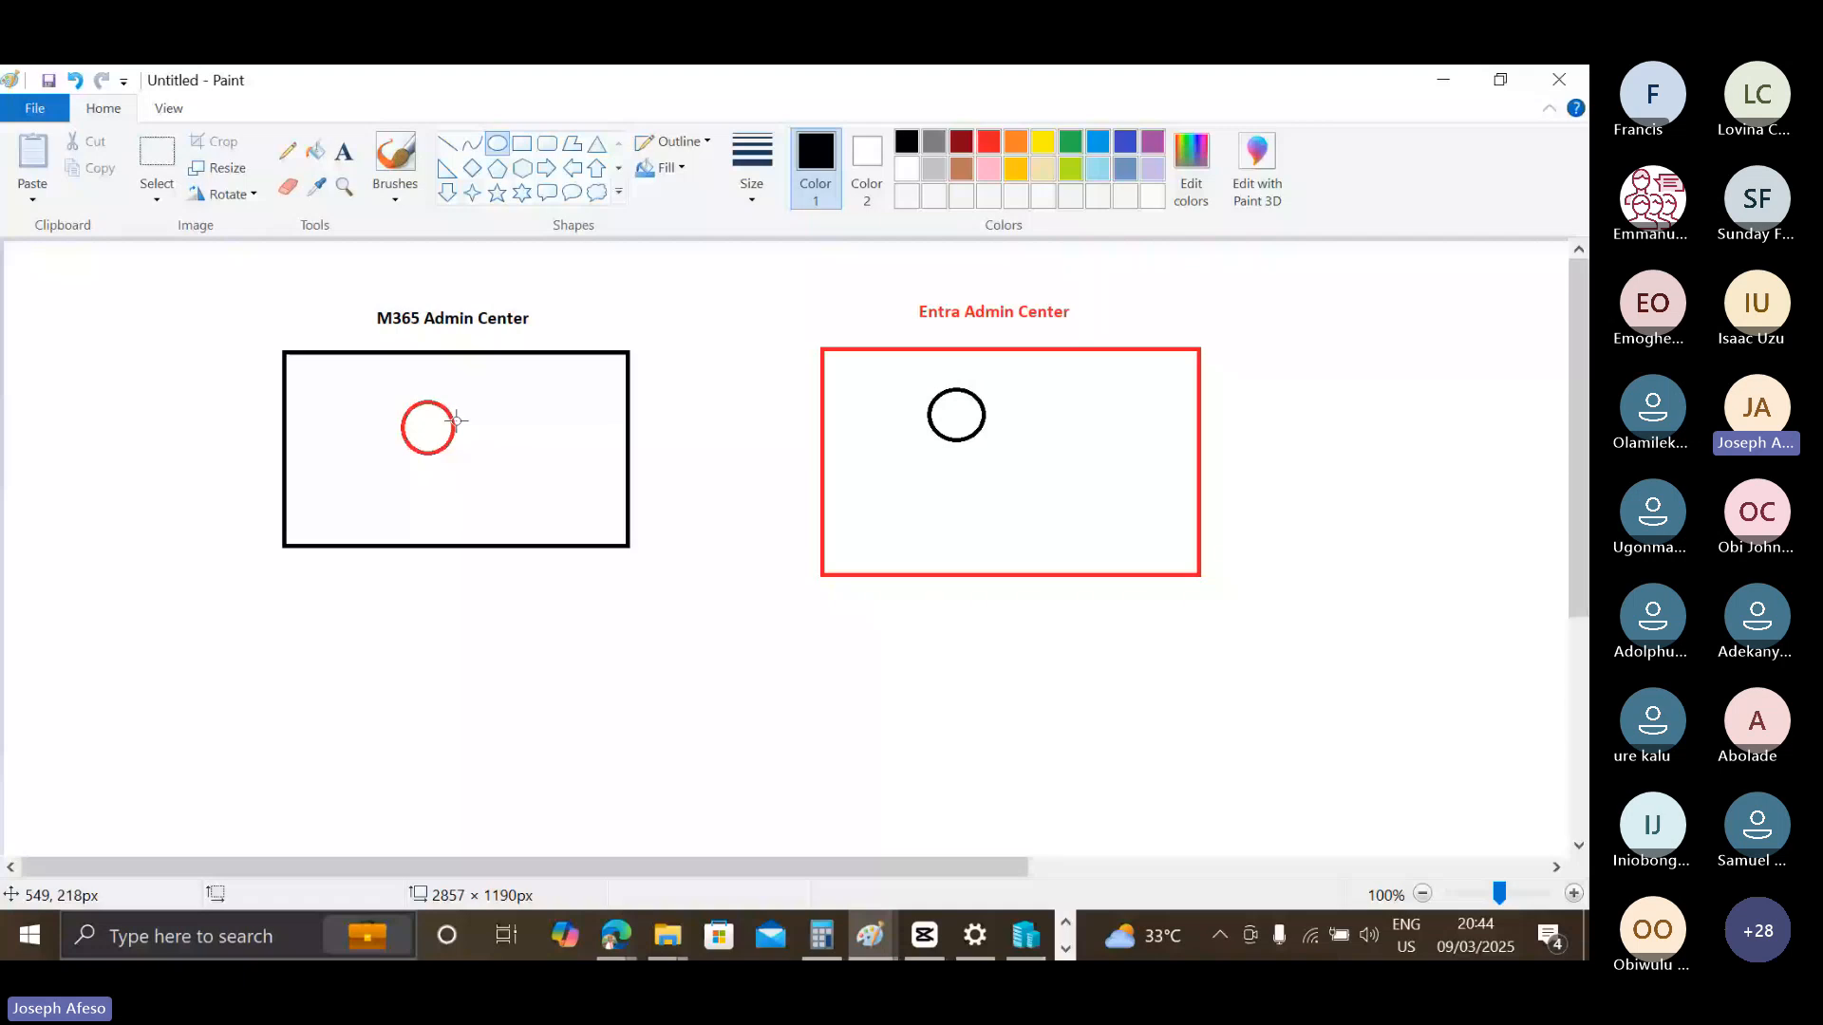
Draw a narrow black bar below each of the two boxes, resizing the one under the Entra box to about 480 × 41 px.
{"action": "left_click", "coordinate": [521, 143]}
{"action": "left_click_drag", "start_coordinate": [293, 601], "coordinate": [348, 624]}
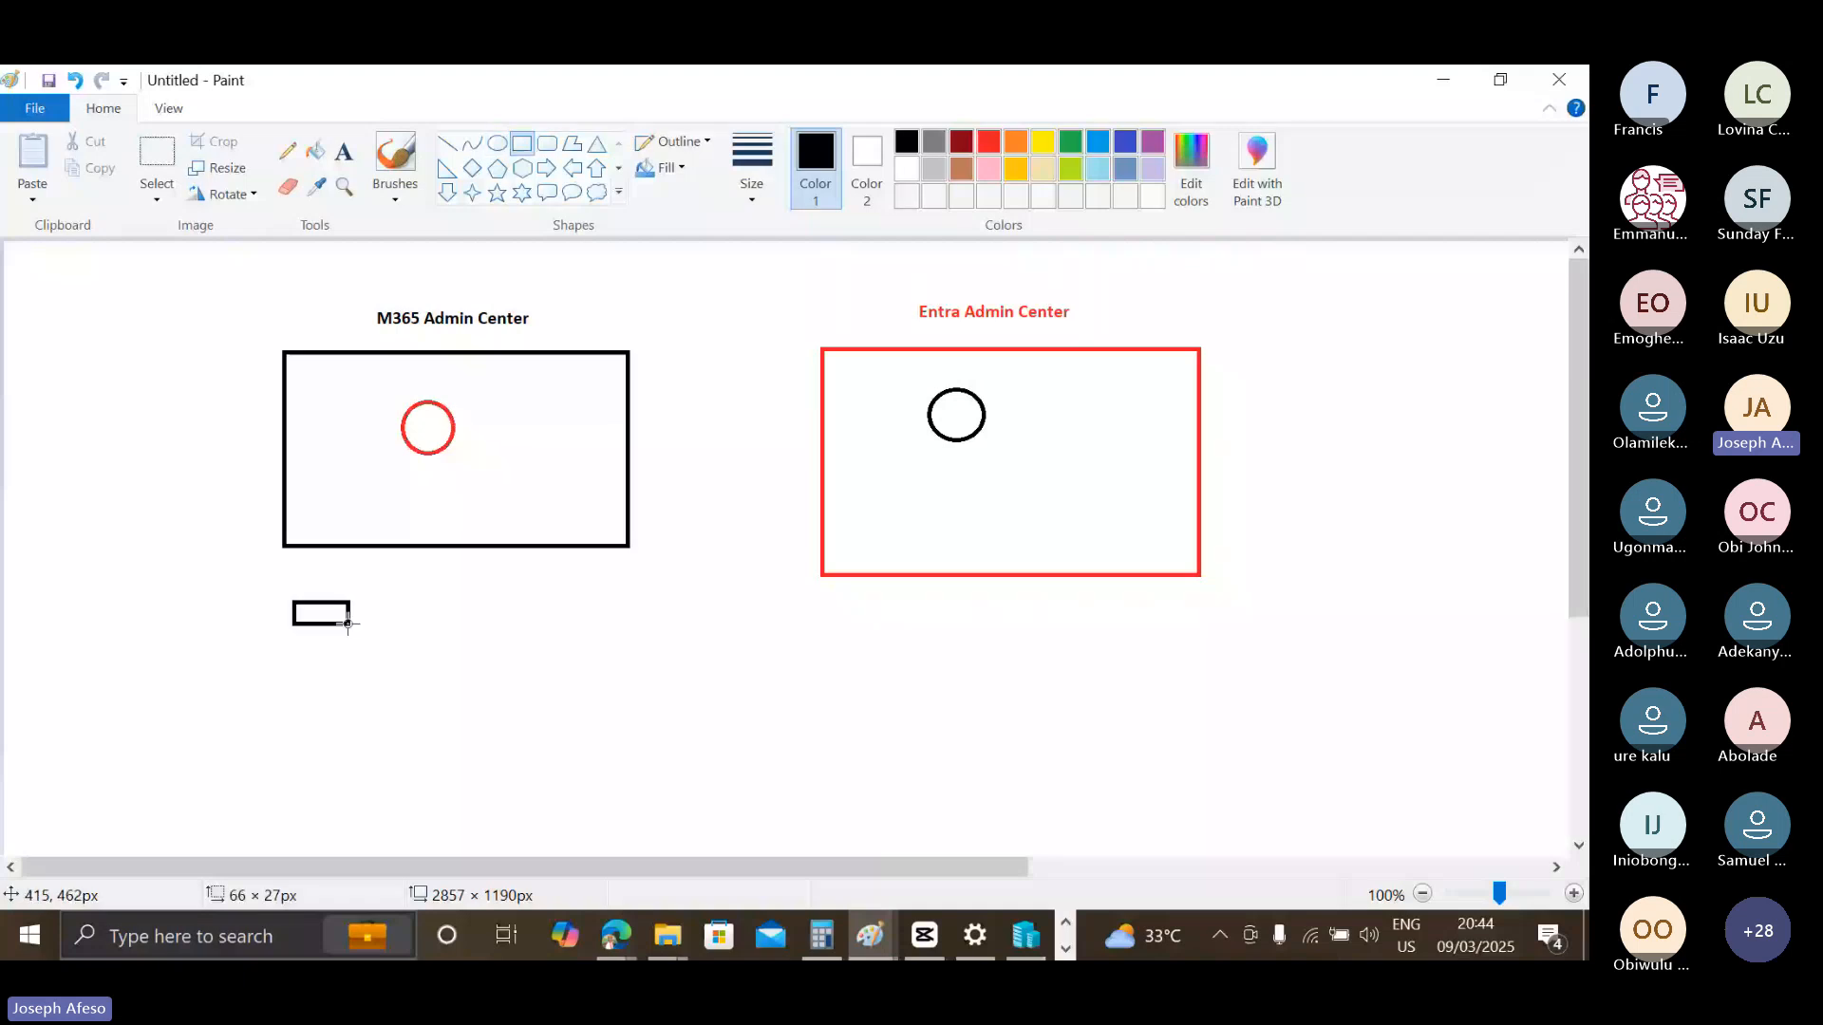
{"action": "left_click_drag", "start_coordinate": [348, 623], "coordinate": [601, 642]}
{"action": "left_click_drag", "start_coordinate": [797, 612], "coordinate": [1231, 646]}
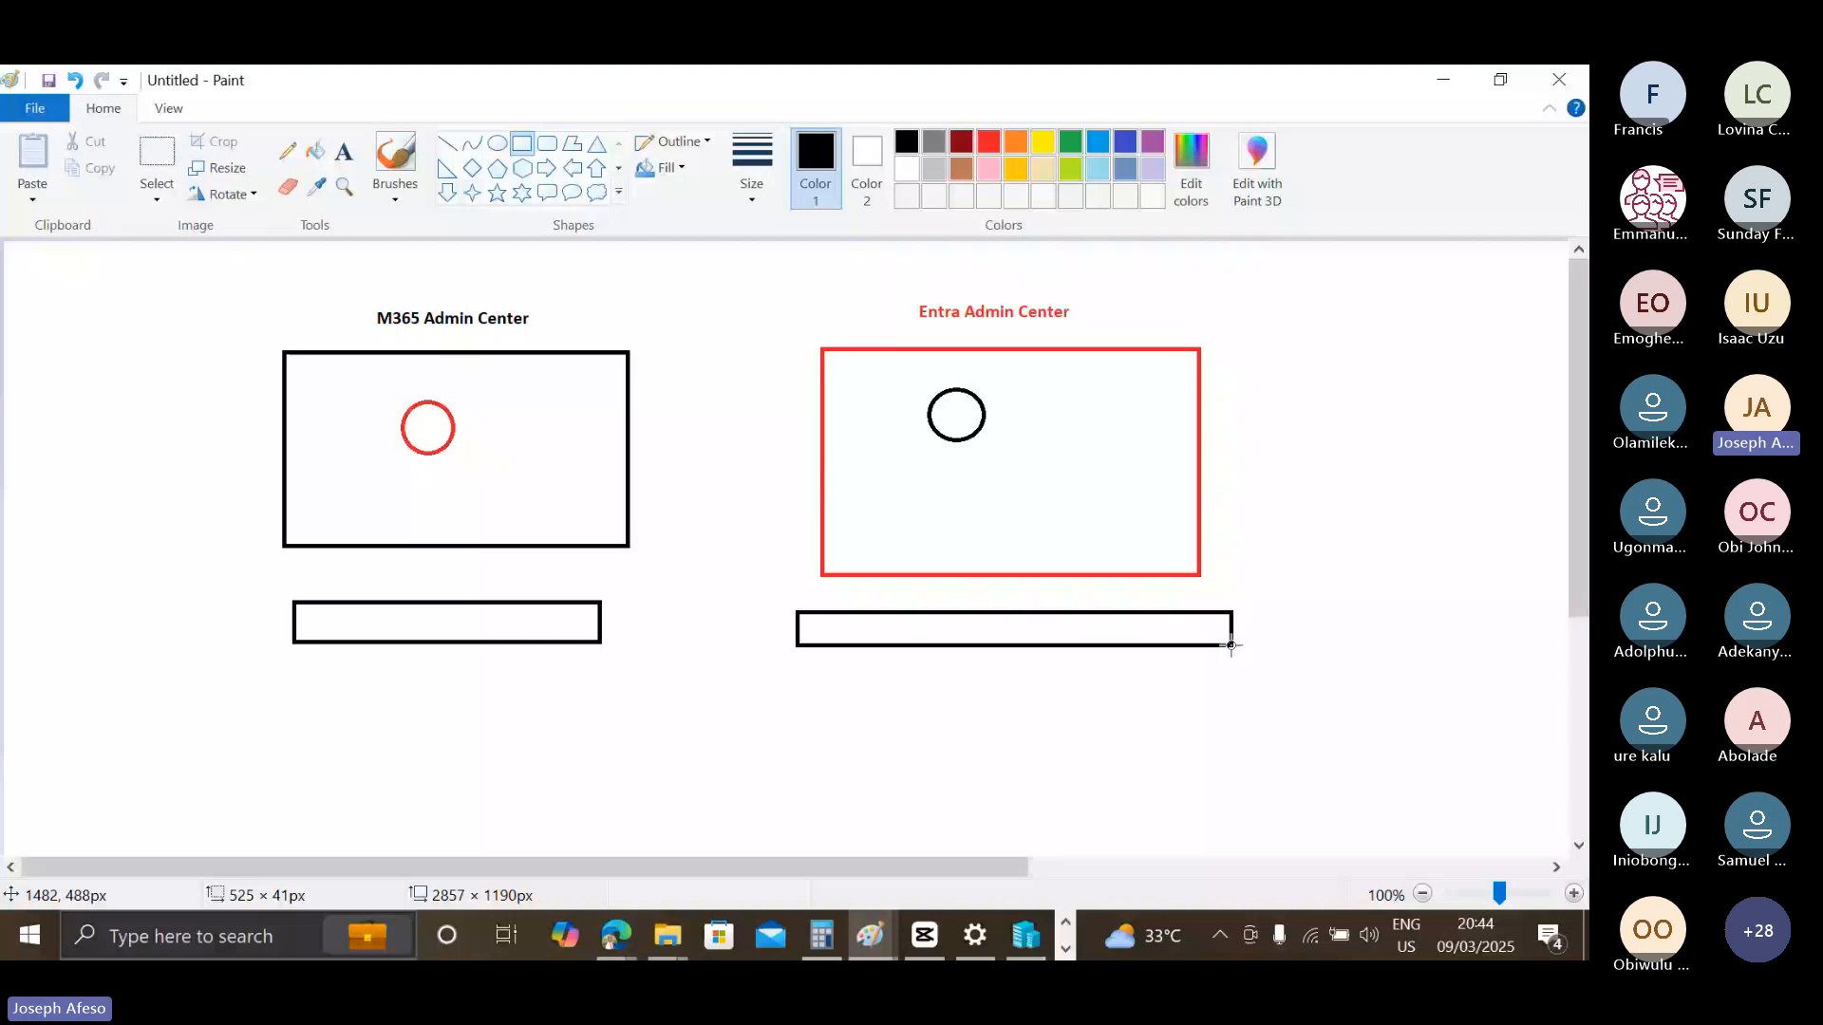
{"action": "left_click_drag", "start_coordinate": [1232, 645], "coordinate": [1215, 639]}
{"action": "left_click_drag", "start_coordinate": [797, 639], "coordinate": [815, 639]}
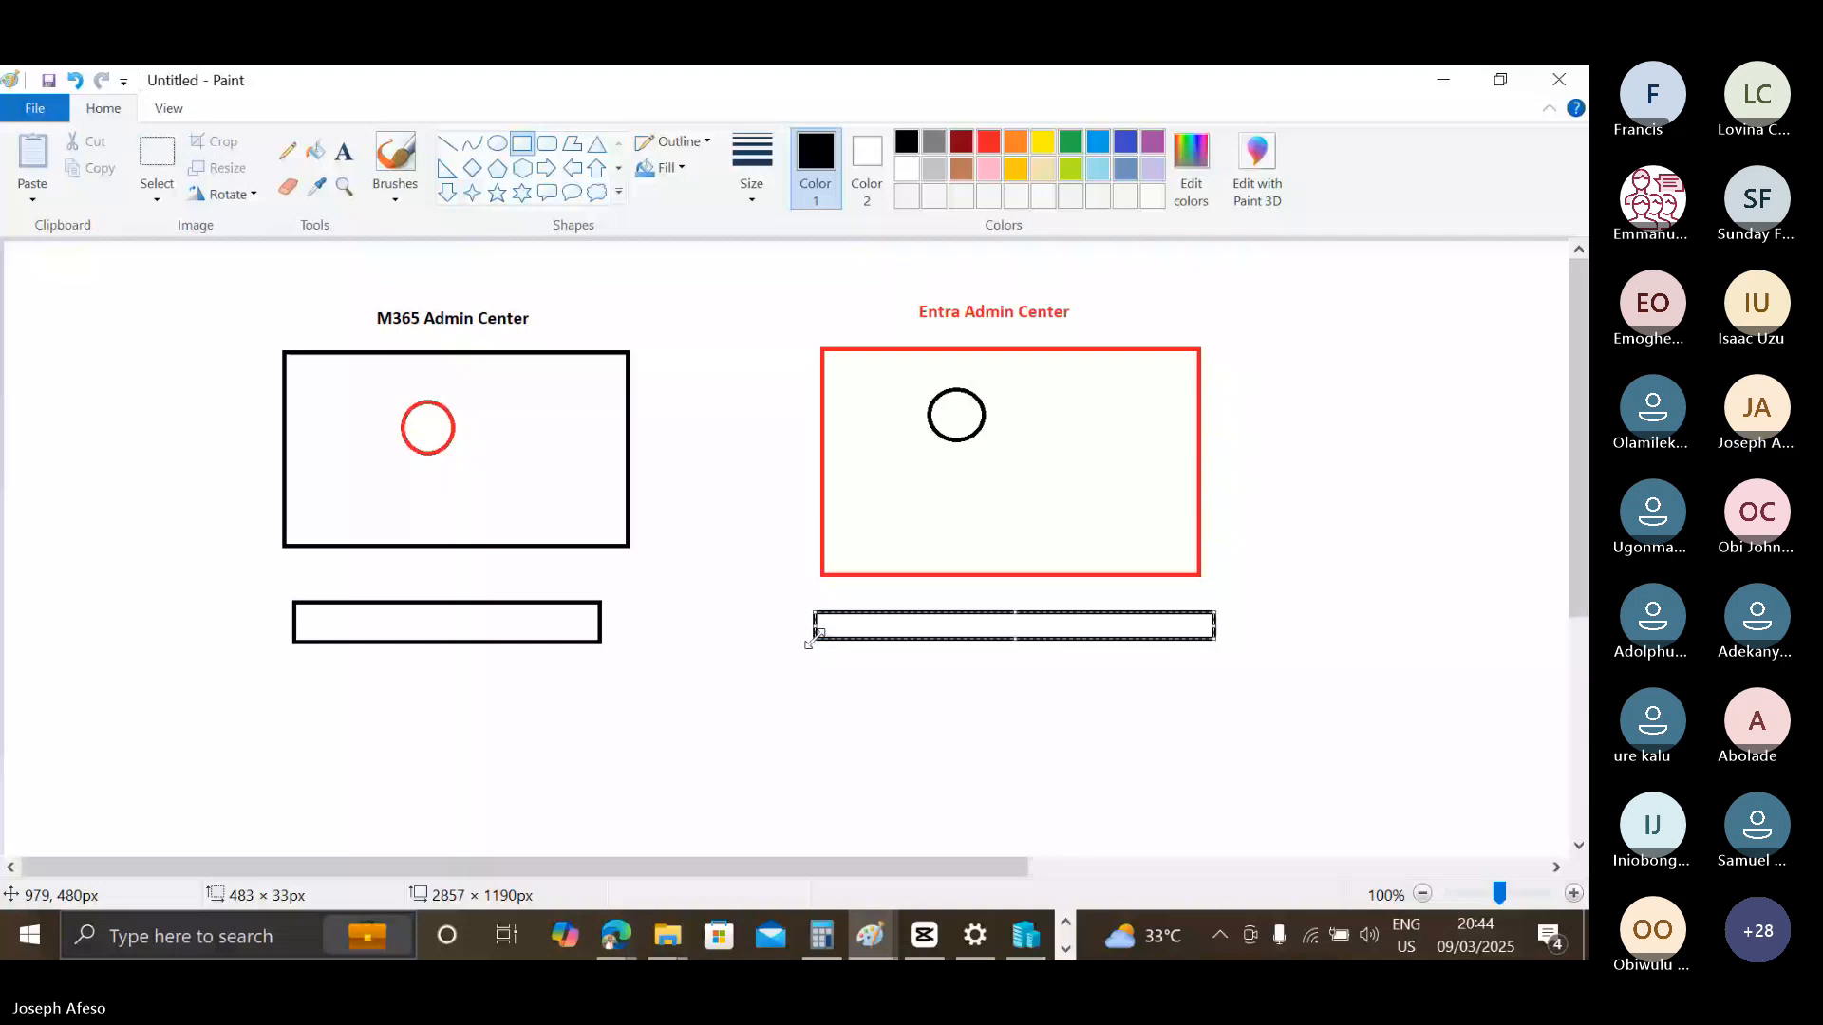
{"action": "left_click_drag", "start_coordinate": [814, 639], "coordinate": [818, 646]}
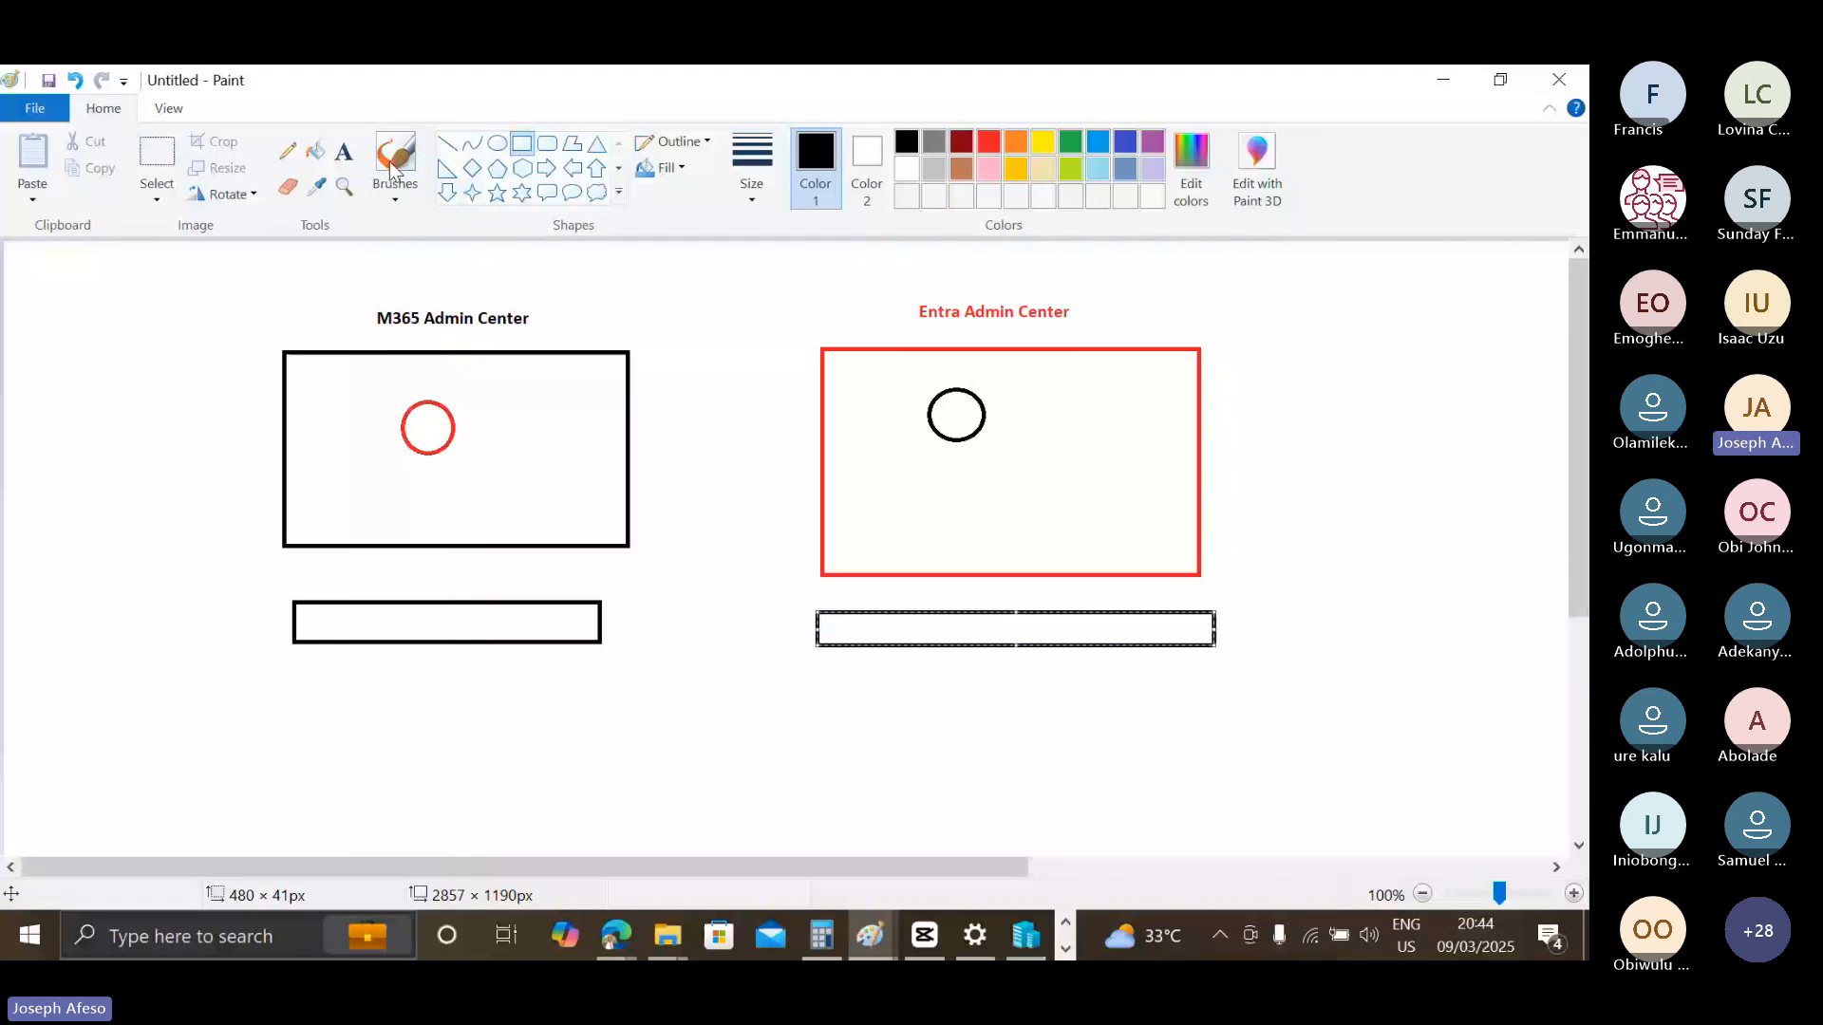
Draw a thin freehand arrow from the red circle down to the bar below the M365 box.
{"action": "left_click", "coordinate": [287, 150]}
{"action": "mouse_move", "coordinate": [433, 456]}
{"action": "left_mouse_down"}
{"action": "mouse_move", "coordinate": [452, 609]}
{"action": "mouse_move", "coordinate": [428, 607]}
{"action": "left_mouse_up"}
Add a red ellipse about 74 × 36 px in the M365 bar and a black ellipse about 68 × 40 px in the Entra bar.
{"action": "left_click", "coordinate": [497, 143]}
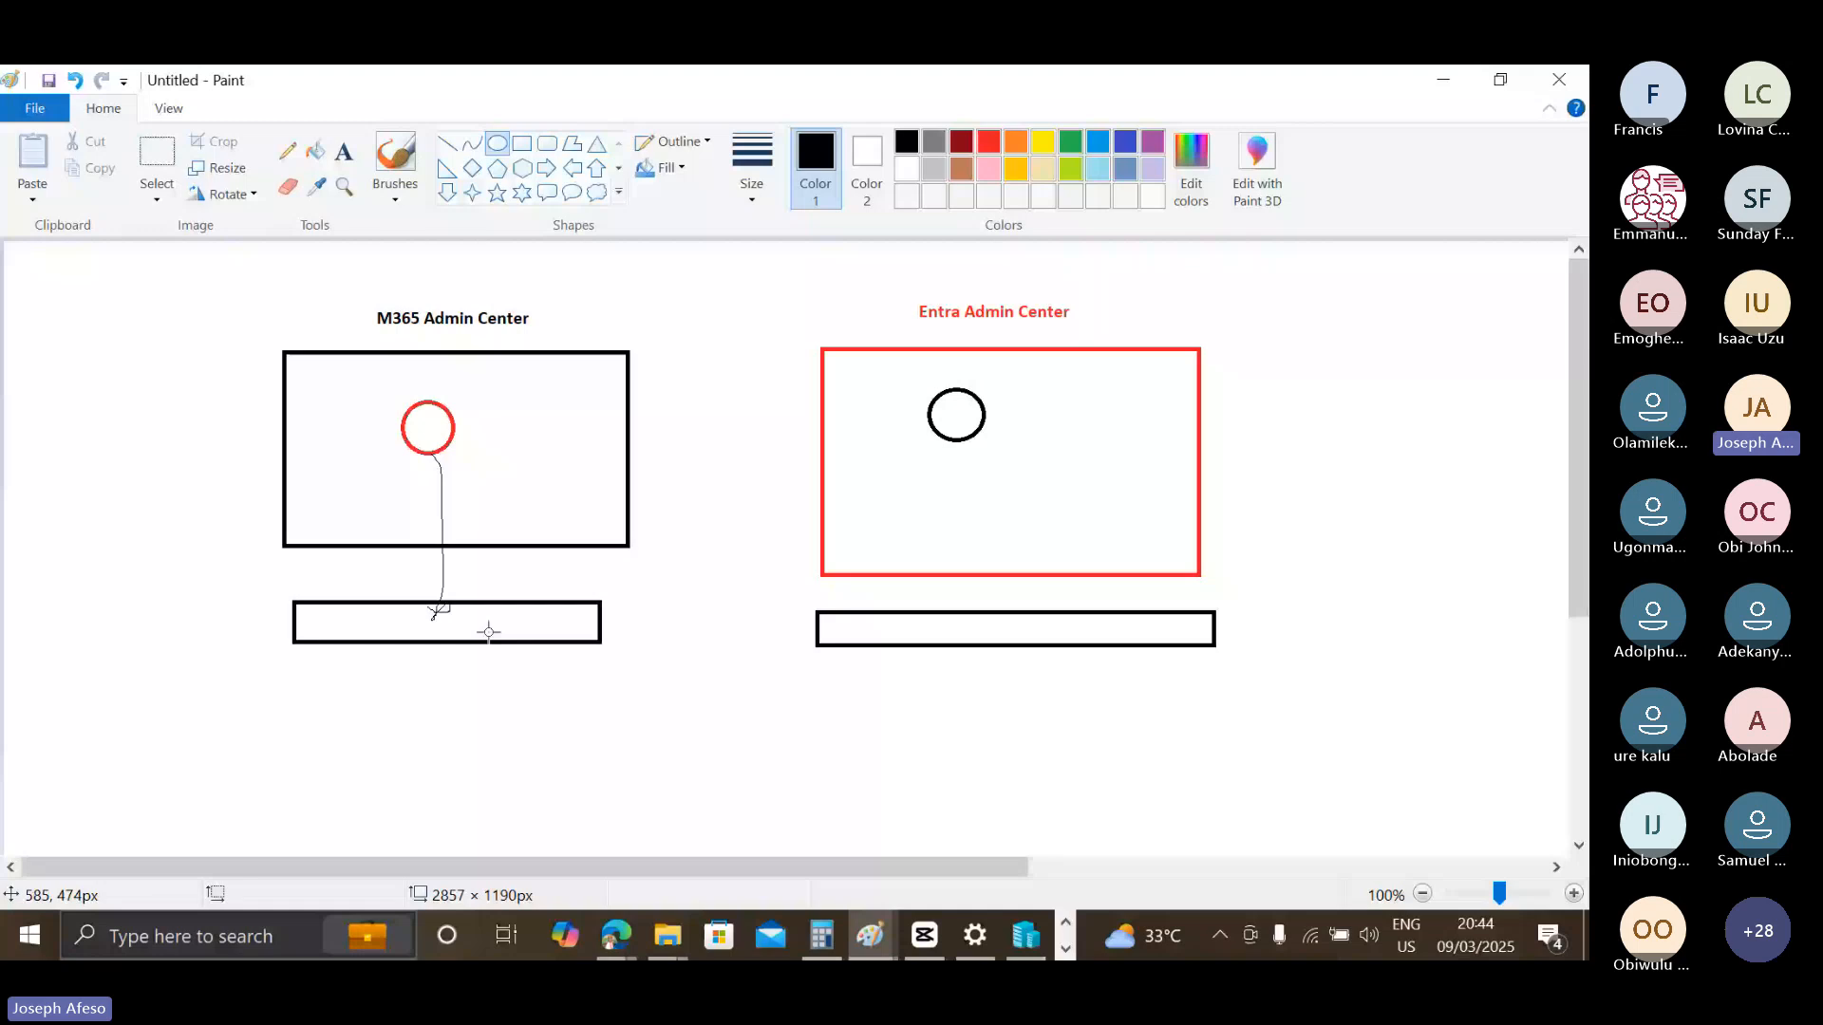
{"action": "left_click_drag", "start_coordinate": [471, 606], "coordinate": [536, 638]}
{"action": "left_click", "coordinate": [988, 141]}
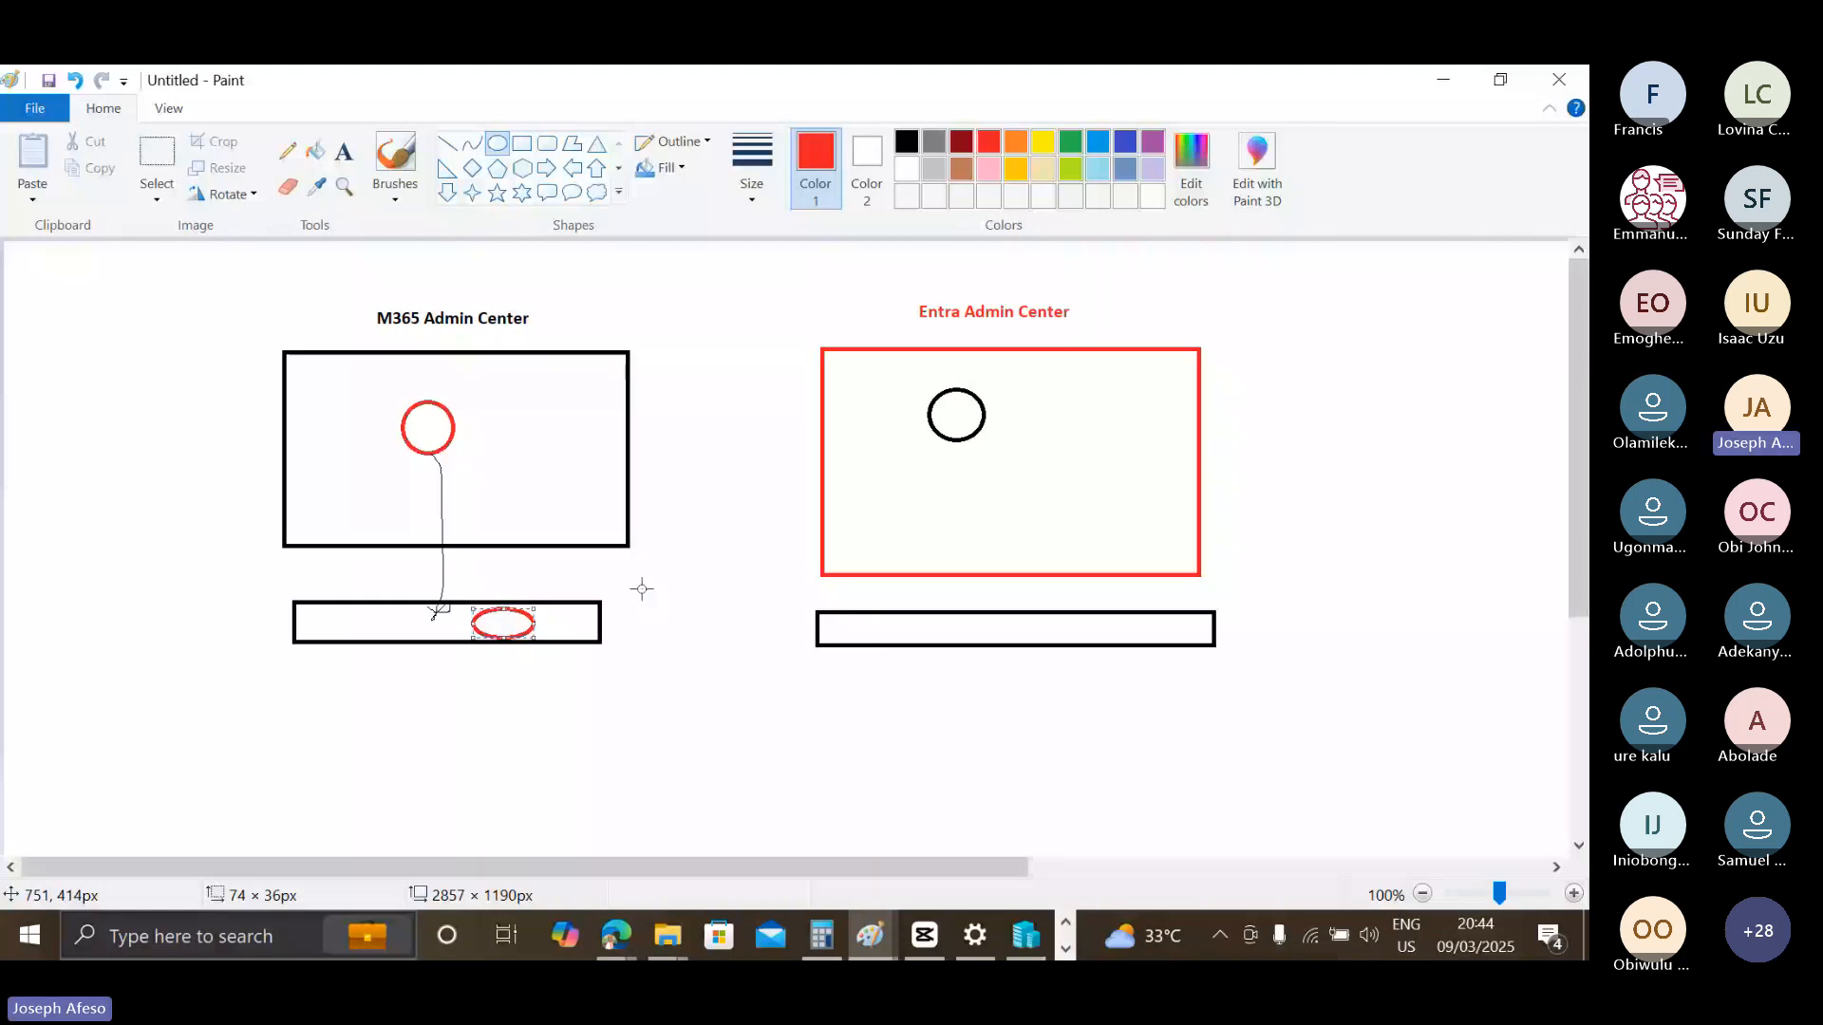
{"action": "left_click_drag", "start_coordinate": [927, 610], "coordinate": [987, 647]}
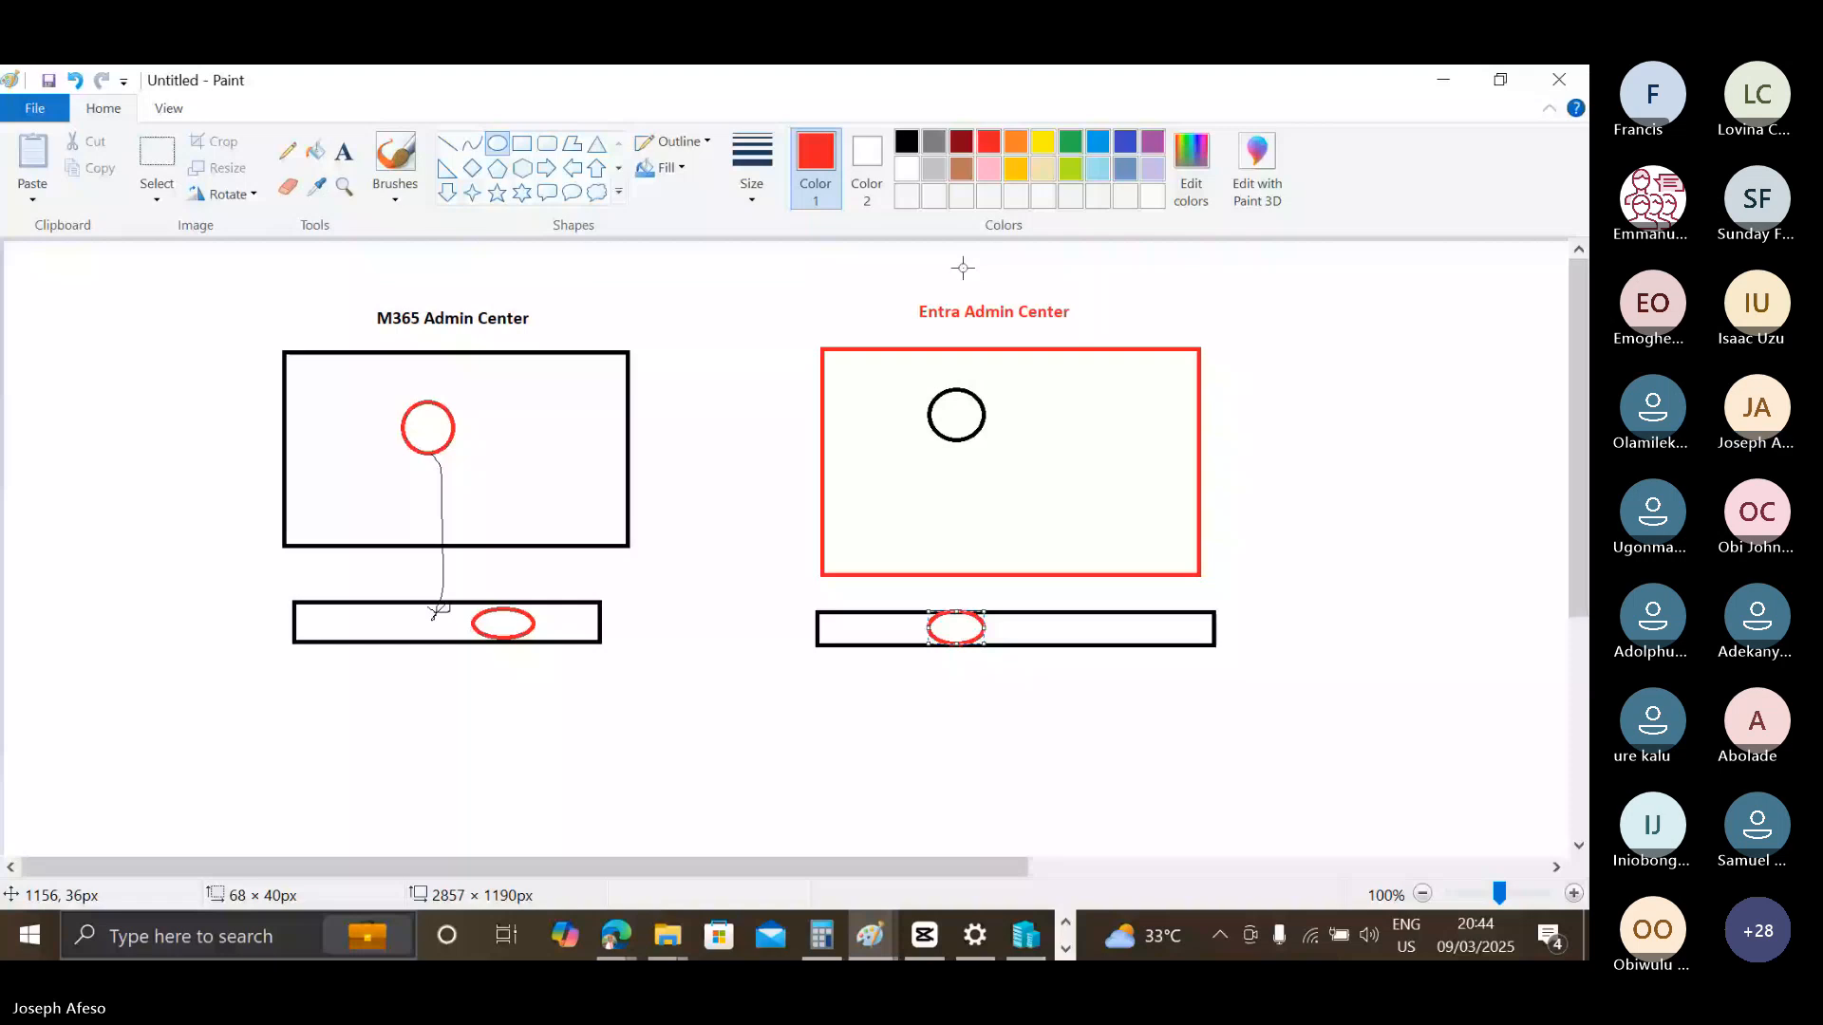
{"action": "left_click", "coordinate": [907, 141]}
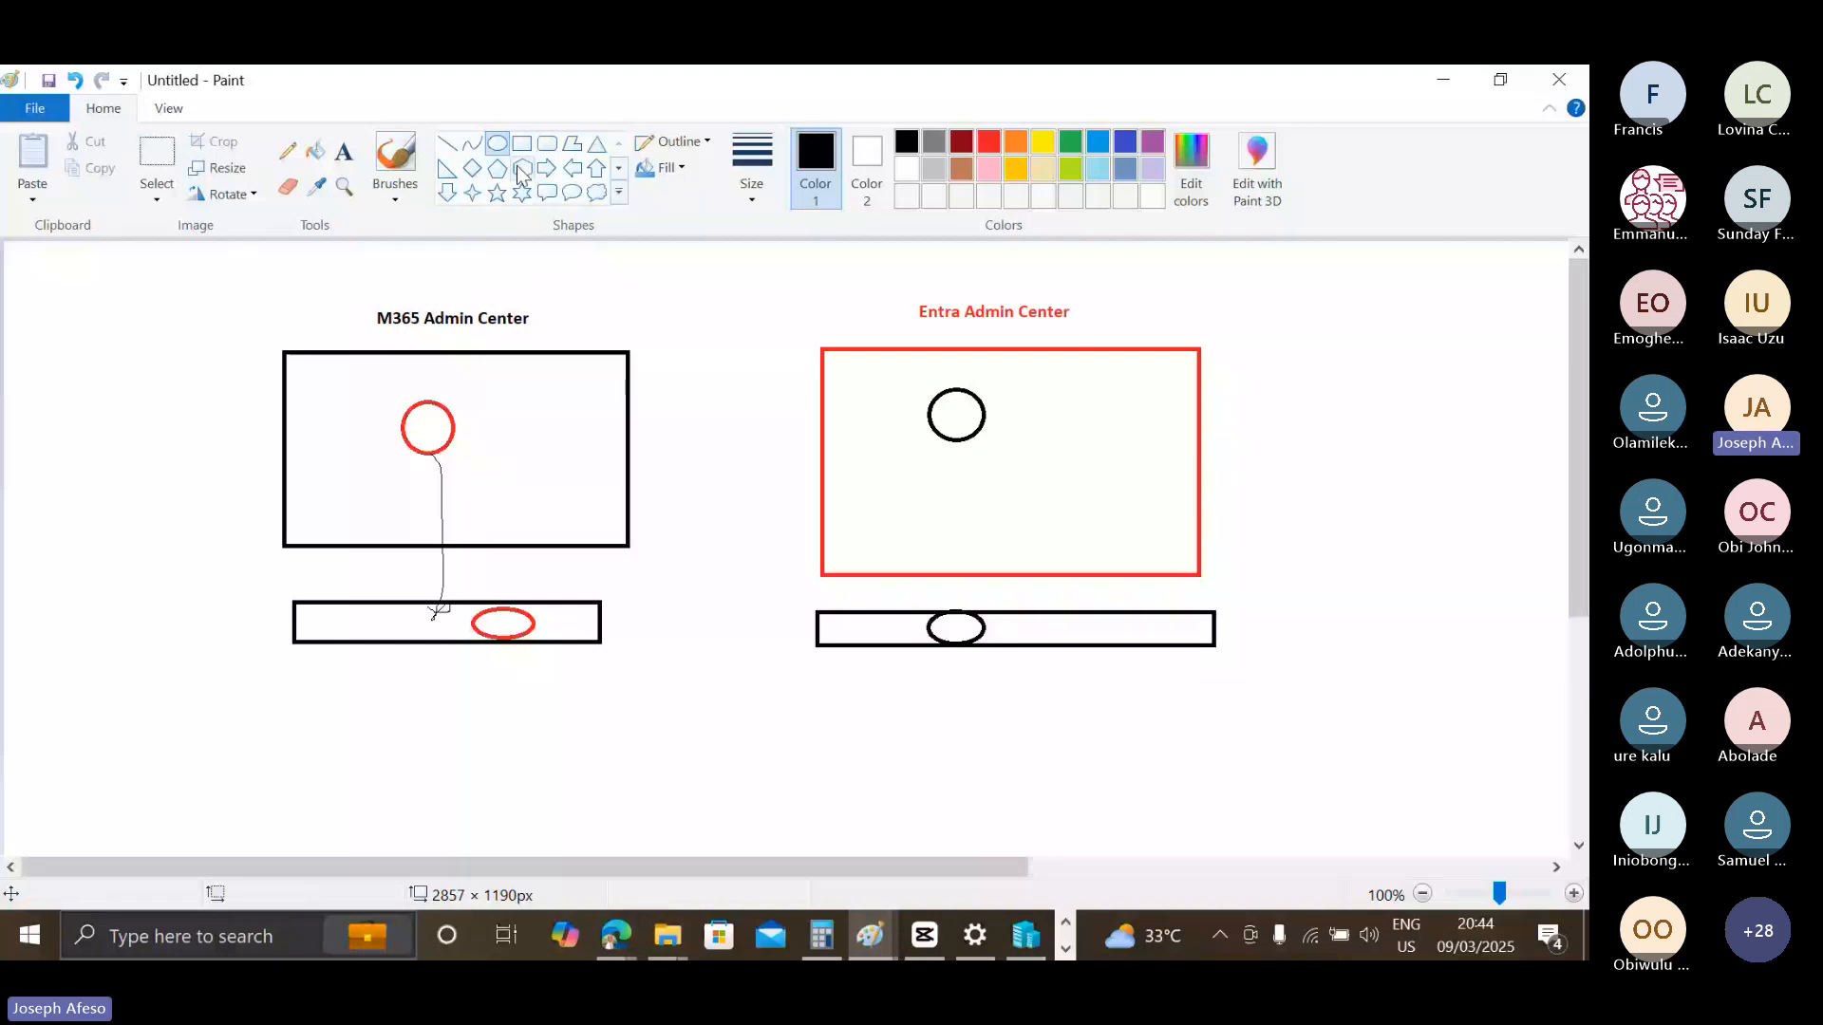
Label the M365 bar "30days" and the Entra bar "30 days", placing each text just above its bar.
{"action": "left_click", "coordinate": [342, 152]}
{"action": "left_click", "coordinate": [484, 572]}
{"action": "type", "text": "30d"}
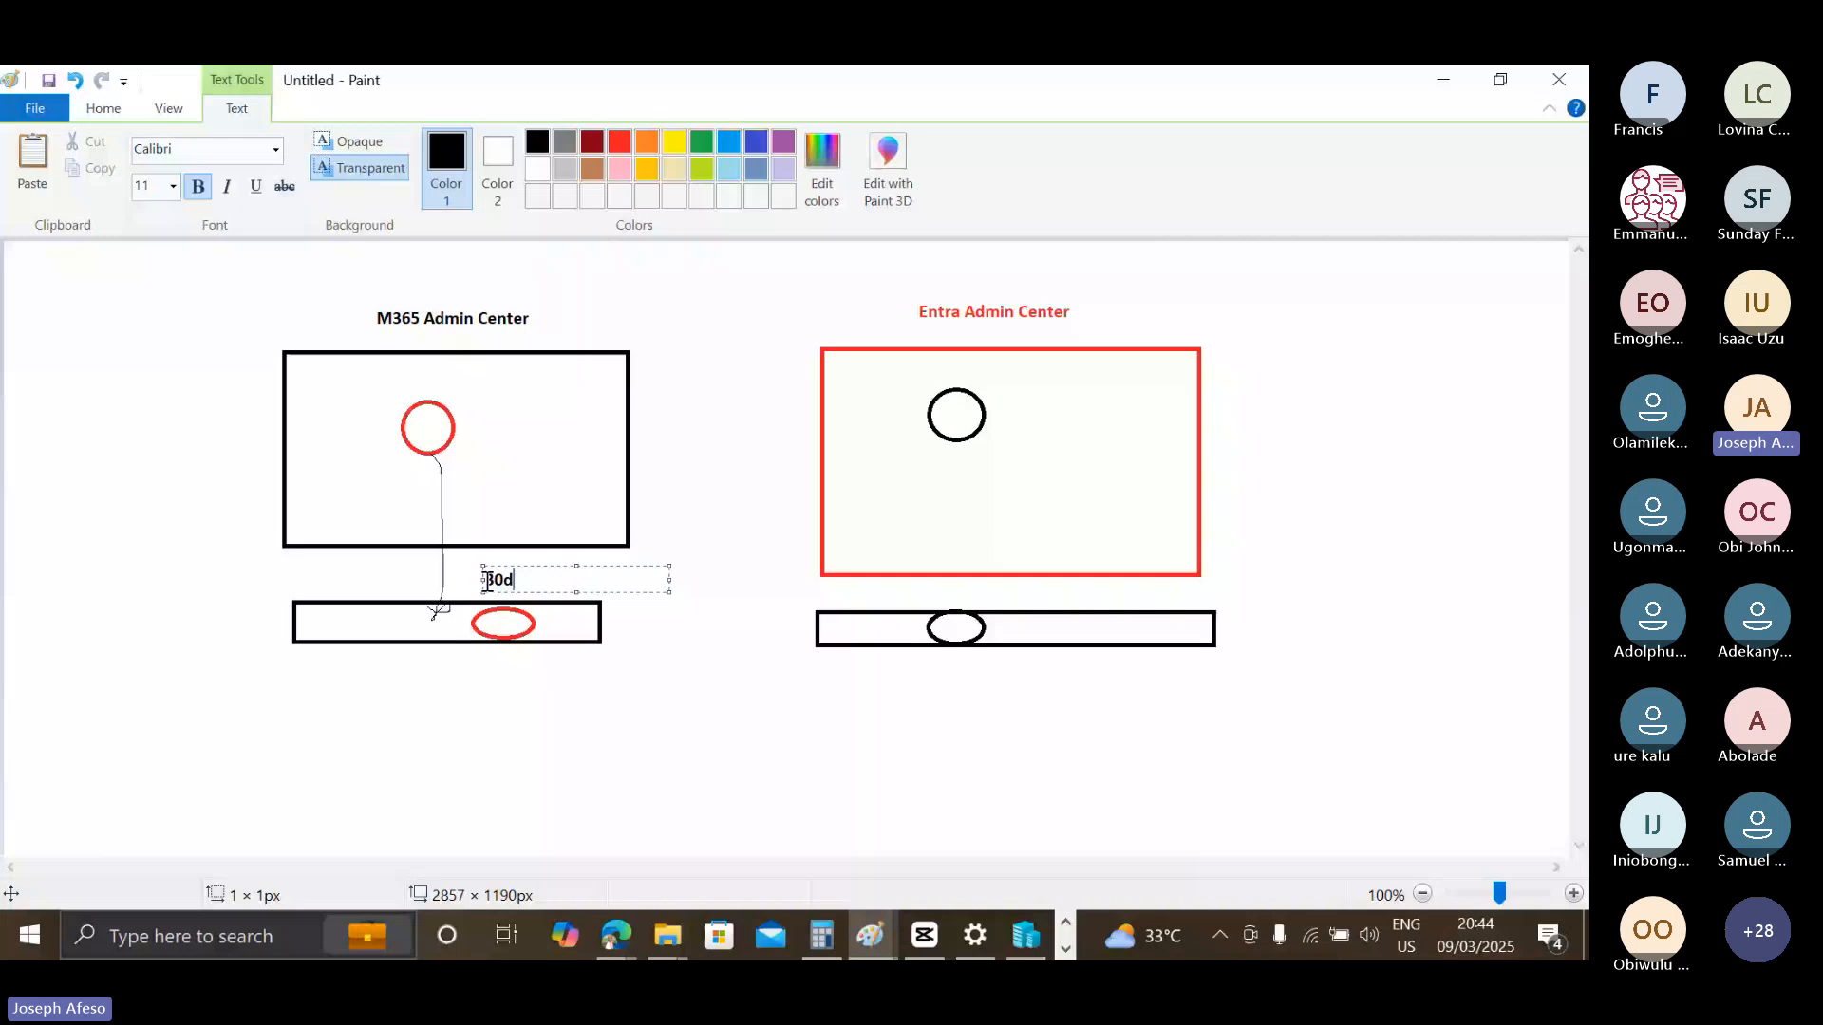
{"action": "type", "text": "ays"}
{"action": "left_click", "coordinate": [938, 595]}
{"action": "type", "text": "30 days"}
{"action": "left_click", "coordinate": [1081, 595]}
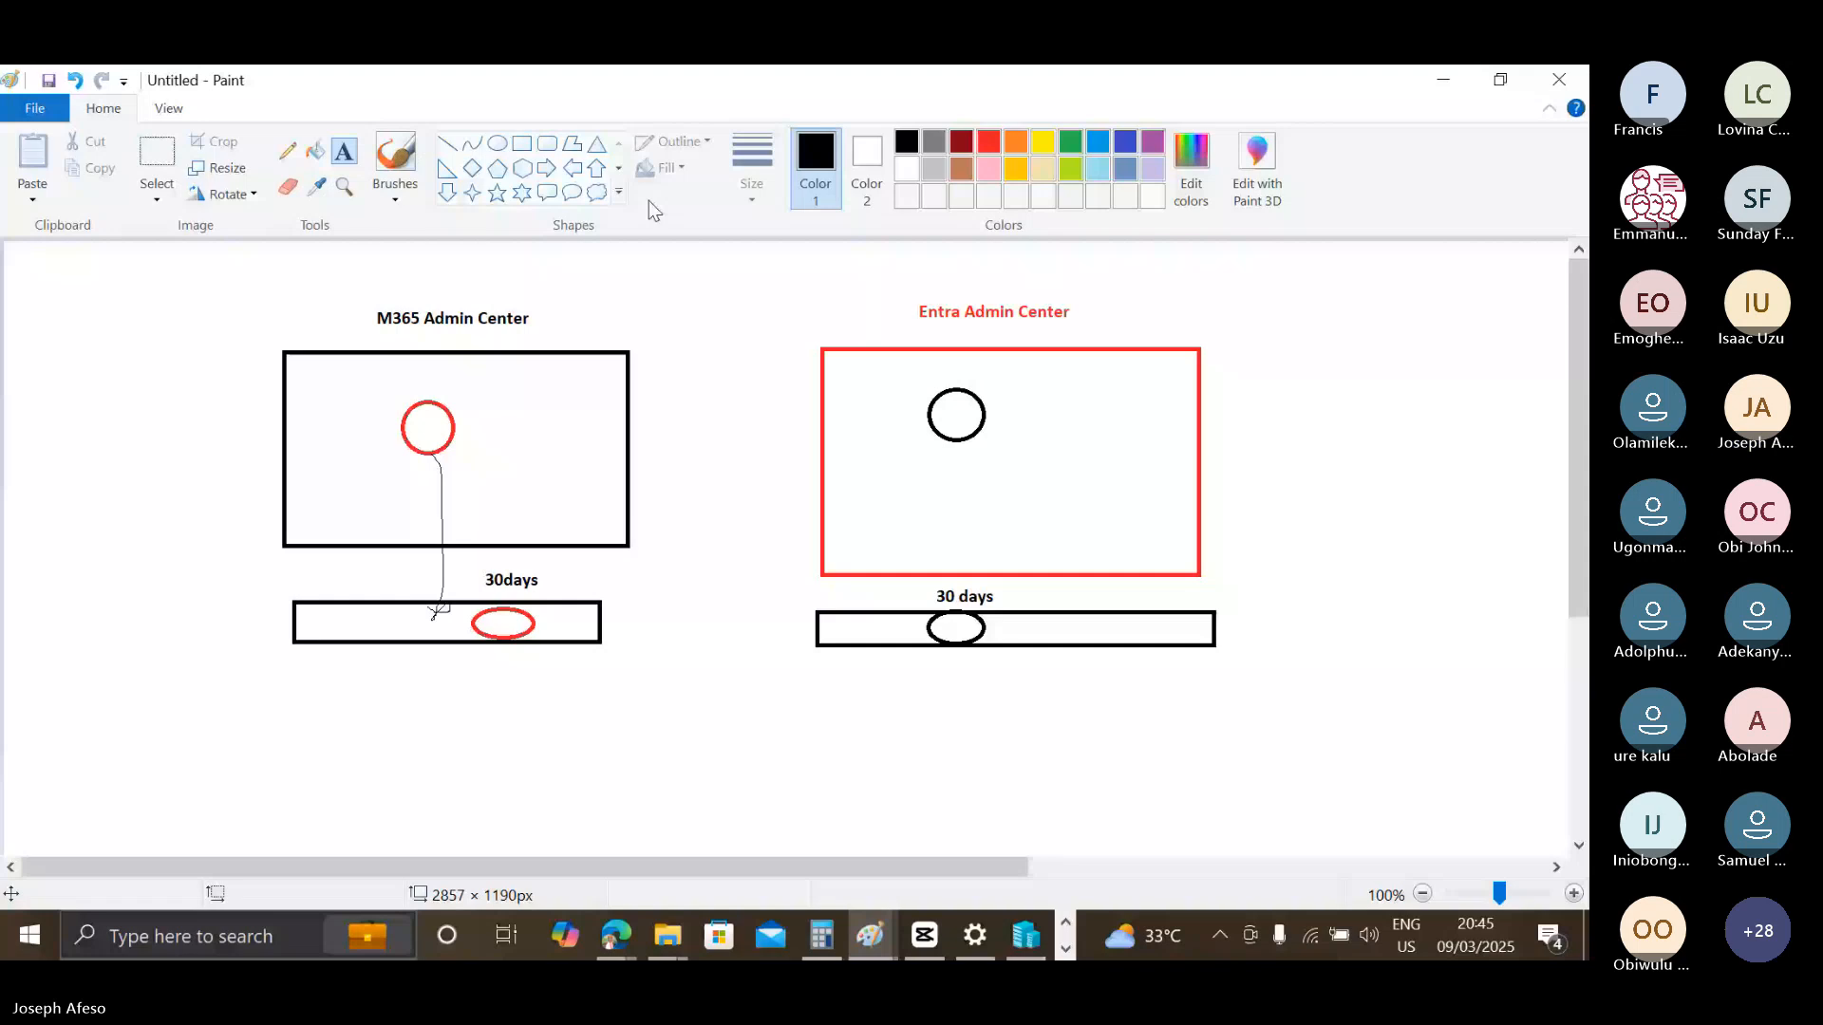
Add the text "soft Delete" beside the Entra bar and "soft delete" beside the M365 bar.
{"action": "left_click", "coordinate": [1259, 616]}
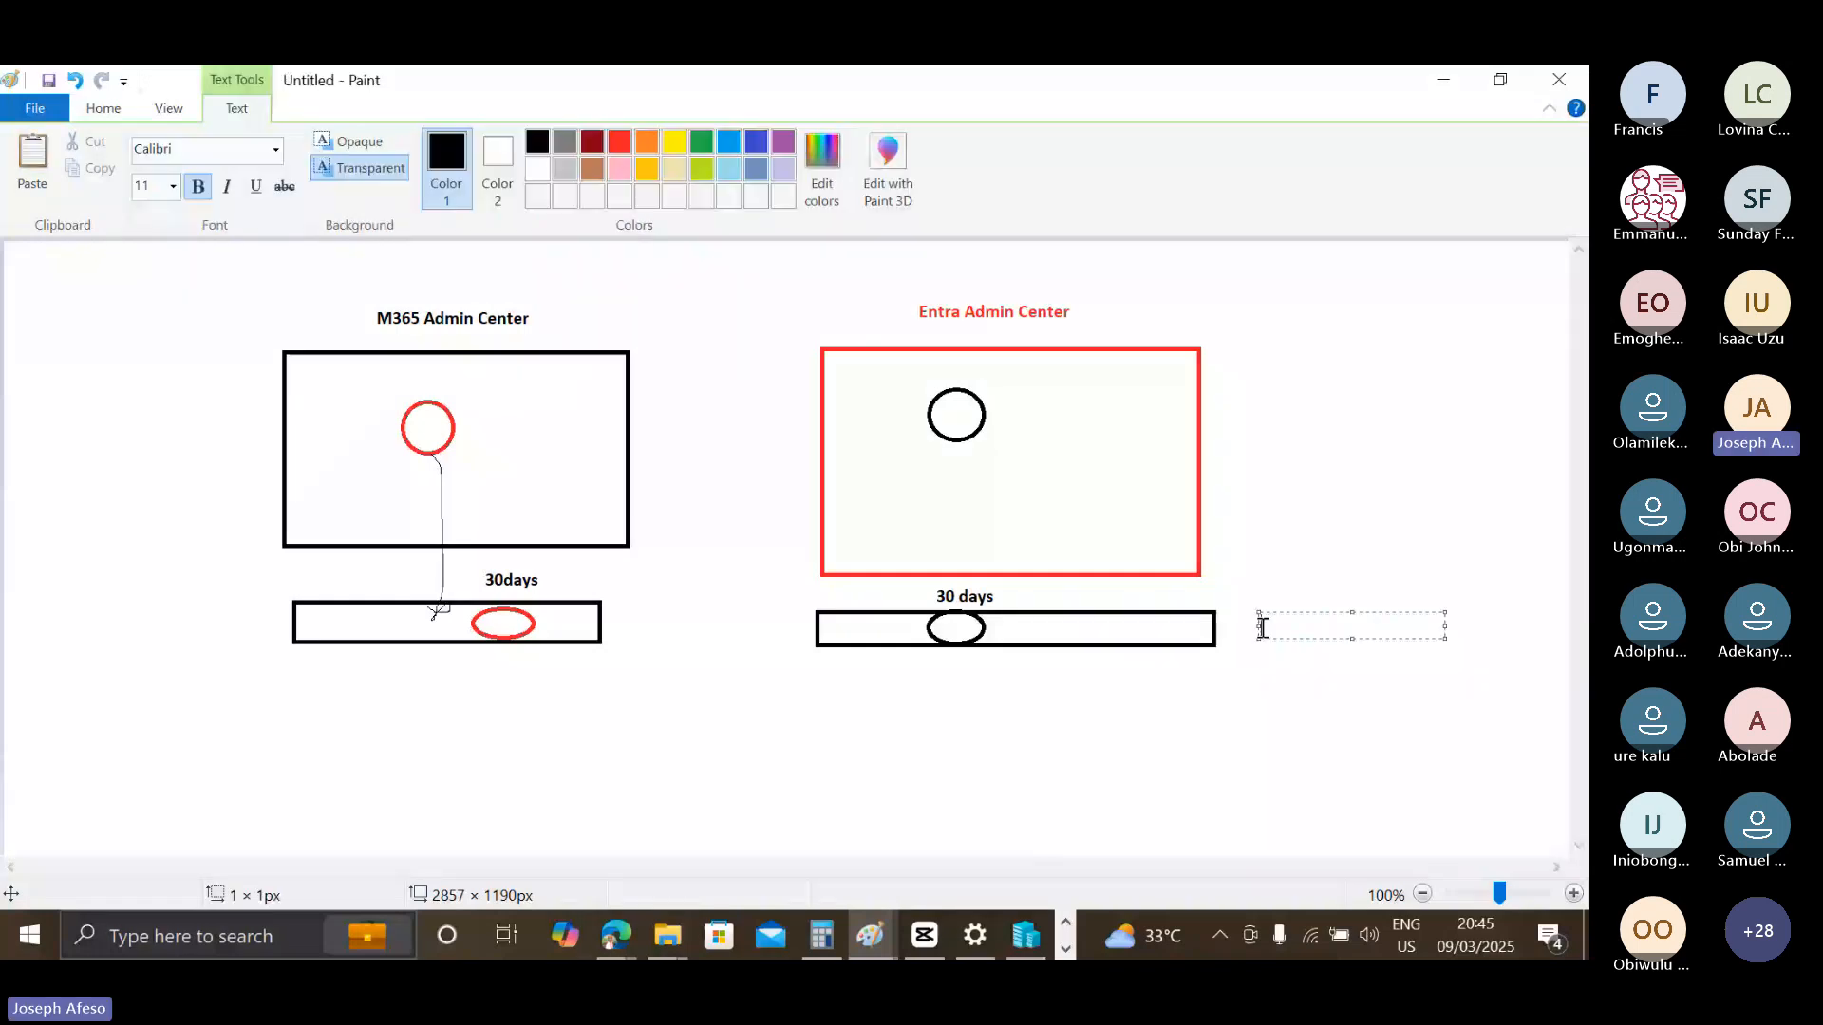
{"action": "type", "text": "Soft Delete"}
{"action": "left_click", "coordinate": [632, 613]}
{"action": "type", "text": "soft delet"}
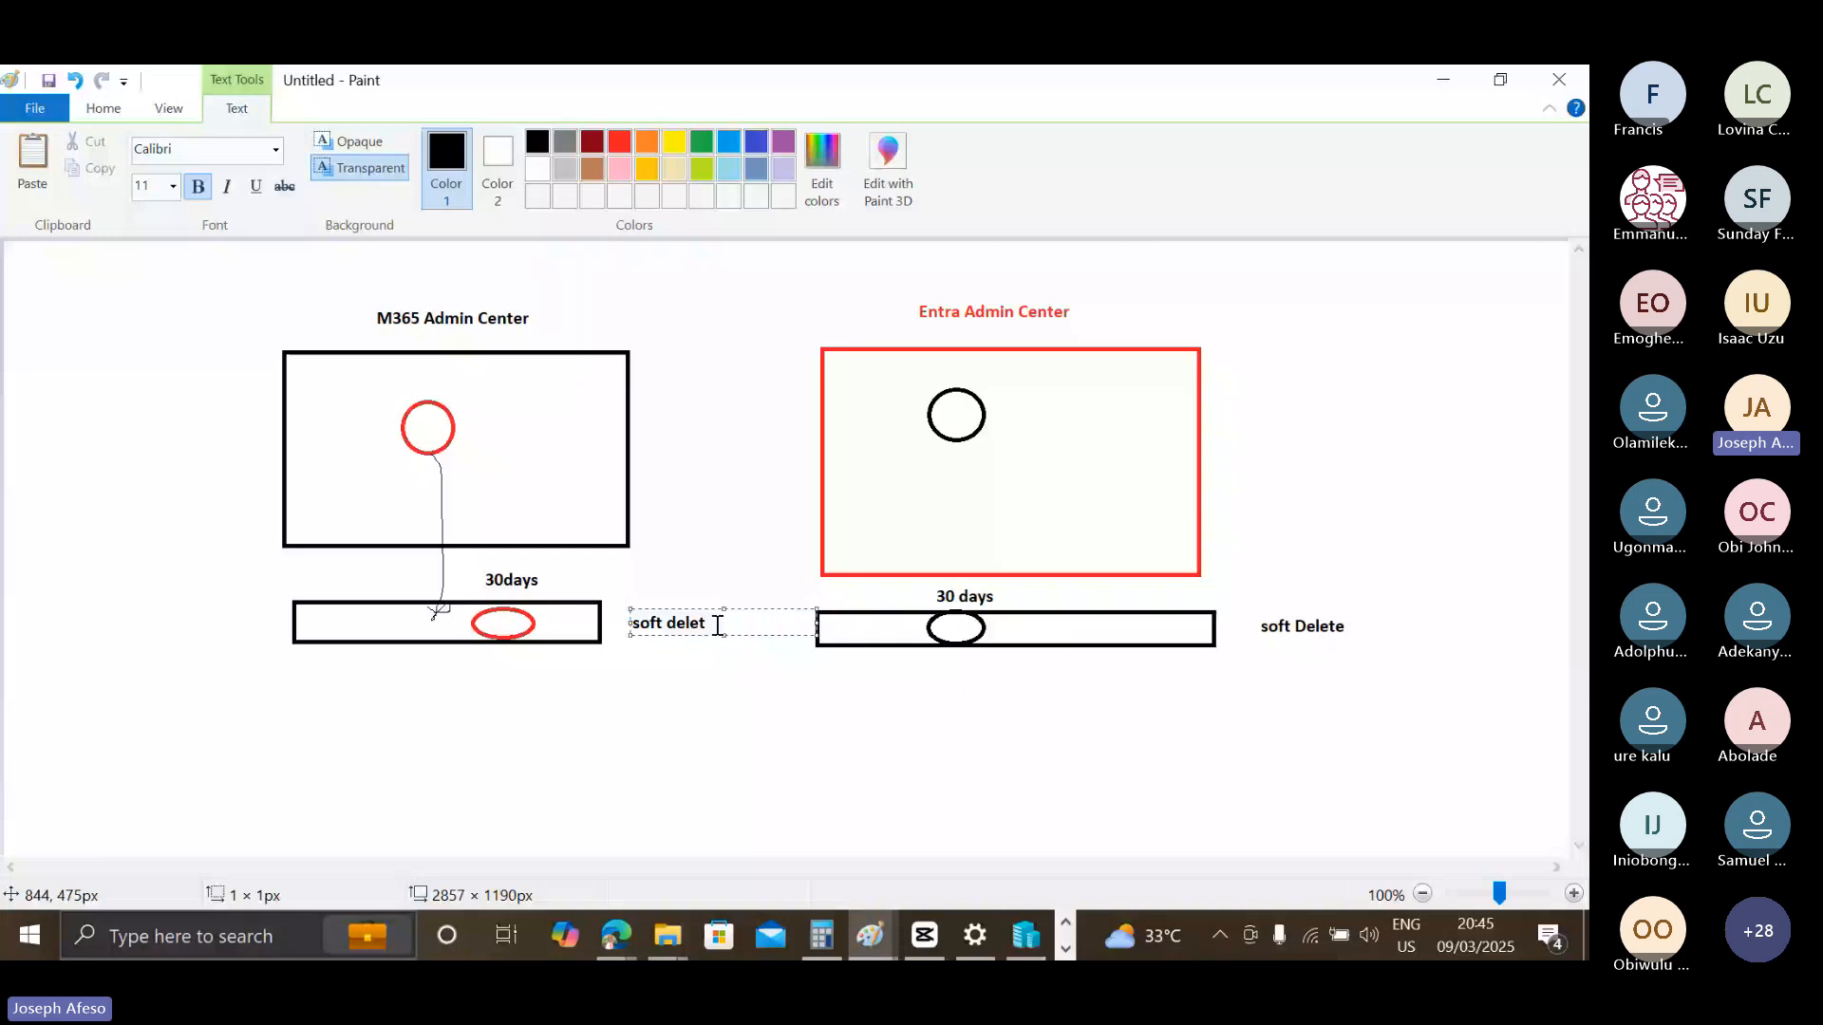
{"action": "type", "text": "e"}
{"action": "left_click", "coordinate": [913, 653]}
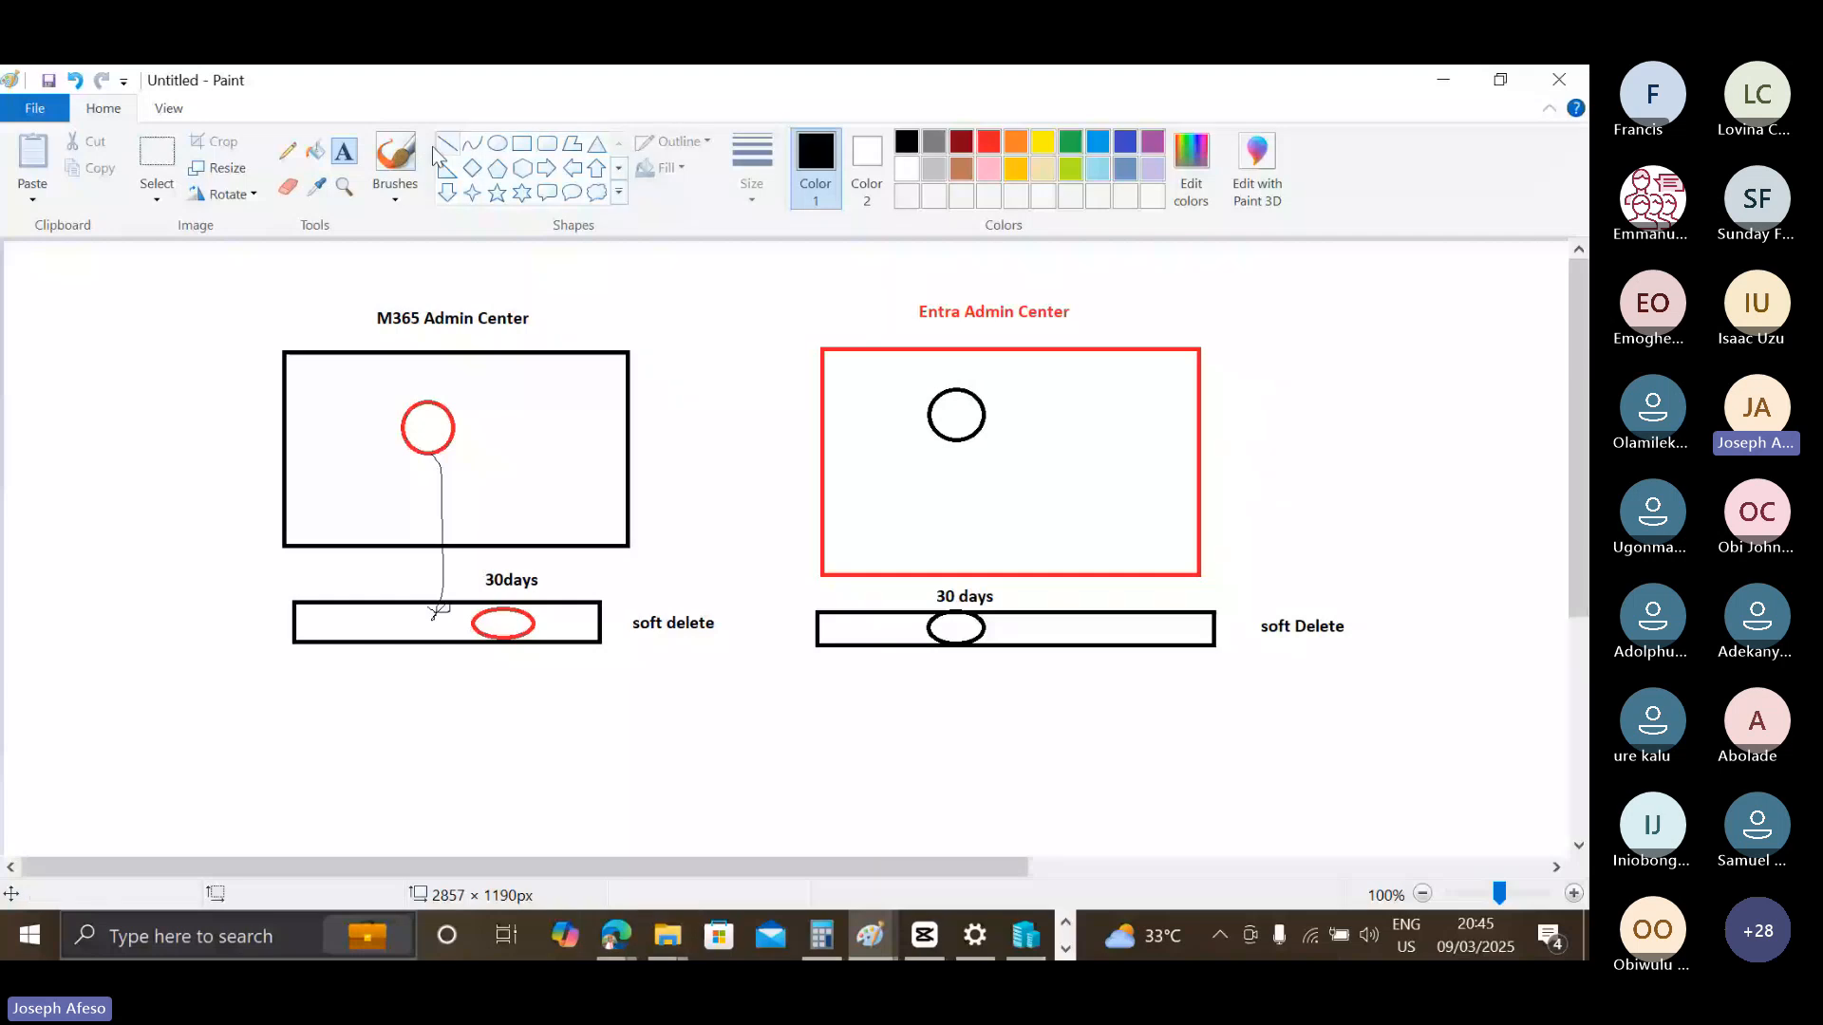
Draw a curved freehand arrow down from the M365 bar to a thought cloud about 210 × 99 px below it.
{"action": "left_click", "coordinate": [286, 150]}
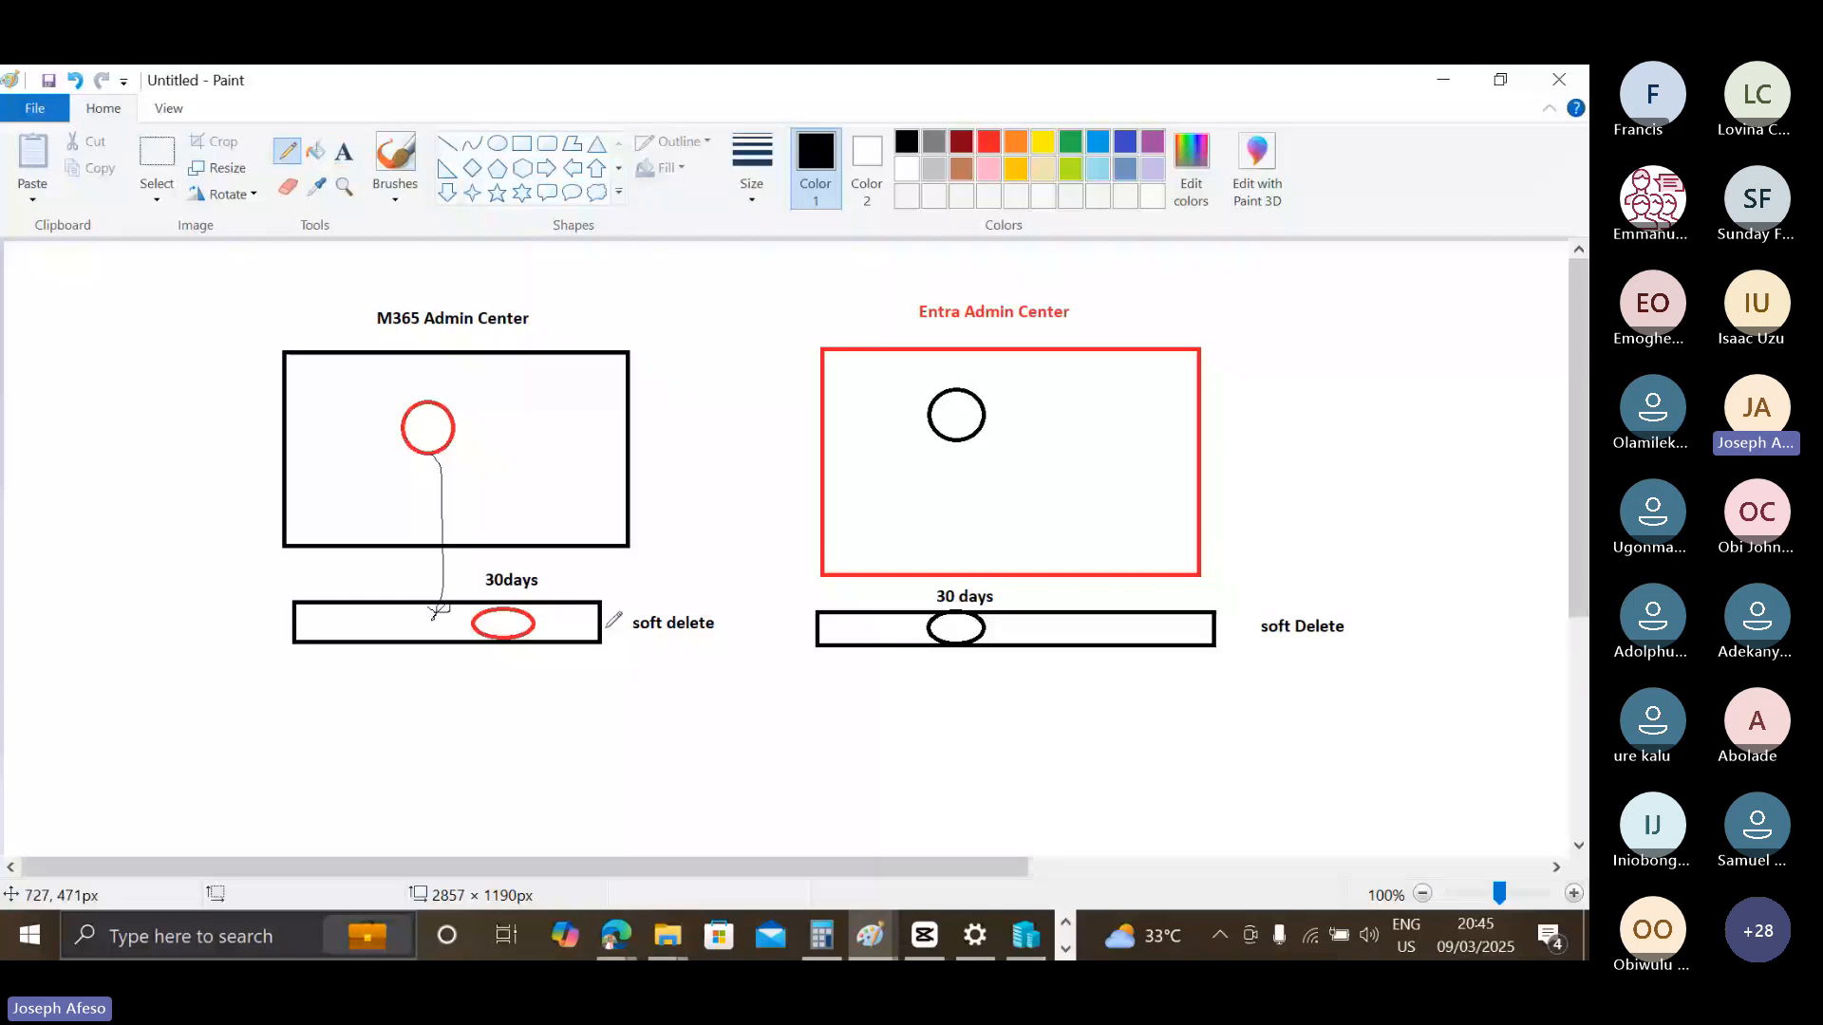
{"action": "left_click_drag", "start_coordinate": [606, 627], "coordinate": [598, 766]}
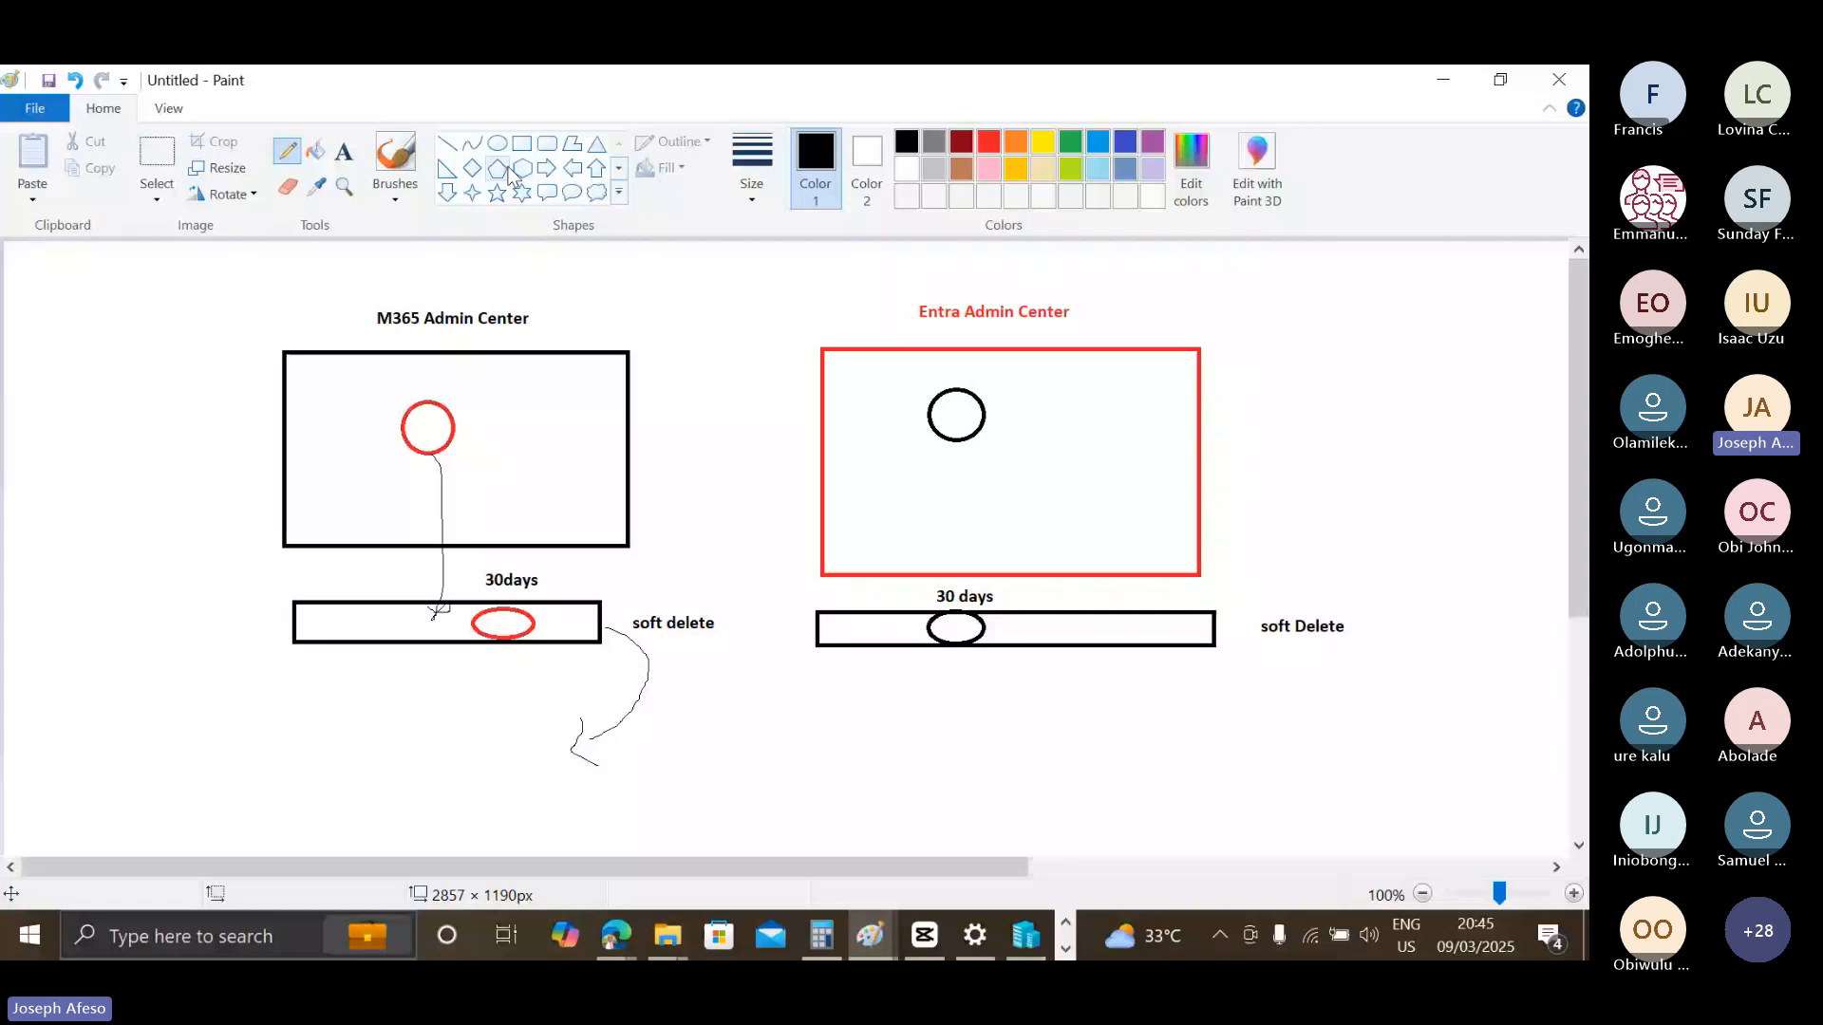
{"action": "left_click", "coordinate": [596, 191]}
{"action": "left_click_drag", "start_coordinate": [391, 728], "coordinate": [566, 808]}
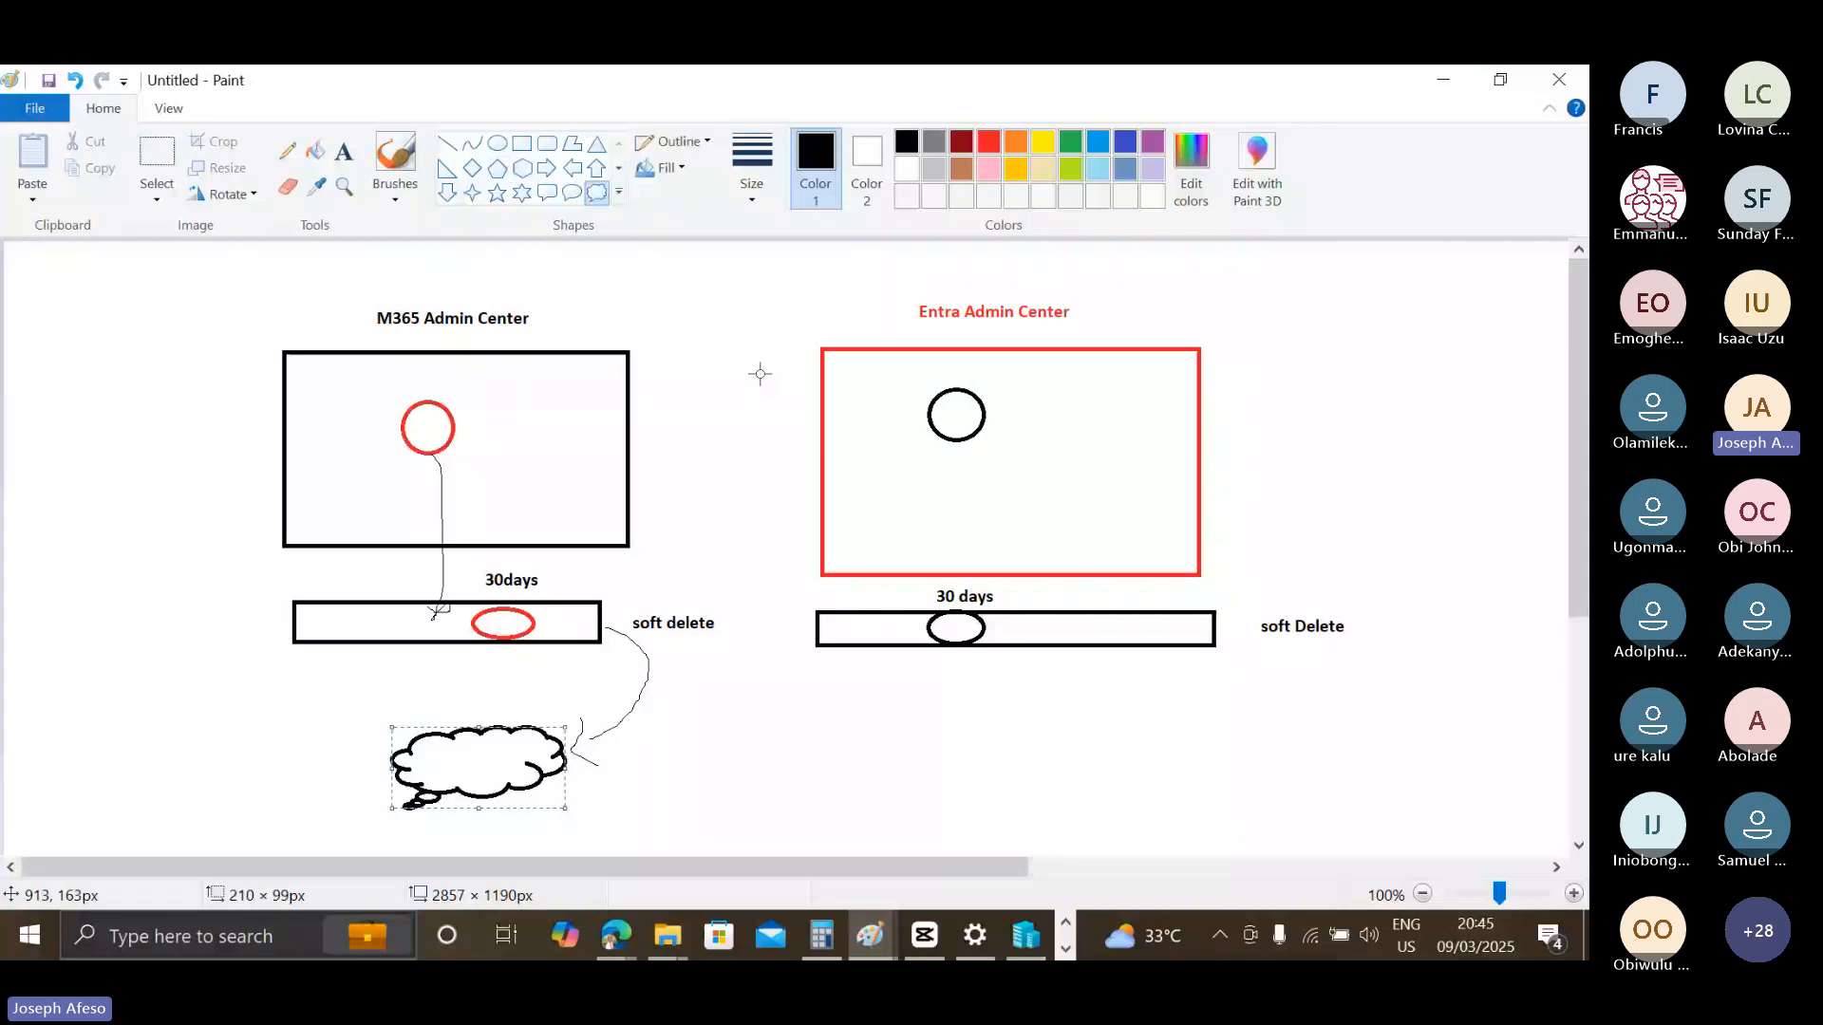
Label the cloud below the M365 bar "Hard delete".
{"action": "left_click", "coordinate": [348, 154]}
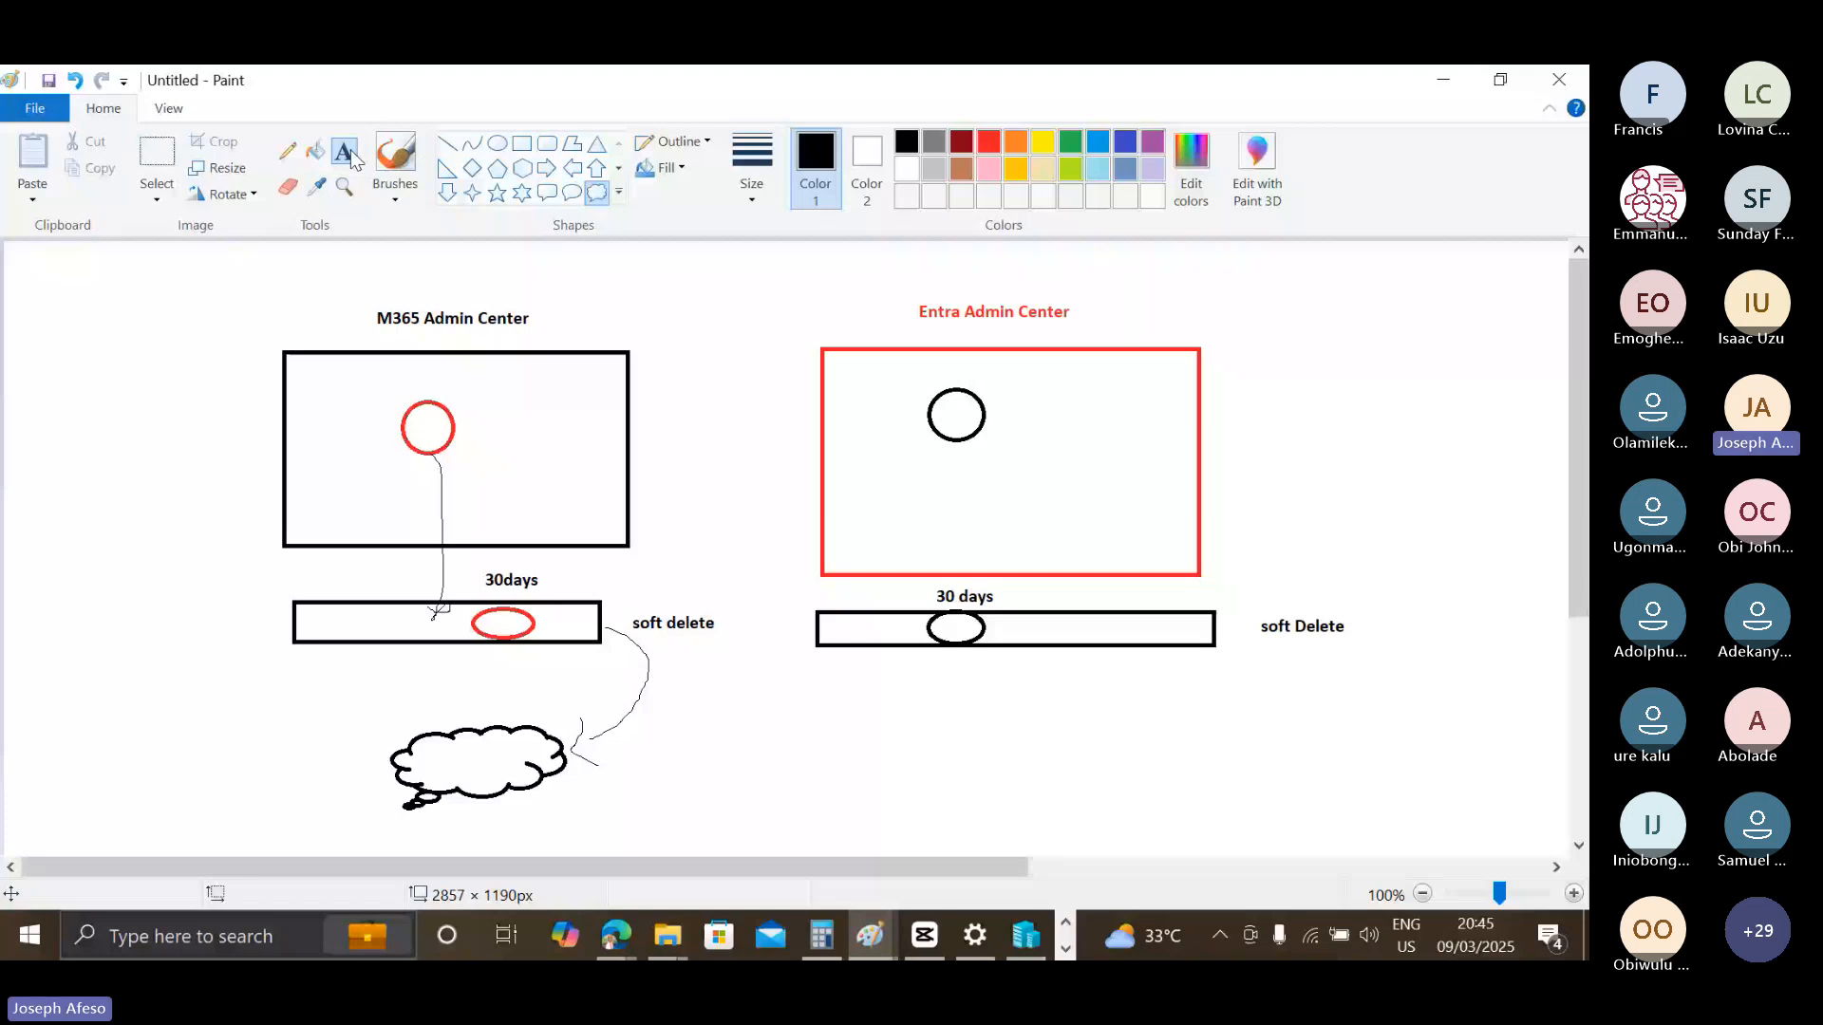
{"action": "left_click", "coordinate": [576, 761]}
{"action": "type", "text": "Hard "}
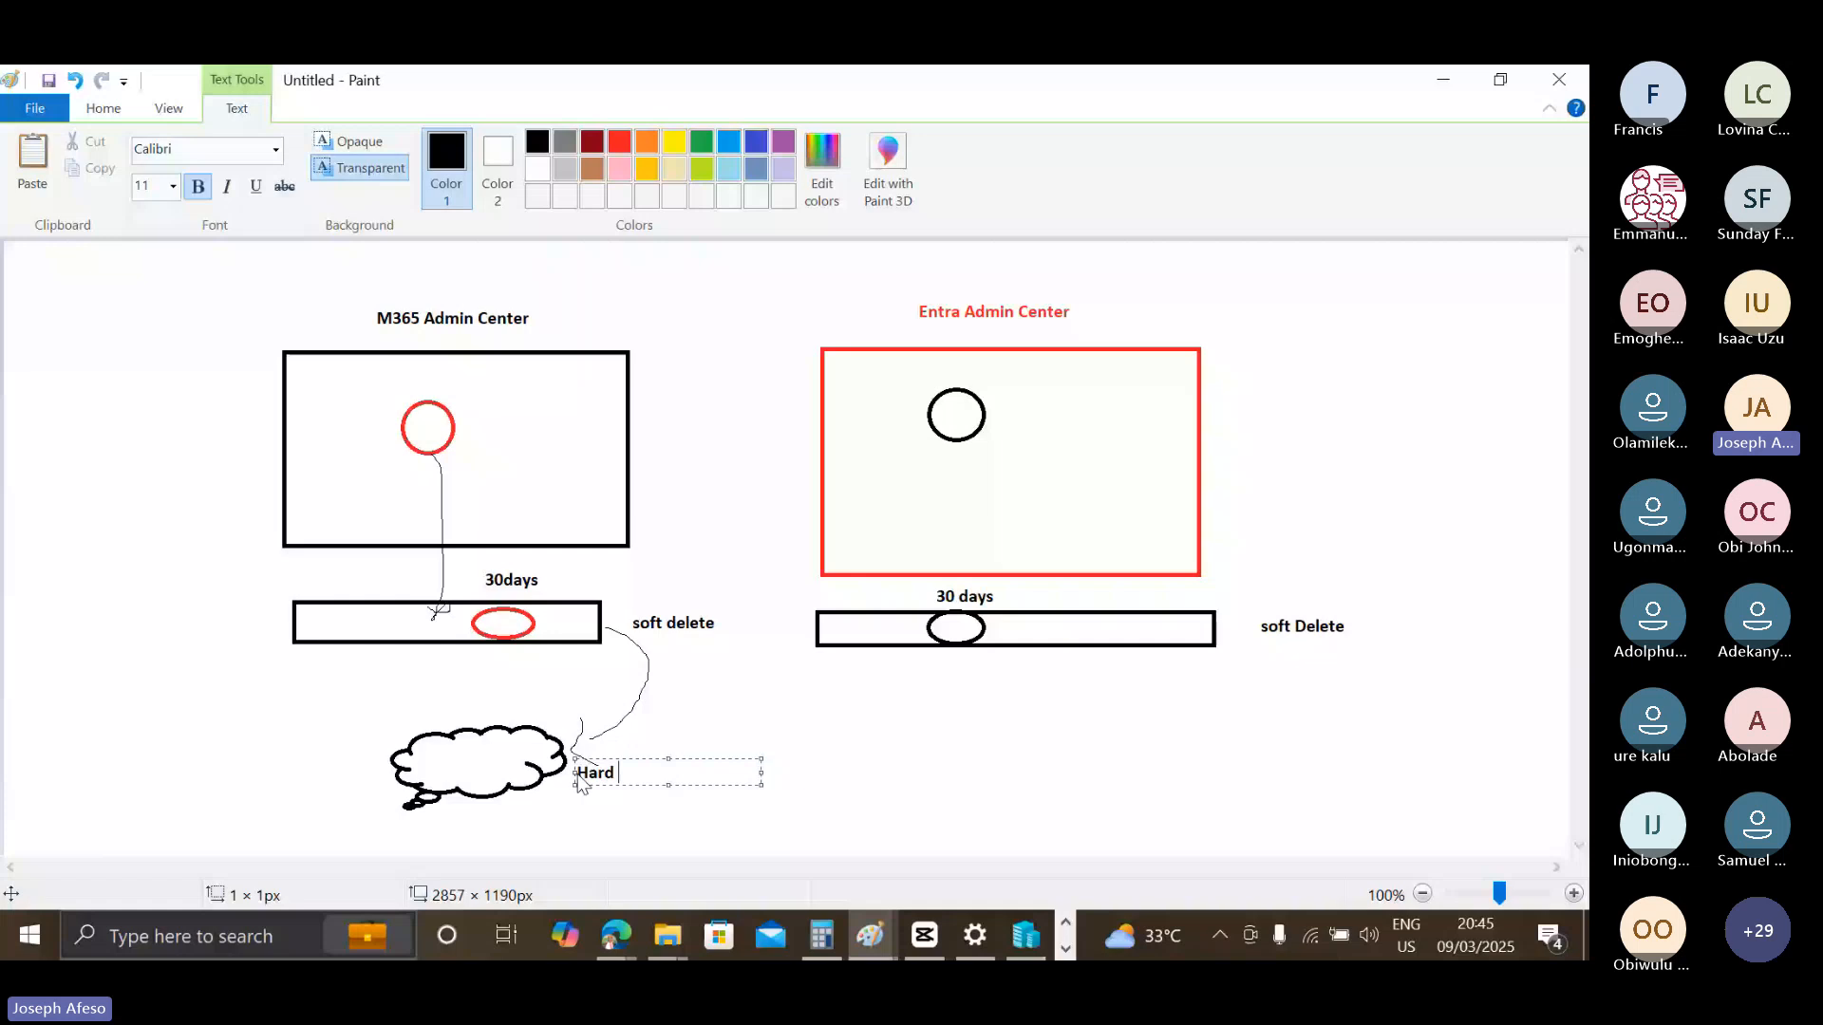
{"action": "type", "text": "delete"}
{"action": "left_click", "coordinate": [918, 745]}
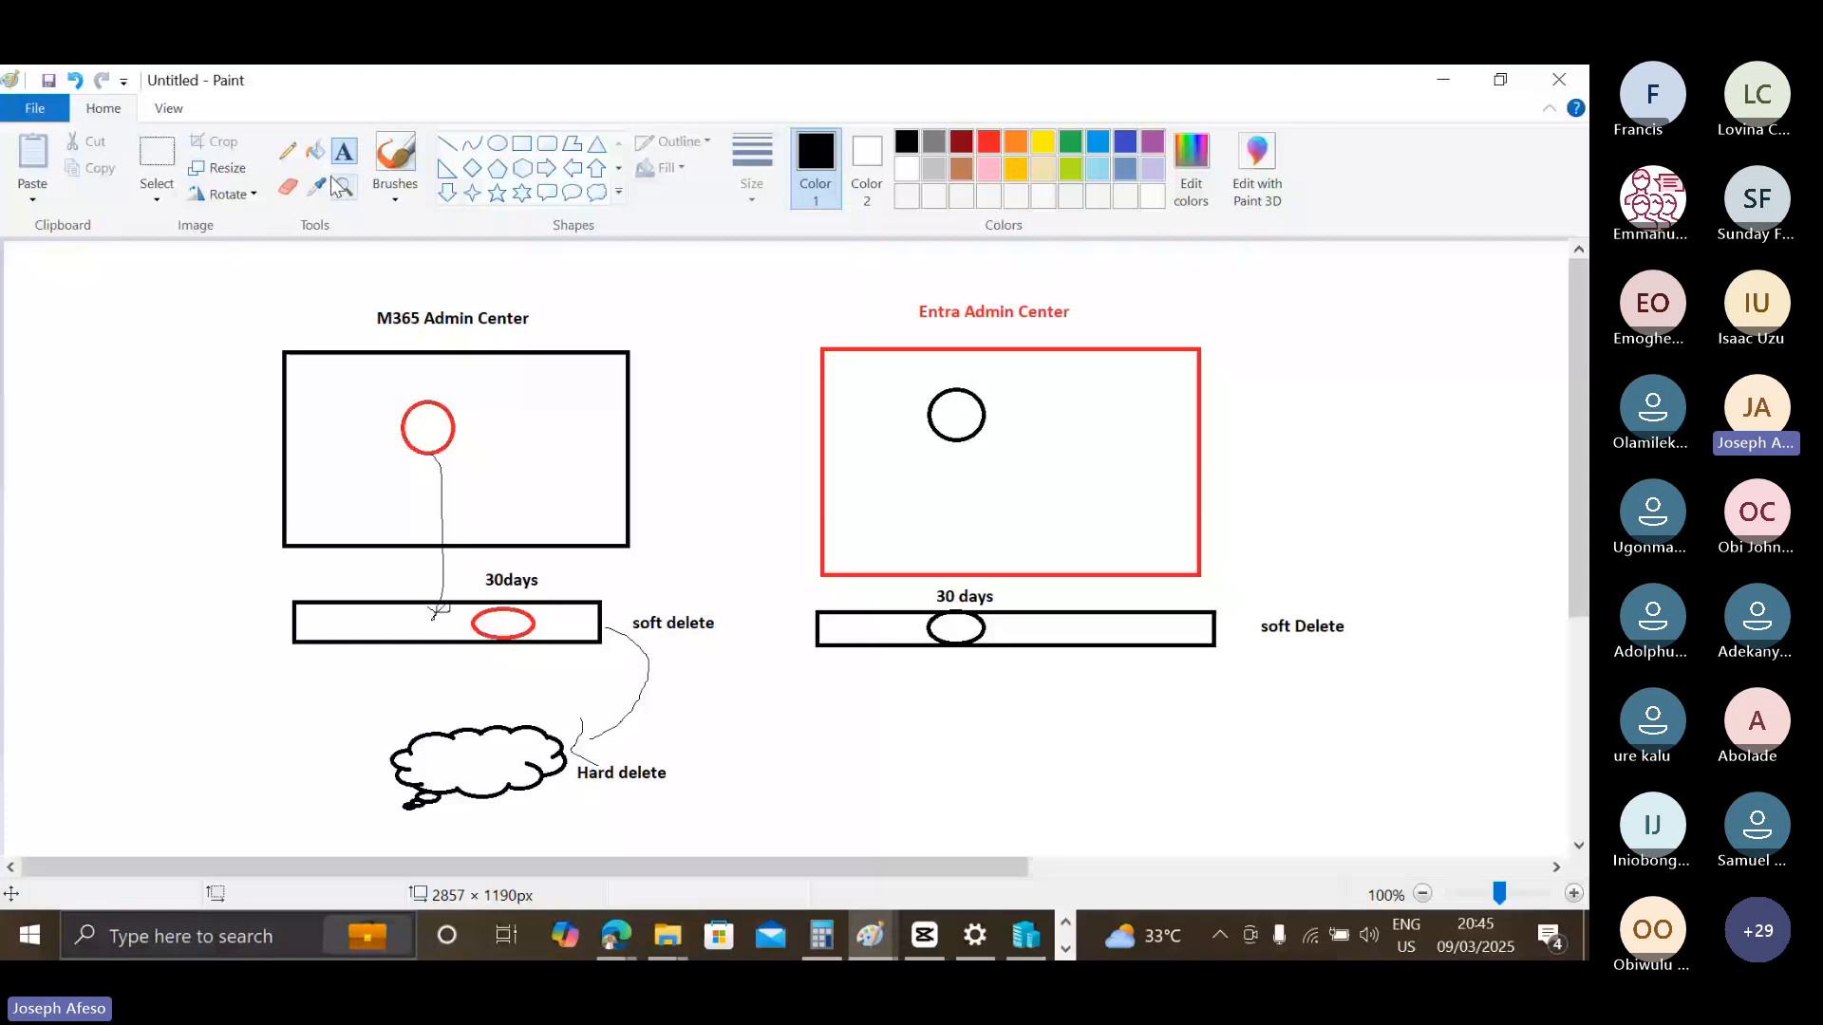
Draw a curved freehand arrow from the M365 bar back up into the M365 box and label it "Retore".
{"action": "left_click", "coordinate": [287, 150]}
{"action": "left_click_drag", "start_coordinate": [290, 622], "coordinate": [237, 462]}
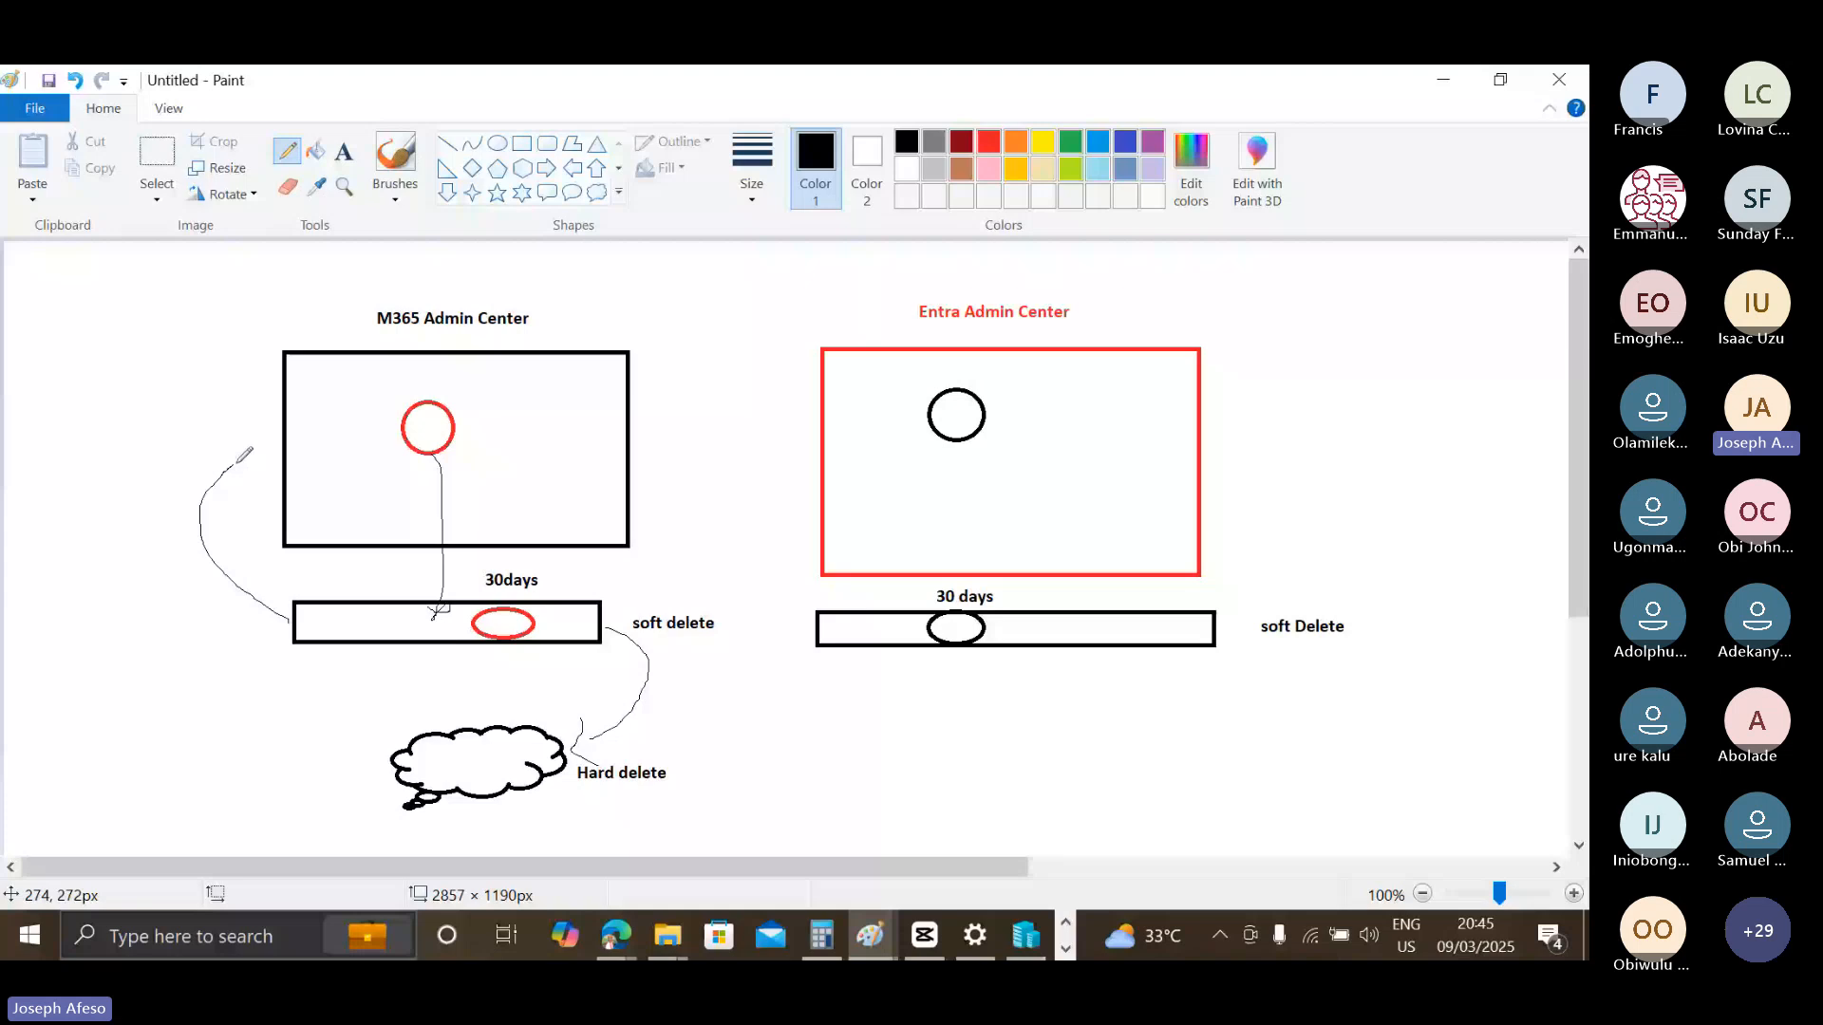
{"action": "left_click_drag", "start_coordinate": [237, 462], "coordinate": [356, 439]}
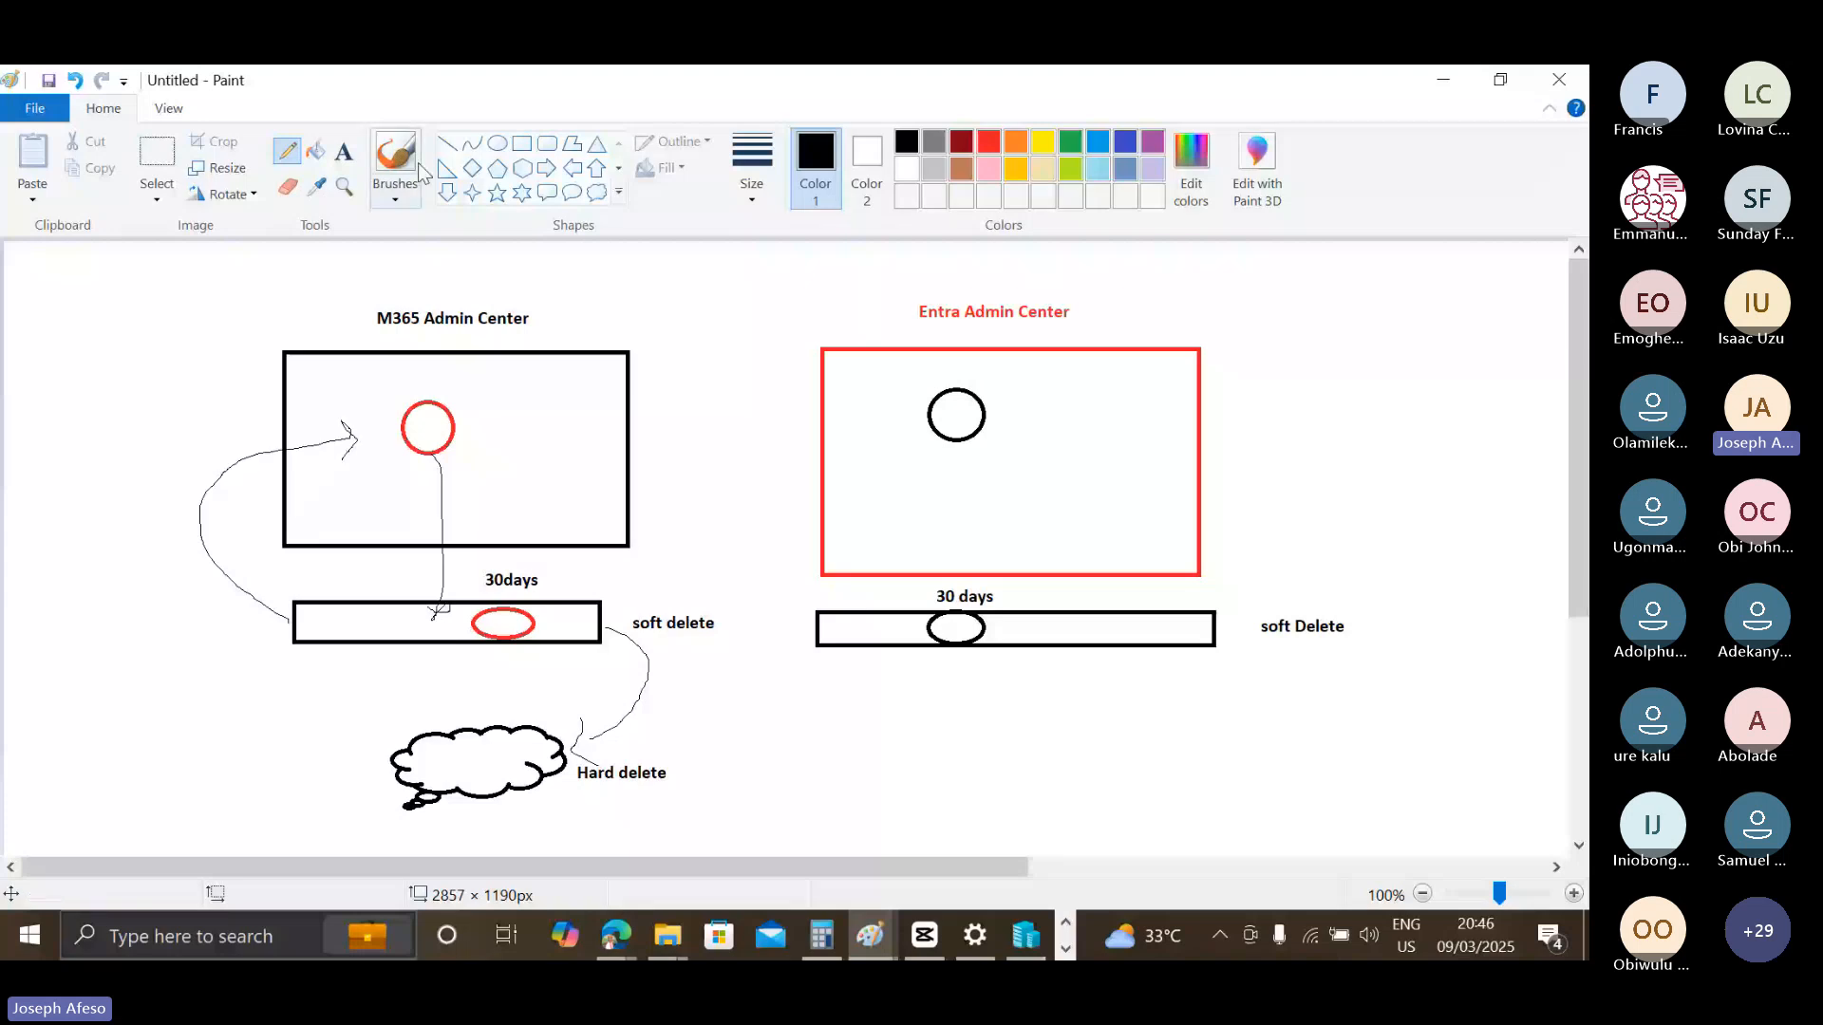
{"action": "left_click", "coordinate": [343, 150]}
{"action": "left_click", "coordinate": [174, 463]}
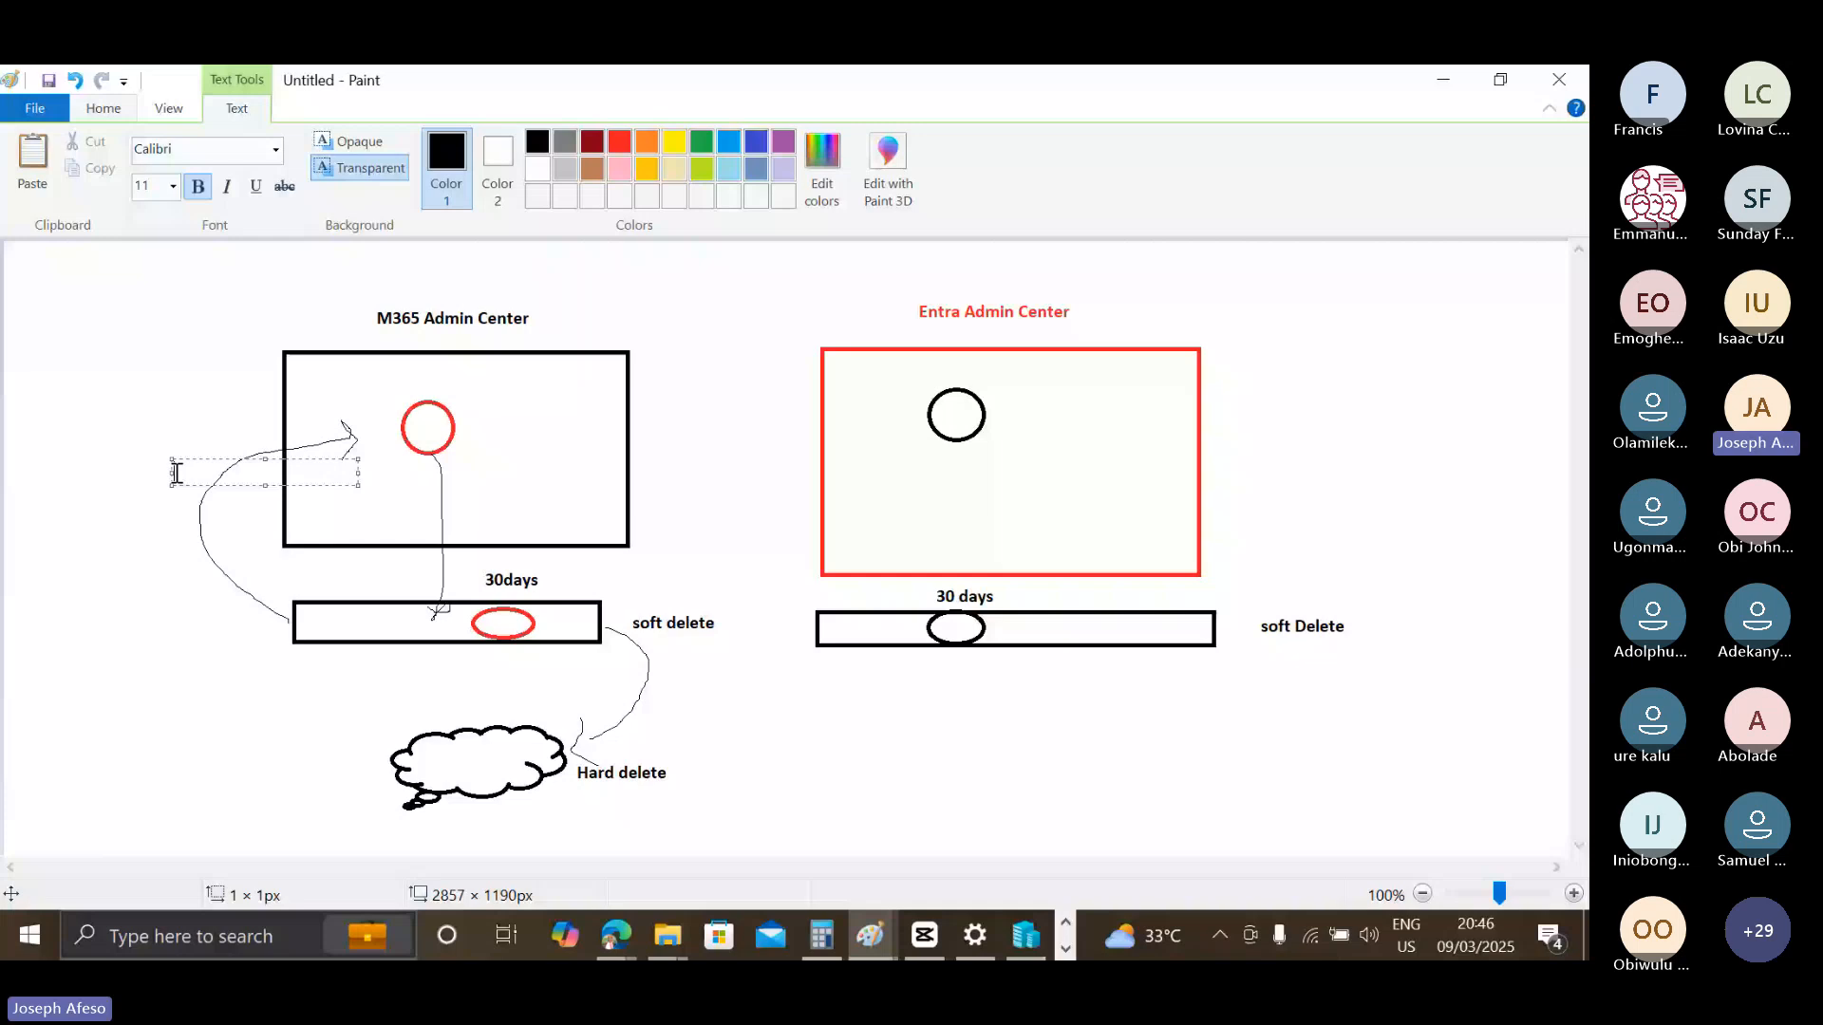
{"action": "type", "text": "Retore"}
{"action": "left_click", "coordinate": [412, 536]}
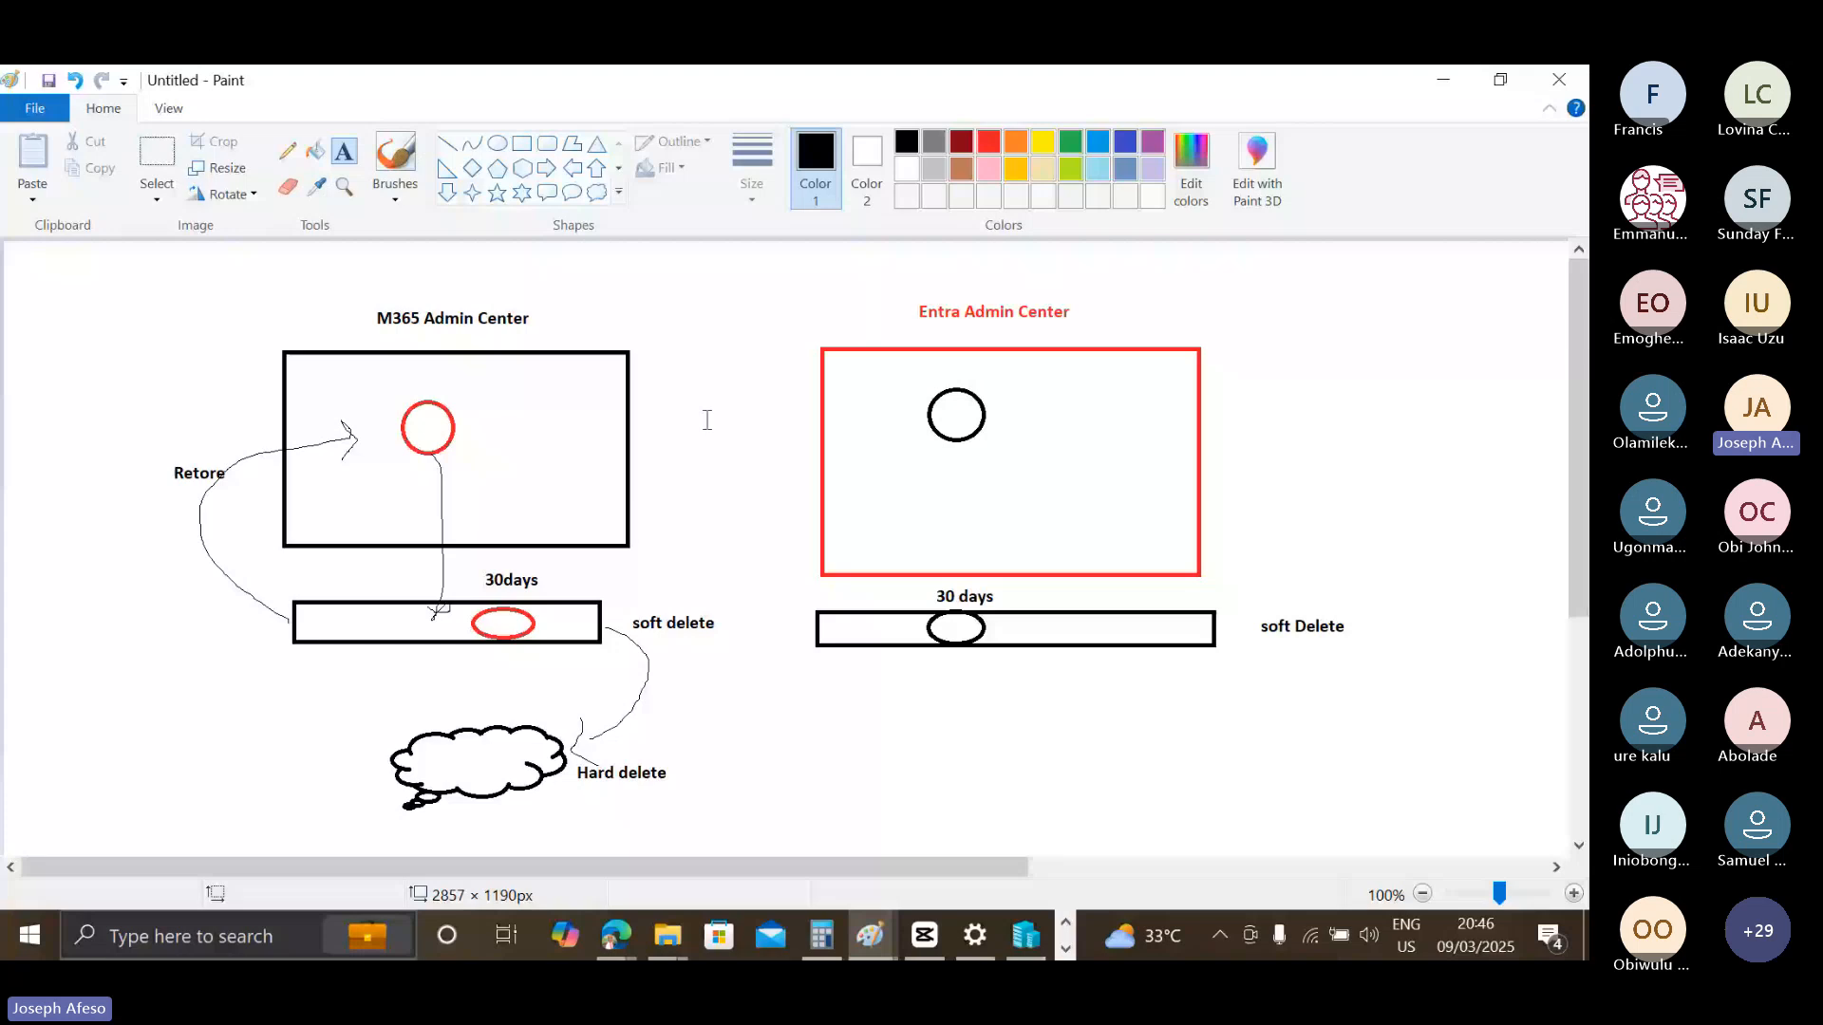
Draw a matching thought cloud below the Entra bar, with freehand arrows leading to it from both ends of the bar.
{"action": "left_click", "coordinate": [597, 192]}
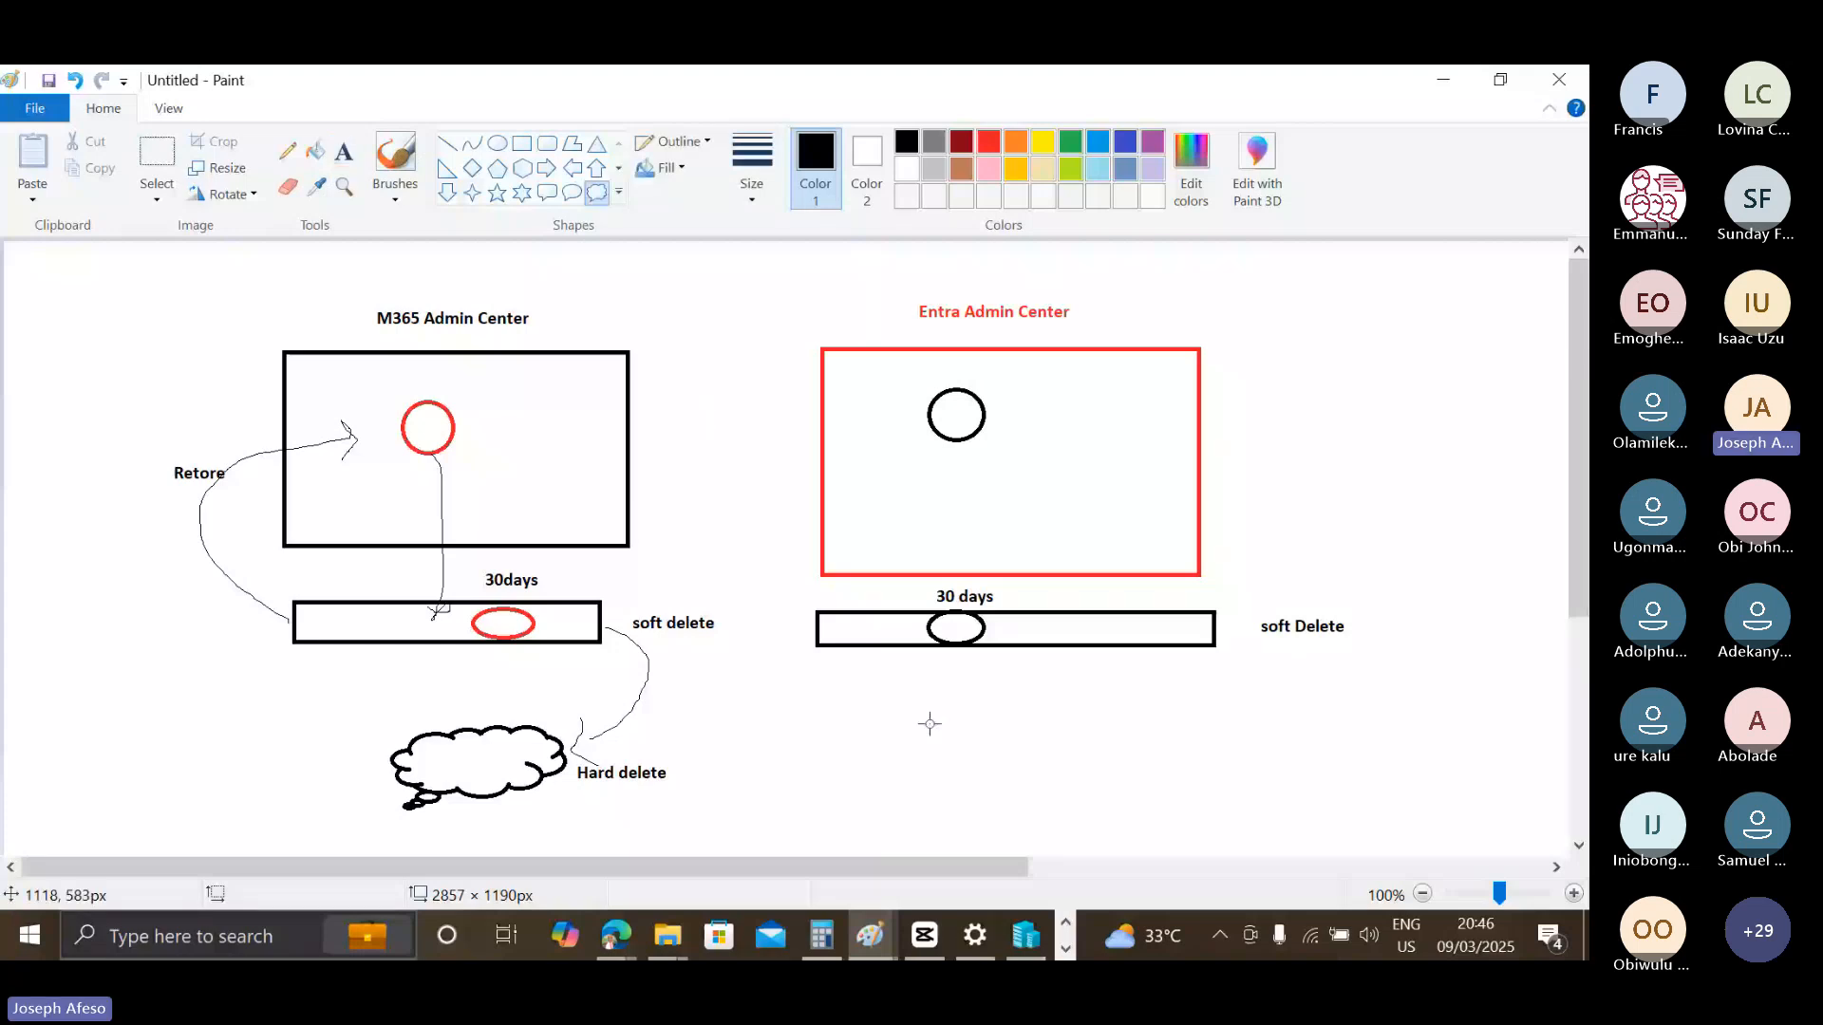
{"action": "left_click_drag", "start_coordinate": [929, 723], "coordinate": [1101, 814]}
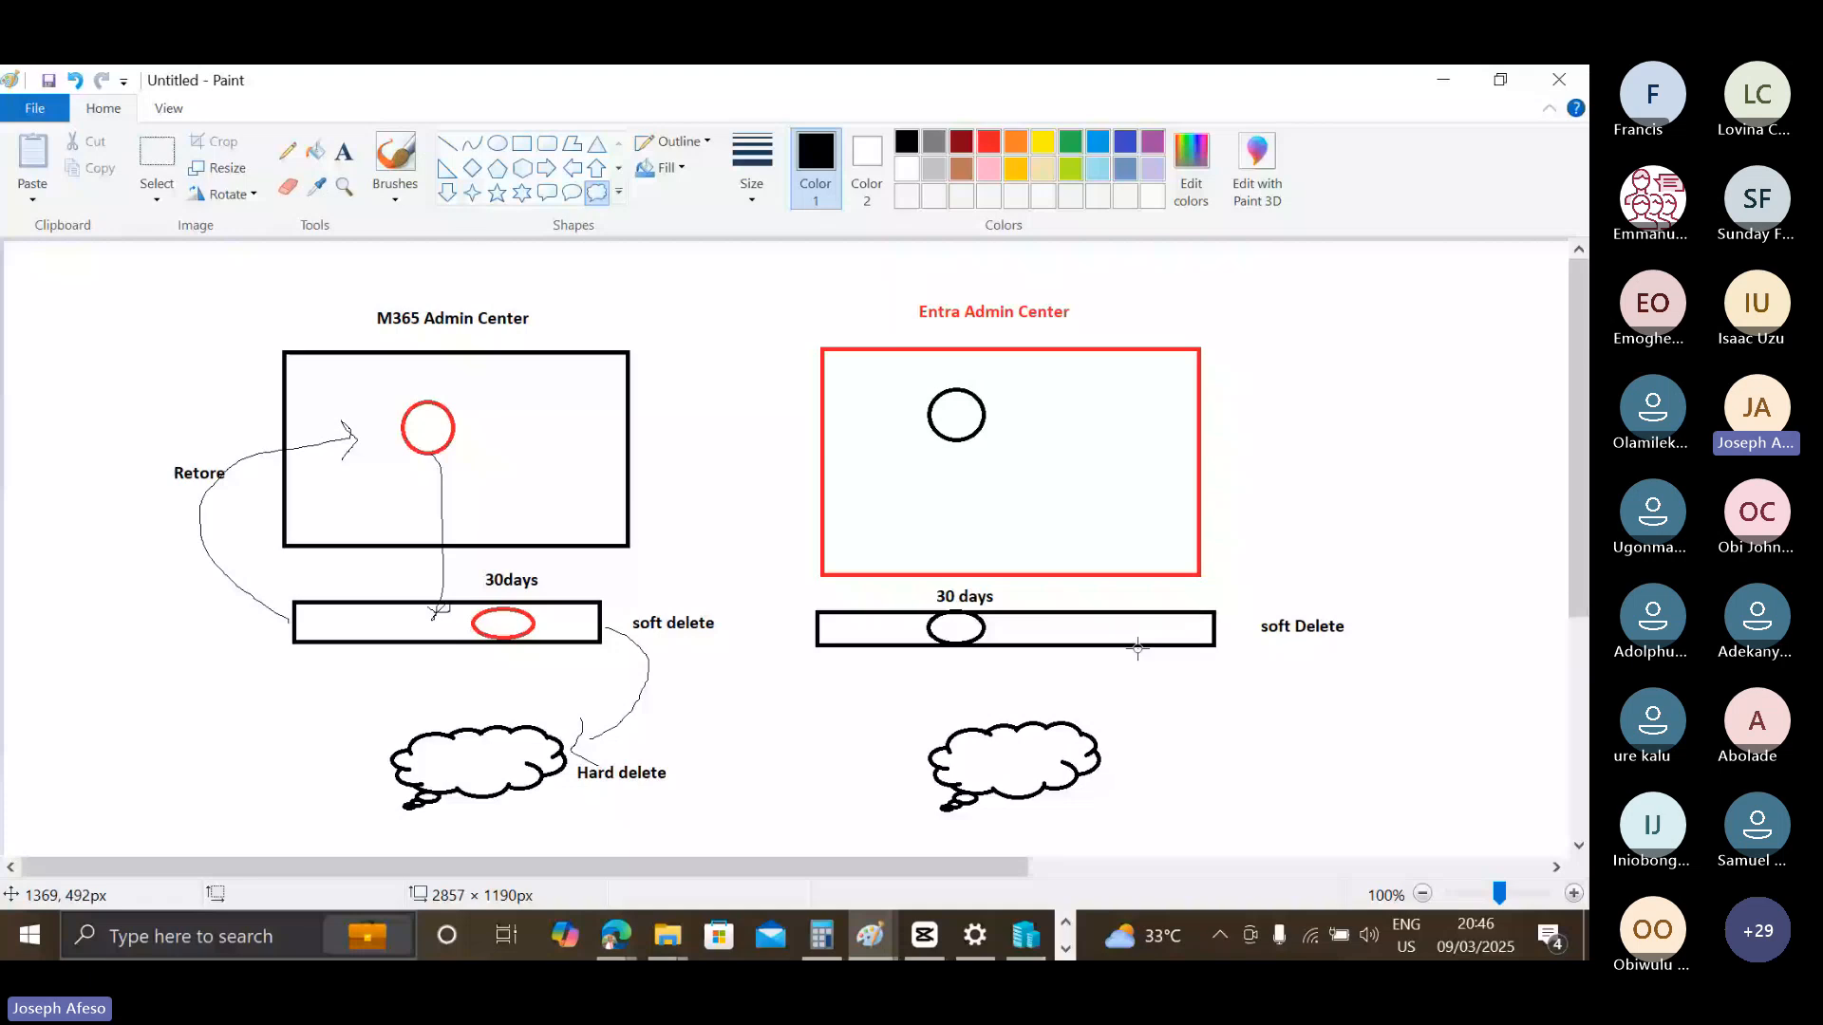
{"action": "left_click", "coordinate": [284, 154]}
{"action": "mouse_move", "coordinate": [1218, 645]}
{"action": "left_mouse_down"}
{"action": "mouse_move", "coordinate": [1103, 783]}
{"action": "mouse_move", "coordinate": [1126, 803]}
{"action": "left_mouse_up"}
{"action": "mouse_move", "coordinate": [814, 632]}
{"action": "left_mouse_down"}
{"action": "mouse_move", "coordinate": [885, 745]}
{"action": "mouse_move", "coordinate": [914, 757]}
{"action": "left_mouse_up"}
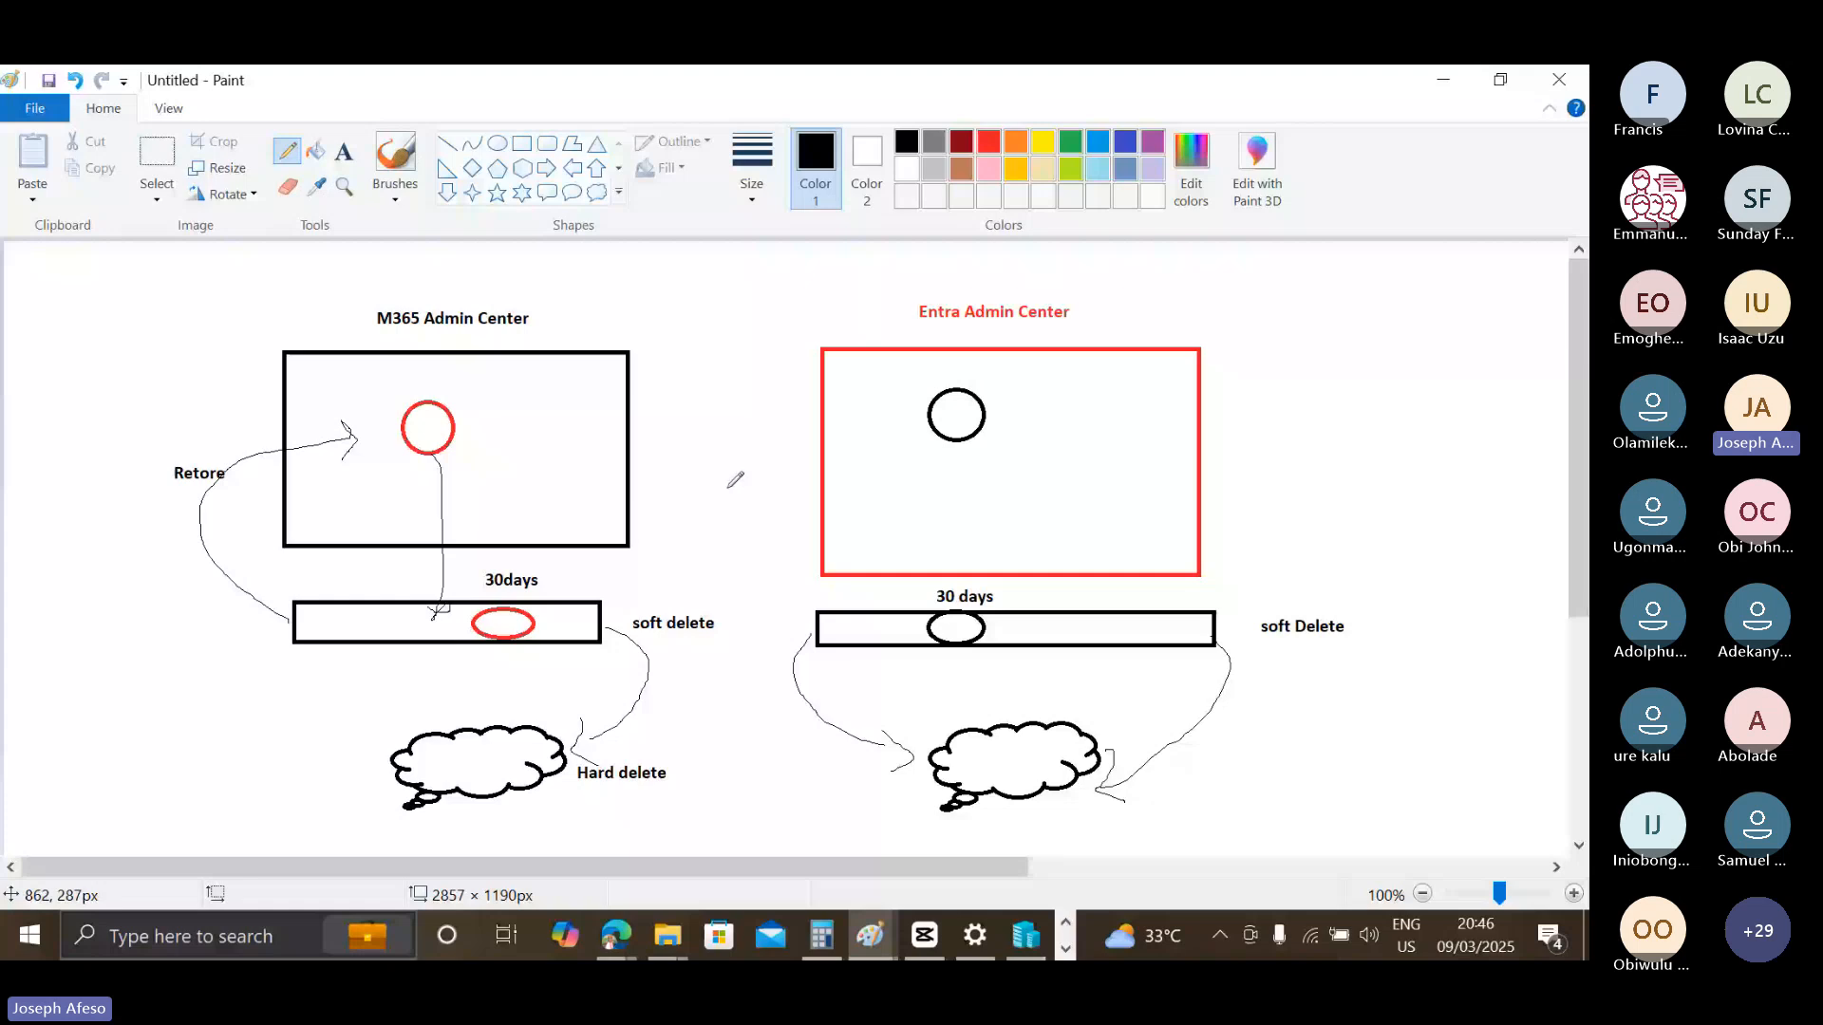
Add the text "Manually hard delete" below the Entra bar and paste a copy of it below the M365 bar.
{"action": "left_click", "coordinate": [344, 152]}
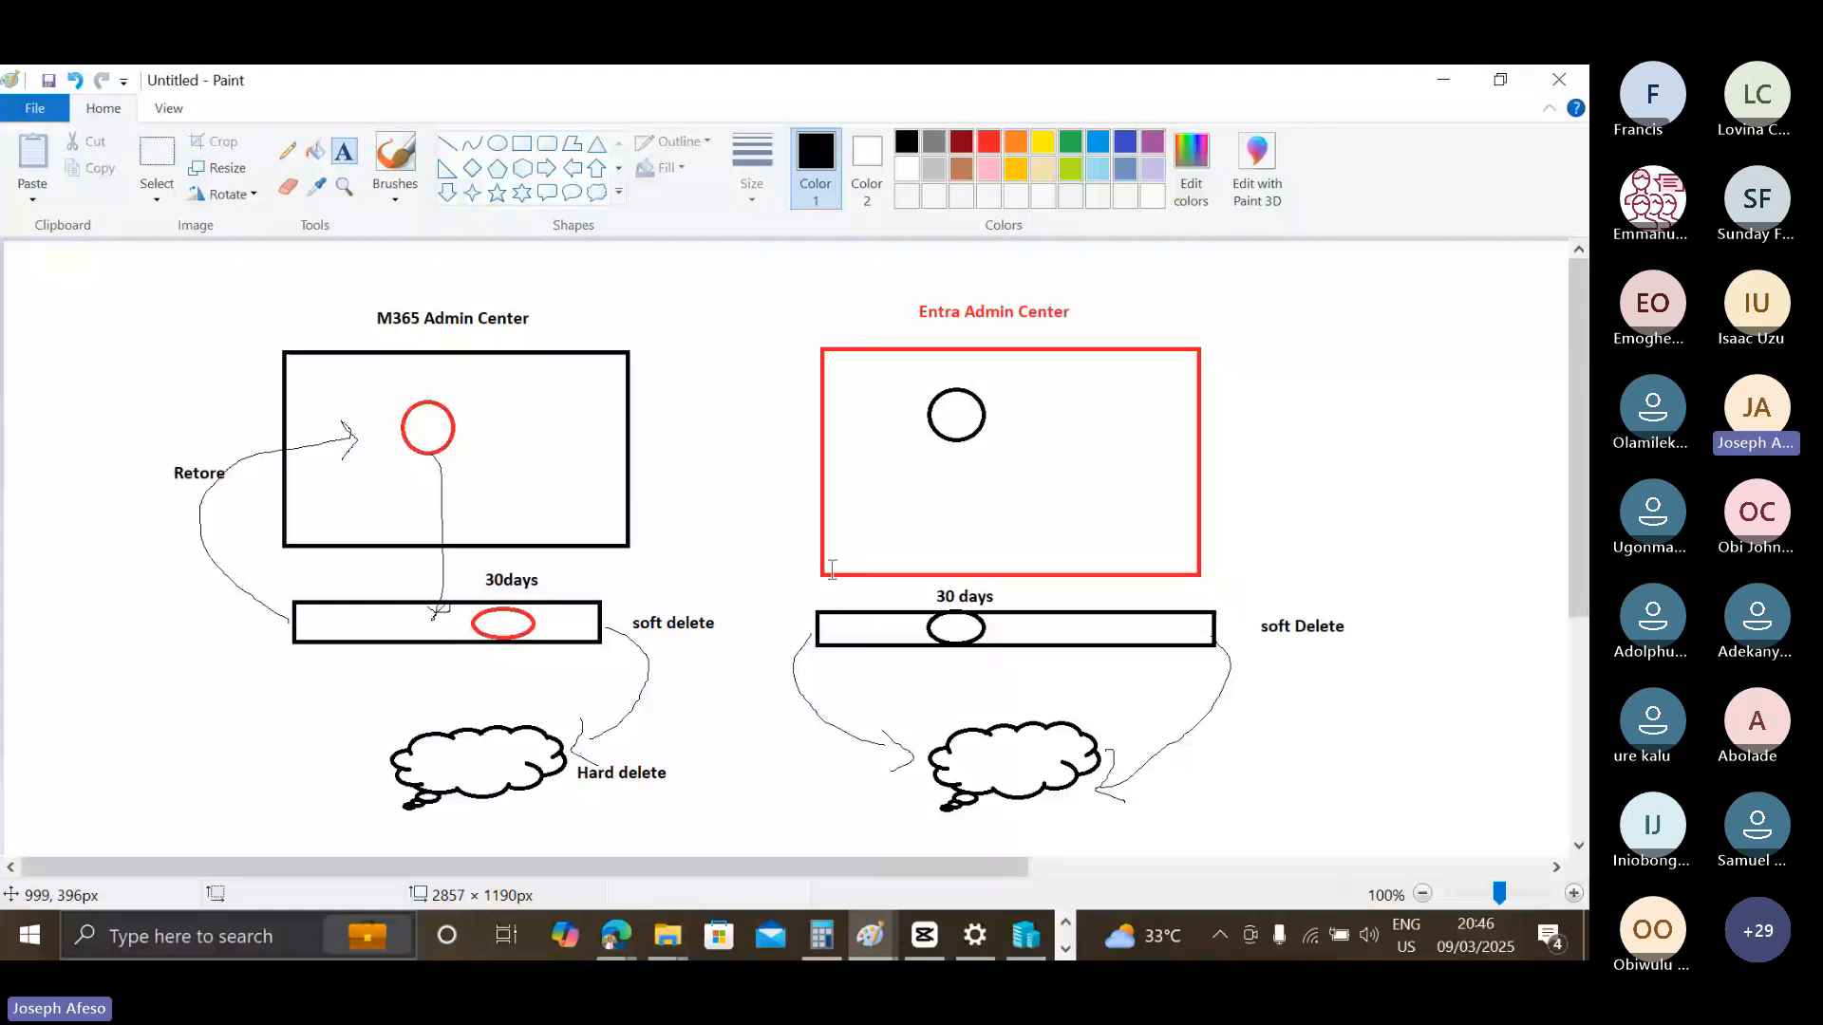
{"action": "left_click", "coordinate": [859, 657]}
{"action": "type", "text": "Manuall"}
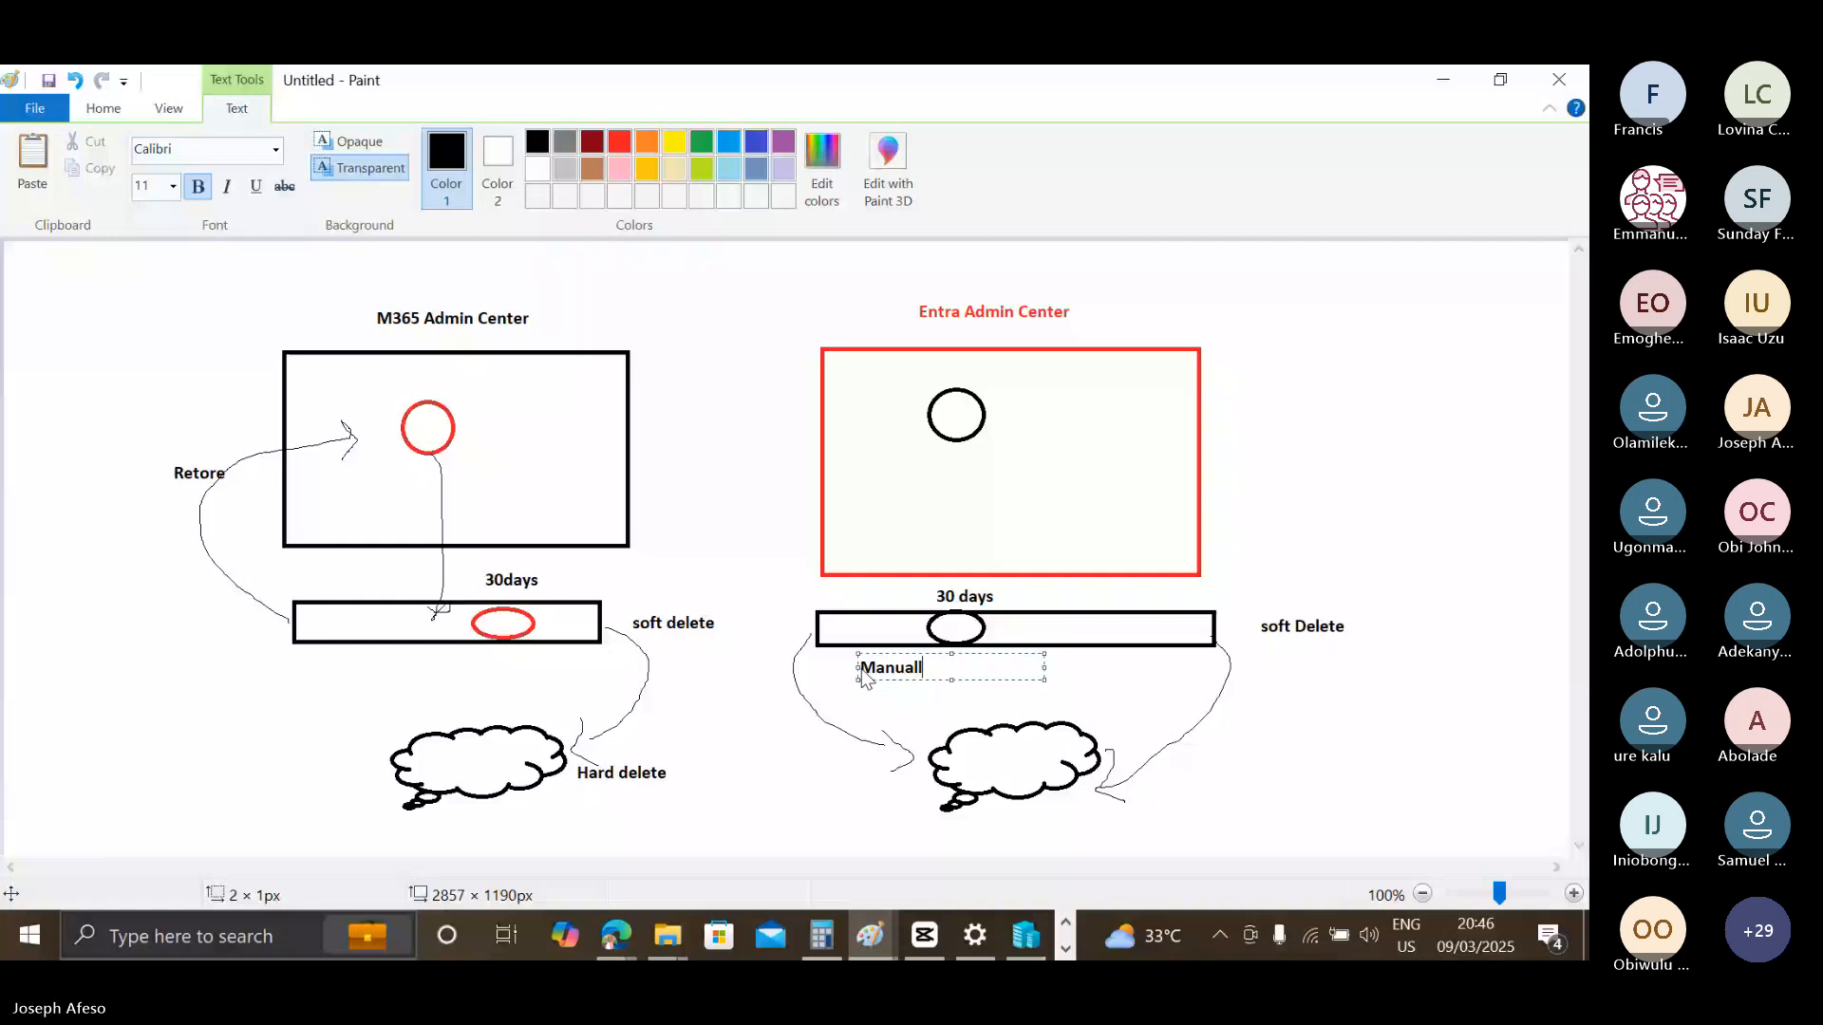
{"action": "type", "text": "y hard delet"}
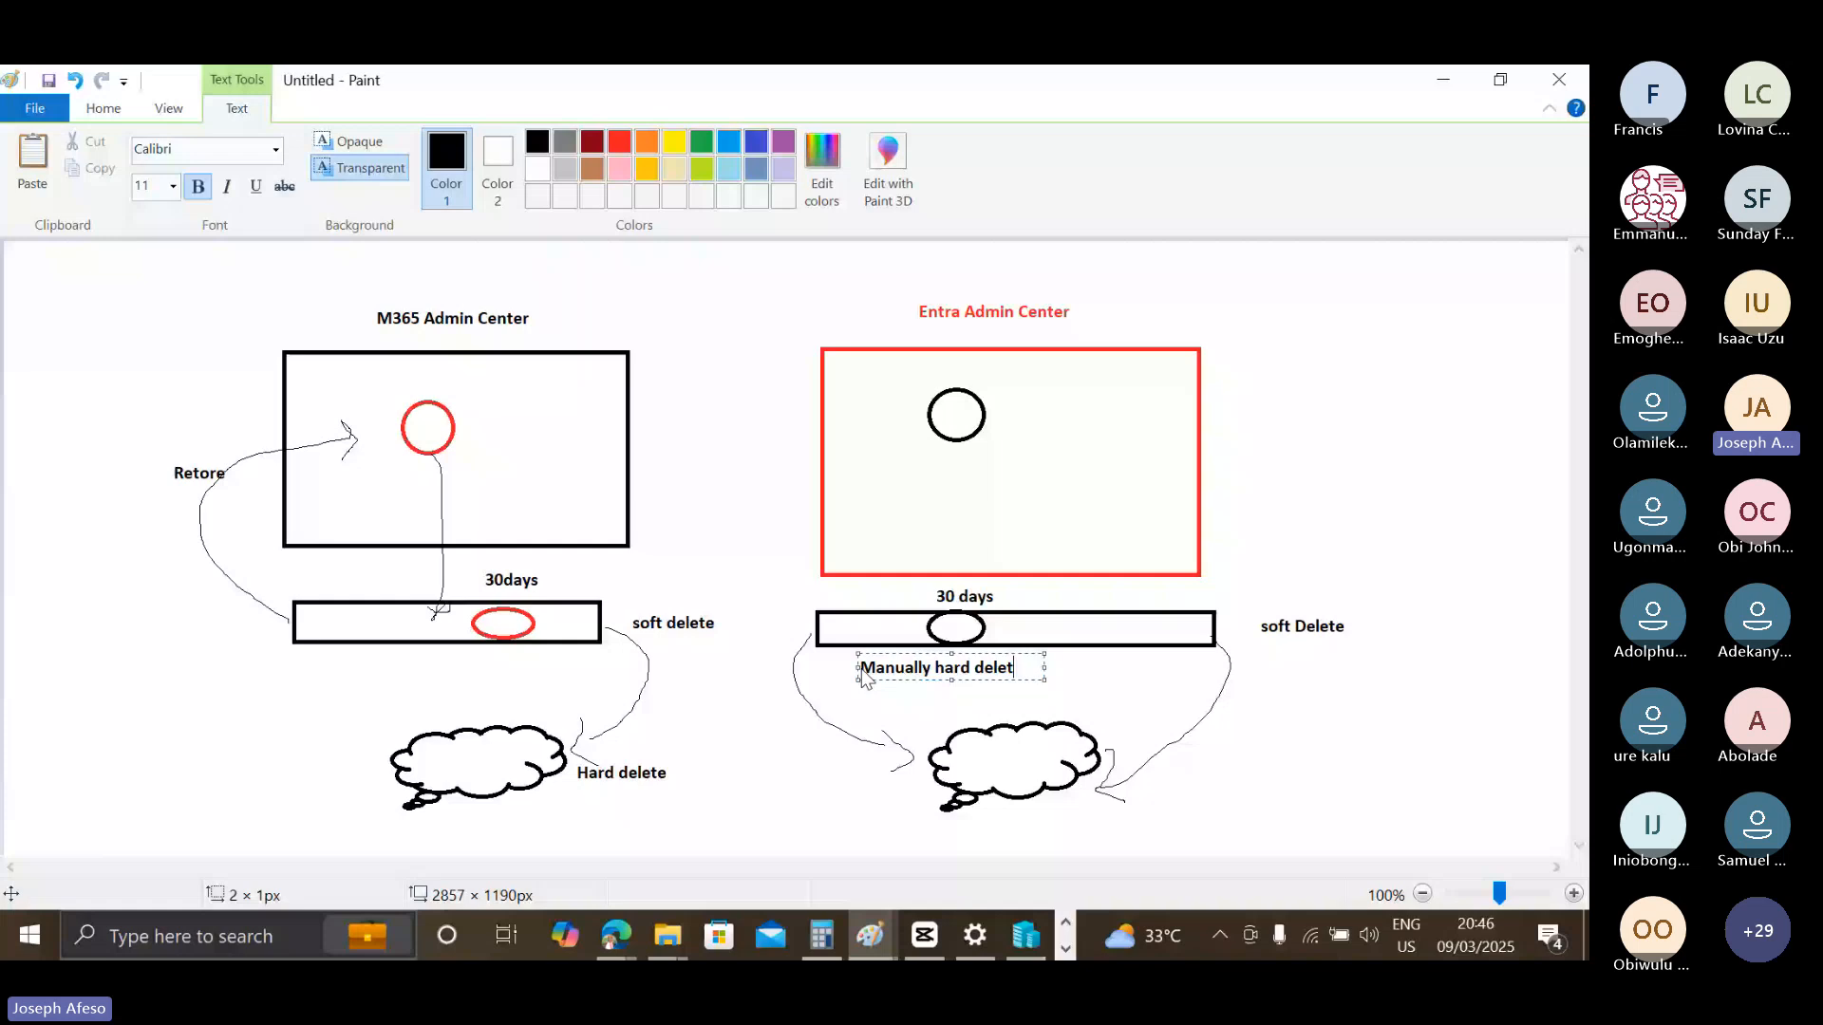
{"action": "type", "text": "e"}
{"action": "key", "text": "ctrl+a"}
{"action": "key", "text": "ctrl+c"}
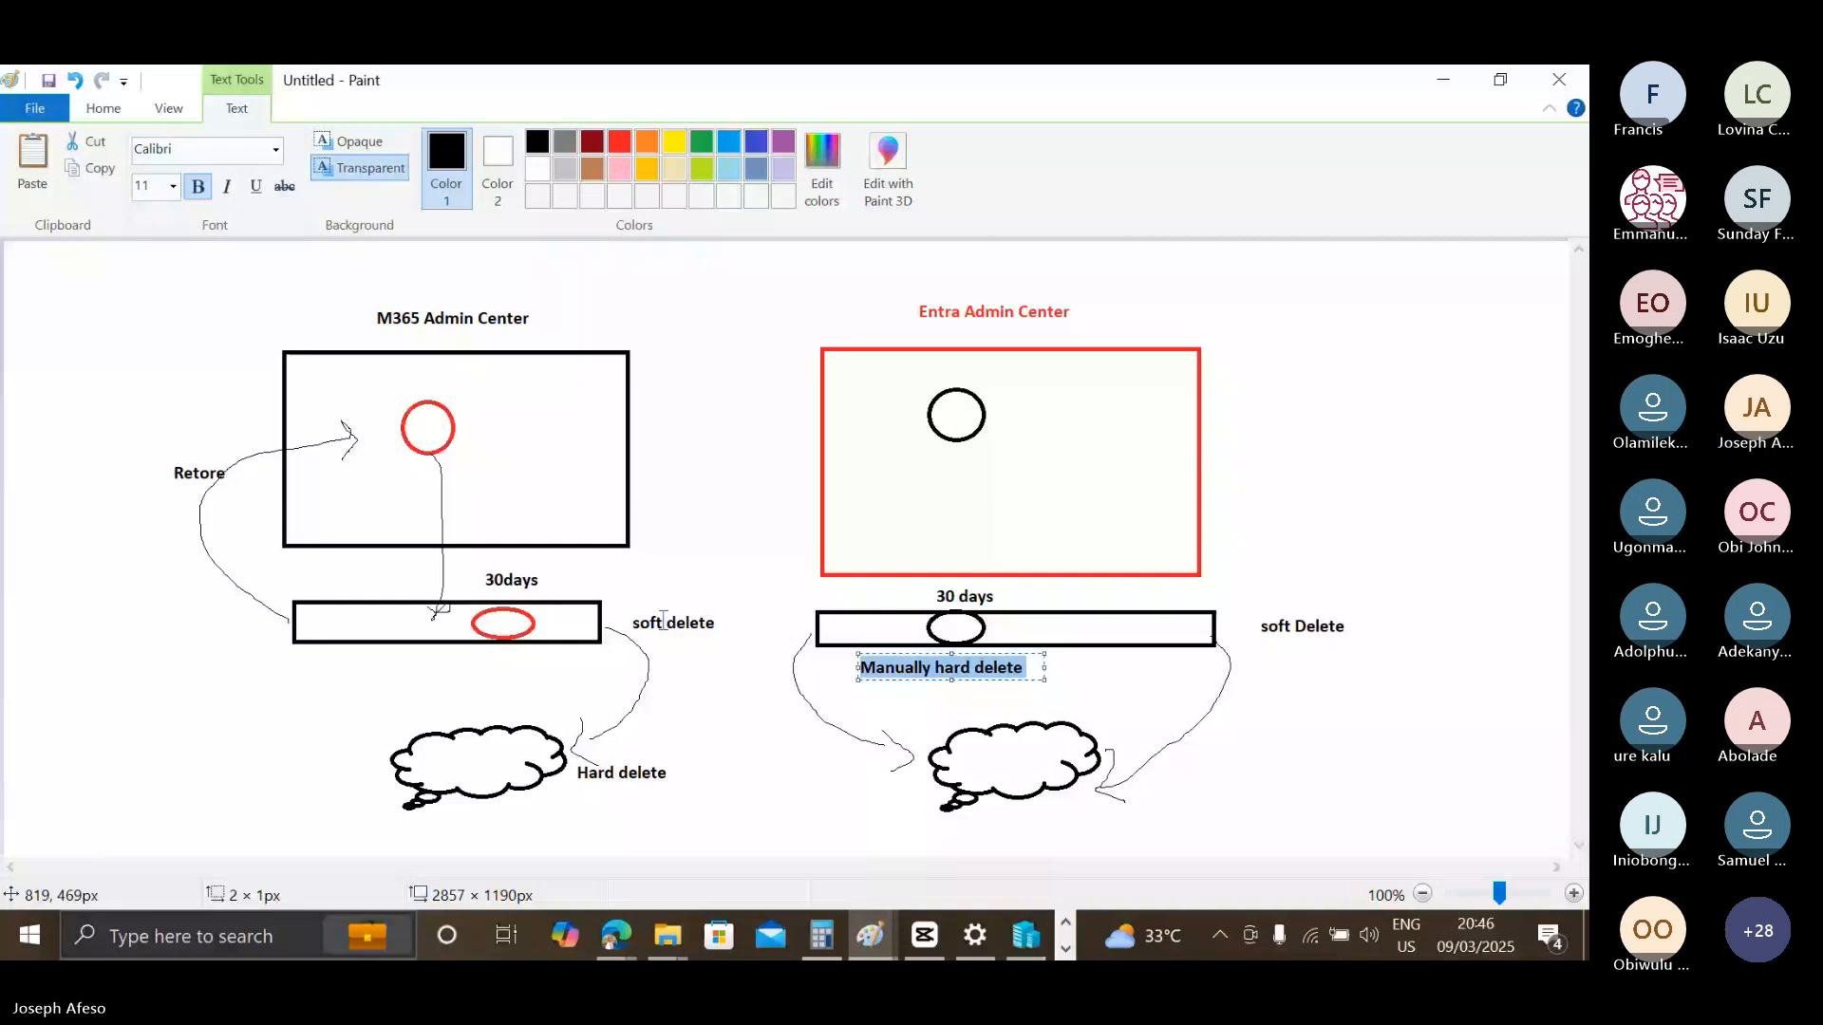
{"action": "left_click", "coordinate": [402, 680]}
{"action": "key", "text": "ctrl+v"}
{"action": "left_click", "coordinate": [676, 702]}
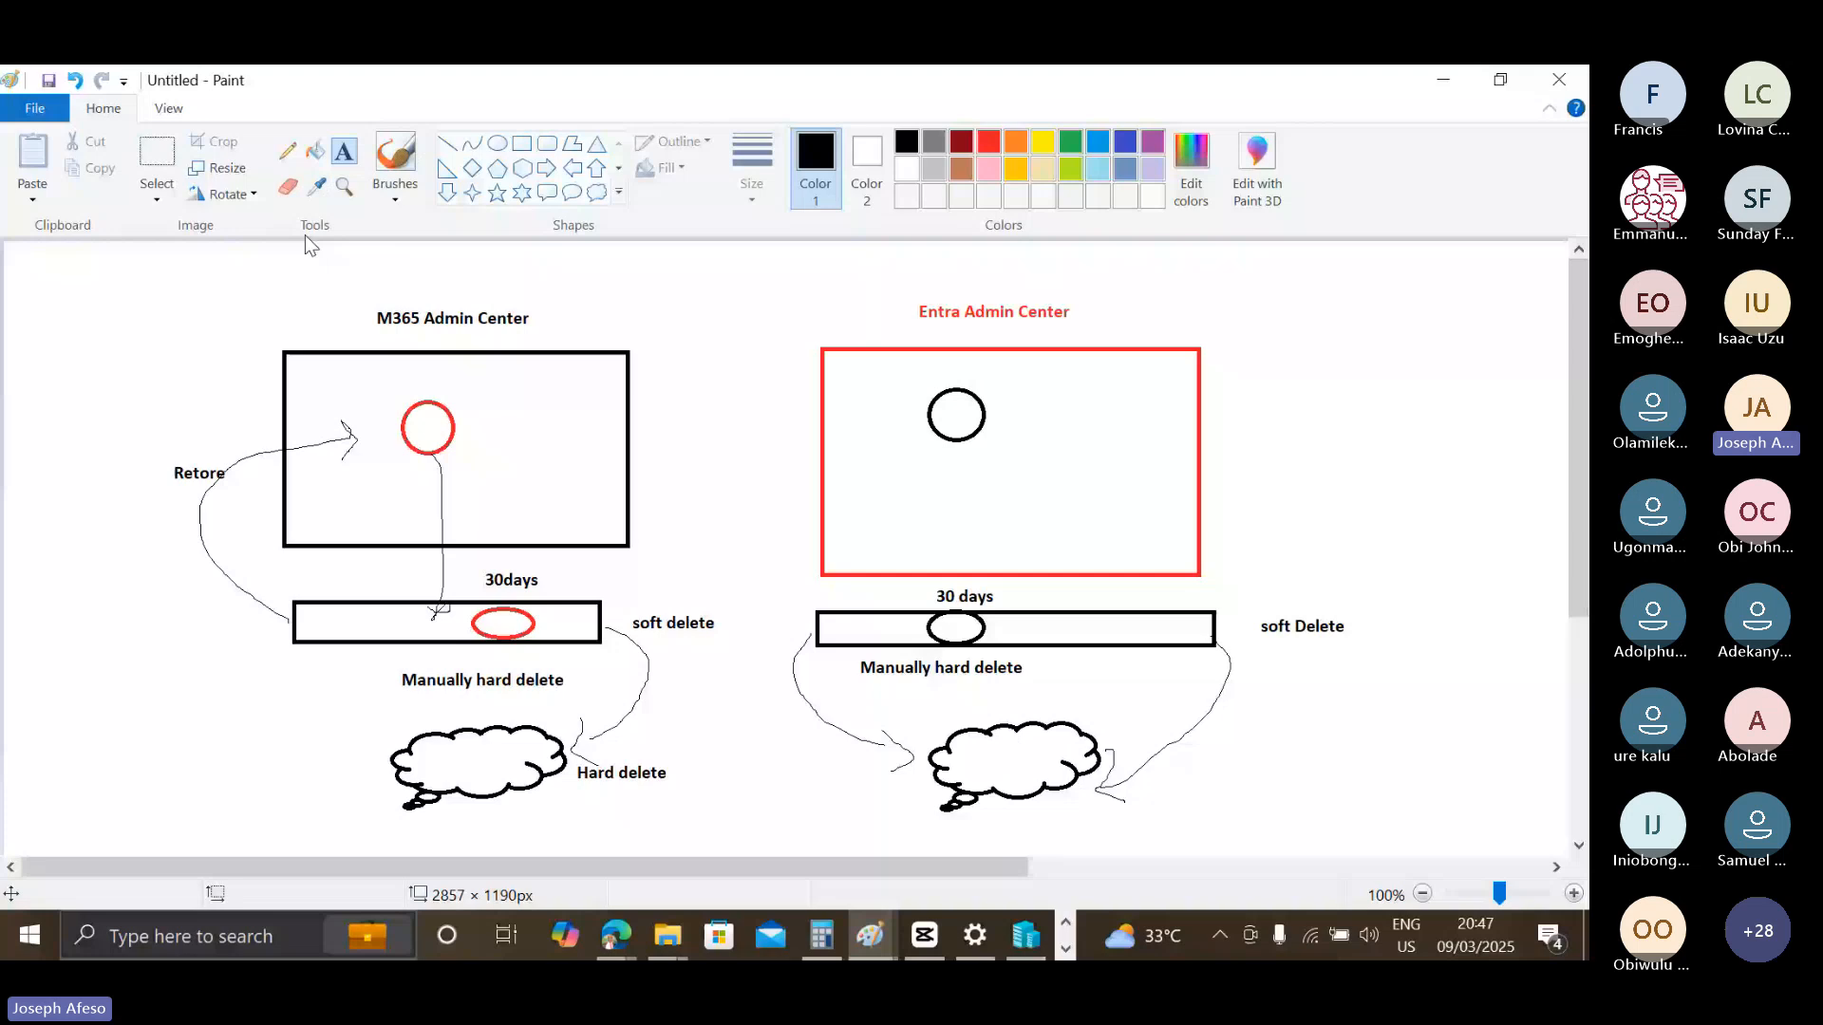
Pencil a check mark beside the Entra "Manually hard delete" label and a cross beside the M365 one.
{"action": "left_click", "coordinate": [288, 151]}
{"action": "left_click_drag", "start_coordinate": [1040, 672], "coordinate": [1115, 618]}
{"action": "mouse_move", "coordinate": [601, 648]}
{"action": "left_mouse_down"}
{"action": "mouse_move", "coordinate": [583, 730]}
{"action": "mouse_move", "coordinate": [634, 678]}
{"action": "left_mouse_up"}
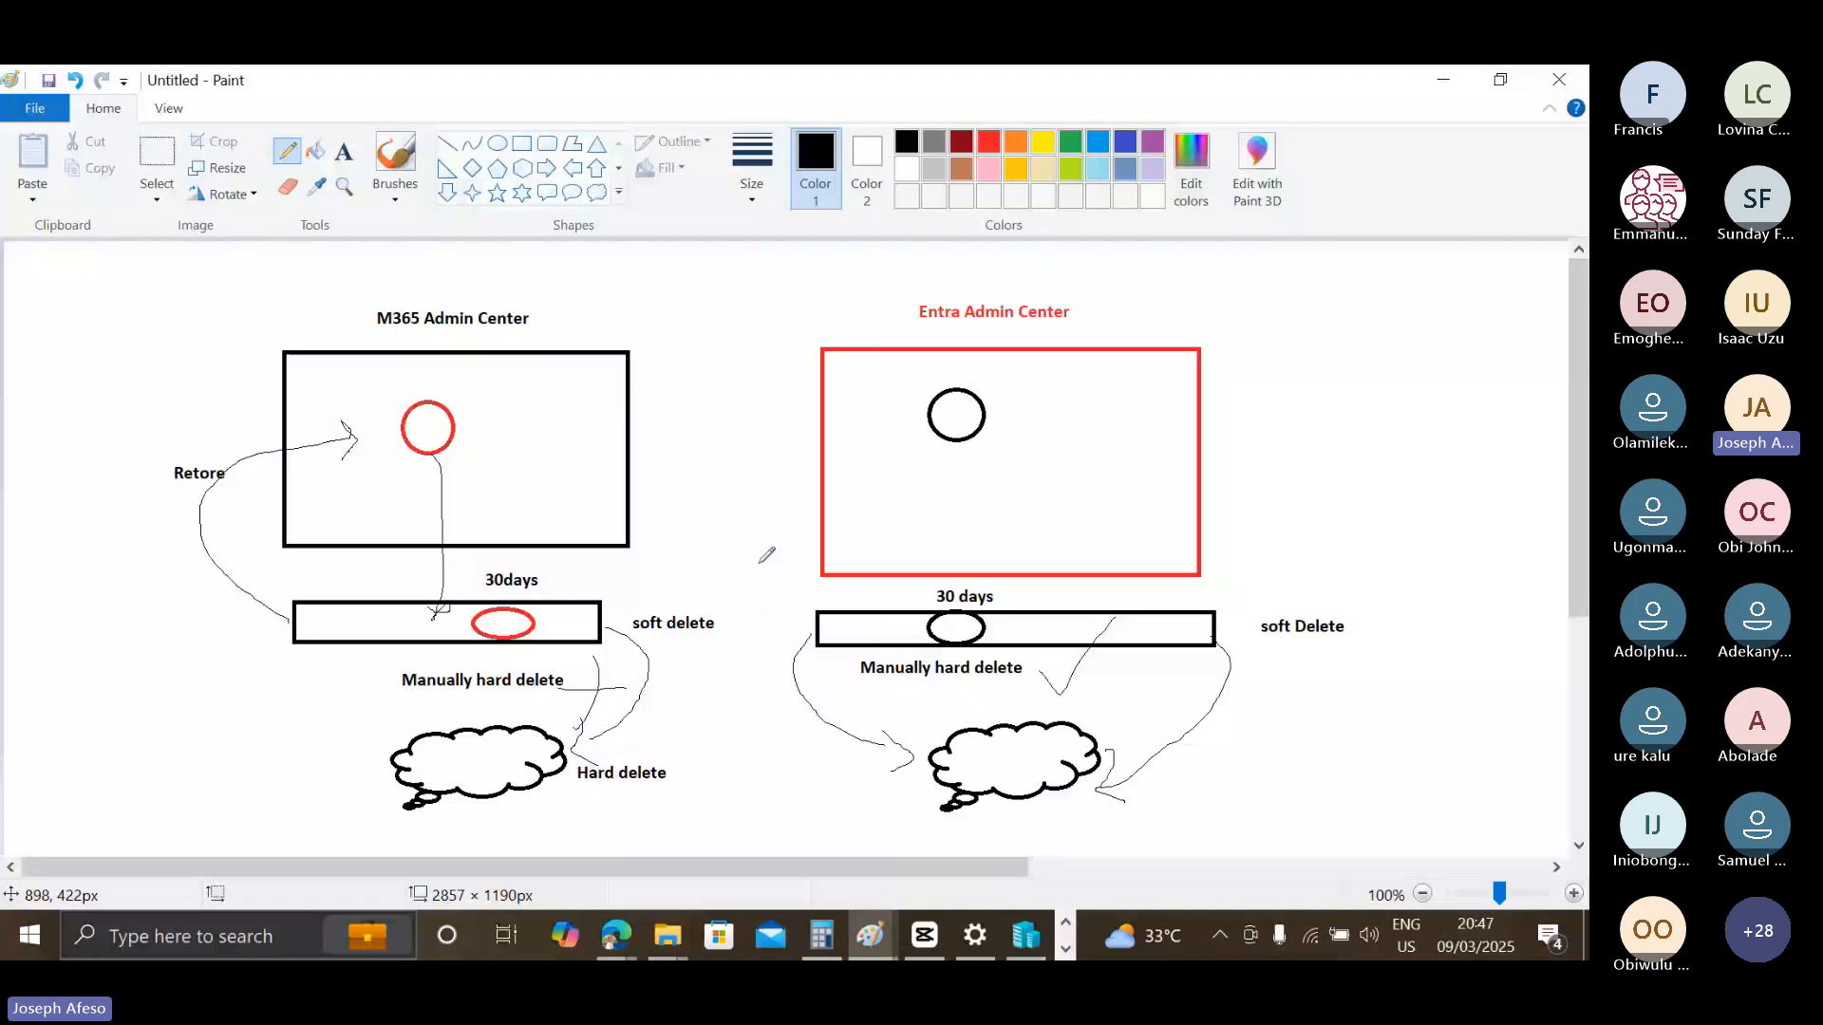
Draw a curved arrow from the Entra bar up into its box, and a crossed-out arrow from the M365 bar to its cloud.
{"action": "mouse_move", "coordinate": [828, 627]}
{"action": "left_mouse_down"}
{"action": "mouse_move", "coordinate": [832, 443]}
{"action": "mouse_move", "coordinate": [837, 464]}
{"action": "left_mouse_up"}
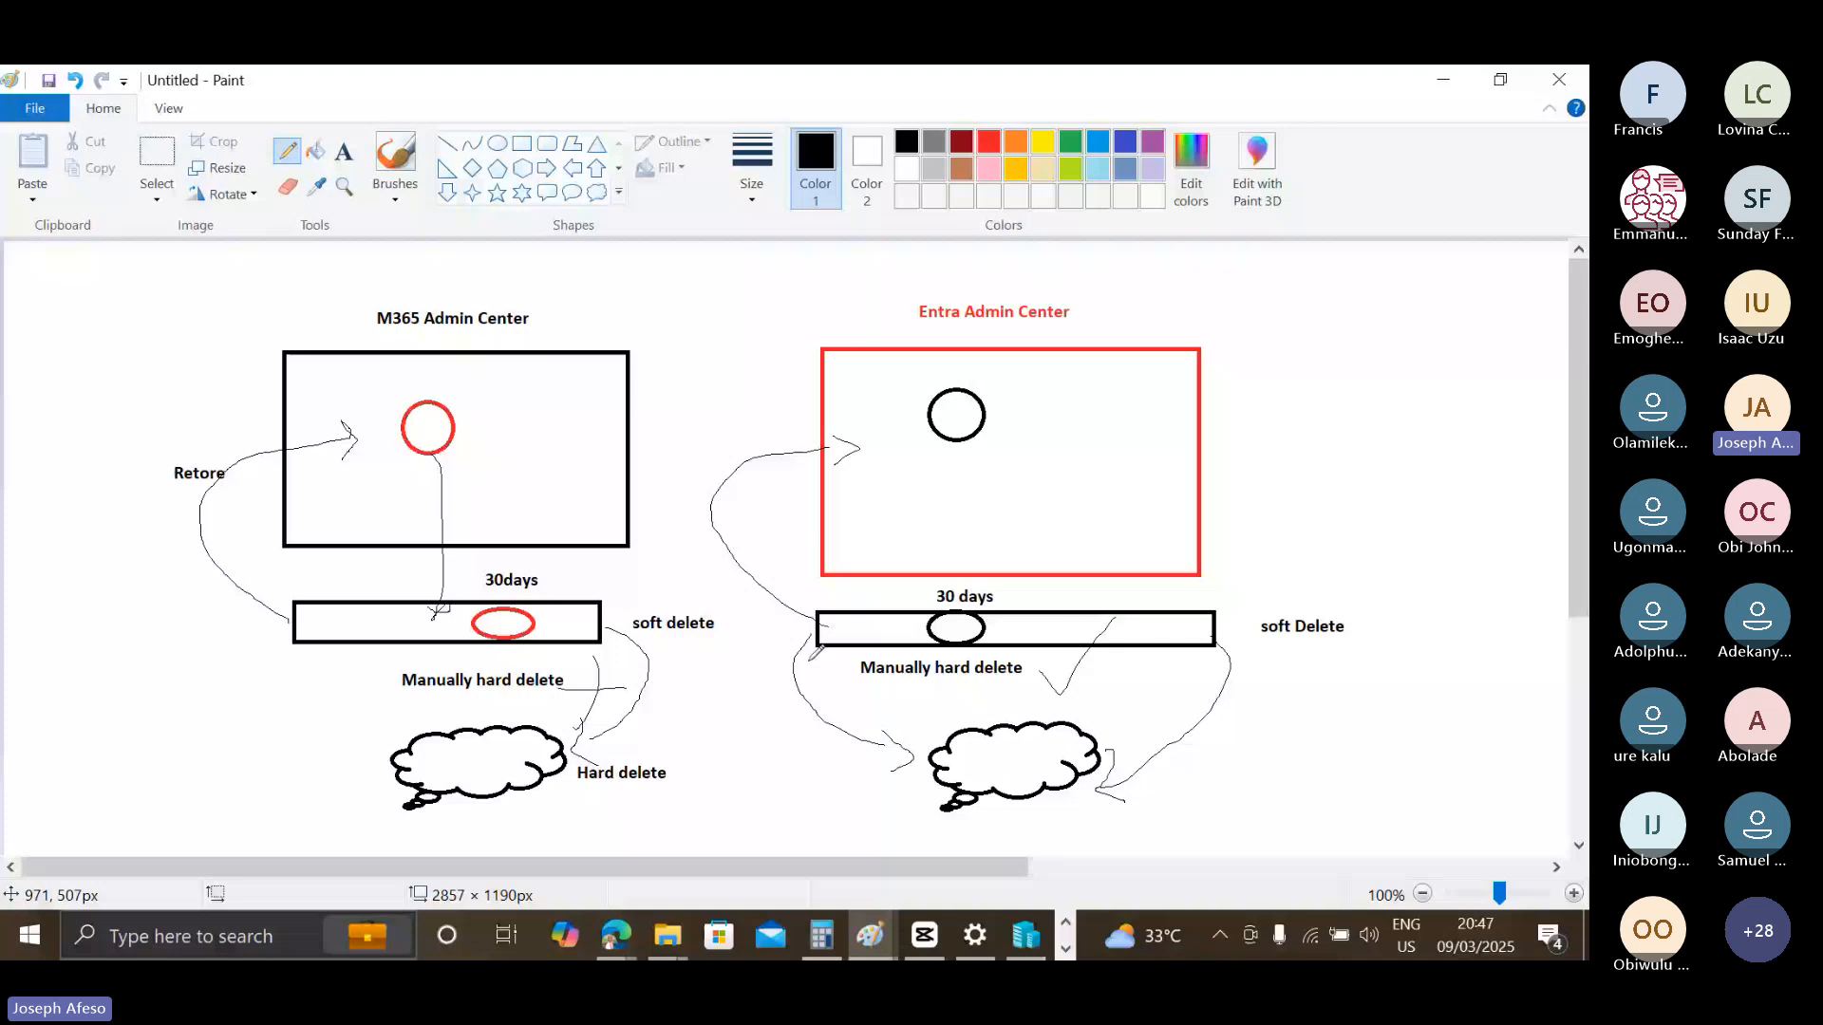
{"action": "left_click_drag", "start_coordinate": [321, 649], "coordinate": [366, 734]}
{"action": "left_click_drag", "start_coordinate": [366, 734], "coordinate": [415, 729]}
{"action": "left_click_drag", "start_coordinate": [397, 709], "coordinate": [373, 739]}
{"action": "left_click_drag", "start_coordinate": [403, 686], "coordinate": [282, 672]}
{"action": "left_click_drag", "start_coordinate": [304, 705], "coordinate": [349, 653]}
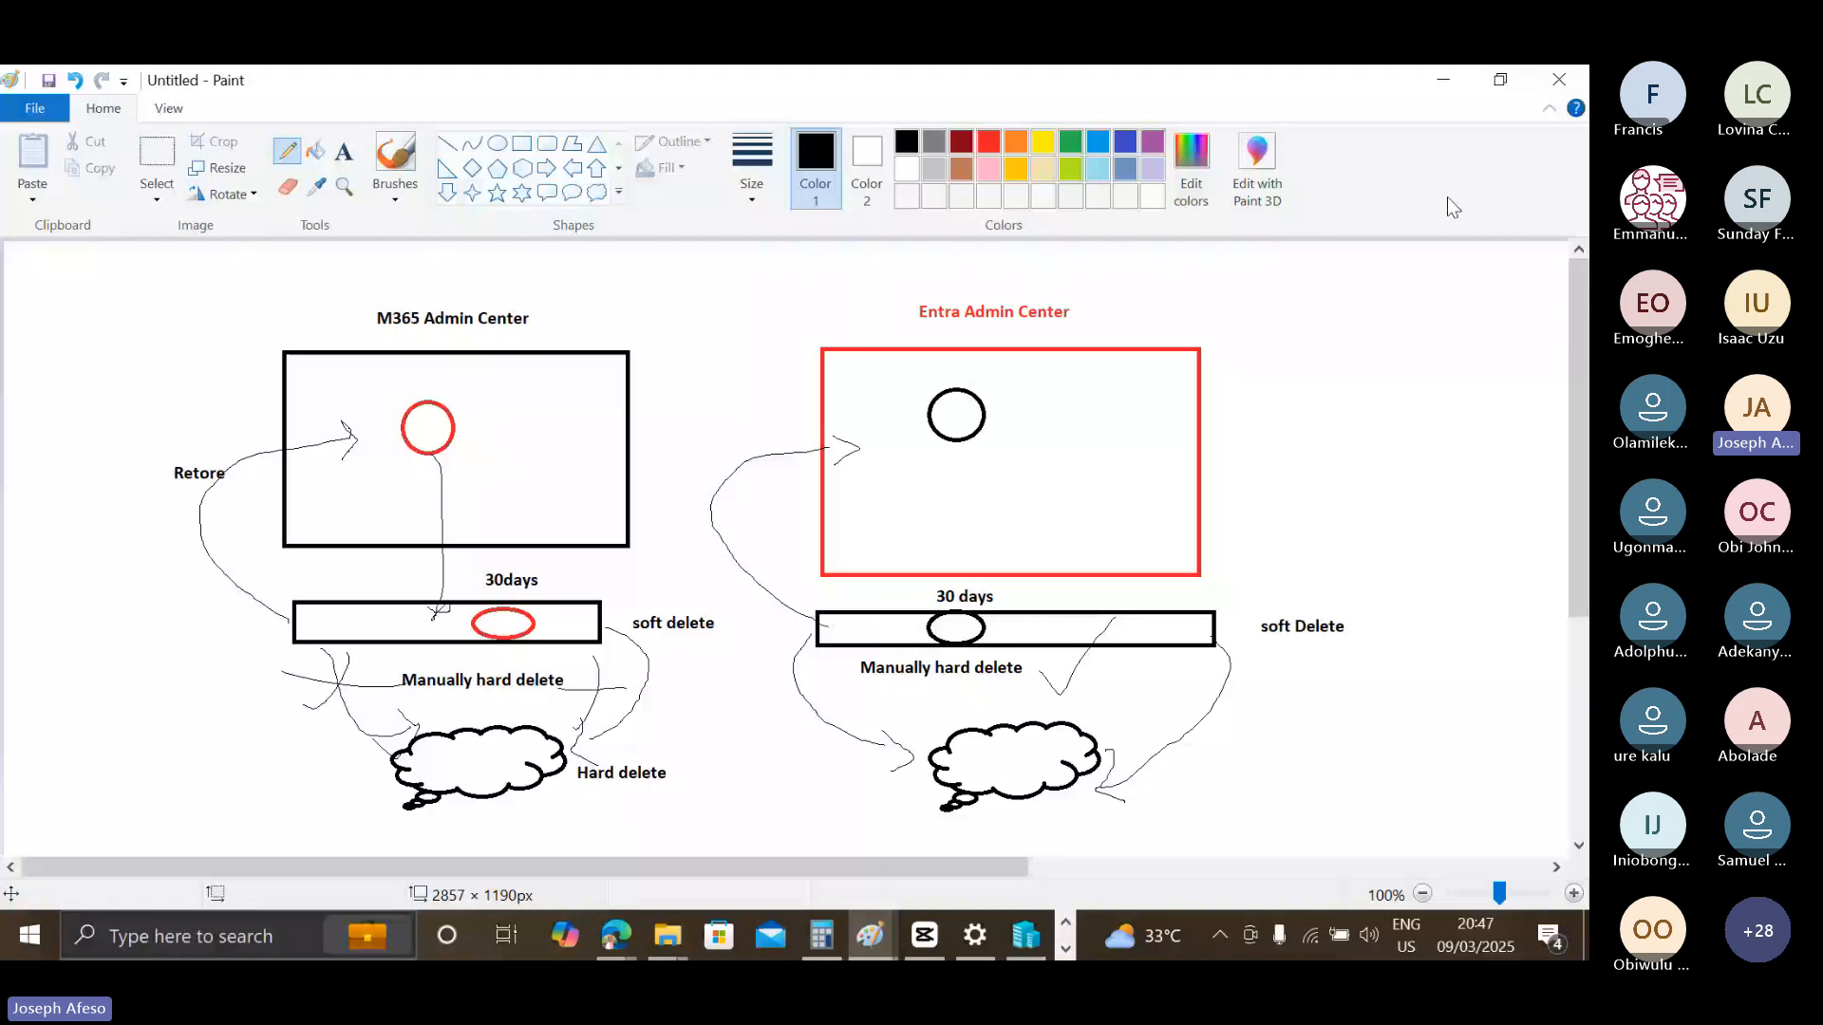
Switch to the browser, launch Microsoft 365 Admin from the cmd.ms portal list, and open its Active users page.
{"action": "left_click", "coordinate": [1444, 80]}
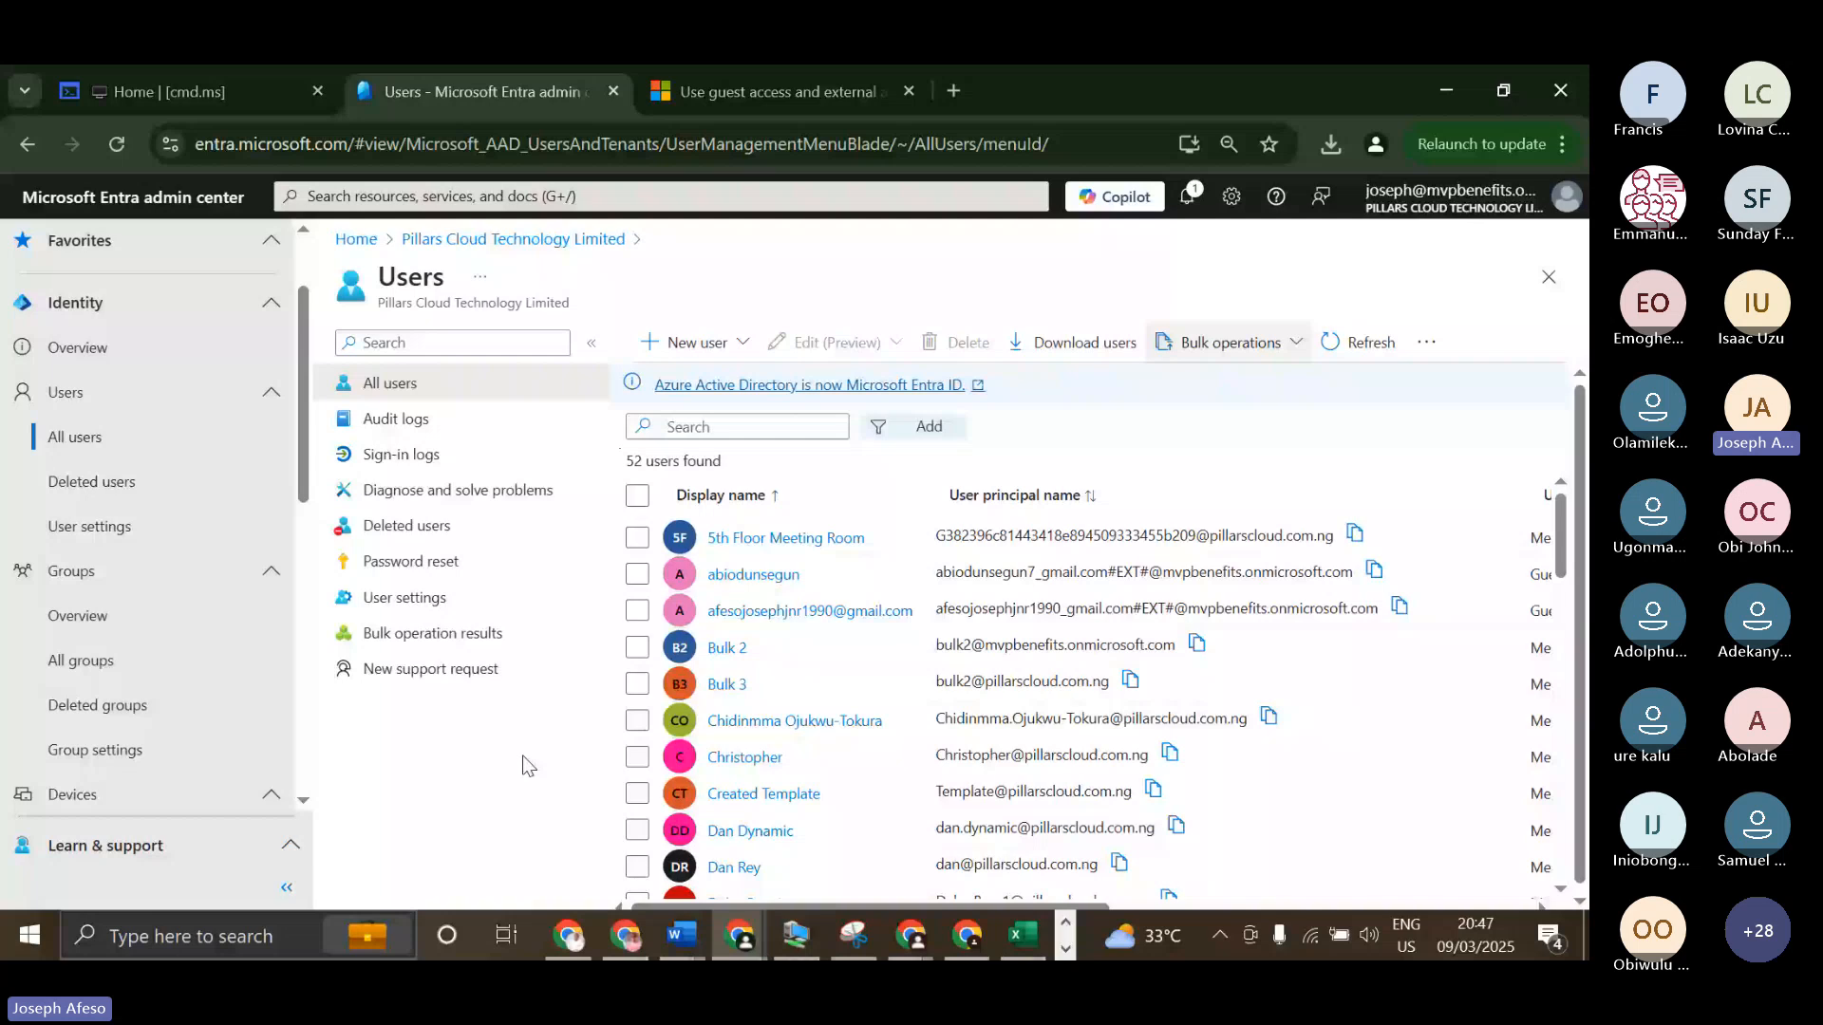
{"action": "key", "text": "ctrl+shift+Tab"}
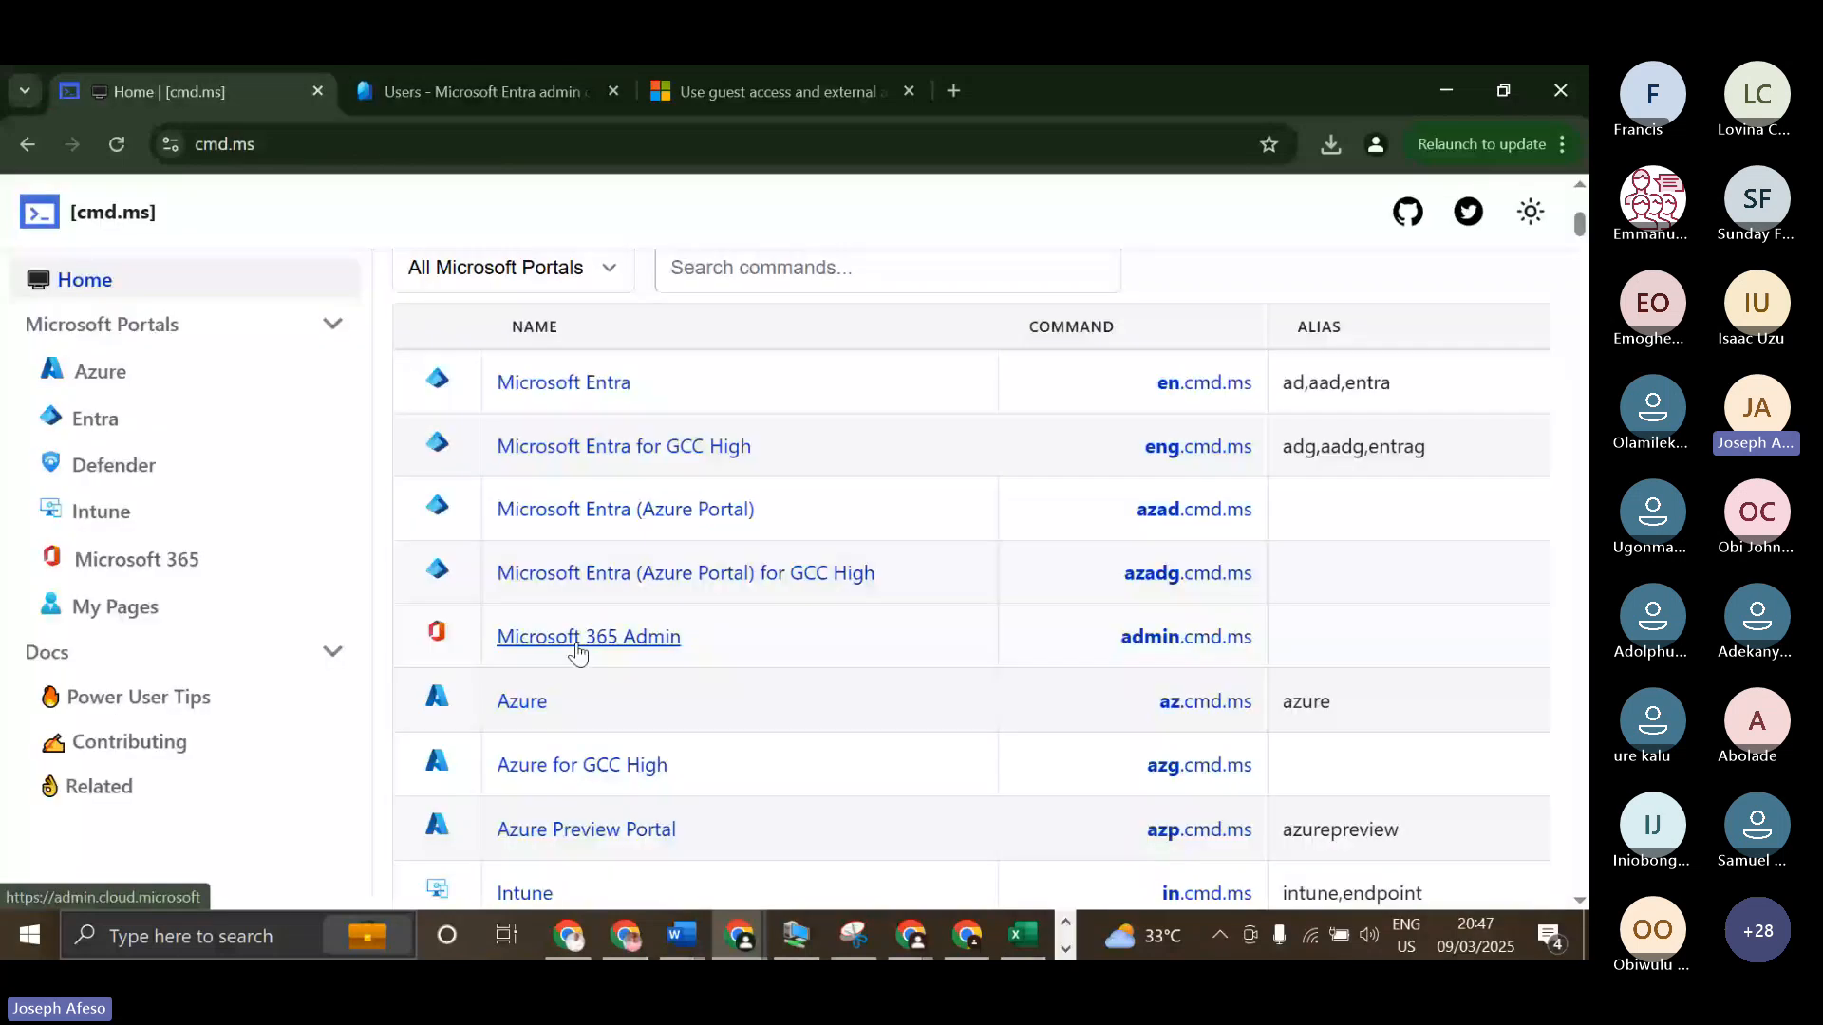
{"action": "left_click", "coordinate": [576, 653]}
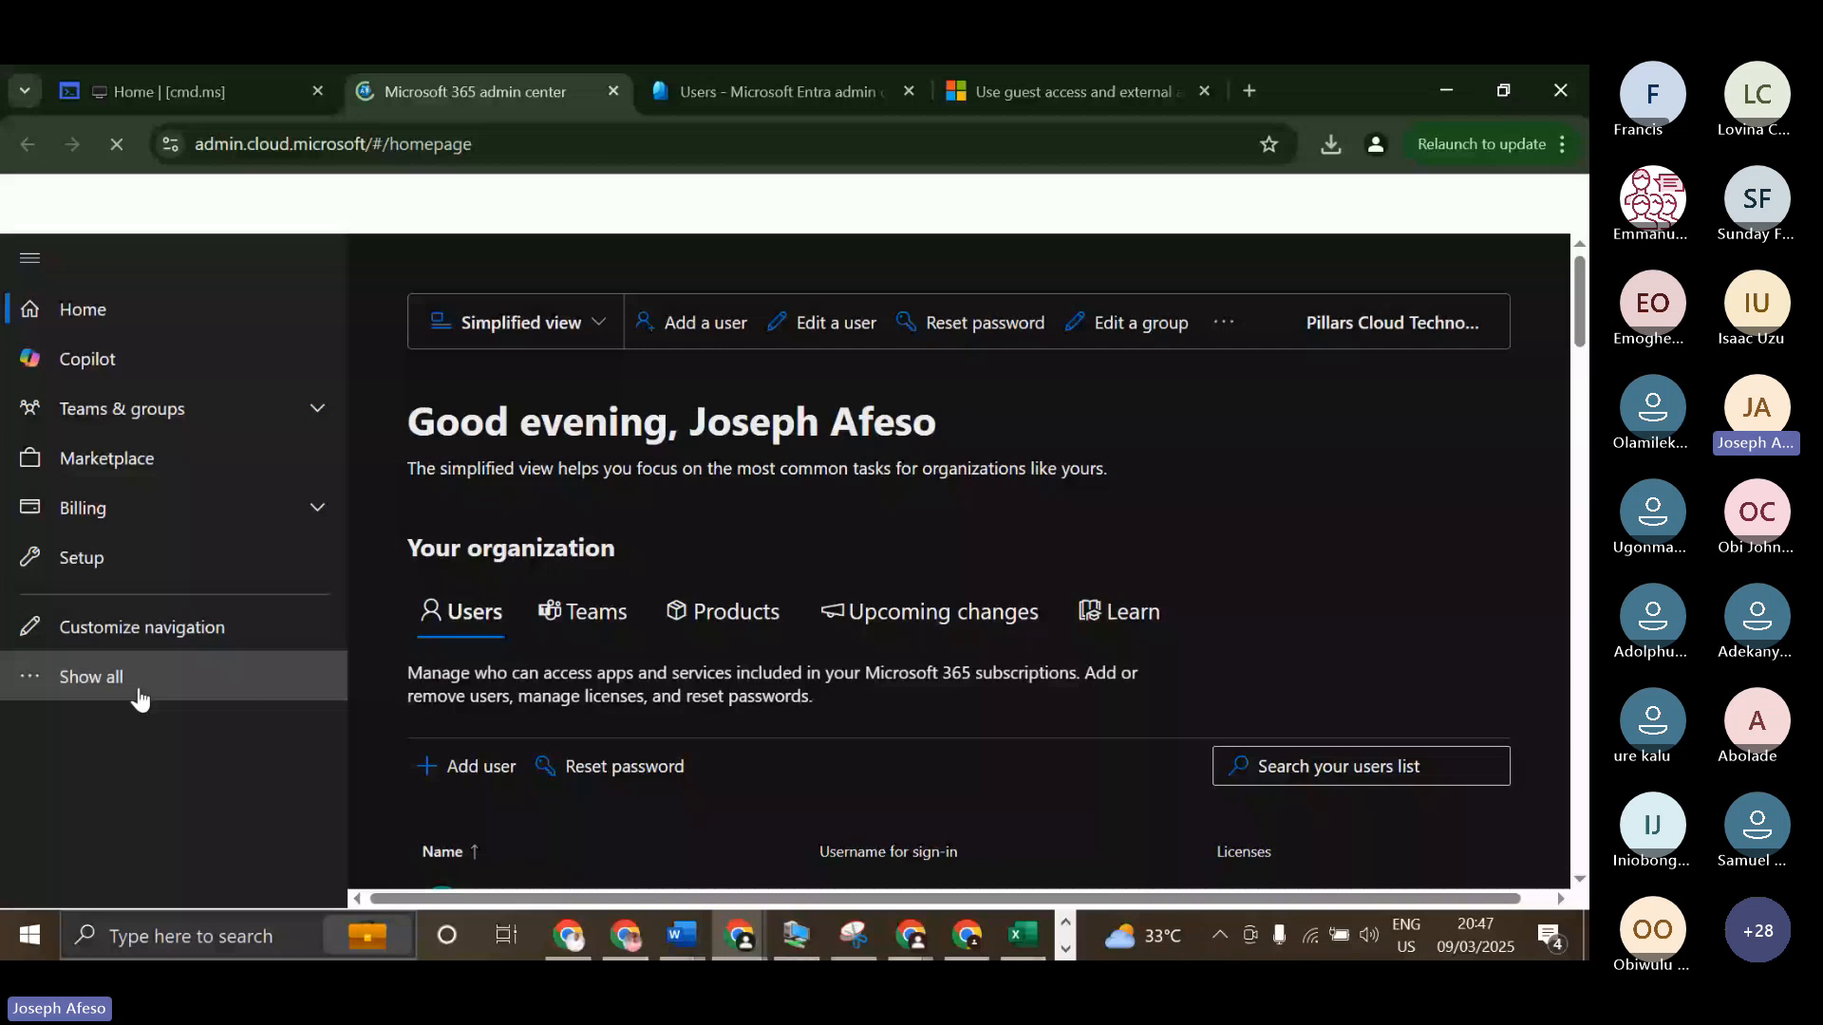
{"action": "left_click", "coordinate": [91, 677]}
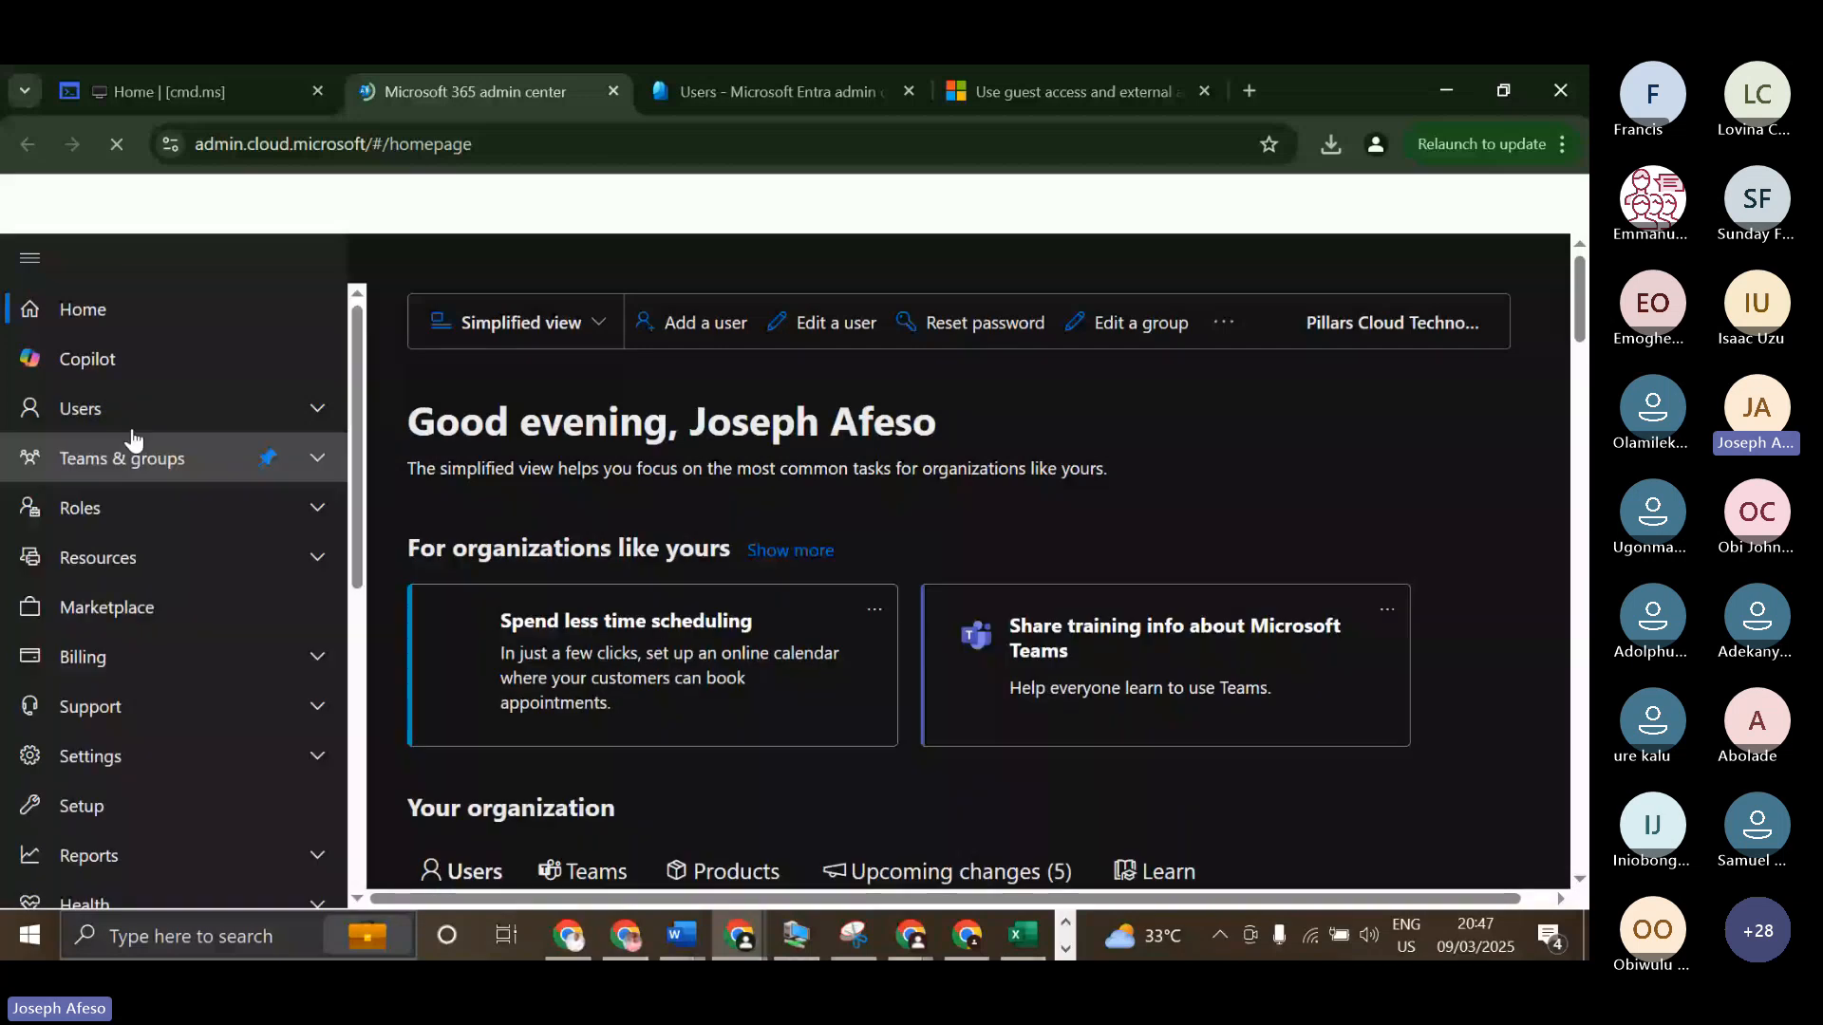
{"action": "left_click", "coordinate": [133, 410]}
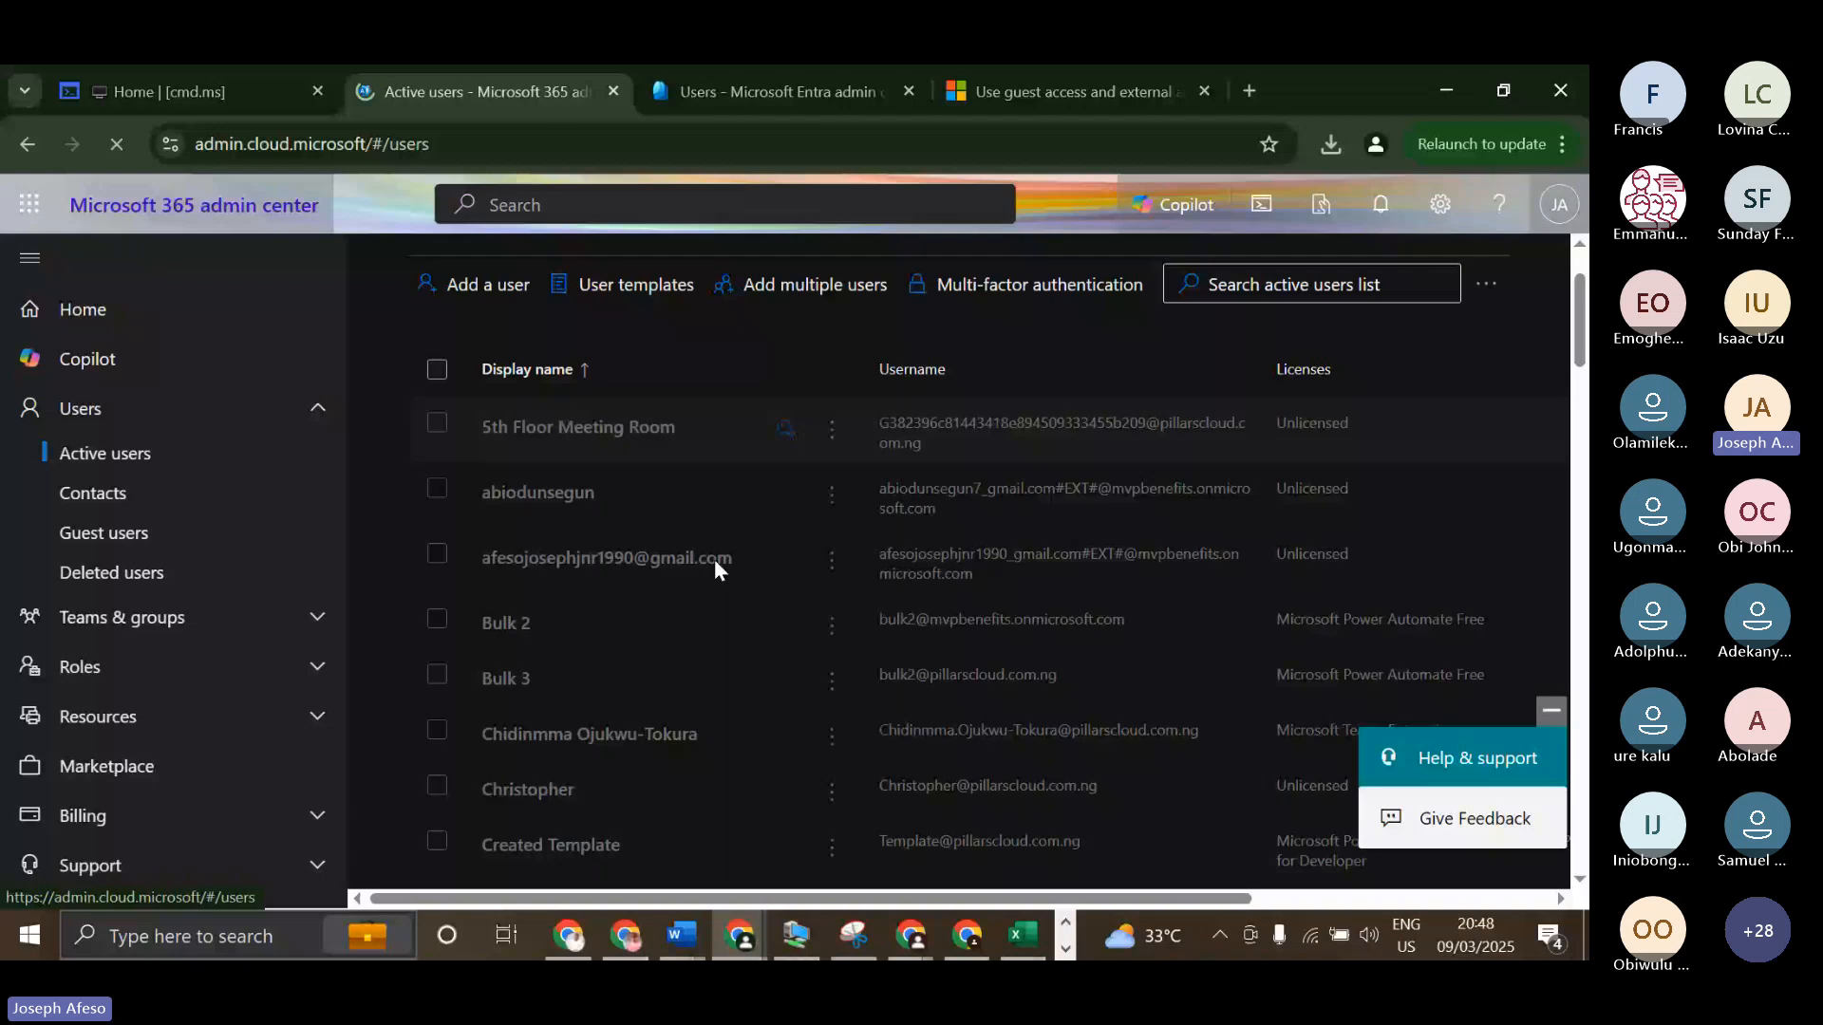
Delete the active user Bulk 2, close the deletion pane and open the Deleted users list.
{"action": "left_click", "coordinate": [437, 622]}
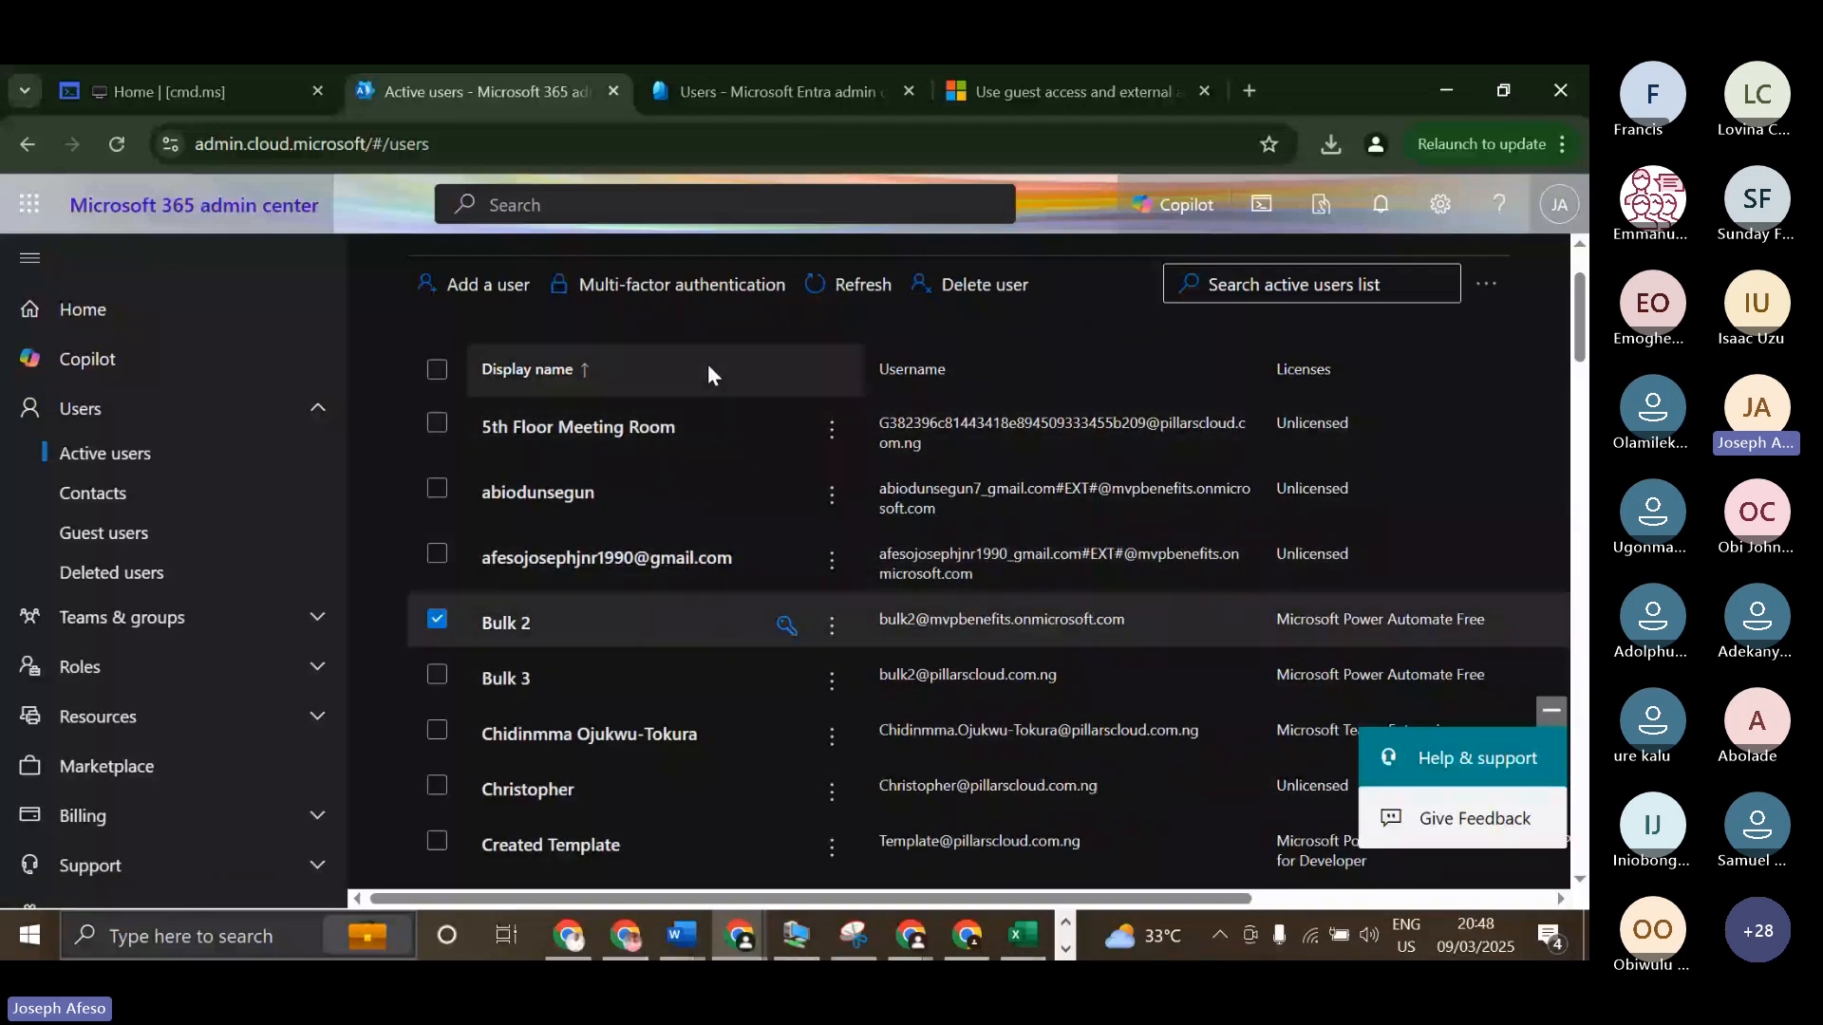
{"action": "left_click", "coordinate": [984, 285]}
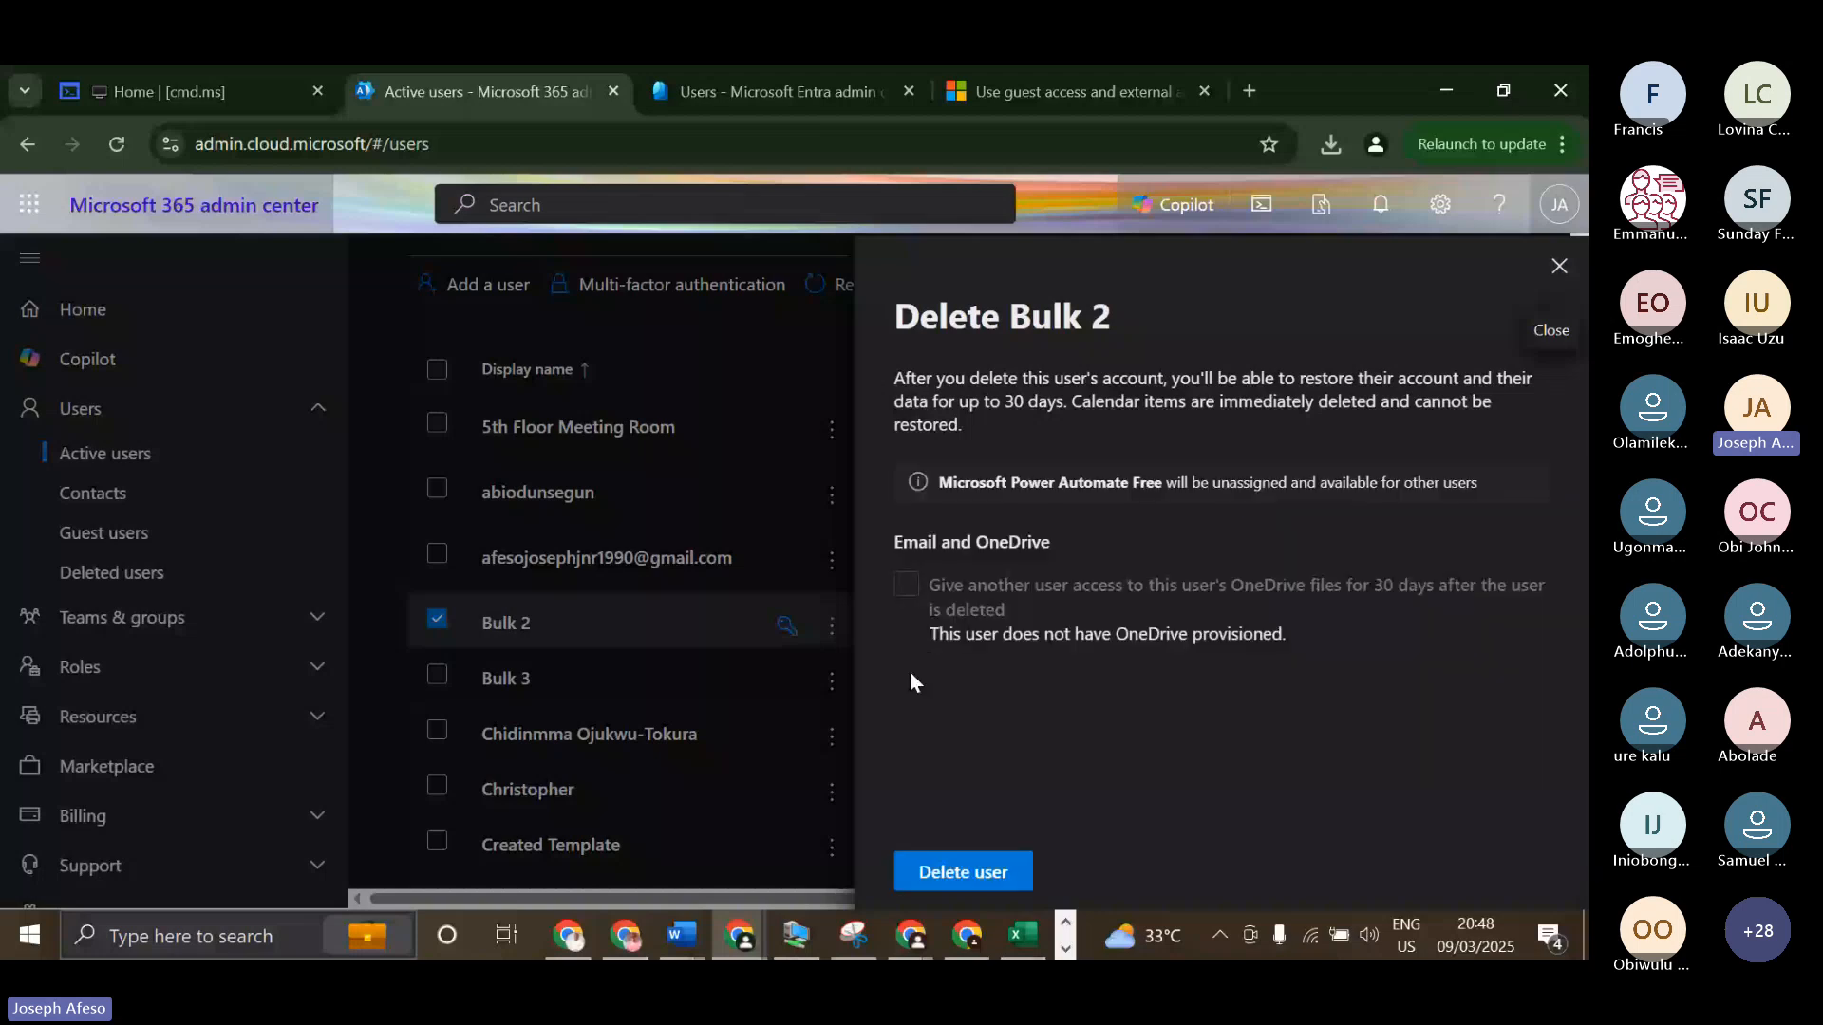
{"action": "left_click", "coordinate": [963, 872]}
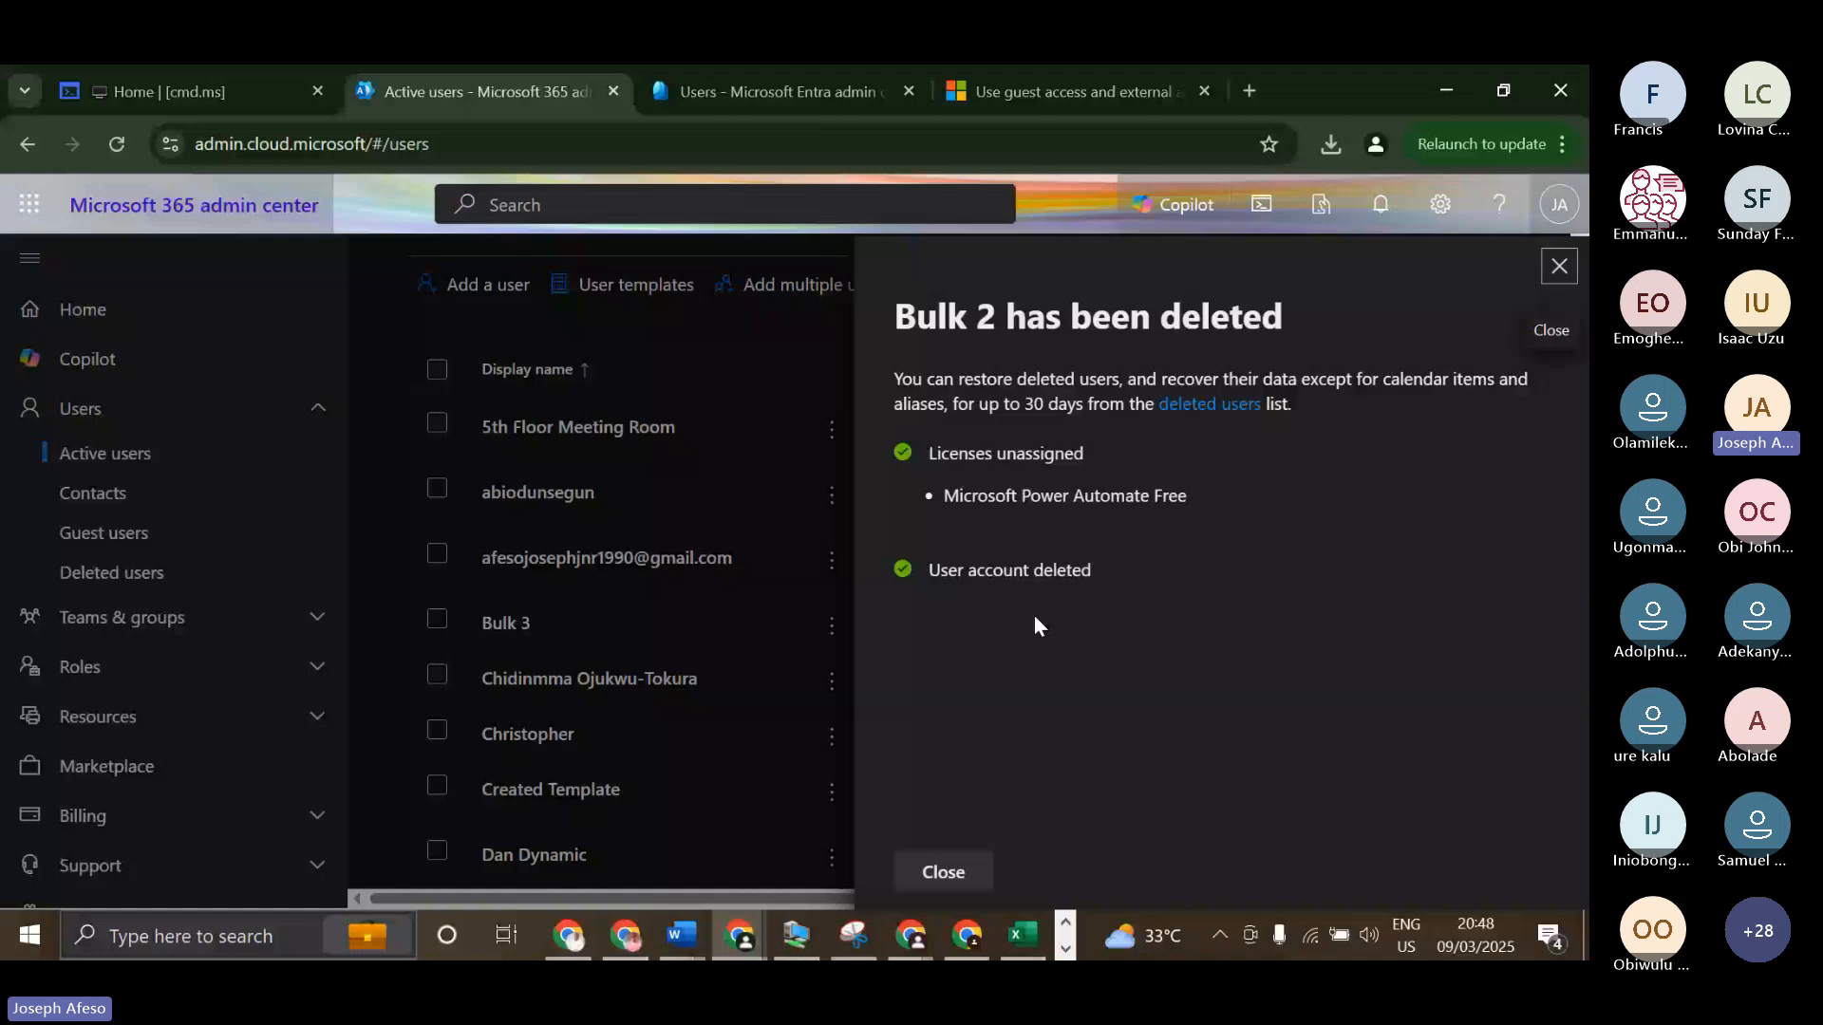
{"action": "left_click", "coordinate": [117, 573]}
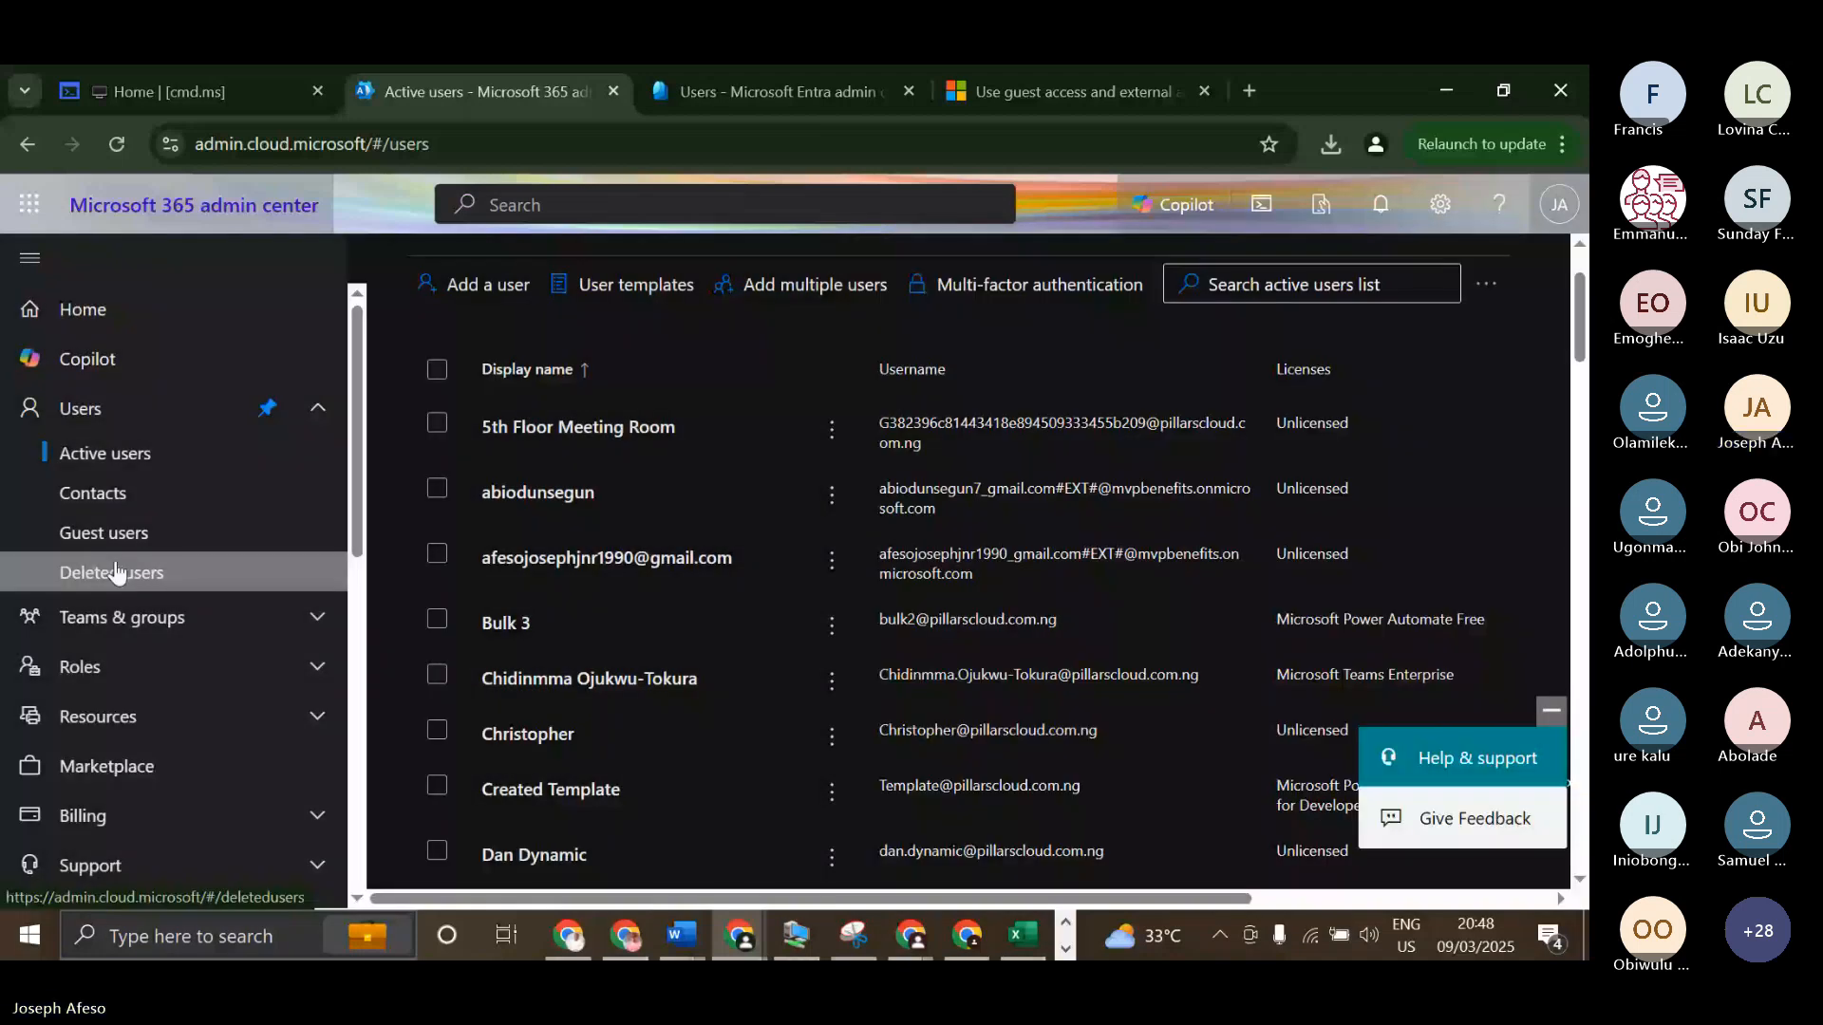
Open the Deleted users list in the Microsoft 365 admin center, refresh it and select Bulk 2.
{"action": "left_click", "coordinate": [117, 572]}
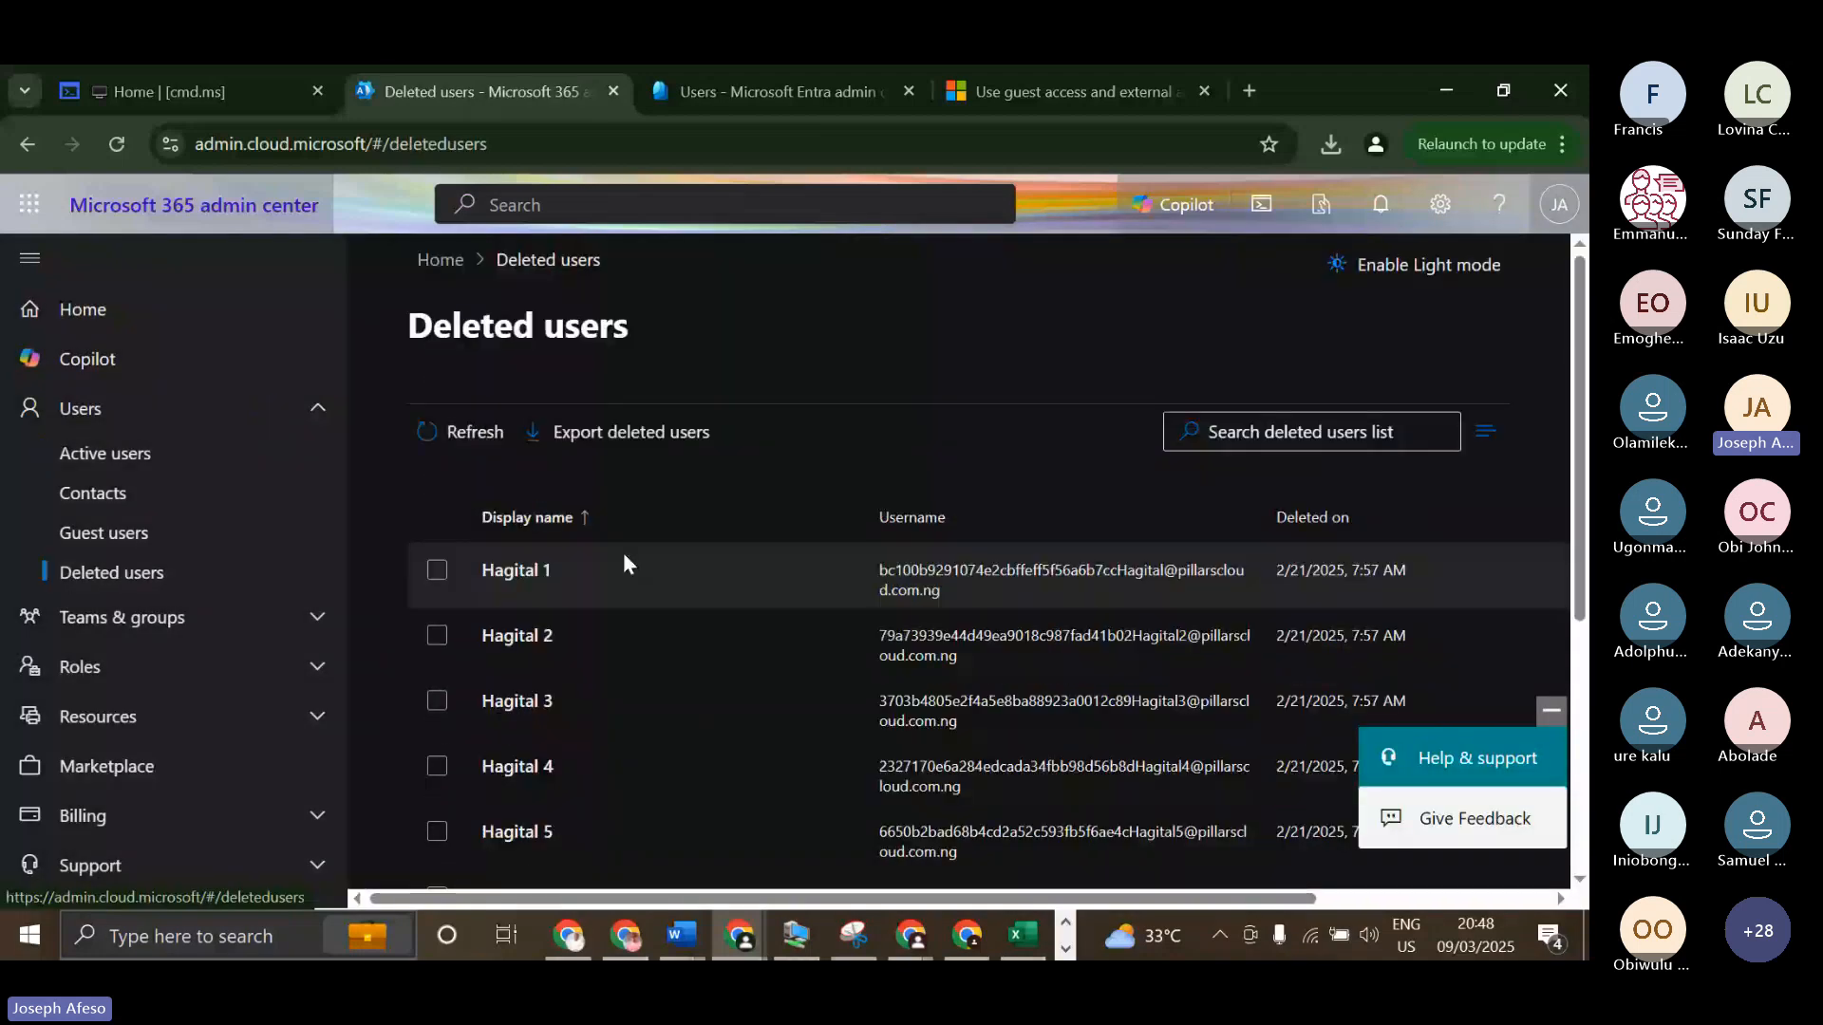
{"action": "scroll", "coordinate": [622, 564], "scroll_direction": "down", "scroll_amount": 2}
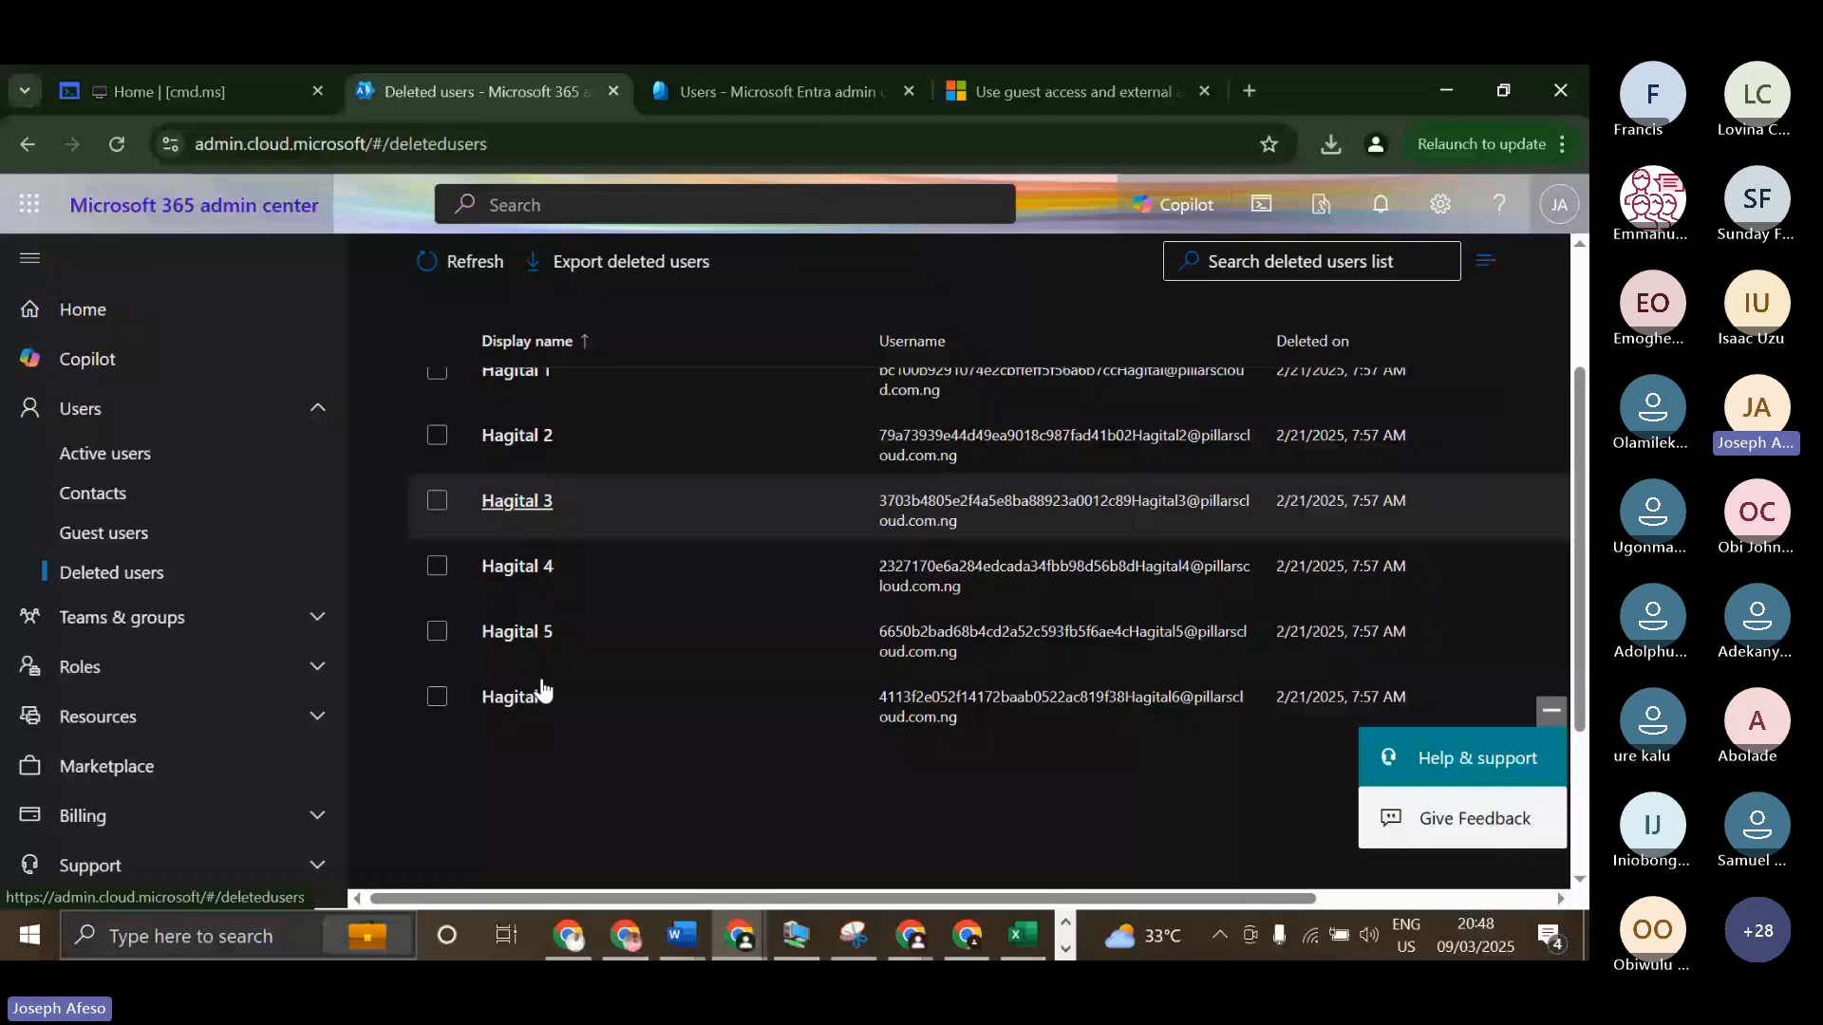
{"action": "scroll", "coordinate": [541, 688], "scroll_direction": "up", "scroll_amount": 2}
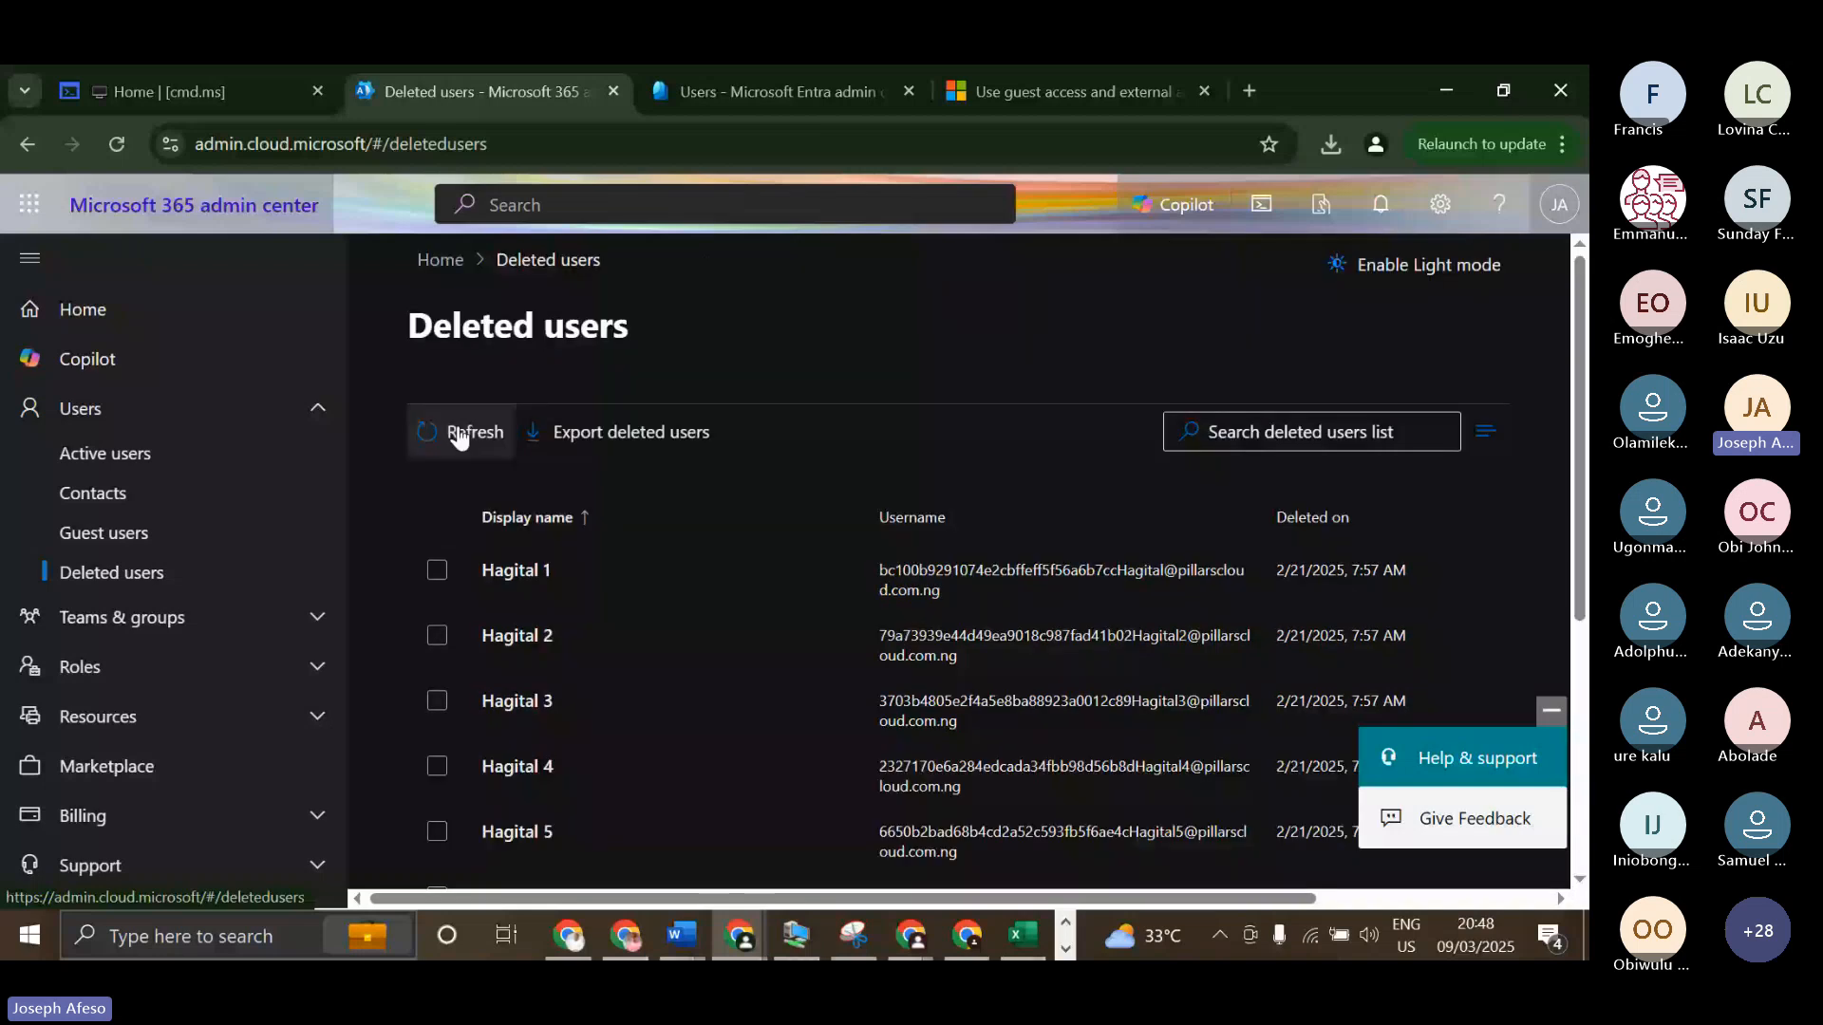
{"action": "scroll", "coordinate": [557, 602], "scroll_direction": "down", "scroll_amount": 2}
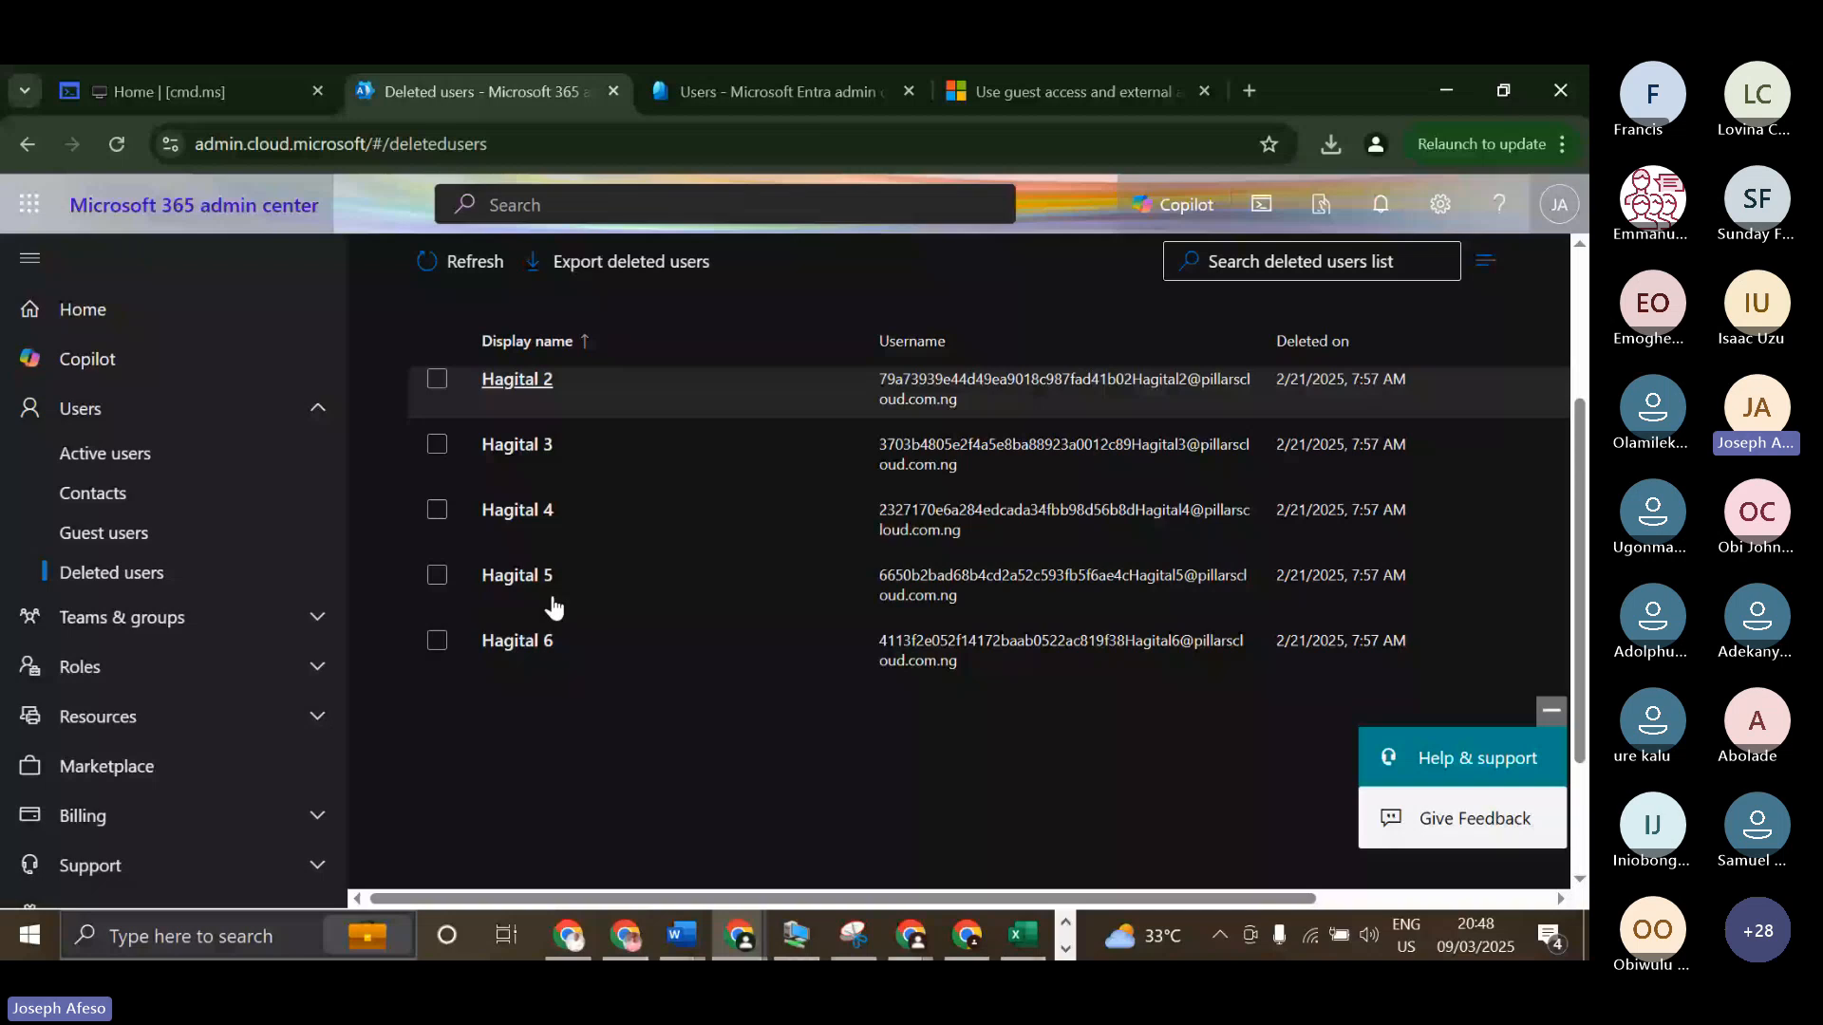
{"action": "scroll", "coordinate": [531, 532], "scroll_direction": "up", "scroll_amount": 2}
{"action": "left_click", "coordinate": [469, 365]}
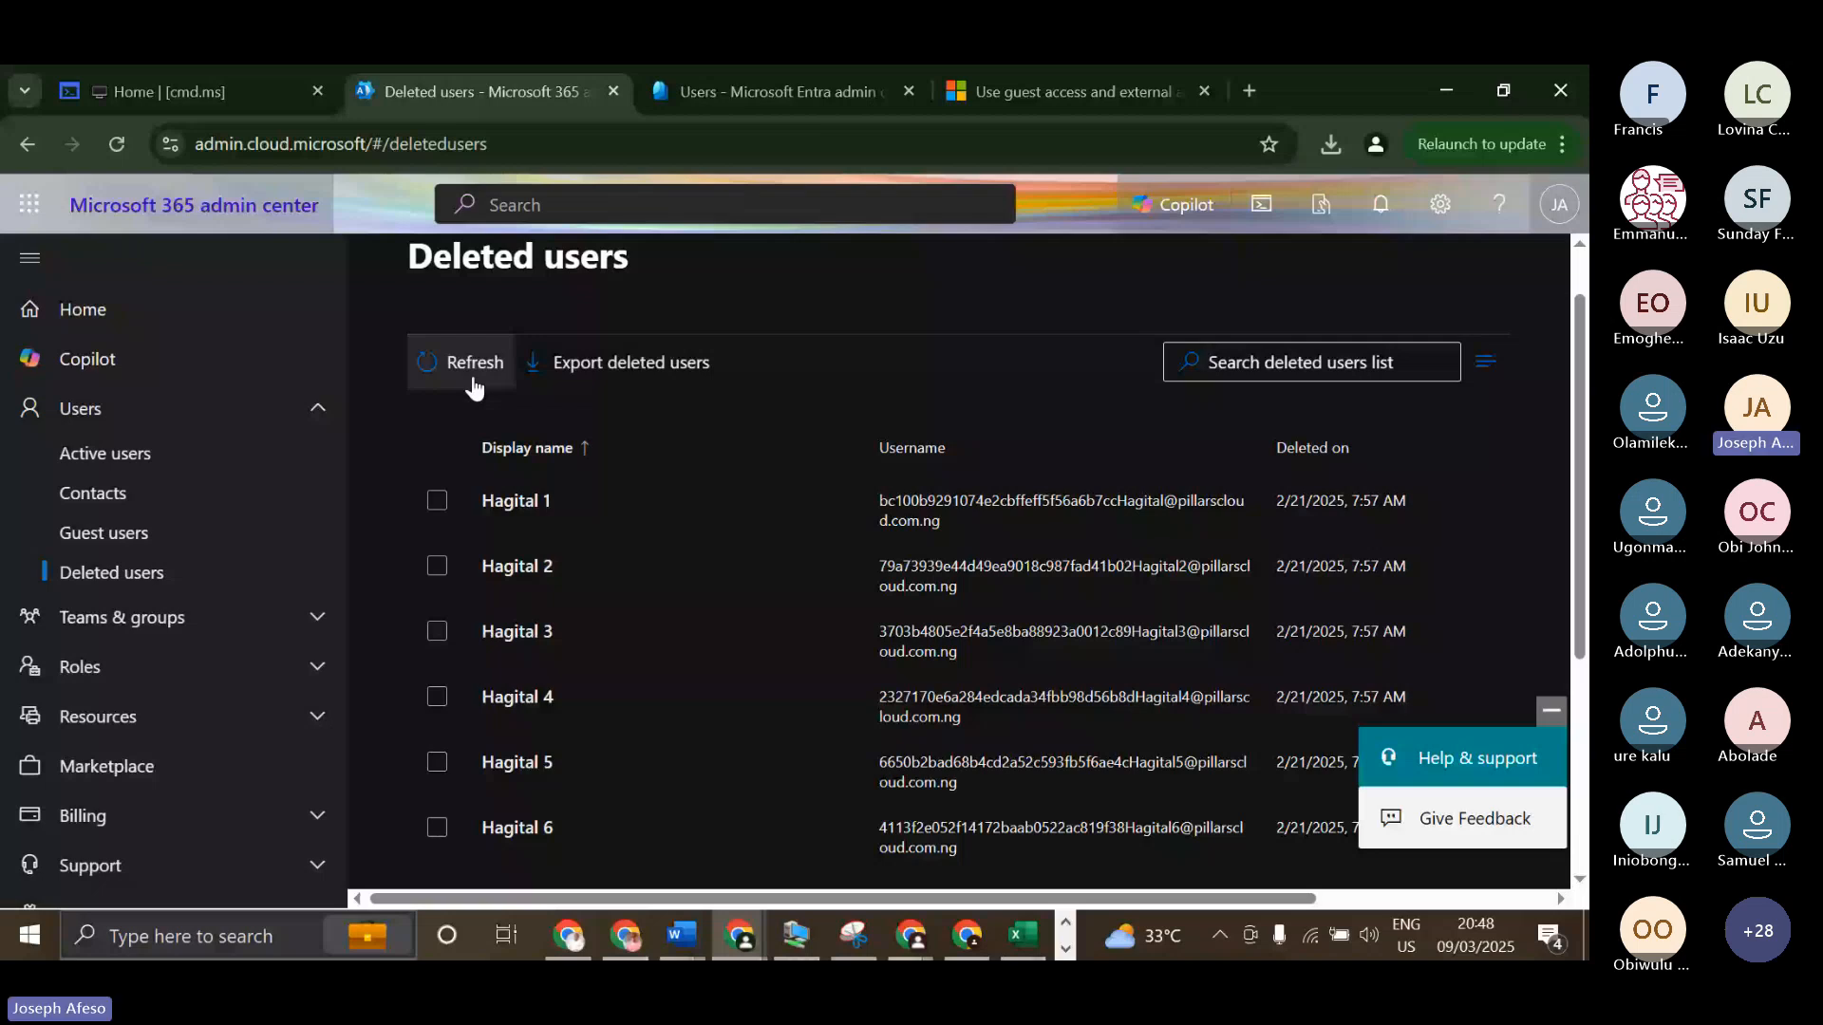
{"action": "left_click", "coordinate": [471, 506]}
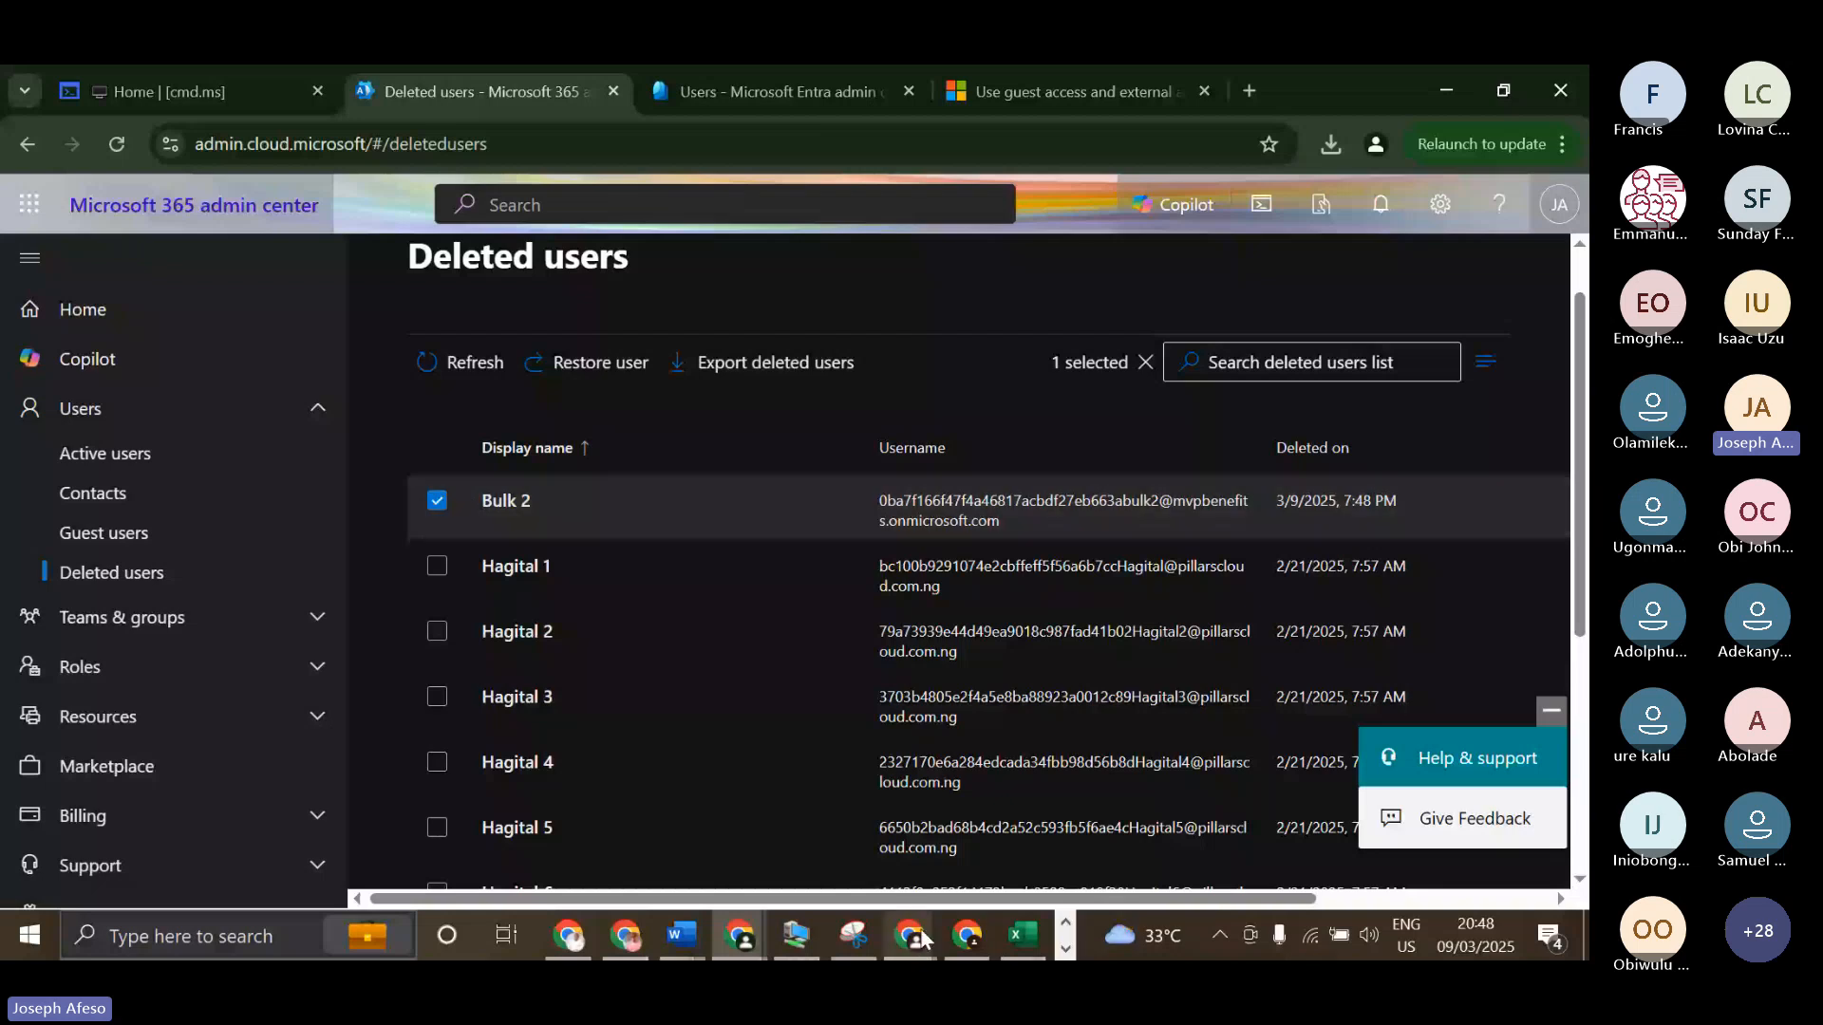
Switch to the Paint sketch, review the restore and hard-delete paths, and return to the browser's Deleted users list.
{"action": "left_click", "coordinate": [1065, 948]}
{"action": "left_click", "coordinate": [871, 935]}
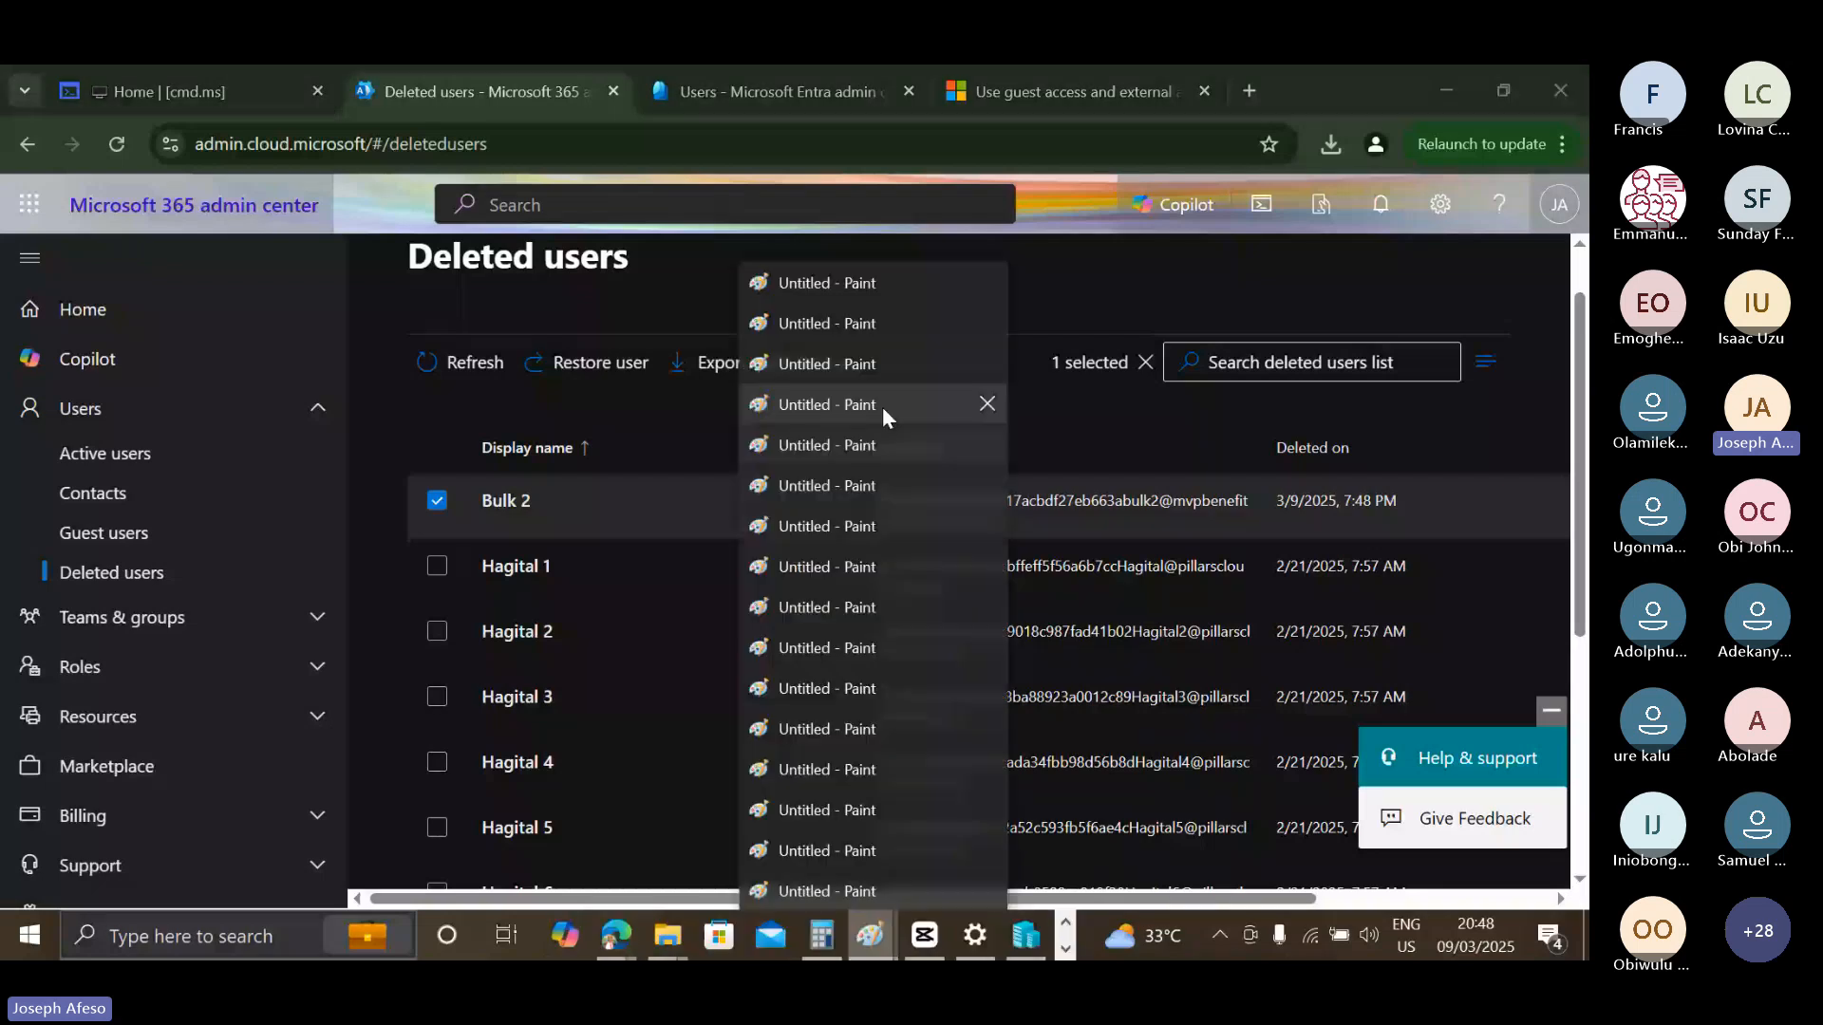
{"action": "left_click", "coordinate": [881, 406]}
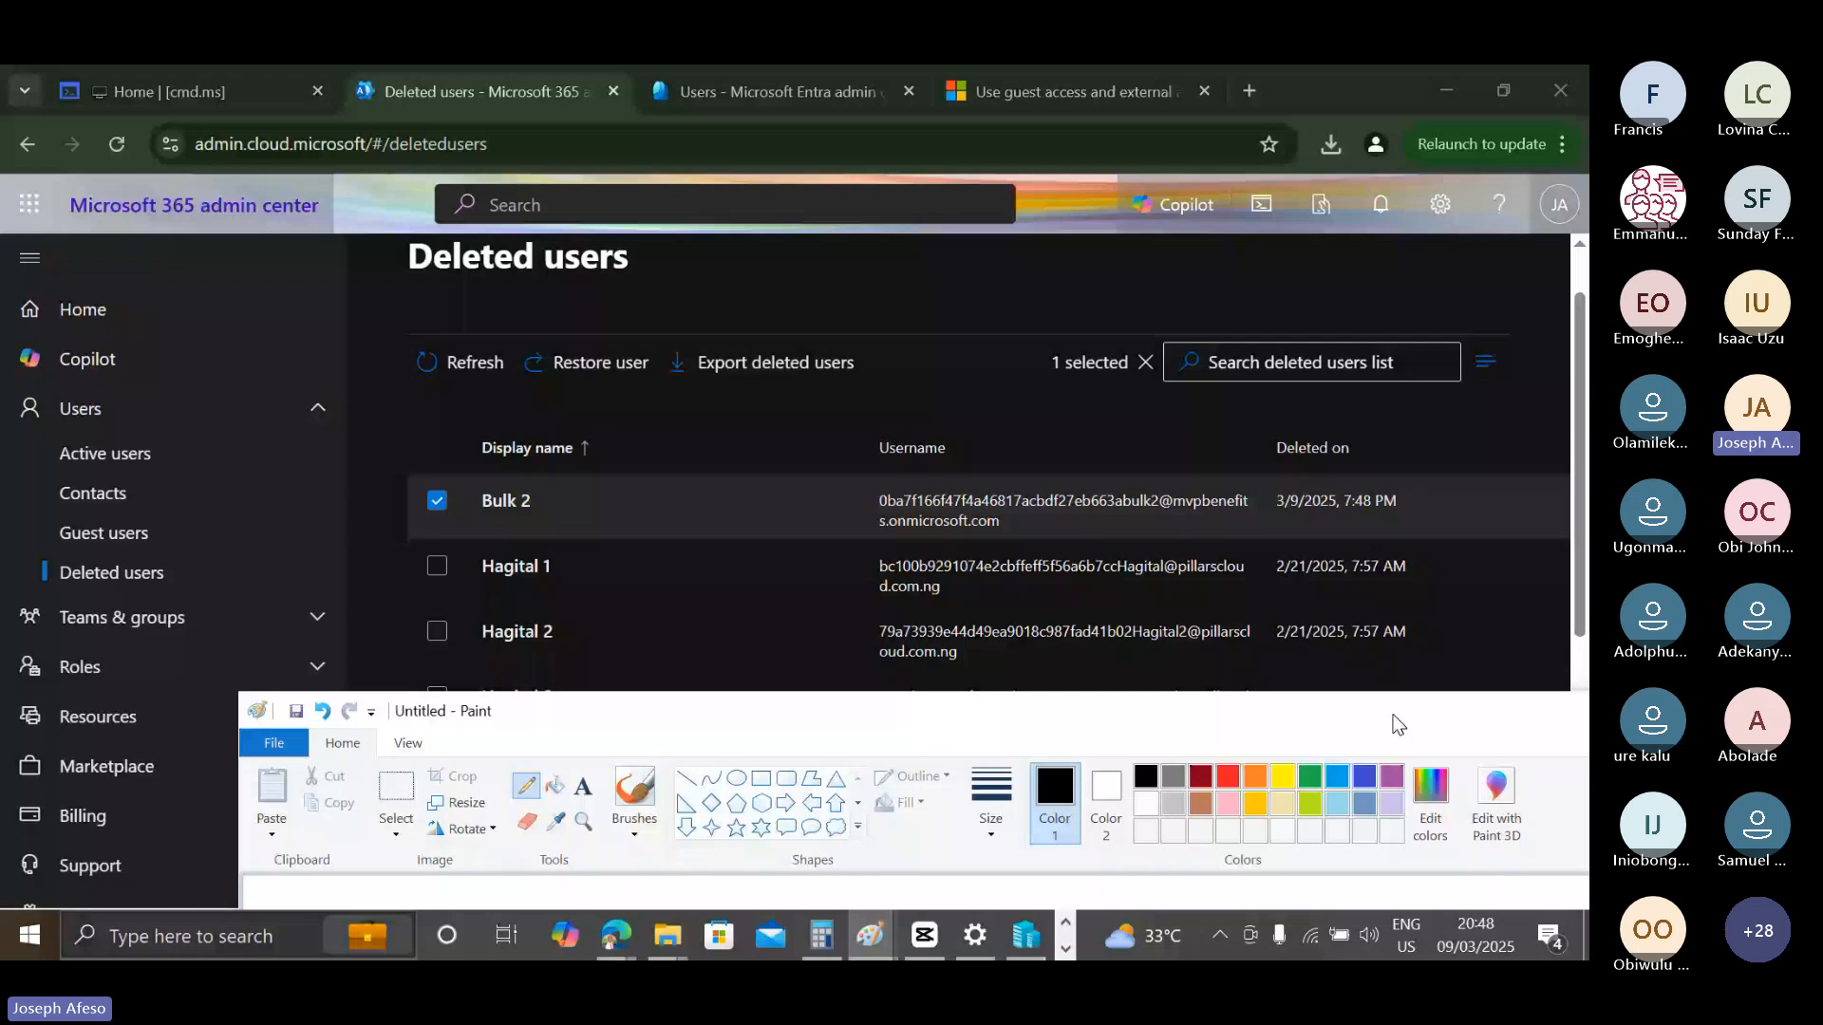
{"action": "left_click_drag", "start_coordinate": [1396, 724], "coordinate": [1489, 249]}
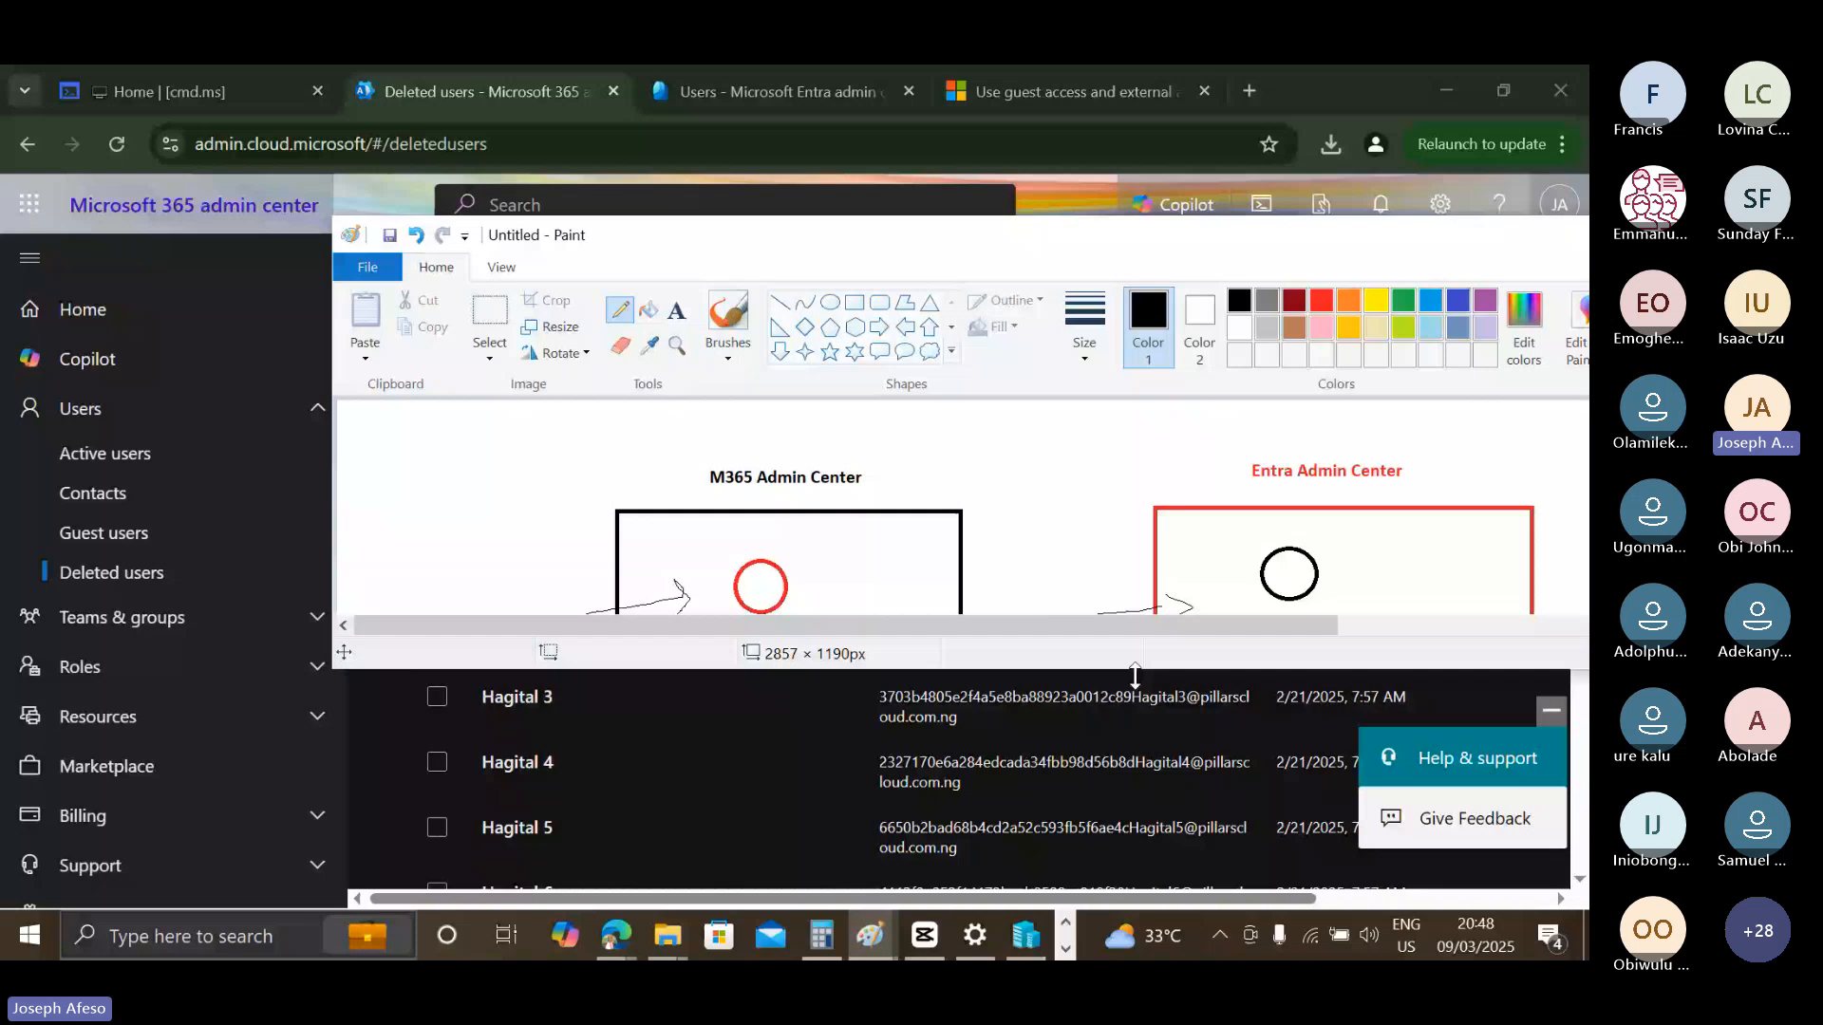
{"action": "double_click", "coordinate": [1135, 669]}
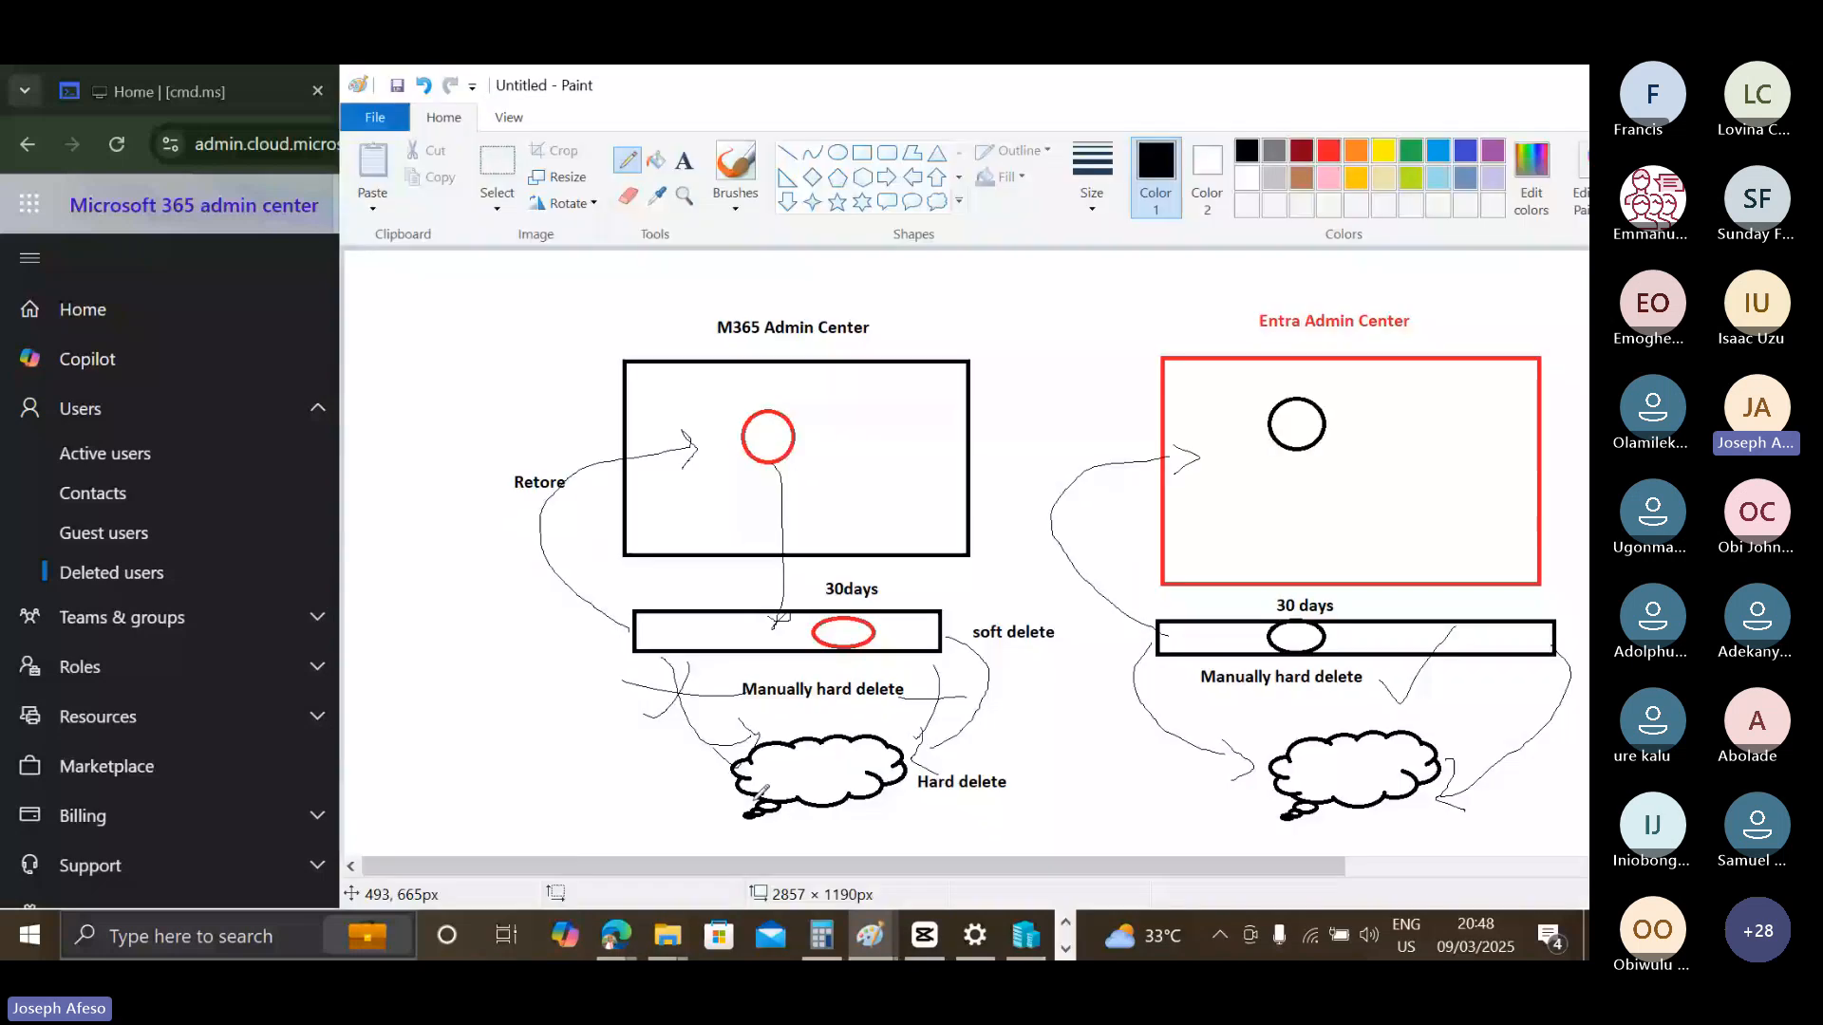
{"action": "left_click_drag", "start_coordinate": [1442, 86], "coordinate": [1402, 176]}
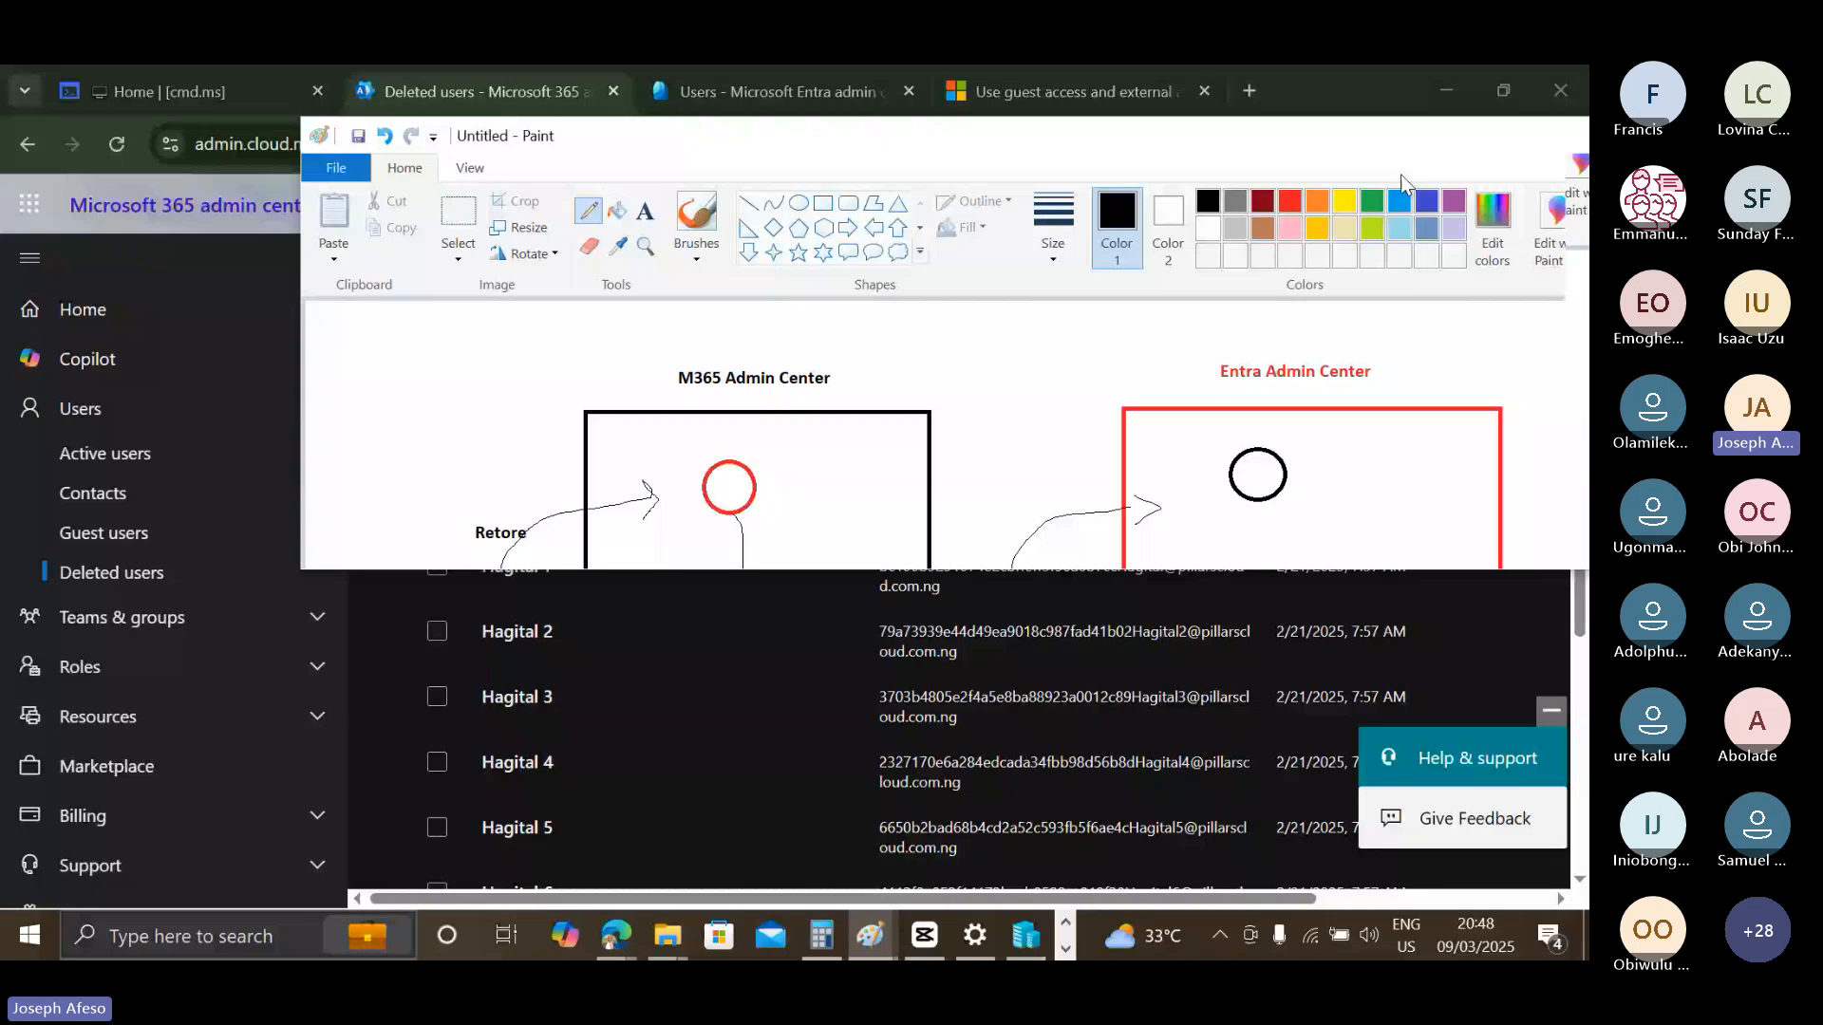
{"action": "left_click", "coordinate": [1361, 92]}
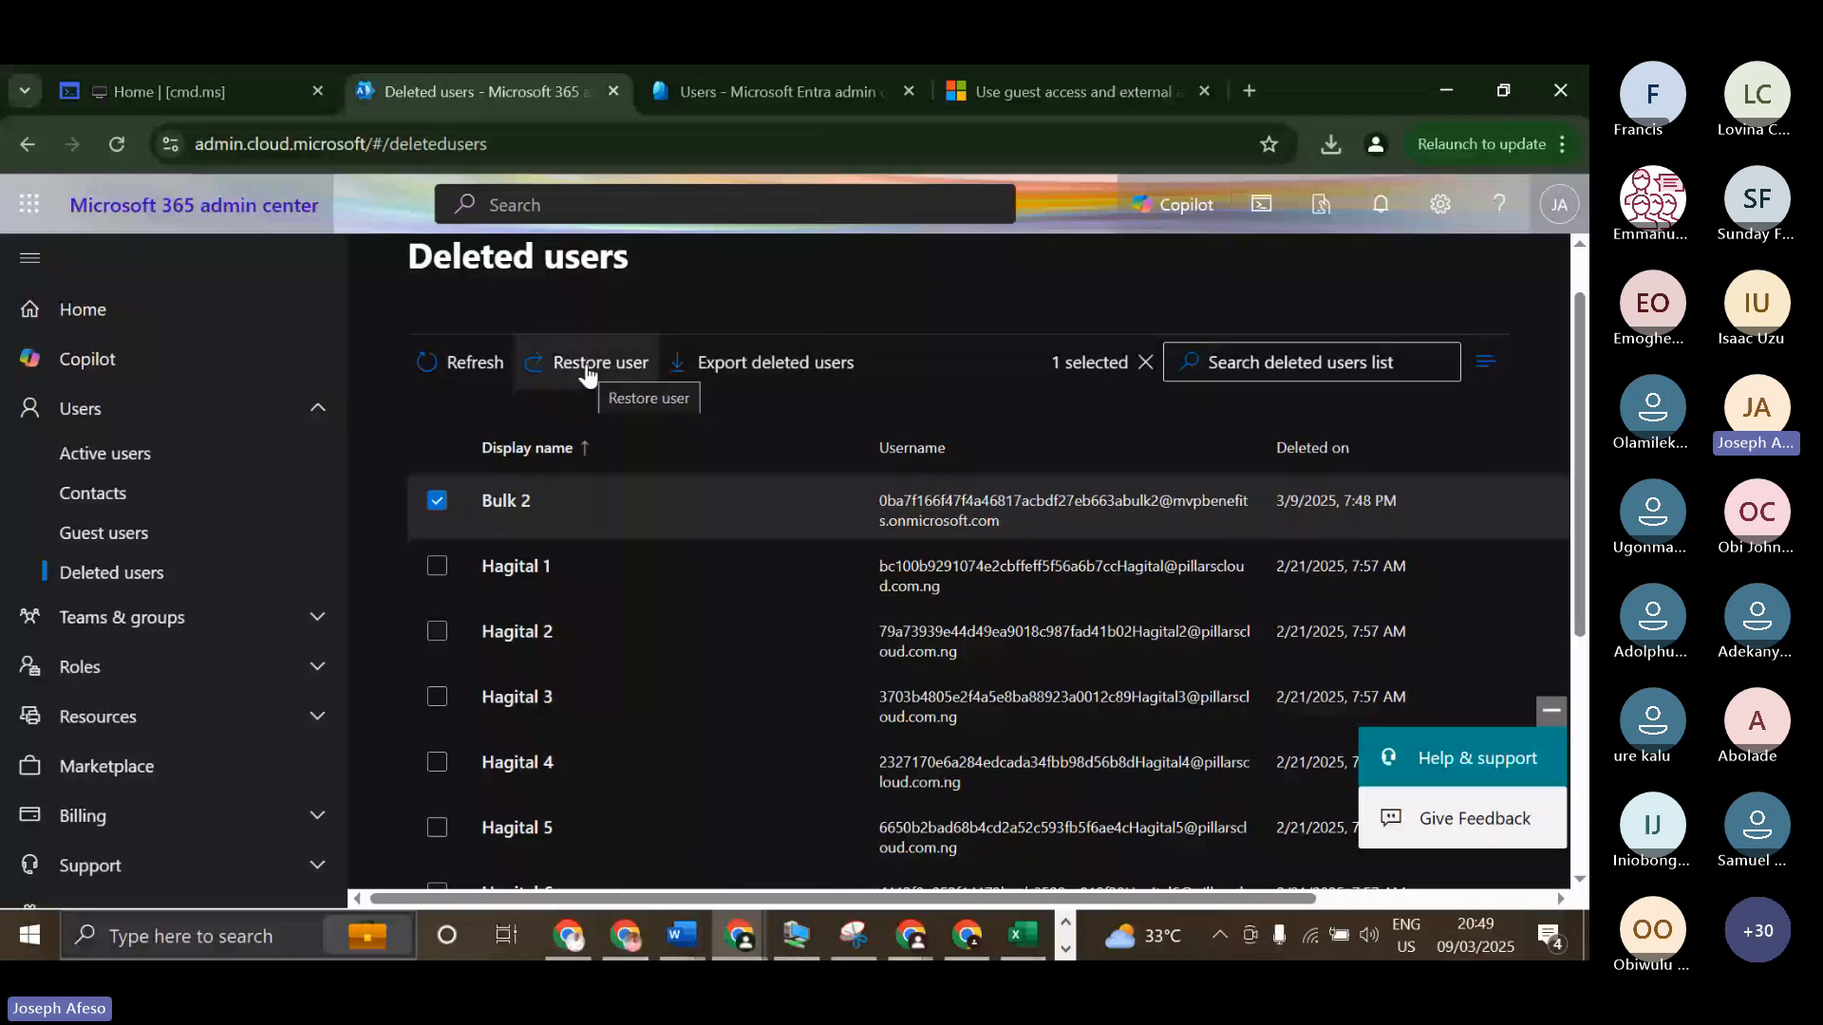
Switch to the Microsoft Entra admin center, open its Deleted users list and select Bulk 2.
{"action": "left_click", "coordinate": [775, 93]}
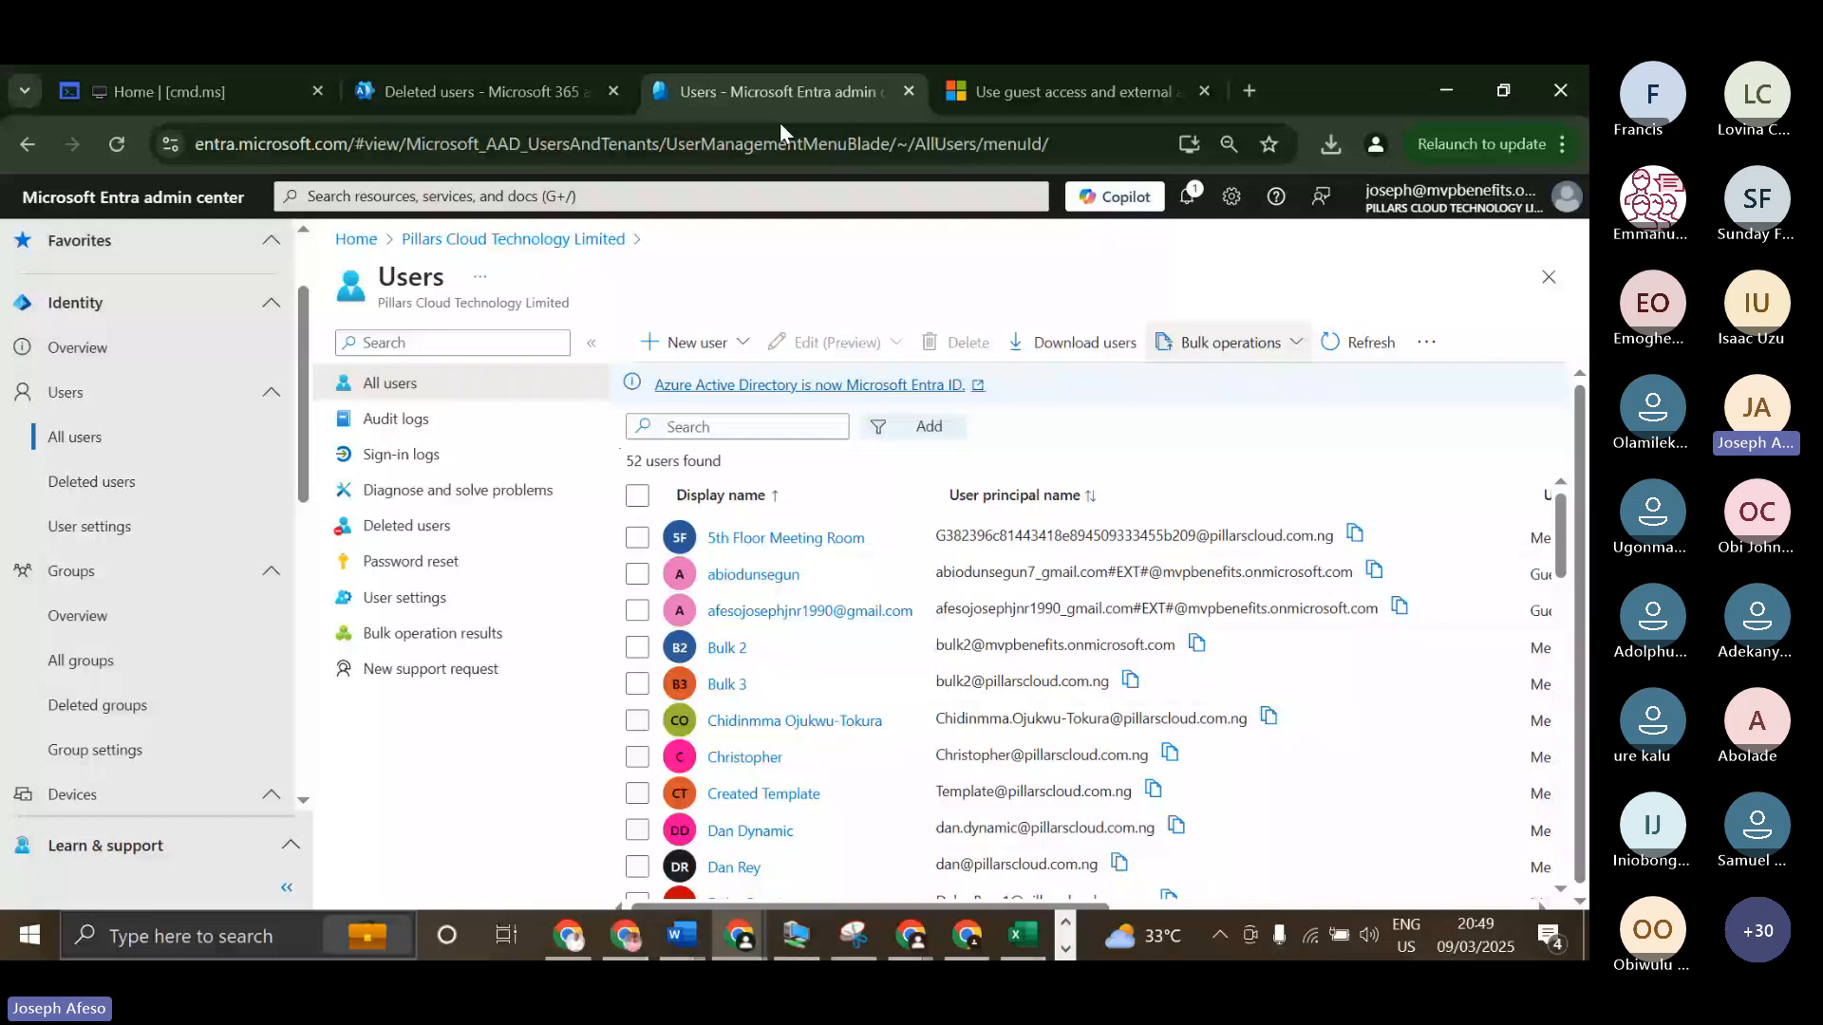
{"action": "left_click", "coordinate": [413, 528]}
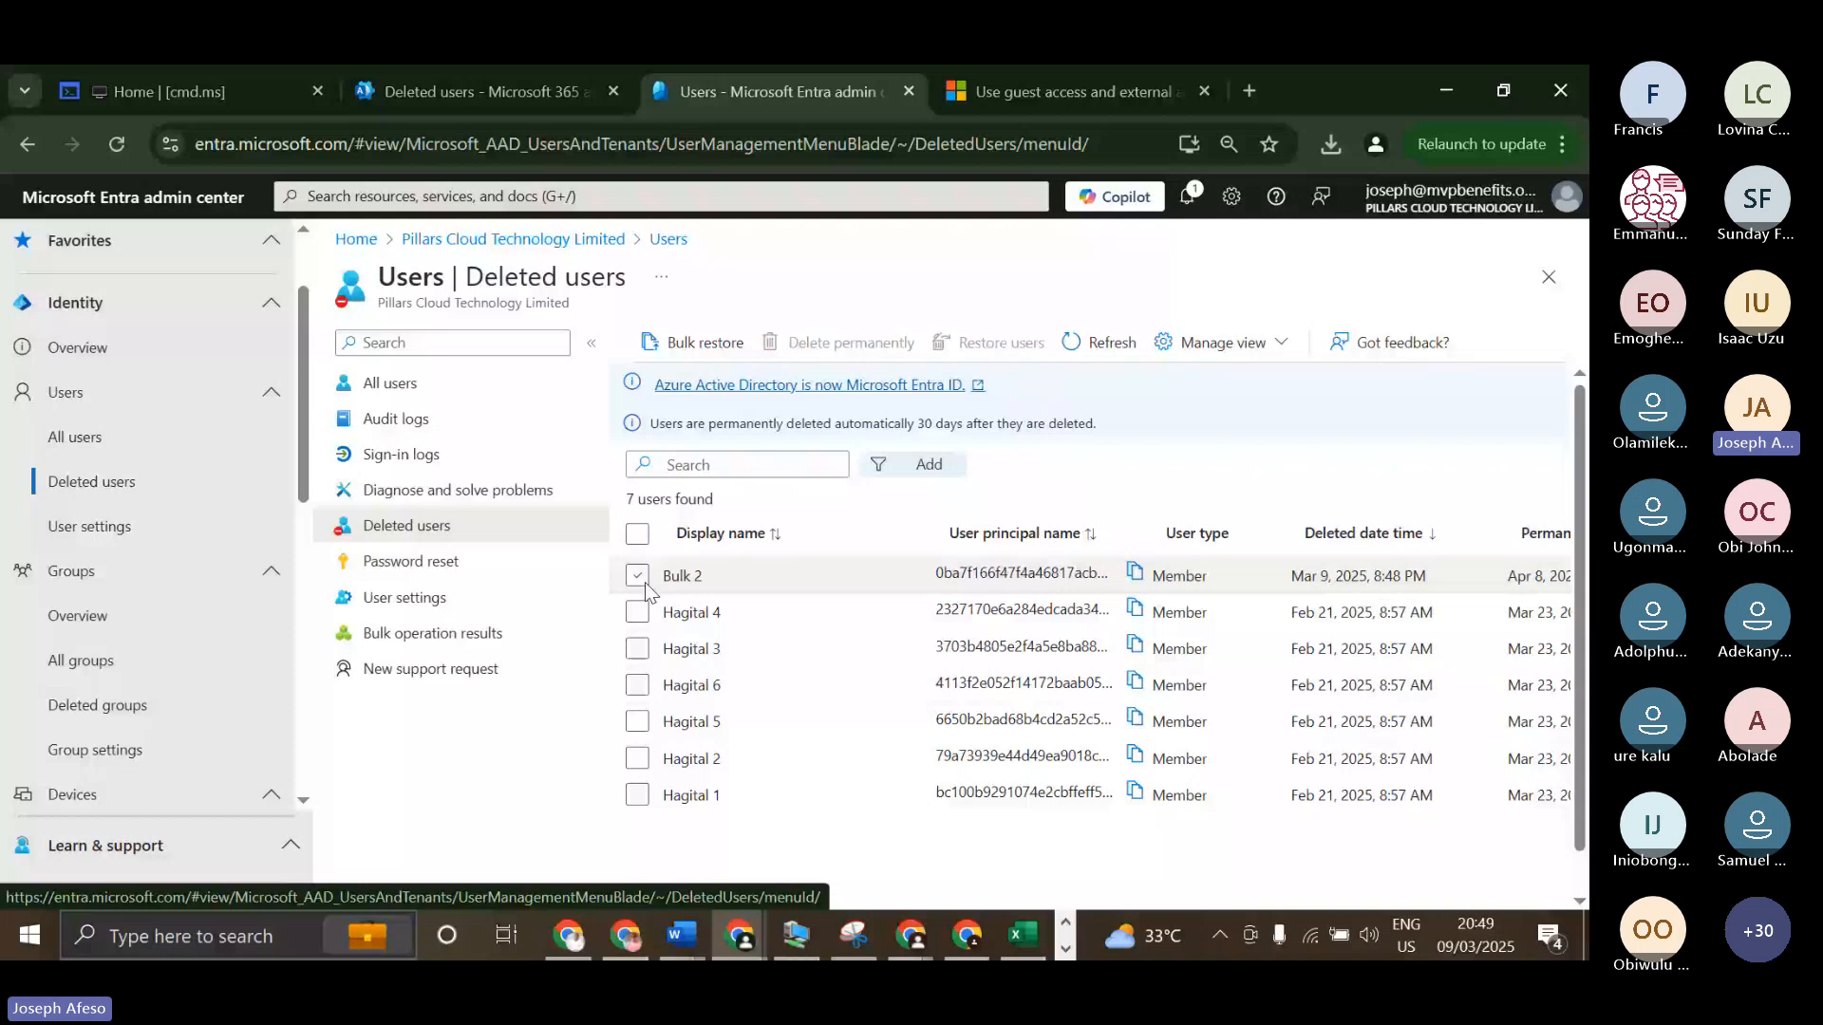
{"action": "left_click", "coordinate": [637, 576]}
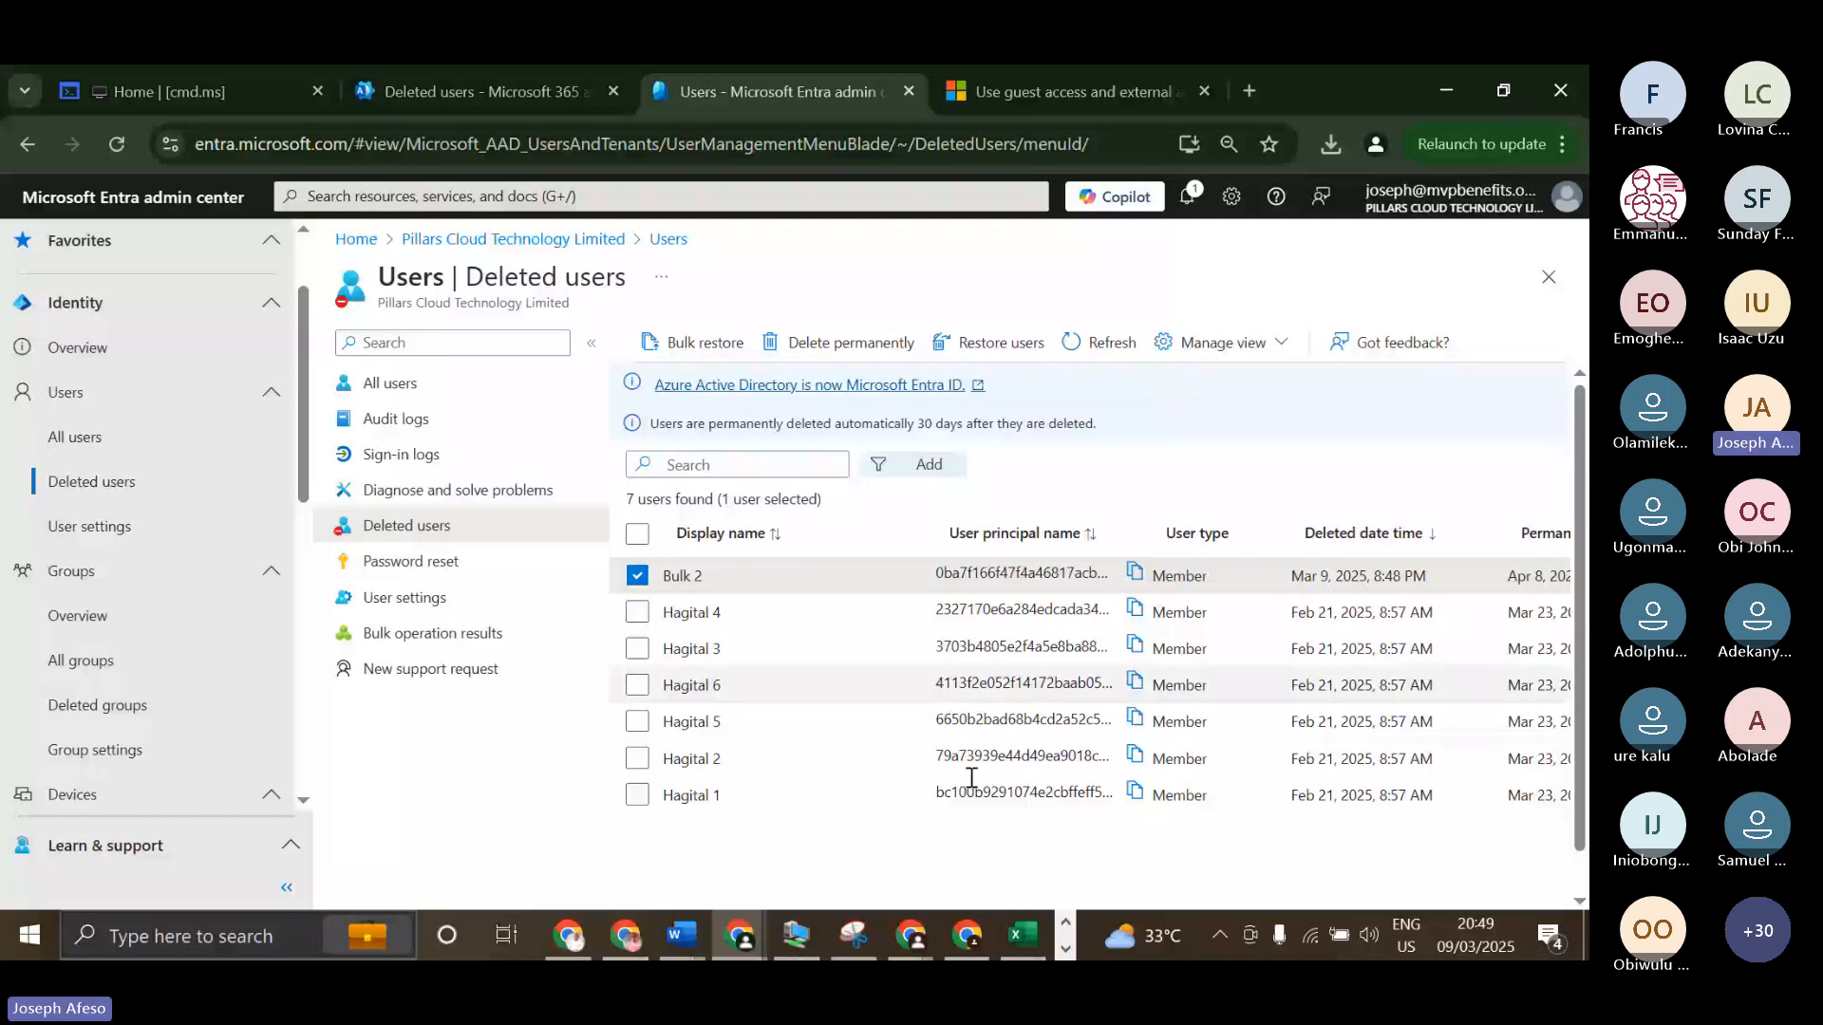
Return to the Paint sketch and pencil extra curved arrows from the Entra bar up to its box and down to its cloud.
{"action": "left_click", "coordinate": [859, 936]}
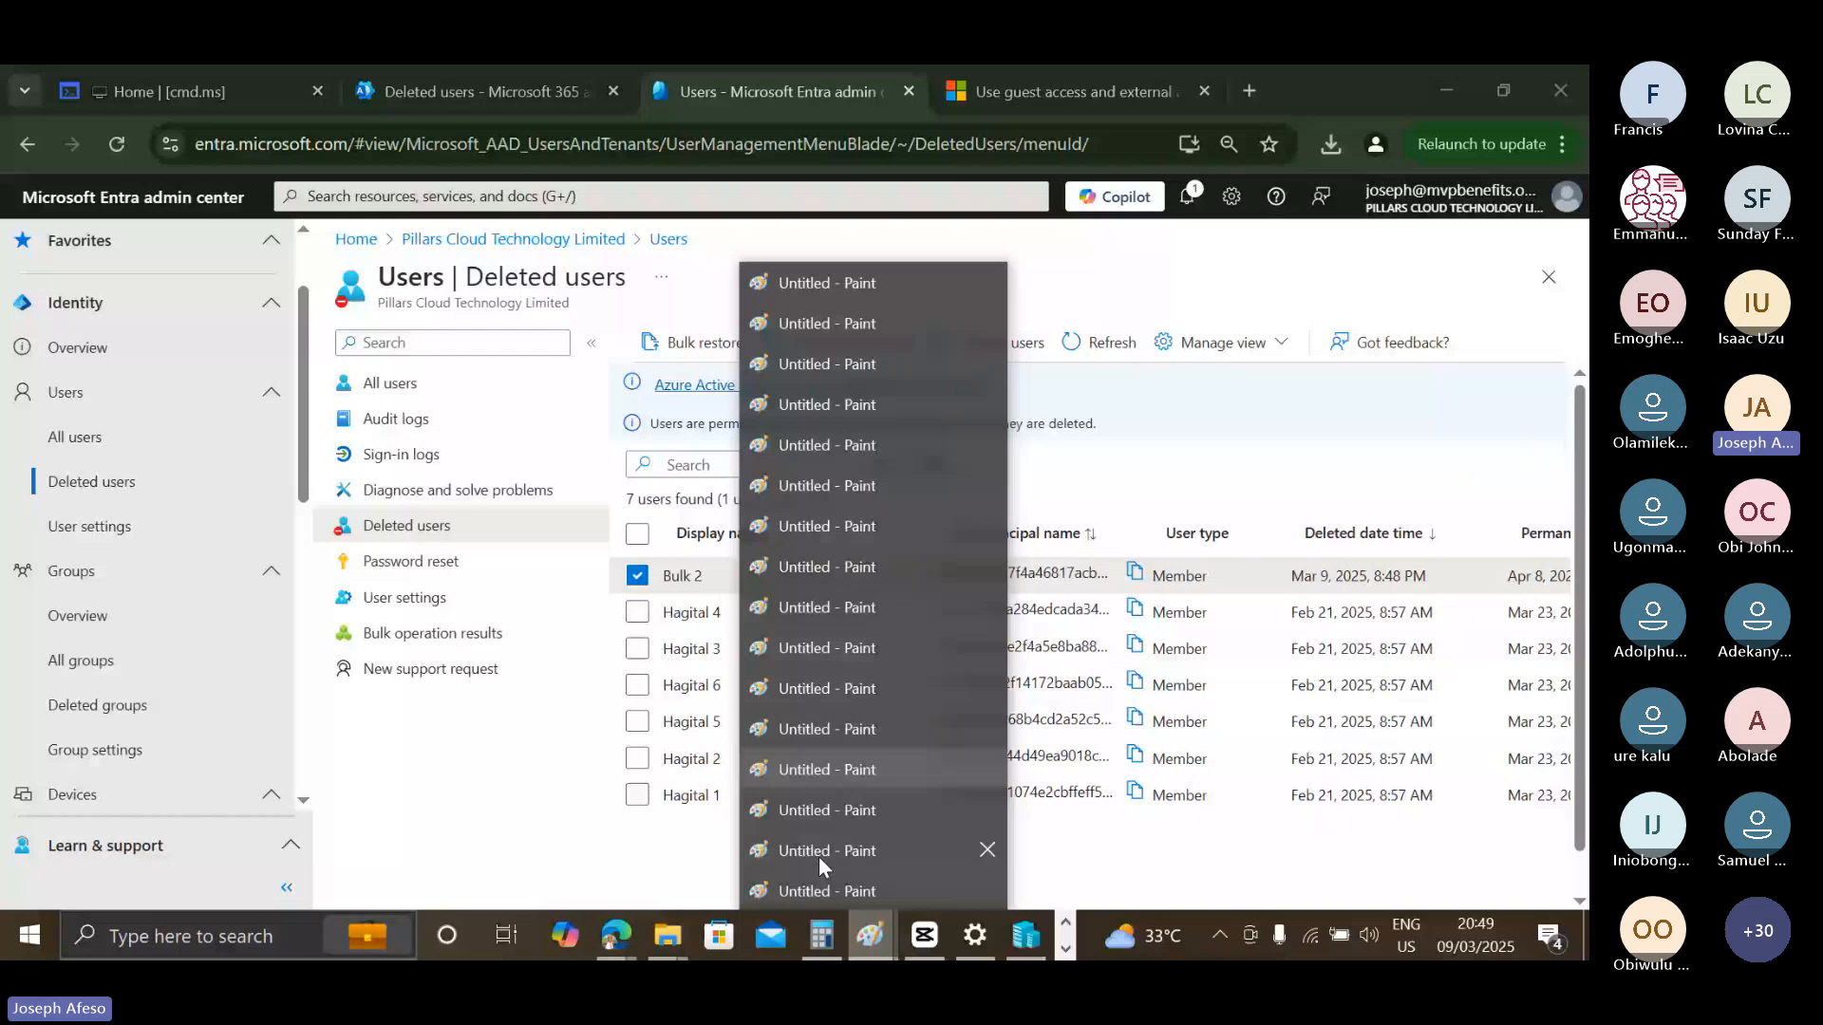
{"action": "left_click", "coordinate": [816, 956]}
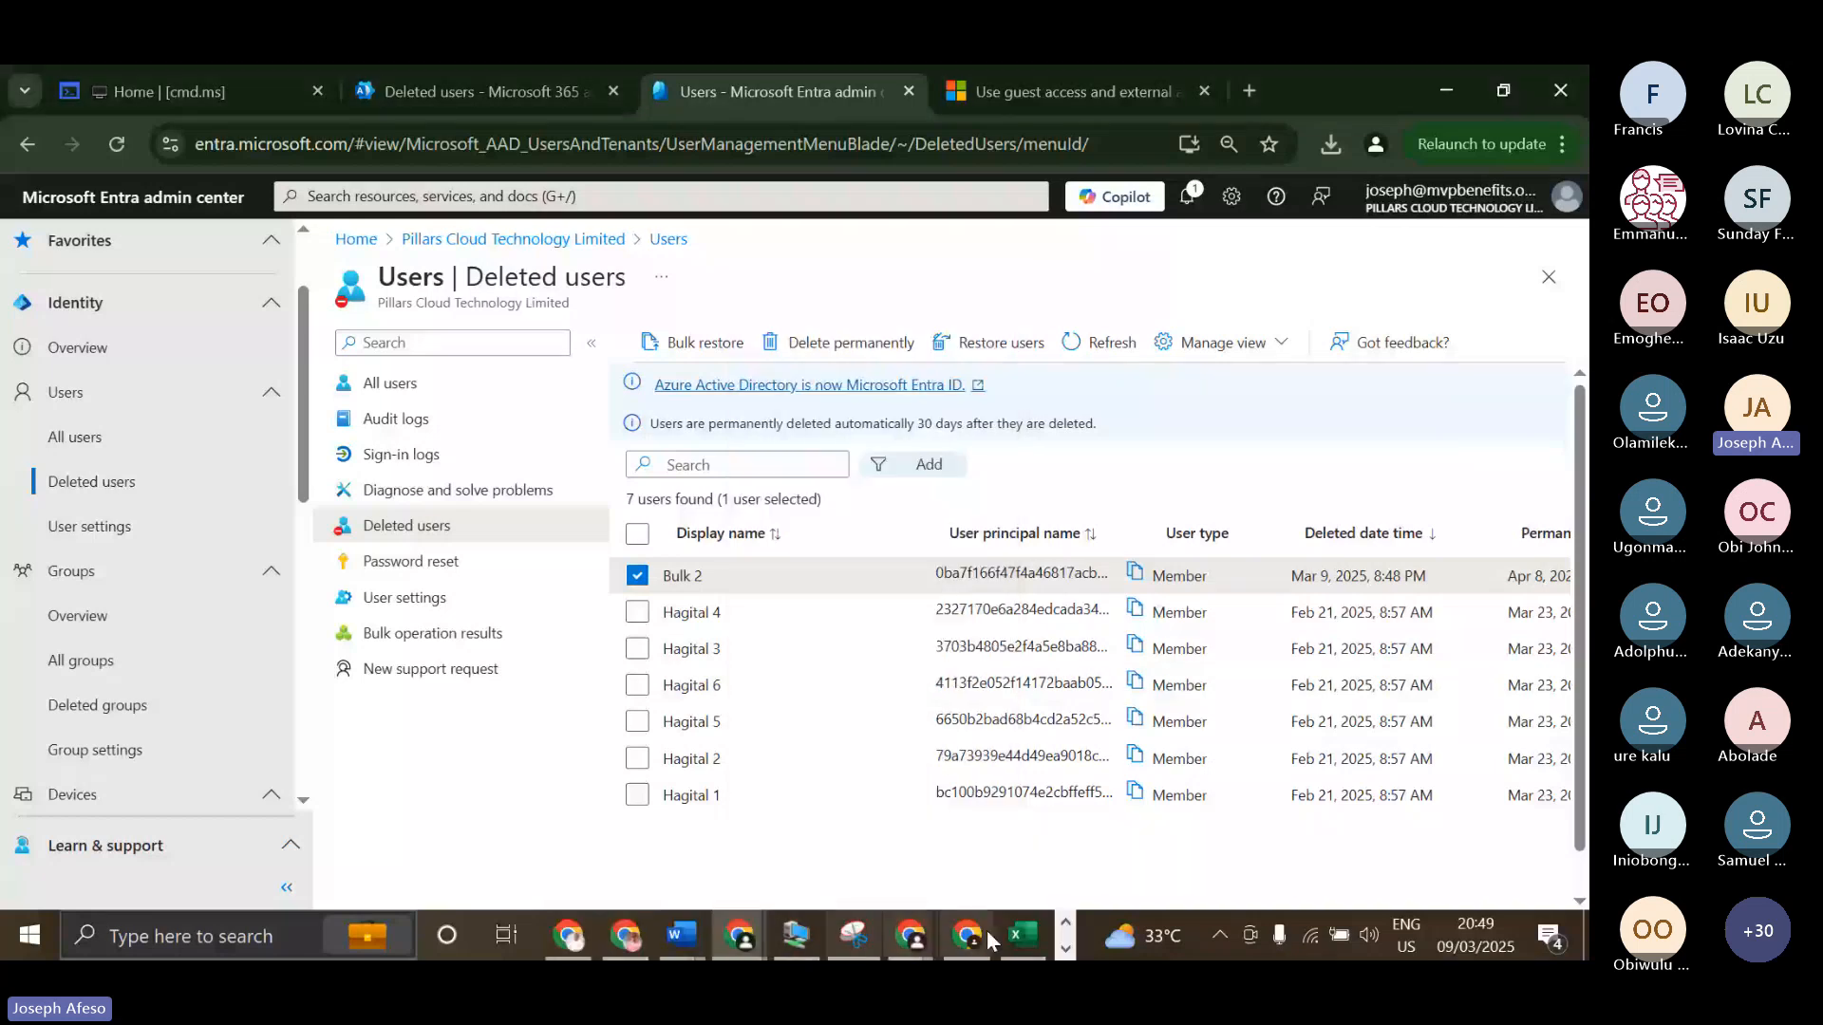
{"action": "left_click", "coordinate": [1031, 937]}
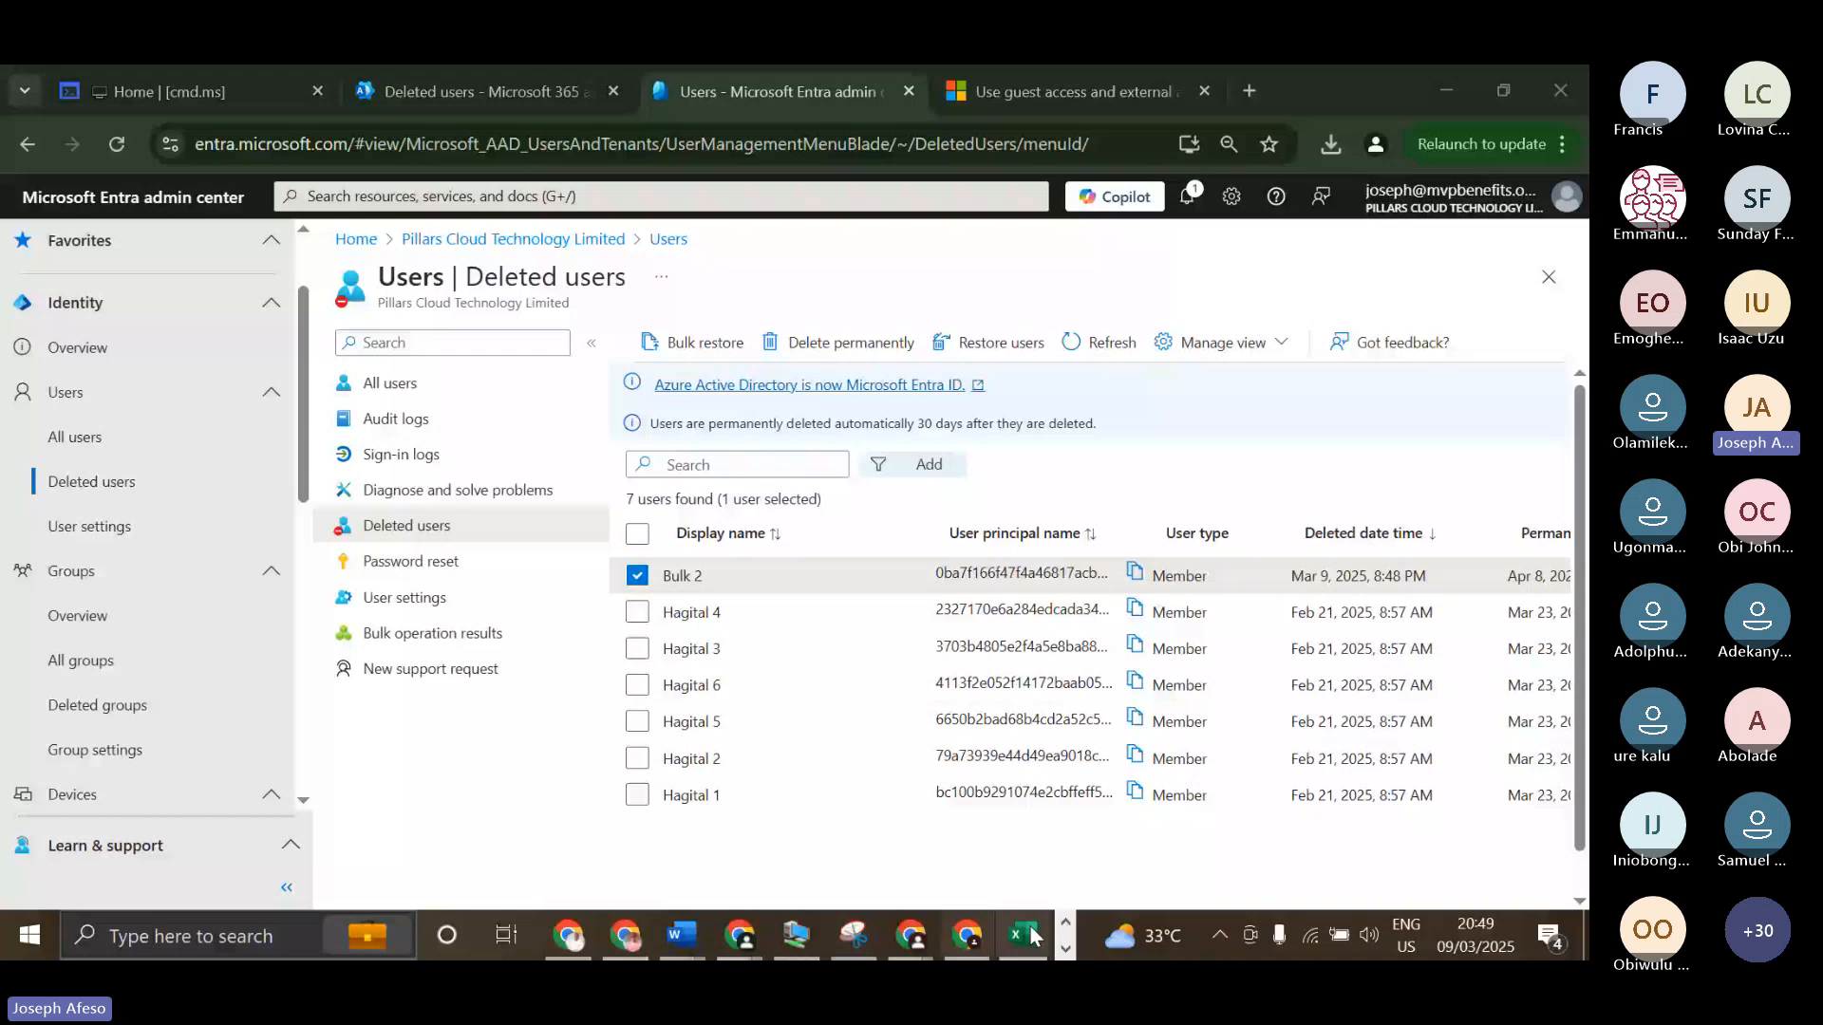
{"action": "scroll", "coordinate": [1033, 936], "scroll_direction": "up", "scroll_amount": 1}
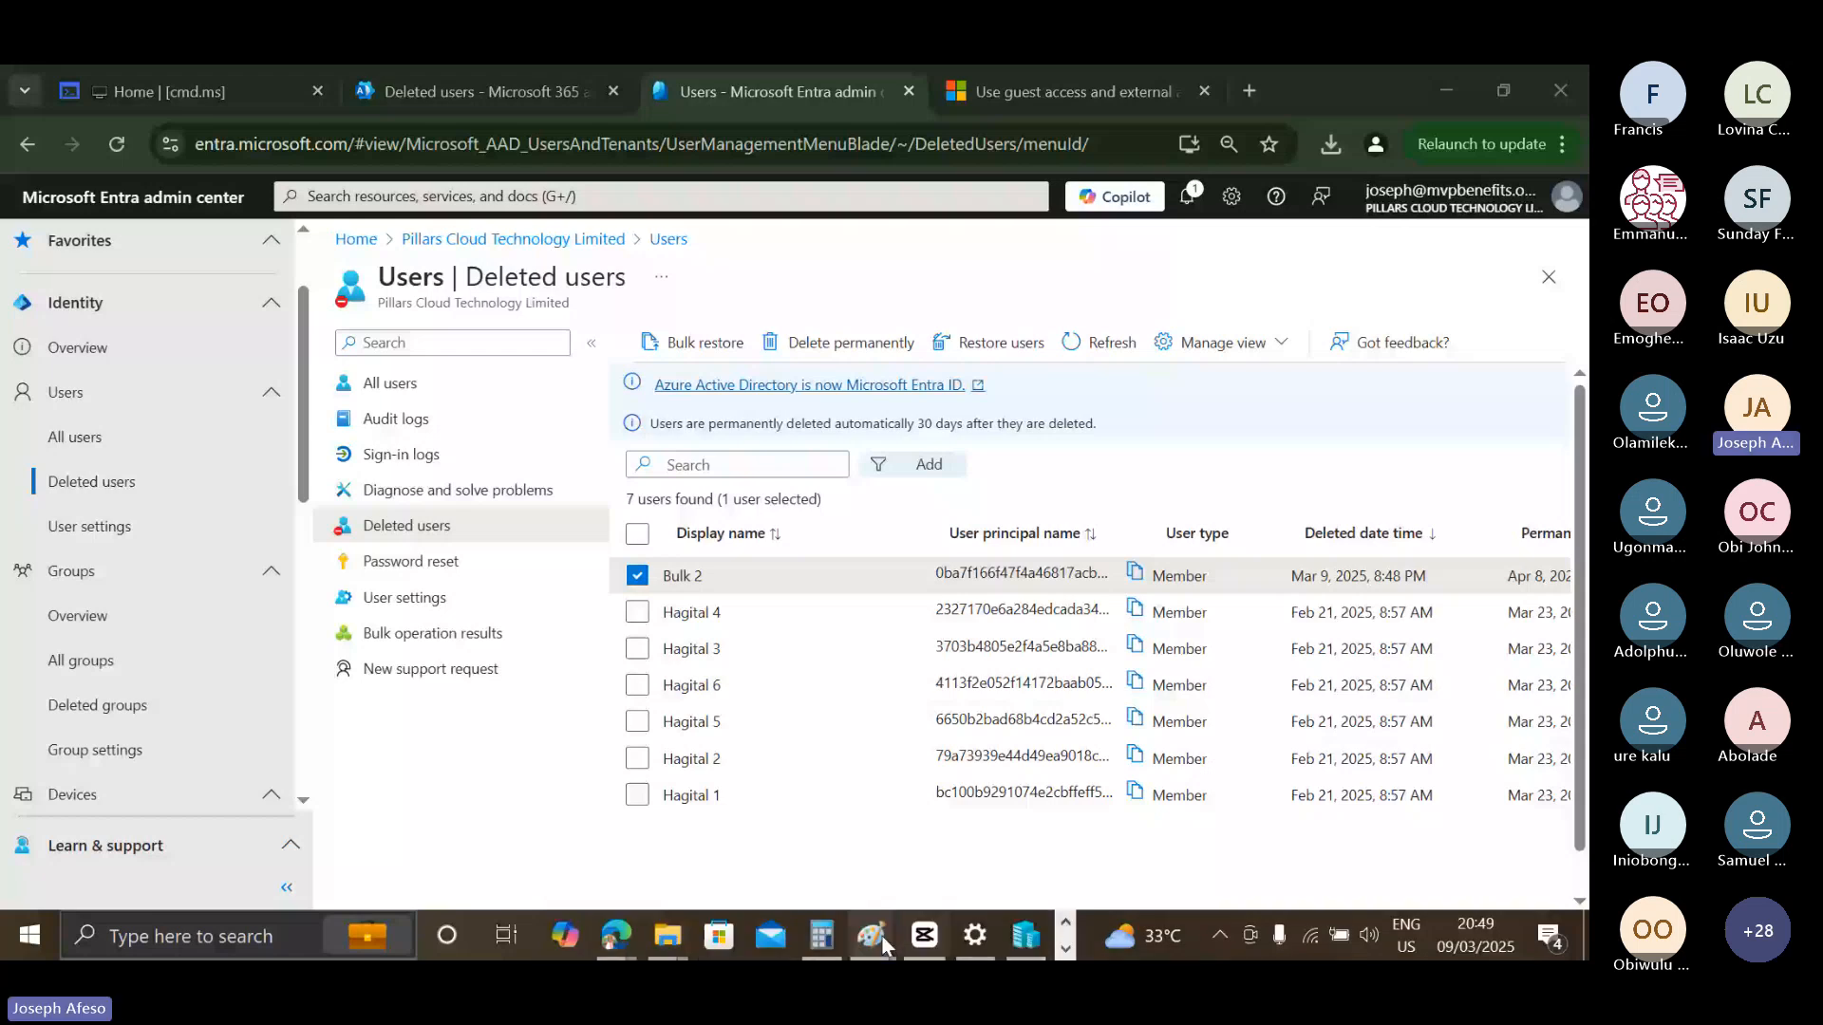
{"action": "left_click", "coordinate": [880, 937]}
{"action": "left_click", "coordinate": [879, 891]}
{"action": "left_click", "coordinate": [1498, 354]}
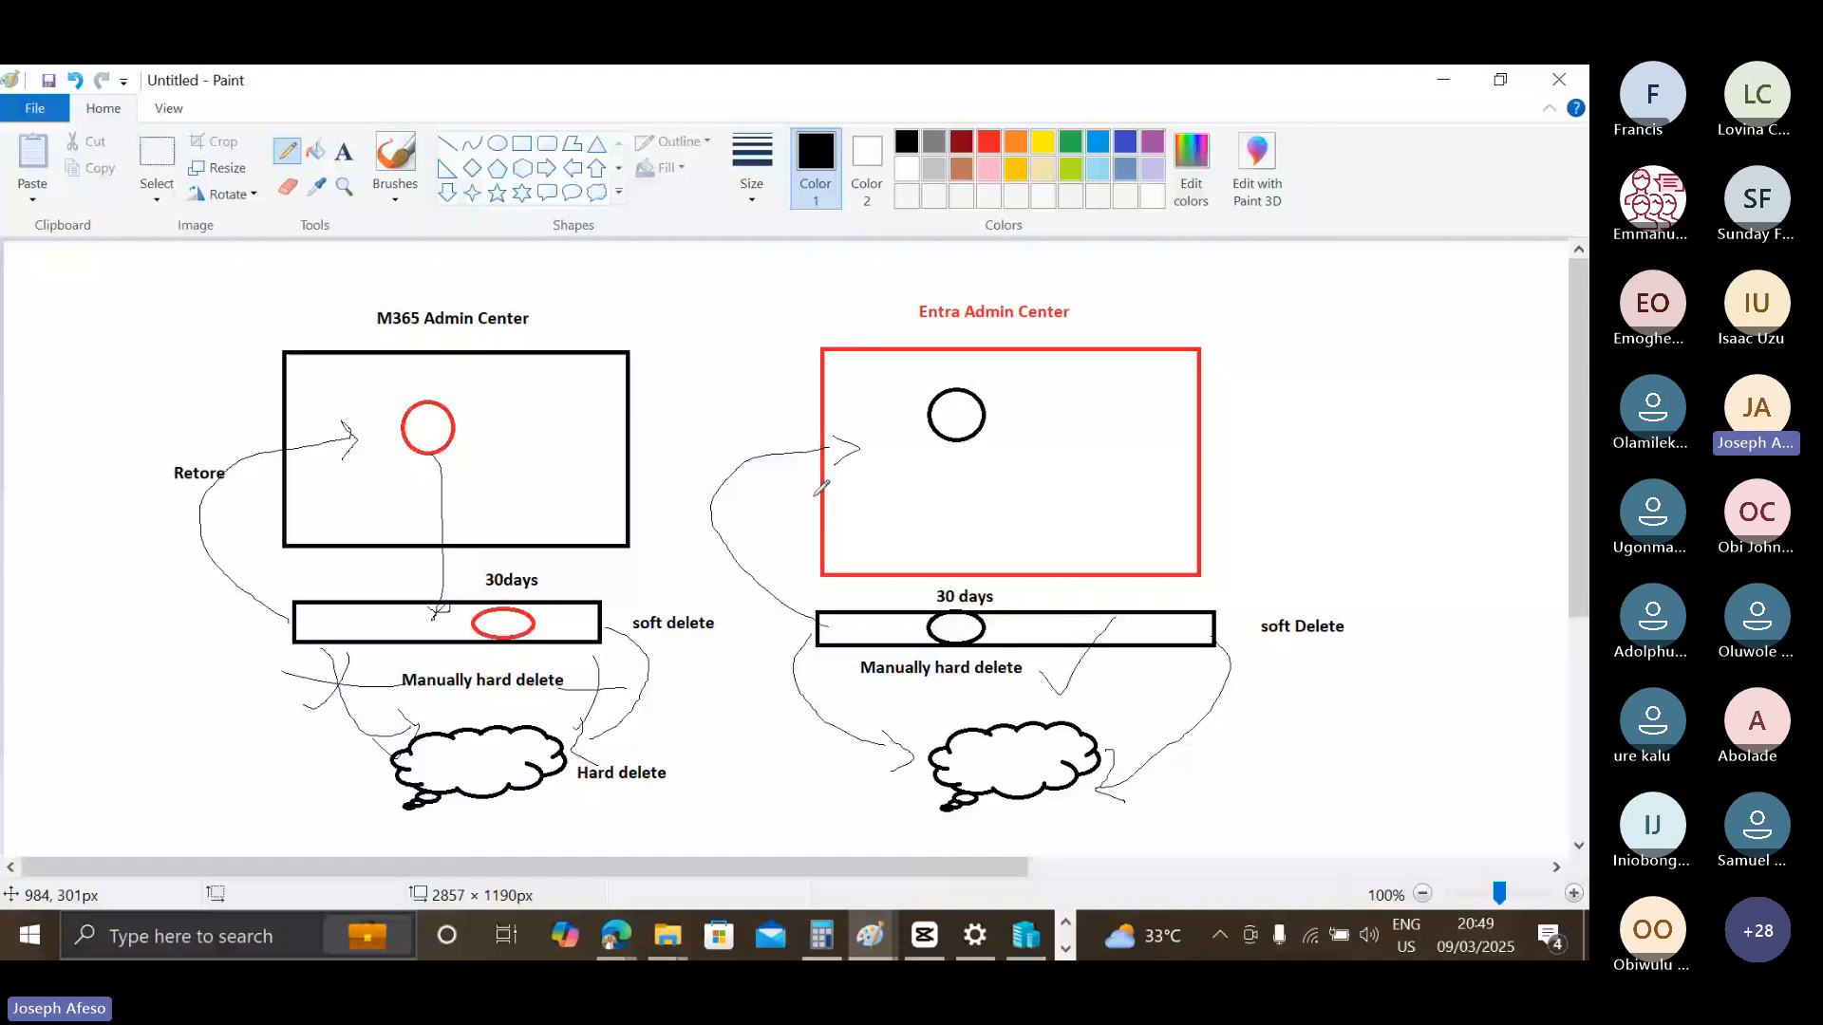
{"action": "left_click_drag", "start_coordinate": [815, 623], "coordinate": [853, 462]}
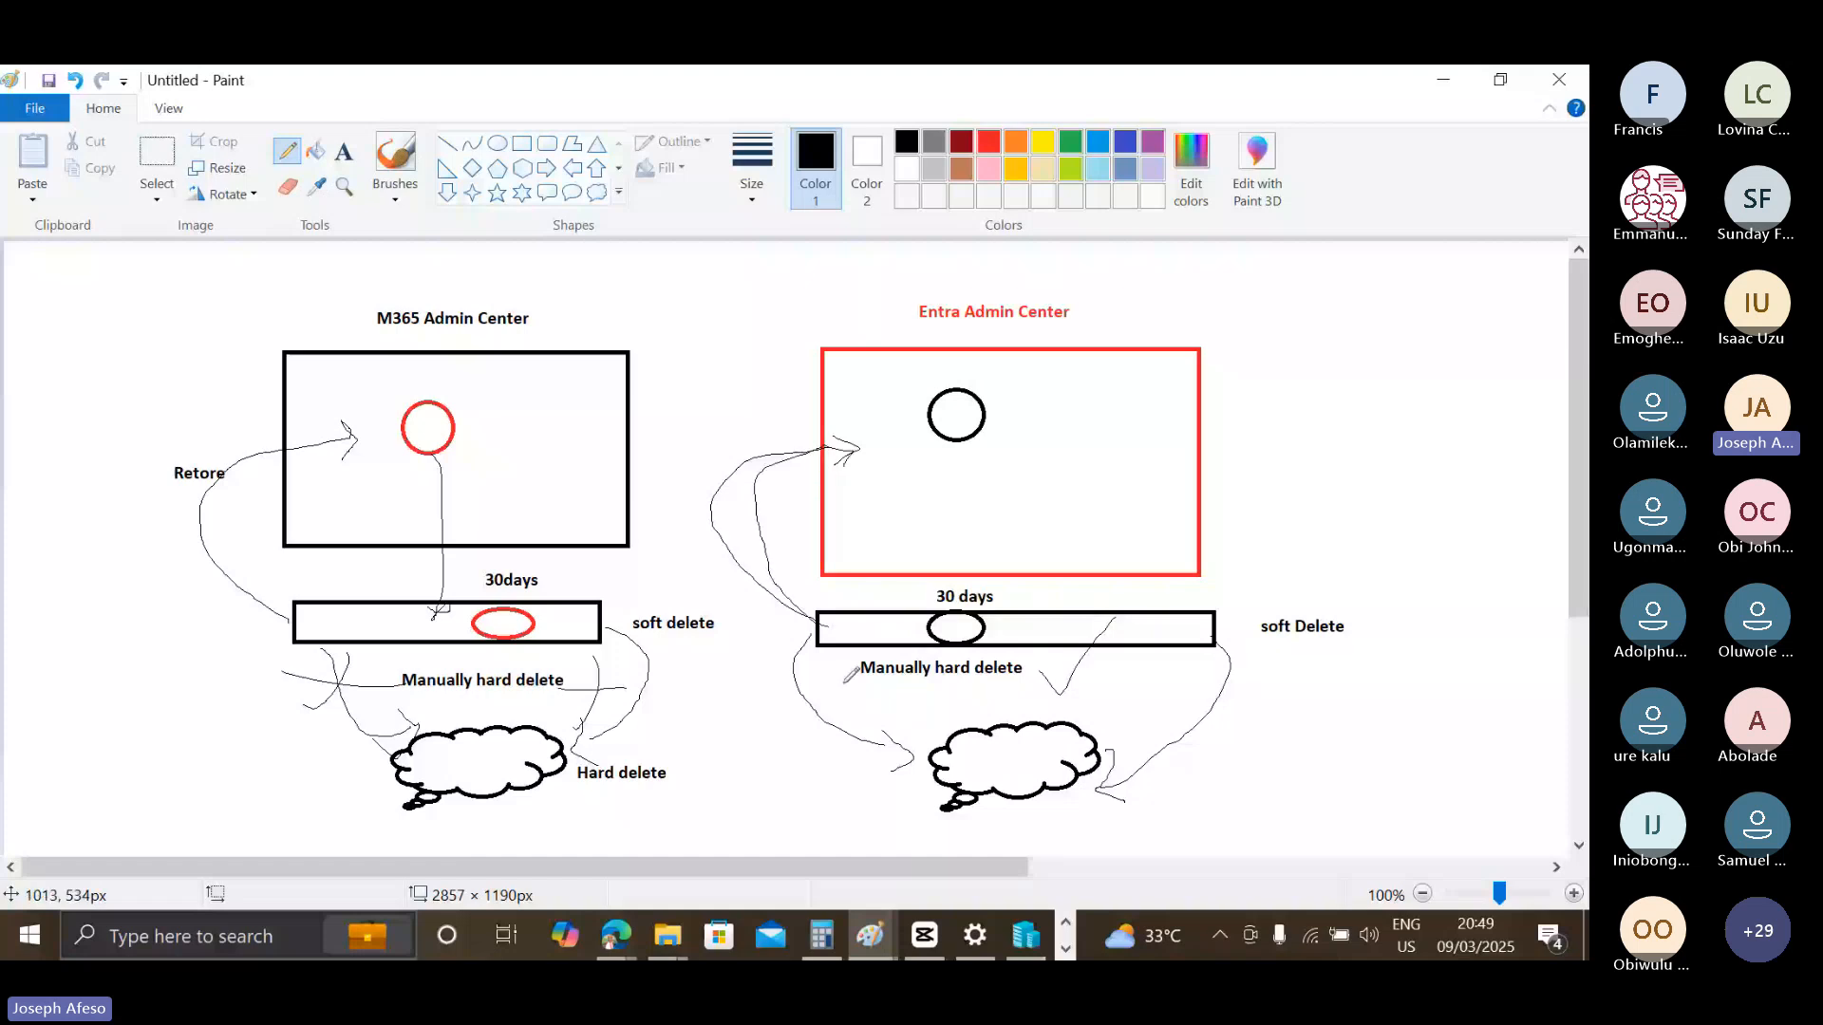
{"action": "left_click_drag", "start_coordinate": [825, 647], "coordinate": [895, 740]}
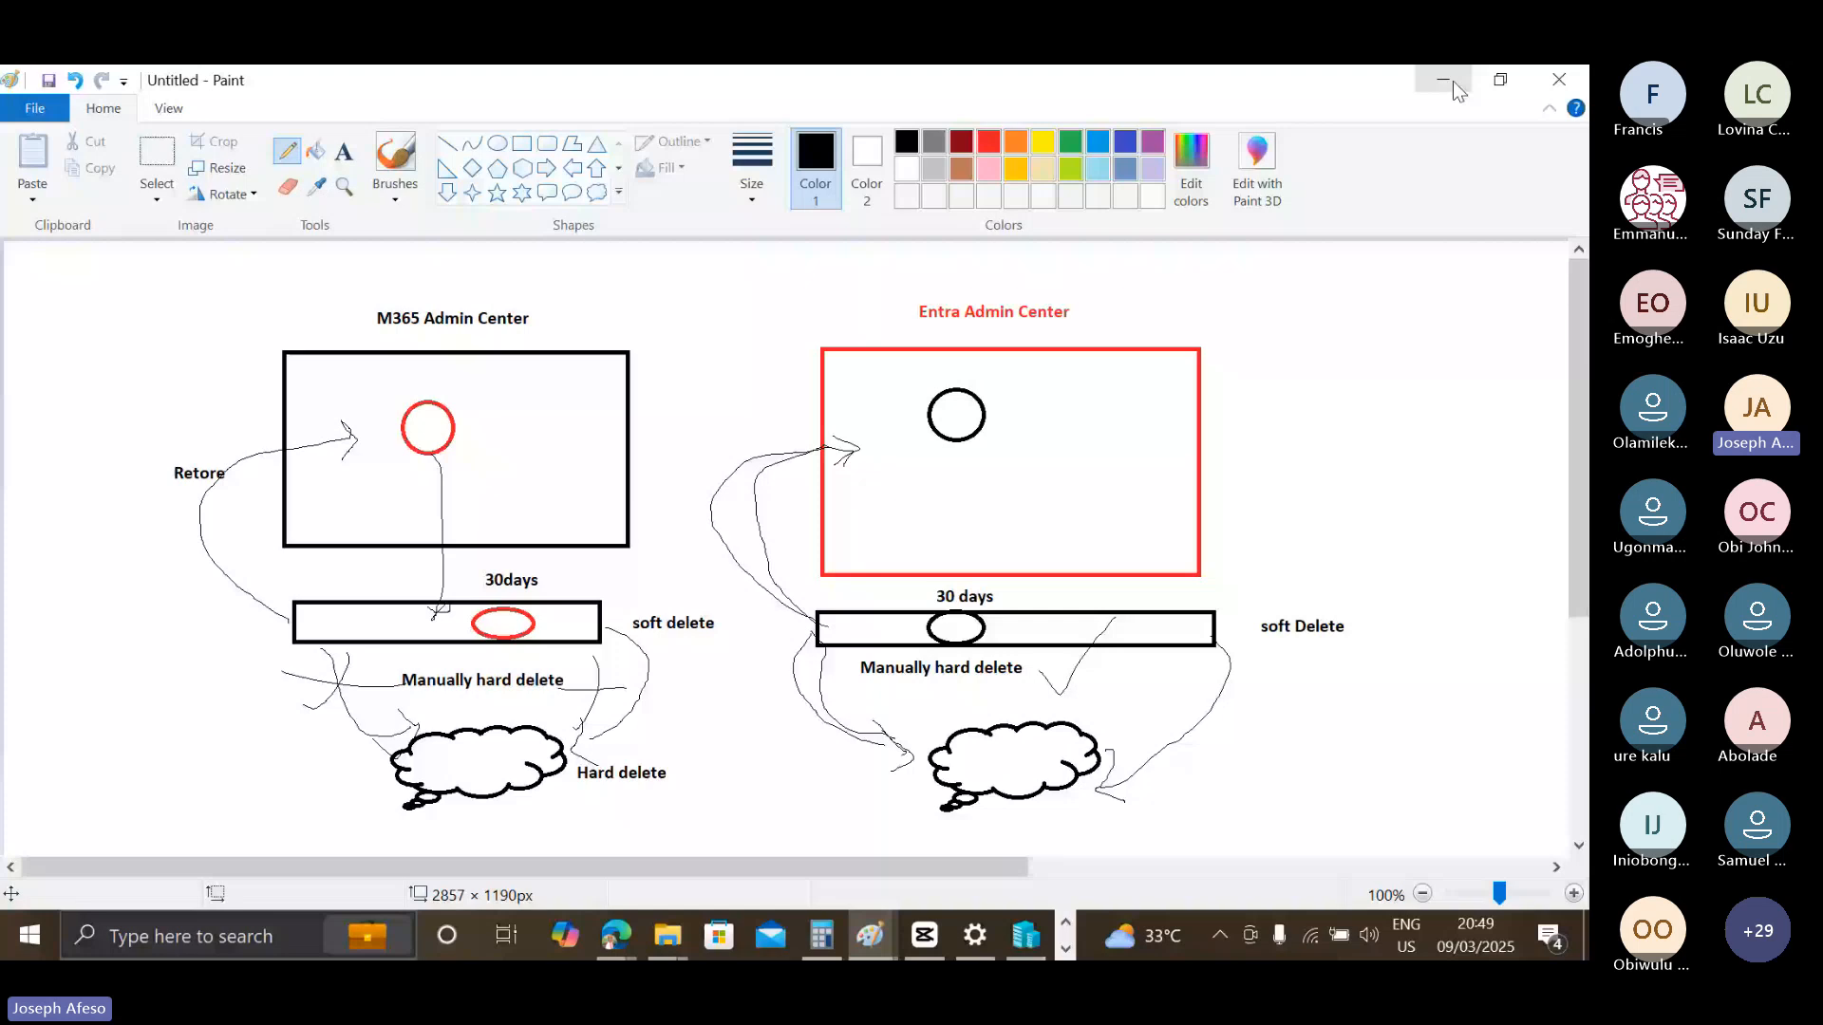
Return to the Entra Deleted users list and permanently delete Bulk 2, highlighting the irrevocable-deletion warning before confirming.
{"action": "left_click", "coordinate": [1453, 82]}
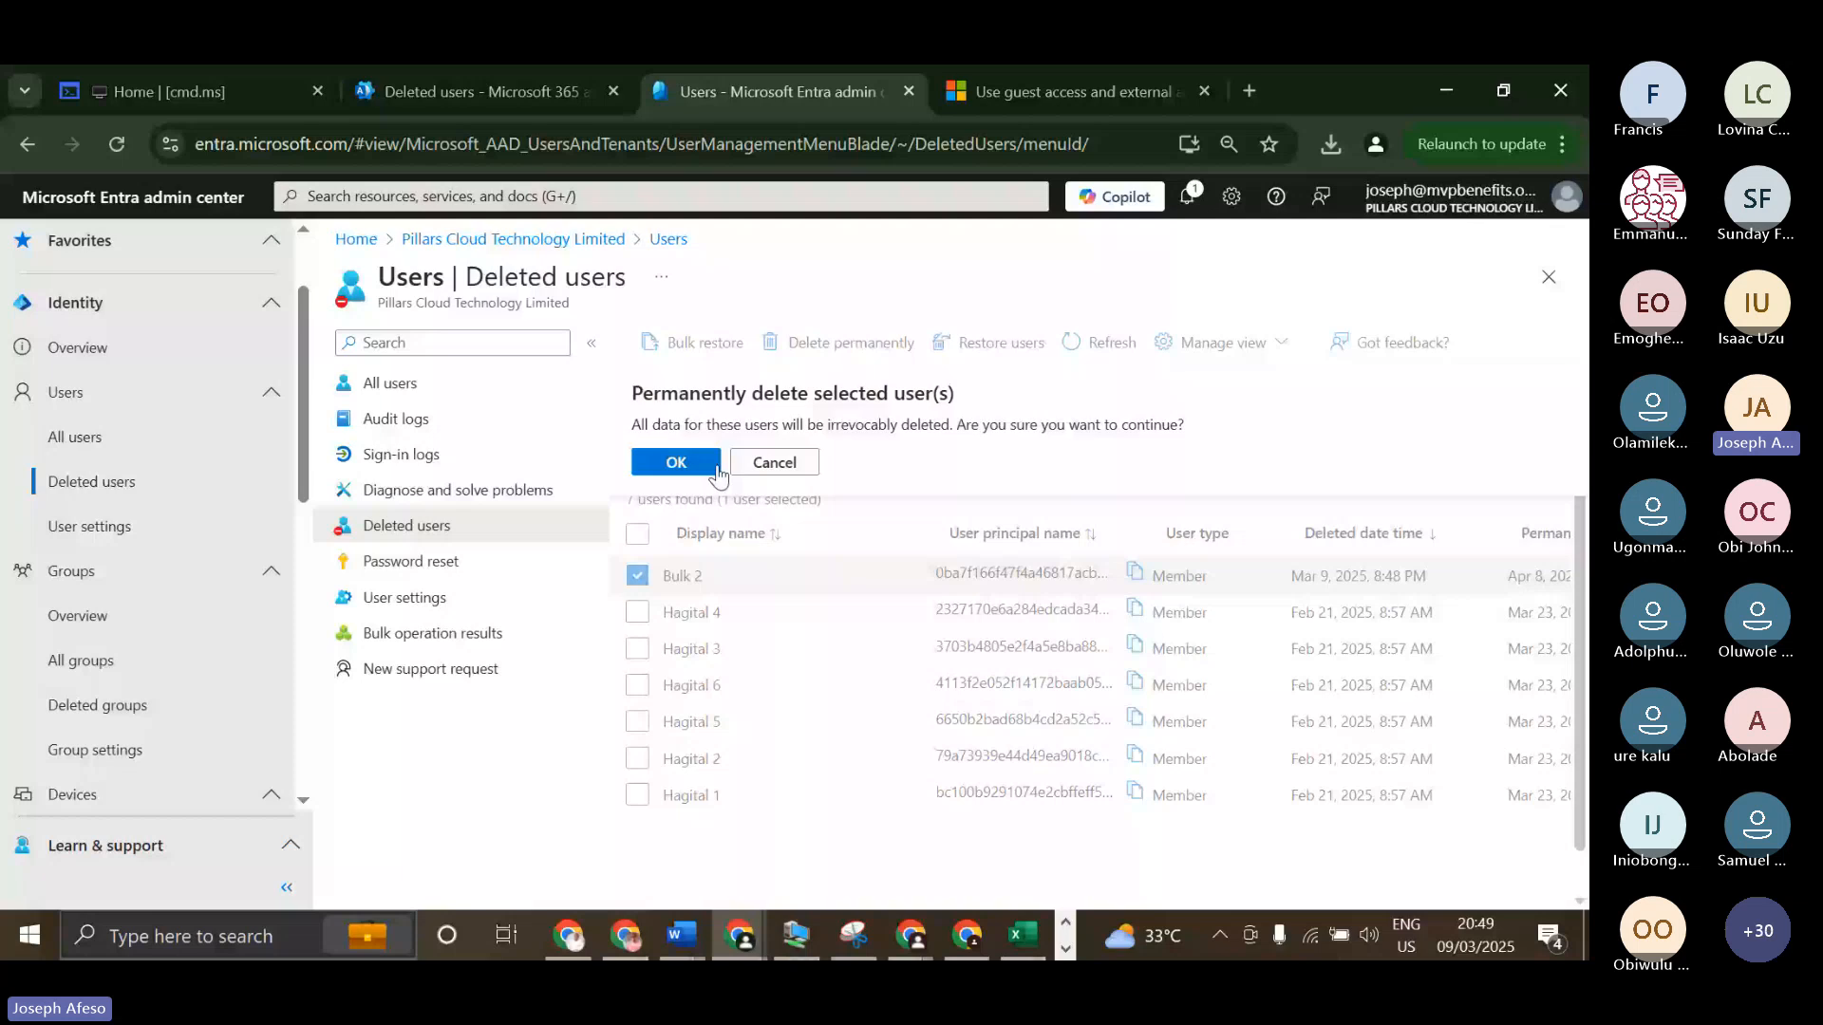
{"action": "left_click_drag", "start_coordinate": [949, 424], "coordinate": [810, 424]}
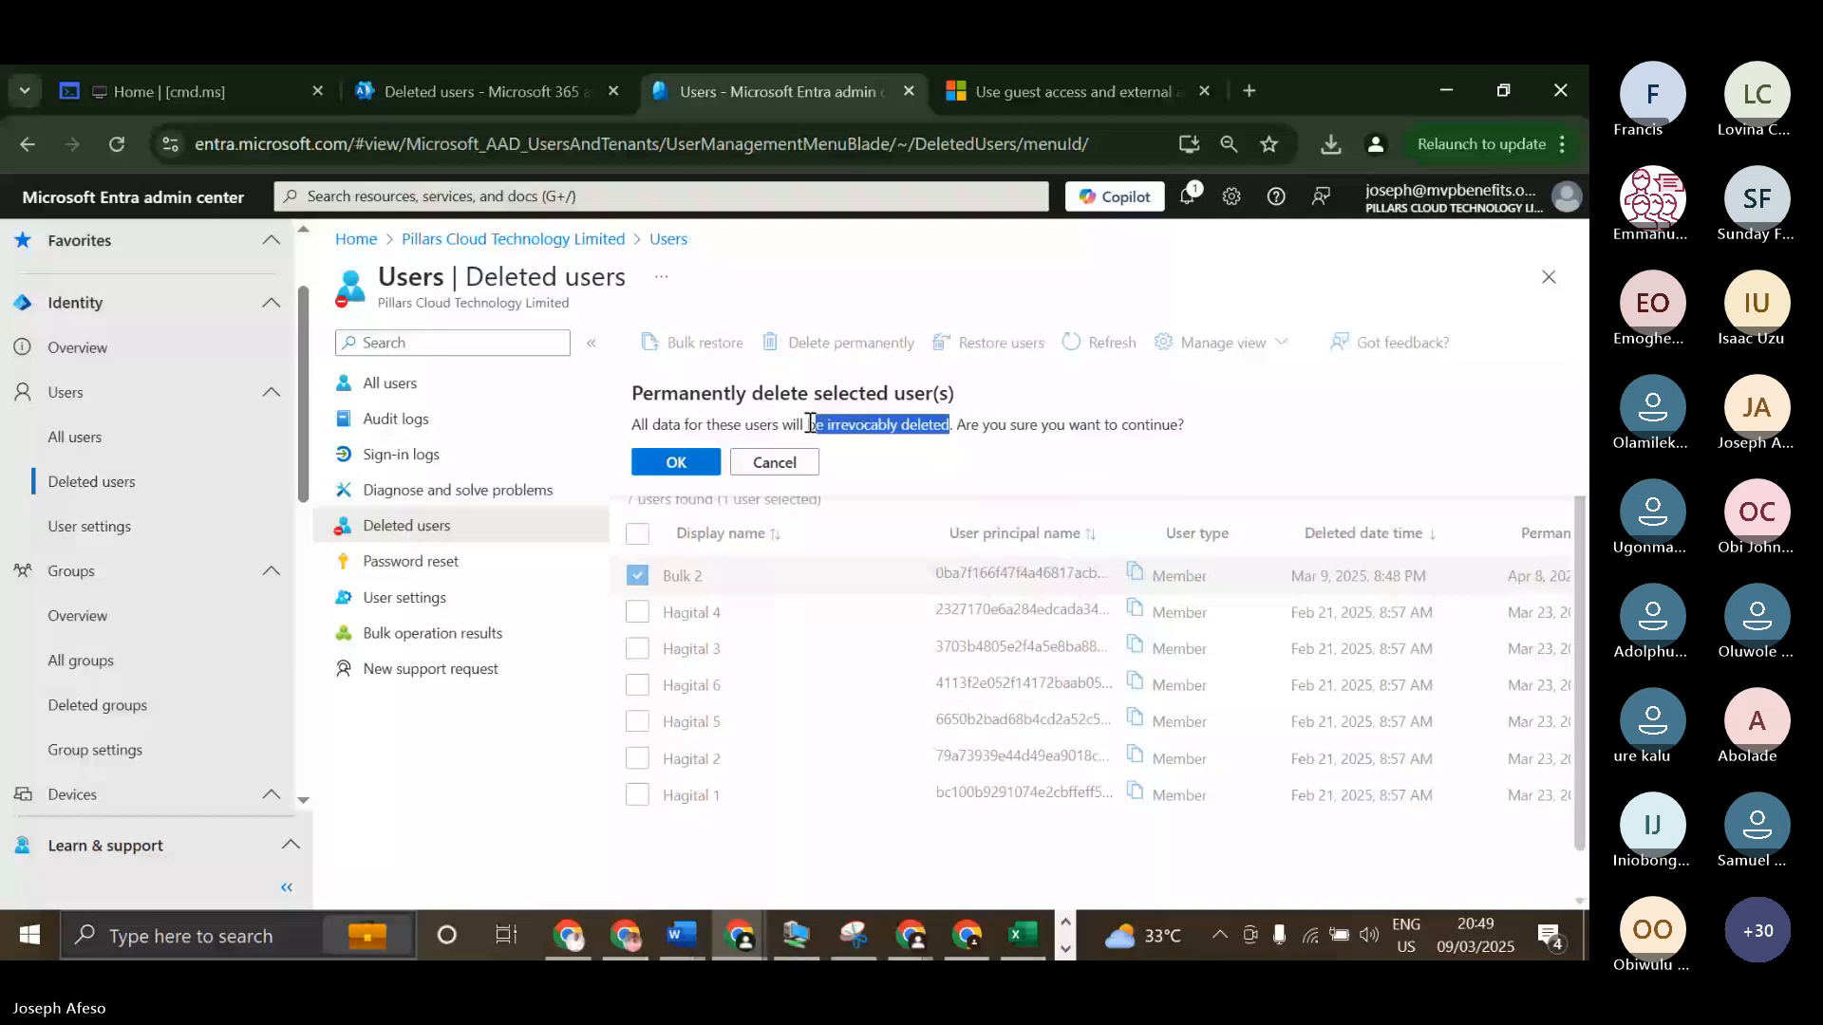
{"action": "left_click_drag", "start_coordinate": [810, 424], "coordinate": [699, 467]}
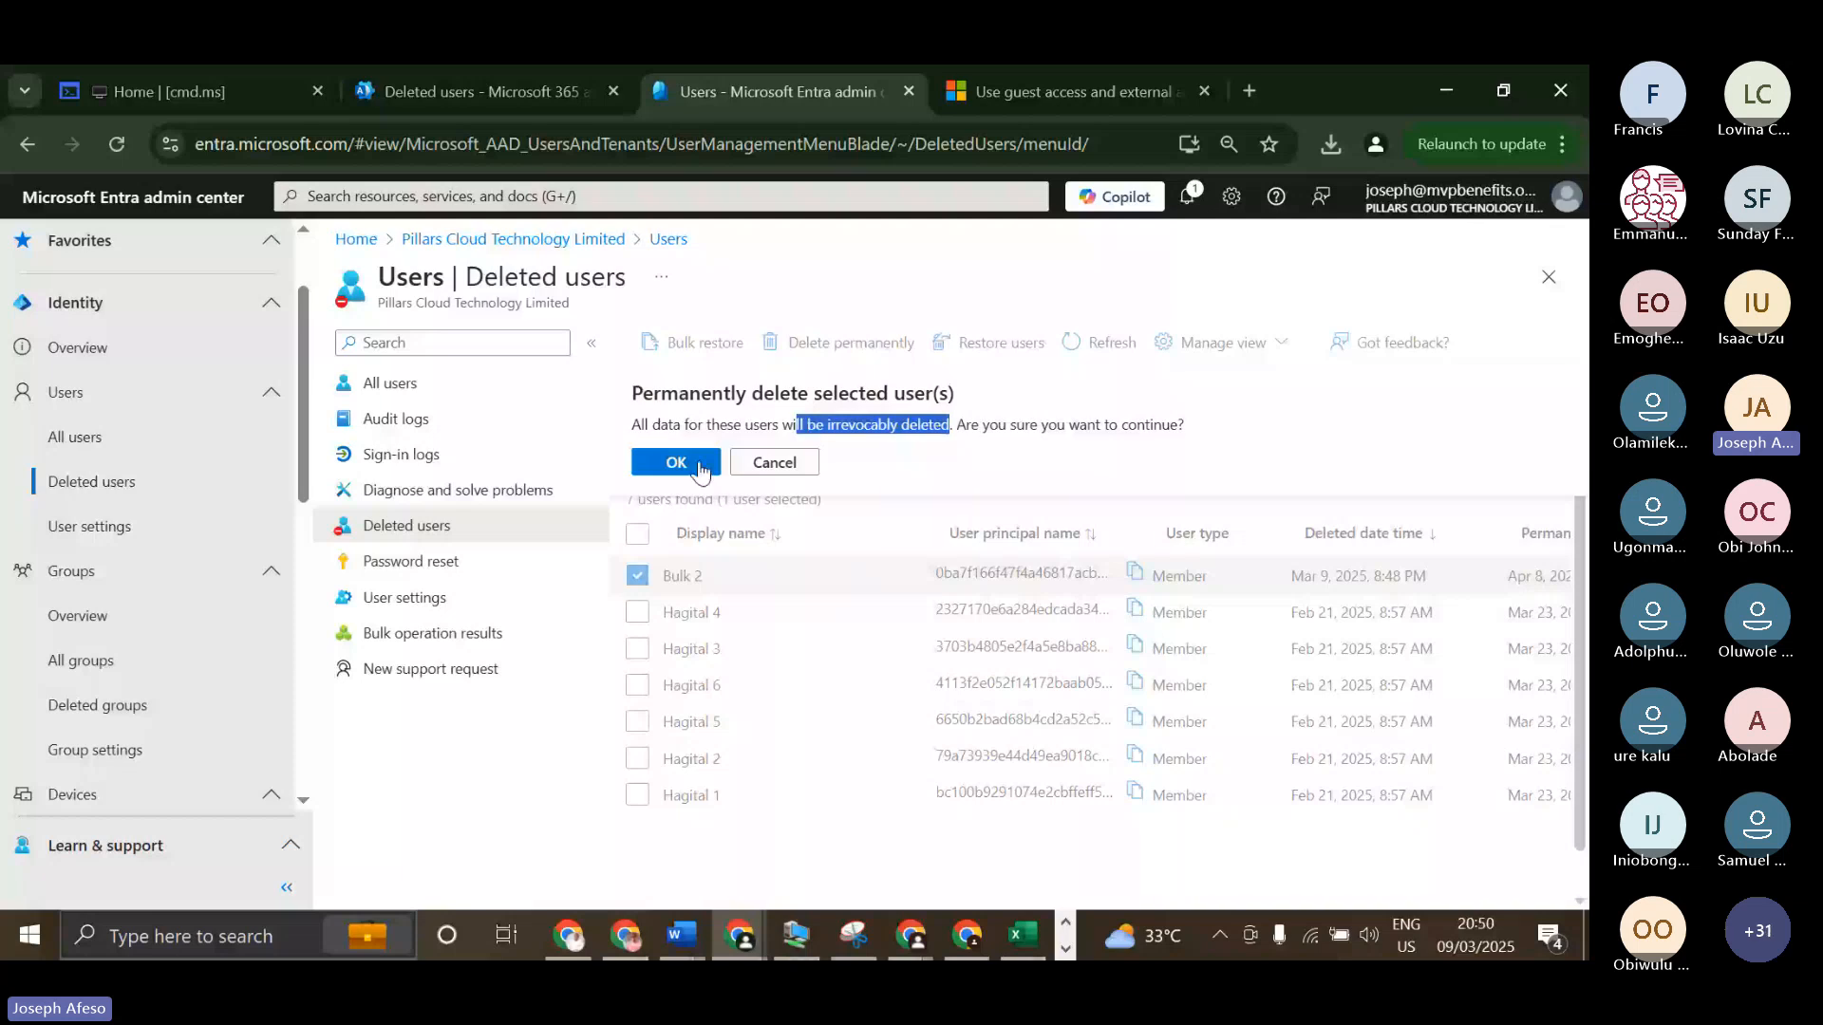
{"action": "left_click", "coordinate": [700, 465]}
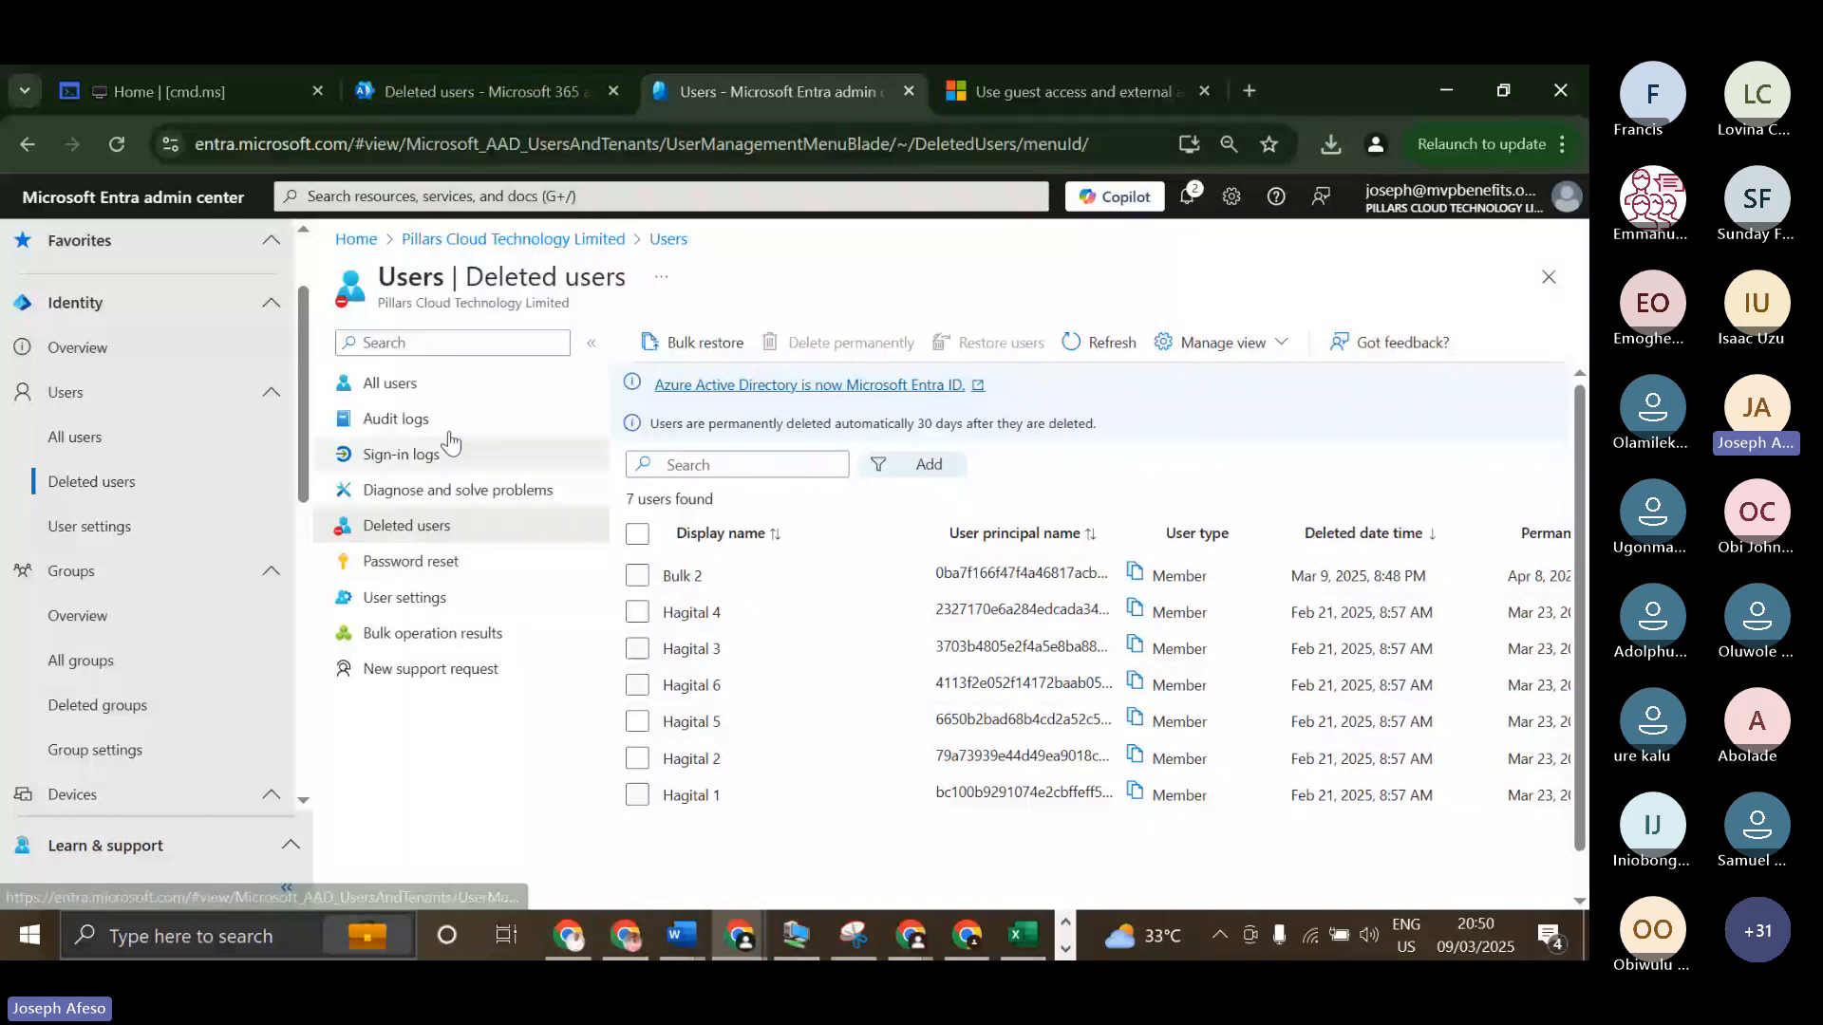
Check the Entra All users list, then open the Audit logs and examine the recent UserManagement entries.
{"action": "left_click", "coordinate": [416, 387]}
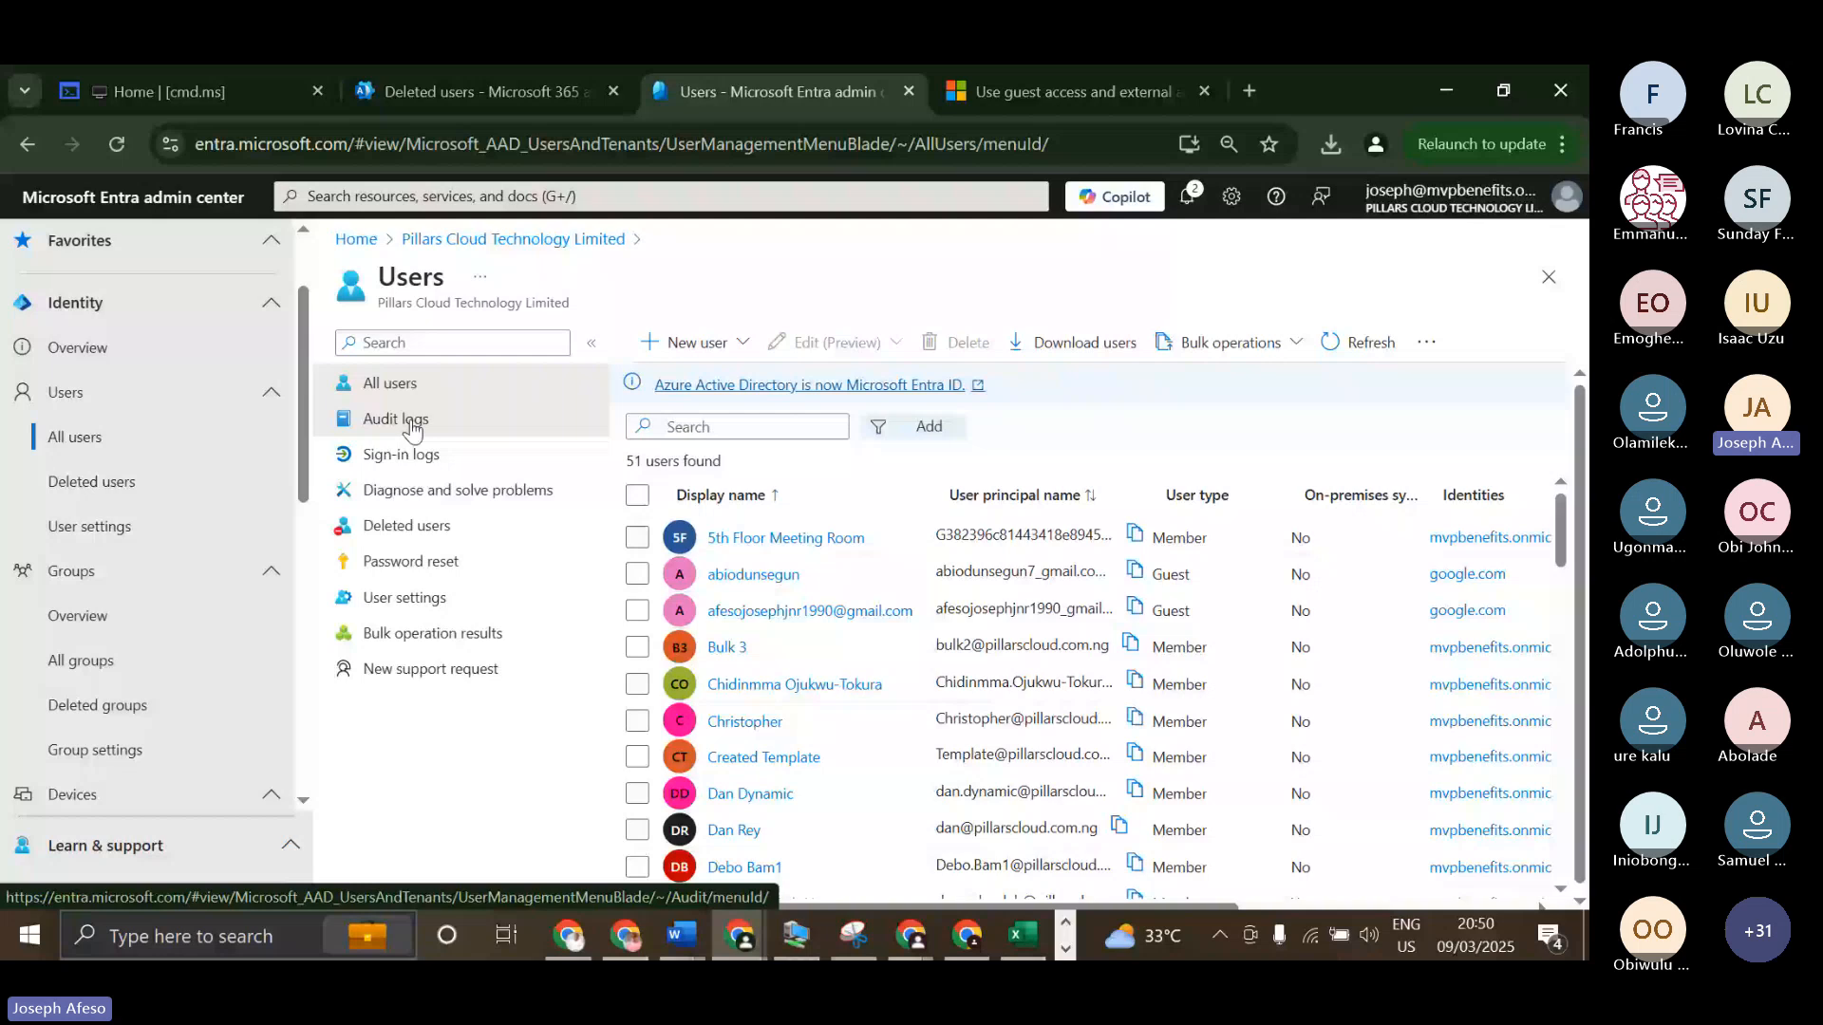
{"action": "left_click", "coordinate": [411, 426]}
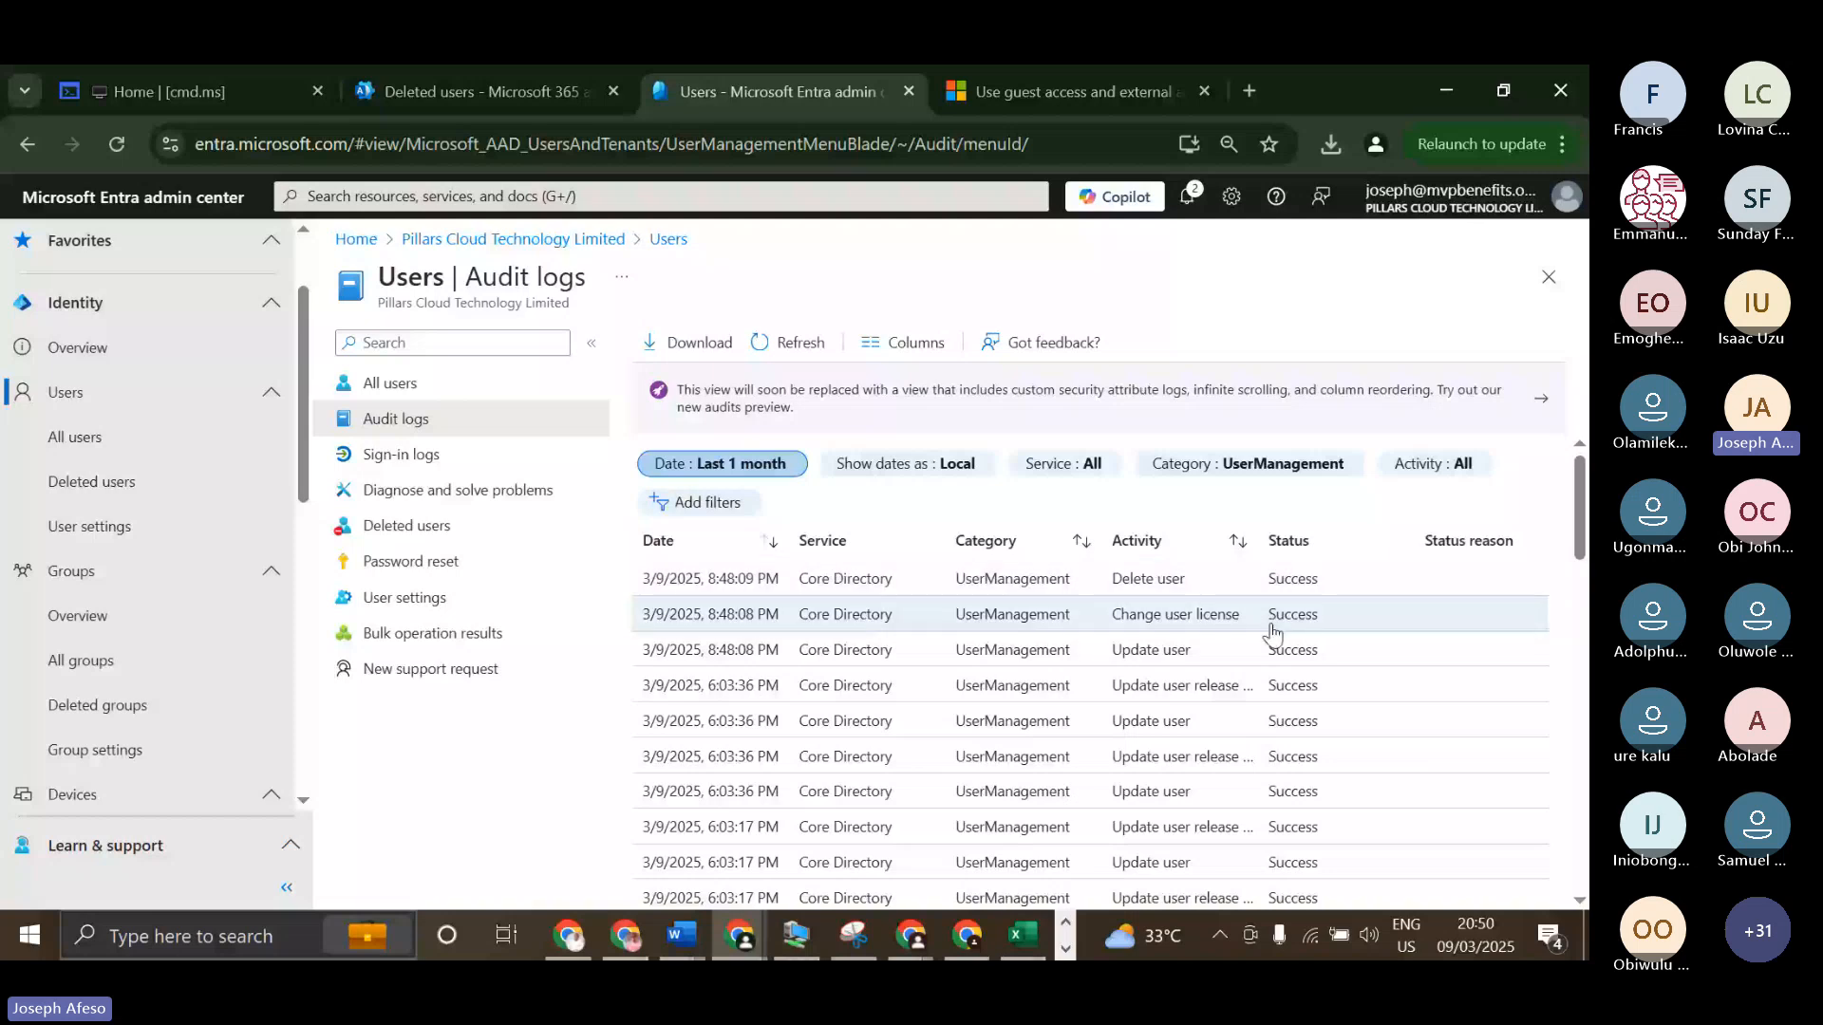
{"action": "scroll", "coordinate": [1263, 636], "scroll_direction": "down", "scroll_amount": 1}
{"action": "scroll", "coordinate": [1263, 637], "scroll_direction": "down", "scroll_amount": 3}
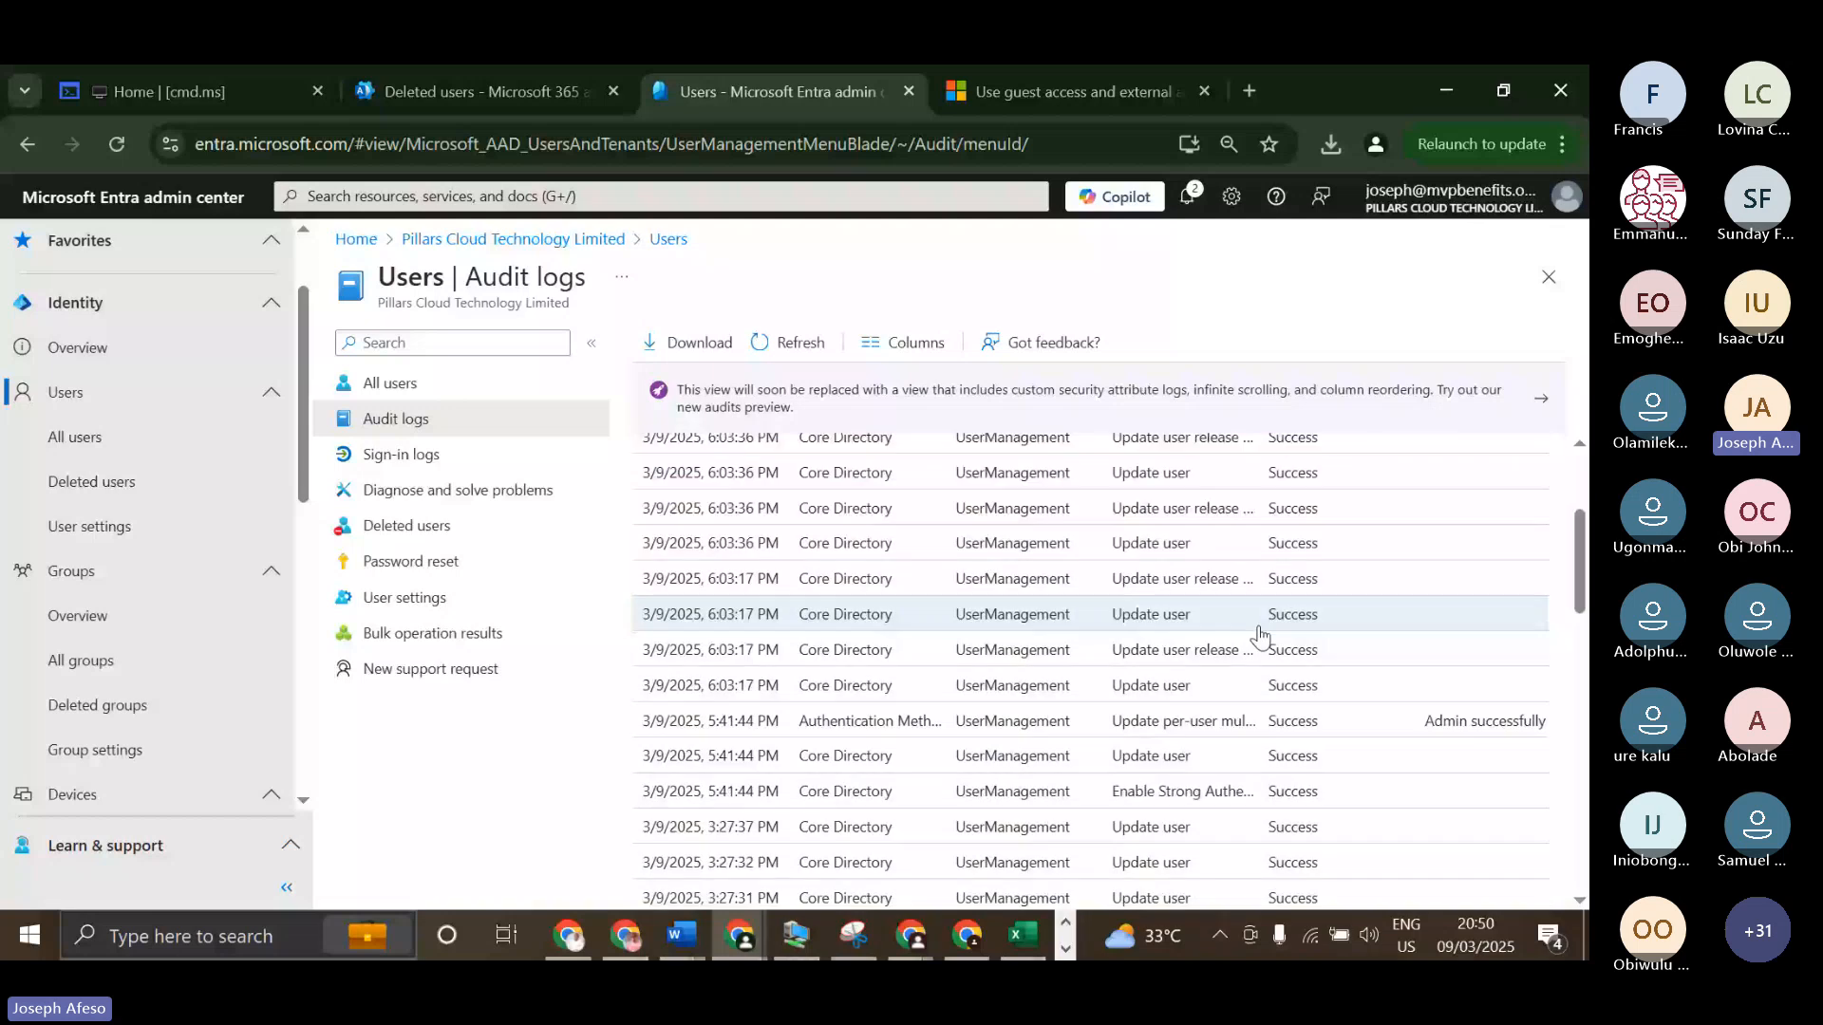
{"action": "scroll", "coordinate": [1258, 637], "scroll_direction": "up", "scroll_amount": 3}
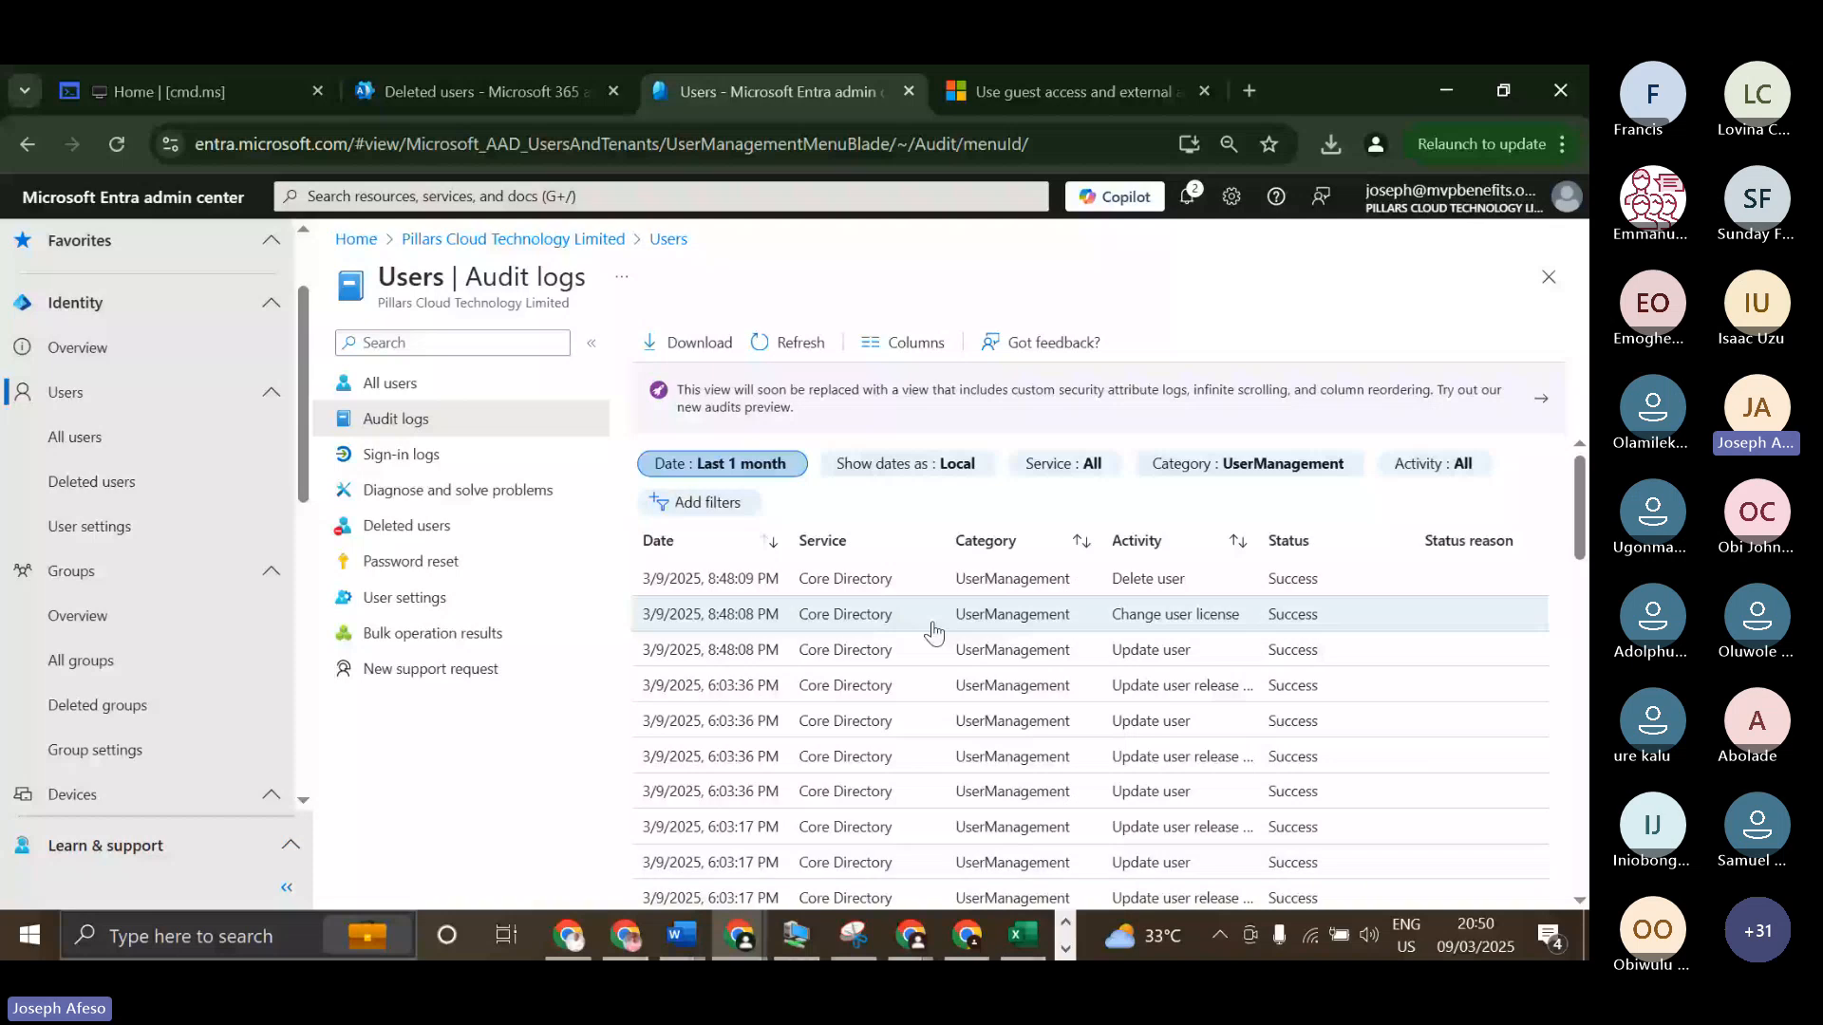
{"action": "left_click", "coordinate": [719, 505]}
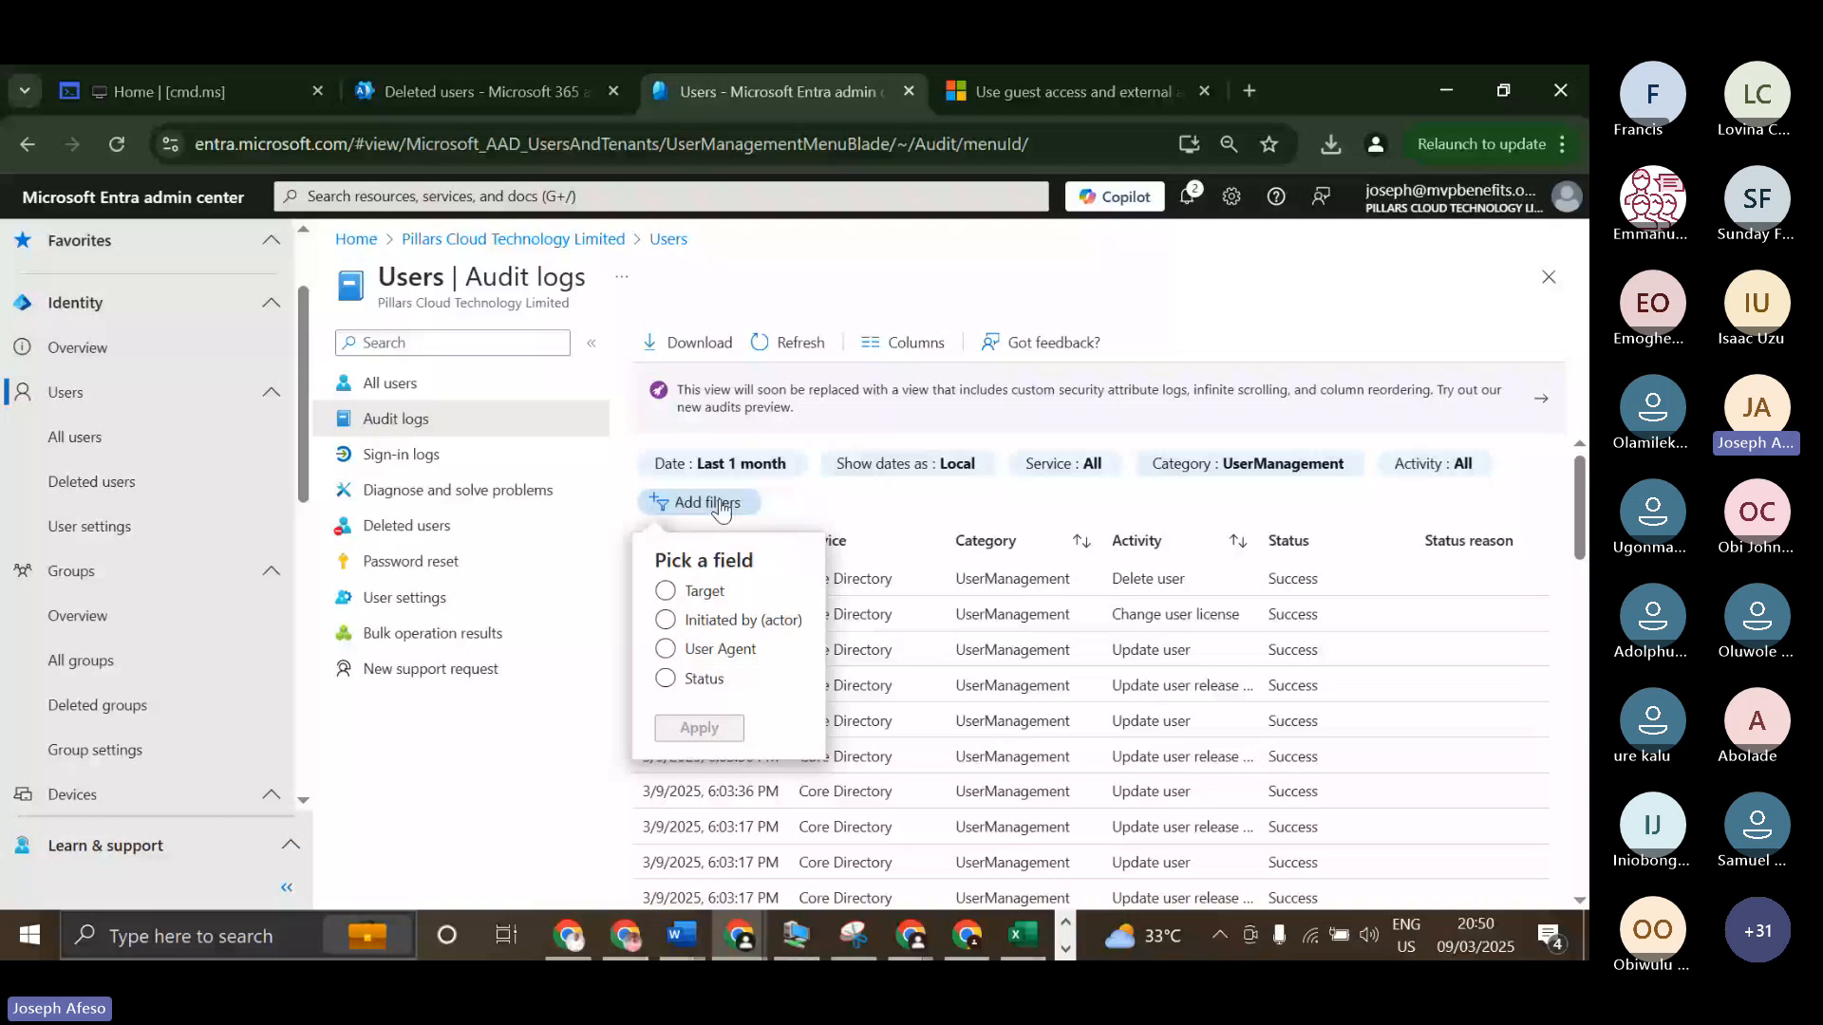
{"action": "left_click", "coordinate": [665, 649]}
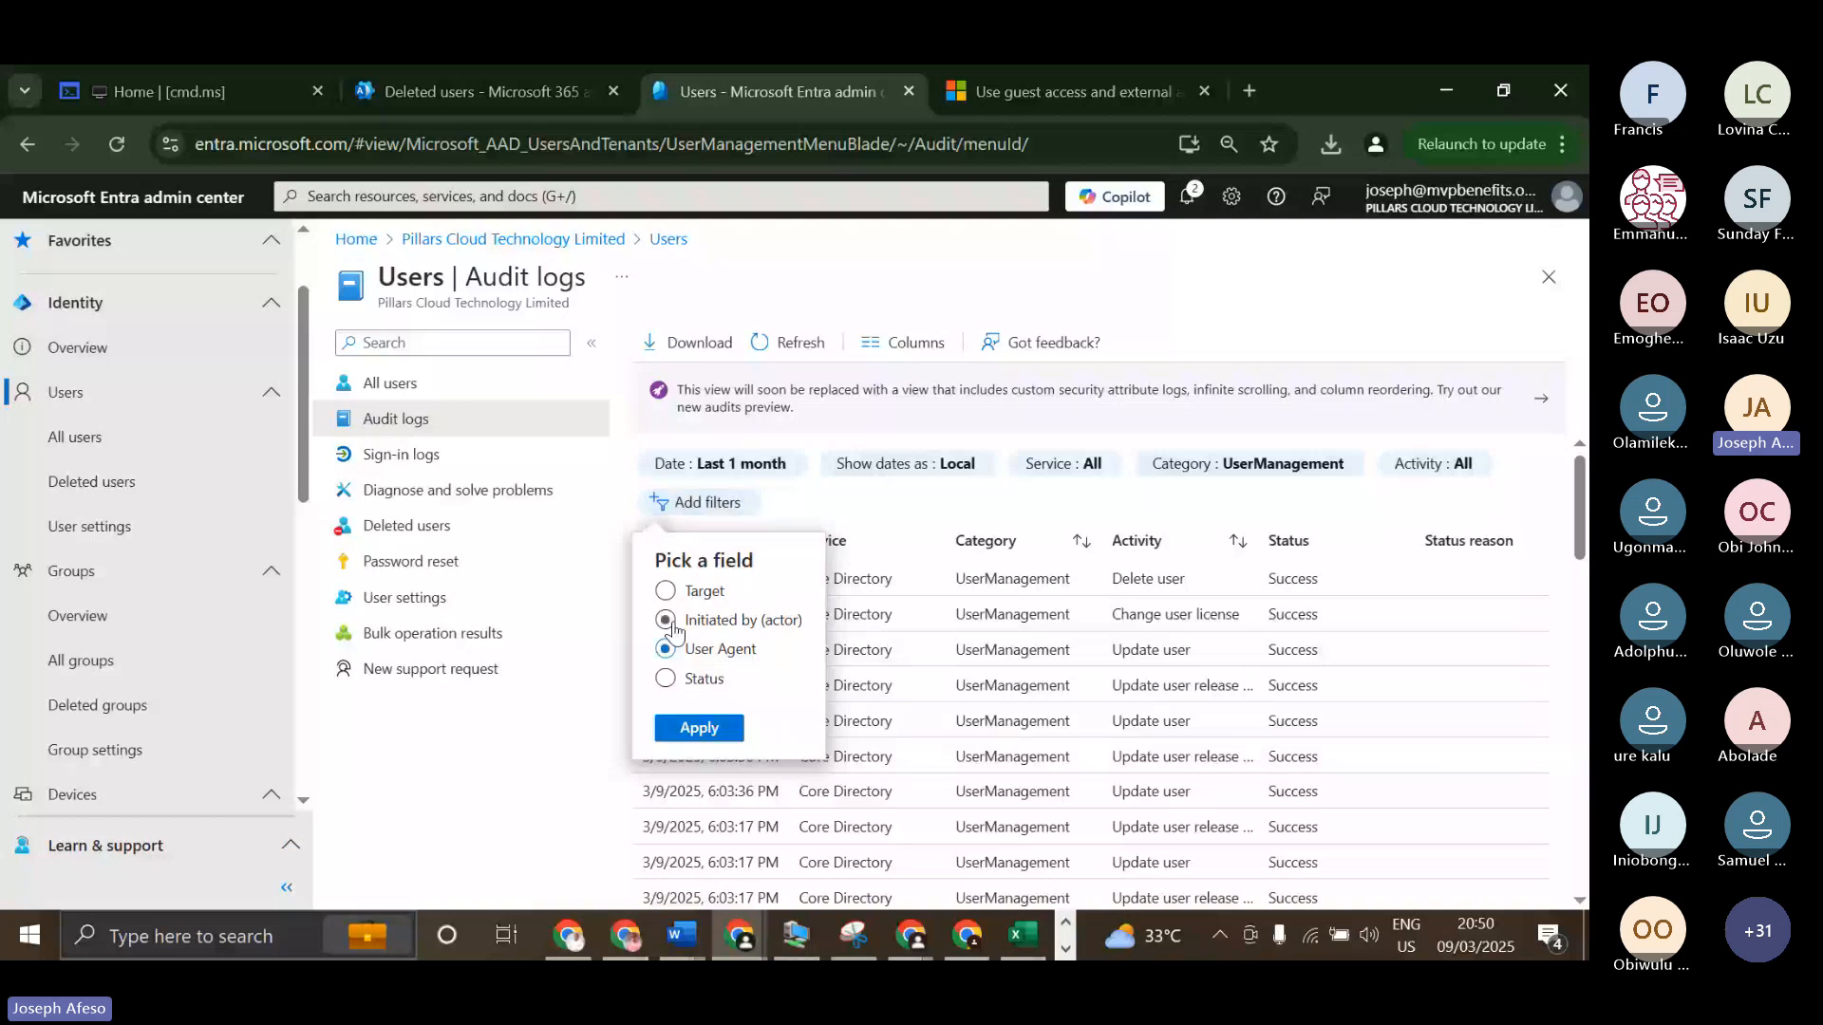
{"action": "left_click", "coordinate": [666, 591]}
{"action": "left_click", "coordinate": [676, 682]}
{"action": "left_click", "coordinate": [1014, 510]}
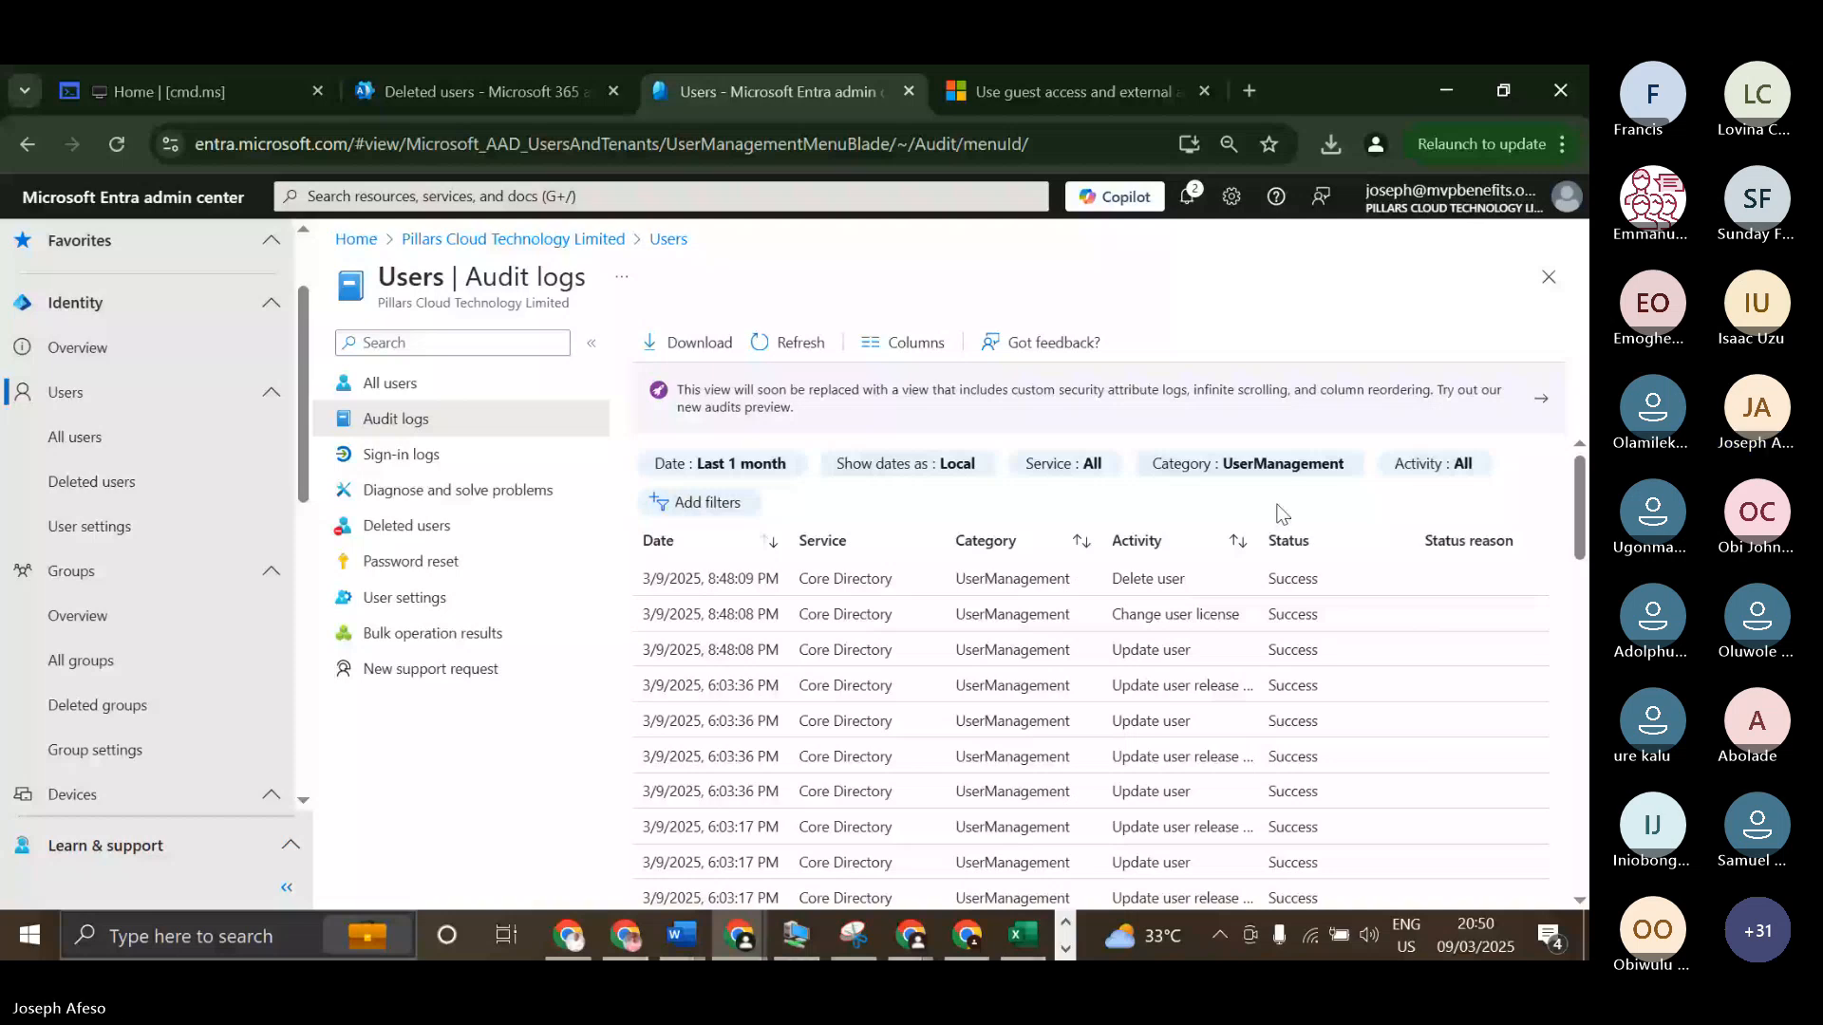
{"action": "left_click", "coordinate": [755, 476]}
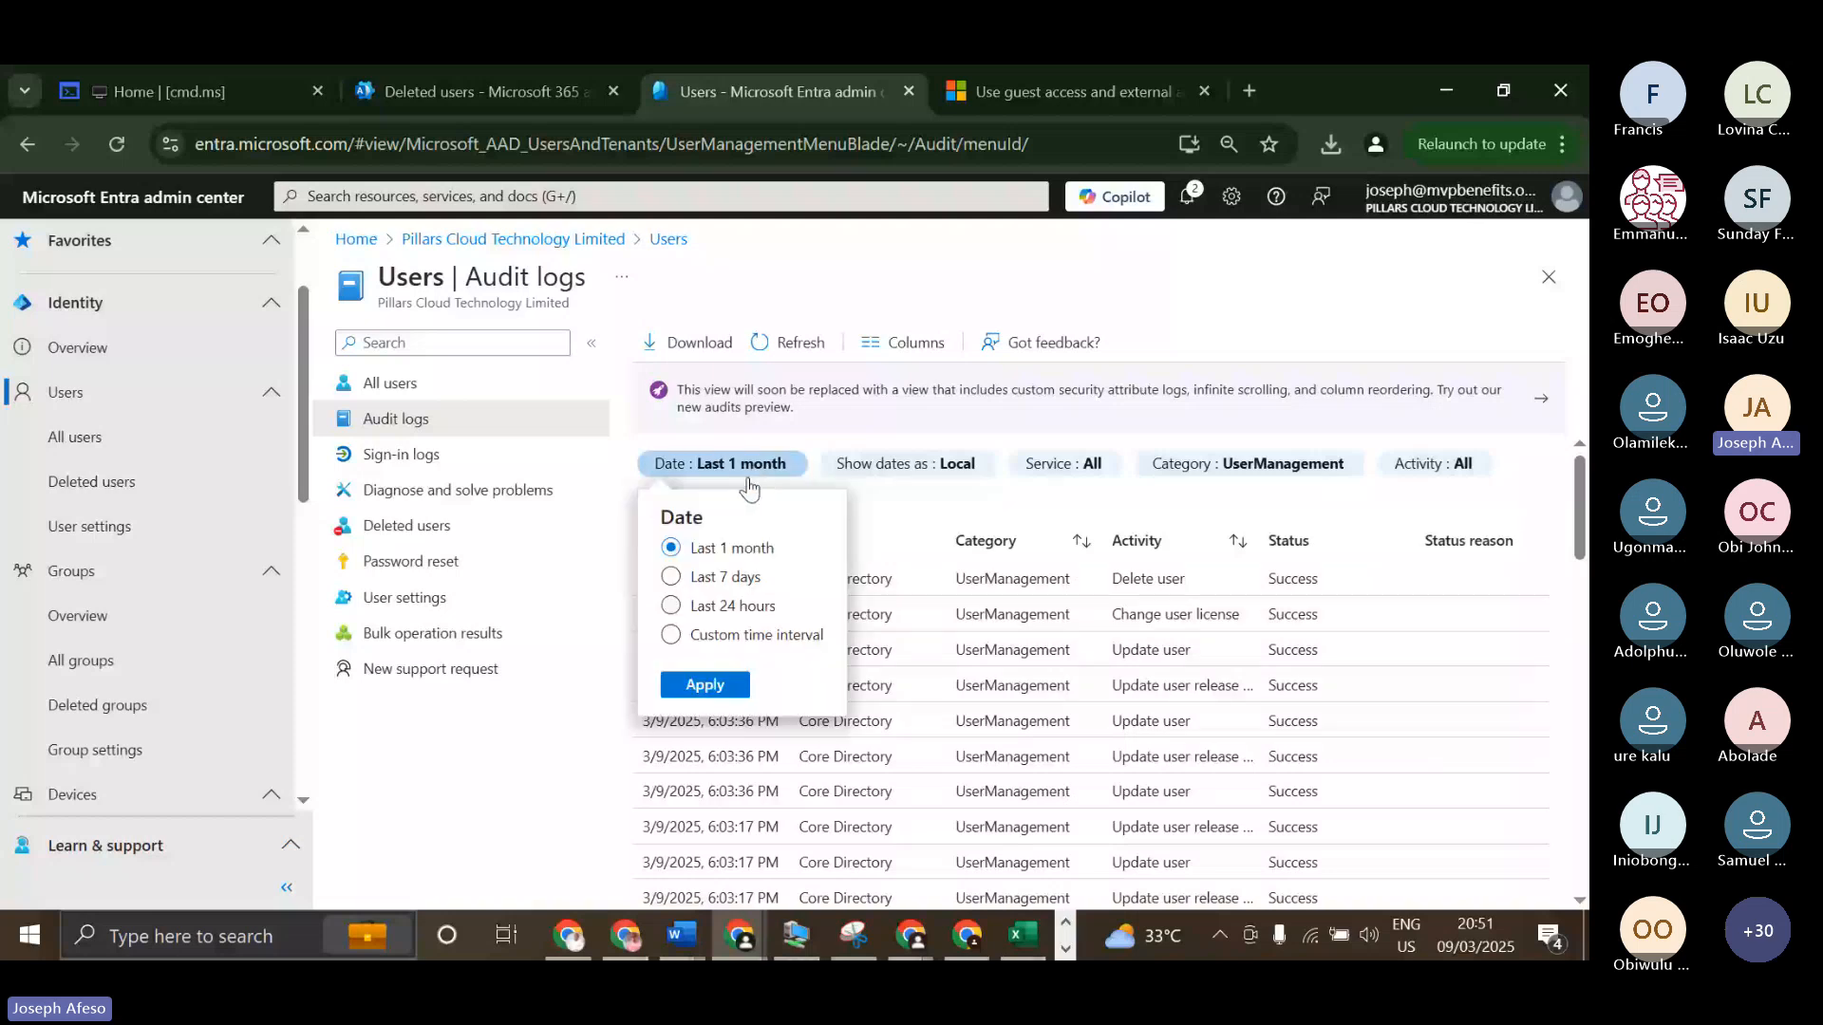
{"action": "left_click", "coordinate": [673, 640]}
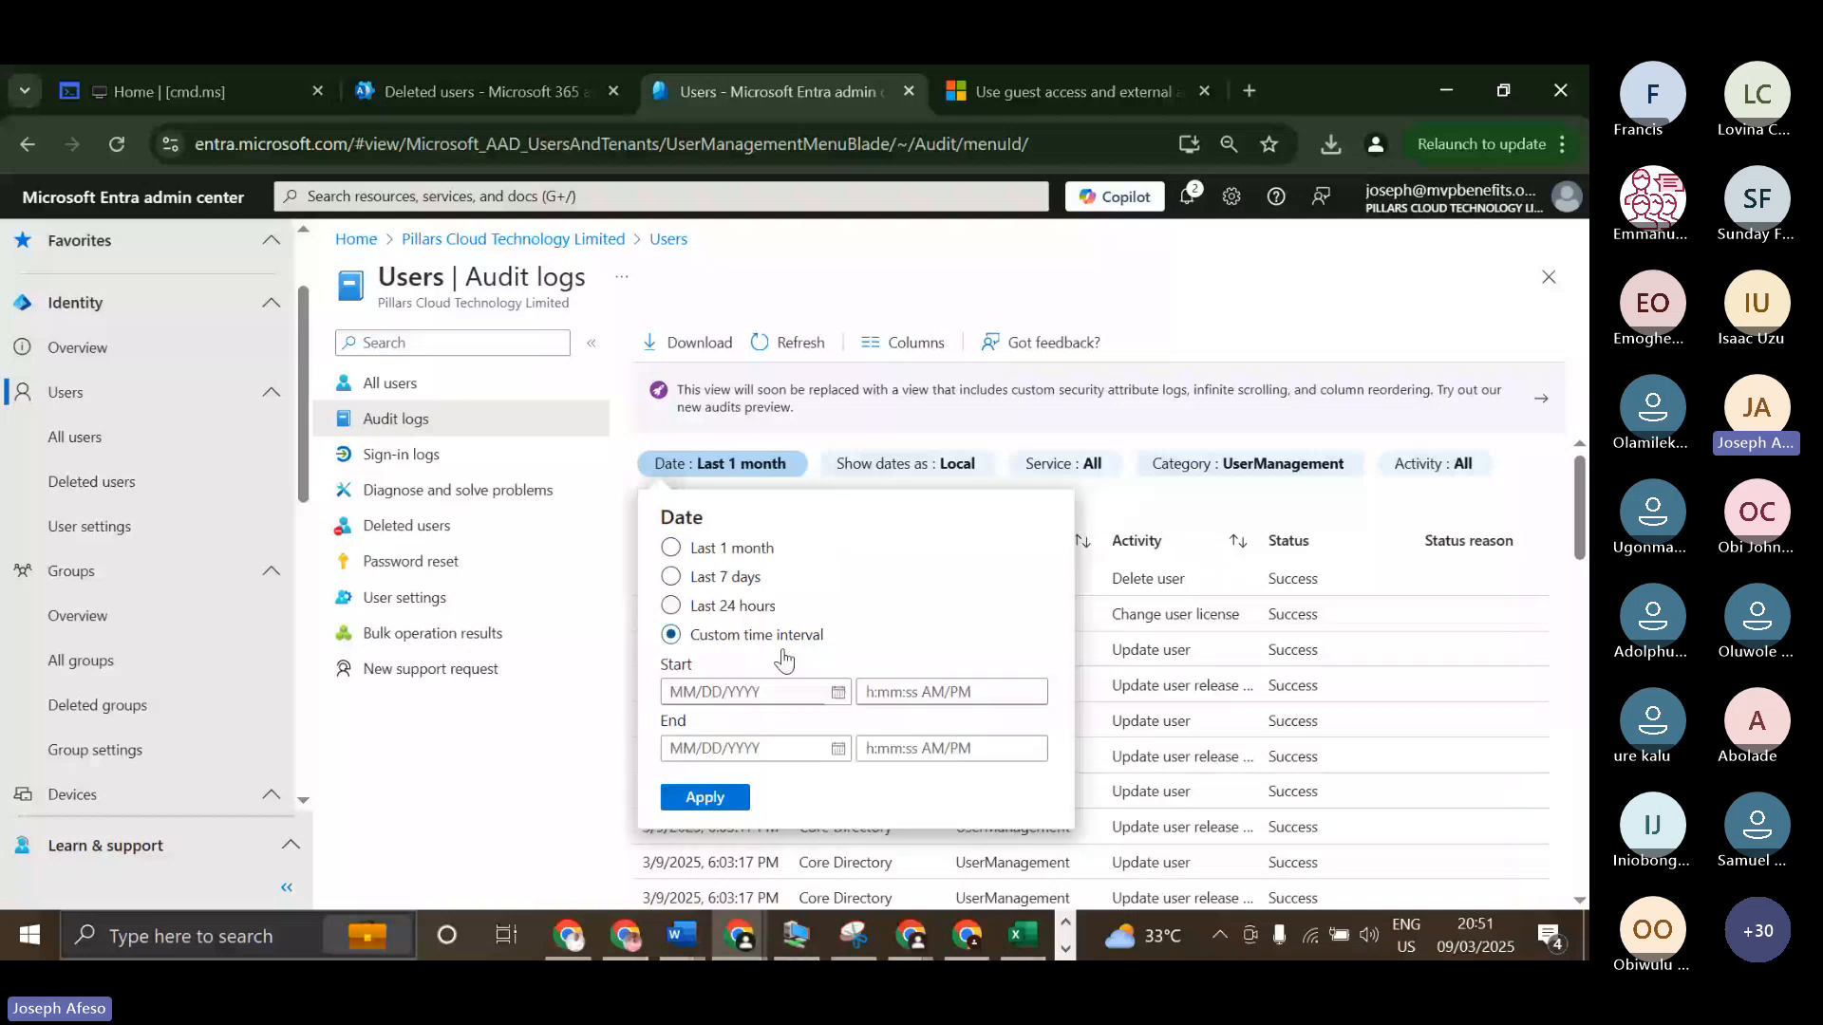
{"action": "left_click", "coordinate": [838, 695]}
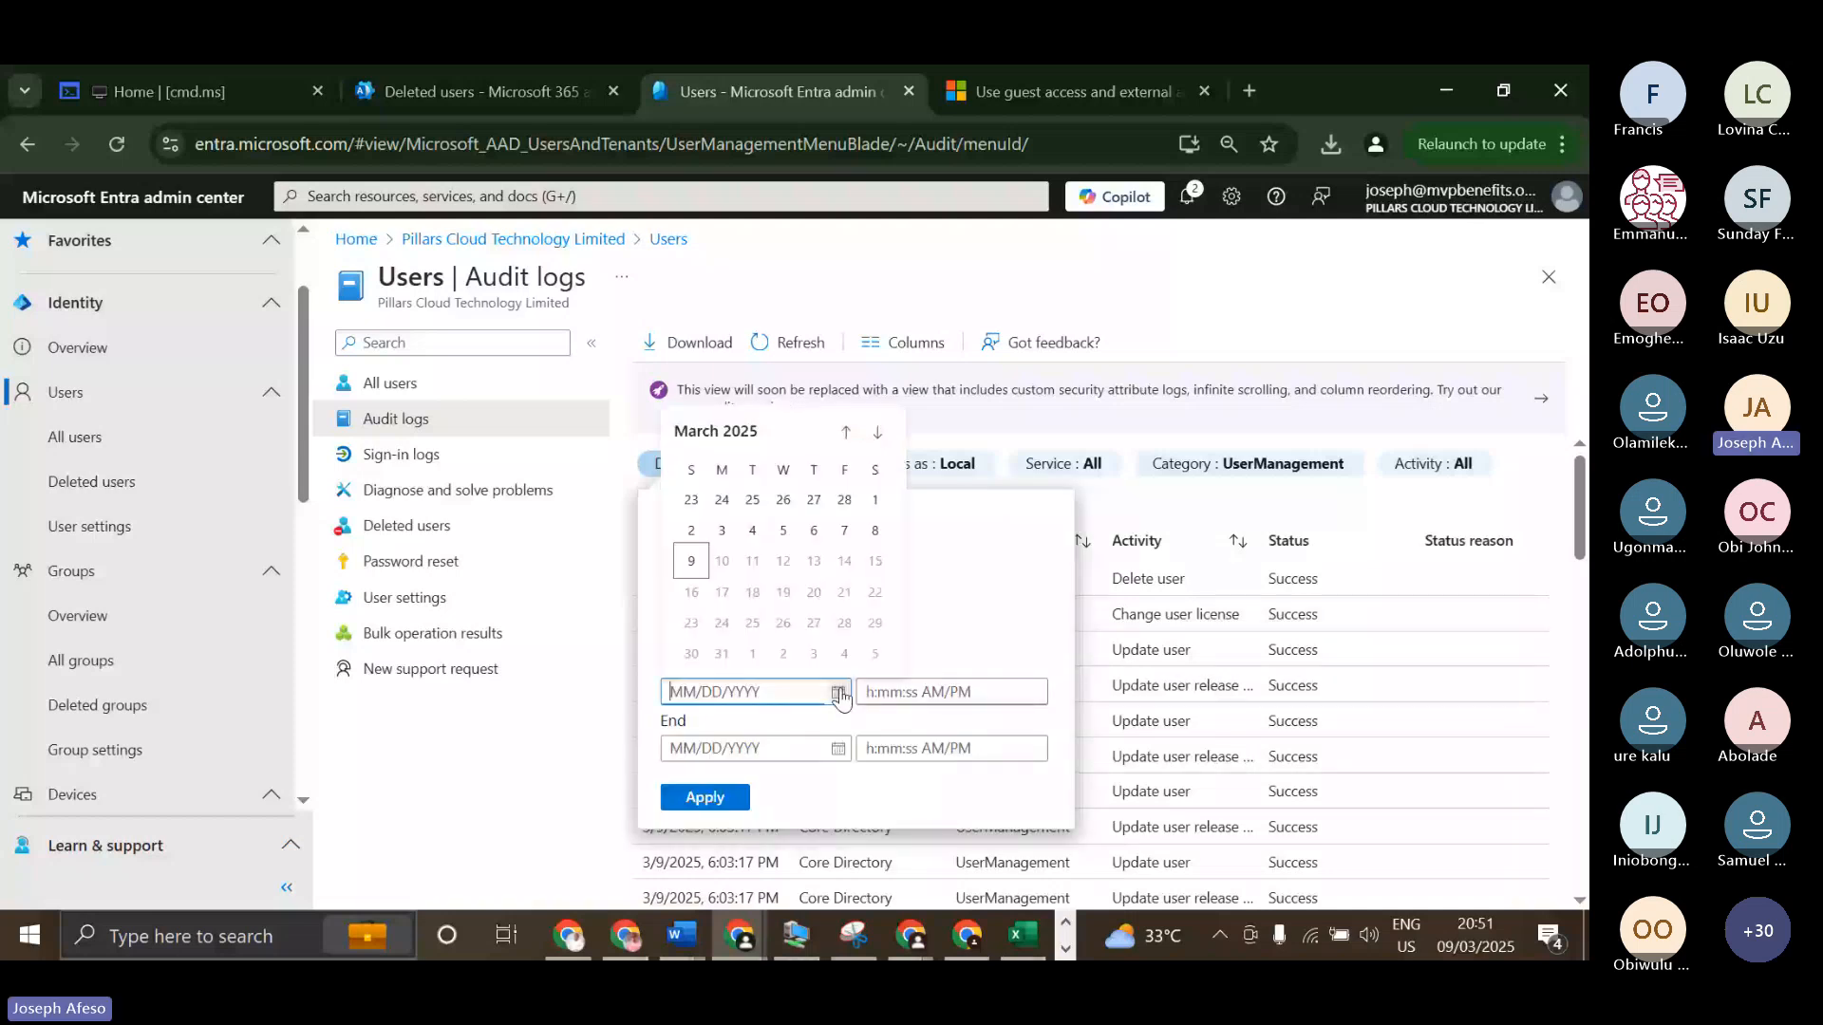
{"action": "left_click", "coordinate": [843, 435]}
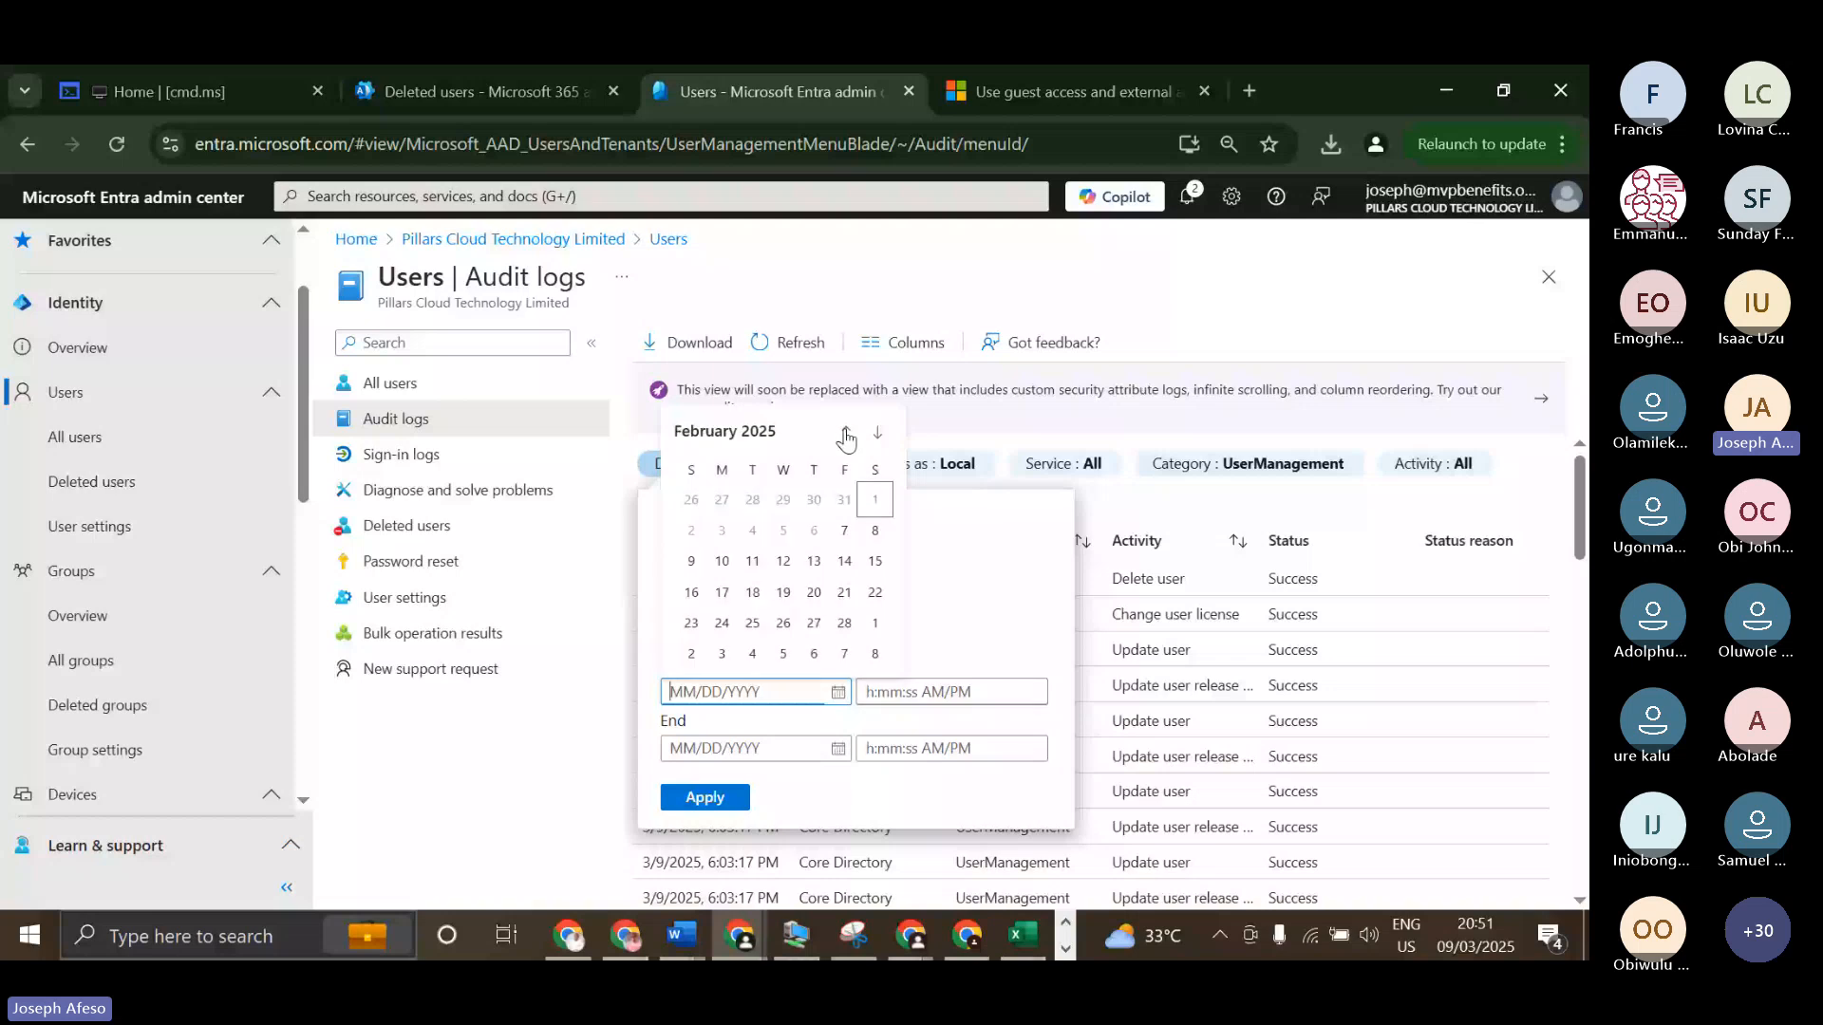
{"action": "left_click", "coordinate": [845, 435]}
{"action": "left_click", "coordinate": [845, 435]}
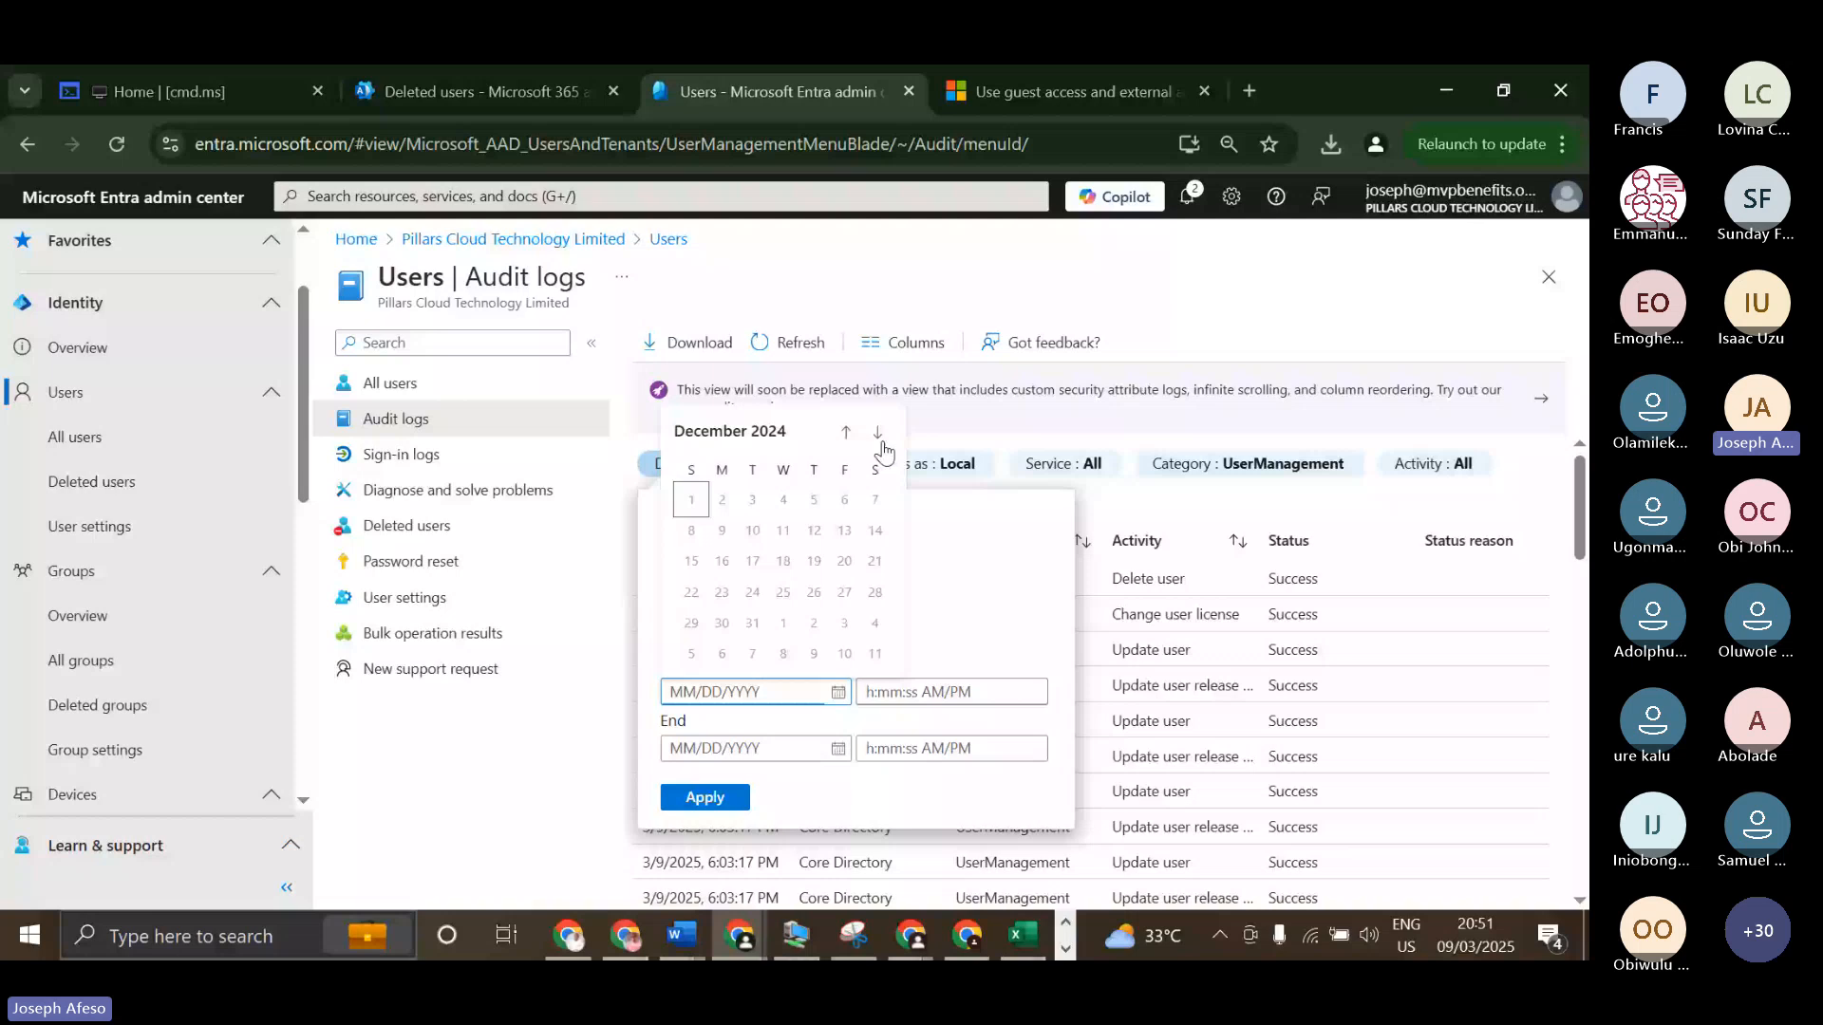
{"action": "left_click", "coordinate": [878, 435]}
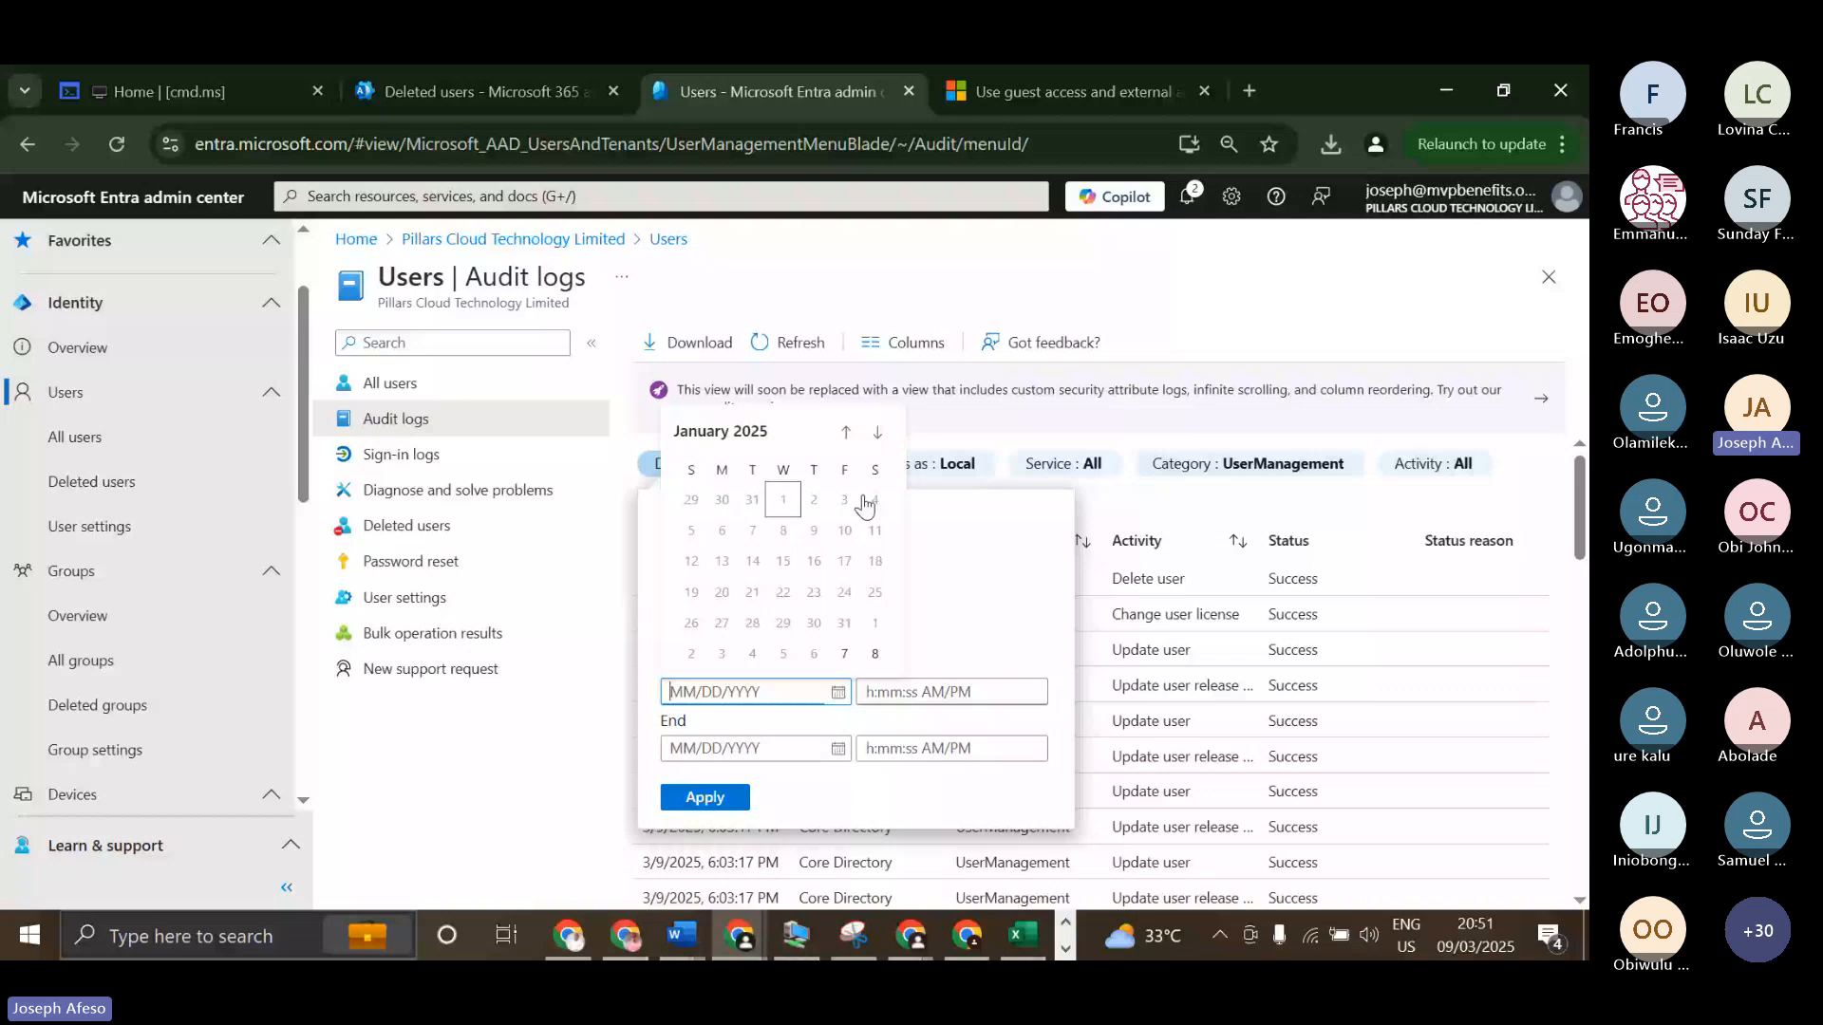
{"action": "left_click", "coordinate": [844, 653]}
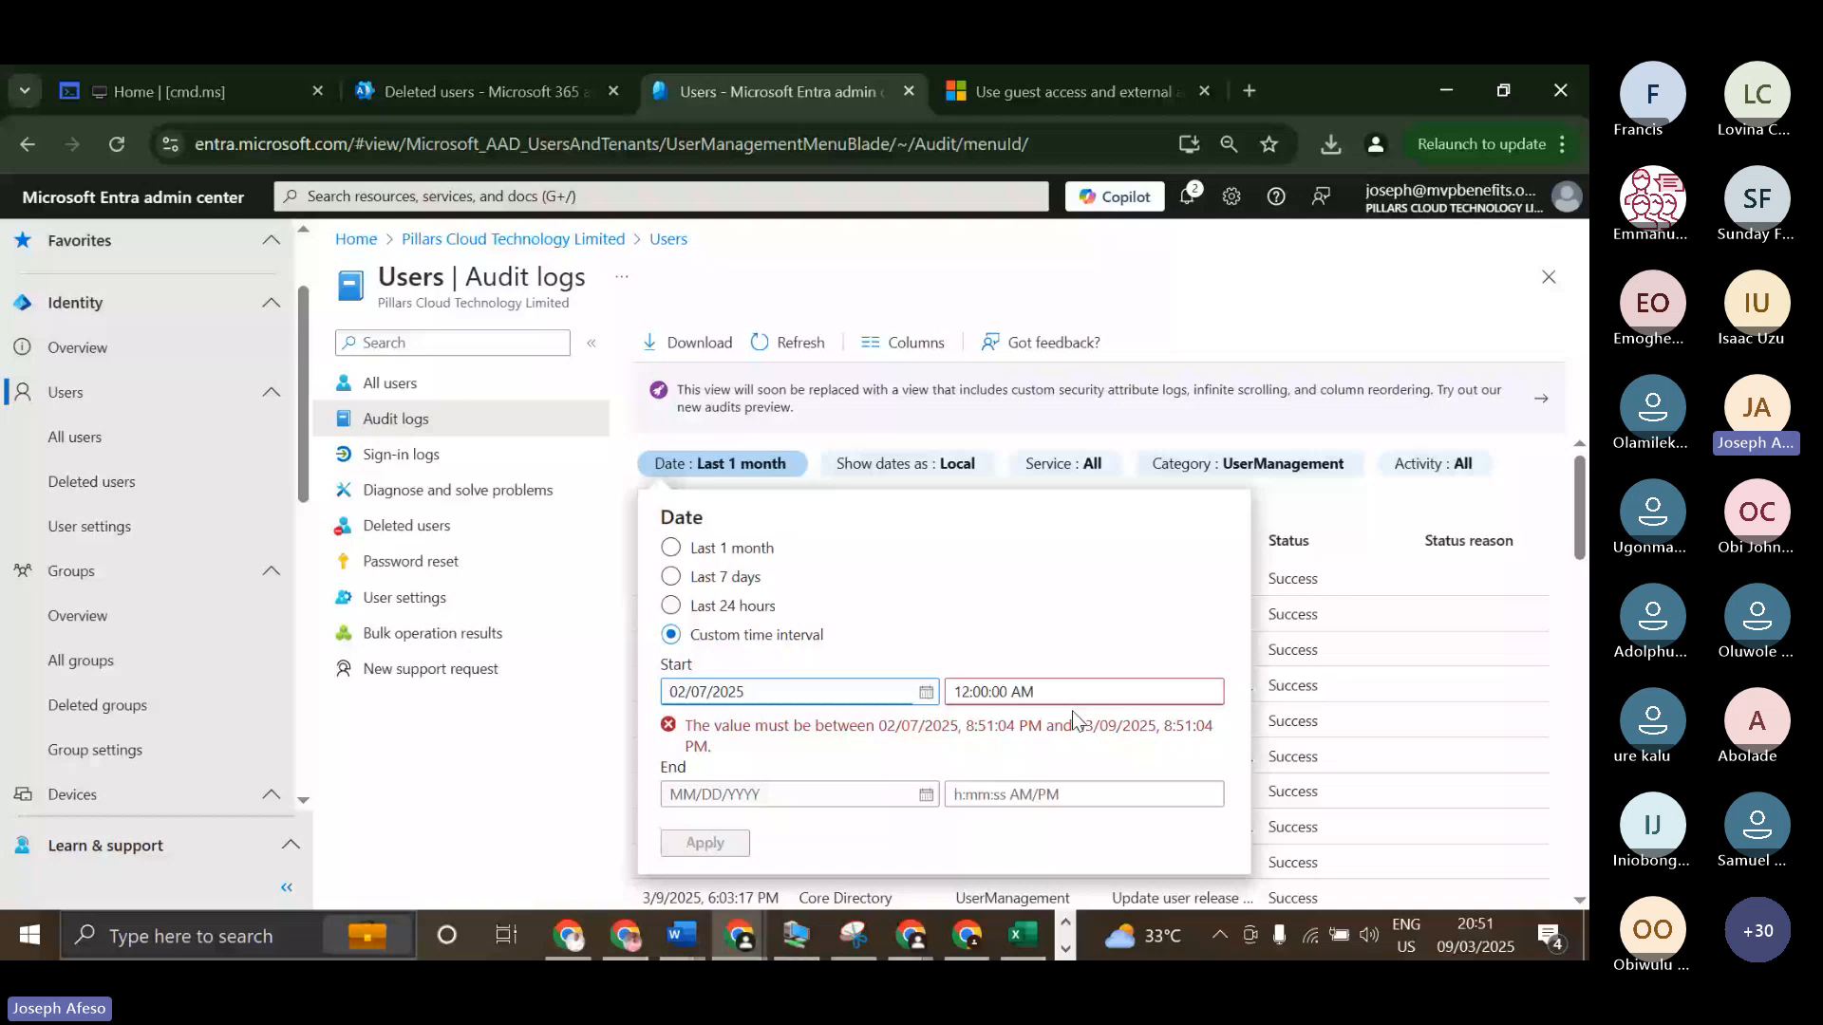
{"action": "left_click", "coordinate": [924, 795]}
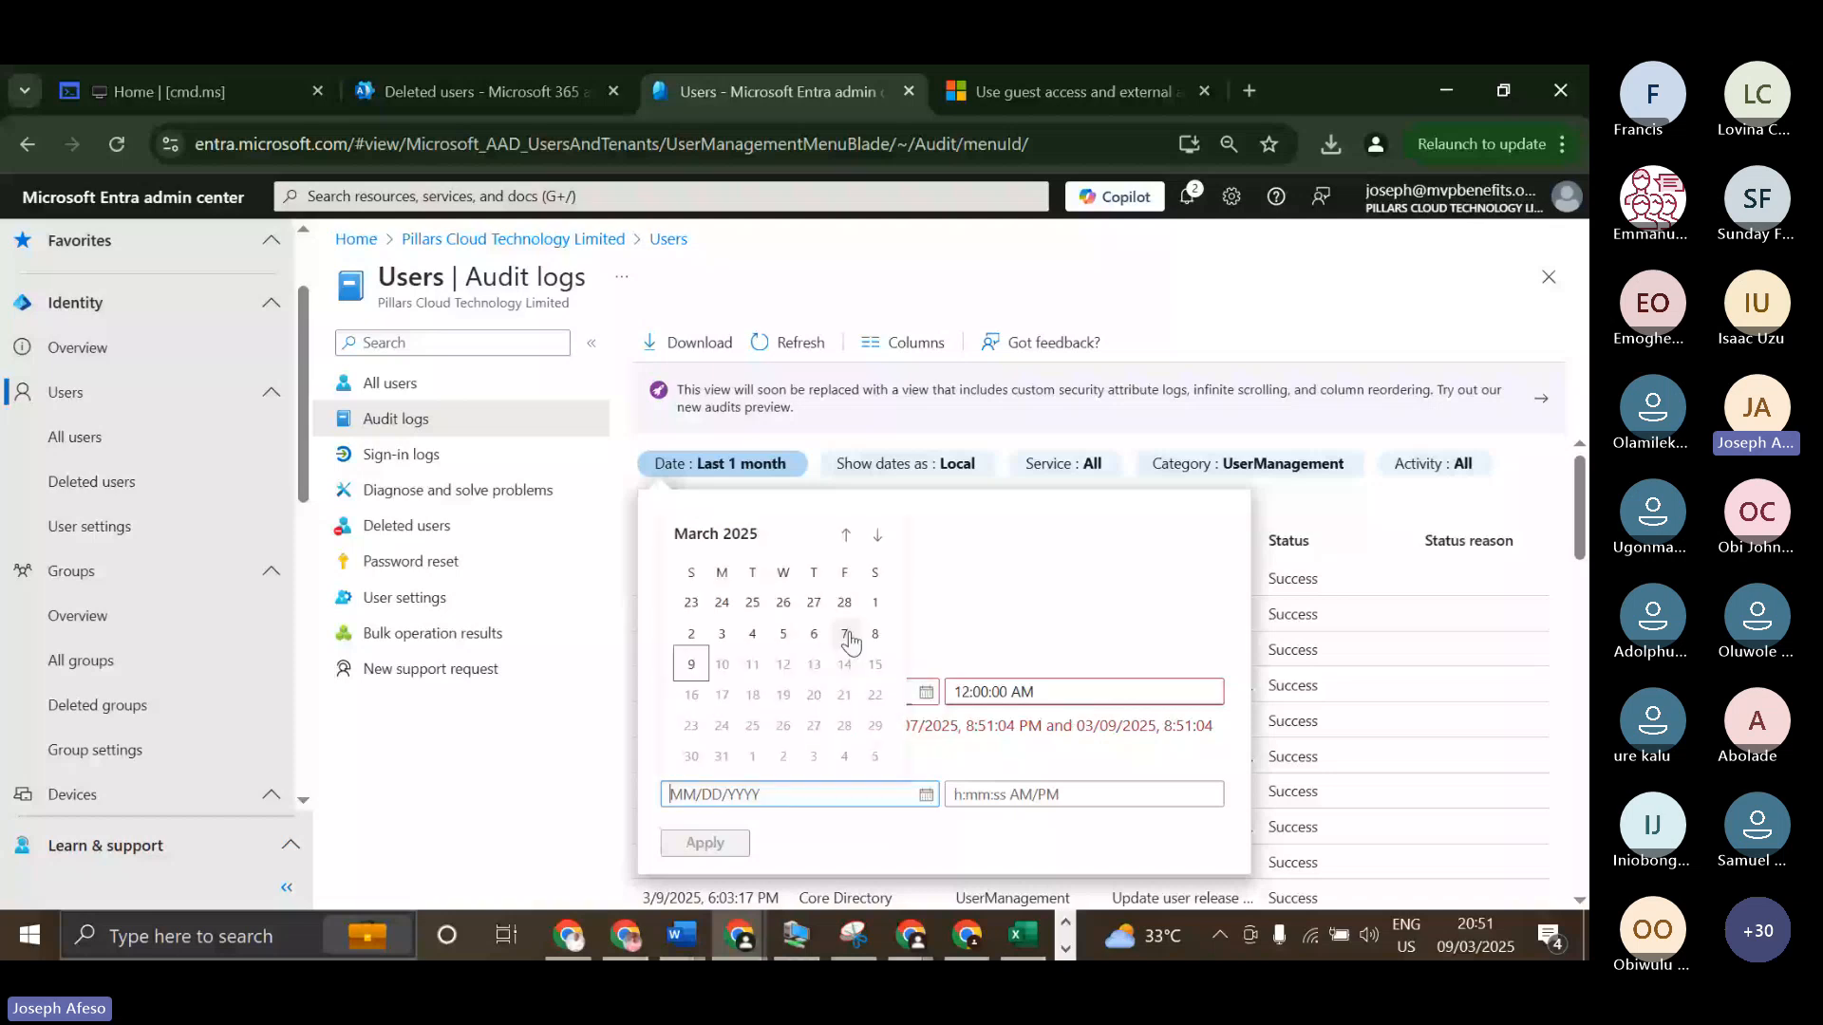
{"action": "left_click", "coordinate": [875, 635]}
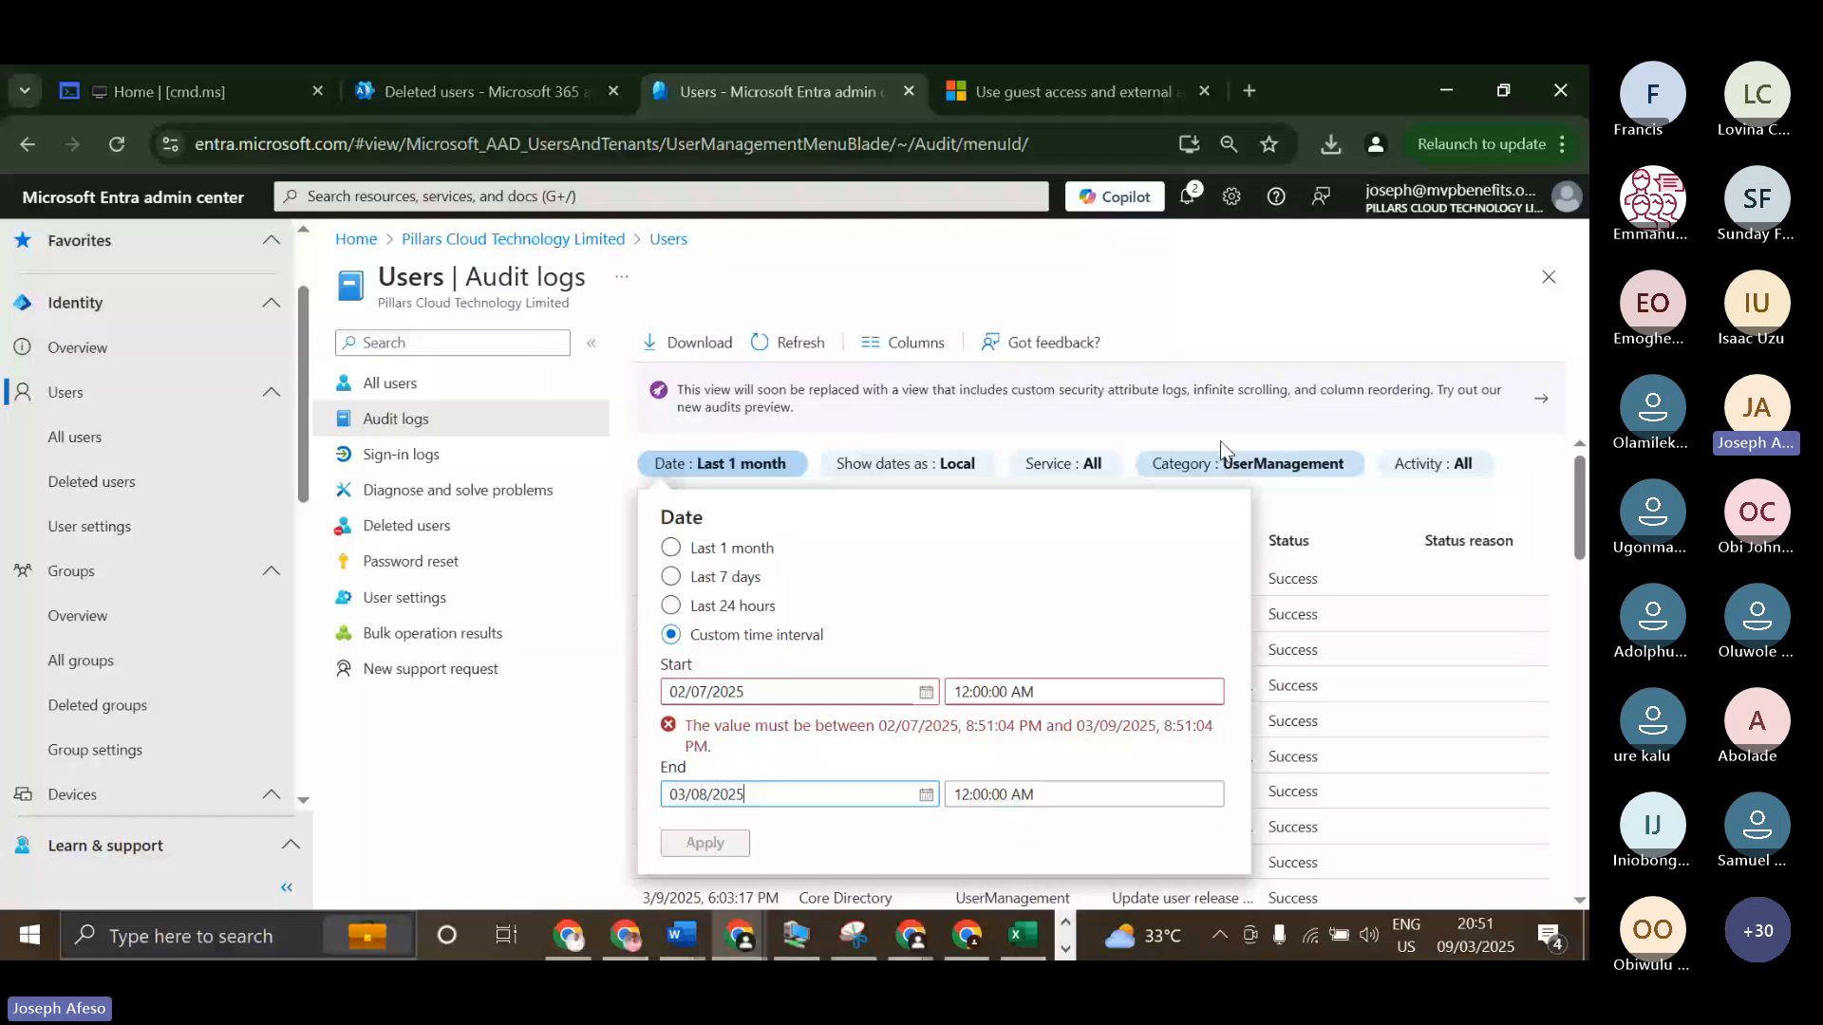
{"action": "left_click", "coordinate": [1351, 307]}
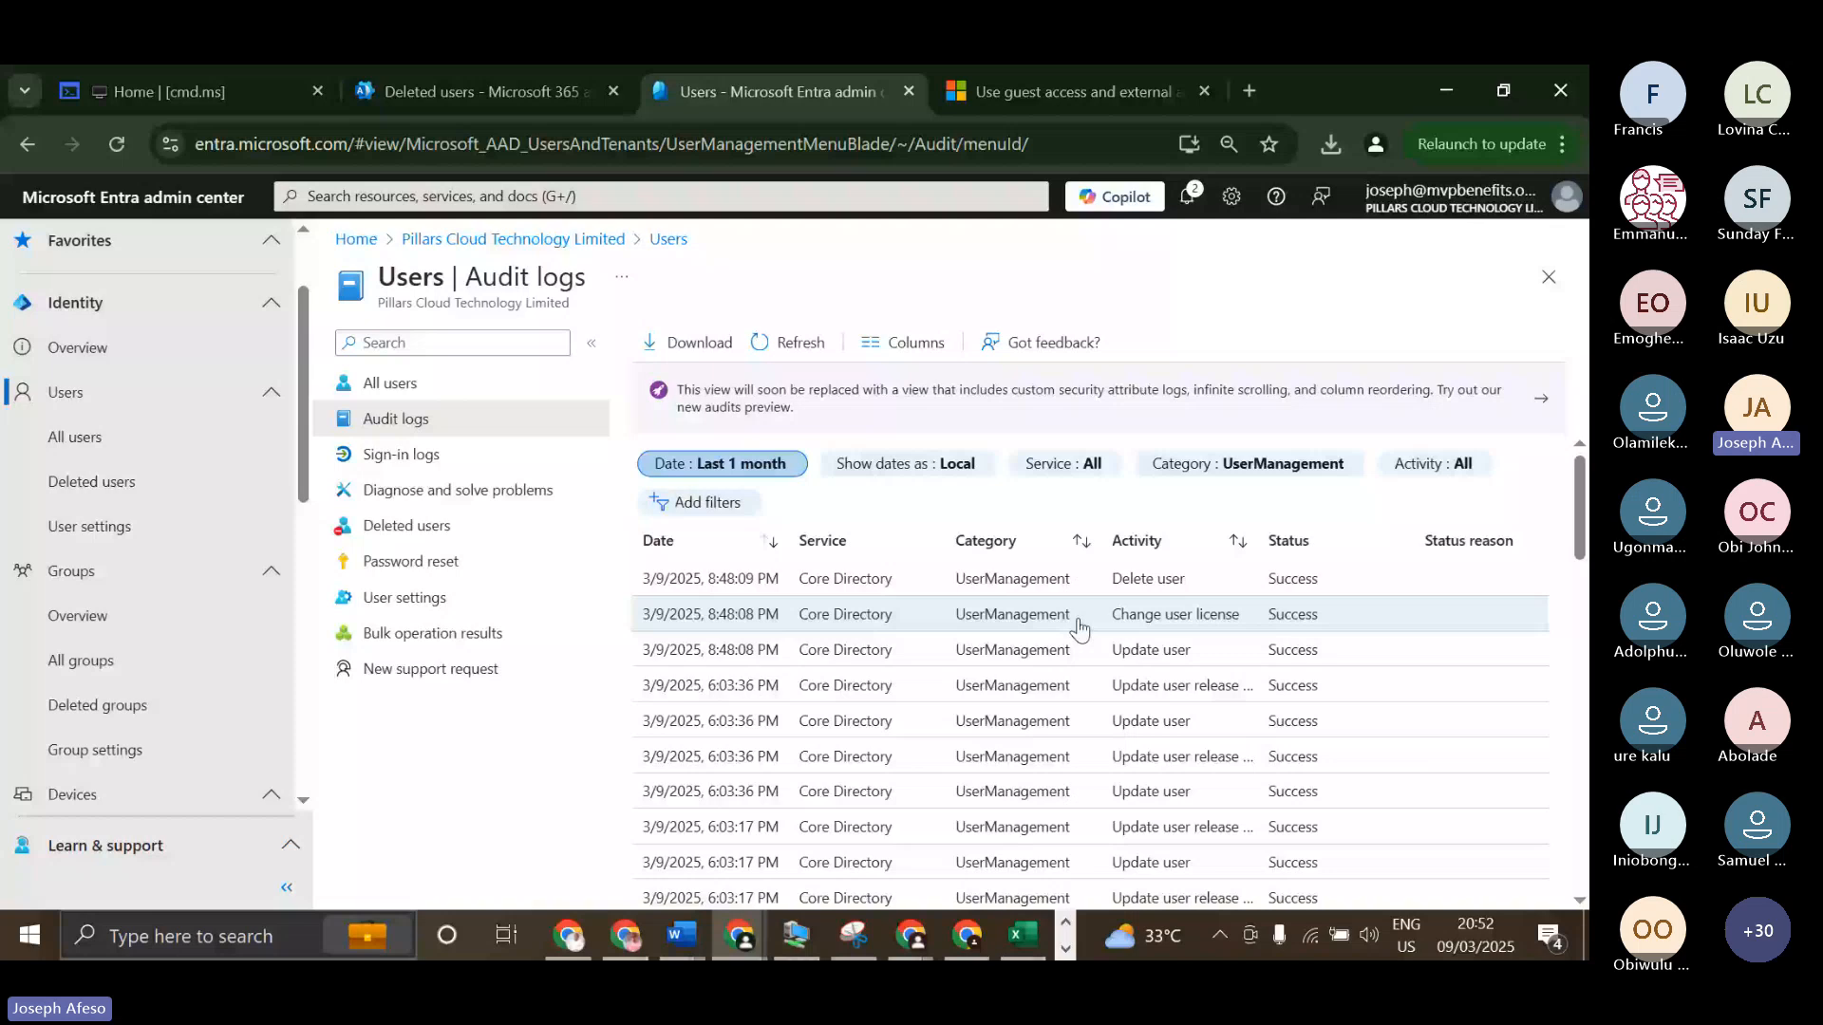
Widen the audit log's Category column, check the Category filter options and filter the entries by the Invited Users service.
{"action": "left_click_drag", "start_coordinate": [1103, 541], "coordinate": [1171, 537]}
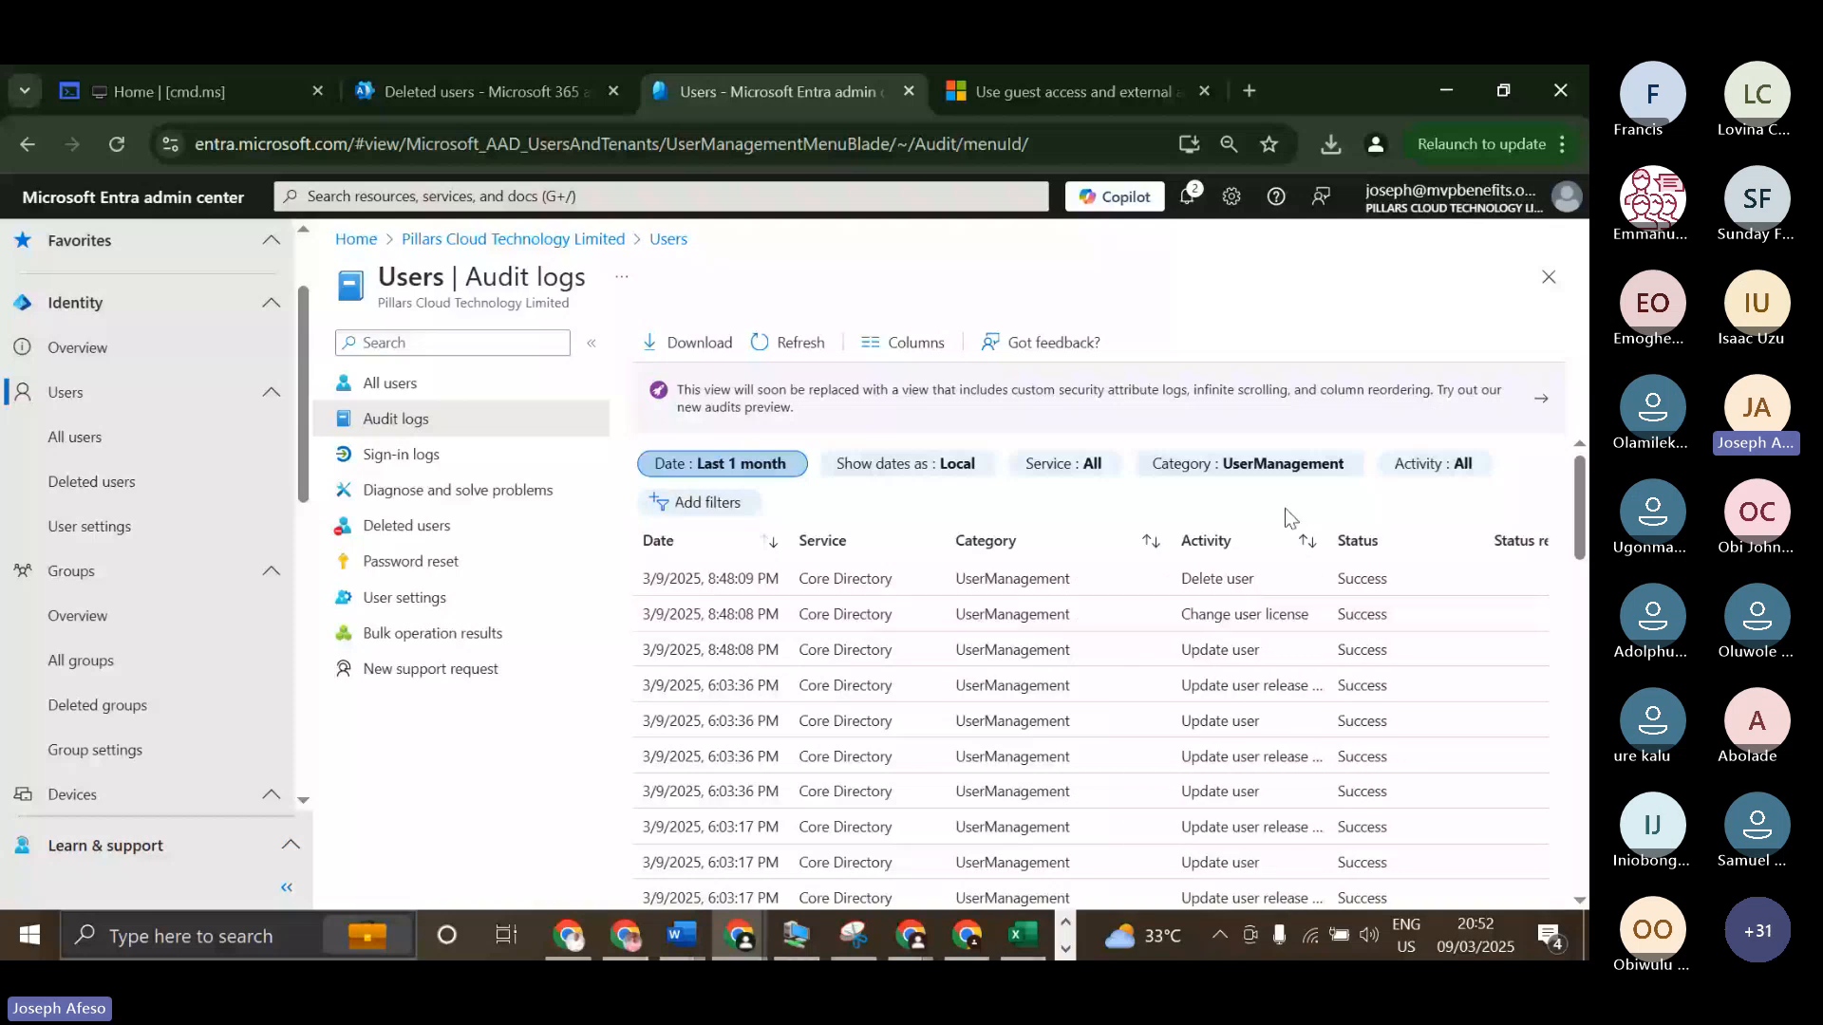
{"action": "left_click", "coordinate": [1173, 465]}
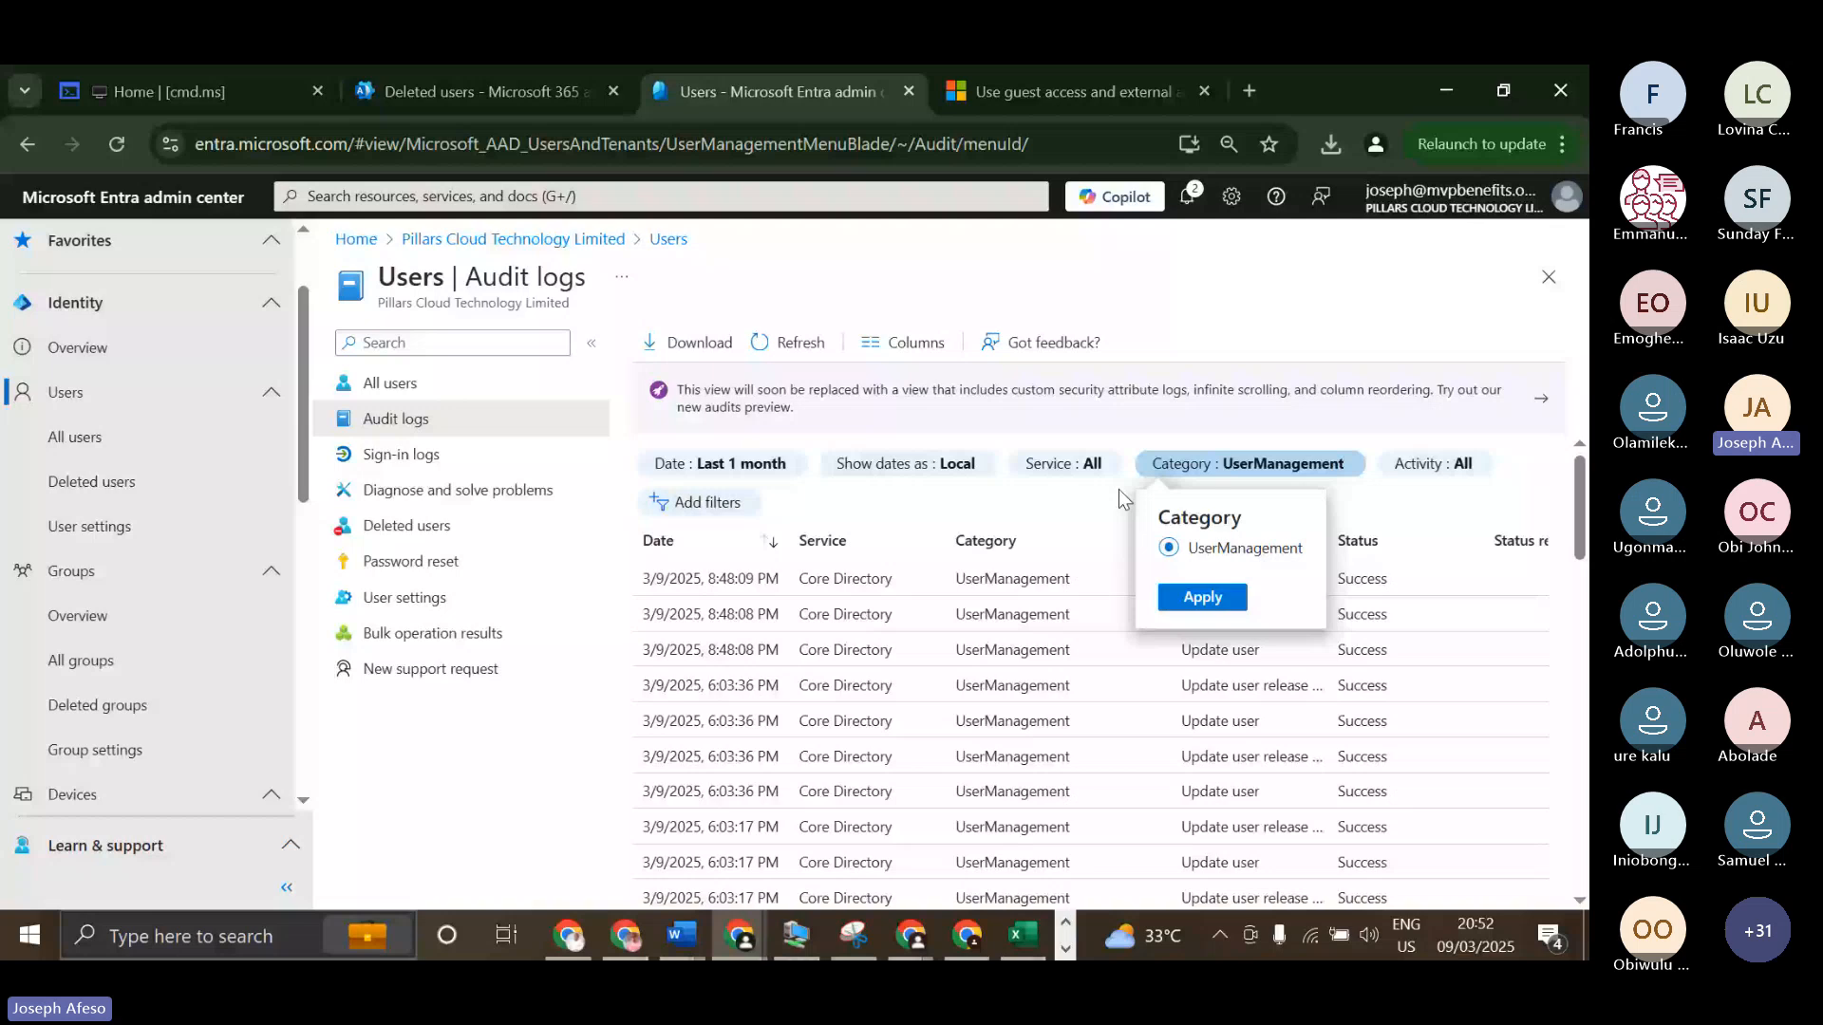
{"action": "left_click", "coordinate": [1119, 488]}
{"action": "left_click", "coordinate": [1070, 467]}
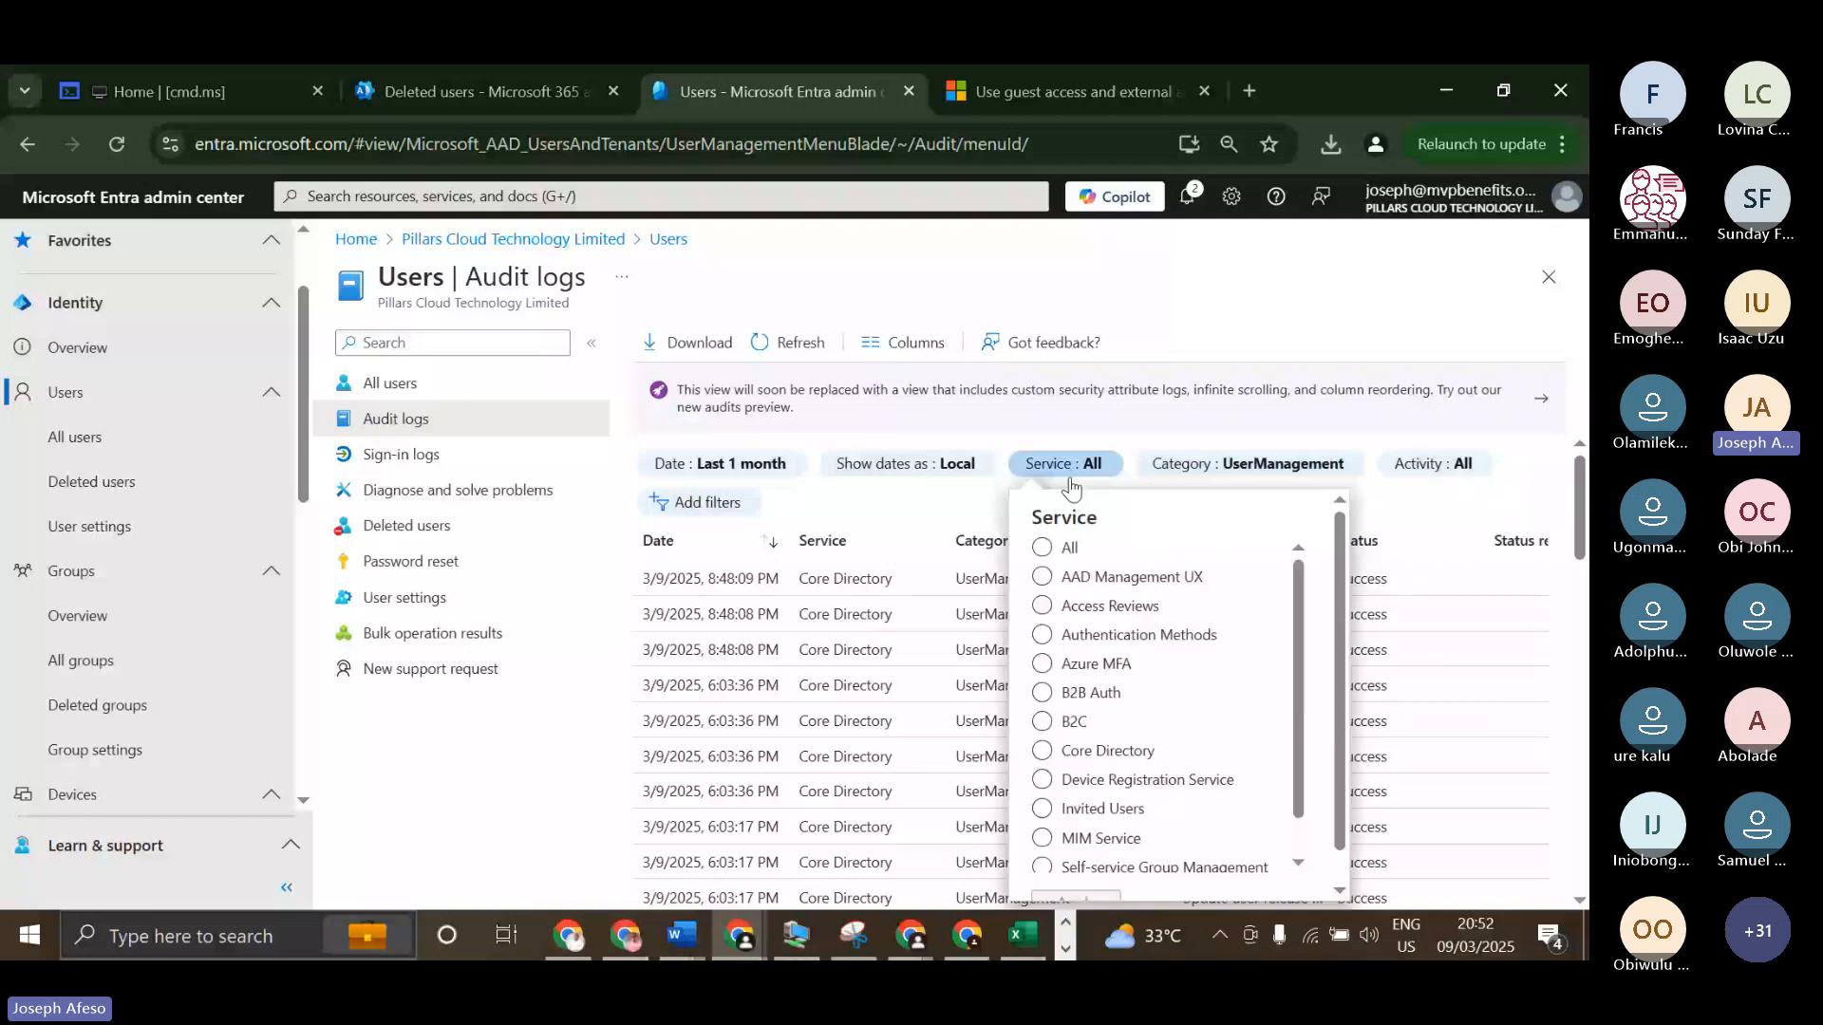
{"action": "scroll", "coordinate": [1041, 767], "scroll_direction": "down", "scroll_amount": 1}
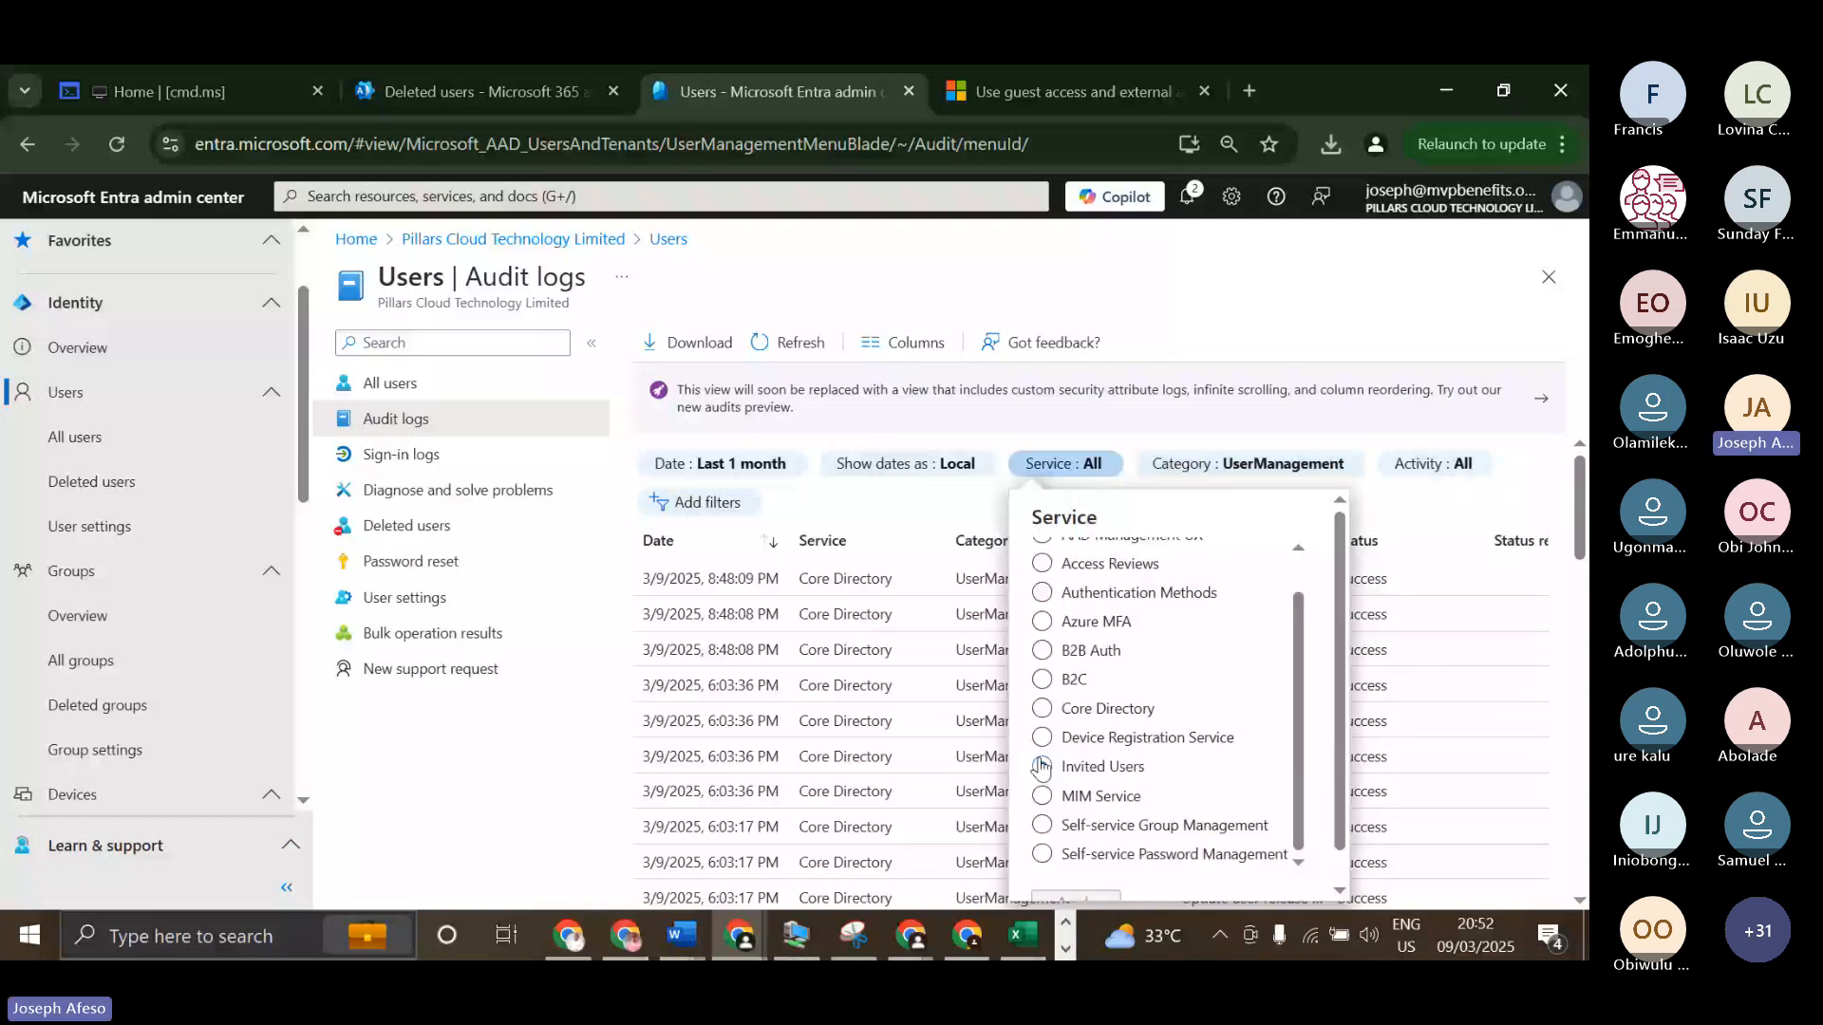
{"action": "left_click", "coordinate": [1042, 767]}
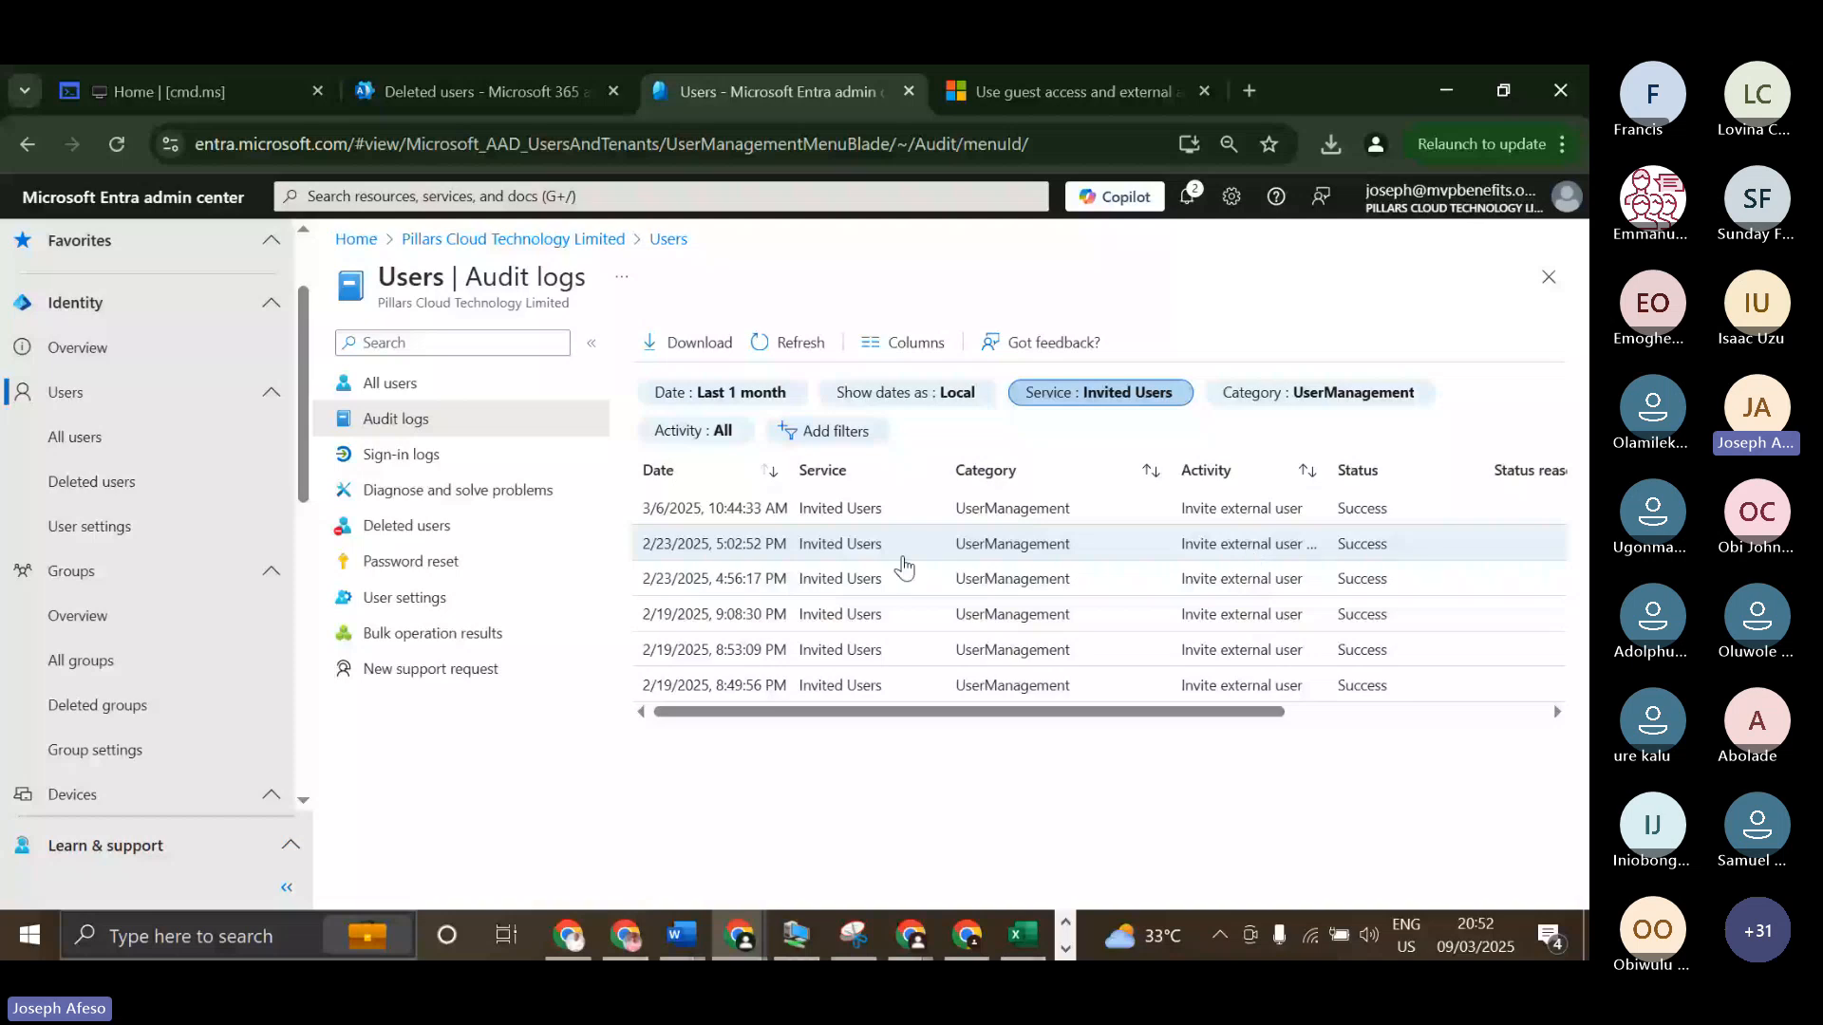
Switch the audit log's Service filter to Self-service Password Management to view password changes and resets.
{"action": "left_click", "coordinate": [1156, 389]}
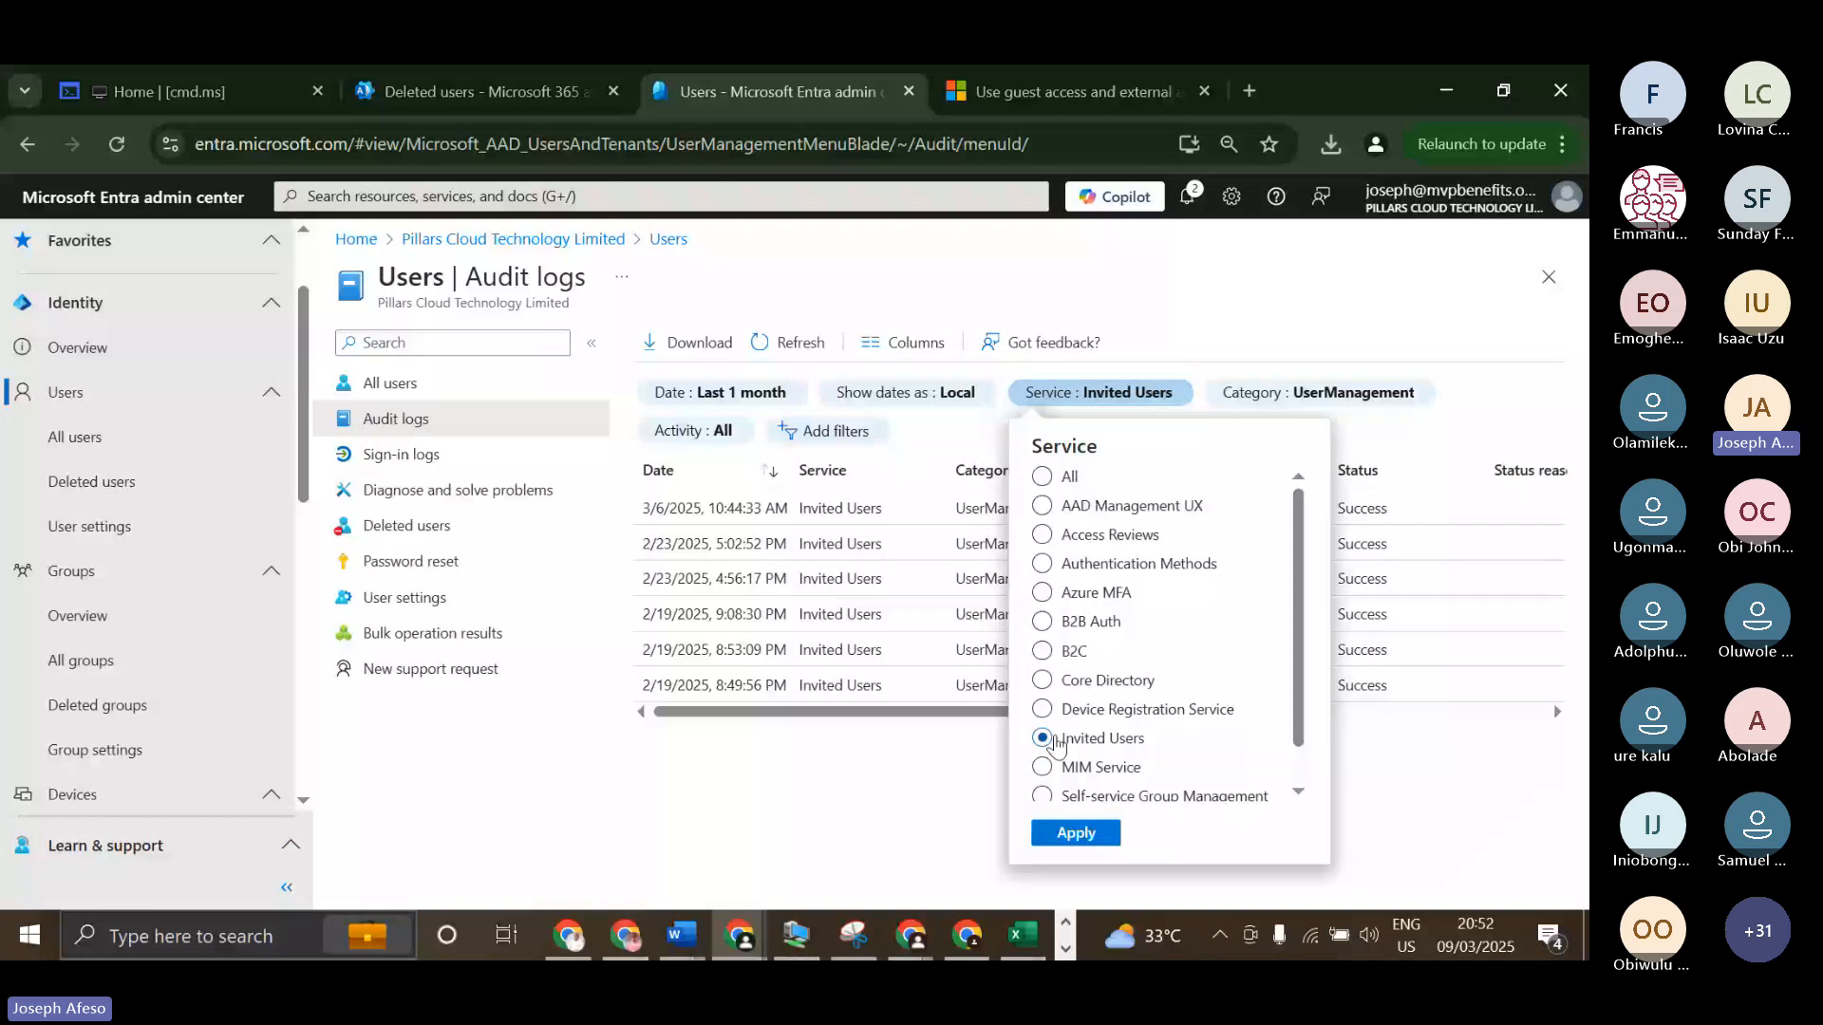
{"action": "scroll", "coordinate": [1057, 750], "scroll_direction": "down", "scroll_amount": 1}
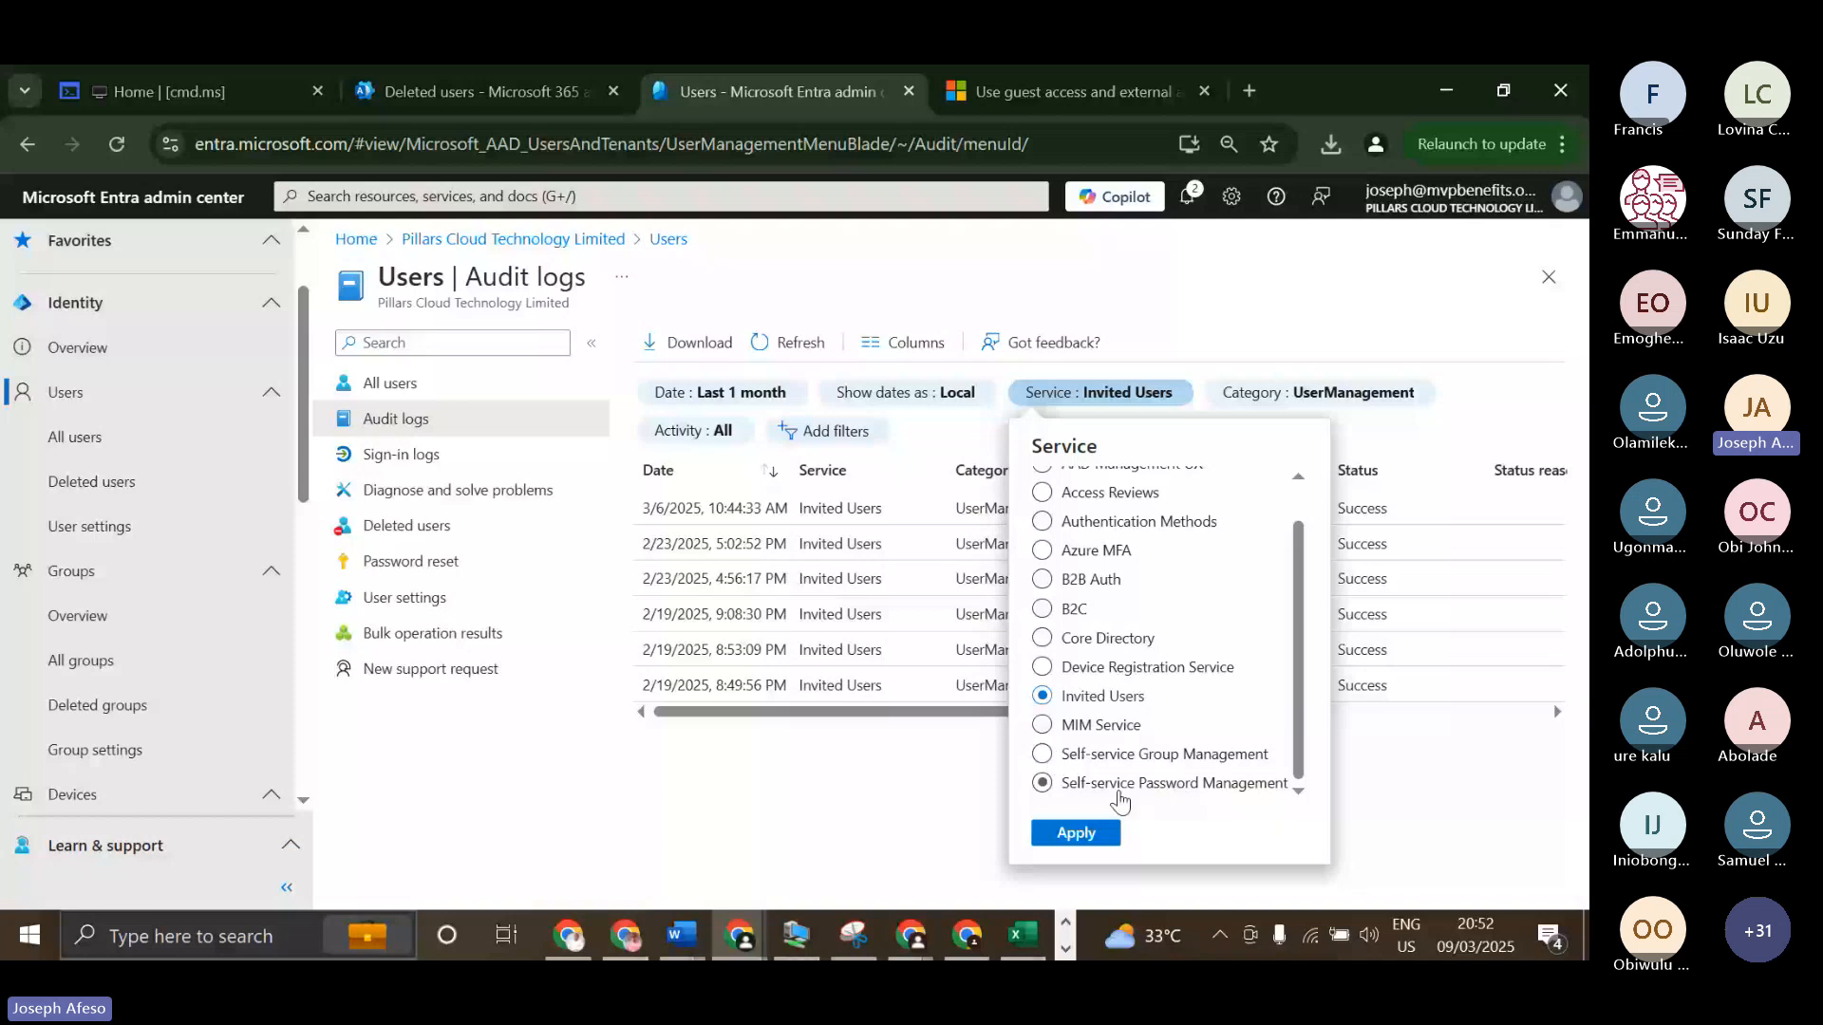
{"action": "left_click", "coordinate": [1042, 784]}
{"action": "left_click", "coordinate": [1075, 833]}
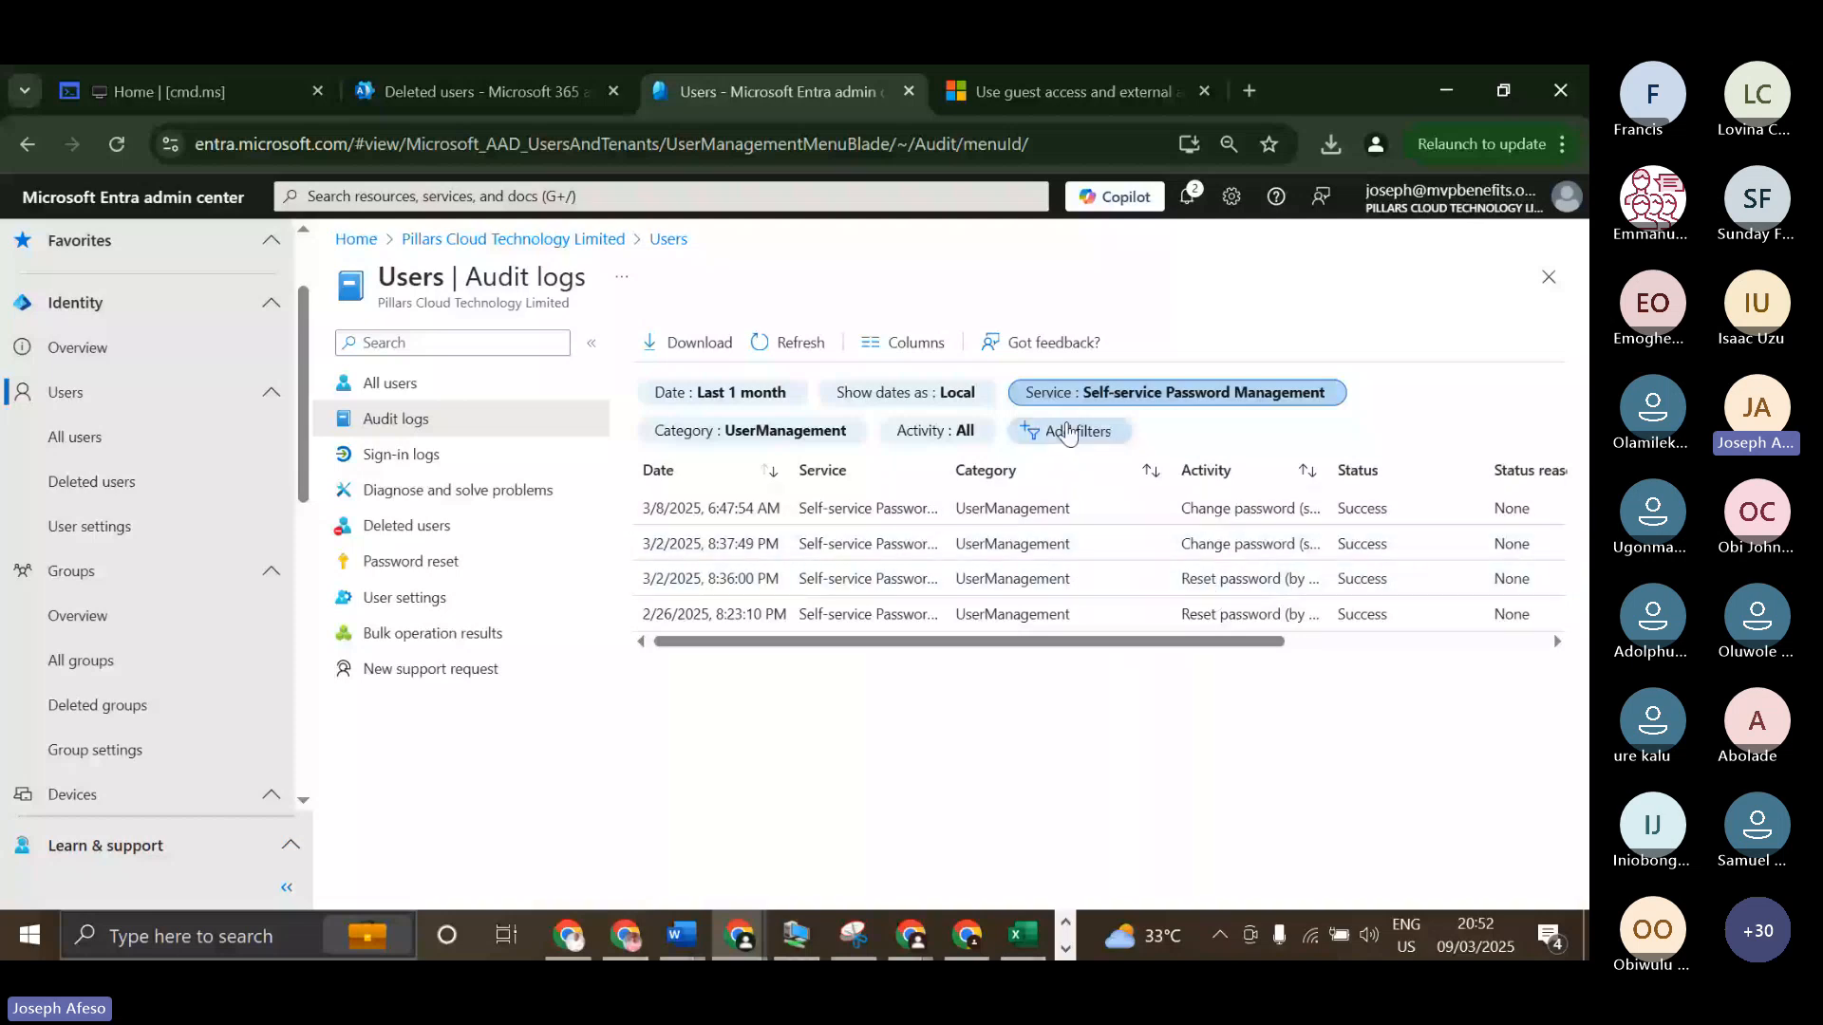
Filter the audit logs by the B2B Auth service and the Redeem external user invite activity, and review the target and initiator columns.
{"action": "left_click", "coordinate": [1070, 397]}
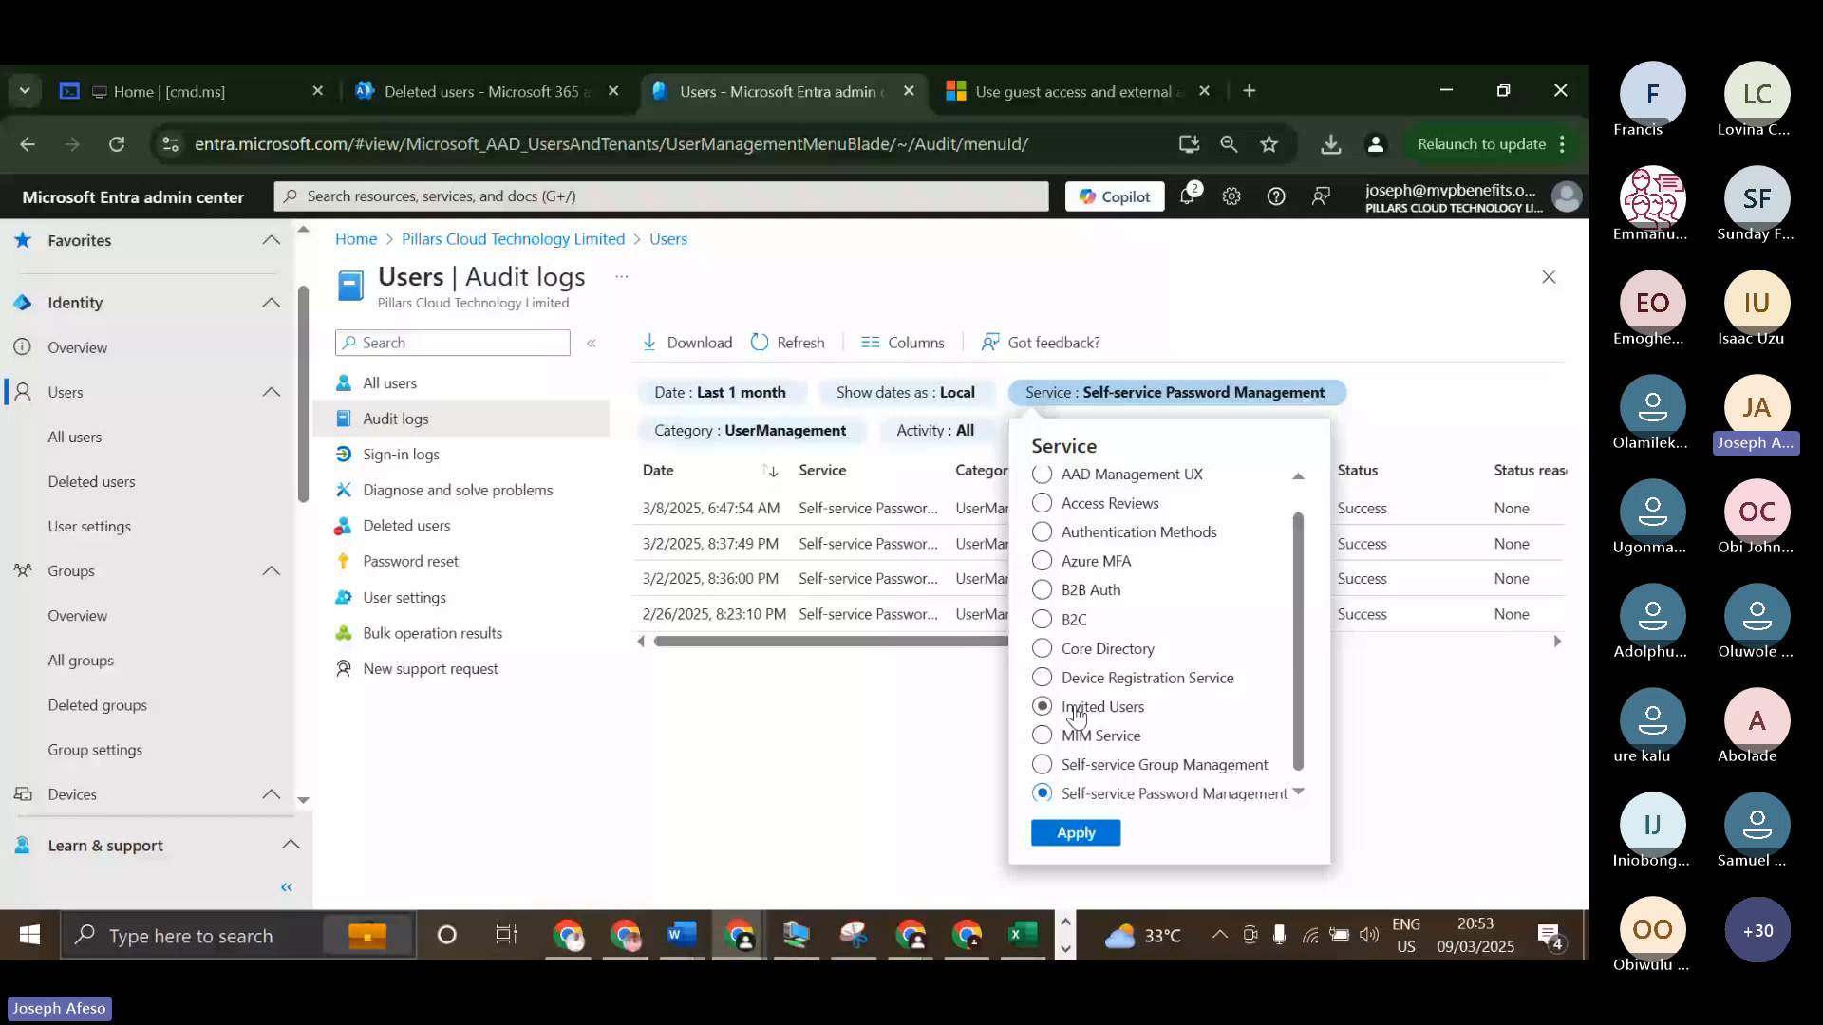
{"action": "scroll", "coordinate": [1042, 624], "scroll_direction": "up", "scroll_amount": 1}
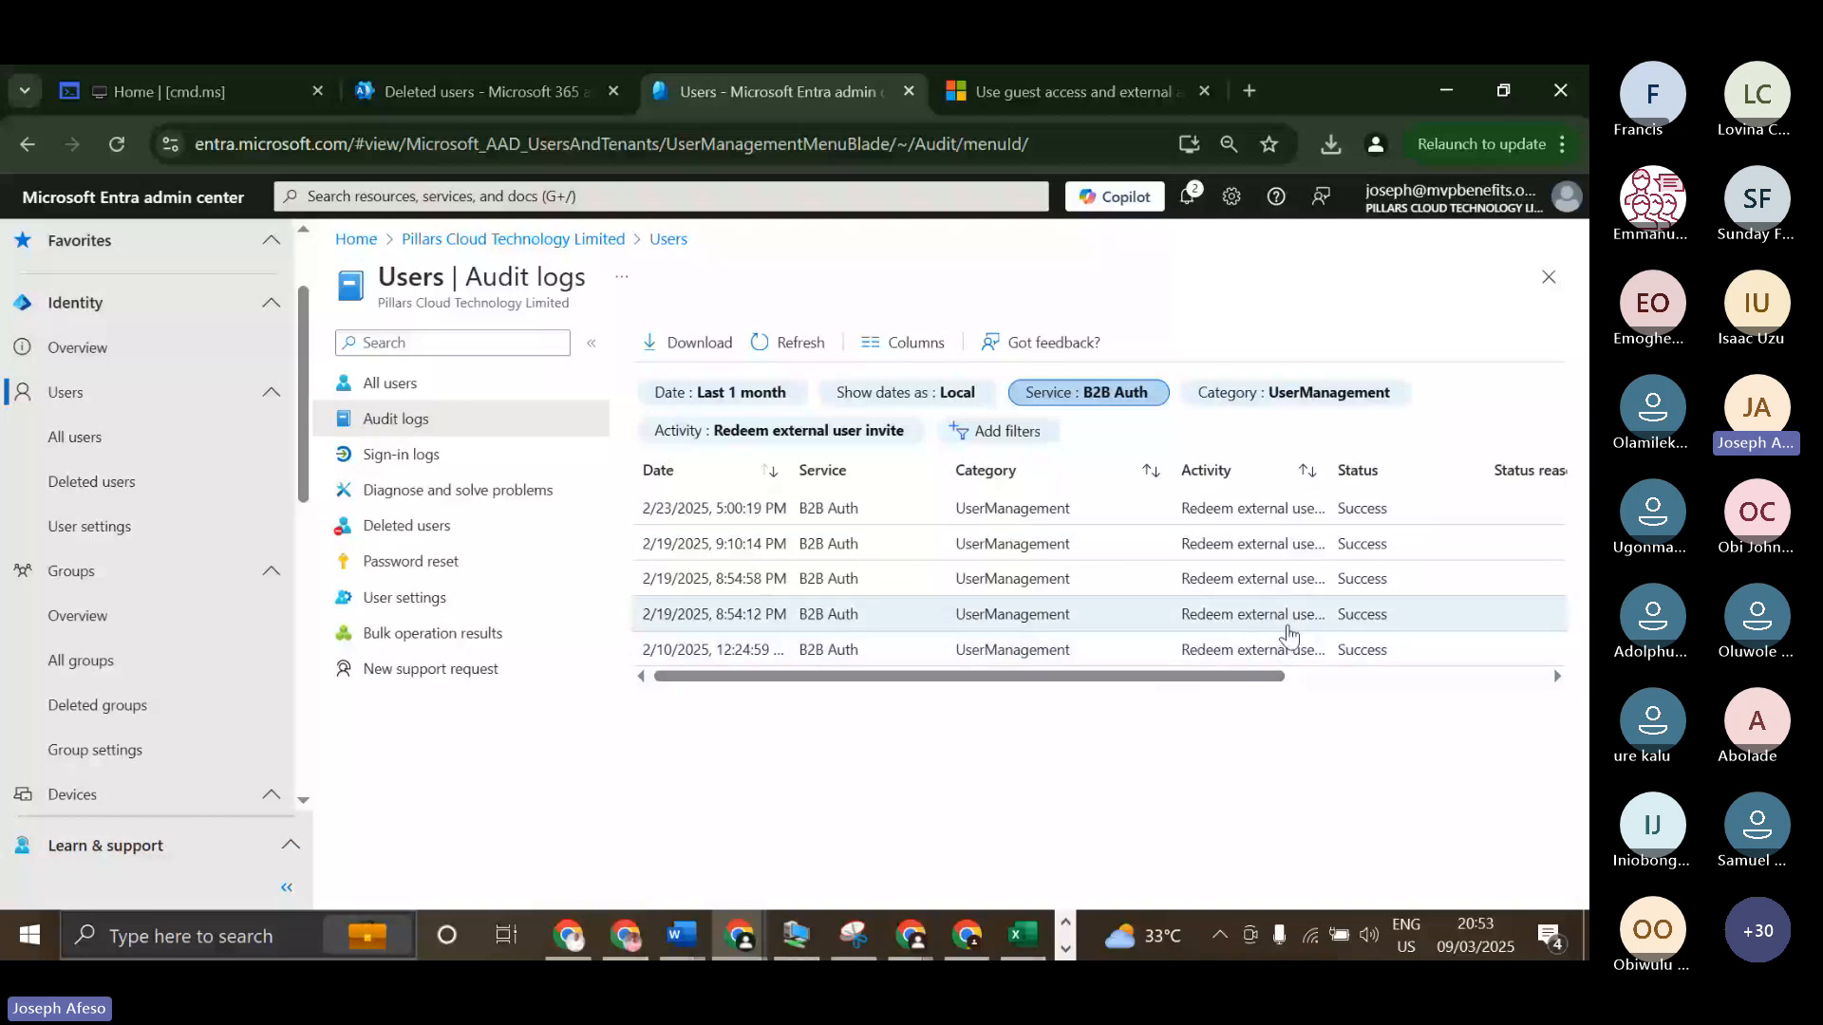
{"action": "left_click_drag", "start_coordinate": [1267, 683], "coordinate": [1526, 676]}
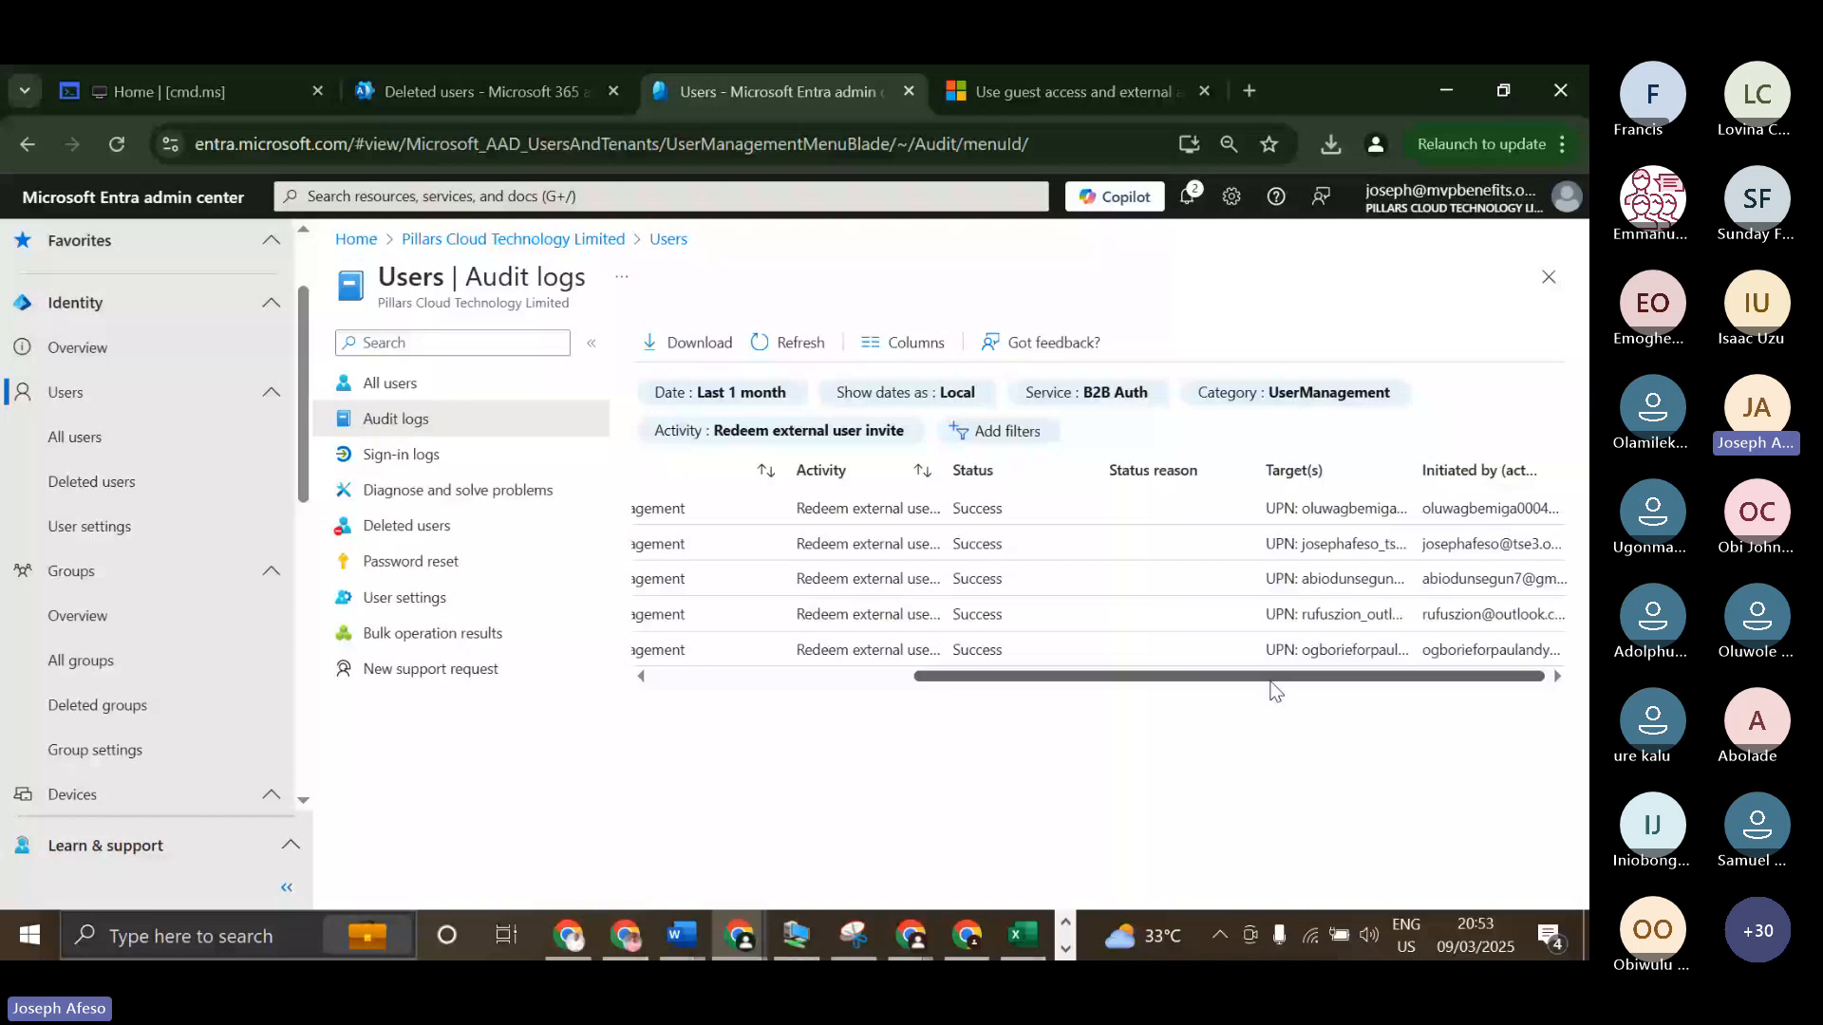
{"action": "left_click_drag", "start_coordinate": [1271, 682], "coordinate": [997, 680]}
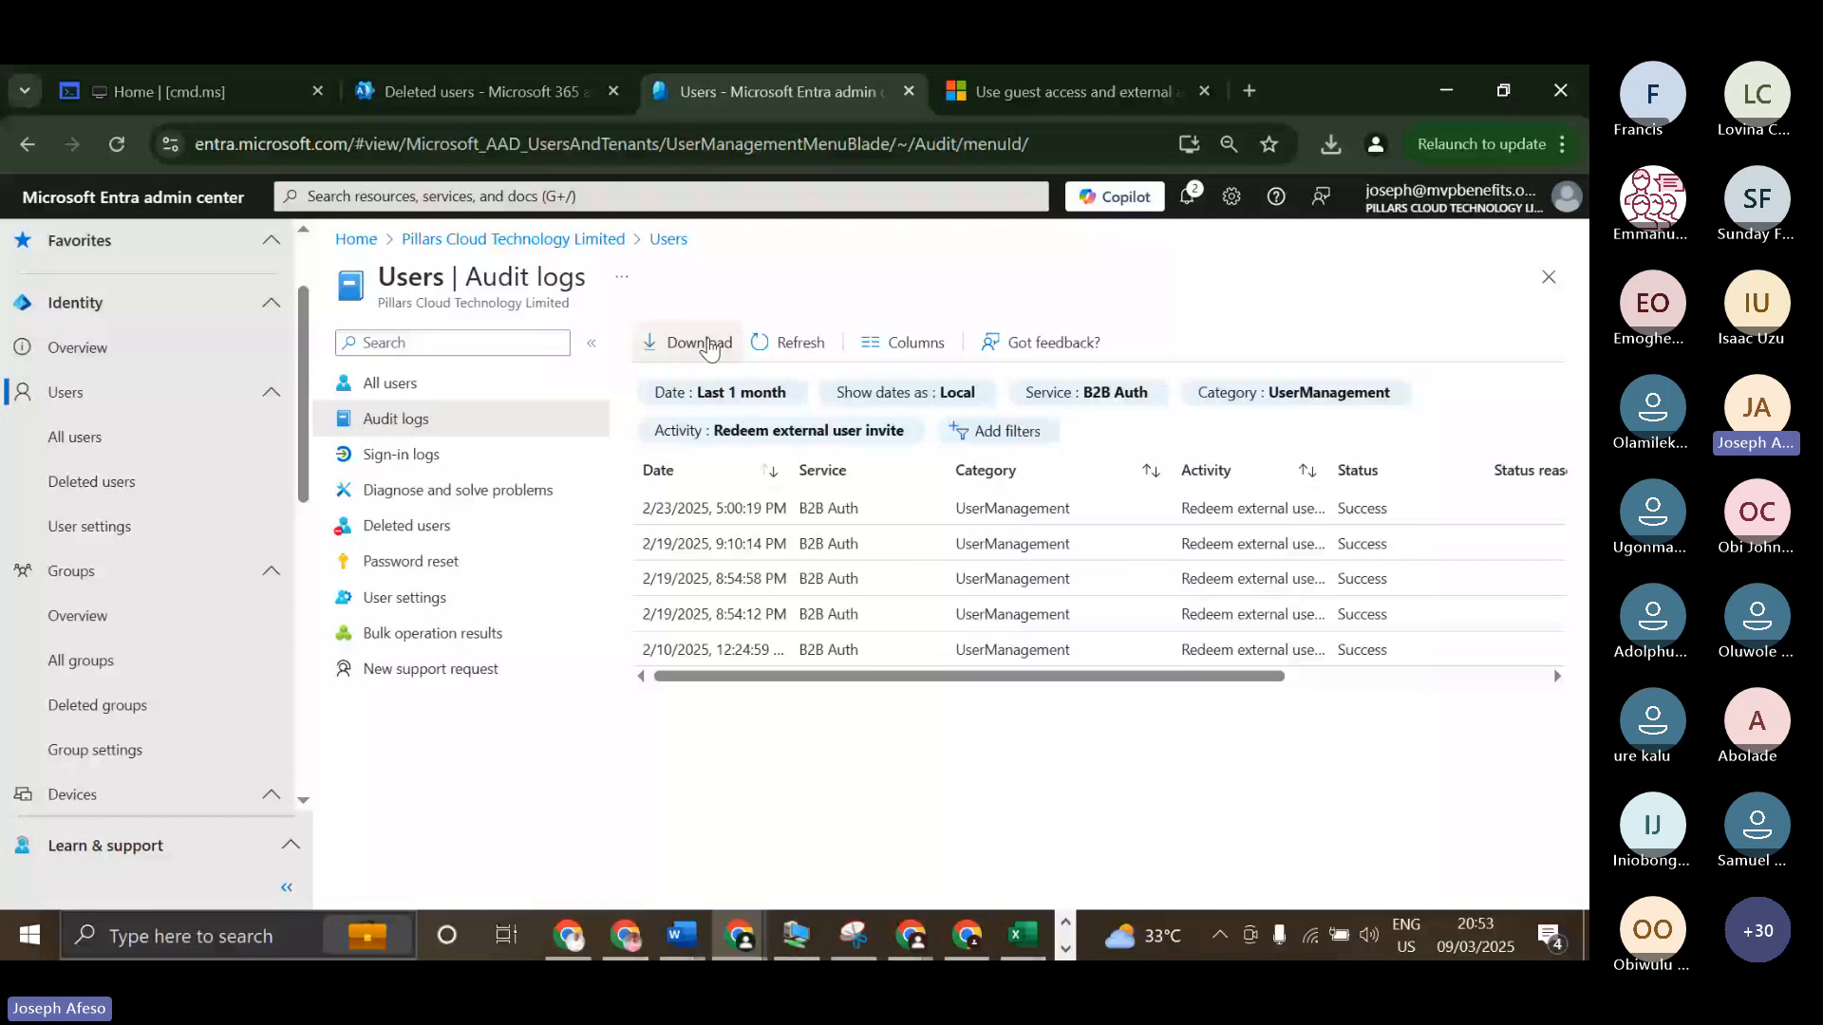
Download the filtered audit logs as a CSV file named "Invited Guest (B2B Collab)".
{"action": "left_click", "coordinate": [707, 348]}
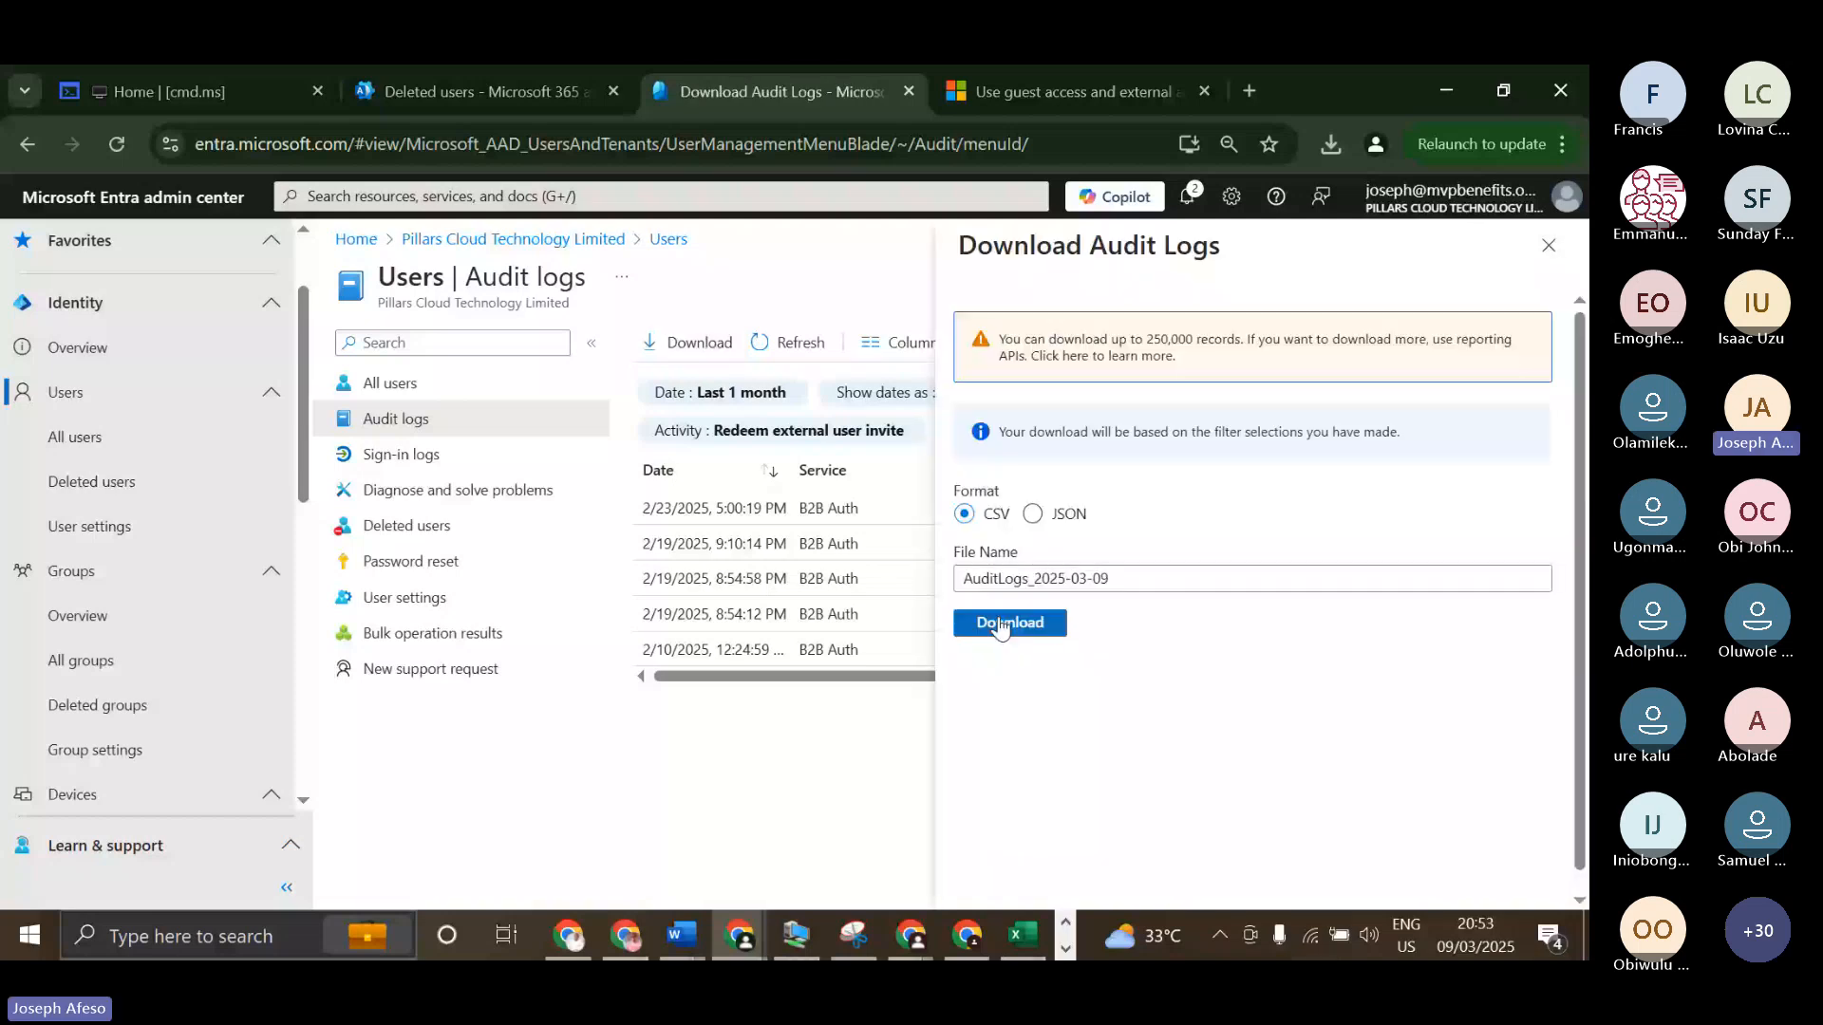
{"action": "left_click_drag", "start_coordinate": [1120, 579], "coordinate": [810, 607]}
{"action": "type", "text": "Invi"}
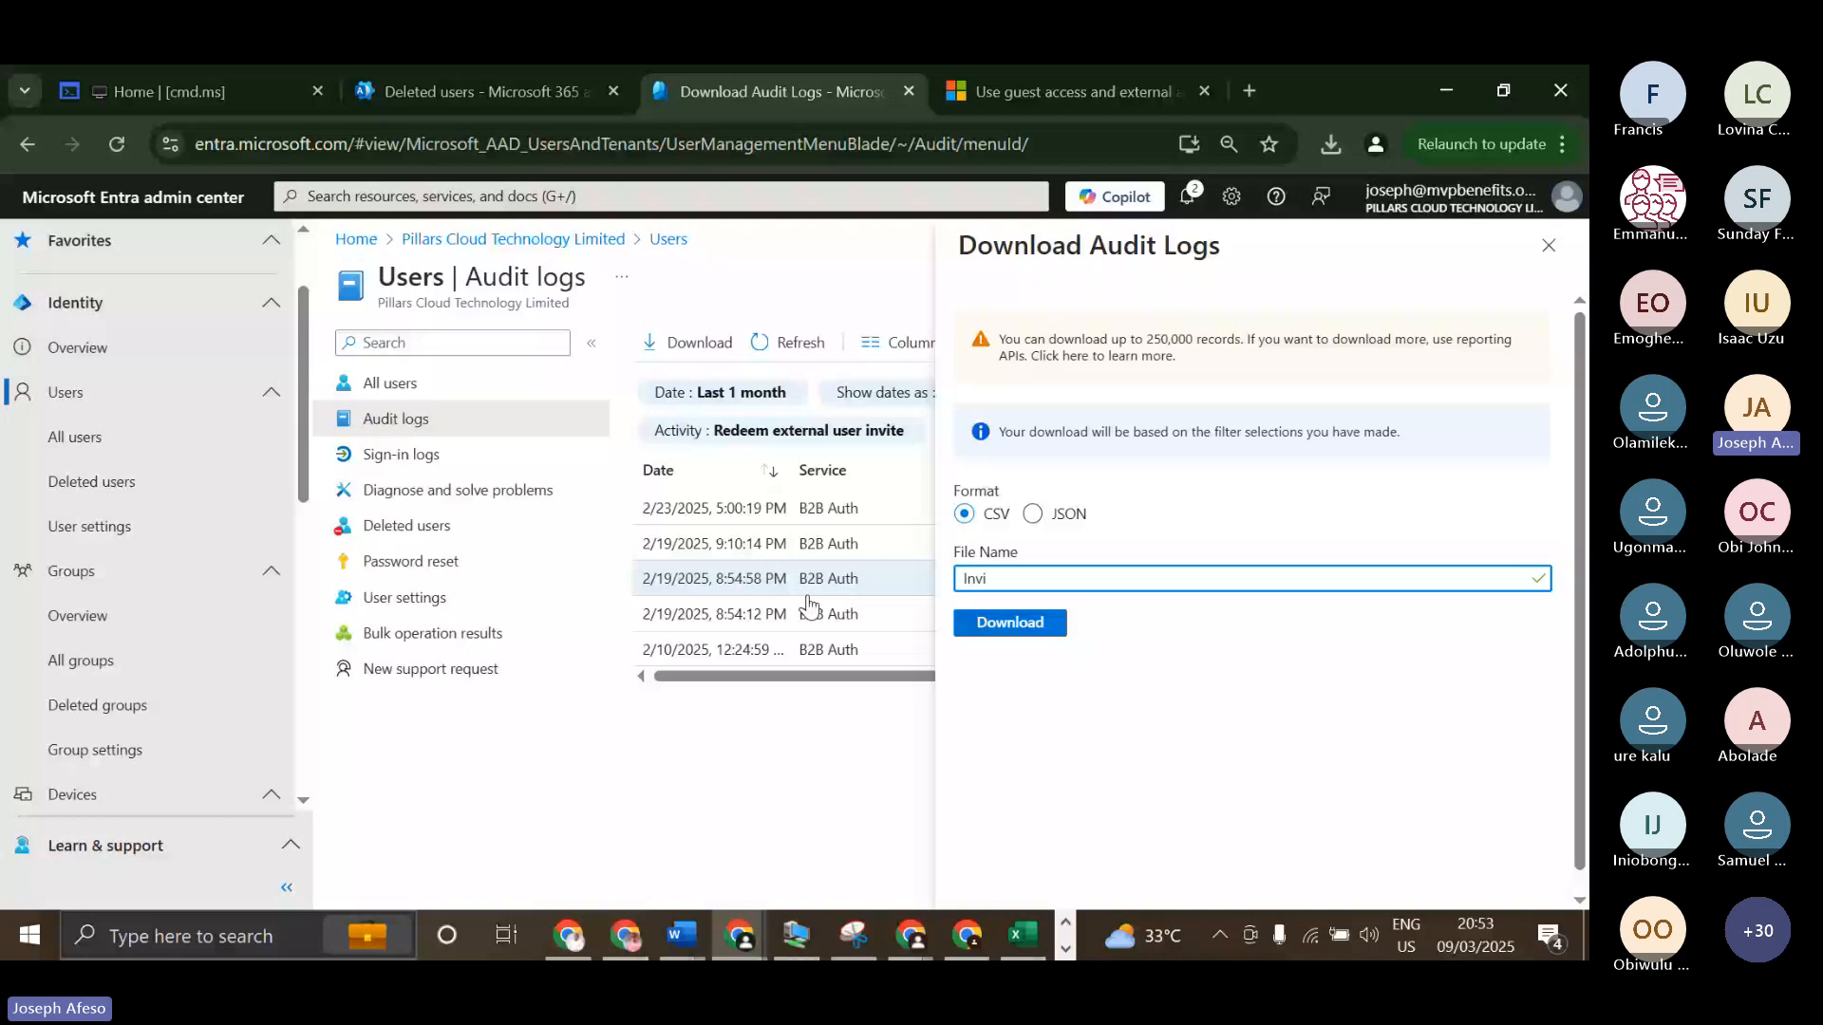
{"action": "type", "text": "ted Guest (B2B Collab)"}
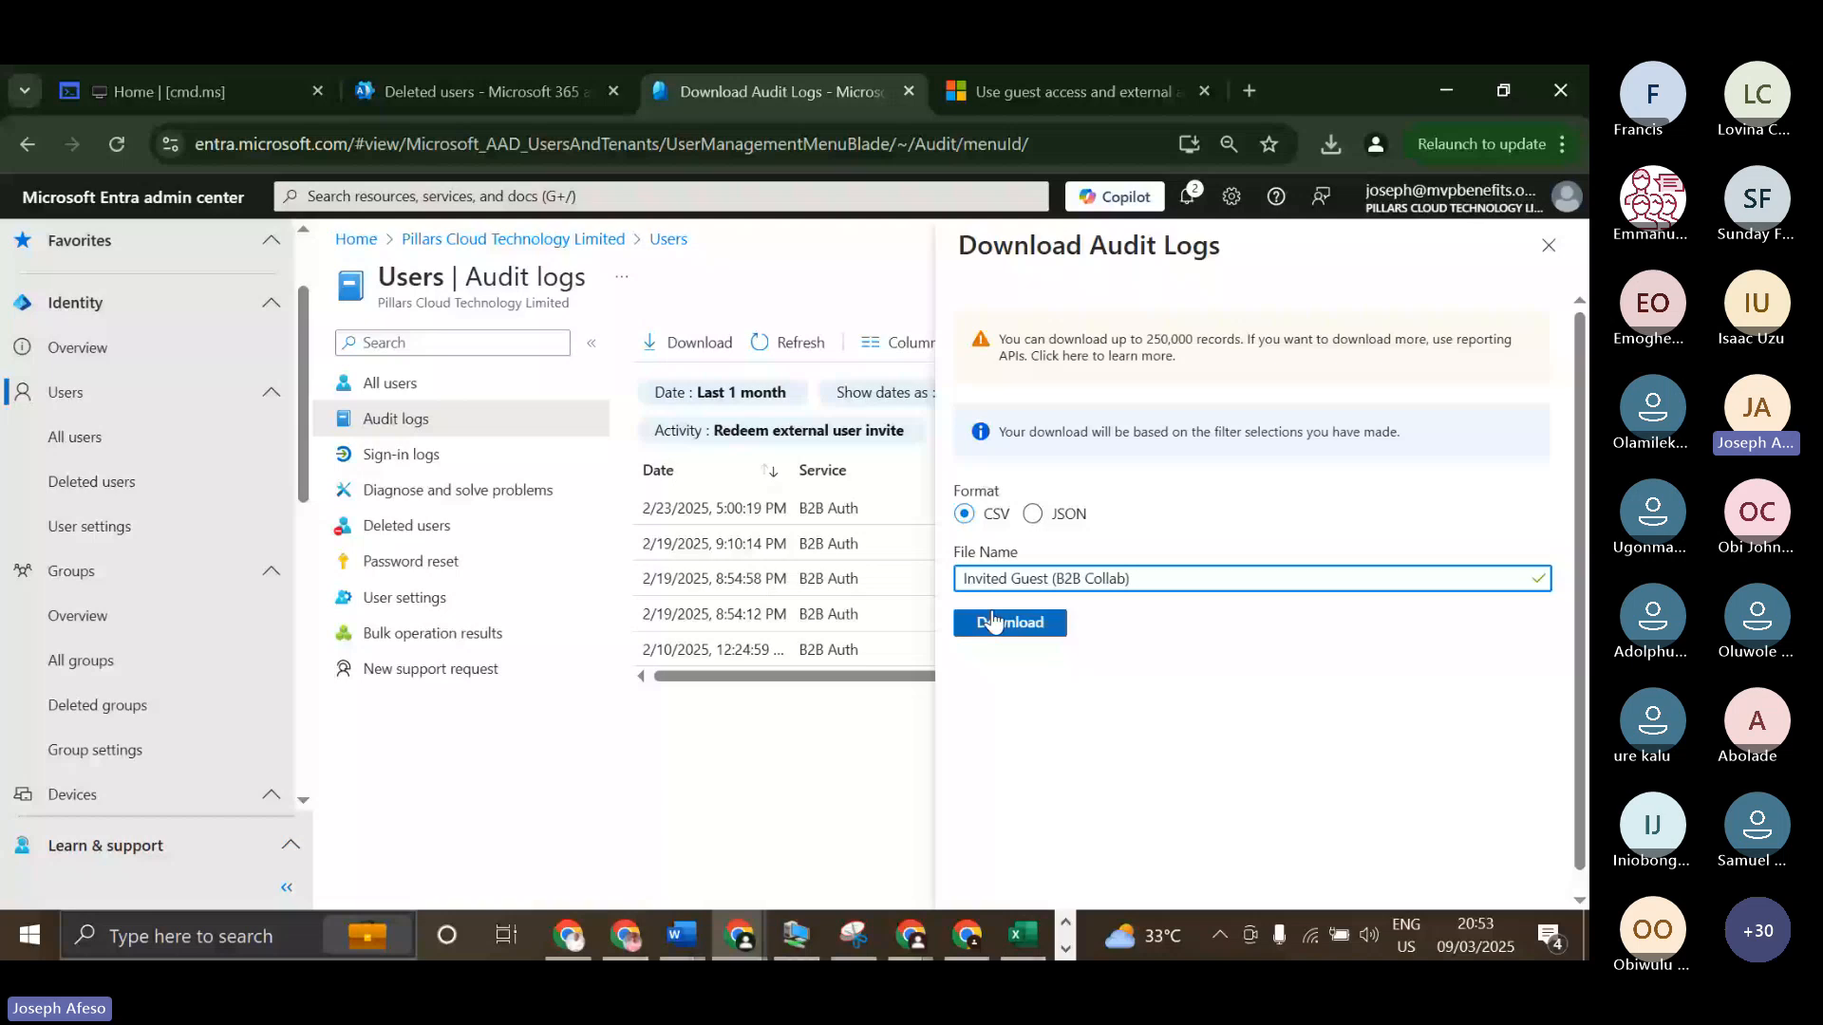
{"action": "left_click", "coordinate": [994, 622]}
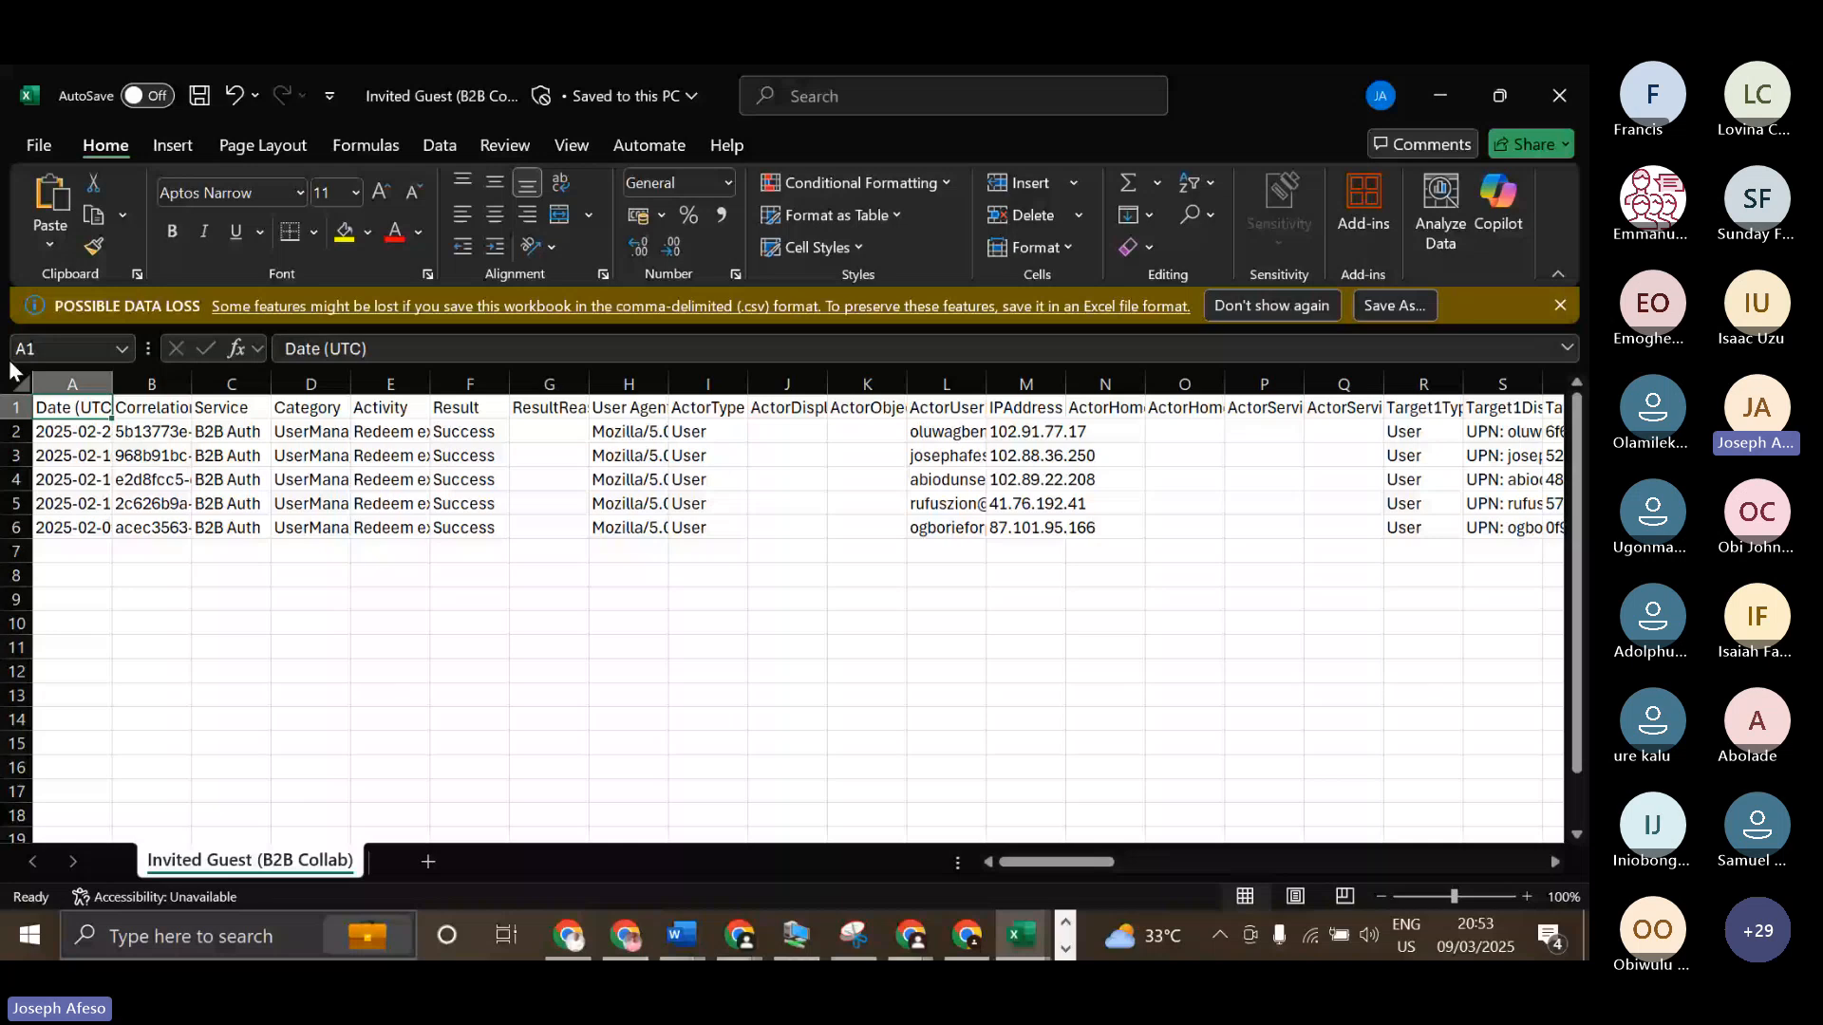
Switch to the downloaded CSV in Excel and autofit all column widths to their contents.
{"action": "left_click", "coordinate": [20, 385]}
{"action": "double_click", "coordinate": [112, 385]}
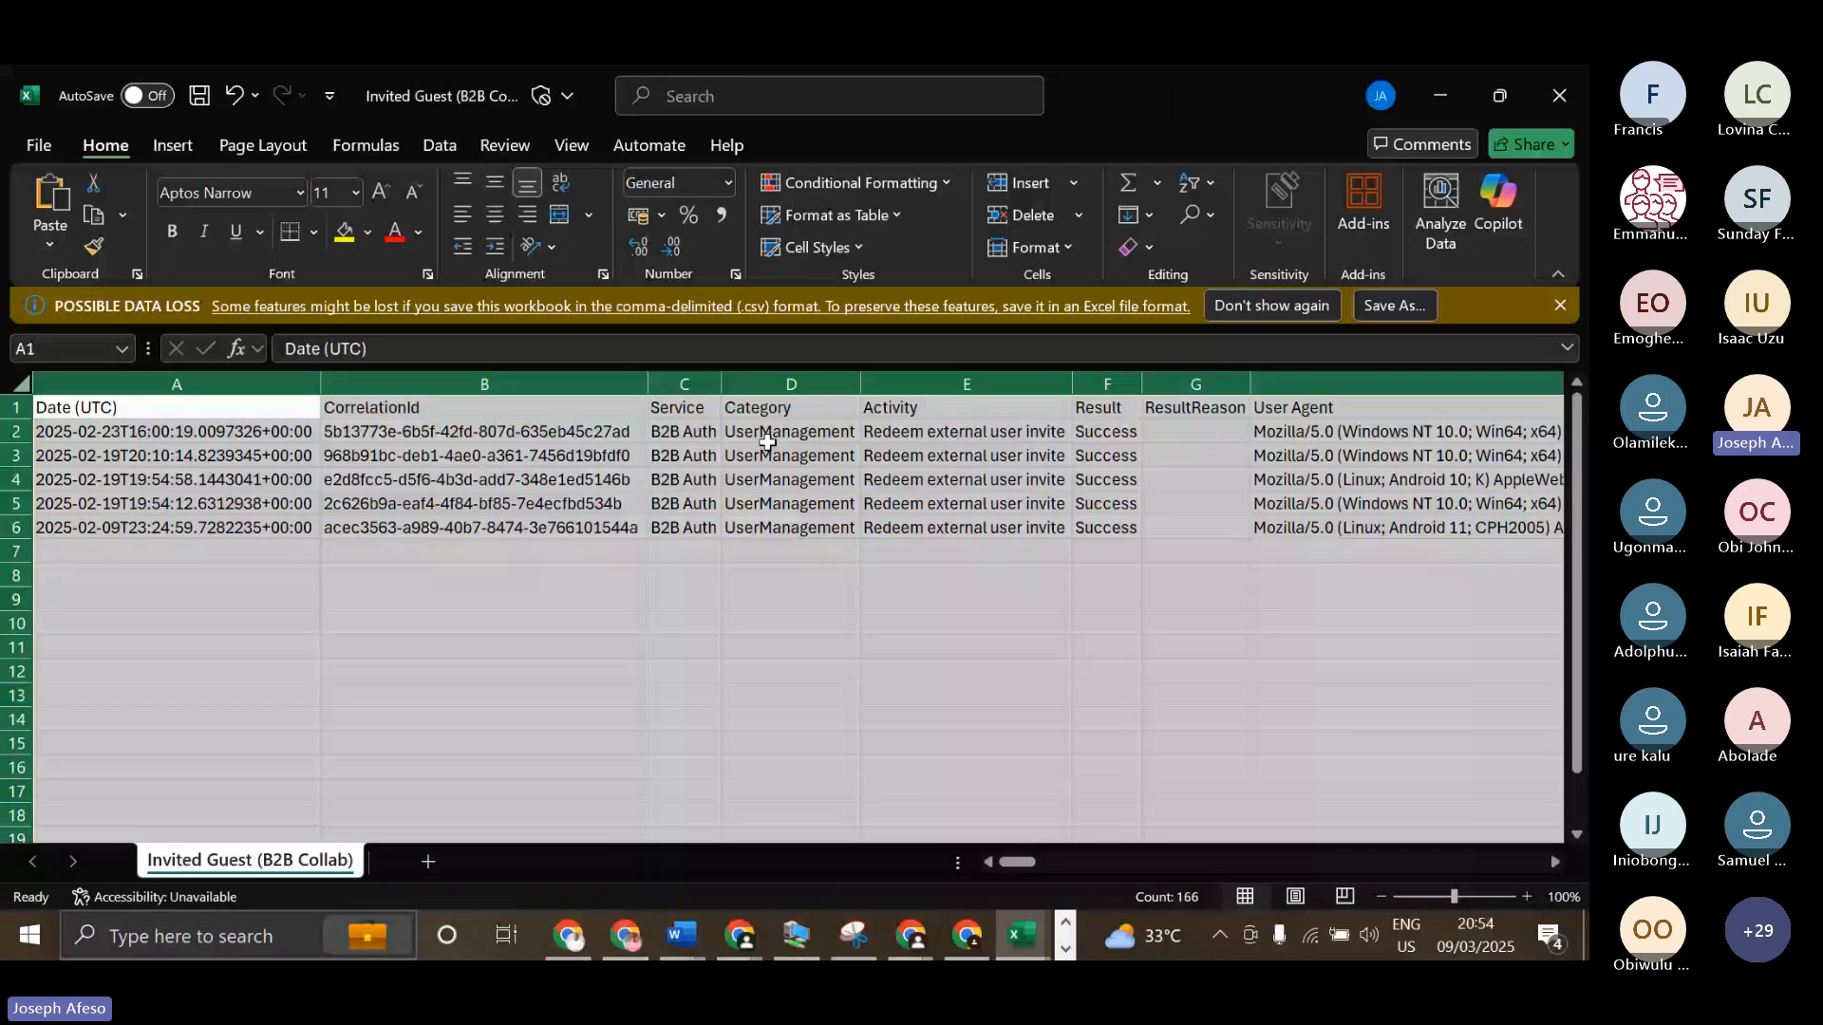
{"action": "left_click", "coordinate": [817, 528]}
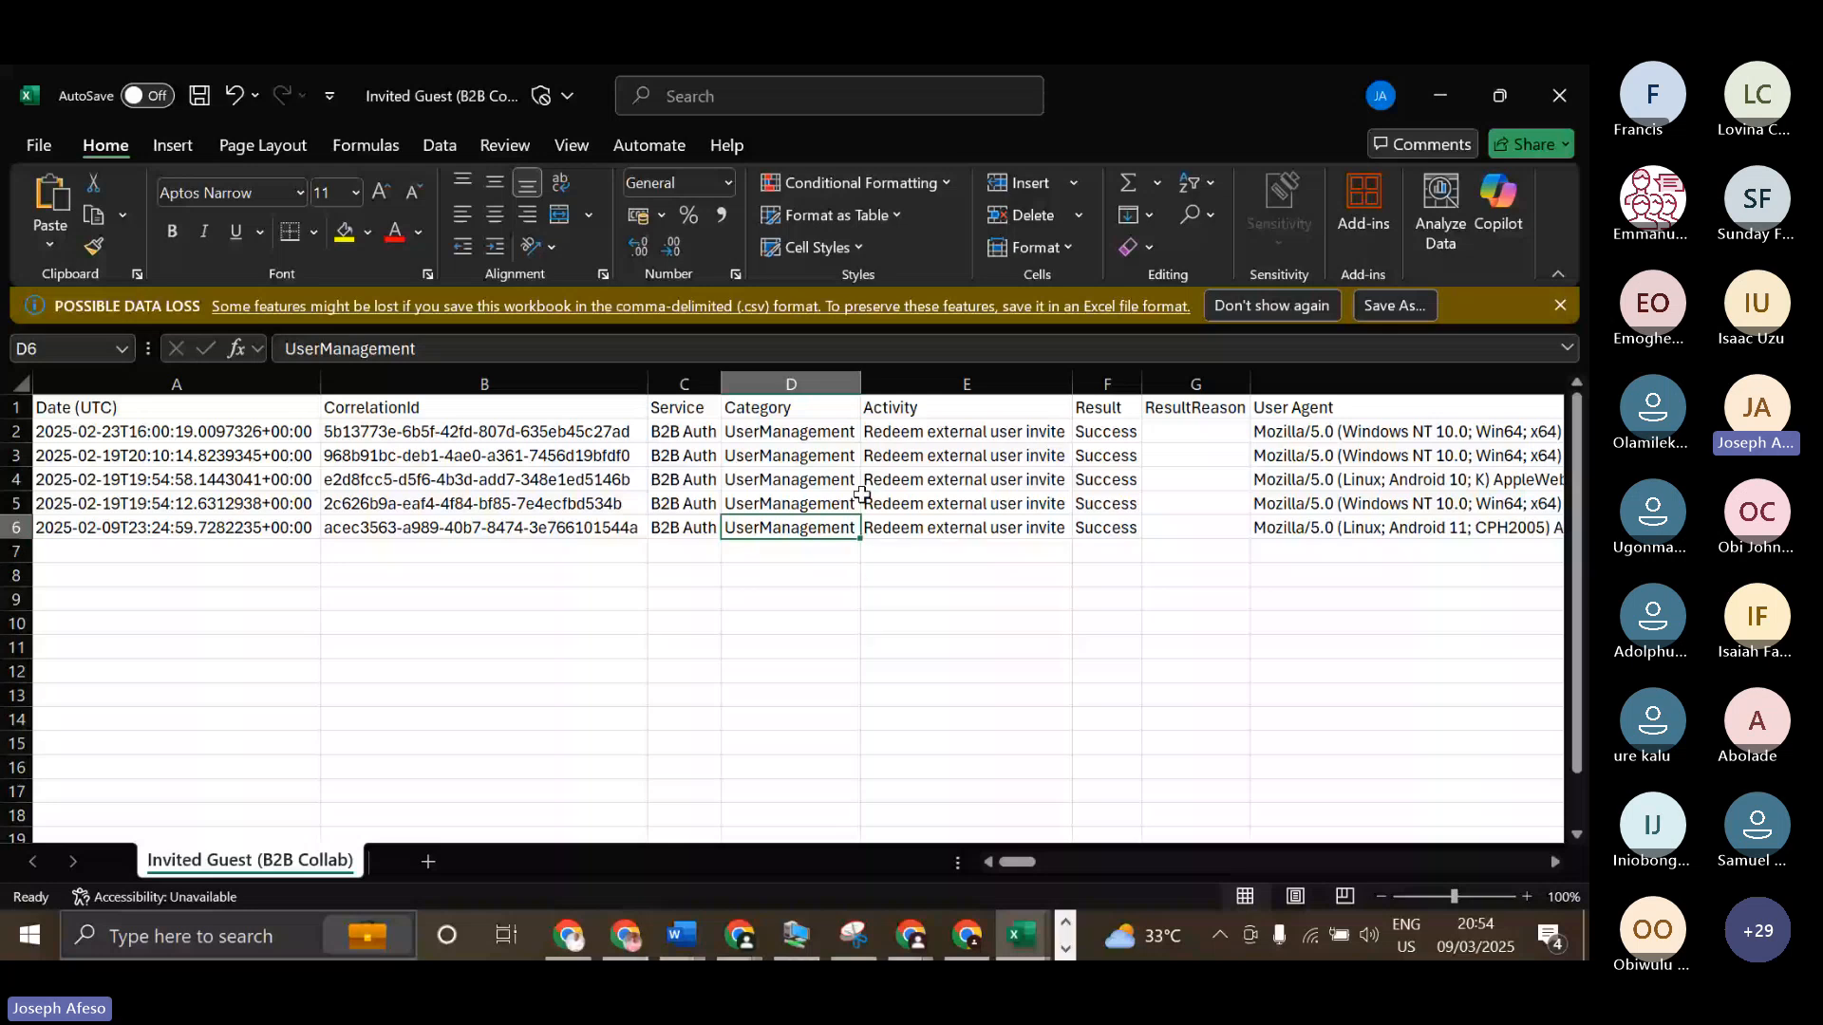
Examine the exported target and additional detail columns, then return to the ActorUserPrincipalName and IPAddress columns.
{"action": "left_click_drag", "start_coordinate": [1035, 862], "coordinate": [1106, 865]}
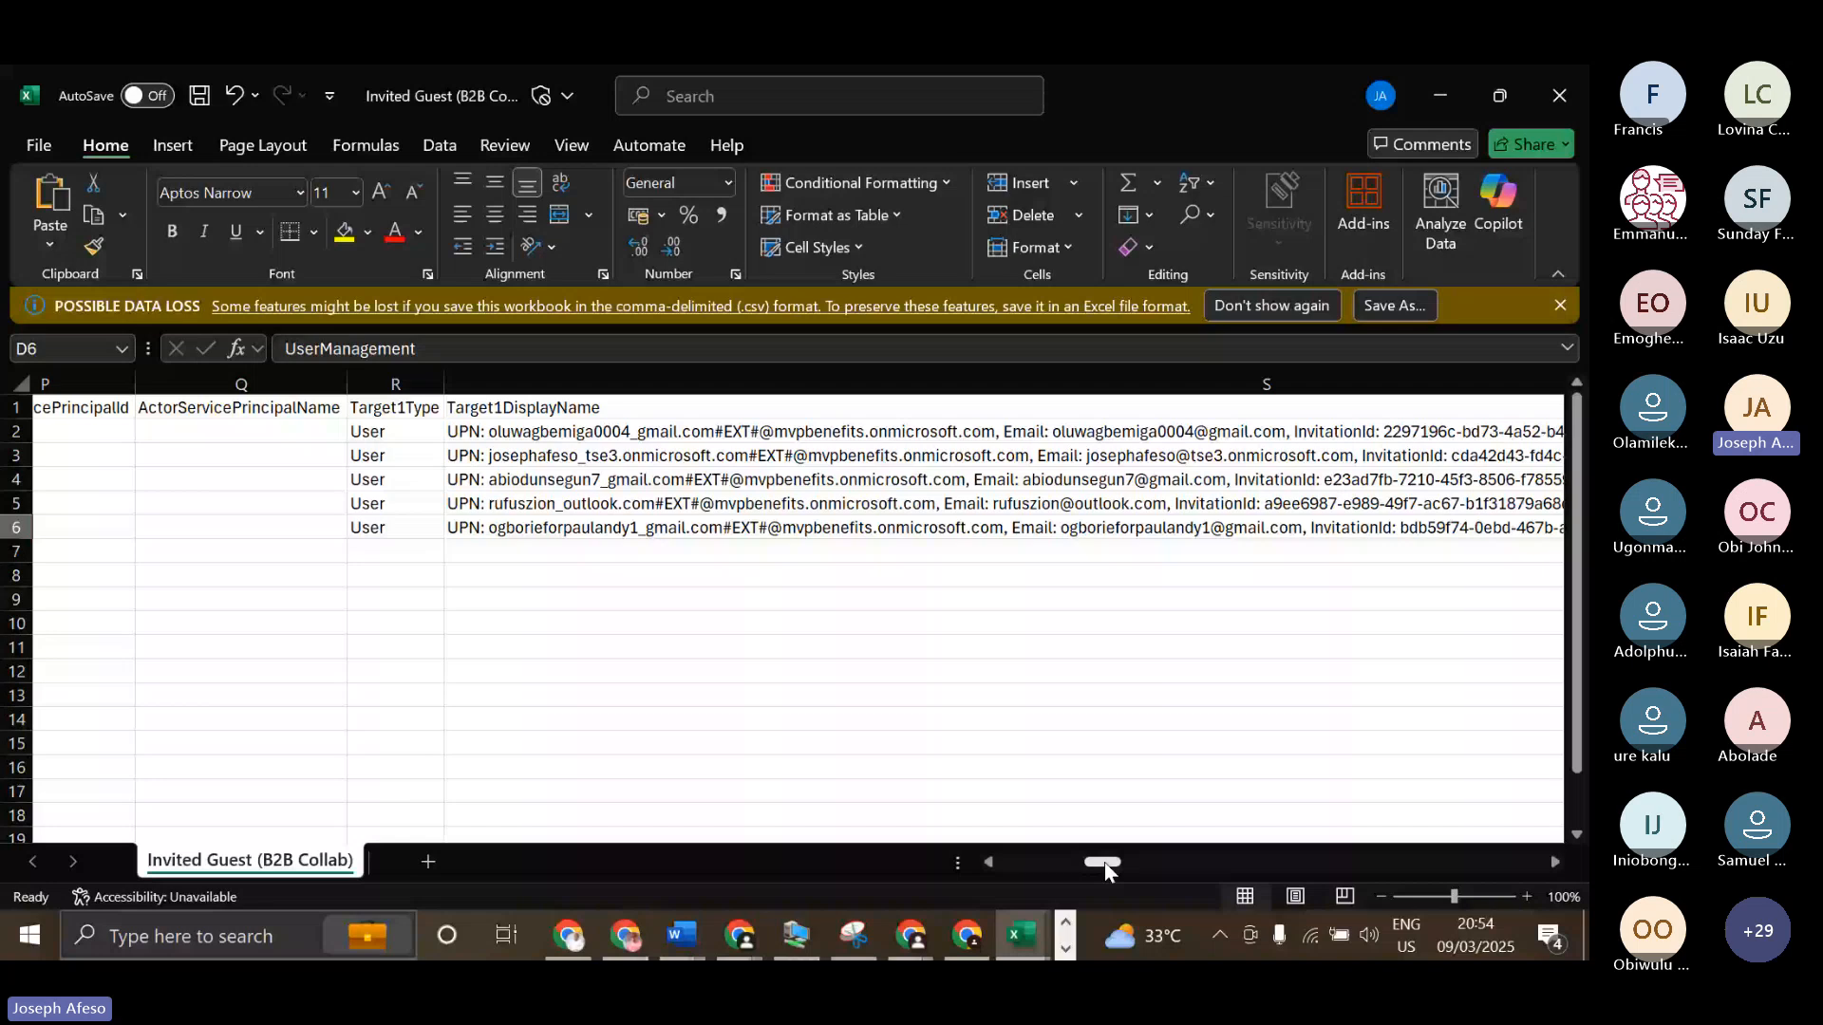
{"action": "left_click_drag", "start_coordinate": [1104, 862], "coordinate": [1186, 862]}
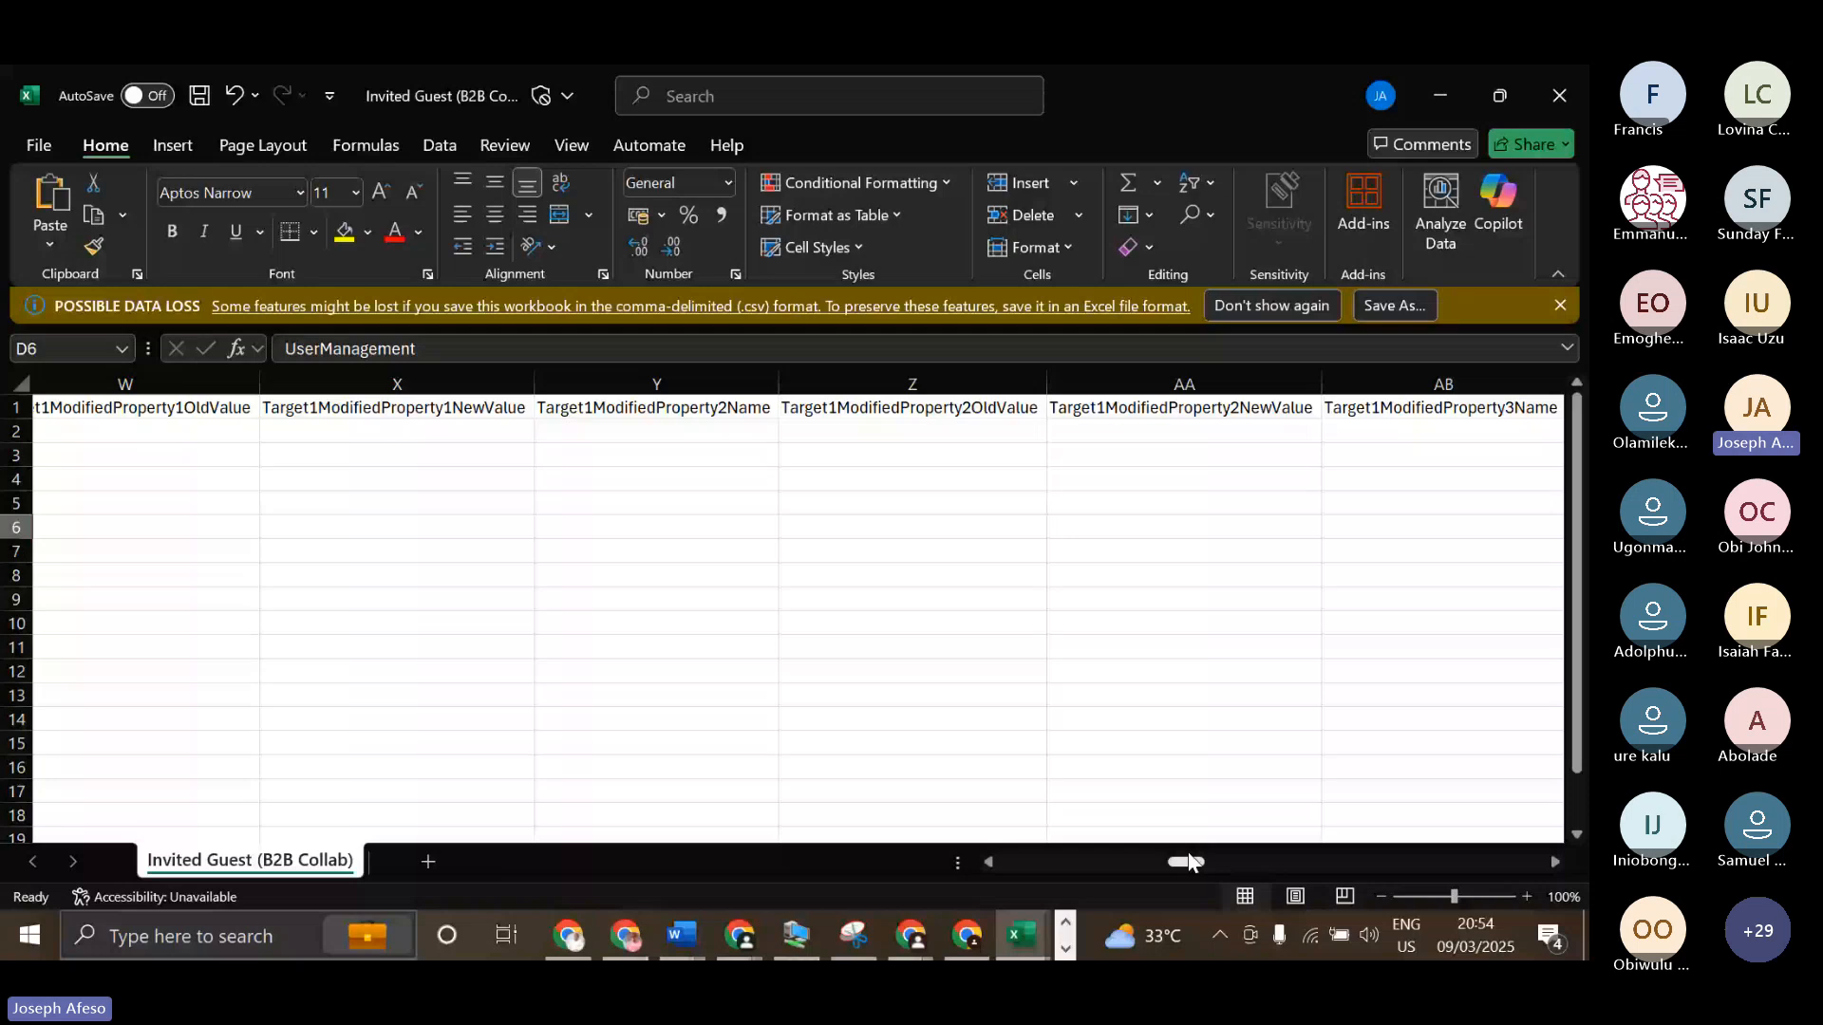
{"action": "left_click_drag", "start_coordinate": [1189, 862], "coordinate": [1474, 788]}
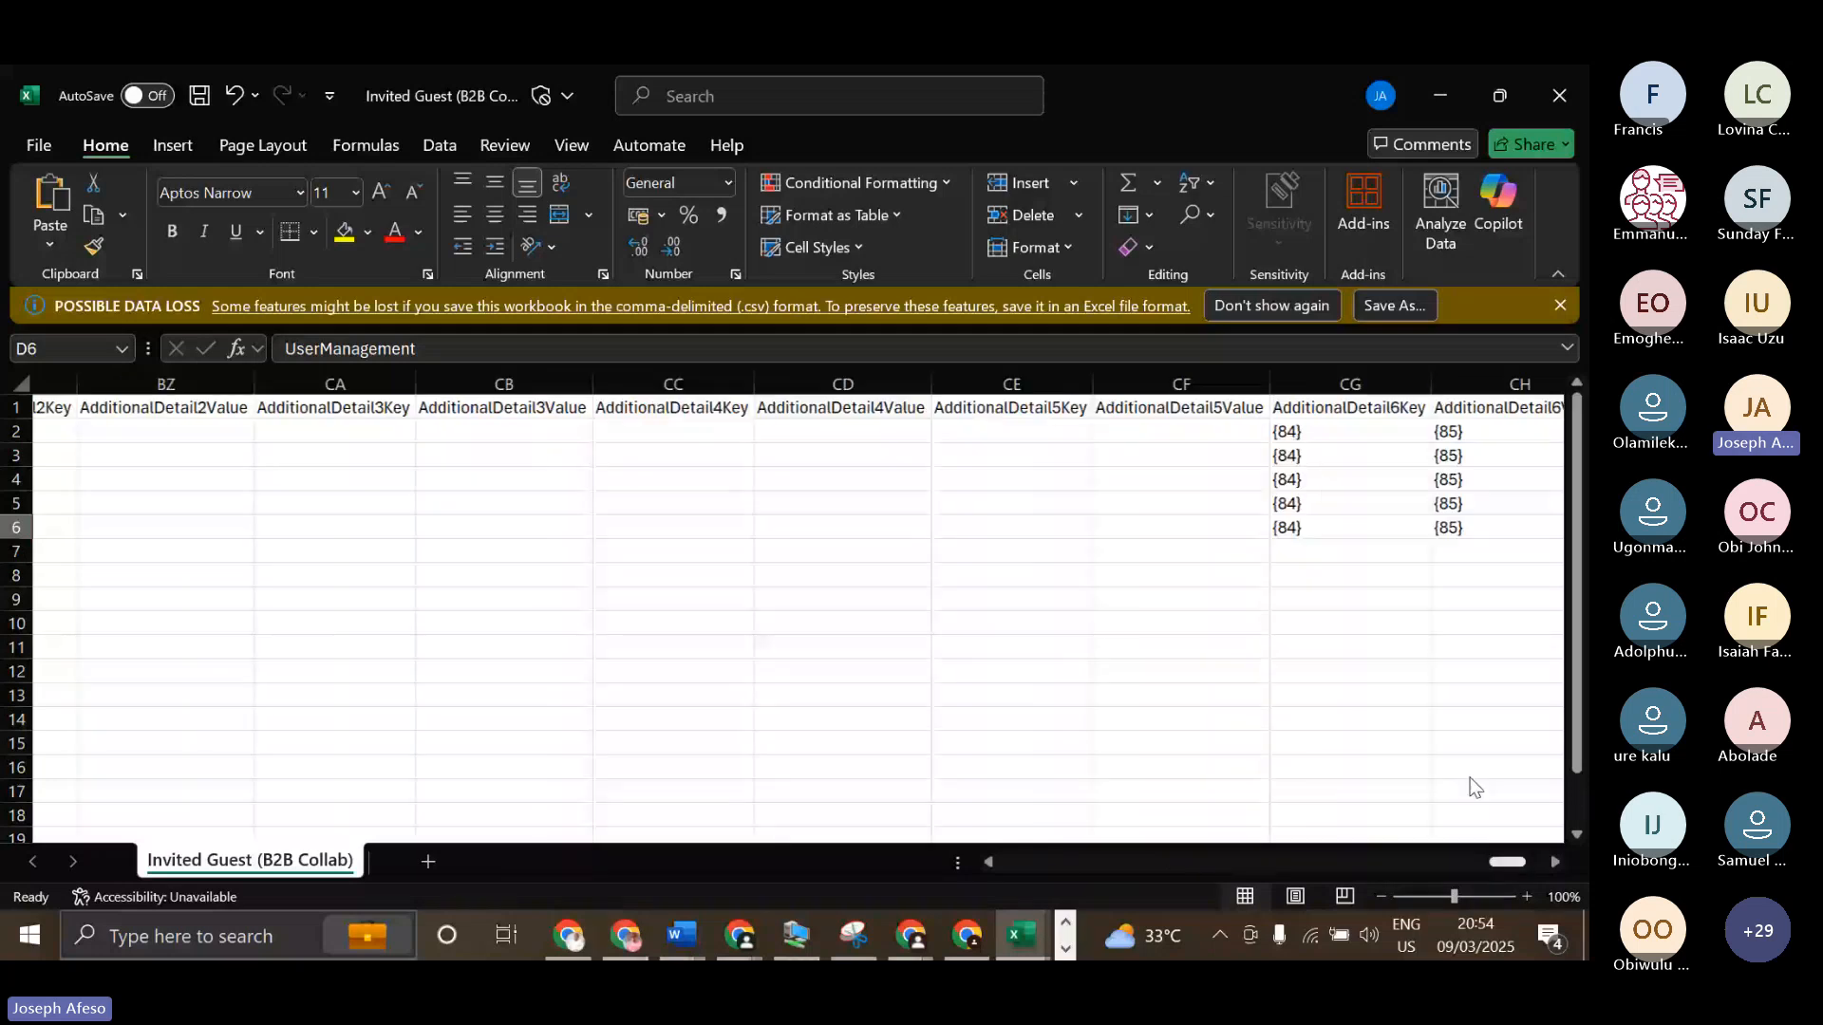
{"action": "left_click_drag", "start_coordinate": [1473, 787], "coordinate": [1126, 768]}
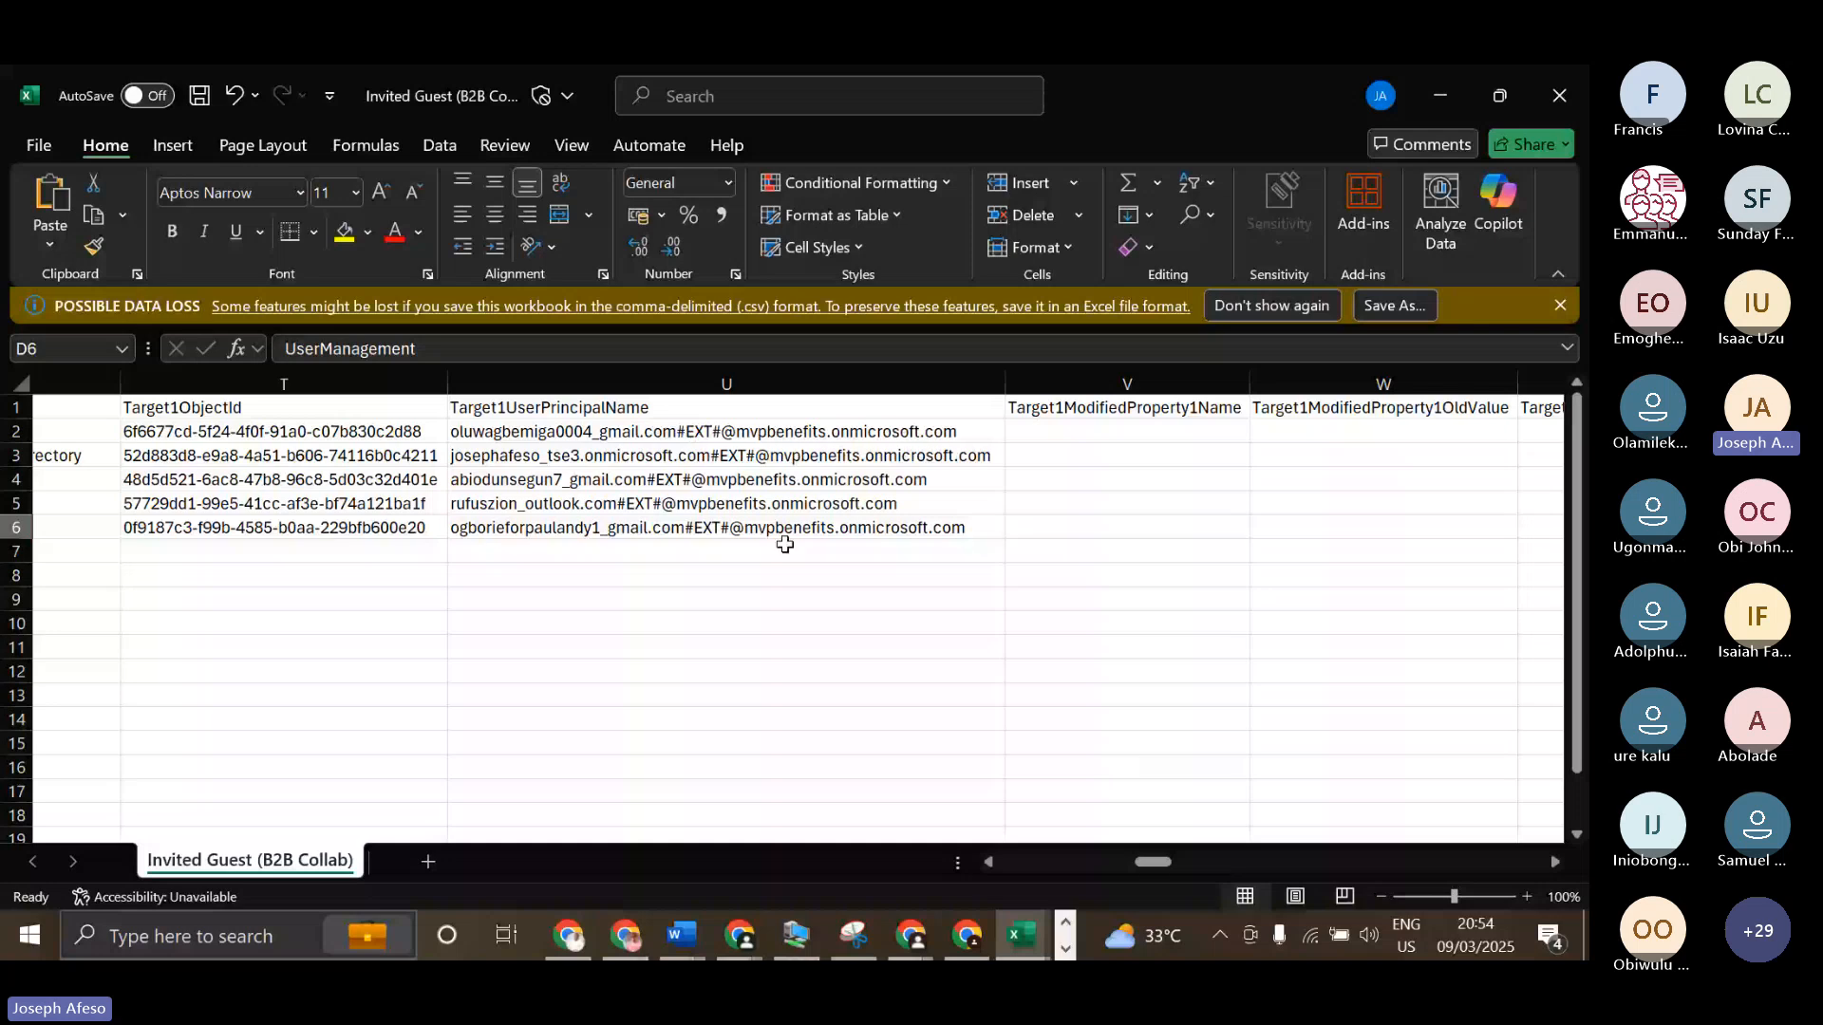
{"action": "left_click", "coordinate": [987, 863]}
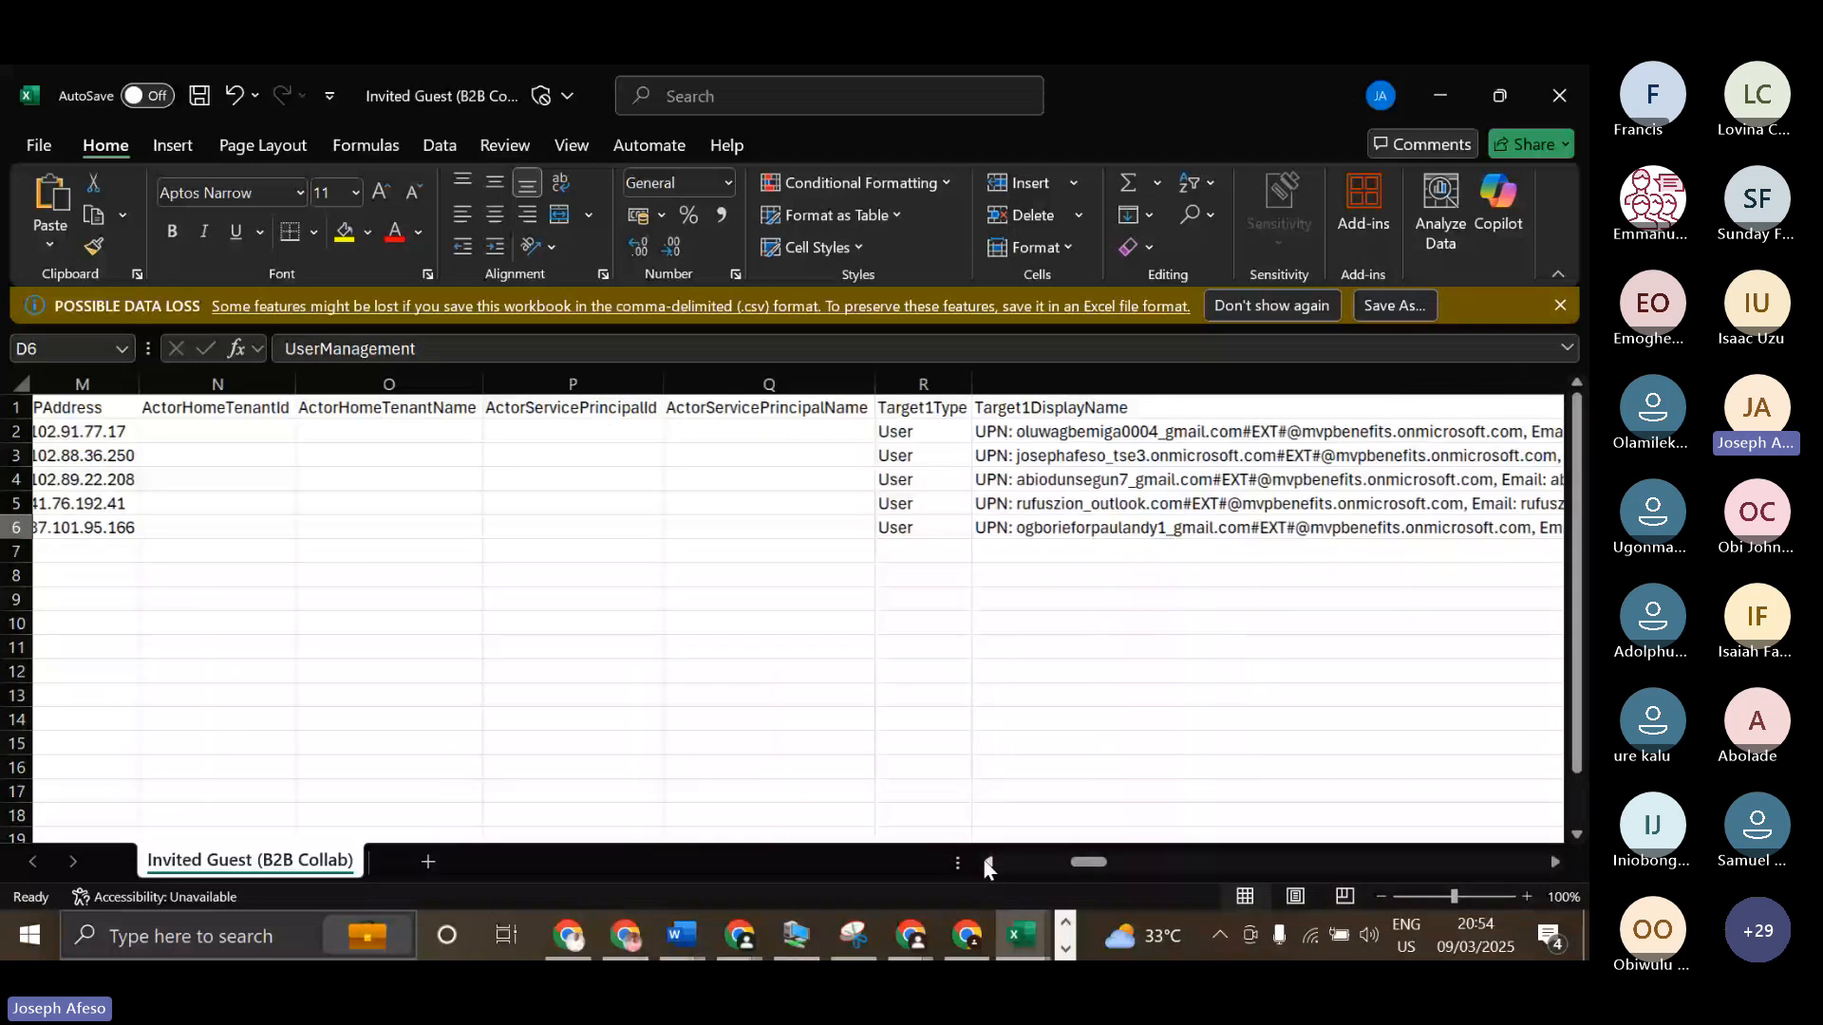
{"action": "left_click", "coordinate": [988, 863]}
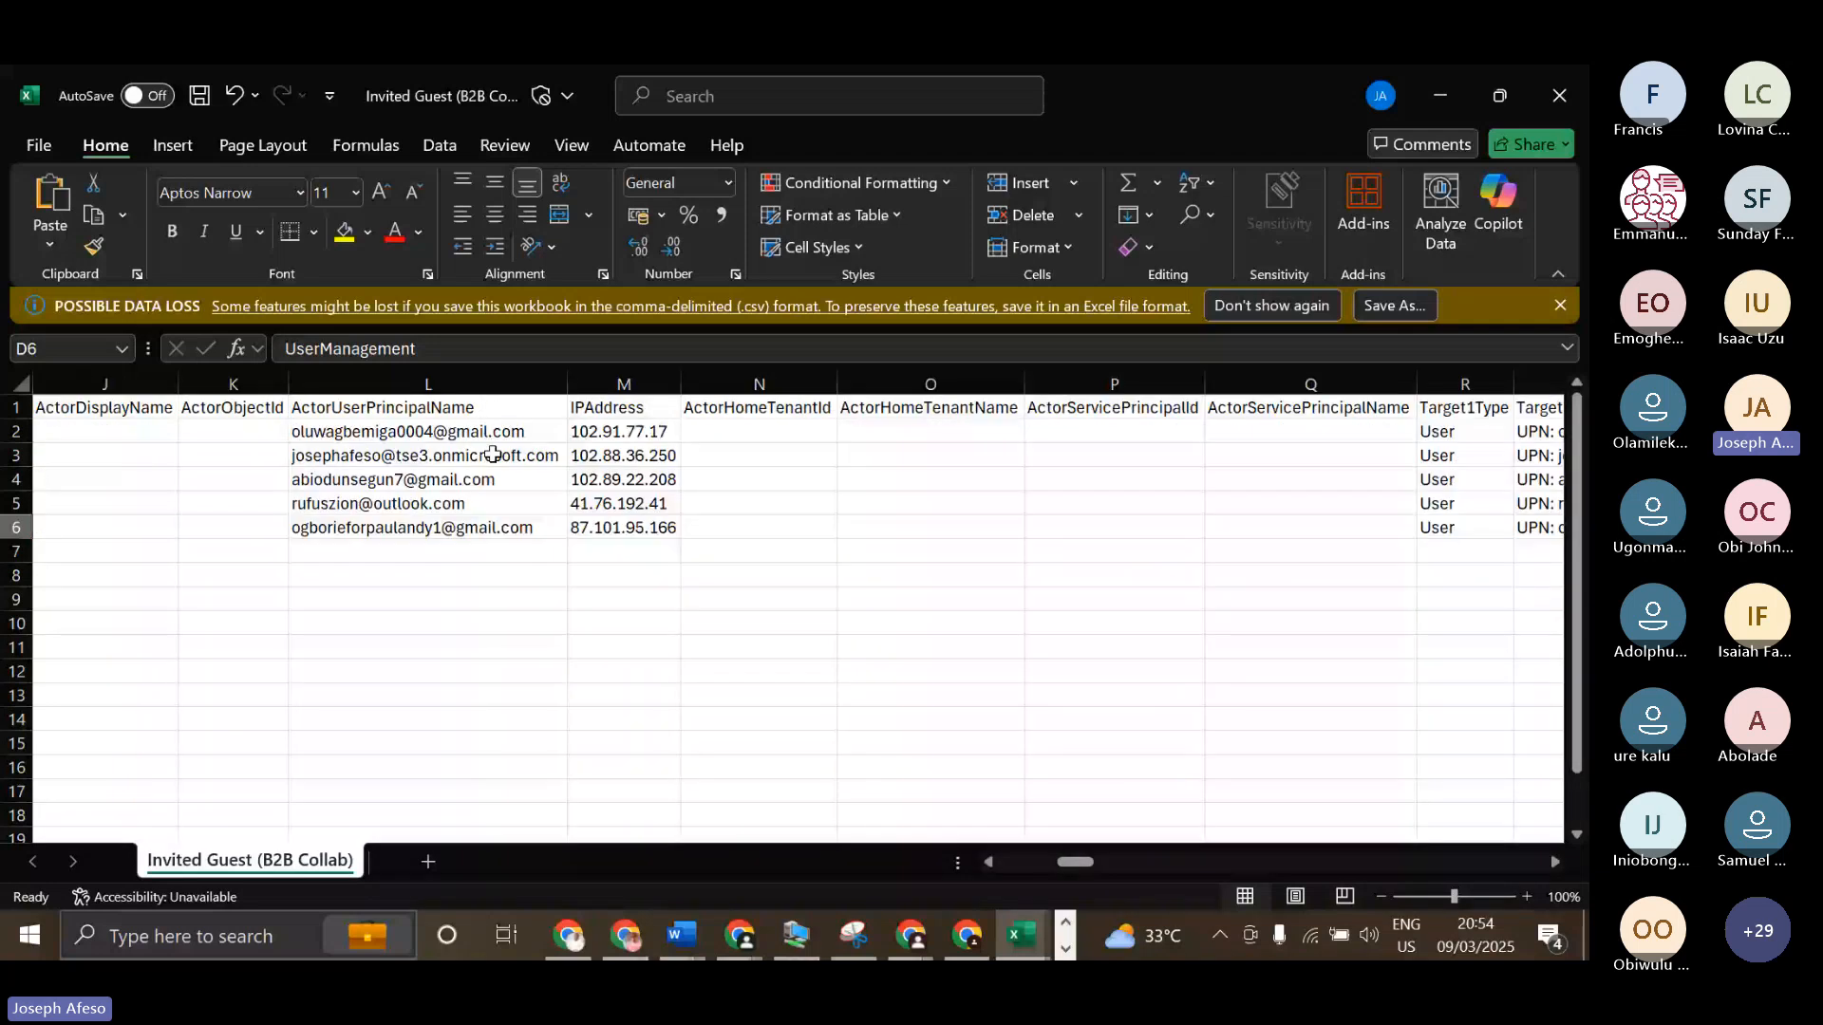
{"action": "left_click", "coordinate": [365, 408]}
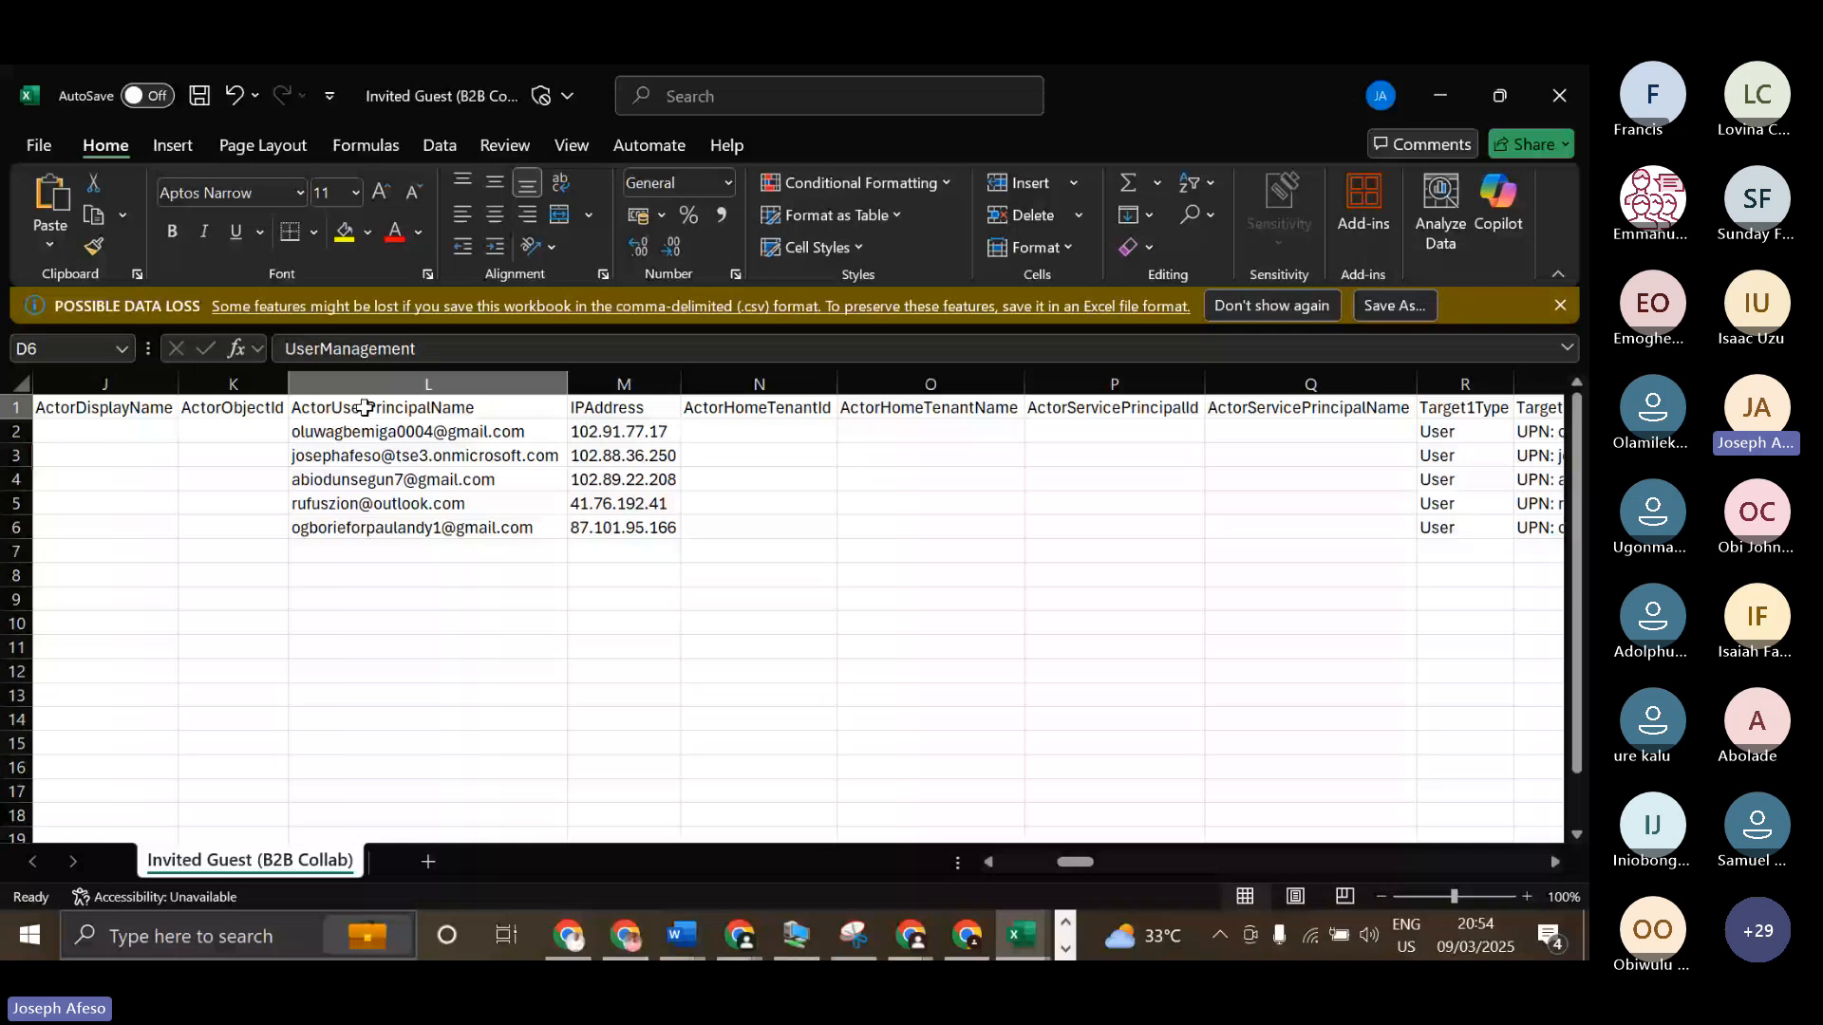
Review the ActorUserPrincipalName entries in rows 3 and 5 of the exported CSV and switch back to the Entra audit logs.
{"action": "left_click", "coordinate": [357, 456]}
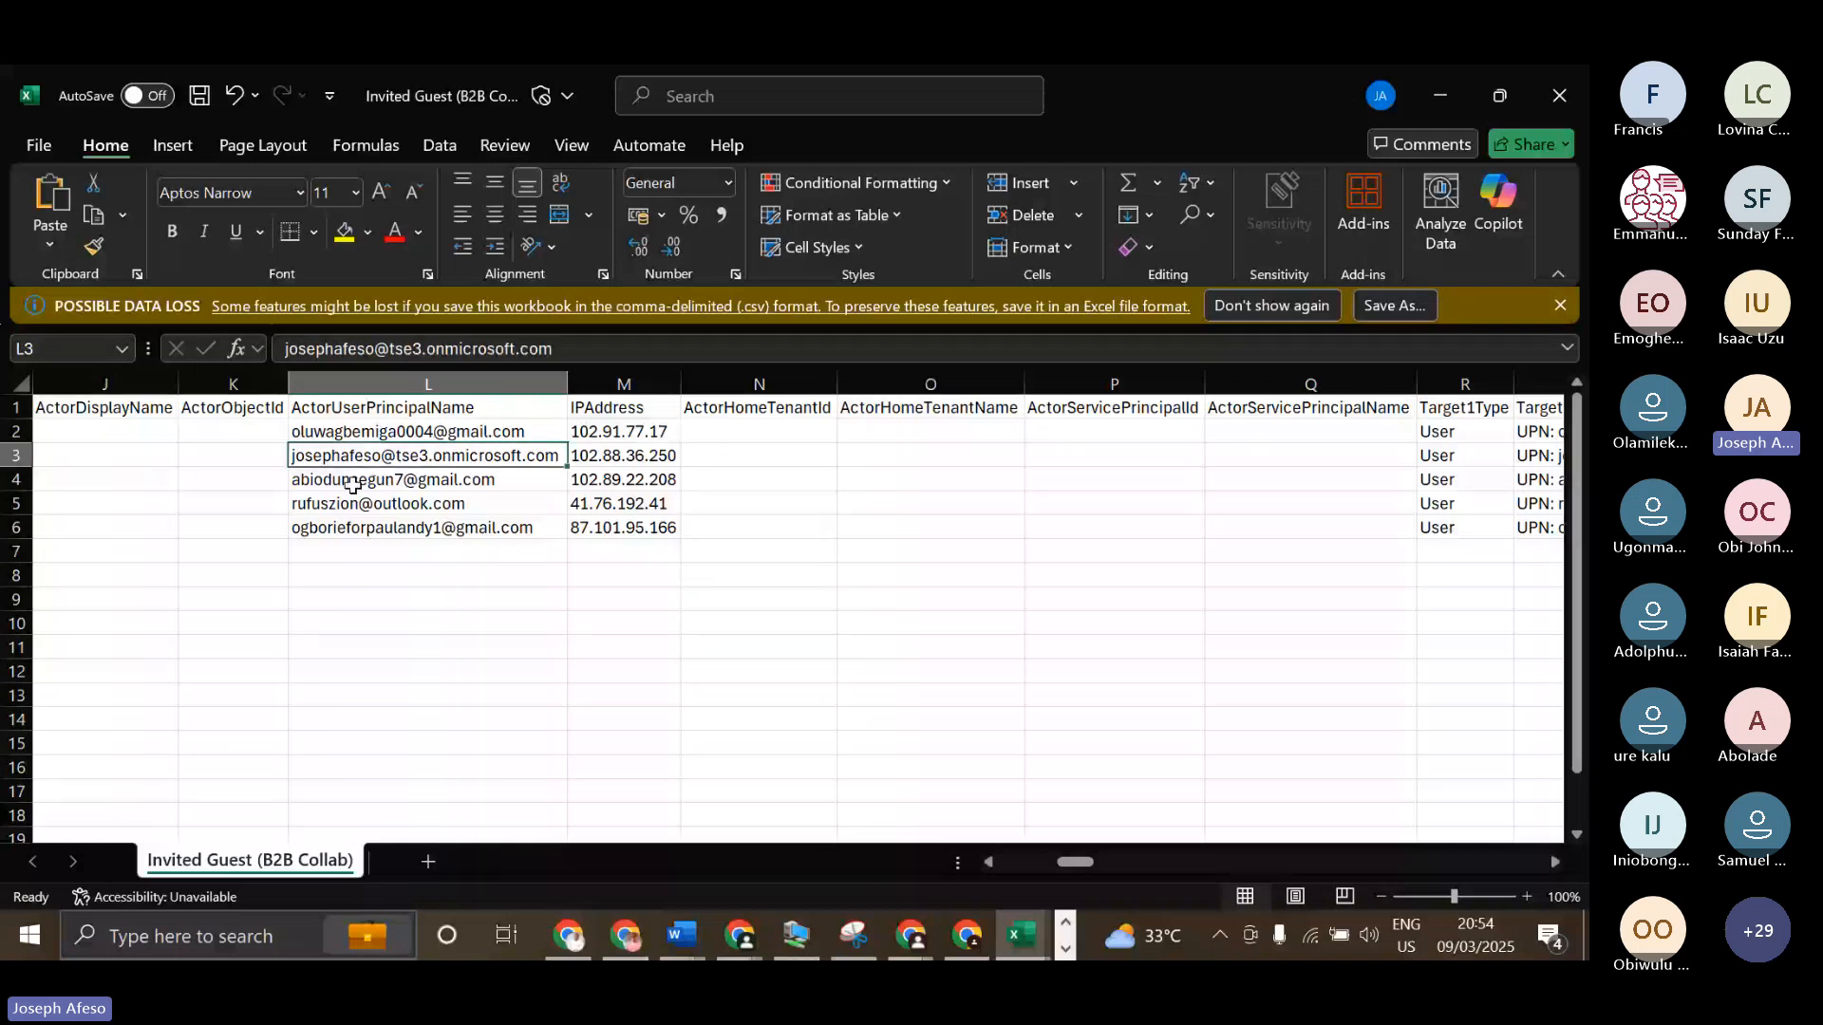
{"action": "left_click", "coordinate": [355, 505]}
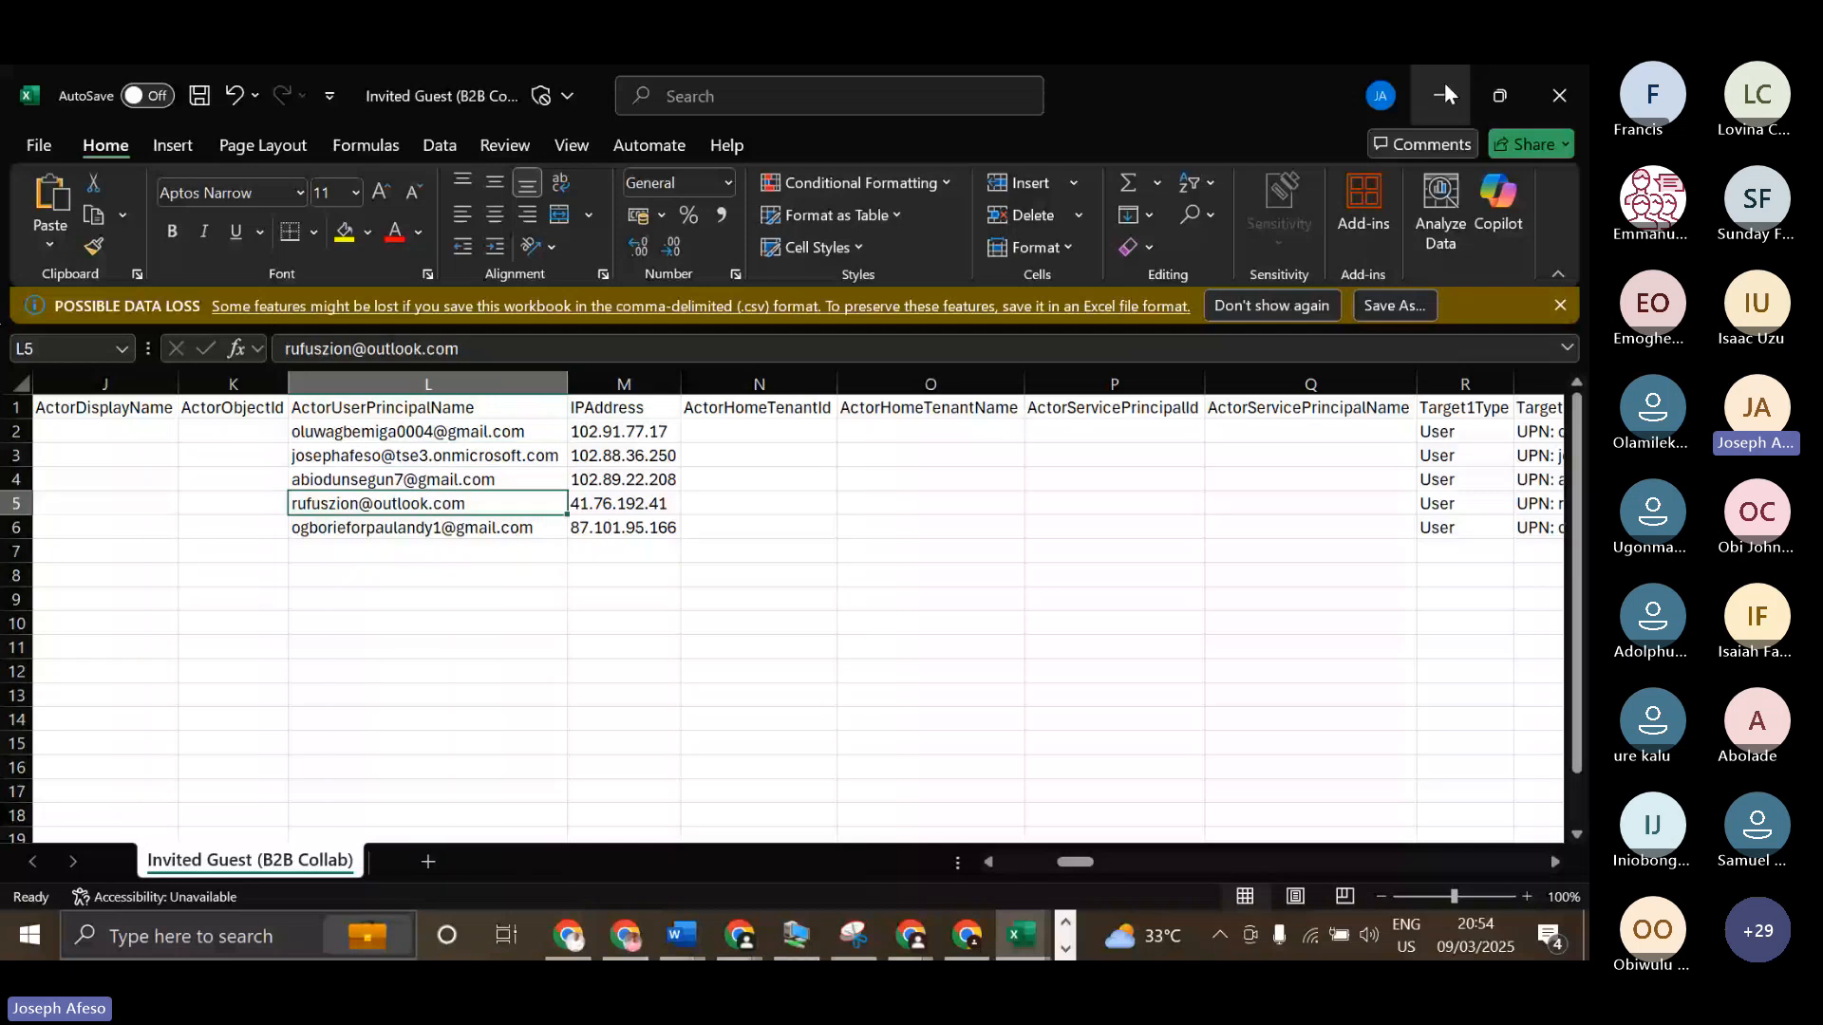
{"action": "left_click", "coordinate": [1444, 88]}
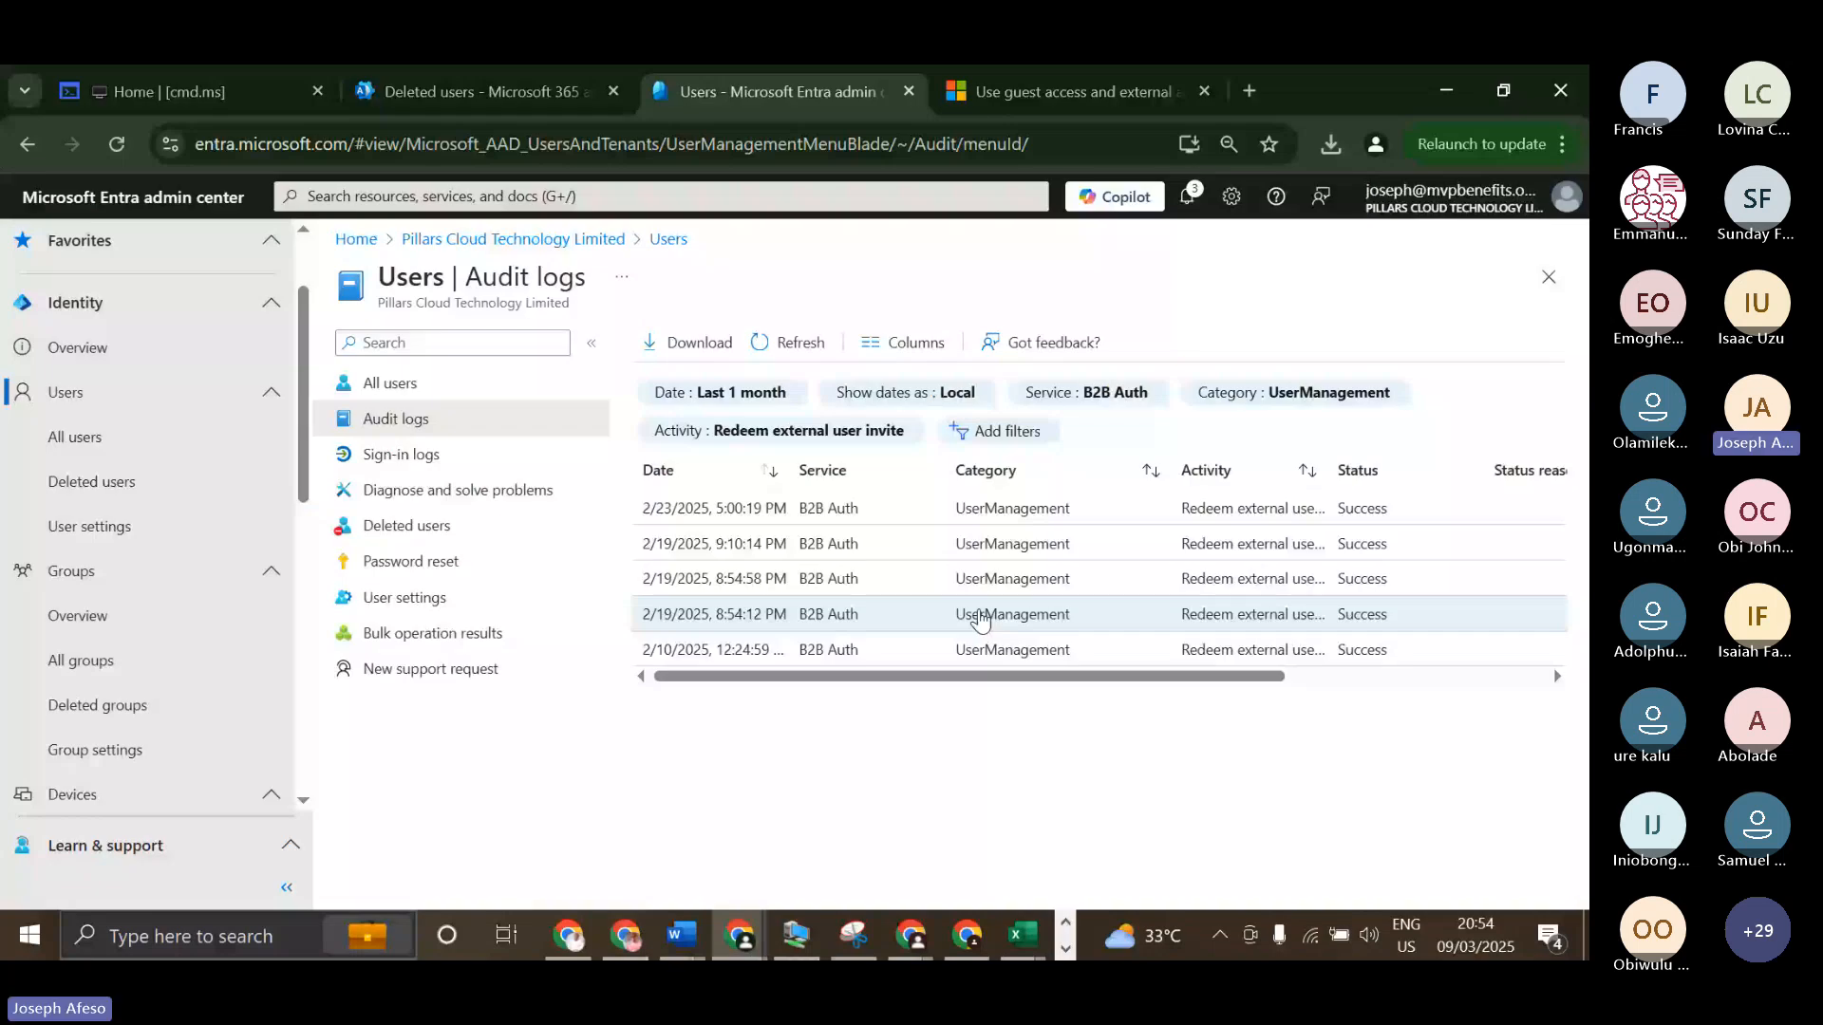
Set the audit log Service filter to All and look through the unfiltered UserManagement entries.
{"action": "left_click", "coordinate": [1129, 397]}
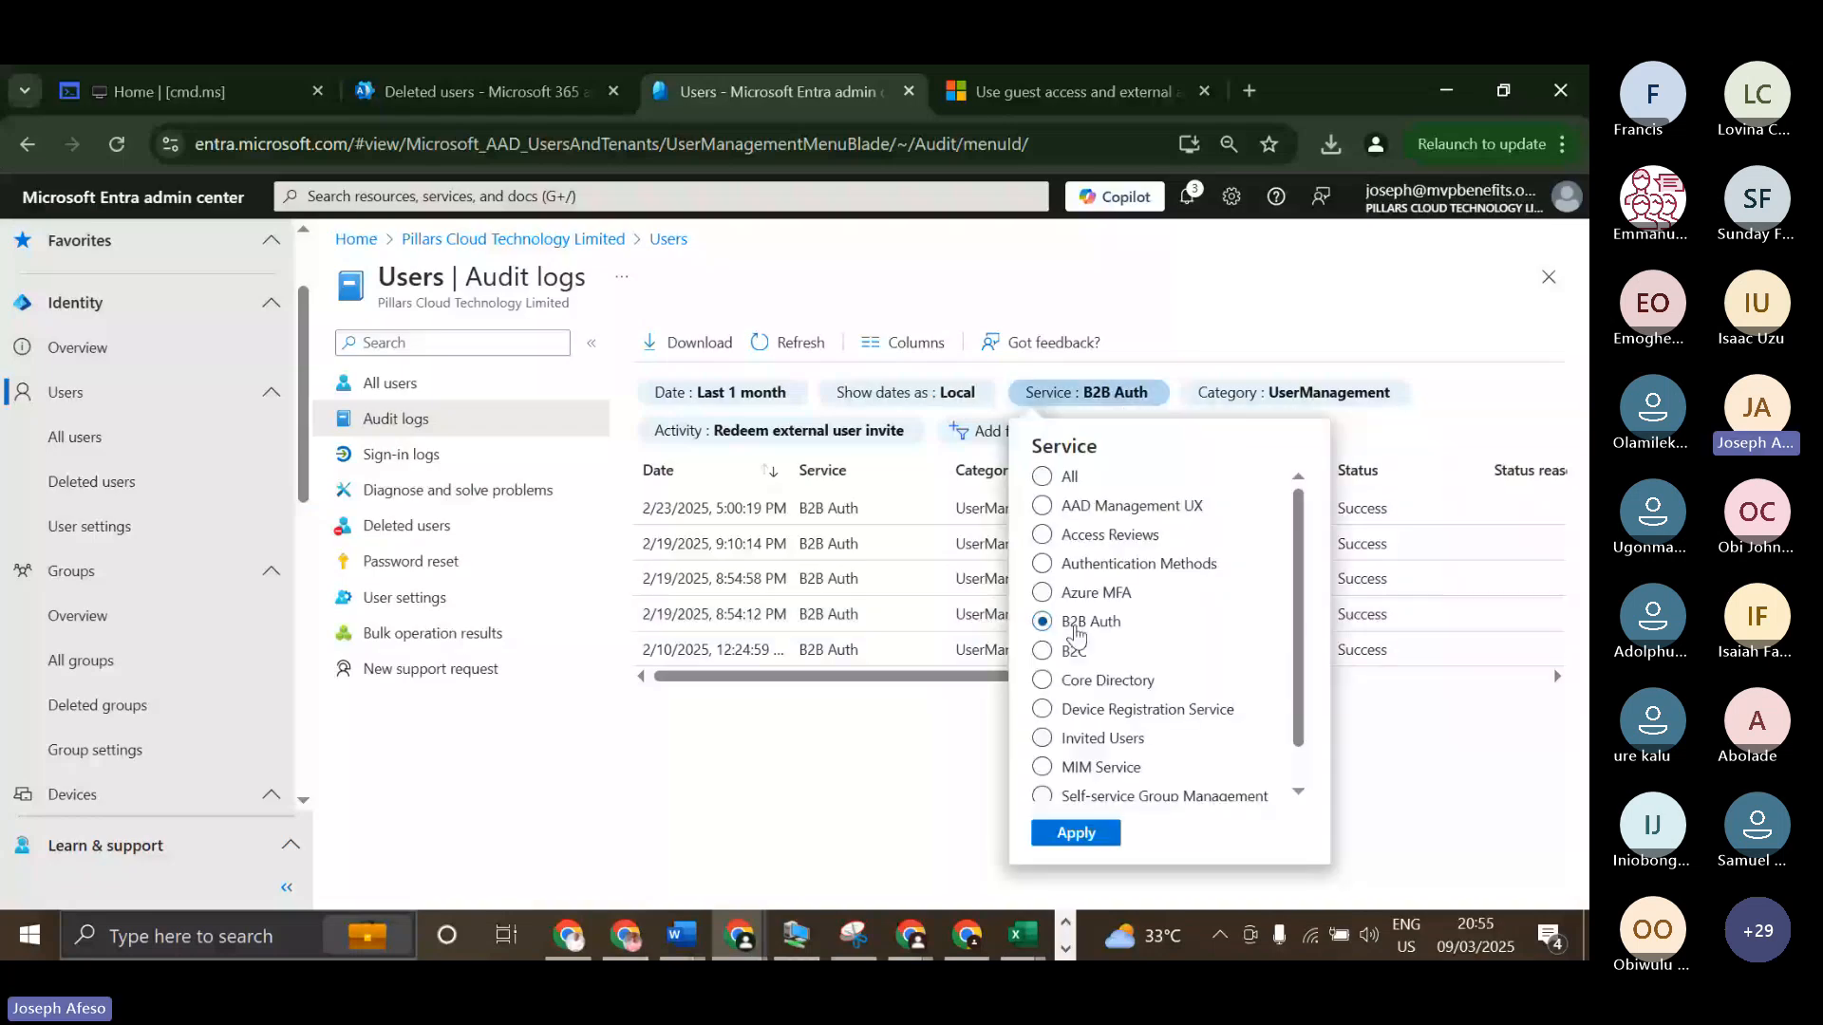
{"action": "scroll", "coordinate": [1122, 707], "scroll_direction": "down", "scroll_amount": 1}
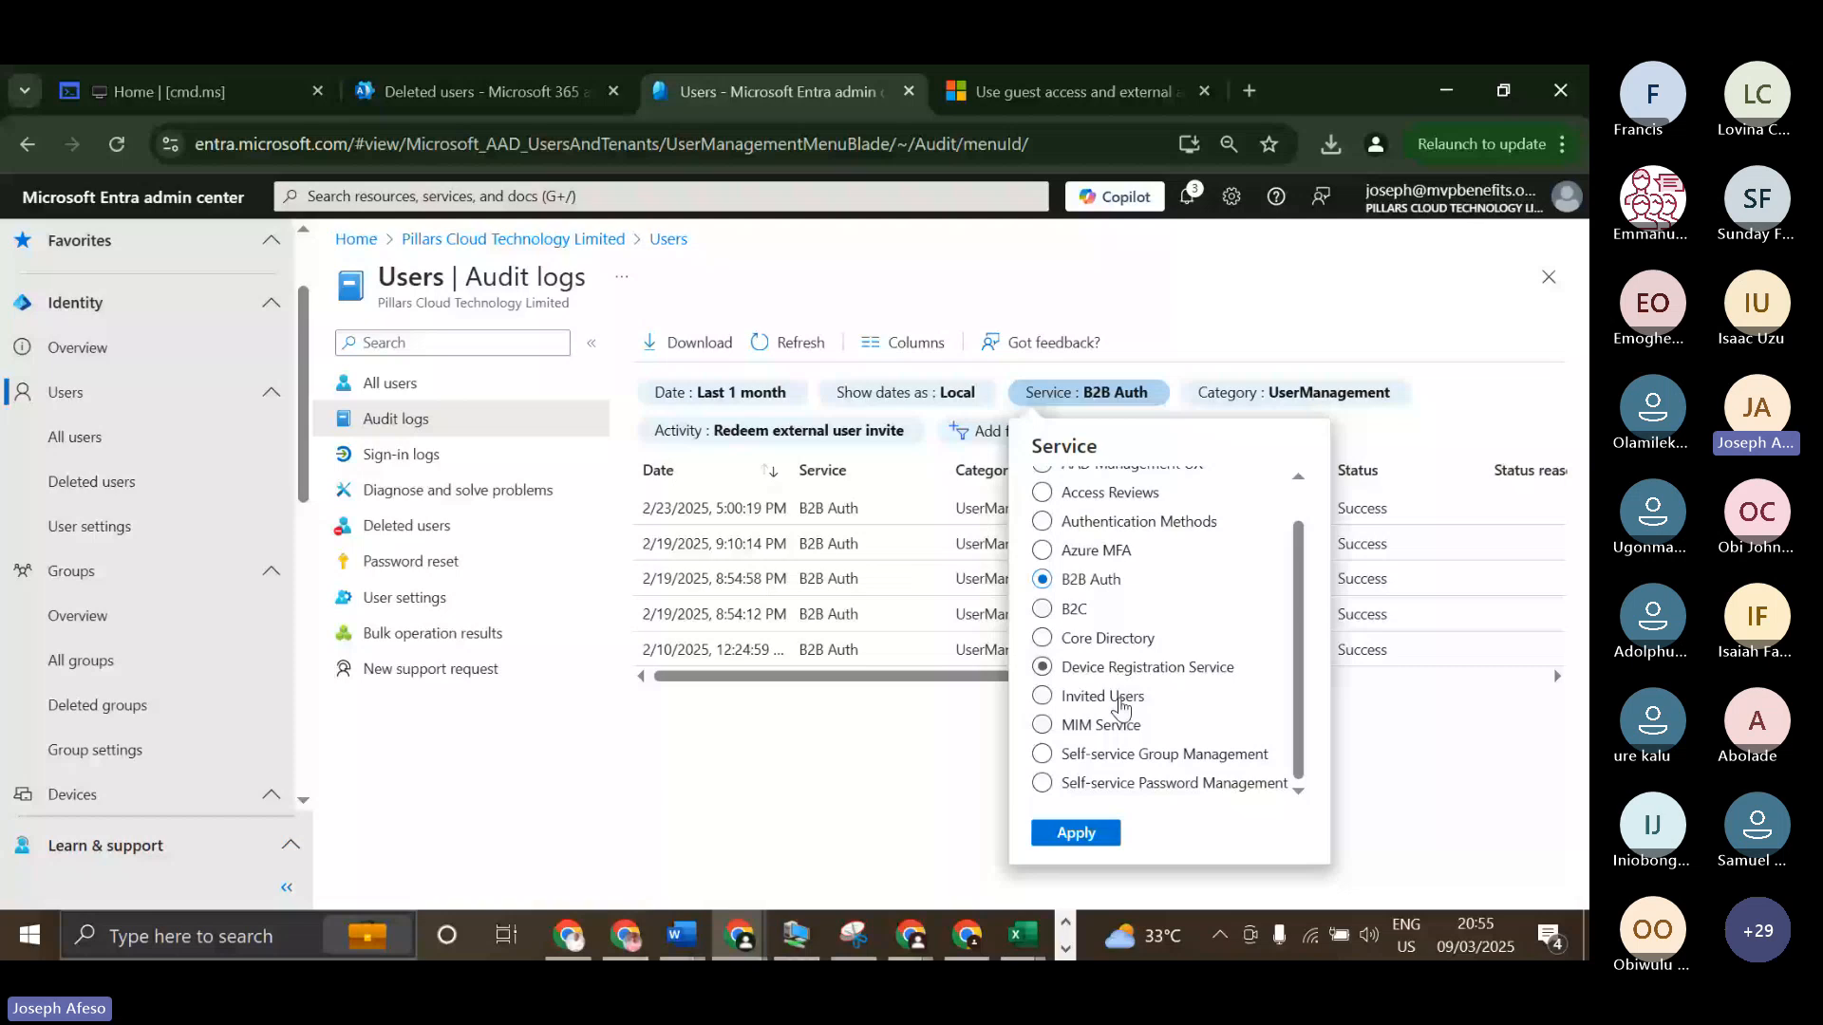
{"action": "scroll", "coordinate": [1121, 707], "scroll_direction": "up", "scroll_amount": 1}
{"action": "left_click", "coordinate": [1045, 477]}
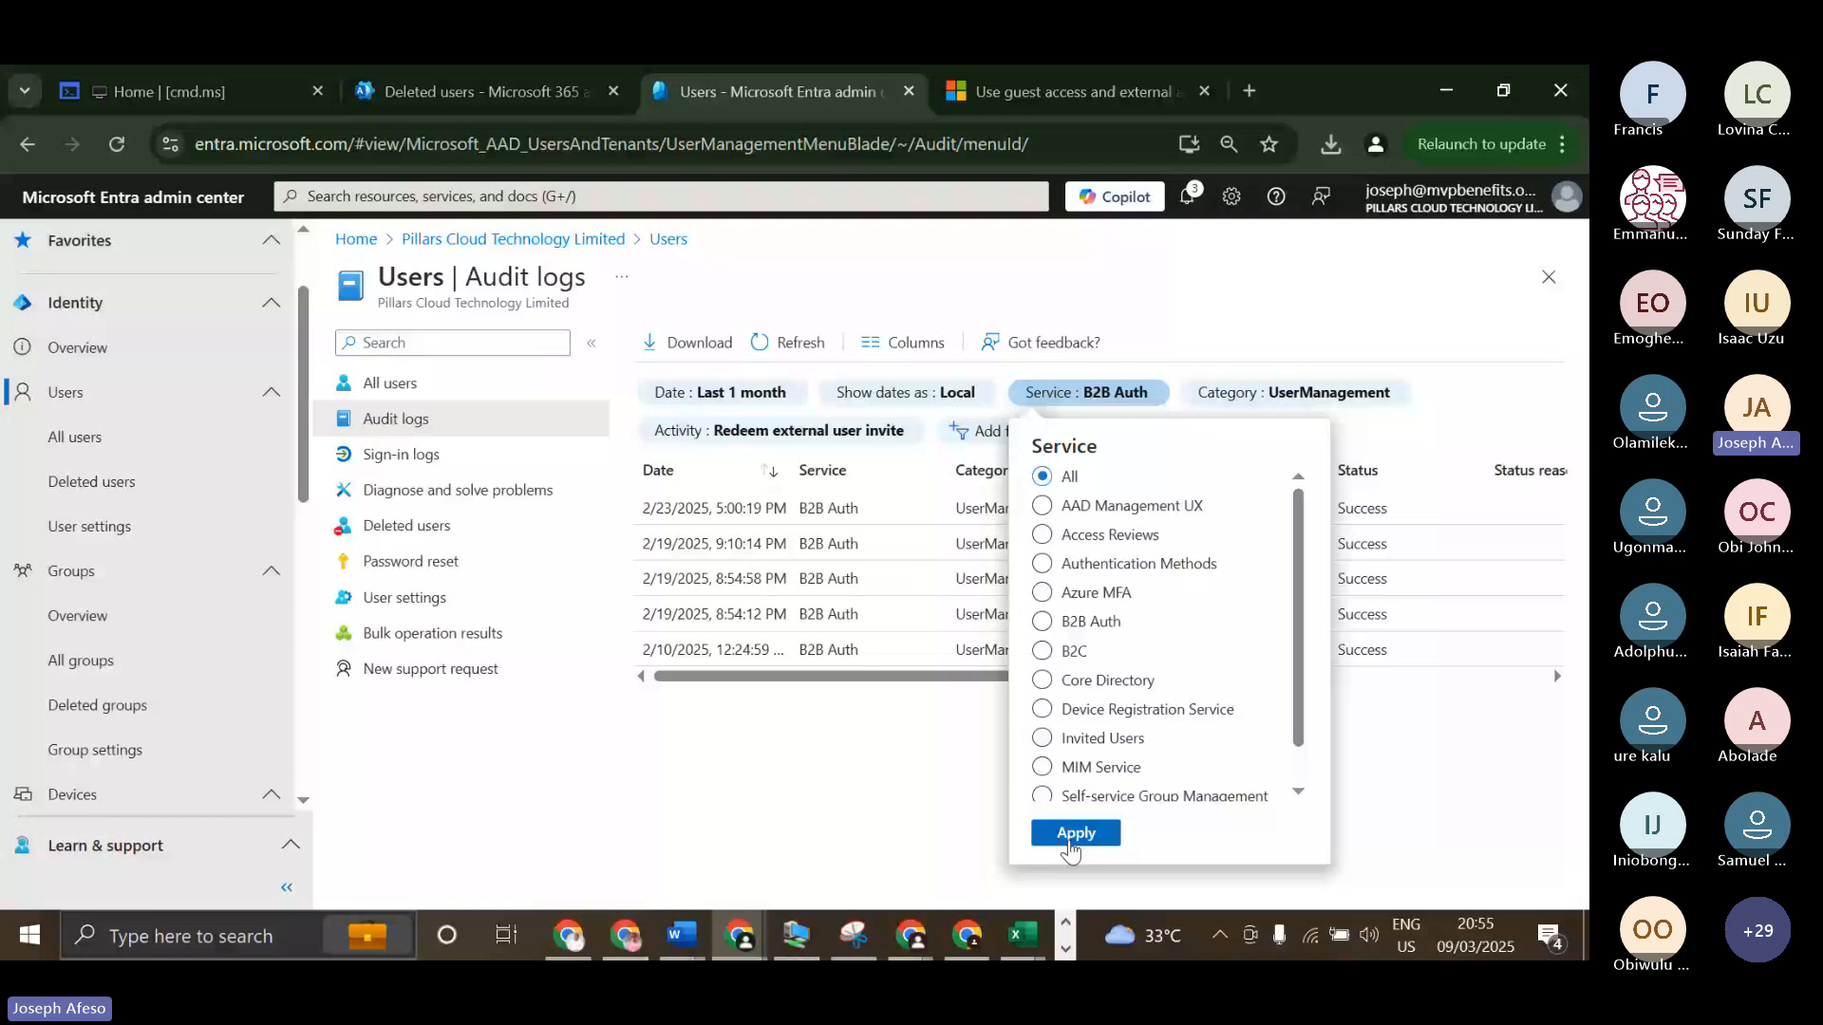
{"action": "left_click", "coordinate": [1076, 833]}
{"action": "scroll", "coordinate": [1269, 665], "scroll_direction": "down", "scroll_amount": 5}
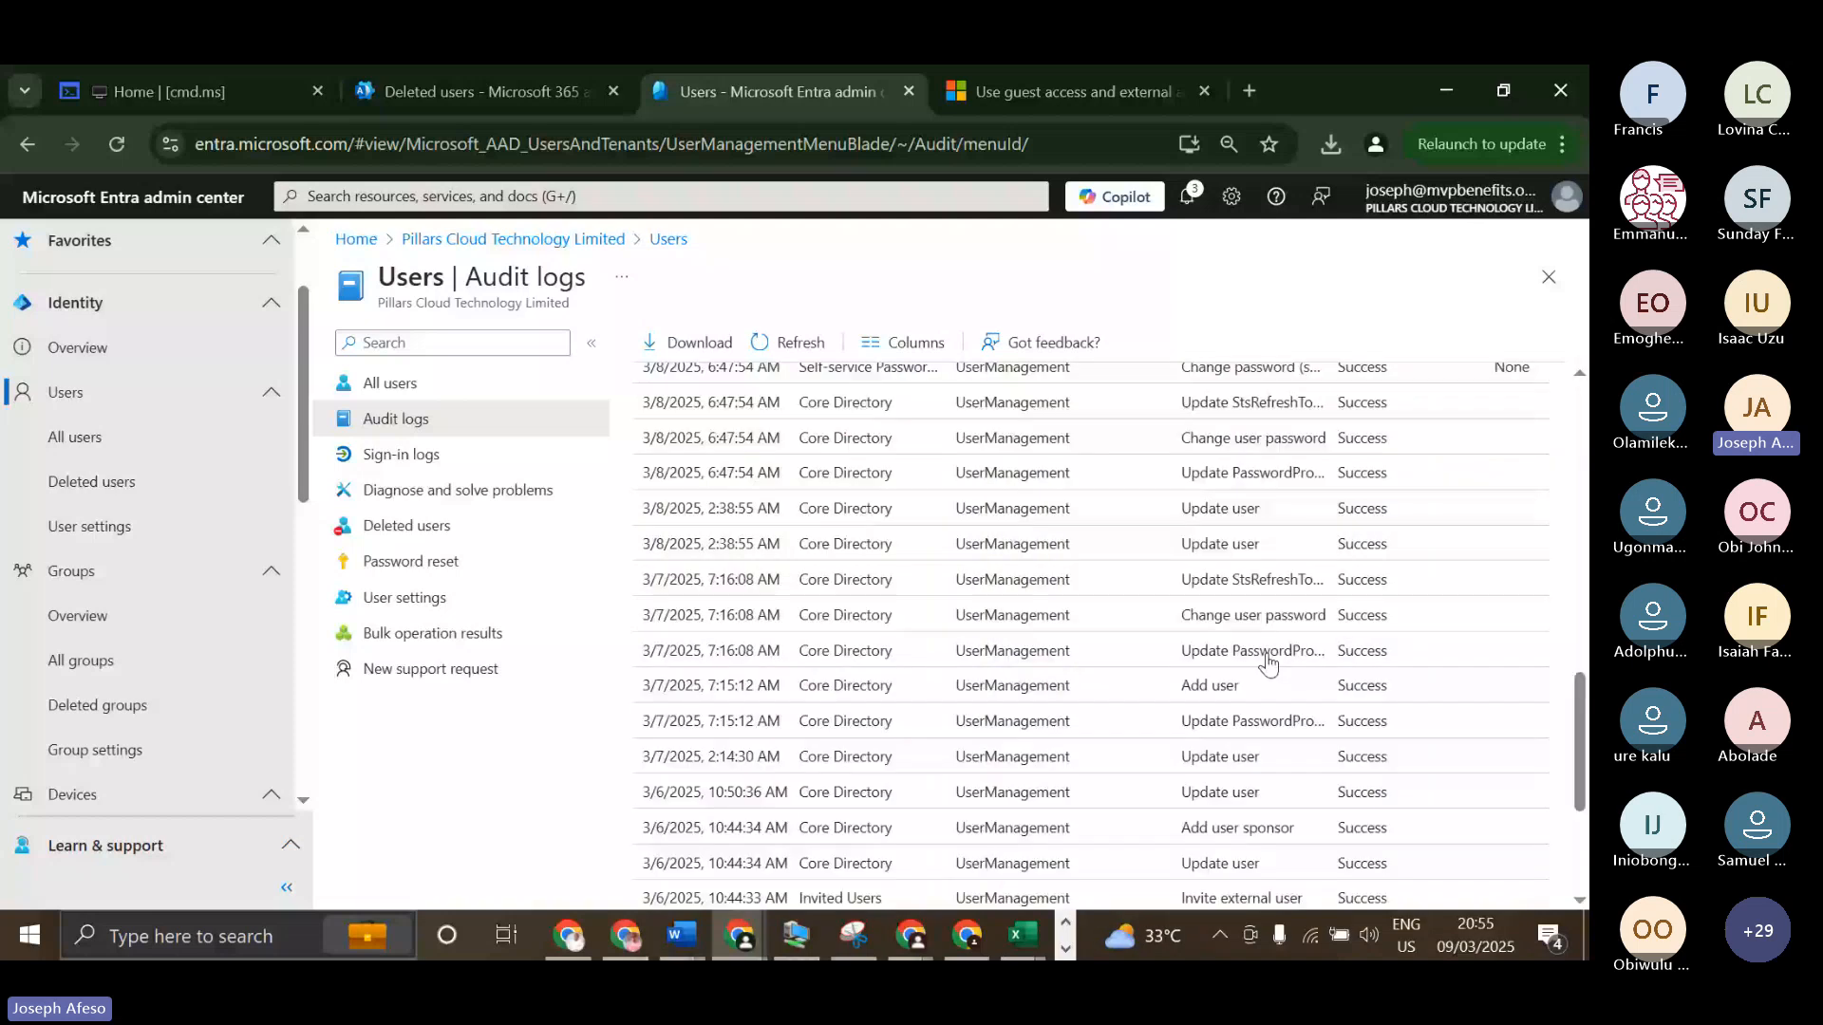
View the tenant-wide sign-in logs, and open the signed-in administrator's member account from the all-users list to view its own sign-in logs.
{"action": "left_click", "coordinate": [438, 459]}
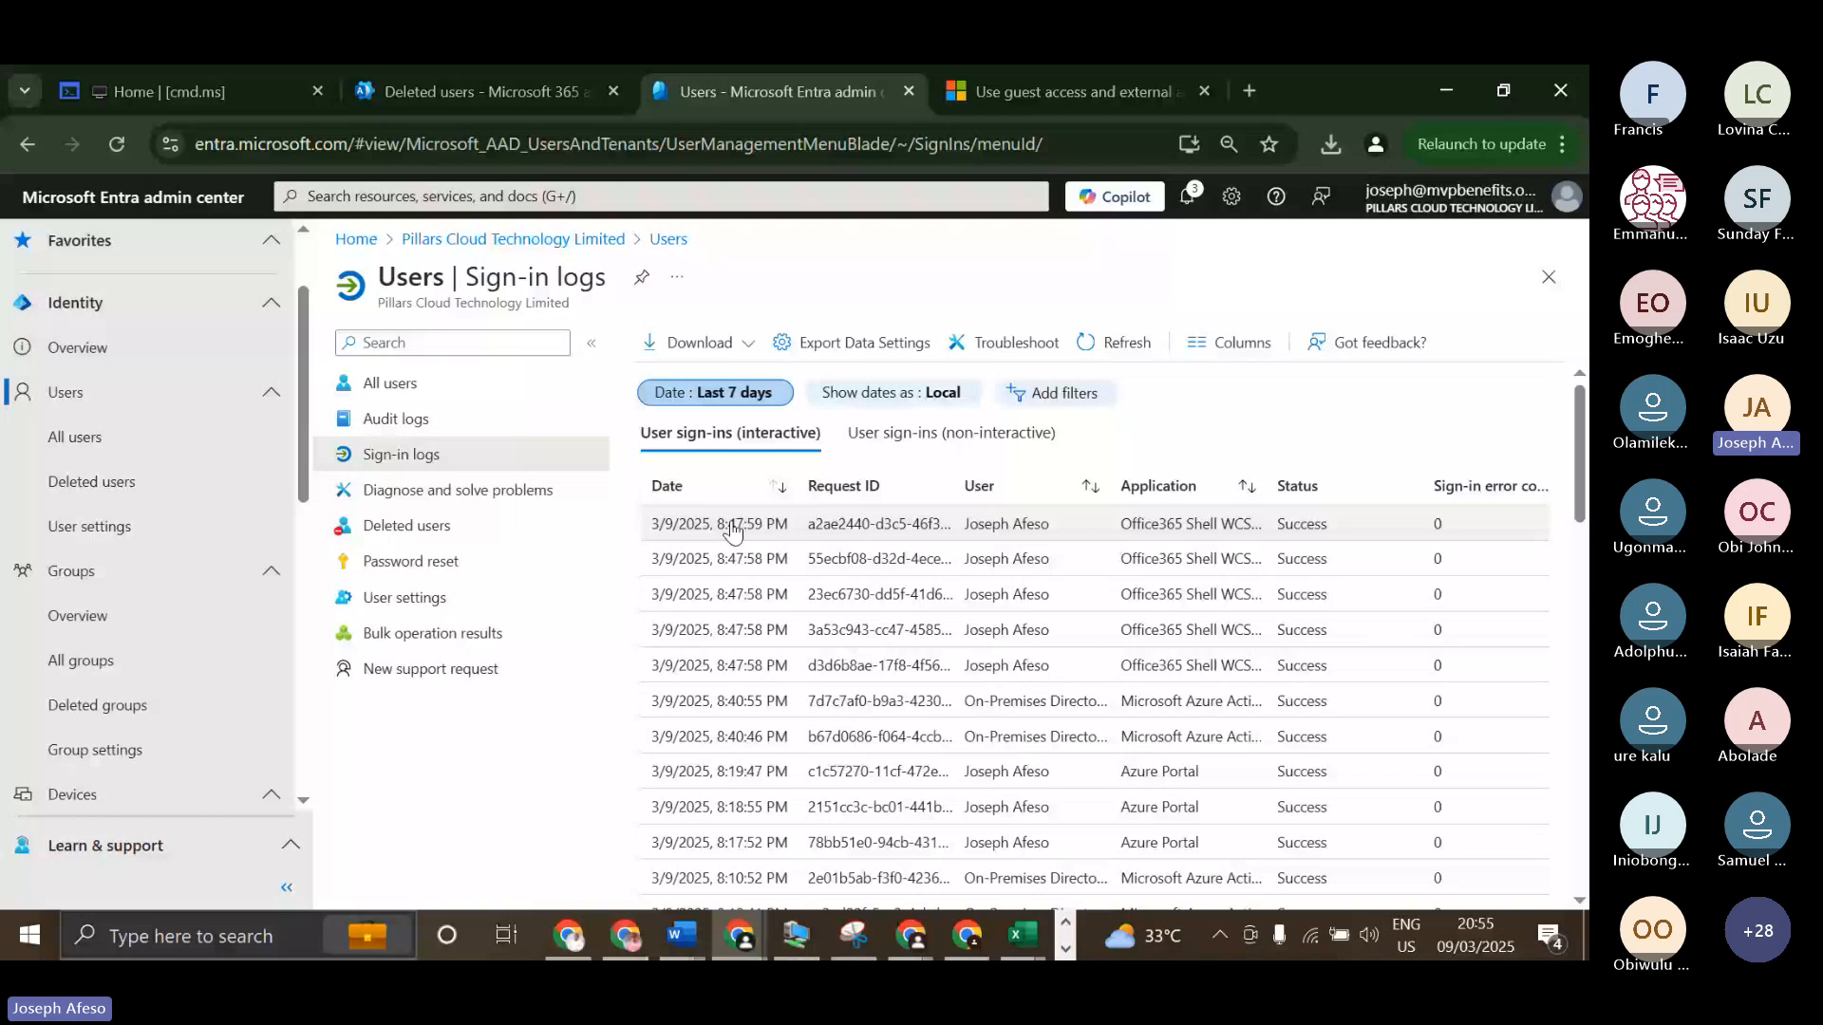
{"action": "left_click", "coordinate": [391, 385]}
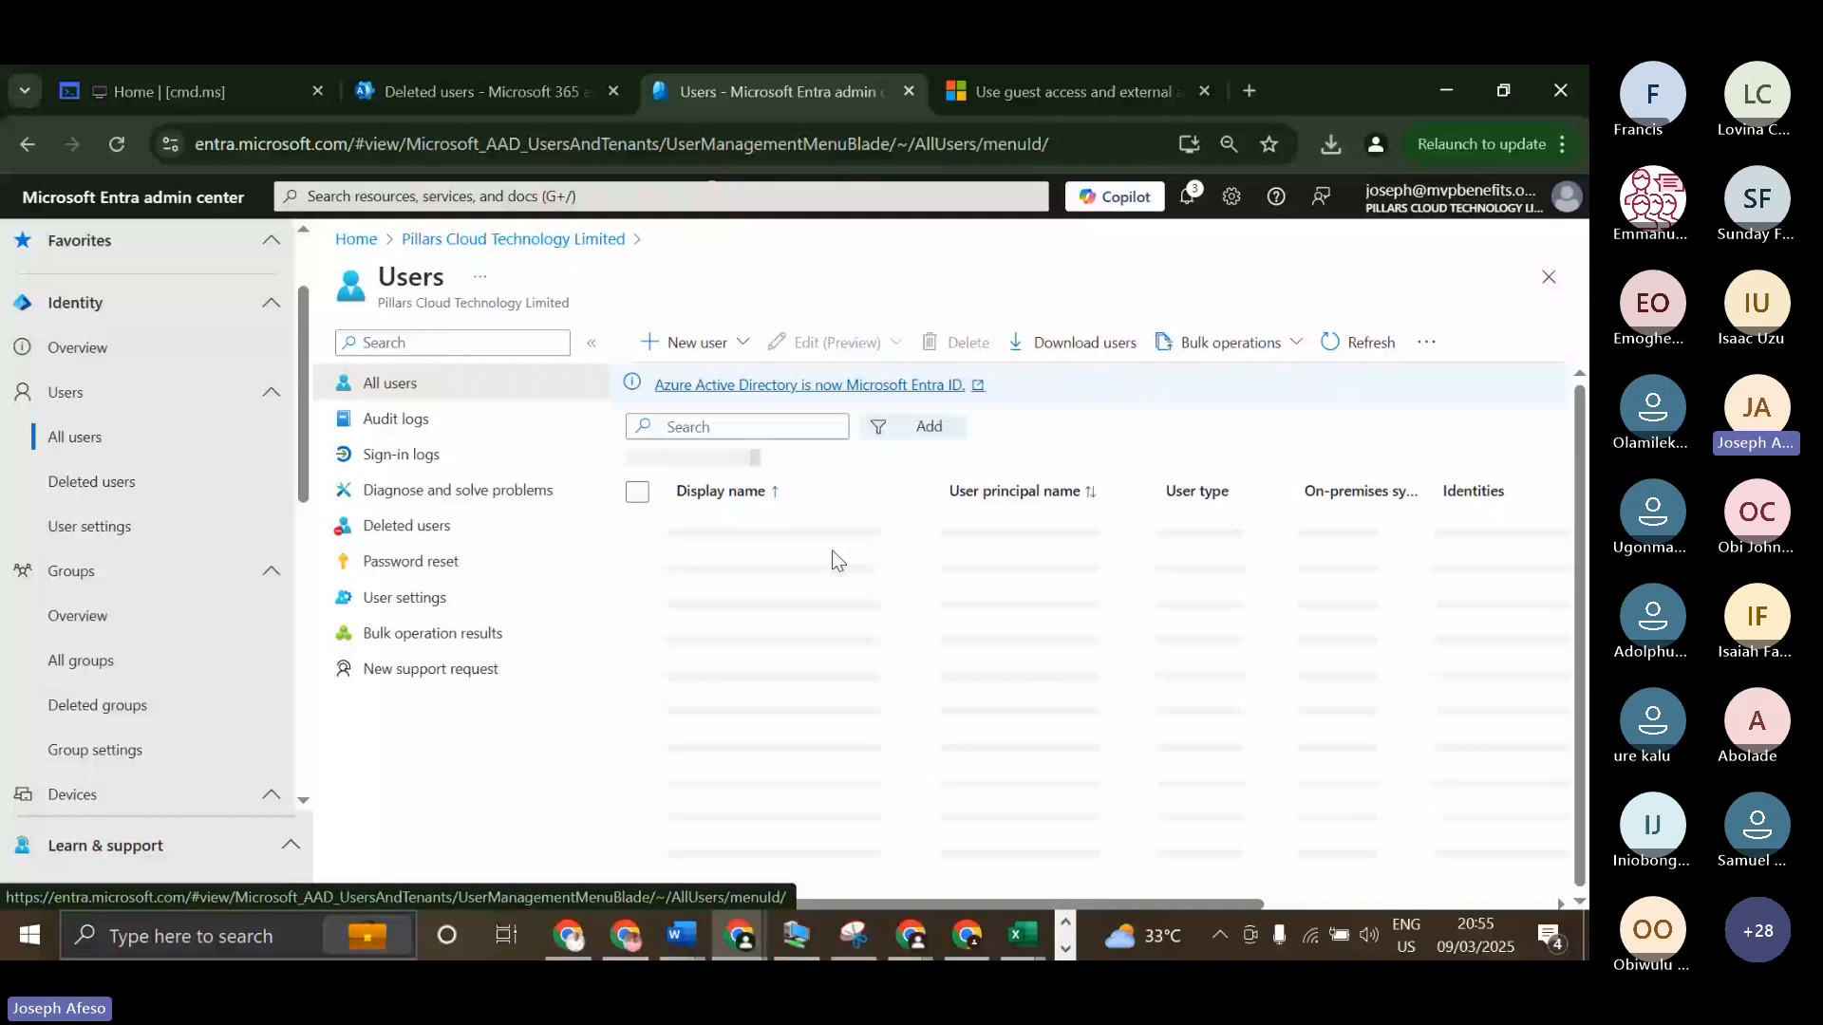
{"action": "scroll", "coordinate": [761, 742], "scroll_direction": "down", "scroll_amount": 2}
{"action": "scroll", "coordinate": [760, 742], "scroll_direction": "down", "scroll_amount": 4}
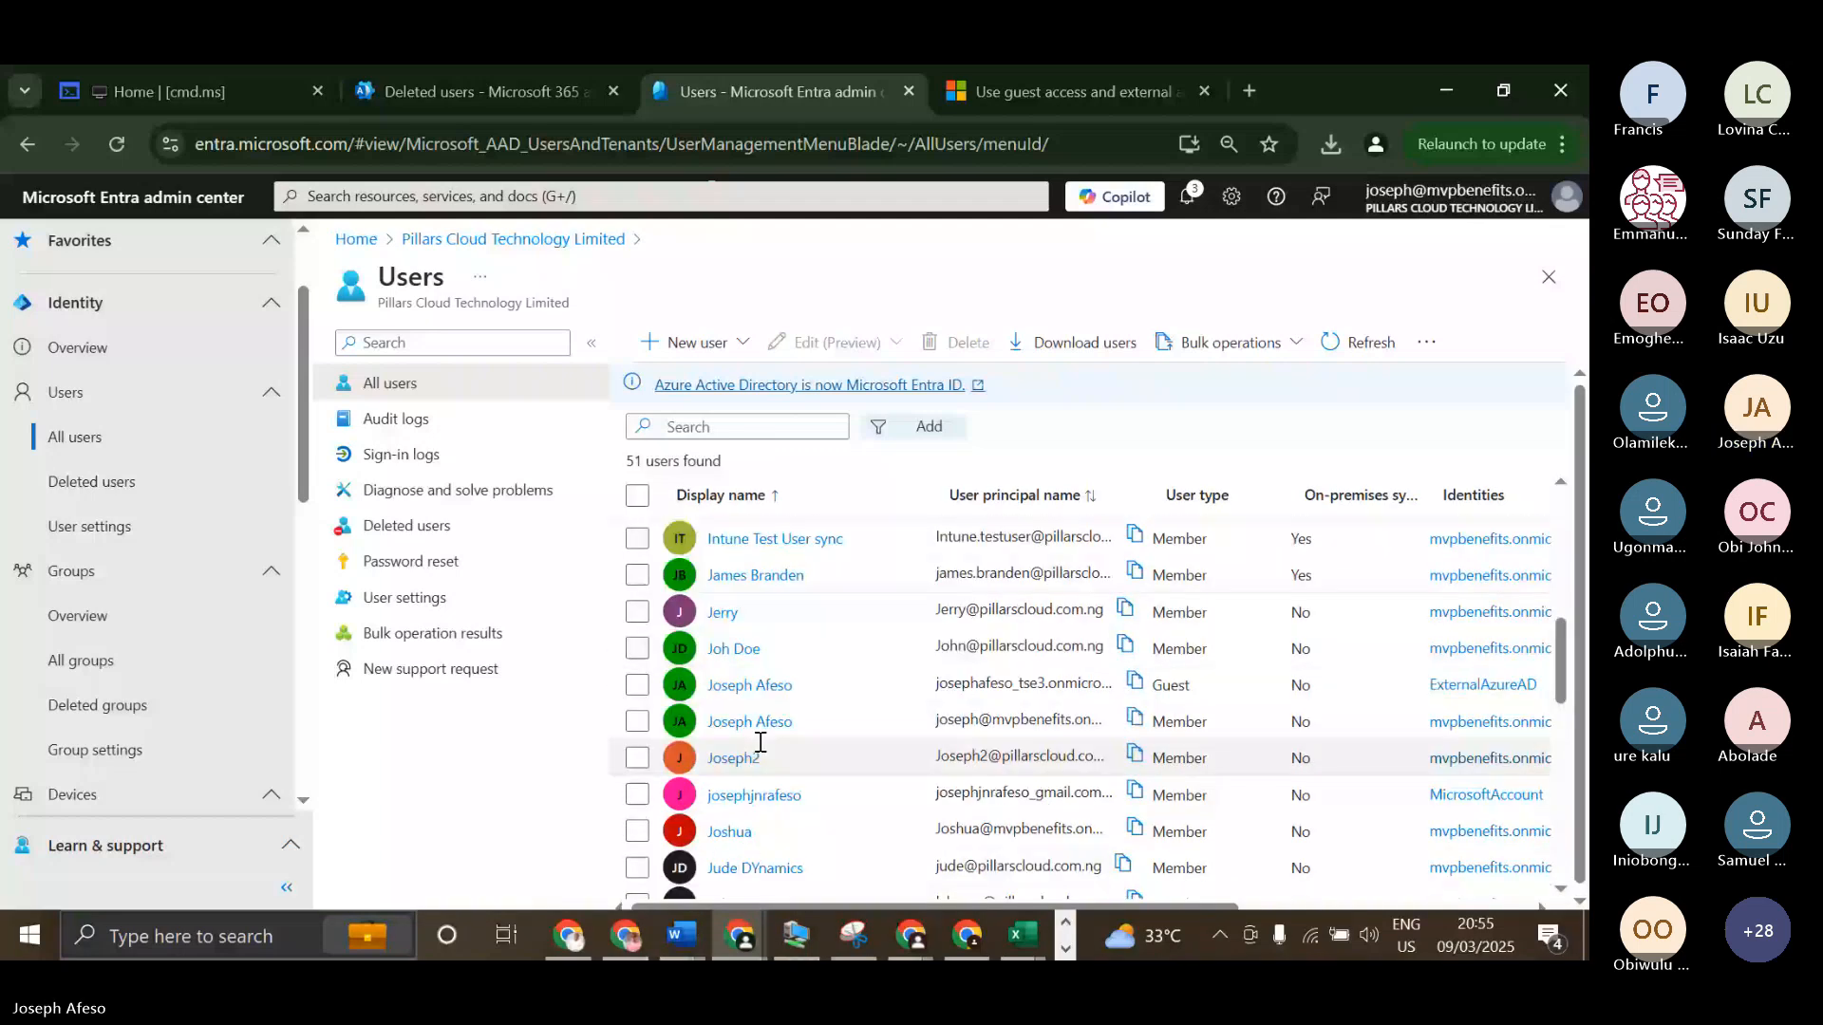
{"action": "left_click", "coordinate": [731, 832]}
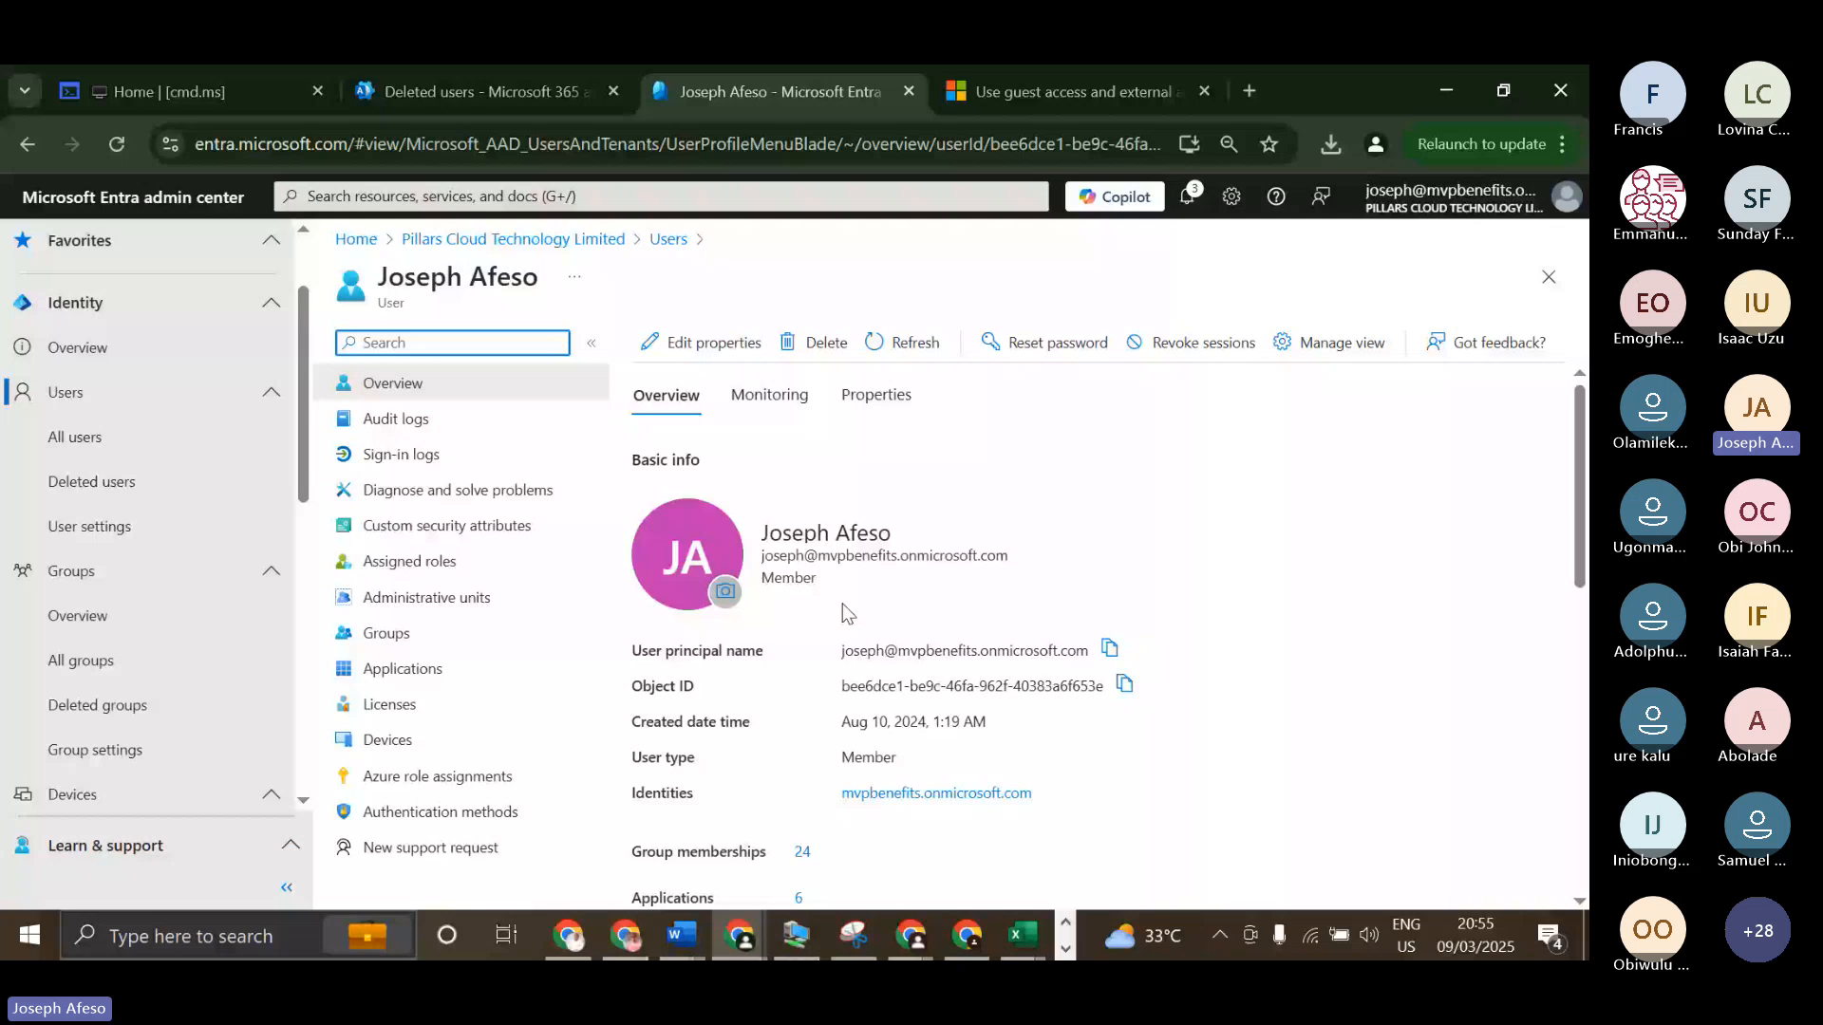
{"action": "left_click", "coordinate": [401, 454]}
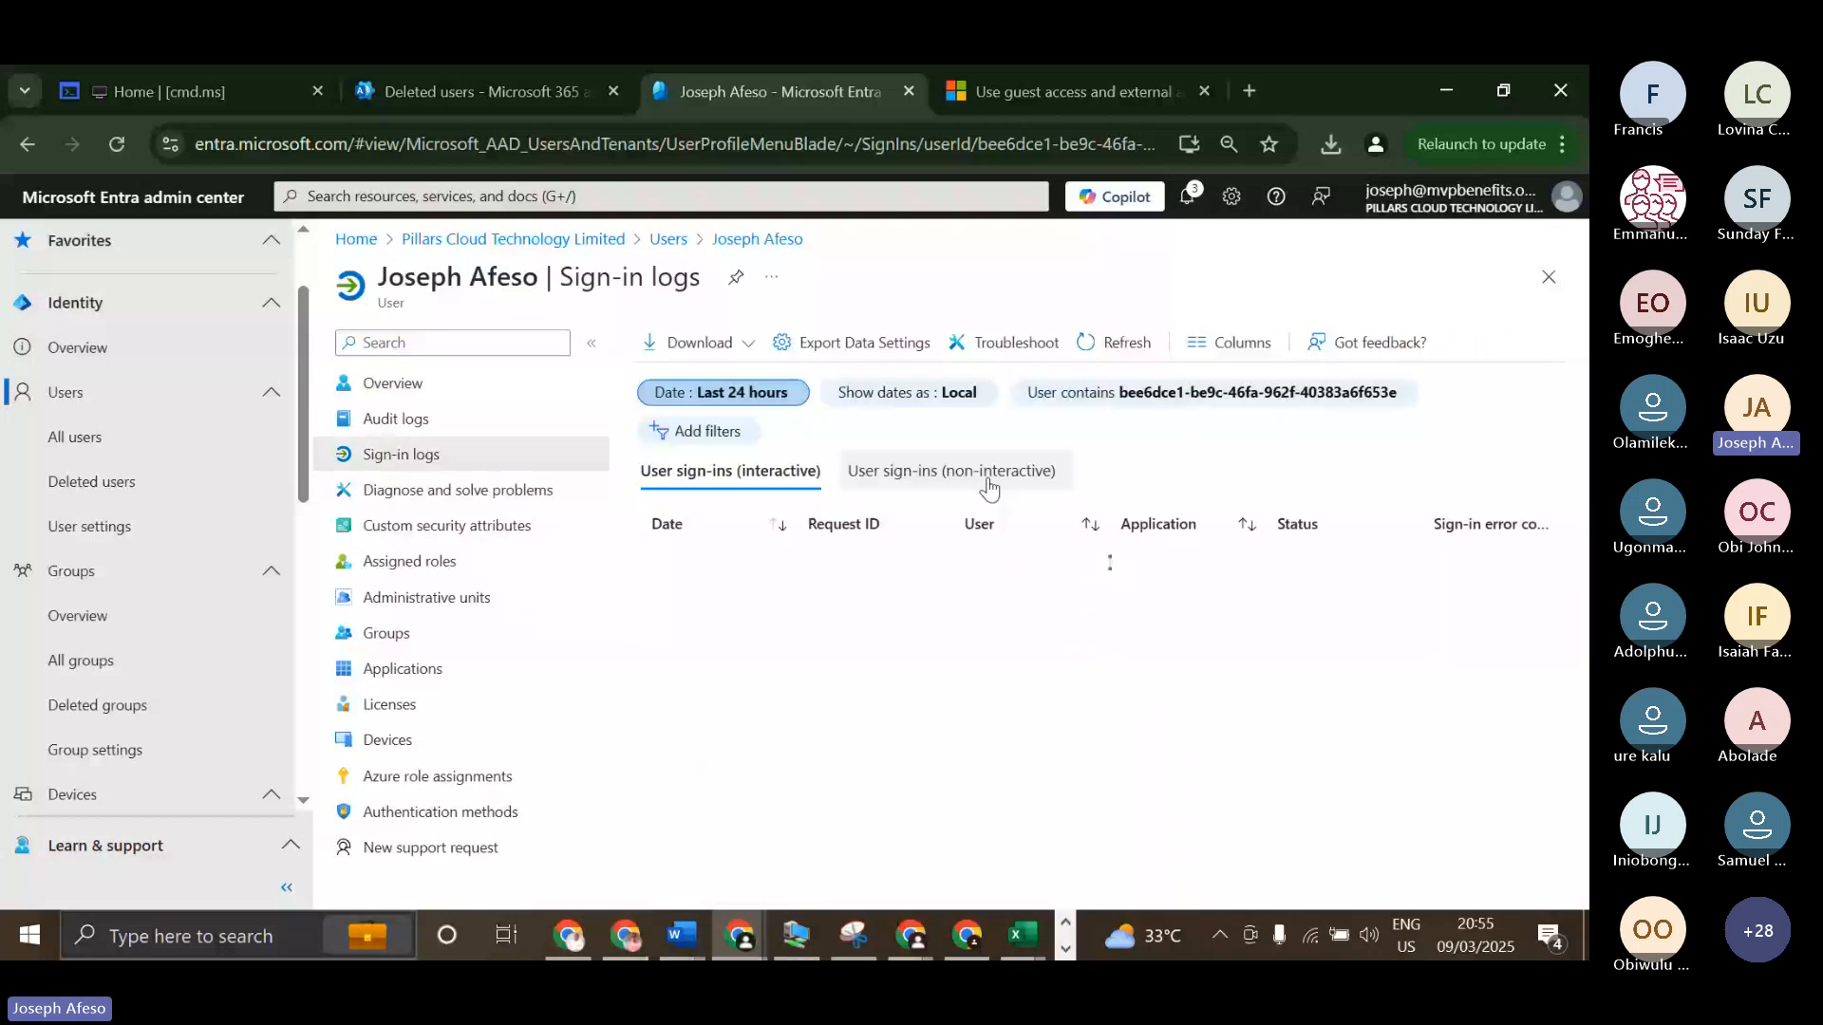
{"action": "scroll", "coordinate": [999, 686], "scroll_direction": "down", "scroll_amount": 1}
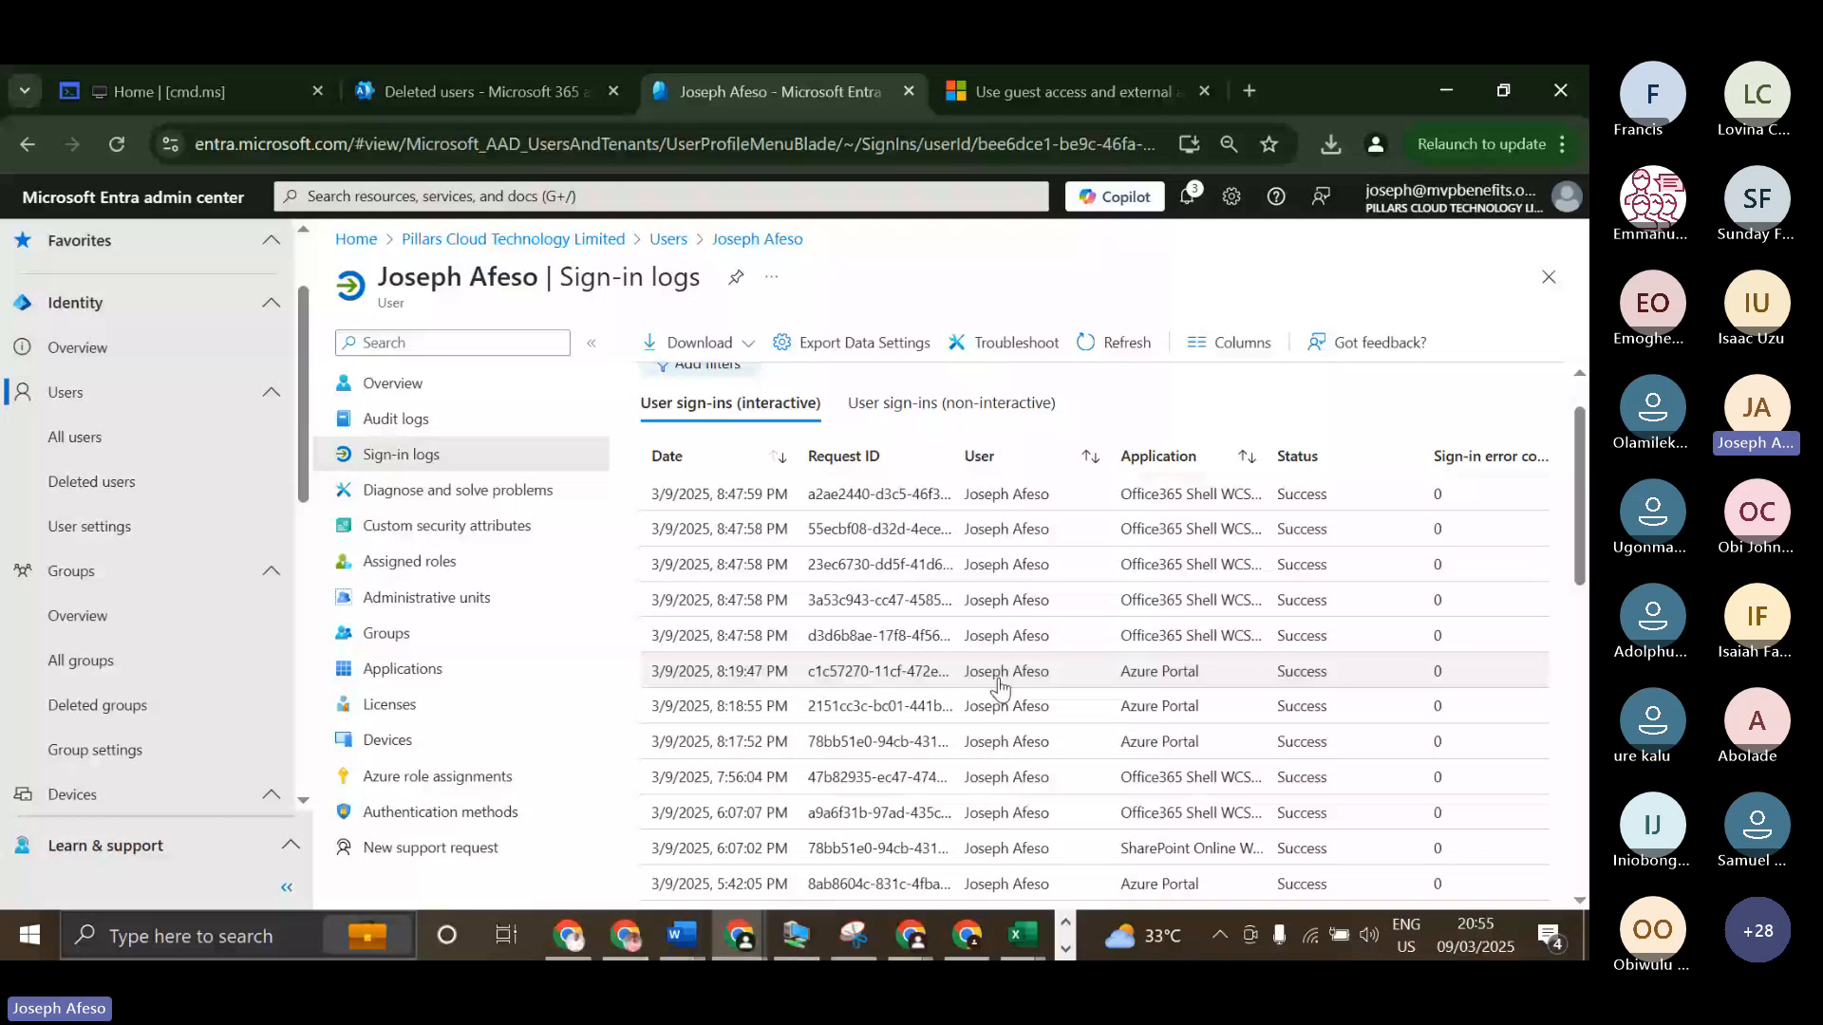
{"action": "scroll", "coordinate": [999, 685], "scroll_direction": "up", "scroll_amount": 1}
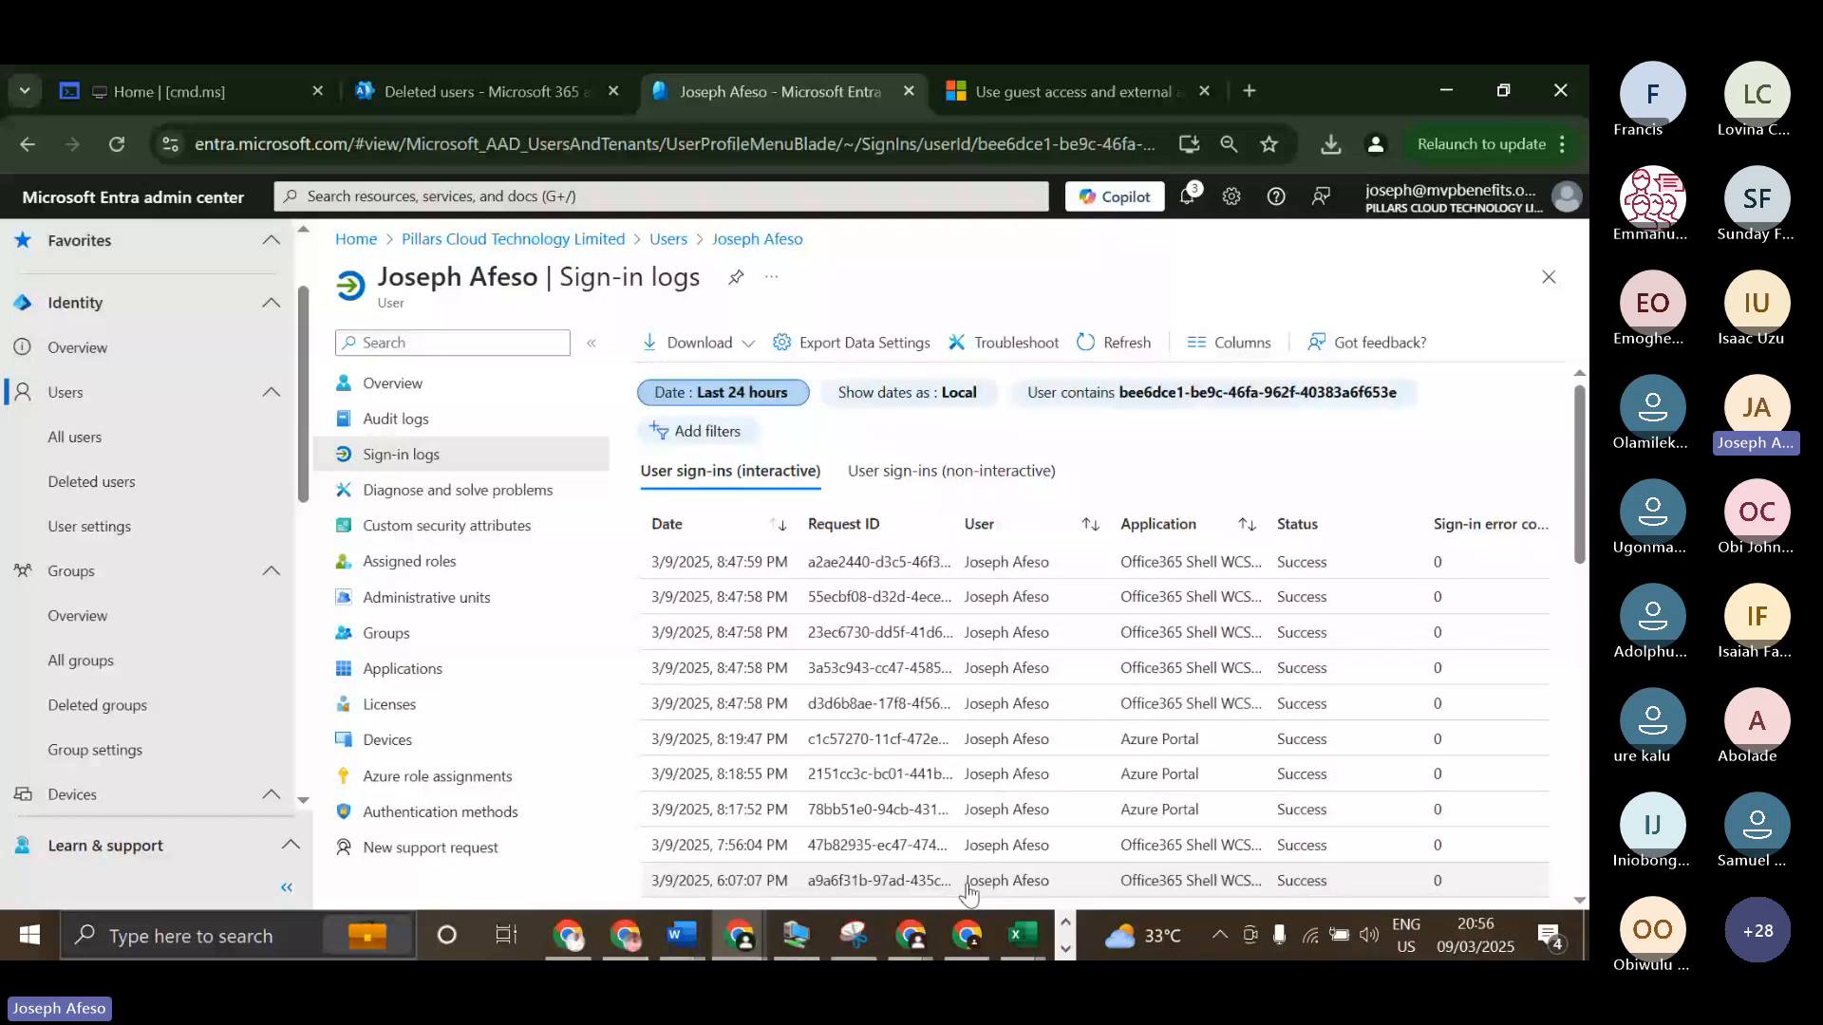
Set the date range of the user's sign-in logs to Last 1 month and look through the interactive sign-ins.
{"action": "left_click", "coordinate": [736, 399]}
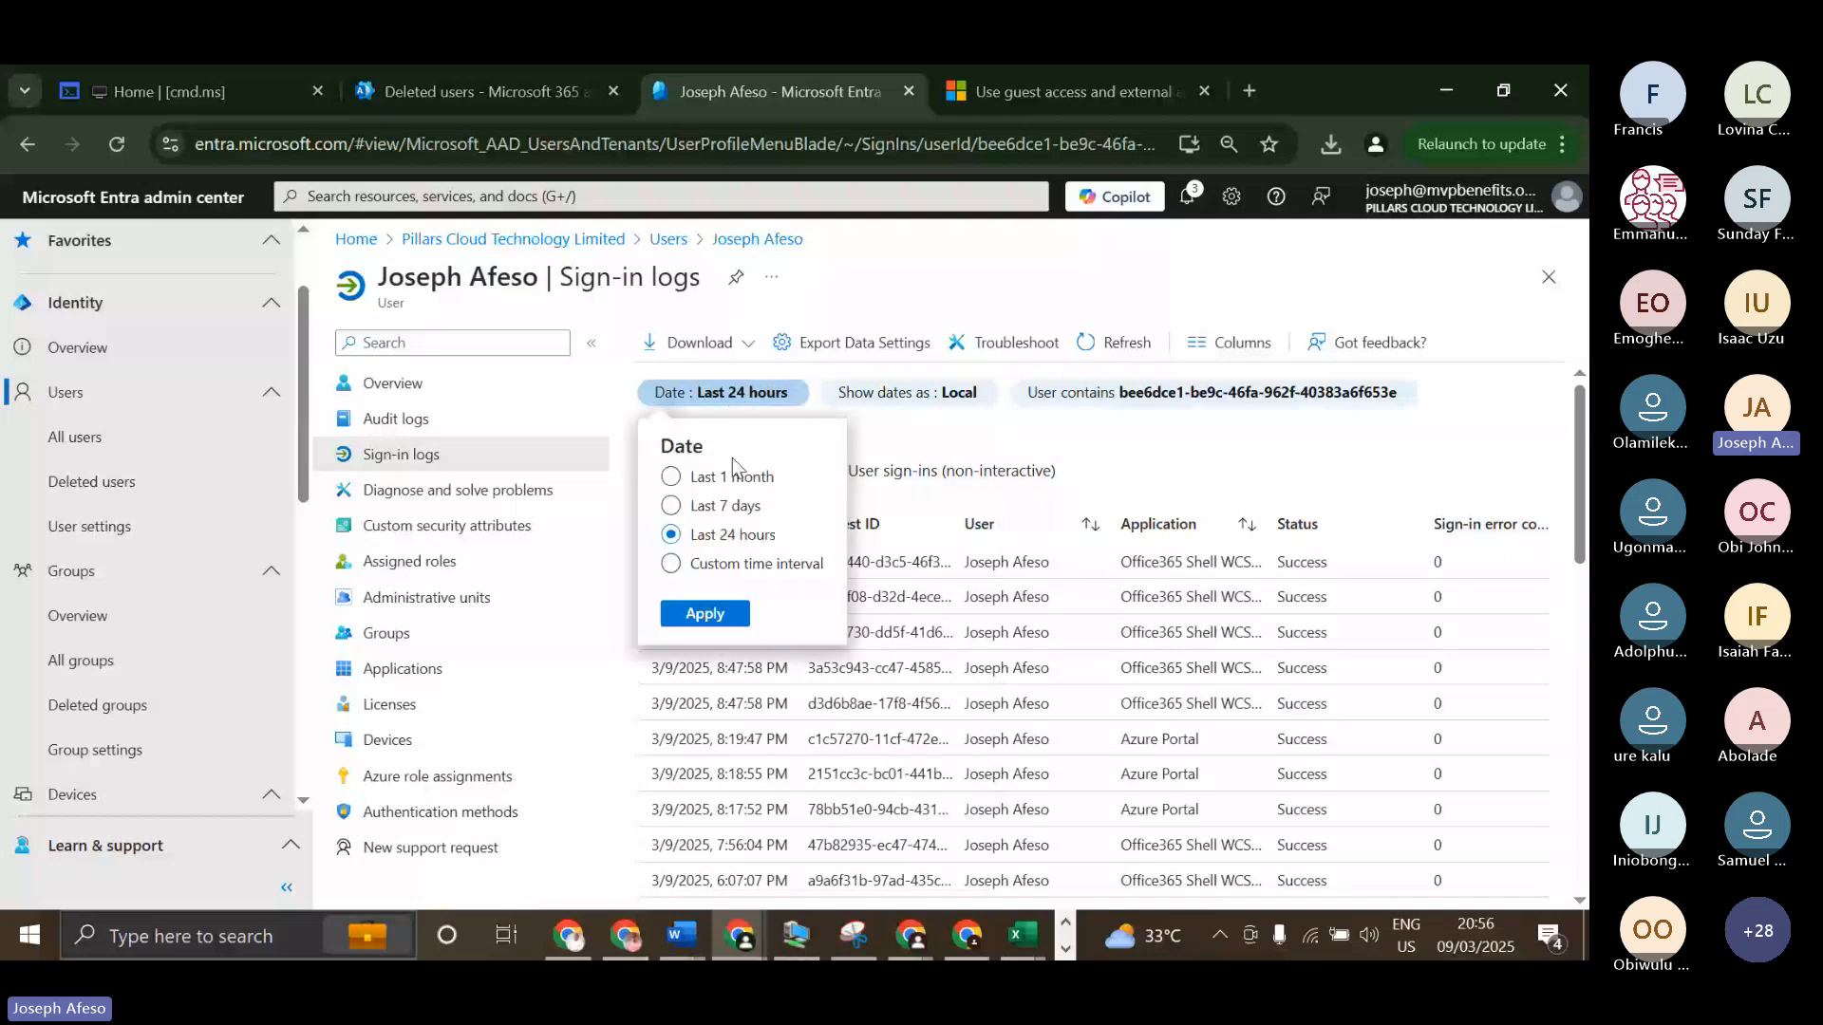
{"action": "left_click", "coordinate": [671, 478]}
{"action": "left_click", "coordinate": [707, 616]}
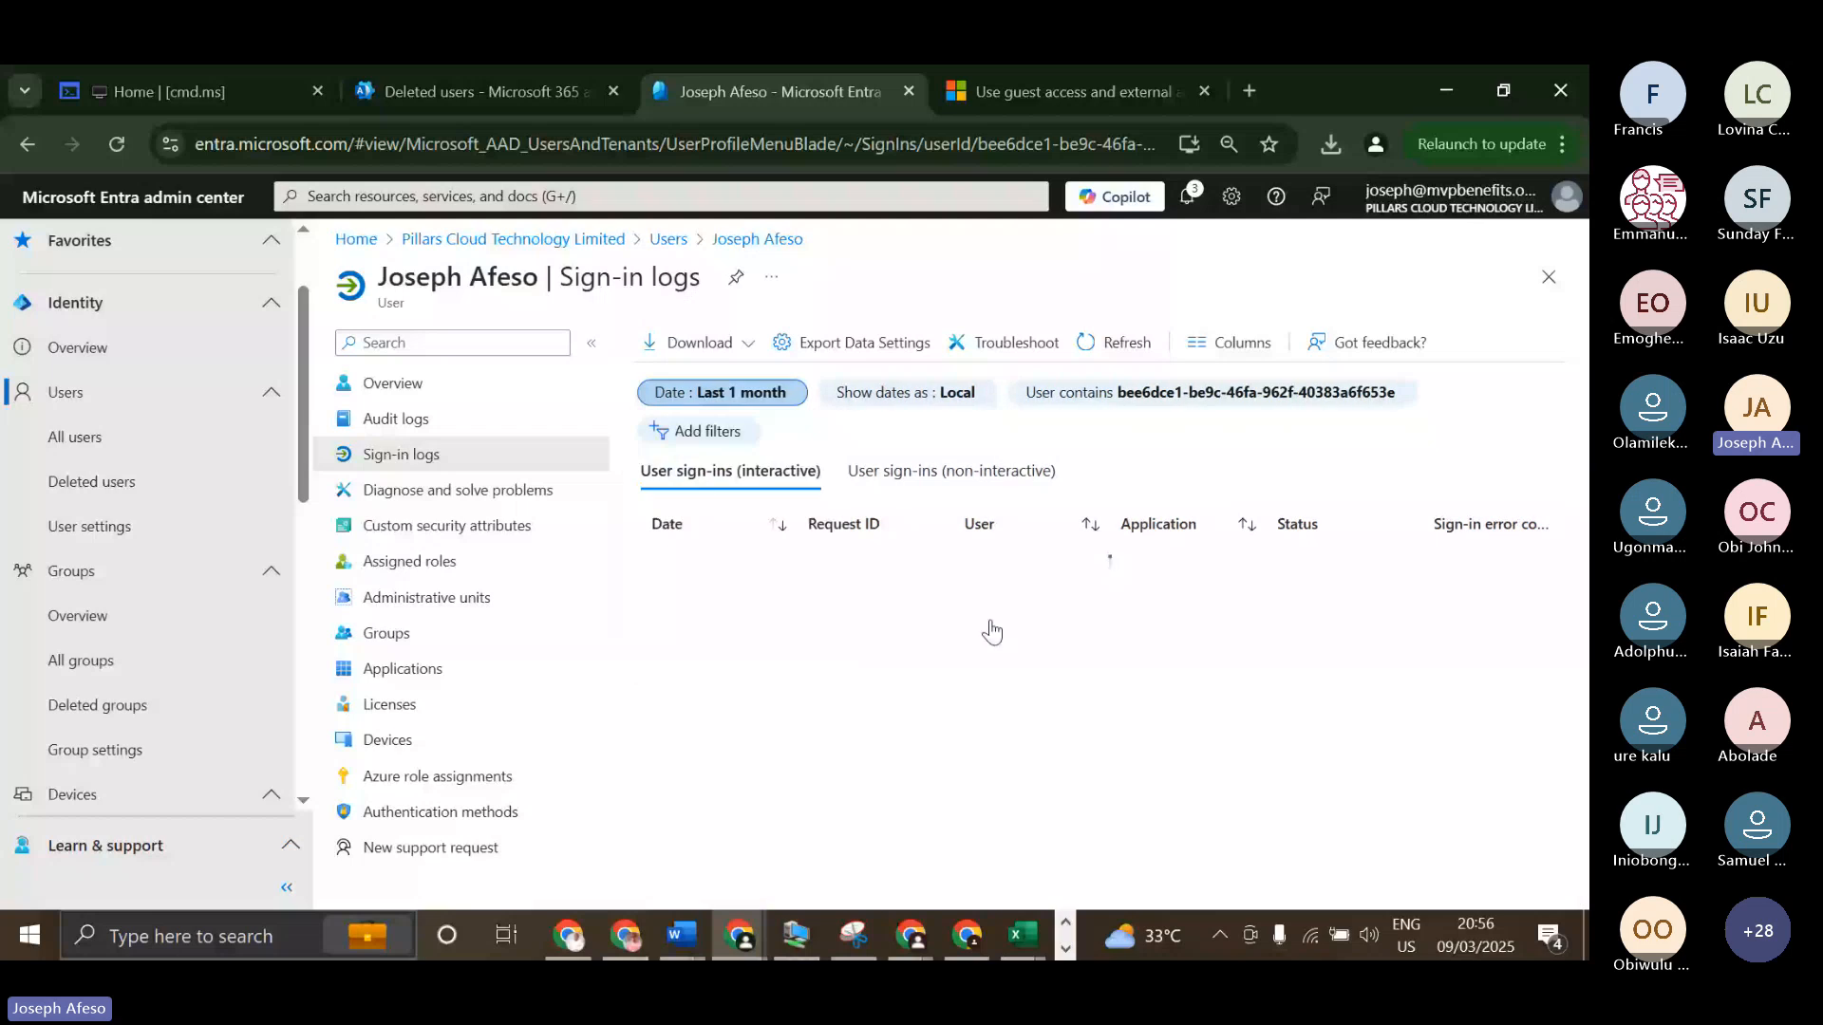
{"action": "scroll", "coordinate": [1234, 680], "scroll_direction": "down", "scroll_amount": 2}
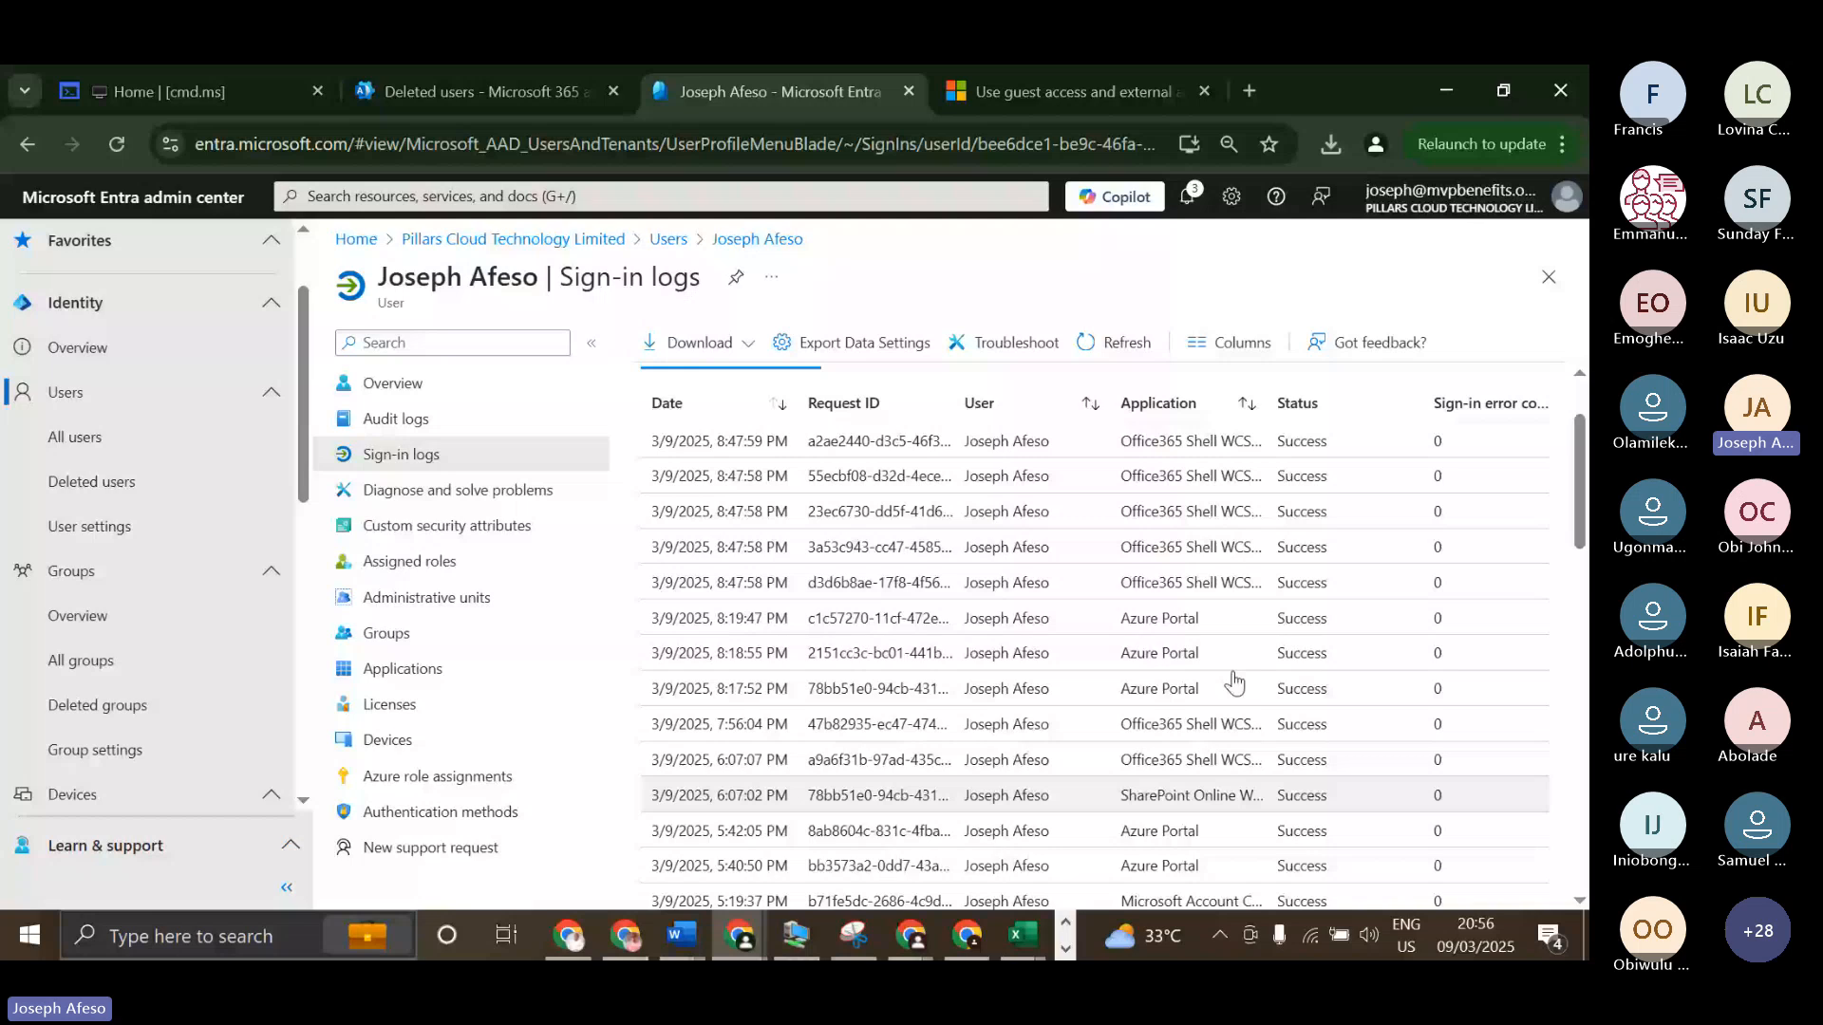
{"action": "scroll", "coordinate": [773, 581], "scroll_direction": "up", "scroll_amount": 2}
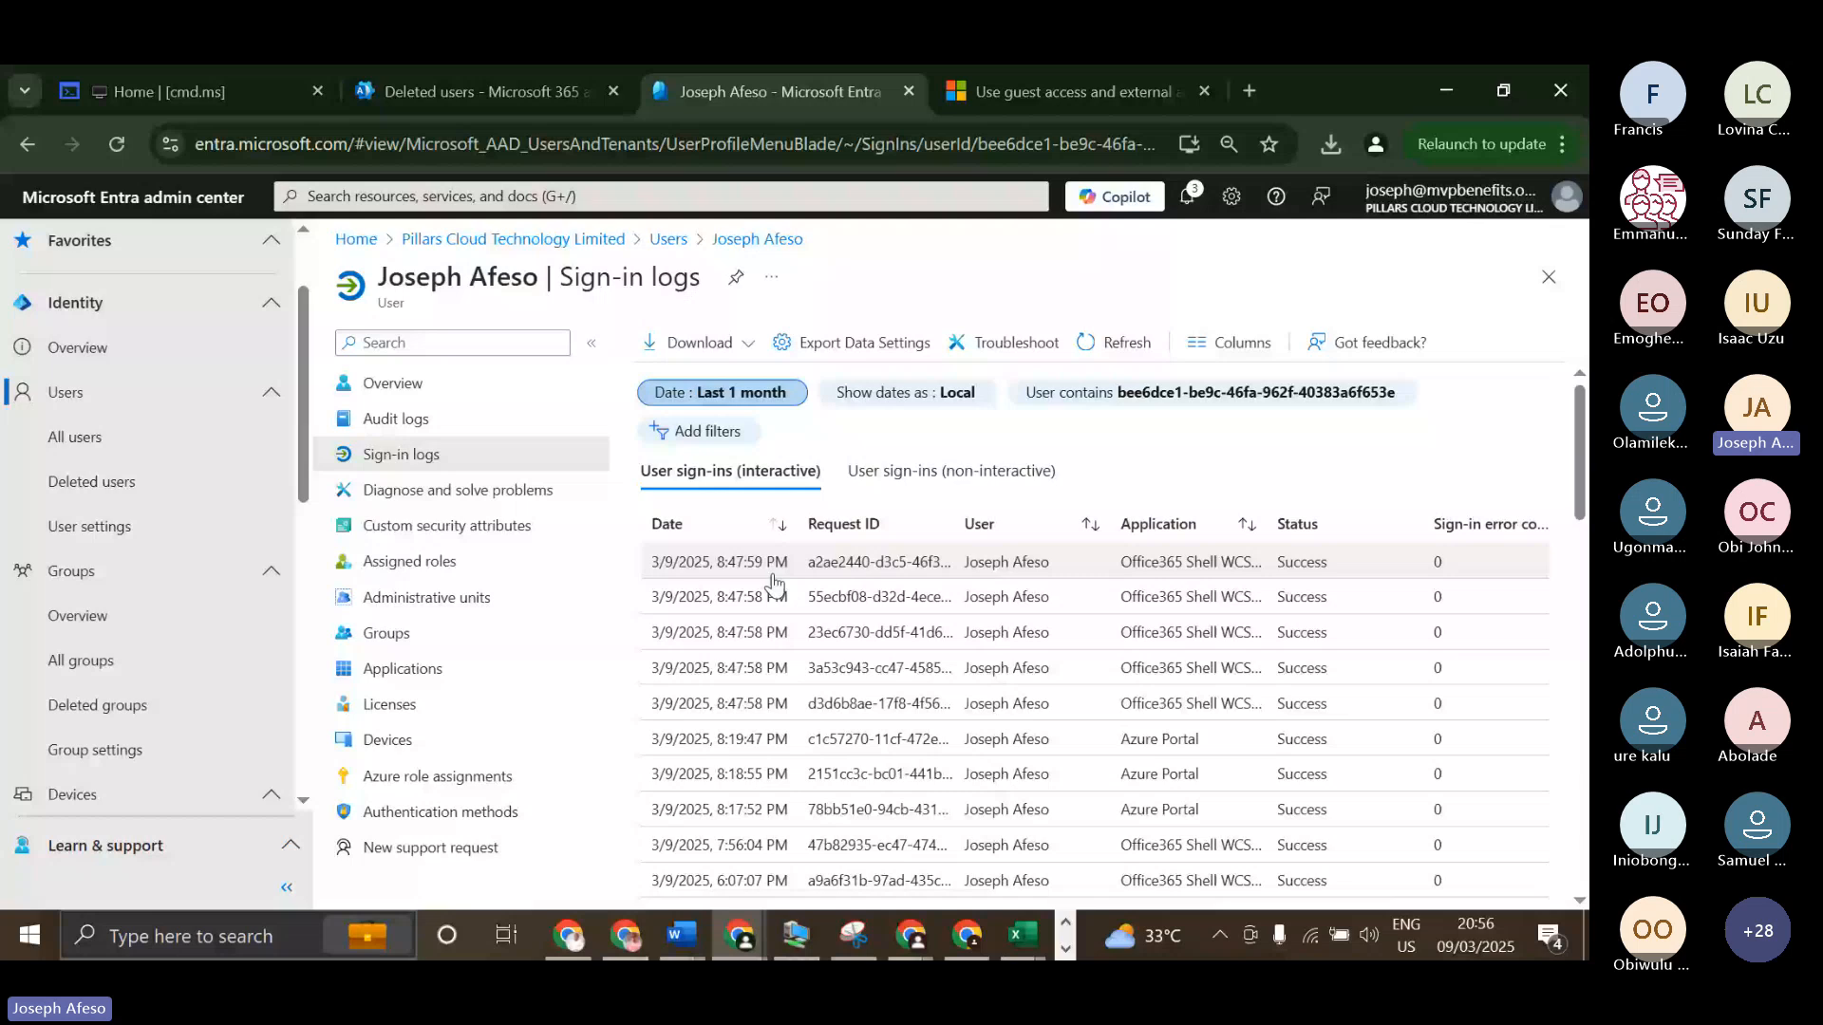
Open the user's most recent sign-in entry and examine its basic info, including authentication requirement, application, resource and client app.
{"action": "left_click", "coordinate": [904, 565]}
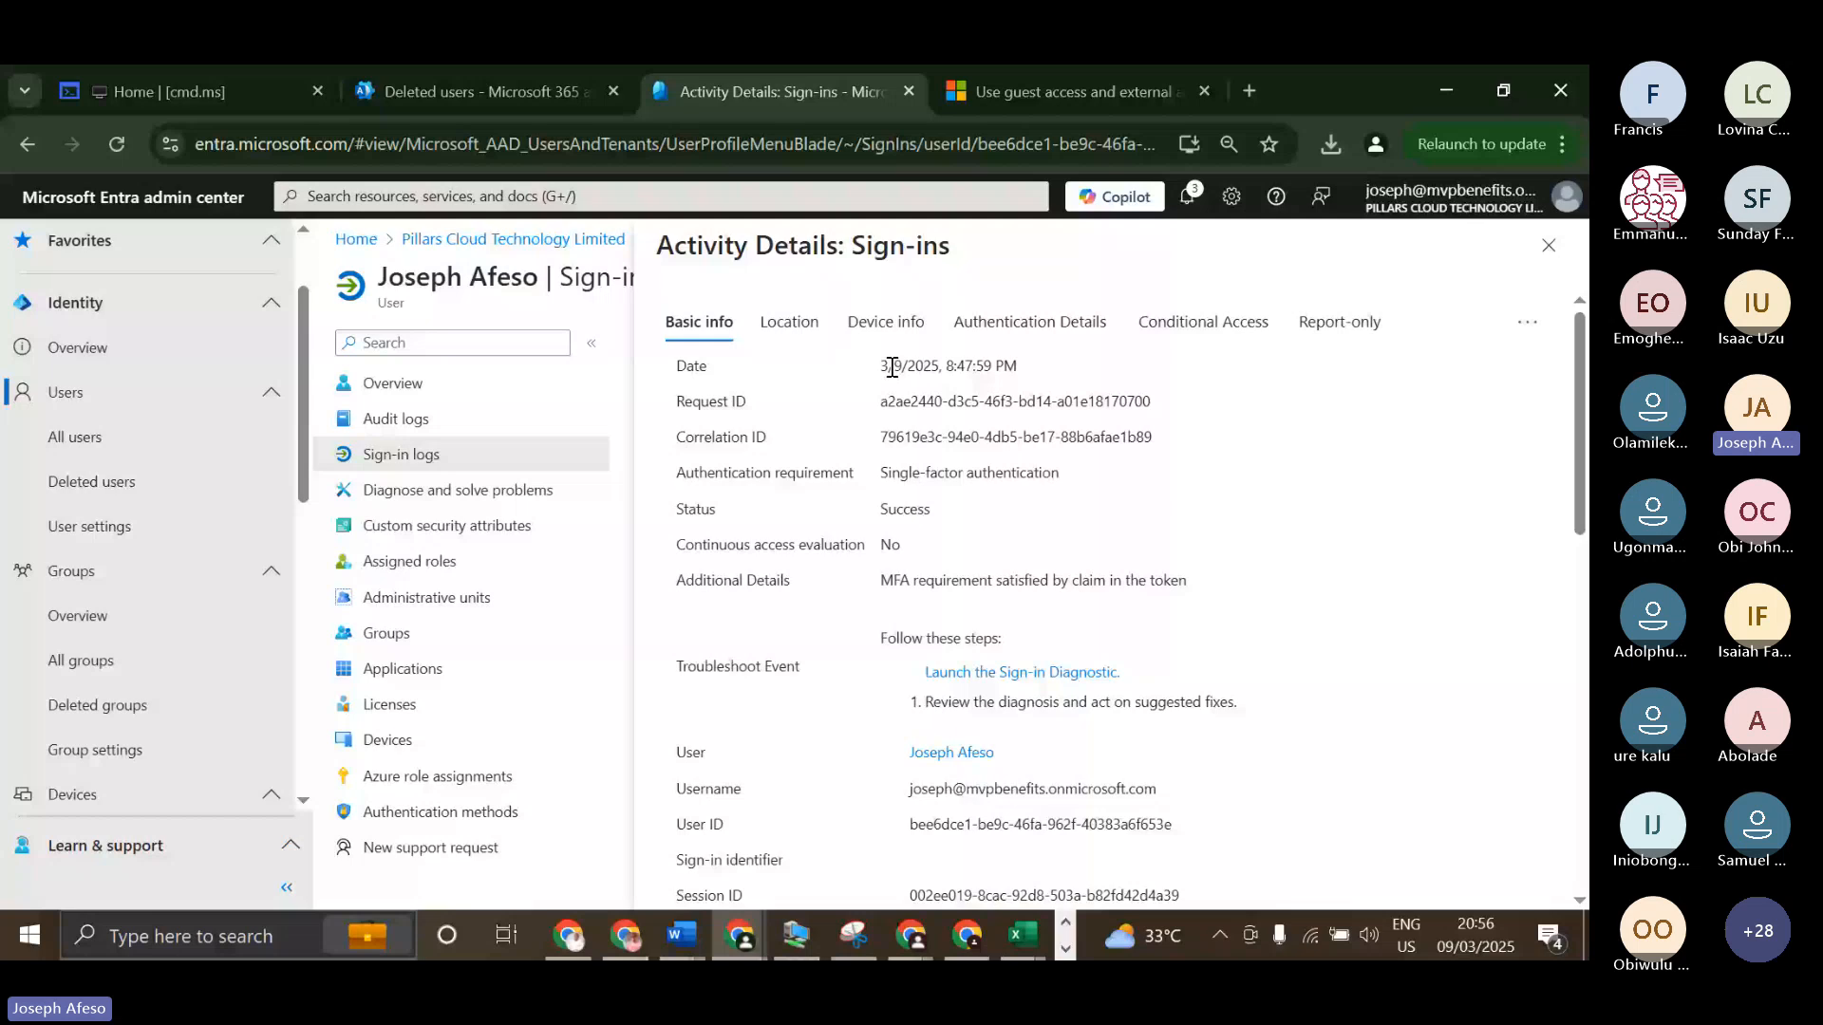
{"action": "triple_click", "coordinate": [868, 473]}
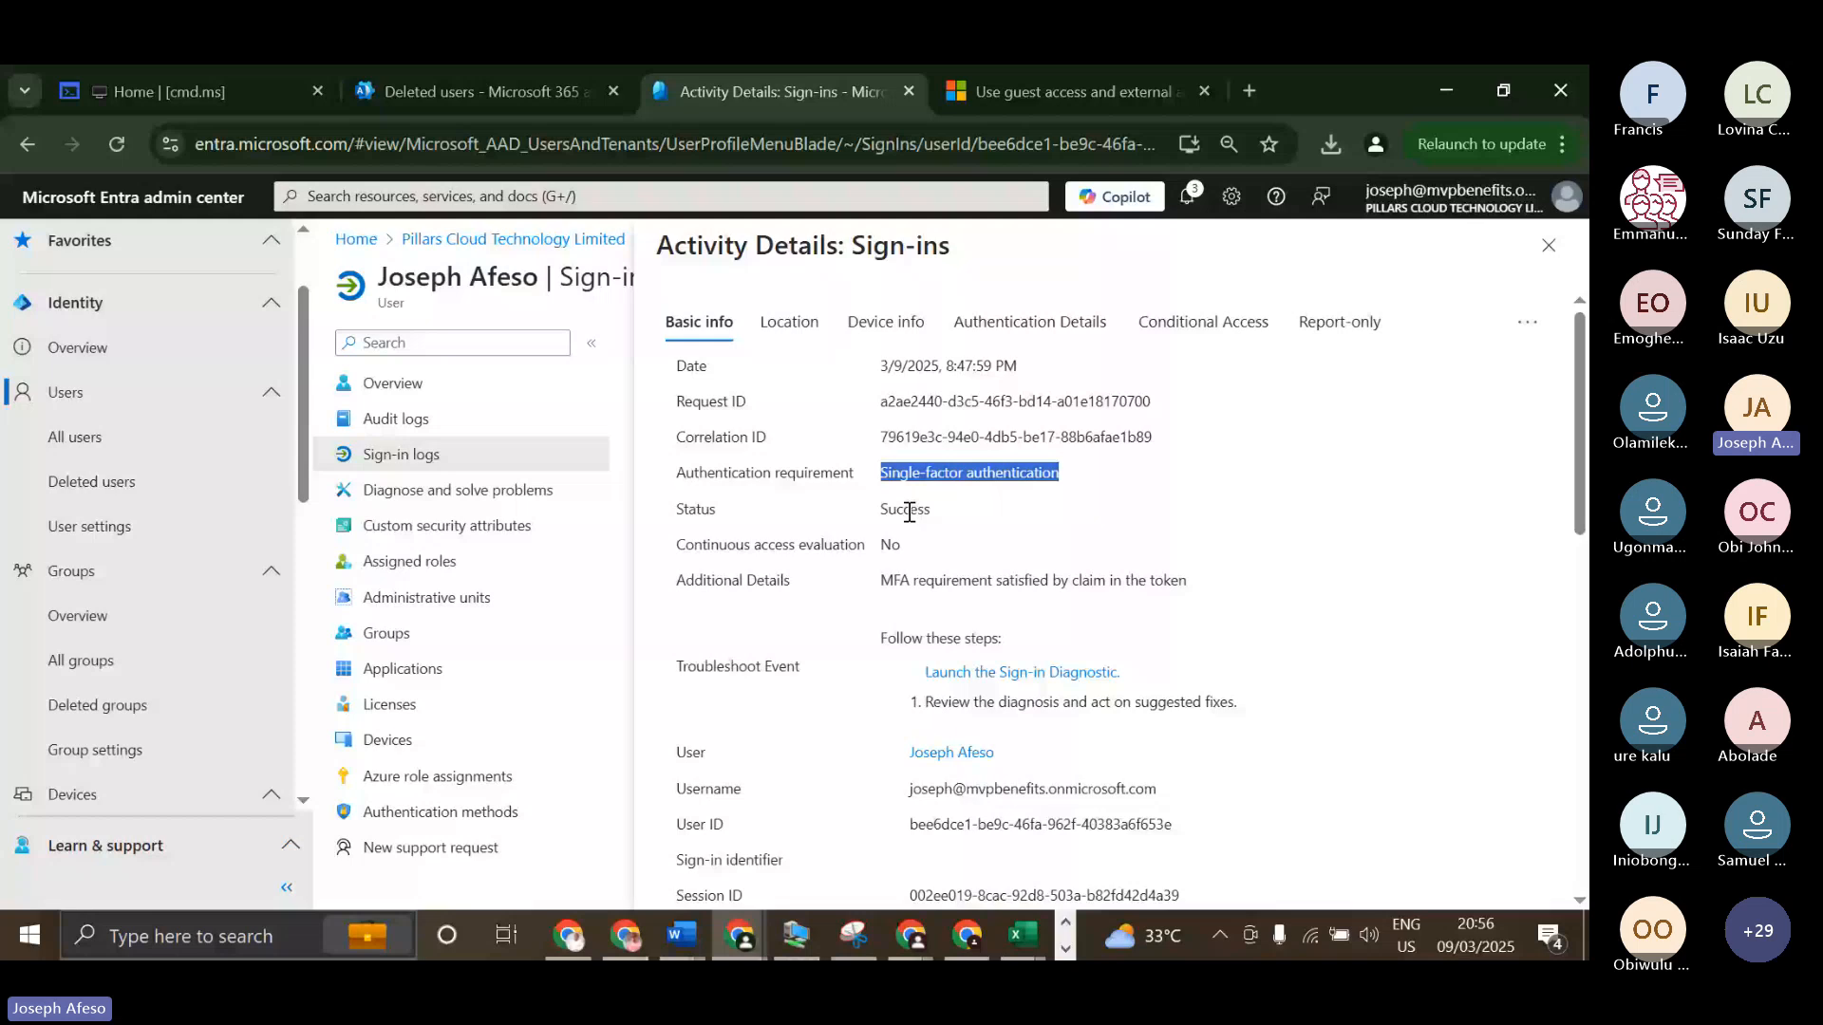
{"action": "left_click", "coordinate": [810, 596]}
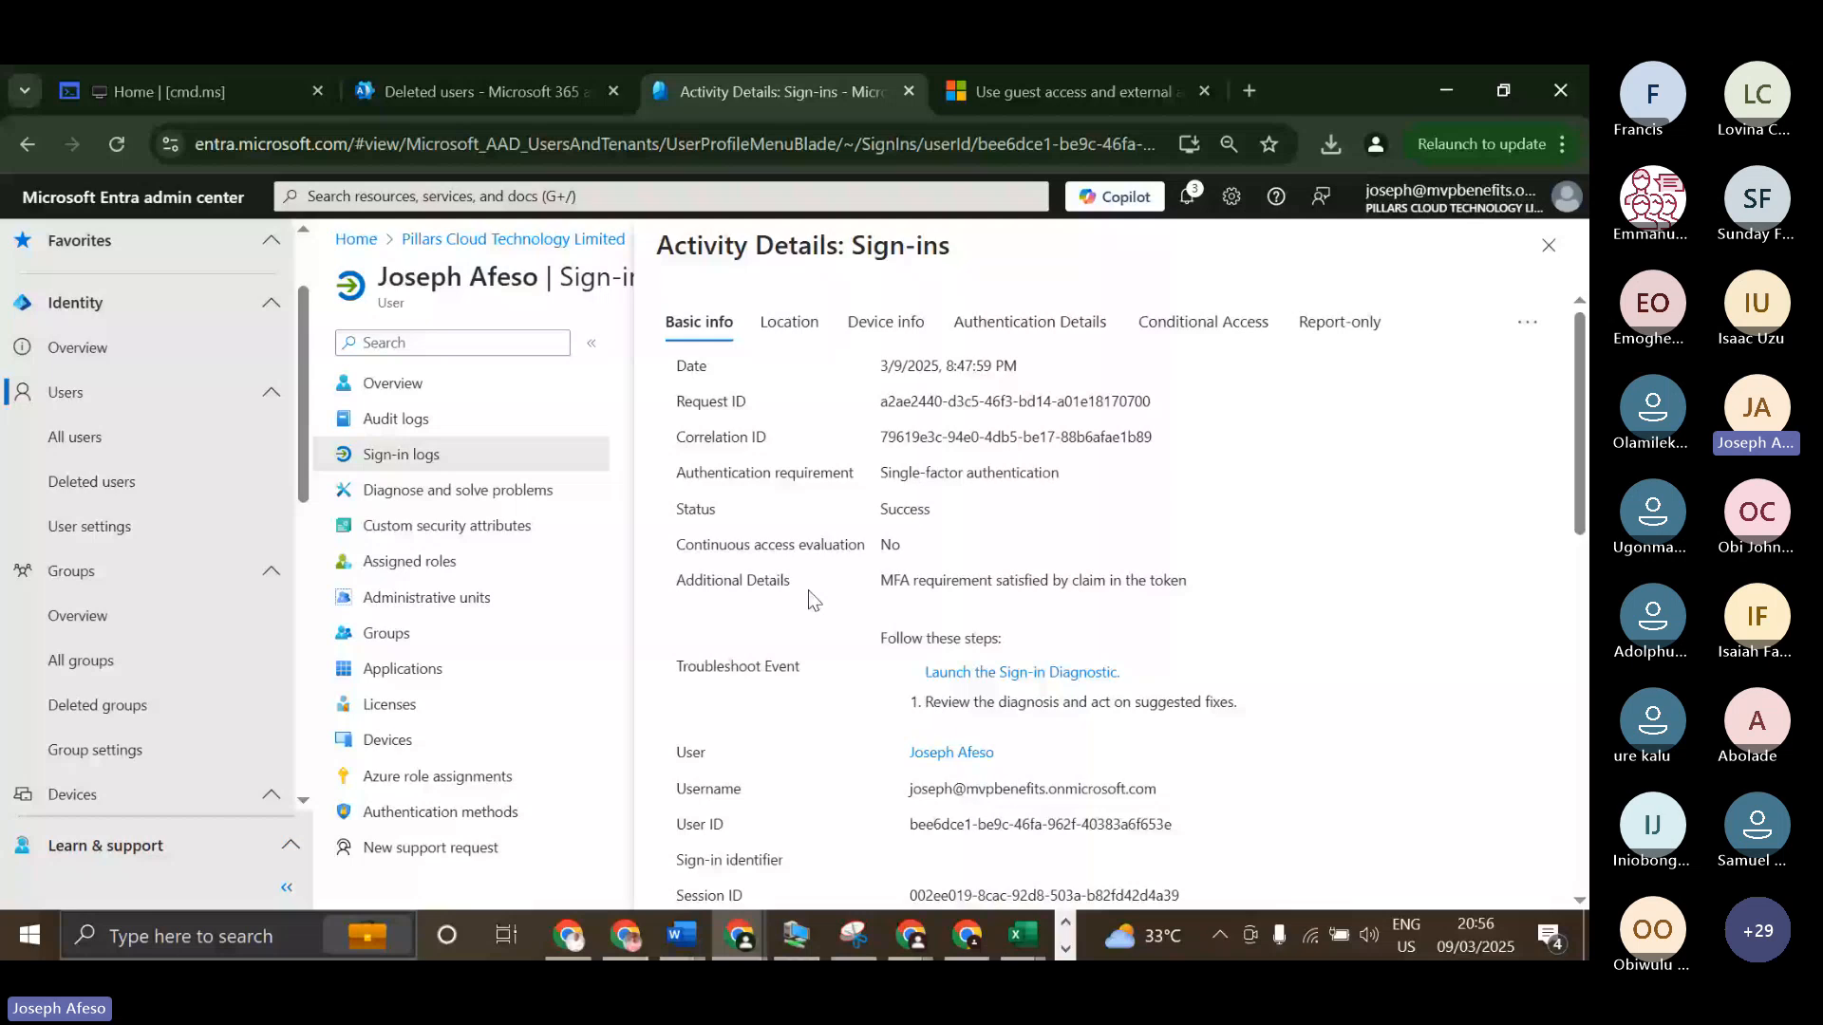
{"action": "scroll", "coordinate": [758, 549], "scroll_direction": "down", "scroll_amount": 1}
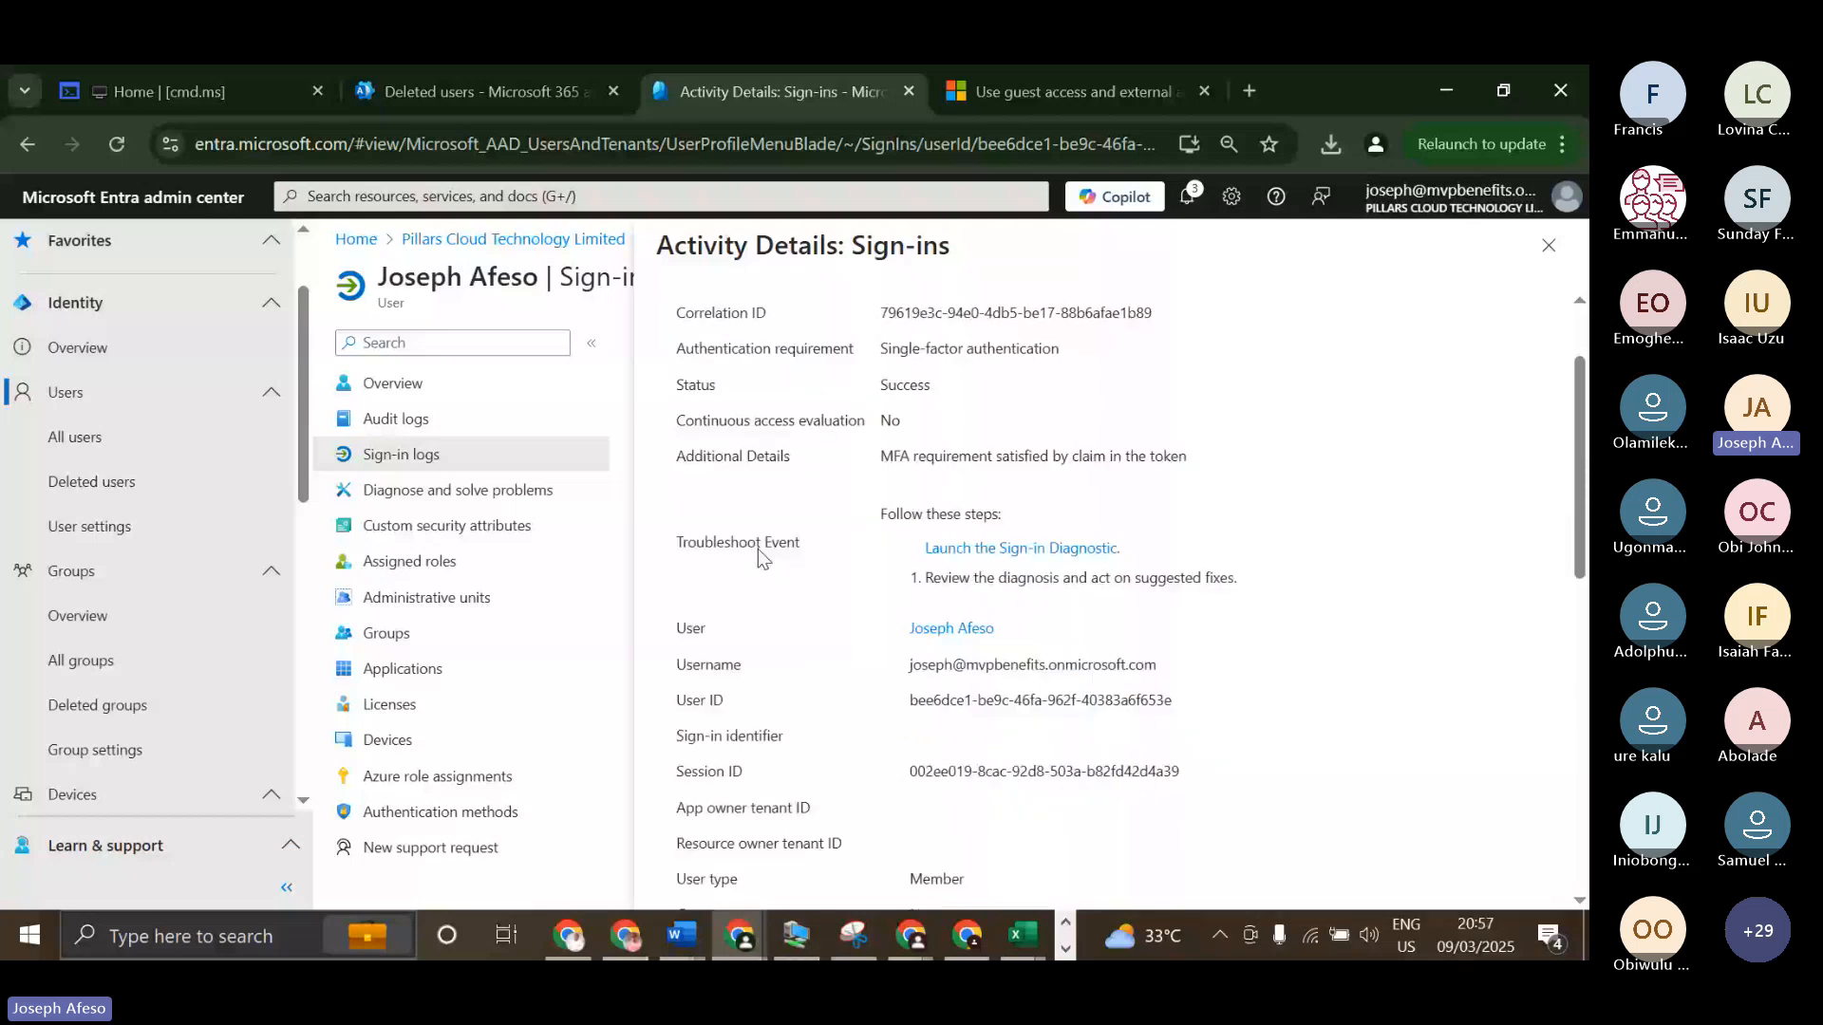
{"action": "scroll", "coordinate": [881, 591], "scroll_direction": "down", "scroll_amount": 2}
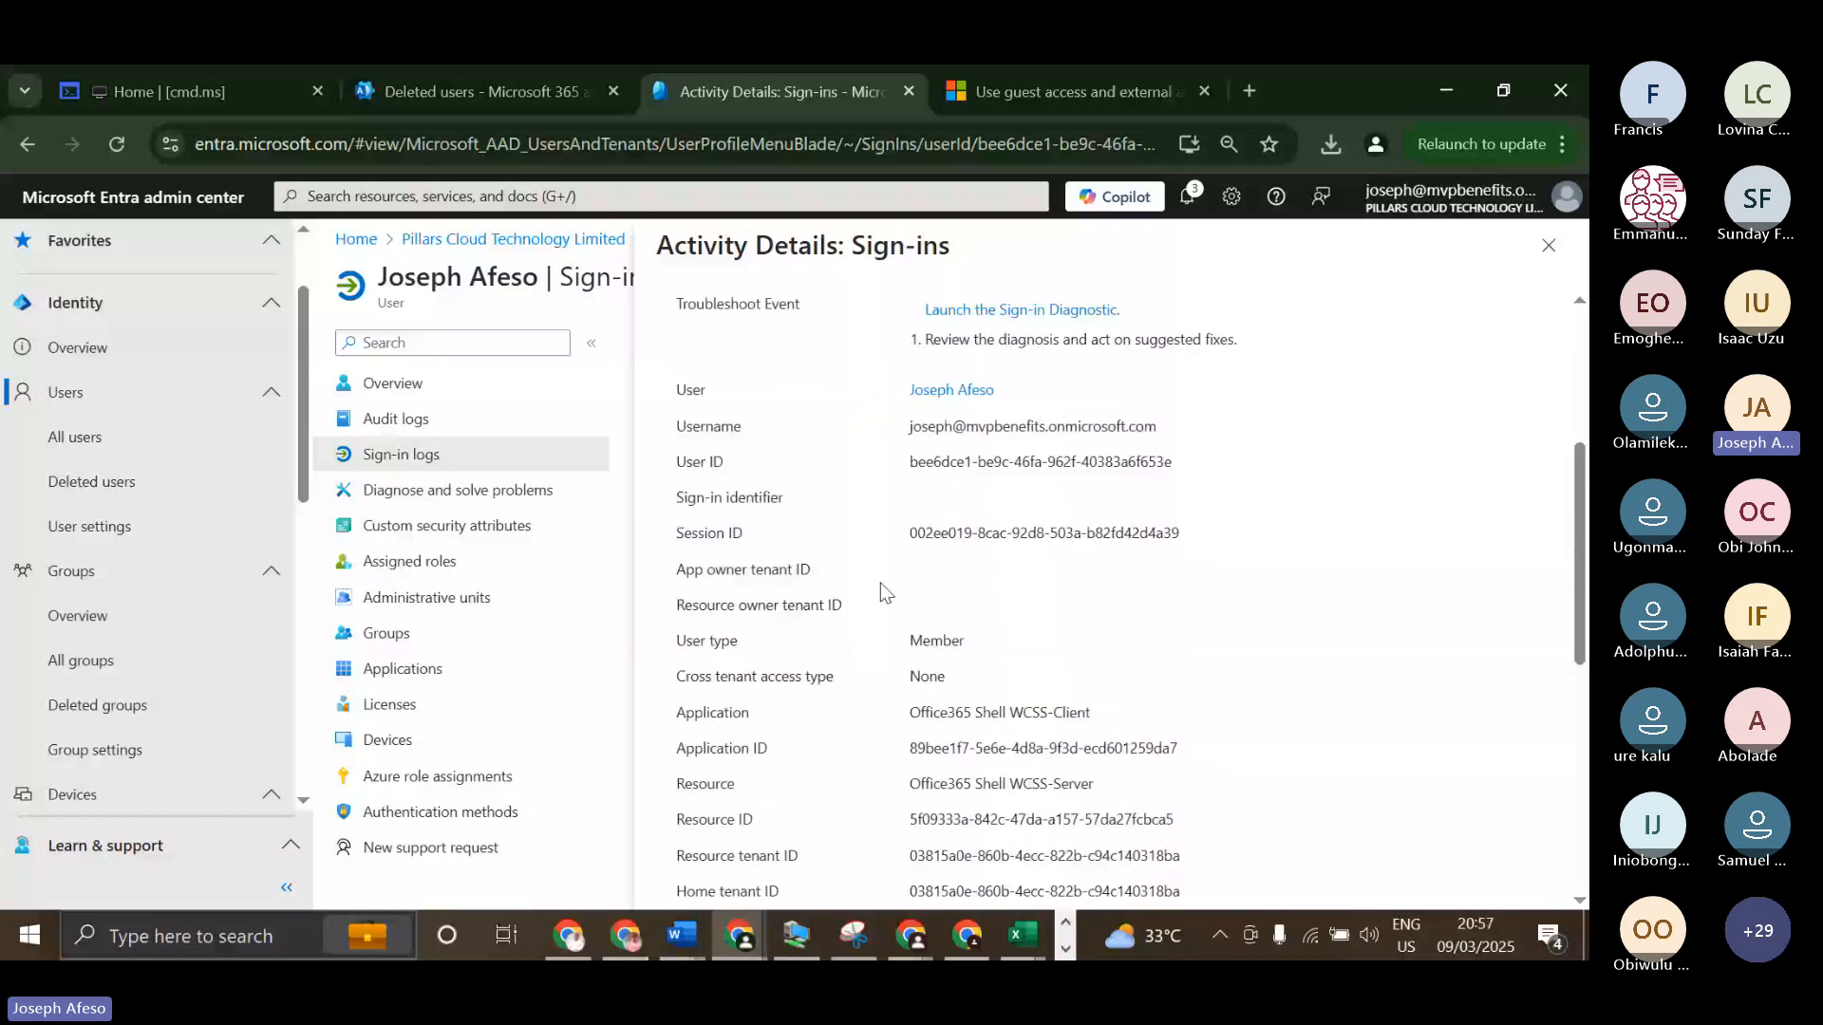
{"action": "scroll", "coordinate": [883, 591], "scroll_direction": "down", "scroll_amount": 2}
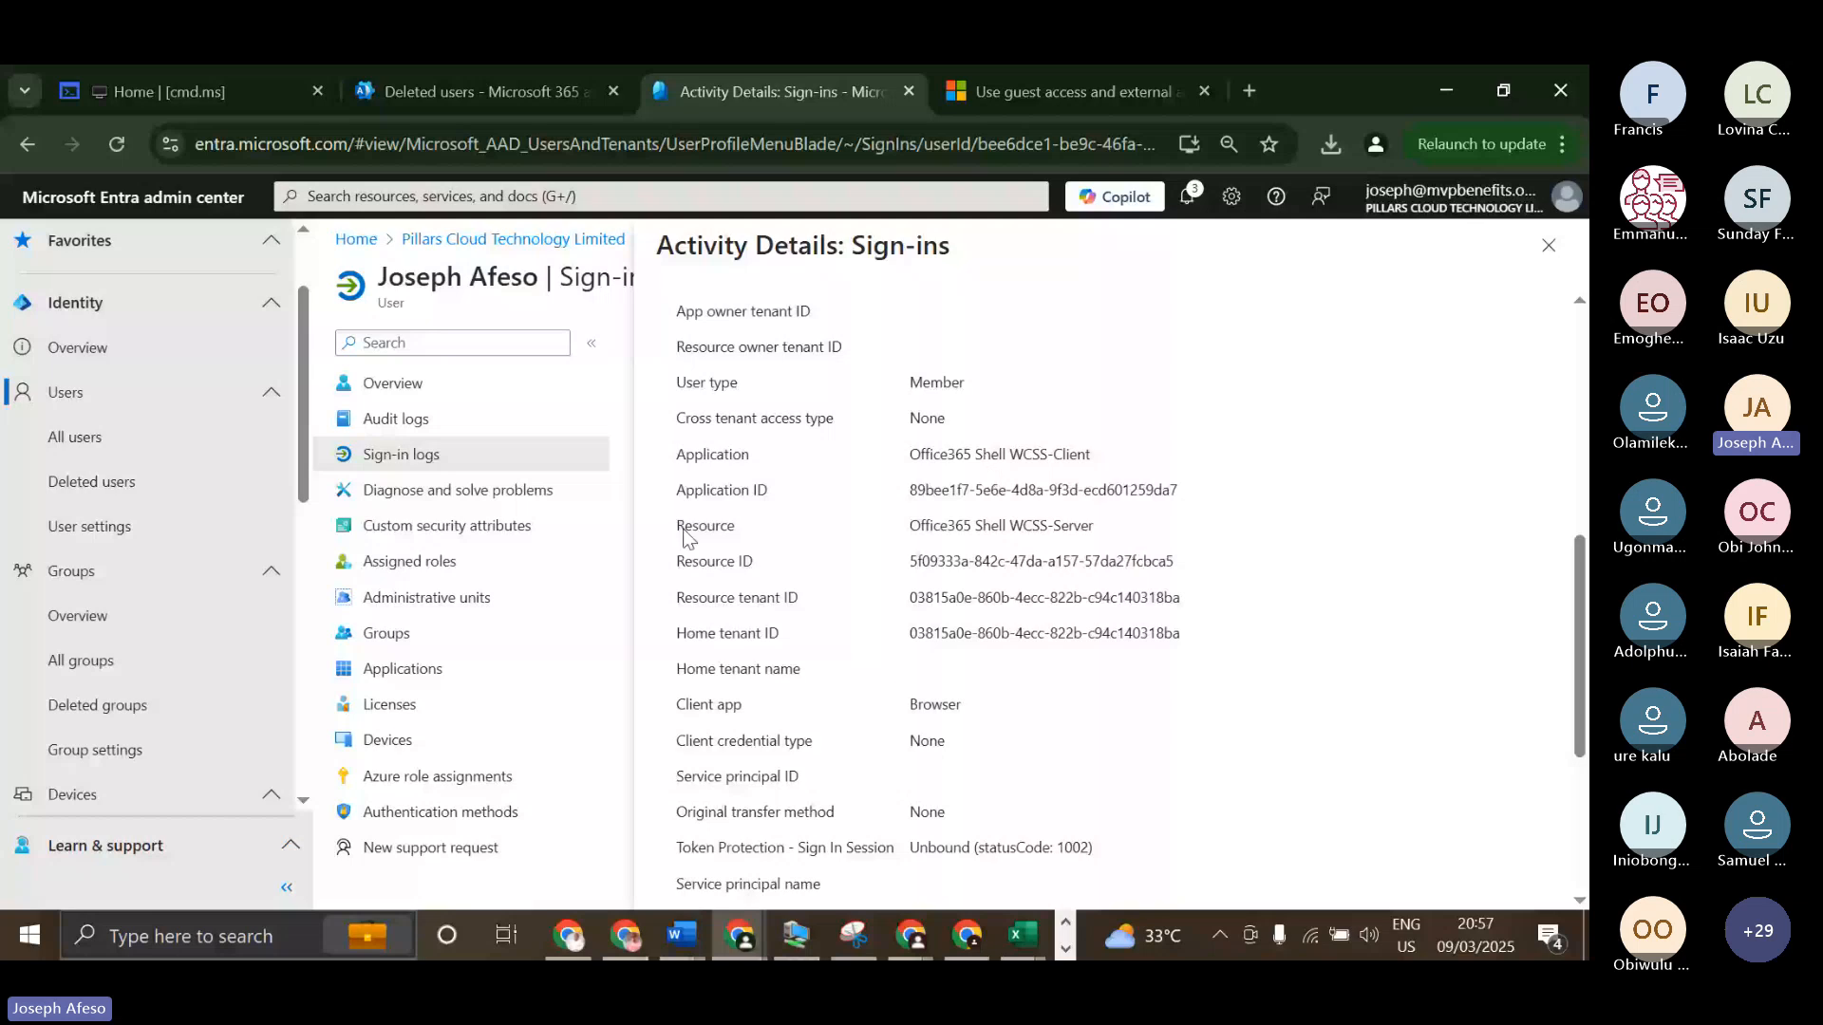
{"action": "scroll", "coordinate": [820, 475], "scroll_direction": "down", "scroll_amount": 2}
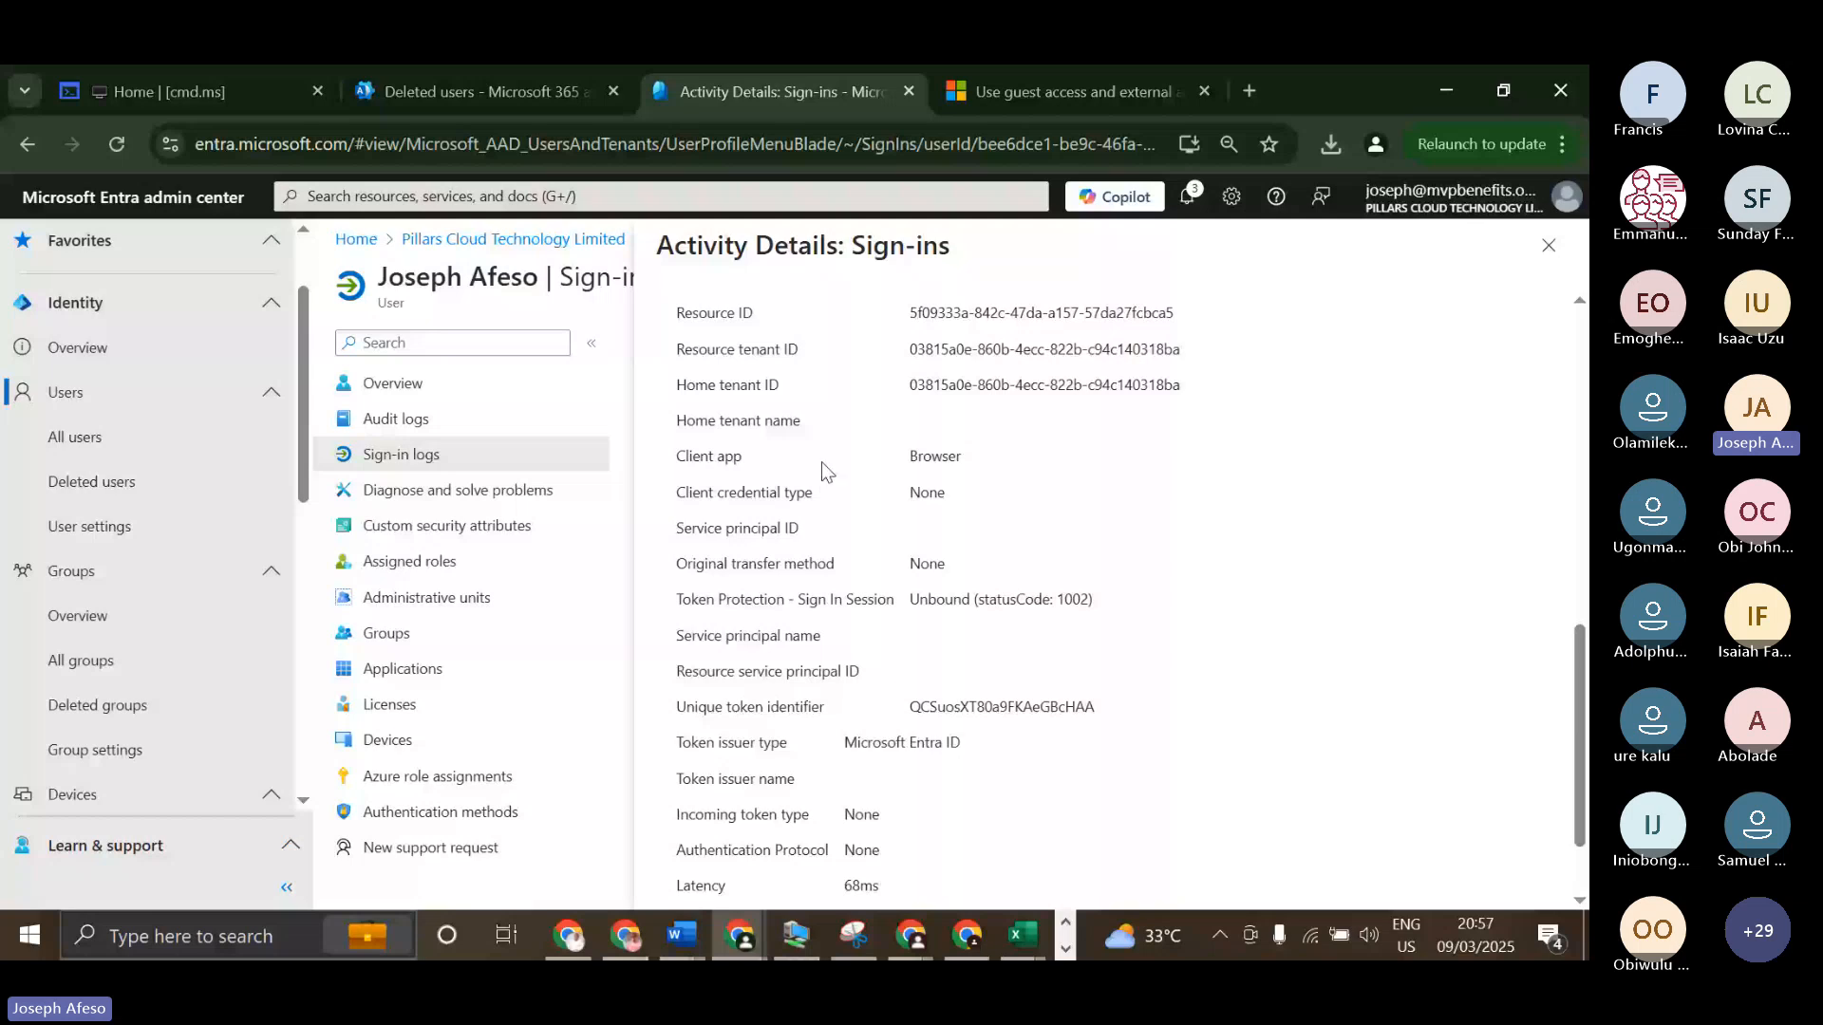
{"action": "scroll", "coordinate": [822, 462], "scroll_direction": "up", "scroll_amount": 2}
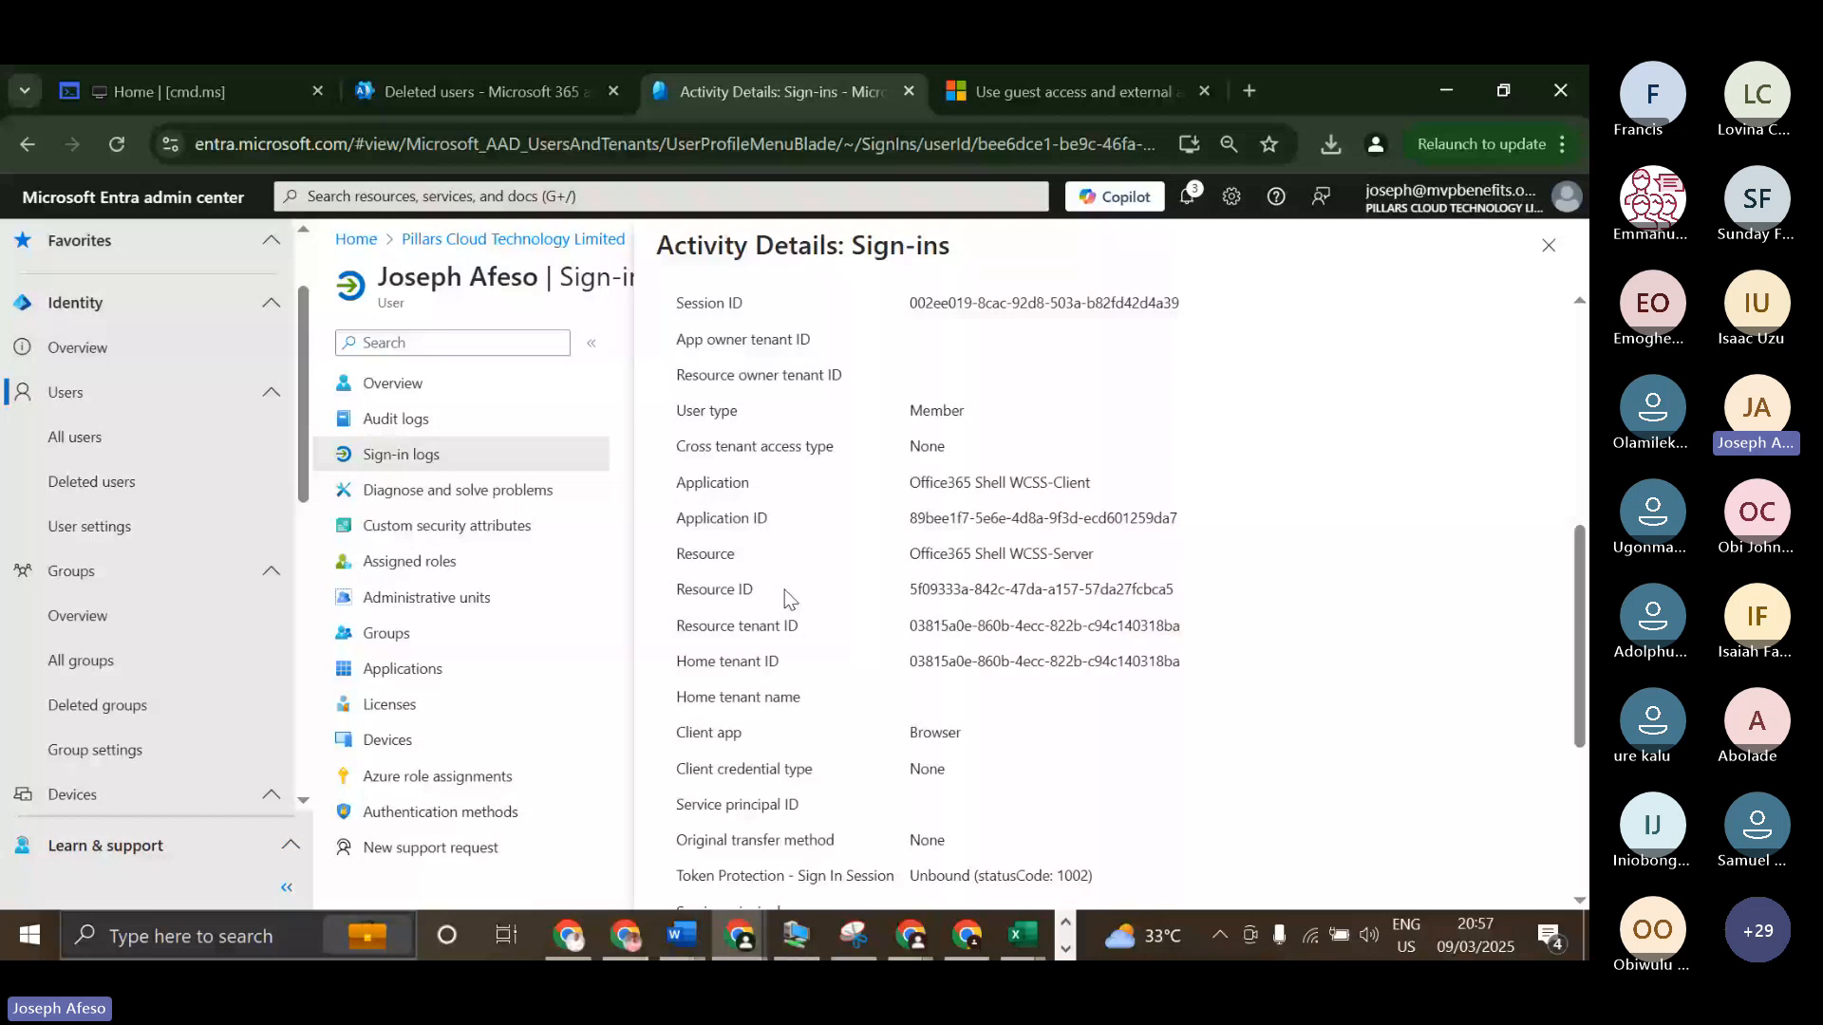
{"action": "scroll", "coordinate": [790, 600], "scroll_direction": "up", "scroll_amount": 5}
Examine the sign-in's location and IP address, and its device info covering browser, operating system and compliance.
{"action": "left_click", "coordinate": [790, 322]}
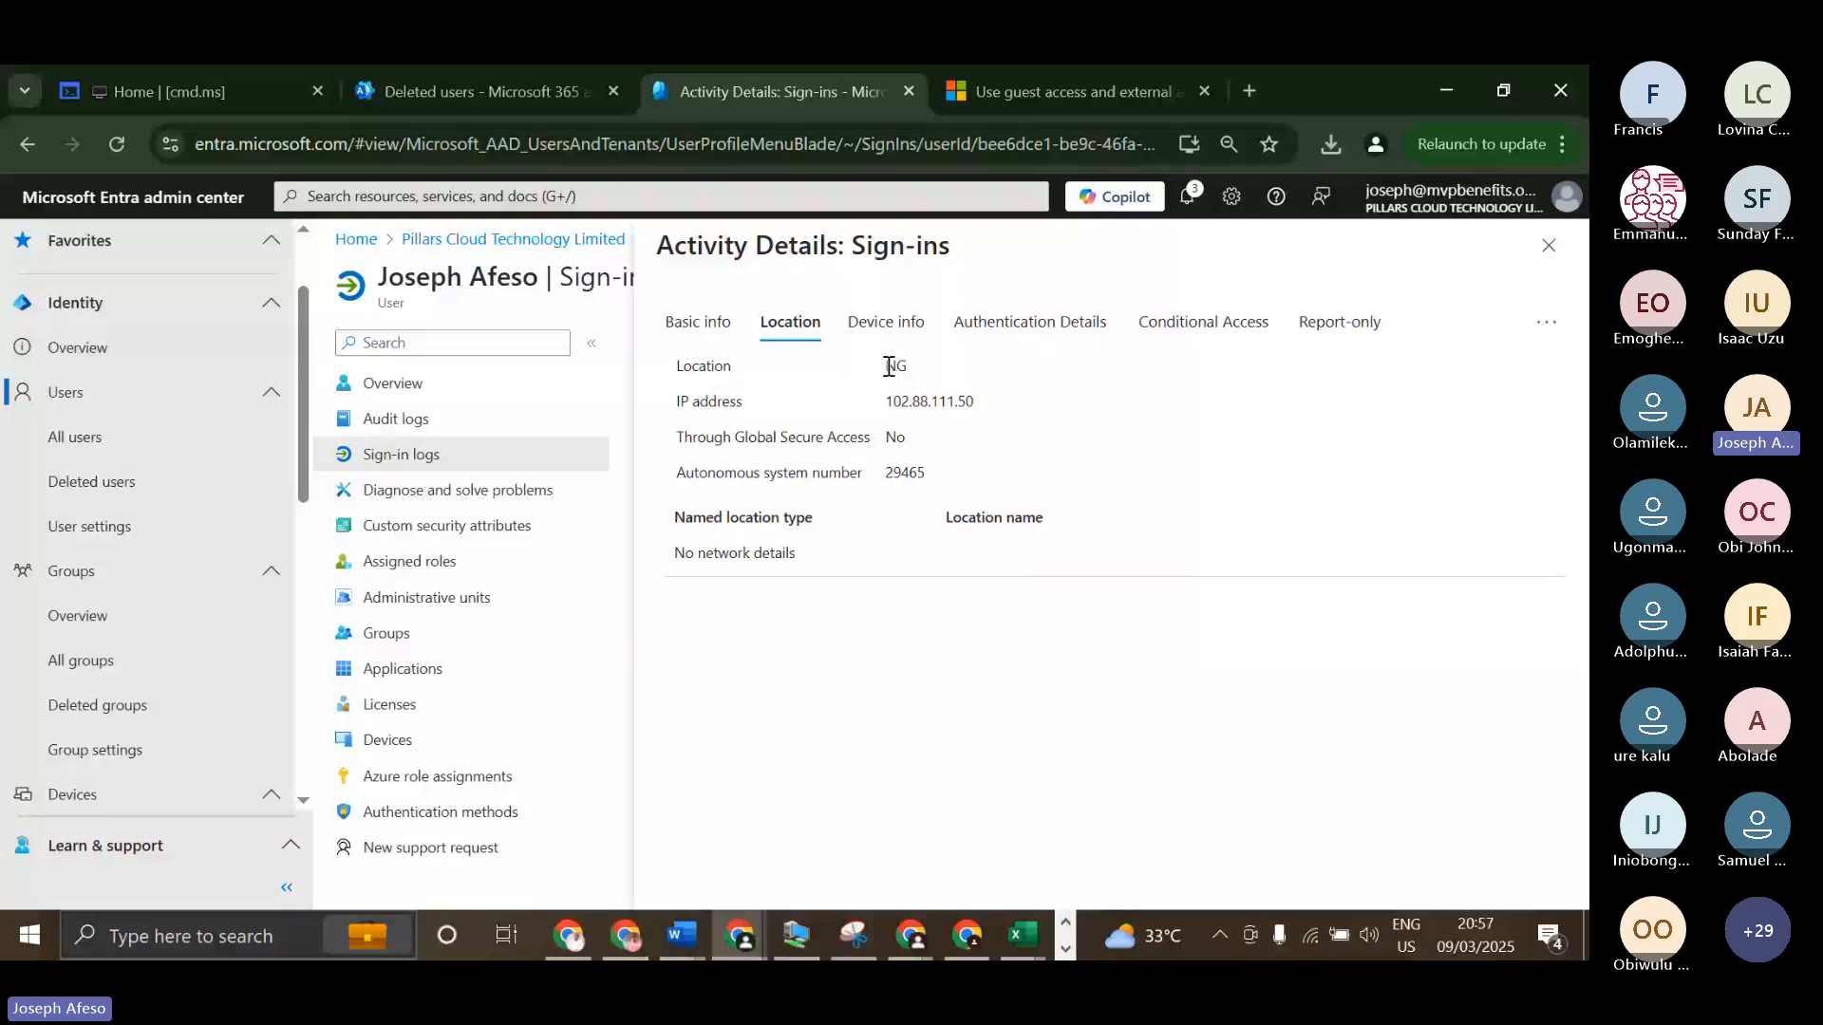
{"action": "left_click_drag", "start_coordinate": [886, 401], "coordinate": [946, 400]}
{"action": "left_click", "coordinate": [886, 322]}
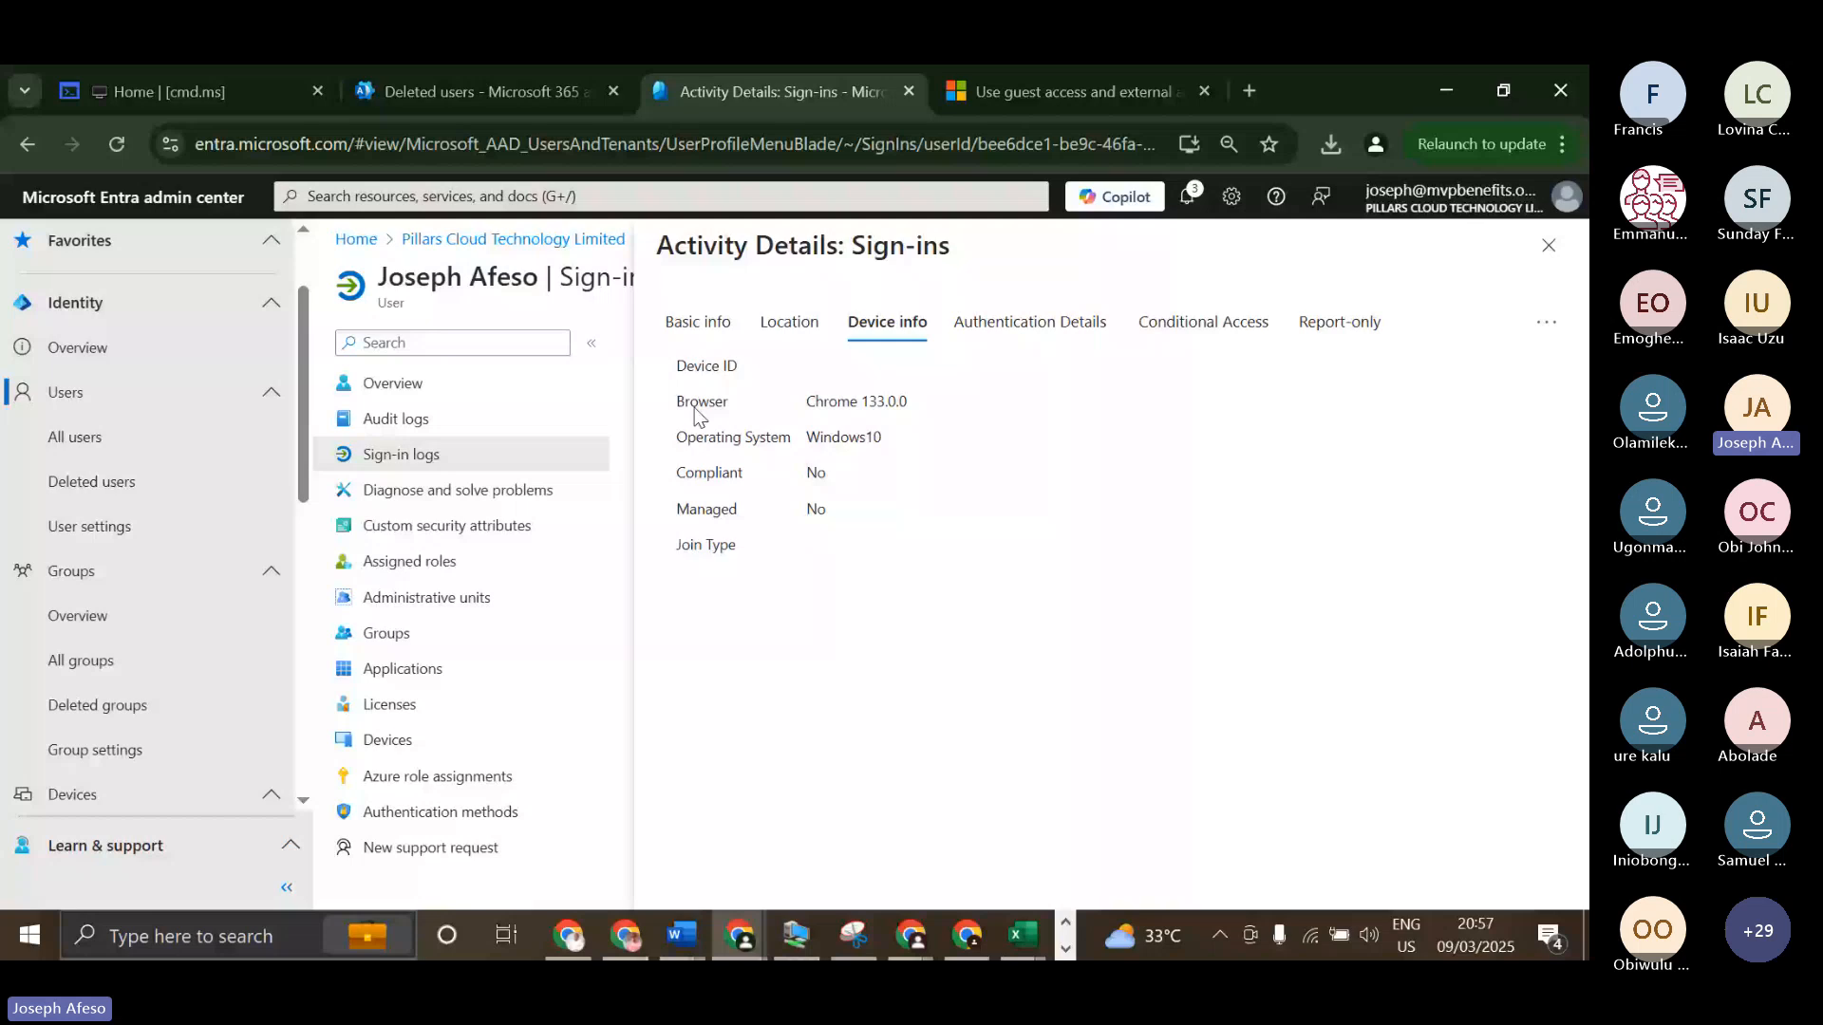
{"action": "left_click_drag", "start_coordinate": [805, 401], "coordinate": [867, 402]}
{"action": "left_click_drag", "start_coordinate": [814, 435], "coordinate": [853, 436]}
{"action": "left_click", "coordinate": [812, 473]}
{"action": "left_click_drag", "start_coordinate": [812, 473], "coordinate": [829, 479]}
{"action": "left_click_drag", "start_coordinate": [828, 470], "coordinate": [819, 466]}
Review the sign-in's authentication details, Conditional Access policies and report-only policies, and close the activity details.
{"action": "left_click", "coordinate": [1030, 323]}
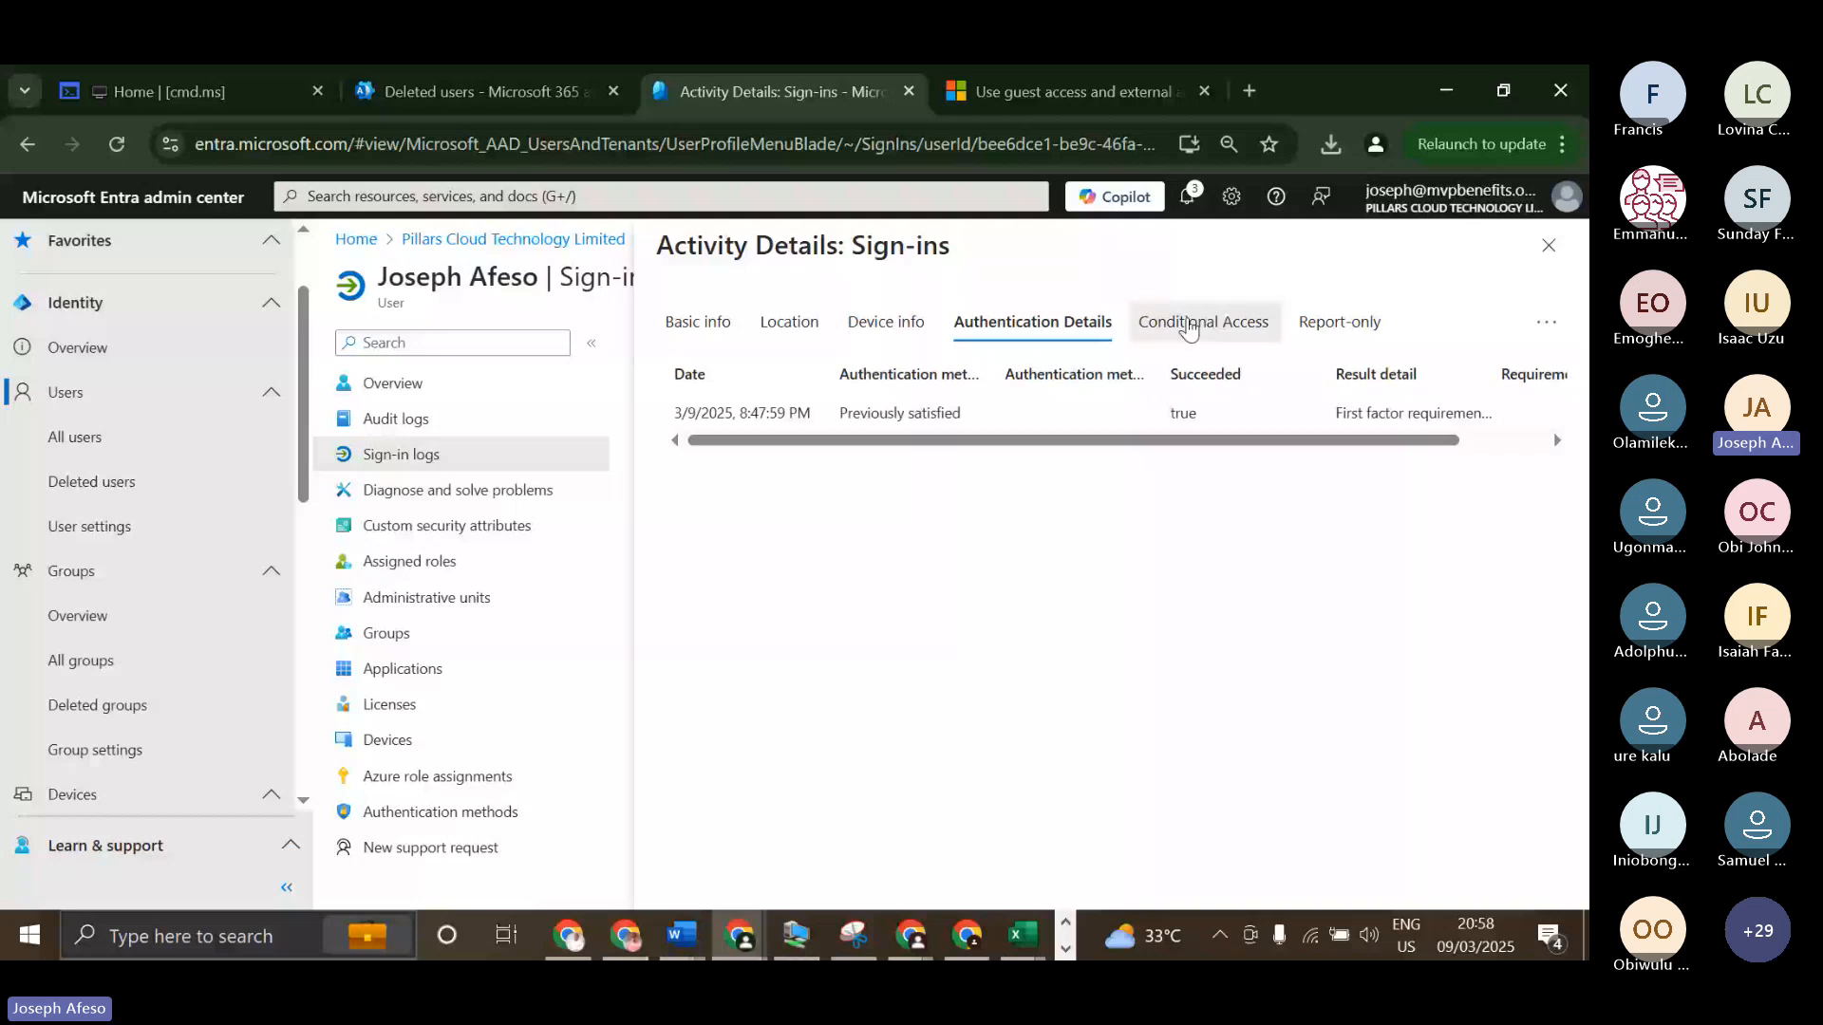
{"action": "left_click", "coordinate": [1189, 328]}
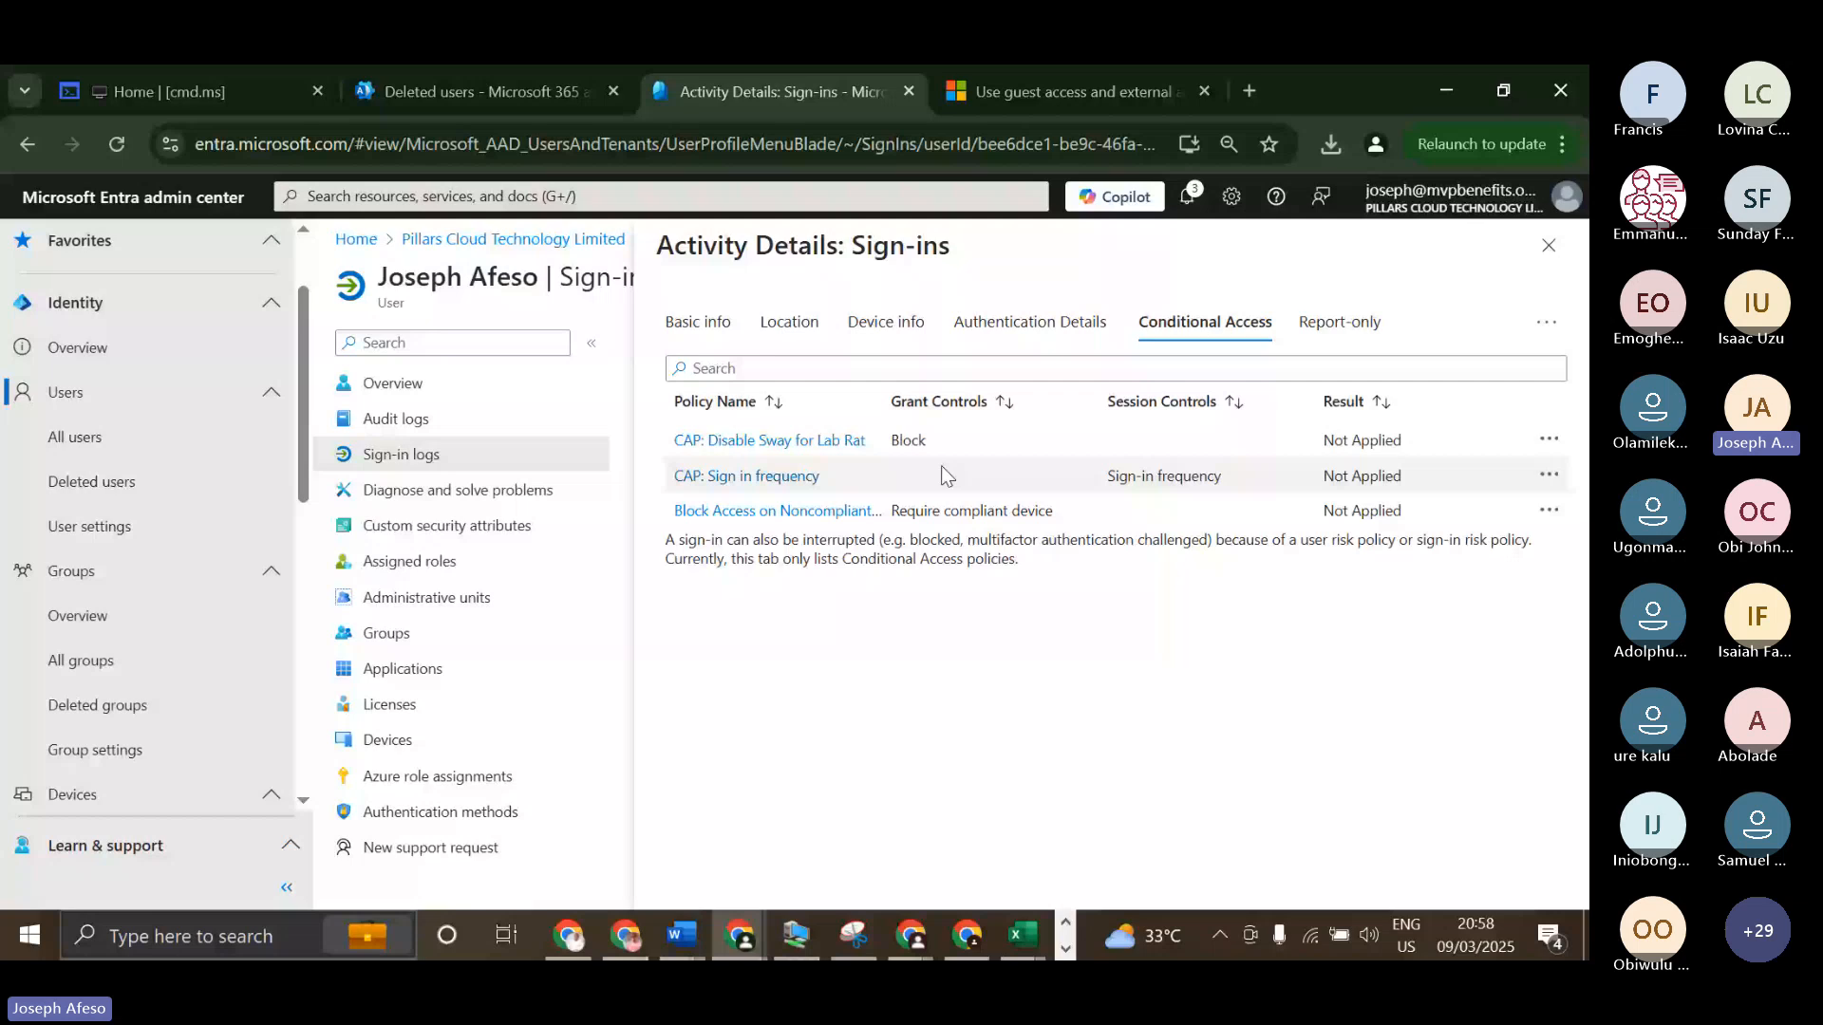
{"action": "left_click", "coordinate": [1340, 323]}
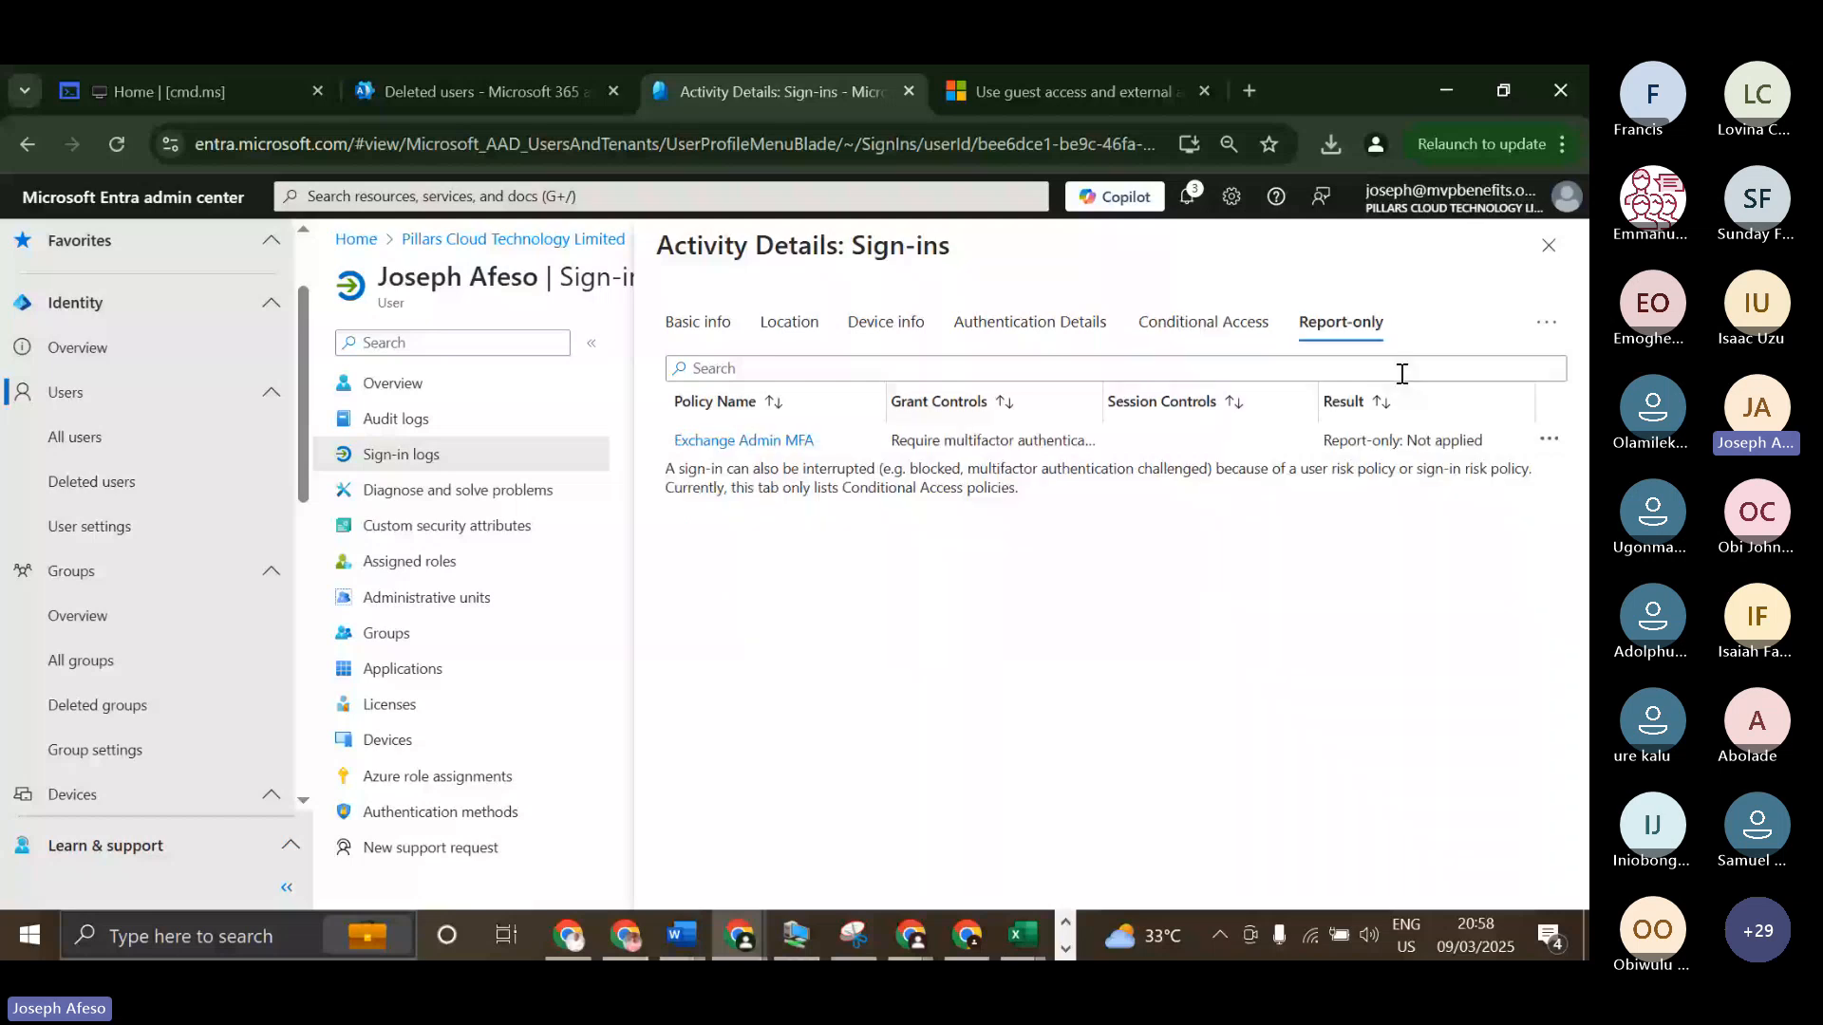
{"action": "left_click", "coordinate": [1549, 246]}
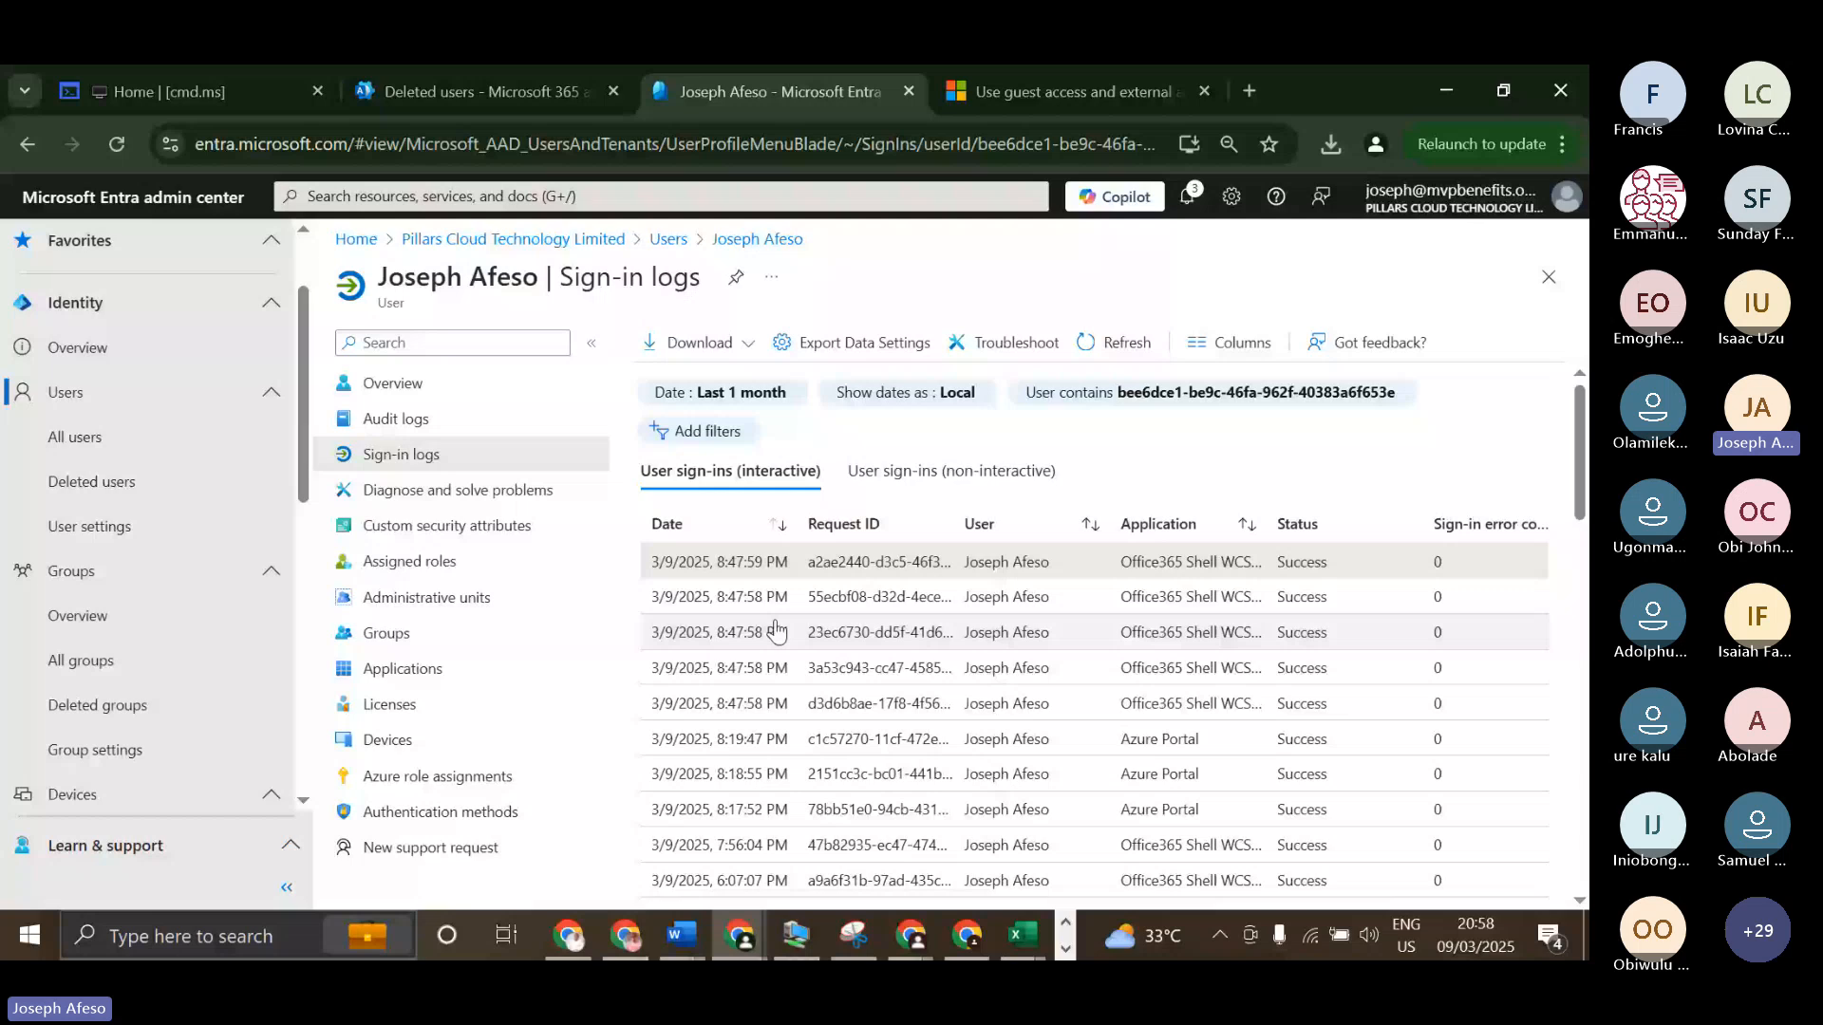
Look through the user's older sign-ins, close the user's page and open the sign-in logs for all users.
{"action": "scroll", "coordinate": [1187, 732], "scroll_direction": "down", "scroll_amount": 10}
{"action": "scroll", "coordinate": [1187, 733], "scroll_direction": "down", "scroll_amount": 10}
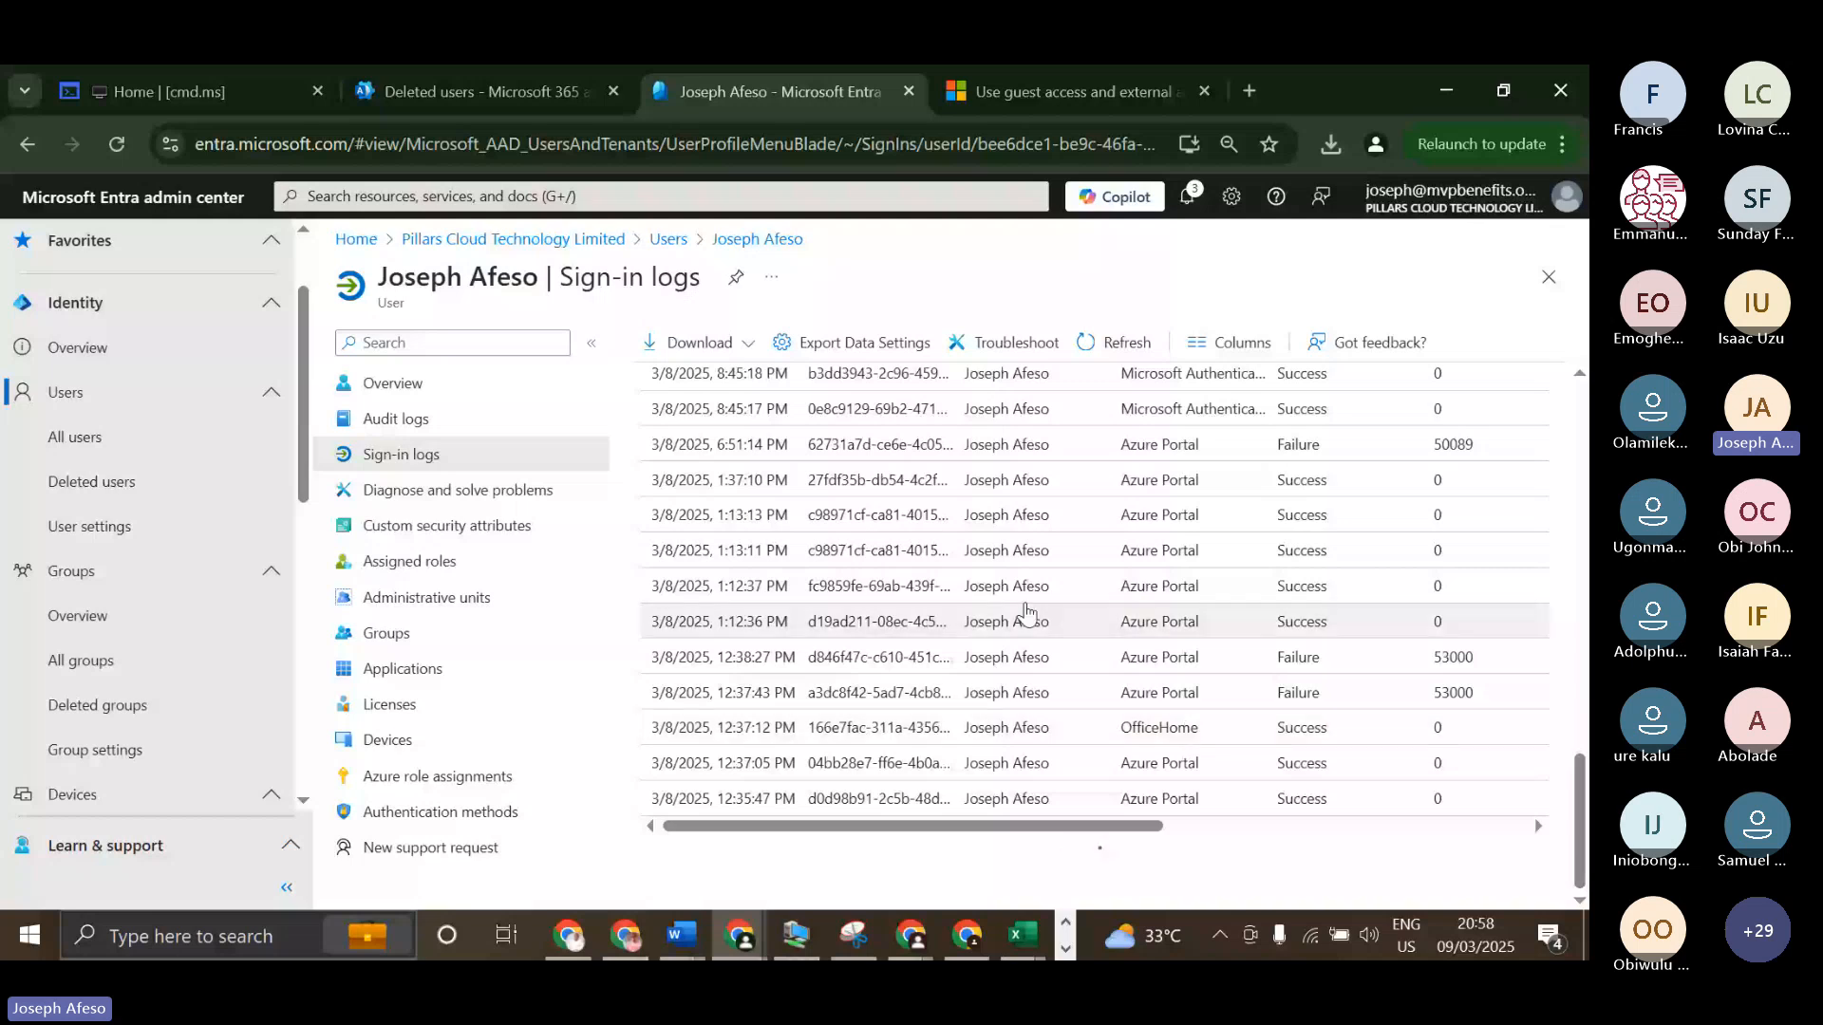
{"action": "left_click", "coordinate": [1552, 277]}
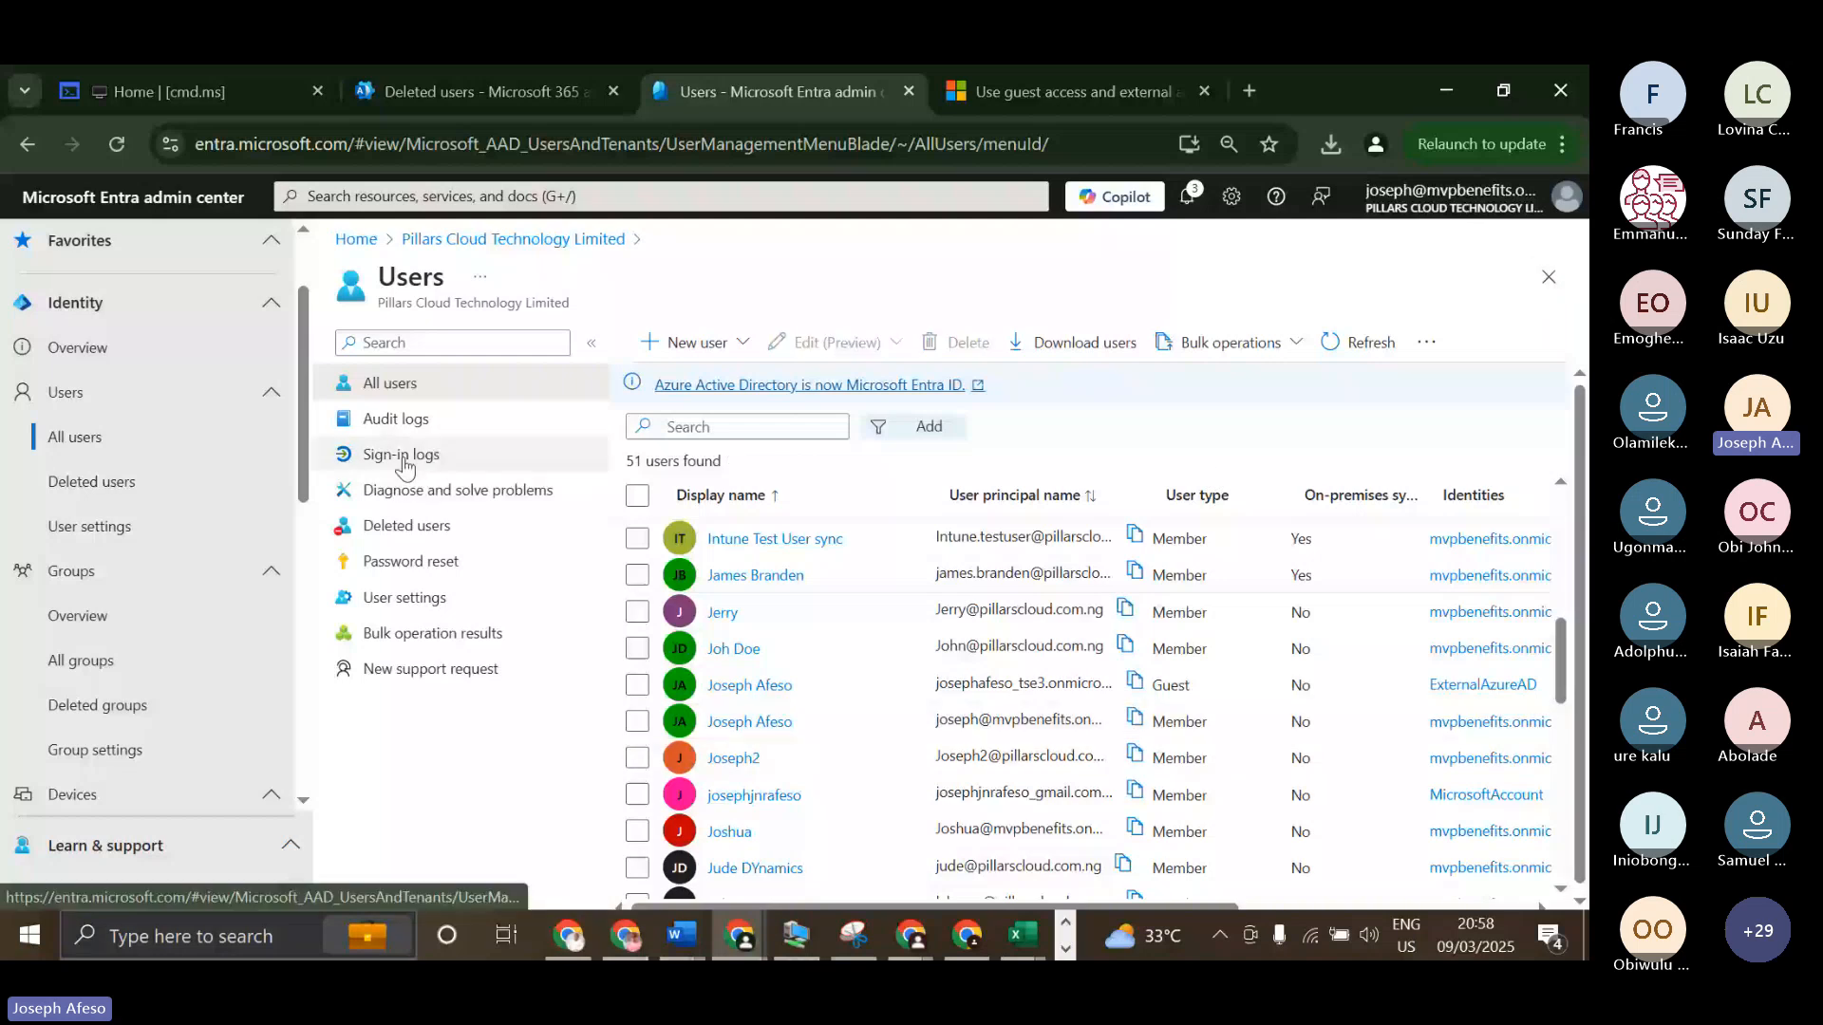
{"action": "left_click", "coordinate": [403, 458]}
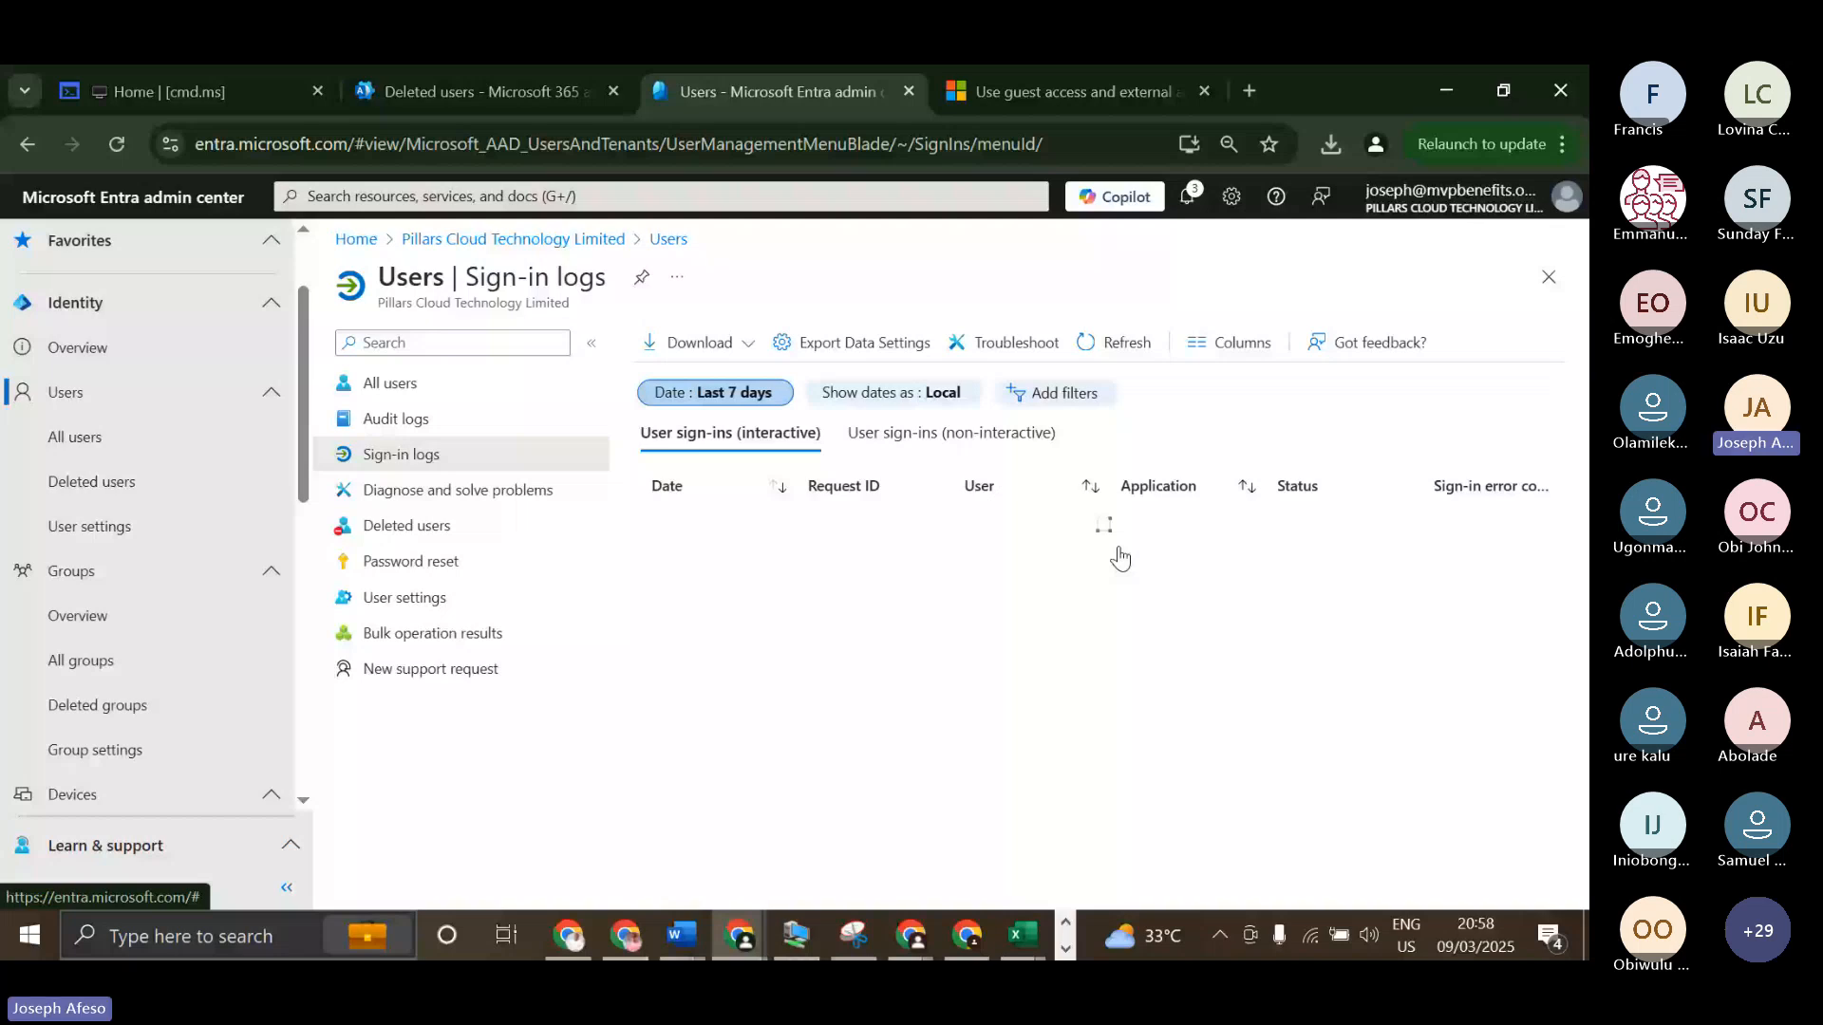
Look through all users' interactive sign-in logs from the last 7 days, loading more entries twice to reach older sign-ins.
{"action": "scroll", "coordinate": [1014, 788], "scroll_direction": "down", "scroll_amount": 1}
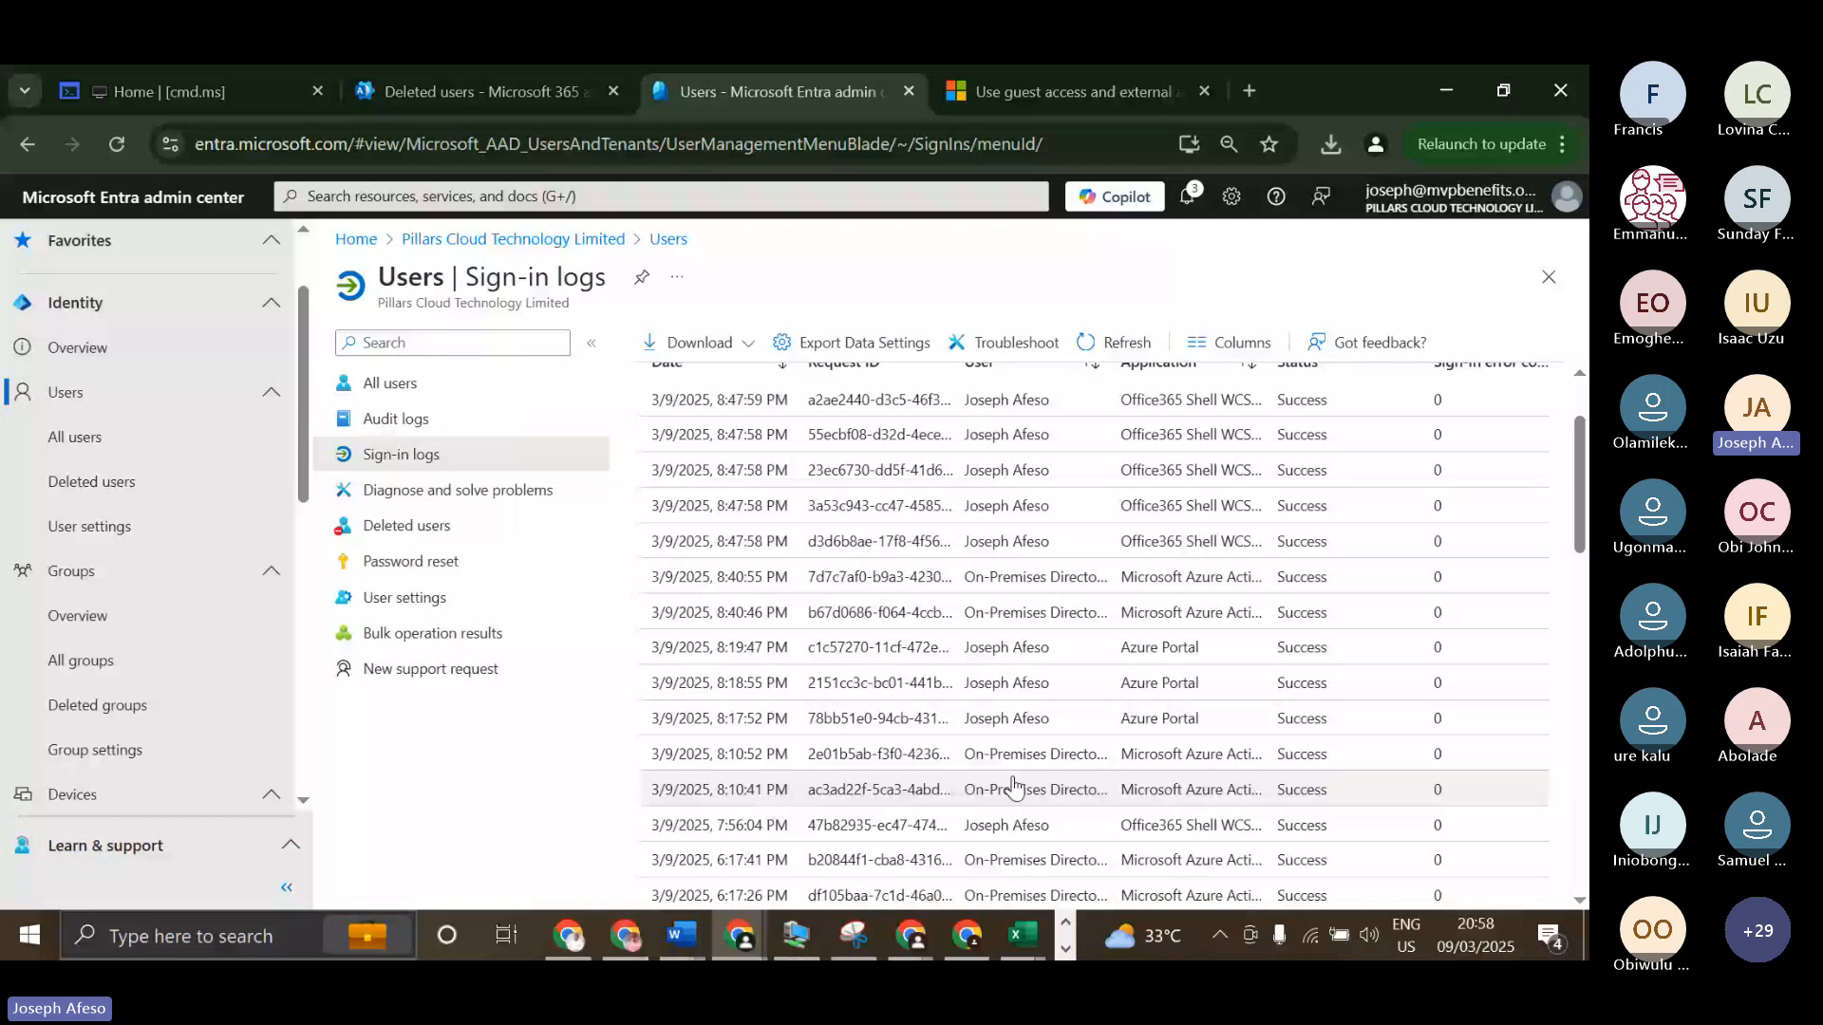
{"action": "scroll", "coordinate": [1014, 788], "scroll_direction": "down", "scroll_amount": 6}
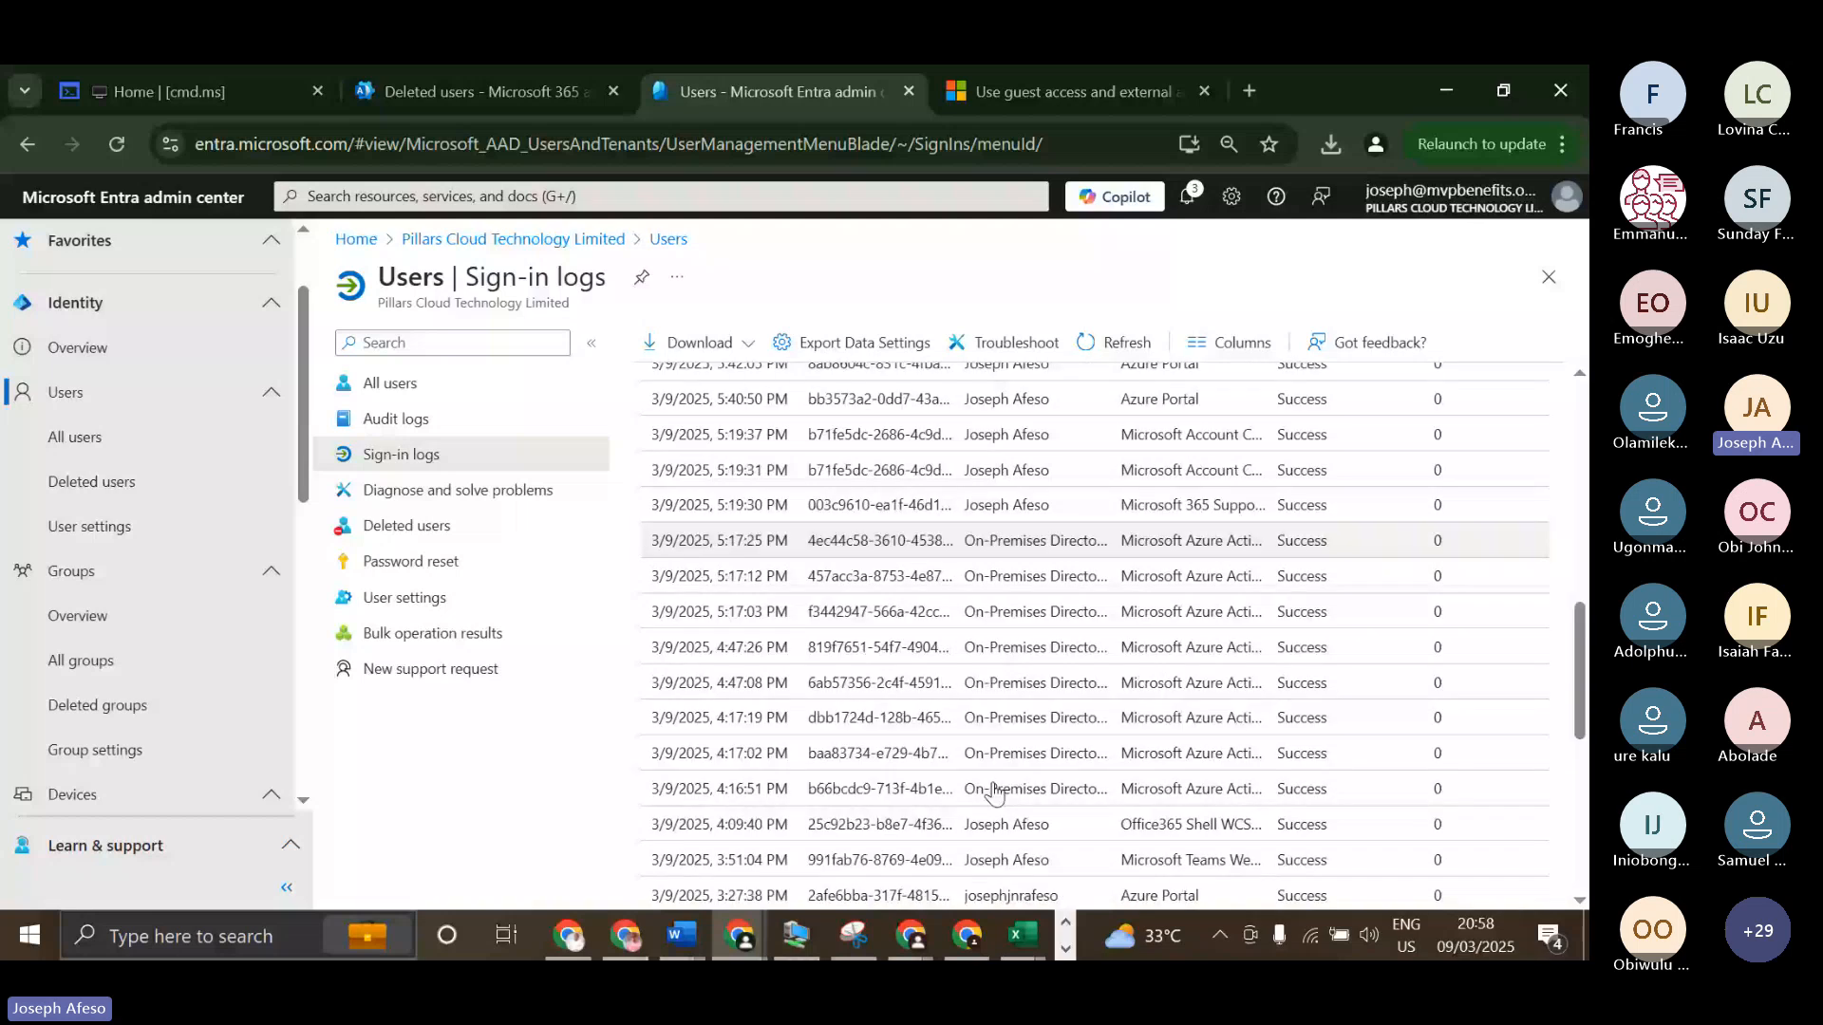
{"action": "scroll", "coordinate": [994, 793], "scroll_direction": "down", "scroll_amount": 5}
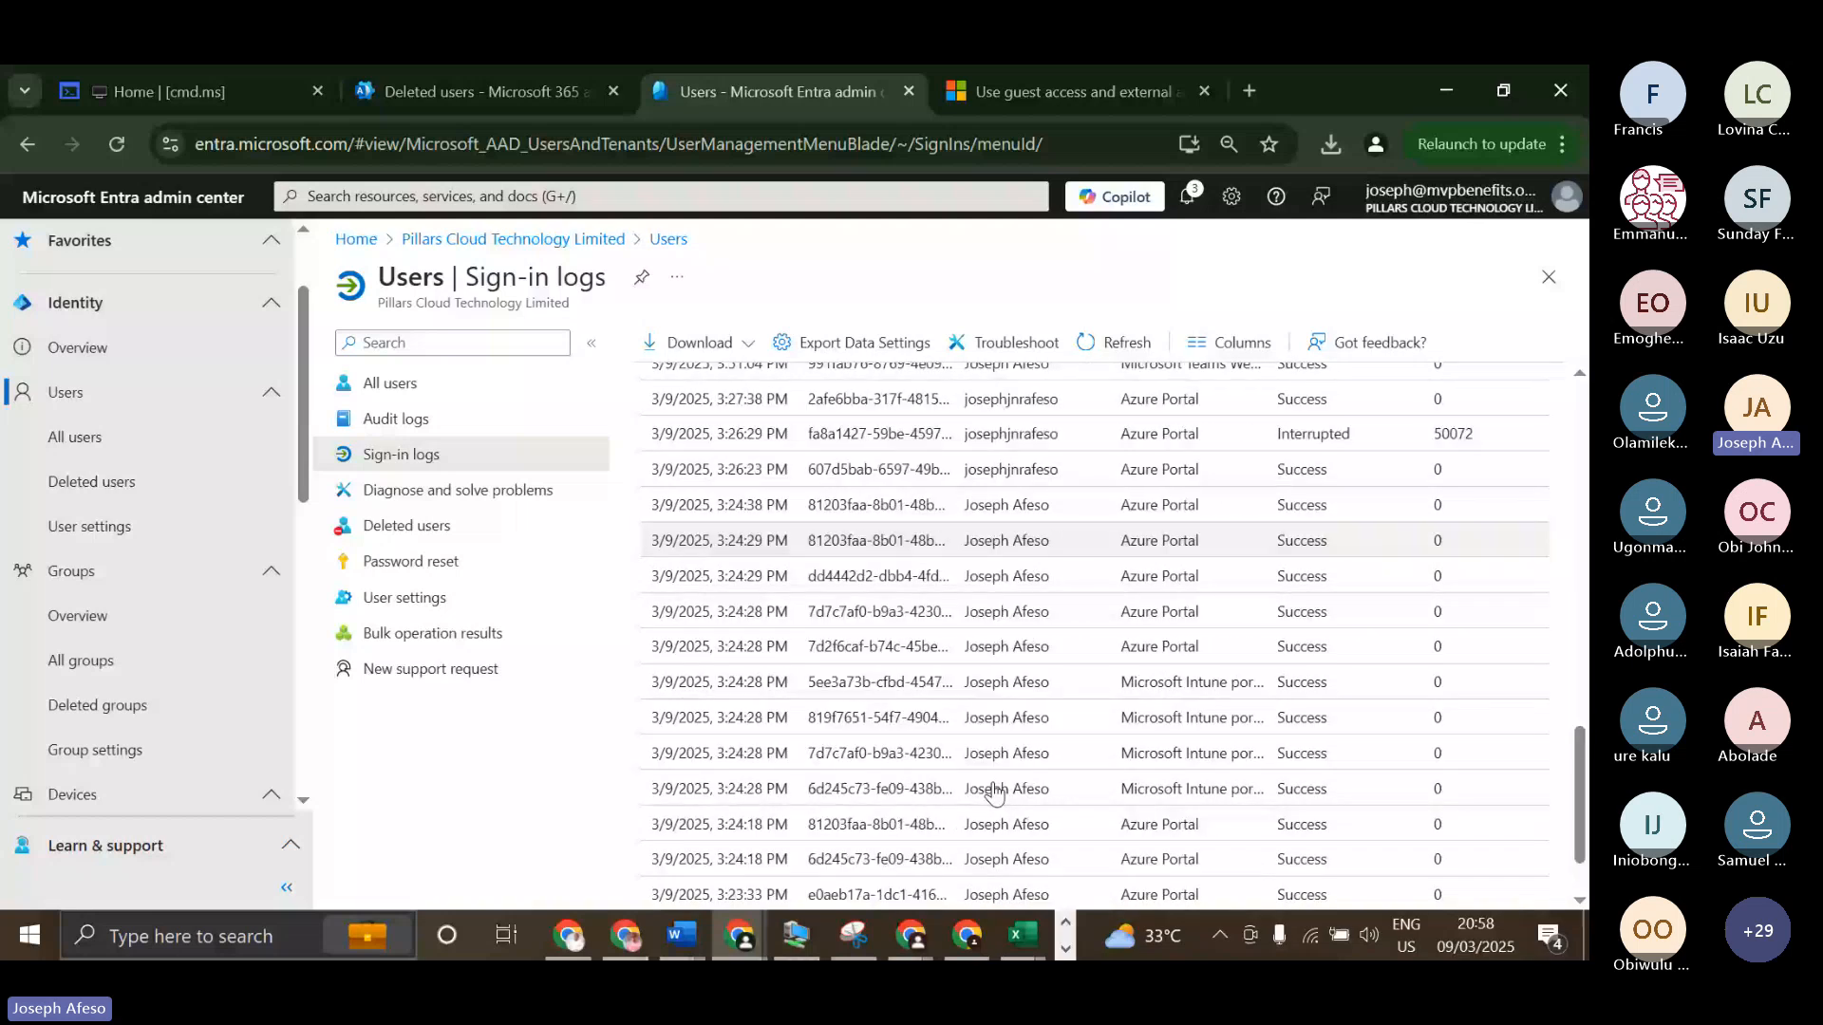
{"action": "scroll", "coordinate": [994, 793], "scroll_direction": "down", "scroll_amount": 2}
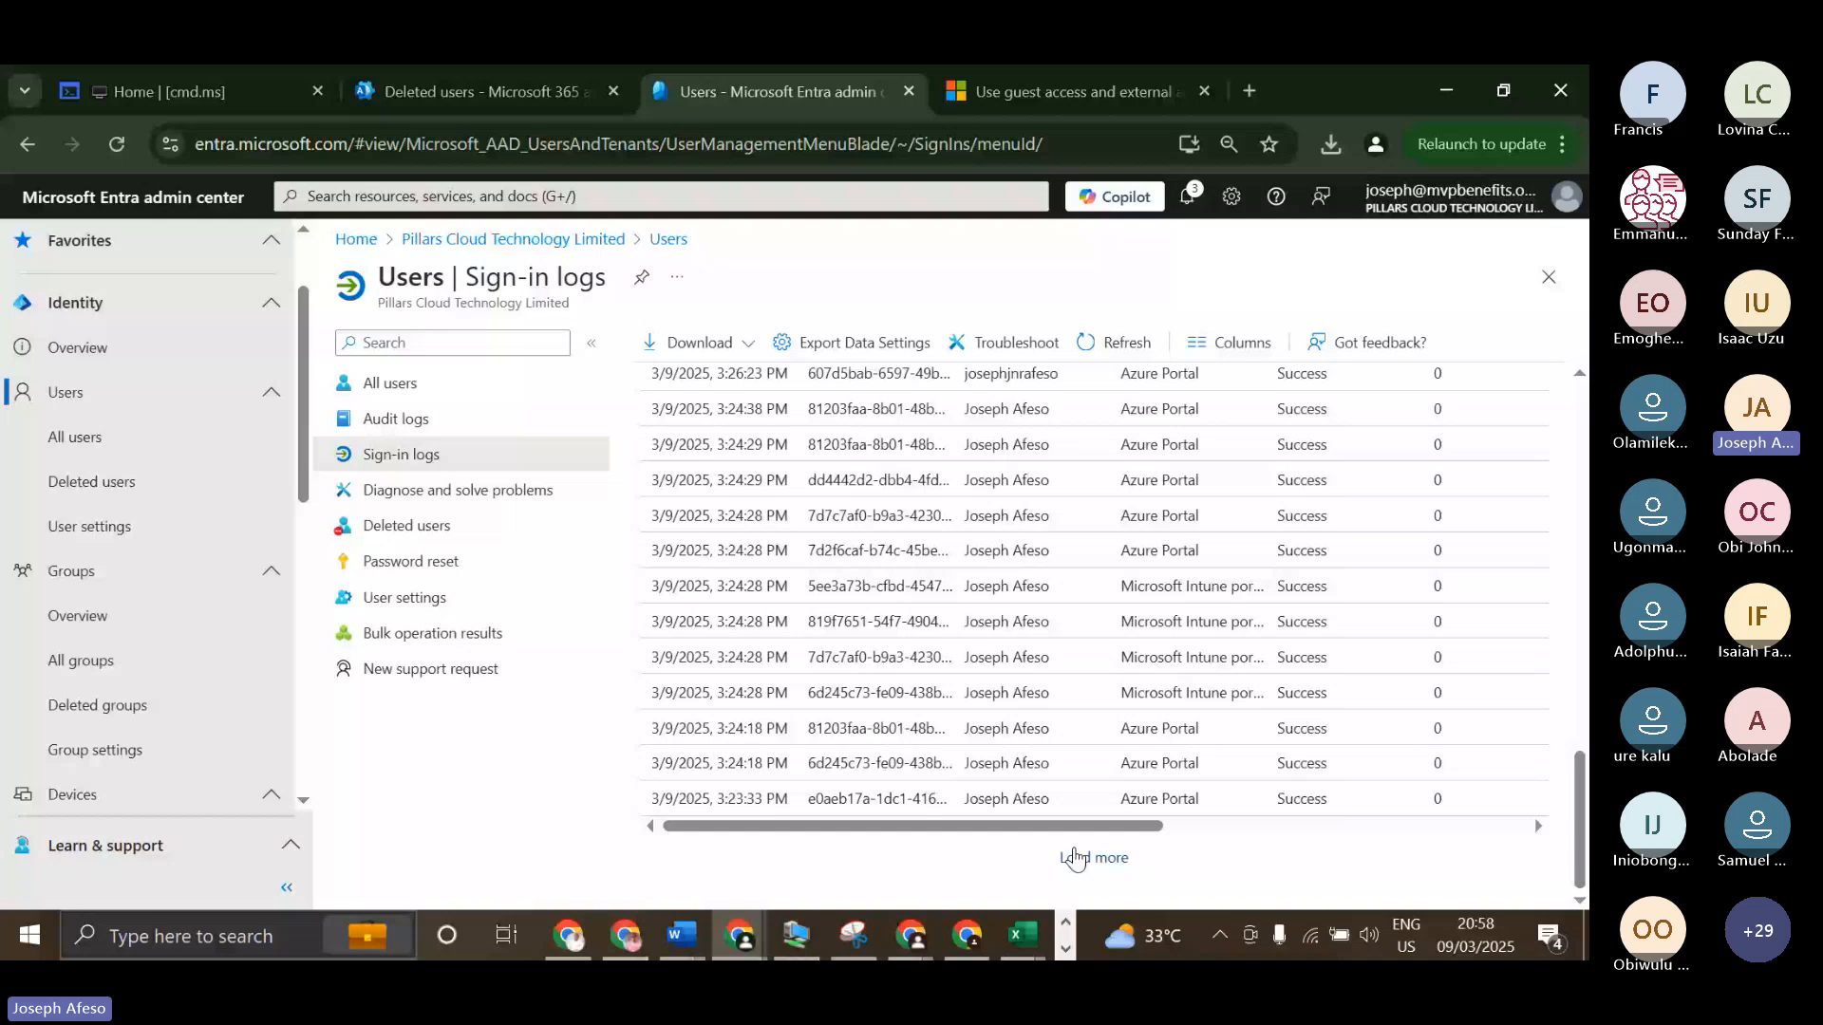
{"action": "left_click", "coordinate": [1076, 859]}
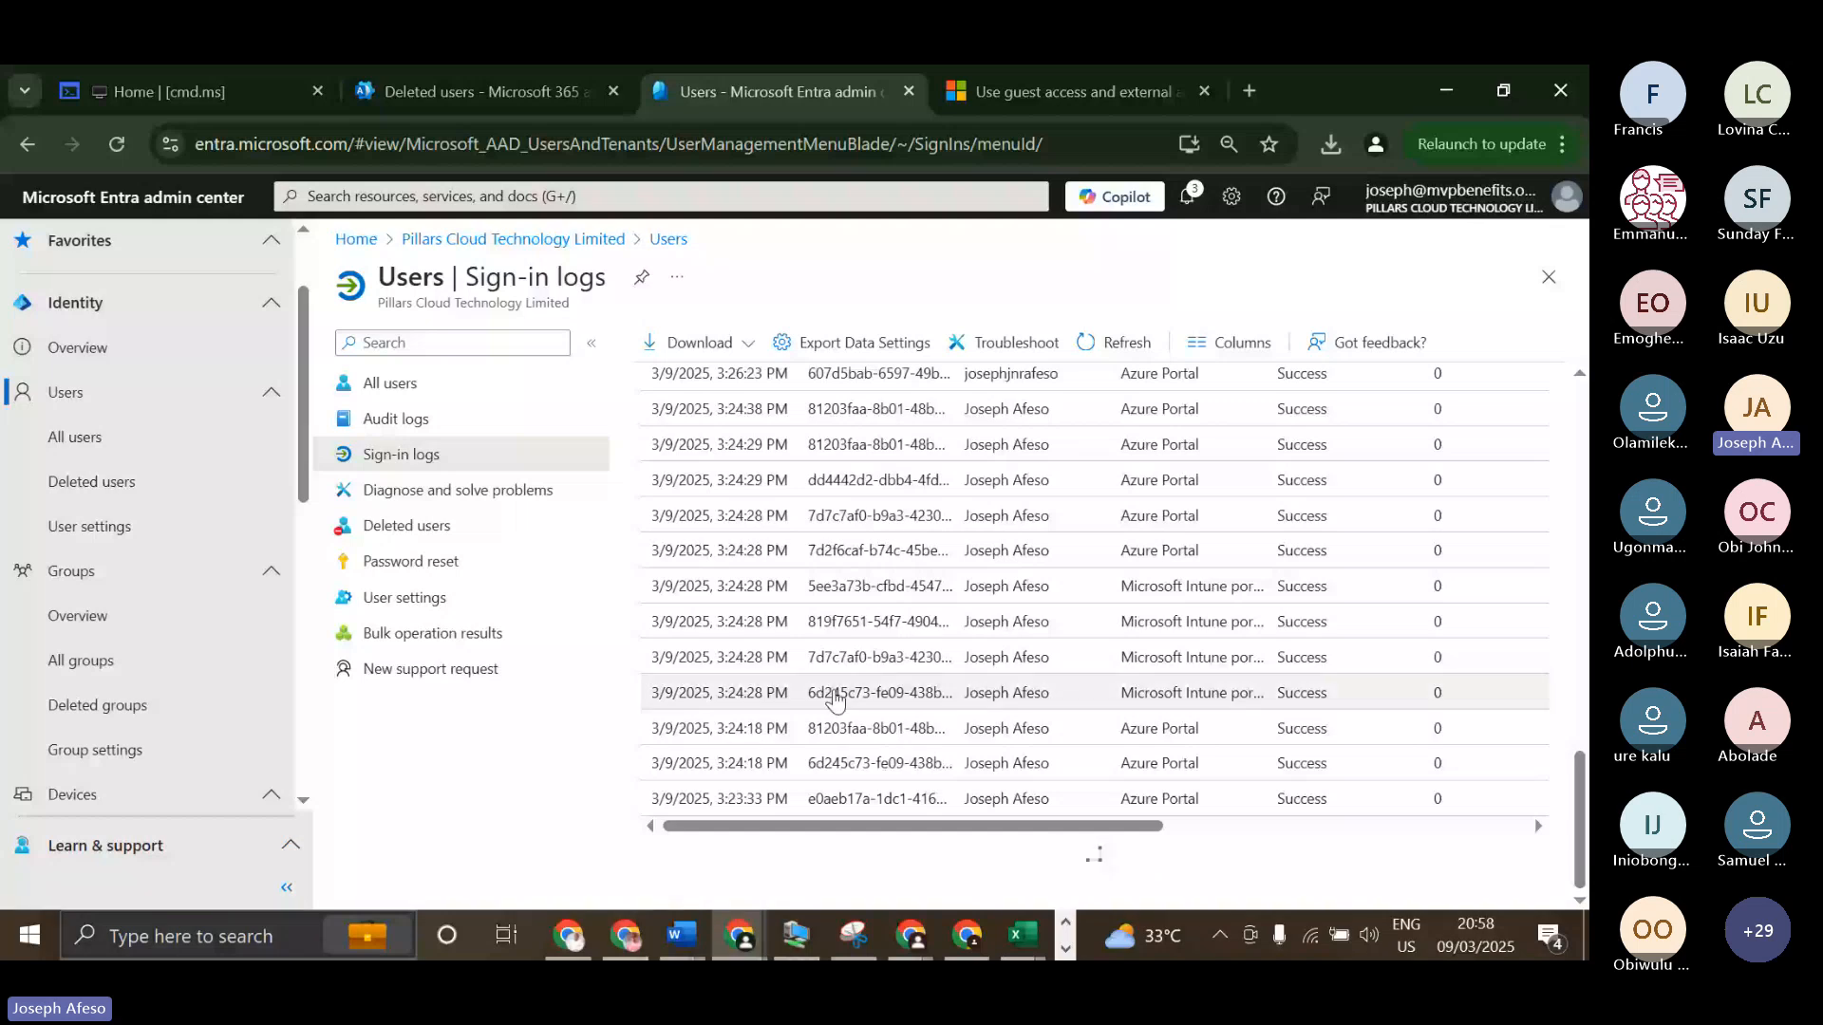
{"action": "scroll", "coordinate": [952, 627], "scroll_direction": "down", "scroll_amount": 3}
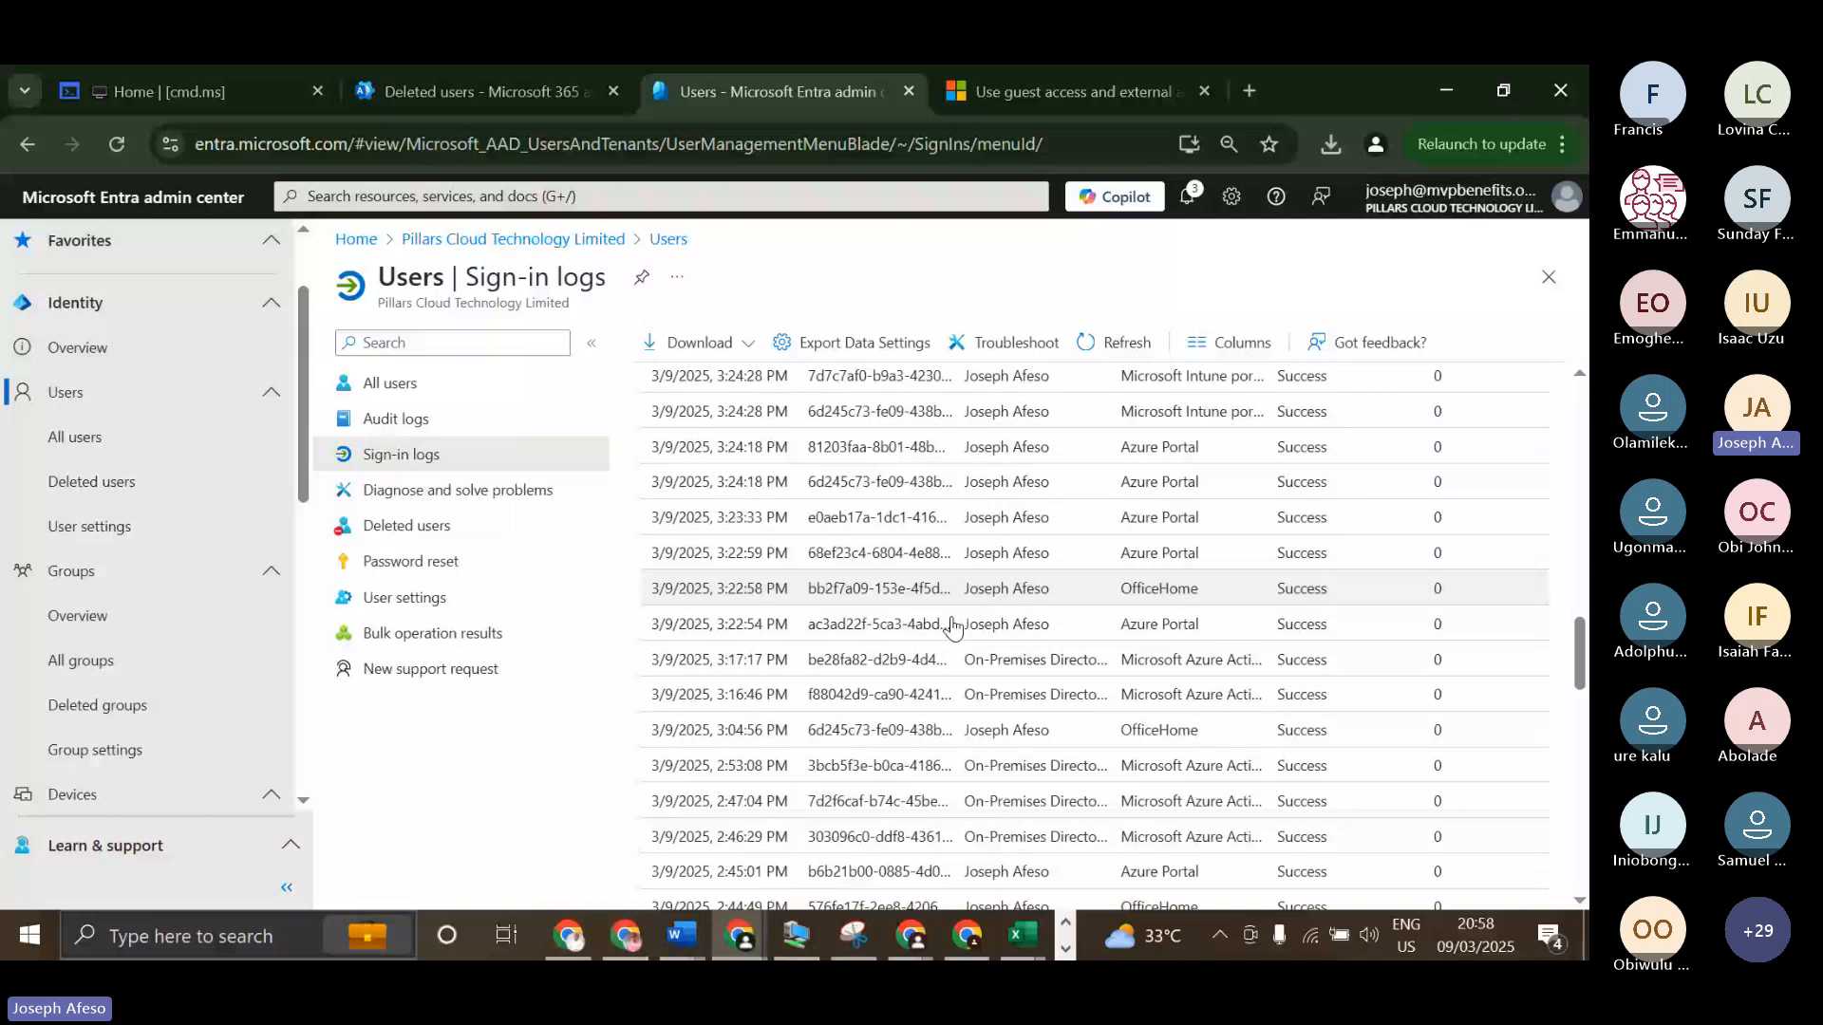
{"action": "scroll", "coordinate": [968, 636], "scroll_direction": "down", "scroll_amount": 10}
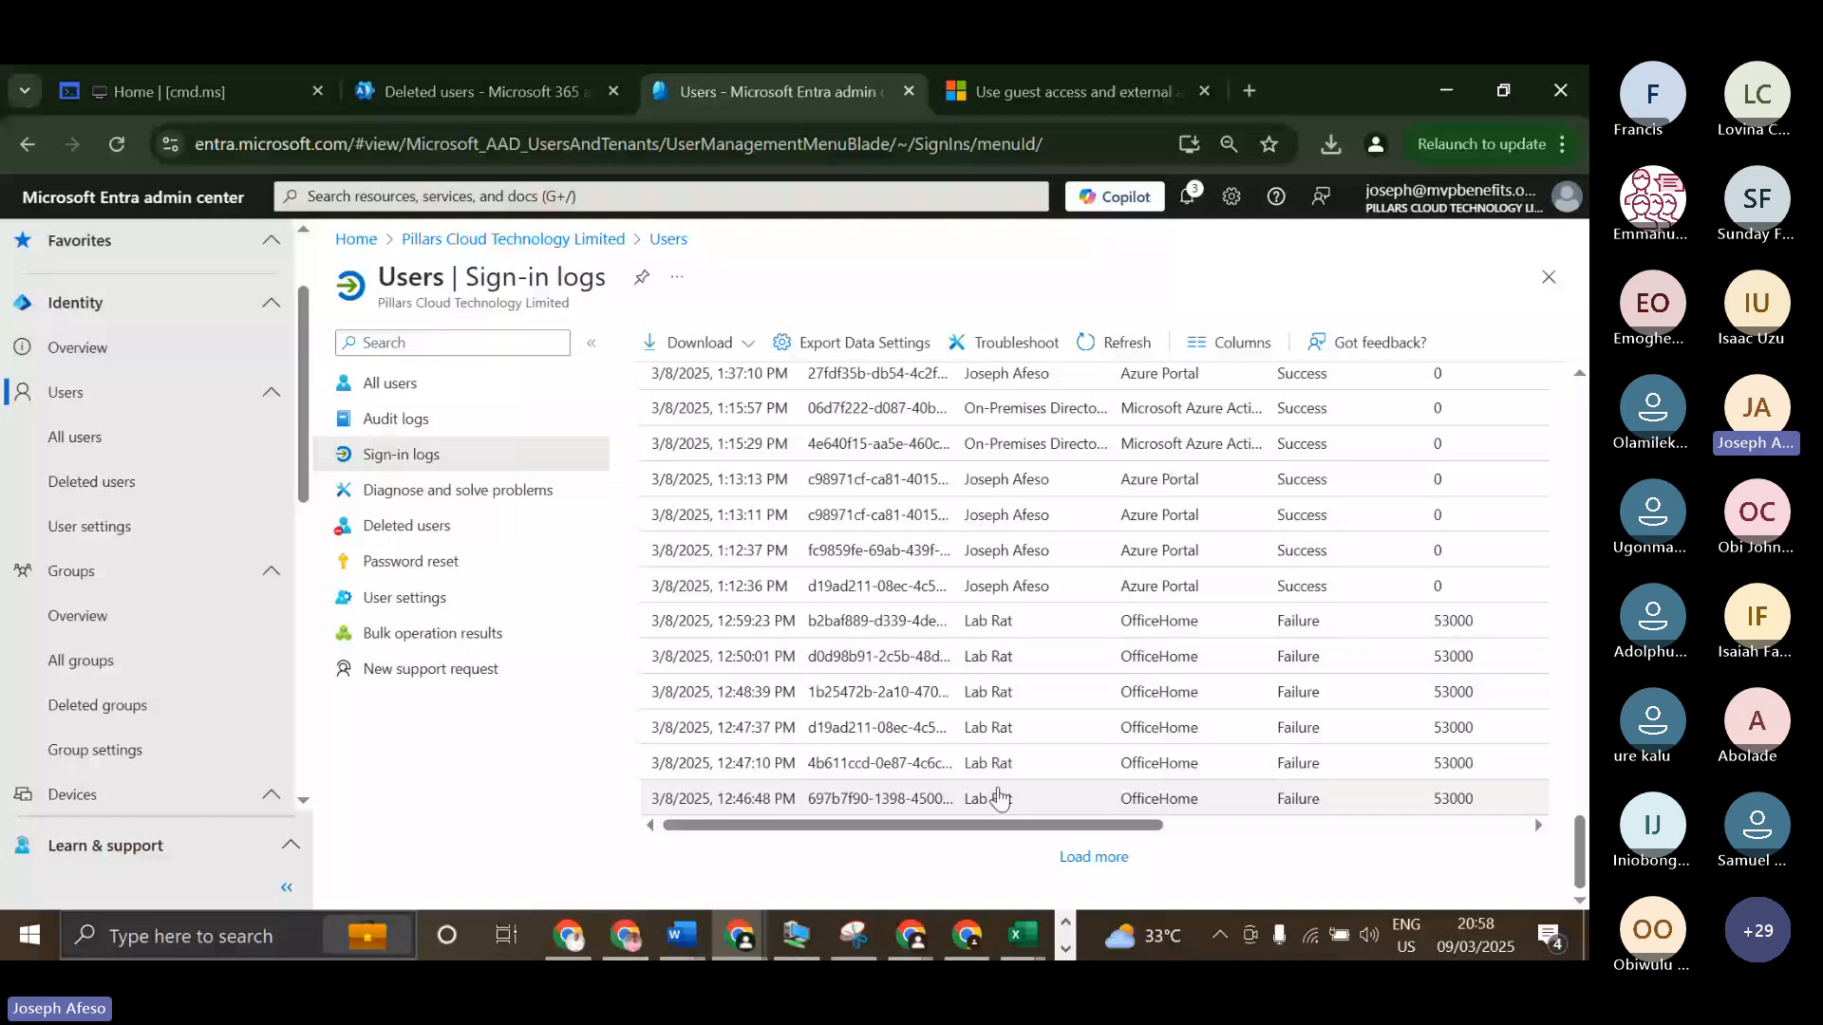
{"action": "left_click", "coordinate": [1094, 858]}
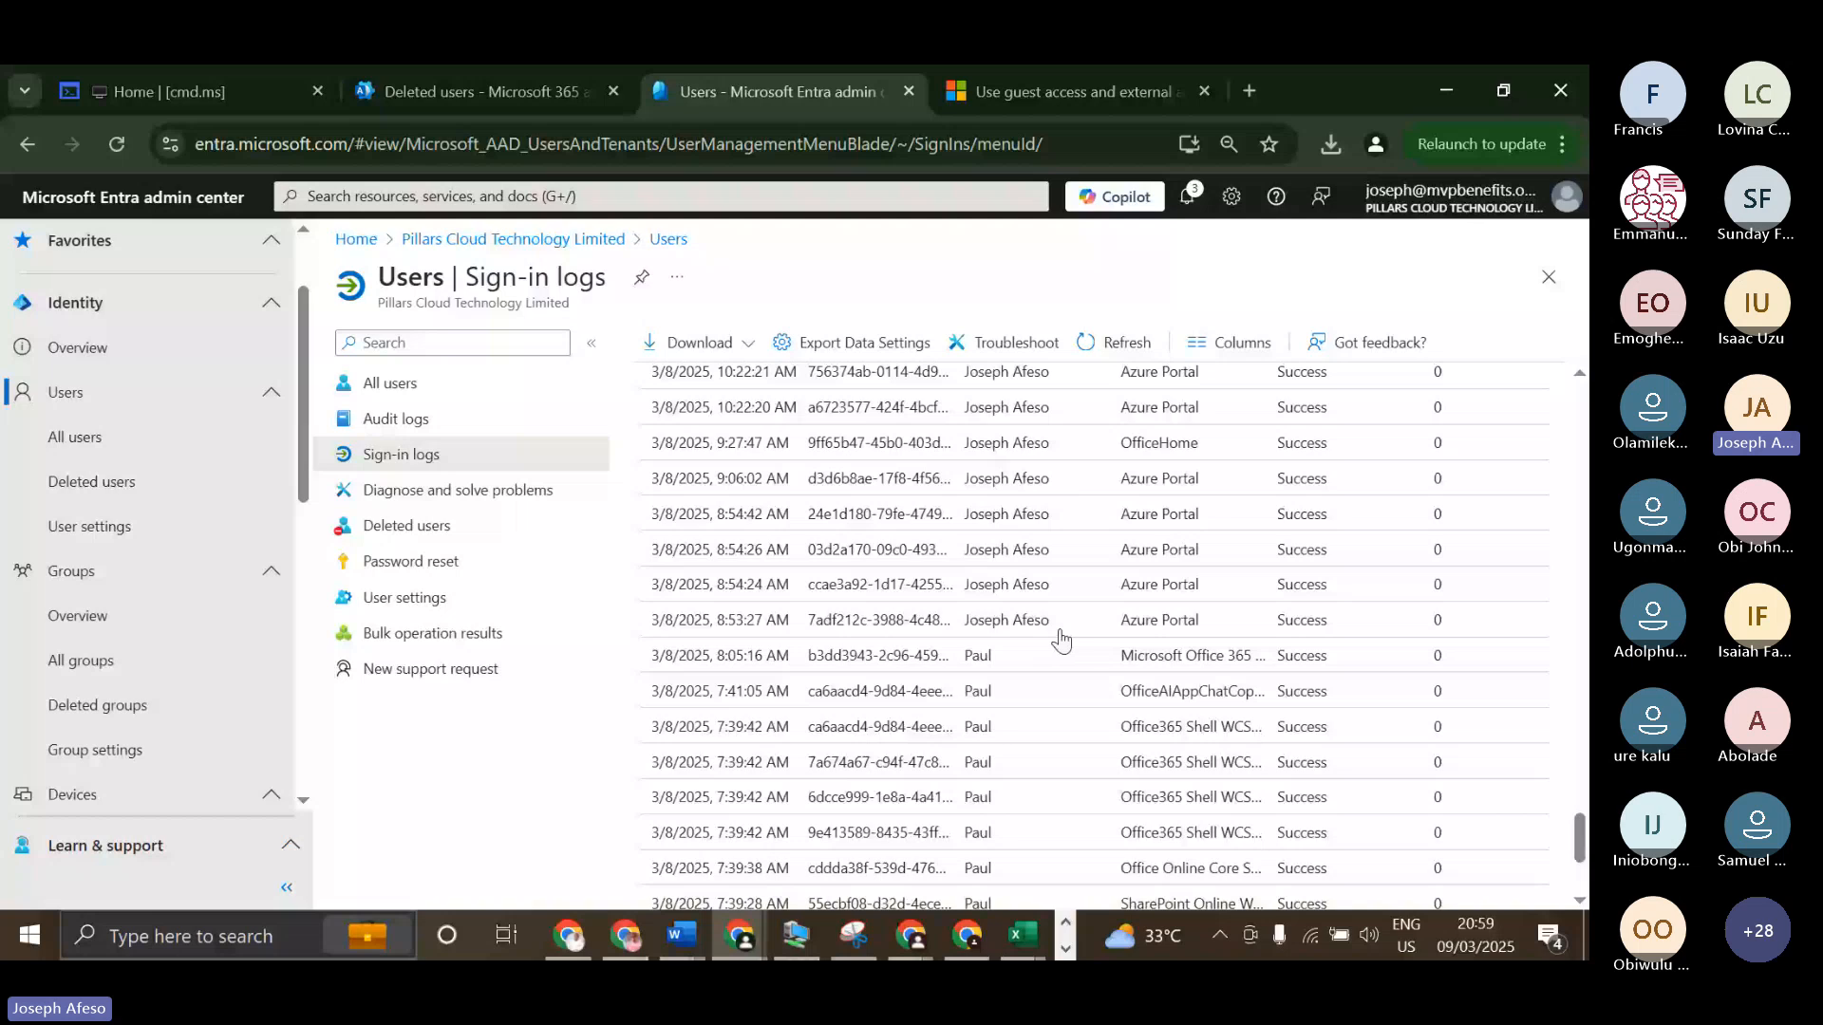
{"action": "scroll", "coordinate": [1026, 664], "scroll_direction": "down", "scroll_amount": 3}
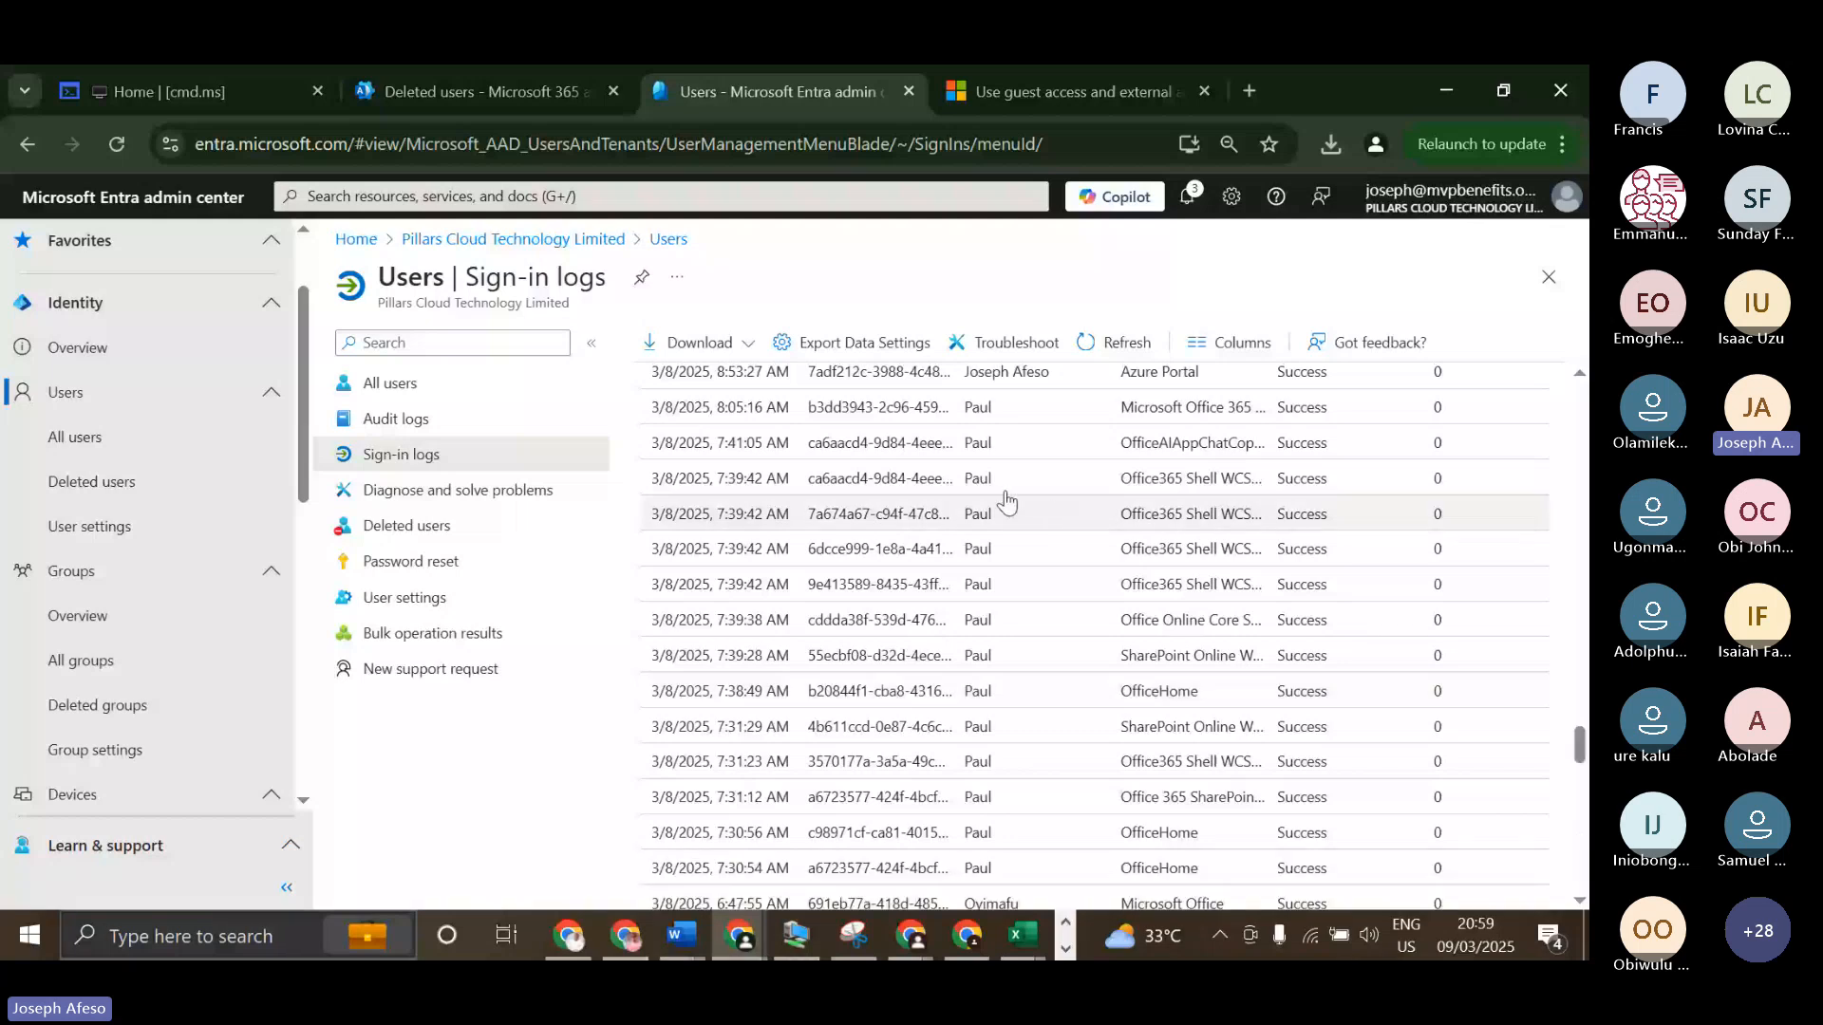
Download the interactive sign-ins in CSV format as InteractiveSignIns_2025-03-02_2025-03-09 and close the download pane.
{"action": "scroll", "coordinate": [1006, 501], "scroll_direction": "up", "scroll_amount": 10}
{"action": "scroll", "coordinate": [968, 489], "scroll_direction": "up", "scroll_amount": 3}
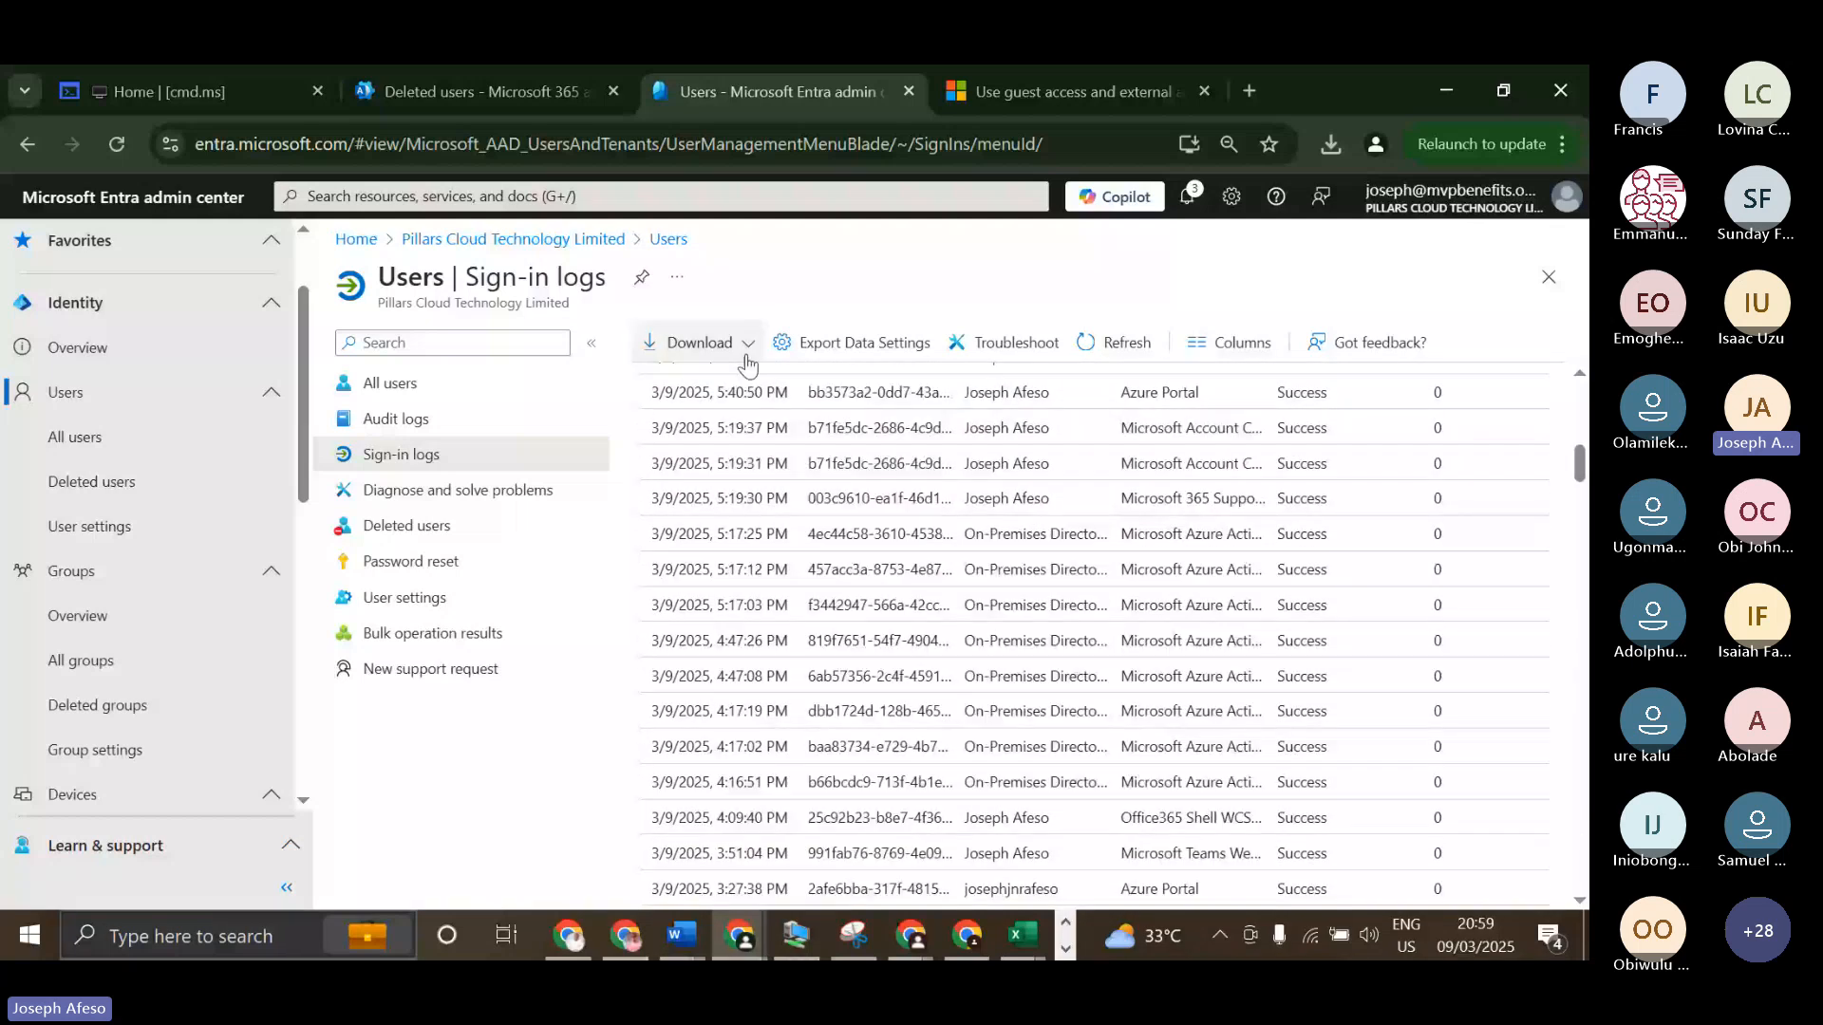
{"action": "left_click", "coordinate": [743, 345]}
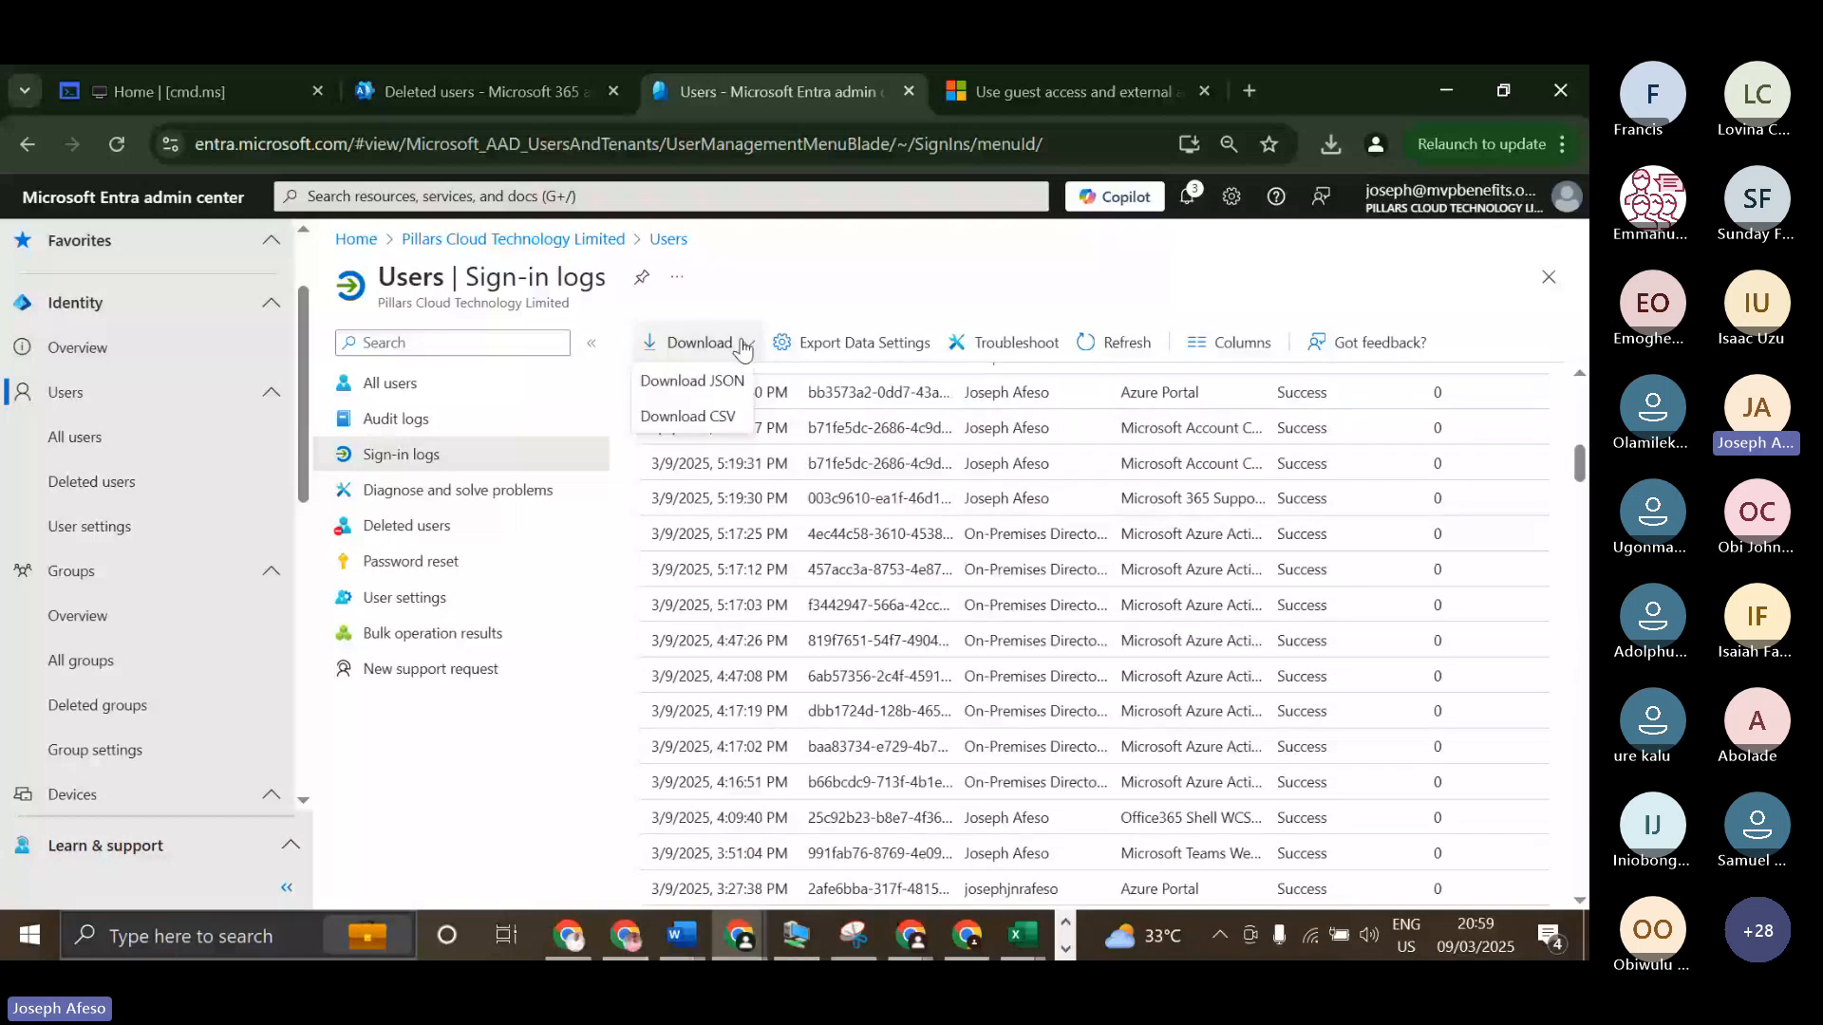
{"action": "left_click", "coordinate": [672, 418]}
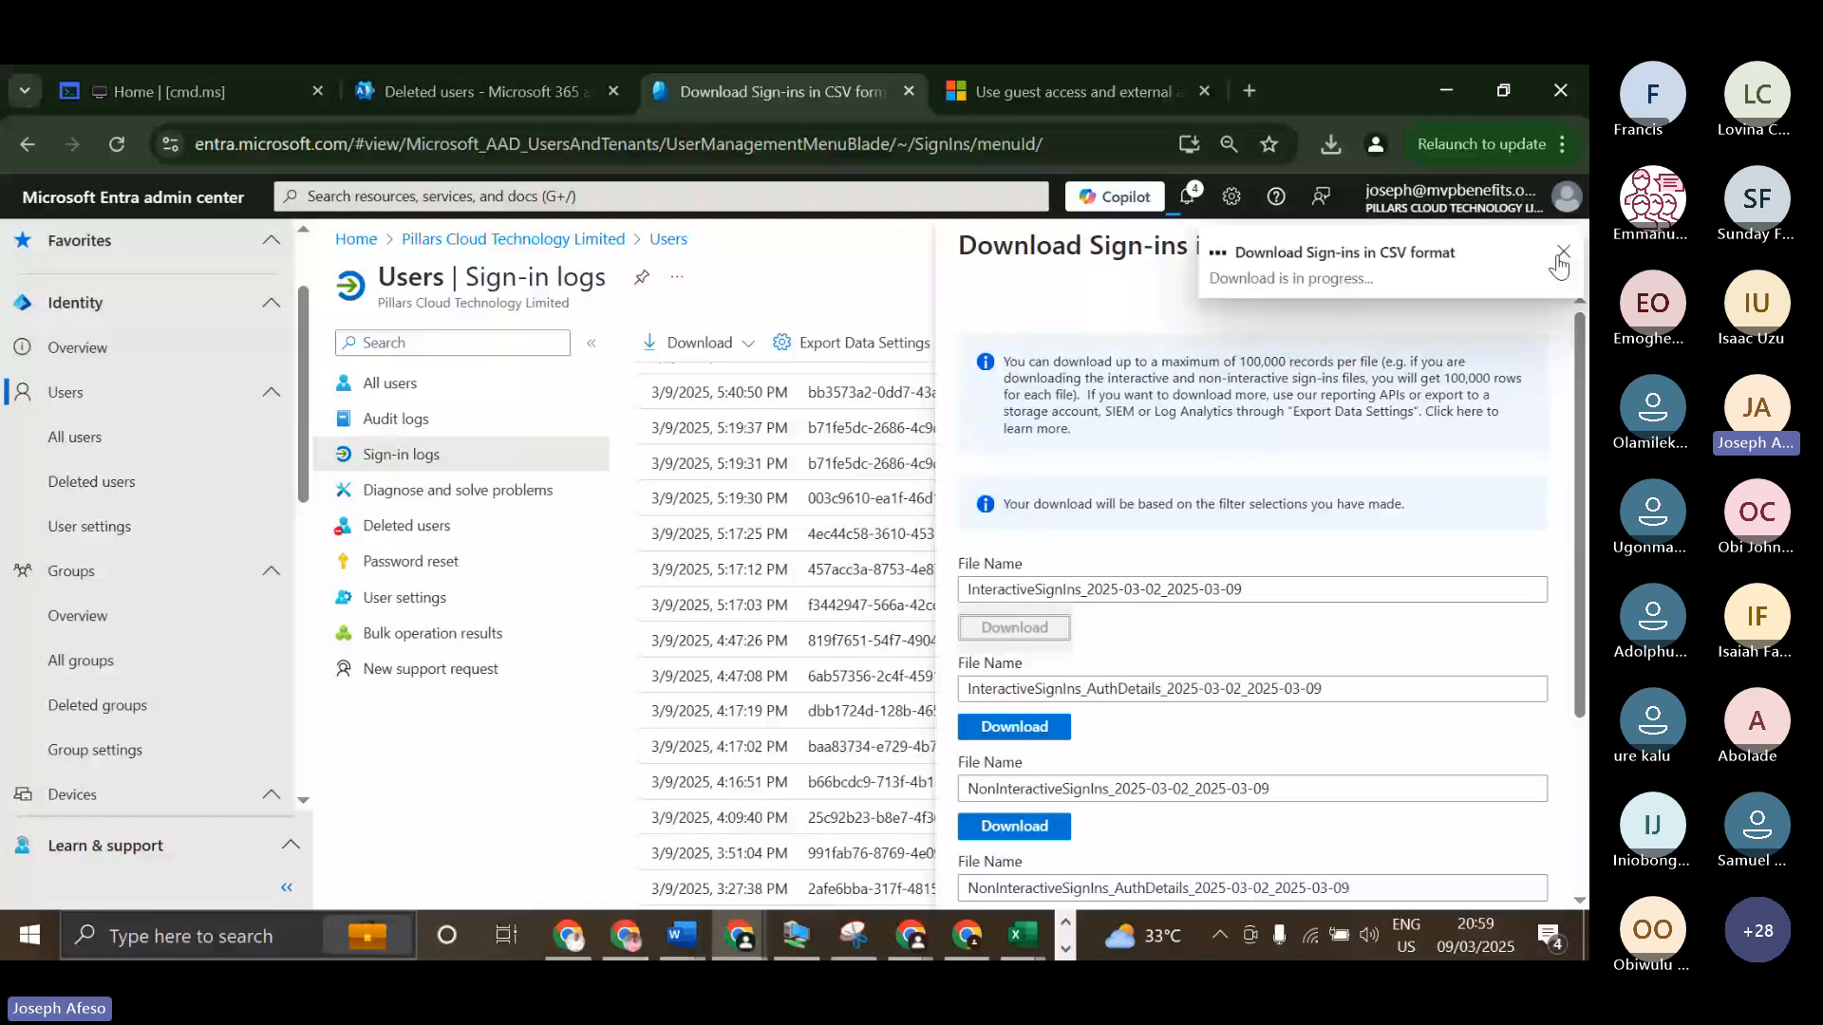
{"action": "left_click", "coordinate": [1557, 255]}
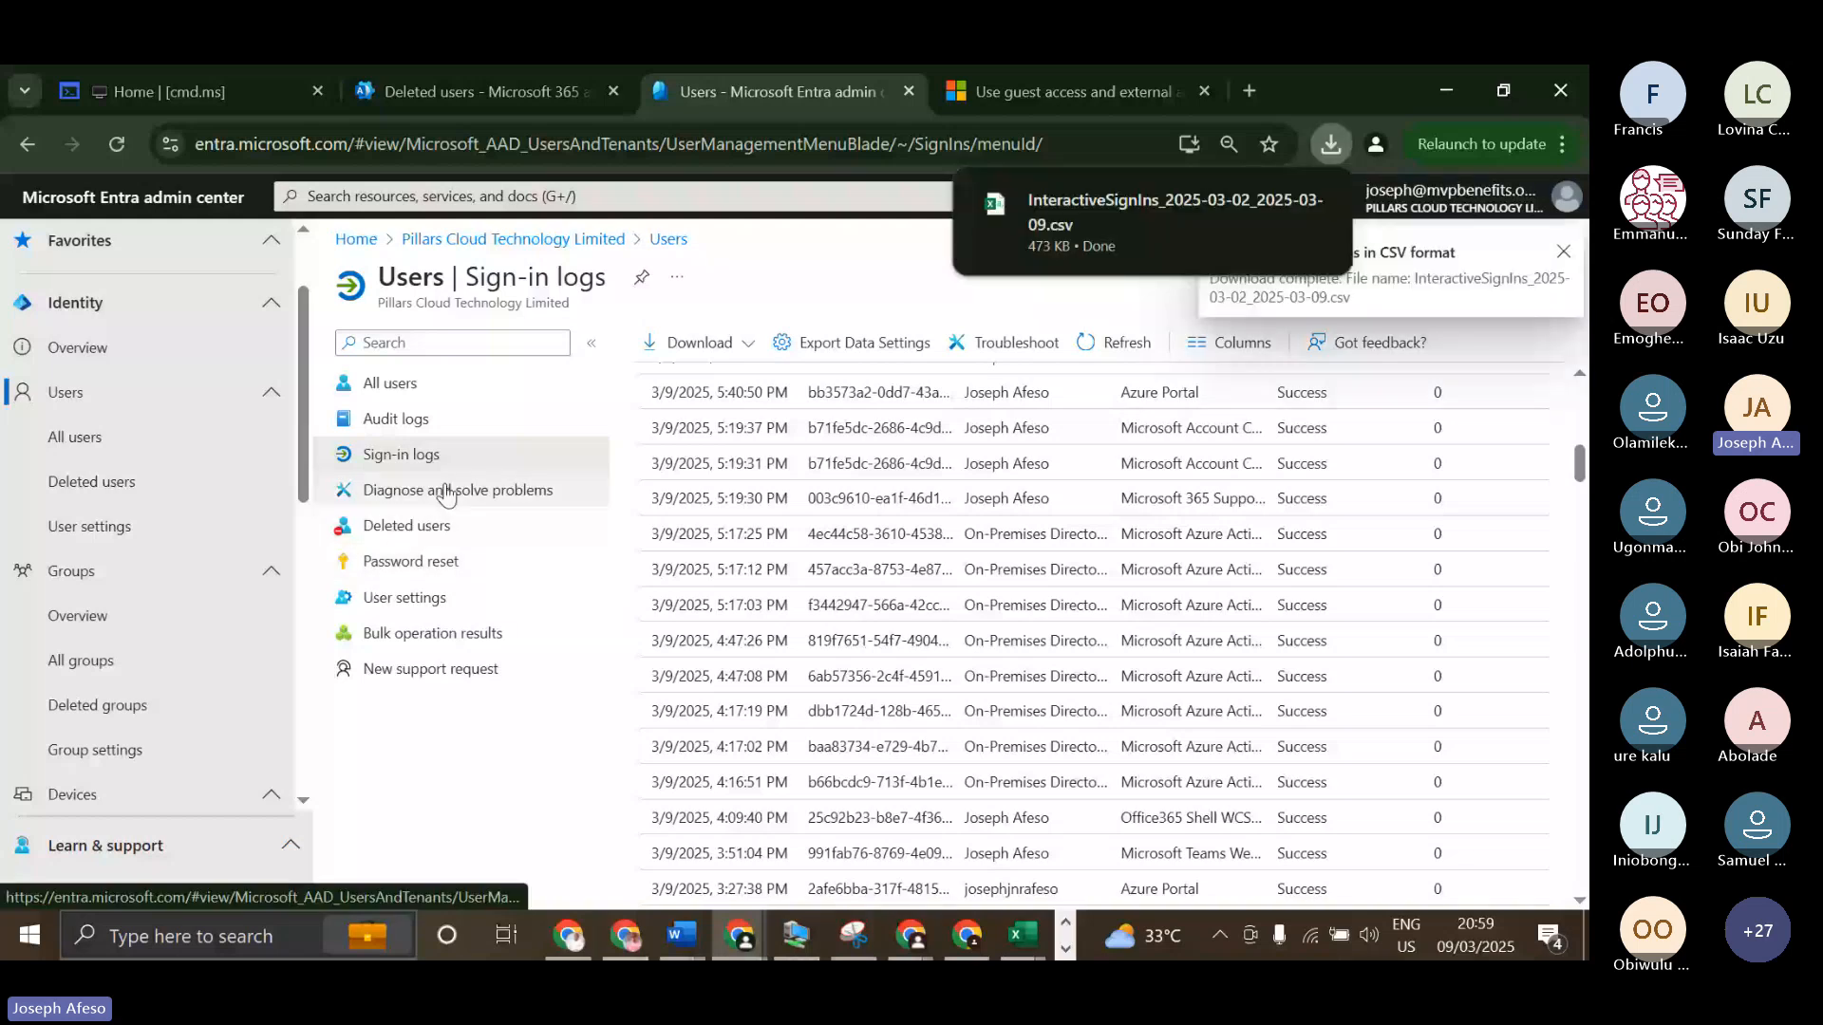
Open the users' Diagnose and solve problems page, search the issue field for "one" and clear the search.
{"action": "left_click", "coordinate": [448, 493]}
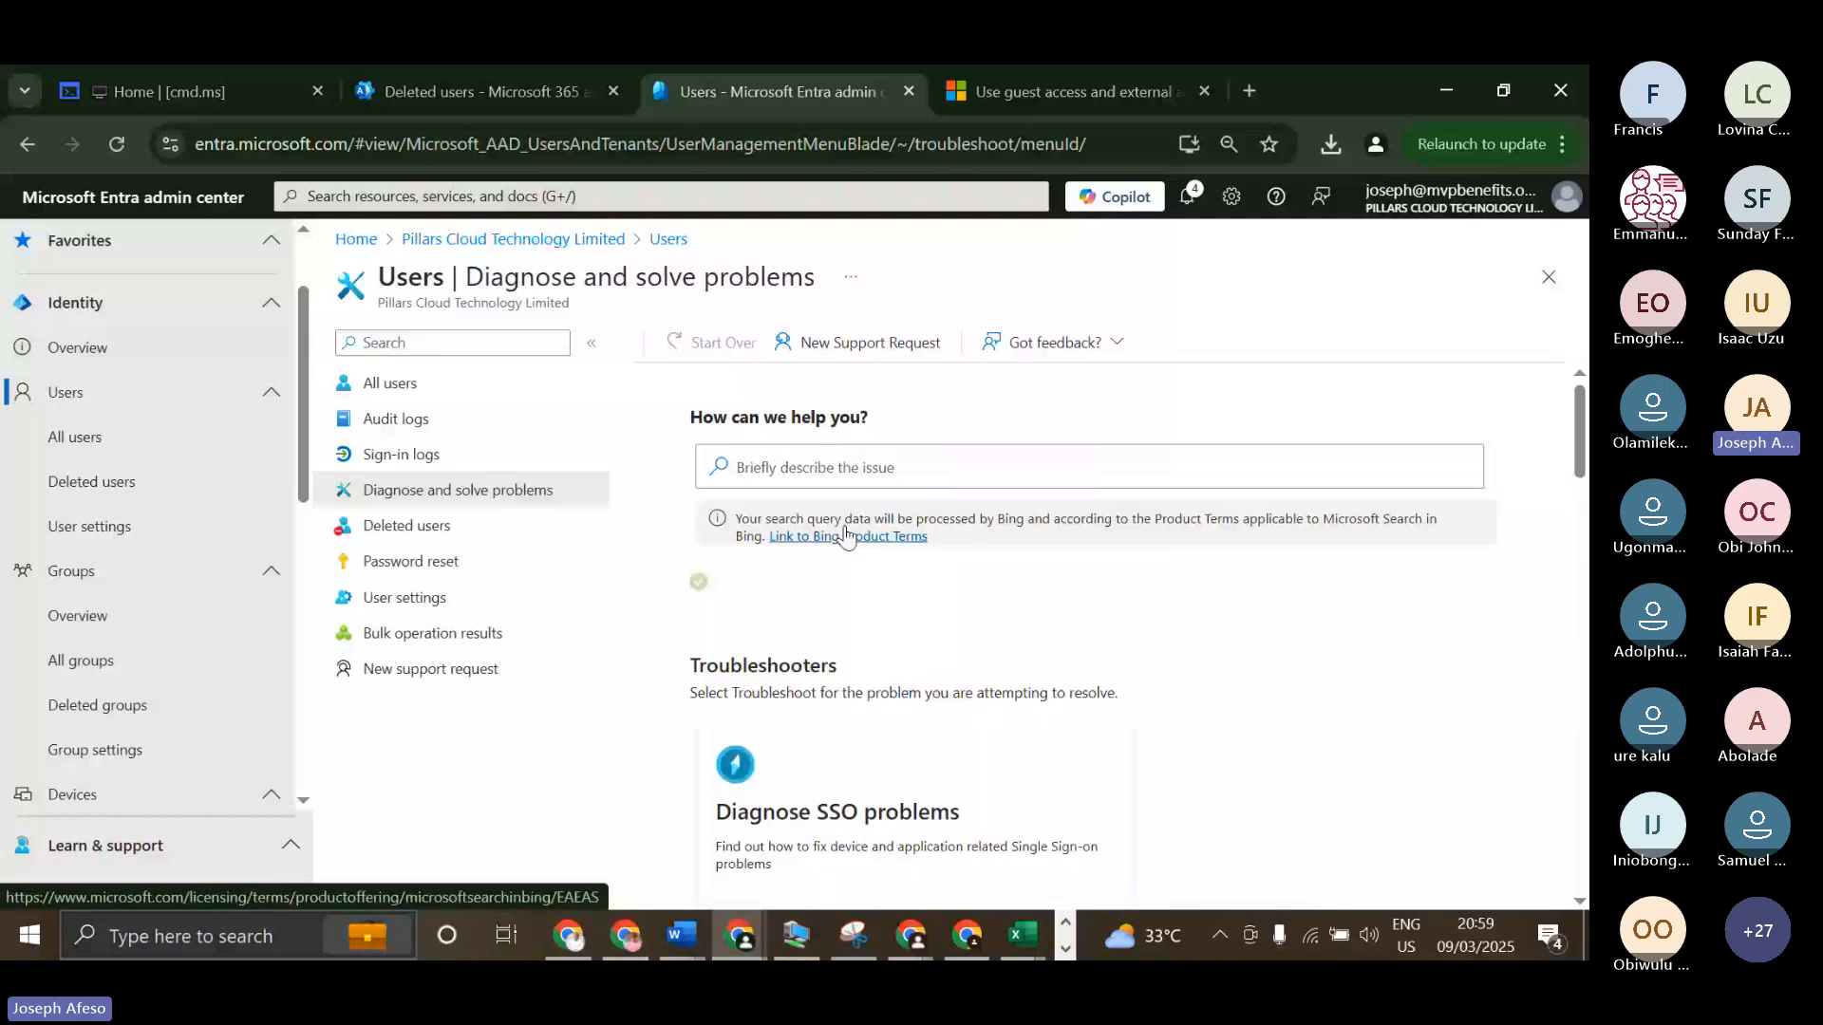
{"action": "left_click", "coordinate": [803, 468]}
{"action": "type", "text": "o"}
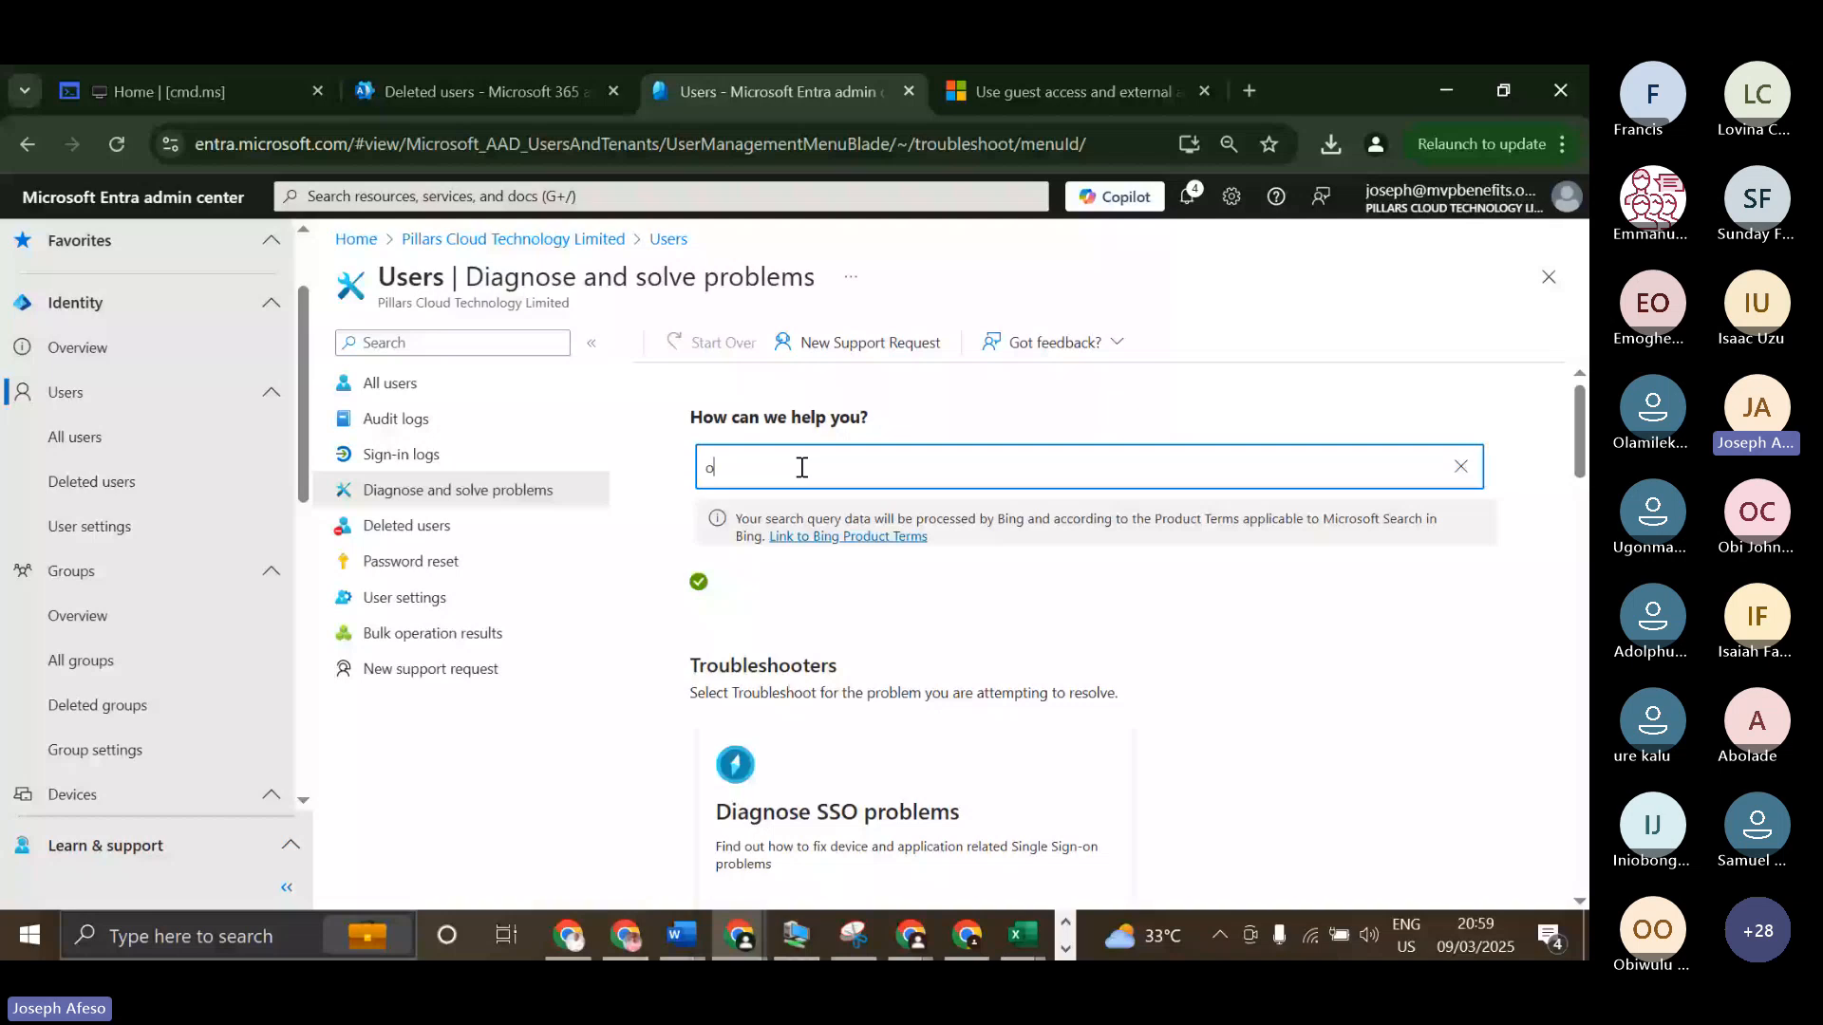
{"action": "type", "text": "ne"}
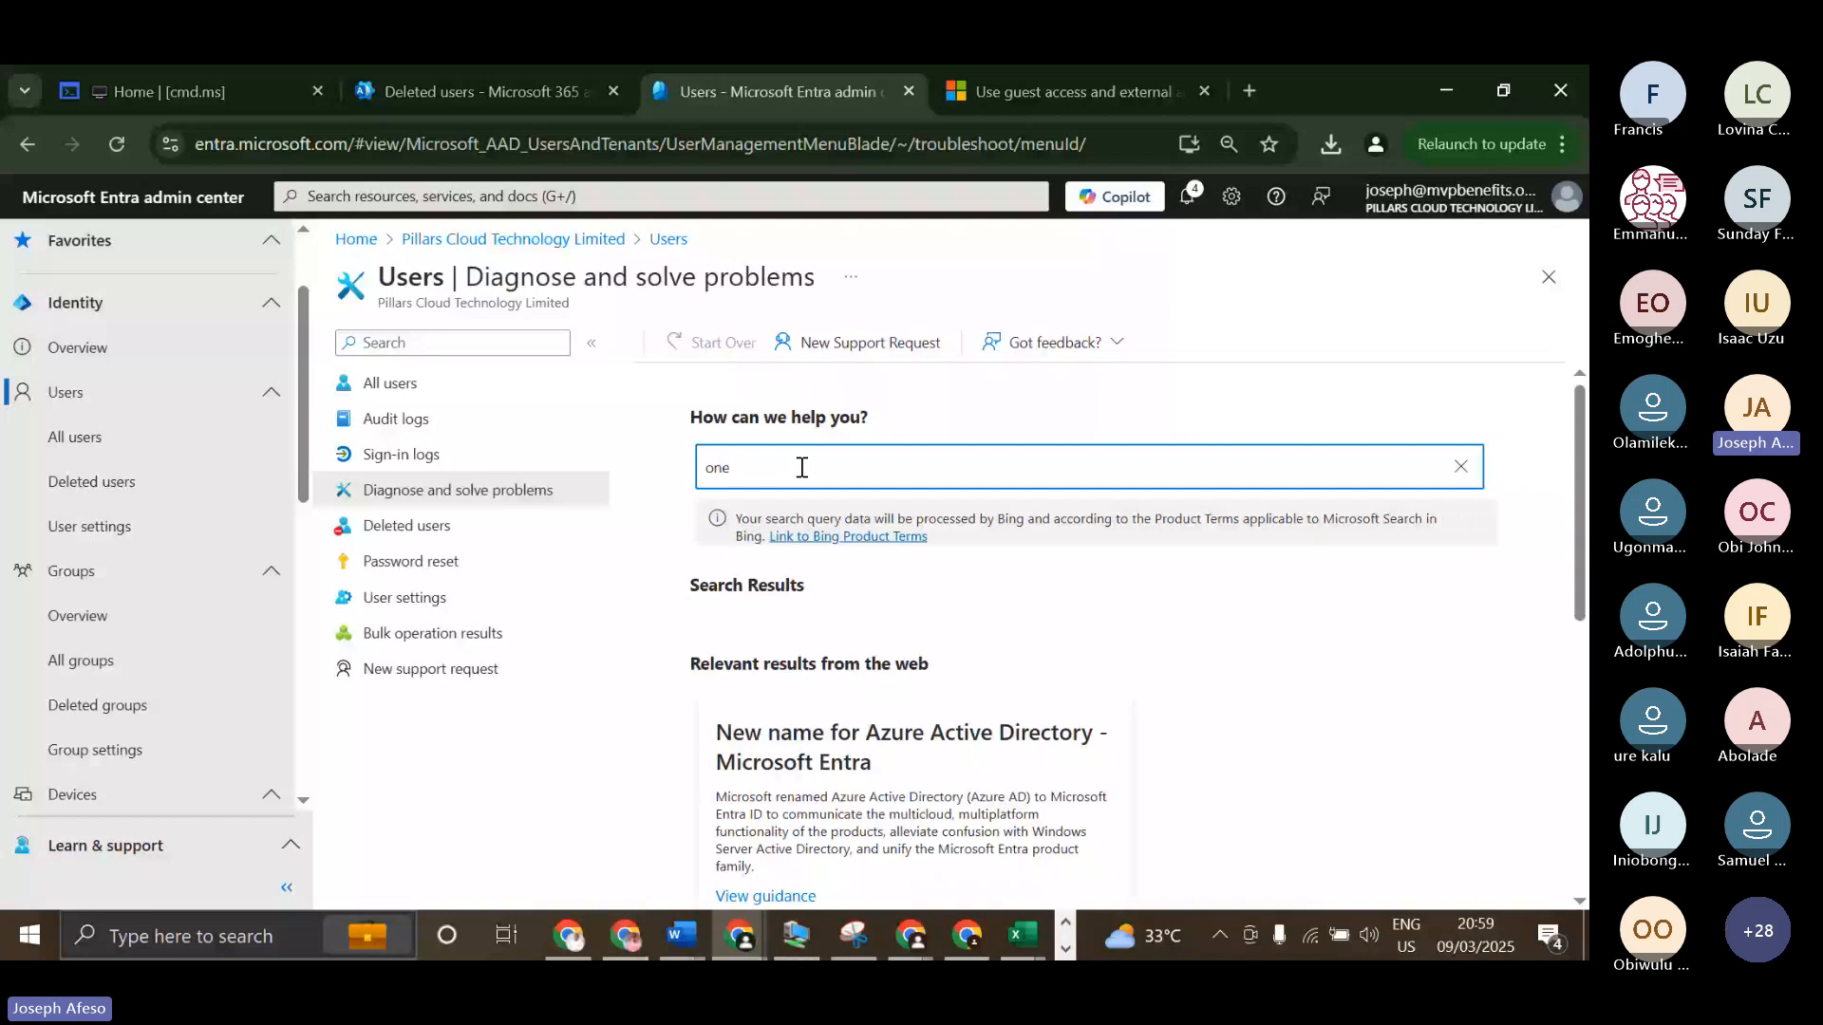
{"action": "key", "text": "BackSpace"}
{"action": "key", "text": "BackSpace"}
{"action": "key", "text": "BackSpace"}
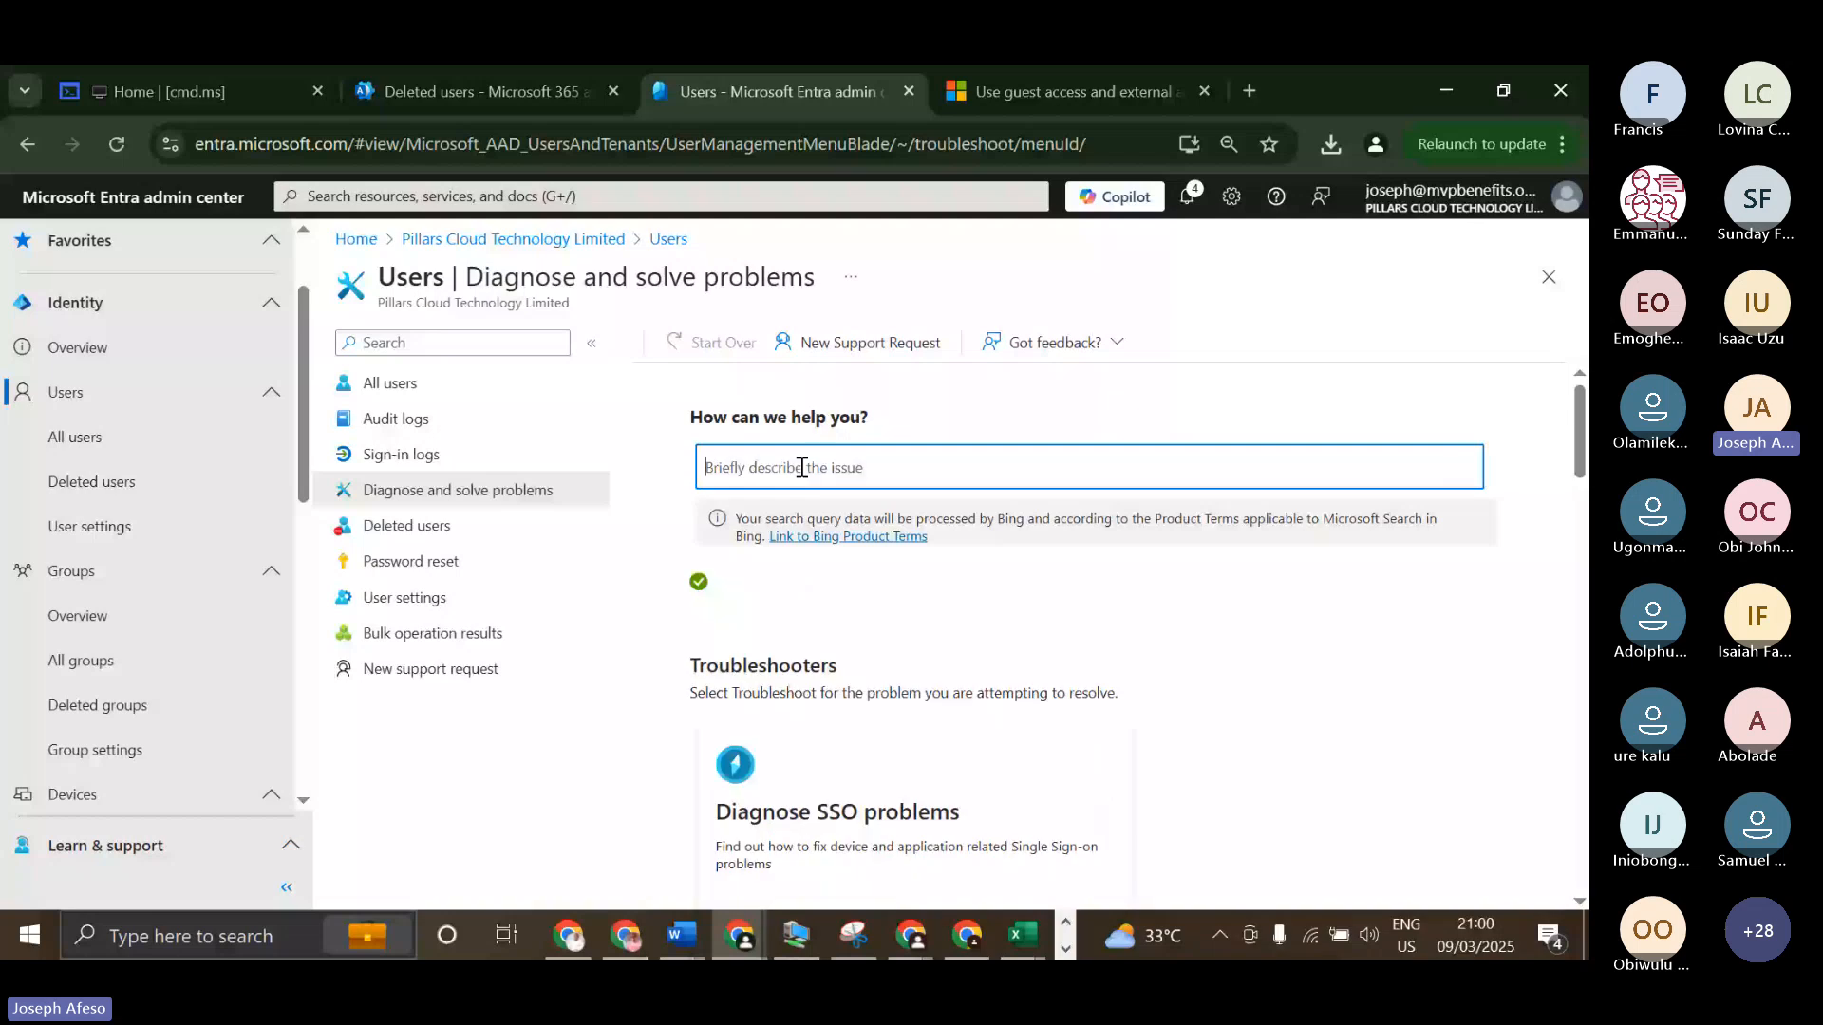
Switch to the Microsoft 365 admin center, search its help for "onedrive" and choose the suggestion "Can't access OneDrive".
{"action": "left_click", "coordinate": [548, 85]}
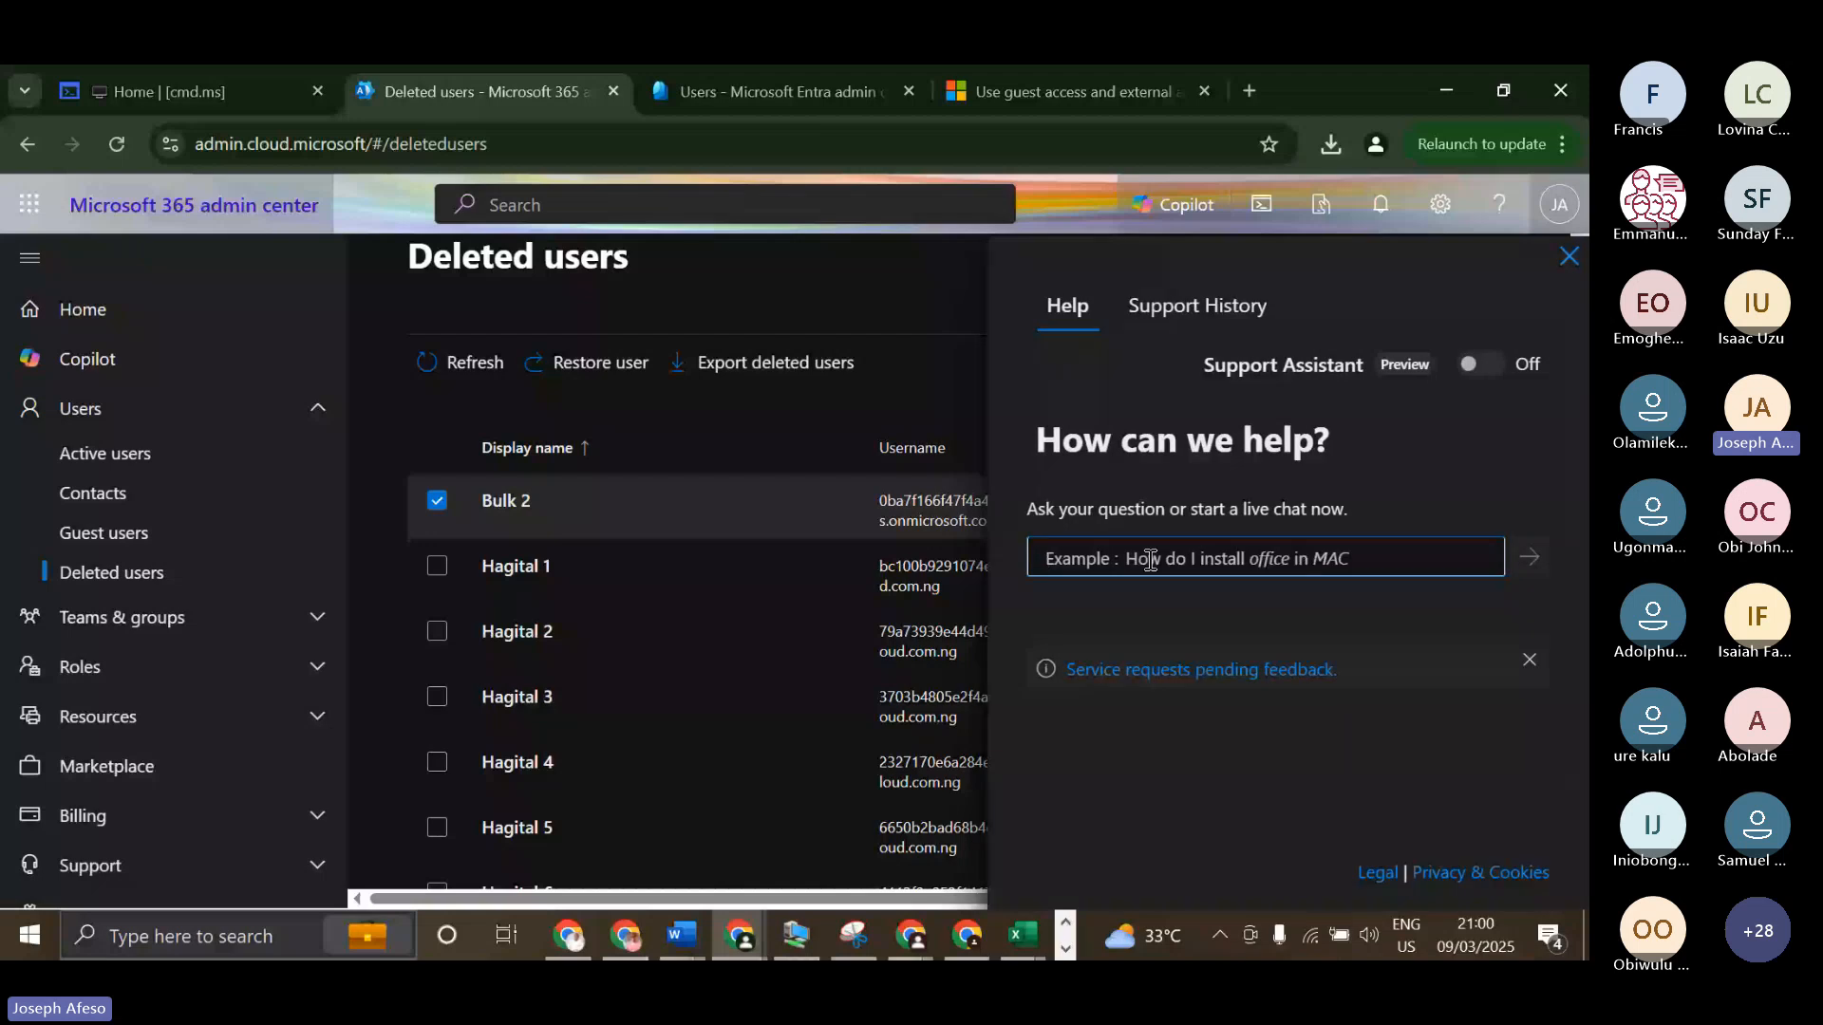
{"action": "type", "text": "one"}
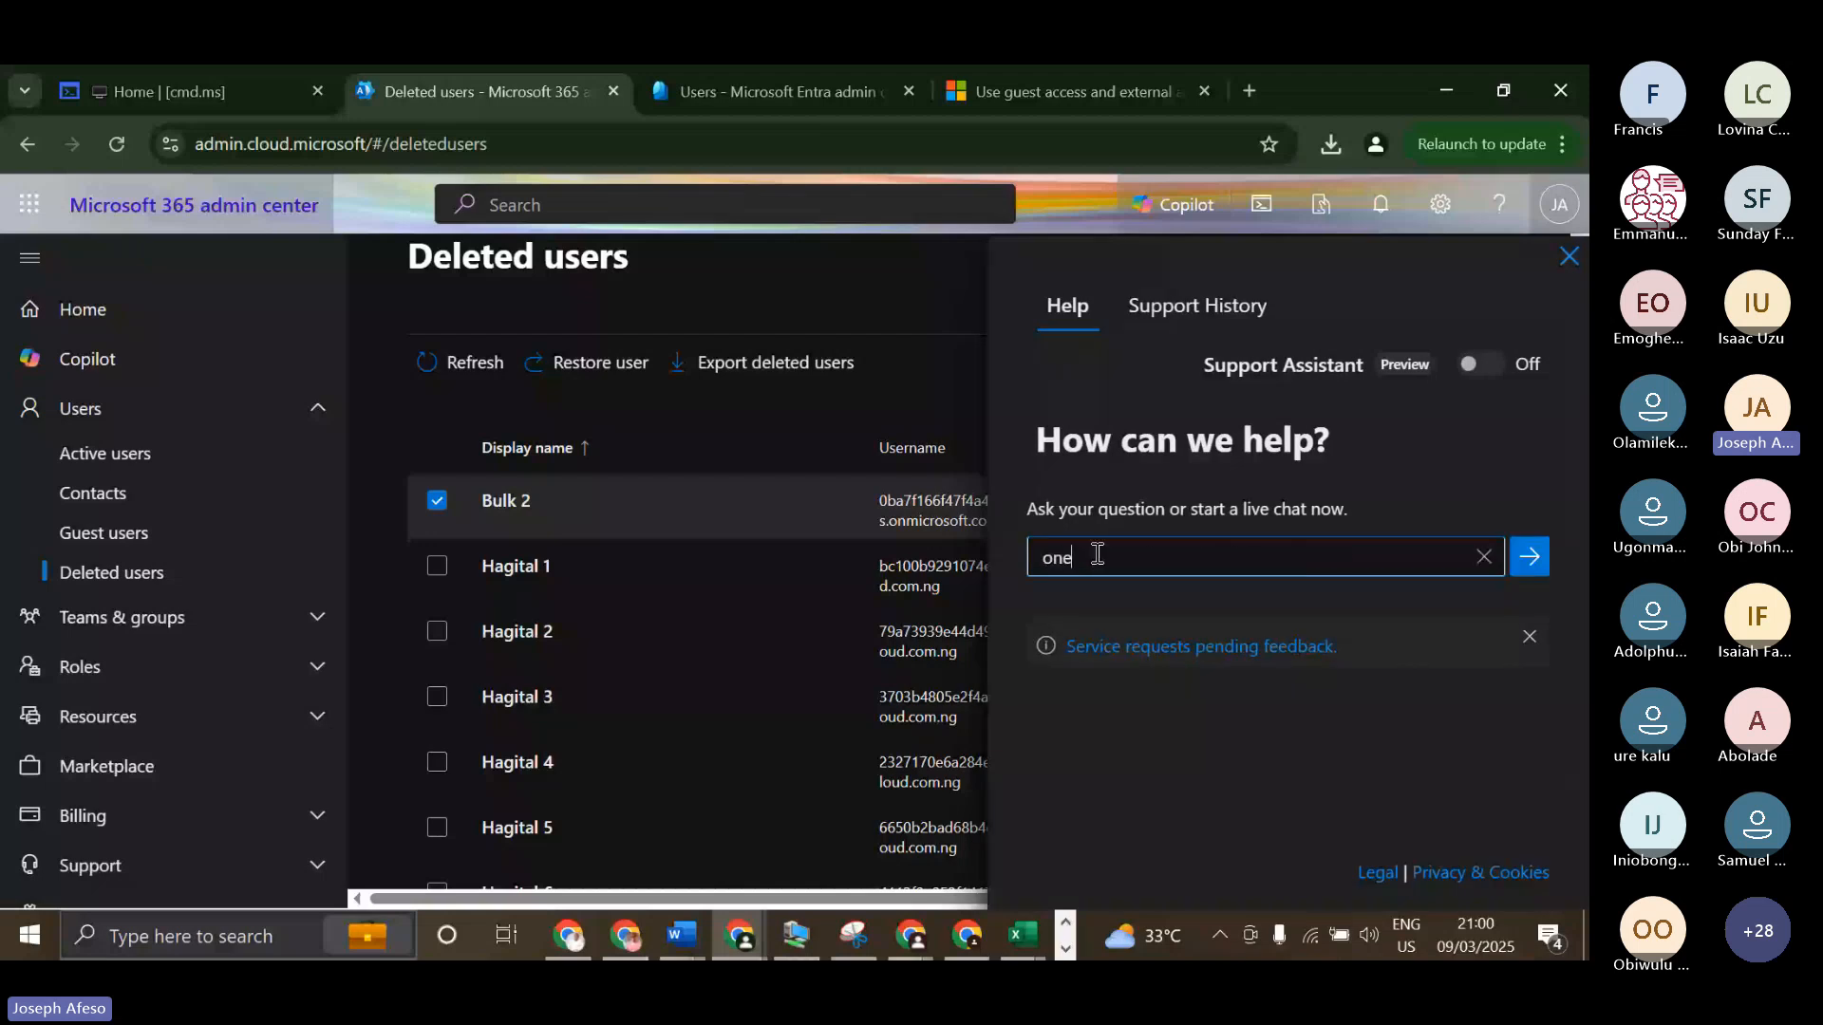
{"action": "type", "text": "dri"}
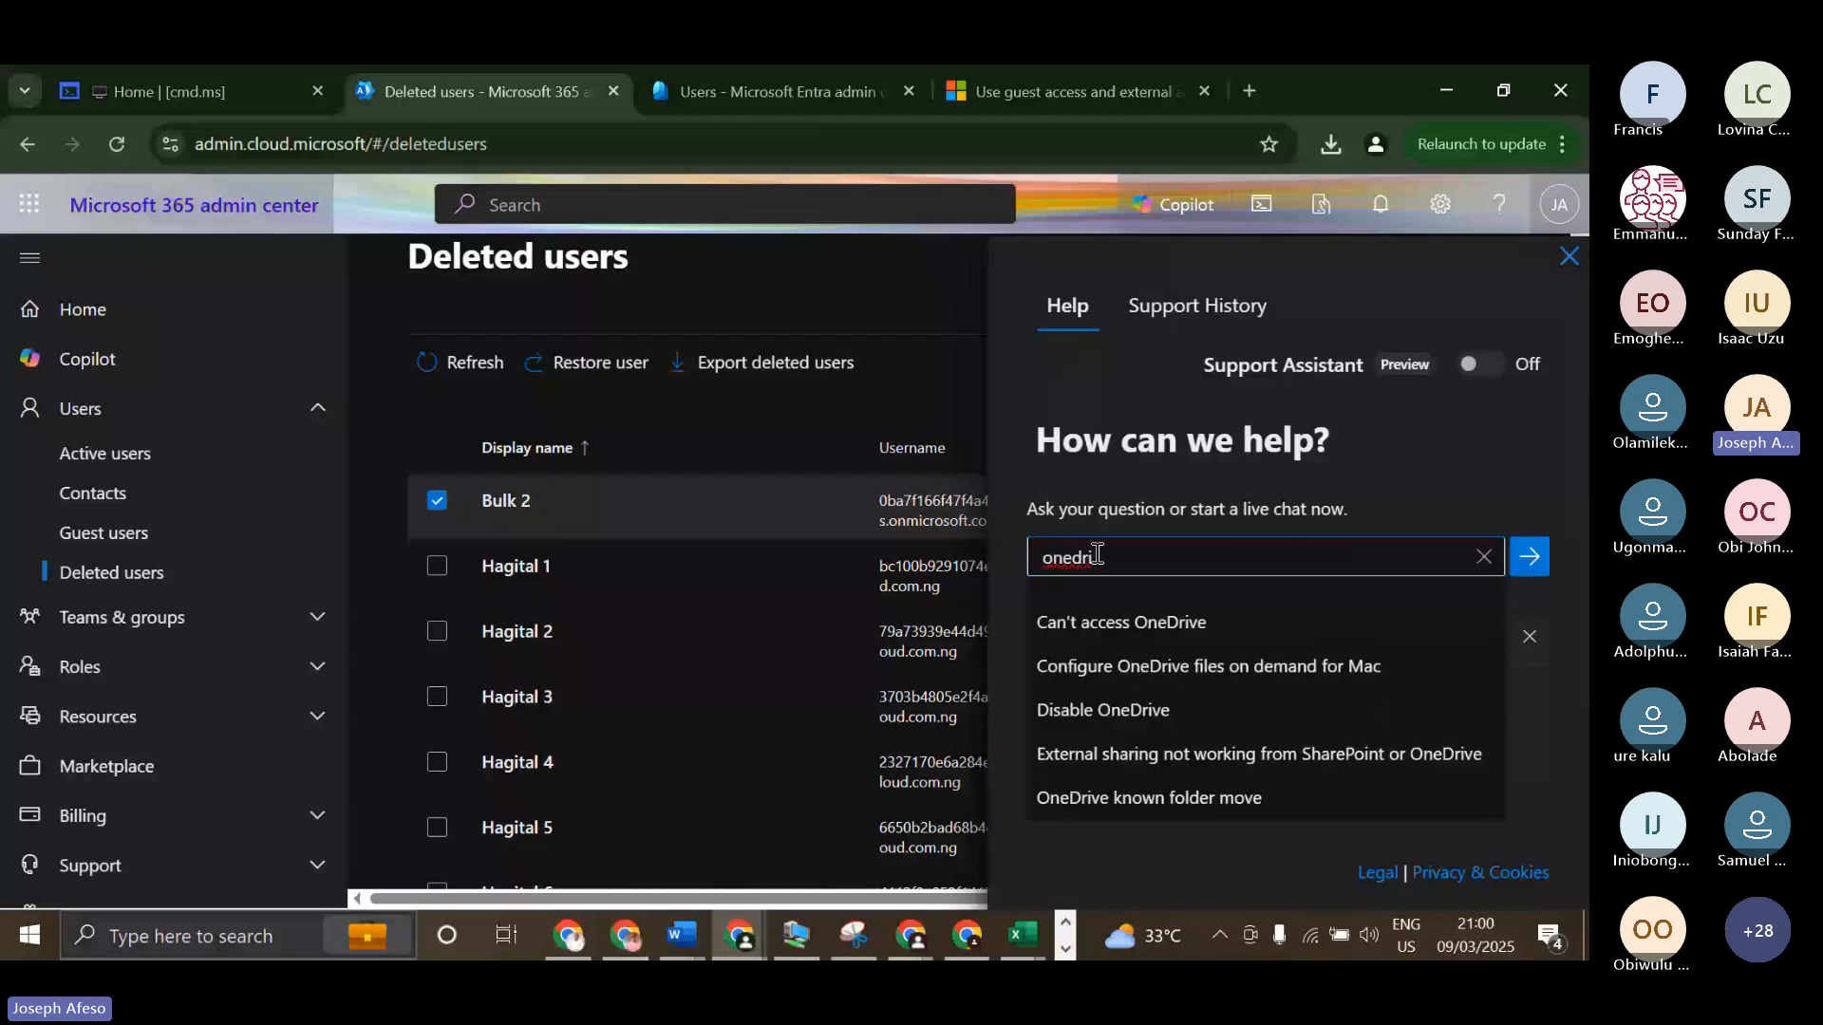
{"action": "key", "text": "BackSpace"}
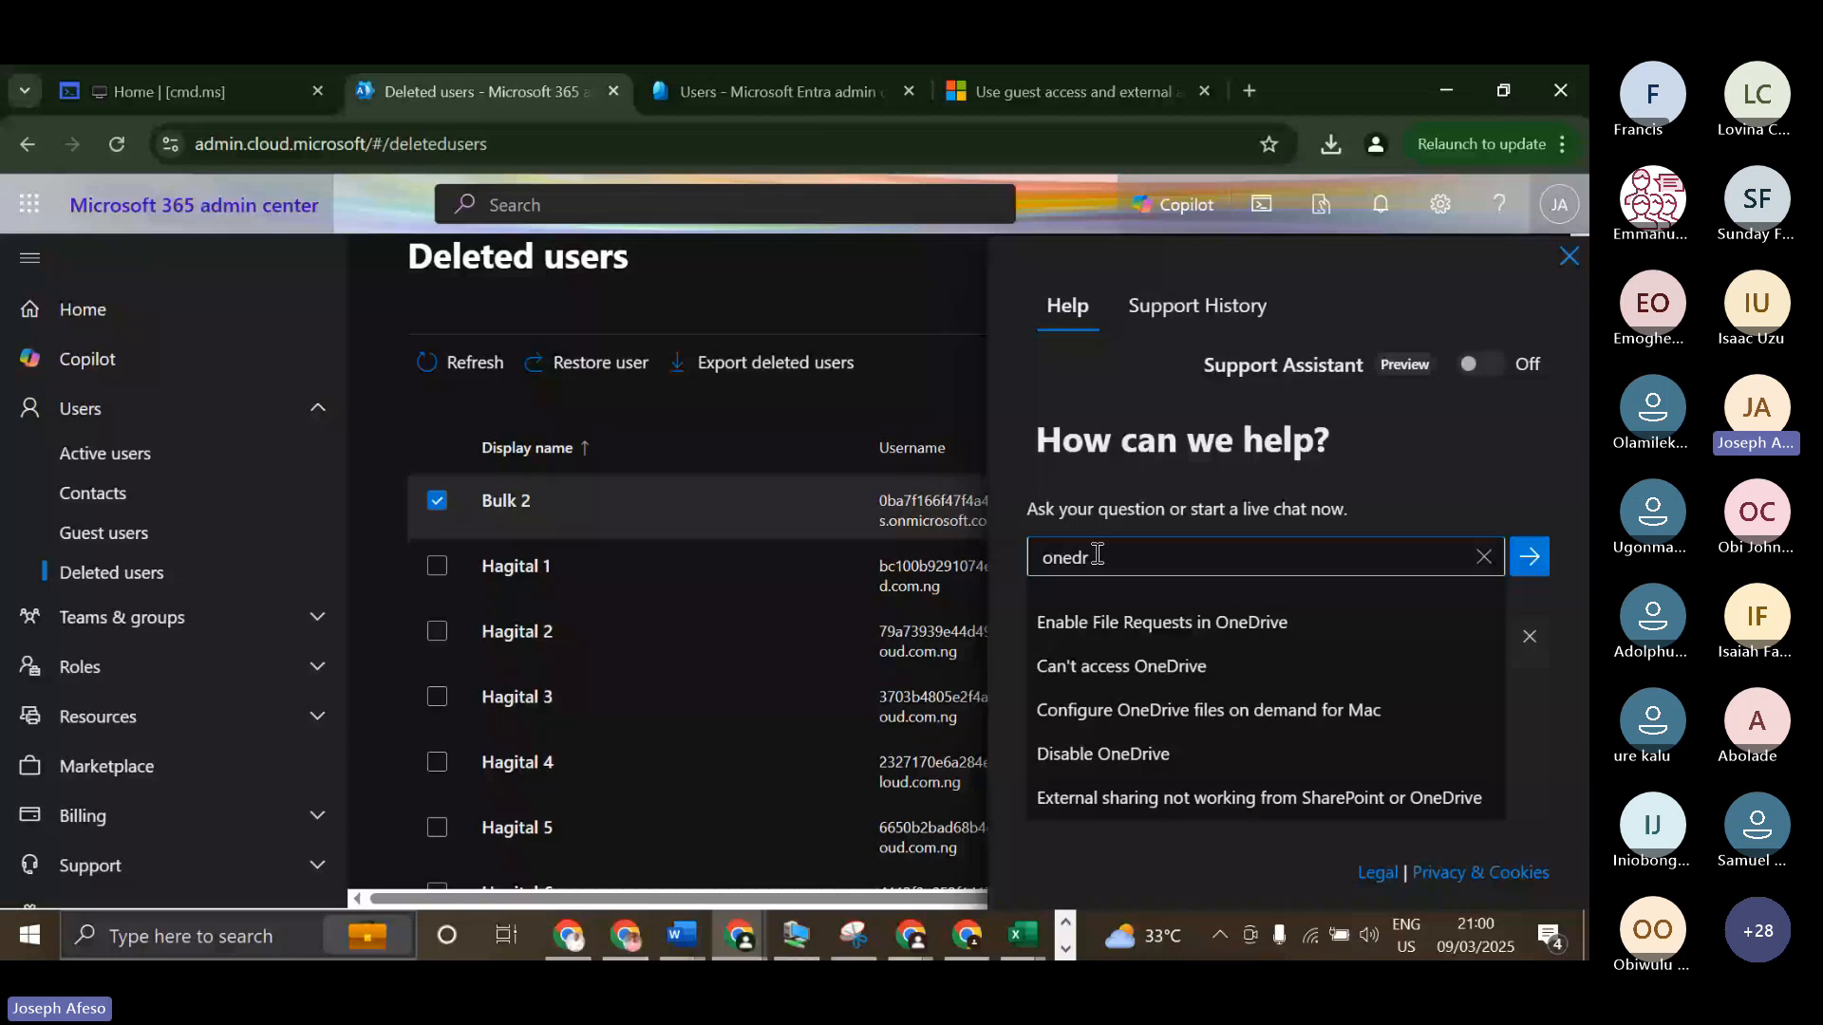
{"action": "type", "text": "ive"}
{"action": "left_click", "coordinate": [1262, 665]}
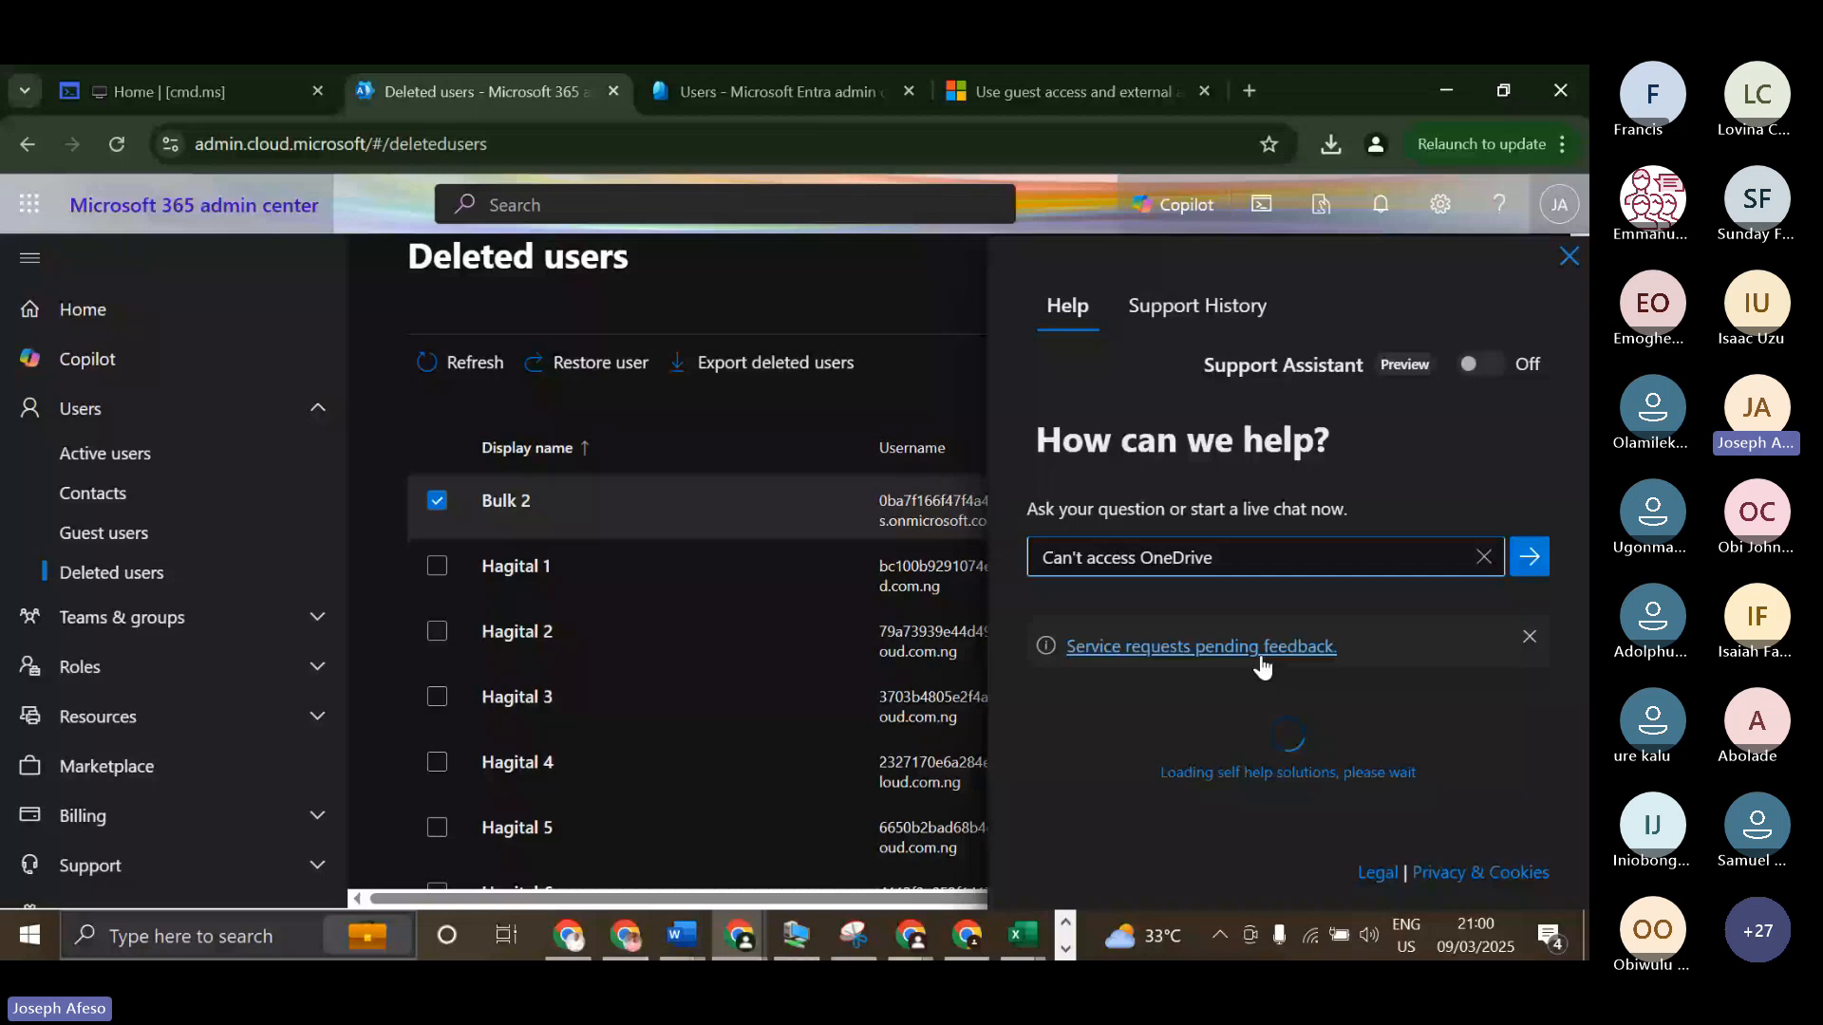
Search the help for "dial", choose "Dial pad missing from teams" and examine its diagnostics form and insights.
{"action": "triple_click", "coordinate": [1182, 572]}
{"action": "type", "text": "d"}
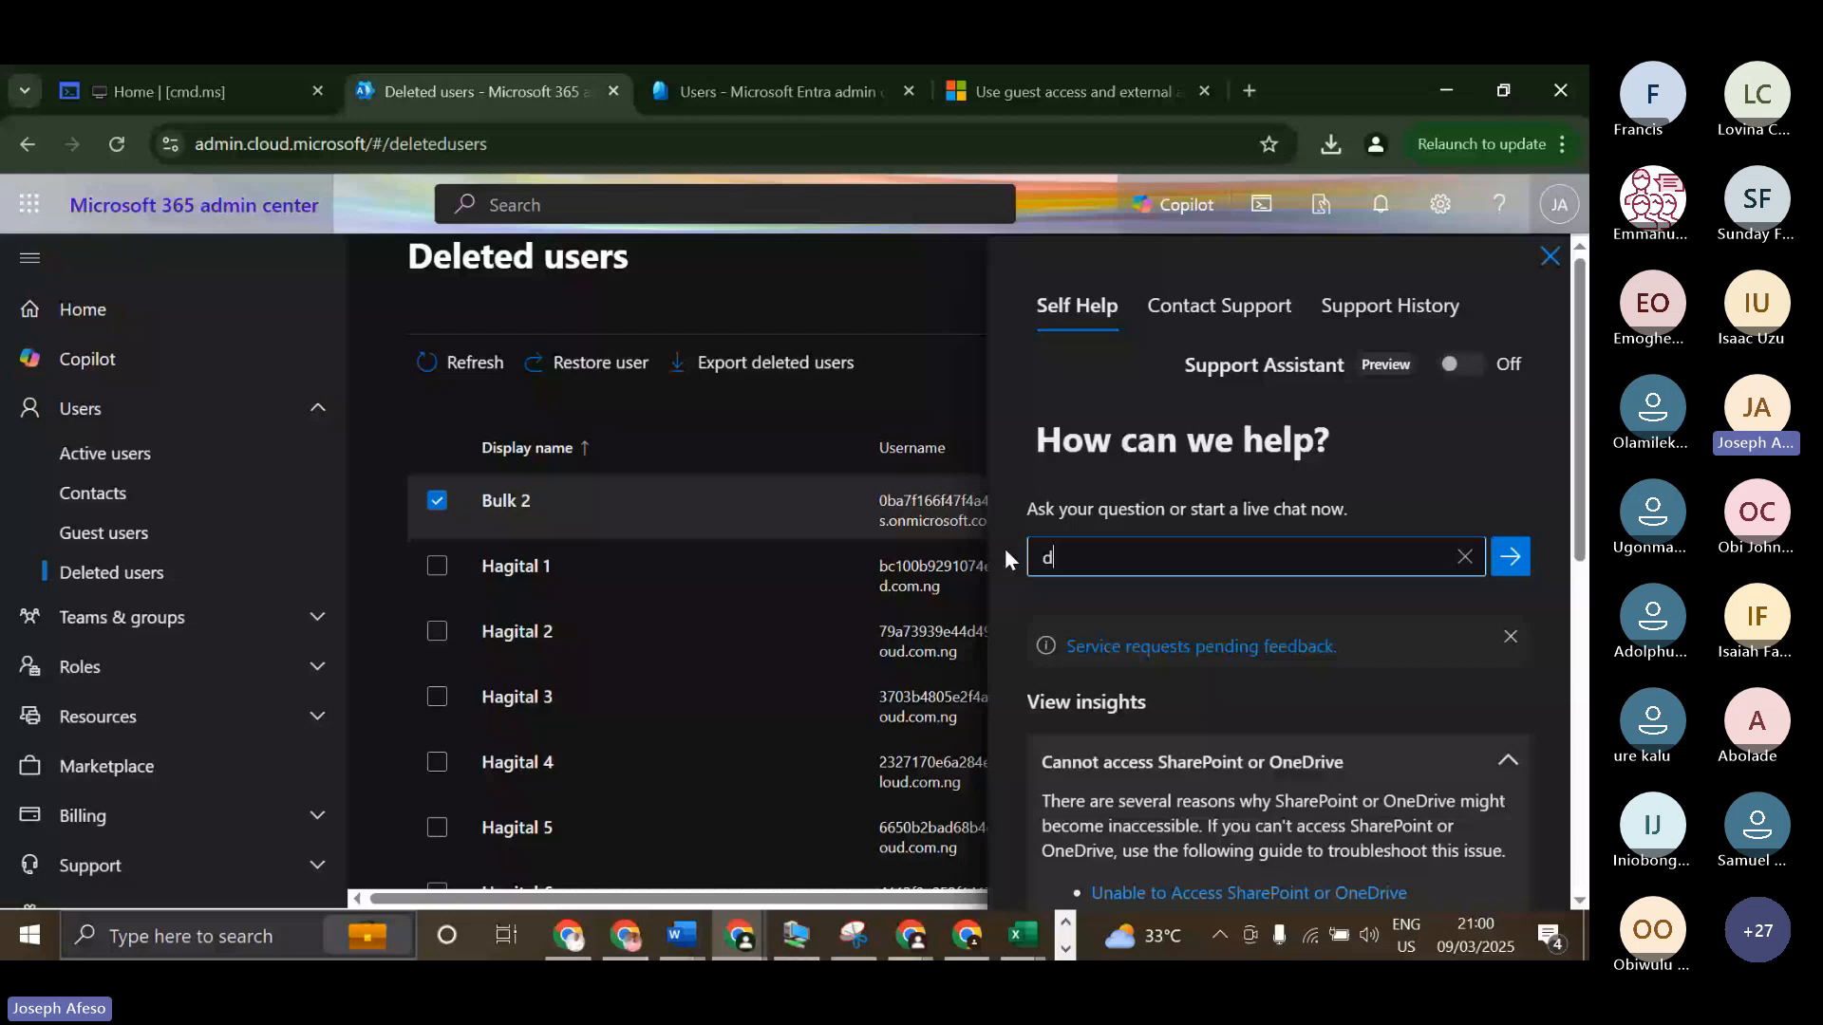
{"action": "type", "text": "ial"}
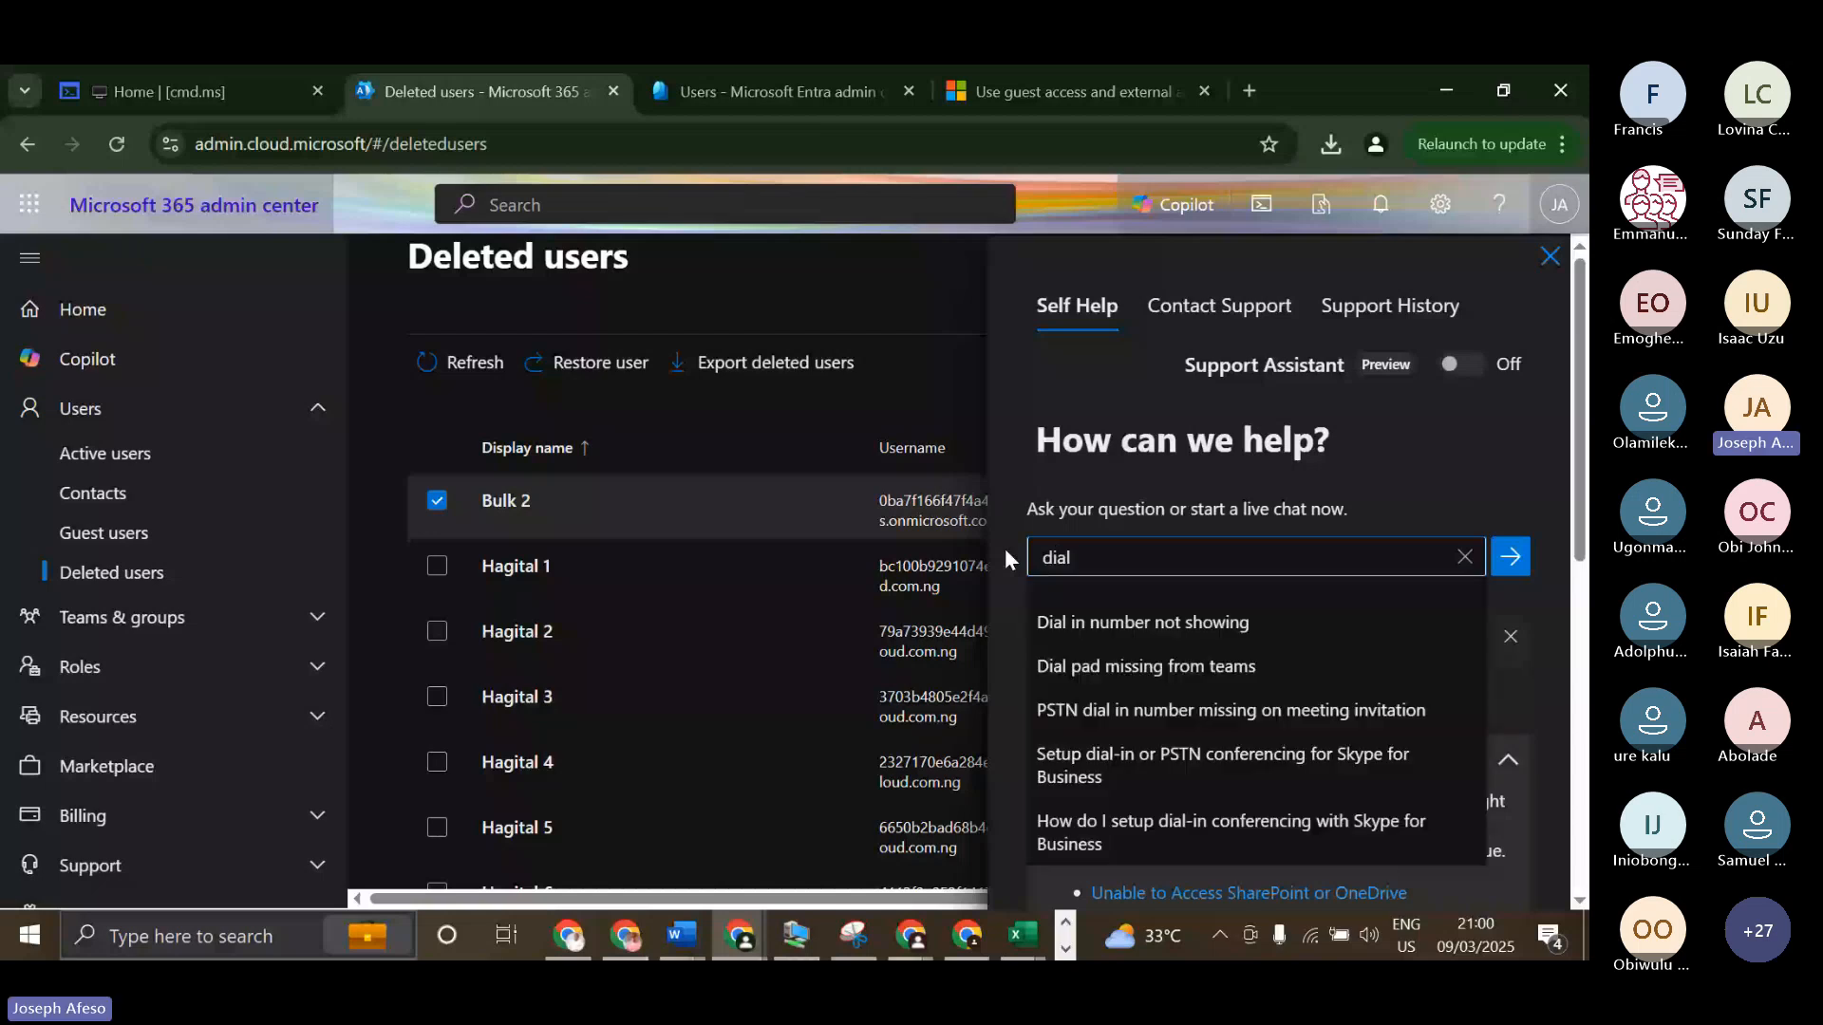
{"action": "type", "text": "pa"}
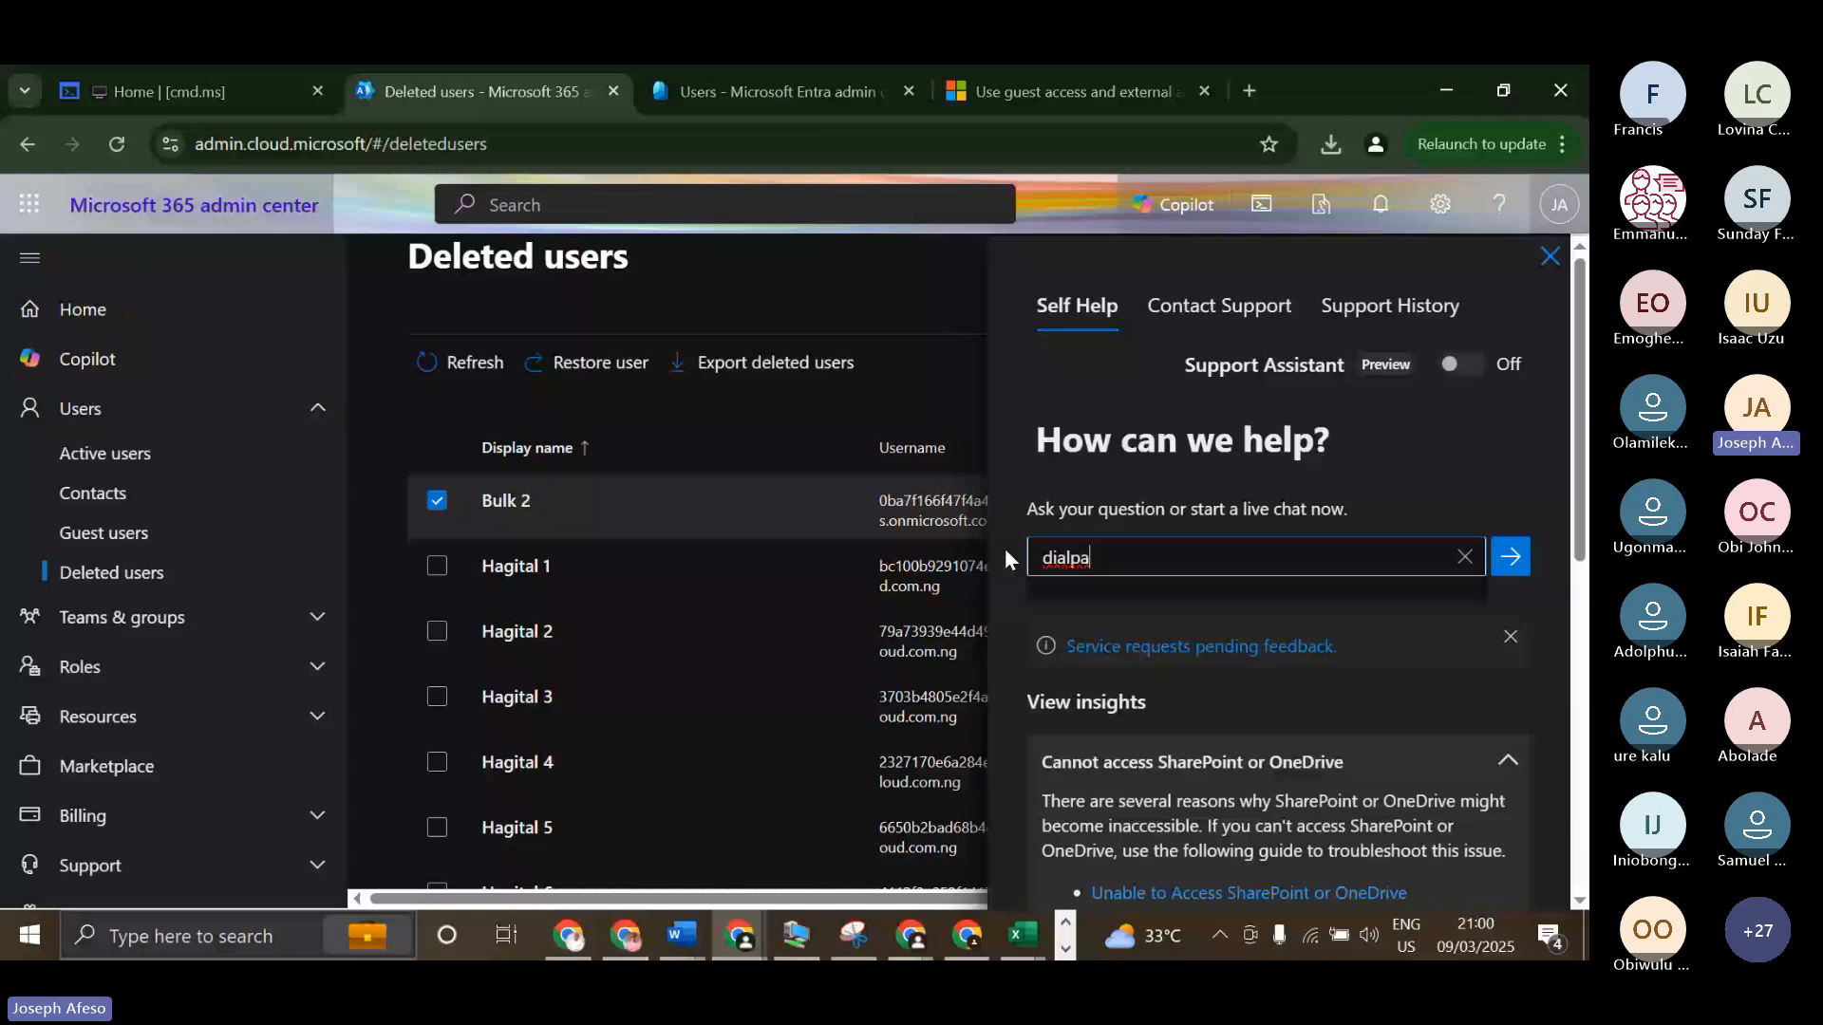
{"action": "key", "text": "BackSpace"}
{"action": "key", "text": "BackSpace"}
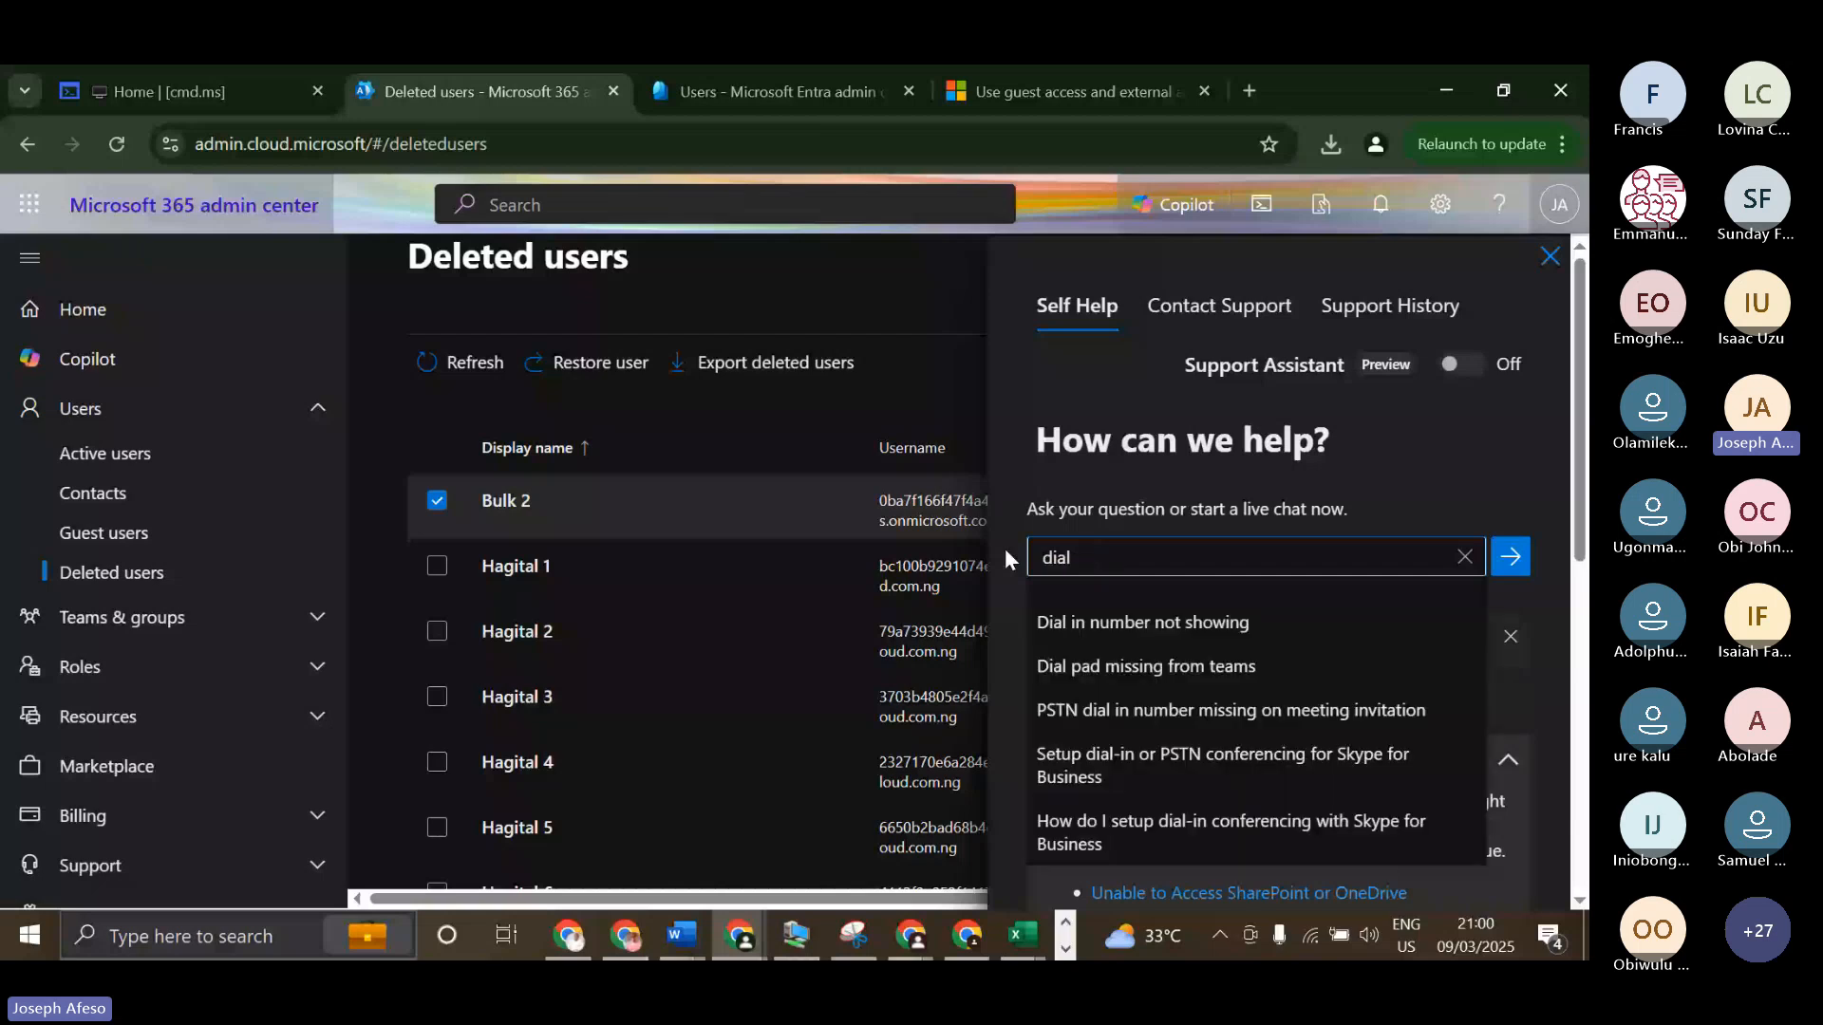
{"action": "left_click", "coordinate": [1325, 665]}
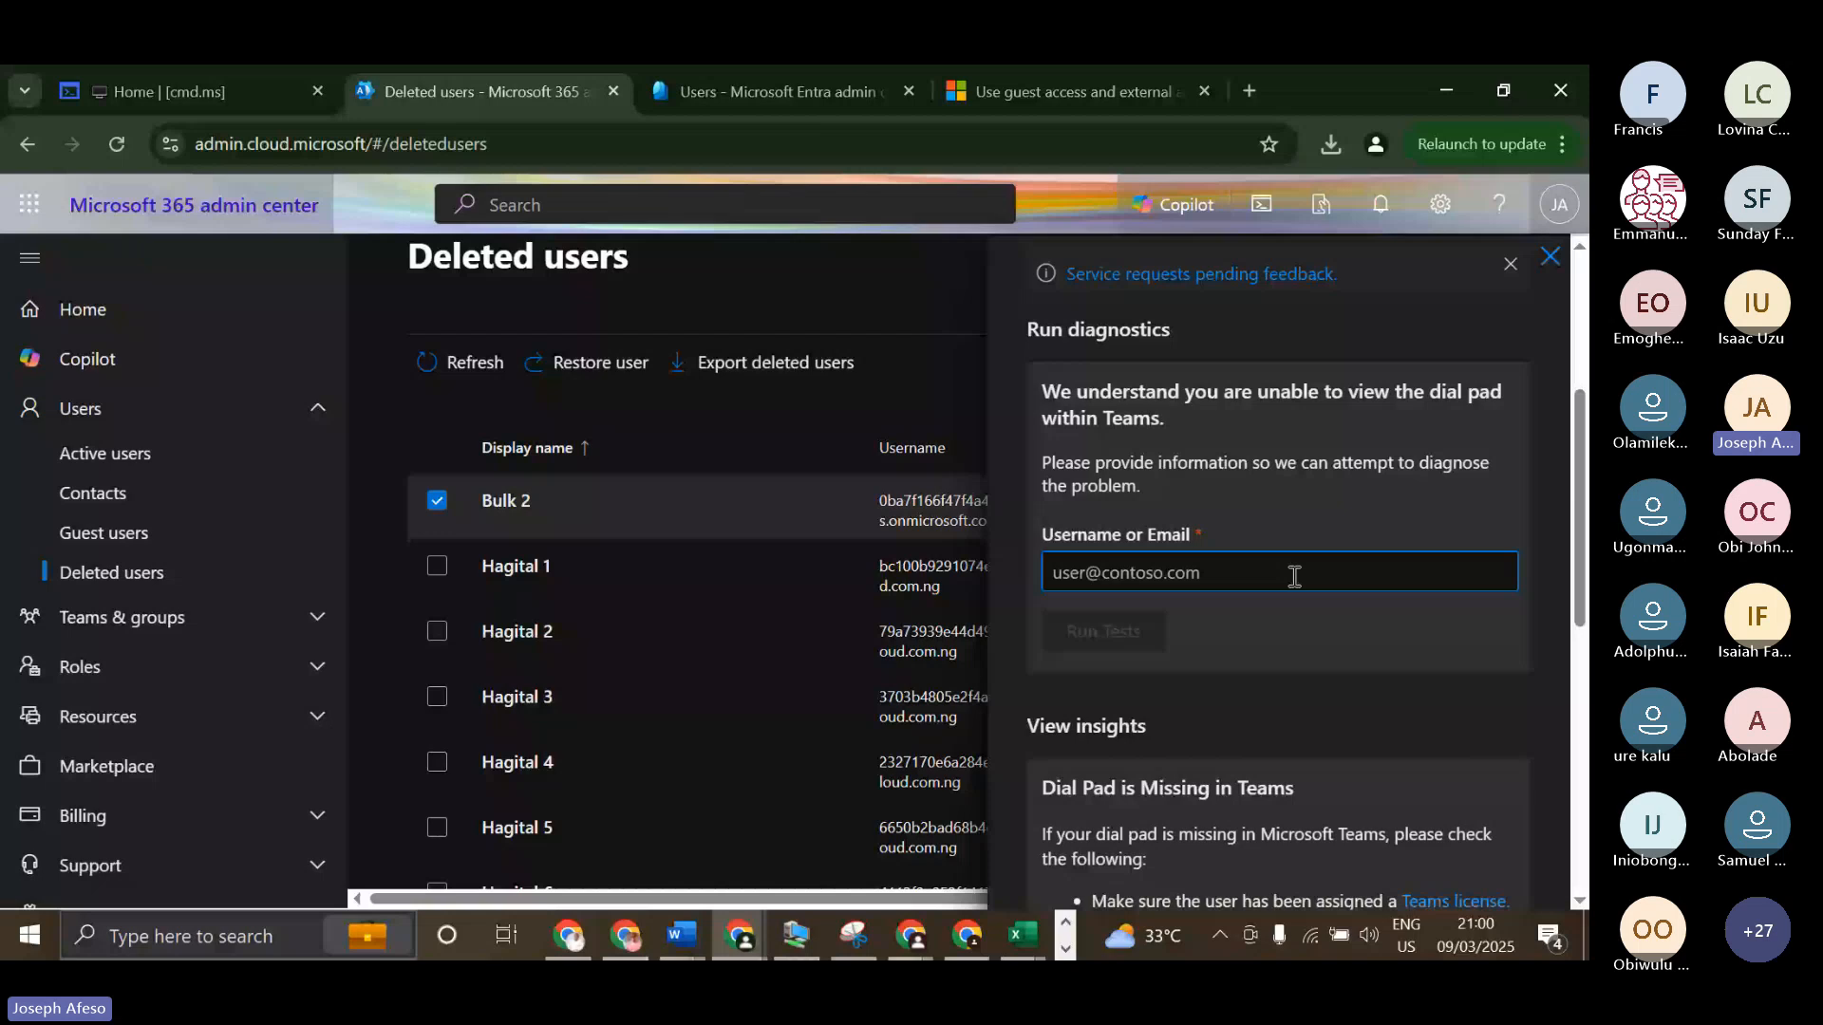
{"action": "left_click", "coordinate": [1121, 634]}
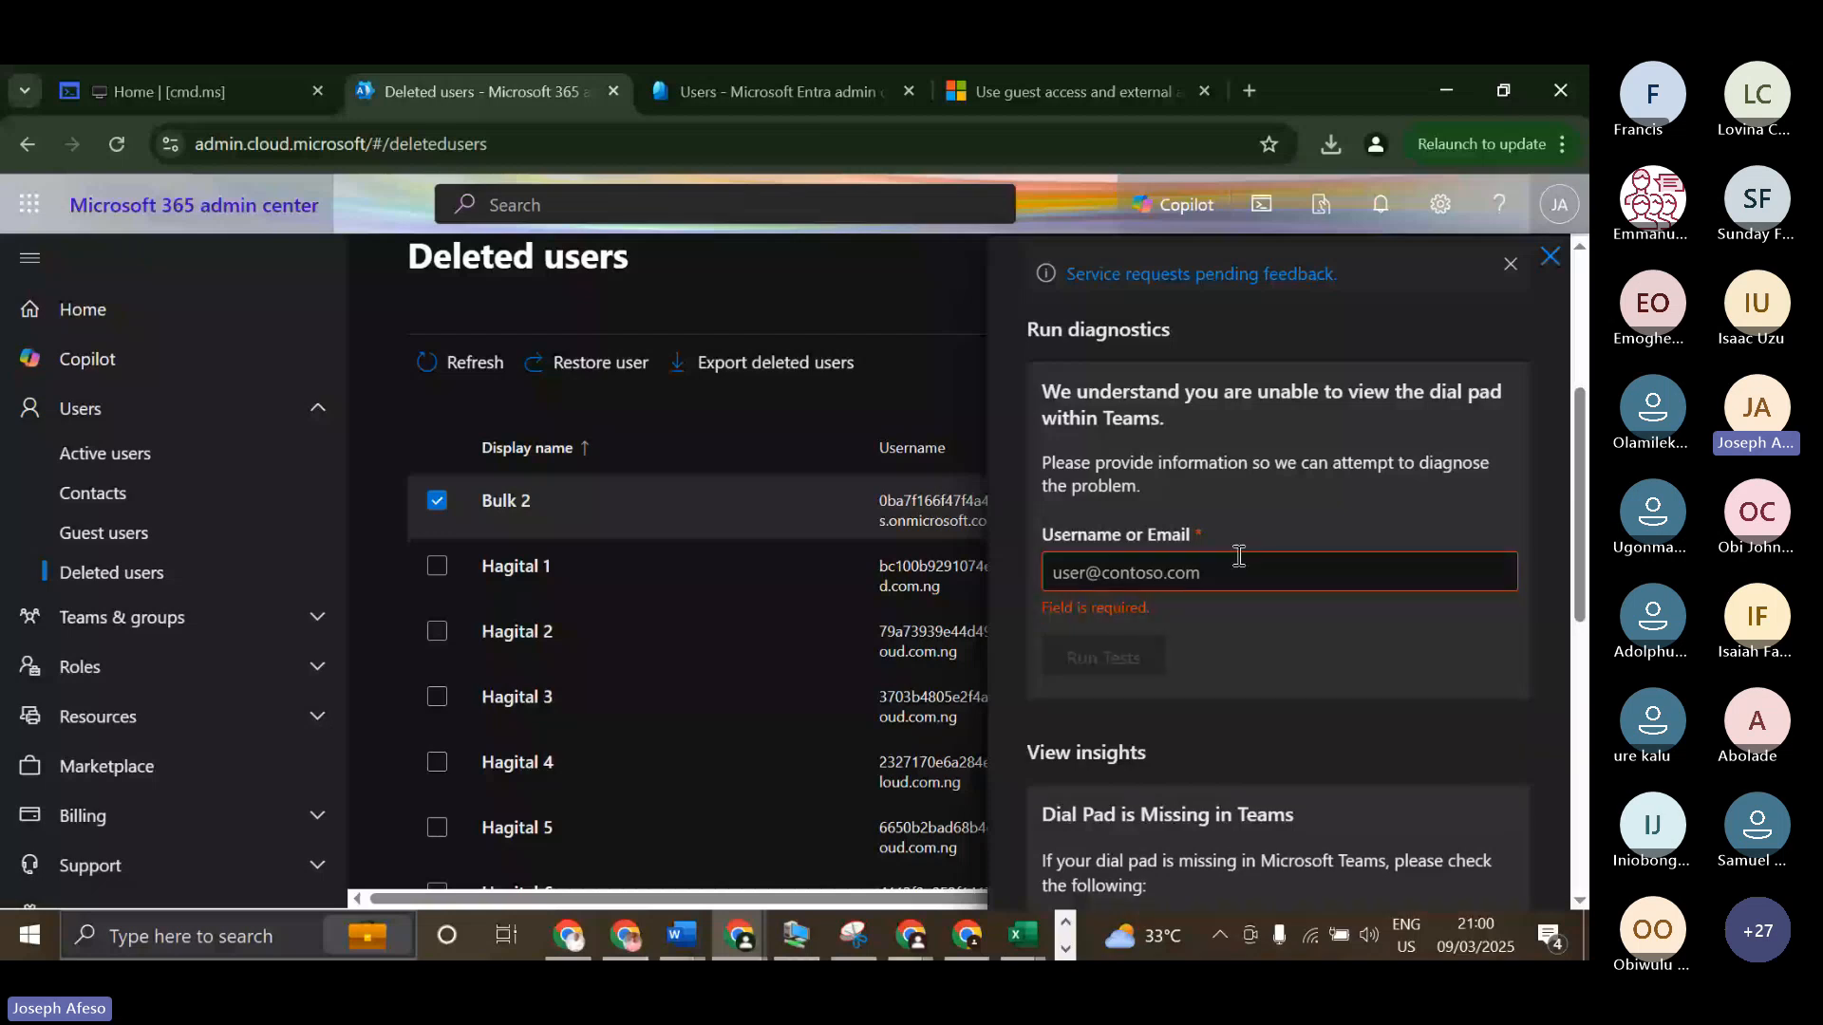
{"action": "scroll", "coordinate": [1239, 555], "scroll_direction": "down", "scroll_amount": 1}
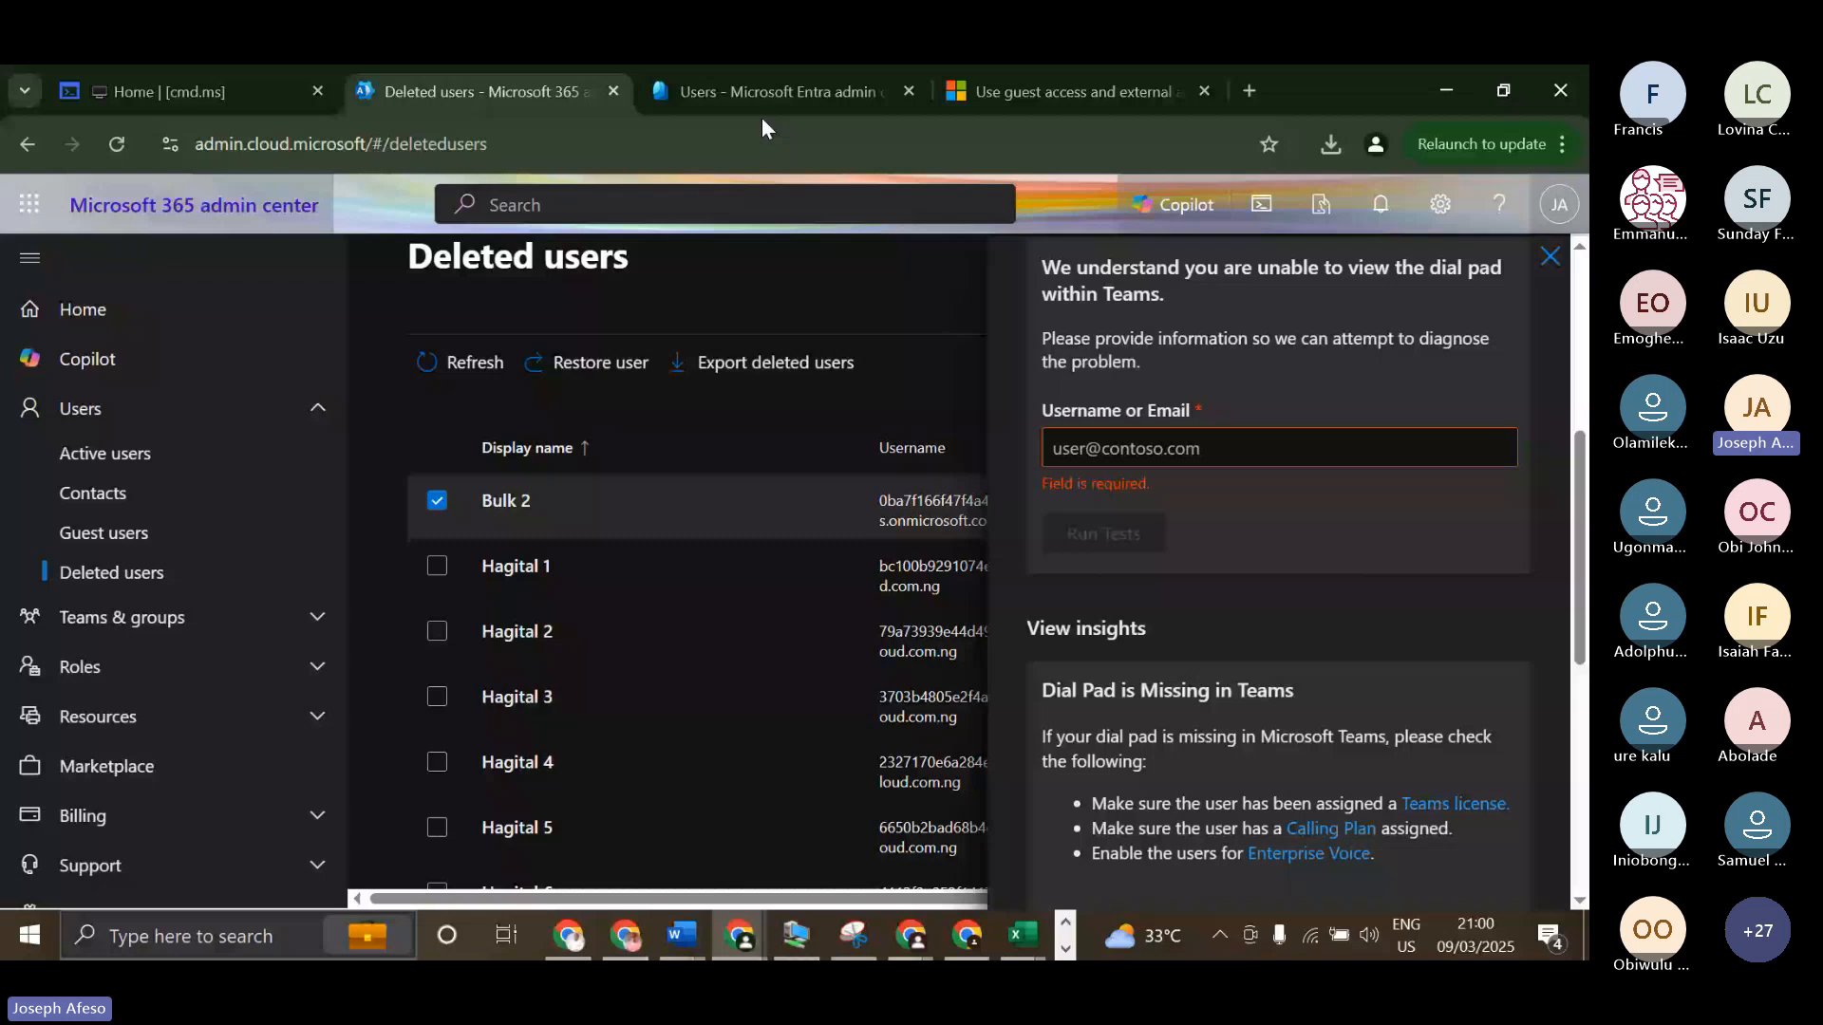
Return to the Entra admin center, review the available troubleshooters, and view the issue types of a new support request before closing it.
{"action": "left_click", "coordinate": [761, 95]}
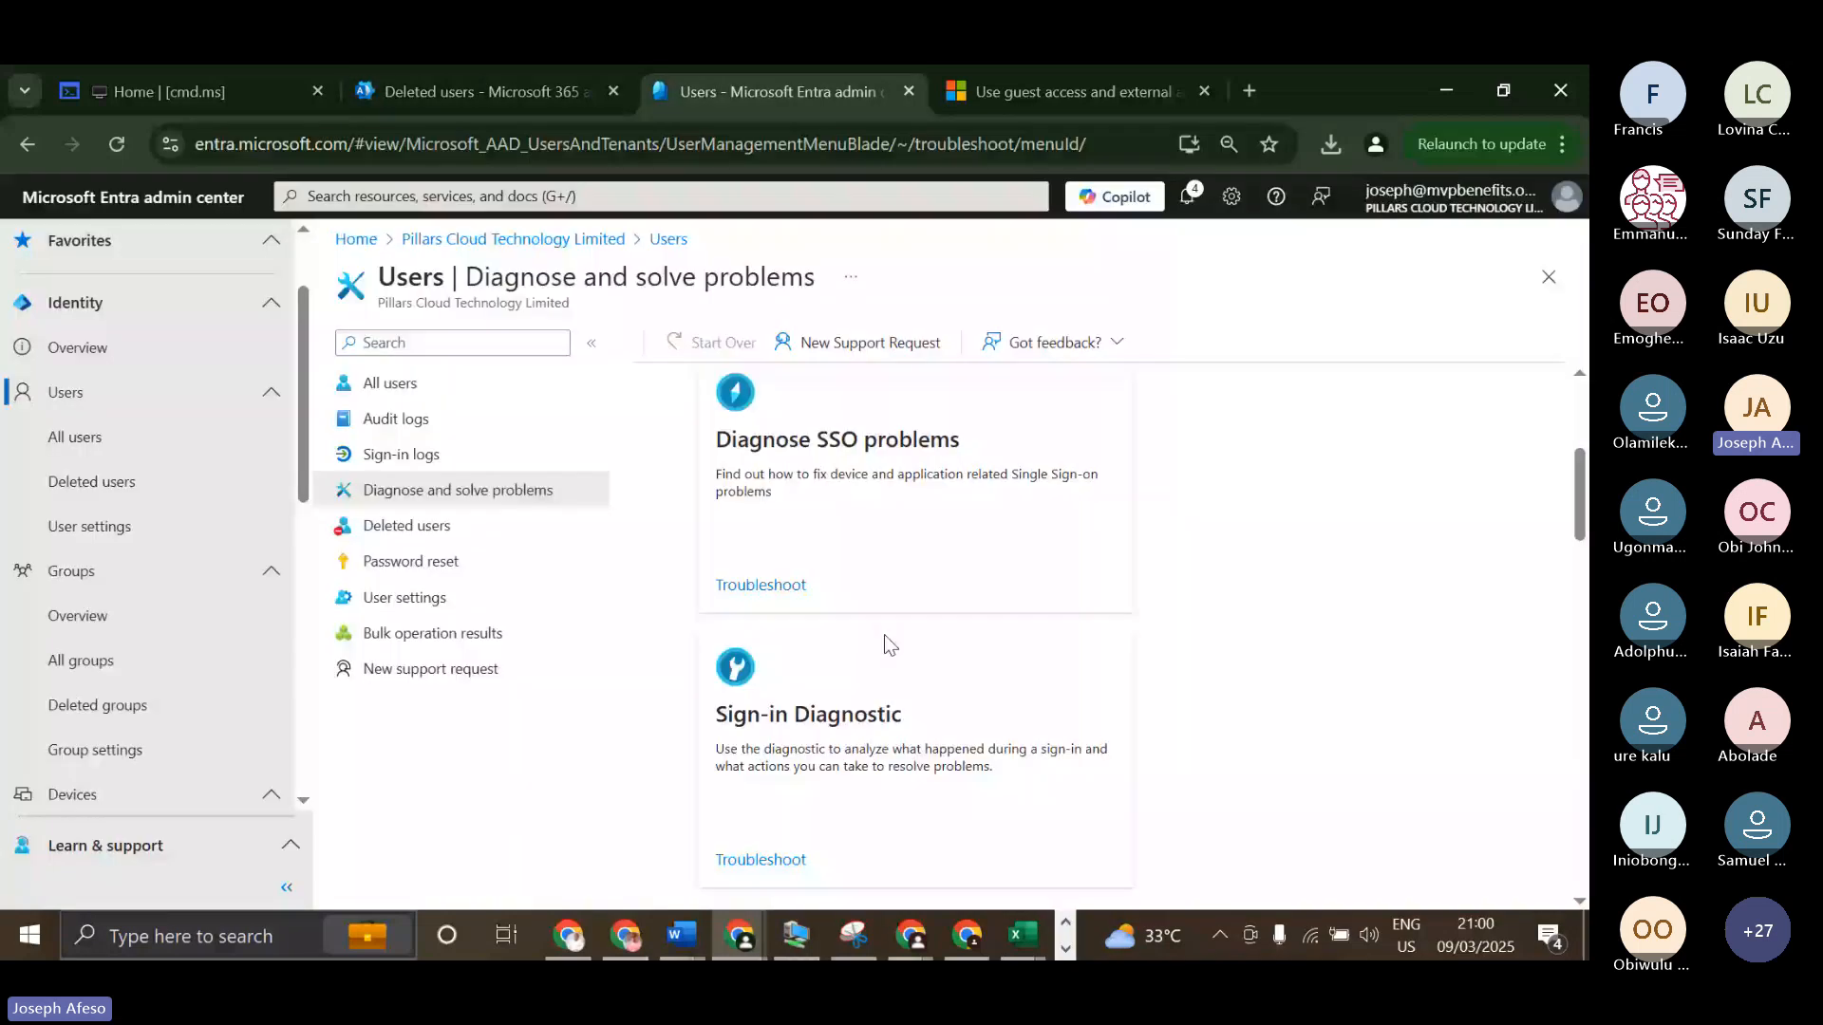
{"action": "scroll", "coordinate": [921, 598], "scroll_direction": "down", "scroll_amount": 1}
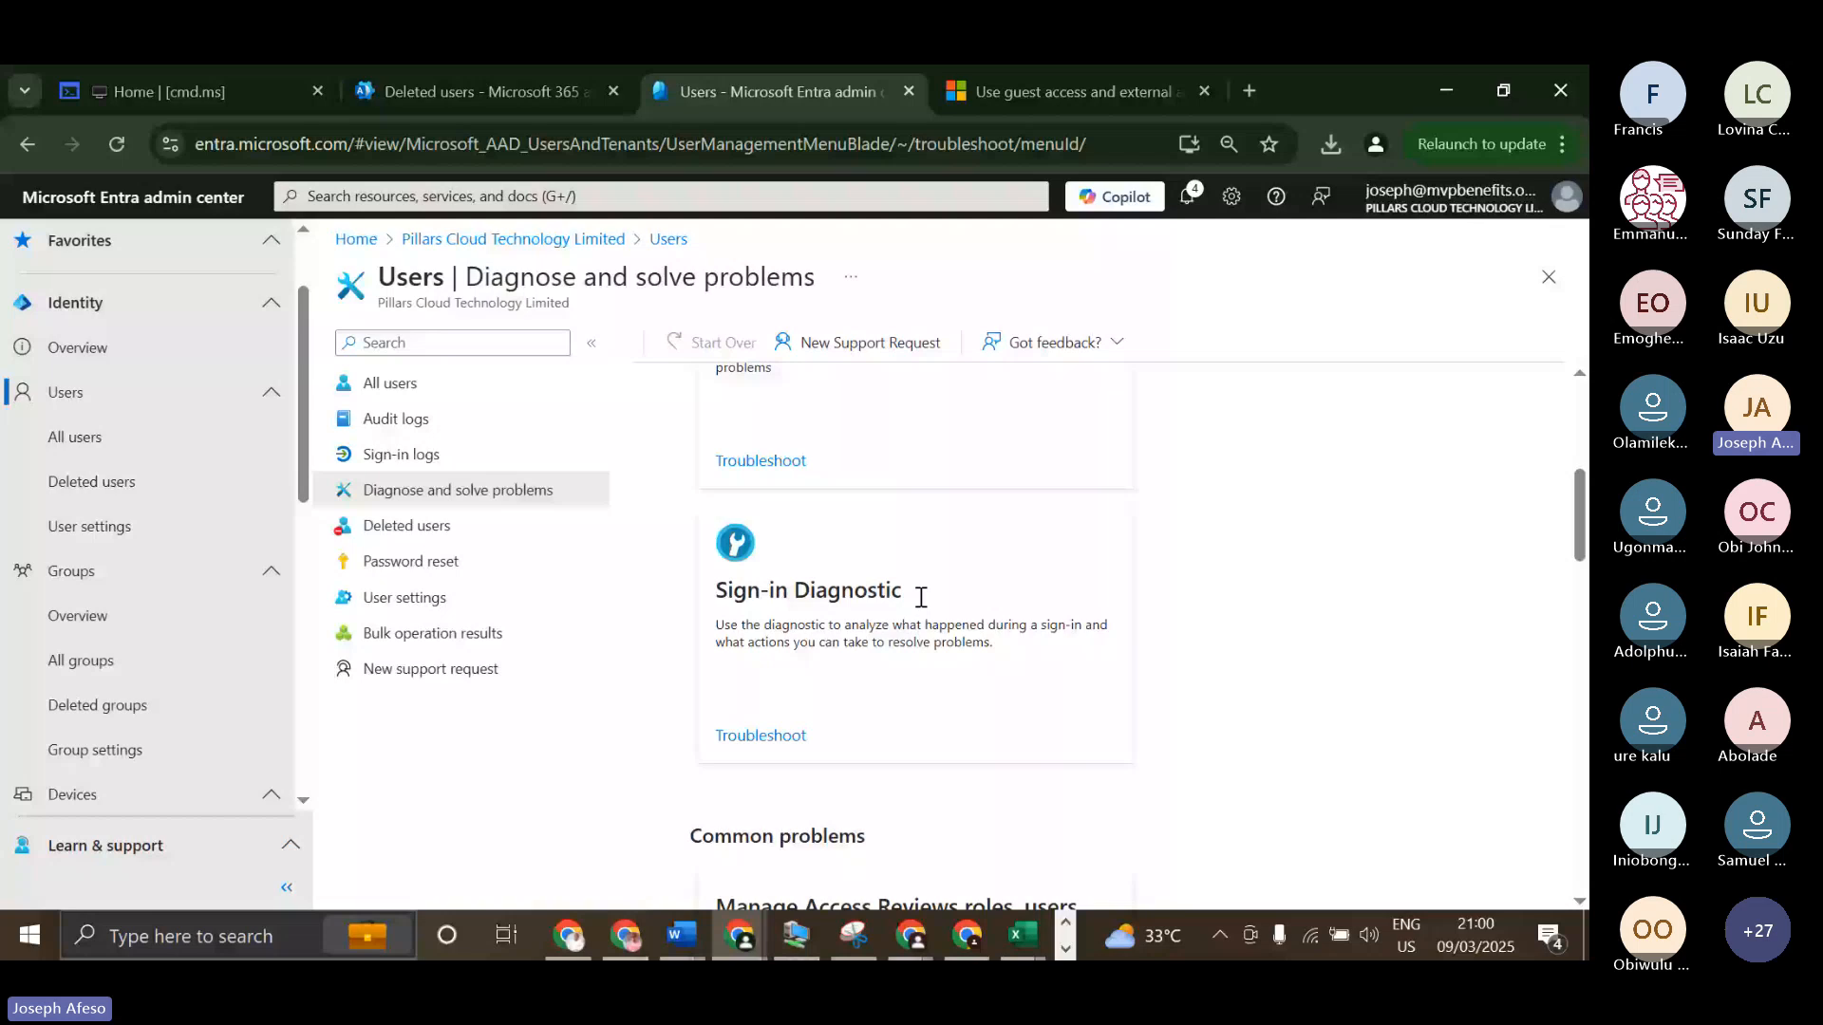
{"action": "left_click", "coordinate": [866, 347]}
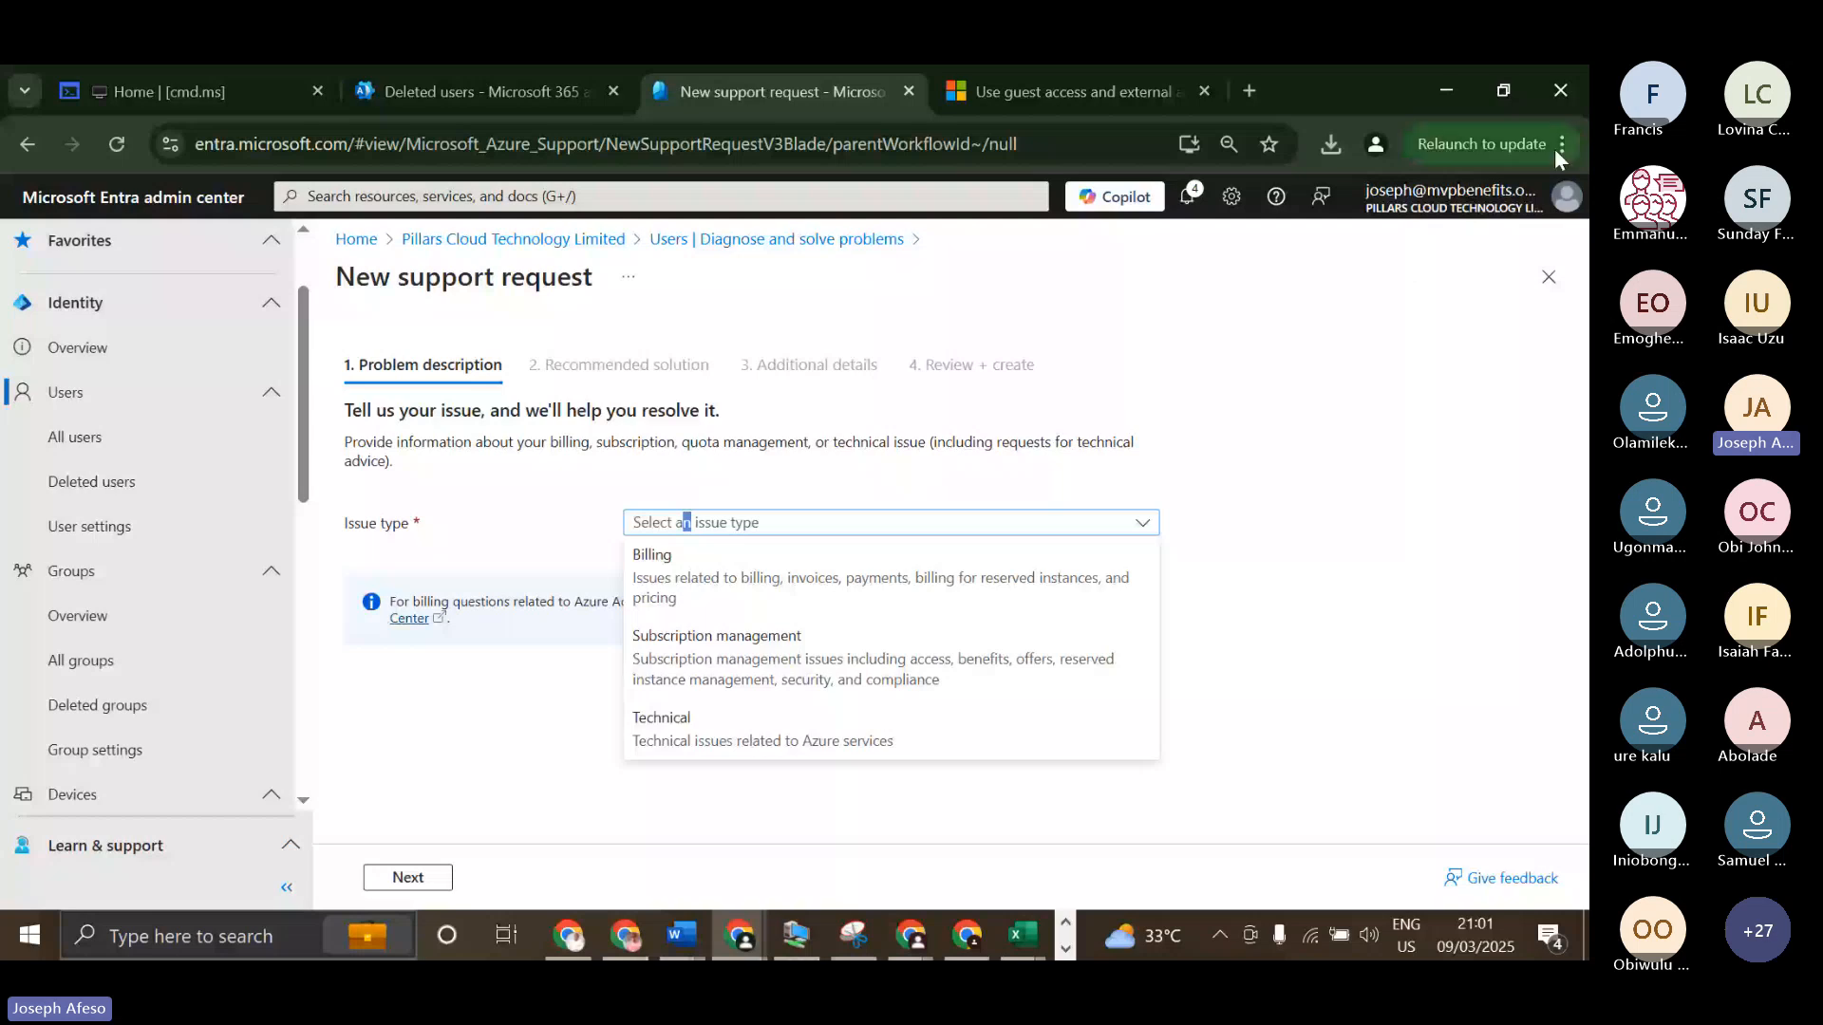
{"action": "left_click", "coordinate": [1549, 278]}
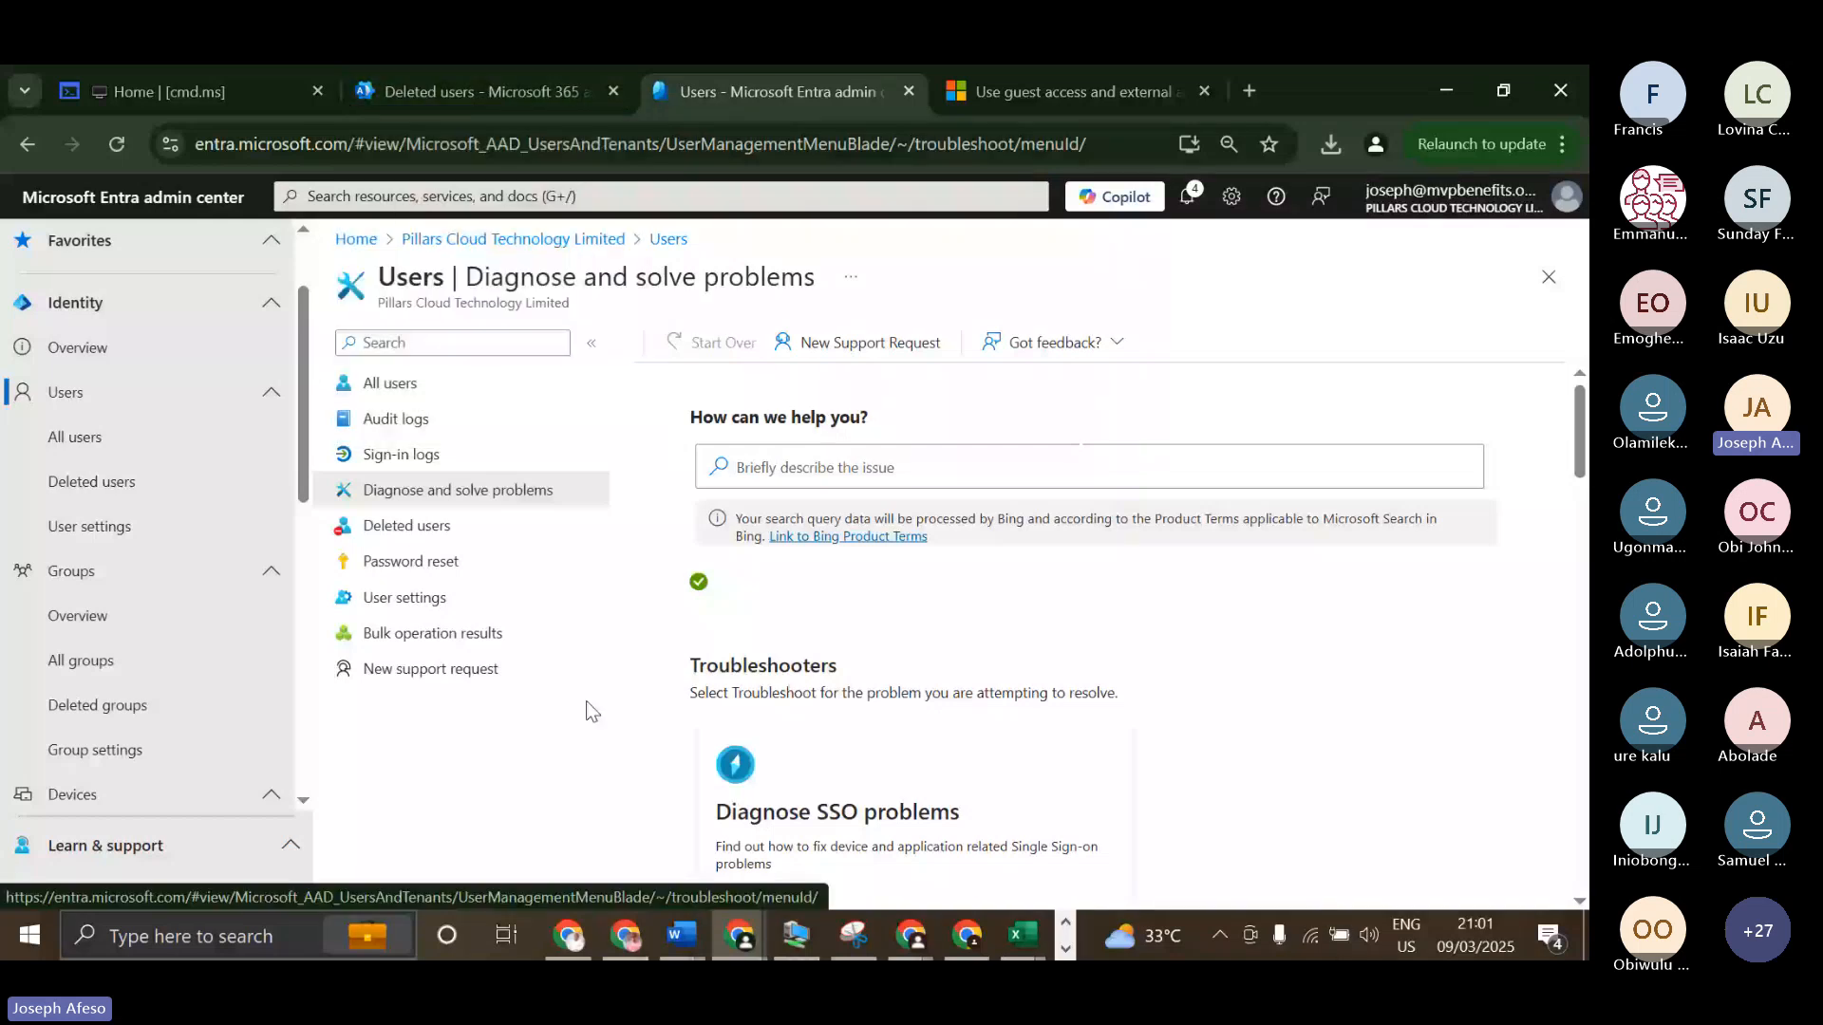
Open the deleted users page, followed by the password reset properties showing the self-service password reset setting.
{"action": "left_click", "coordinate": [466, 527]}
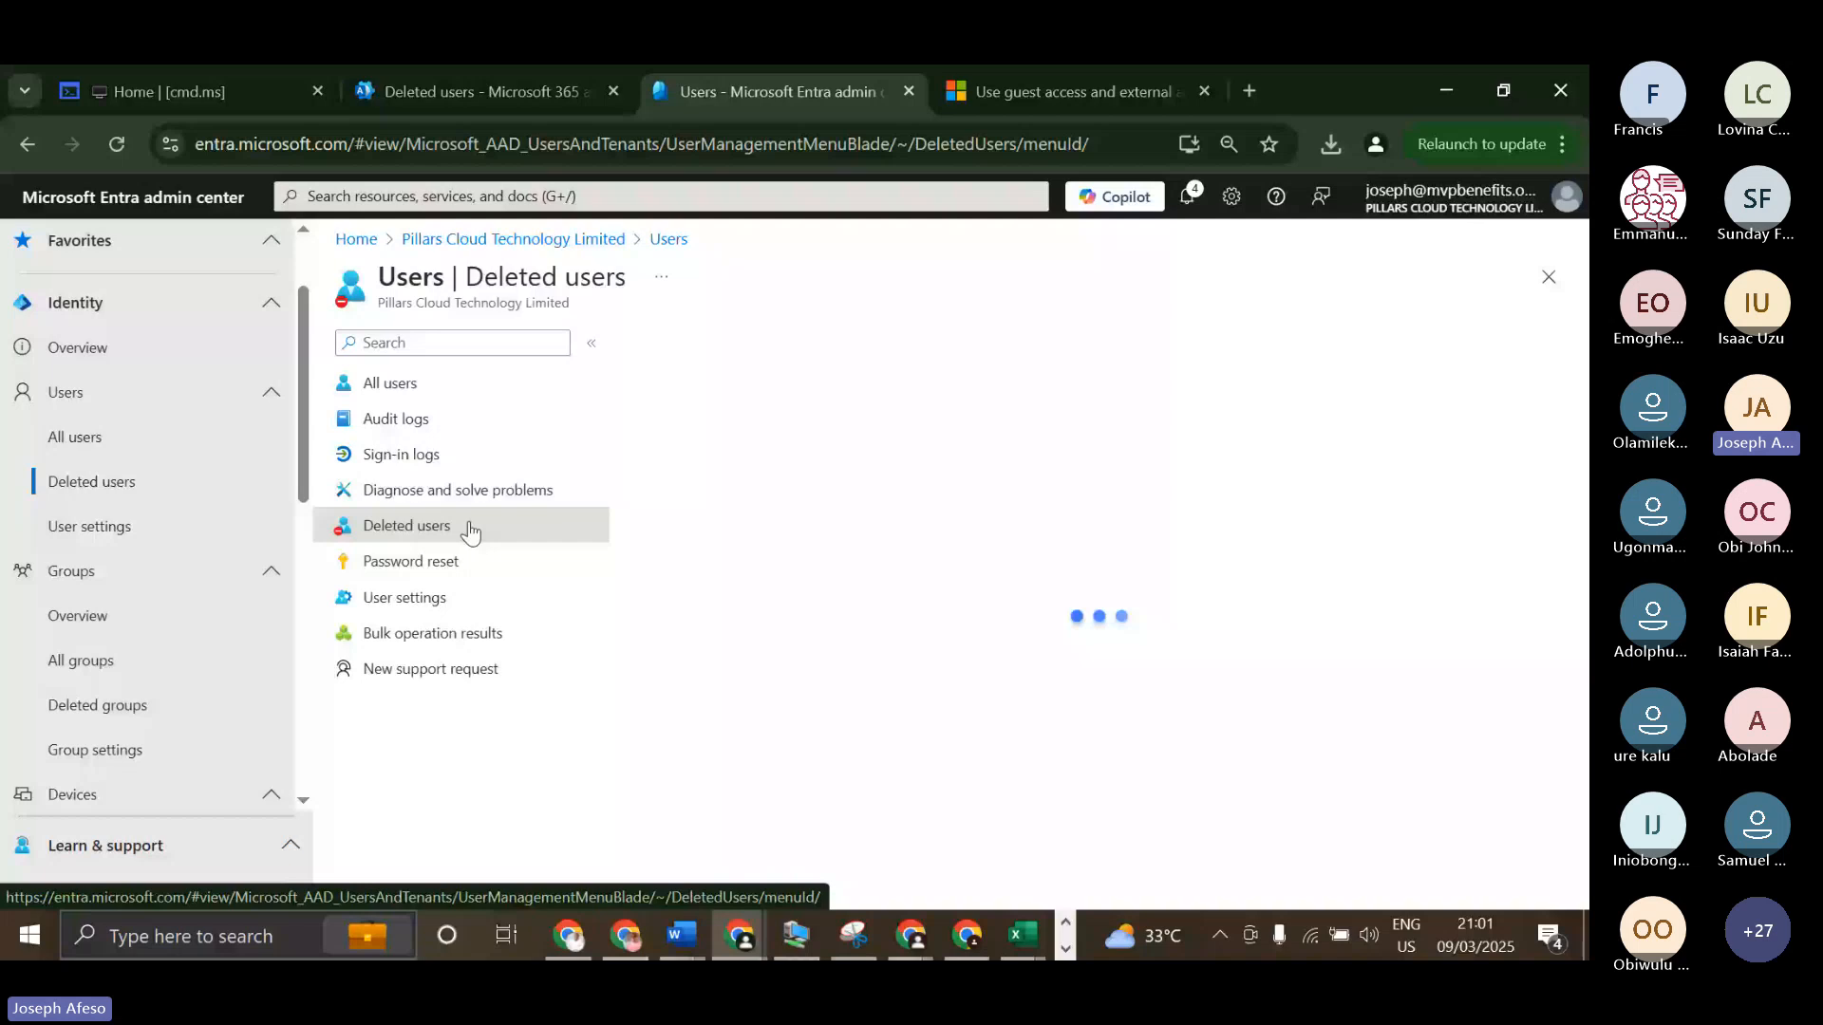
{"action": "left_click", "coordinate": [442, 566]}
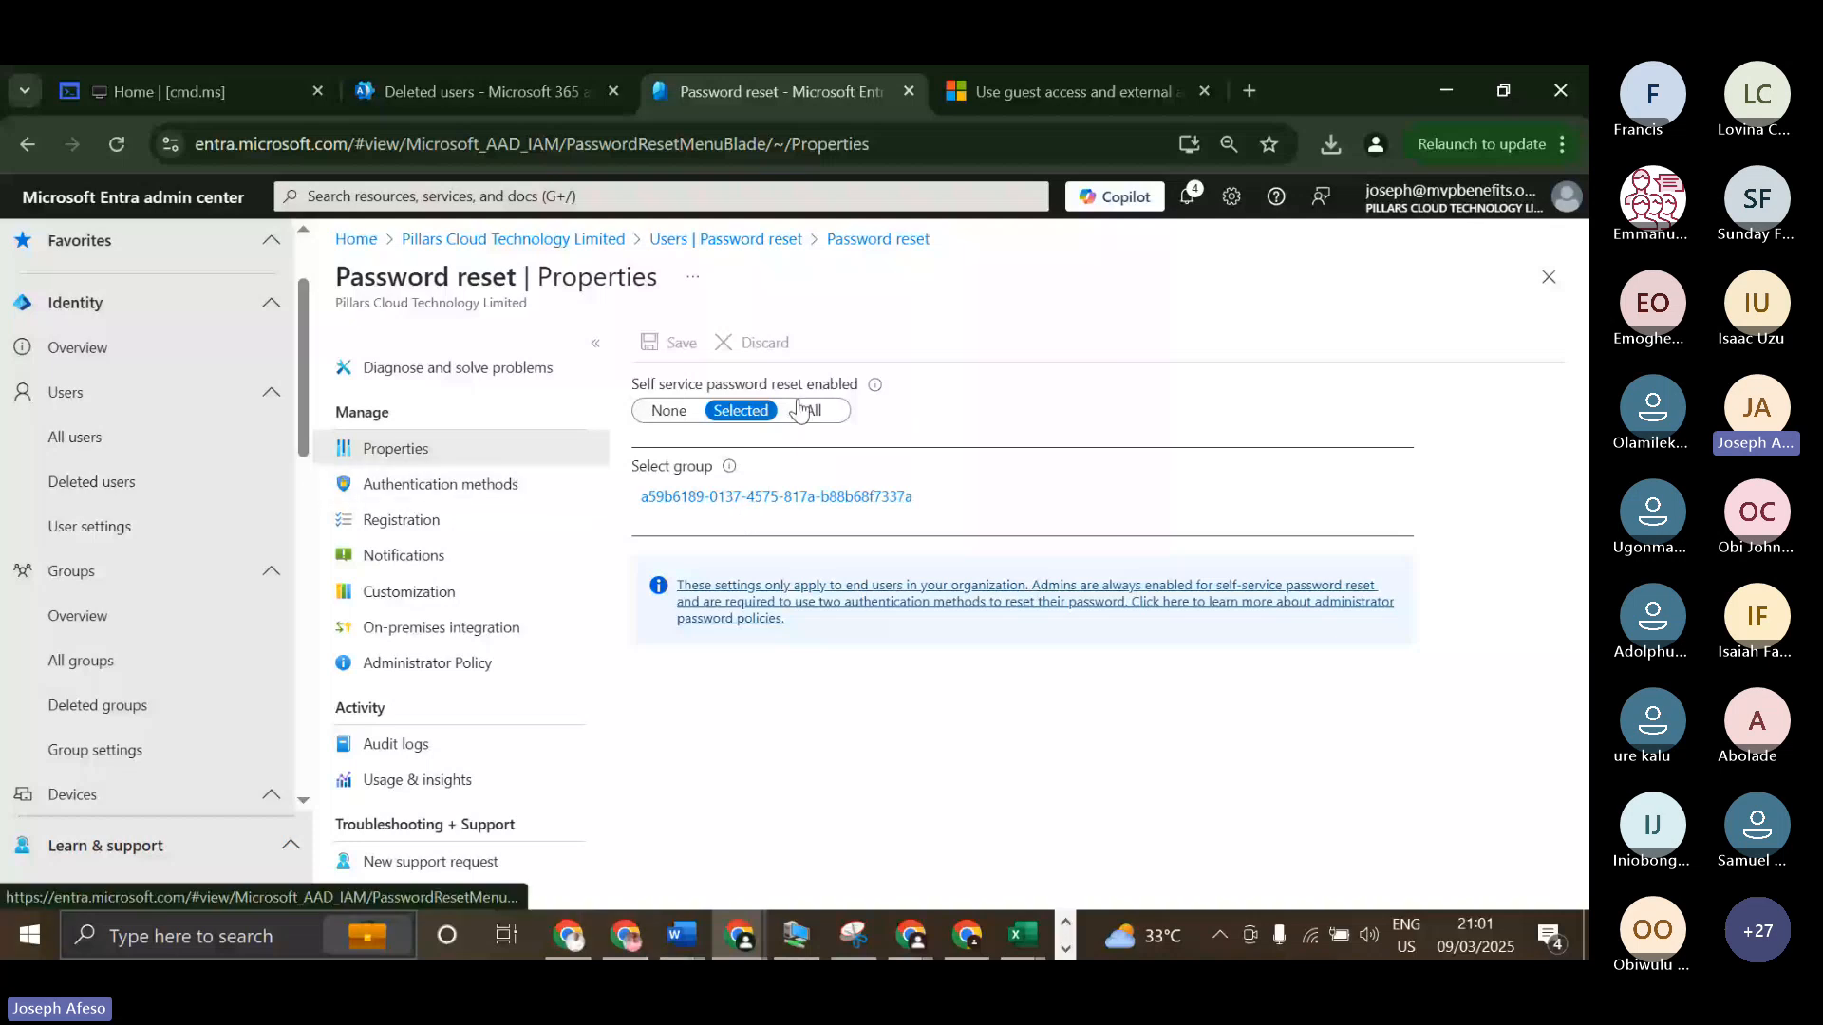
Open the user Bulk 3 from all users, check its account status and try to reset its password.
{"action": "left_click", "coordinate": [75, 437]}
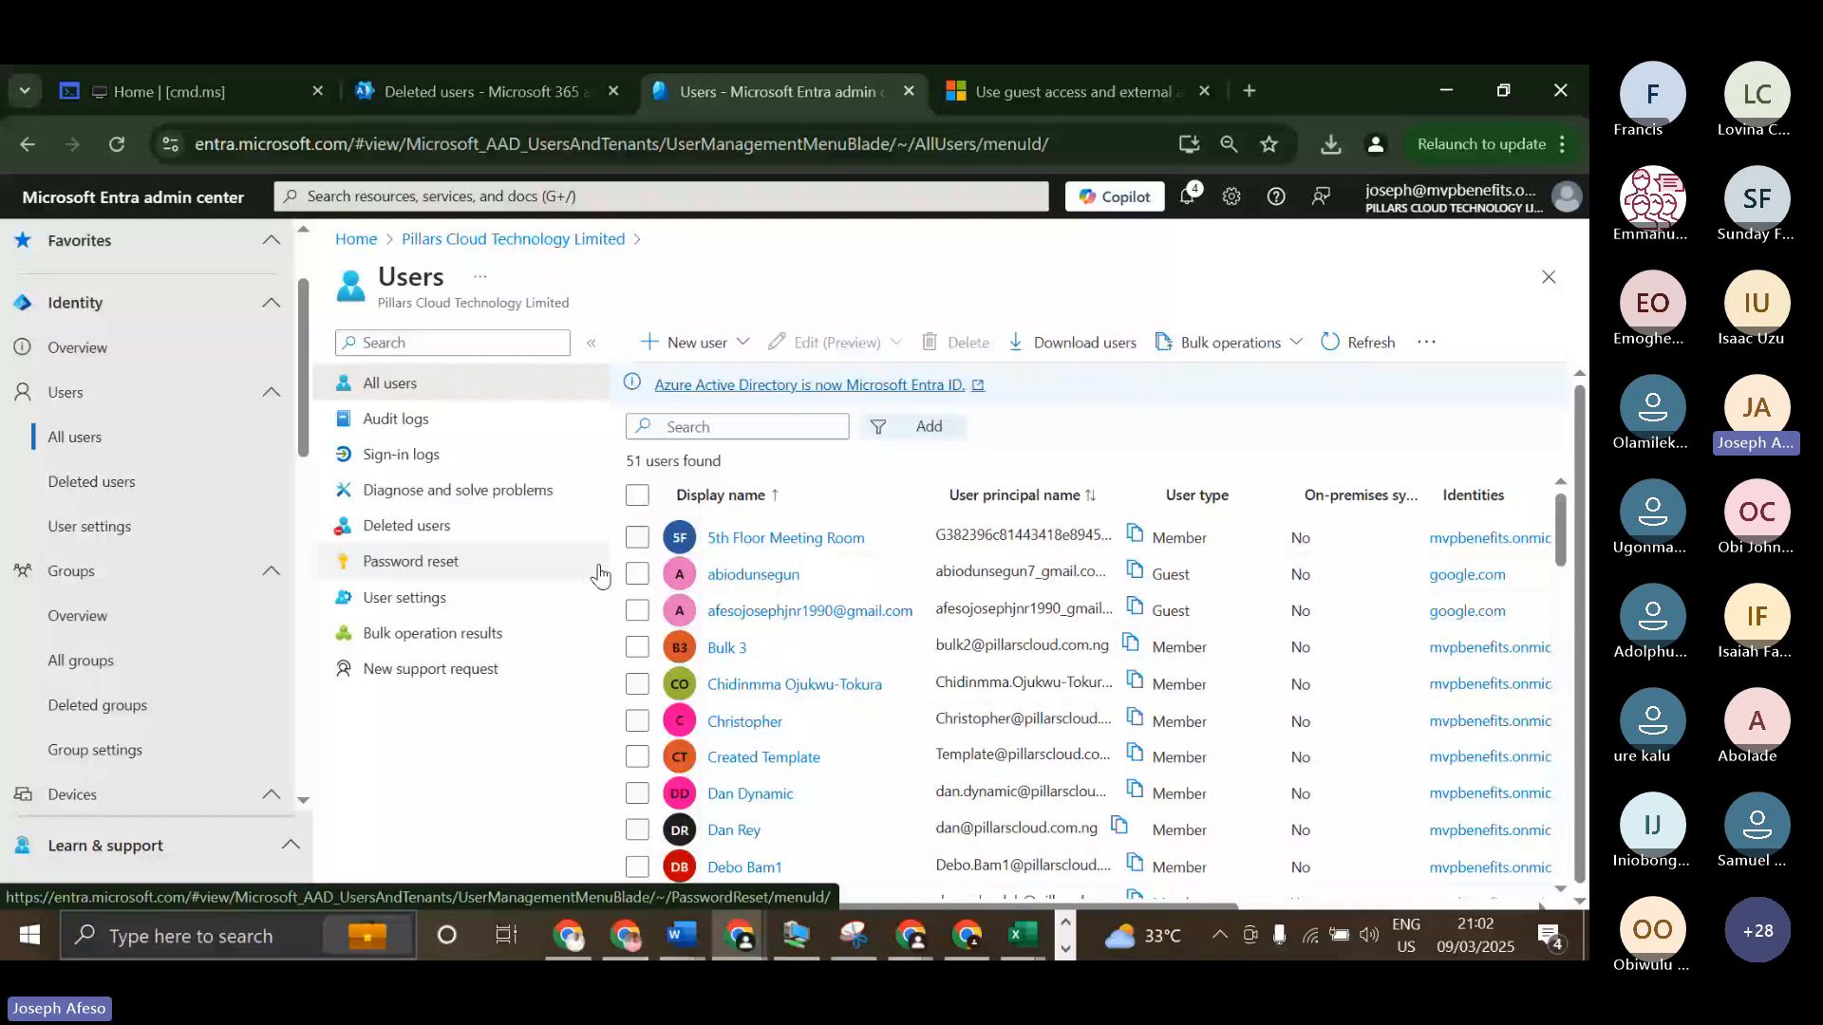
{"action": "left_click", "coordinate": [727, 648]}
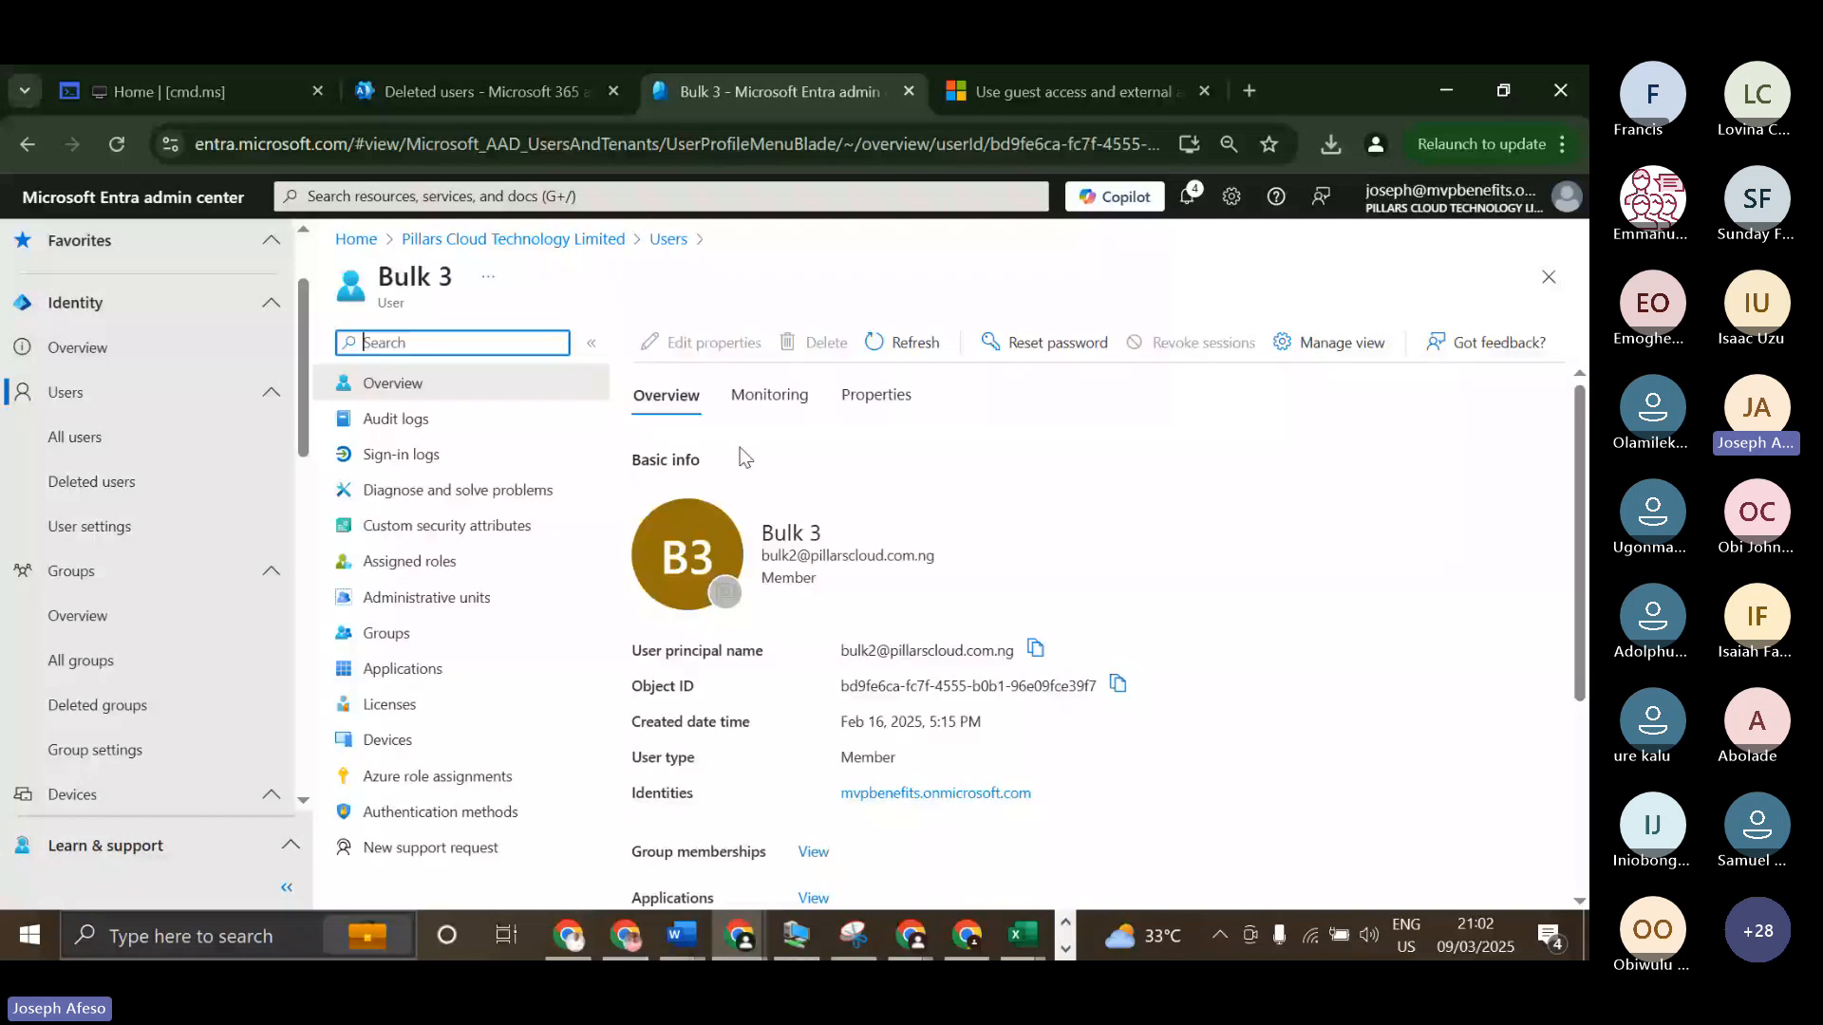
{"action": "scroll", "coordinate": [720, 644], "scroll_direction": "down", "scroll_amount": 5}
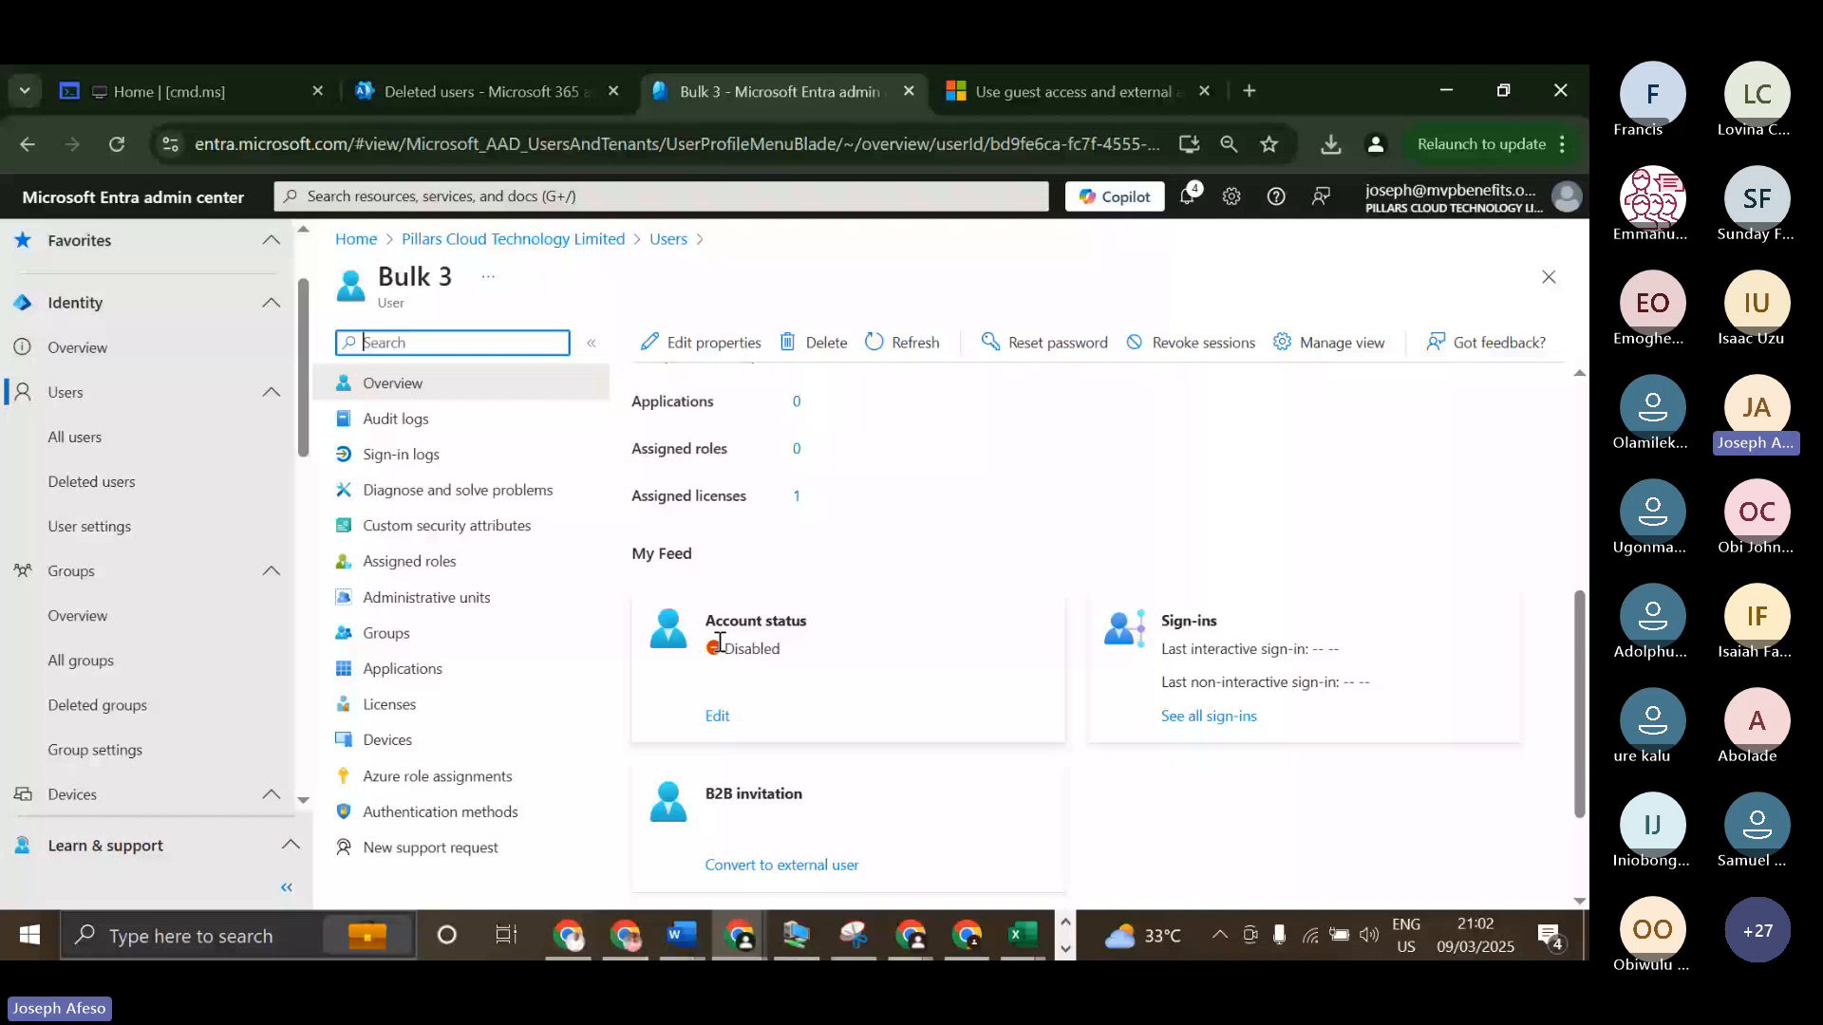
{"action": "scroll", "coordinate": [720, 643], "scroll_direction": "up", "scroll_amount": 5}
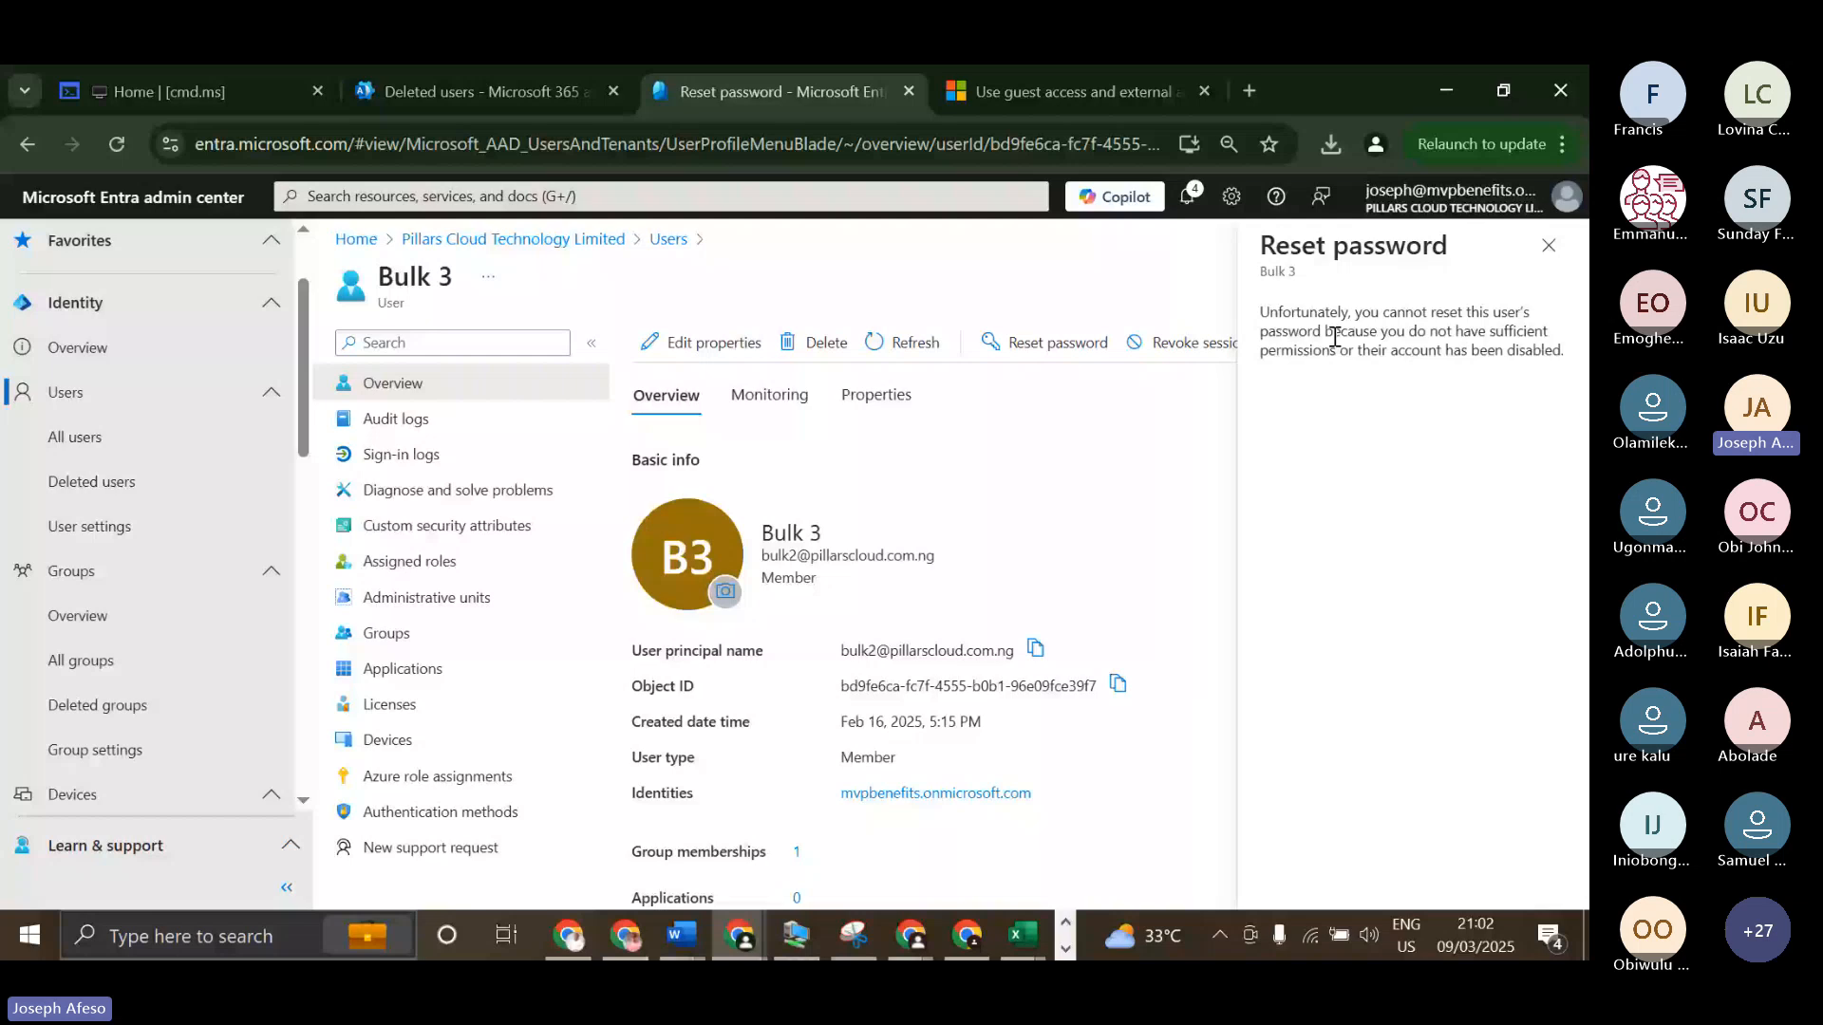
{"action": "left_click_drag", "start_coordinate": [1335, 337], "coordinate": [1325, 328]}
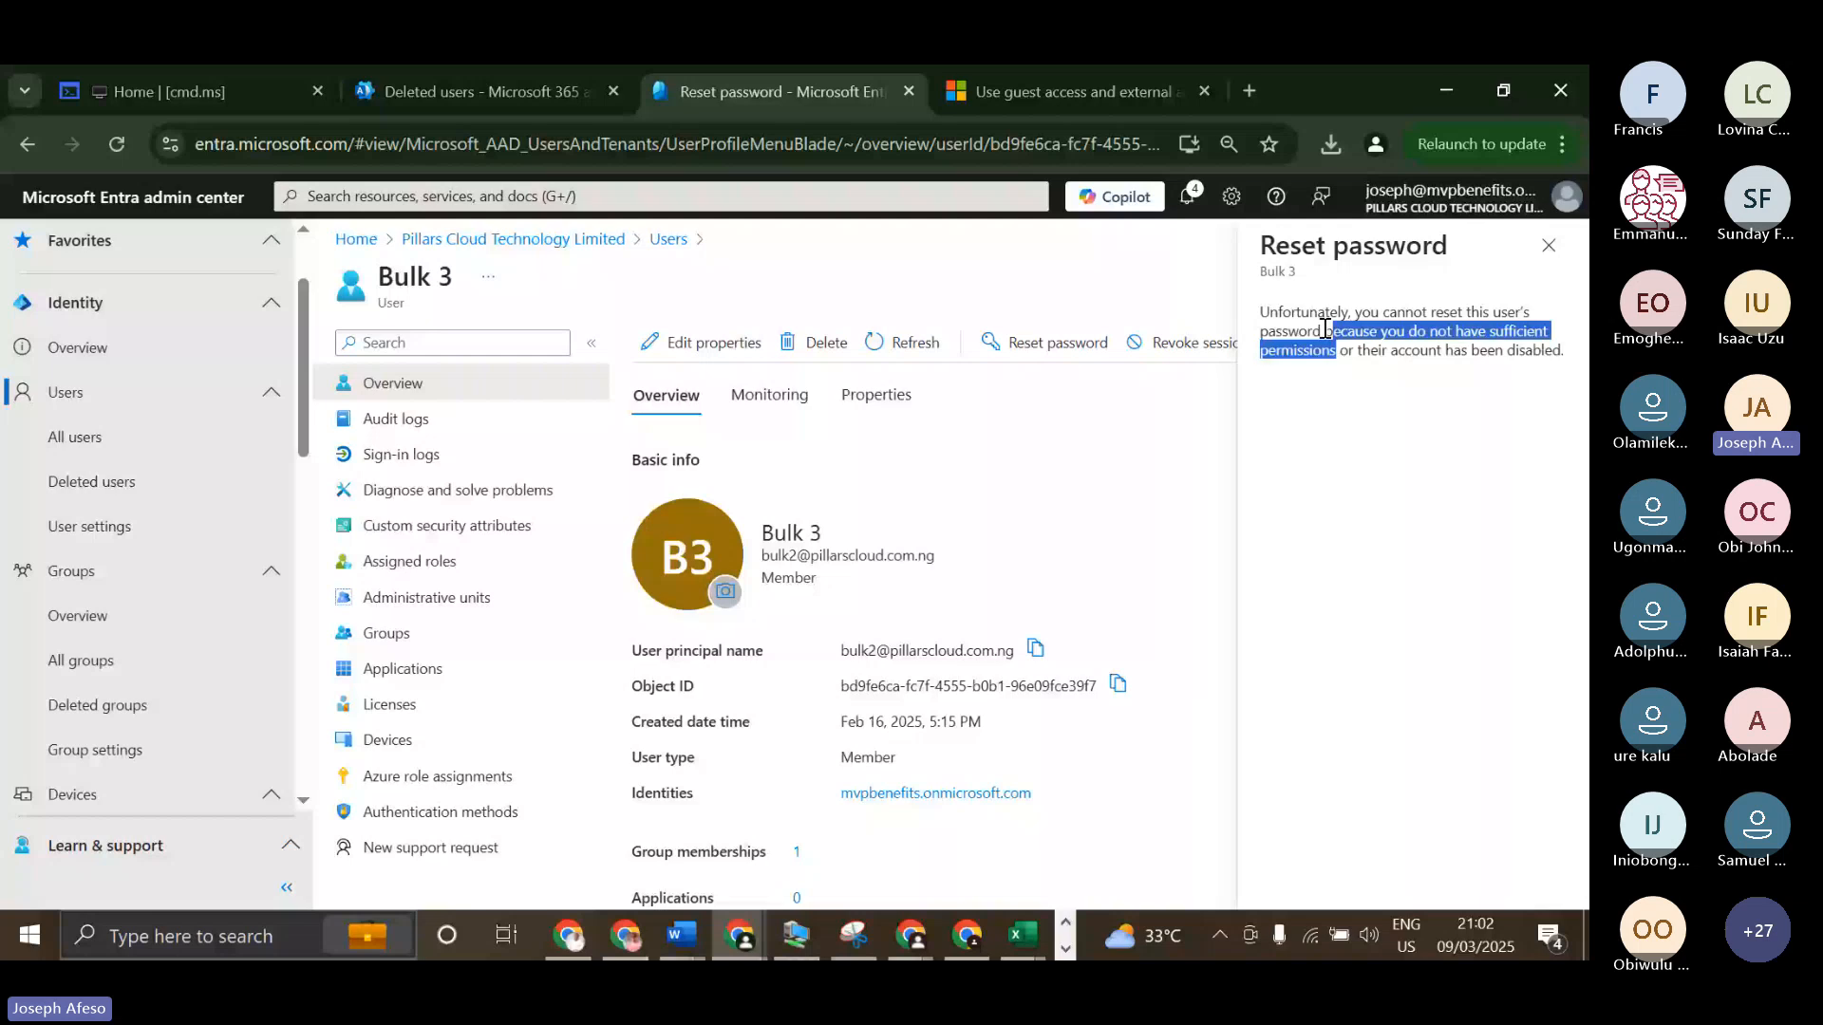
{"action": "left_click_drag", "start_coordinate": [1349, 350], "coordinate": [1451, 352]}
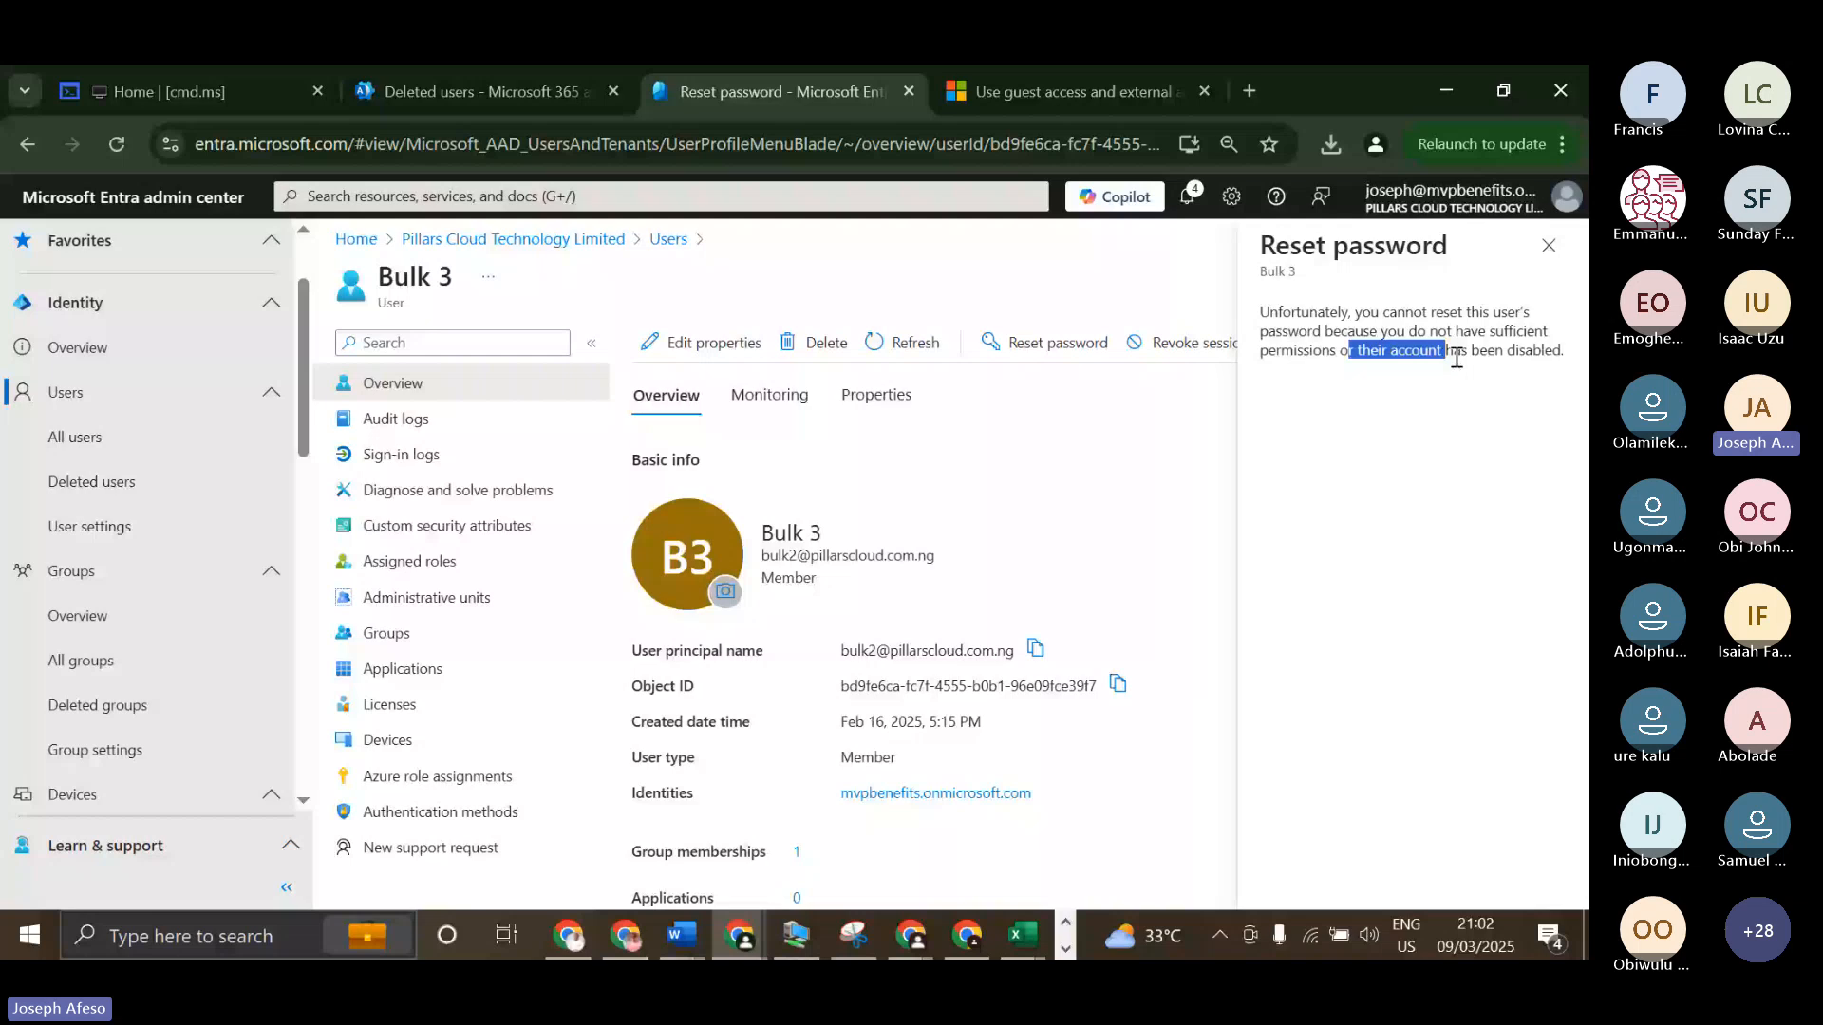
Switch to the Microsoft 365 admin center and open the password reset form for the active user Bulk 3.
{"action": "key", "text": "ctrl+shift+Tab"}
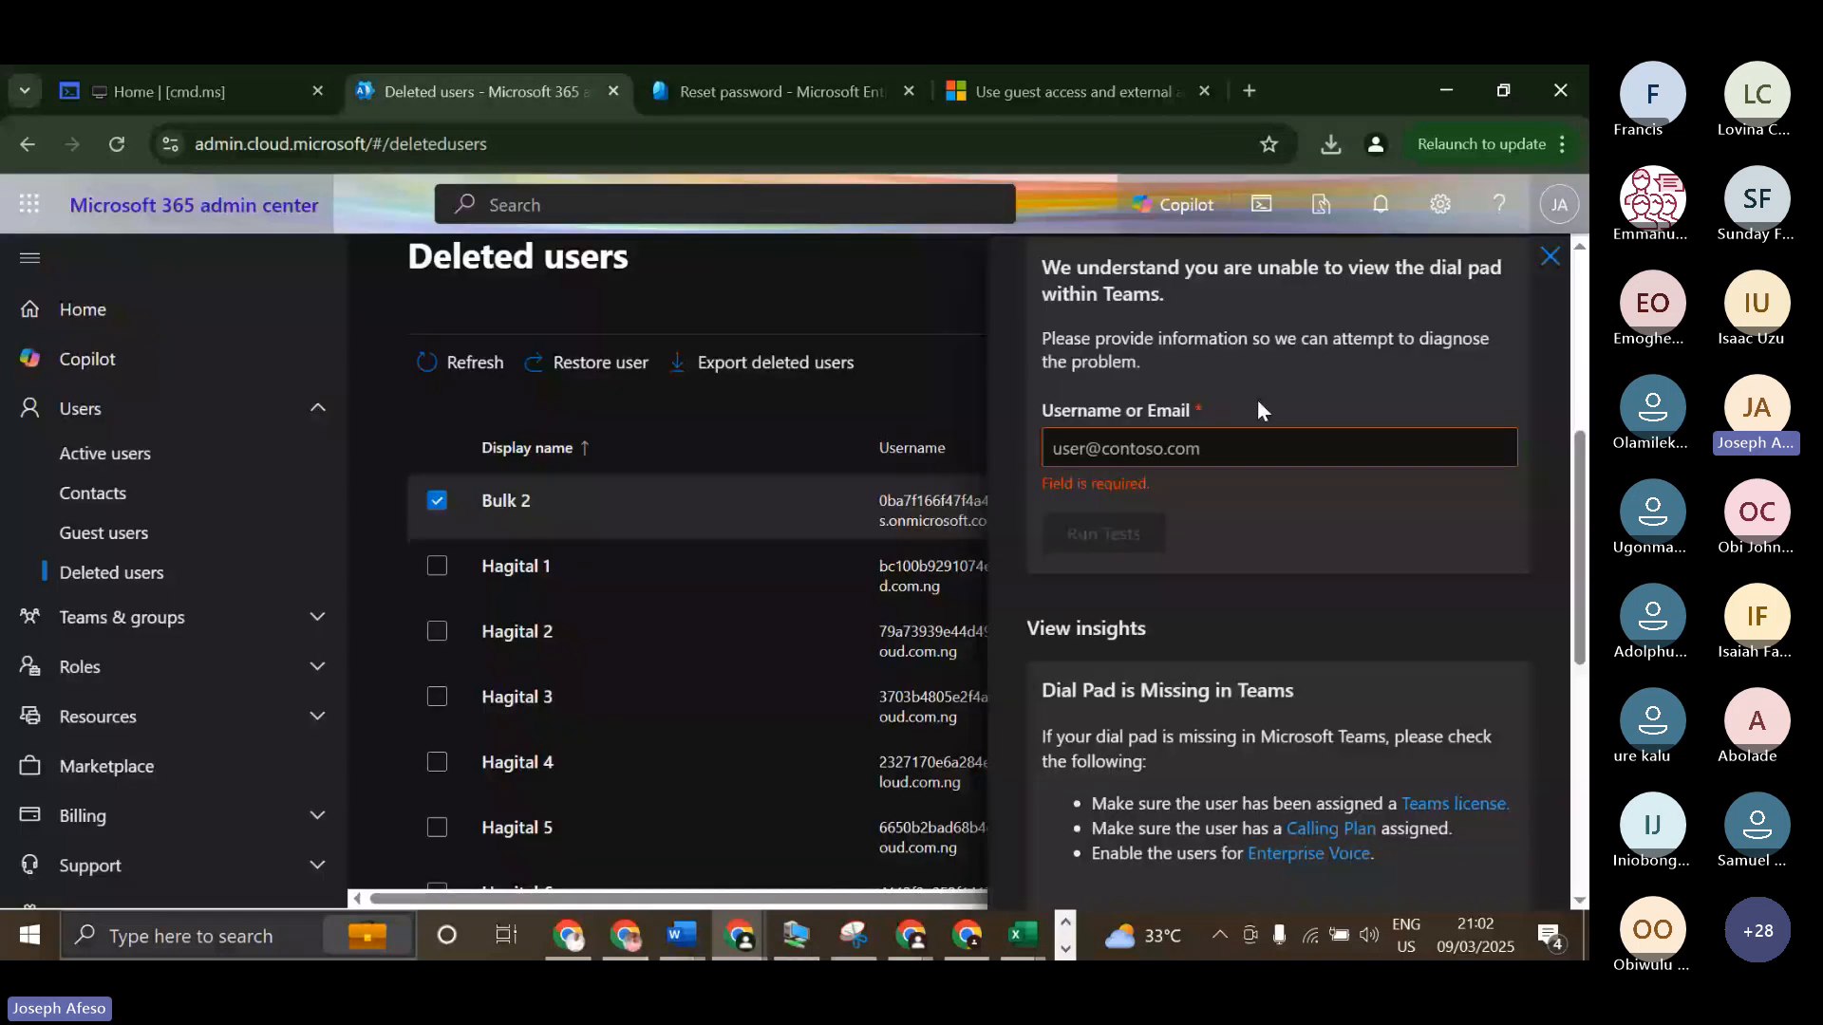
{"action": "left_click", "coordinate": [459, 528]}
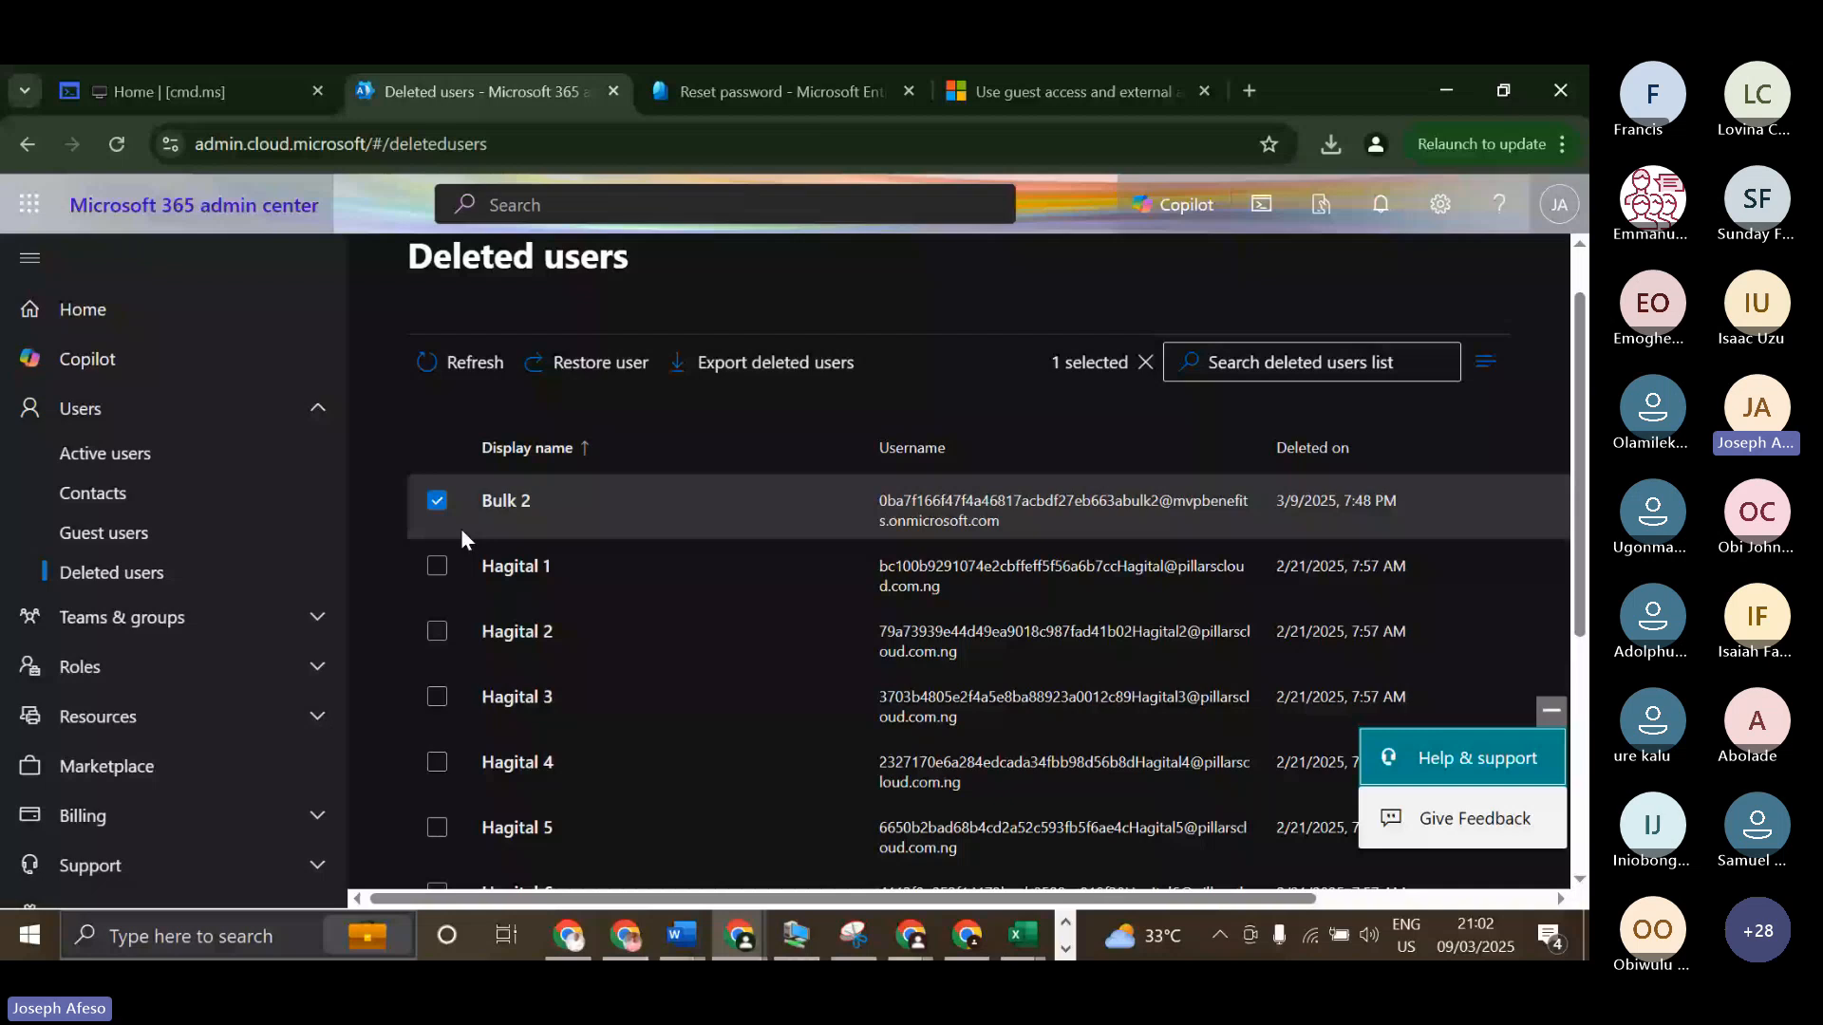
{"action": "left_click", "coordinate": [105, 453]}
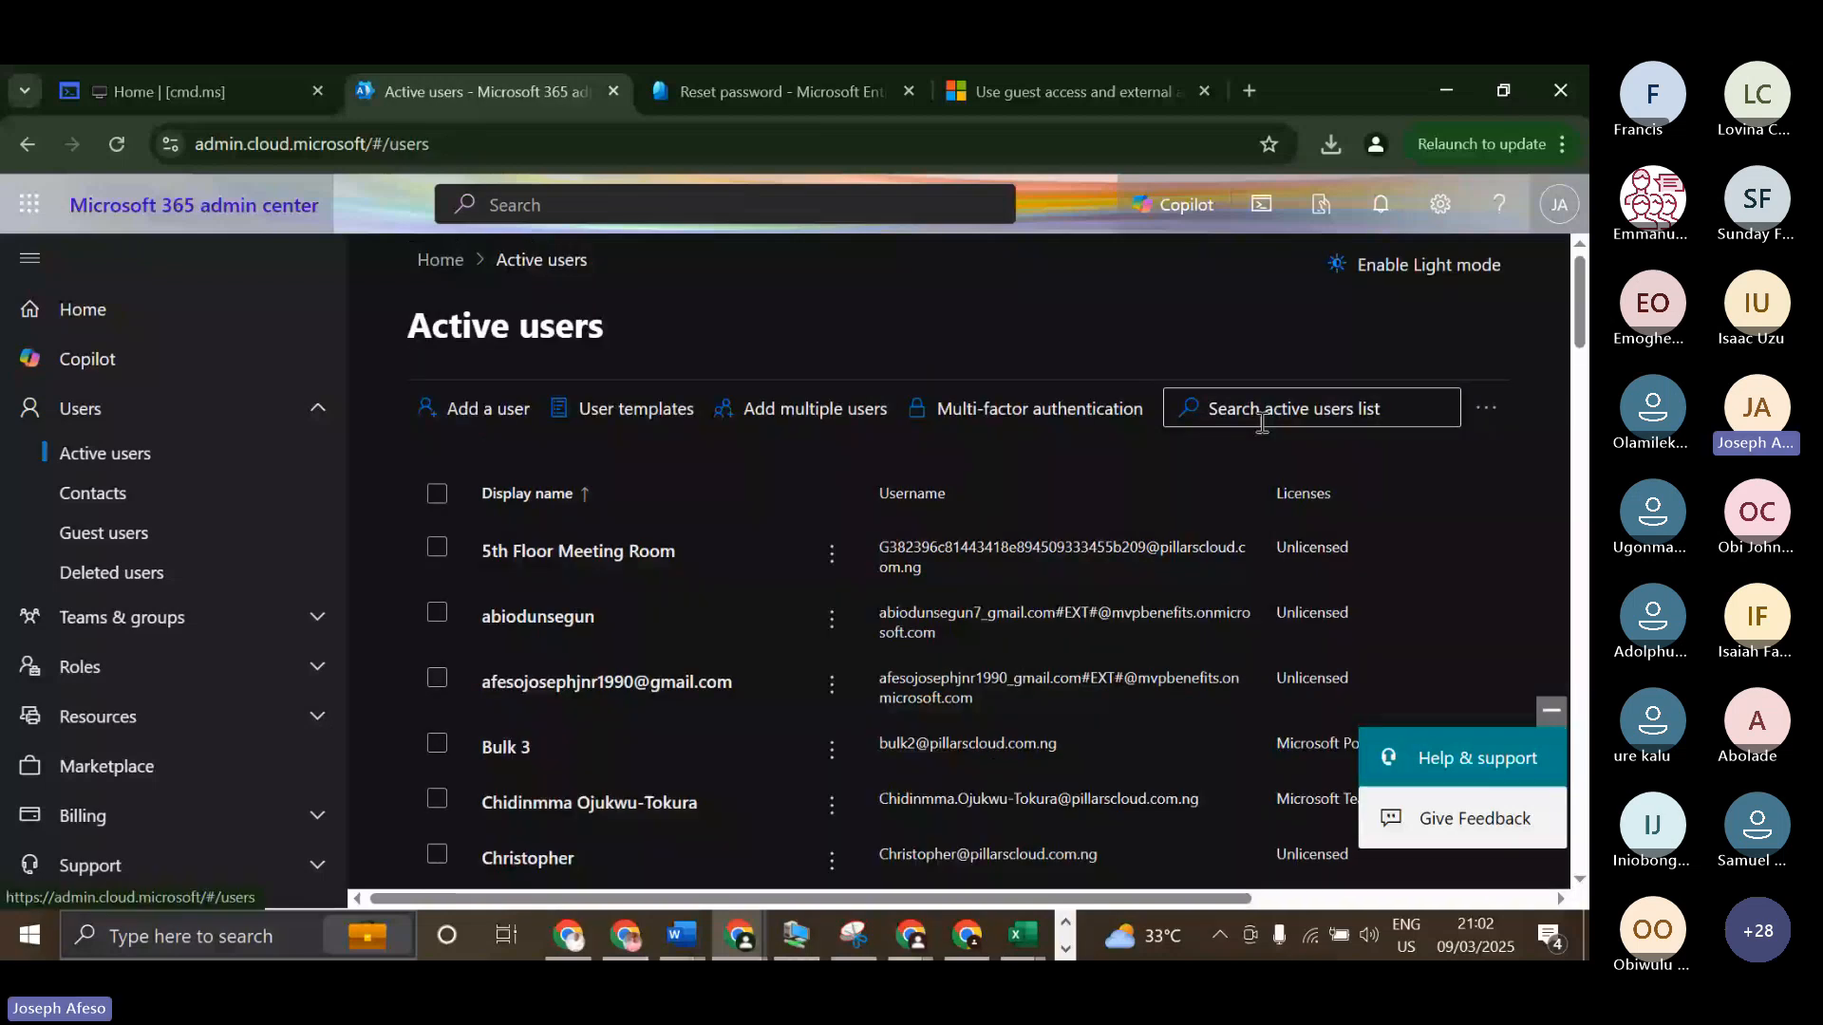
{"action": "left_click", "coordinate": [513, 750]}
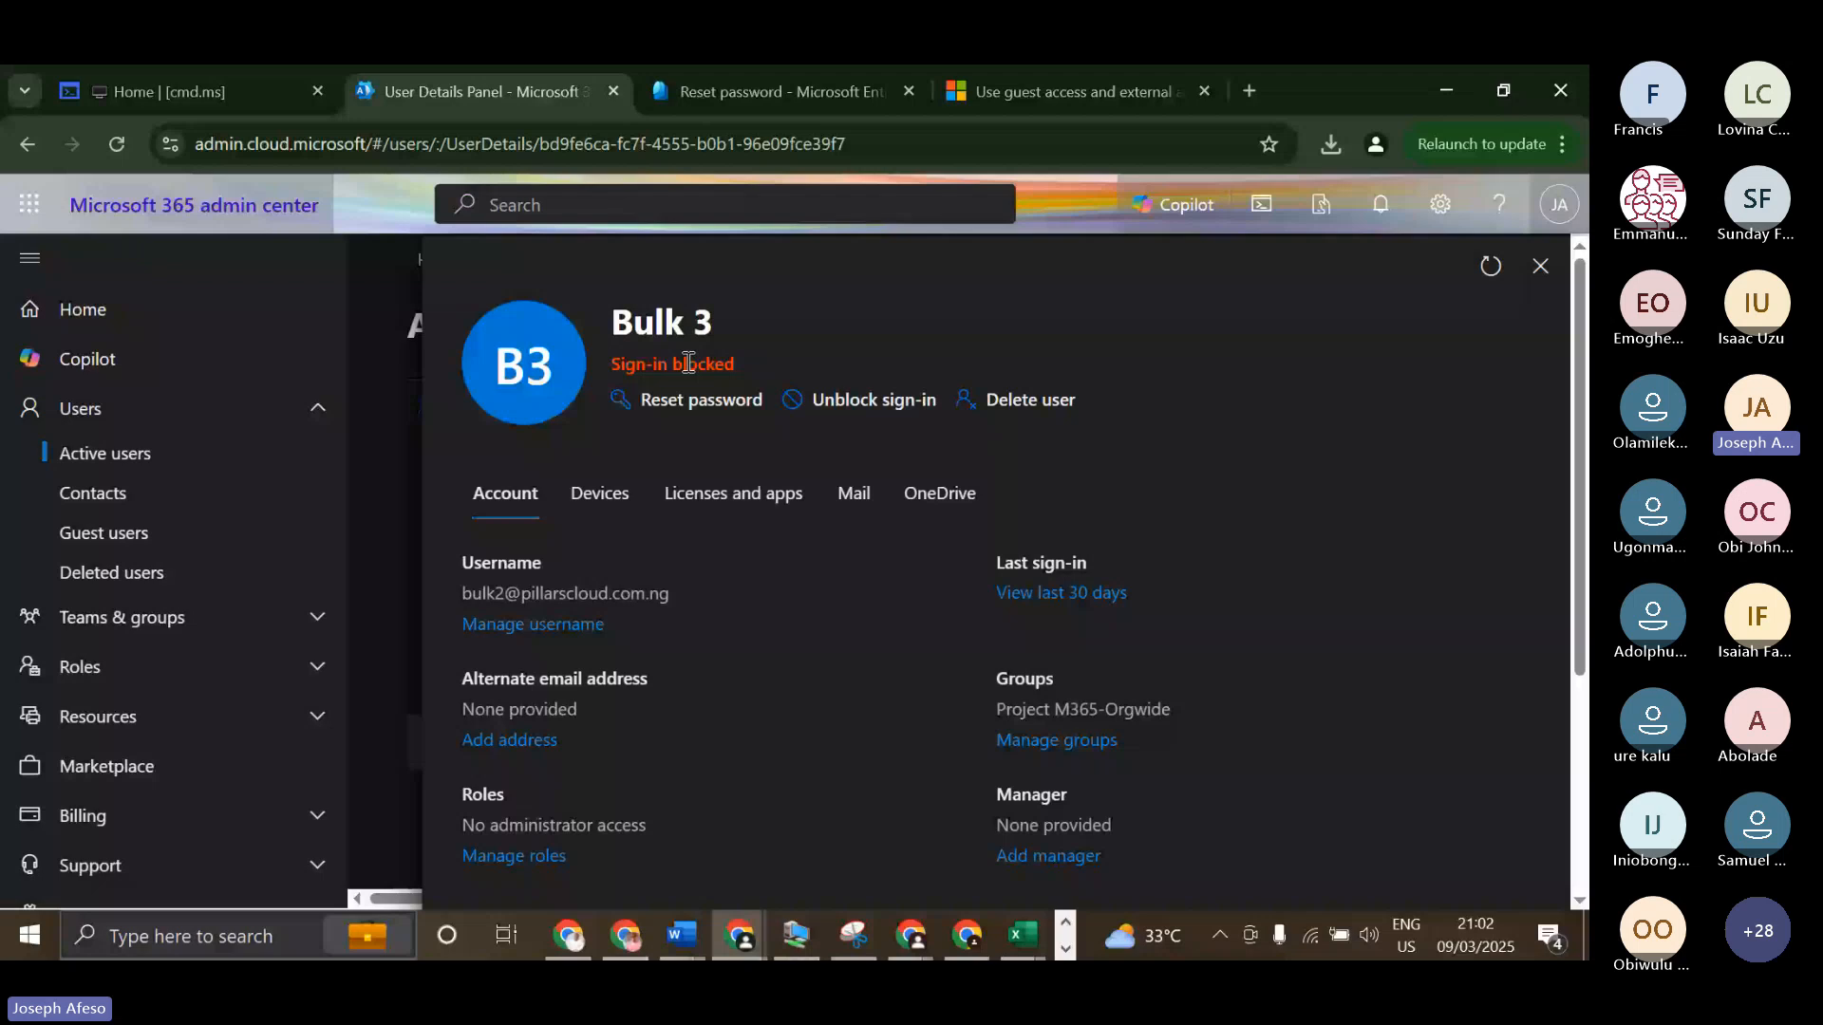
{"action": "left_click", "coordinate": [709, 399]}
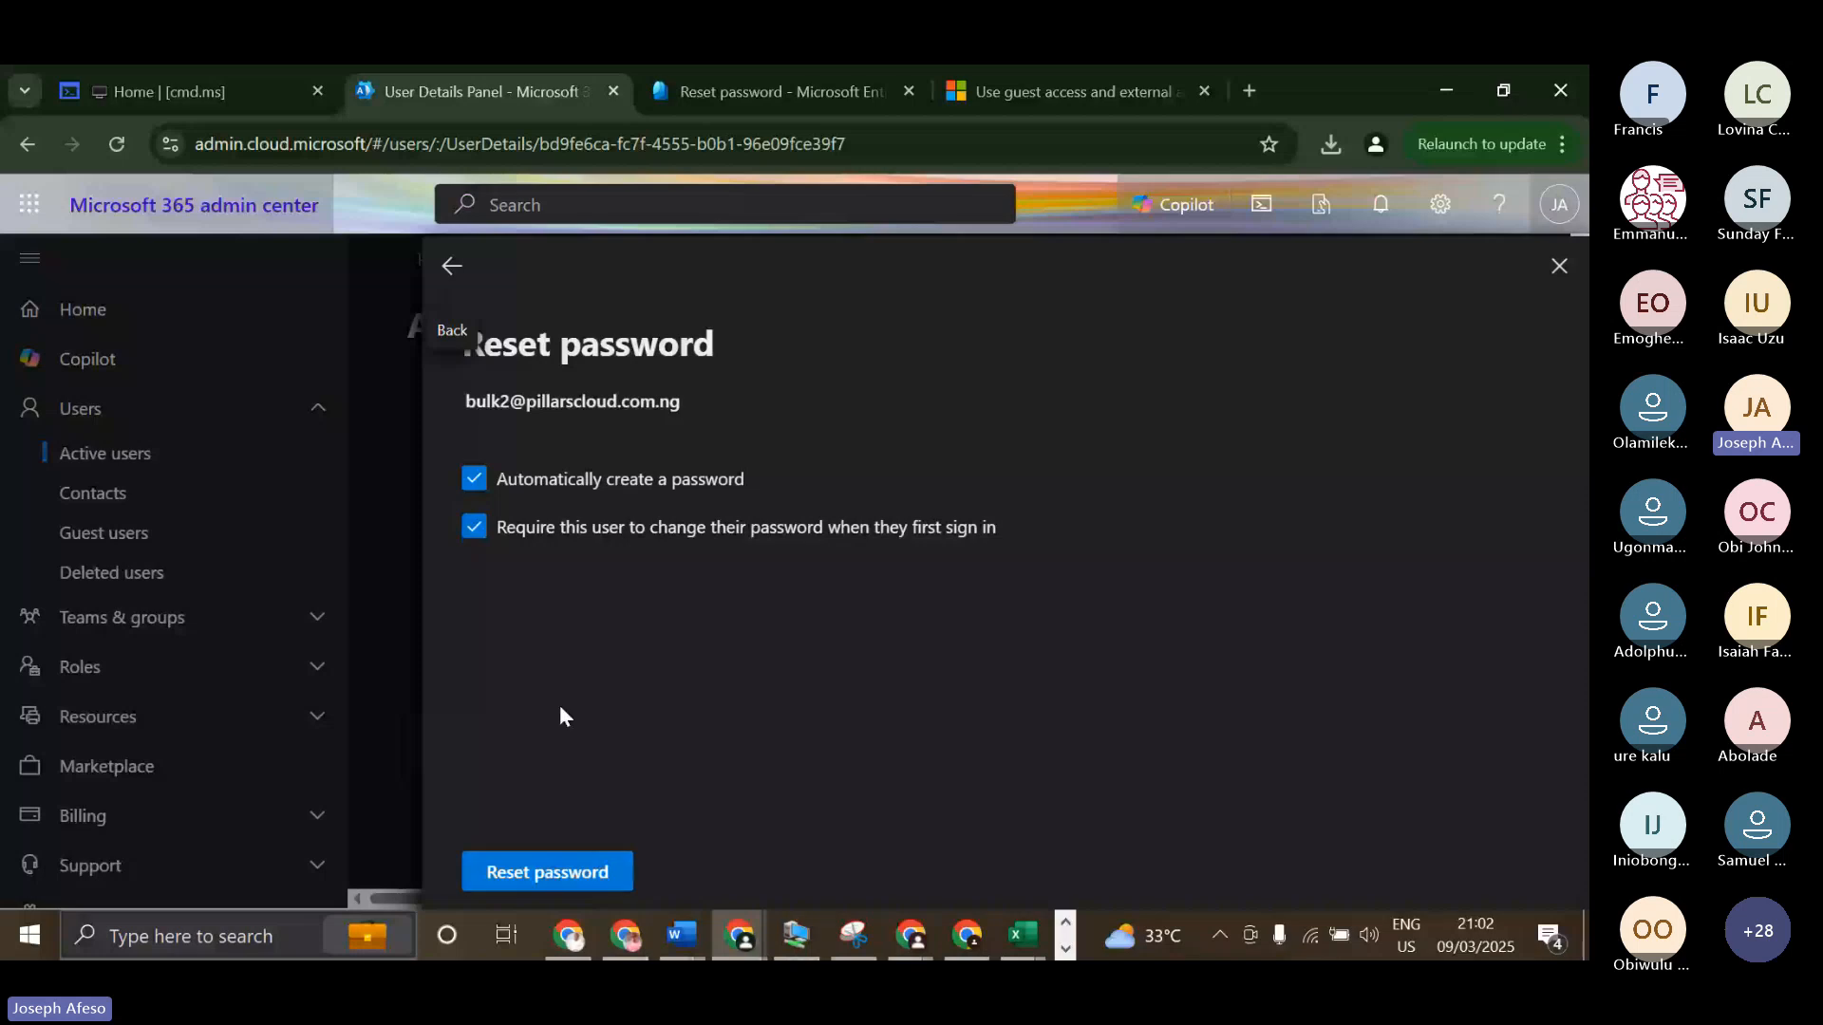
Turn off automatic password creation, enter a new account password for Bulk 3, and complete the reset, keeping the change required at first sign-in.
{"action": "left_click", "coordinate": [474, 479]}
{"action": "left_click", "coordinate": [554, 639]}
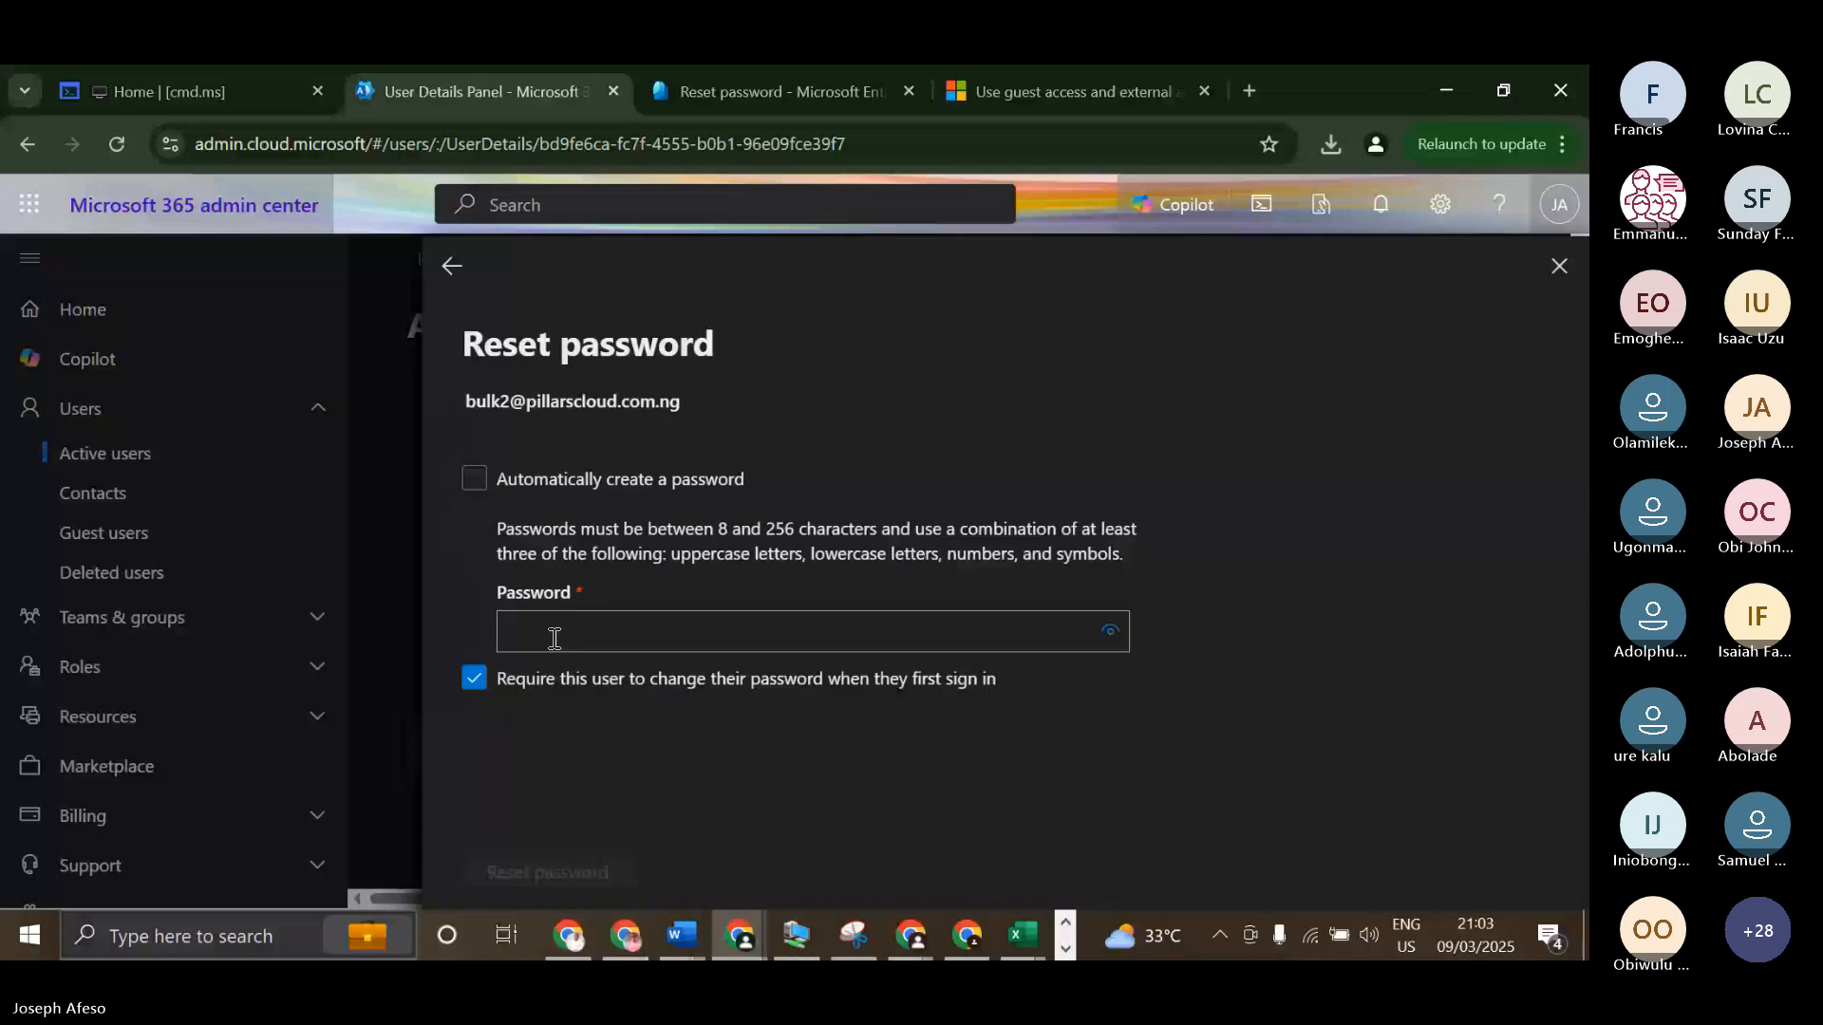
{"action": "type", "text": "•••••"}
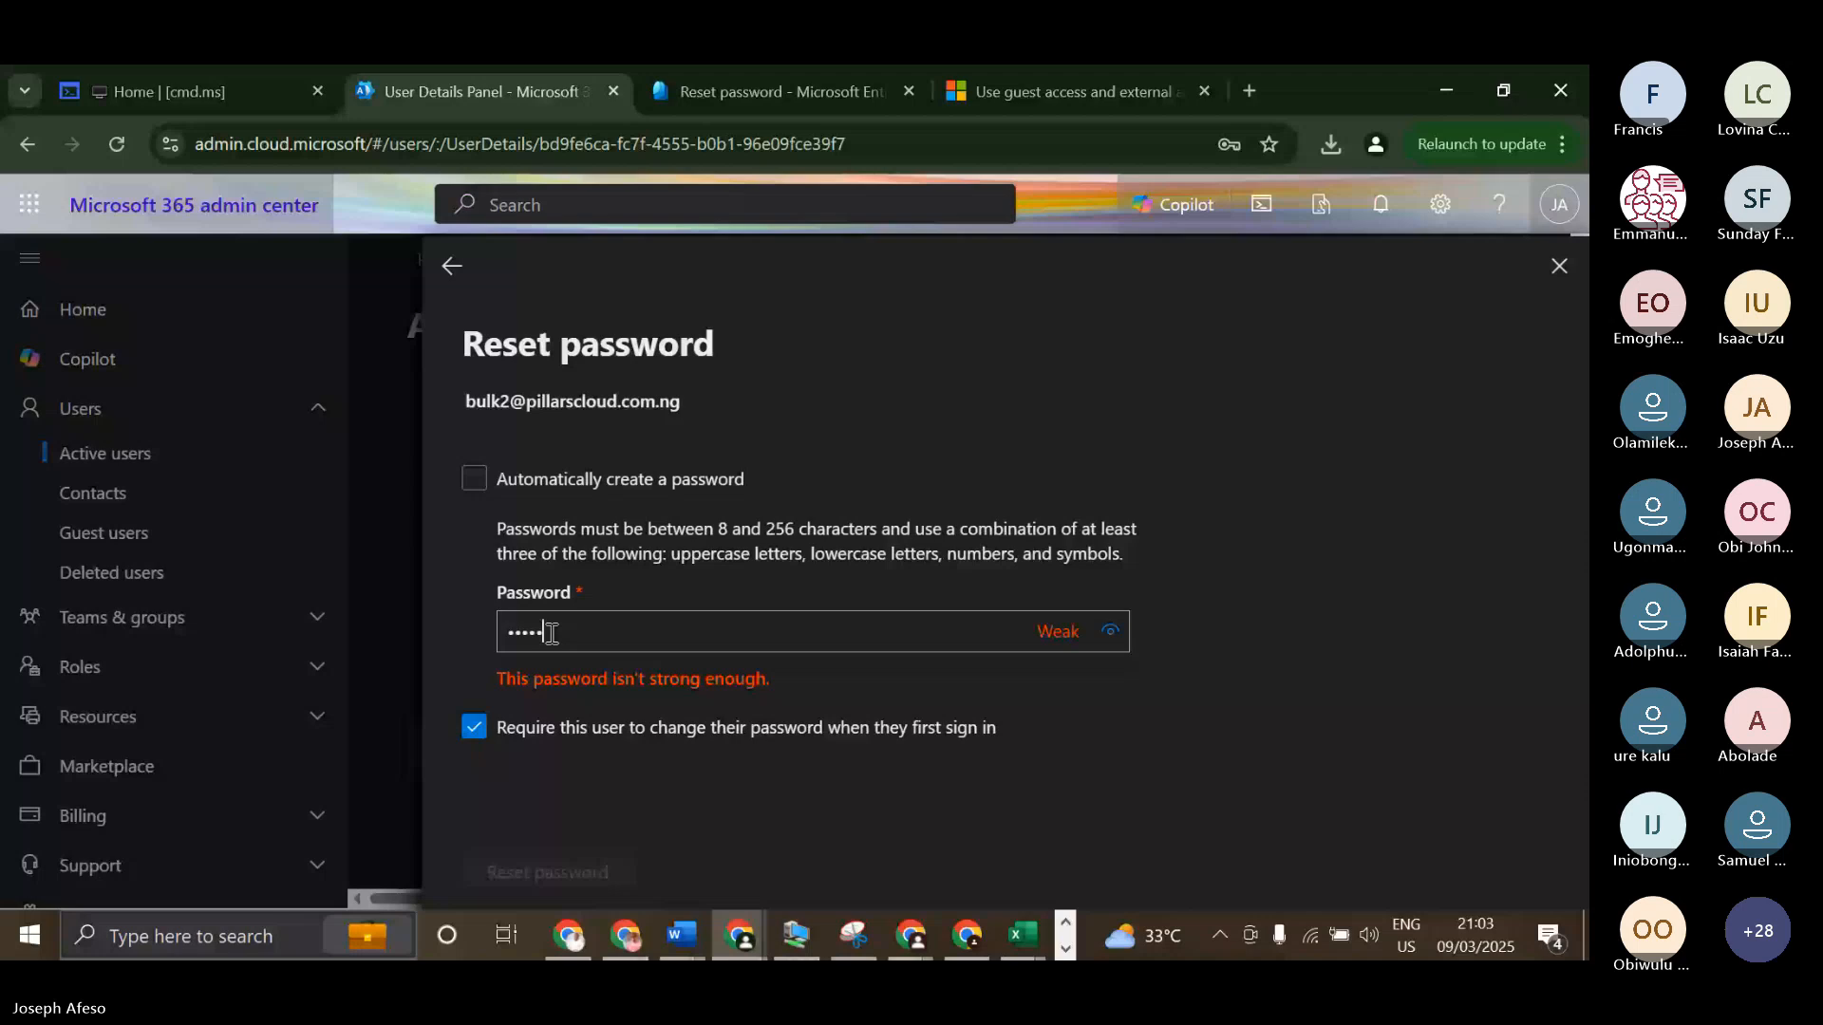
{"action": "type", "text": "•••••••••••••••"}
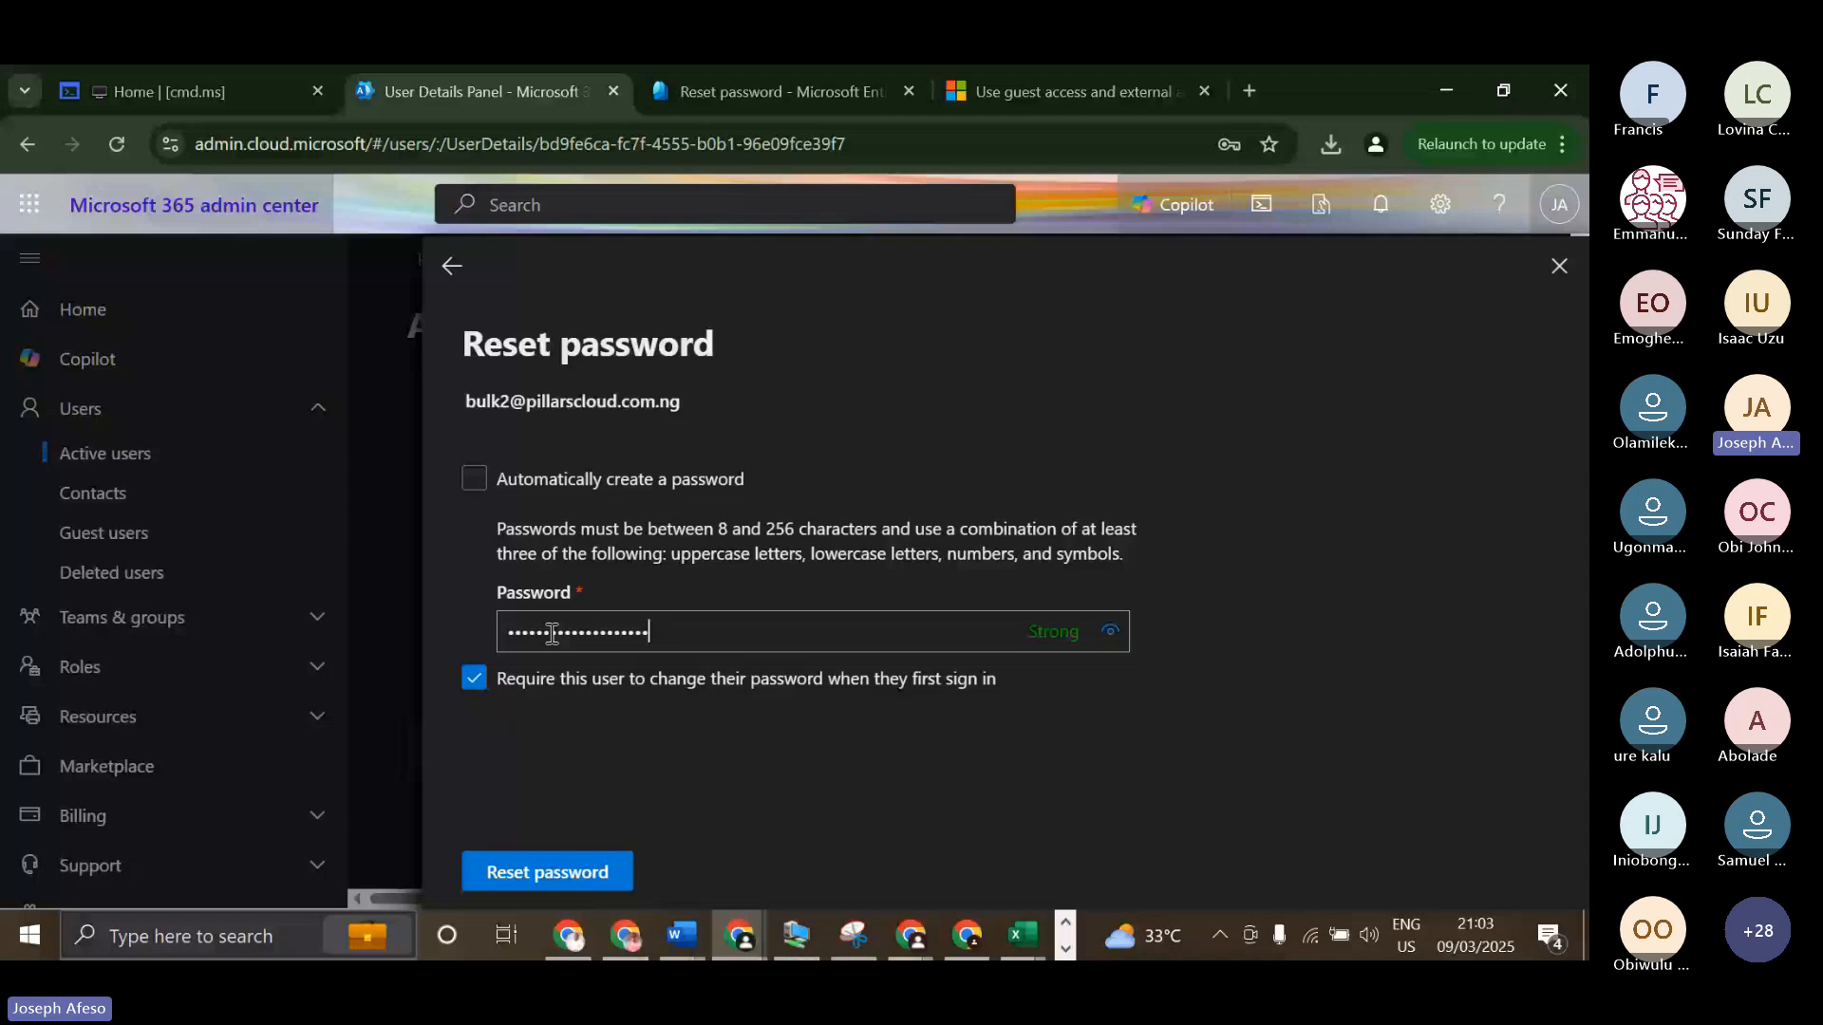
{"action": "left_click", "coordinate": [527, 887]}
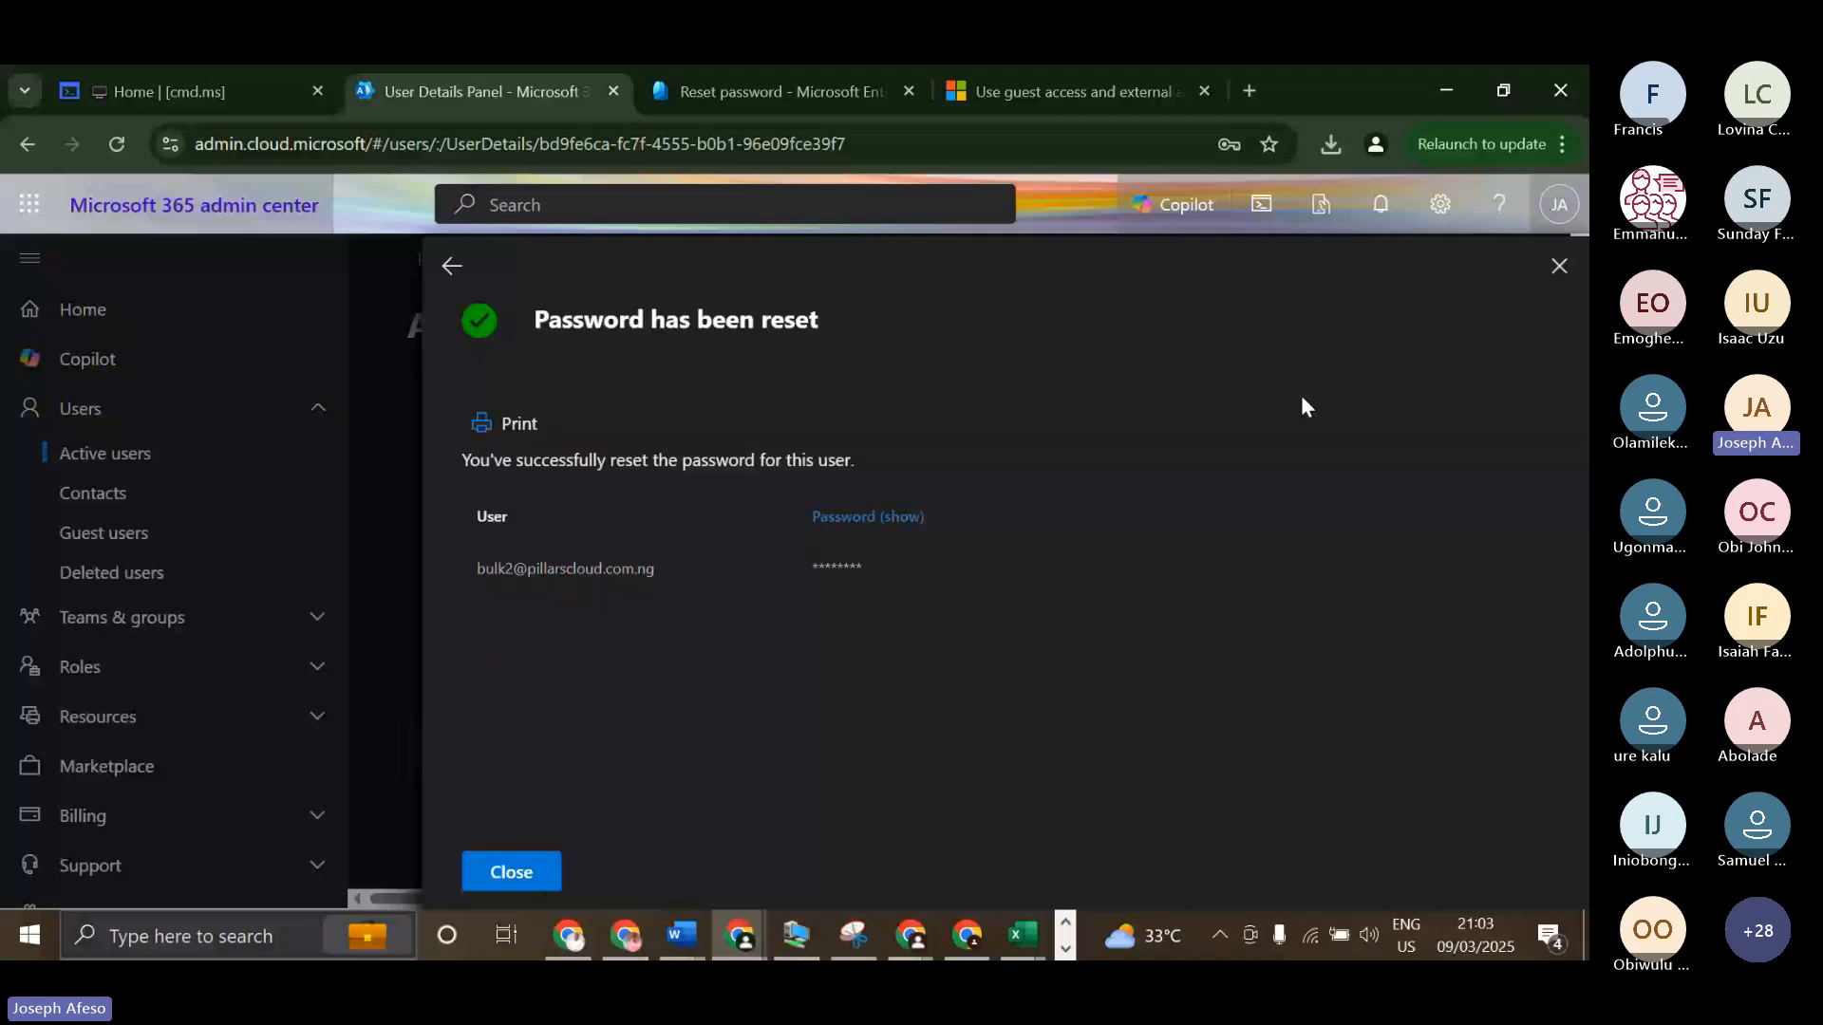
{"action": "left_click", "coordinate": [1559, 267]}
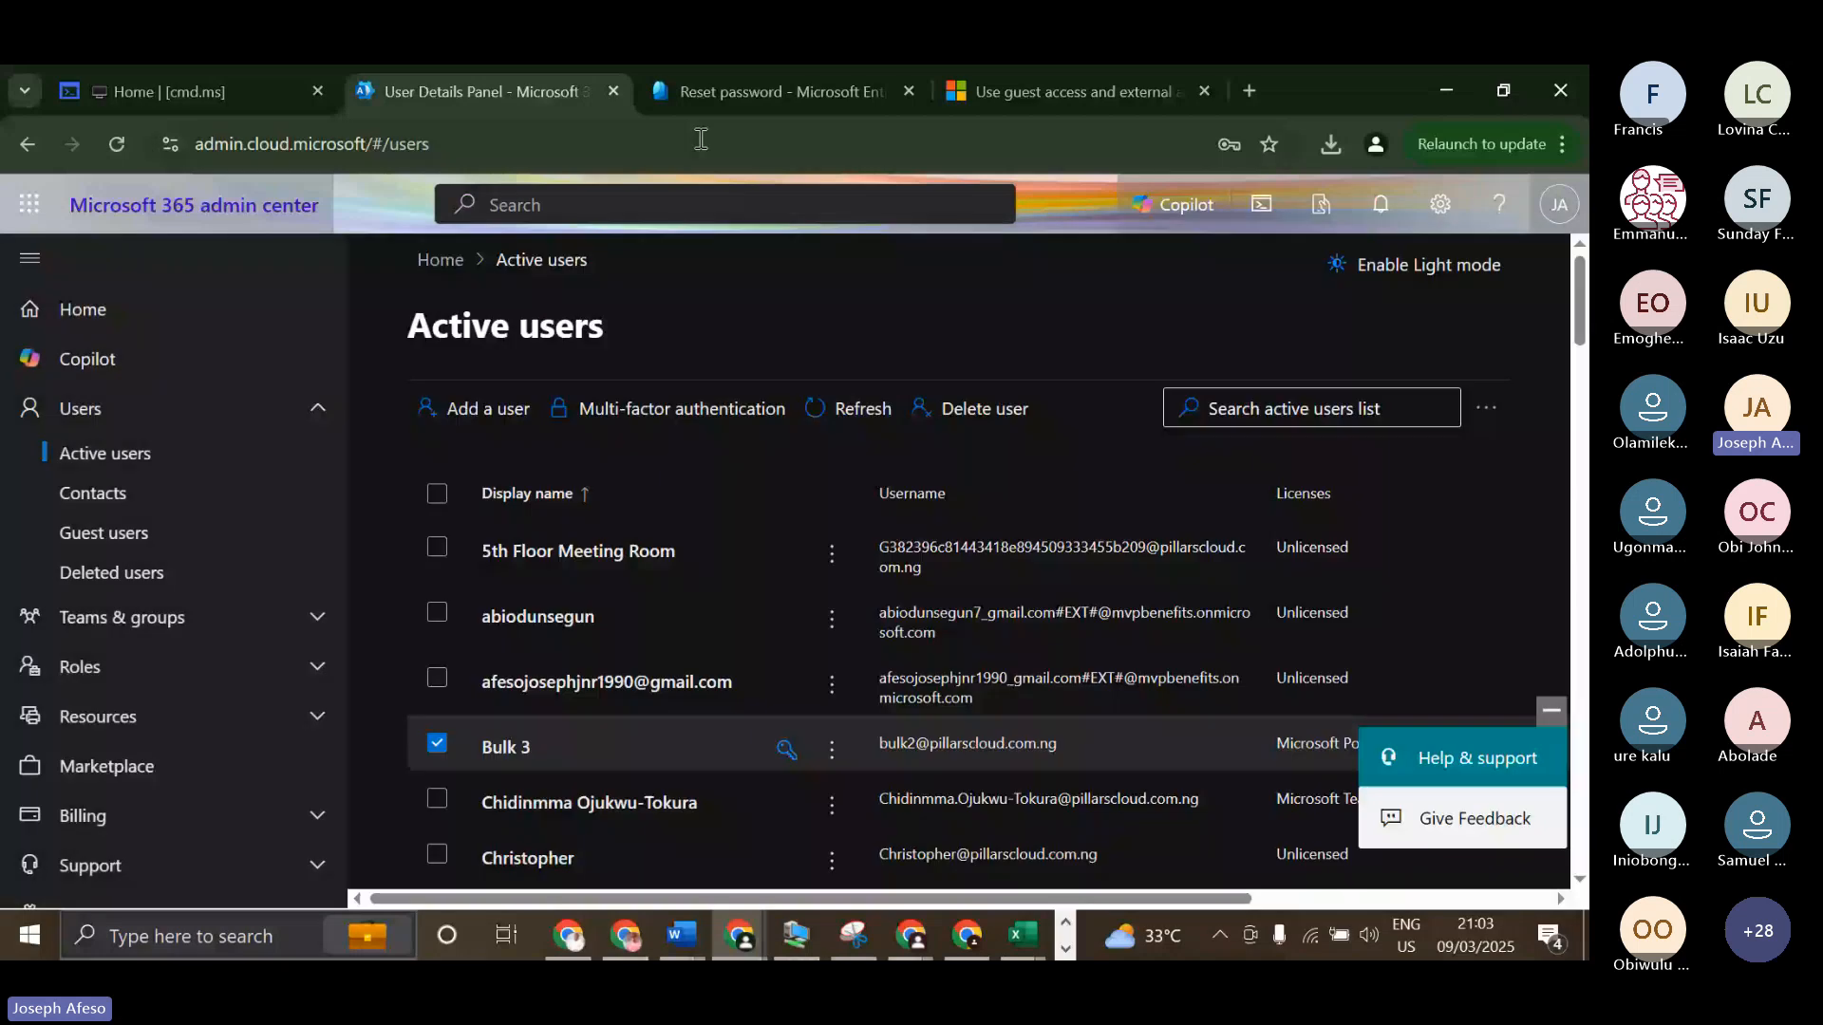
Return to the Entra admin center, close Bulk 3's details, and open the password reset properties from the users page.
{"action": "left_click", "coordinate": [737, 91]}
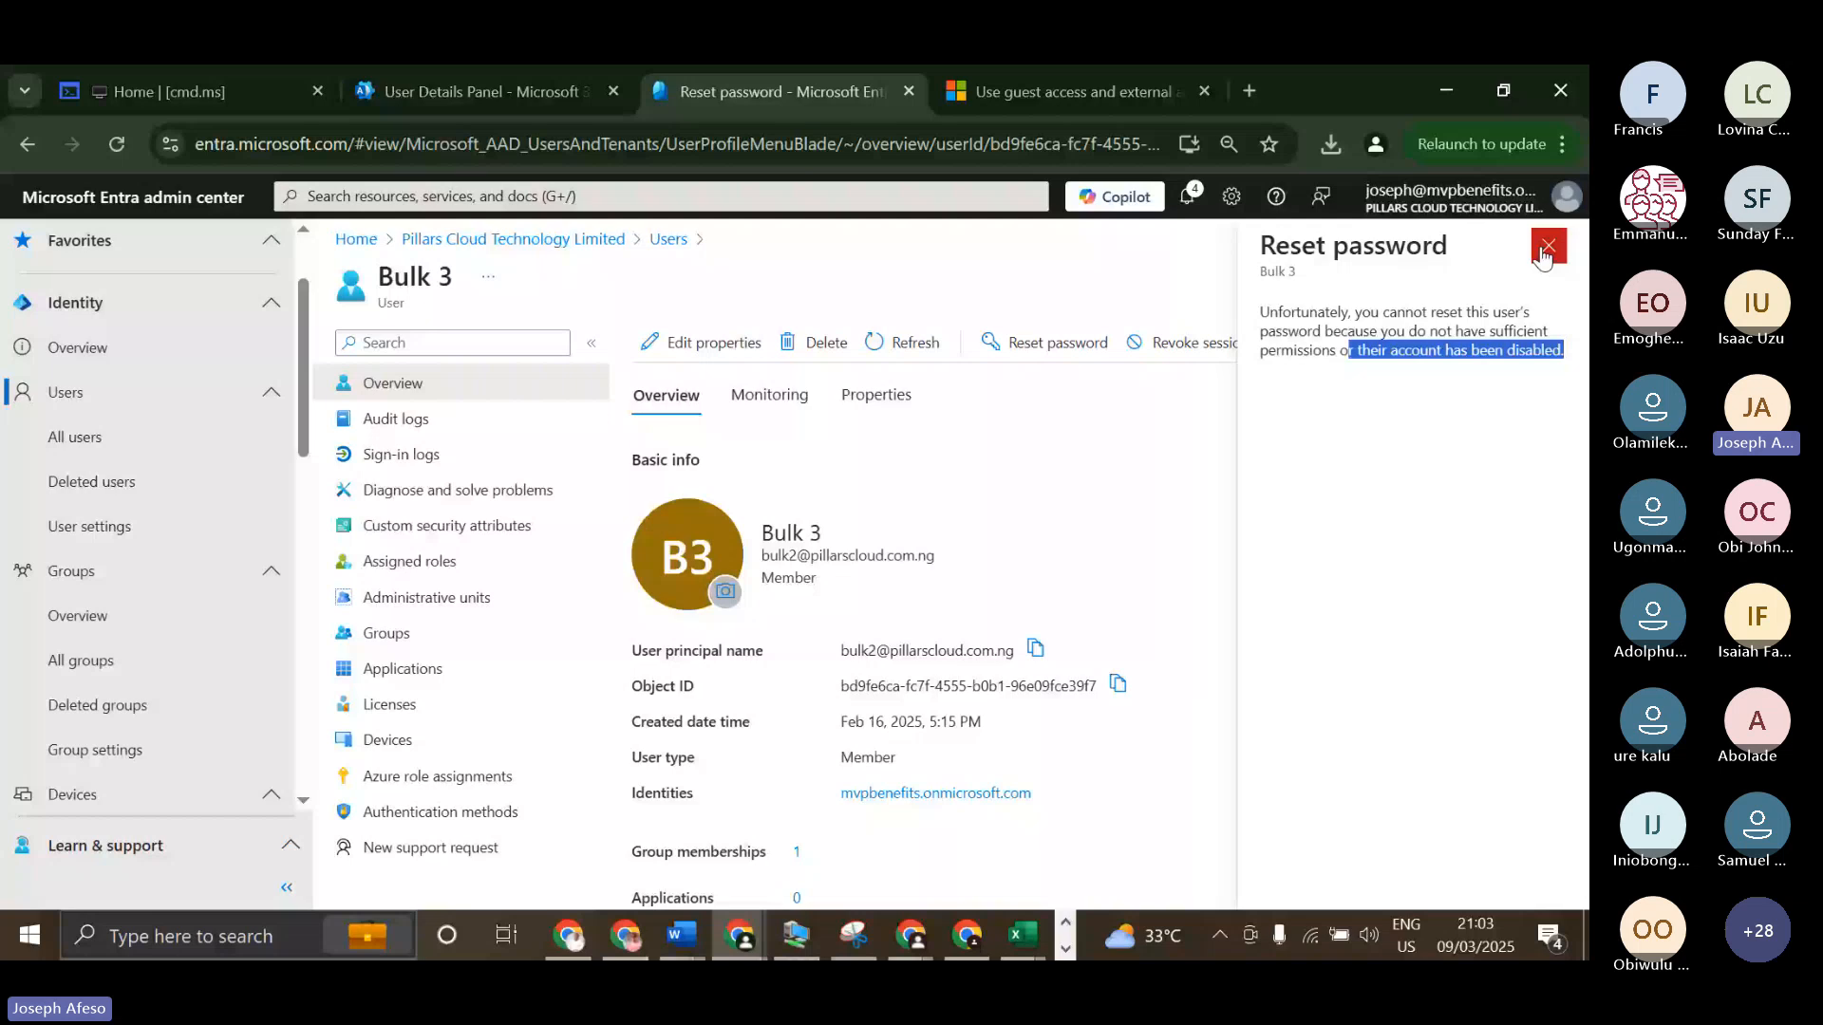
{"action": "left_click", "coordinate": [1547, 248]}
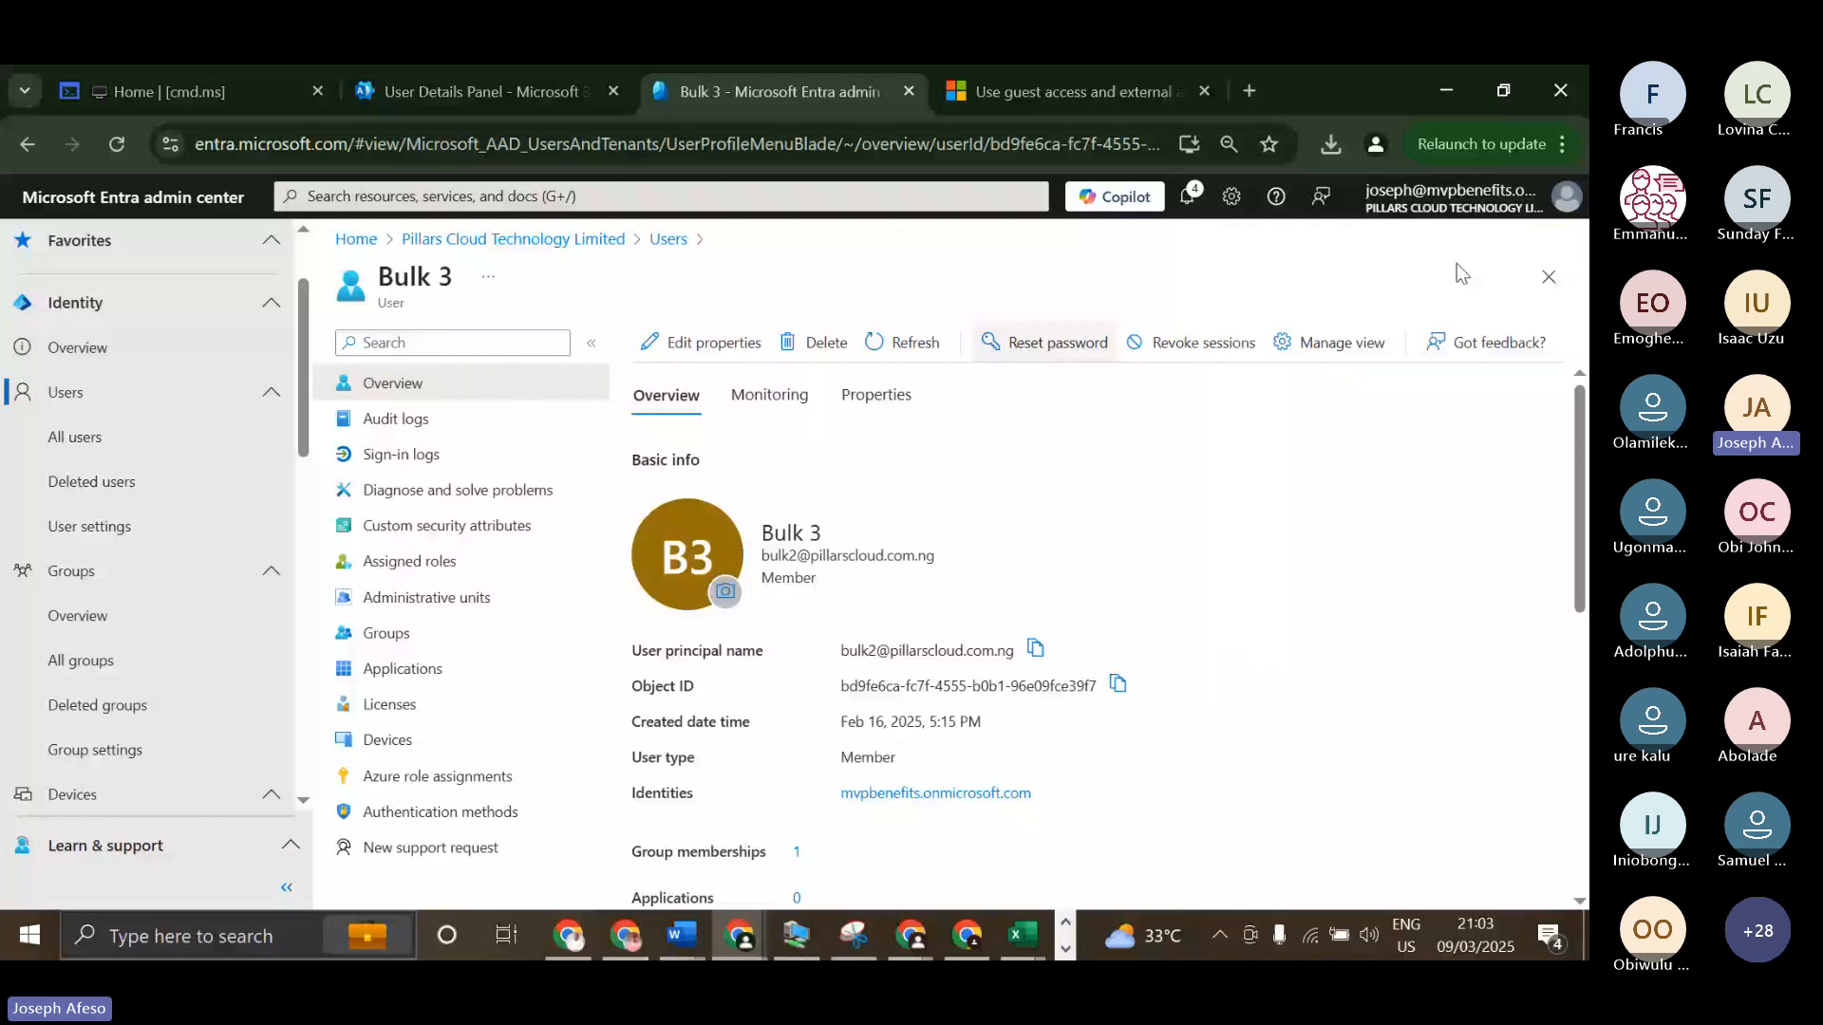
{"action": "left_click", "coordinate": [1550, 276]}
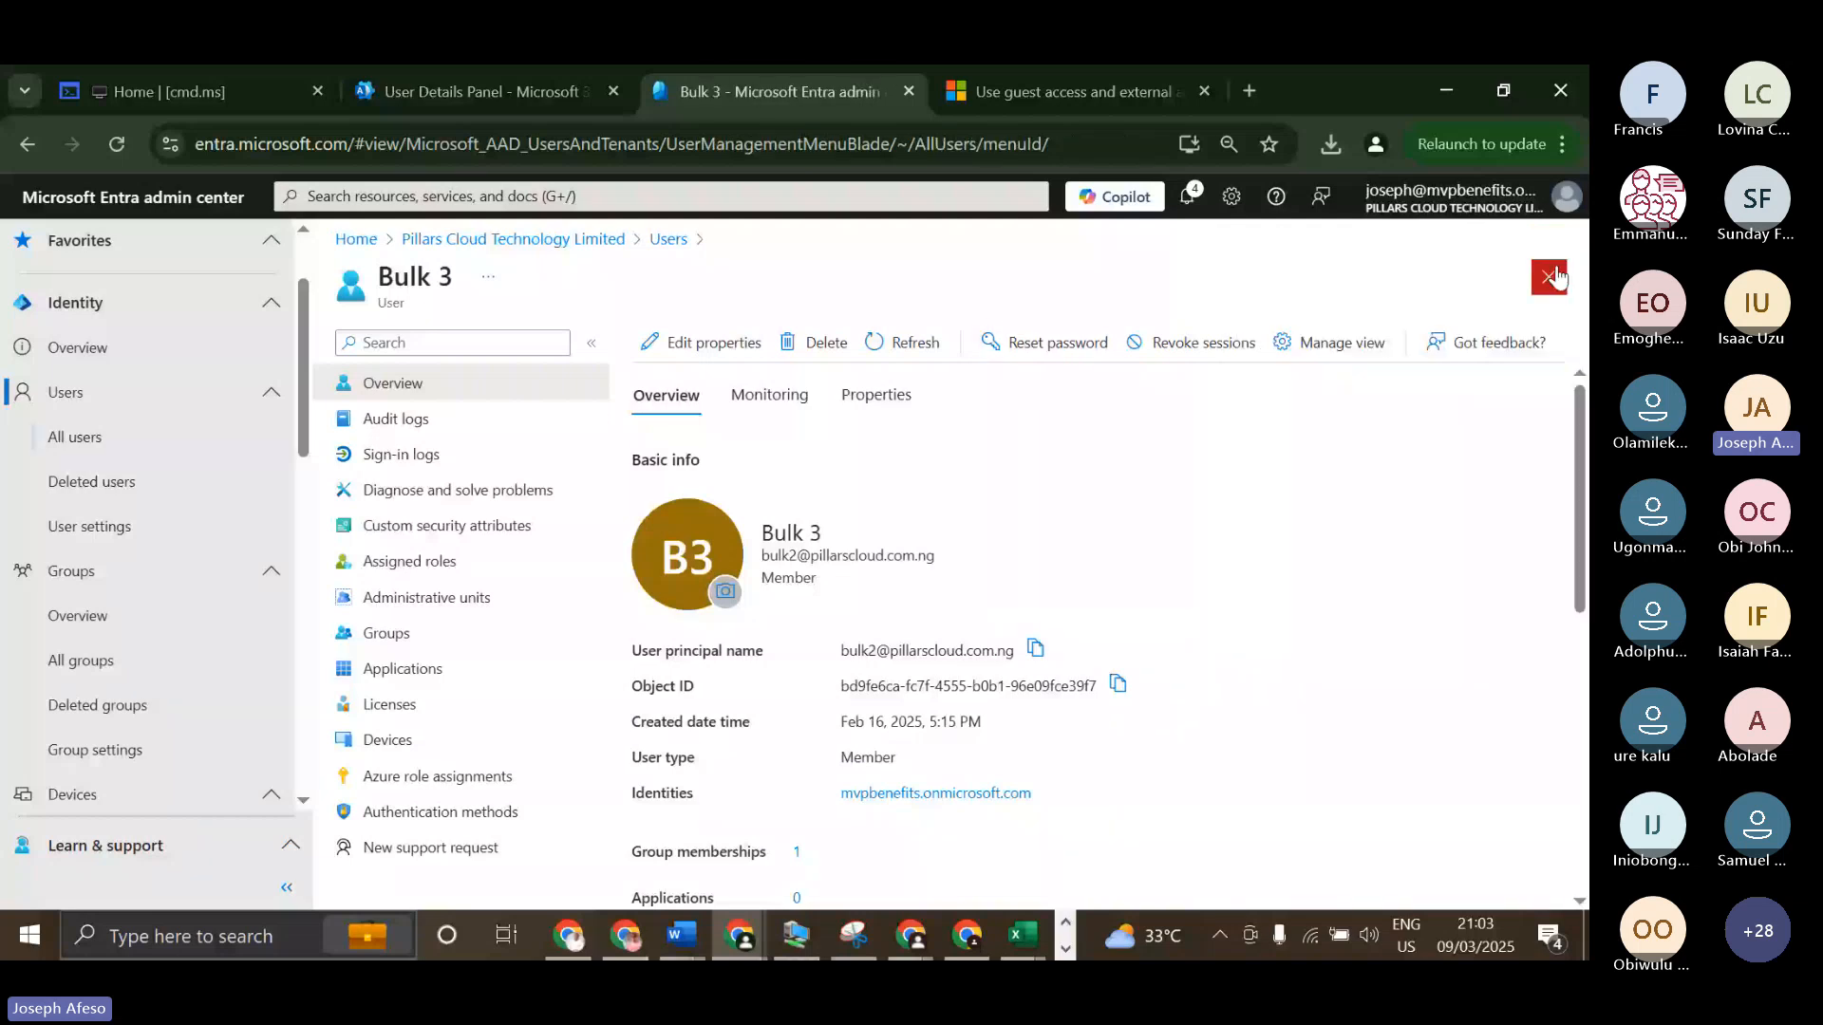
{"action": "left_click", "coordinate": [637, 649]}
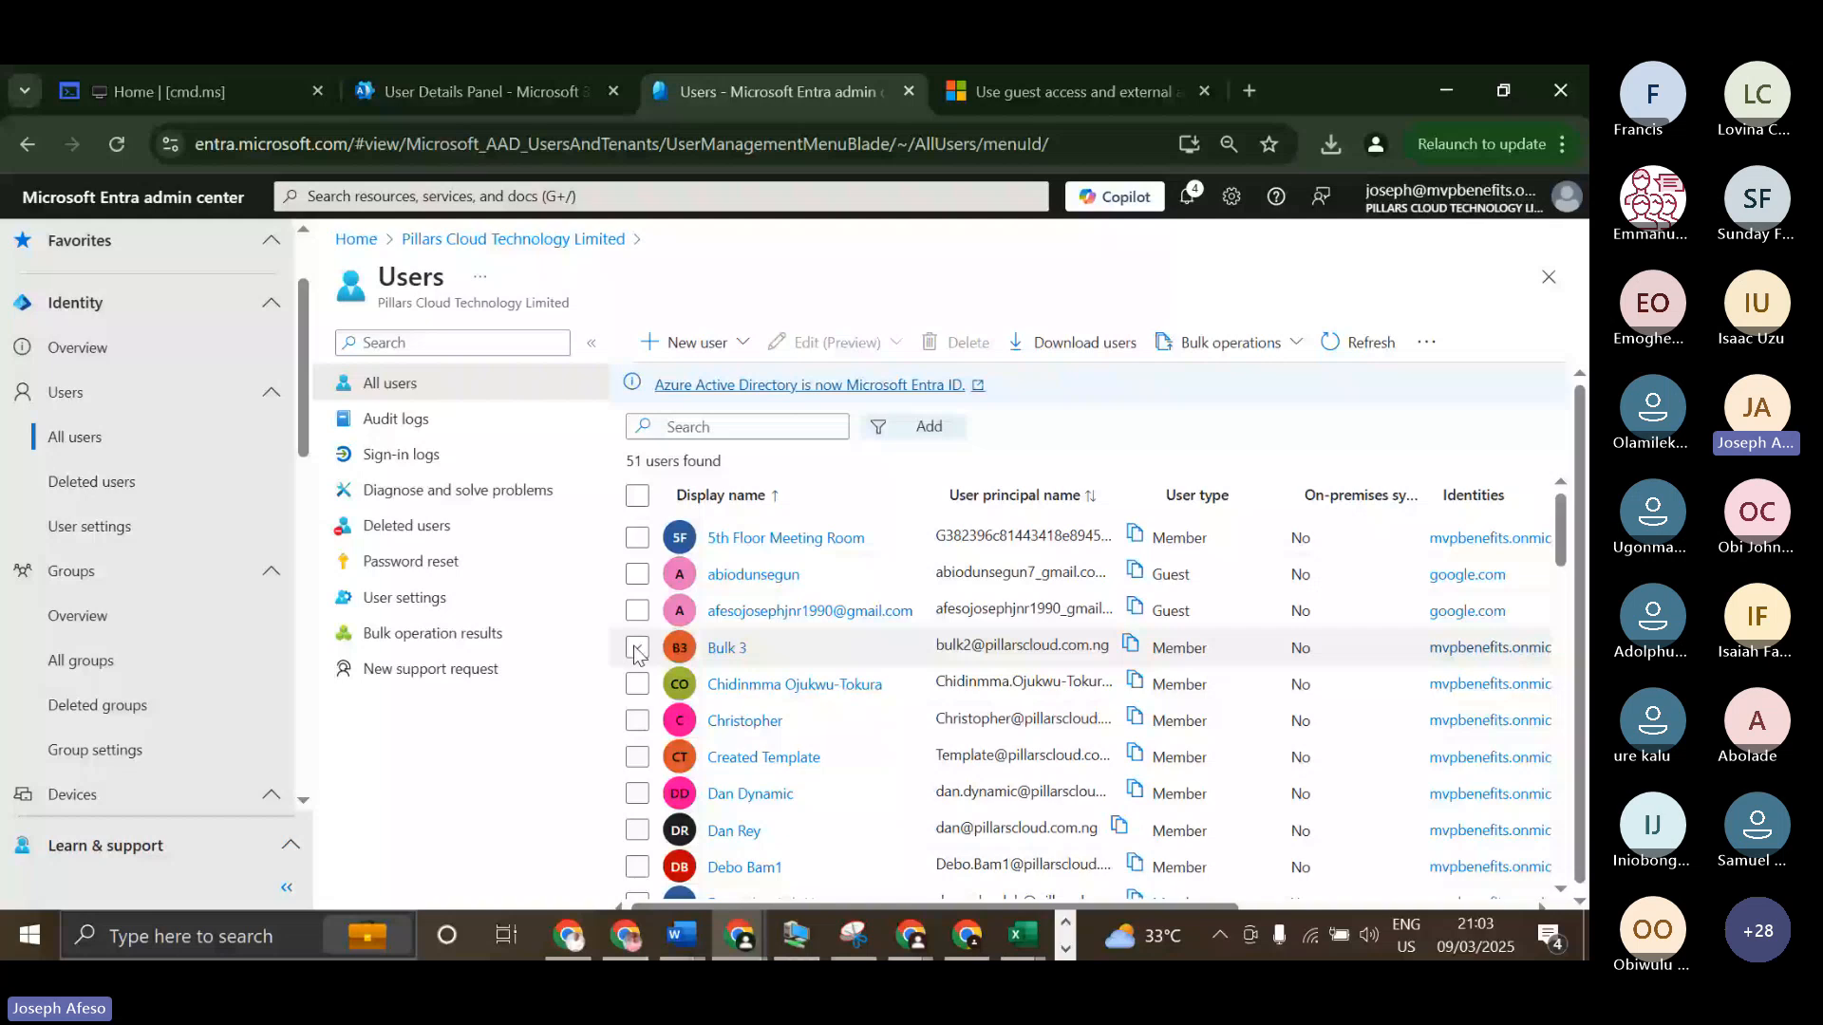
{"action": "left_click", "coordinate": [427, 564]}
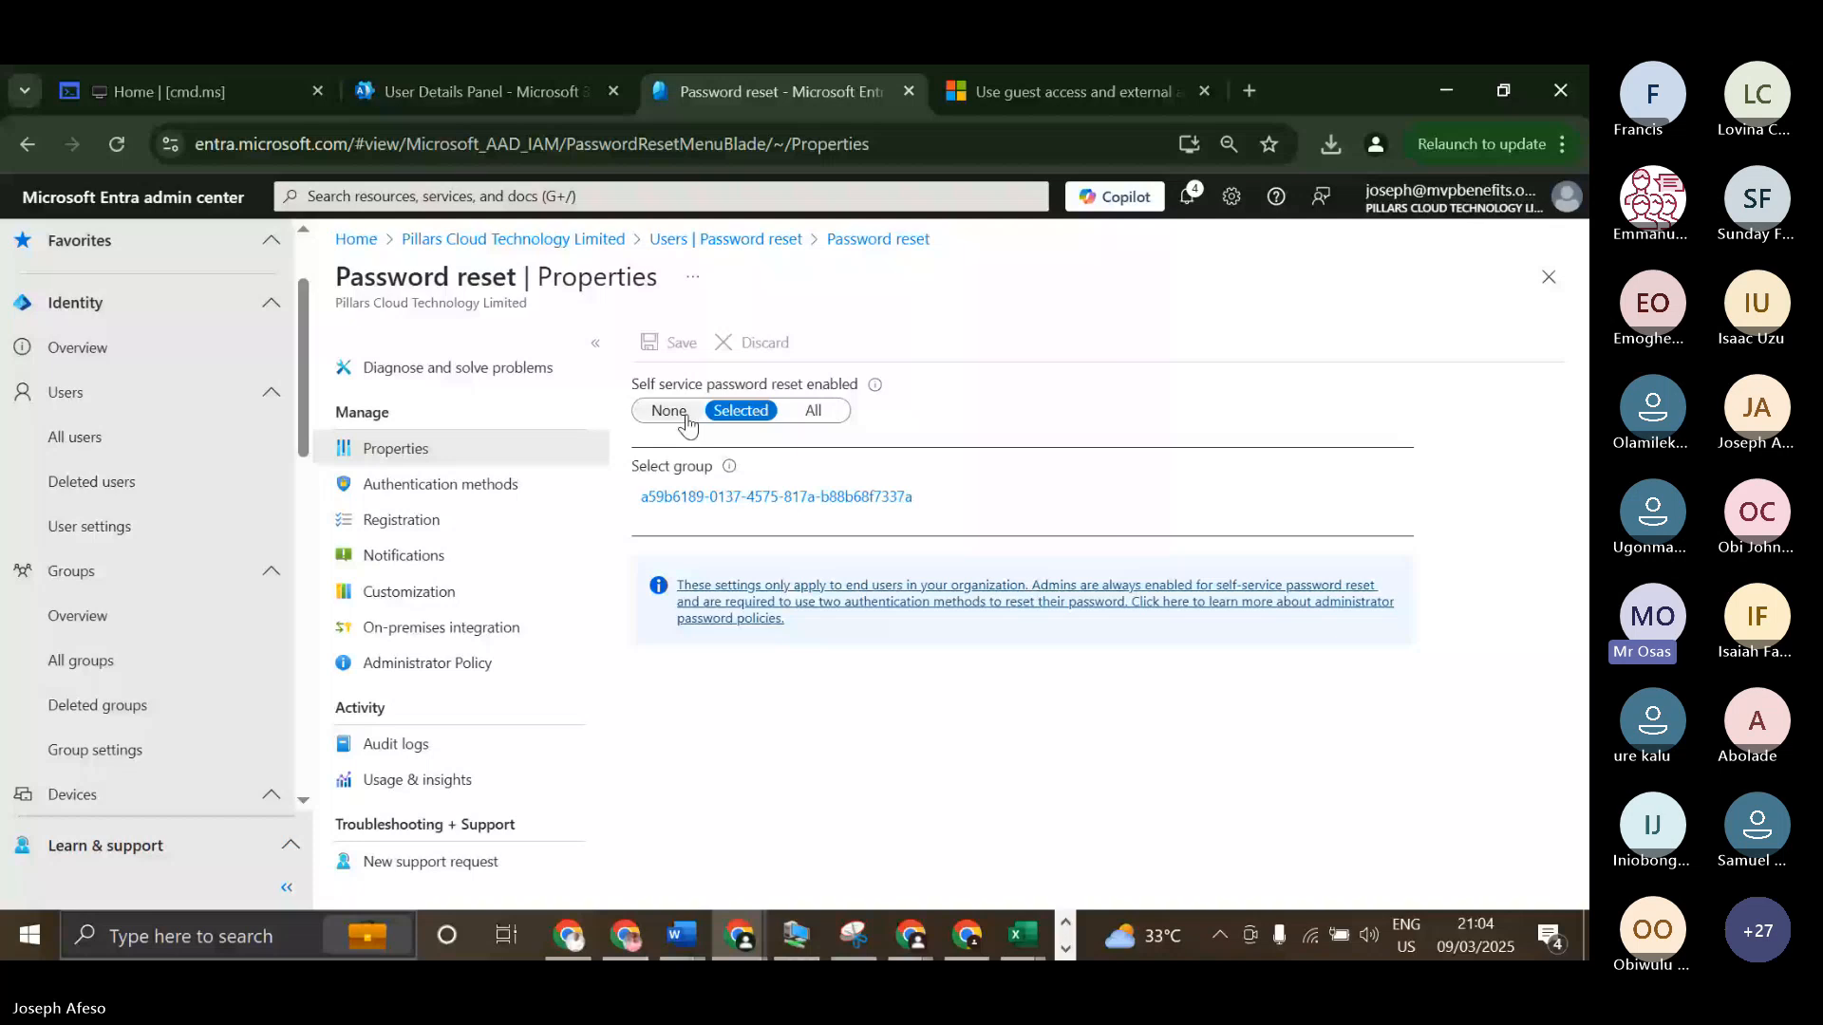
Switch to the "microsoft powerup programme" browser profile, look through the Teams meeting's participants, and return to the password reset properties.
{"action": "left_click", "coordinate": [1377, 143]}
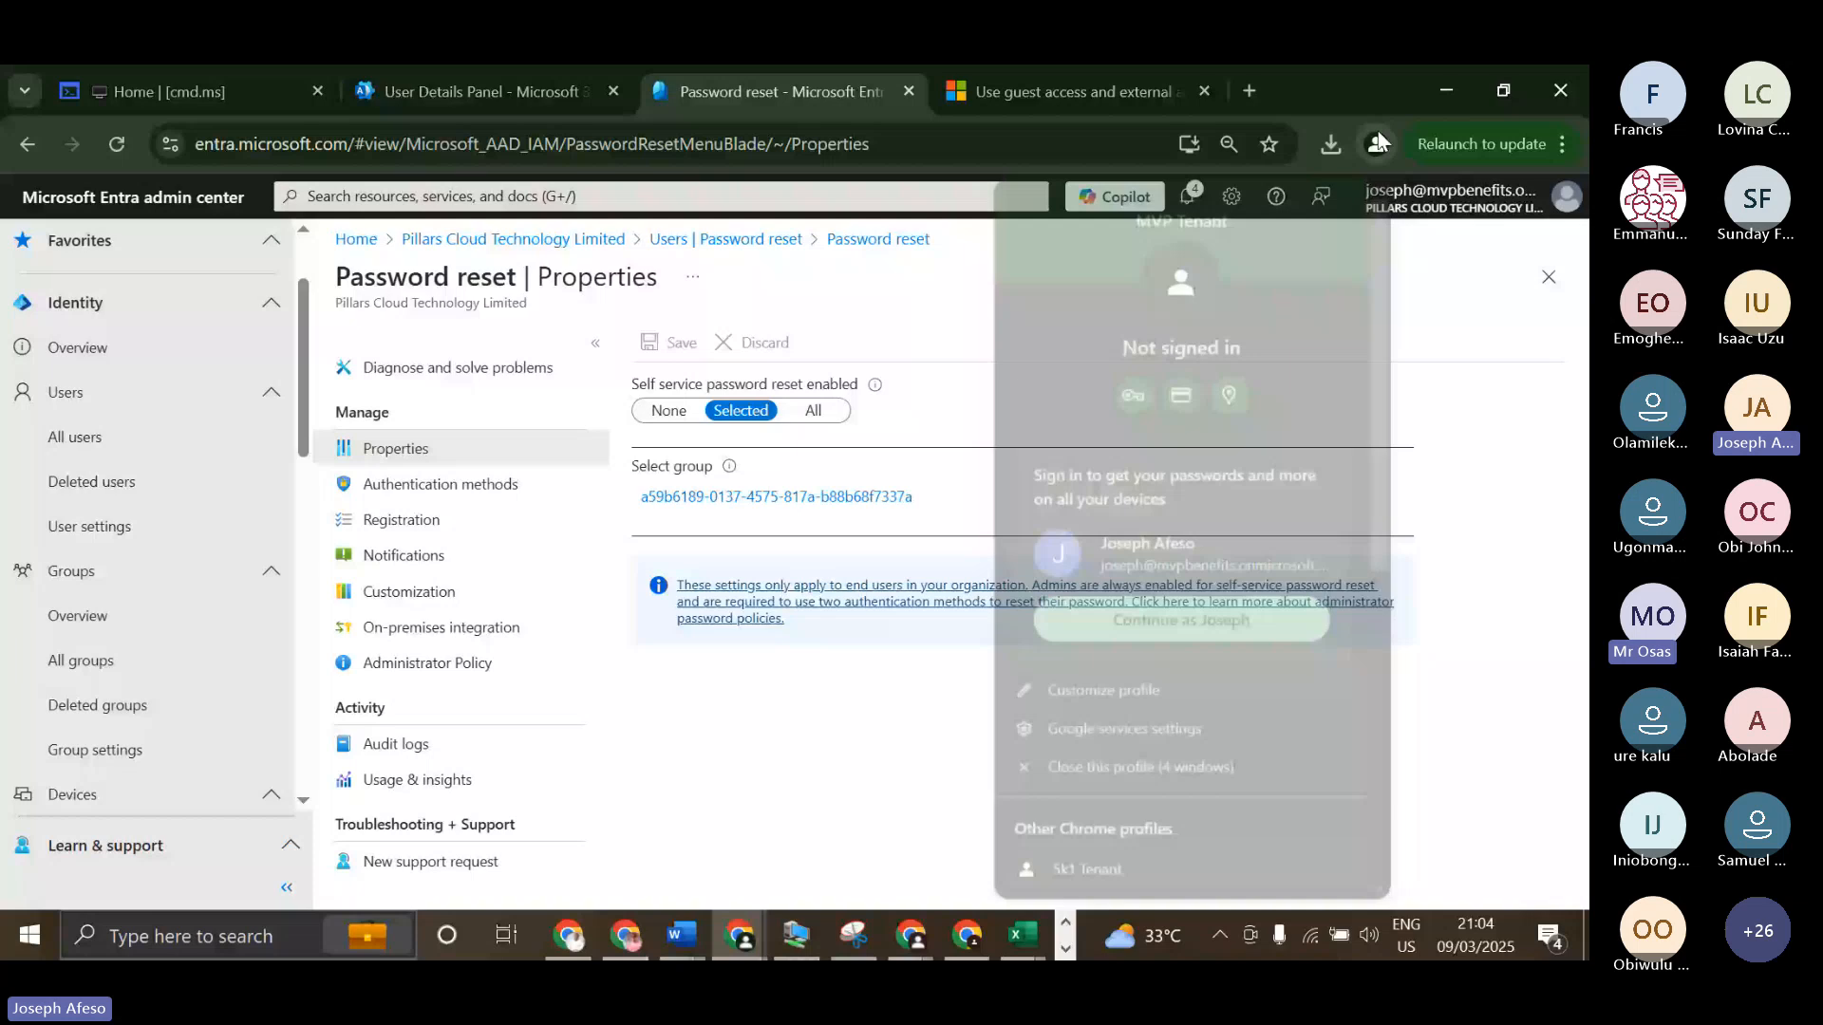
{"action": "scroll", "coordinate": [1096, 545], "scroll_direction": "down", "scroll_amount": 5}
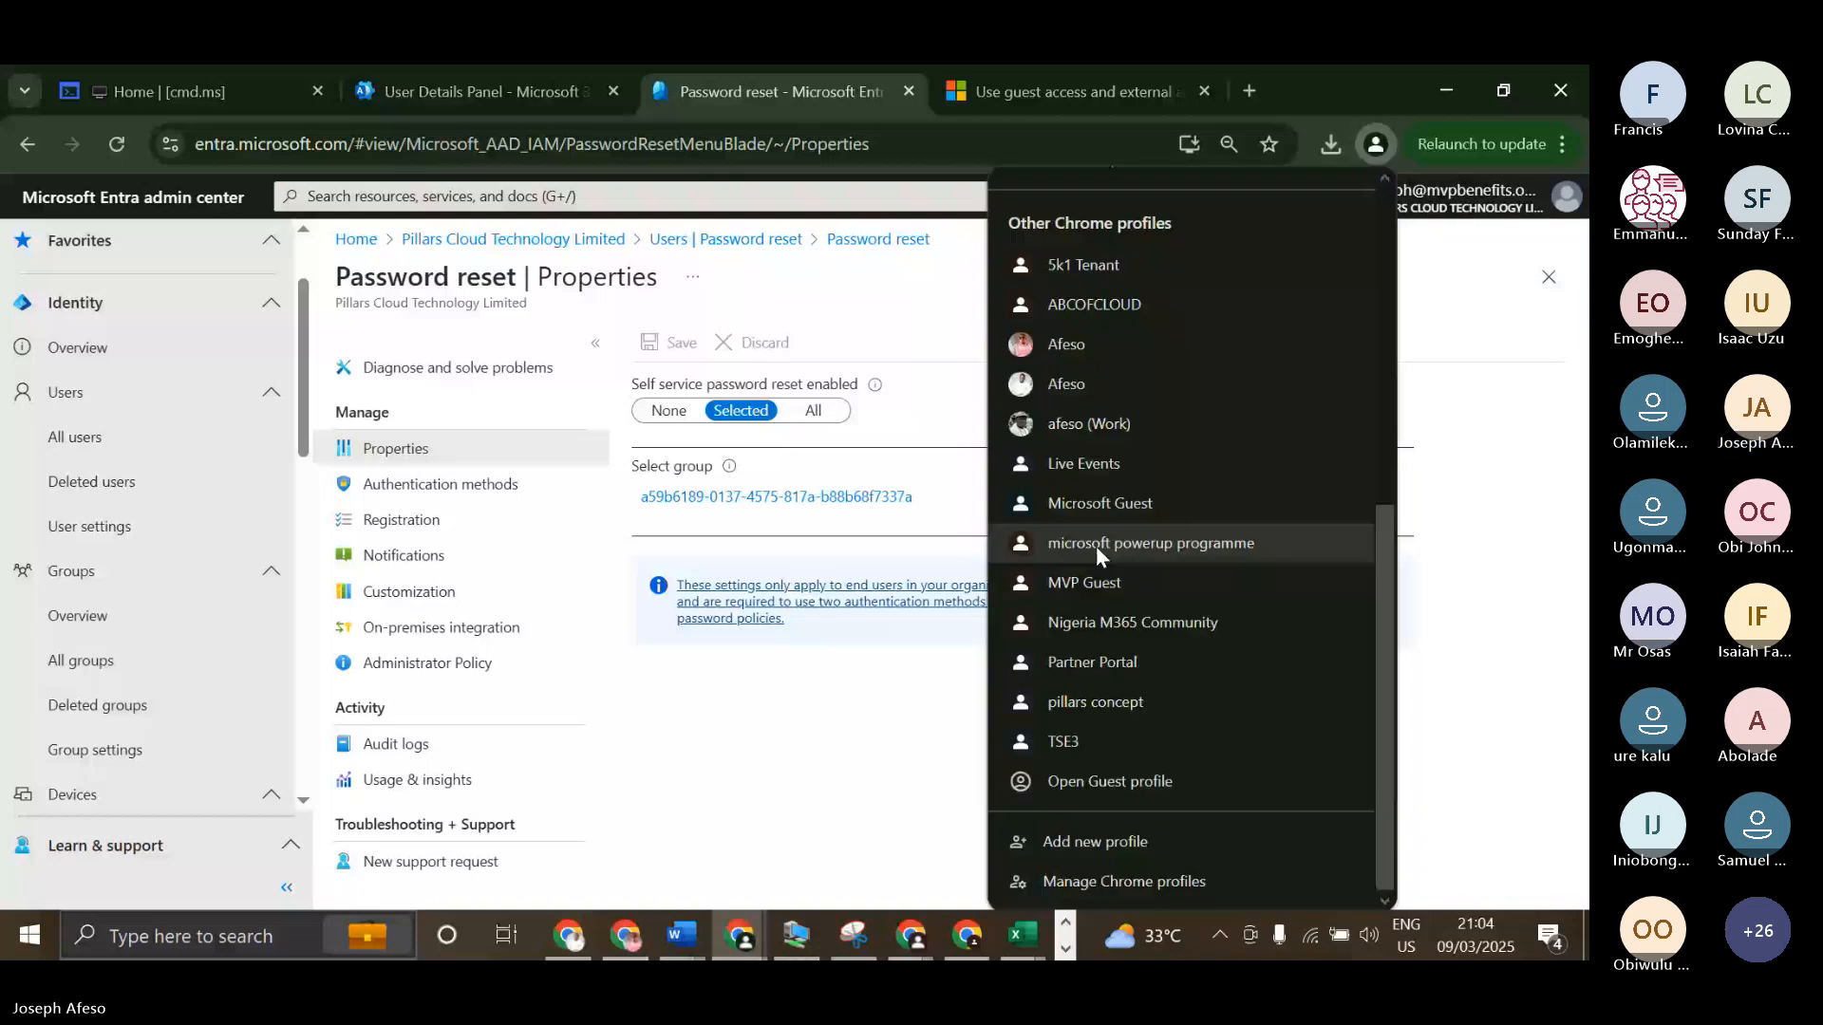
{"action": "left_click", "coordinate": [1096, 545]}
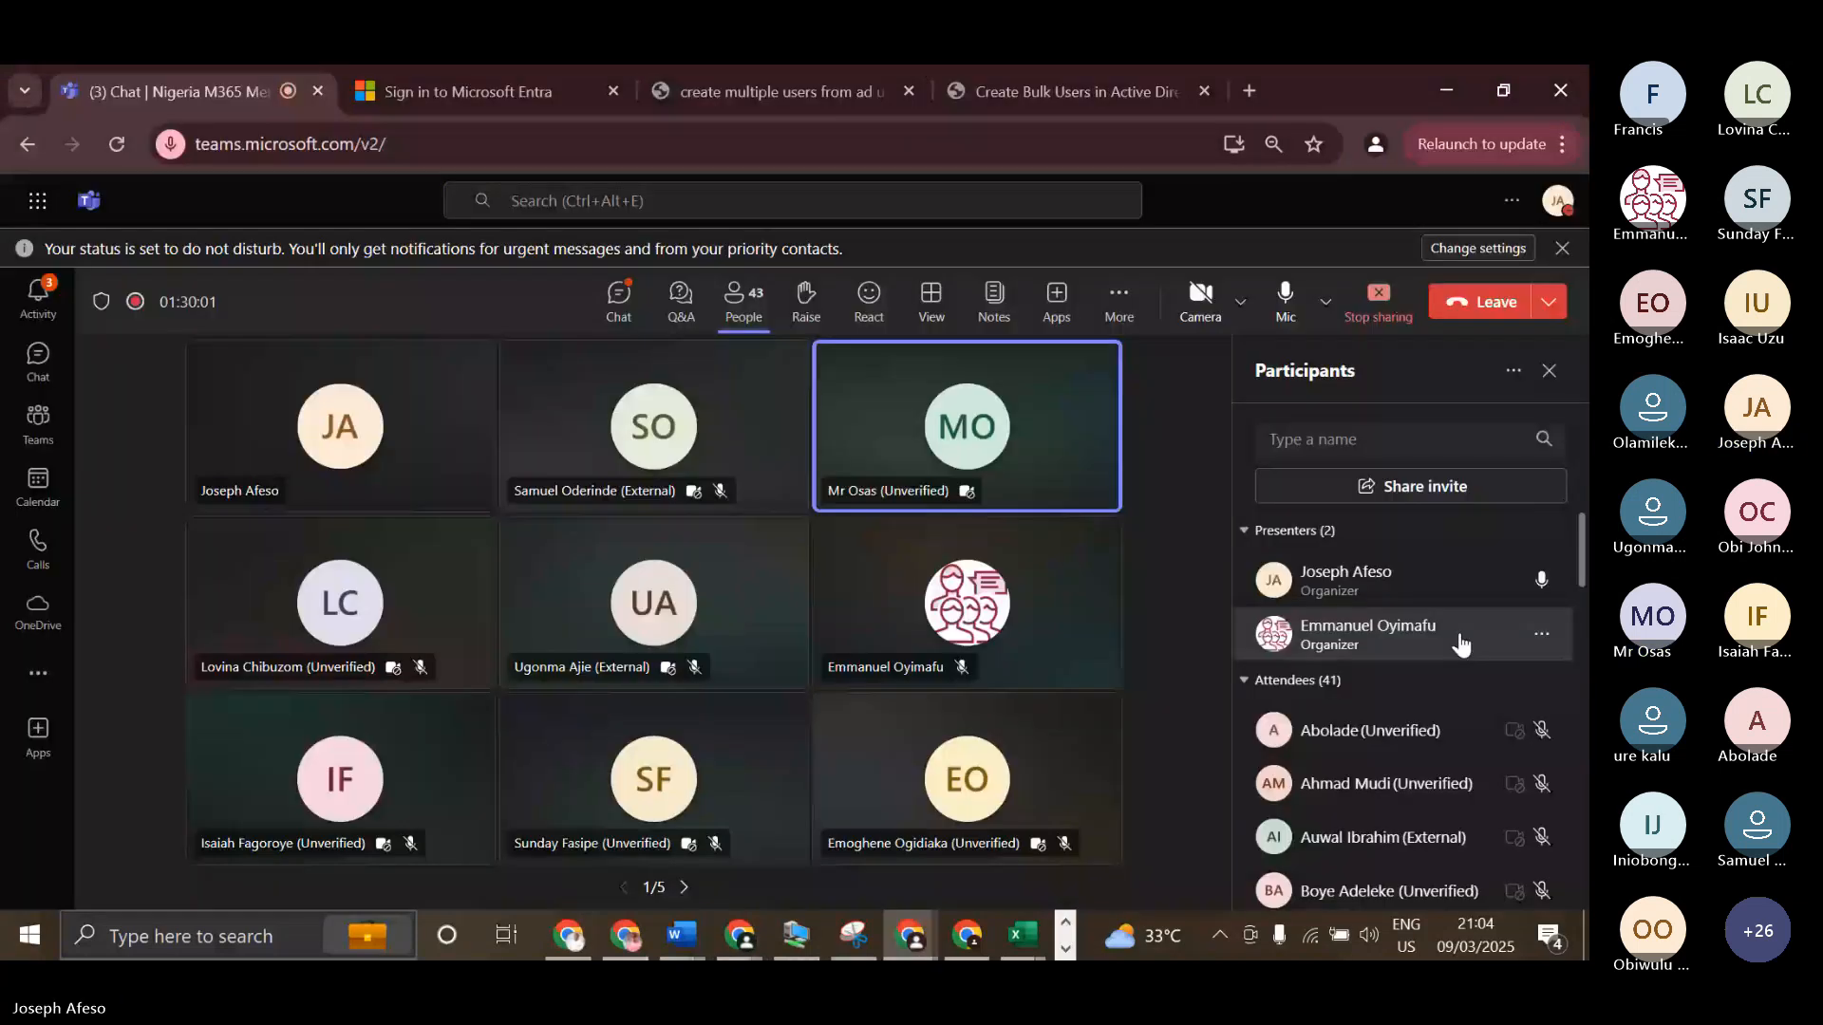
{"action": "scroll", "coordinate": [1461, 764], "scroll_direction": "down", "scroll_amount": 1}
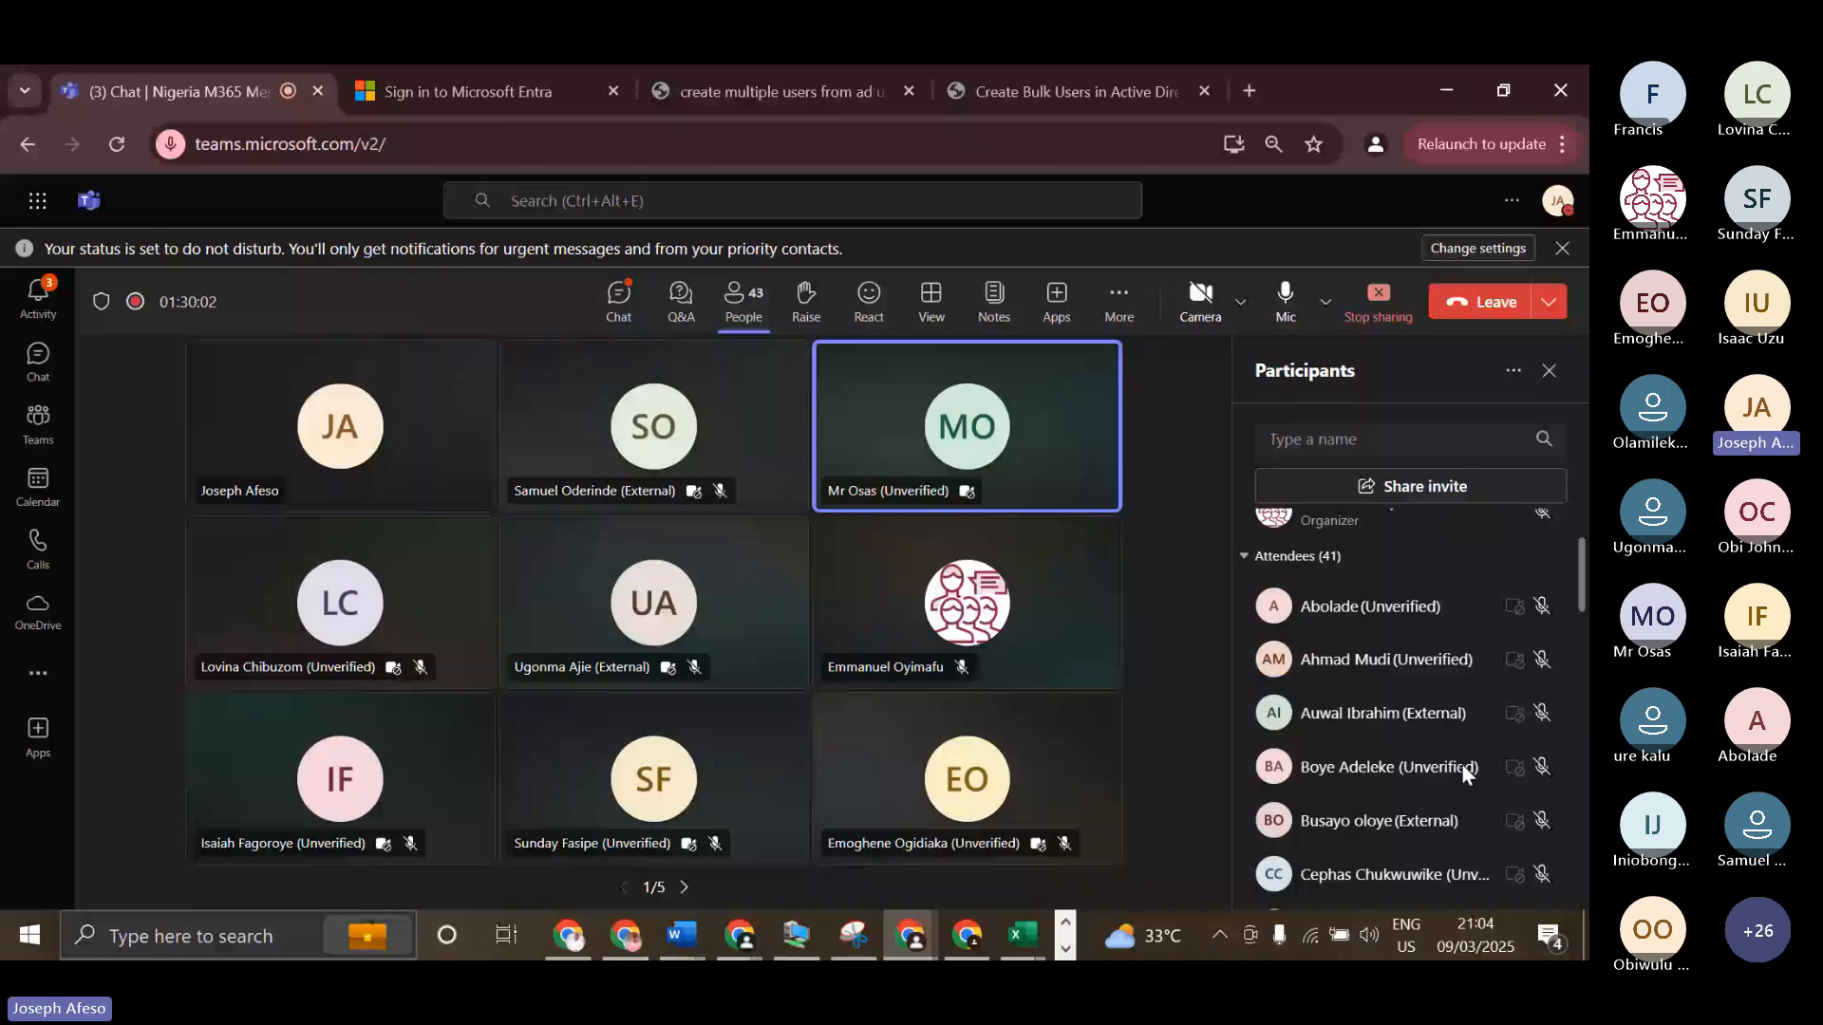
{"action": "left_click", "coordinate": [1439, 83]}
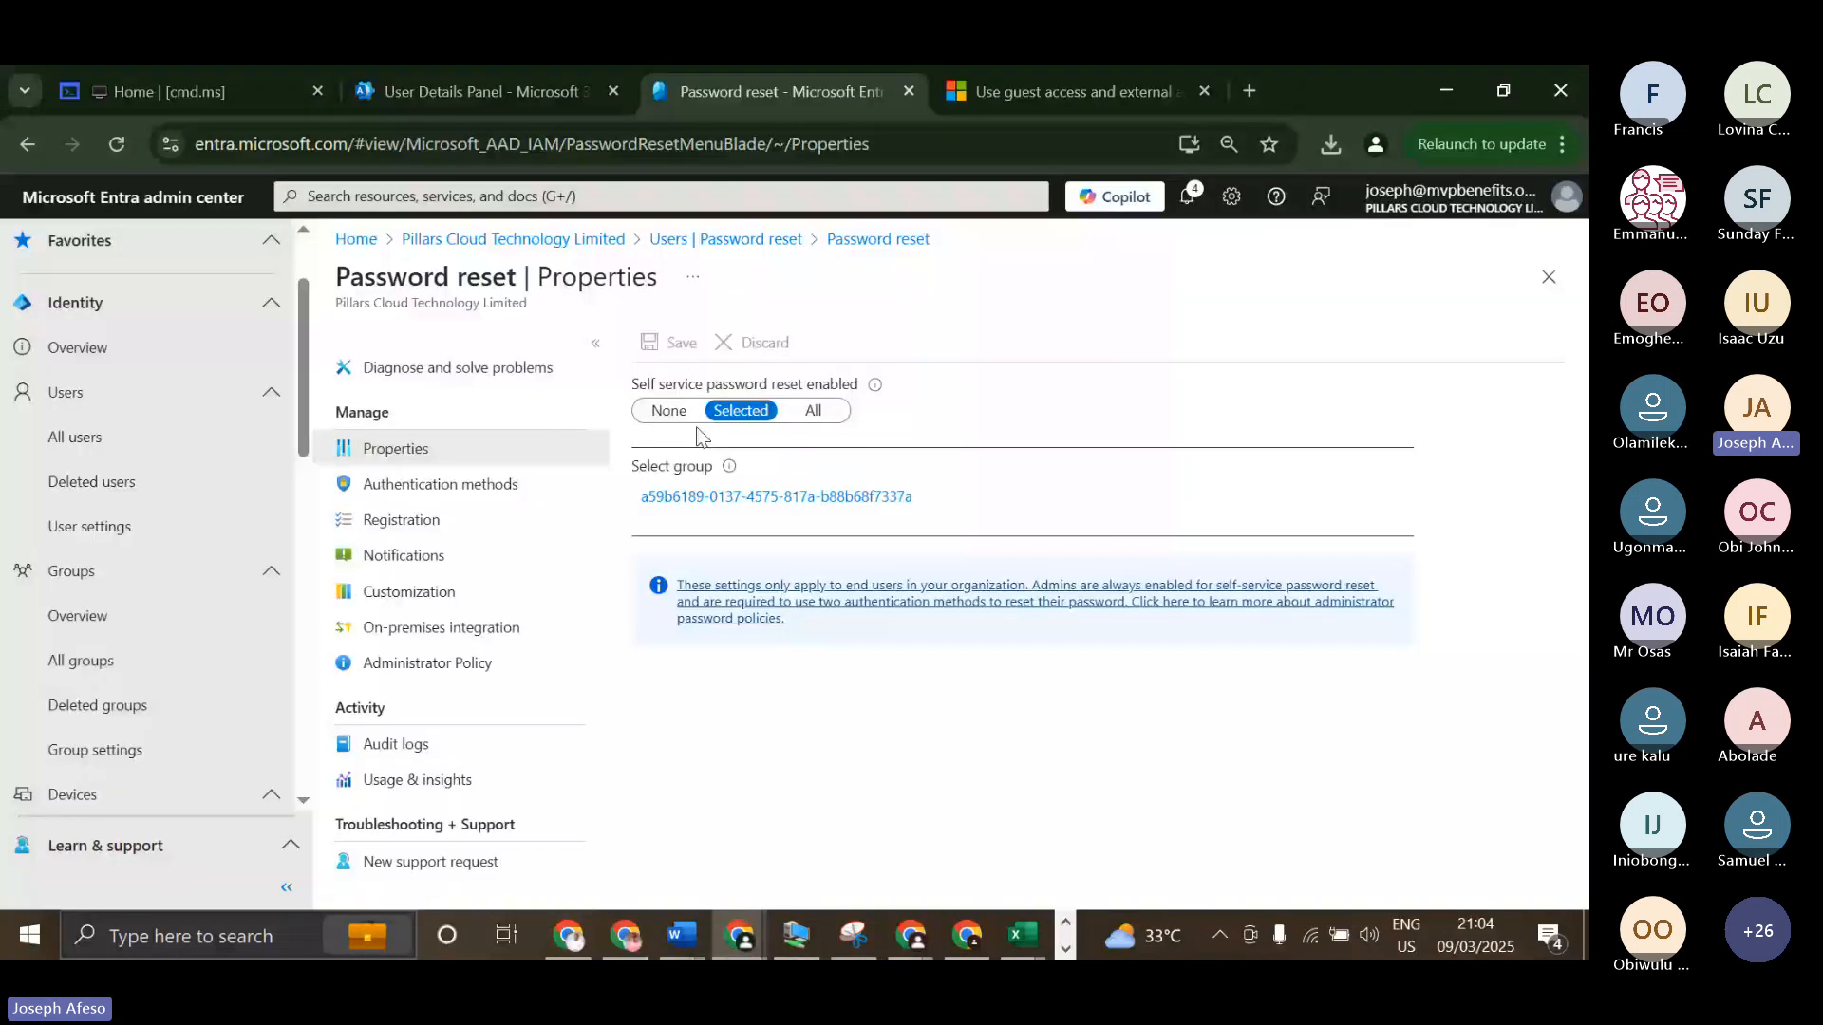
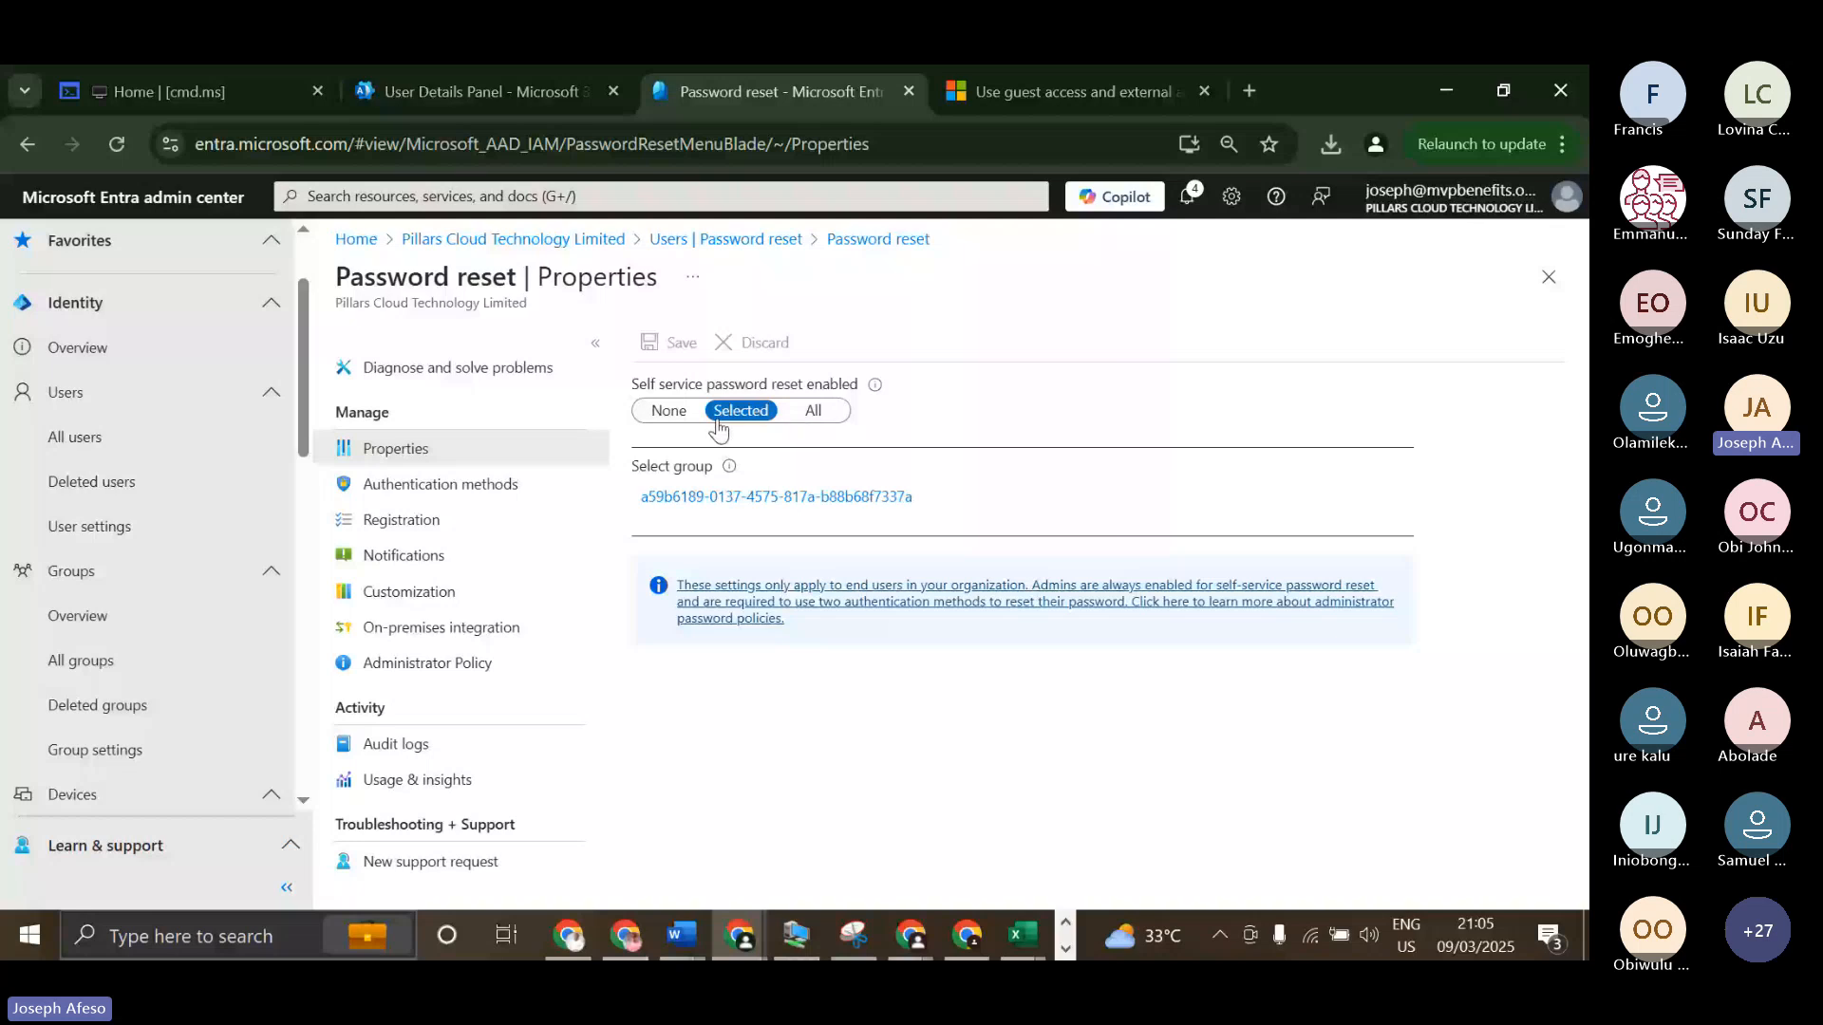
Enable self-service password reset for All users and save the change instead of discarding it.
{"action": "left_click", "coordinate": [813, 411]}
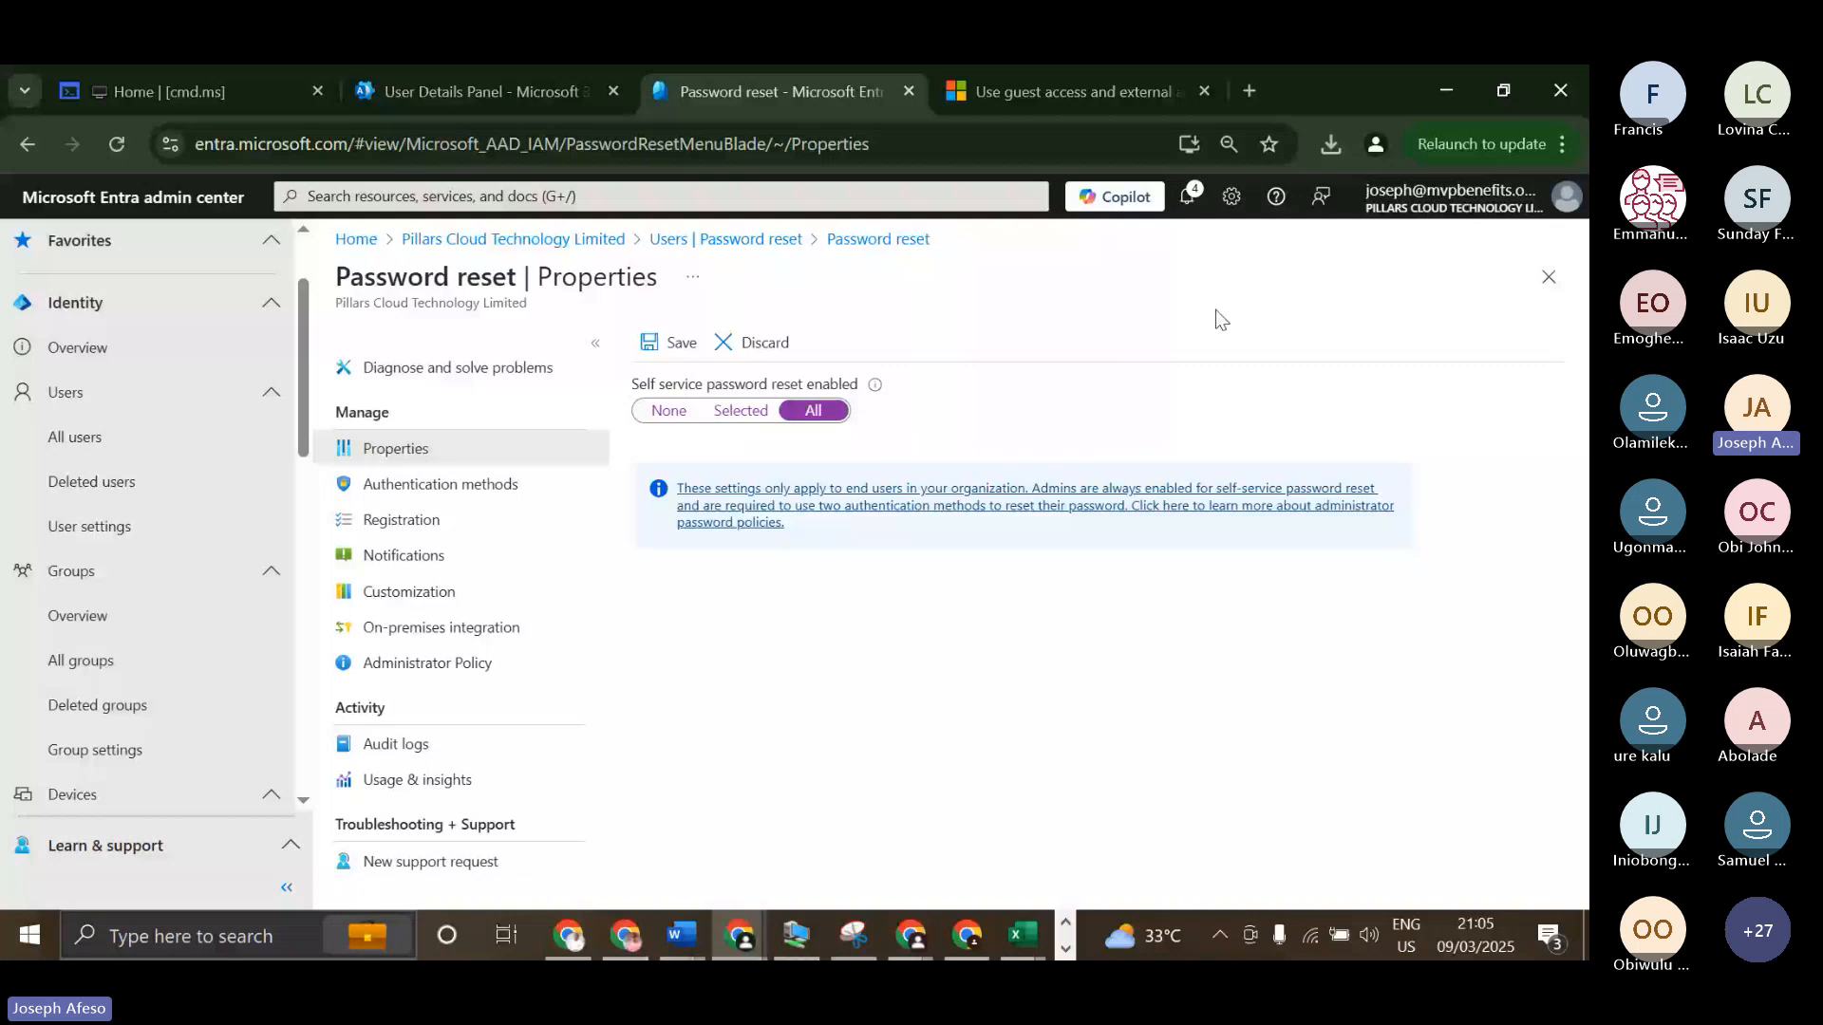
{"action": "left_click", "coordinate": [503, 487]}
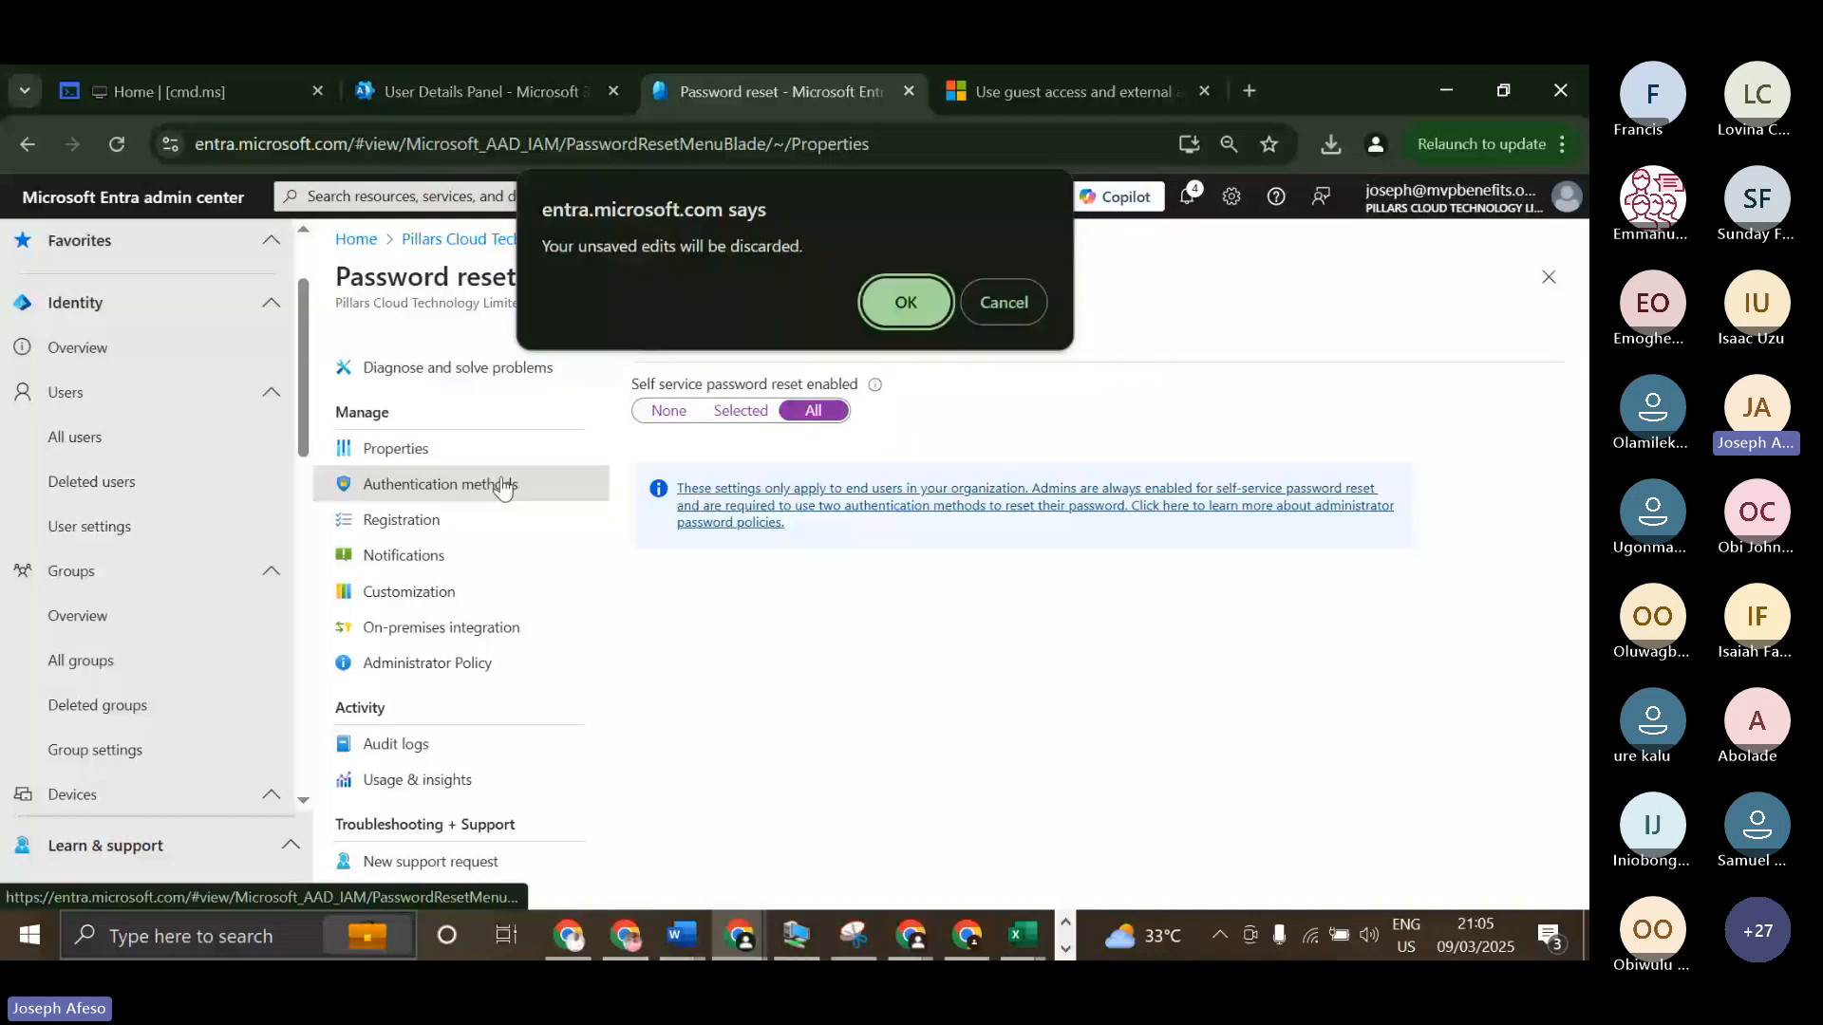
{"action": "left_click", "coordinate": [1017, 302]}
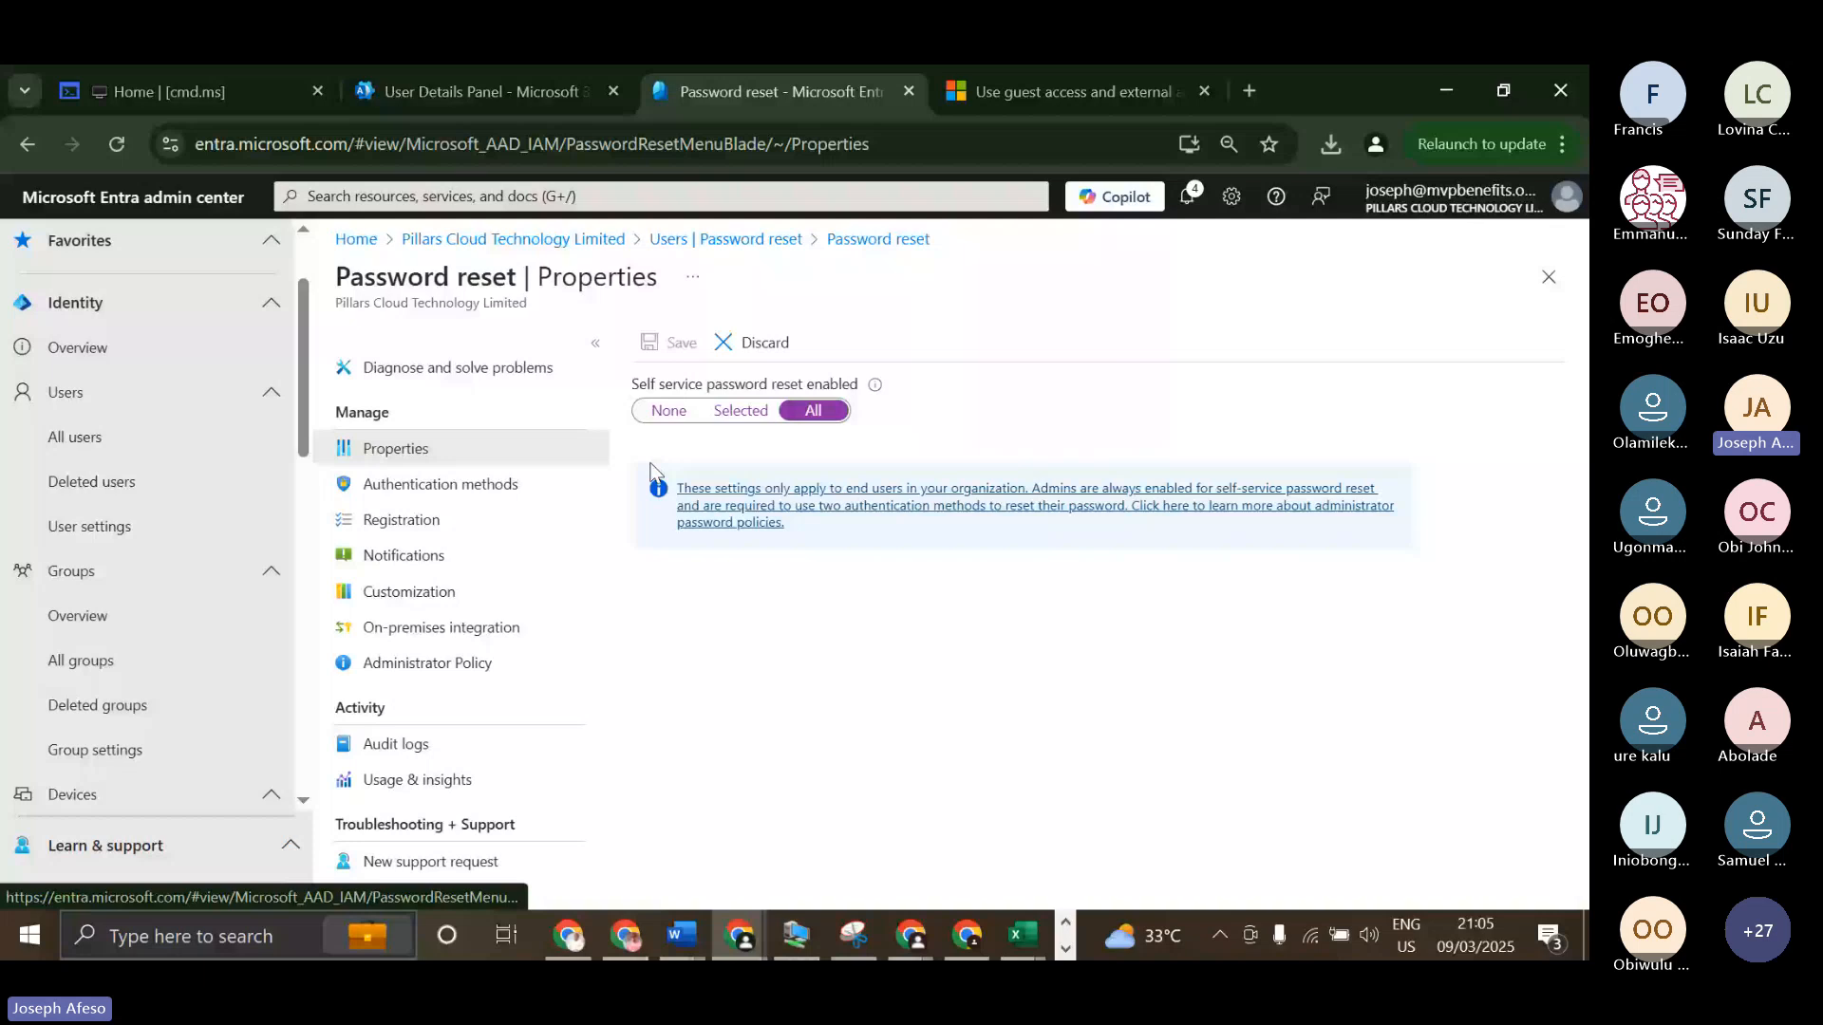
In the password reset authentication methods, keep 2 methods required to reset and set the number of questions required to register to 3.
{"action": "left_click", "coordinate": [495, 492]}
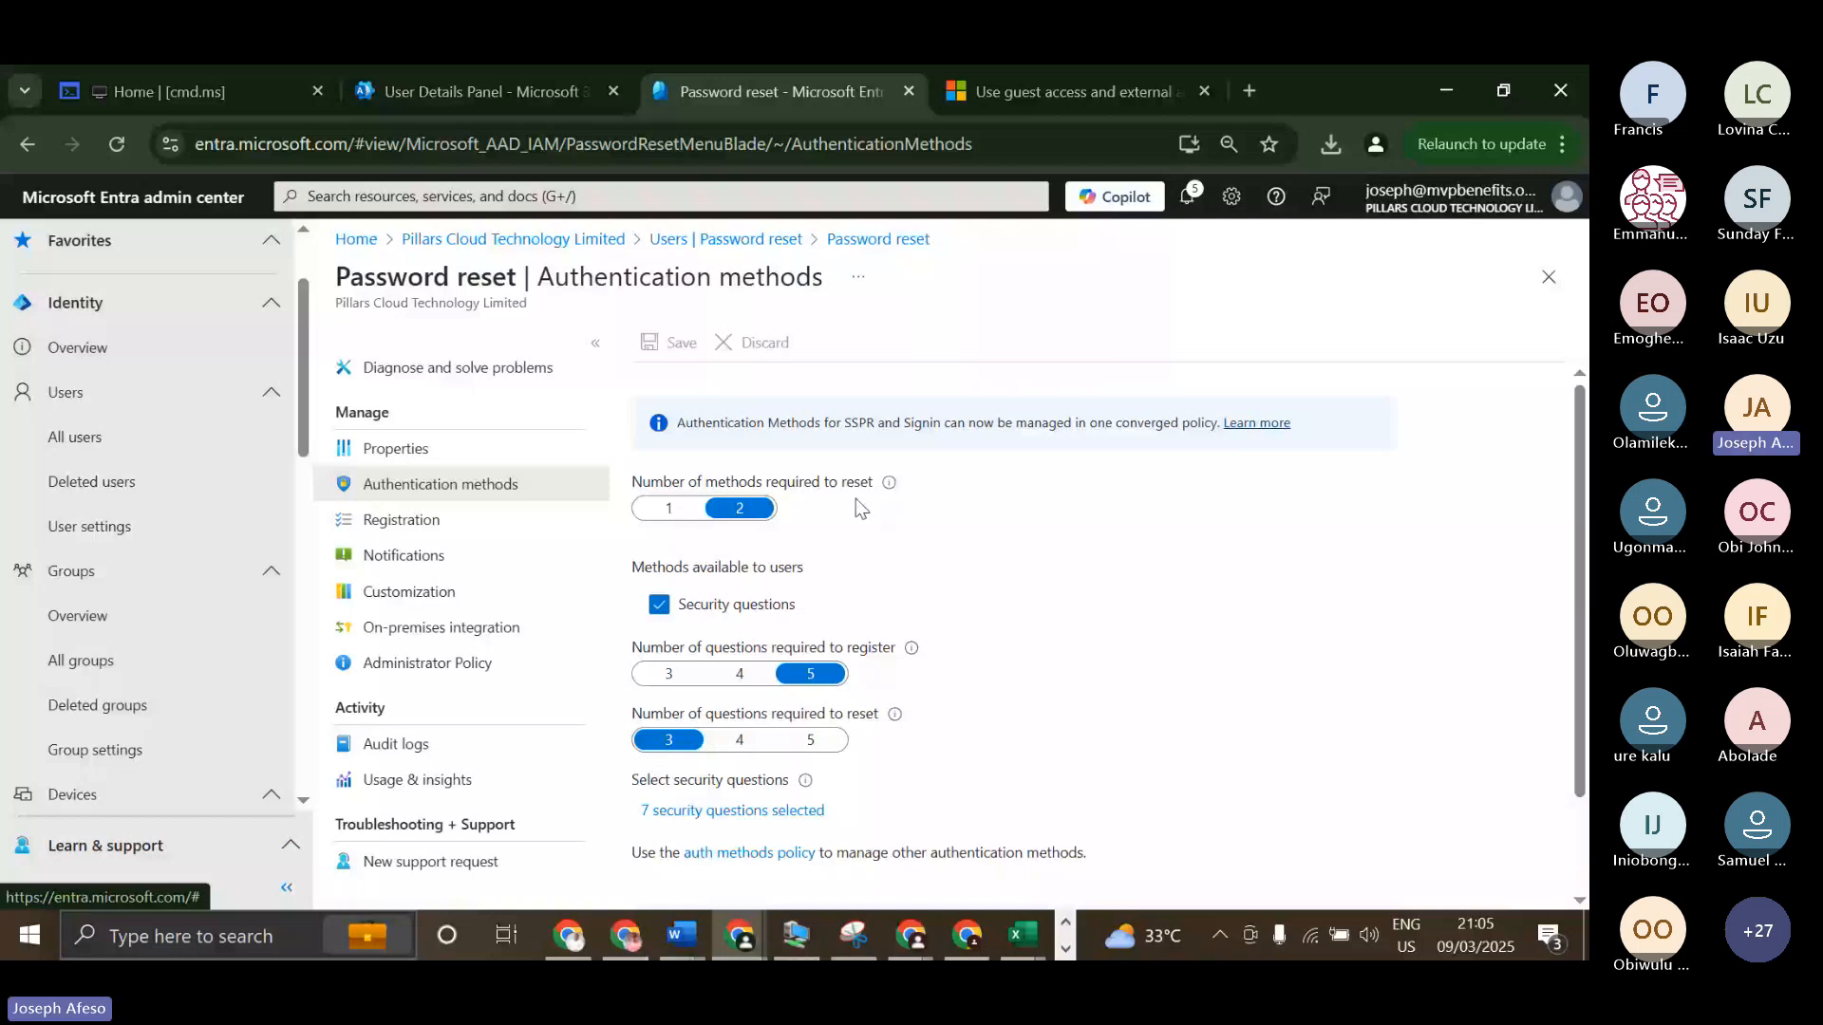
{"action": "left_click", "coordinate": [666, 508]}
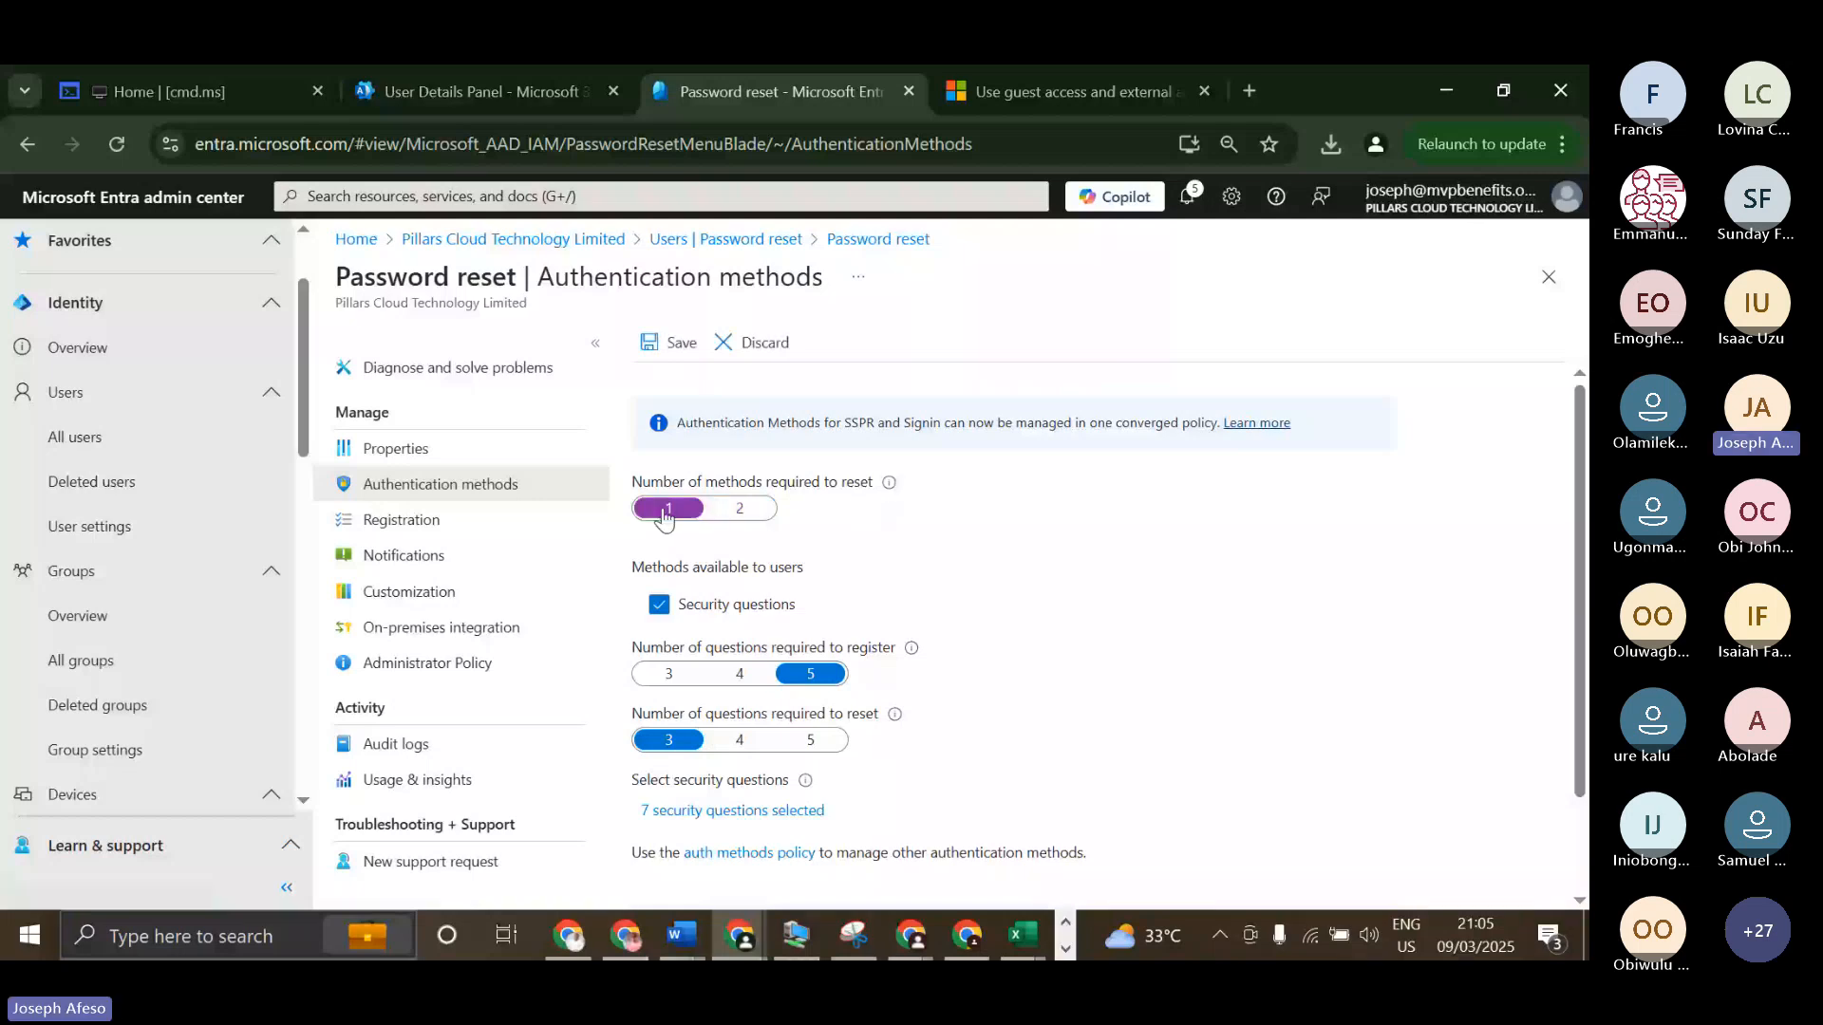
{"action": "left_click", "coordinate": [751, 509]}
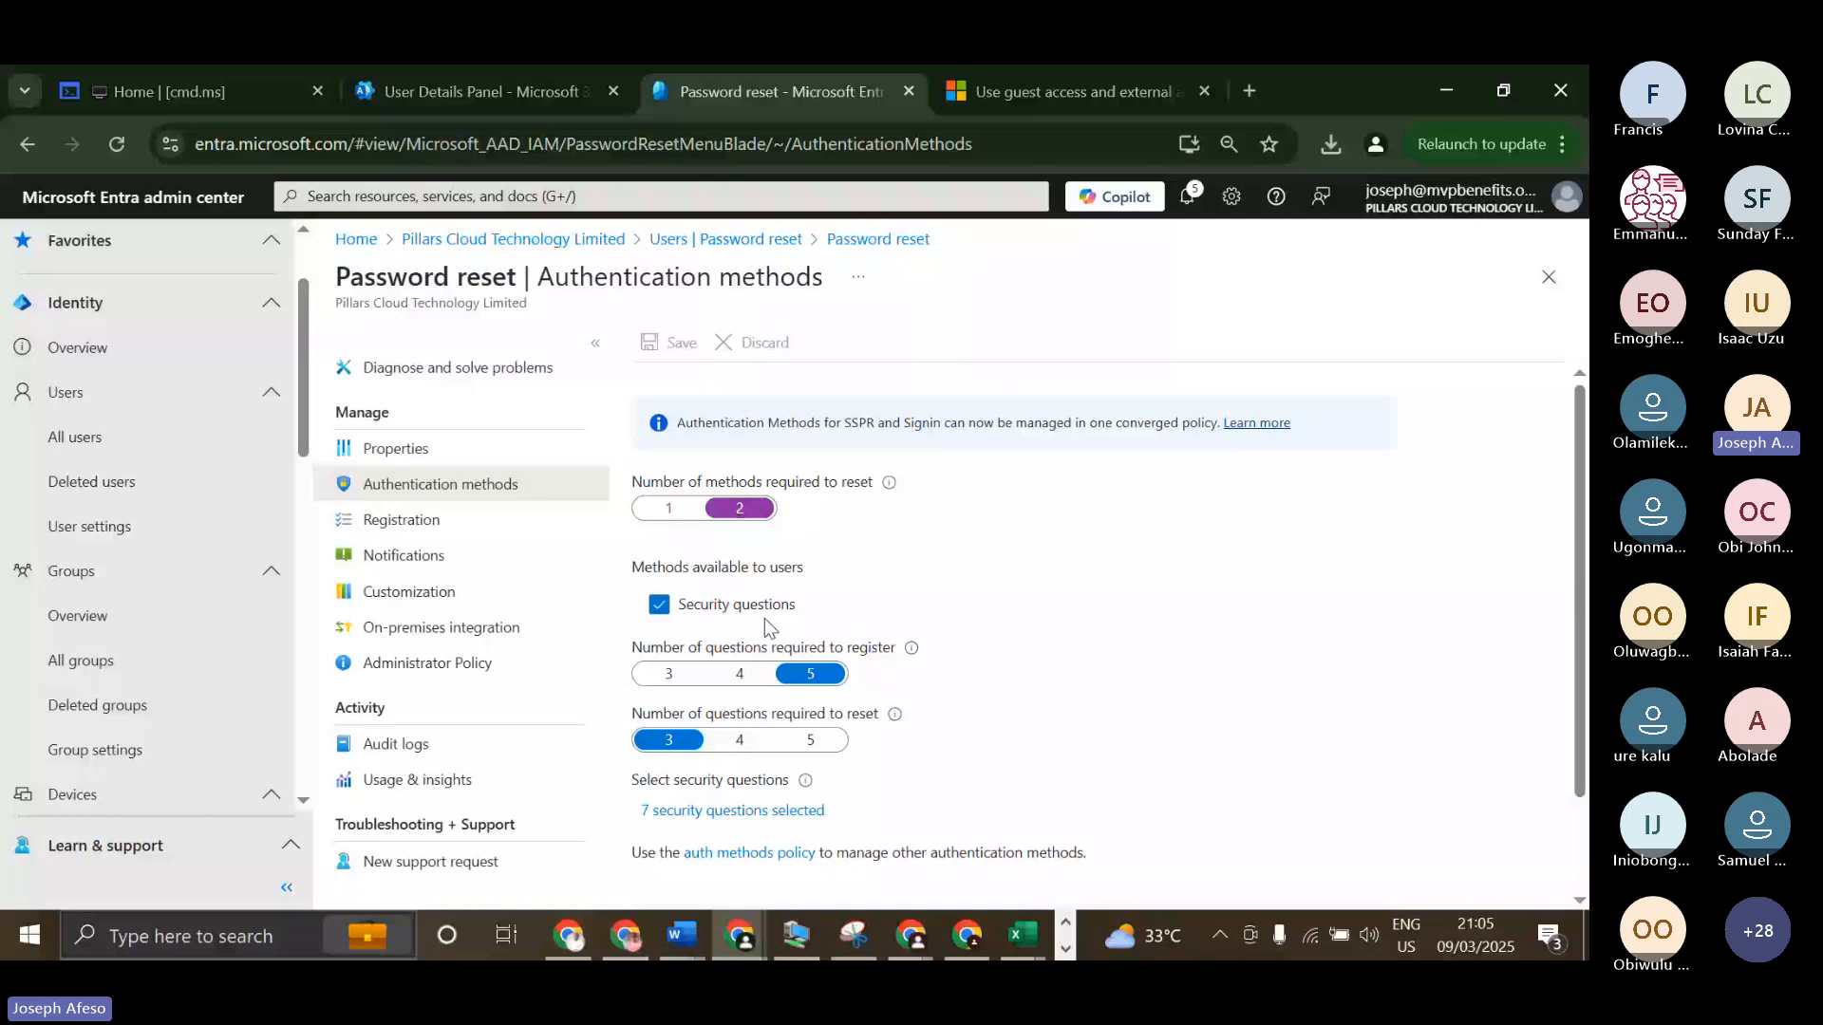
{"action": "scroll", "coordinate": [765, 618], "scroll_direction": "down", "scroll_amount": 2}
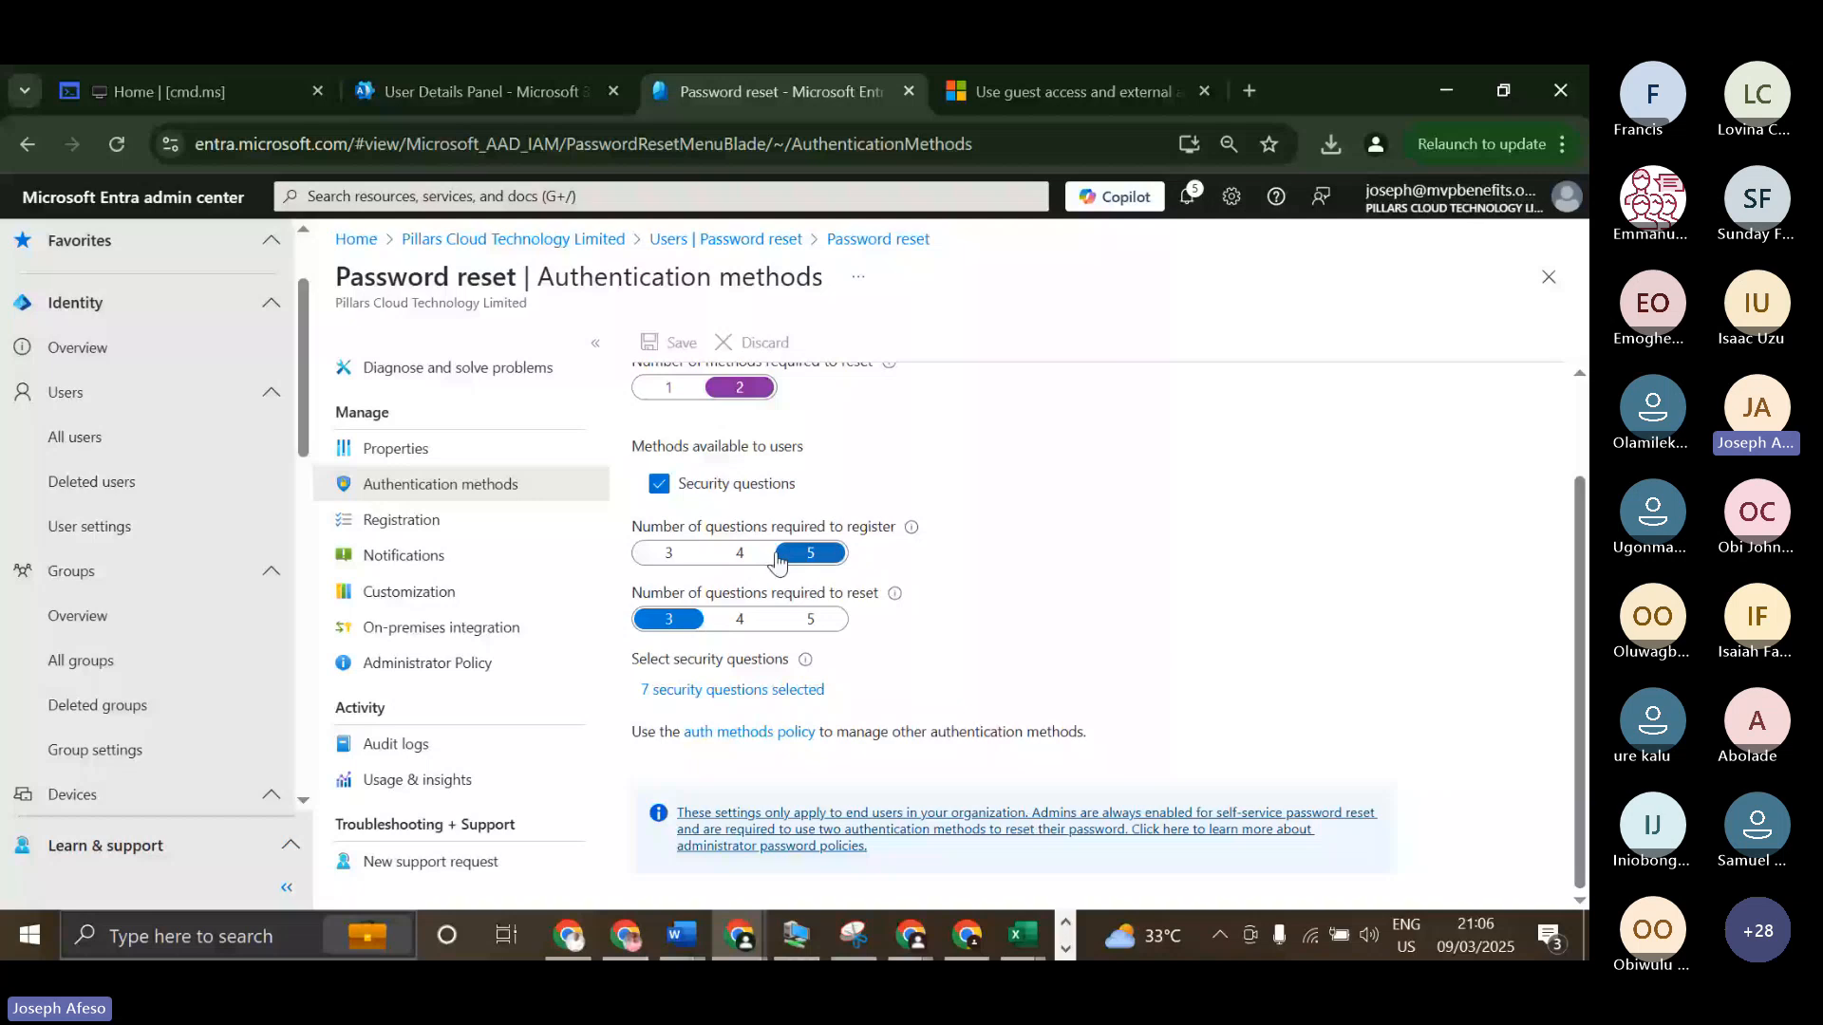
{"action": "left_click", "coordinate": [662, 555]}
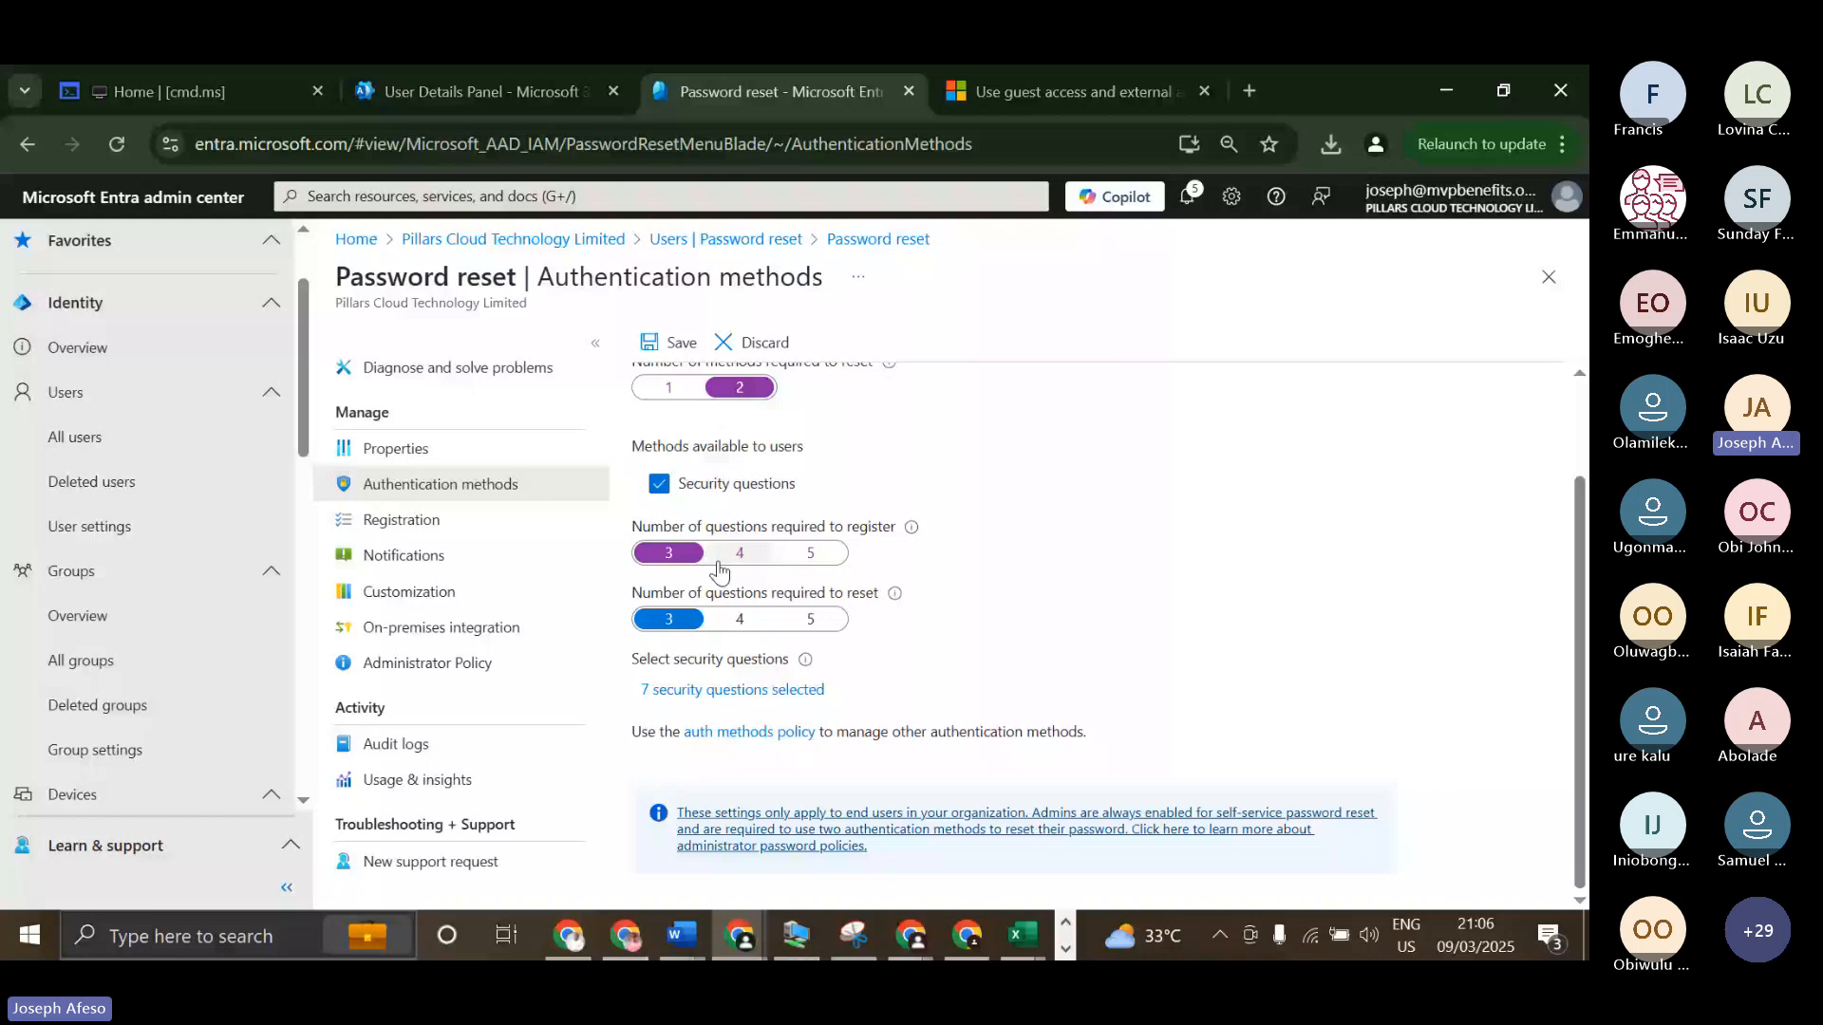
Review the selected security questions without changing them, and save the authentication method changes.
{"action": "left_click", "coordinate": [745, 691]}
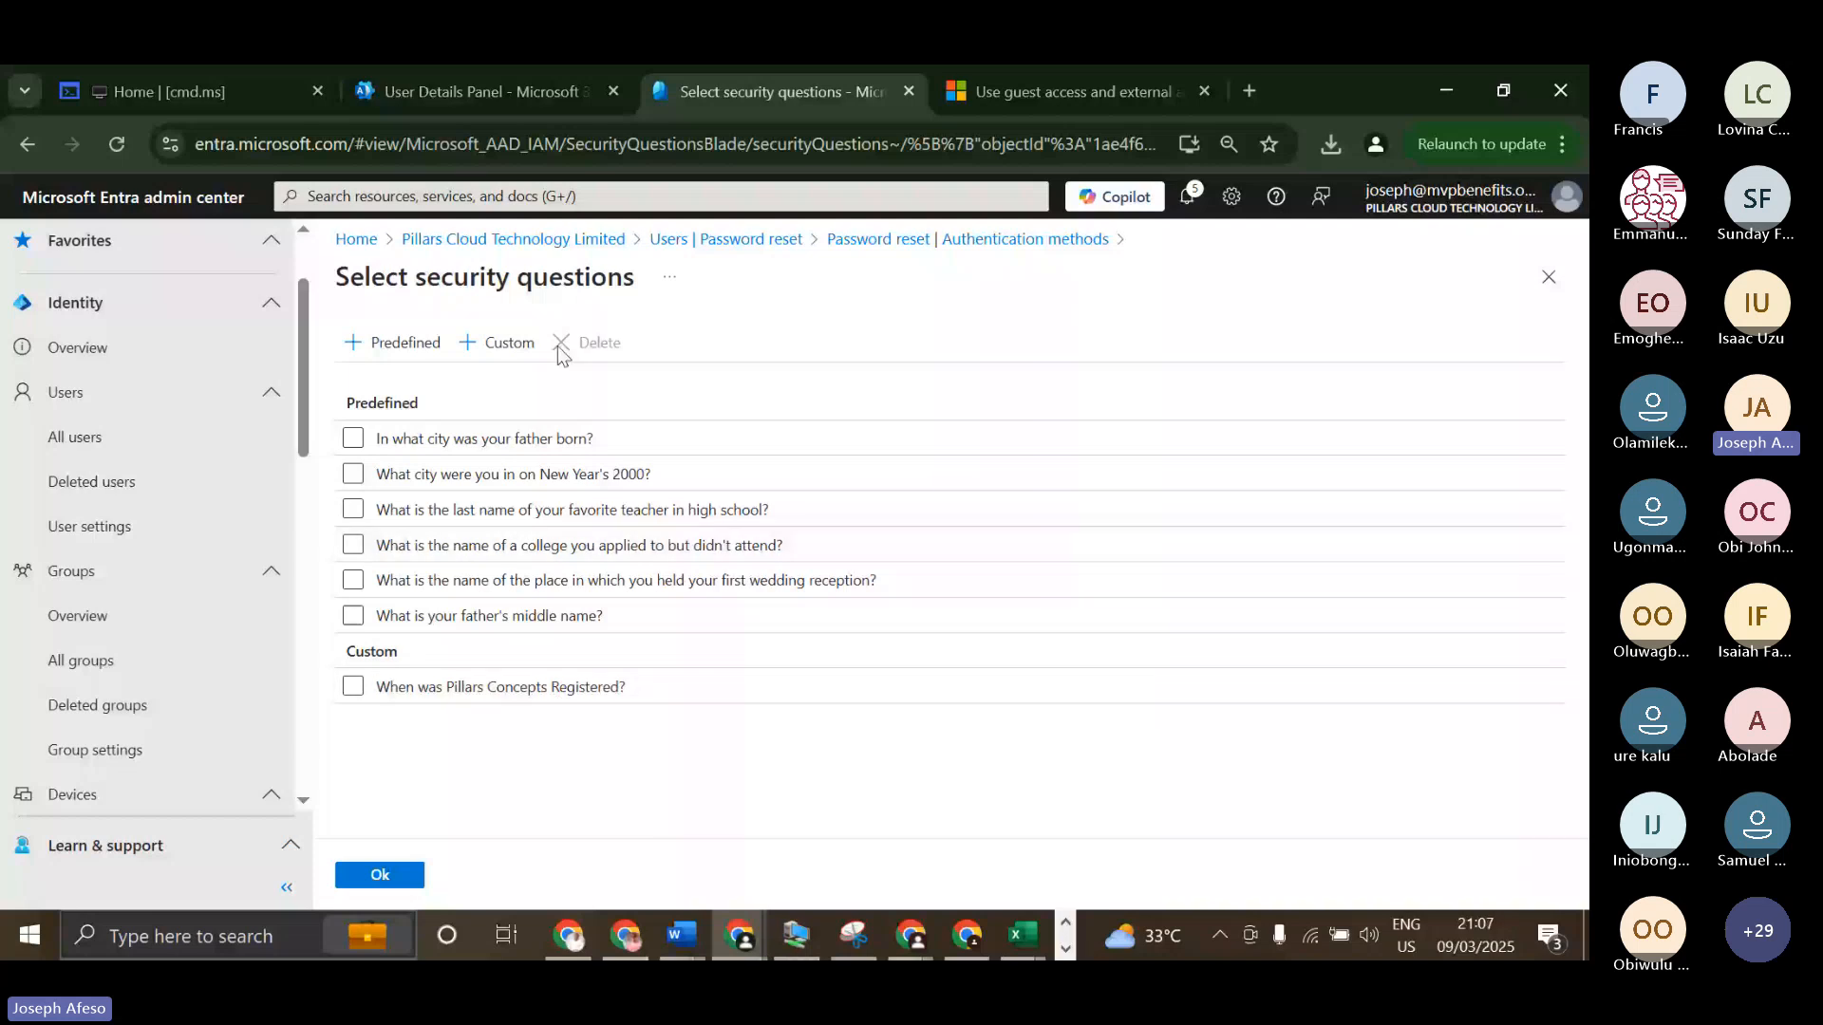
{"action": "left_click", "coordinate": [1549, 278]}
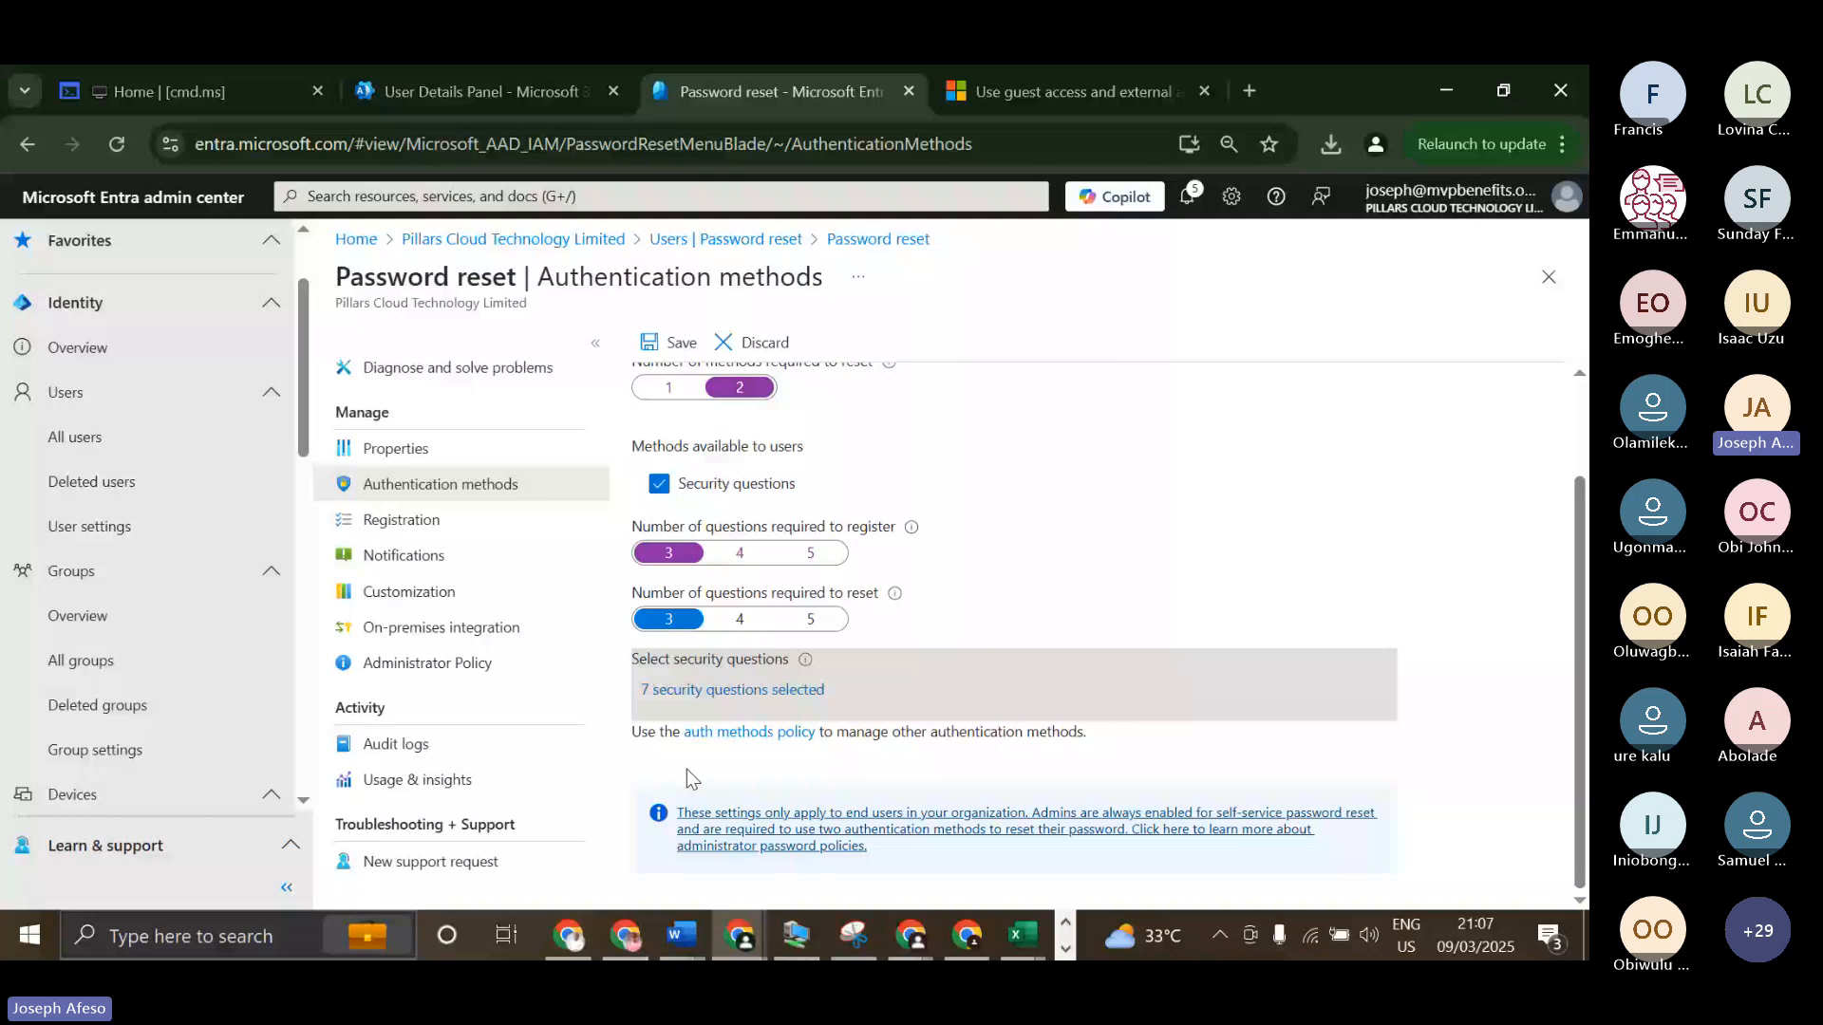
{"action": "left_click", "coordinate": [589, 519]}
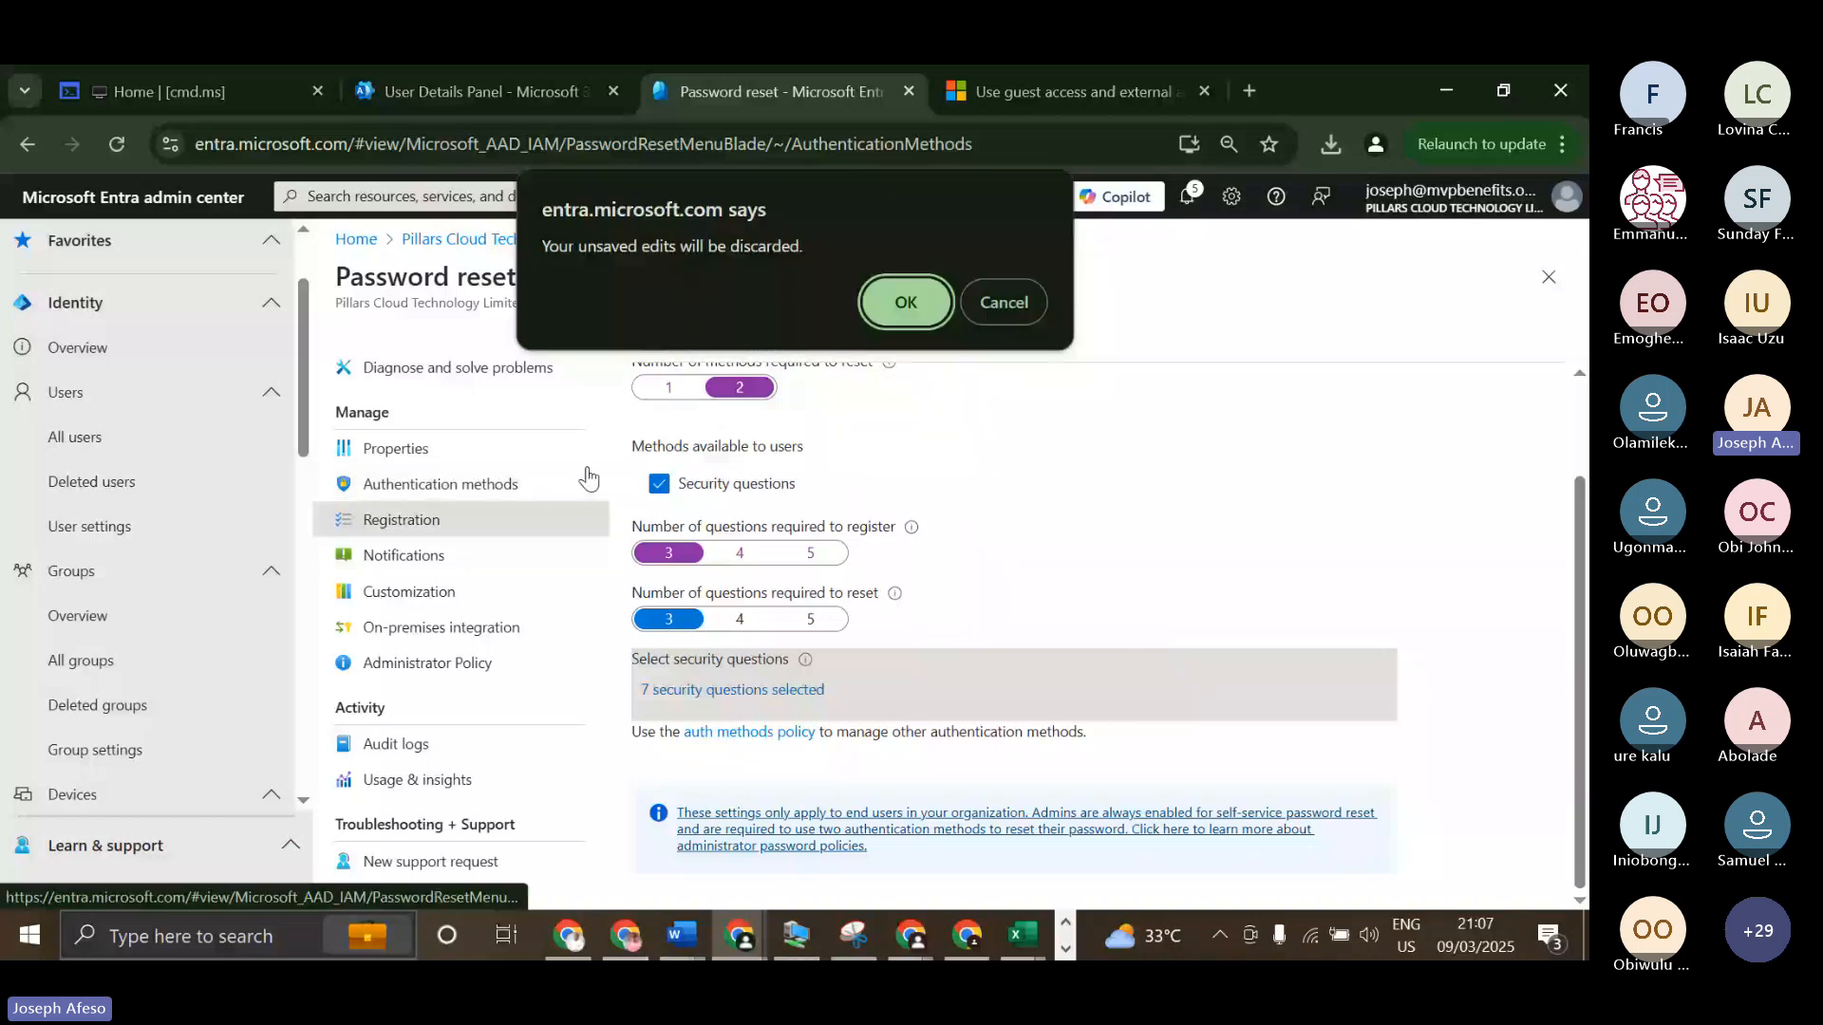
{"action": "left_click", "coordinate": [1002, 285]}
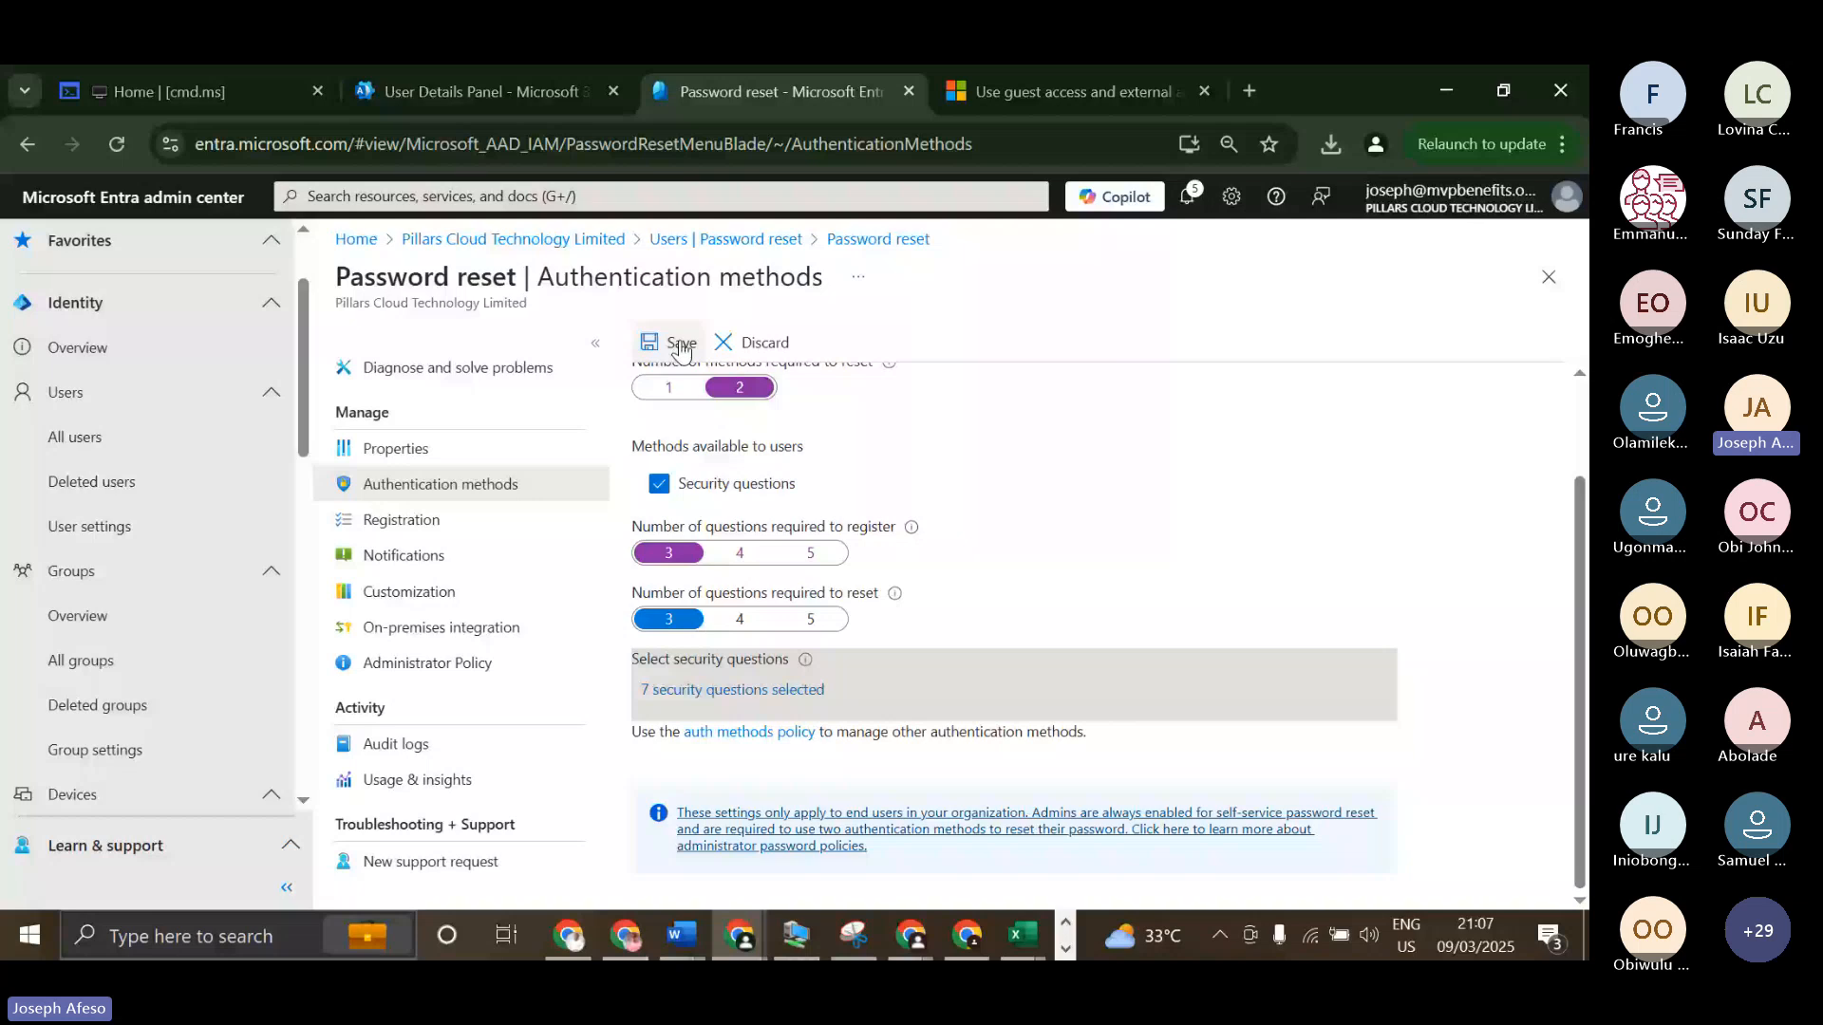
{"action": "left_click", "coordinate": [679, 344]}
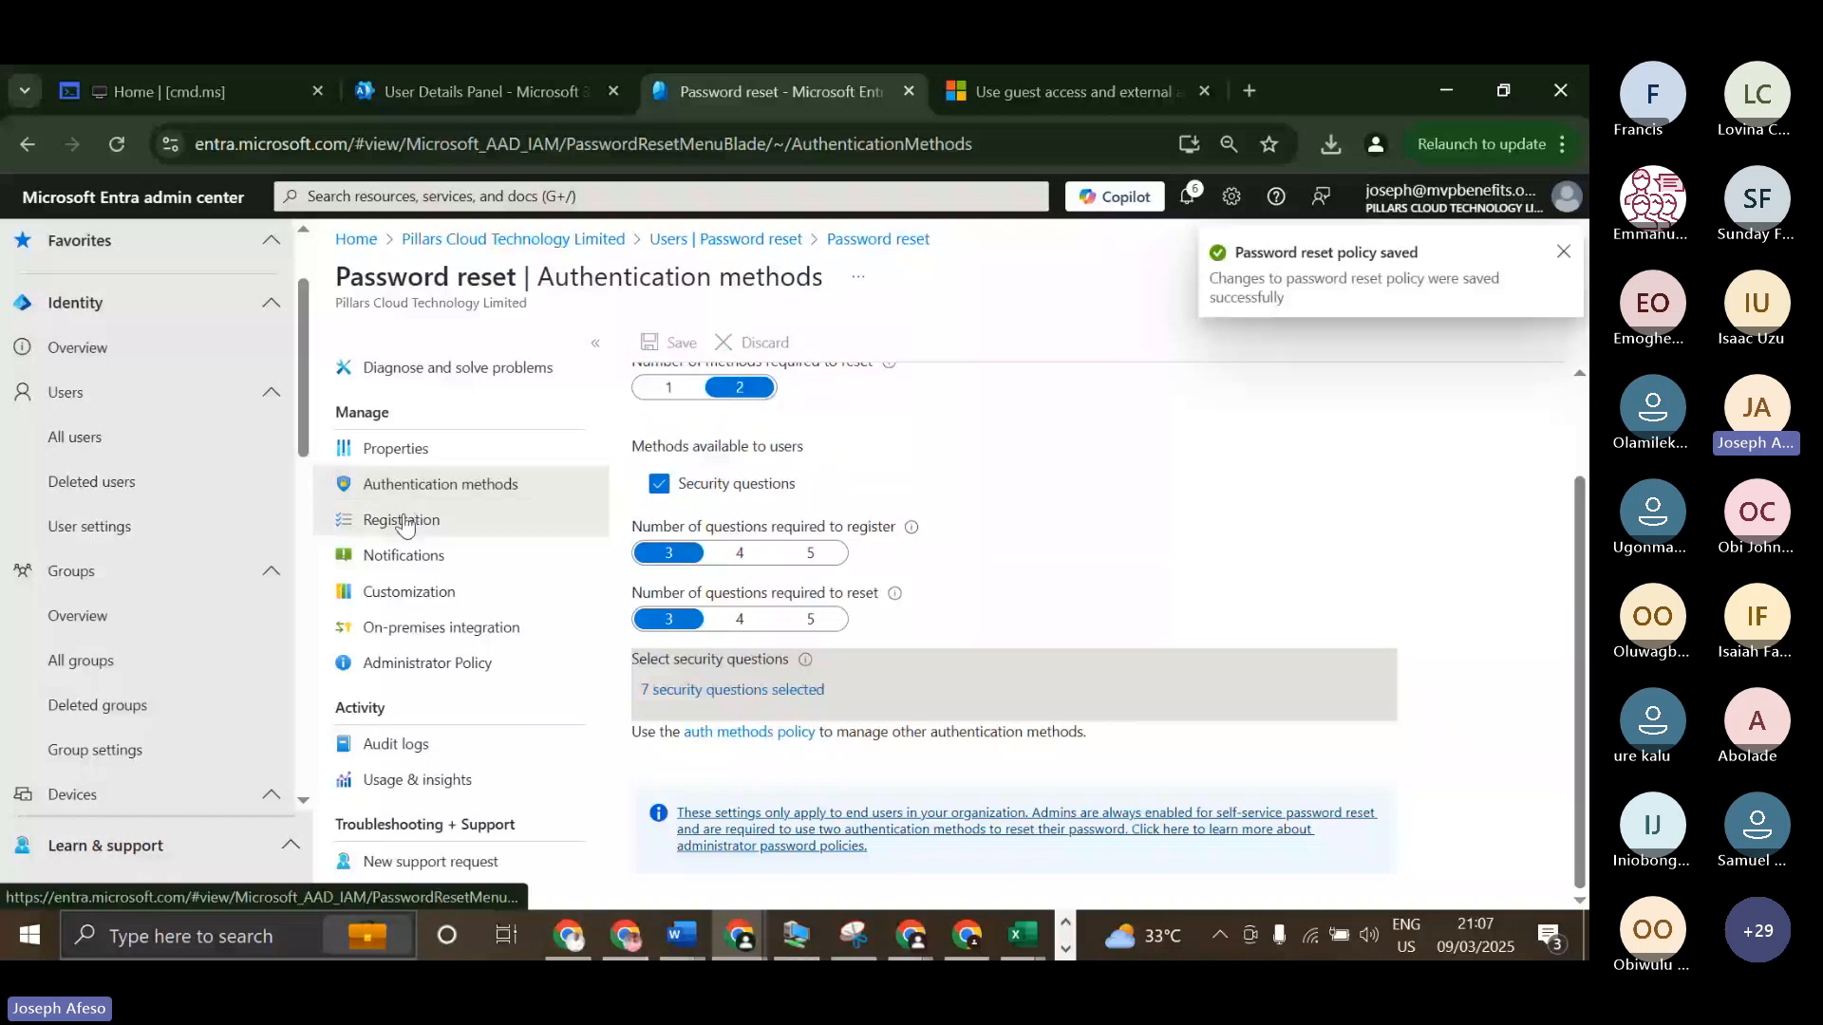
Review the password reset registration and notification settings, and open the user settings from the all-users page.
{"action": "left_click", "coordinate": [402, 521]}
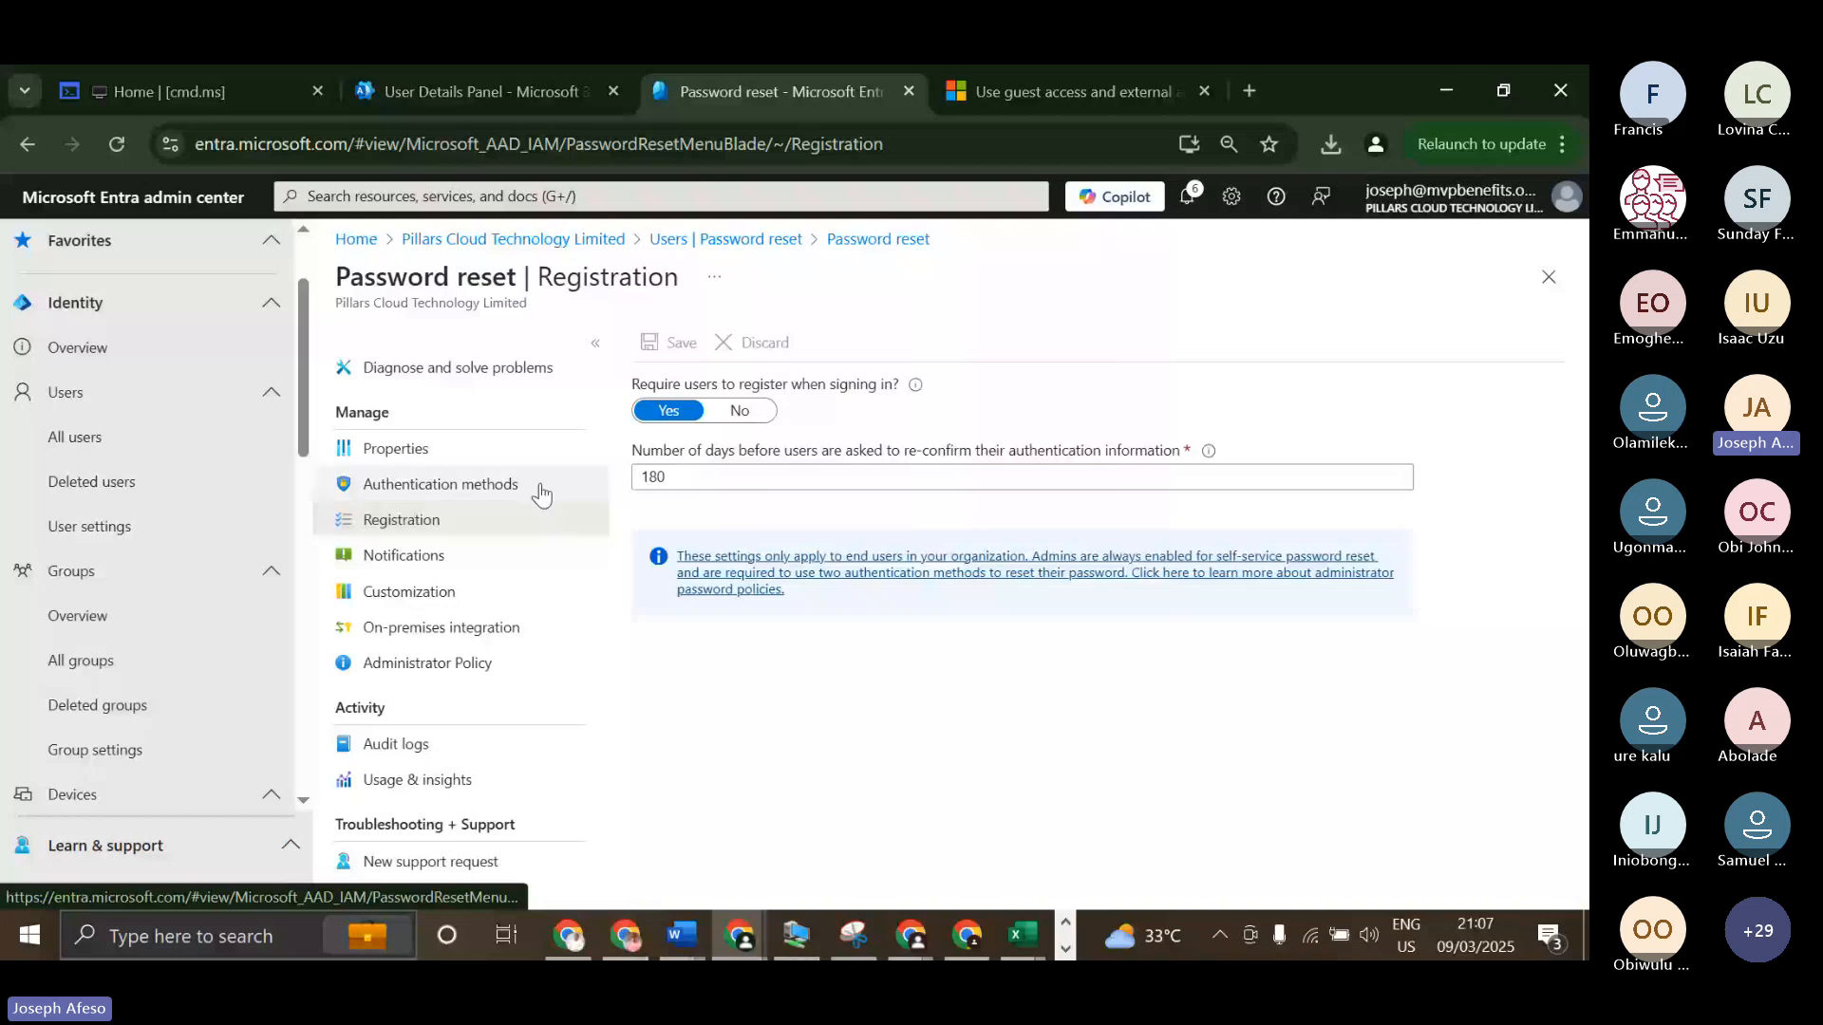
{"action": "left_click", "coordinate": [430, 560]}
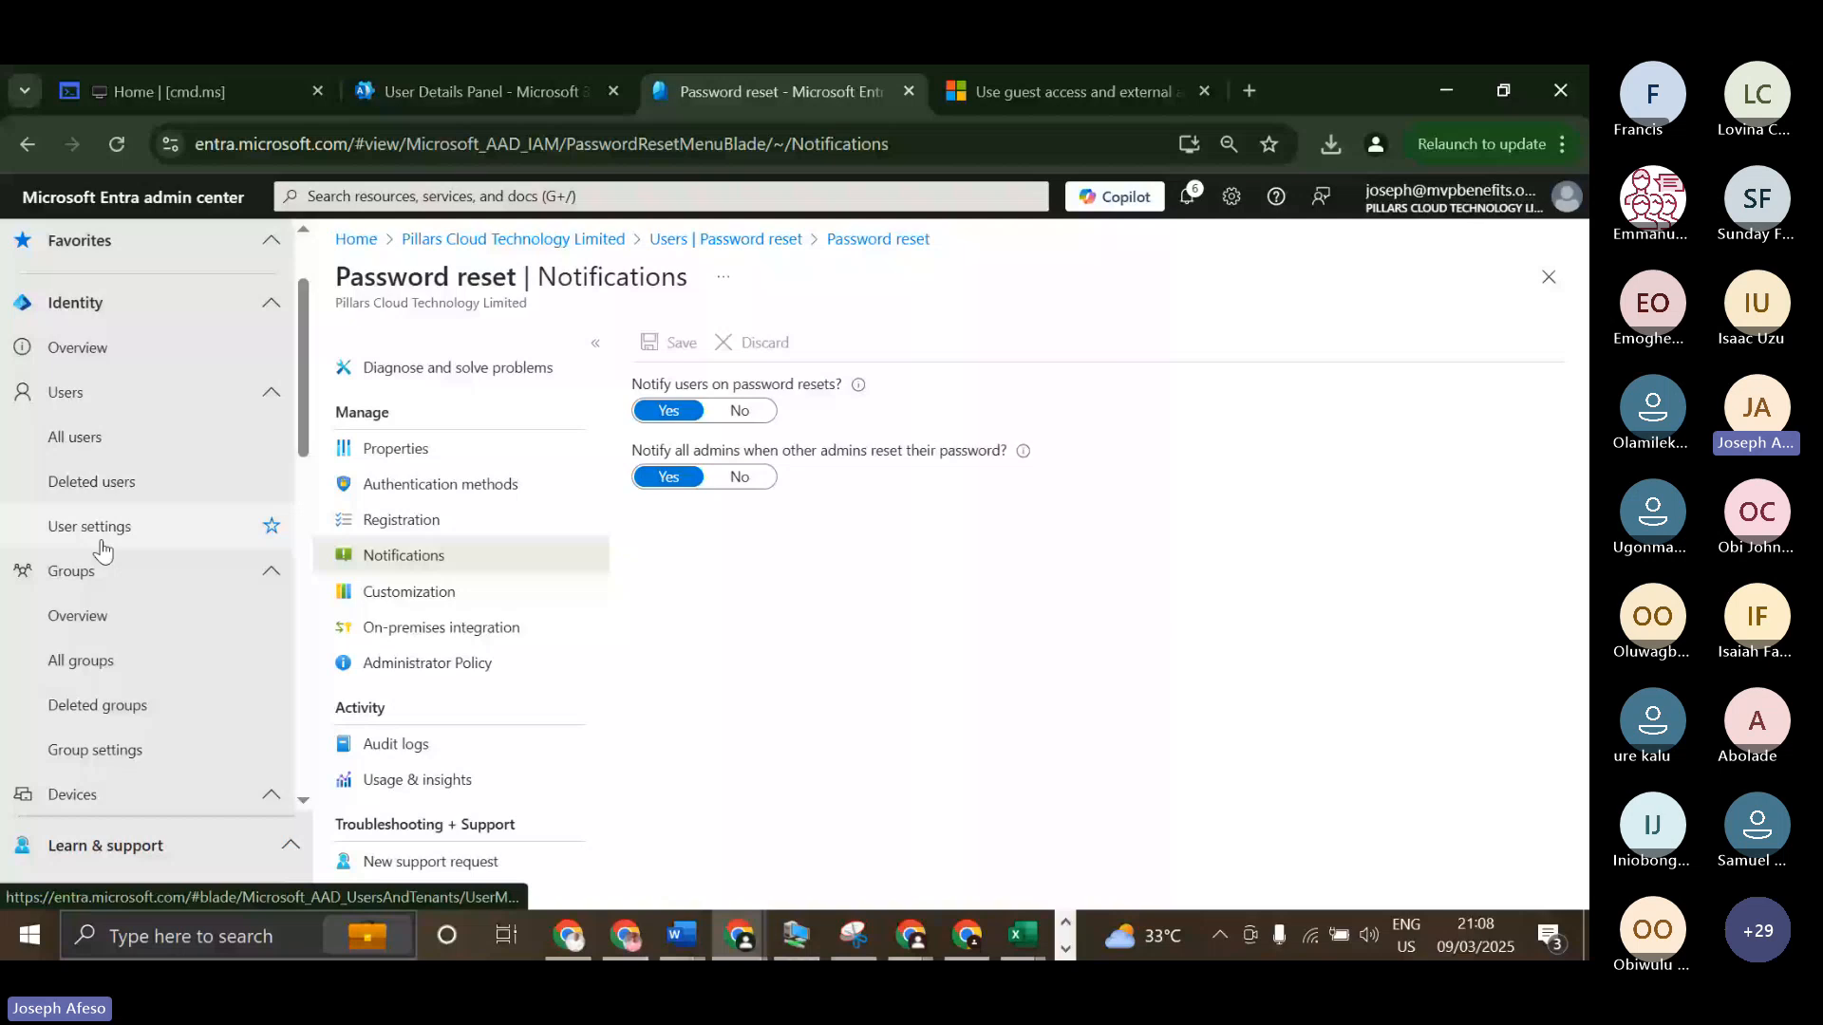
{"action": "scroll", "coordinate": [114, 494], "scroll_direction": "up", "scroll_amount": 2}
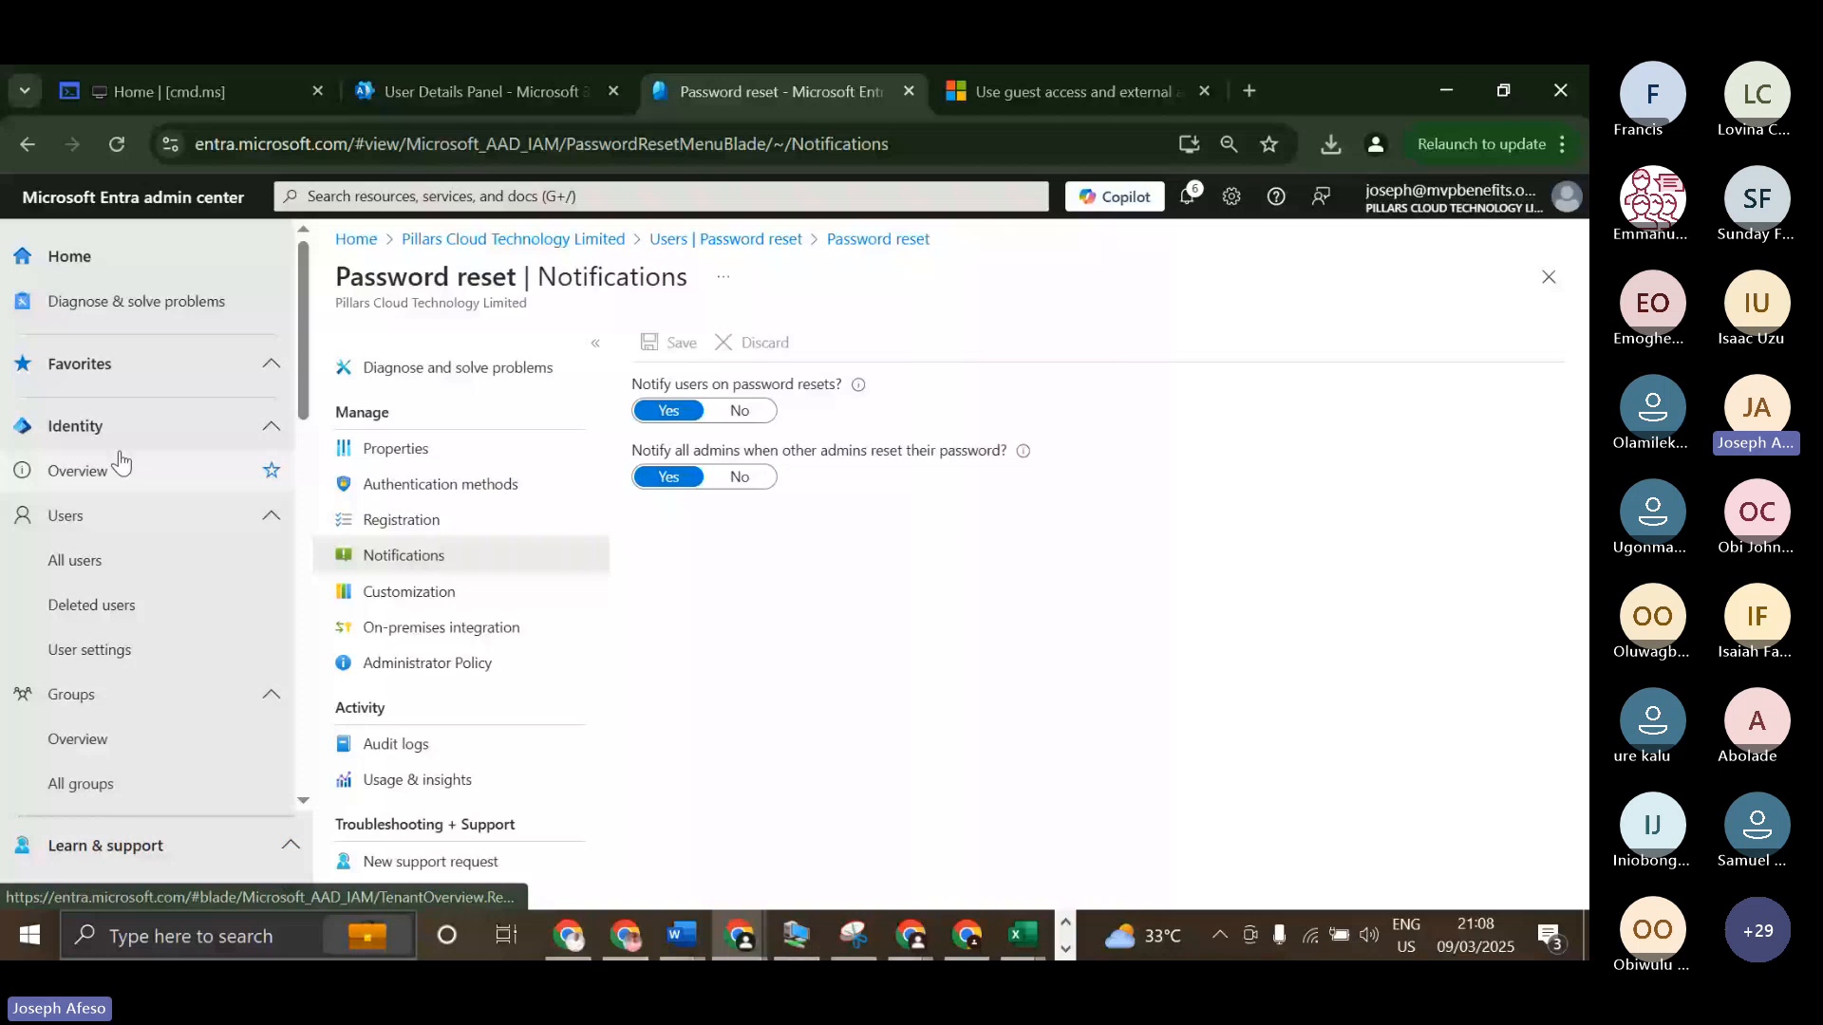
{"action": "left_click", "coordinate": [75, 561]}
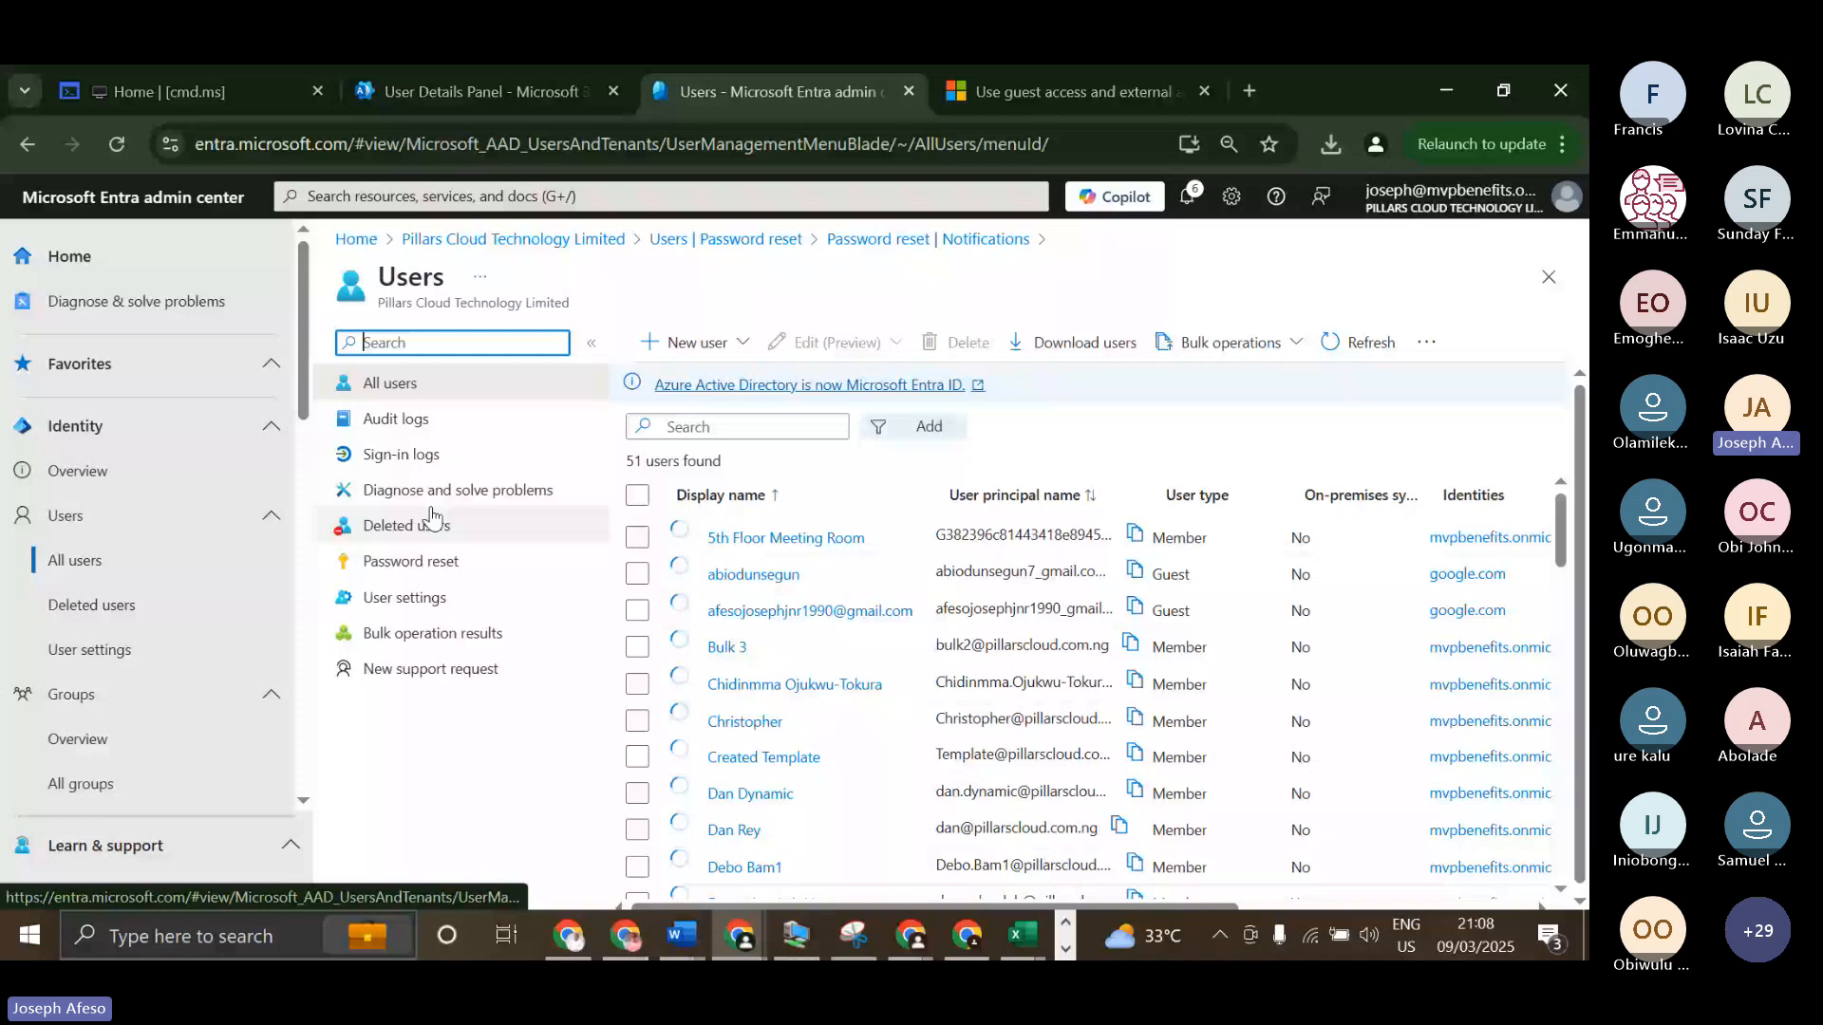
{"action": "left_click", "coordinate": [495, 599]}
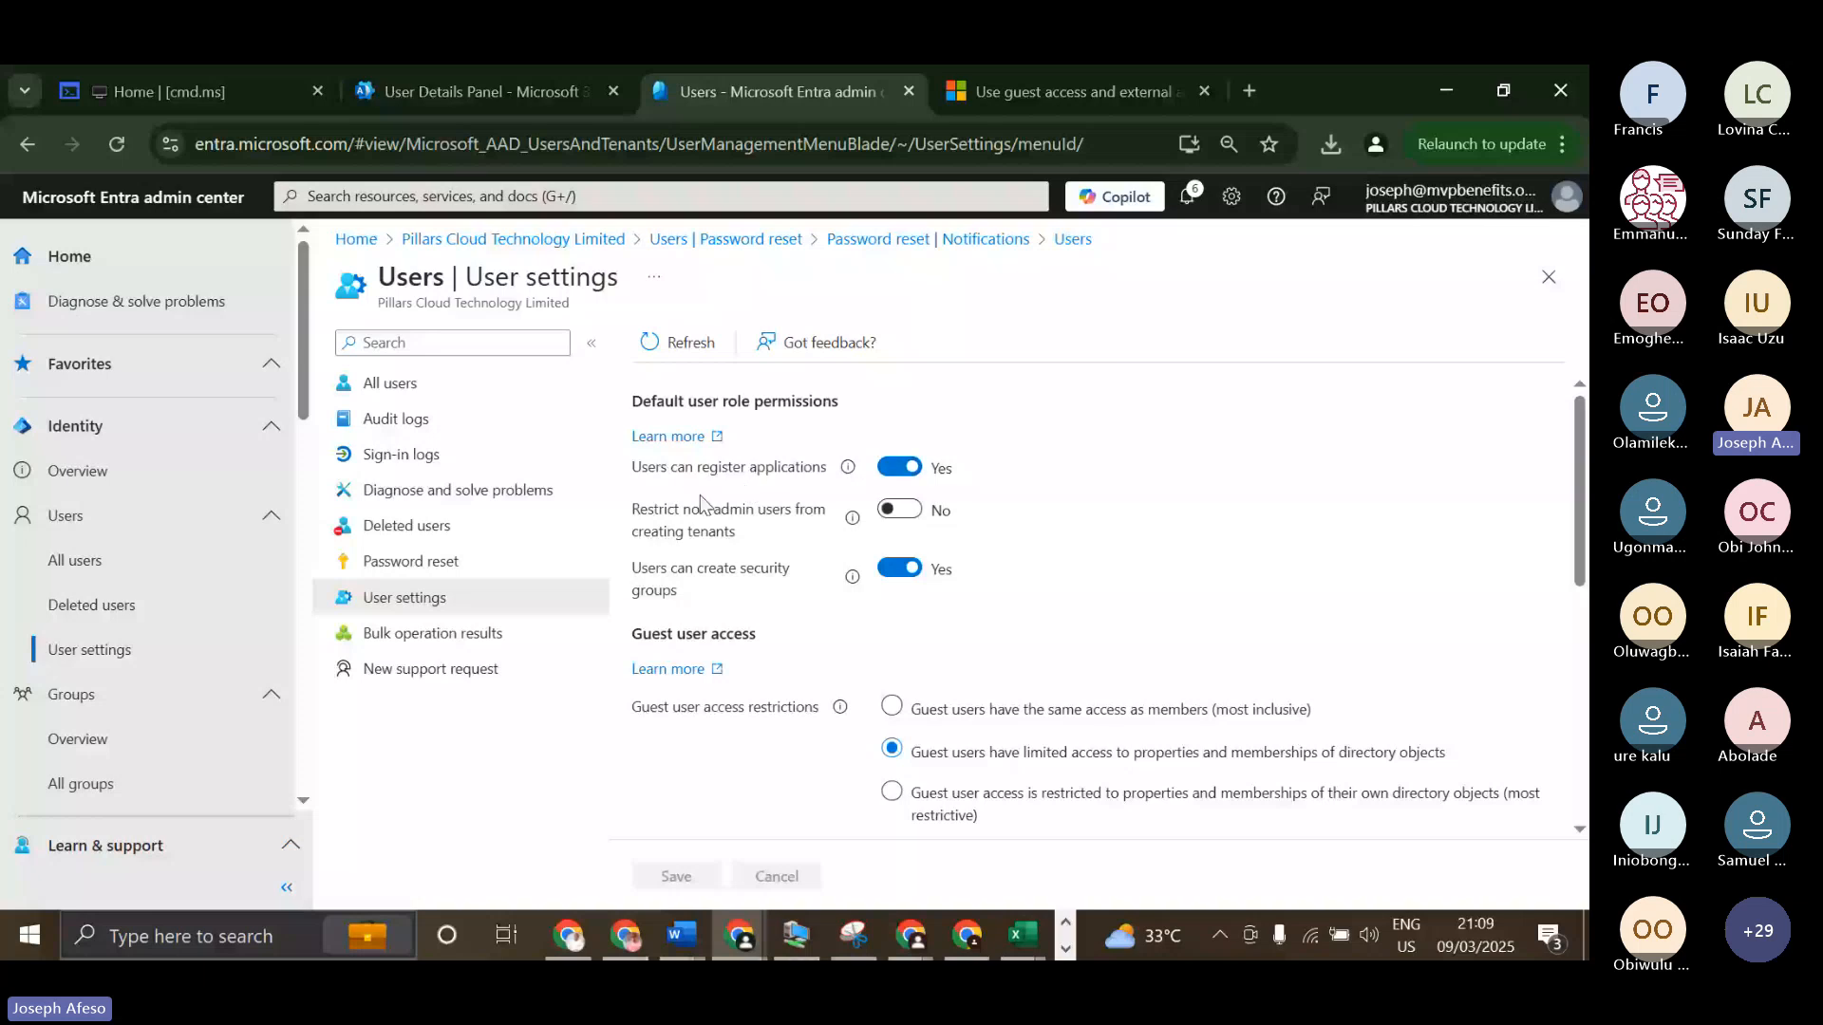
Examine the default user role permissions, reading the explanations for creating security groups and restricting non-admin users from creating tenants.
{"action": "scroll", "coordinate": [797, 454], "scroll_direction": "down", "scroll_amount": 1}
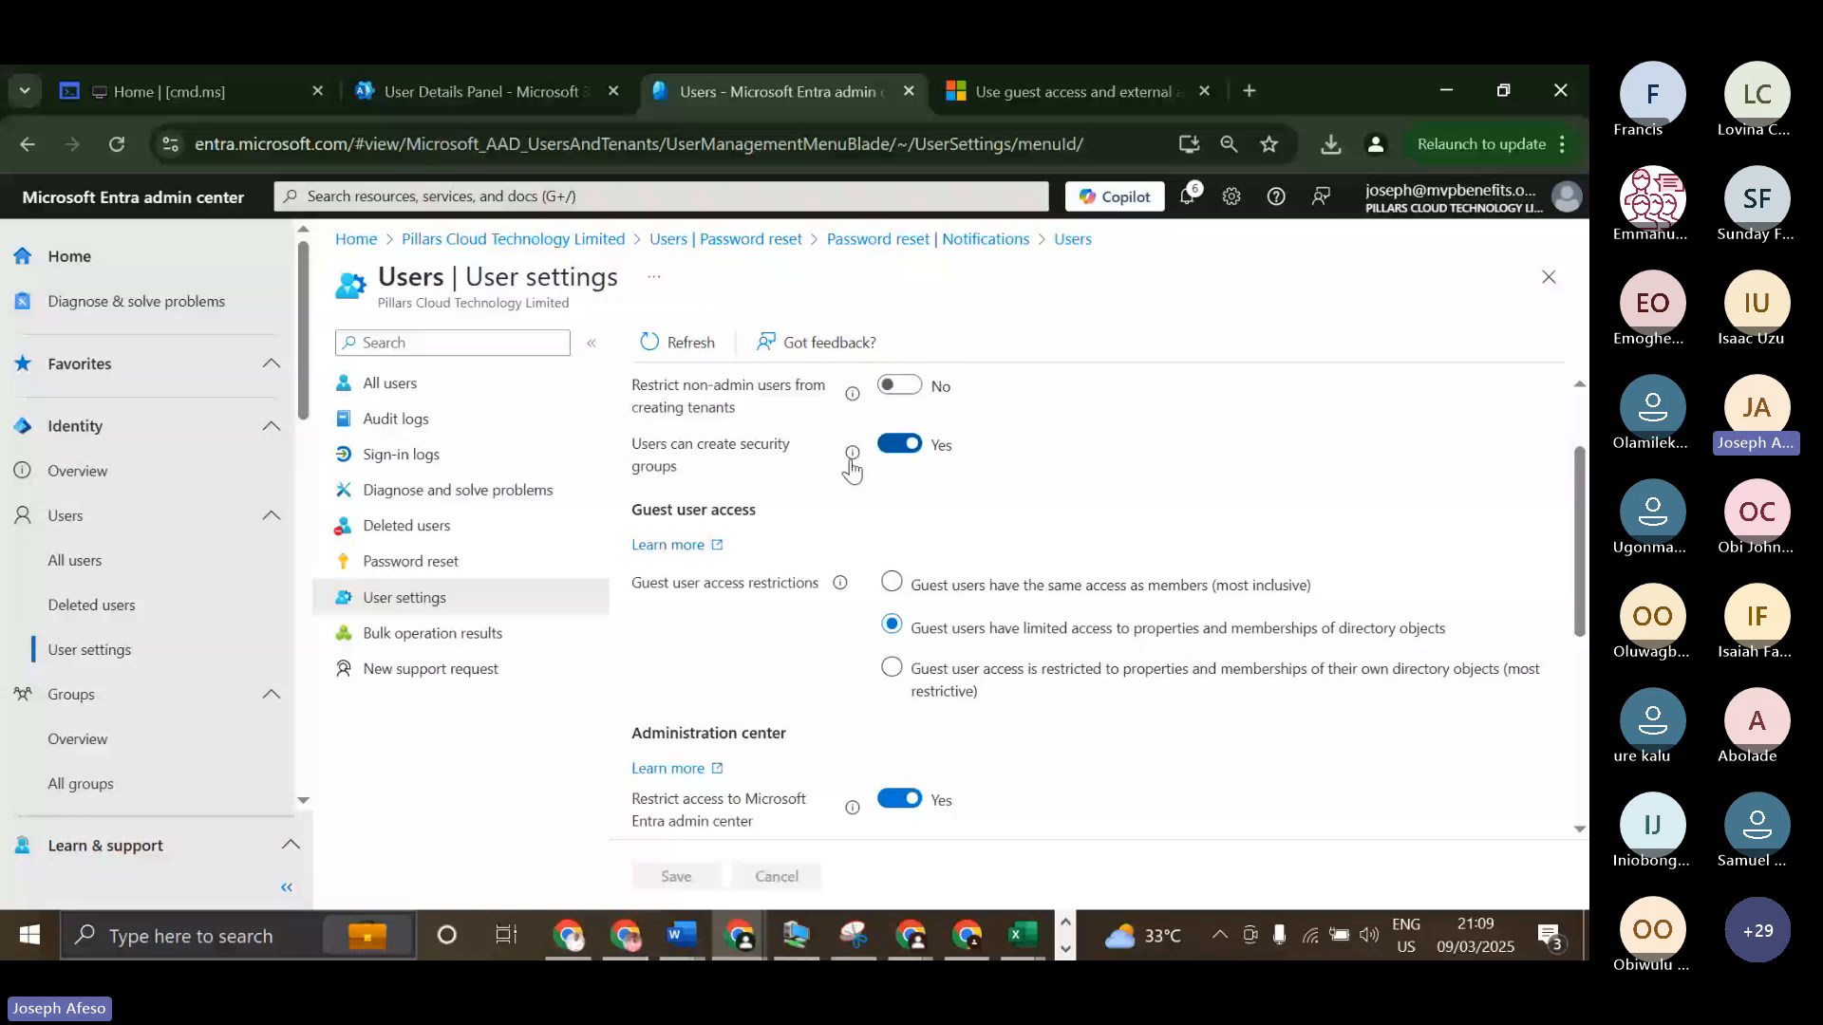
{"action": "left_click", "coordinate": [853, 462]}
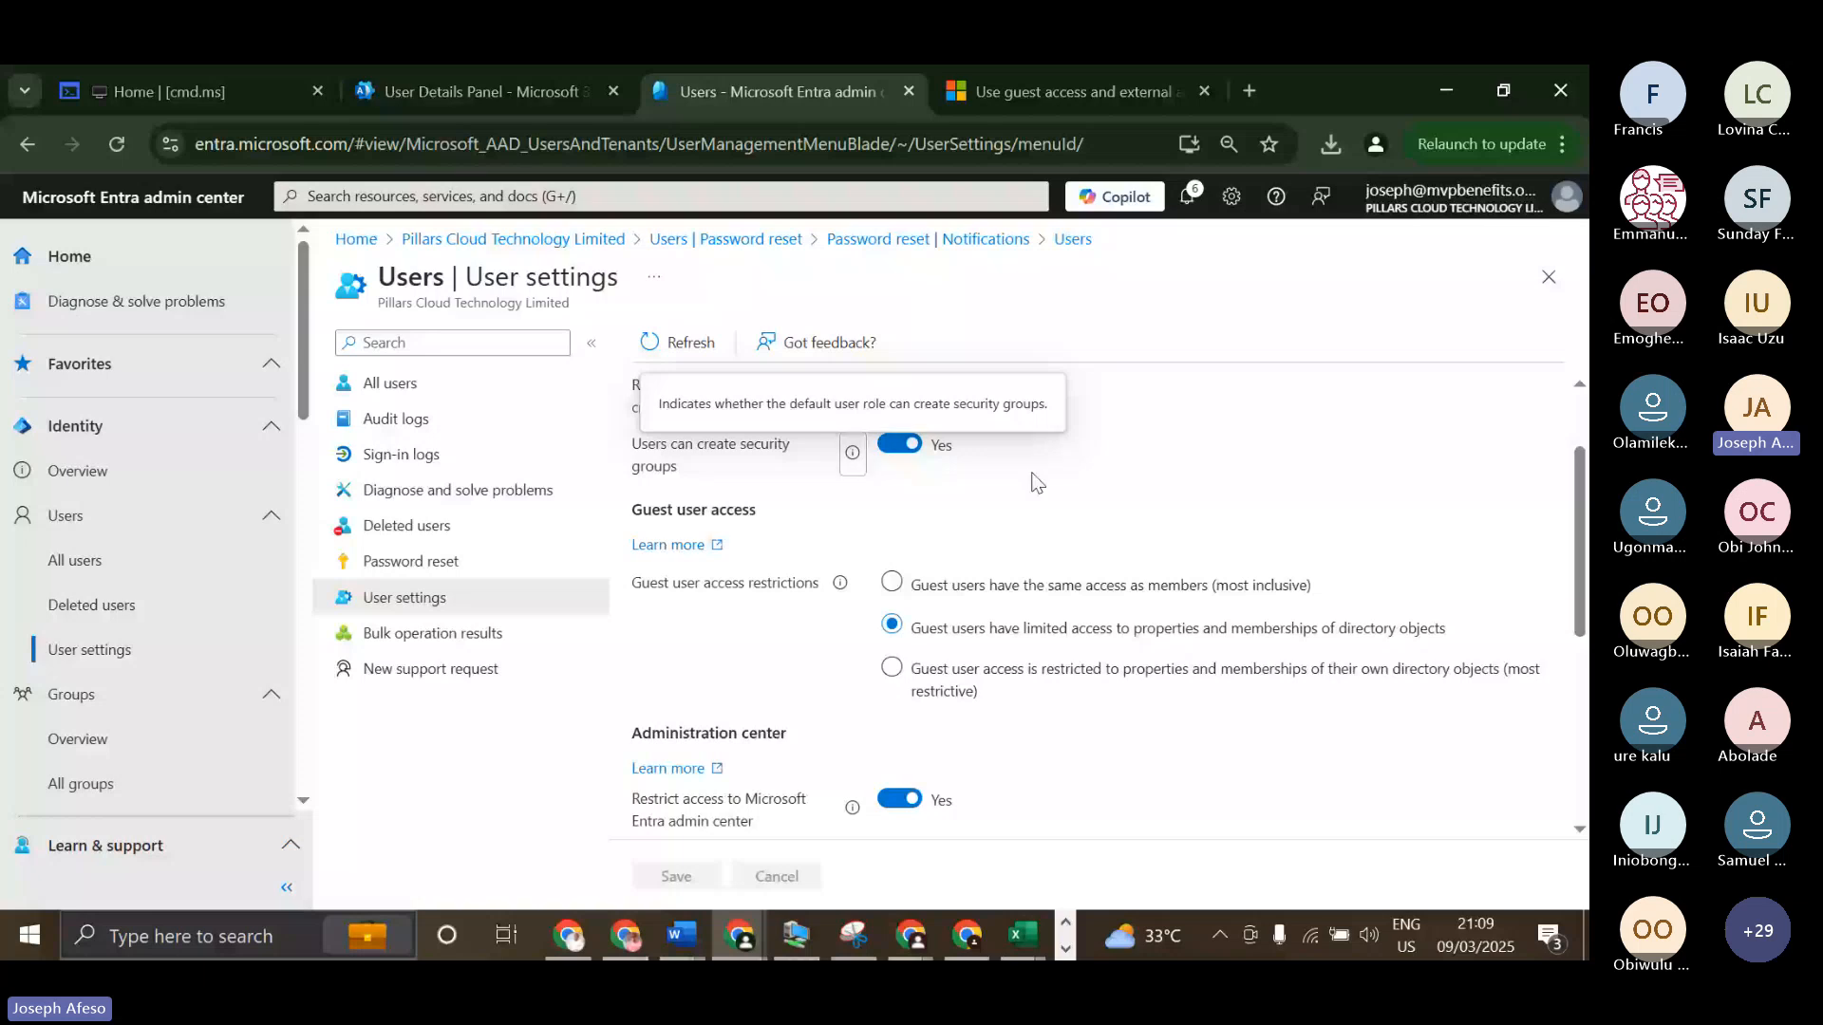
{"action": "scroll", "coordinate": [1035, 483], "scroll_direction": "up", "scroll_amount": 2}
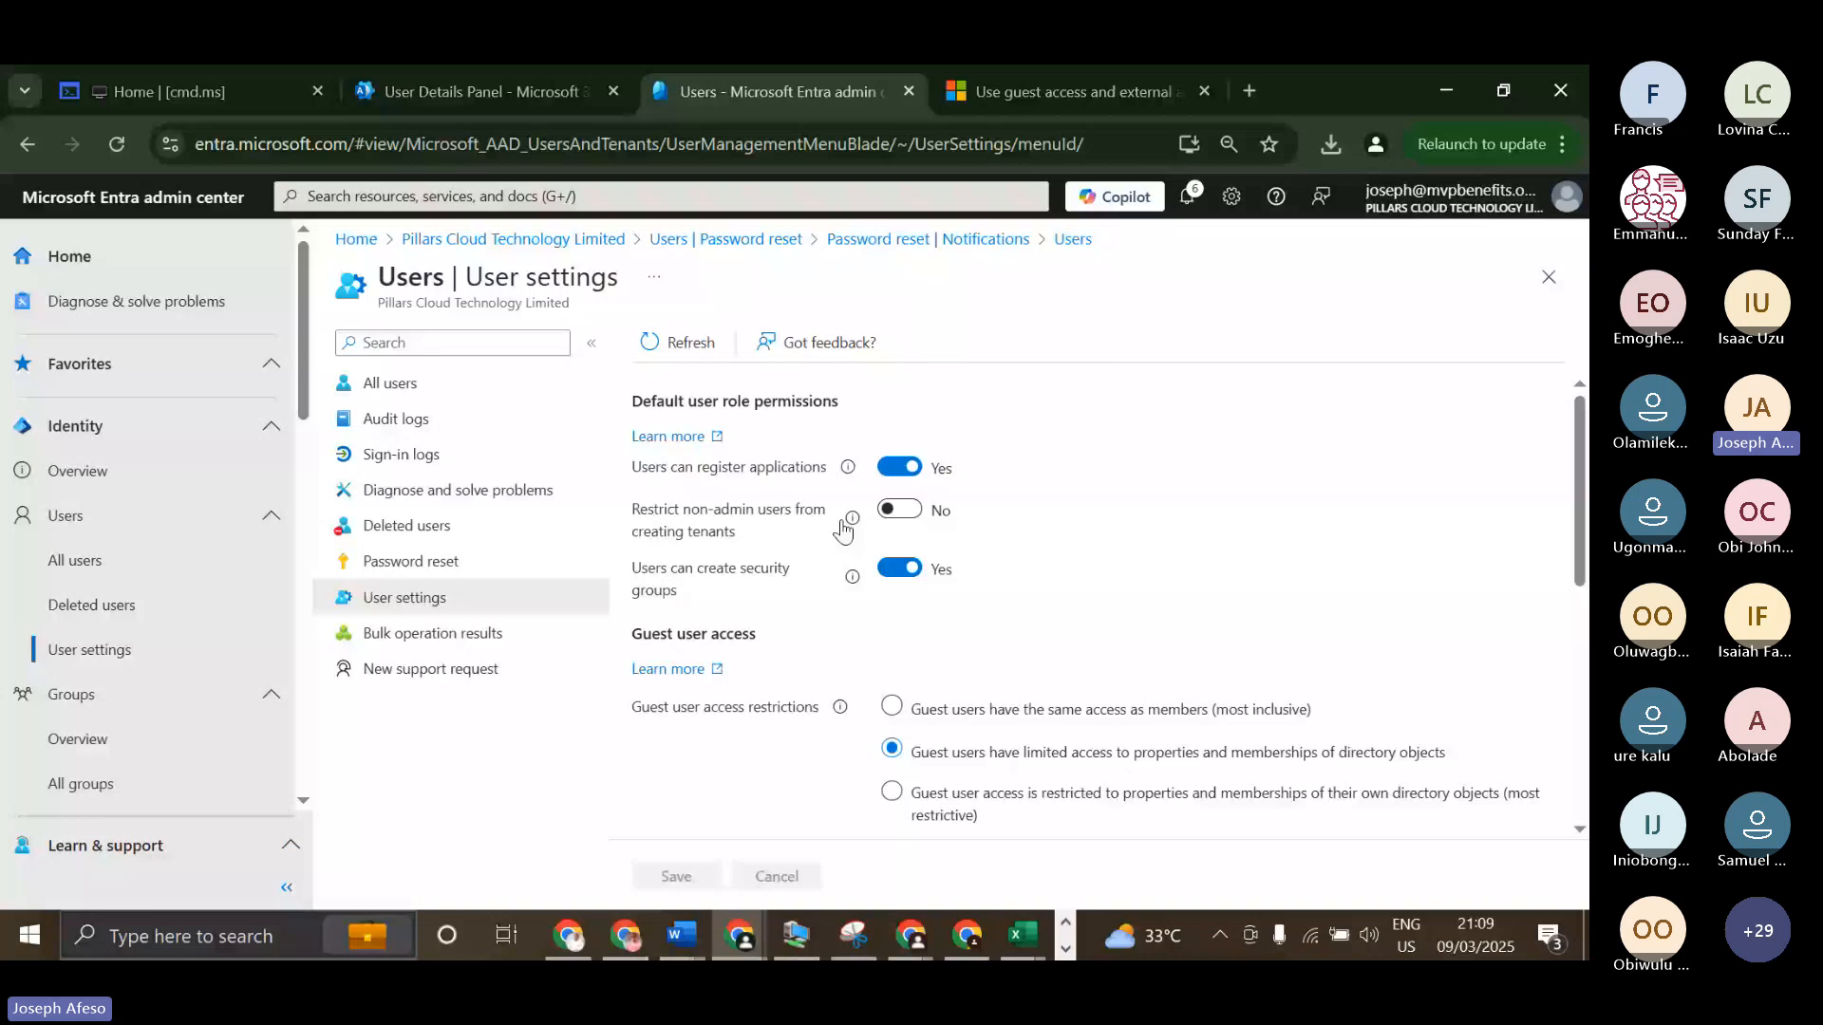
{"action": "left_click", "coordinate": [850, 522]}
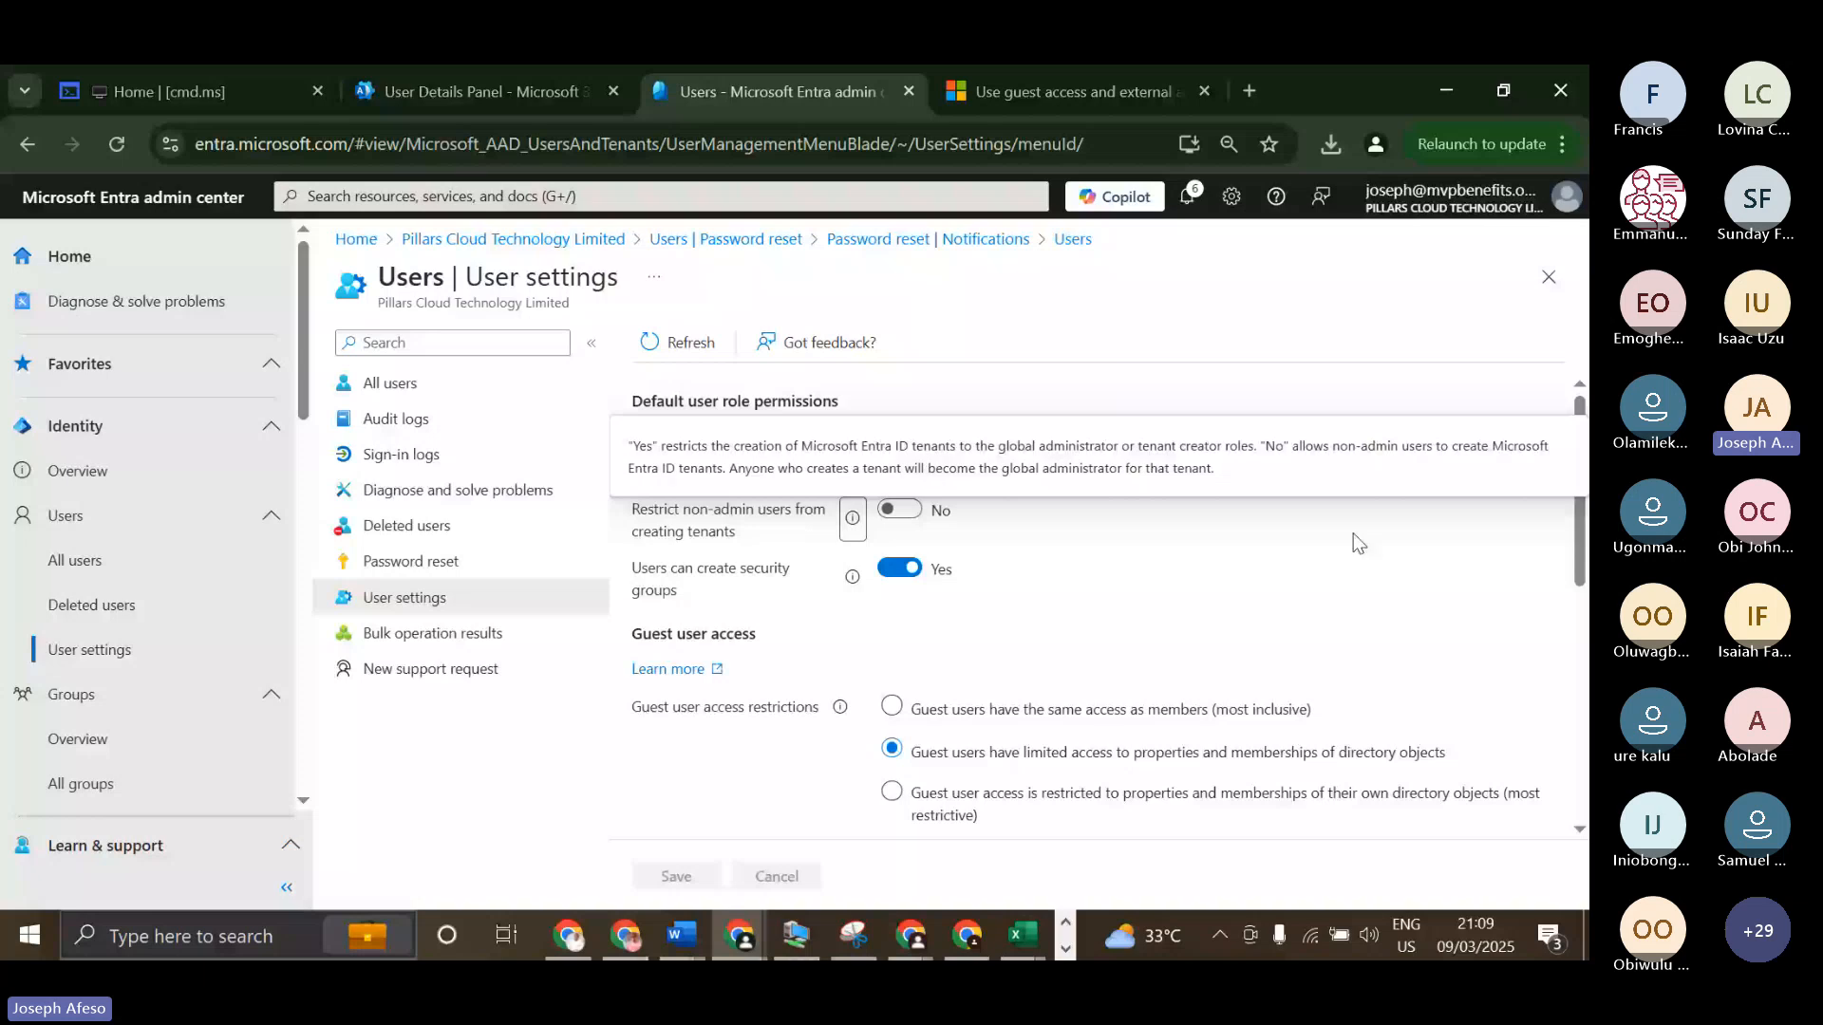
{"action": "scroll", "coordinate": [907, 485], "scroll_direction": "down", "scroll_amount": 1}
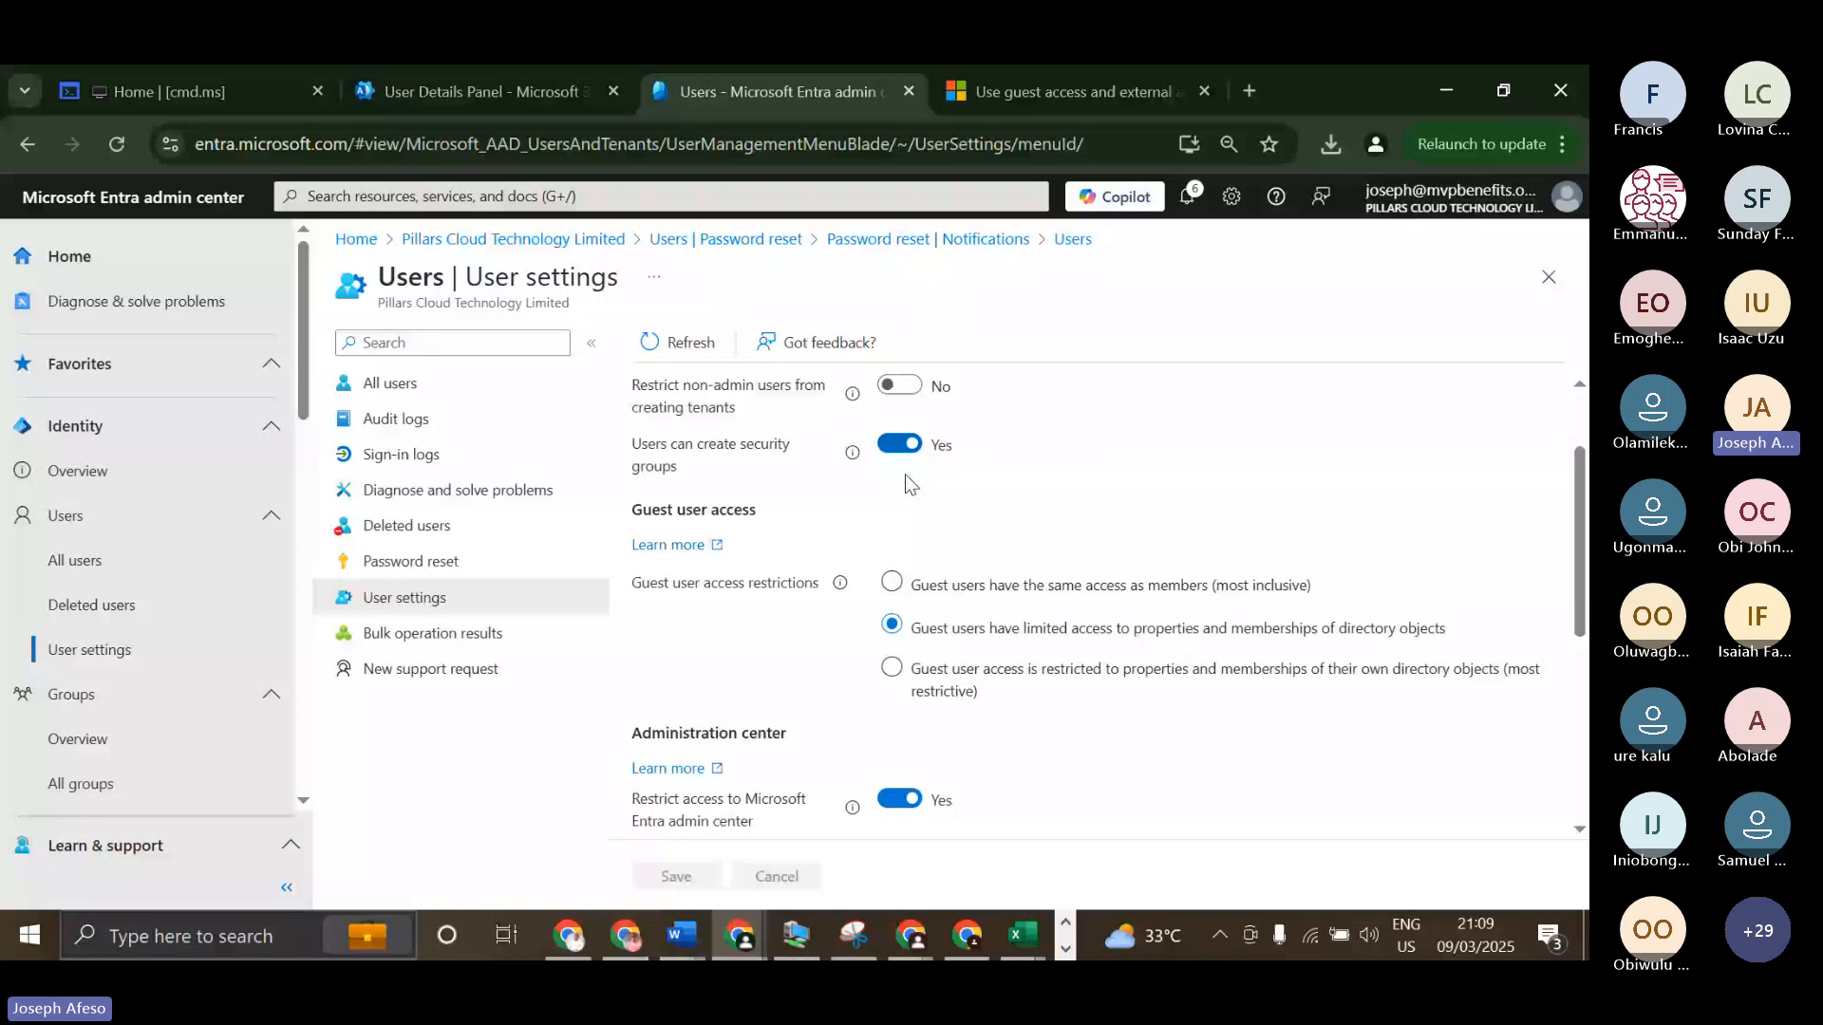
{"action": "scroll", "coordinate": [904, 475], "scroll_direction": "up", "scroll_amount": 1}
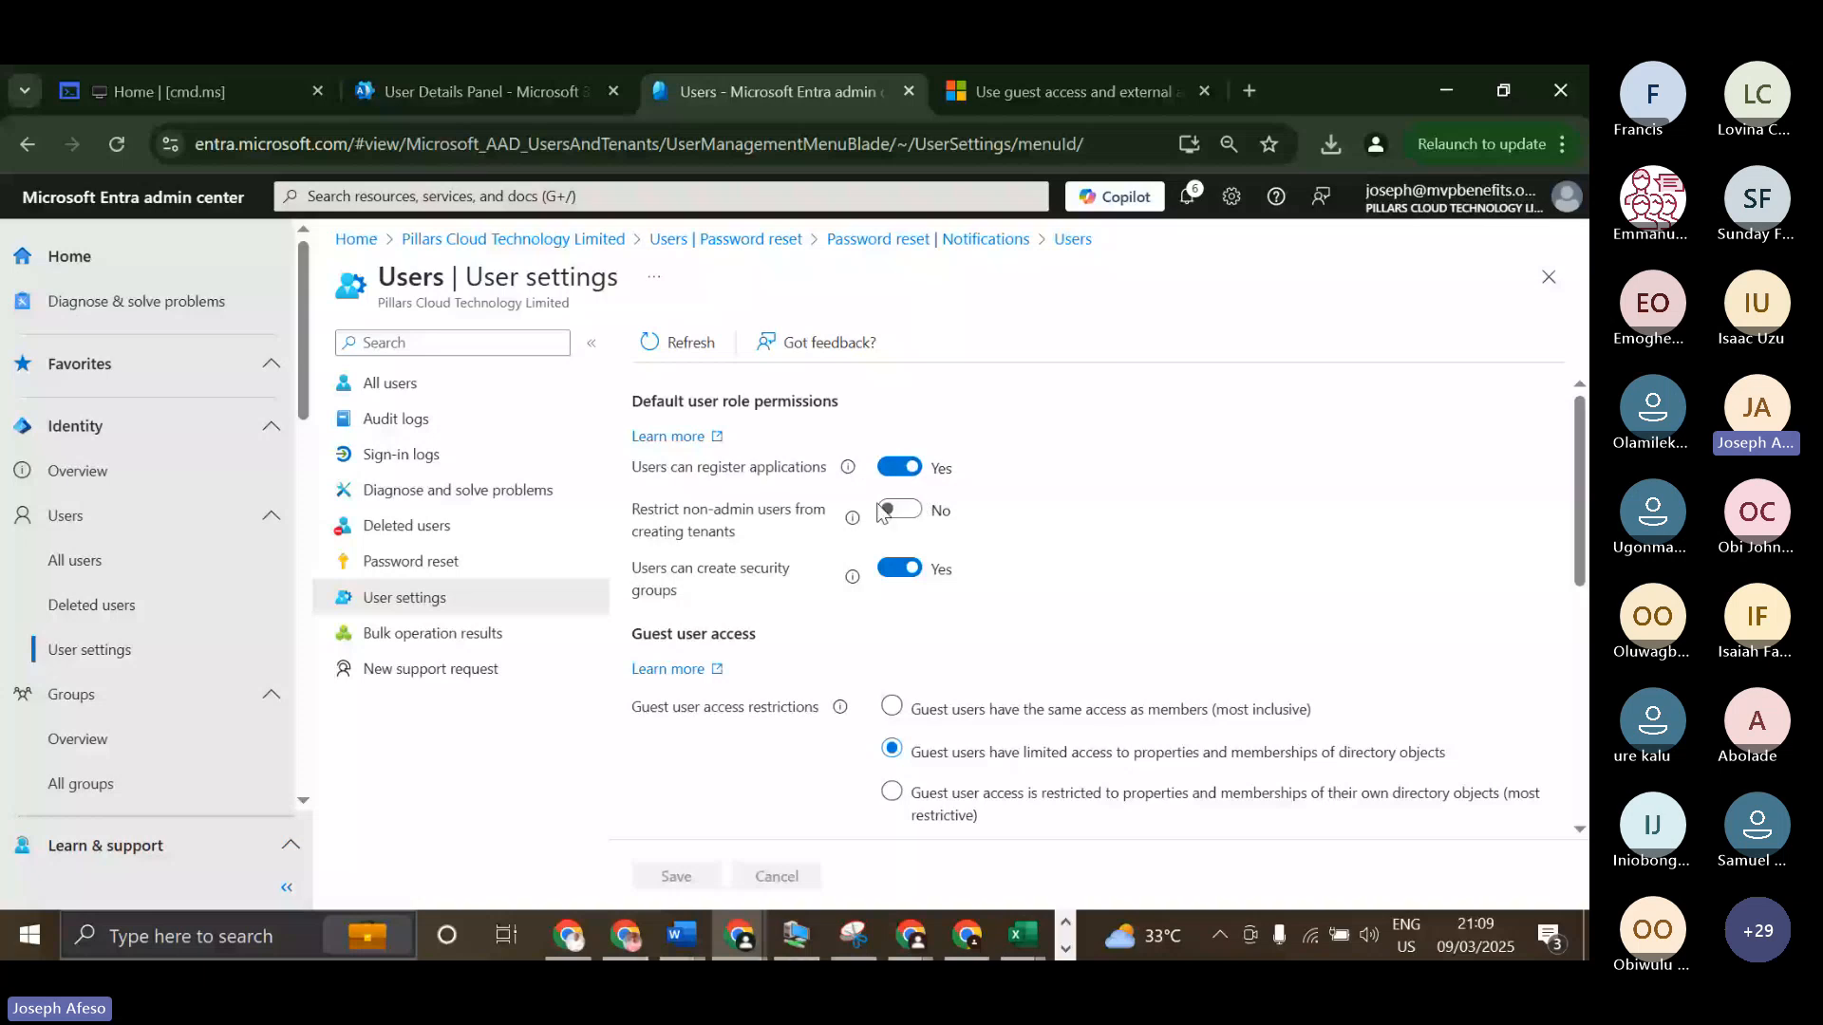
Examine the guest user access restrictions and read the explanation for restricting access to the Microsoft Entra admin center.
{"action": "scroll", "coordinate": [921, 570], "scroll_direction": "down", "scroll_amount": 1}
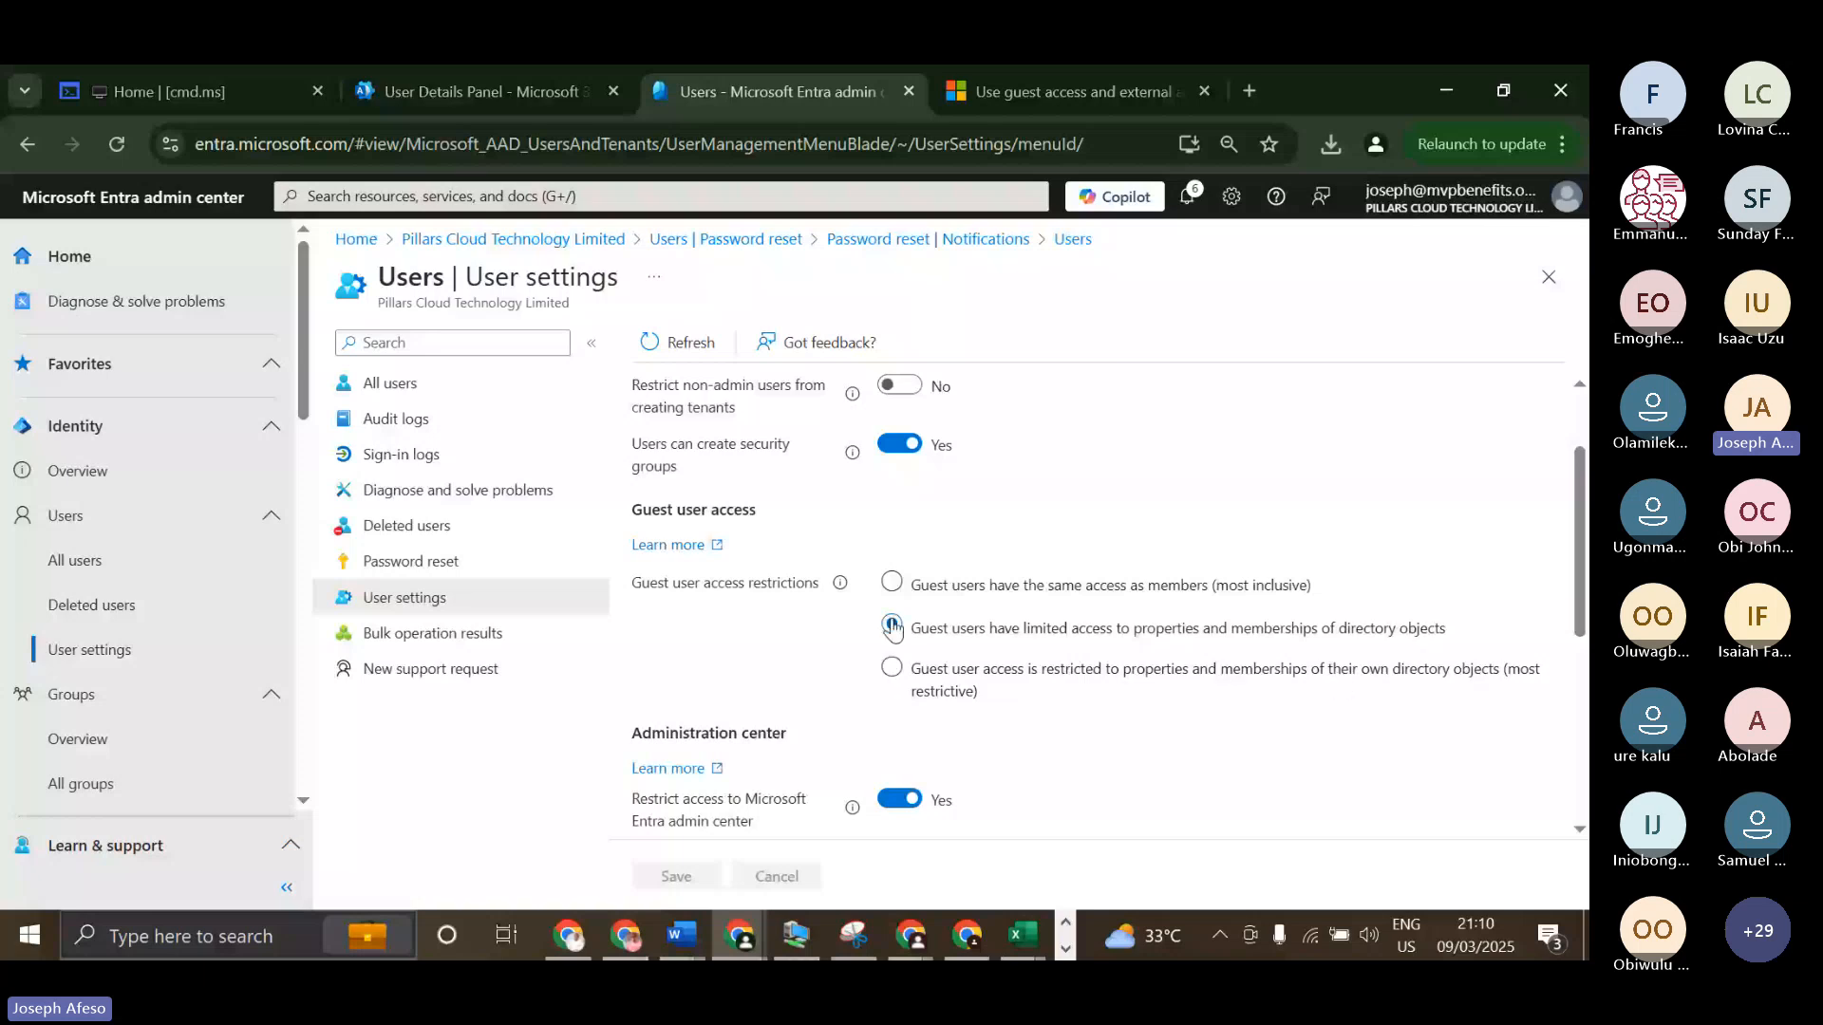
{"action": "scroll", "coordinate": [893, 628], "scroll_direction": "down", "scroll_amount": 3}
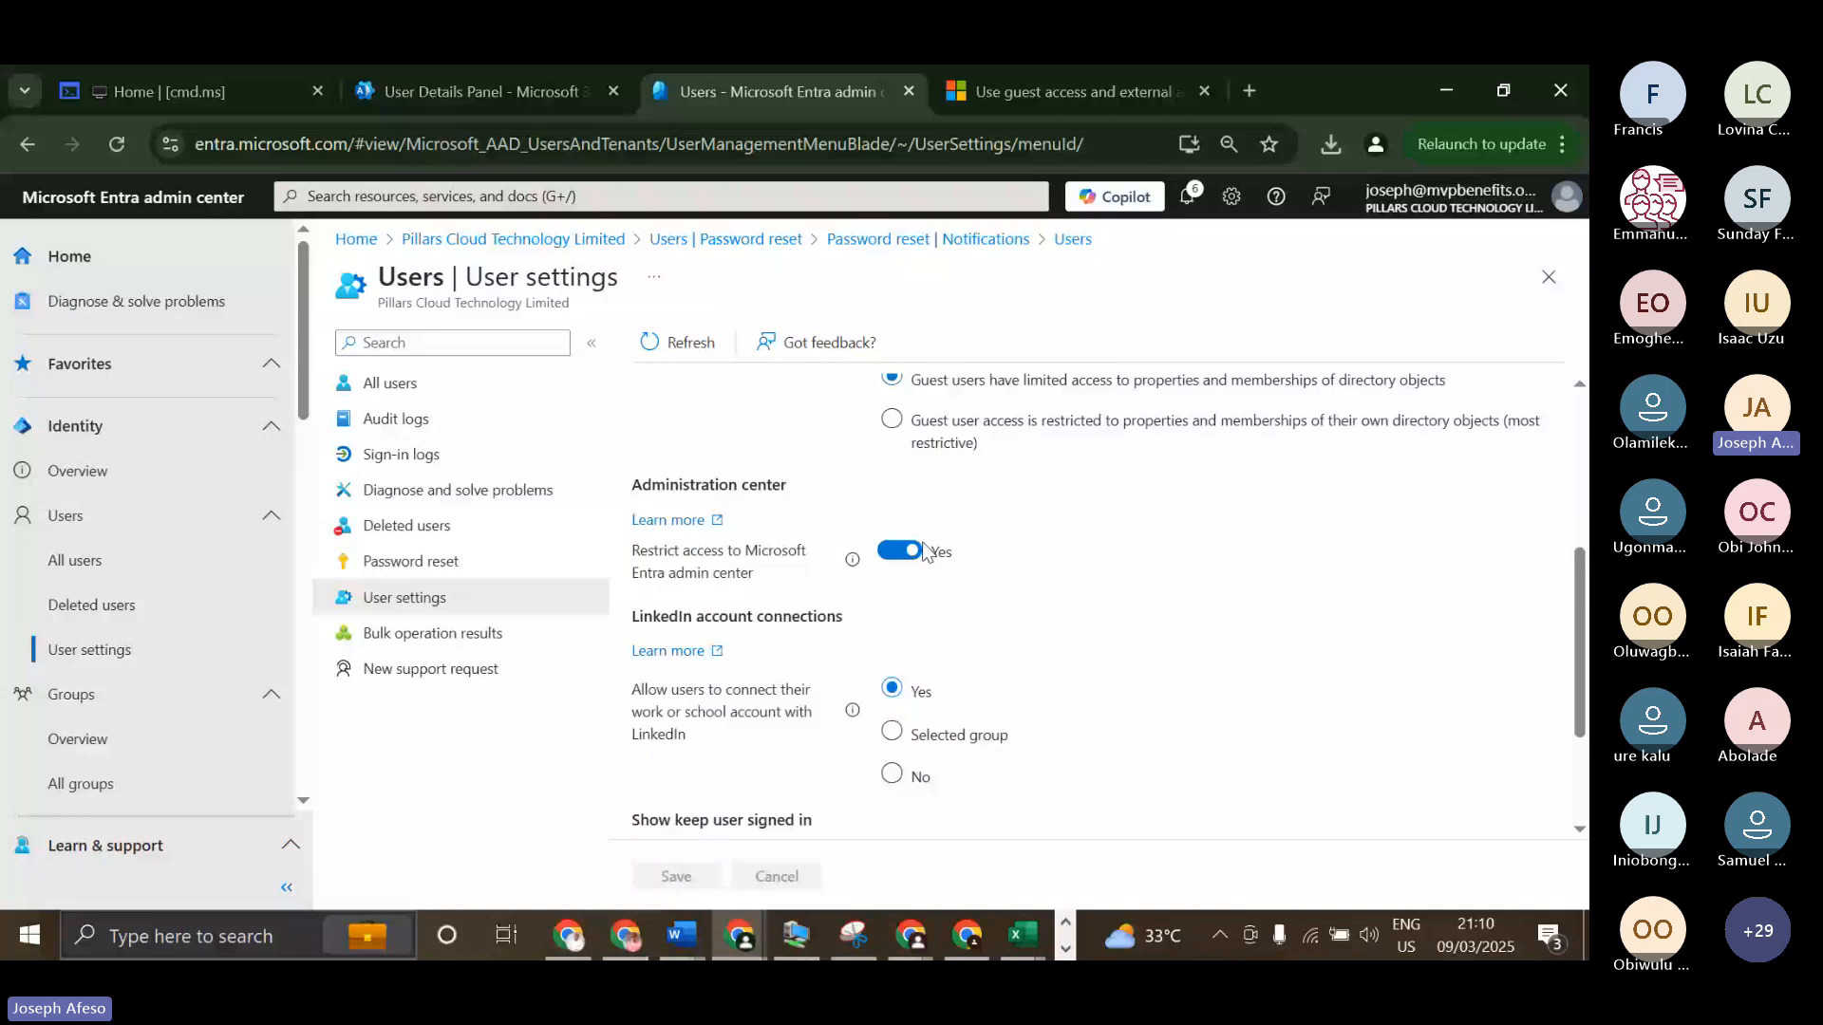
{"action": "scroll", "coordinate": [803, 572], "scroll_direction": "up", "scroll_amount": 2}
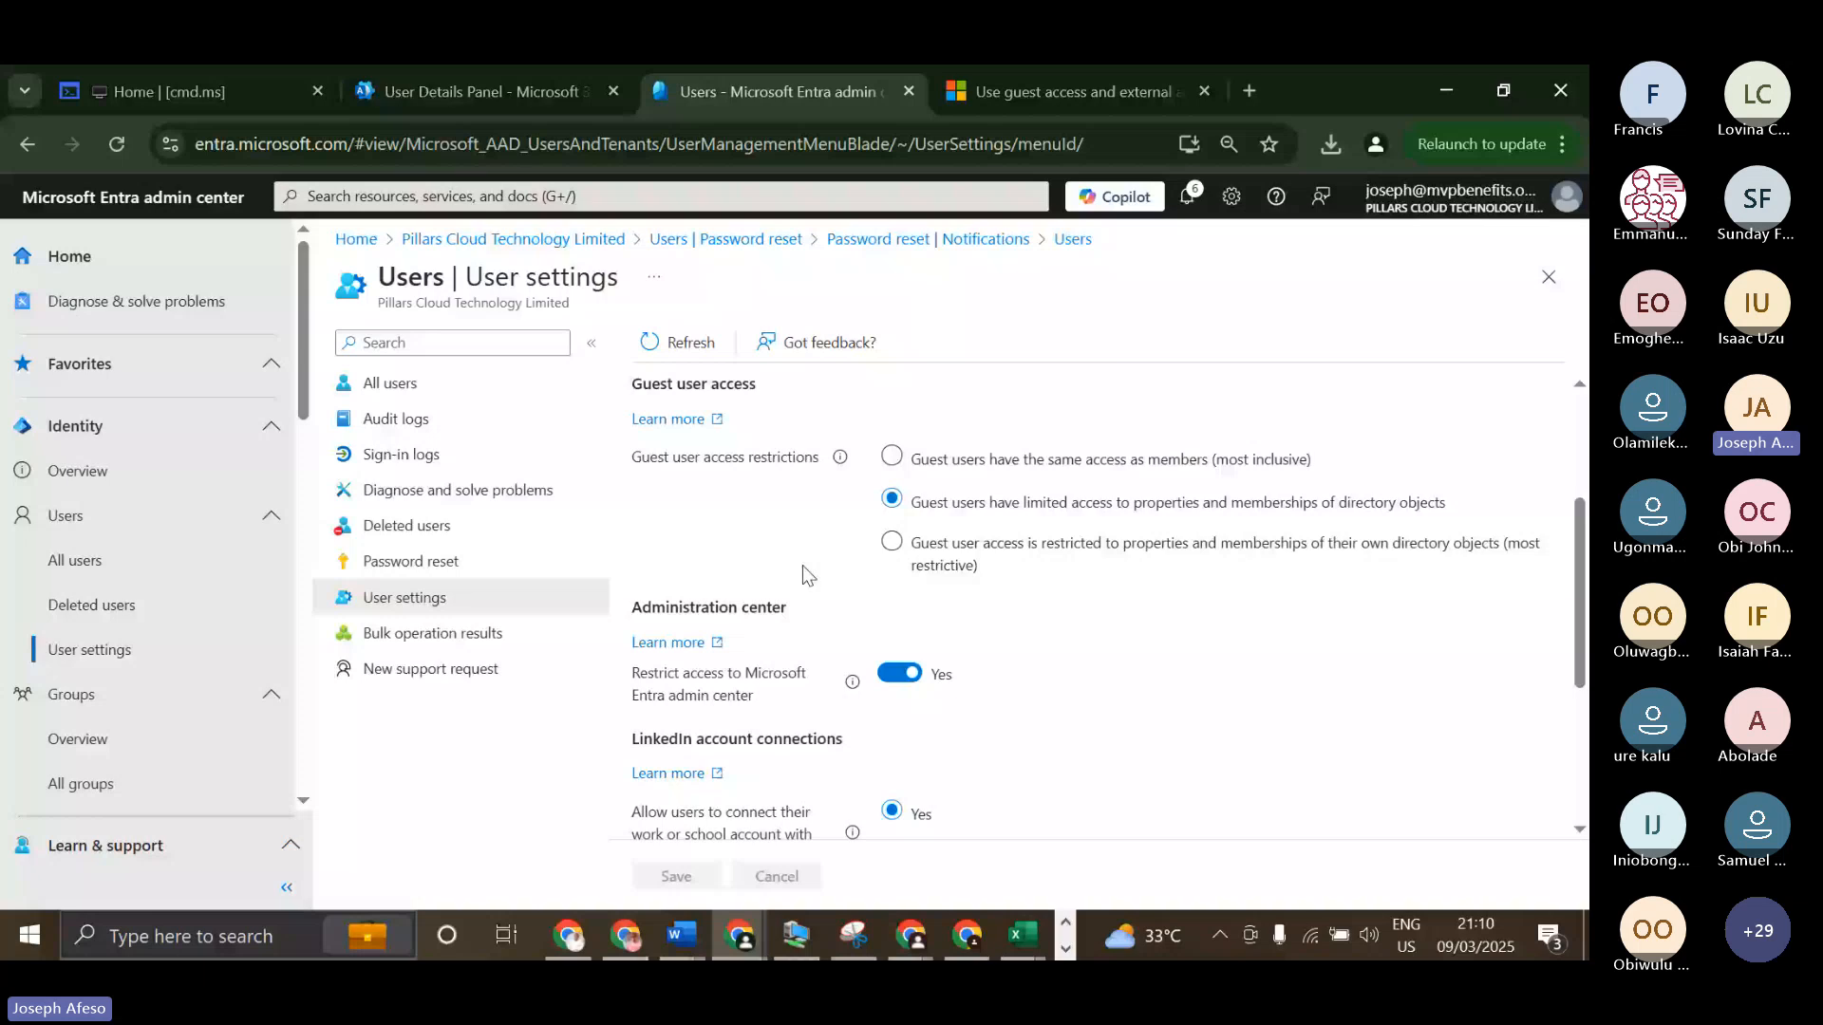
{"action": "scroll", "coordinate": [701, 582], "scroll_direction": "down", "scroll_amount": 2}
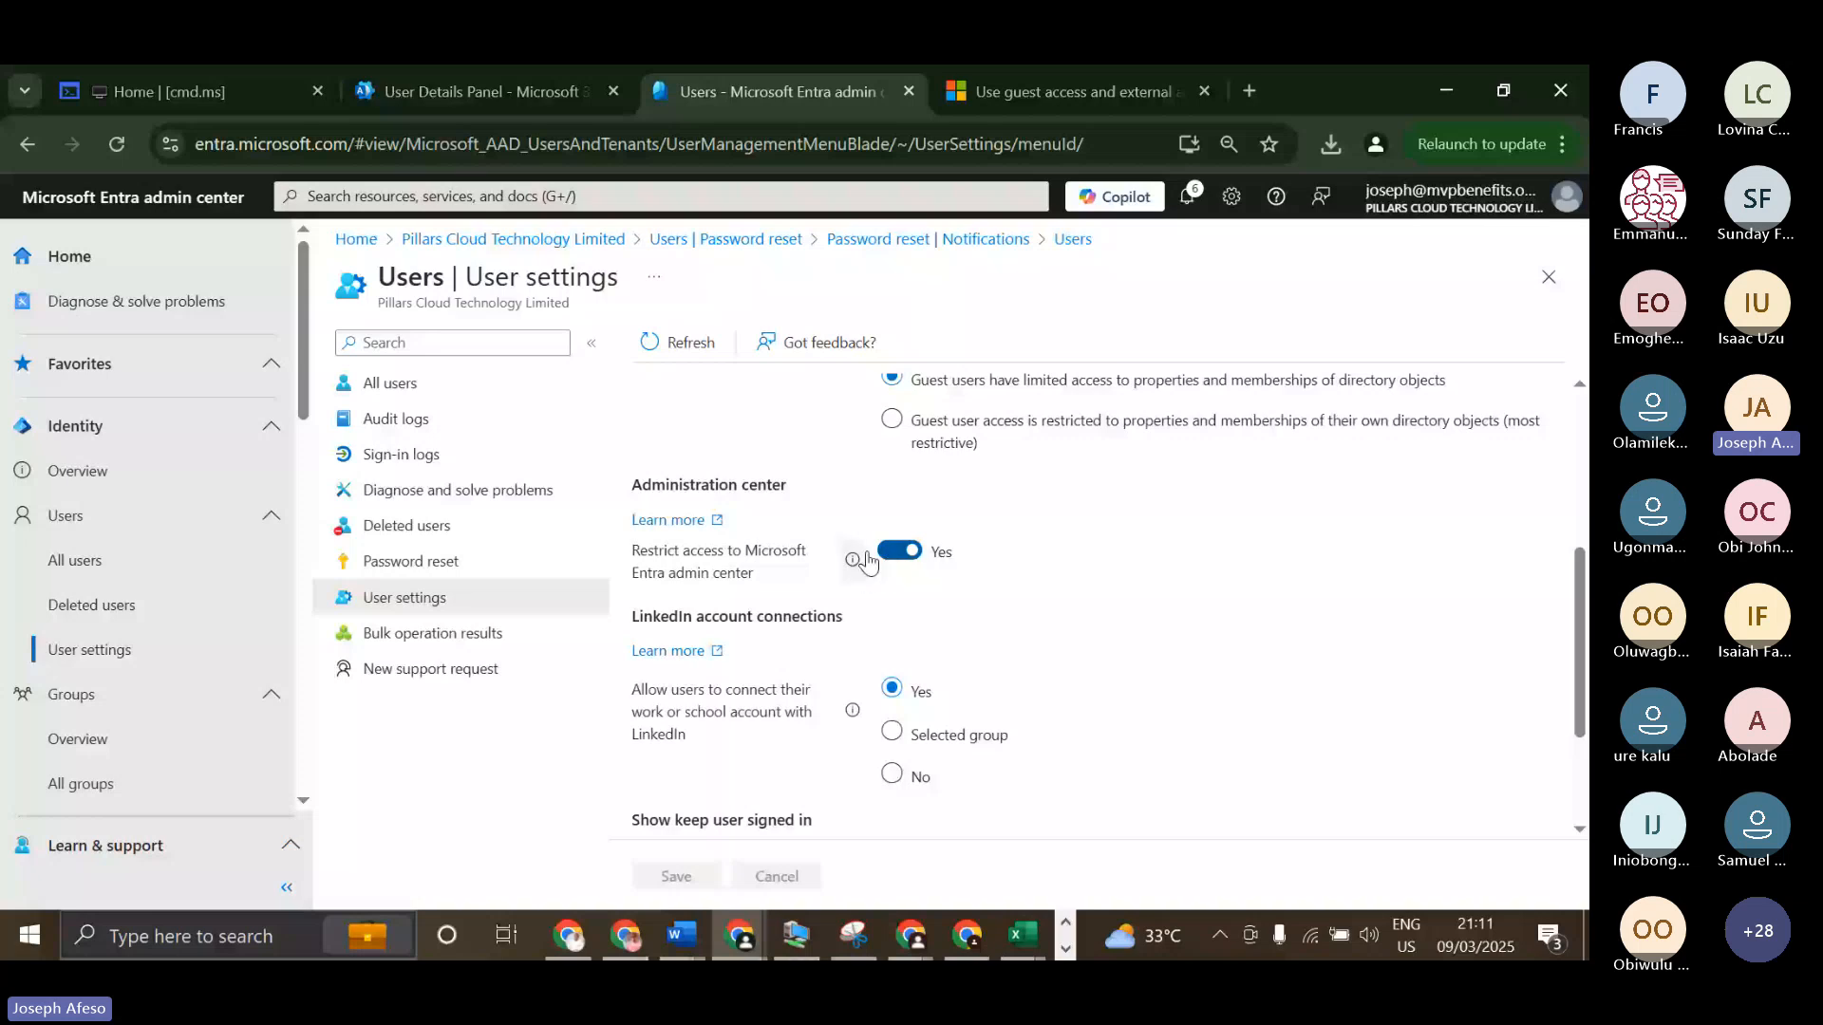
{"action": "left_click", "coordinate": [852, 564]}
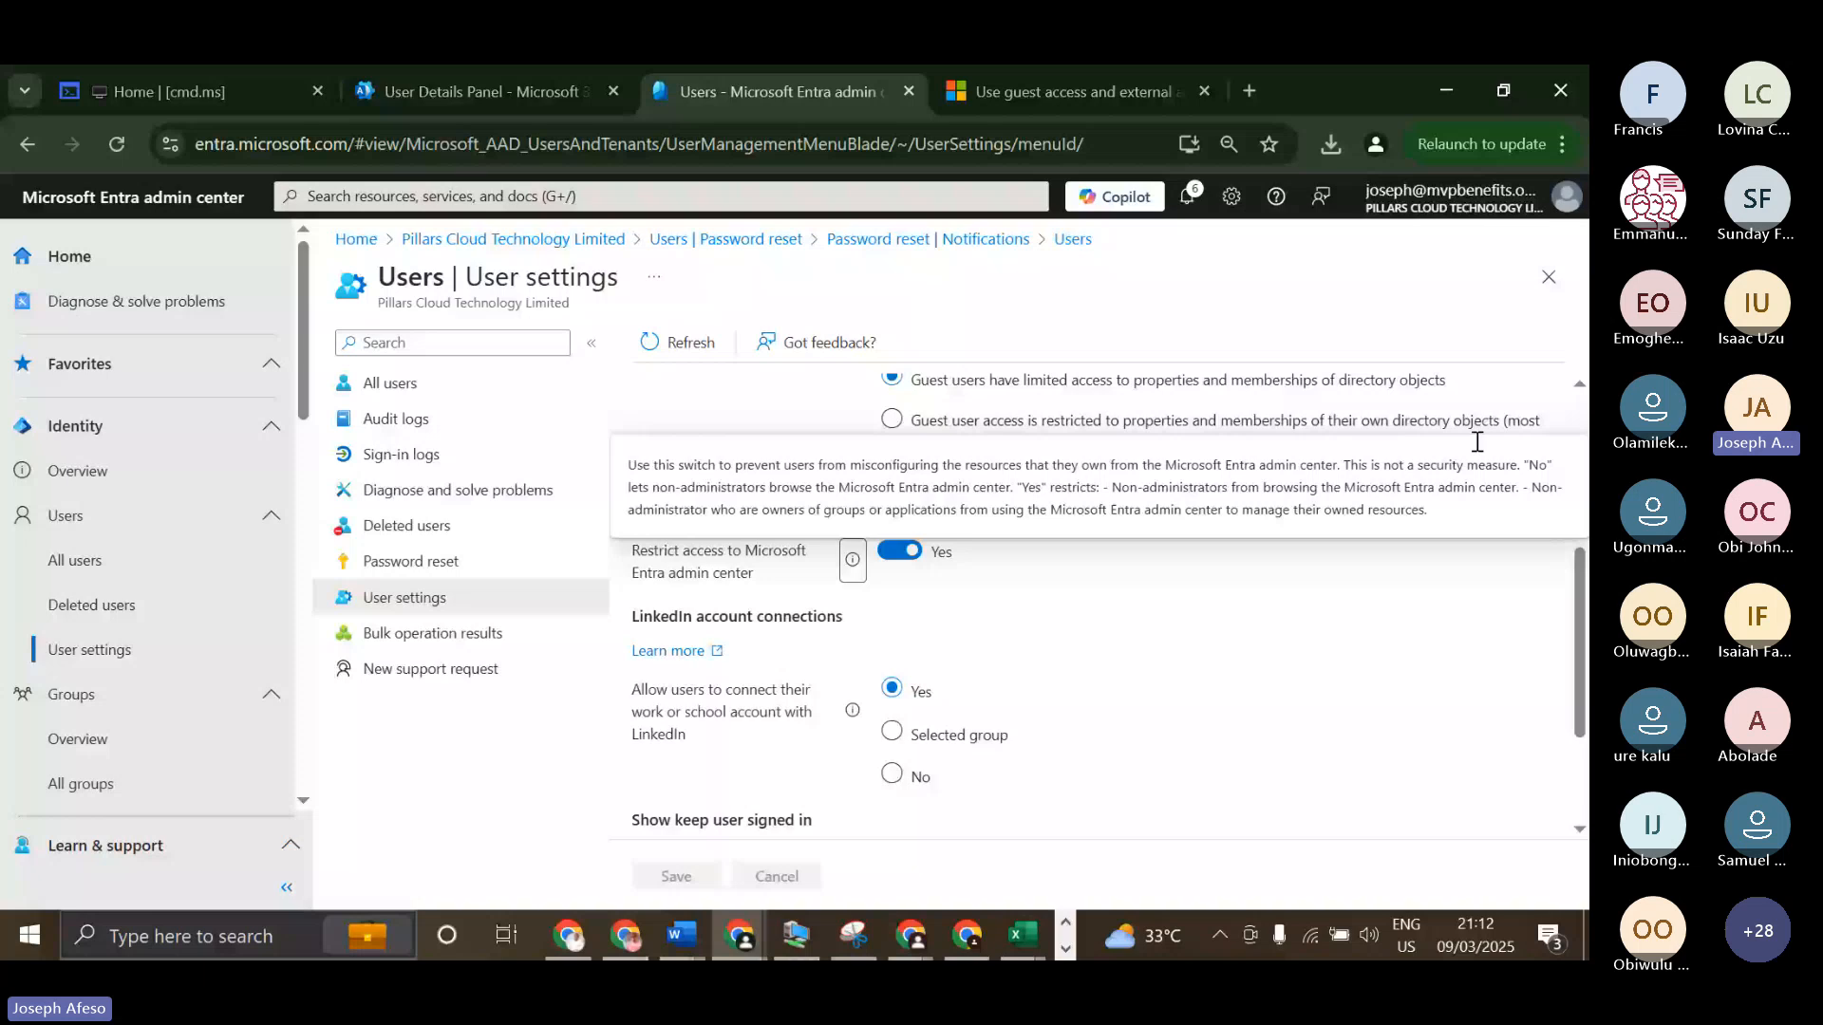
{"action": "left_click_drag", "start_coordinate": [1527, 487], "coordinate": [1545, 525]}
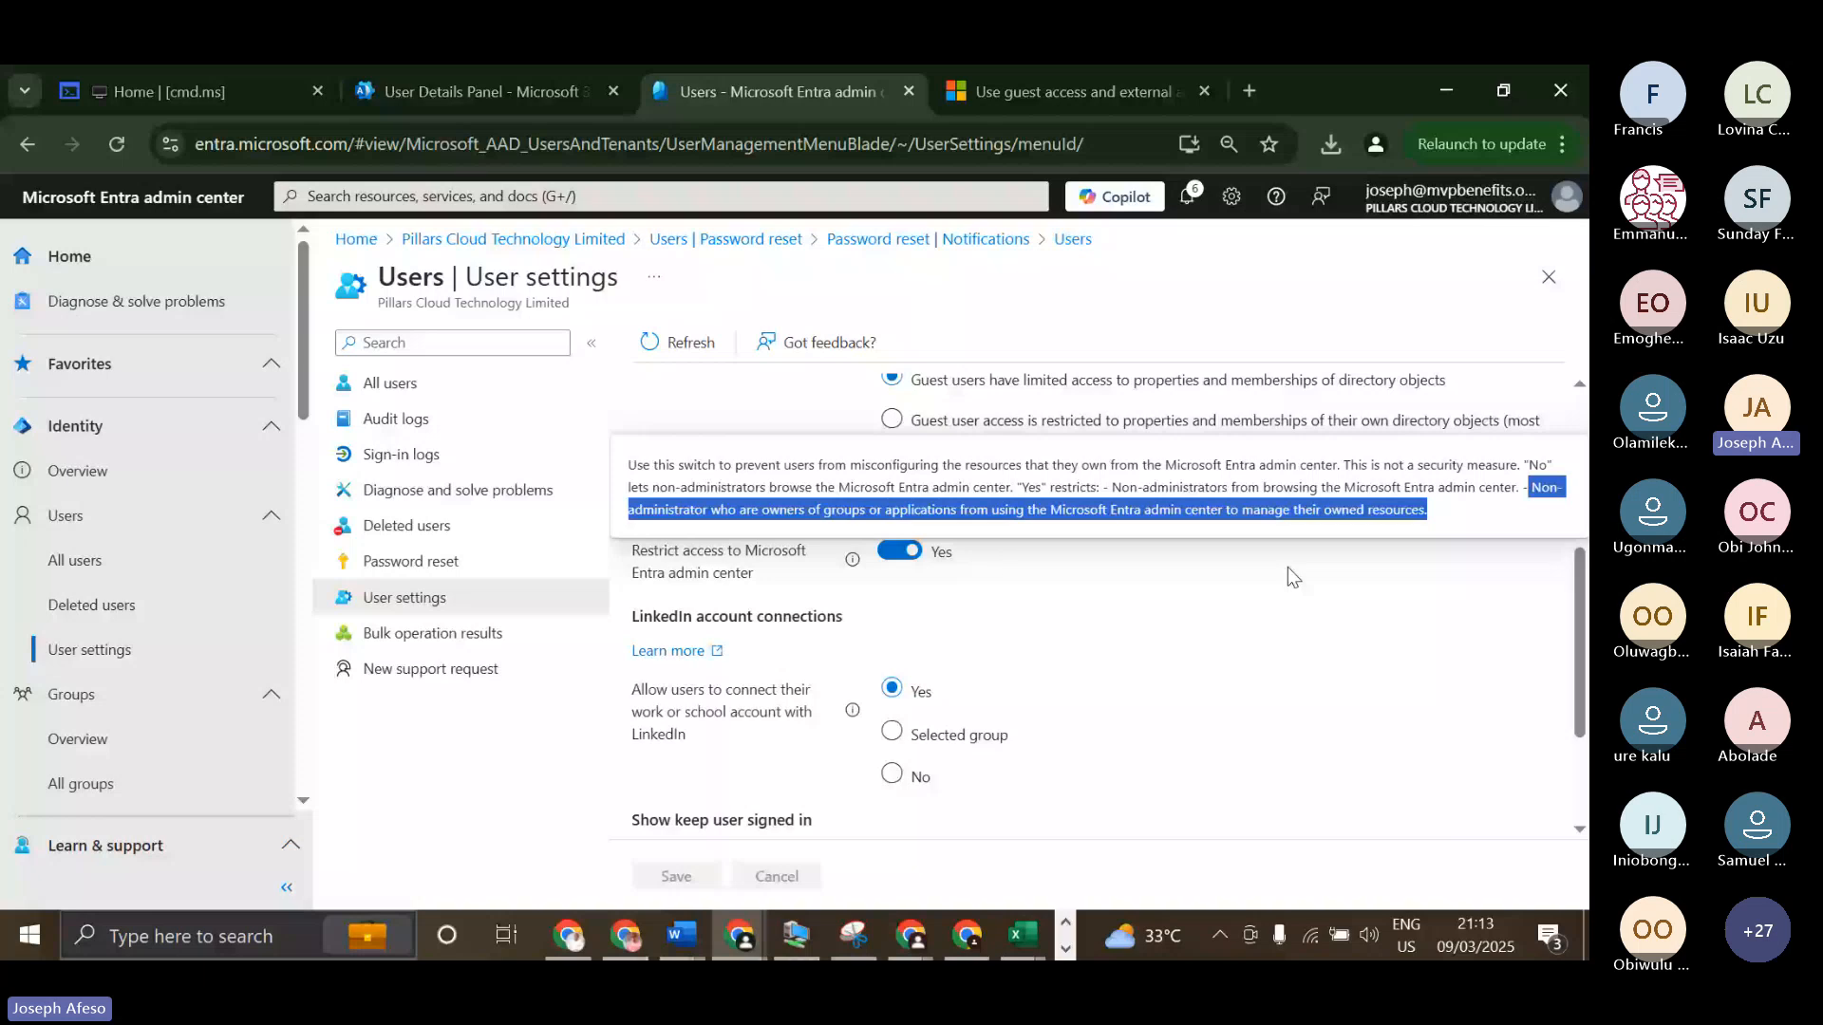
{"action": "left_click", "coordinate": [1159, 584]}
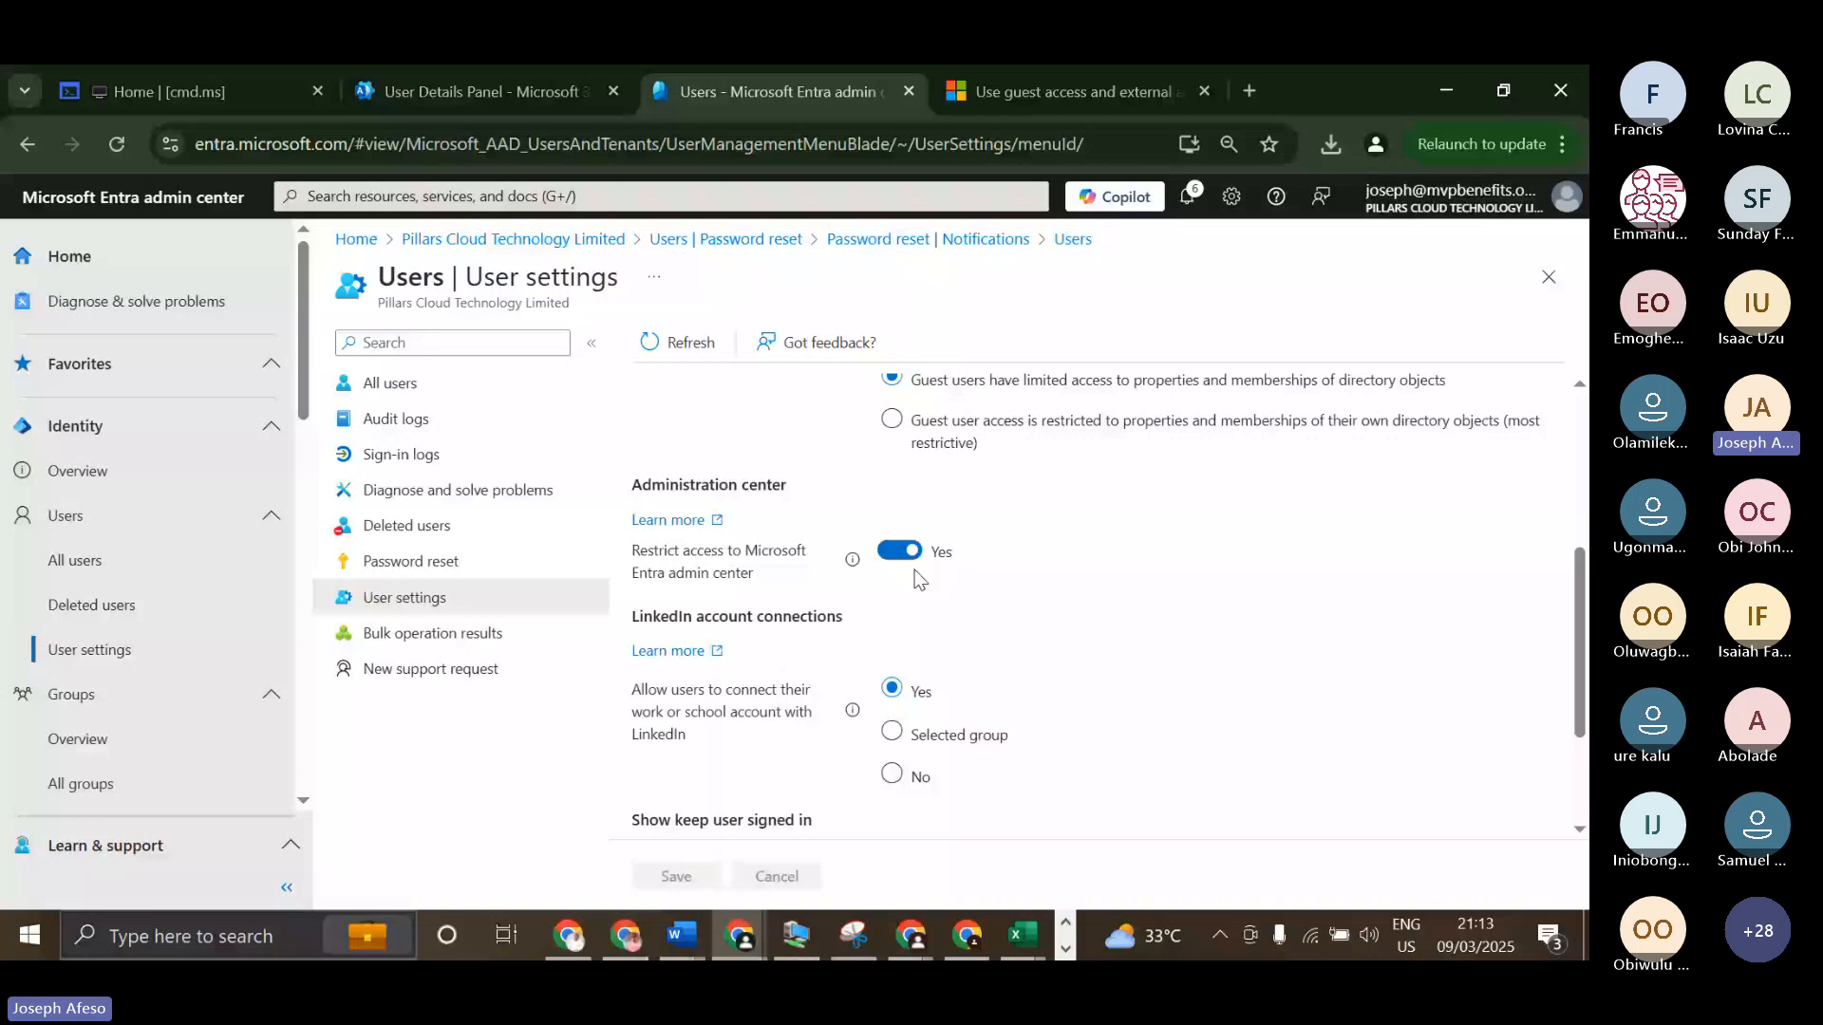
Examine the LinkedIn account connections, keep user signed in, external users and user features settings.
{"action": "scroll", "coordinate": [917, 578], "scroll_direction": "down", "scroll_amount": 1}
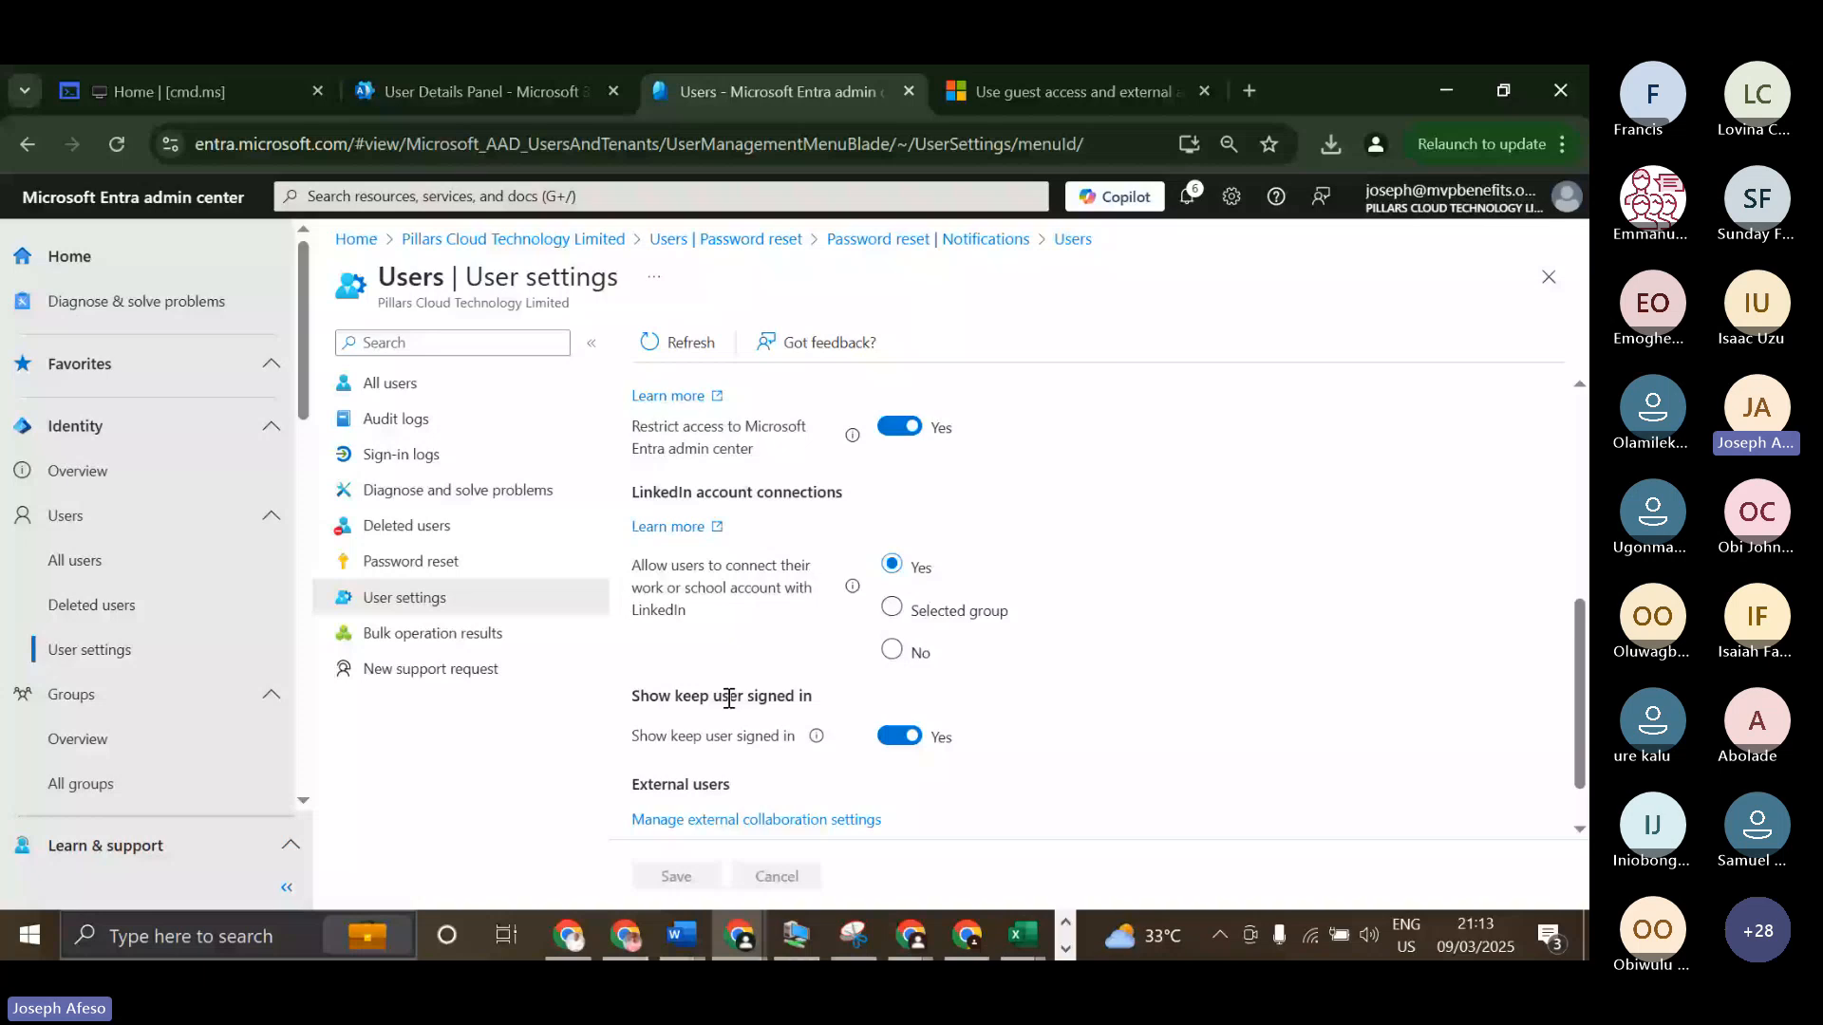
{"action": "scroll", "coordinate": [728, 700], "scroll_direction": "down", "scroll_amount": 1}
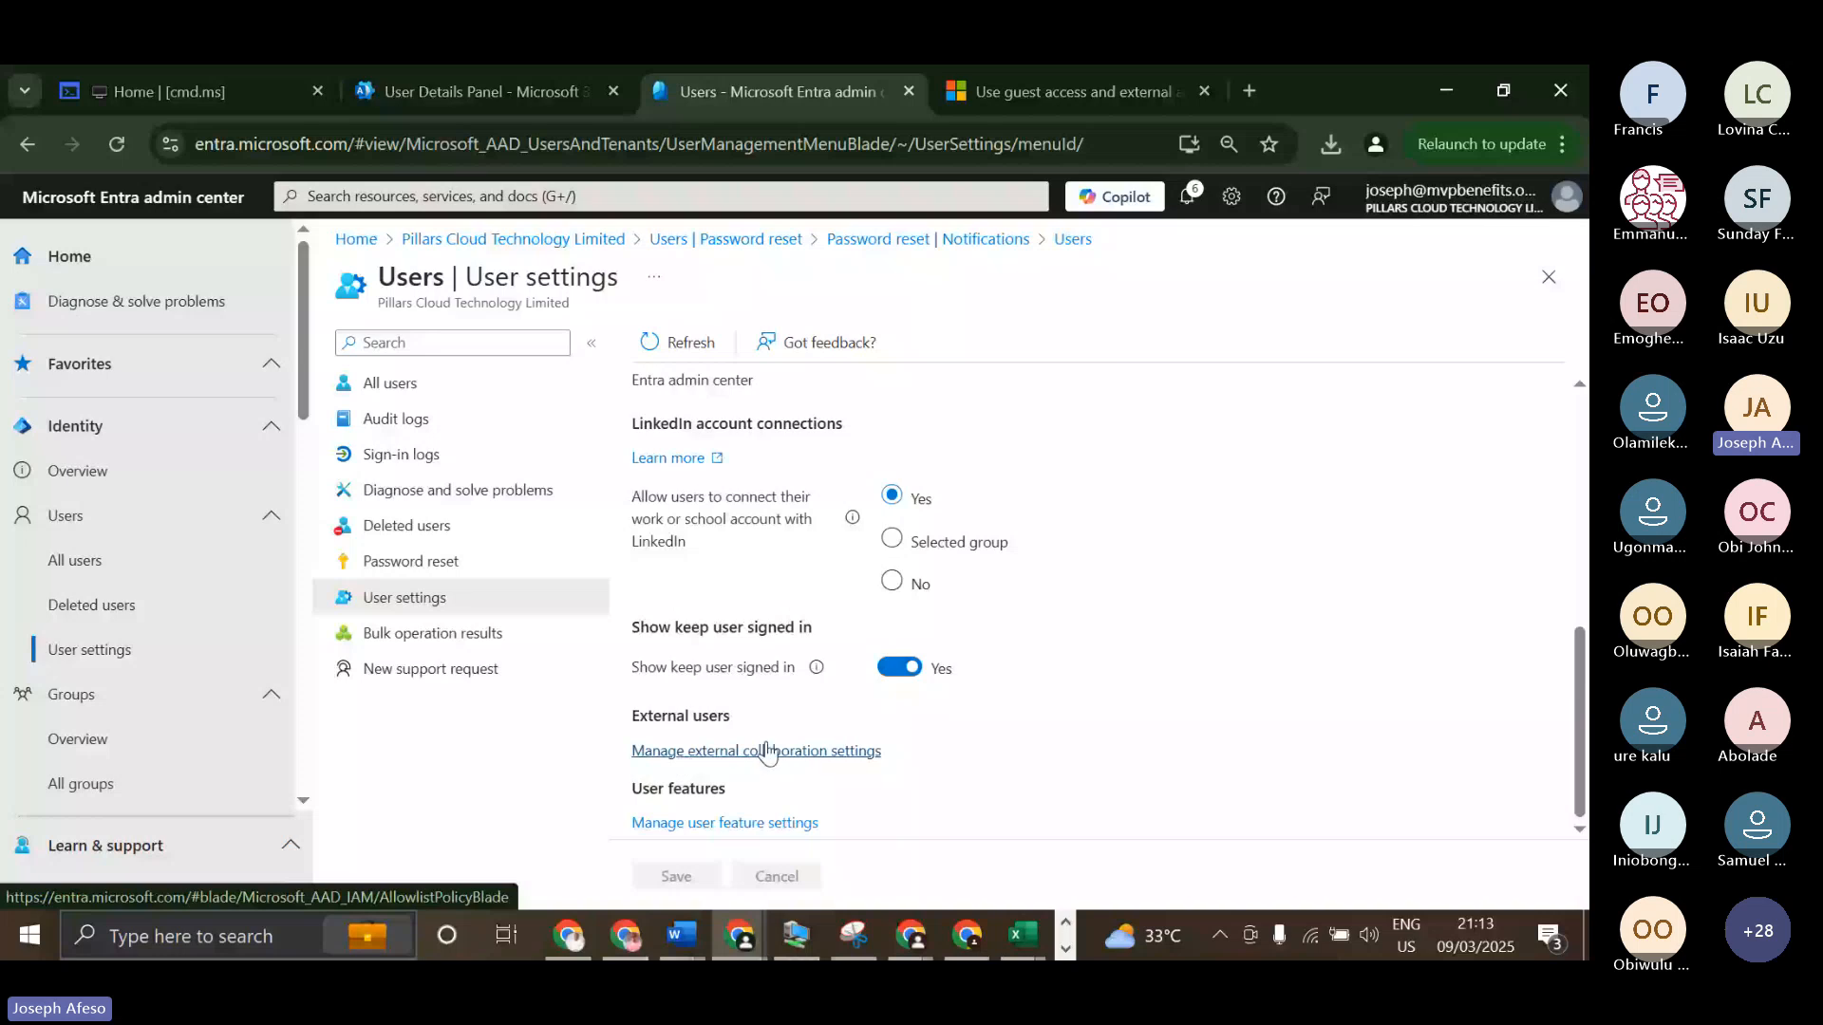
{"action": "right_click", "coordinate": [768, 753]}
{"action": "left_click", "coordinate": [1286, 652]}
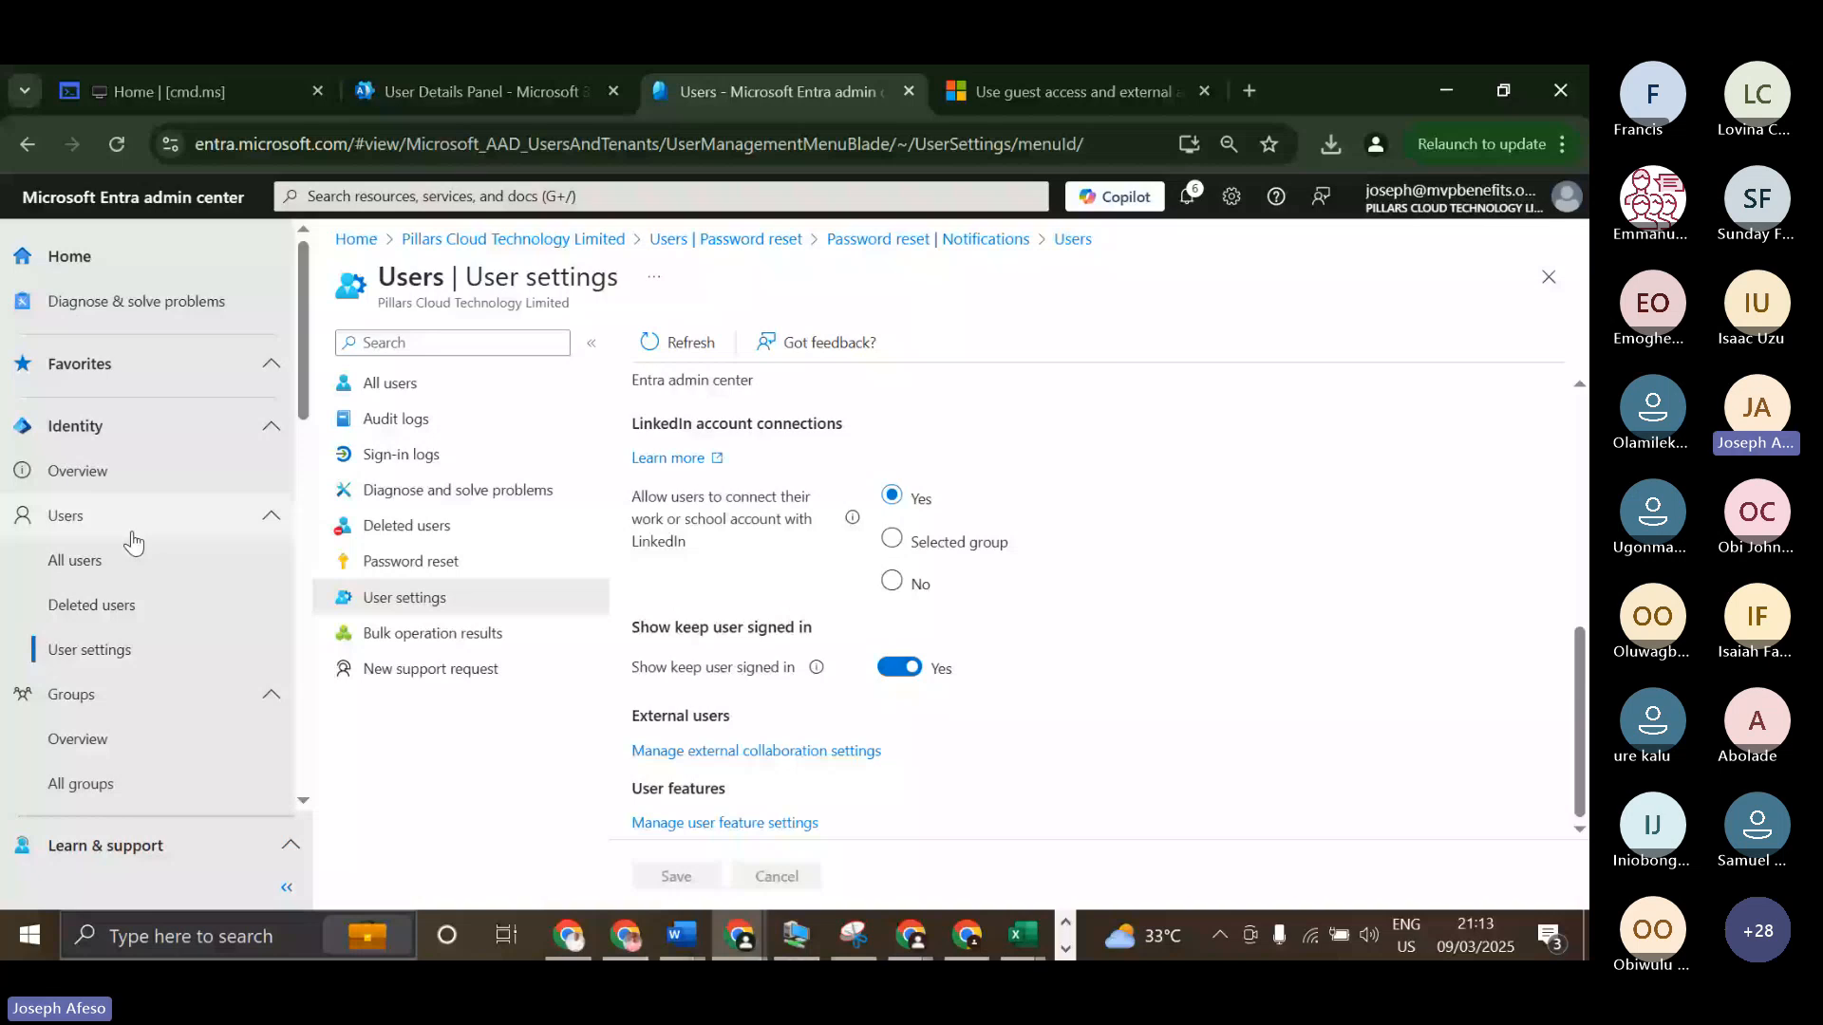
{"action": "scroll", "coordinate": [133, 541], "scroll_direction": "down", "scroll_amount": 3}
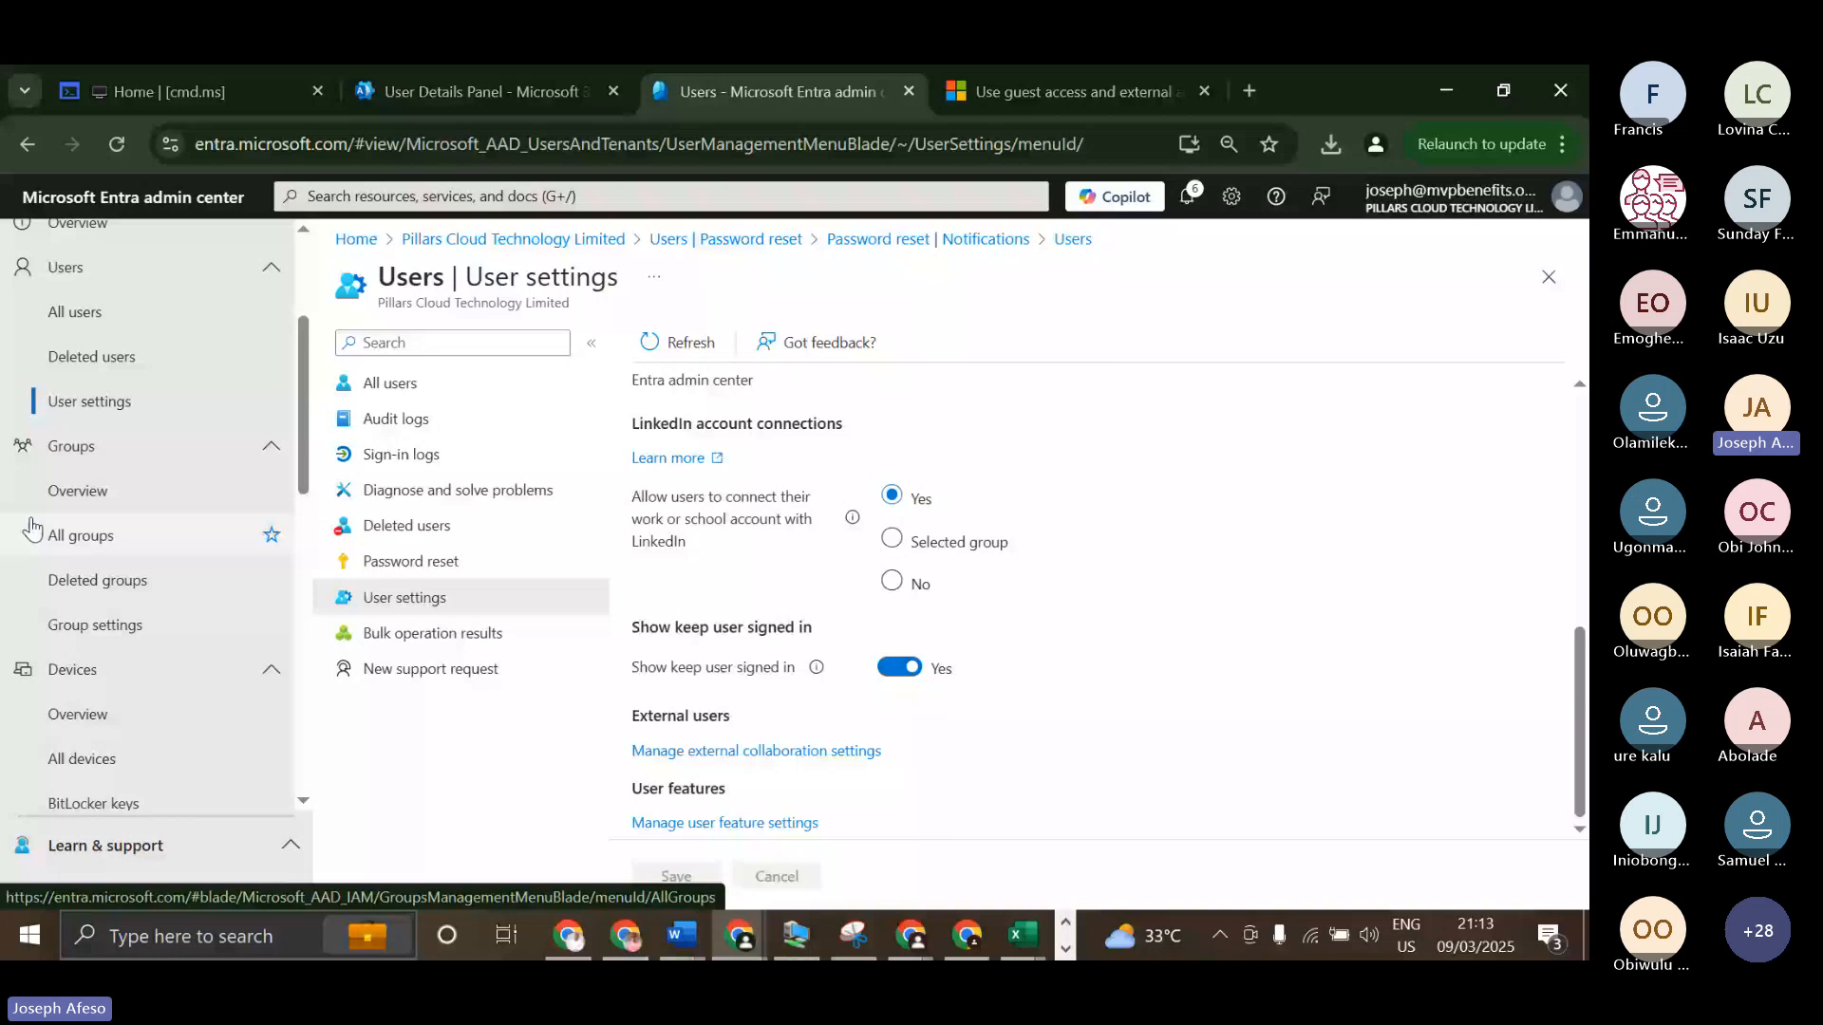
Open the Groups overview in Entra, and switch to the Microsoft 365 admin center's active teams and groups page.
{"action": "left_click", "coordinate": [34, 528]}
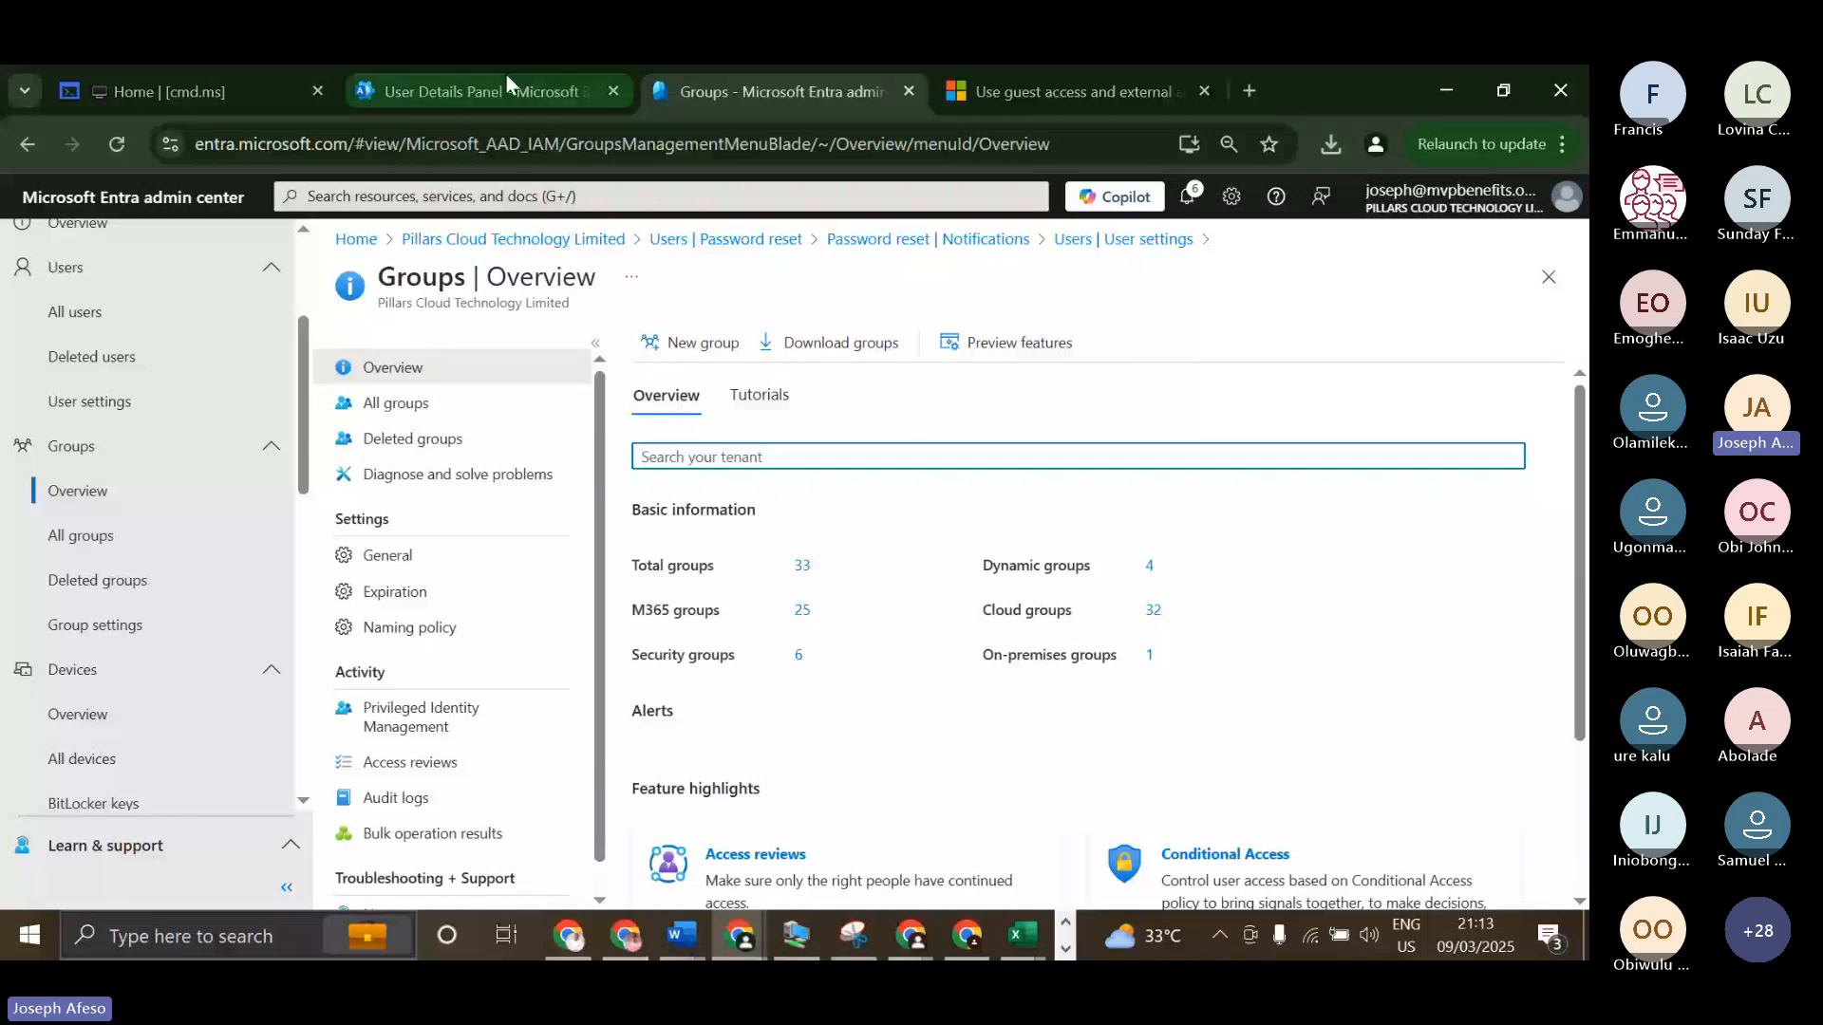
{"action": "mouse_move", "coordinate": [506, 76]}
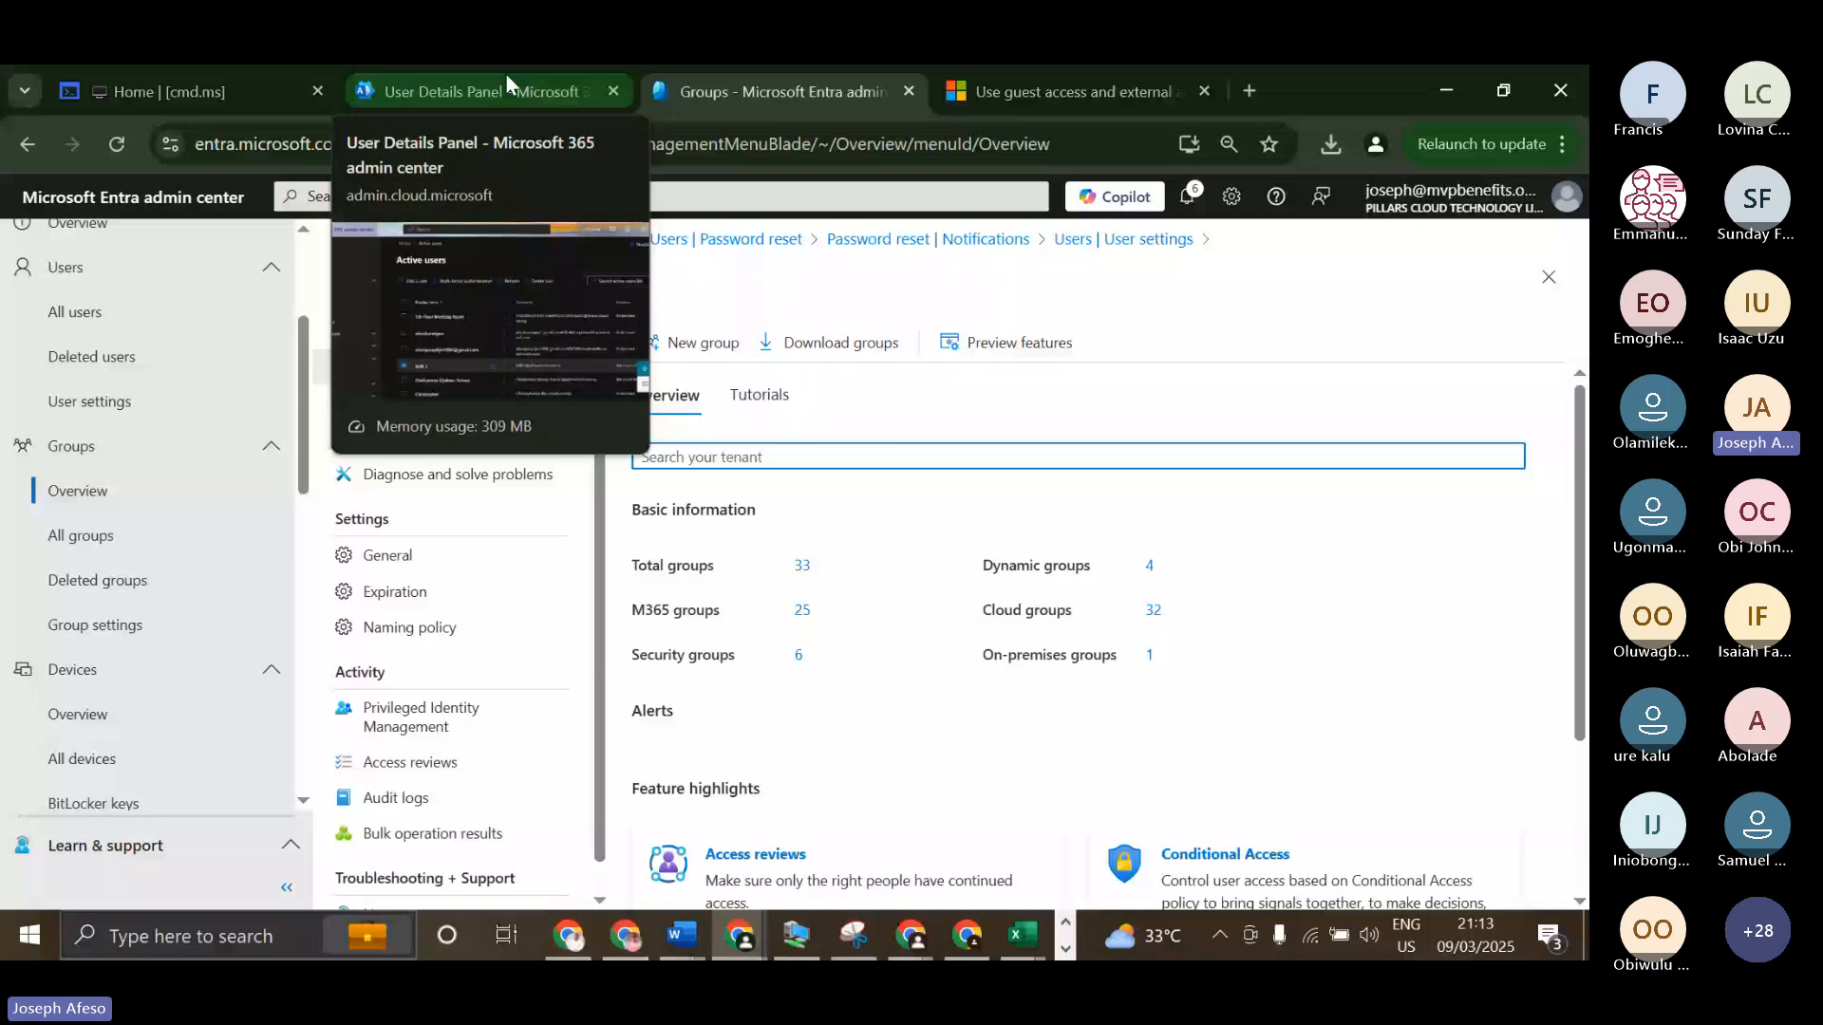
{"action": "left_click", "coordinate": [506, 78]}
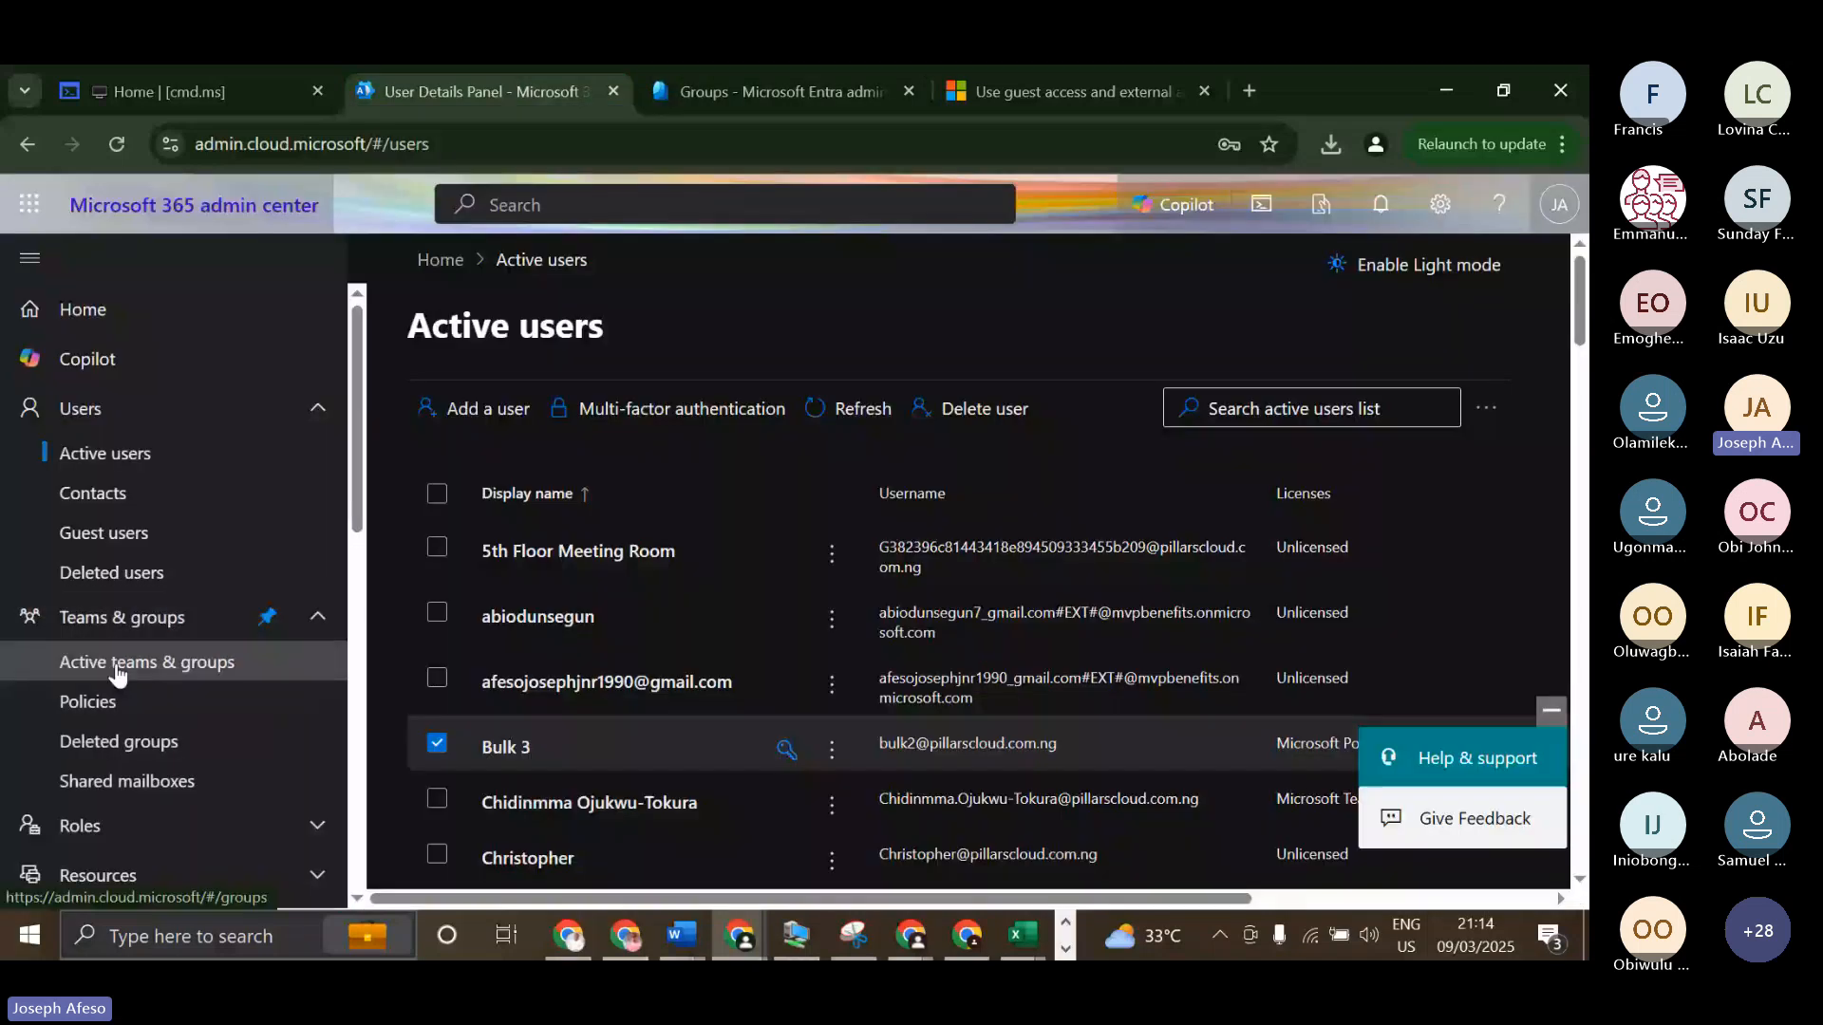
{"action": "left_click", "coordinate": [117, 673]}
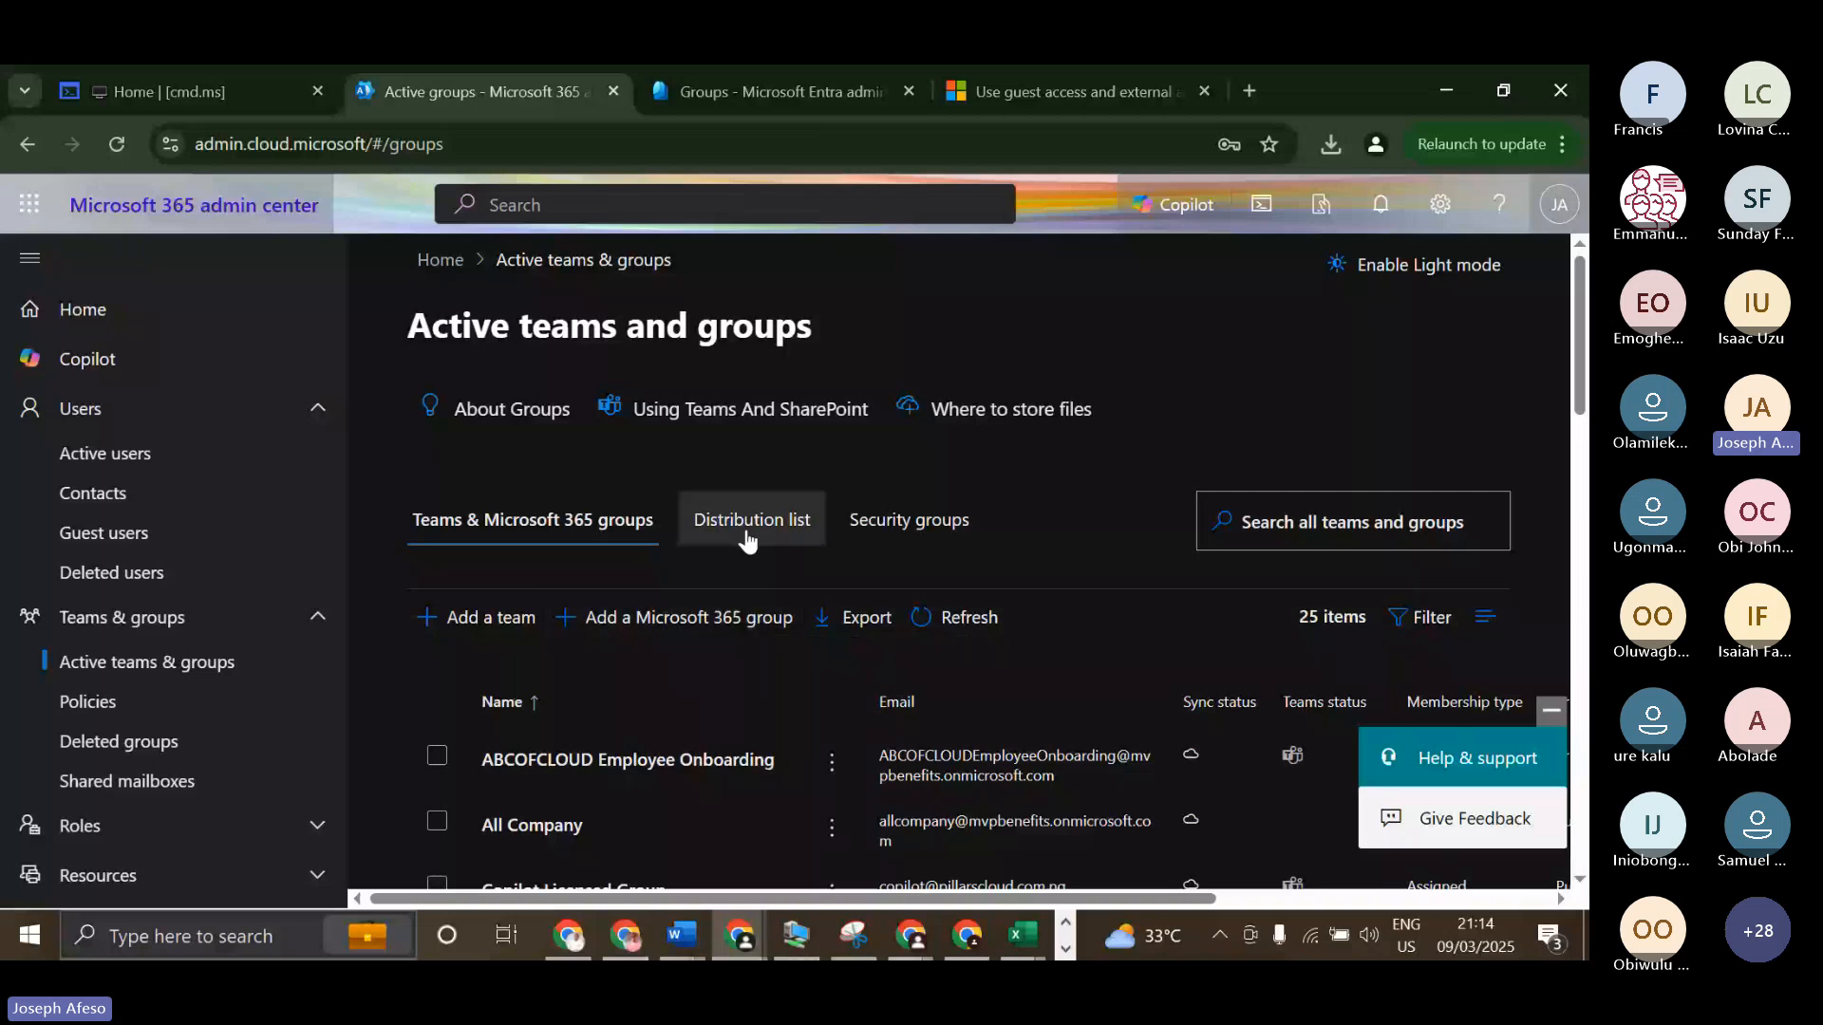
Switch to Paint and draw a large black rounded rectangle on the blank canvas.
{"action": "left_click", "coordinate": [1066, 930]}
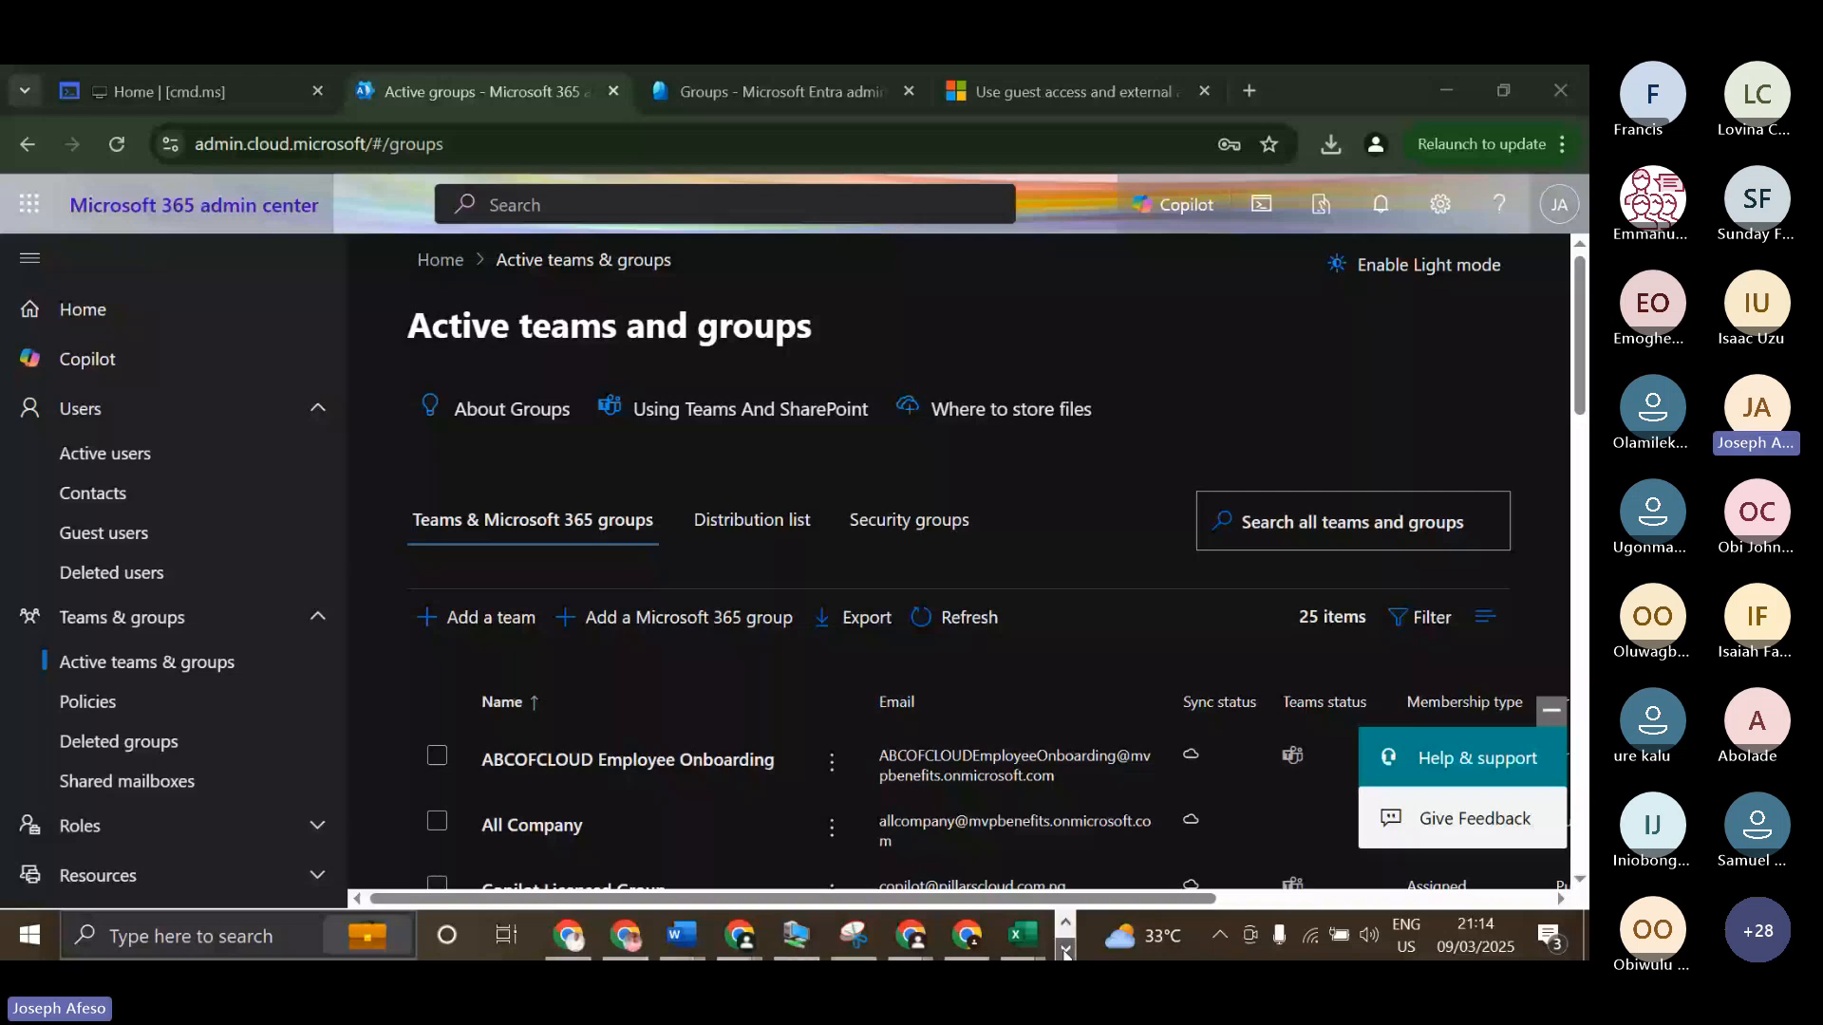
{"action": "left_click", "coordinate": [1065, 949]}
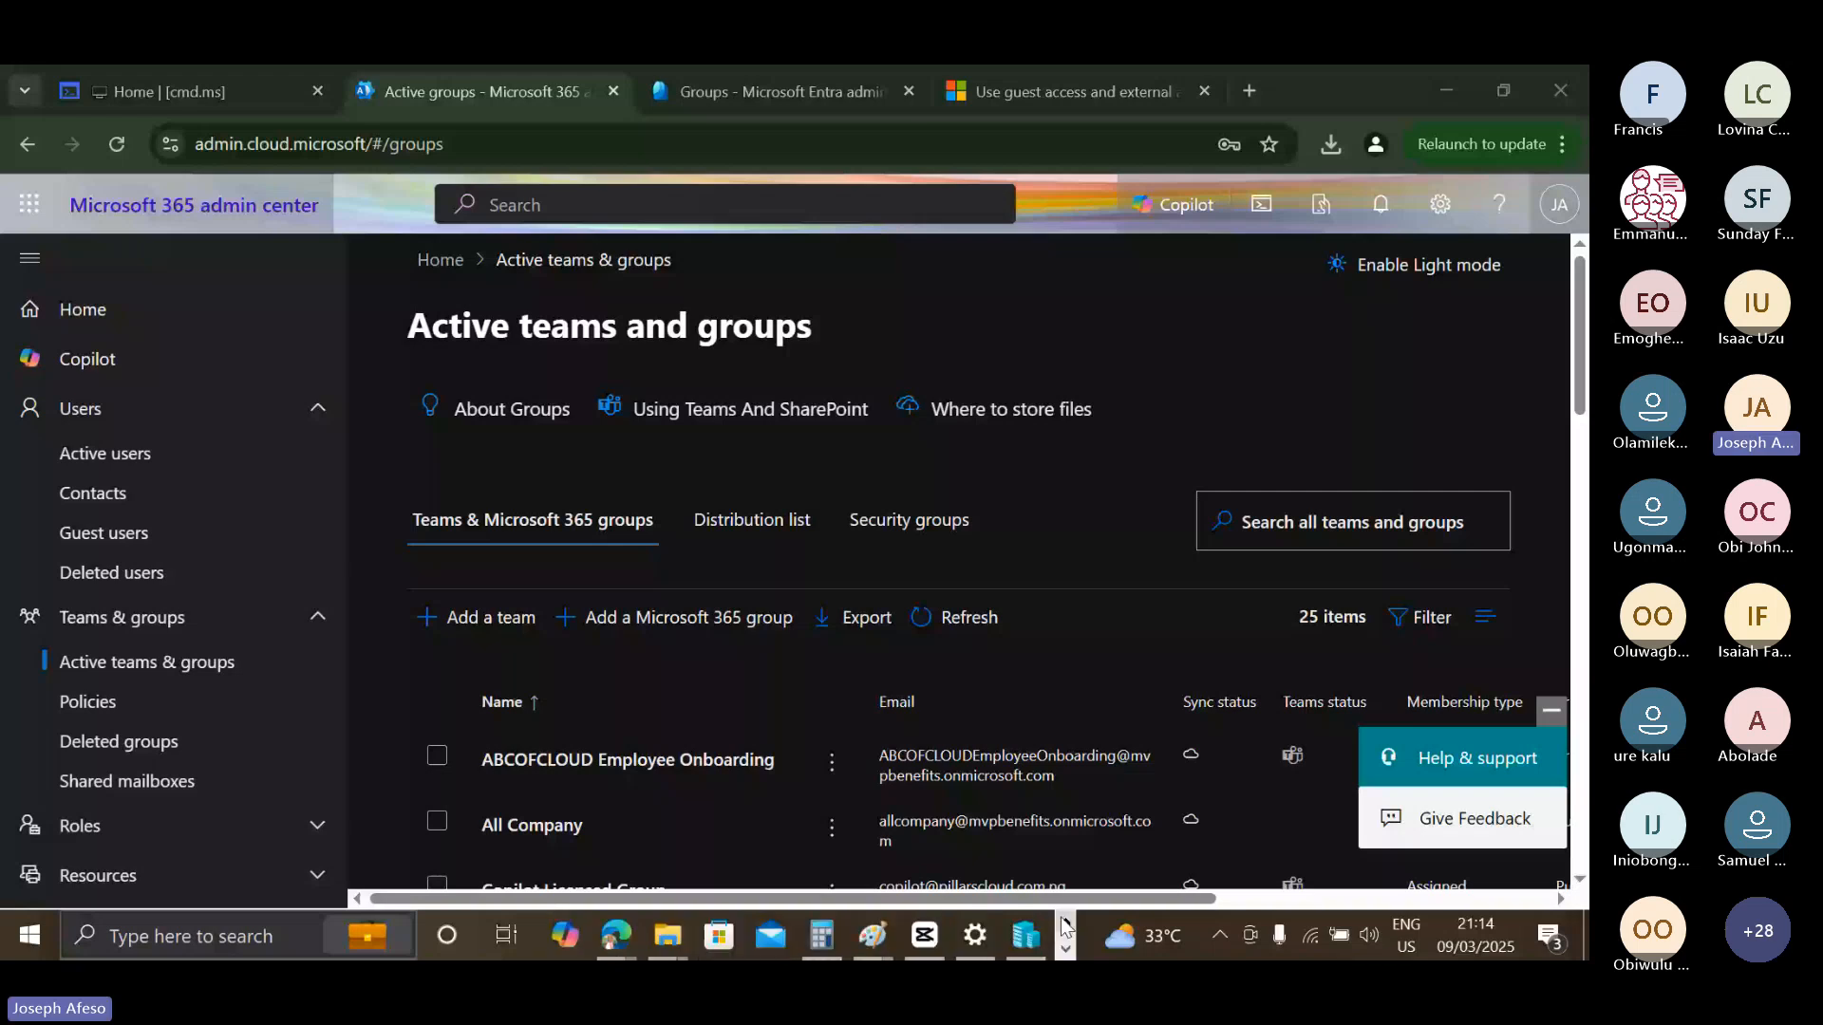
{"action": "key", "text": "super"}
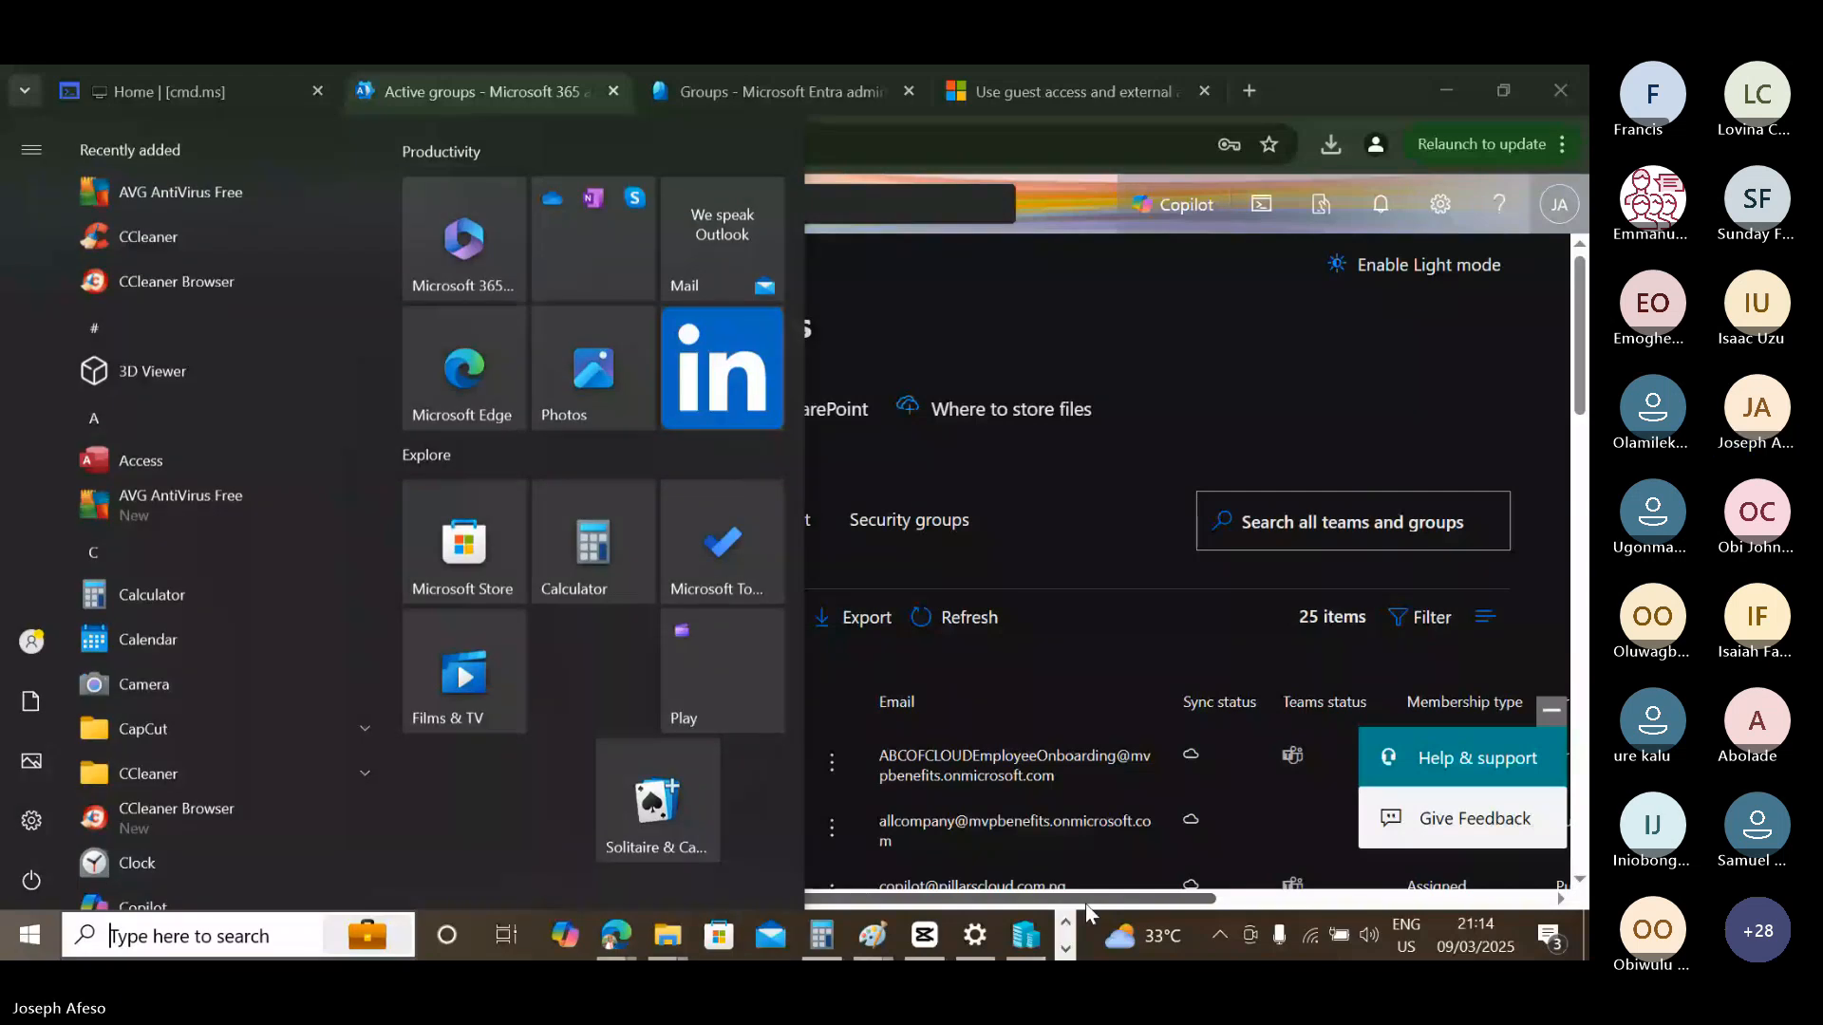
{"action": "key", "text": "super"}
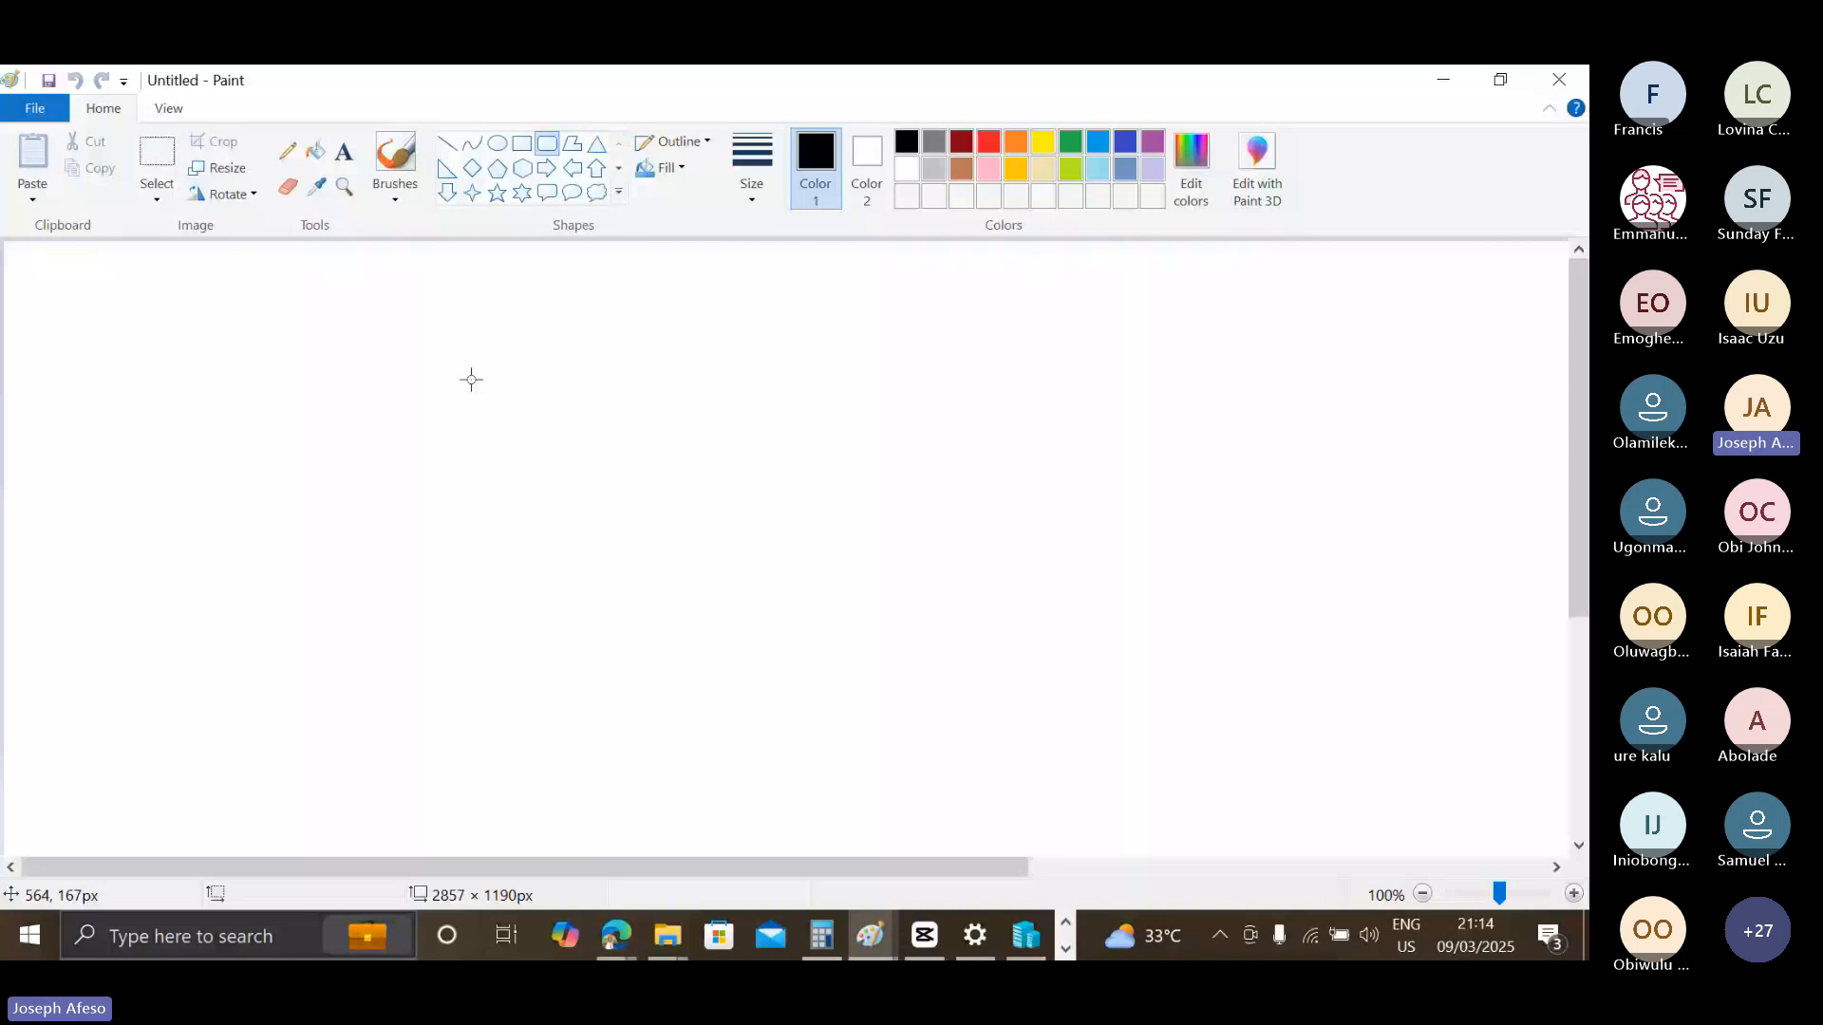
{"action": "left_click_drag", "start_coordinate": [457, 365], "coordinate": [754, 720]}
Scatter black ovals of varying sizes inside the rounded rectangle to represent the group's members.
{"action": "left_click_drag", "start_coordinate": [511, 399], "coordinate": [555, 457]}
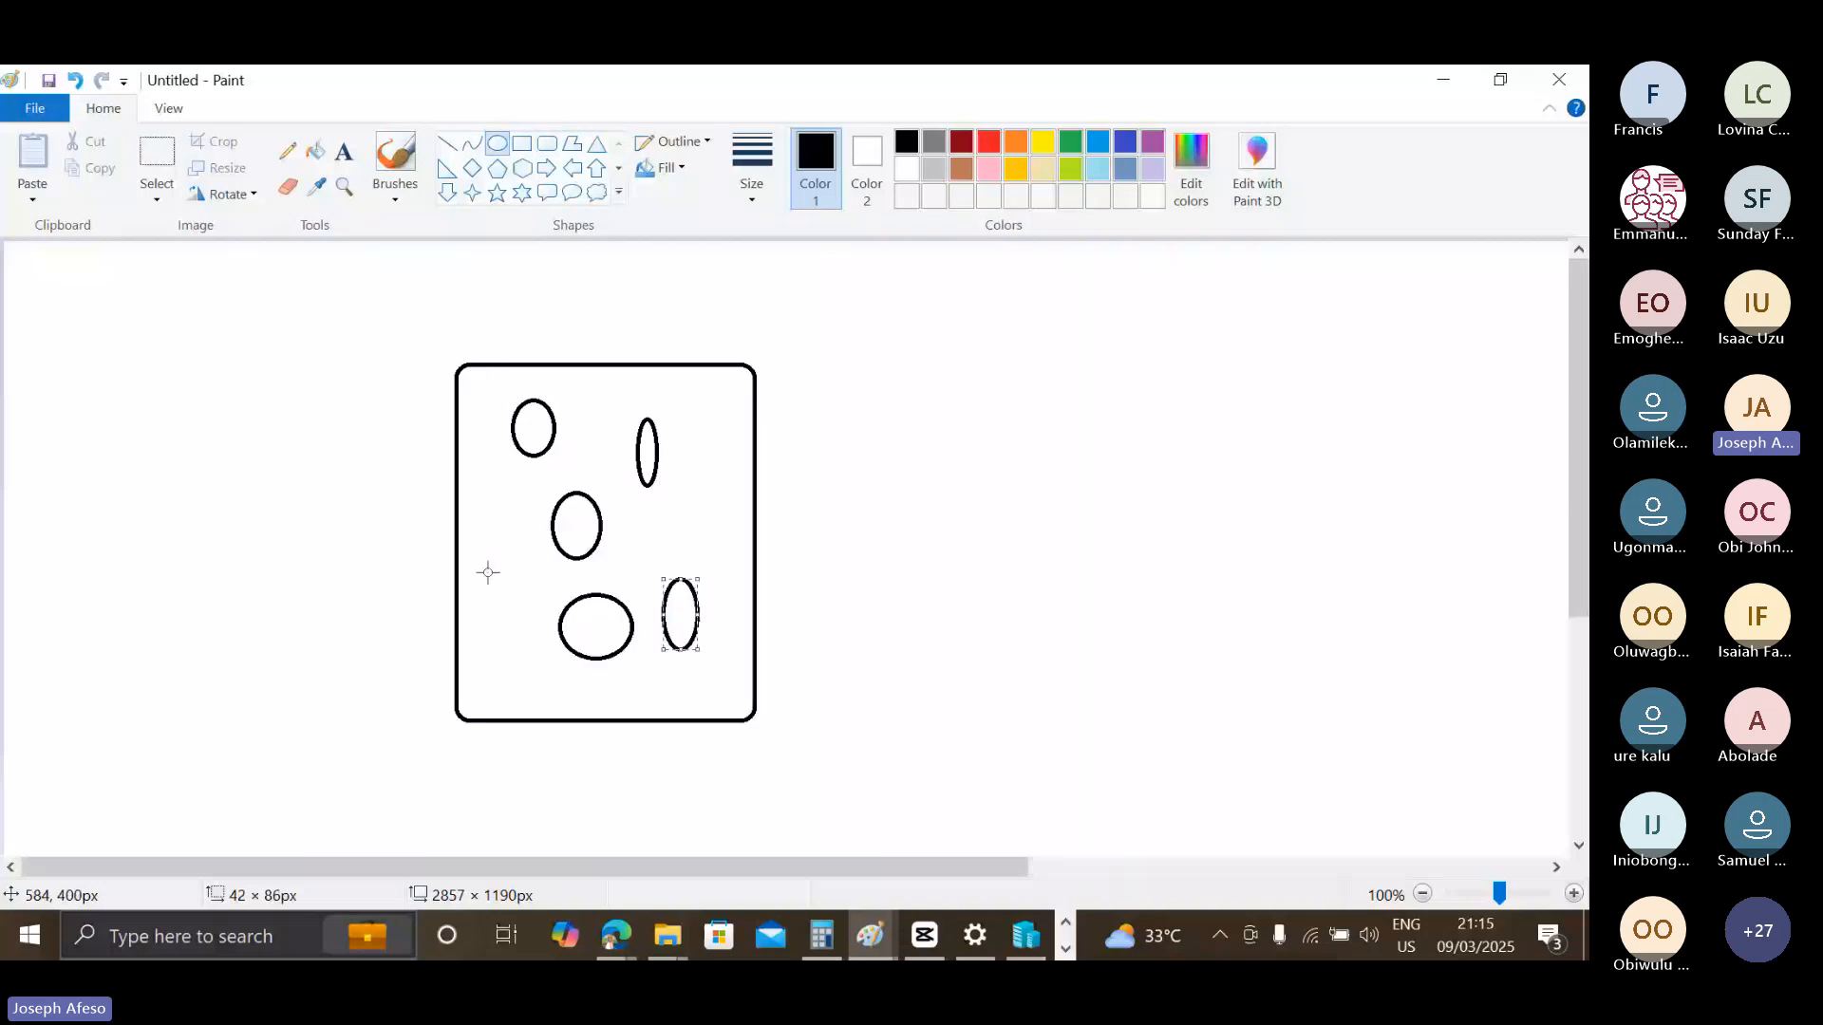
{"action": "left_click_drag", "start_coordinate": [476, 480], "coordinate": [499, 504]}
{"action": "left_click_drag", "start_coordinate": [484, 406], "coordinate": [518, 466]}
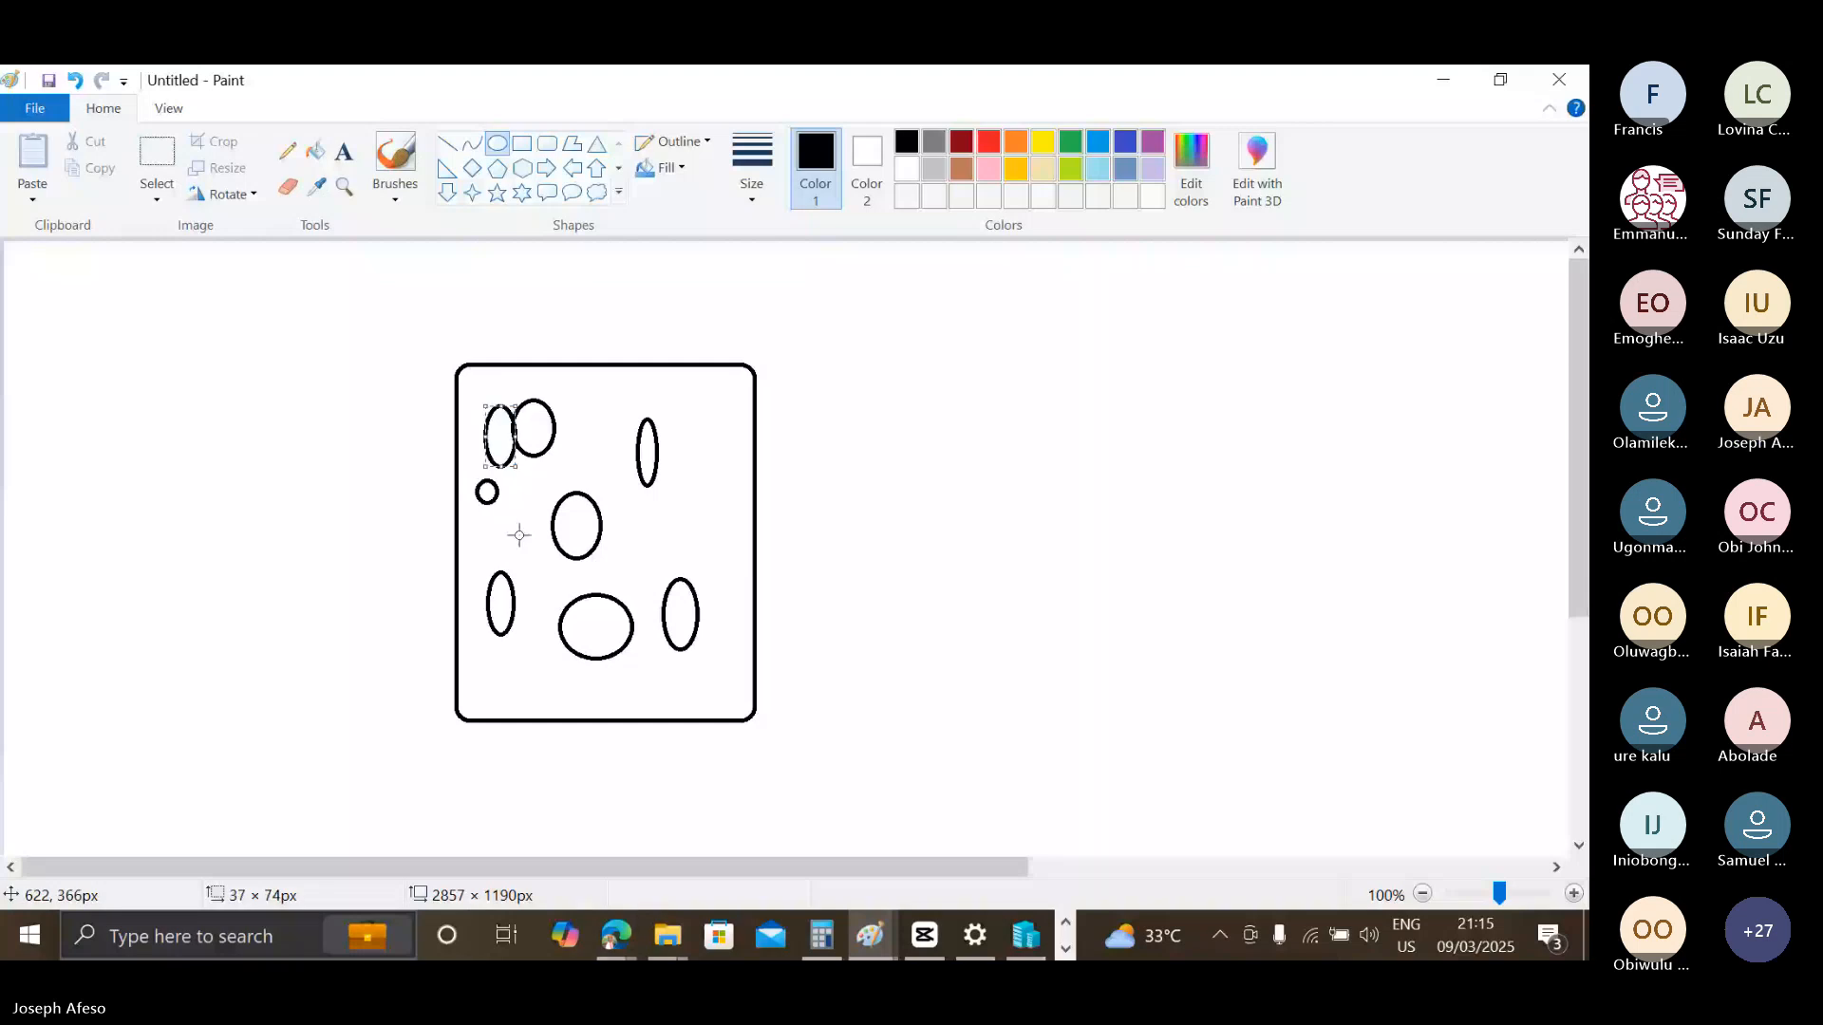
{"action": "left_click_drag", "start_coordinate": [516, 502], "coordinate": [546, 576]}
{"action": "left_click_drag", "start_coordinate": [601, 417], "coordinate": [636, 492]}
{"action": "left_click_drag", "start_coordinate": [686, 515], "coordinate": [711, 571]}
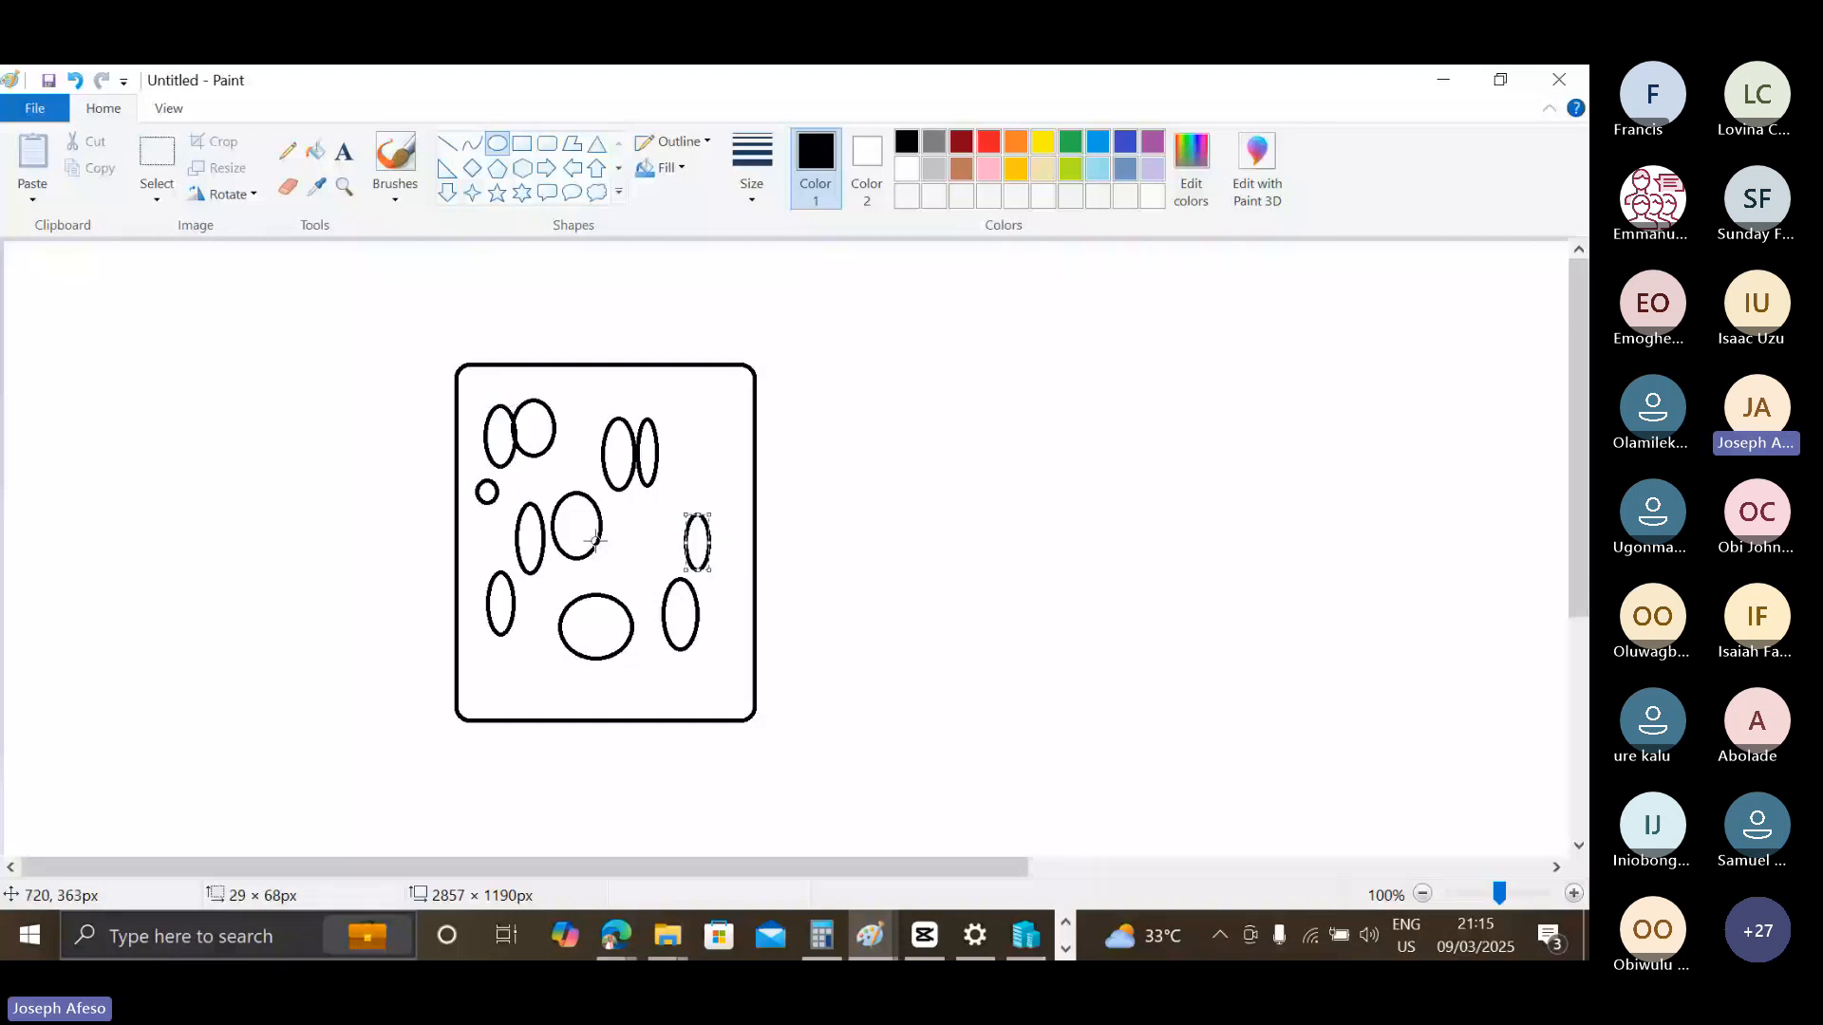
{"action": "left_click_drag", "start_coordinate": [594, 540], "coordinate": [616, 568]}
{"action": "left_click_drag", "start_coordinate": [706, 447], "coordinate": [729, 499]}
{"action": "left_click_drag", "start_coordinate": [694, 426], "coordinate": [731, 447]}
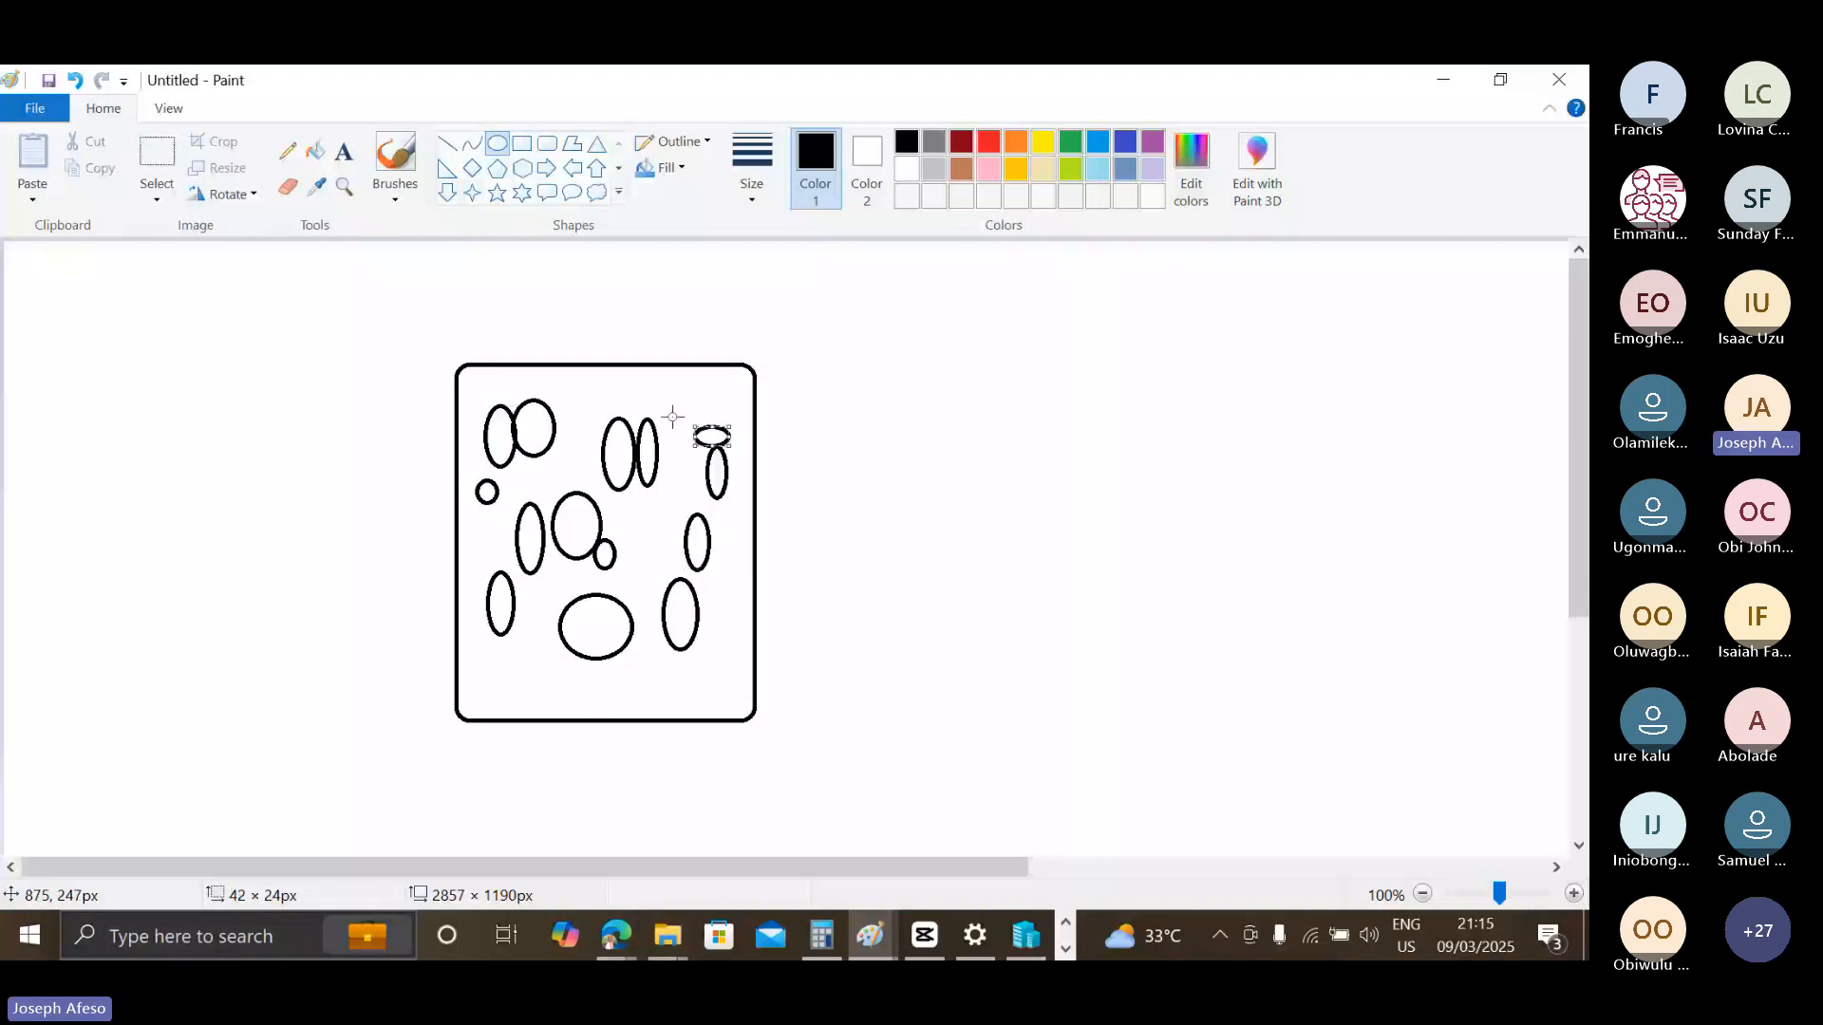
{"action": "left_click_drag", "start_coordinate": [595, 384], "coordinate": [623, 424]}
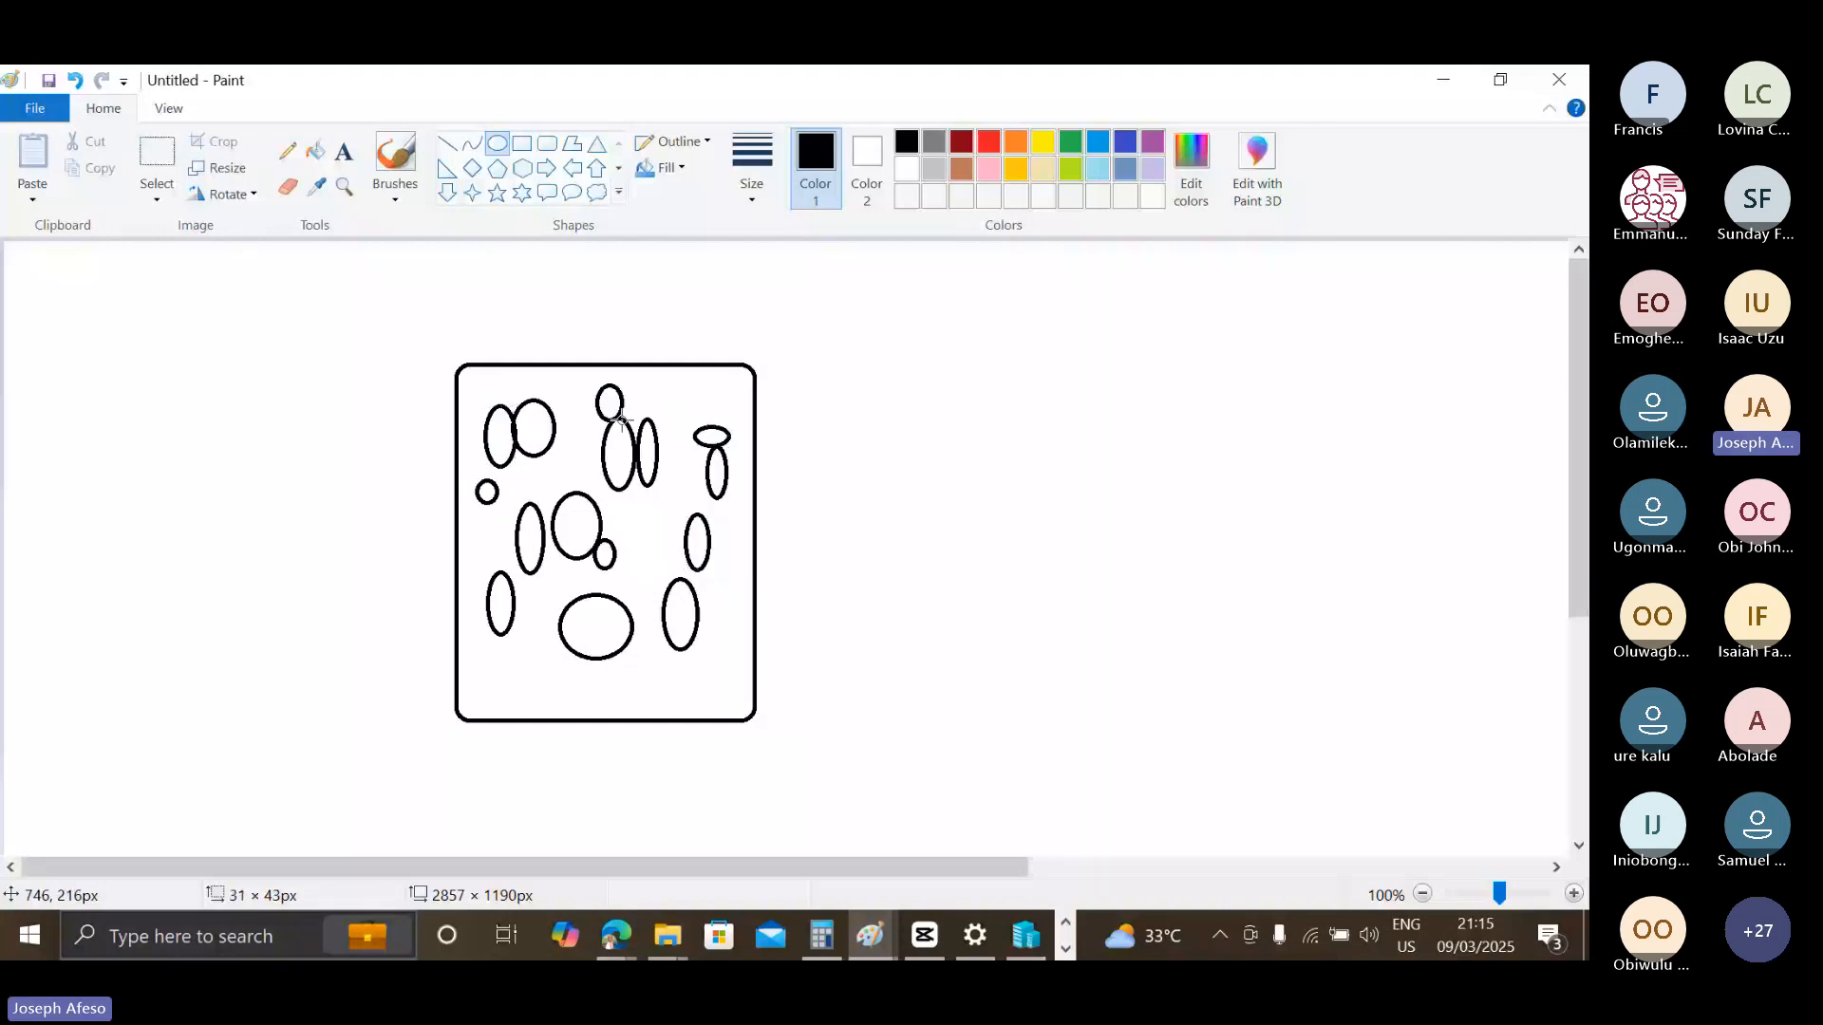
Add the HR group's e-mail address as text beside the rounded rectangle and scribble freehand pencil lines linking the ovals.
{"action": "left_click", "coordinate": [344, 152]}
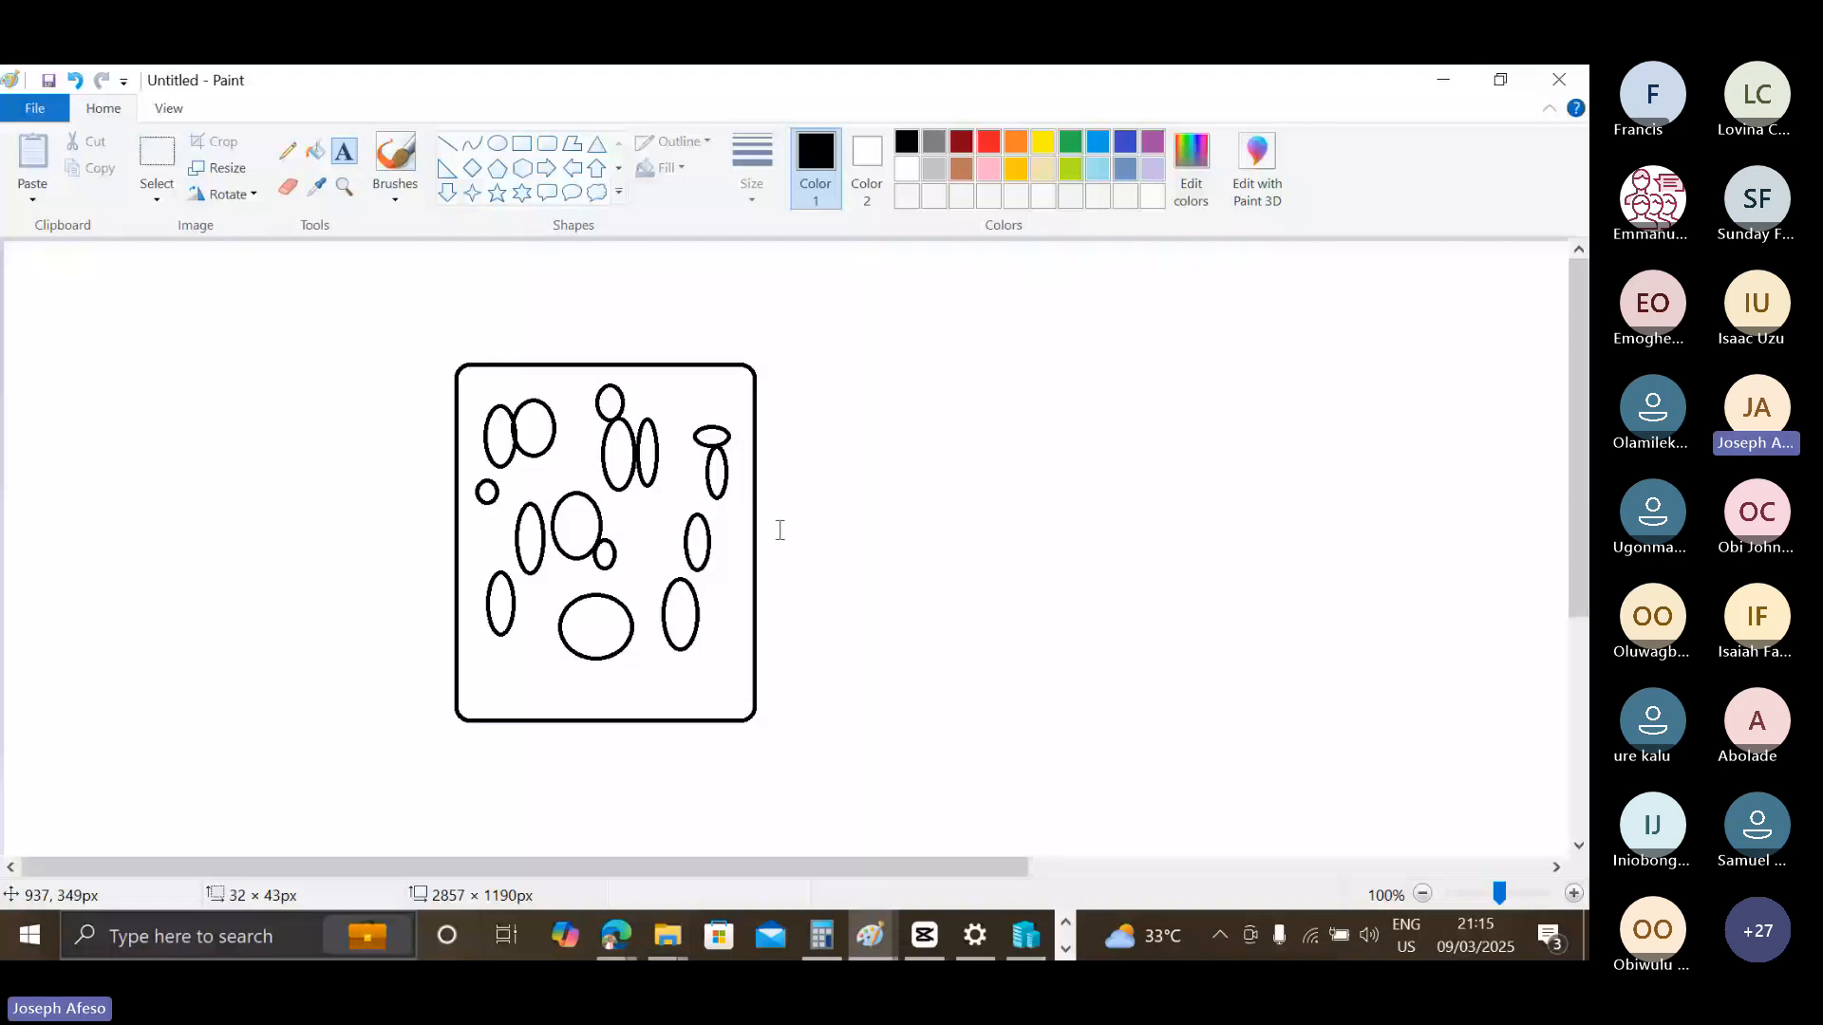
{"action": "left_click", "coordinate": [780, 530]}
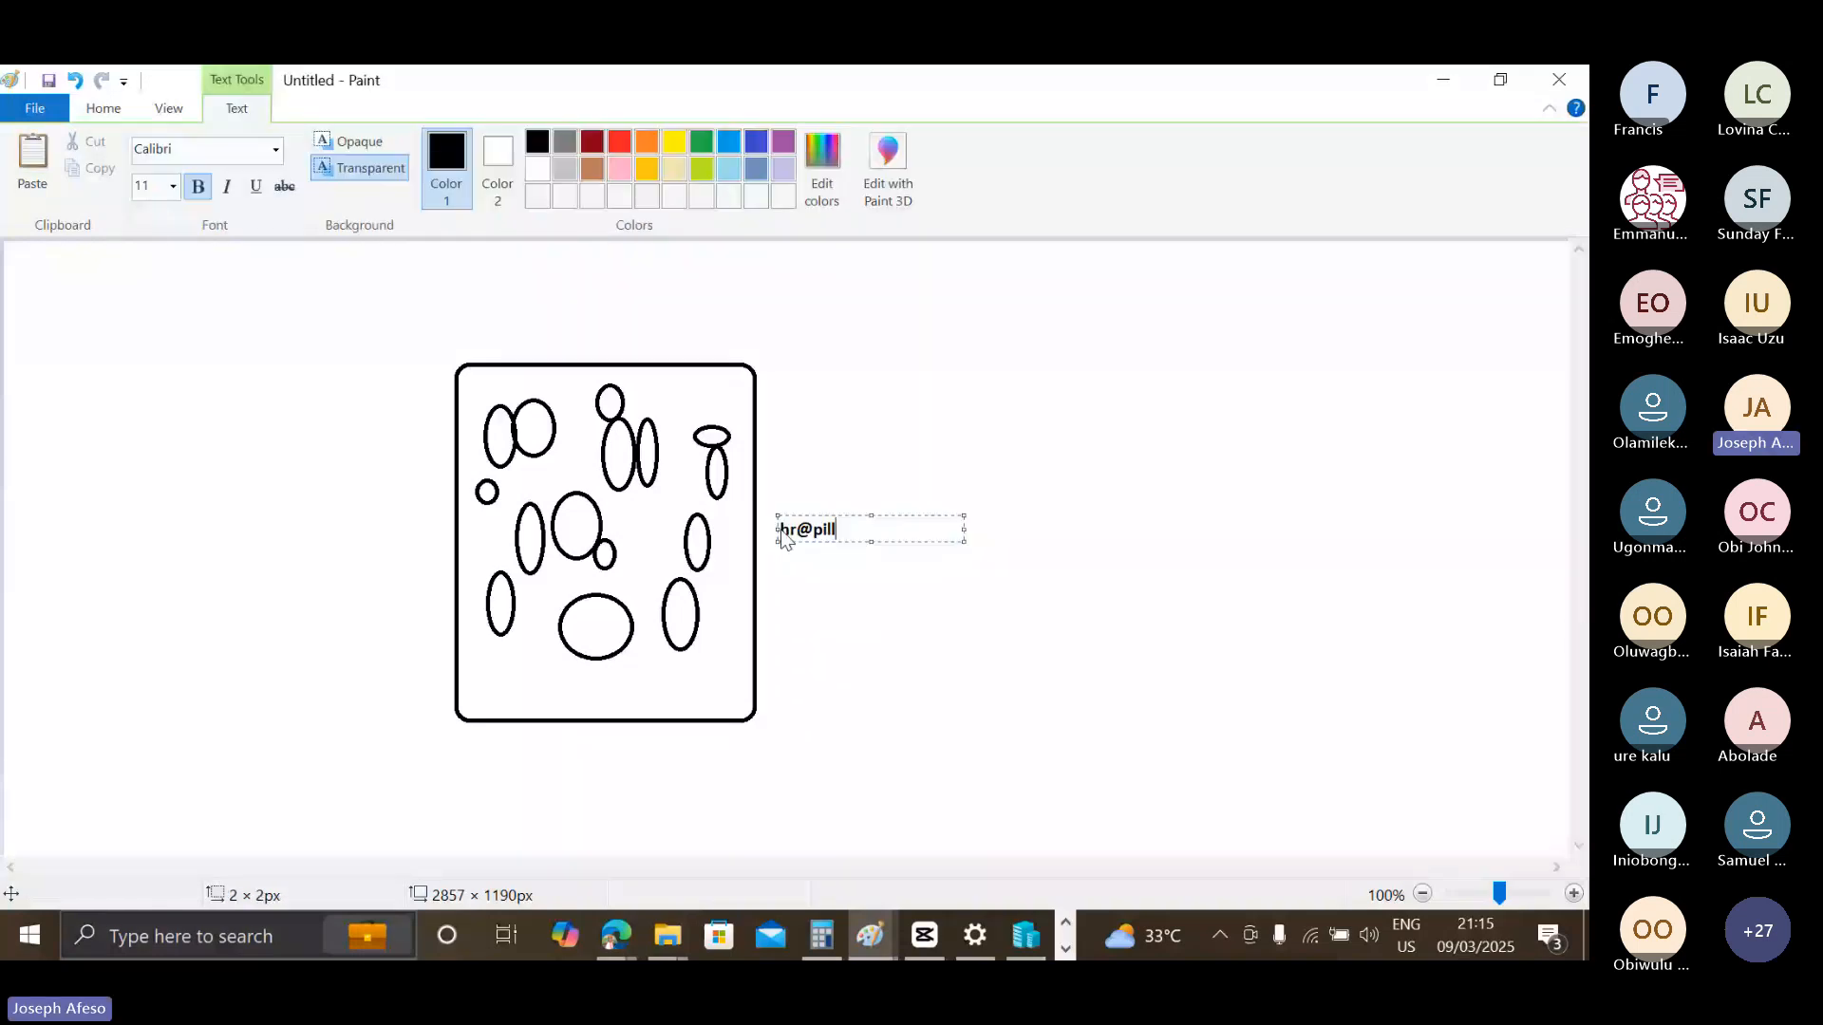
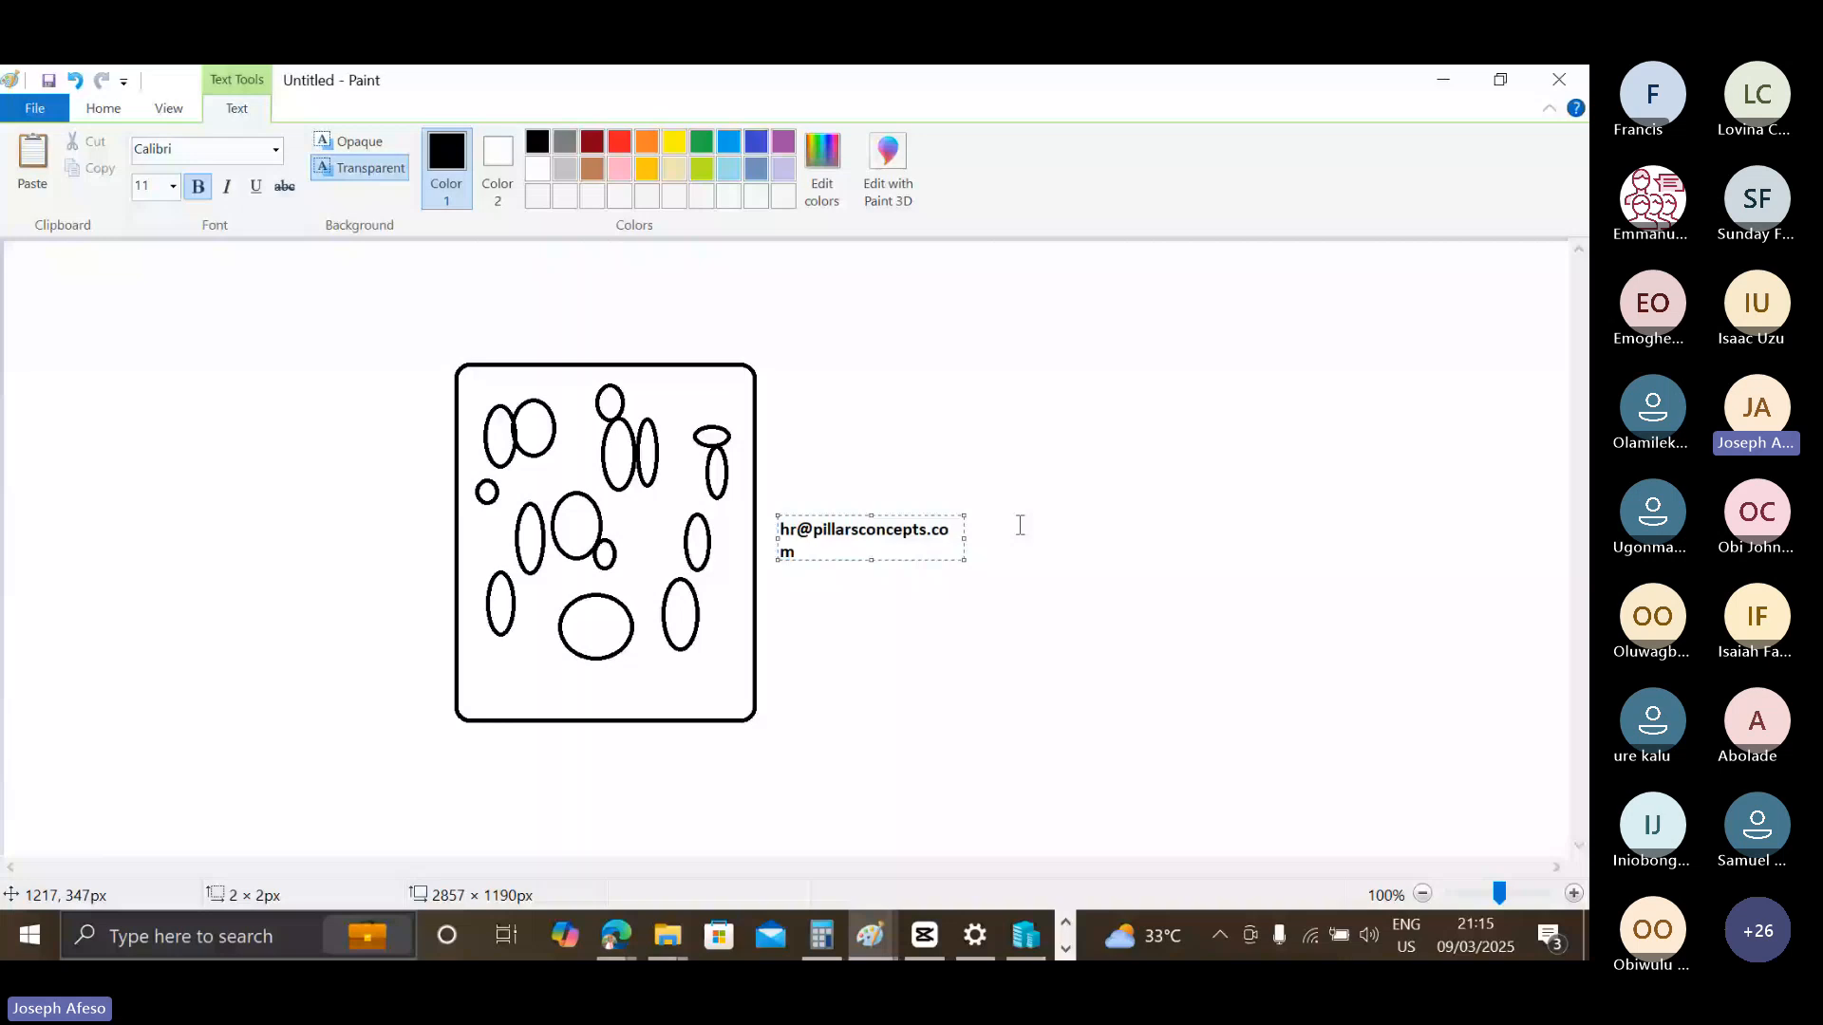
{"action": "left_click", "coordinate": [1020, 525]}
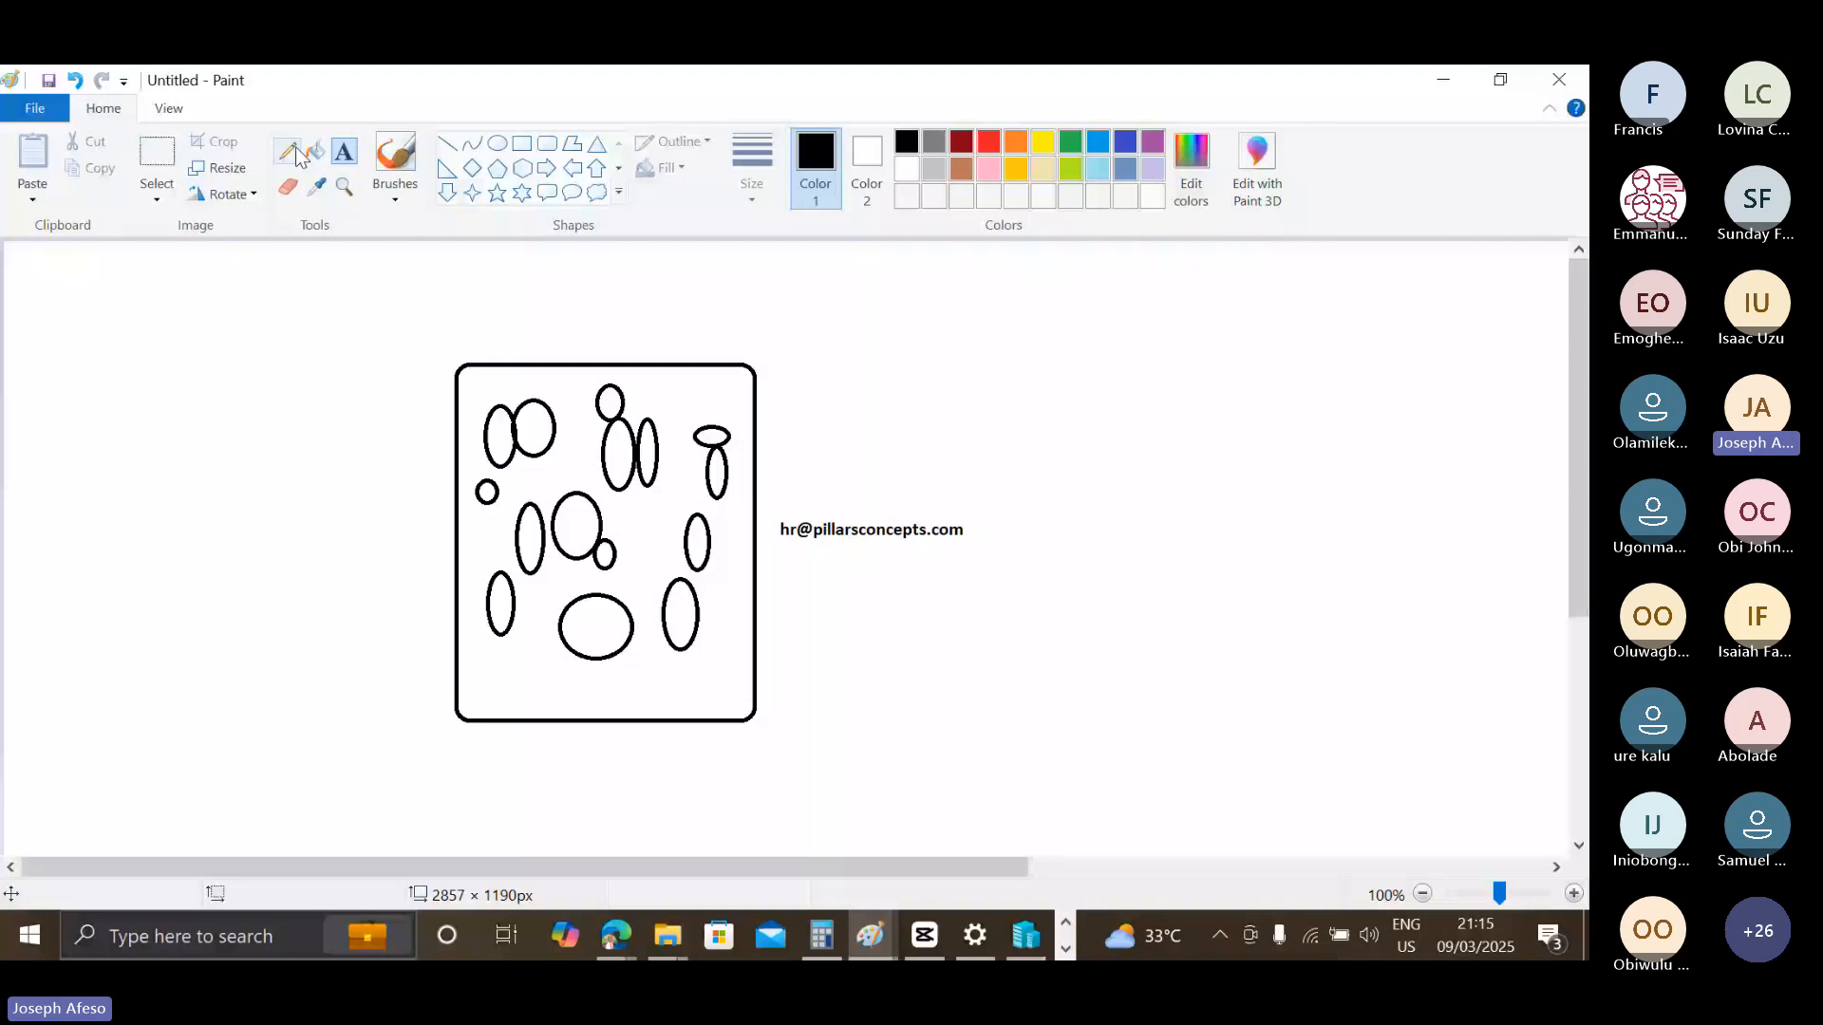
{"action": "left_click", "coordinate": [288, 150]}
{"action": "mouse_move", "coordinate": [439, 570]}
{"action": "left_mouse_down"}
{"action": "mouse_move", "coordinate": [537, 385]}
{"action": "mouse_move", "coordinate": [683, 489]}
{"action": "left_mouse_up"}
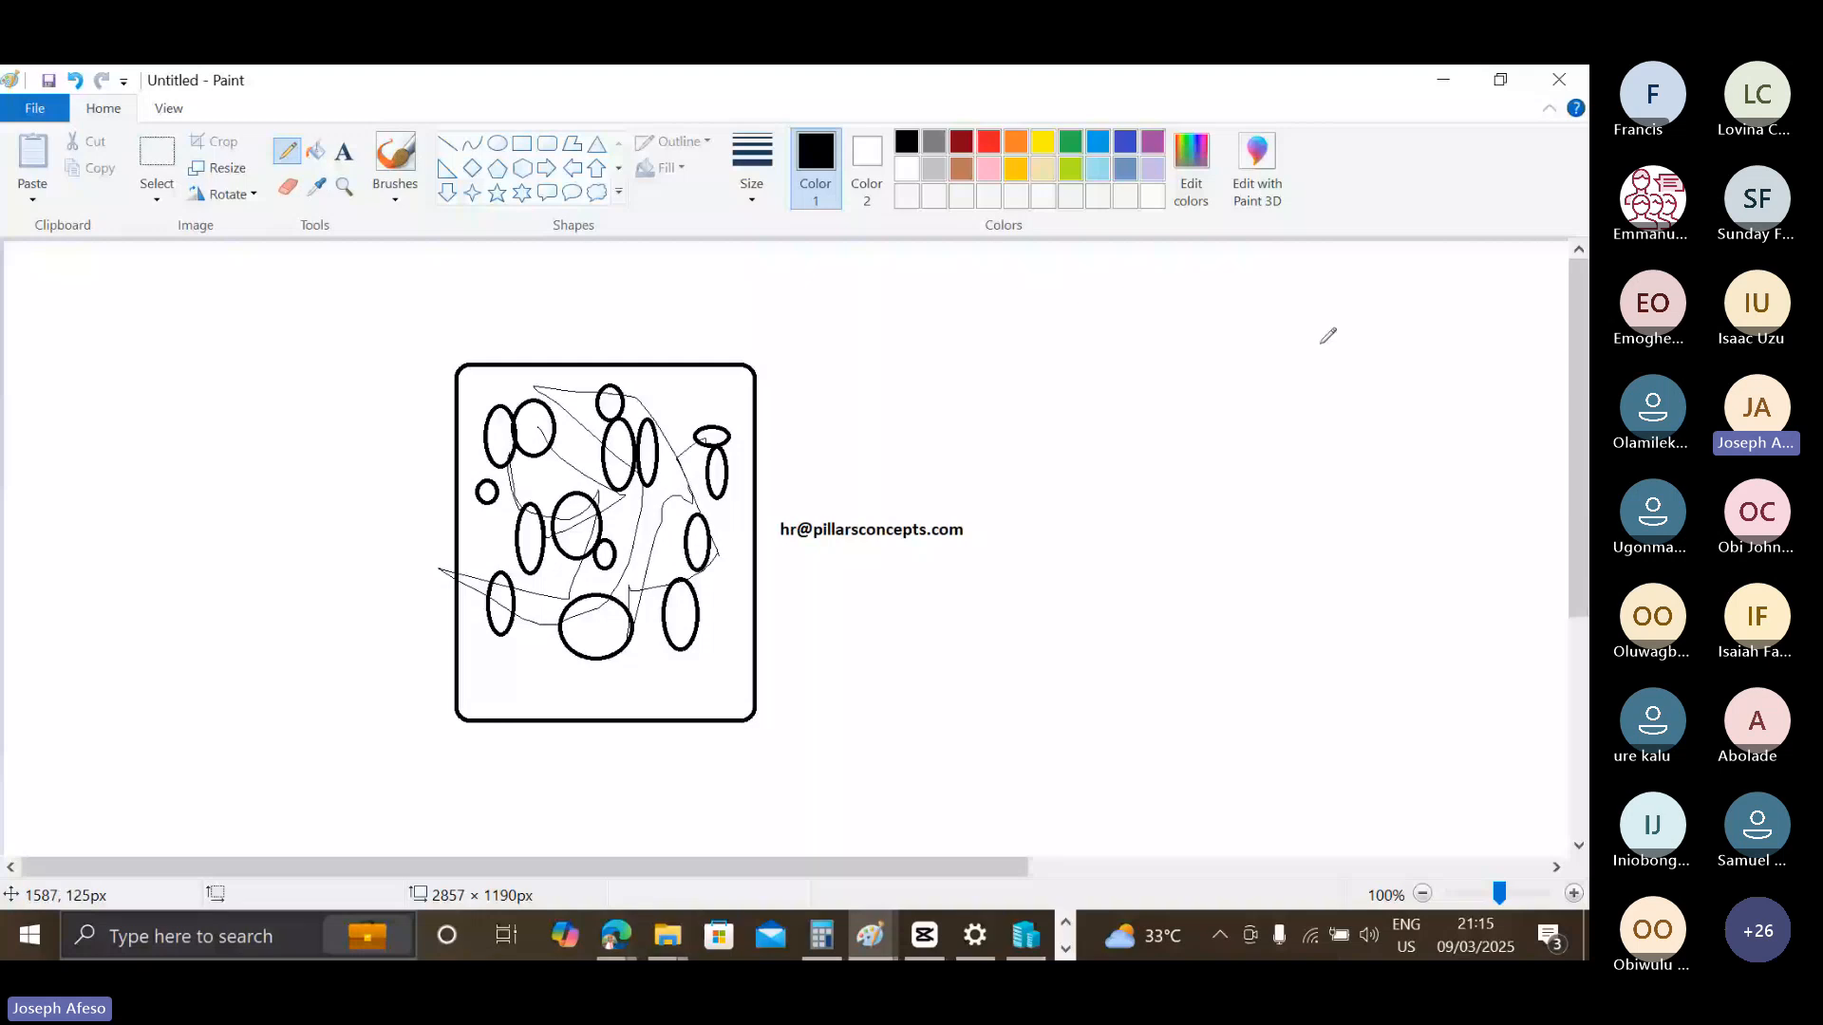
Draw a black rectangle to the right of the e-mail address and a red one about 222 × 283 px below the address.
{"action": "left_click", "coordinate": [521, 143]}
{"action": "left_click_drag", "start_coordinate": [1147, 376], "coordinate": [1368, 544]}
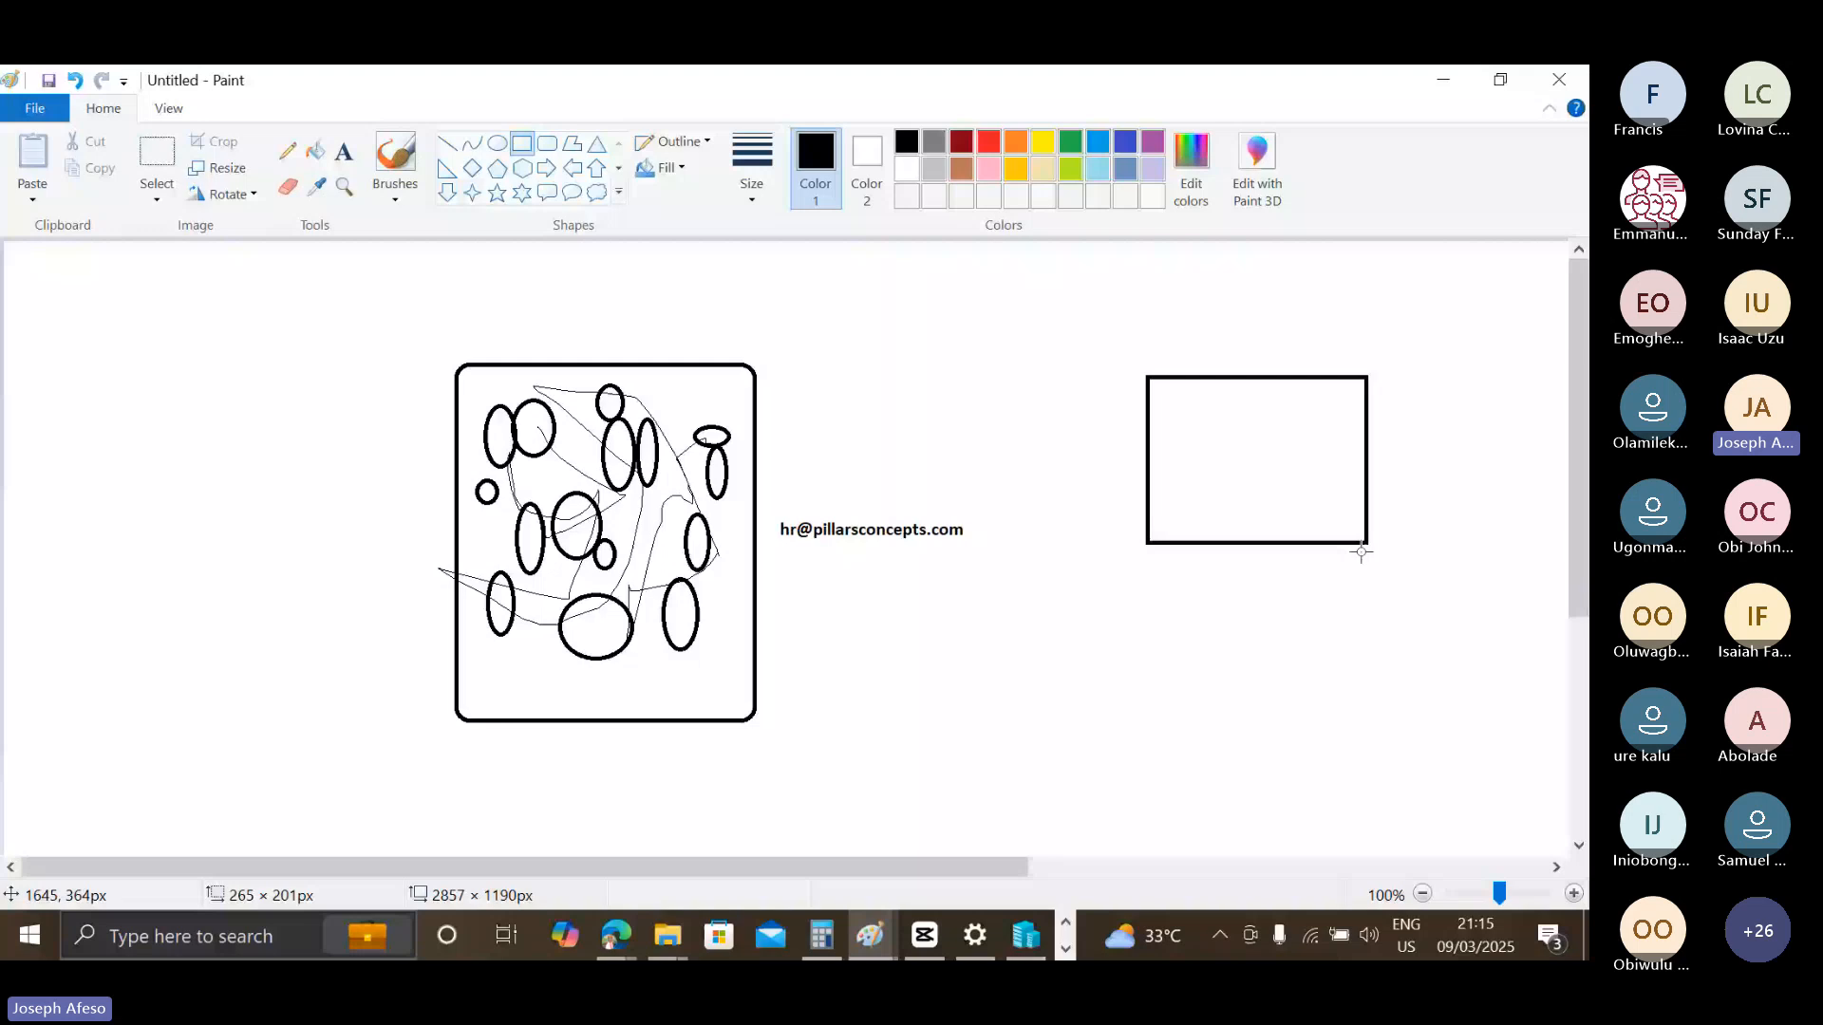
{"action": "left_click_drag", "start_coordinate": [1361, 551], "coordinate": [1331, 635]}
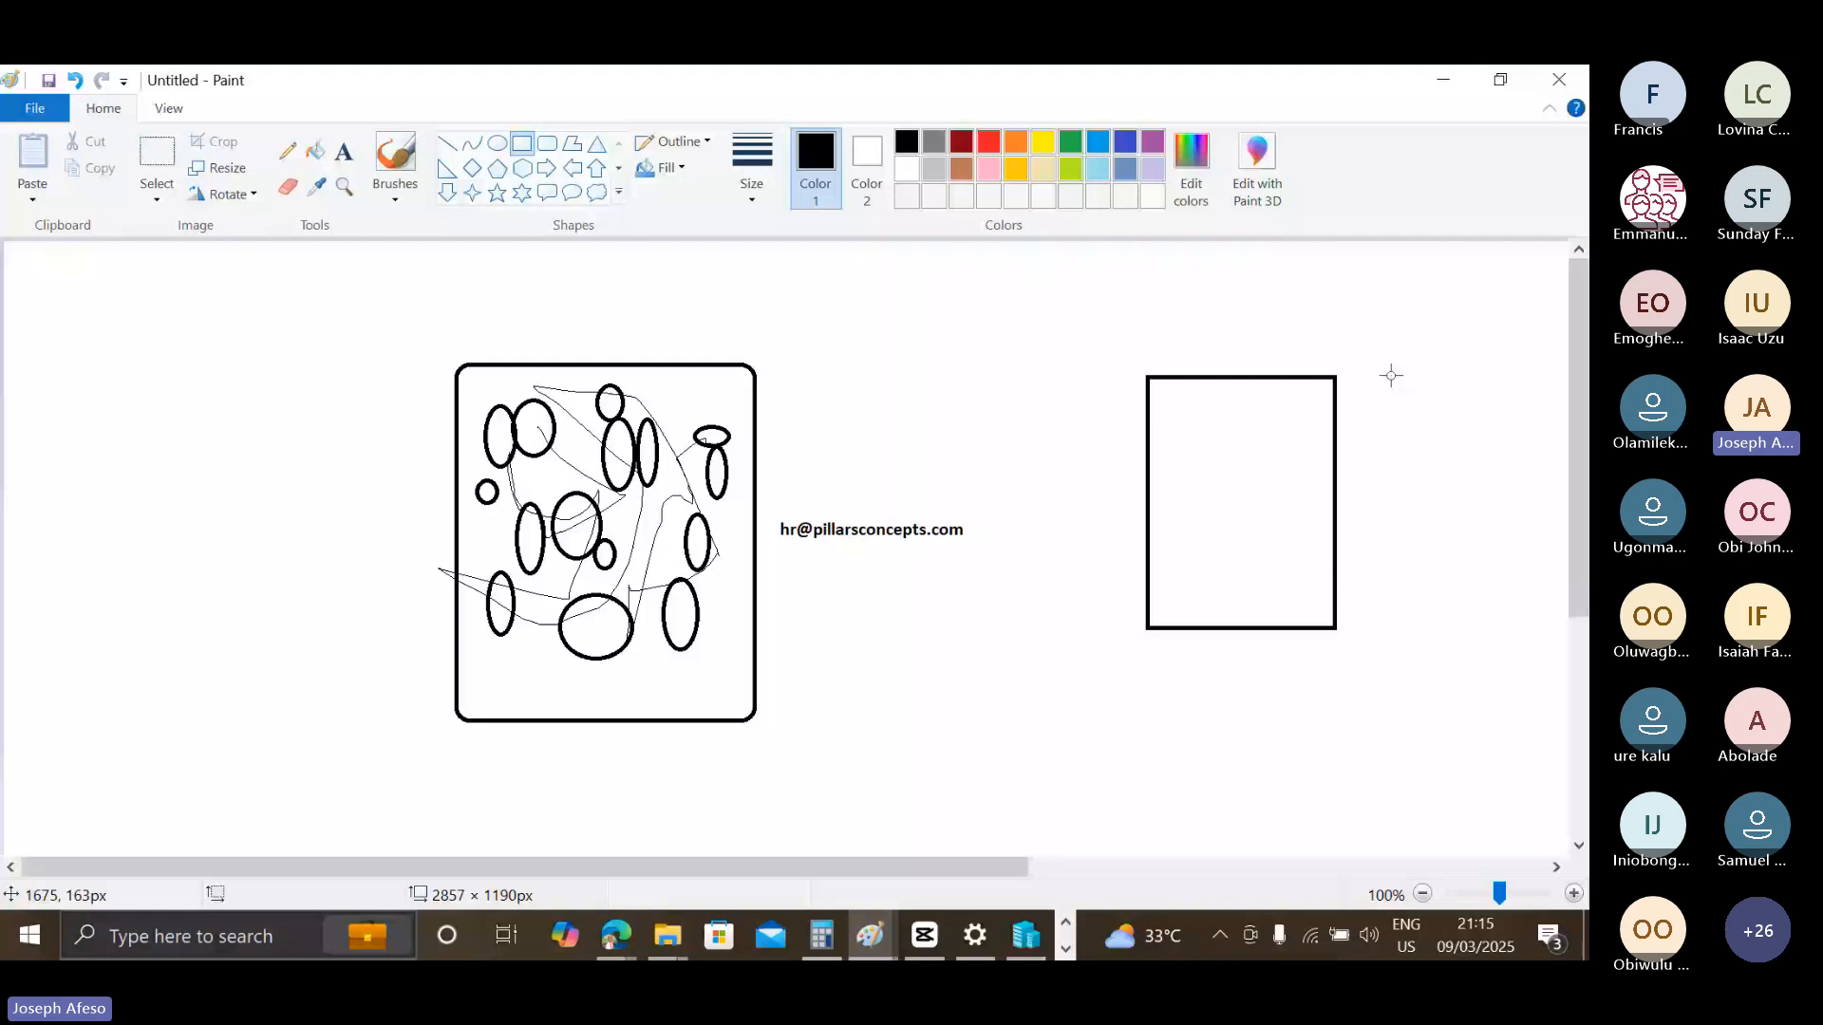
{"action": "left_click_drag", "start_coordinate": [865, 578], "coordinate": [1049, 811]}
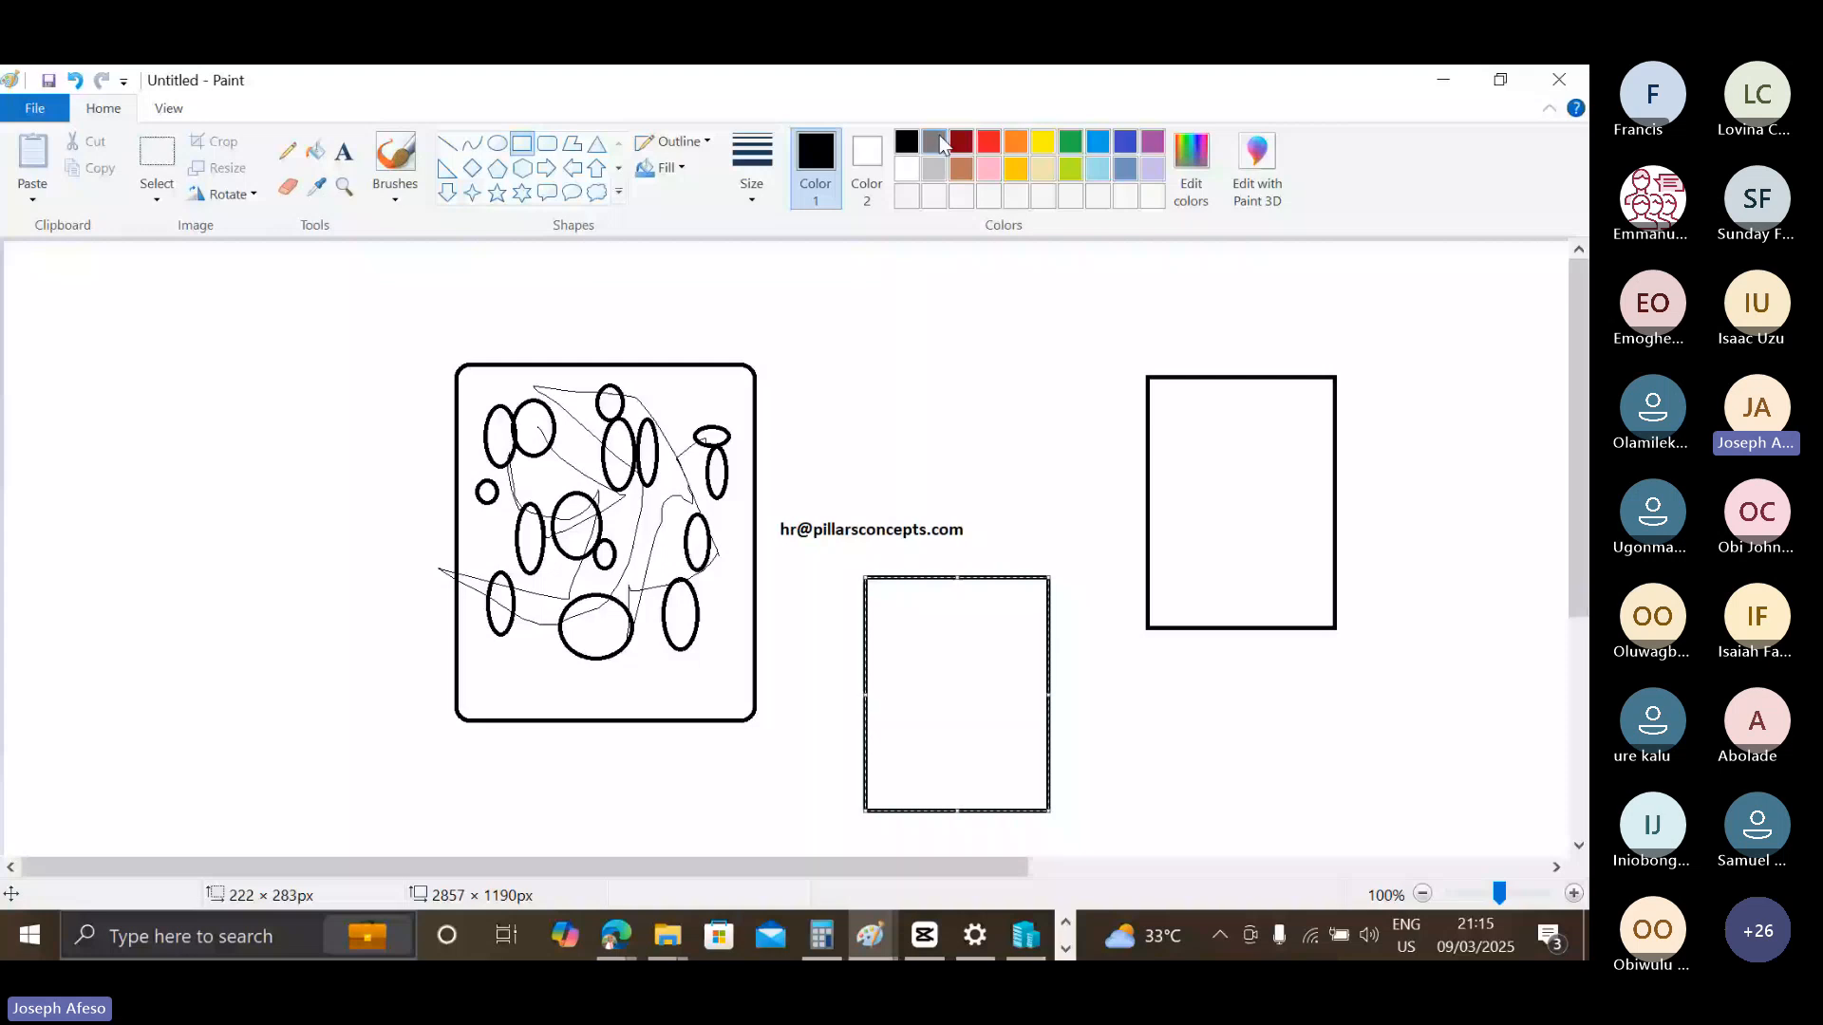
{"action": "left_click", "coordinate": [988, 141]}
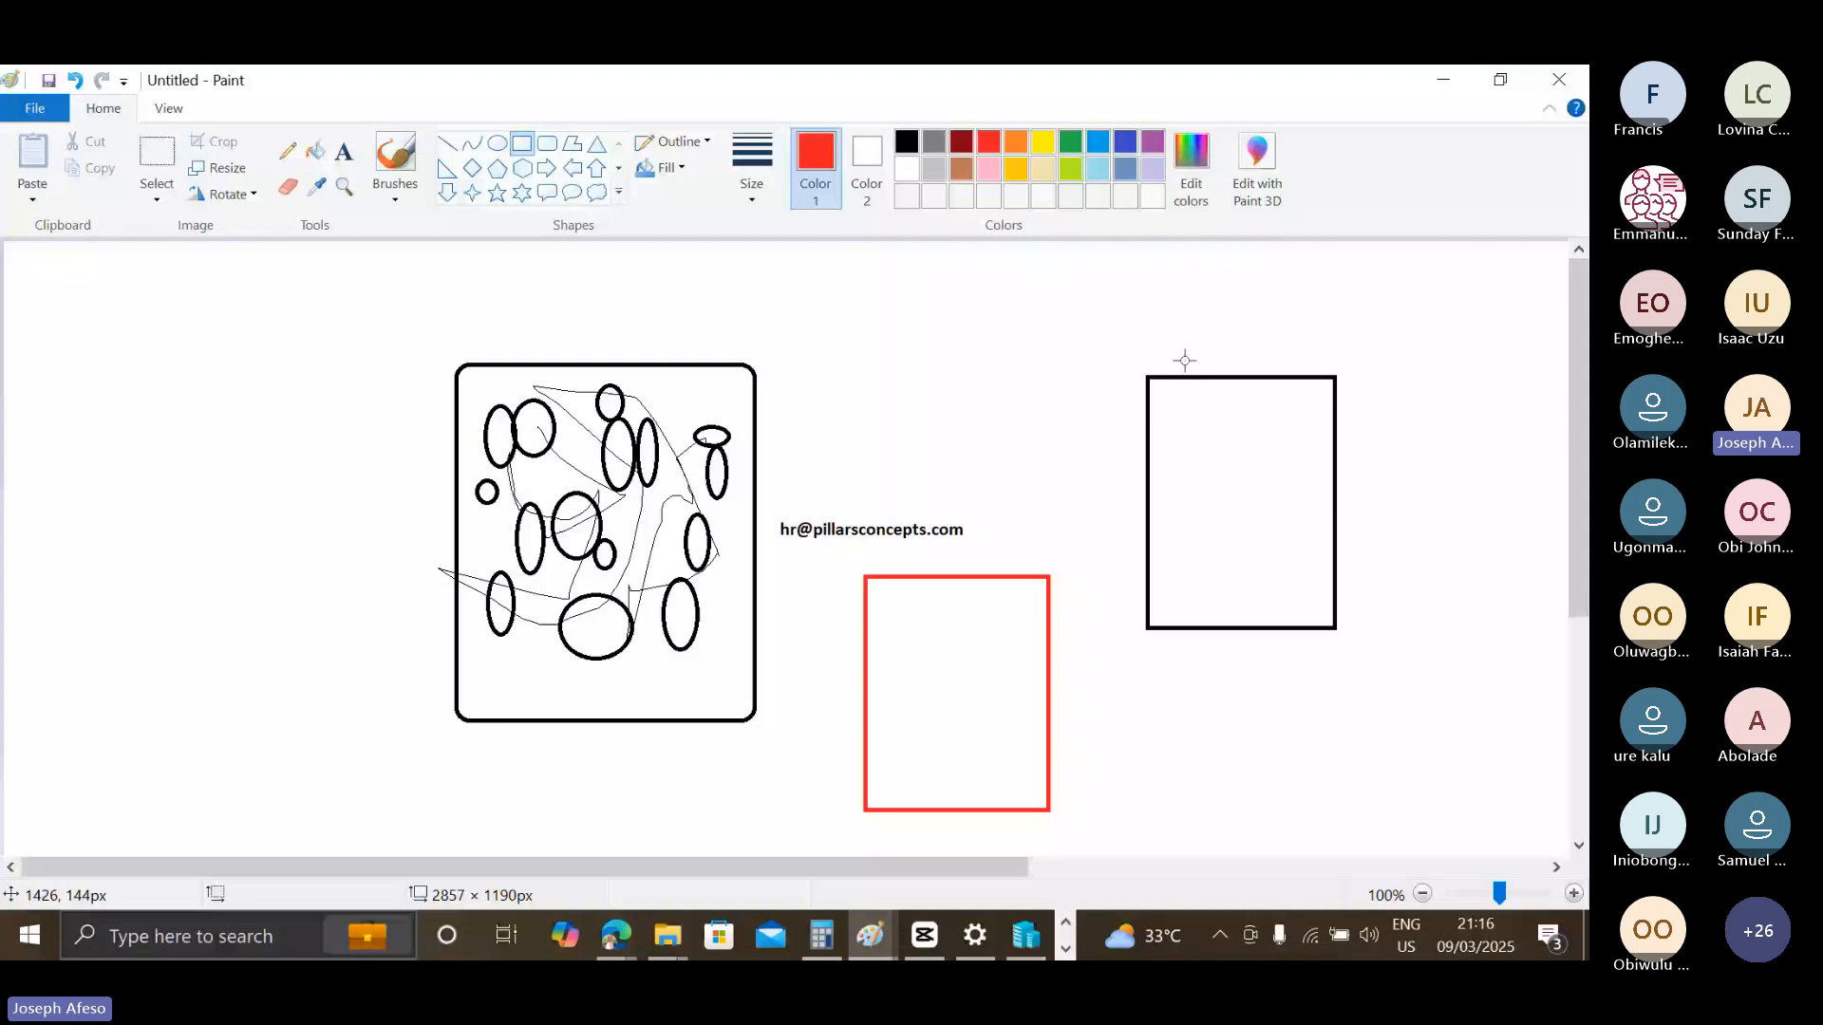
Draw a red rectangle about 318 × 402 px to the left of the rounded rectangle.
{"action": "left_click_drag", "start_coordinate": [67, 353], "coordinate": [303, 689]}
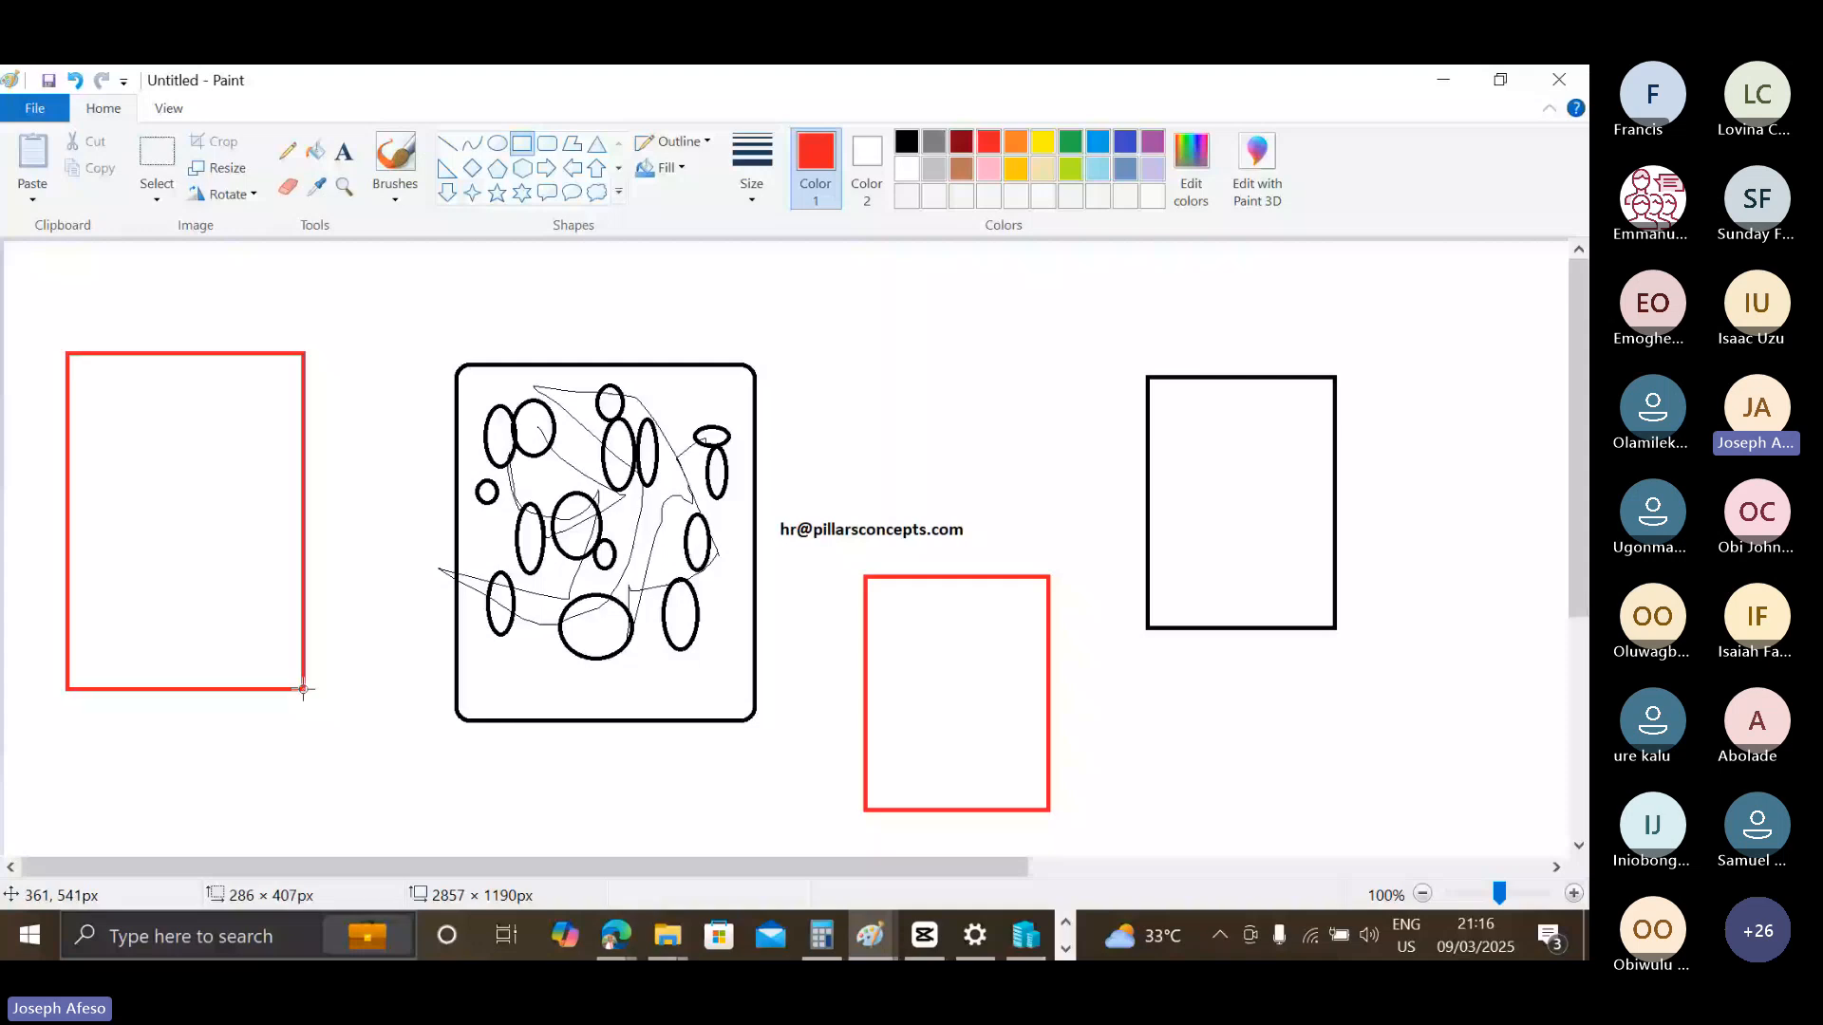
{"action": "key", "text": "alt+Tab"}
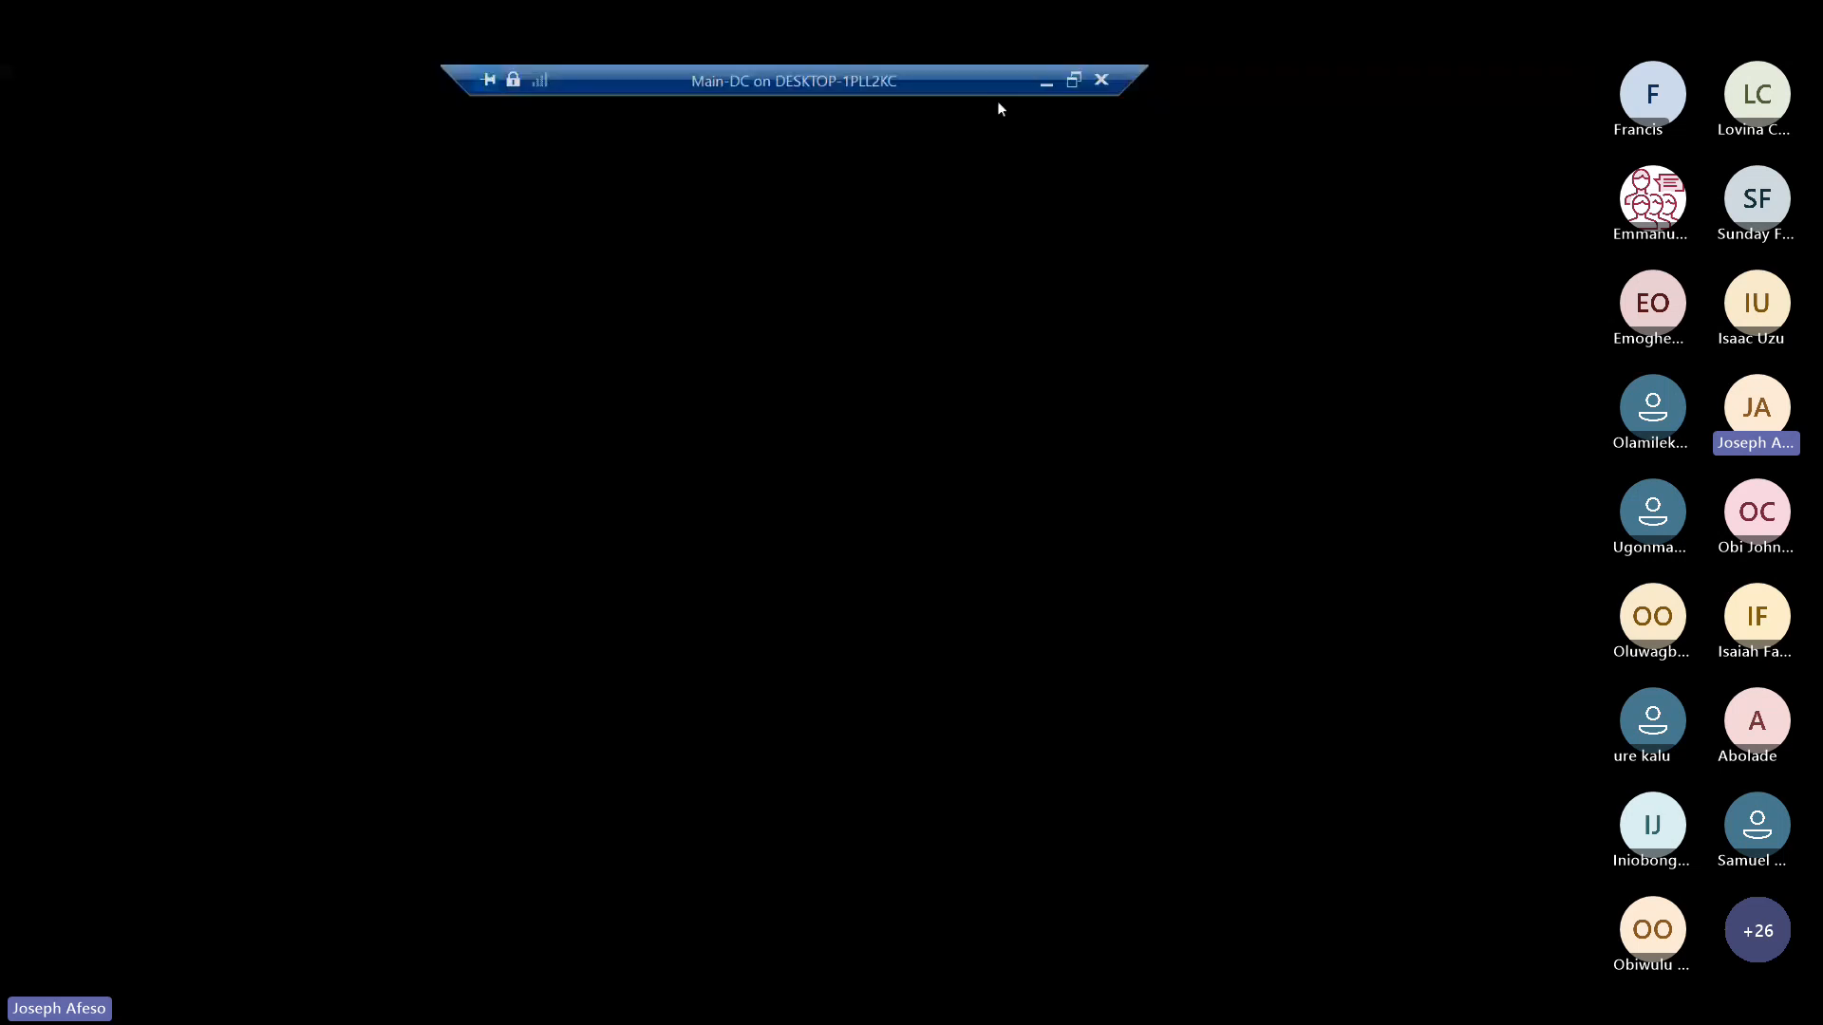
{"action": "key", "text": "alt+Tab"}
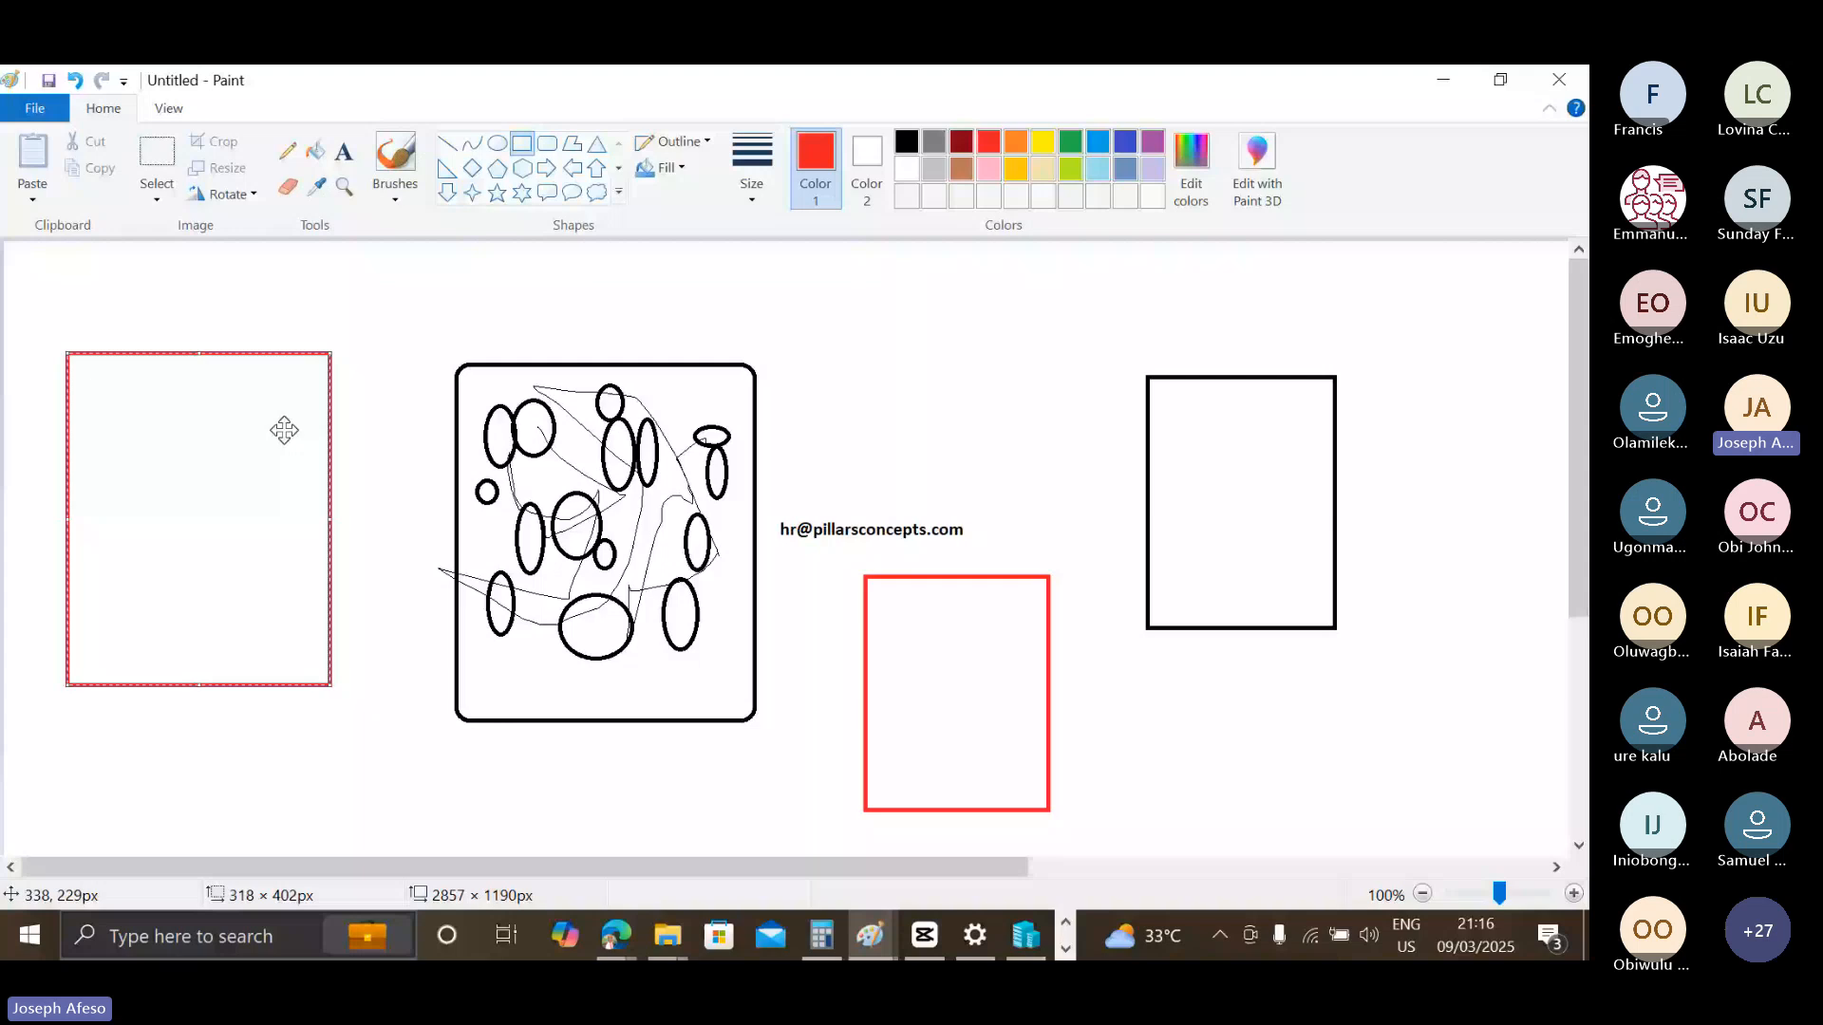
{"action": "left_click", "coordinate": [395, 356]}
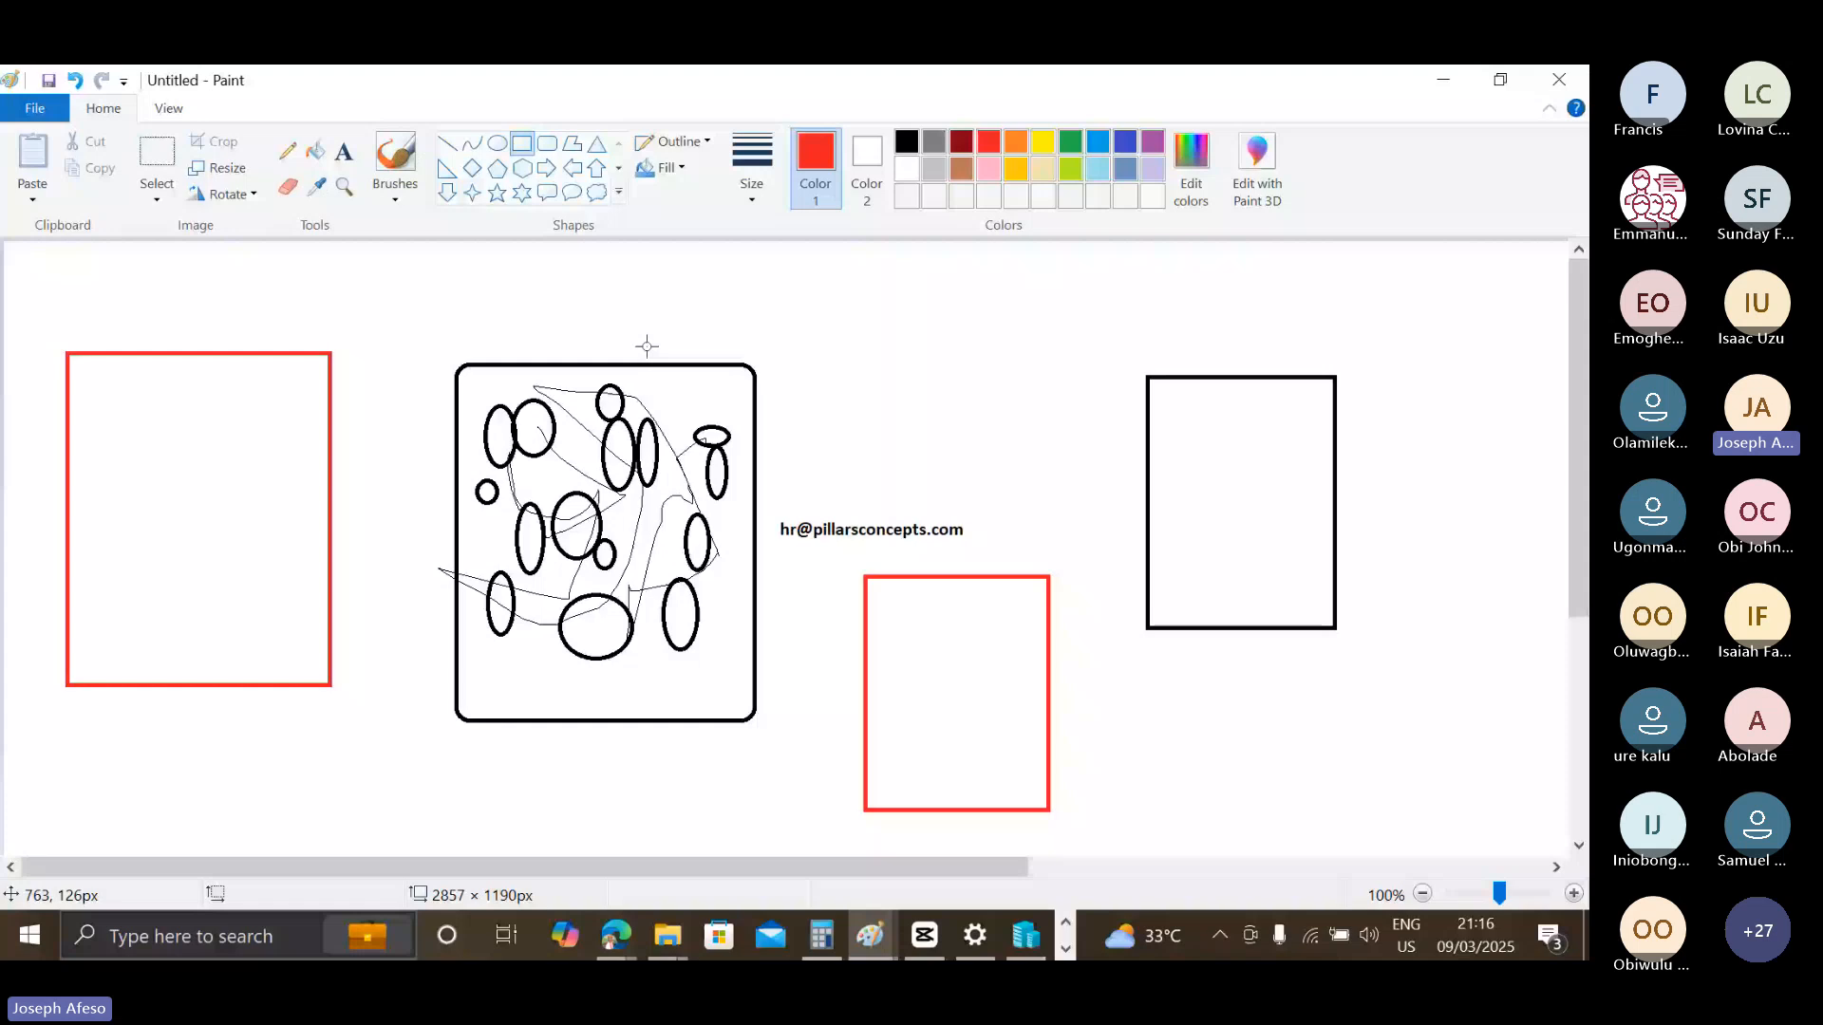
Pencil red tick marks inside the black and small red rectangles, and a red scribble inside the large red rectangle.
{"action": "left_click", "coordinate": [287, 151]}
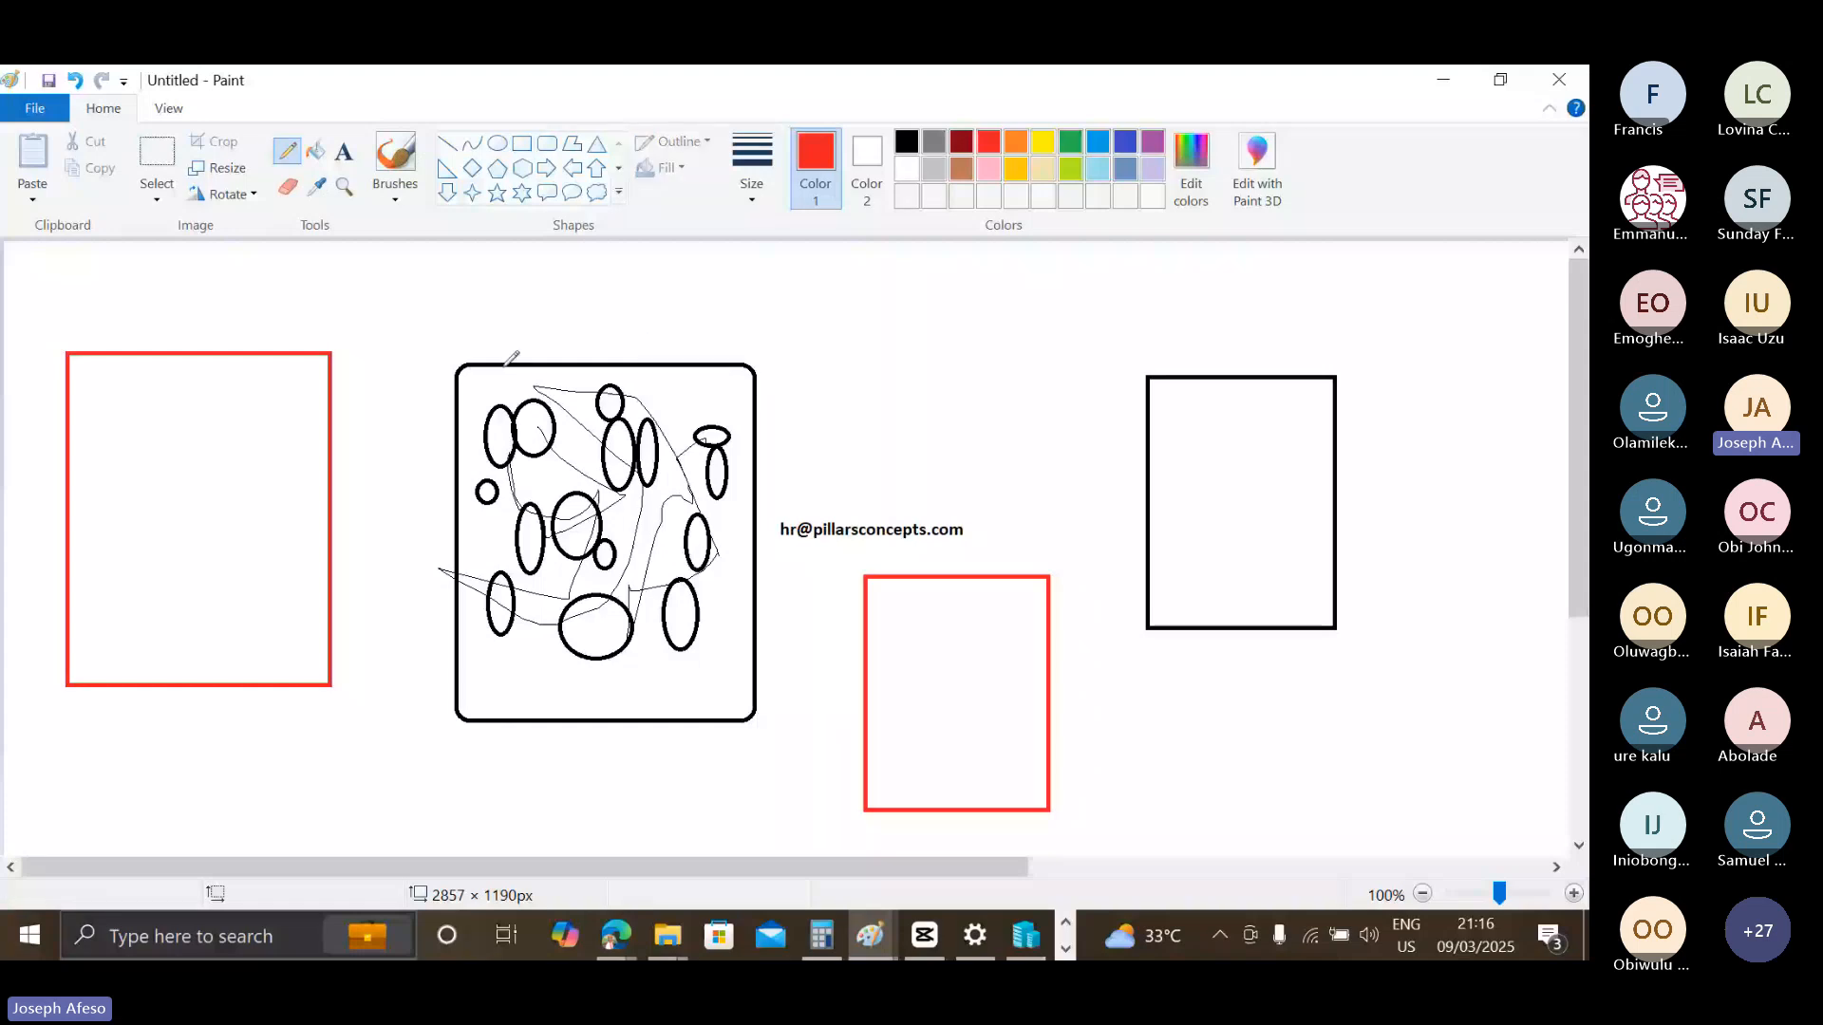
{"action": "left_click_drag", "start_coordinate": [1180, 477], "coordinate": [1262, 451]}
{"action": "left_click_drag", "start_coordinate": [896, 600], "coordinate": [954, 590]}
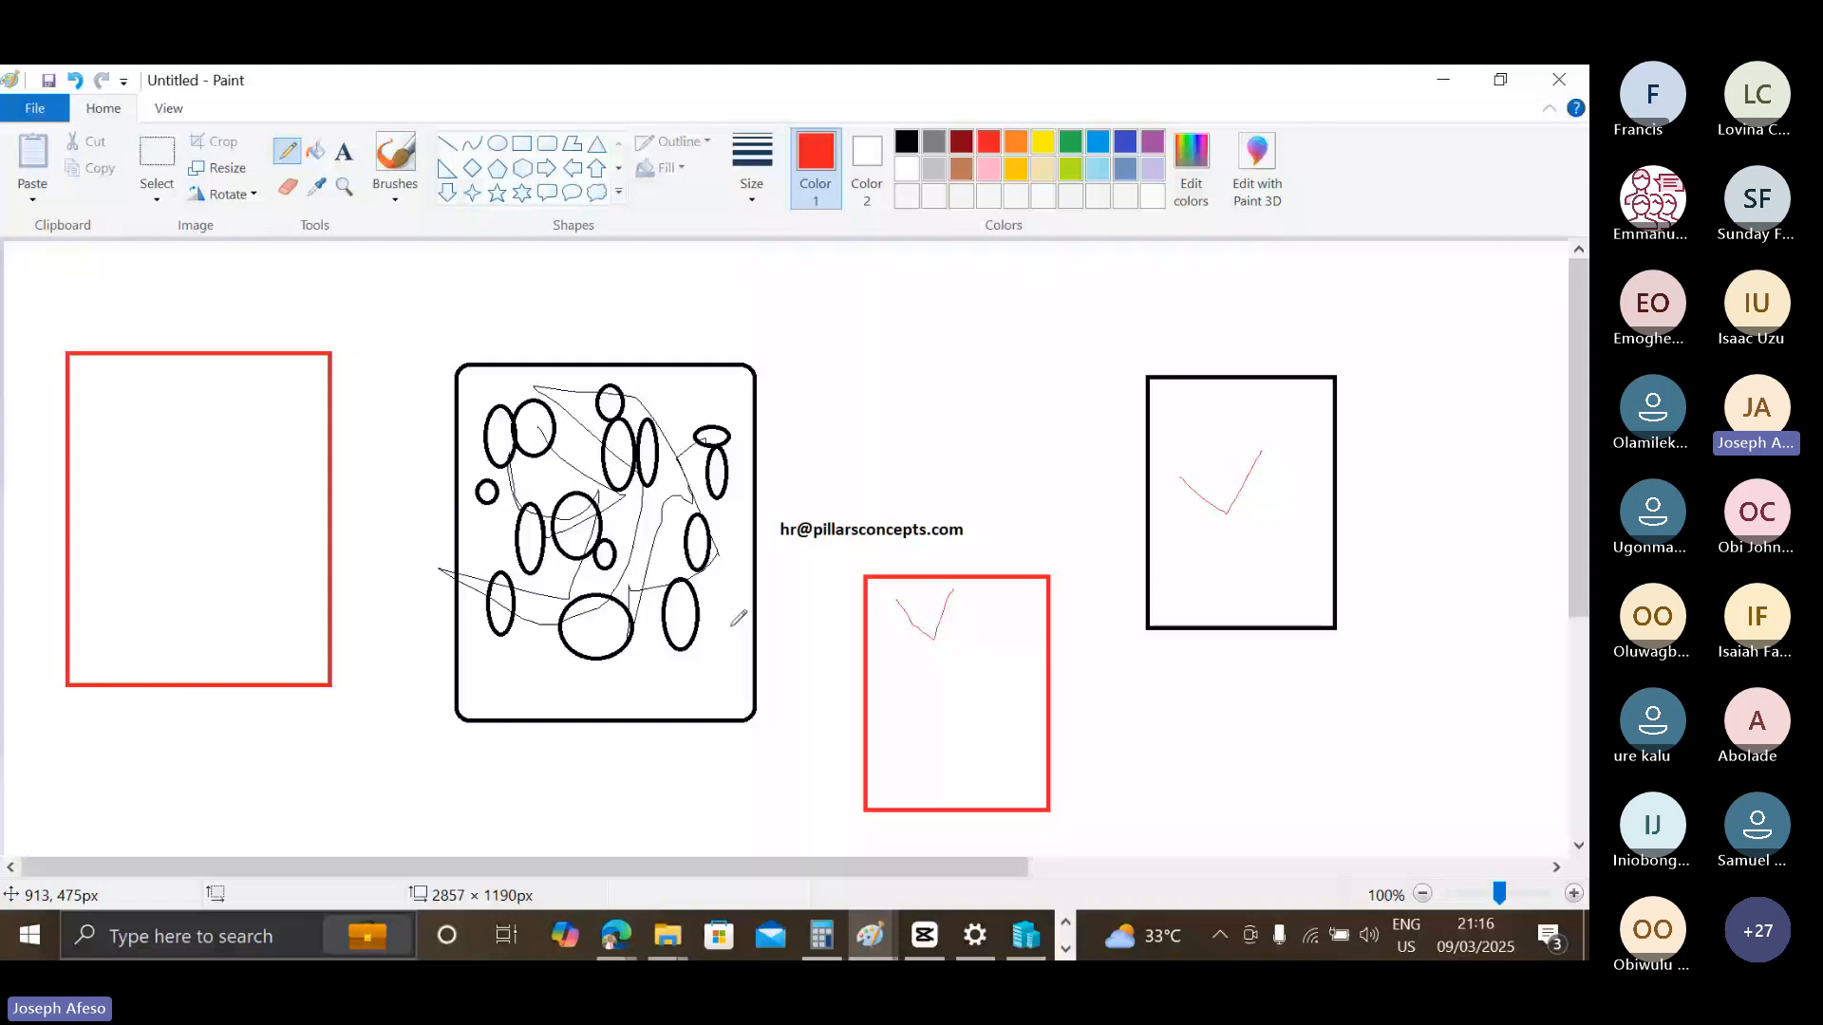
{"action": "left_click_drag", "start_coordinate": [139, 450], "coordinate": [150, 490]}
{"action": "left_click_drag", "start_coordinate": [150, 490], "coordinate": [270, 418]}
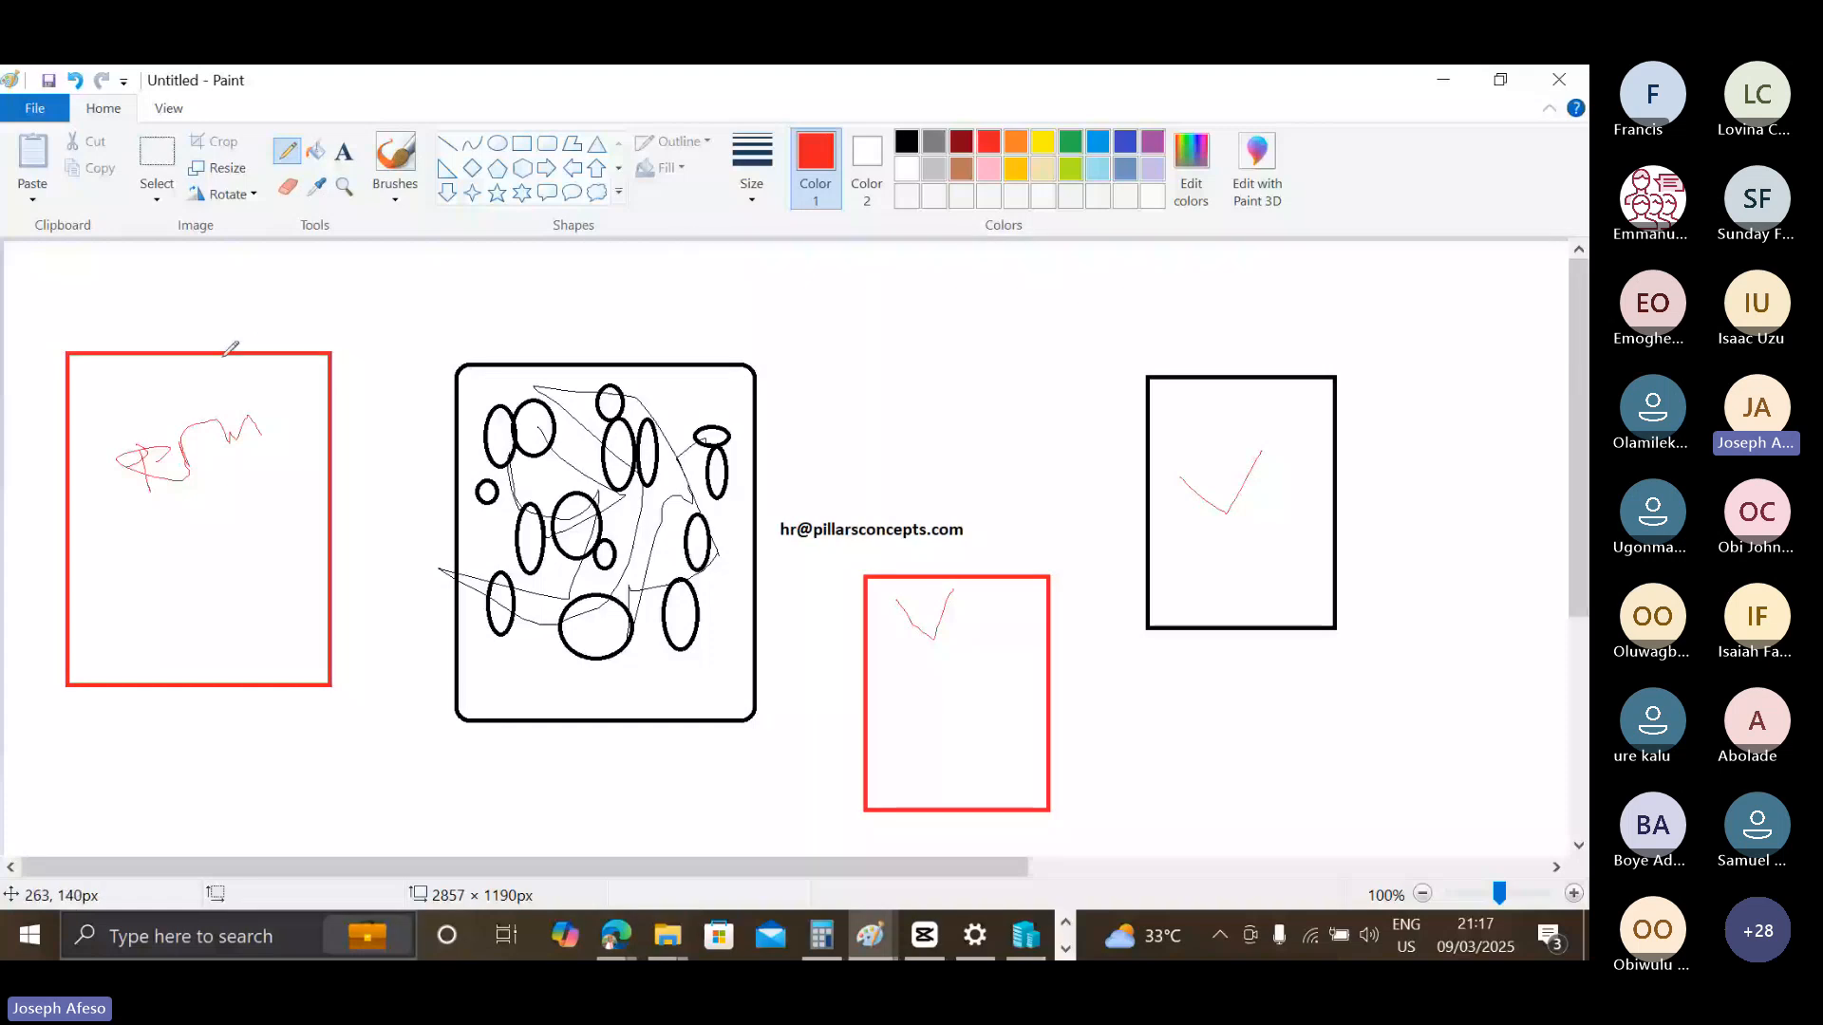
Pencil red arrows pointing at the rectangles, and a circled mark with arrows above the e-mail address.
{"action": "left_click_drag", "start_coordinate": [978, 555], "coordinate": [994, 575]}
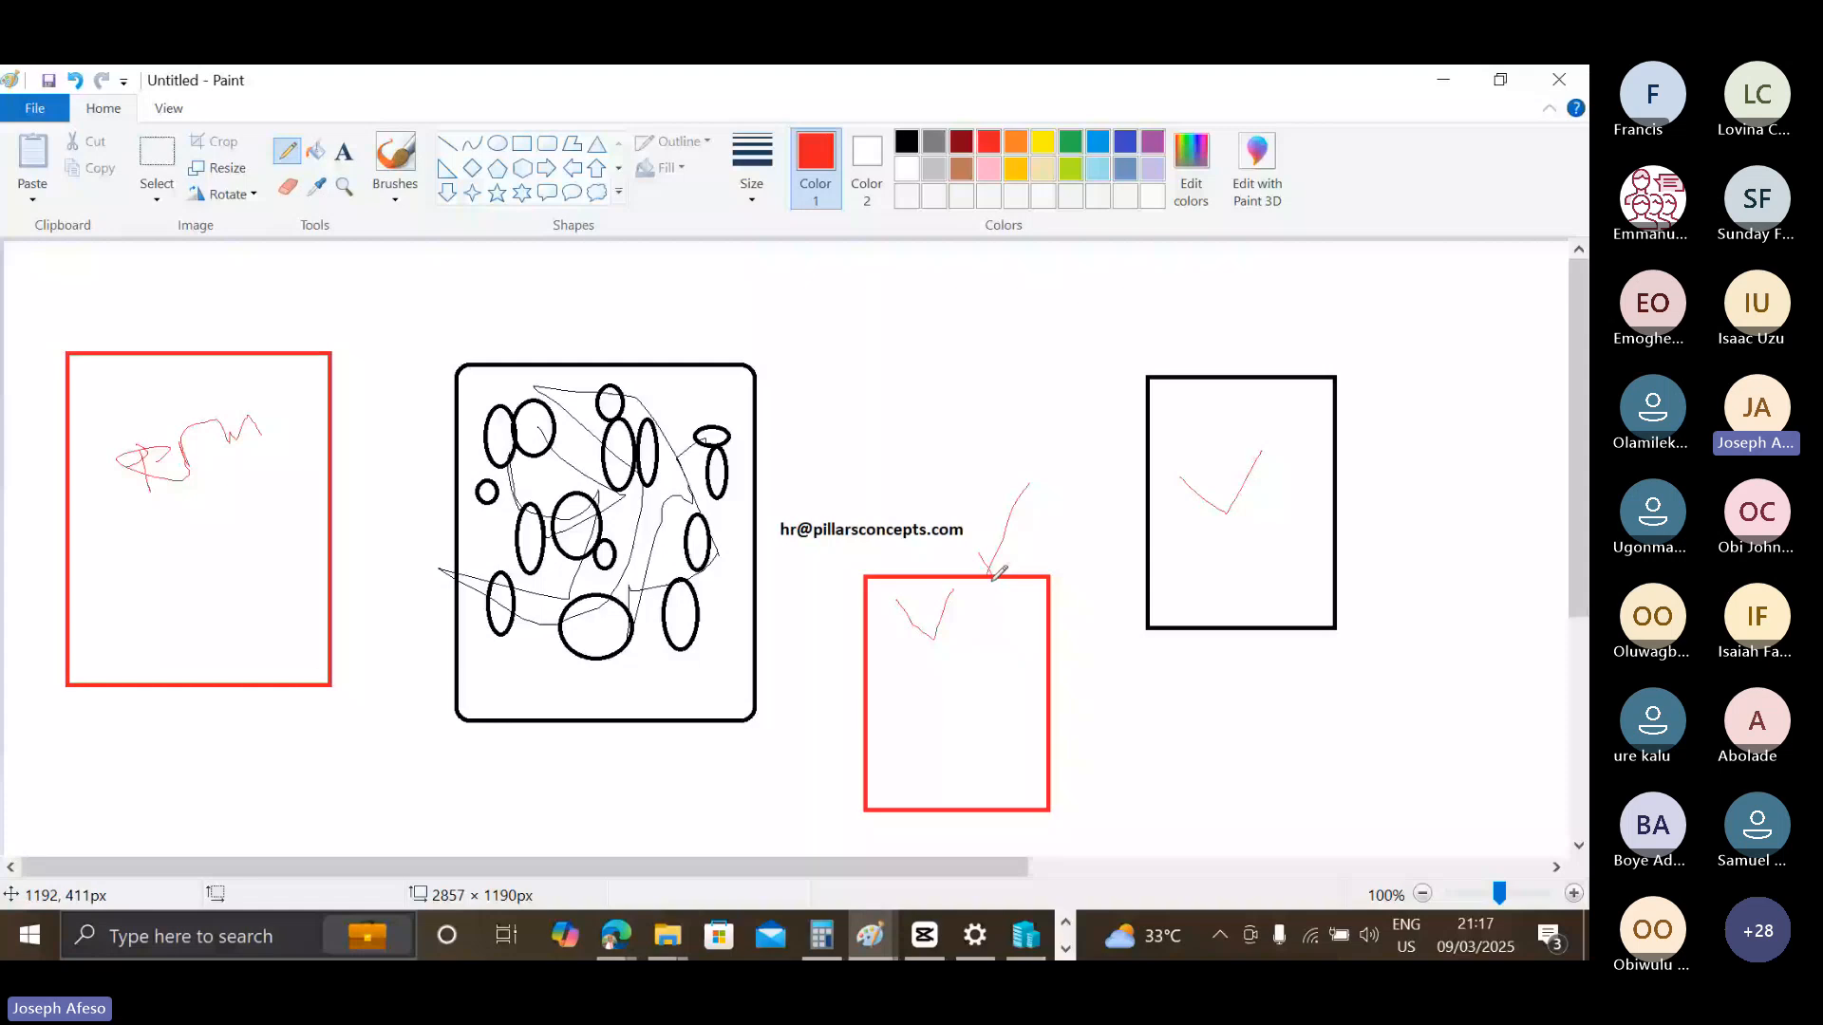
{"action": "left_click_drag", "start_coordinate": [1278, 333], "coordinate": [1250, 372]}
{"action": "left_click_drag", "start_coordinate": [978, 375], "coordinate": [922, 388]}
{"action": "left_click_drag", "start_coordinate": [922, 387], "coordinate": [914, 373]}
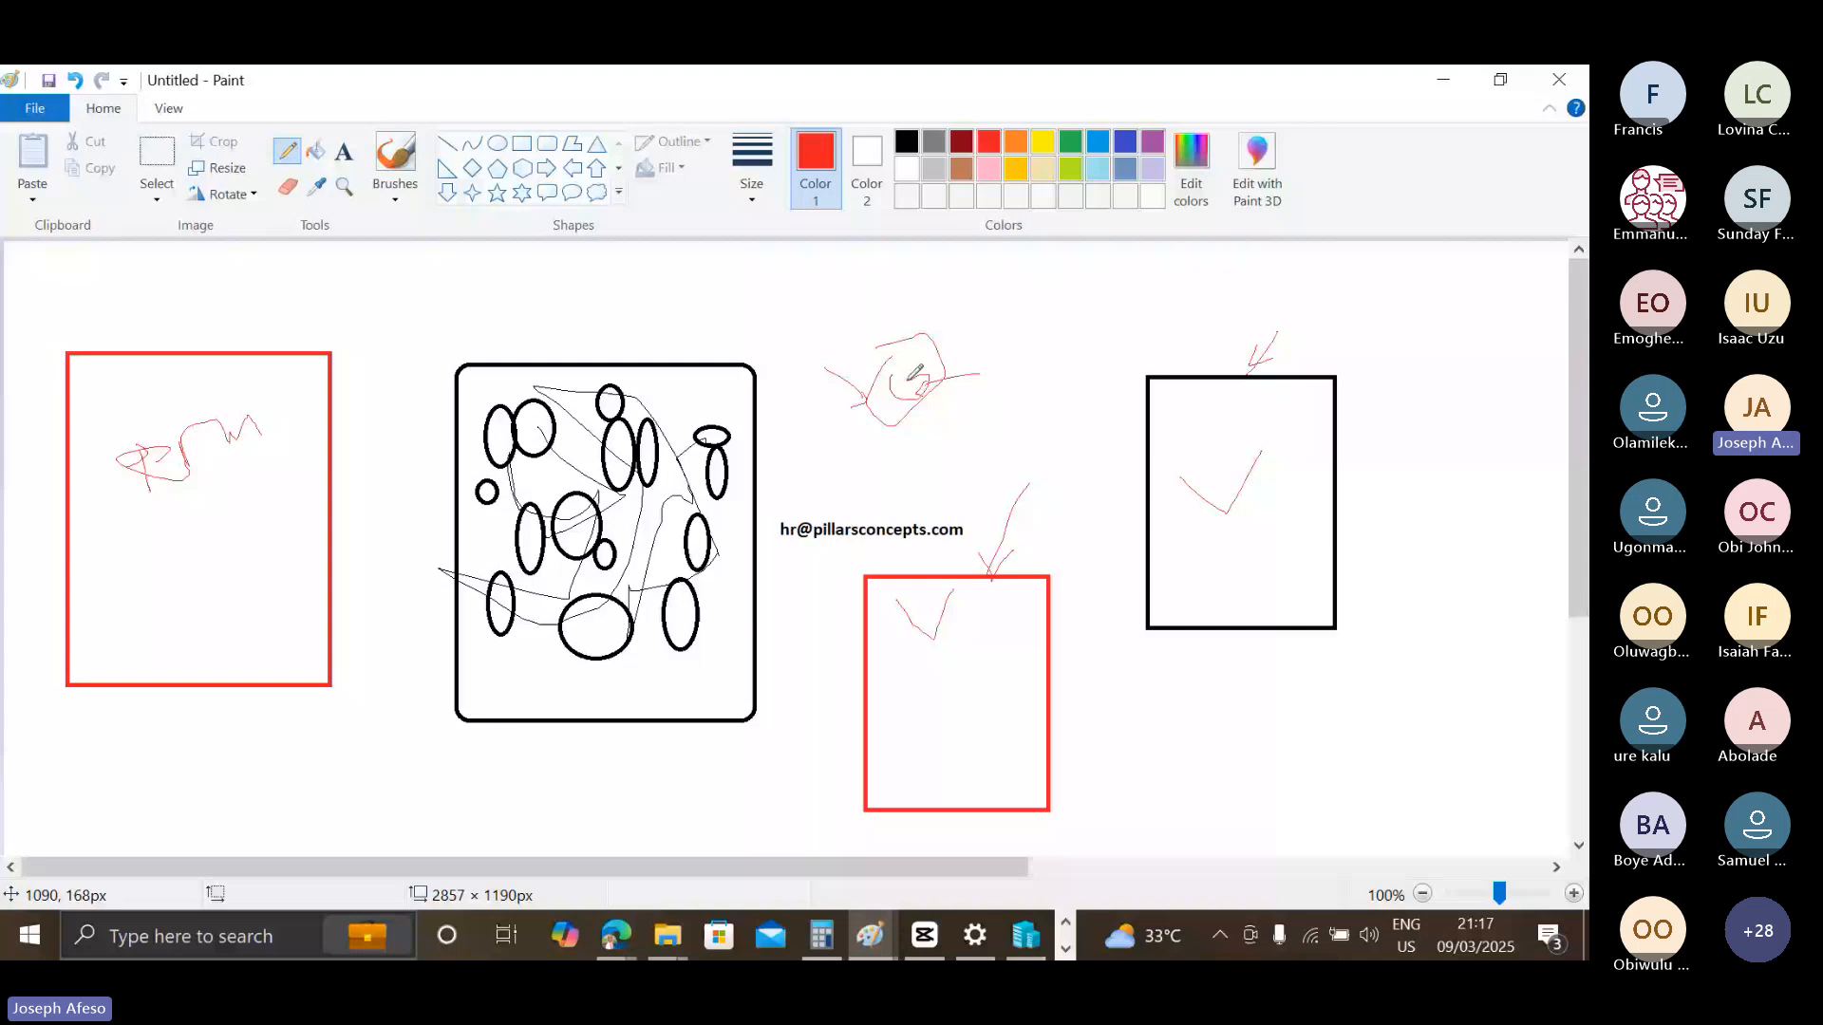
{"action": "left_click_drag", "start_coordinate": [288, 320], "coordinate": [249, 349]}
{"action": "left_click_drag", "start_coordinate": [378, 370], "coordinate": [370, 387]}
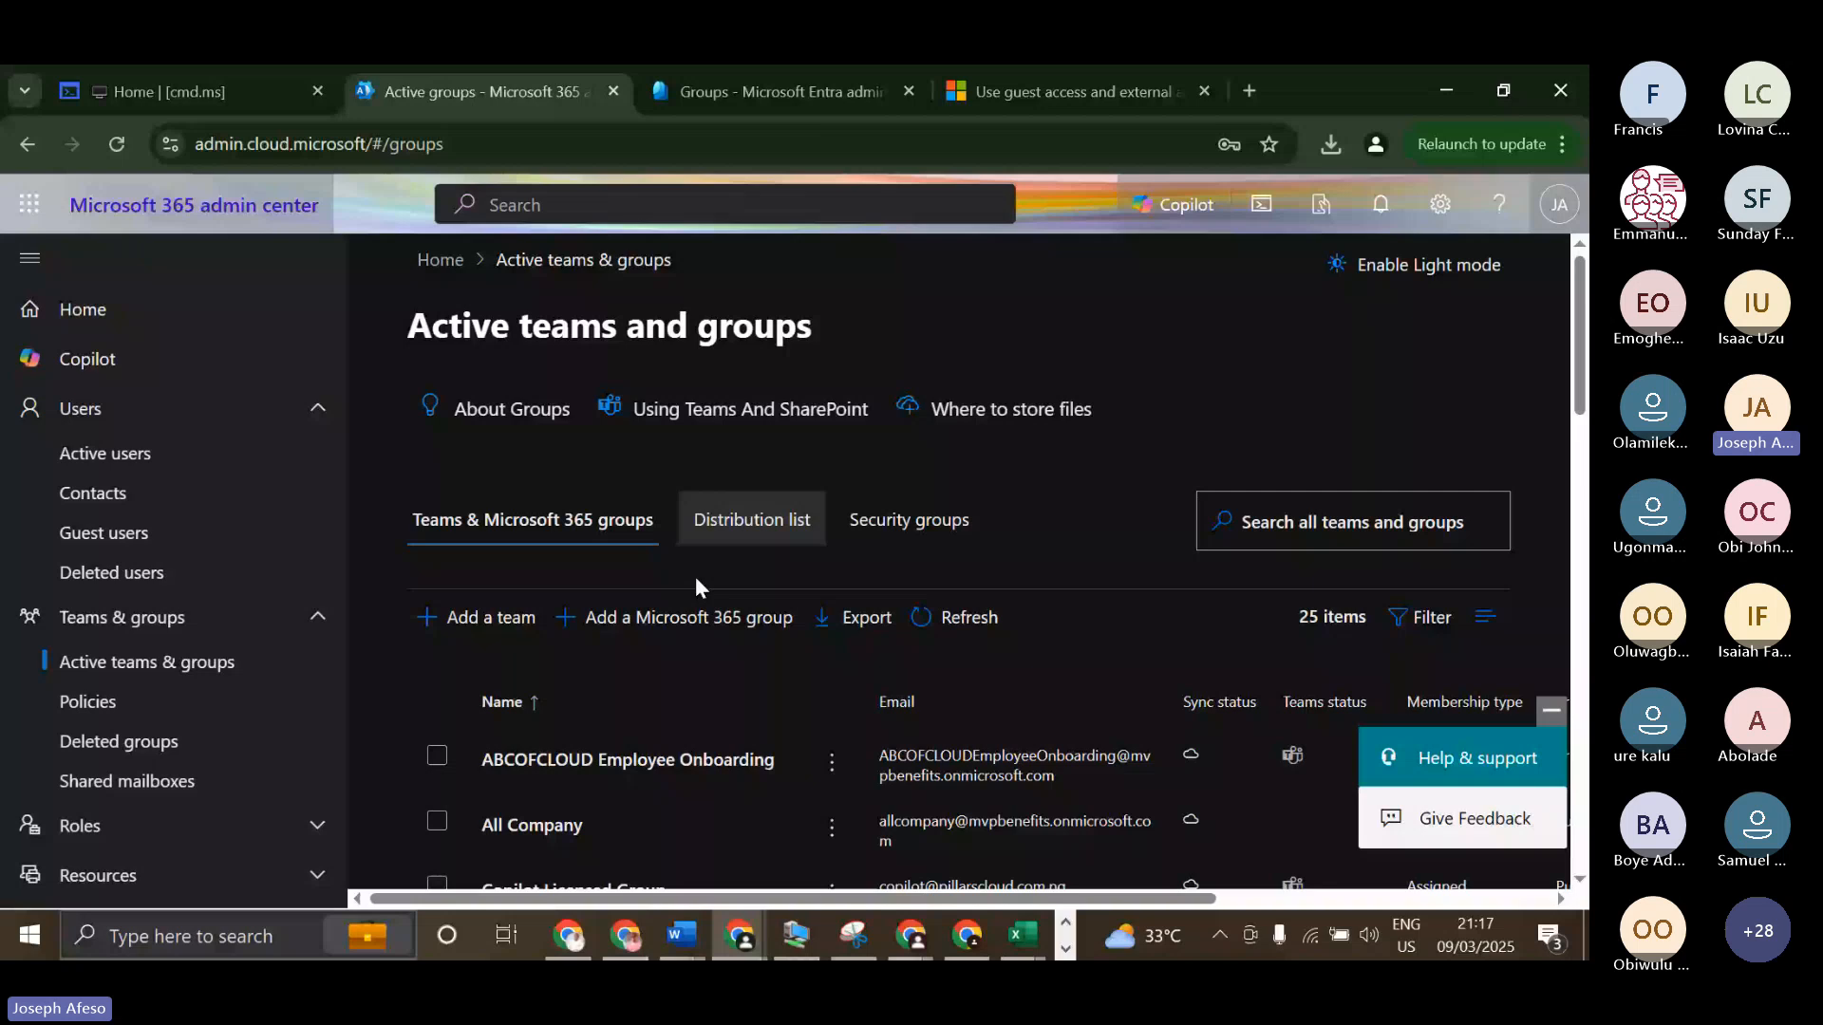
Return to the Microsoft 365 admin center and review the list of security groups.
{"action": "left_click", "coordinate": [907, 532]}
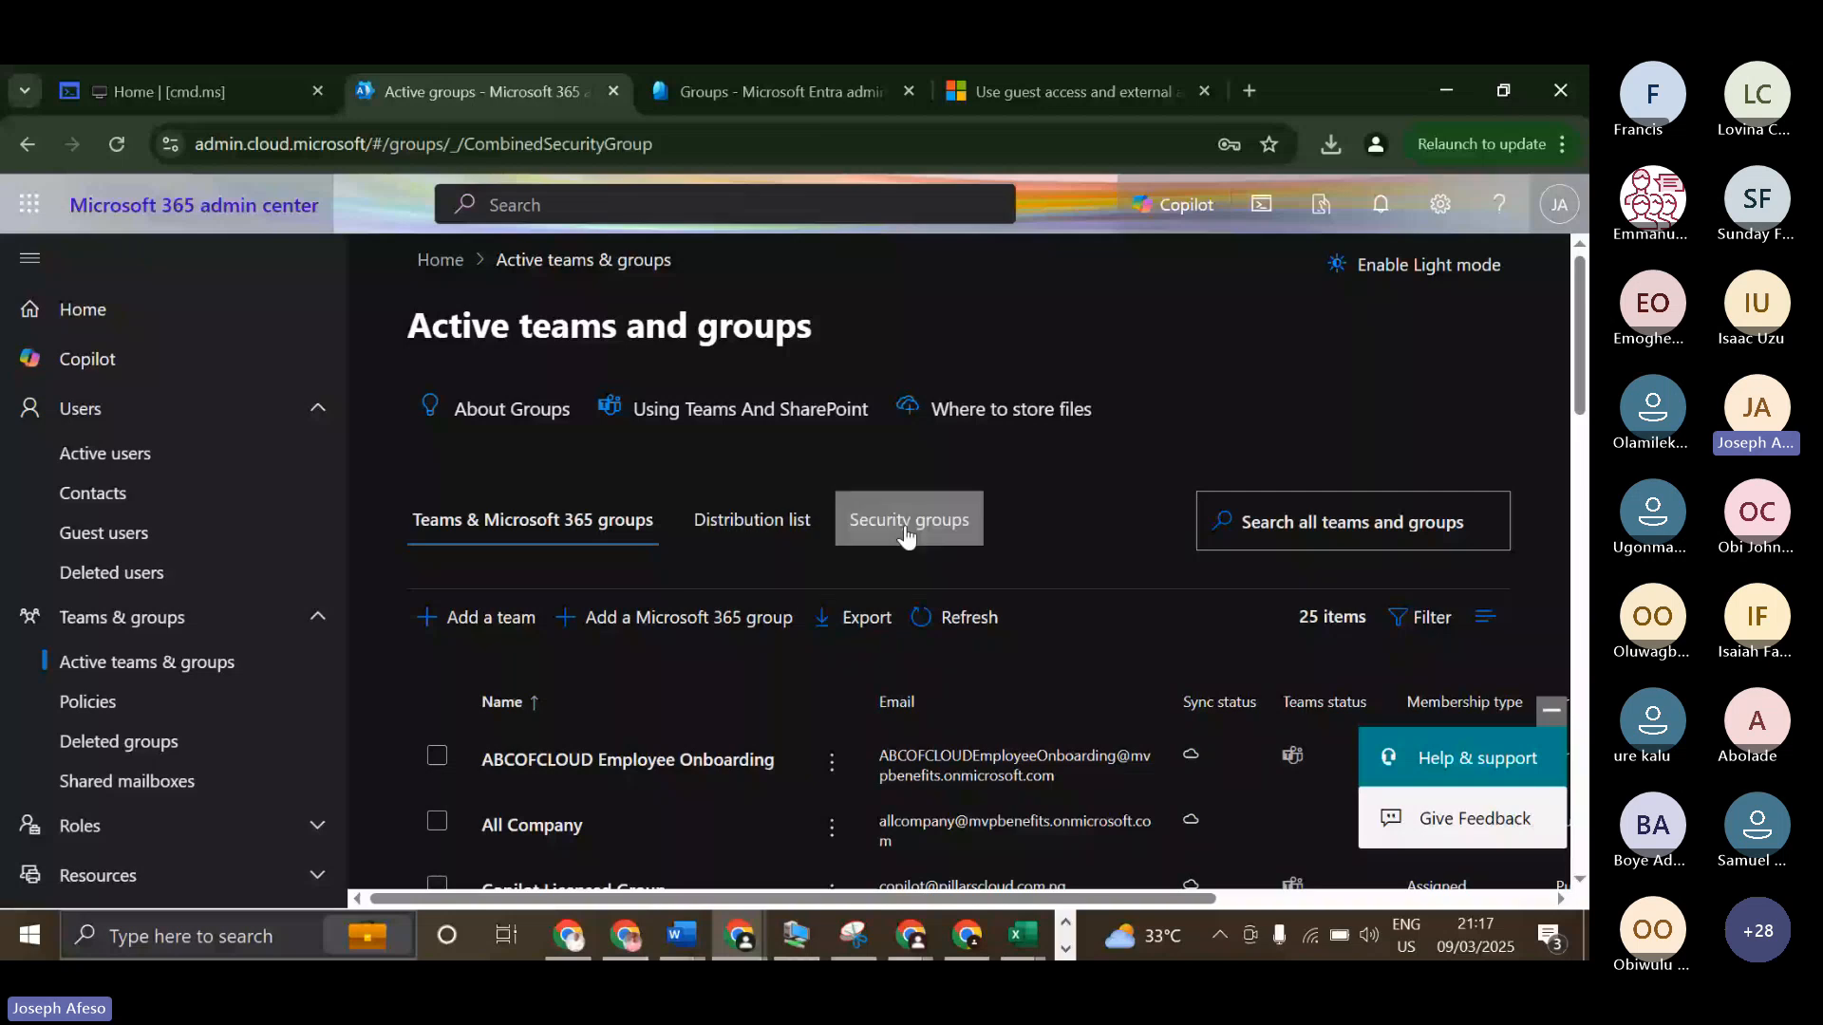
{"action": "scroll", "coordinate": [712, 570], "scroll_direction": "down", "scroll_amount": 1}
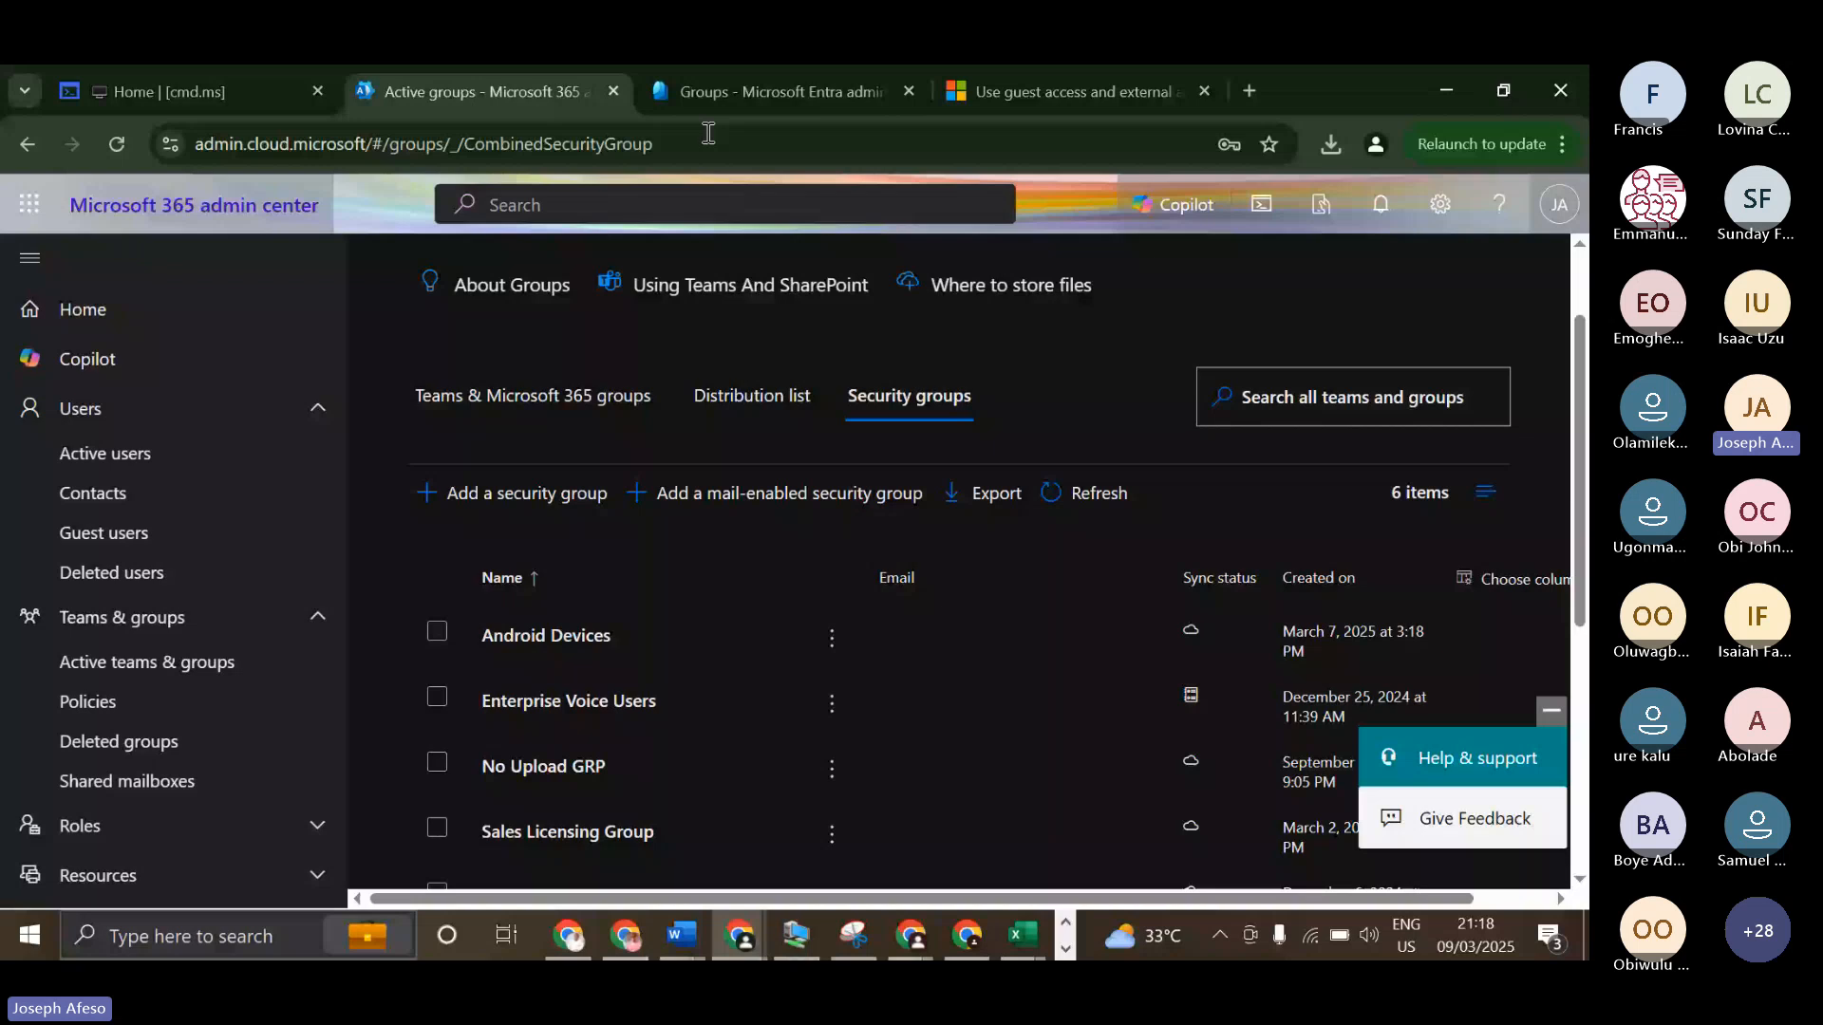
Open the Exchange admin center from the cmd.ms portal list and start adding a new group.
{"action": "left_click", "coordinate": [190, 92]}
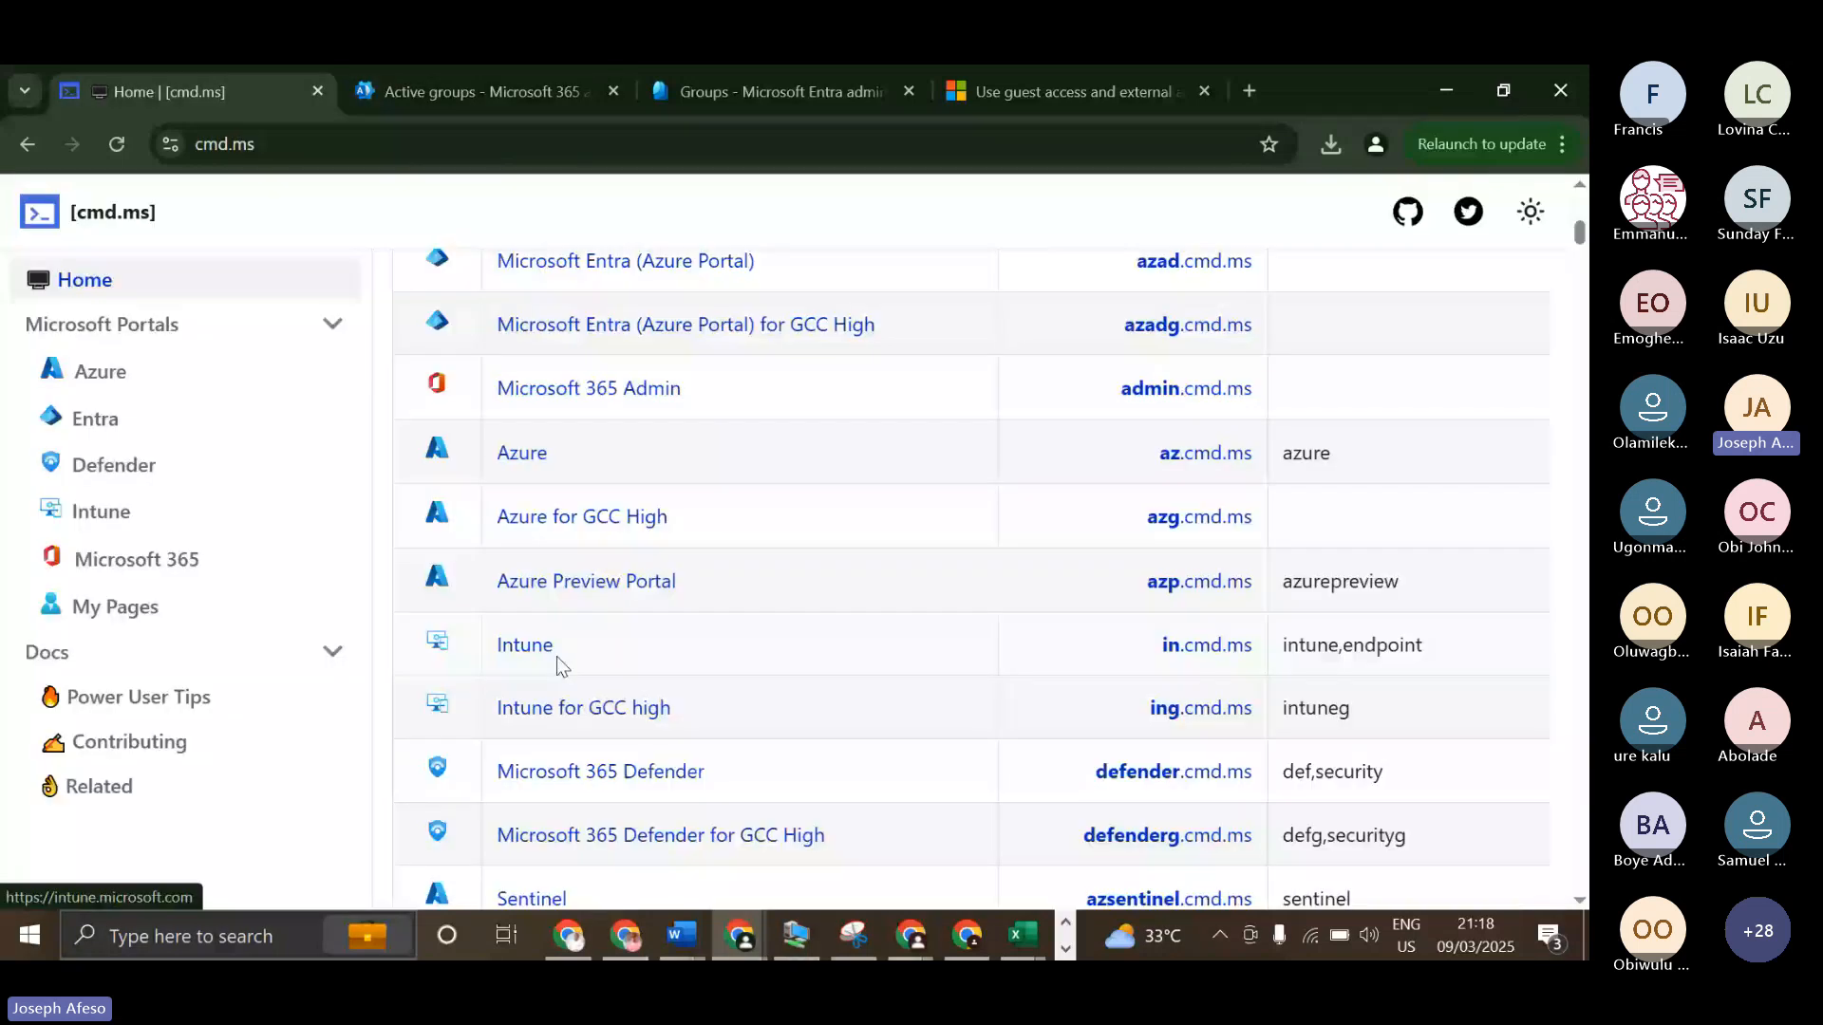
{"action": "left_click", "coordinate": [531, 647]}
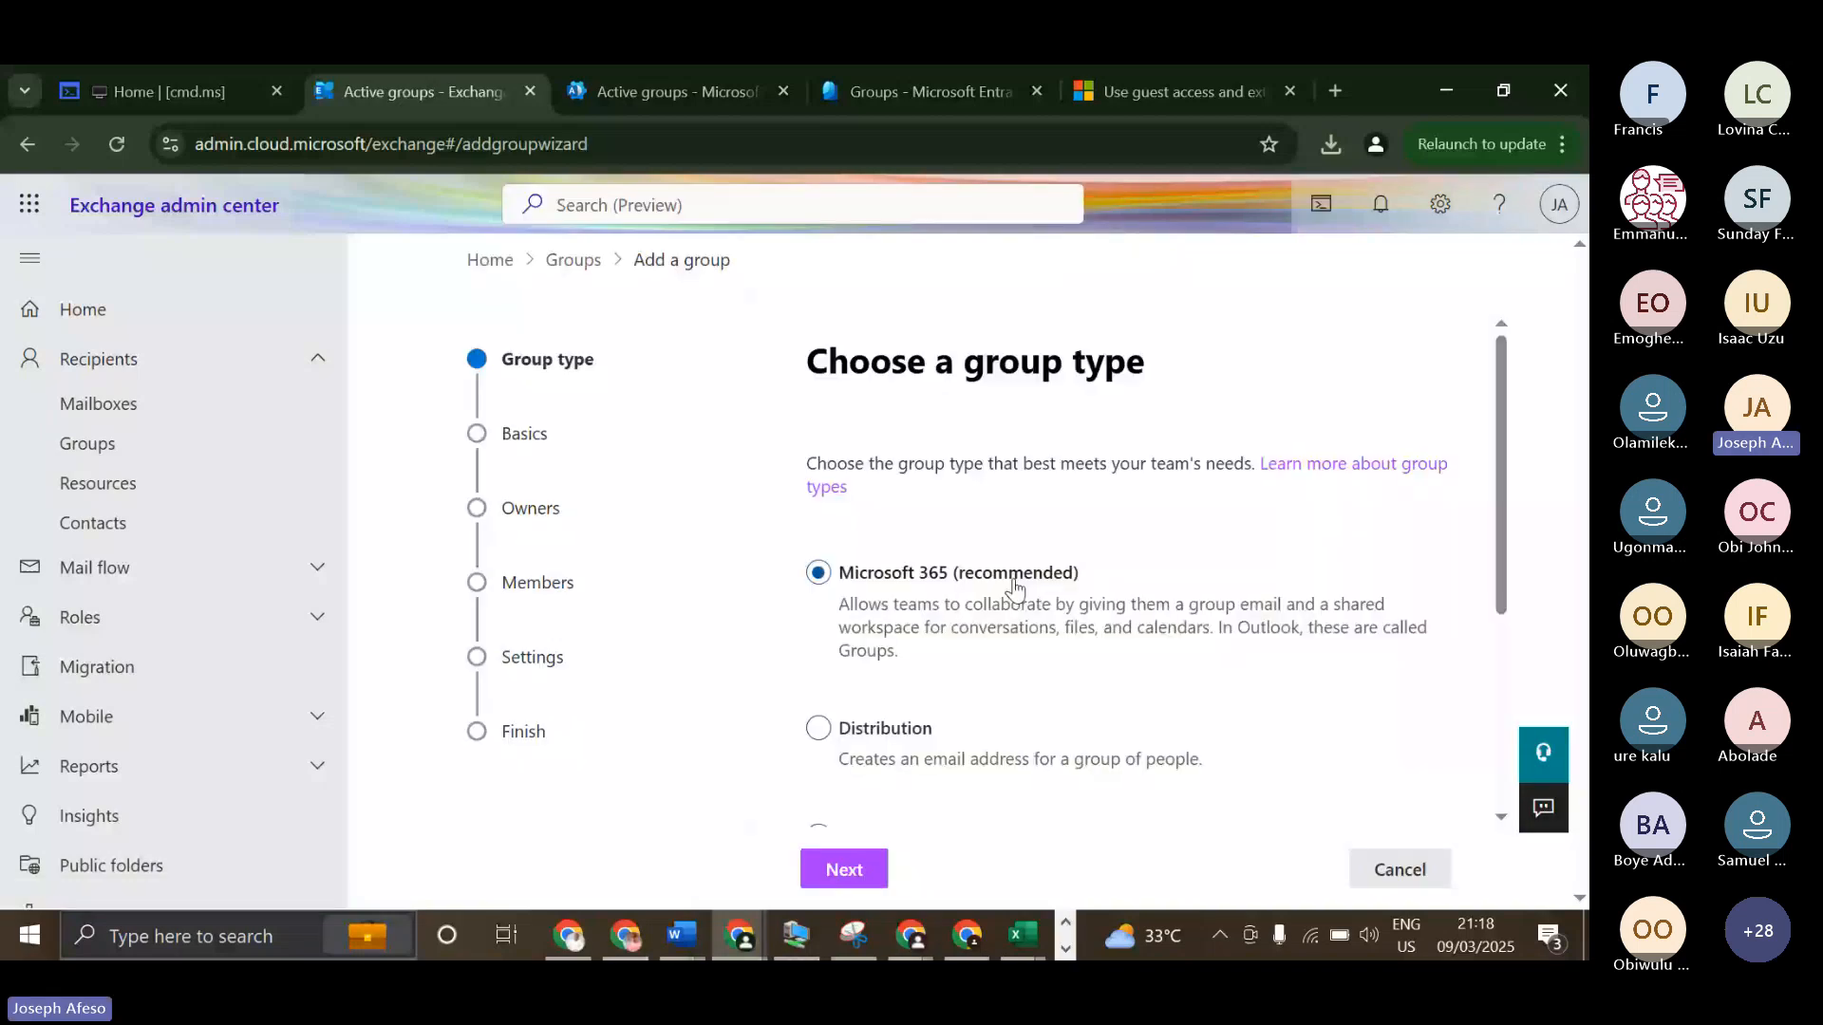
Review the Microsoft 365, Distribution, Mail-enabled security and Dynamic distribution group types in the Exchange group wizard.
{"action": "scroll", "coordinate": [1015, 586], "scroll_direction": "down", "scroll_amount": 1}
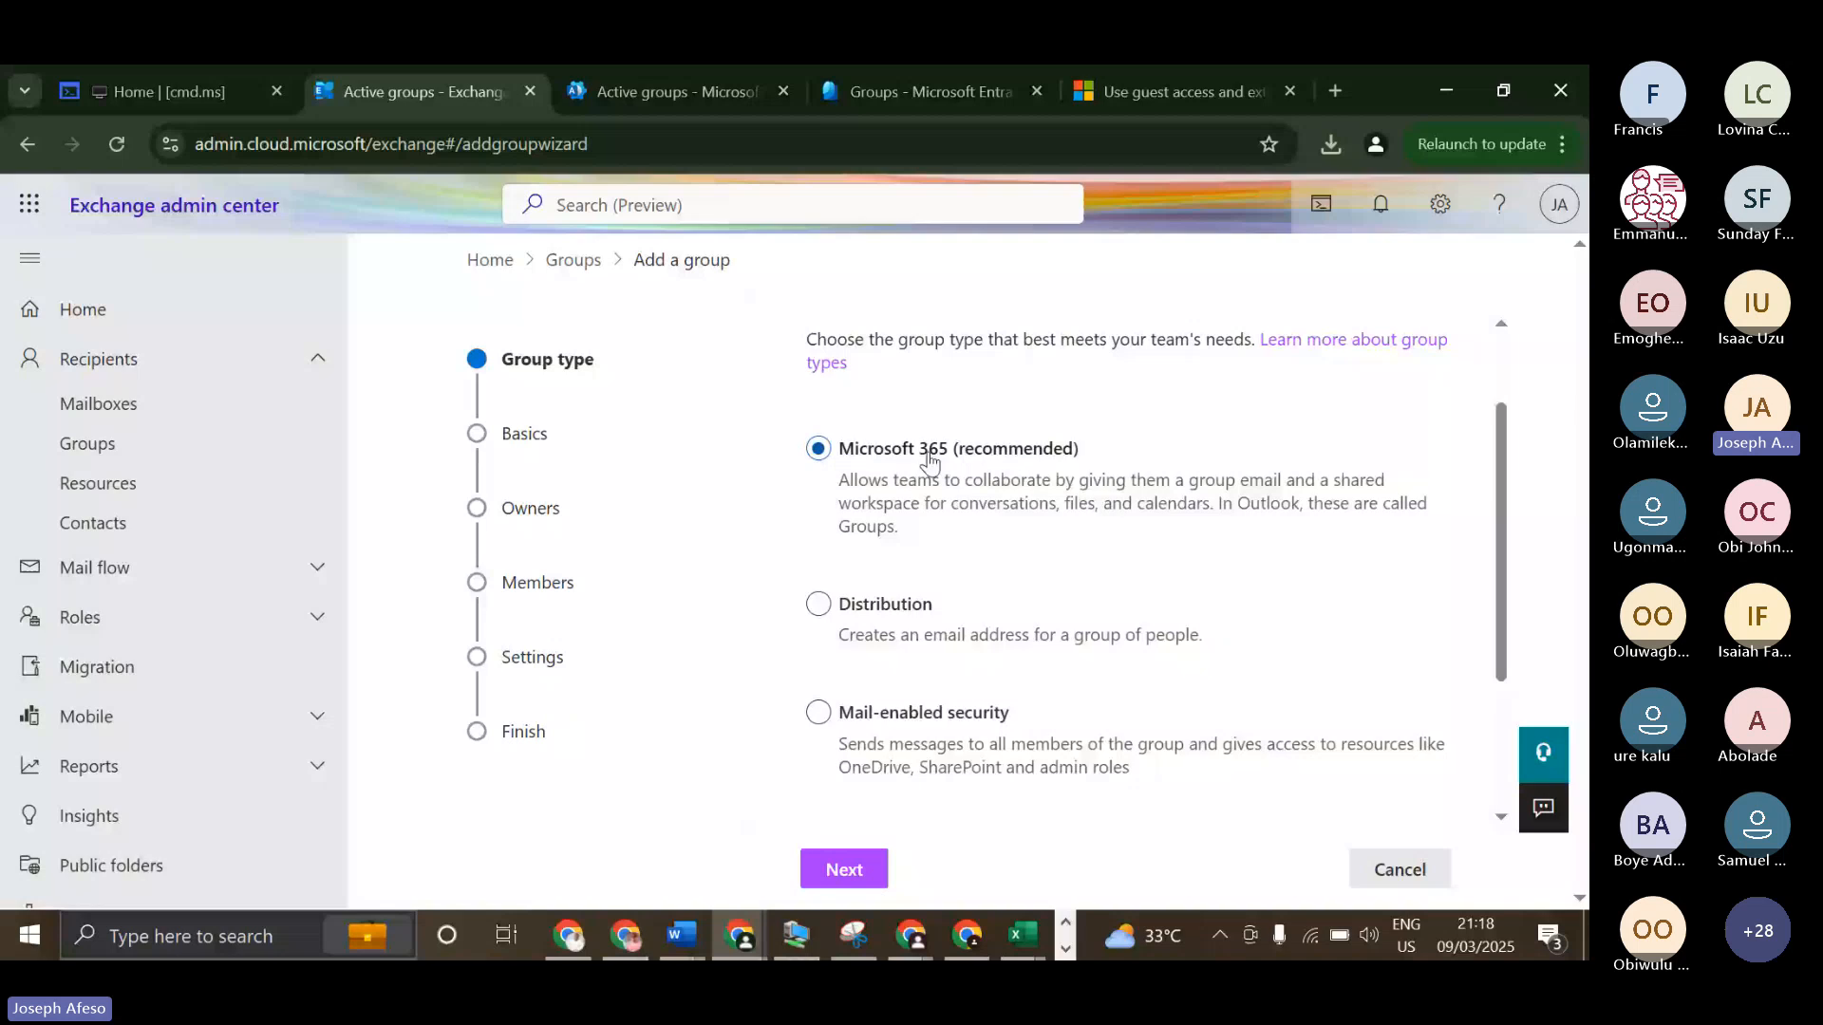
{"action": "scroll", "coordinate": [858, 432], "scroll_direction": "down", "scroll_amount": 2}
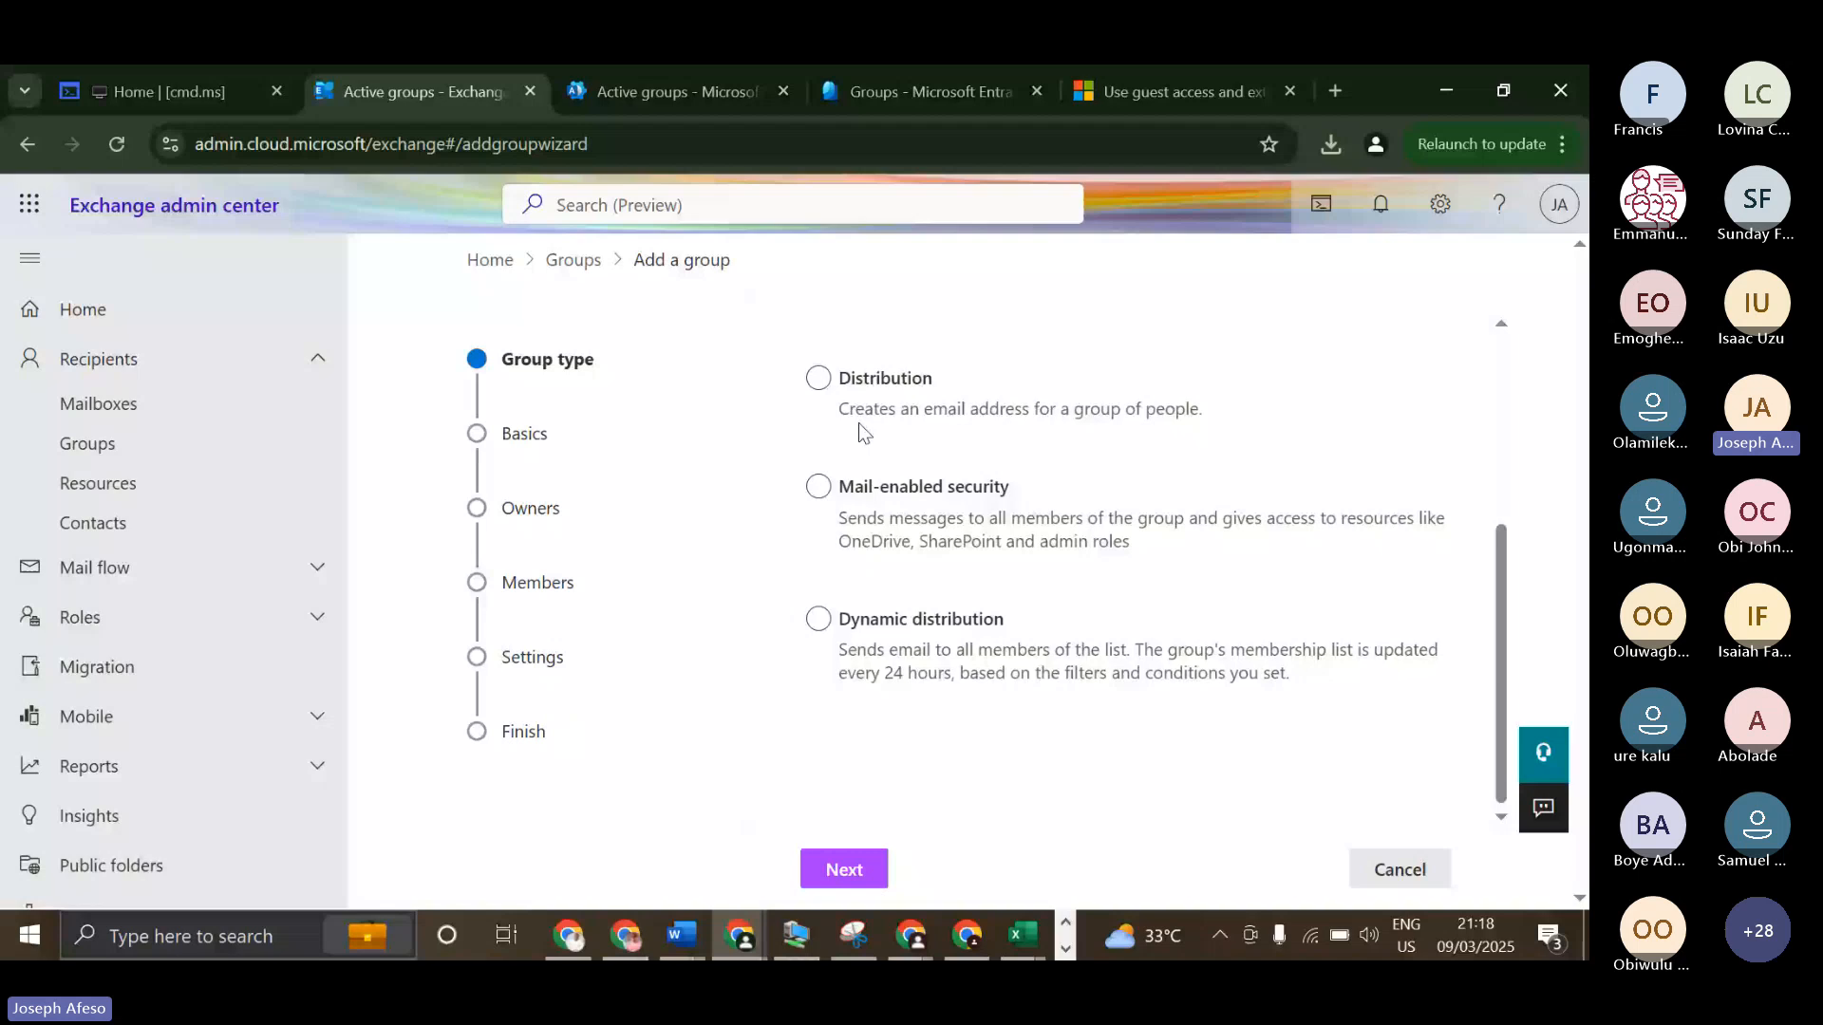
{"action": "scroll", "coordinate": [858, 423], "scroll_direction": "up", "scroll_amount": 1}
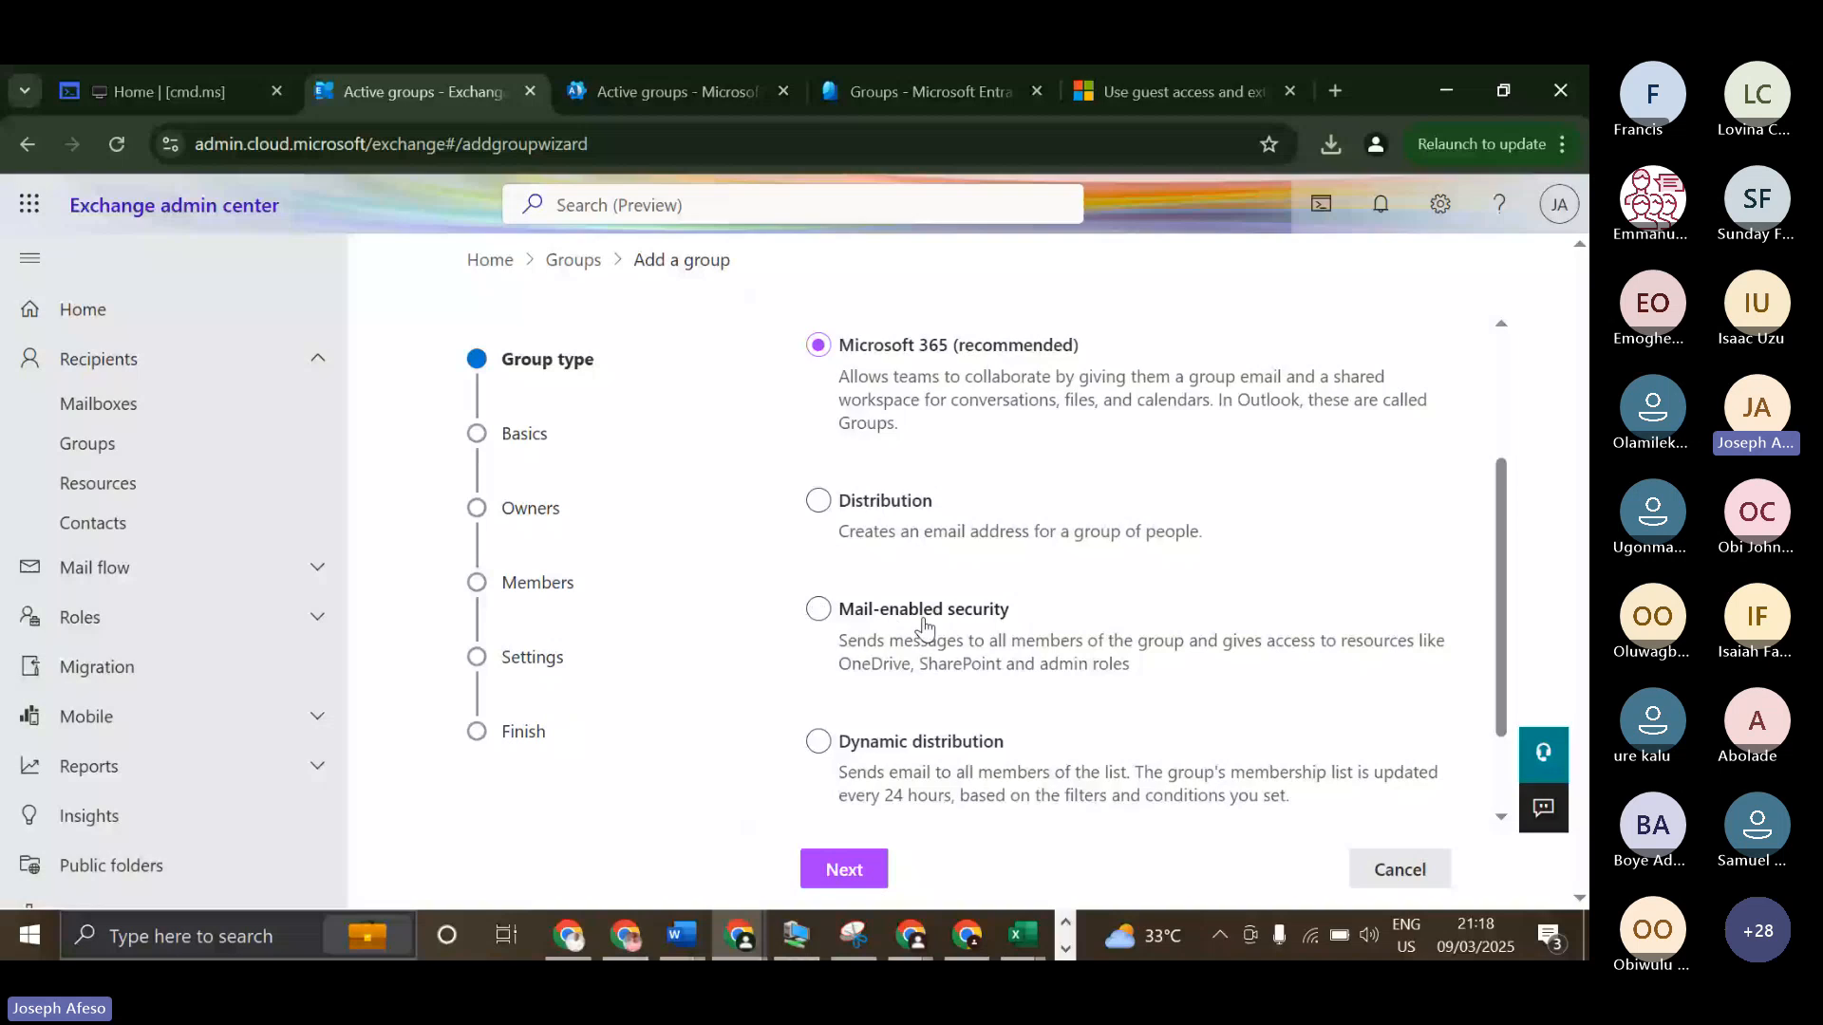
{"action": "left_click", "coordinate": [897, 617]}
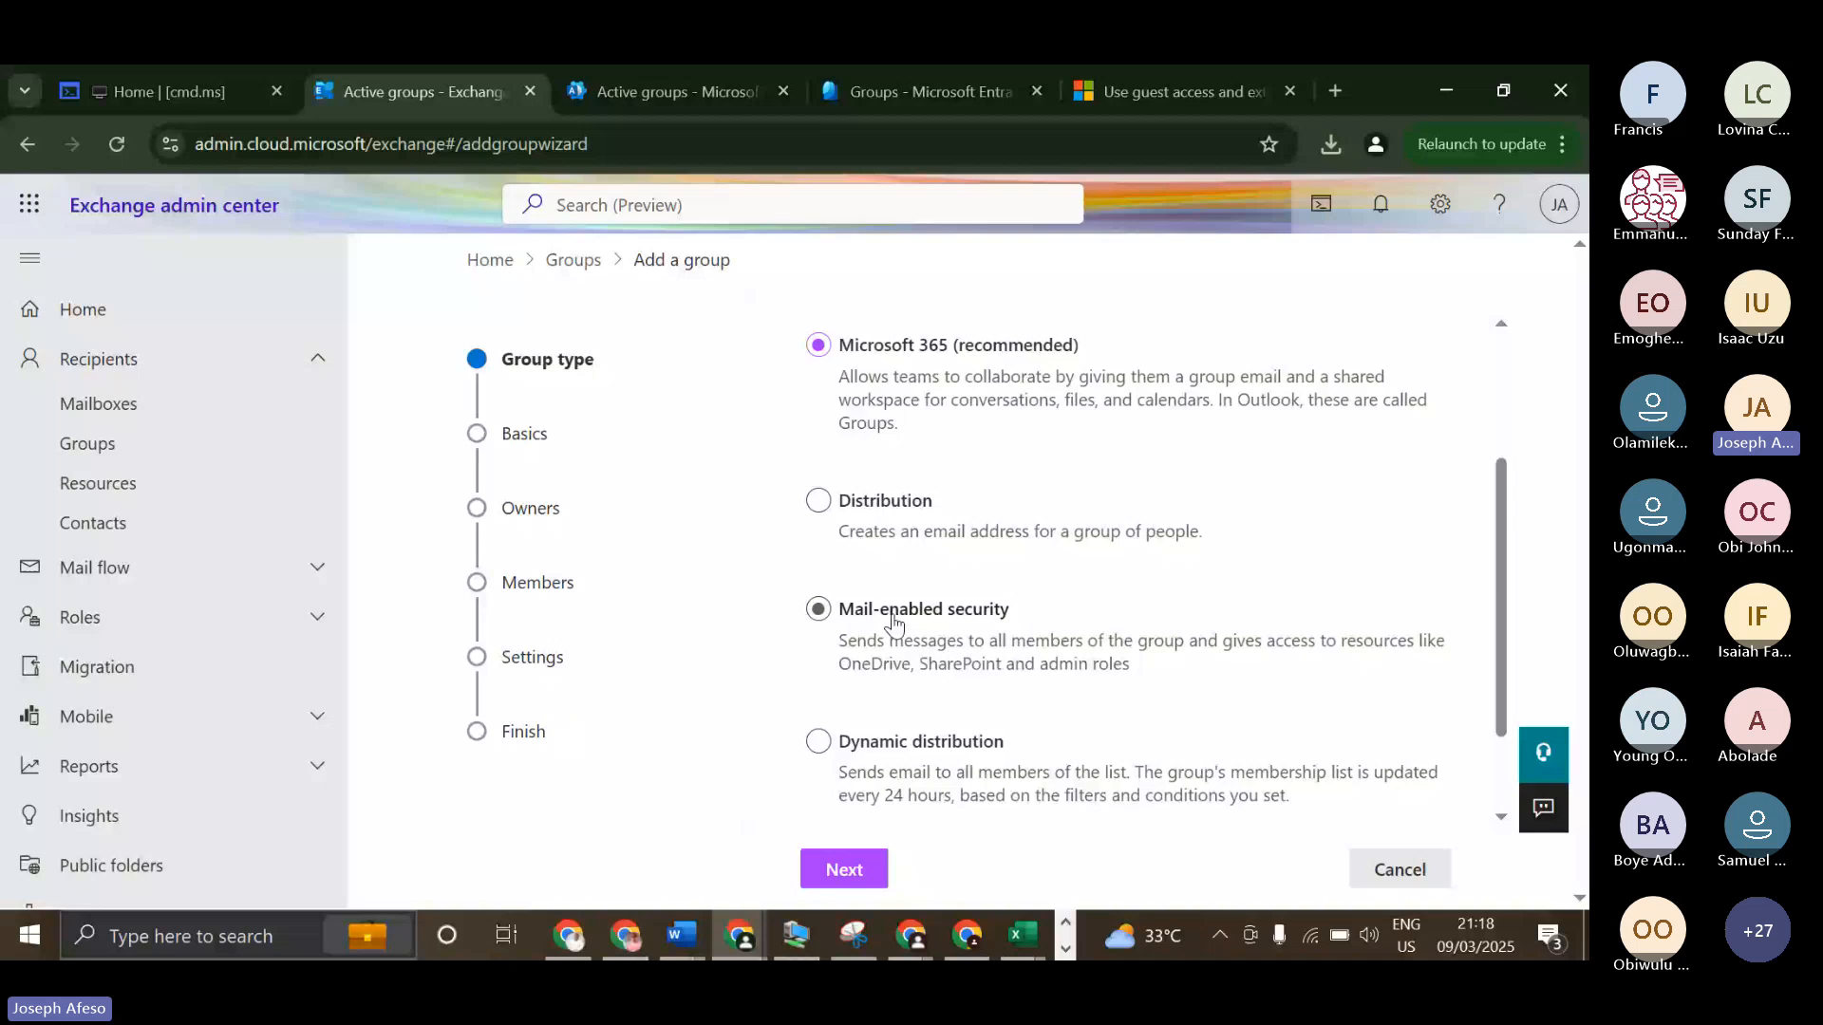
{"action": "scroll", "coordinate": [912, 625], "scroll_direction": "down", "scroll_amount": 2}
{"action": "left_click", "coordinate": [980, 631]}
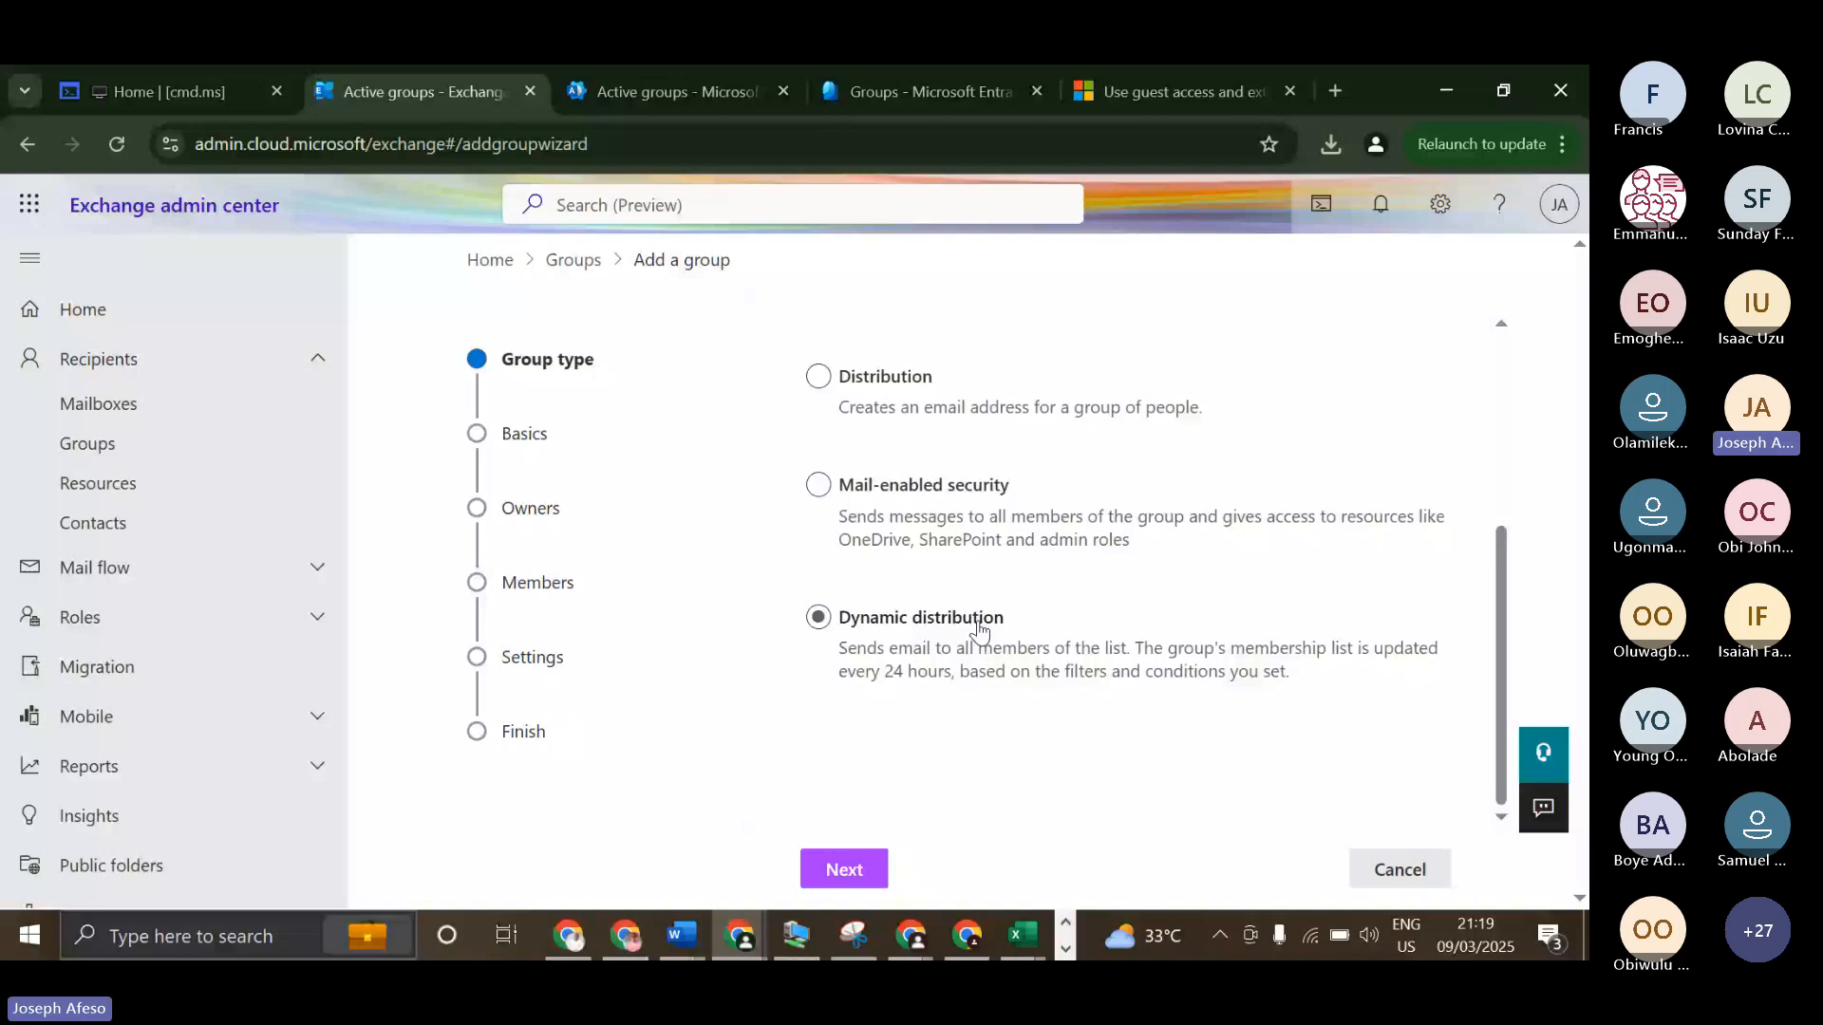
{"action": "left_click", "coordinate": [907, 633]}
{"action": "left_click", "coordinate": [848, 489]}
{"action": "scroll", "coordinate": [848, 497], "scroll_direction": "up", "scroll_amount": 1}
{"action": "scroll", "coordinate": [893, 518], "scroll_direction": "up", "scroll_amount": 1}
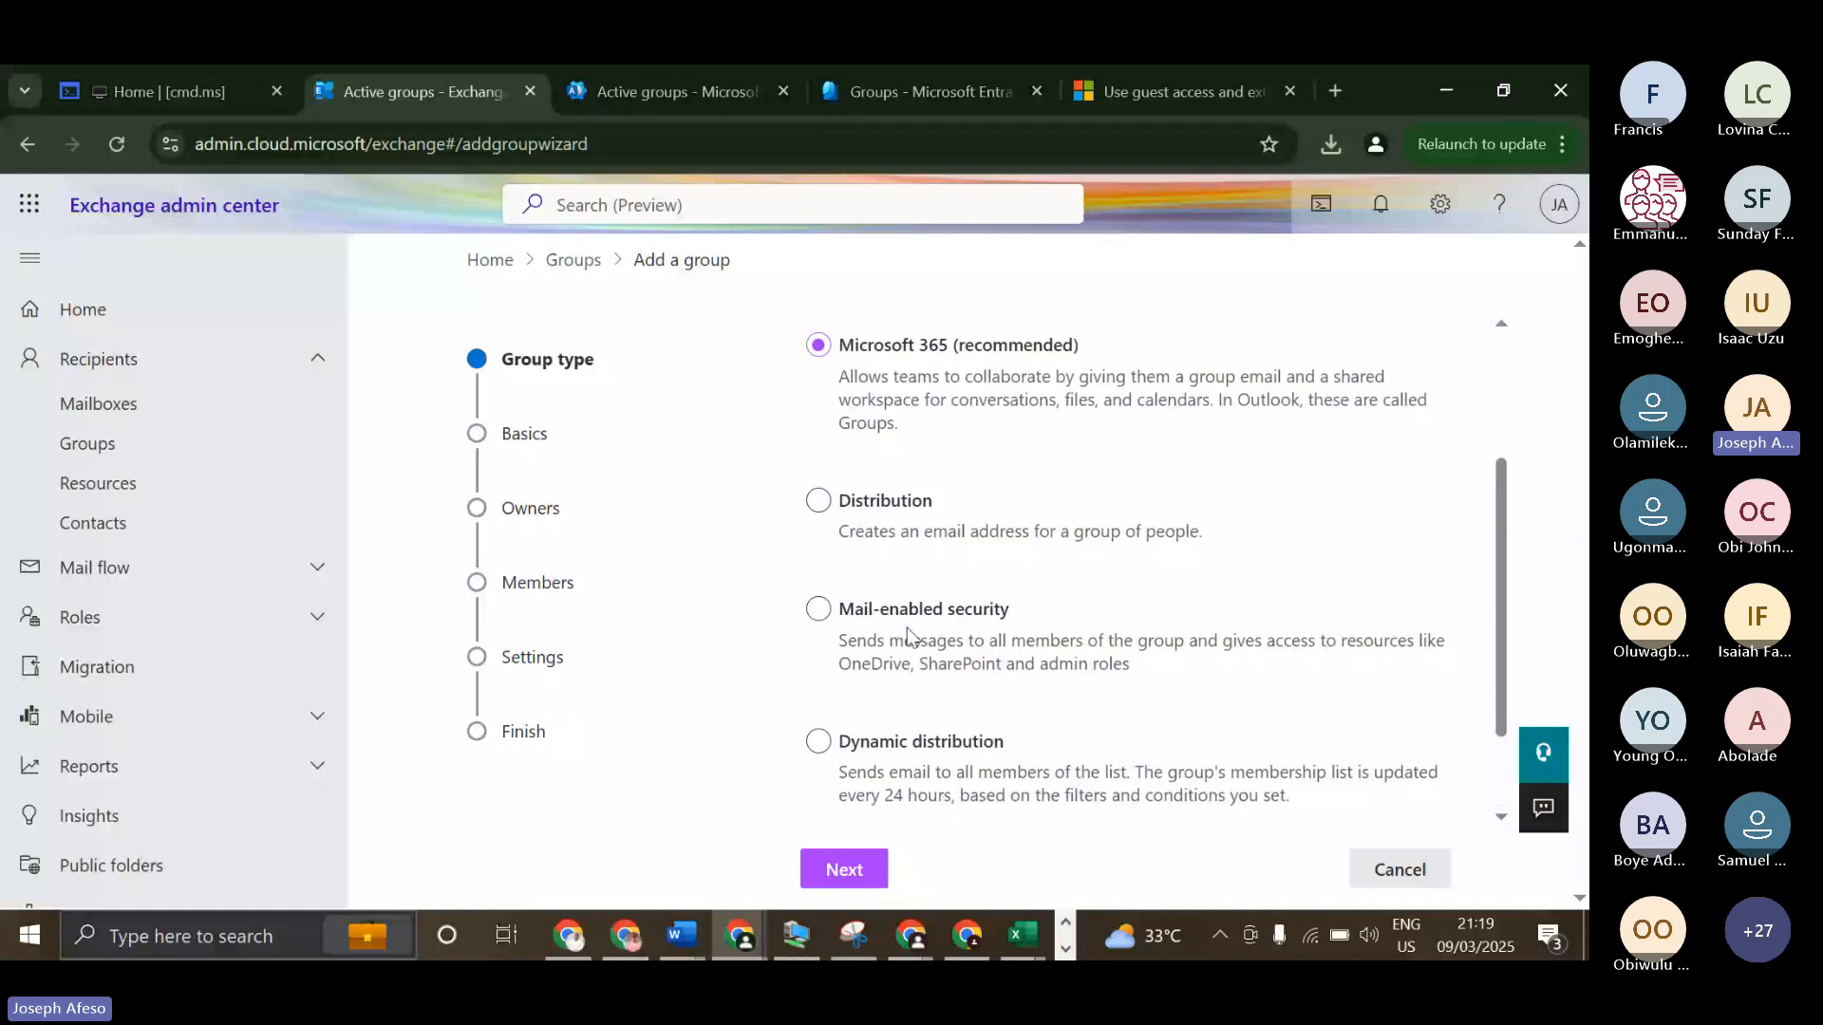
Compare the group options in the Microsoft 365 and Entra admin centers with the group types in the Exchange admin center.
{"action": "left_click", "coordinate": [615, 89]}
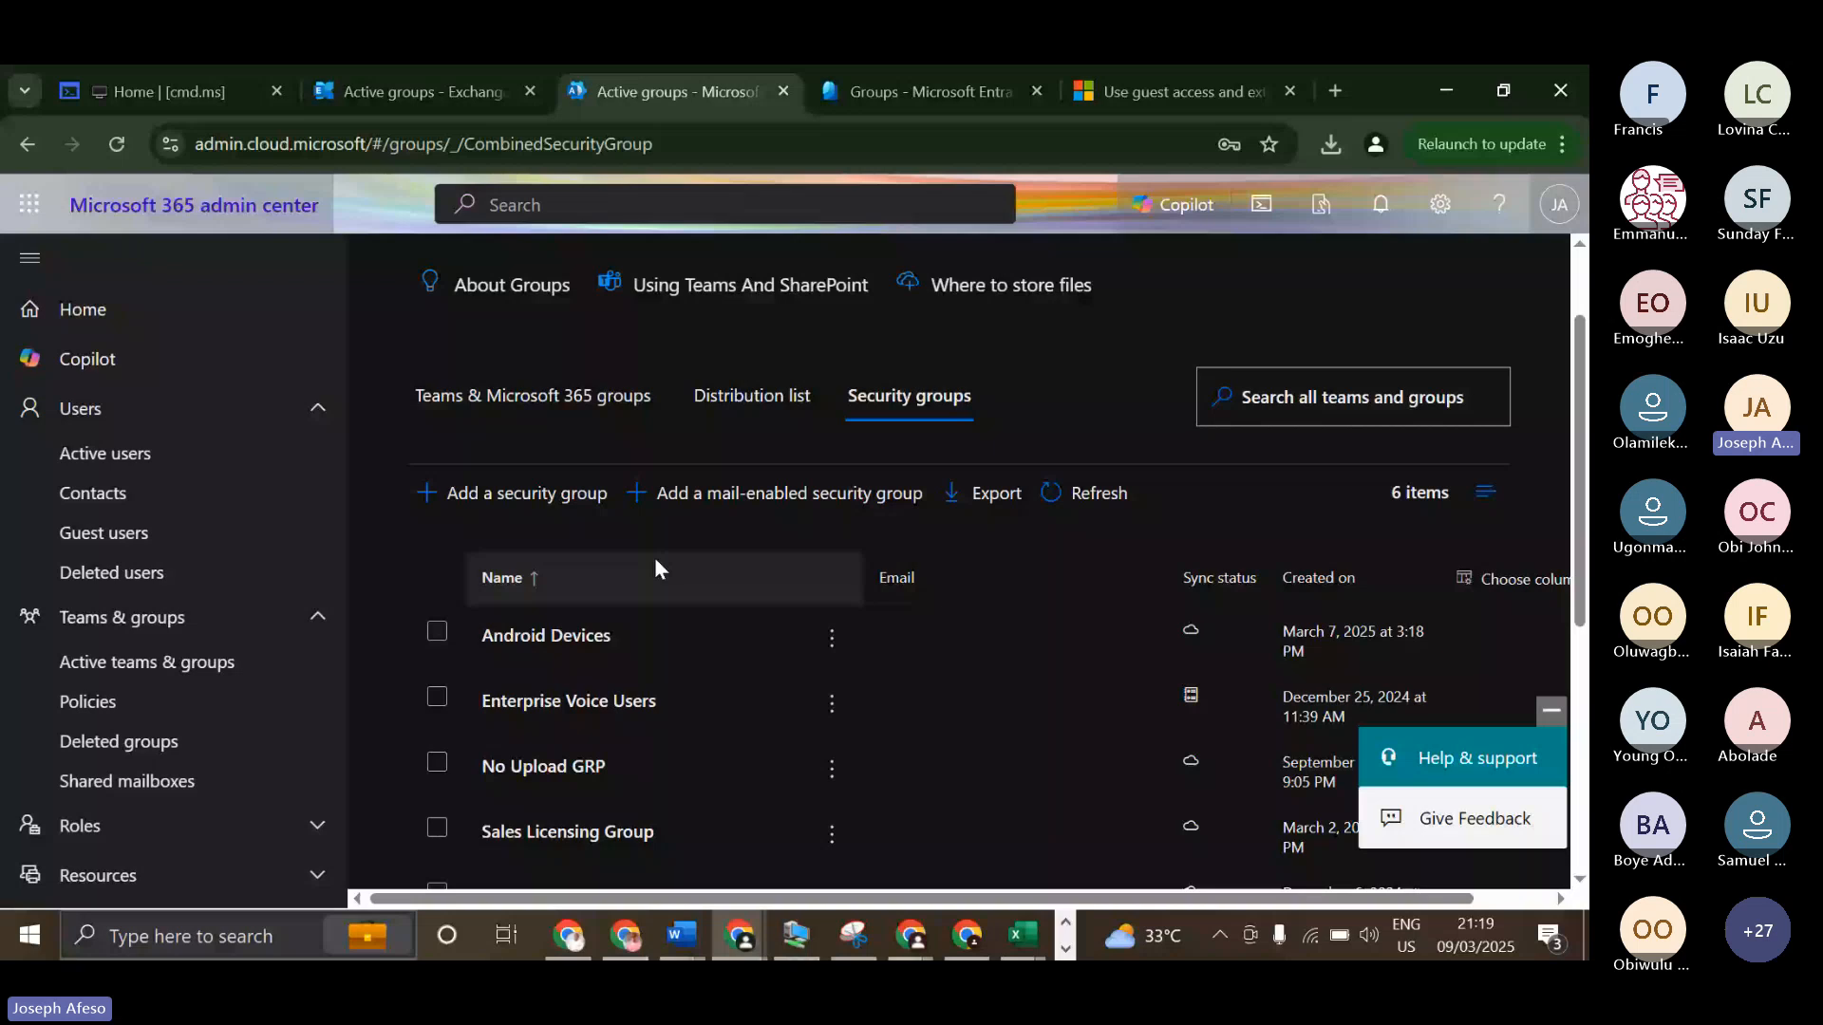
{"action": "key", "text": "ctrl+Tab"}
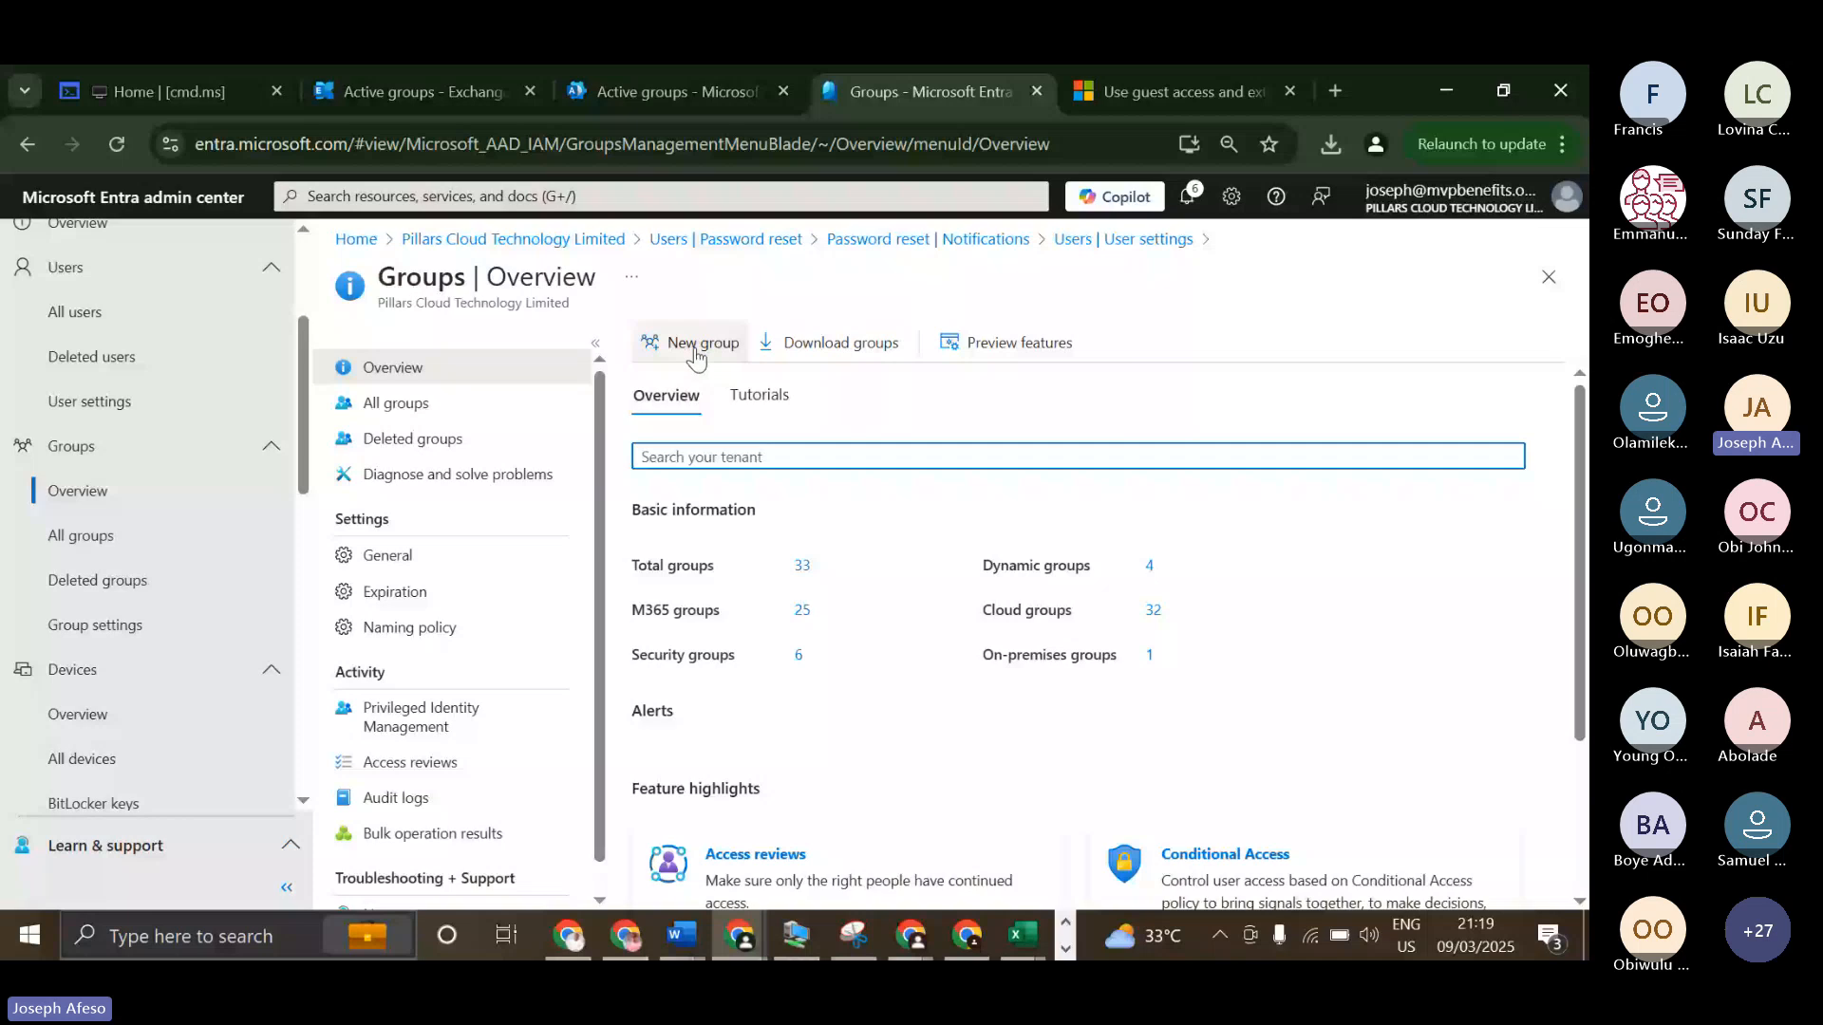
{"action": "key", "text": "ctrl+shift+Tab"}
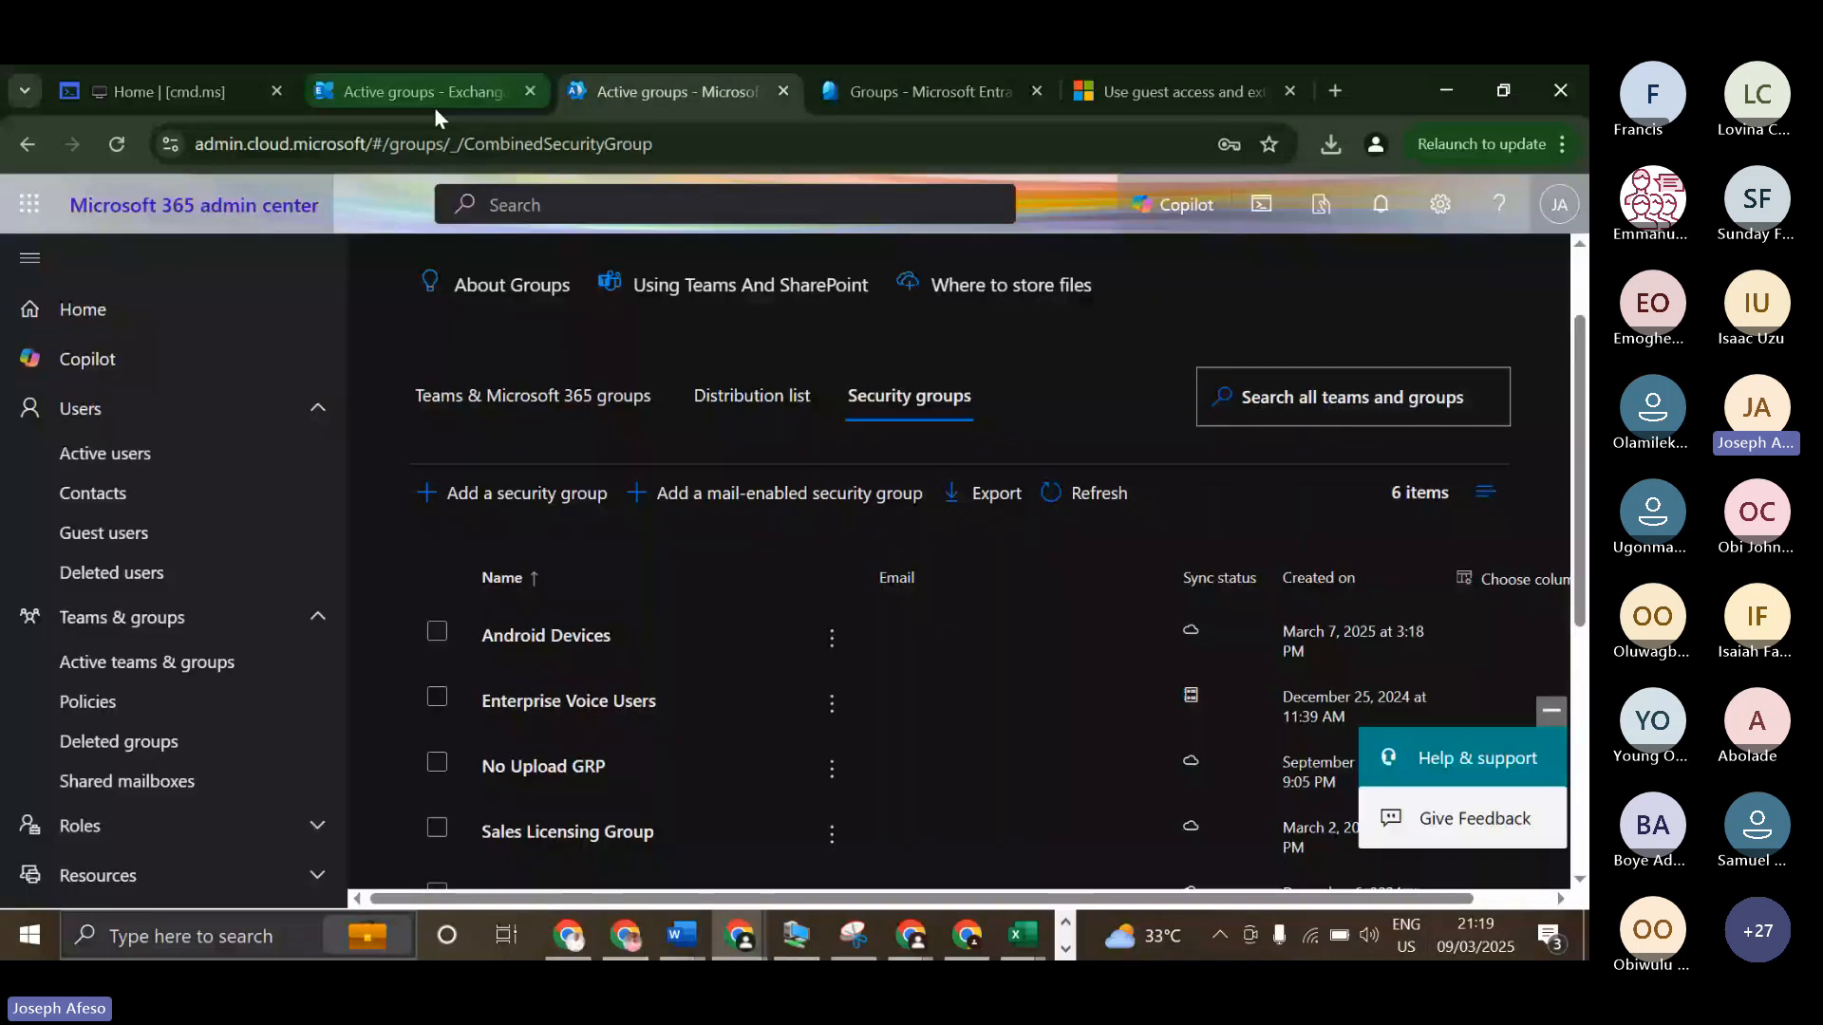
{"action": "left_click", "coordinate": [435, 107]}
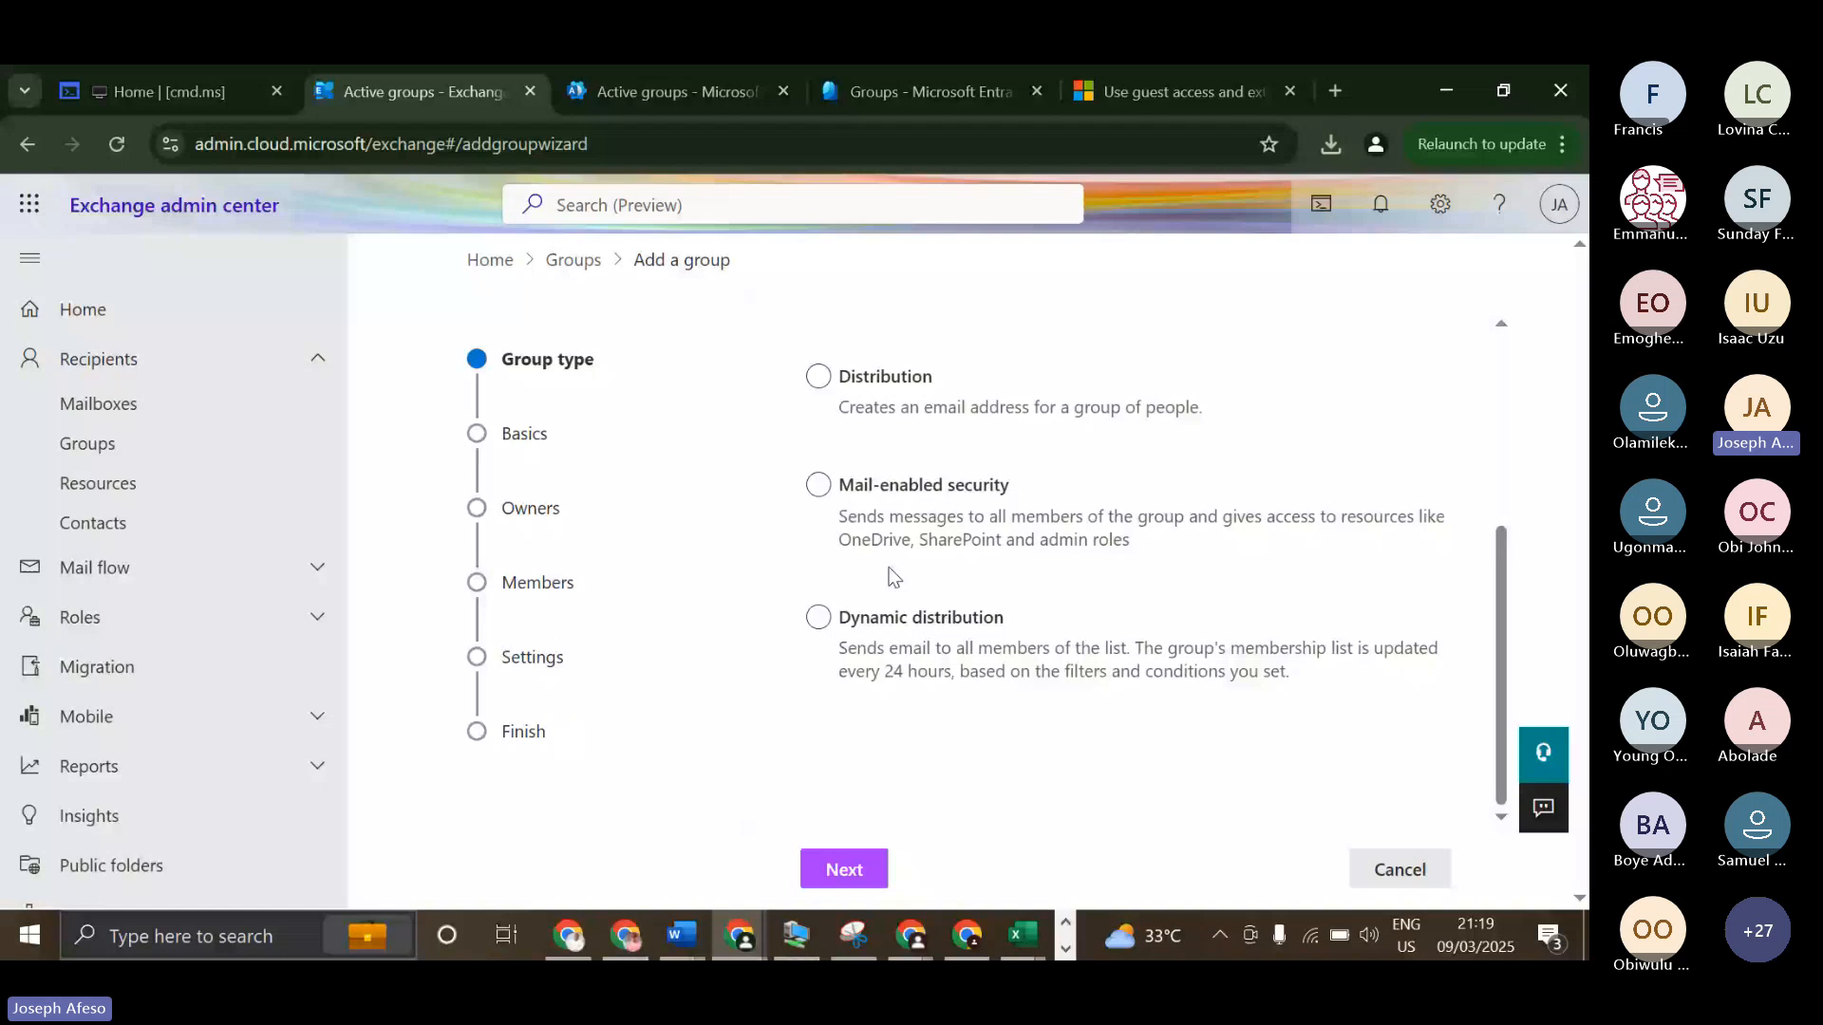
{"action": "scroll", "coordinate": [892, 575], "scroll_direction": "up", "scroll_amount": 1}
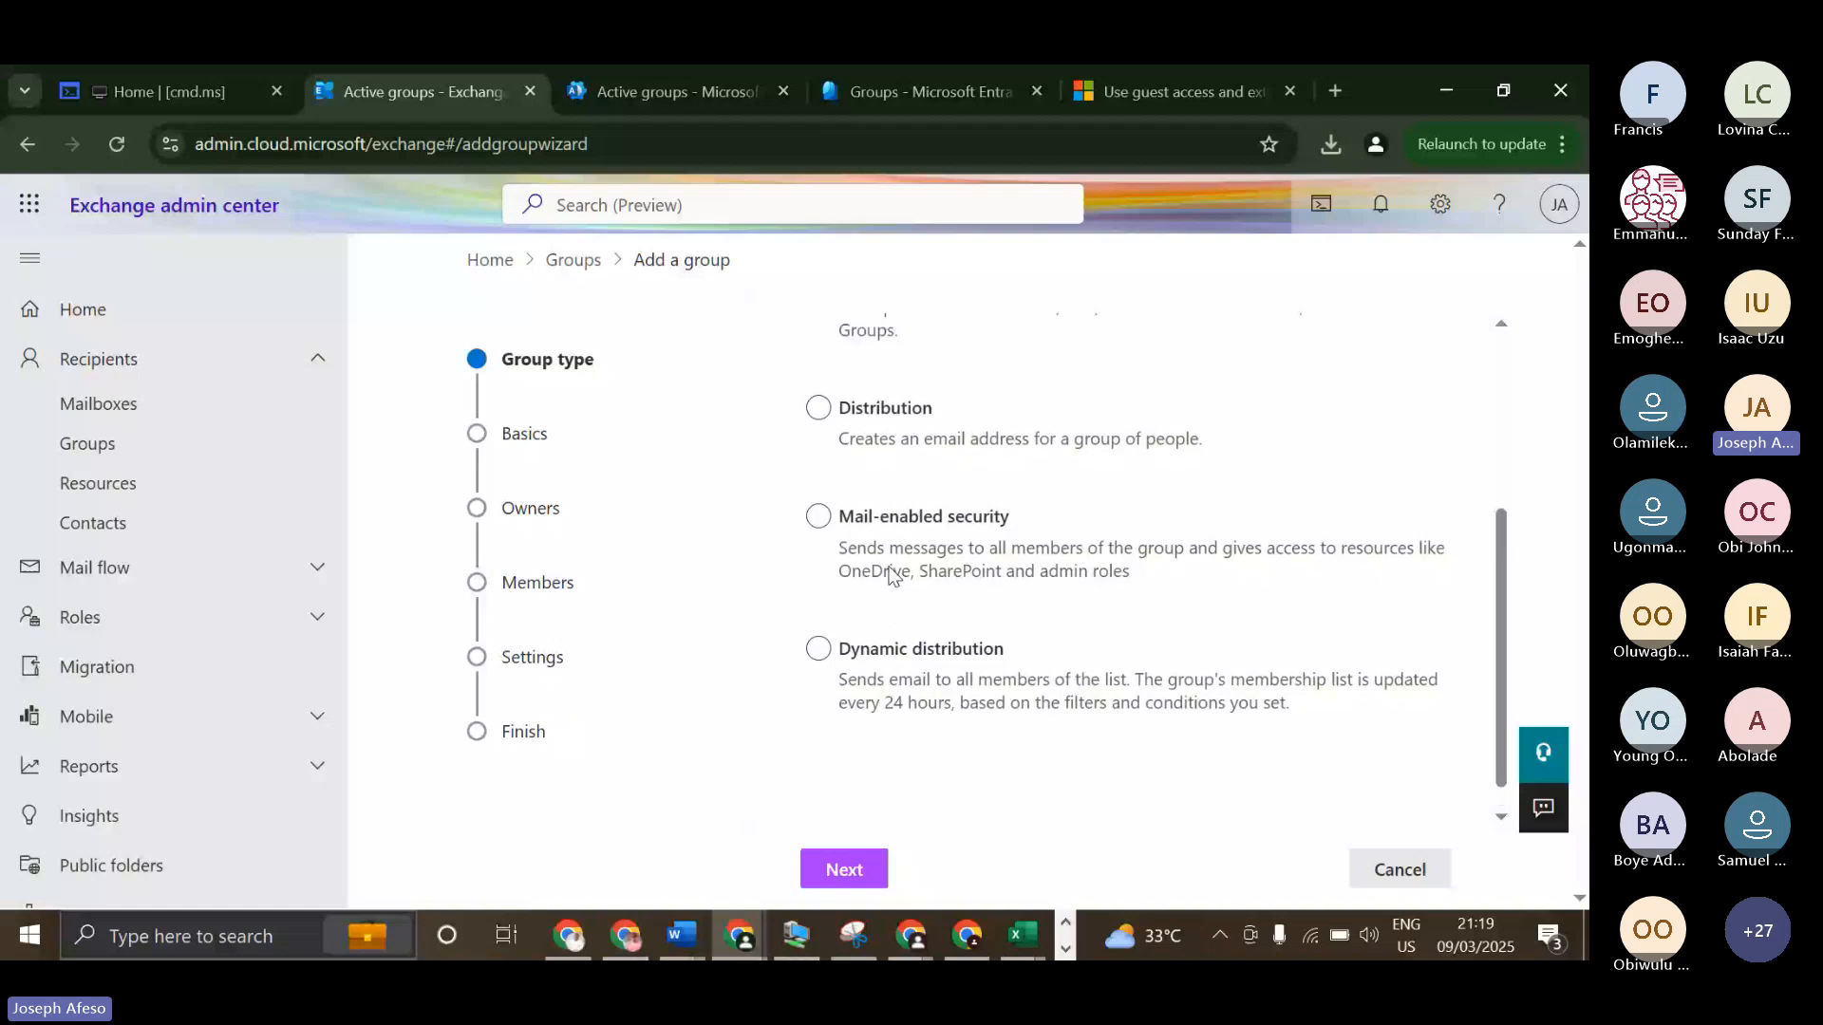
{"action": "scroll", "coordinate": [893, 575], "scroll_direction": "up", "scroll_amount": 2}
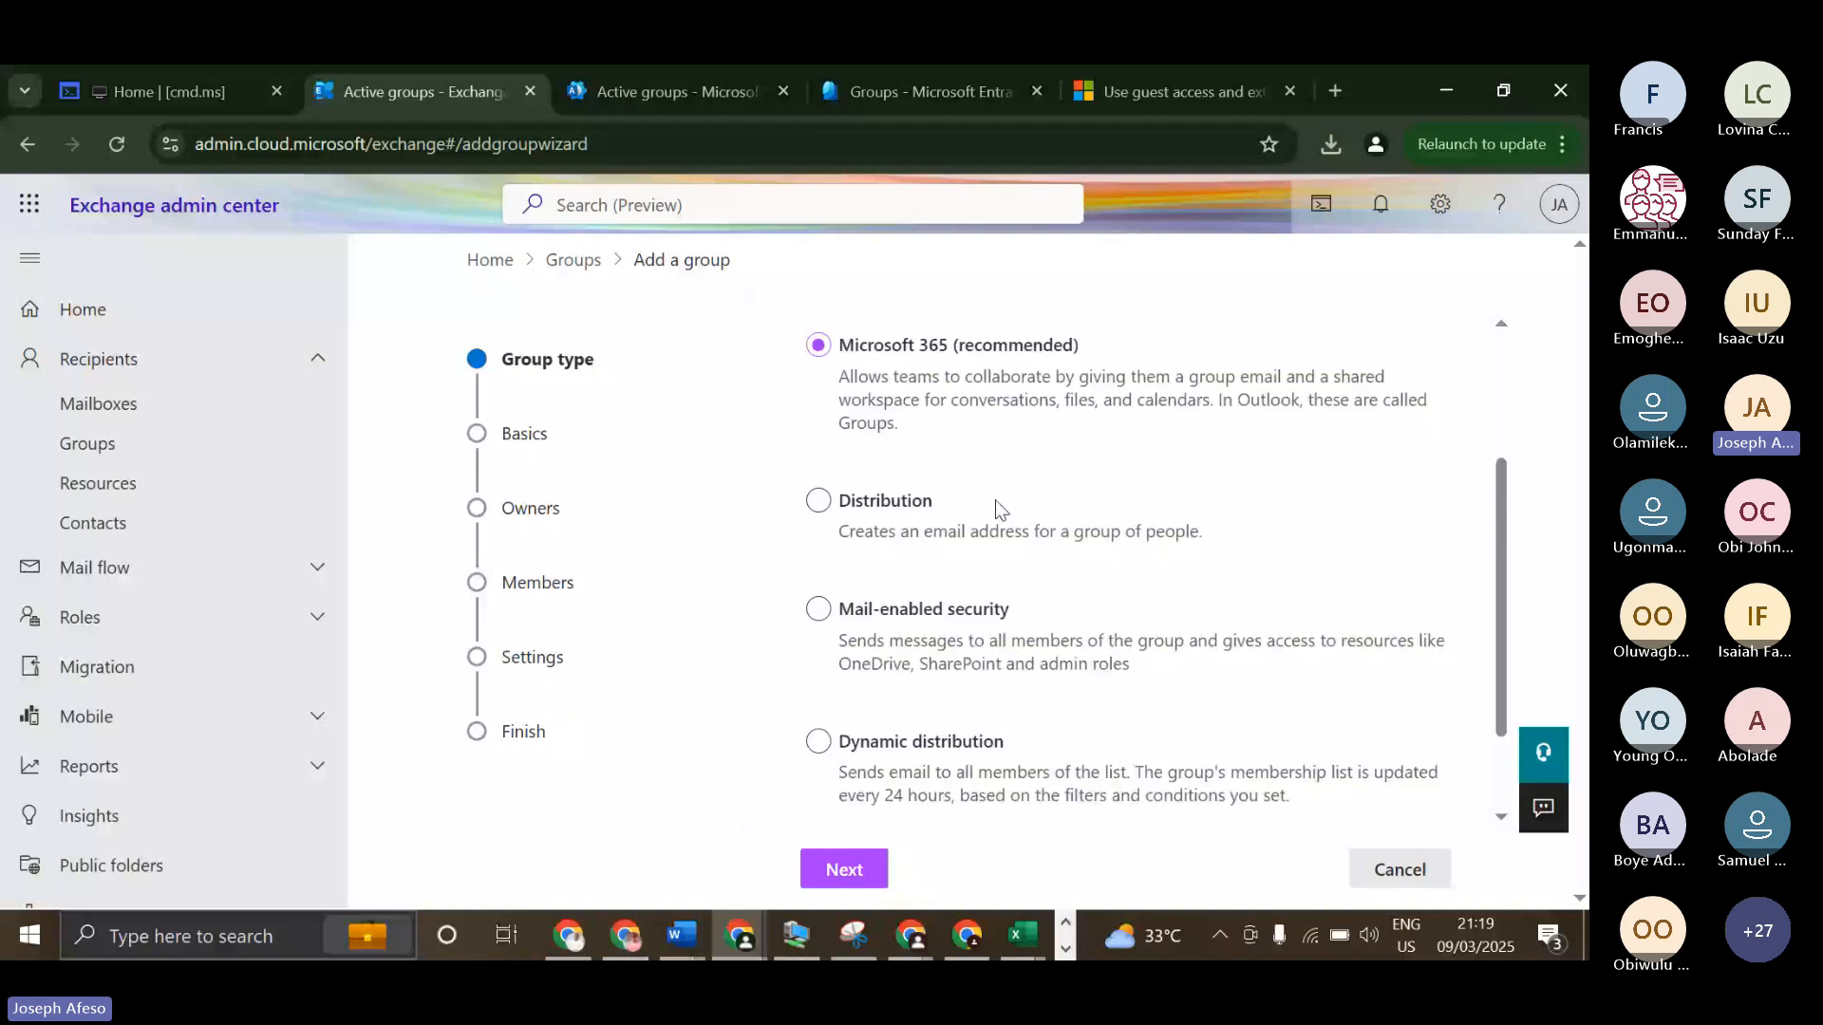
Switch to the Entra admin center and start a new group of type Security named M365.
{"action": "key", "text": "ctrl+Tab"}
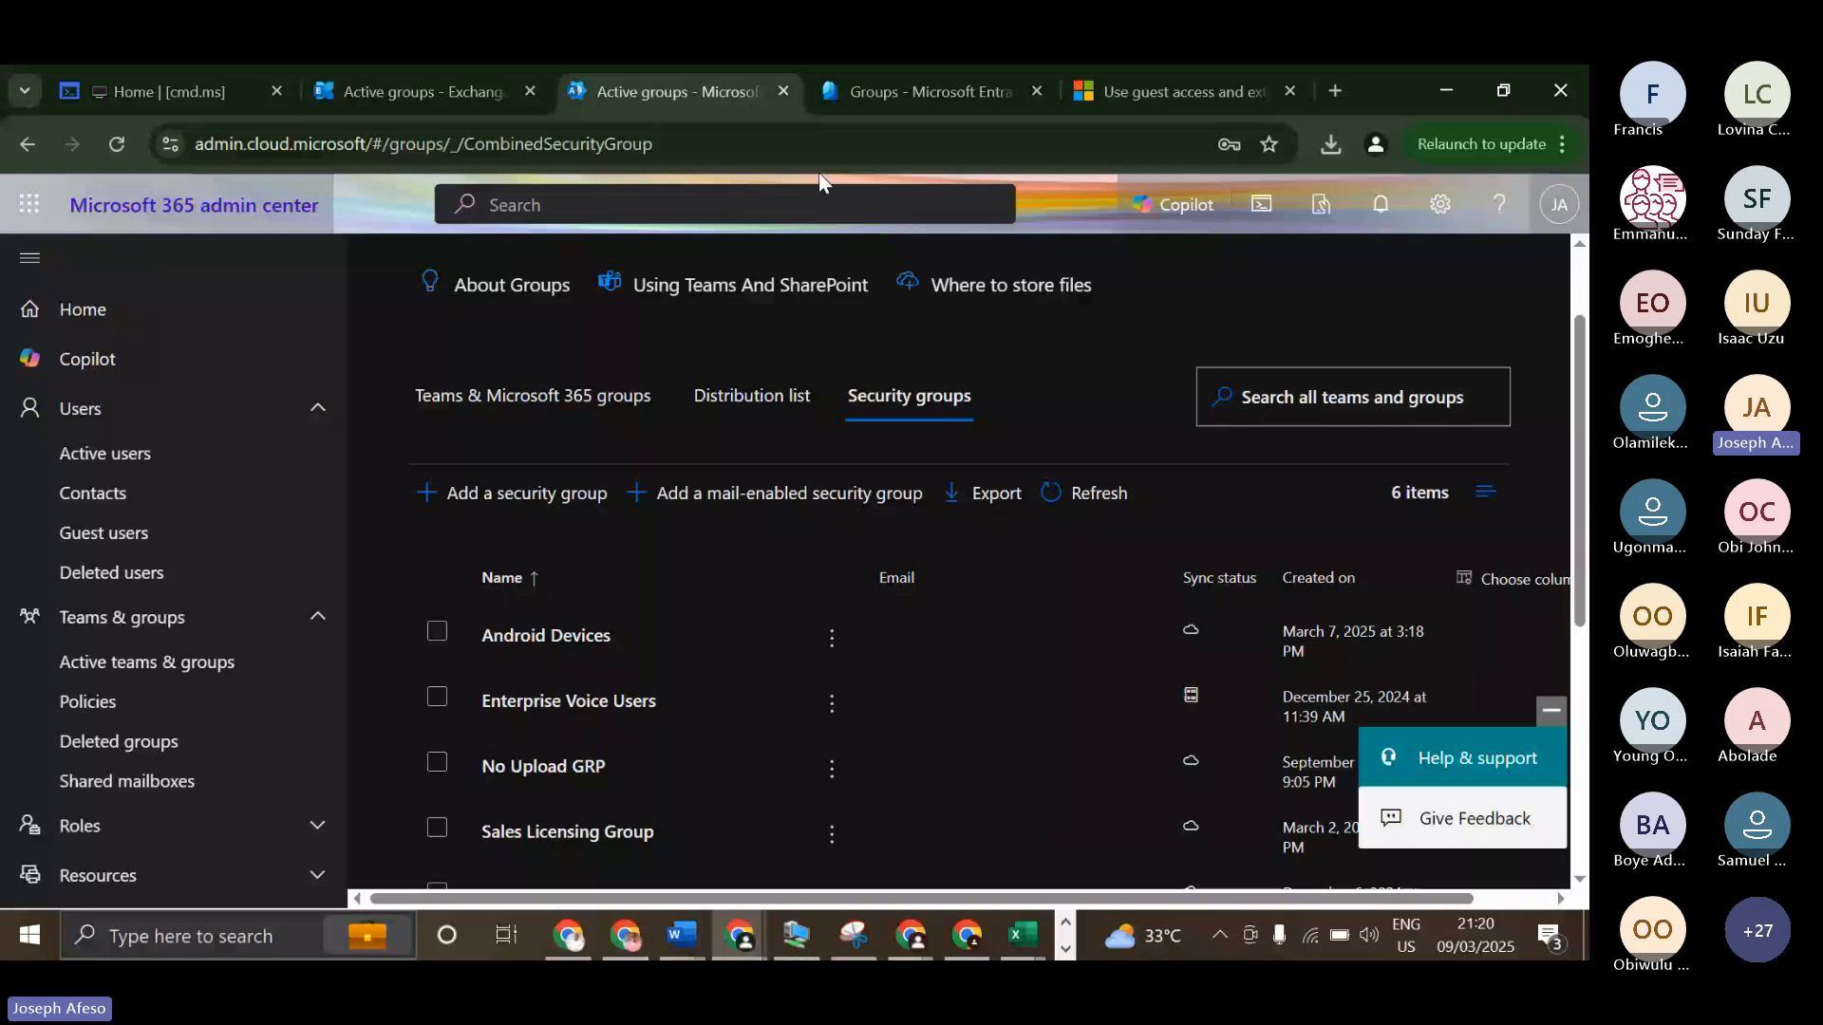
{"action": "key", "text": "ctrl+Tab"}
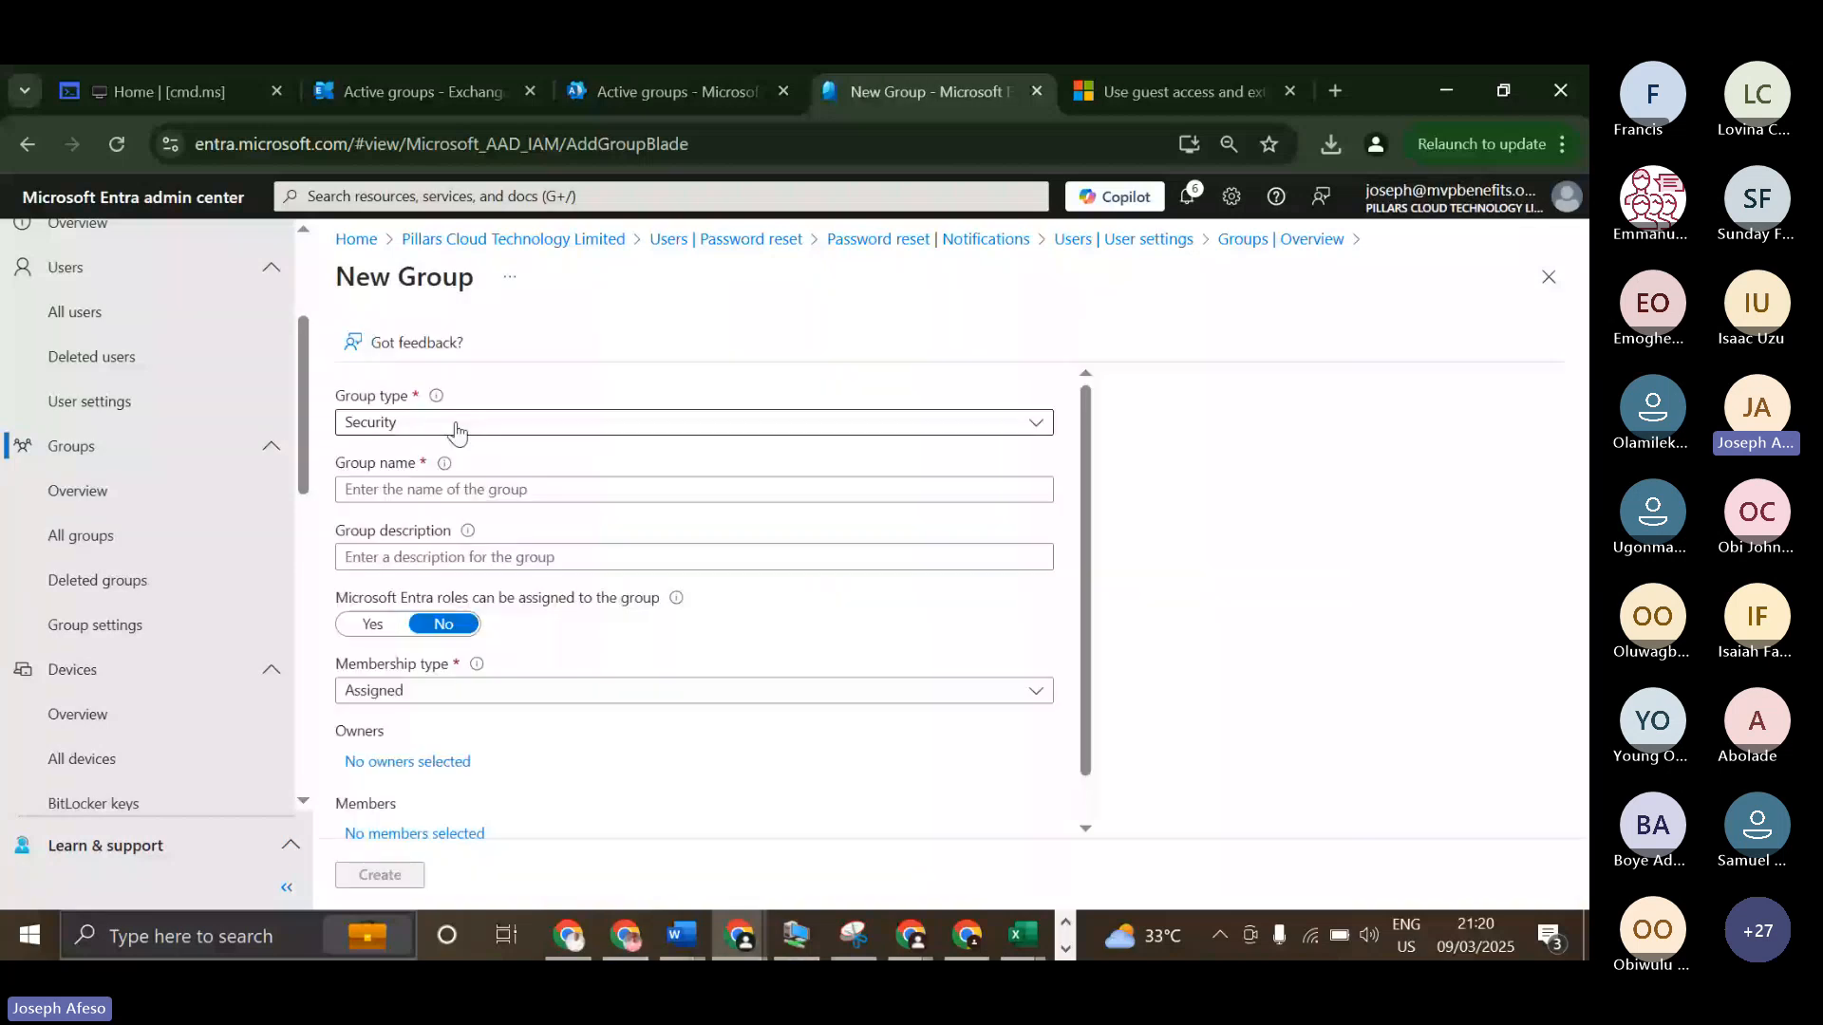
{"action": "left_click", "coordinate": [457, 427]}
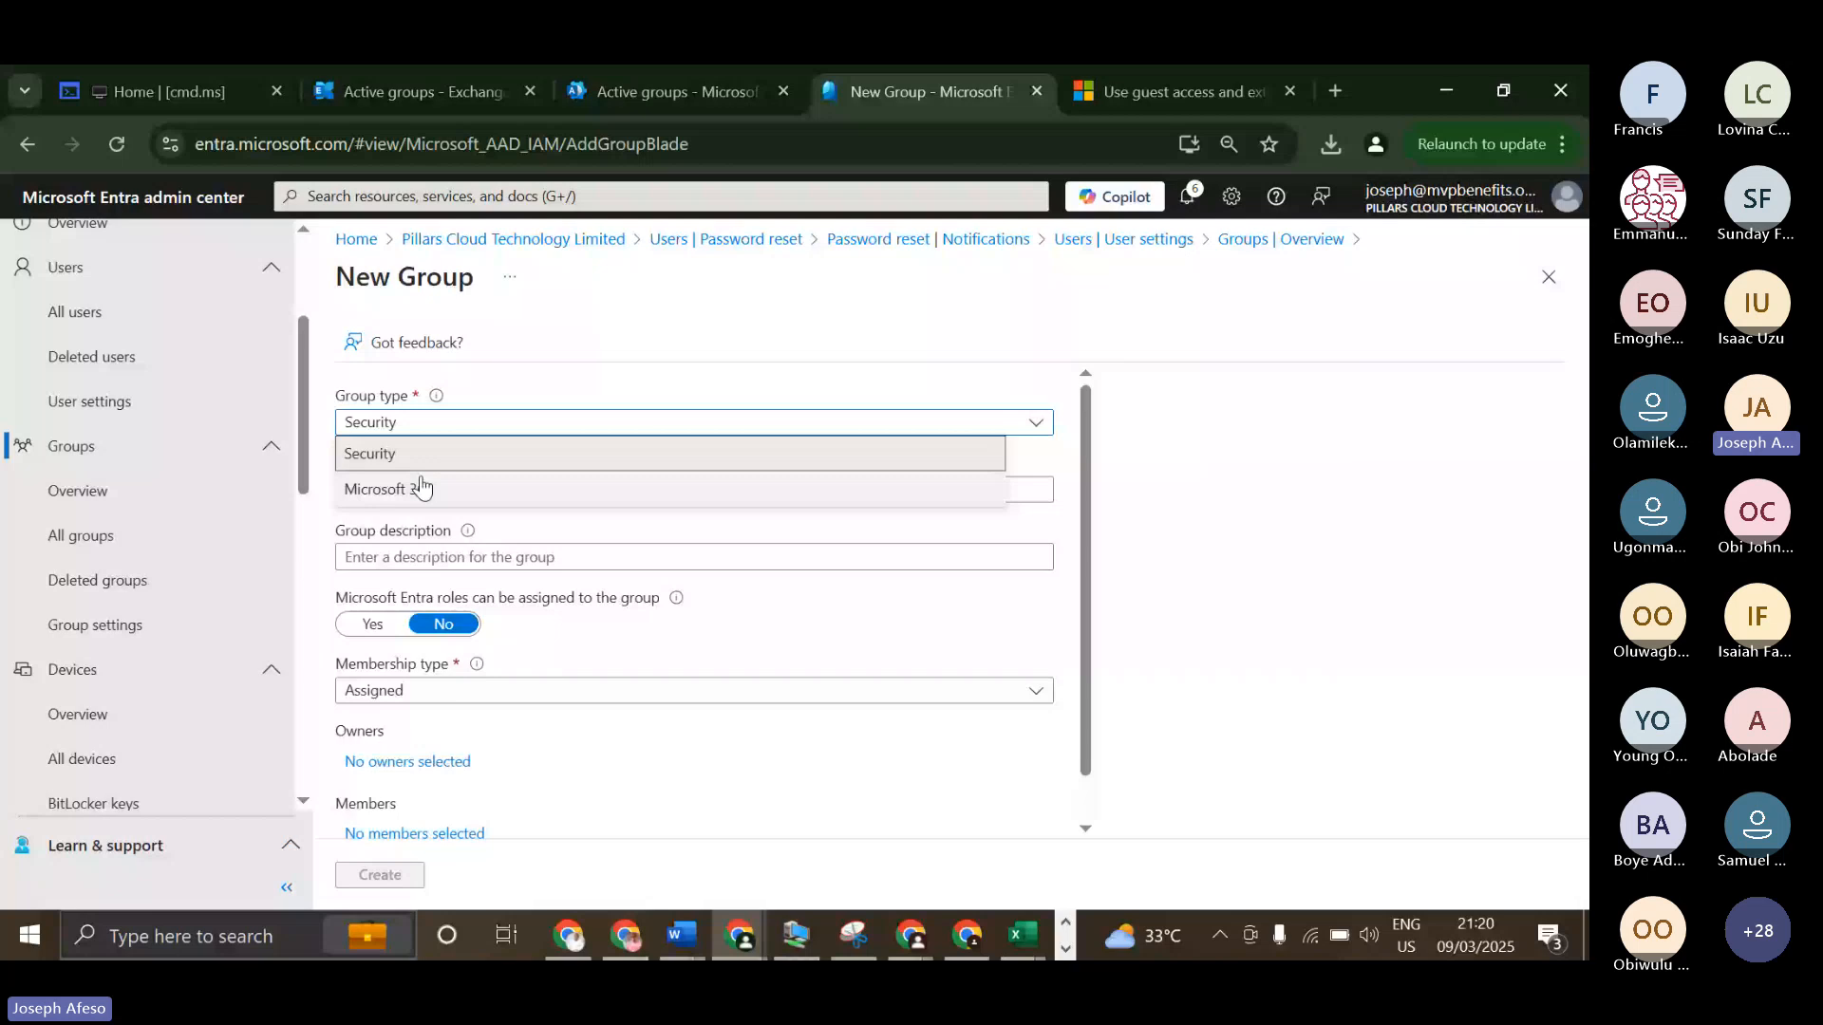
{"action": "left_click", "coordinate": [441, 456]}
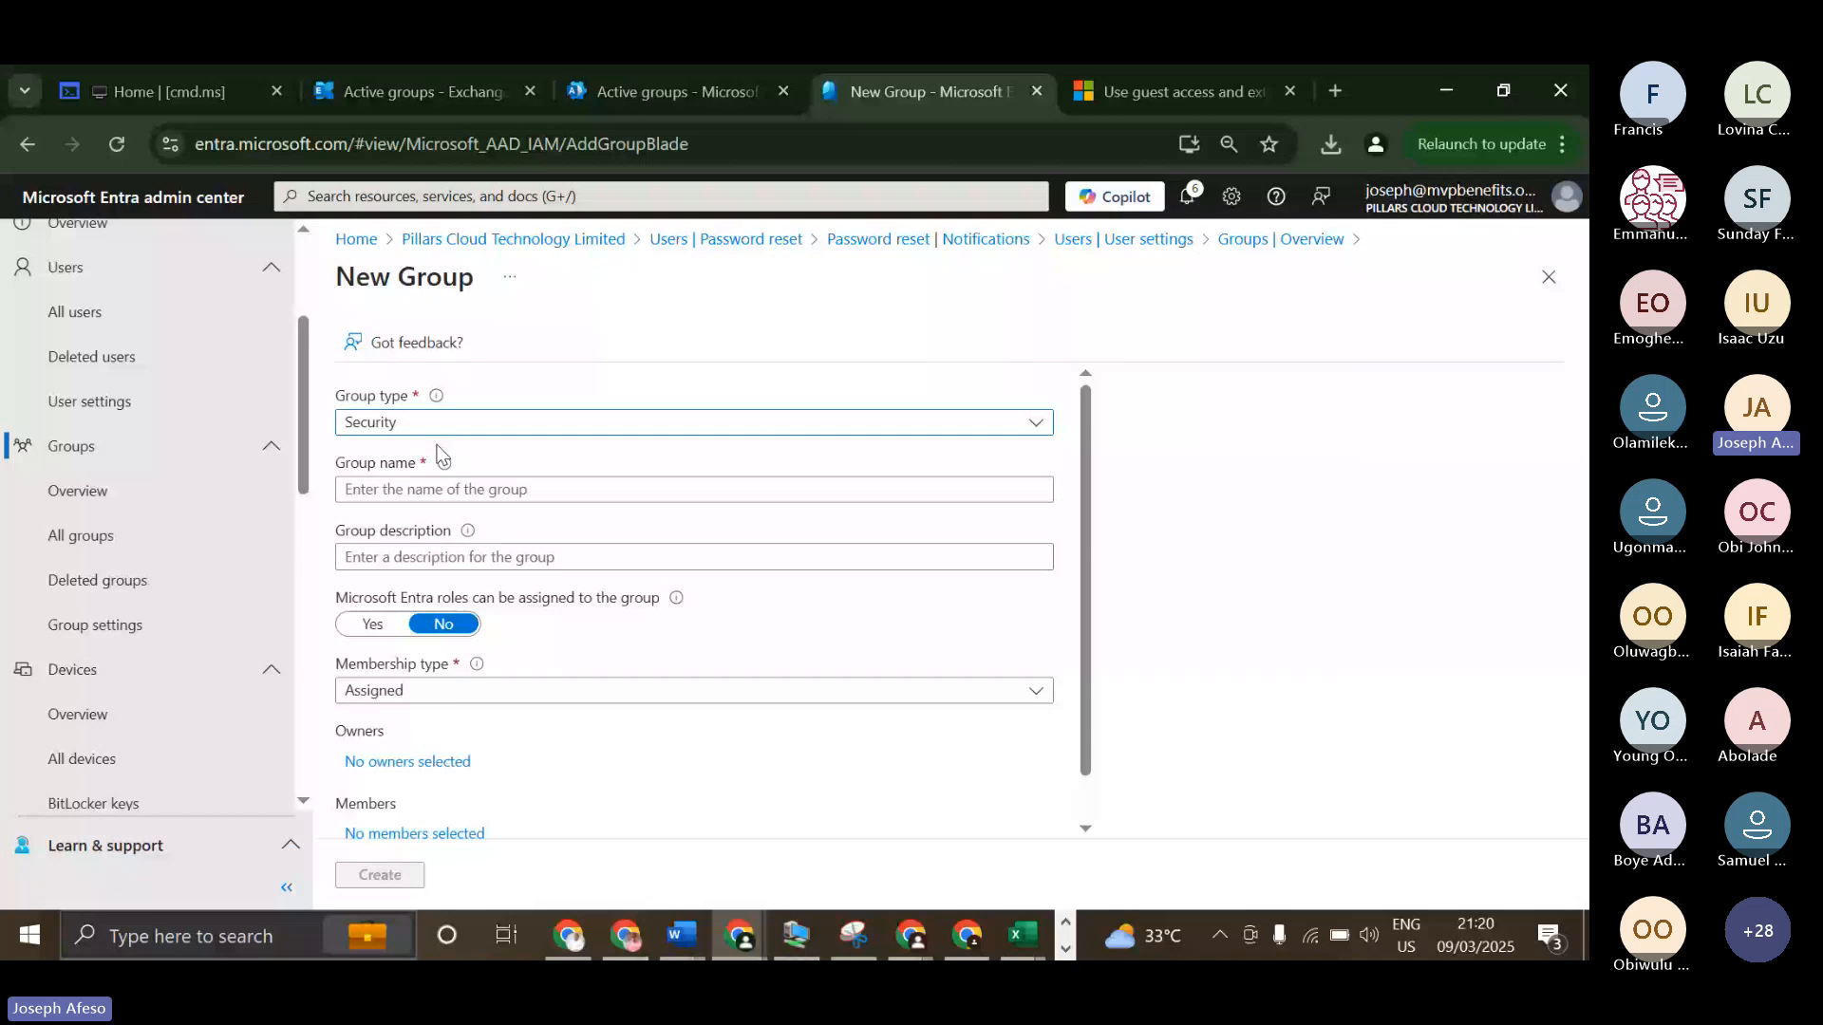
{"action": "left_click", "coordinate": [410, 490]}
{"action": "type", "text": "M36"}
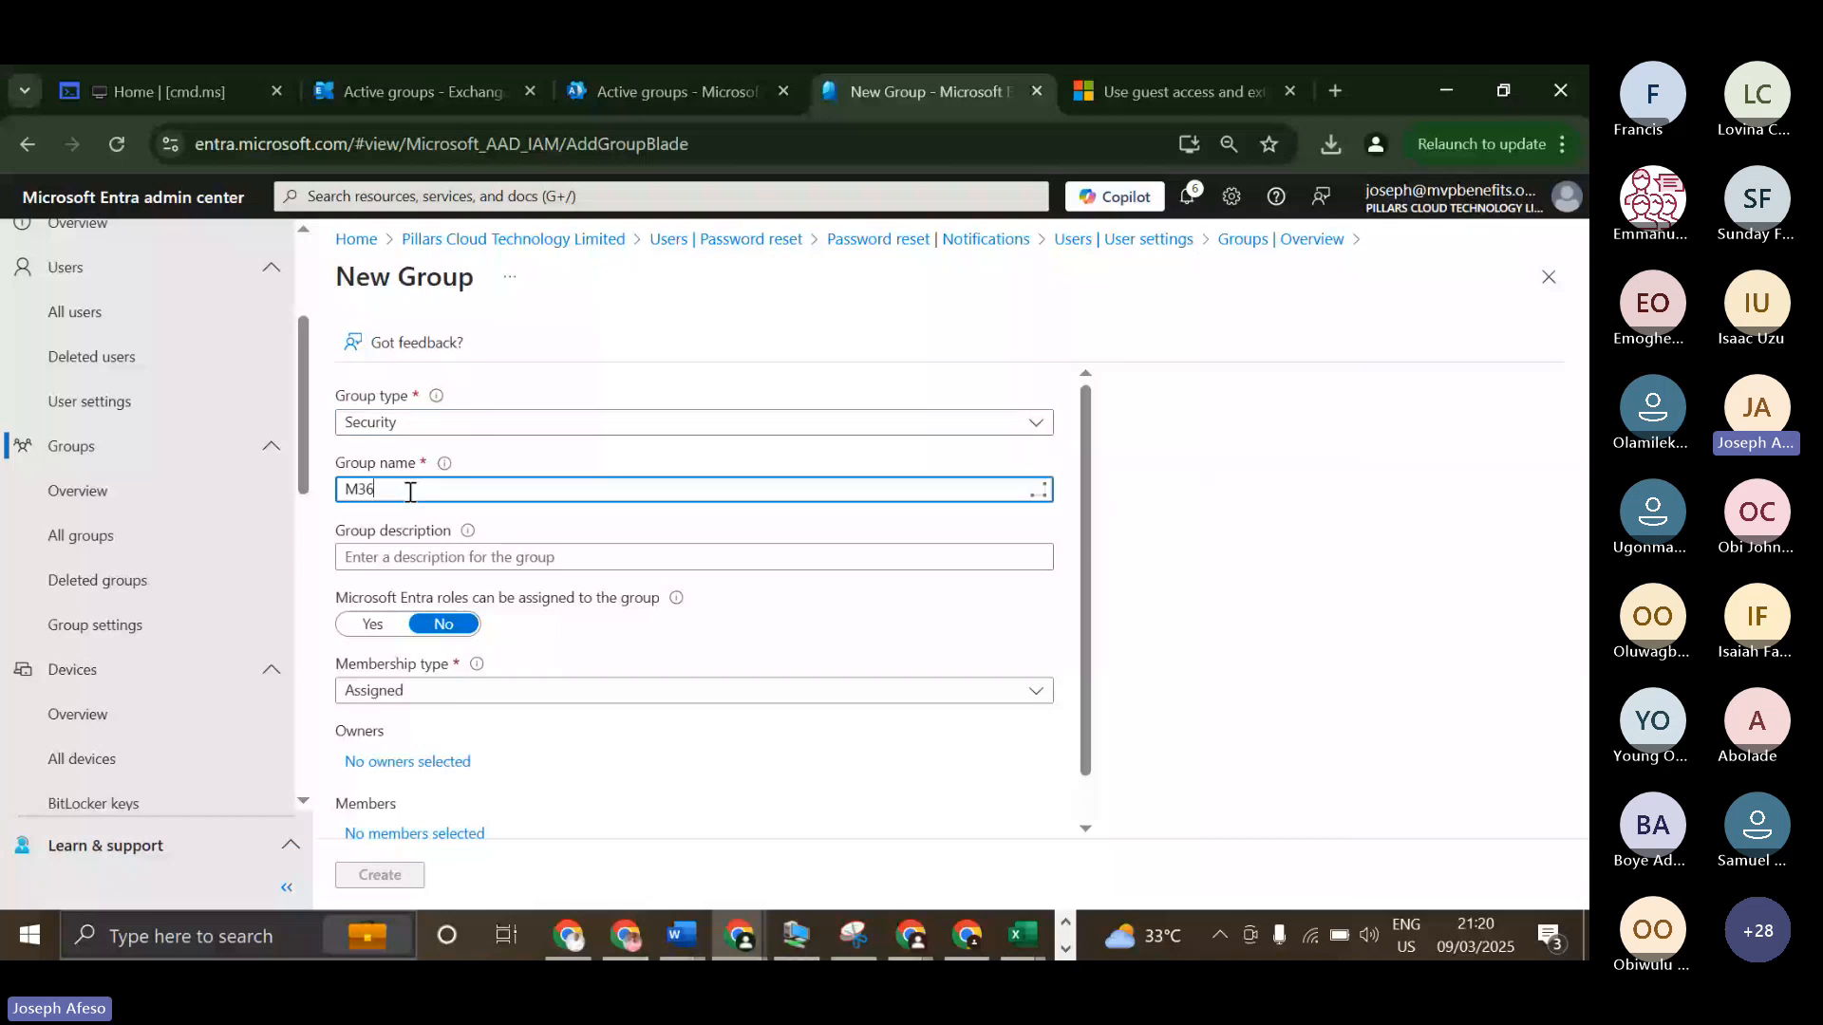
{"action": "type", "text": "5"}
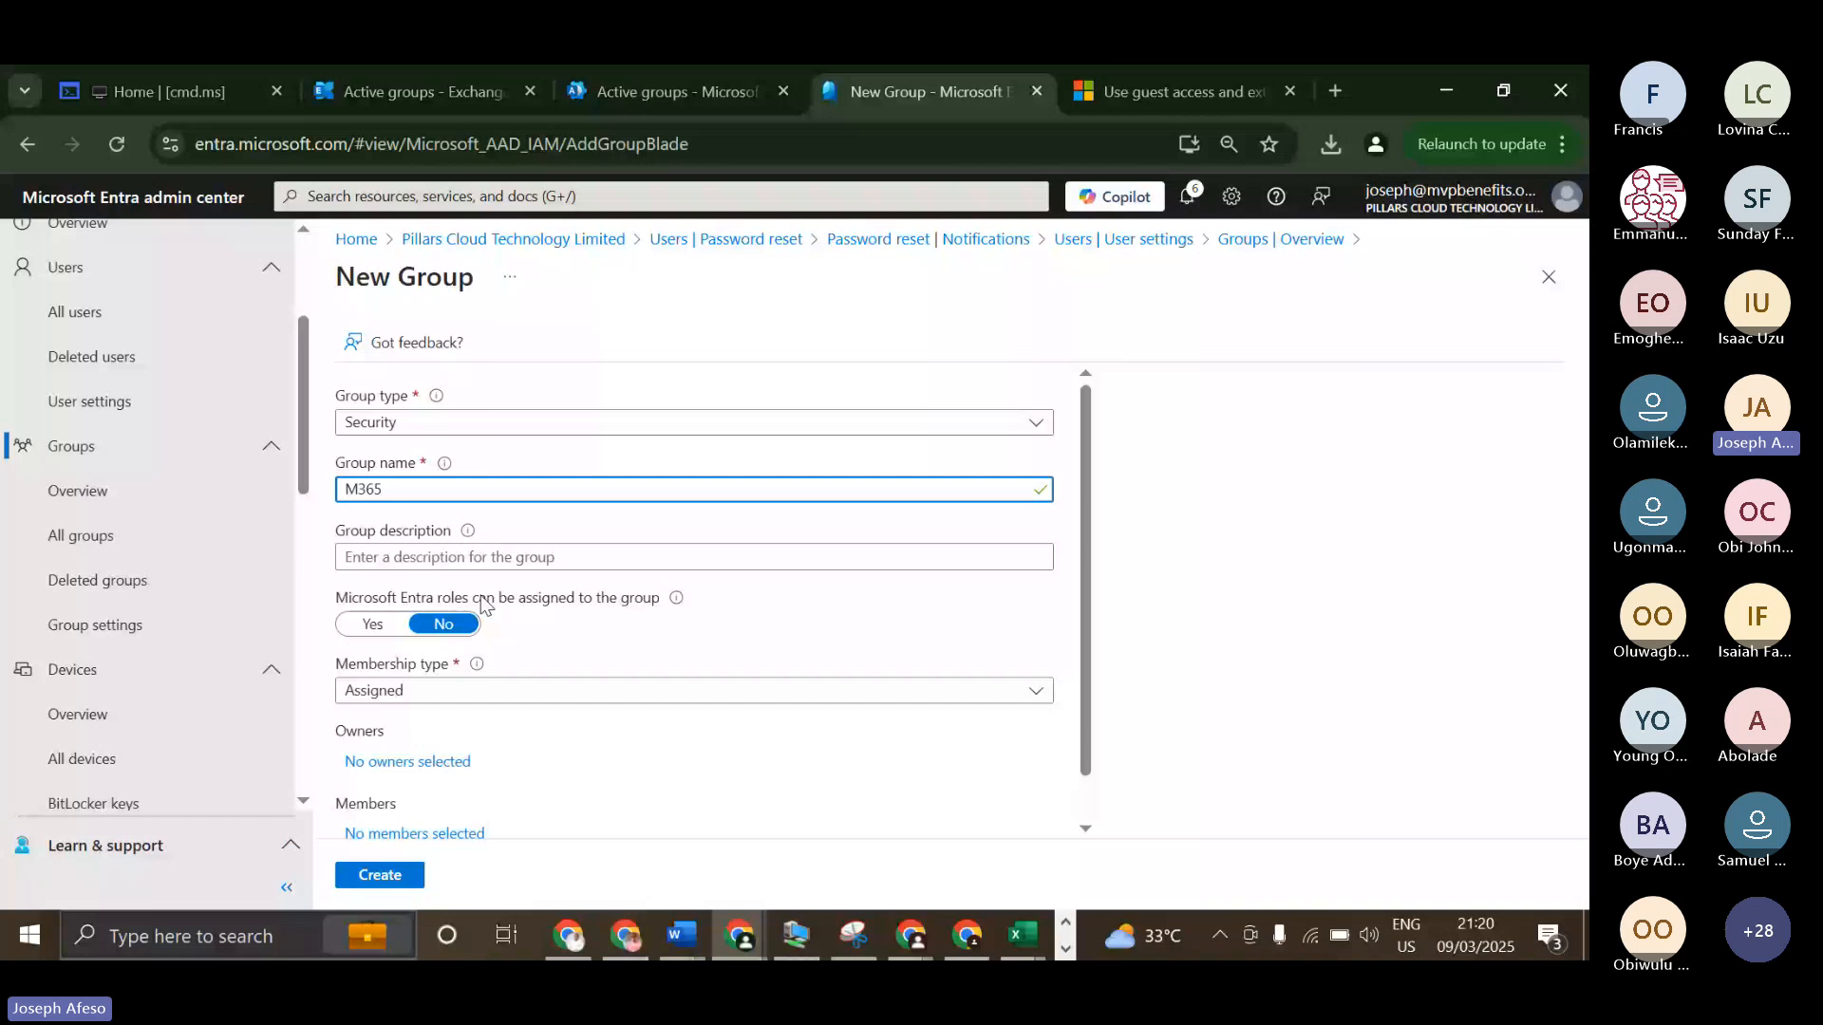
Compare the membership types available for the Security and Microsoft 365 group types, returning the group type to Security.
{"action": "scroll", "coordinate": [455, 584], "scroll_direction": "down", "scroll_amount": 1}
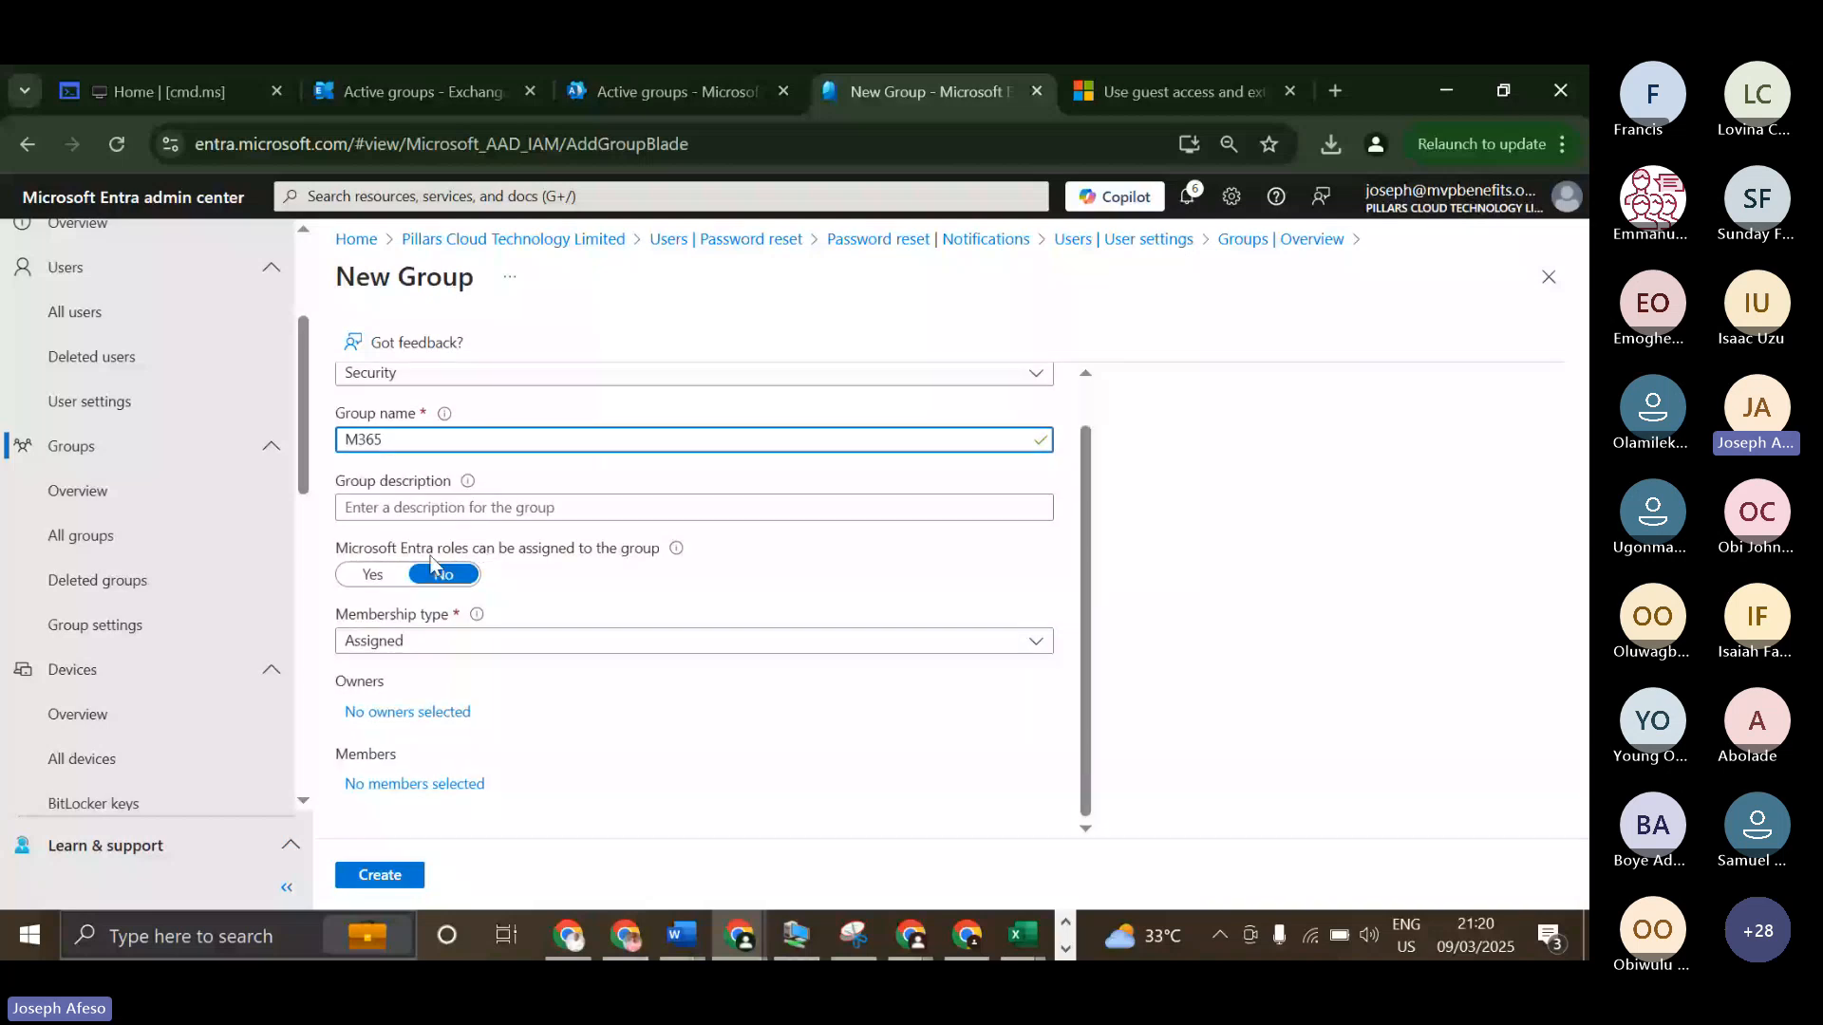
{"action": "left_click", "coordinate": [395, 642]}
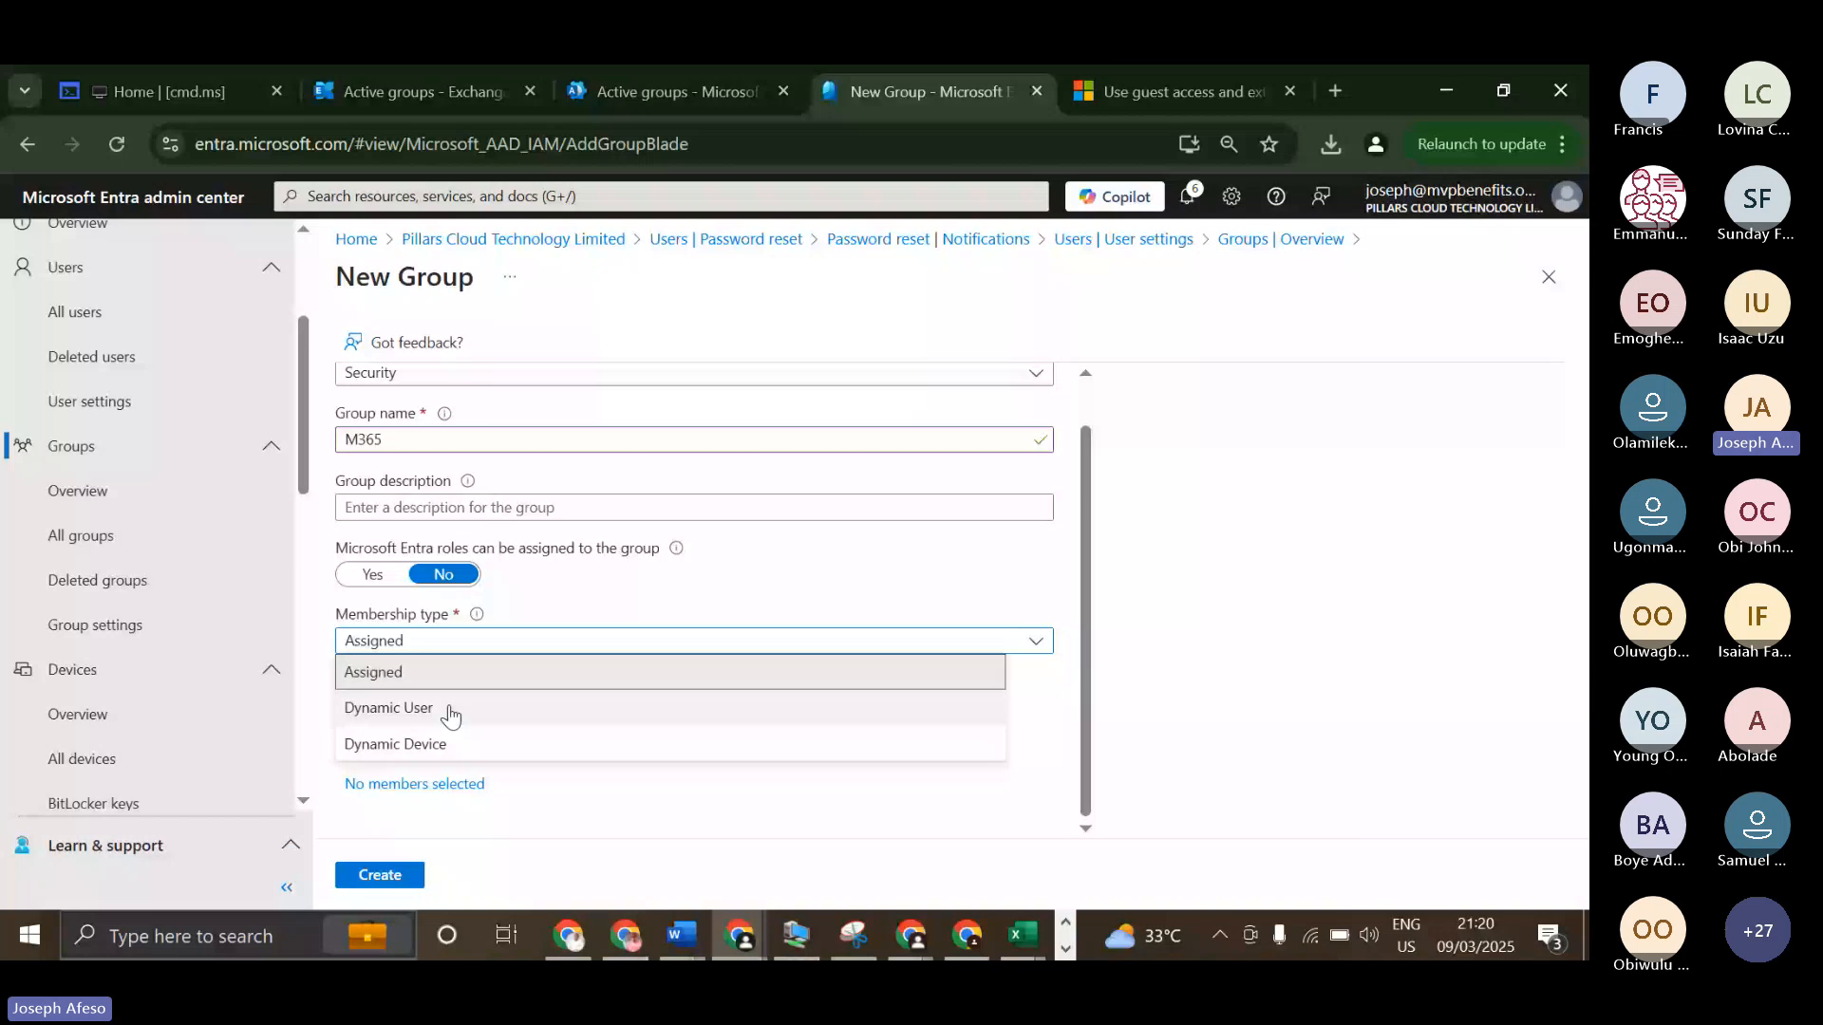
{"action": "left_click", "coordinate": [526, 383]}
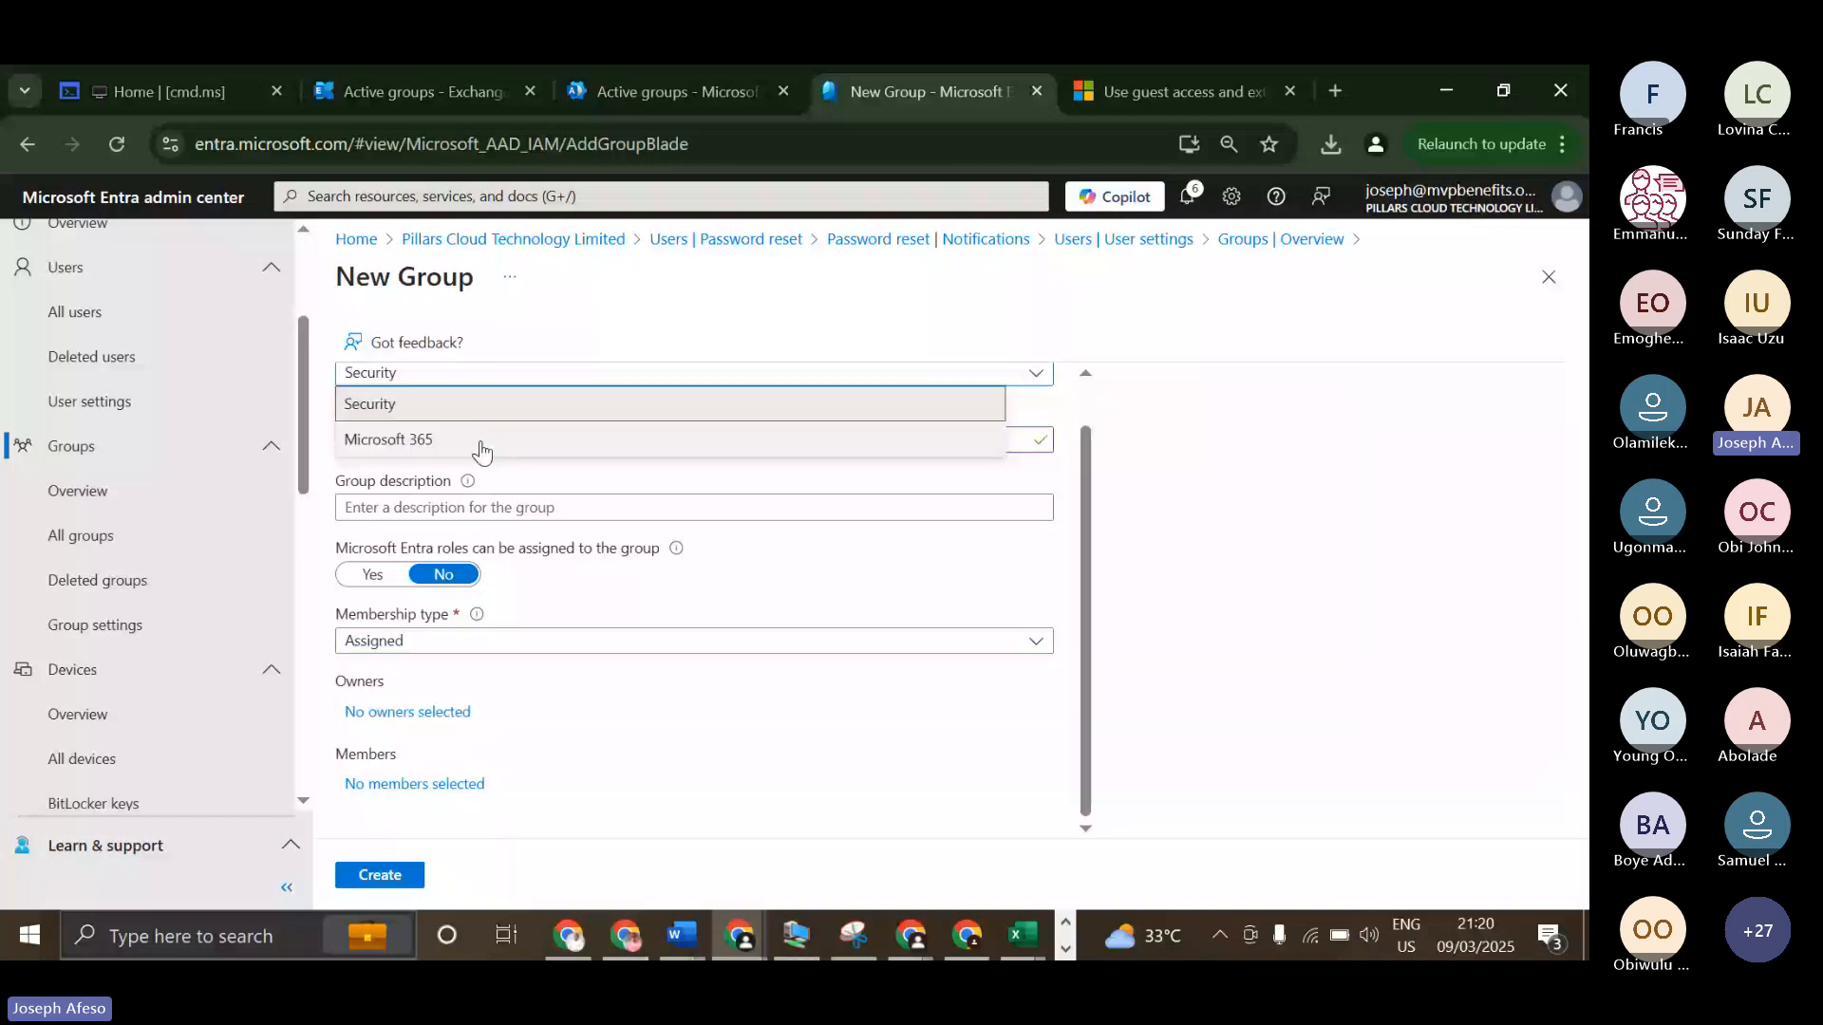
{"action": "left_click", "coordinate": [481, 445]}
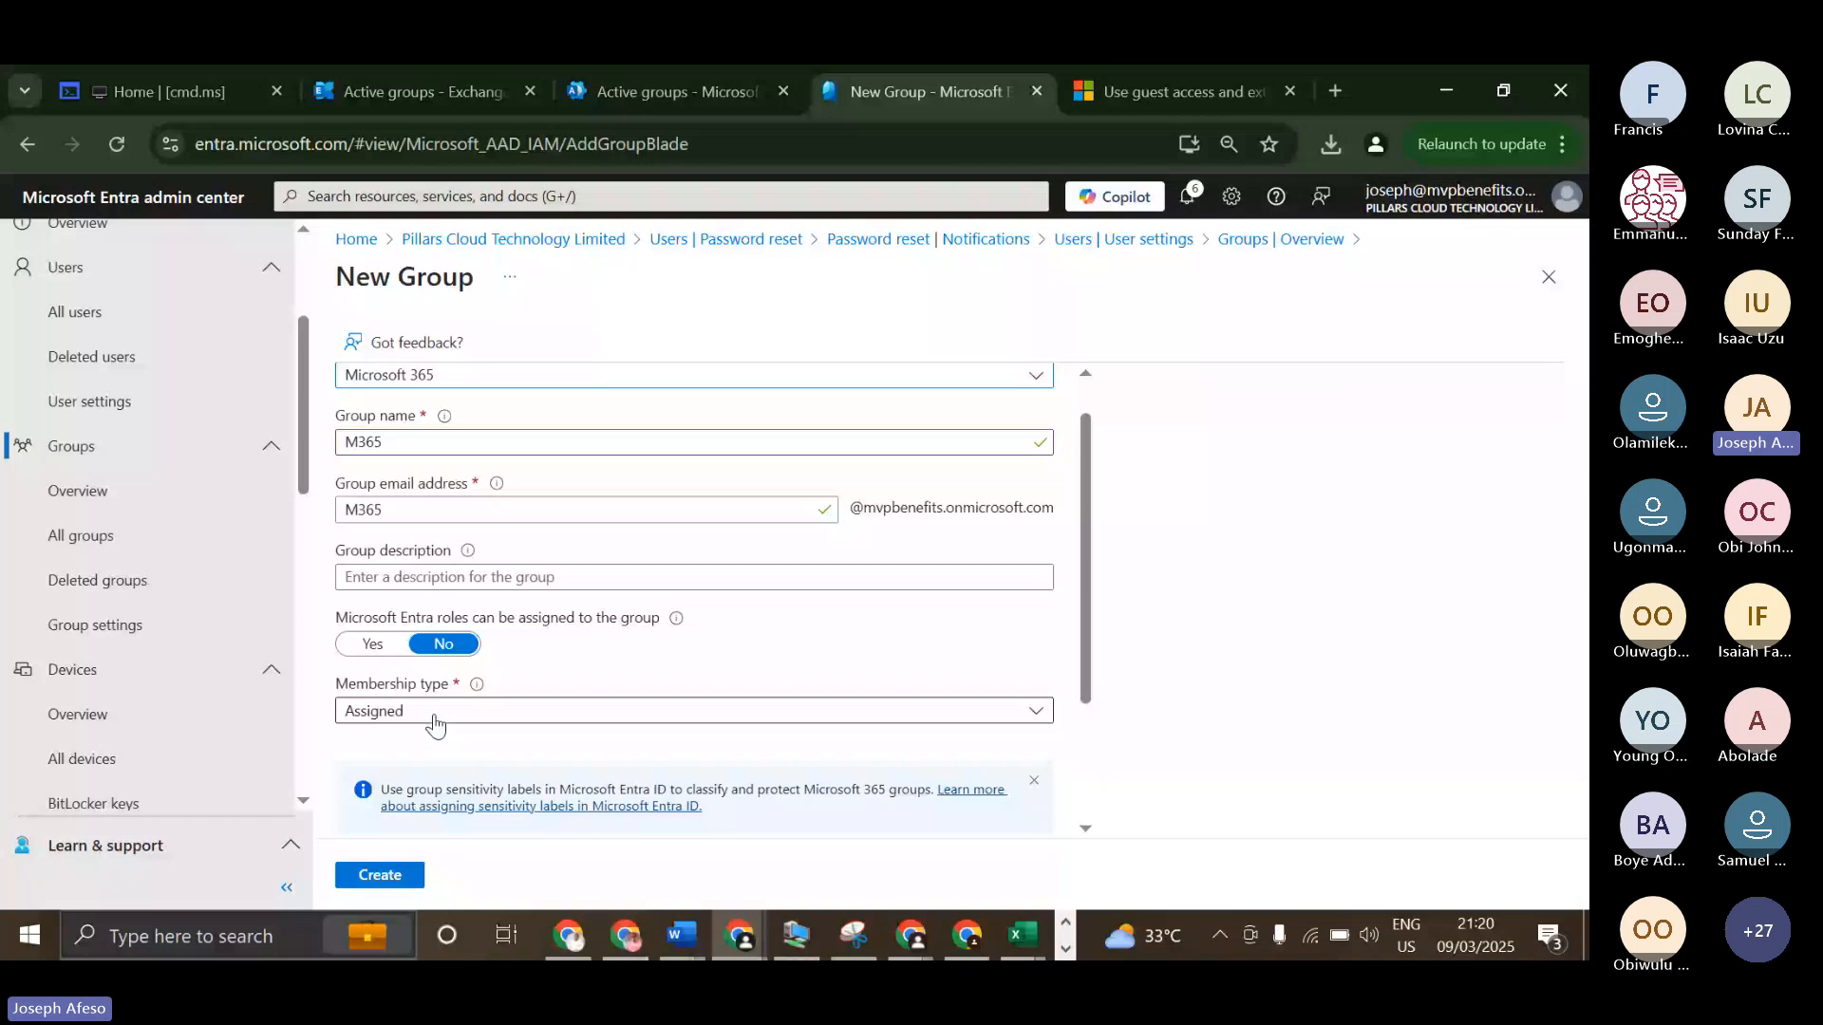
{"action": "left_click", "coordinate": [407, 714]}
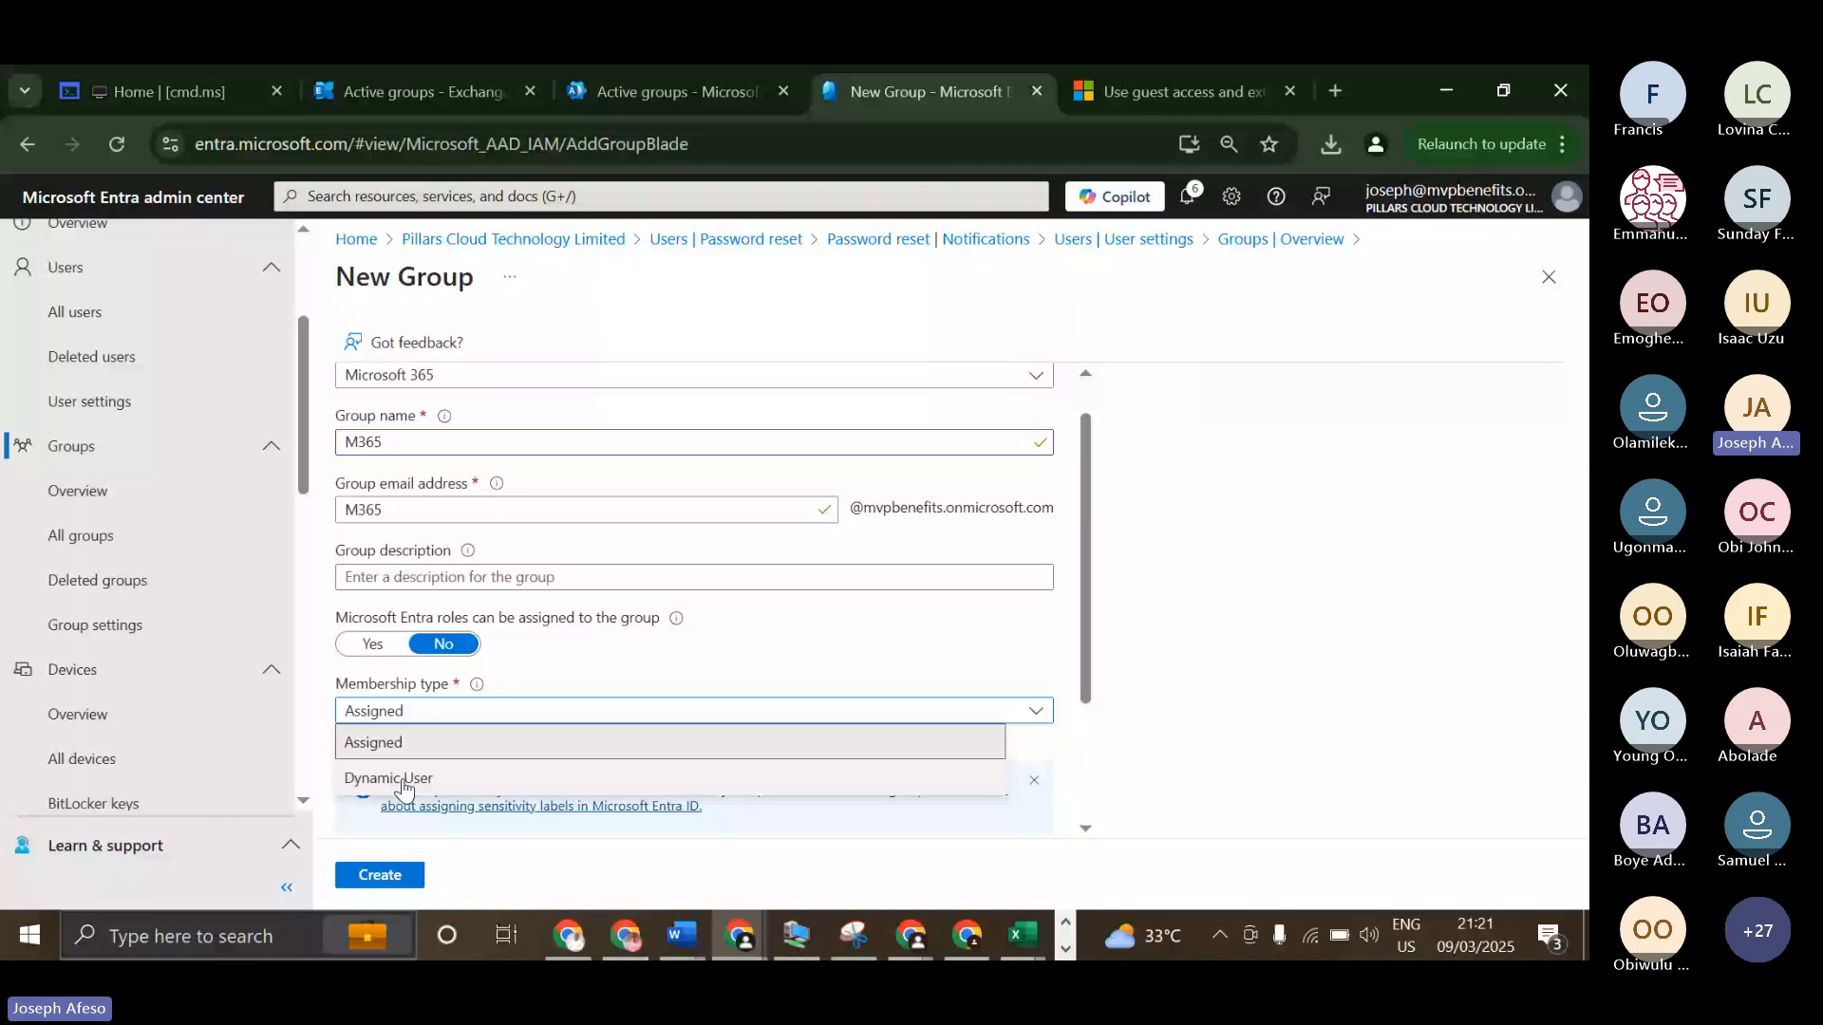
{"action": "left_click", "coordinate": [444, 376]}
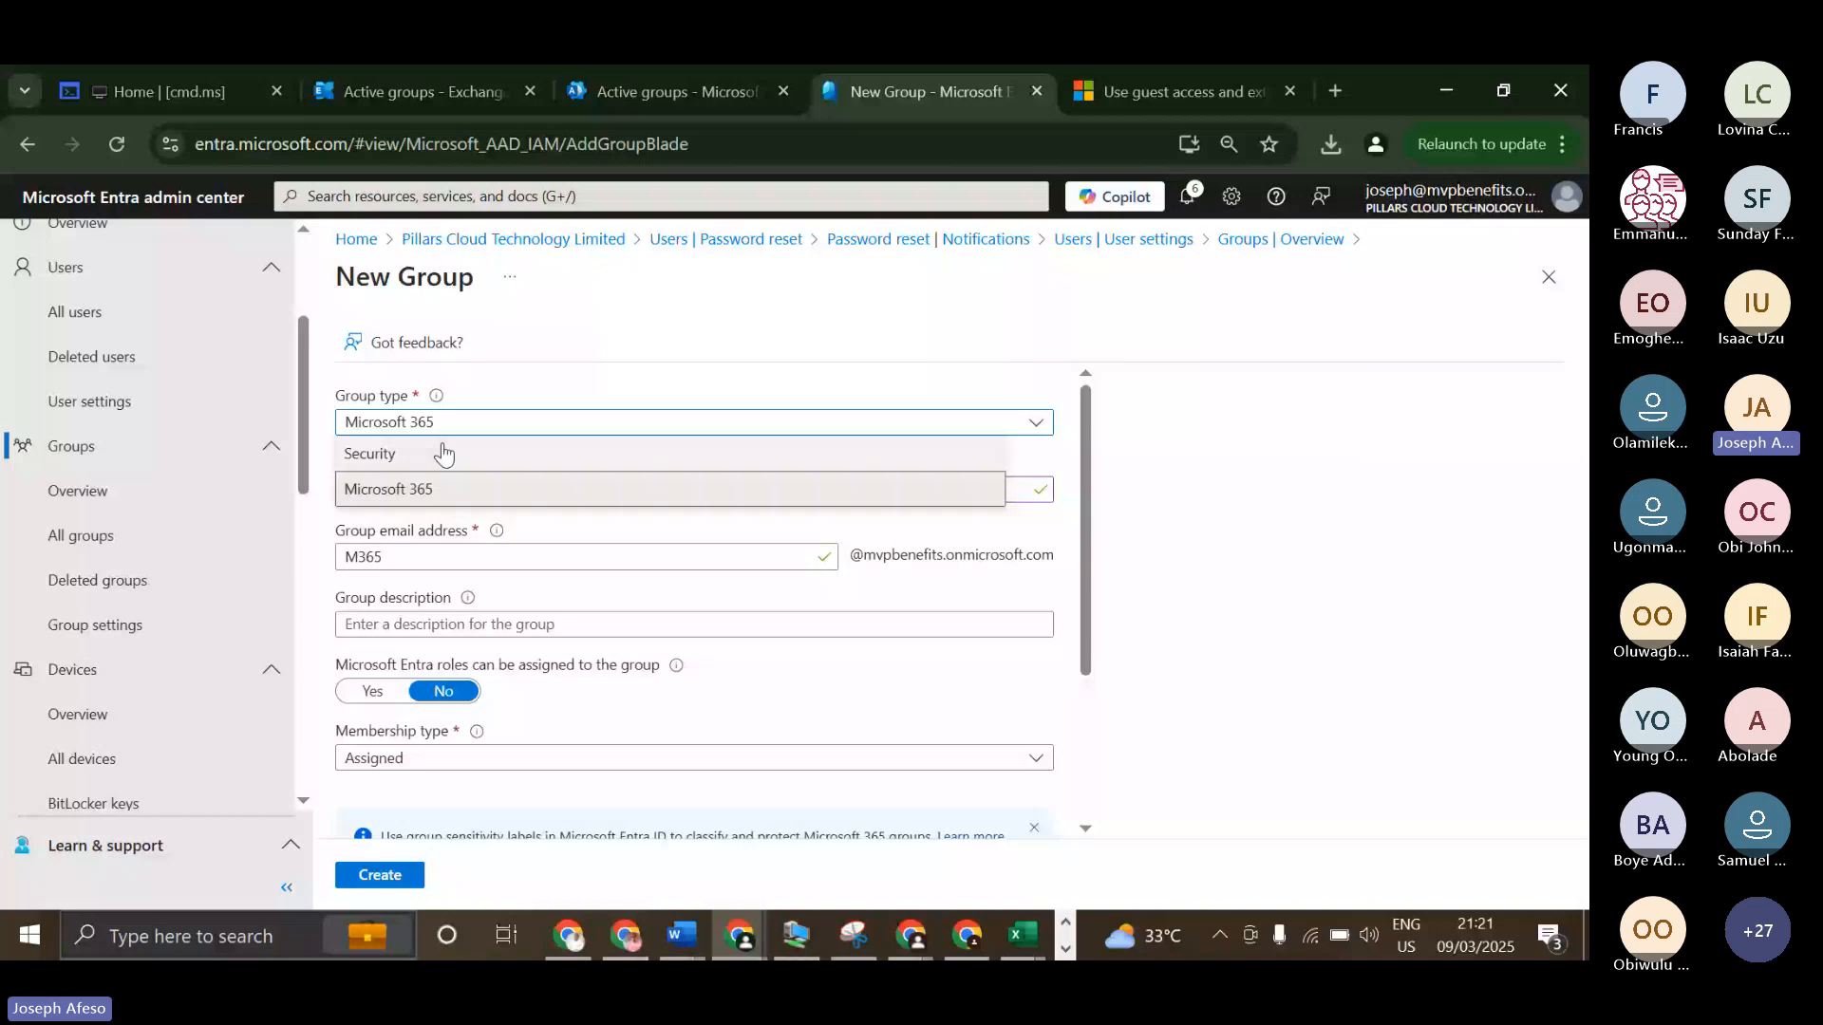
{"action": "left_click", "coordinate": [443, 454]}
Set the Security group's membership type to Dynamic Device, and allow Microsoft Entra roles to be assigned to the group.
{"action": "left_click", "coordinate": [475, 692]}
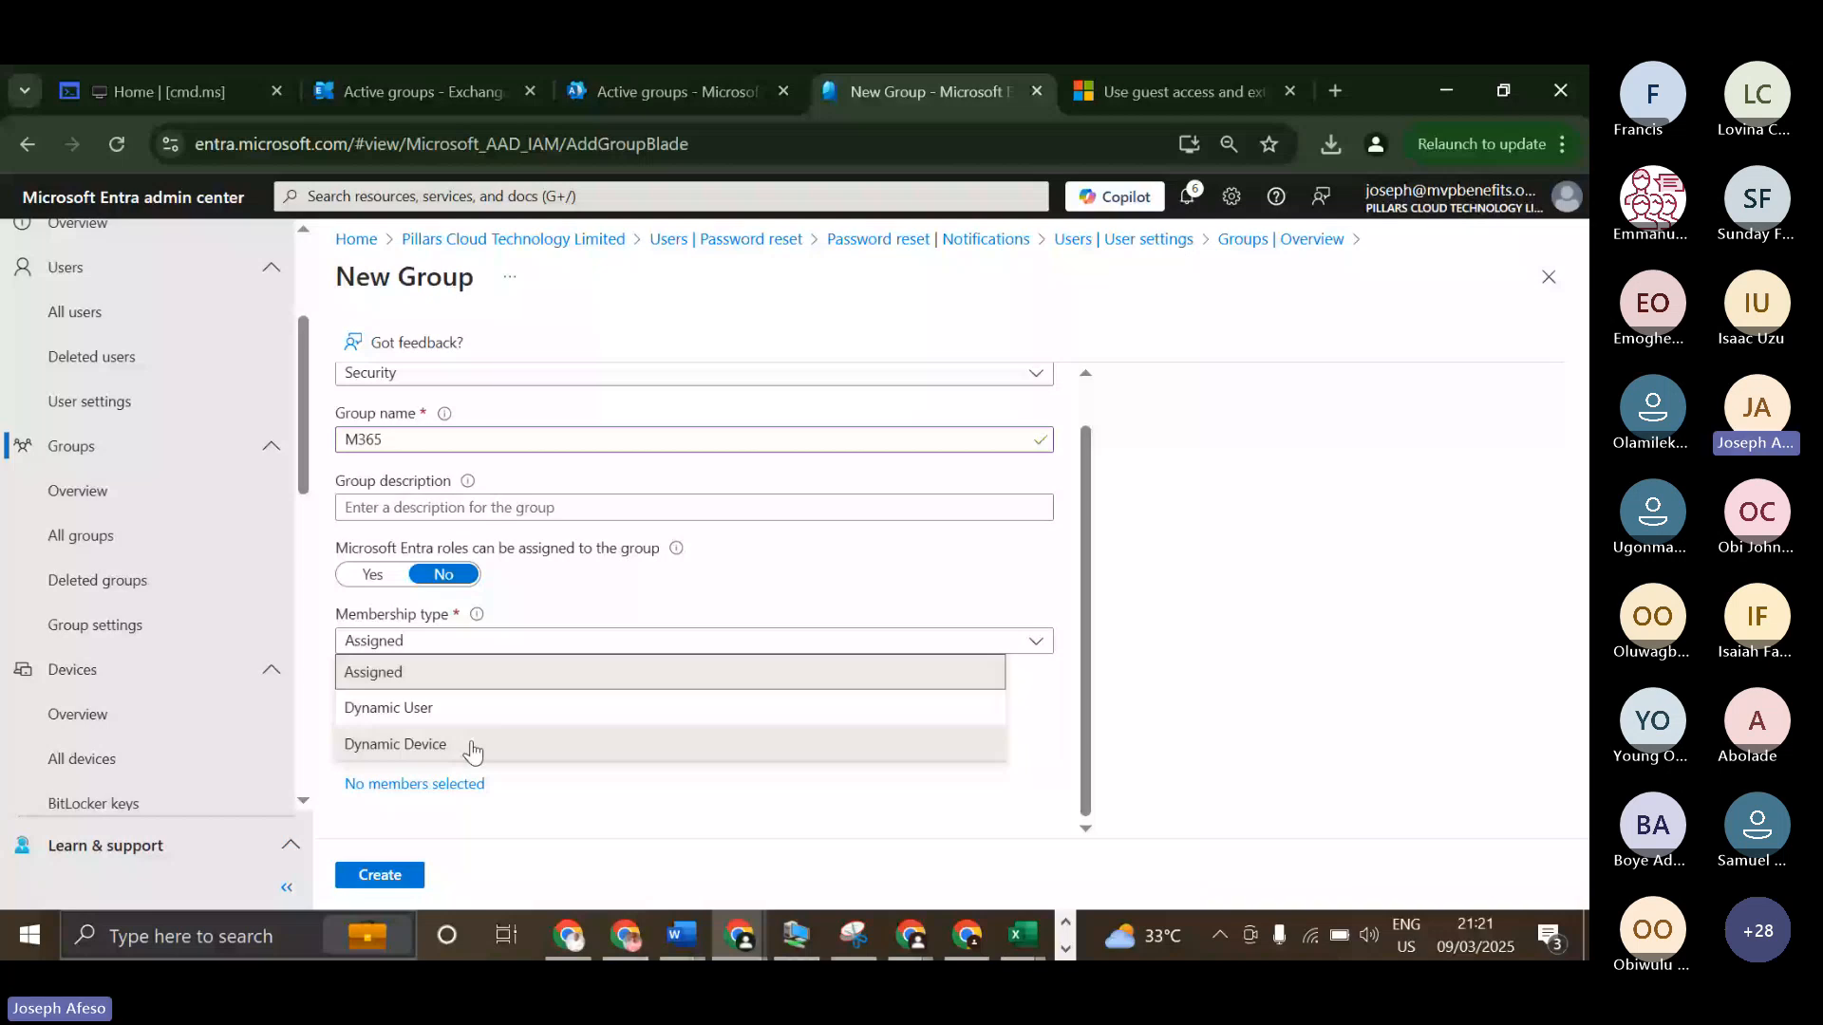
{"action": "left_click", "coordinate": [472, 749]}
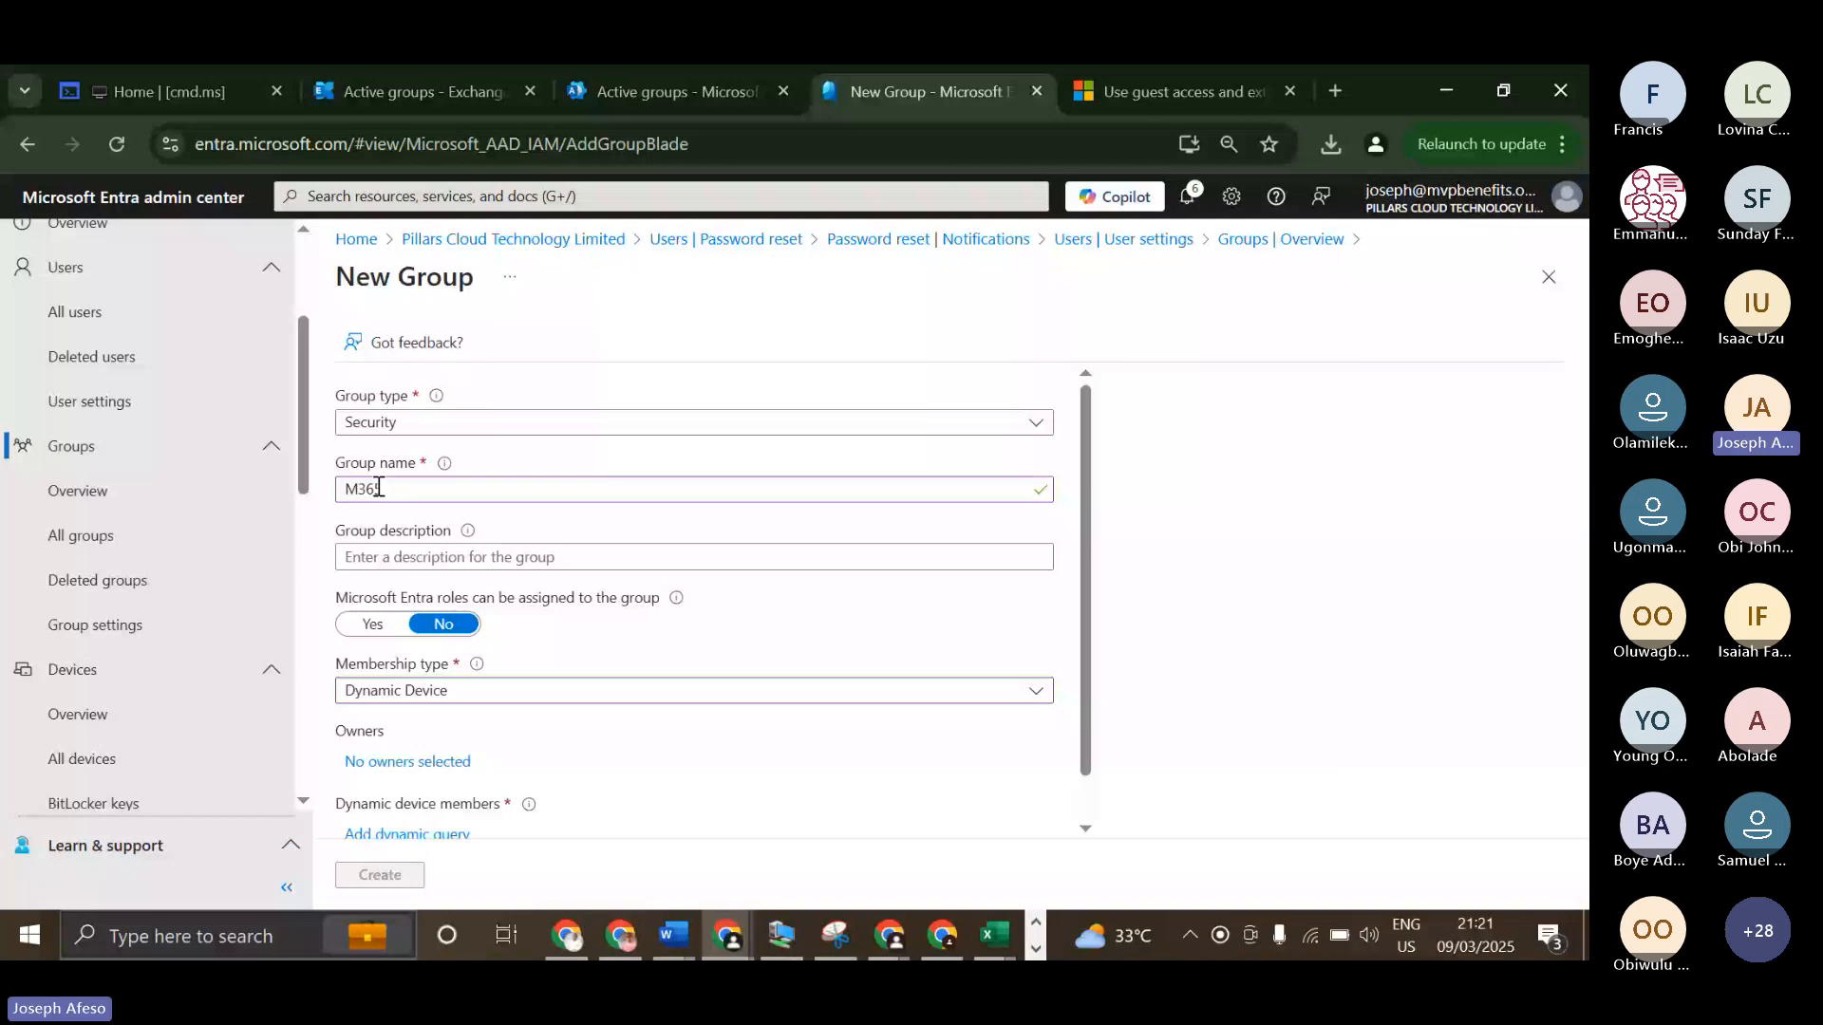
{"action": "scroll", "coordinate": [497, 492], "scroll_direction": "down", "scroll_amount": 1}
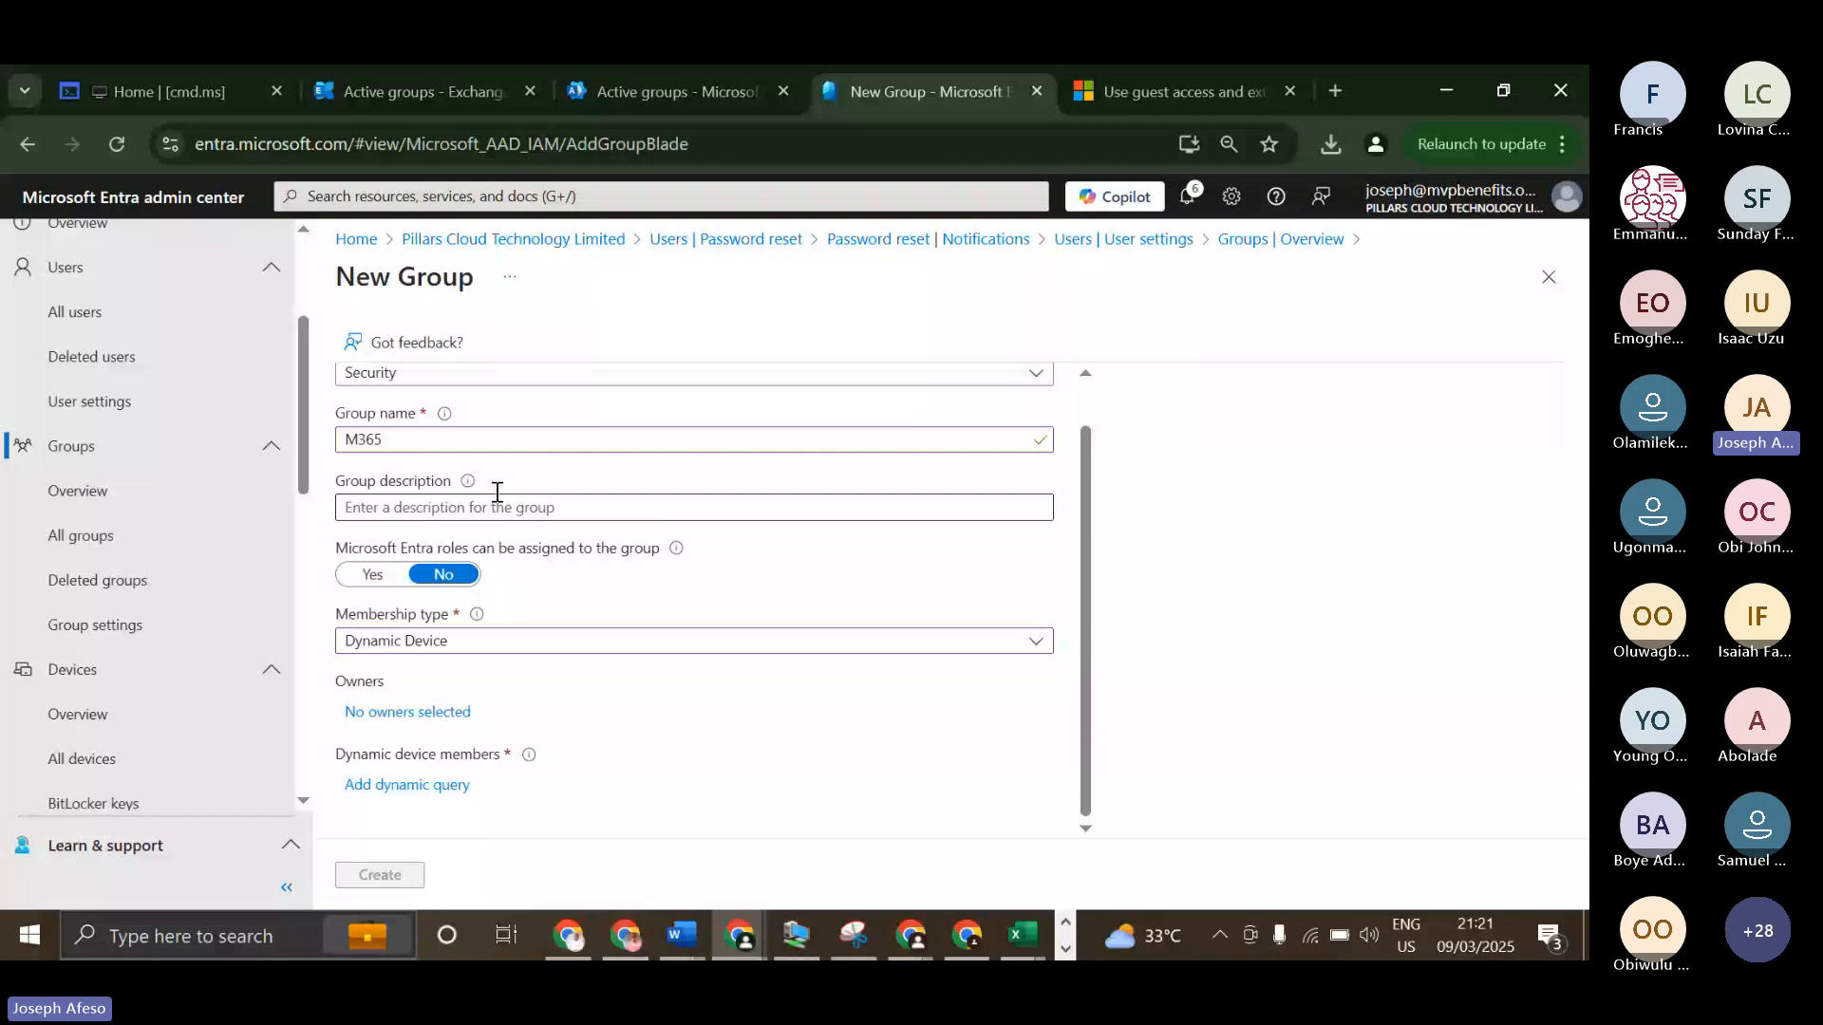
{"action": "scroll", "coordinate": [497, 492], "scroll_direction": "up", "scroll_amount": 1}
{"action": "left_click", "coordinate": [479, 422]}
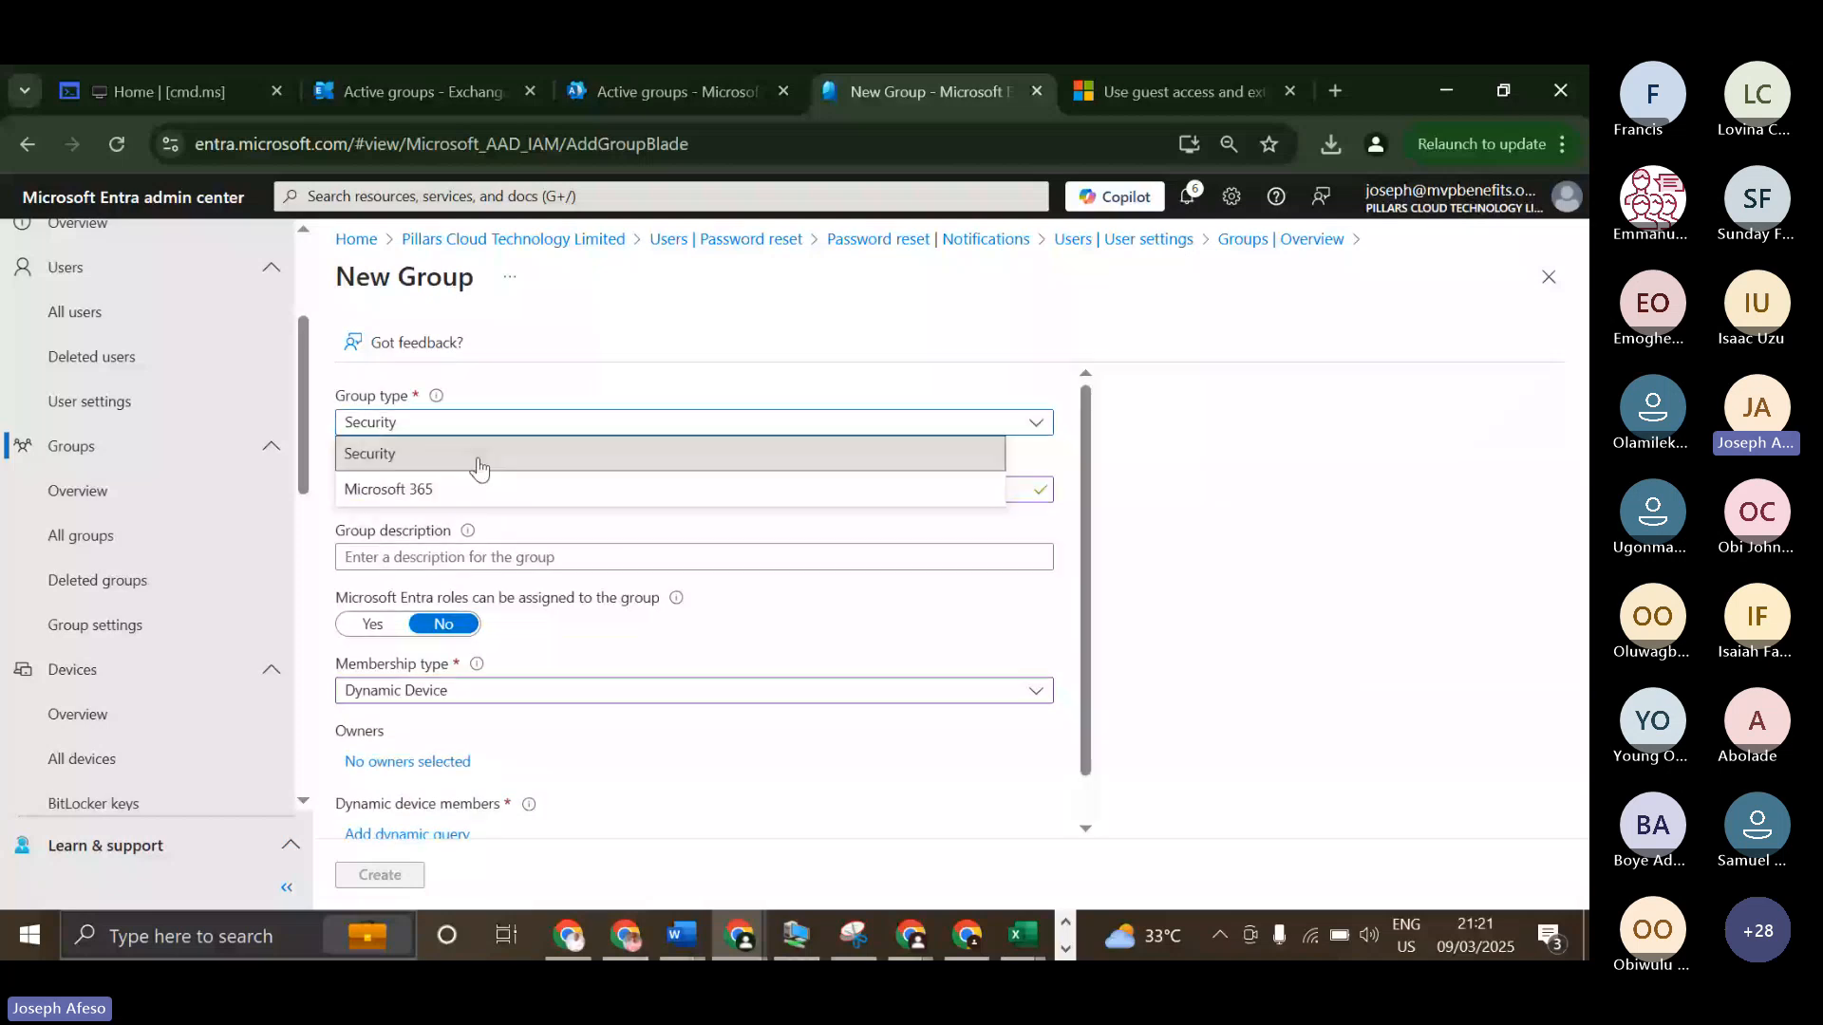
{"action": "left_click", "coordinate": [479, 455]}
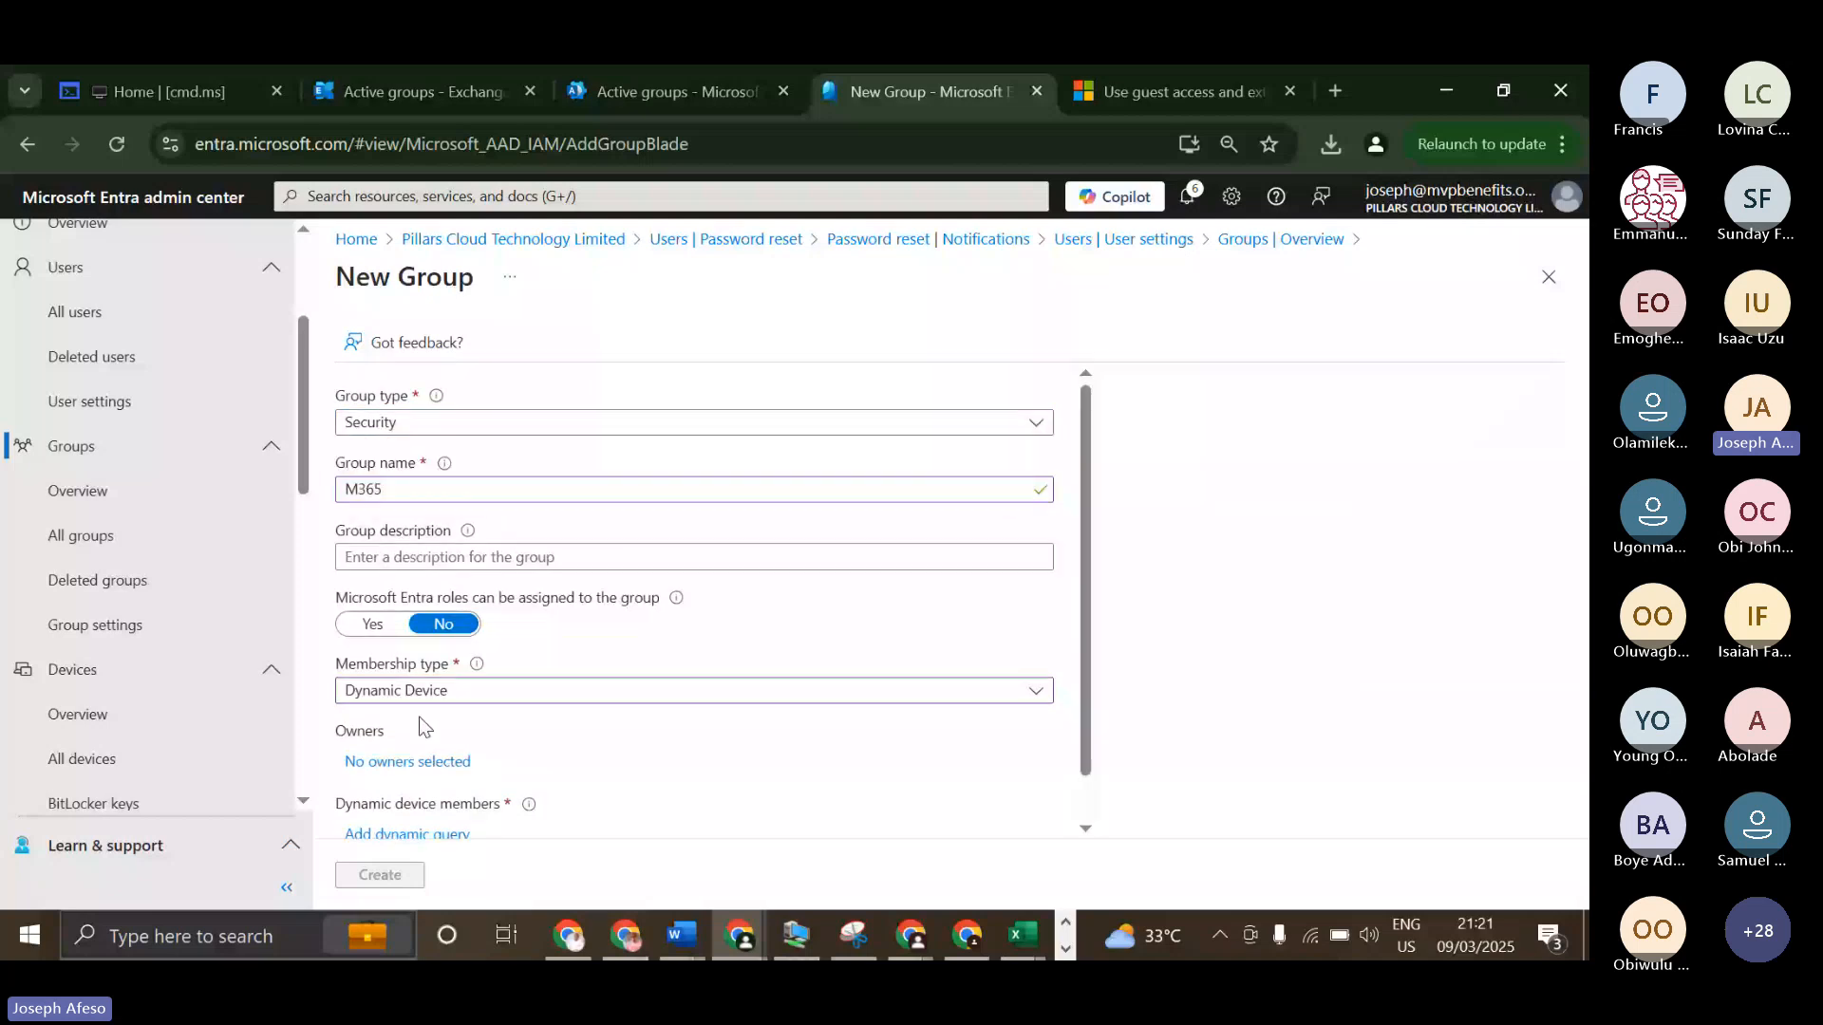
{"action": "left_click", "coordinate": [370, 623]}
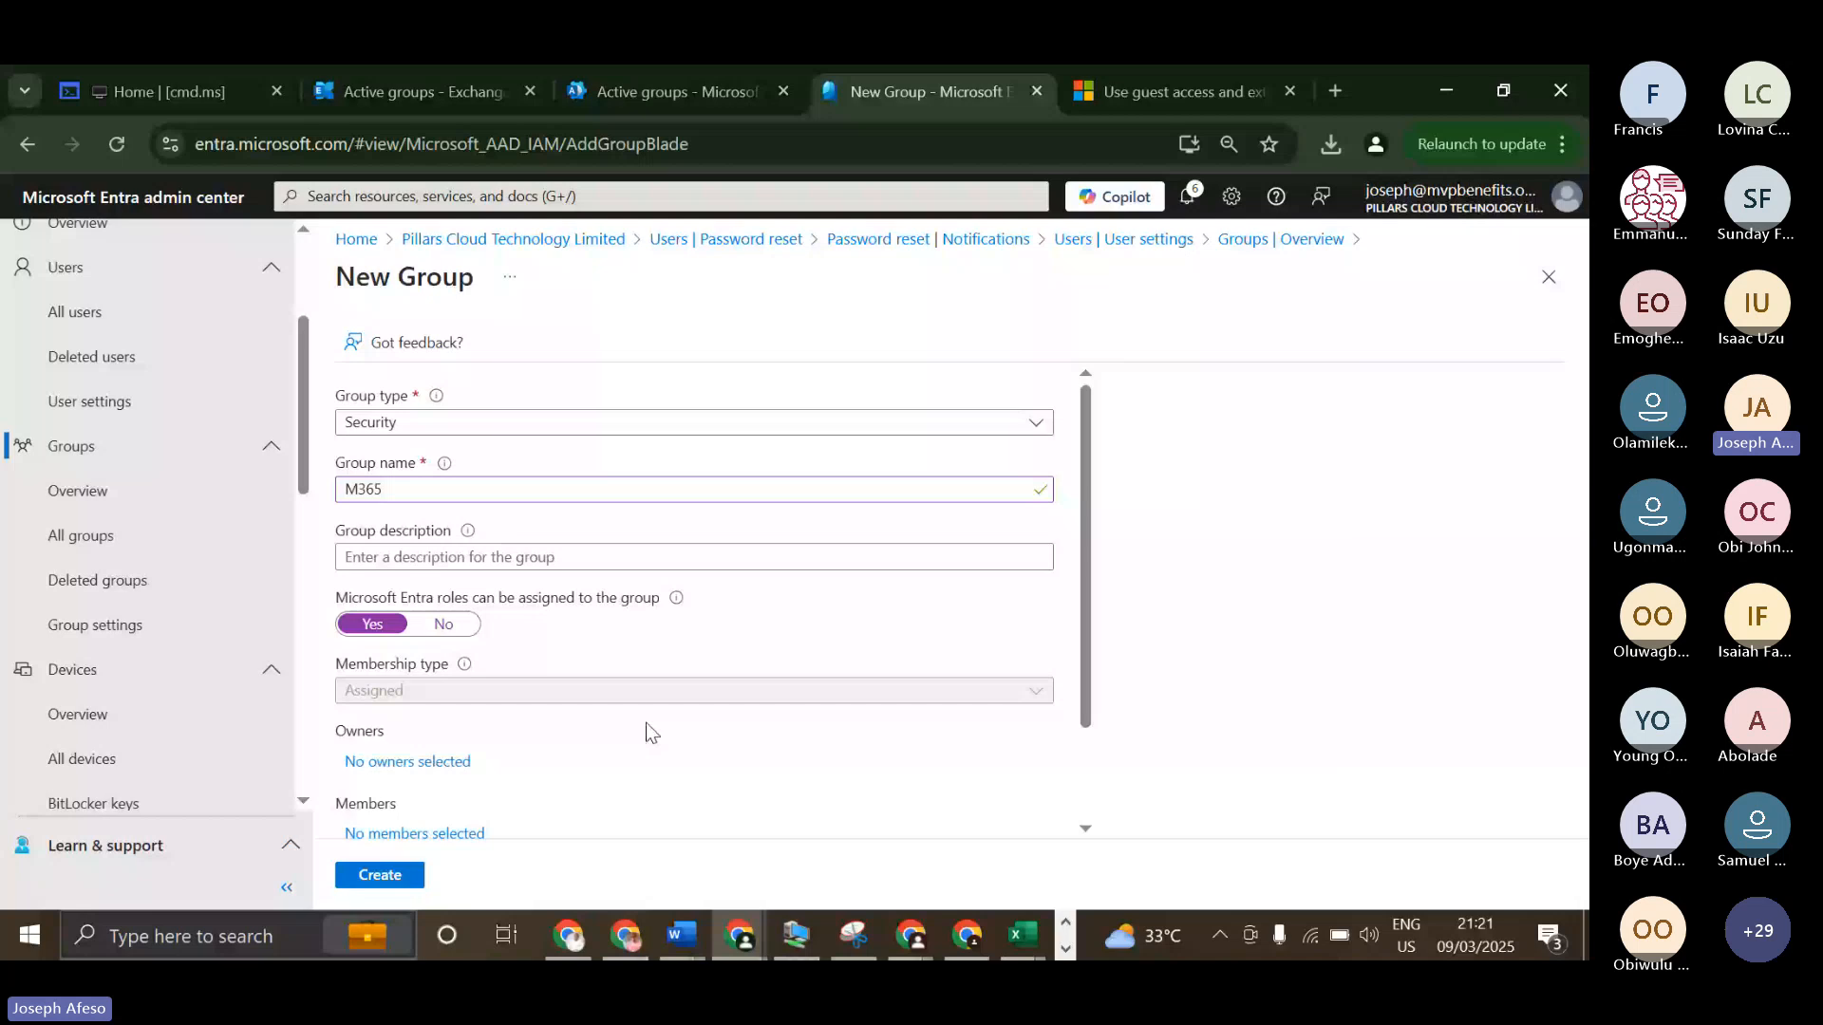
Set the computer's power mode on battery to Battery saver.
{"action": "left_click", "coordinate": [1339, 936]}
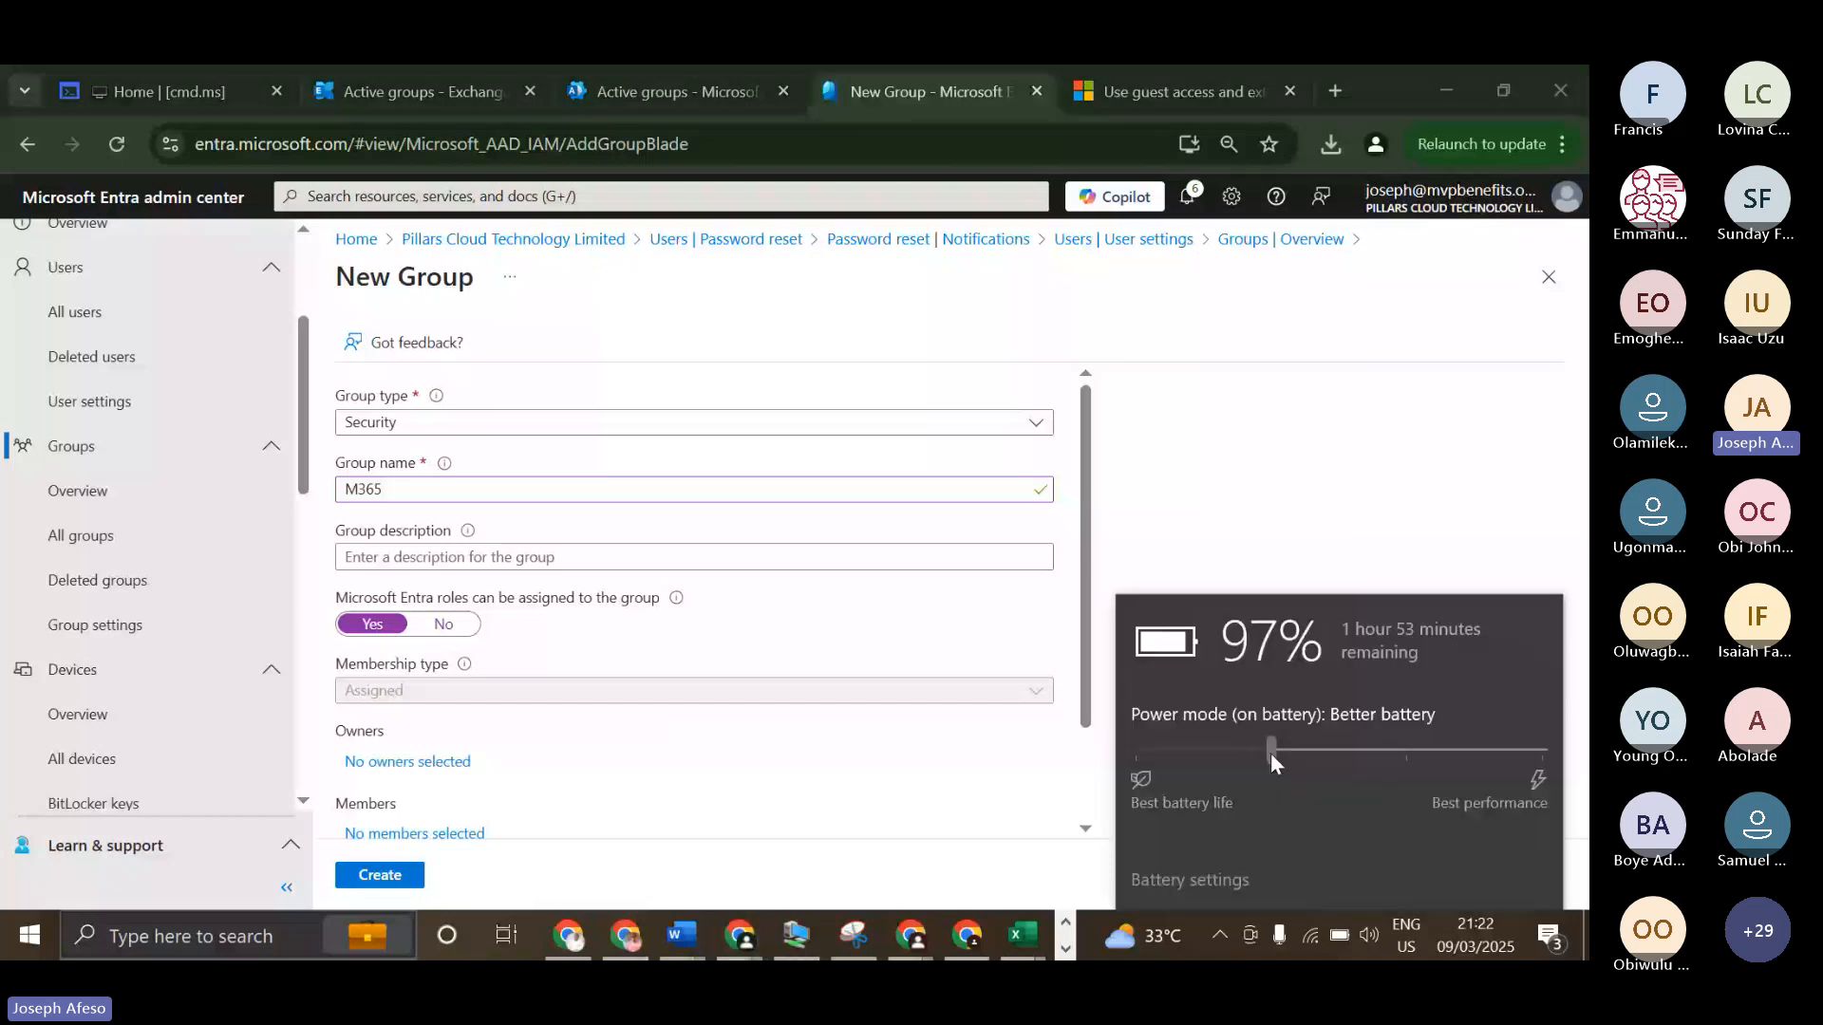
{"action": "left_click_drag", "start_coordinate": [1270, 754], "coordinate": [1136, 752]}
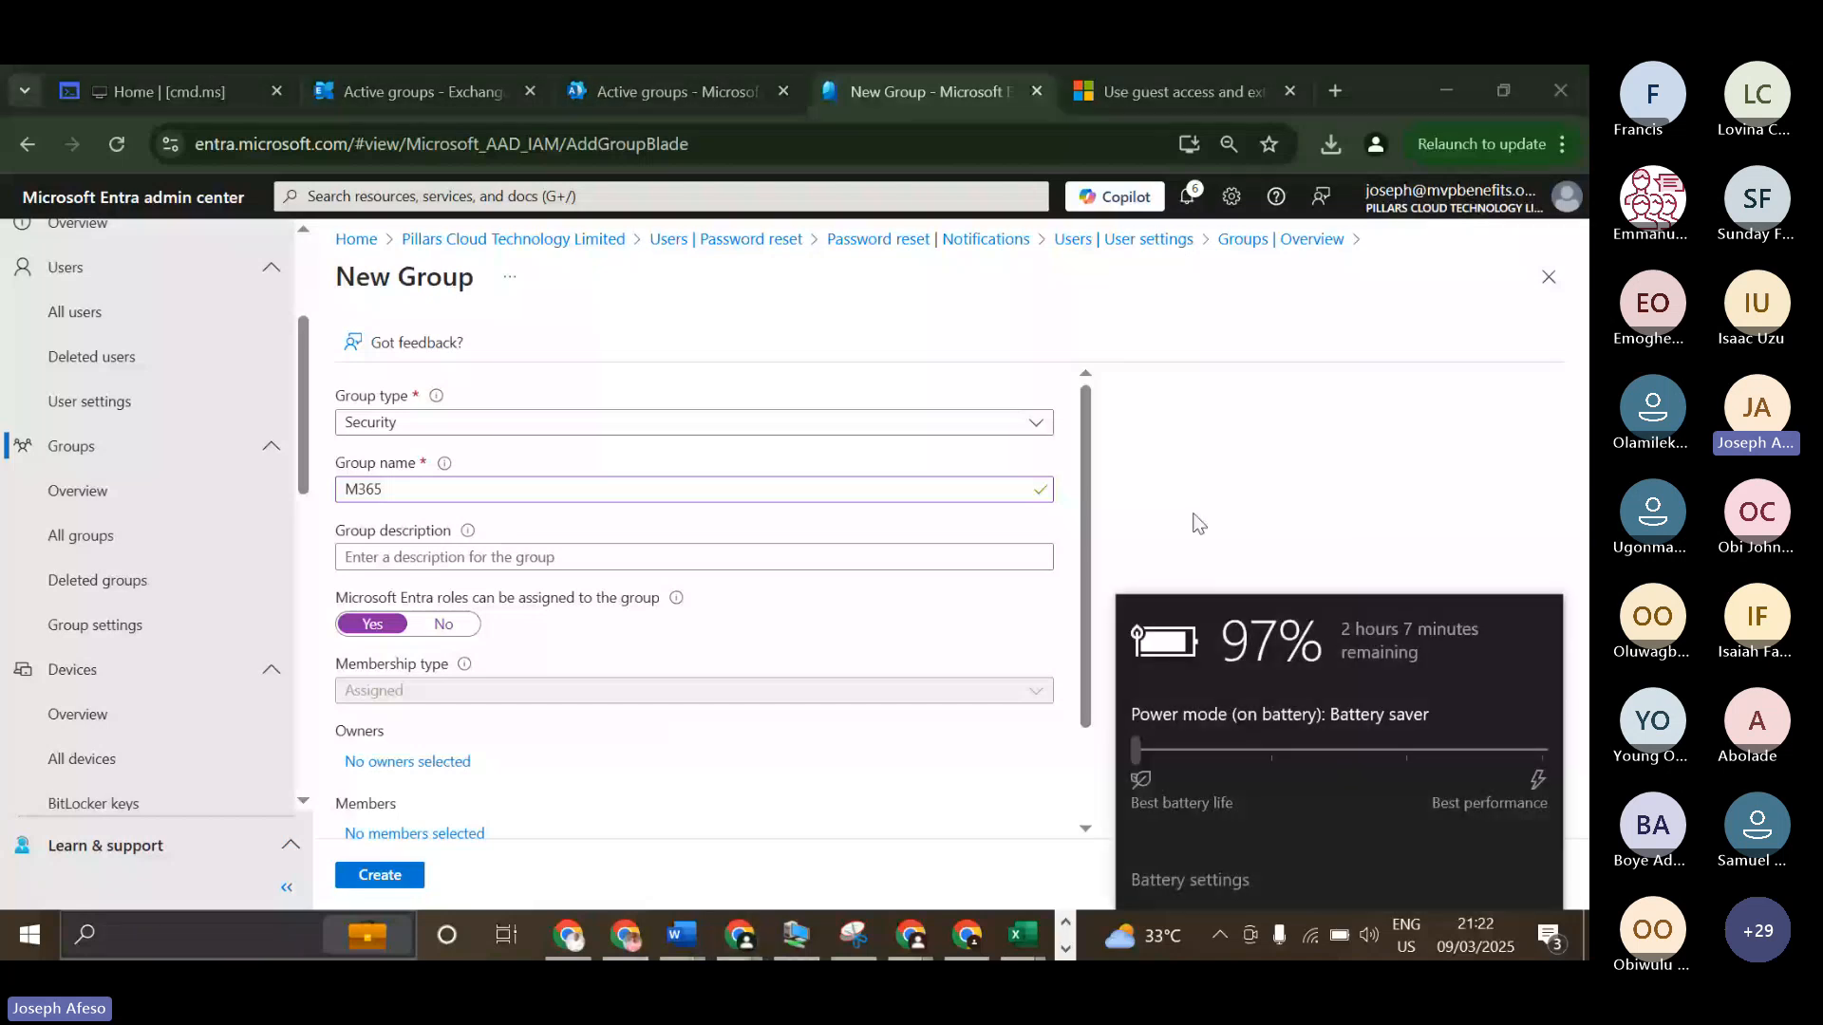
{"action": "left_click", "coordinate": [1202, 477]}
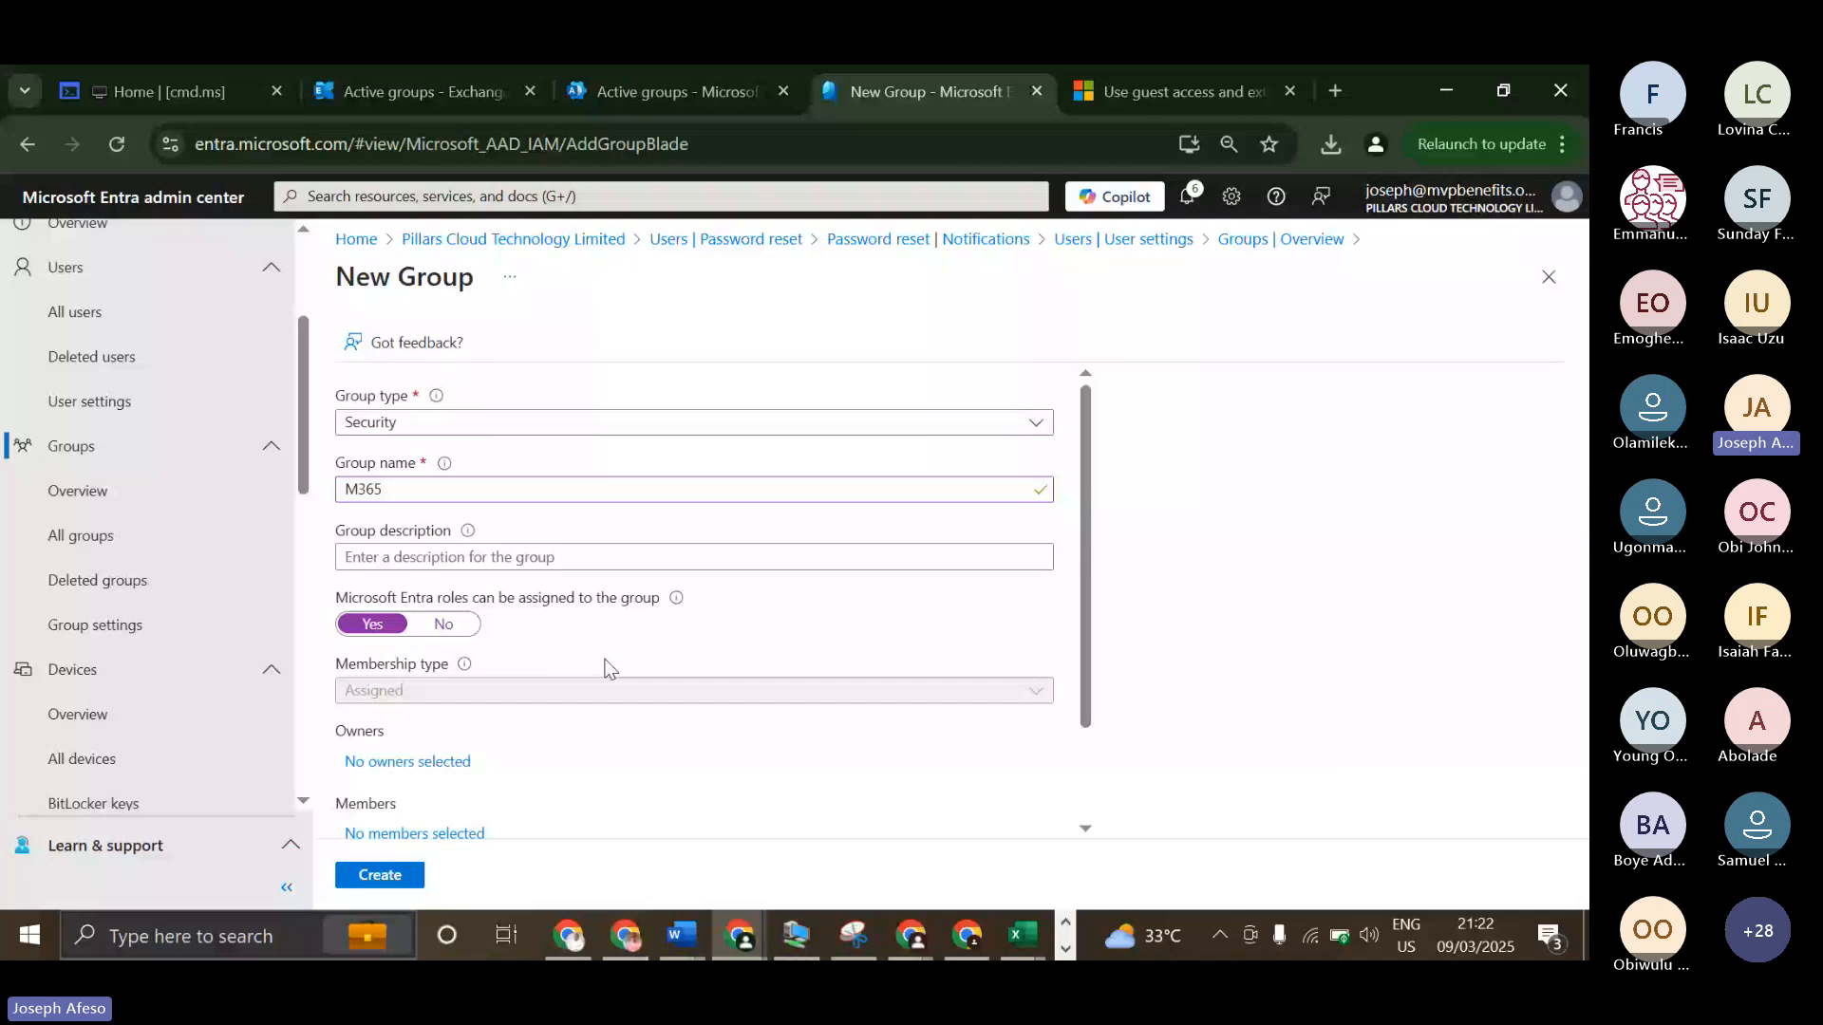
Turn off Microsoft Entra role assignment for the group and set its membership type to Dynamic Device.
{"action": "left_click", "coordinate": [470, 634]}
{"action": "left_click", "coordinate": [436, 697]}
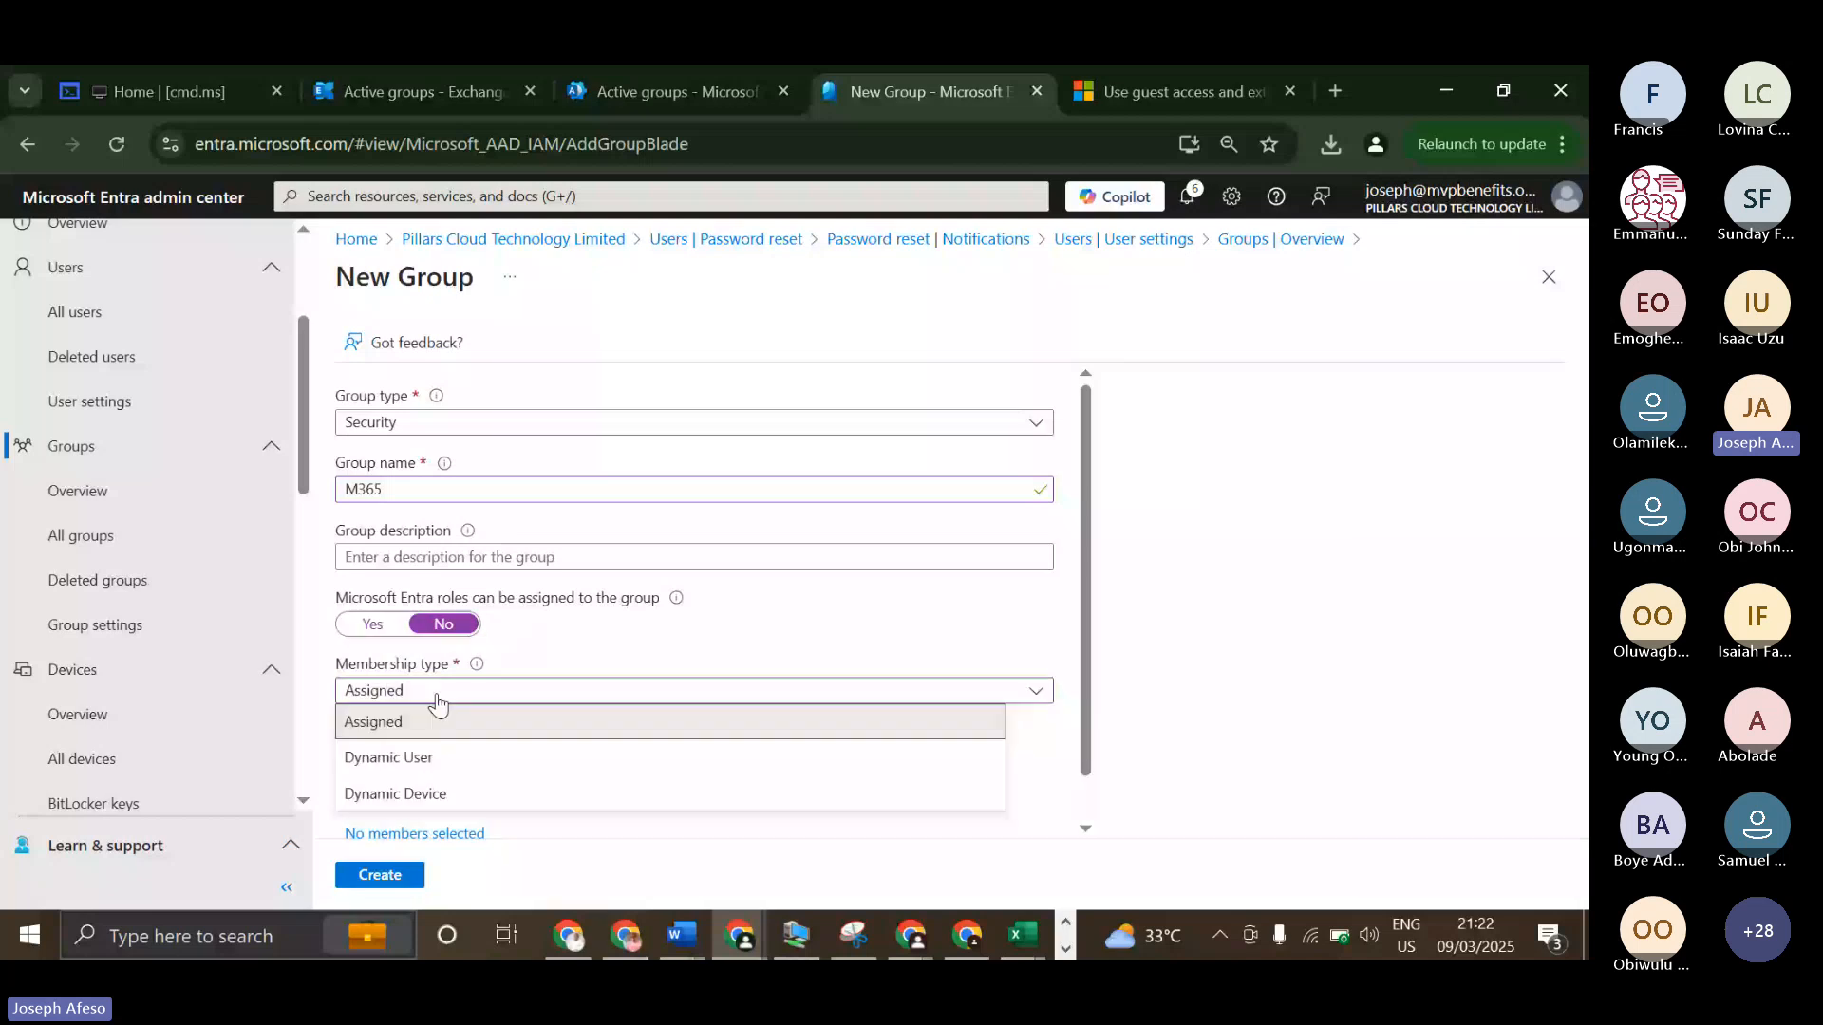
{"action": "left_click", "coordinate": [397, 794]}
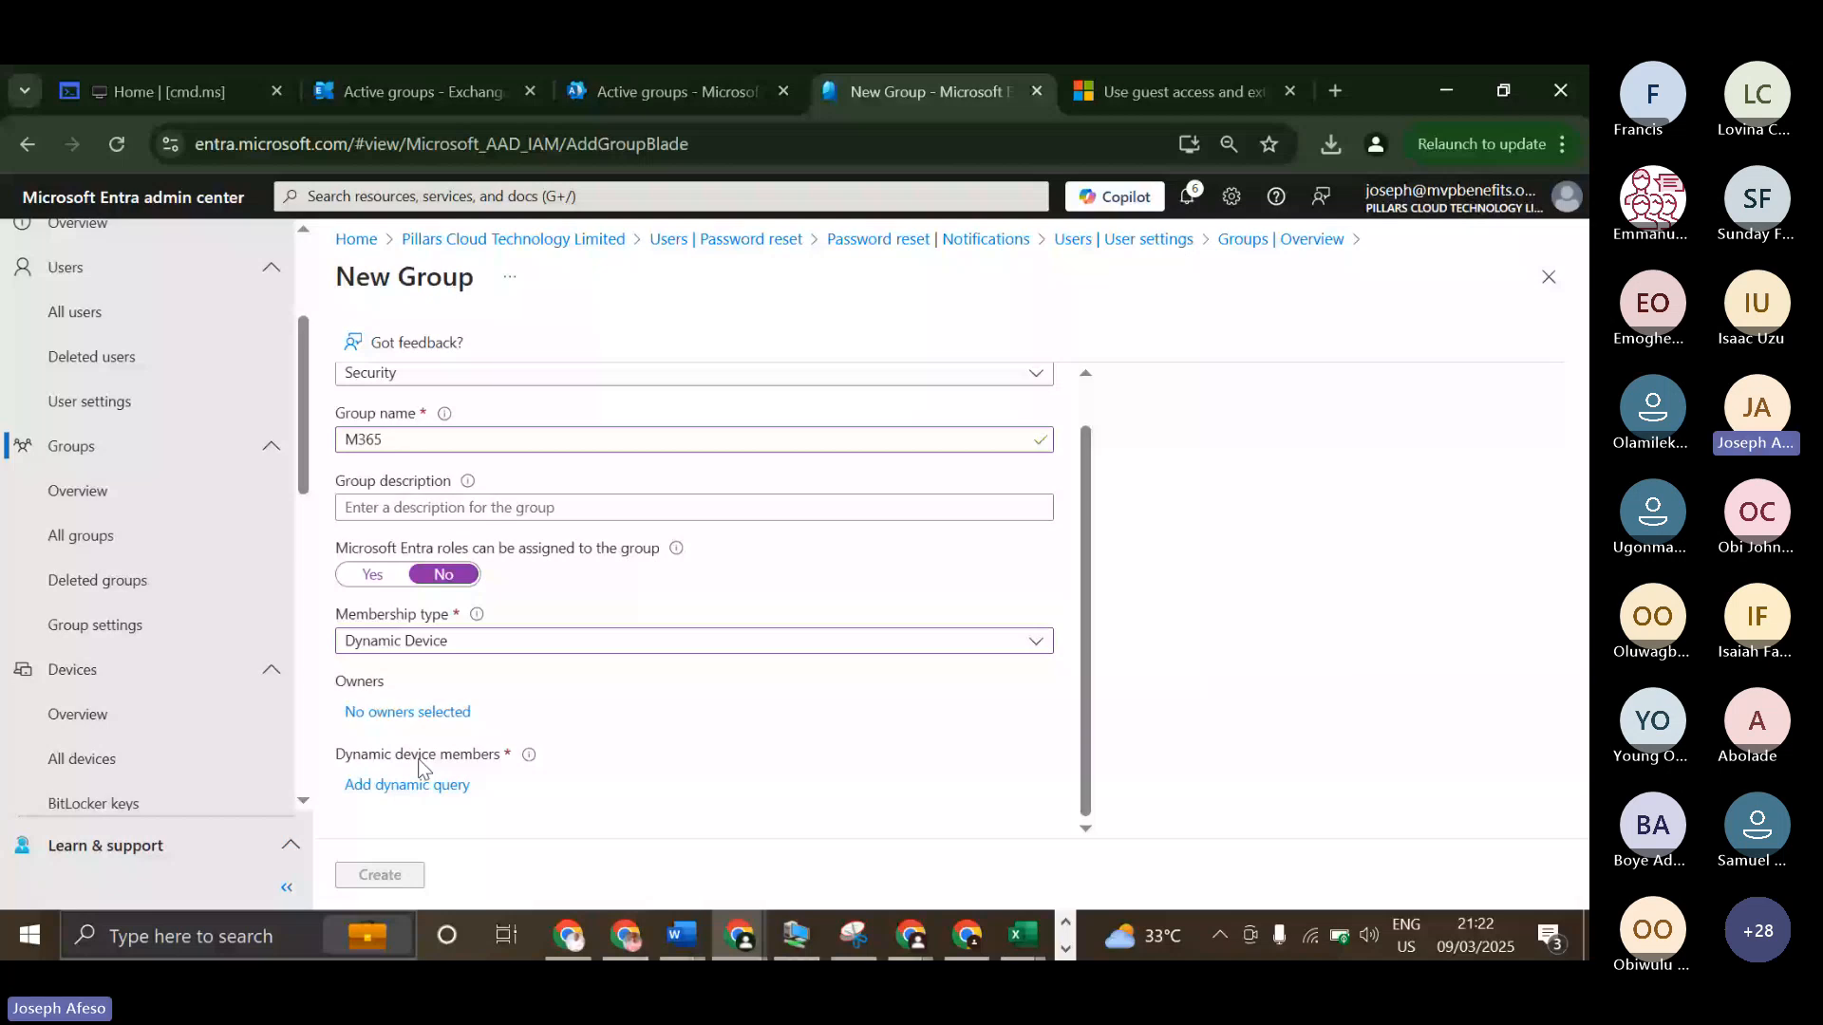
Start a dynamic device membership rule for the new group and choose deviceOSType as its property.
{"action": "left_click", "coordinate": [409, 784]}
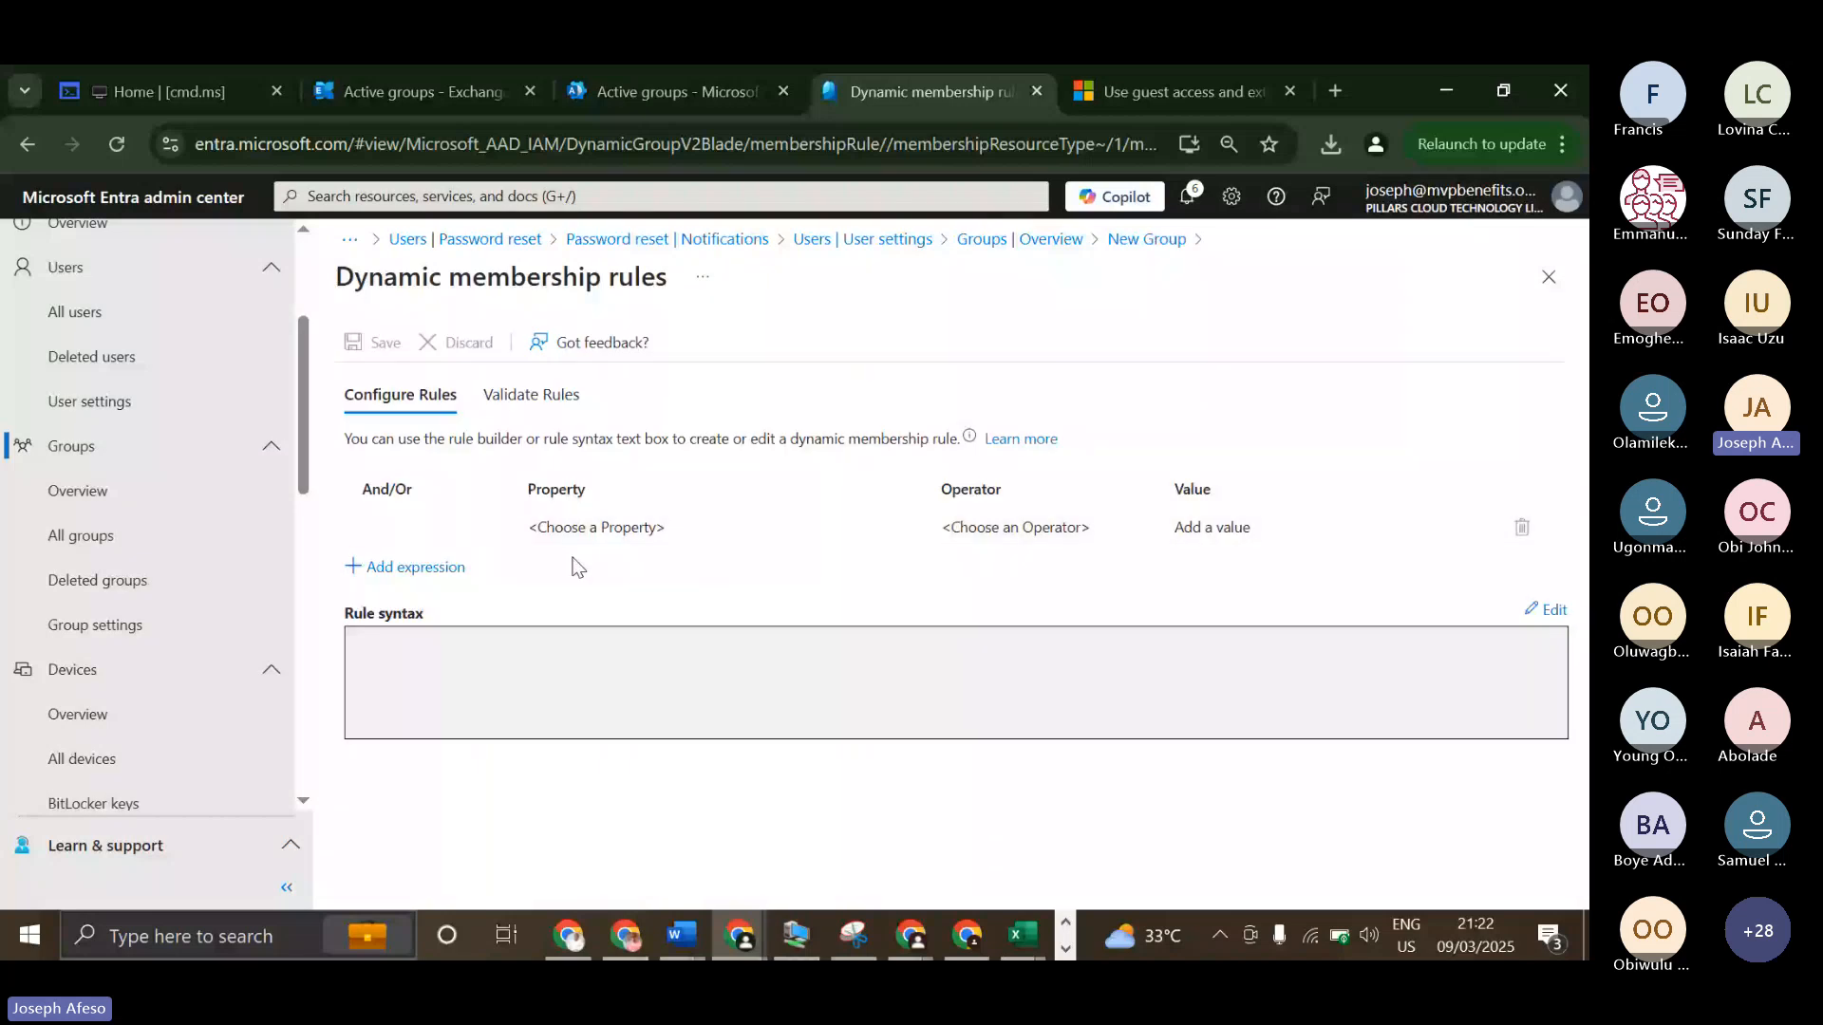
{"action": "left_click", "coordinate": [613, 528]}
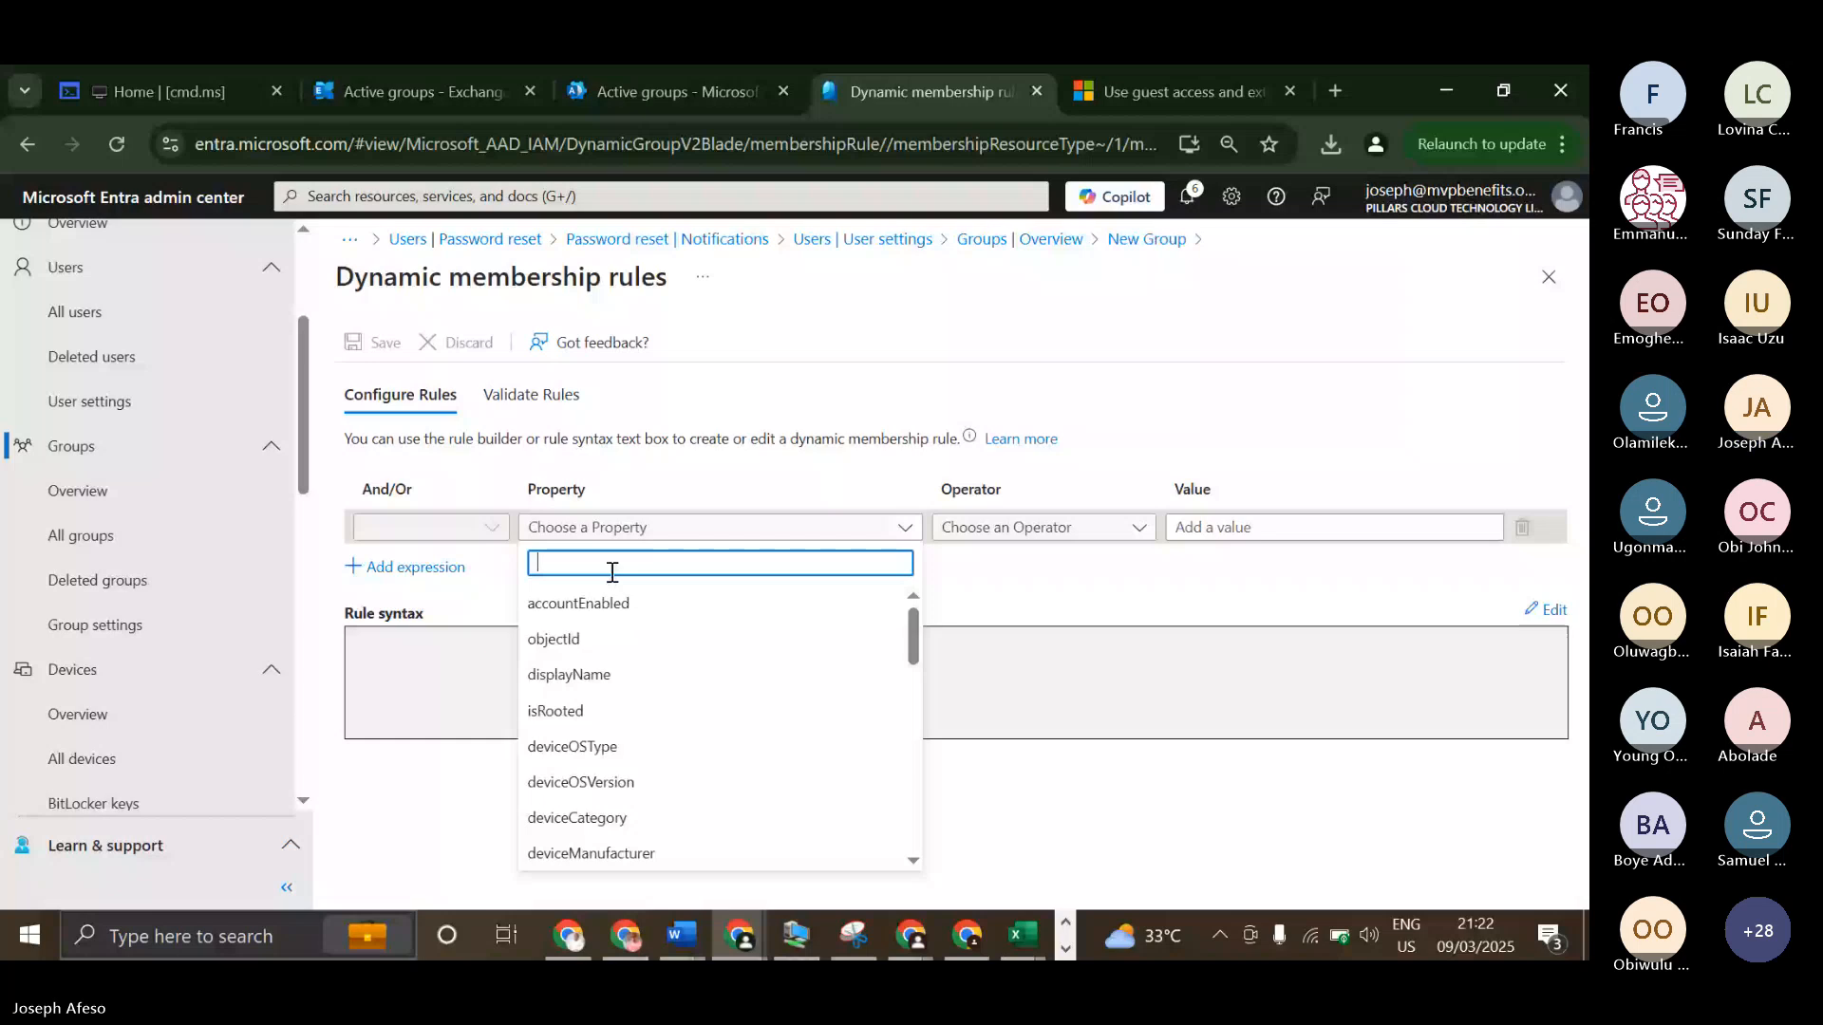
{"action": "scroll", "coordinate": [670, 766], "scroll_direction": "down", "scroll_amount": 2}
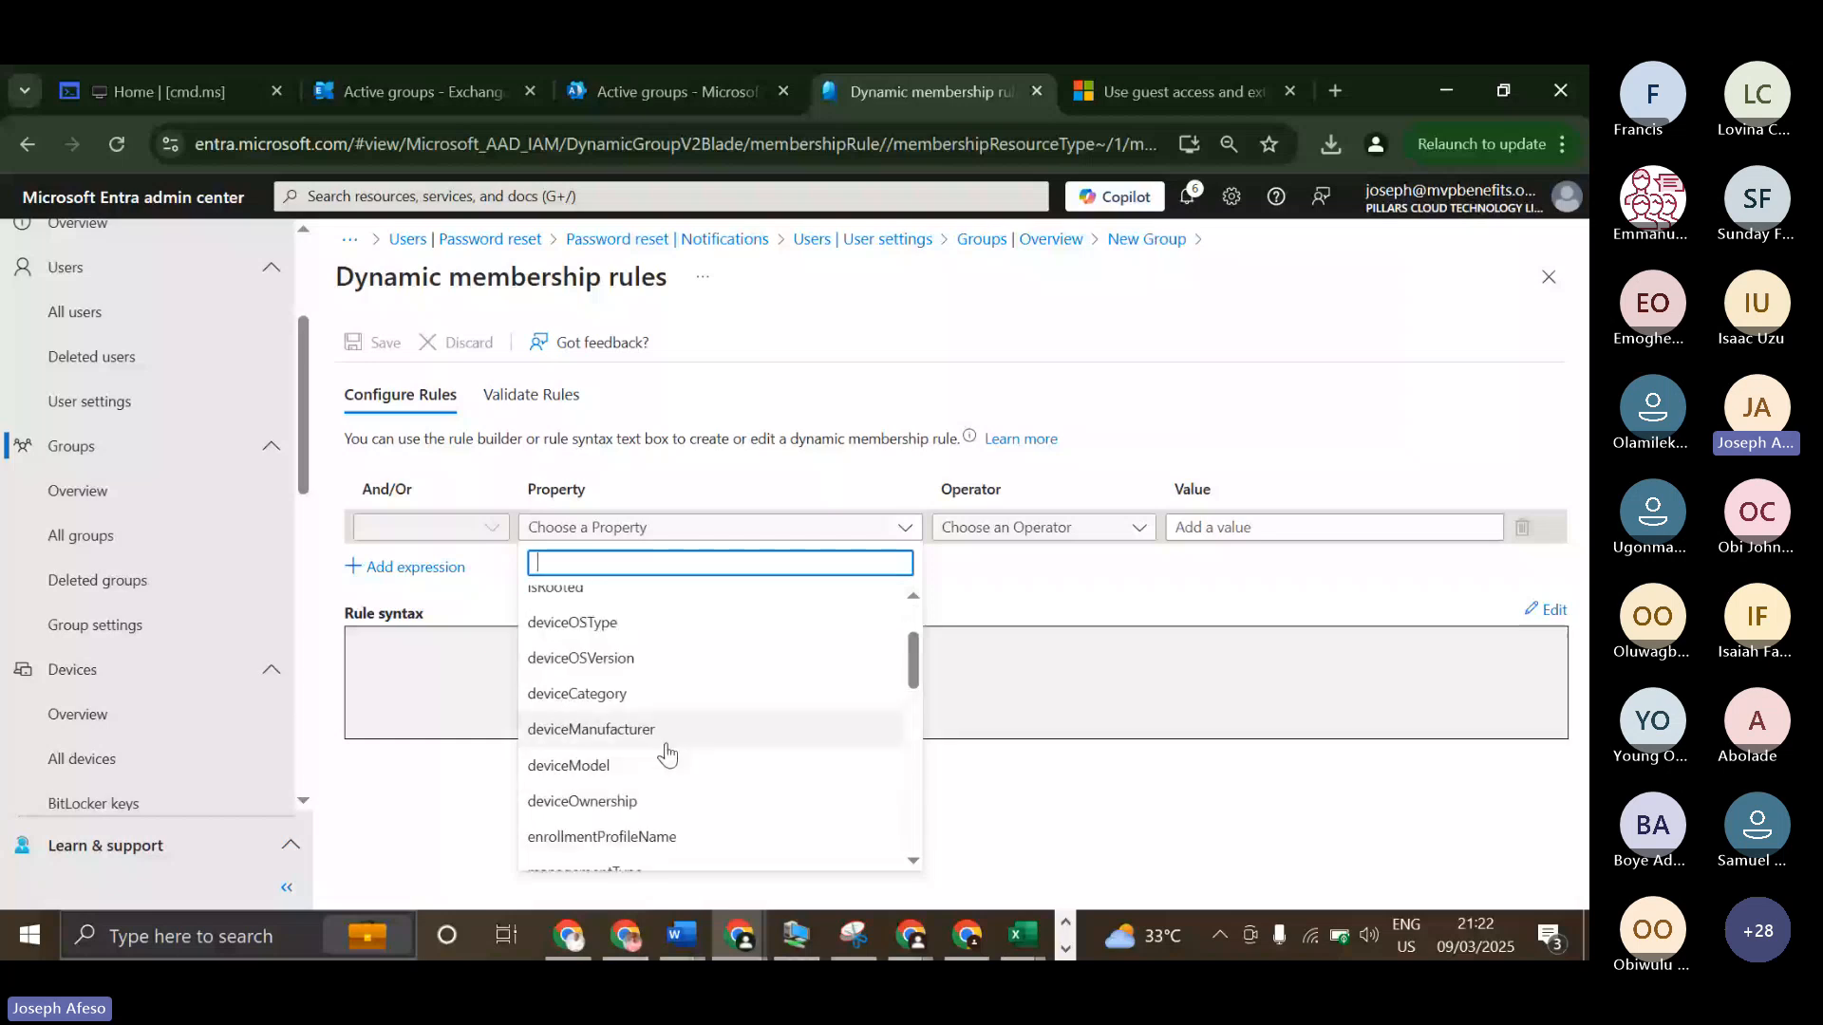
{"action": "scroll", "coordinate": [666, 753], "scroll_direction": "down", "scroll_amount": 2}
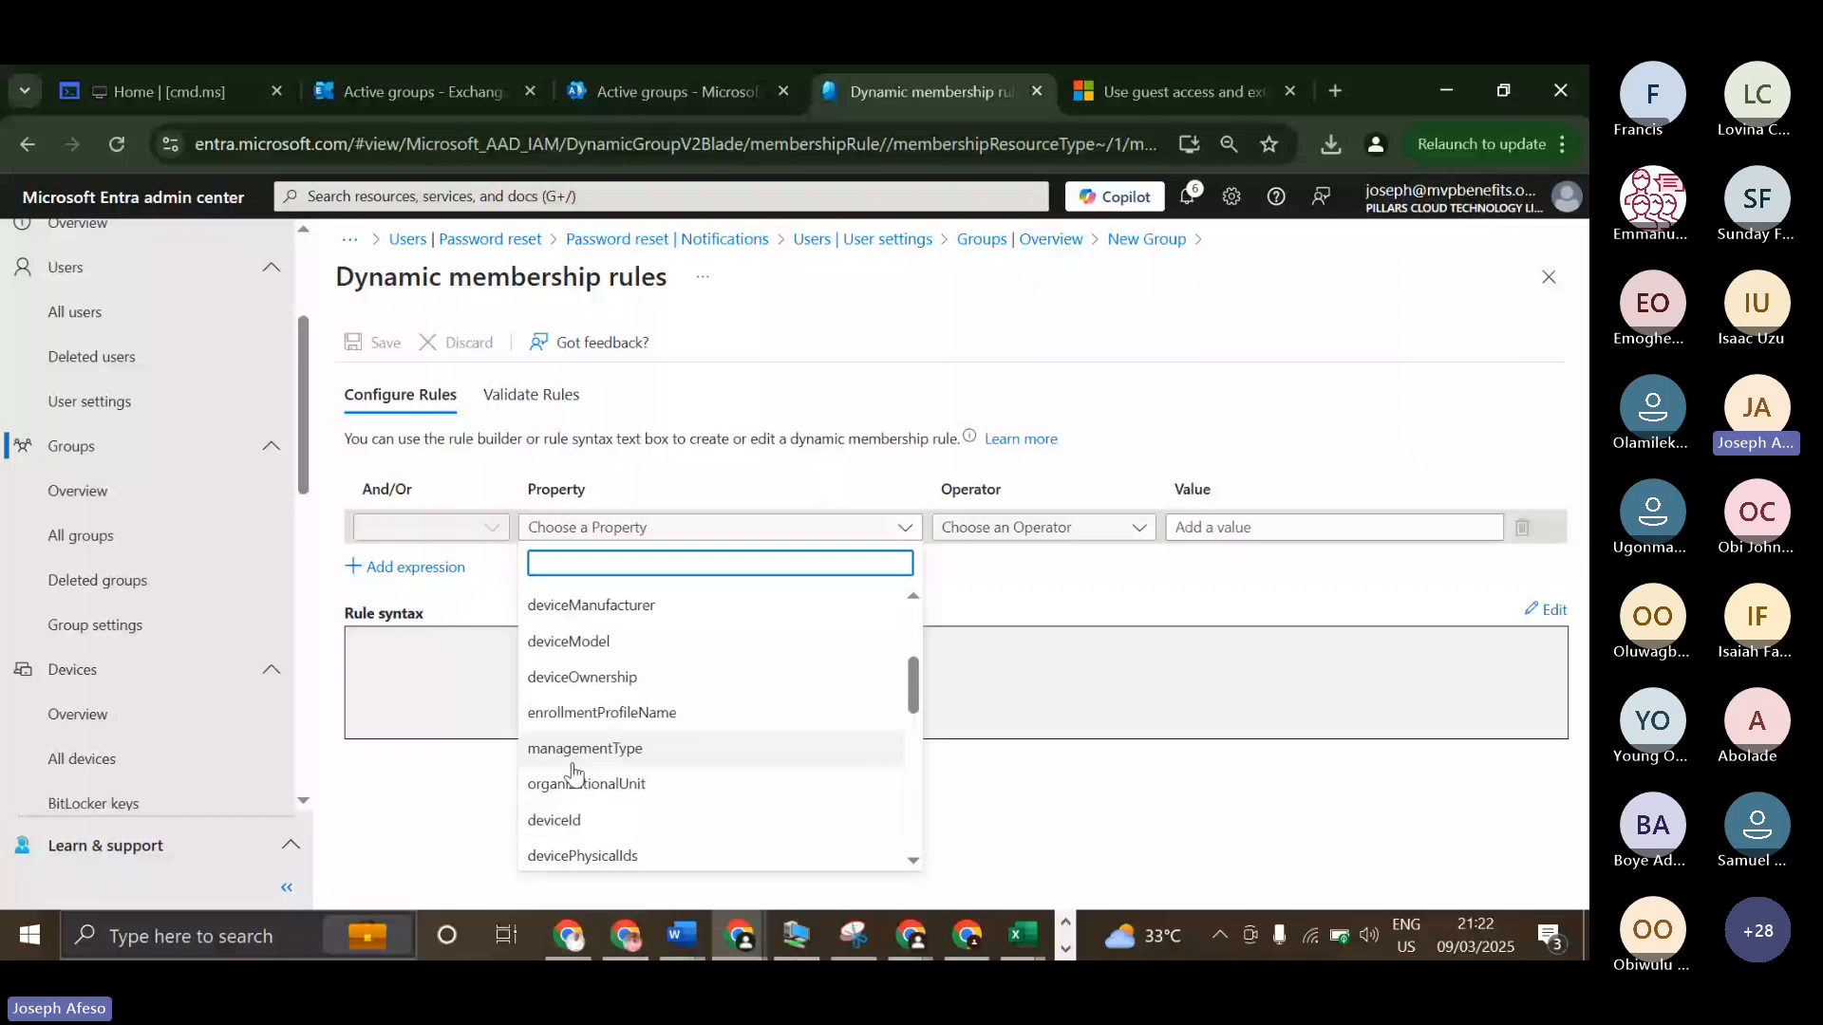
{"action": "scroll", "coordinate": [598, 755], "scroll_direction": "up", "scroll_amount": 3}
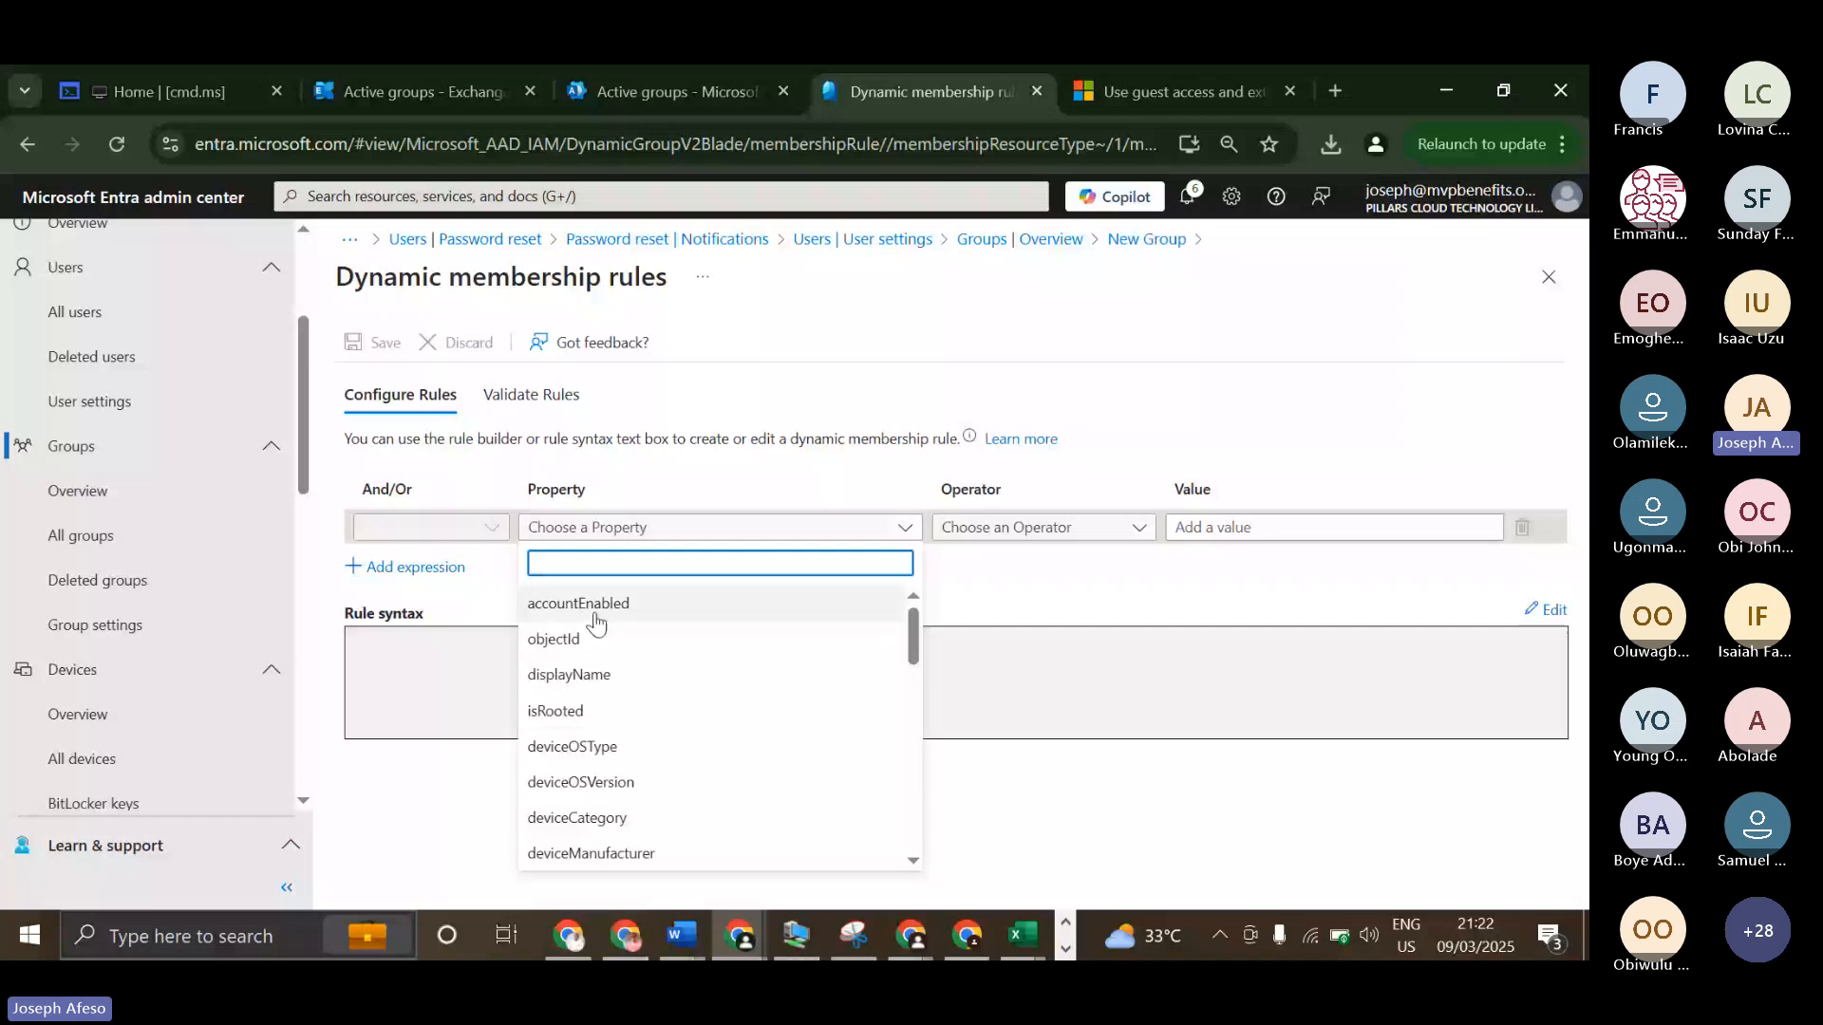
{"action": "left_click", "coordinate": [655, 739]}
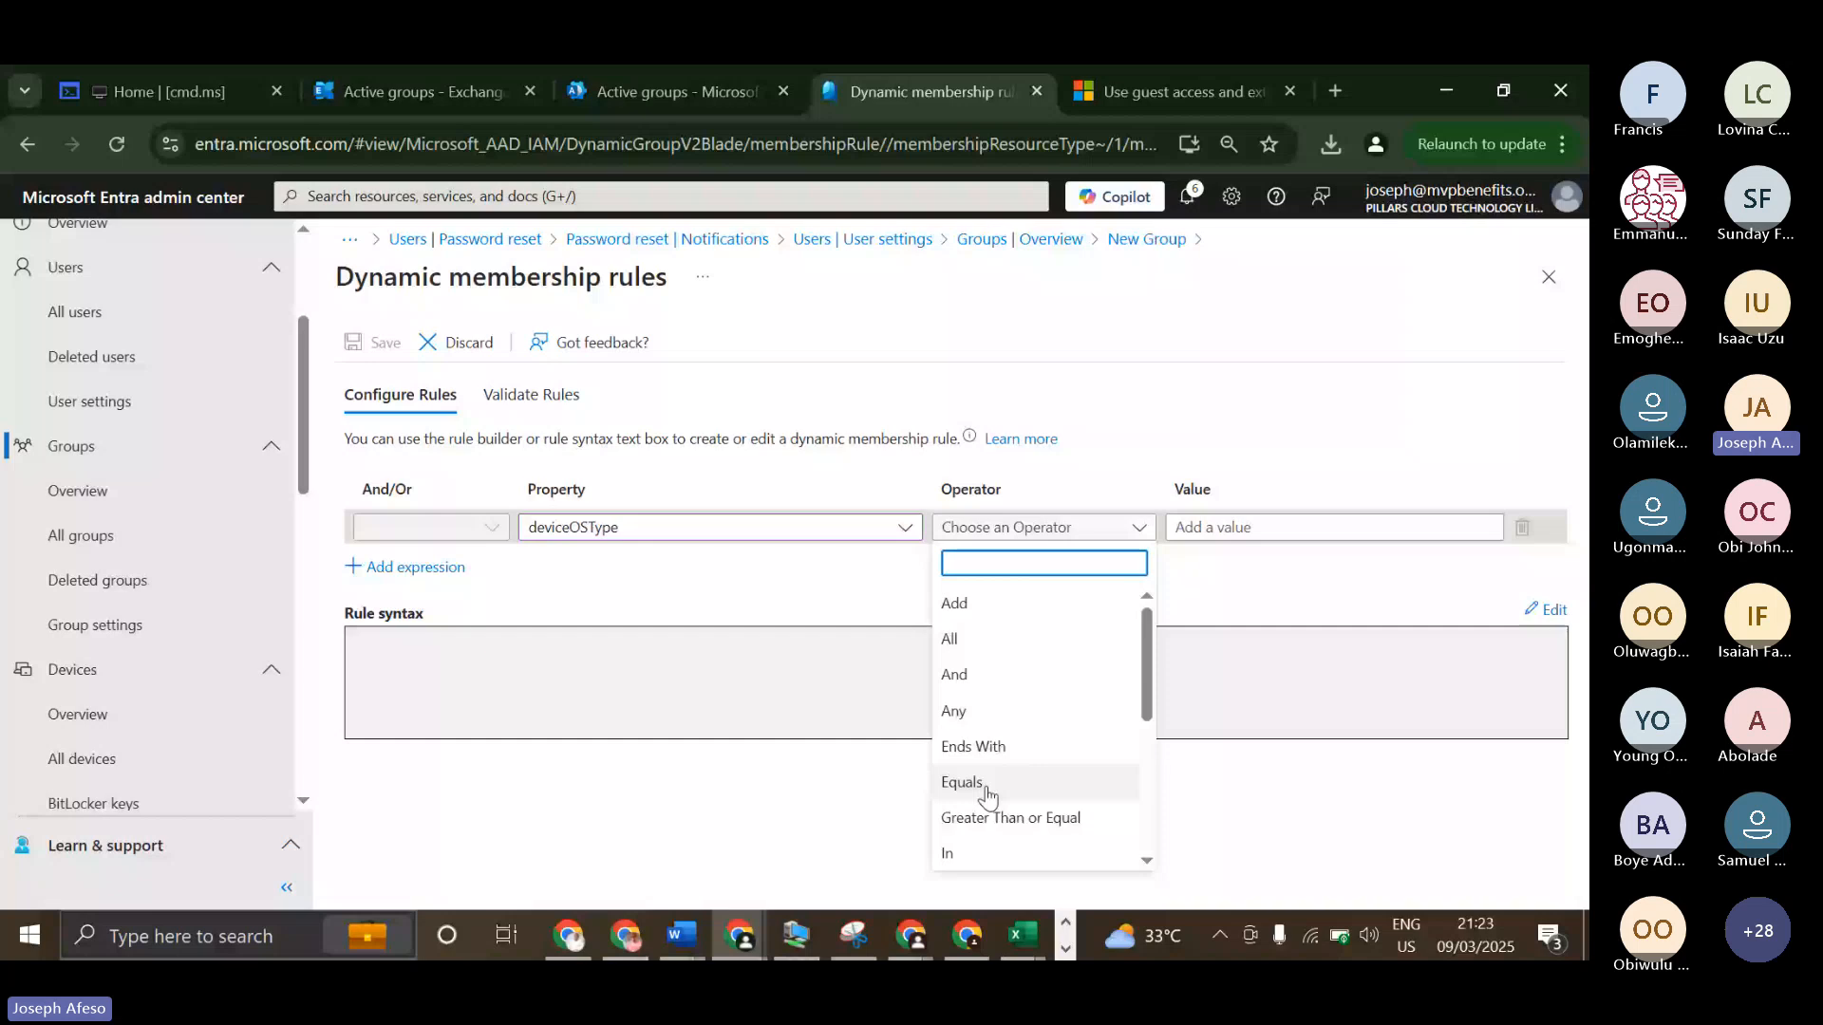
Complete the deviceOSType rule with the operator Equals and the value AndroidForBusiness, and save it to create the group.
{"action": "left_click", "coordinate": [985, 786]}
{"action": "left_click", "coordinate": [1188, 525]}
{"action": "type", "text": "Andr"}
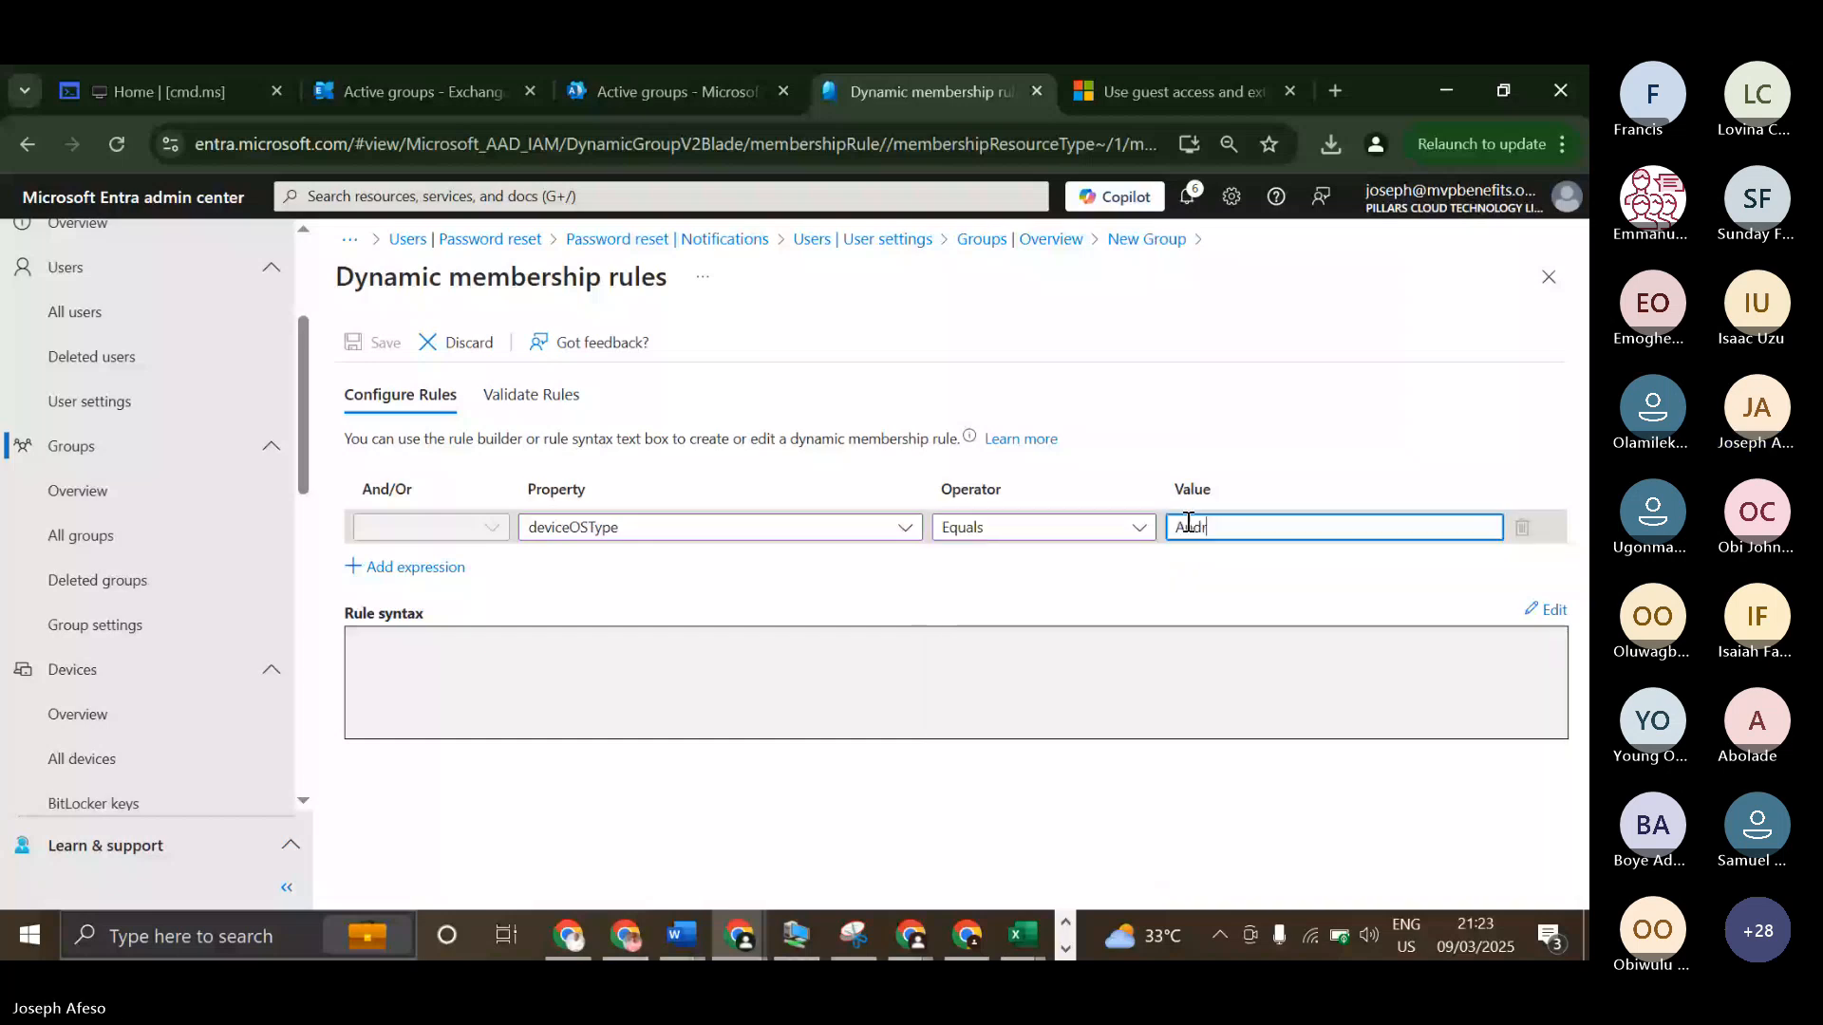
{"action": "type", "text": "oidFor"}
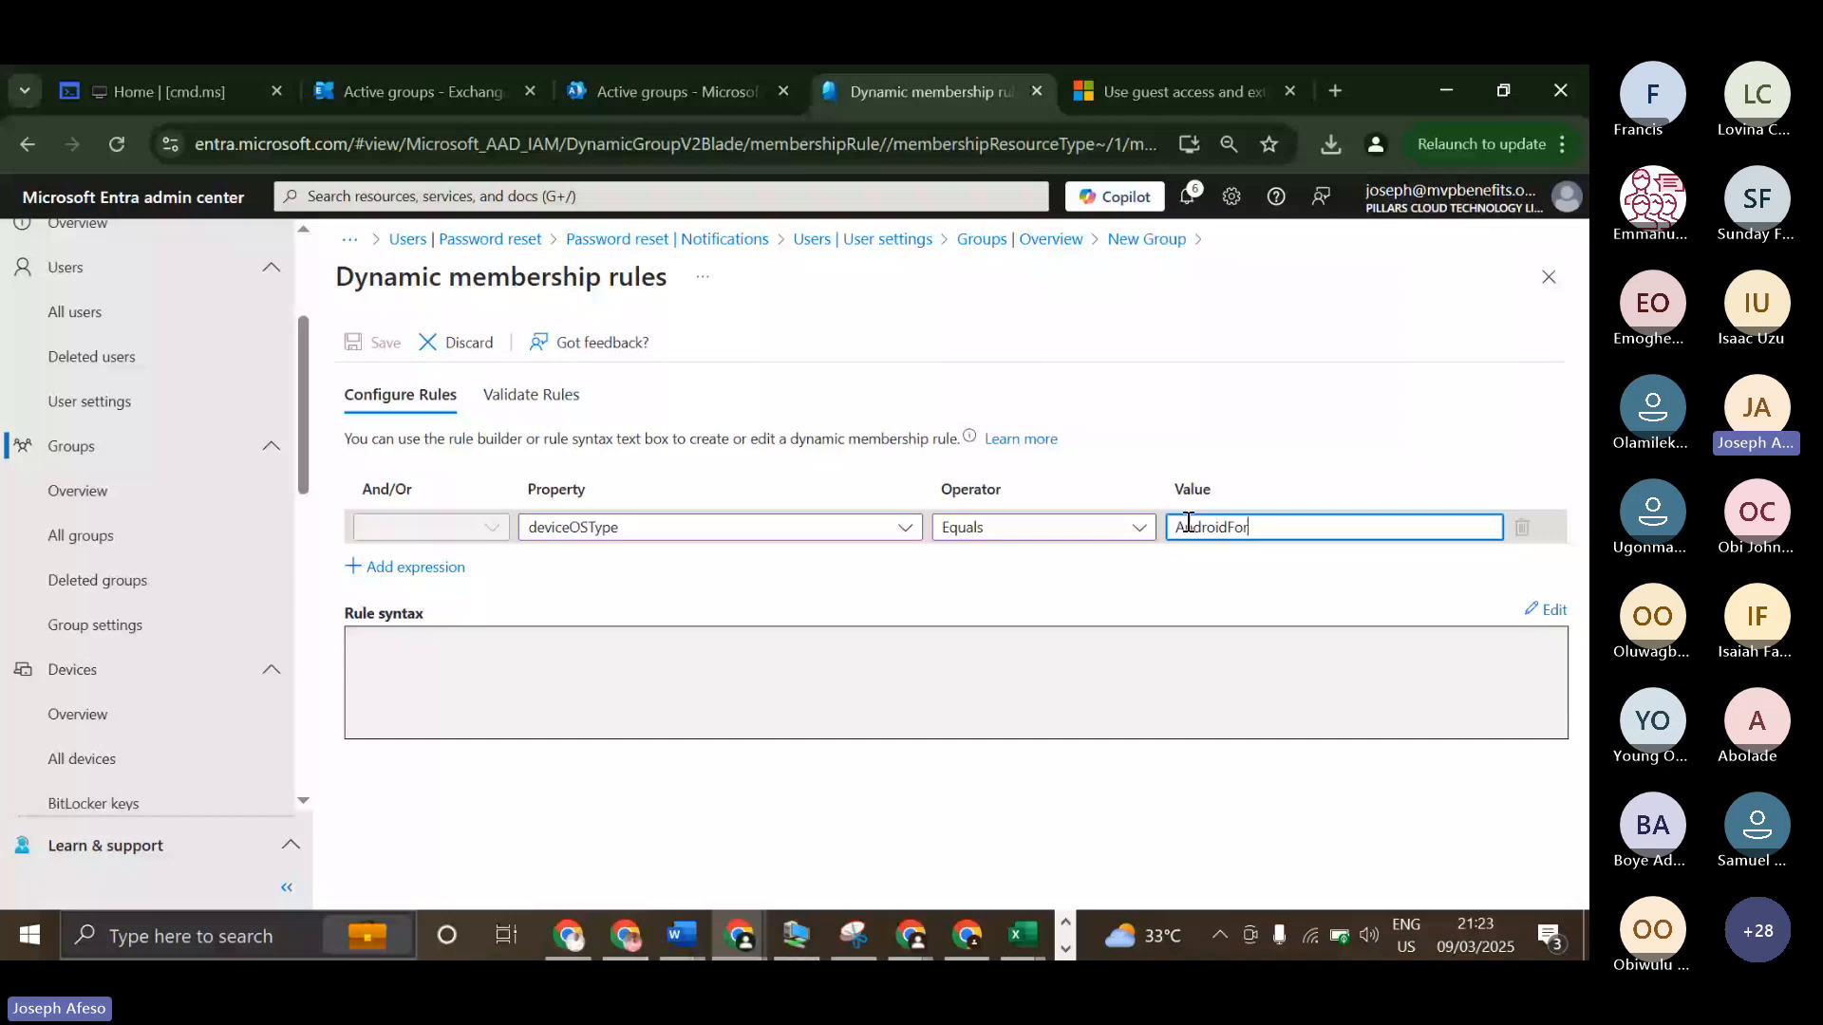
{"action": "type", "text": "Busin"}
{"action": "type", "text": "ess"}
{"action": "left_click", "coordinate": [838, 643]}
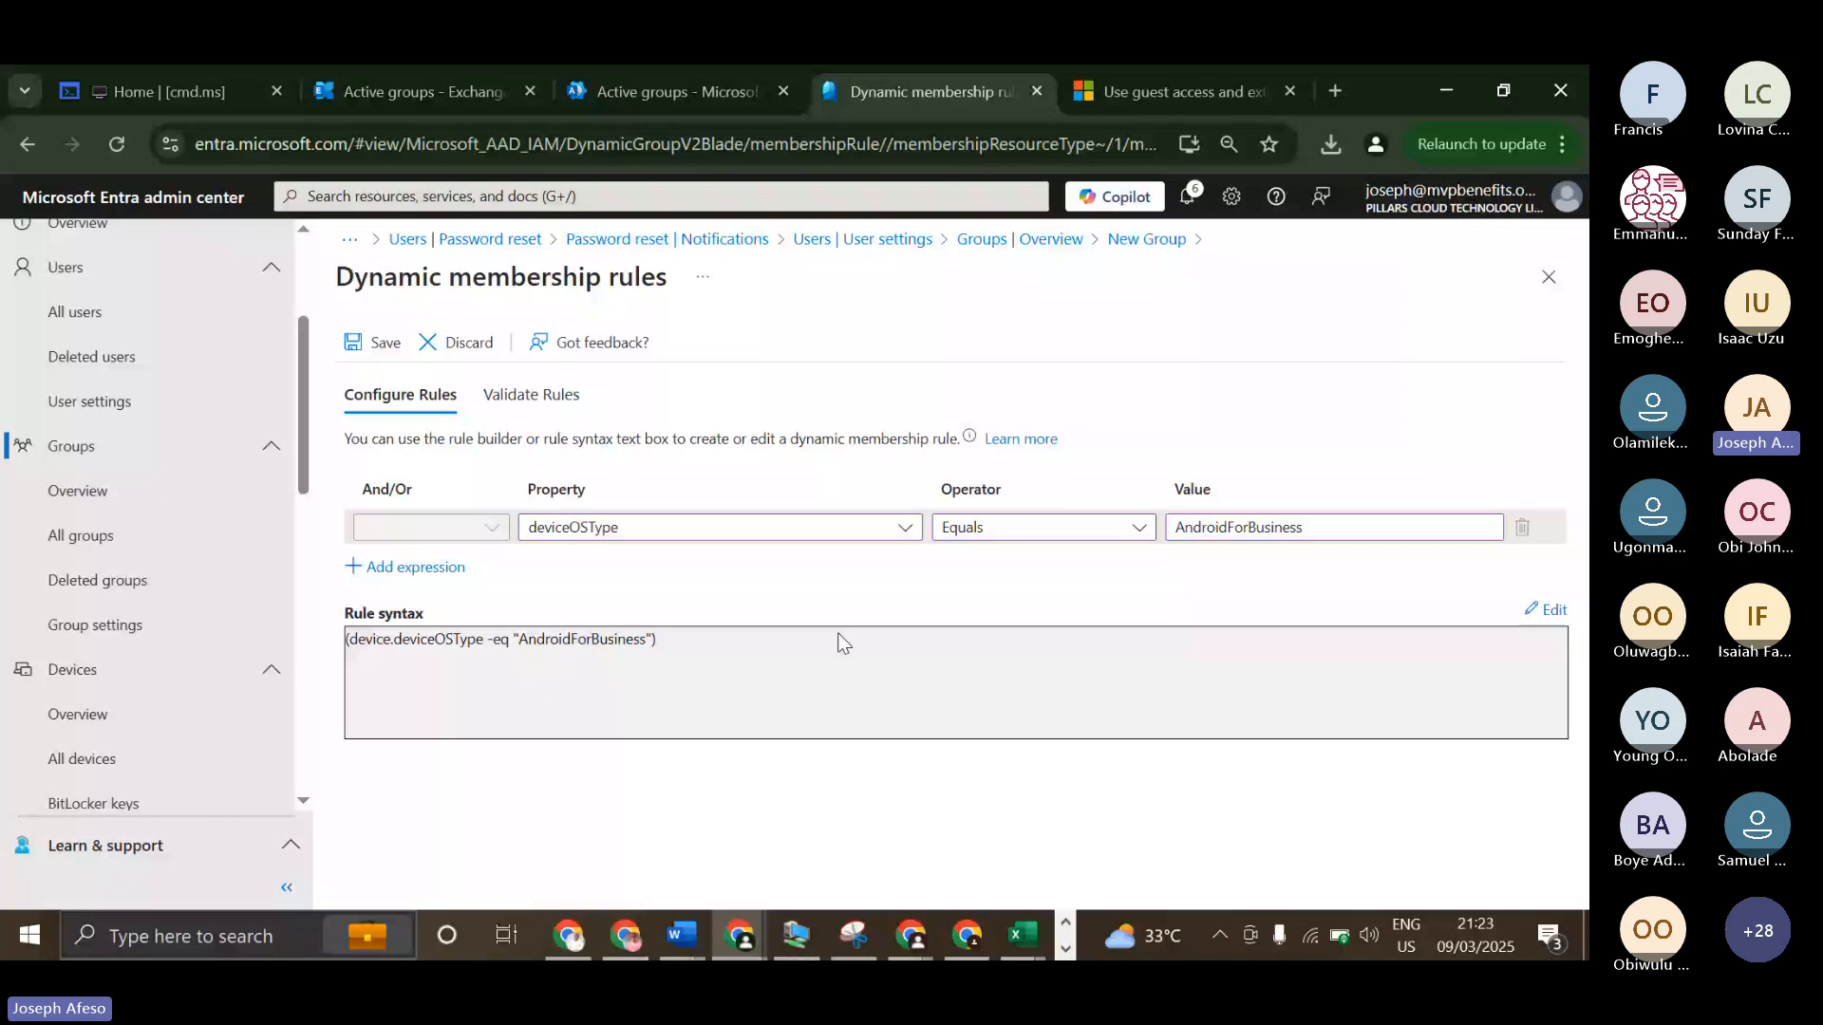
{"action": "left_click", "coordinate": [372, 342]}
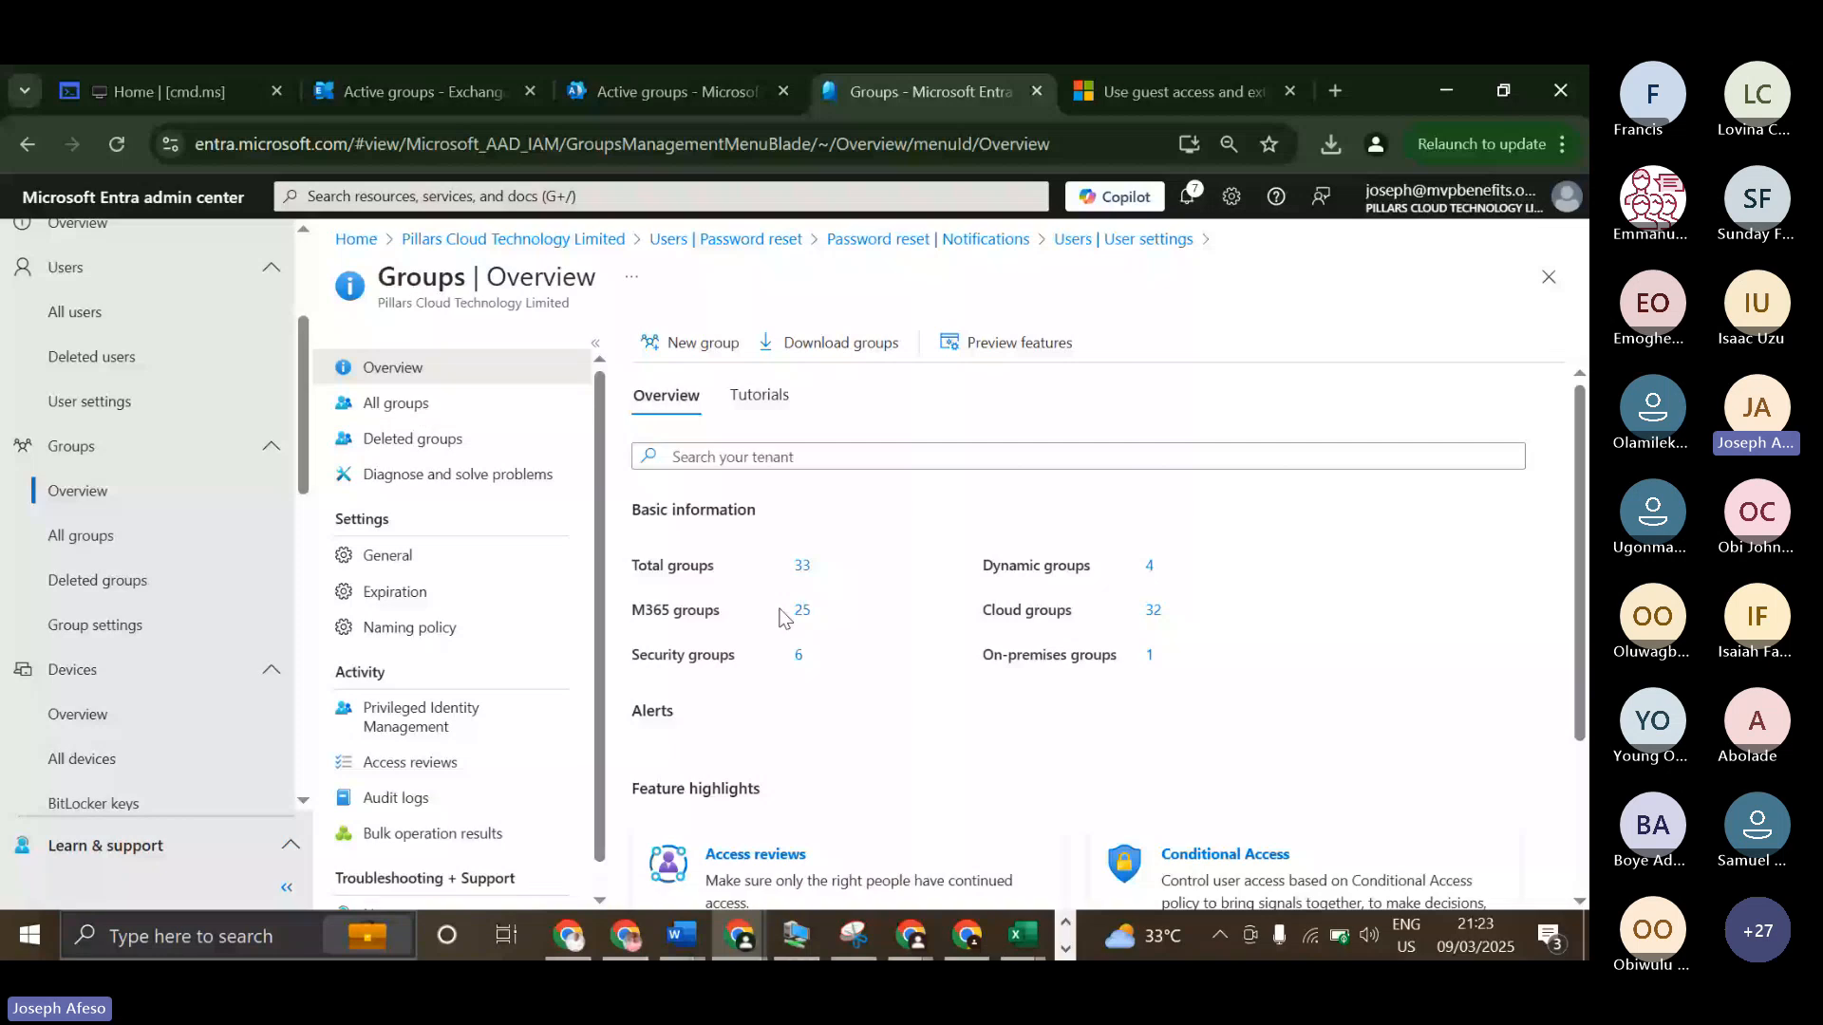
Search all groups for "m36" and open the dynamic membership rules of the M365 group.
{"action": "left_click", "coordinate": [396, 403]}
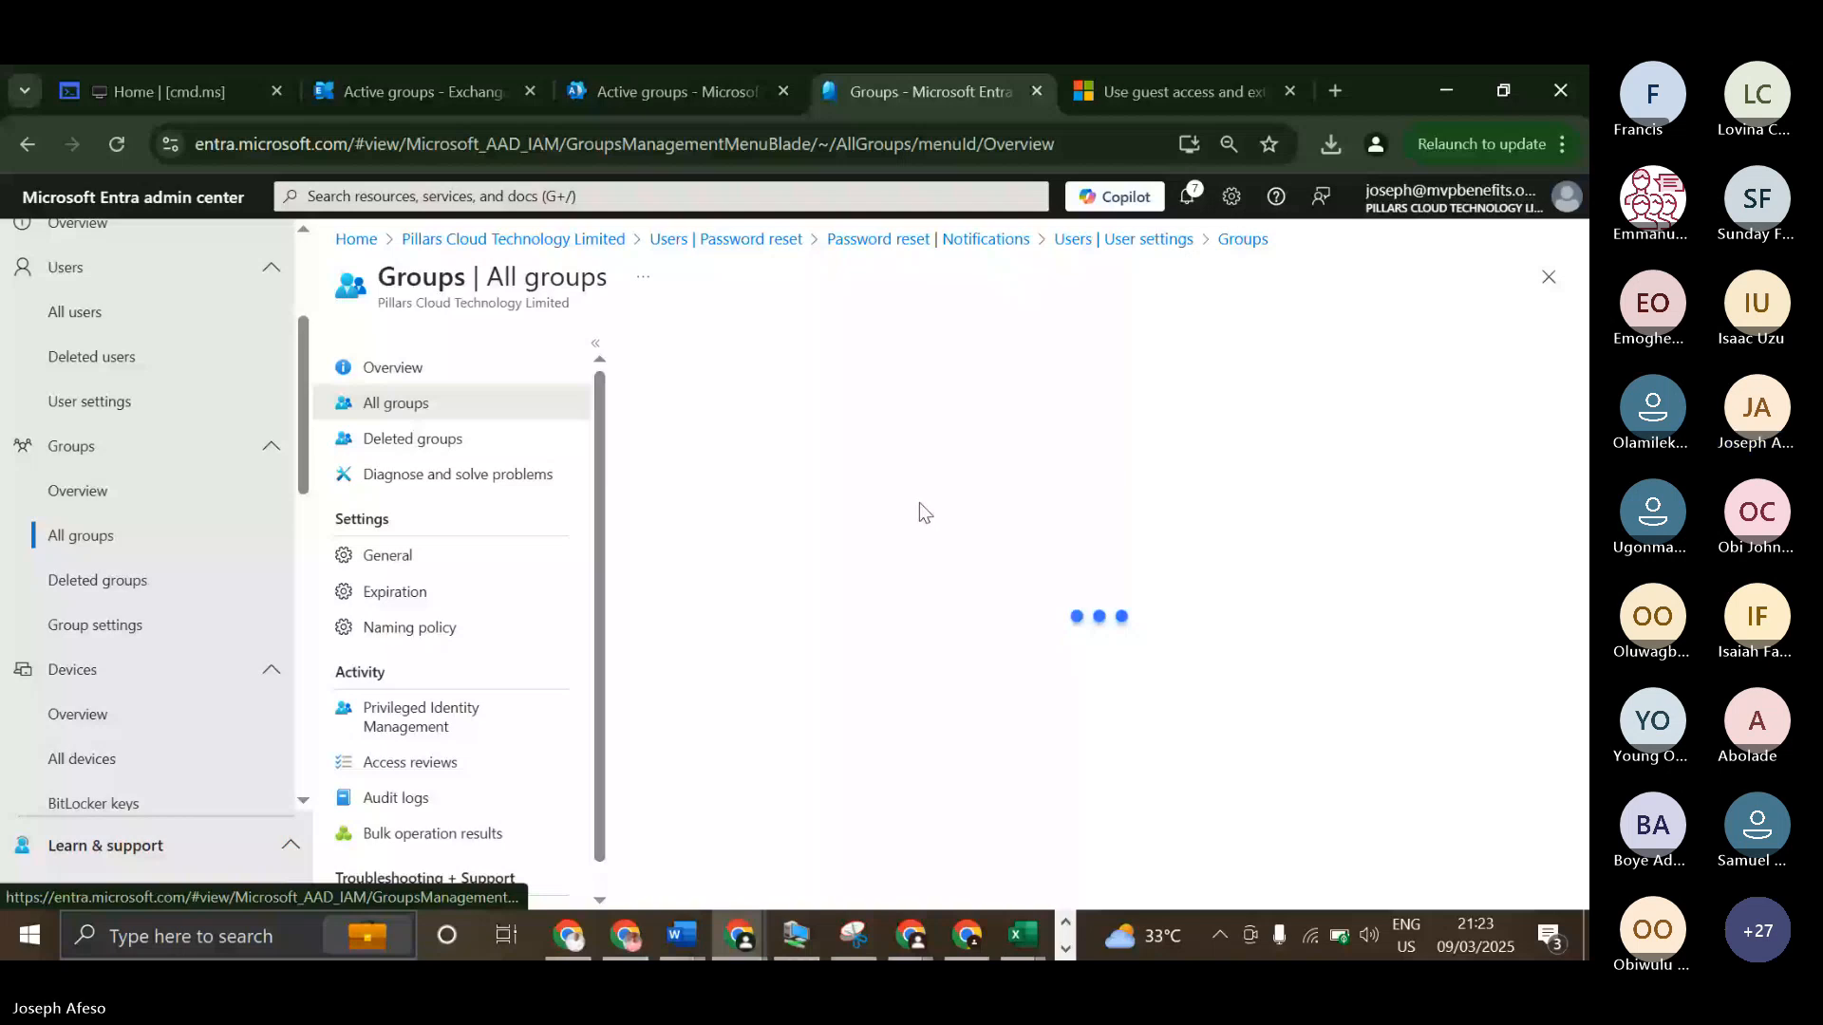
{"action": "left_click", "coordinate": [813, 404]}
{"action": "type", "text": "m36"}
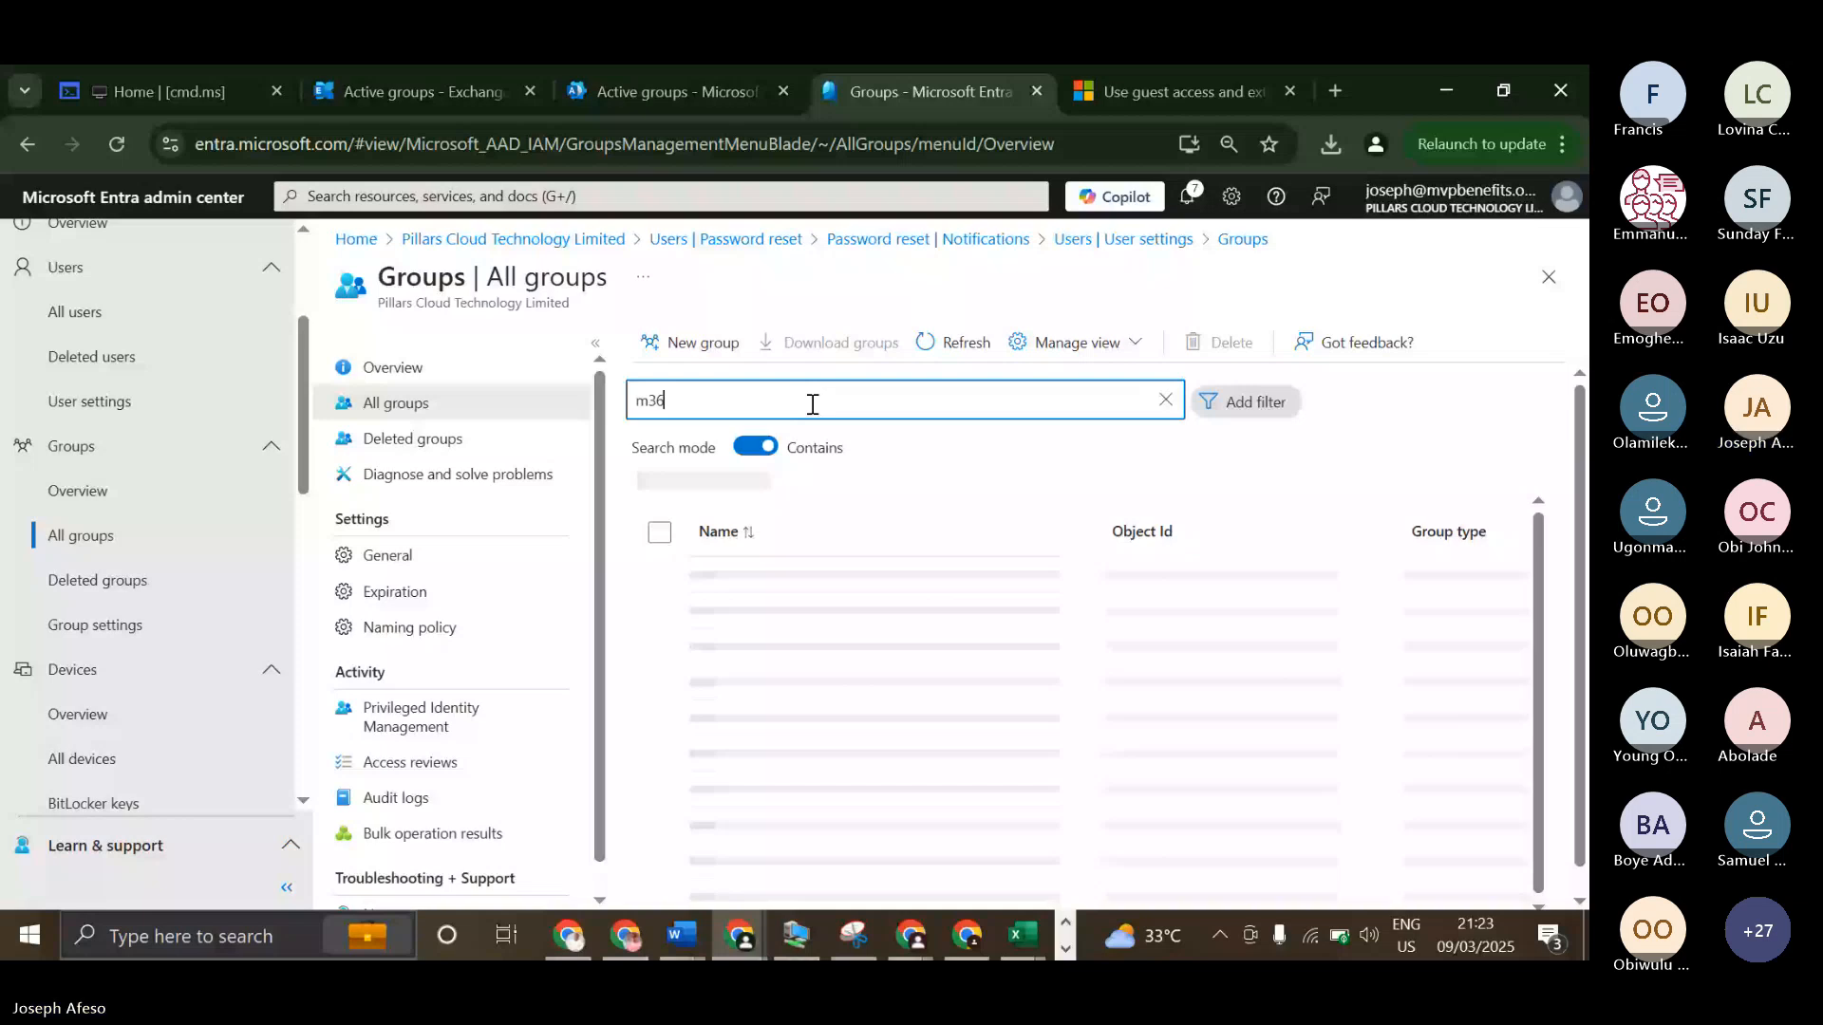
{"action": "left_click", "coordinate": [778, 555]}
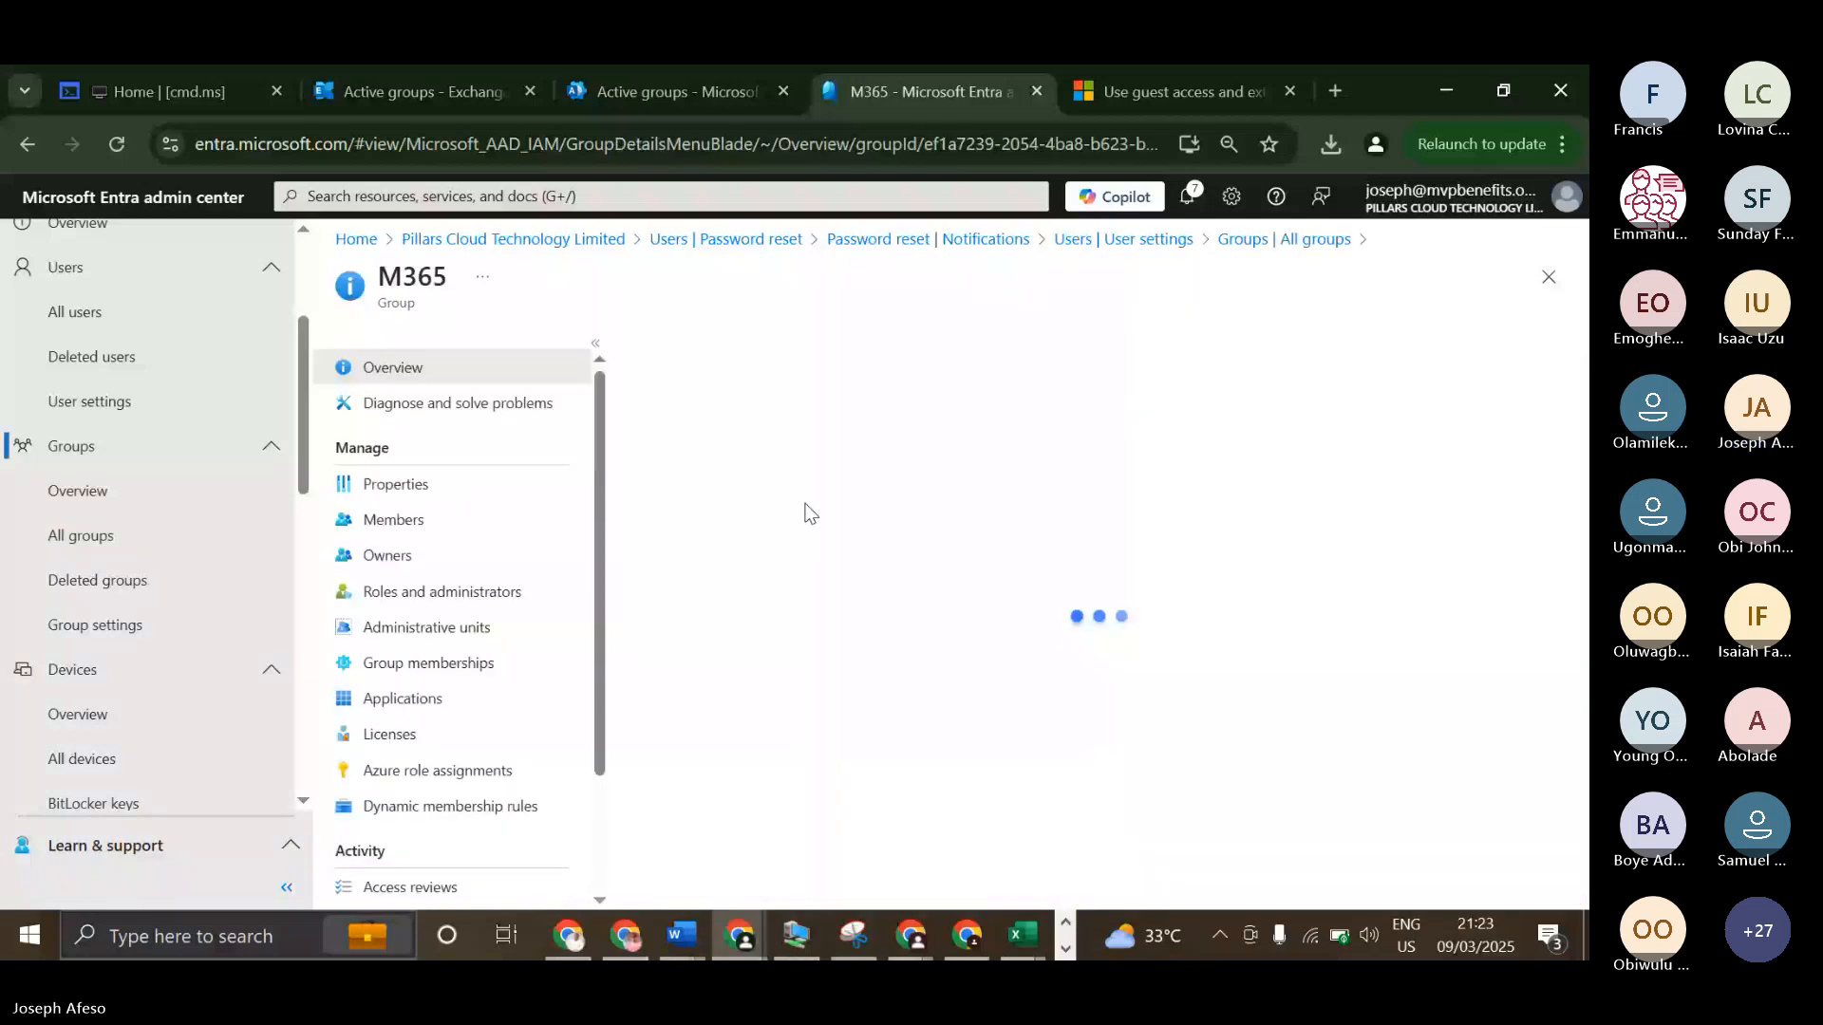
{"action": "scroll", "coordinate": [520, 714], "scroll_direction": "down", "scroll_amount": 2}
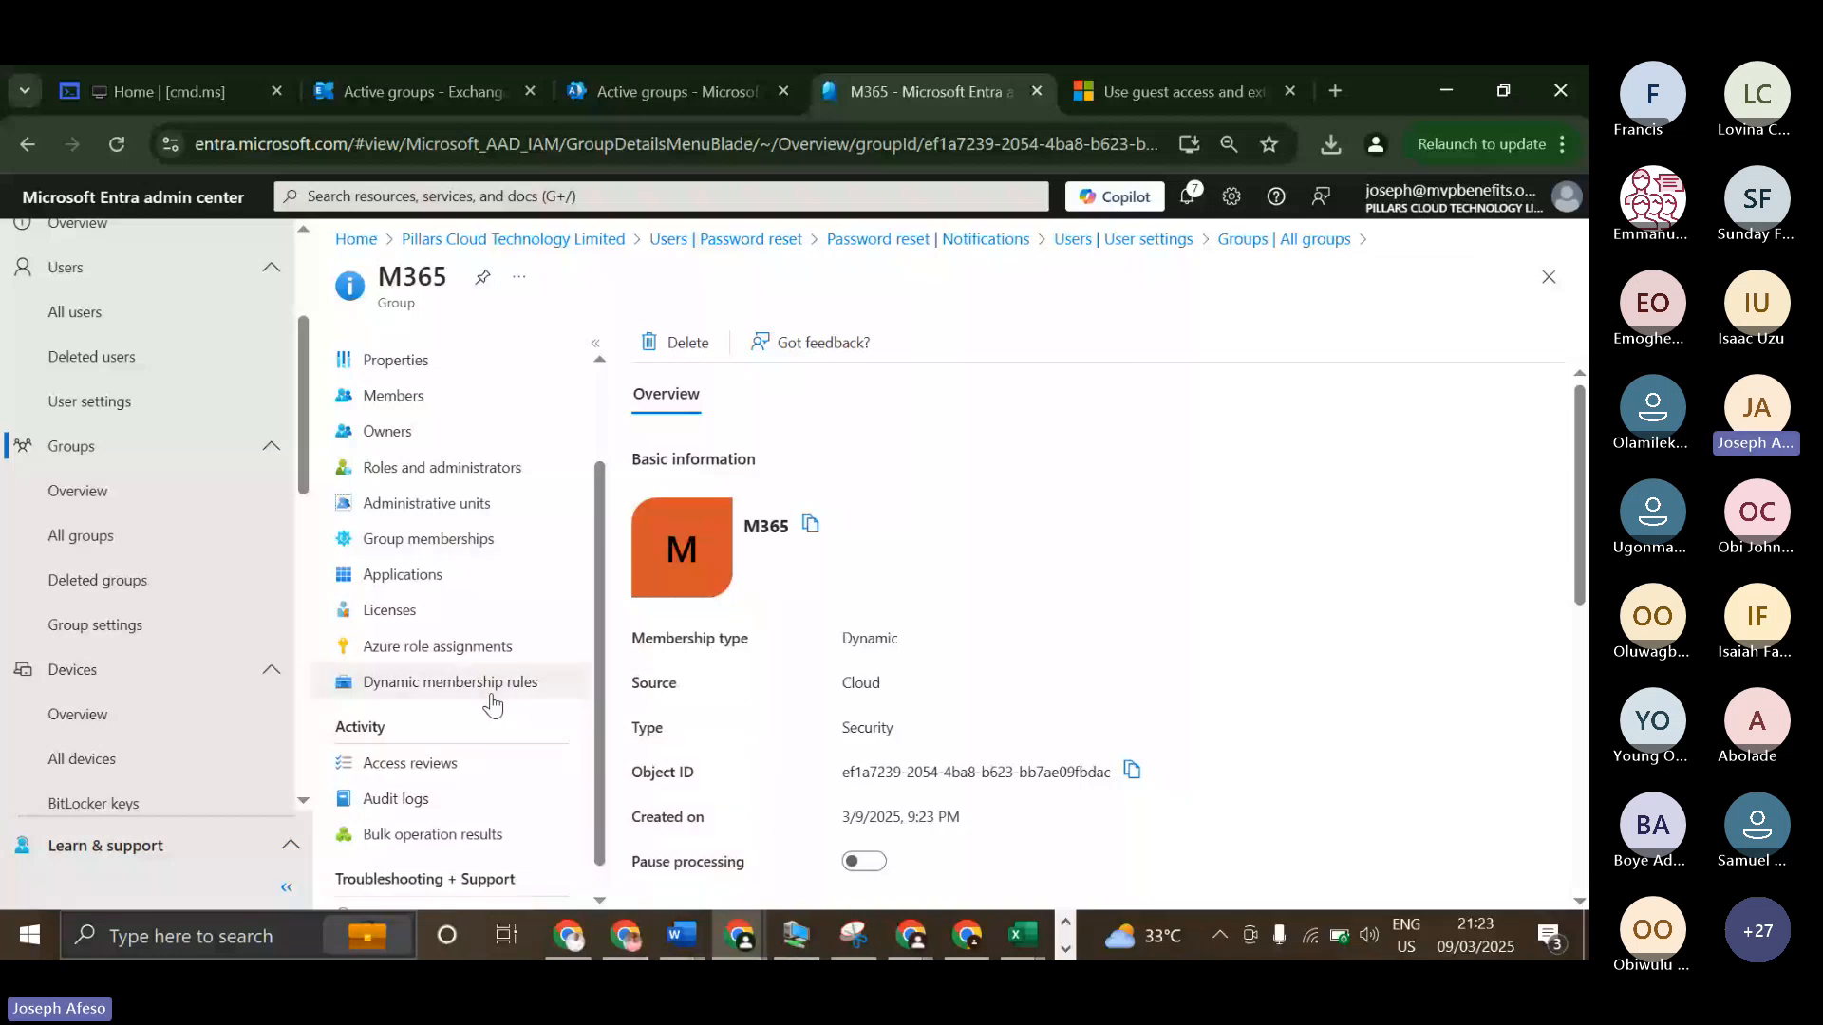
{"action": "left_click", "coordinate": [490, 698]}
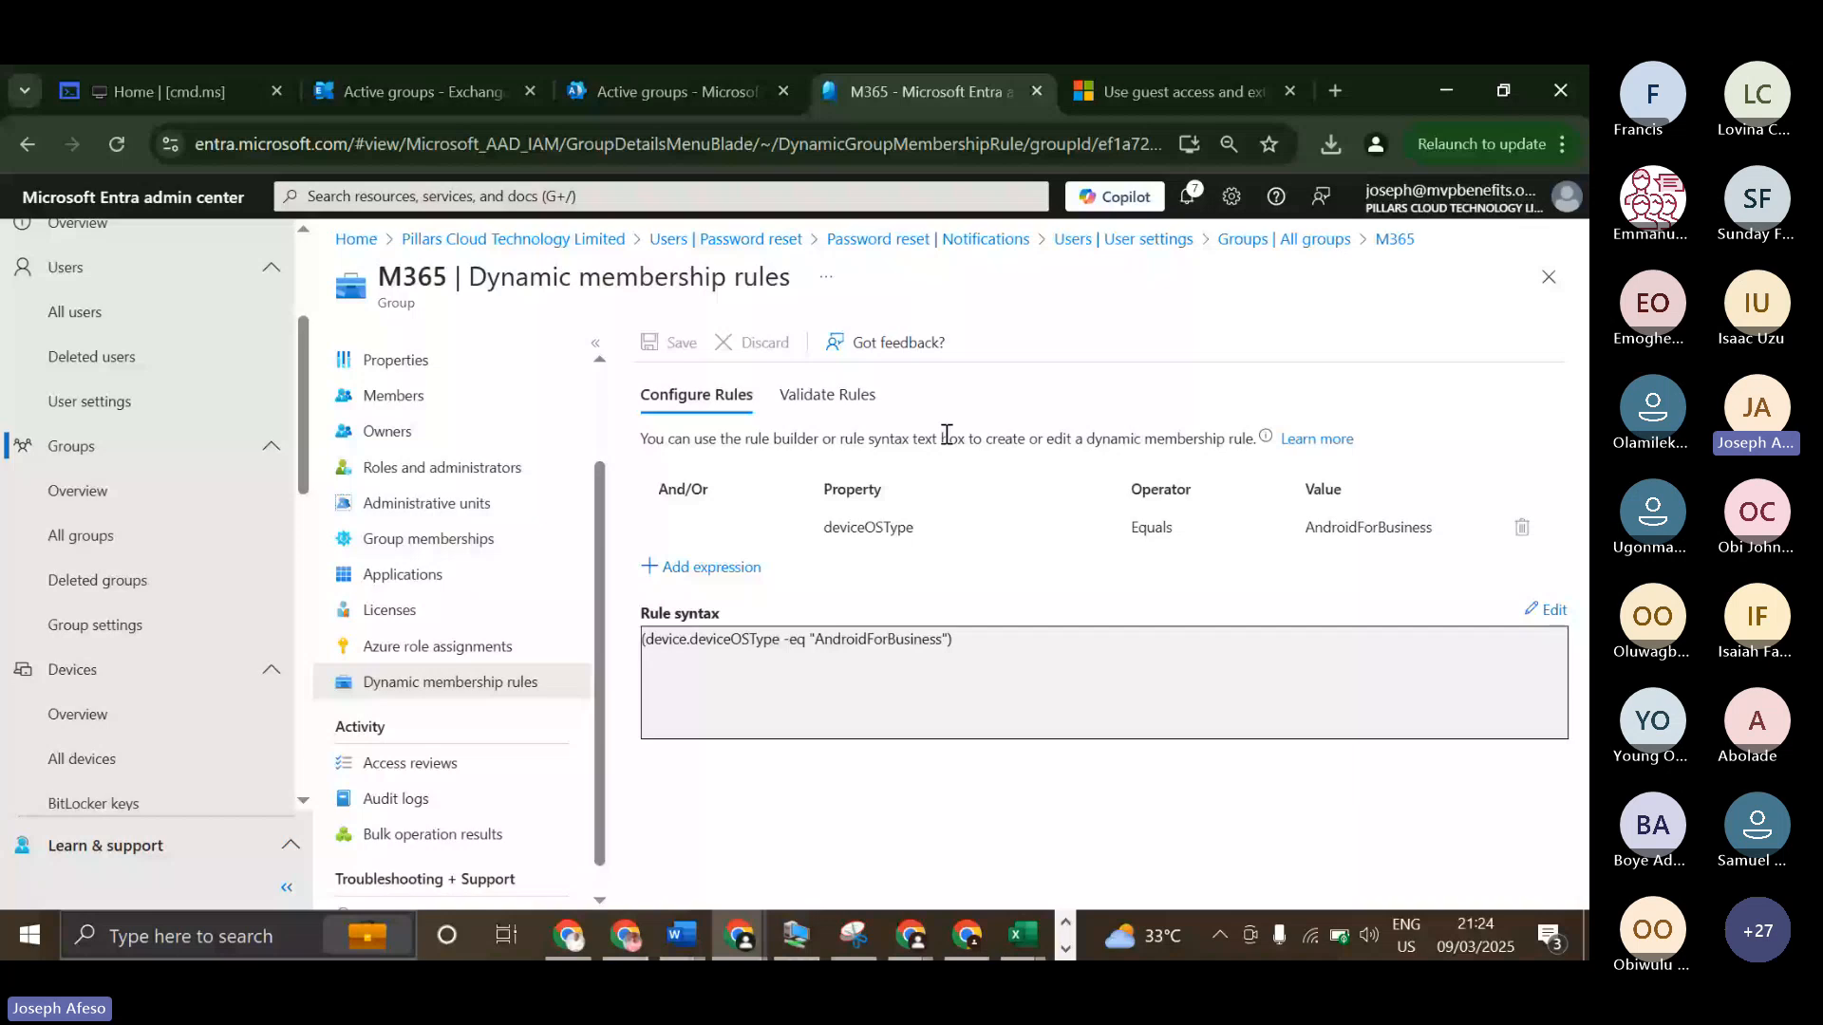
Start adding devices to validate against the M365 group's rule, selecting the four AndroidForWork devices.
{"action": "left_click", "coordinate": [828, 395]}
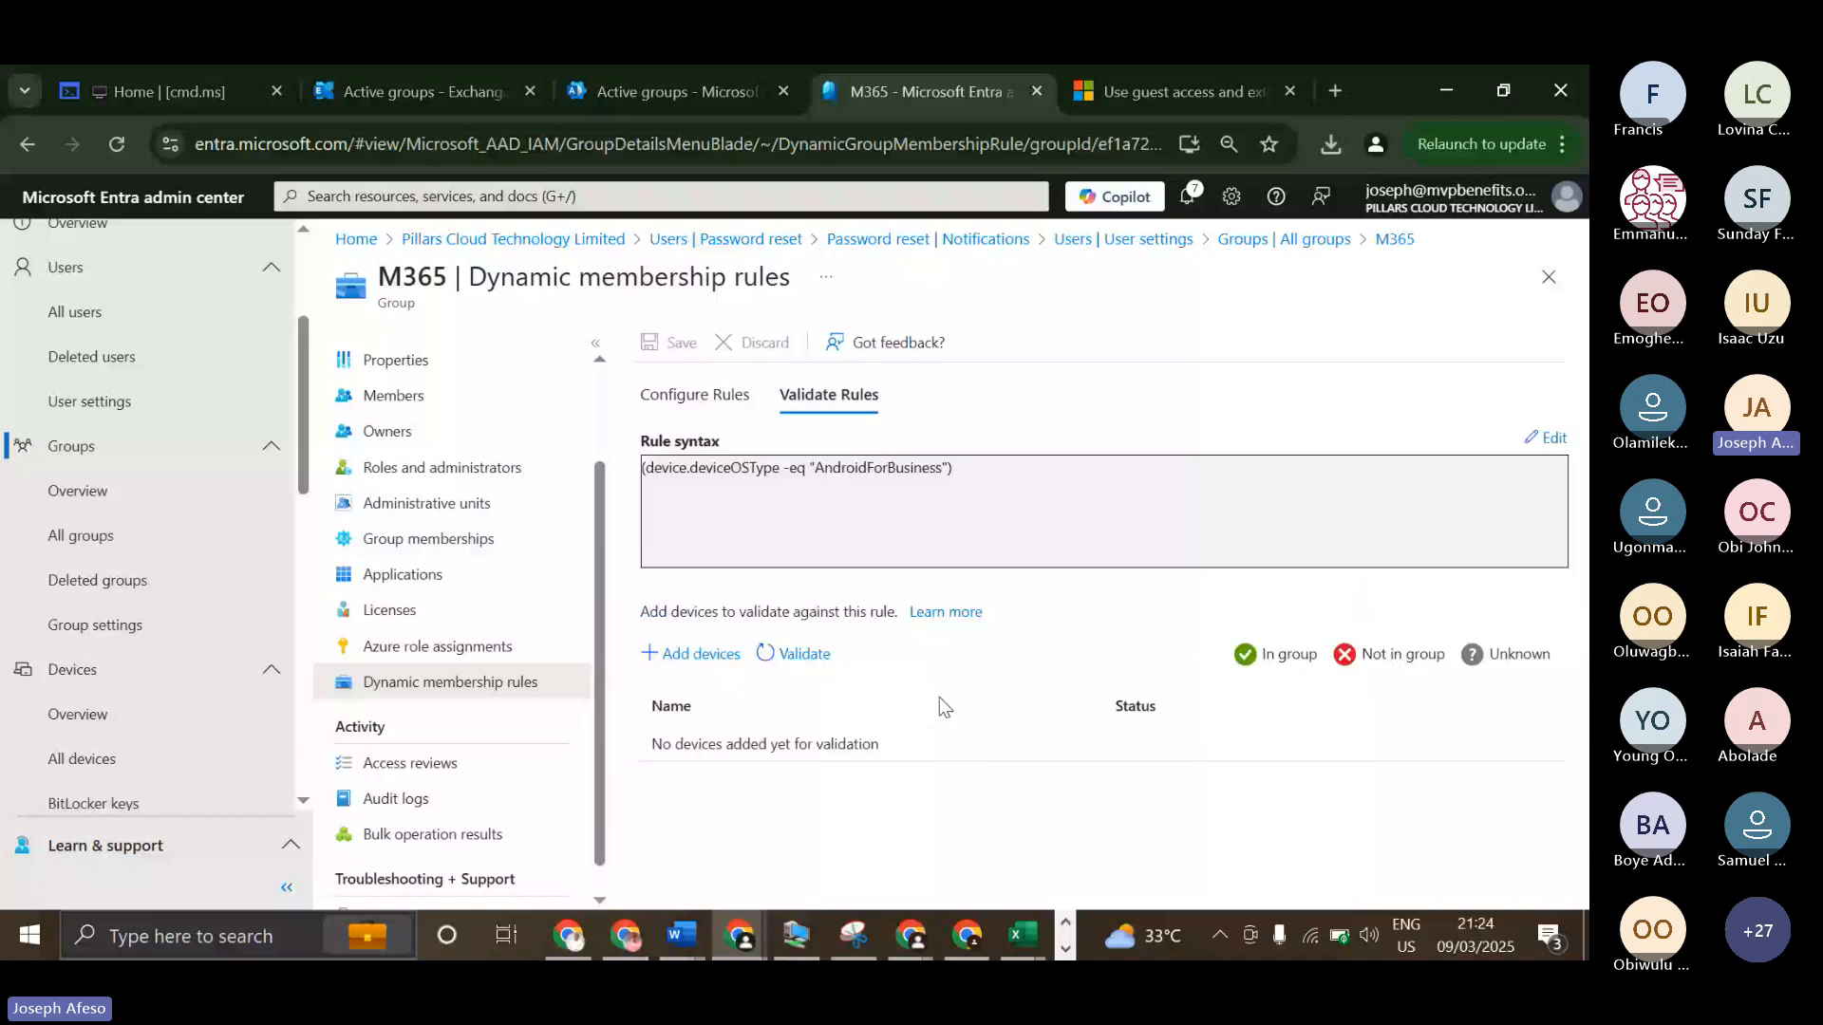
{"action": "left_click", "coordinate": [703, 655]}
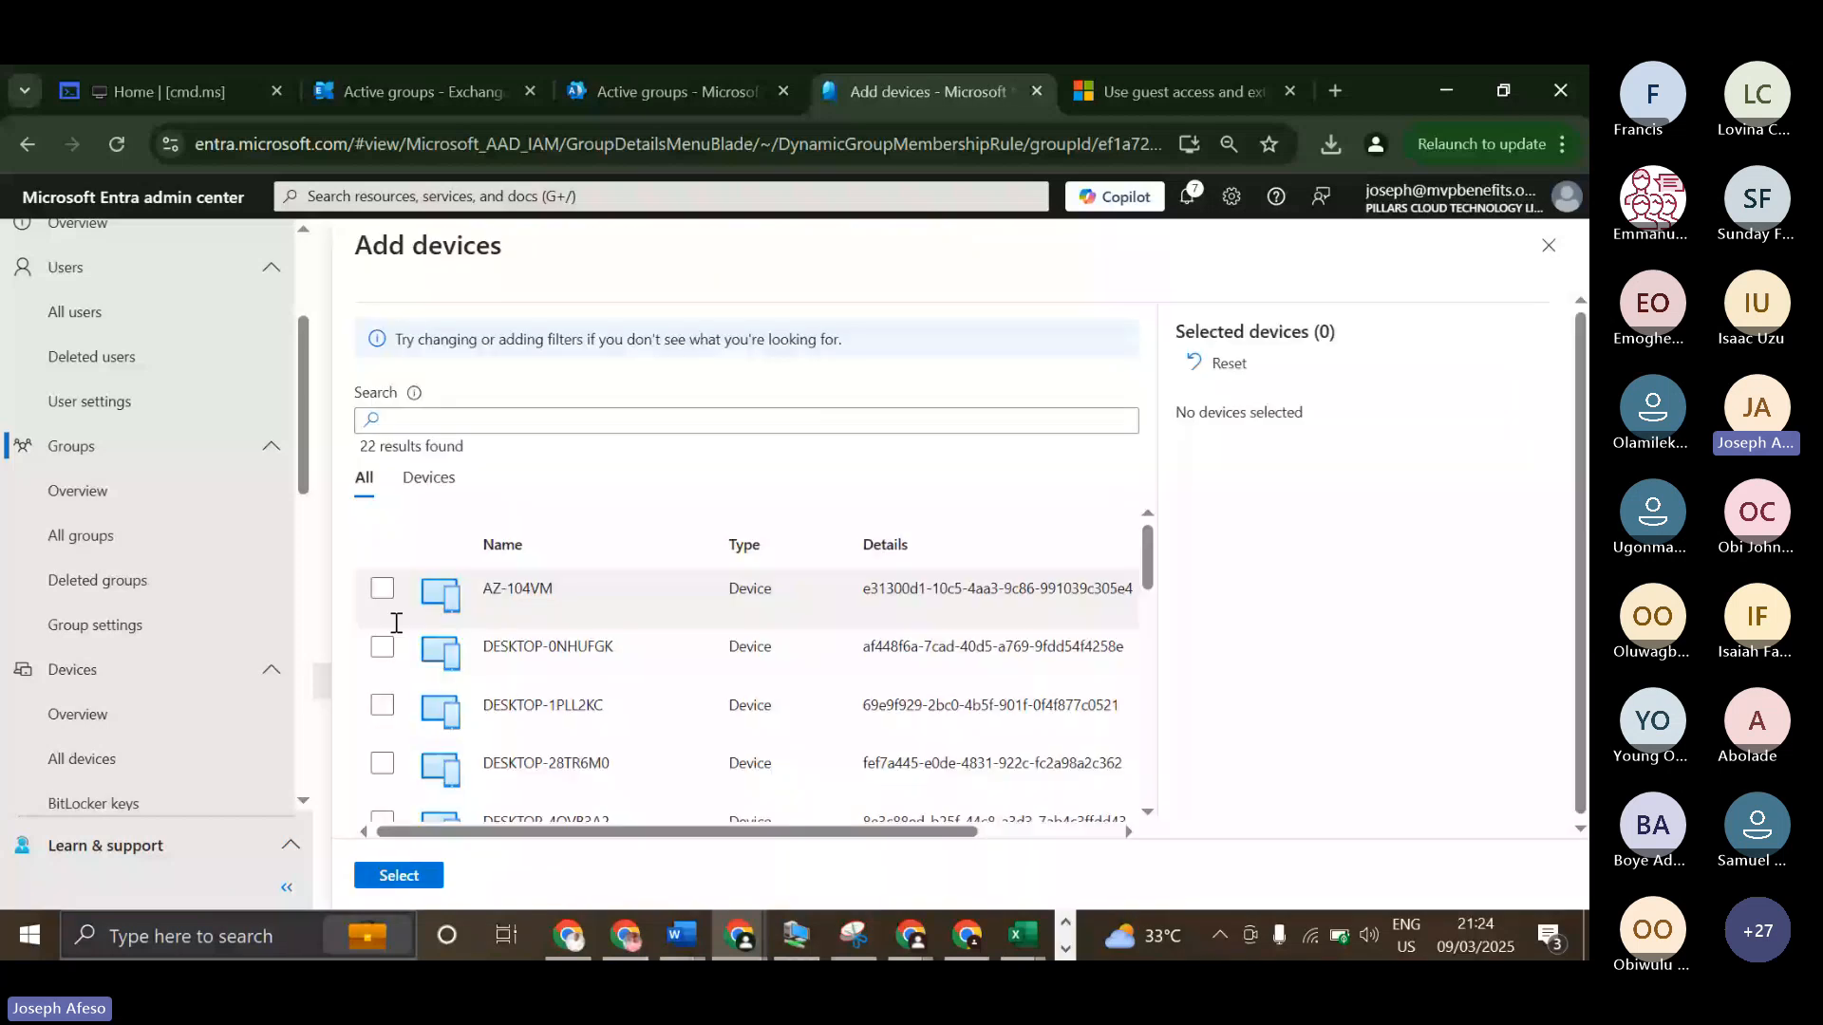
{"action": "scroll", "coordinate": [396, 622], "scroll_direction": "down", "scroll_amount": 3}
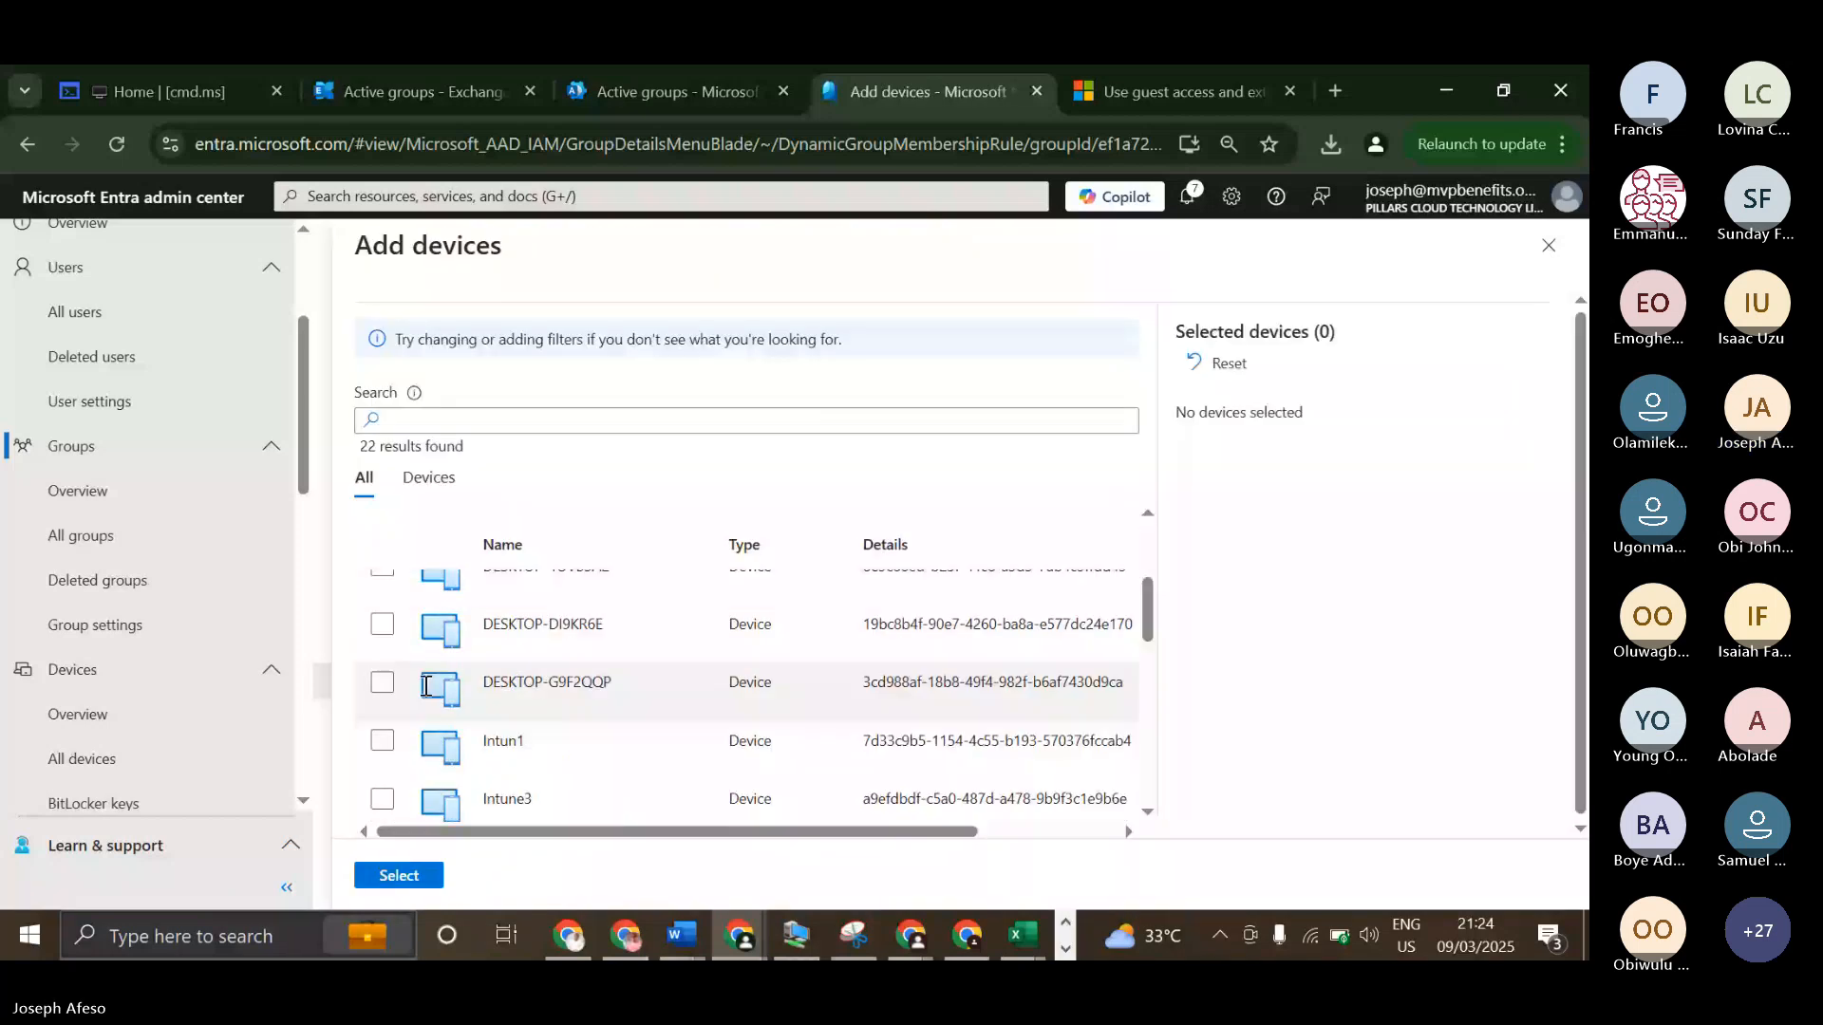
{"action": "scroll", "coordinate": [384, 617], "scroll_direction": "down", "scroll_amount": 3}
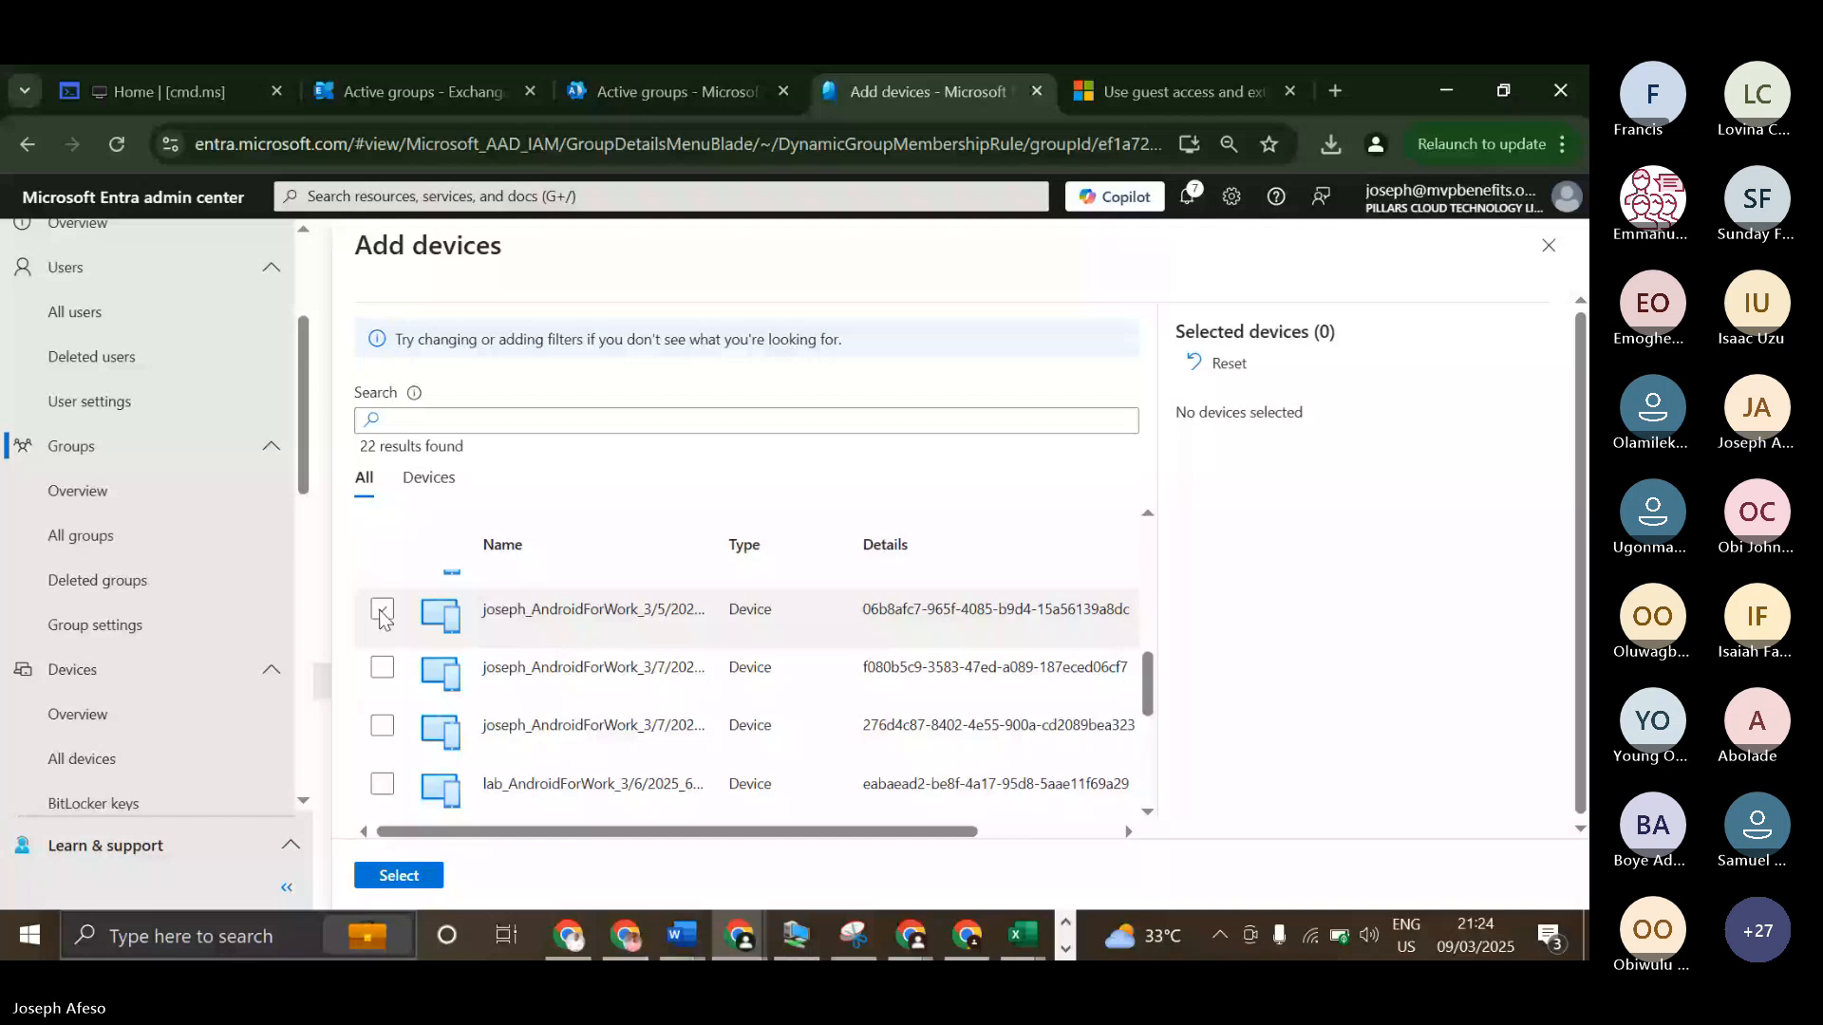
{"action": "left_click", "coordinate": [382, 613]}
{"action": "left_click", "coordinate": [381, 669]}
{"action": "left_click", "coordinate": [382, 726]}
{"action": "left_click", "coordinate": [380, 786]}
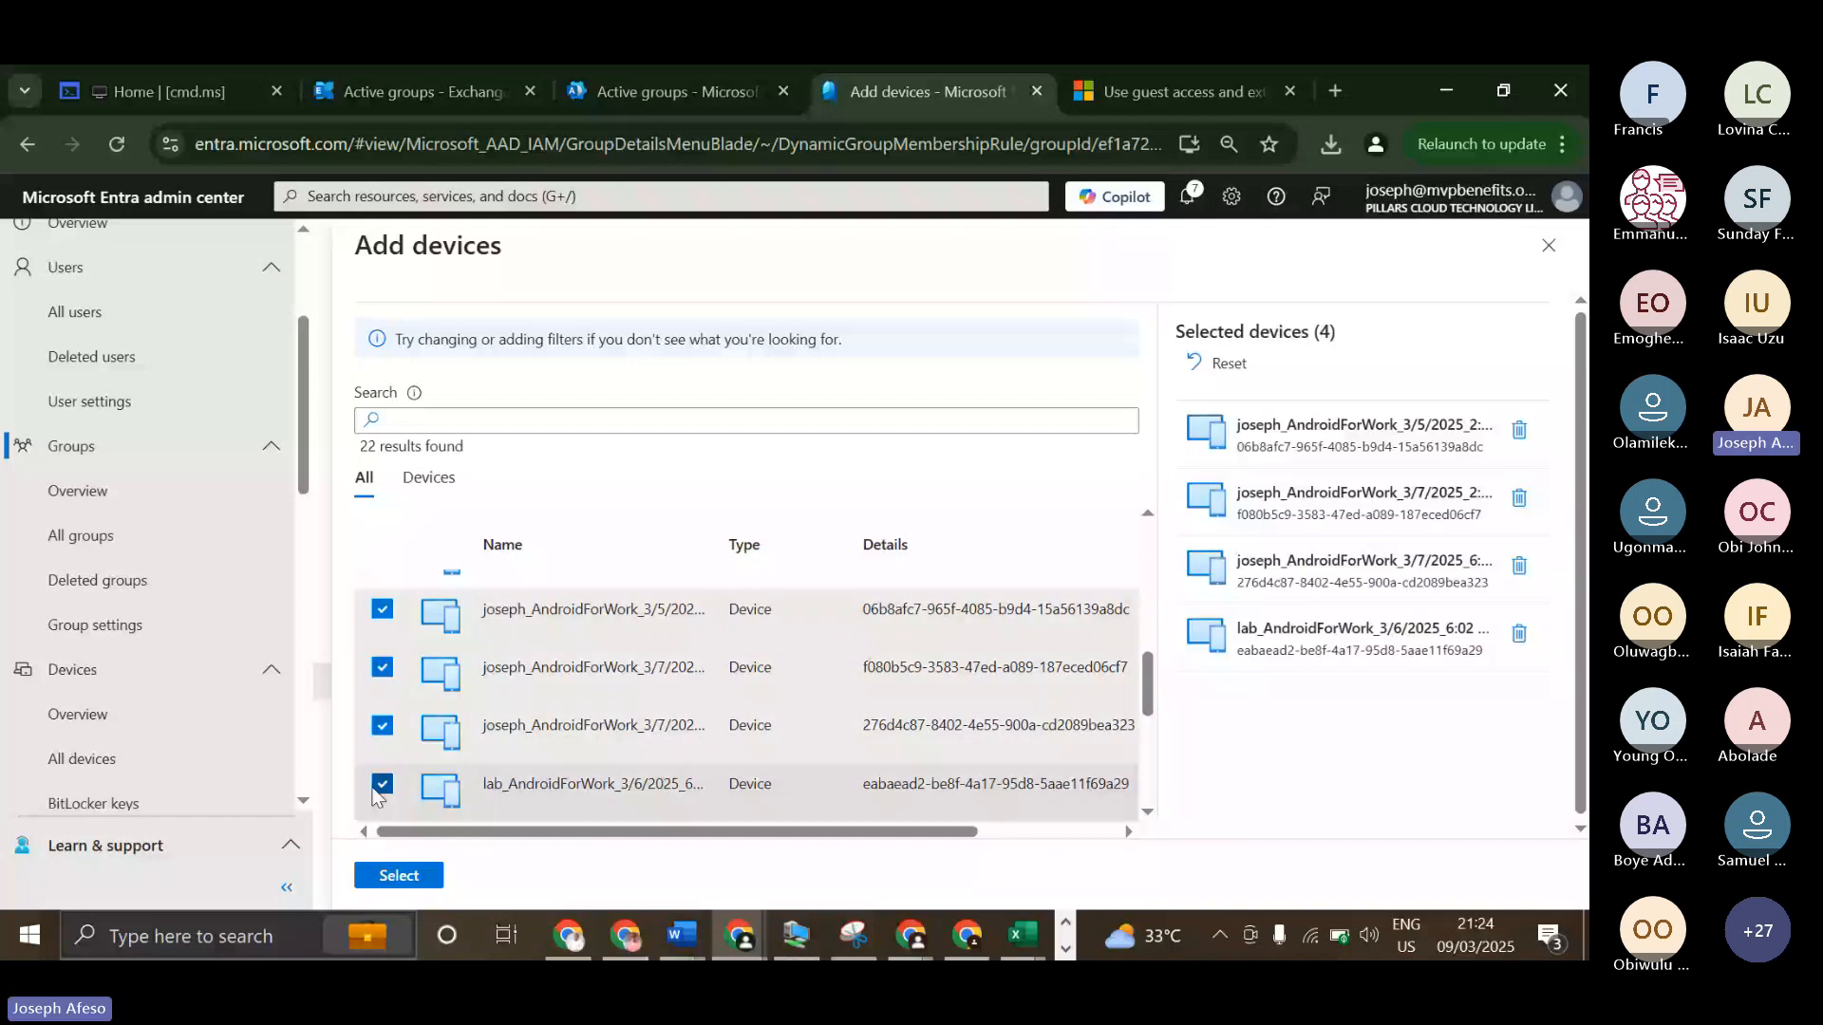
Also select PillarsConcepts-10508, PillarsConcepts-94045 and the TECNO mobile device, and add all selected devices to the rule validation.
{"action": "scroll", "coordinate": [378, 796], "scroll_direction": "down", "scroll_amount": 3}
{"action": "left_click", "coordinate": [382, 595]}
{"action": "left_click", "coordinate": [382, 652]}
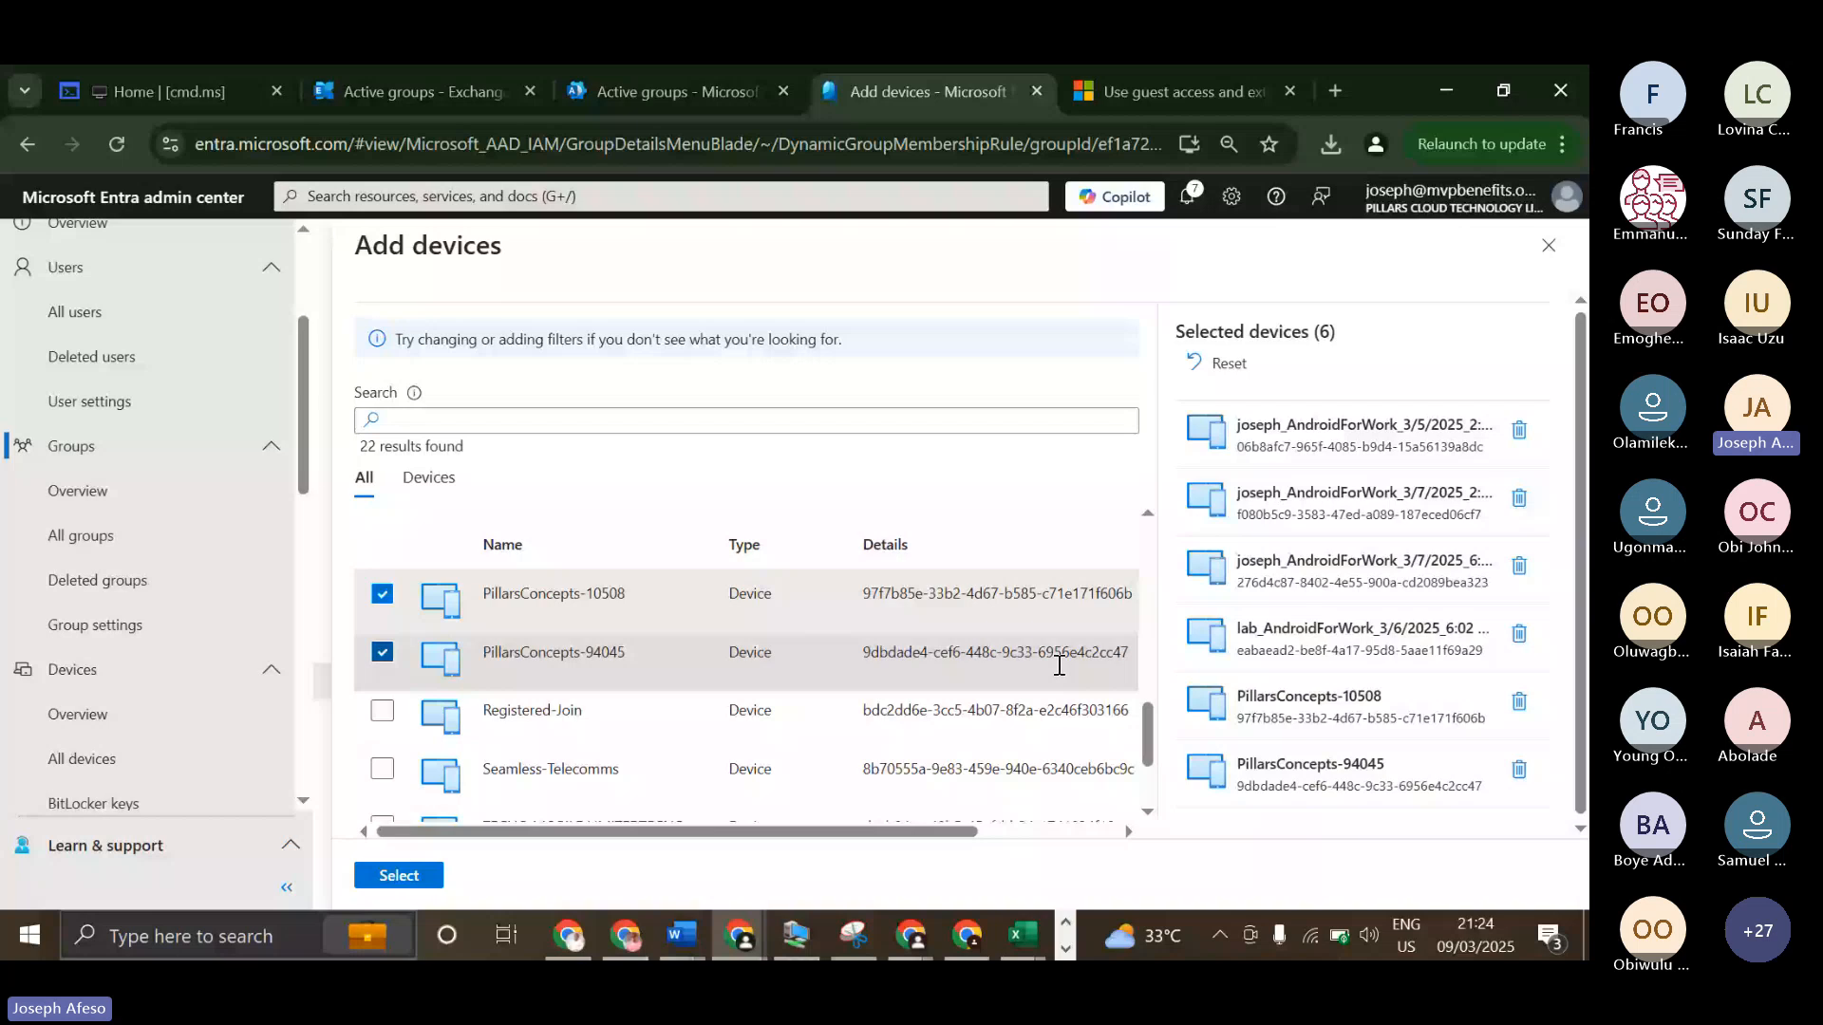
{"action": "scroll", "coordinate": [1059, 665], "scroll_direction": "down", "scroll_amount": 2}
{"action": "left_click", "coordinate": [382, 725]}
{"action": "left_click", "coordinate": [382, 666]}
{"action": "left_click", "coordinate": [382, 666]}
{"action": "scroll", "coordinate": [417, 703], "scroll_direction": "up", "scroll_amount": 3}
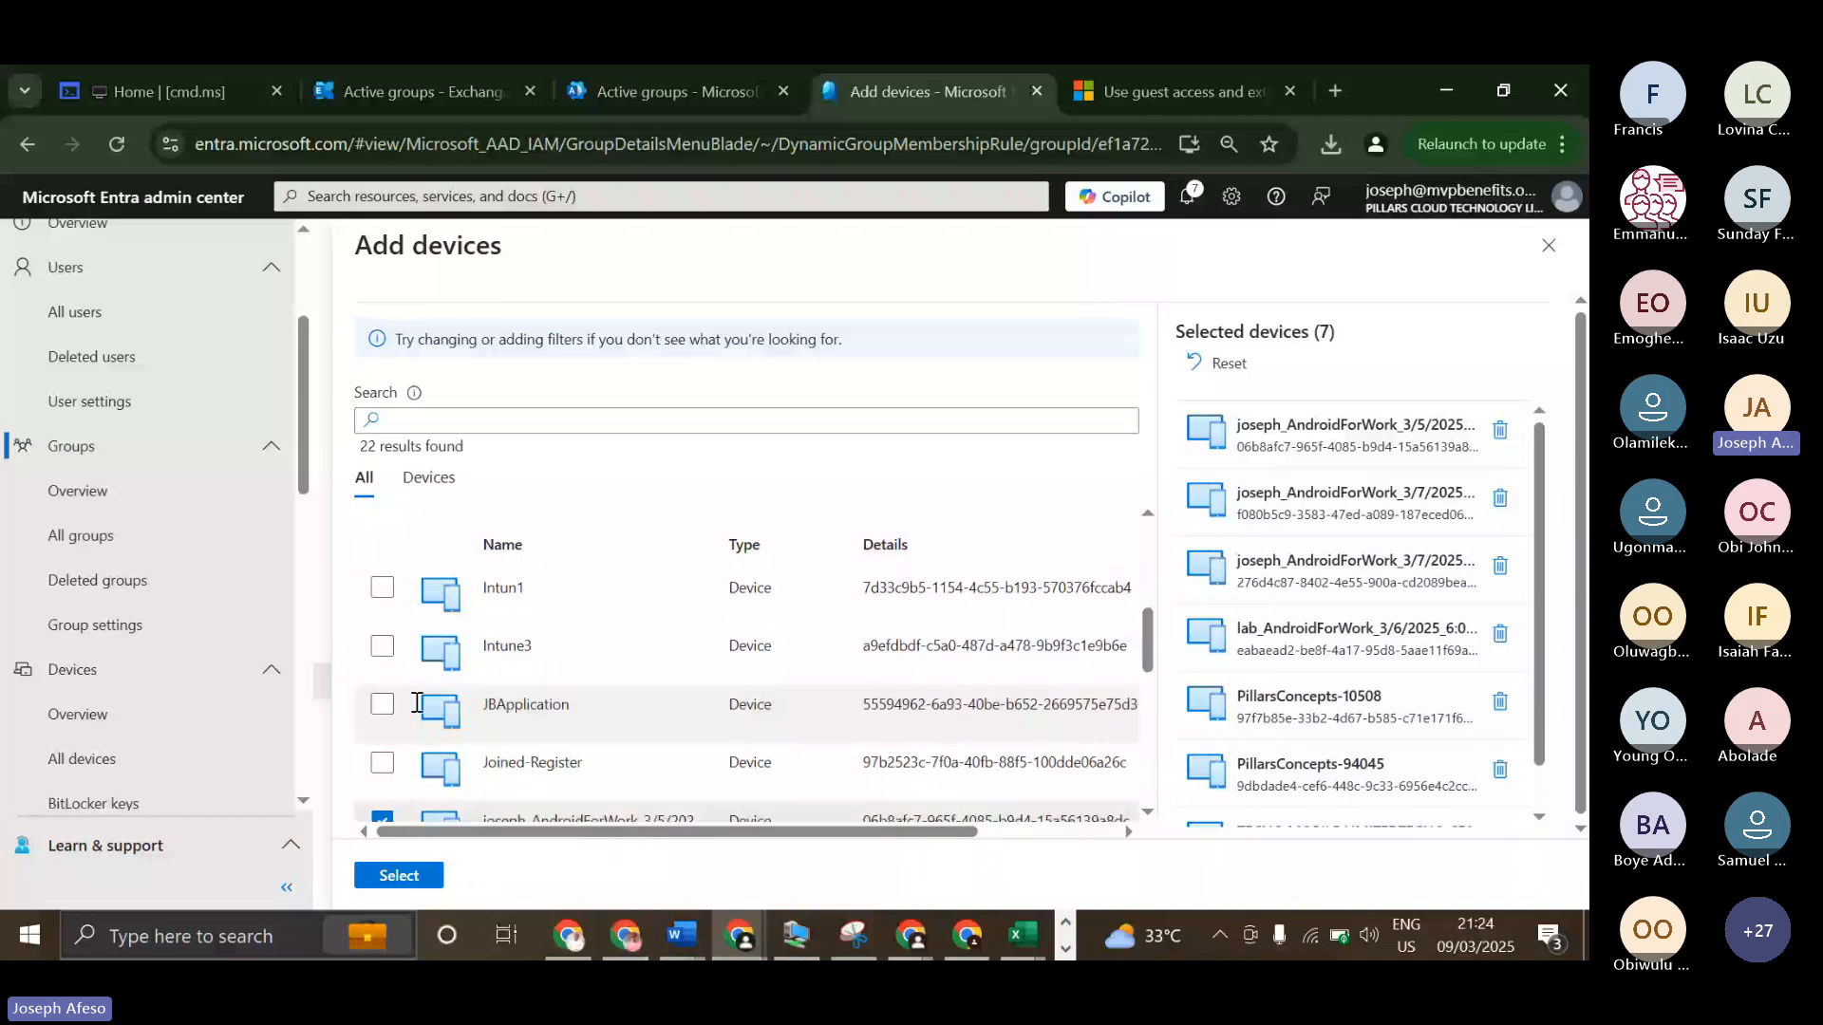
{"action": "scroll", "coordinate": [400, 751], "scroll_direction": "up", "scroll_amount": 5}
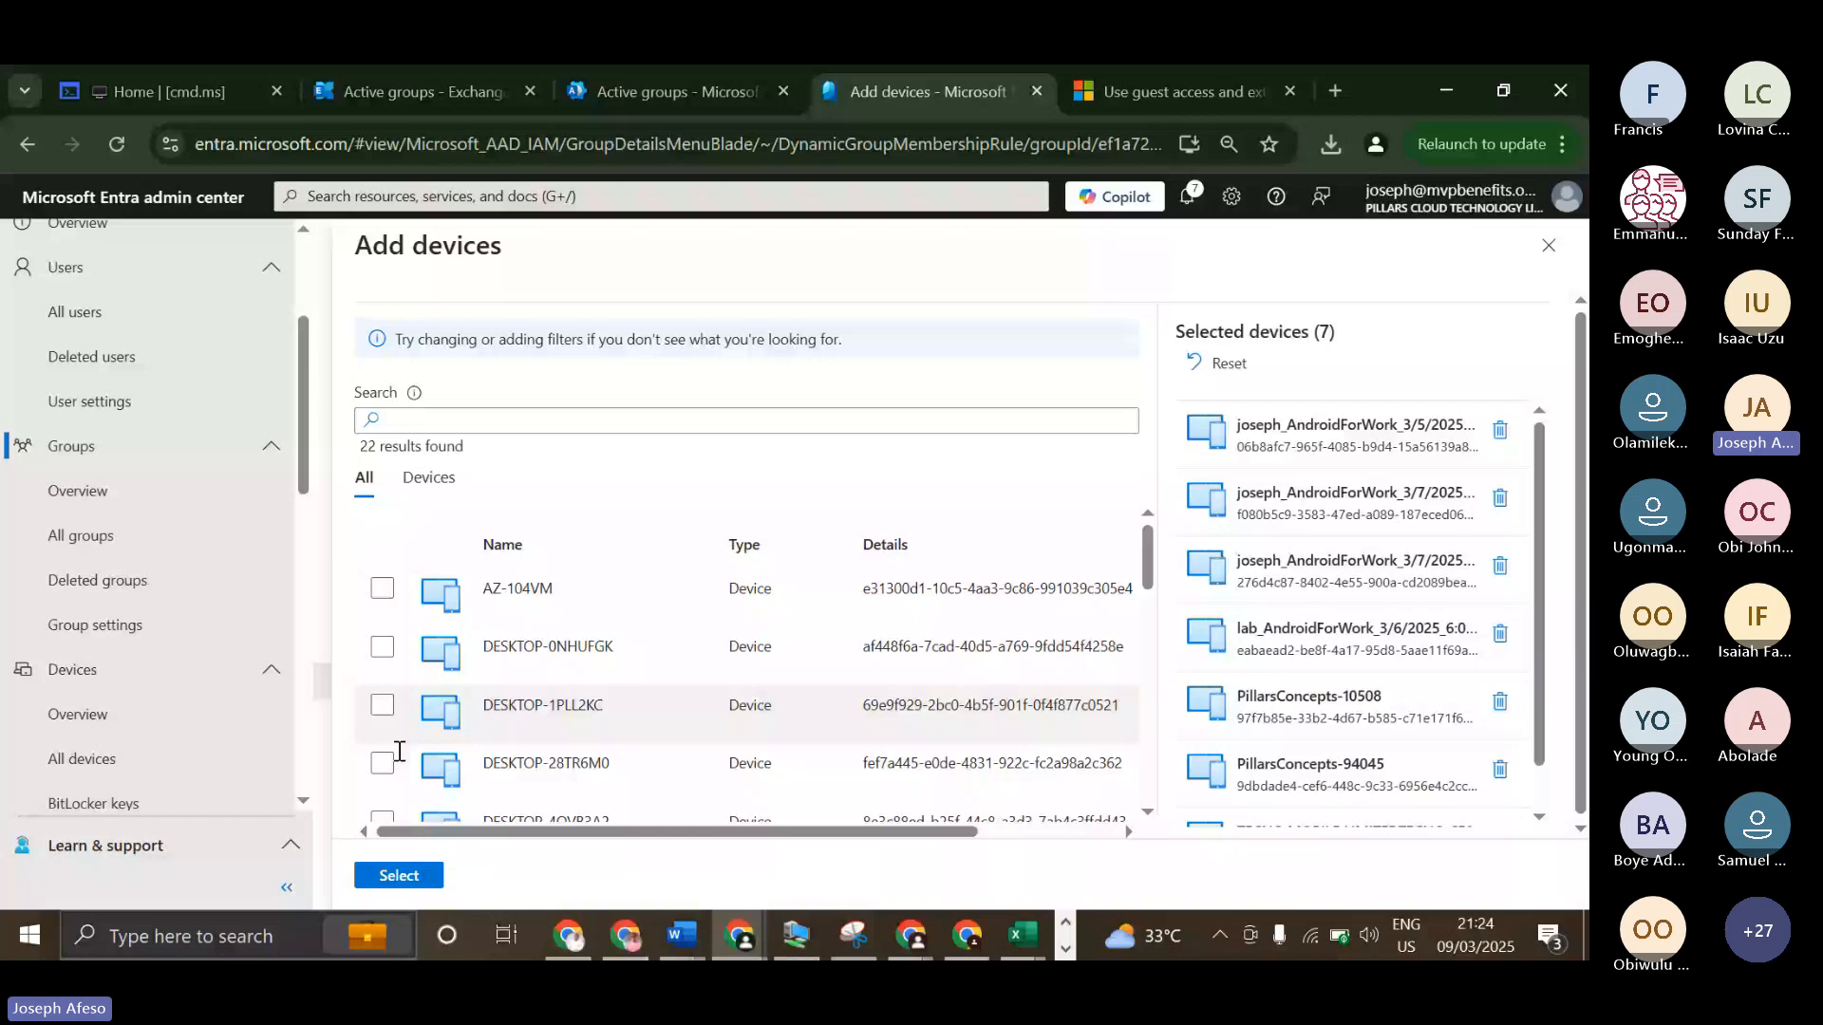
{"action": "left_click", "coordinate": [399, 874]}
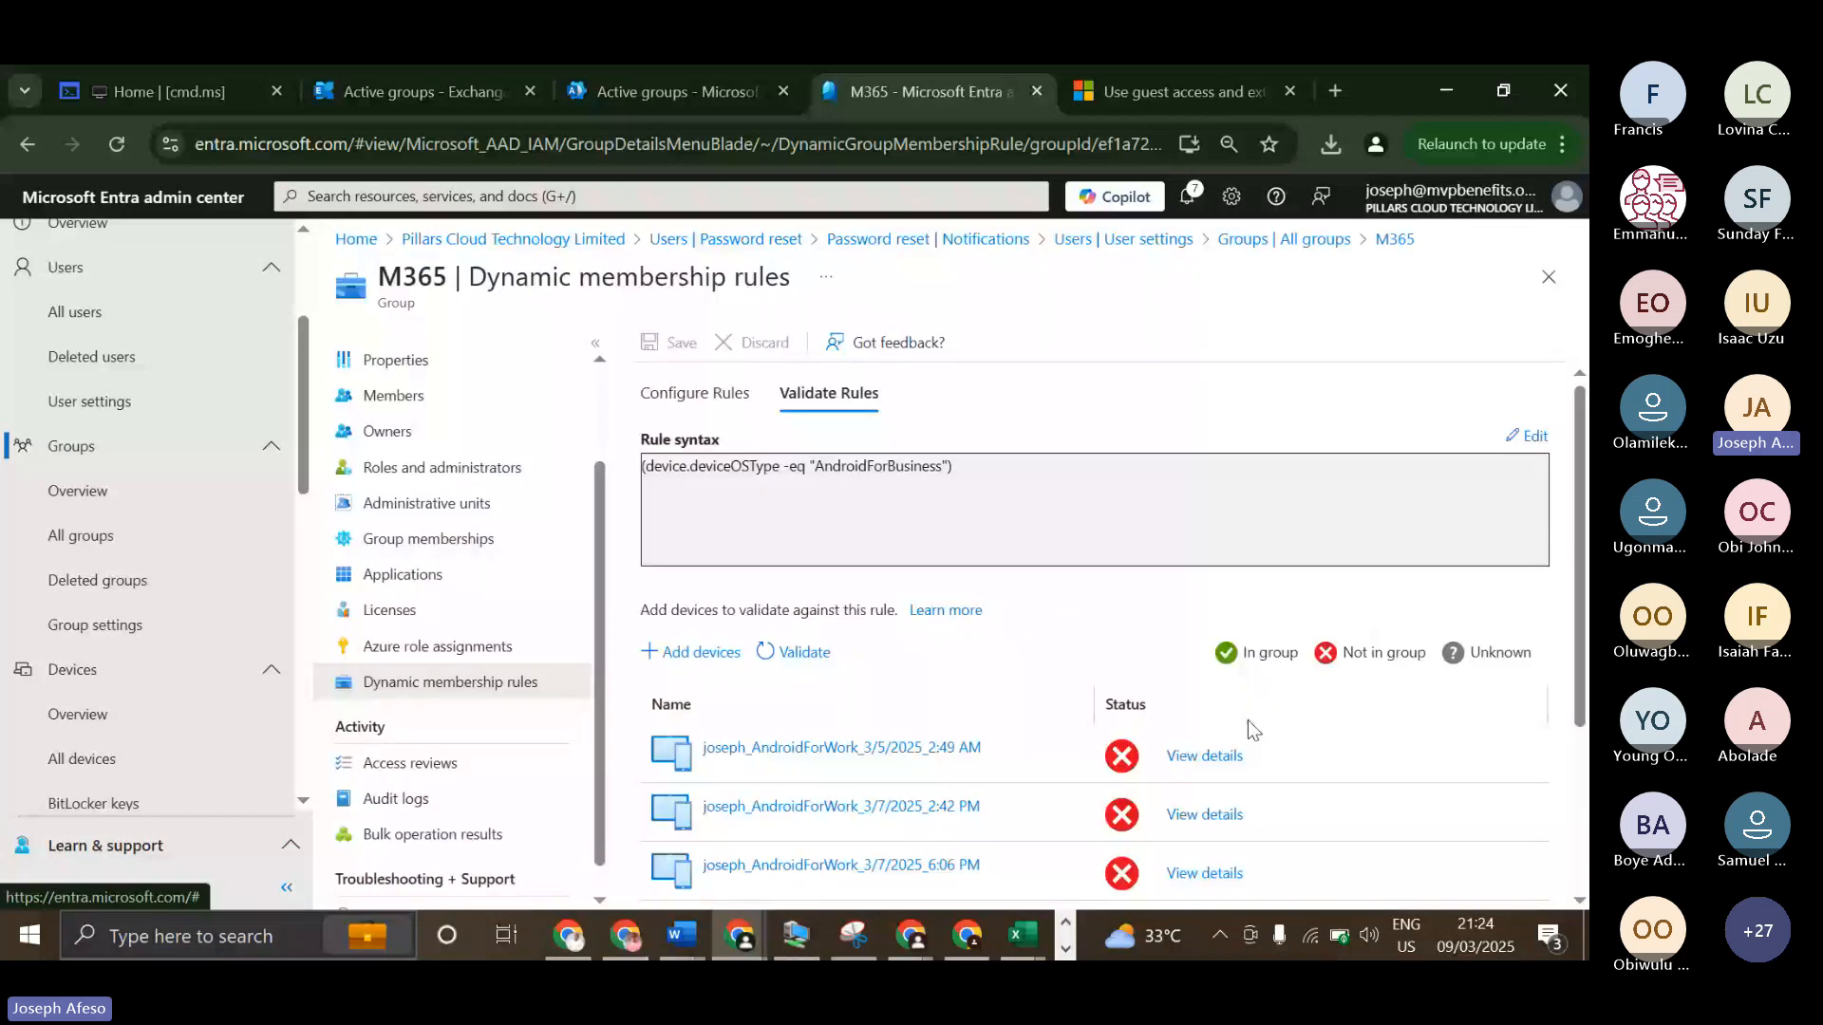
Review the validation status of the added devices and inspect the verification details of the first AndroidForWork device.
{"action": "scroll", "coordinate": [1250, 729], "scroll_direction": "down", "scroll_amount": 3}
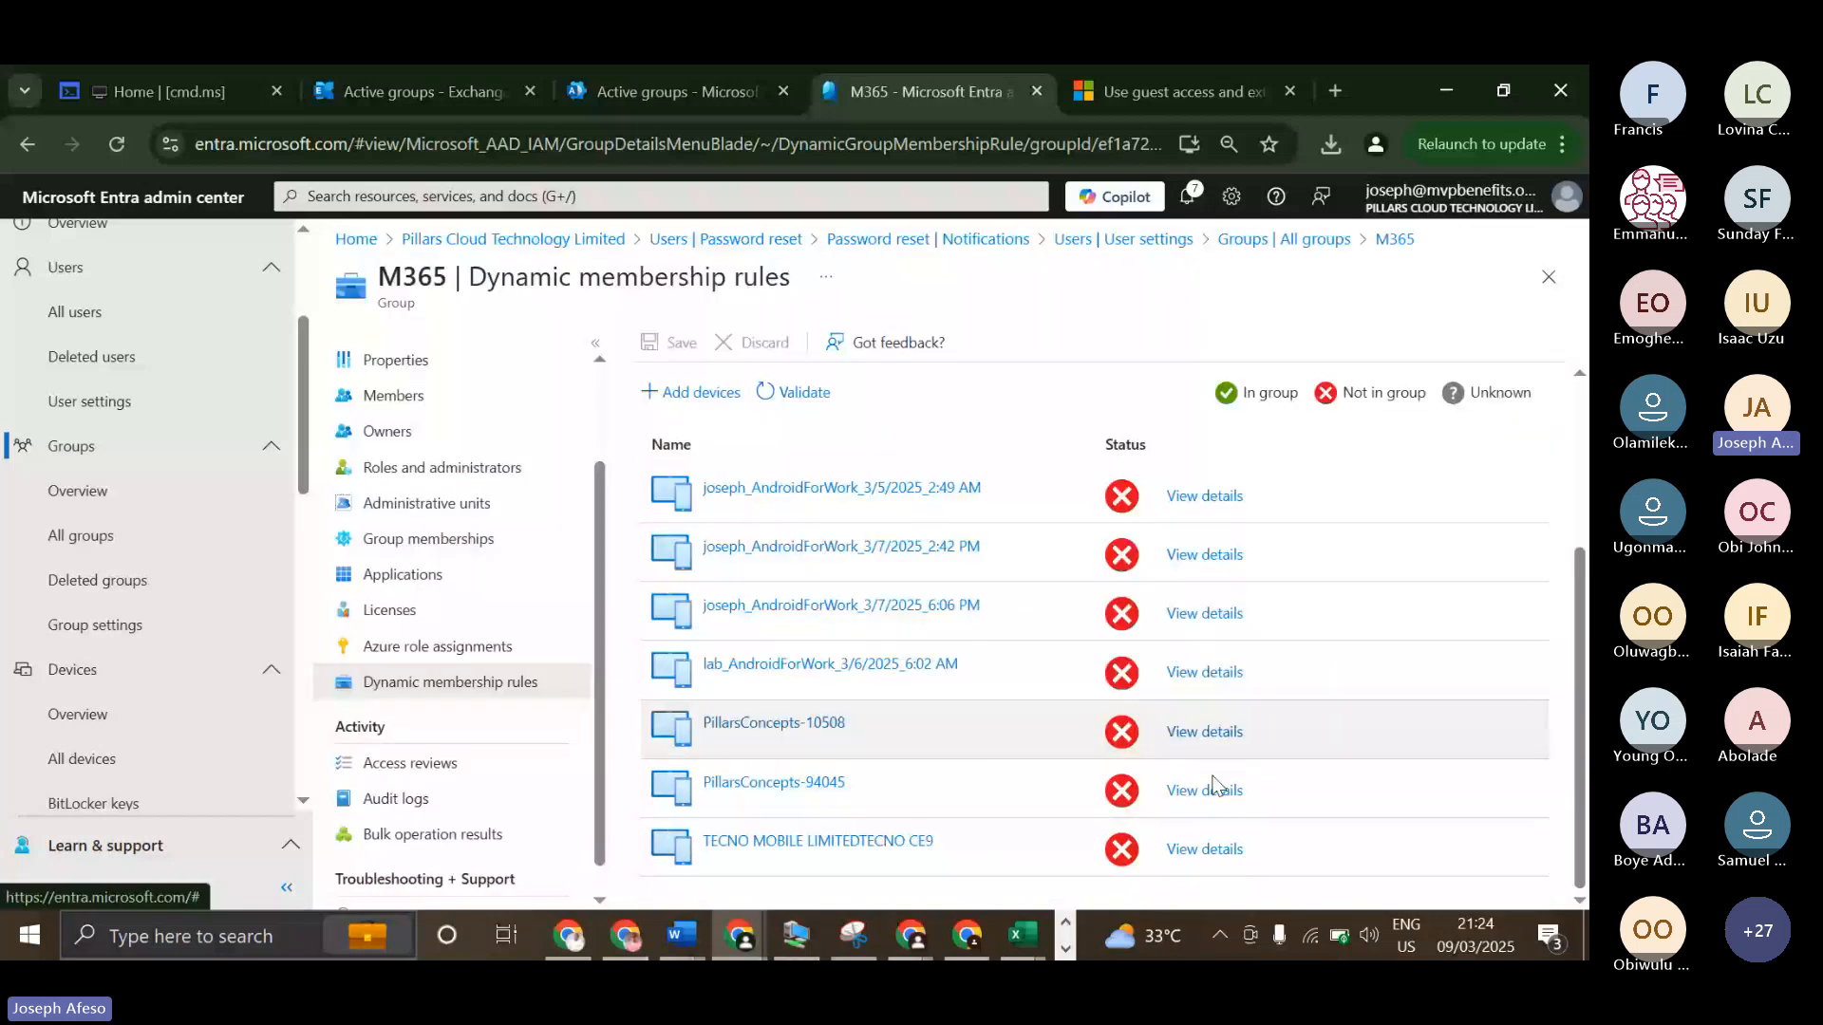
{"action": "scroll", "coordinate": [1168, 760], "scroll_direction": "up", "scroll_amount": 2}
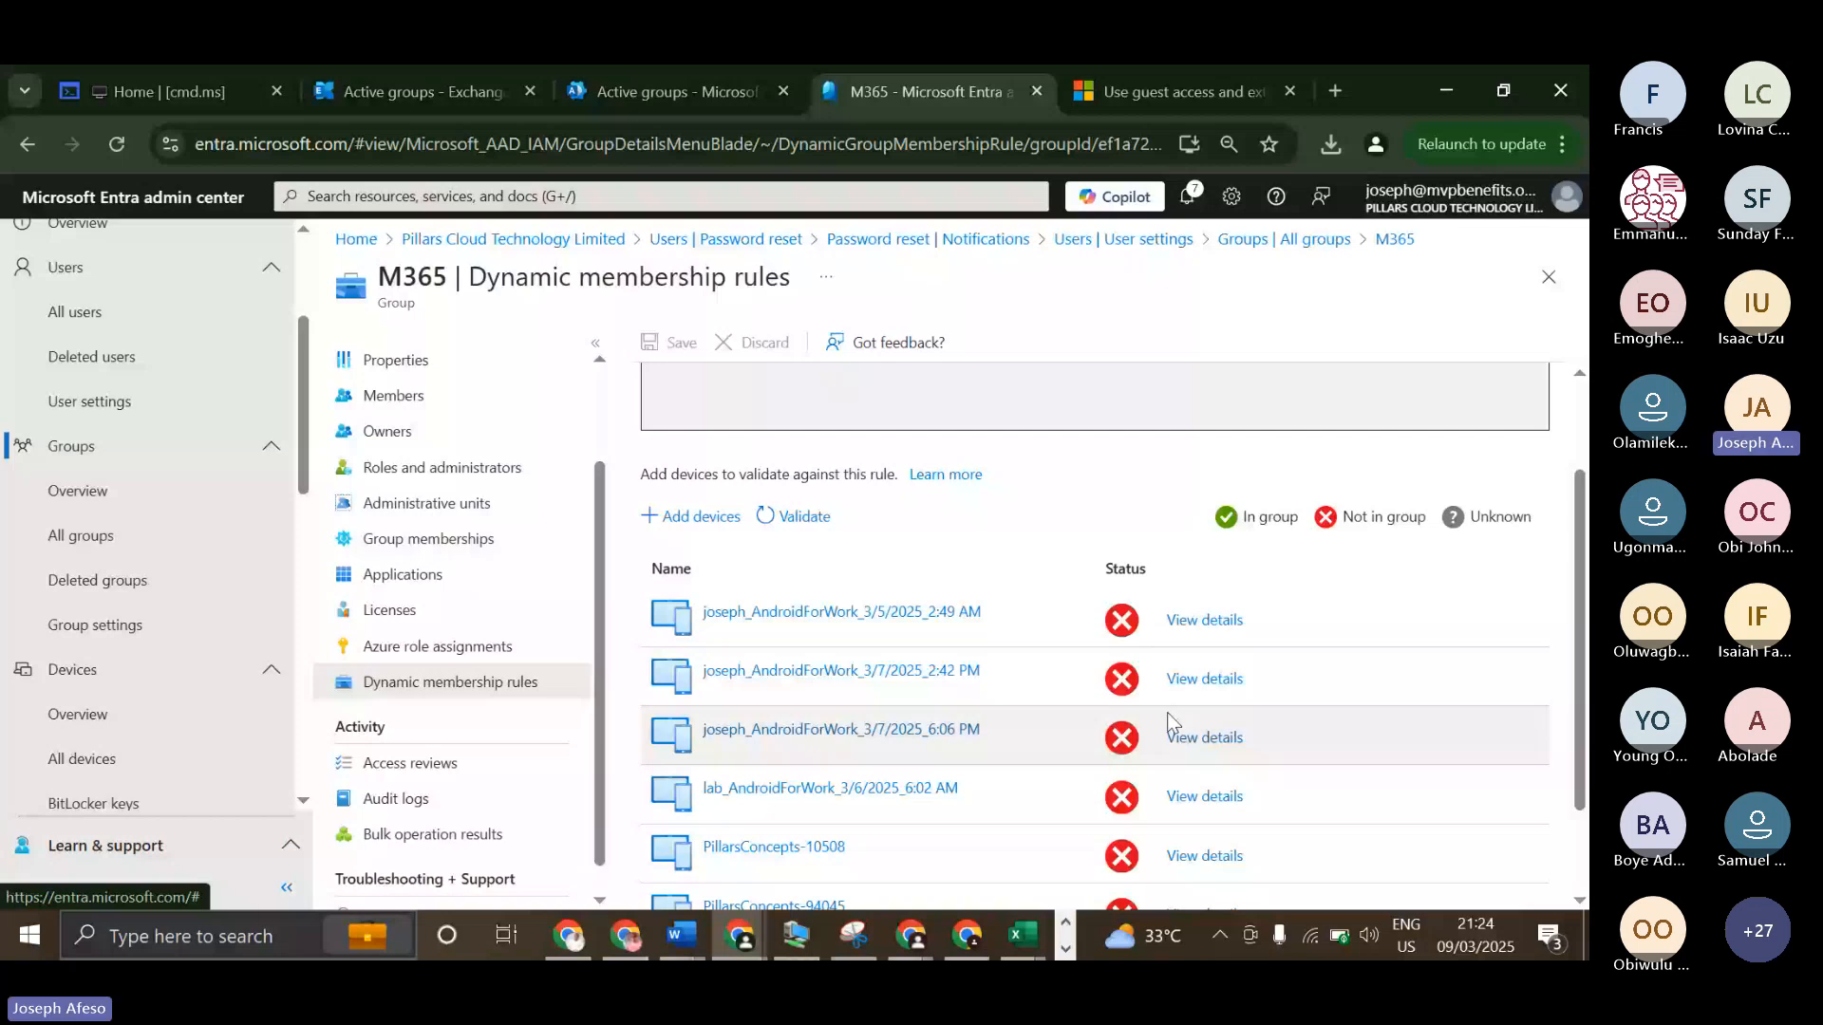
{"action": "scroll", "coordinate": [1187, 731], "scroll_direction": "up", "scroll_amount": 2}
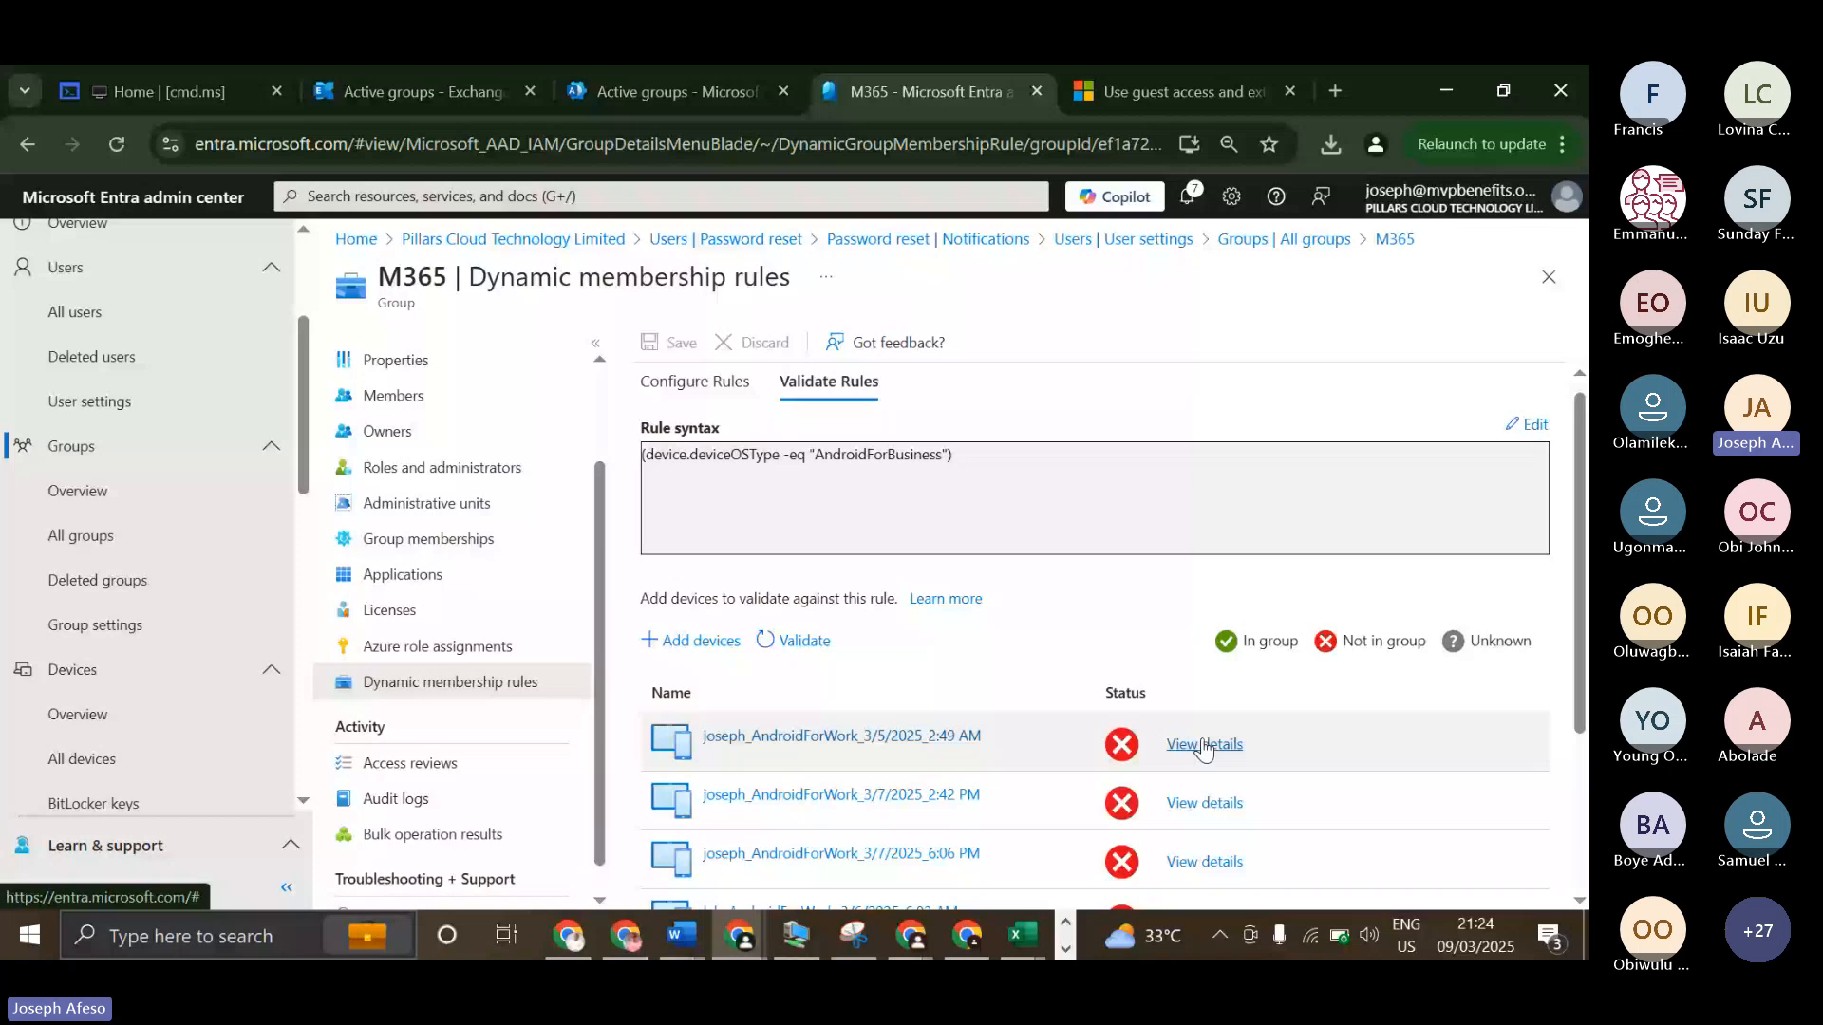
{"action": "left_click", "coordinate": [1204, 745]}
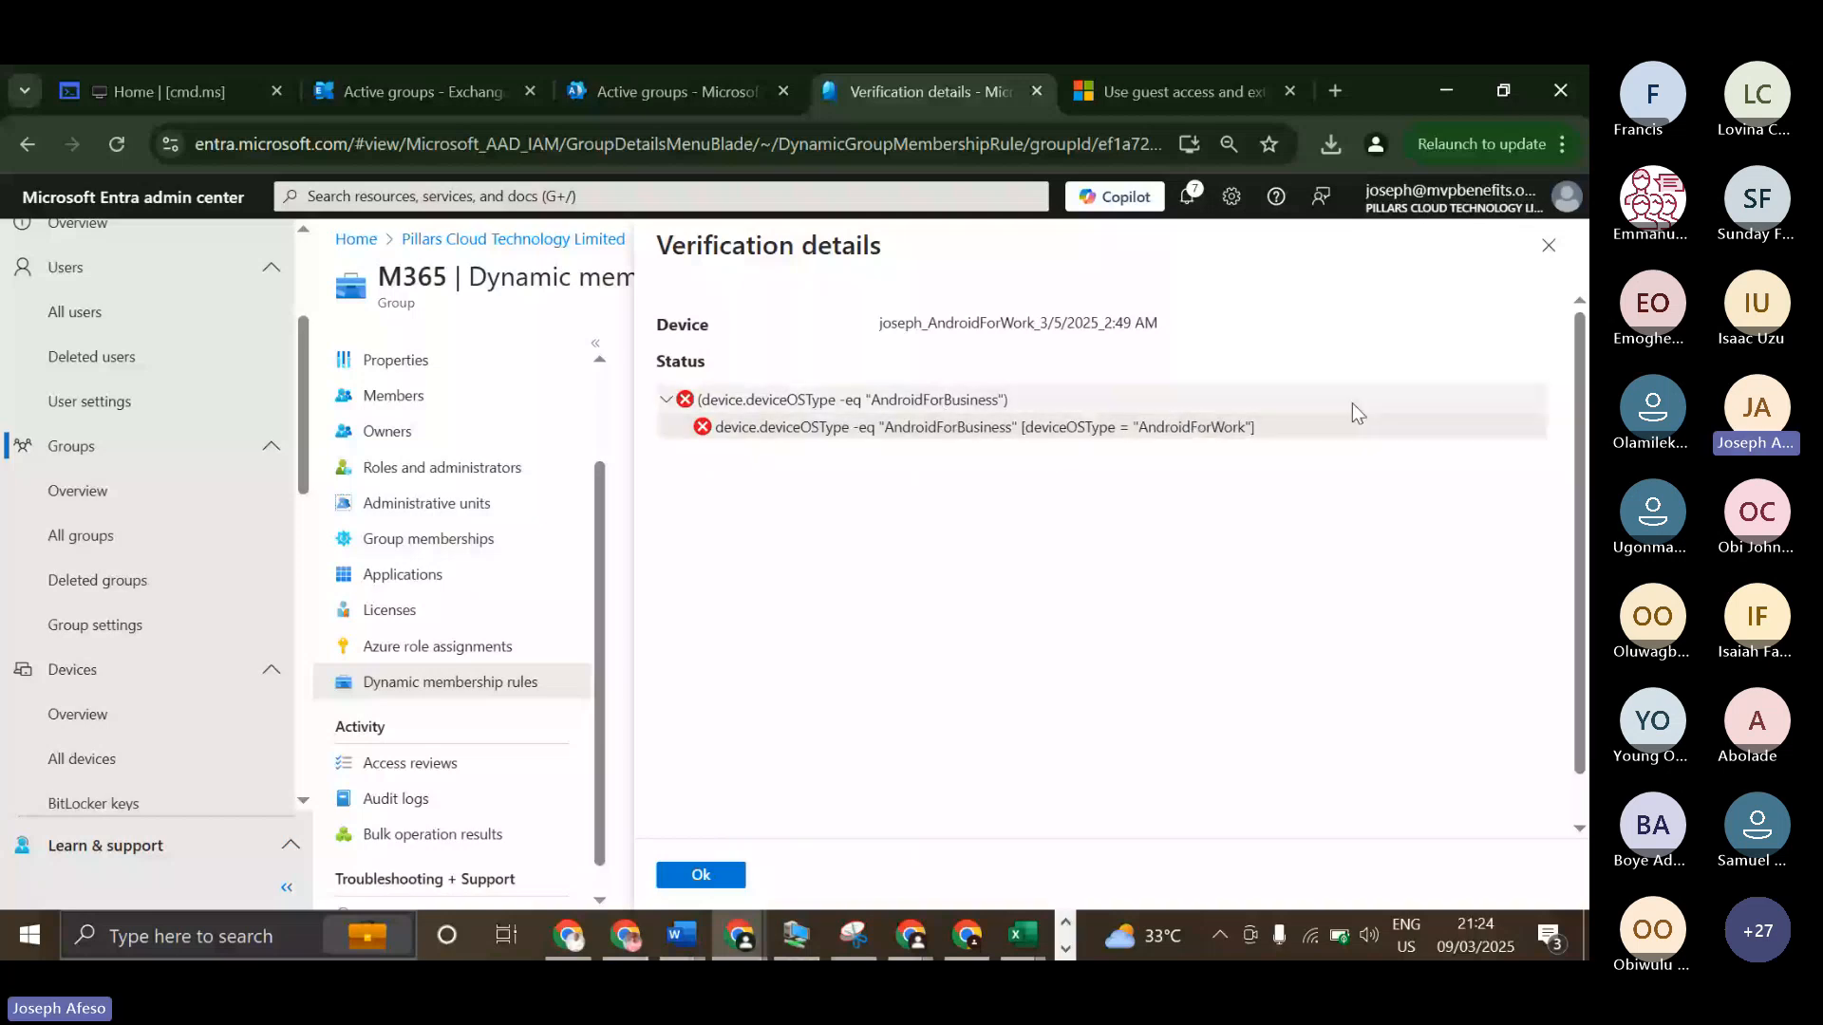
{"action": "left_click", "coordinate": [1548, 247]}
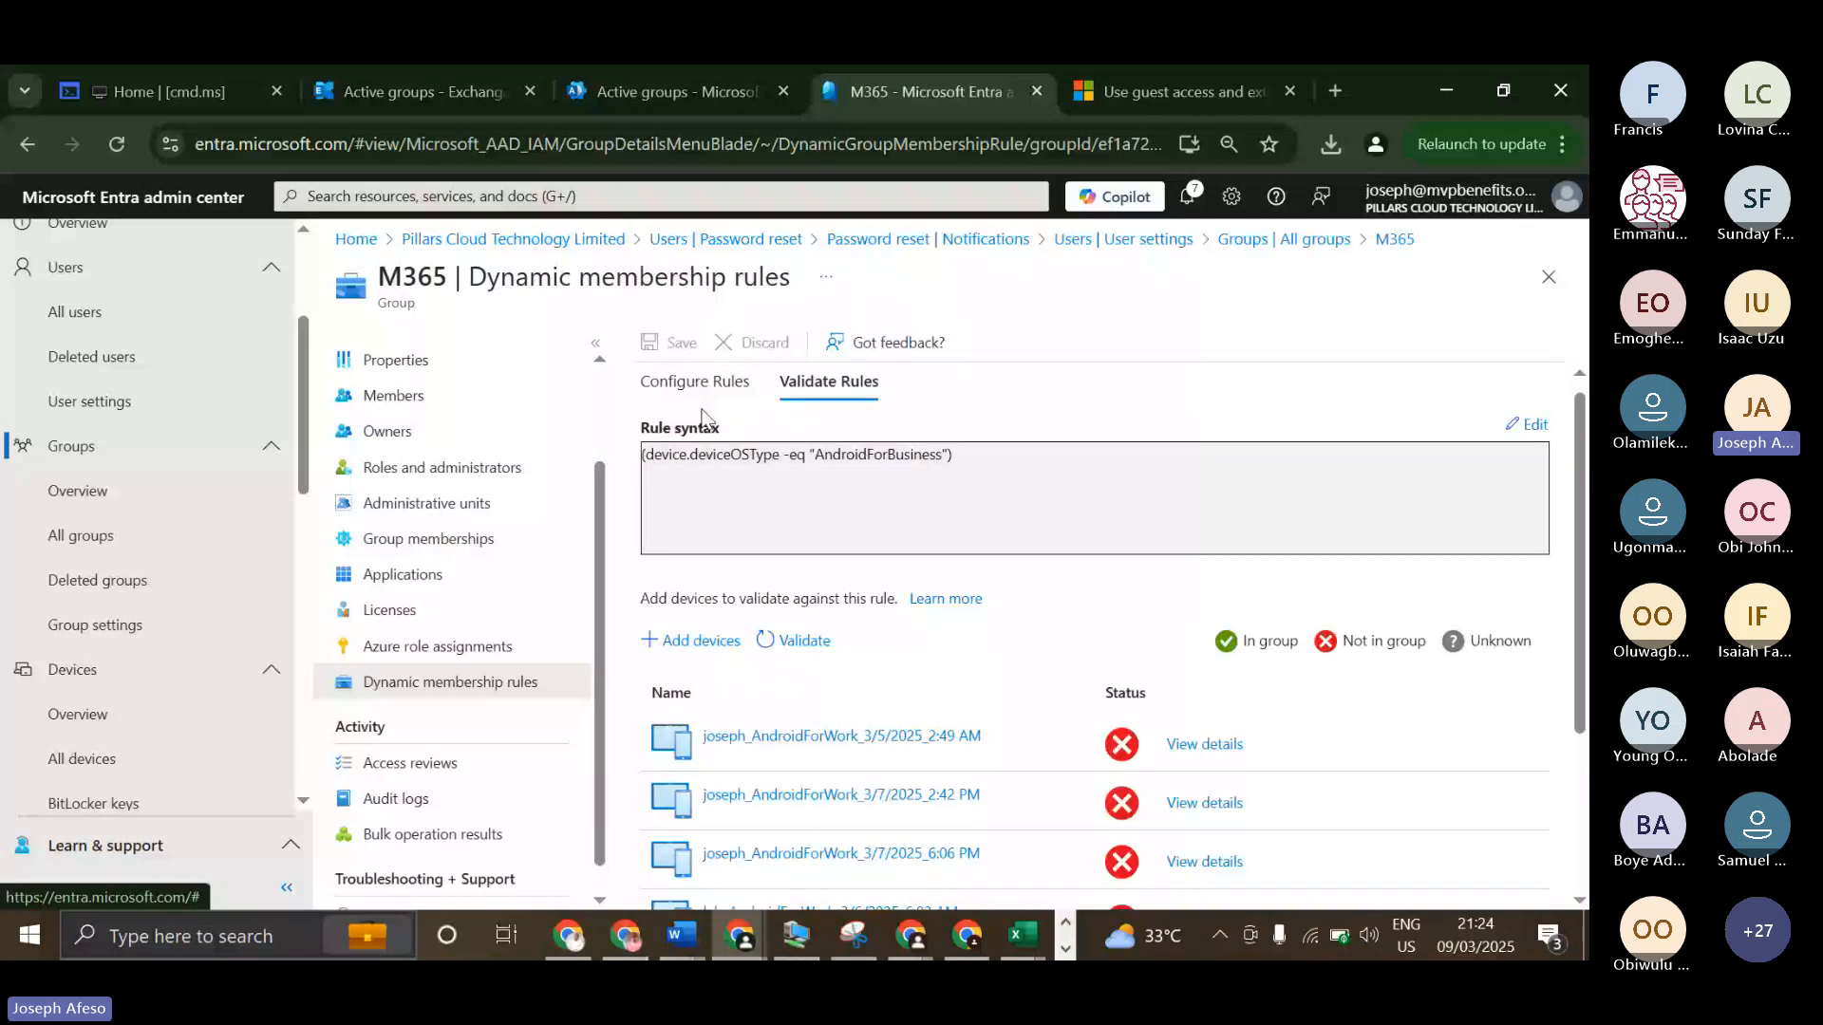
Change the deviceOSType rule's value to AndroidForWork, save the rule, and validate the added devices against it again.
{"action": "left_click", "coordinate": [696, 383]}
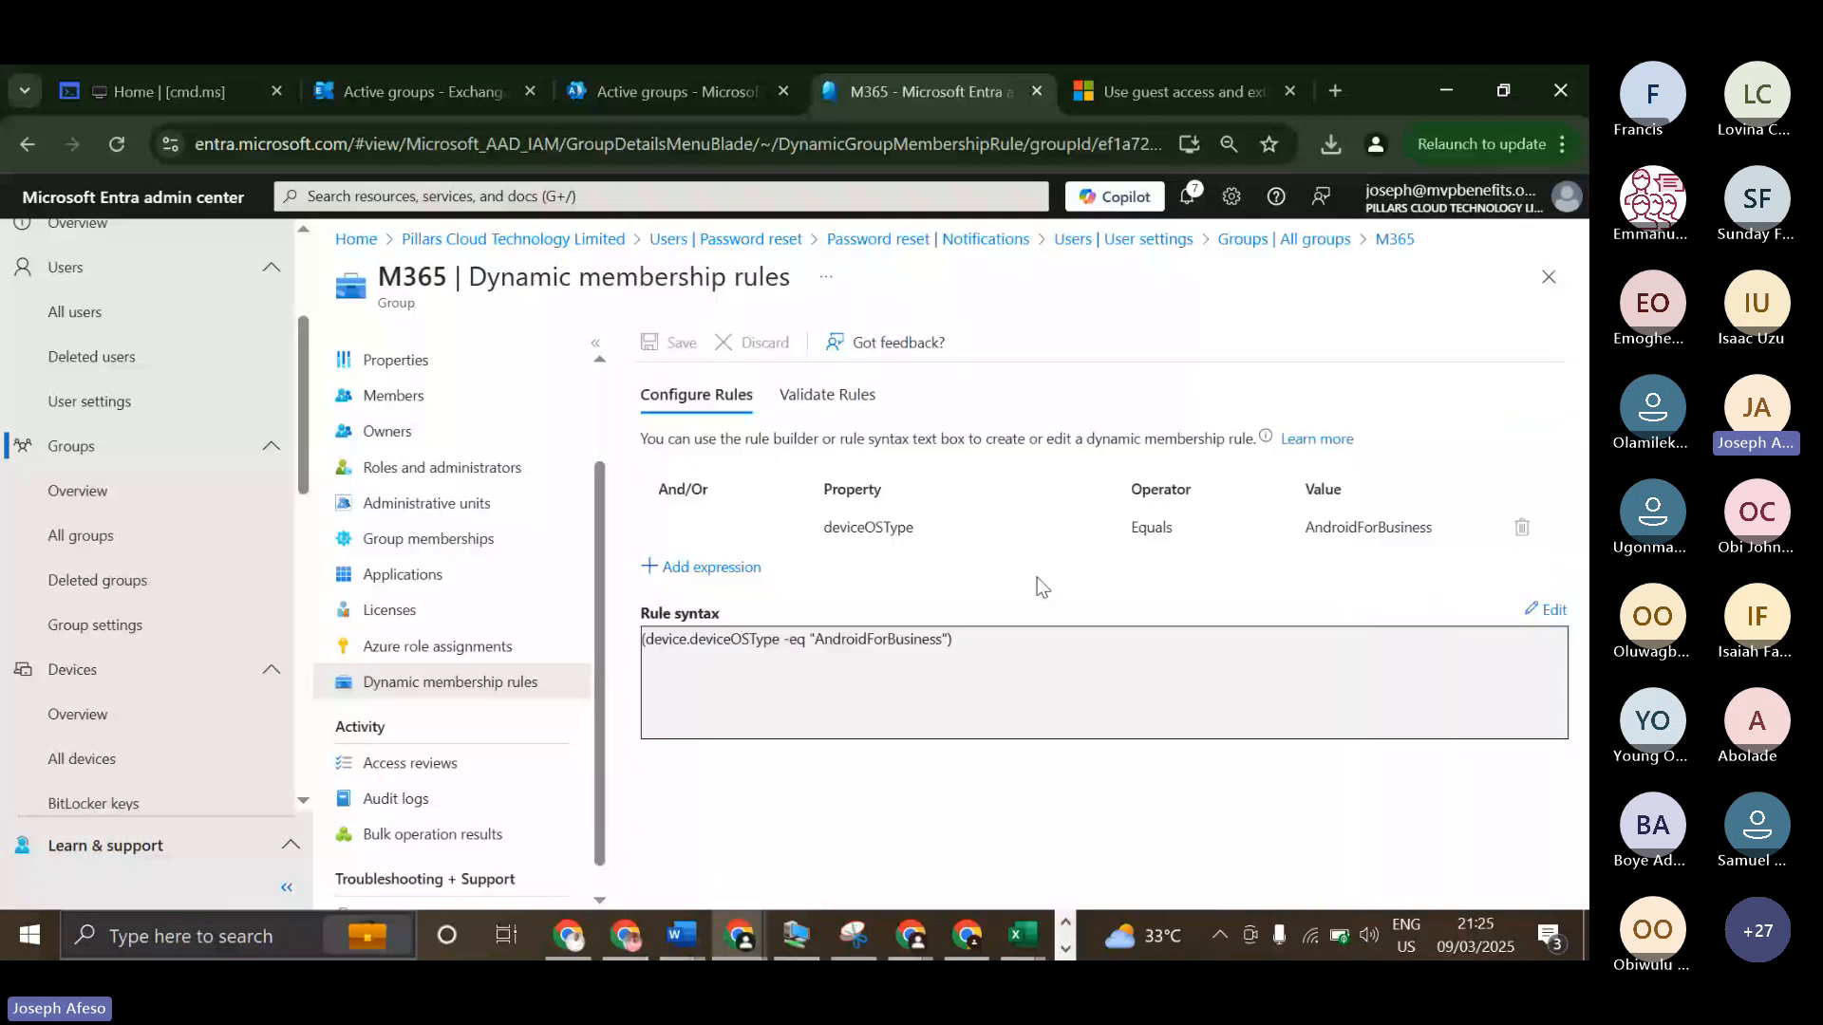
{"action": "left_click", "coordinate": [1361, 528]}
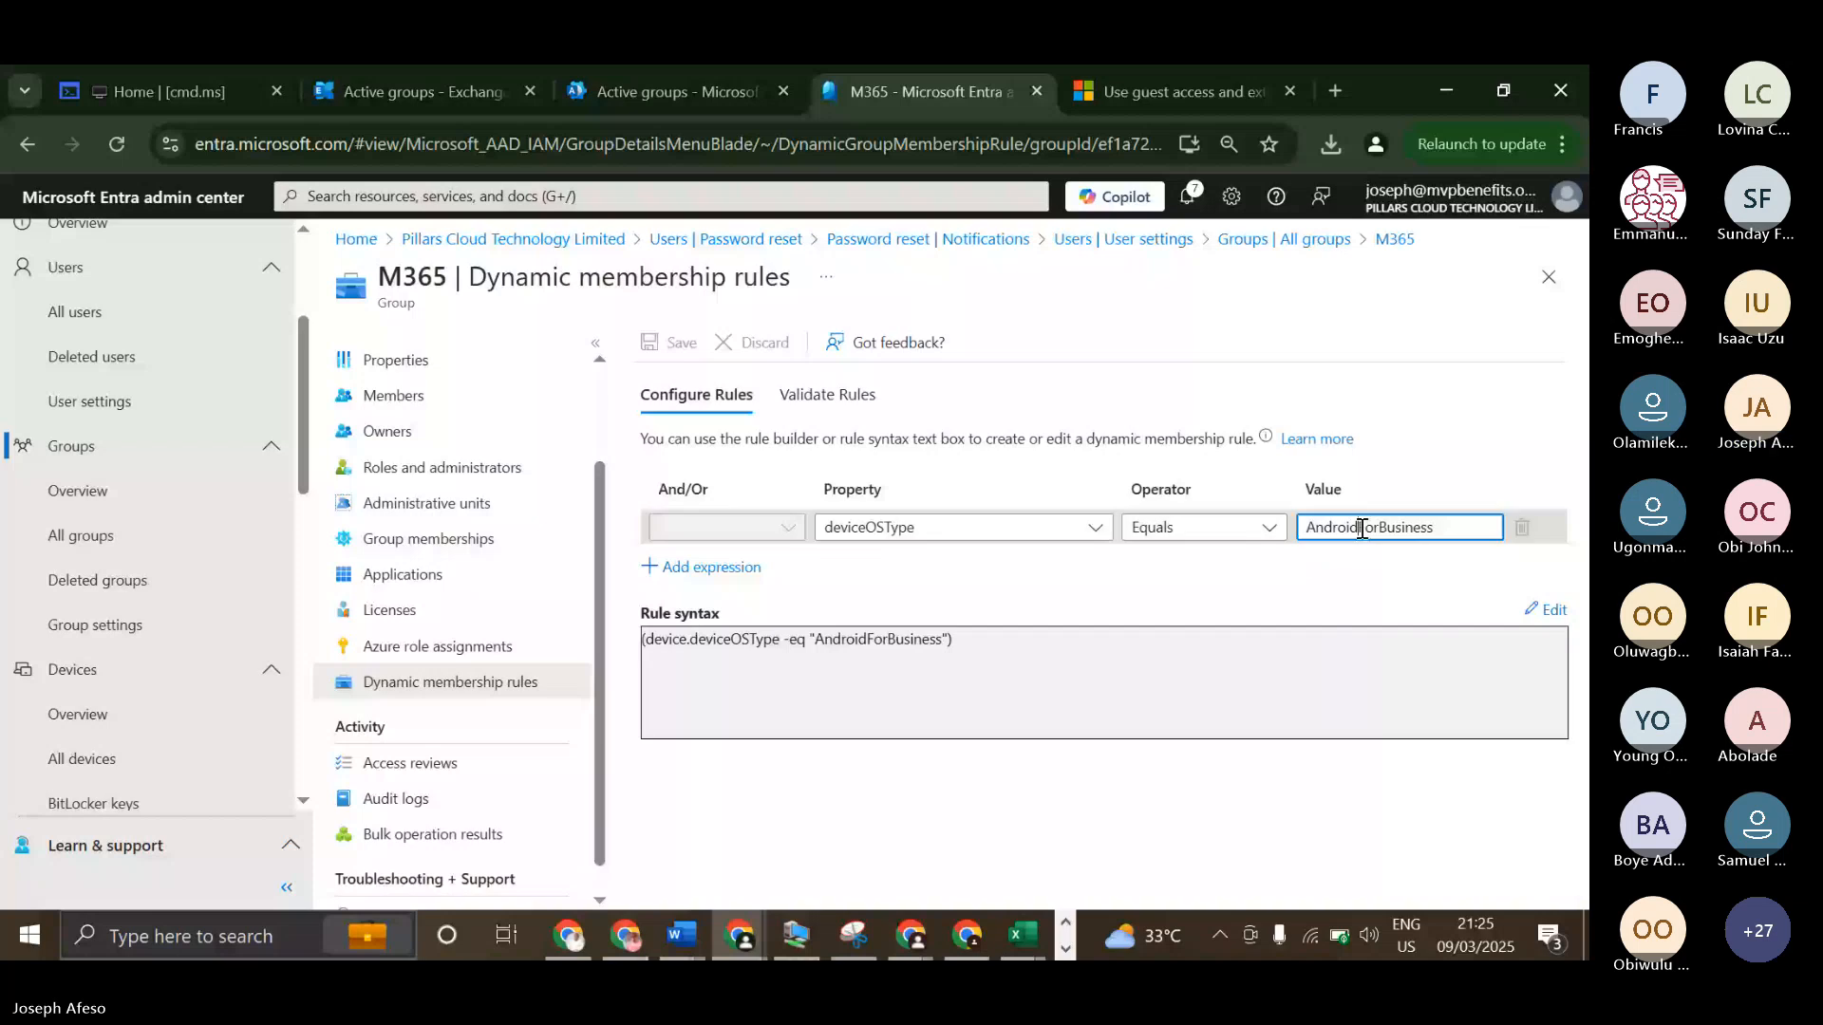
{"action": "key", "text": "BackSpace"}
{"action": "key", "text": "BackSpace"}
{"action": "key", "text": "BackSpace"}
{"action": "key", "text": "BackSpace"}
{"action": "key", "text": "BackSpace"}
{"action": "key", "text": "BackSpace"}
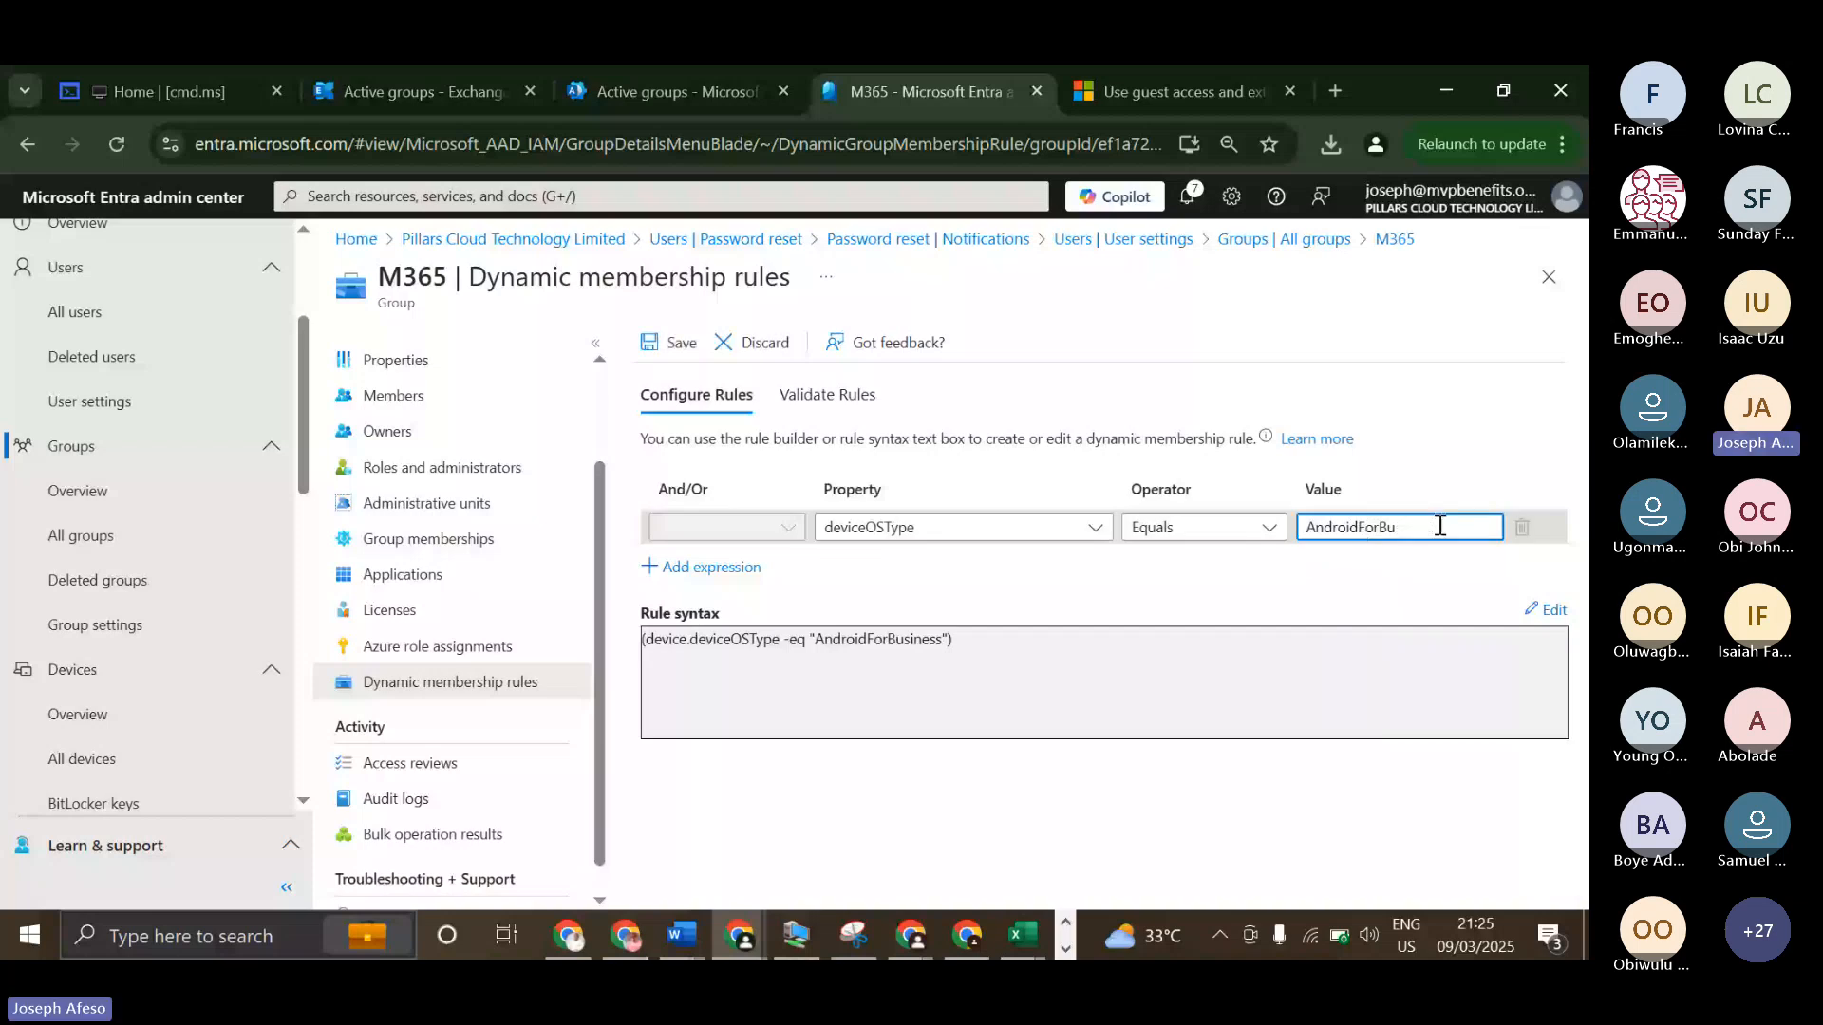
{"action": "key", "text": "BackSpace"}
{"action": "key", "text": "BackSpace"}
{"action": "type", "text": "Work"}
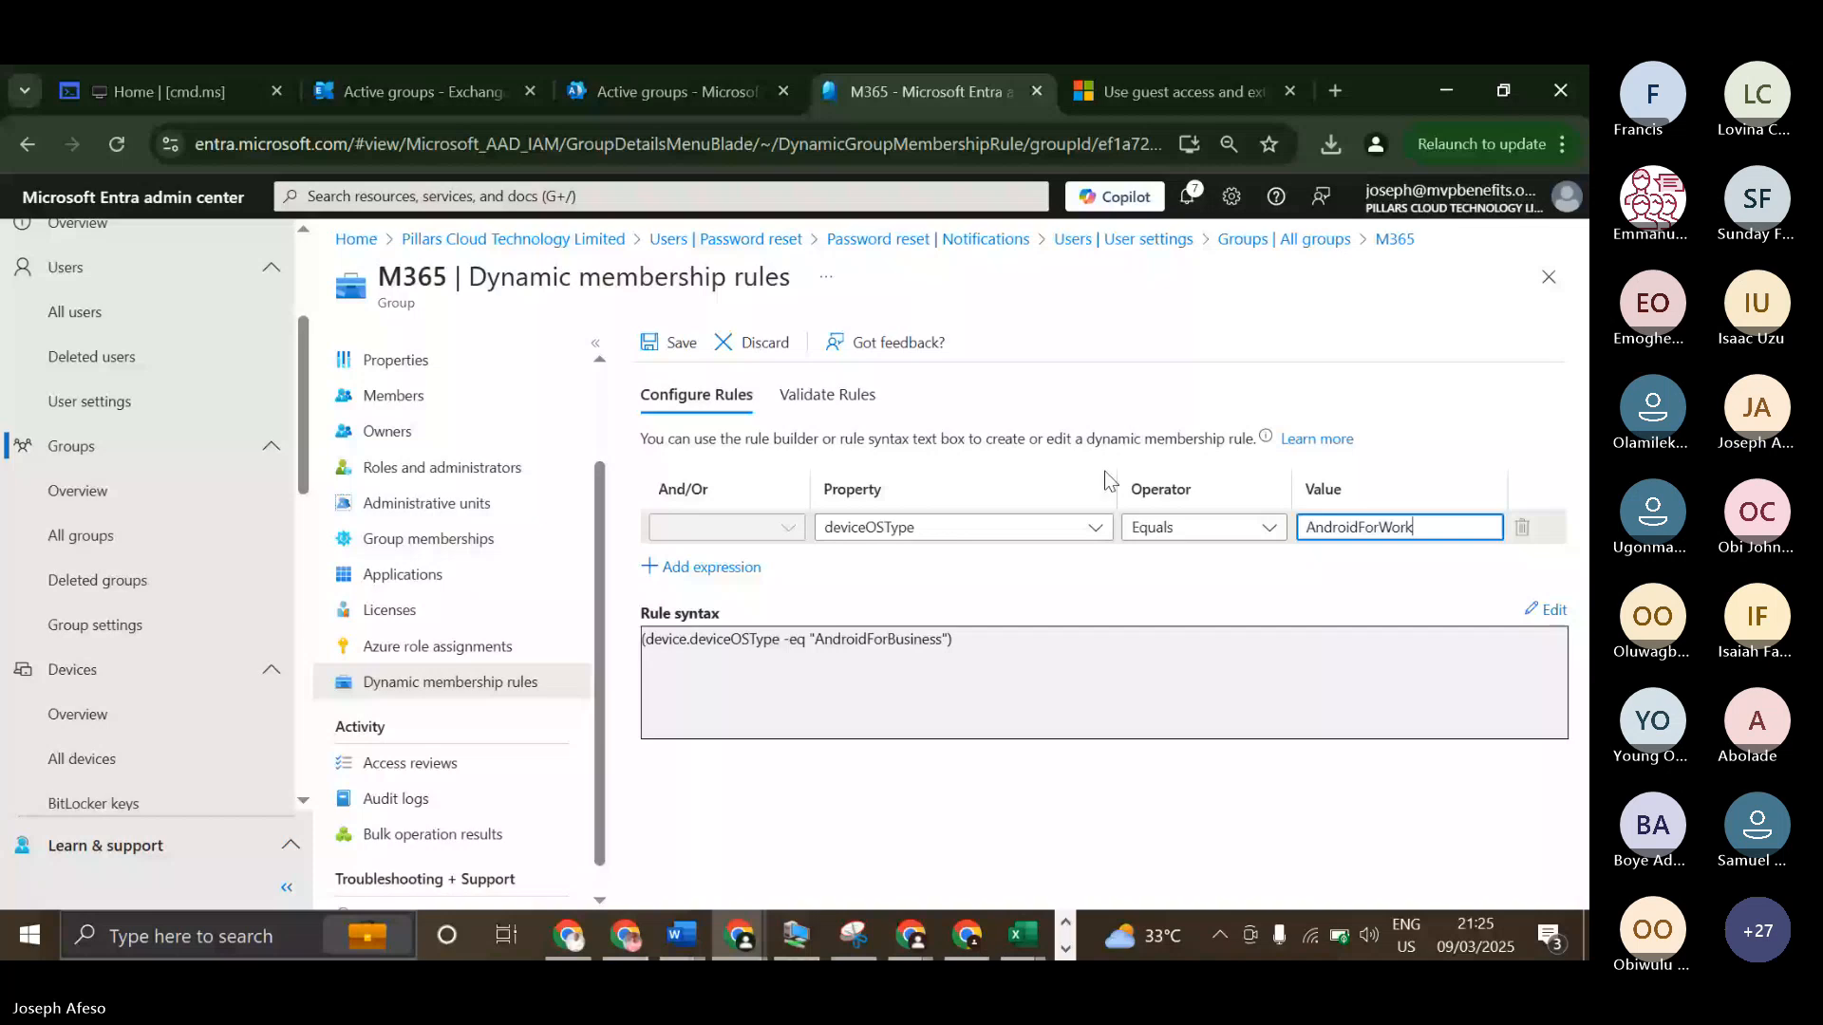
{"action": "left_click", "coordinate": [678, 342]}
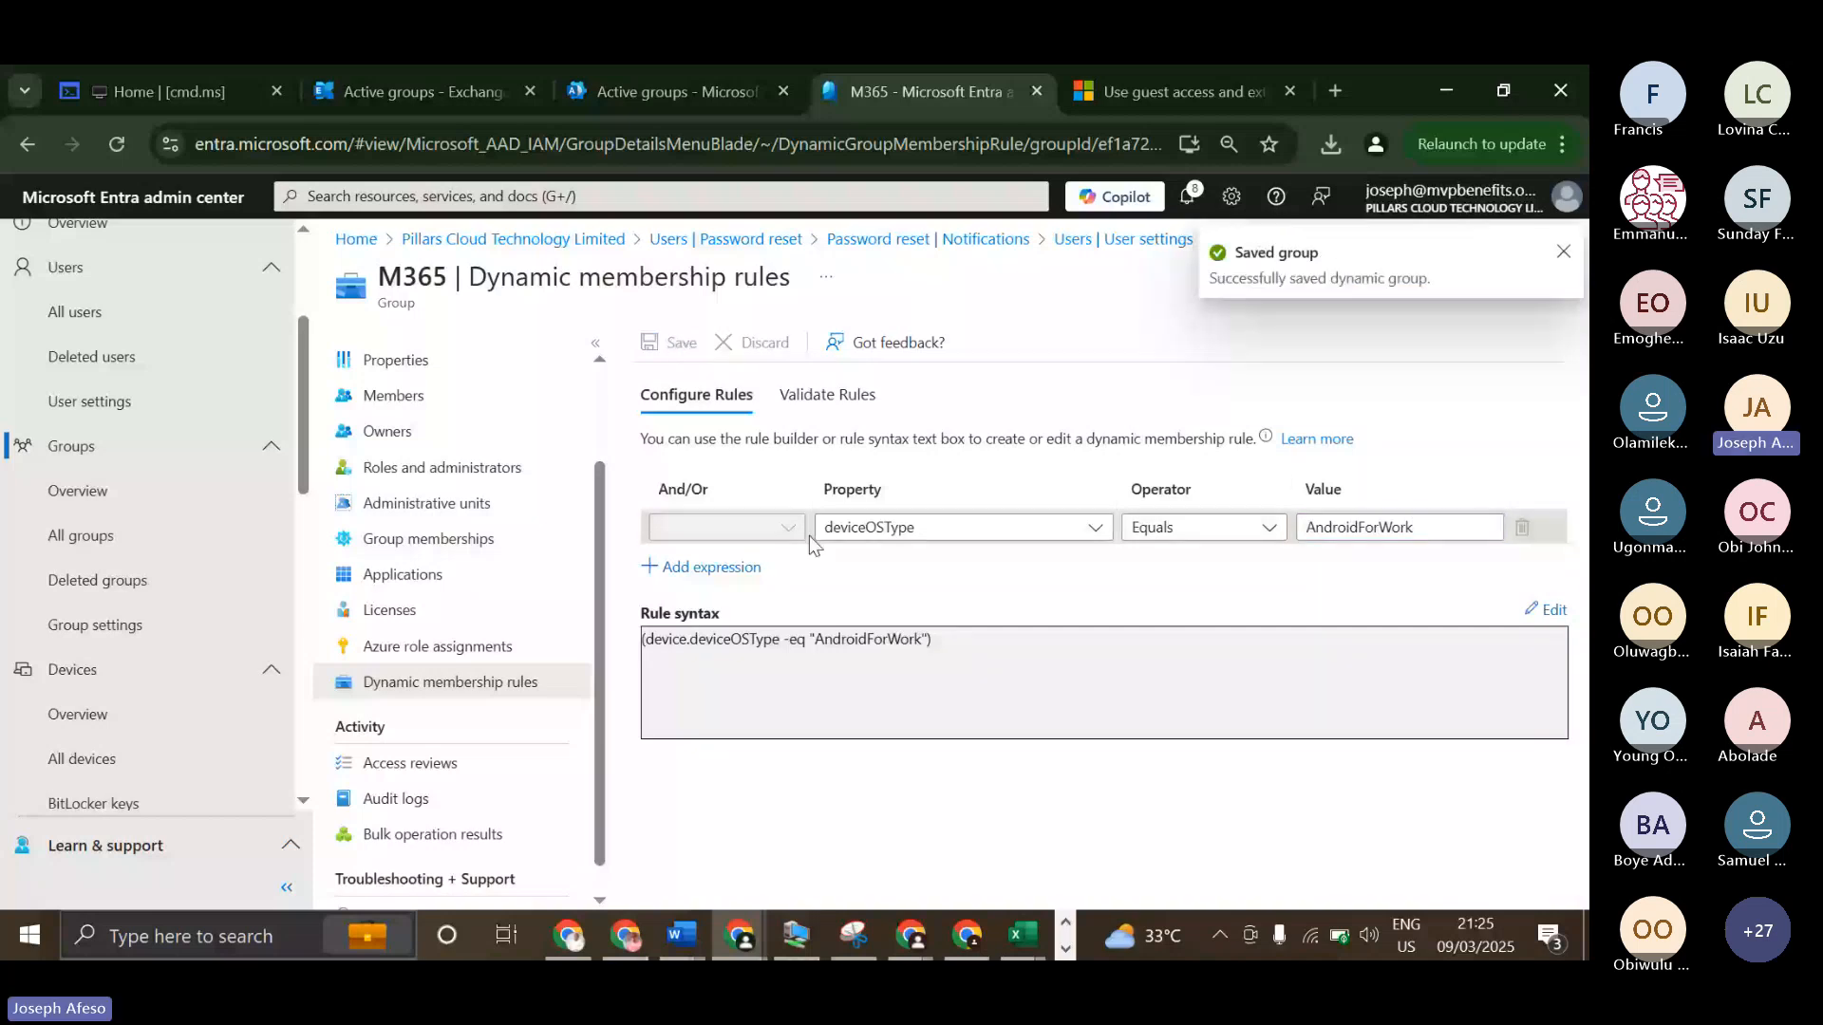
{"action": "left_click", "coordinate": [848, 393]}
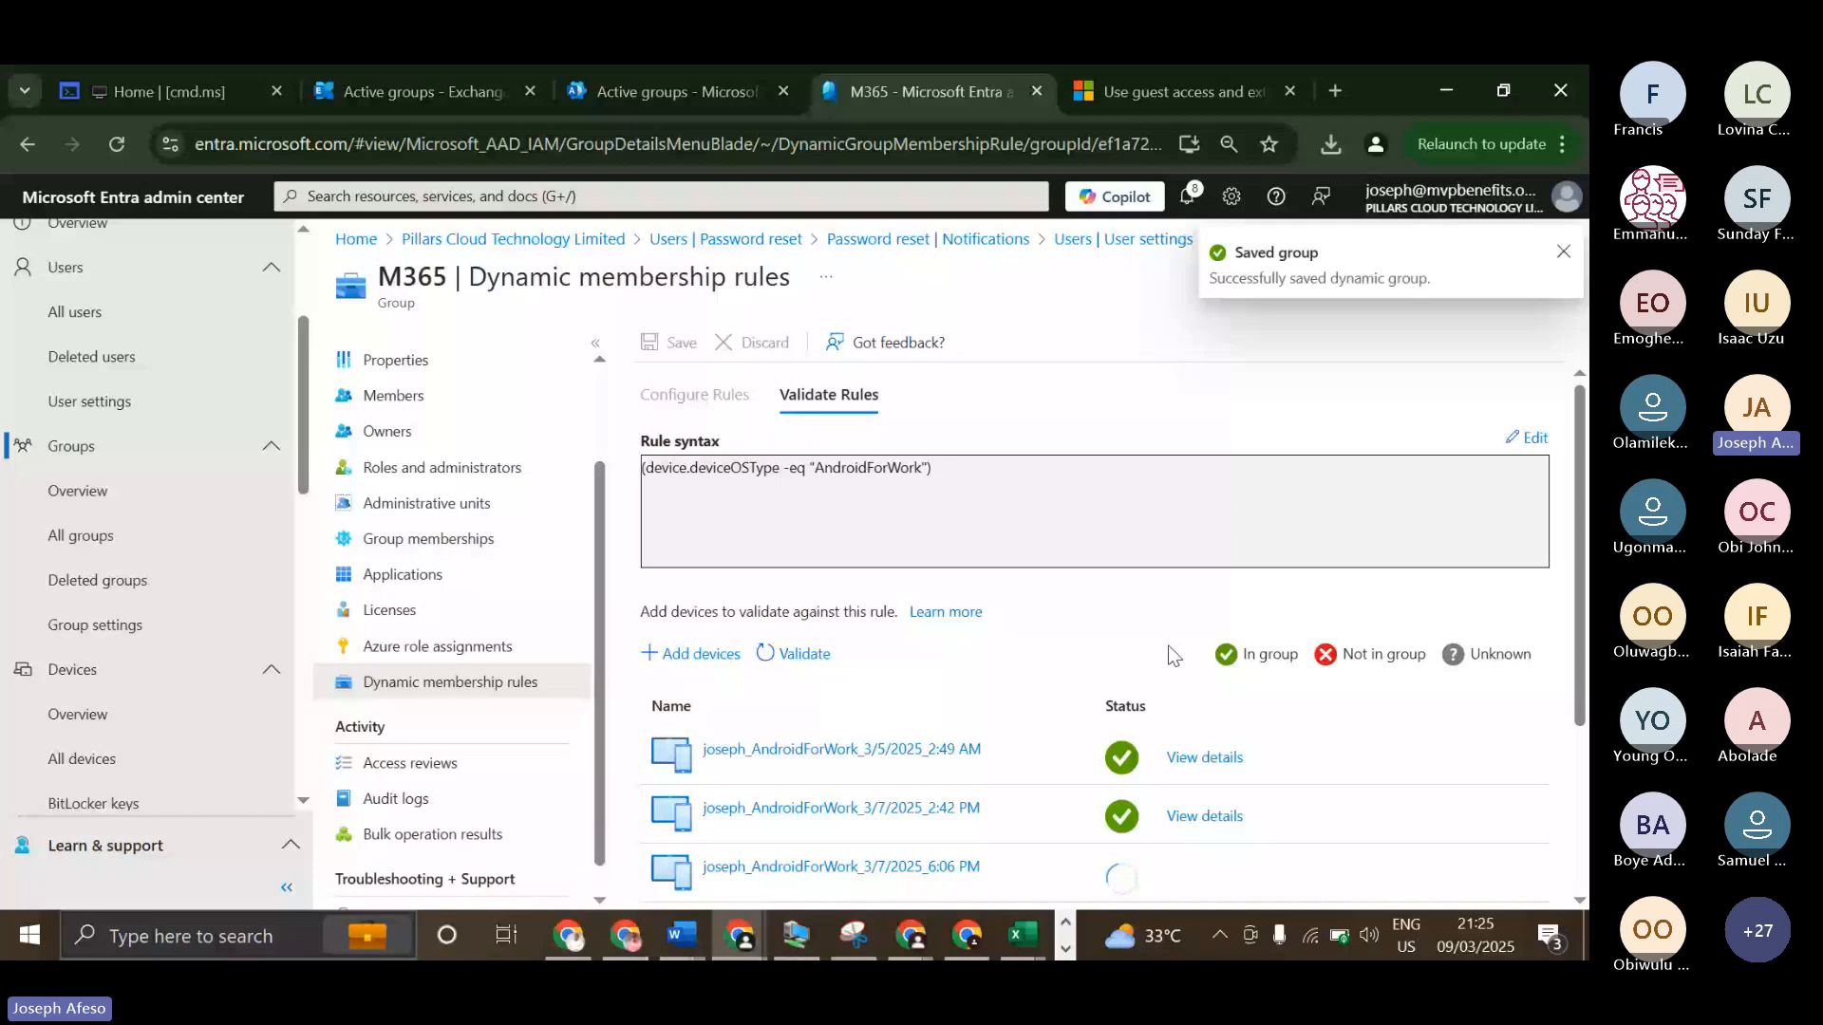
Review the validation status of every added device against the AndroidForWork rule.
{"action": "scroll", "coordinate": [902, 684], "scroll_direction": "down", "scroll_amount": 2}
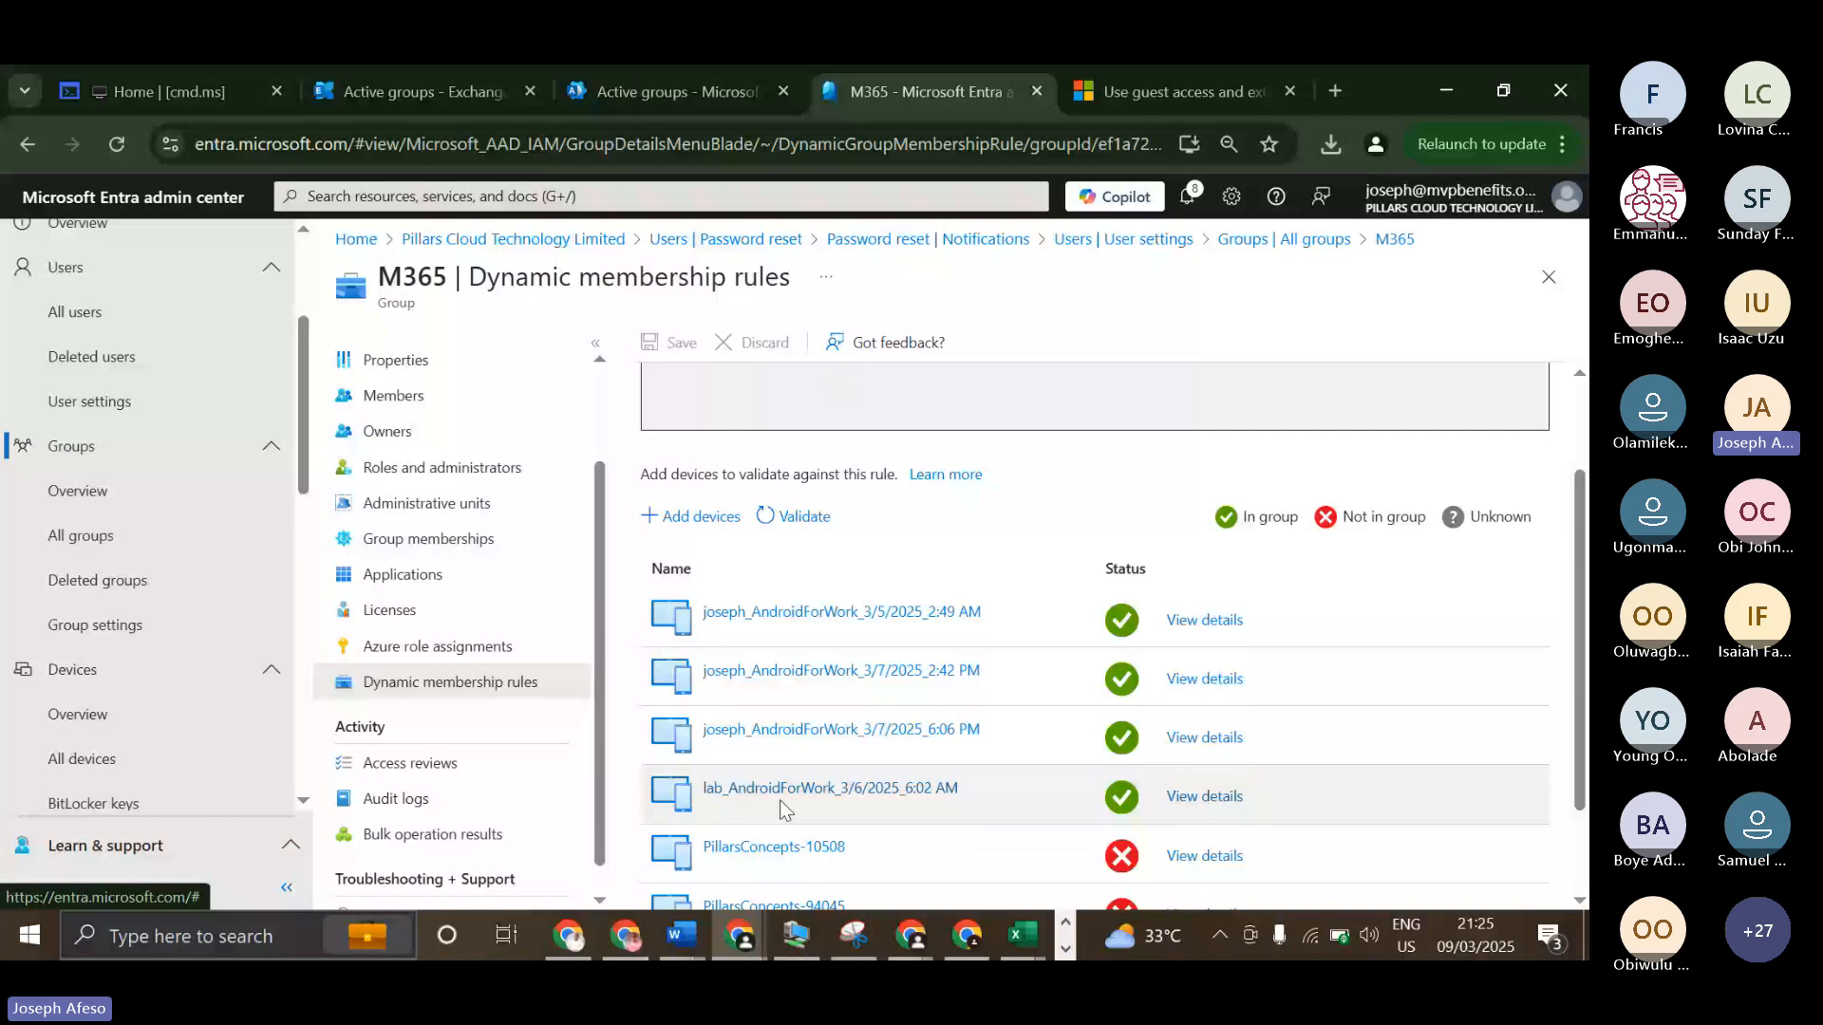
{"action": "scroll", "coordinate": [1058, 666], "scroll_direction": "up", "scroll_amount": 3}
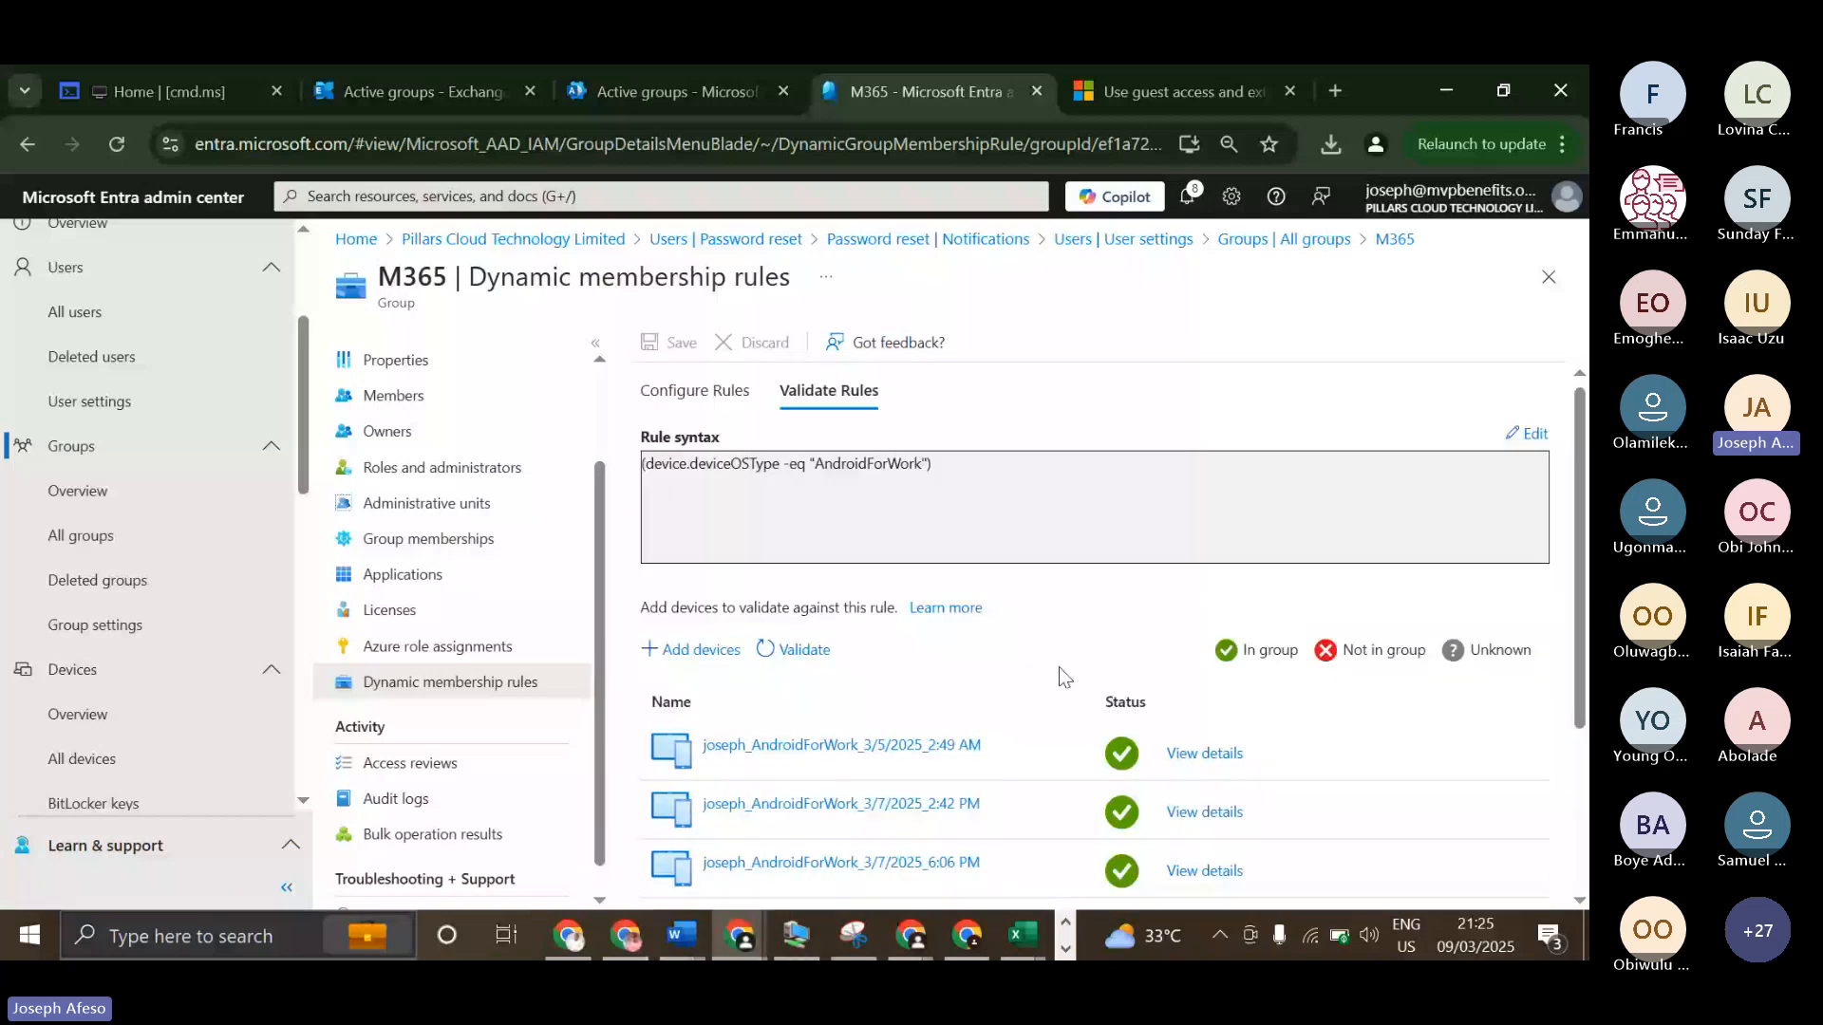
{"action": "scroll", "coordinate": [1060, 669], "scroll_direction": "down", "scroll_amount": 3}
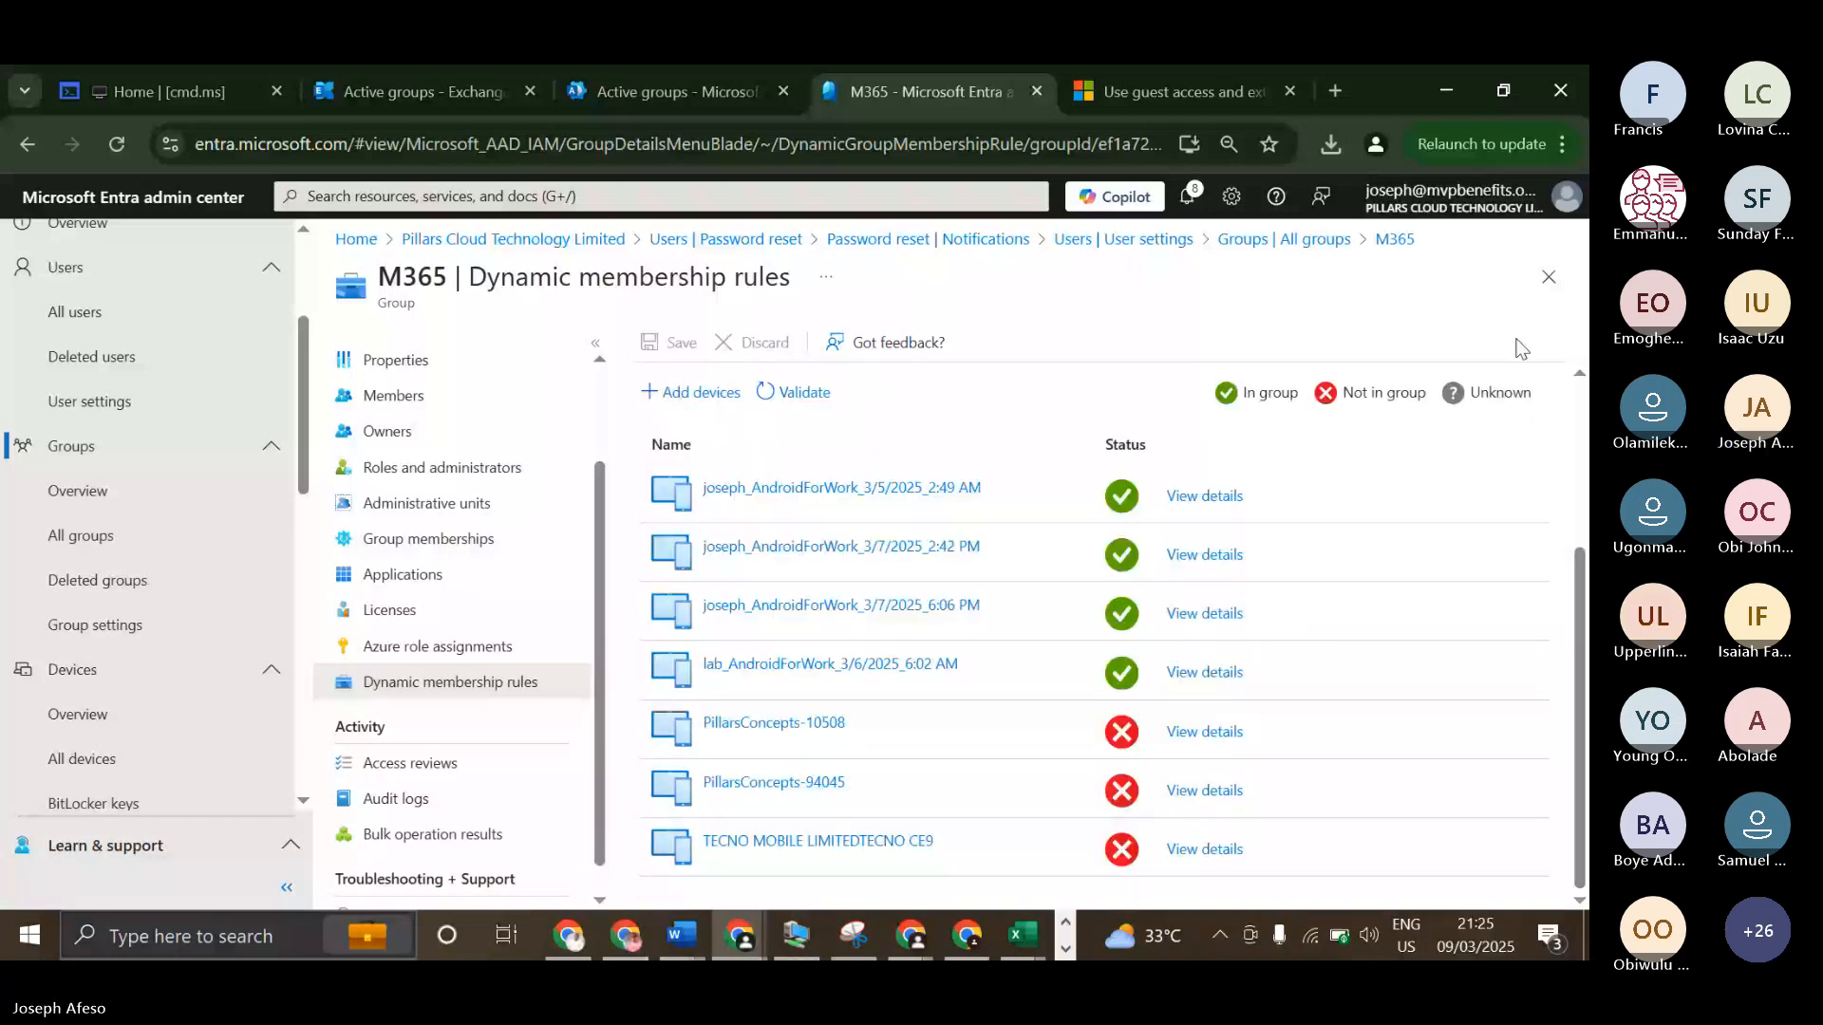
Return to the list of all groups, clear the M365 group's selection and view the groups overview.
{"action": "left_click", "coordinate": [1284, 239]}
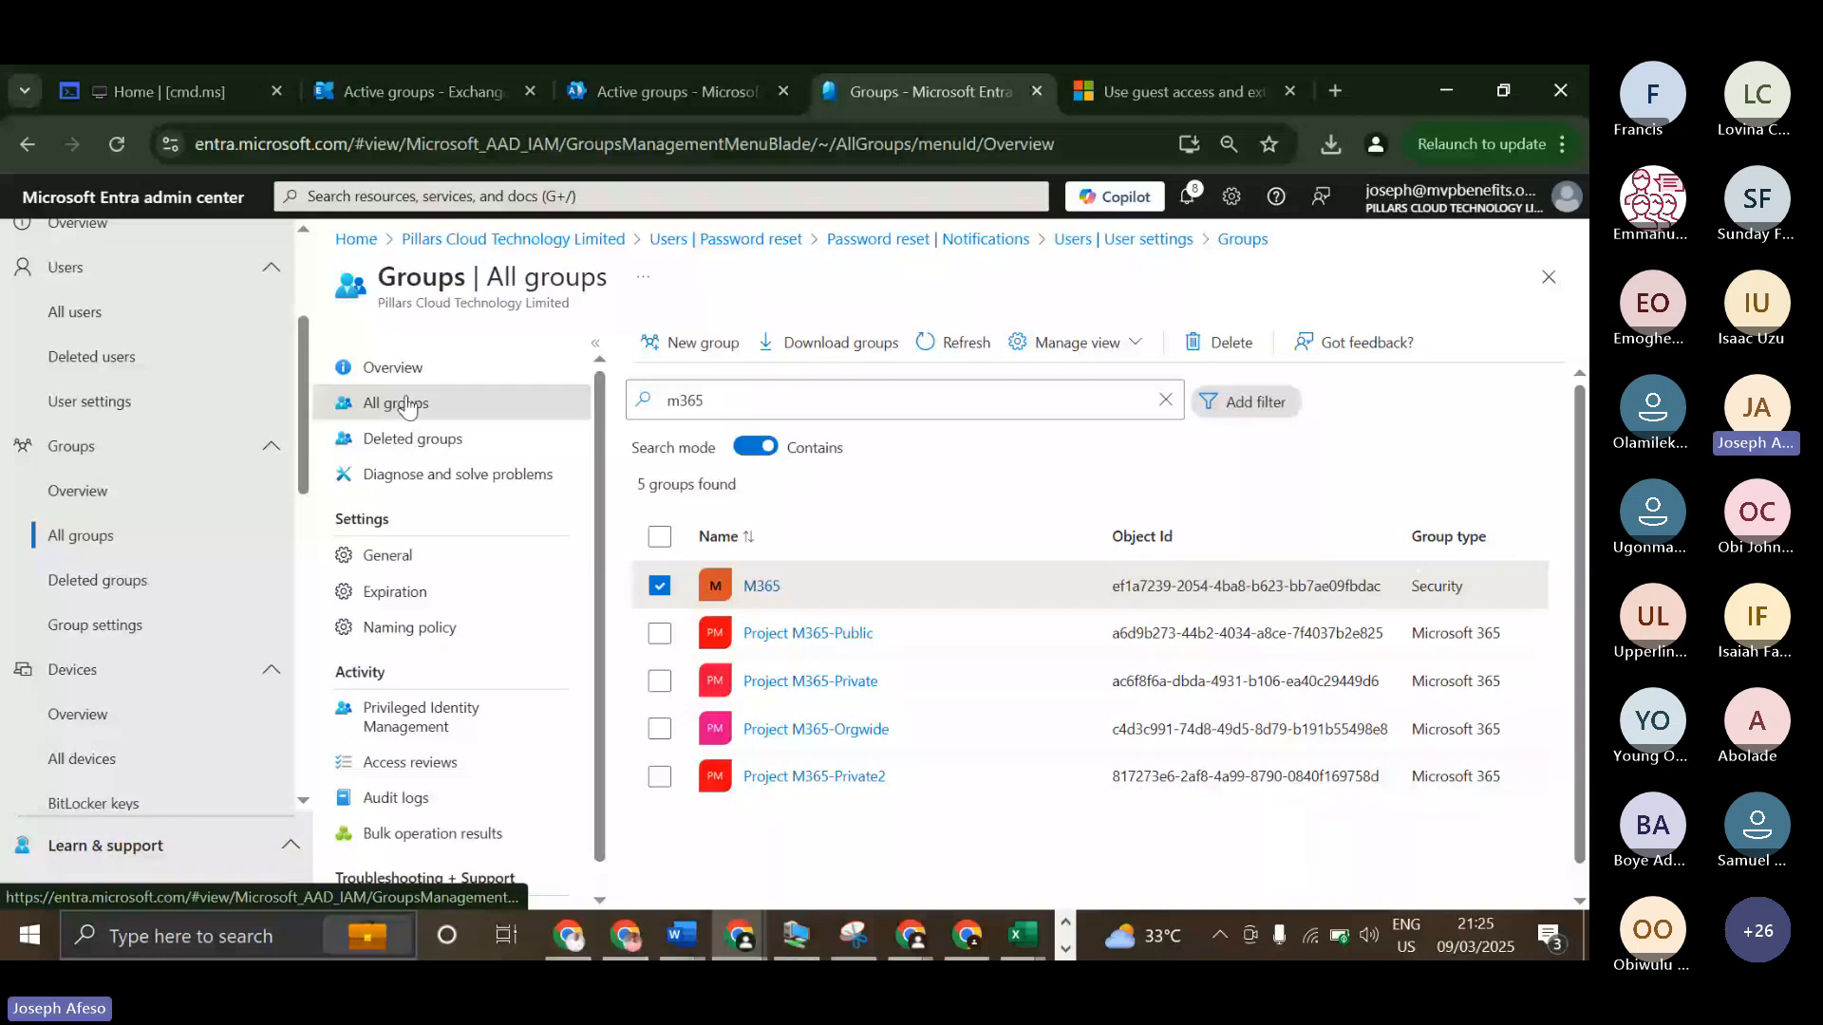
{"action": "left_click", "coordinate": [668, 587]}
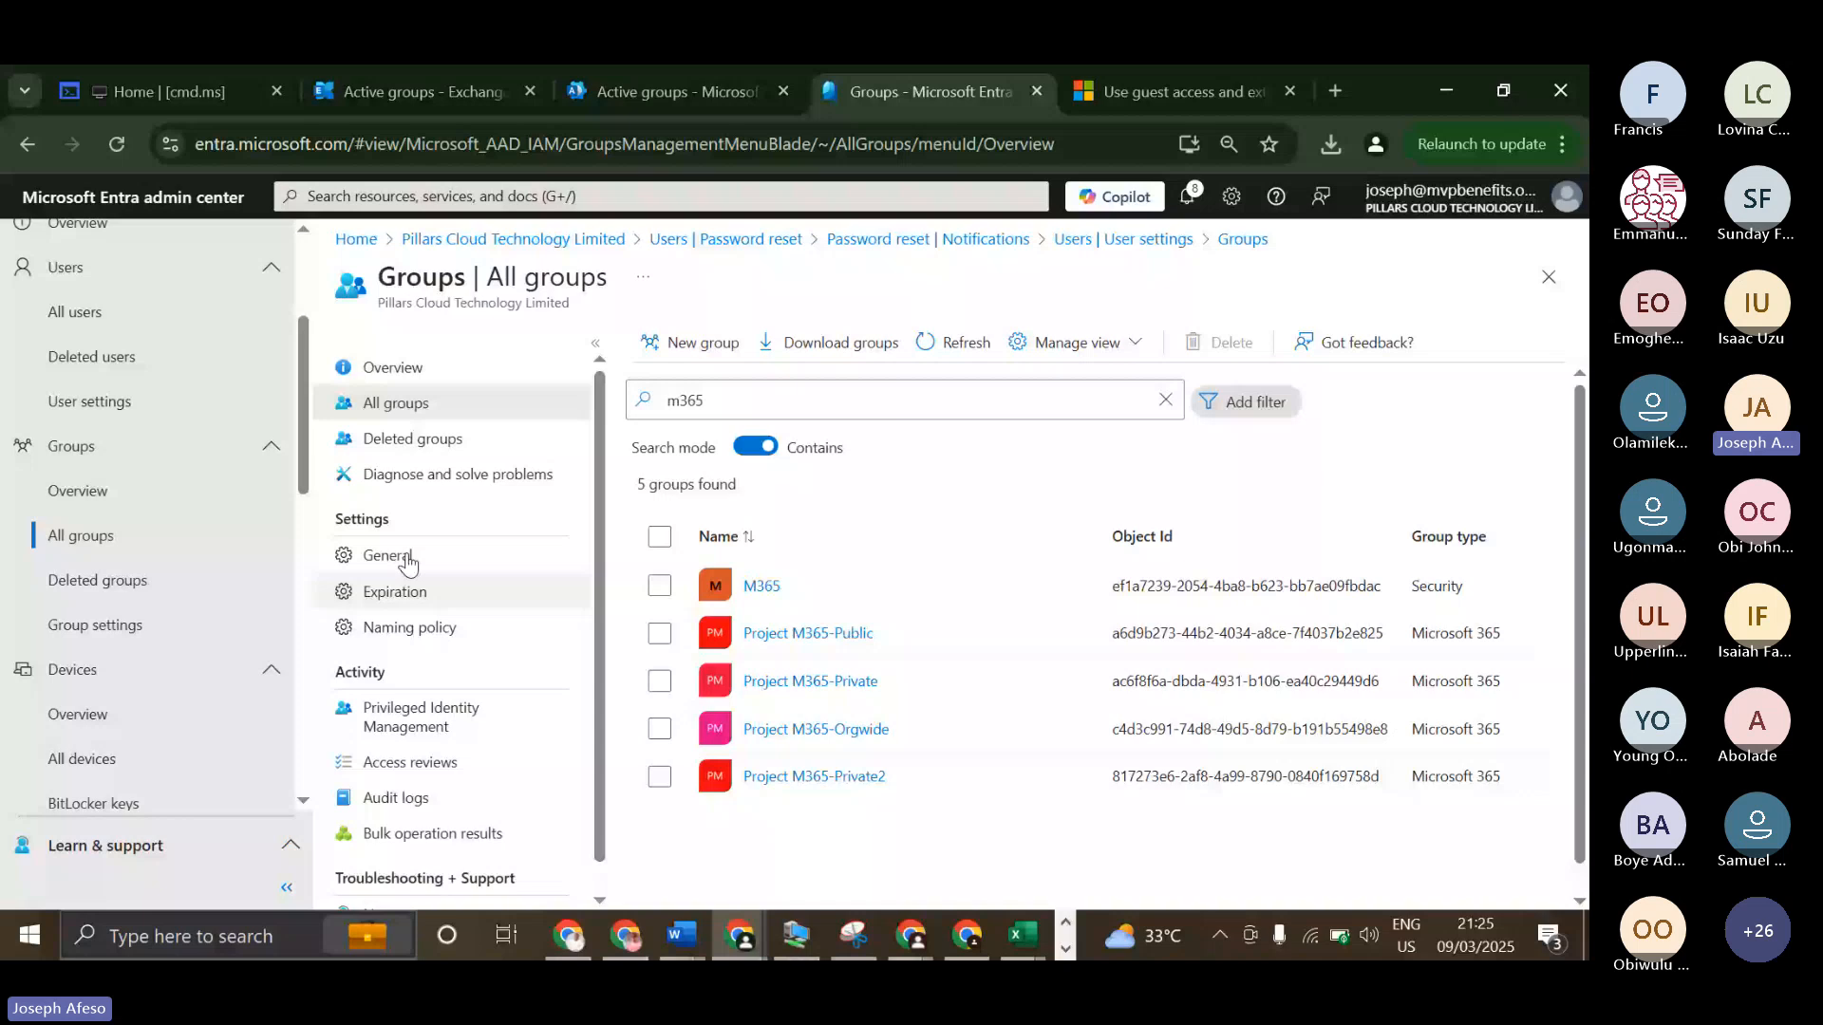
{"action": "left_click", "coordinate": [415, 372]}
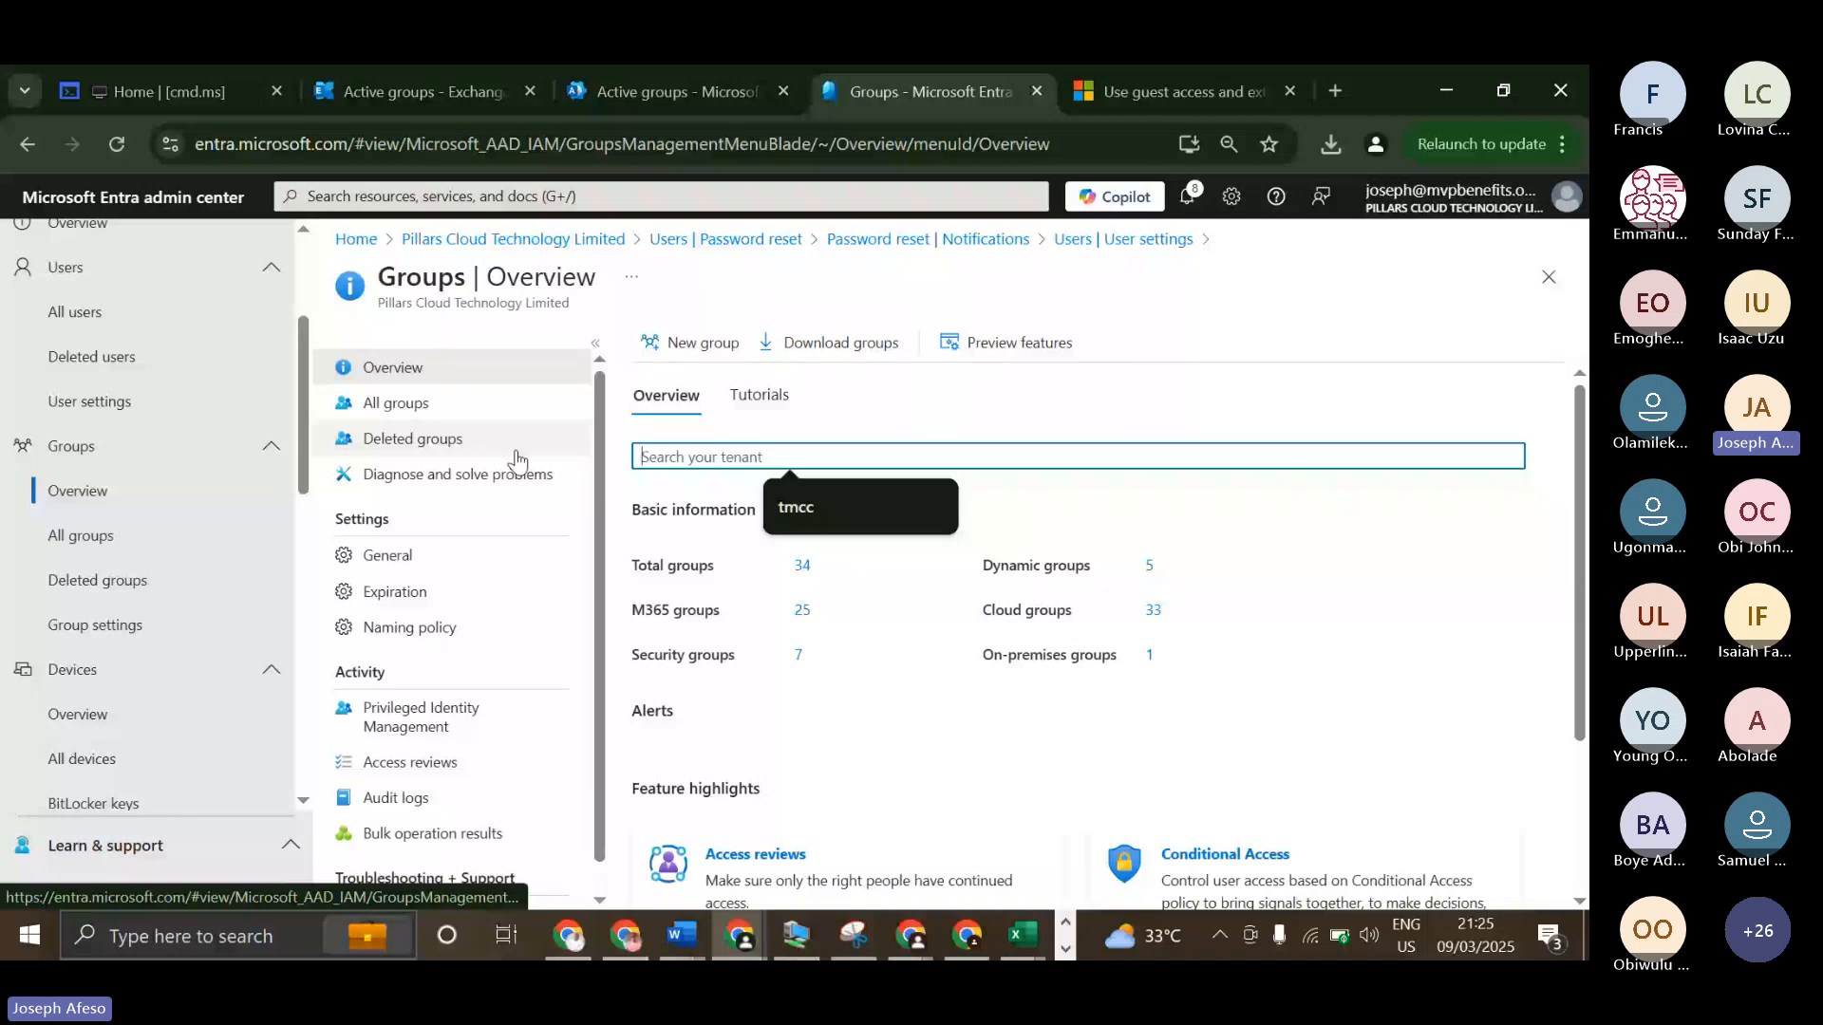
Find and reopen the M365 group from all groups, then check its refreshed members list and its owners.
{"action": "left_click", "coordinate": [396, 403]}
{"action": "left_click", "coordinate": [790, 399]}
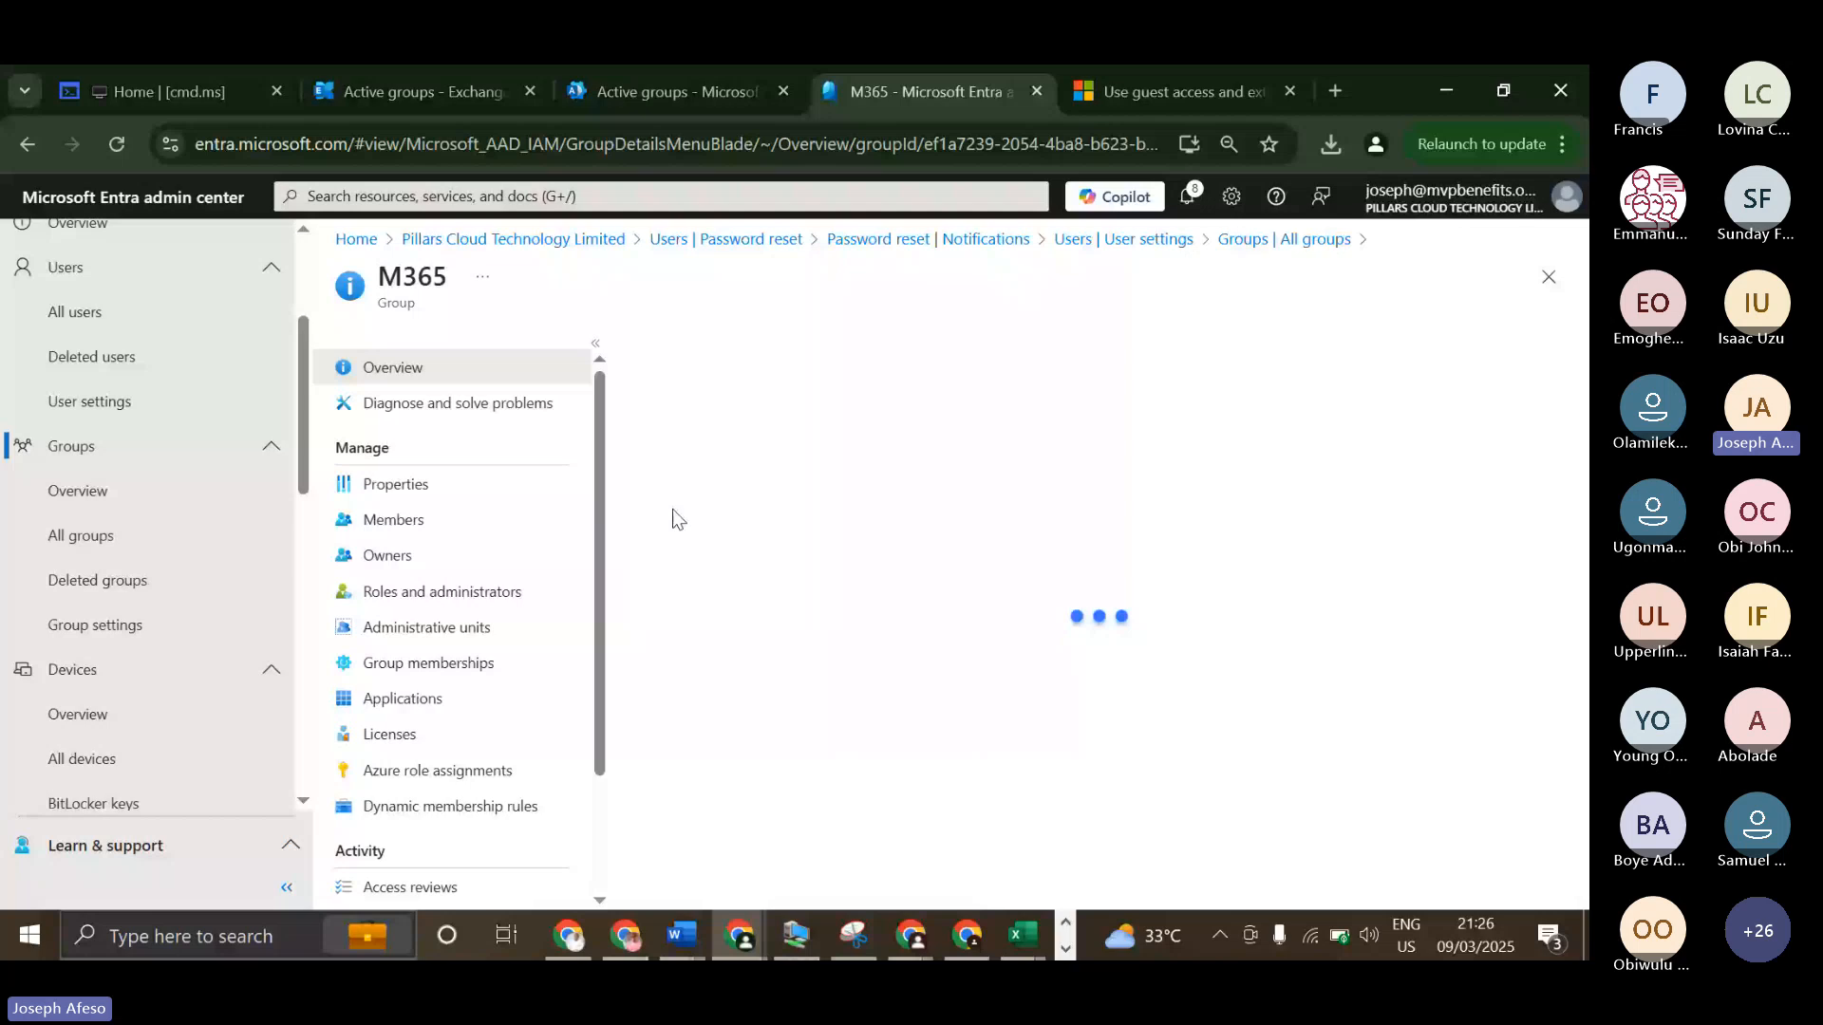
{"action": "left_click", "coordinate": [393, 519]}
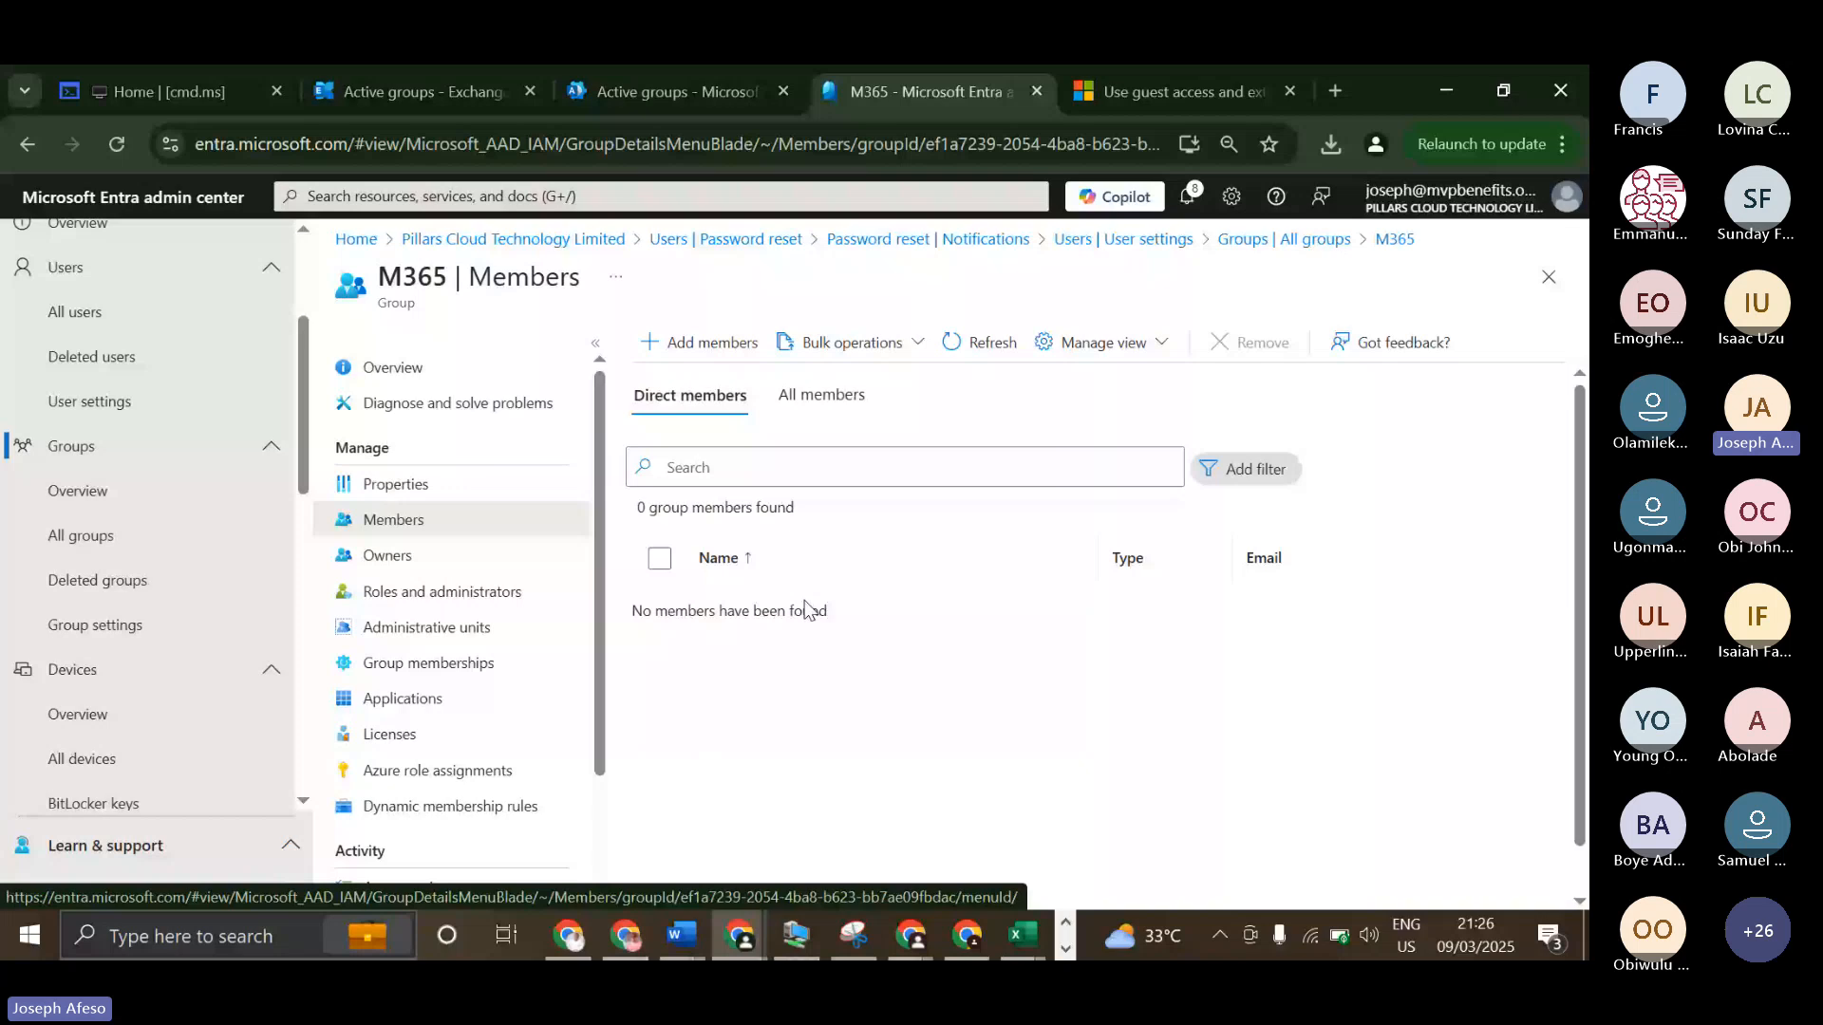
{"action": "left_click", "coordinate": [954, 344]}
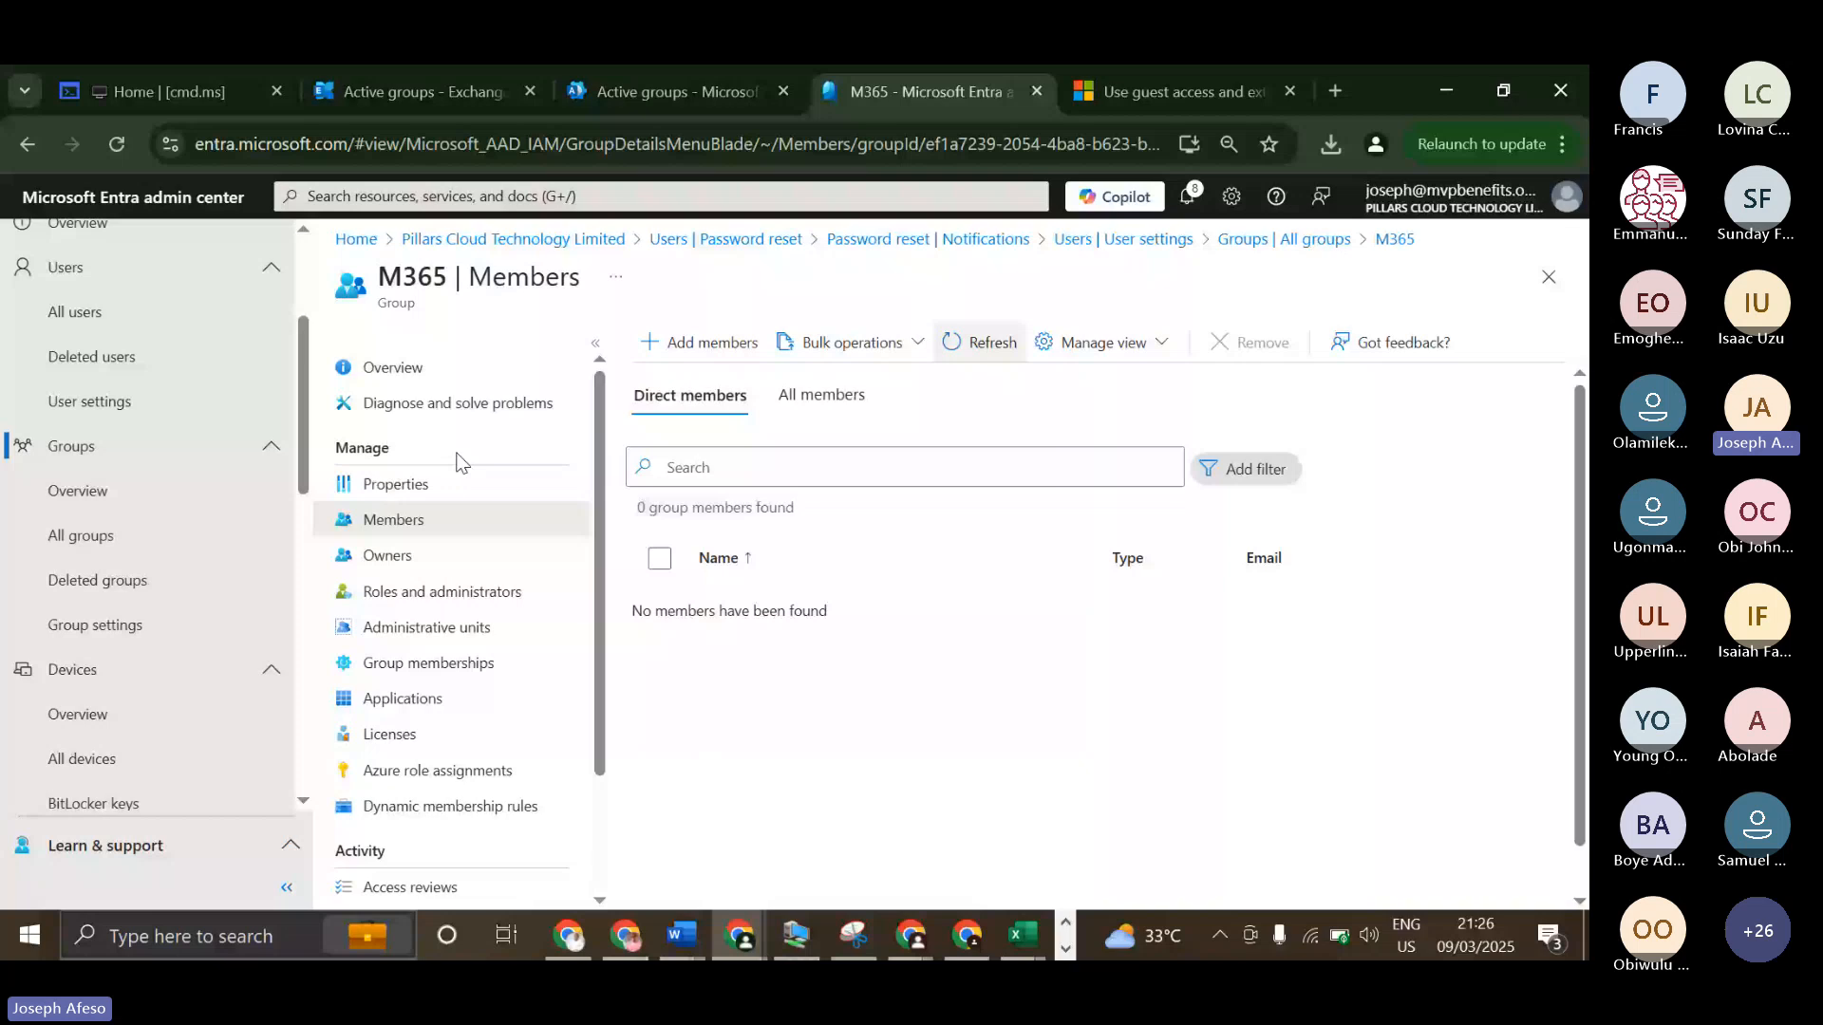
{"action": "left_click", "coordinate": [399, 557]}
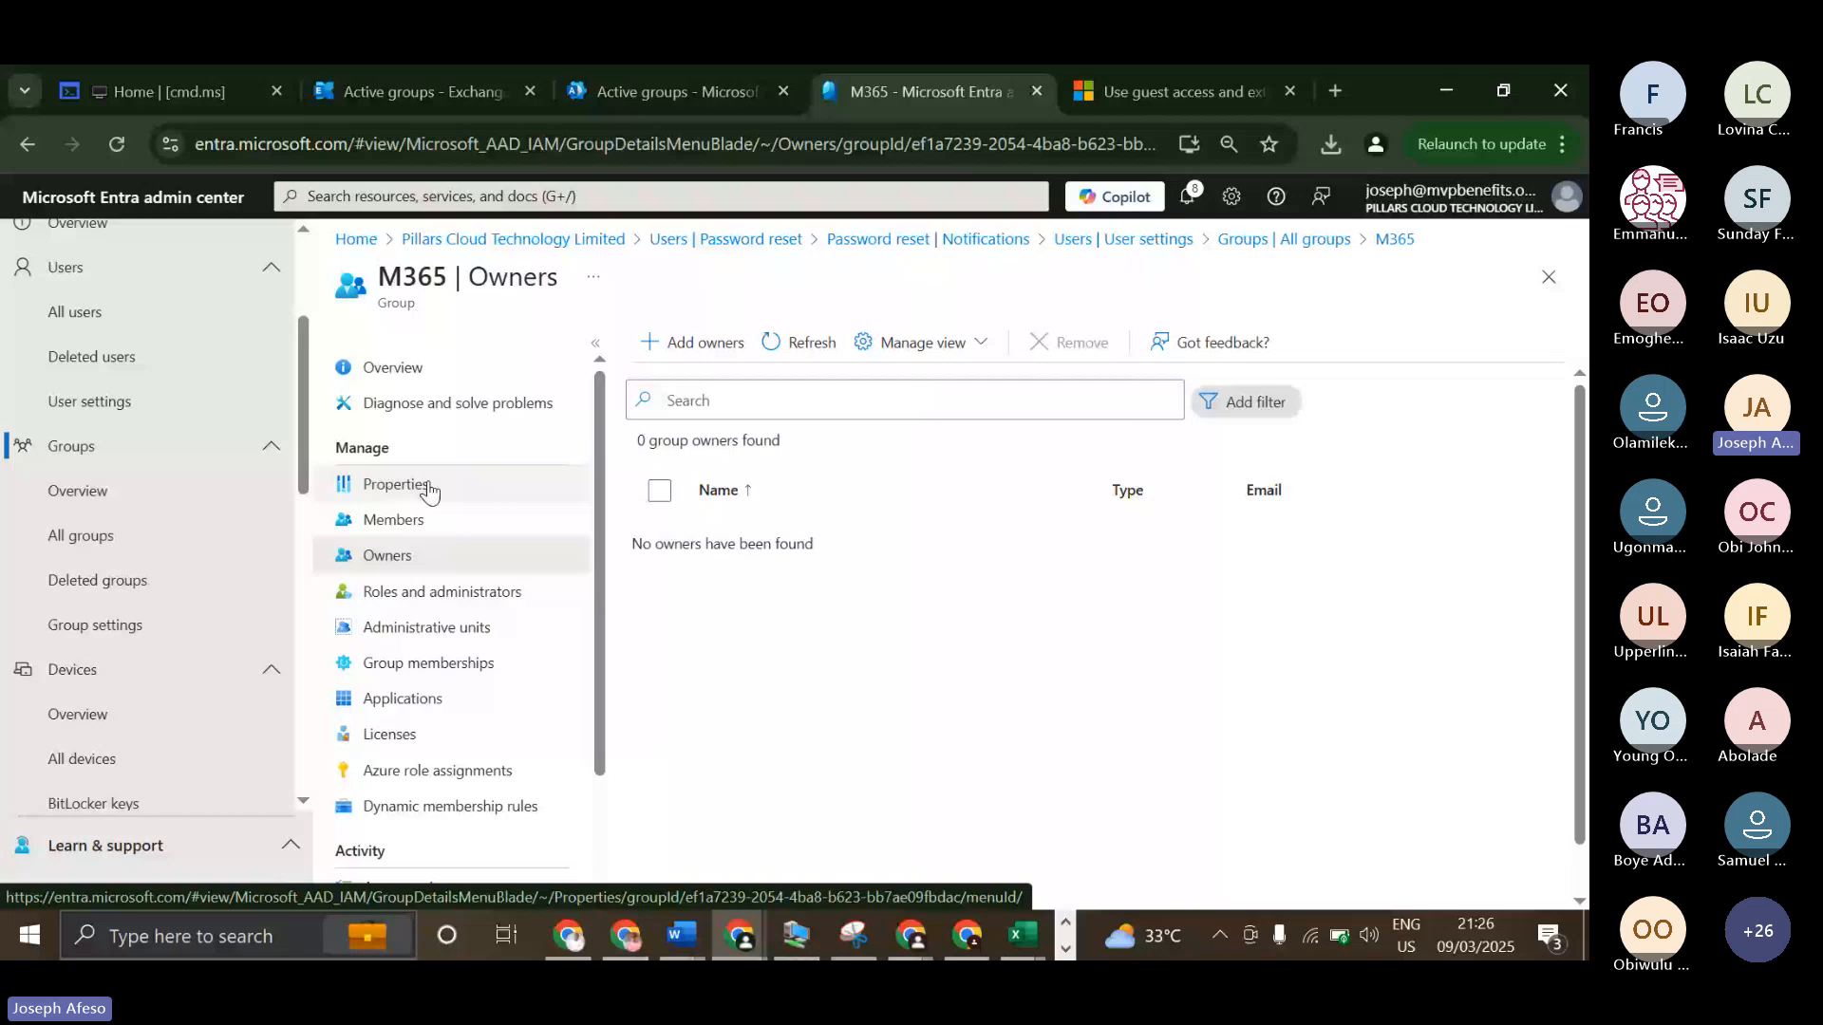
{"action": "left_click", "coordinate": [418, 521]}
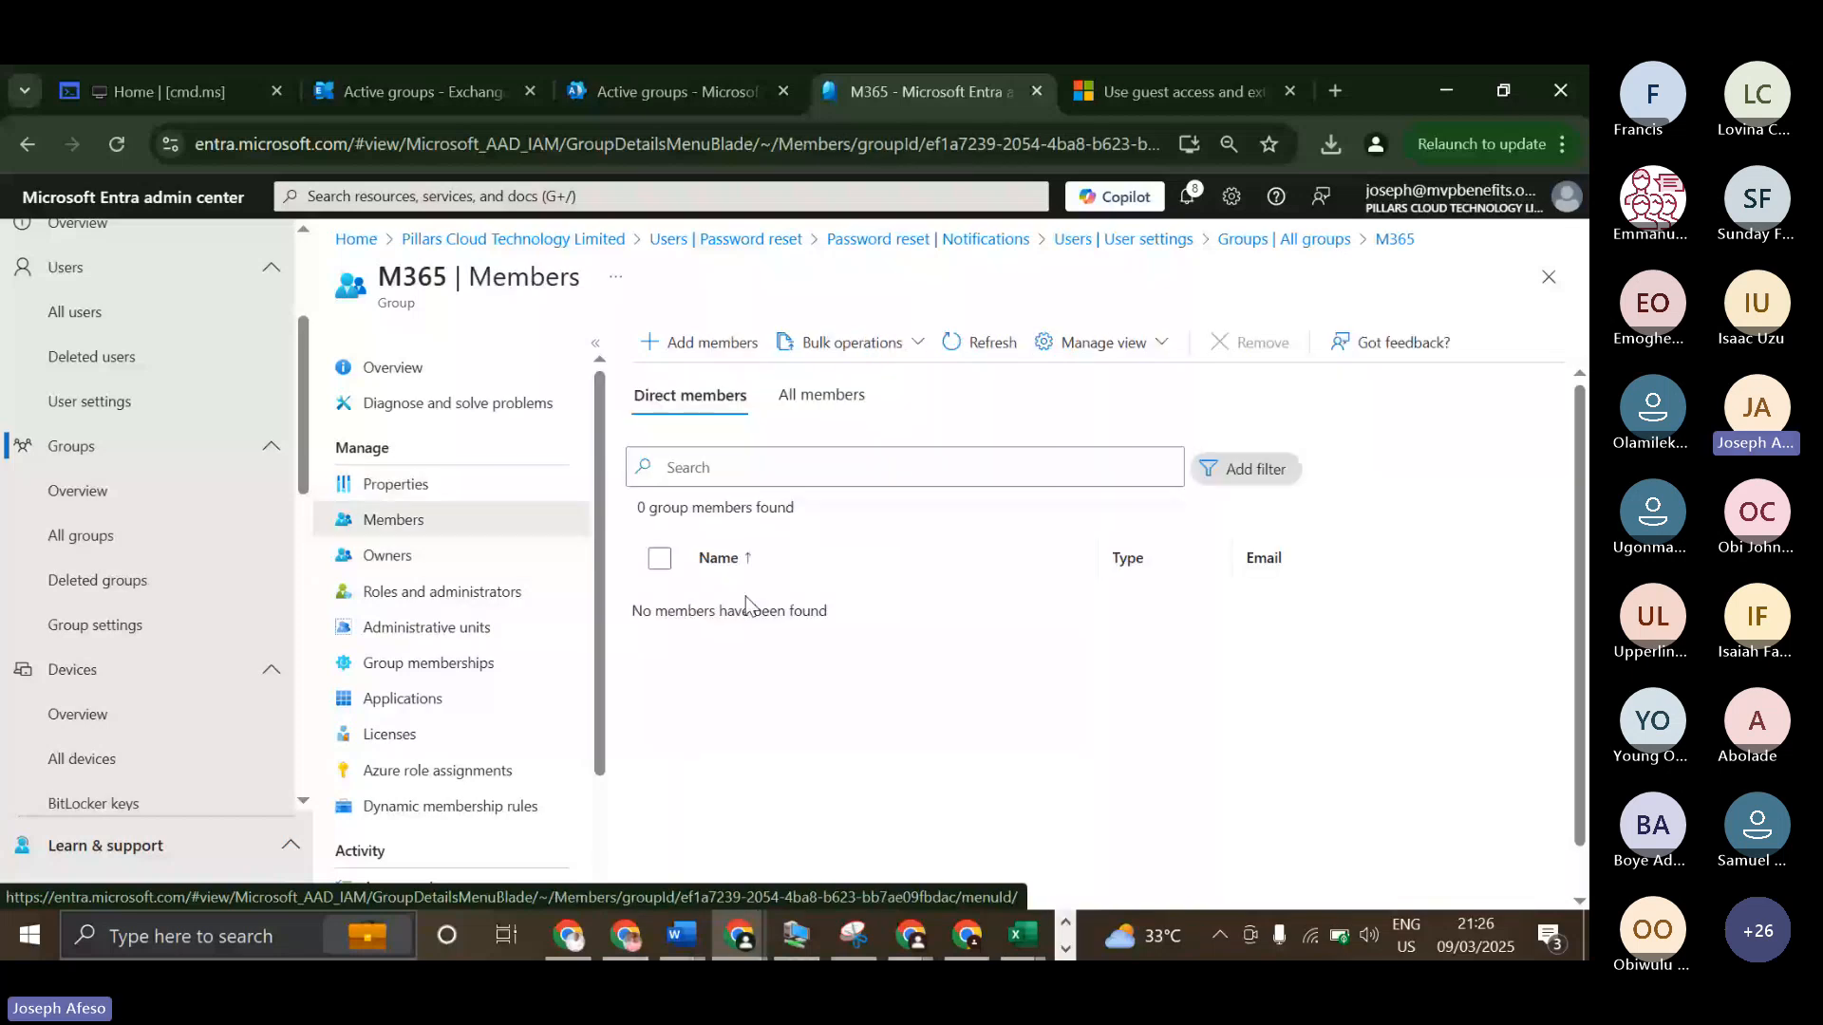
Search all groups for "m3" and check the M365 group's direct members again.
{"action": "left_click", "coordinate": [81, 536]}
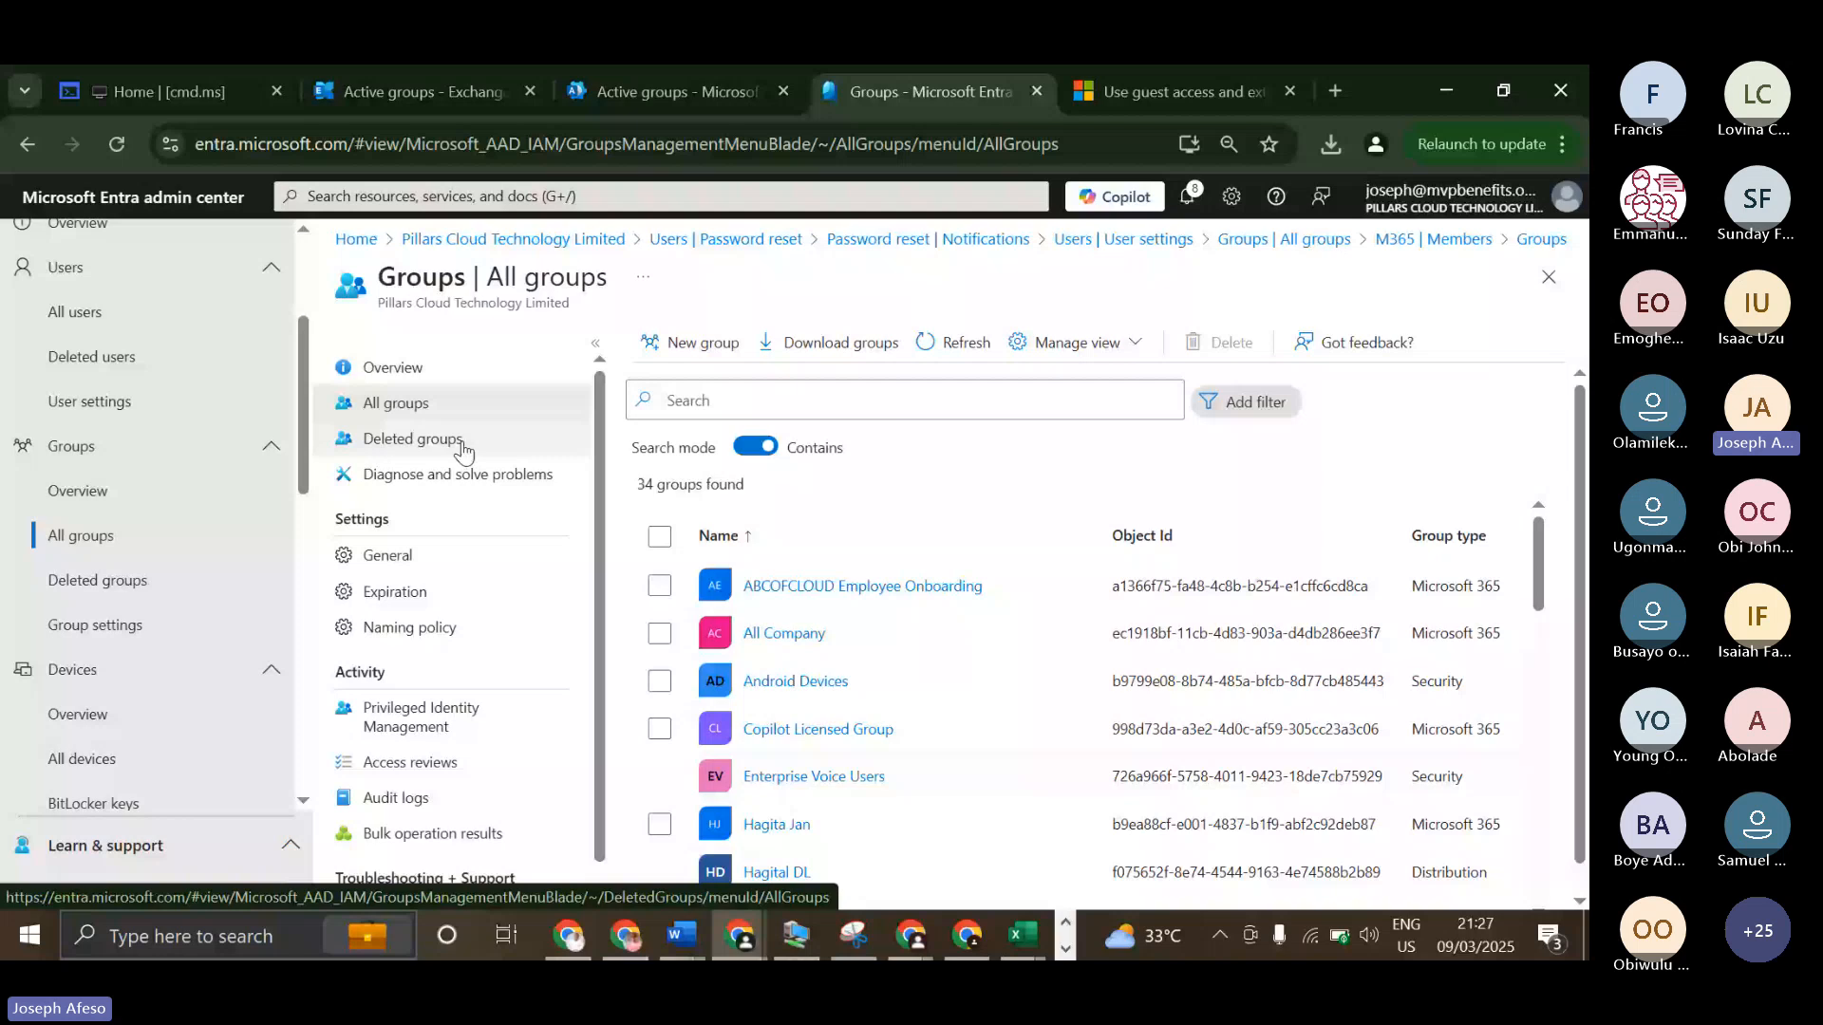
{"action": "left_click", "coordinate": [773, 408]}
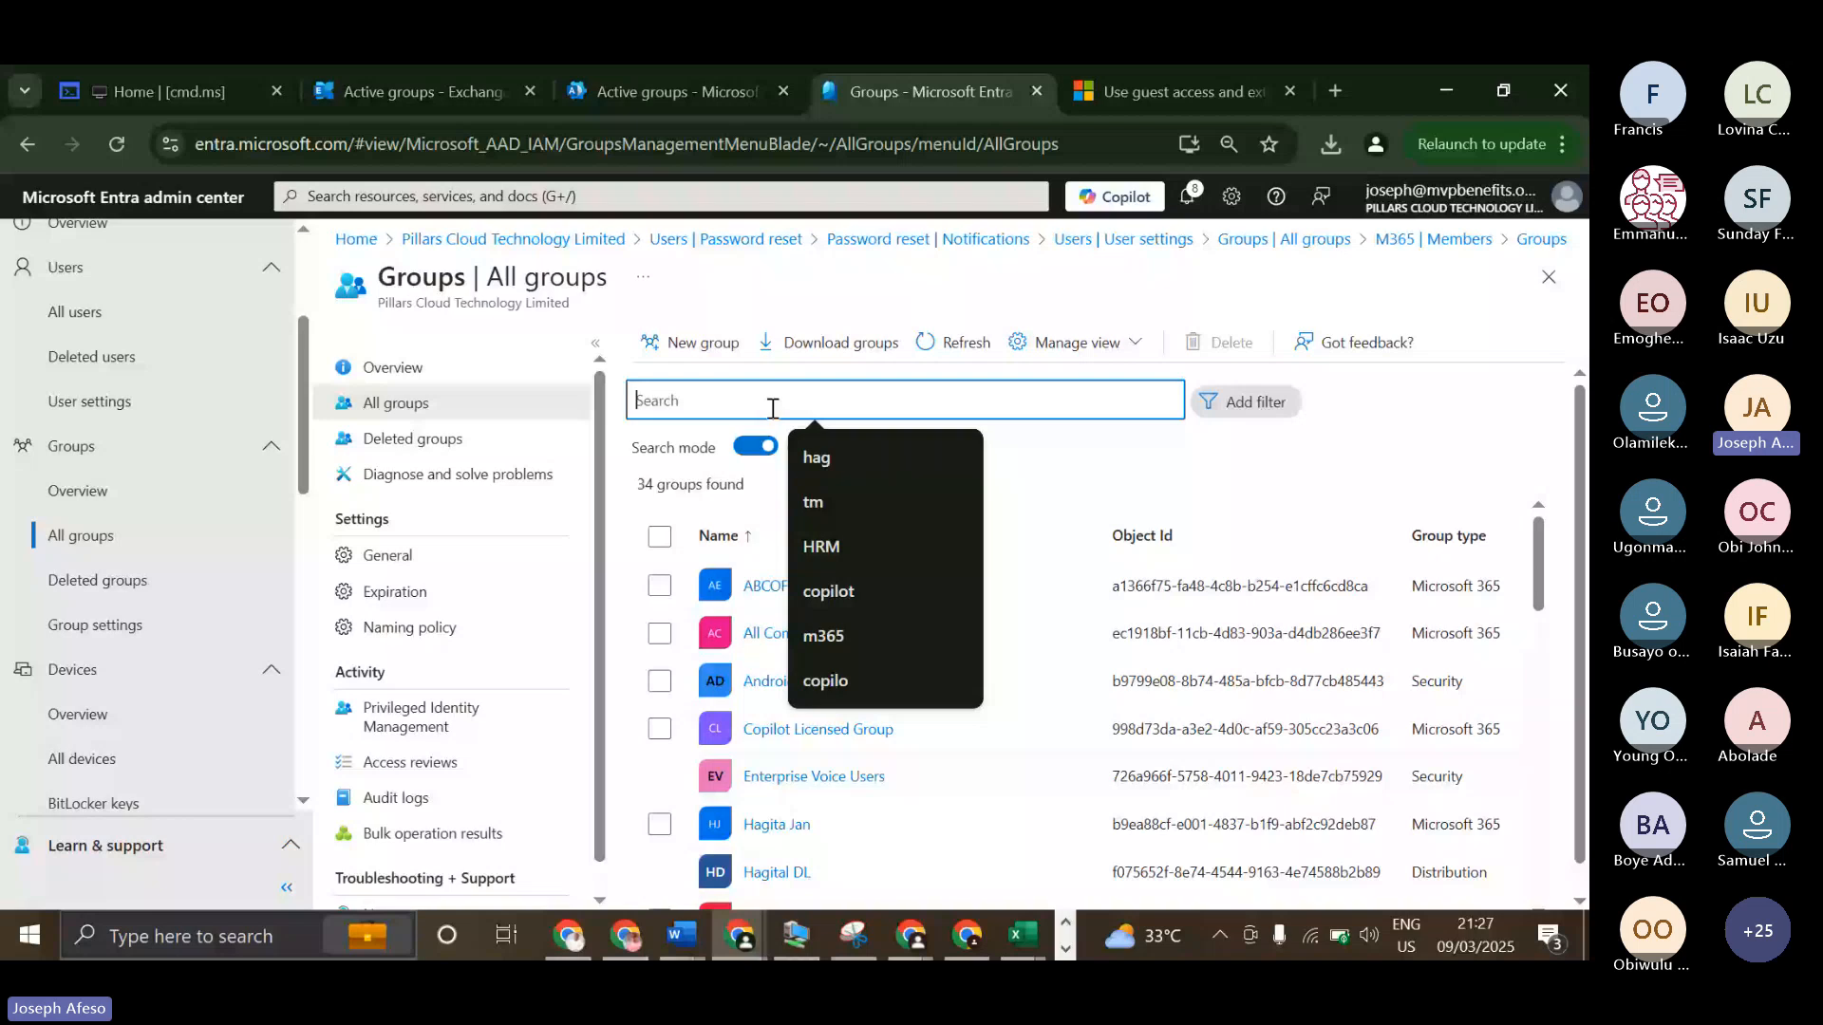
{"action": "left_click", "coordinate": [763, 588]}
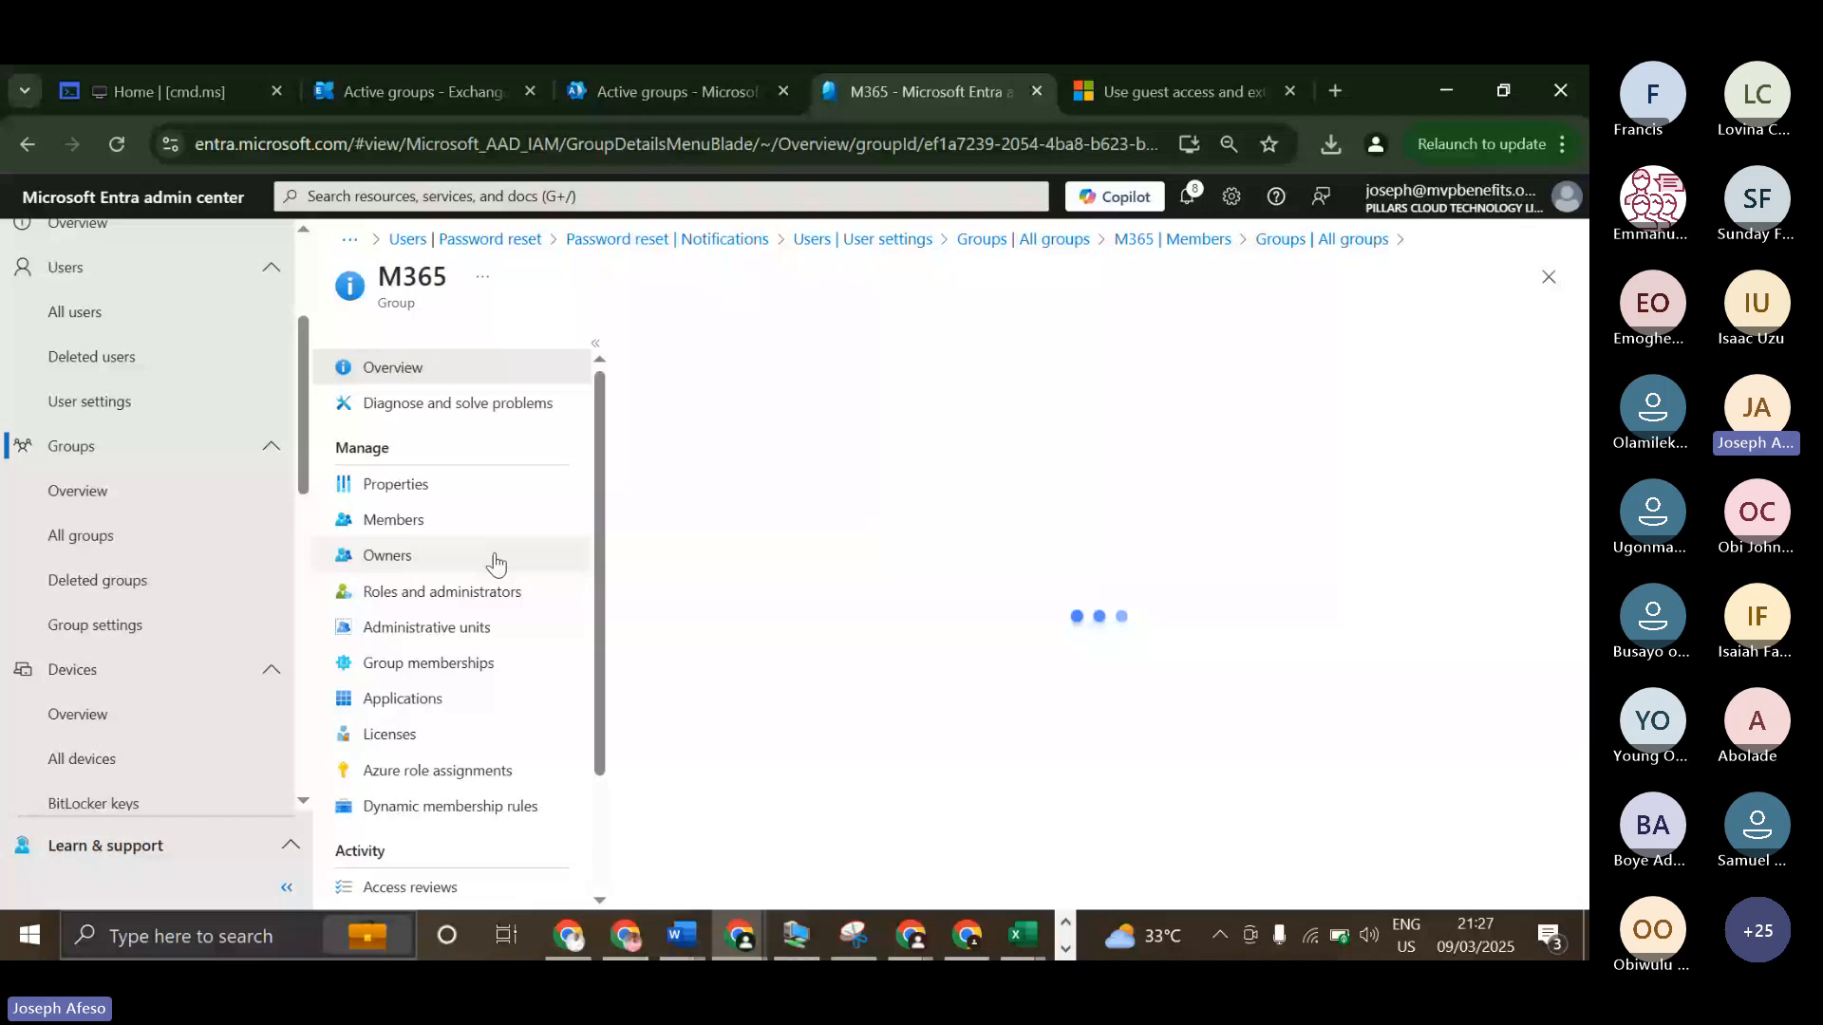
{"action": "left_click", "coordinate": [411, 529]}
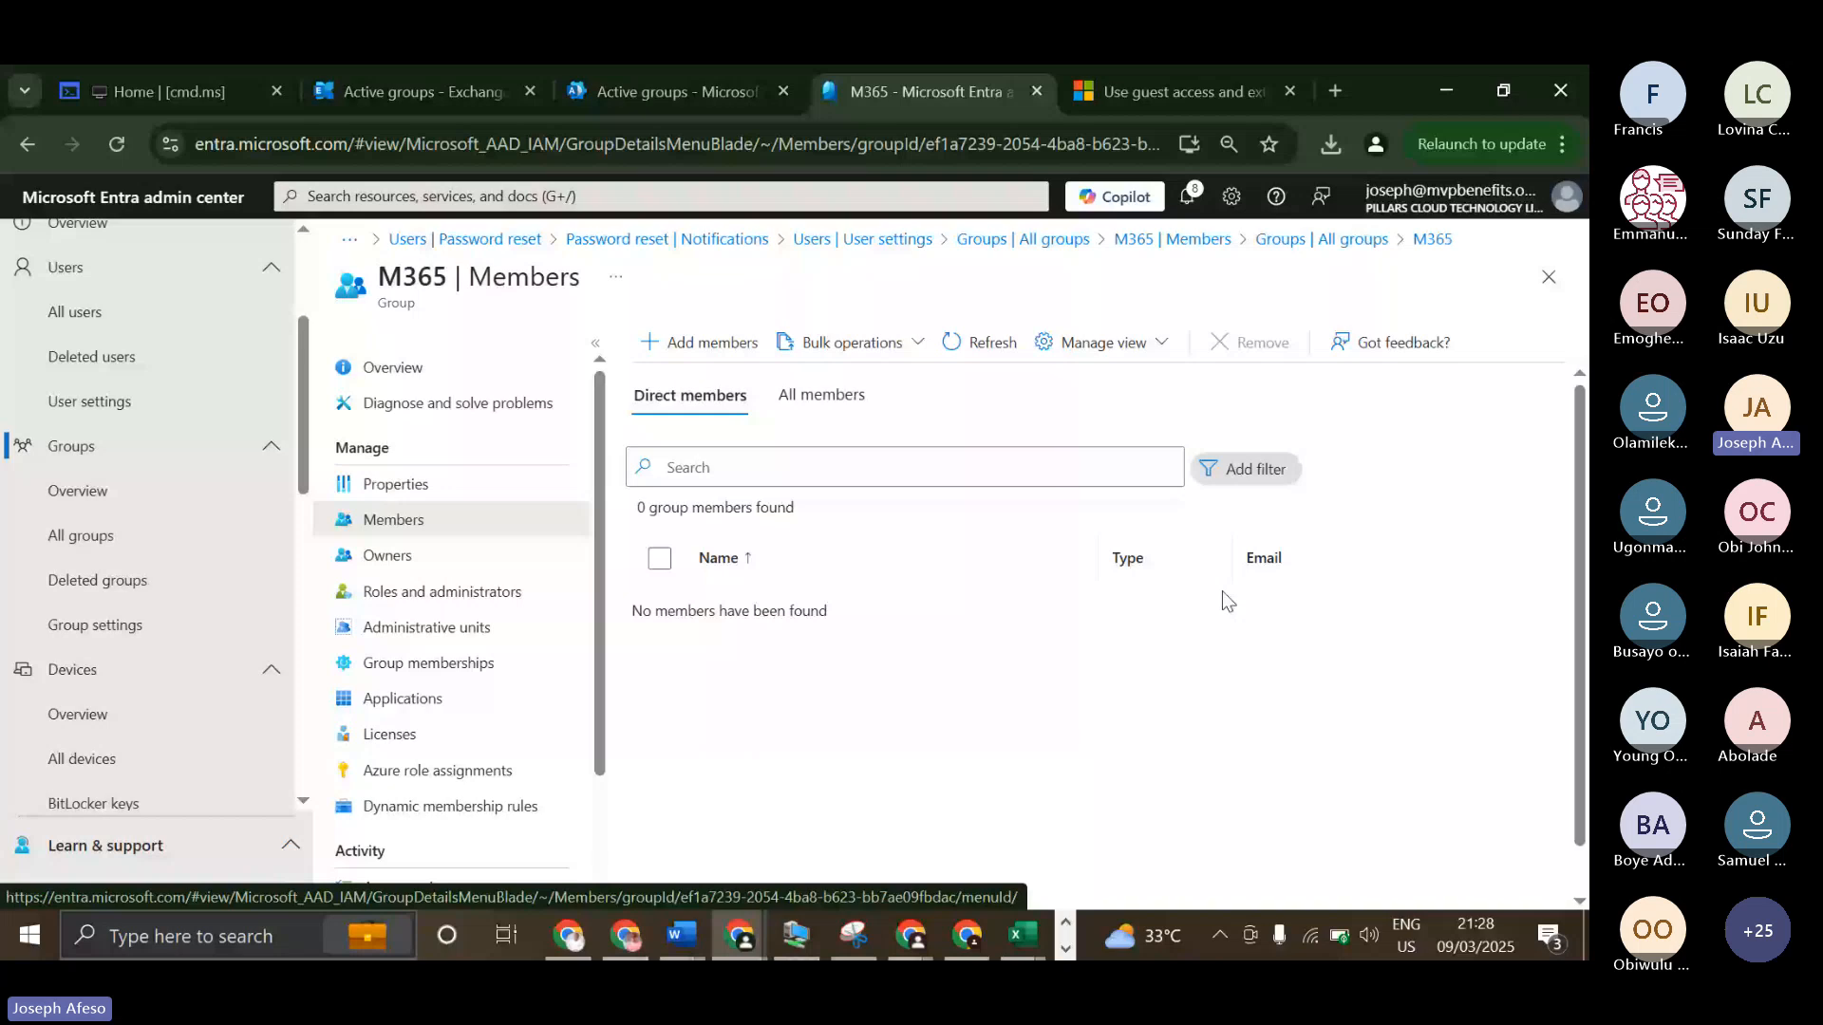
Delete the M365 security group and the Project M365-Public group, confirming the deletion.
{"action": "left_click", "coordinate": [659, 586]}
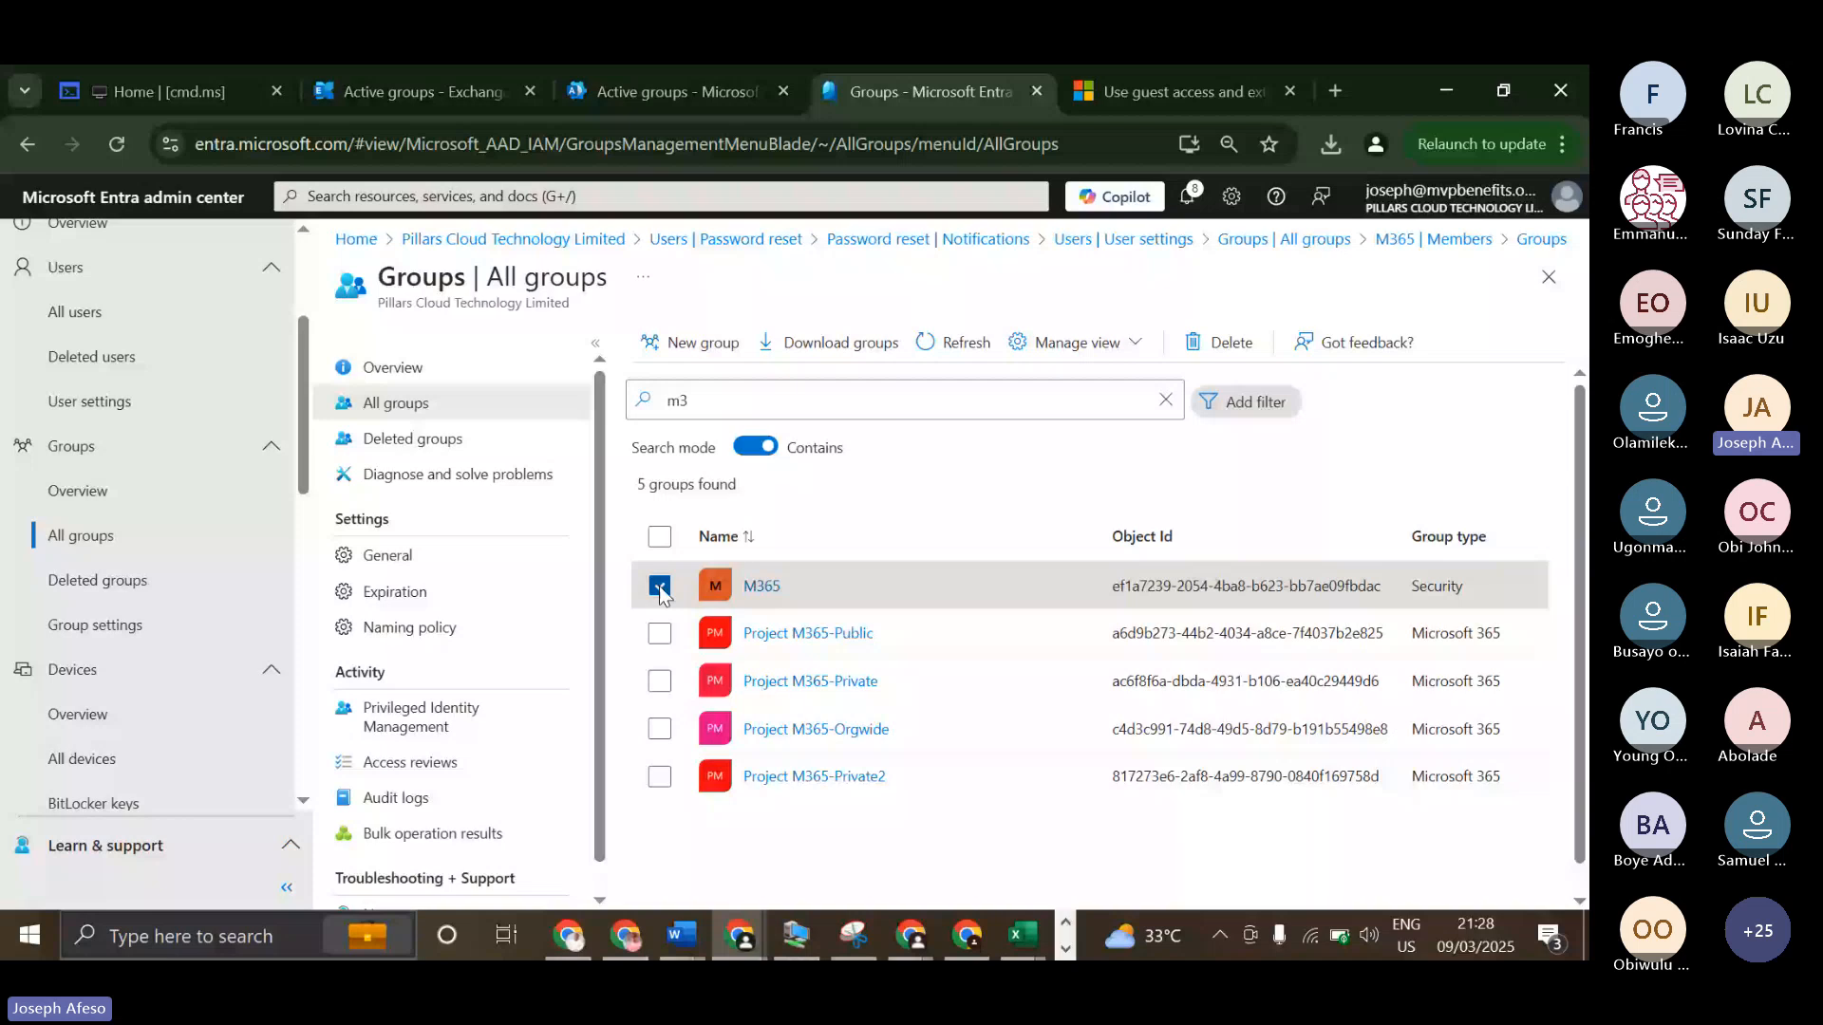
{"action": "left_click", "coordinate": [661, 633]}
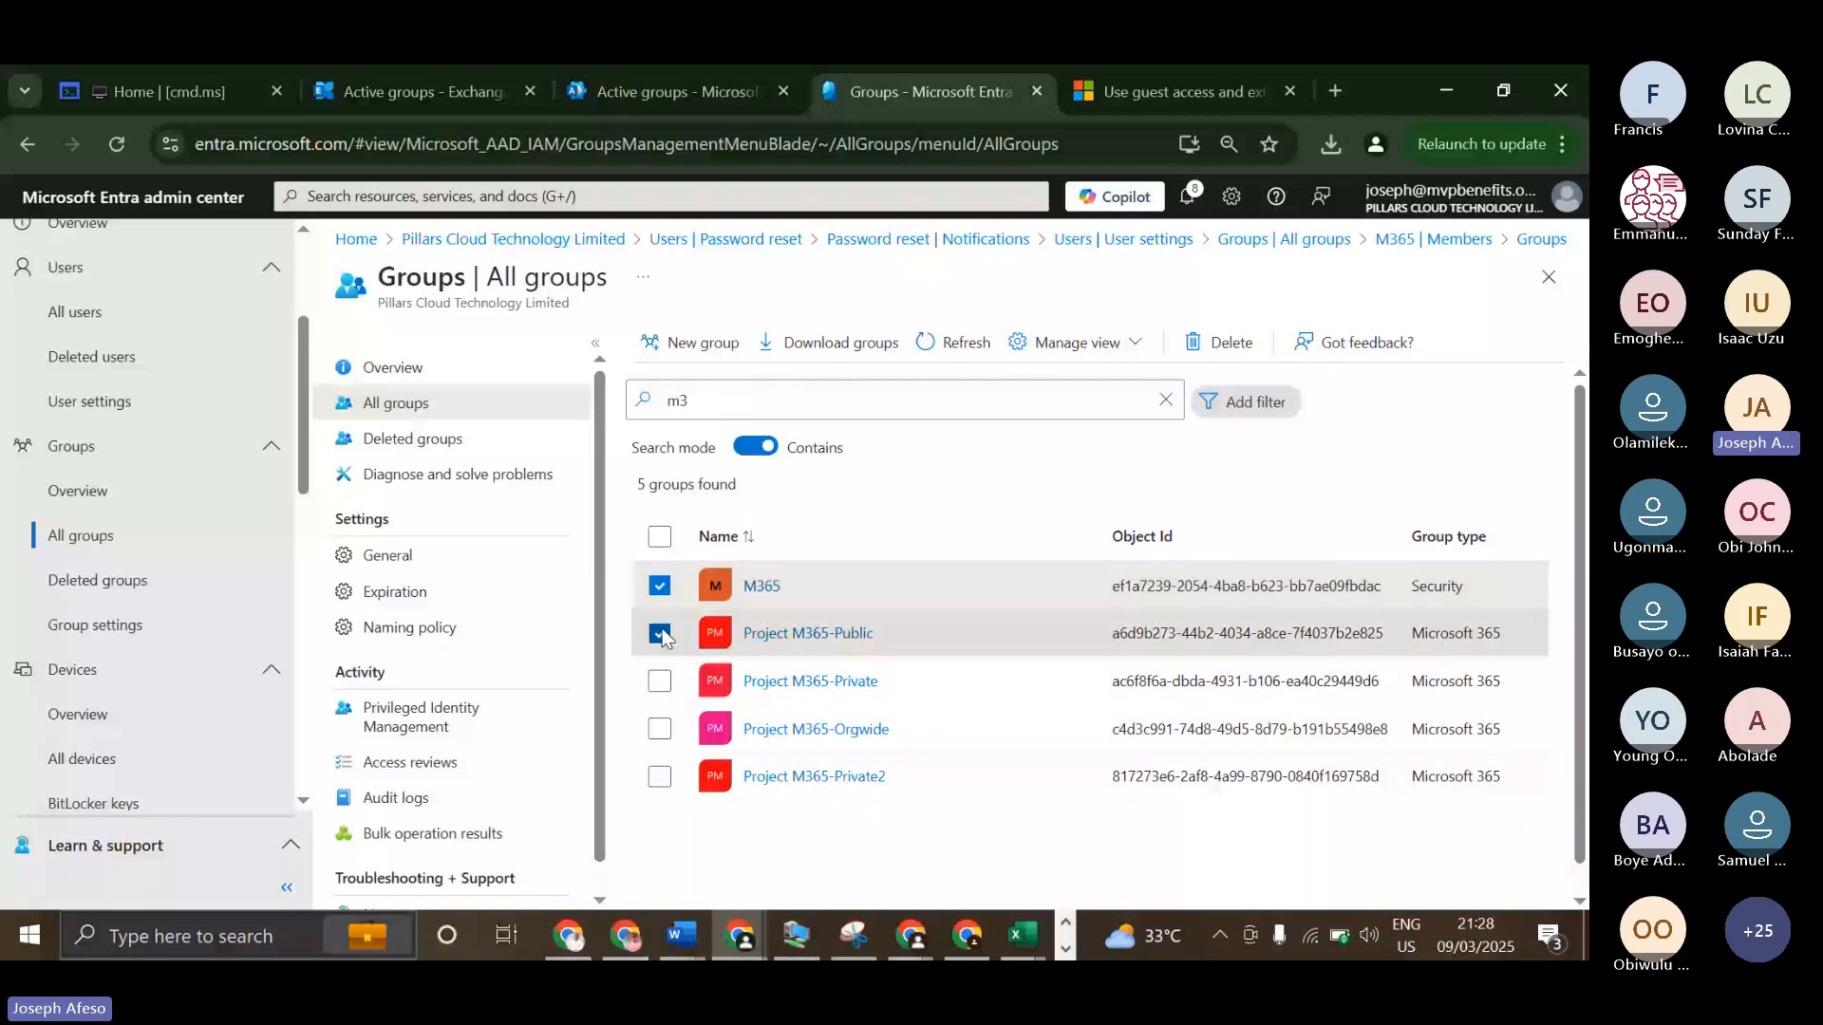
{"action": "left_click", "coordinate": [1220, 341]}
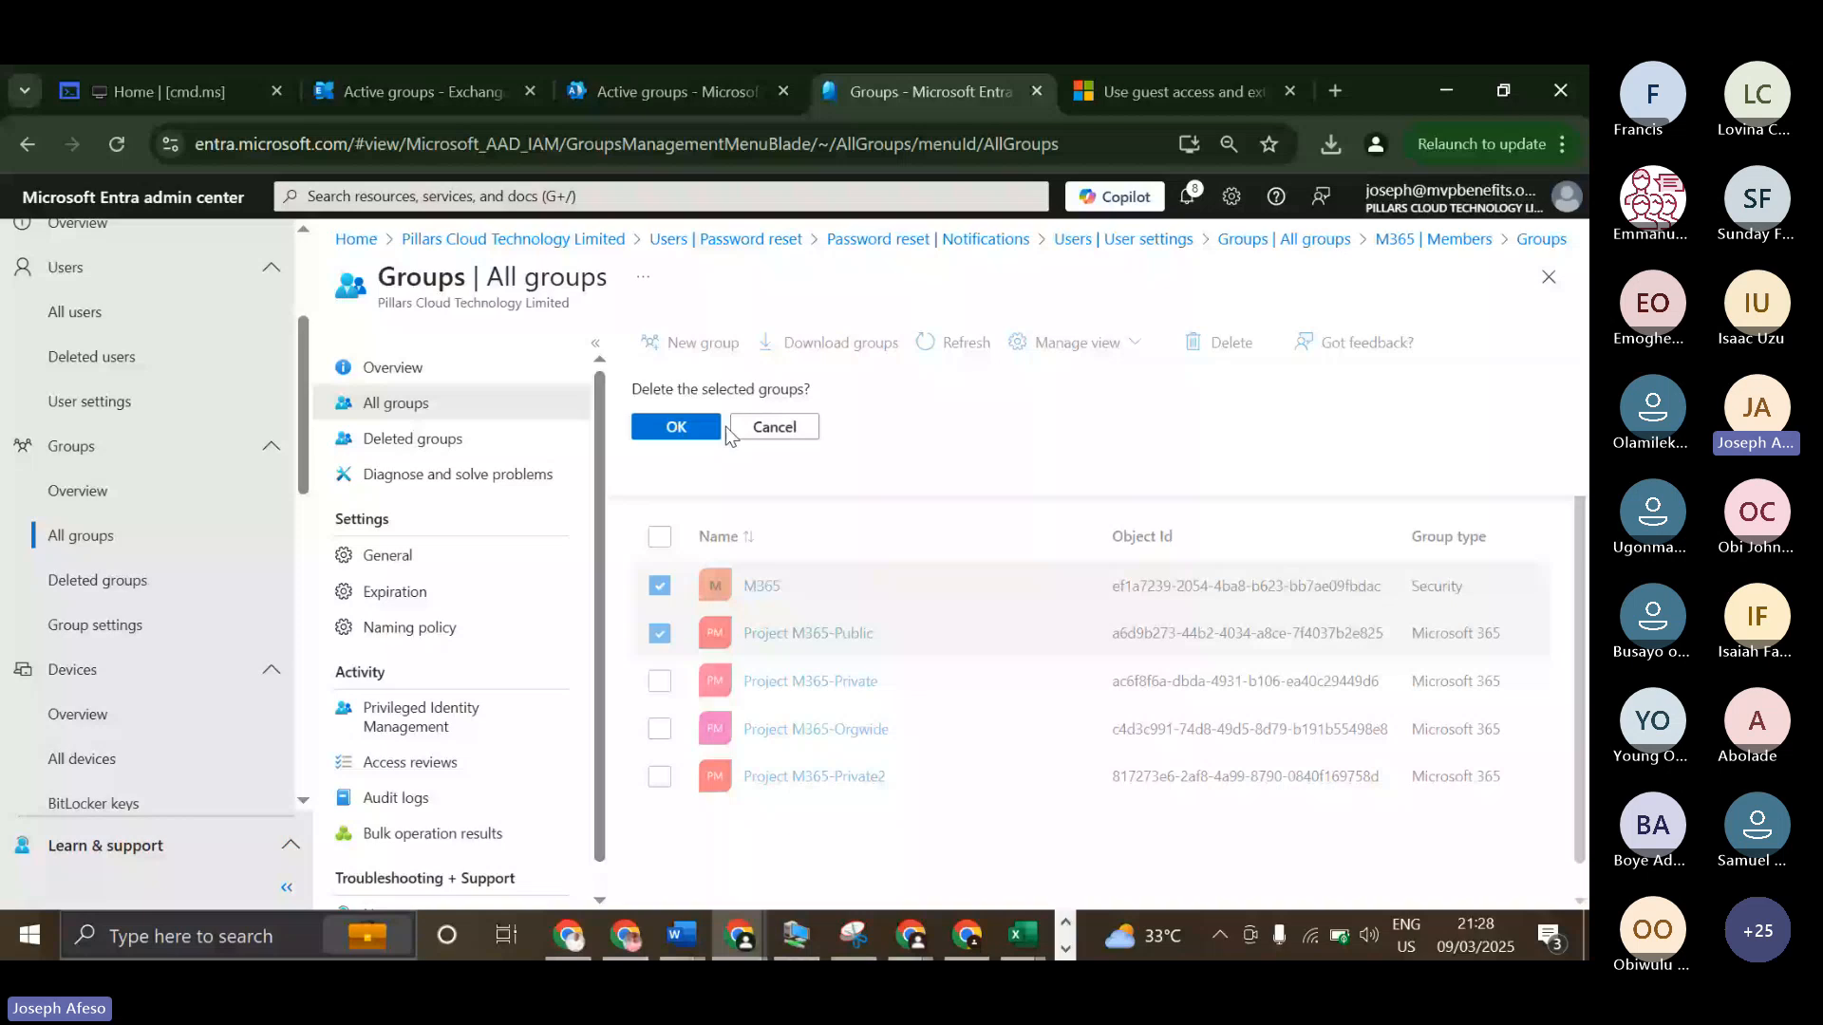
{"action": "left_click", "coordinate": [719, 427]}
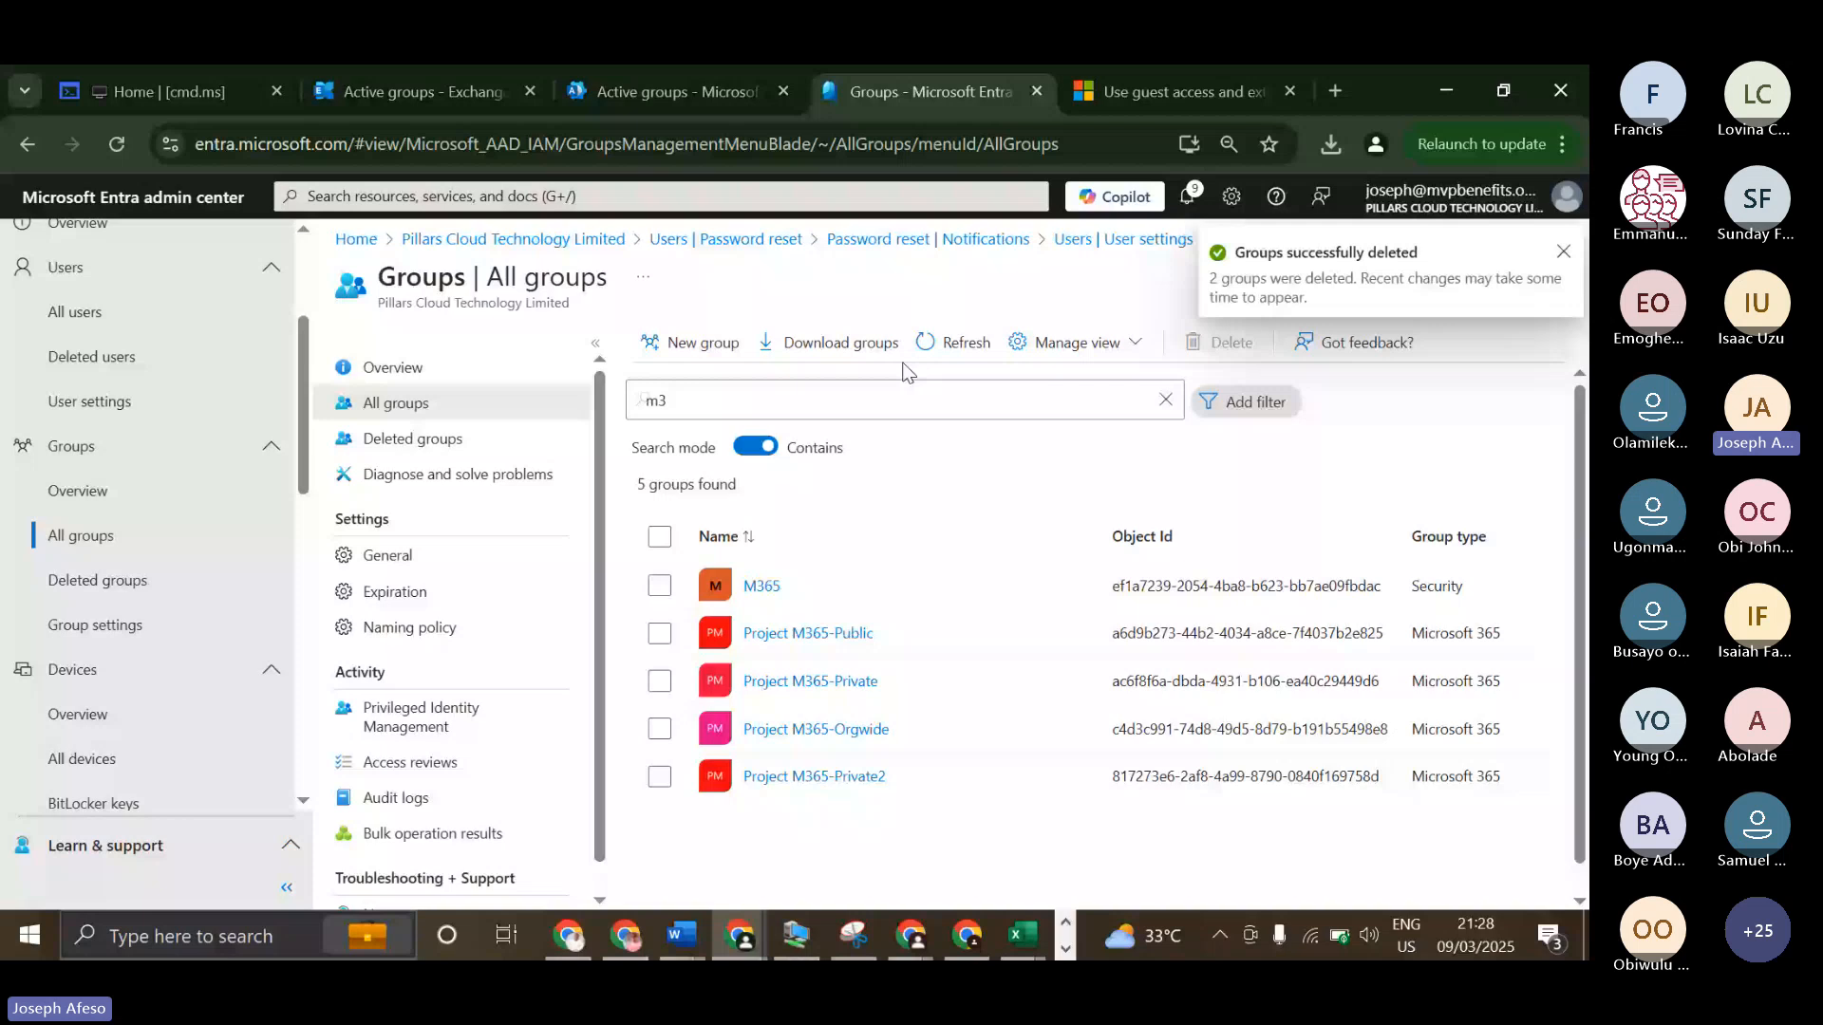
Examine the deleted groups and their permanent deletion dates, refreshing the list.
{"action": "left_click", "coordinate": [413, 440]}
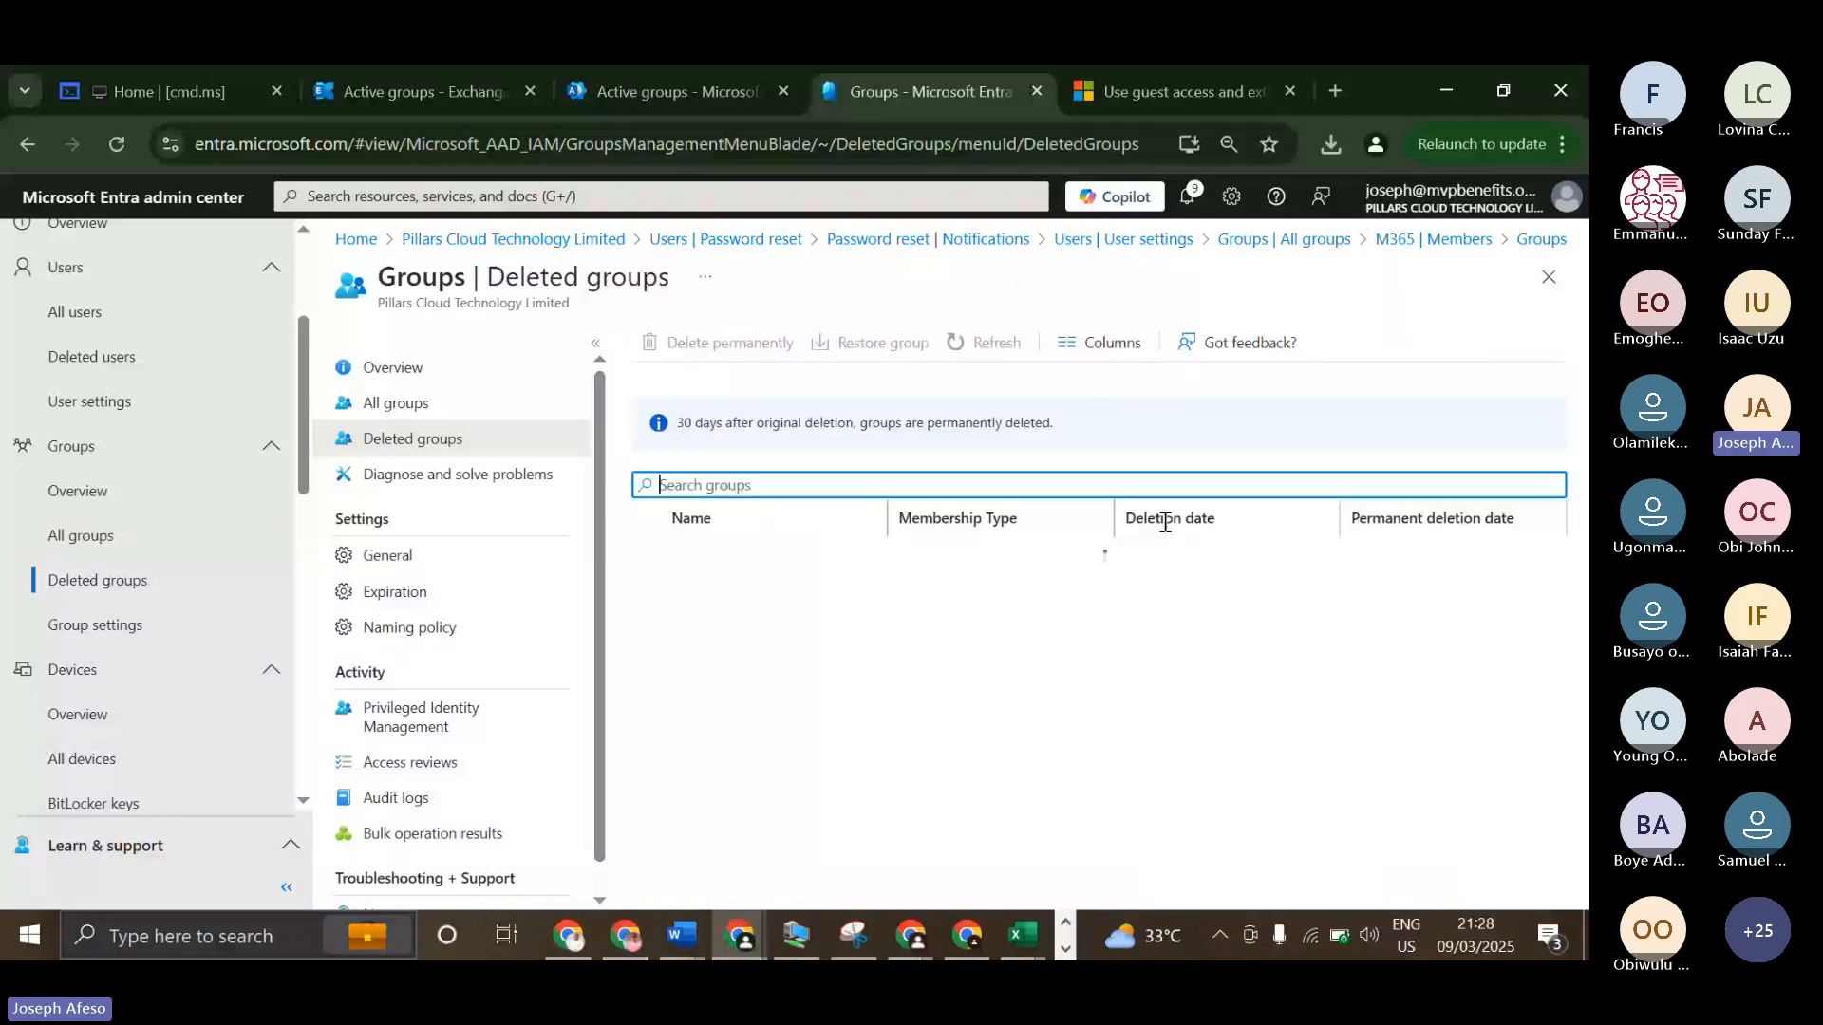
{"action": "left_click", "coordinate": [1010, 343]}
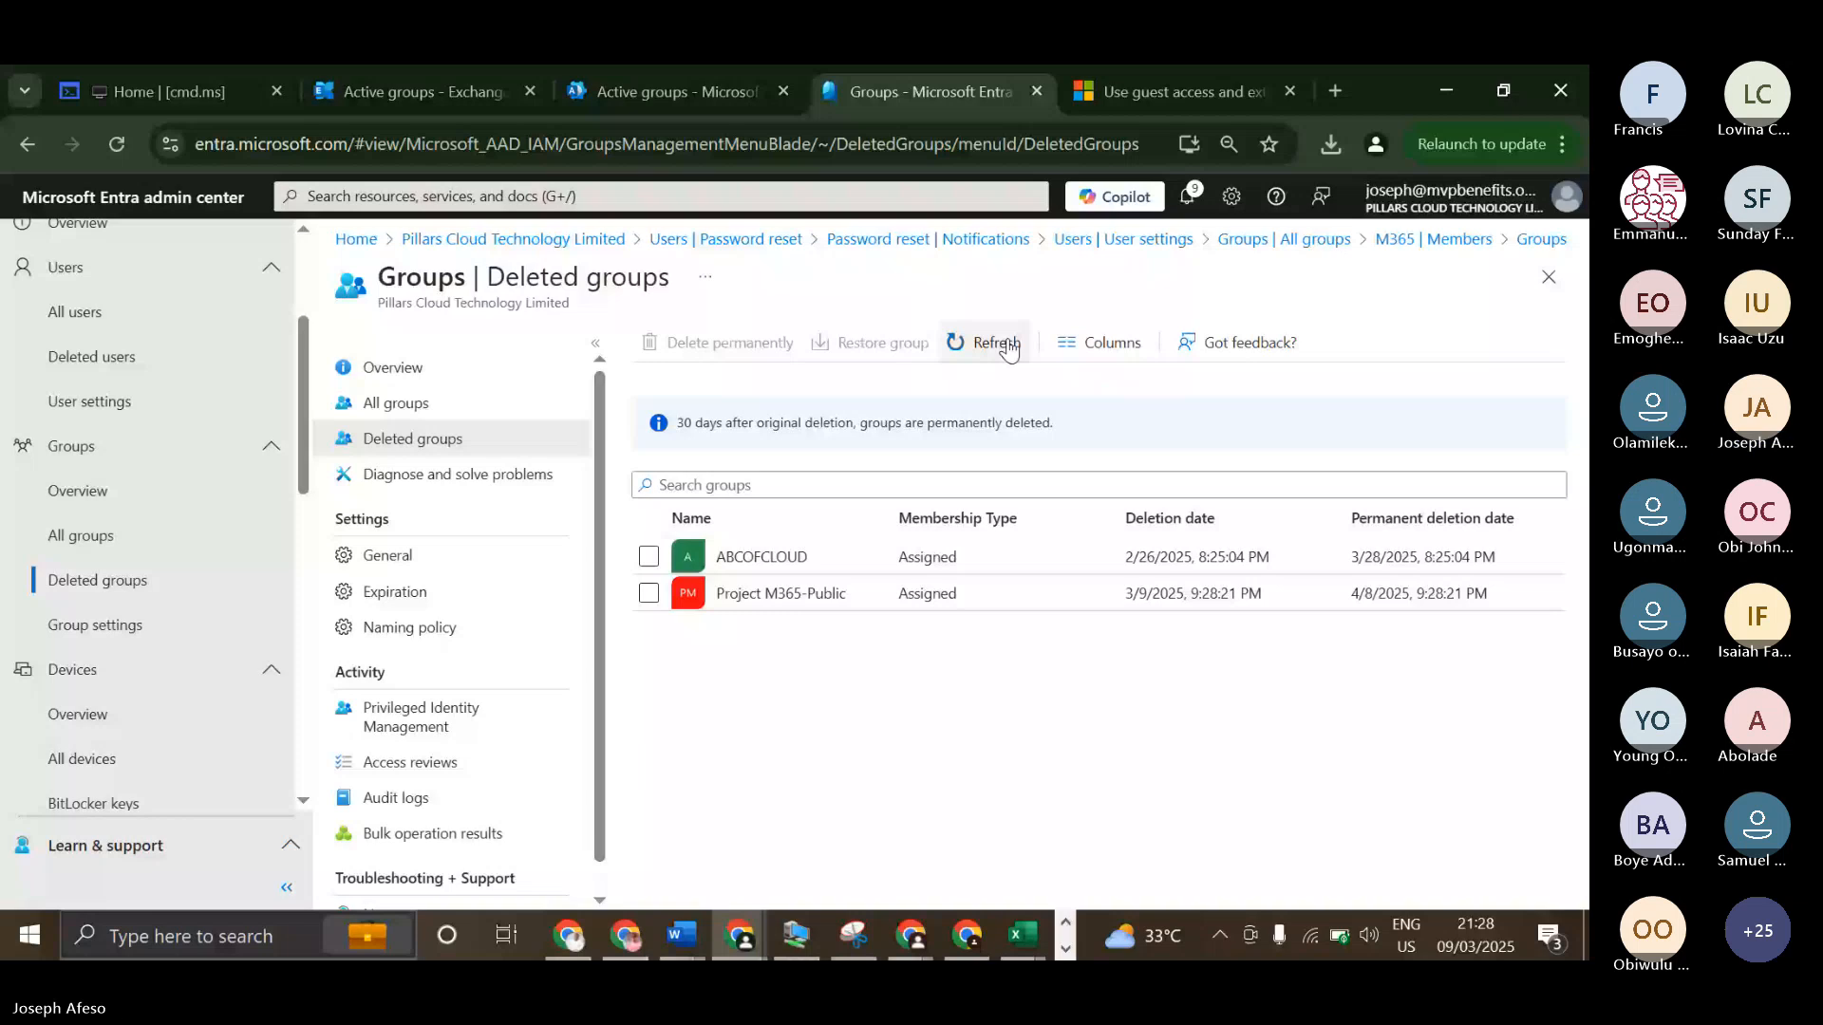
{"action": "left_click", "coordinate": [1010, 347]}
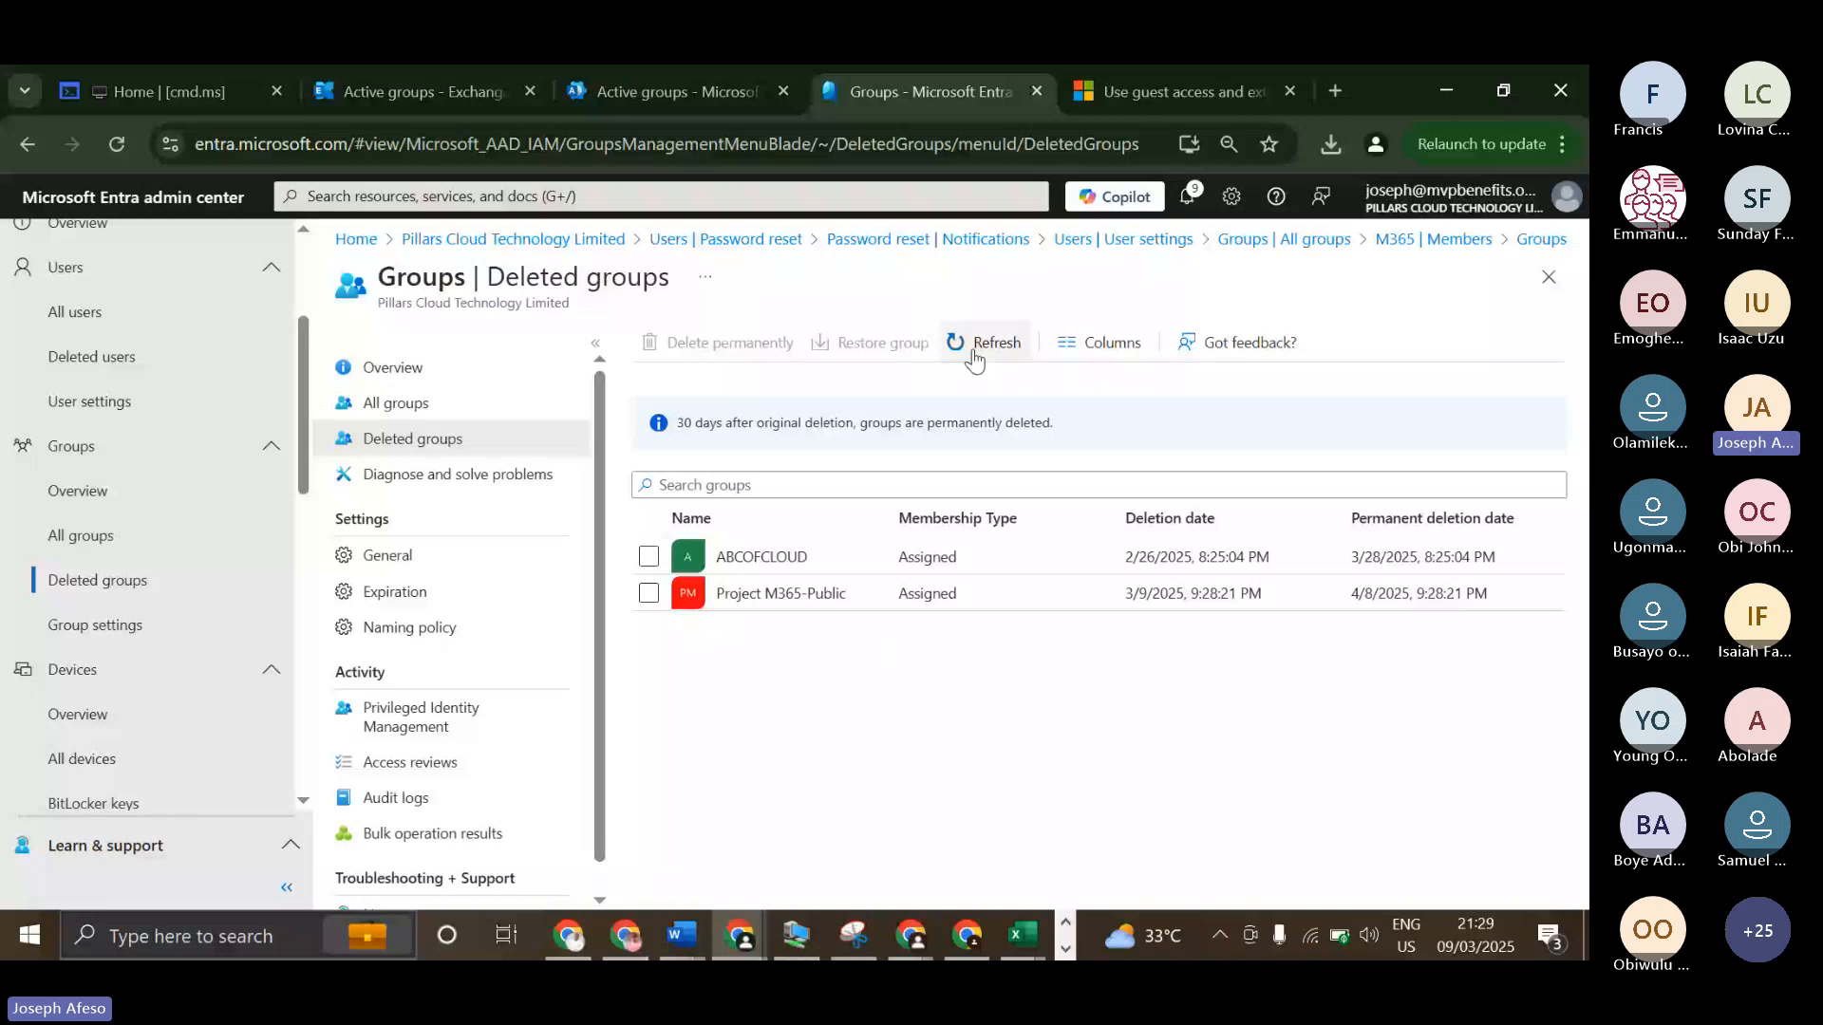
Select Copilot Licensed Group and the No Upload GRP security group in all groups and delete both.
{"action": "left_click", "coordinate": [396, 403]}
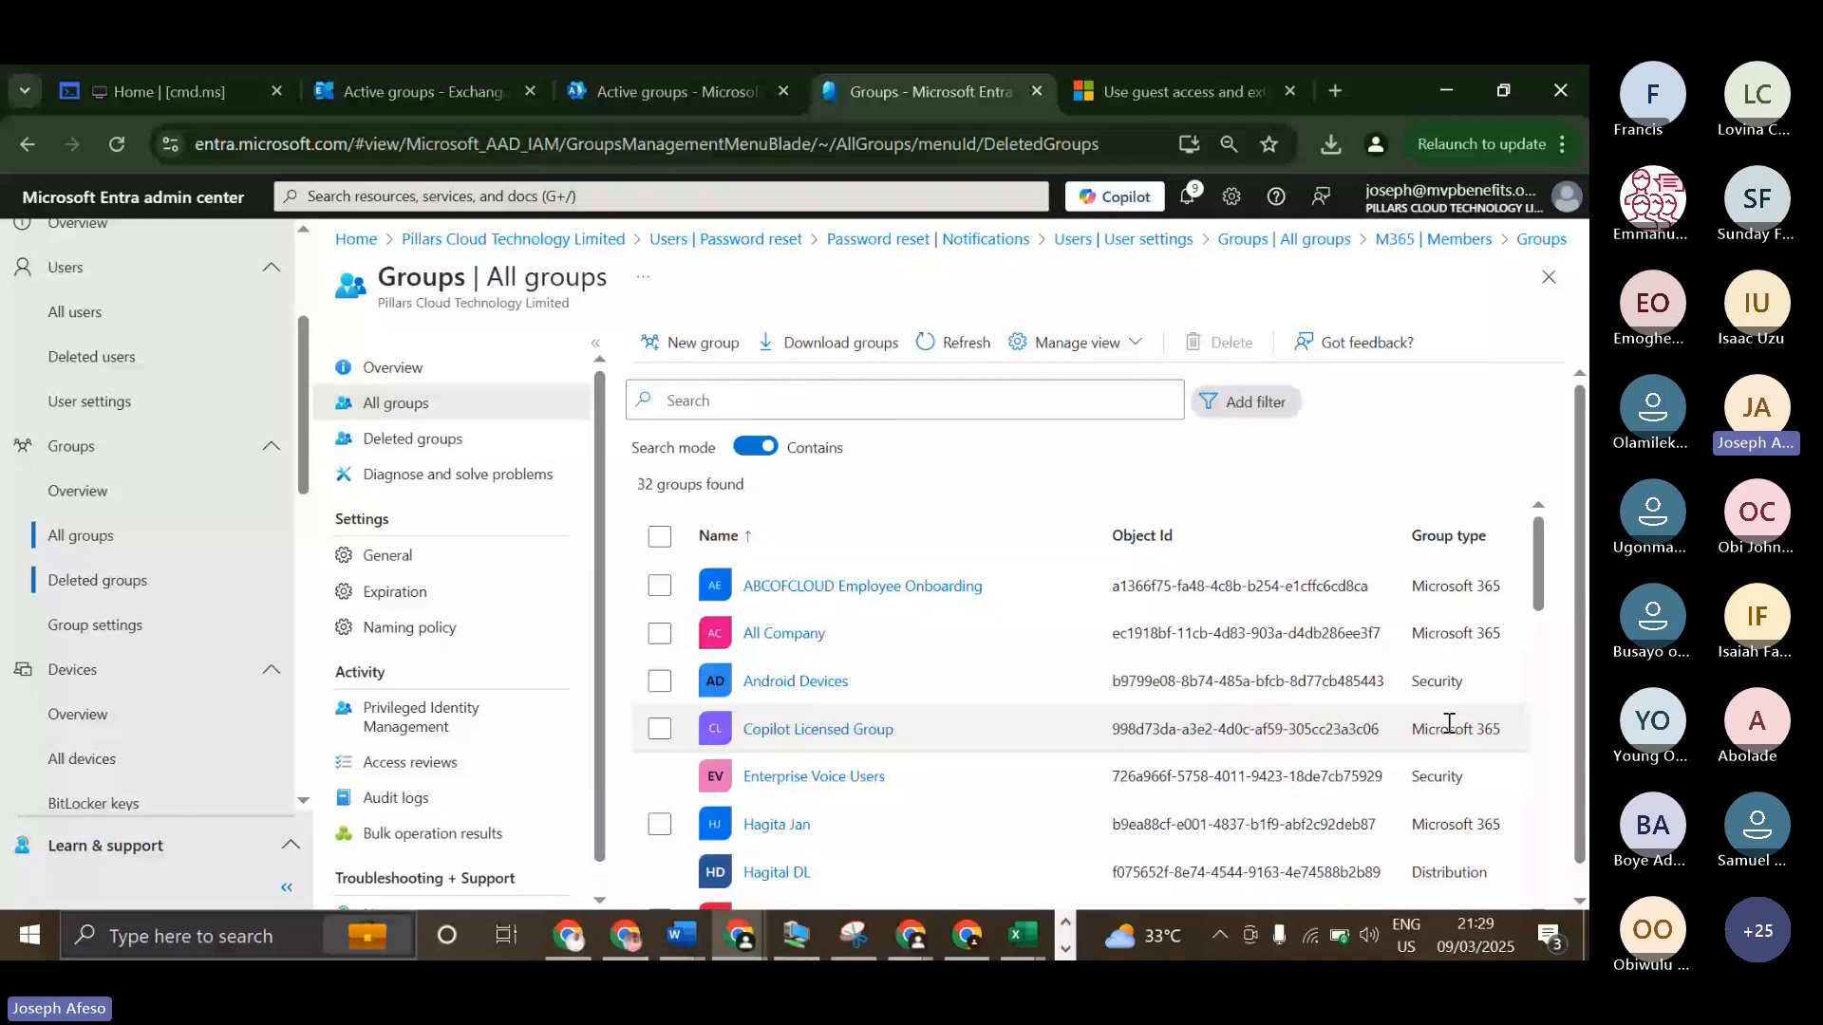
{"action": "left_click", "coordinate": [660, 727]}
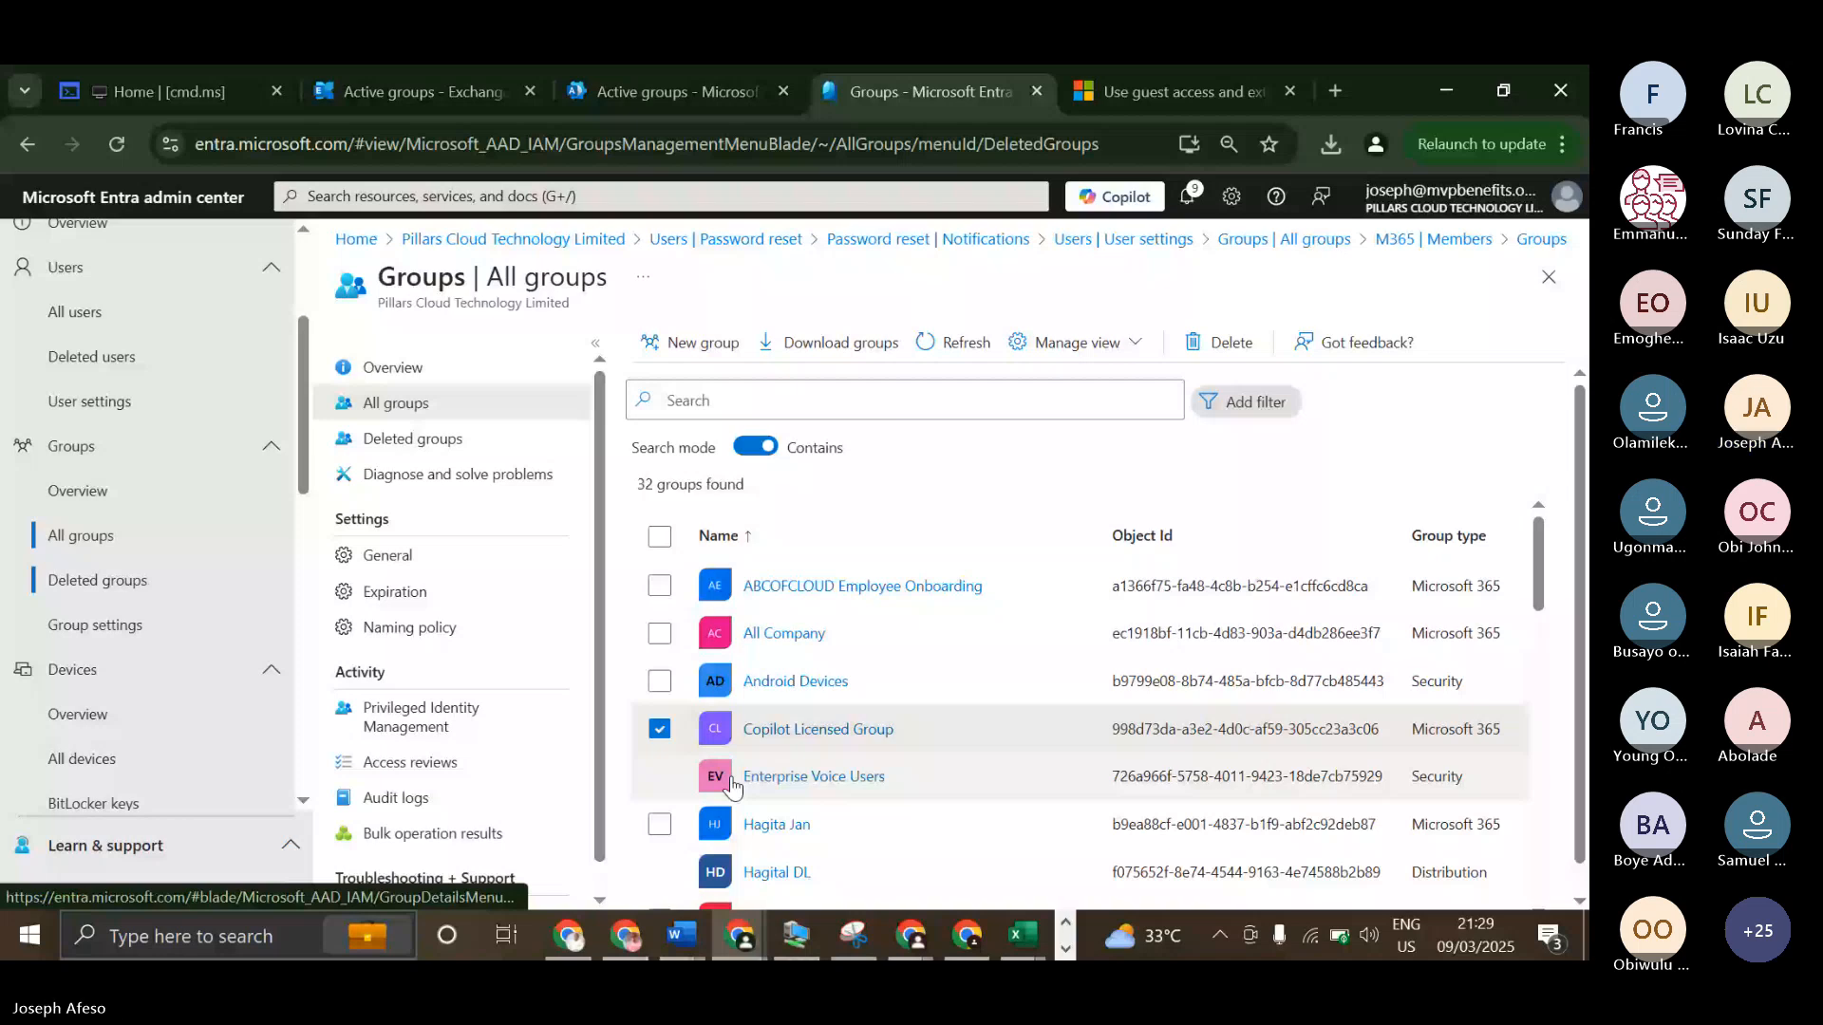
{"action": "scroll", "coordinate": [717, 774], "scroll_direction": "down", "scroll_amount": 1}
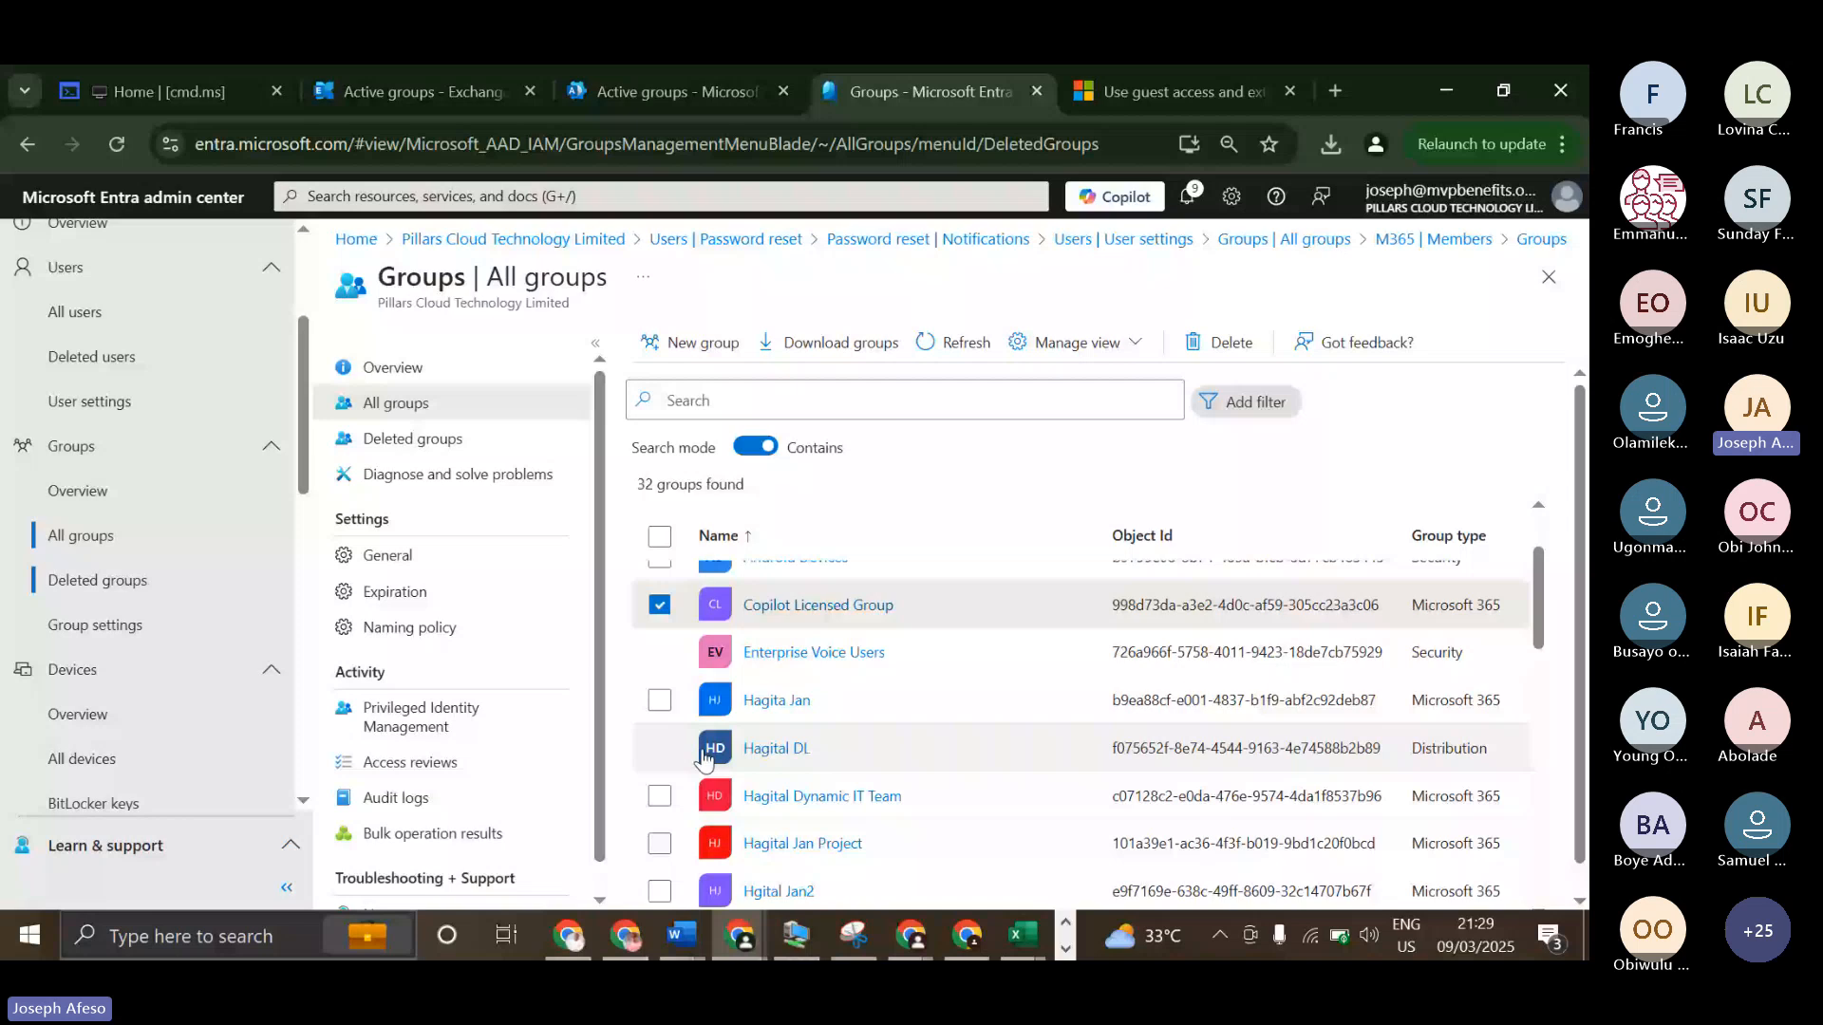
{"action": "scroll", "coordinate": [702, 756], "scroll_direction": "down", "scroll_amount": 2}
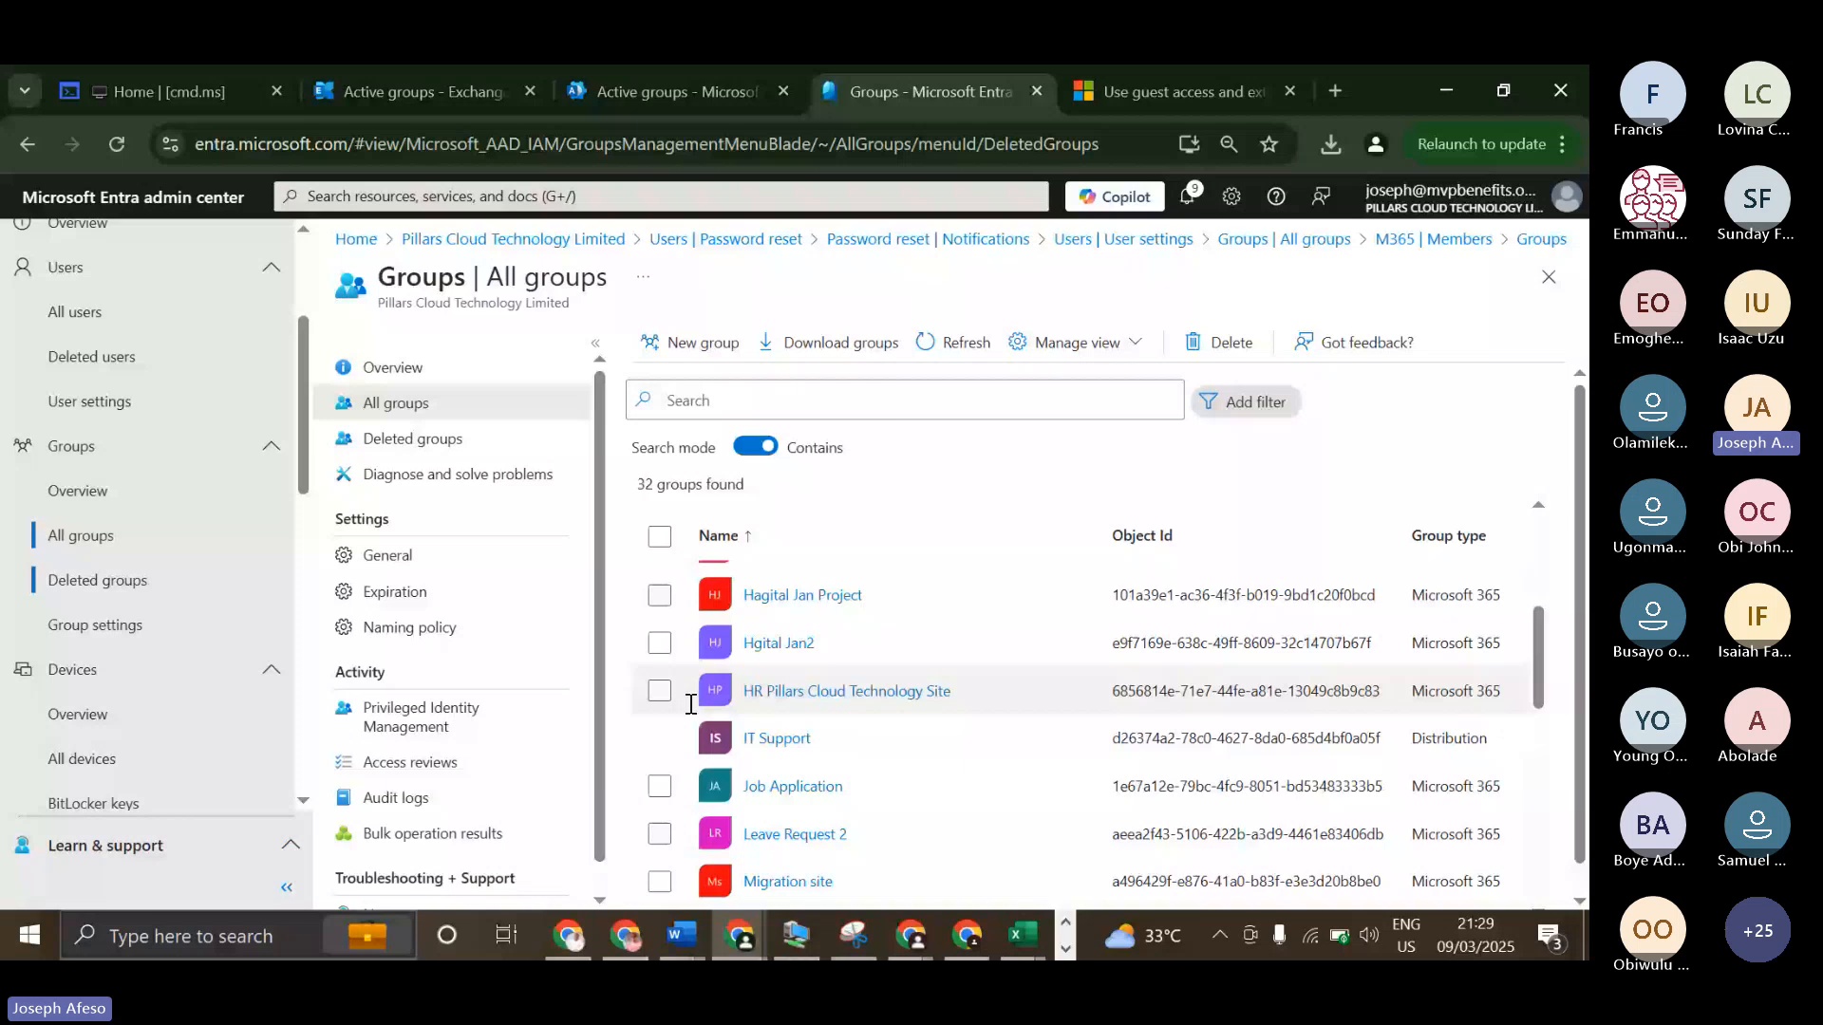
{"action": "scroll", "coordinate": [691, 704], "scroll_direction": "down", "scroll_amount": 1}
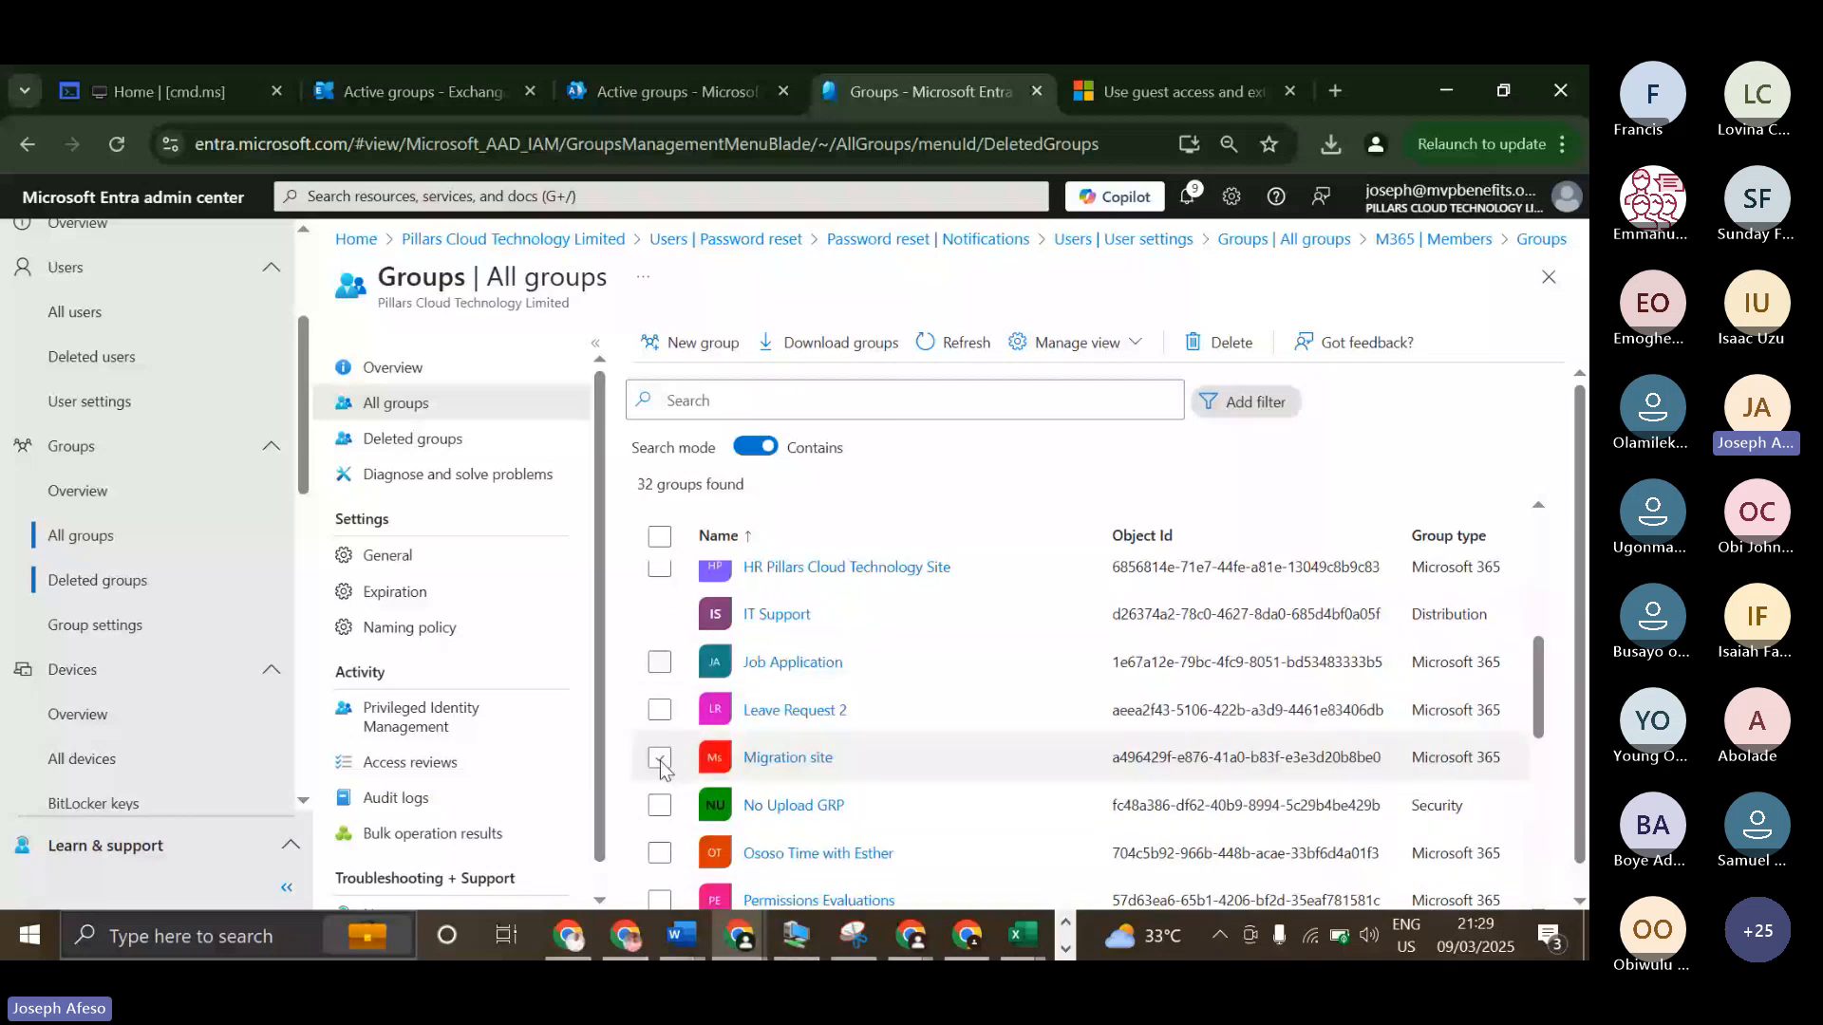
{"action": "left_click", "coordinate": [660, 805]}
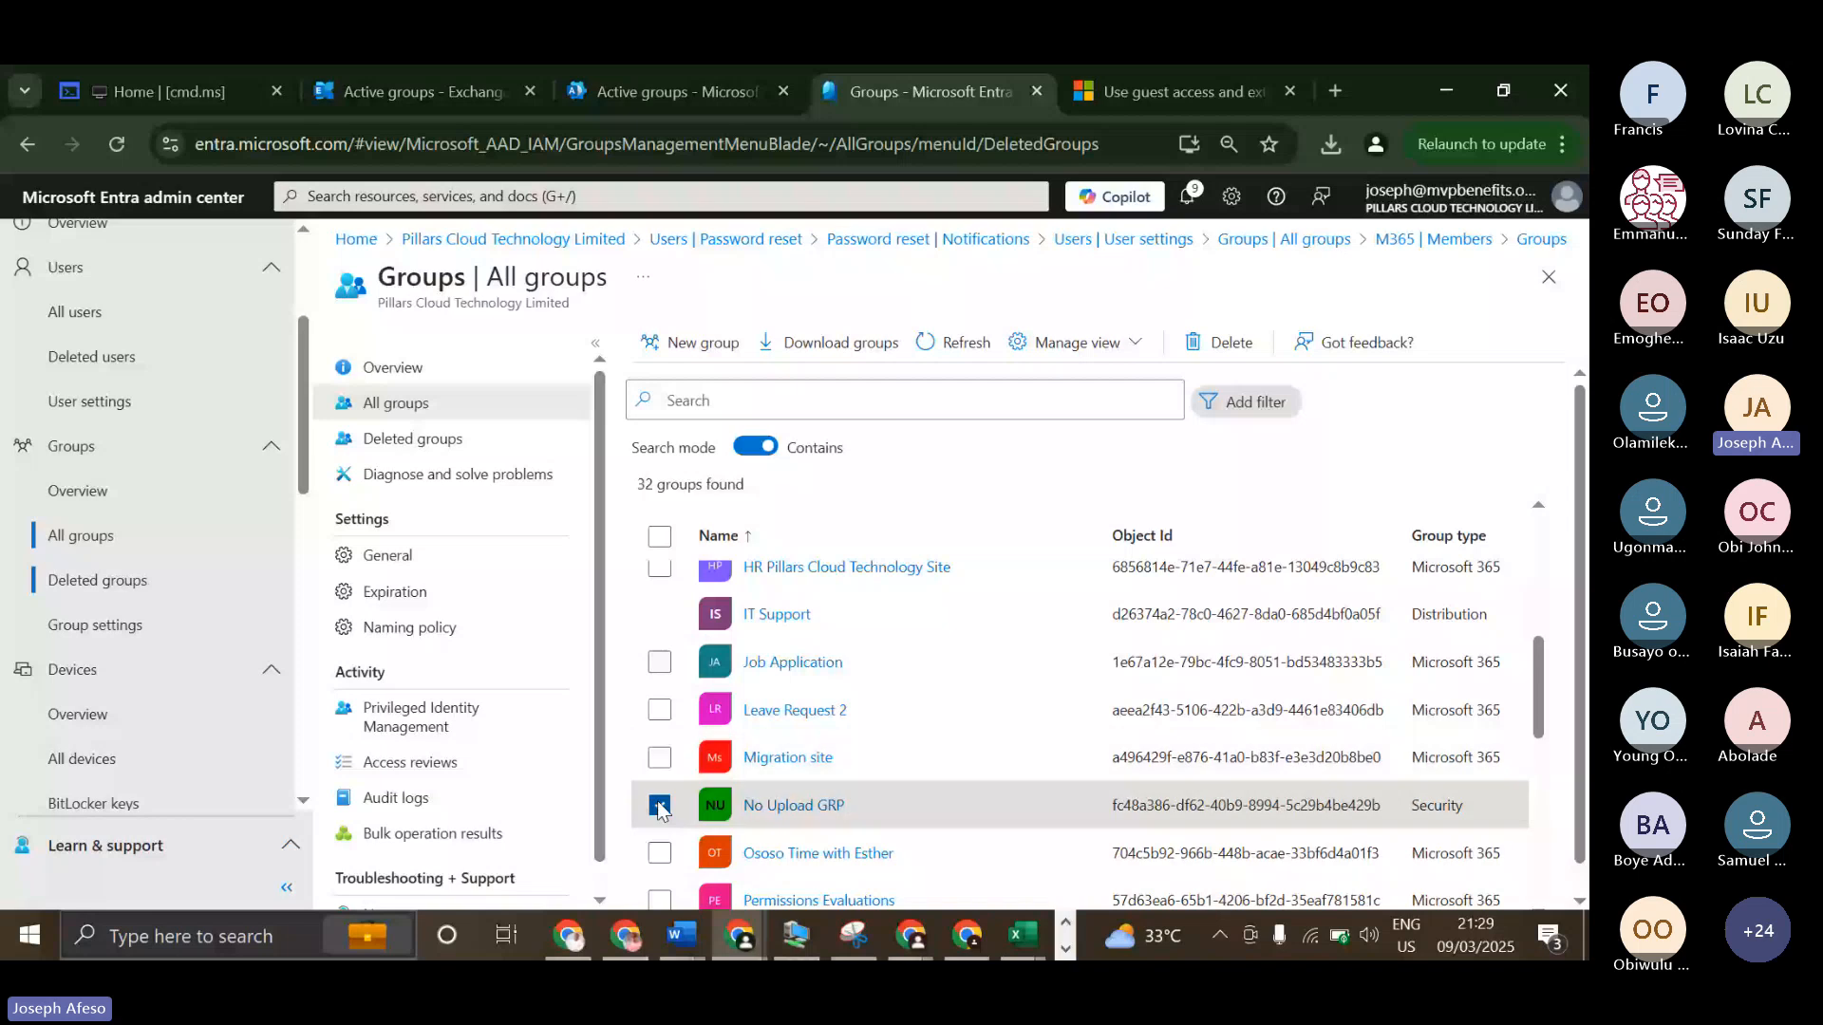
{"action": "scroll", "coordinate": [662, 811], "scroll_direction": "up", "scroll_amount": 5}
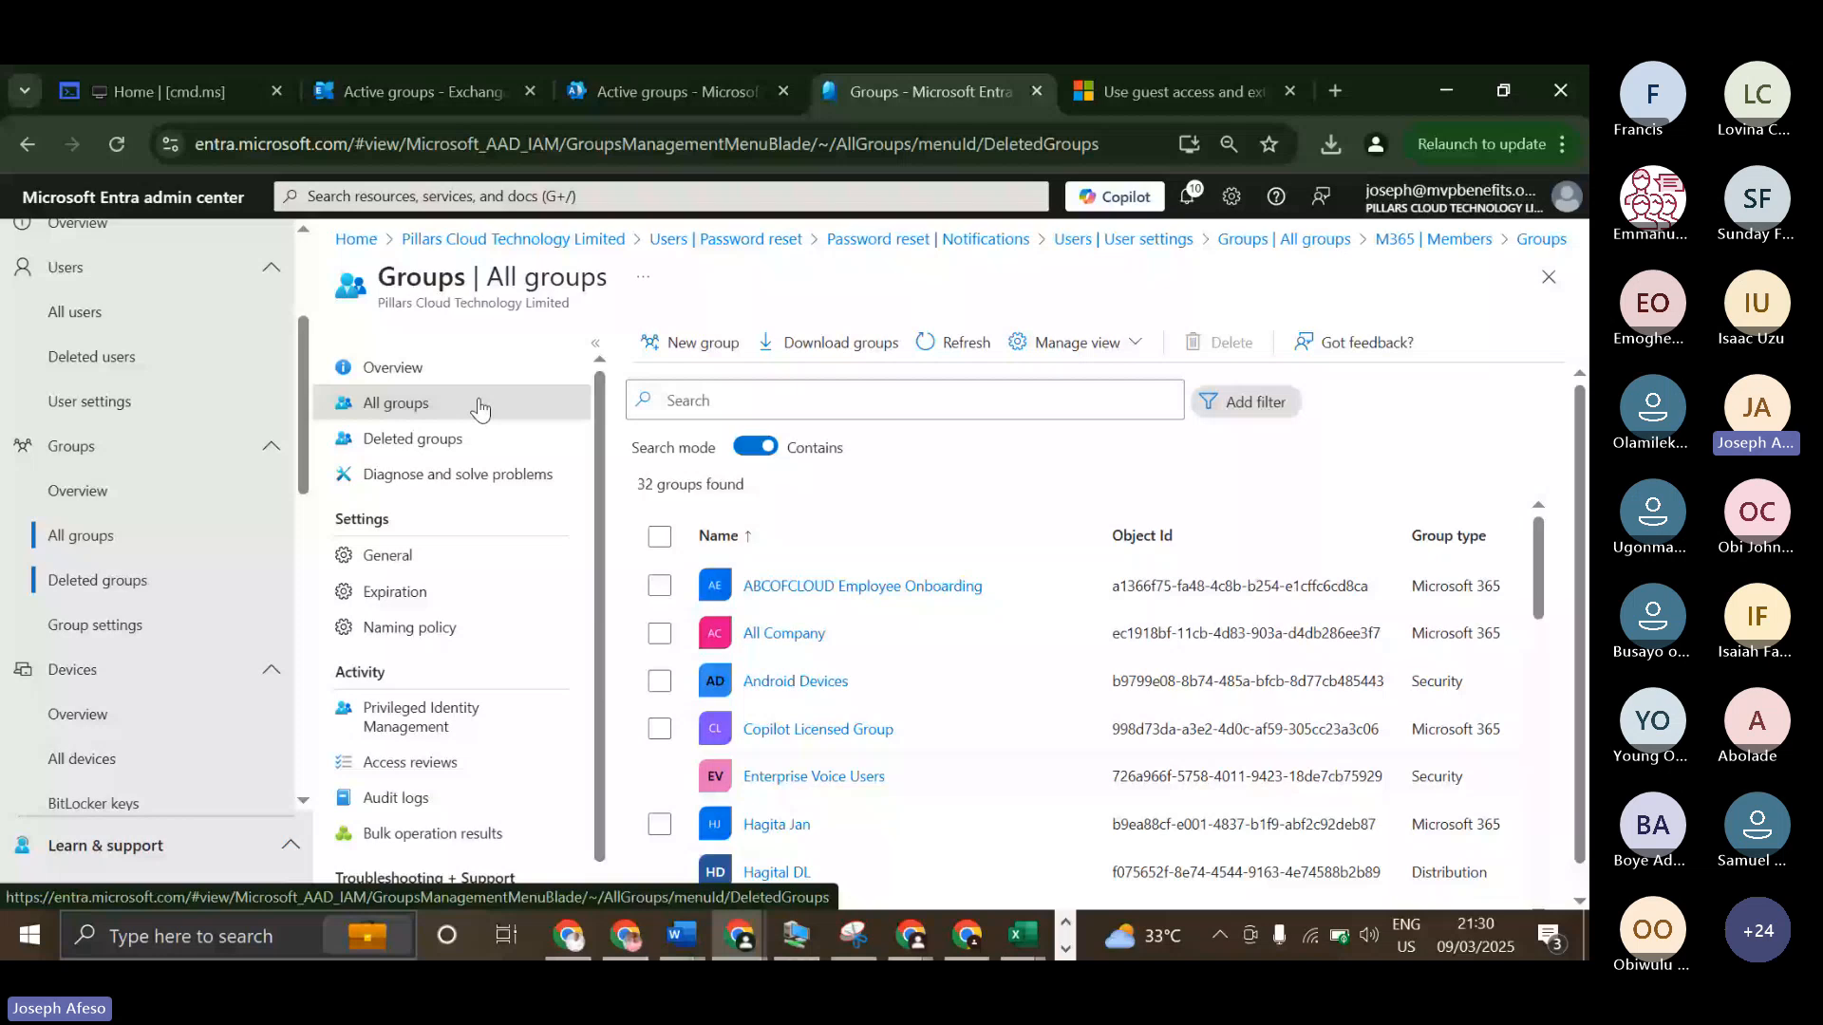
Refresh the list of all groups and check which of the removed groups appear among the deleted groups.
{"action": "left_click", "coordinate": [957, 340]}
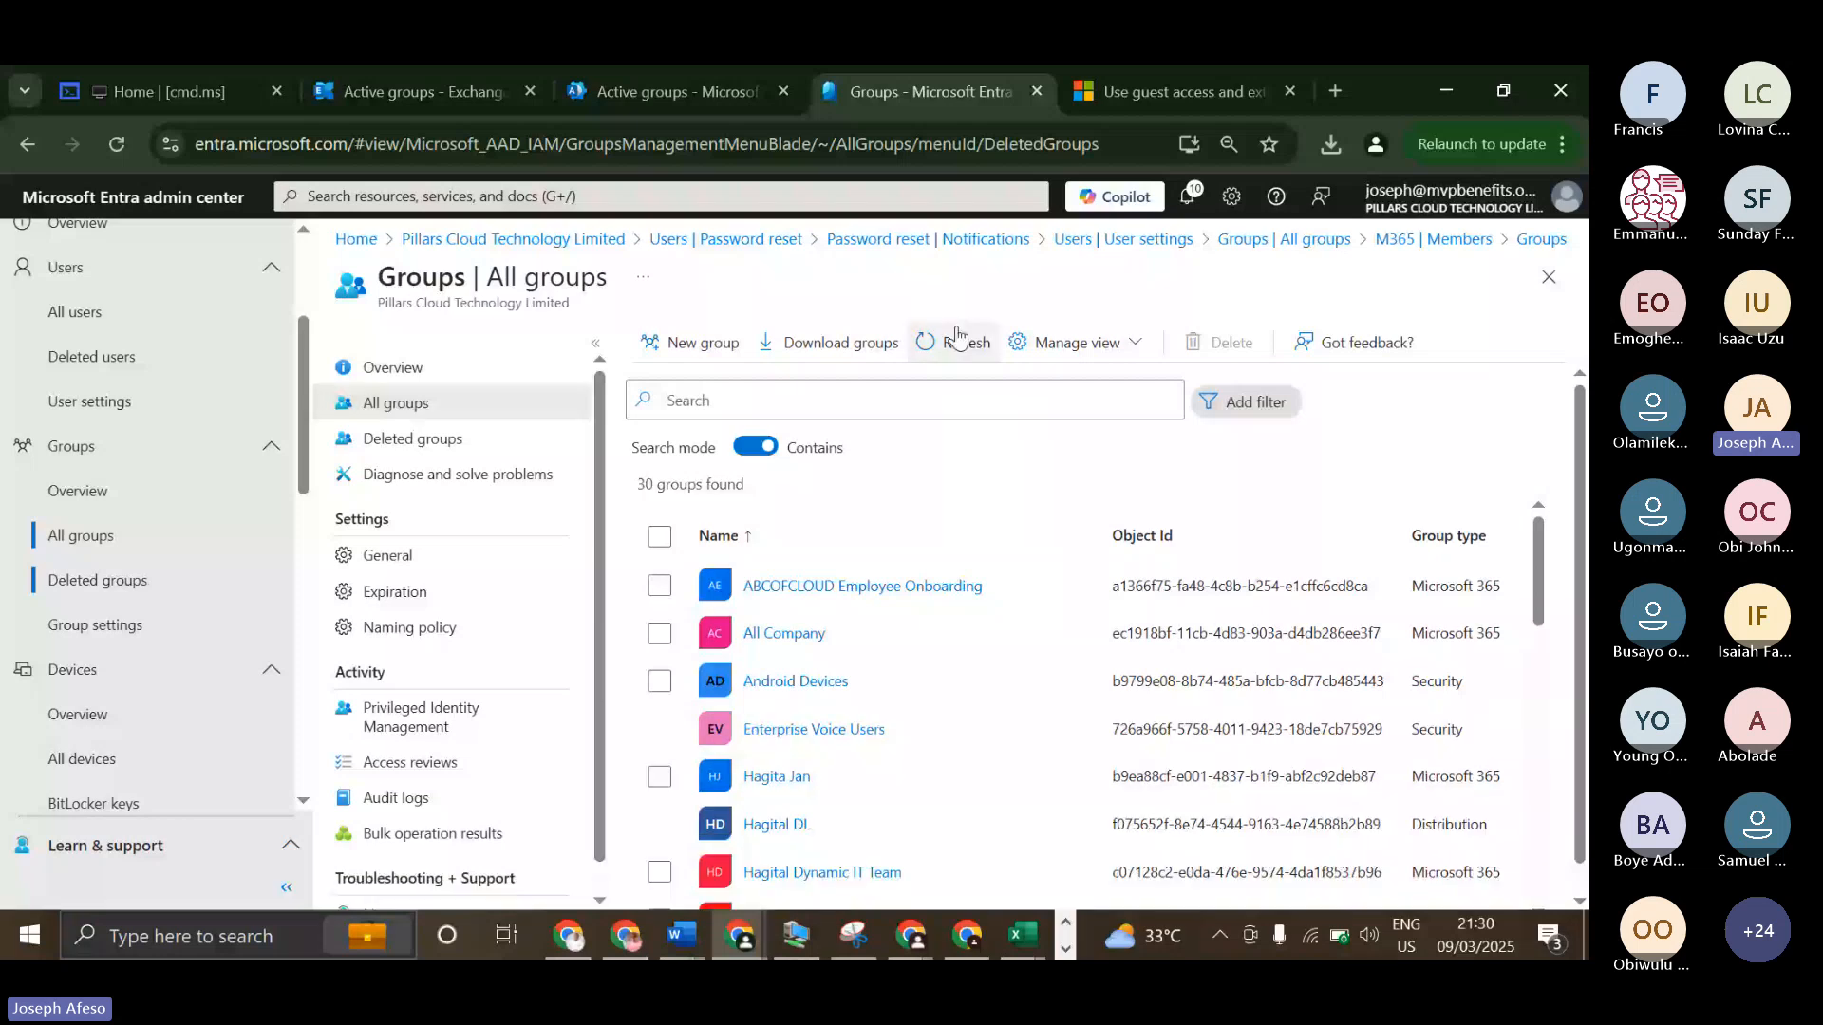
{"action": "left_click", "coordinate": [418, 439]}
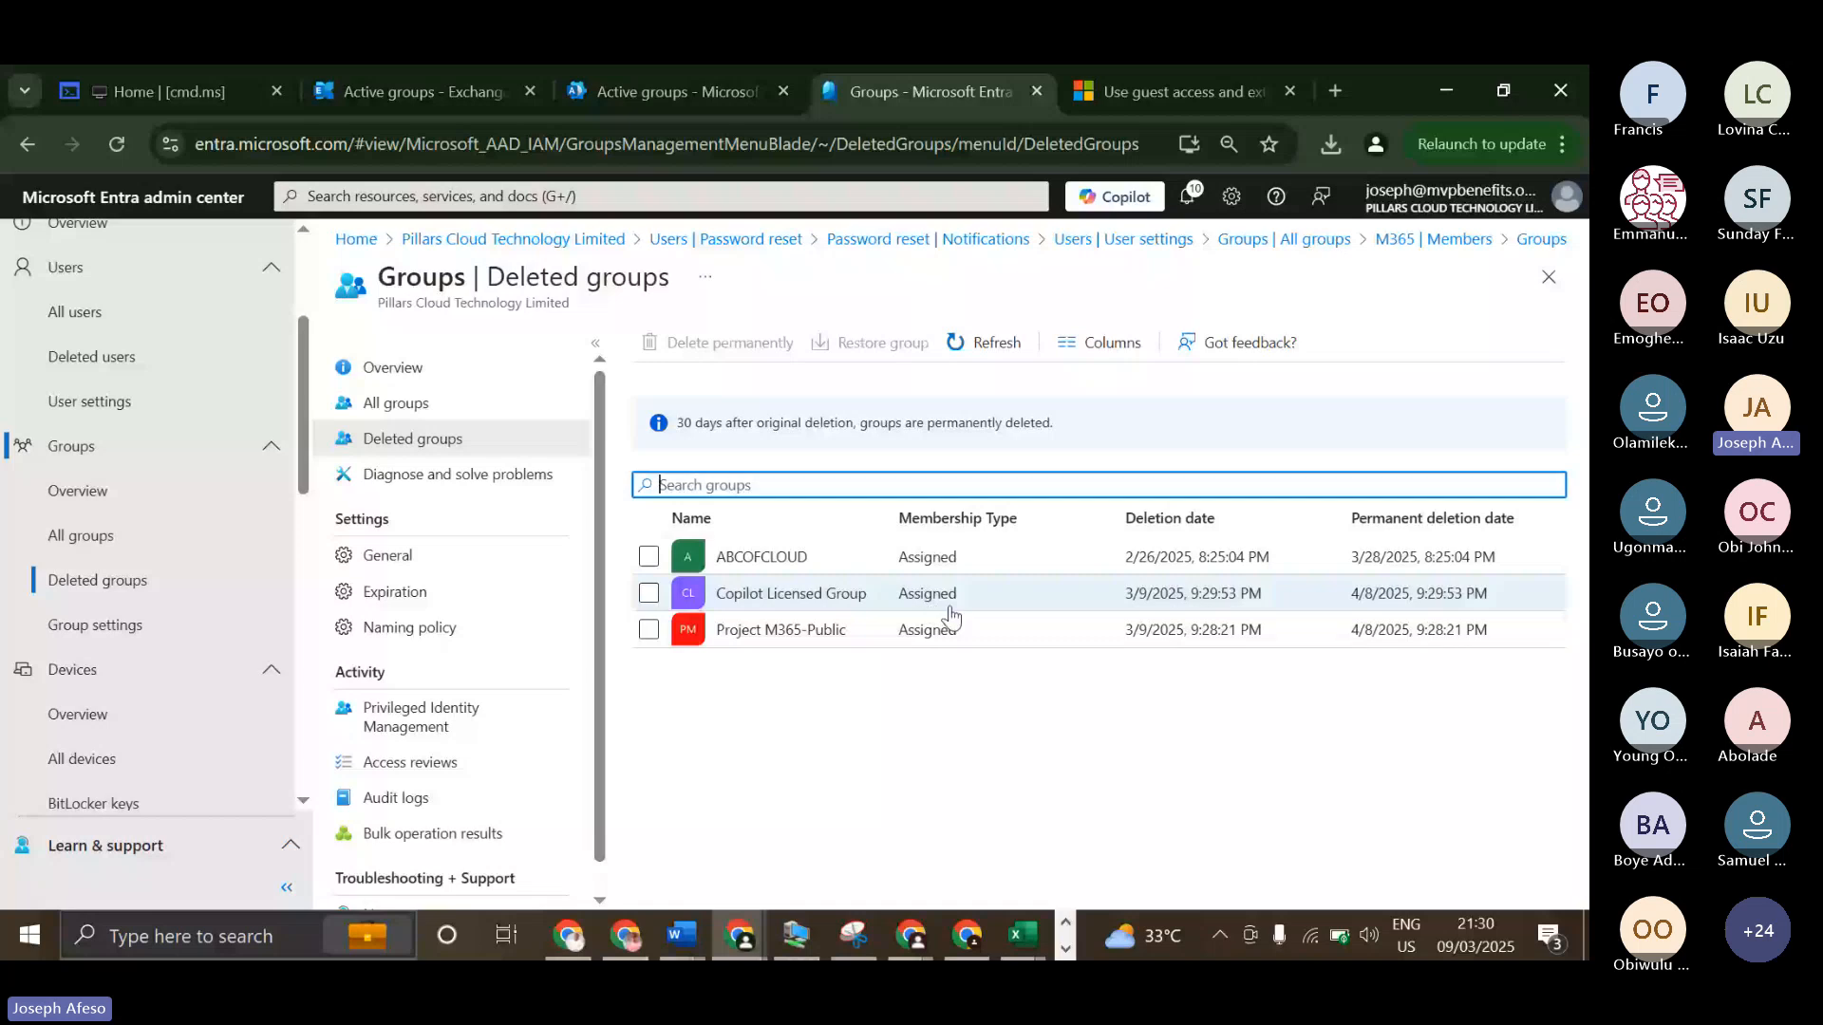
{"action": "left_click", "coordinate": [914, 676]}
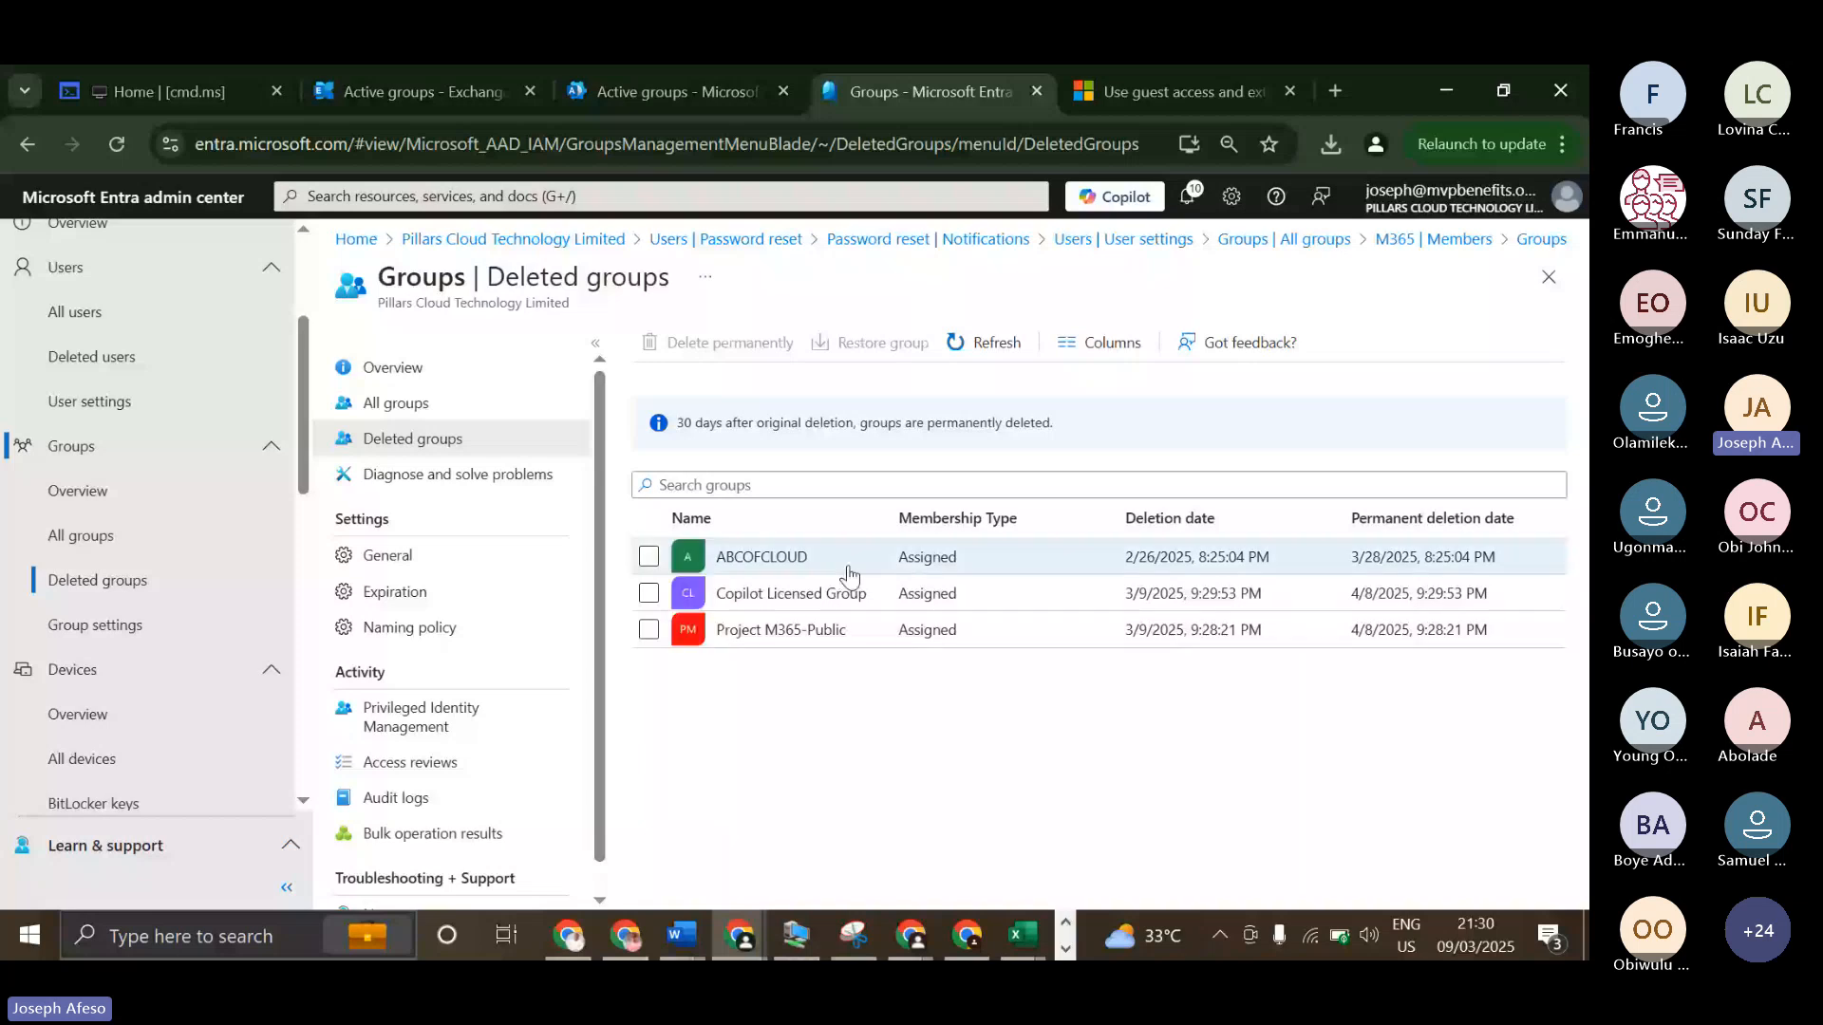
Review the general group settings and set the group lifetime to 180 days in the expiration settings.
{"action": "left_click", "coordinate": [420, 554]}
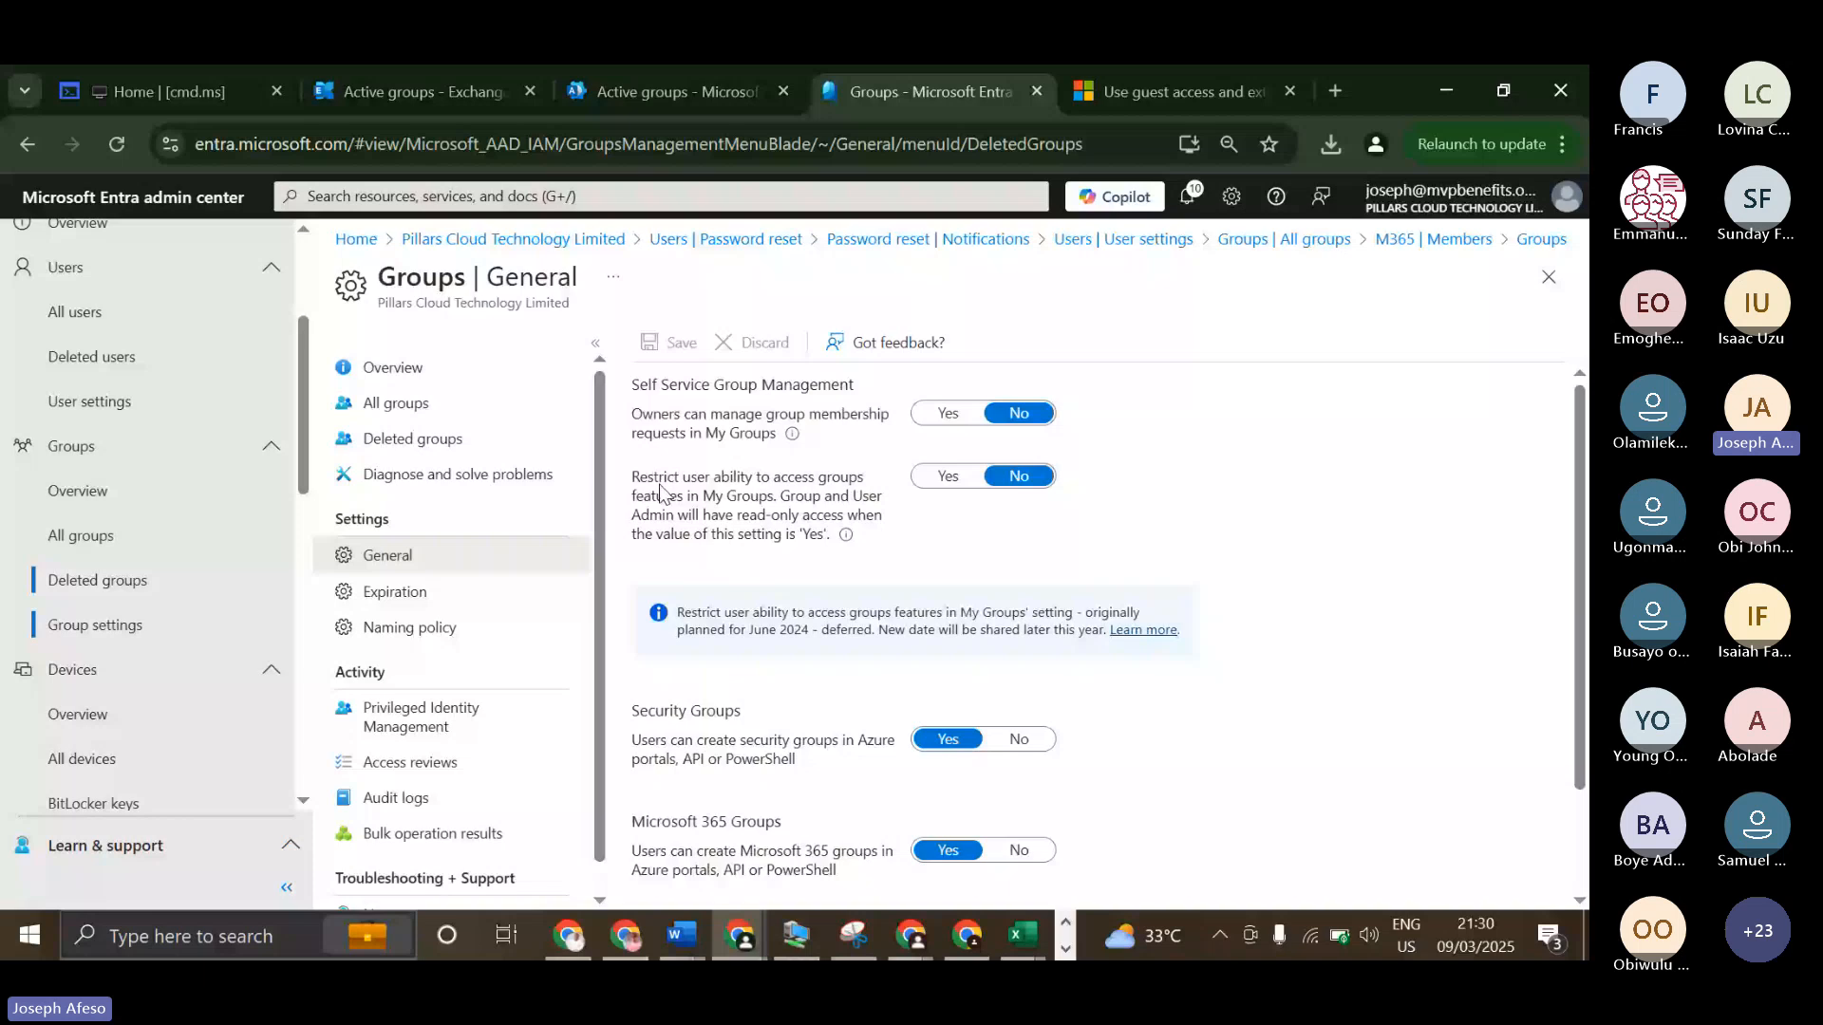
{"action": "scroll", "coordinate": [757, 691], "scroll_direction": "down", "scroll_amount": 2}
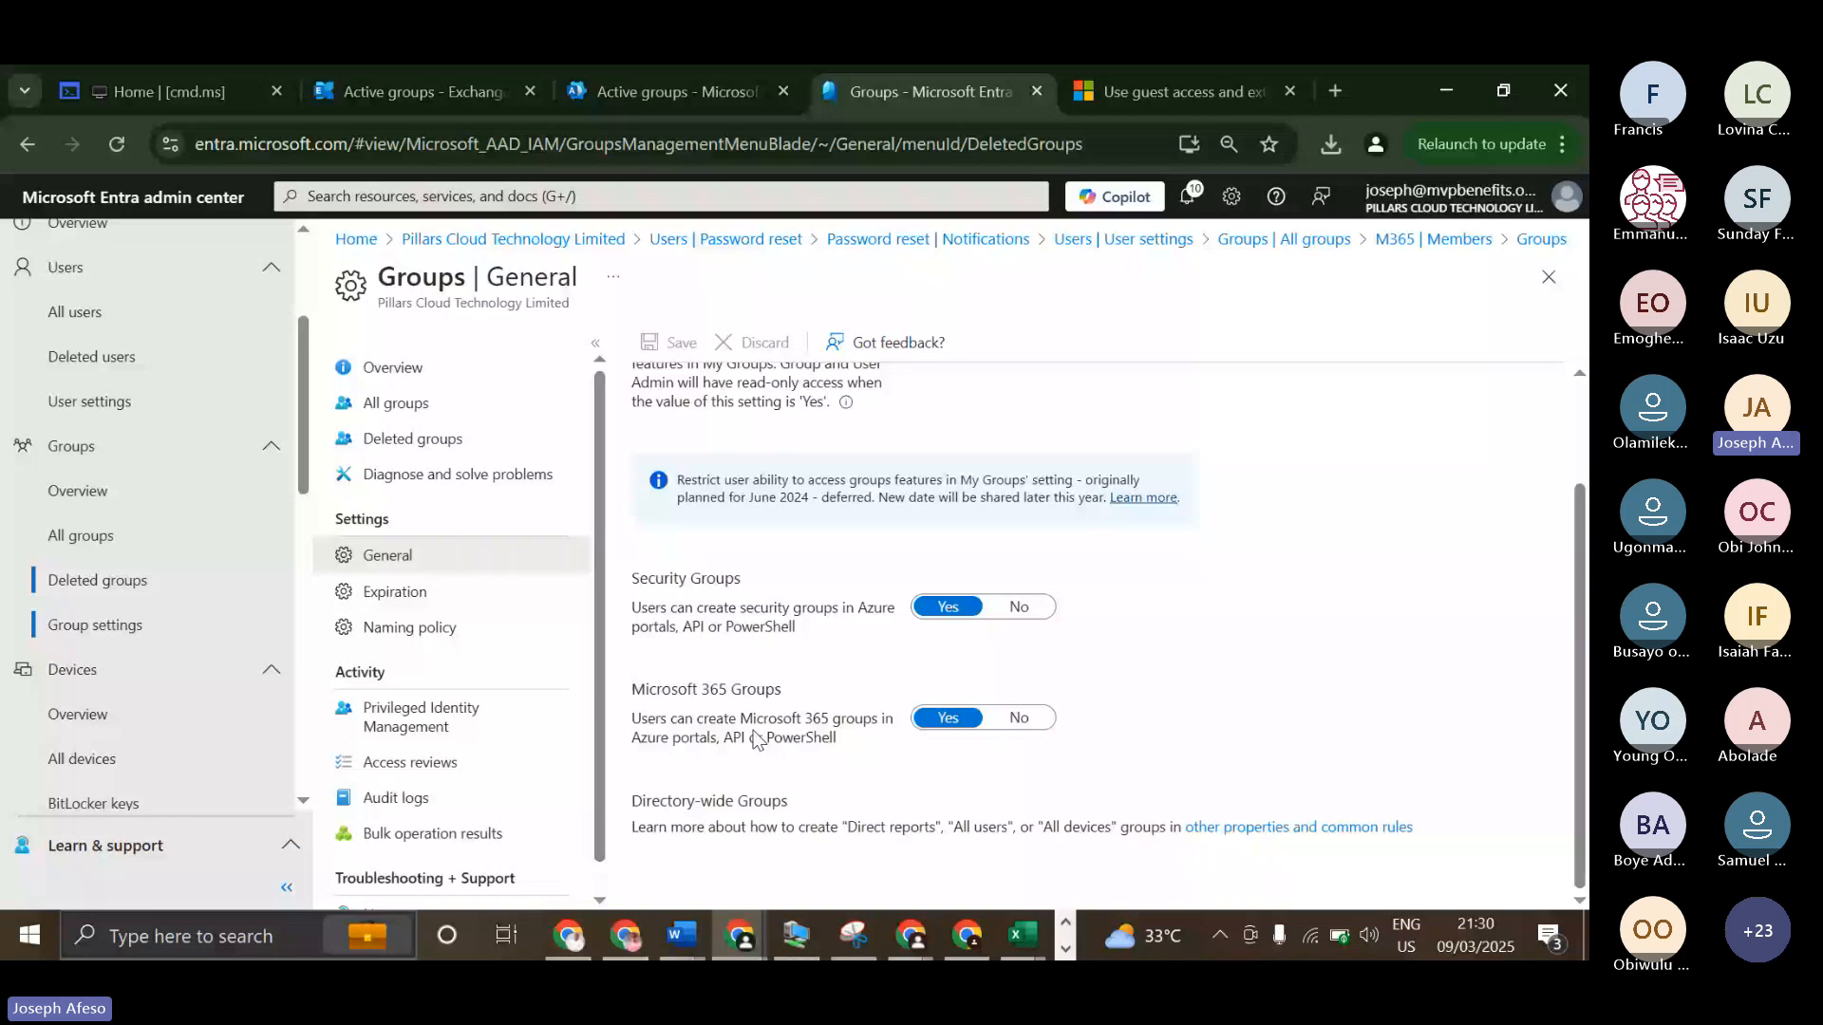
{"action": "left_click", "coordinate": [395, 593]}
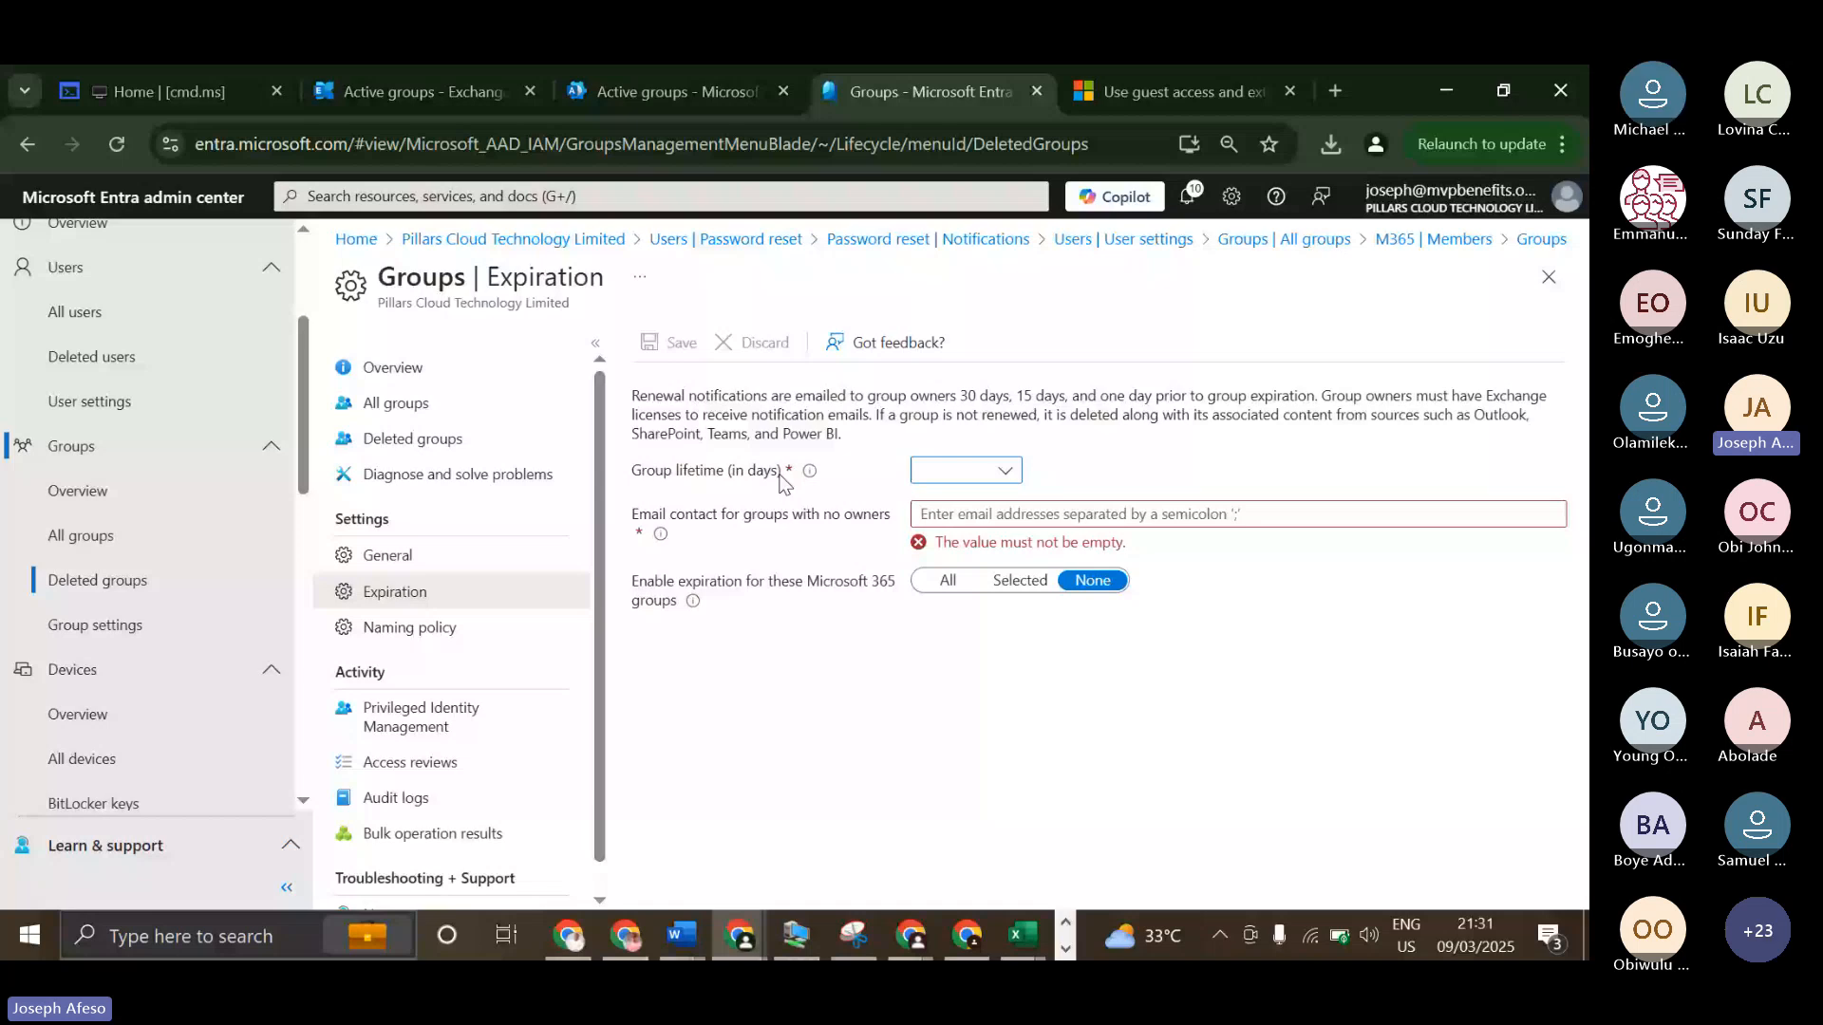
{"action": "mouse_move", "coordinate": [812, 473]}
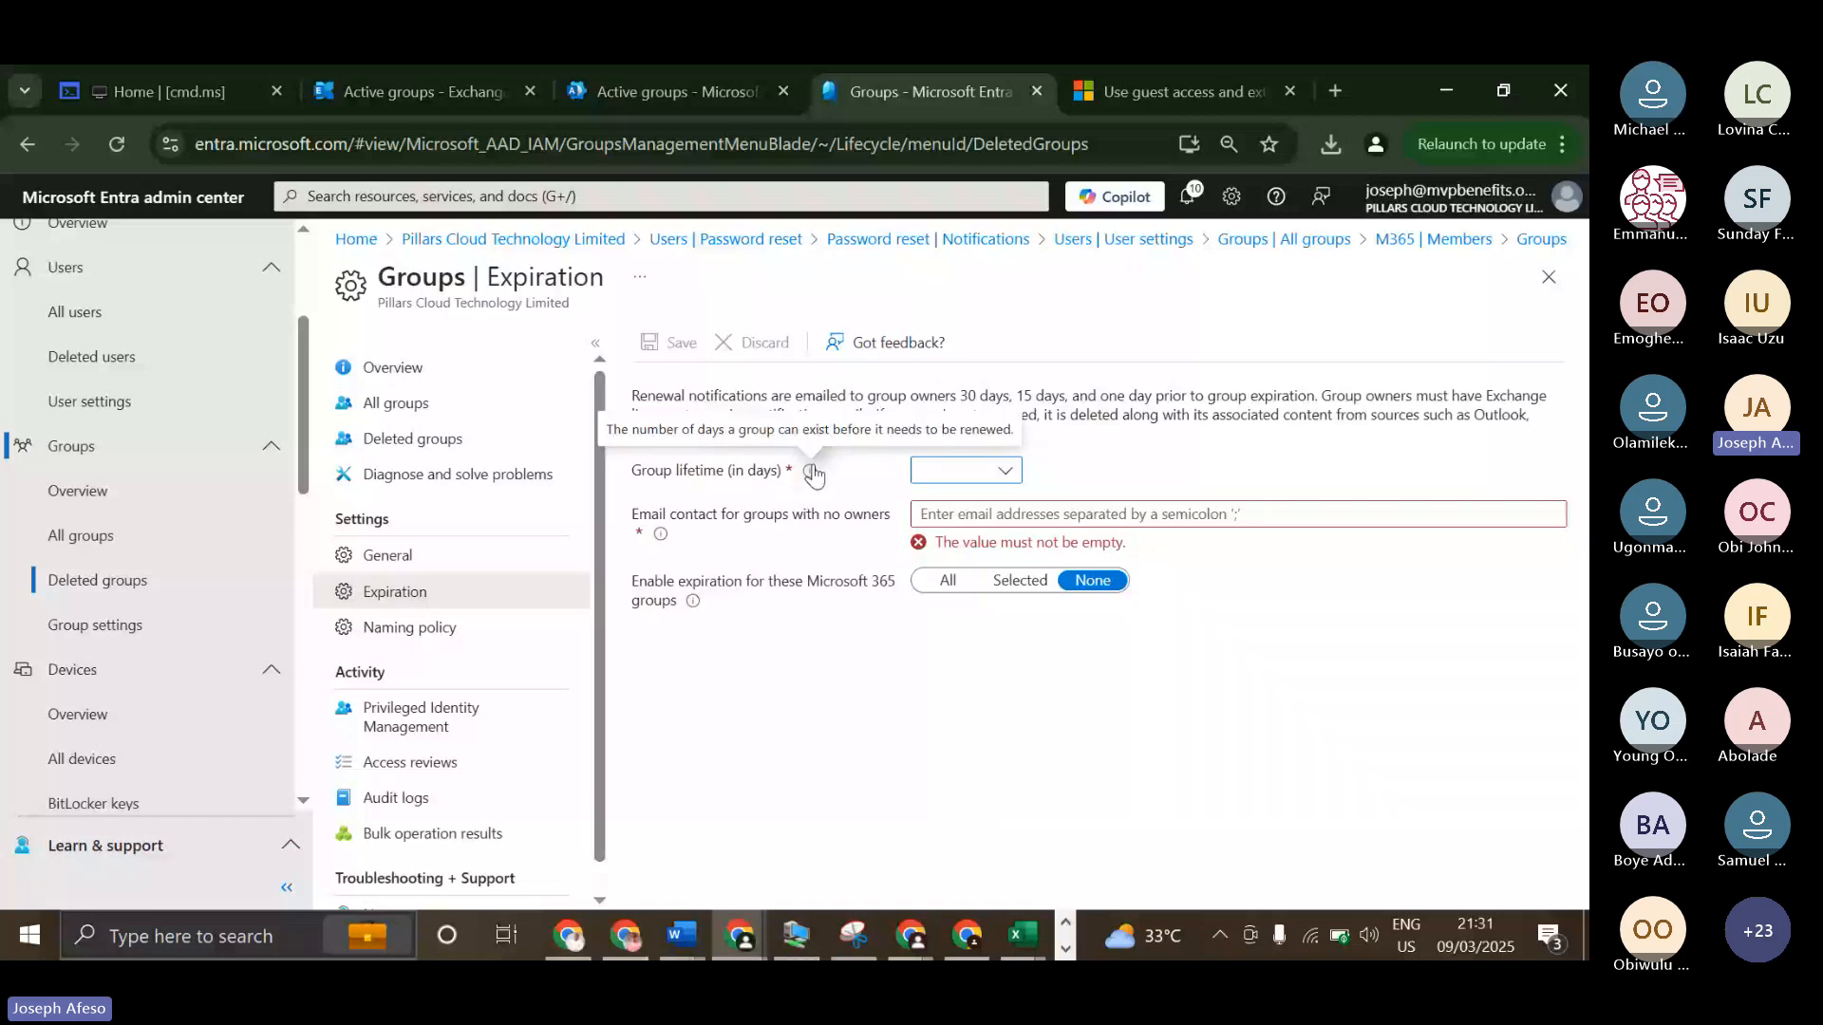
{"action": "left_click", "coordinate": [945, 471]}
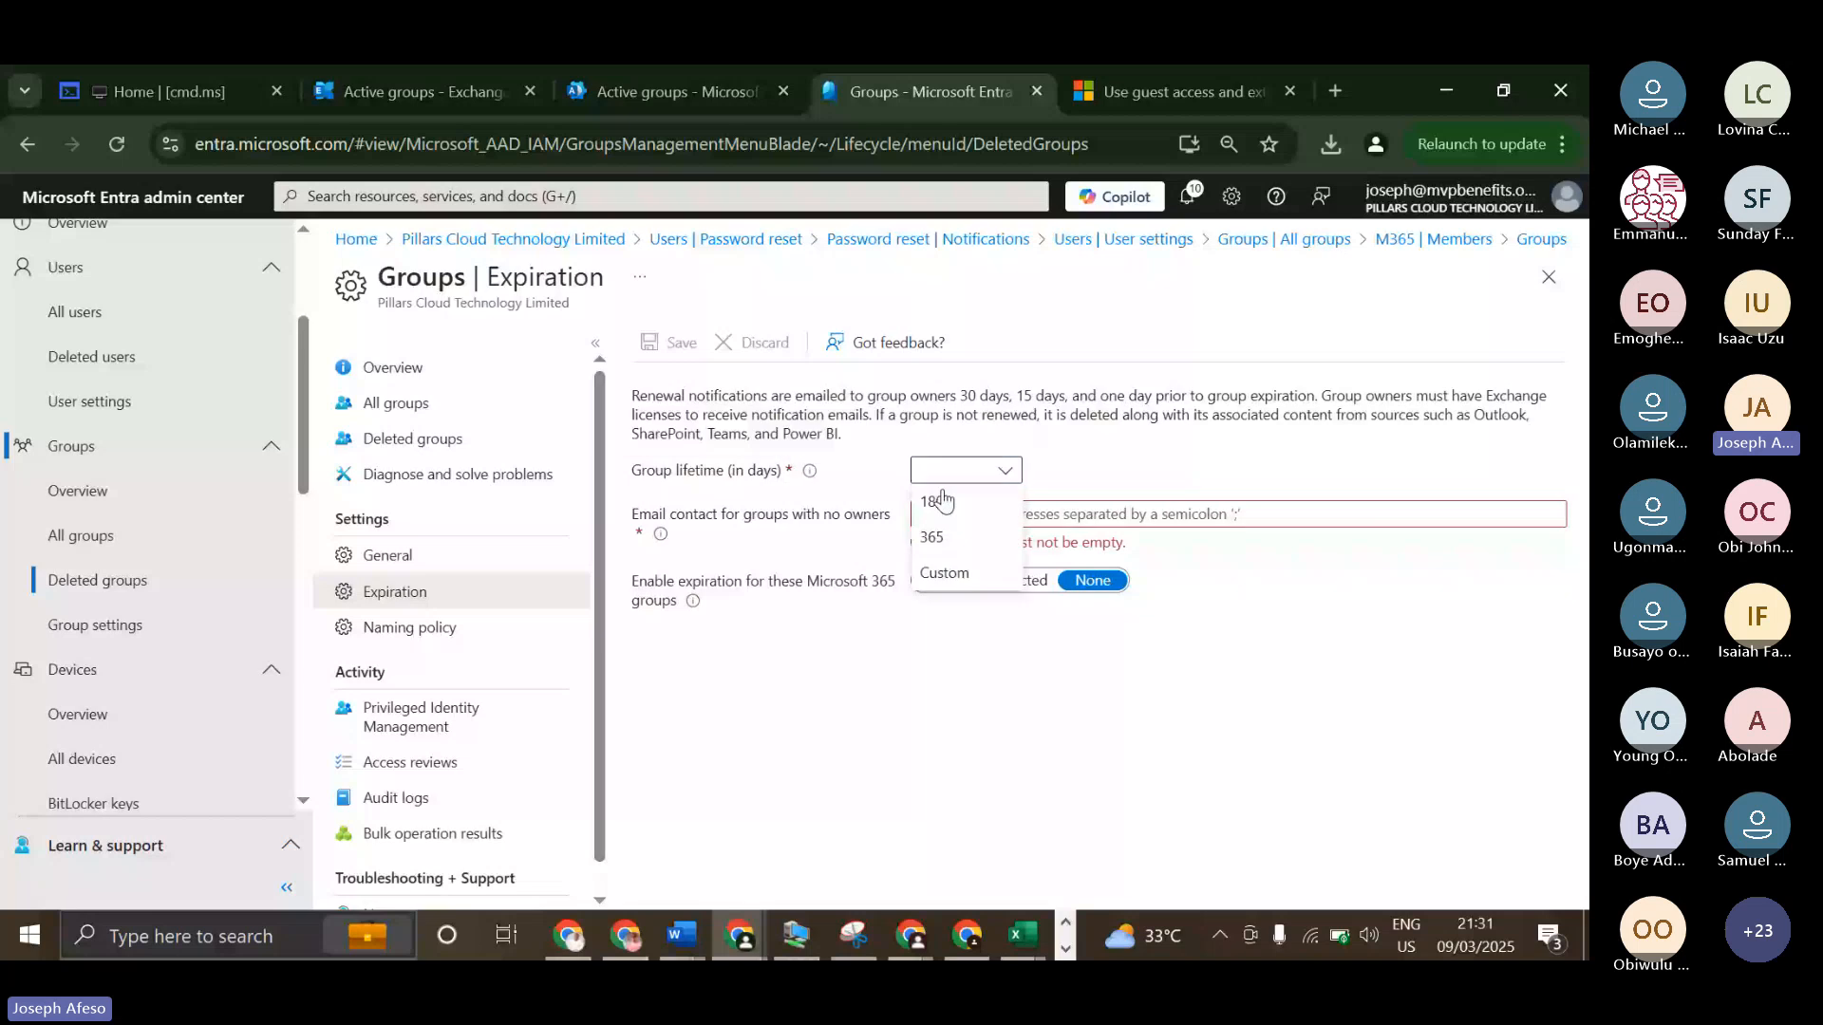
{"action": "left_click", "coordinate": [940, 501]}
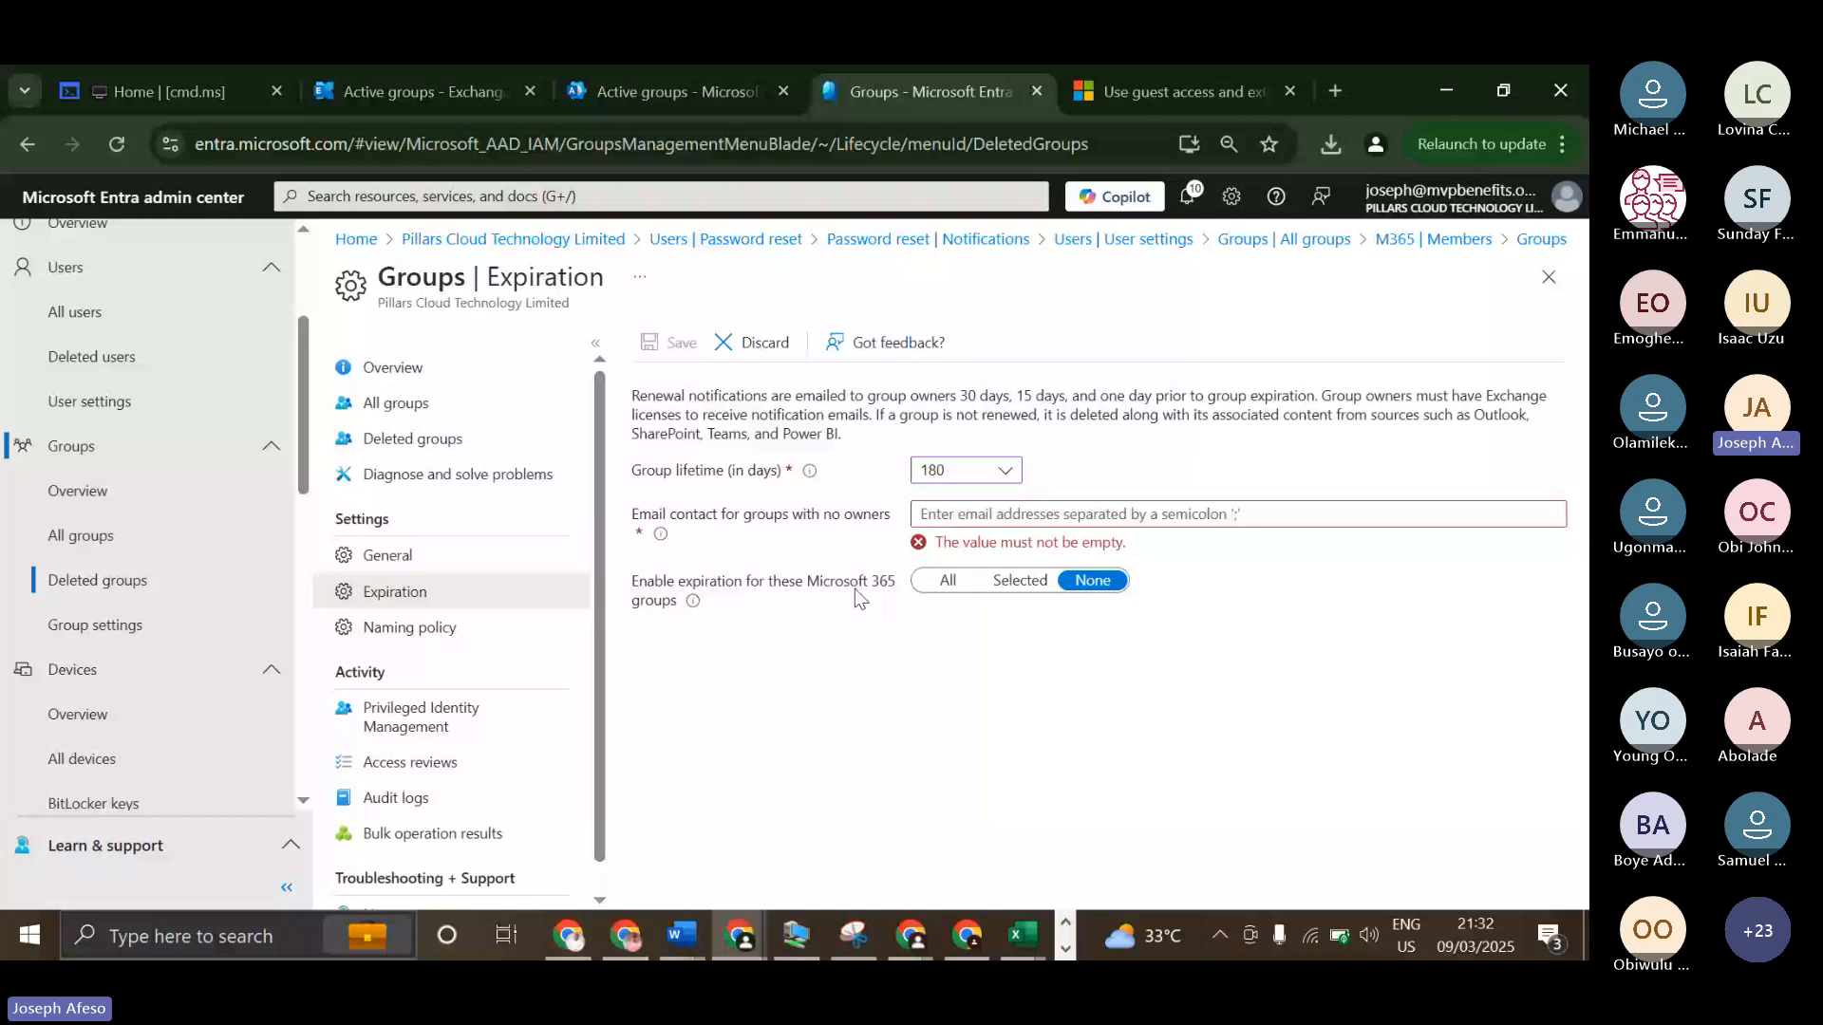
Switch expiration for Microsoft 365 groups to Selected to check its group list and set it back to None.
{"action": "mouse_move", "coordinate": [696, 603]}
{"action": "left_click", "coordinate": [1020, 581]}
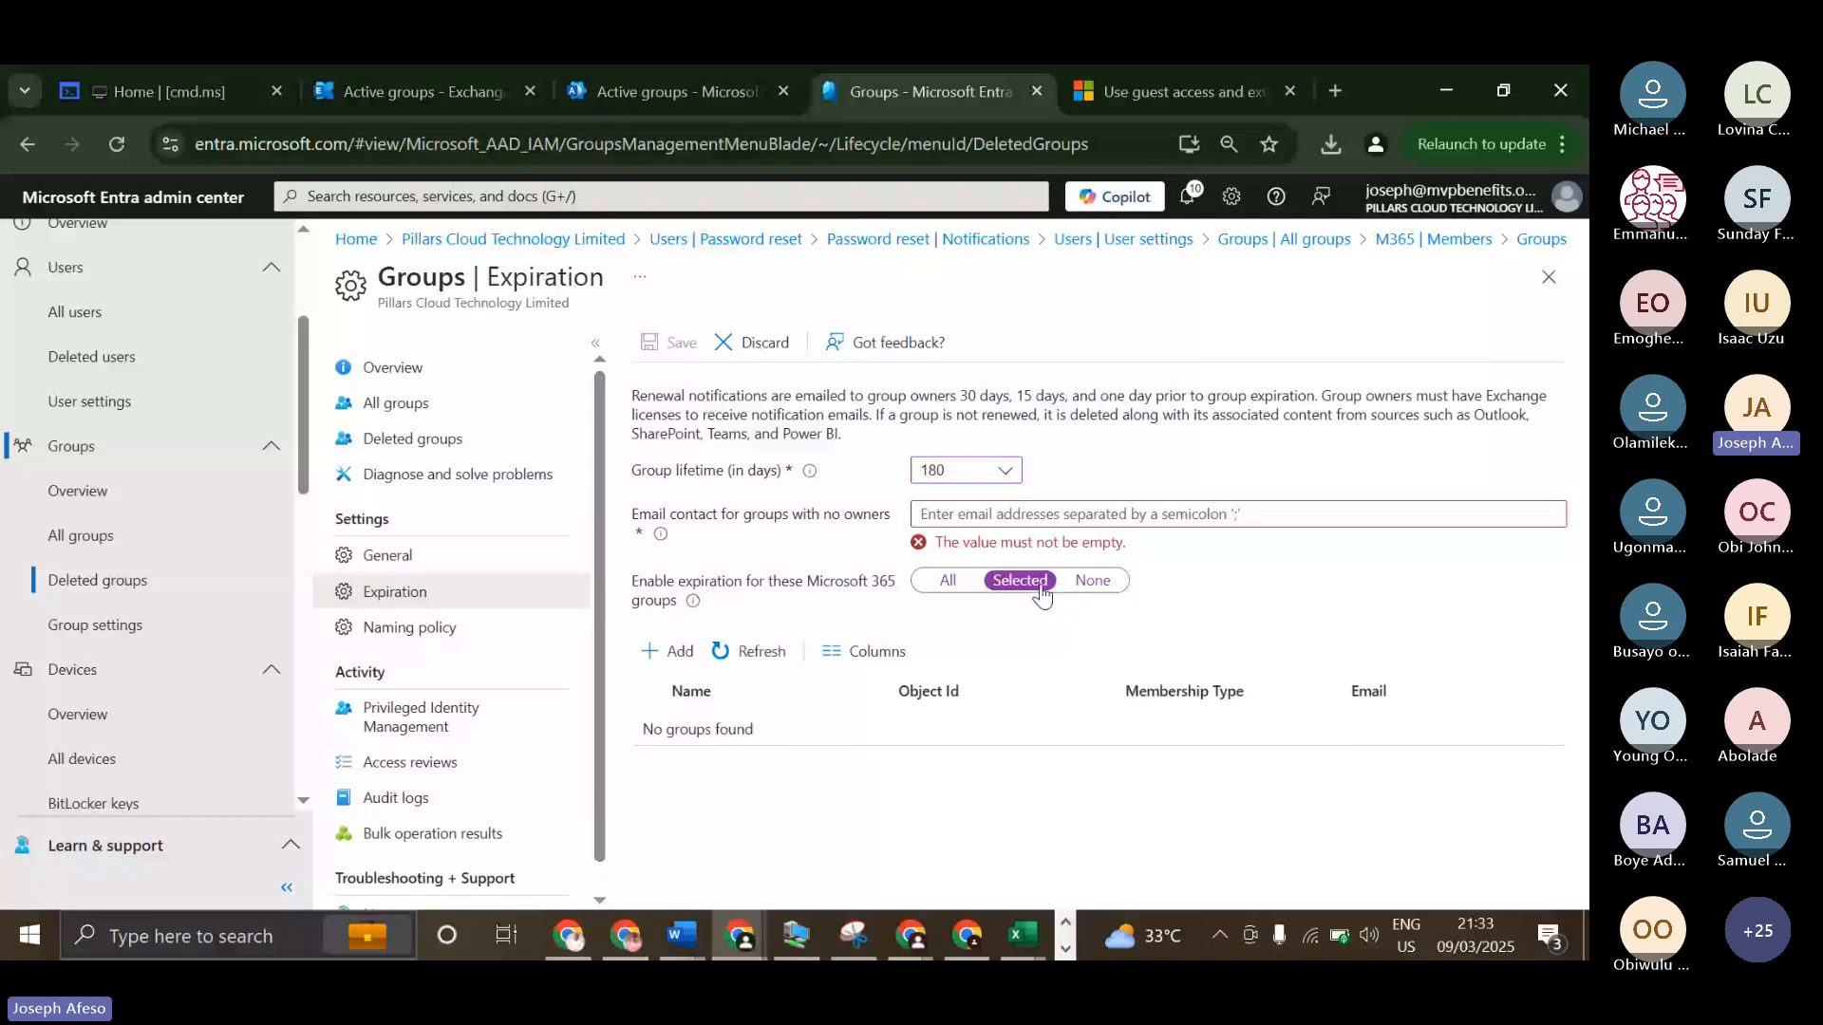
{"action": "left_click", "coordinate": [1088, 583]}
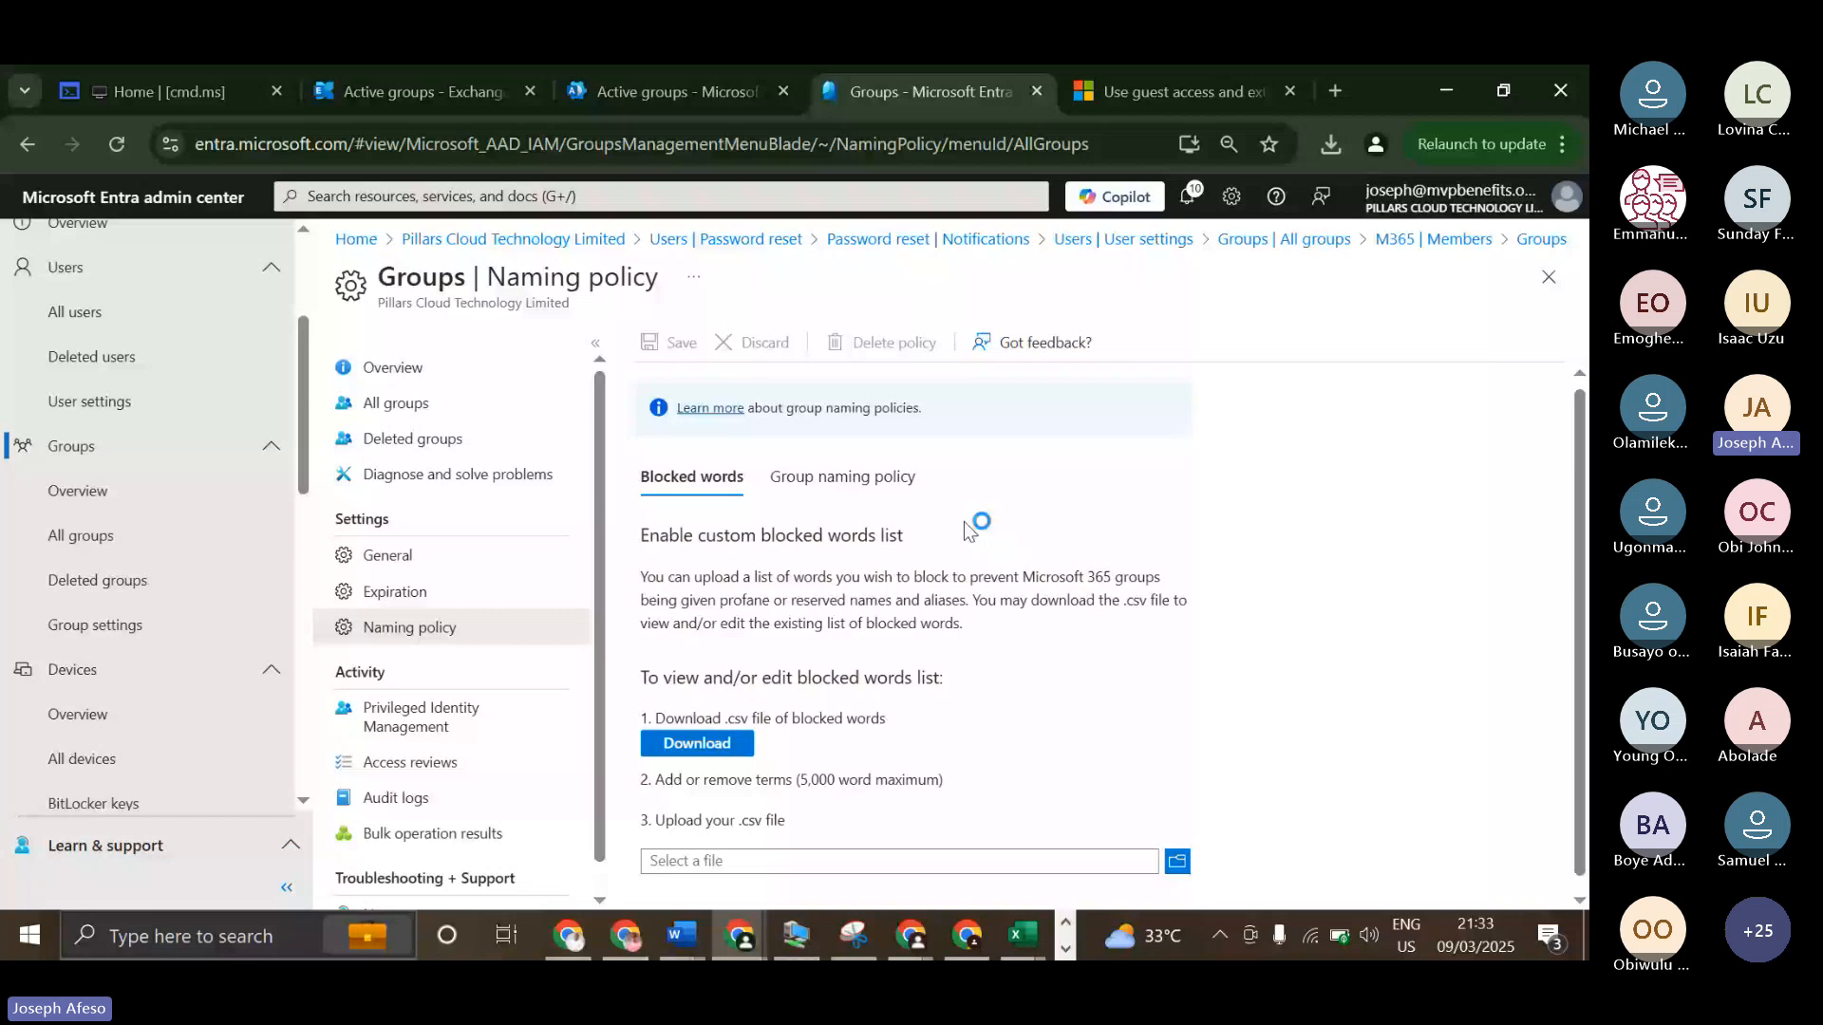
Review the blocked words section of the group naming policy, check the downloaded BlockedWords file in Excel and return to the browser.
{"action": "scroll", "coordinate": [964, 523], "scroll_direction": "down", "scroll_amount": 1}
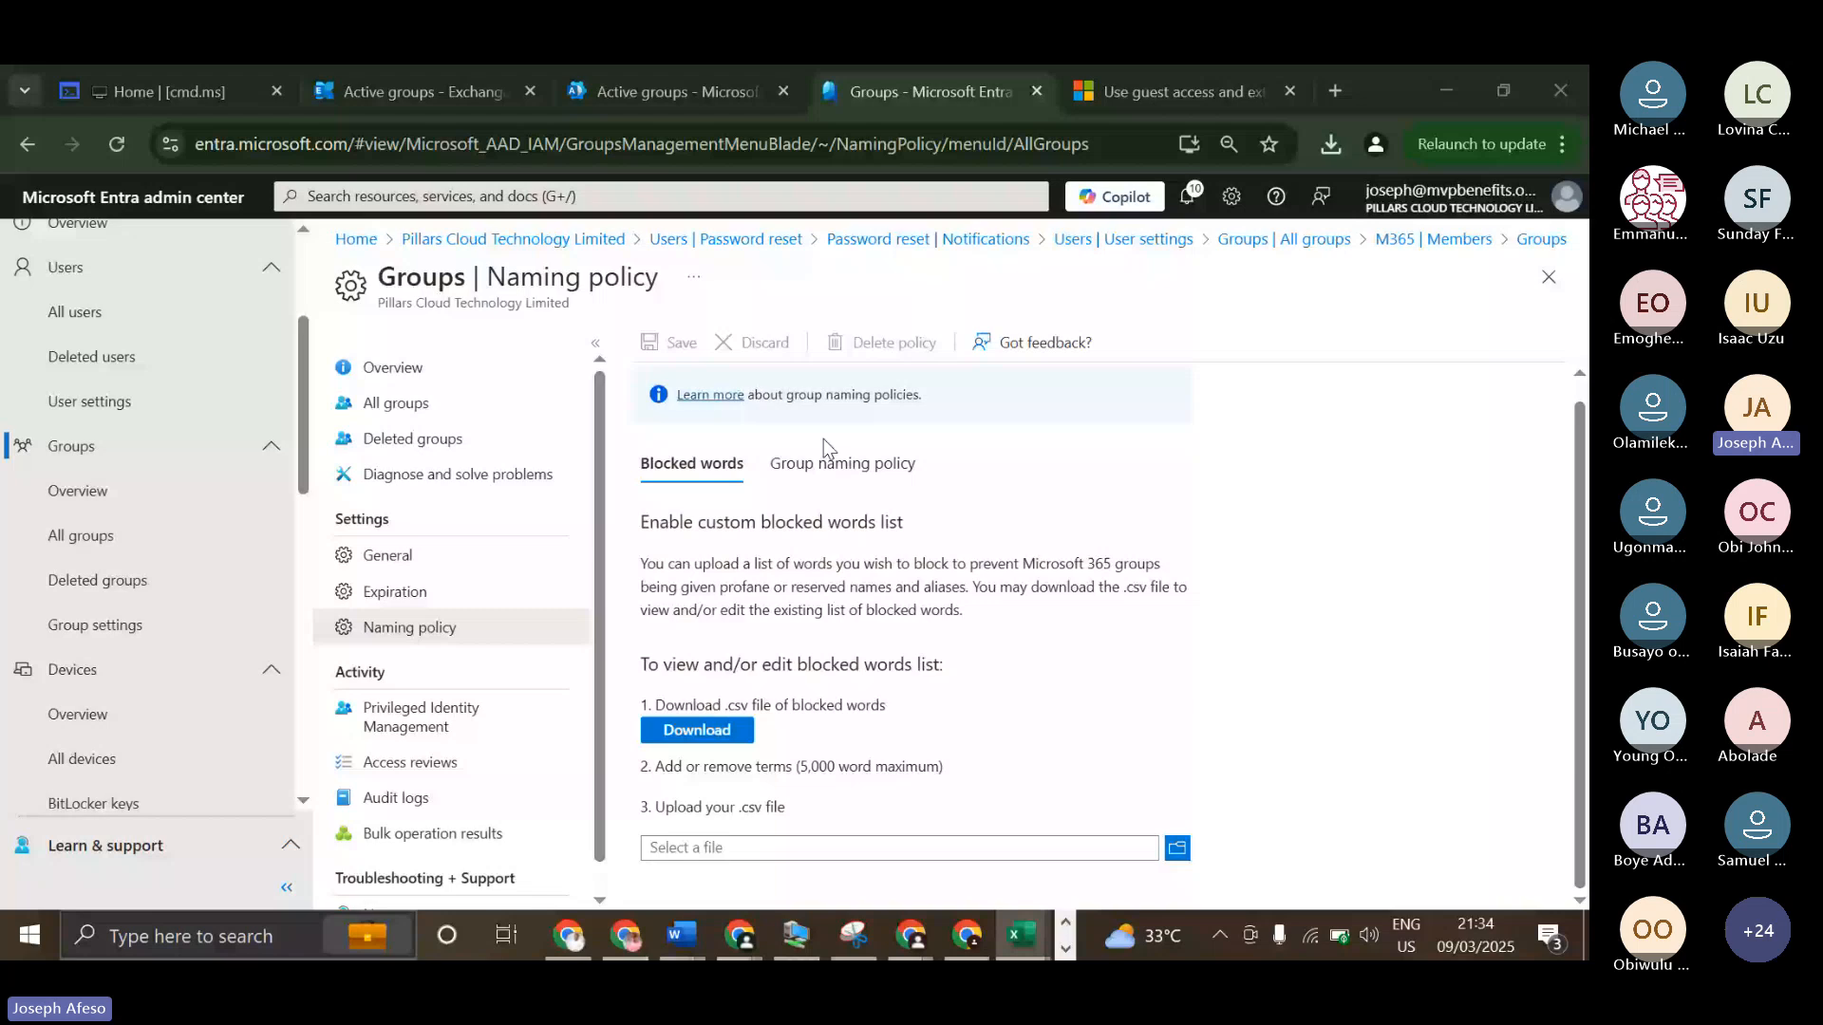
{"action": "left_click", "coordinate": [1331, 145]}
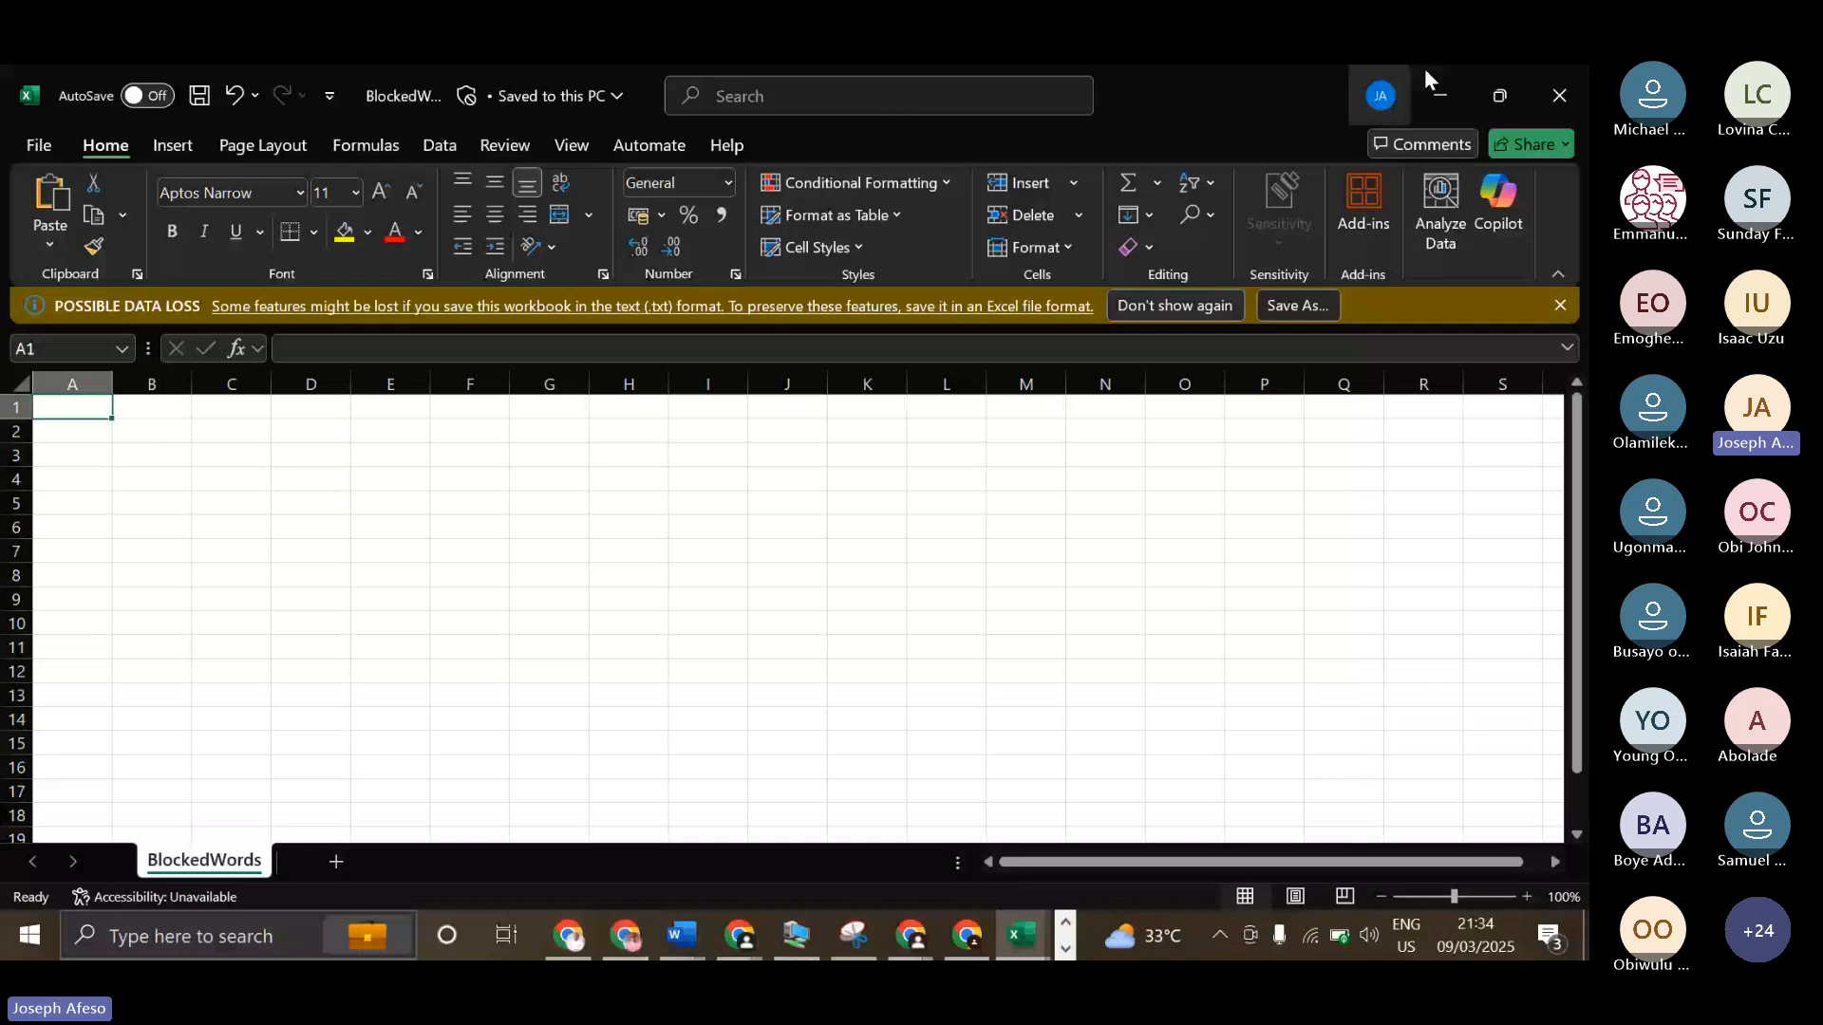
{"action": "left_click", "coordinate": [1439, 97]}
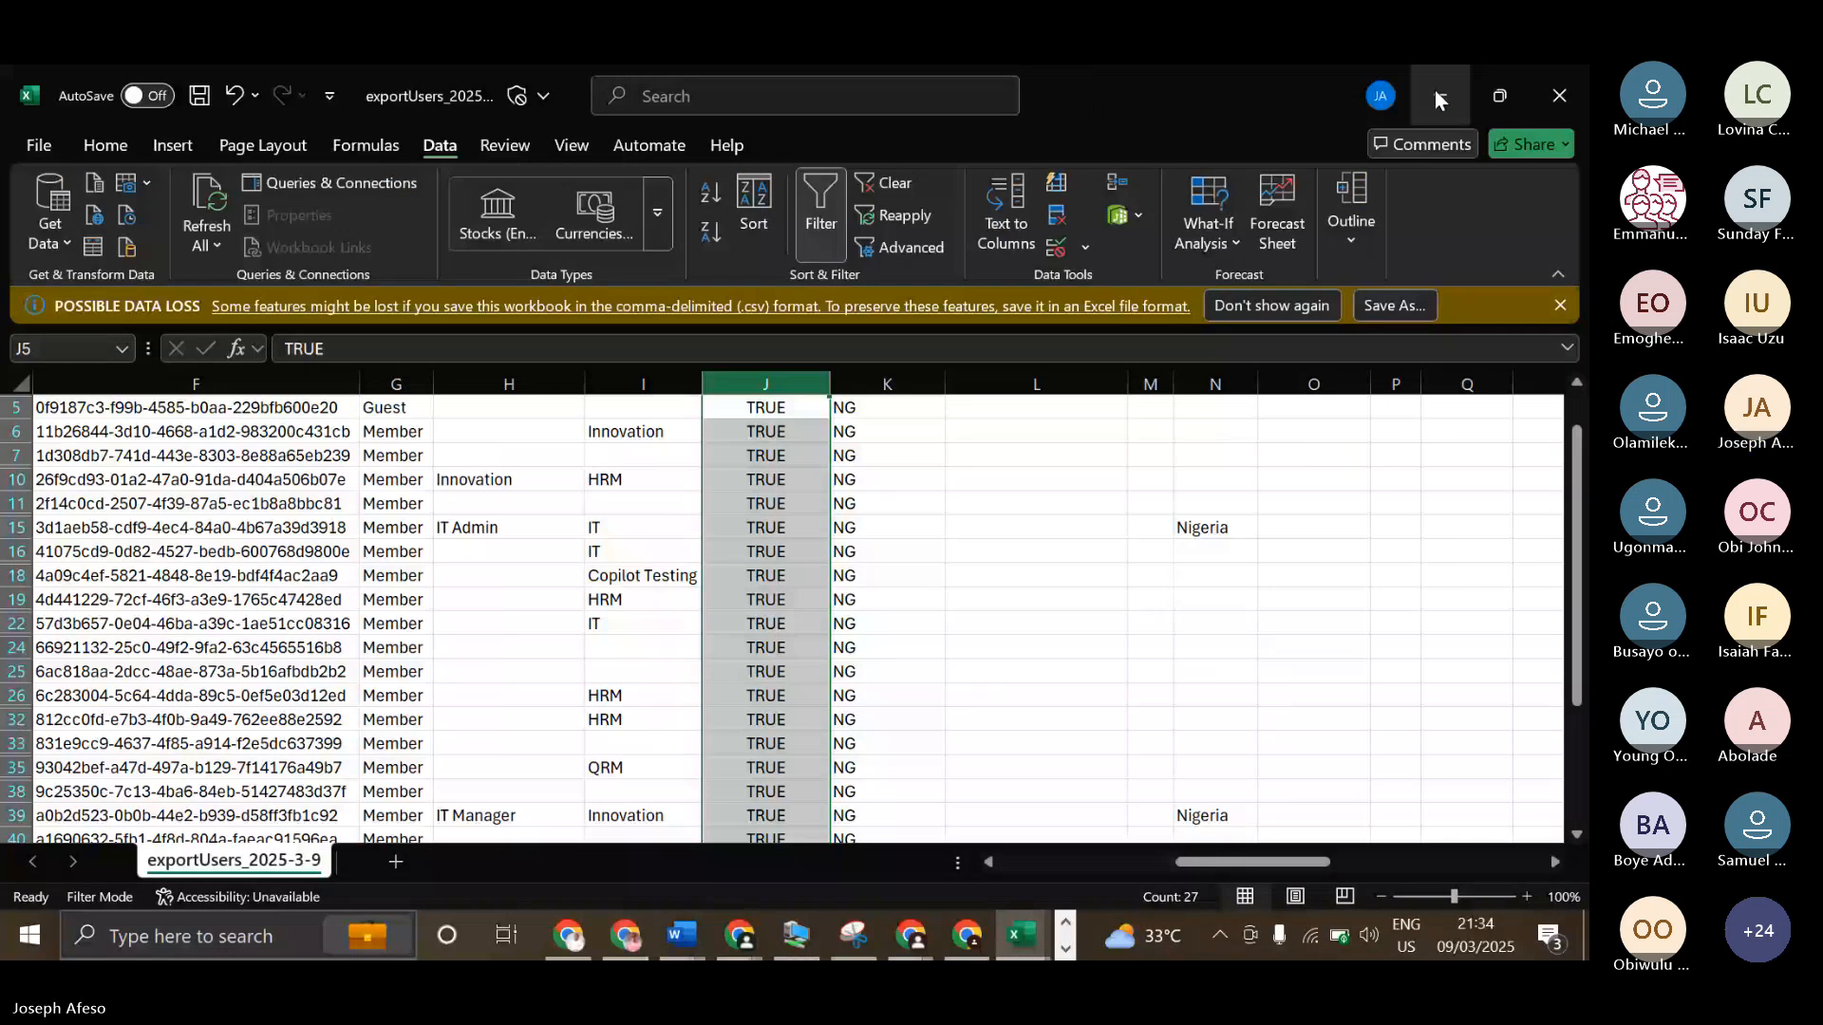
{"action": "left_click", "coordinate": [1439, 97]}
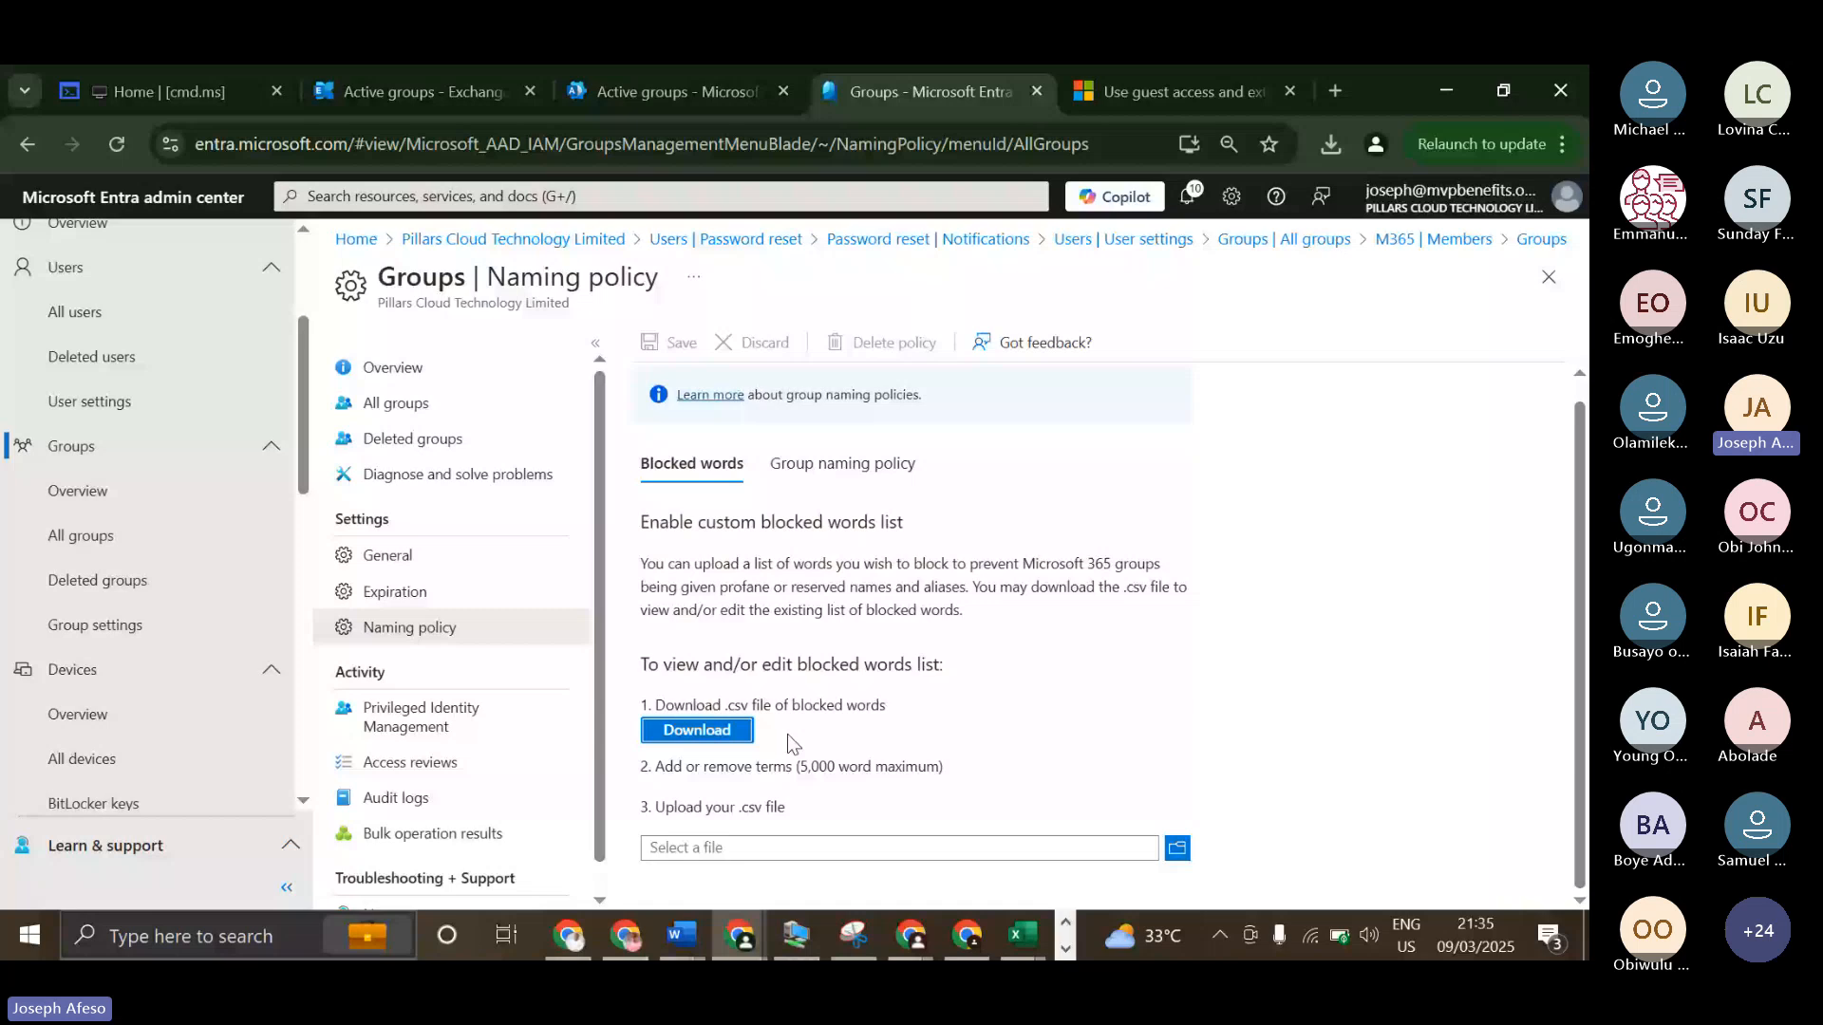
{"action": "left_click", "coordinate": [1182, 92]}
{"action": "left_click", "coordinate": [987, 149]}
{"action": "type", "text": "who"}
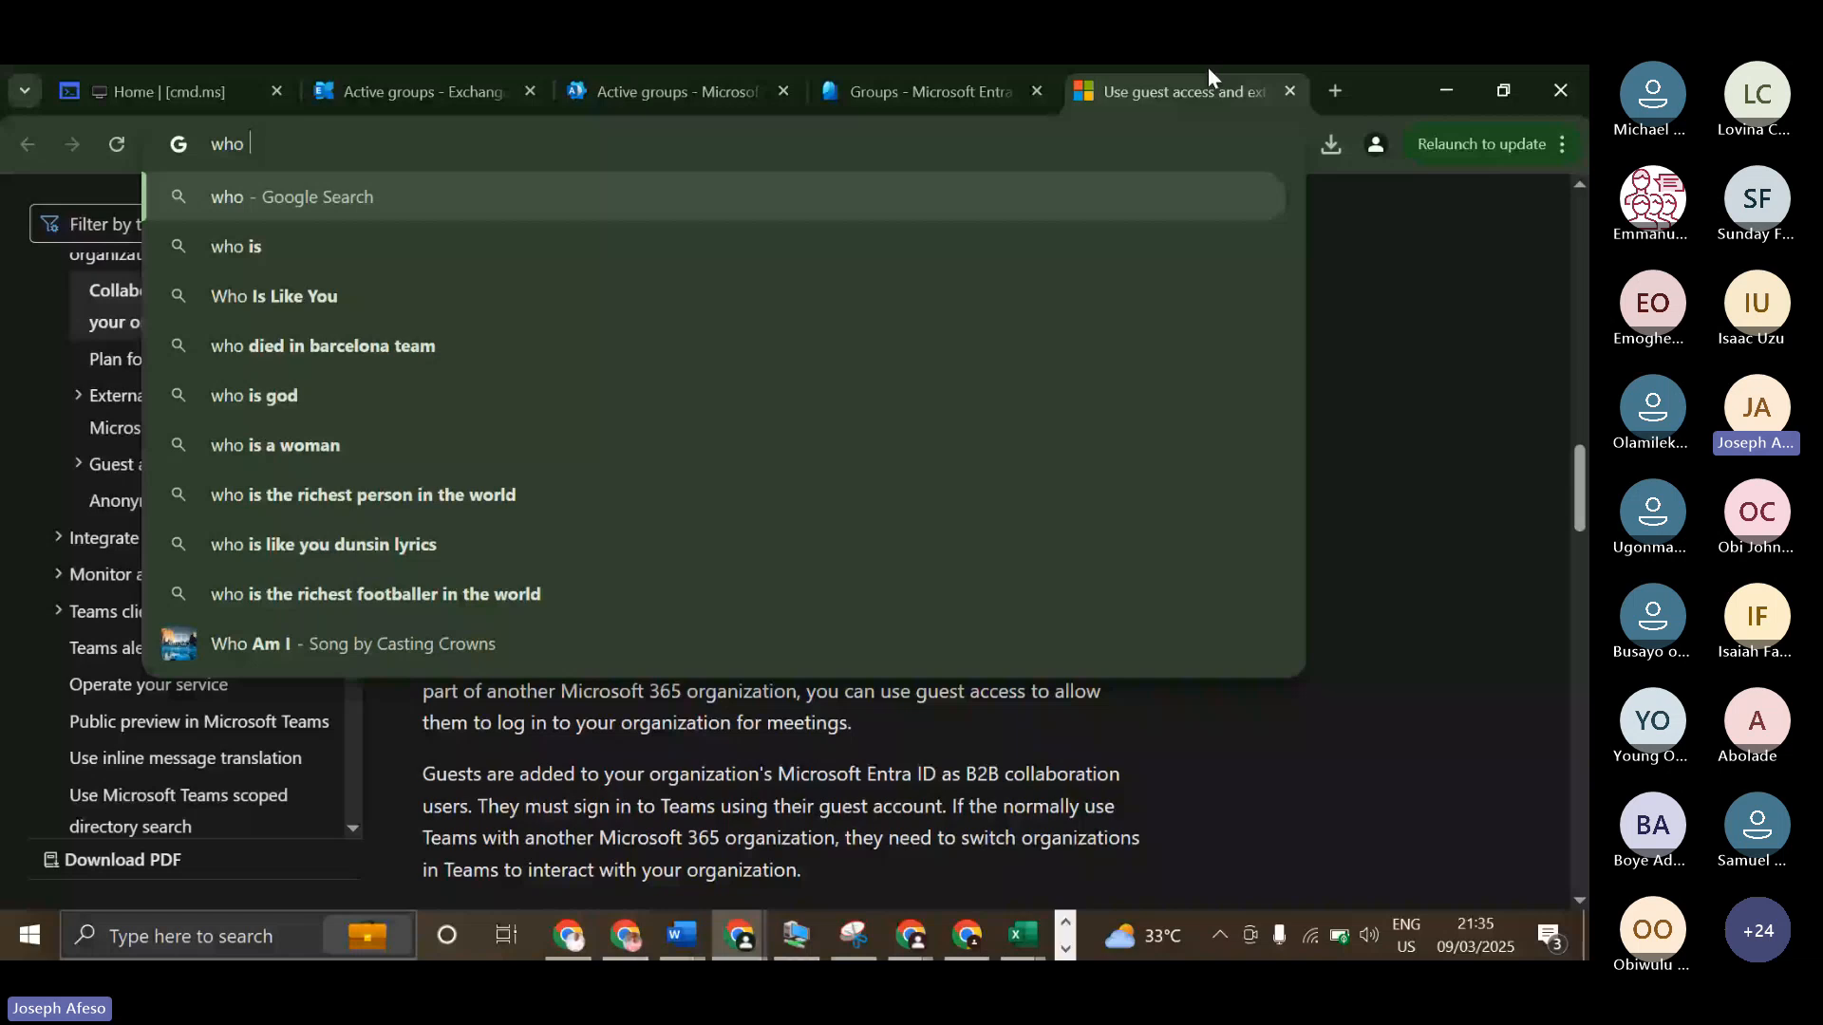
Search the web in a new tab for "who can create m365 groups" and open the Microsoft Learn article "Manage who can create Microsoft 365 Groups".
{"action": "key", "text": "ctrl+t"}
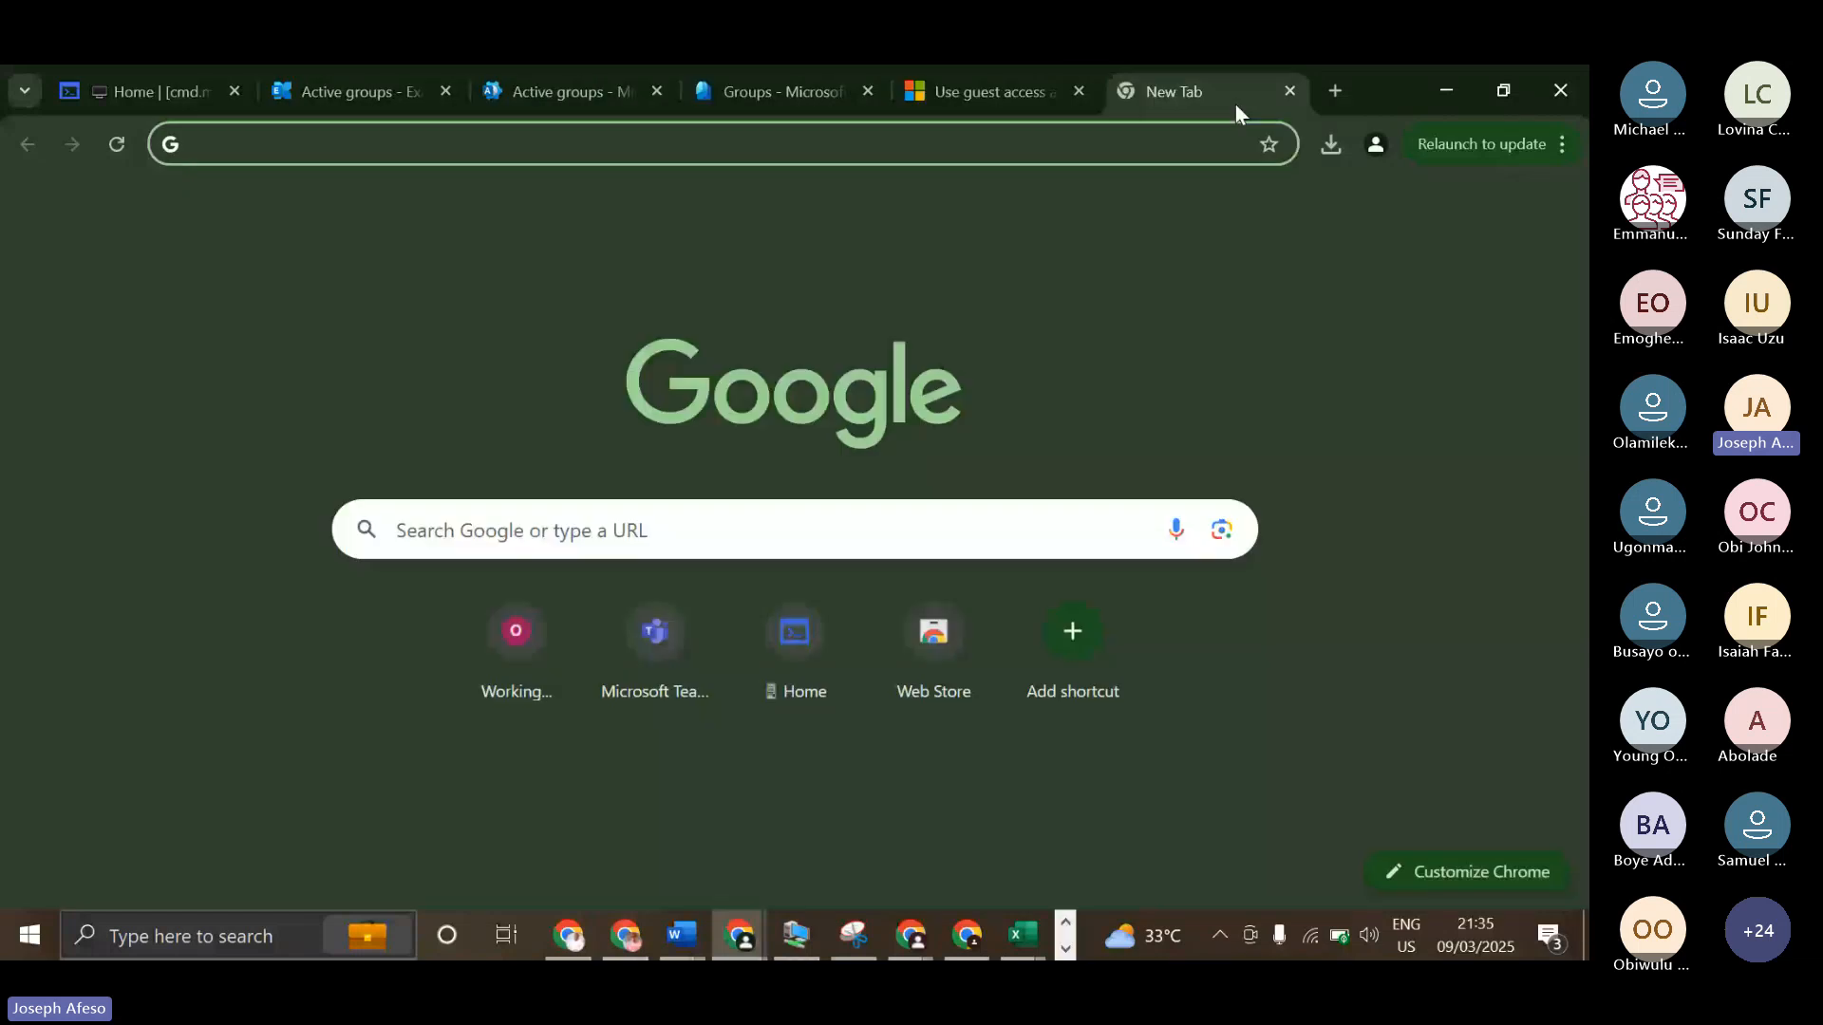
{"action": "left_click", "coordinate": [978, 147]}
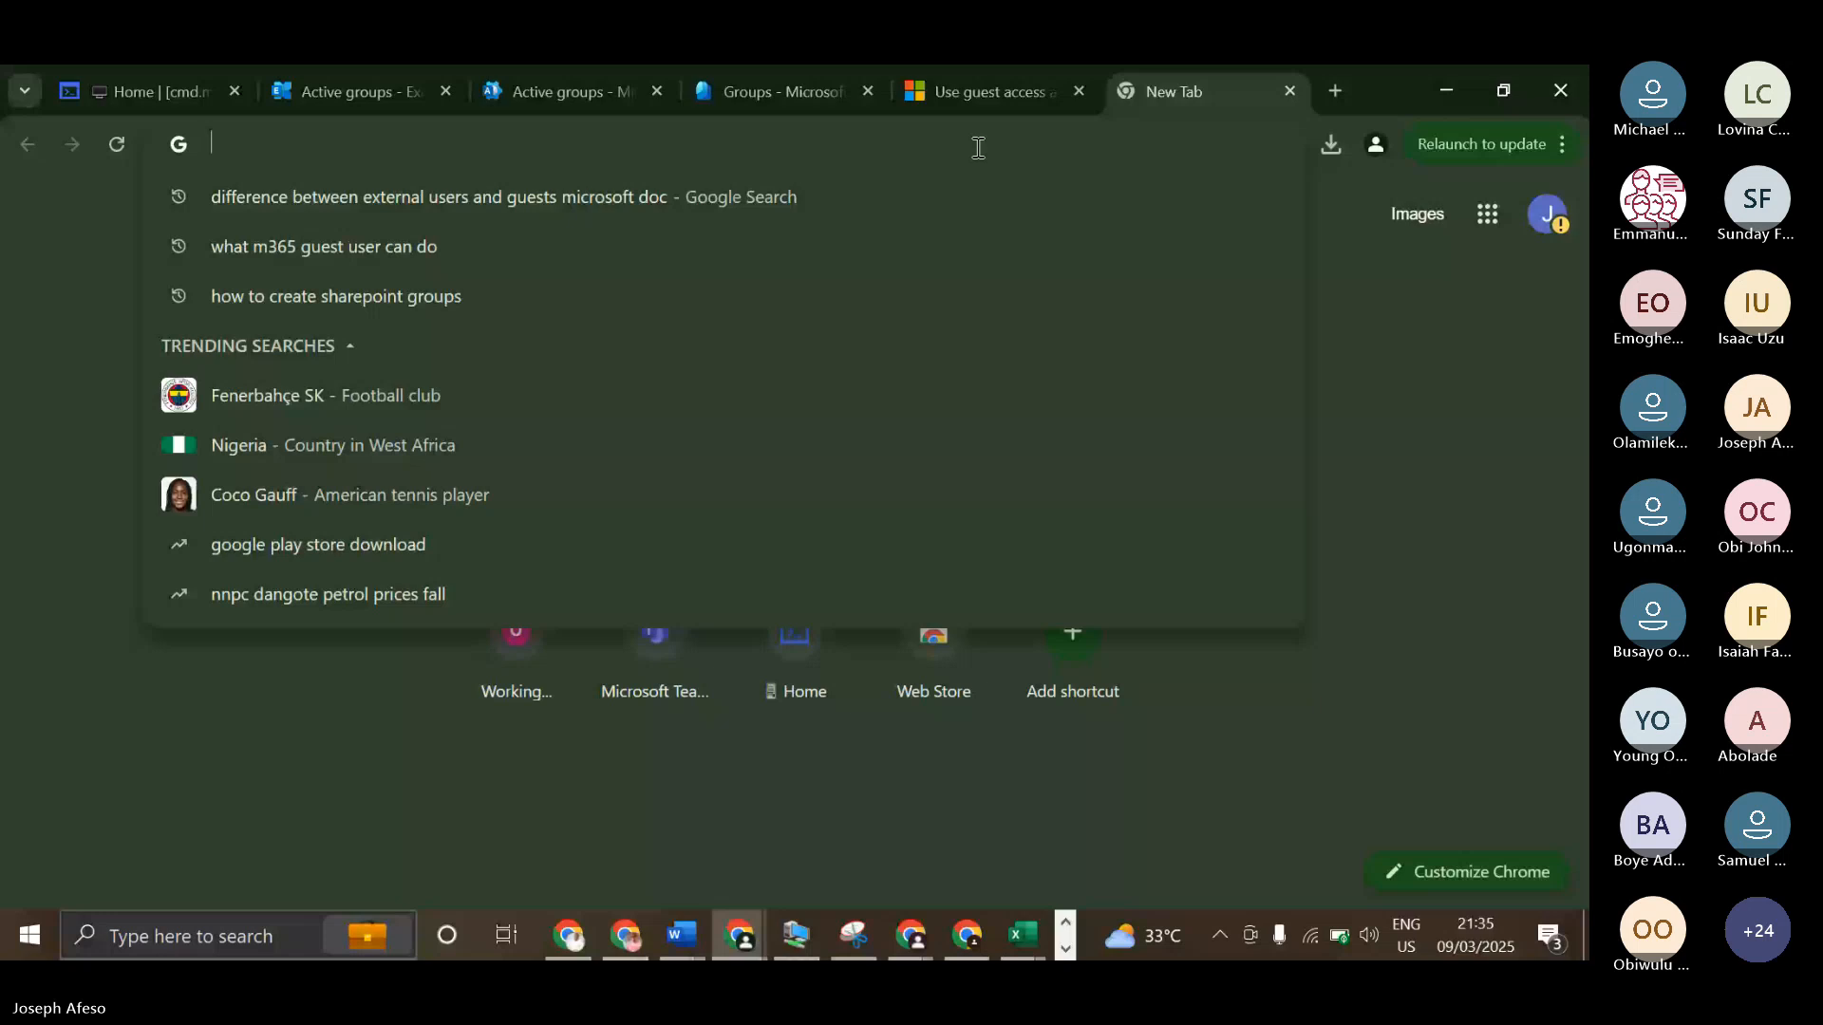
{"action": "type", "text": "w"}
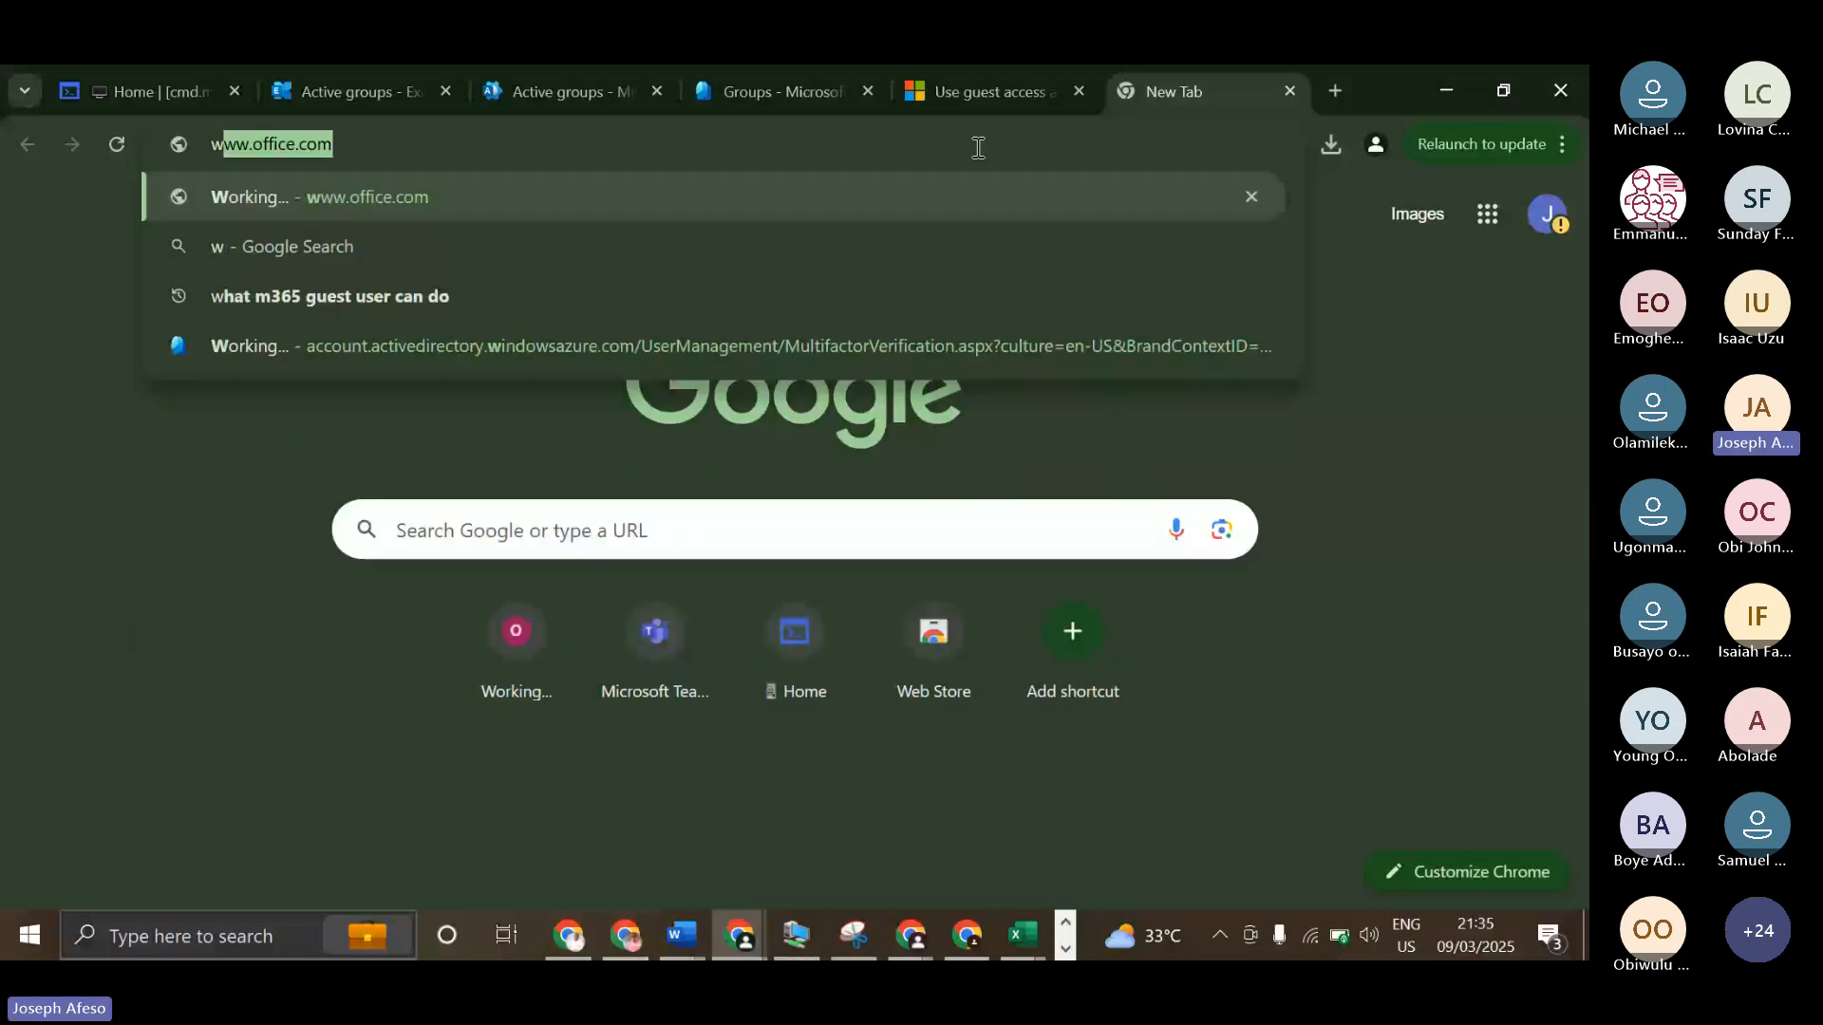
{"action": "type", "text": "ho can create m3"}
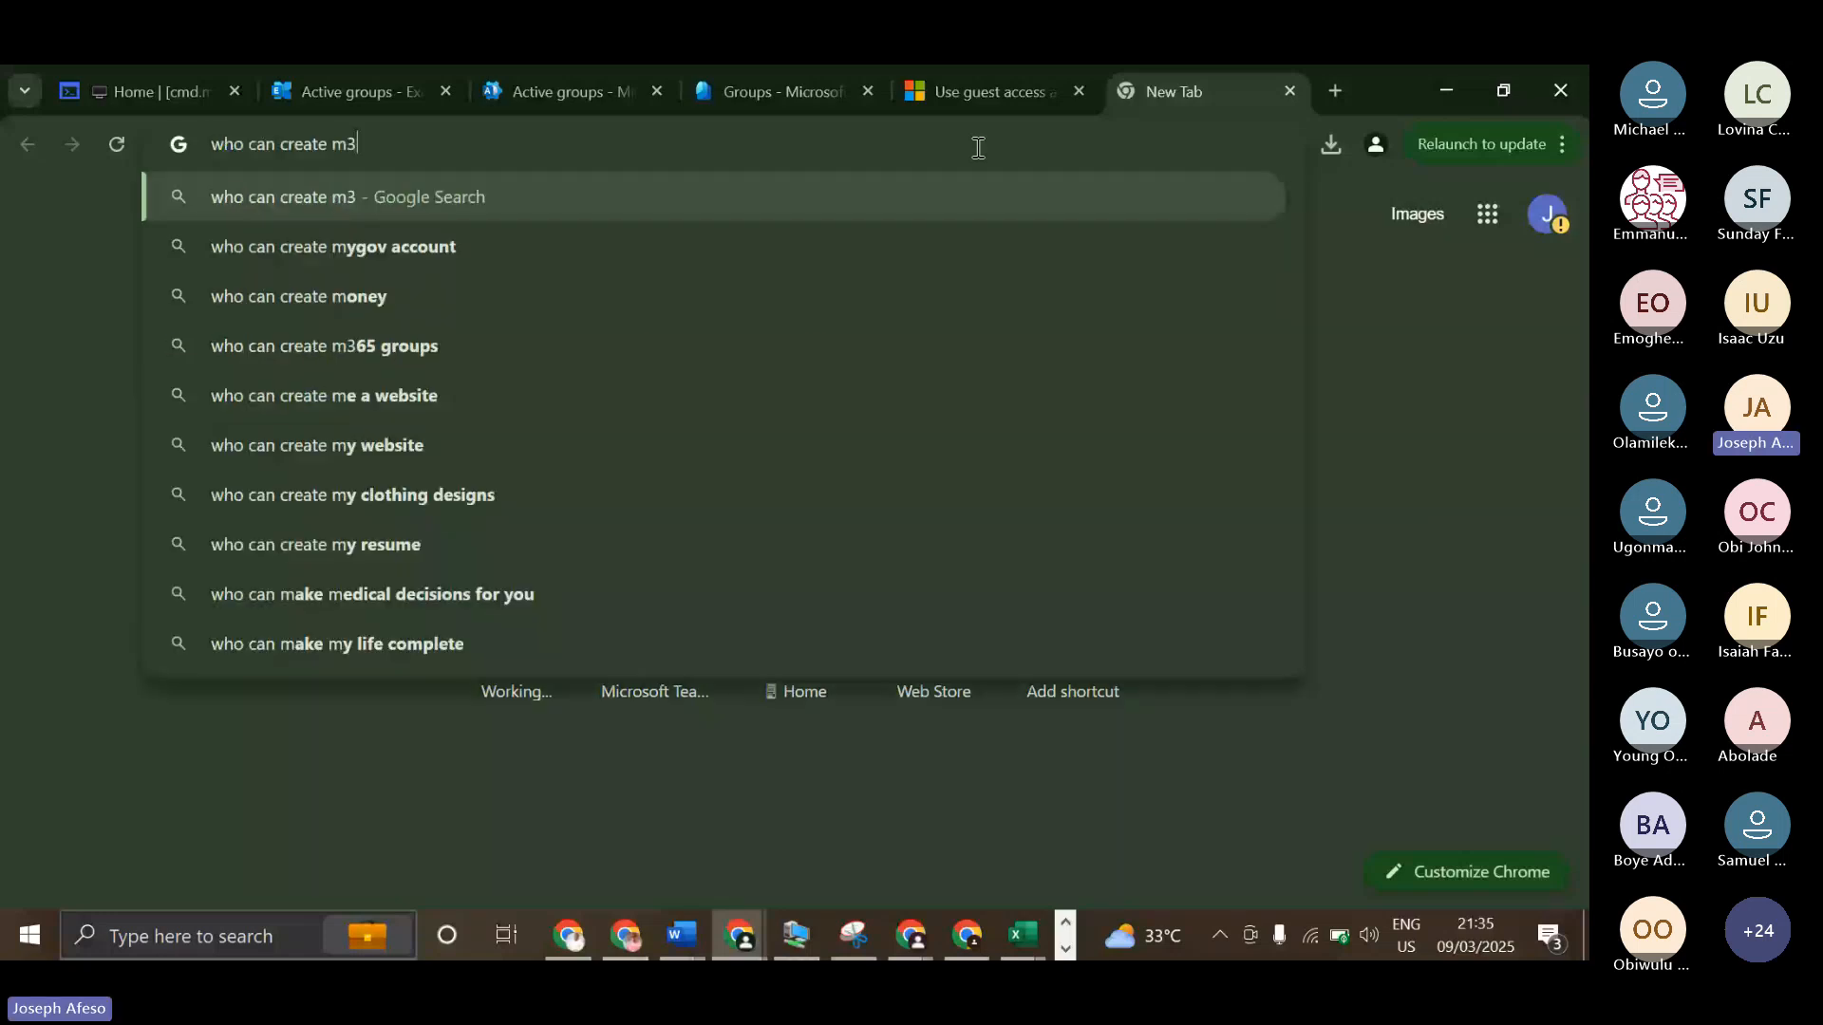
{"action": "type", "text": "65 groups"}
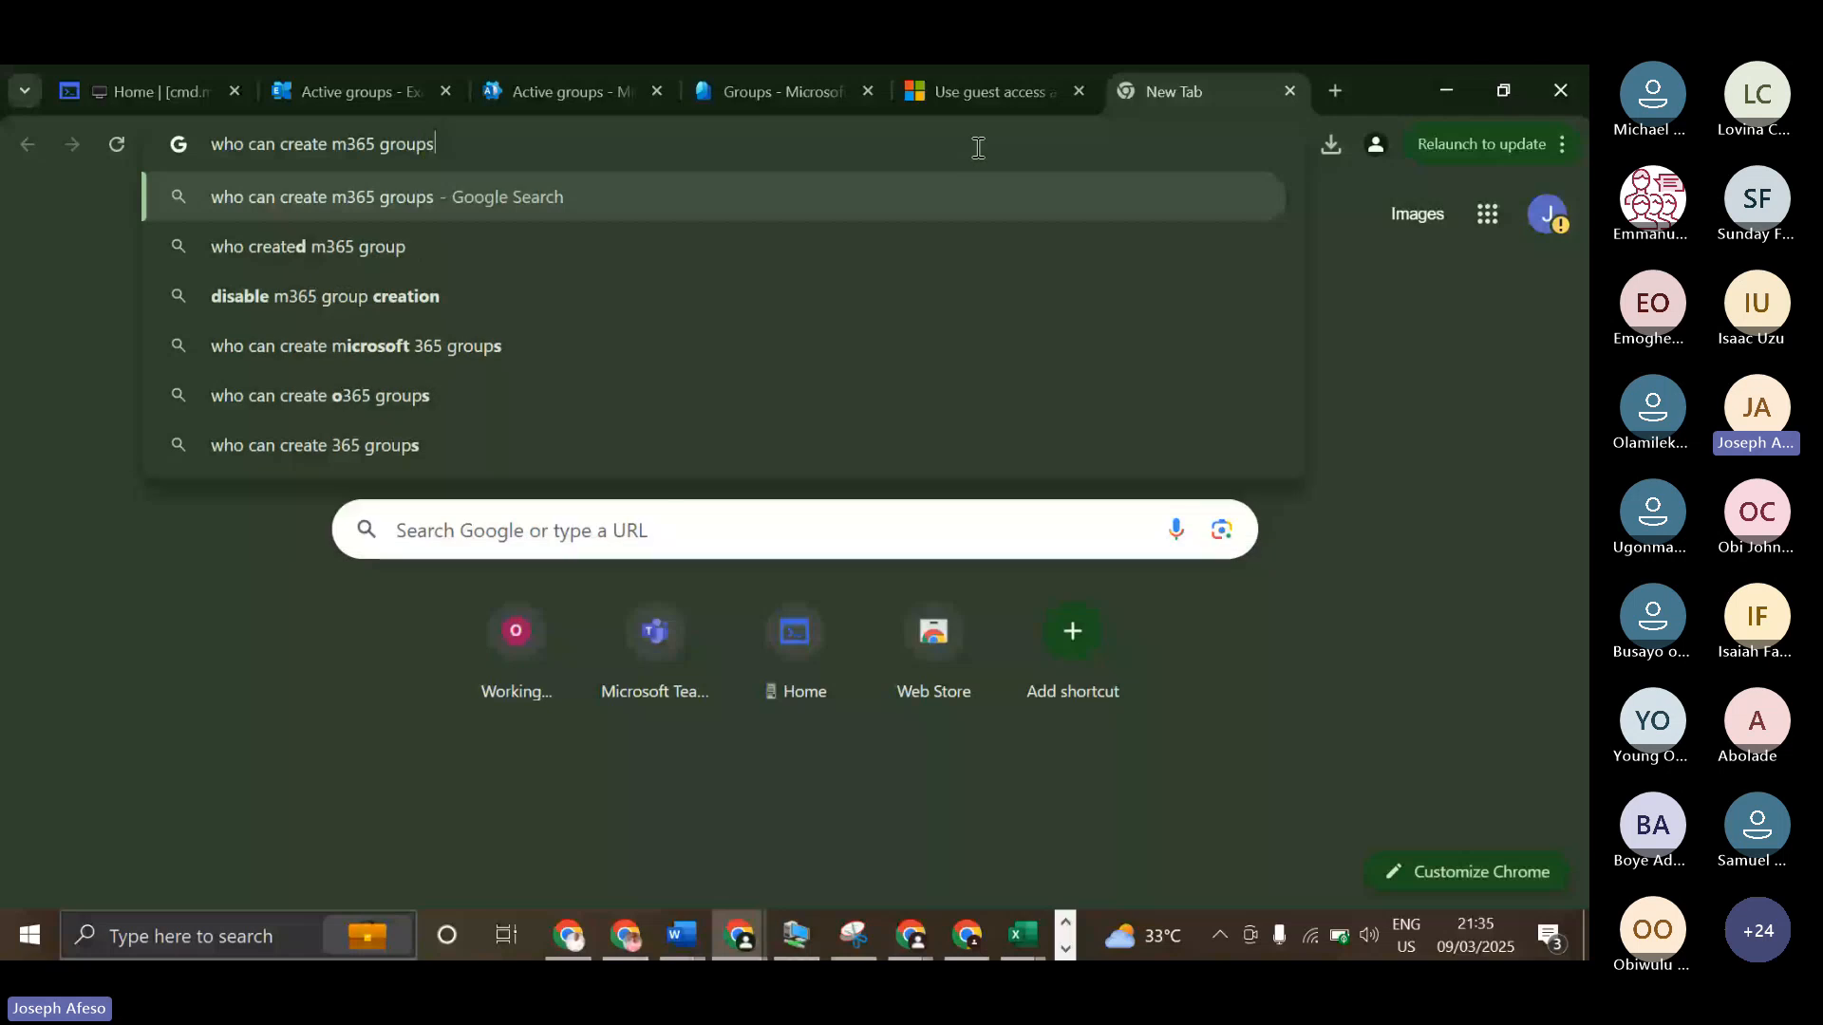
{"action": "key", "text": "Return"}
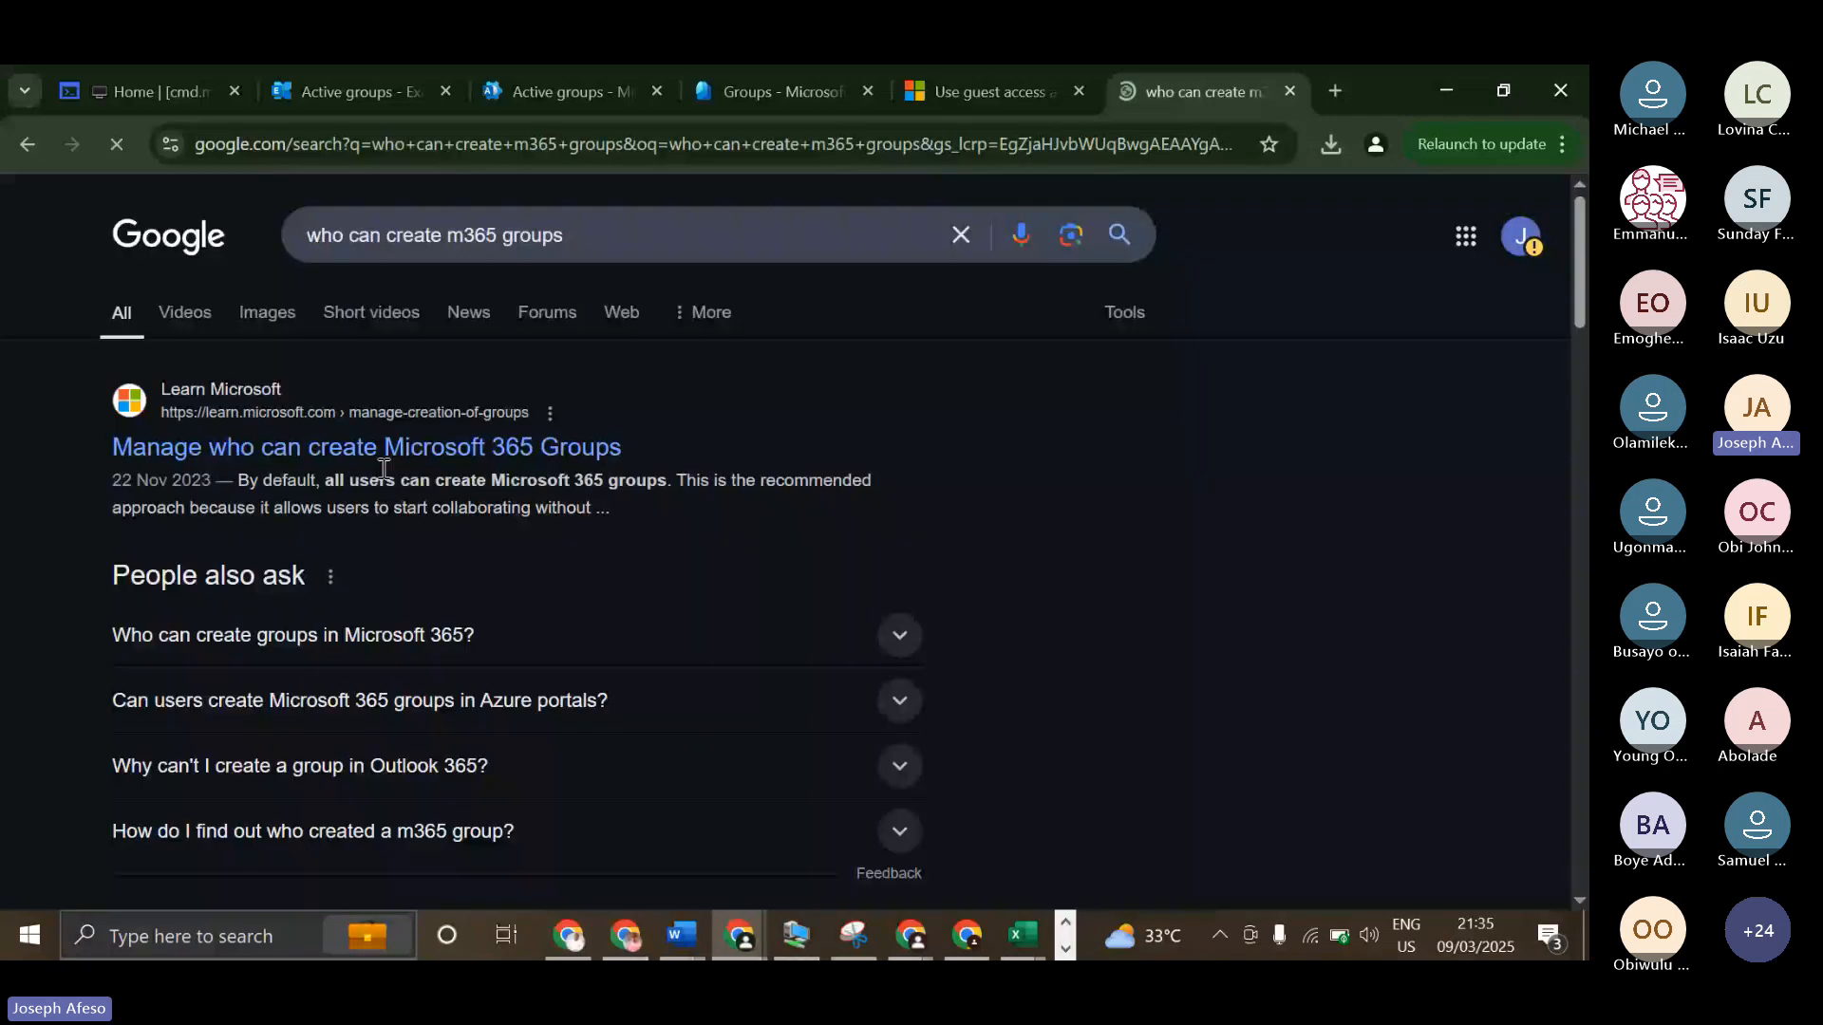
{"action": "left_click", "coordinate": [384, 449], "text": "ctrl"}
{"action": "left_click", "coordinate": [1191, 92]}
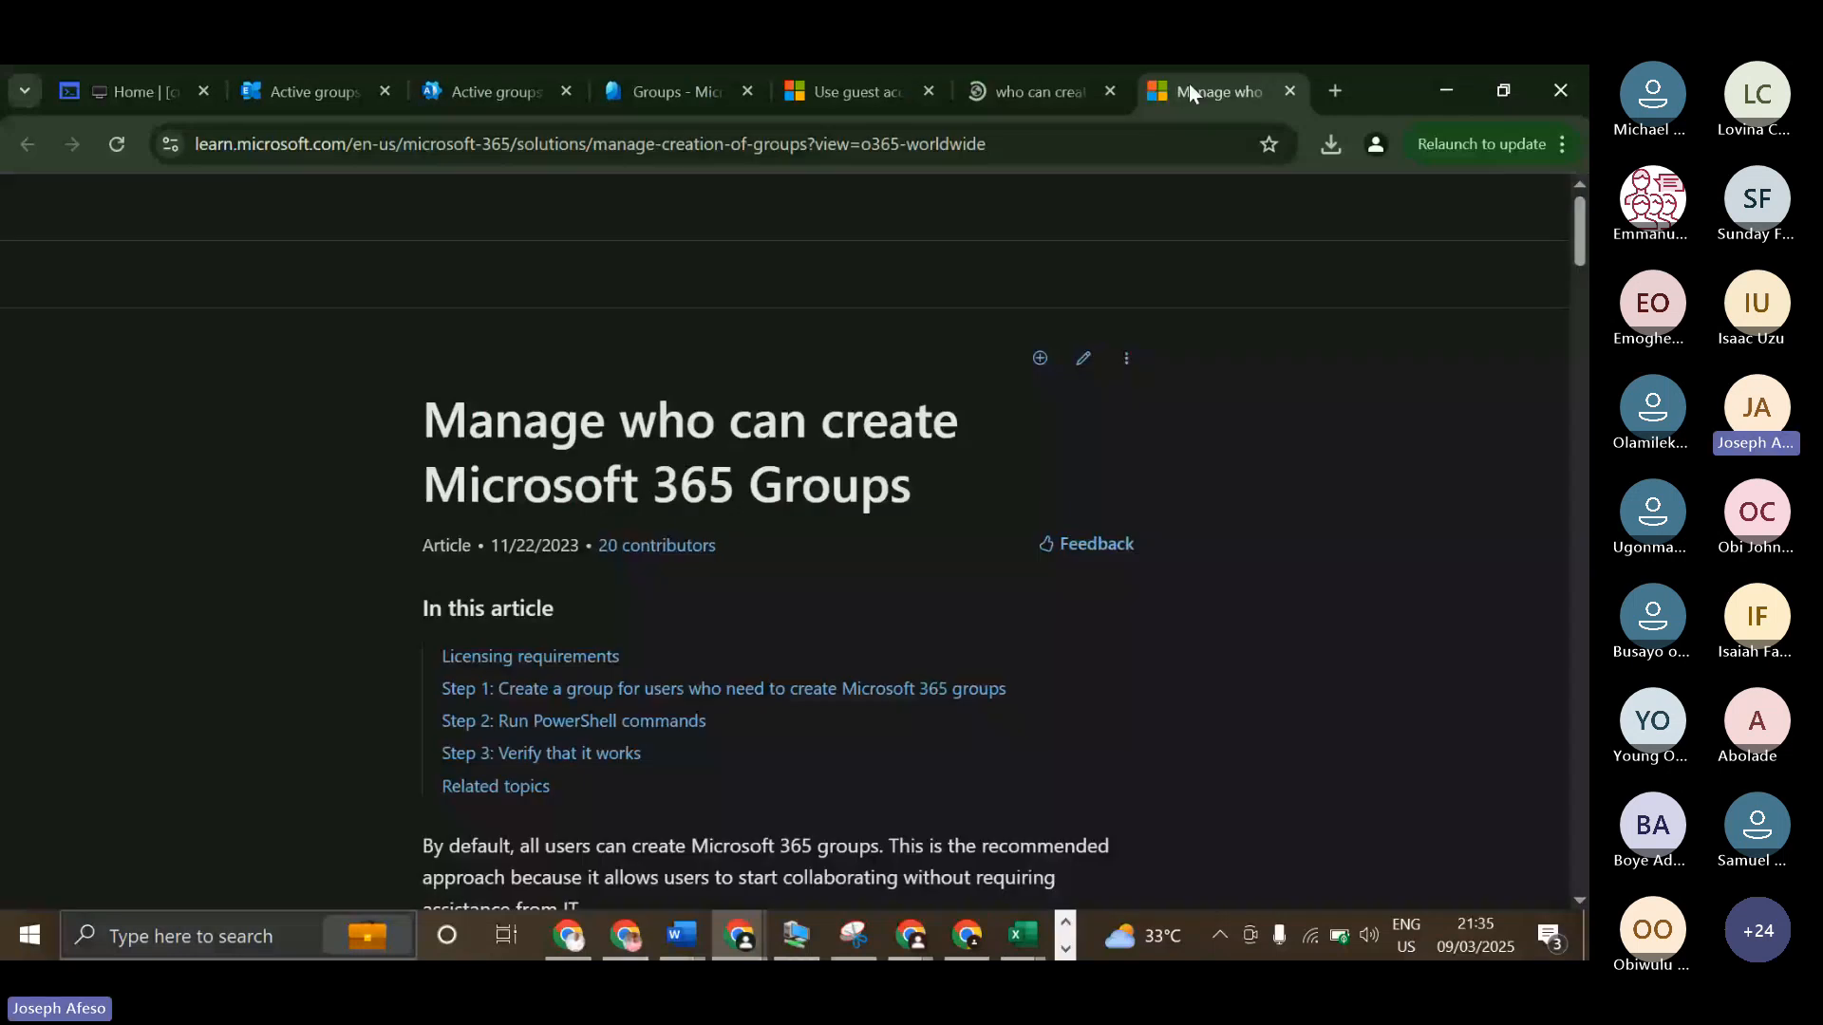
Examine the article's list of services affected by limiting group creation, highlighting entries such as Outlook, SharePoint and Microsoft Teams.
{"action": "scroll", "coordinate": [700, 599], "scroll_direction": "down", "scroll_amount": 10}
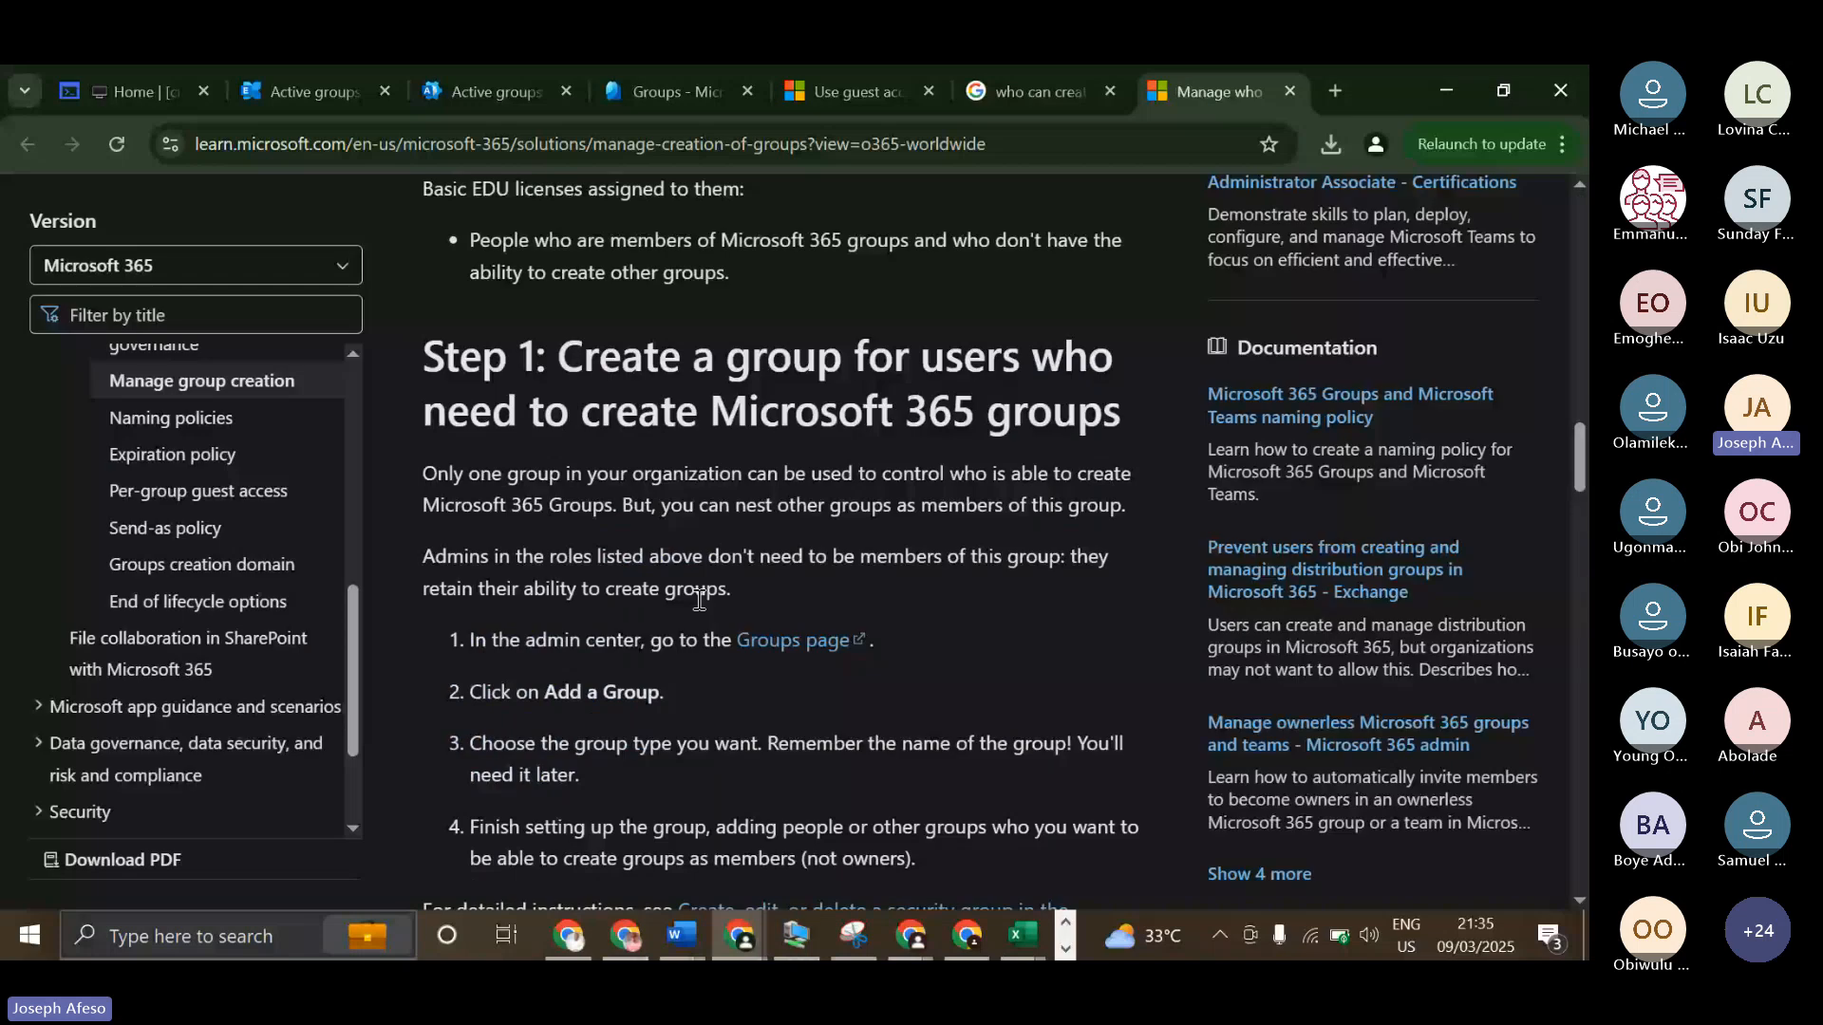
{"action": "scroll", "coordinate": [700, 599], "scroll_direction": "up", "scroll_amount": 5}
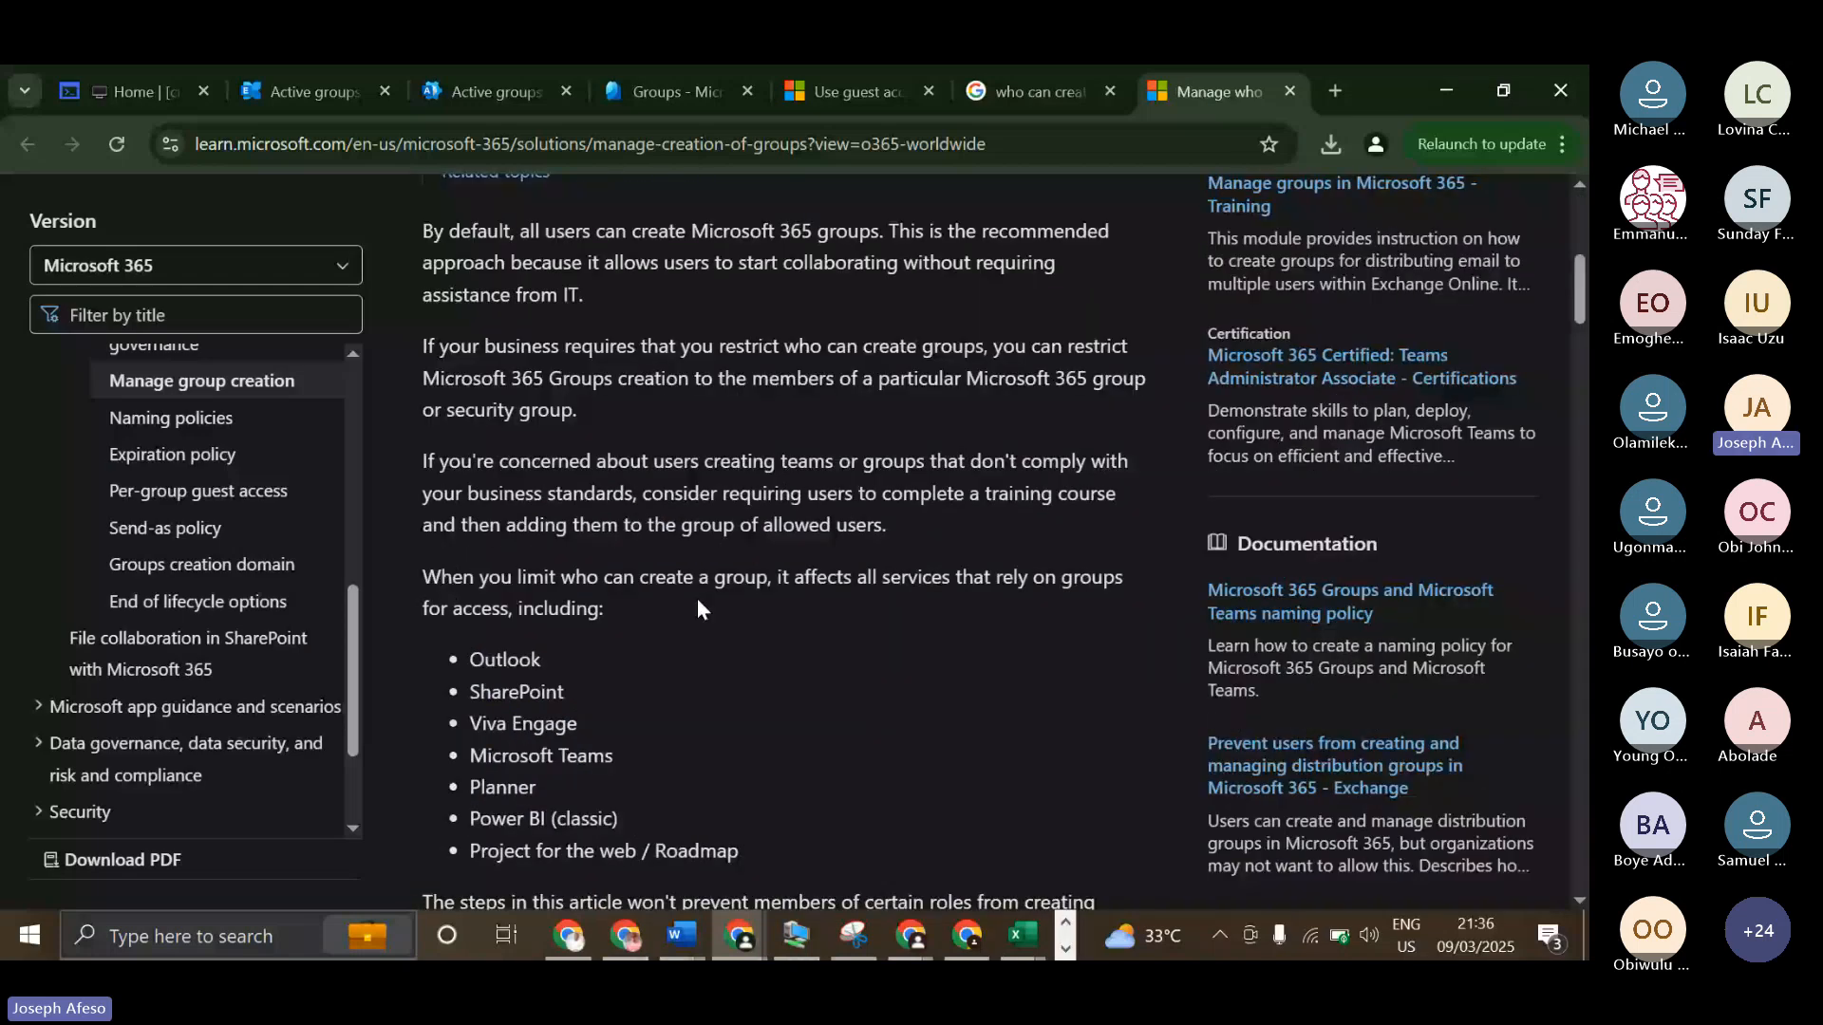
{"action": "scroll", "coordinate": [772, 437], "scroll_direction": "down", "scroll_amount": 1}
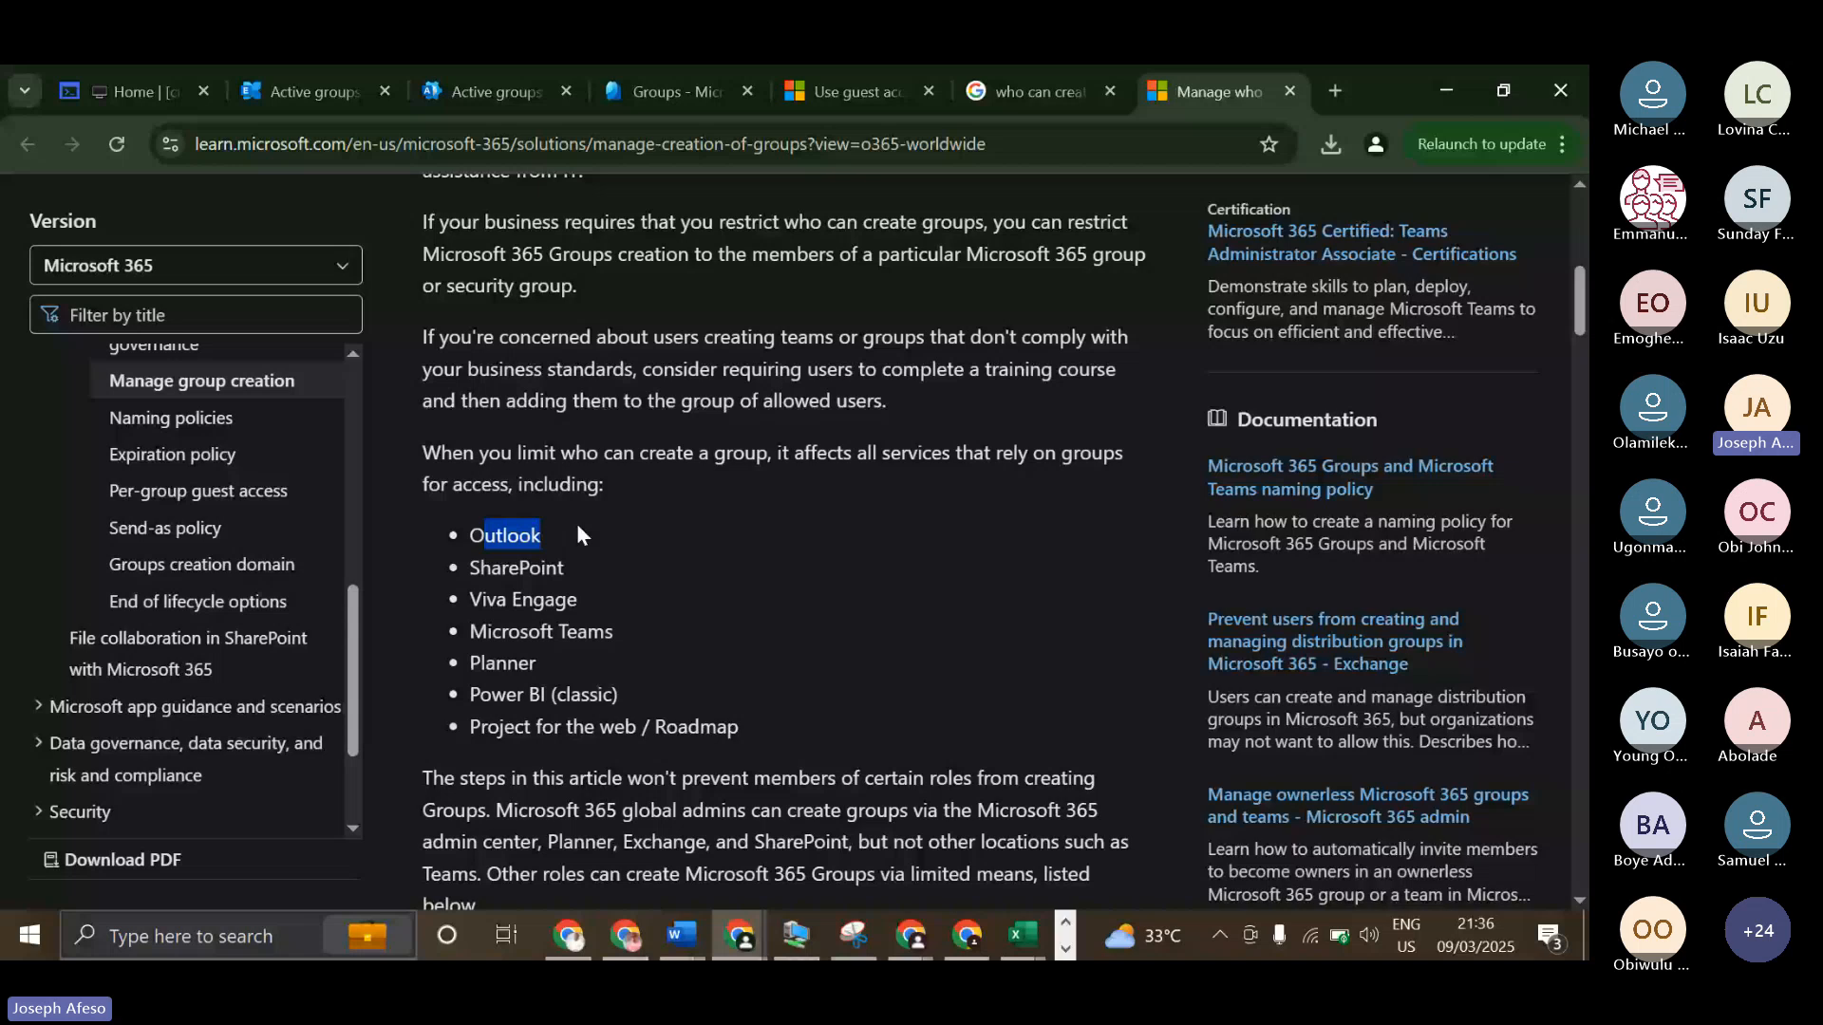
{"action": "left_click_drag", "start_coordinate": [577, 631], "coordinate": [470, 631]}
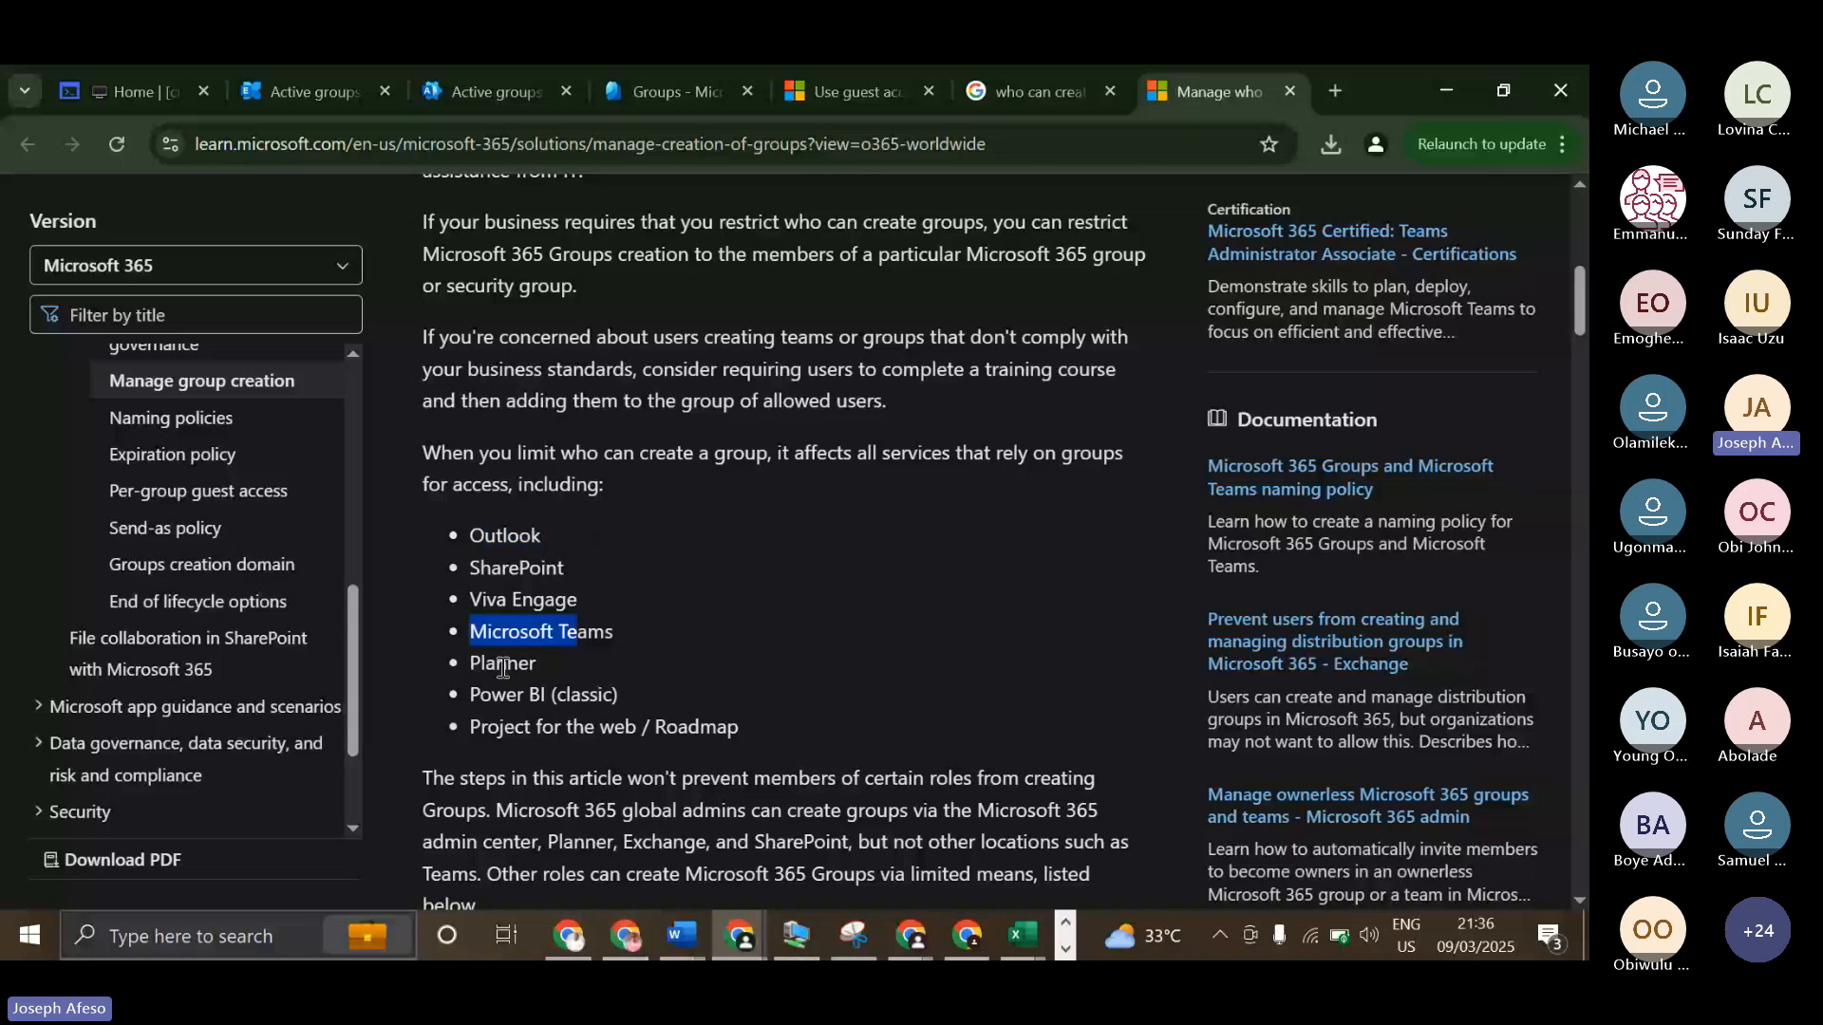
{"action": "left_click_drag", "start_coordinate": [479, 726], "coordinate": [607, 729]}
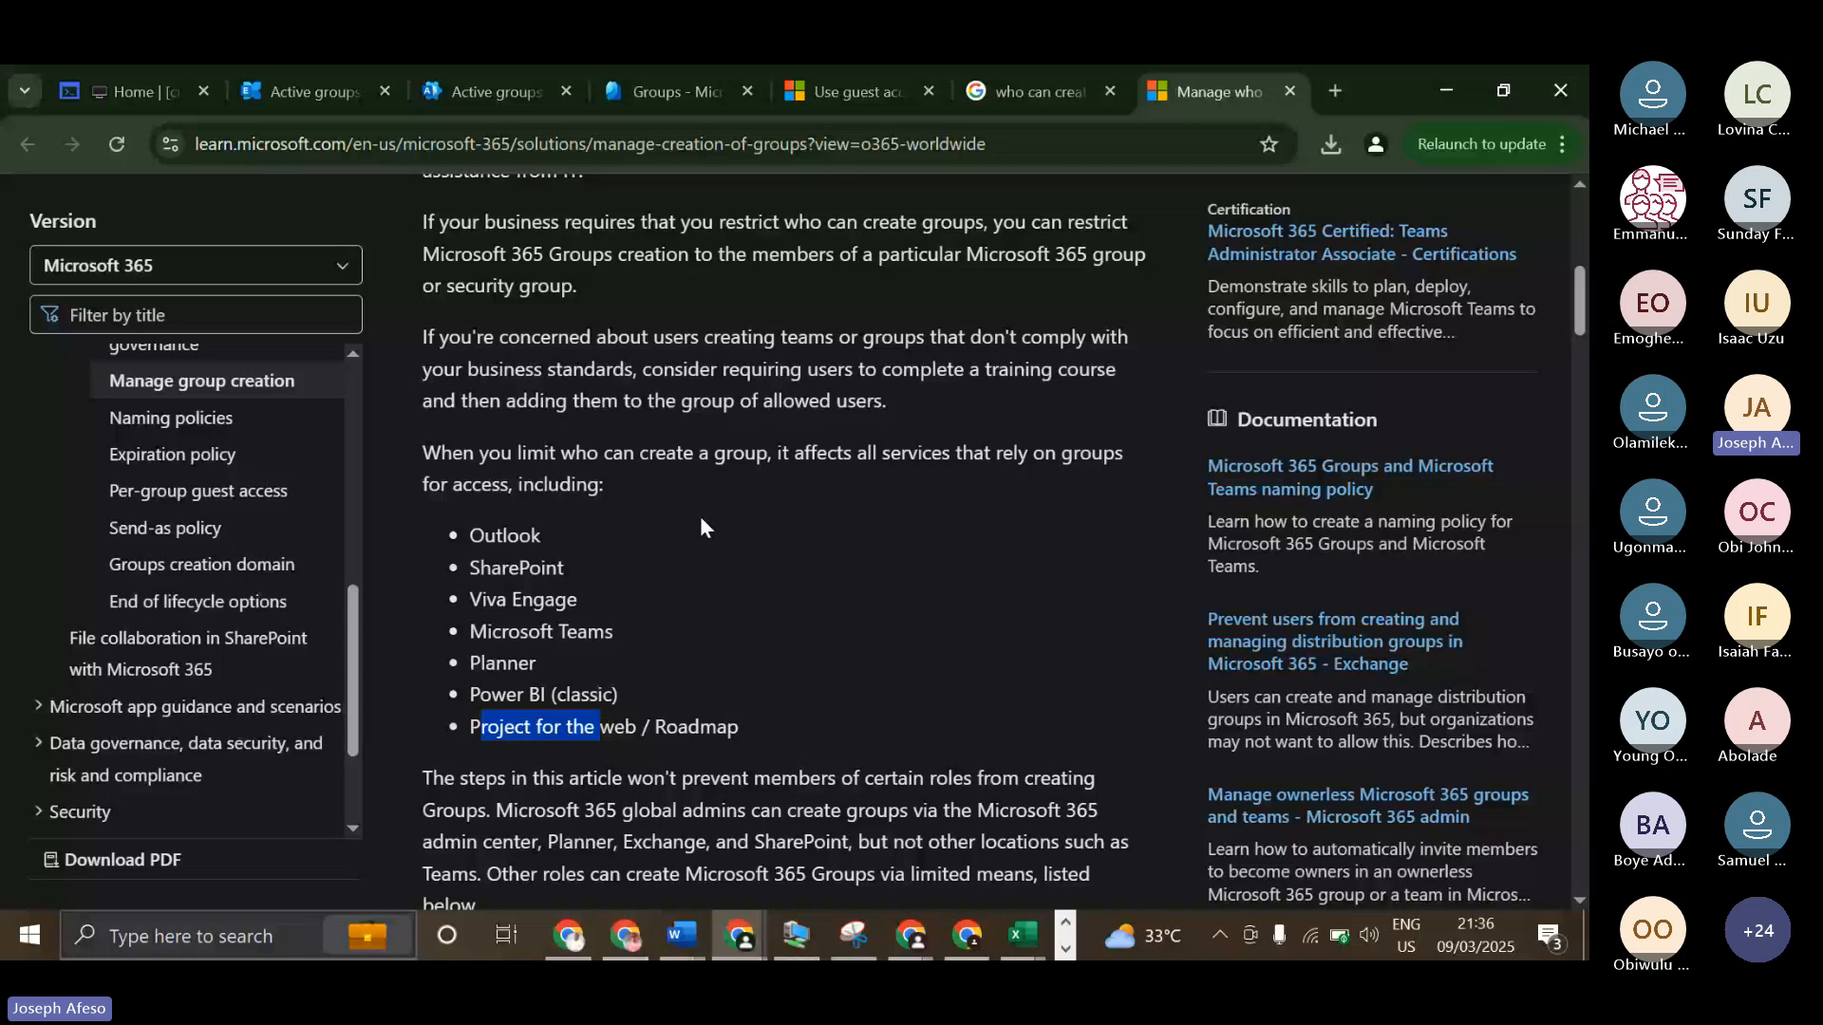
{"action": "left_click", "coordinate": [571, 574]}
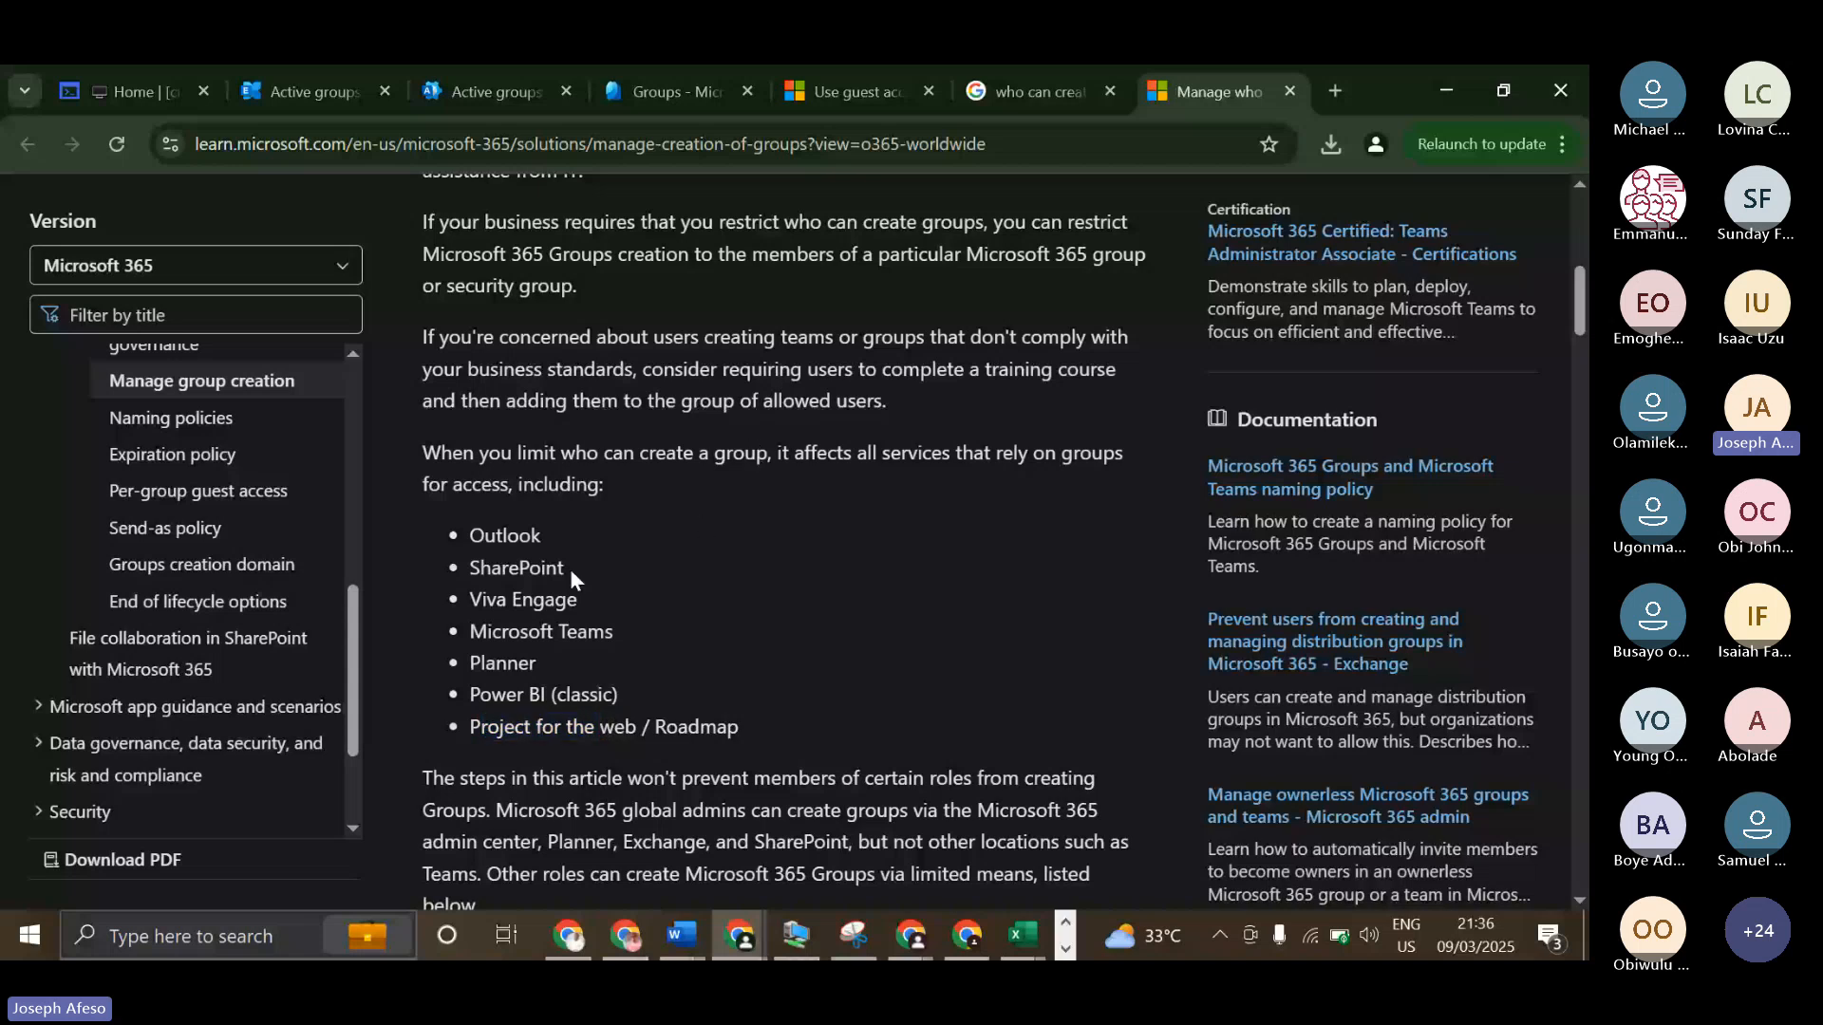
{"action": "left_click_drag", "start_coordinate": [570, 568], "coordinate": [476, 581]}
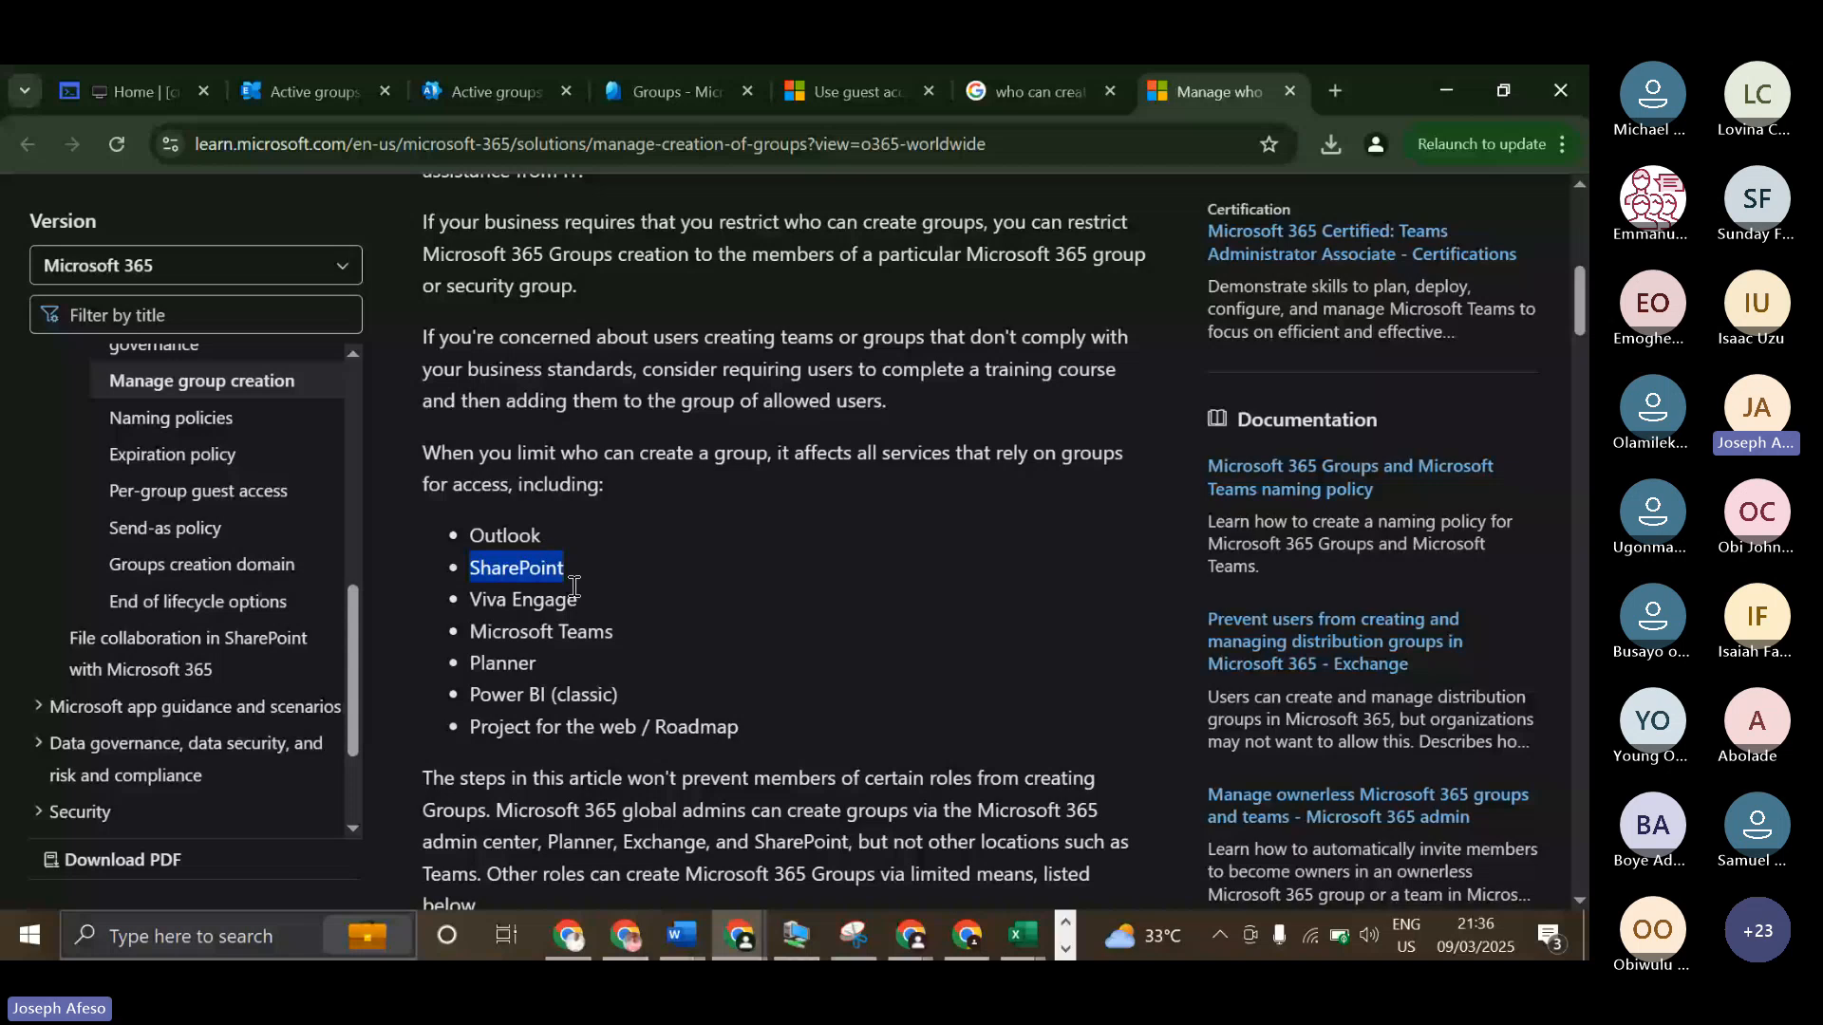
{"action": "left_click", "coordinate": [512, 569]}
{"action": "scroll", "coordinate": [863, 445], "scroll_direction": "up", "scroll_amount": 7}
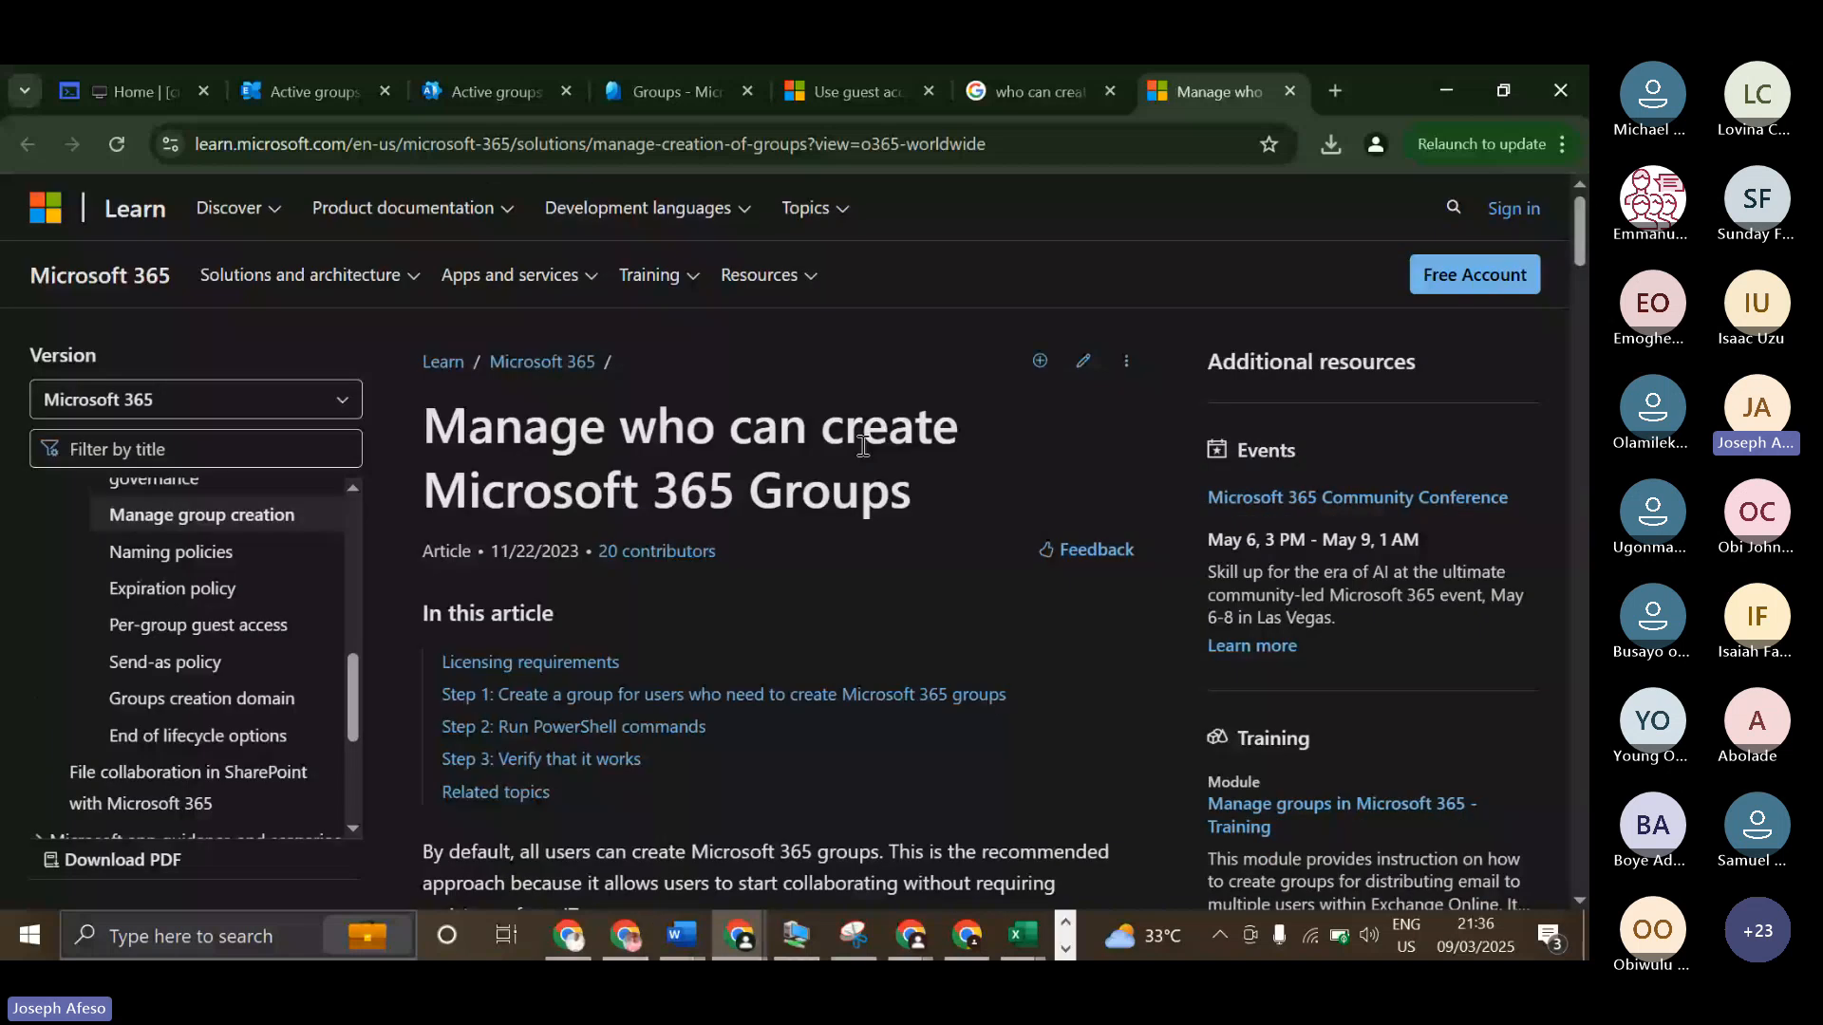
{"action": "scroll", "coordinate": [553, 462], "scroll_direction": "down", "scroll_amount": 6}
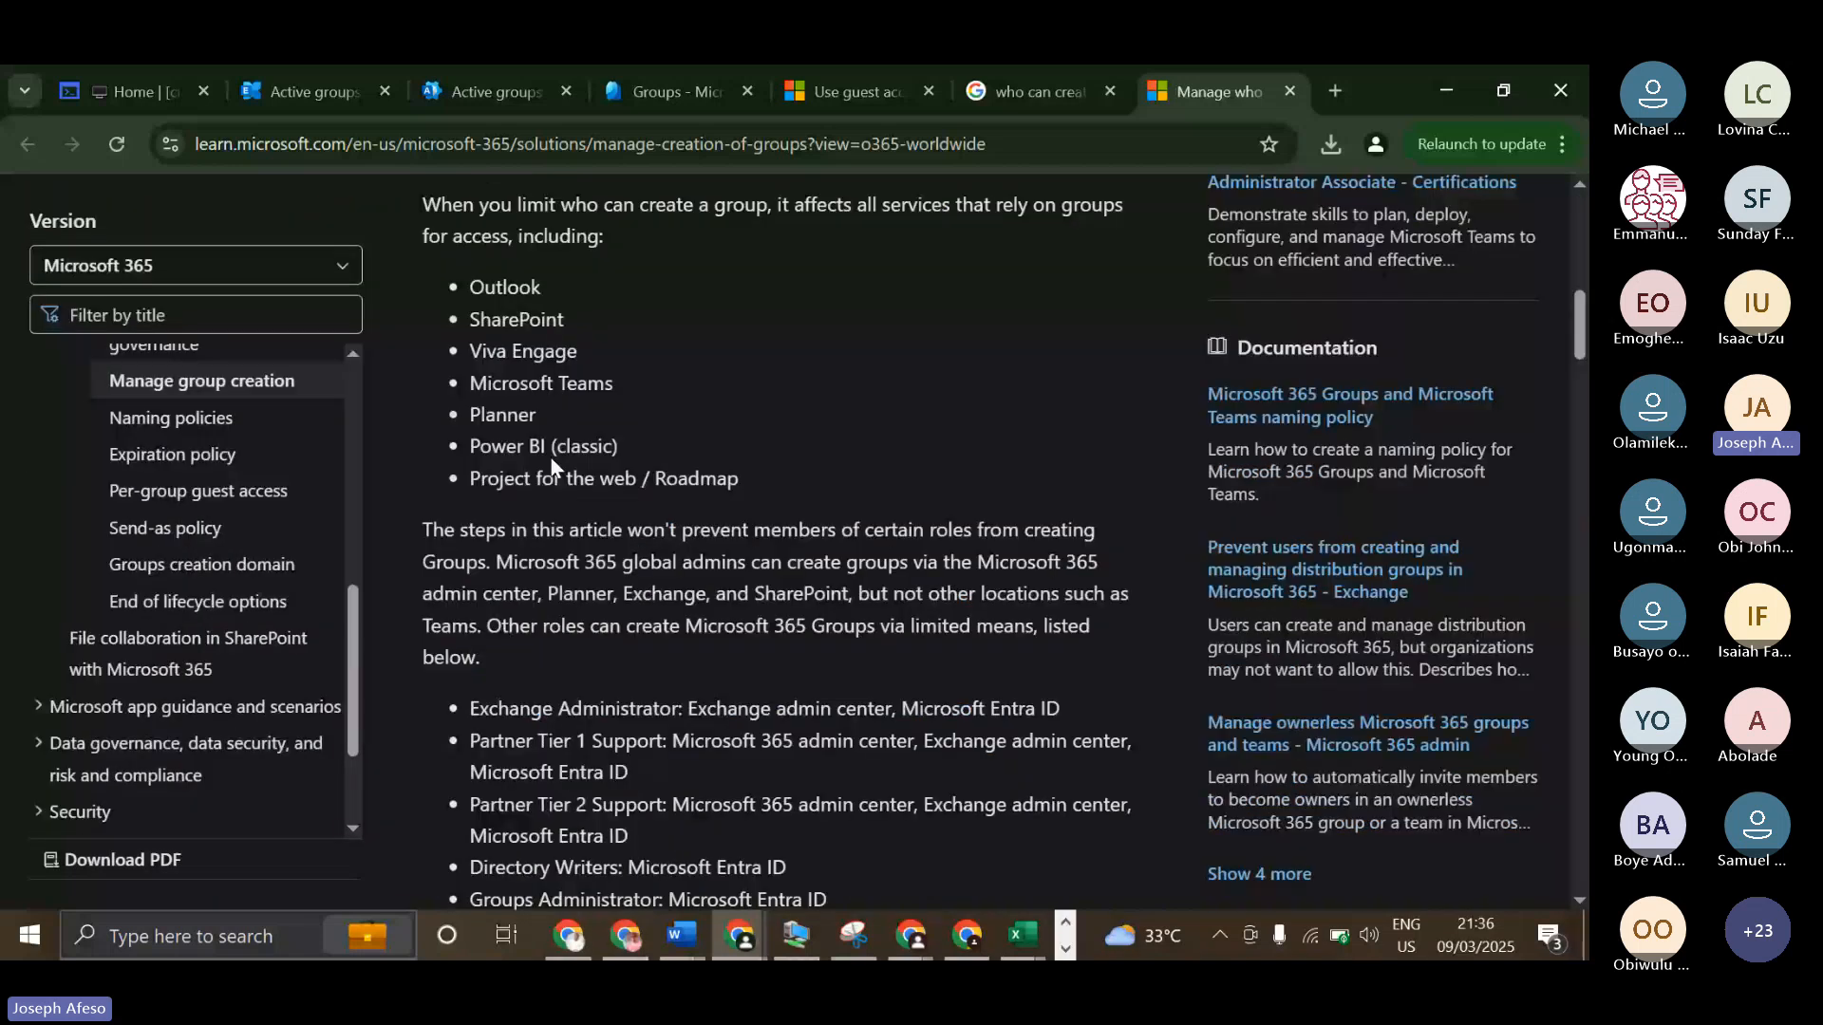
{"action": "left_click_drag", "start_coordinate": [496, 287], "coordinate": [536, 479]}
{"action": "left_click_drag", "start_coordinate": [478, 309], "coordinate": [535, 442]}
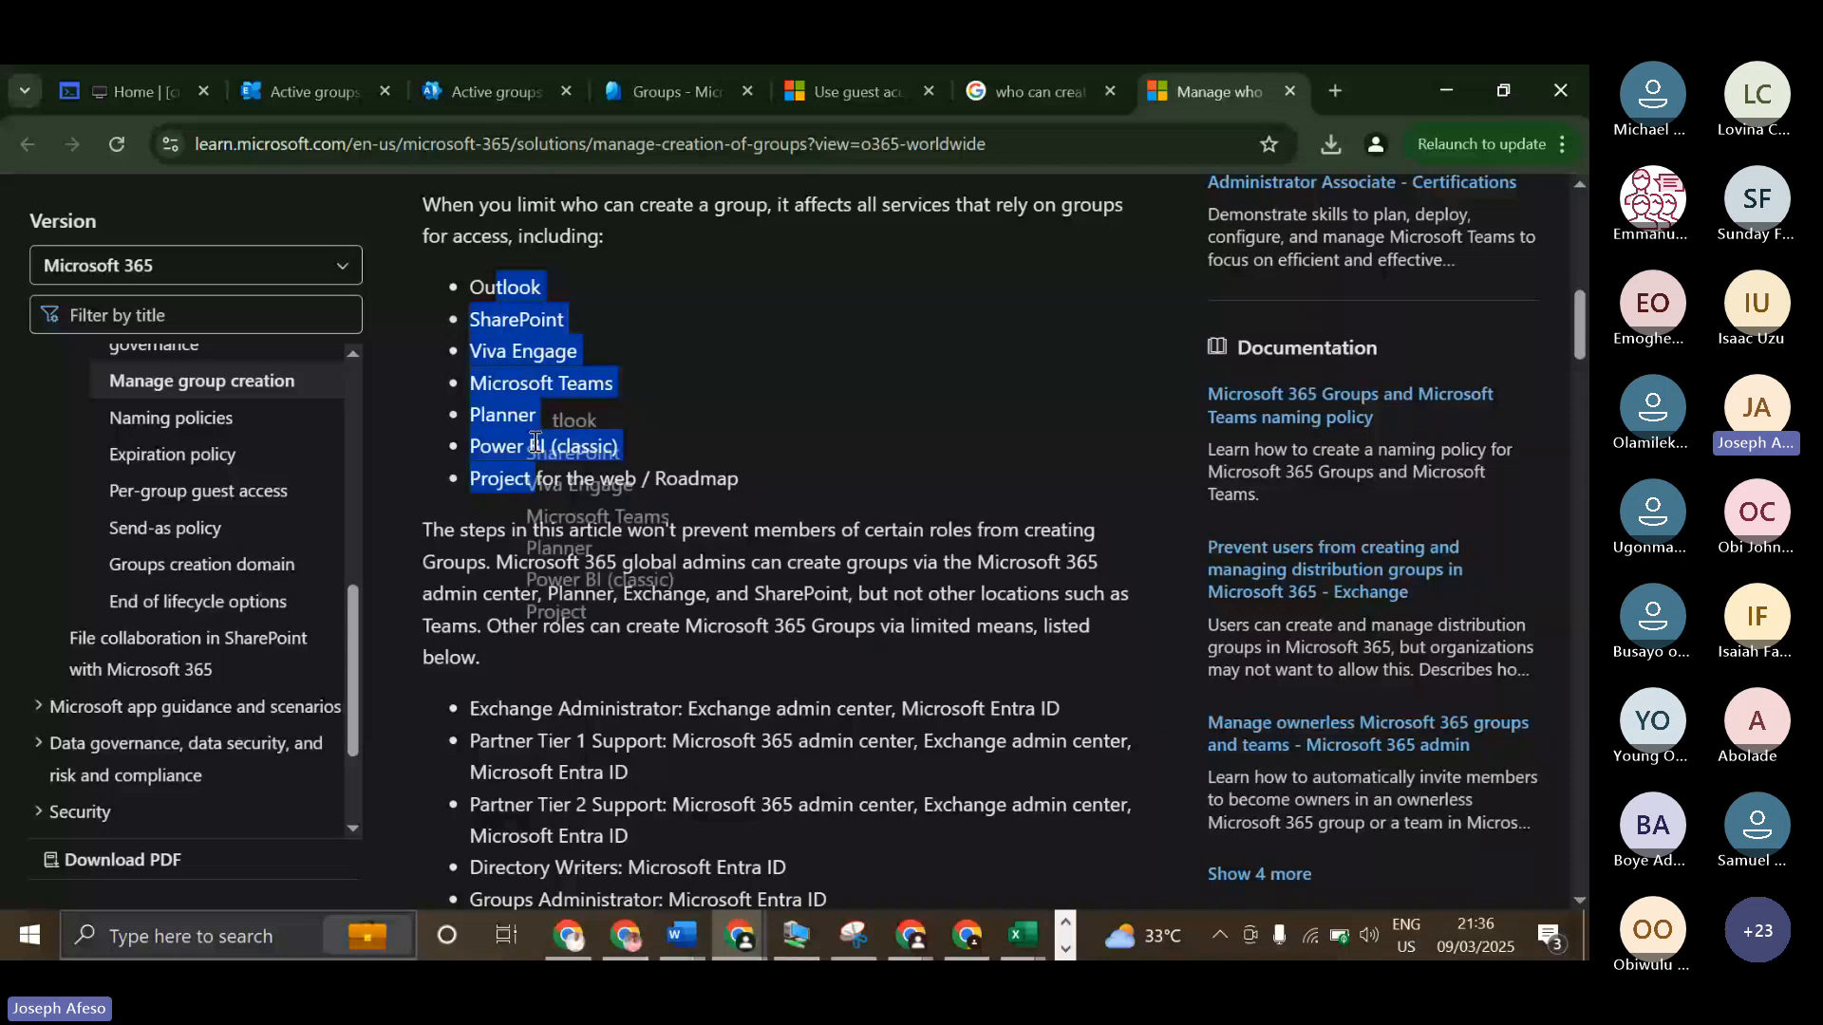
{"action": "left_click_drag", "start_coordinate": [519, 287], "coordinate": [522, 351]}
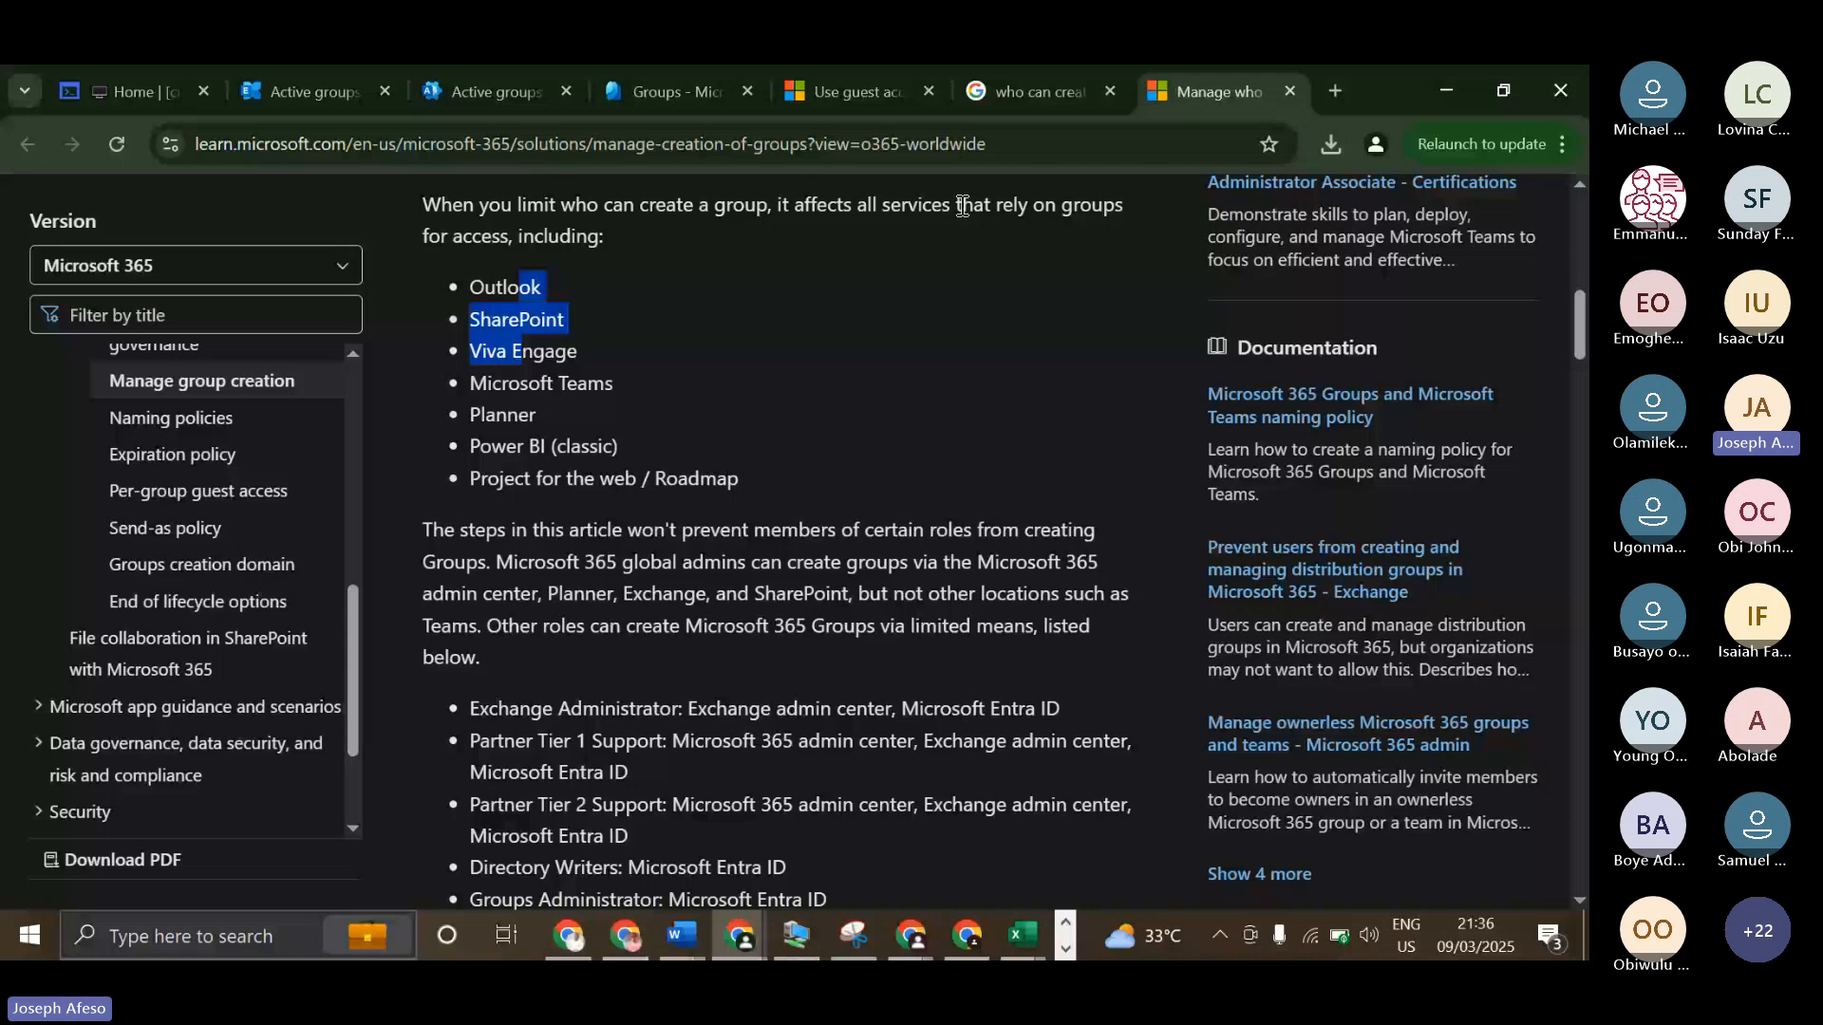
Examine the steps for restricting group creation, including the PowerShell script's GroupName variable, the Connect-MgGraph scopes and the sample output of updated settings.
{"action": "scroll", "coordinate": [797, 596], "scroll_direction": "down", "scroll_amount": 15}
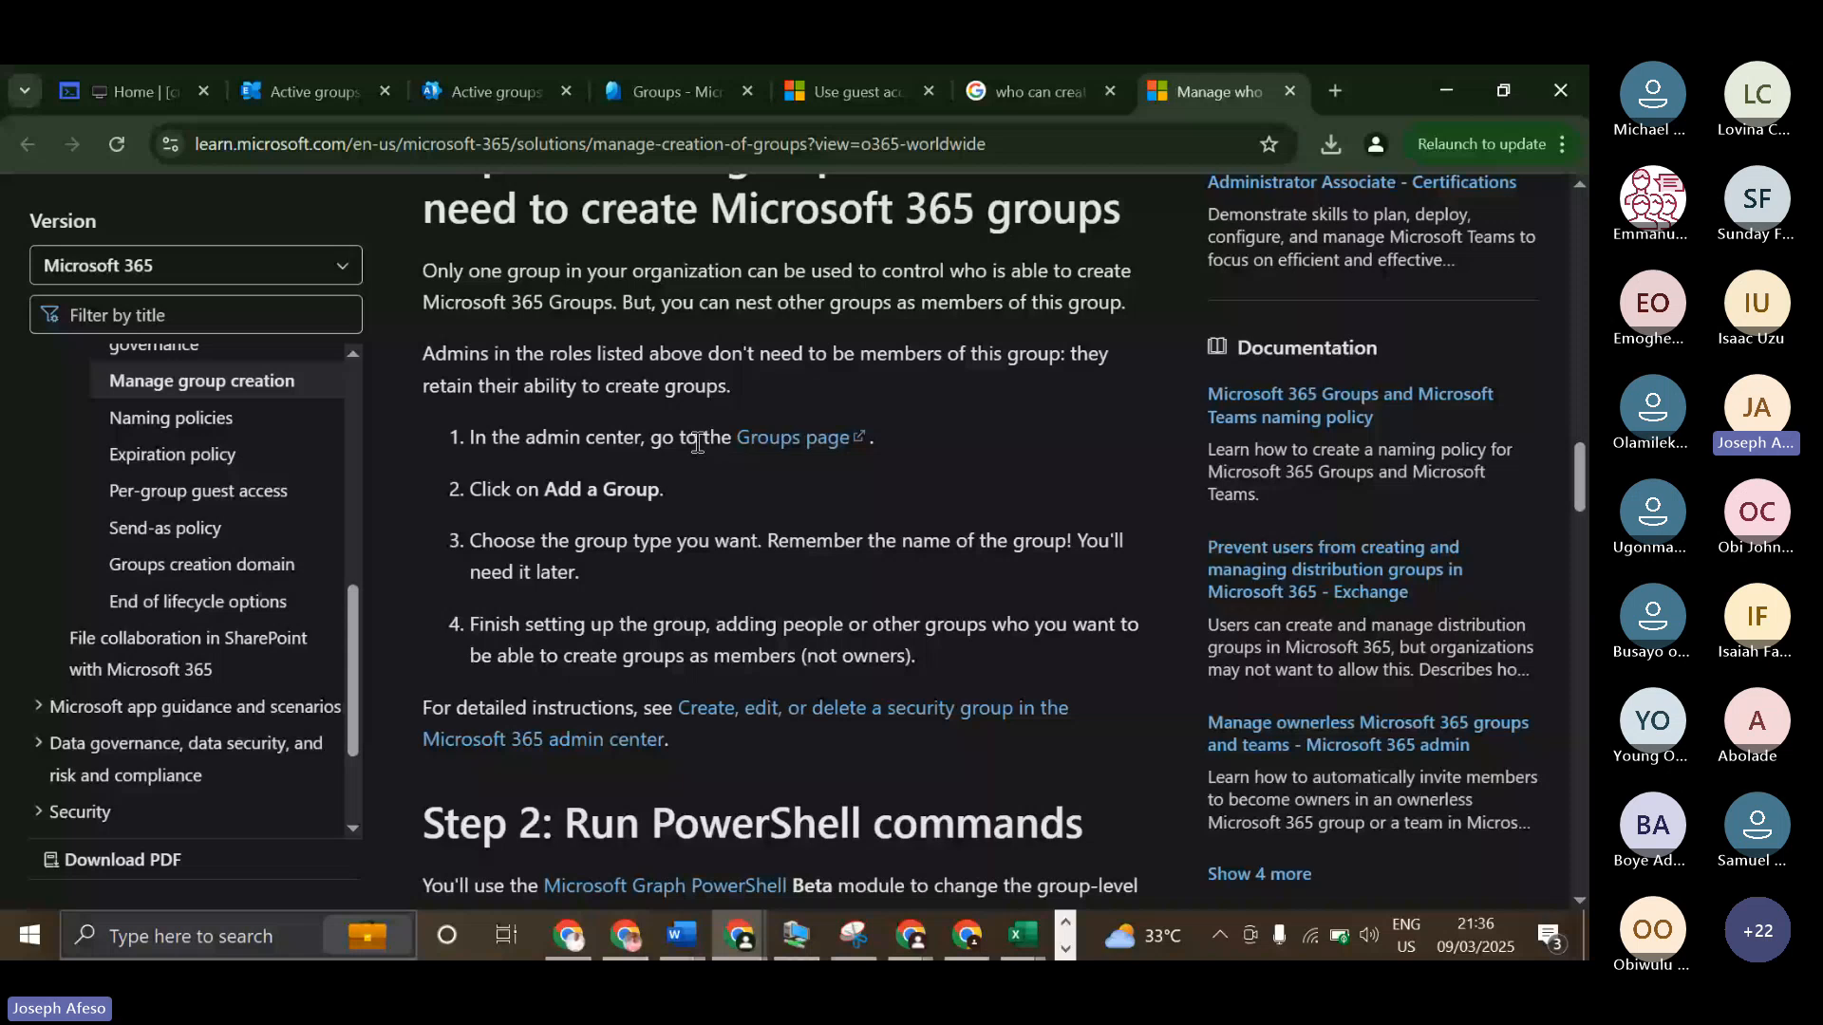
{"action": "scroll", "coordinate": [698, 444], "scroll_direction": "down", "scroll_amount": 1}
{"action": "scroll", "coordinate": [684, 437], "scroll_direction": "down", "scroll_amount": 3}
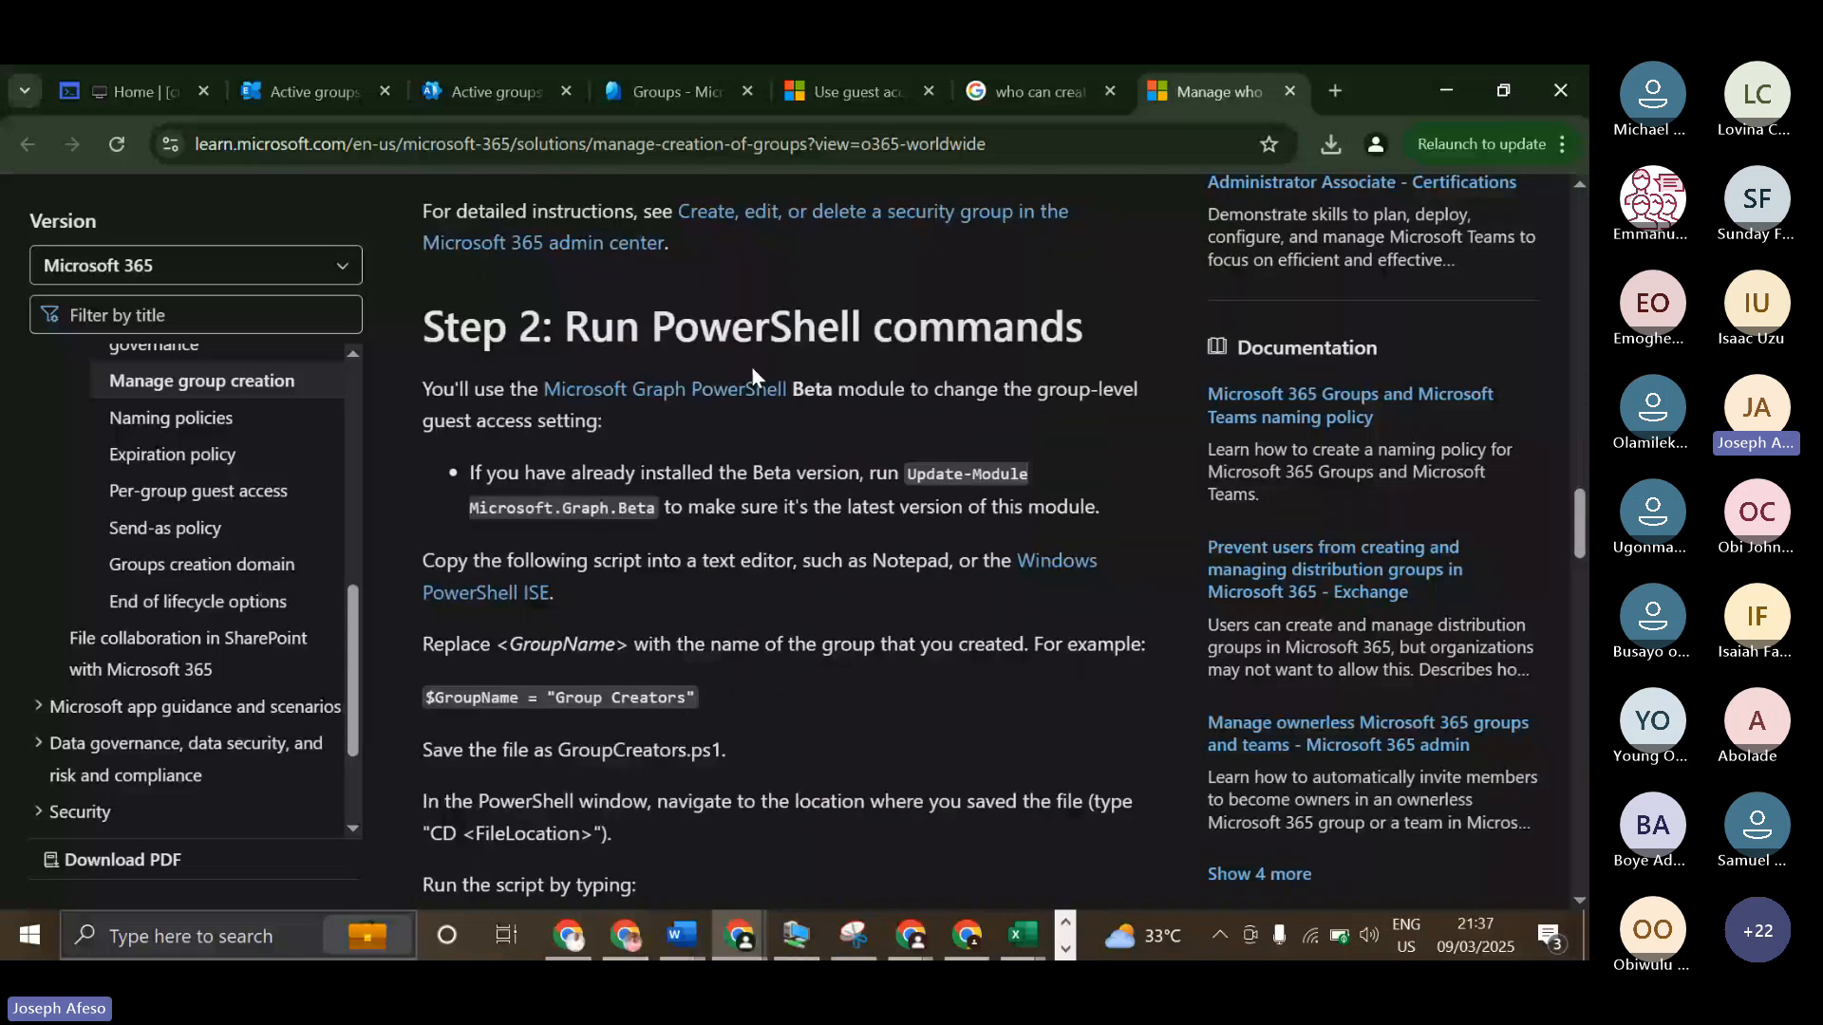
{"action": "scroll", "coordinate": [566, 521], "scroll_direction": "down", "scroll_amount": 5}
{"action": "scroll", "coordinate": [566, 520], "scroll_direction": "down", "scroll_amount": 3}
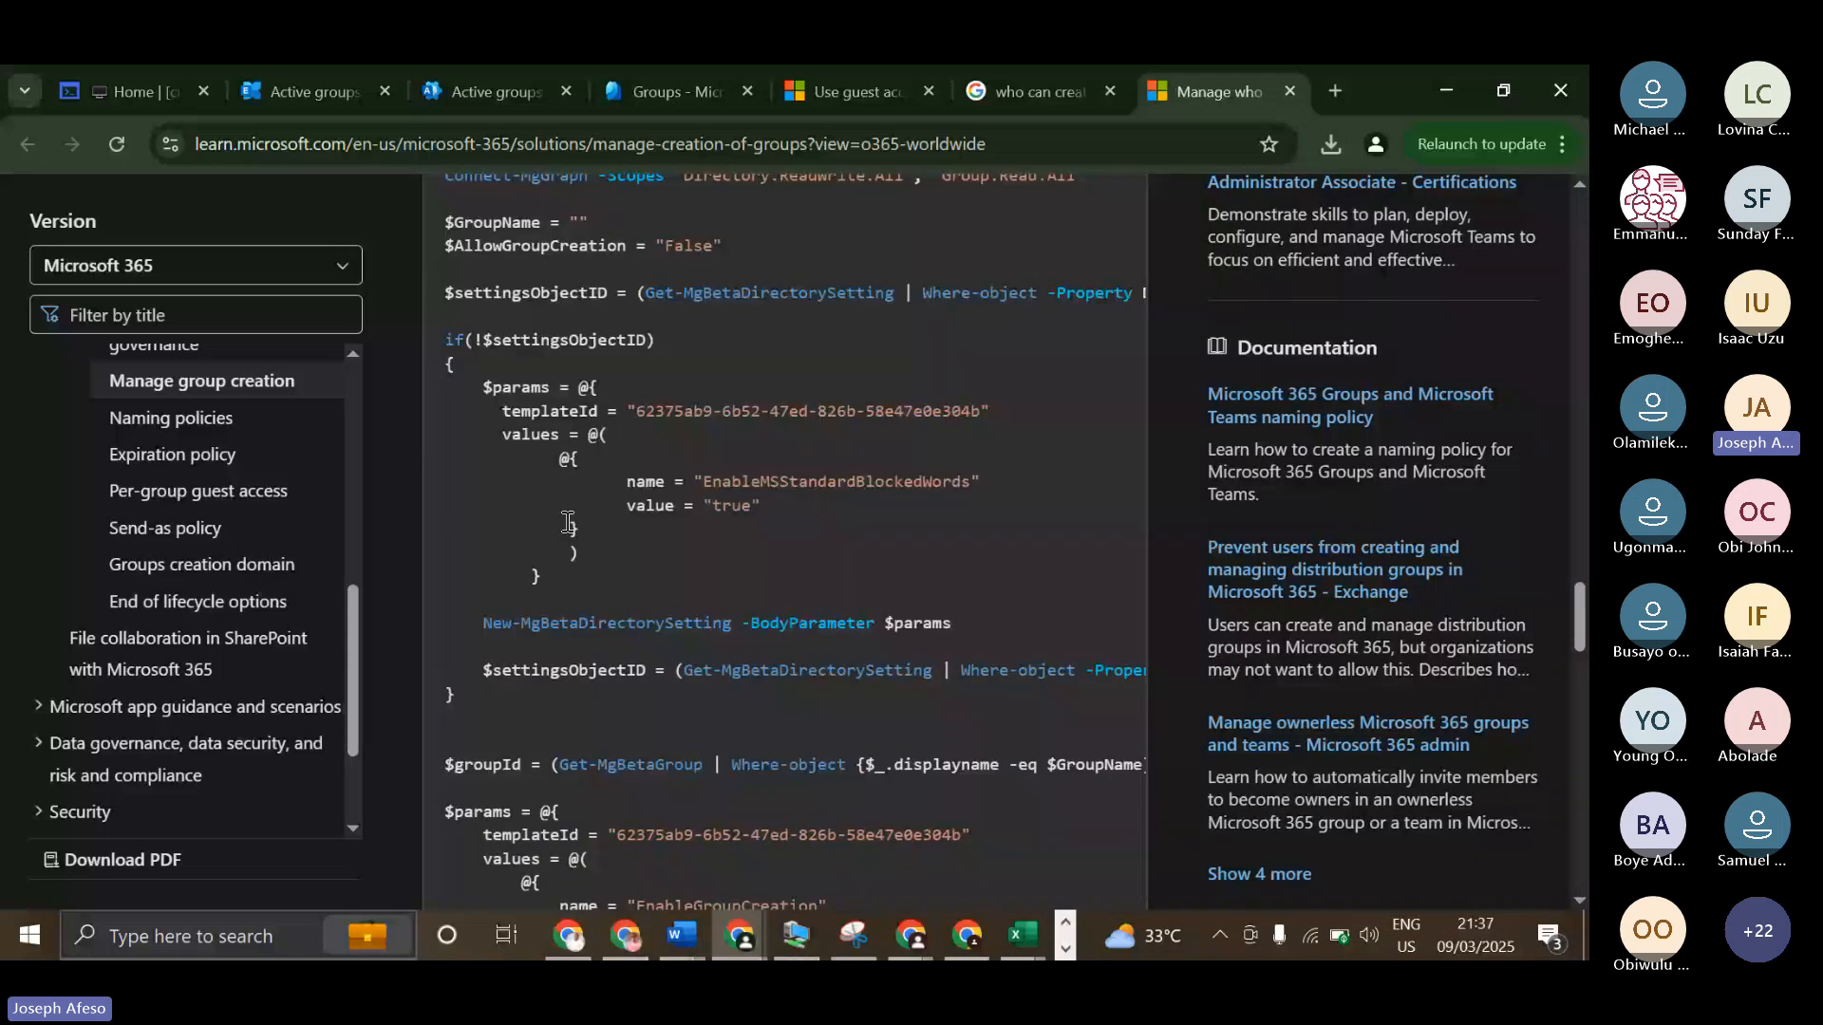
{"action": "scroll", "coordinate": [568, 522], "scroll_direction": "up", "scroll_amount": 1}
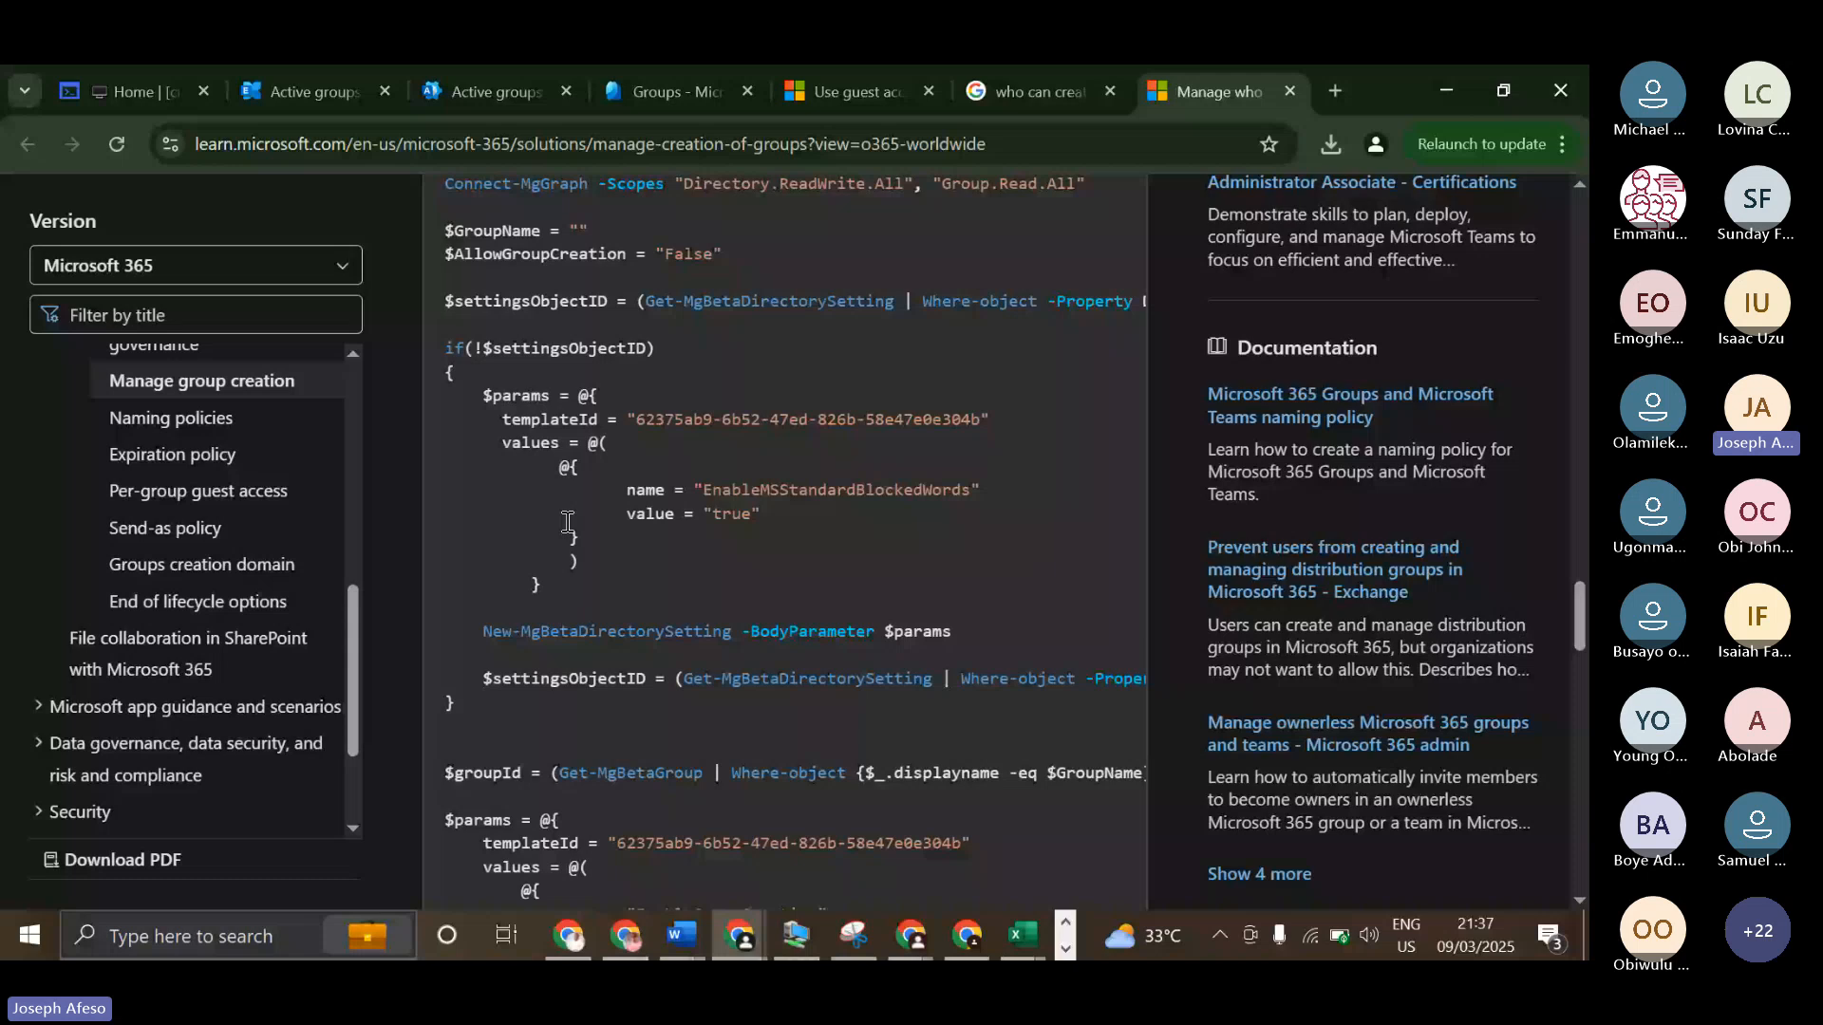
{"action": "scroll", "coordinate": [567, 522], "scroll_direction": "up", "scroll_amount": 2}
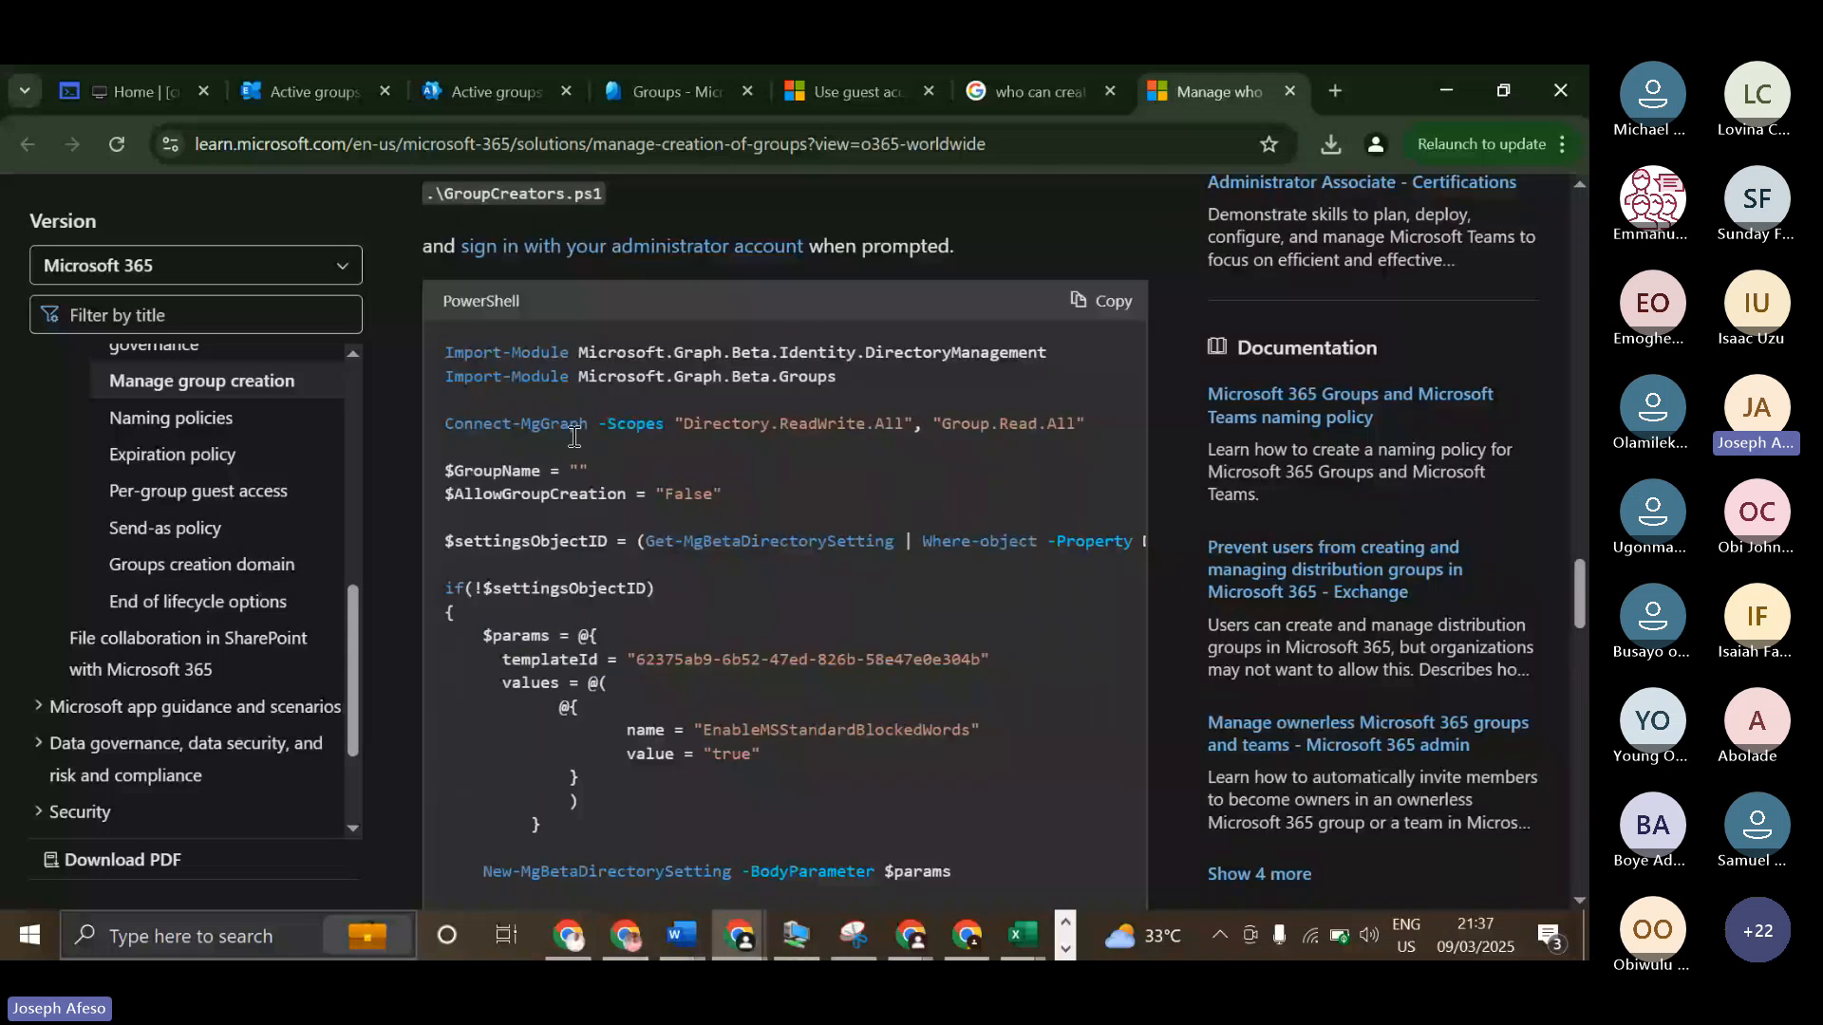
{"action": "triple_click", "coordinate": [582, 469]}
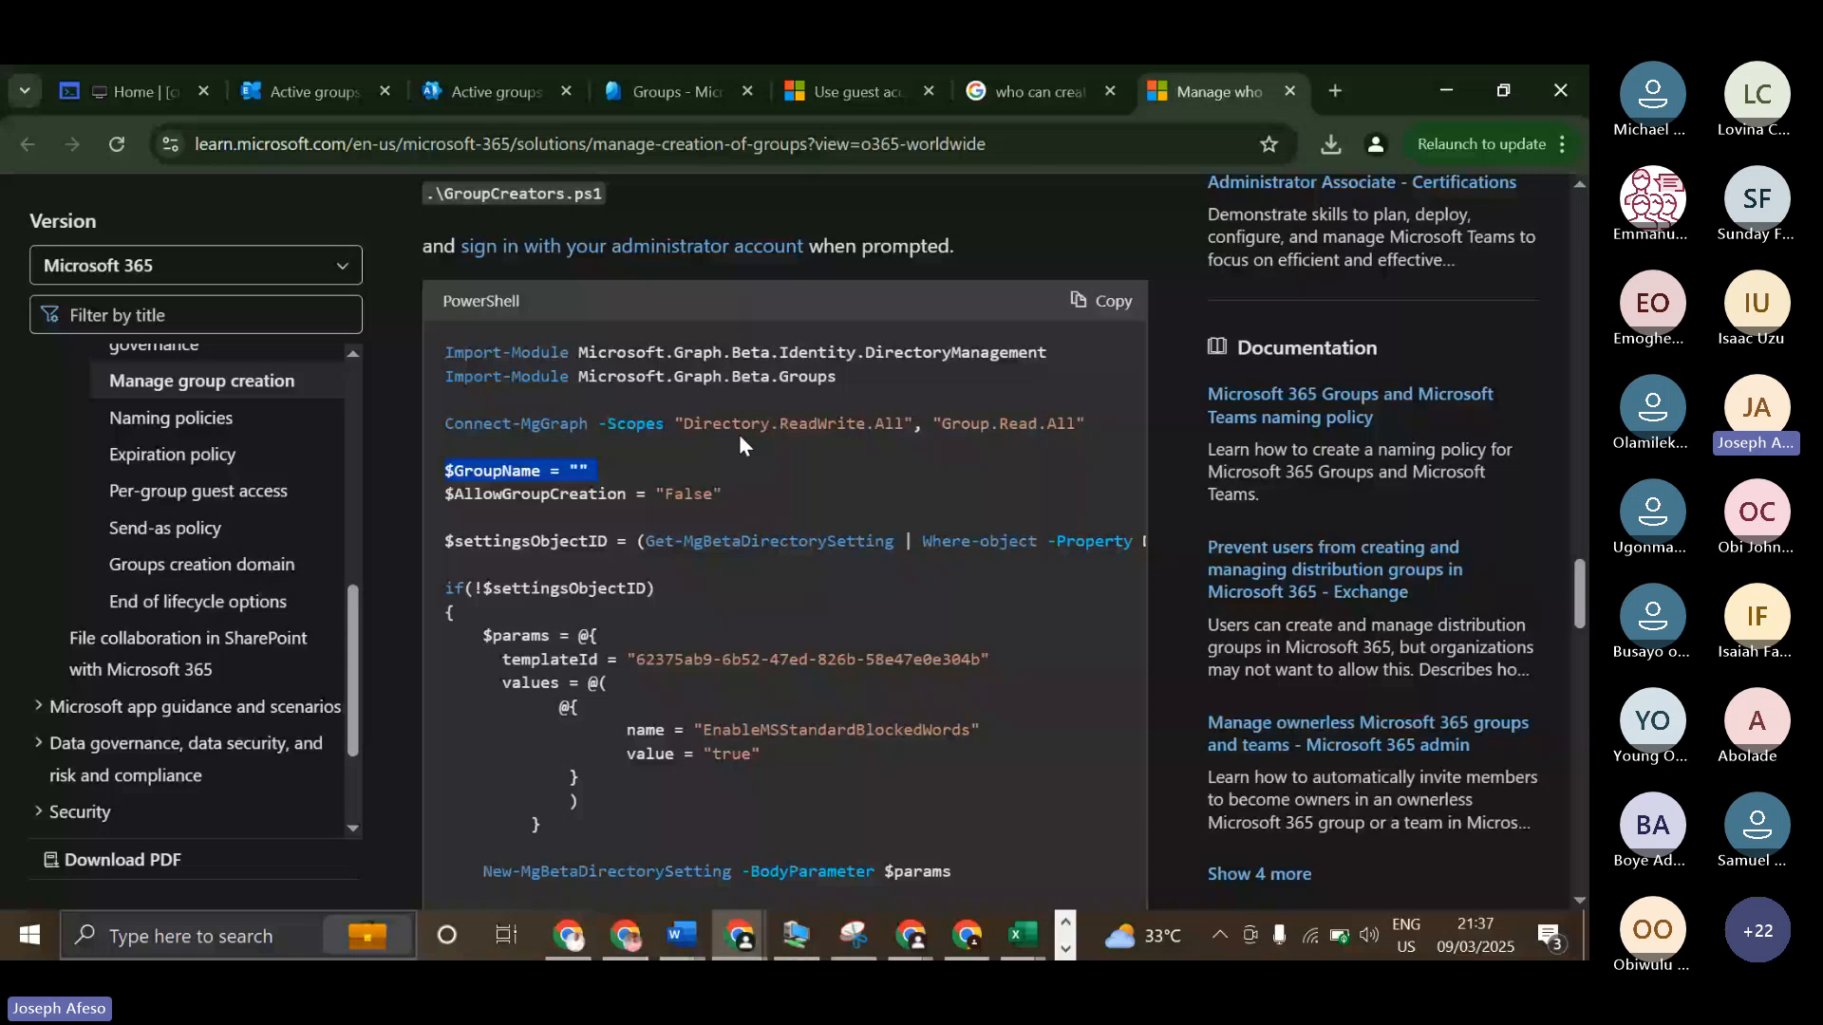
{"action": "left_click_drag", "start_coordinate": [969, 423], "coordinate": [1036, 423]}
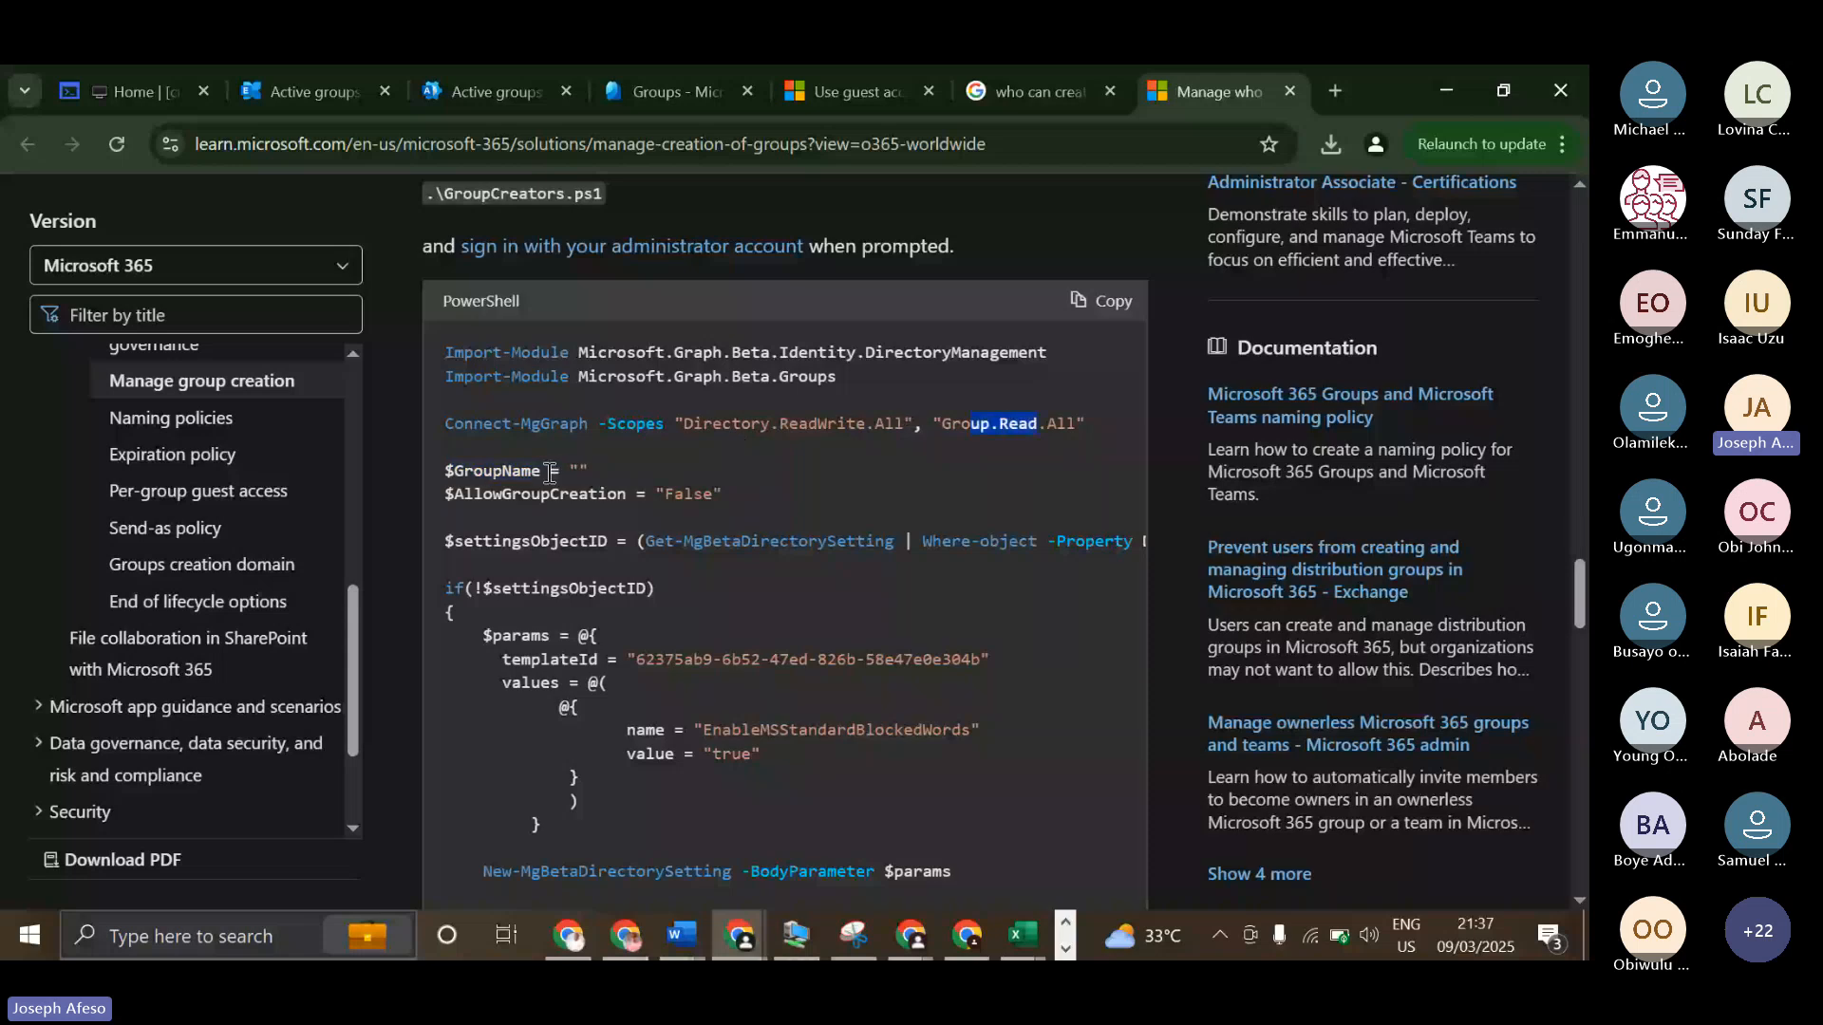
{"action": "scroll", "coordinate": [728, 527], "scroll_direction": "down", "scroll_amount": 8}
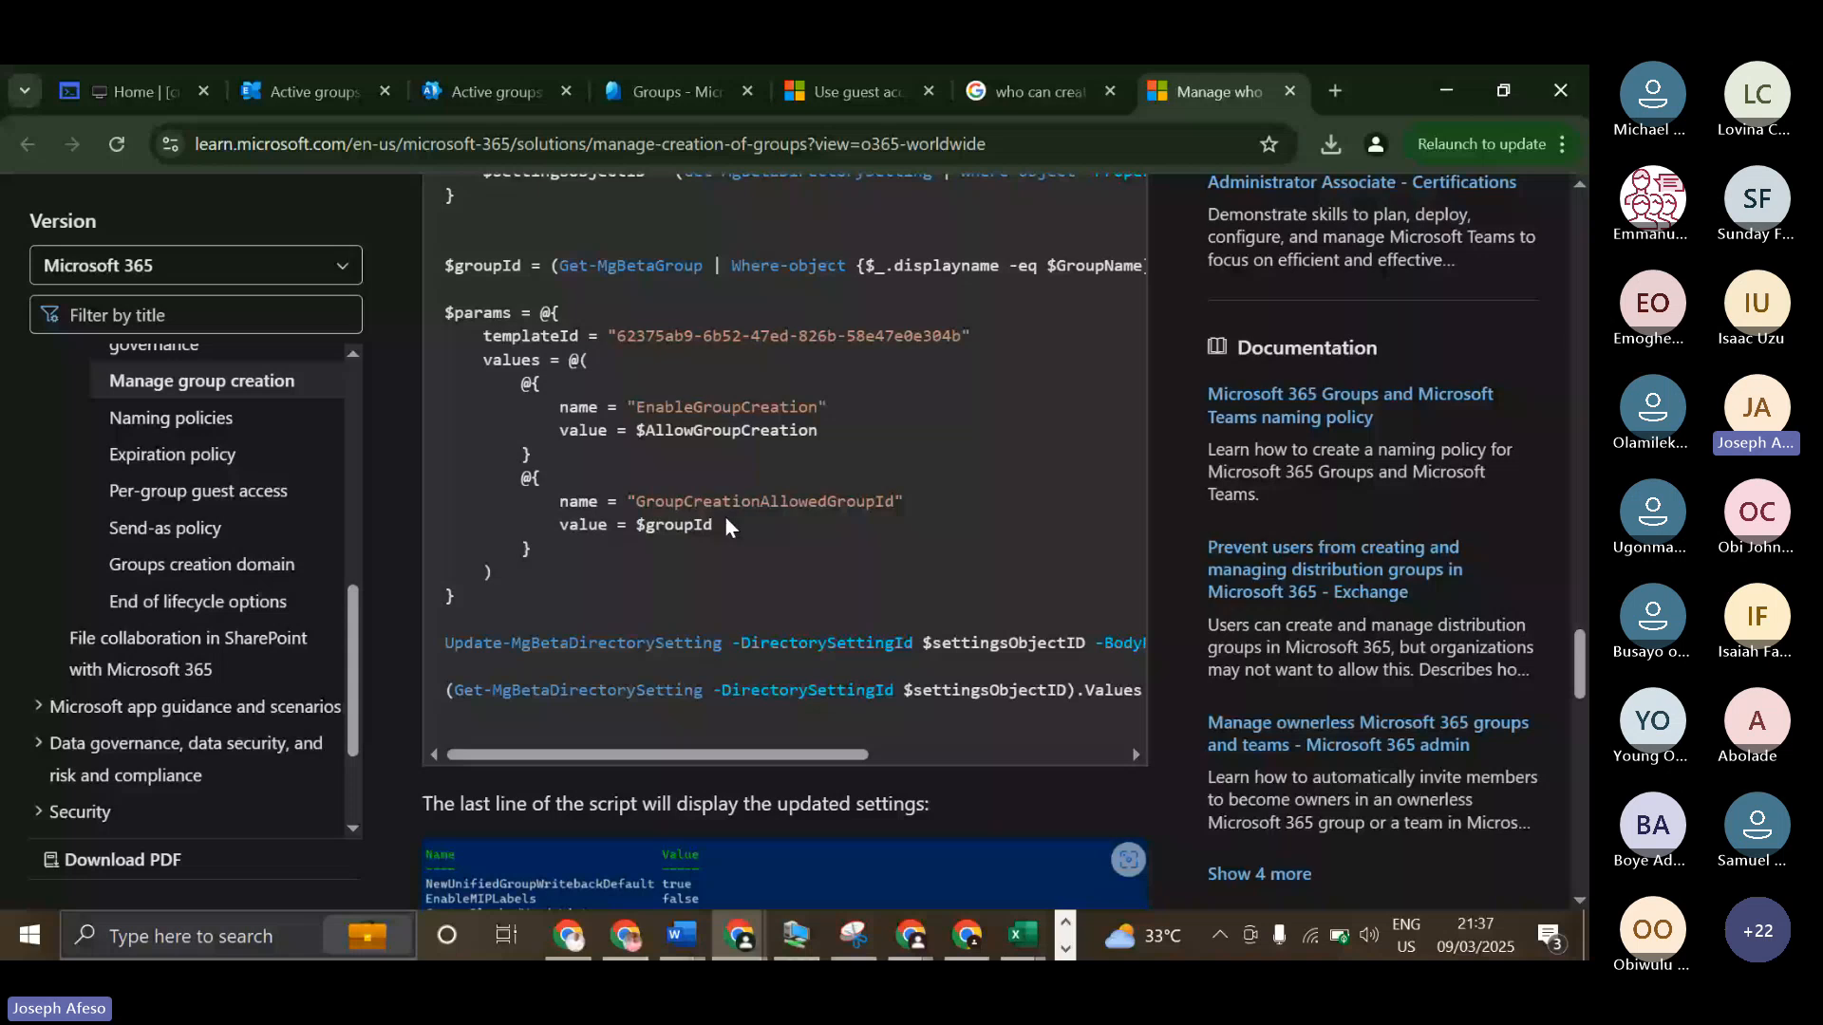
{"action": "scroll", "coordinate": [728, 520], "scroll_direction": "down", "scroll_amount": 4}
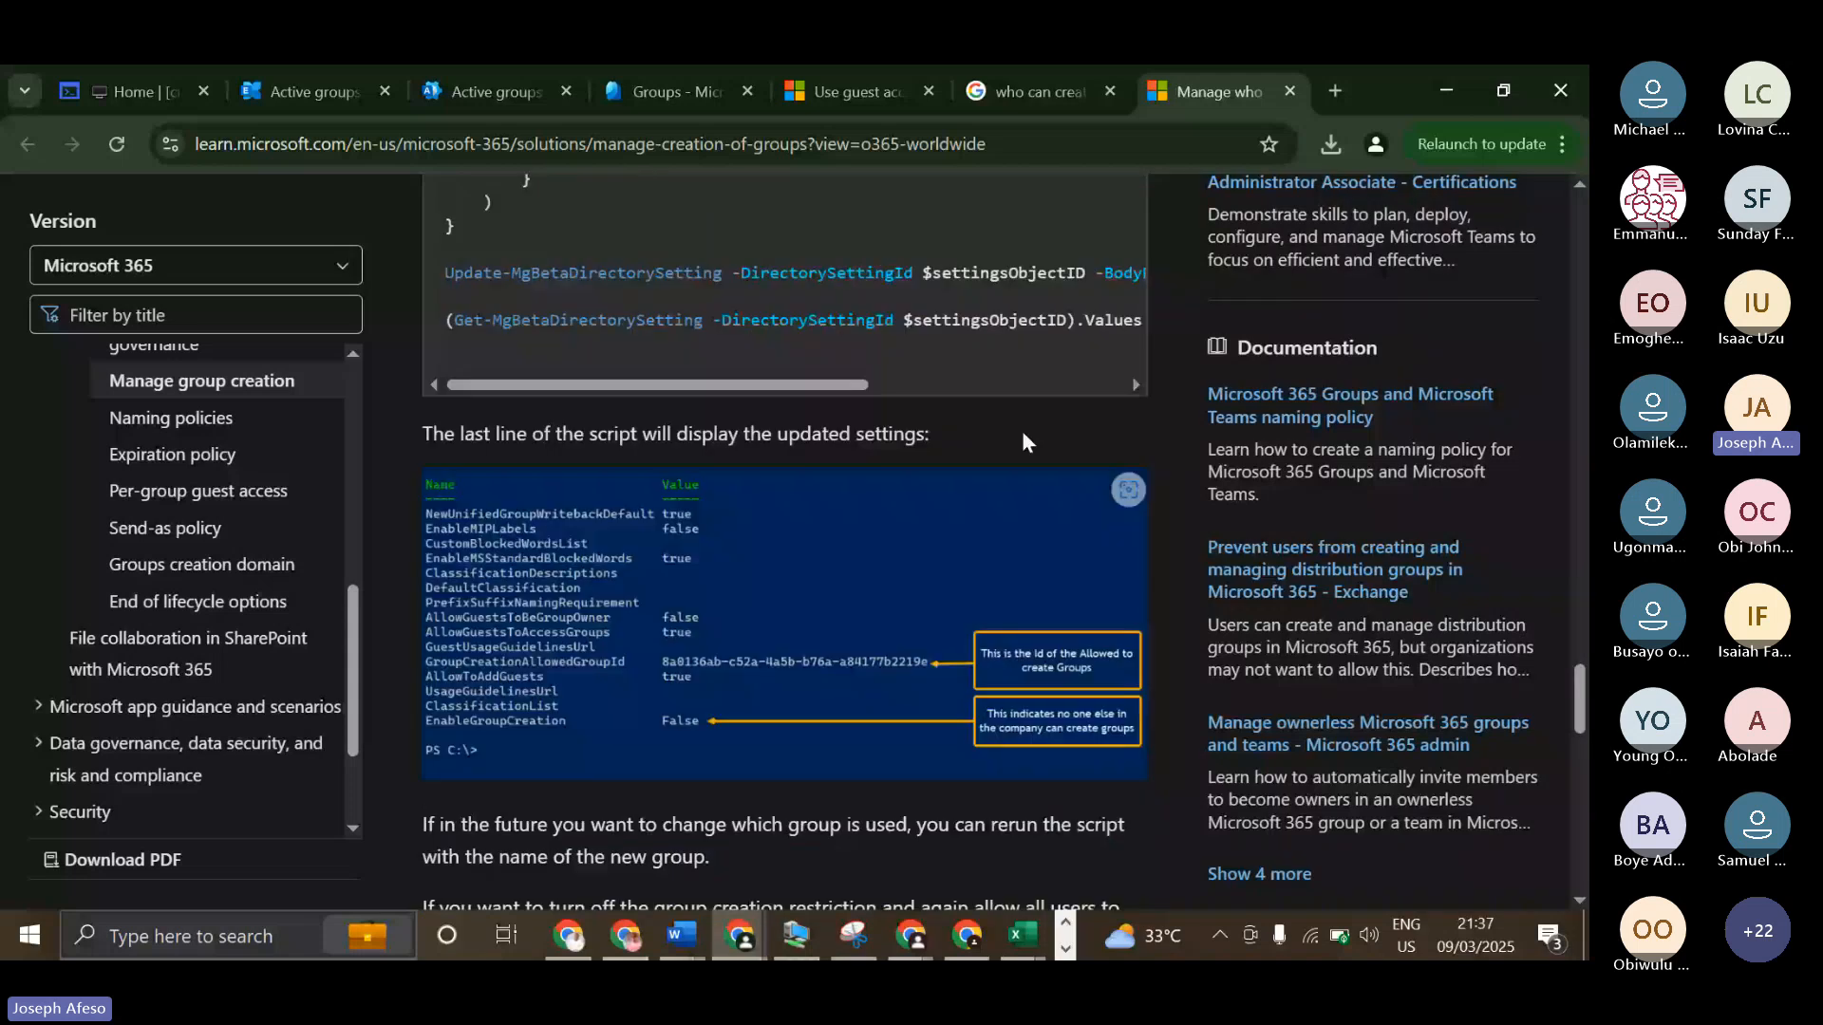
{"action": "scroll", "coordinate": [943, 395], "scroll_direction": "right", "scroll_amount": 3}
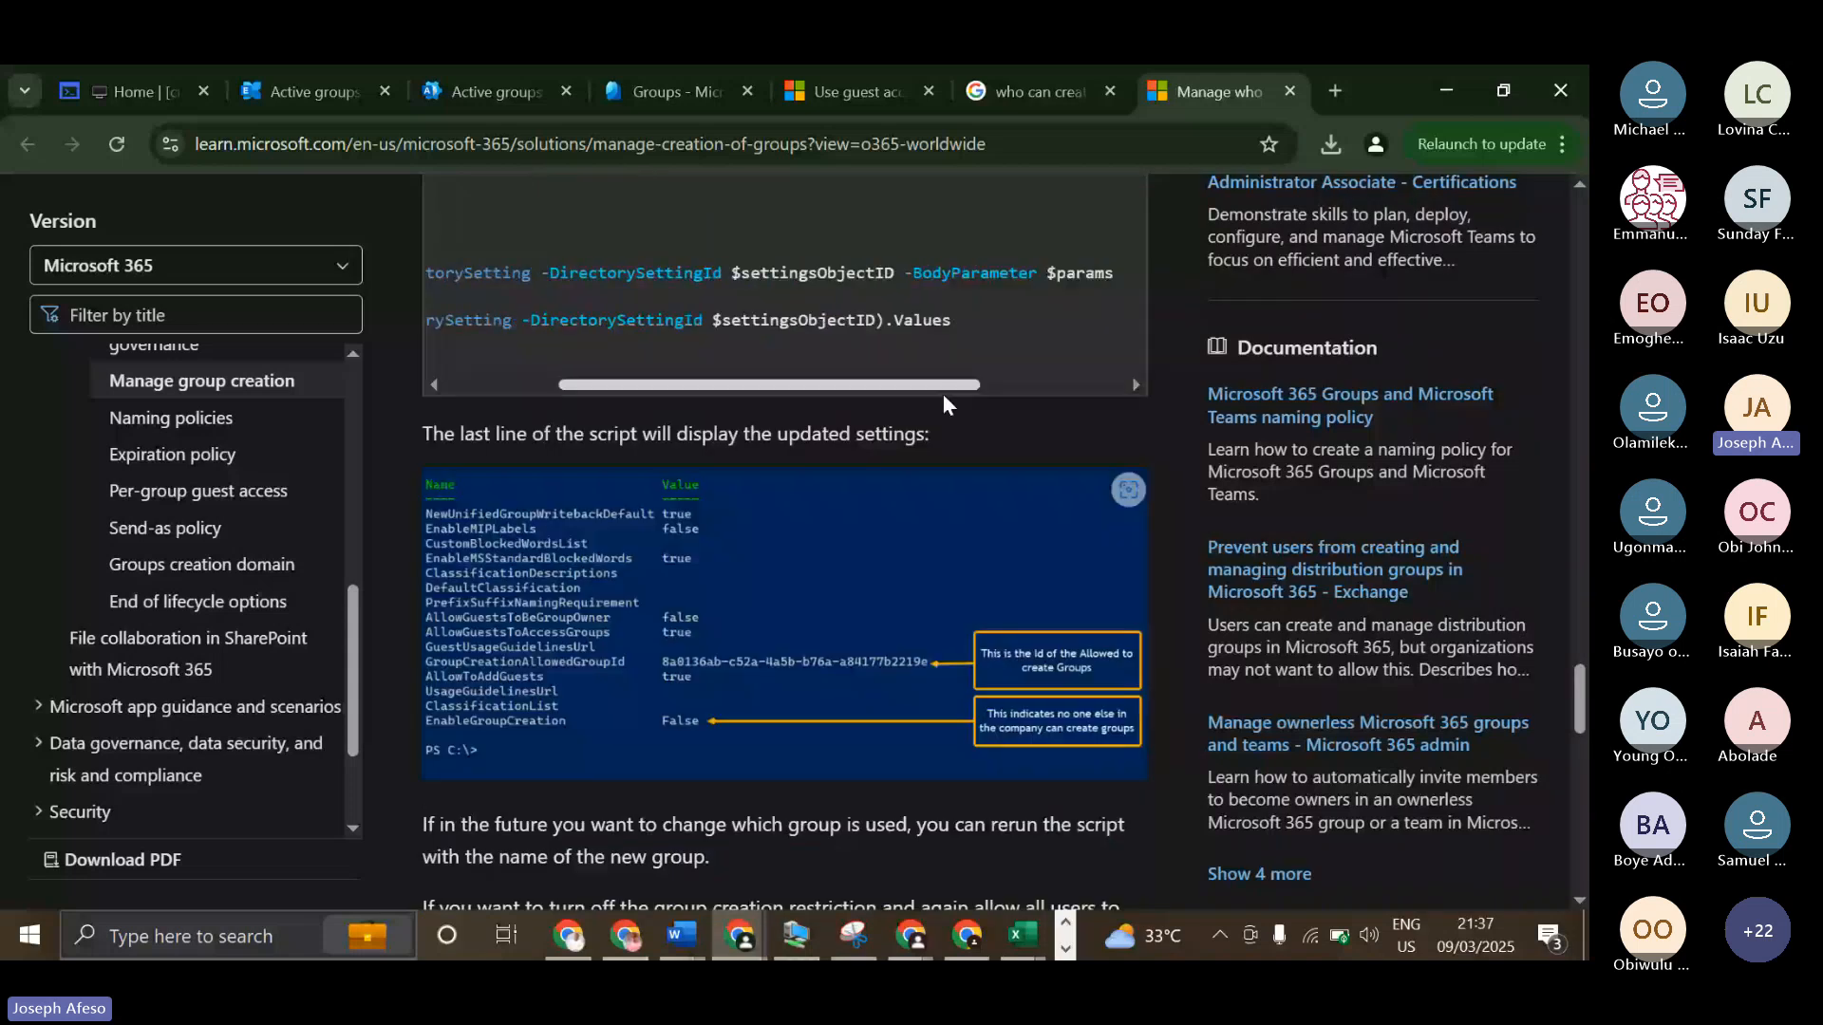
Examine the rest of the article, including the sample EnableGroupCreation output and the "Step 3: Verify that it works" instructions.
{"action": "left_click_drag", "start_coordinate": [943, 395], "coordinate": [945, 396]}
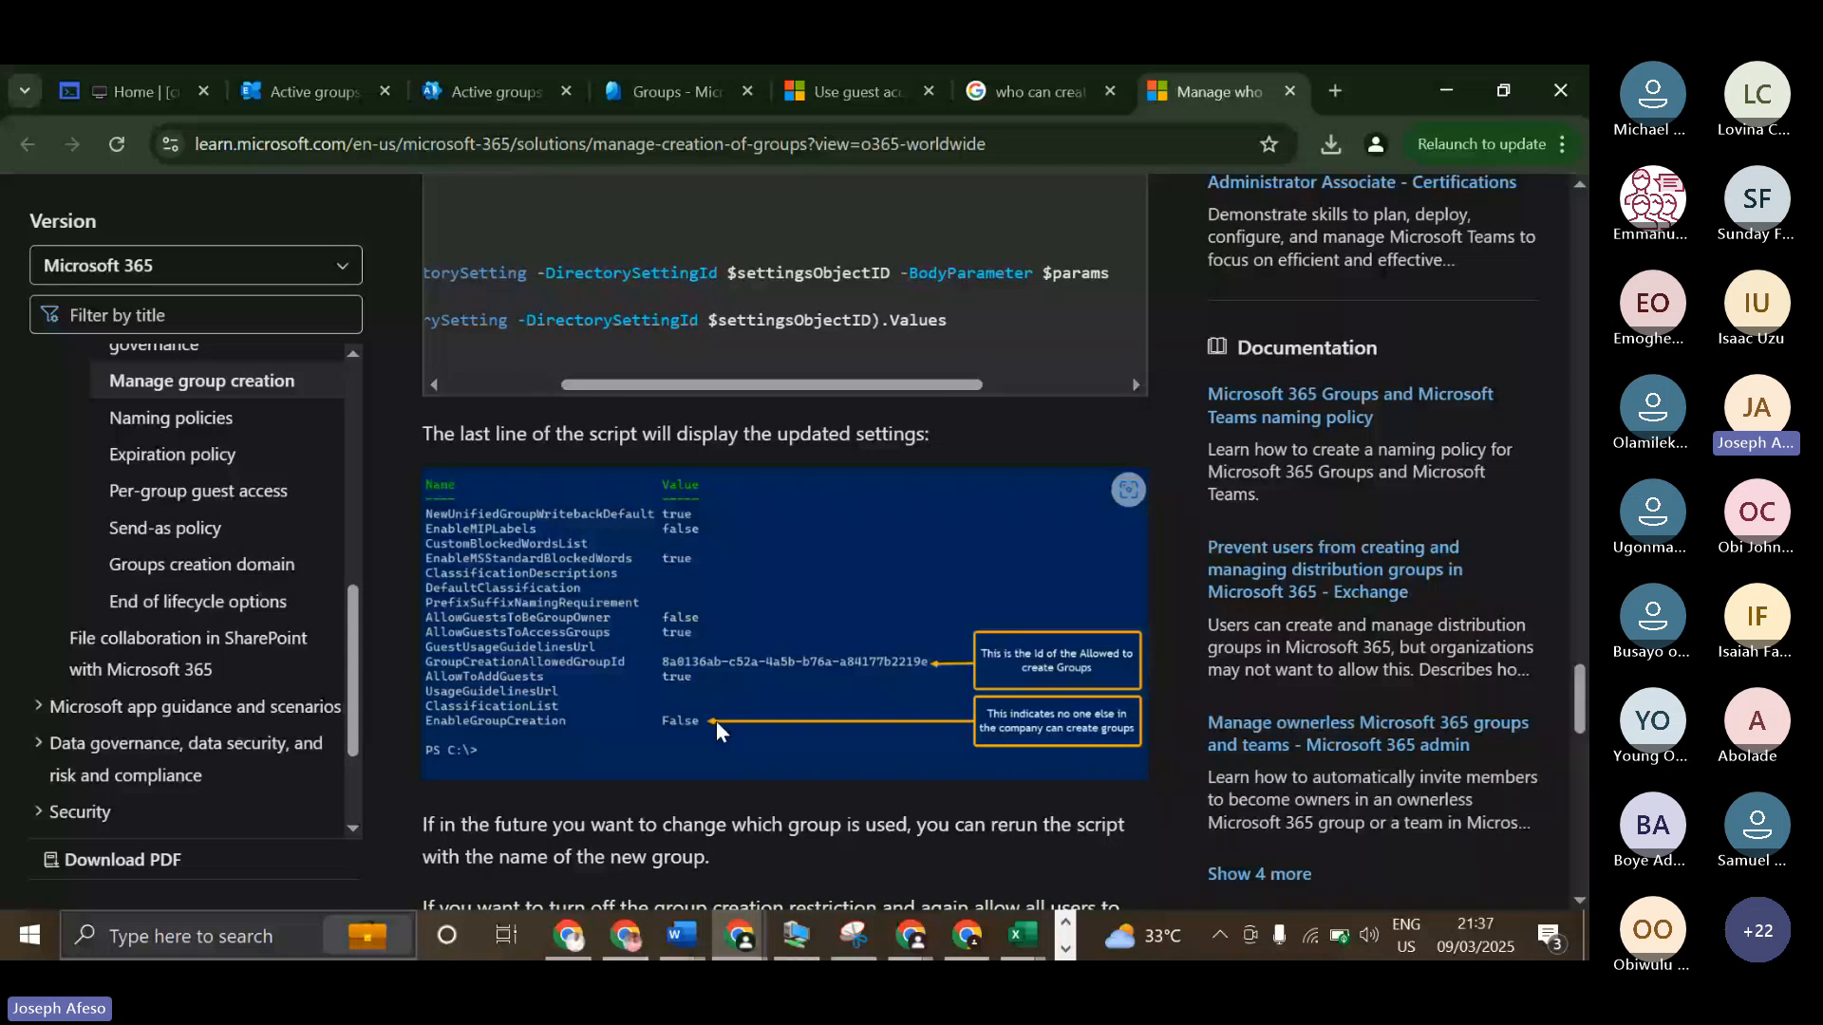
{"action": "scroll", "coordinate": [716, 720], "scroll_direction": "down", "scroll_amount": 8}
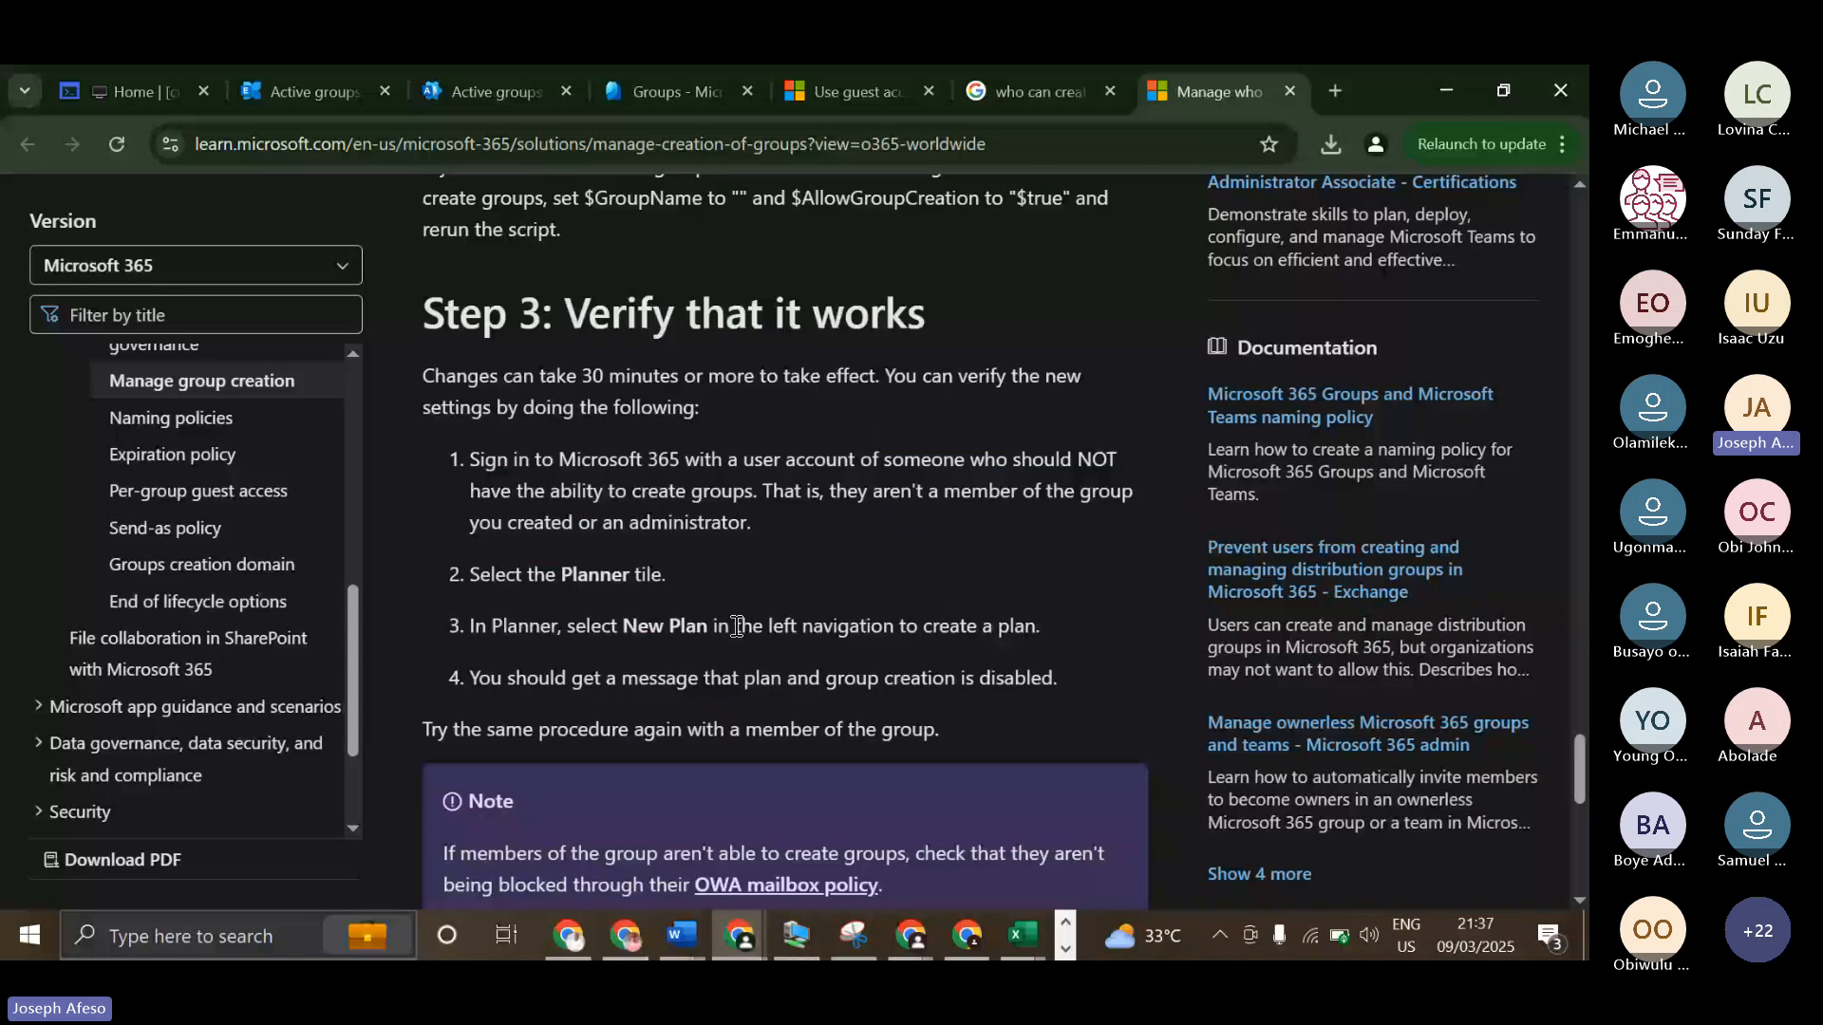
{"action": "scroll", "coordinate": [703, 577], "scroll_direction": "down", "scroll_amount": 7}
{"action": "scroll", "coordinate": [703, 569], "scroll_direction": "up", "scroll_amount": 3}
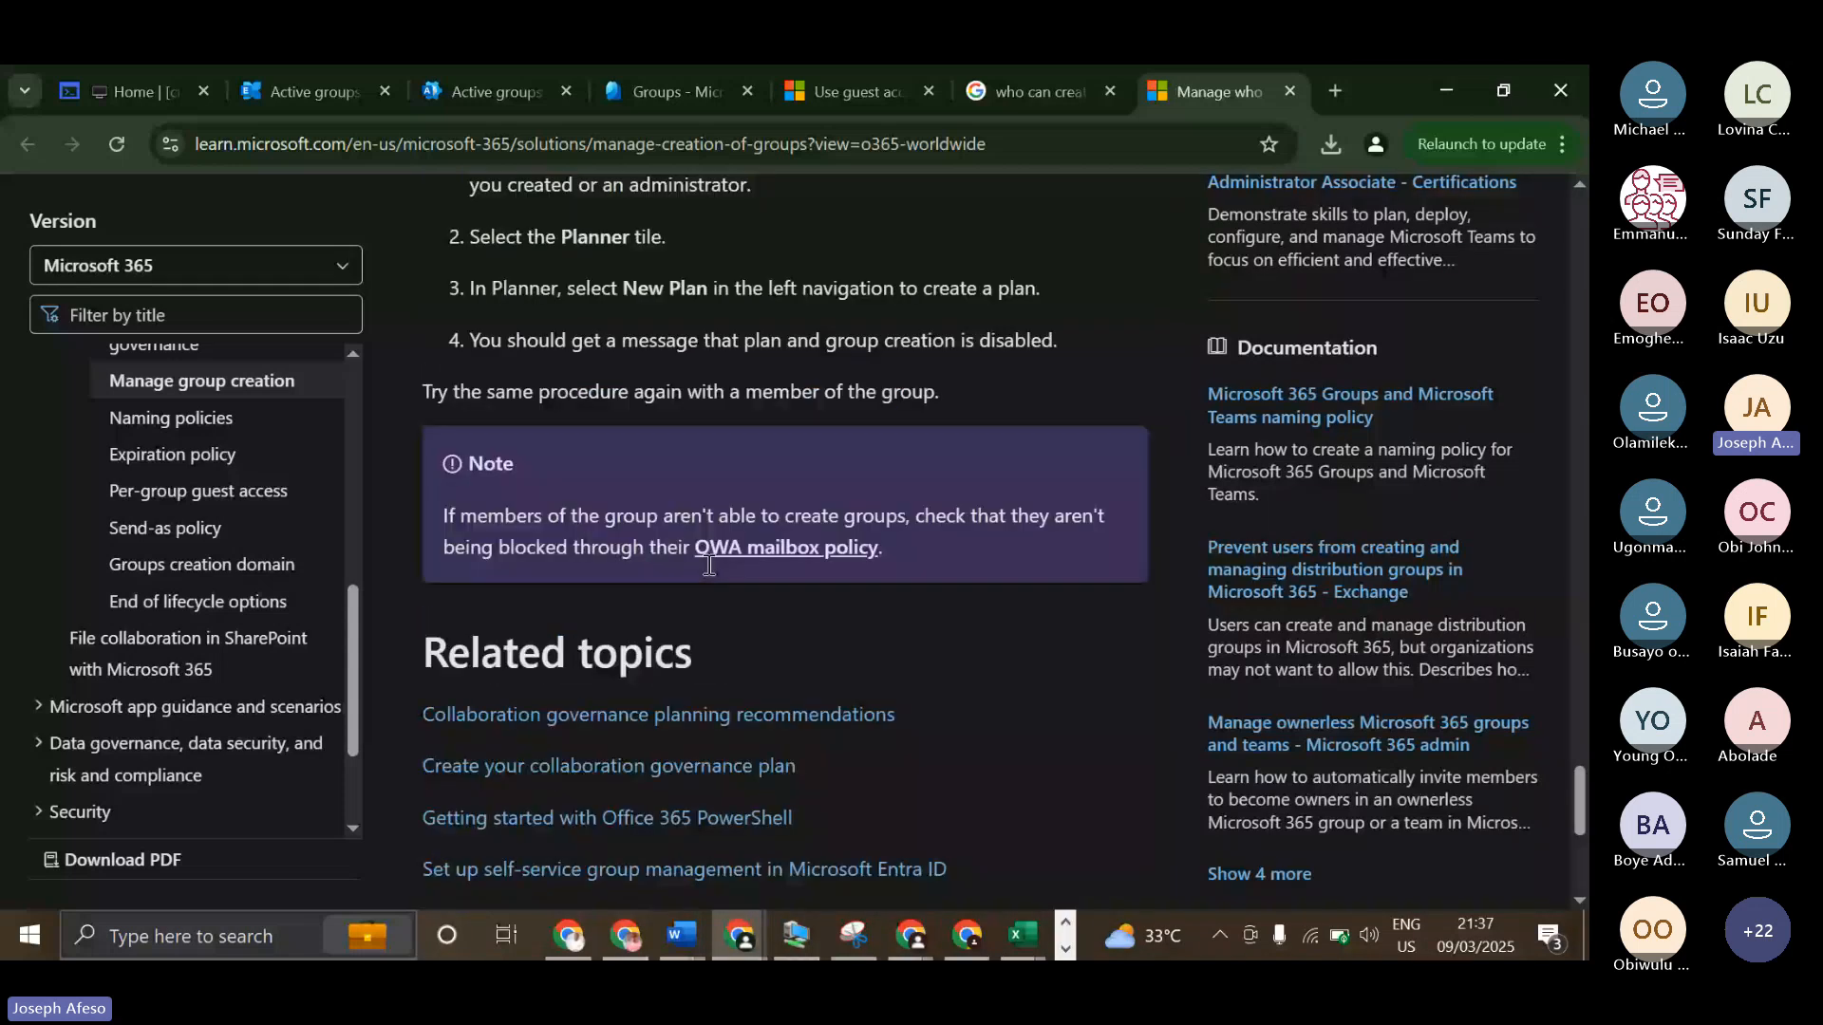
{"action": "scroll", "coordinate": [708, 570], "scroll_direction": "up", "scroll_amount": 10}
{"action": "scroll", "coordinate": [706, 570], "scroll_direction": "up", "scroll_amount": 6}
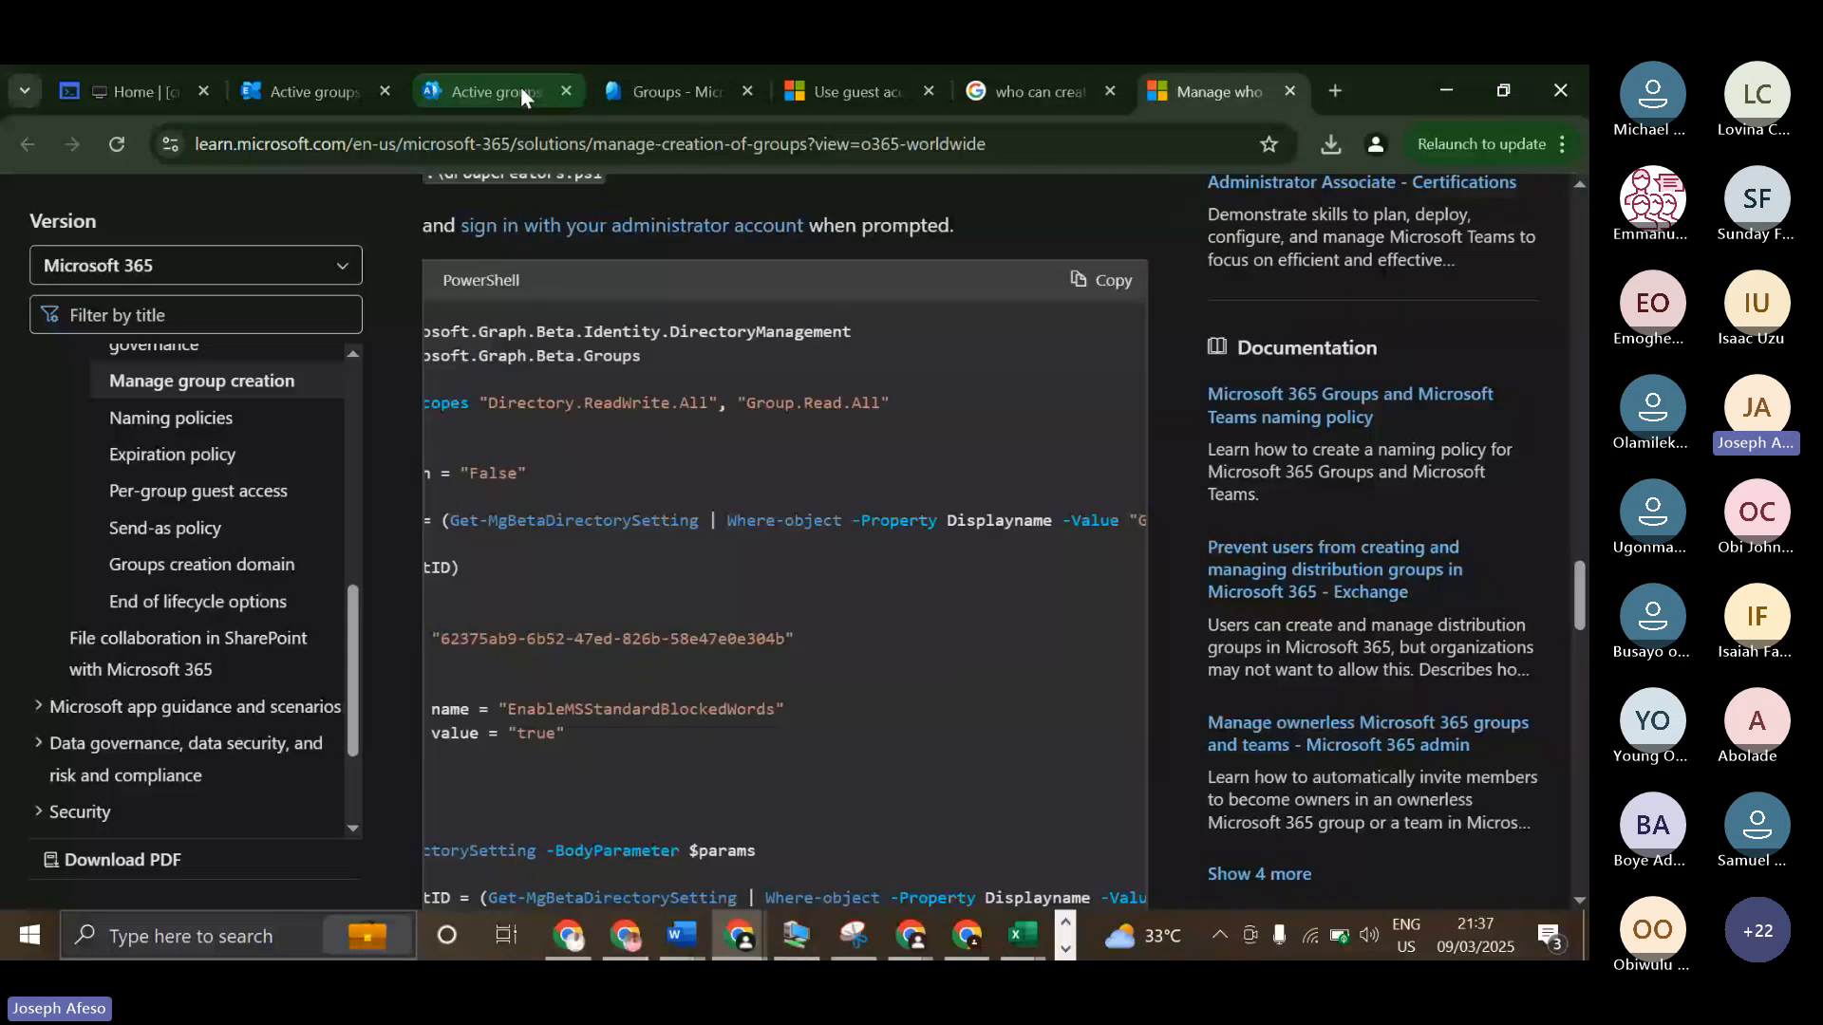
Close the web search results, return to the Entra admin center's Naming policy page and display the Group naming policy settings.
{"action": "left_click", "coordinate": [1110, 90]}
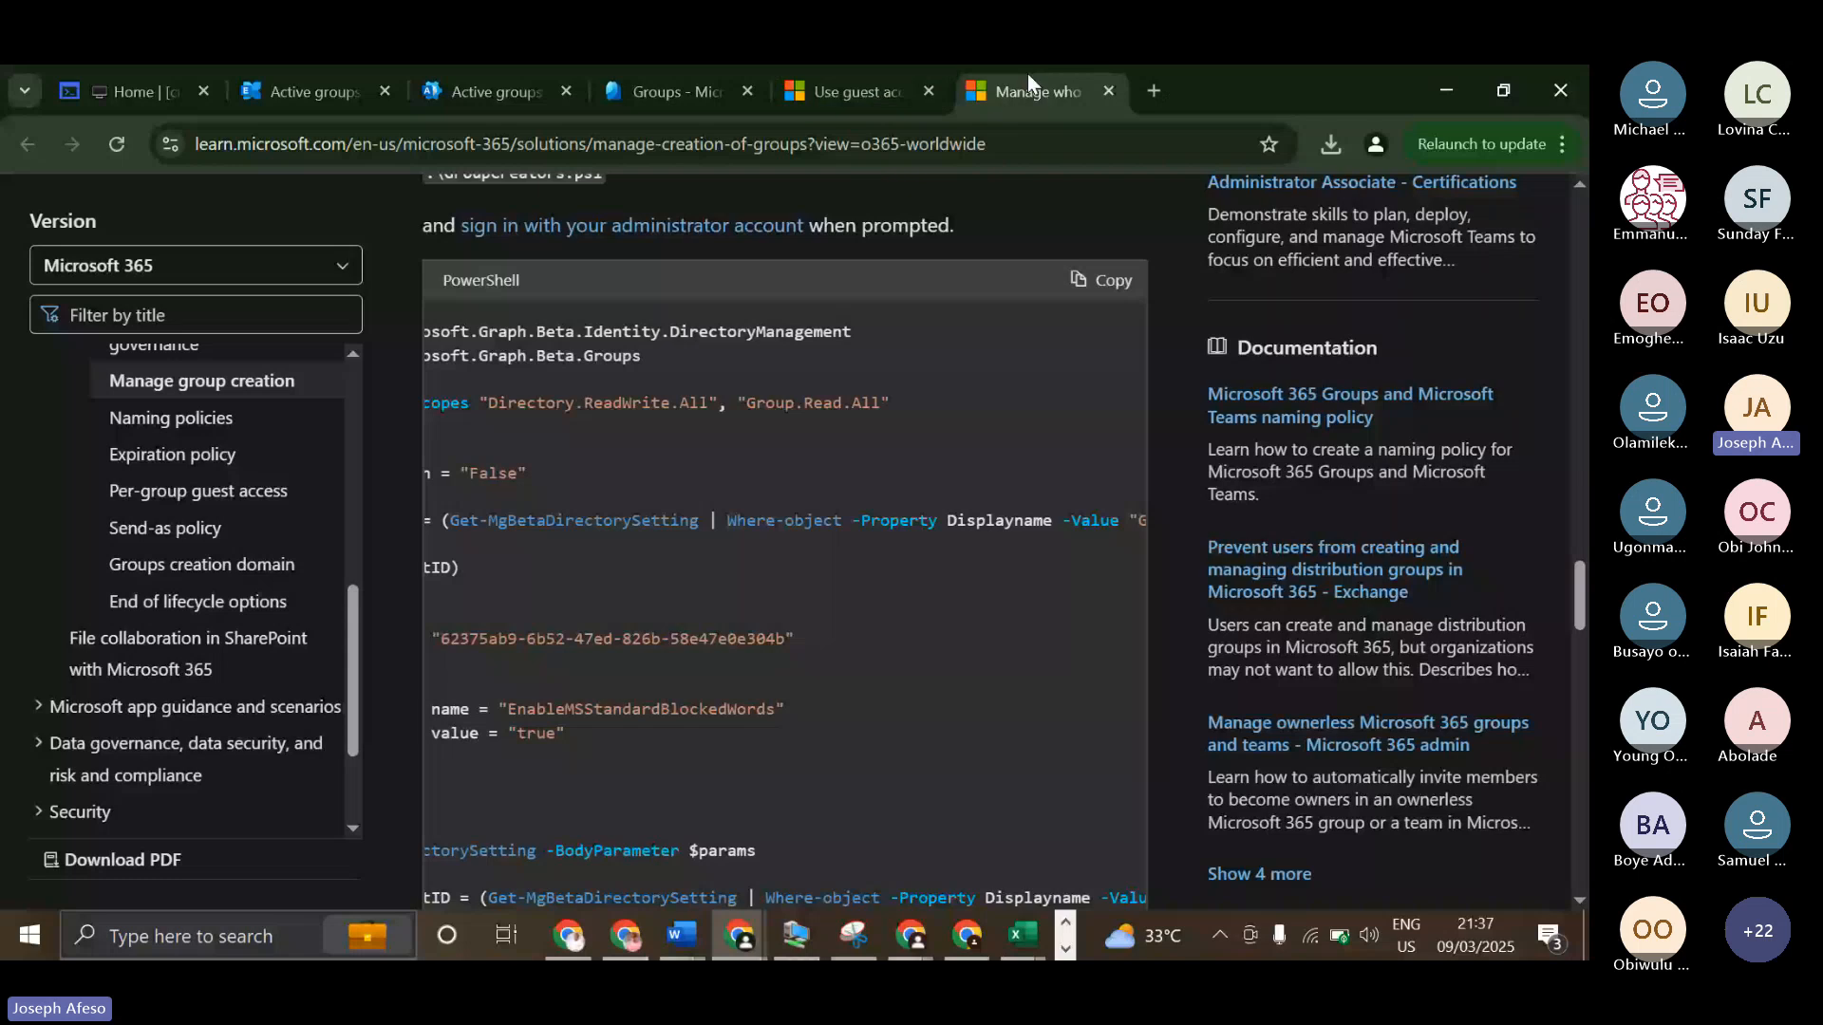
{"action": "left_click", "coordinate": [677, 91]}
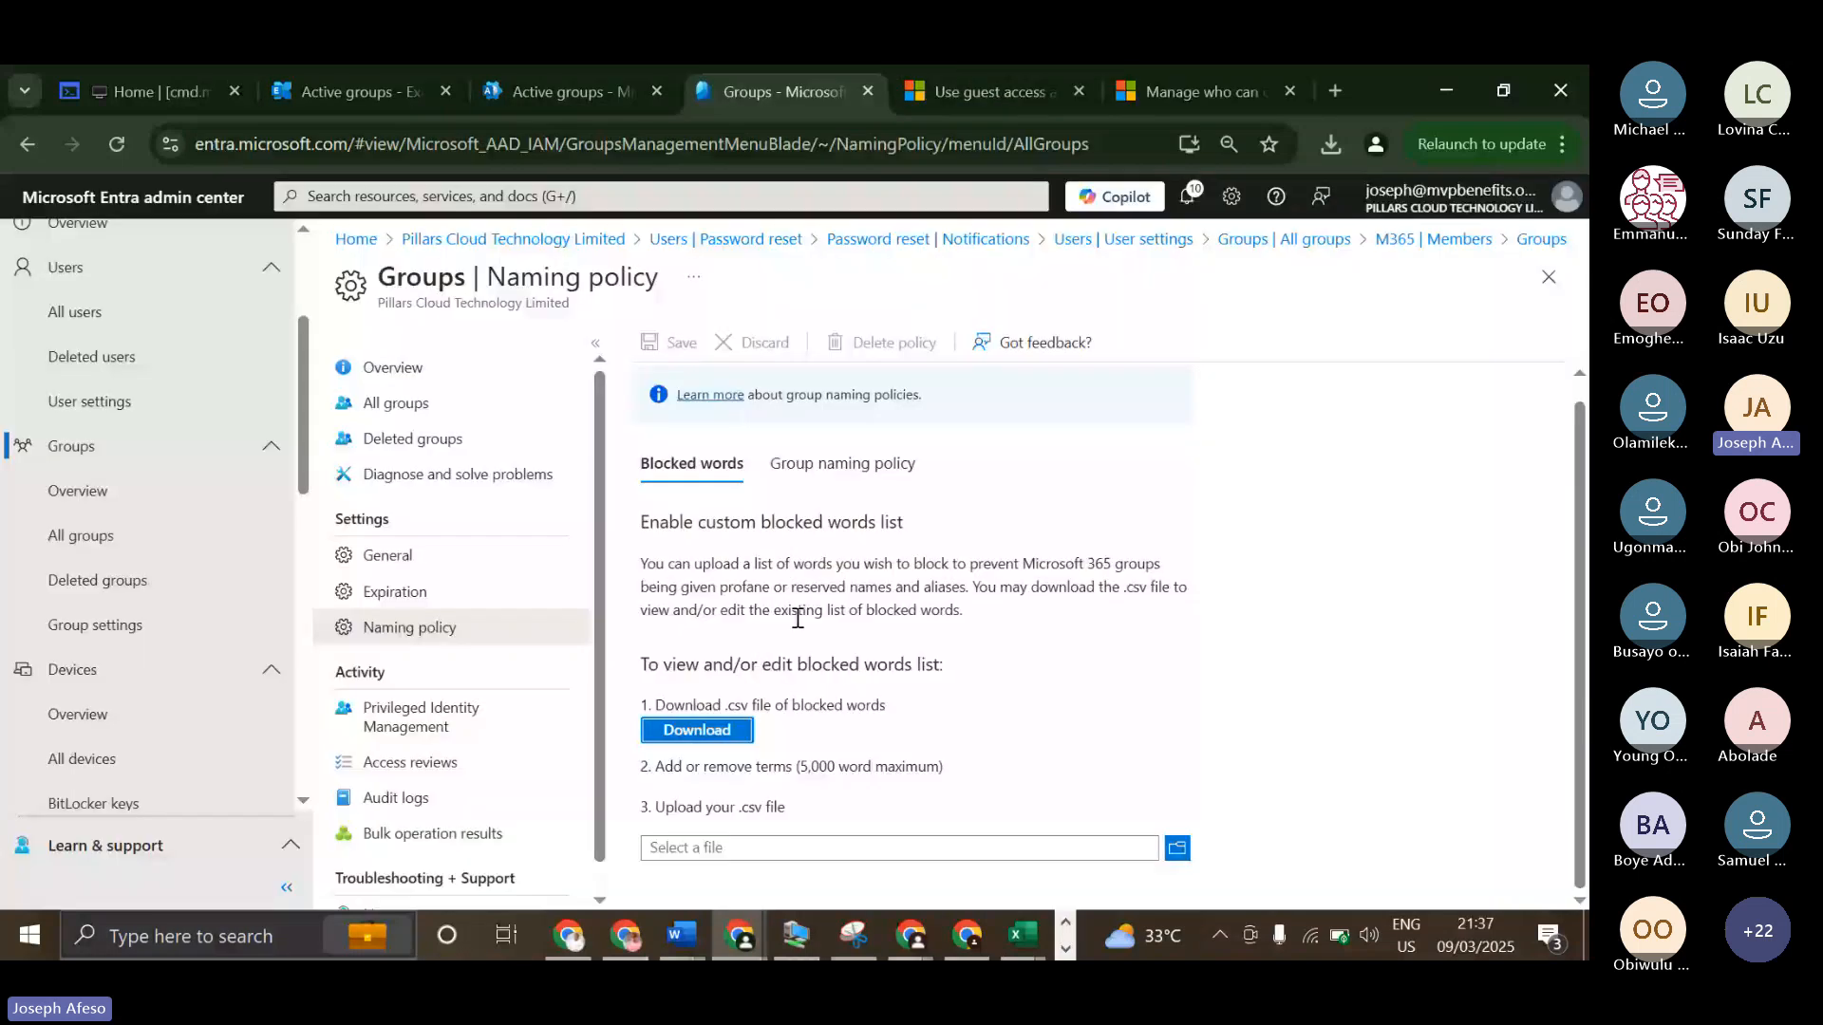
{"action": "left_click", "coordinate": [841, 475]}
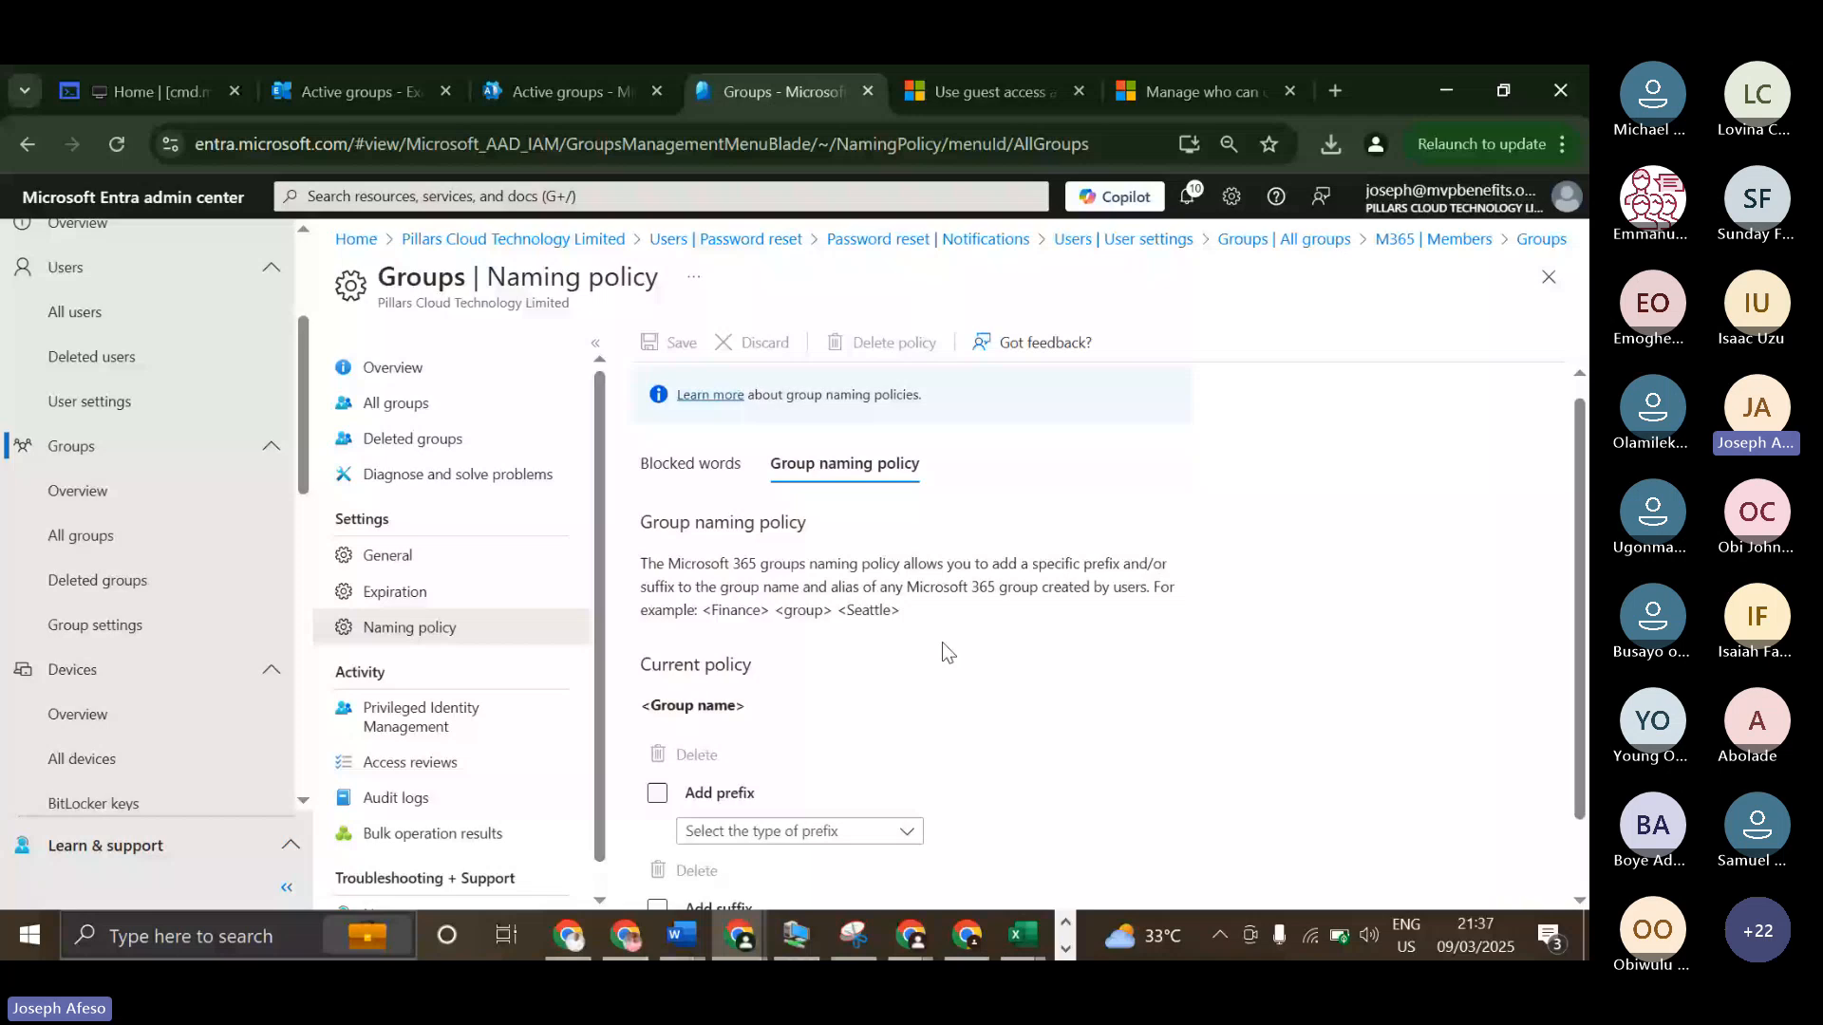
{"action": "scroll", "coordinate": [978, 698], "scroll_direction": "down", "scroll_amount": 1}
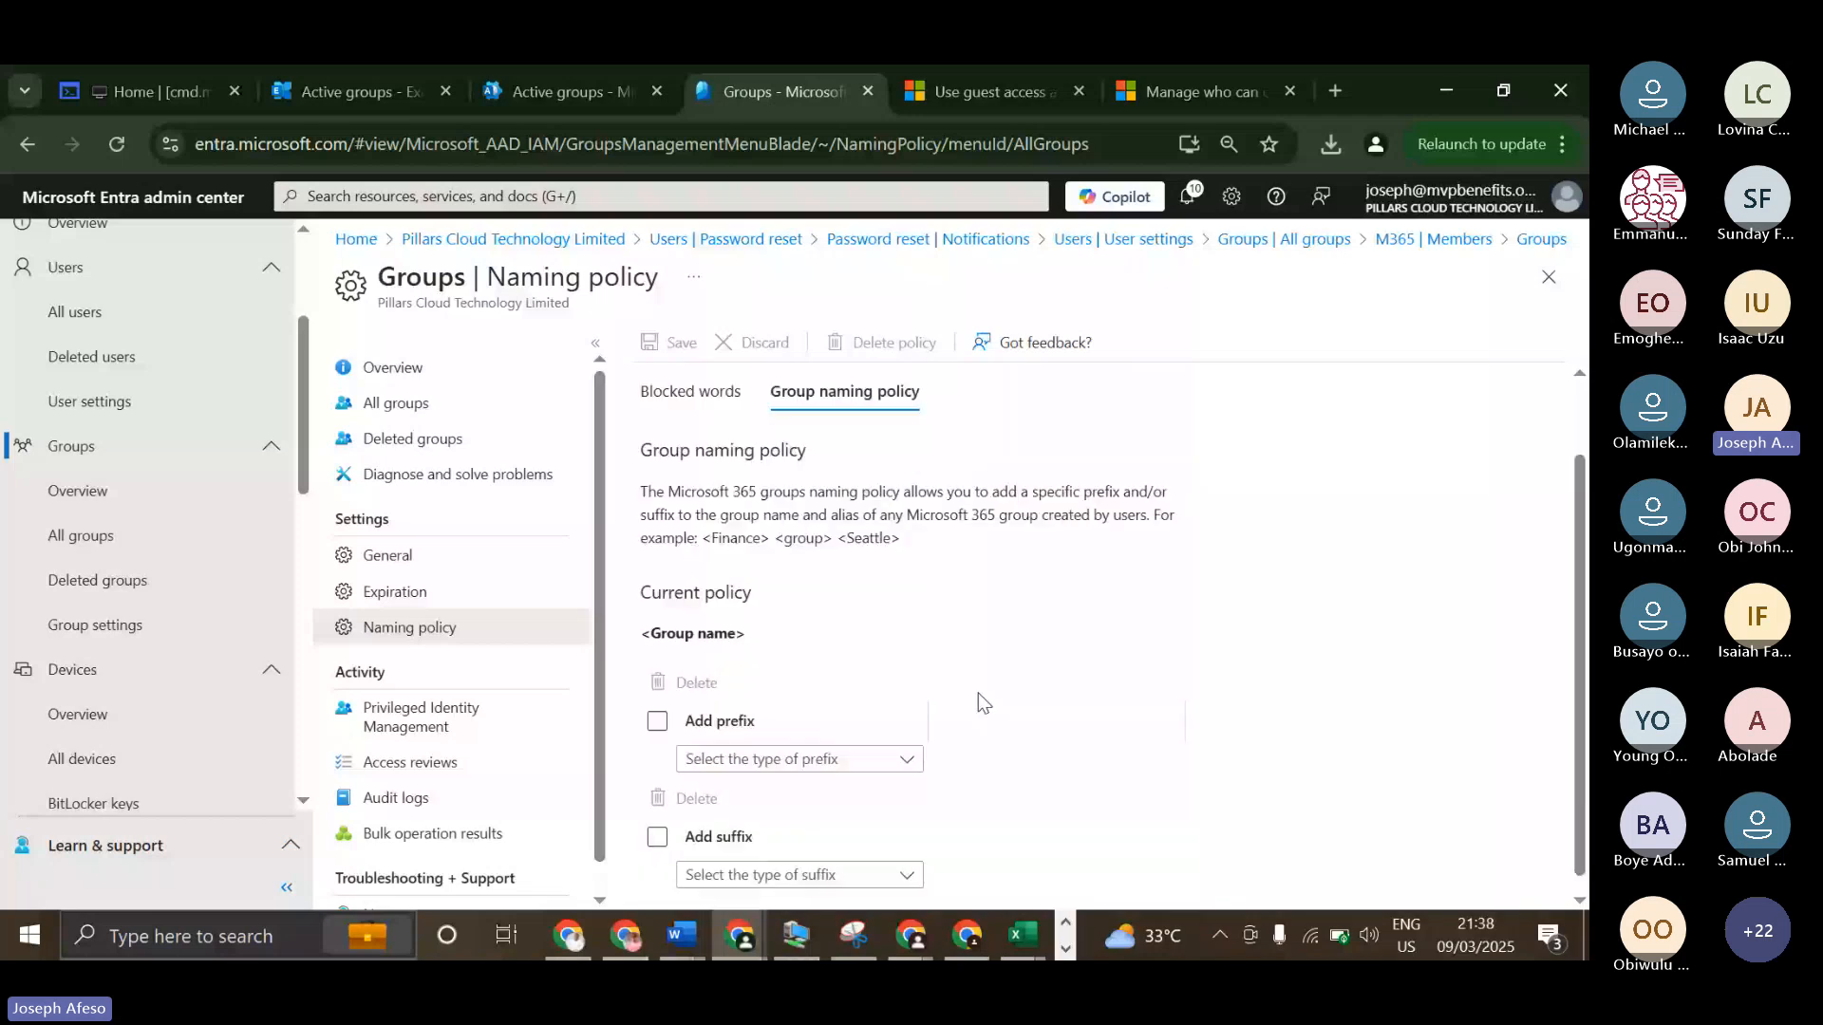
{"action": "scroll", "coordinate": [978, 702], "scroll_direction": "up", "scroll_amount": 1}
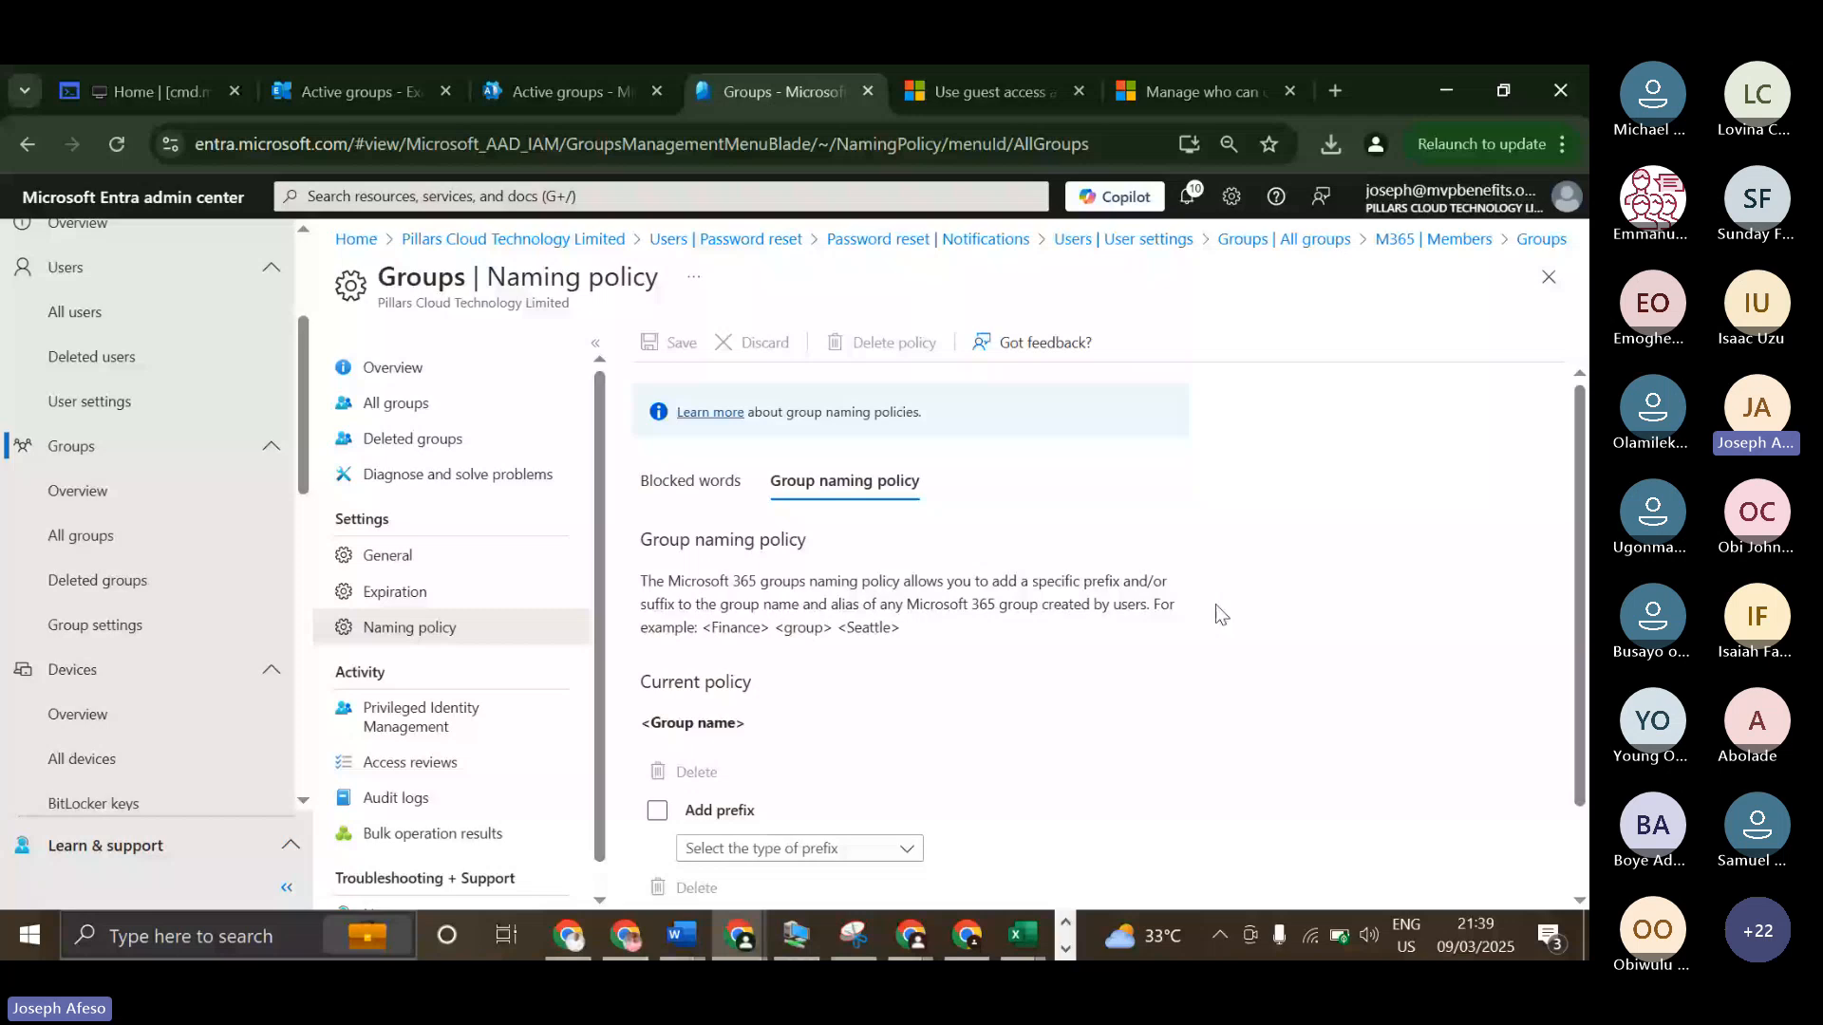
Examine the prefix and suffix example in the group naming policy description, highlighting the group and <Seattle> parts.
{"action": "double_click", "coordinate": [807, 628]}
{"action": "left_click", "coordinate": [899, 628]}
{"action": "left_click_drag", "start_coordinate": [900, 629], "coordinate": [838, 628]}
{"action": "scroll", "coordinate": [581, 679], "scroll_direction": "down", "scroll_amount": 1}
{"action": "scroll", "coordinate": [742, 677], "scroll_direction": "down", "scroll_amount": 1}
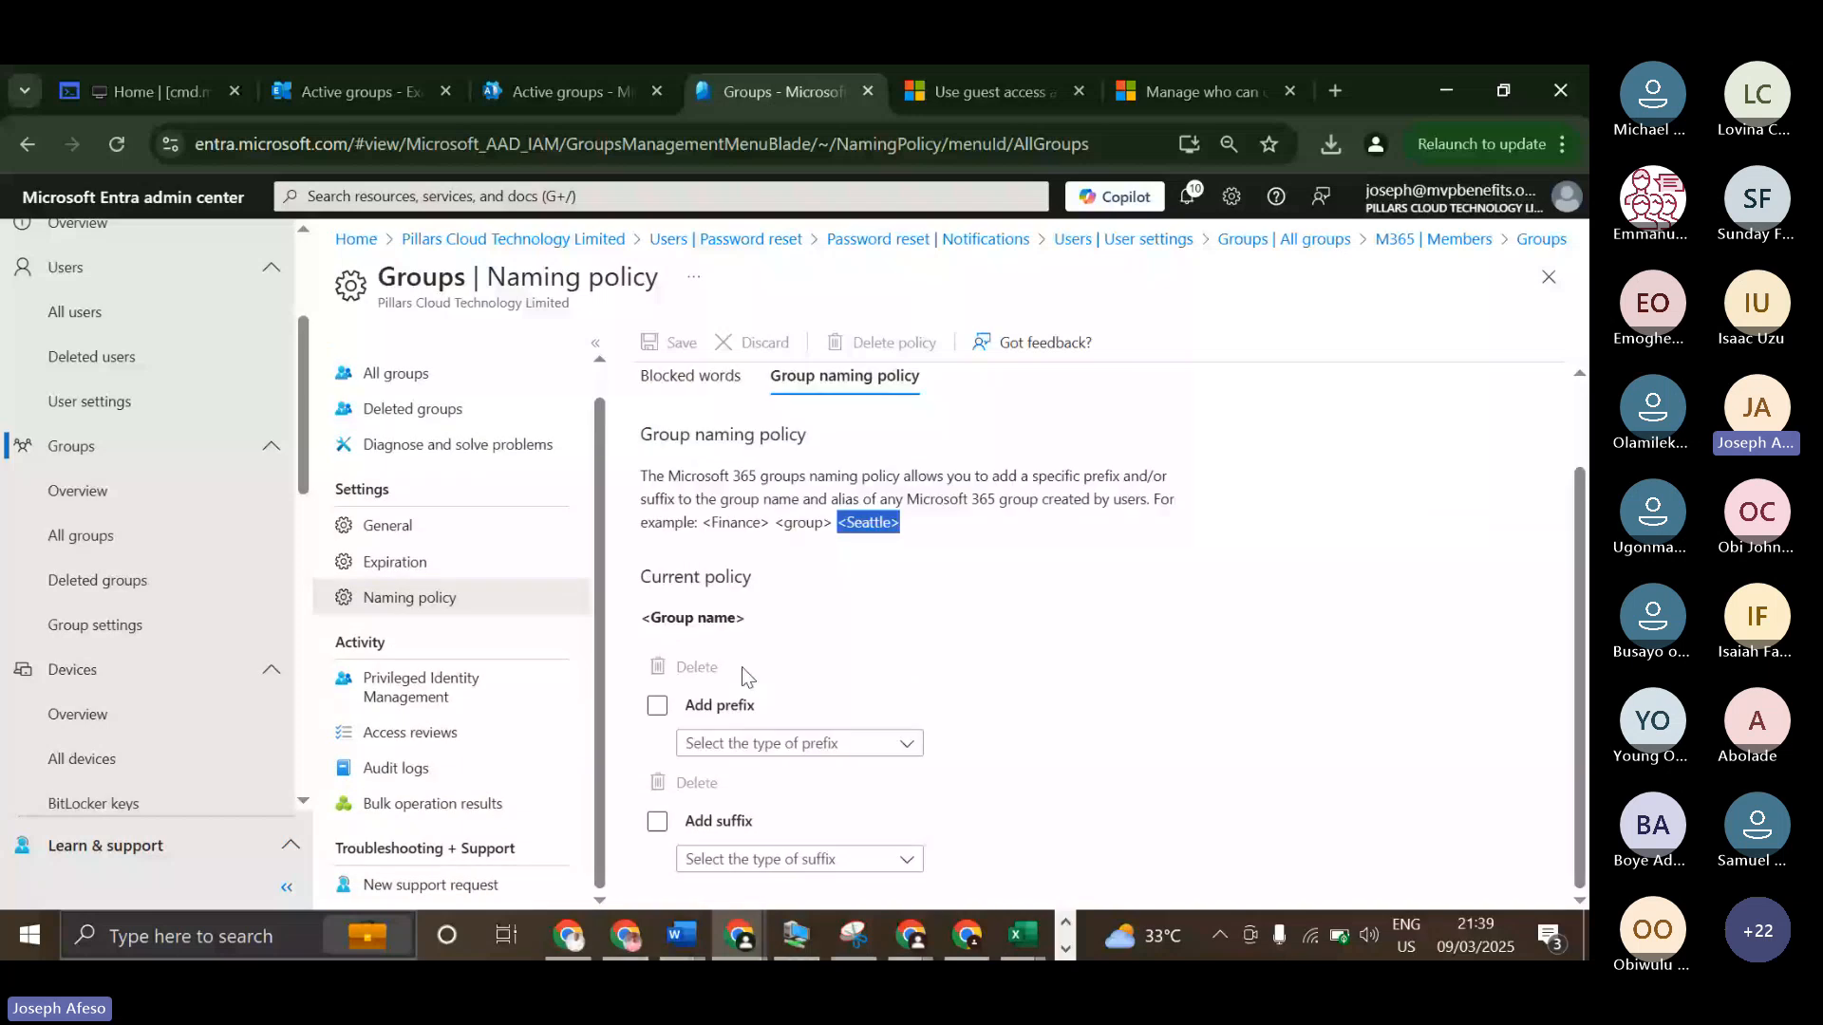
Add an Attribute prefix to the group naming policy with the type Country or region.
{"action": "left_click", "coordinate": [755, 743]}
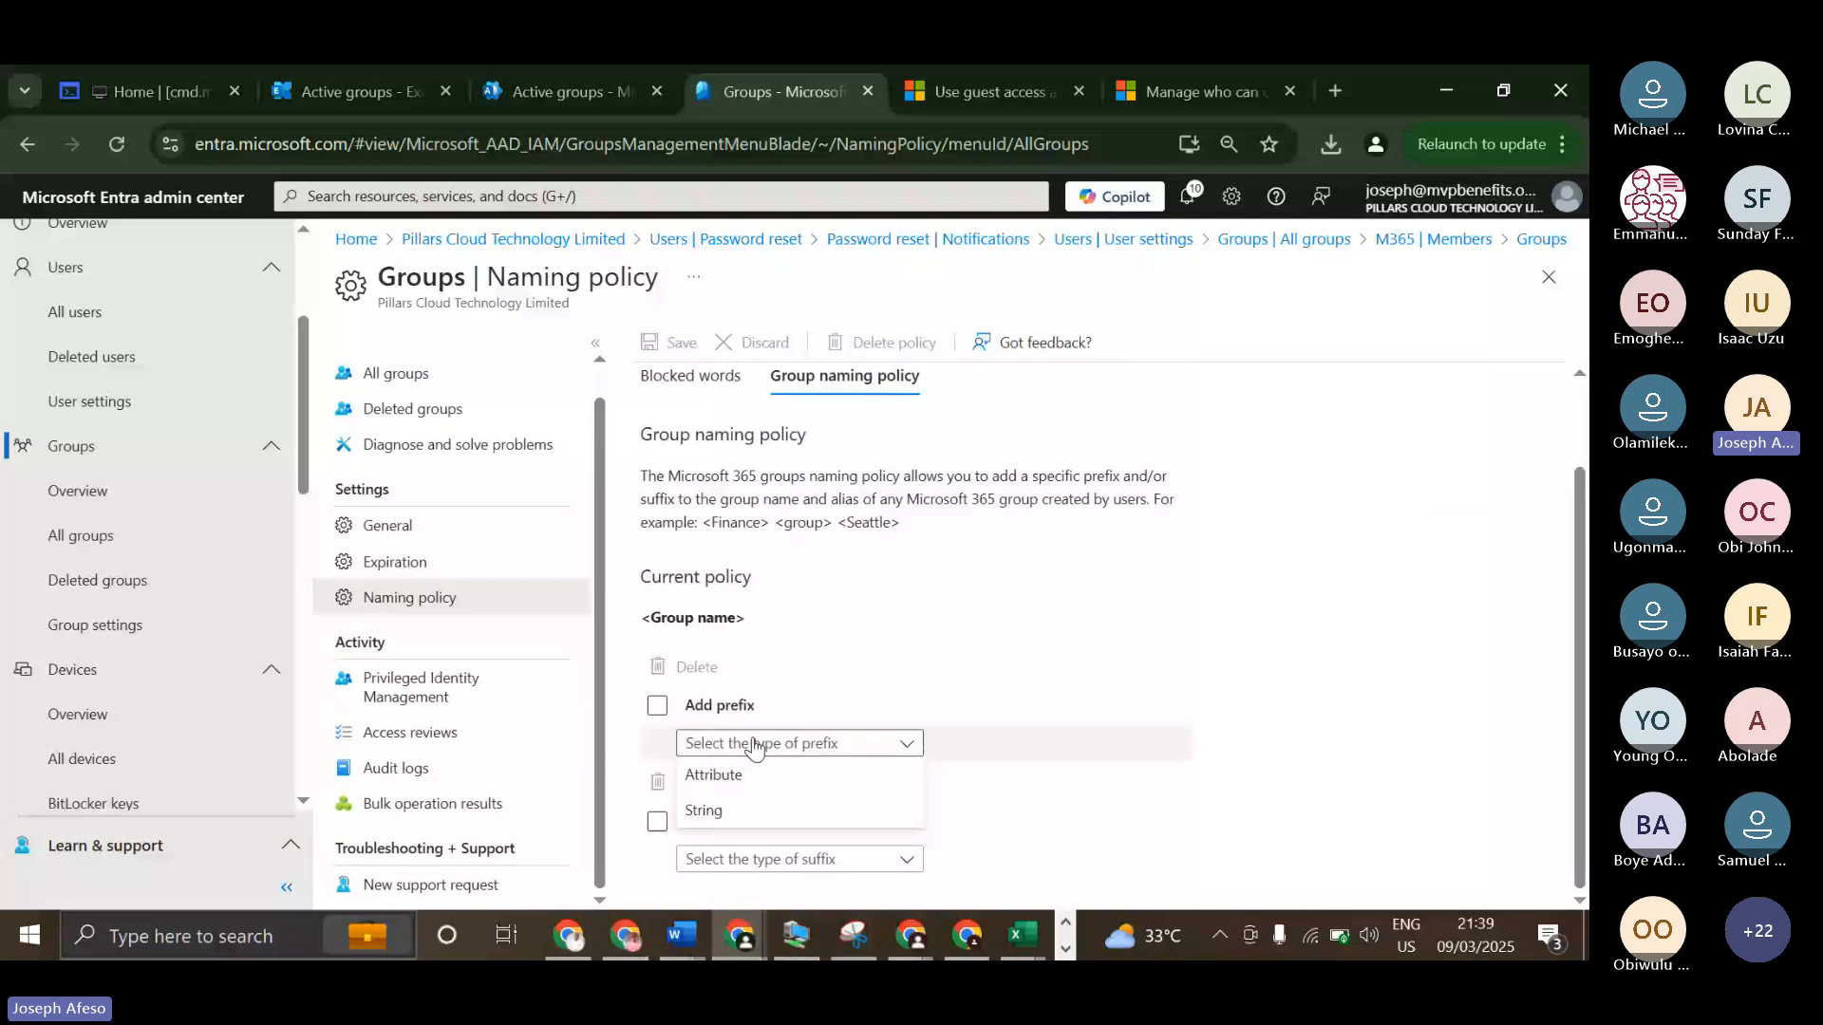
{"action": "left_click", "coordinate": [738, 775]}
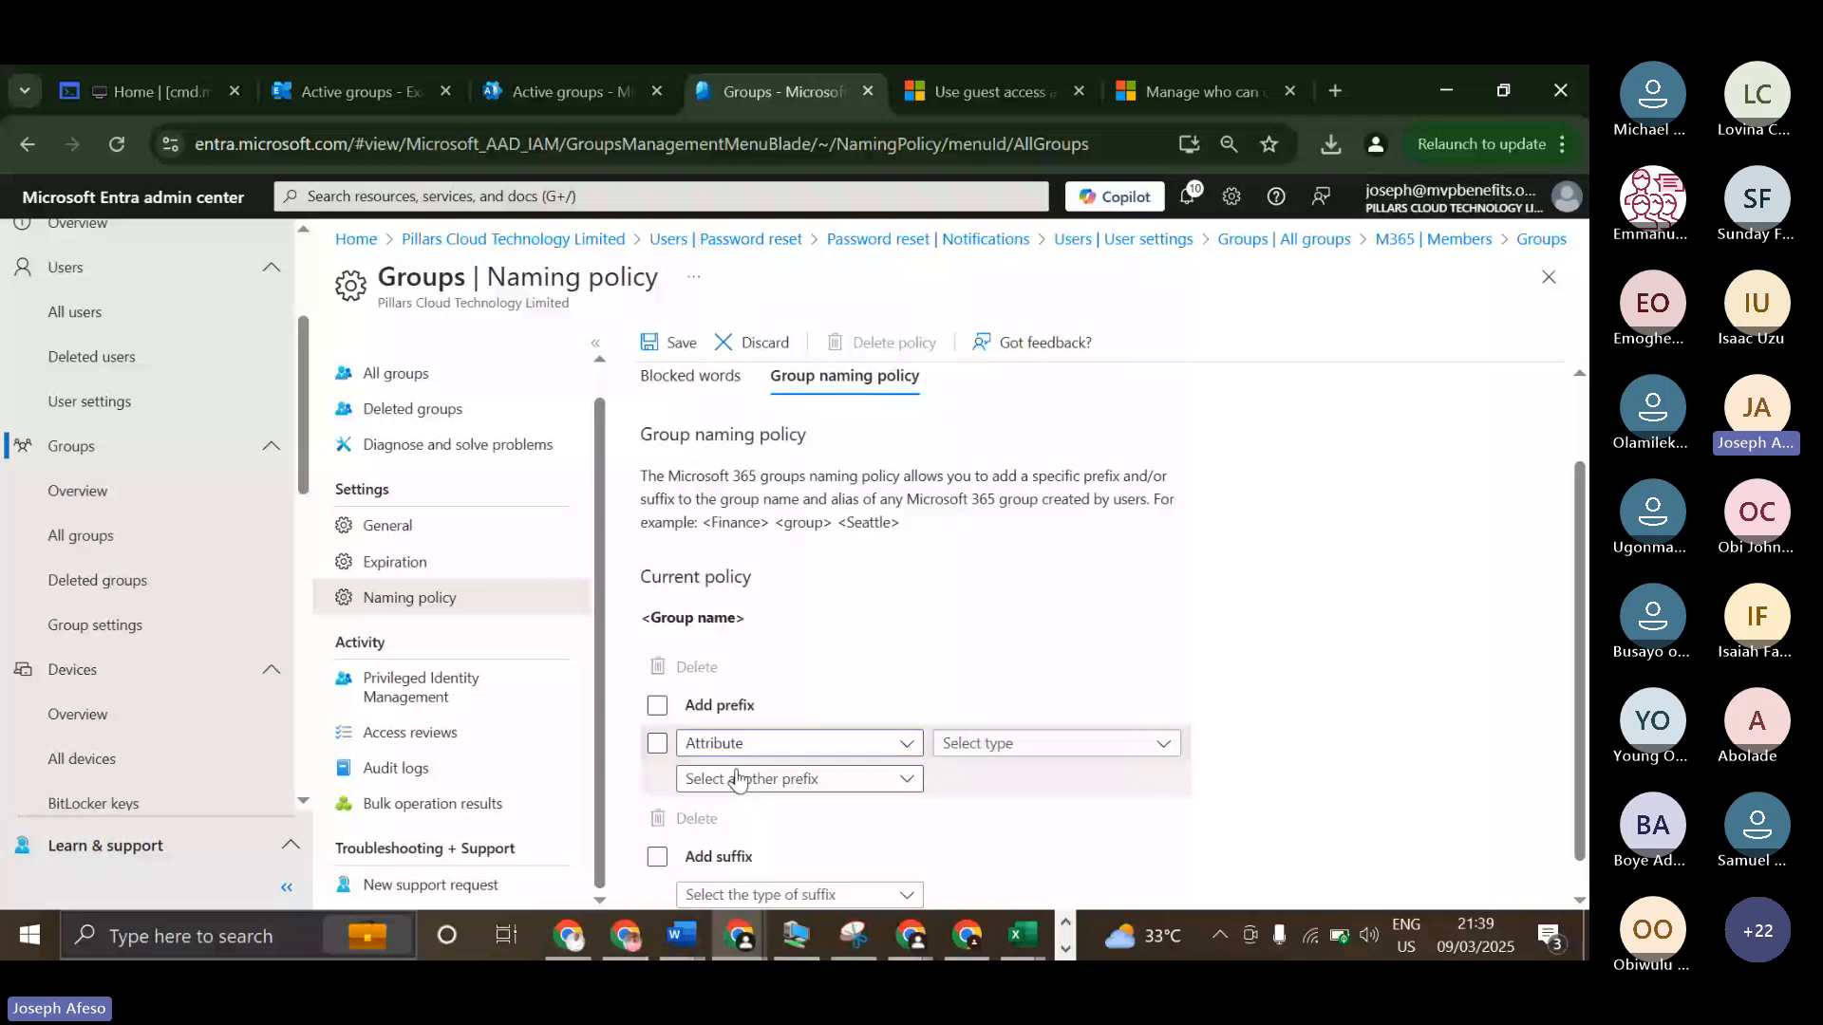
{"action": "left_click", "coordinate": [1101, 705]}
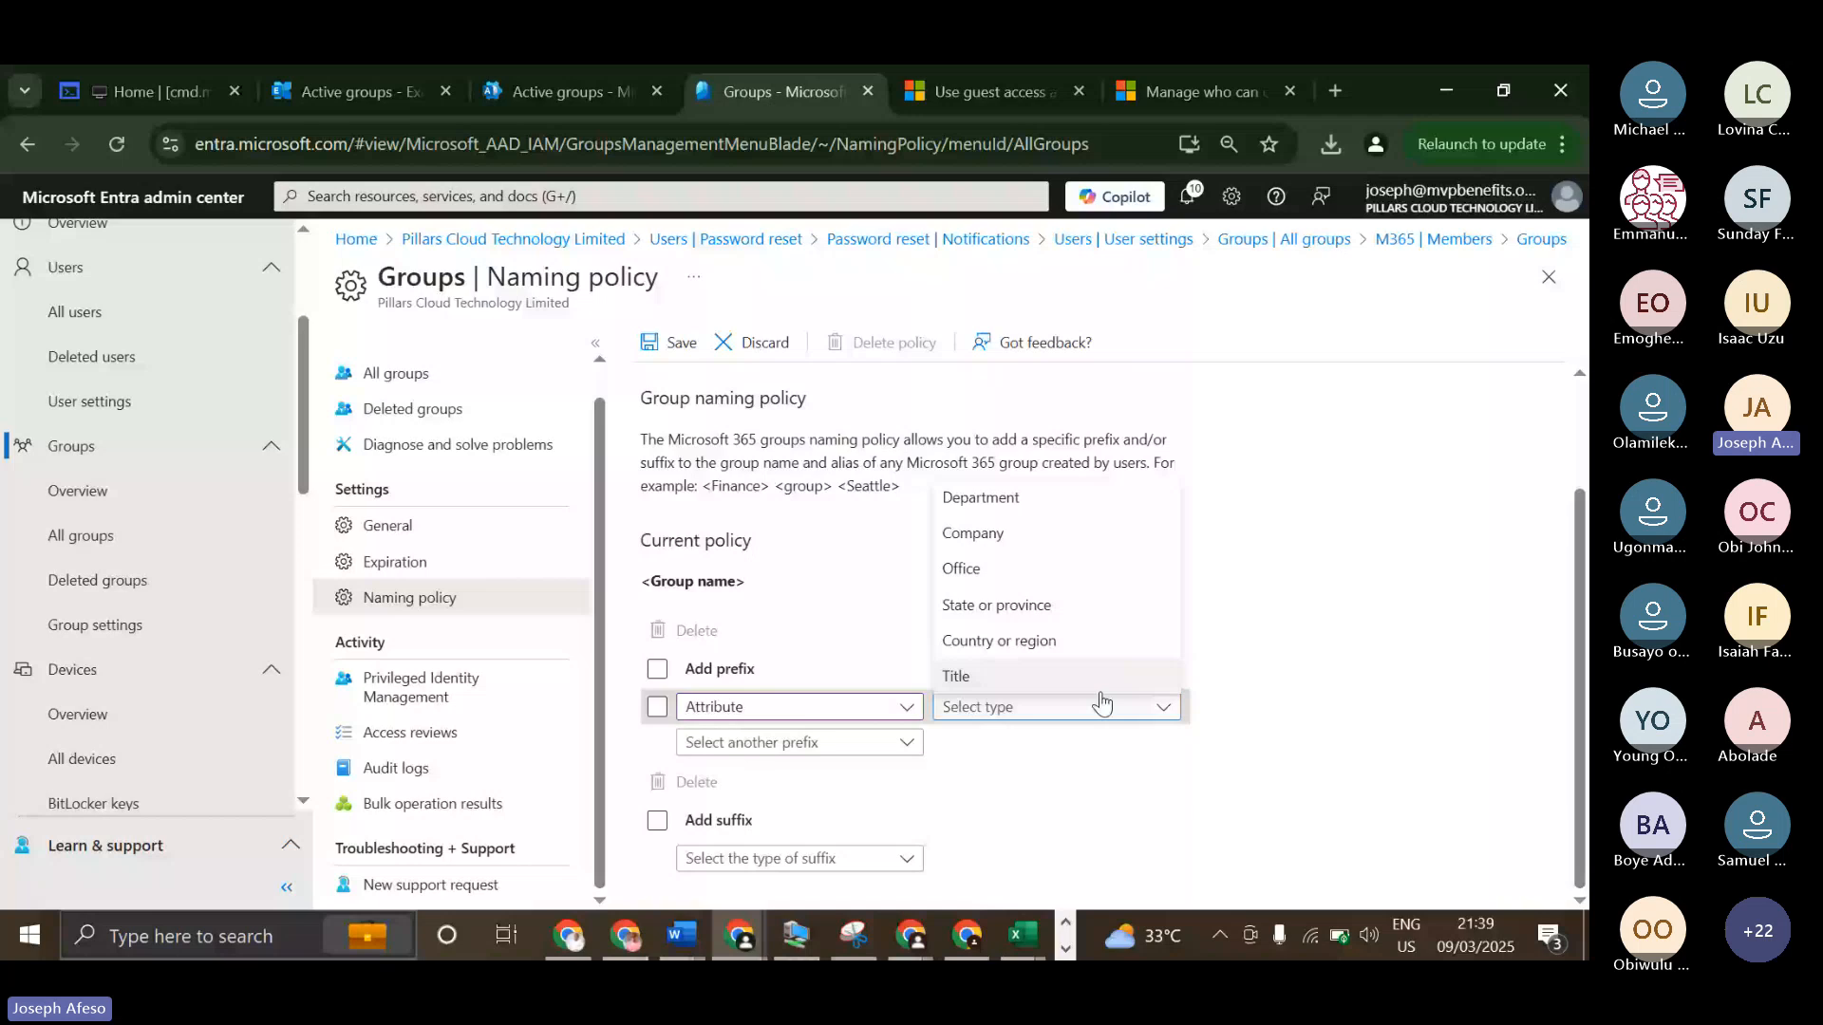
{"action": "left_click", "coordinate": [999, 641]}
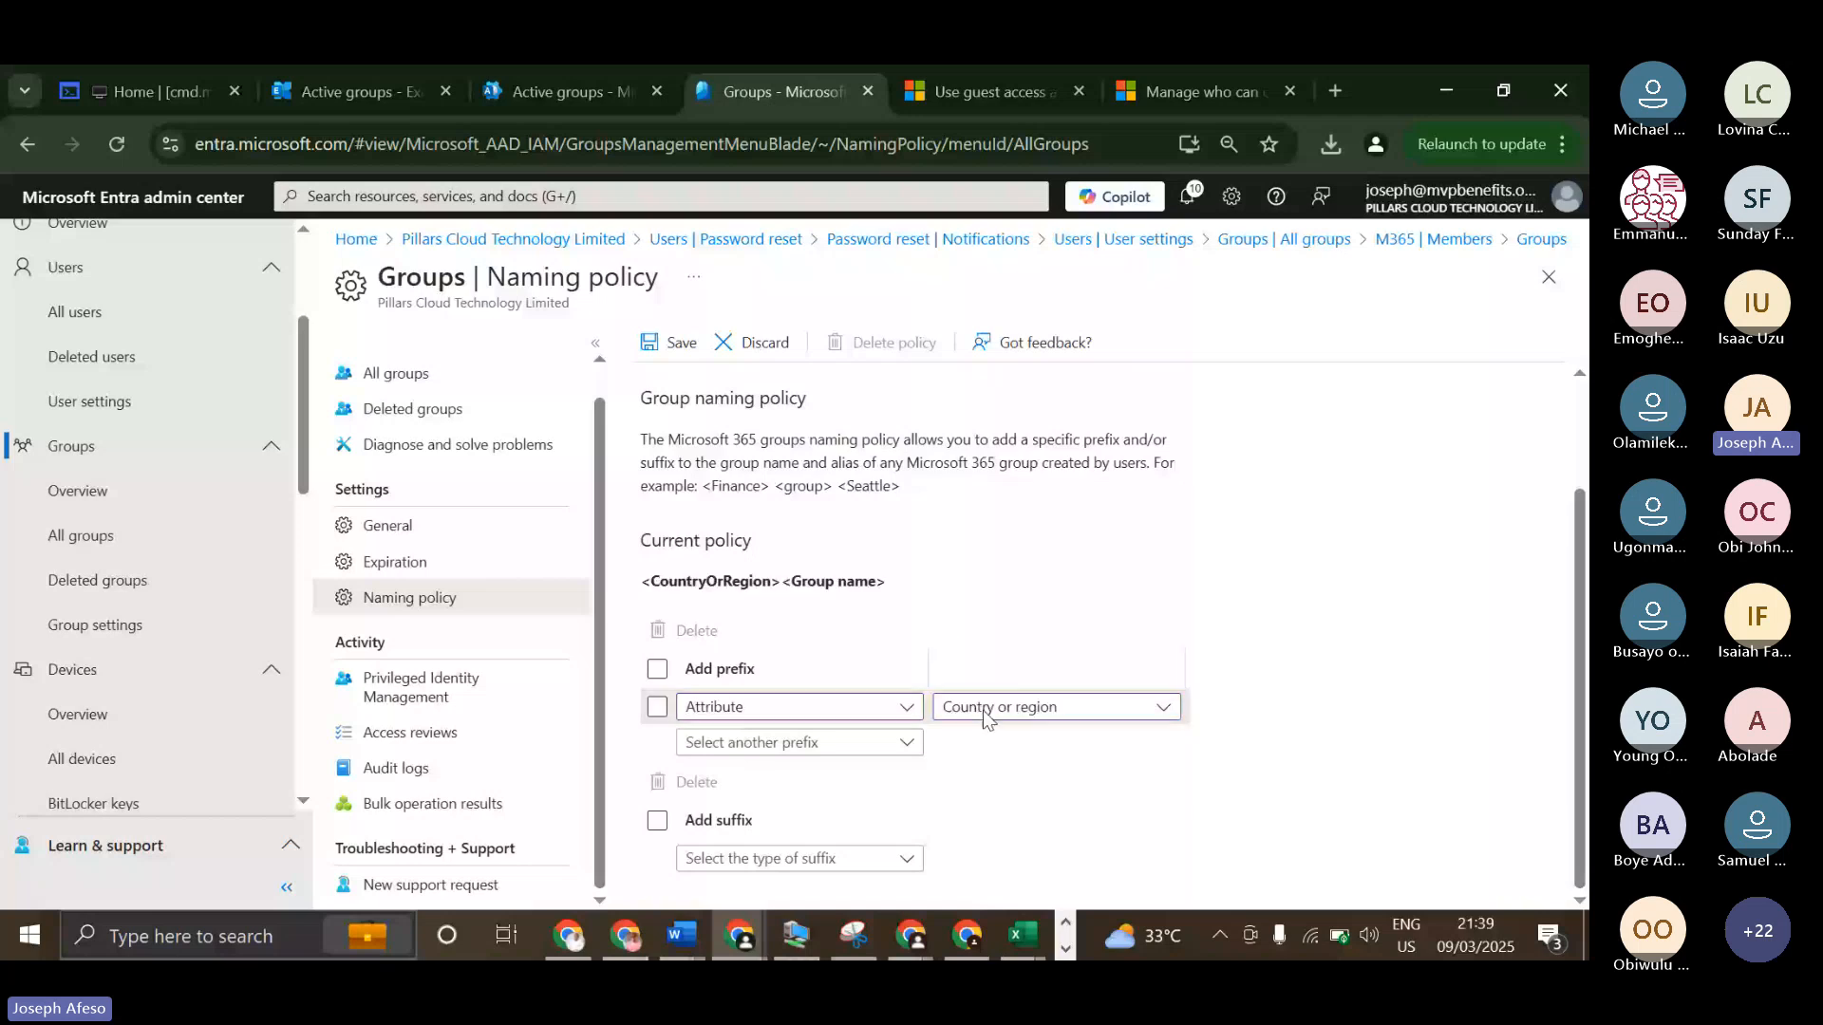
{"action": "left_click", "coordinate": [892, 780]}
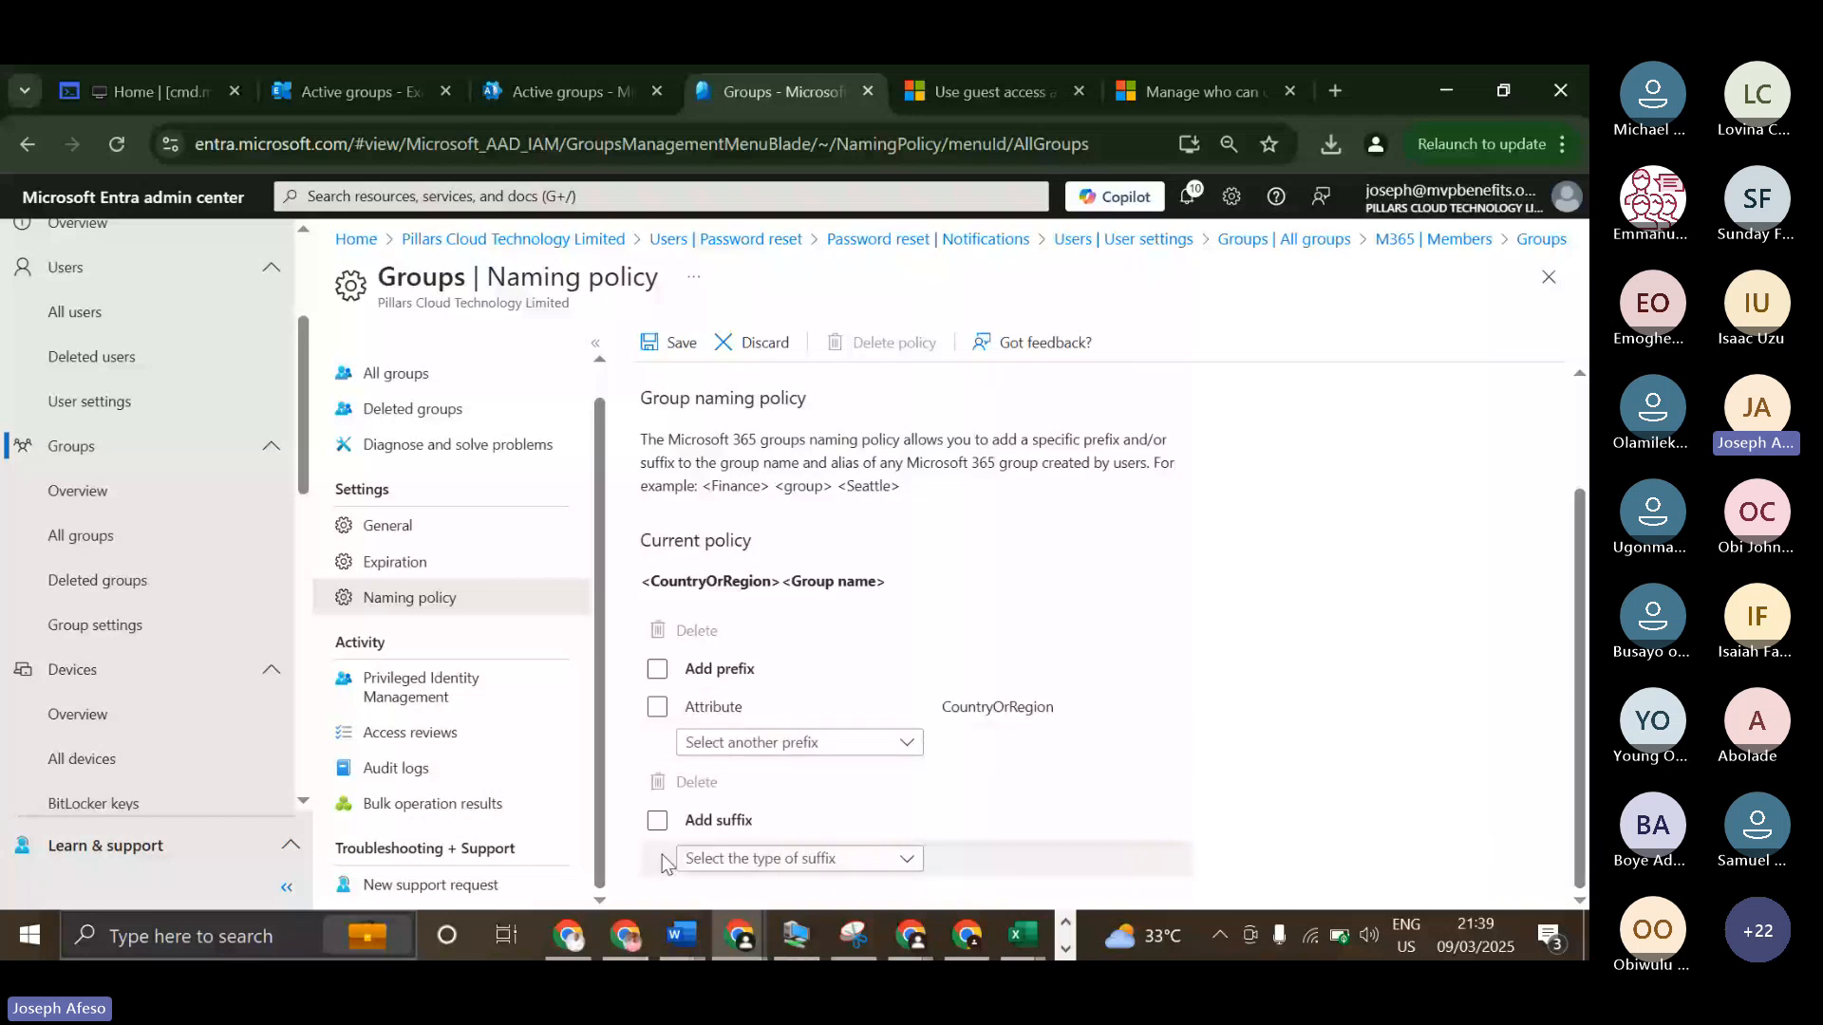
Change the prefix attribute of the group naming policy to Department and save the policy.
{"action": "left_click", "coordinate": [657, 822]}
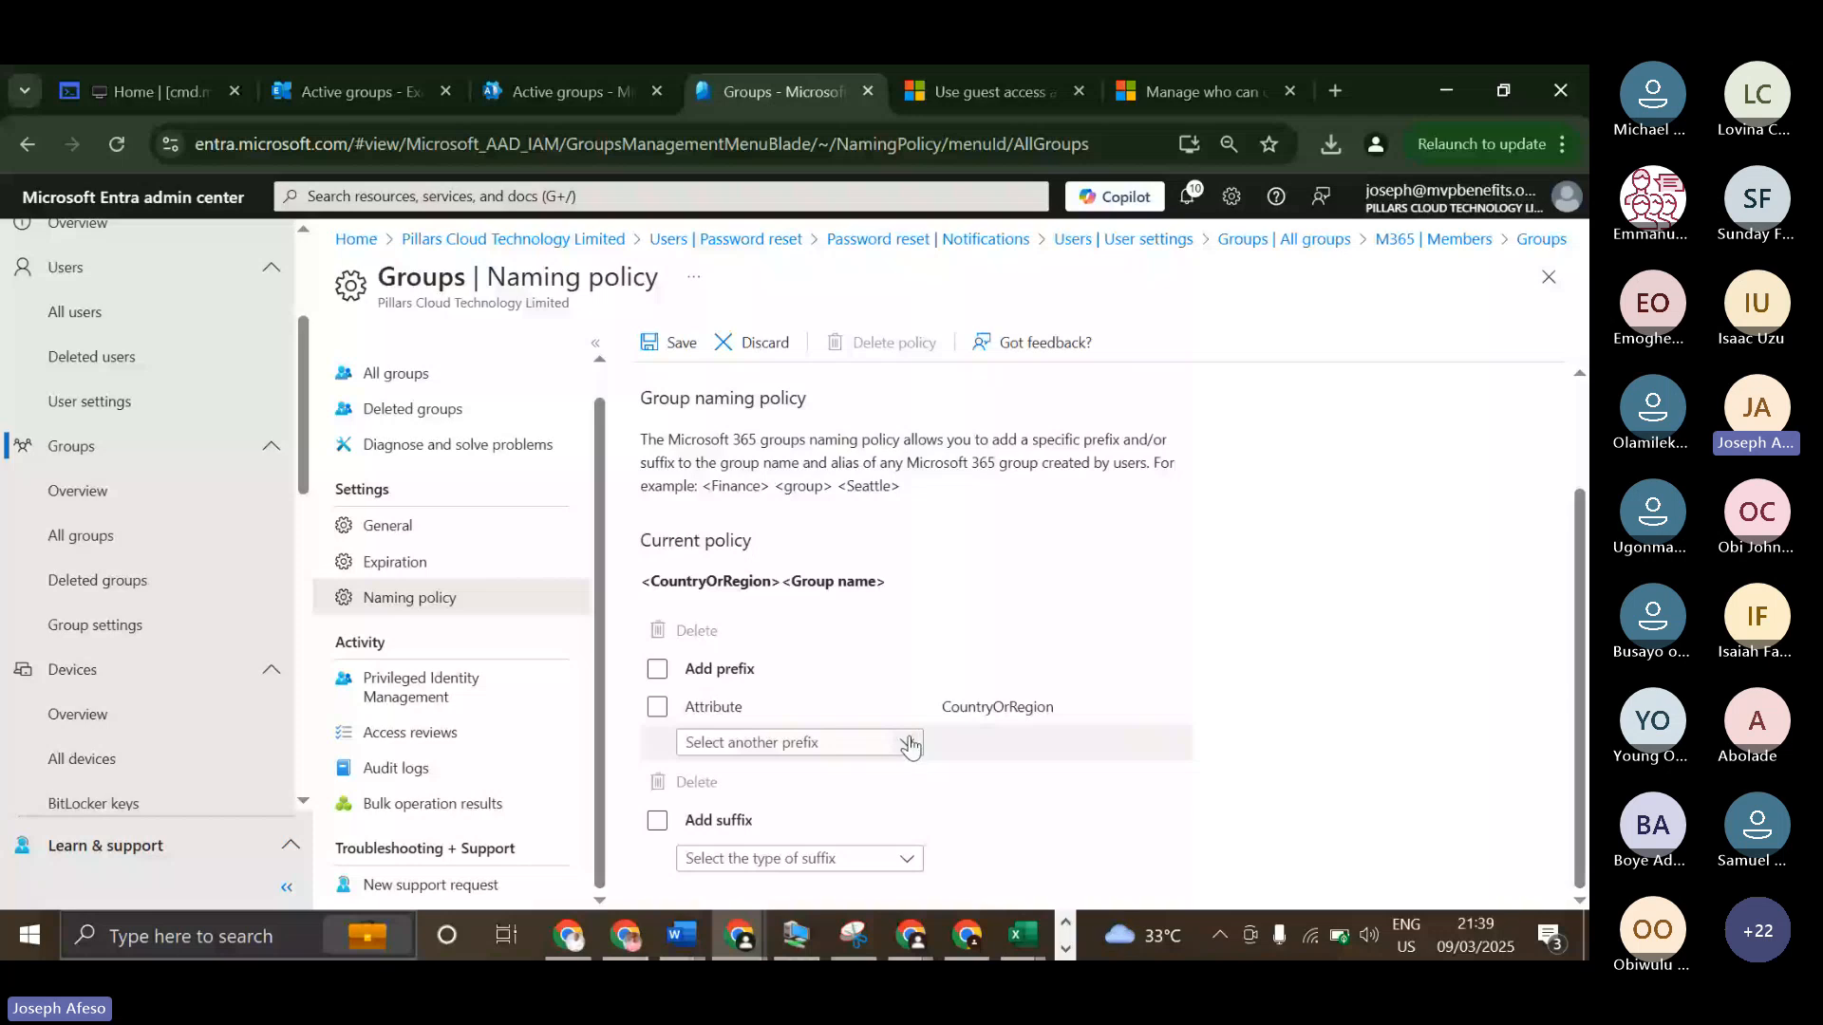
{"action": "mouse_move", "coordinate": [1049, 709]}
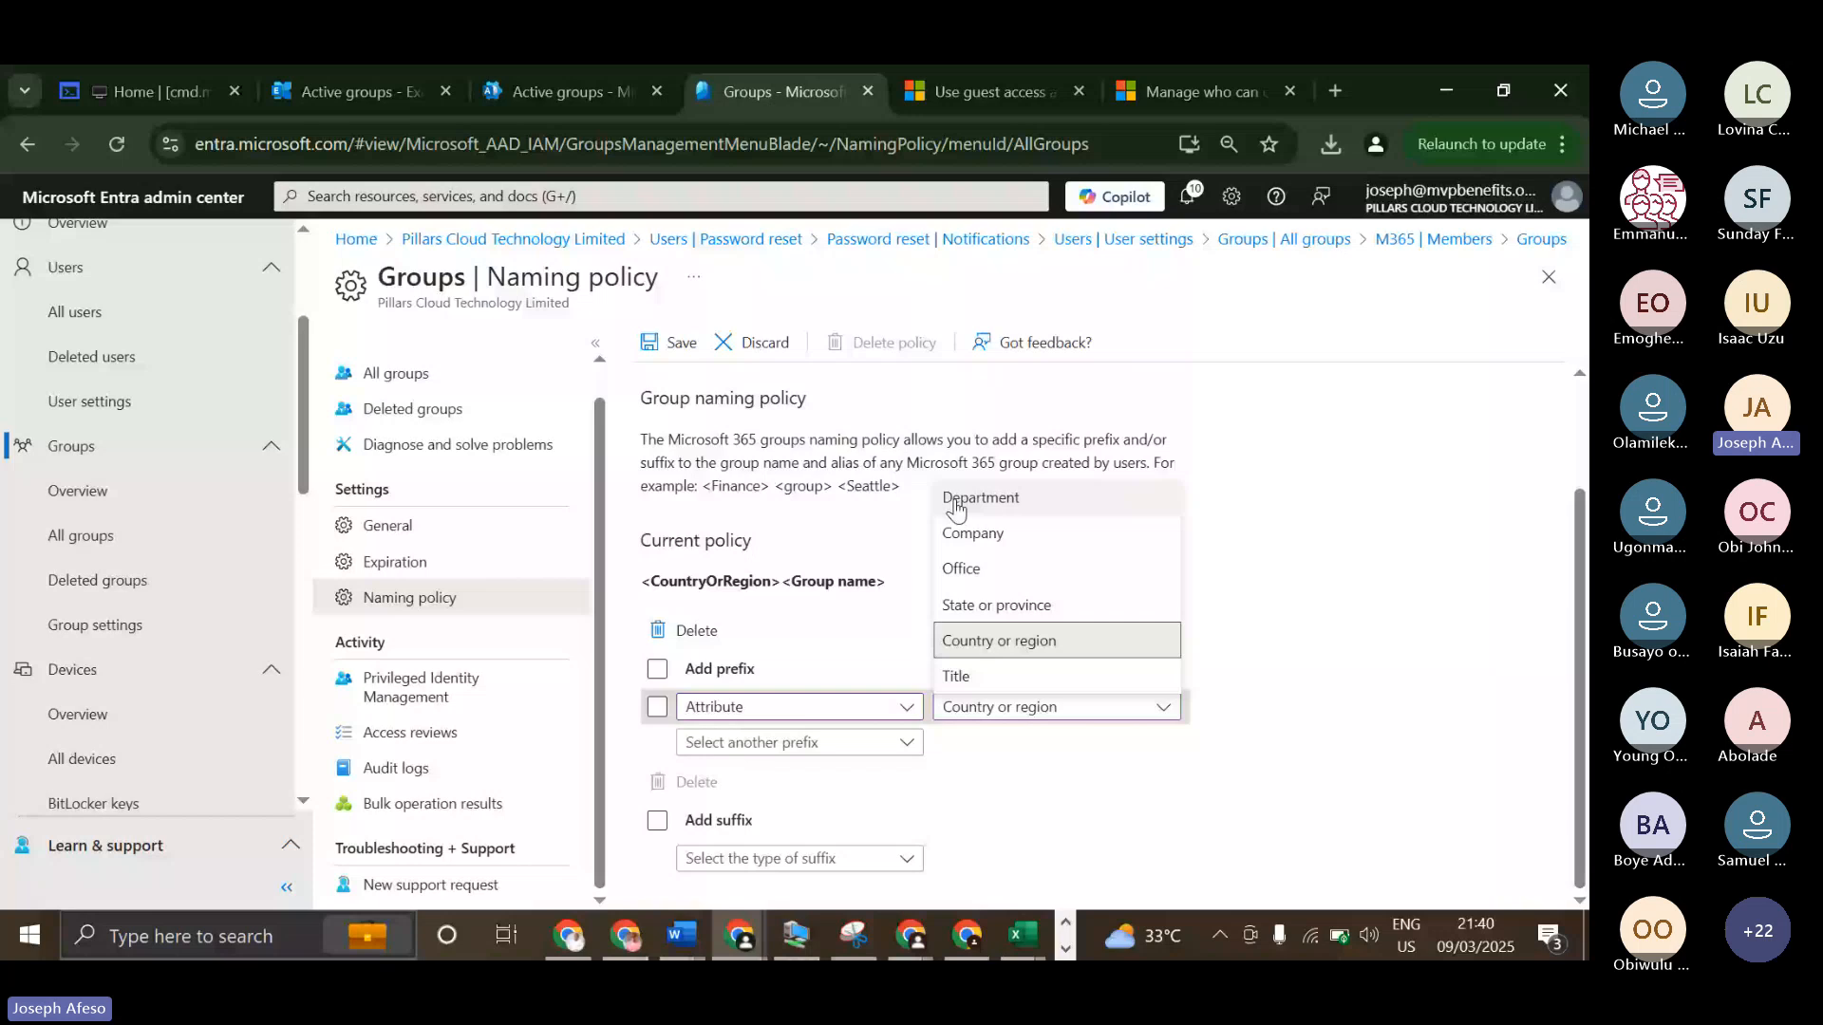
{"action": "left_click", "coordinate": [1008, 500]}
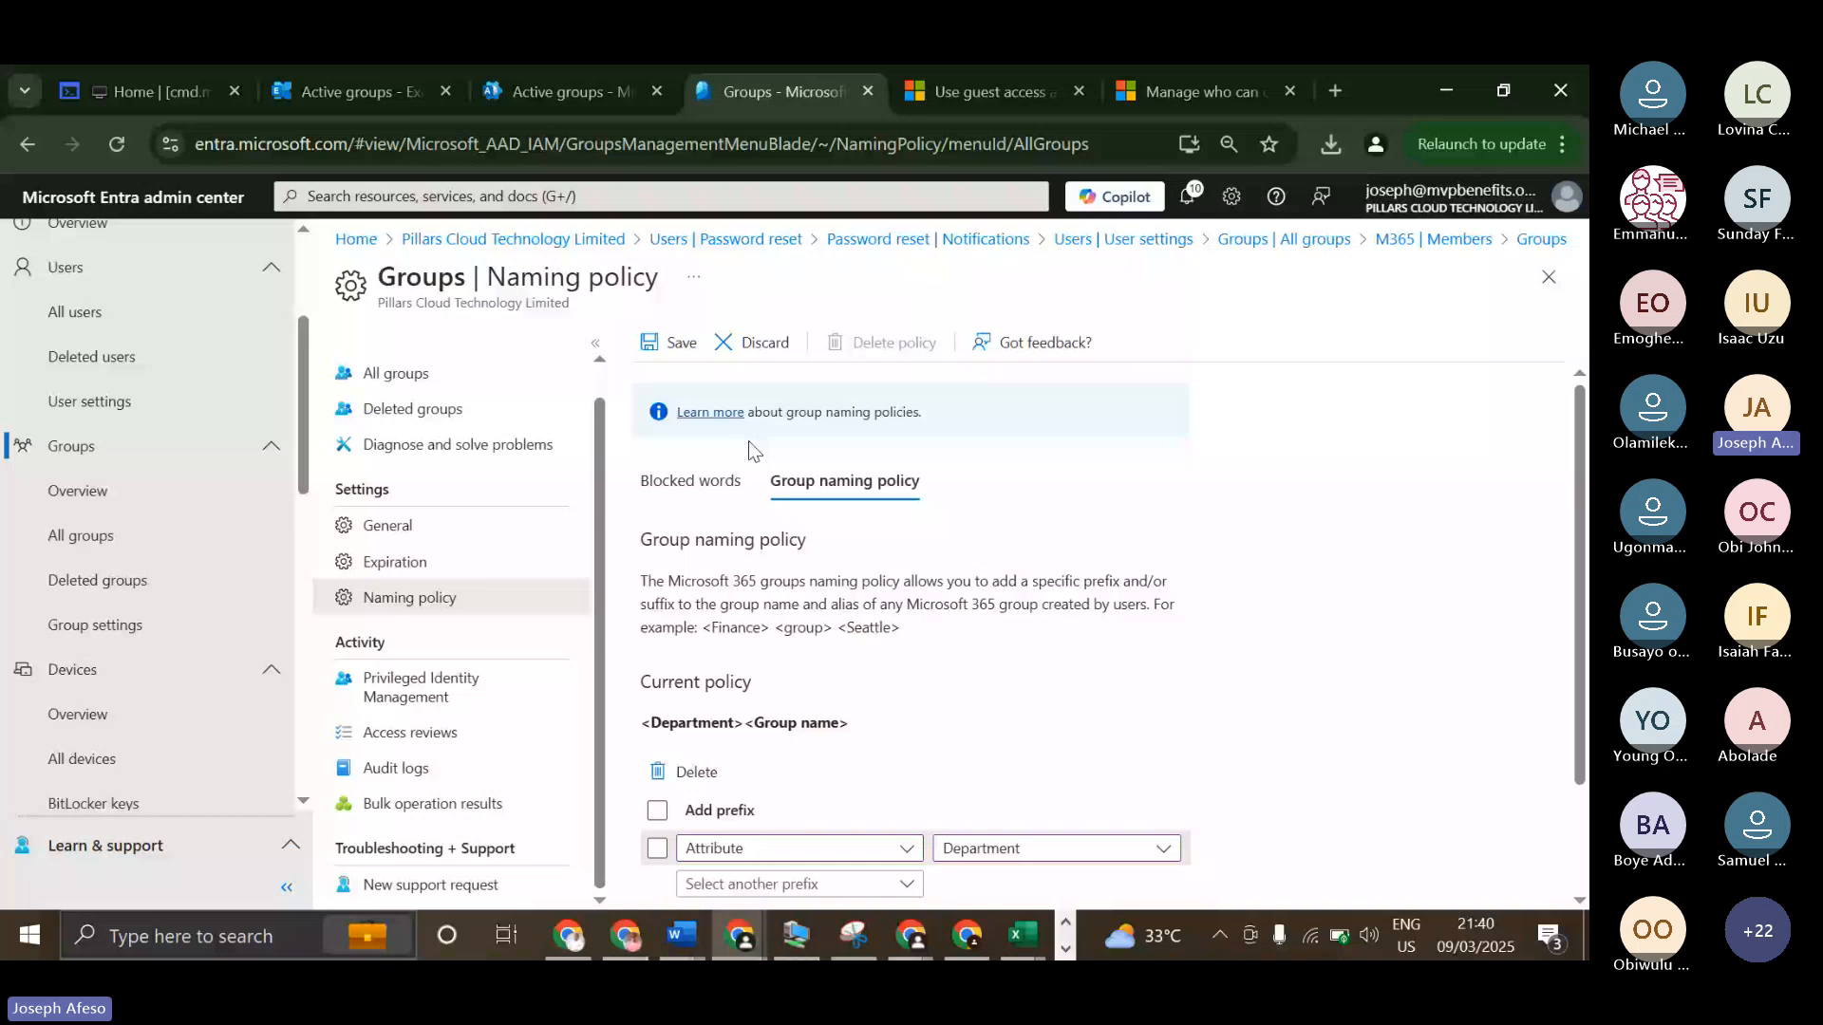
{"action": "left_click", "coordinate": [669, 343]}
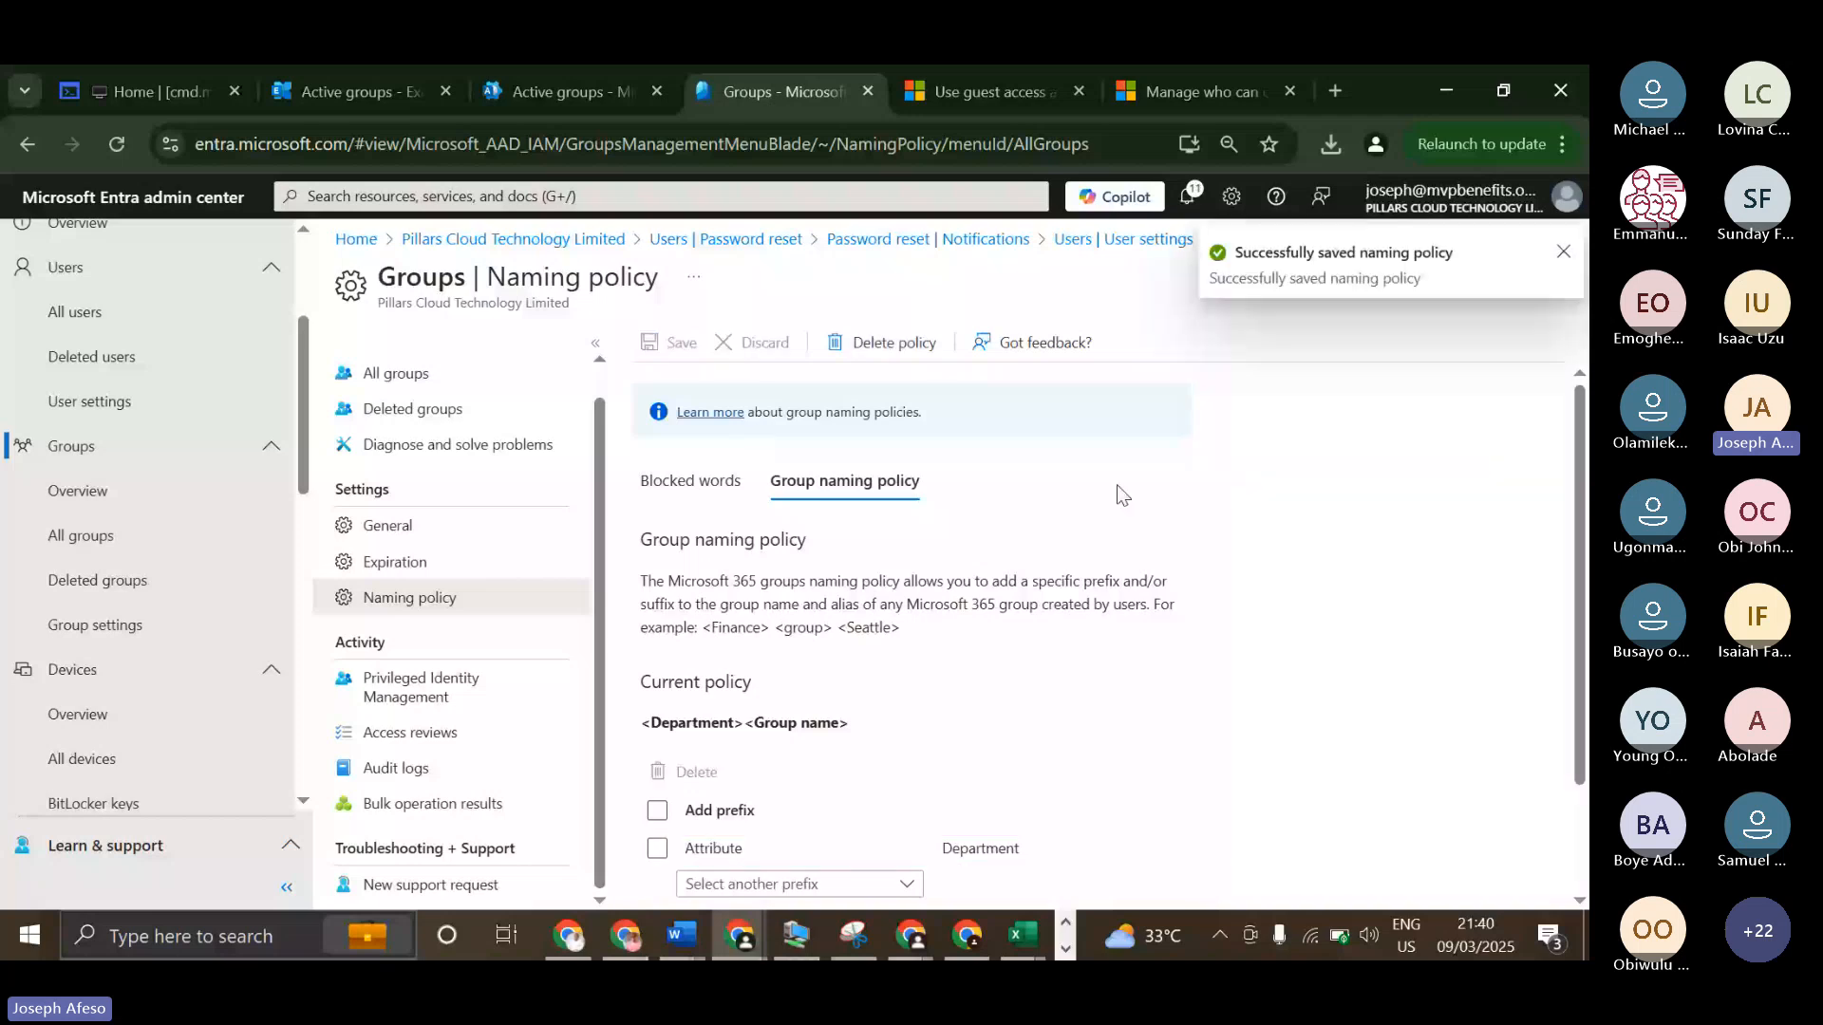
{"action": "left_click", "coordinate": [1560, 255]}
{"action": "scroll", "coordinate": [1252, 461], "scroll_direction": "down", "scroll_amount": 2}
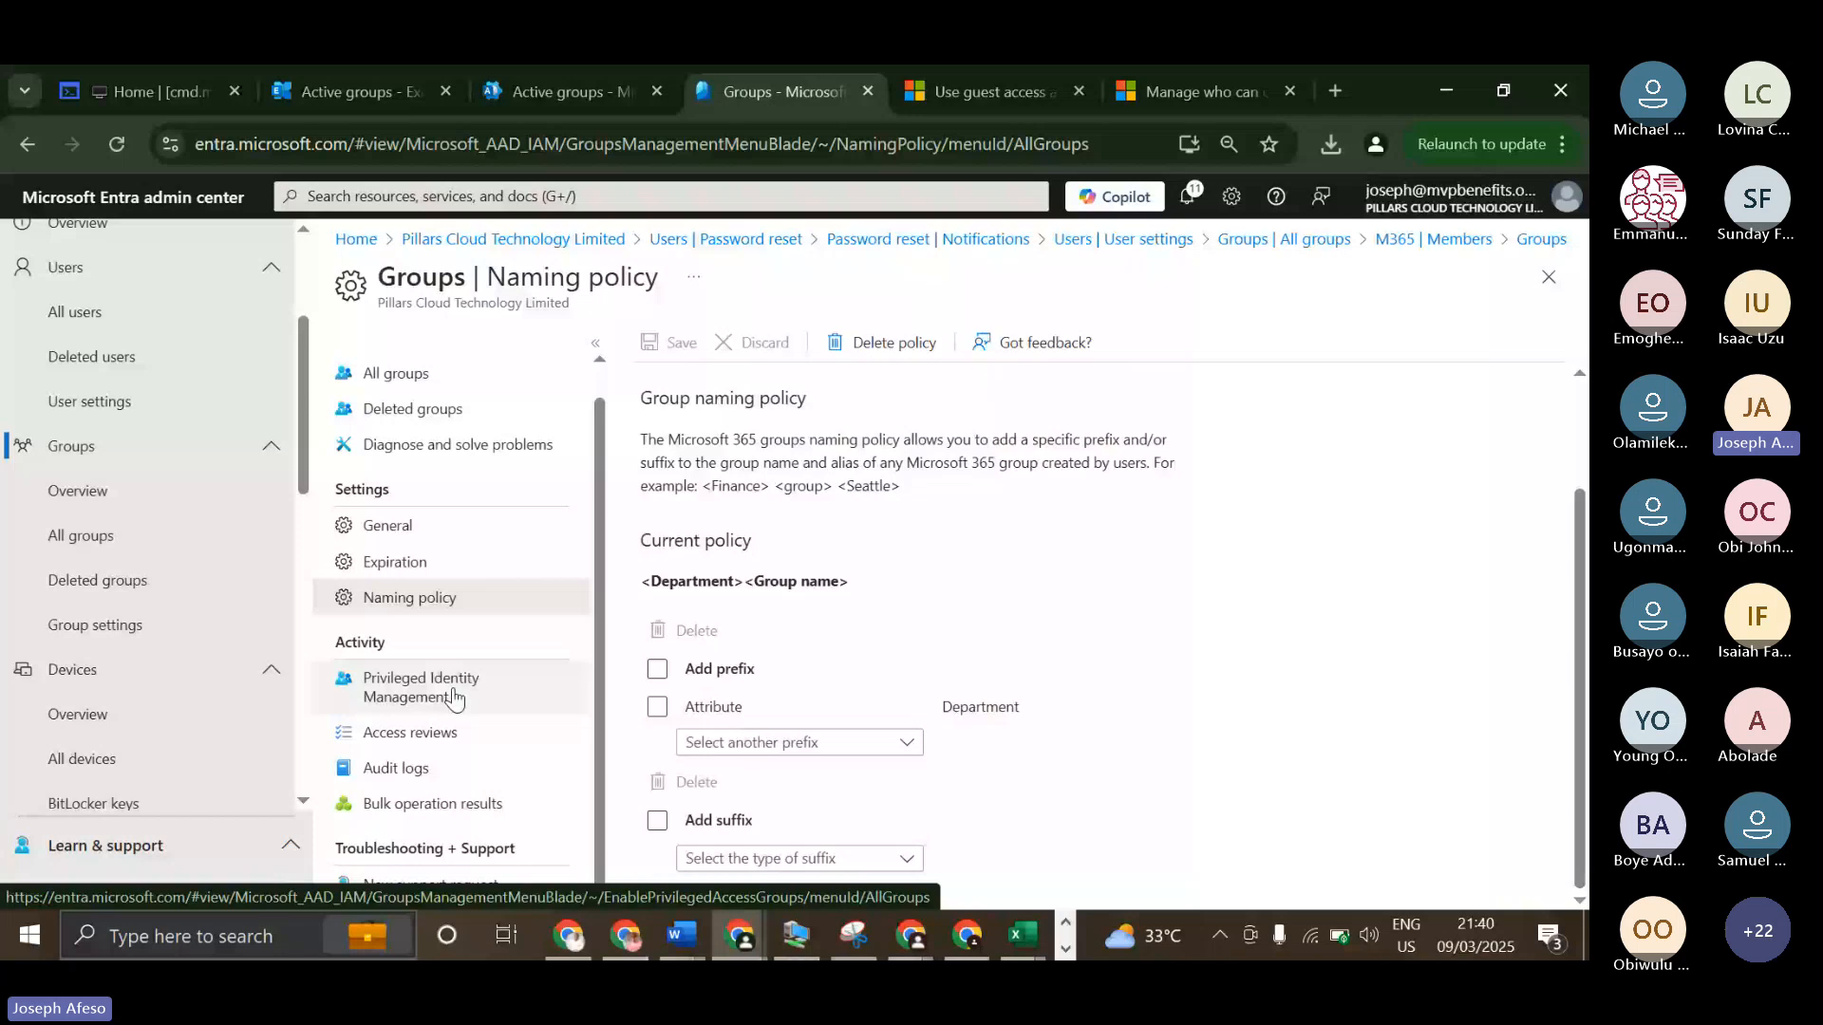
View the Privileged Identity Management page and the Access reviews page for groups.
{"action": "scroll", "coordinate": [455, 699], "scroll_direction": "down", "scroll_amount": 3}
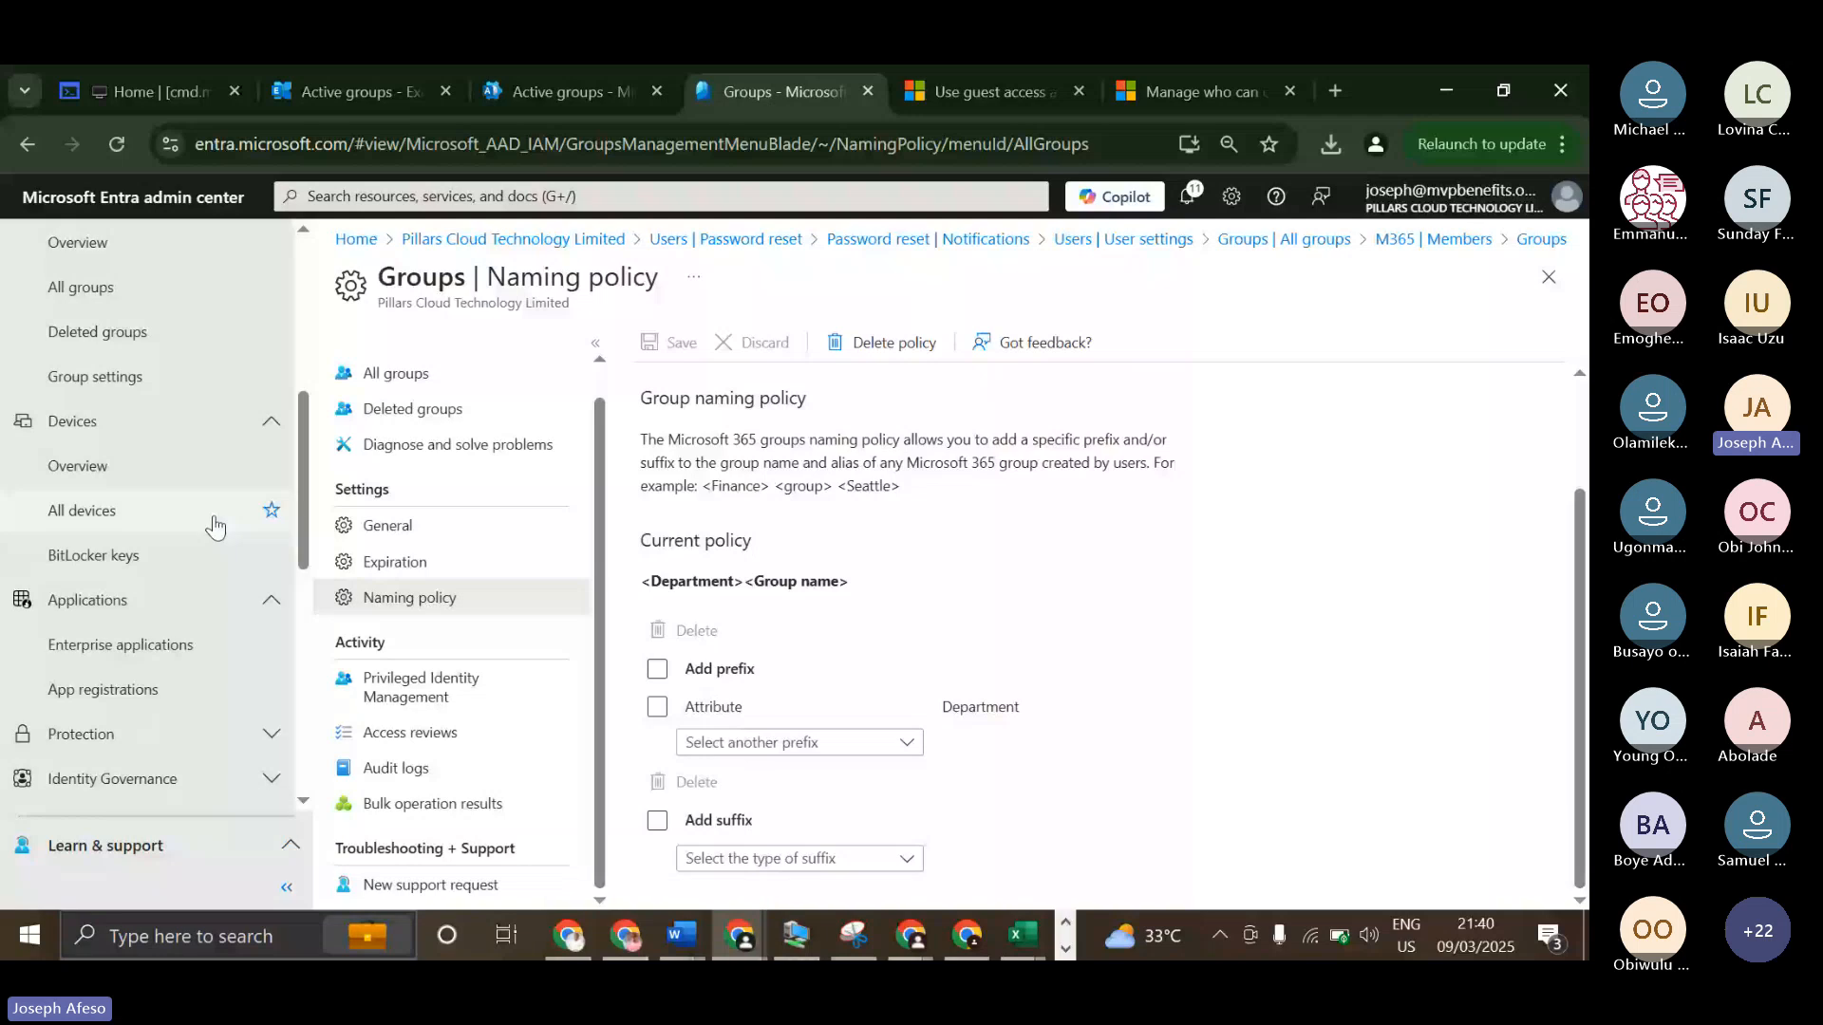
{"action": "left_click", "coordinate": [426, 692]}
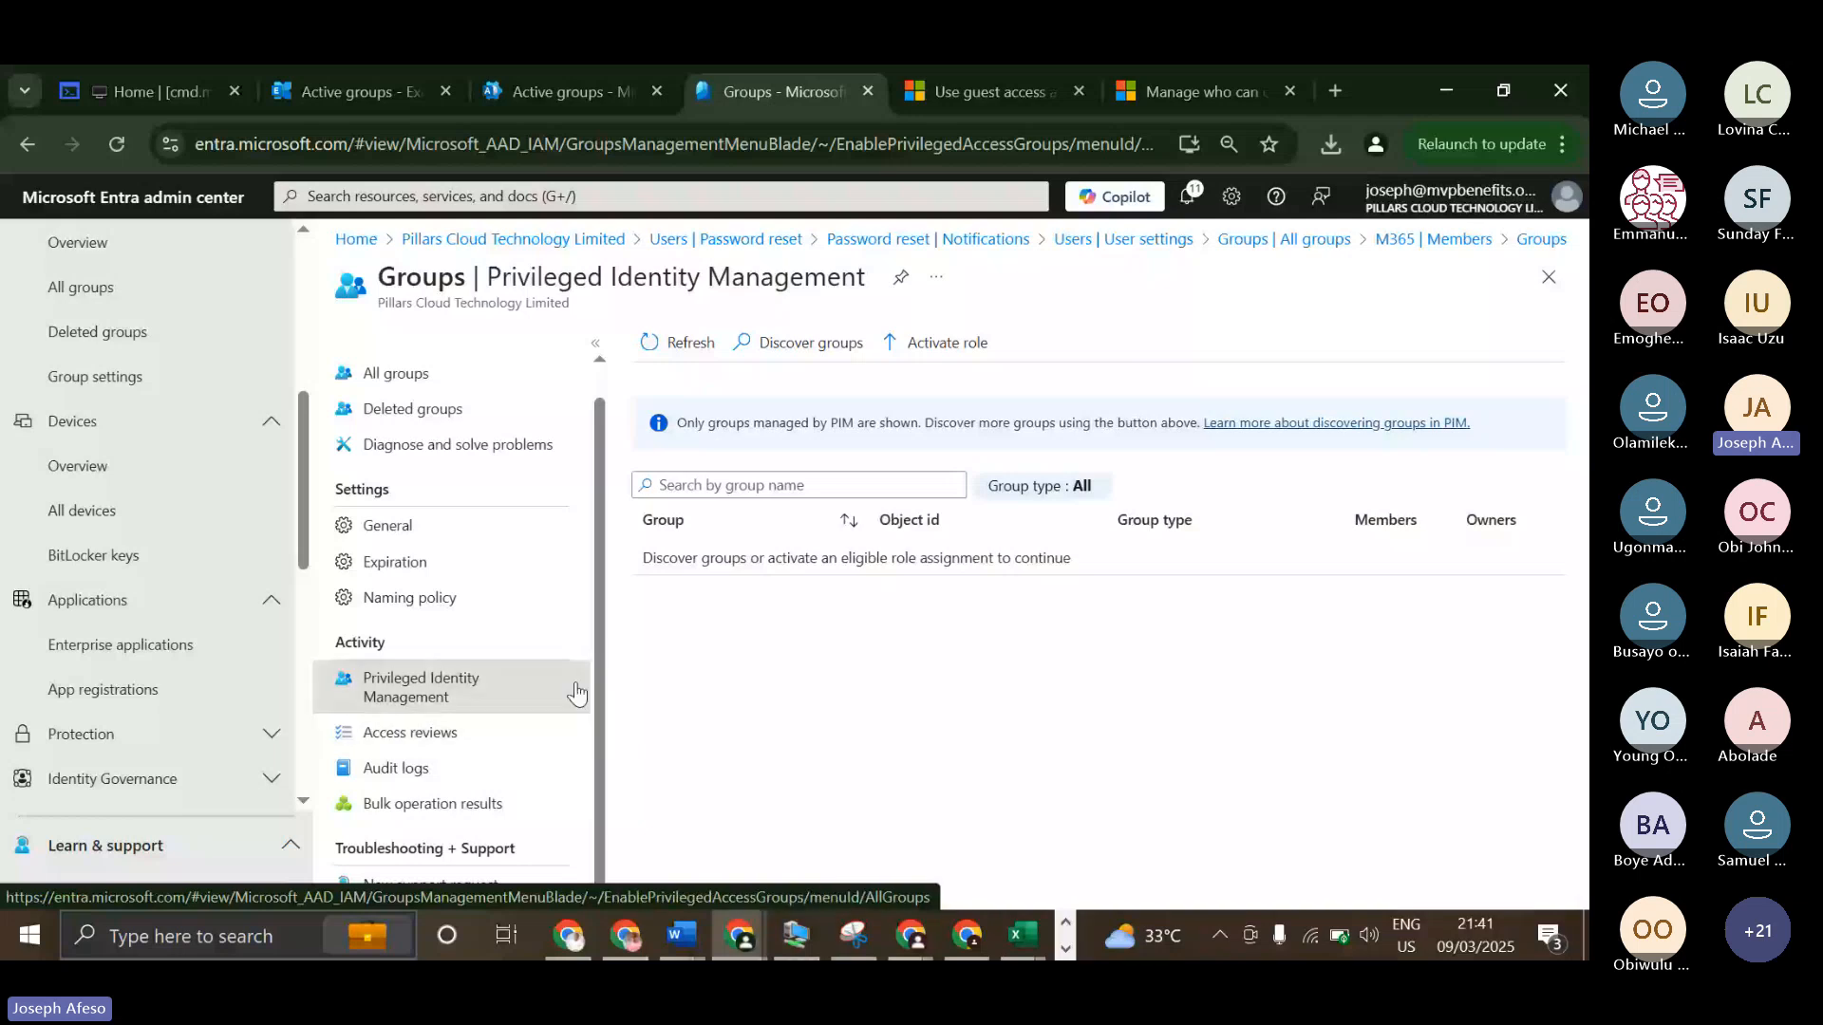
{"action": "left_click", "coordinate": [466, 729]}
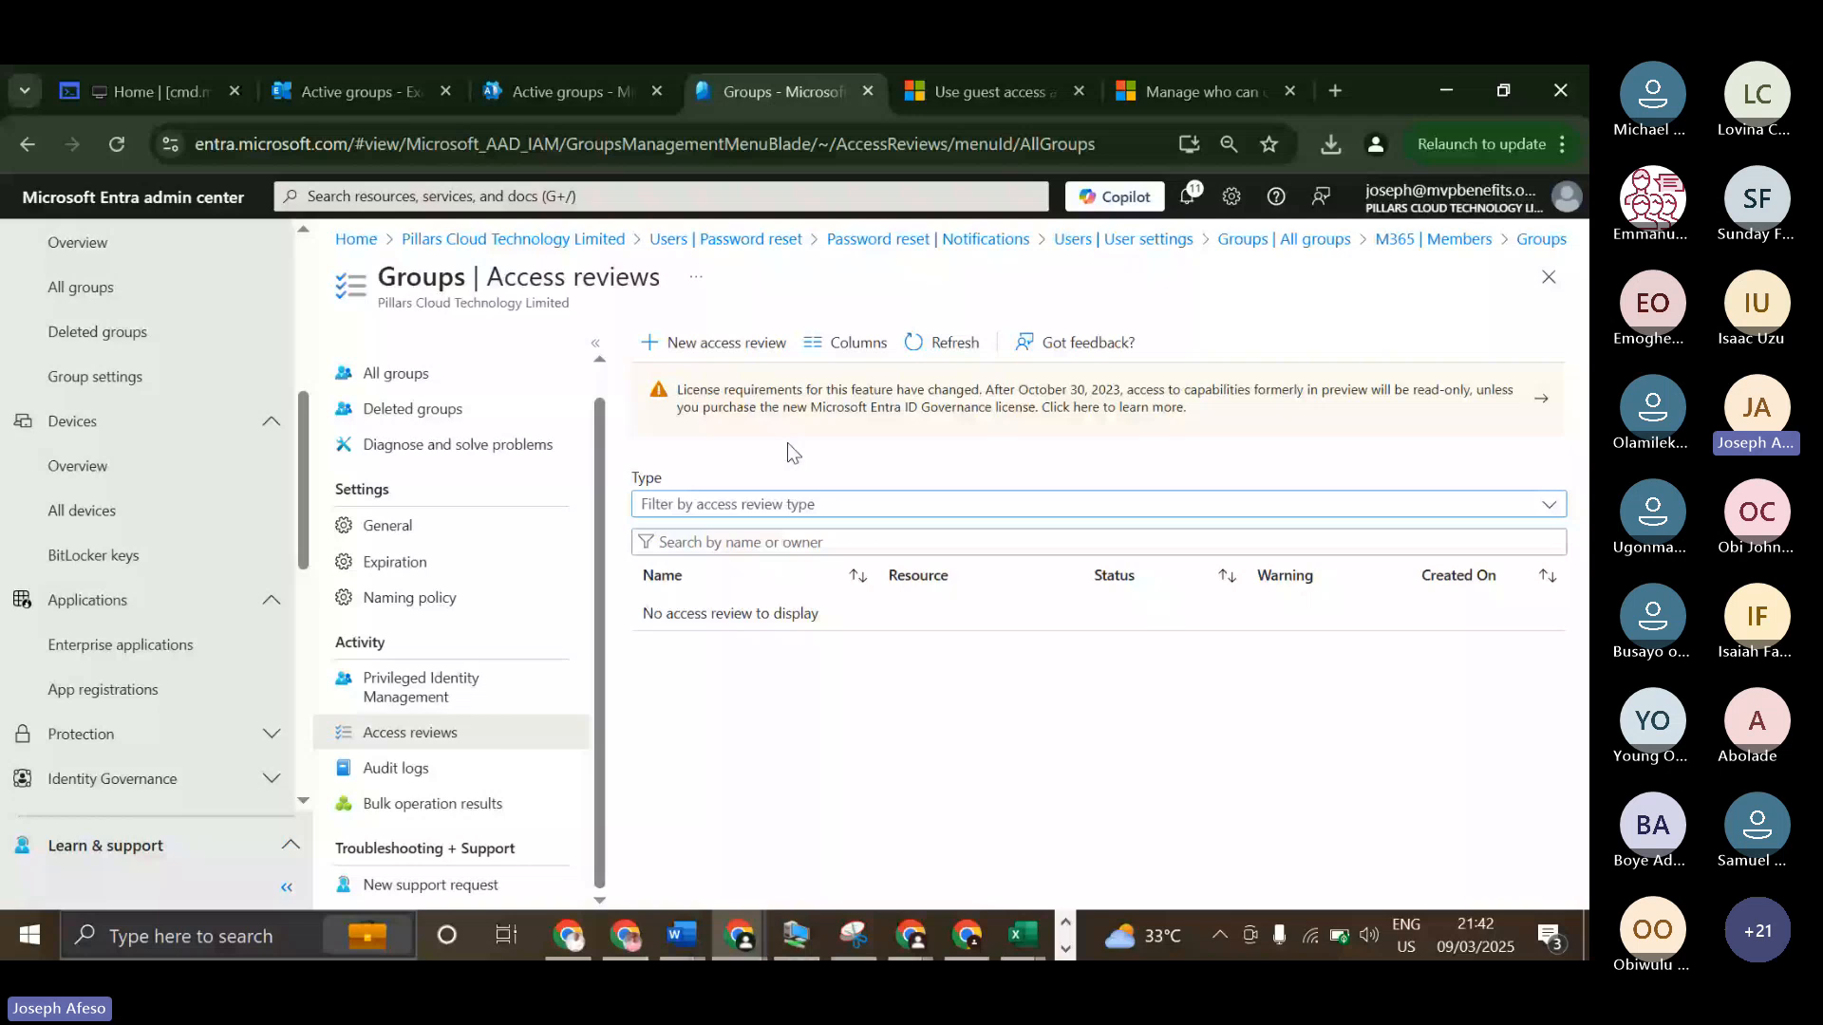
{"action": "left_click", "coordinate": [412, 735]}
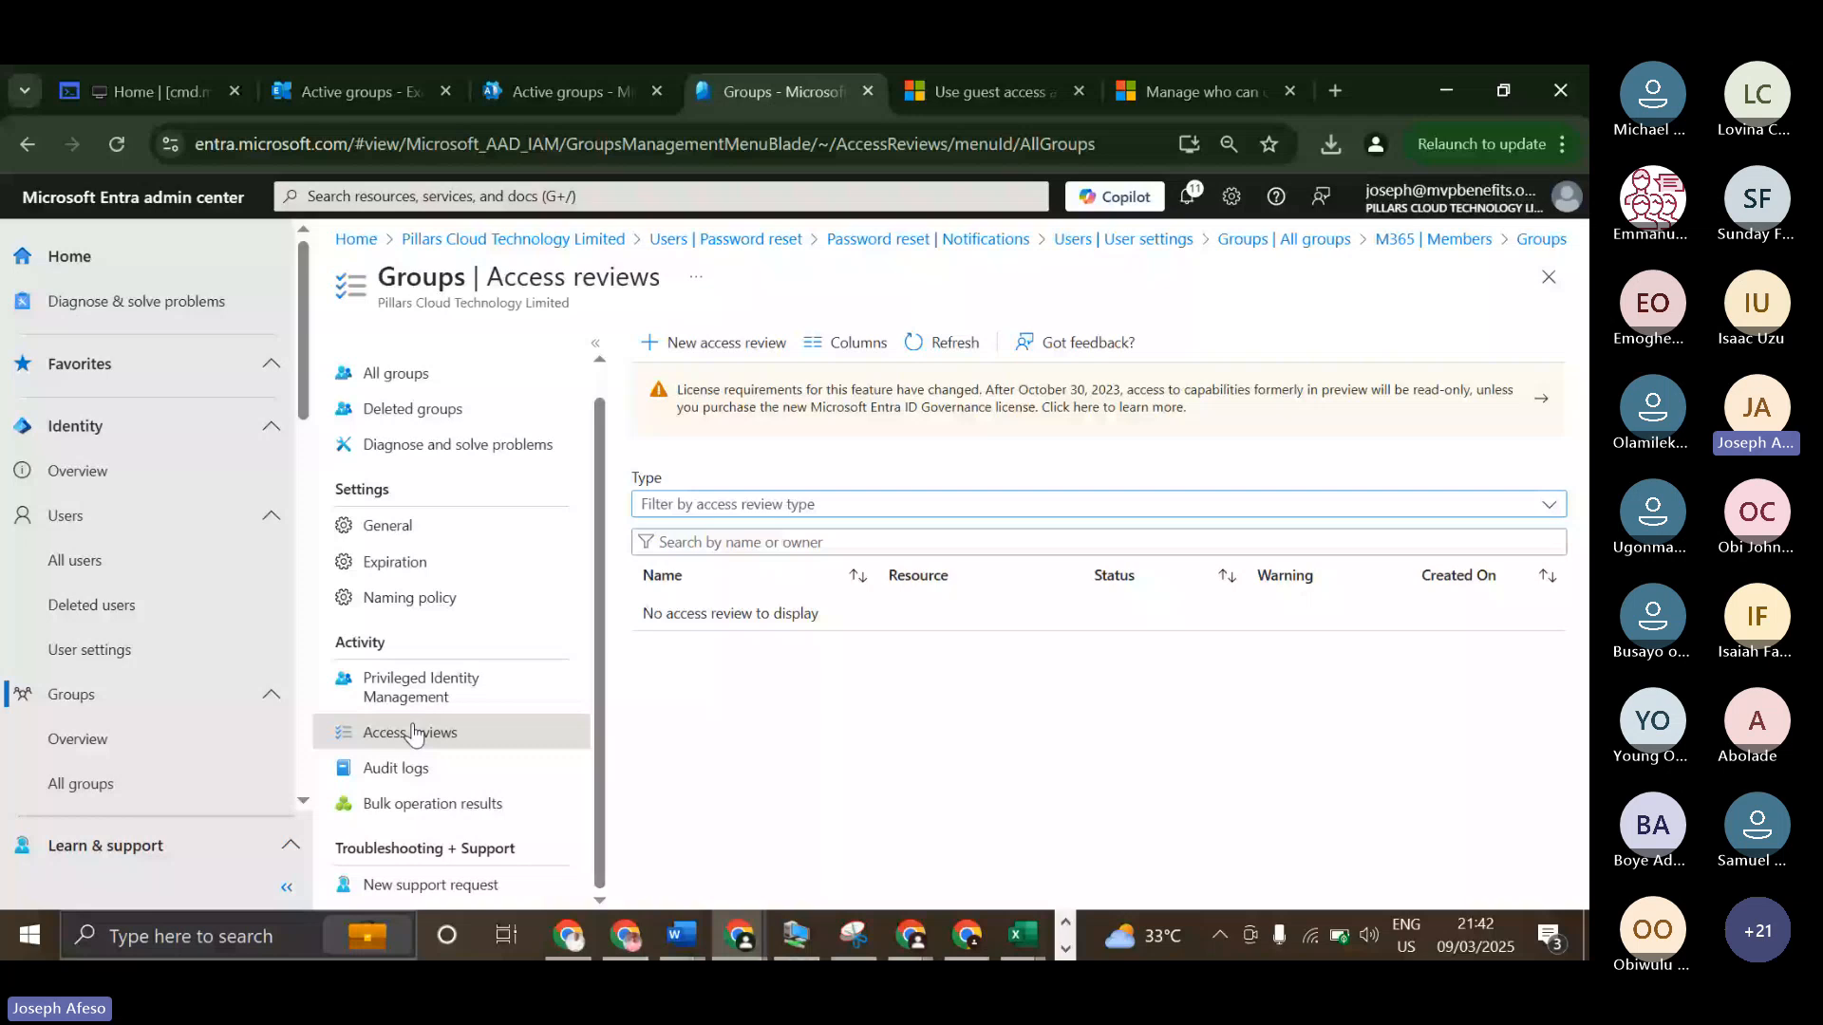
Open the Devices overview, show the list of all devices and look through its columns as far as MDM.
{"action": "scroll", "coordinate": [104, 650], "scroll_direction": "down", "scroll_amount": 3}
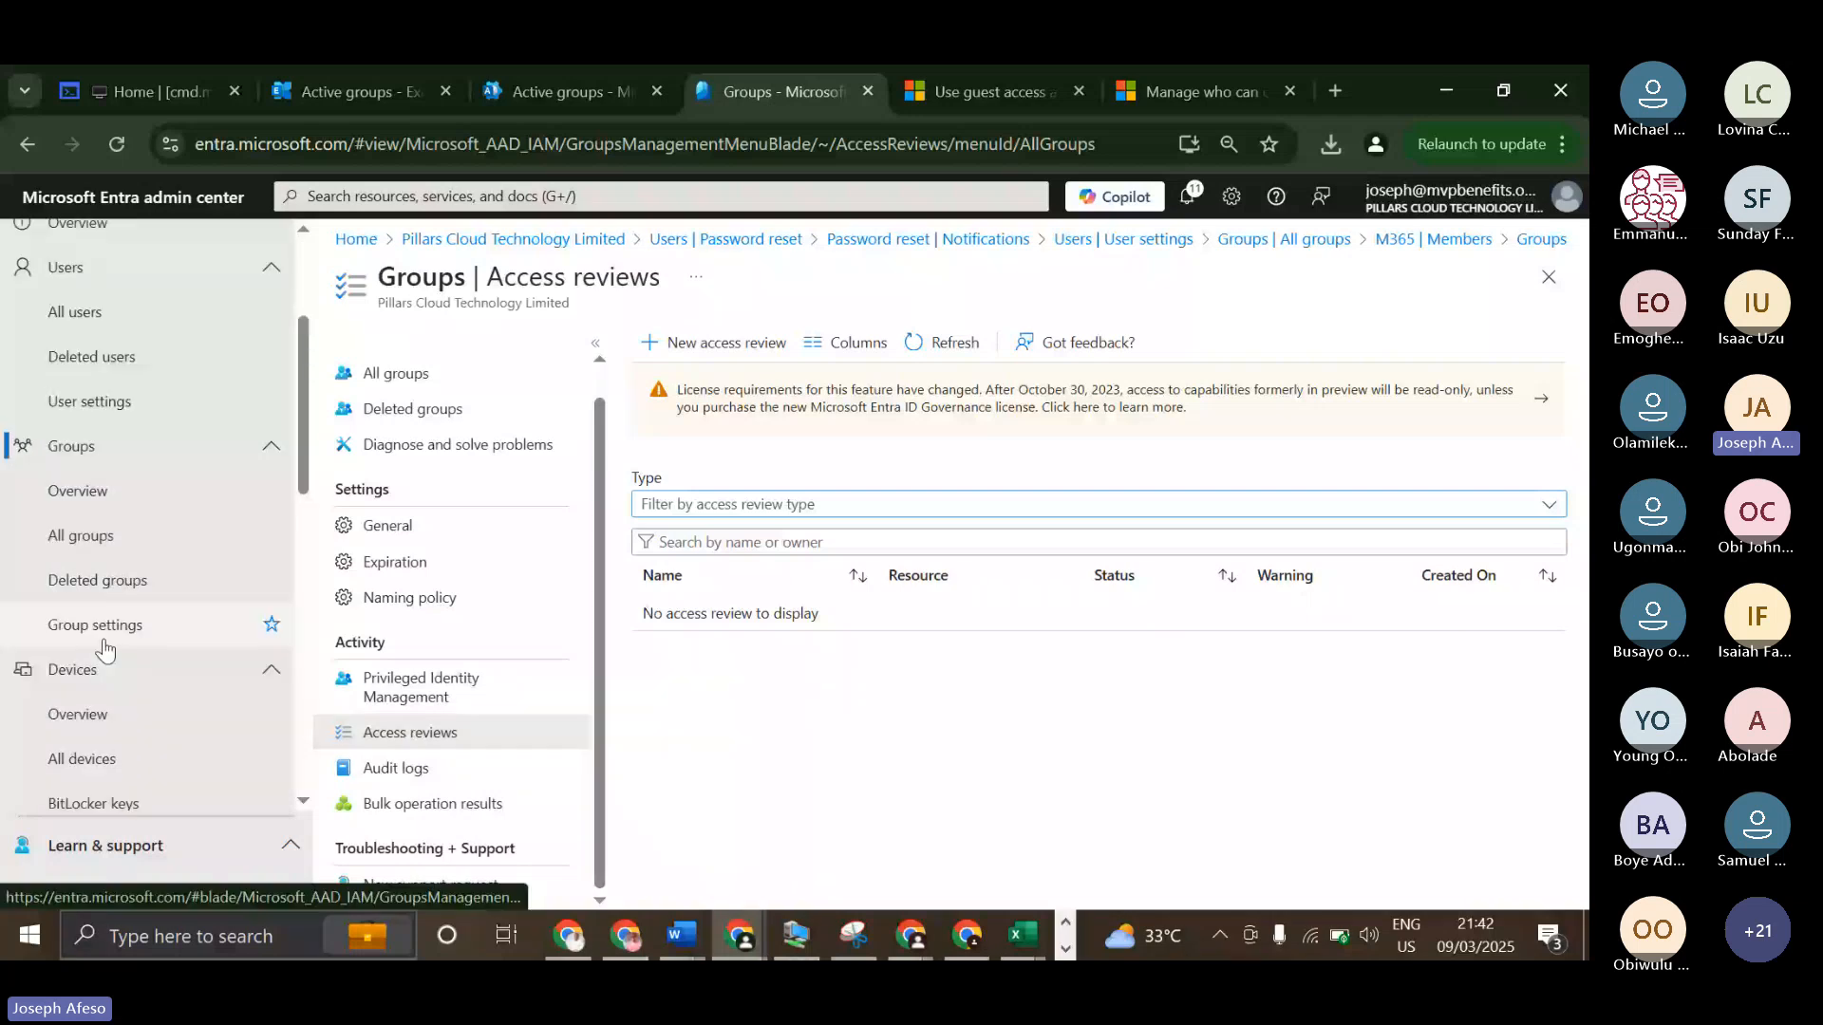
{"action": "scroll", "coordinate": [104, 649], "scroll_direction": "down", "scroll_amount": 3}
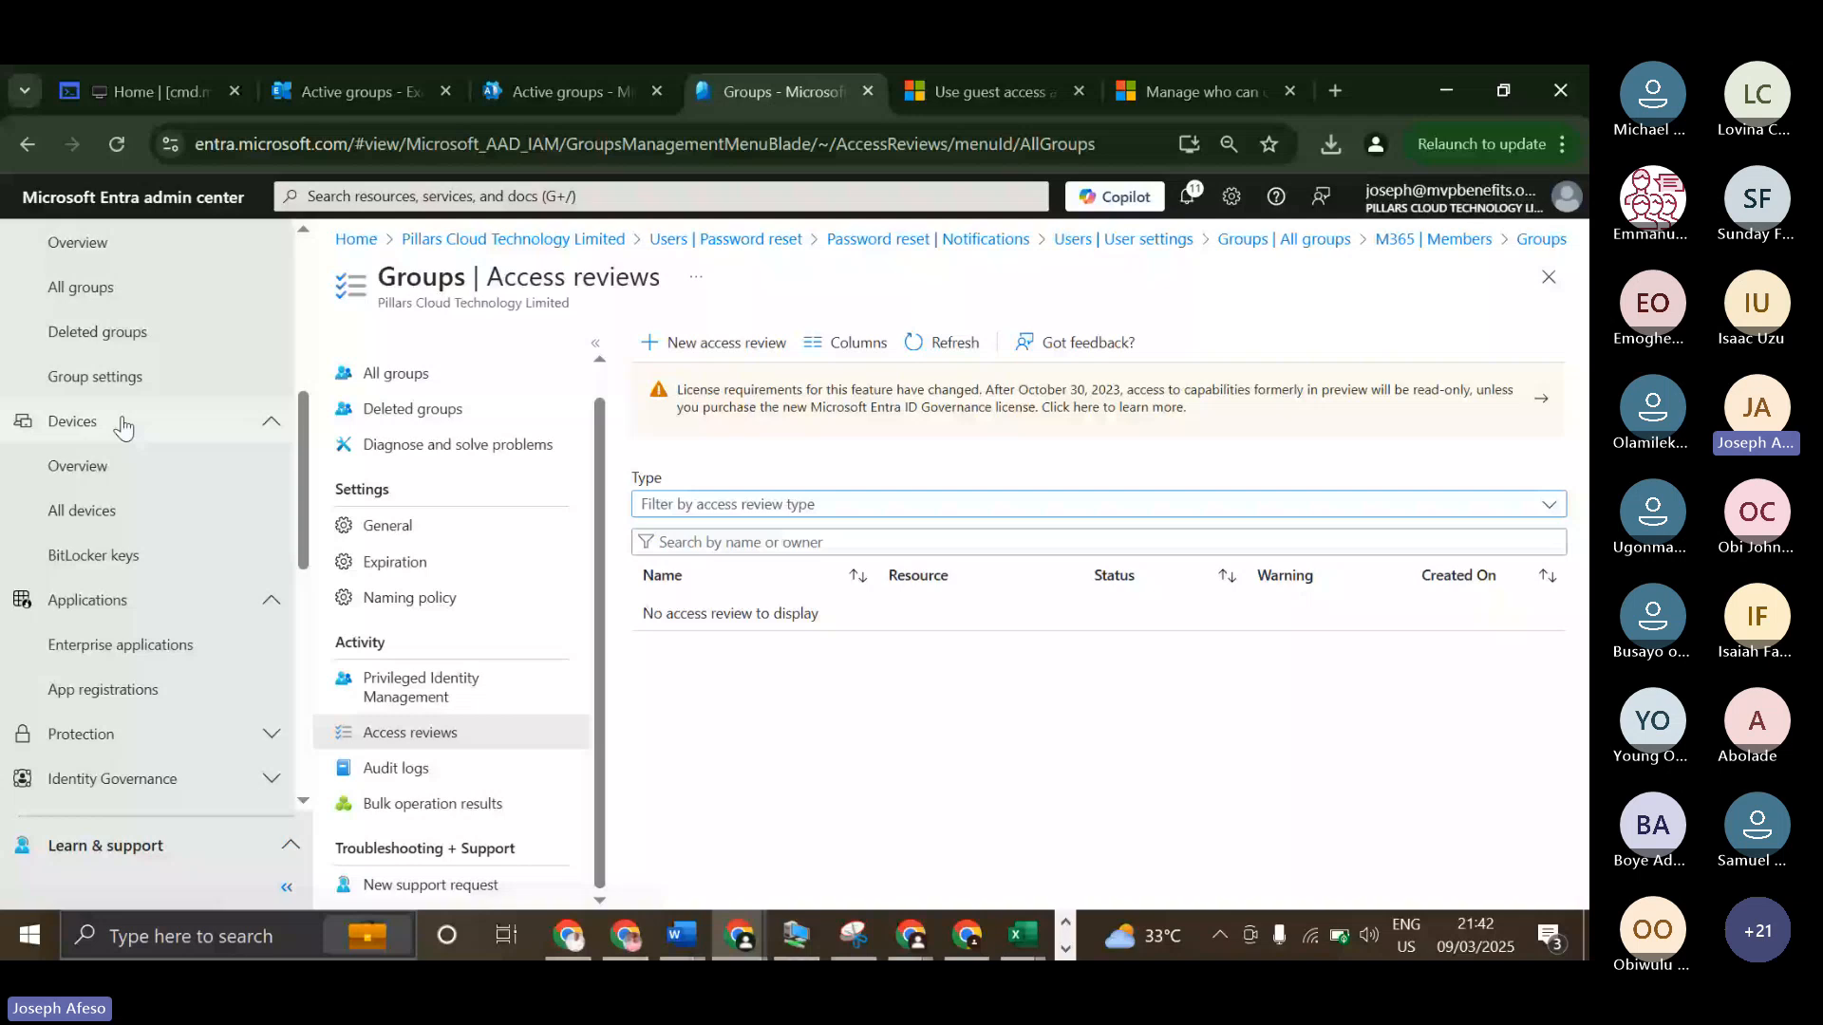
{"action": "left_click", "coordinate": [84, 466]}
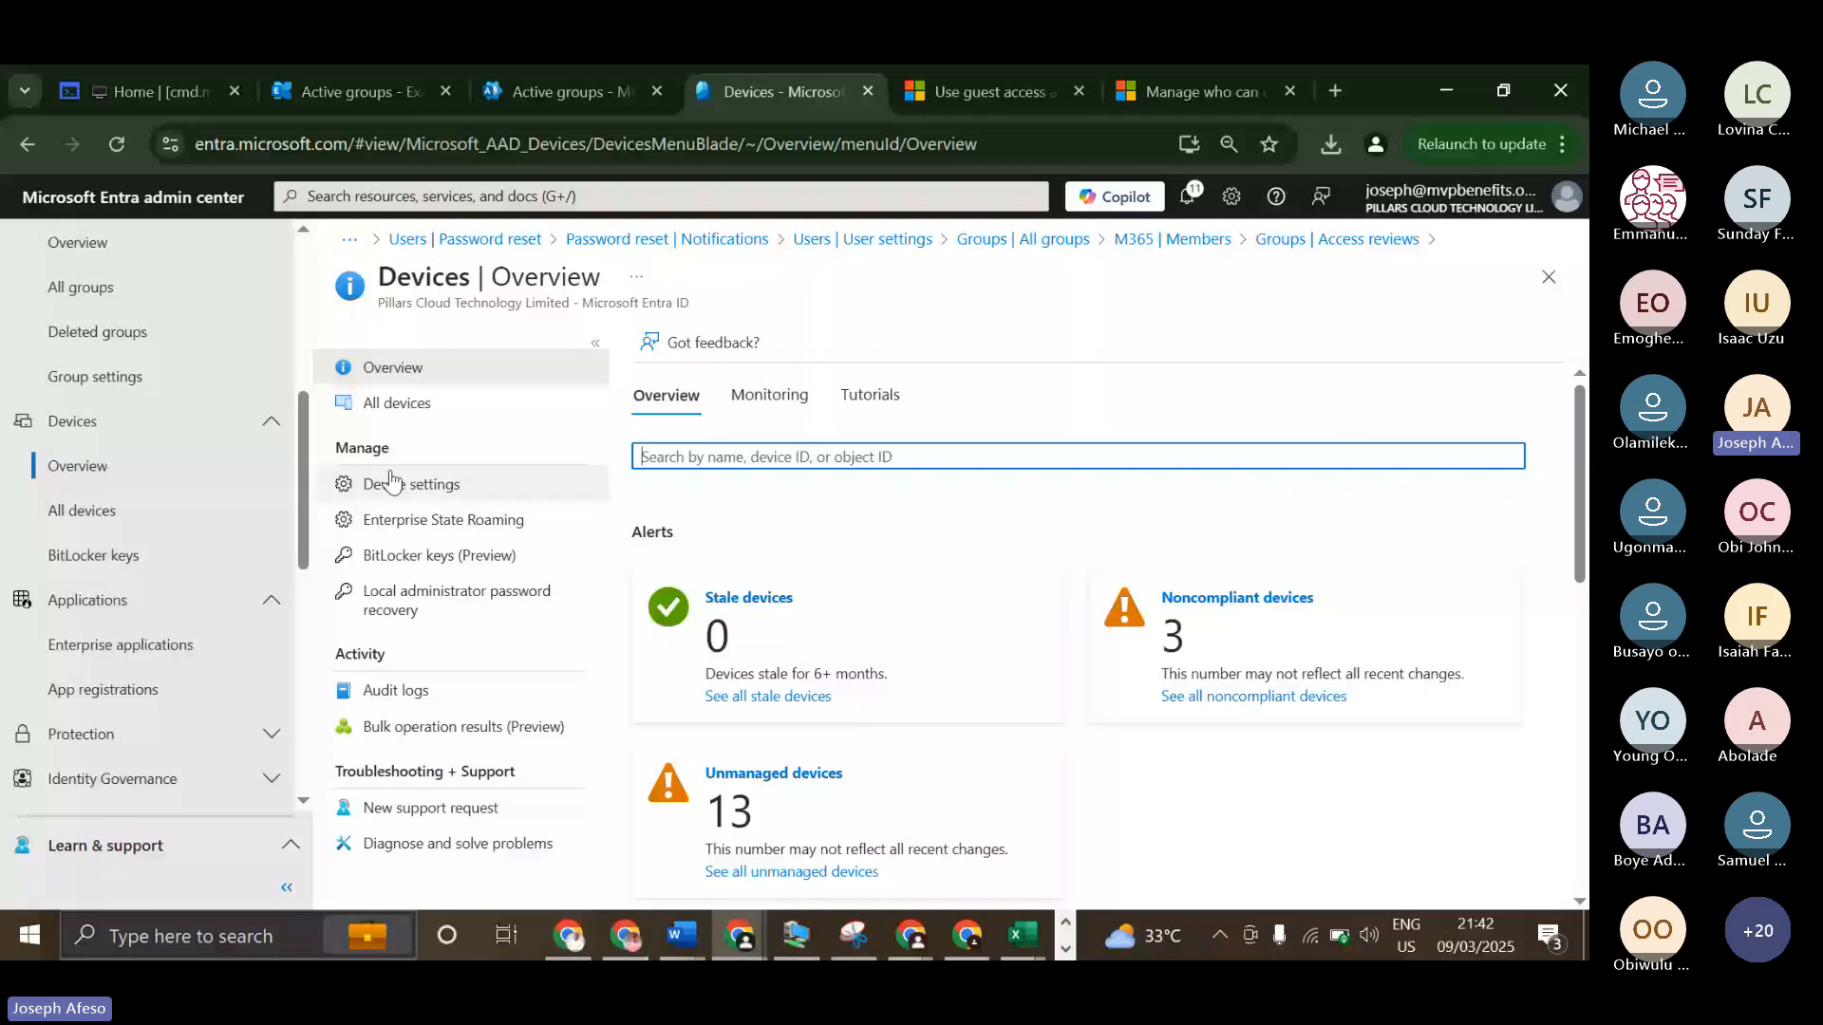
{"action": "left_click", "coordinate": [397, 402]}
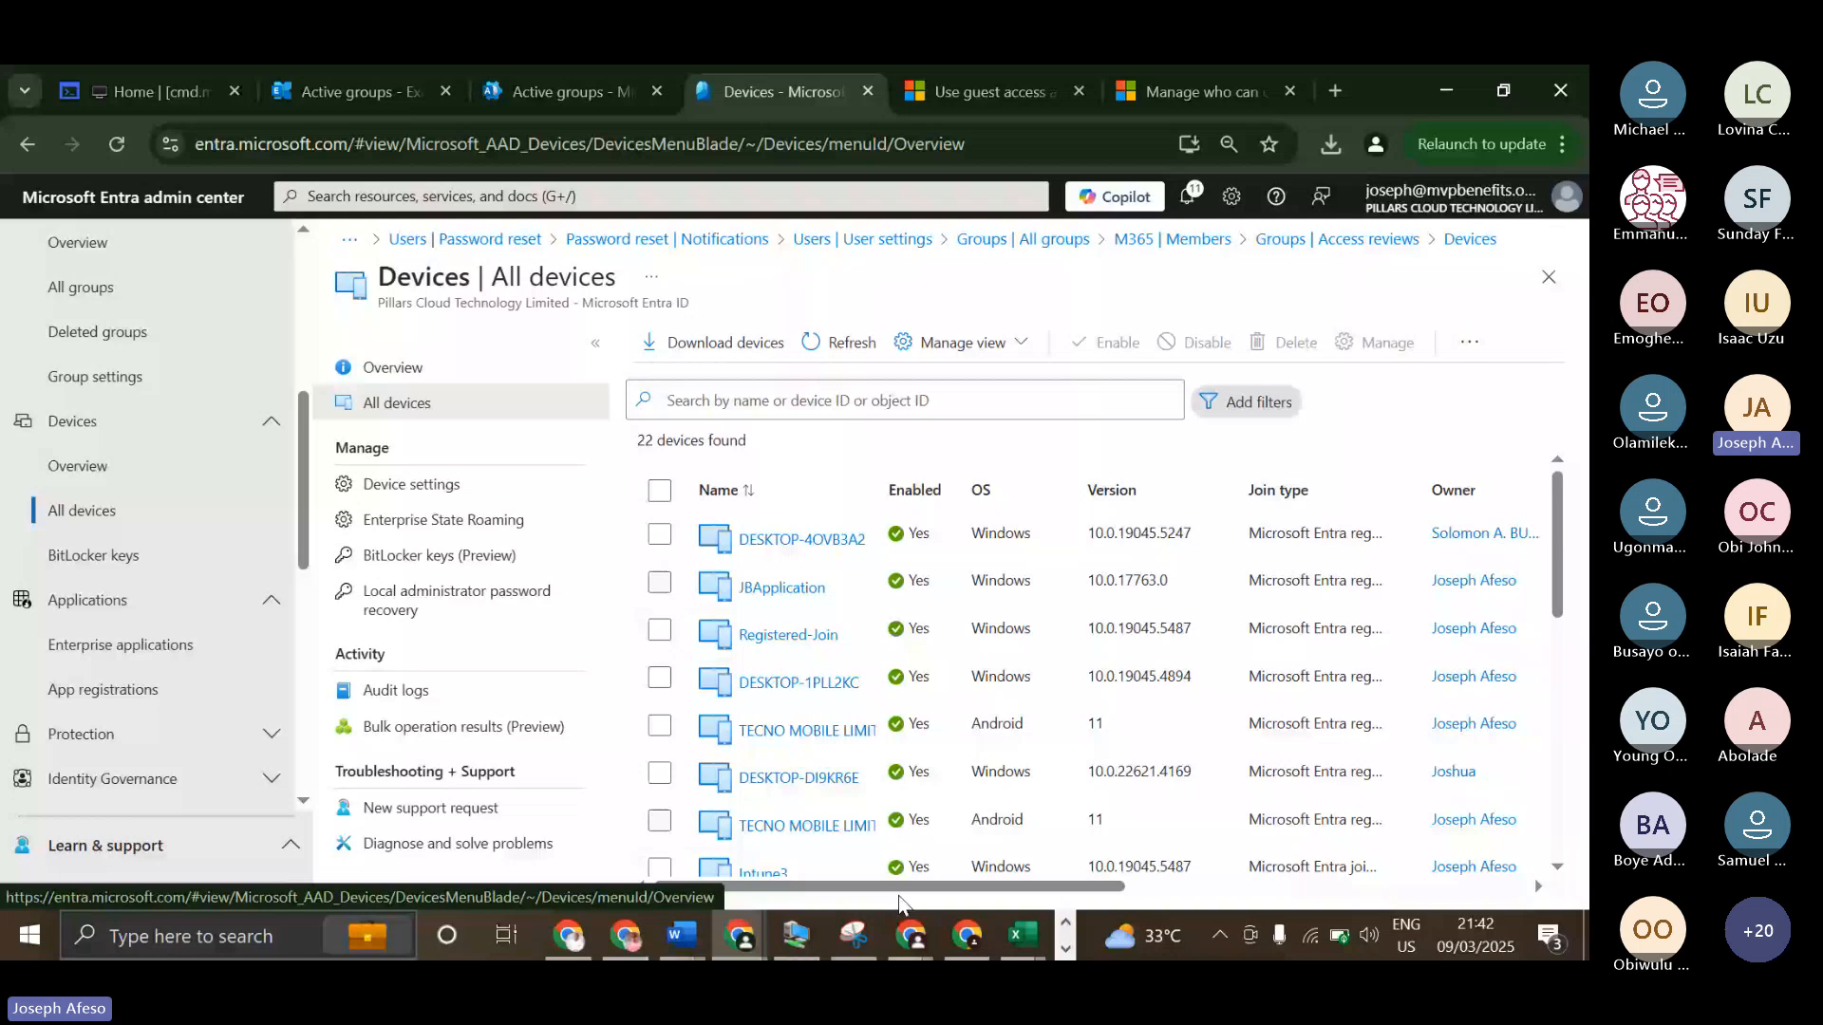
{"action": "left_click_drag", "start_coordinate": [940, 886], "coordinate": [1120, 886]}
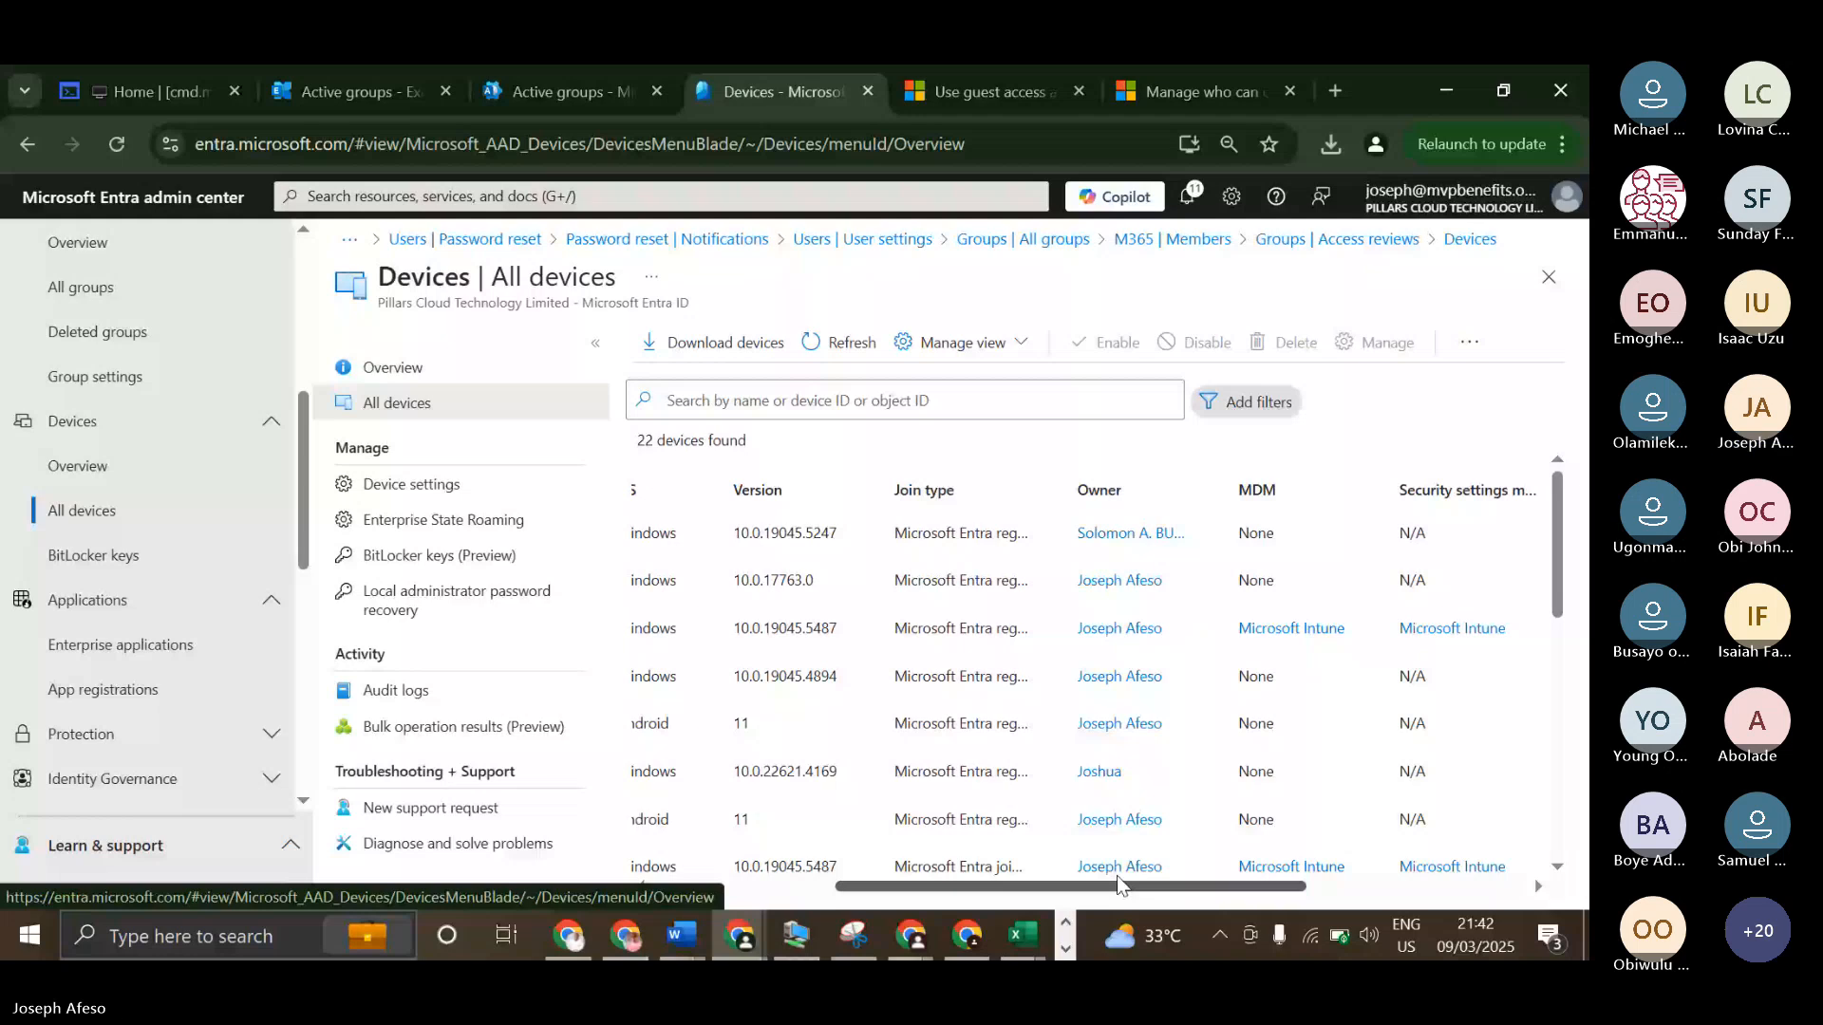
{"action": "left_click_drag", "start_coordinate": [1117, 877], "coordinate": [933, 864]}
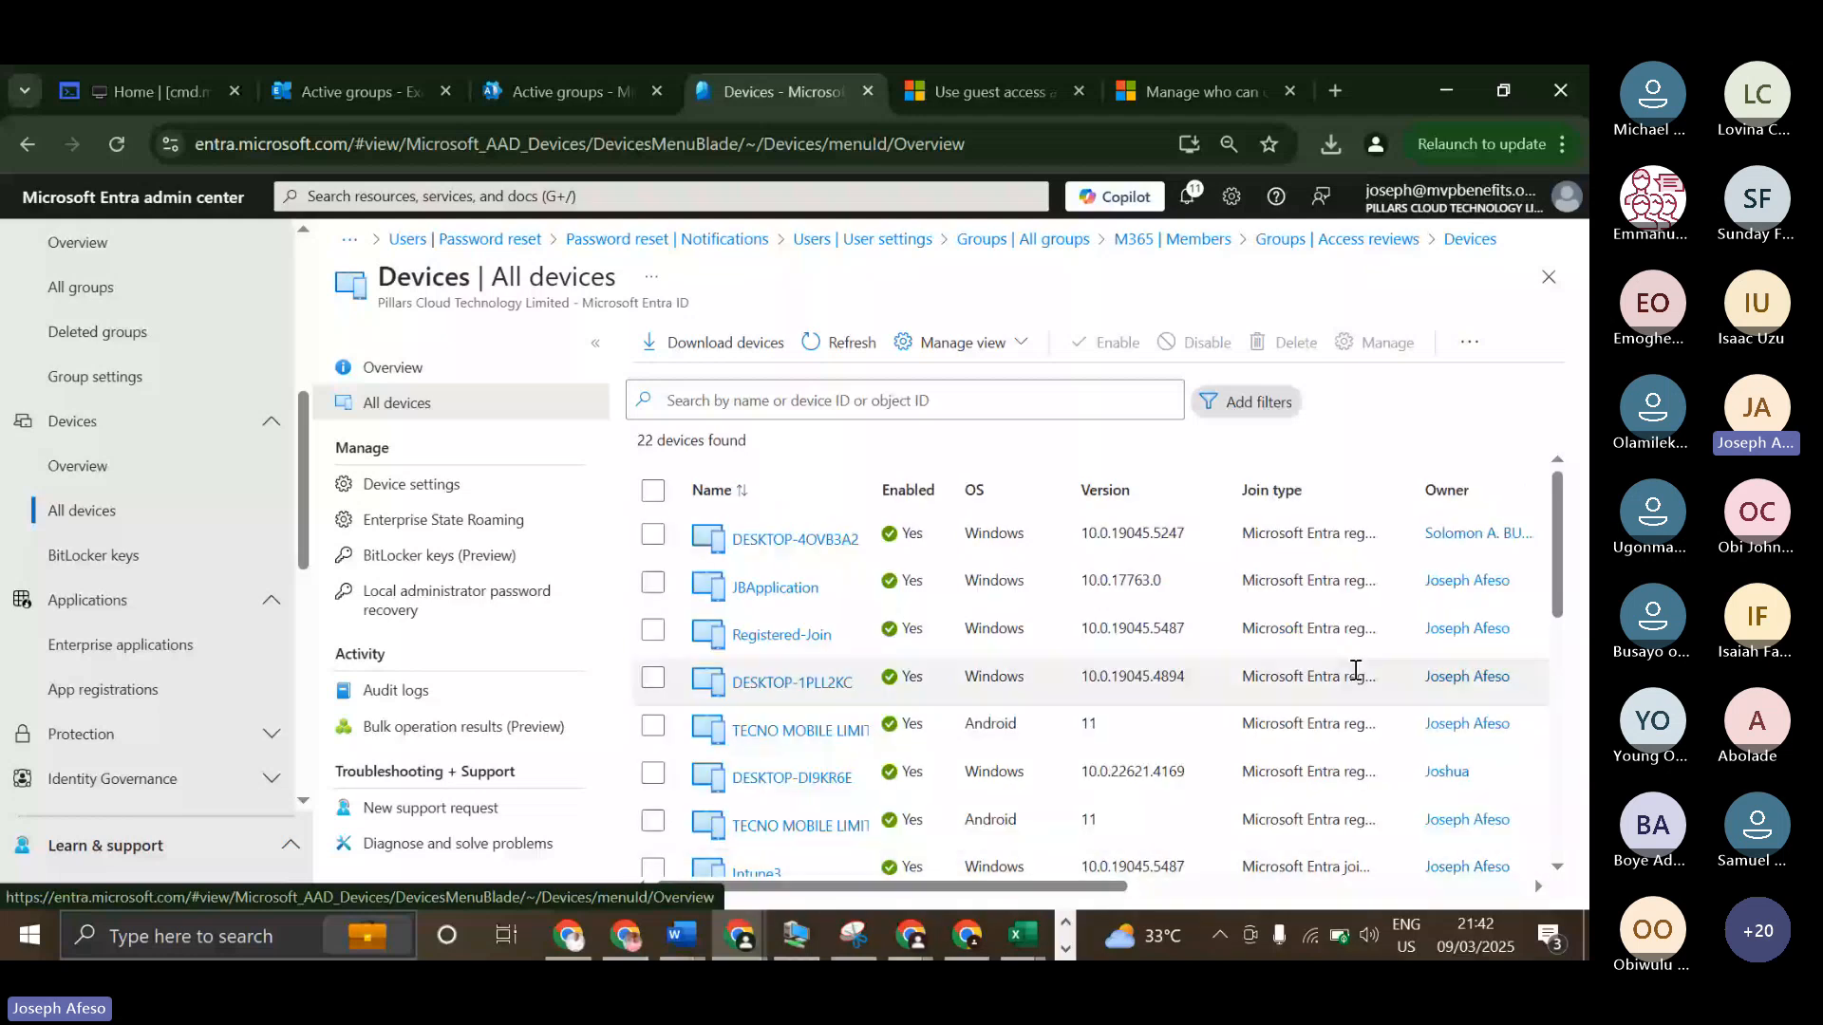
Widen the Join type column to fit its contents and examine the join types of the listed devices.
{"action": "double_click", "coordinate": [1415, 476]}
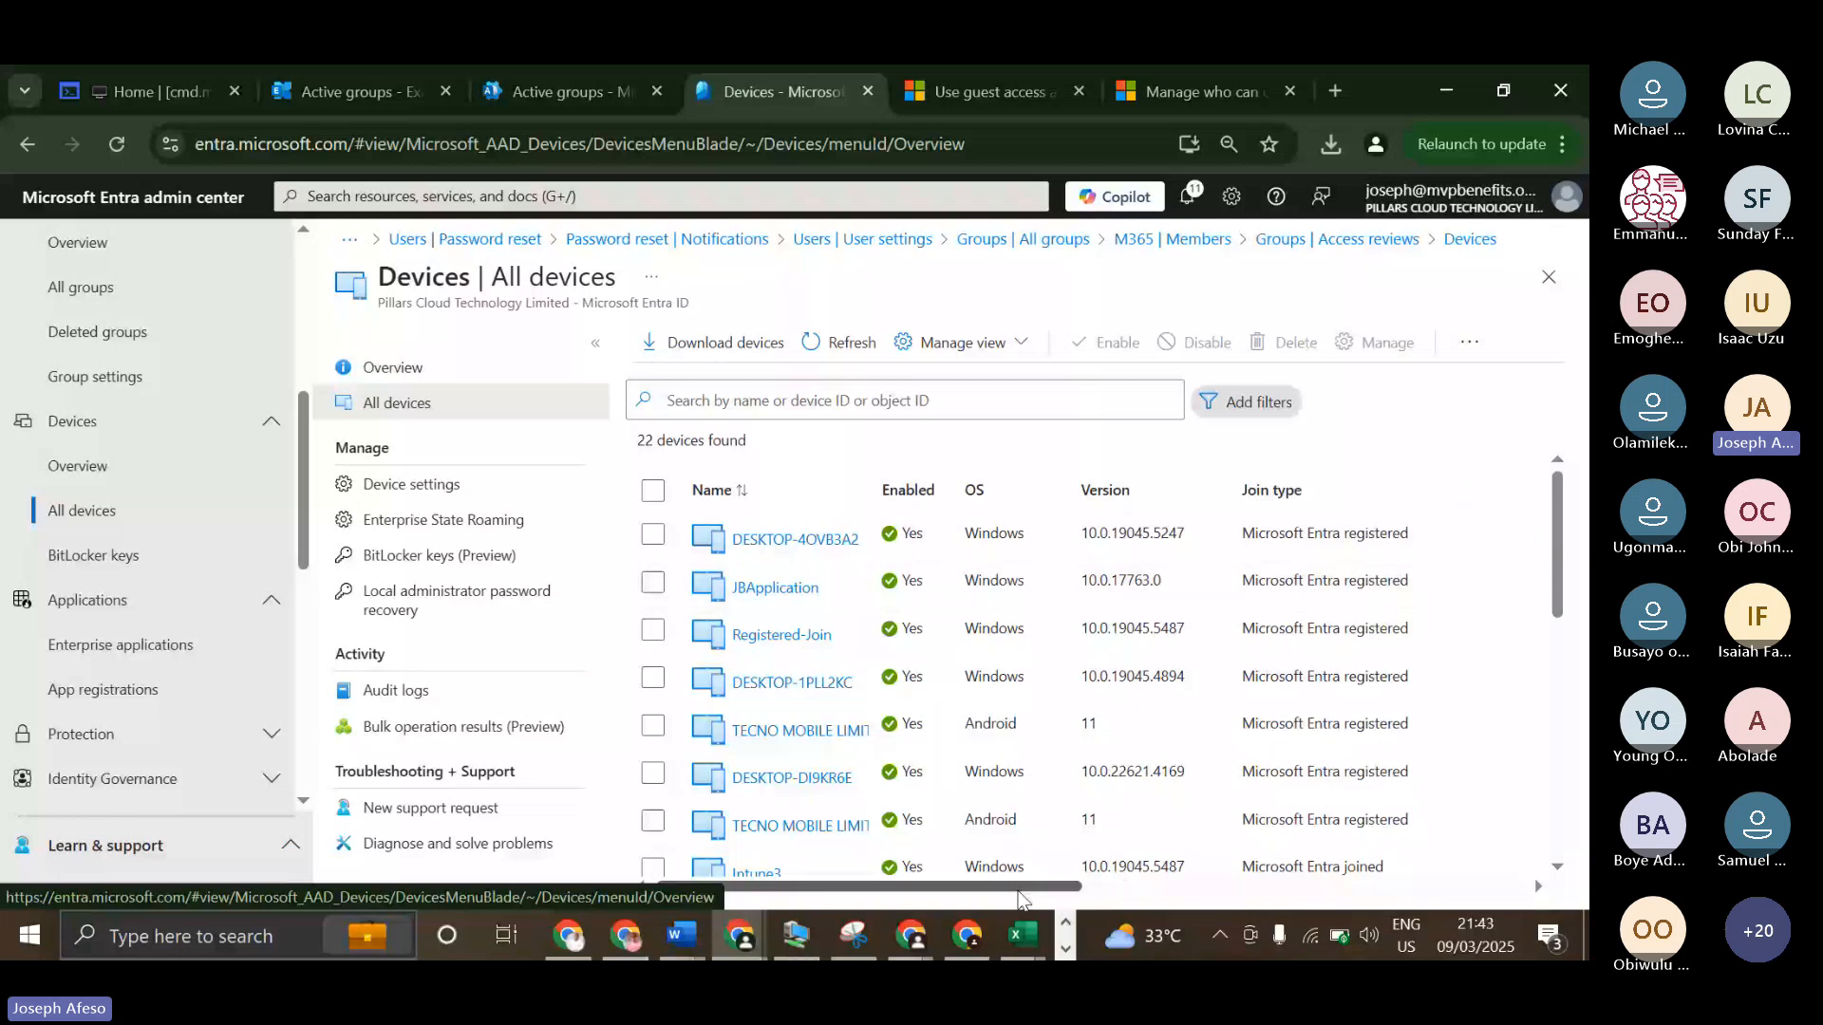
{"action": "left_click_drag", "start_coordinate": [1019, 892], "coordinate": [1144, 889]}
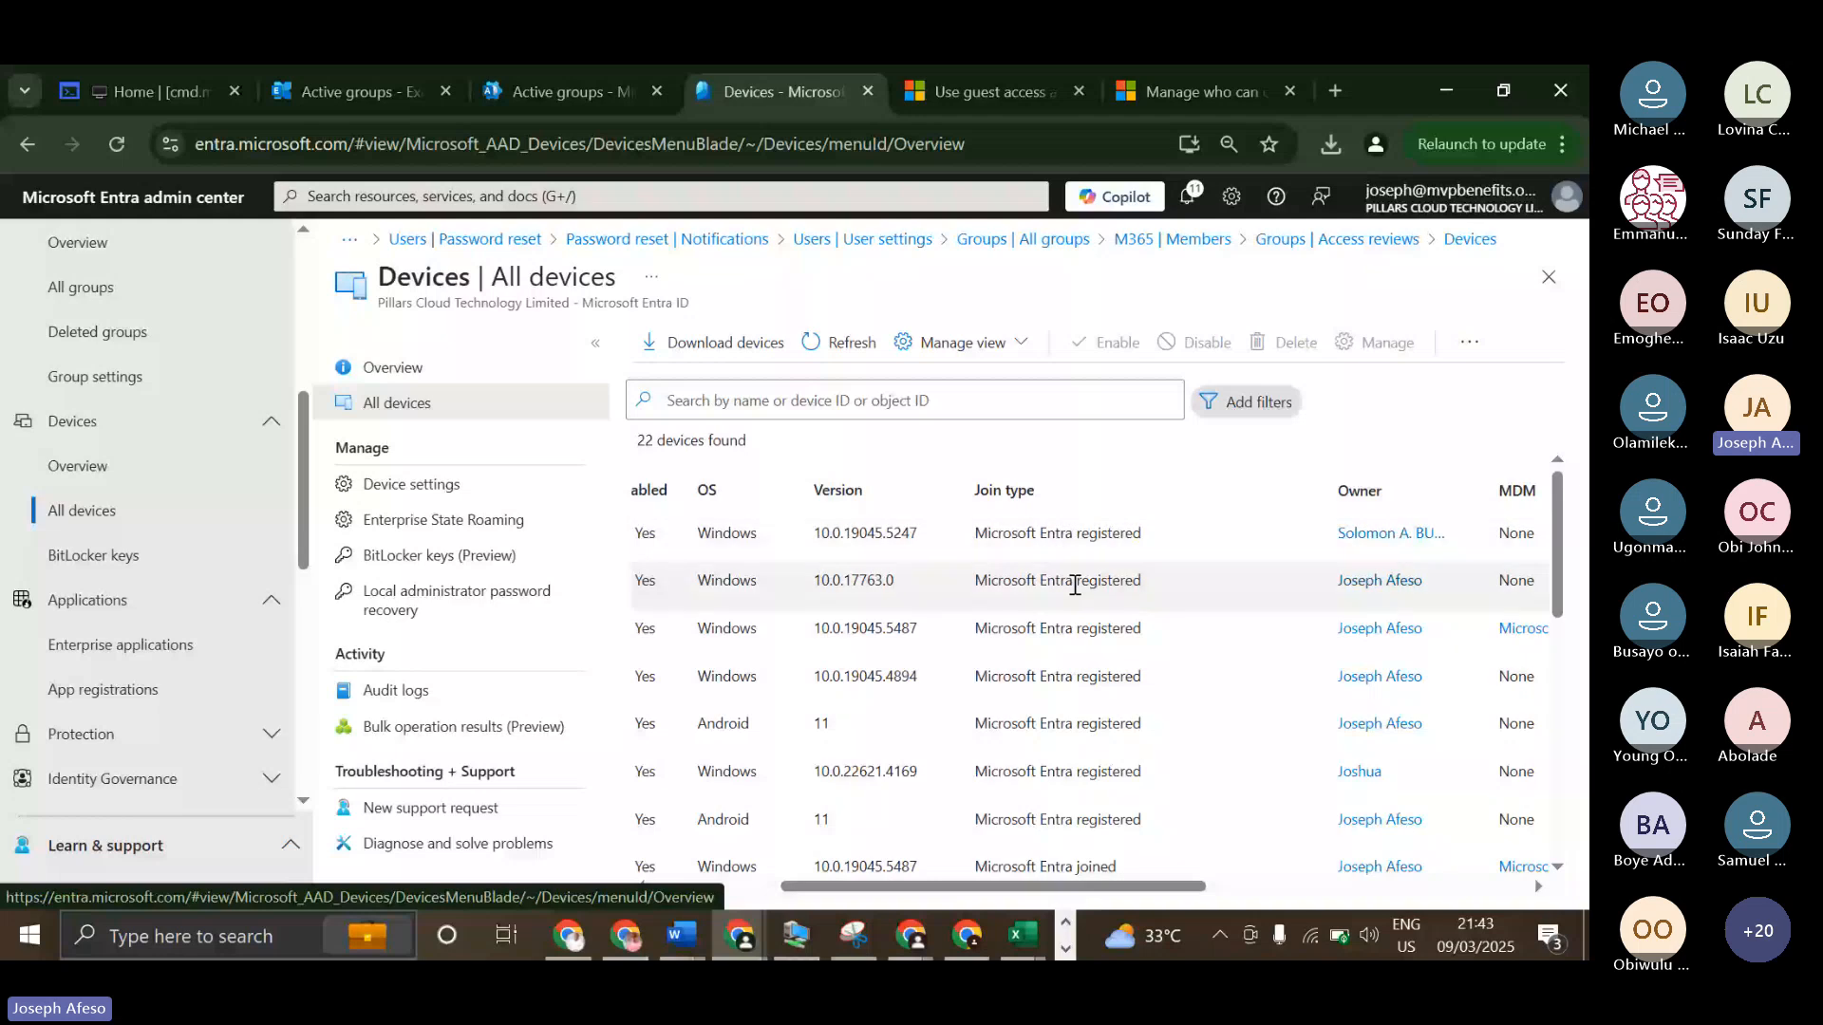
{"action": "scroll", "coordinate": [1023, 695], "scroll_direction": "down", "scroll_amount": 2}
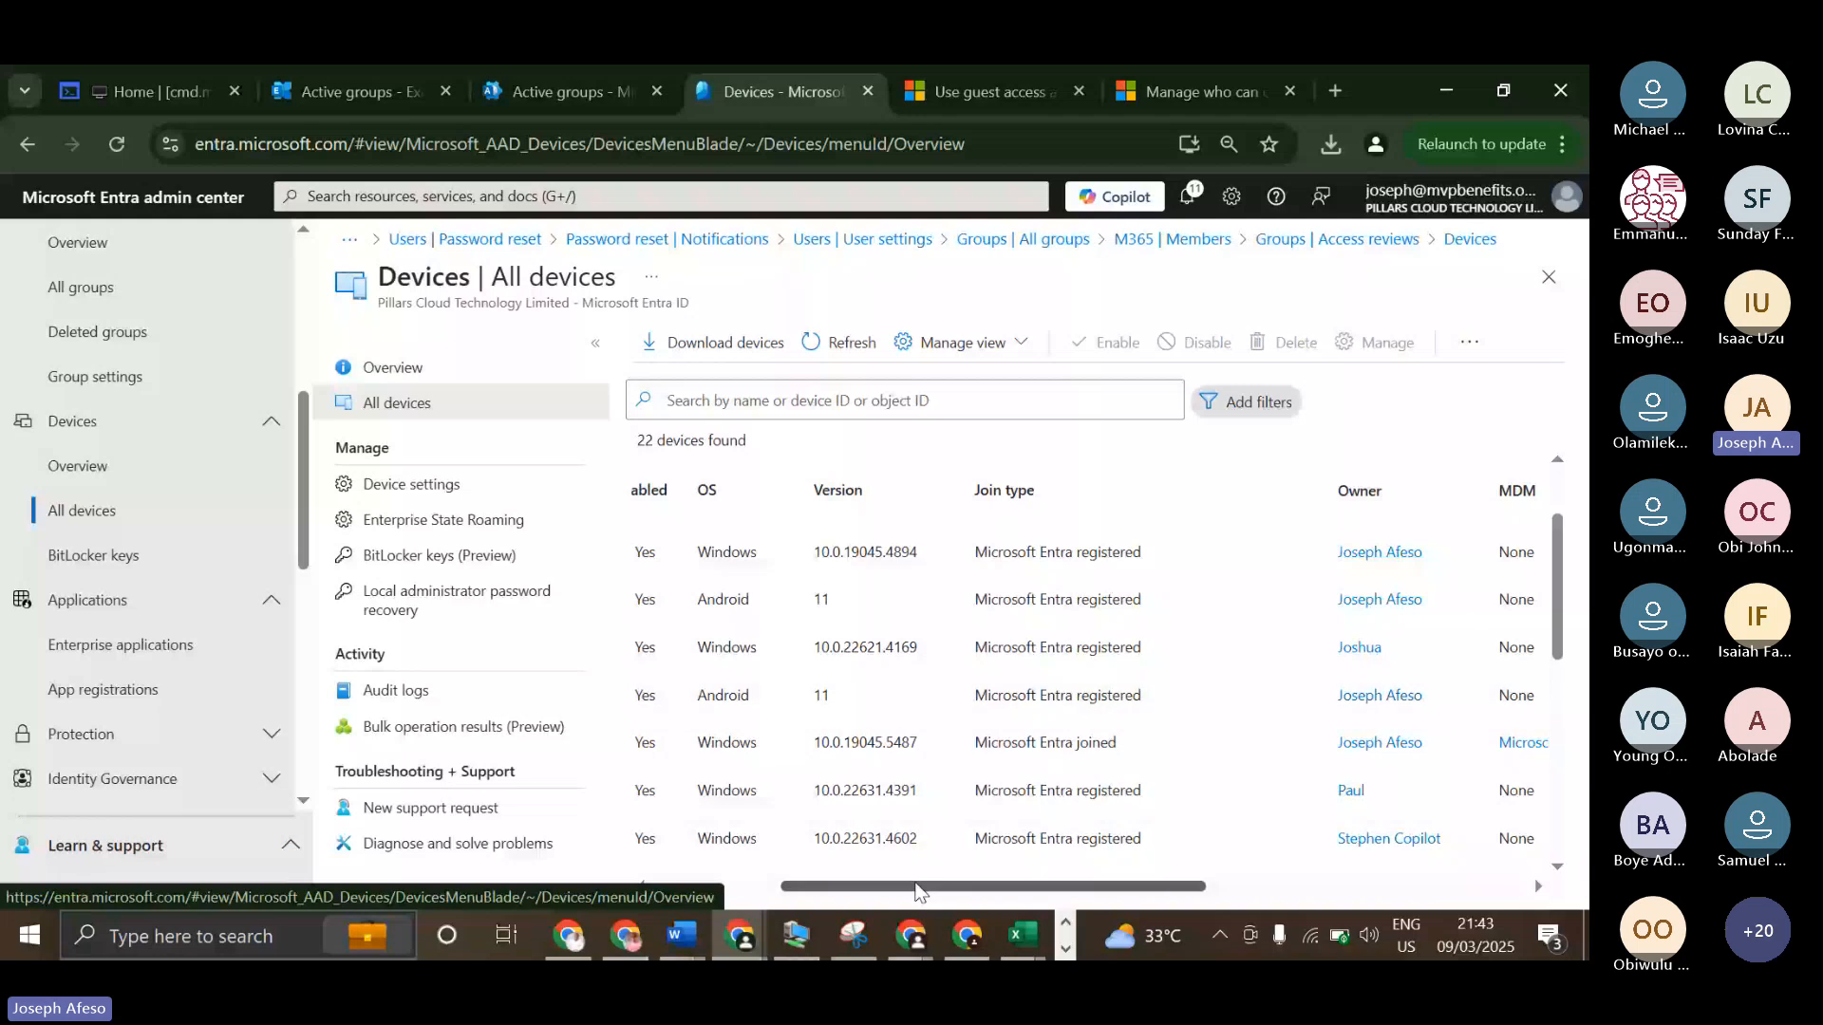
{"action": "left_click_drag", "start_coordinate": [918, 890], "coordinate": [751, 896]}
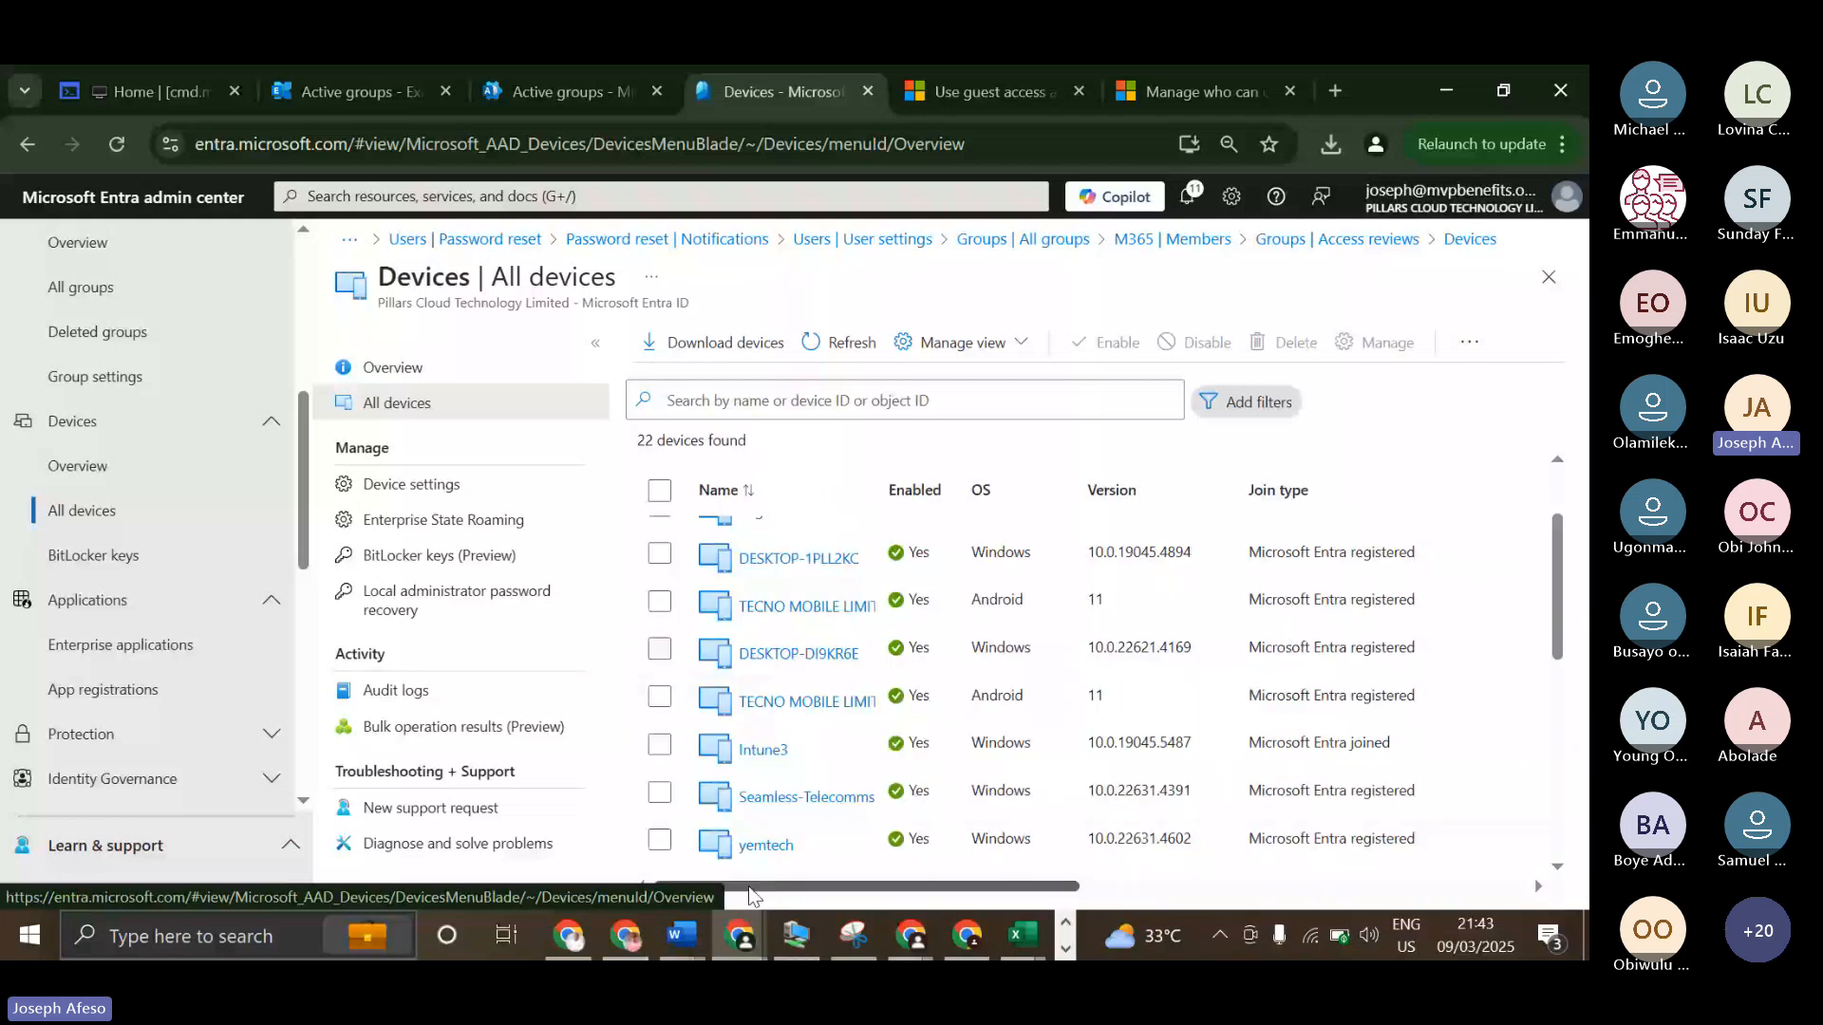
{"action": "scroll", "coordinate": [1014, 697], "scroll_direction": "down", "scroll_amount": 2}
{"action": "scroll", "coordinate": [1040, 740], "scroll_direction": "down", "scroll_amount": 2}
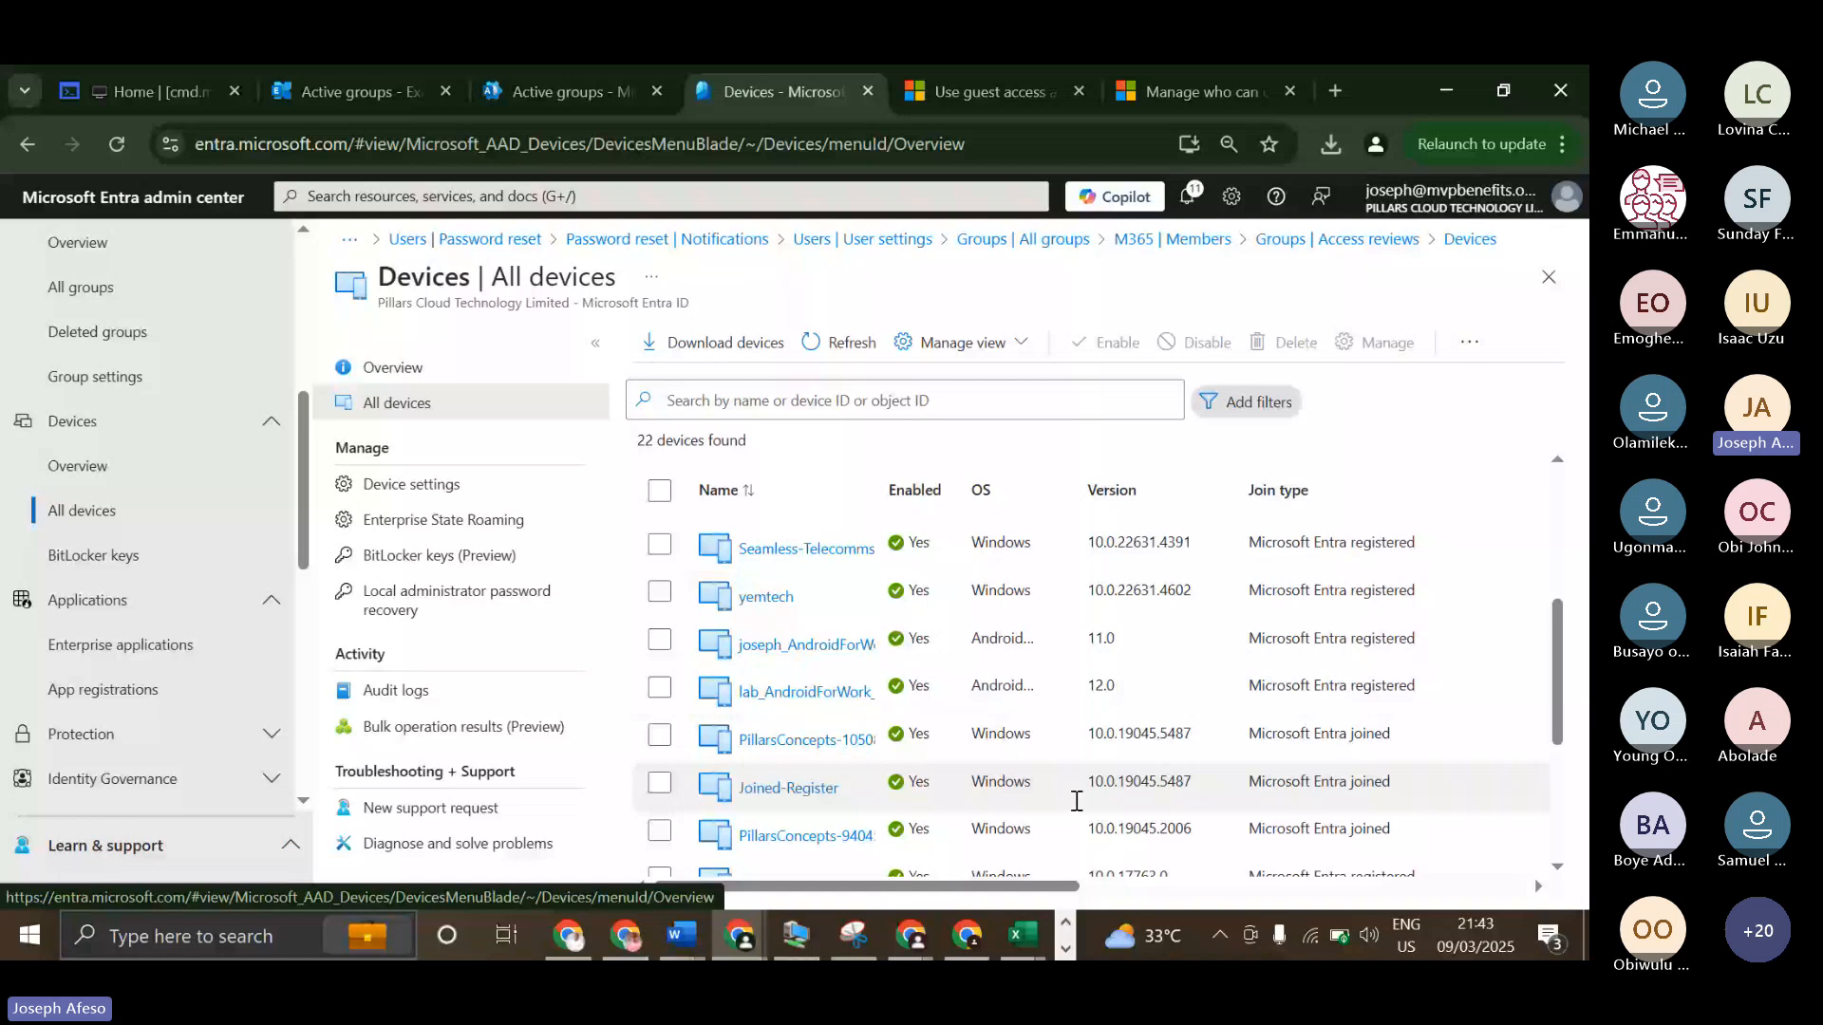
Open the Intune admin center from the cmd.ms portal list, signing in with the admin account and confirming the security info.
{"action": "scroll", "coordinate": [1415, 859], "scroll_direction": "right", "scroll_amount": 5}
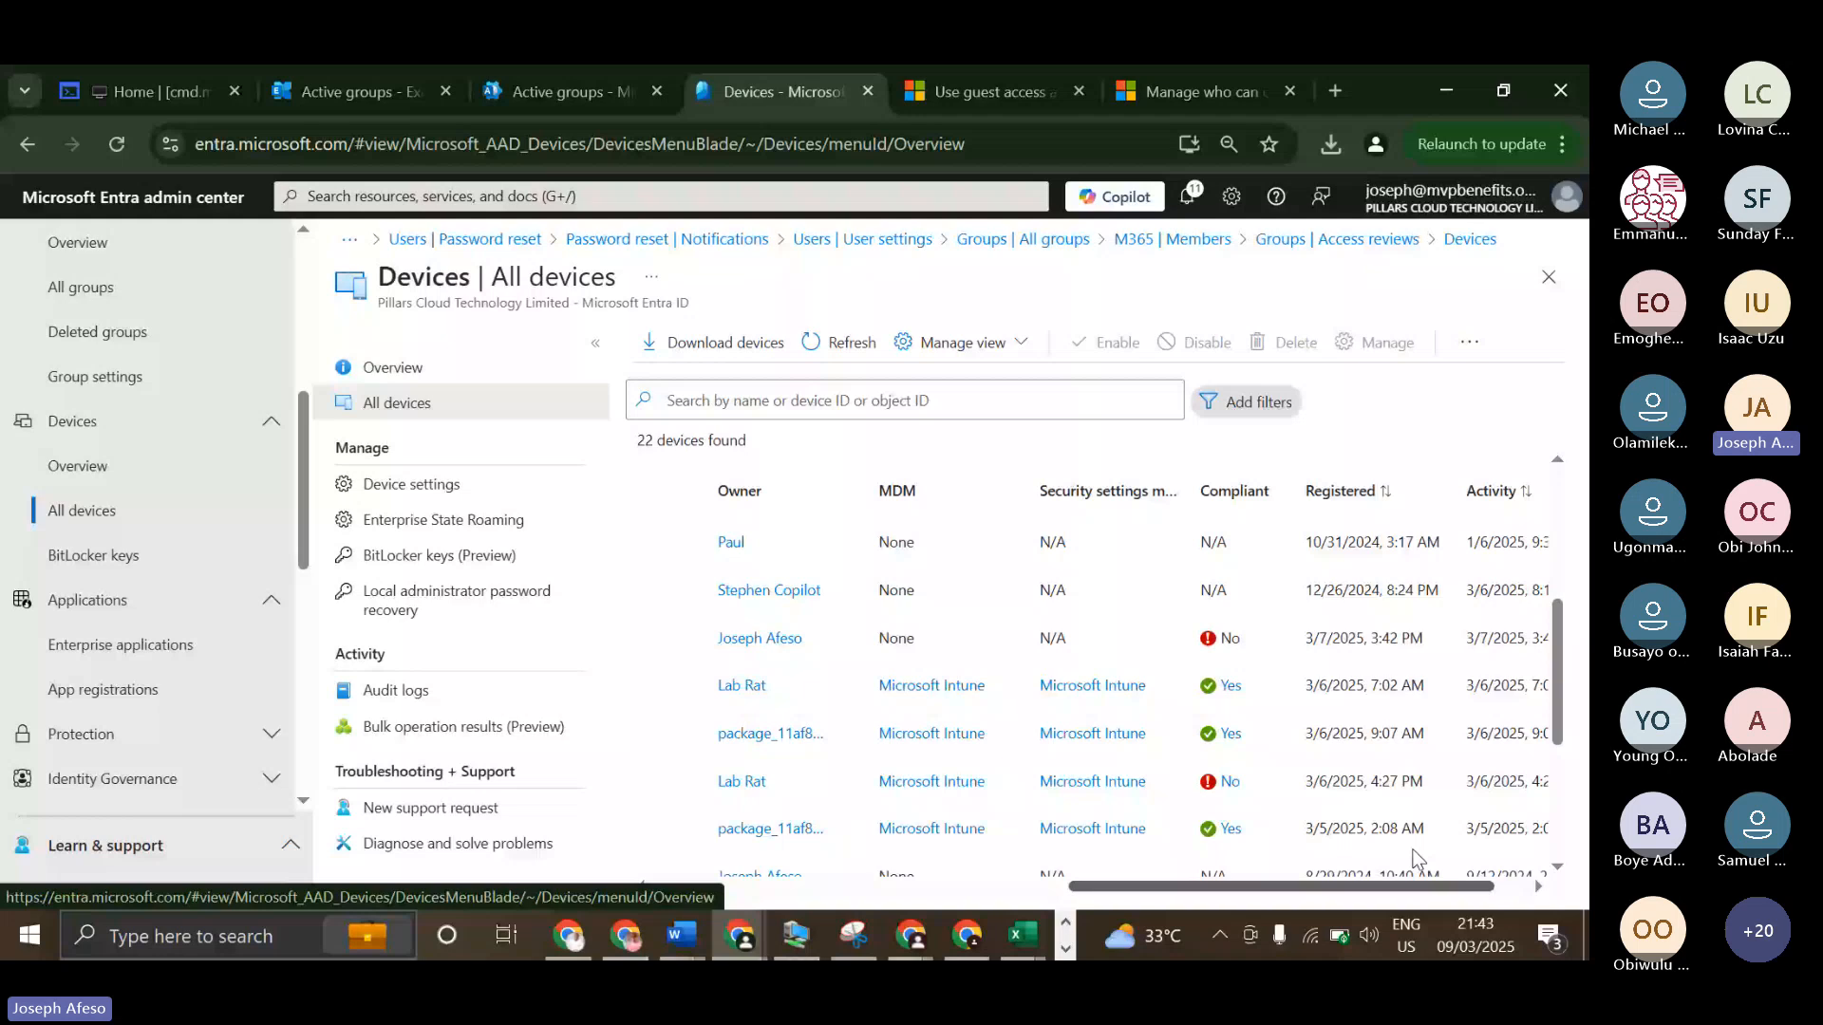
{"action": "left_click", "coordinate": [160, 92]}
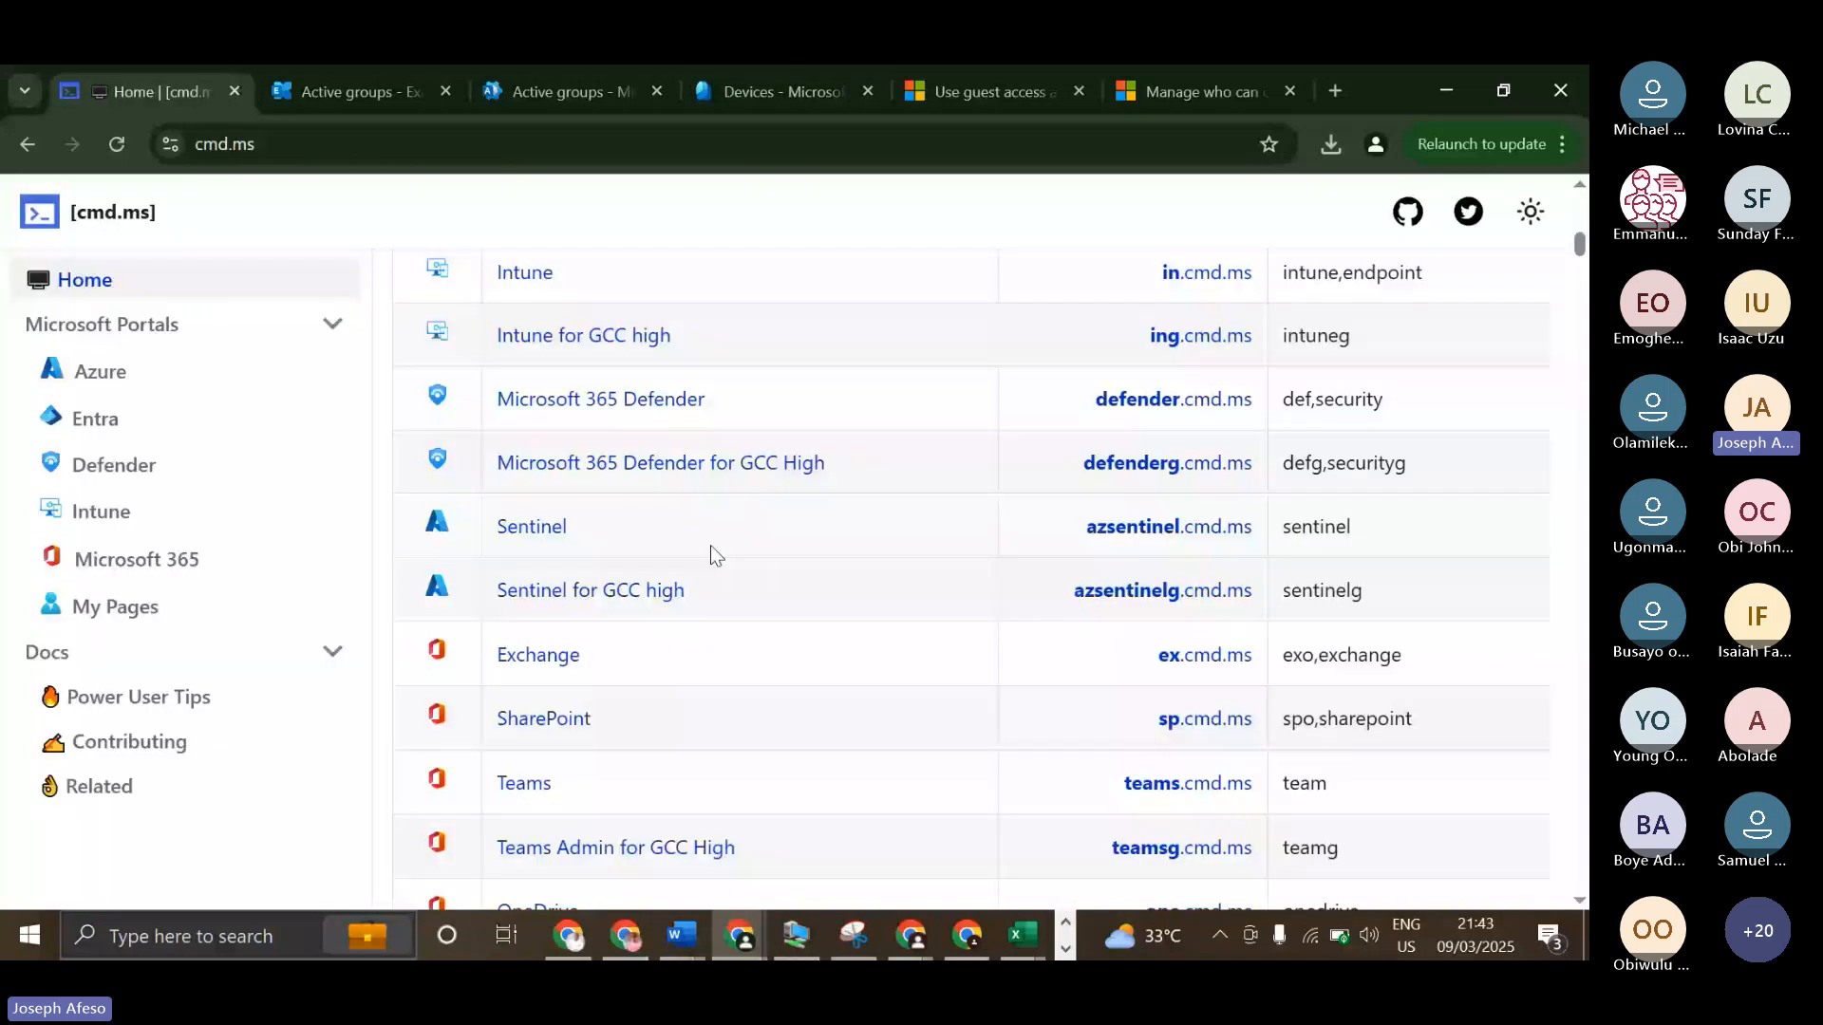
{"action": "left_click", "coordinate": [524, 272]}
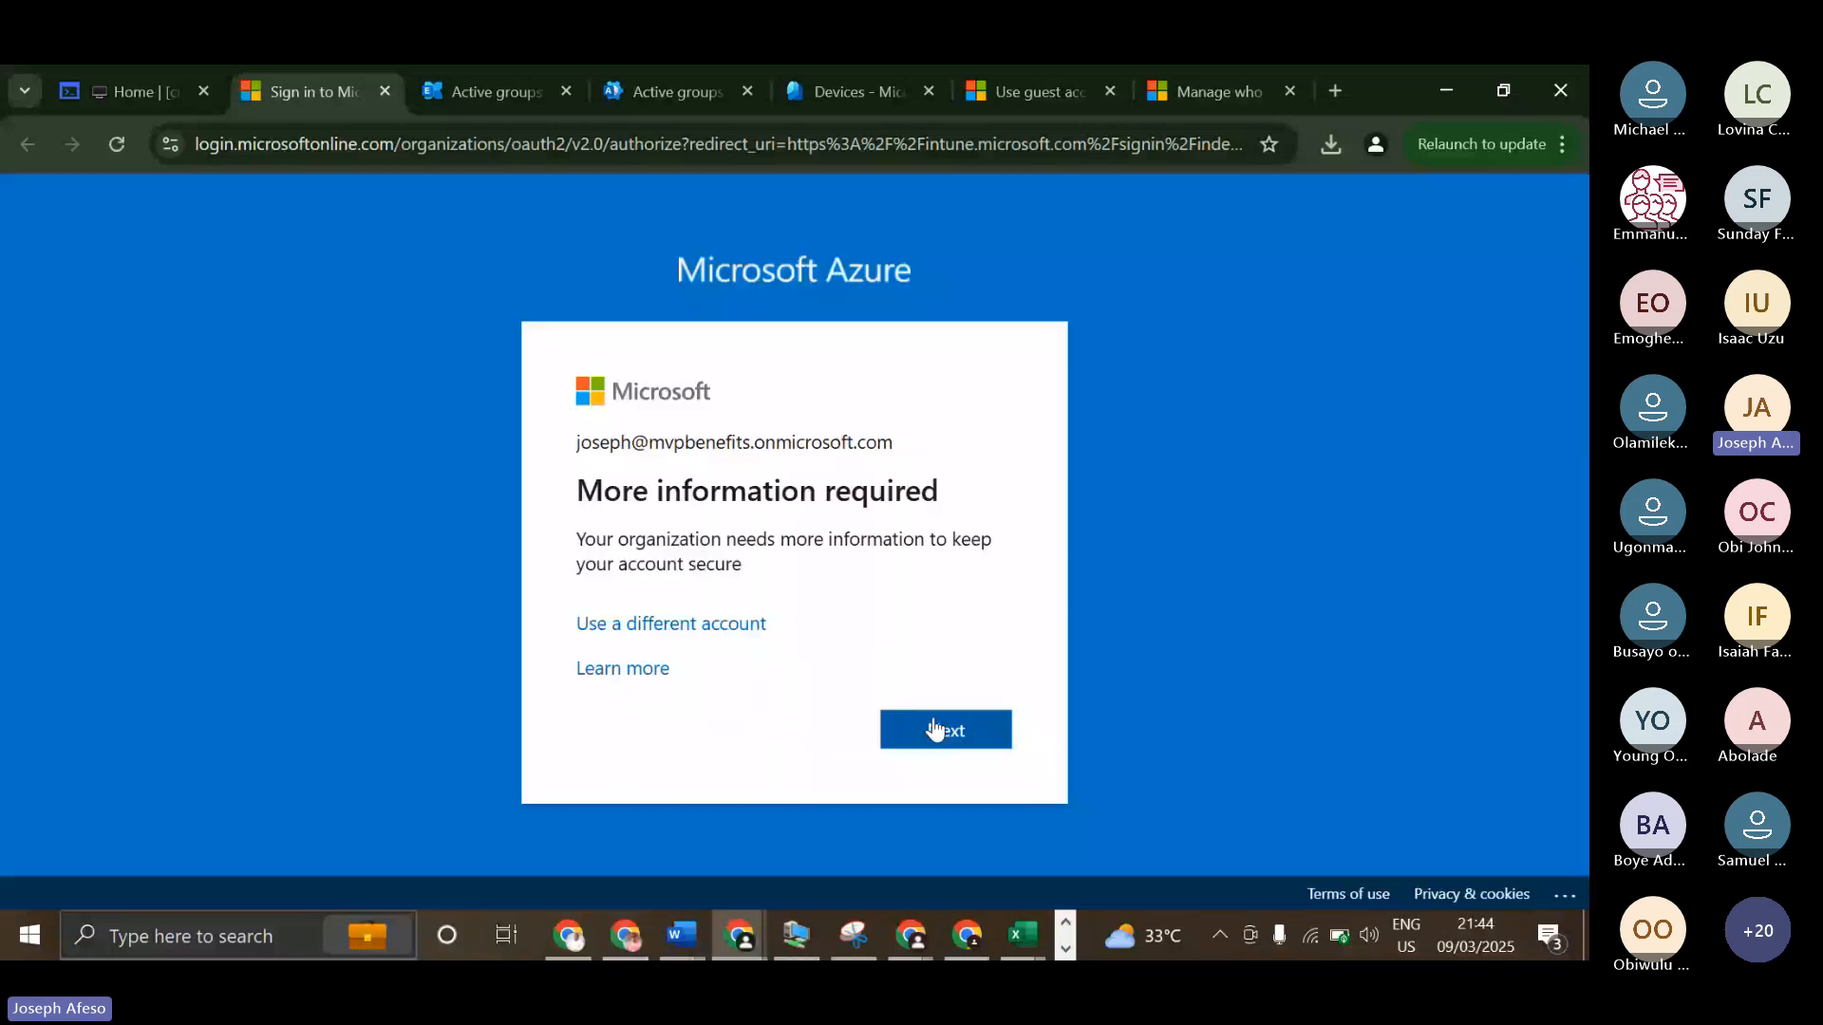
{"action": "left_click", "coordinate": [935, 730]}
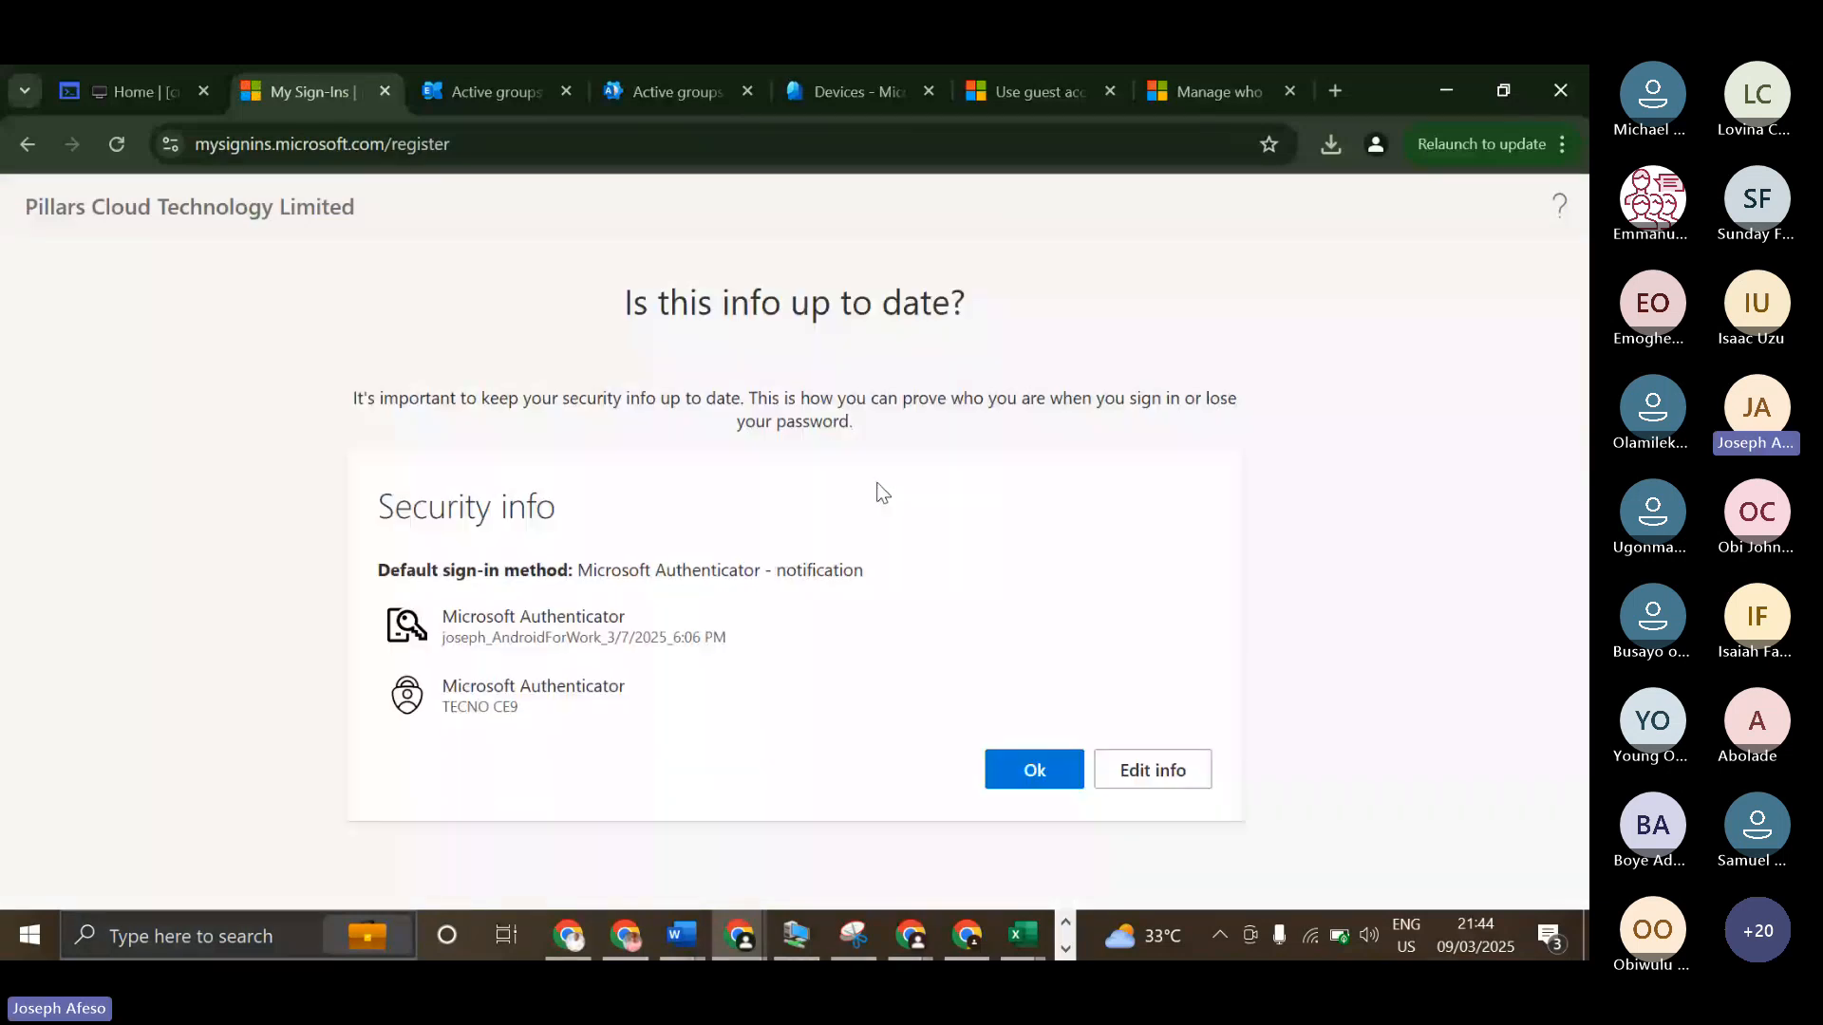
{"action": "left_click", "coordinate": [1034, 768]}
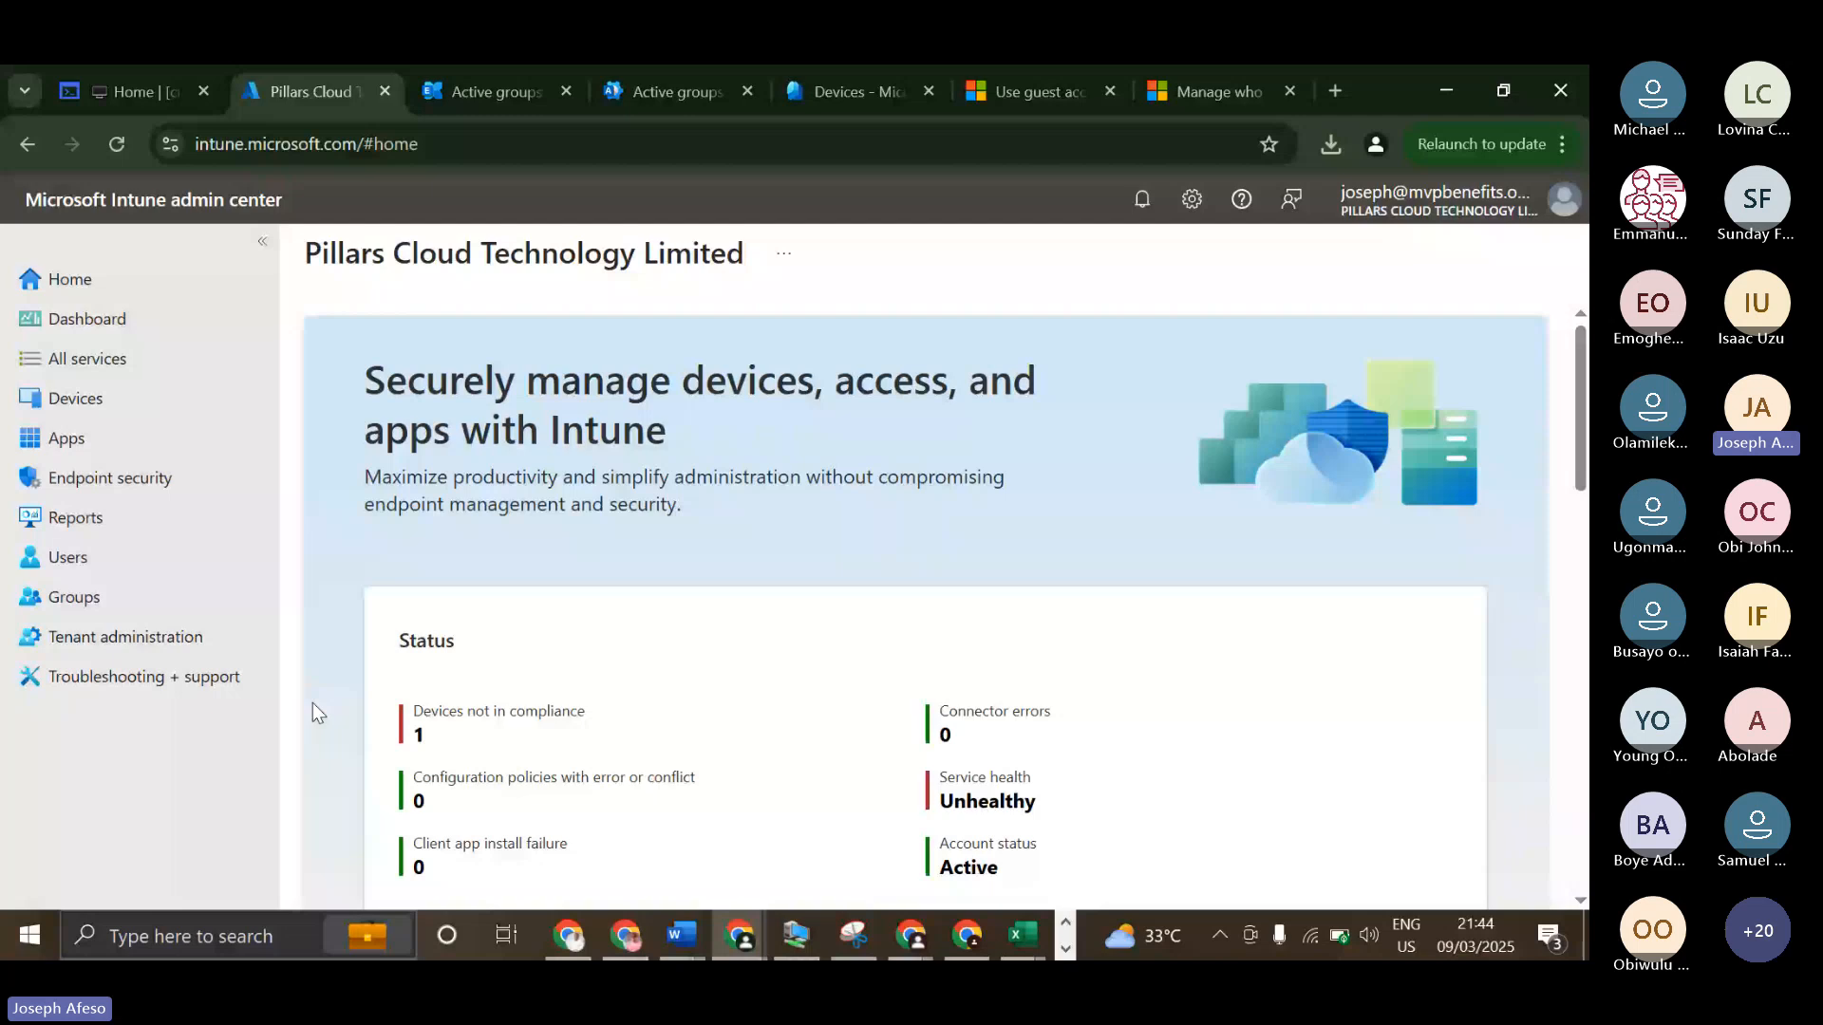
Show all devices in the Intune admin center and examine the Ownership column for Personal and Corporate devices.
{"action": "left_click", "coordinate": [55, 406]}
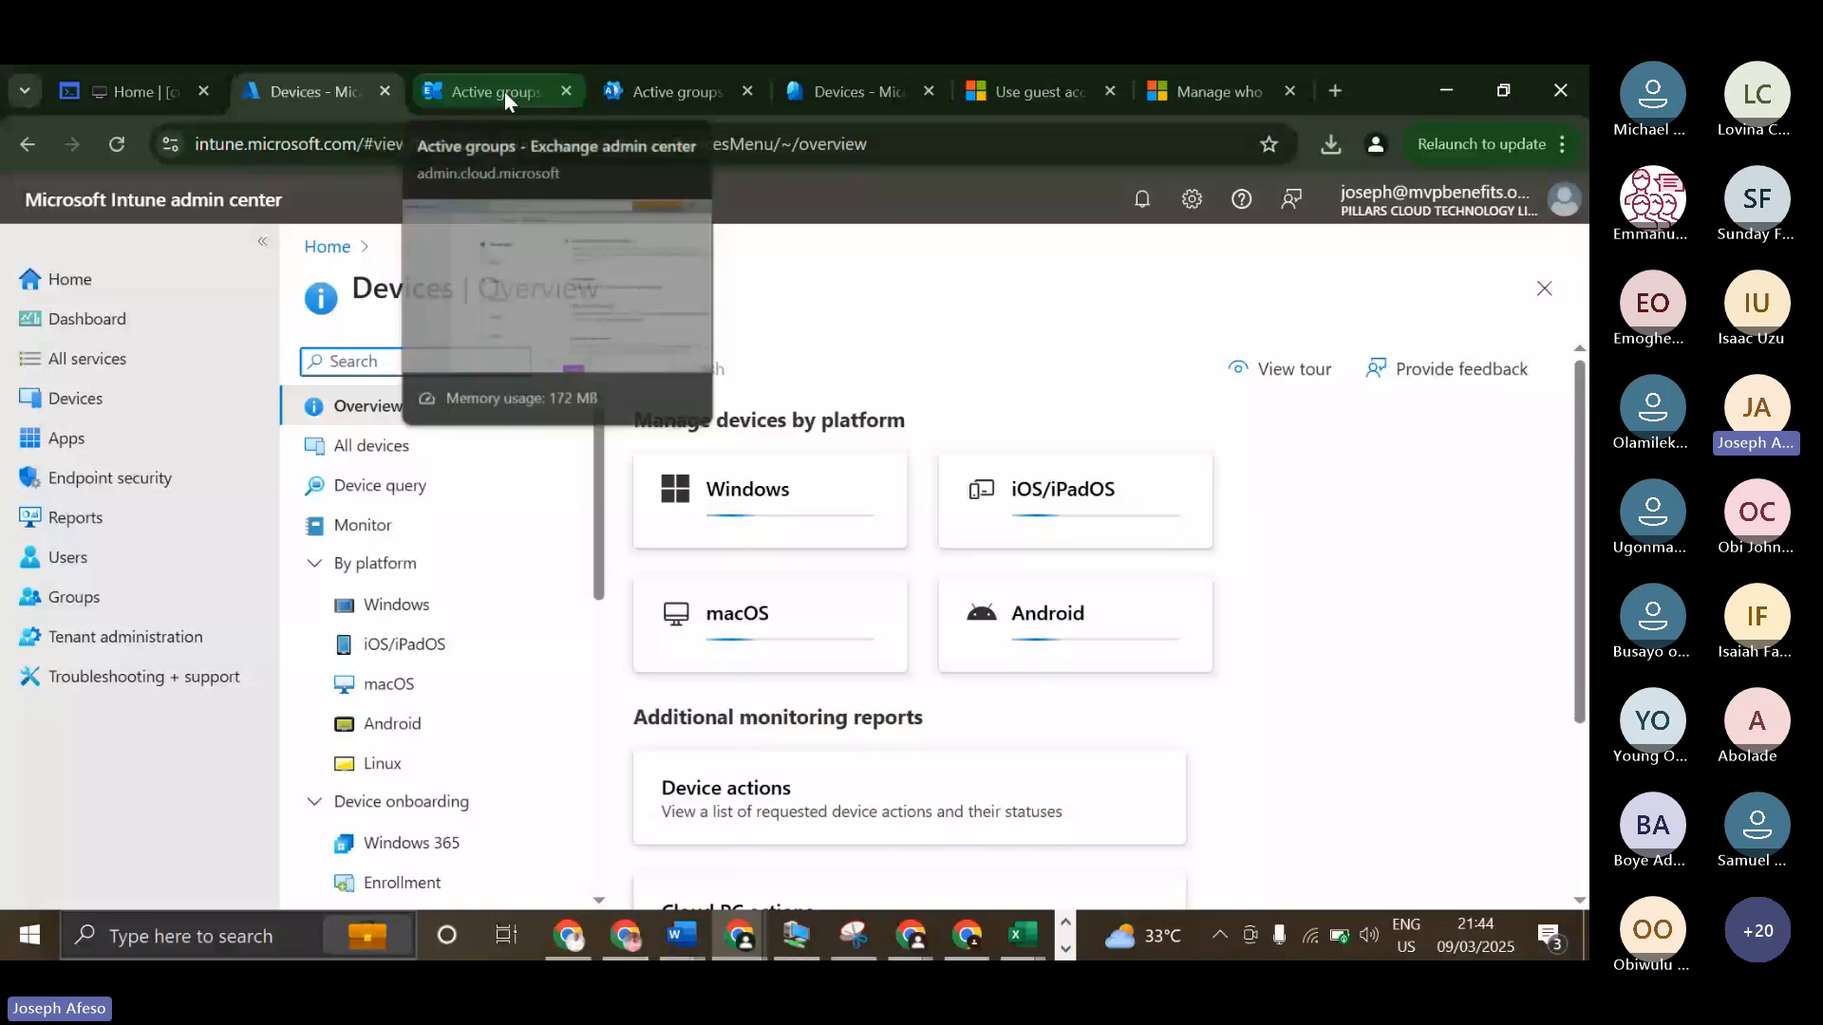
{"action": "left_click", "coordinate": [390, 454]}
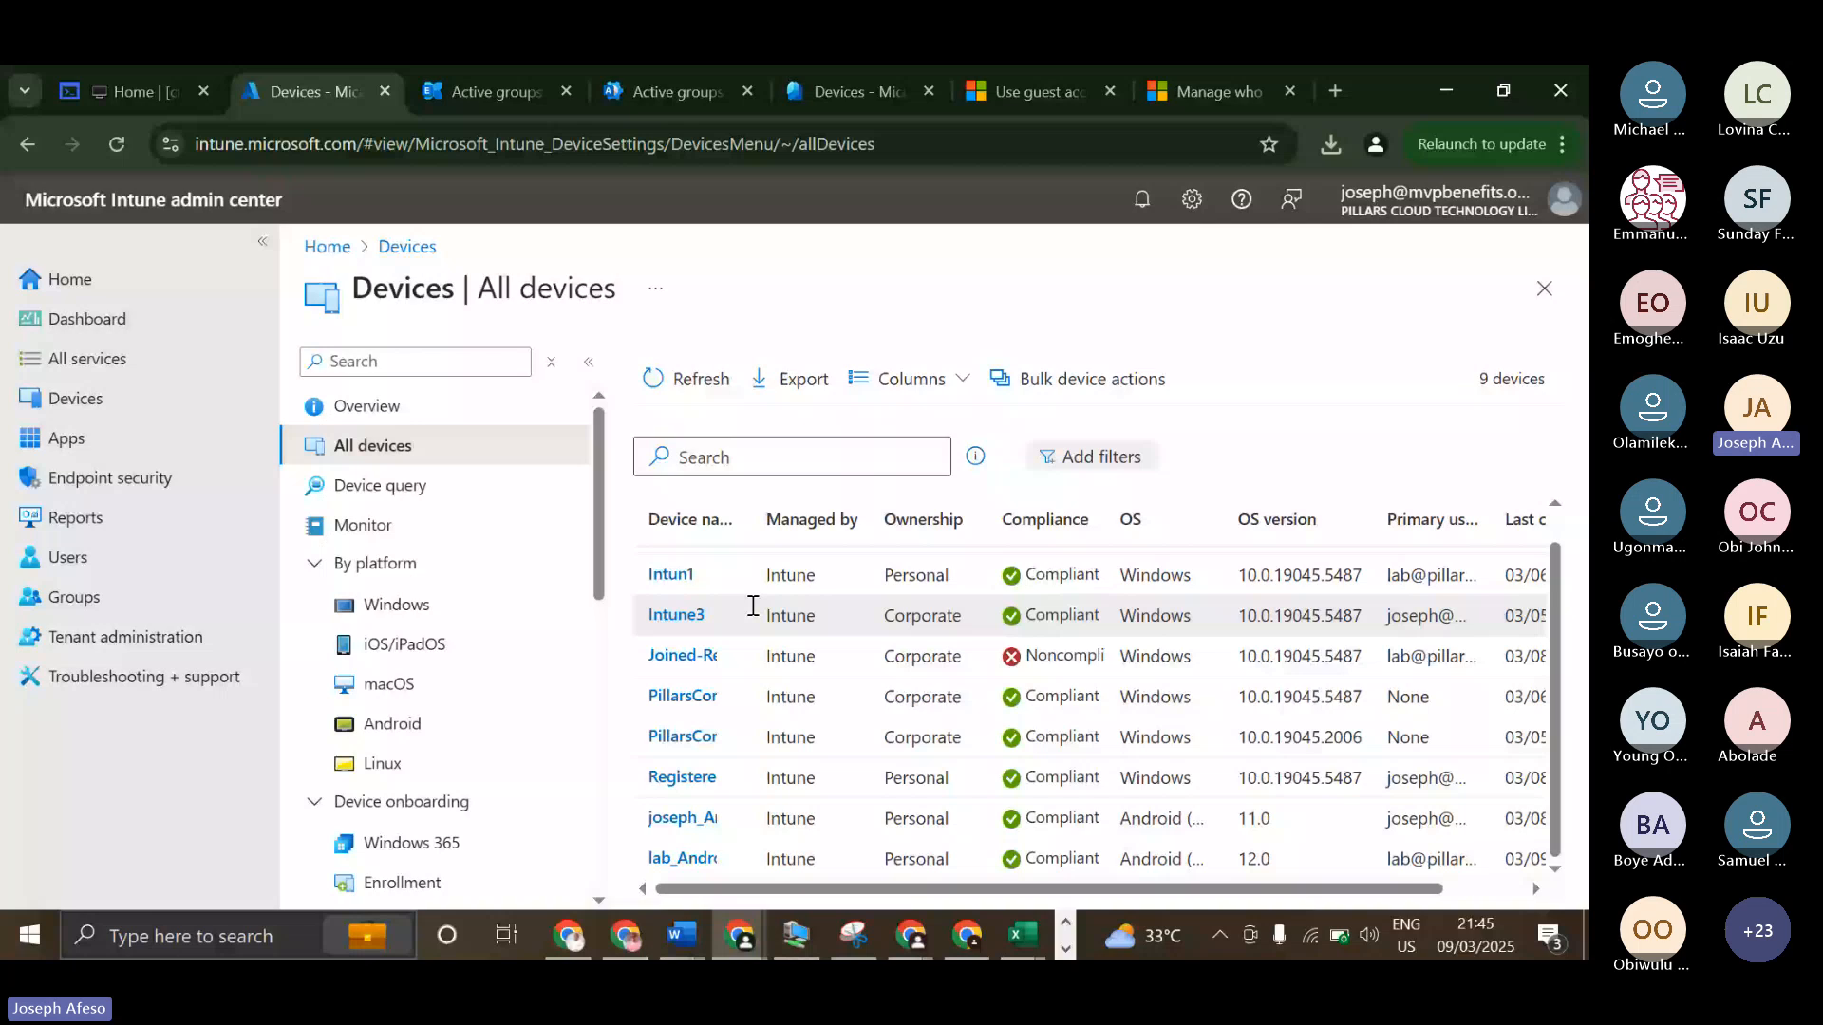
{"action": "double_click", "coordinate": [914, 778]}
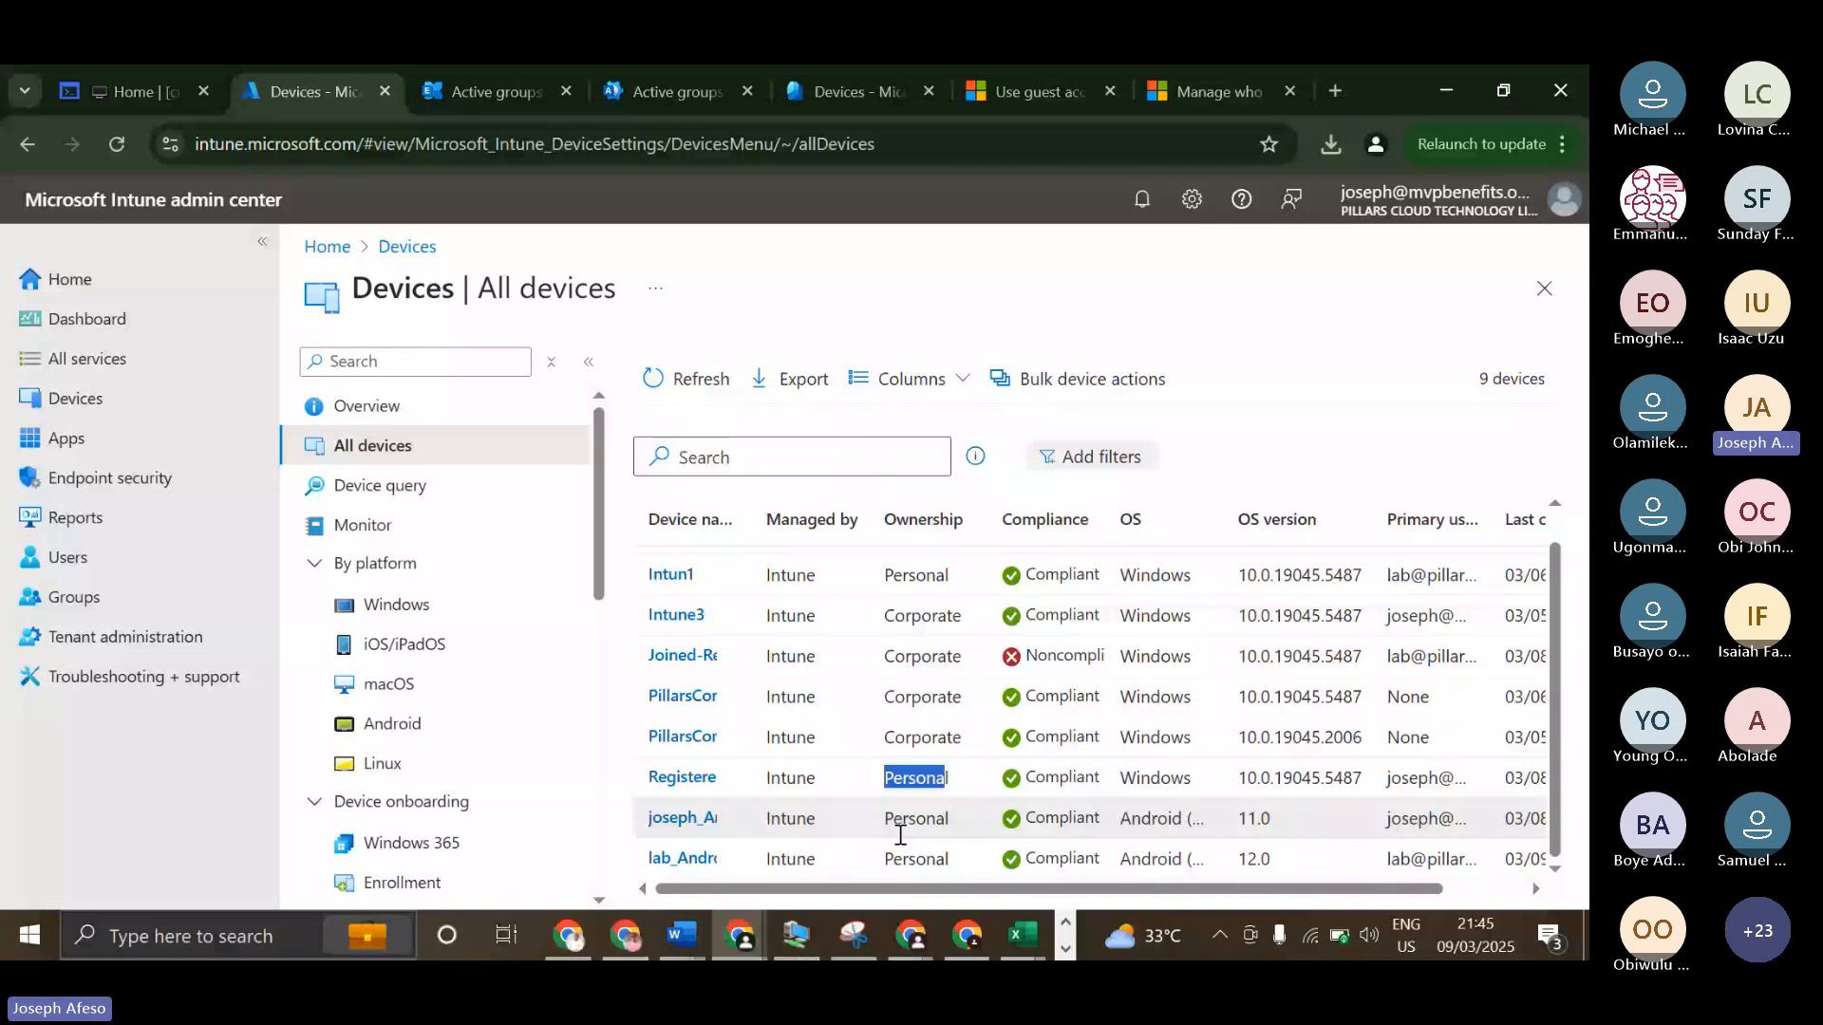
{"action": "left_click", "coordinate": [881, 622]}
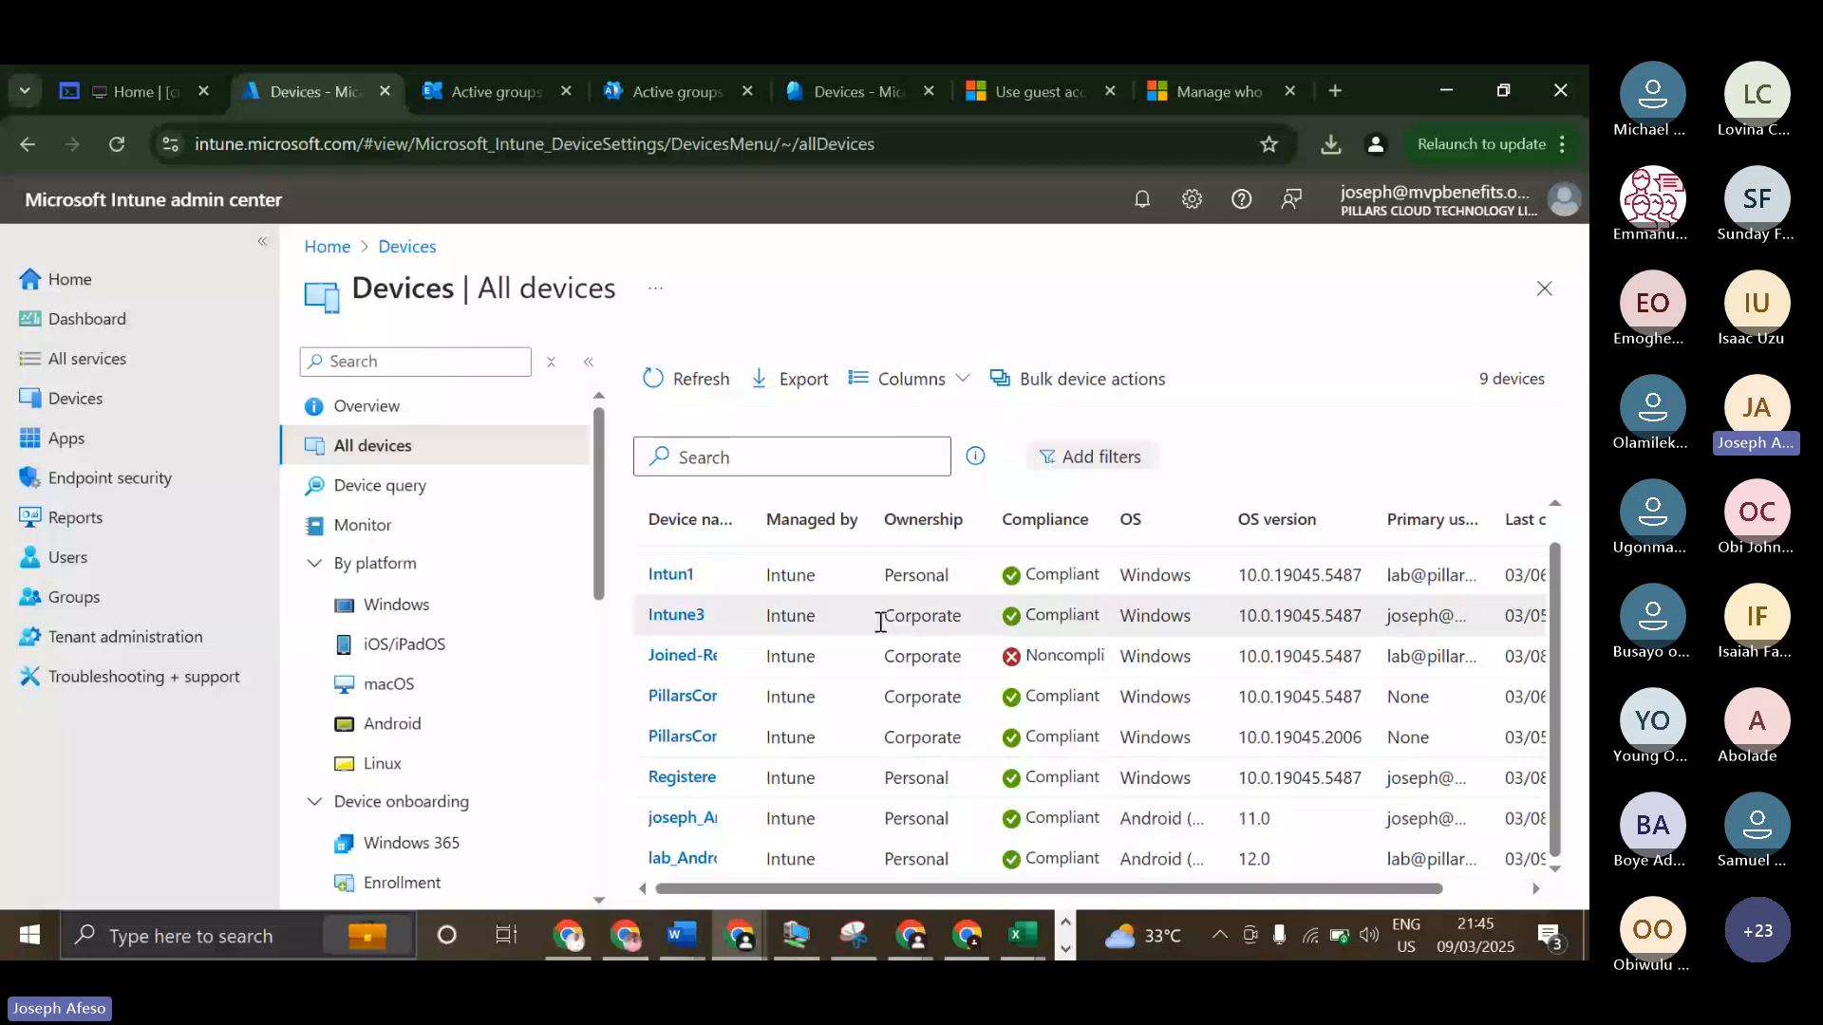
{"action": "double_click", "coordinate": [886, 574]}
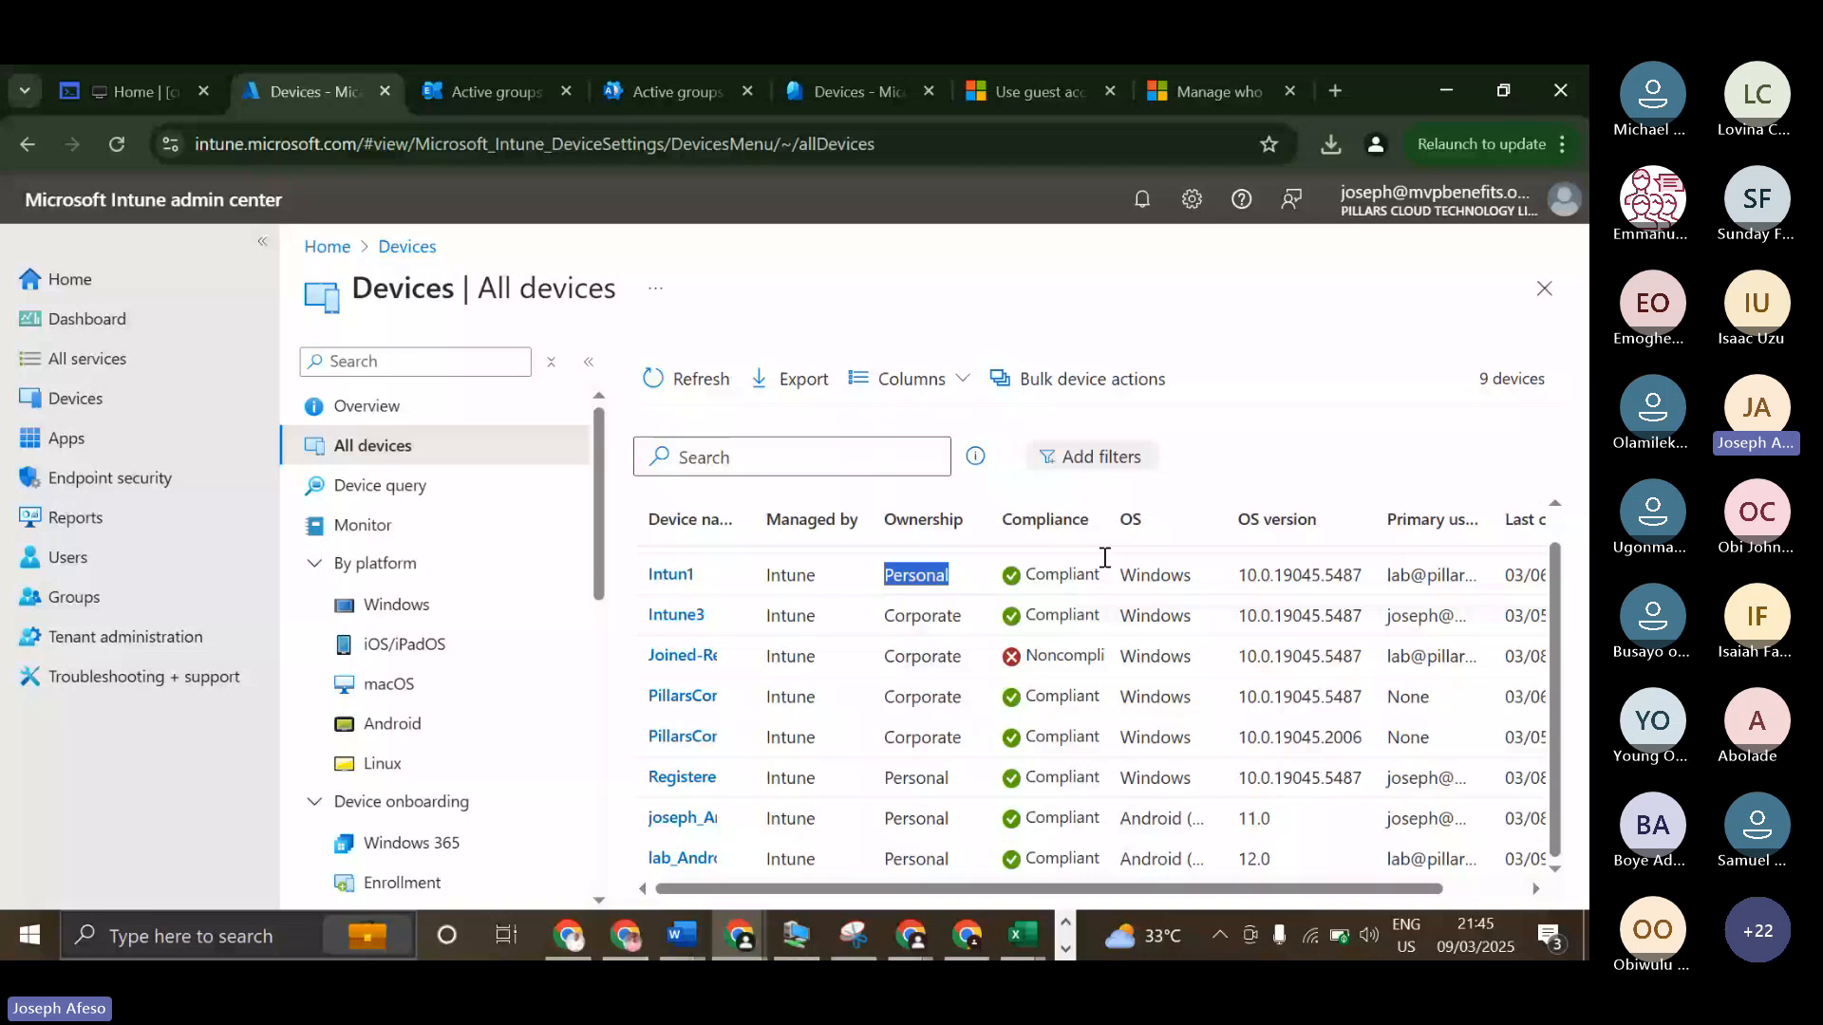
View the overviews of the personal AndroidForWork device and PillarsConcepts-94045, returning to the full device list.
{"action": "left_click", "coordinate": [887, 807]}
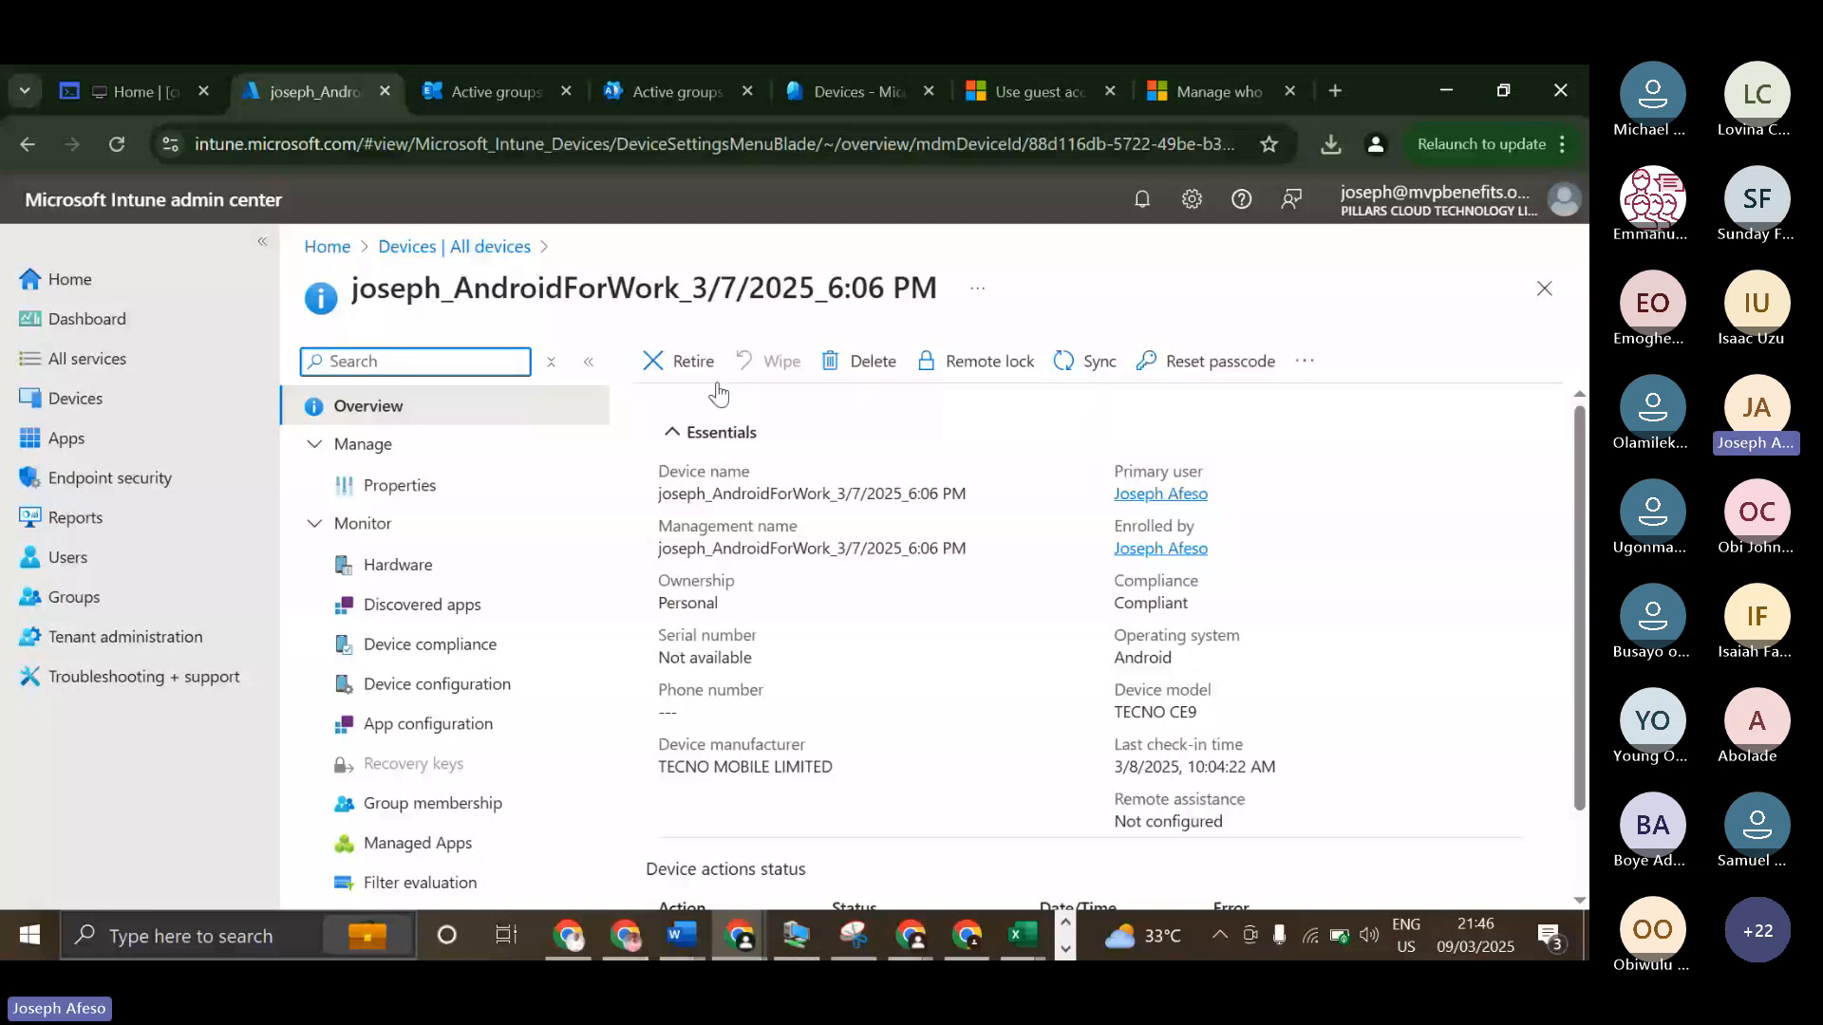
{"action": "left_click", "coordinate": [1540, 291]}
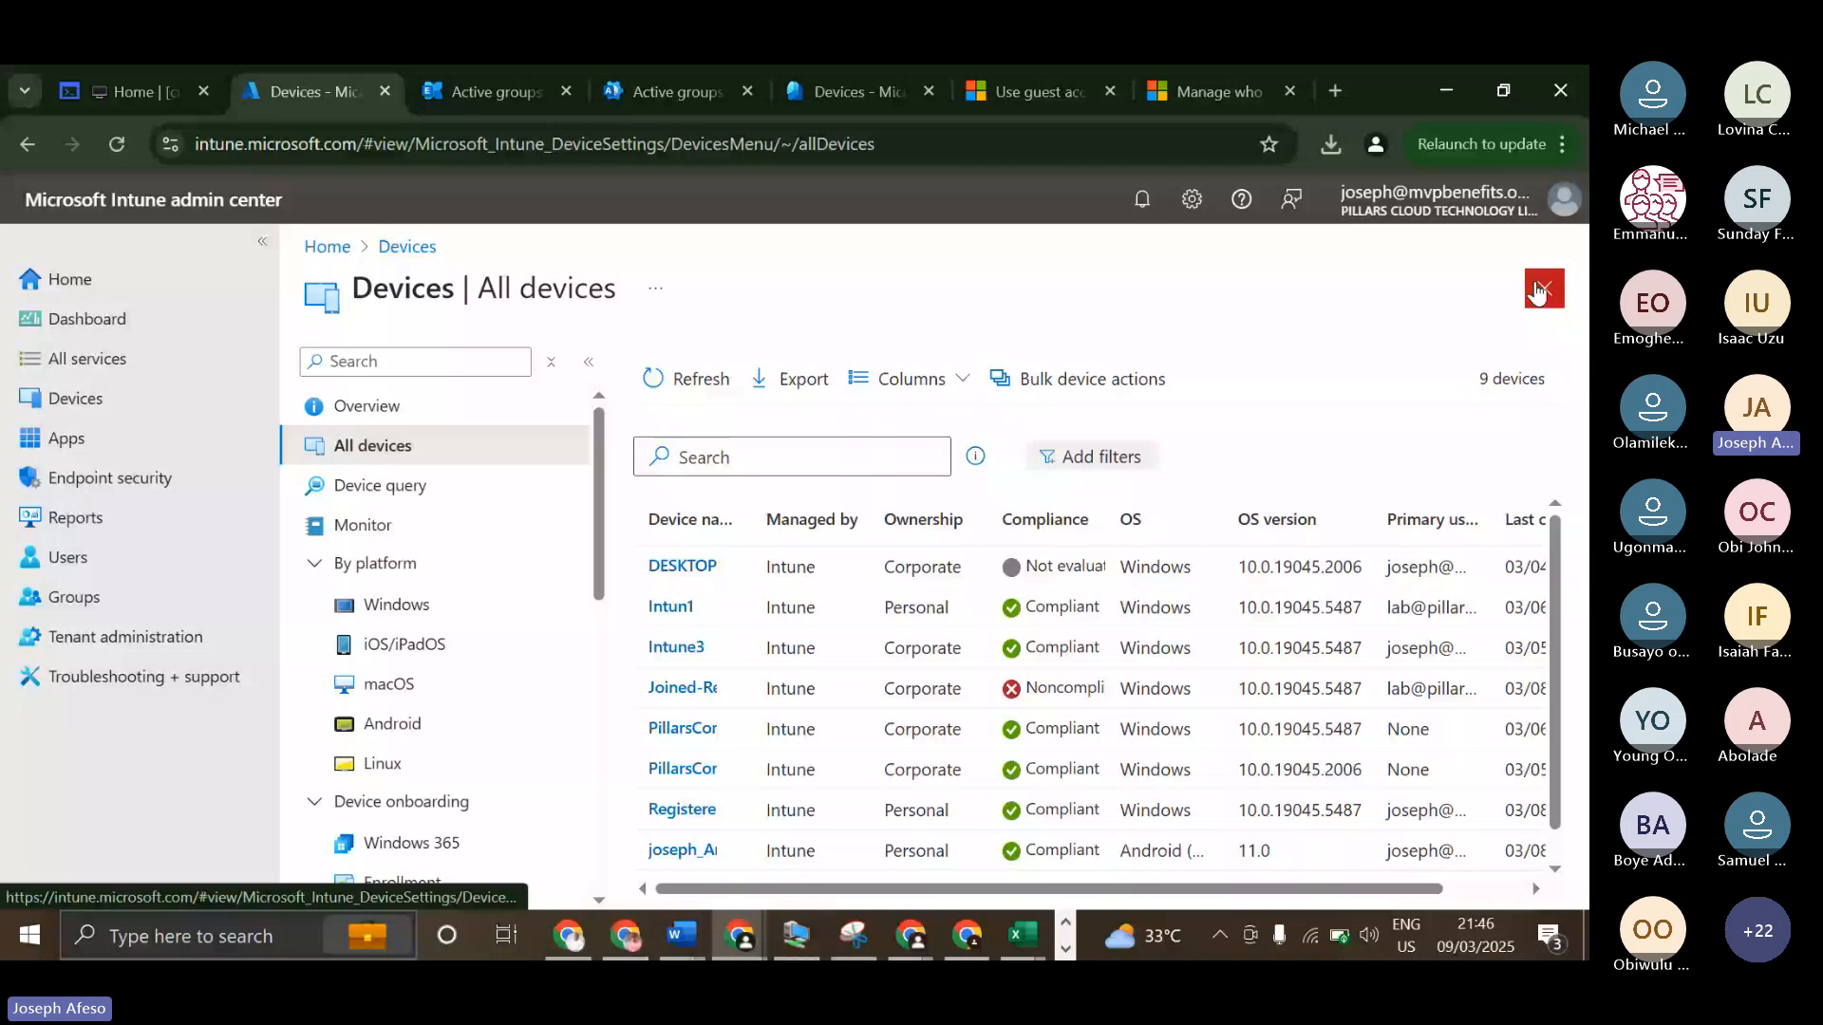
{"action": "left_click", "coordinate": [676, 772]}
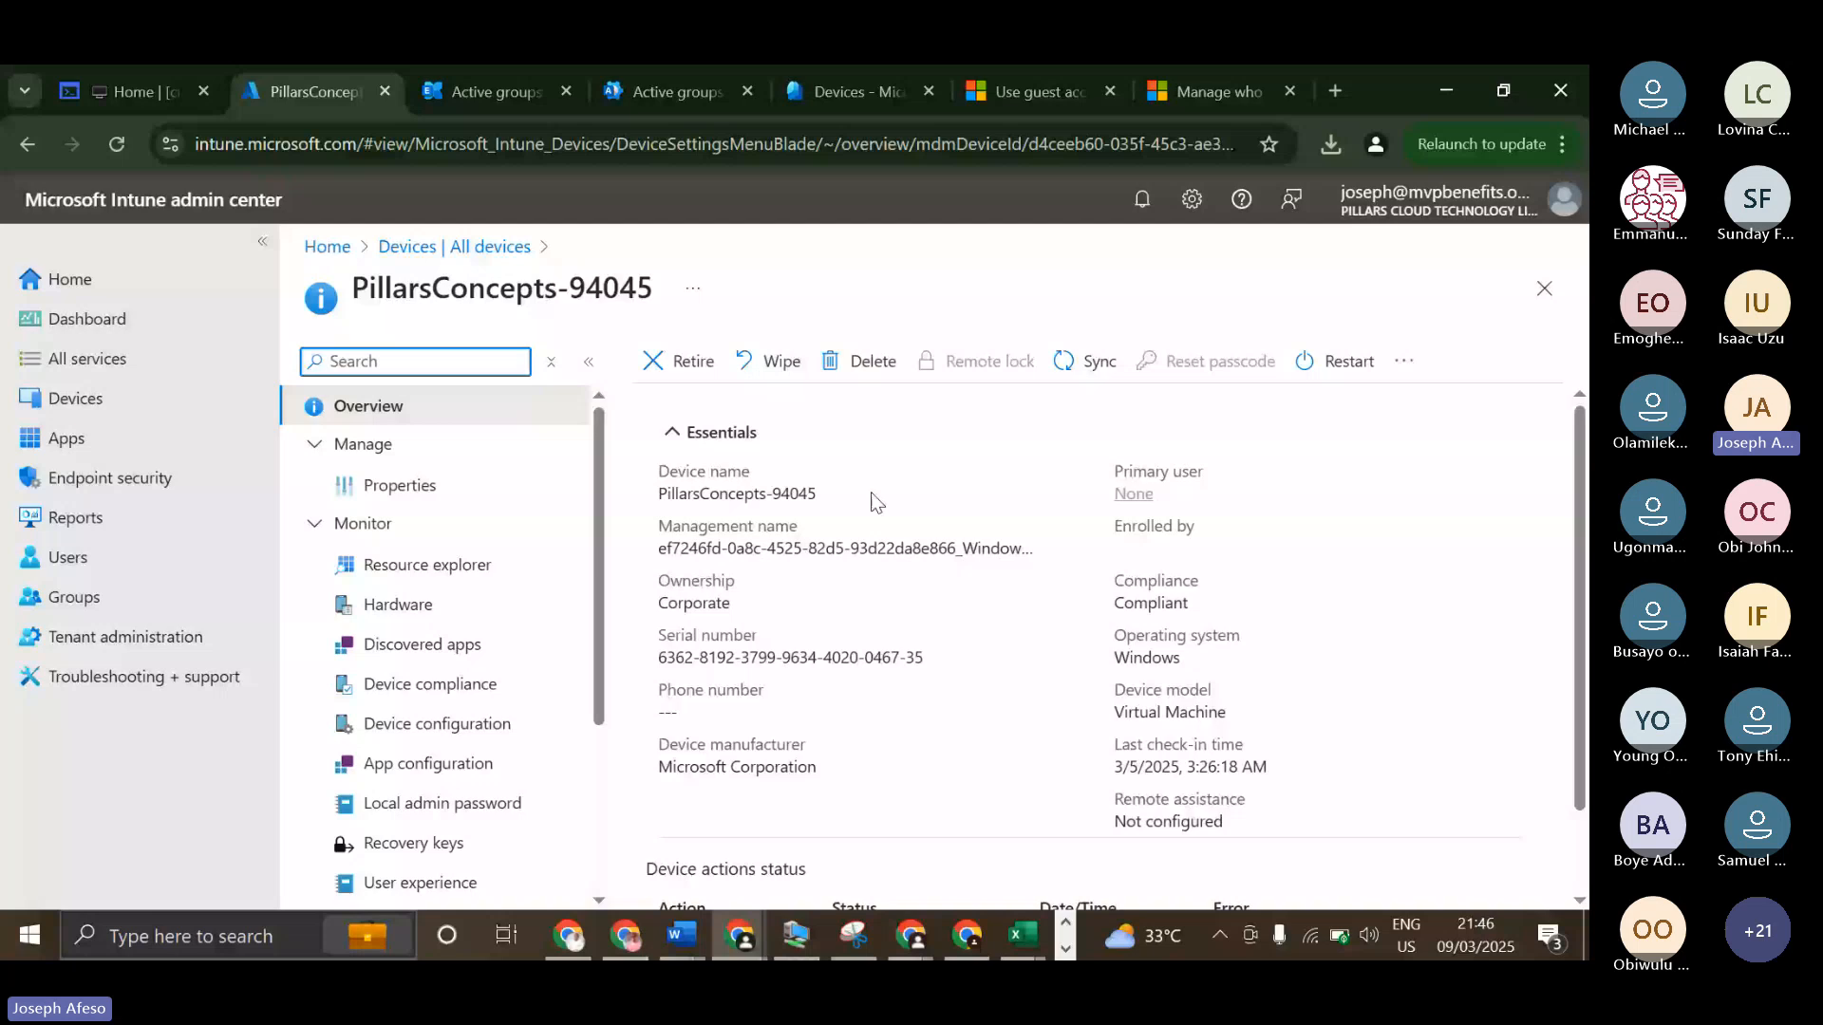
{"action": "left_click", "coordinate": [454, 247]}
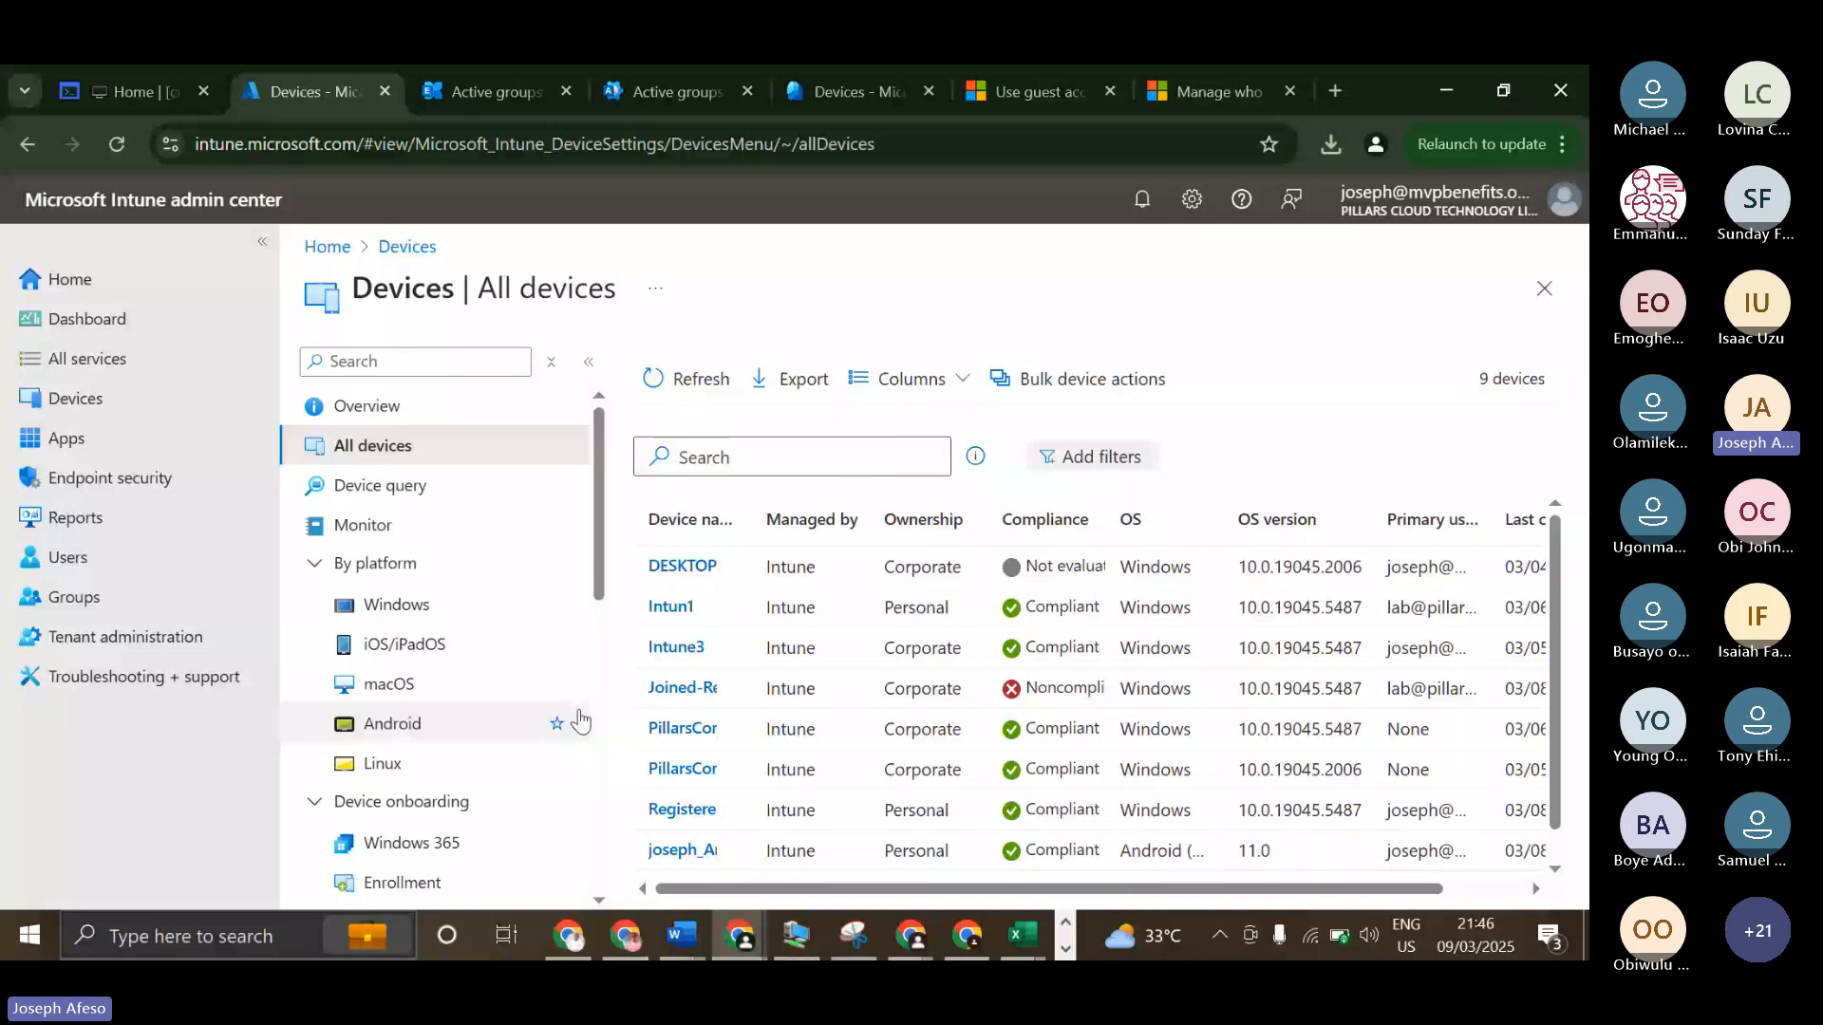
Switch to the device list in the Entra admin center and examine the devices' MDM, compliance and join type columns.
{"action": "left_click", "coordinate": [858, 93]}
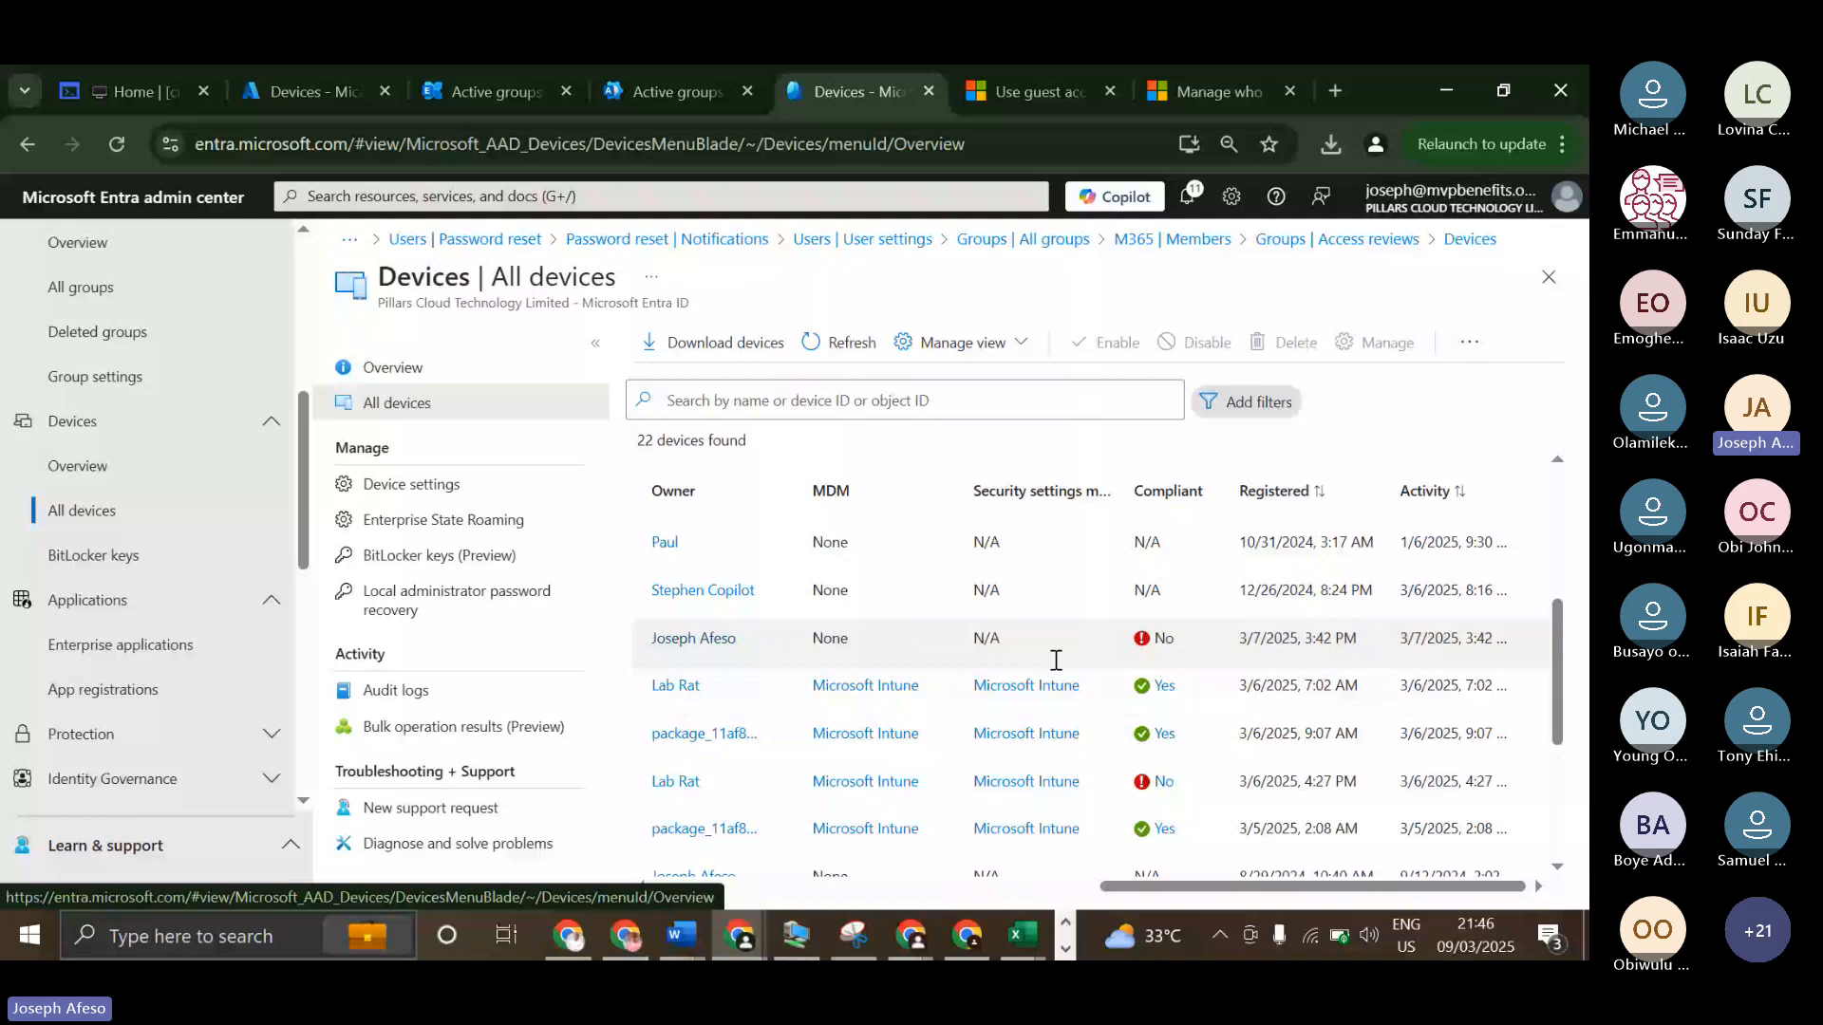
{"action": "scroll", "coordinate": [1055, 660], "scroll_direction": "up", "scroll_amount": 3}
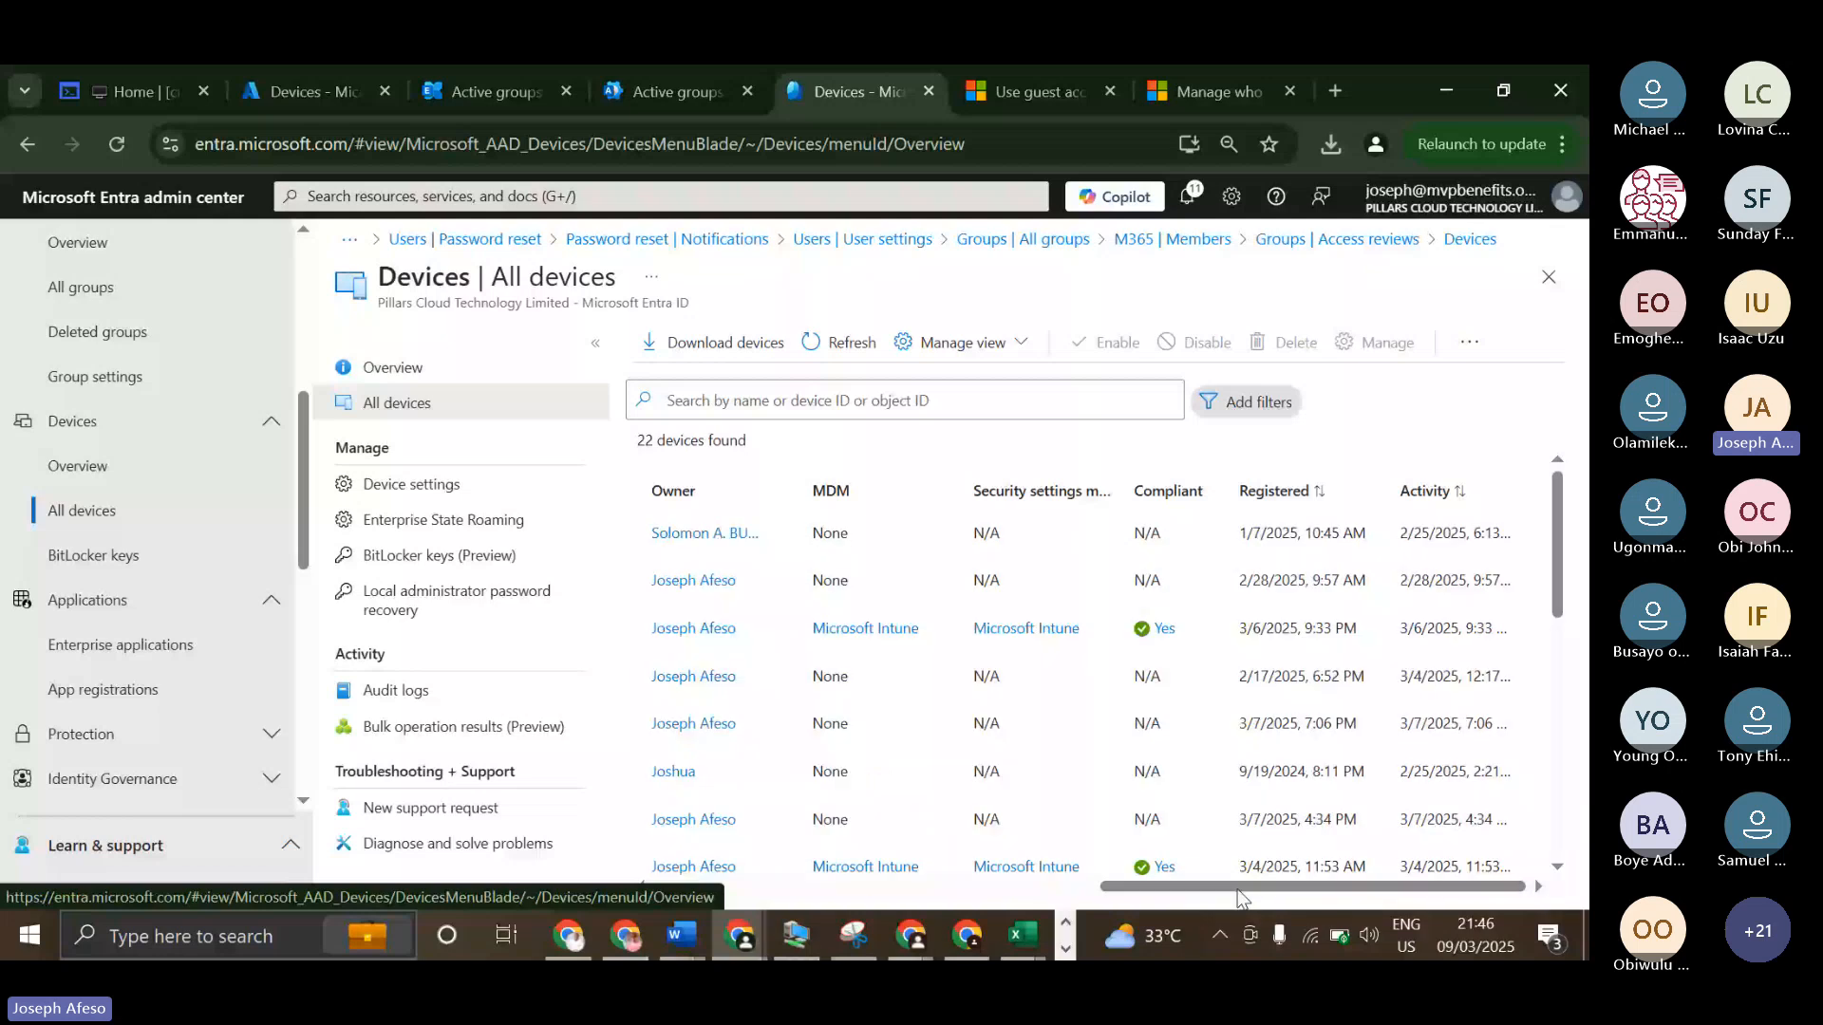
{"action": "scroll", "coordinate": [1200, 872], "scroll_direction": "down", "scroll_amount": 5}
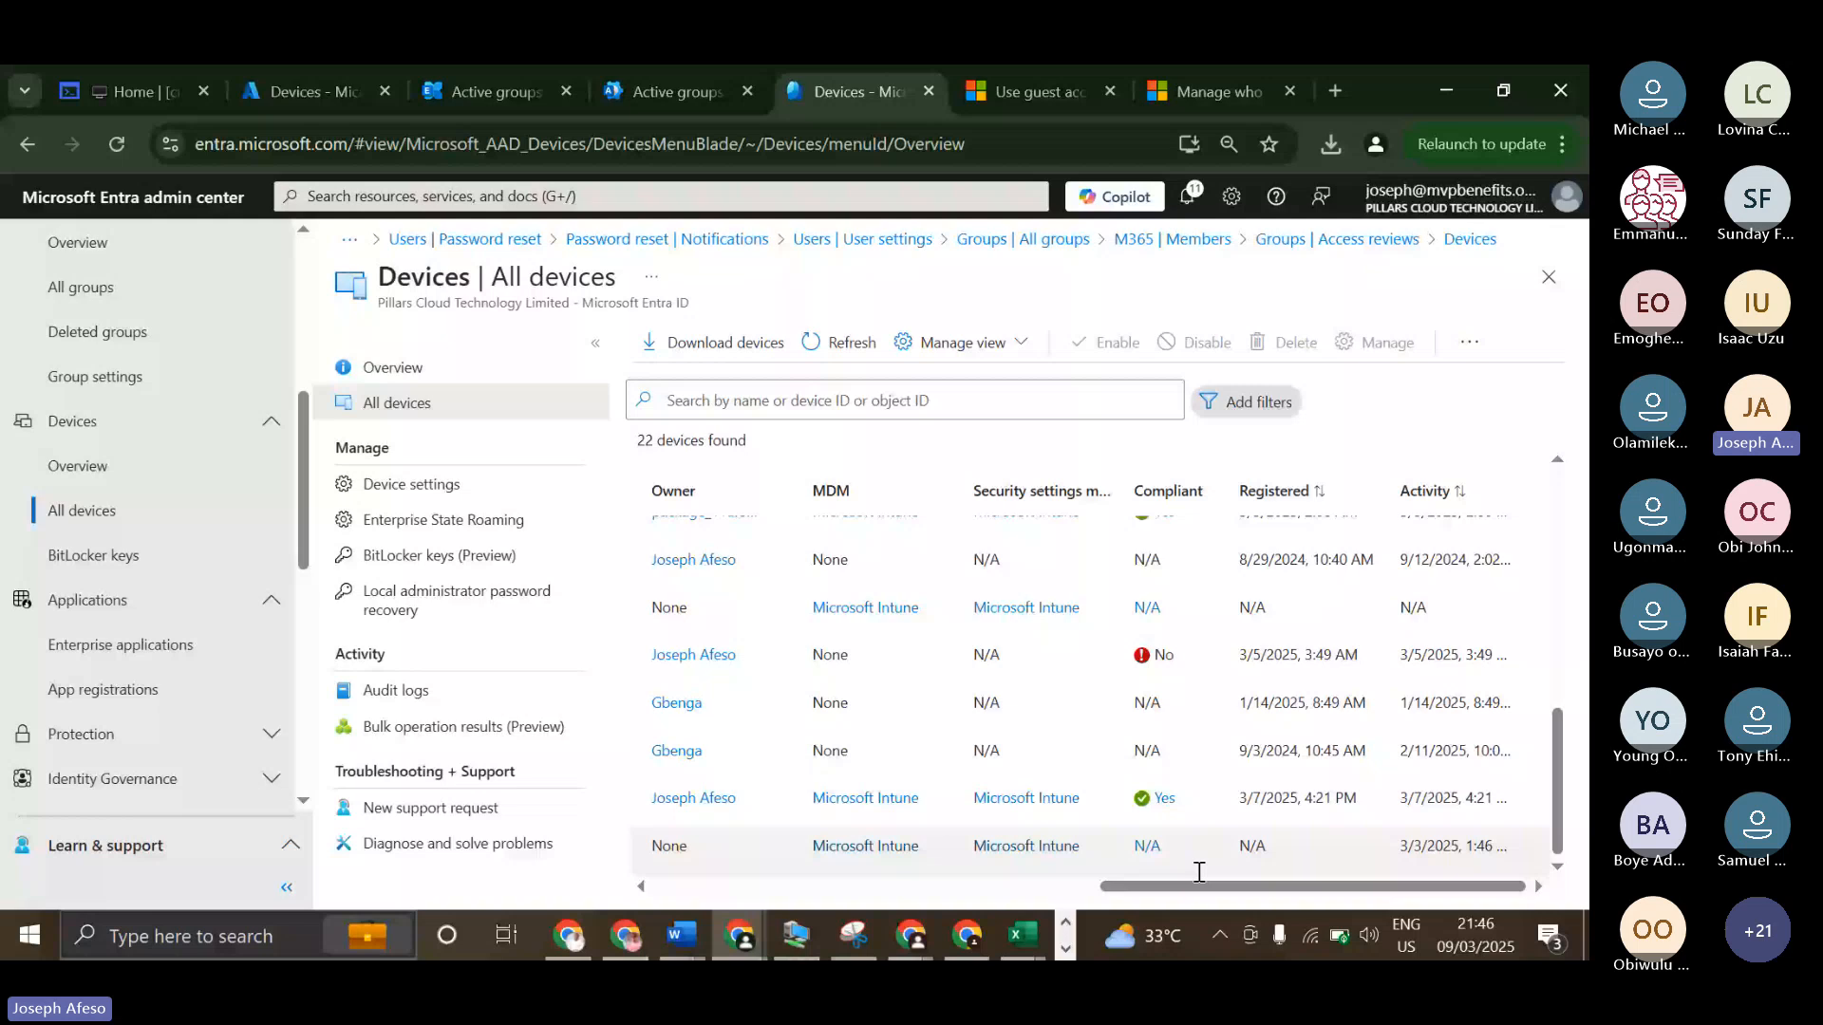
{"action": "left_click_drag", "start_coordinate": [1199, 886], "coordinate": [753, 884]}
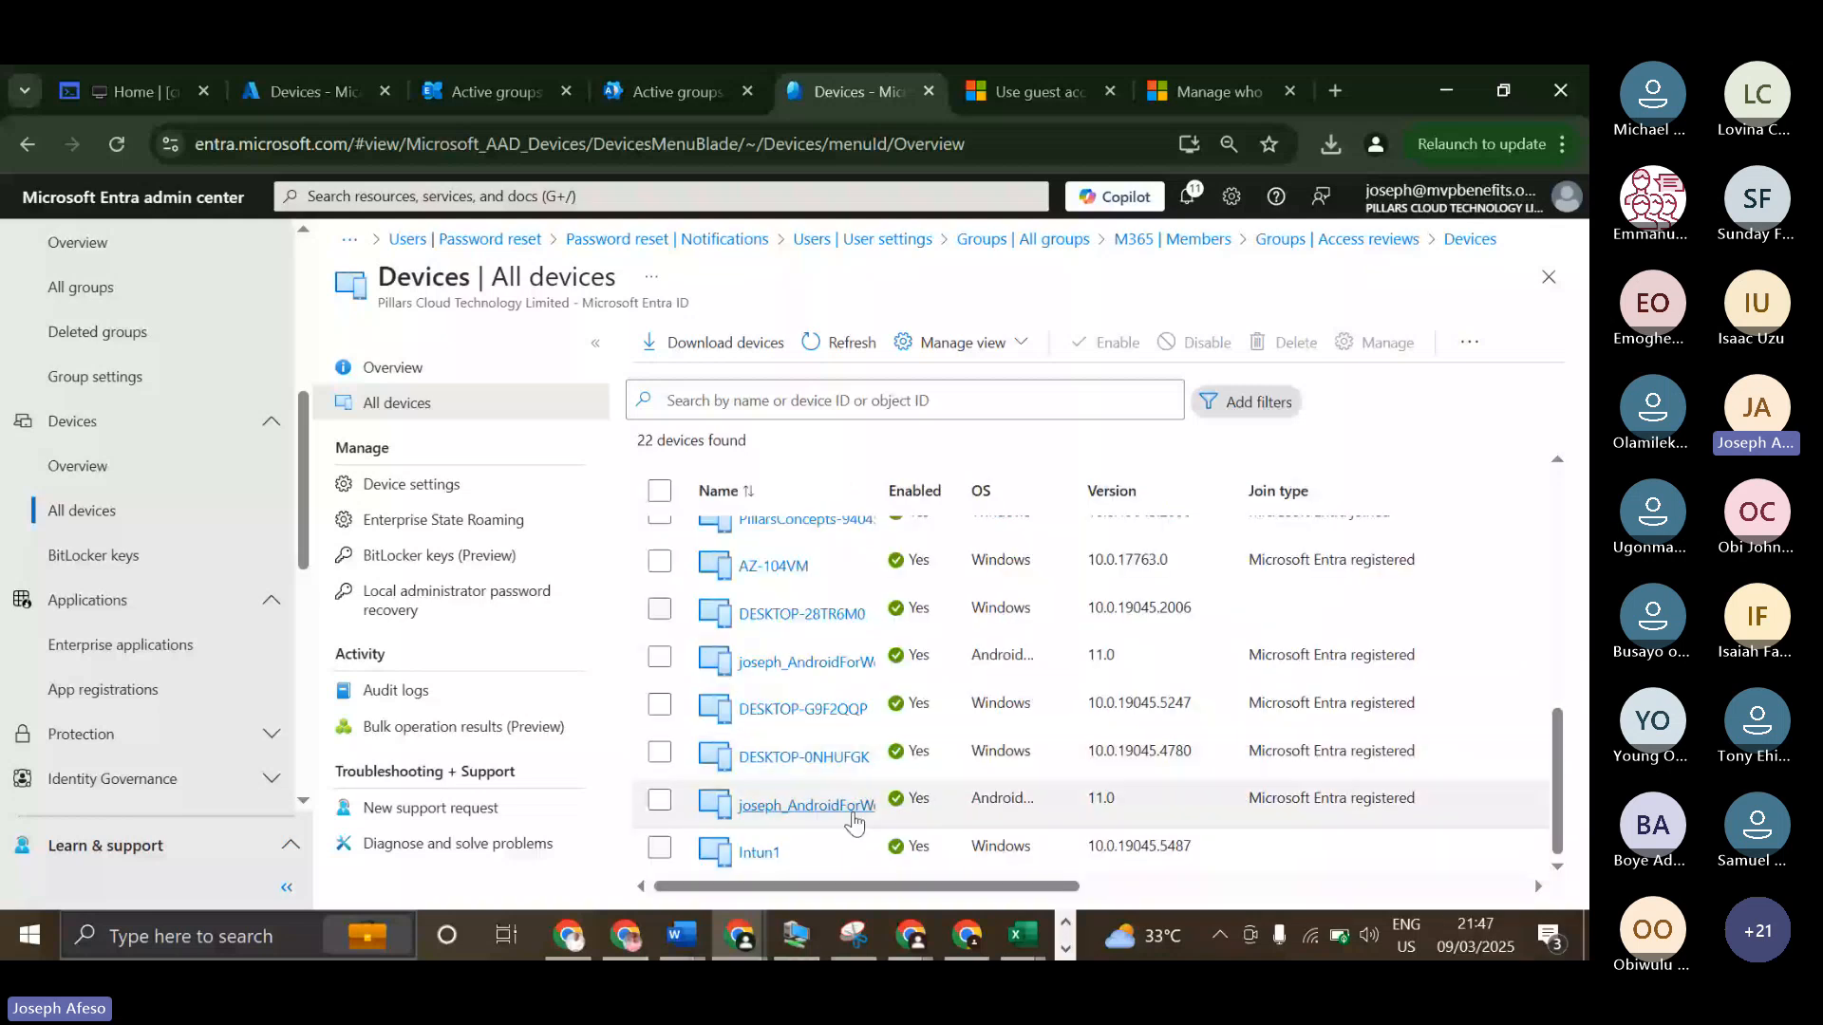
{"action": "scroll", "coordinate": [855, 822], "scroll_direction": "up", "scroll_amount": 1}
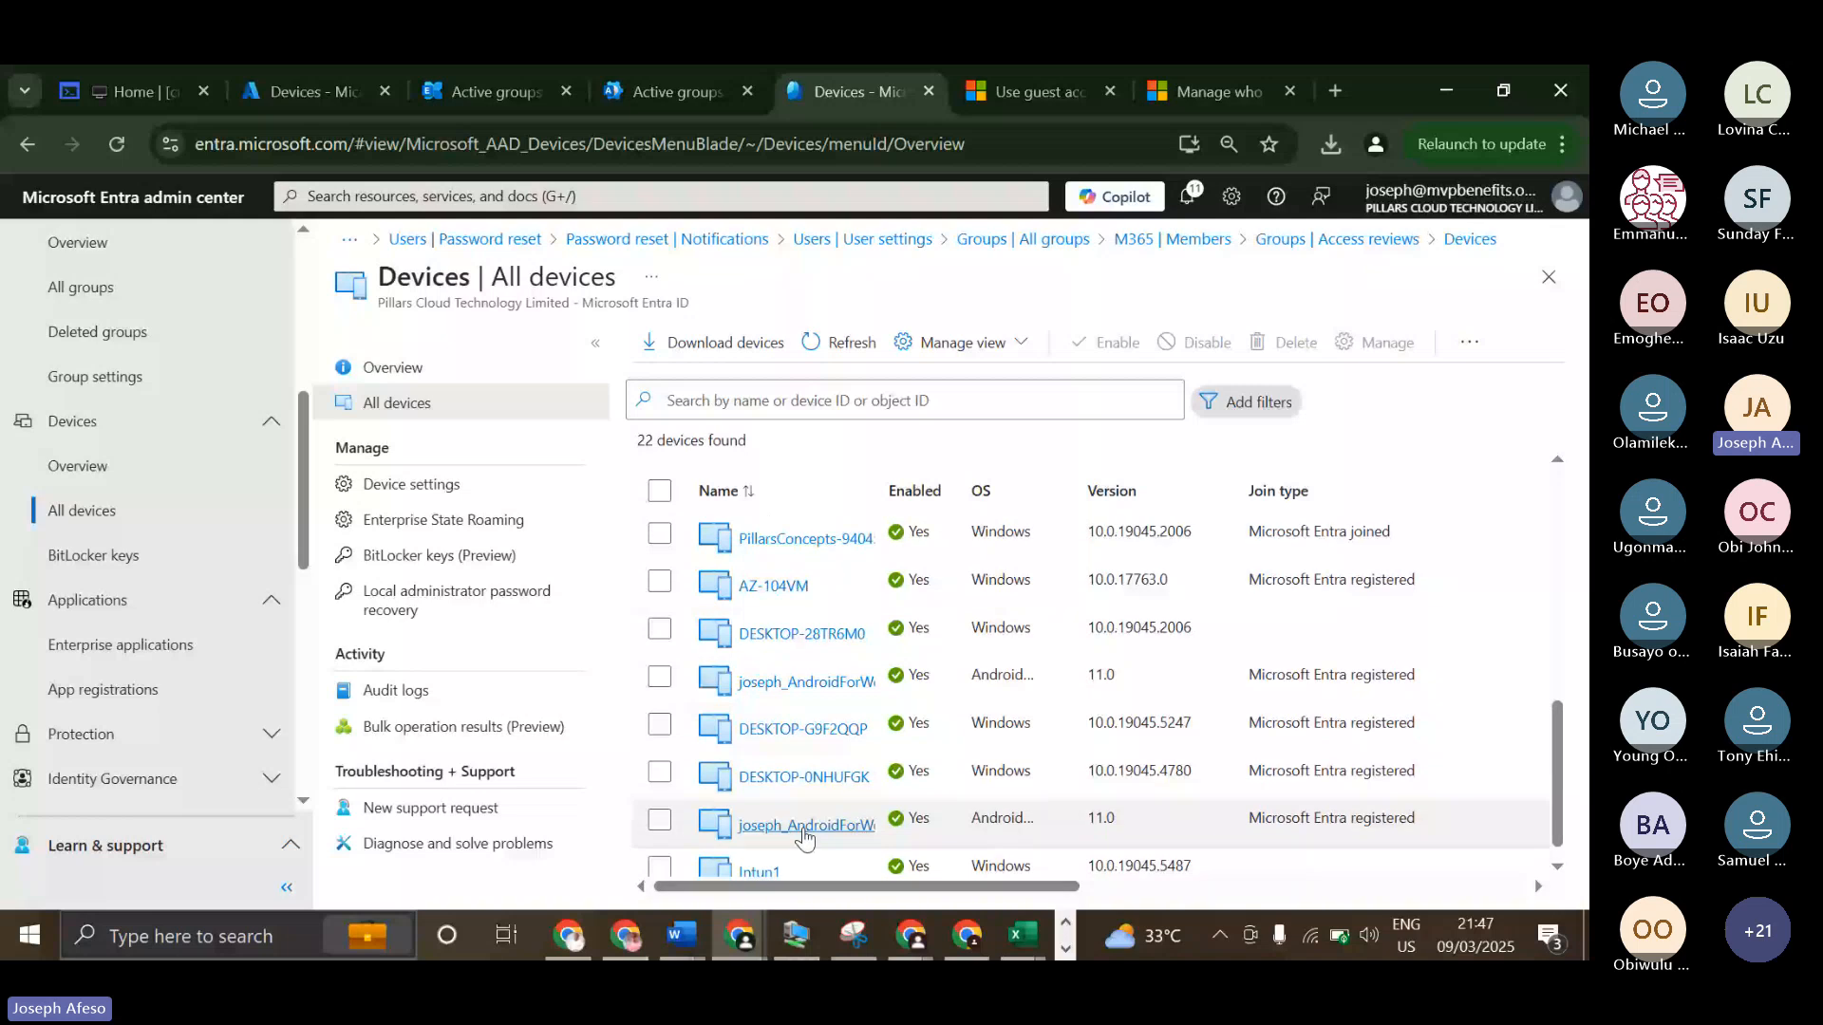
{"action": "scroll", "coordinate": [788, 826], "scroll_direction": "up", "scroll_amount": 3}
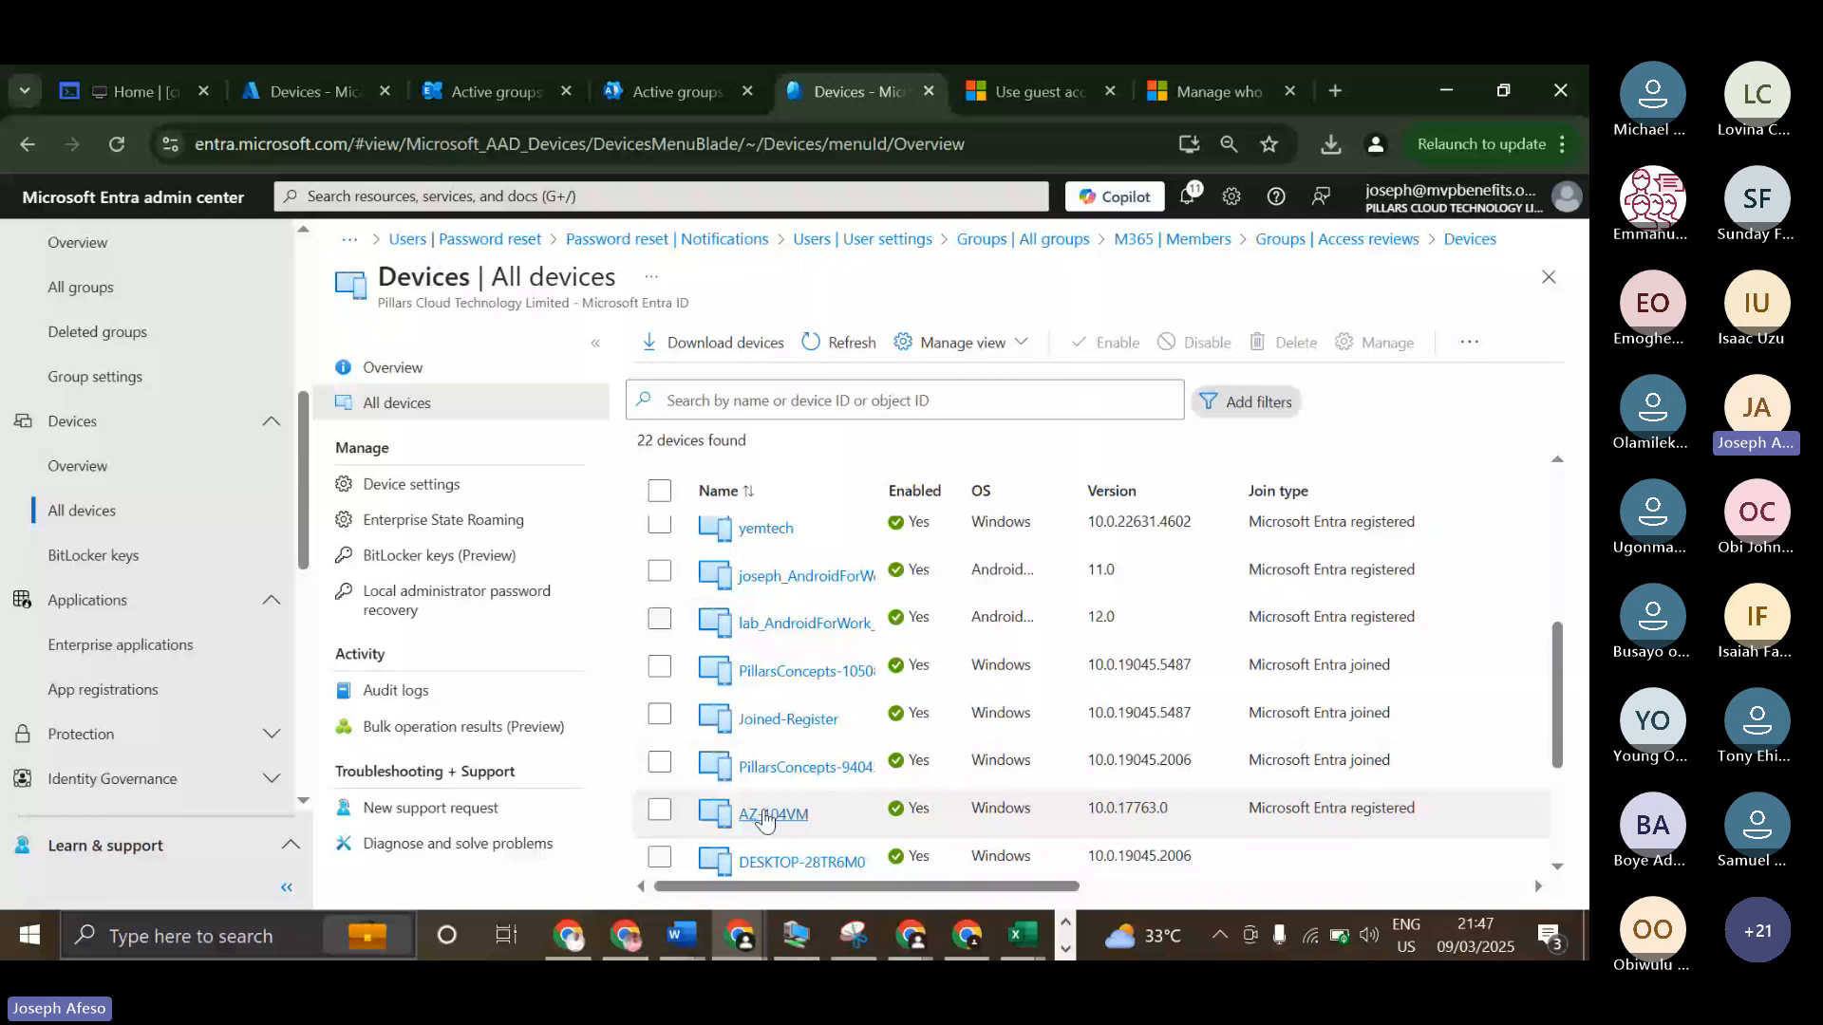
View the properties of the AZ-104VM device, highlight its user principal name and MDM fields, and close the page.
{"action": "left_click", "coordinate": [765, 817]}
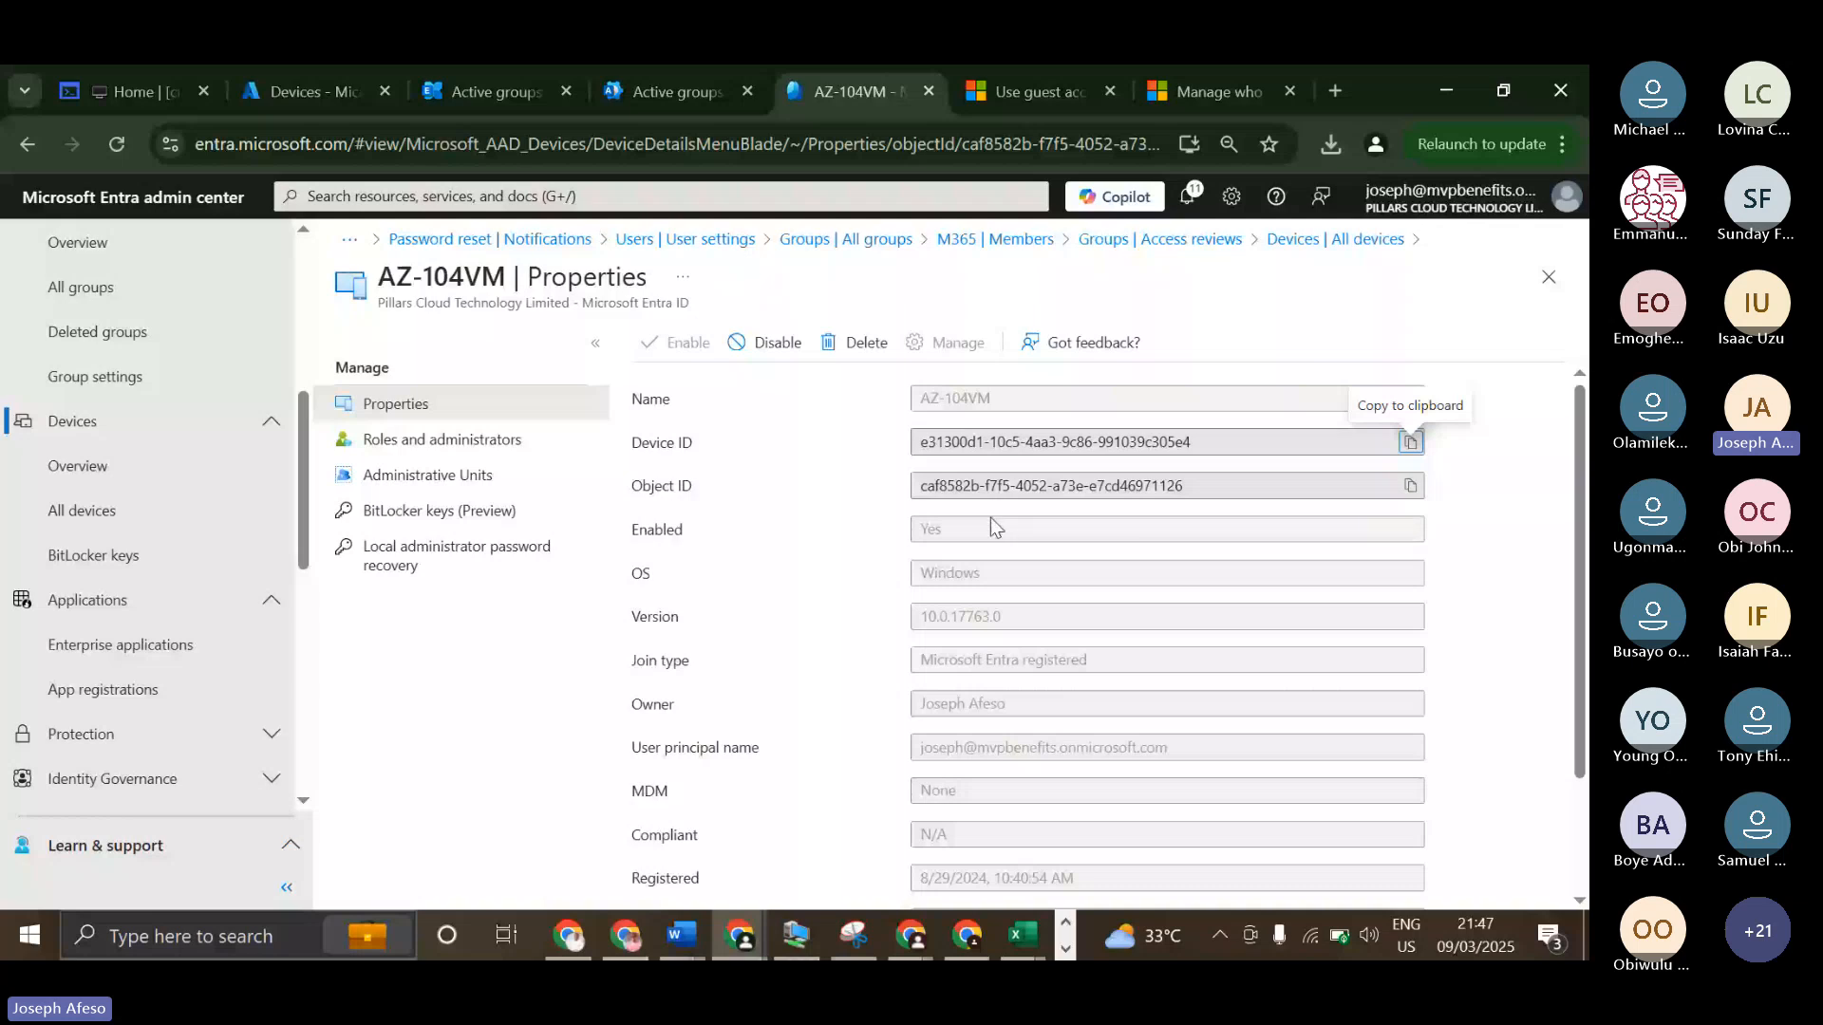
{"action": "left_click_drag", "start_coordinate": [987, 741], "coordinate": [988, 797]}
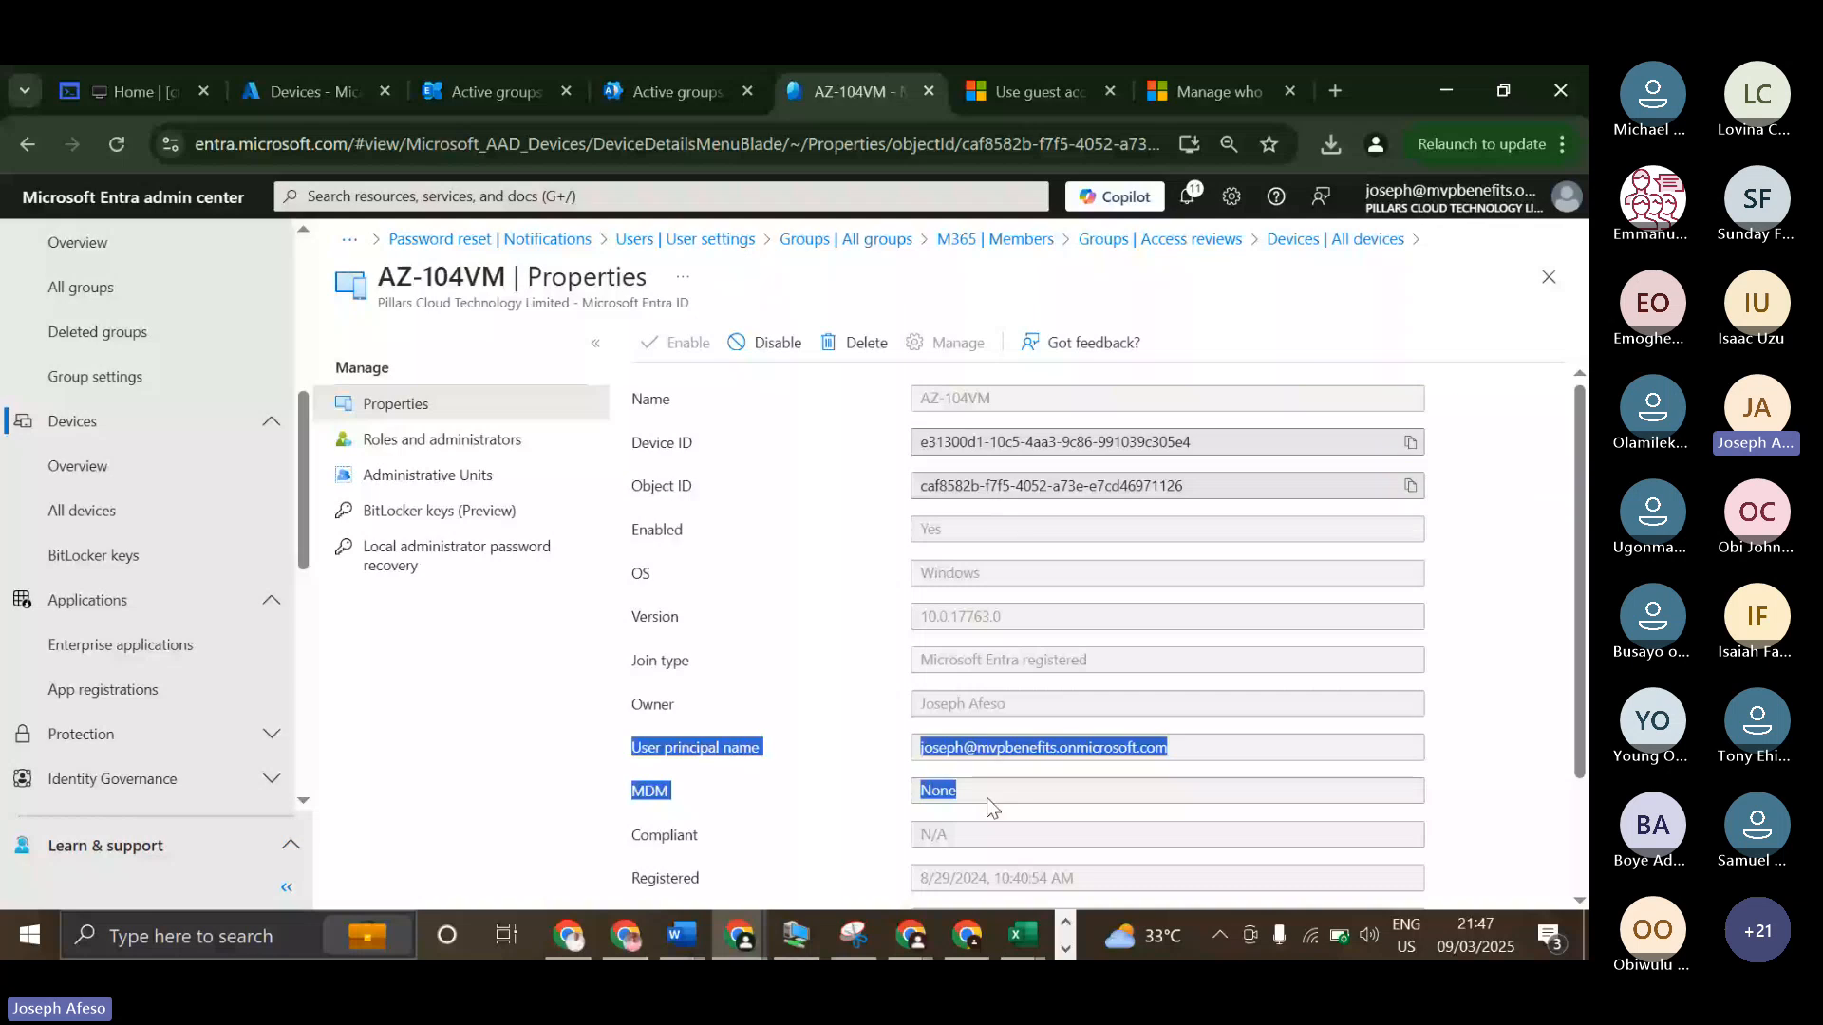
{"action": "left_click", "coordinate": [988, 798]}
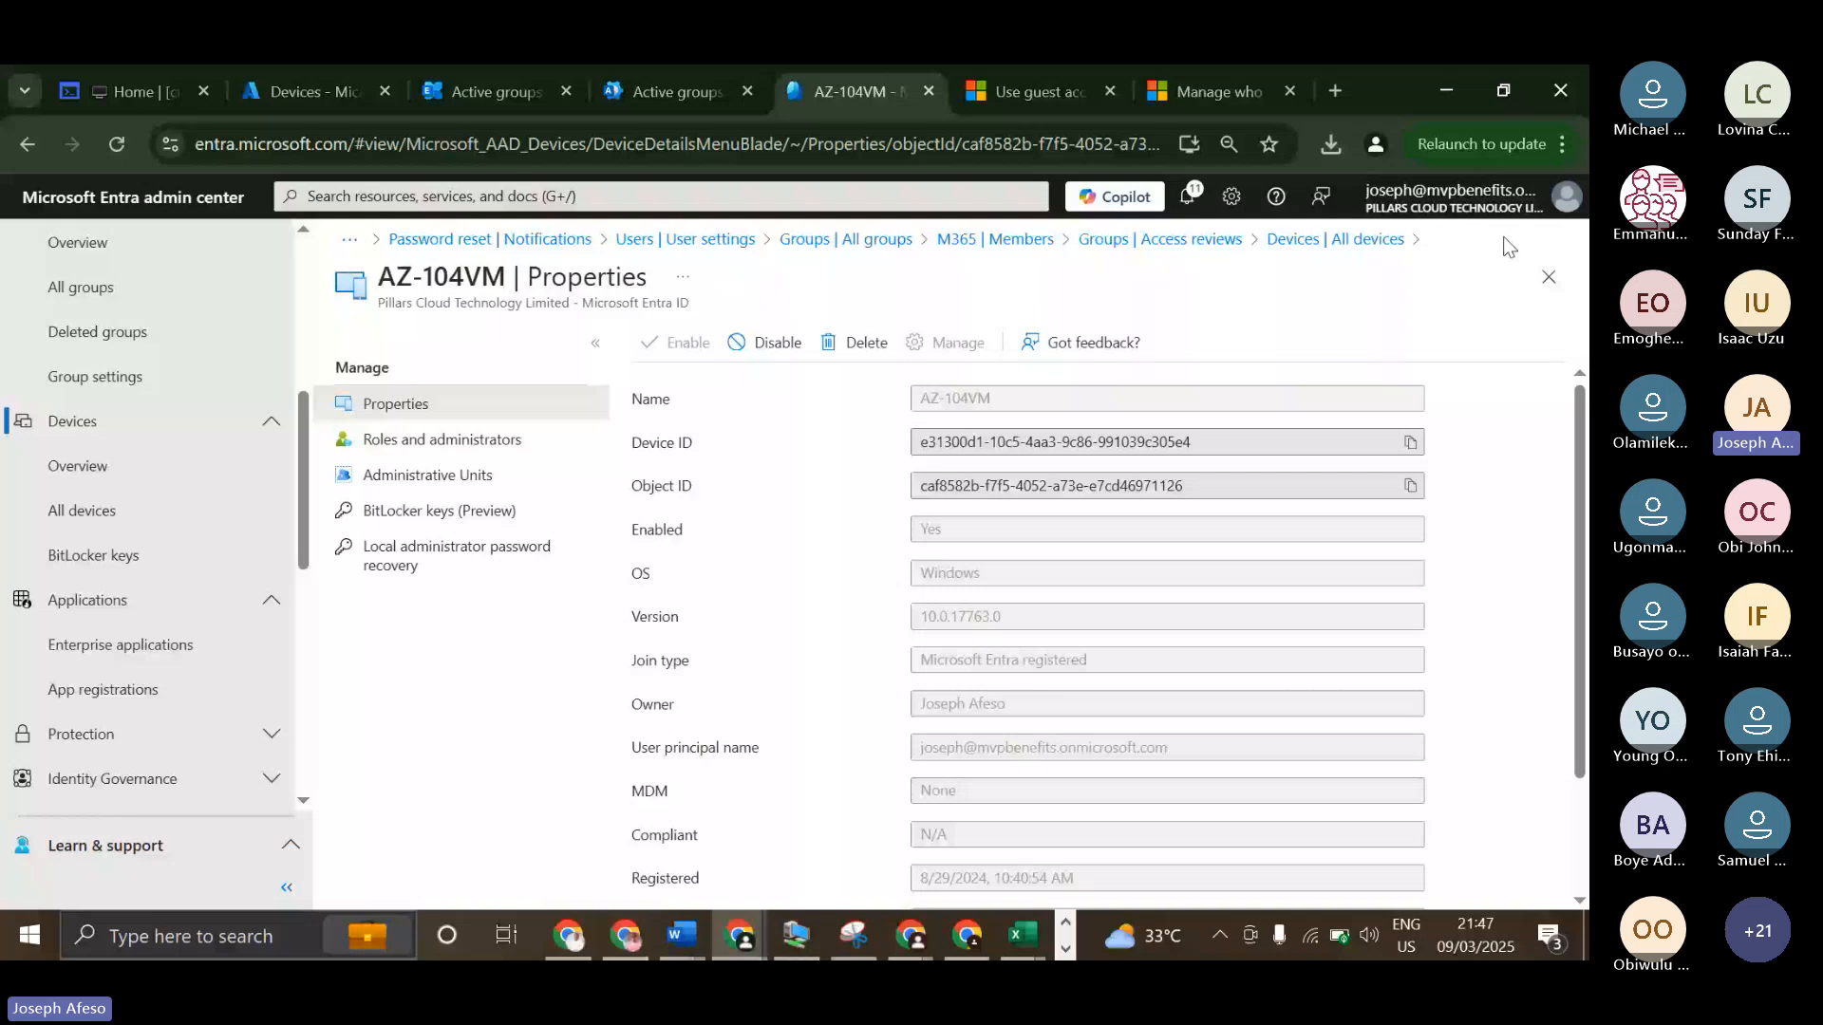
{"action": "left_click", "coordinate": [1548, 277]}
Find the Entra joined device Intune3 in the device list and view its properties.
{"action": "scroll", "coordinate": [912, 771], "scroll_direction": "up", "scroll_amount": 3}
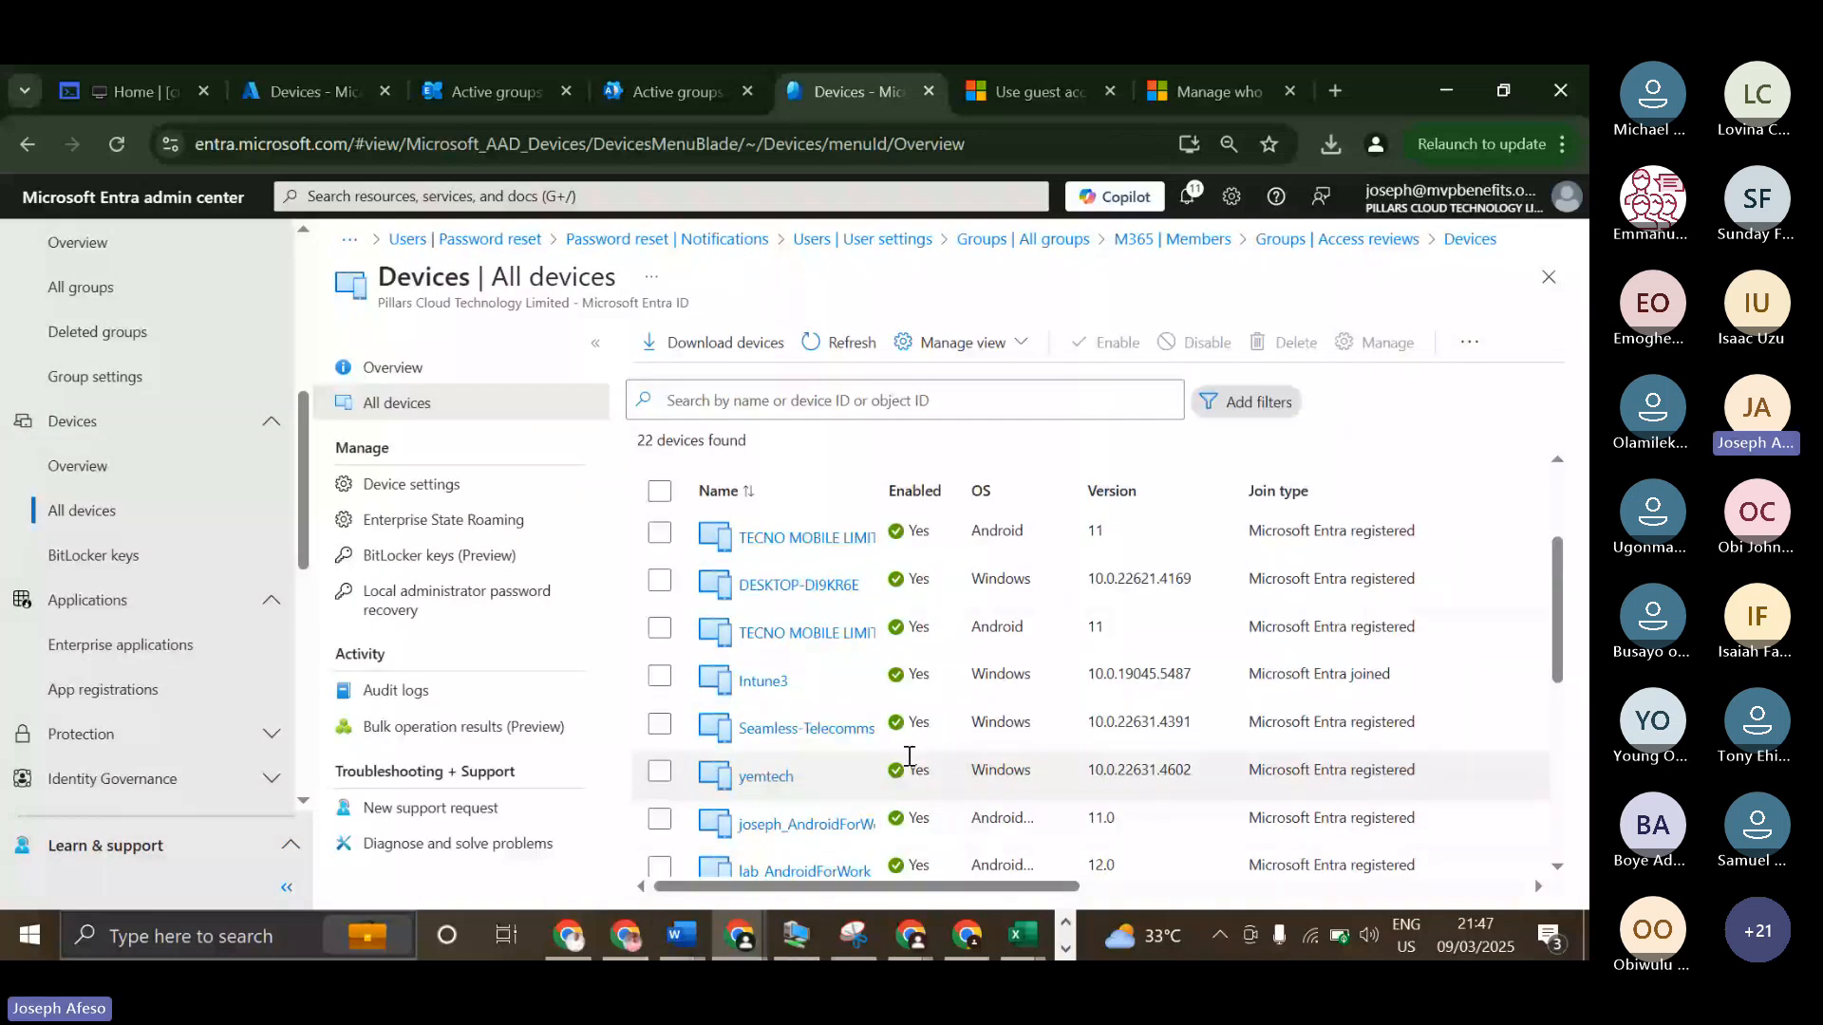
{"action": "scroll", "coordinate": [1044, 750], "scroll_direction": "up", "scroll_amount": 1}
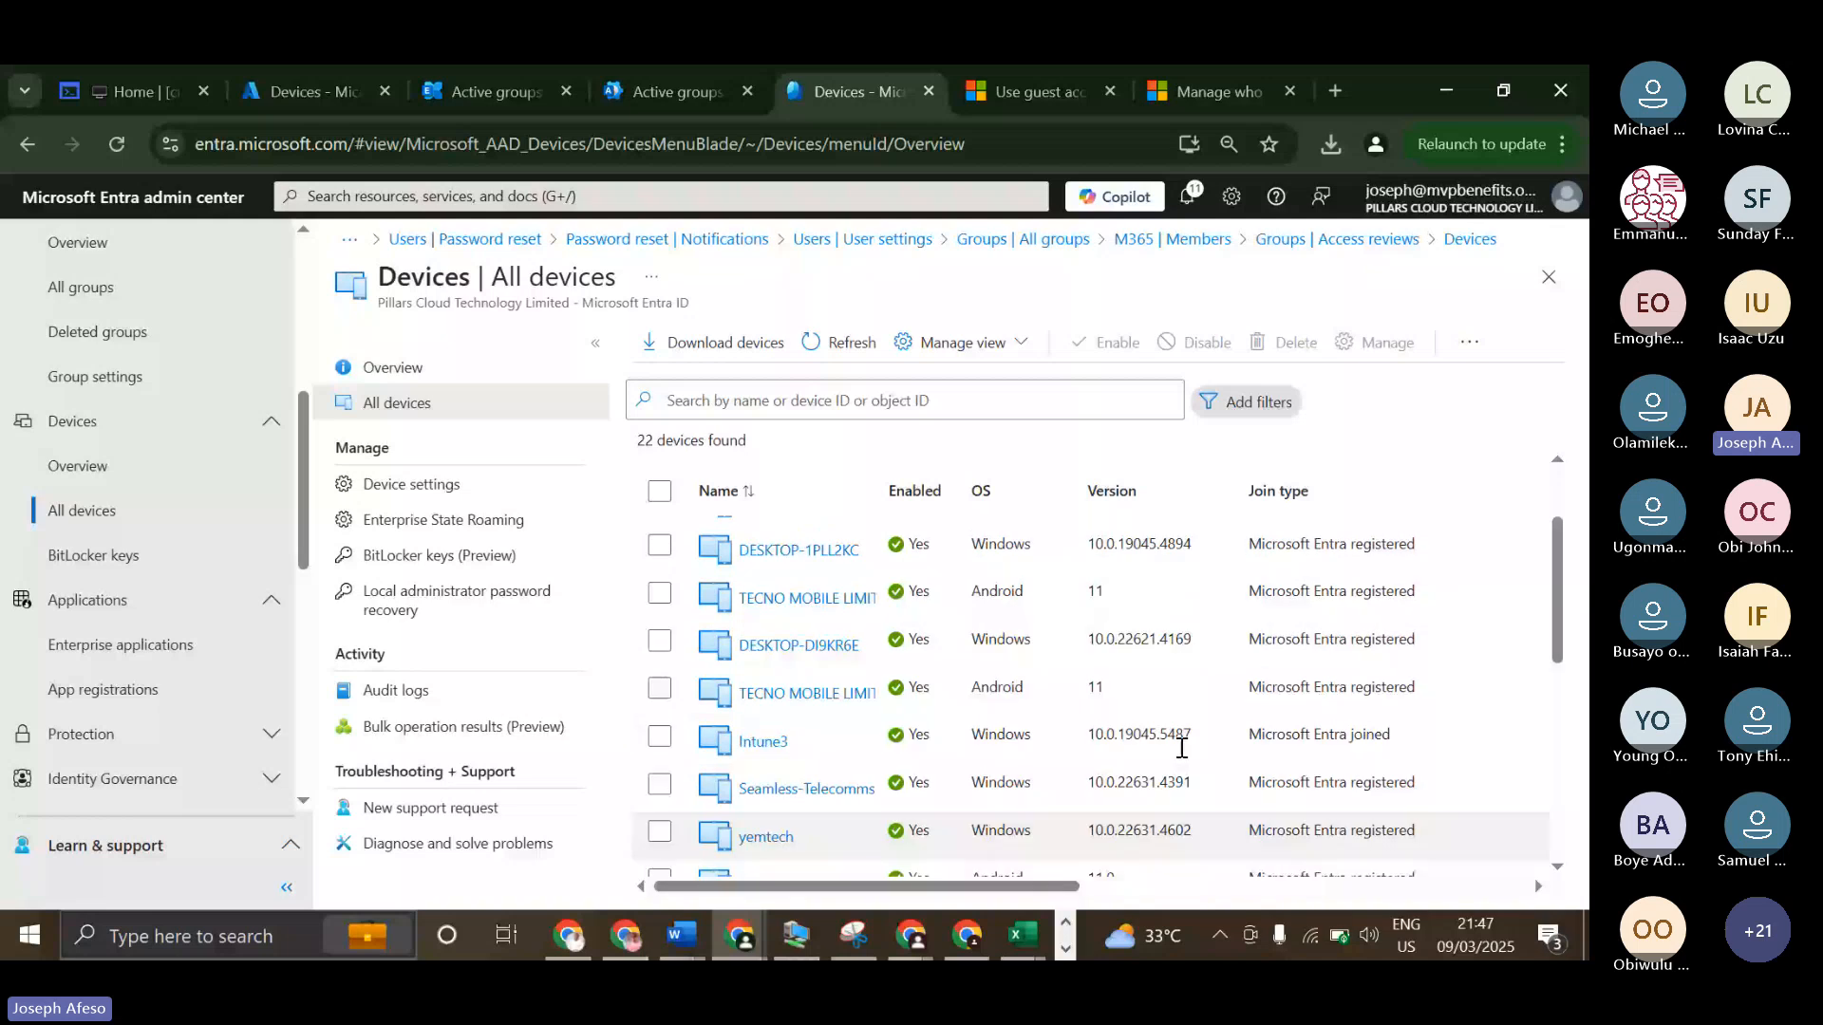
{"action": "scroll", "coordinate": [1182, 749], "scroll_direction": "up", "scroll_amount": 1}
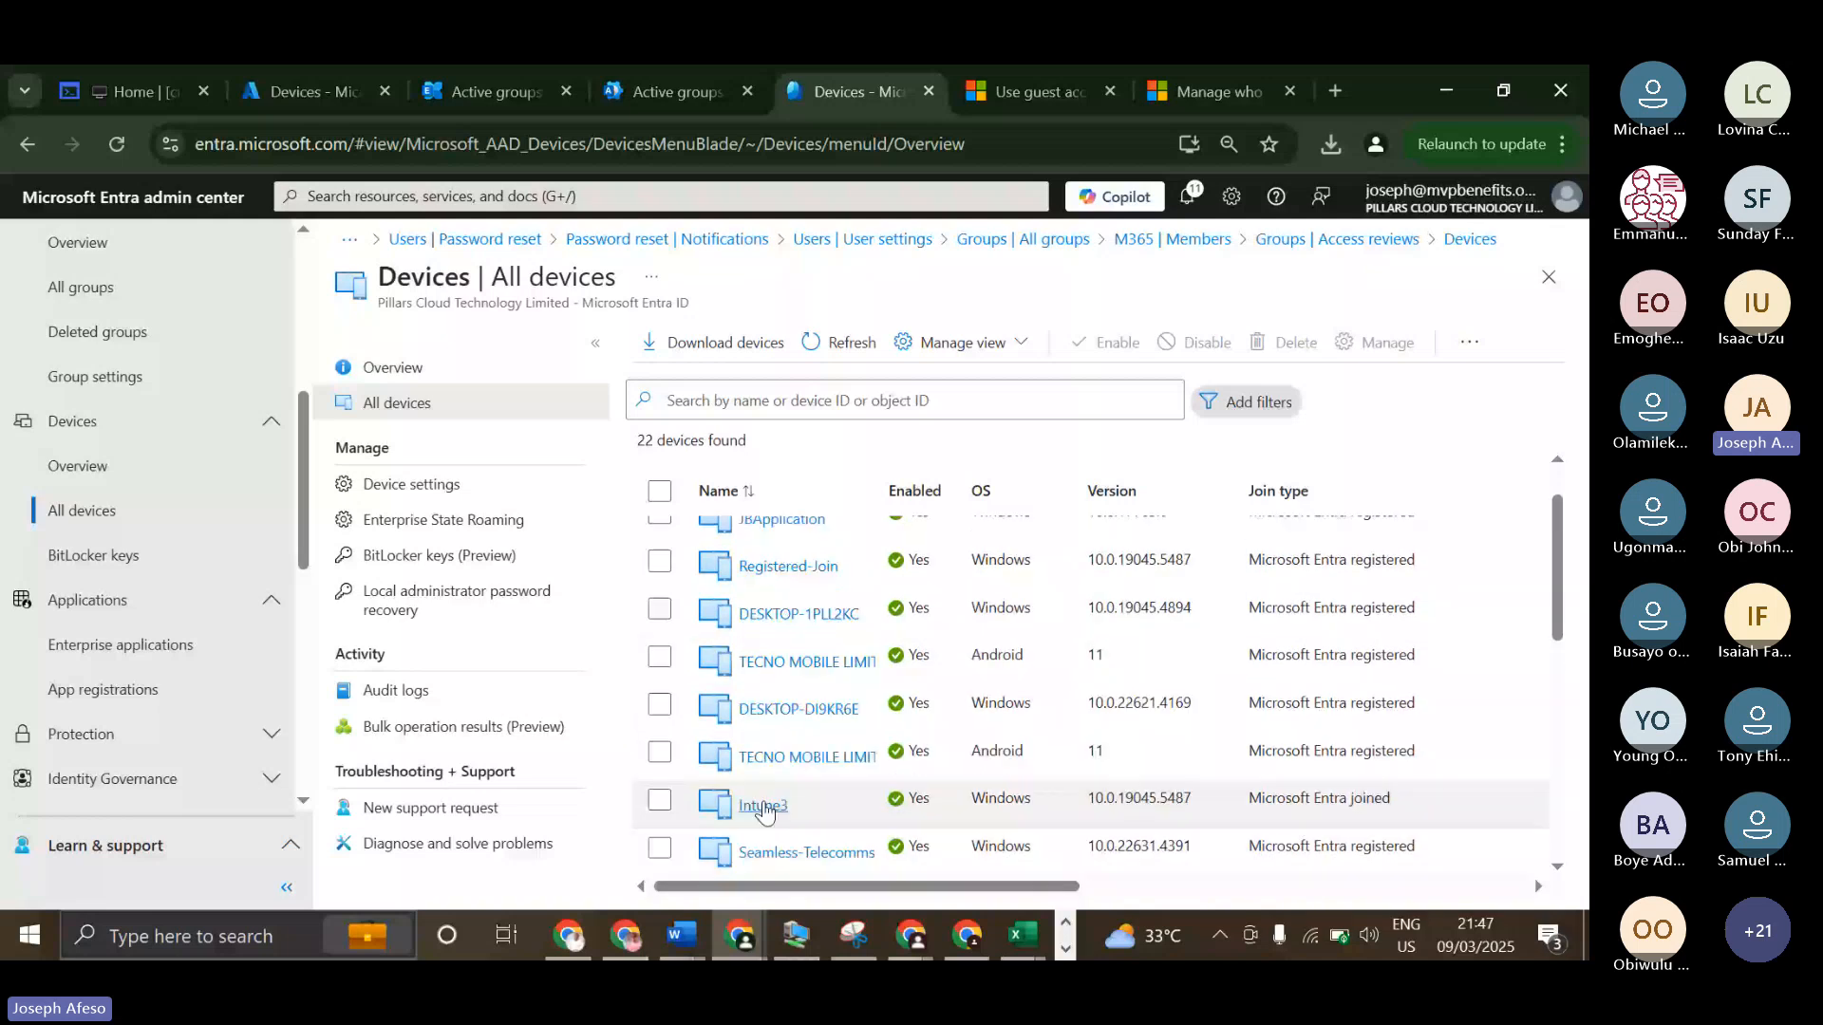
{"action": "left_click", "coordinate": [763, 807]}
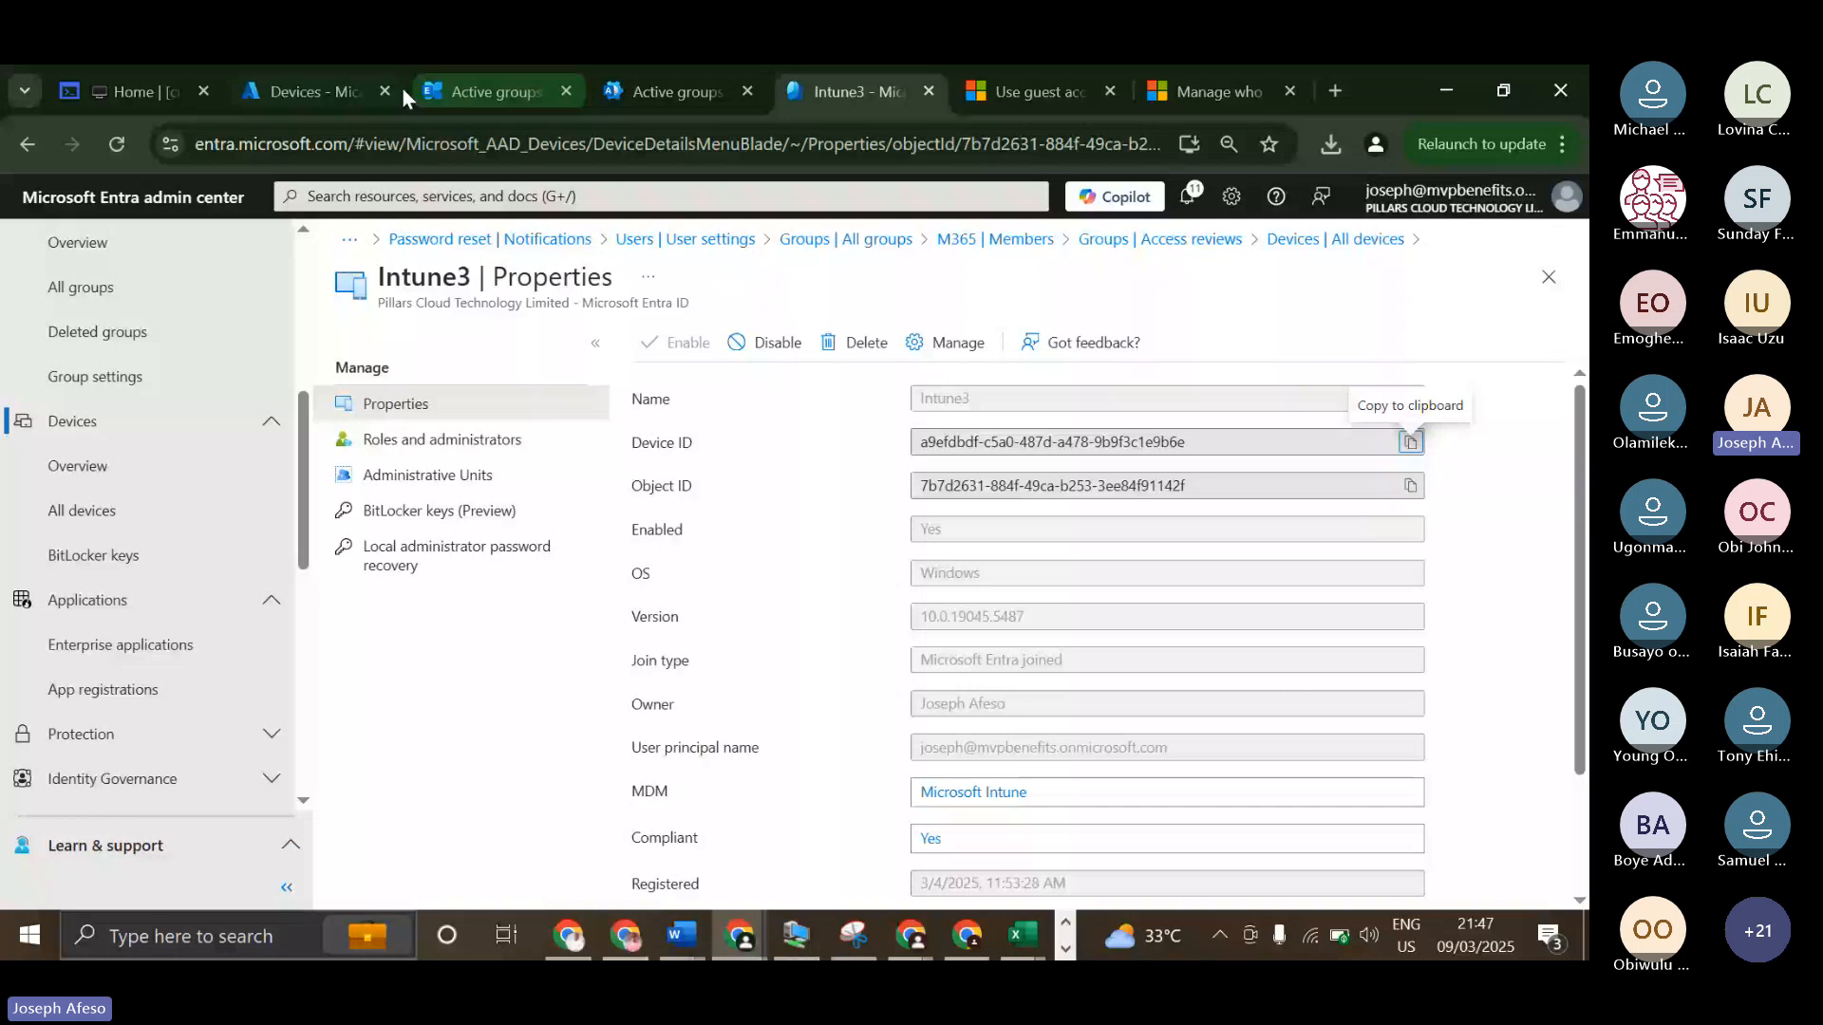
Open the Intune3 device in the Intune admin center and review its available device actions, such as Restart and Wipe.
{"action": "left_click", "coordinate": [277, 83]}
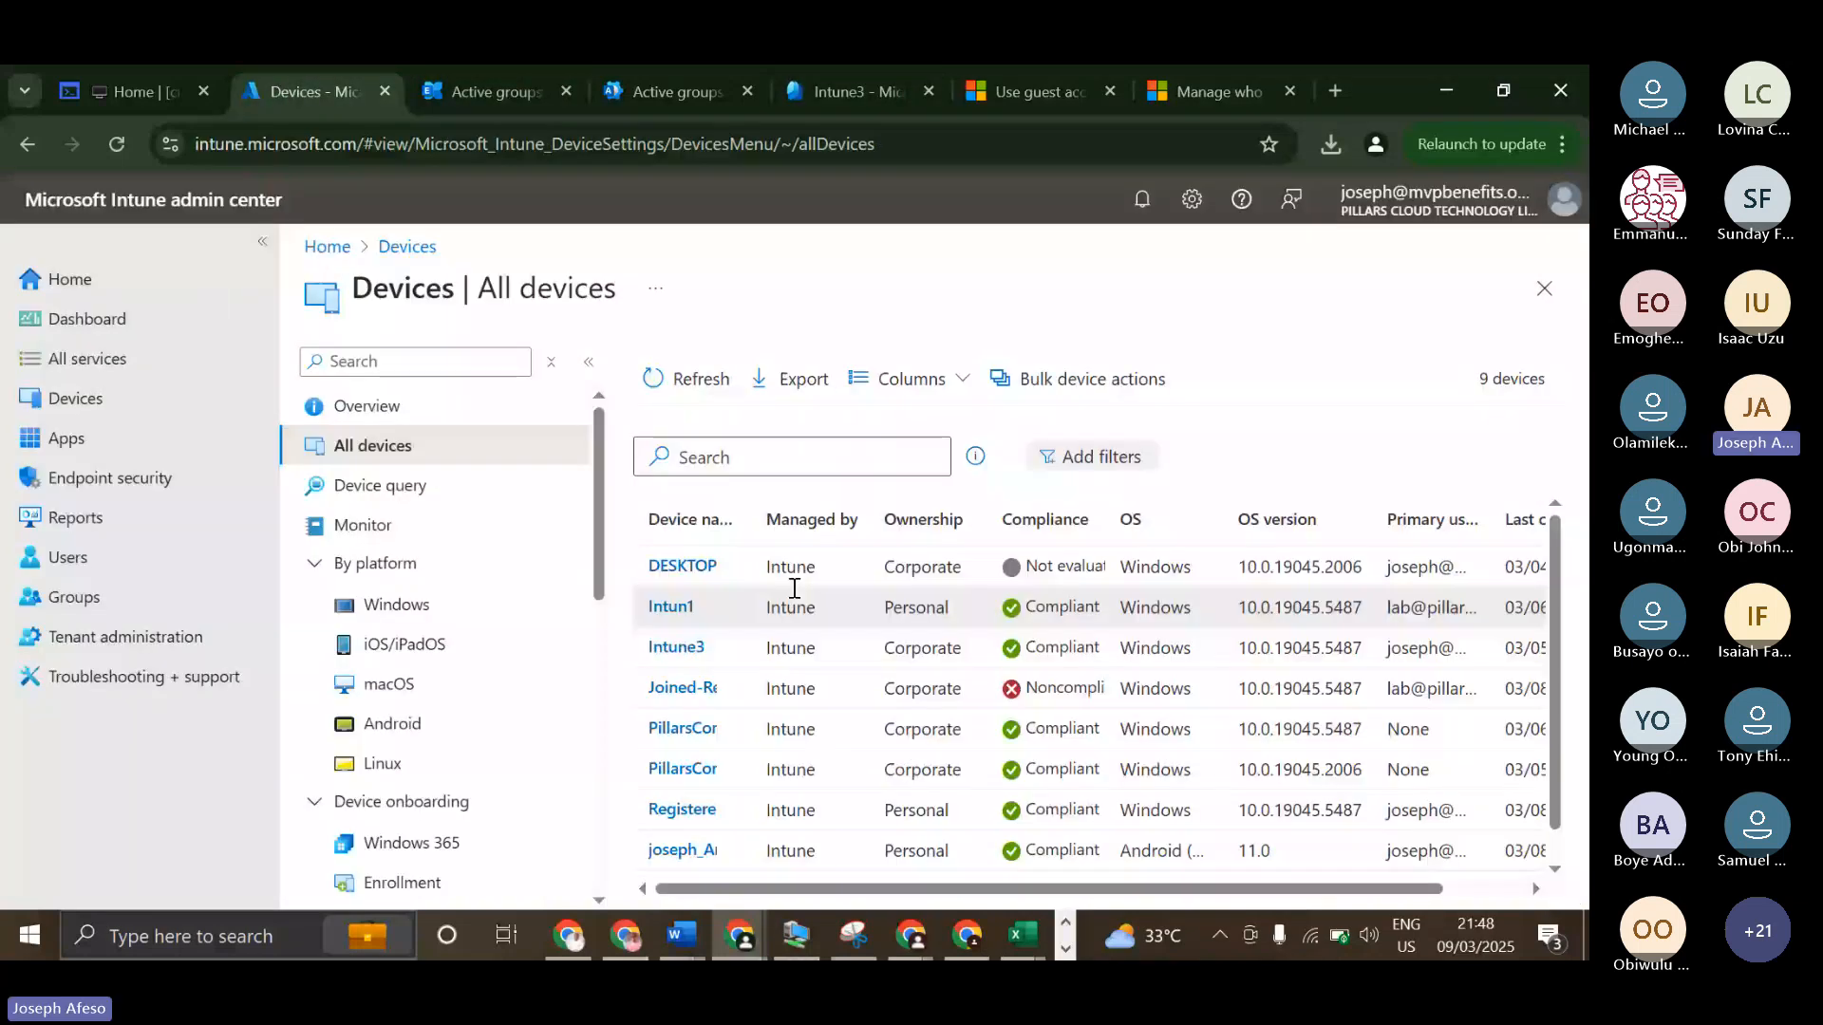
{"action": "left_click", "coordinate": [675, 648]}
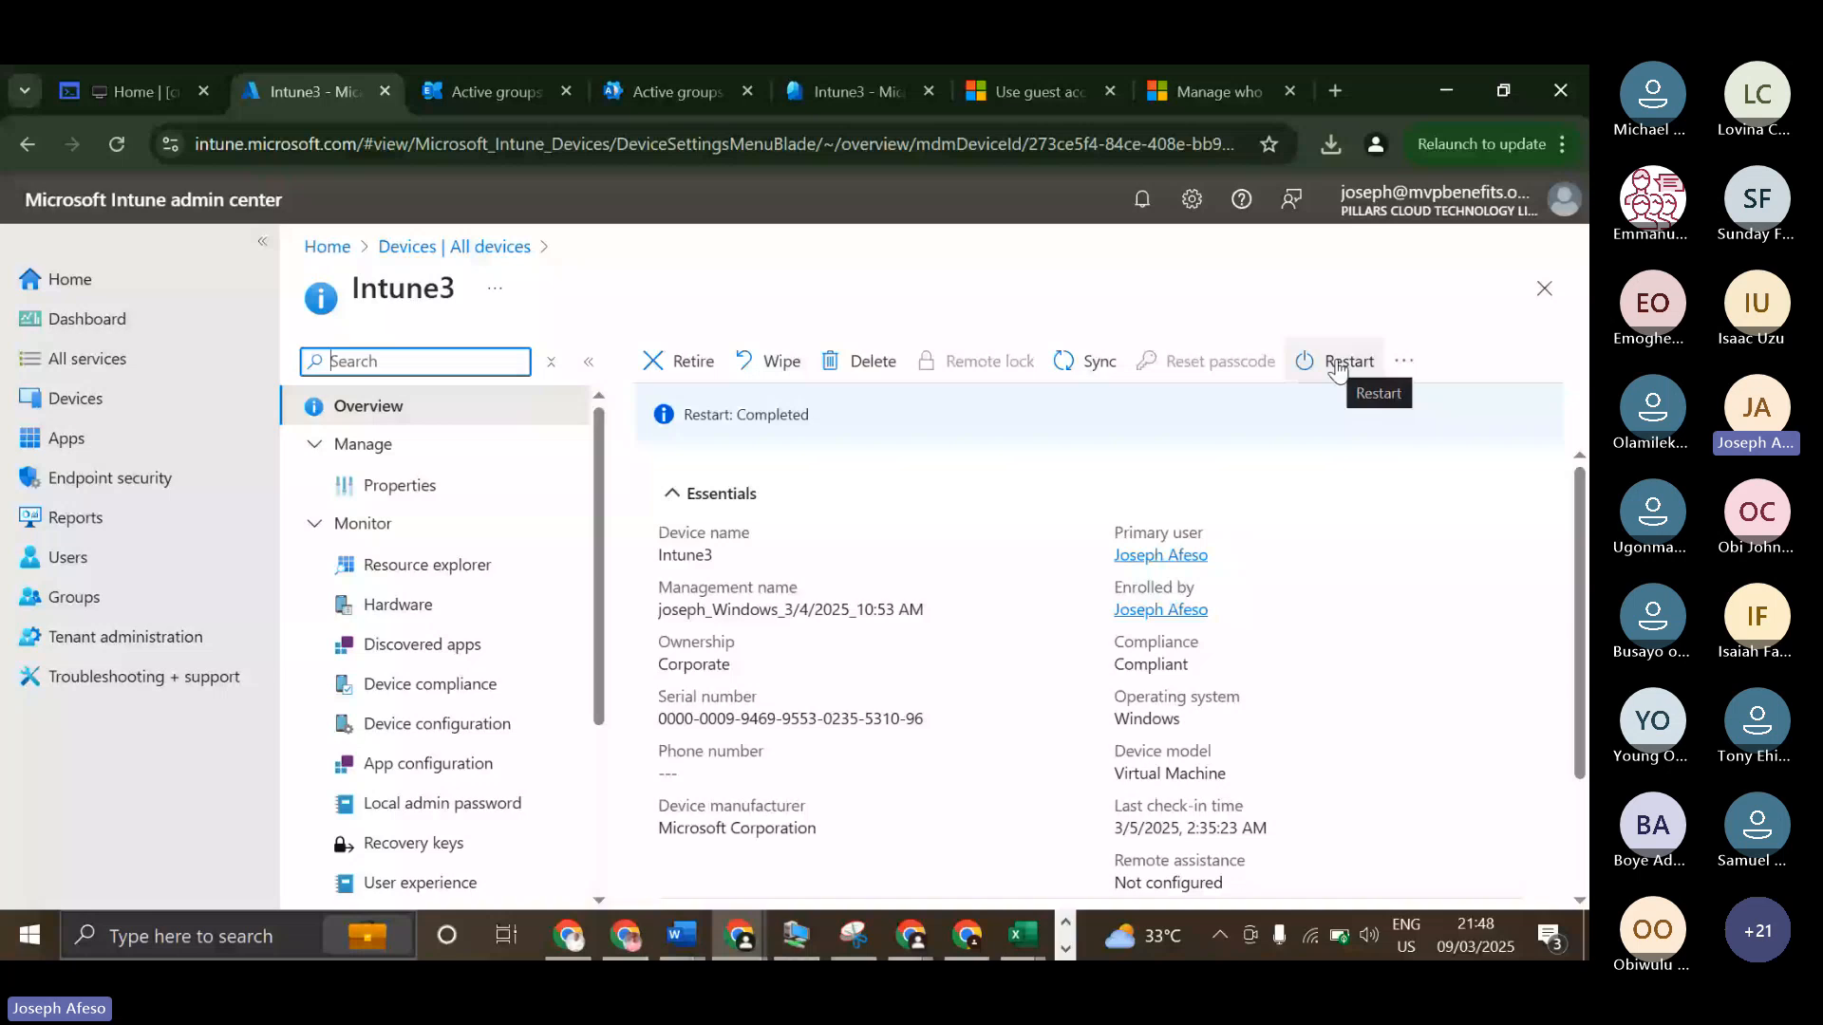
{"action": "left_click", "coordinate": [1403, 361]}
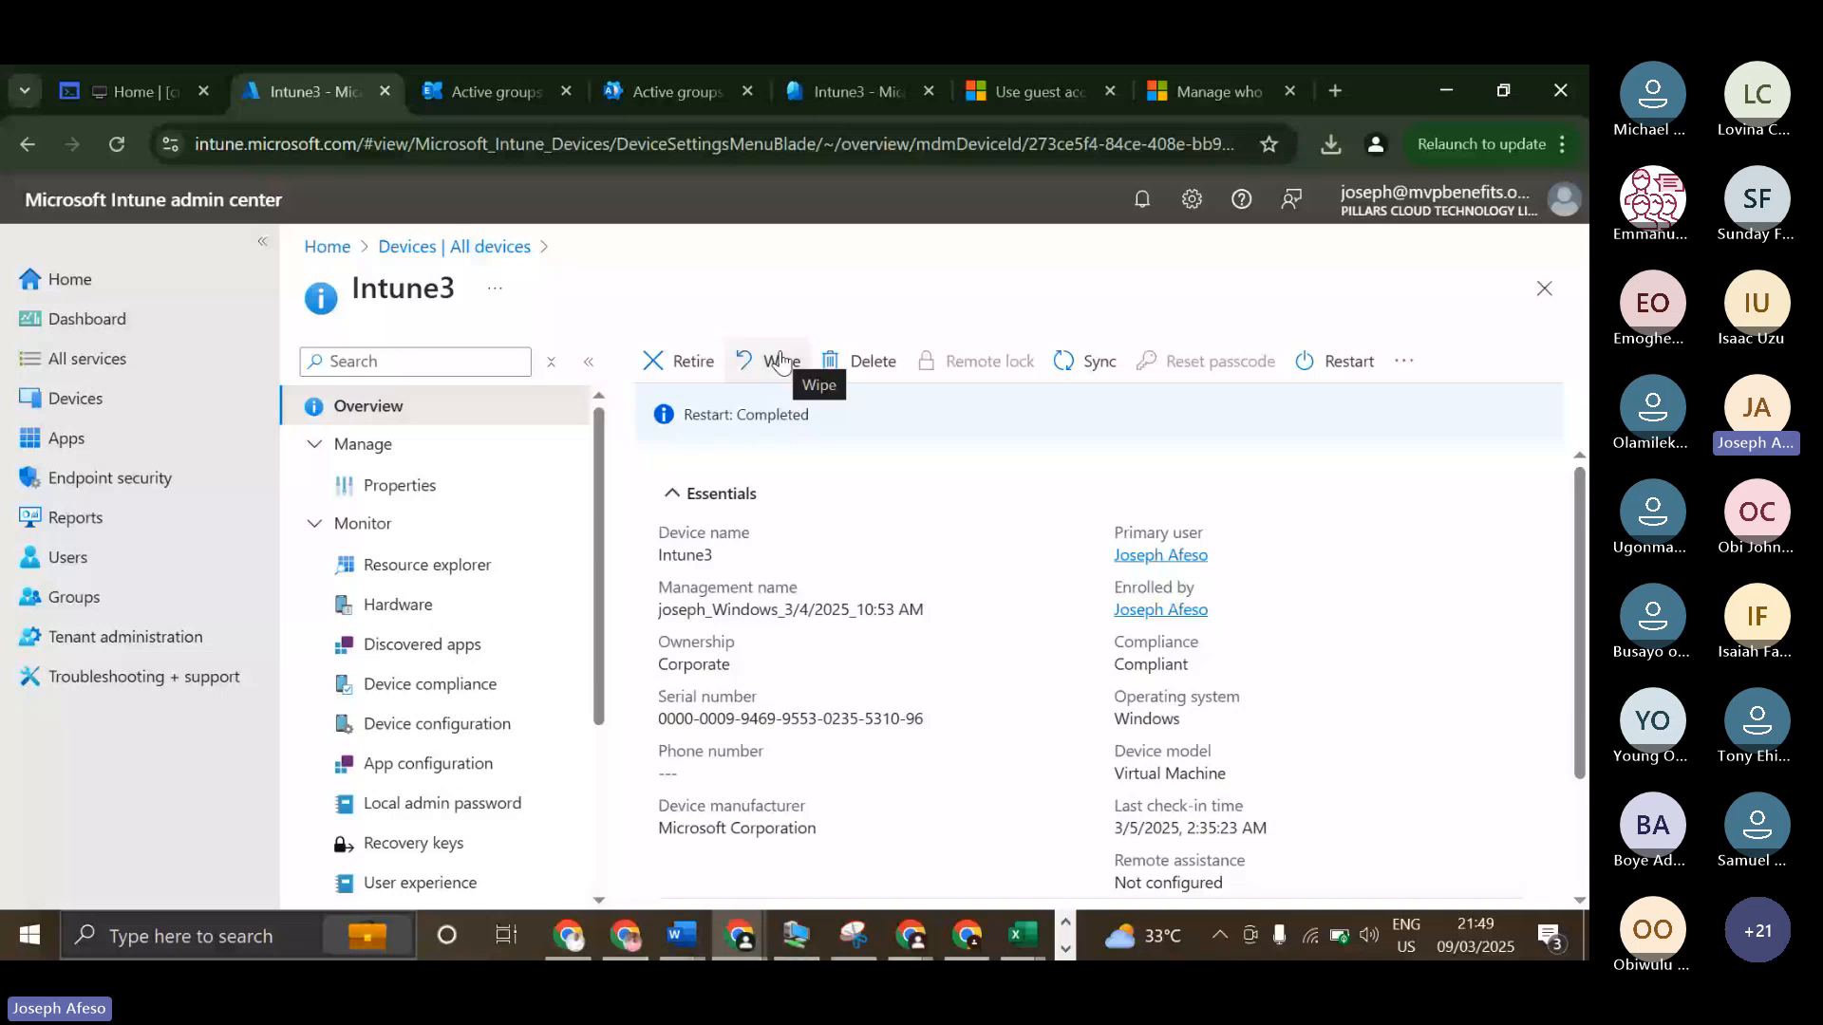
Return to the Entra admin center, open the list of all enterprise applications and look through its Security and Activity sections.
{"action": "left_click", "coordinate": [852, 91]}
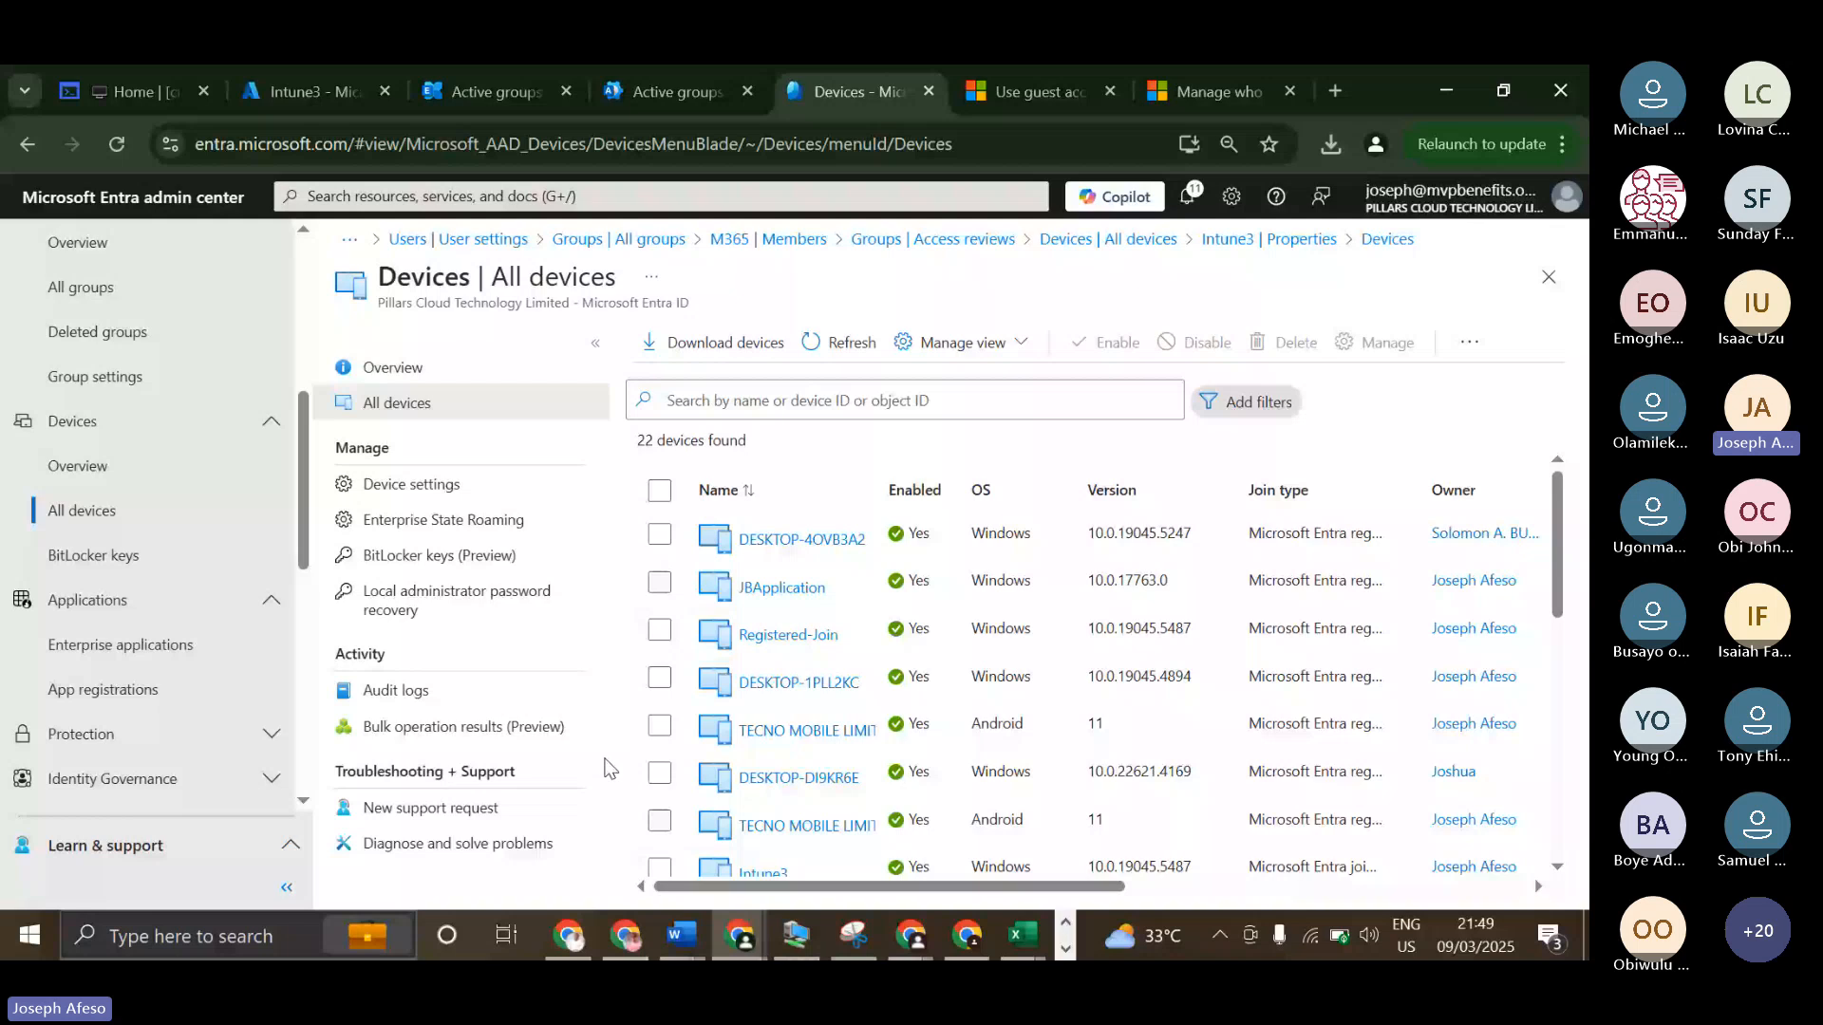
{"action": "scroll", "coordinate": [90, 486], "scroll_direction": "down", "scroll_amount": 2}
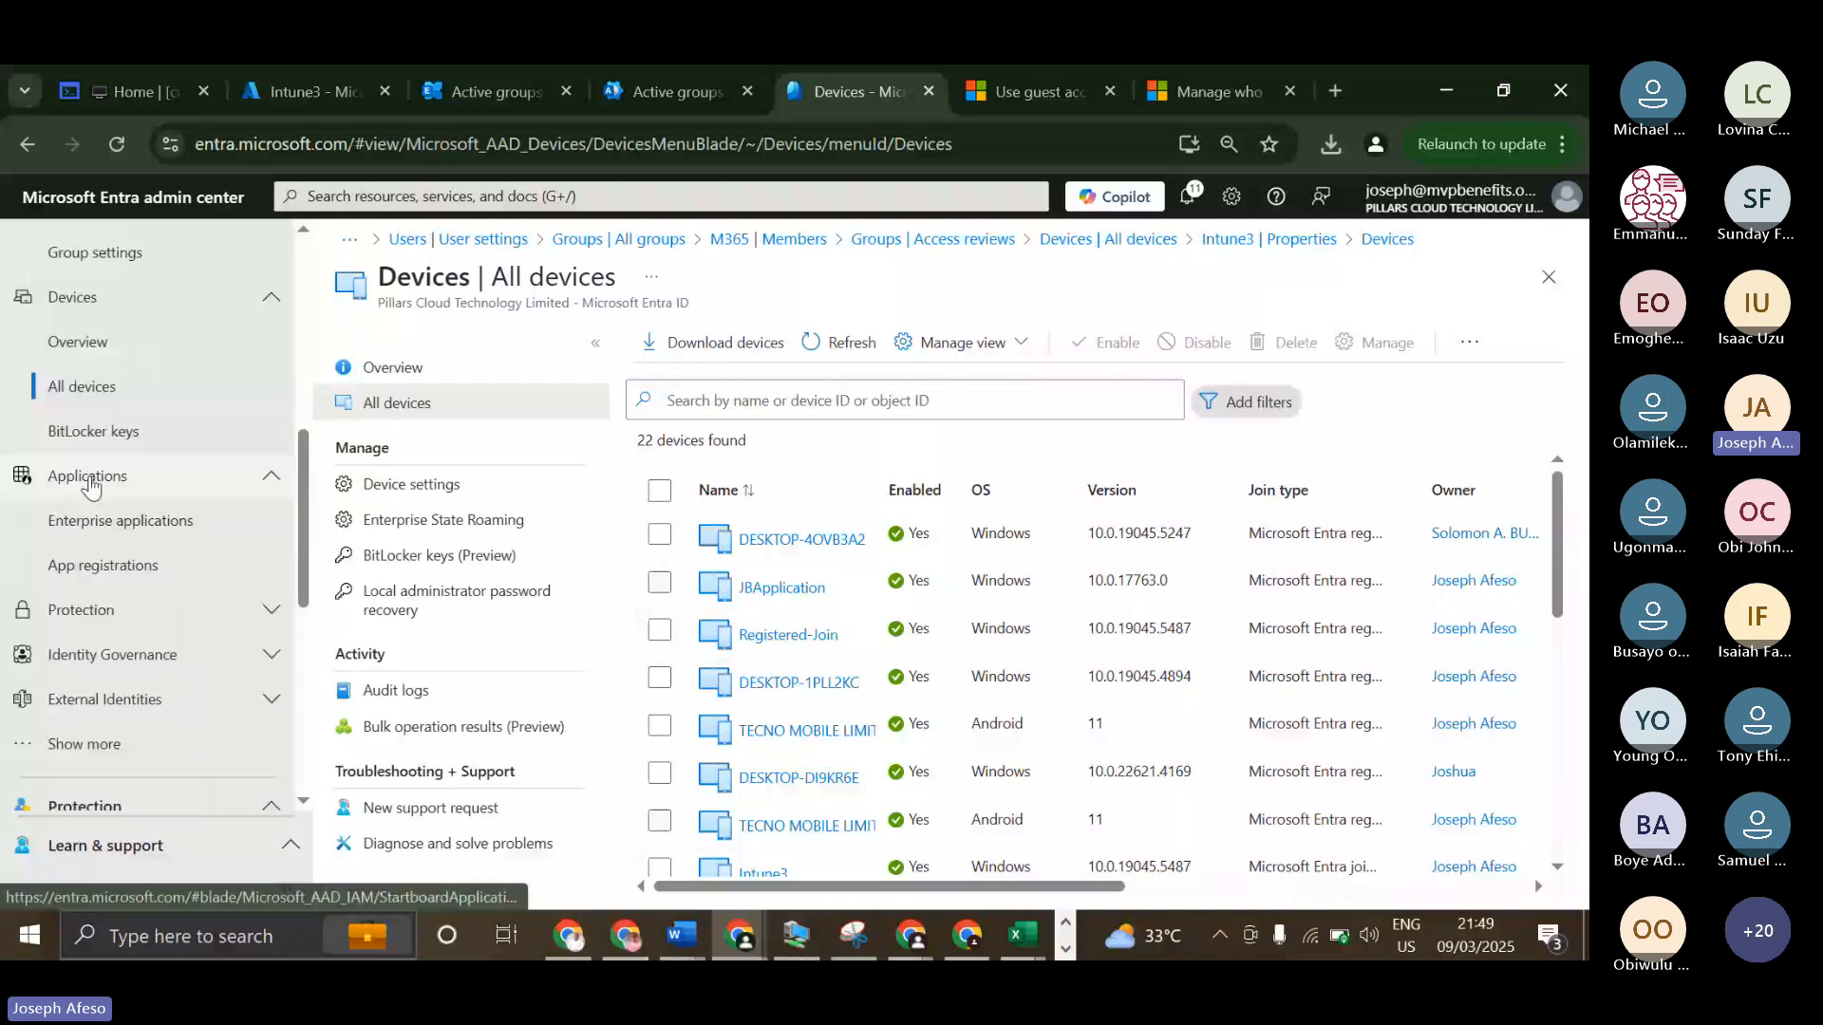
{"action": "left_click", "coordinate": [91, 486]}
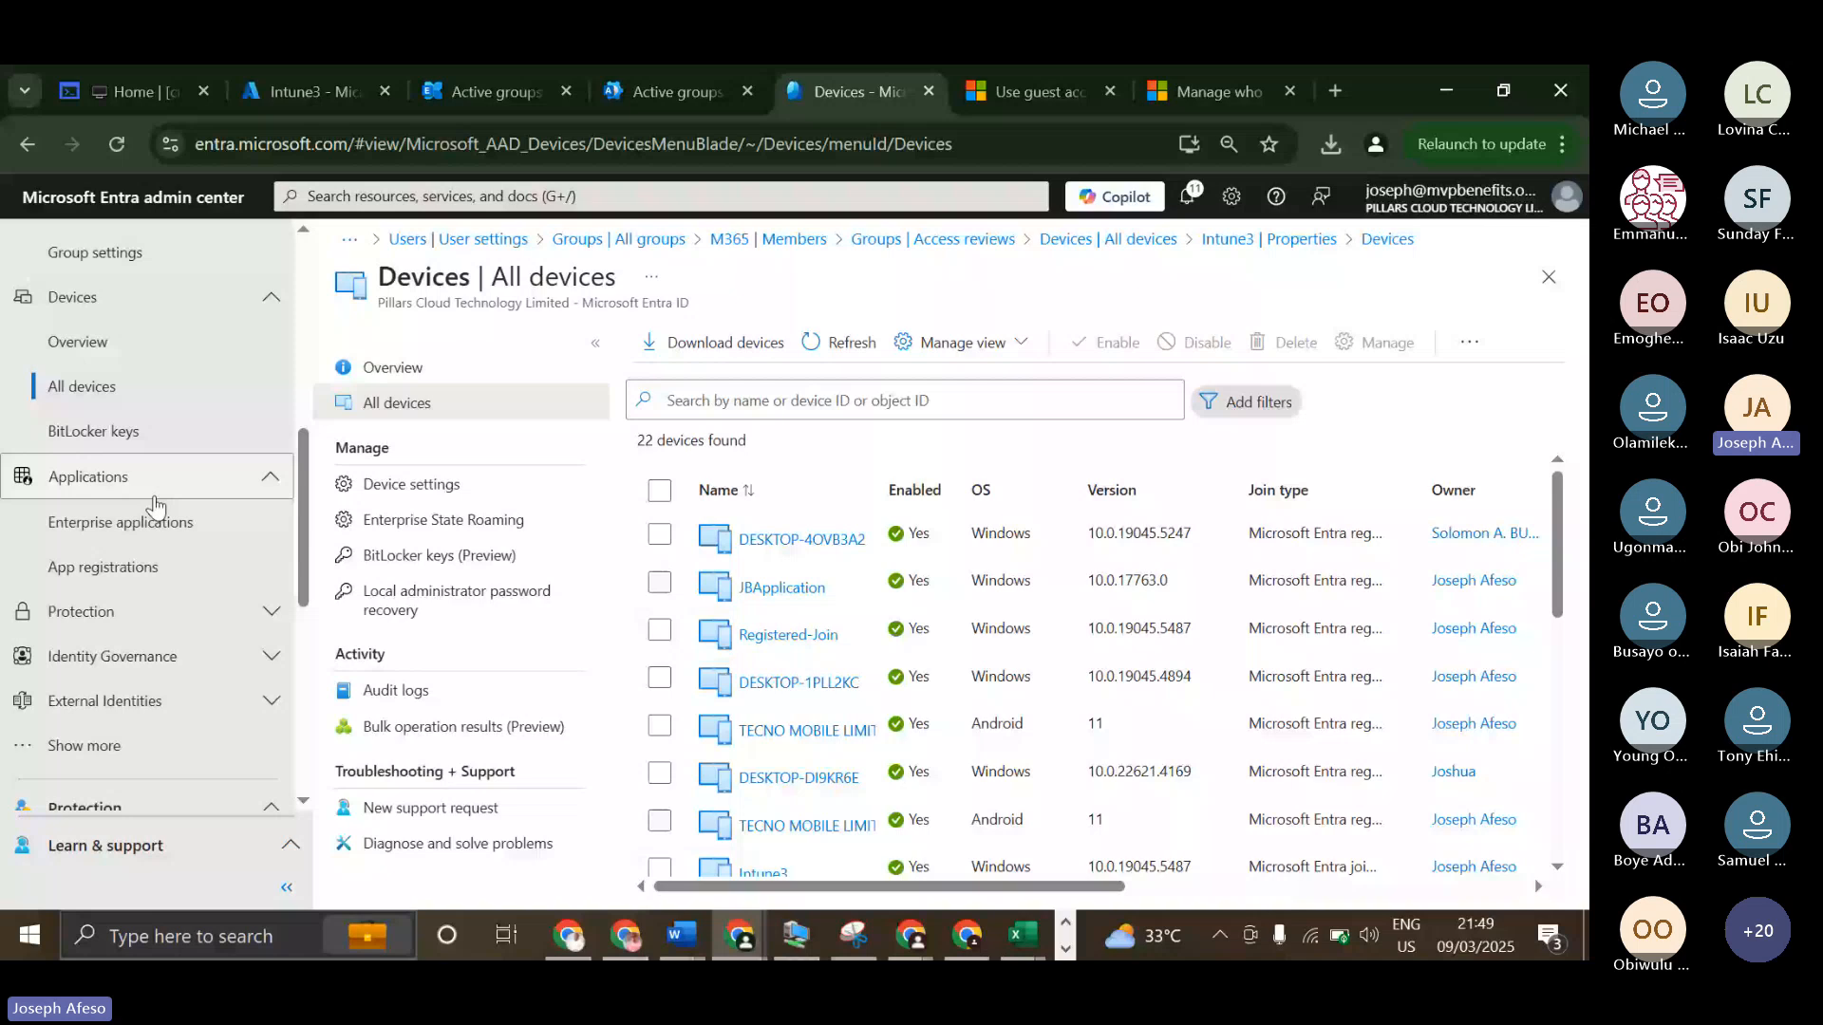
{"action": "left_click", "coordinate": [124, 521]}
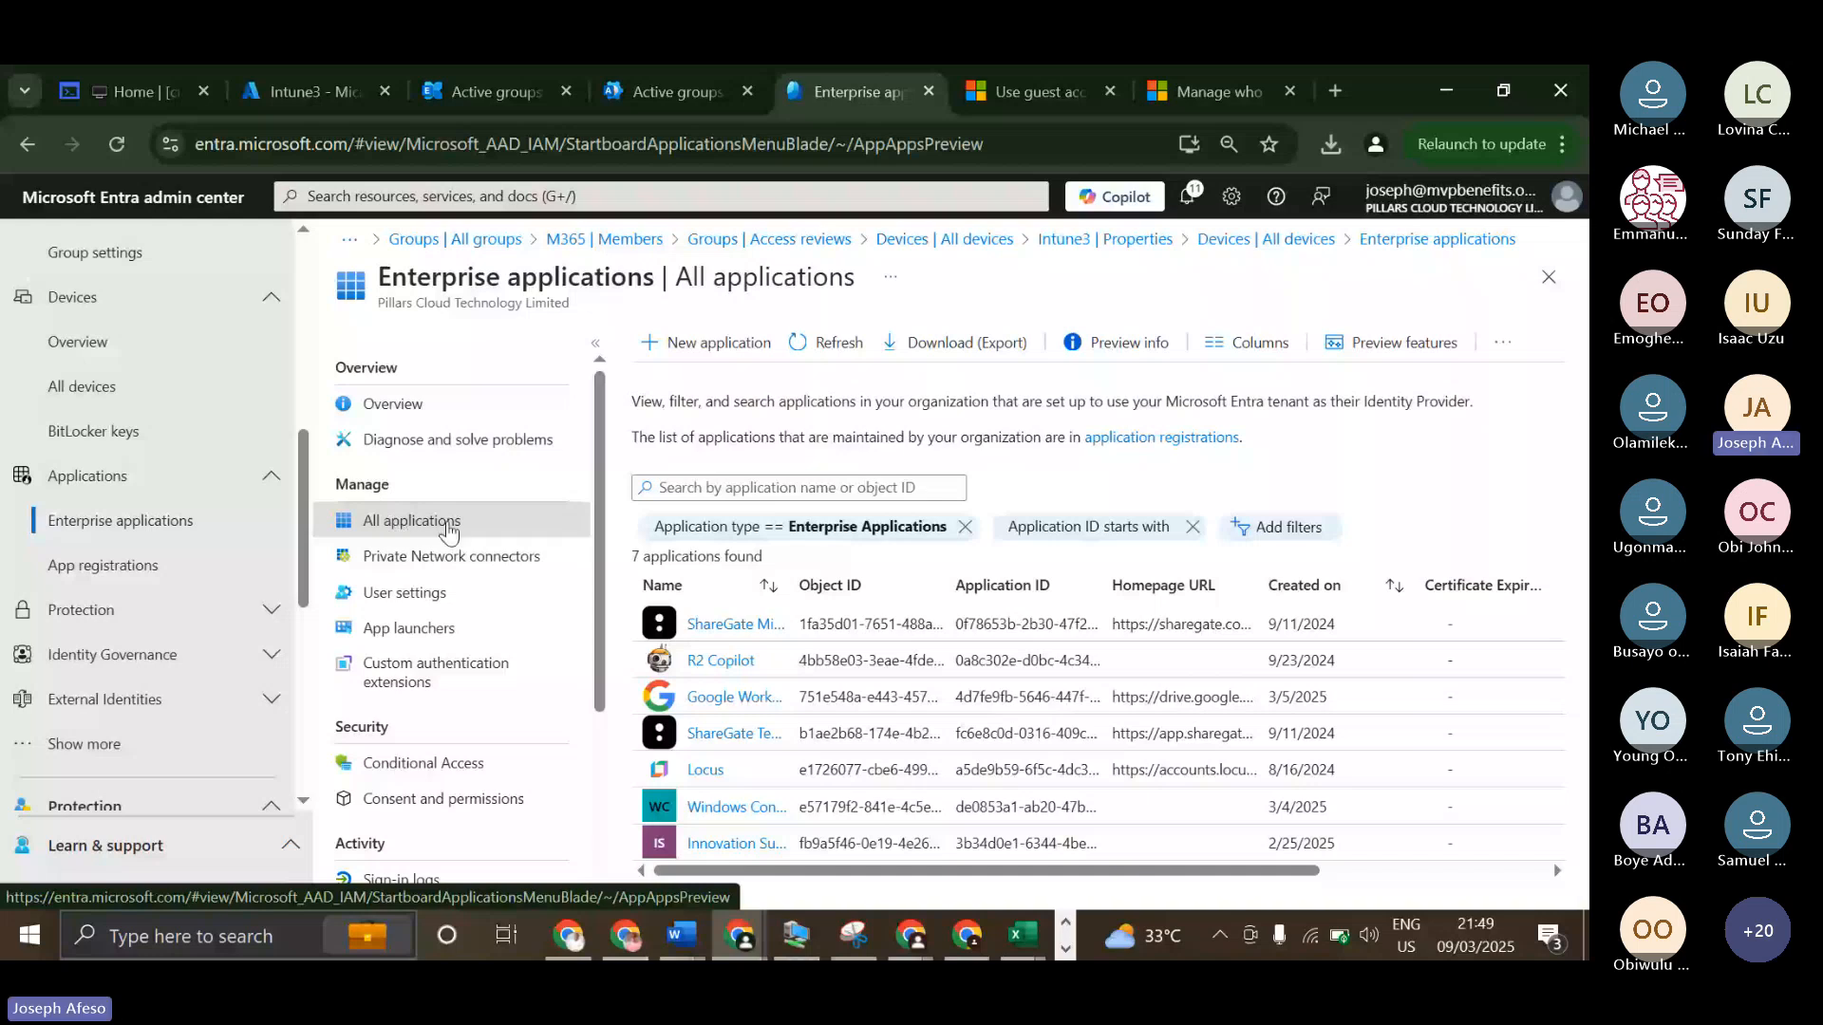
{"action": "scroll", "coordinate": [481, 594], "scroll_direction": "down", "scroll_amount": 3}
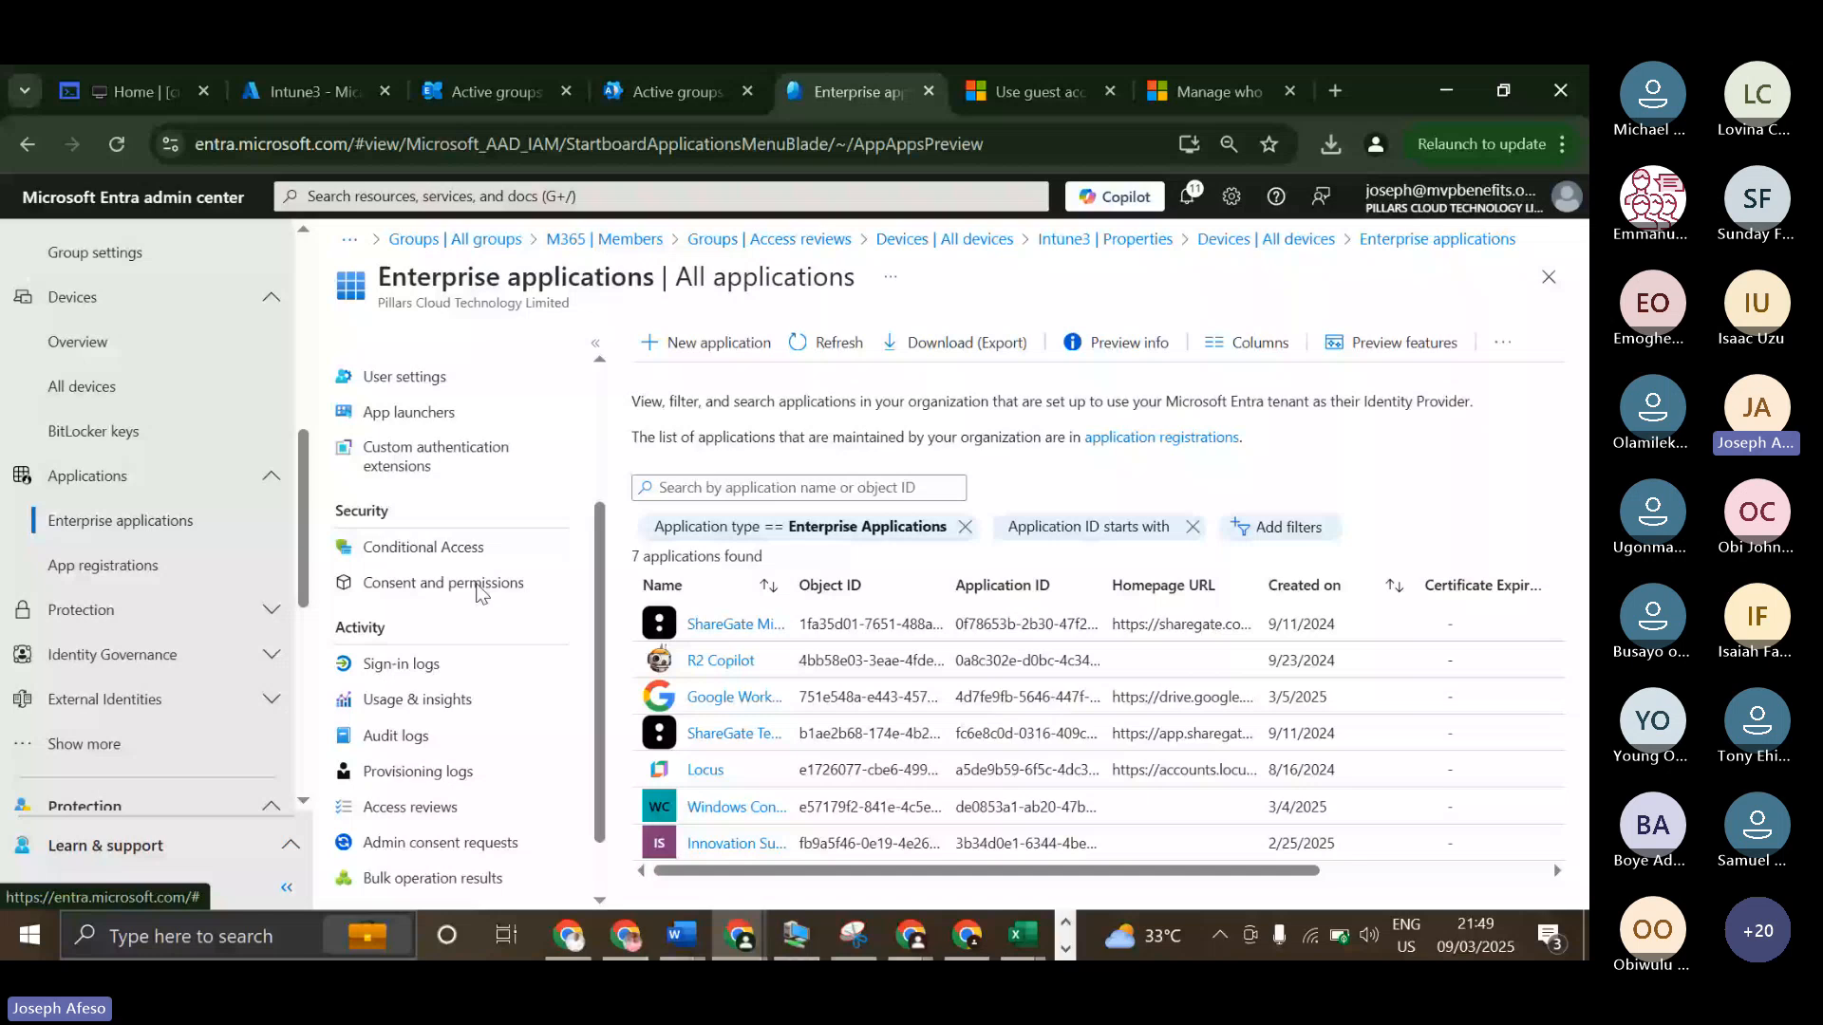
View all applications in App registrations and compare them with the list of all enterprise applications.
{"action": "scroll", "coordinate": [489, 603], "scroll_direction": "up", "scroll_amount": 3}
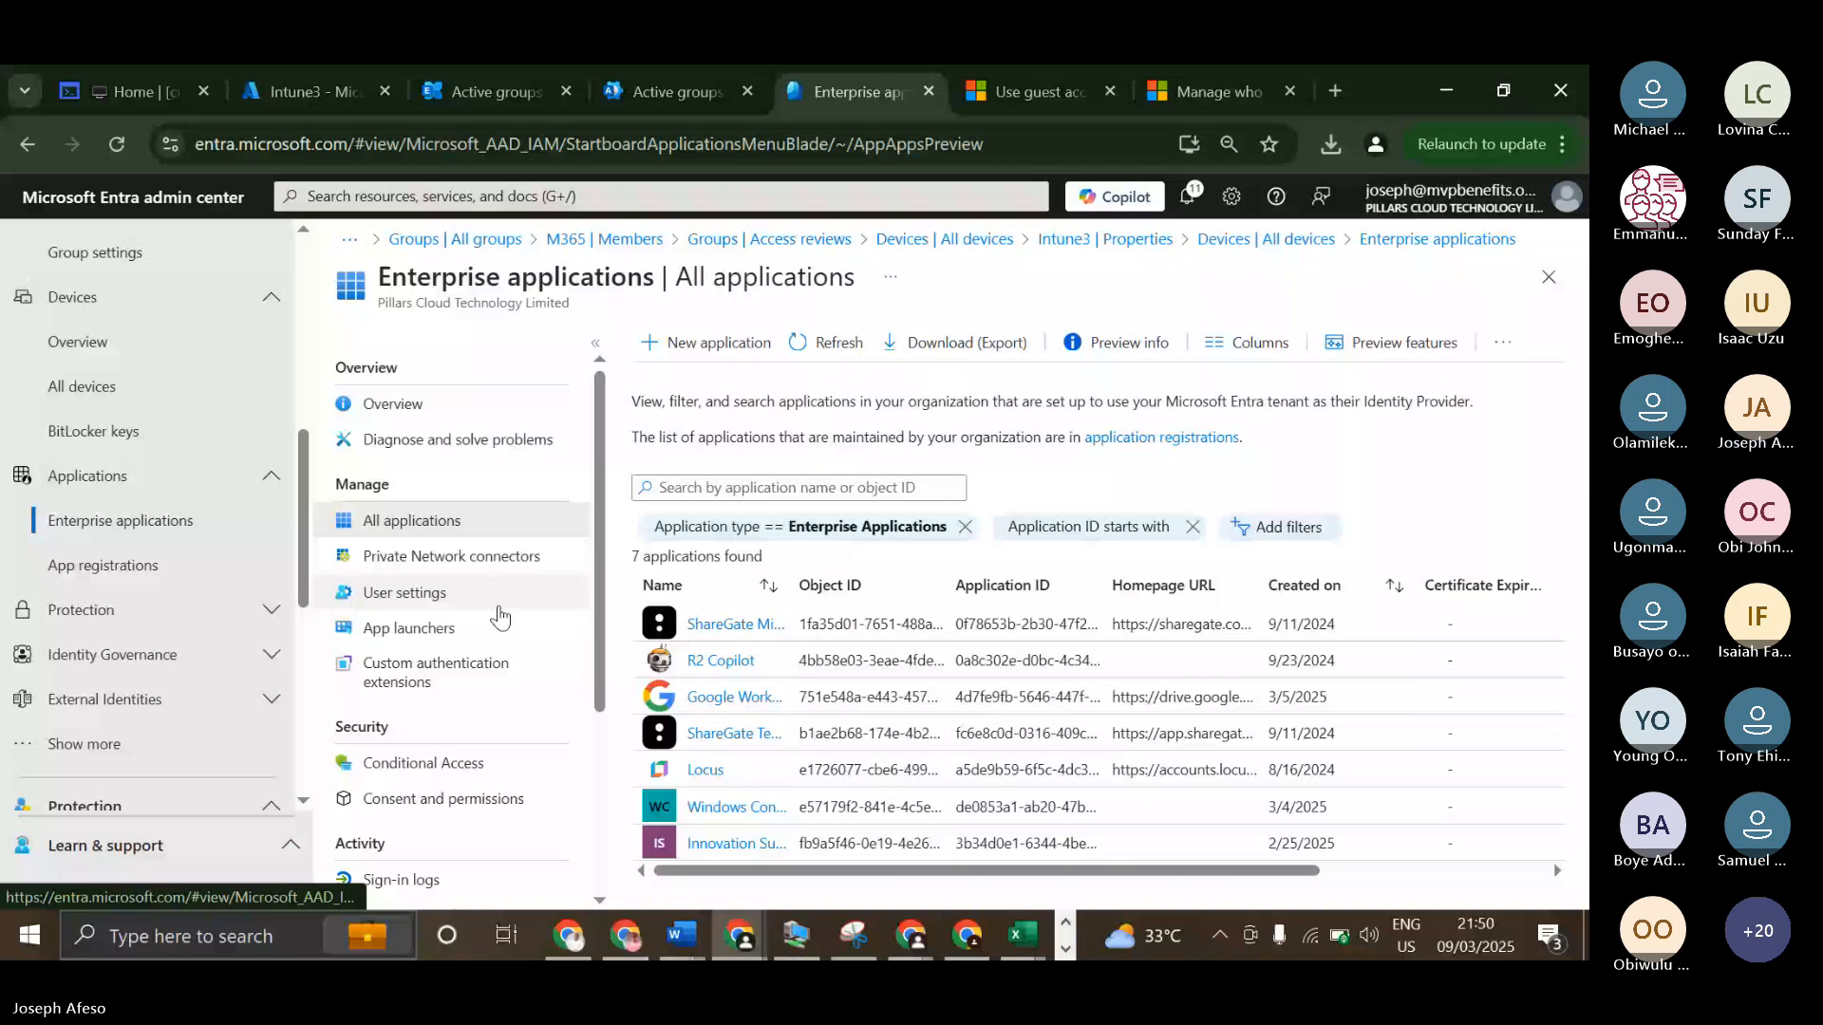
{"action": "left_click", "coordinate": [124, 569]}
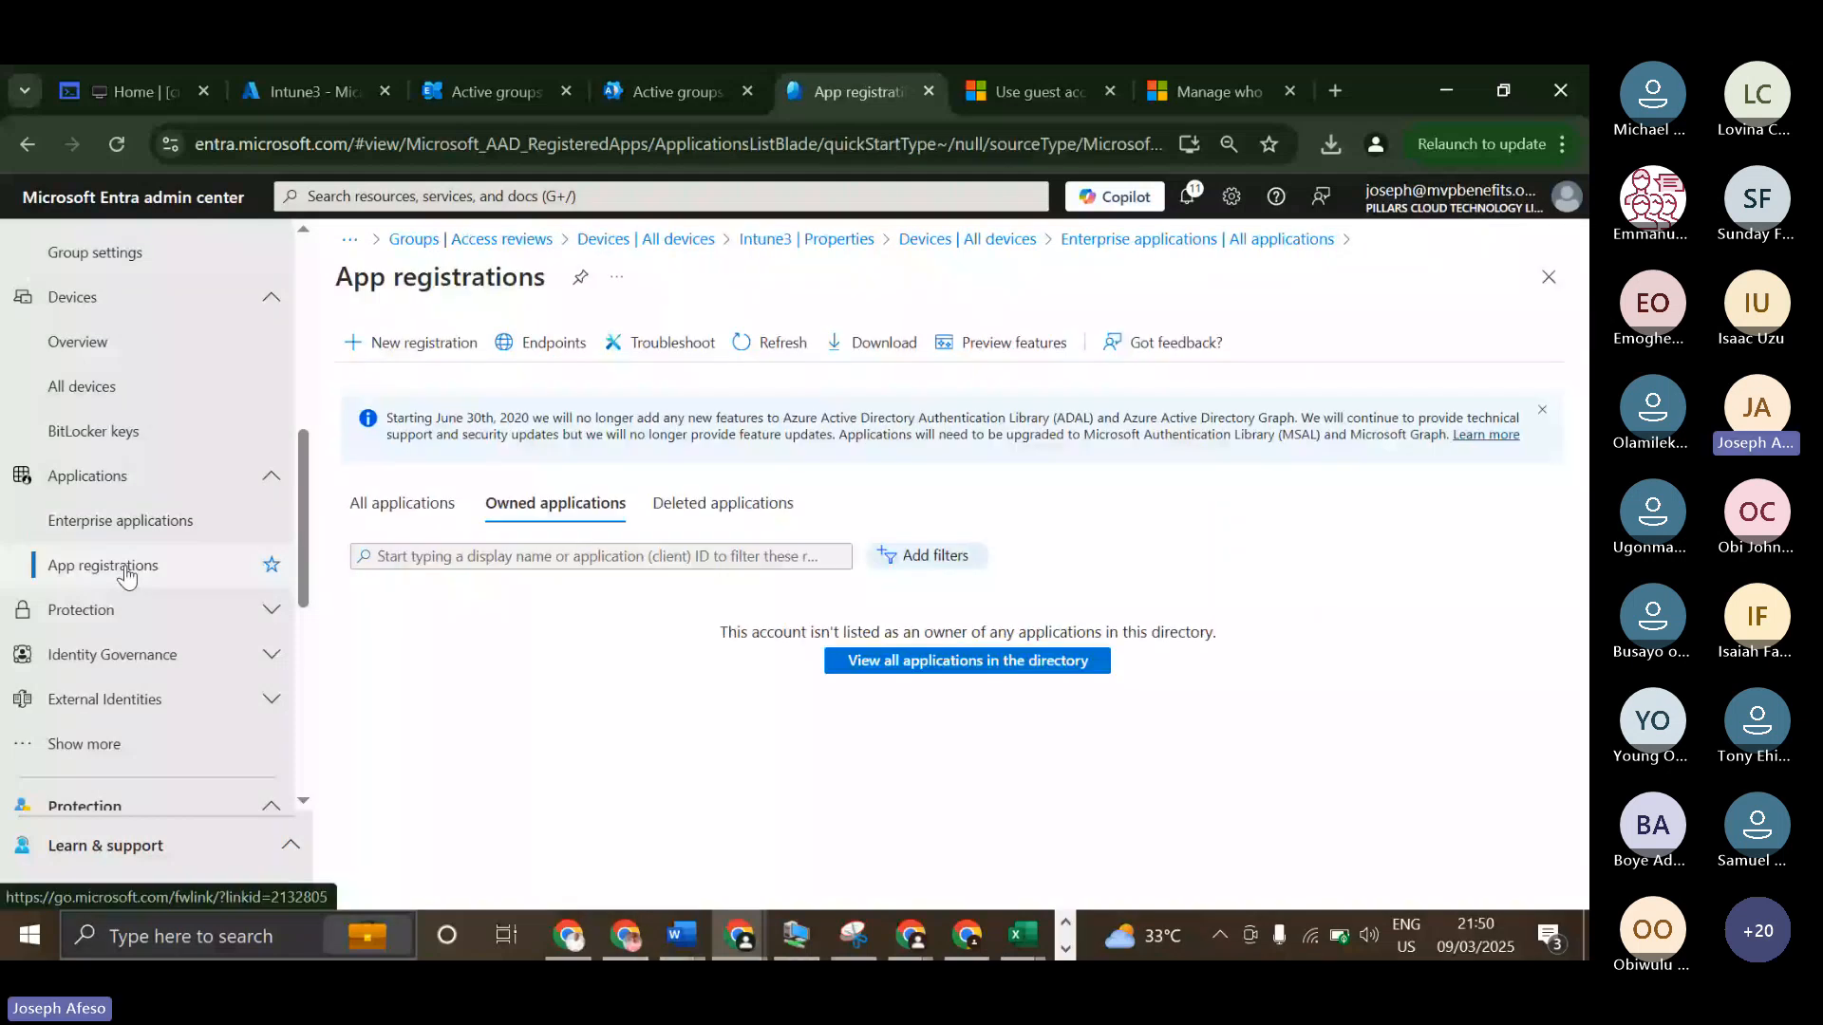
{"action": "left_click", "coordinate": [406, 505]}
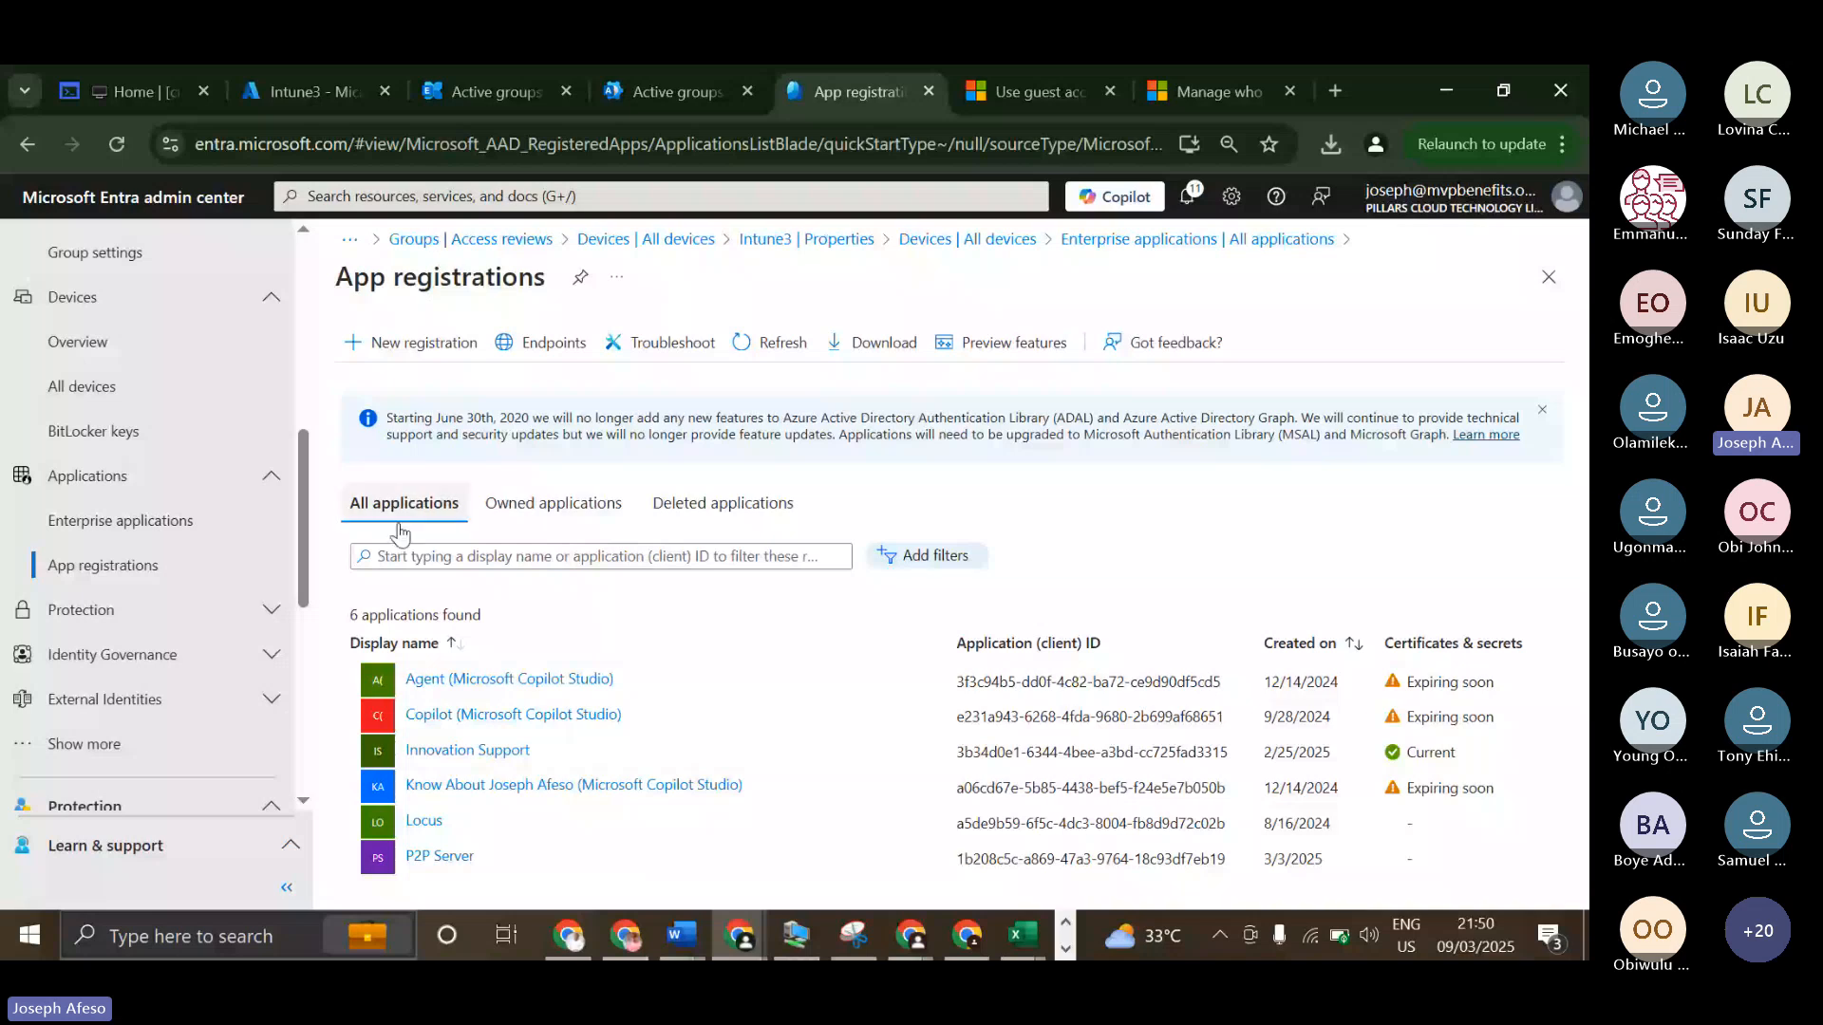
{"action": "left_click", "coordinate": [120, 522]}
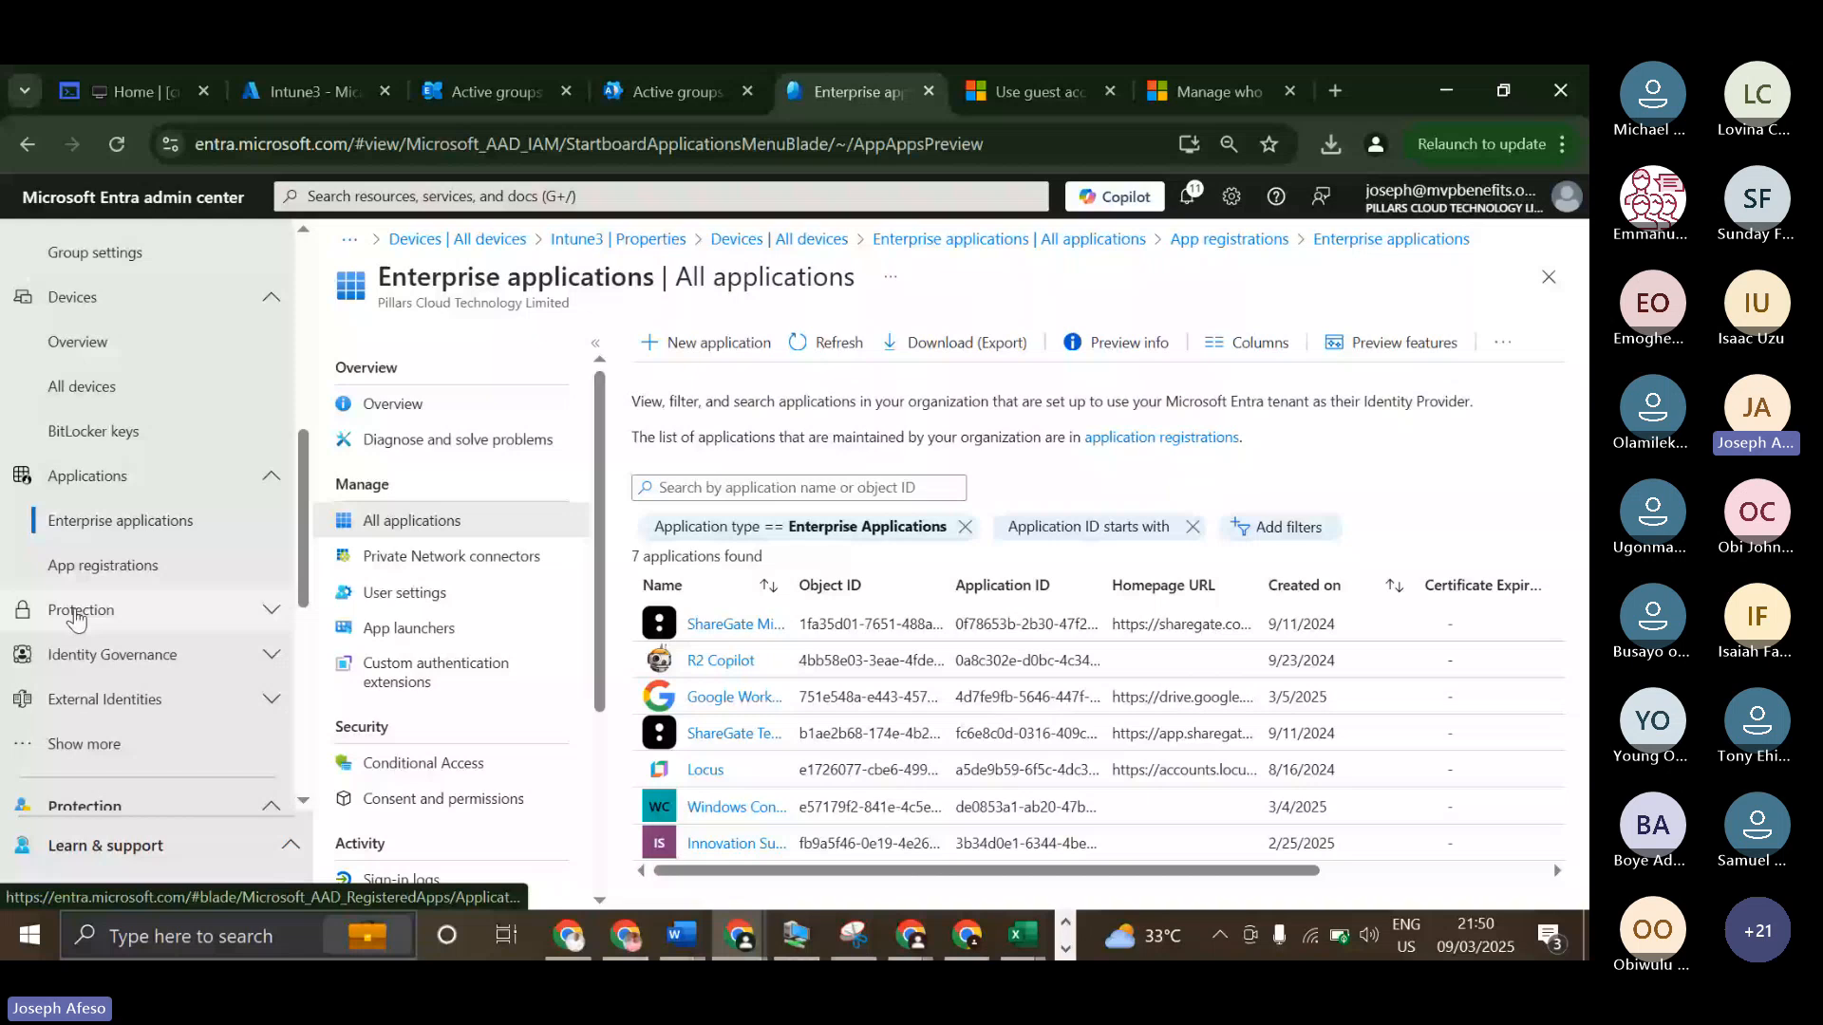
{"action": "left_click", "coordinate": [102, 565]}
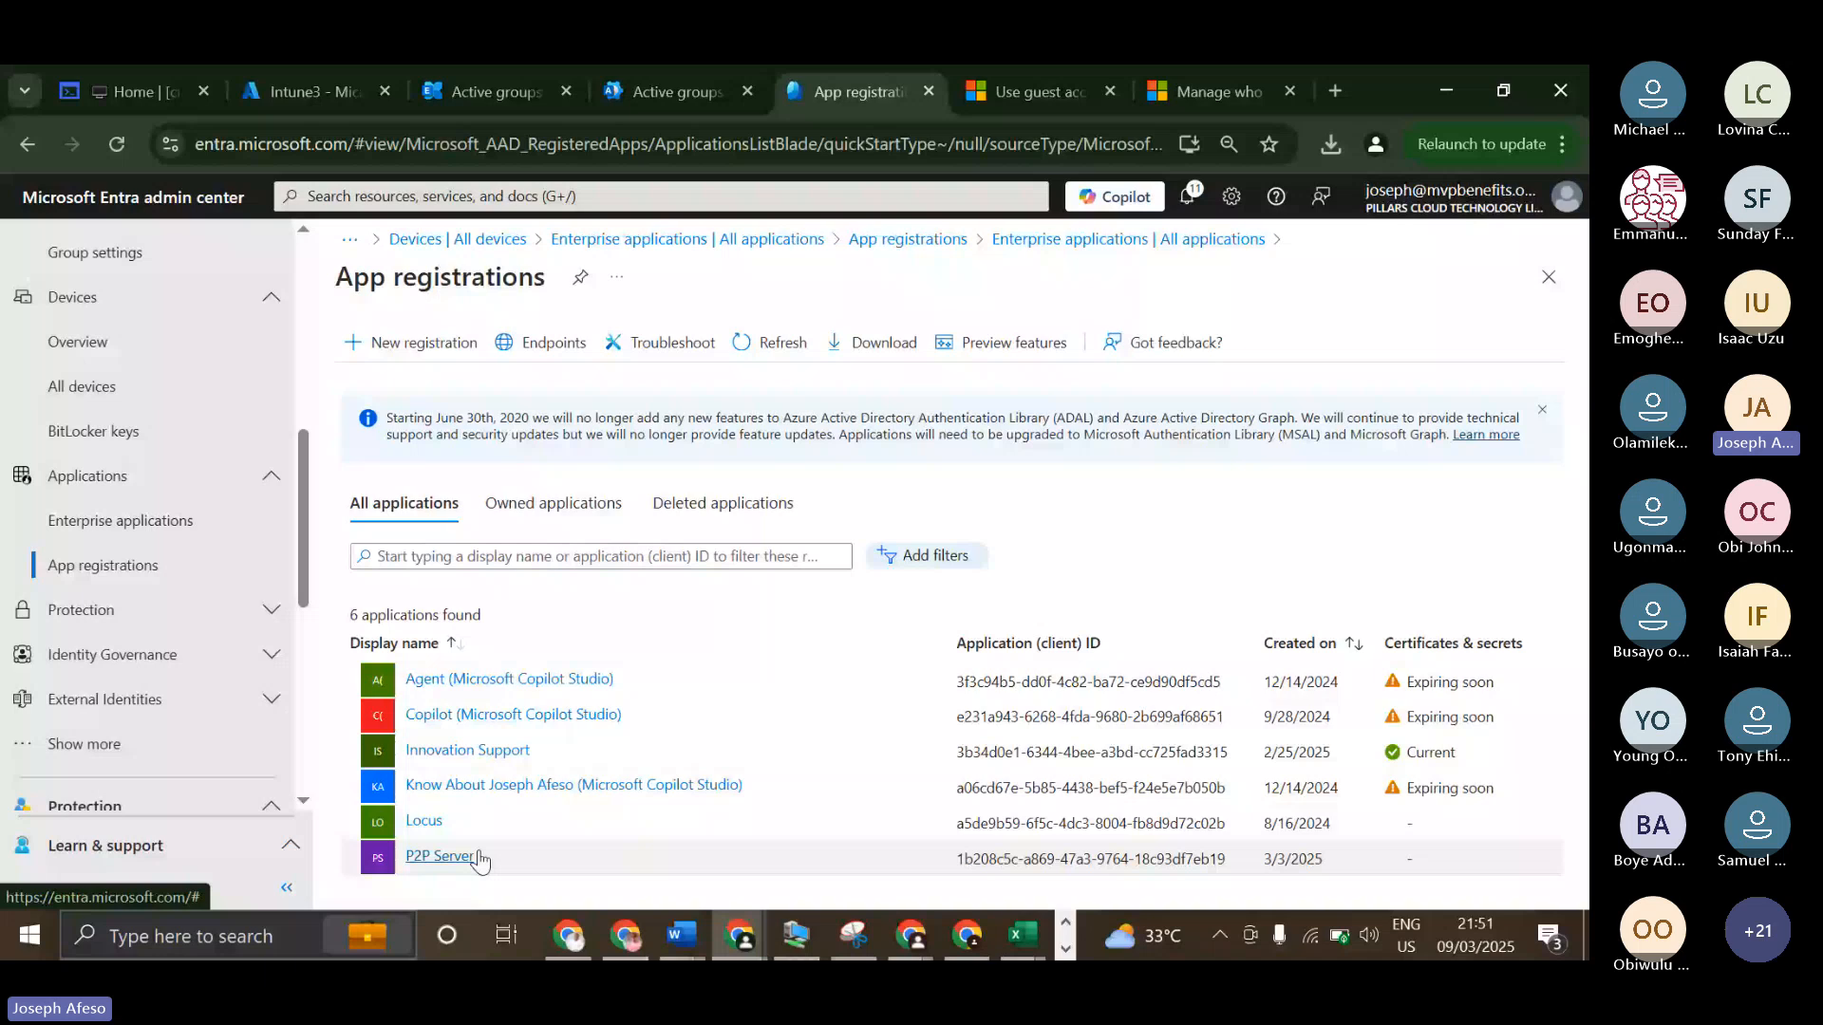
Open the Microsoft Entra Gallery from Enterprise applications and browse its cloud platforms, on-premises and featured applications.
{"action": "left_click", "coordinate": [114, 524]}
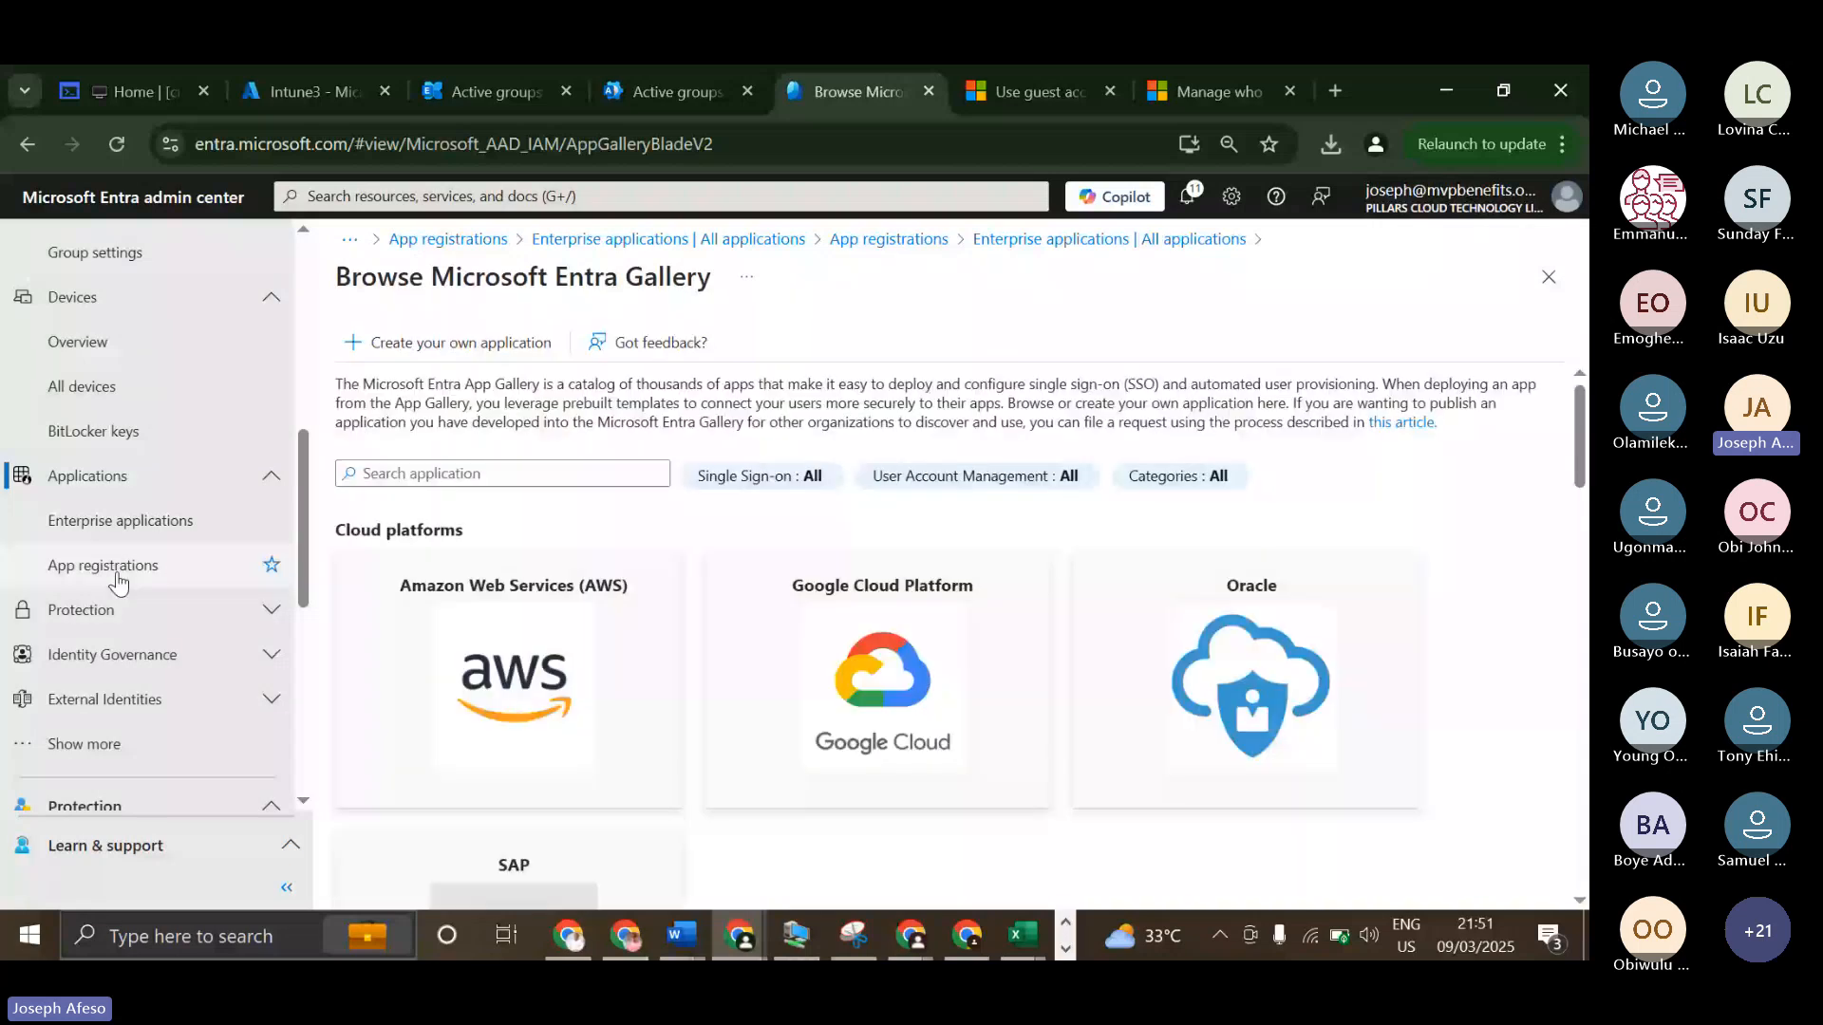
{"action": "scroll", "coordinate": [949, 634], "scroll_direction": "down", "scroll_amount": 5}
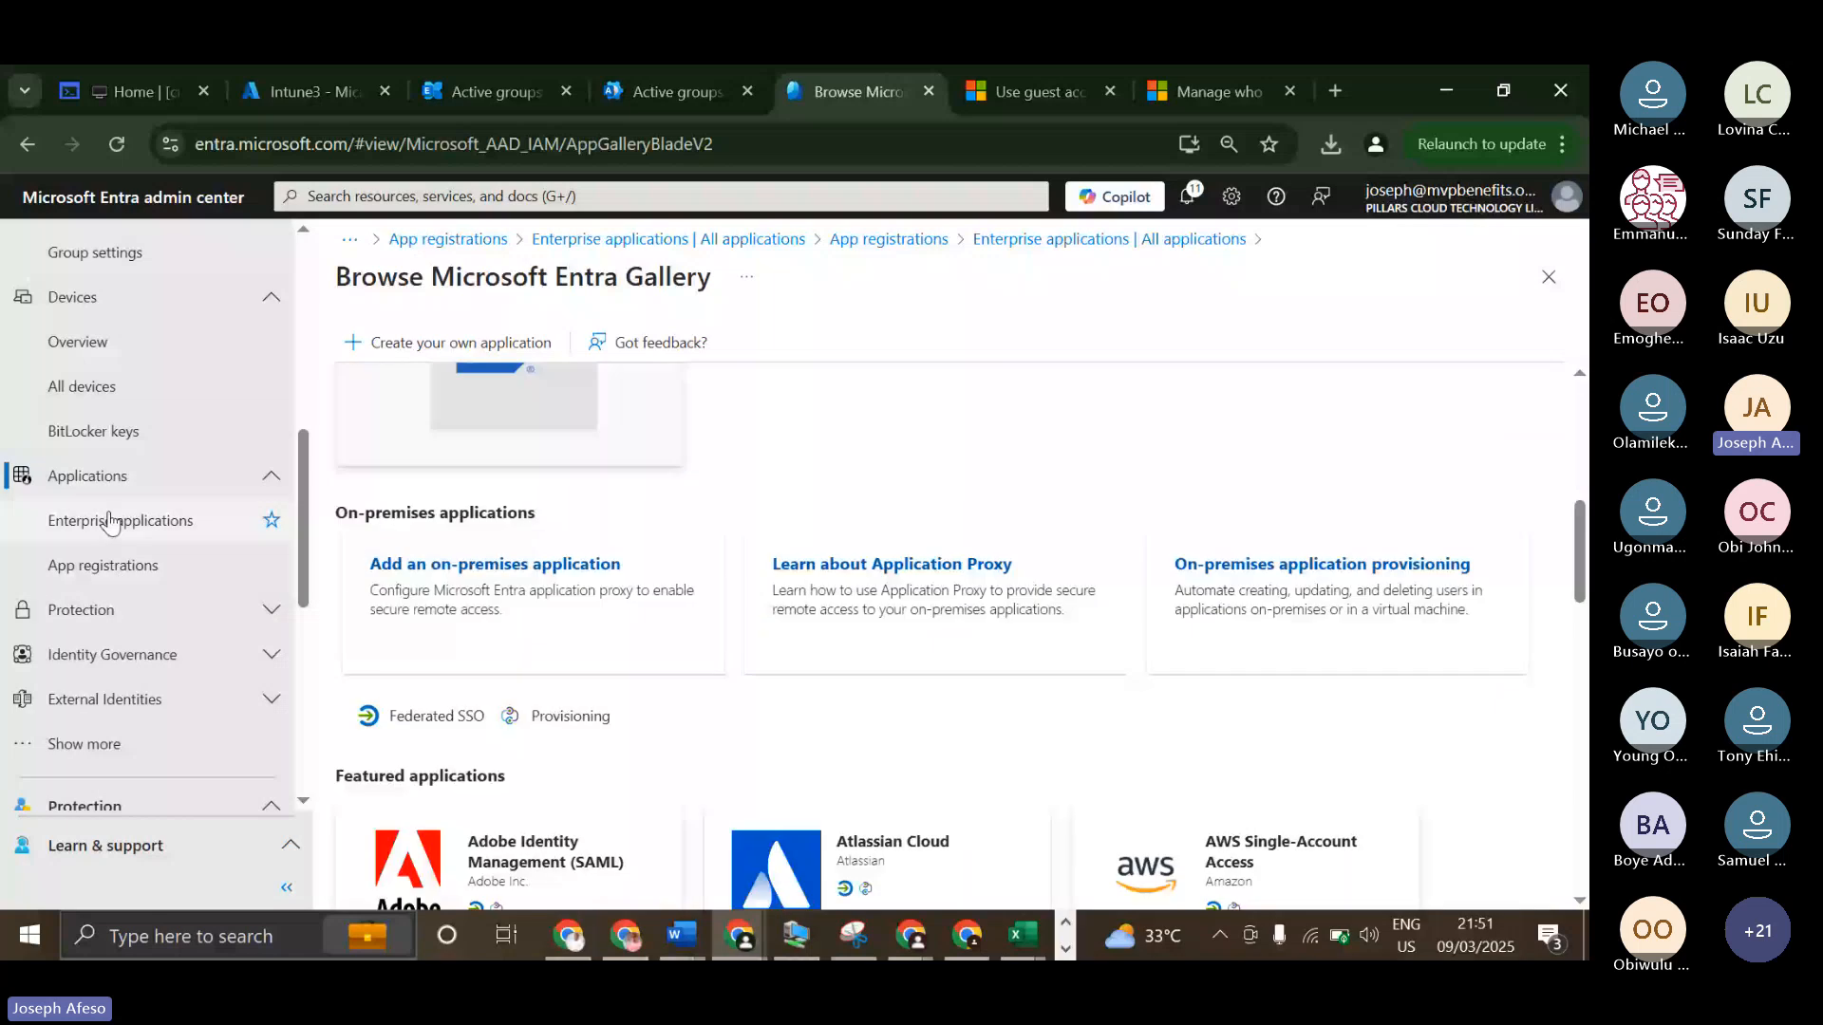
{"action": "left_click", "coordinate": [110, 522]}
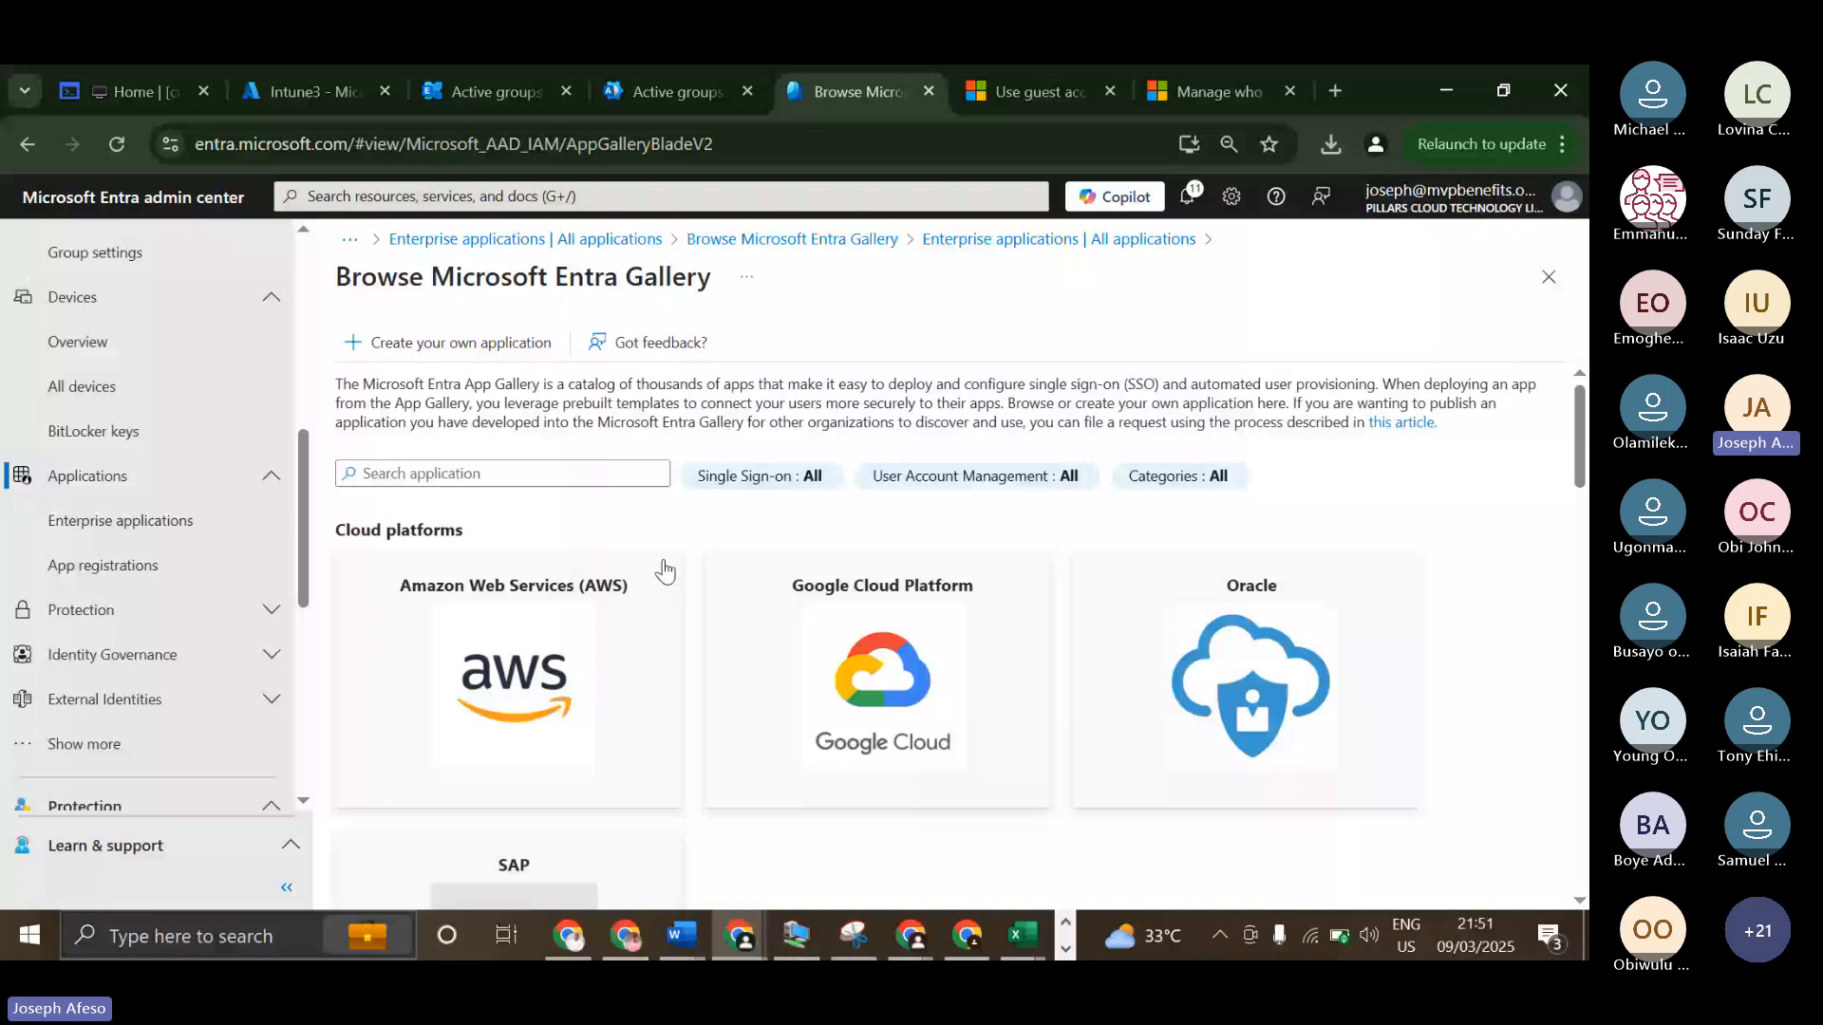
{"action": "scroll", "coordinate": [857, 701], "scroll_direction": "down", "scroll_amount": 10}
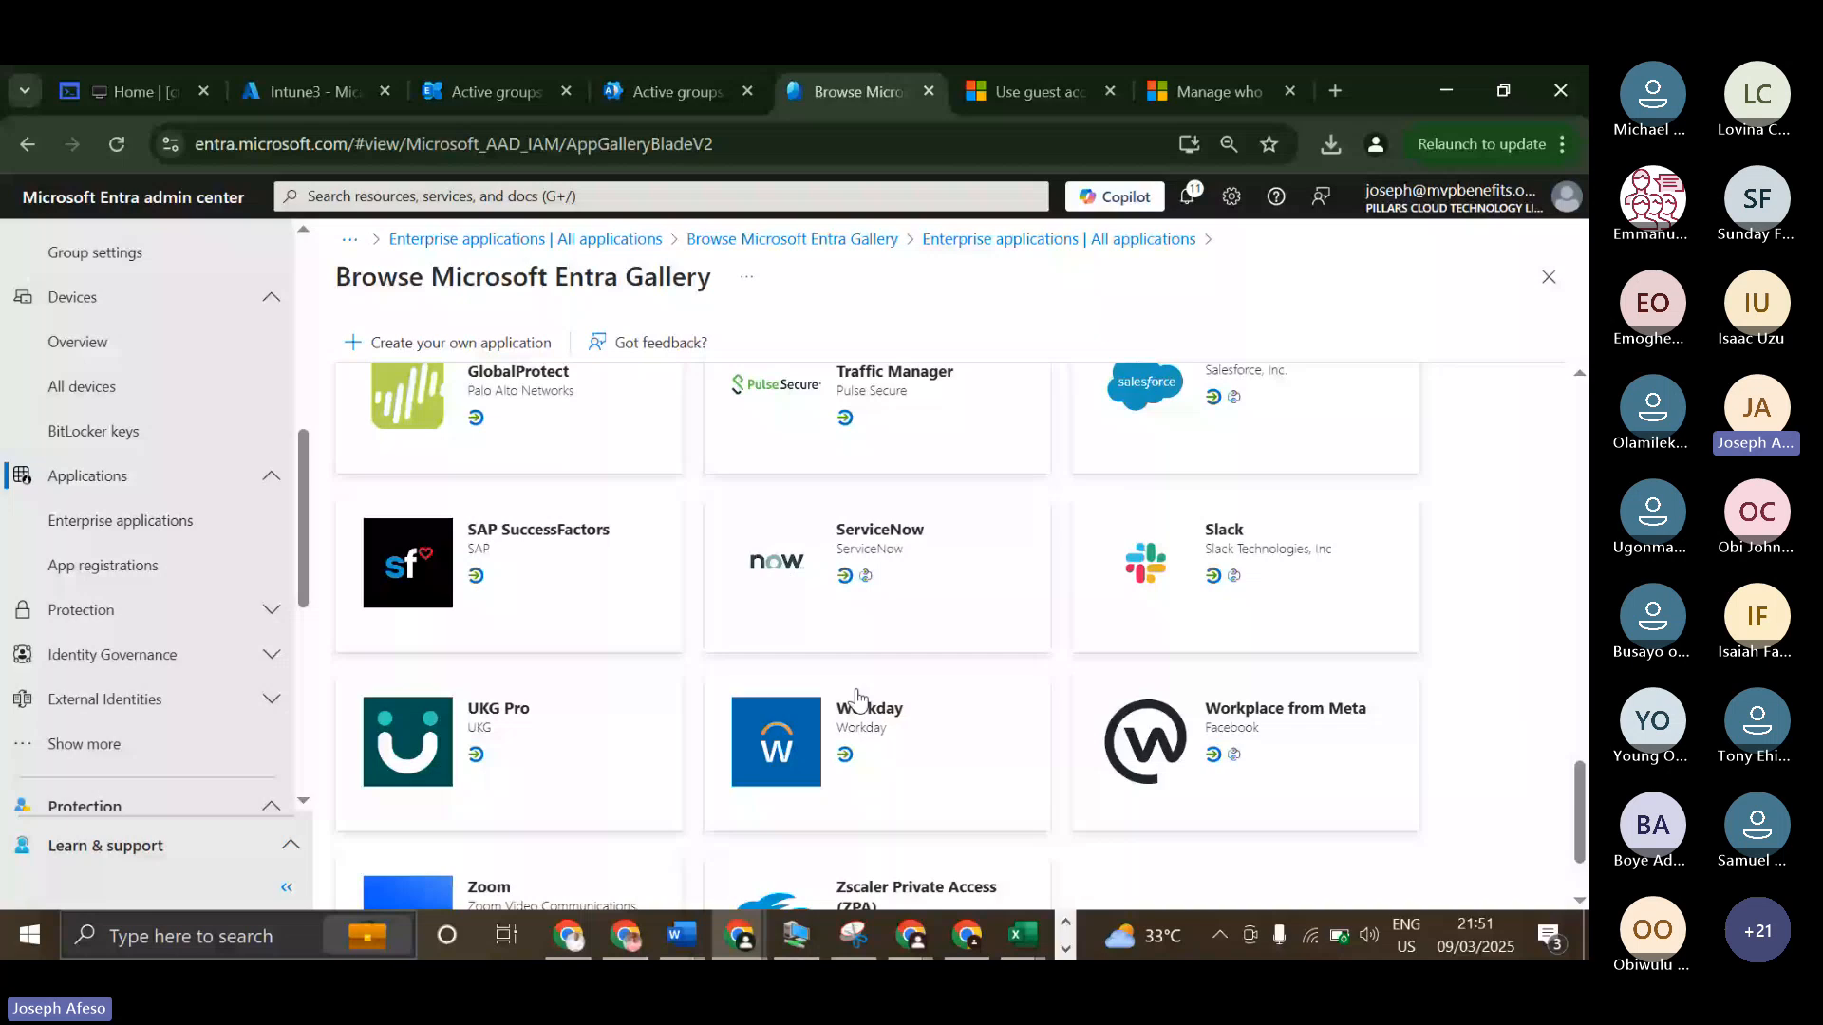
Start a new application registration and review its name, supported account types and redirect URI settings.
{"action": "left_click", "coordinate": [103, 567]}
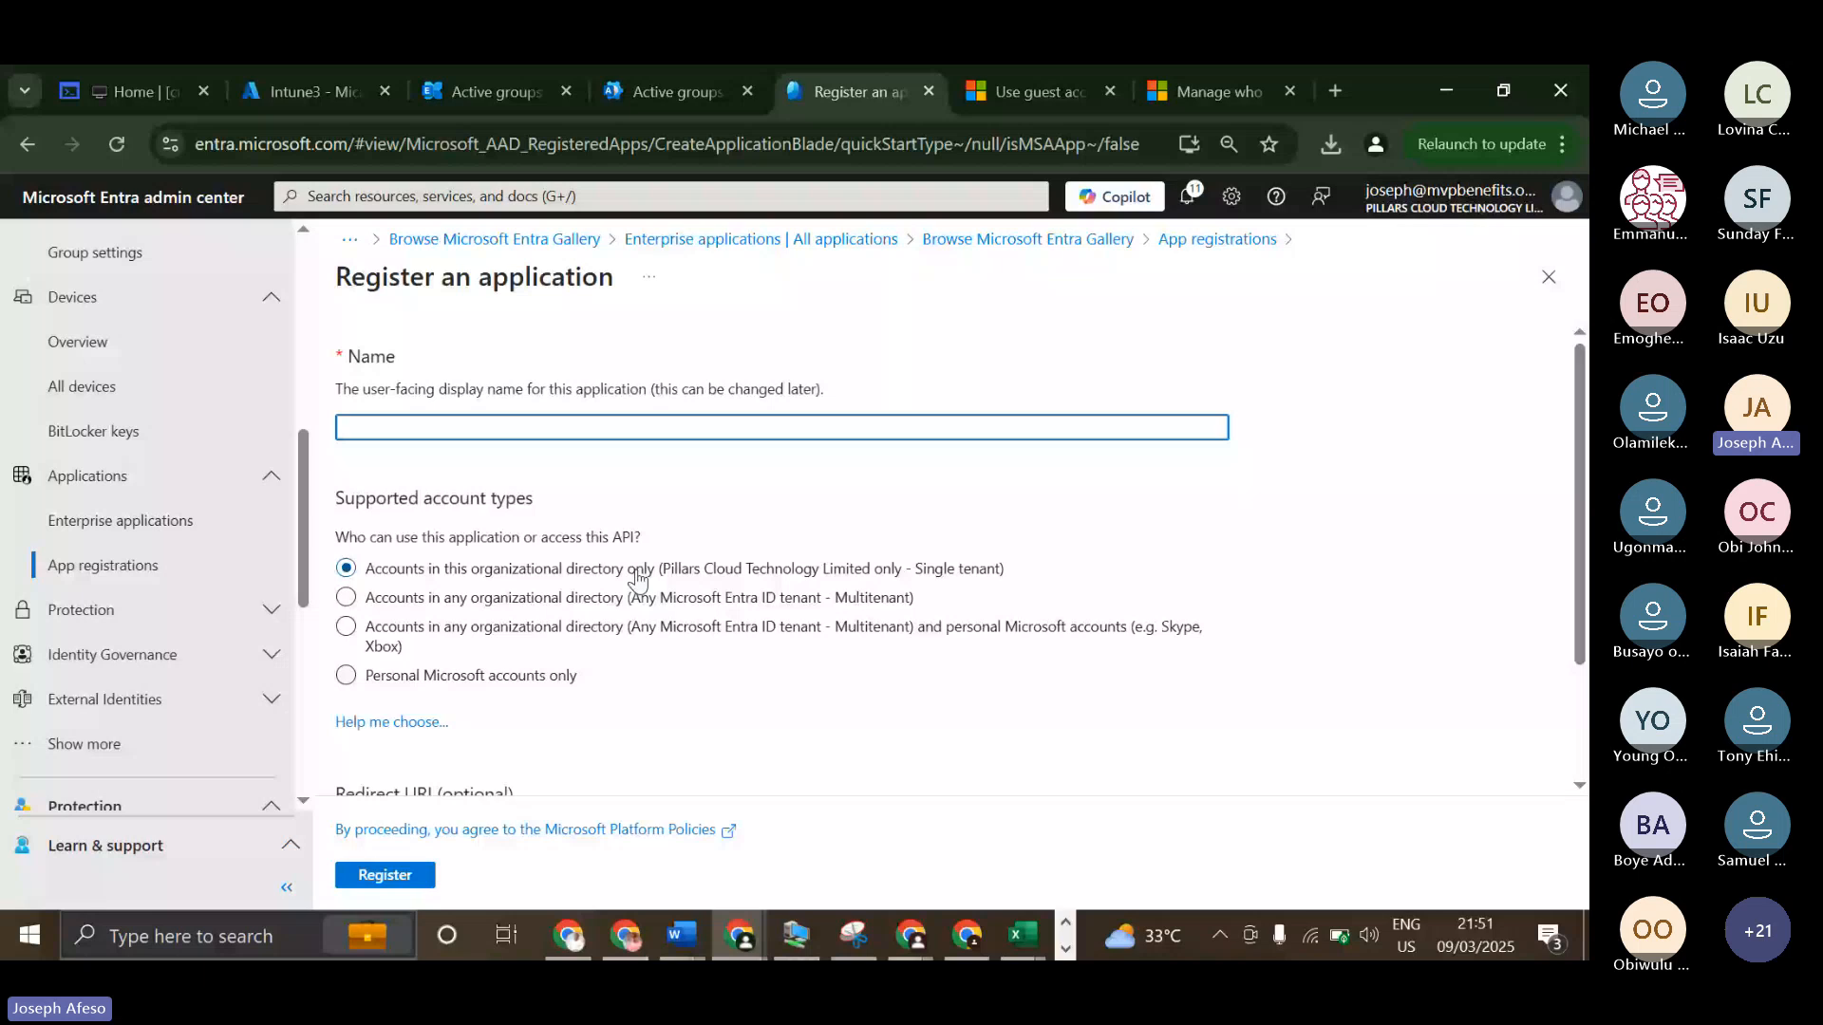
{"action": "scroll", "coordinate": [636, 577], "scroll_direction": "down", "scroll_amount": 1}
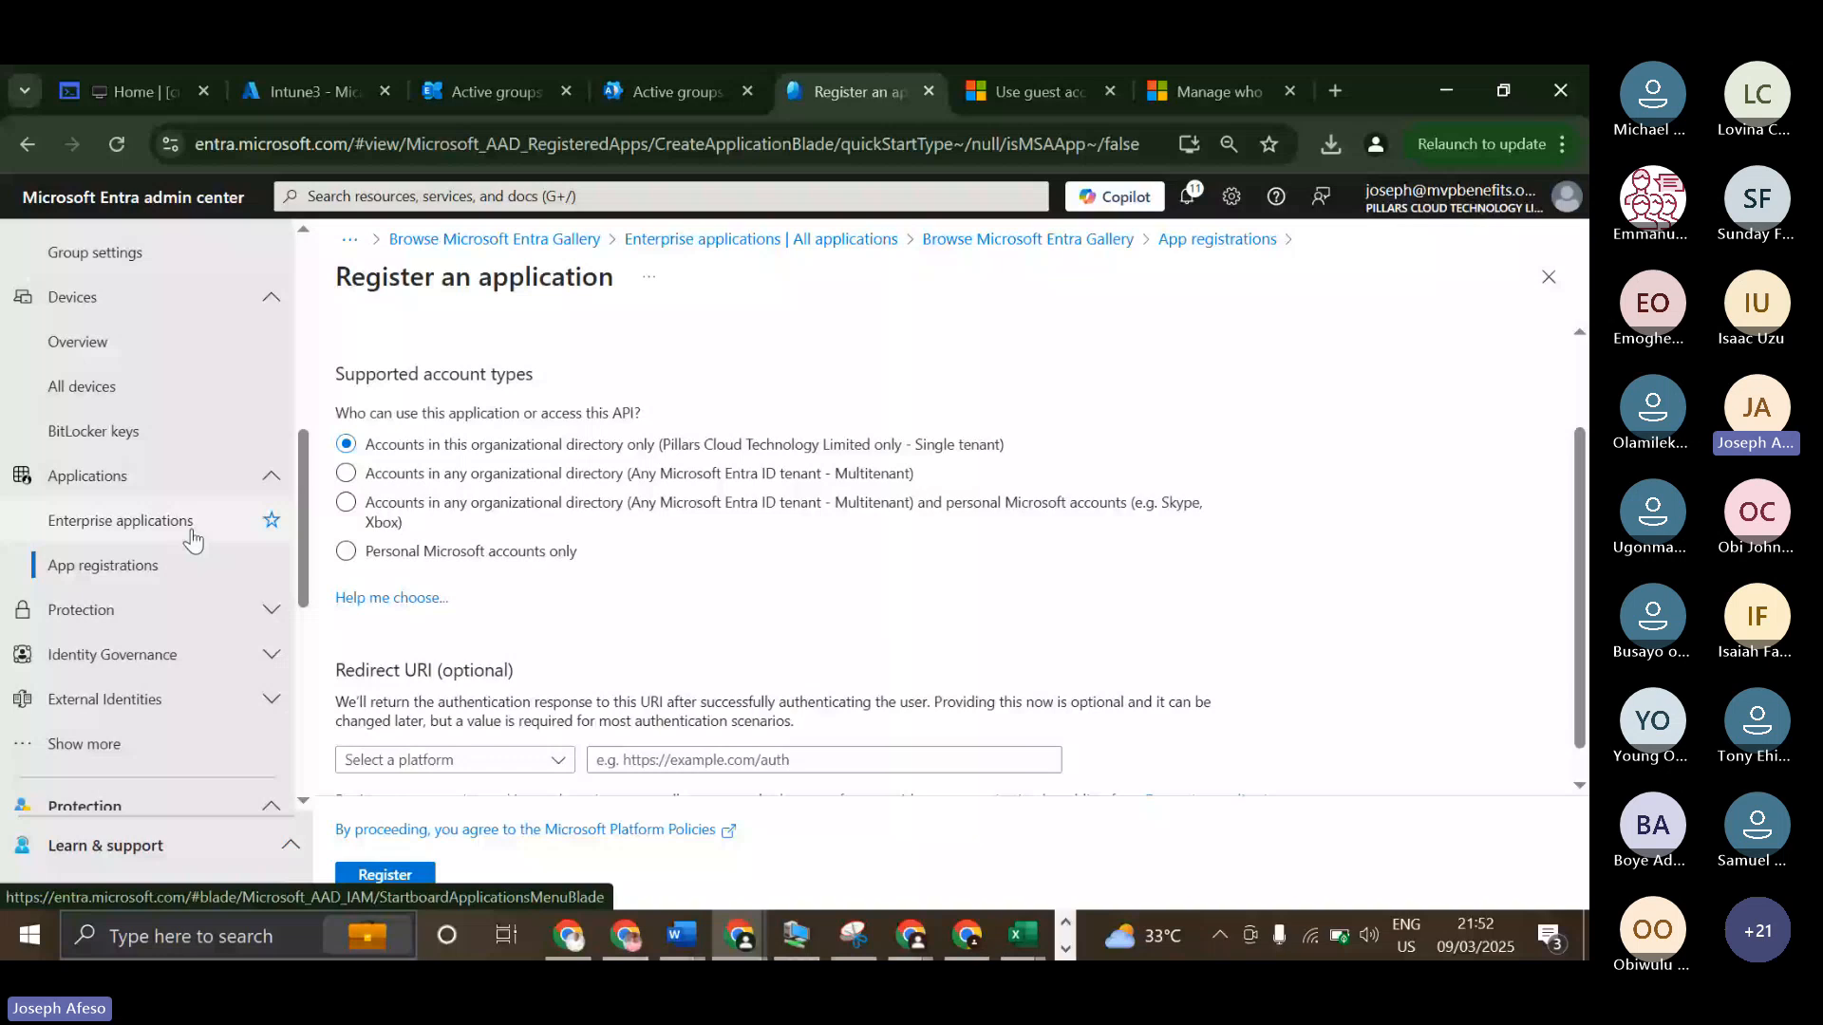
{"action": "scroll", "coordinate": [714, 680], "scroll_direction": "up", "scroll_amount": 1}
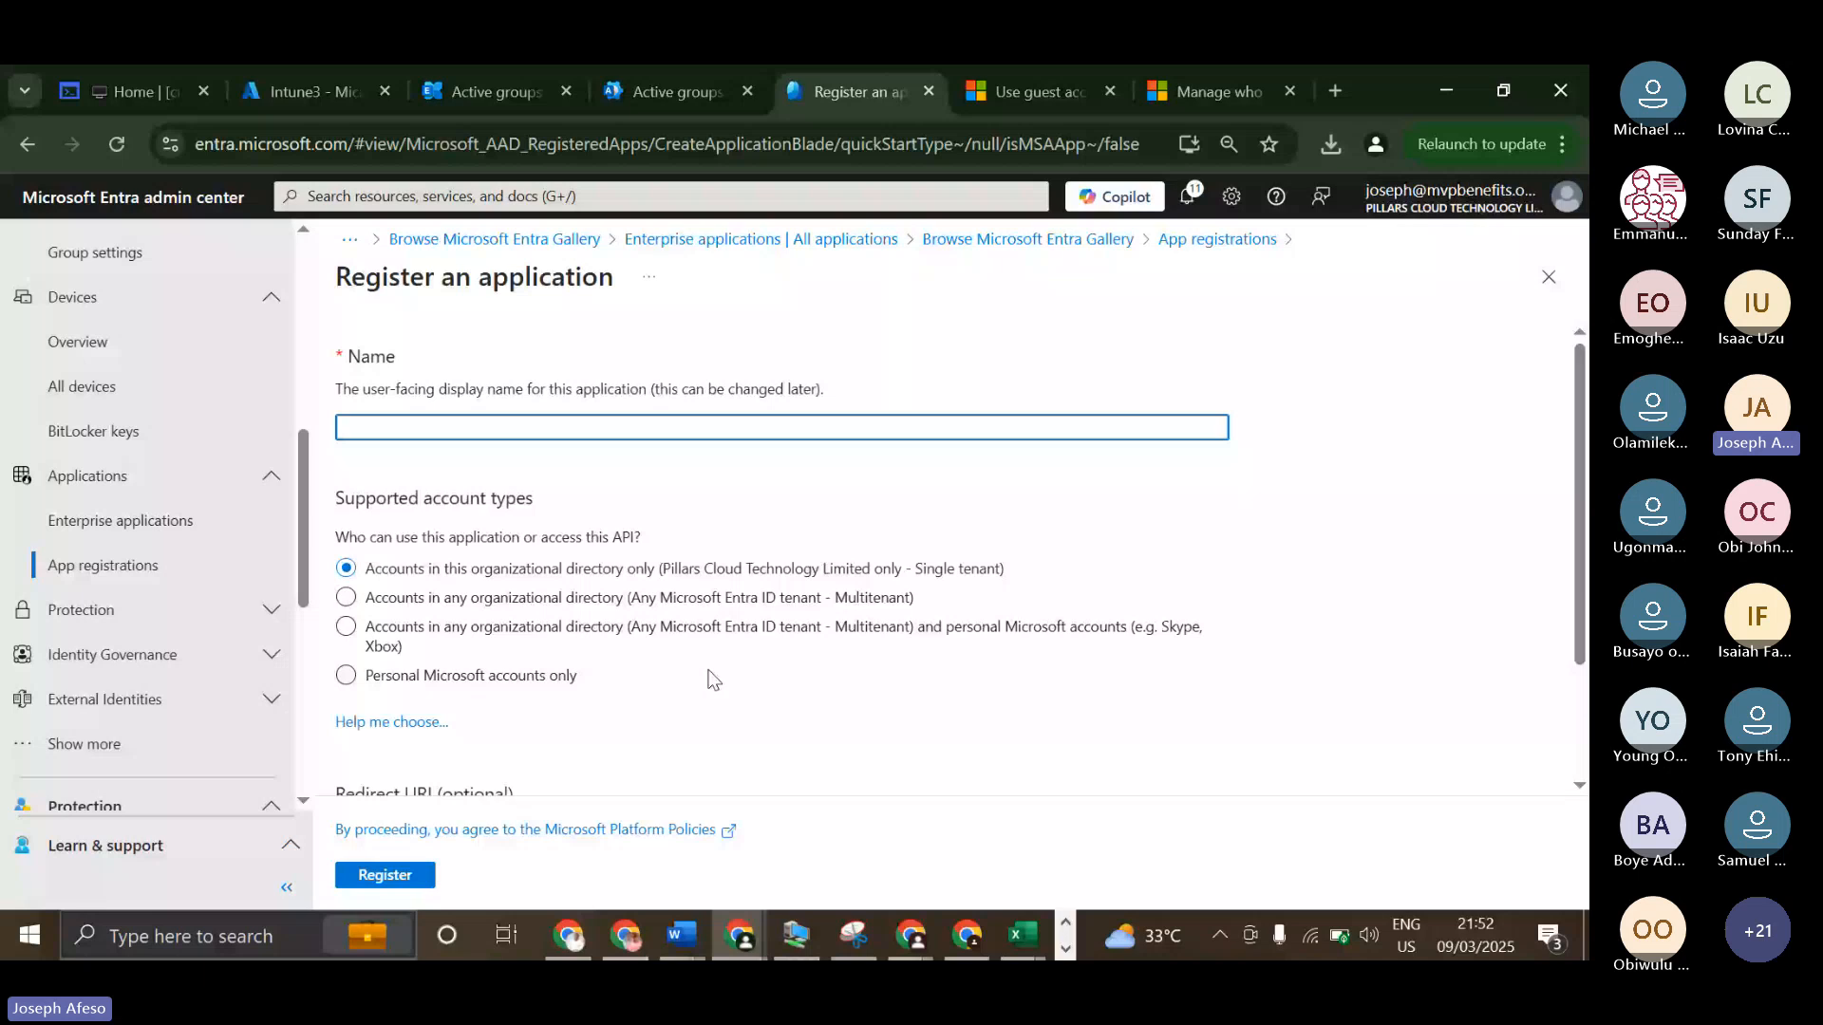
{"action": "scroll", "coordinate": [714, 680], "scroll_direction": "down", "scroll_amount": 1}
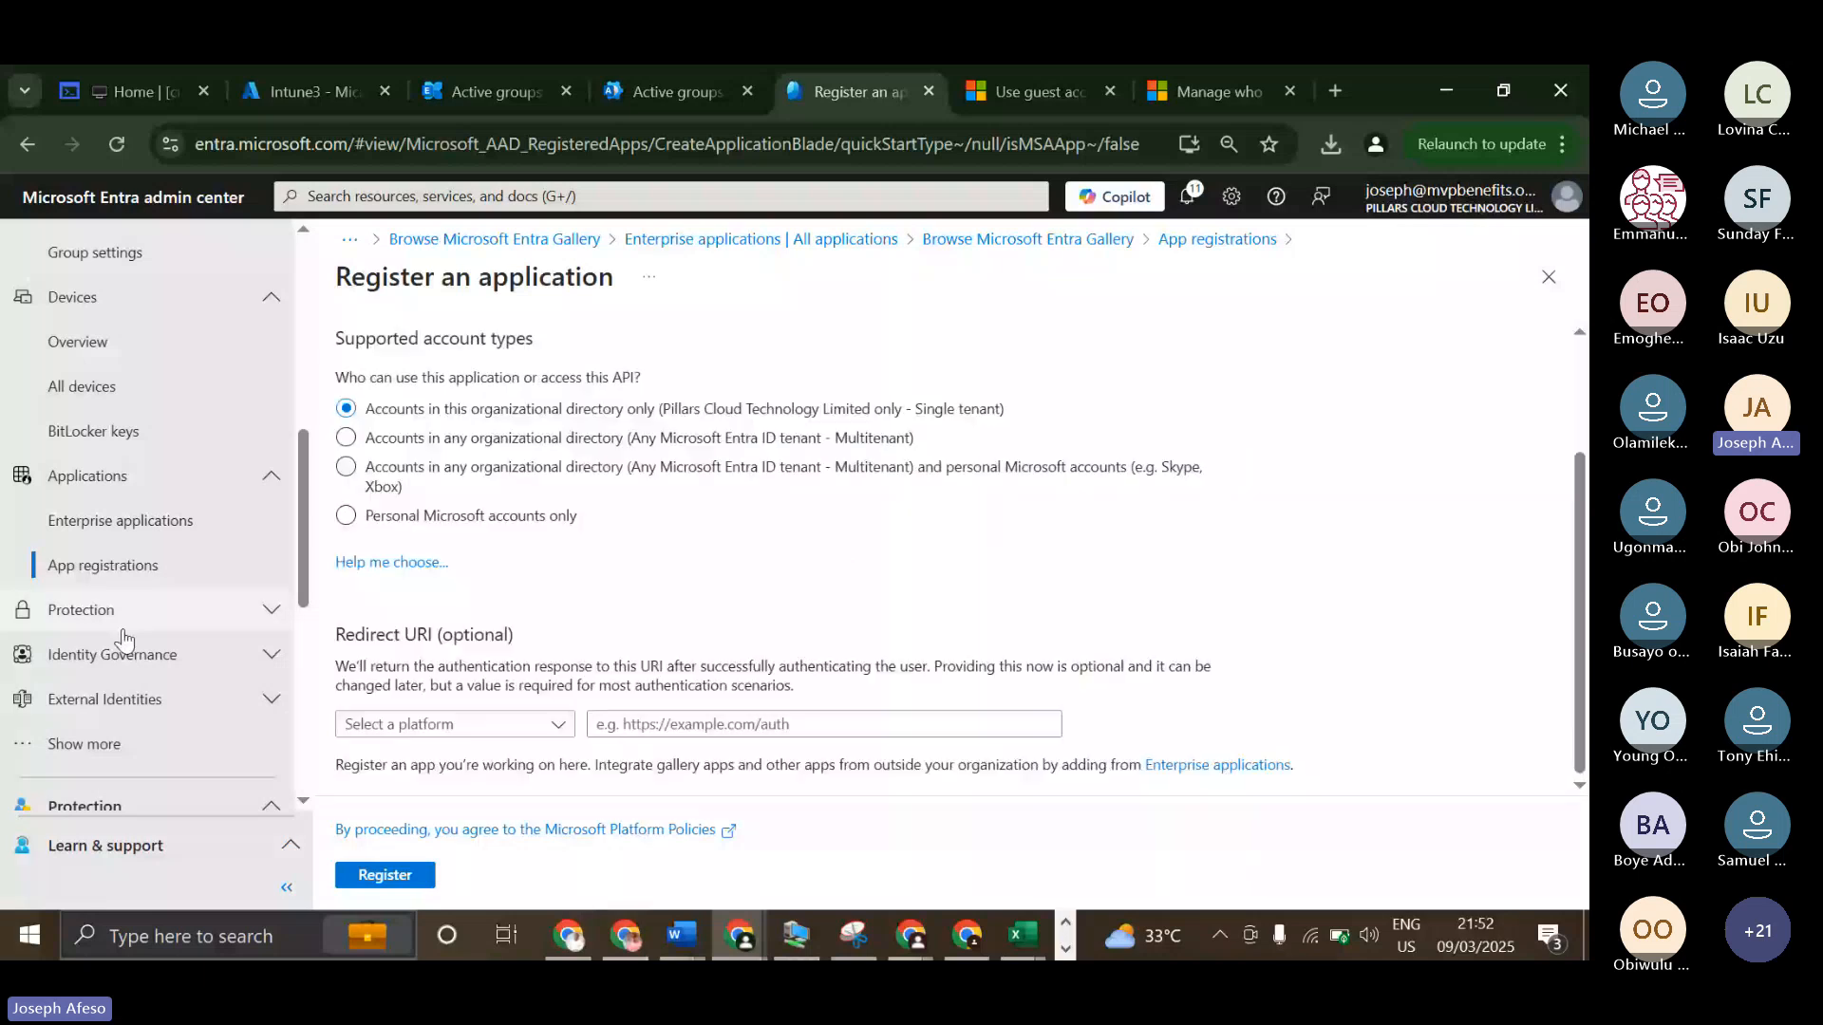
{"action": "scroll", "coordinate": [627, 569], "scroll_direction": "up", "scroll_amount": 1}
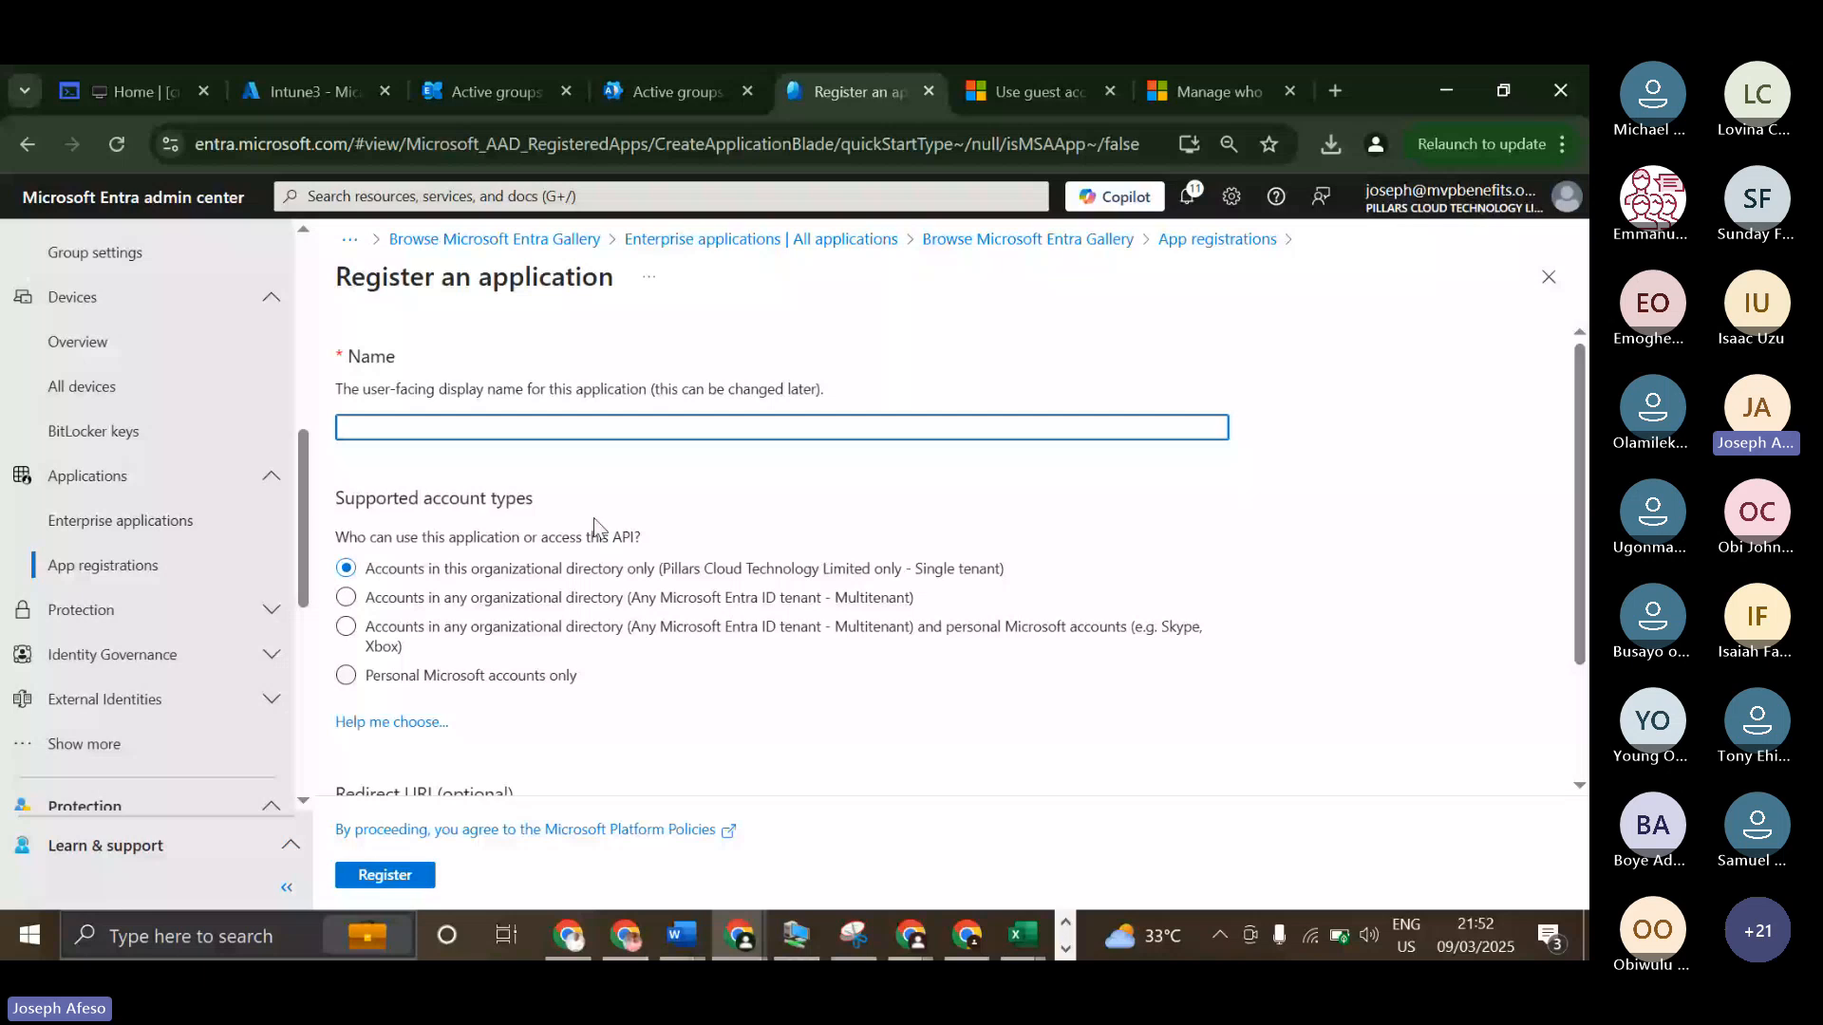
{"action": "scroll", "coordinate": [595, 517], "scroll_direction": "down", "scroll_amount": 1}
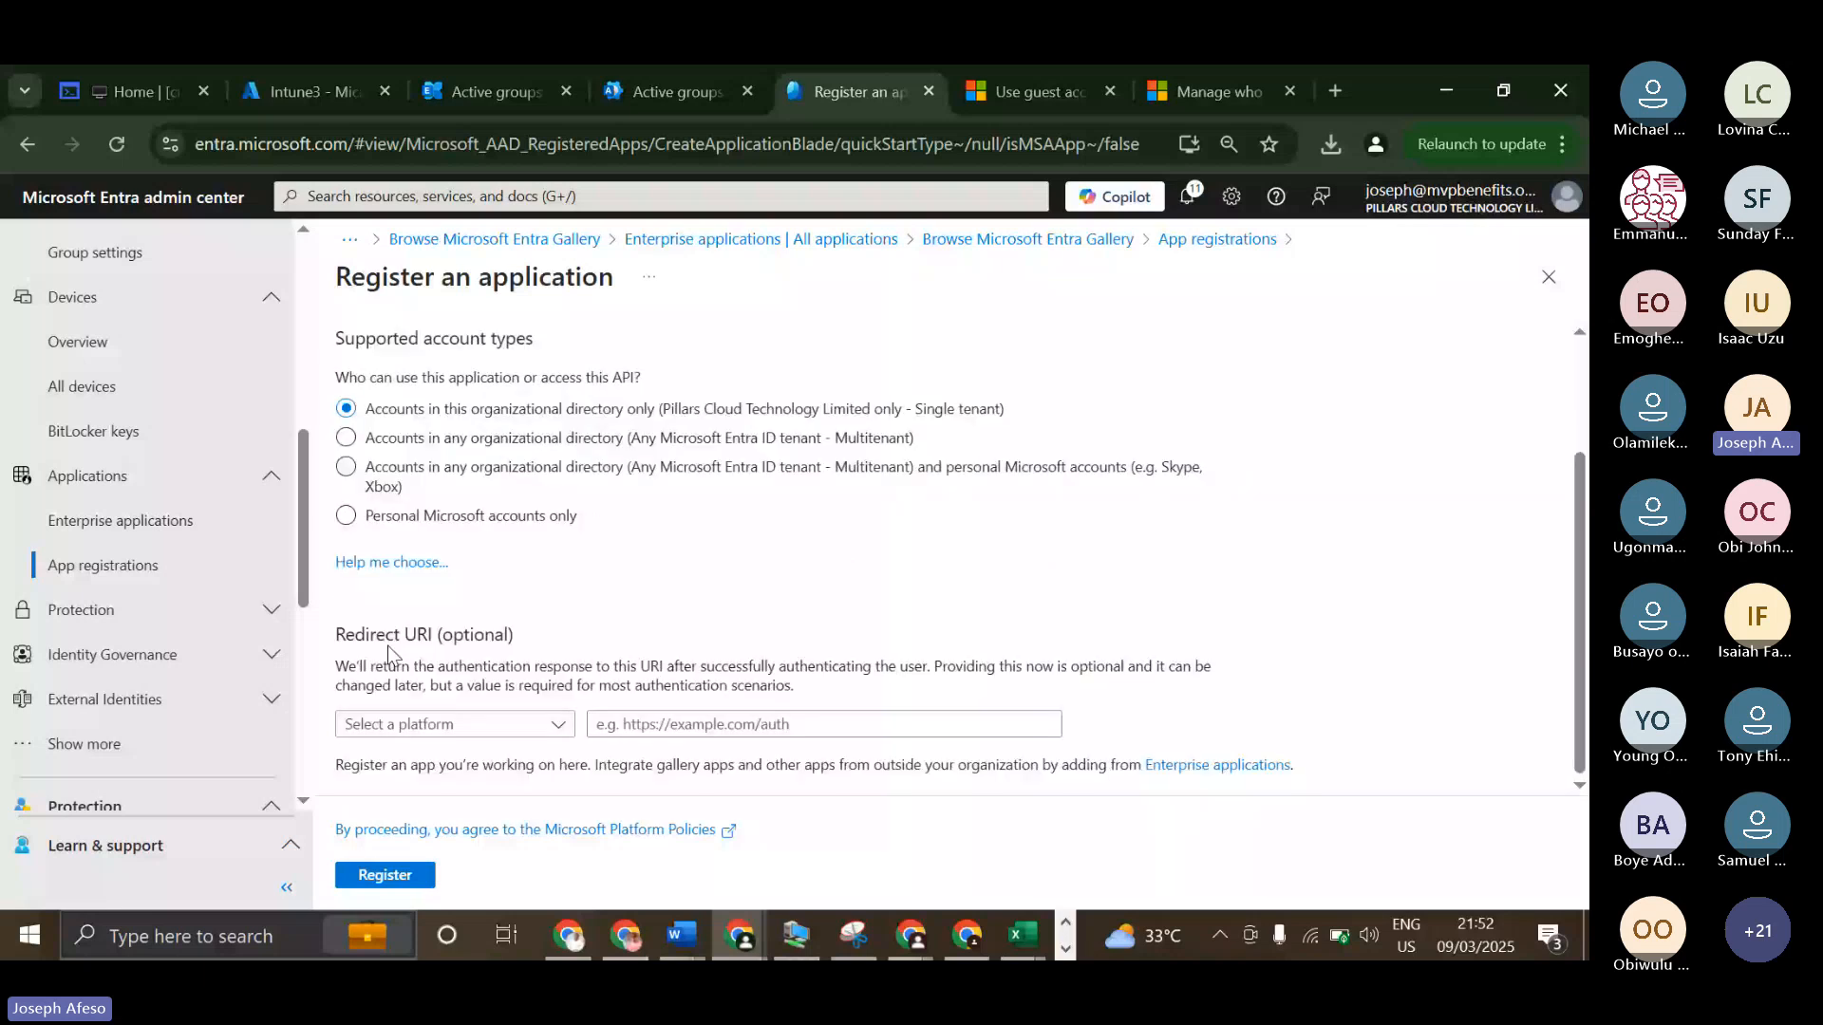
{"action": "left_click", "coordinate": [531, 727]}
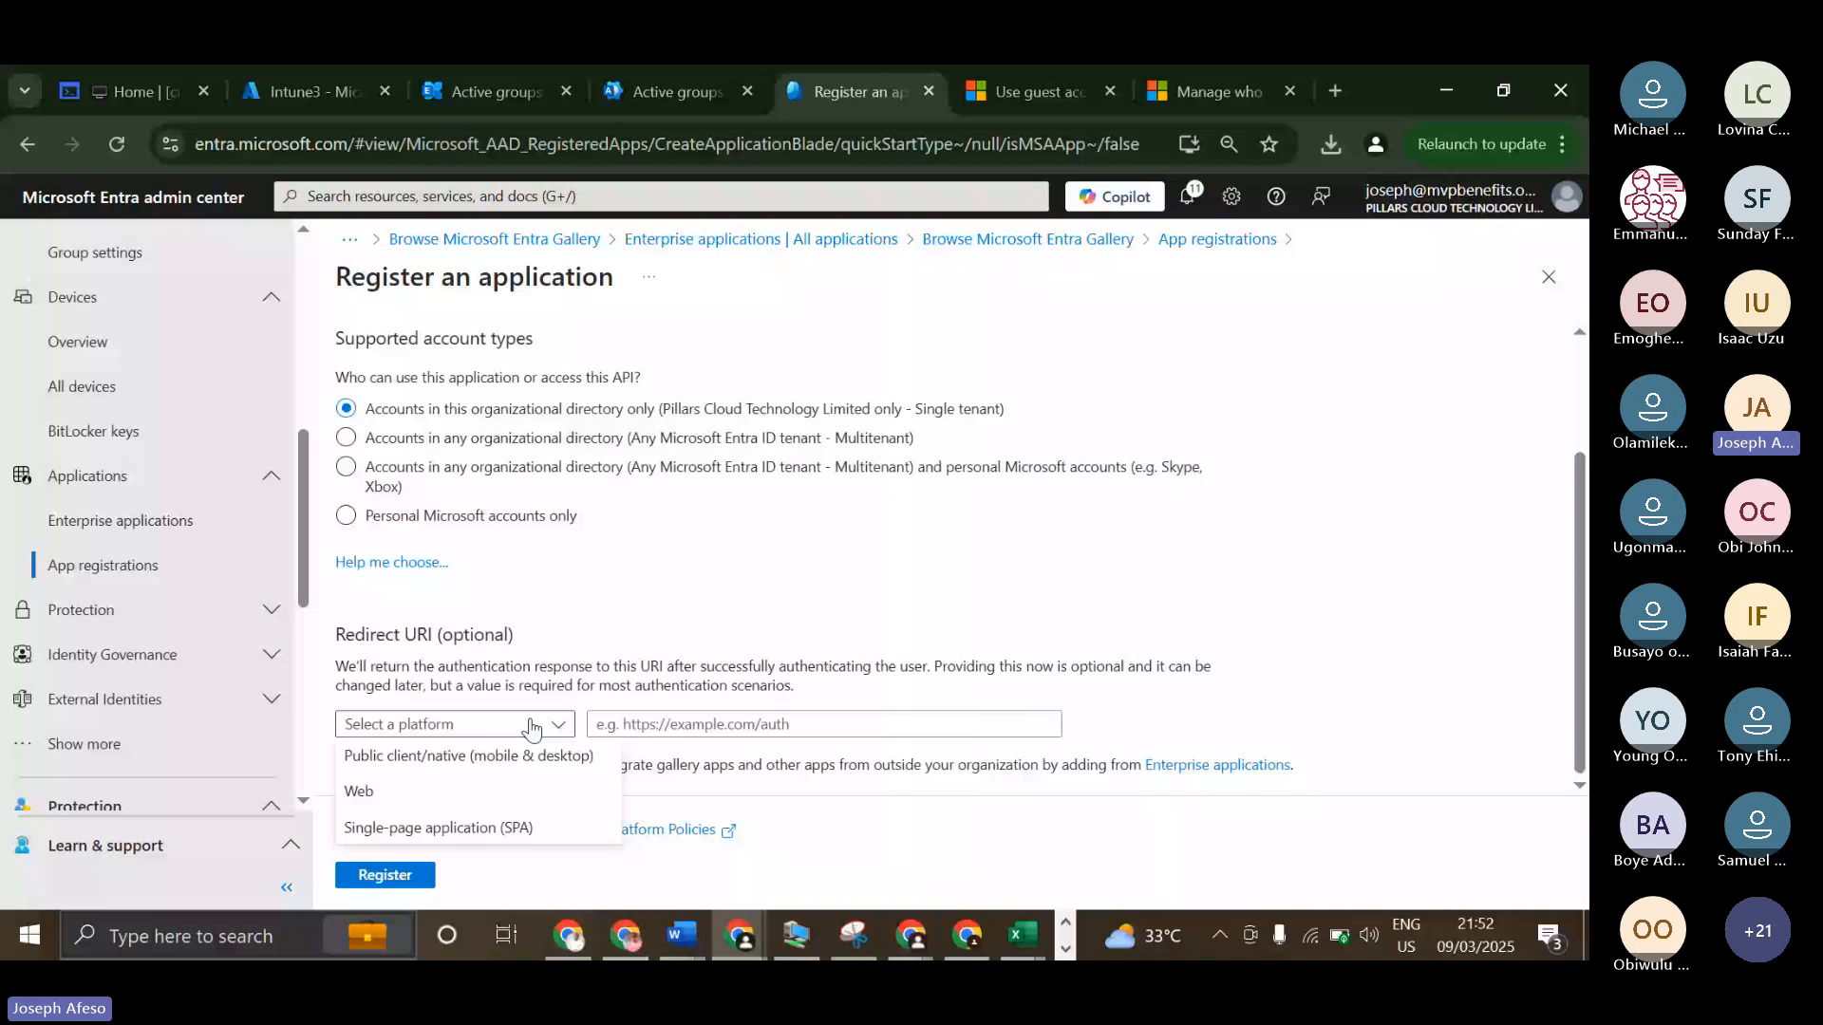
{"action": "left_click", "coordinate": [359, 791]}
{"action": "scroll", "coordinate": [654, 573], "scroll_direction": "up", "scroll_amount": 3}
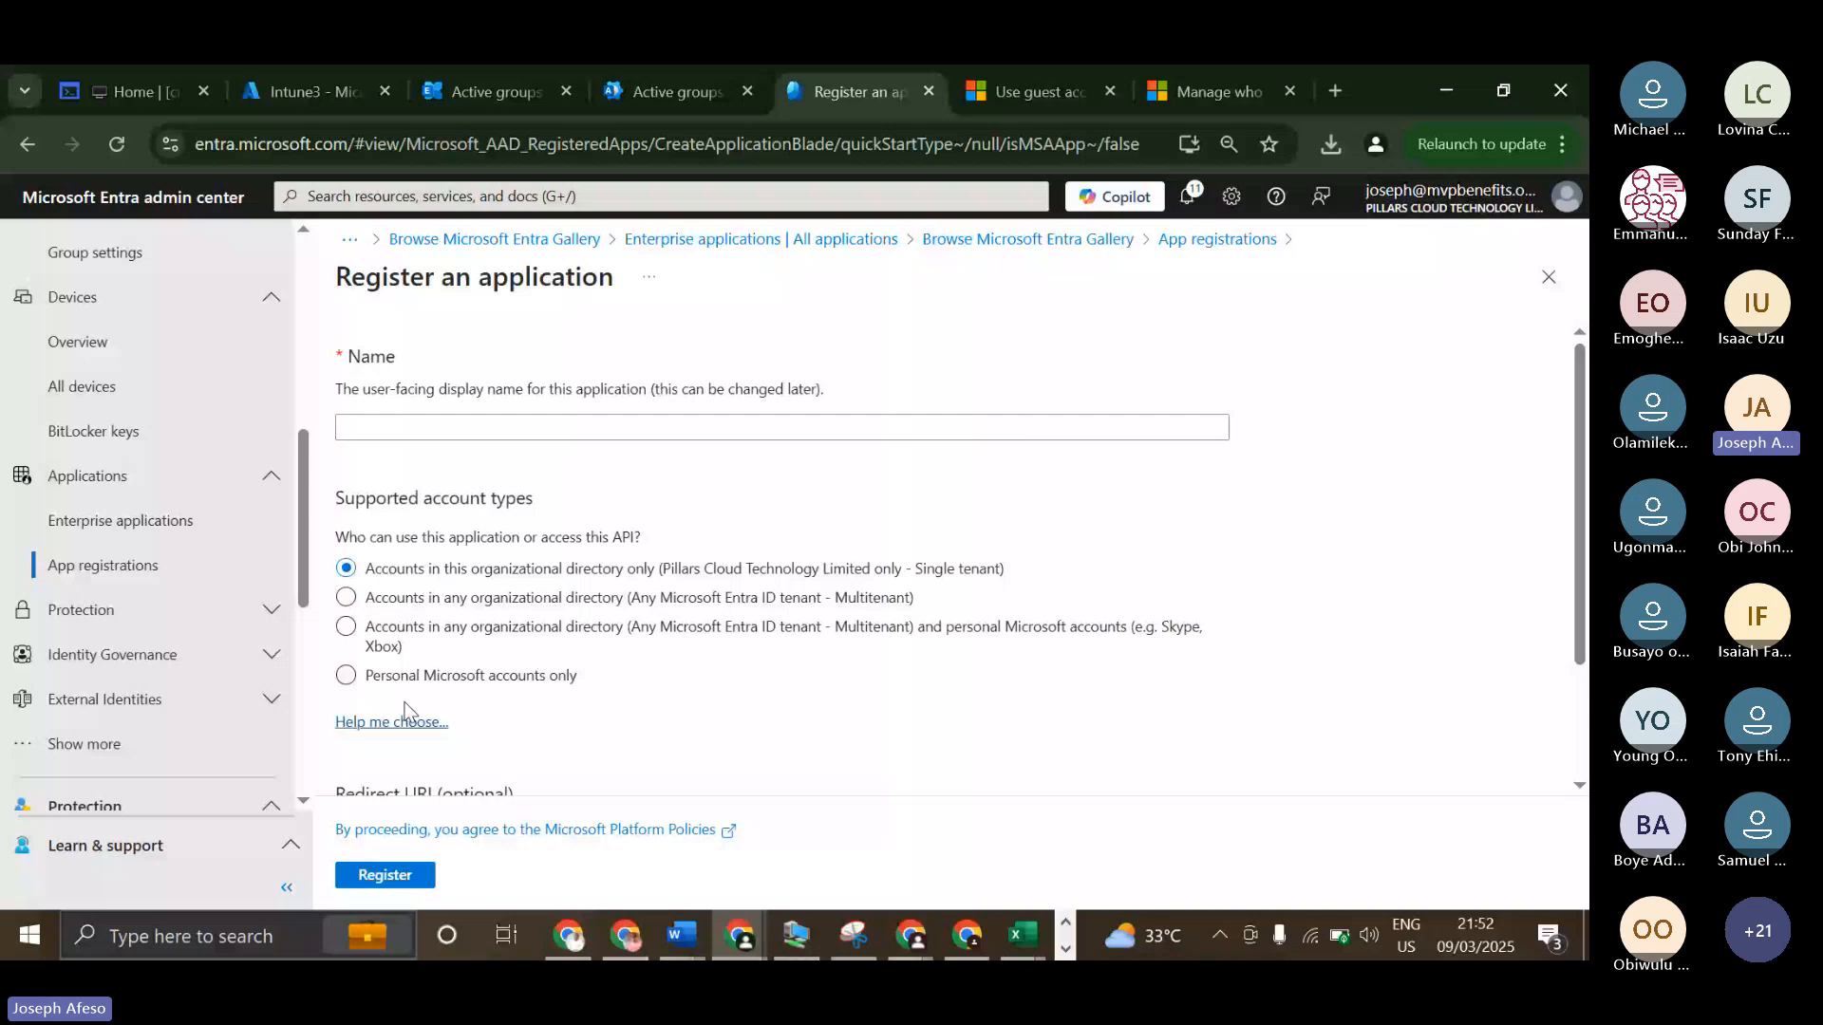
{"action": "scroll", "coordinate": [731, 539], "scroll_direction": "down", "scroll_amount": 2}
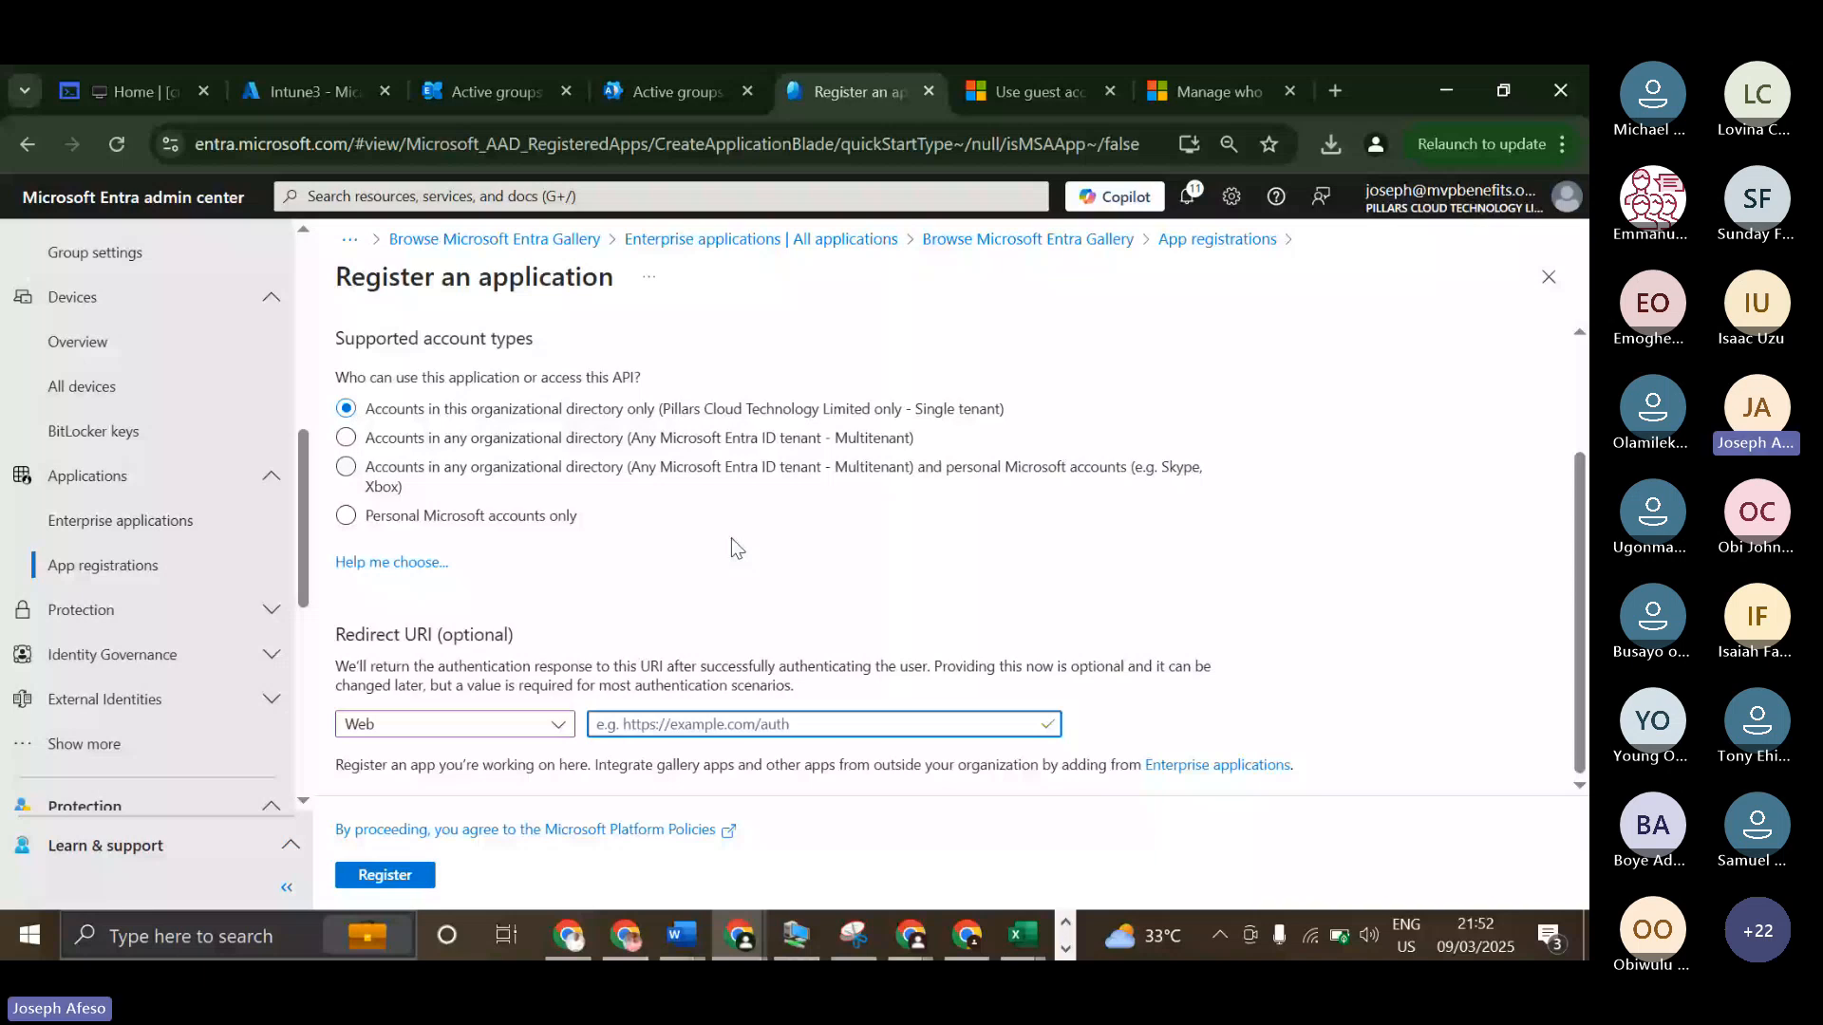
{"action": "left_click", "coordinate": [616, 727]}
{"action": "type", "text": "o"}
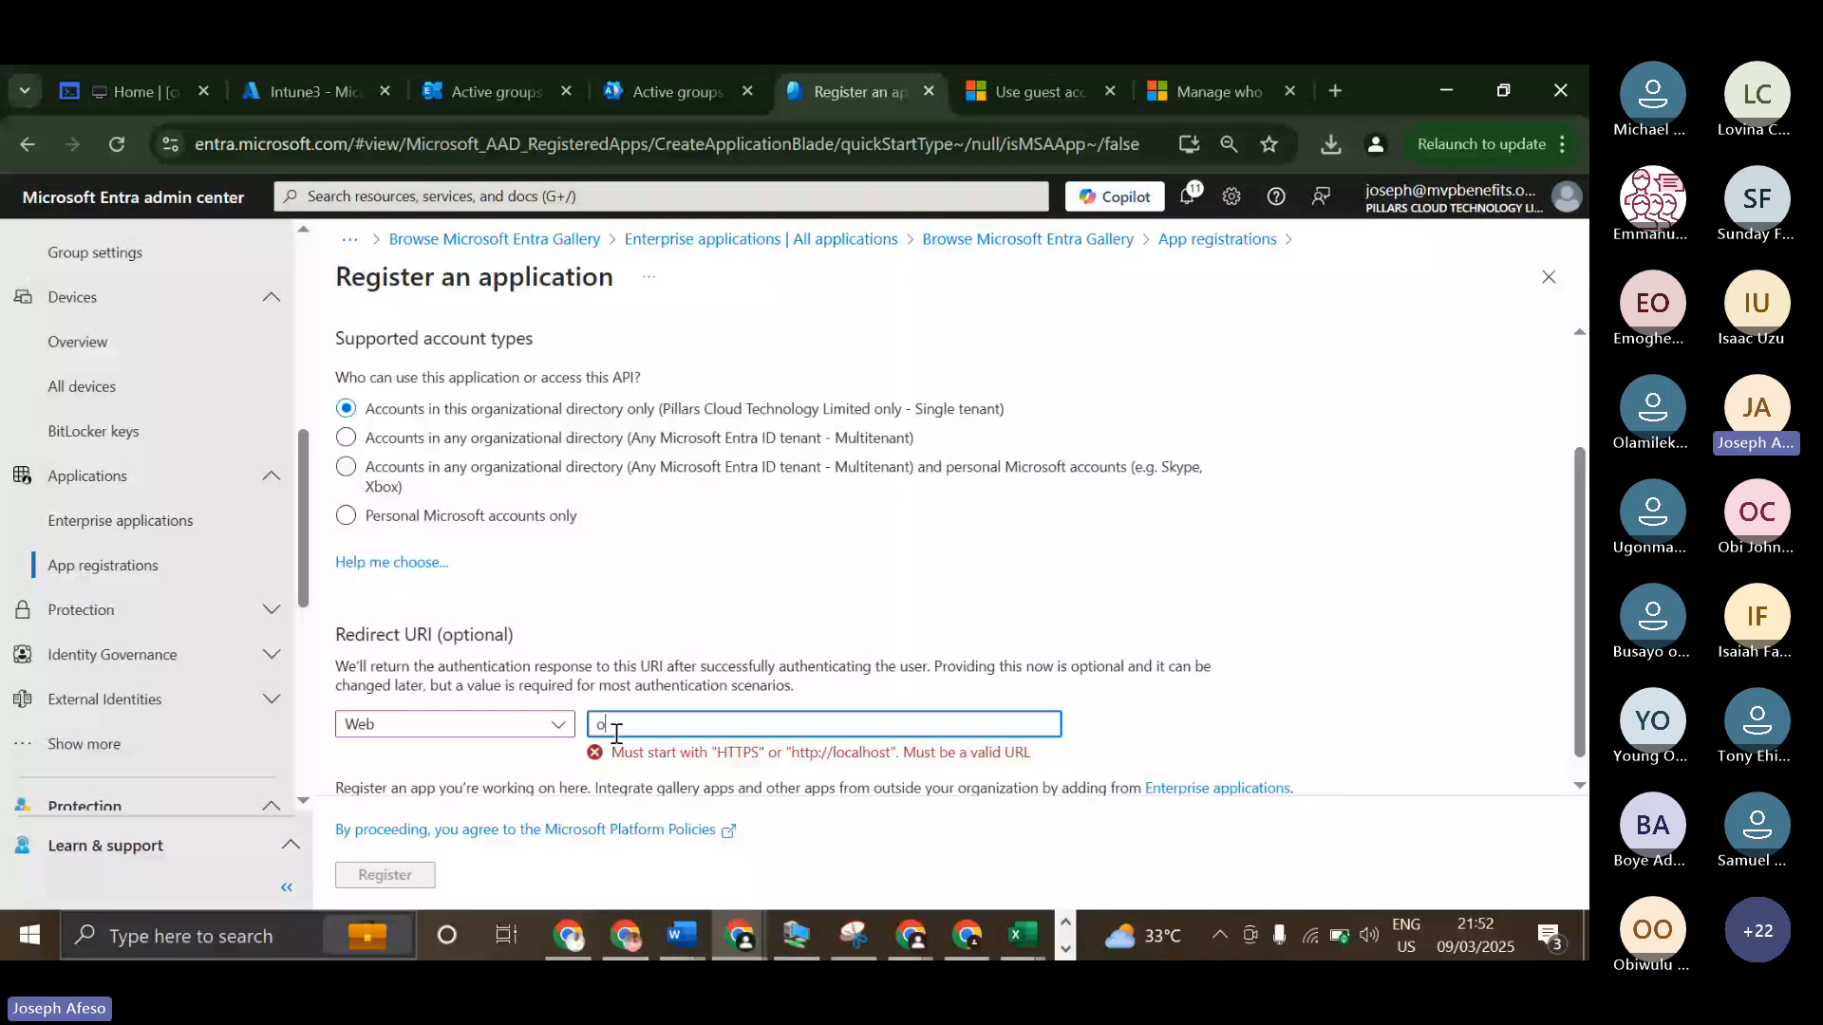
{"action": "key", "text": "BackSpace"}
{"action": "type", "text": "http:"}
{"action": "type", "text": "//localhost"}
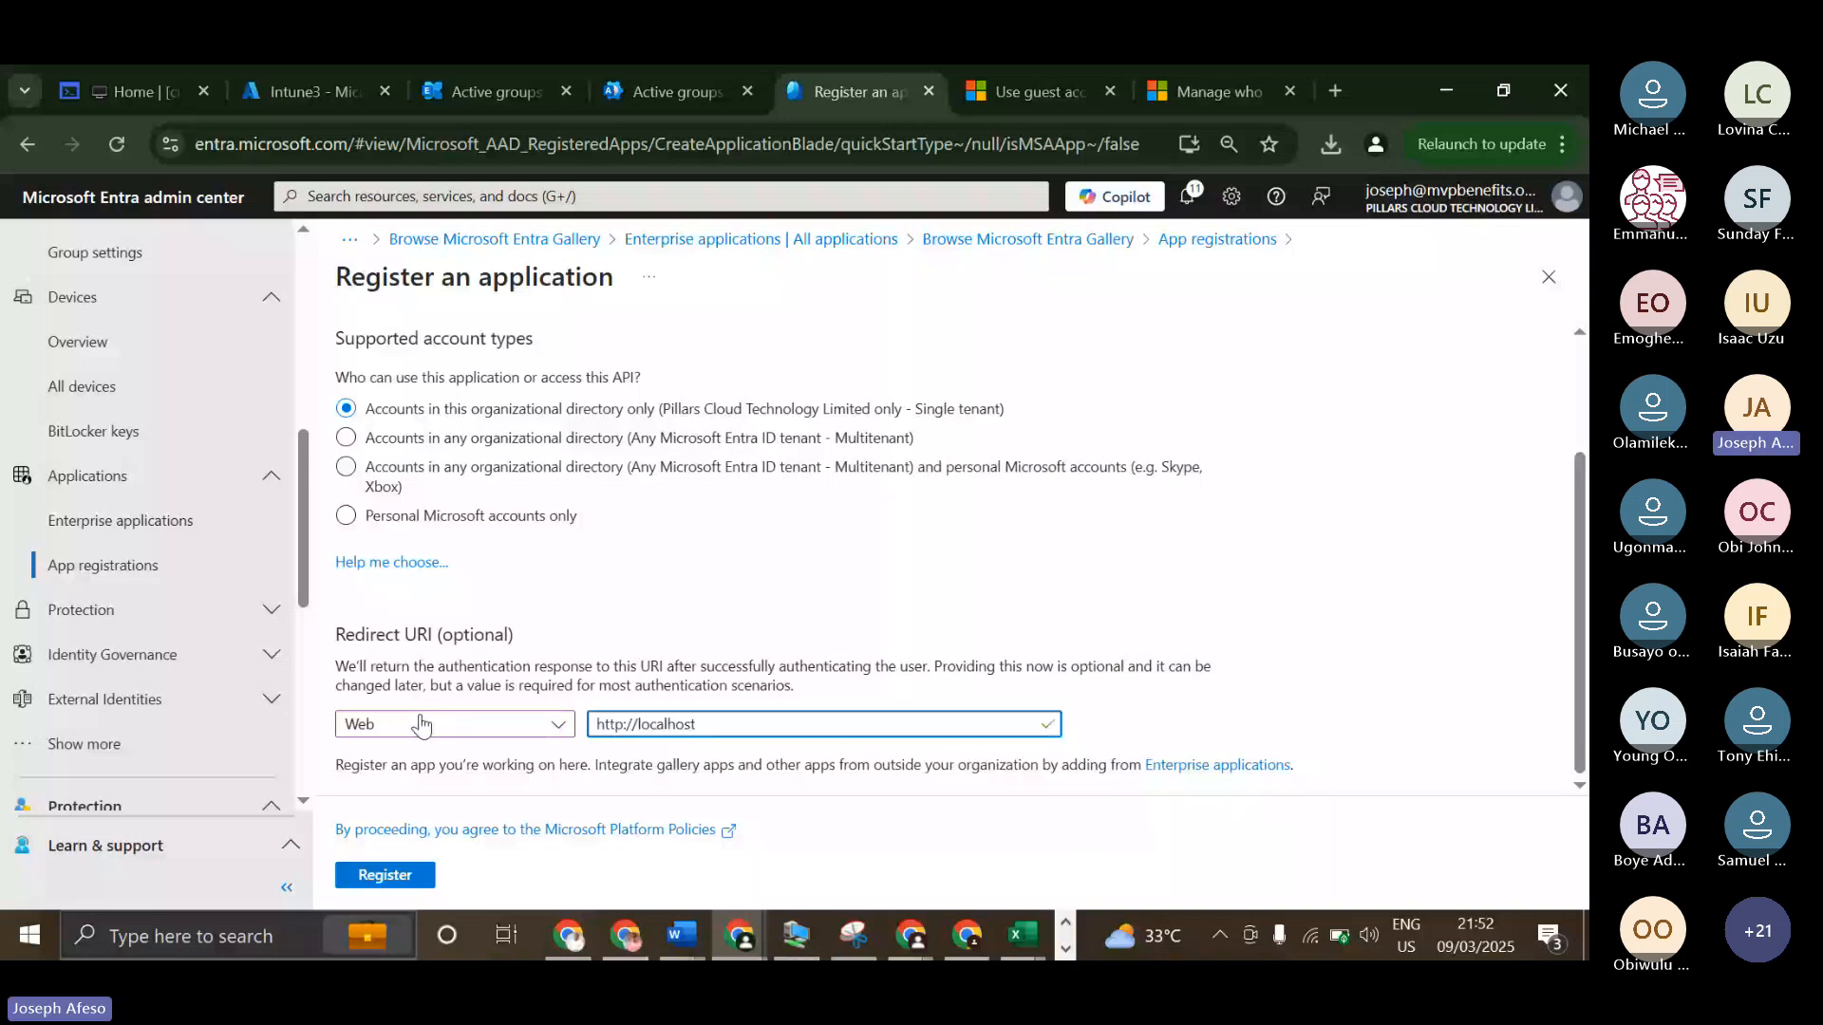
Name the application M365, keep it single tenant, and register it.
{"action": "scroll", "coordinate": [450, 433], "scroll_direction": "up", "scroll_amount": 2}
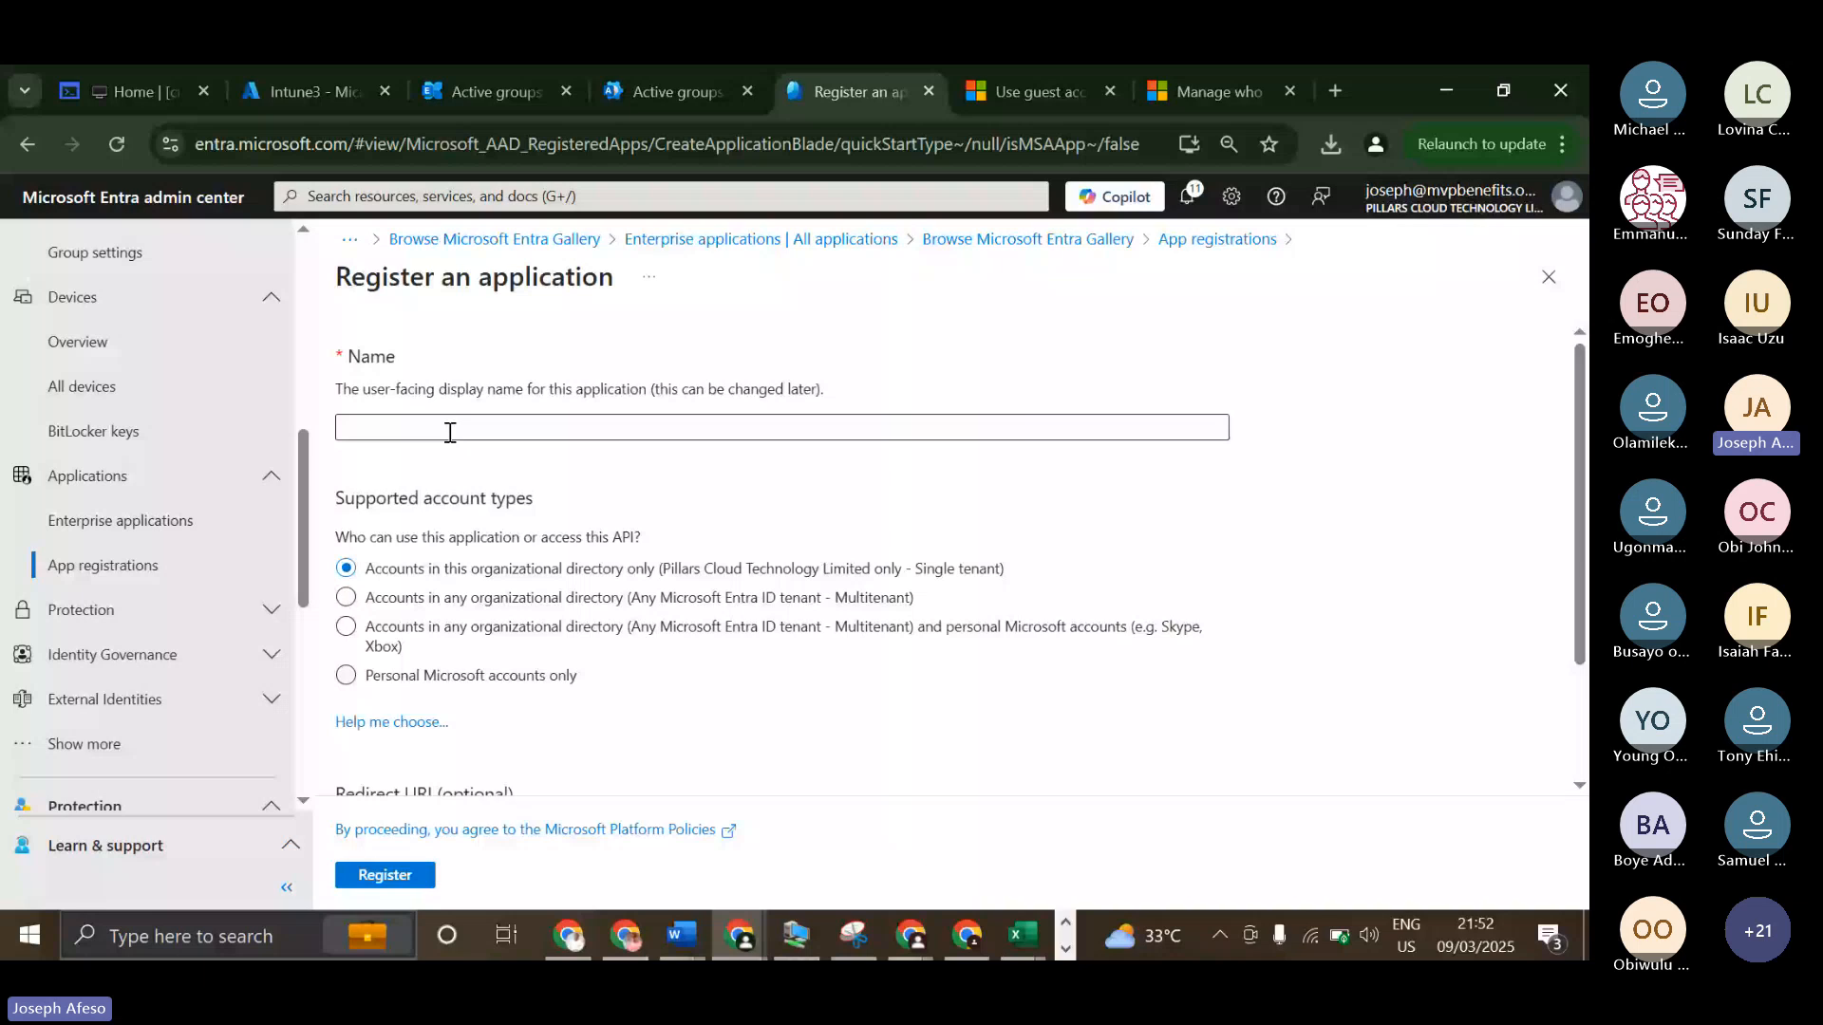
{"action": "left_click", "coordinate": [415, 423]}
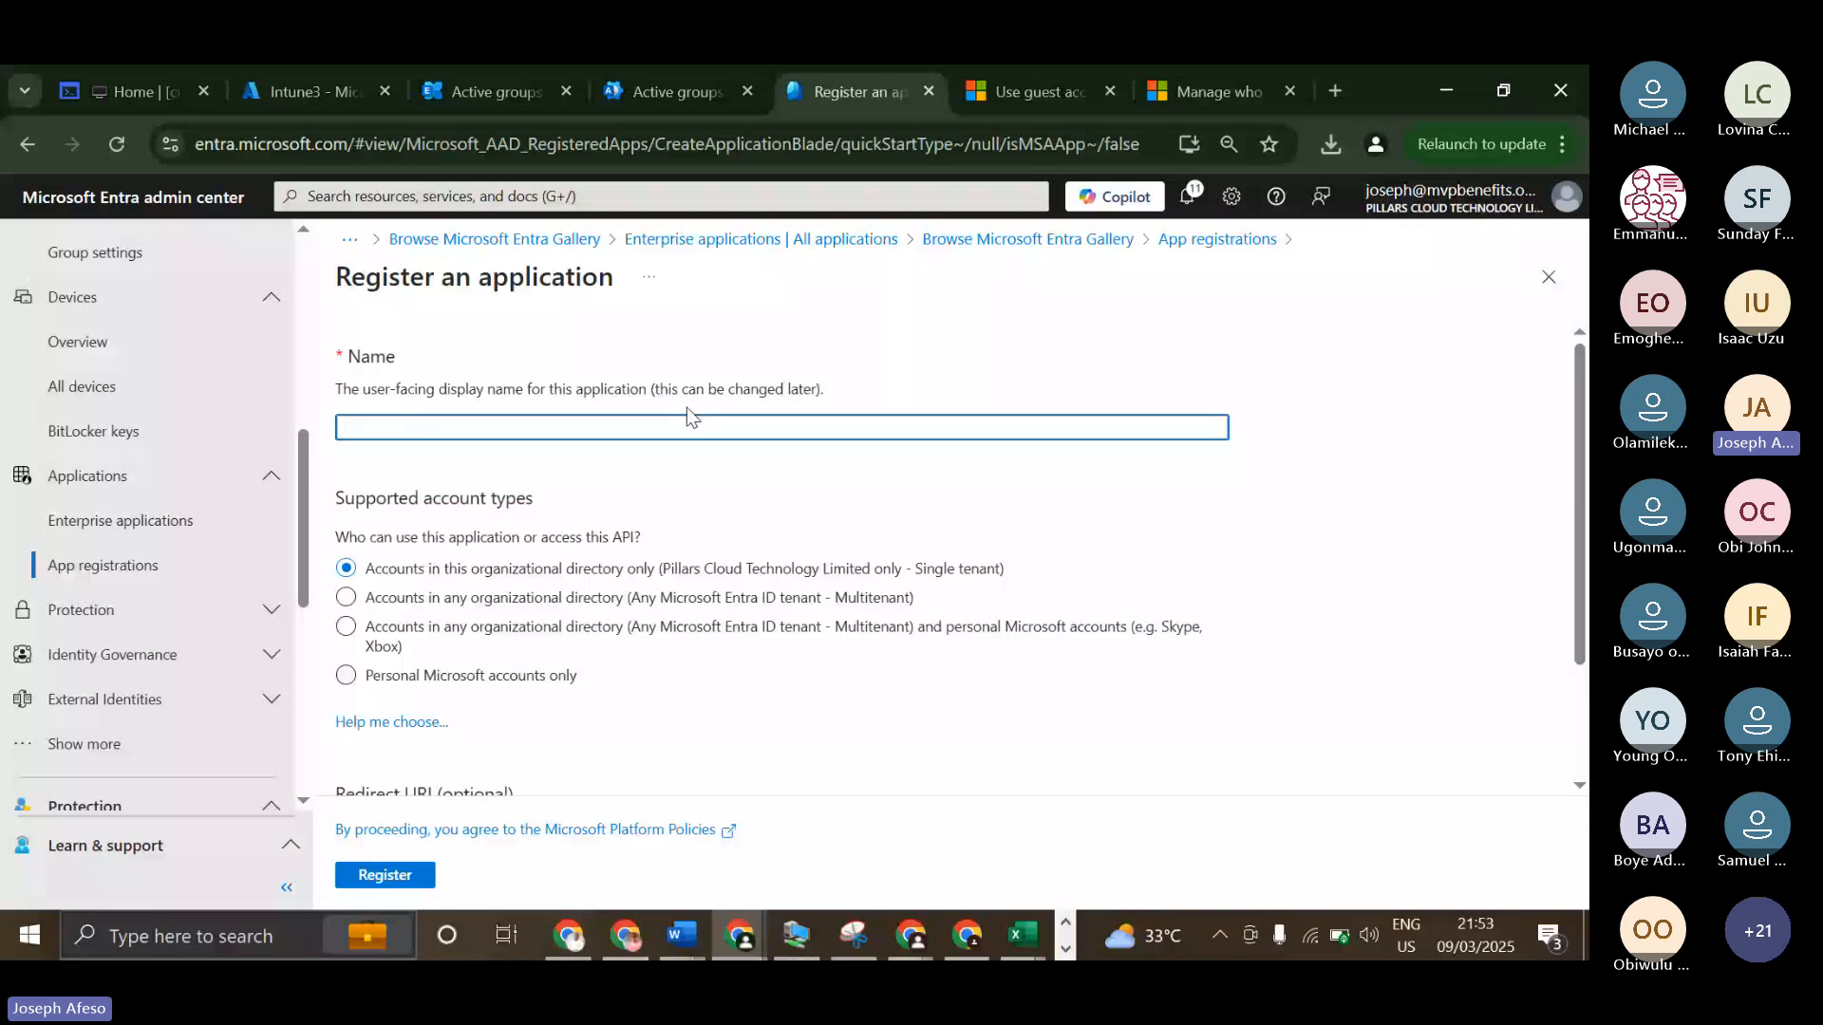
{"action": "scroll", "coordinate": [690, 416], "scroll_direction": "down", "scroll_amount": 2}
{"action": "scroll", "coordinate": [828, 623], "scroll_direction": "up", "scroll_amount": 2}
{"action": "type", "text": "NOIT"}
{"action": "scroll", "coordinate": [487, 450], "scroll_direction": "down", "scroll_amount": 2}
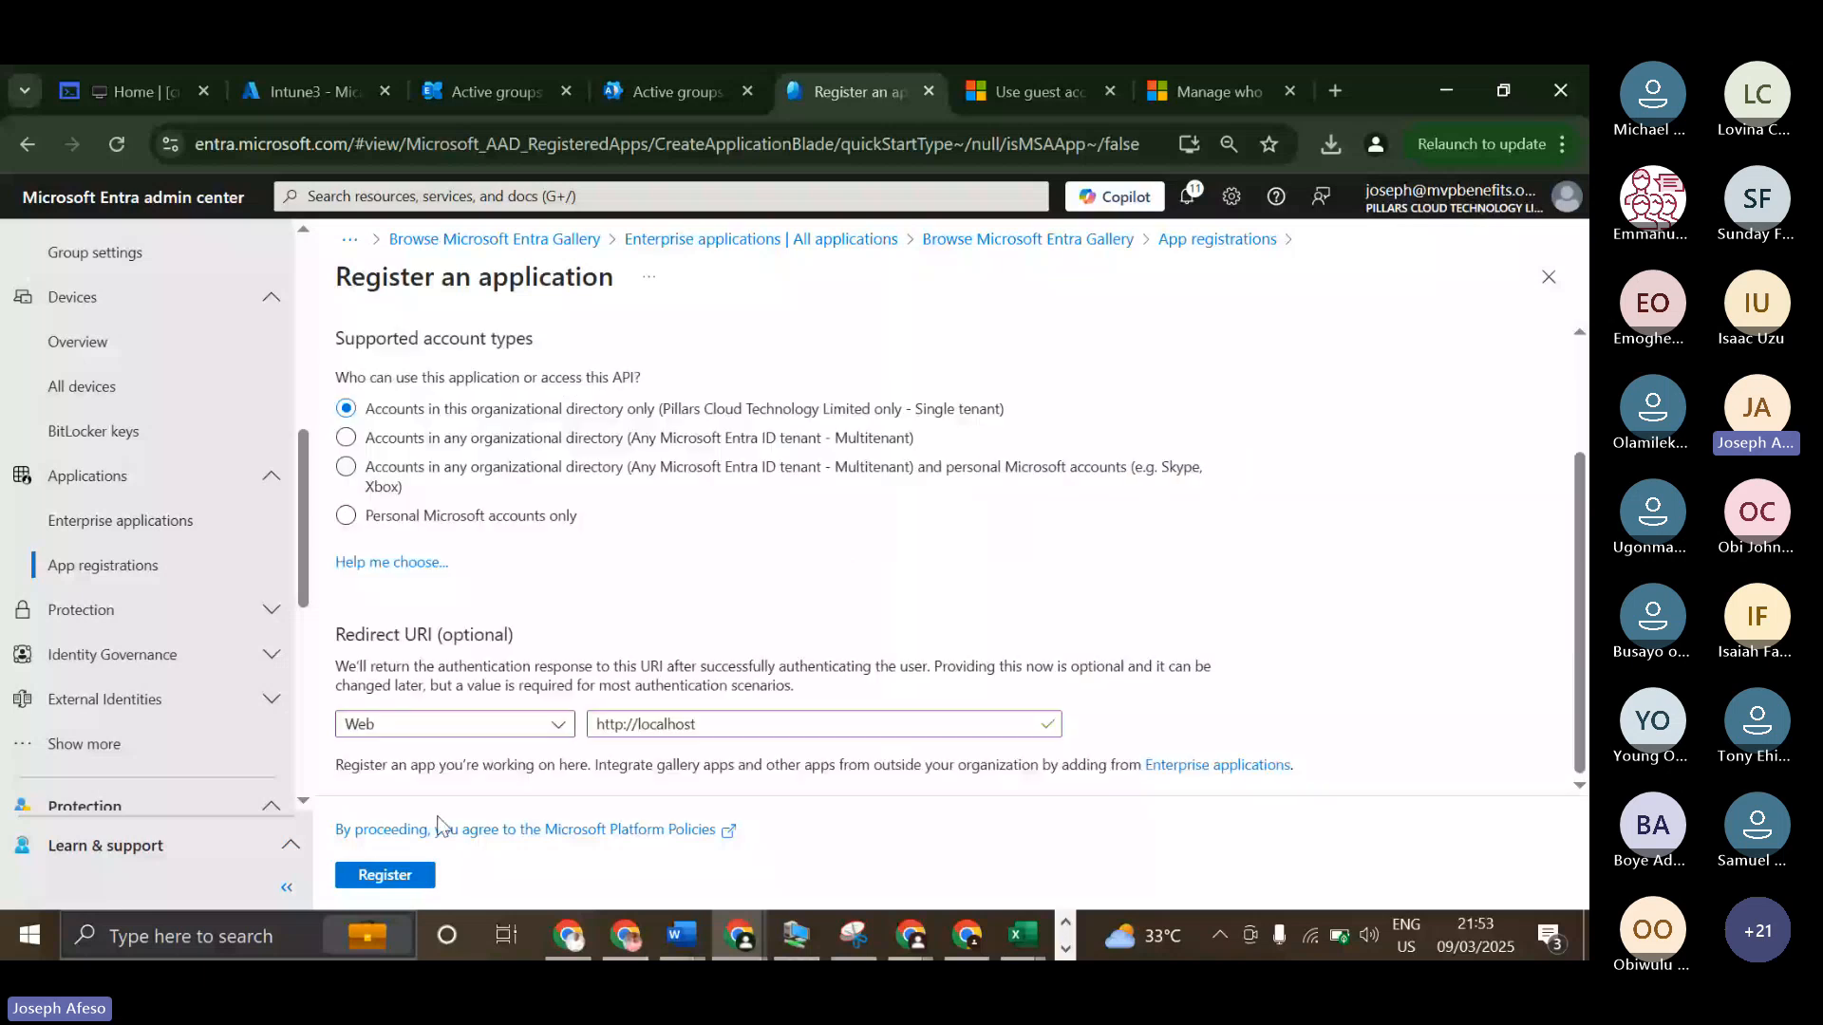
{"action": "left_click", "coordinate": [386, 875]}
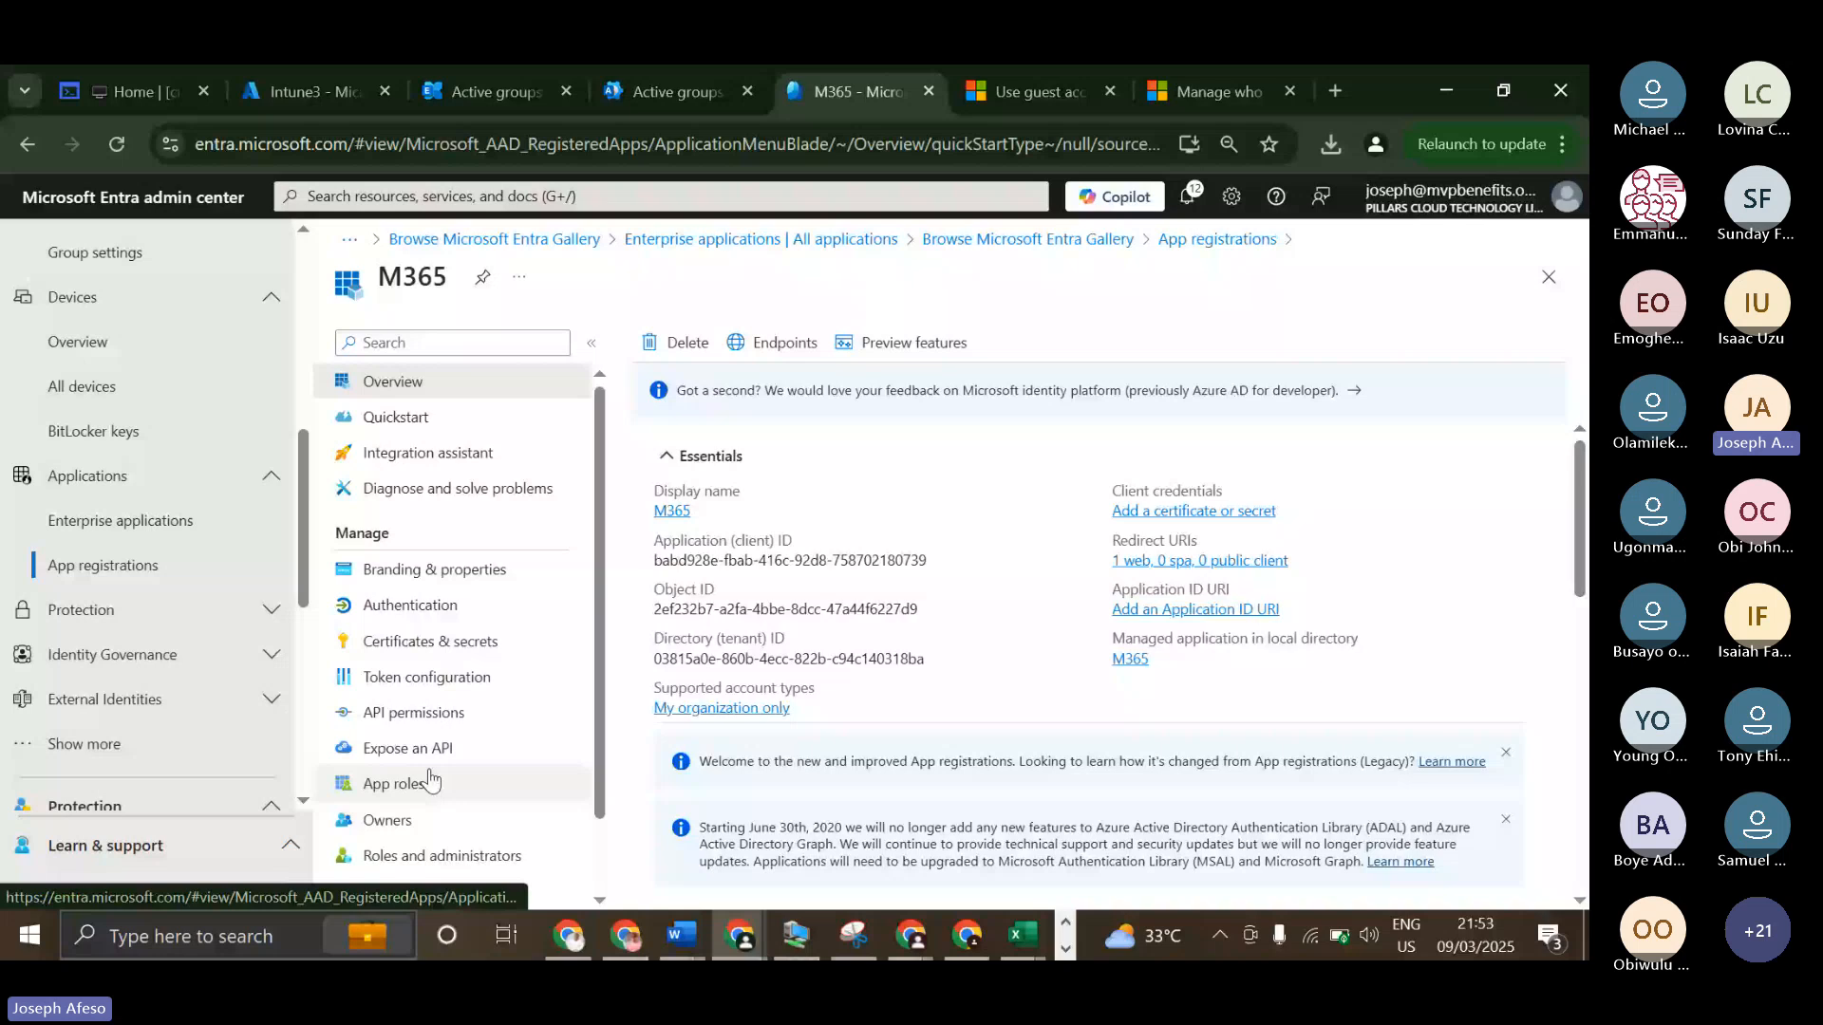
In the M365 app's branding properties, upload Screenshot (1).png from the Pictures folder as the logo and save.
{"action": "scroll", "coordinate": [431, 781], "scroll_direction": "down", "scroll_amount": 1}
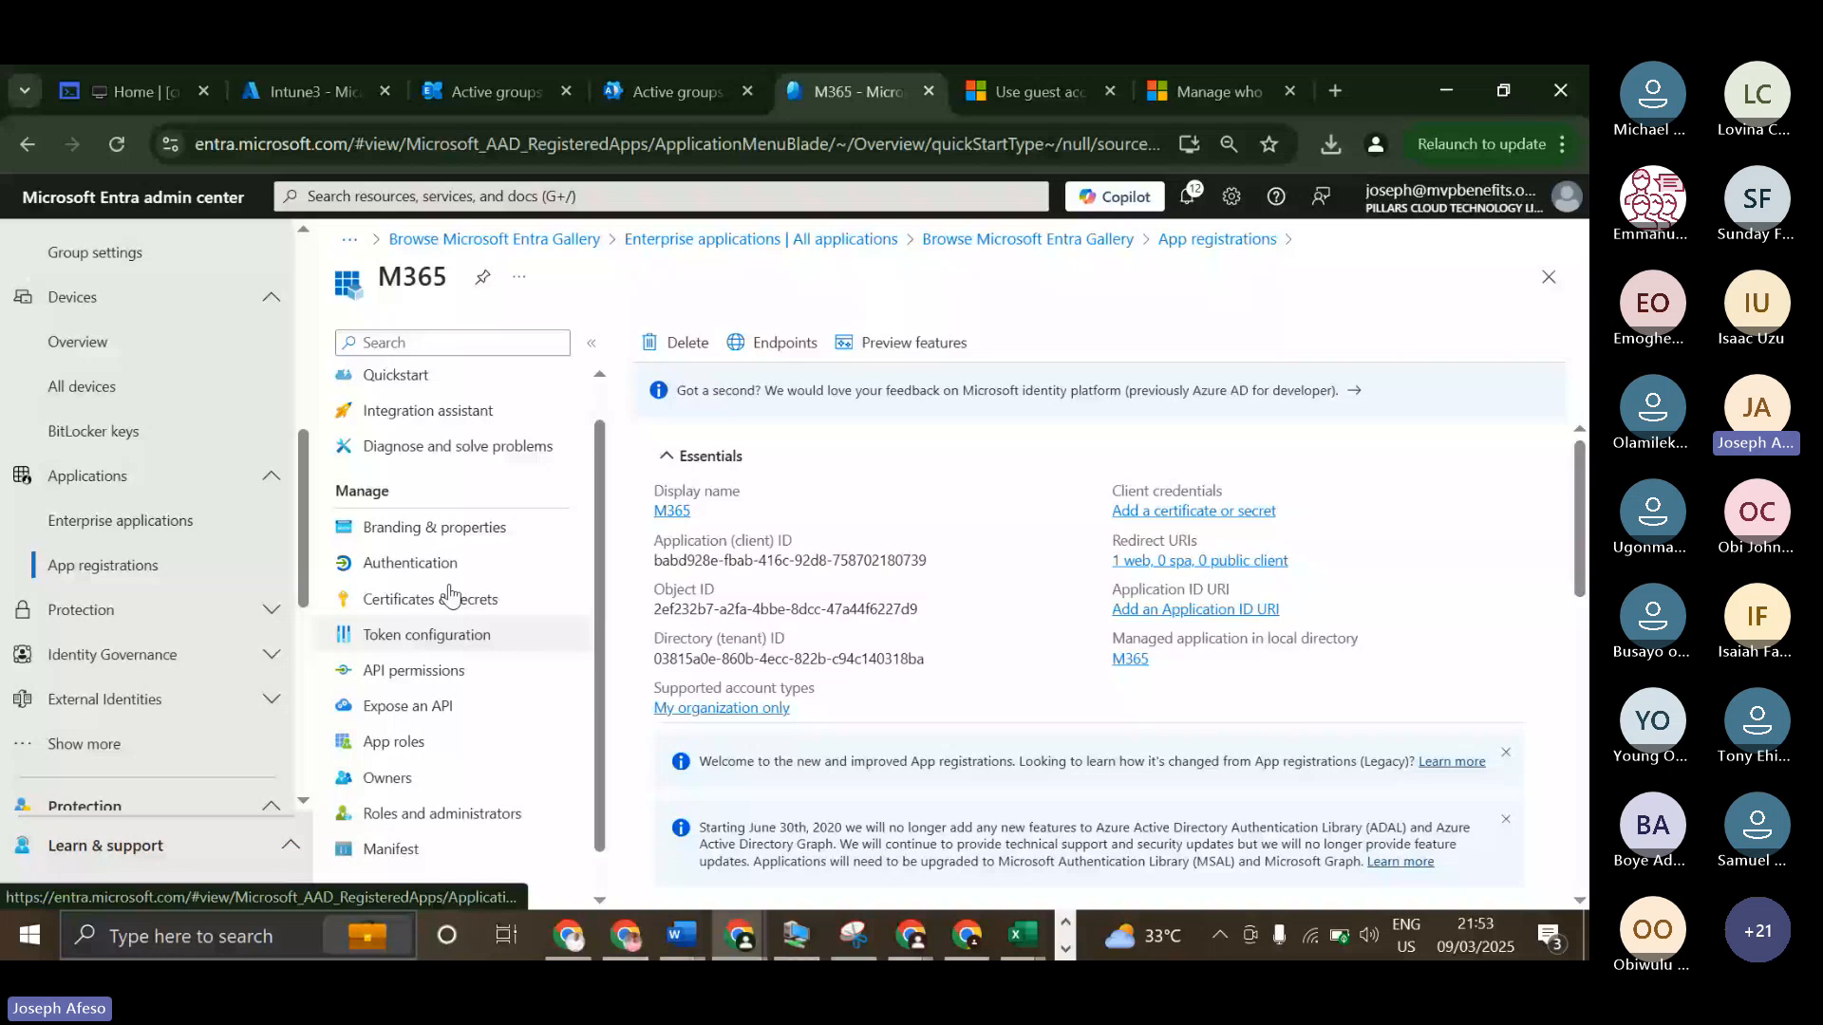
{"action": "scroll", "coordinate": [435, 428], "scroll_direction": "up", "scroll_amount": 1}
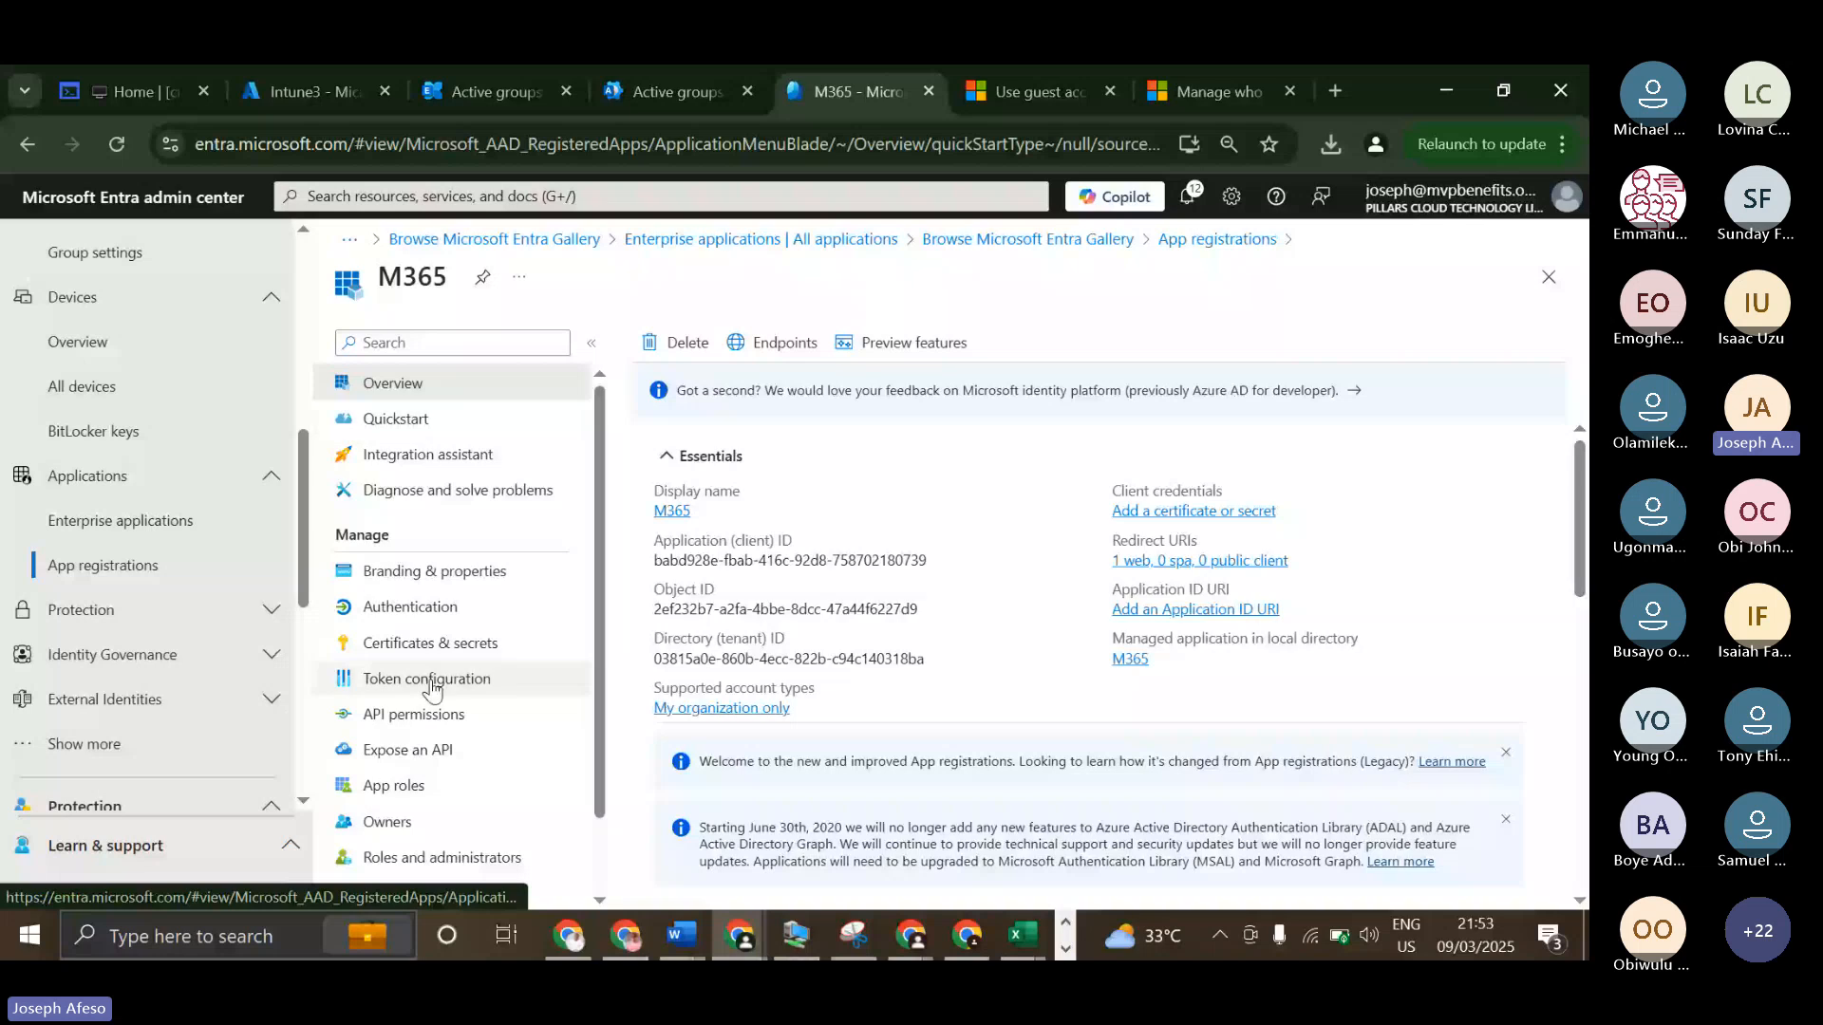
{"action": "left_click", "coordinate": [425, 571]}
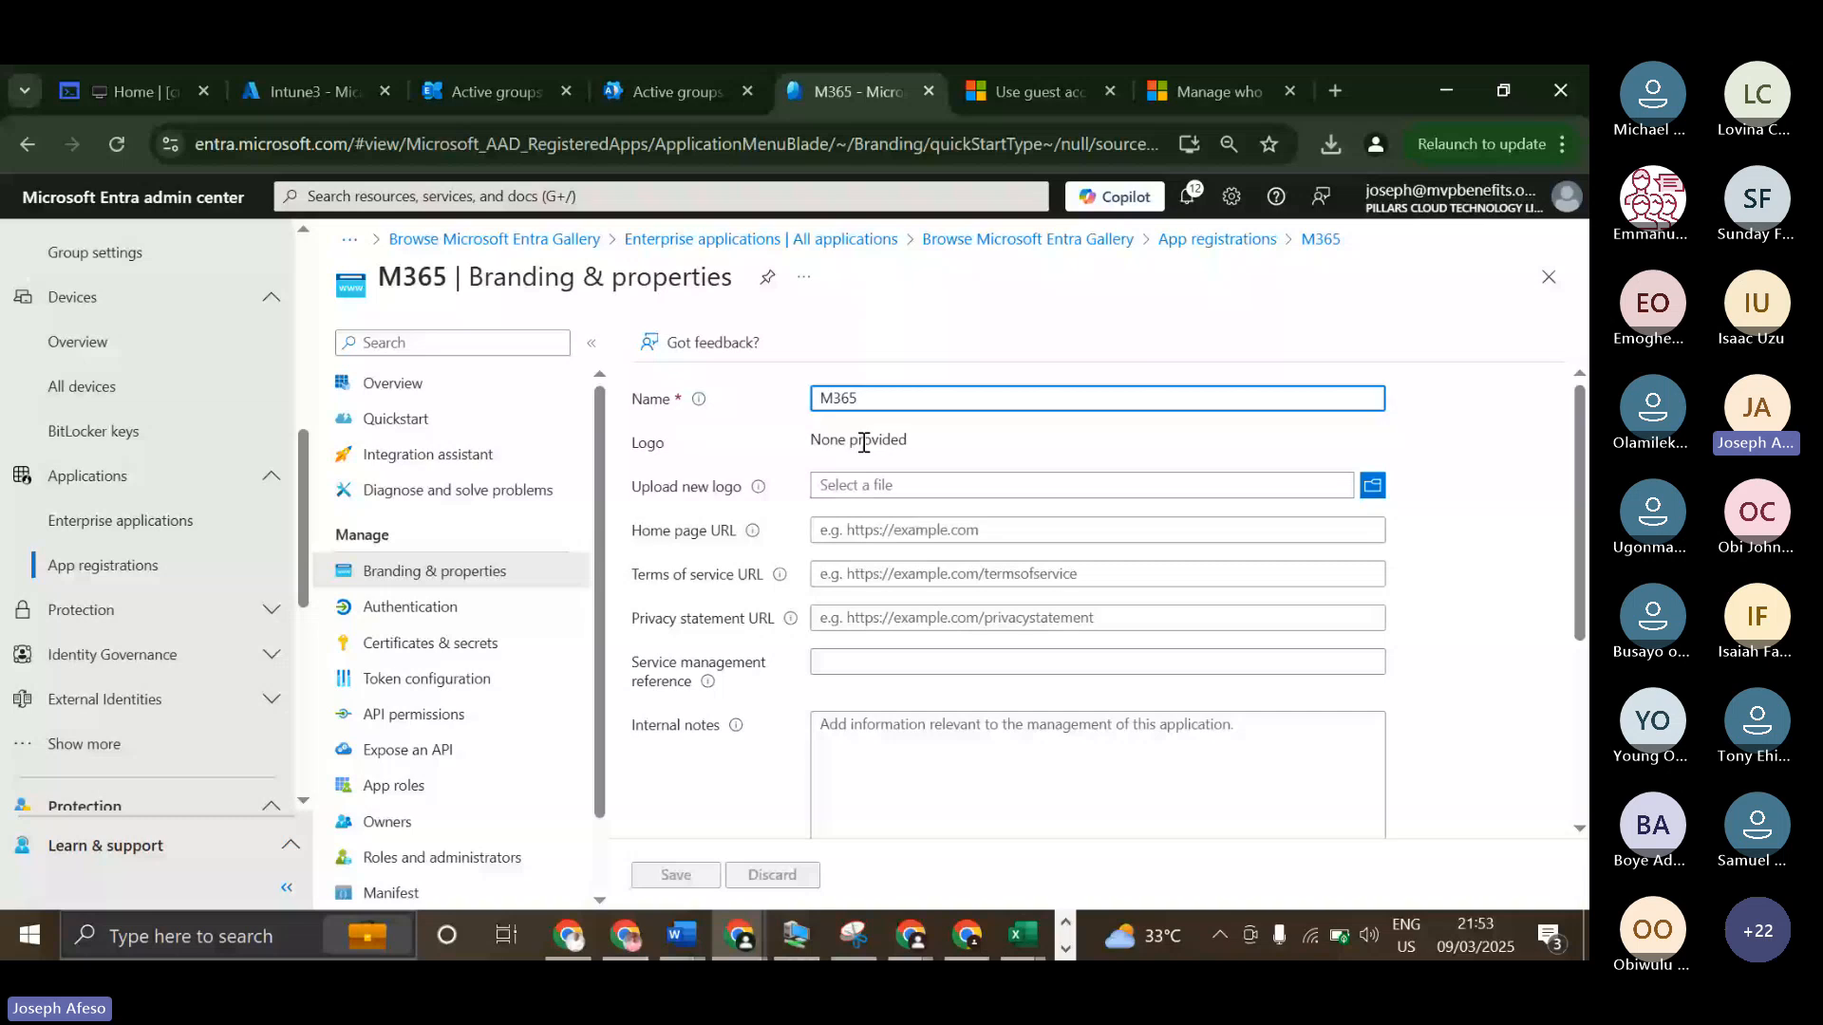
{"action": "left_click", "coordinate": [866, 485]}
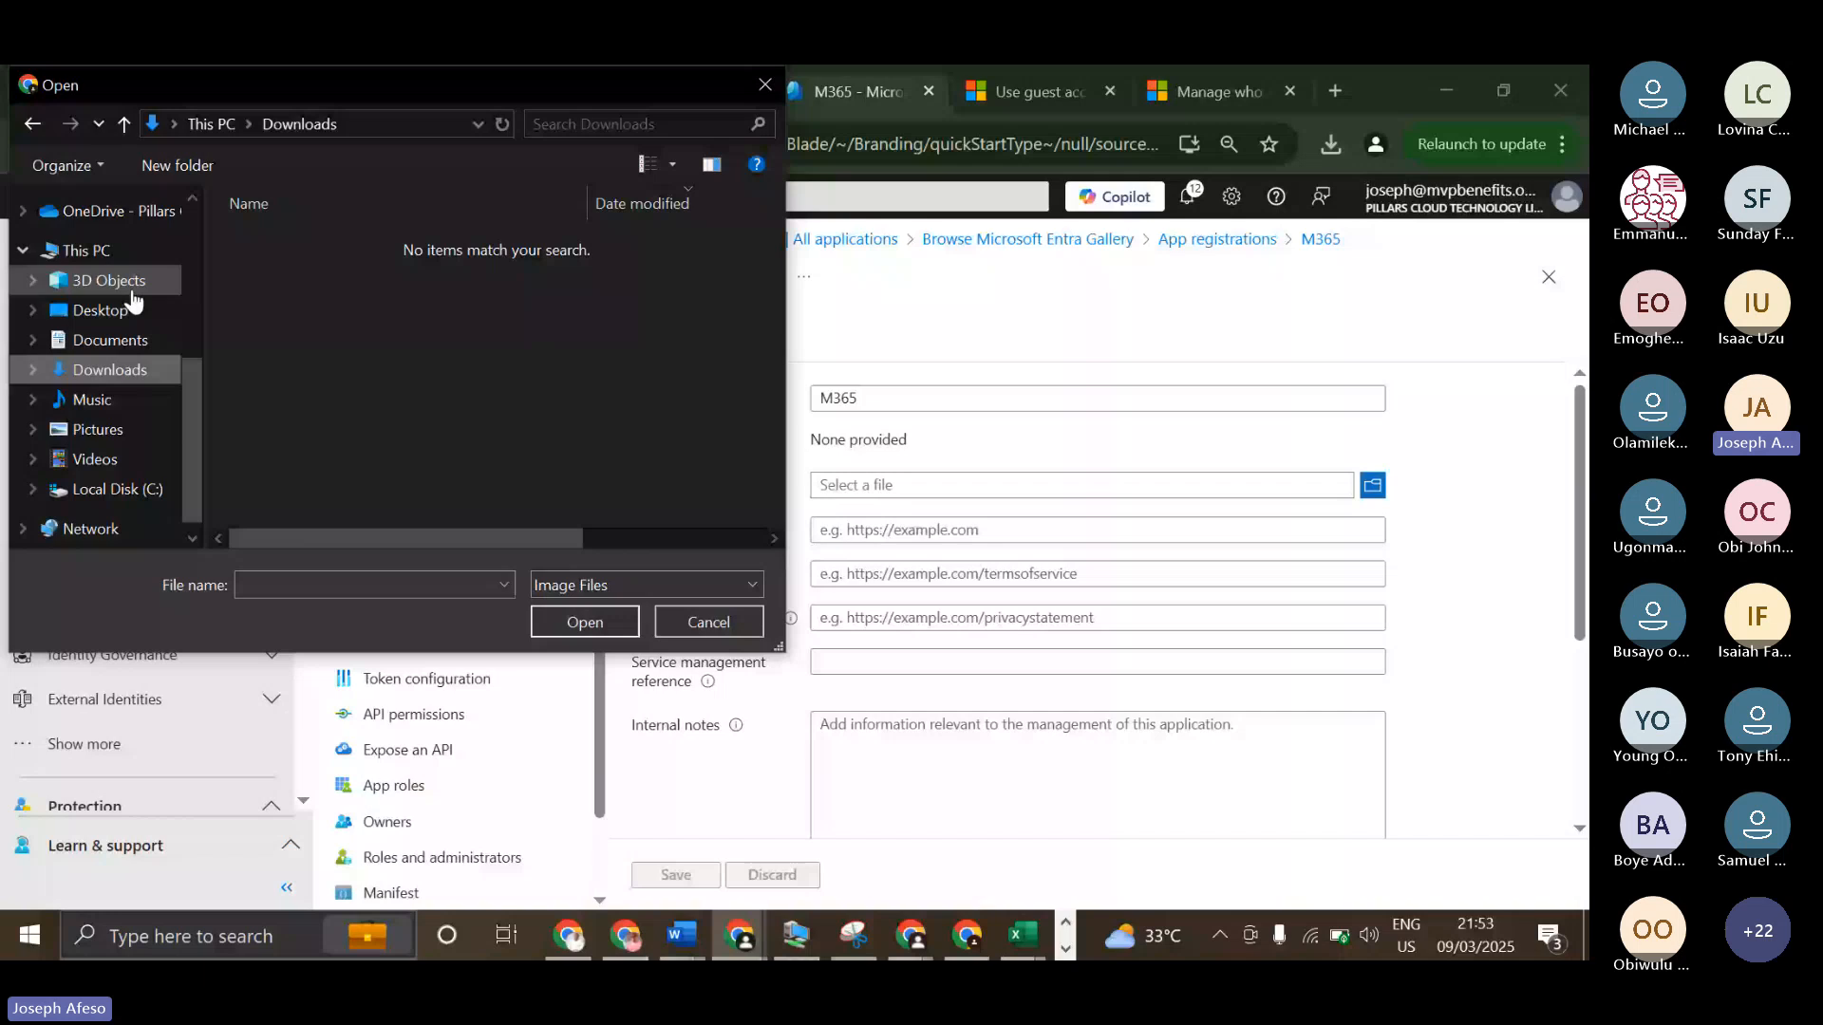
{"action": "left_click", "coordinate": [98, 430]}
{"action": "double_click", "coordinate": [573, 271]}
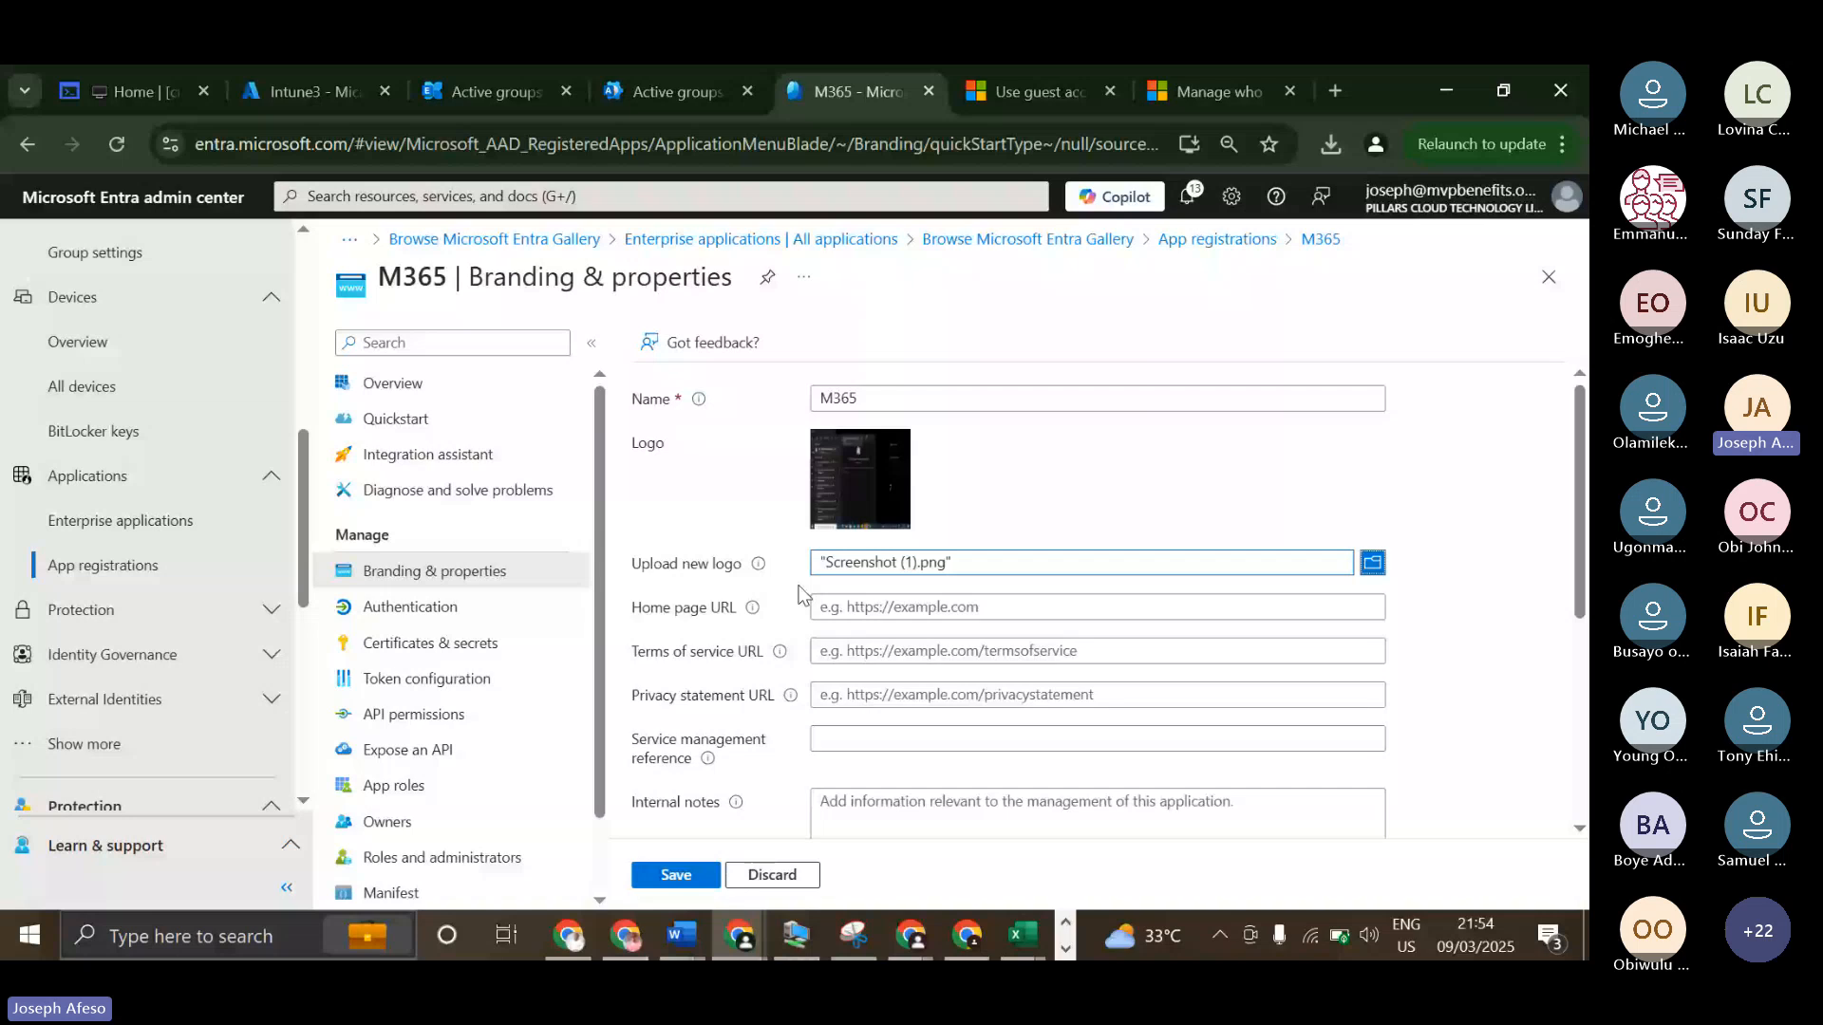
{"action": "scroll", "coordinate": [834, 672], "scroll_direction": "down", "scroll_amount": 2}
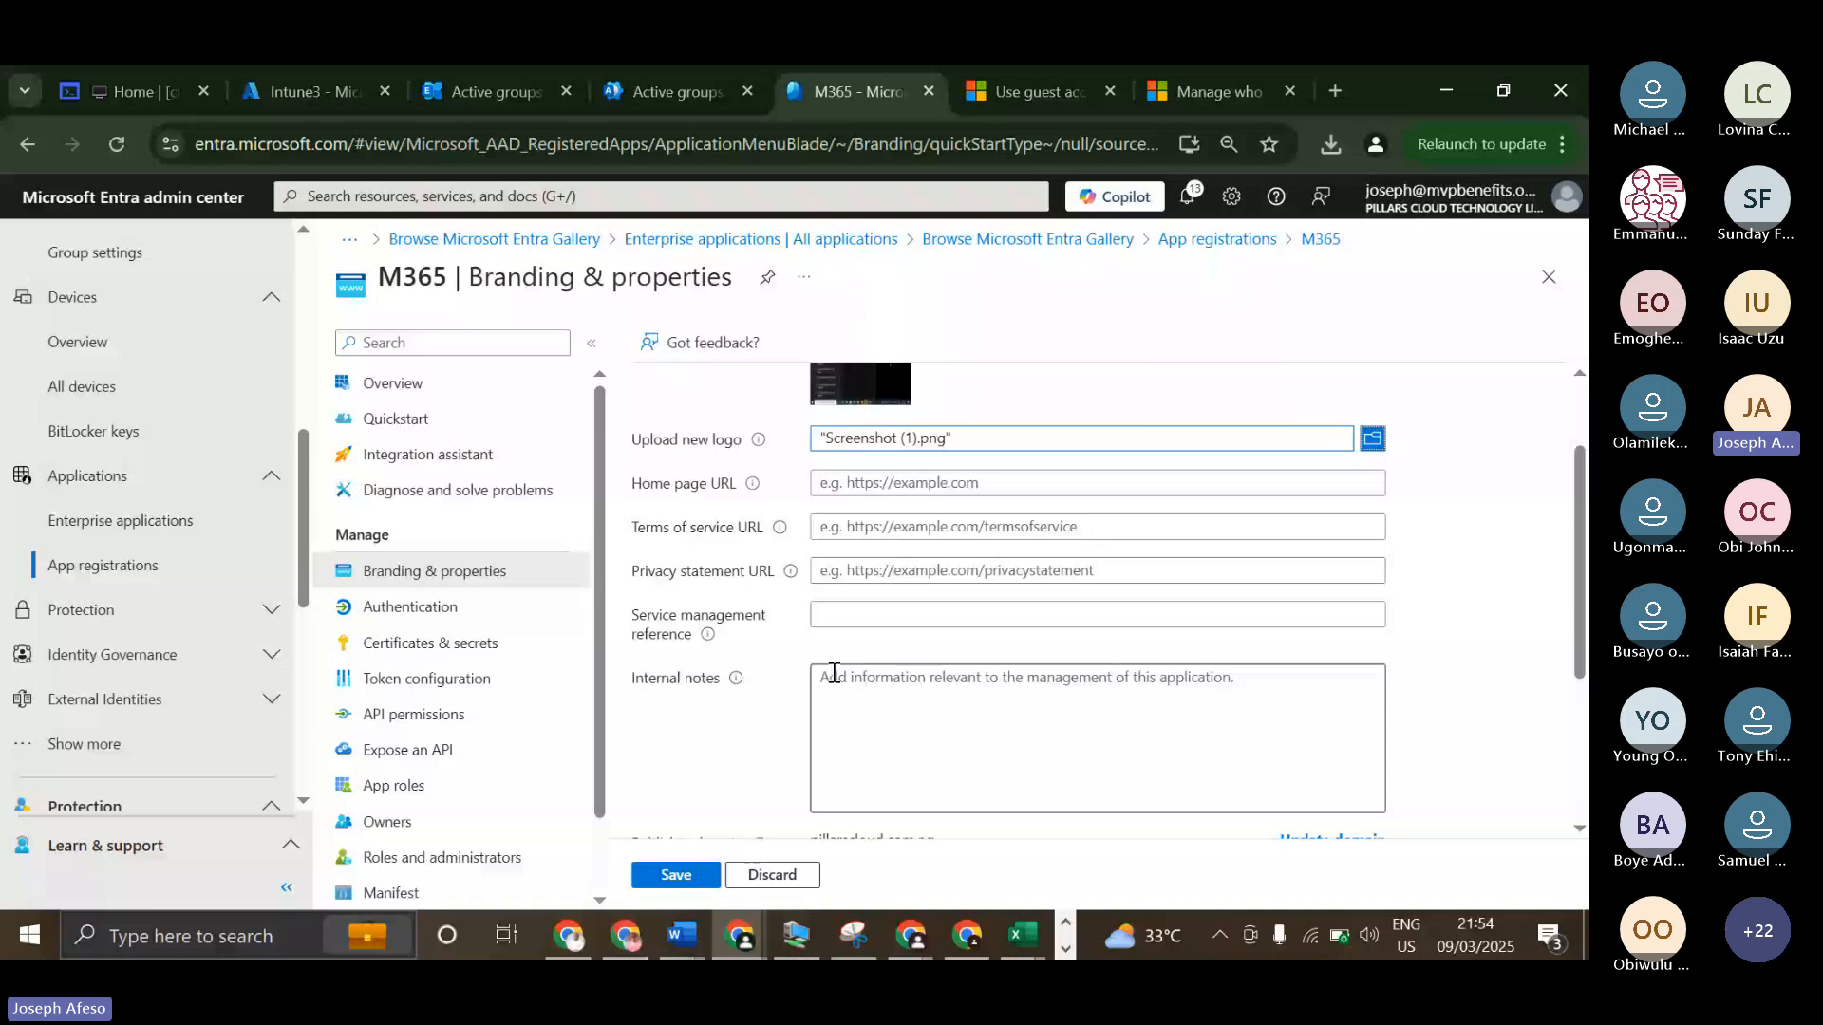
{"action": "scroll", "coordinate": [833, 673], "scroll_direction": "down", "scroll_amount": 4}
{"action": "left_click", "coordinate": [676, 875]}
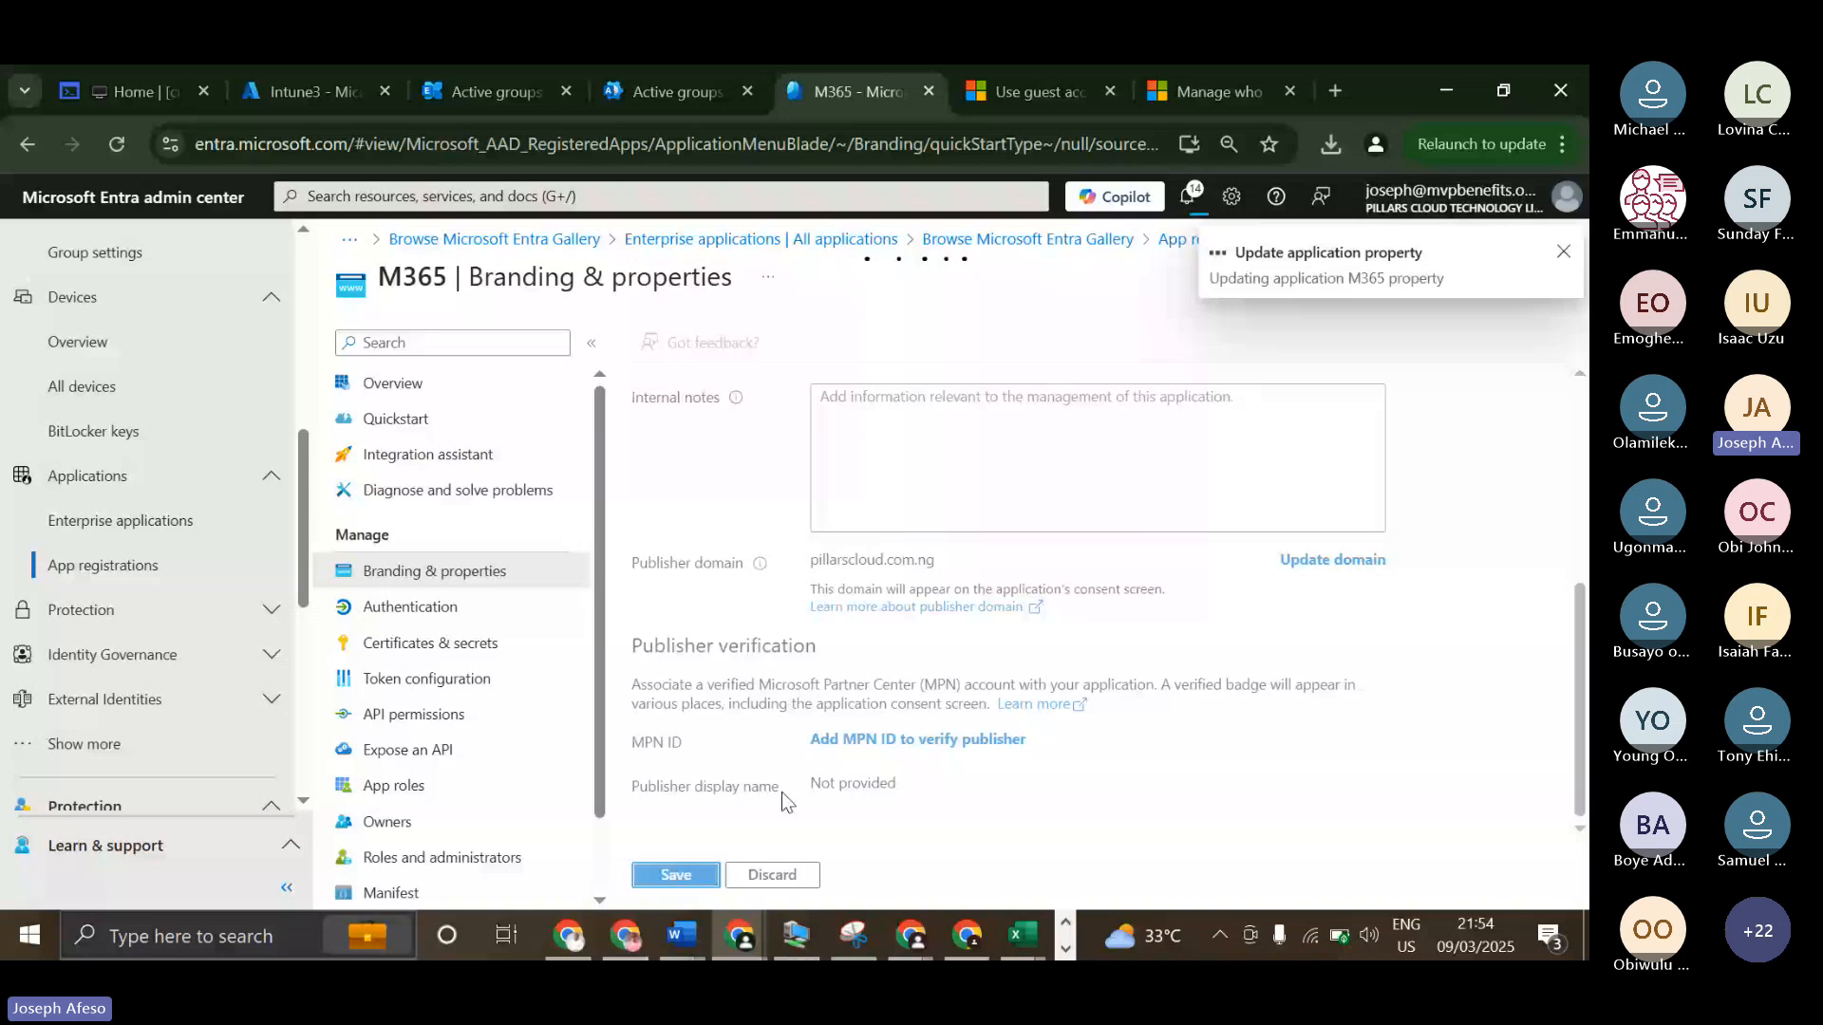
Review the M365 app's authentication settings, certificates and client secrets, and configured API permissions.
{"action": "left_click", "coordinate": [410, 606]}
{"action": "scroll", "coordinate": [704, 693], "scroll_direction": "down", "scroll_amount": 1}
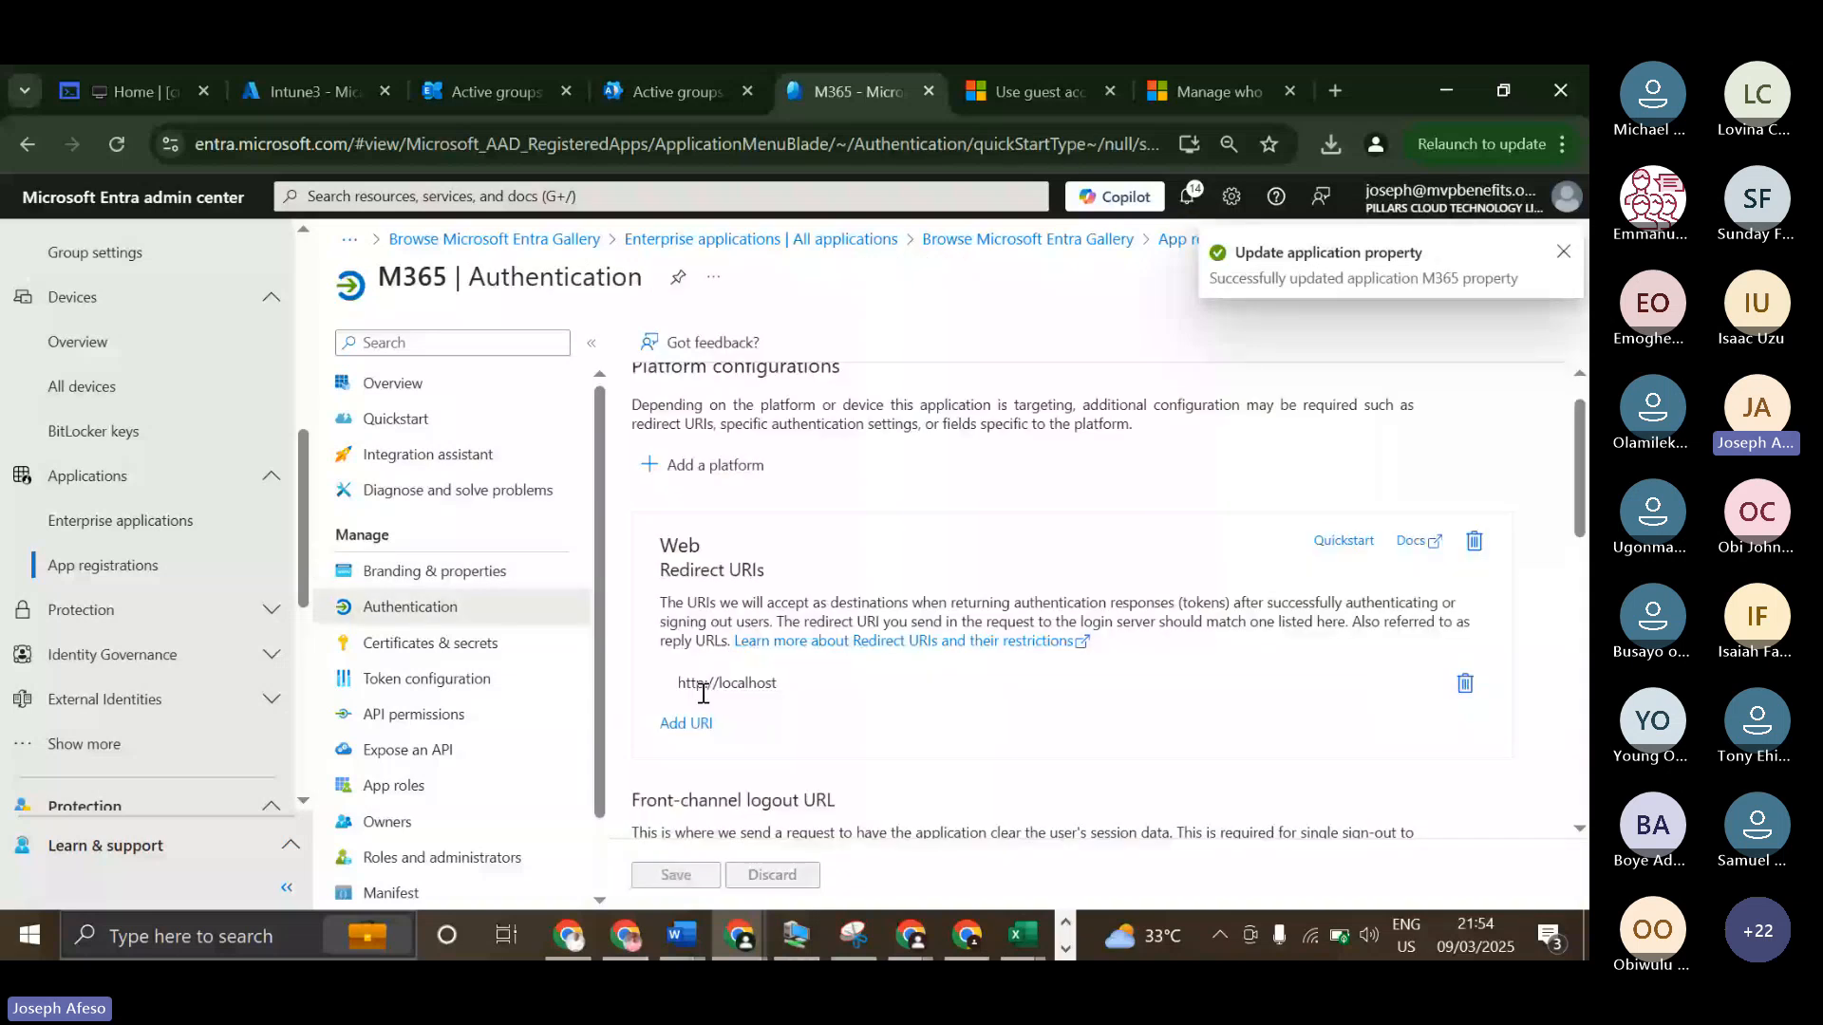
{"action": "scroll", "coordinate": [704, 694], "scroll_direction": "down", "scroll_amount": 3}
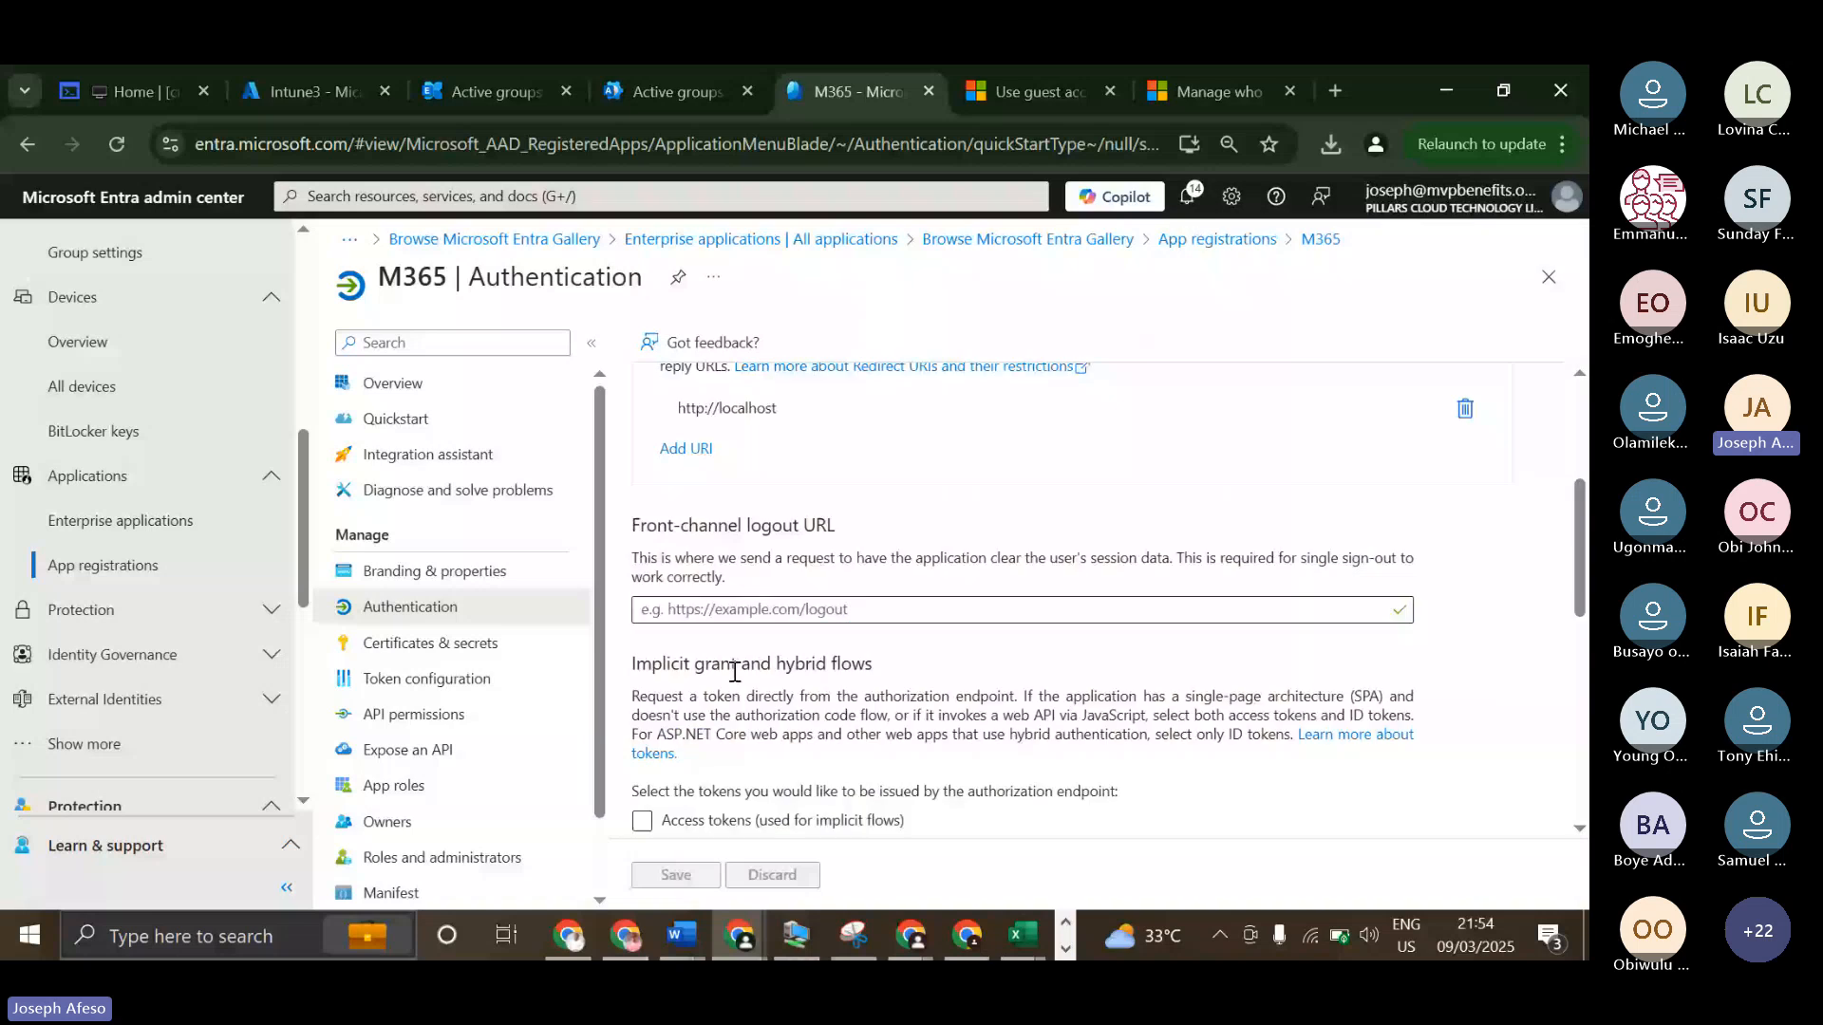
{"action": "left_click", "coordinate": [430, 643]}
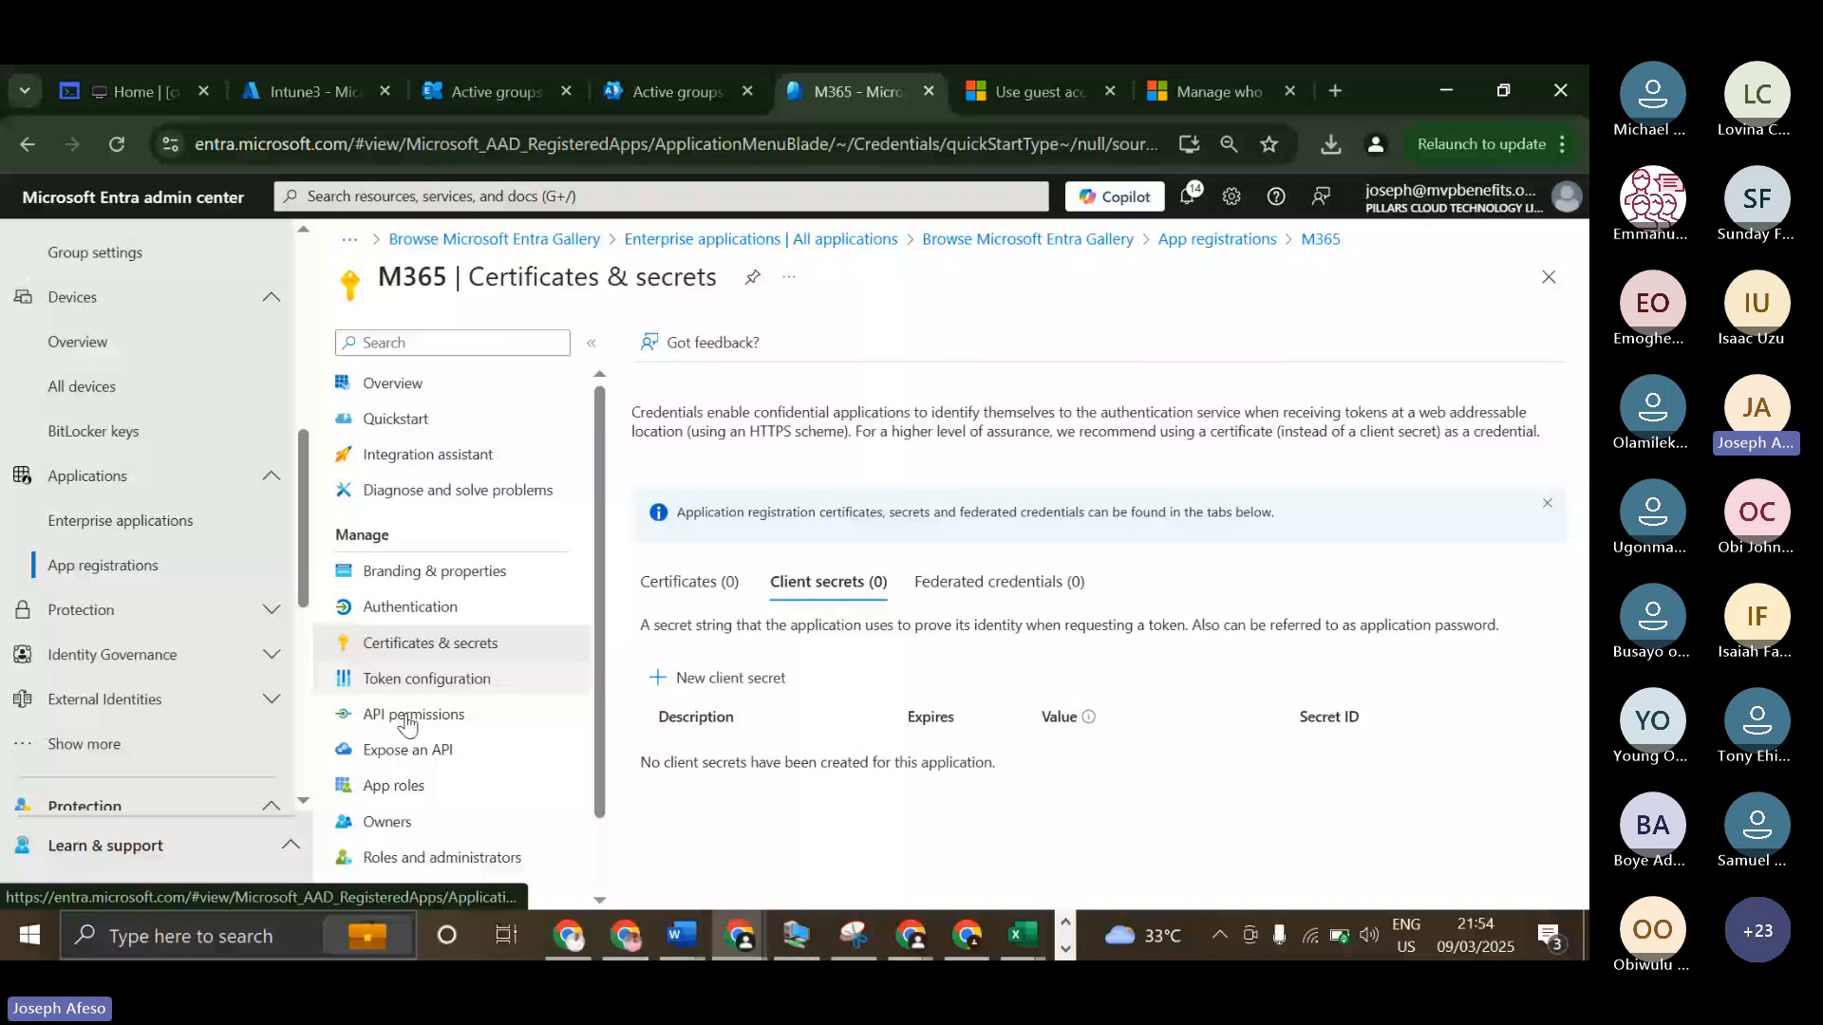
{"action": "left_click", "coordinate": [408, 722]}
{"action": "scroll", "coordinate": [735, 494], "scroll_direction": "down", "scroll_amount": 1}
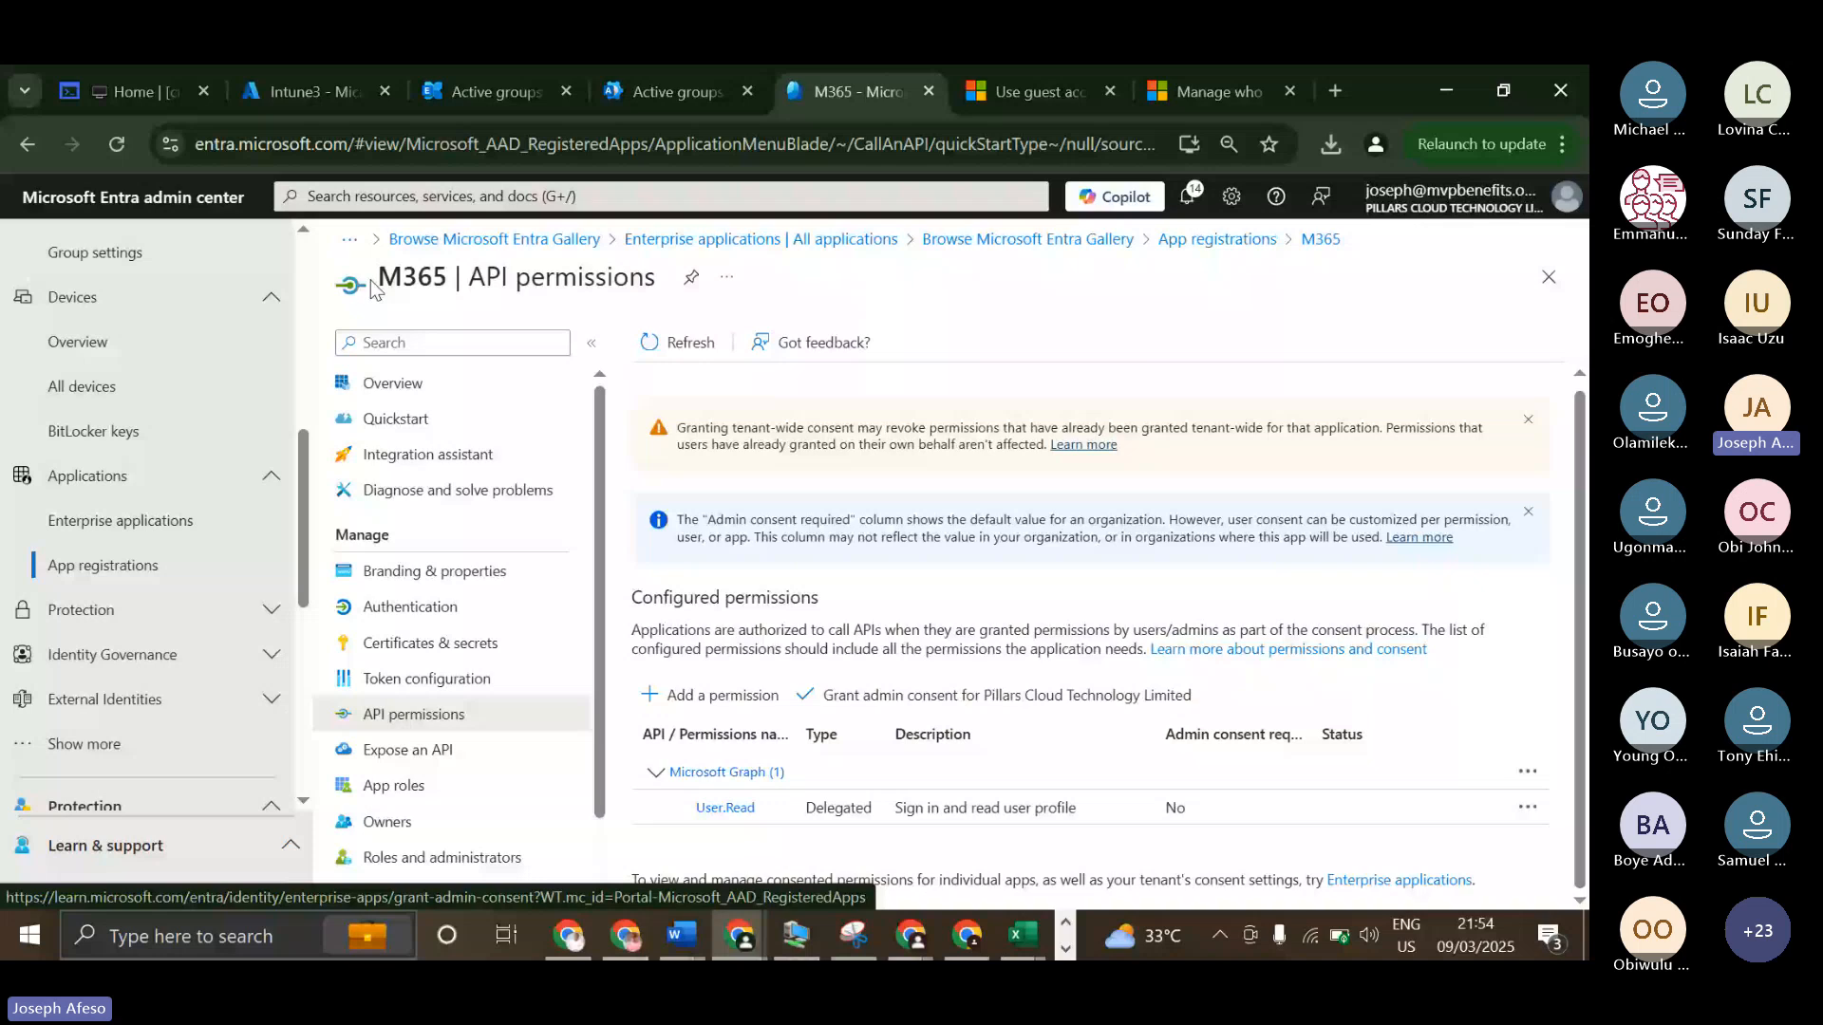
Open the list of all enterprise applications and browse the Microsoft Entra Gallery for adding a new application.
{"action": "left_click", "coordinate": [112, 536]}
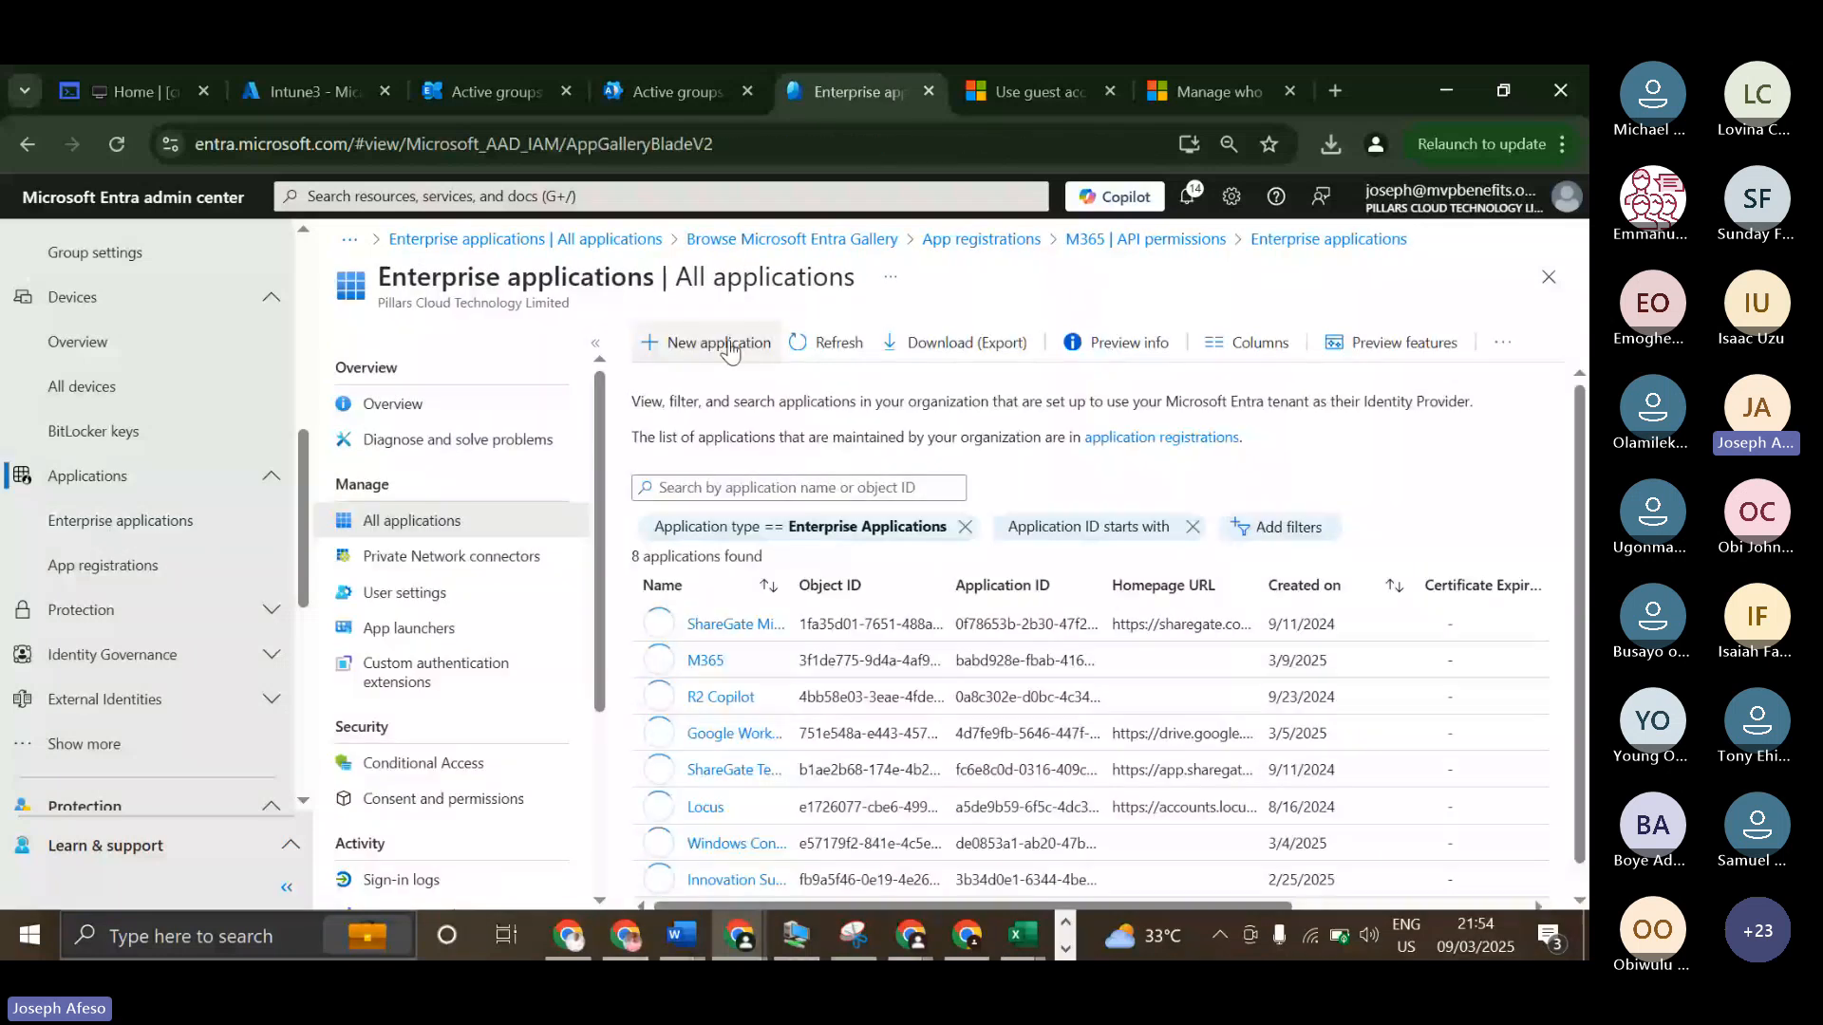
{"action": "left_click", "coordinate": [725, 342]}
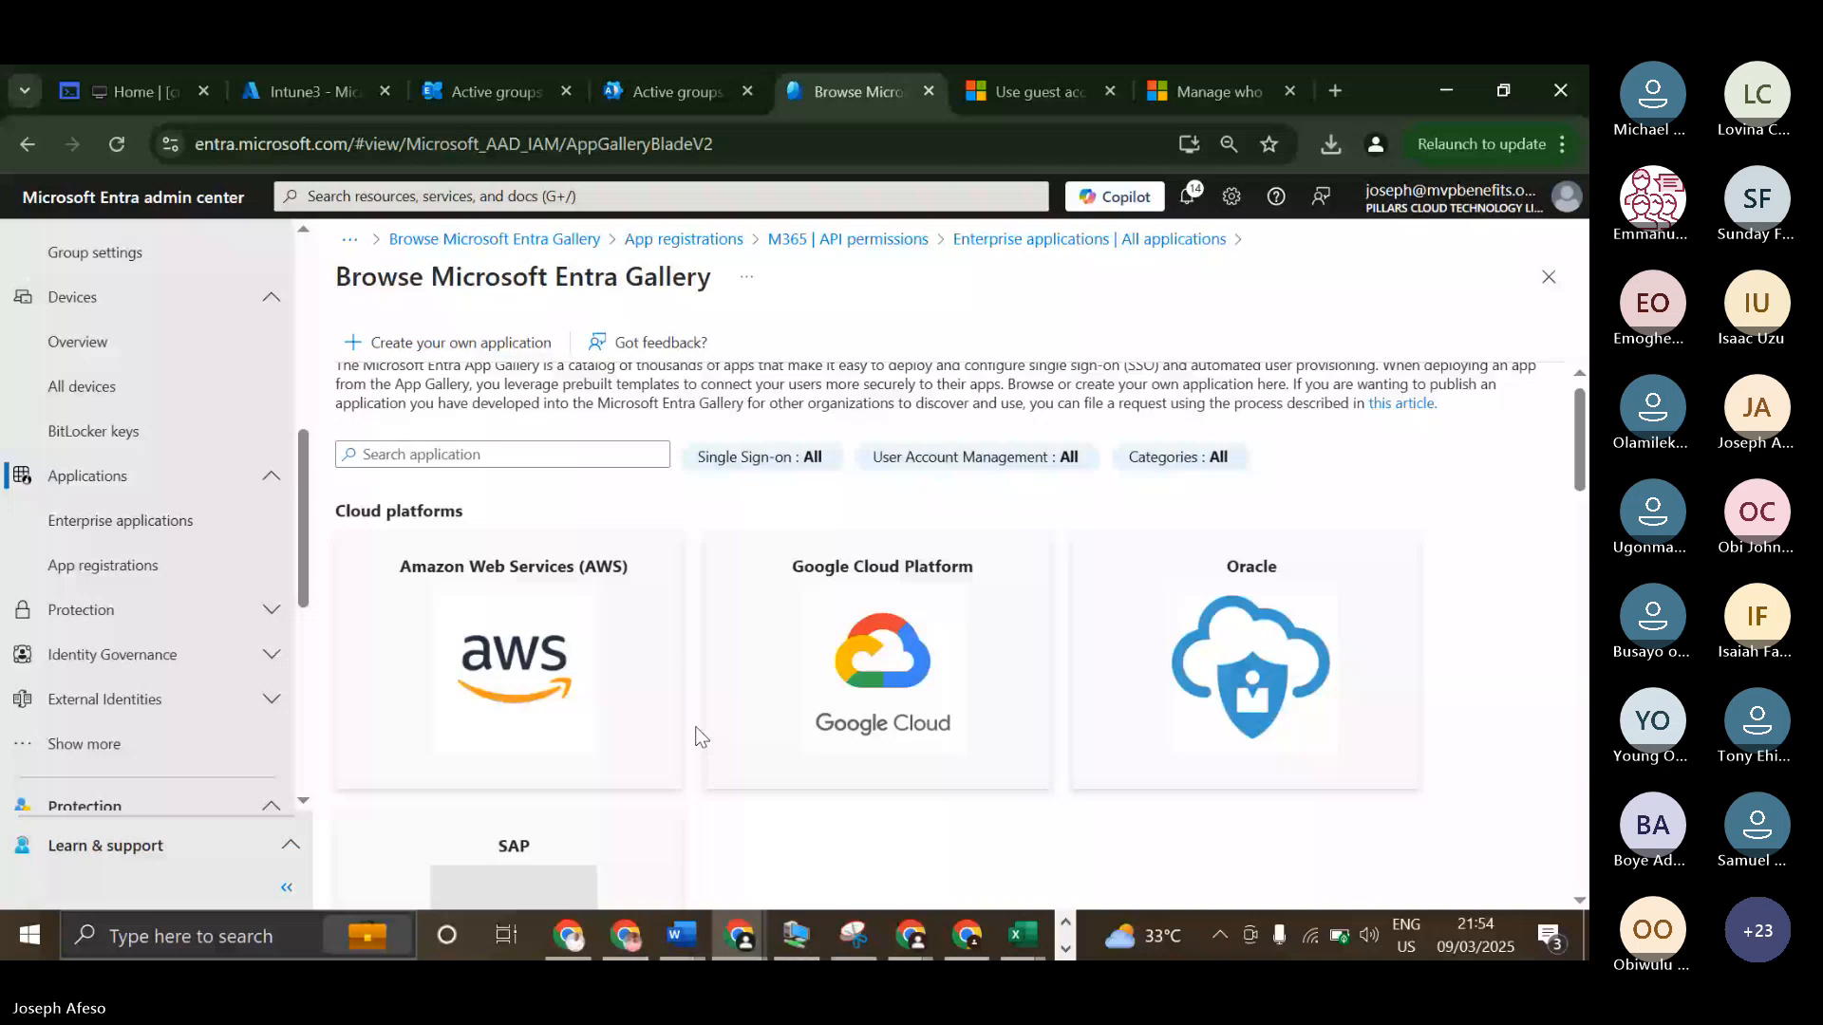
{"action": "scroll", "coordinate": [698, 736], "scroll_direction": "down", "scroll_amount": 8}
{"action": "scroll", "coordinate": [697, 736], "scroll_direction": "up", "scroll_amount": 3}
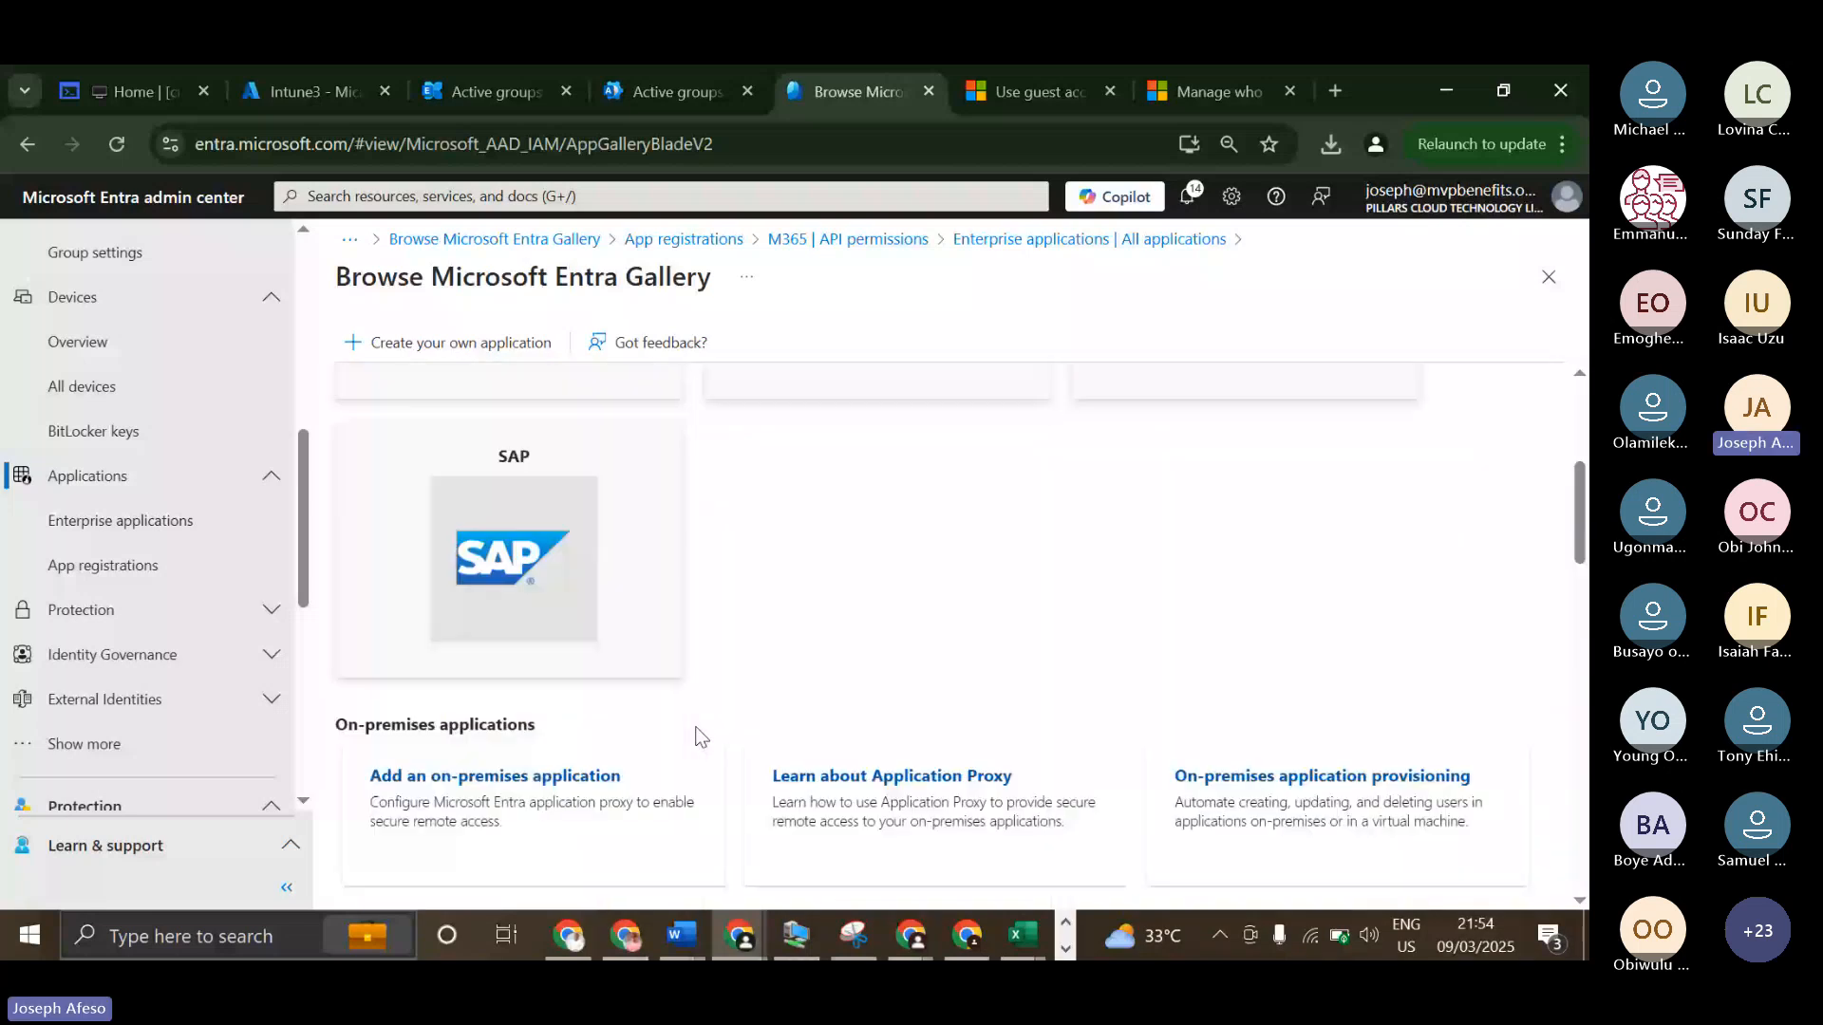
{"action": "scroll", "coordinate": [698, 736], "scroll_direction": "up", "scroll_amount": 4}
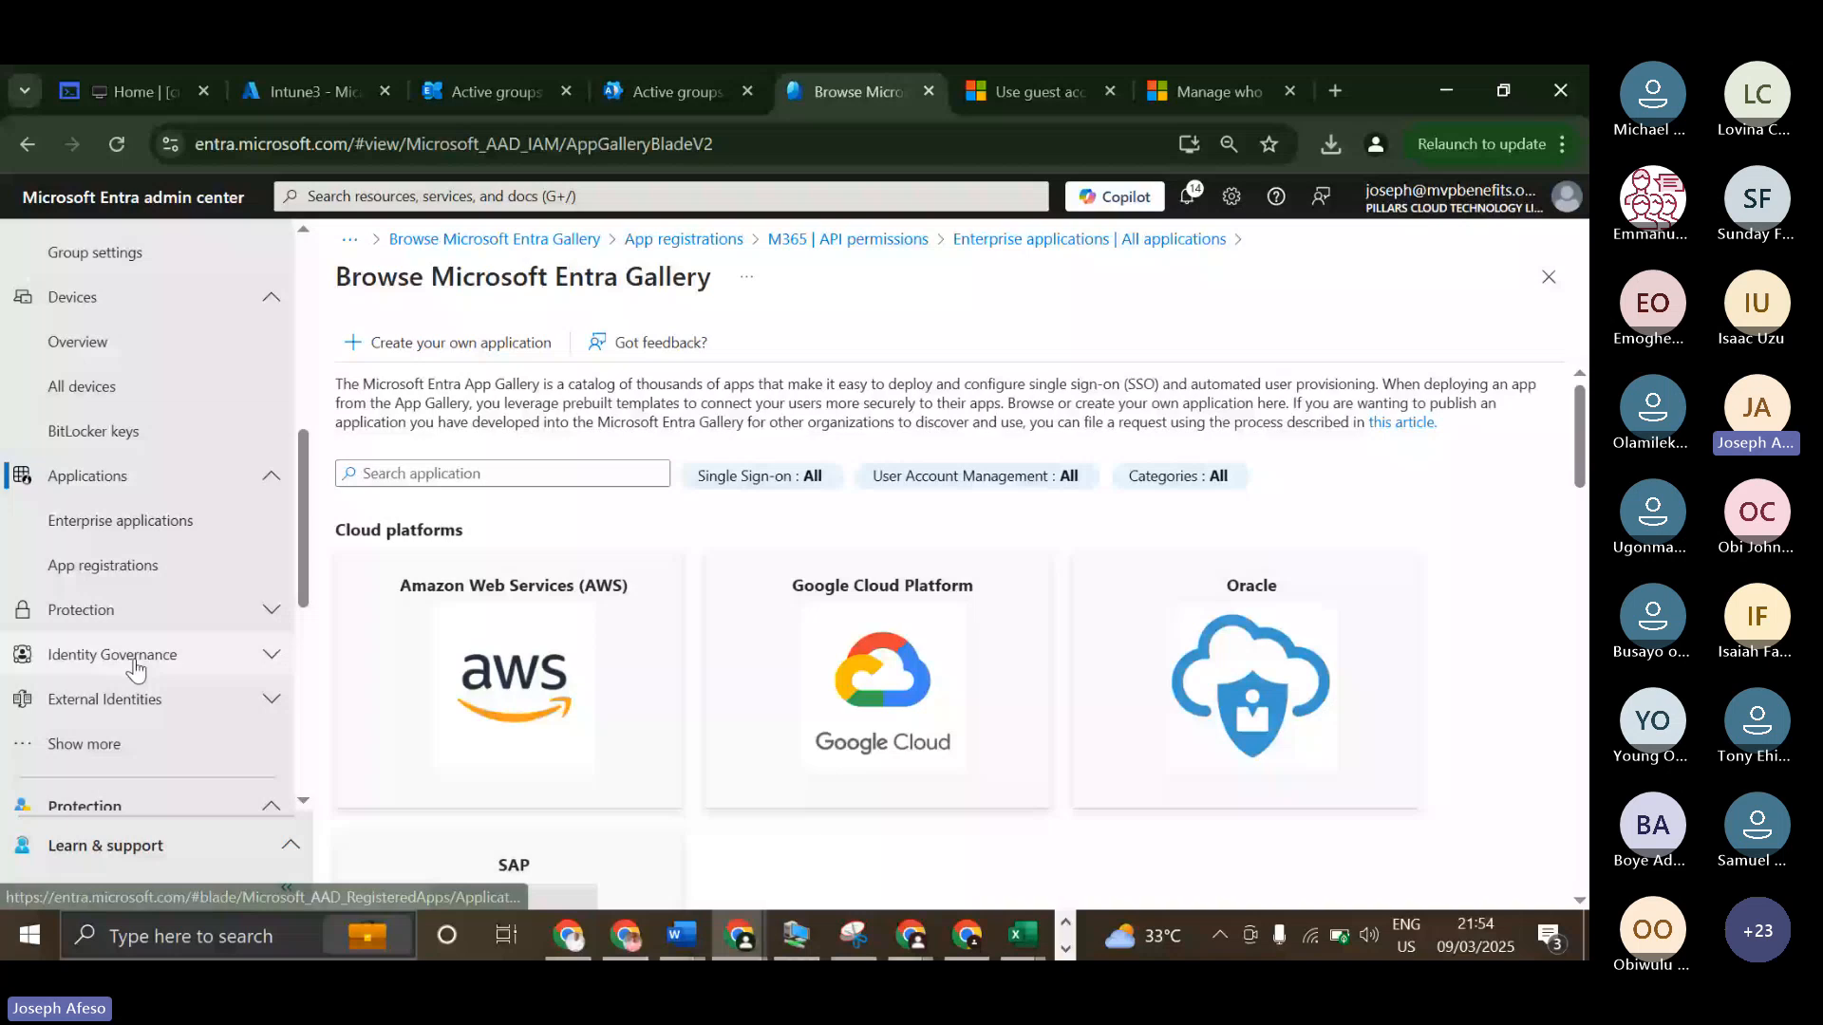
Open Identity Protection and review the user risk policy's assignments, risk level and access controls.
{"action": "left_click", "coordinate": [129, 613]}
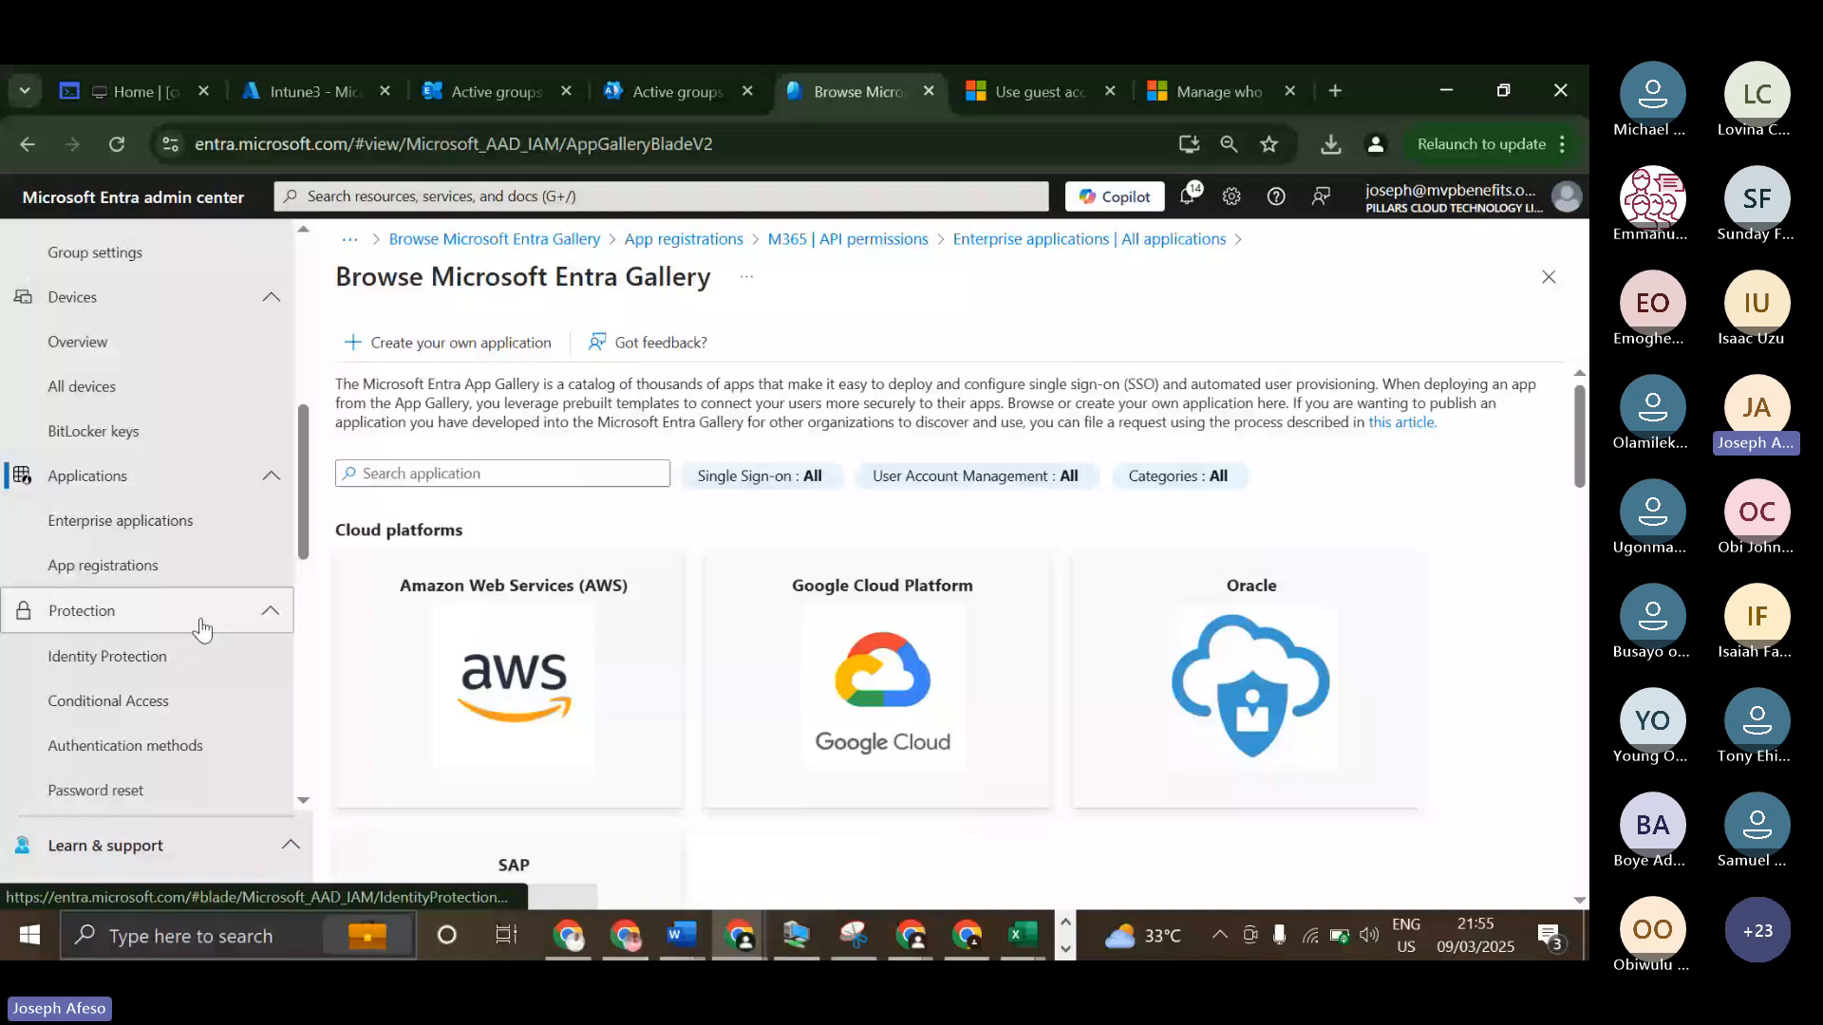
{"action": "left_click", "coordinate": [143, 656]}
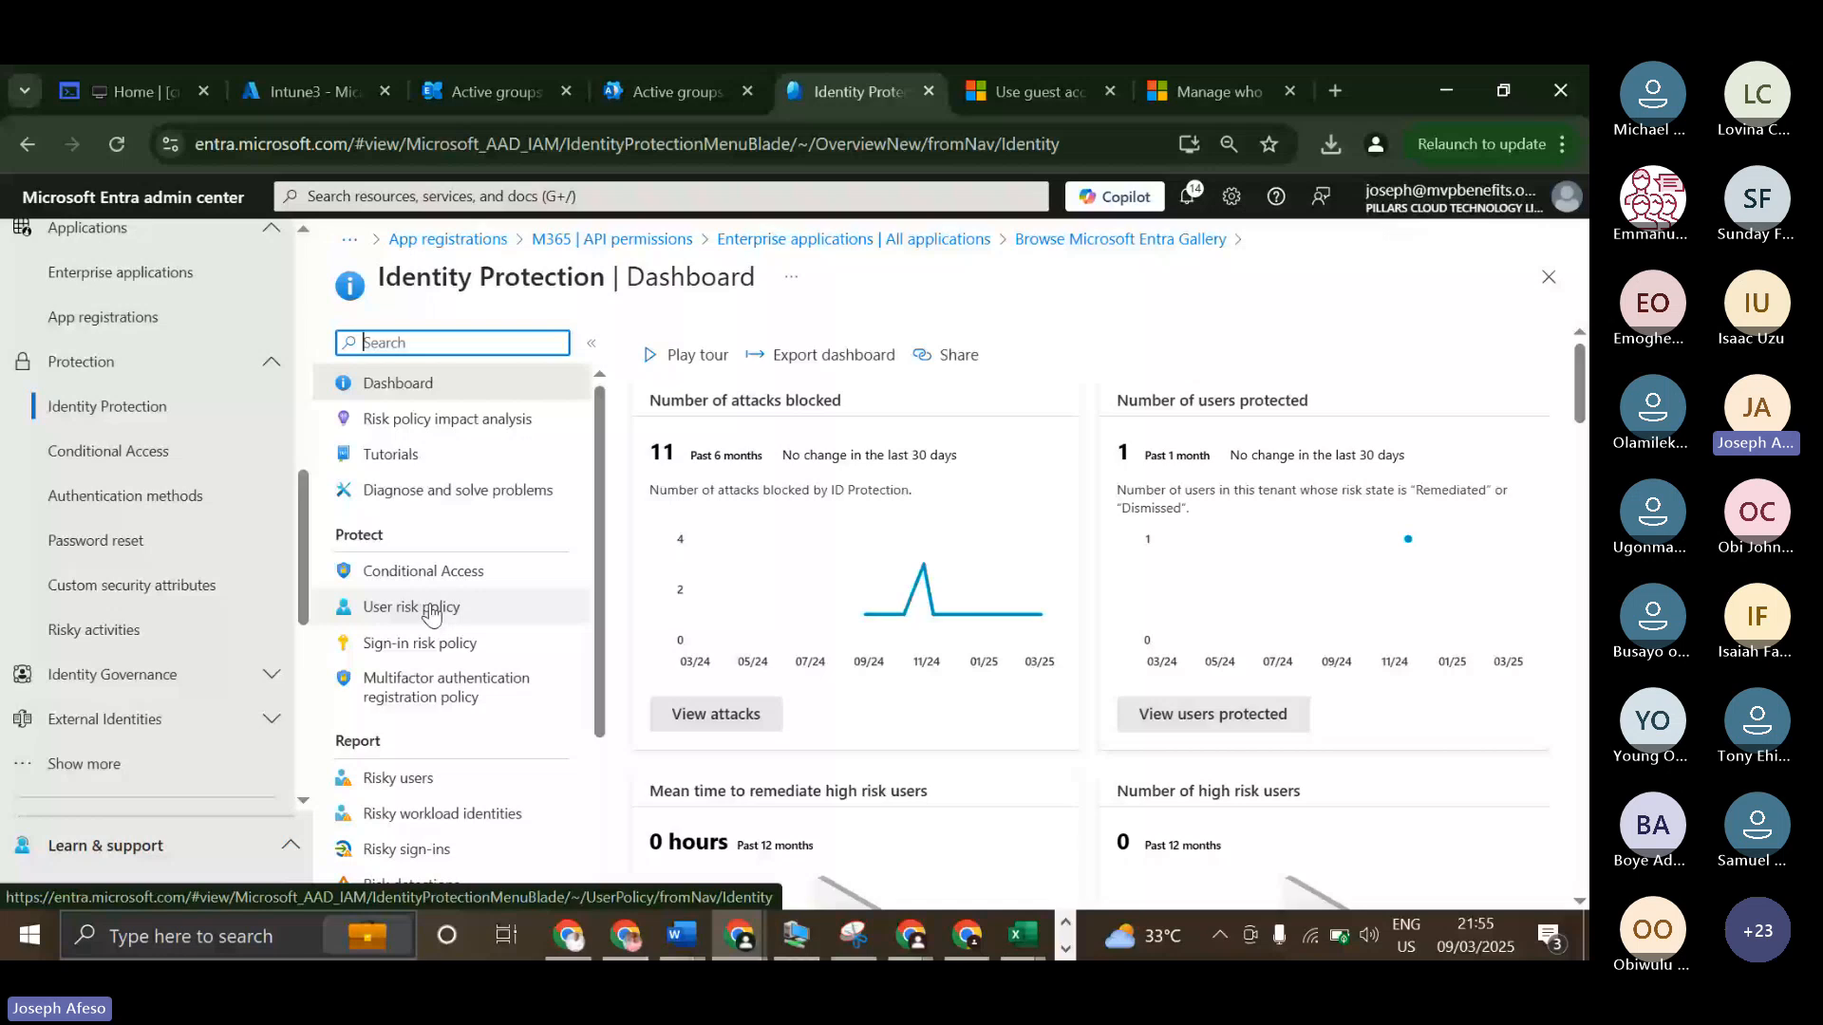
{"action": "left_click", "coordinate": [432, 614]}
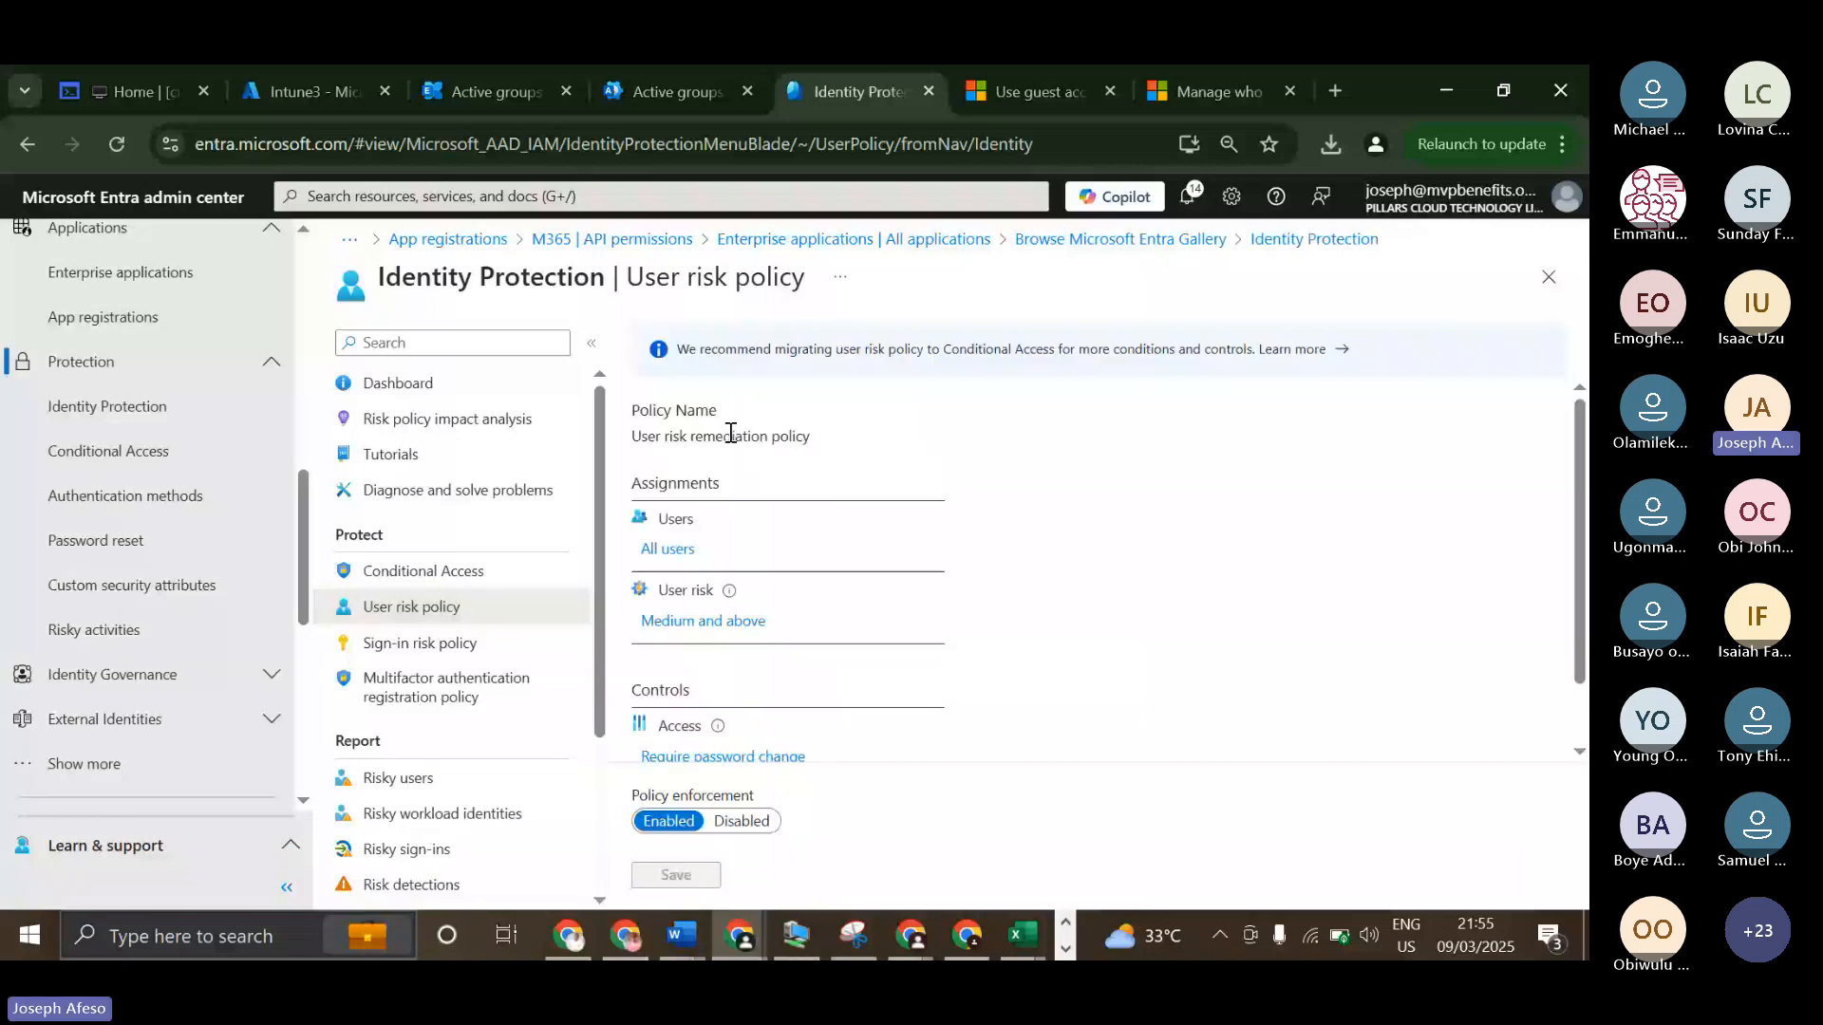
{"action": "scroll", "coordinate": [750, 693], "scroll_direction": "down", "scroll_amount": 2}
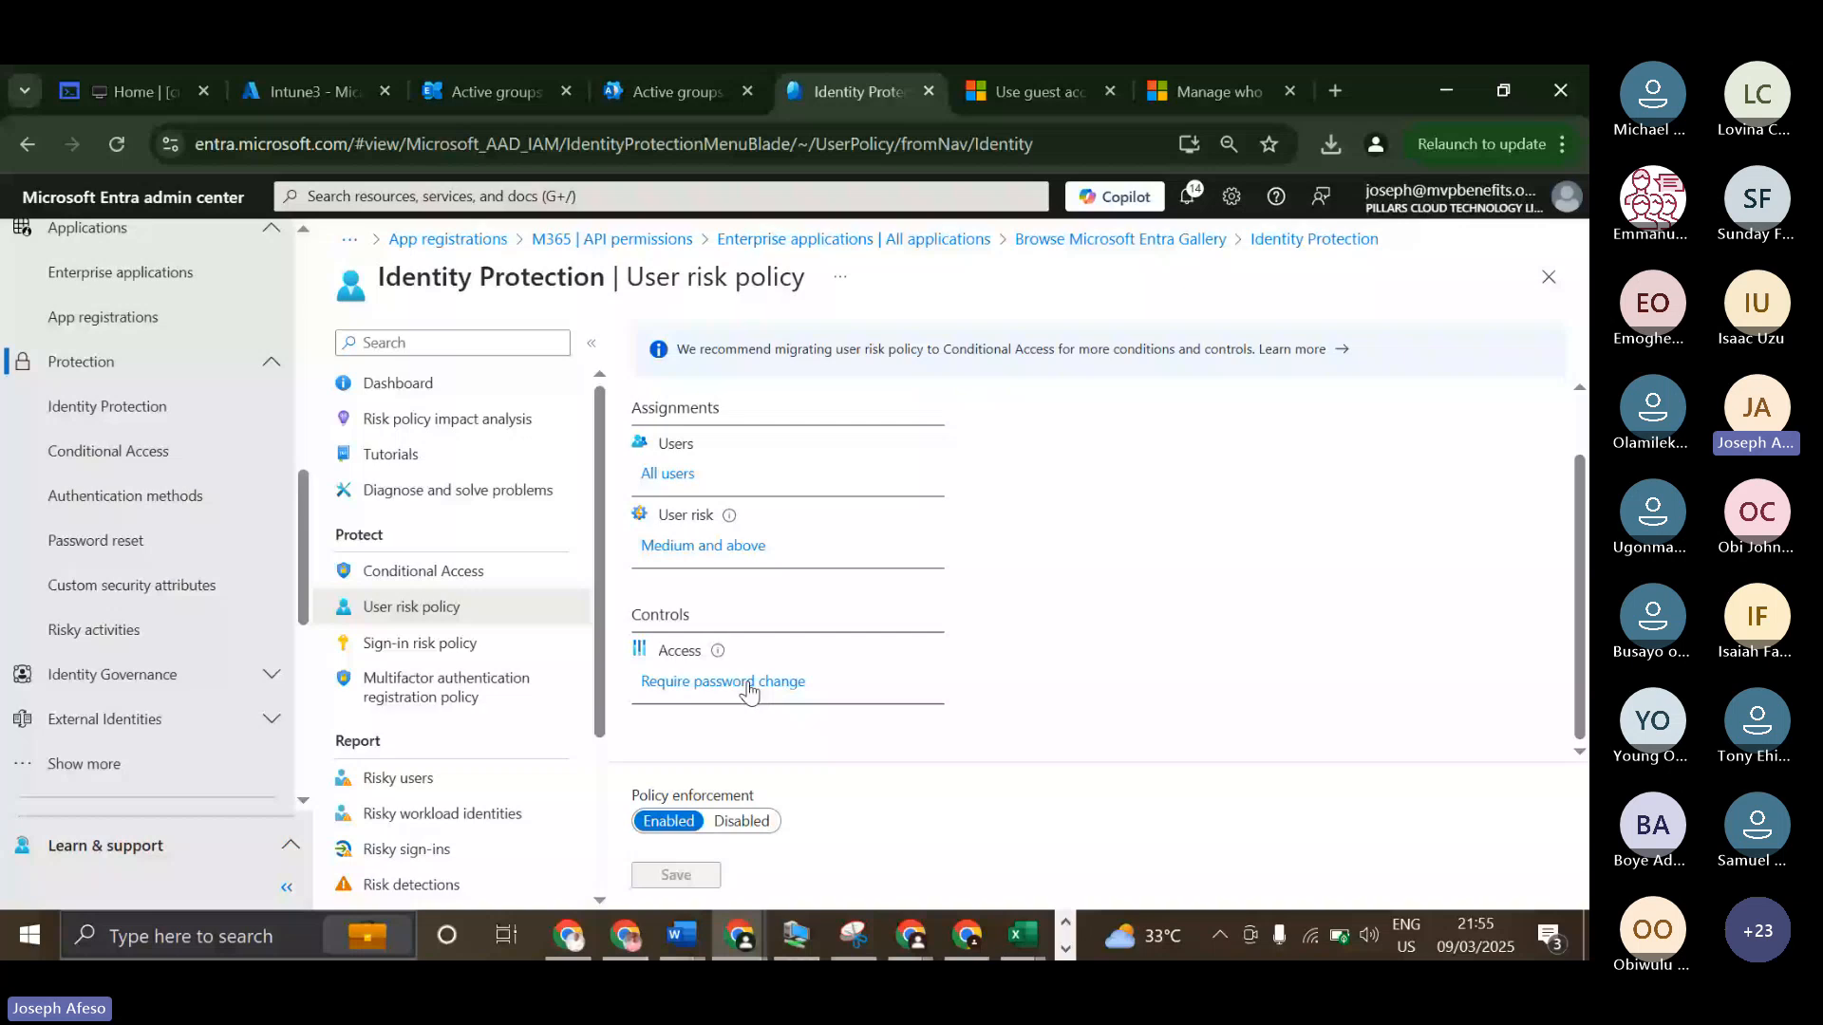
{"action": "scroll", "coordinate": [779, 645], "scroll_direction": "up", "scroll_amount": 2}
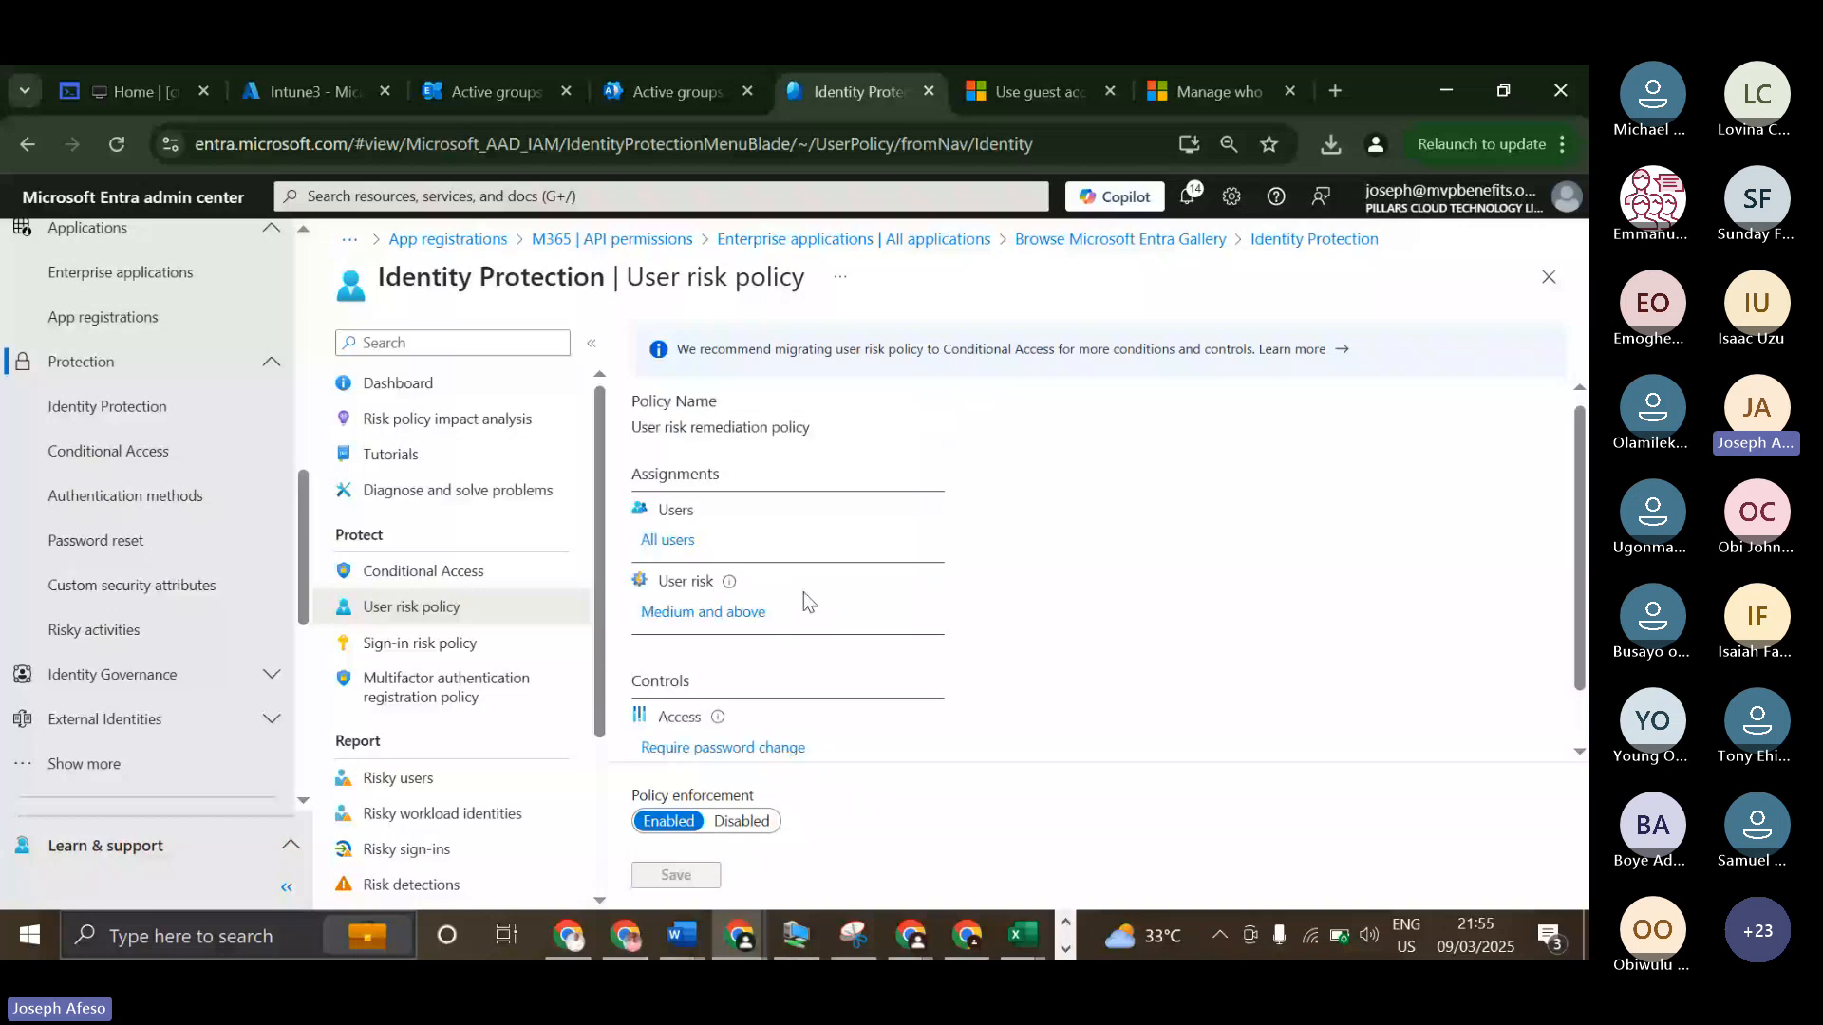
Search Google in a new tab for "difference between user risk and sign in risk" and look through the results.
{"action": "key", "text": "ctrl+t"}
{"action": "left_click", "coordinate": [861, 145]}
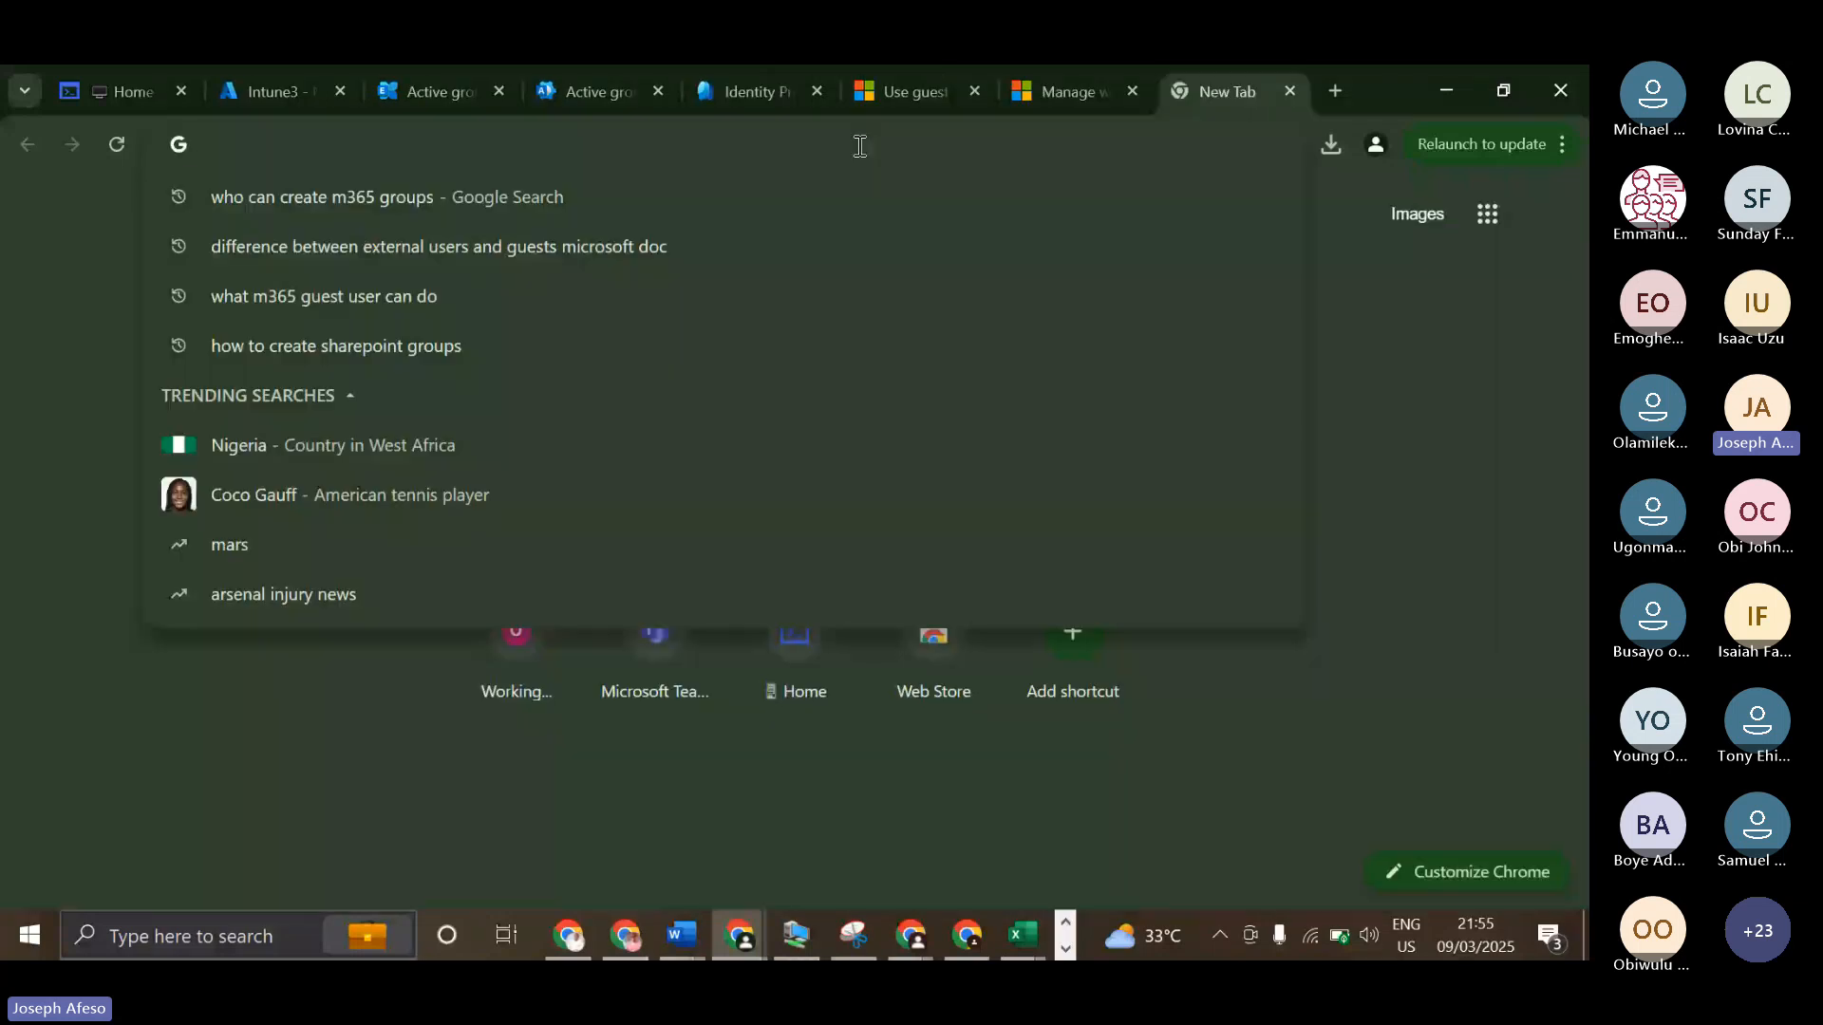
{"action": "type", "text": "differ"}
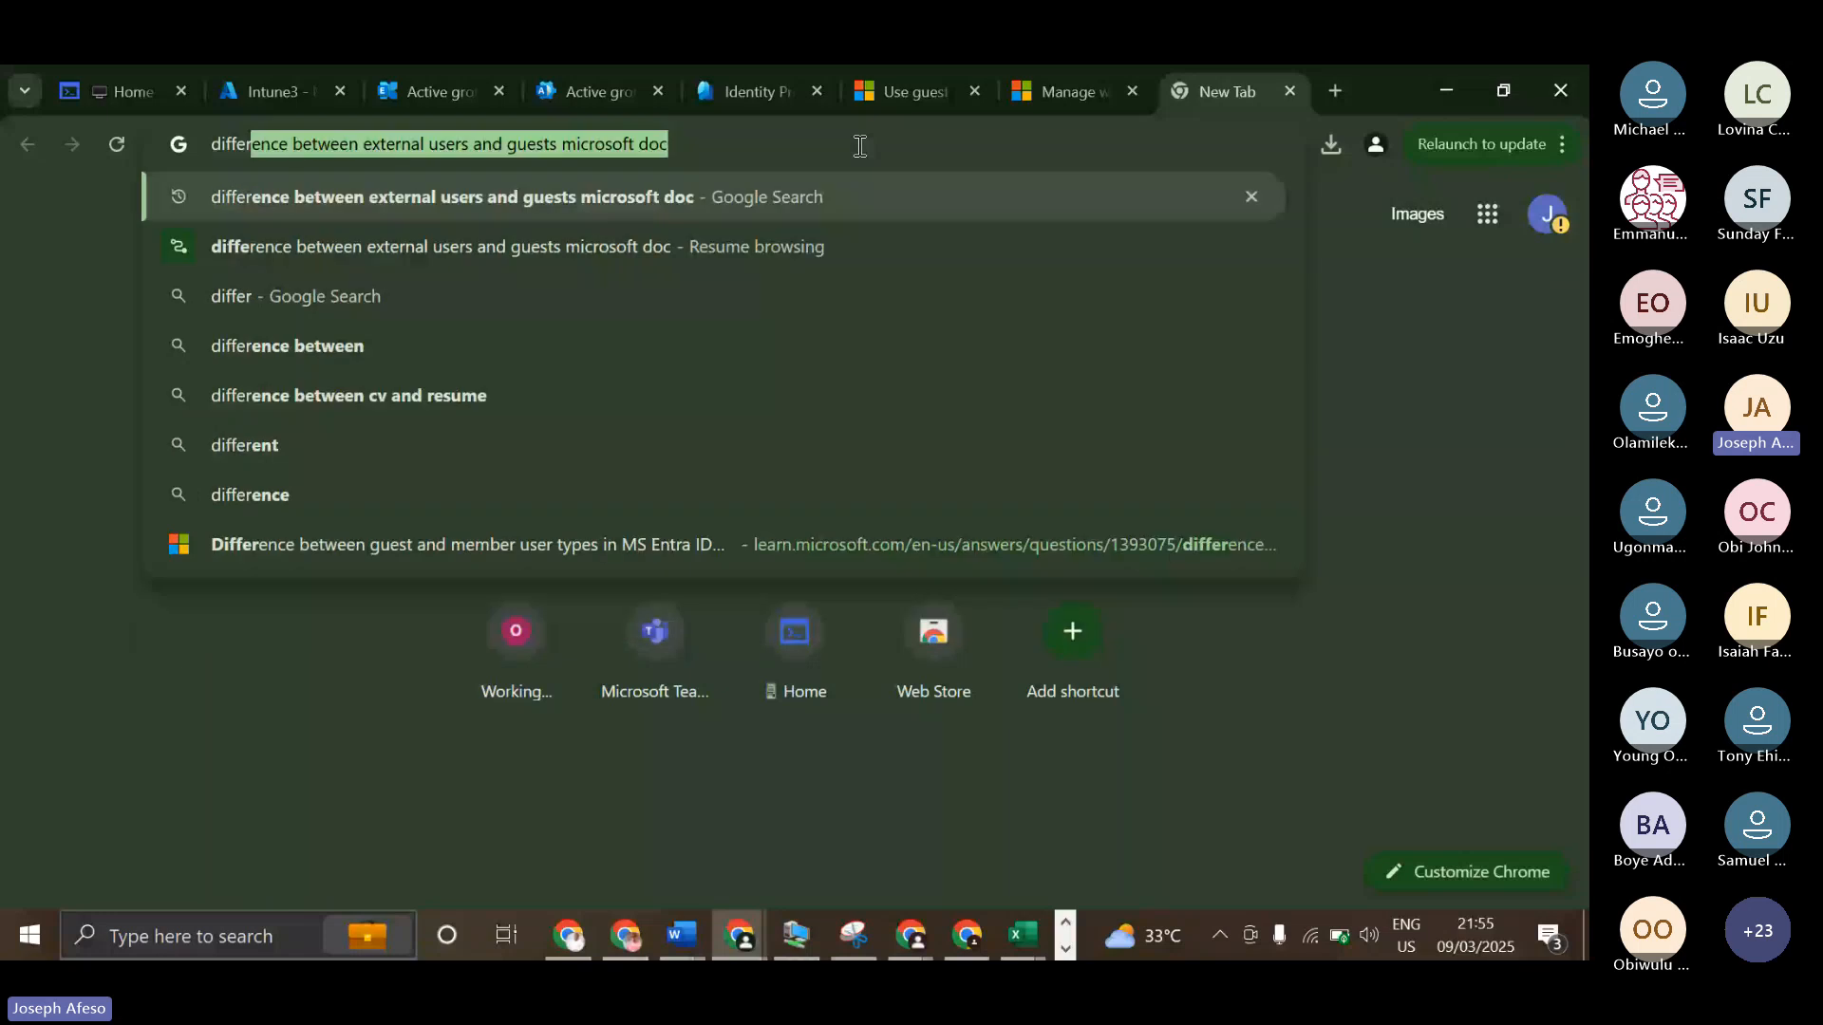
{"action": "type", "text": "ence betwe"}
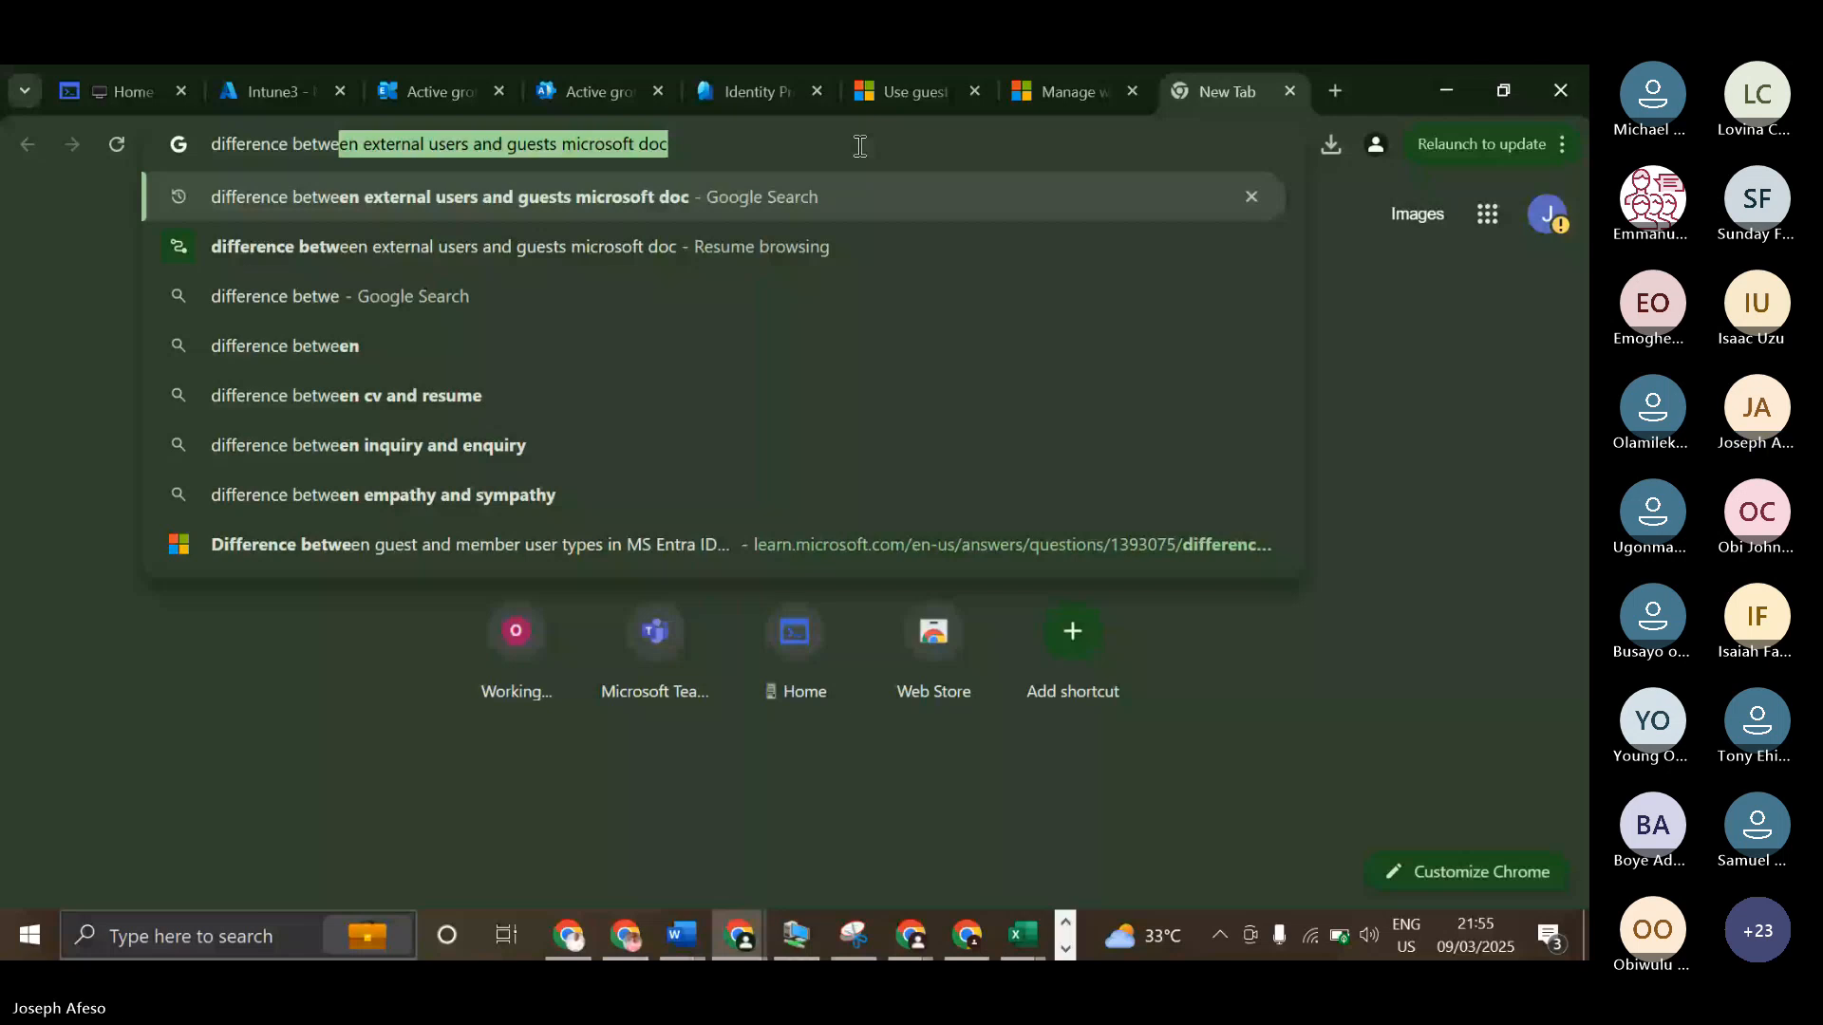
{"action": "type", "text": "en user risk and sign in risk"}
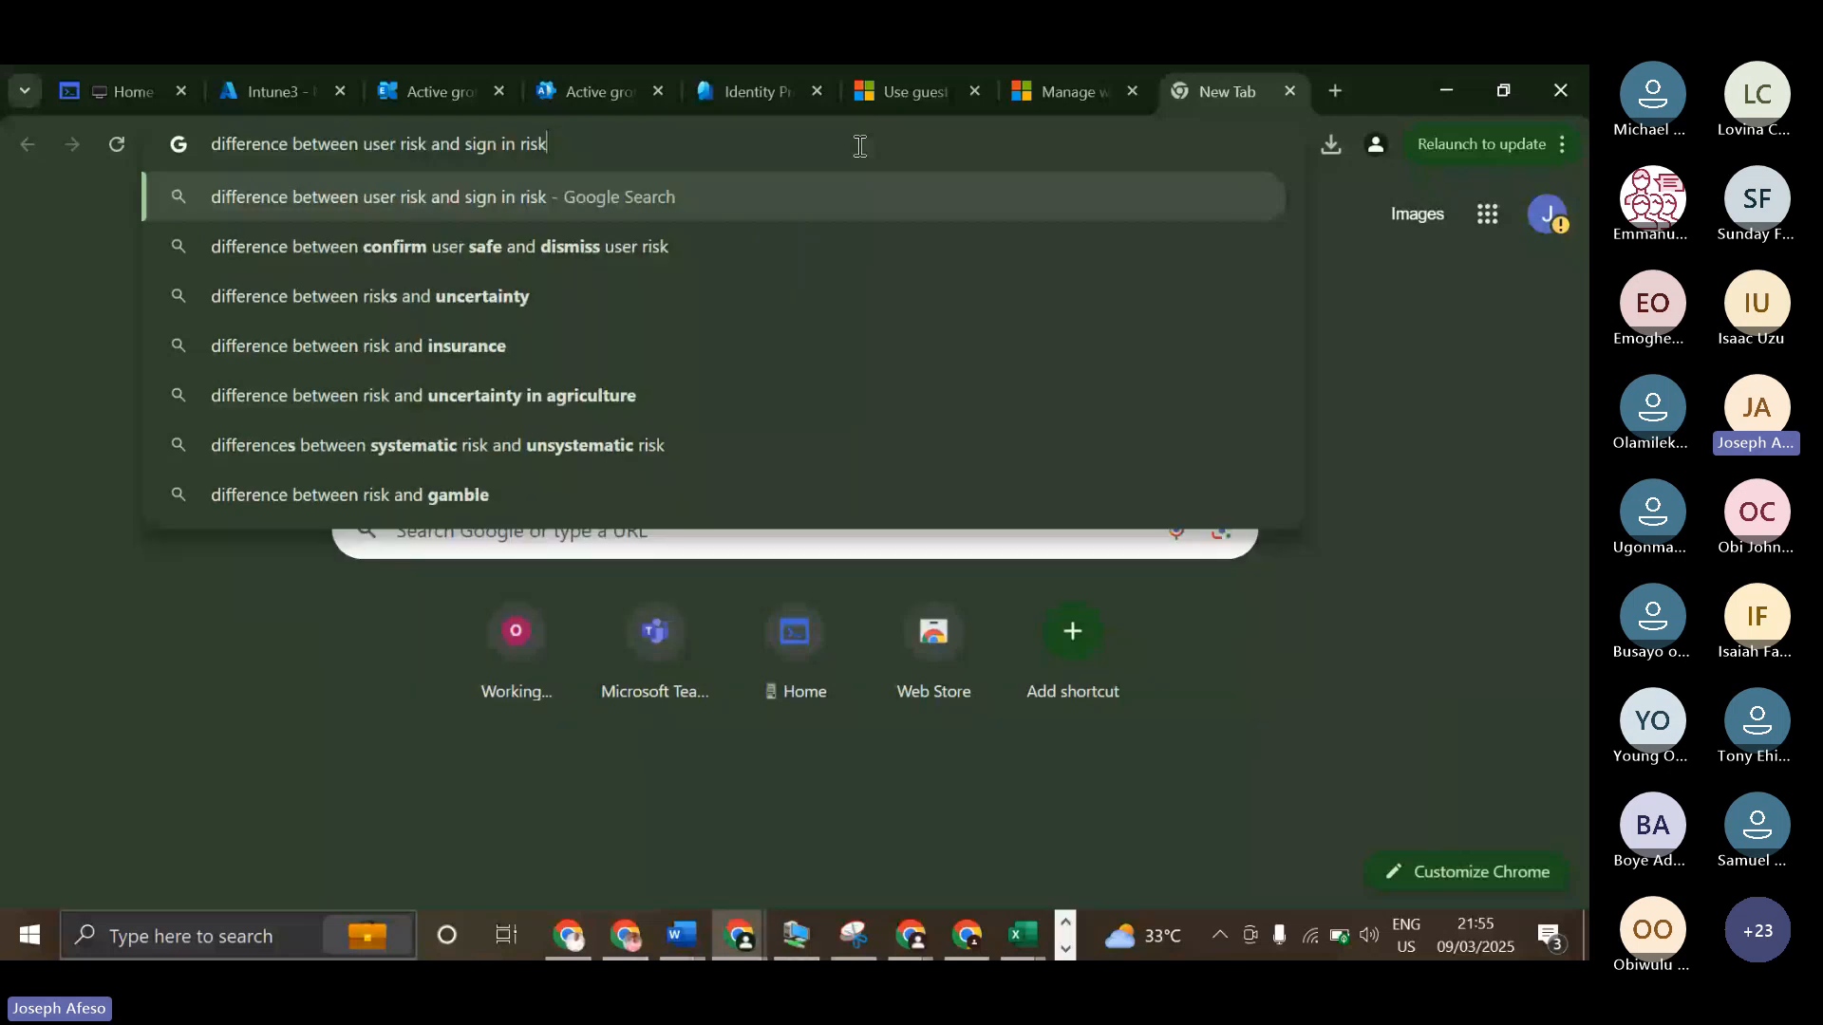
{"action": "key", "text": "Return"}
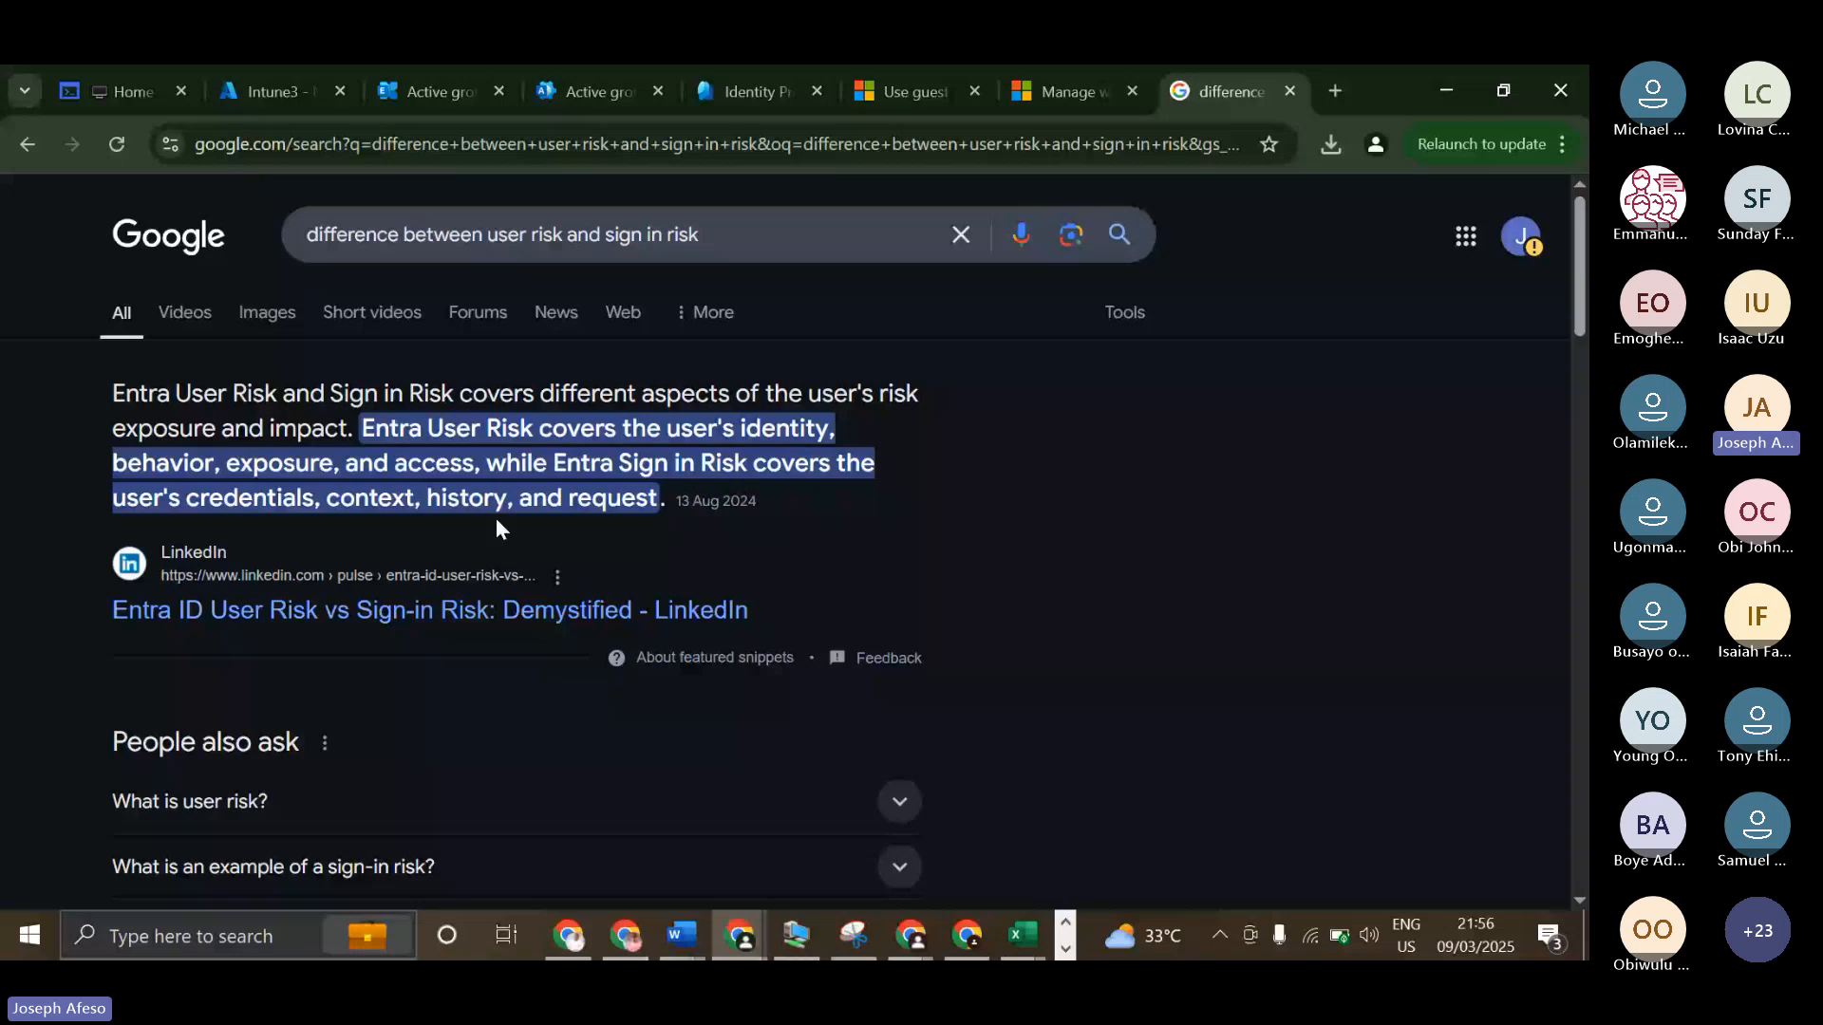
{"action": "scroll", "coordinate": [496, 516], "scroll_direction": "down", "scroll_amount": 5}
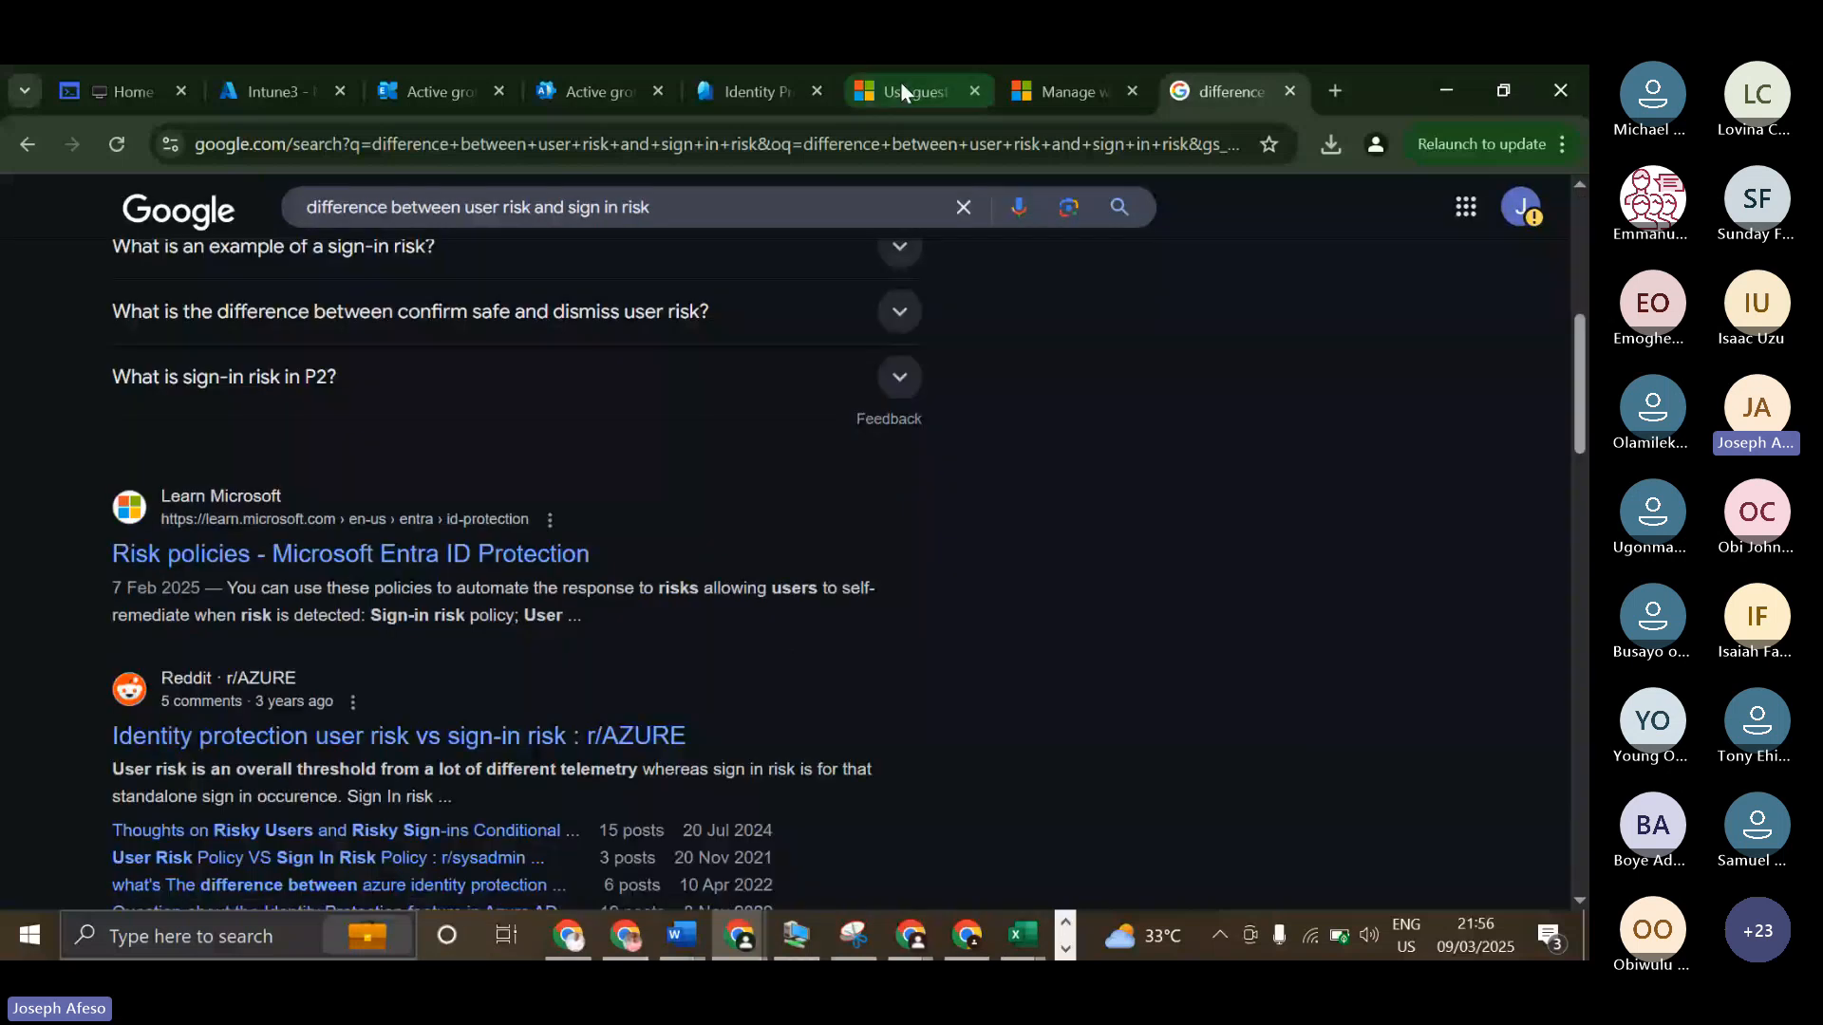
Return to Identity Protection and review the user risk, sign-in risk and multifactor authentication registration policies.
{"action": "left_click", "coordinate": [769, 89]}
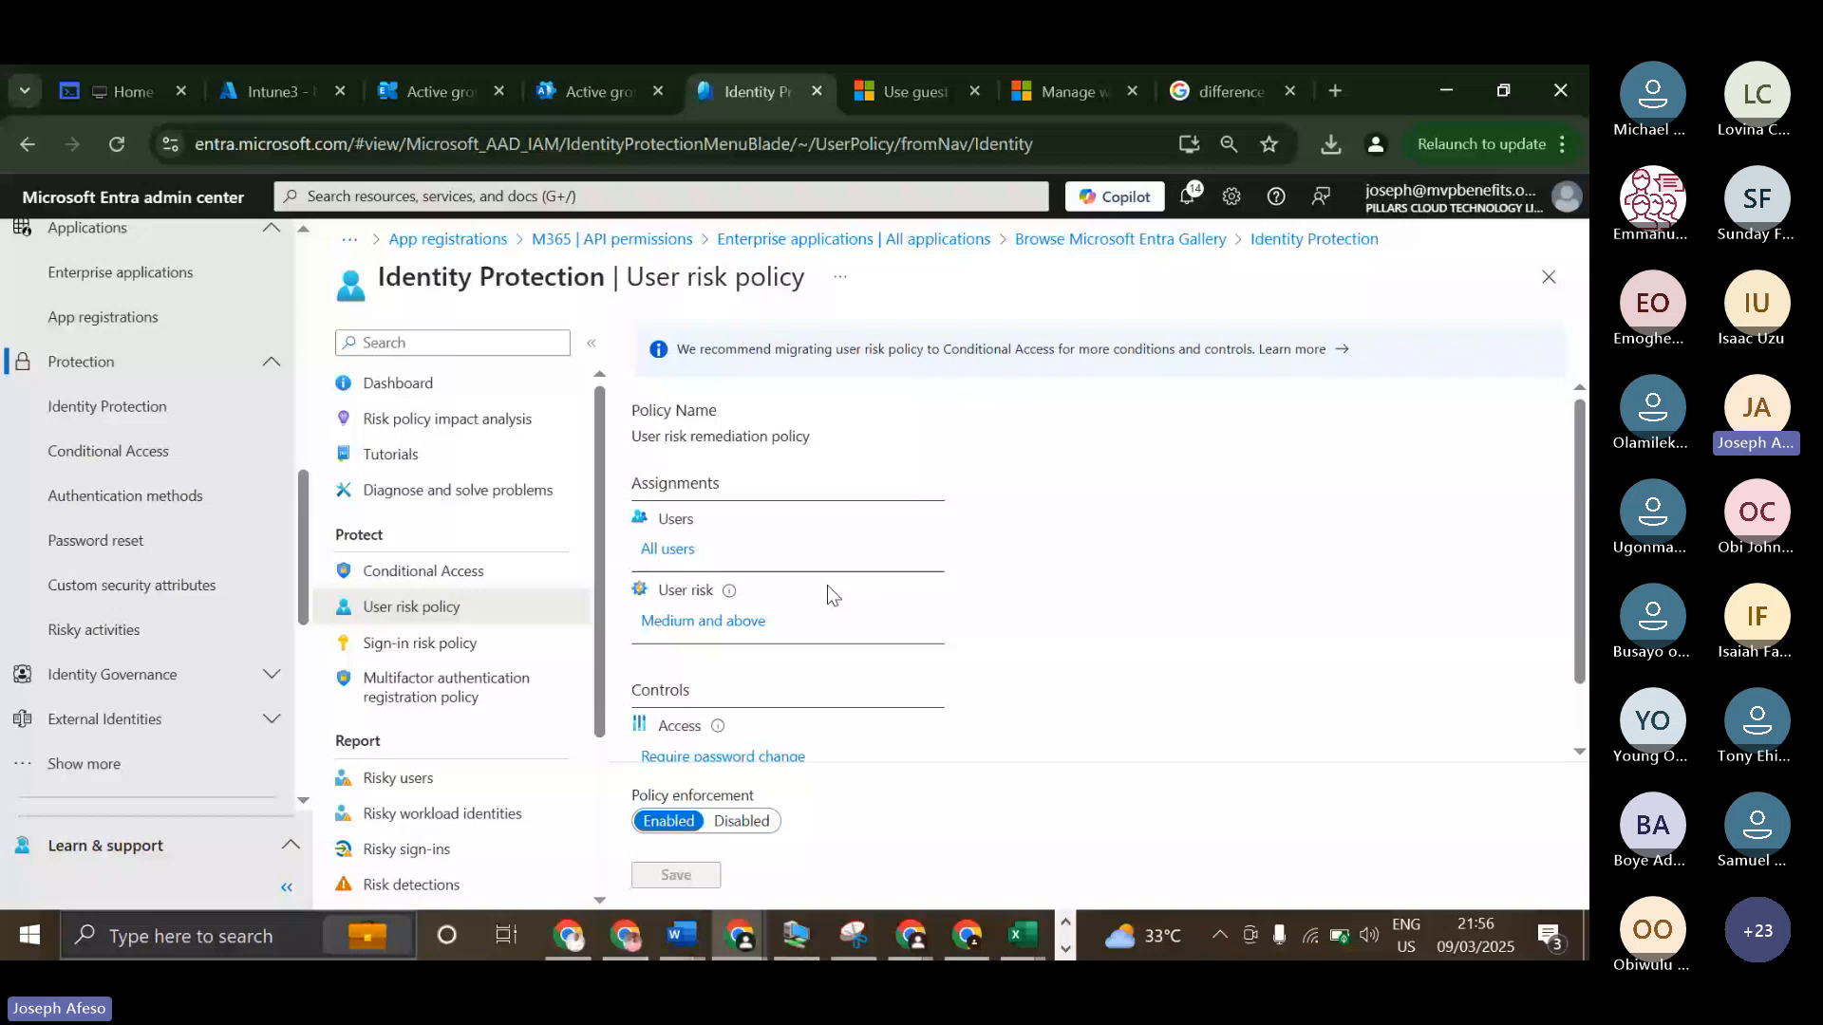
{"action": "scroll", "coordinate": [828, 587], "scroll_direction": "down", "scroll_amount": 1}
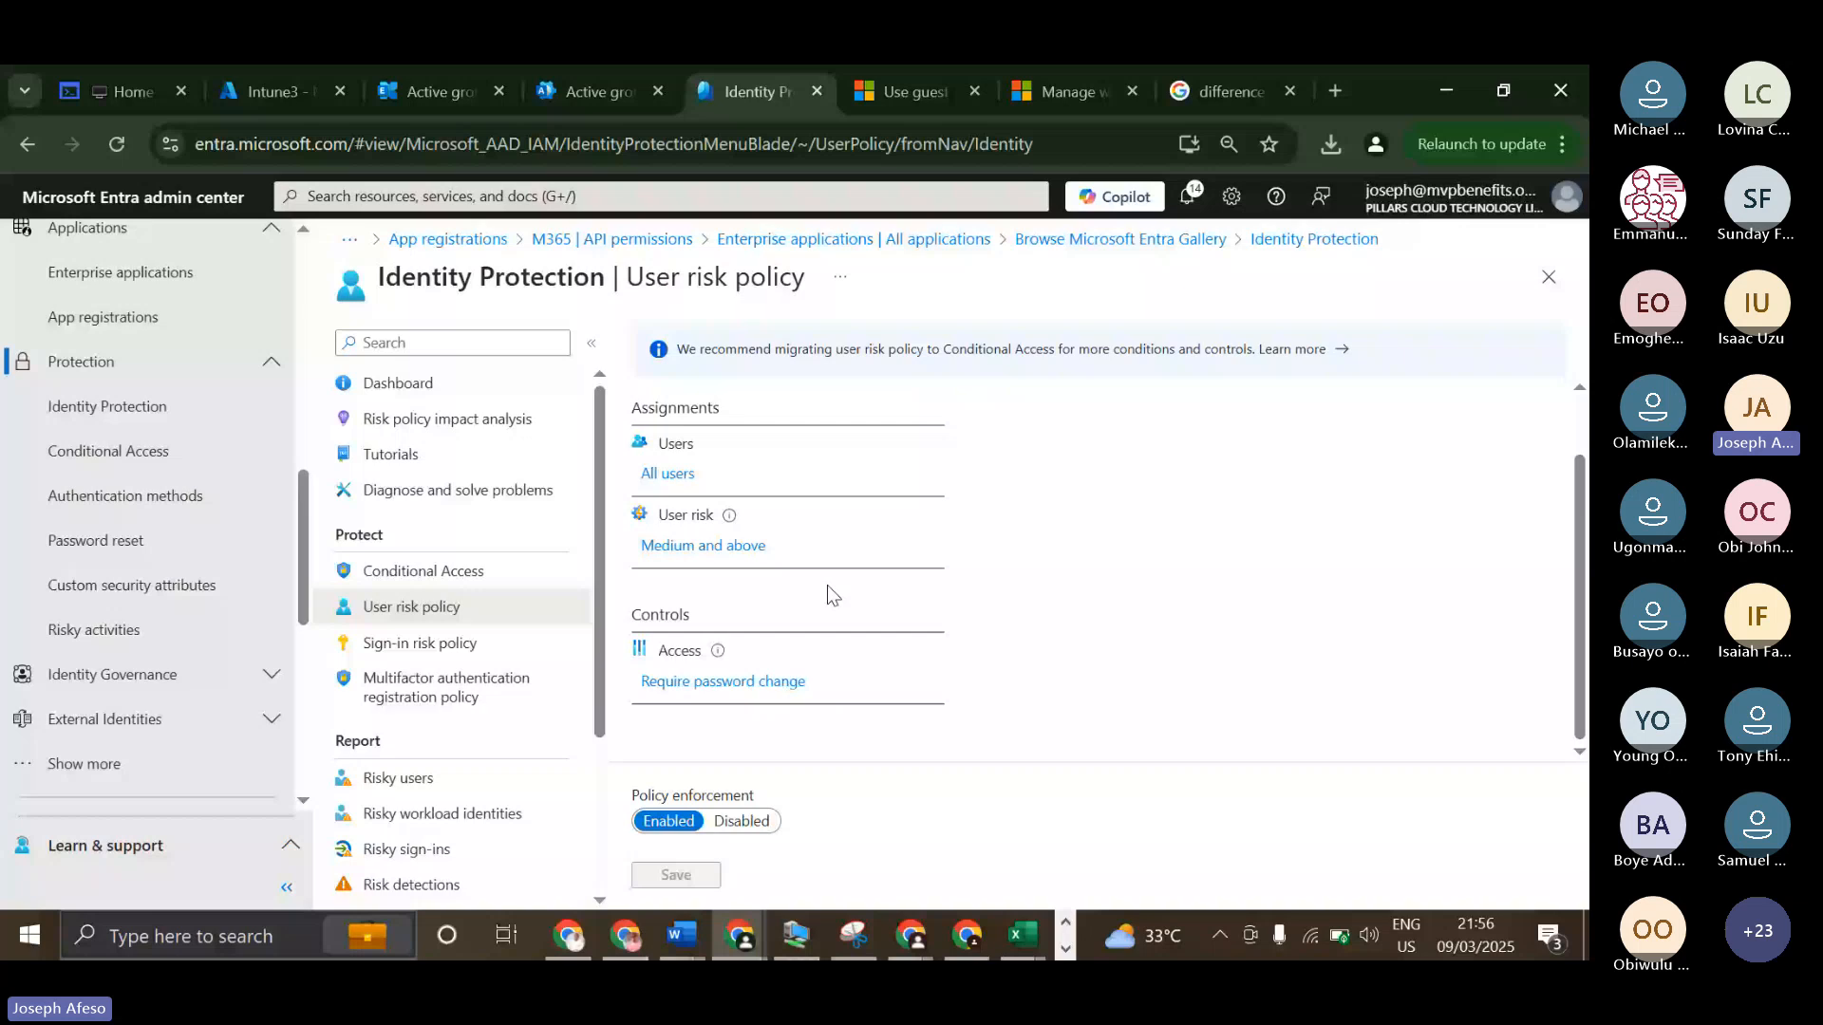
{"action": "scroll", "coordinate": [828, 586], "scroll_direction": "up", "scroll_amount": 1}
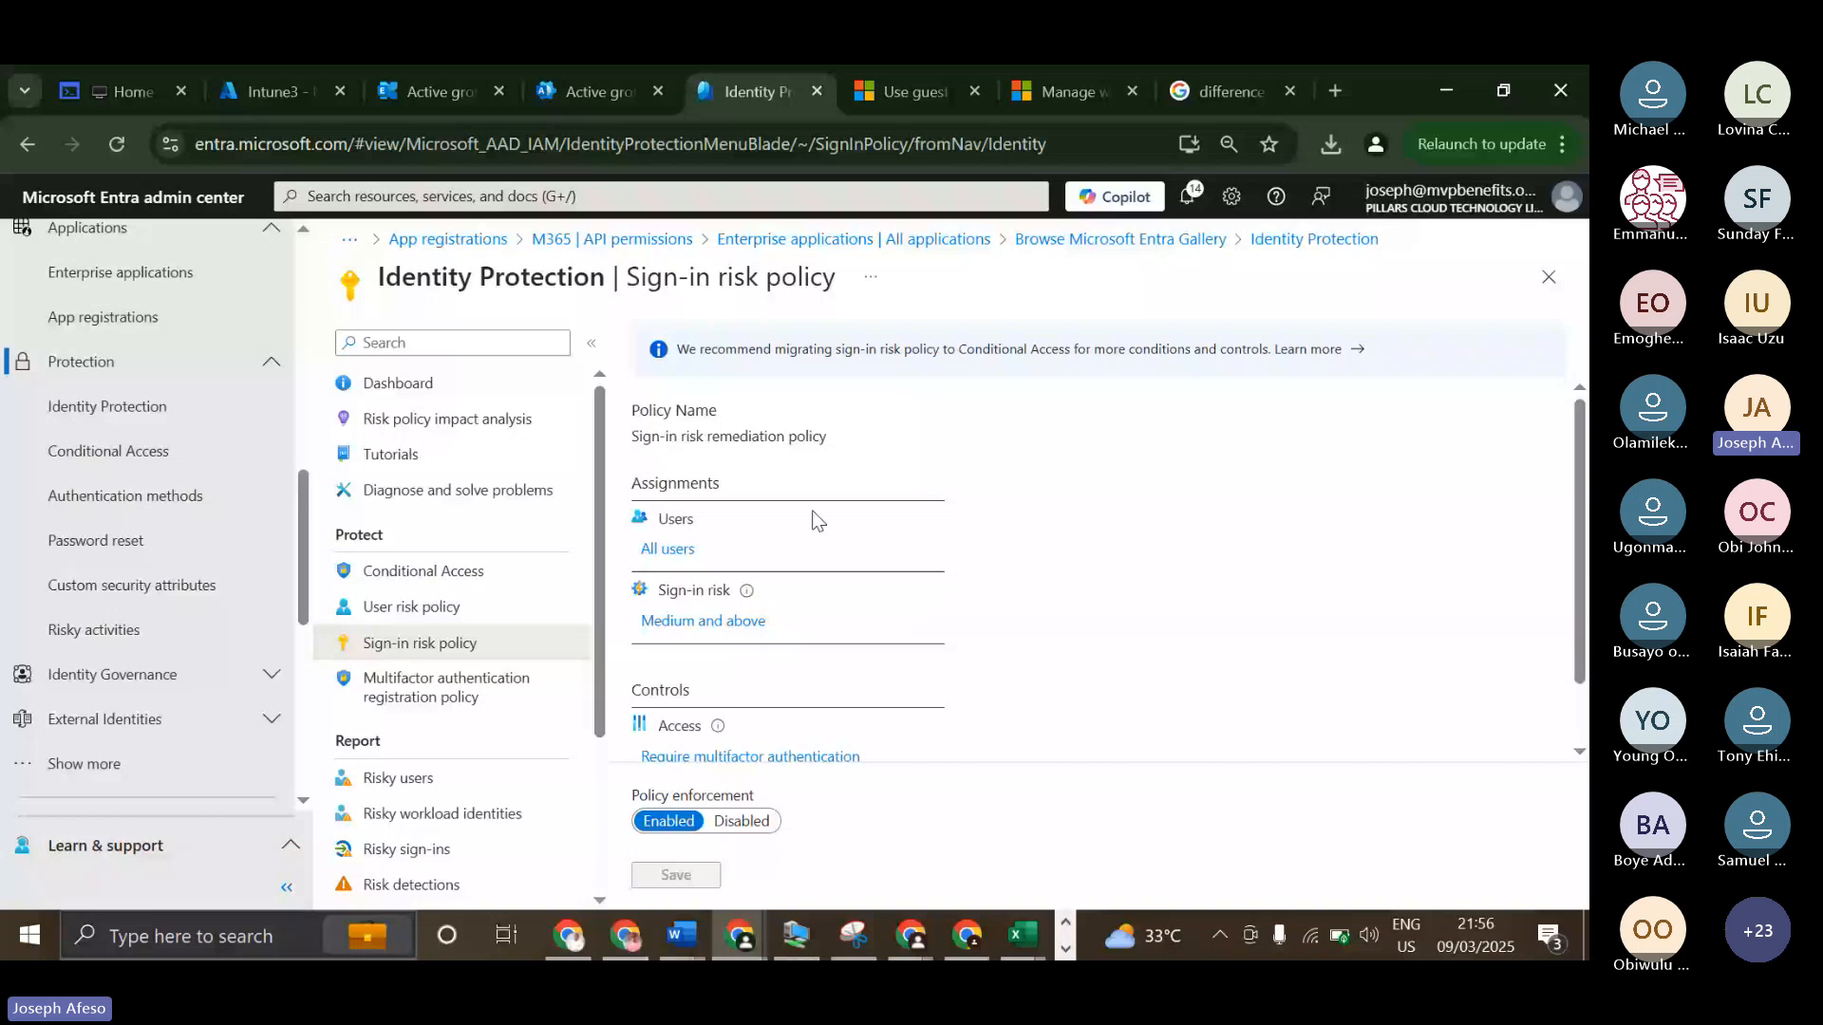
{"action": "scroll", "coordinate": [676, 570], "scroll_direction": "down", "scroll_amount": 1}
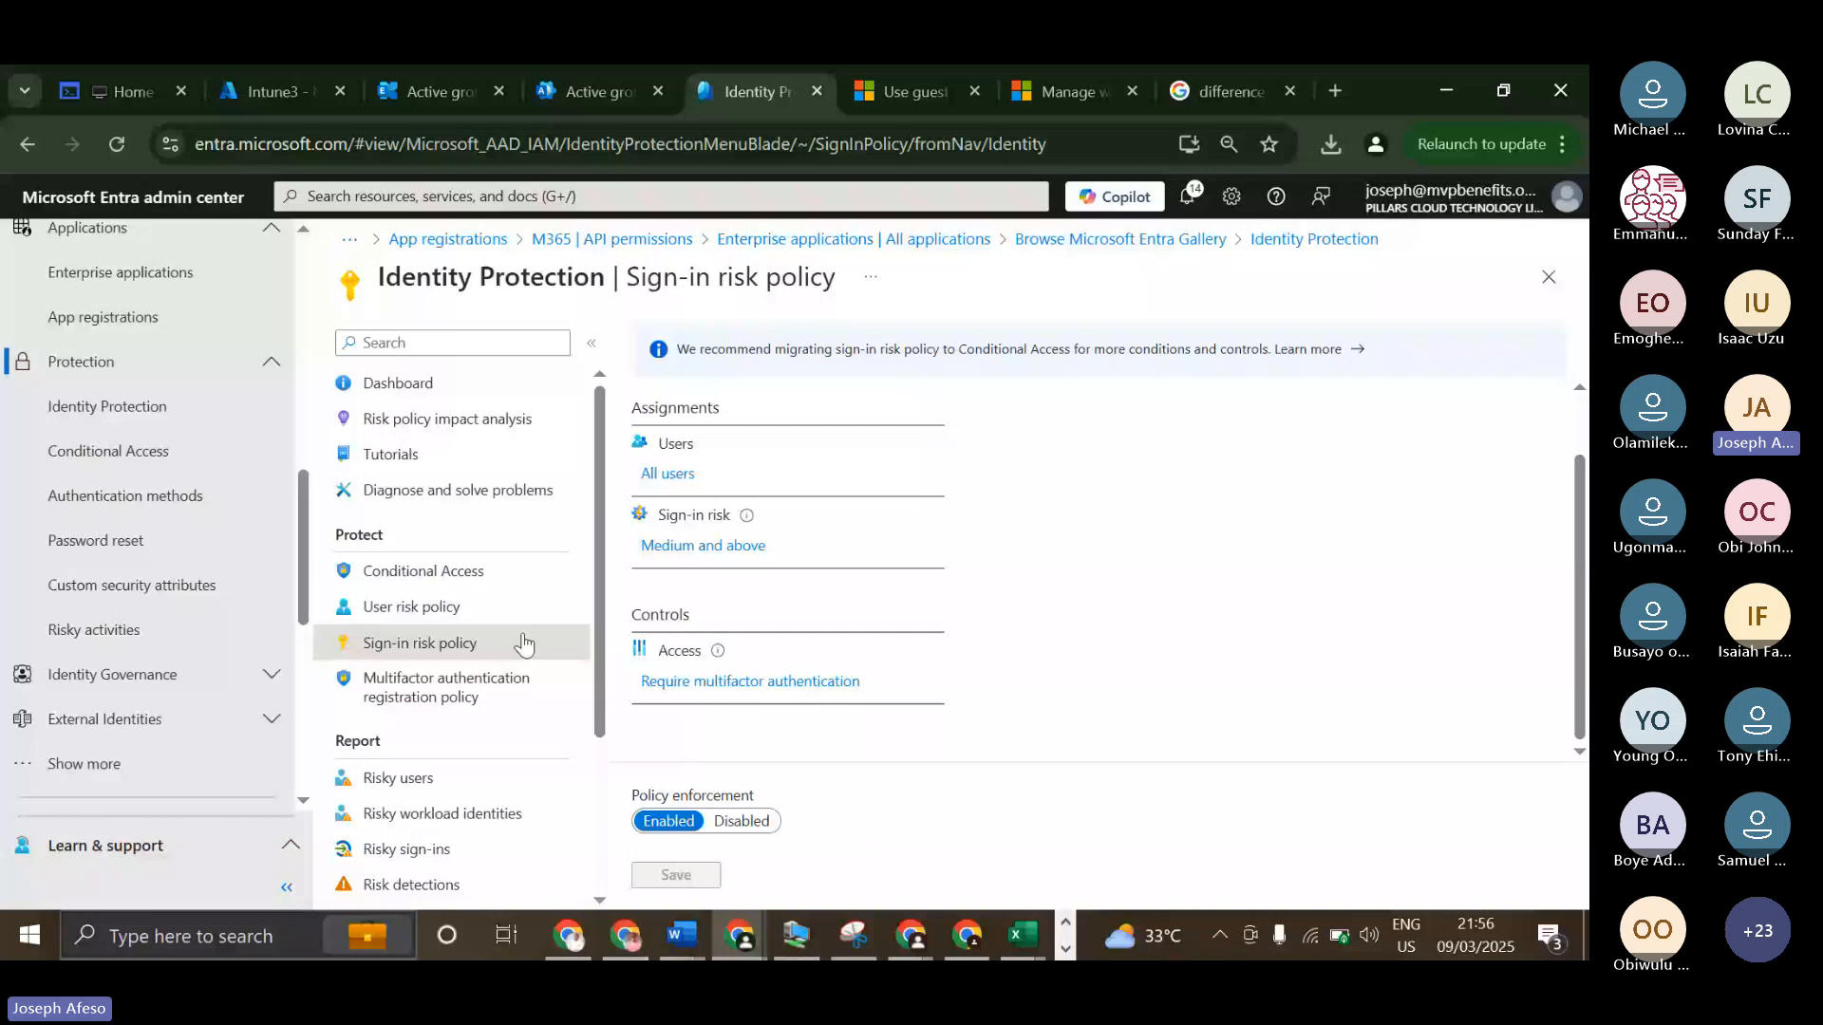
{"action": "left_click", "coordinate": [411, 607]}
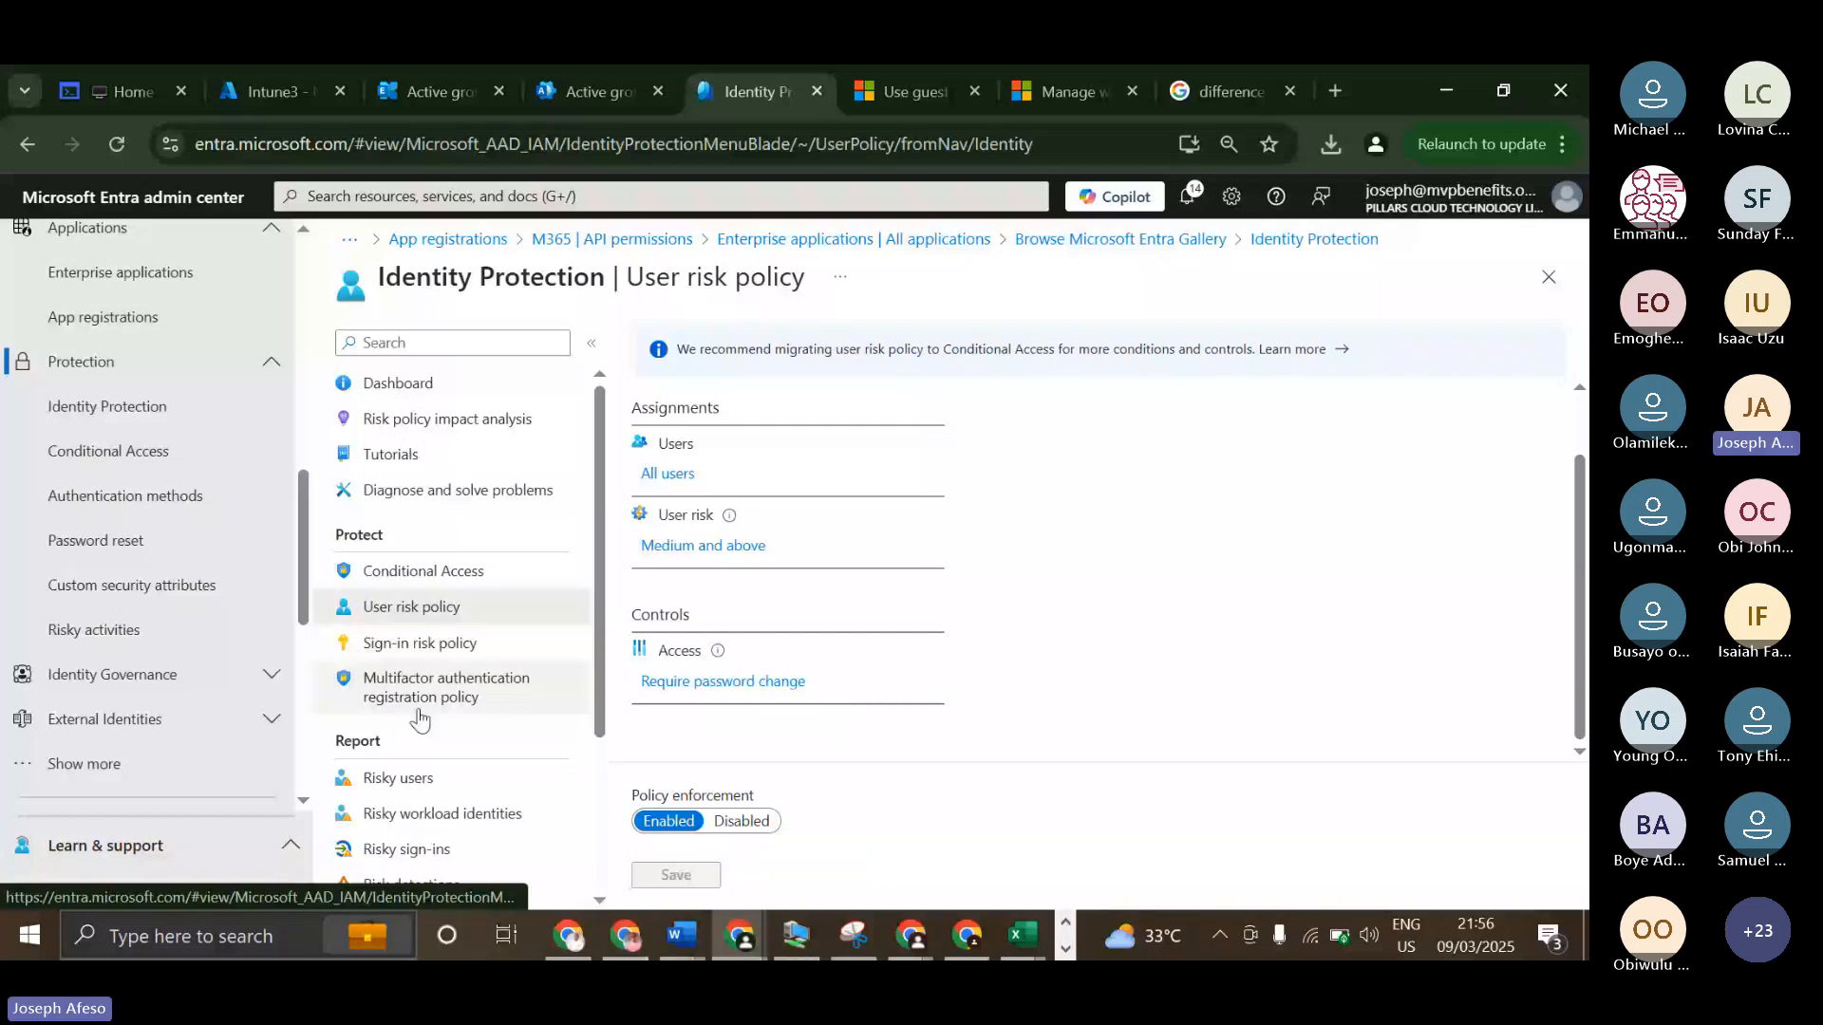
{"action": "scroll", "coordinate": [419, 720], "scroll_direction": "down", "scroll_amount": 3}
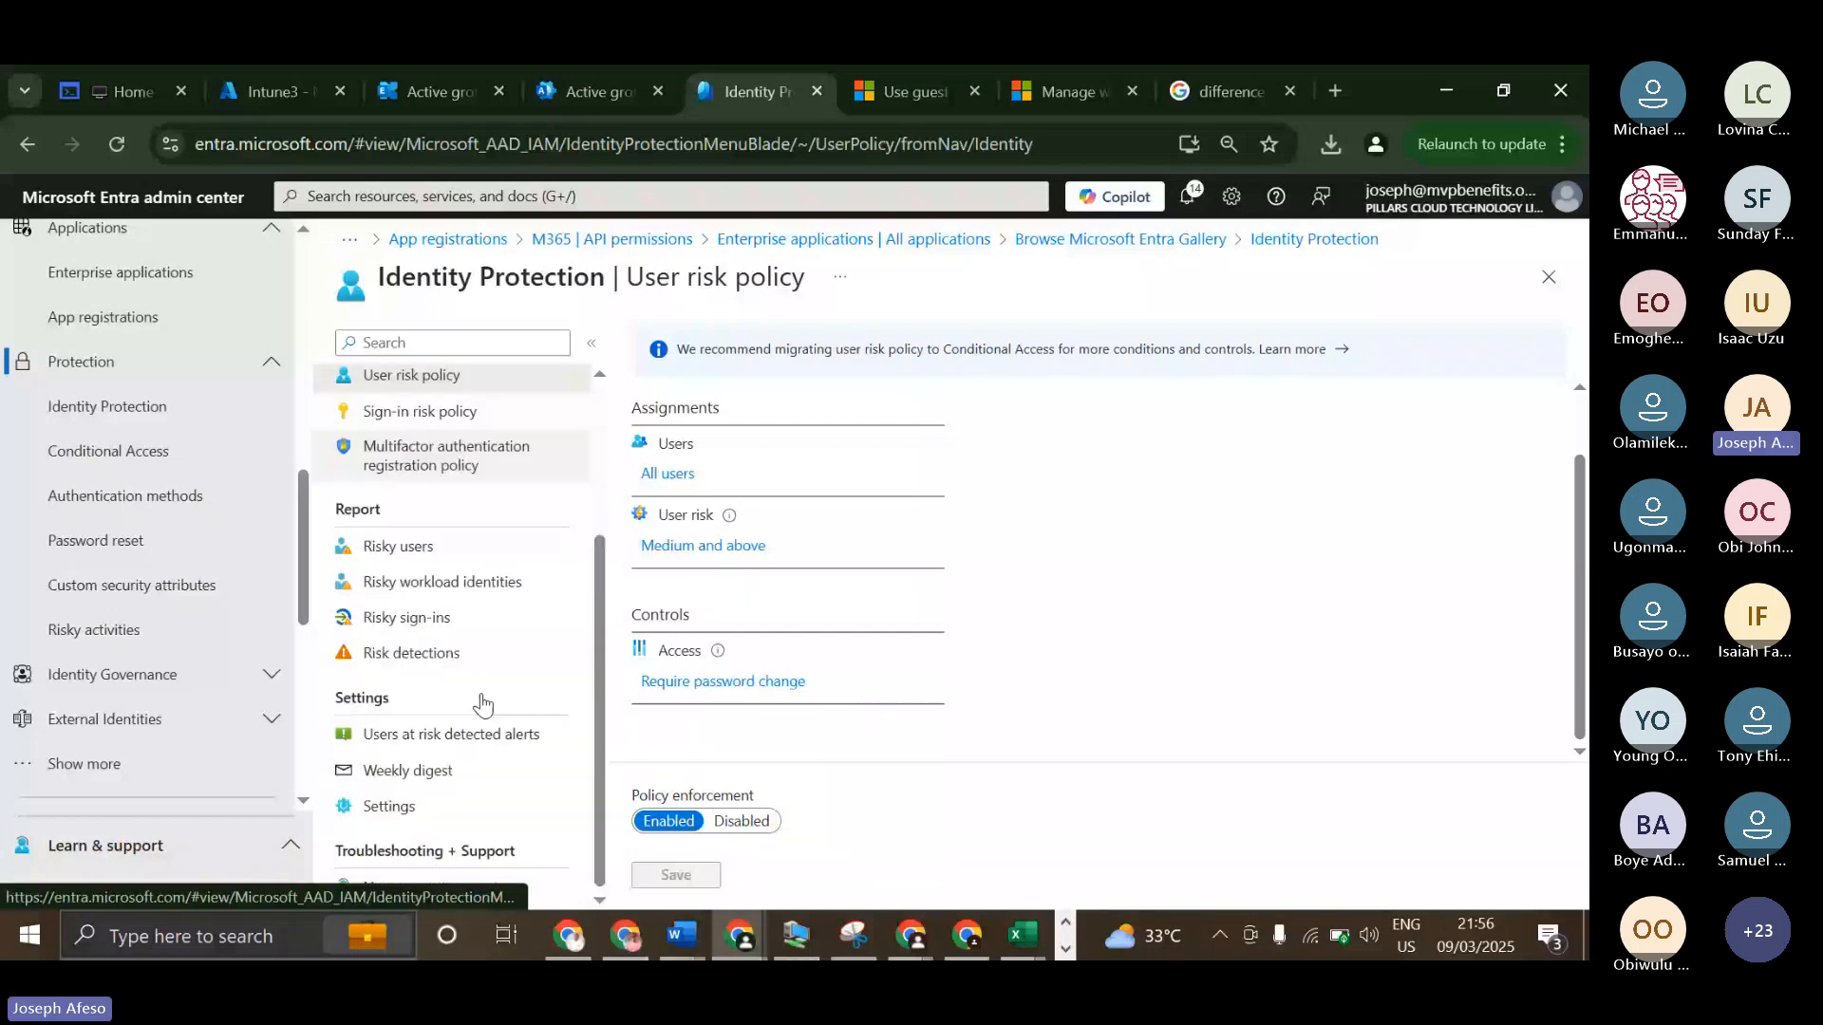
{"action": "left_click", "coordinate": [521, 466]}
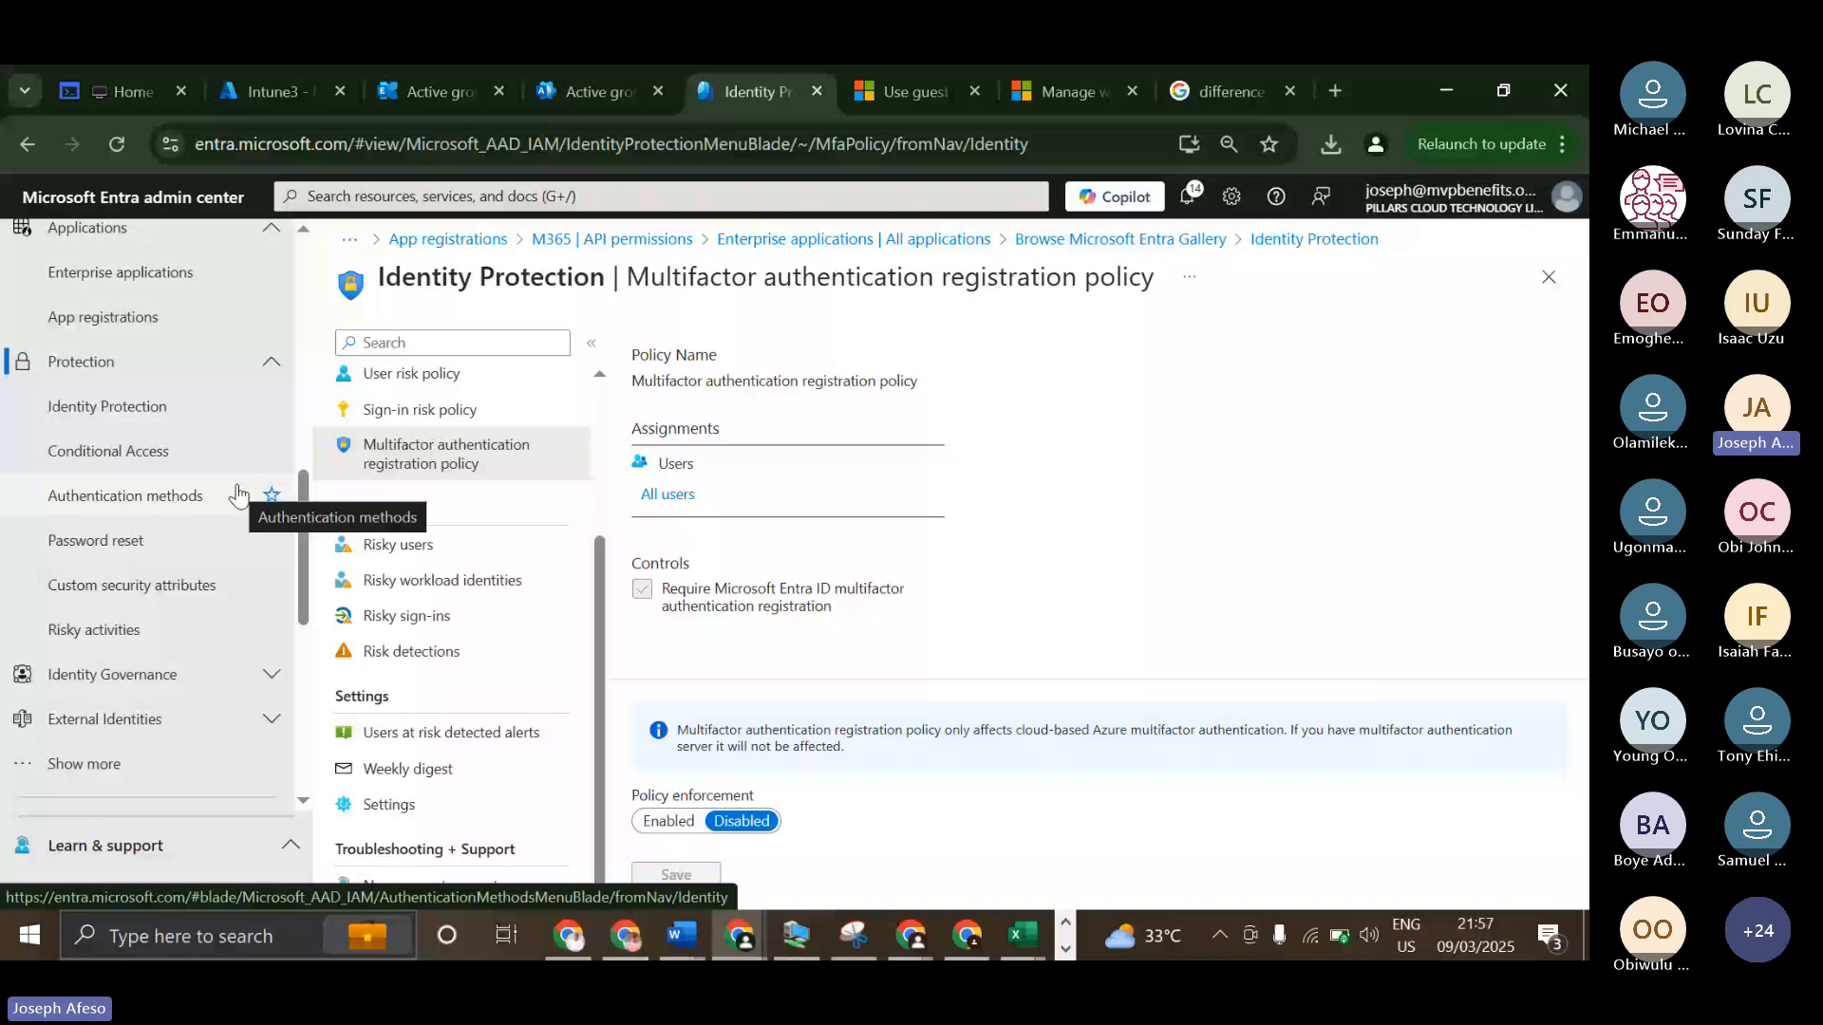
From the risky users report, check the HRM department user's recent risky sign-ins and confirm that user as safe.
{"action": "left_click", "coordinate": [399, 546]}
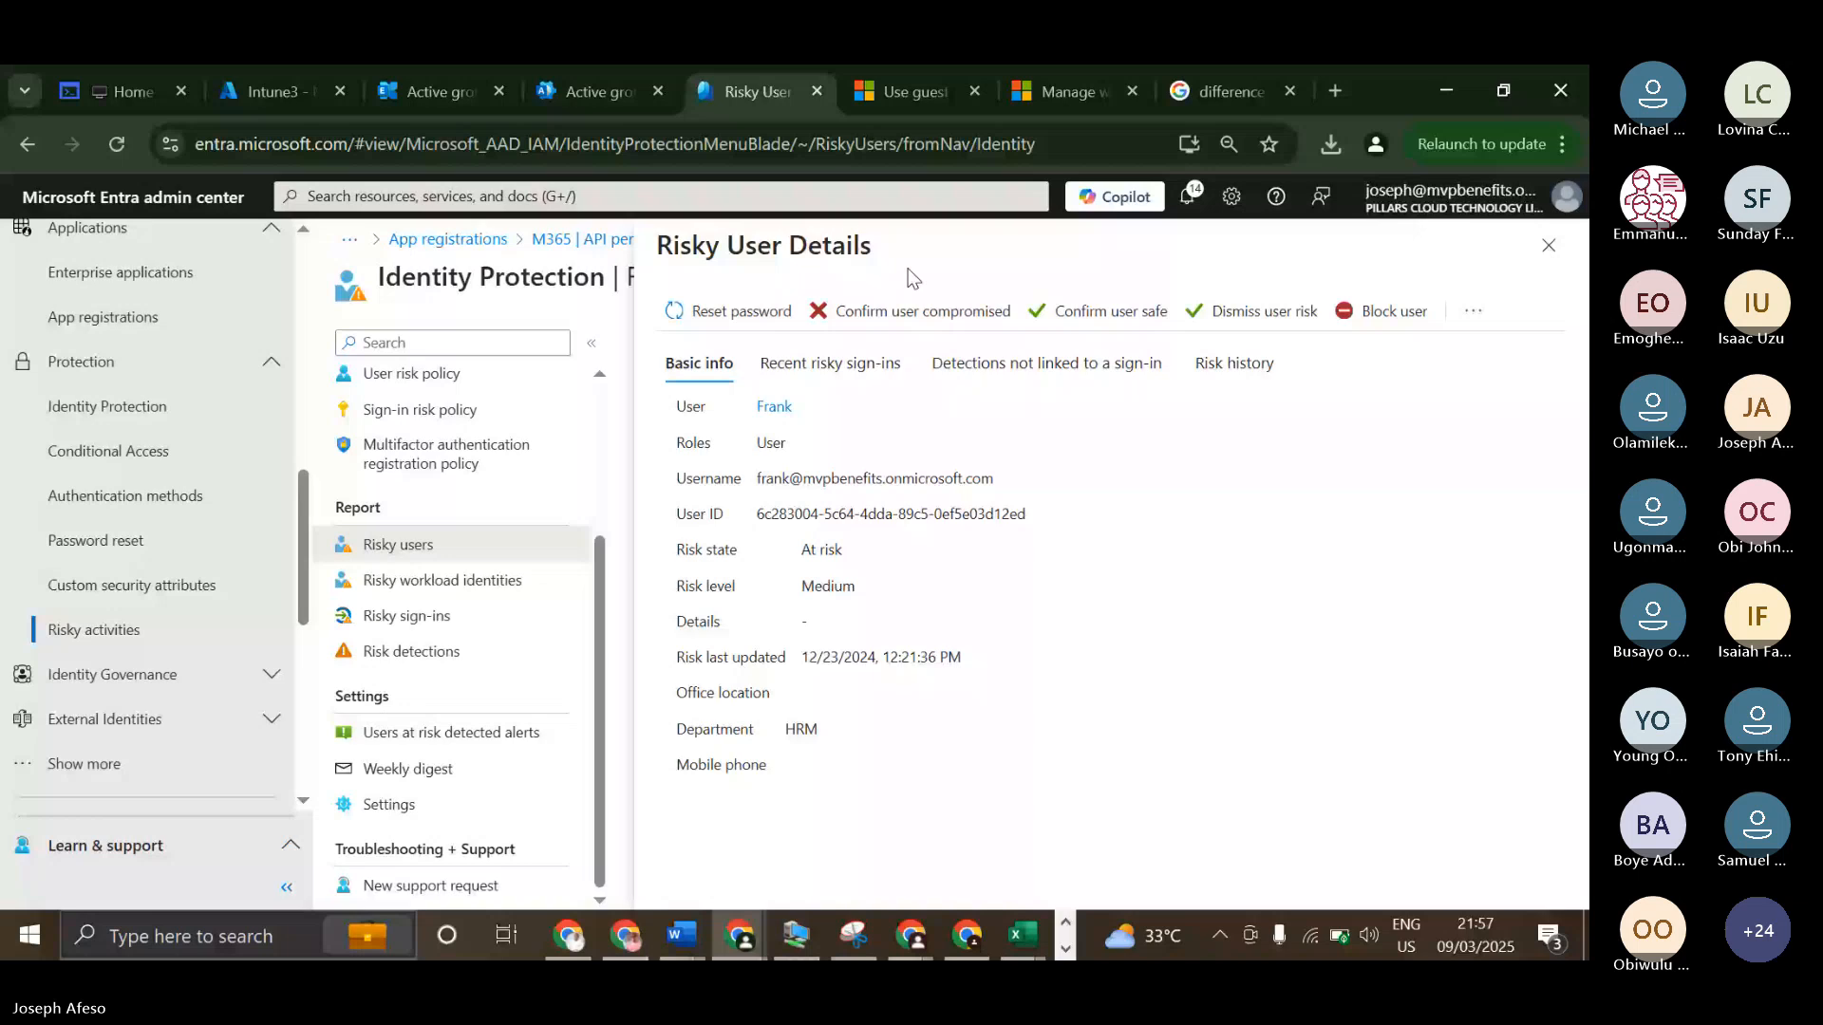
{"action": "left_click", "coordinate": [809, 379]}
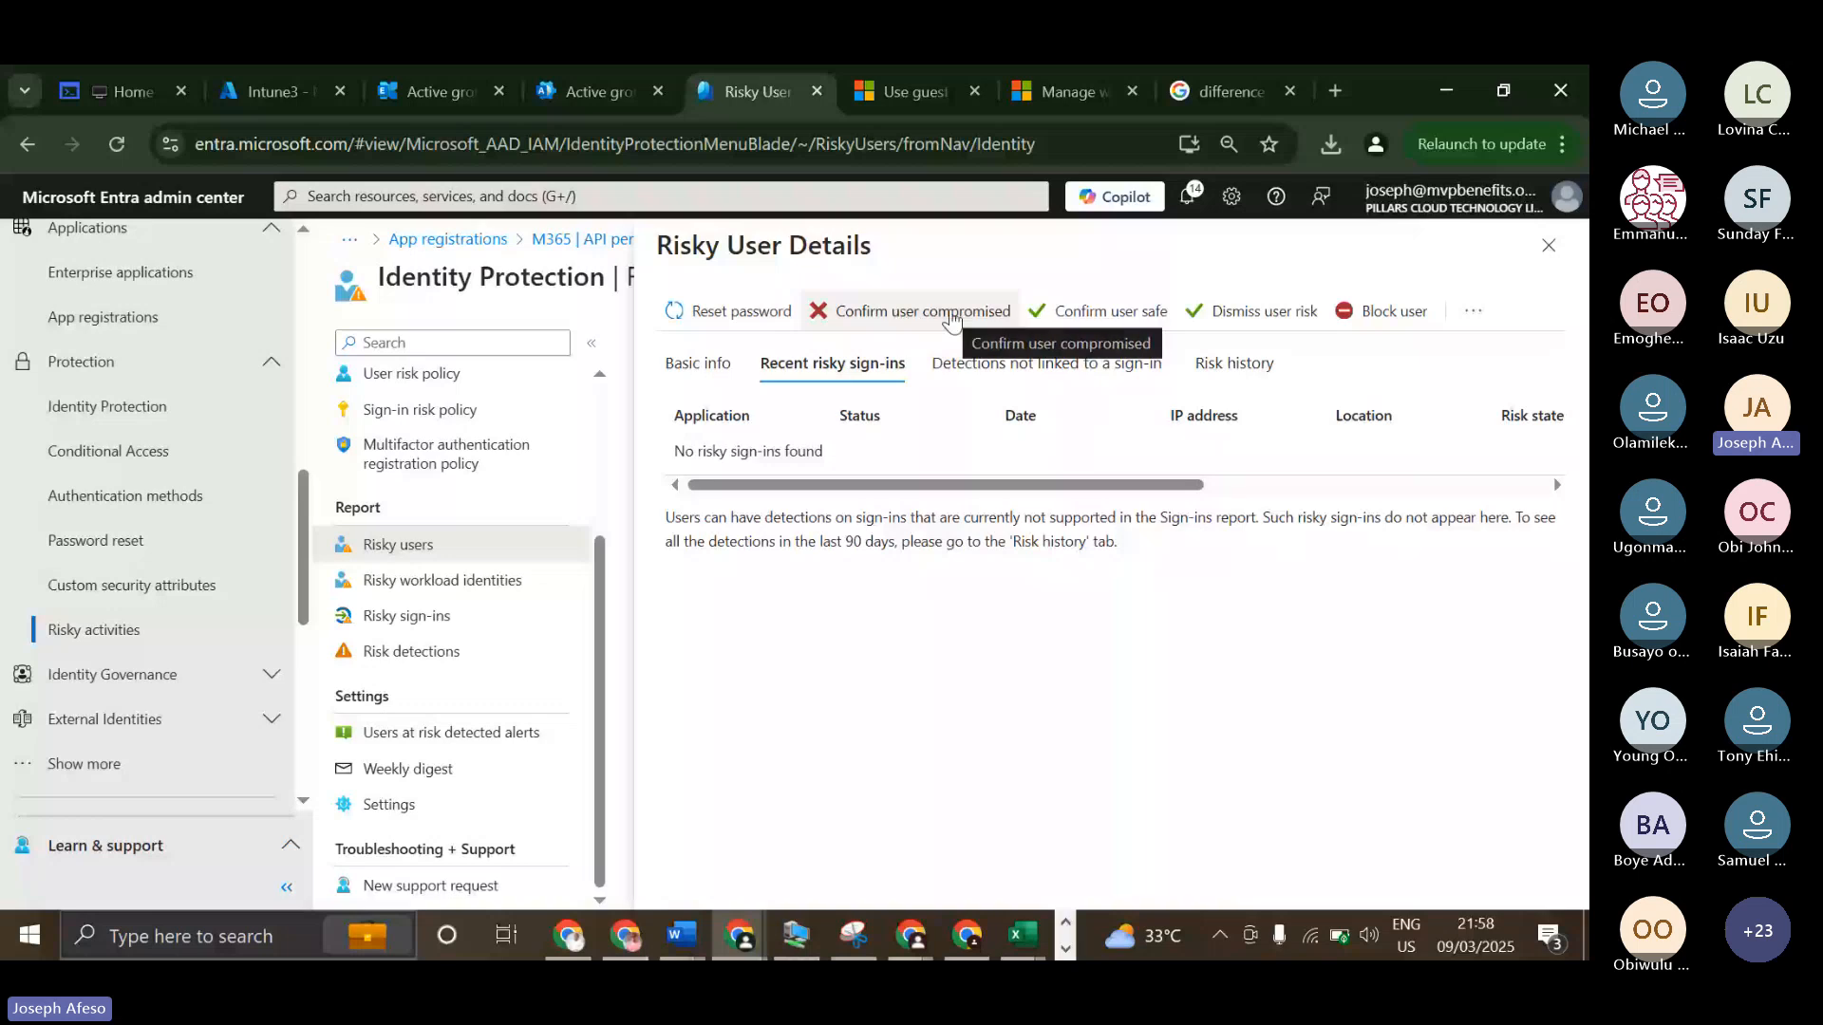
{"action": "left_click", "coordinate": [1120, 321]}
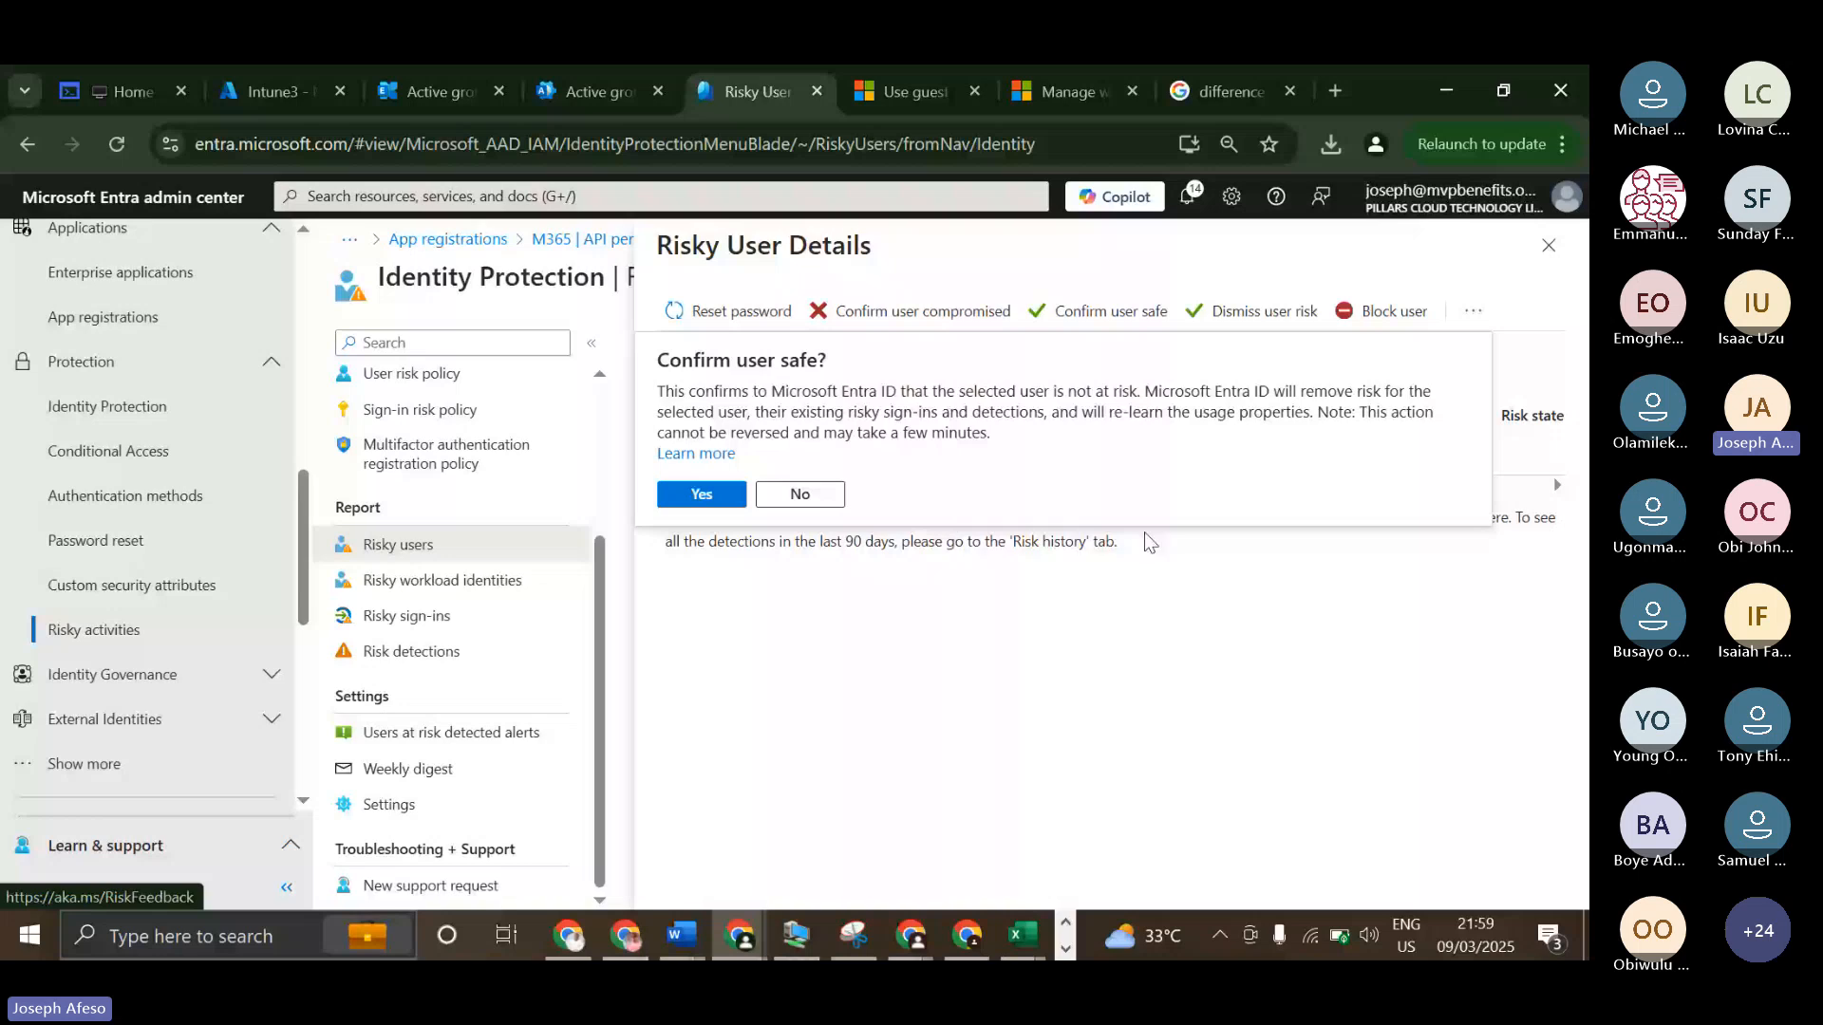
{"action": "left_click", "coordinate": [701, 494]}
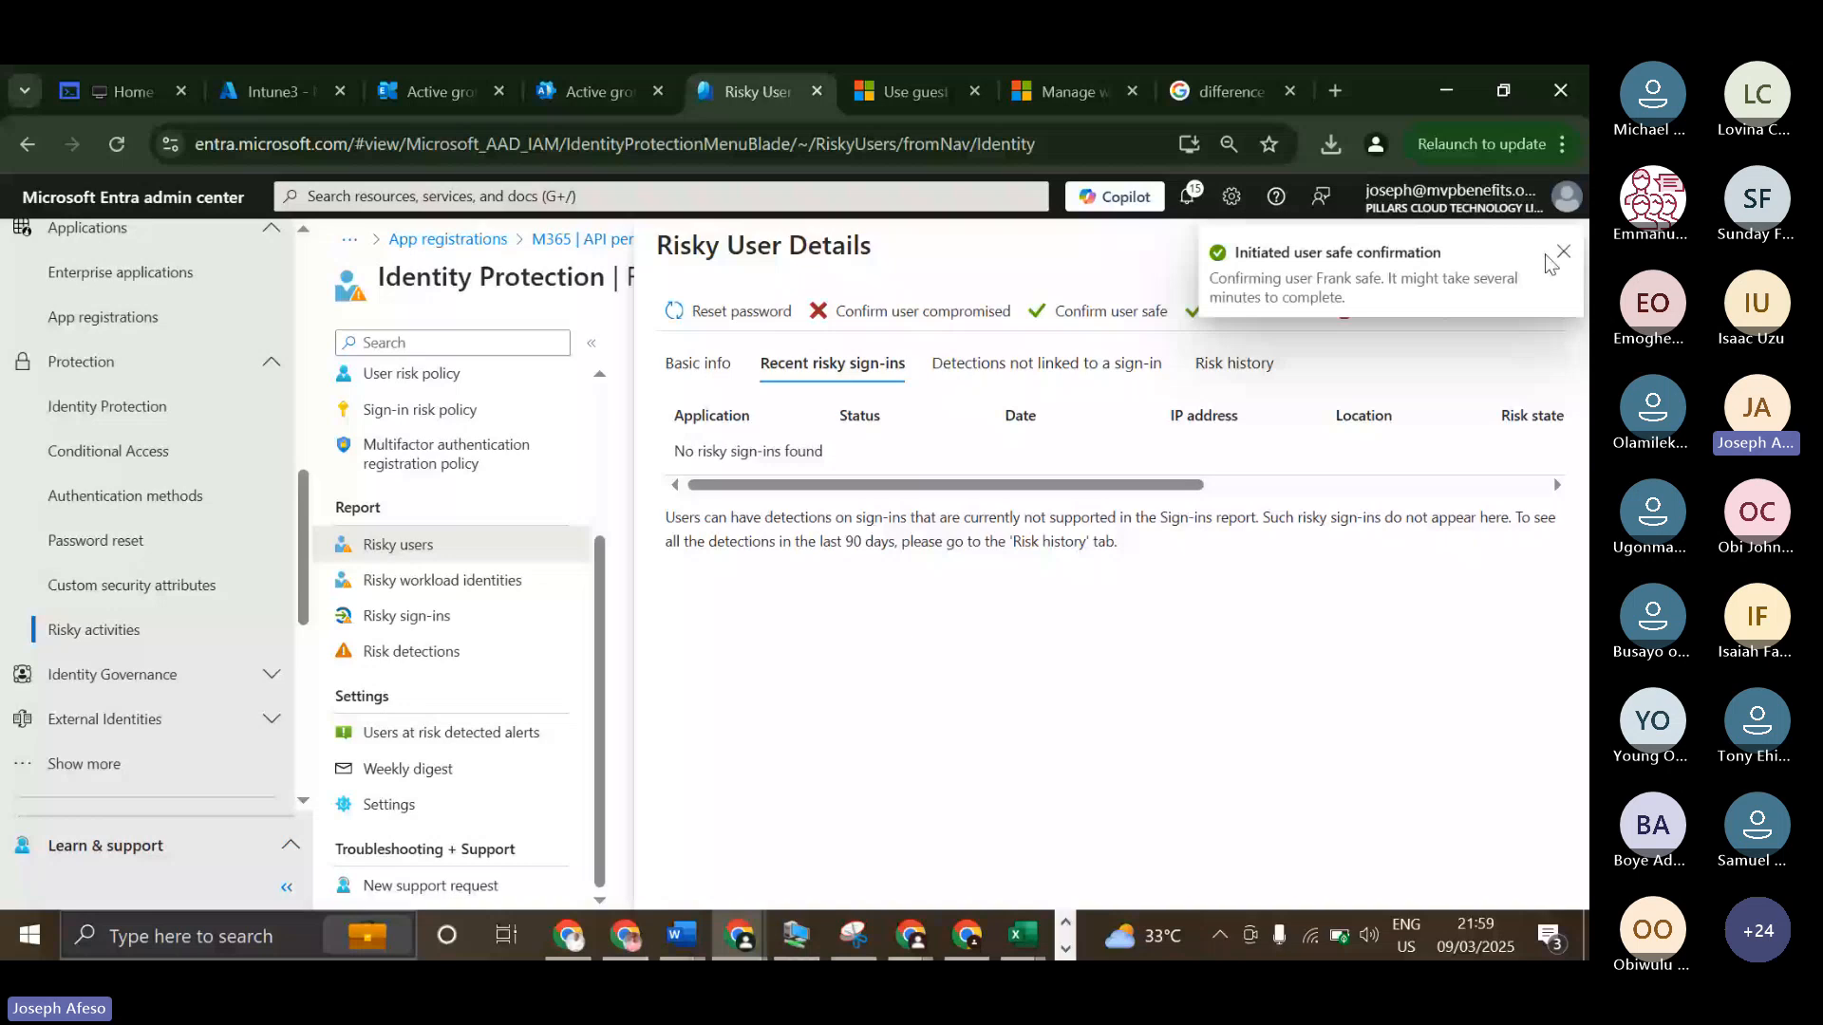
Review the risk detections report and the recipients and alert level of the users at risk detected alerts.
{"action": "left_click", "coordinate": [443, 651]}
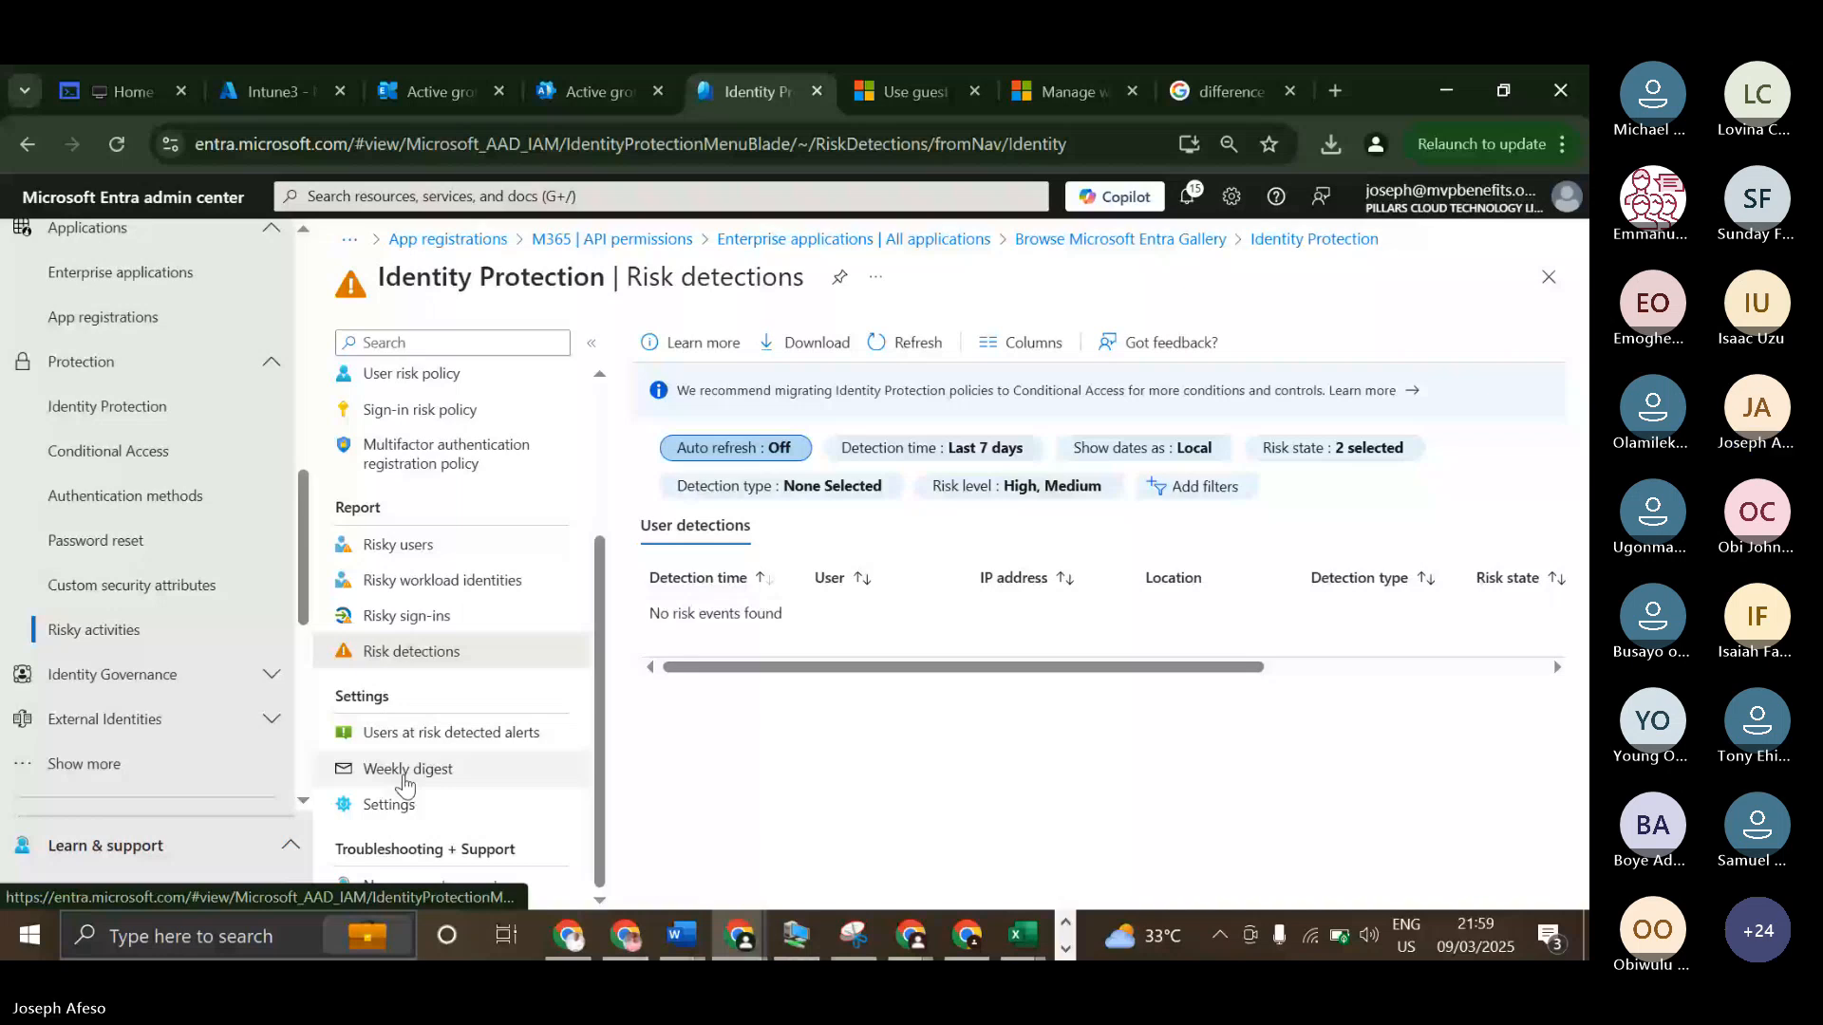
{"action": "left_click", "coordinate": [451, 732]}
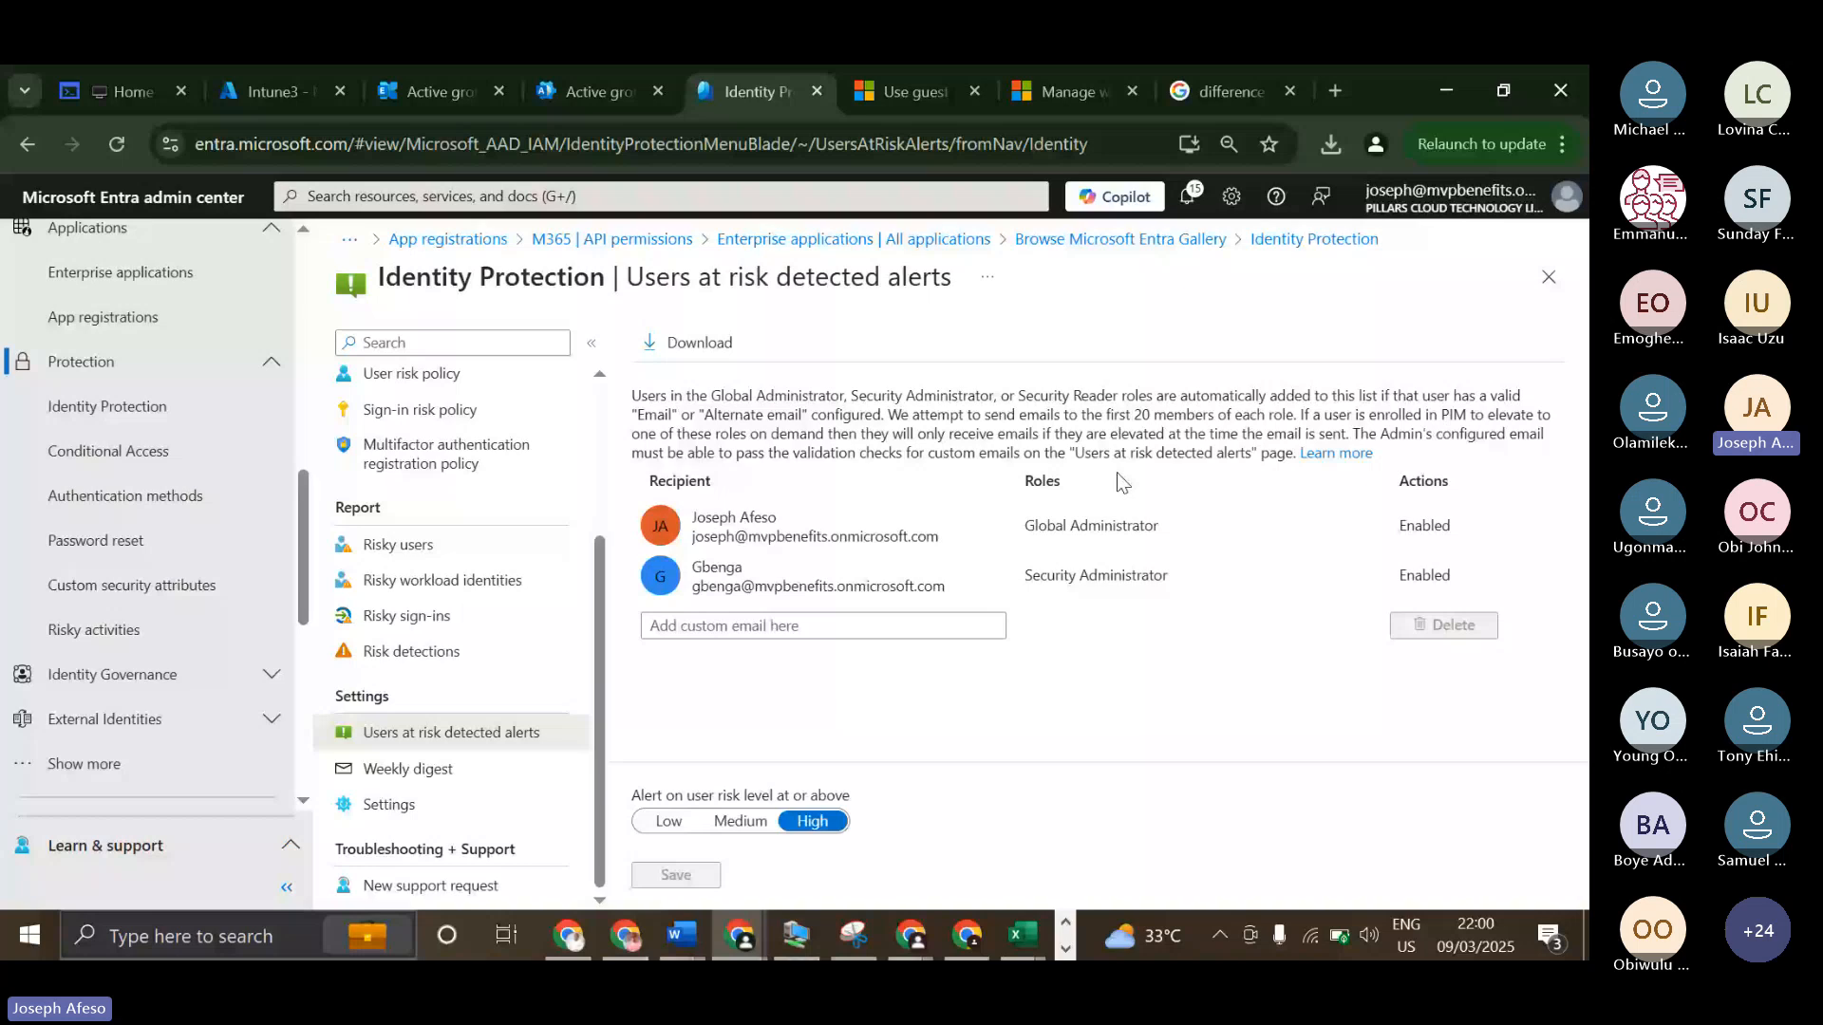
{"action": "scroll", "coordinate": [145, 488], "scroll_direction": "down", "scroll_amount": 1}
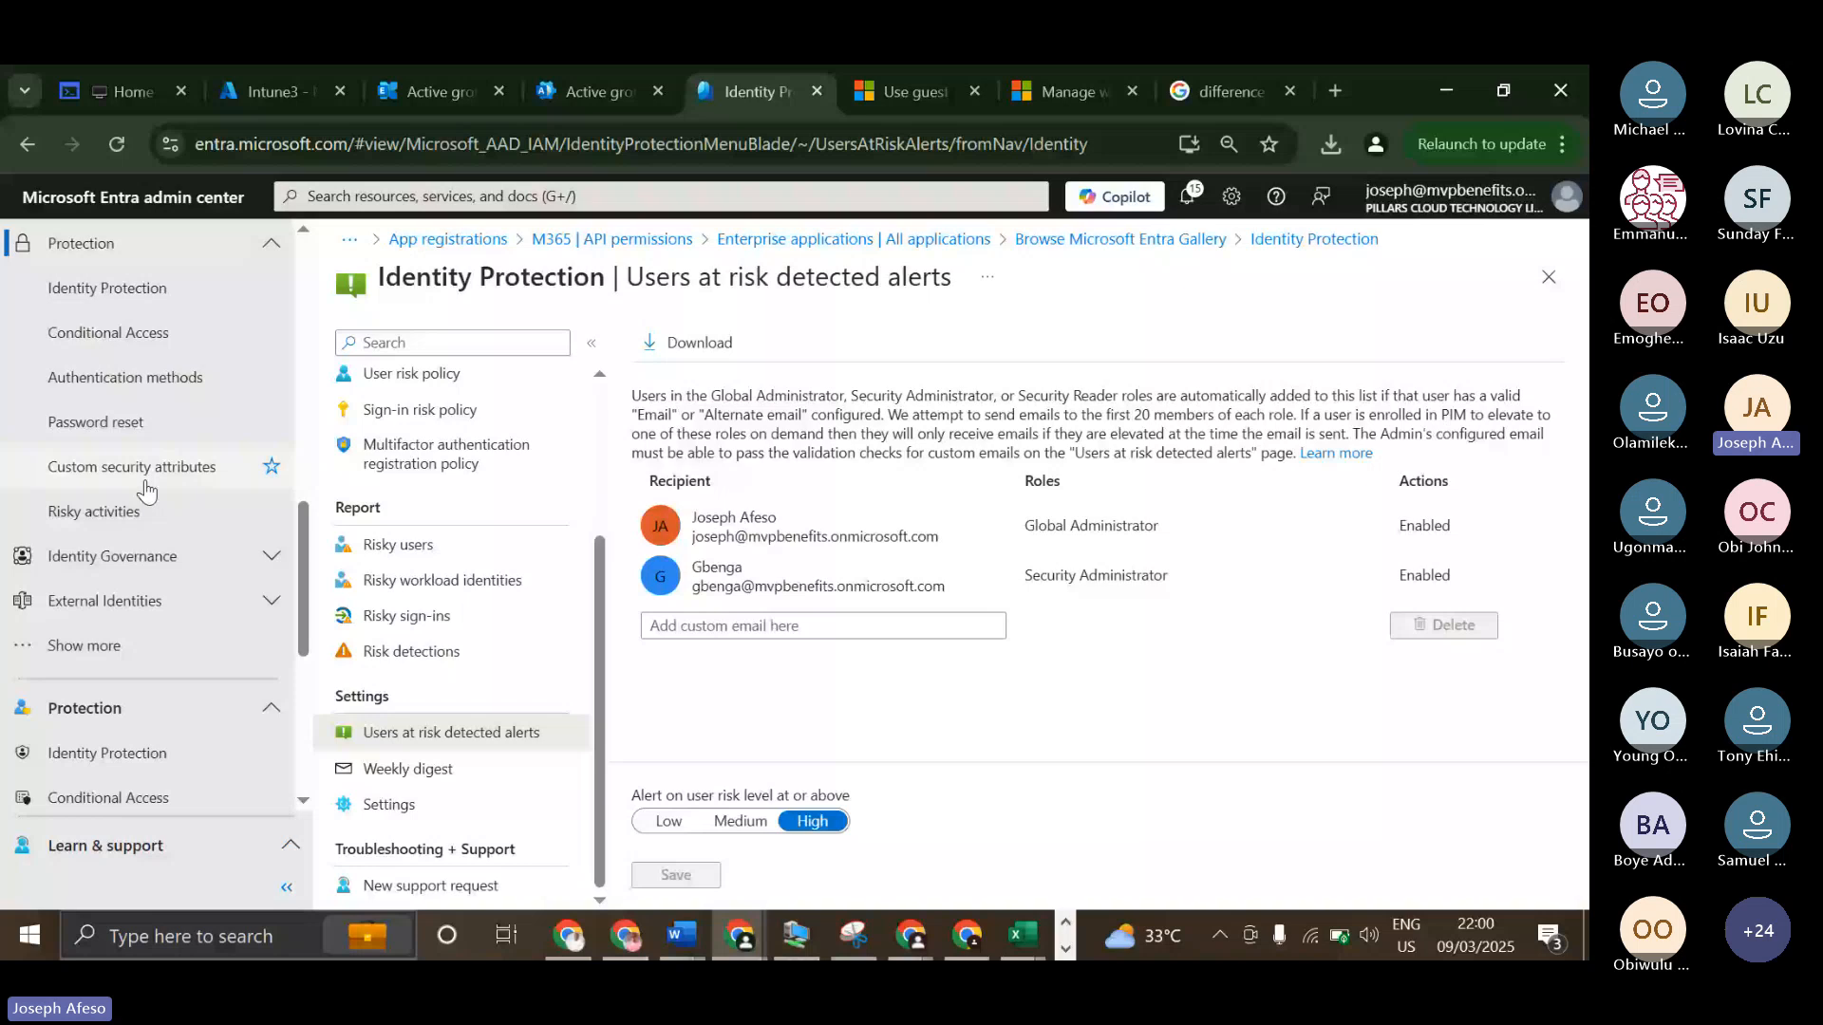
{"action": "scroll", "coordinate": [145, 488], "scroll_direction": "up", "scroll_amount": 1}
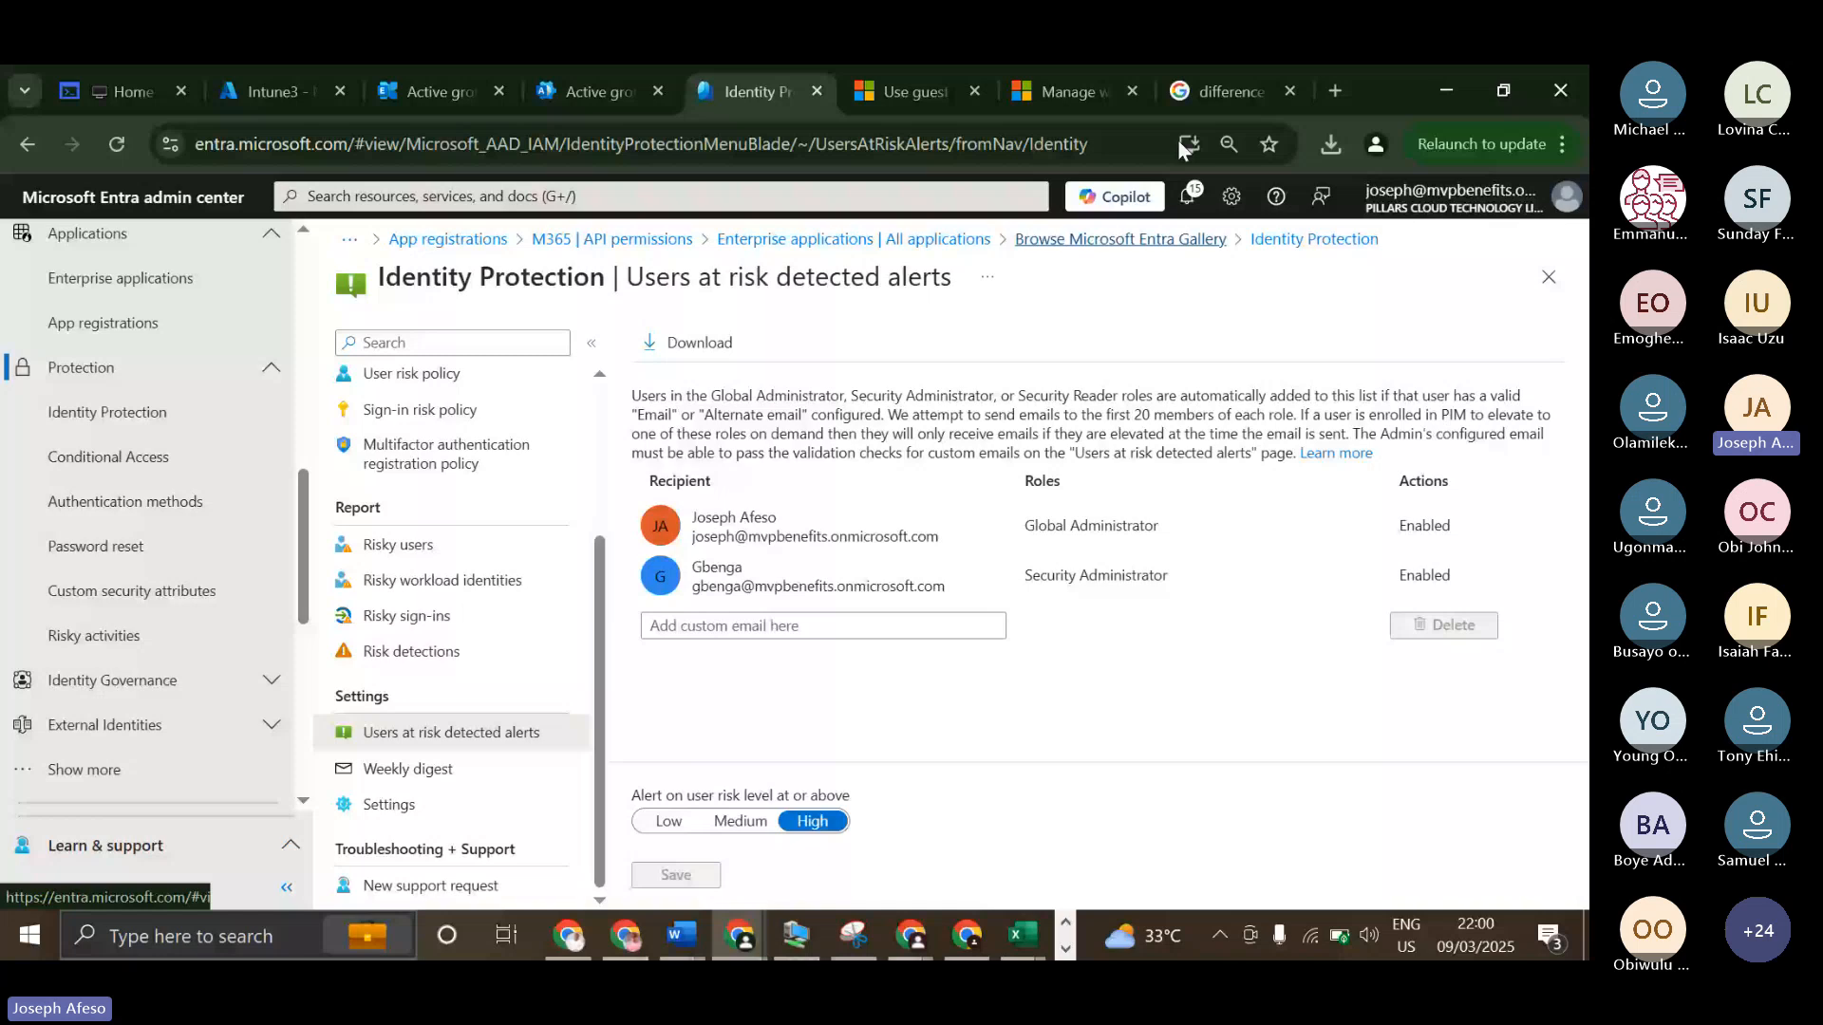
Switch to the Chrome profile running the Microsoft Teams meeting and close its participants list.
{"action": "left_click", "coordinate": [1375, 143]}
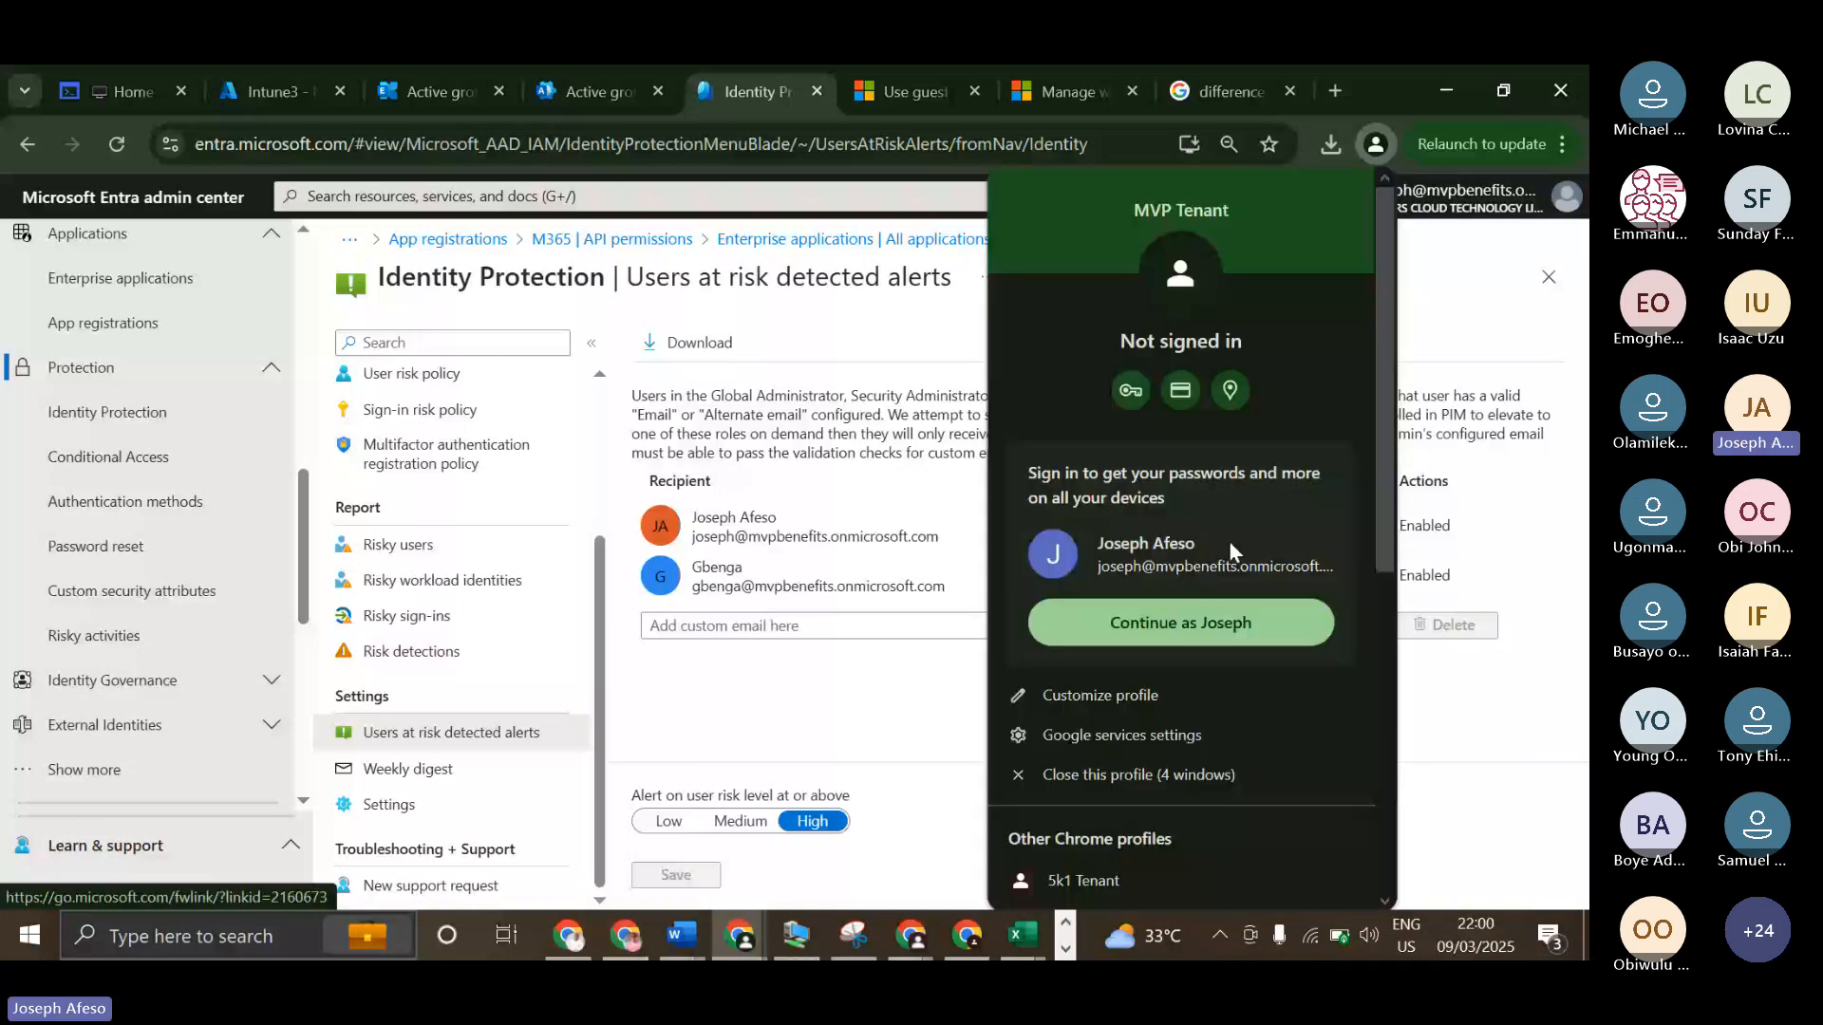
{"action": "scroll", "coordinate": [1122, 564], "scroll_direction": "down", "scroll_amount": 6}
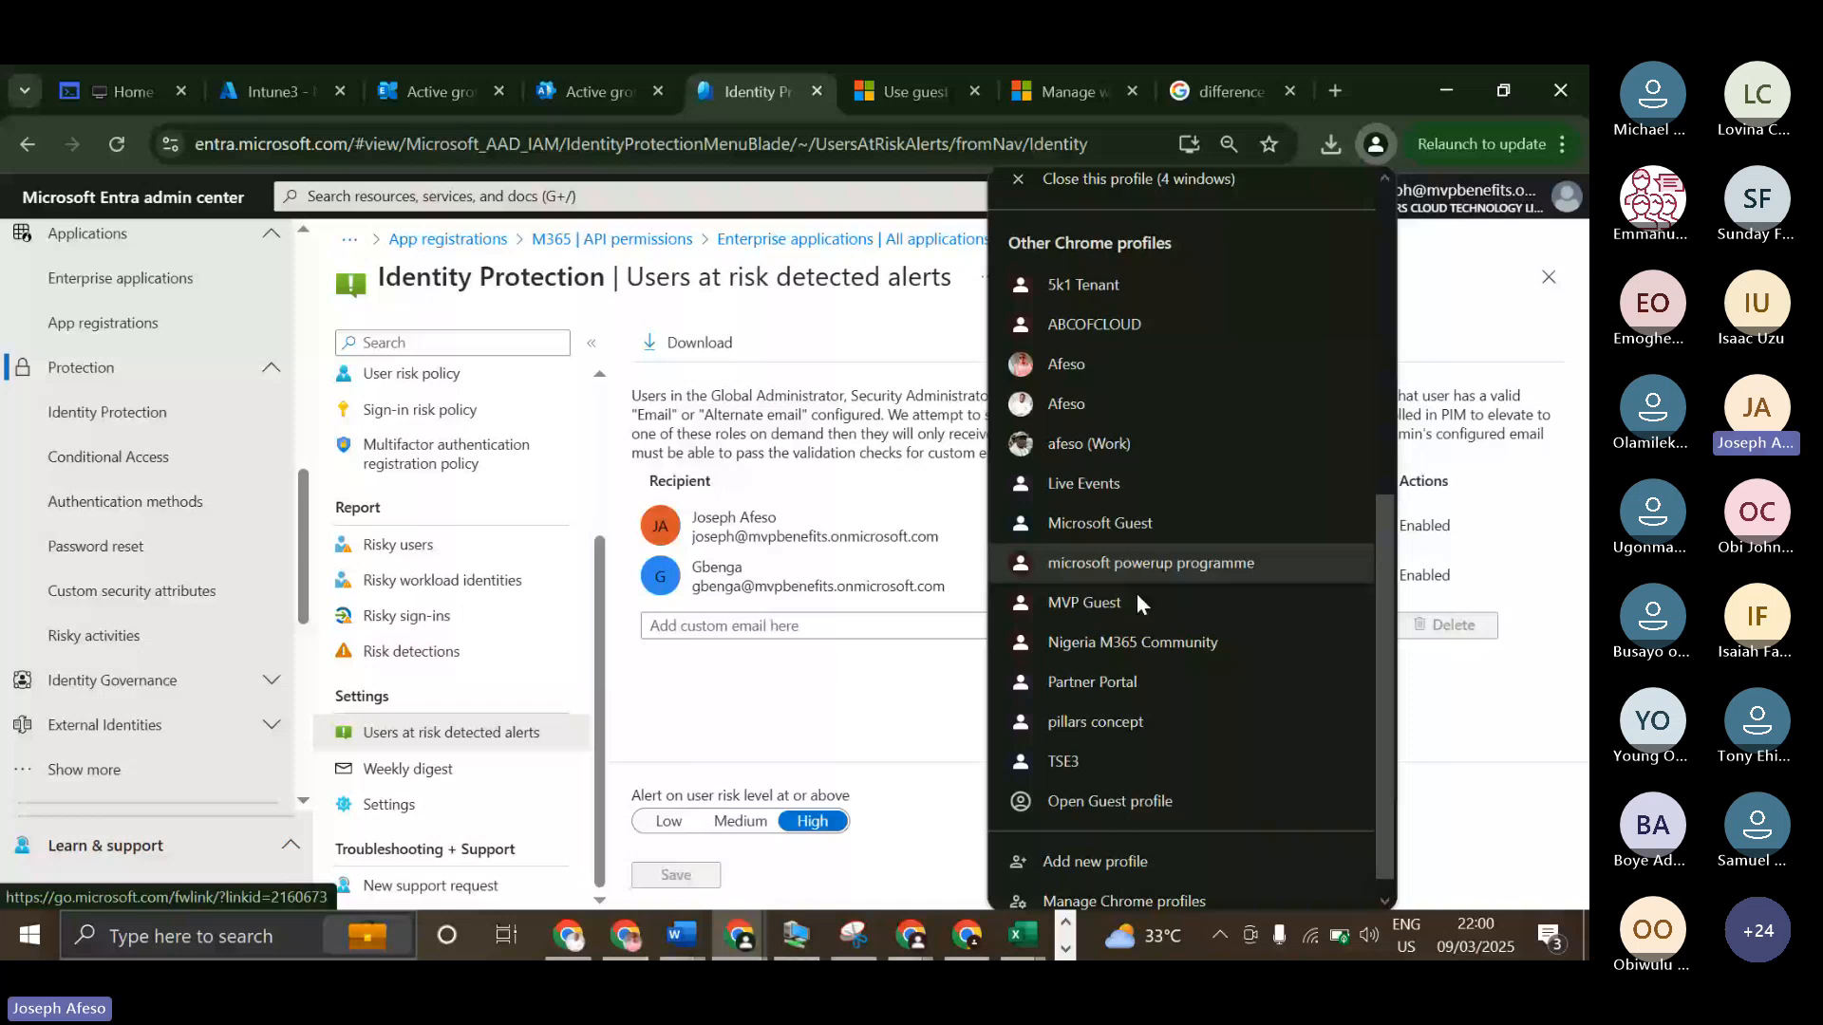
{"action": "left_click", "coordinate": [1136, 597]}
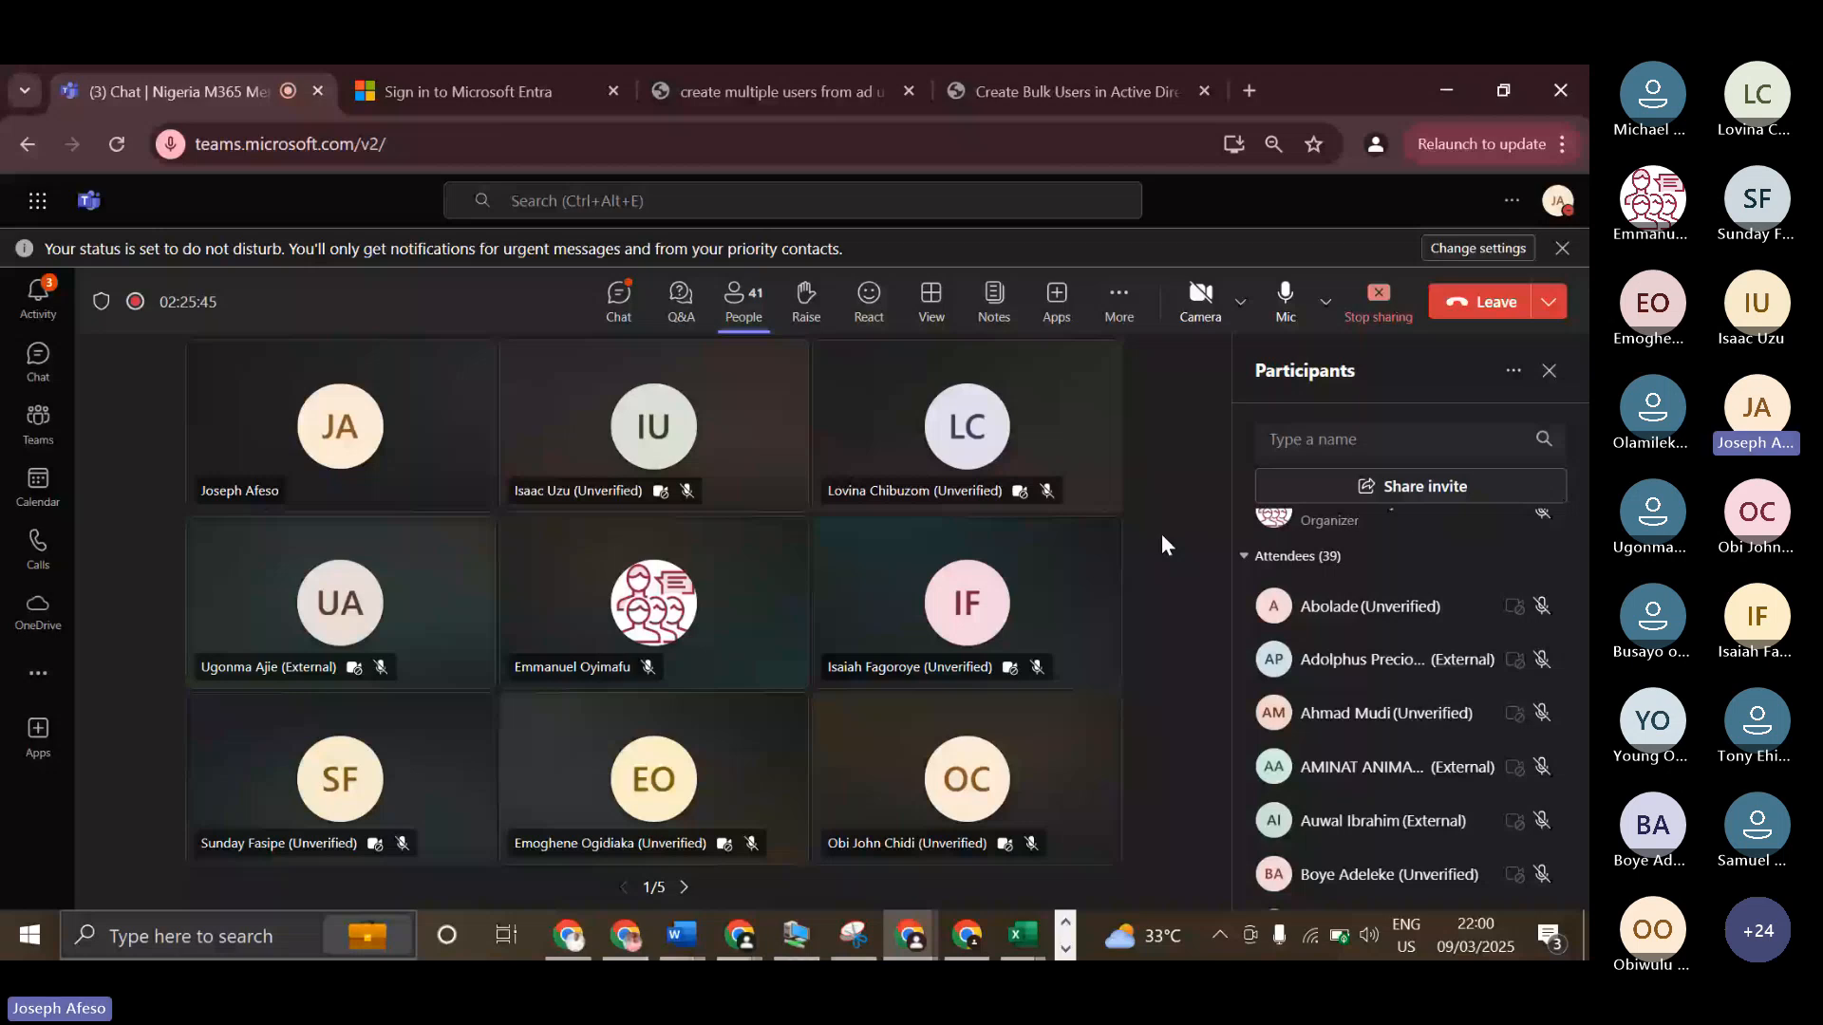
{"action": "left_click", "coordinate": [1549, 371]}
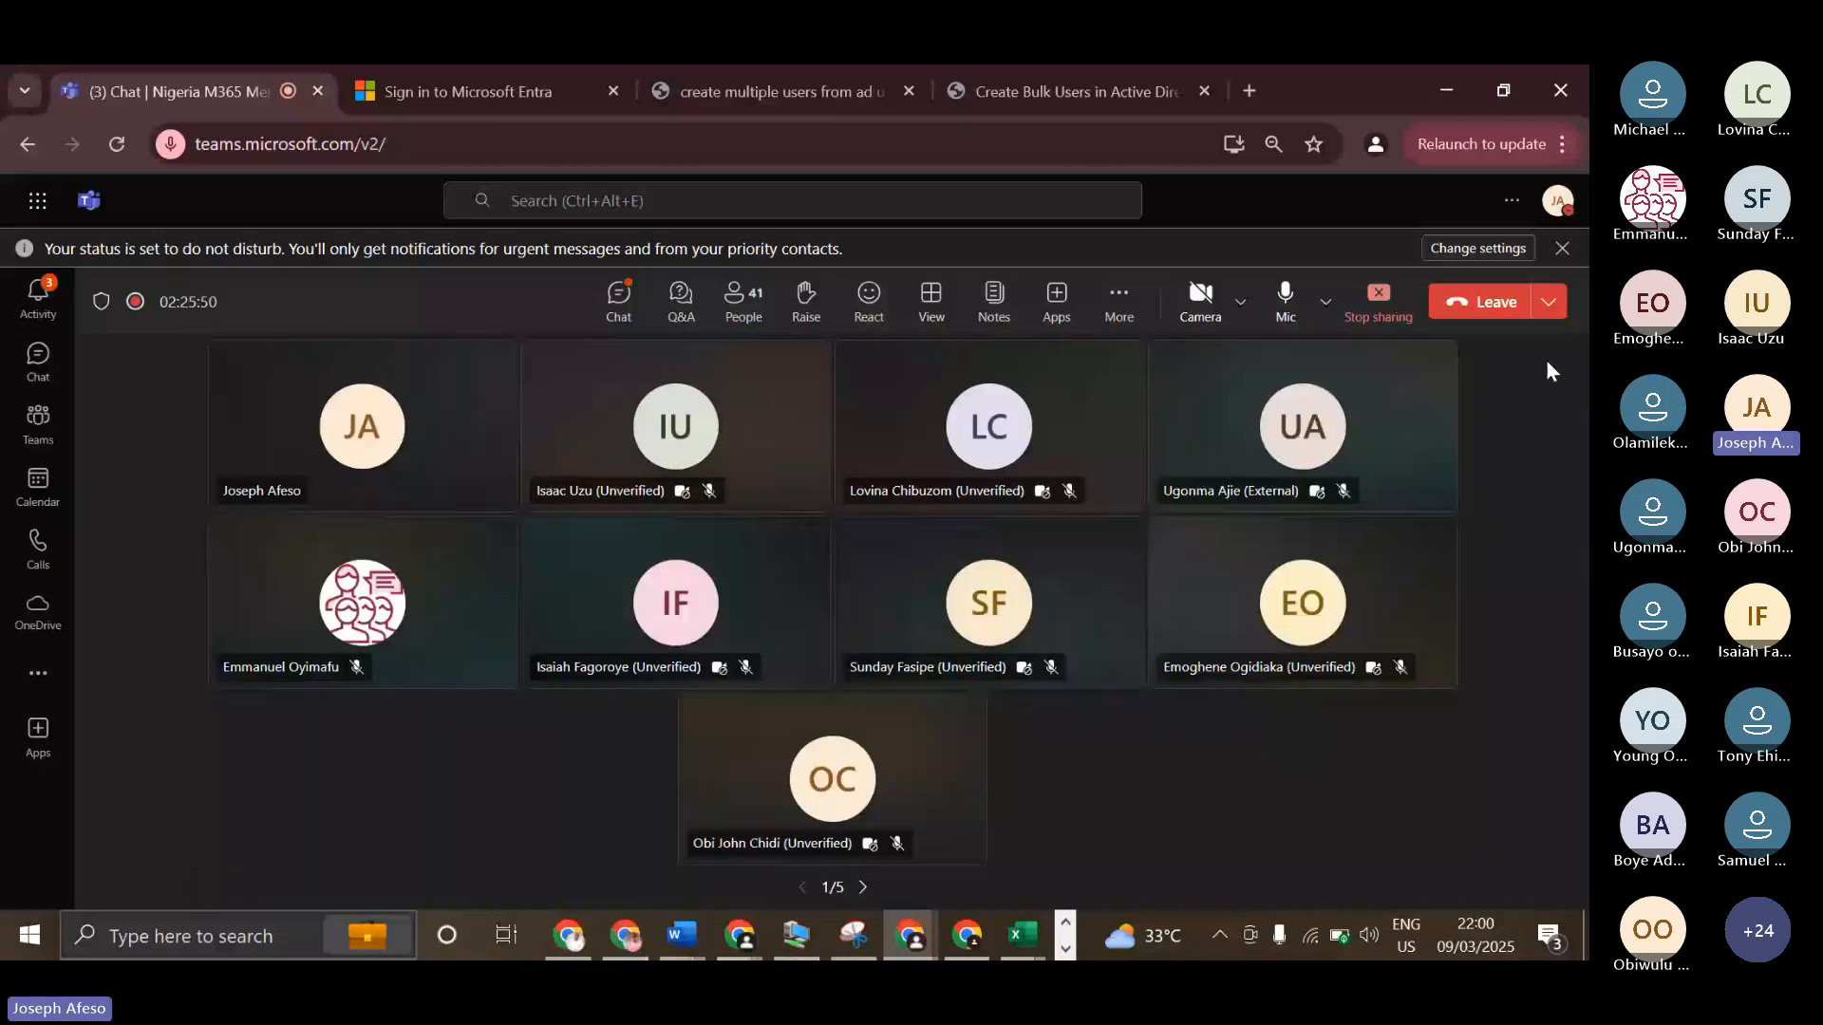